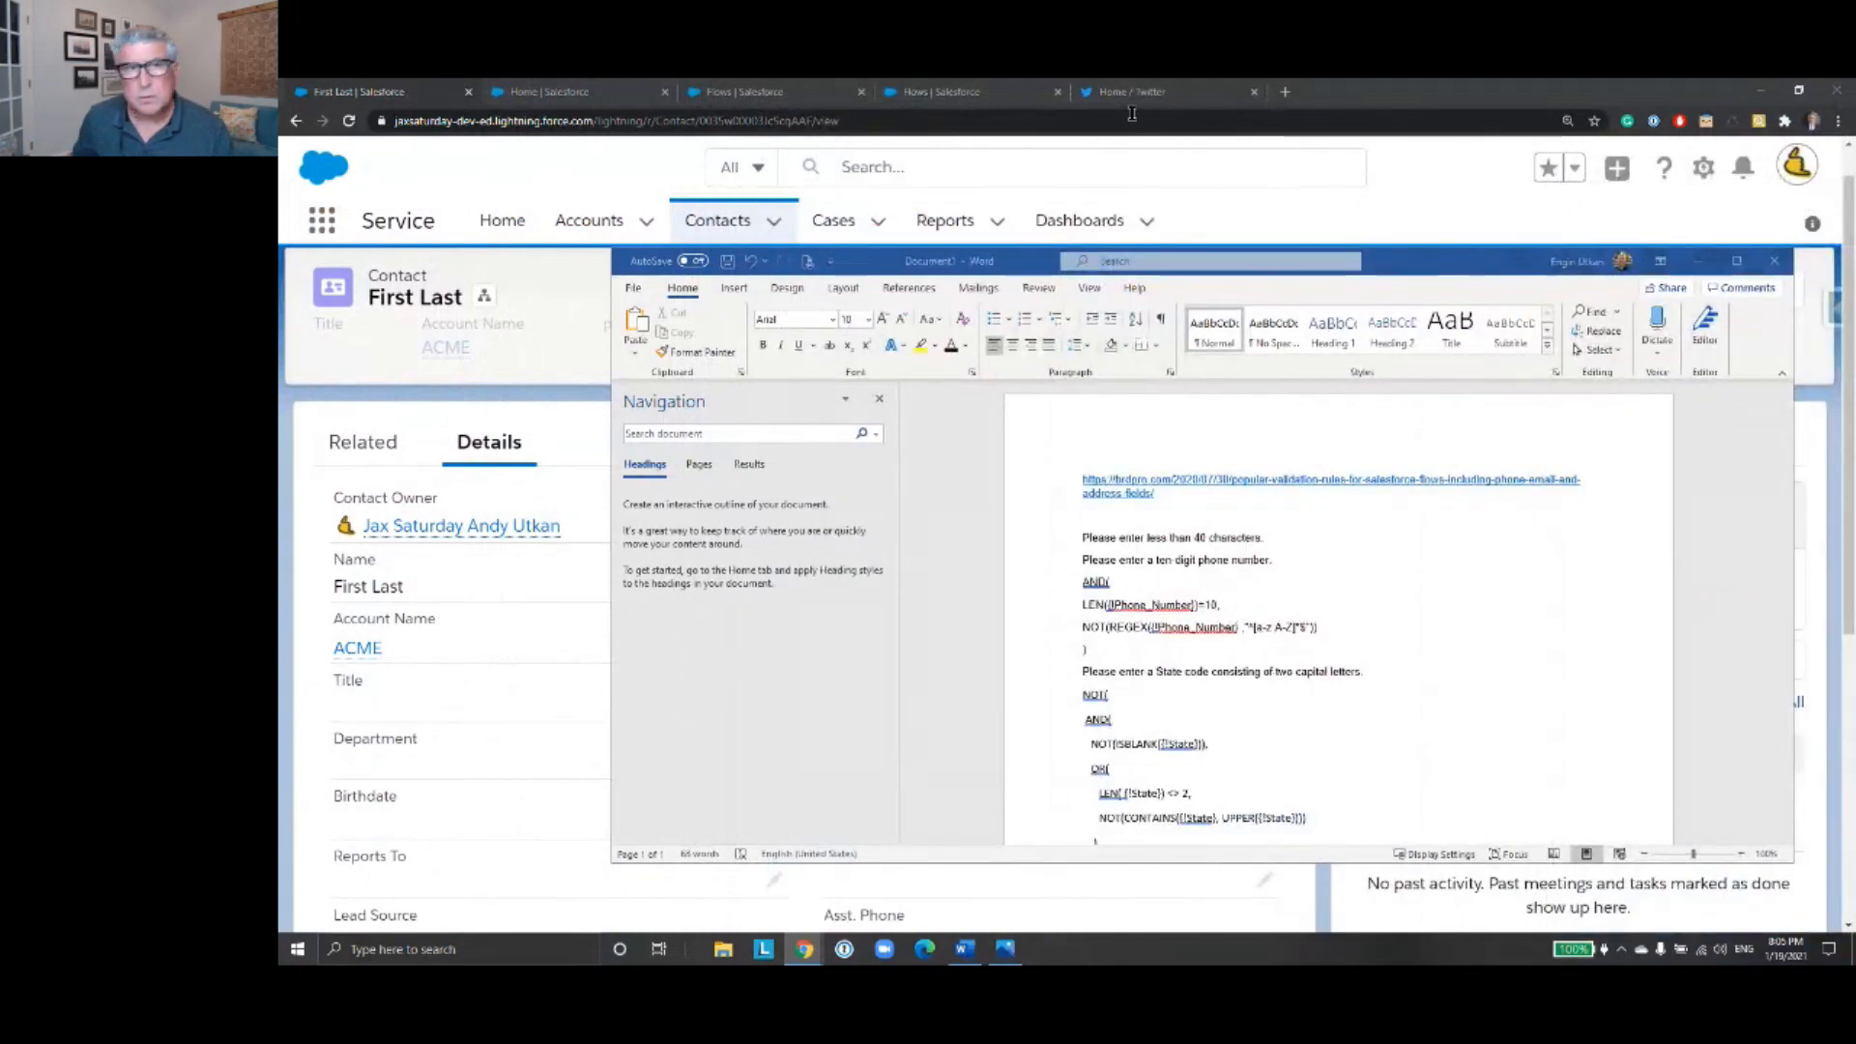
# - Move the Word document window off the screen so the Salesforce contact record is fully uncovered
pyautogui.moveTo(1377, 268); pyautogui.dragTo(1855, 252)
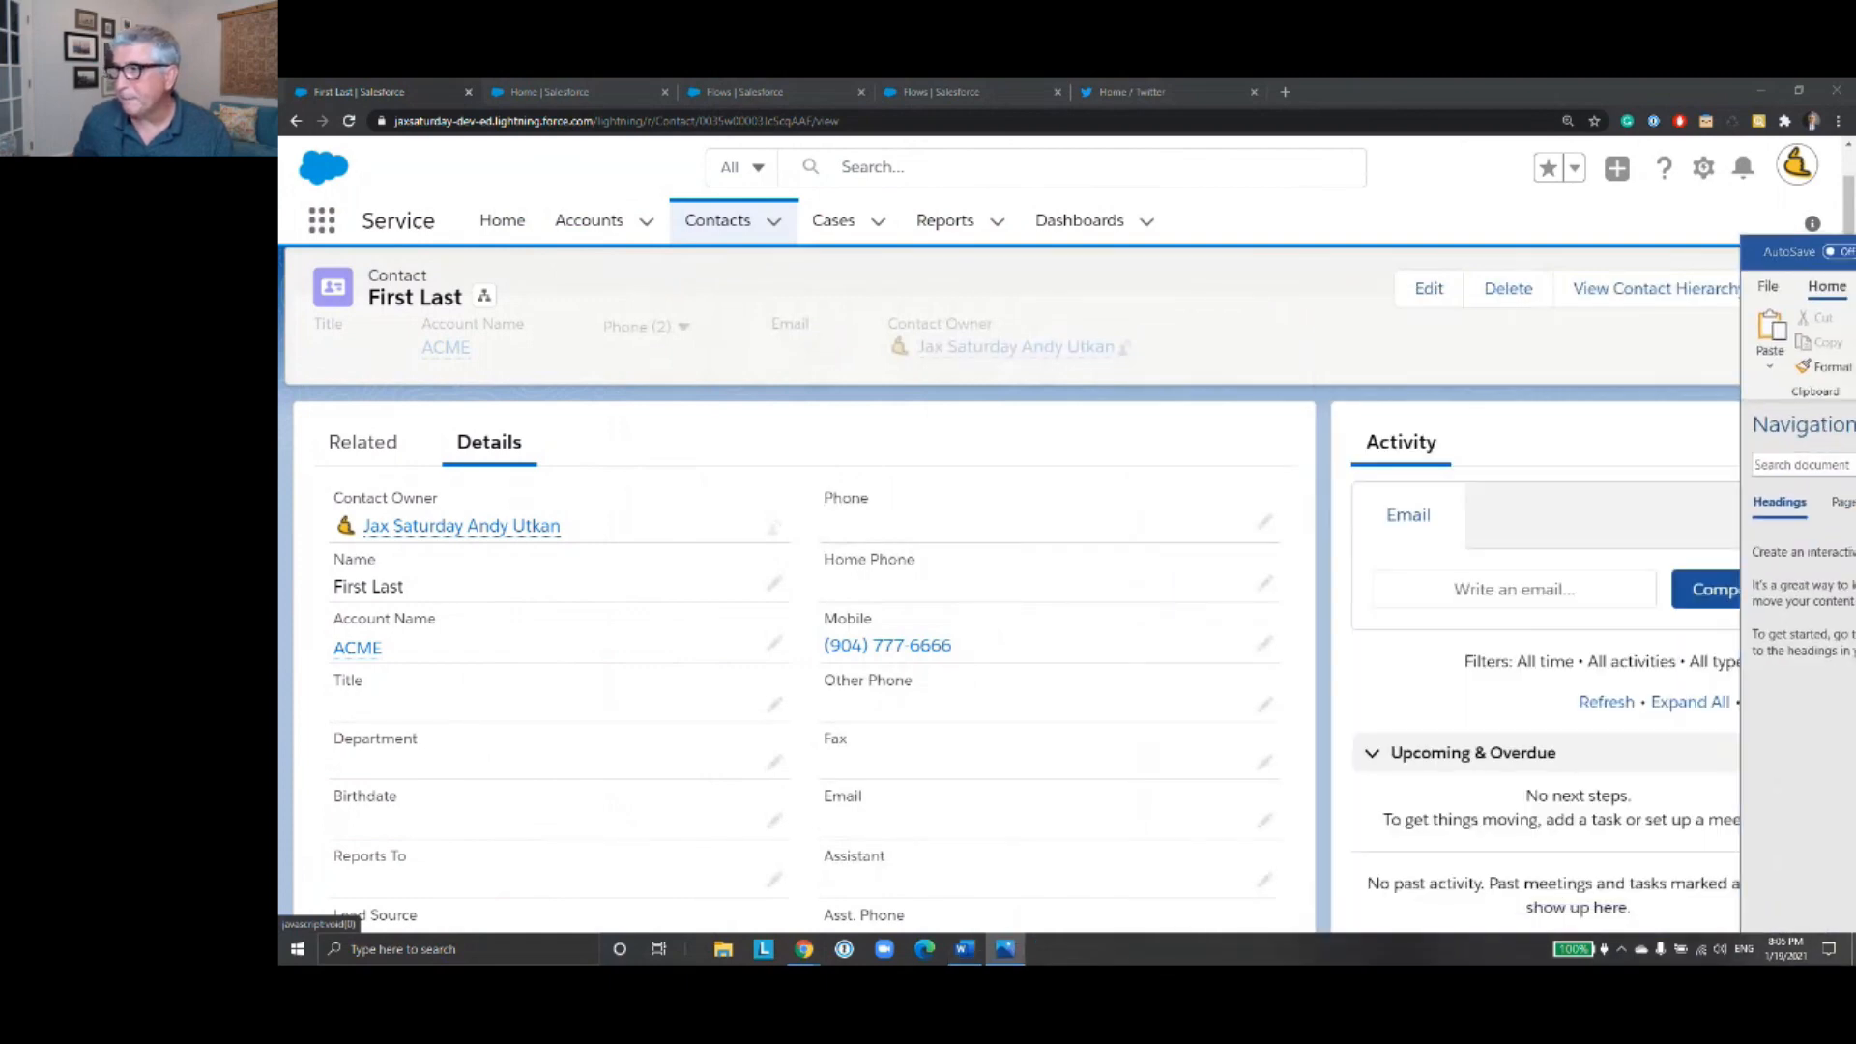
pyautogui.click(1778, 243)
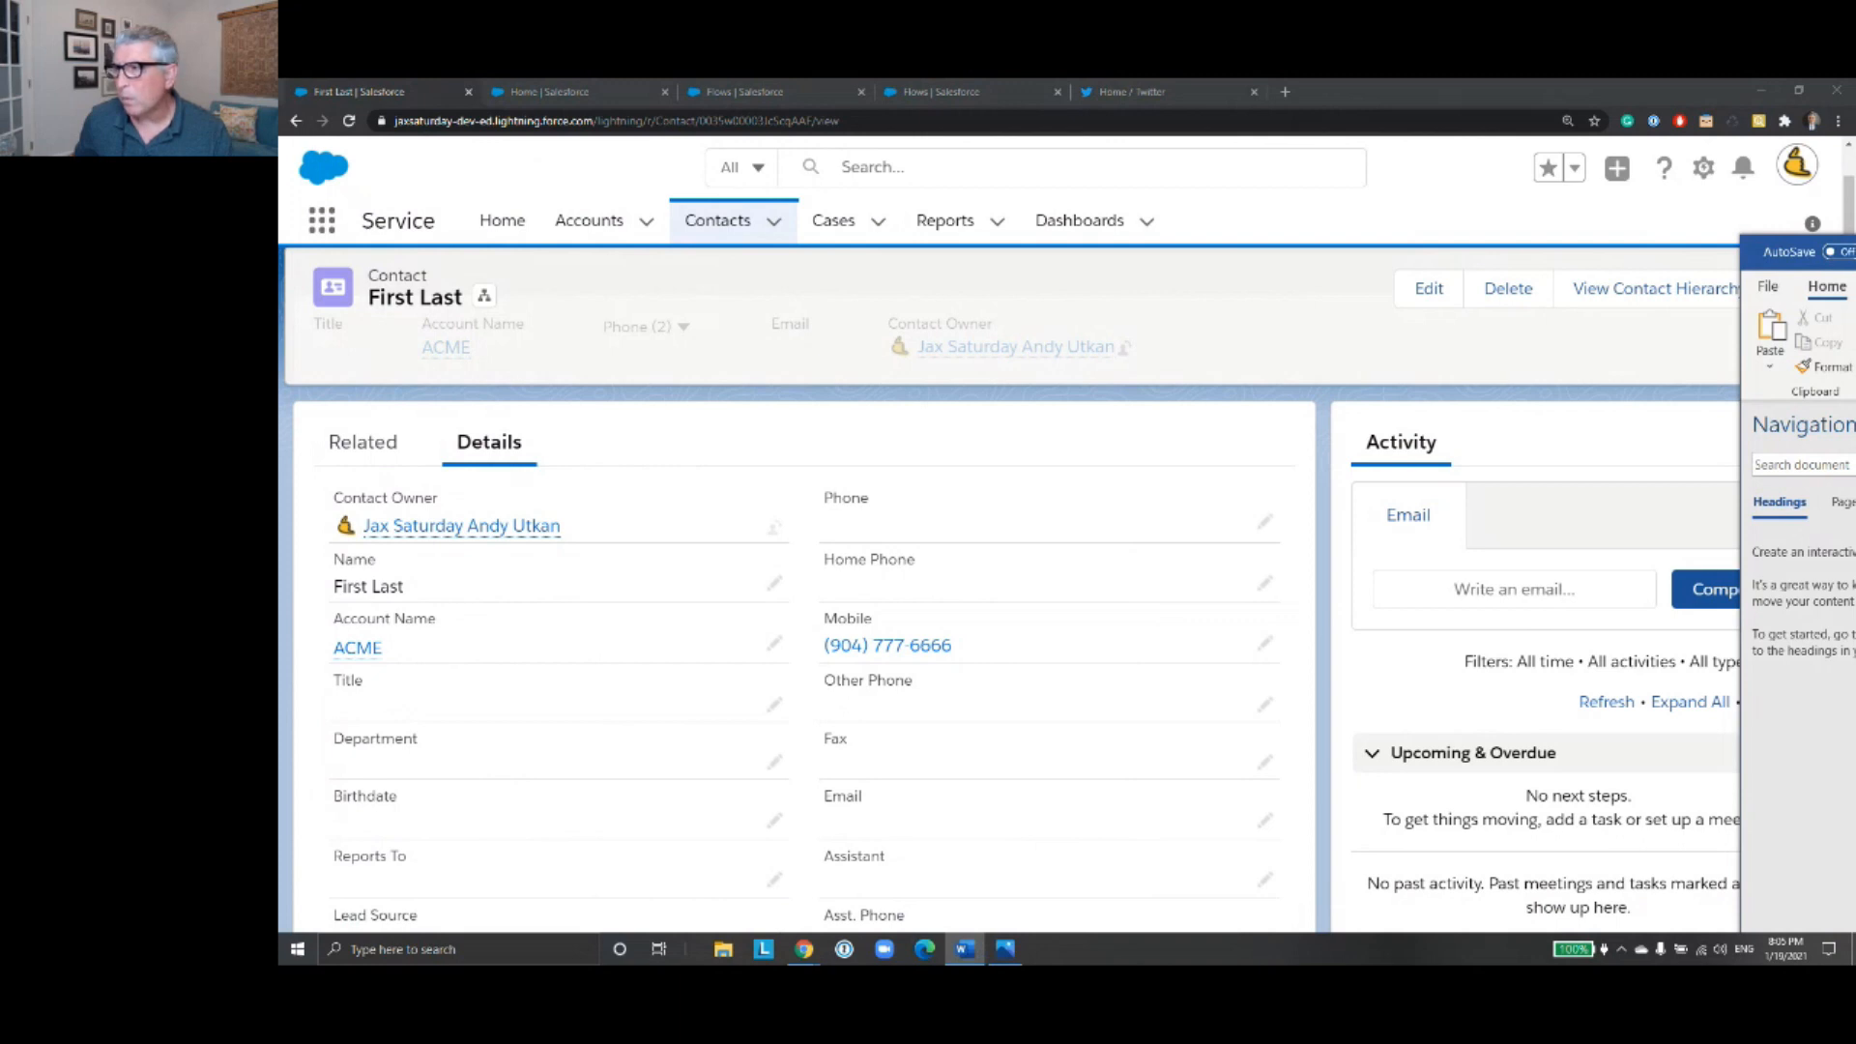
pyautogui.moveTo(1783, 245); pyautogui.dragTo(1855, 248)
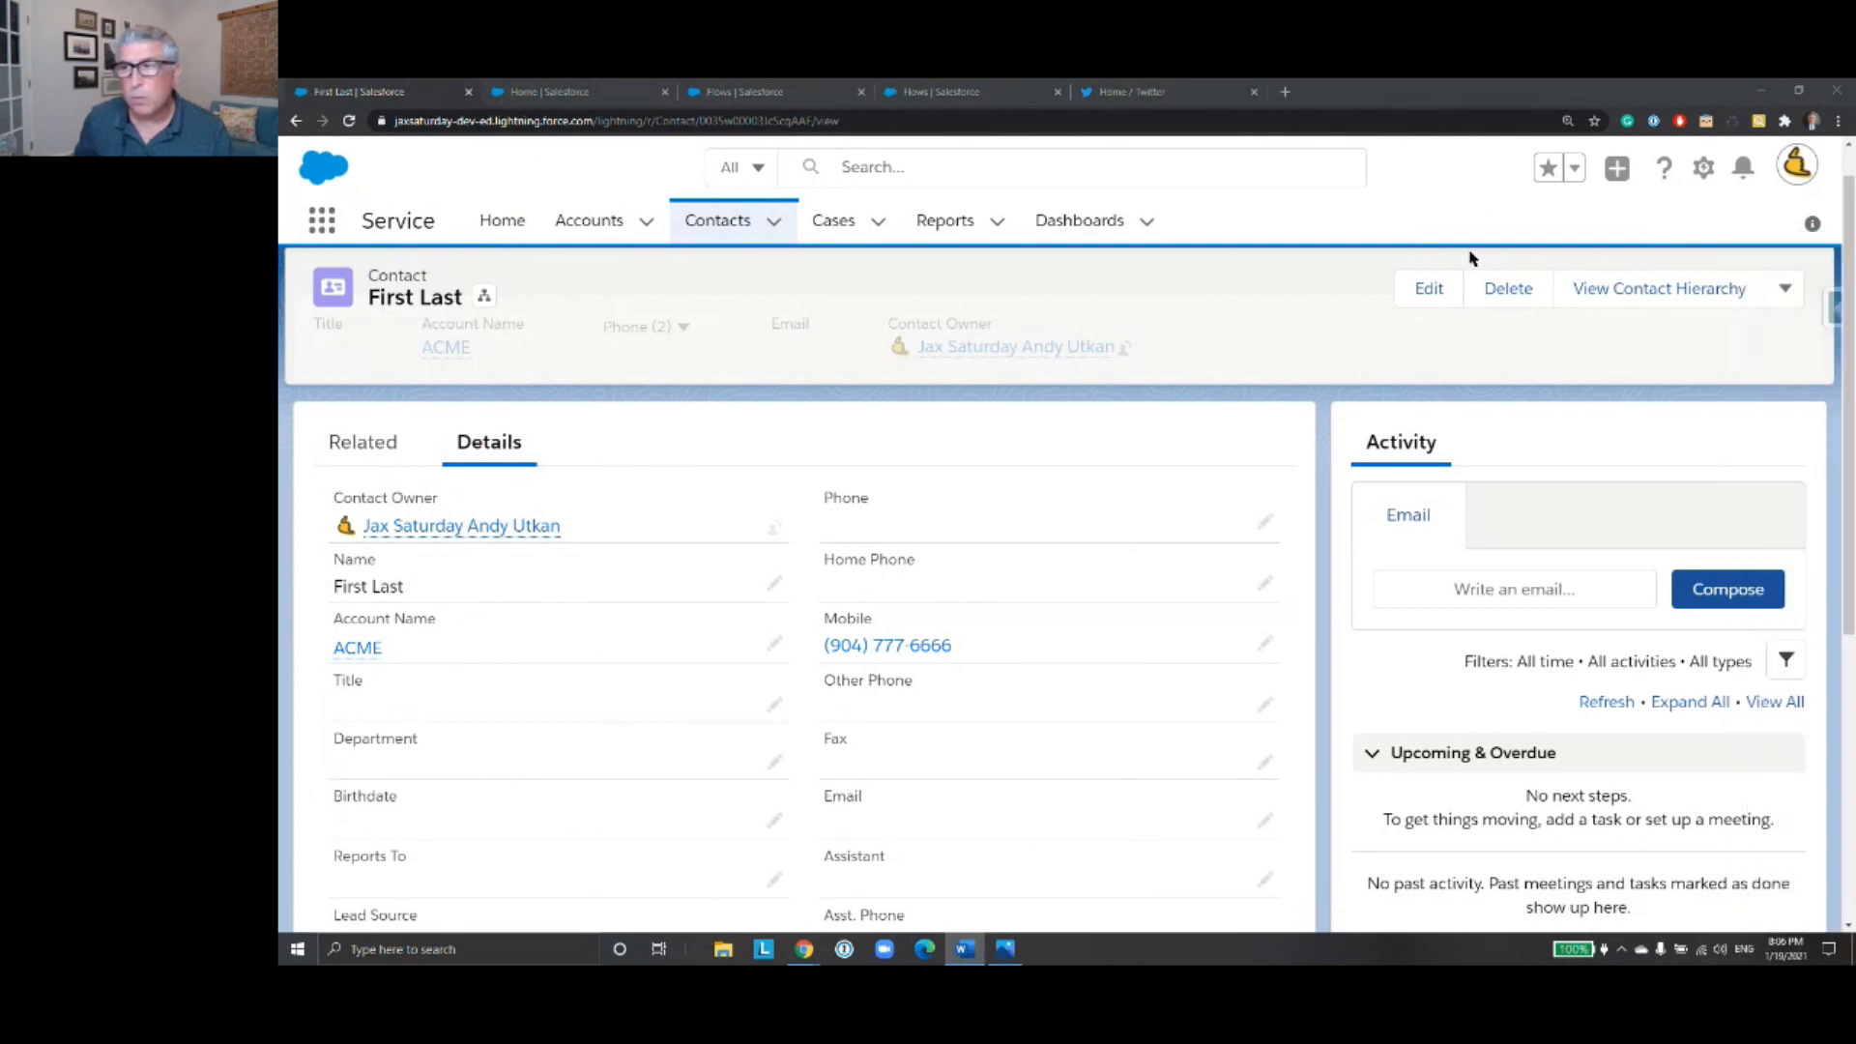
pyautogui.hotkey('alt', 'Tab')
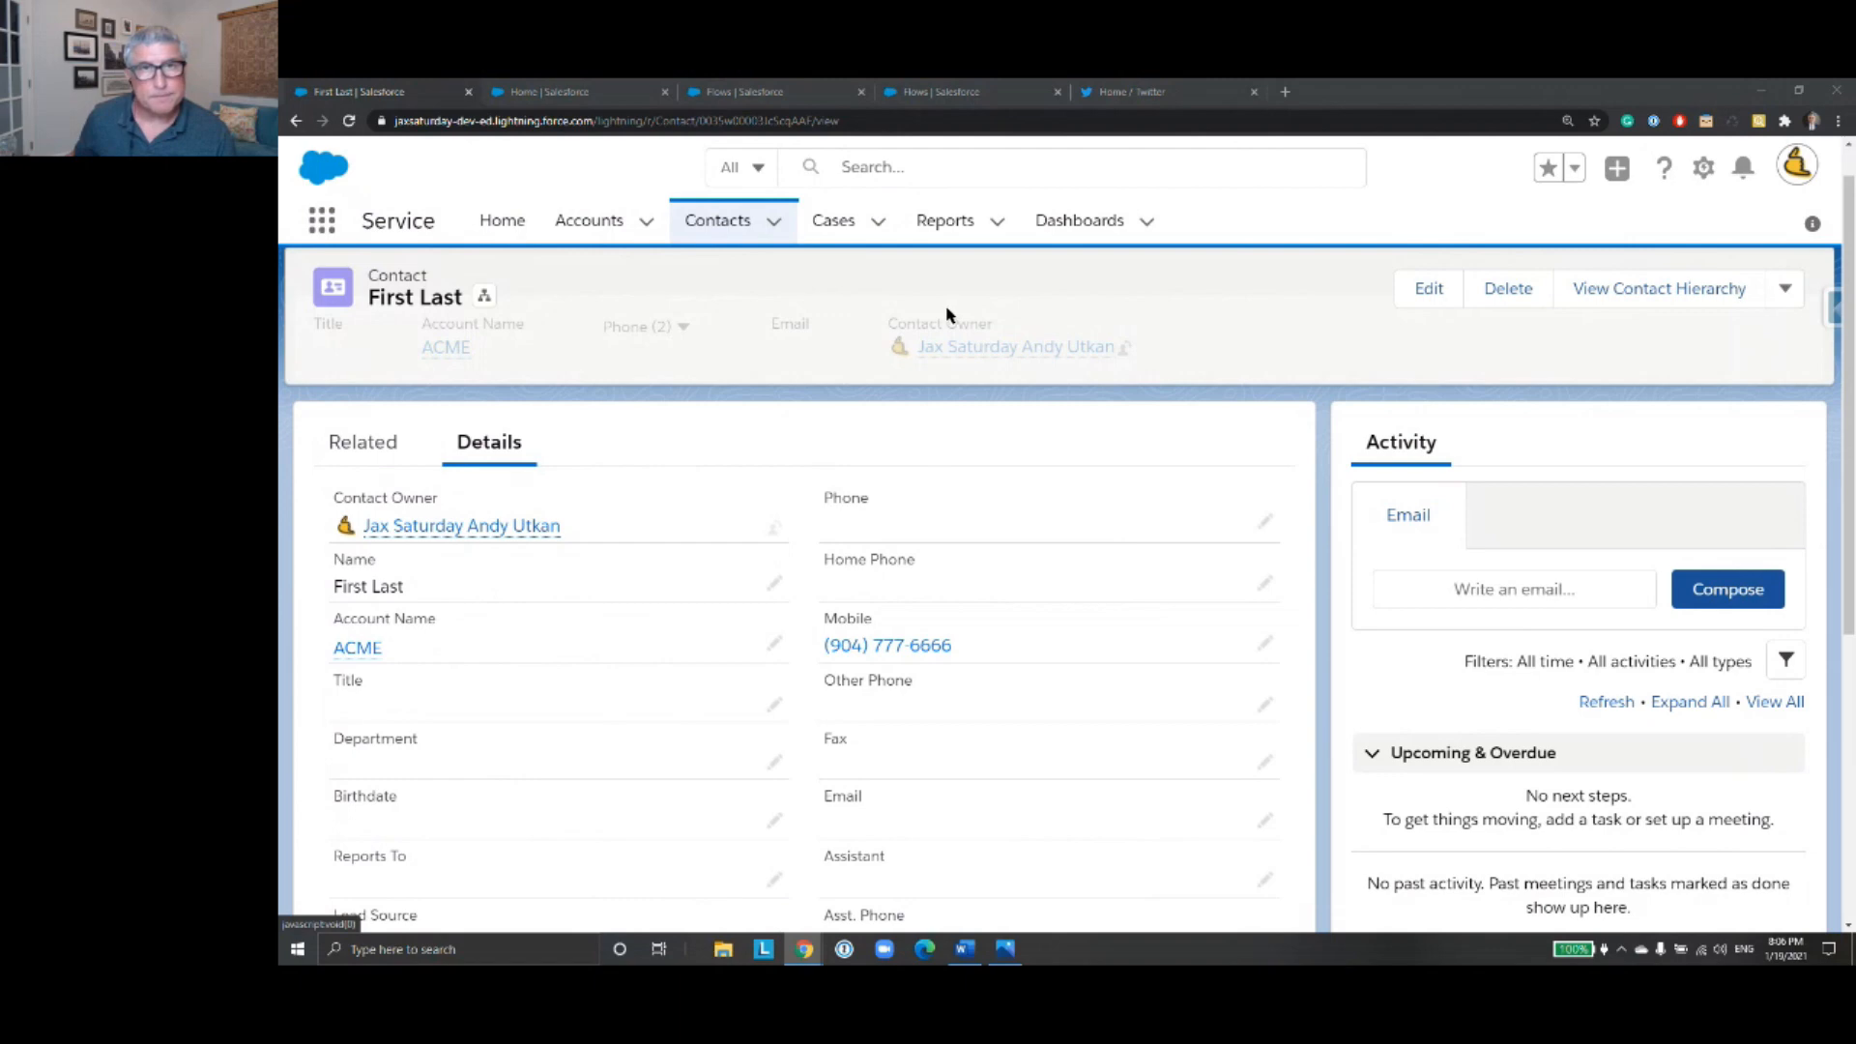
# - Switch to the Flows list in Salesforce Setup and reload it
pyautogui.click(779, 94)
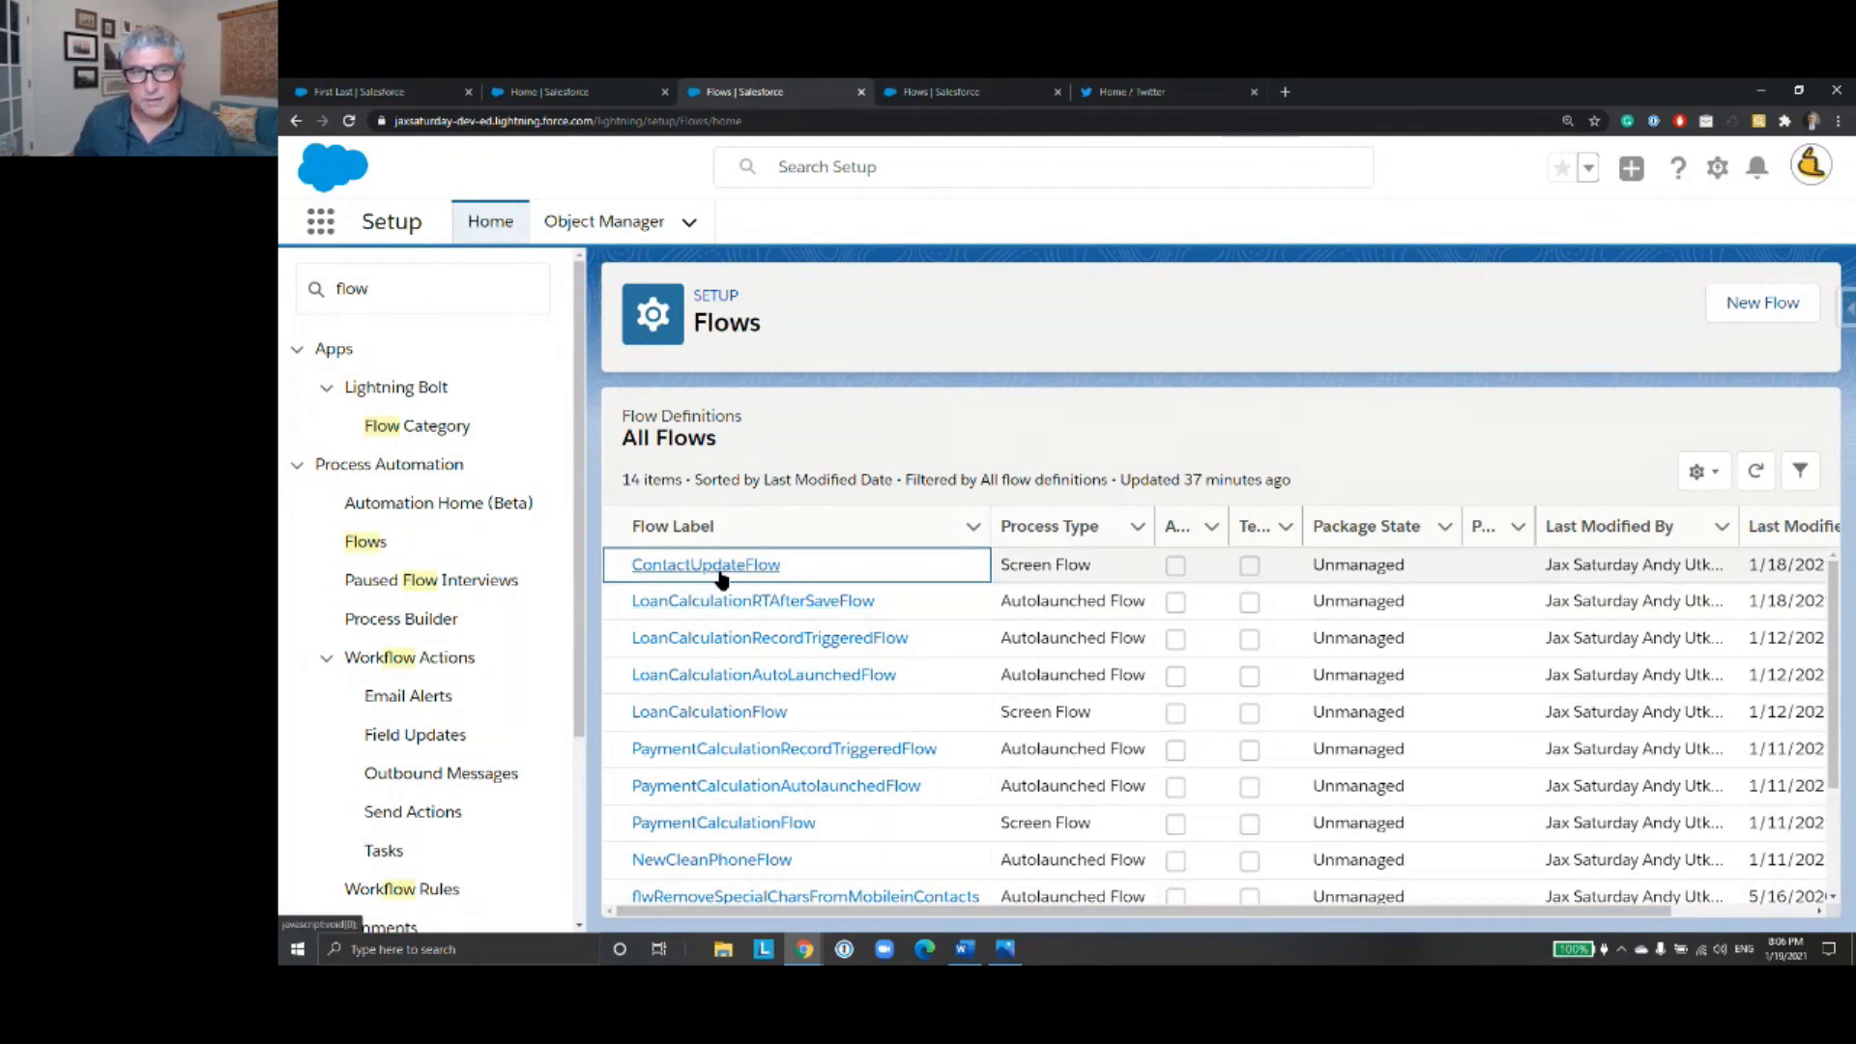
pyautogui.moveTo(980, 914)
pyautogui.mouseDown()
pyautogui.moveTo(1122, 920)
pyautogui.moveTo(972, 920)
pyautogui.mouseUp()
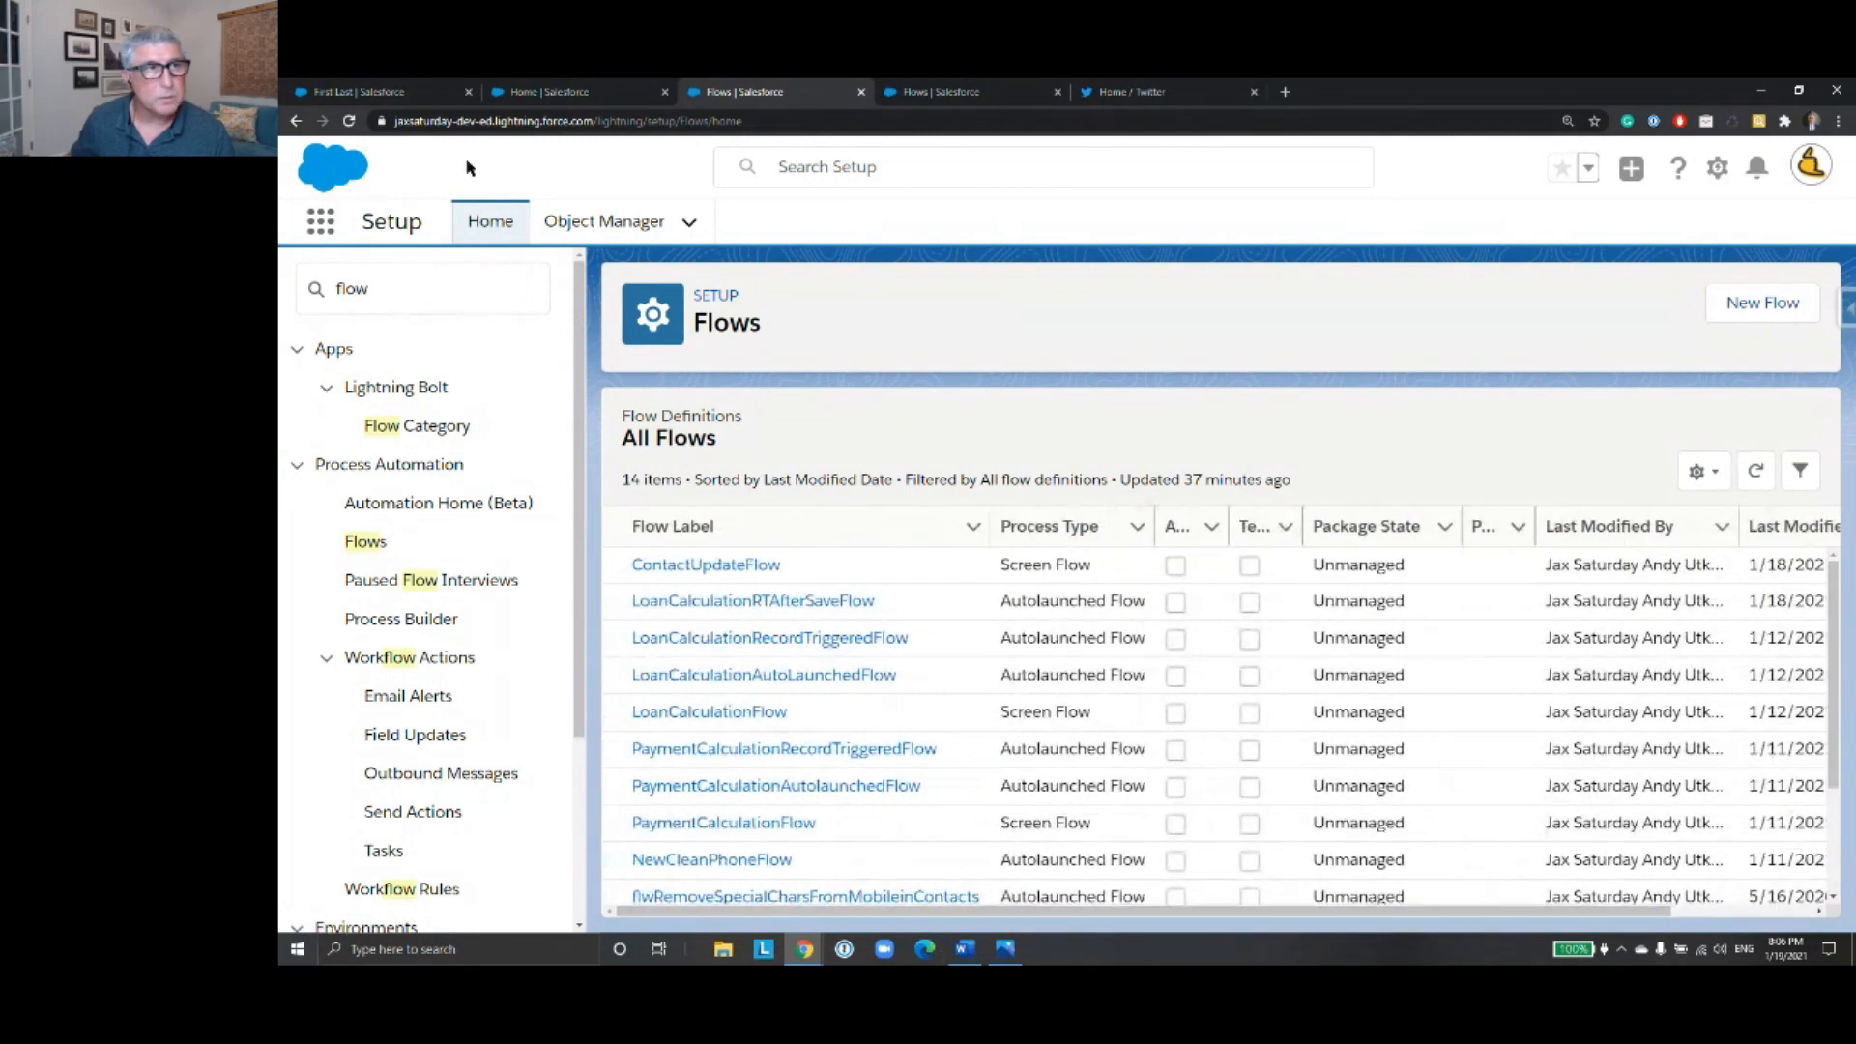
pyautogui.click(349, 121)
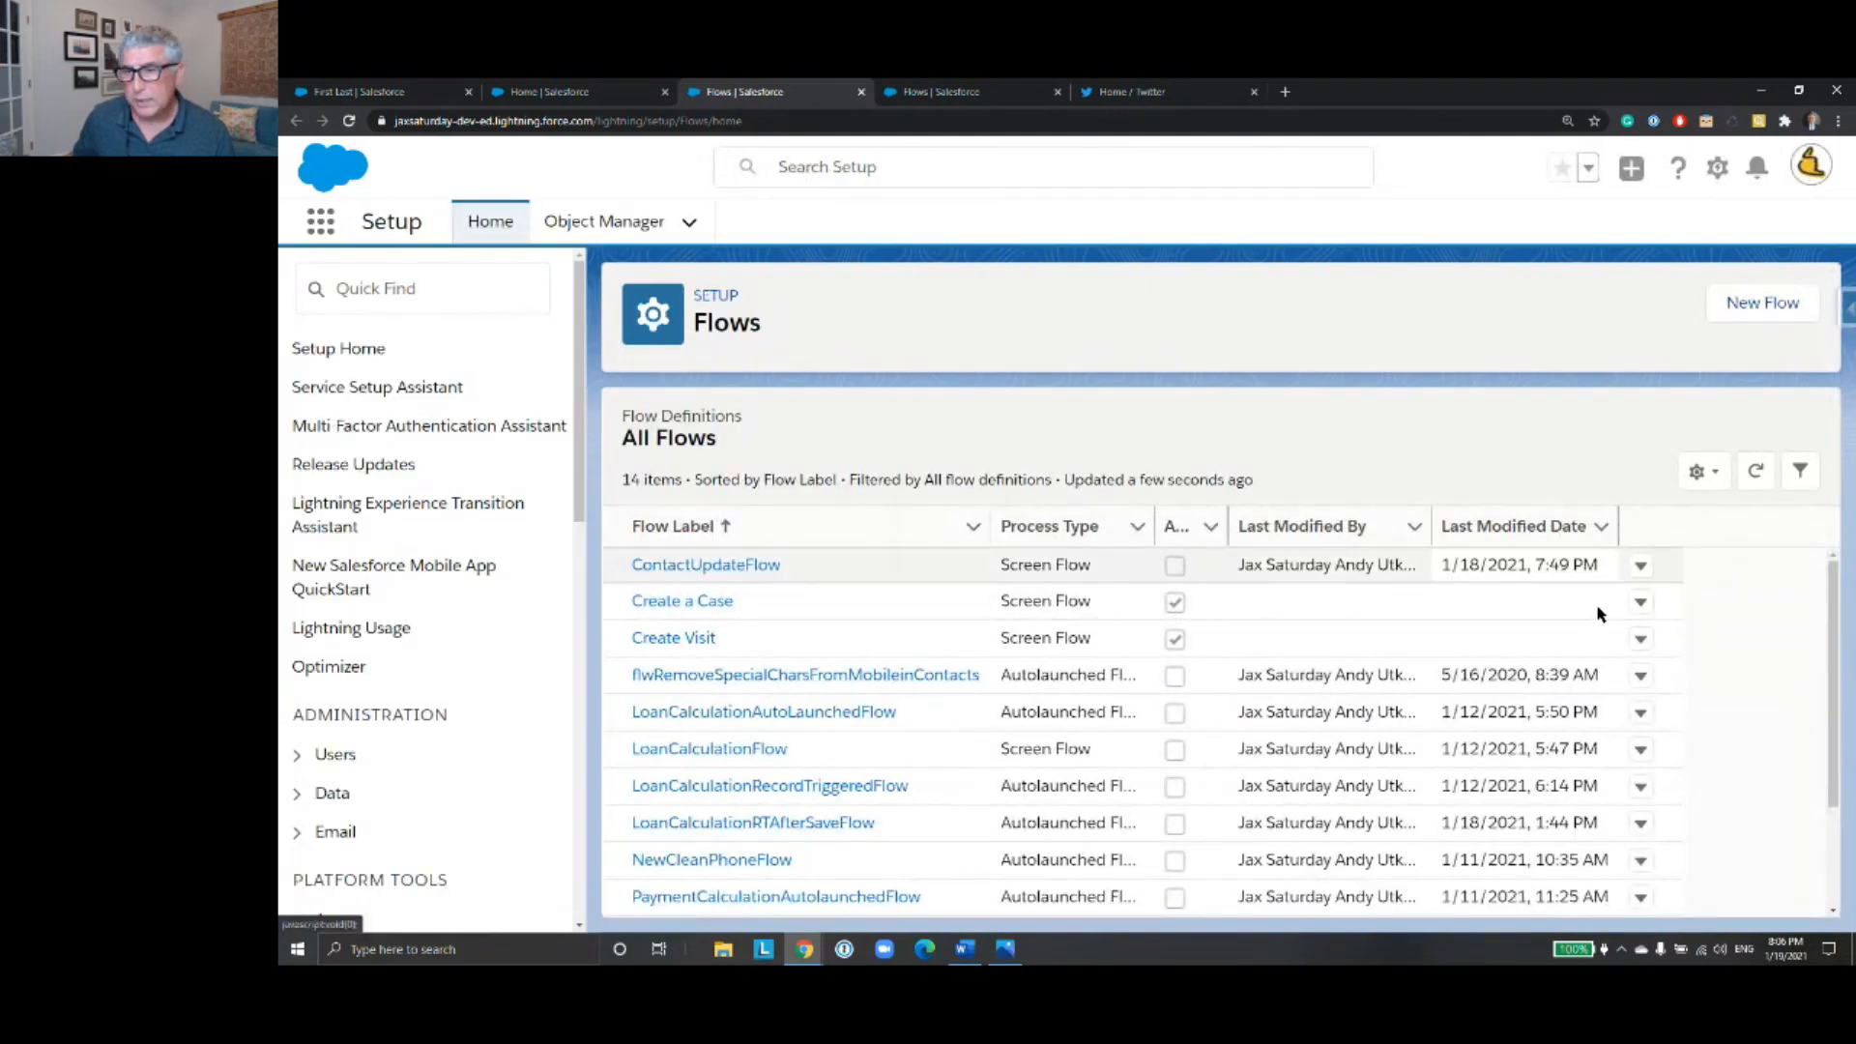
# - View the details and versions of ContactUpdateFlow and open version 1 in Flow Builder
pyautogui.click(1640, 570)
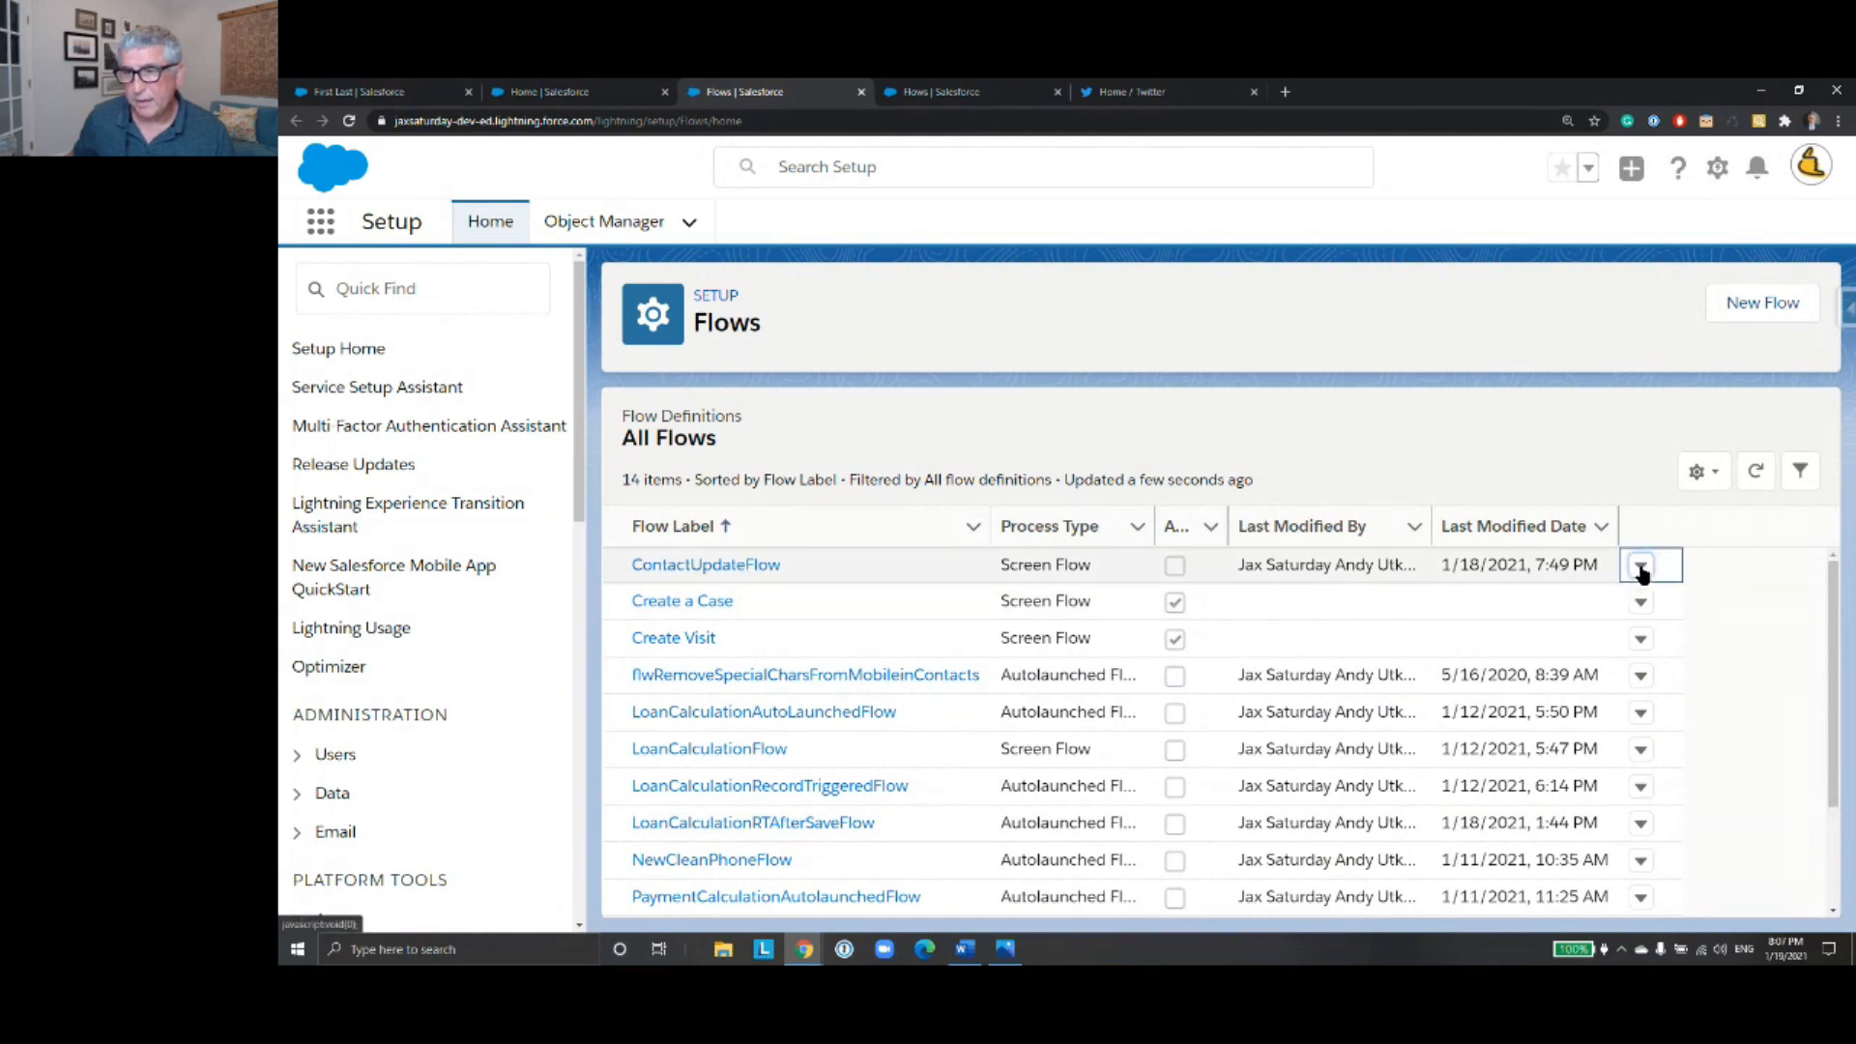
pyautogui.click(1686, 613)
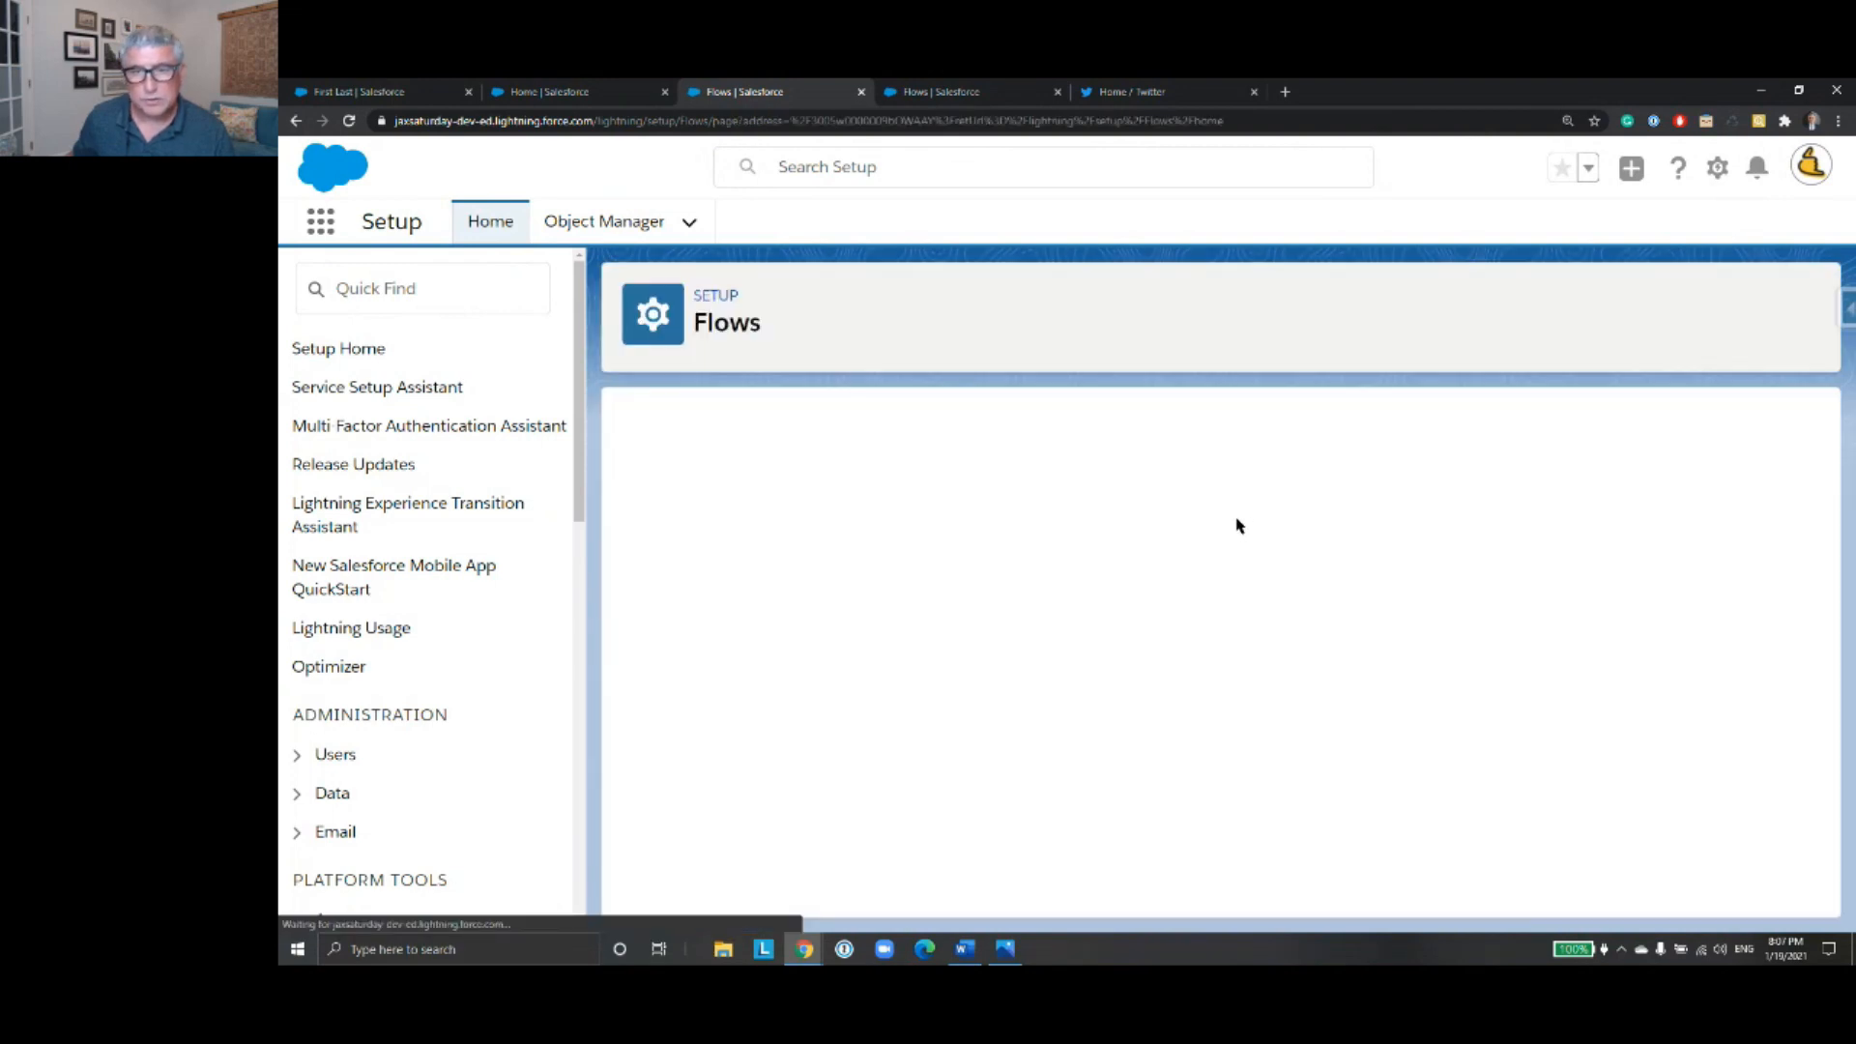
pyautogui.scroll(-3, 1251, 561)
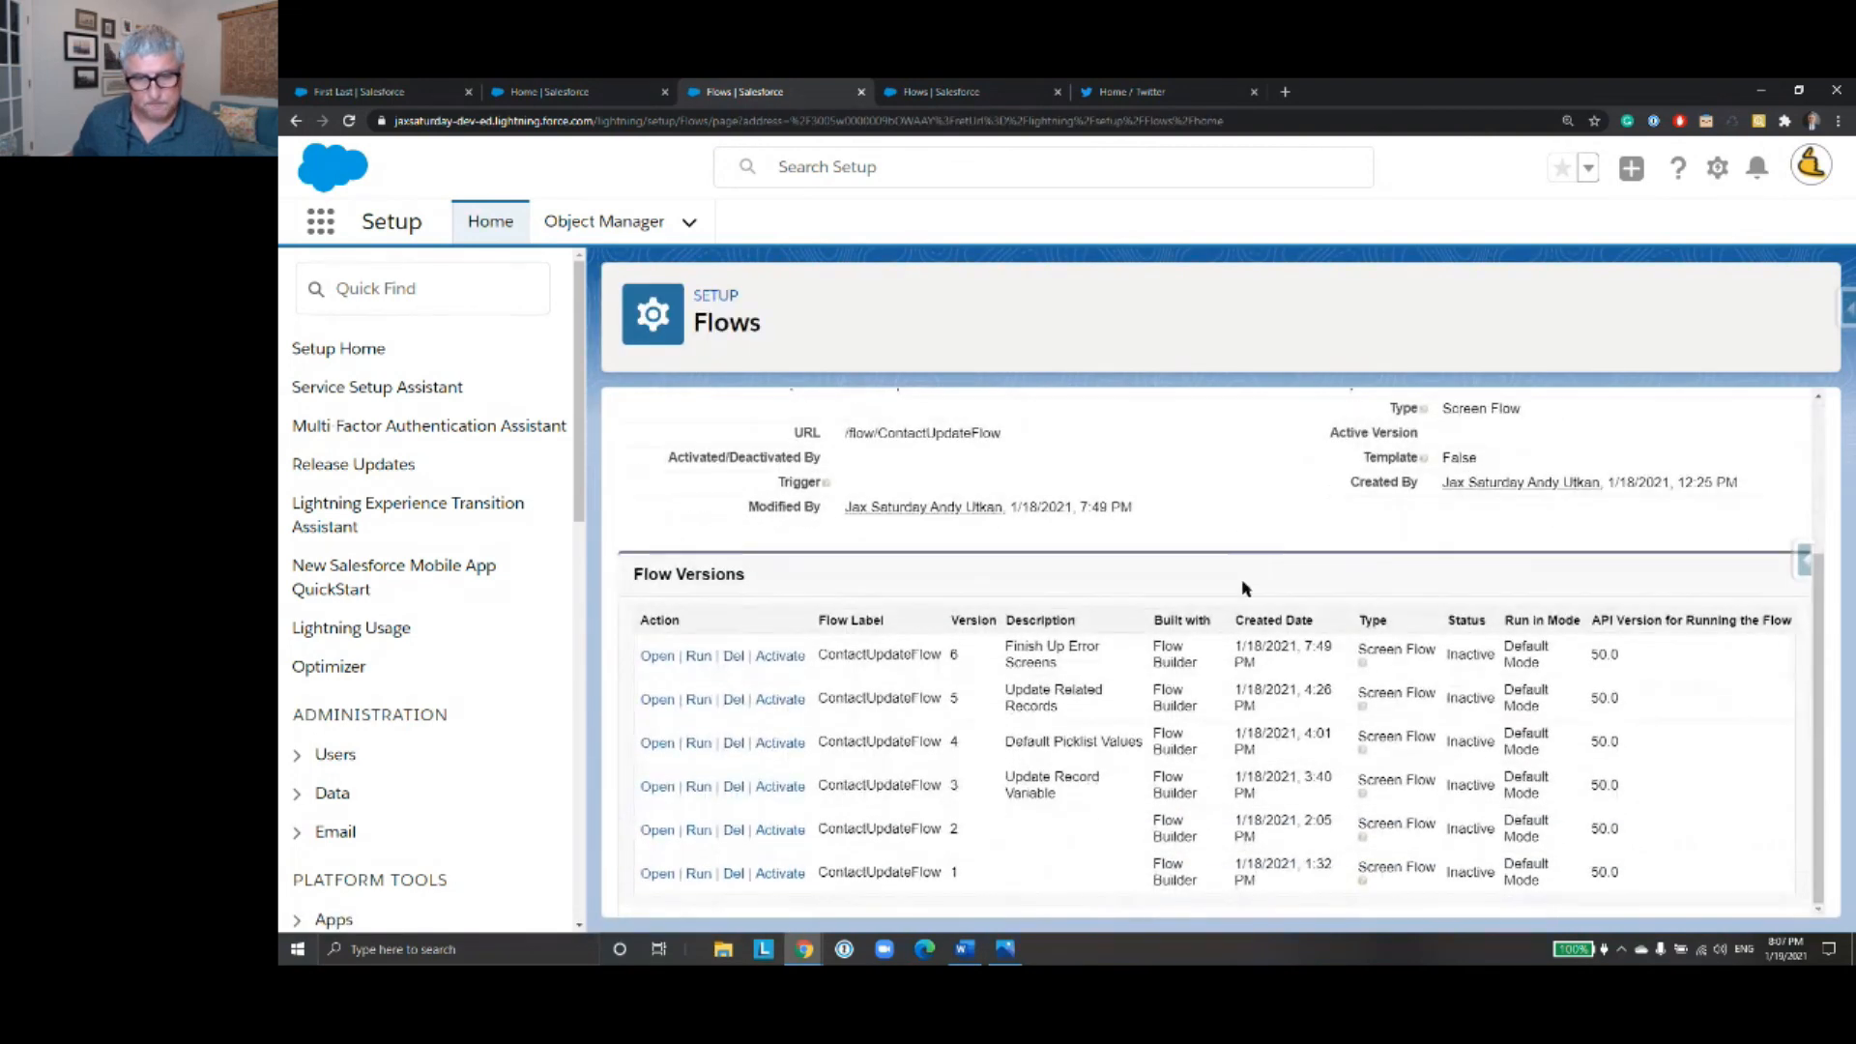
pyautogui.click(661, 872)
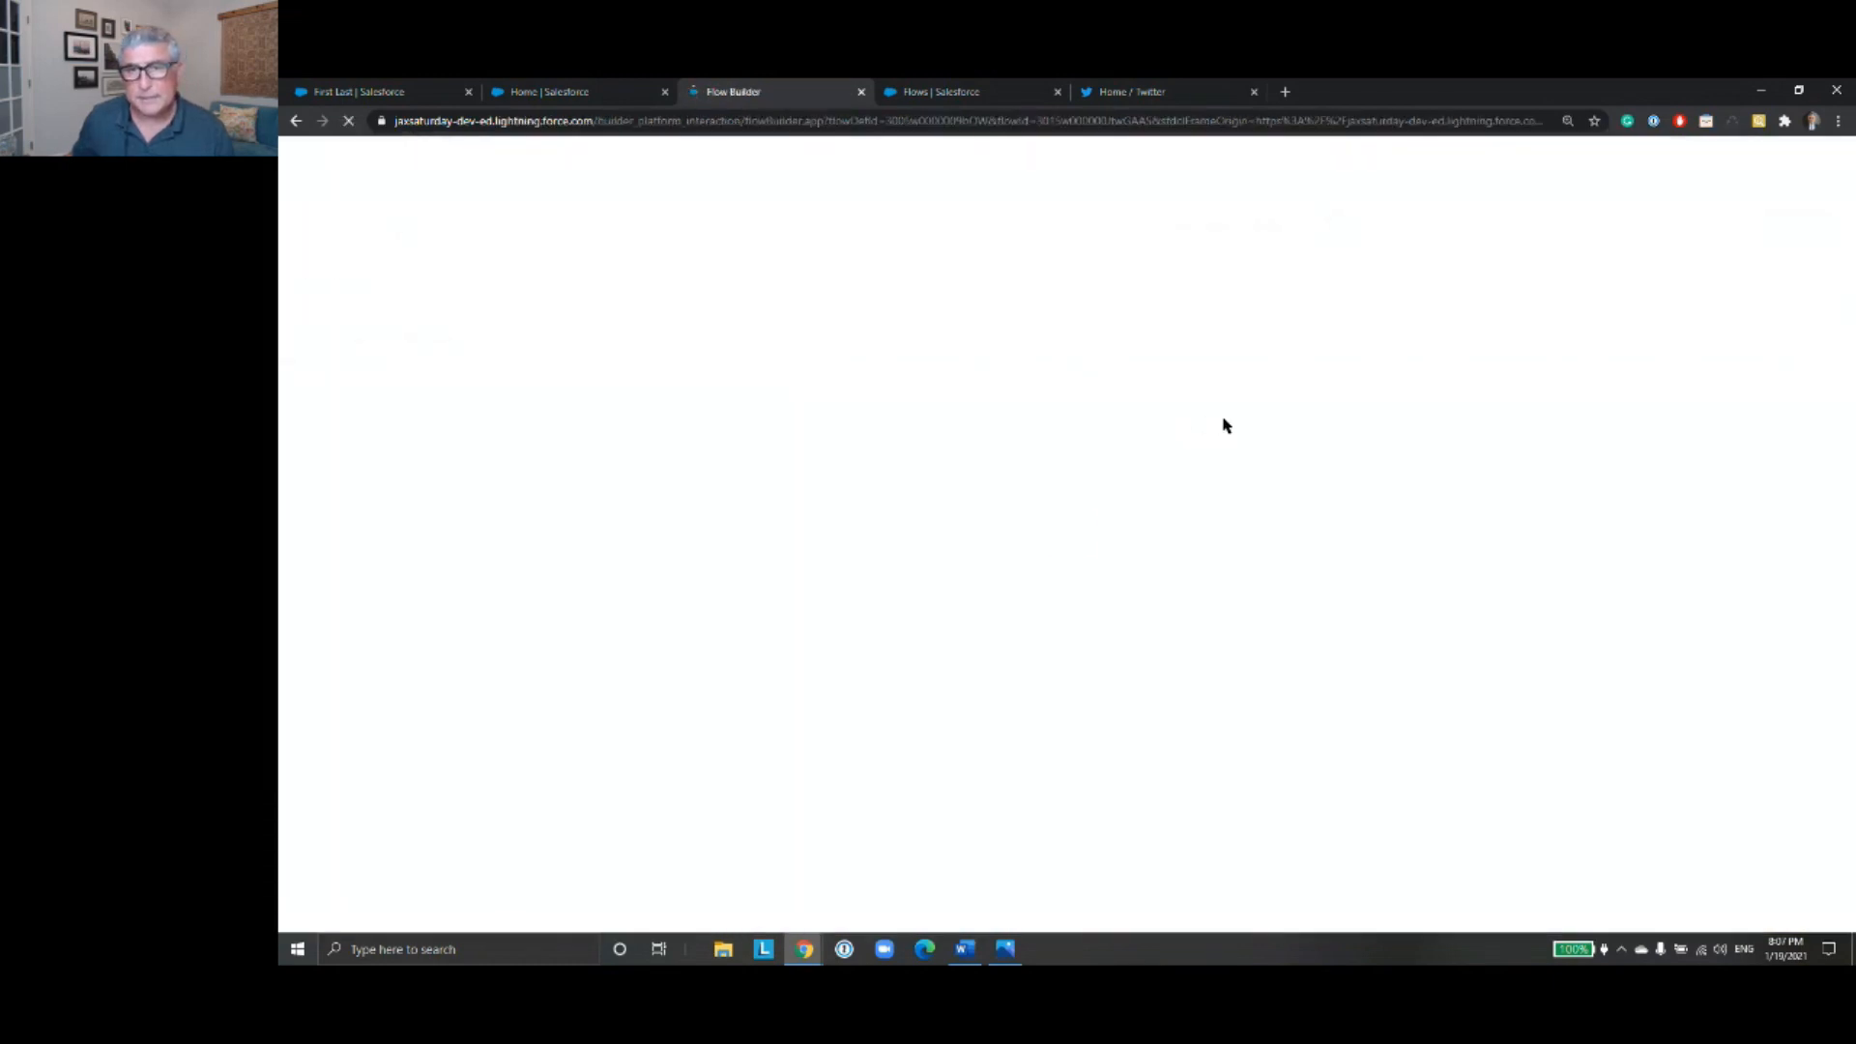
# - Review the elements of ContactUpdateFlow version 1 and start a debug run with the default debug options
pyautogui.moveTo(1611, 659); pyautogui.dragTo(1524, 494)
pyautogui.scroll(-1, 1525, 494)
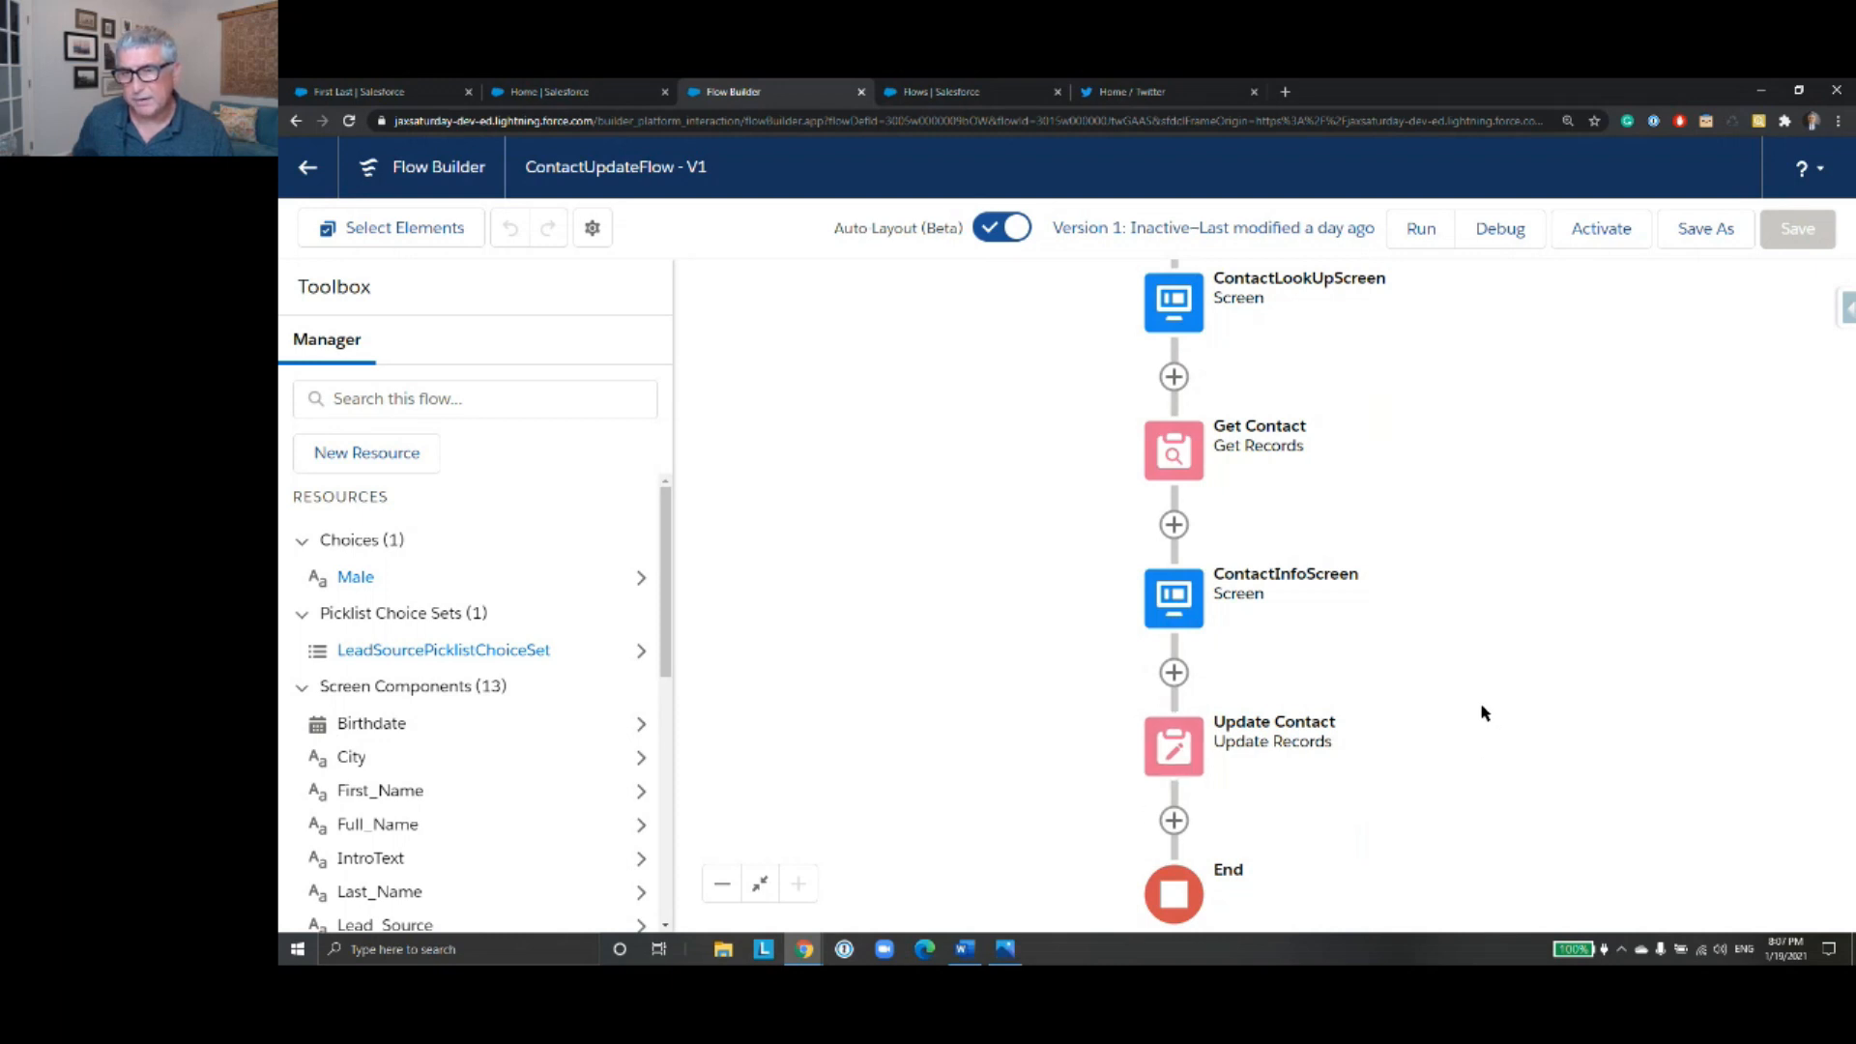
pyautogui.scroll(3, 1447, 625)
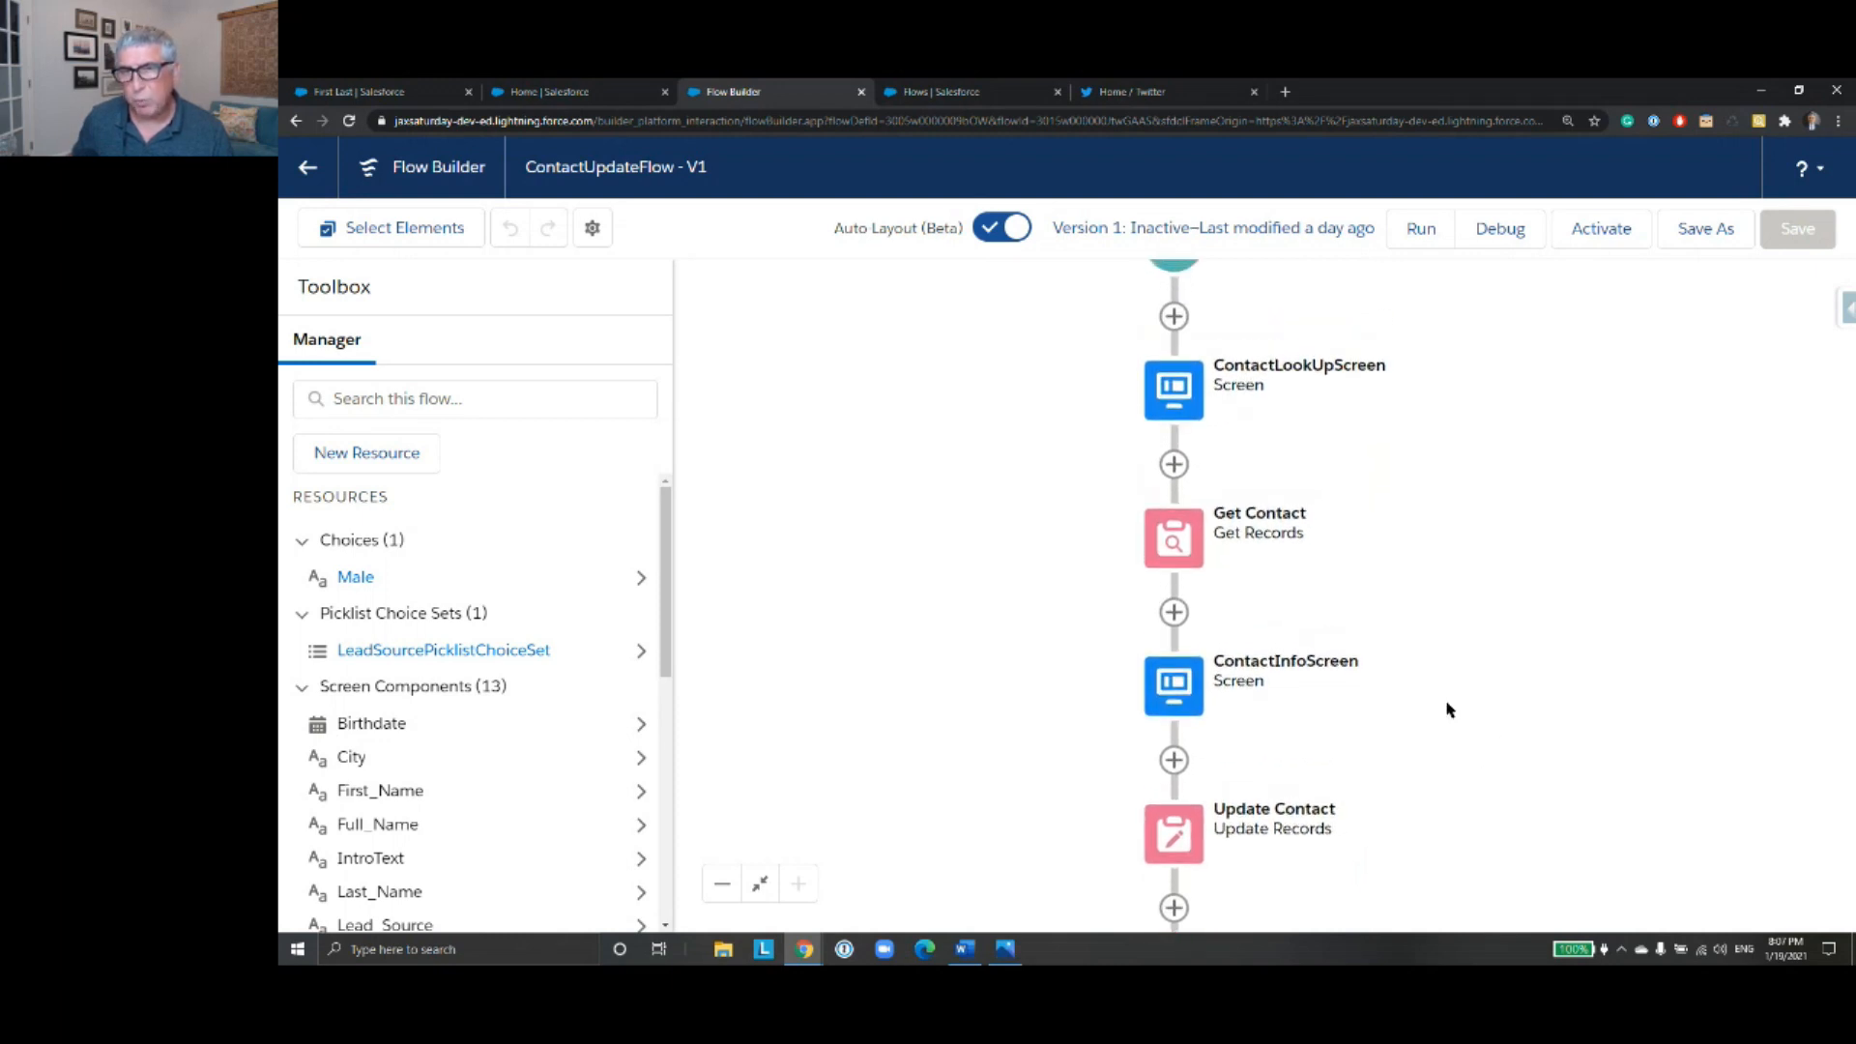
pyautogui.scroll(-2, 1442, 682)
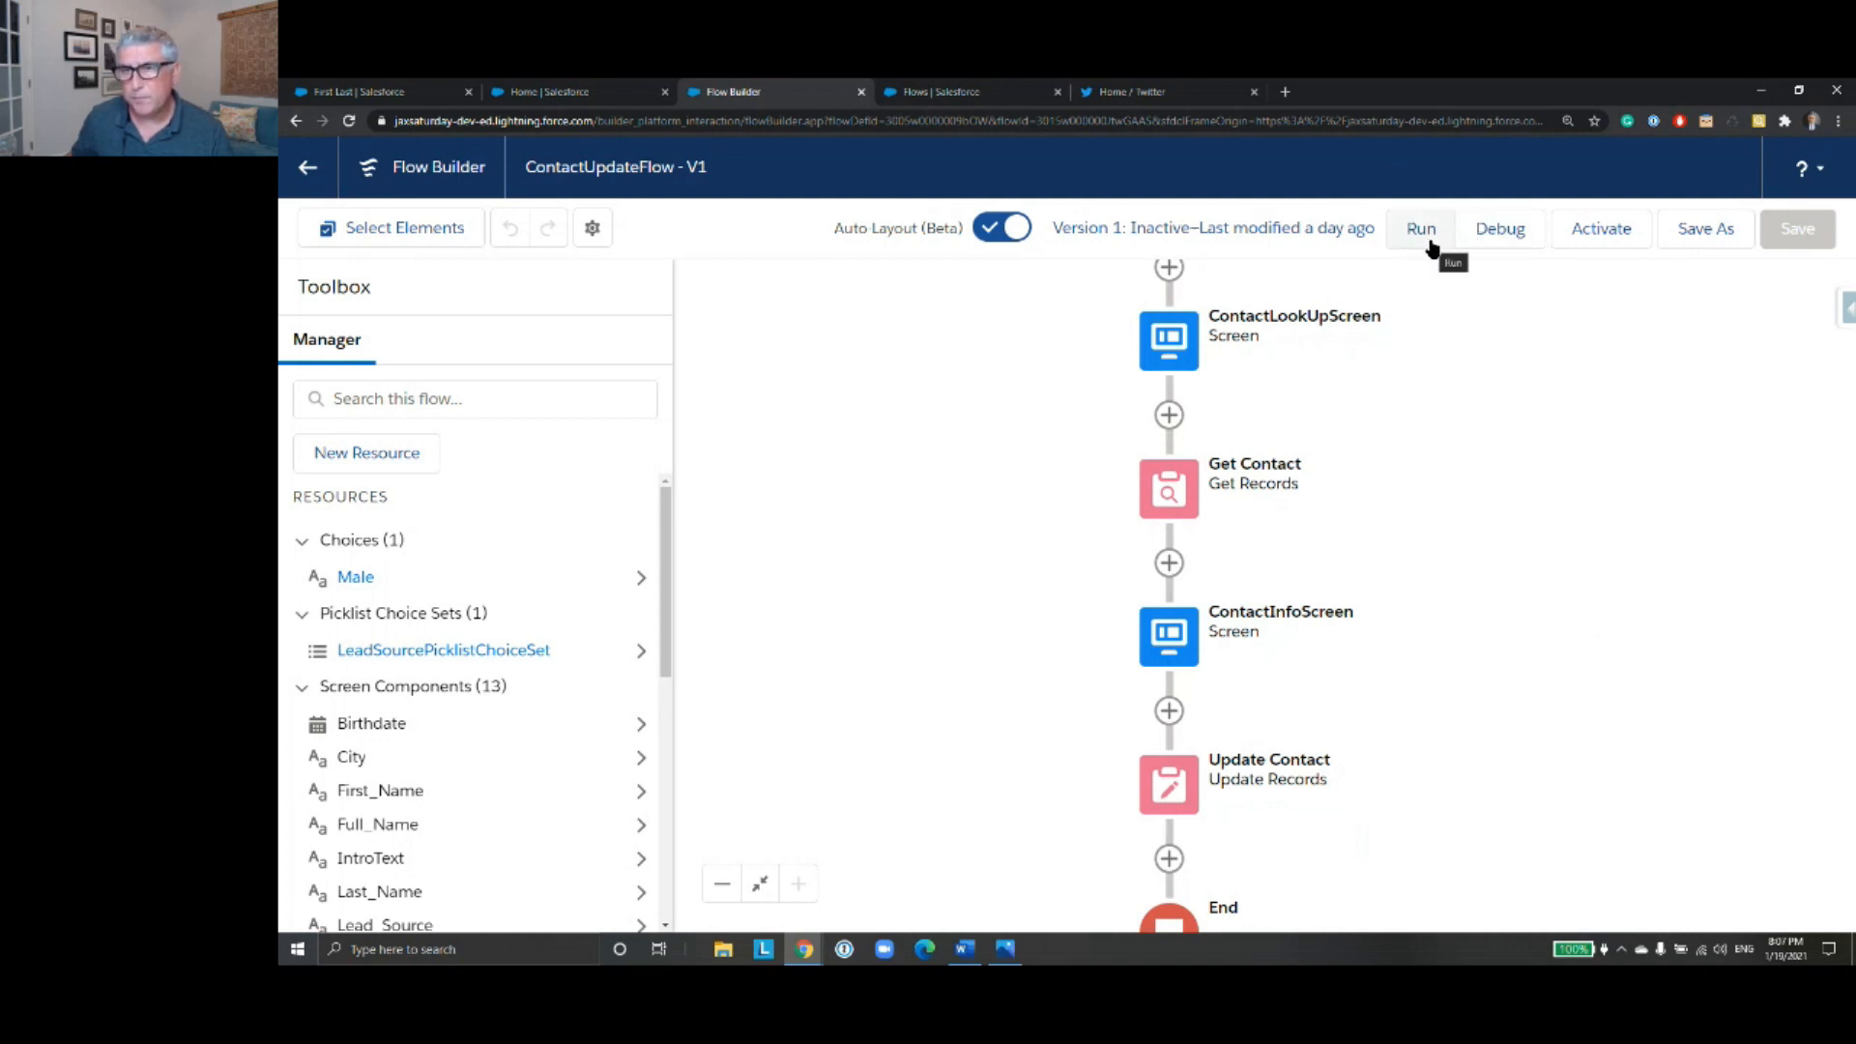
pyautogui.click(1496, 230)
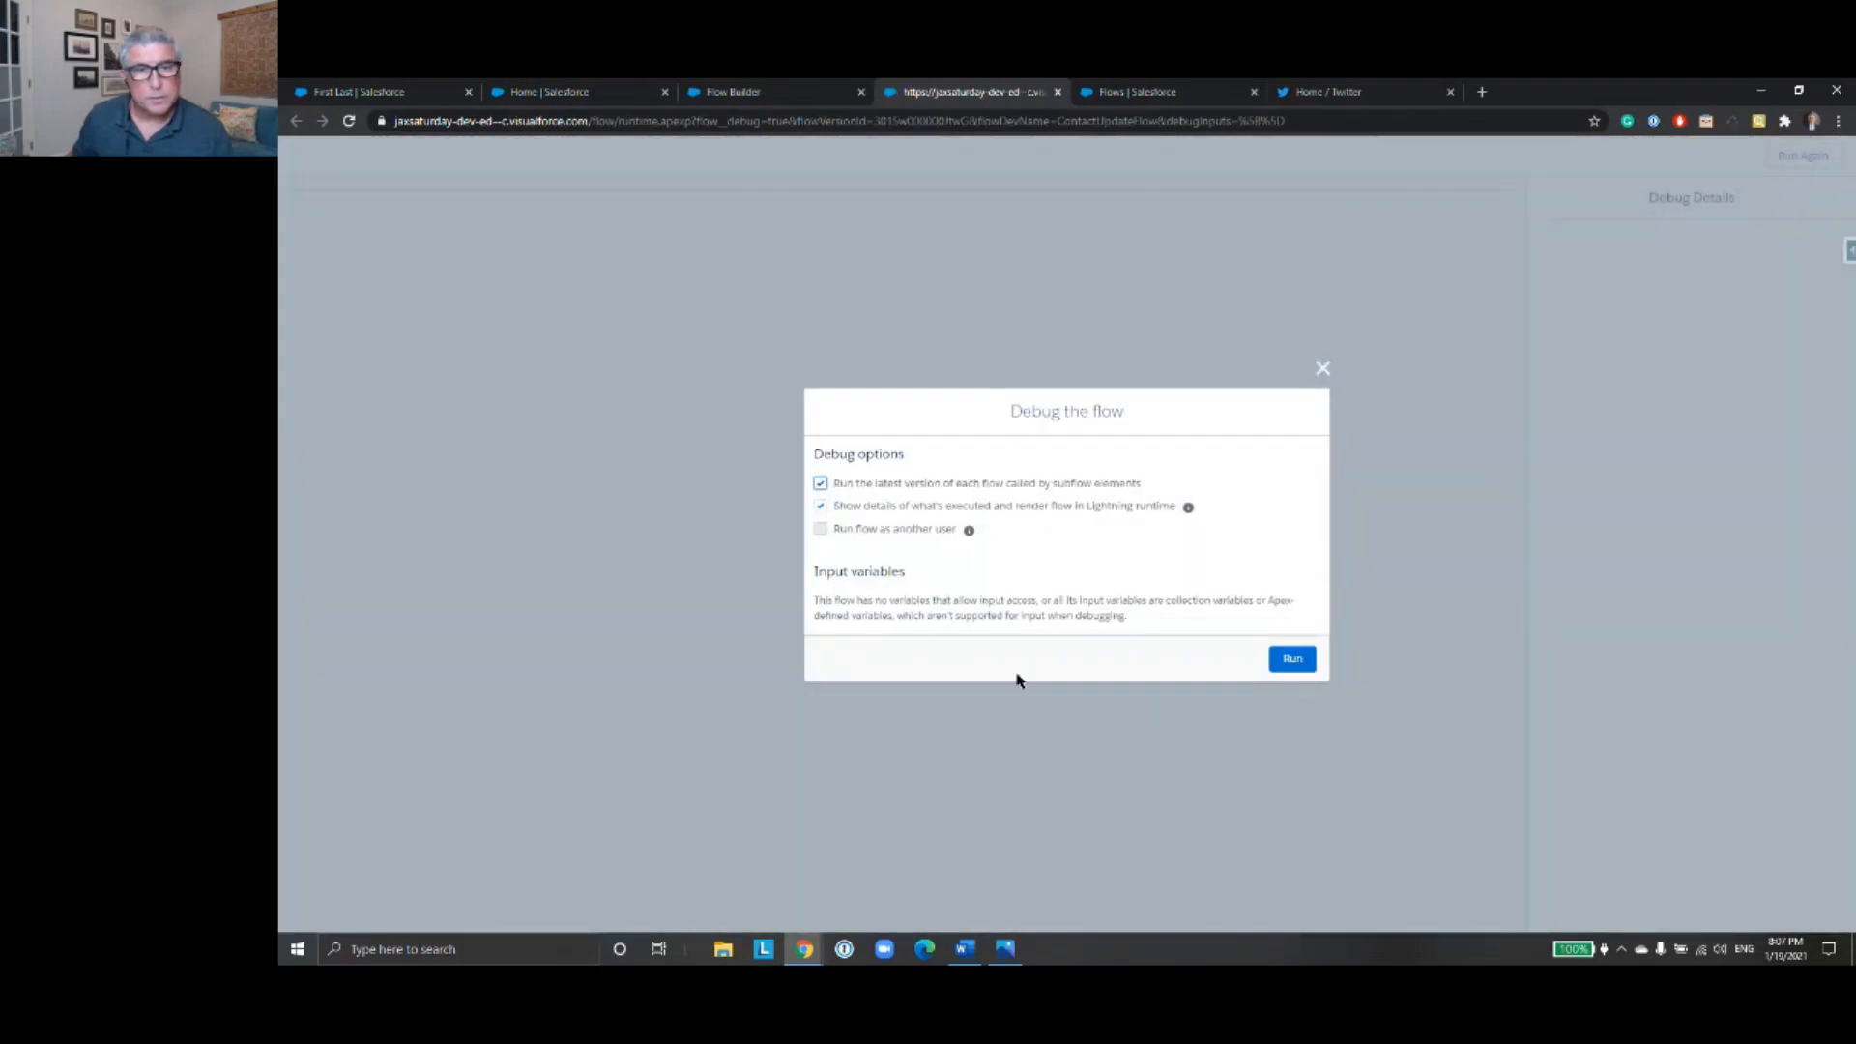
pyautogui.click(1295, 667)
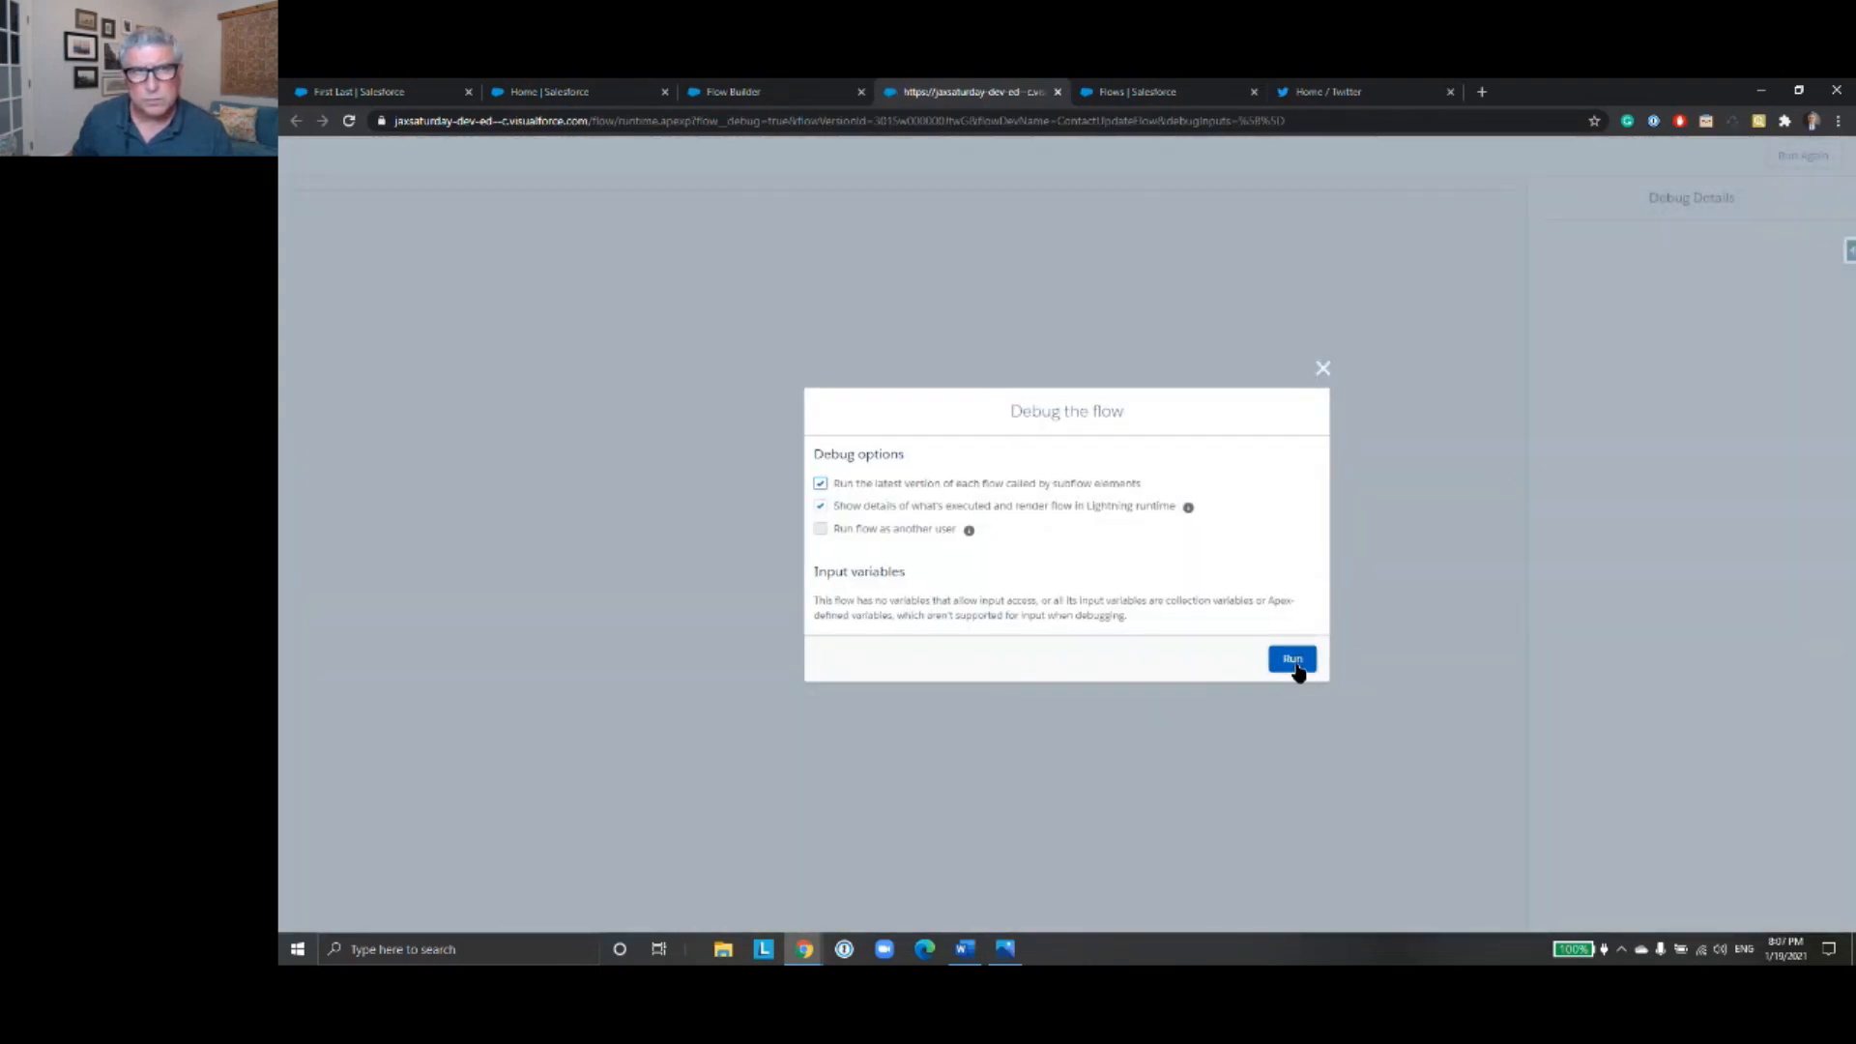
# - Enter "First Last" as the full name to look up and continue to the contact information screen
pyautogui.click(508, 264)
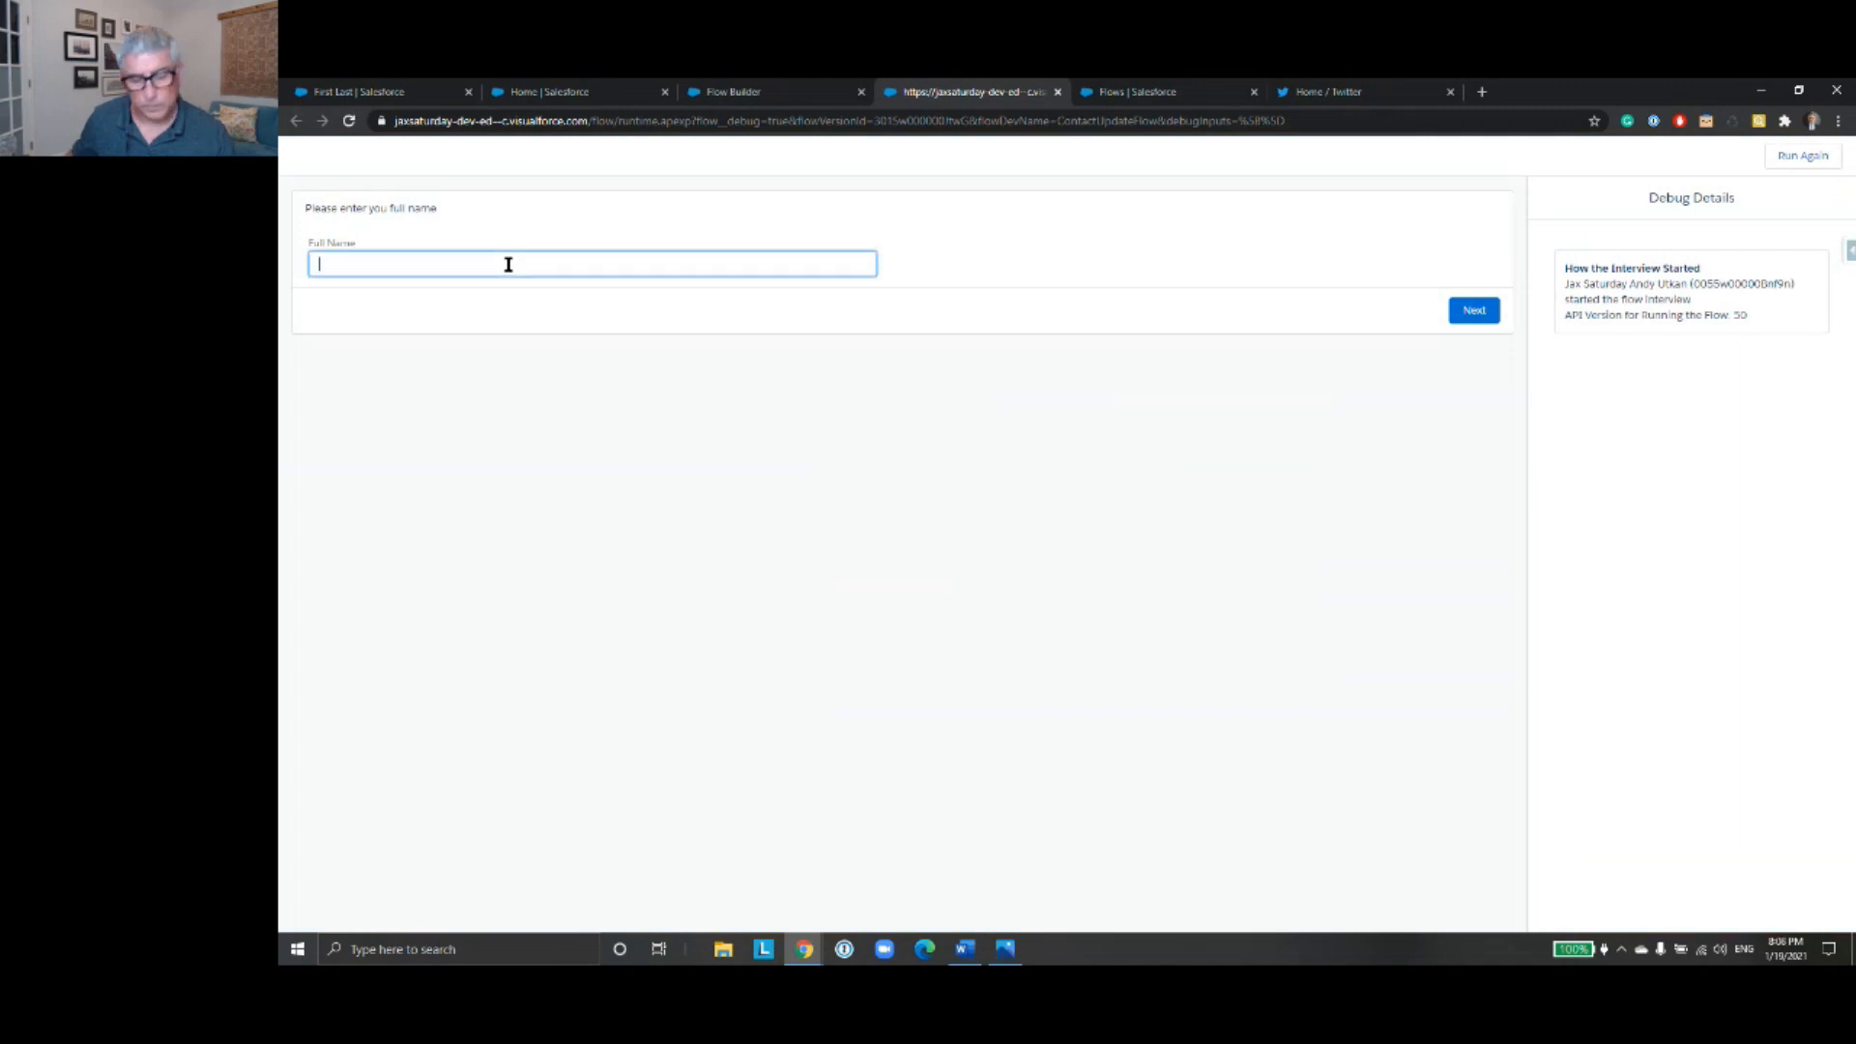
pyautogui.write('Firs')
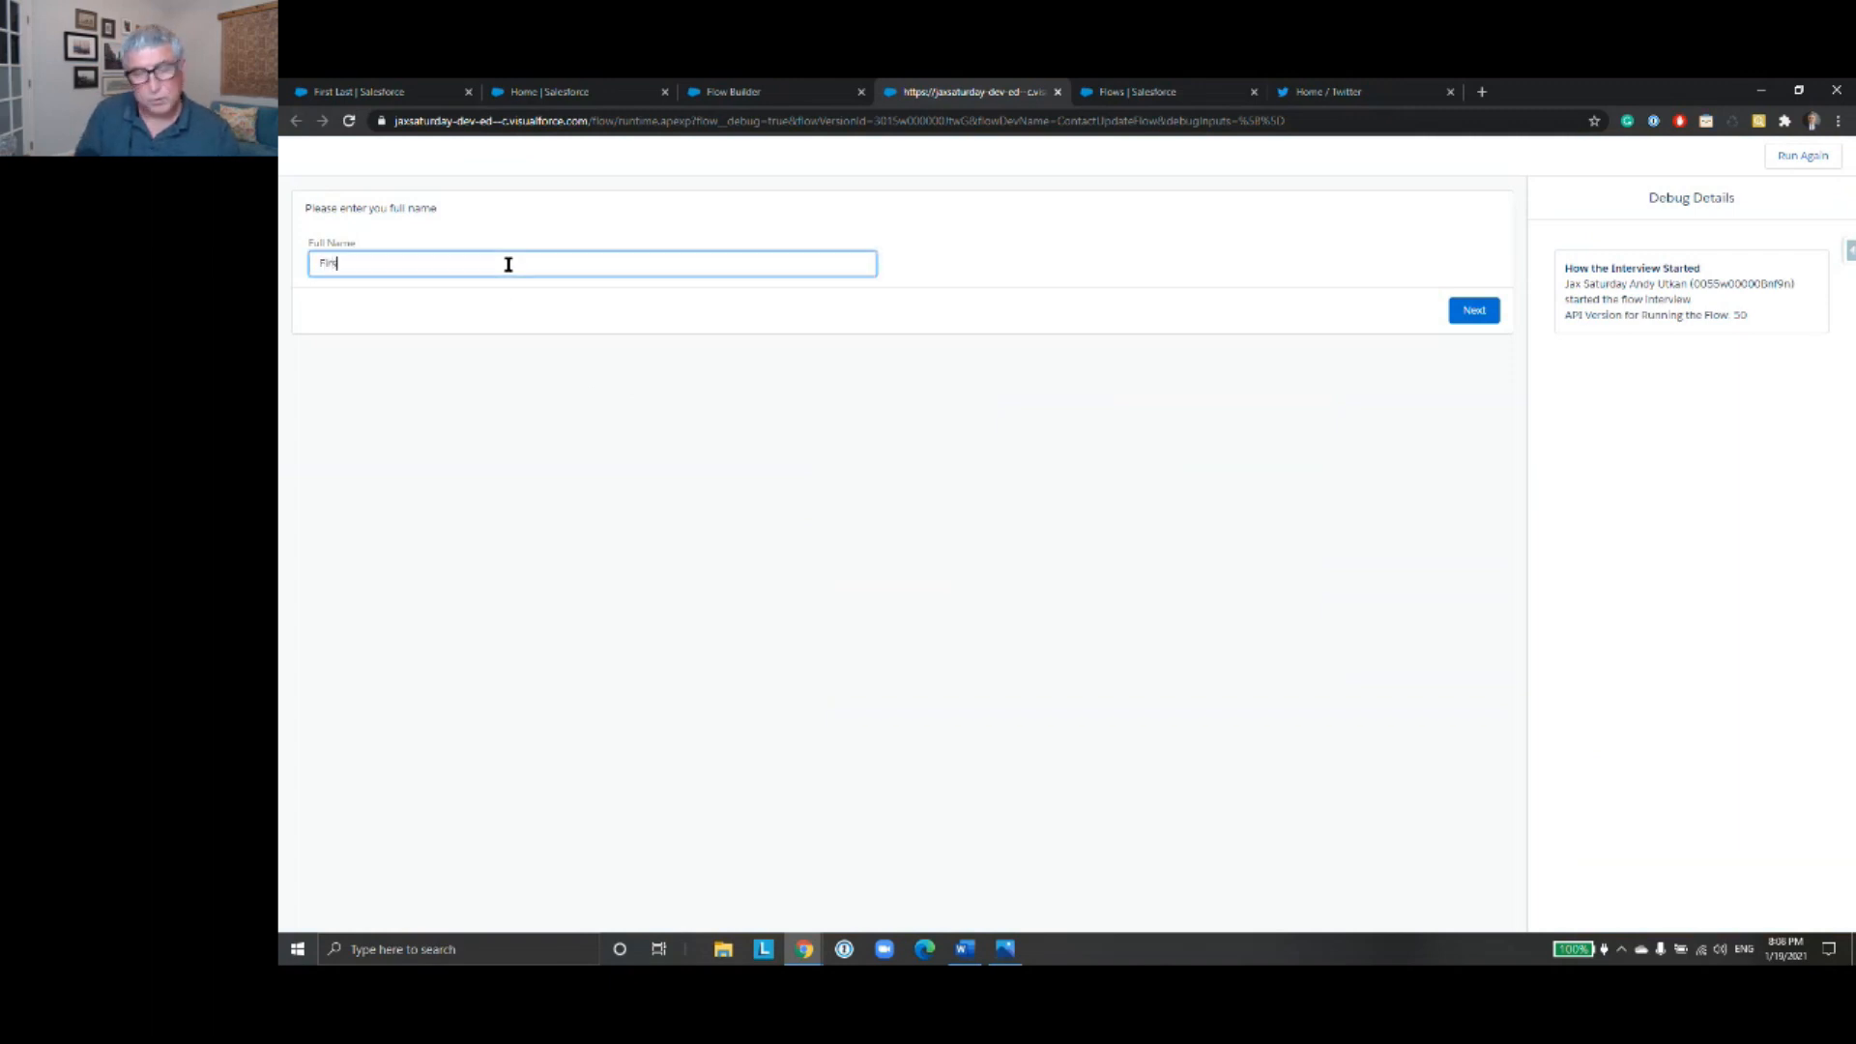
pyautogui.write('t Last')
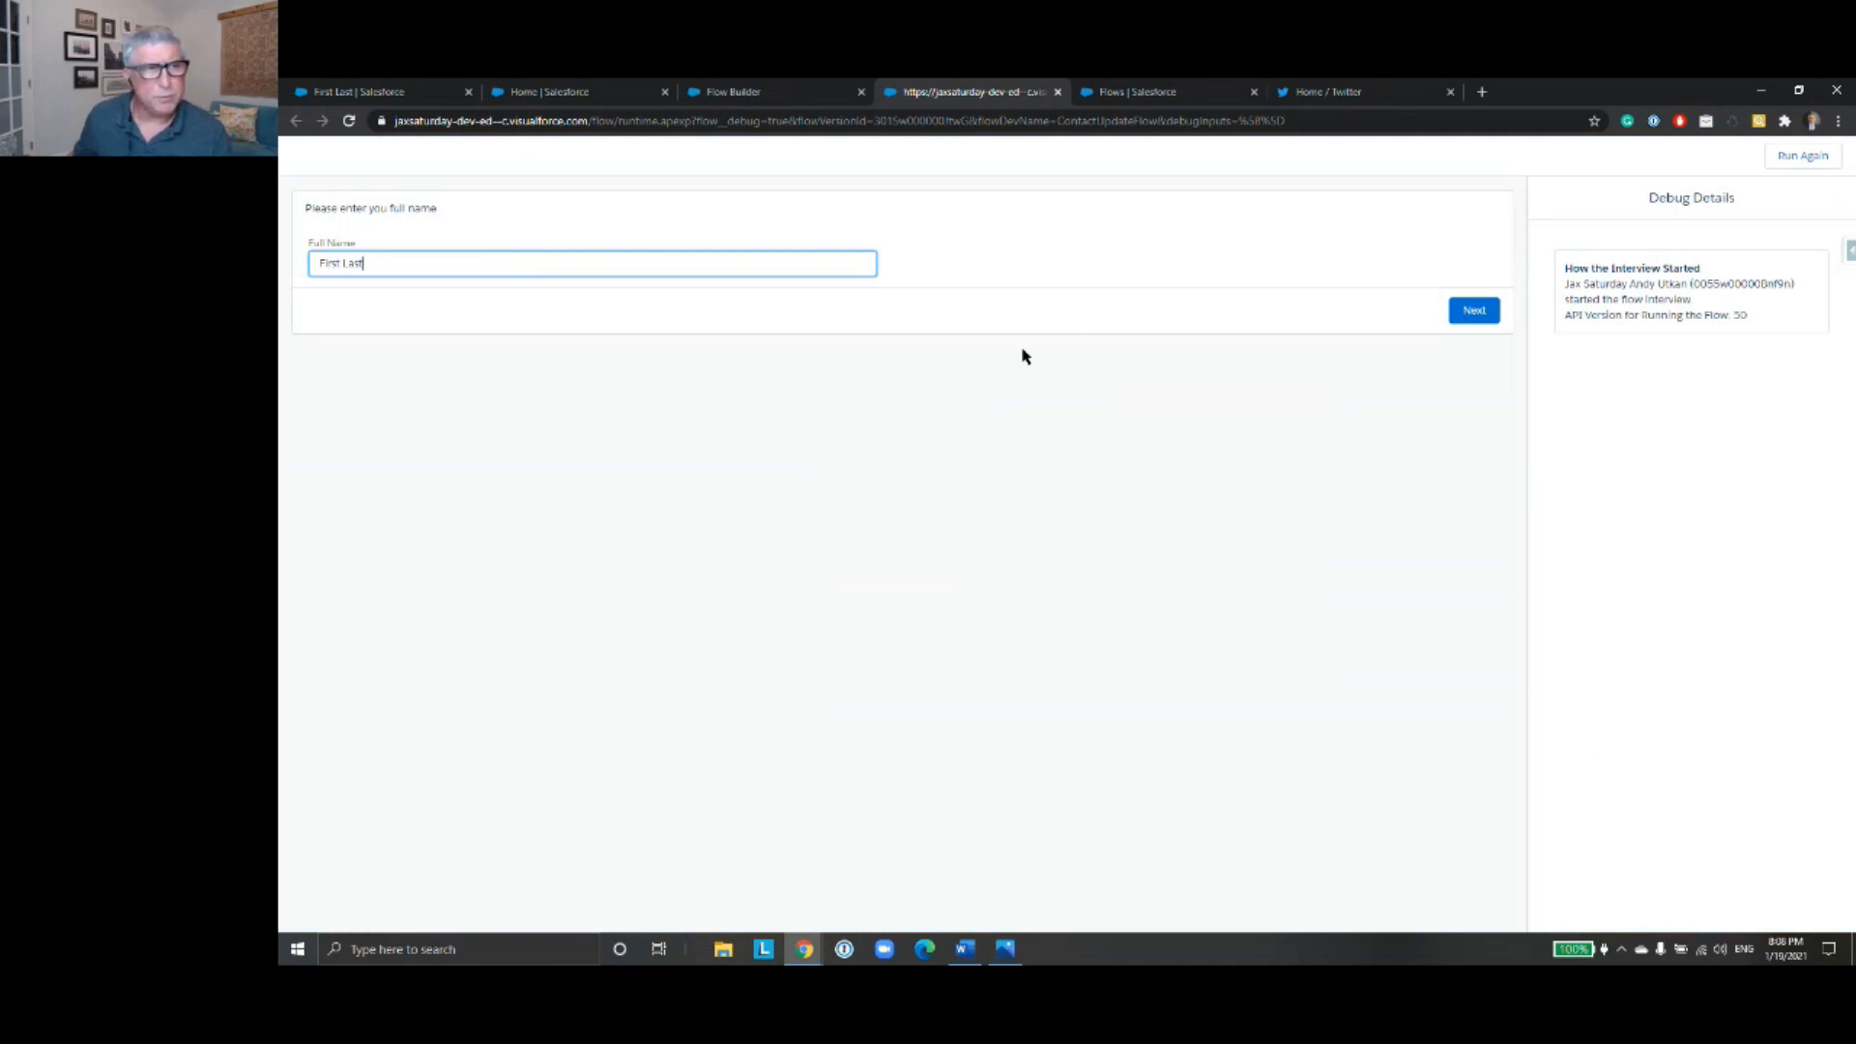
pyautogui.click(1476, 311)
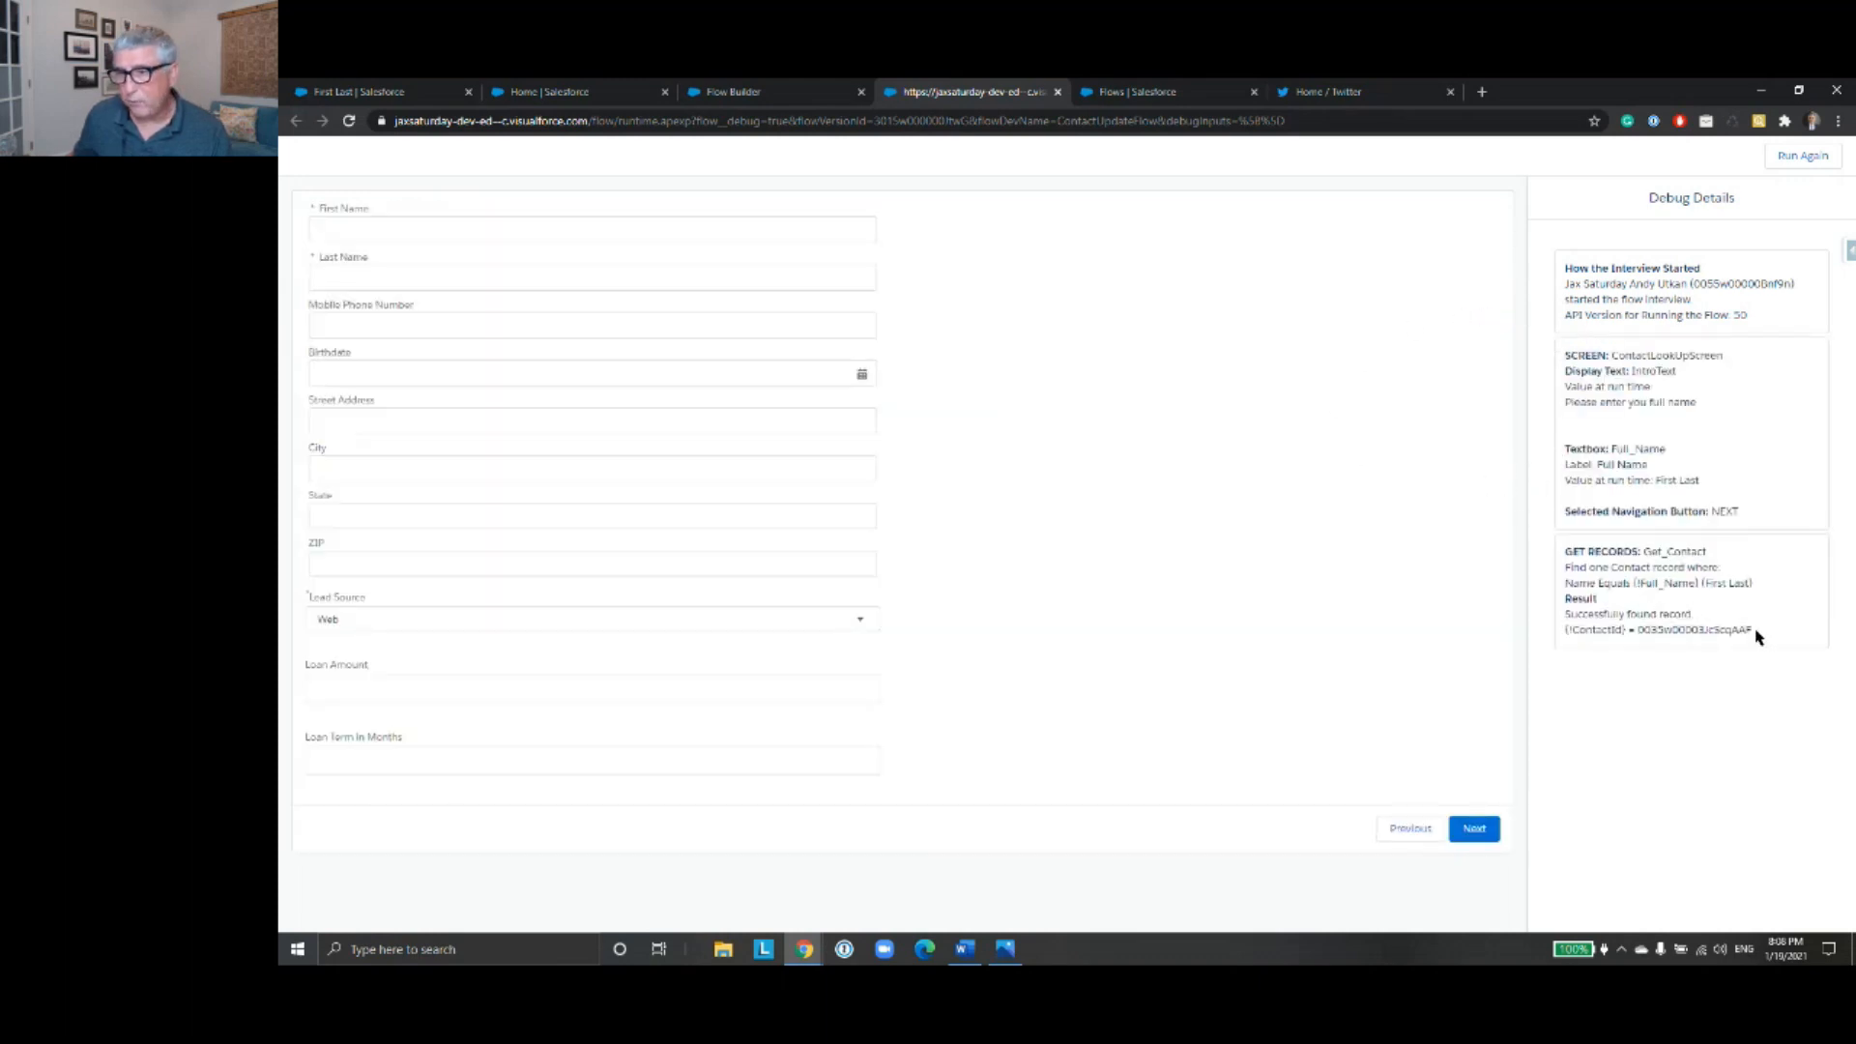
# - Highlight the contact's record ID in the Get Records result of the debug details
pyautogui.moveTo(1752, 629); pyautogui.dragTo(1645, 624)
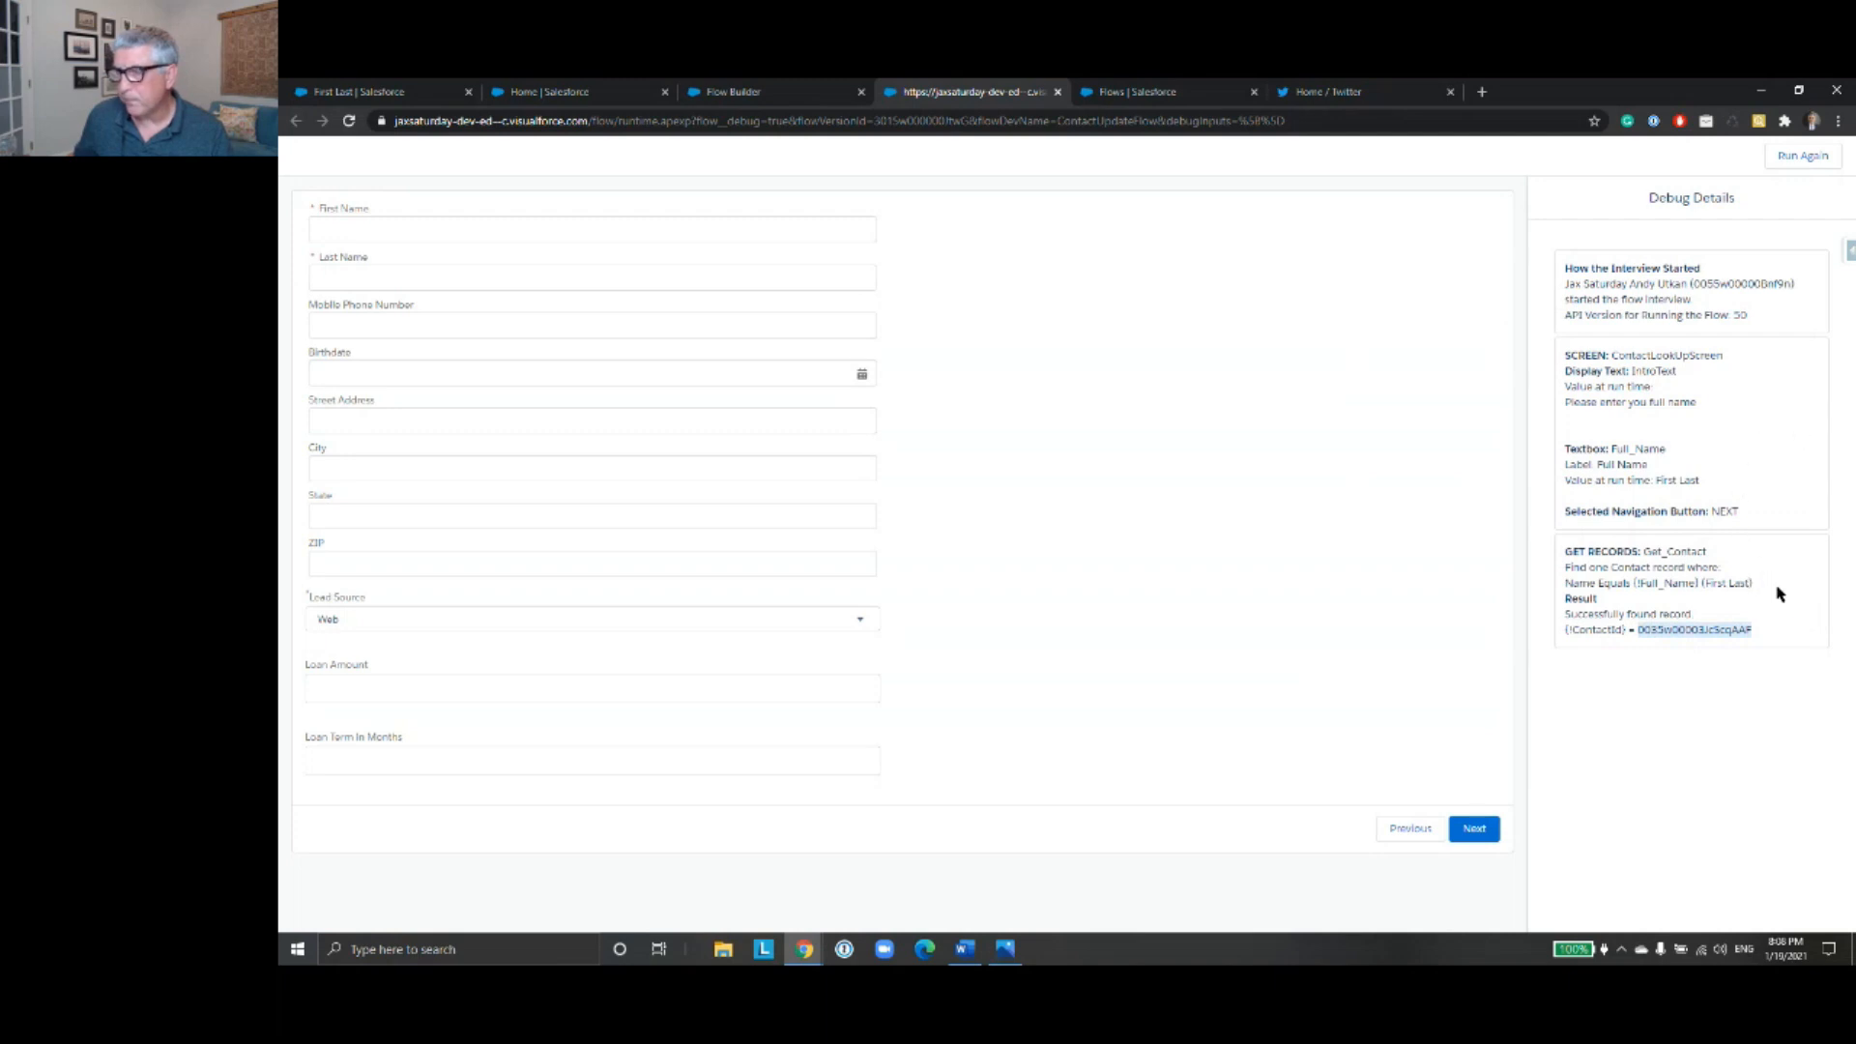
pyautogui.click(1639, 630)
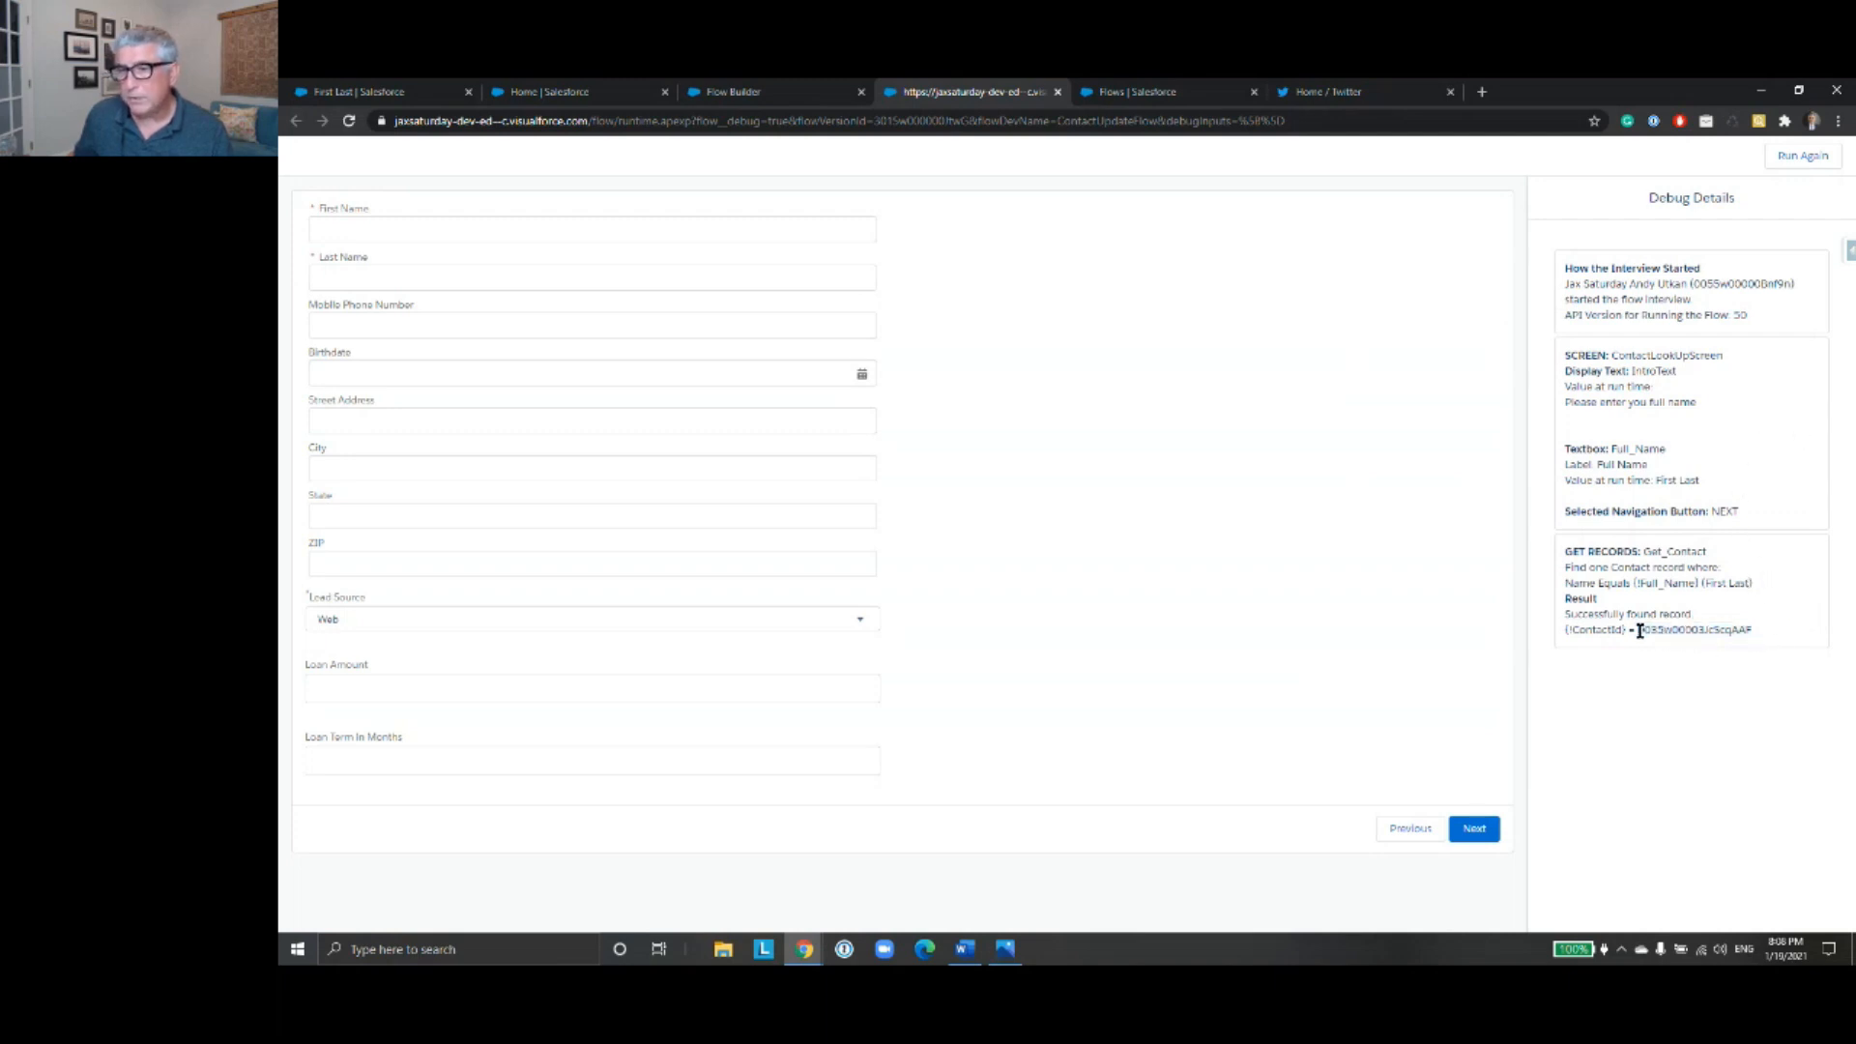
pyautogui.moveTo(1637, 629); pyautogui.dragTo(1755, 633)
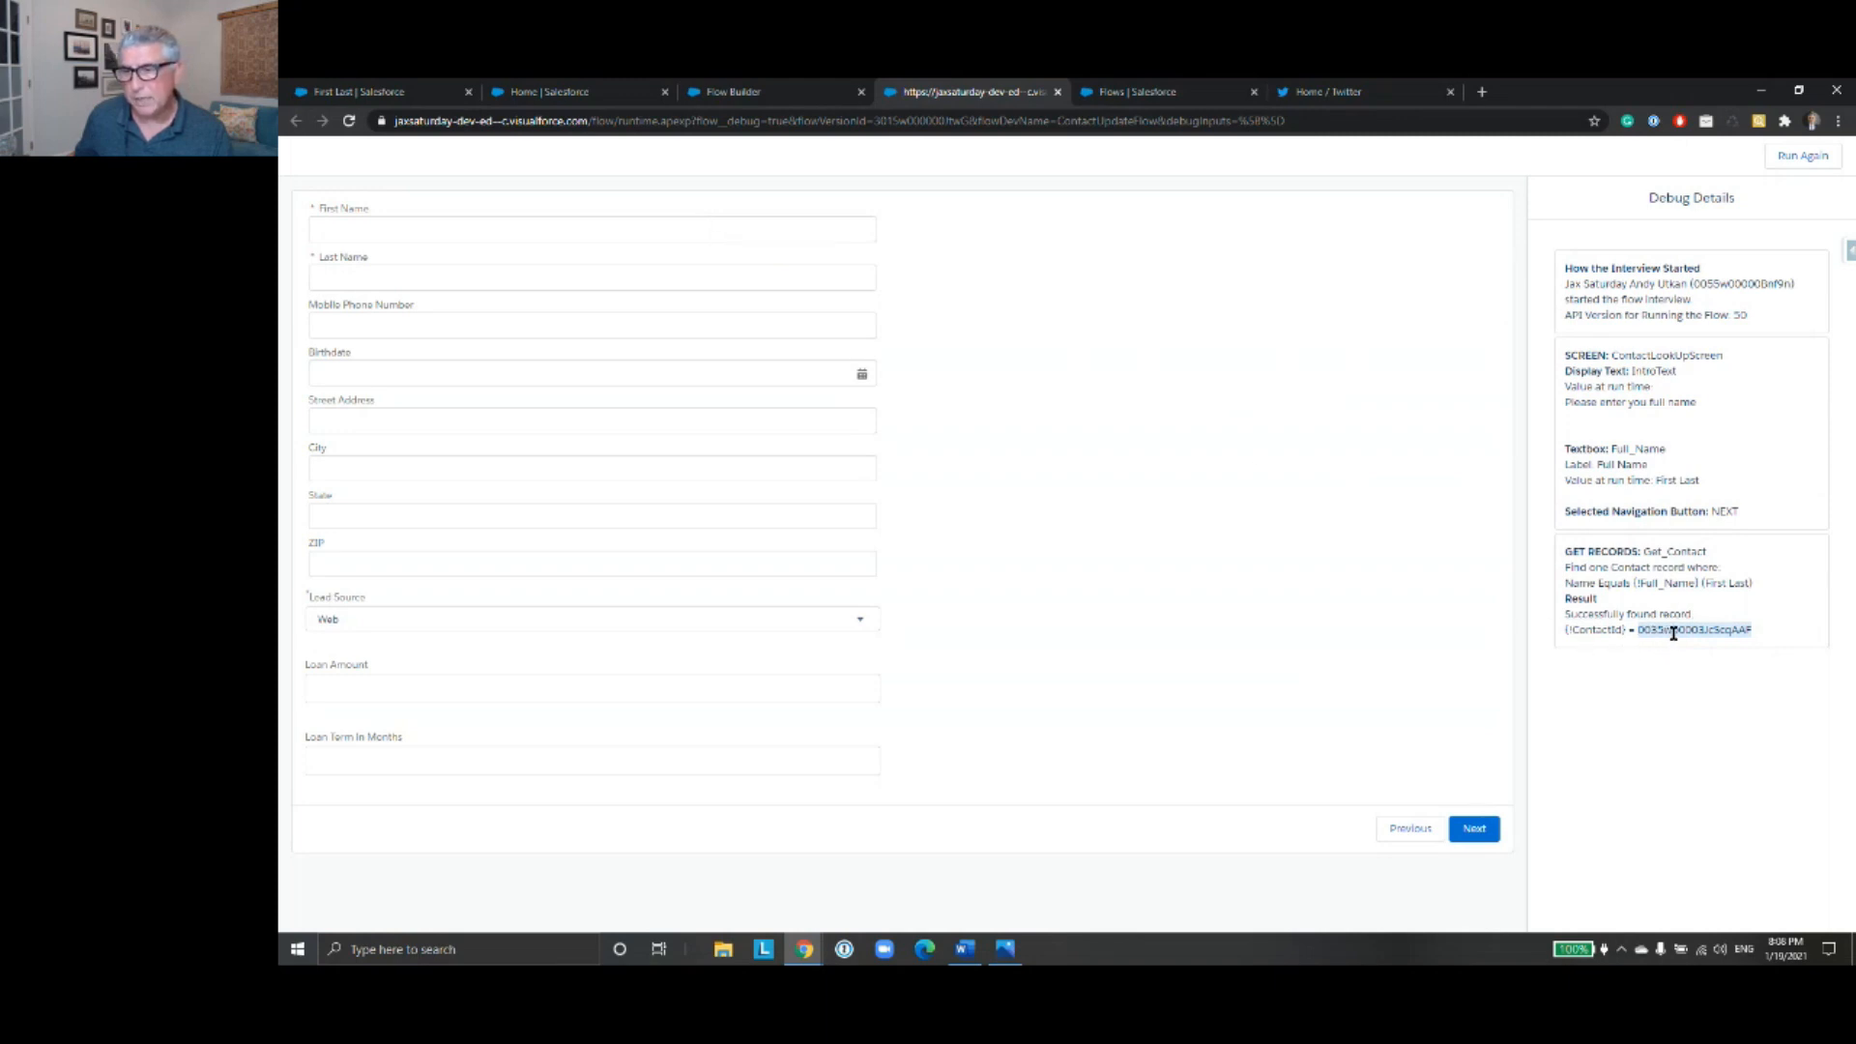
# - Enter First1 as the first name, Last1 as the last name and a ten-digit mobile phone number, and submit the contact information screen
pyautogui.click(511, 231)
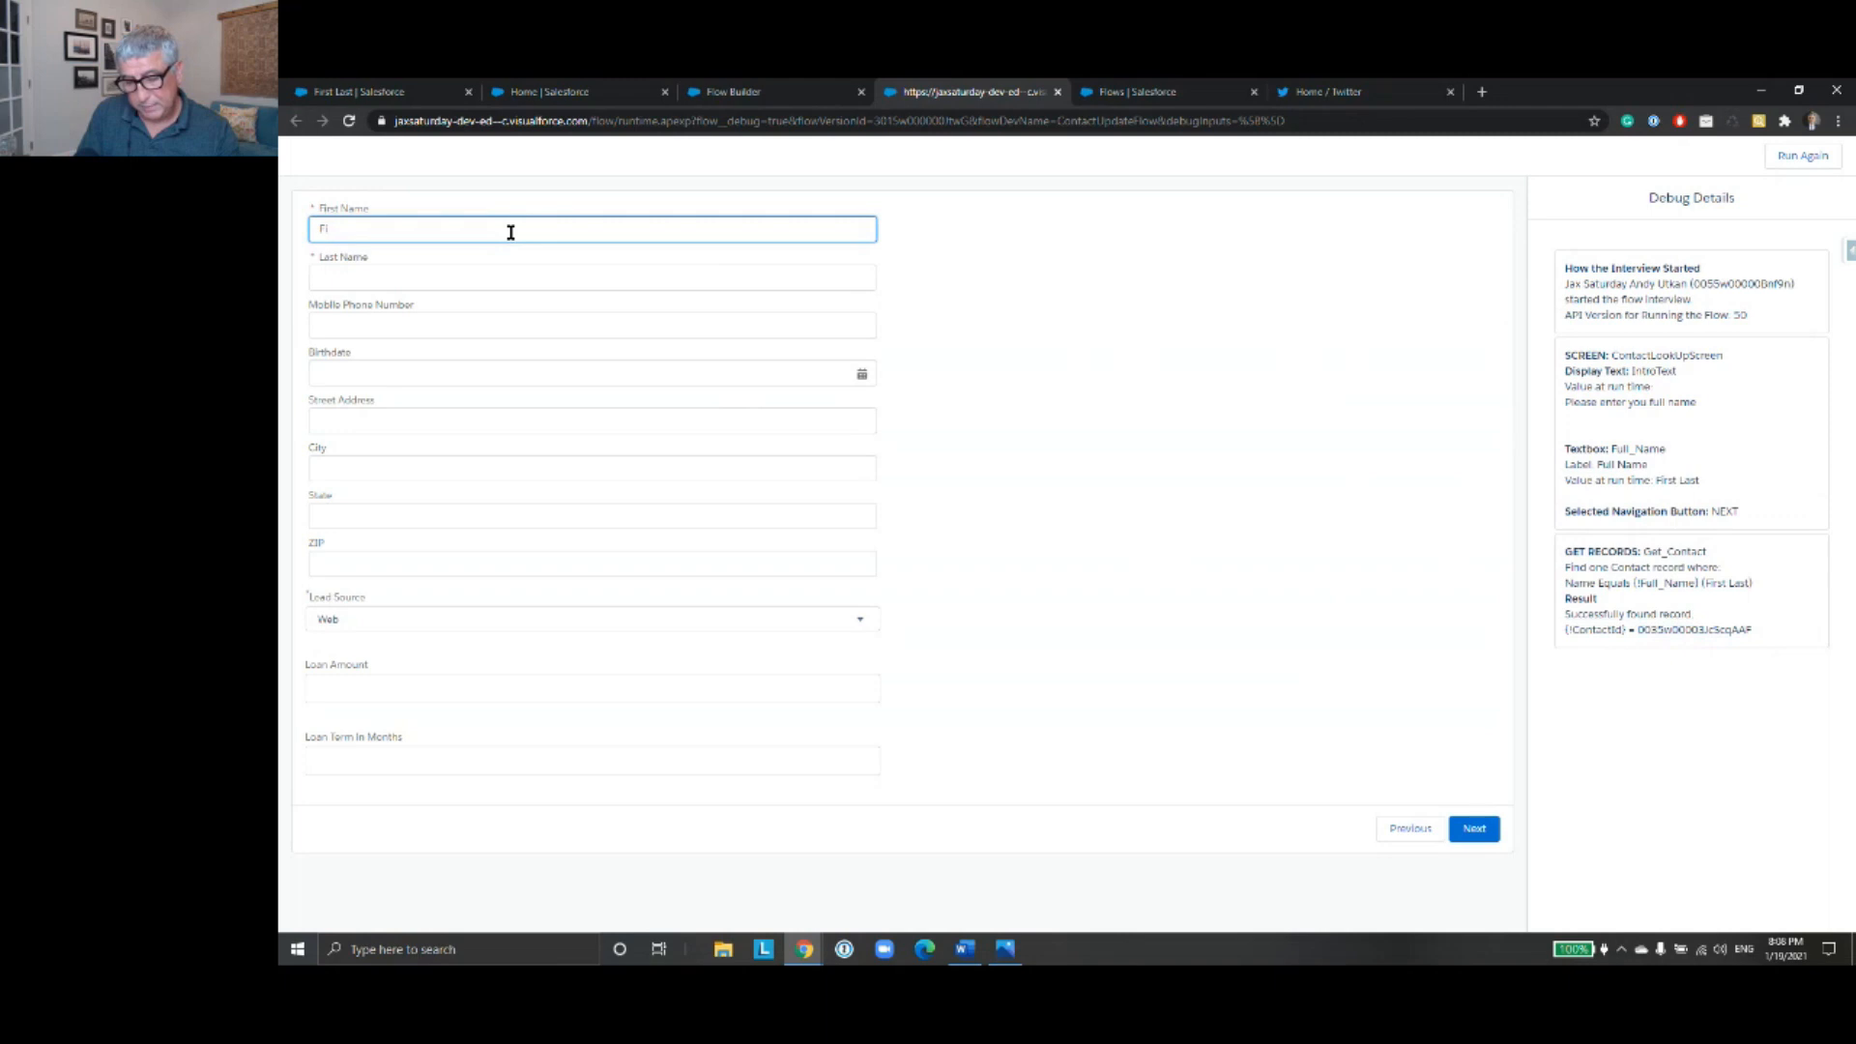
pyautogui.press('Tab')
pyautogui.write('1')
pyautogui.click(489, 329)
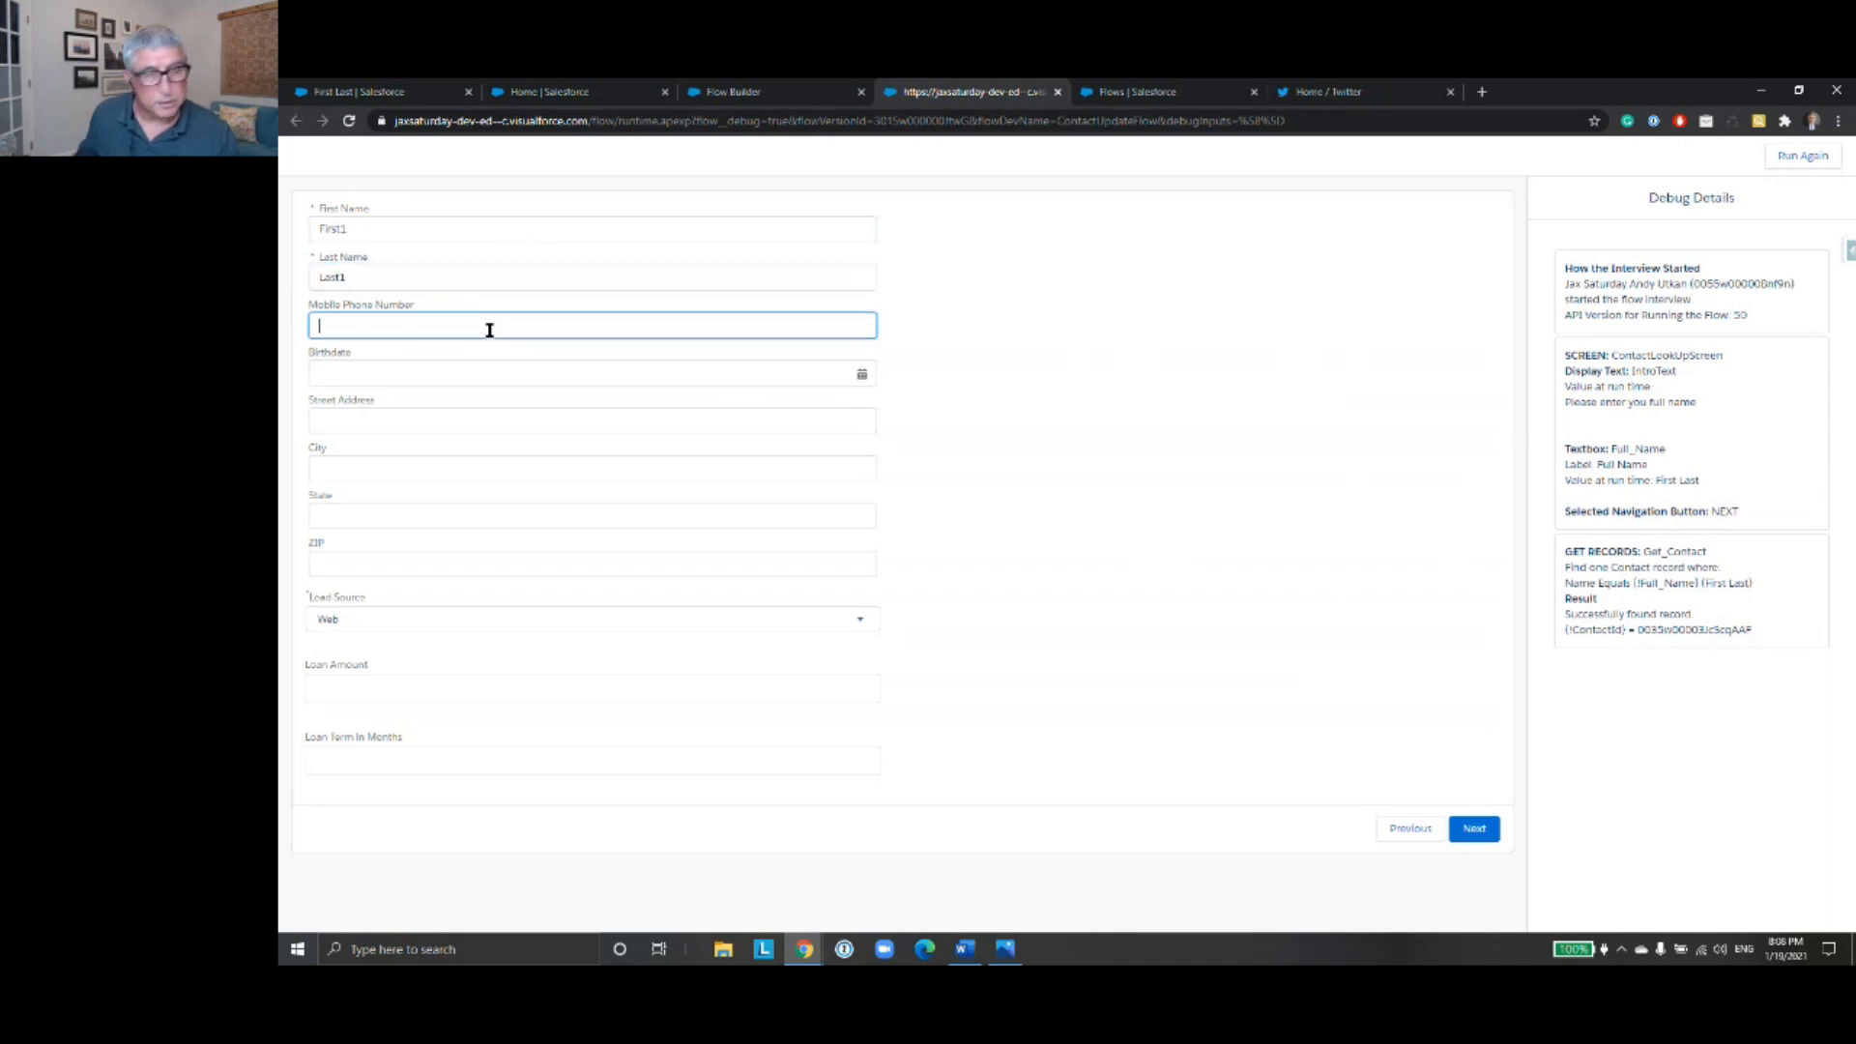
pyautogui.write('7777777777')
pyautogui.click(1475, 830)
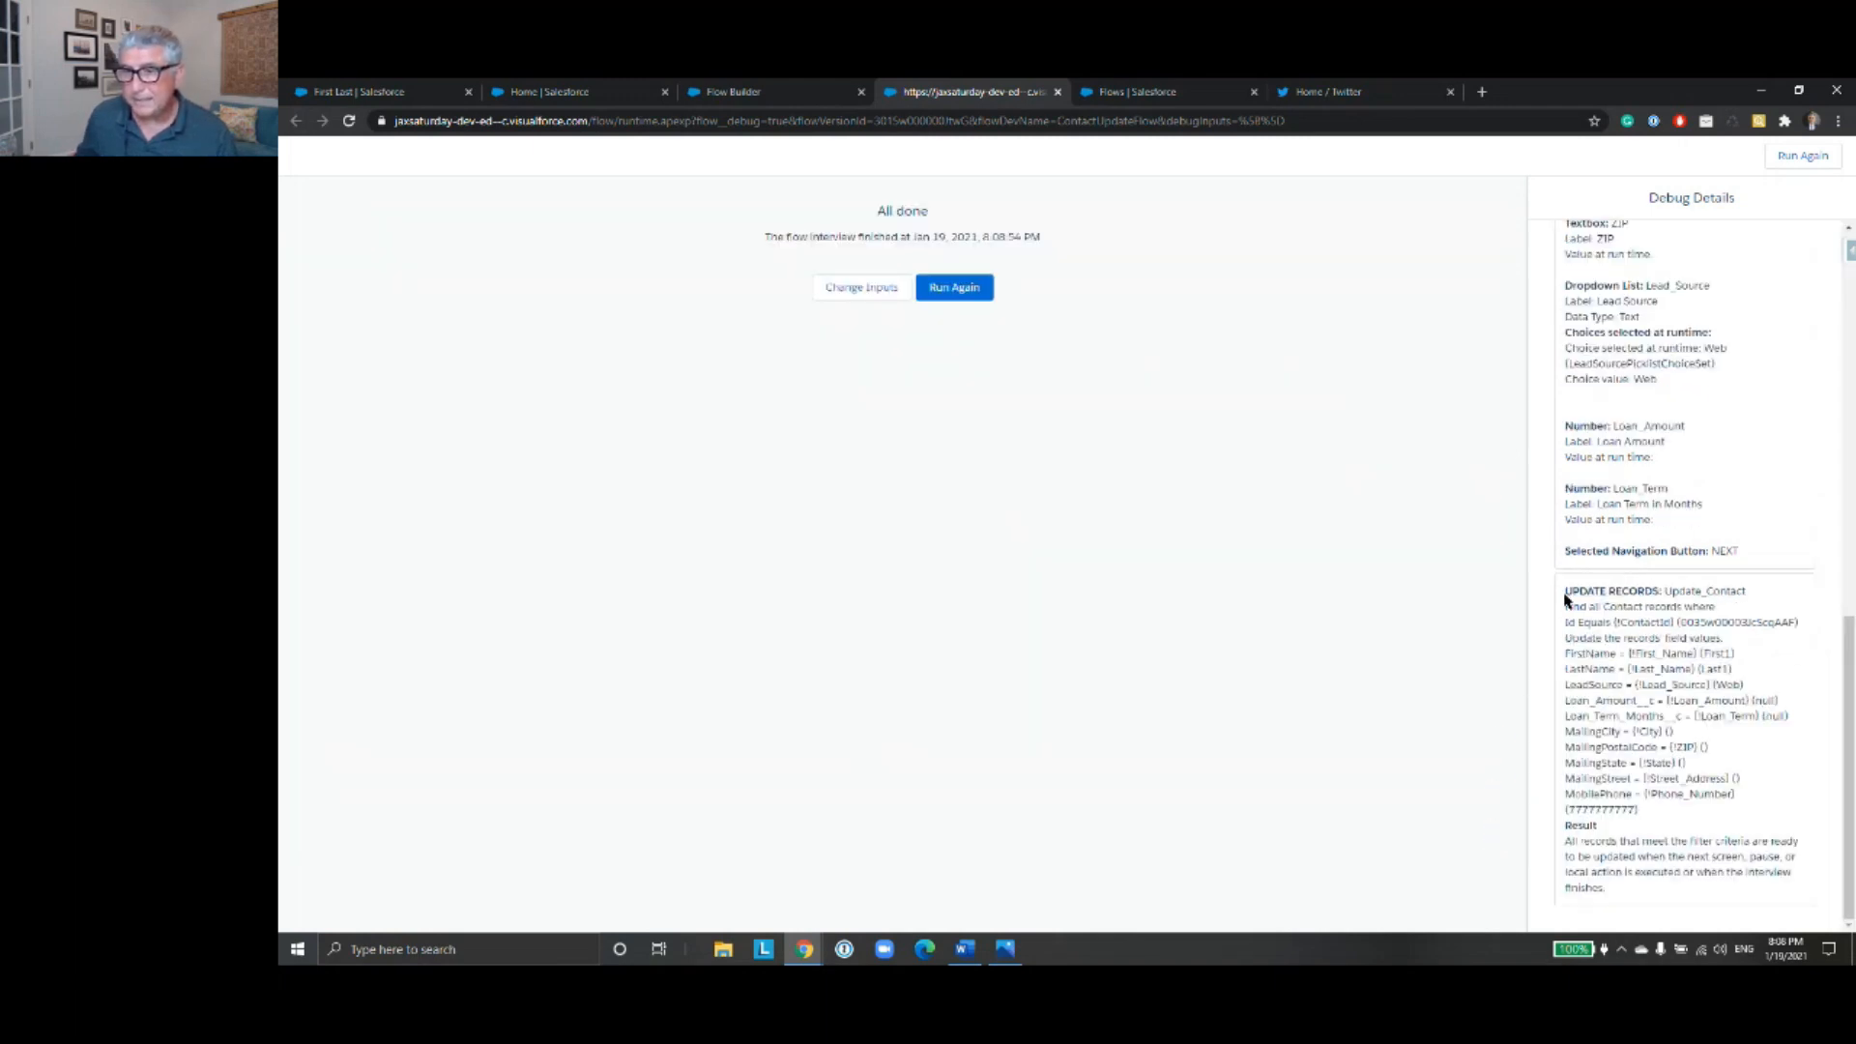
# - Examine the Update Records values in the debug details and check them against the details of the reloaded contact record
pyautogui.moveTo(1568, 591); pyautogui.dragTo(1748, 770)
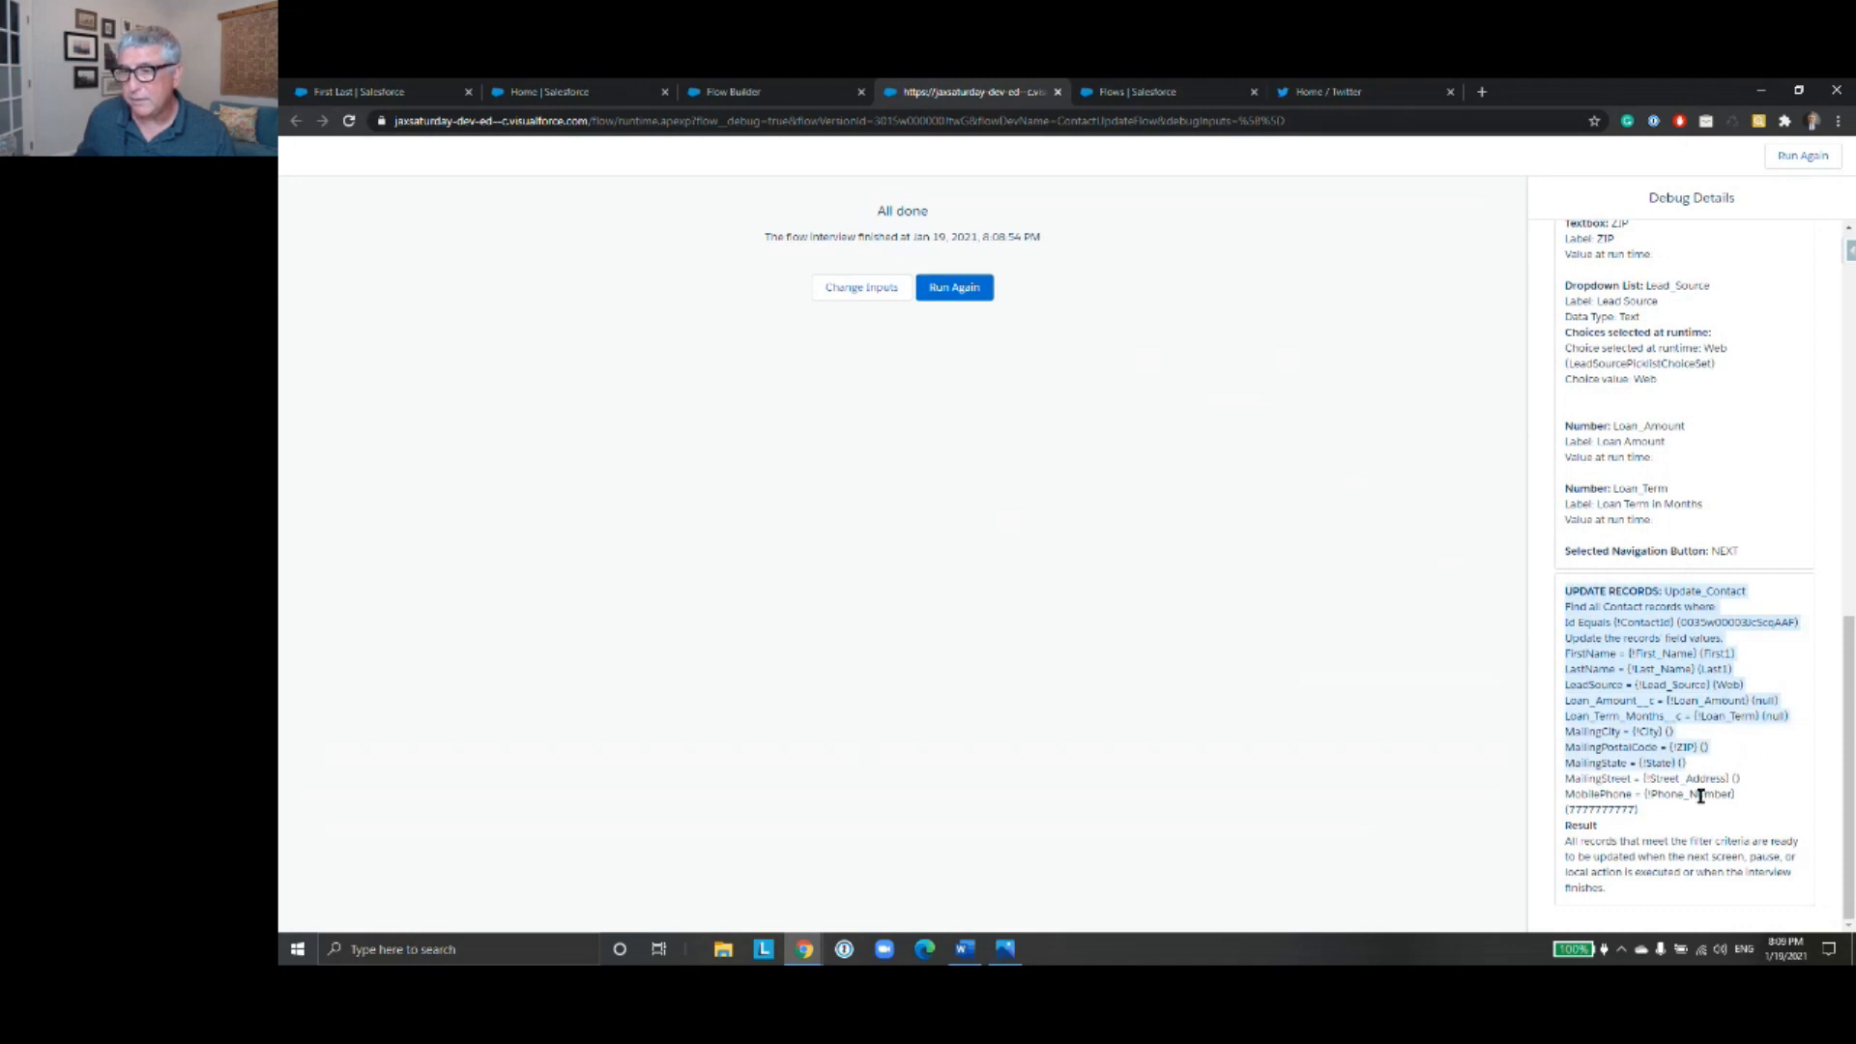
pyautogui.moveTo(1634, 810); pyautogui.dragTo(1568, 810)
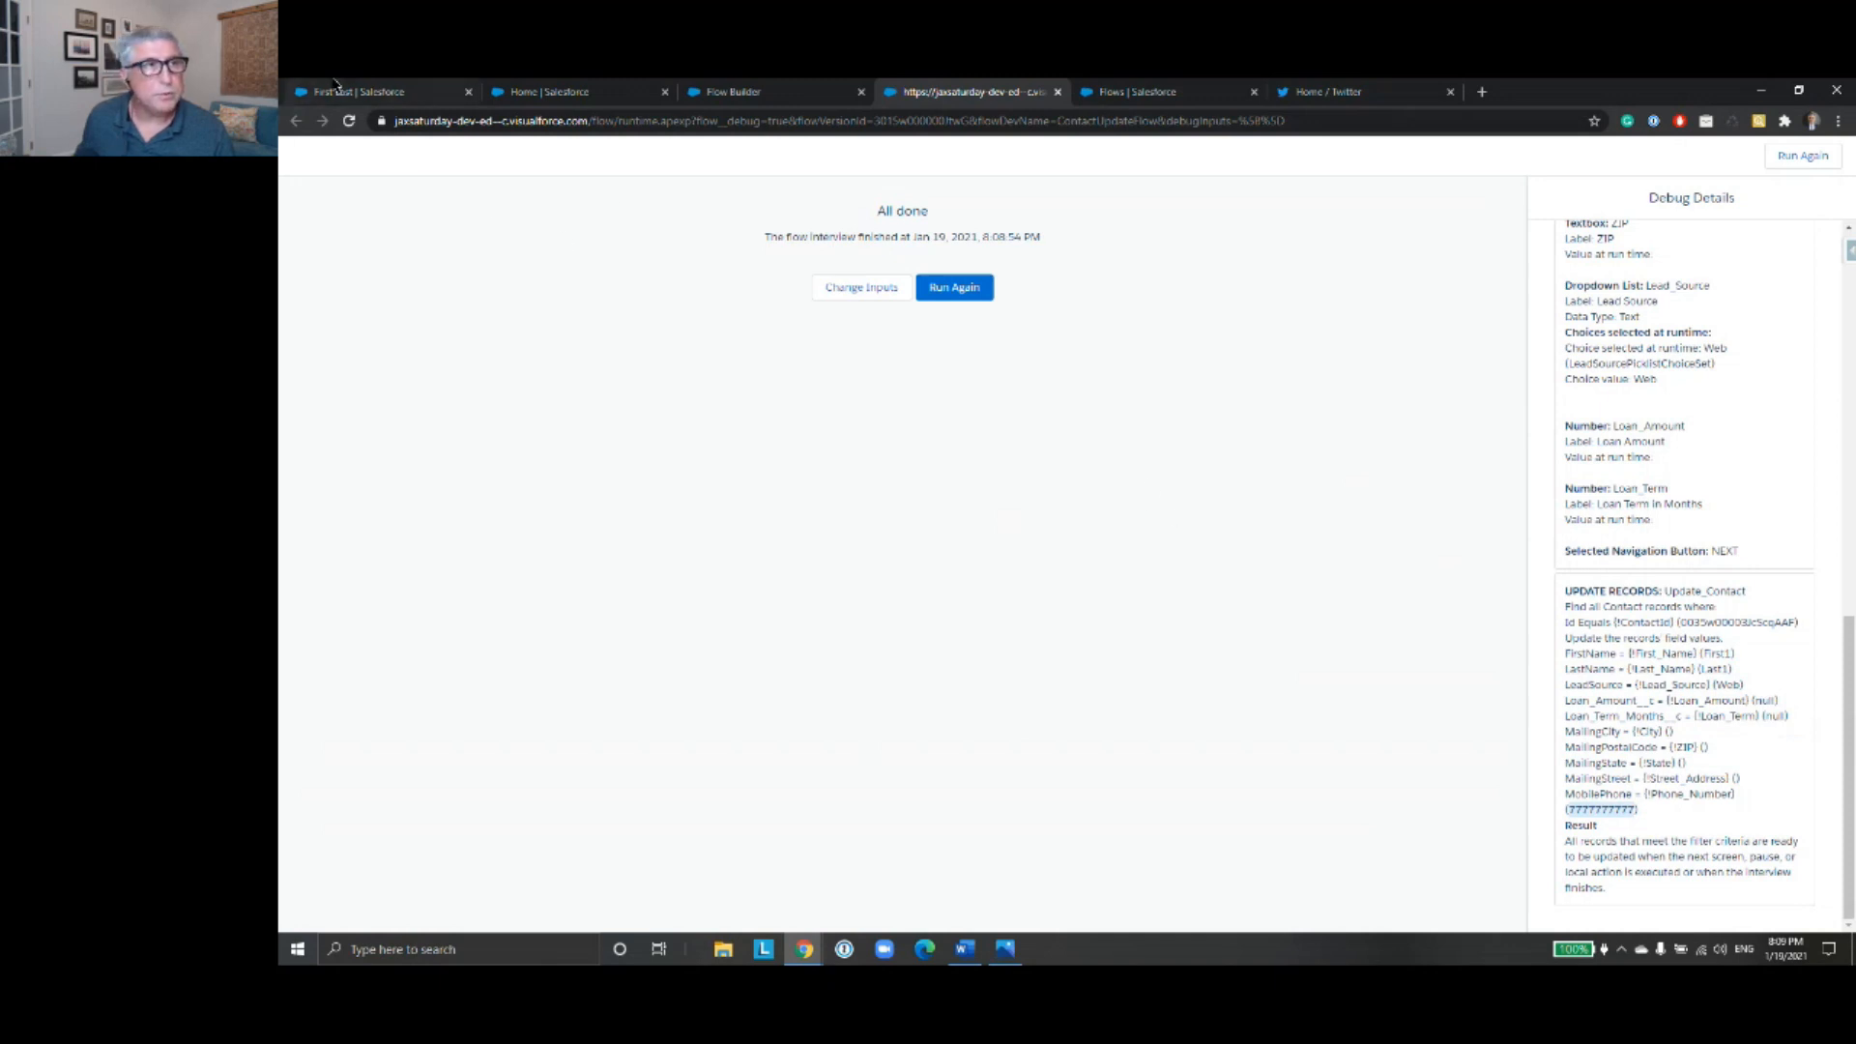
pyautogui.click(362, 94)
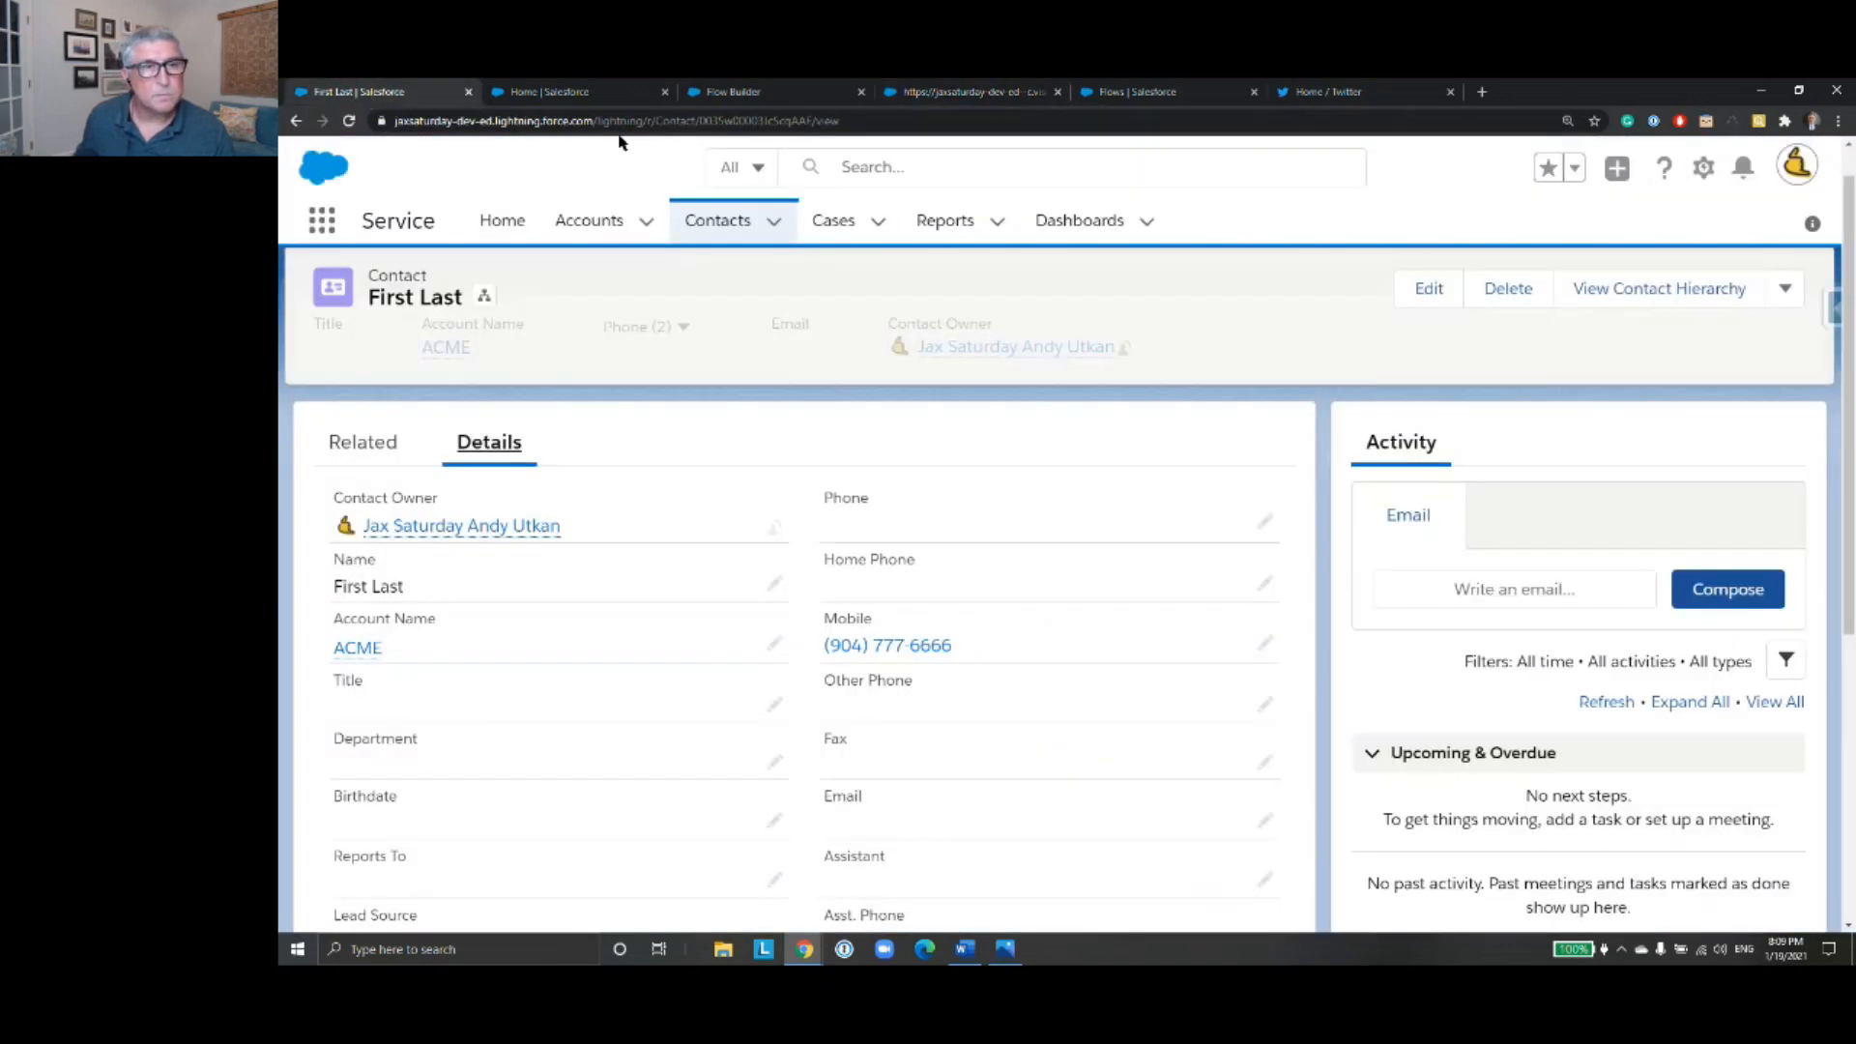
pyautogui.click(350, 122)
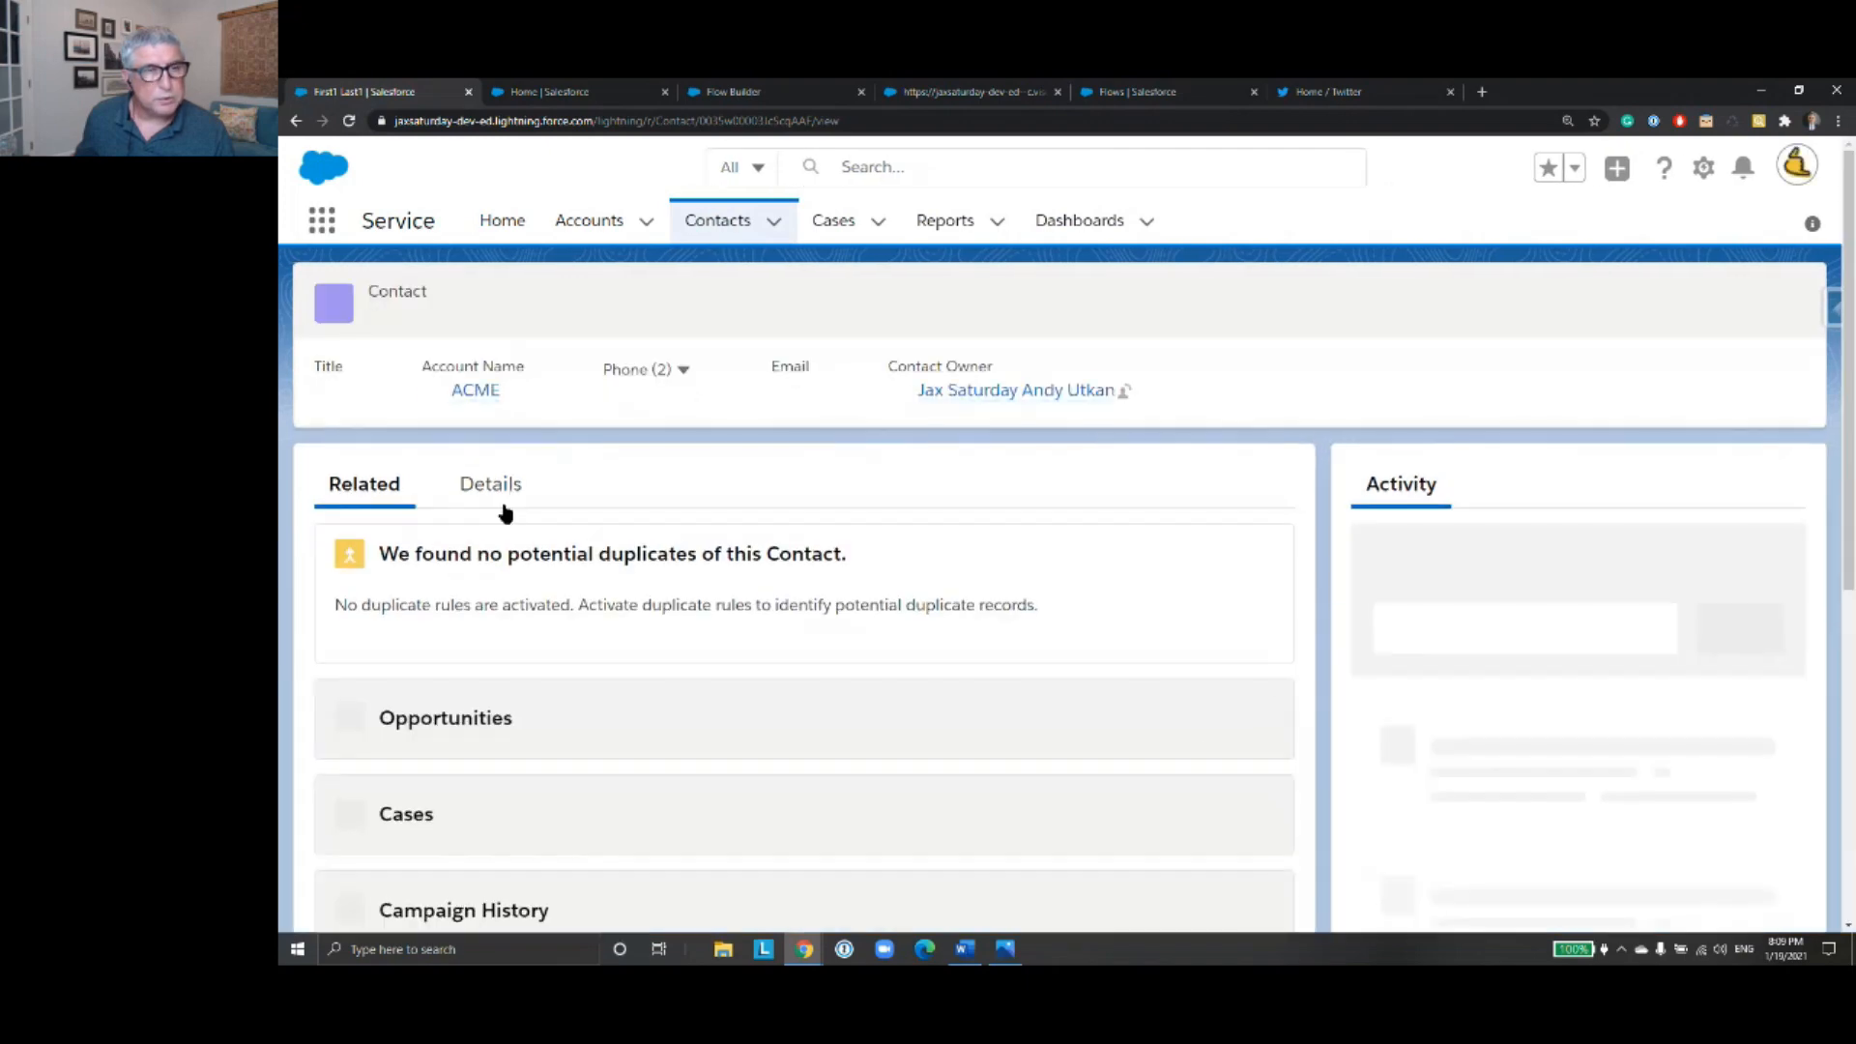
pyautogui.click(503, 491)
pyautogui.scroll(-4, 727, 411)
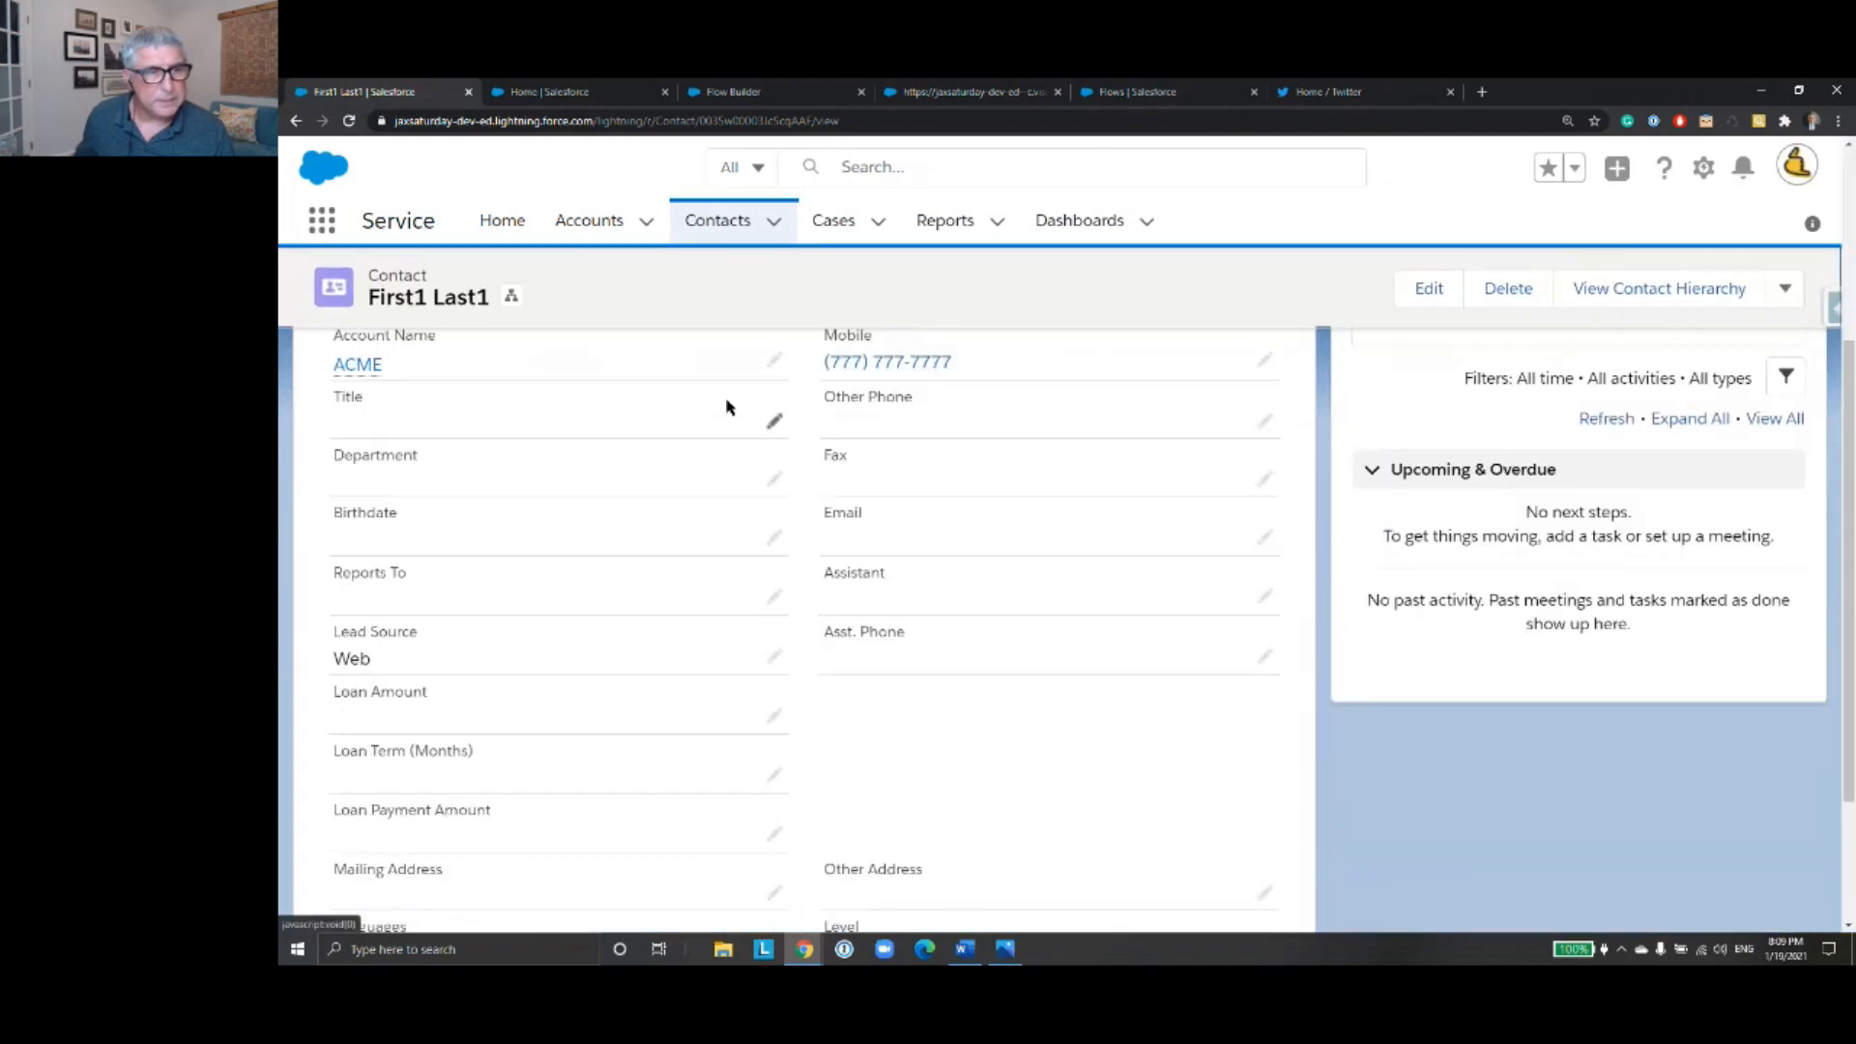
pyautogui.scroll(2, 728, 407)
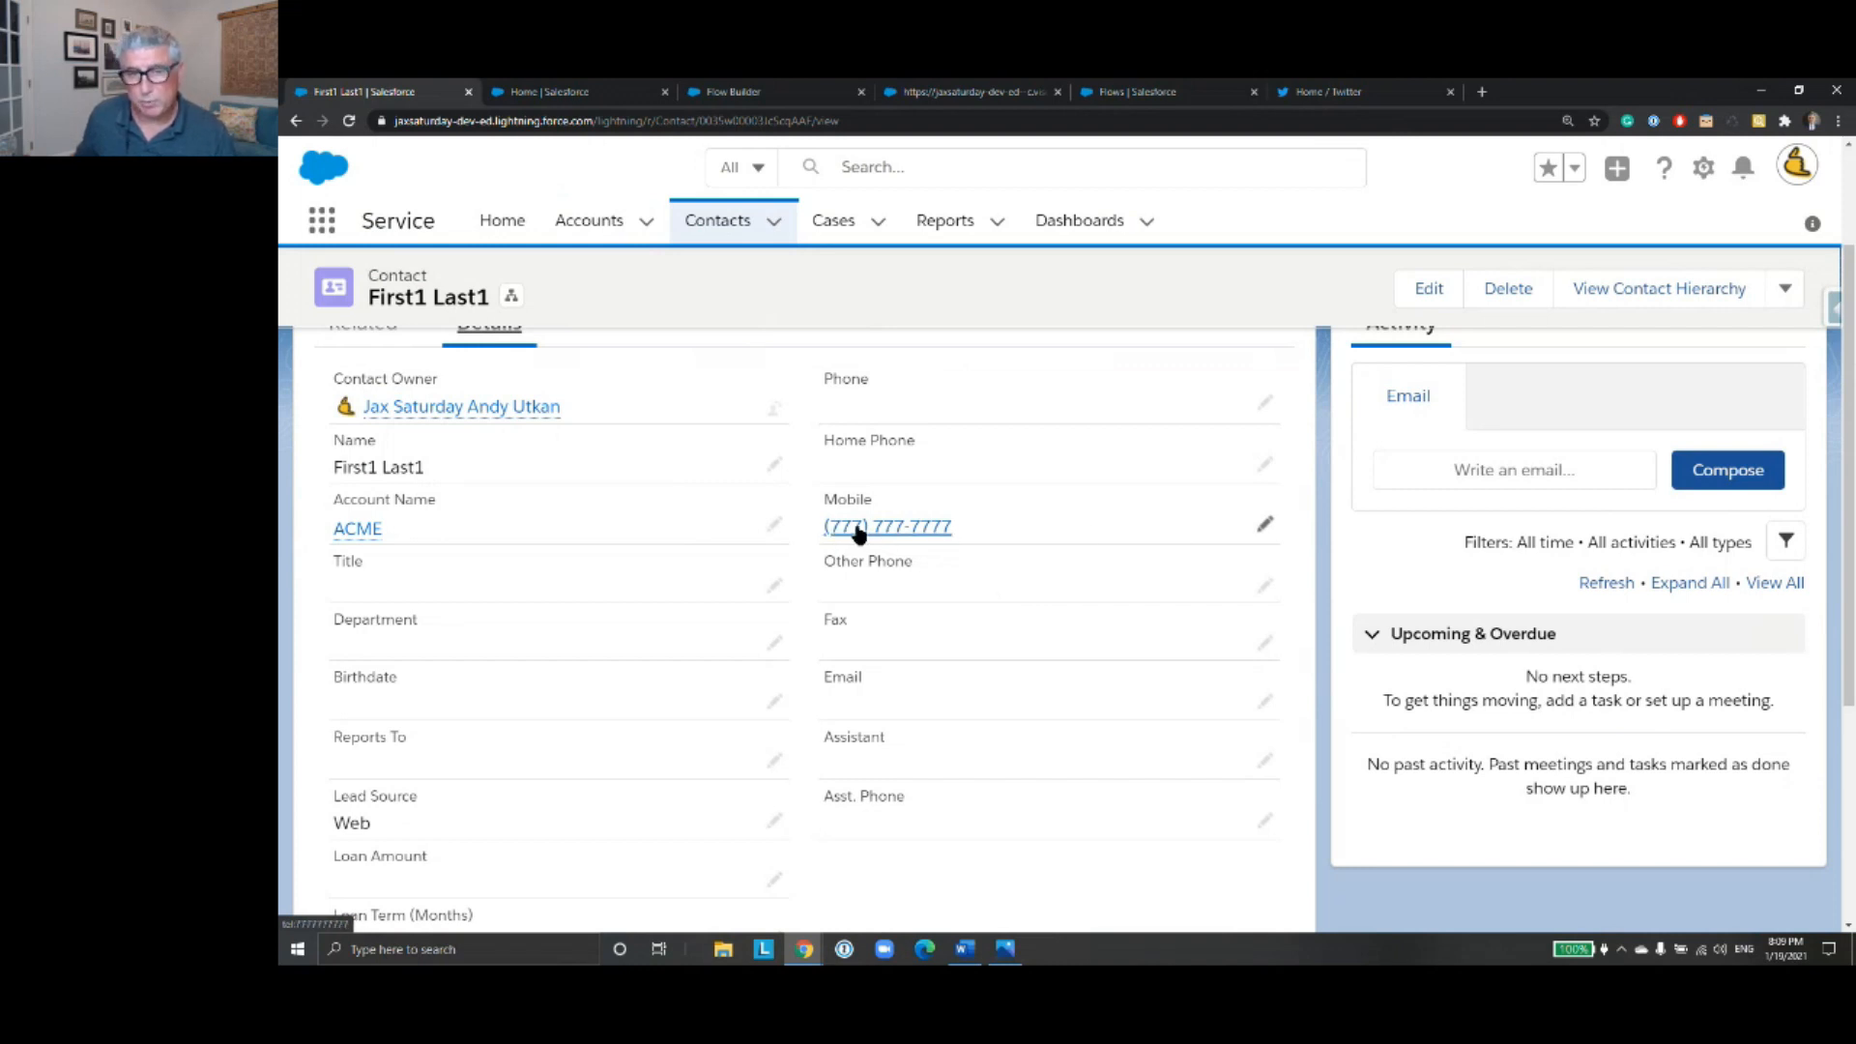
# - Open the contact's Mobile field for editing to inspect how the phone number is stored, and cancel the edit
pyautogui.click(1266, 526)
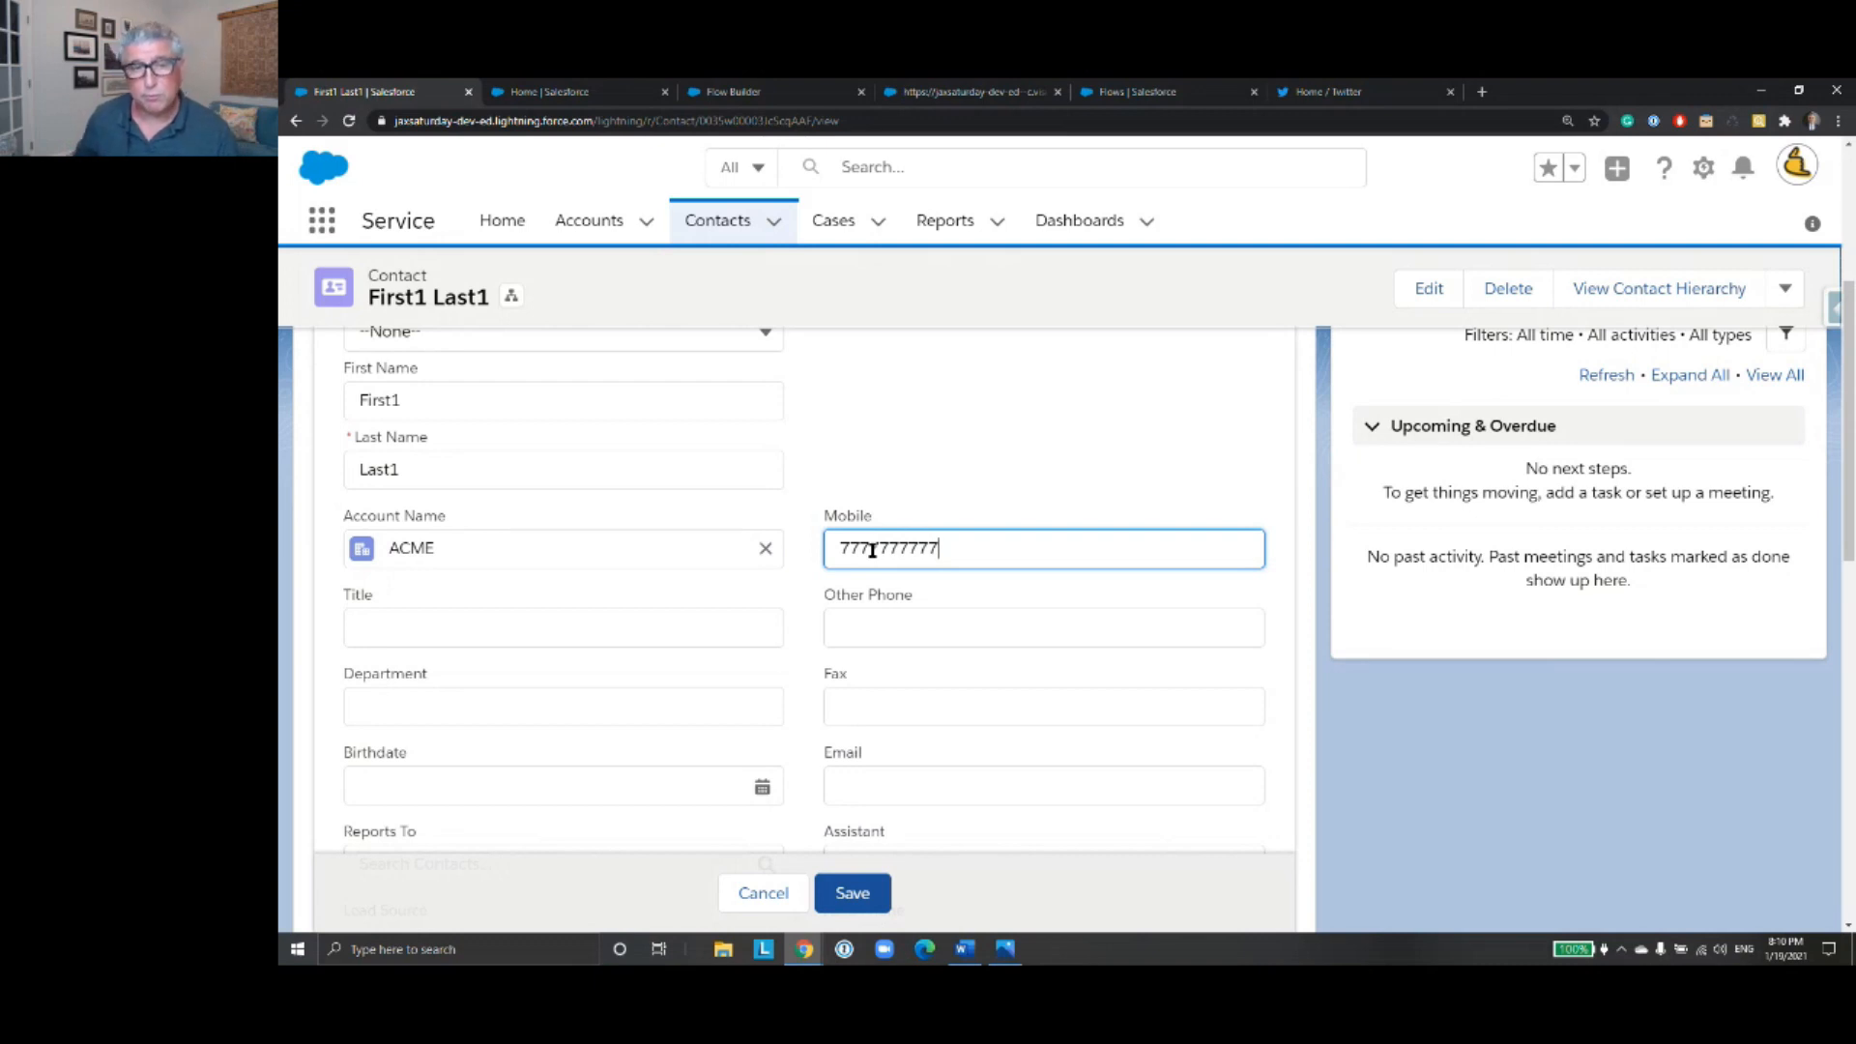
pyautogui.click(764, 893)
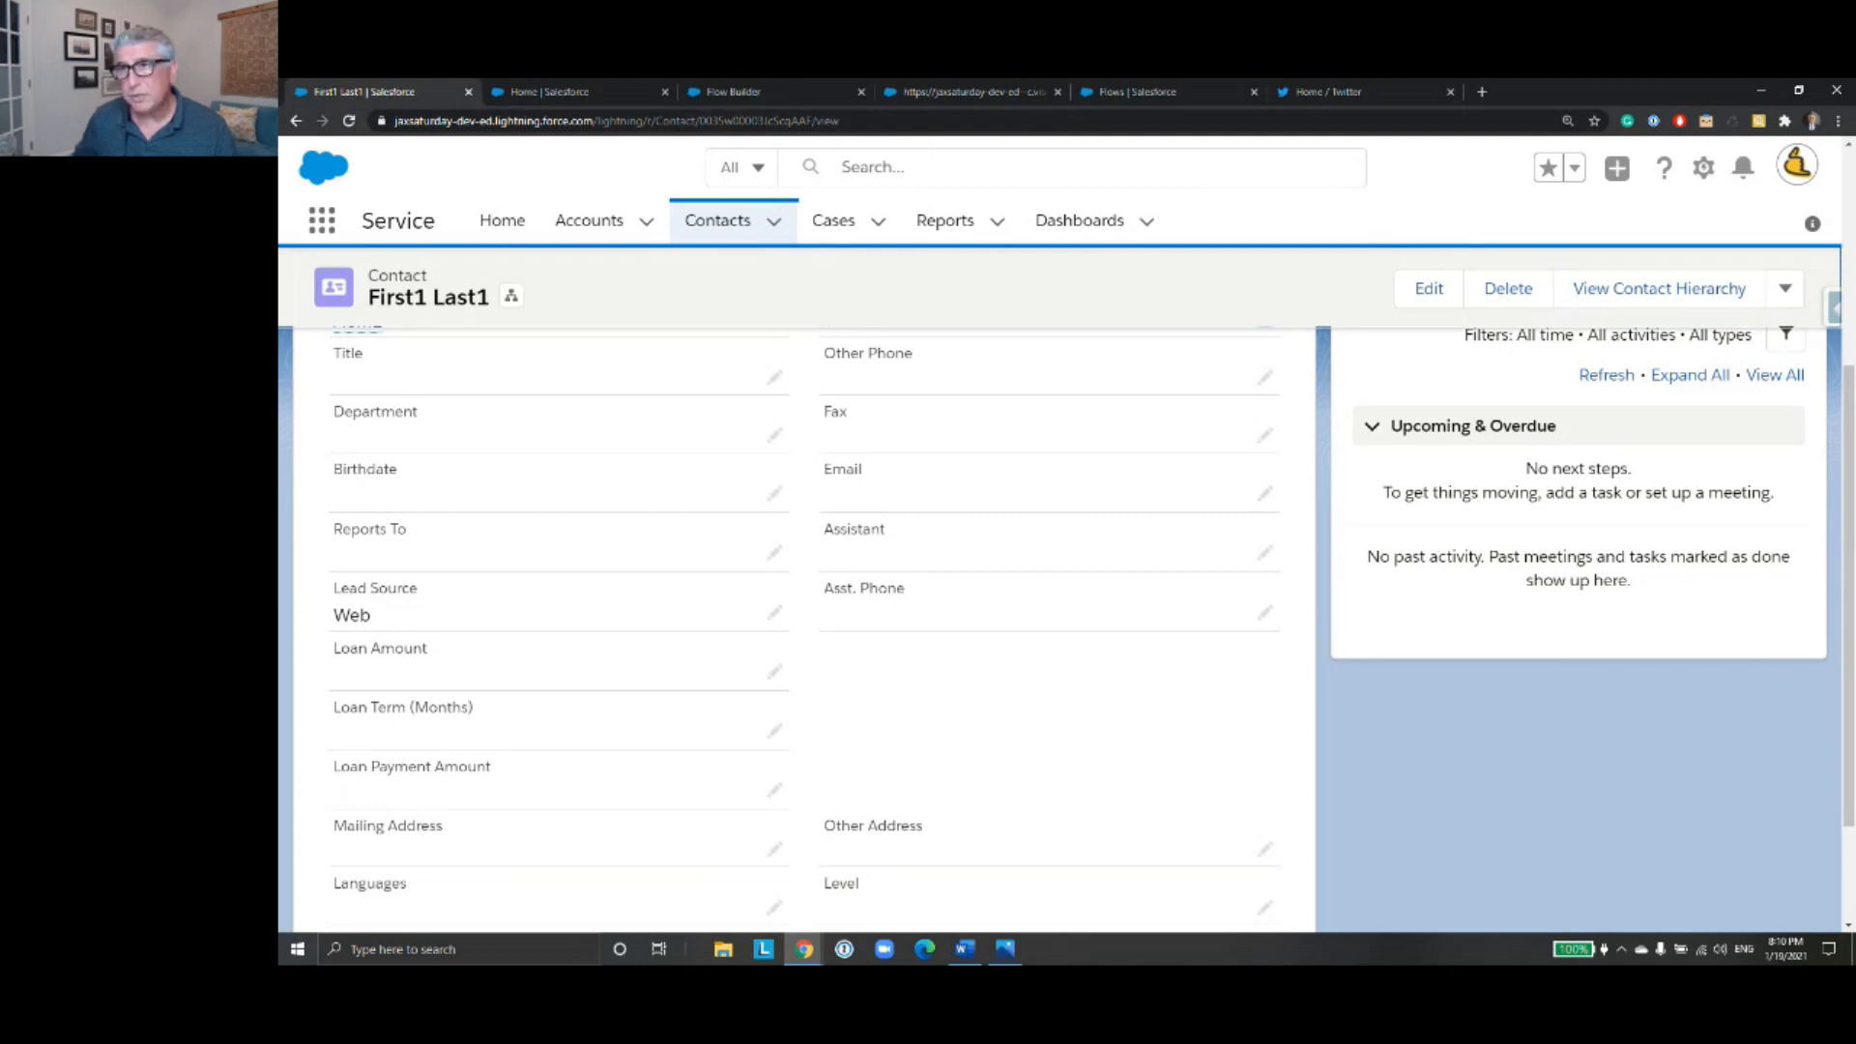
# - Set the browser zoom to 175% on the contact record page
pyautogui.click(1838, 121)
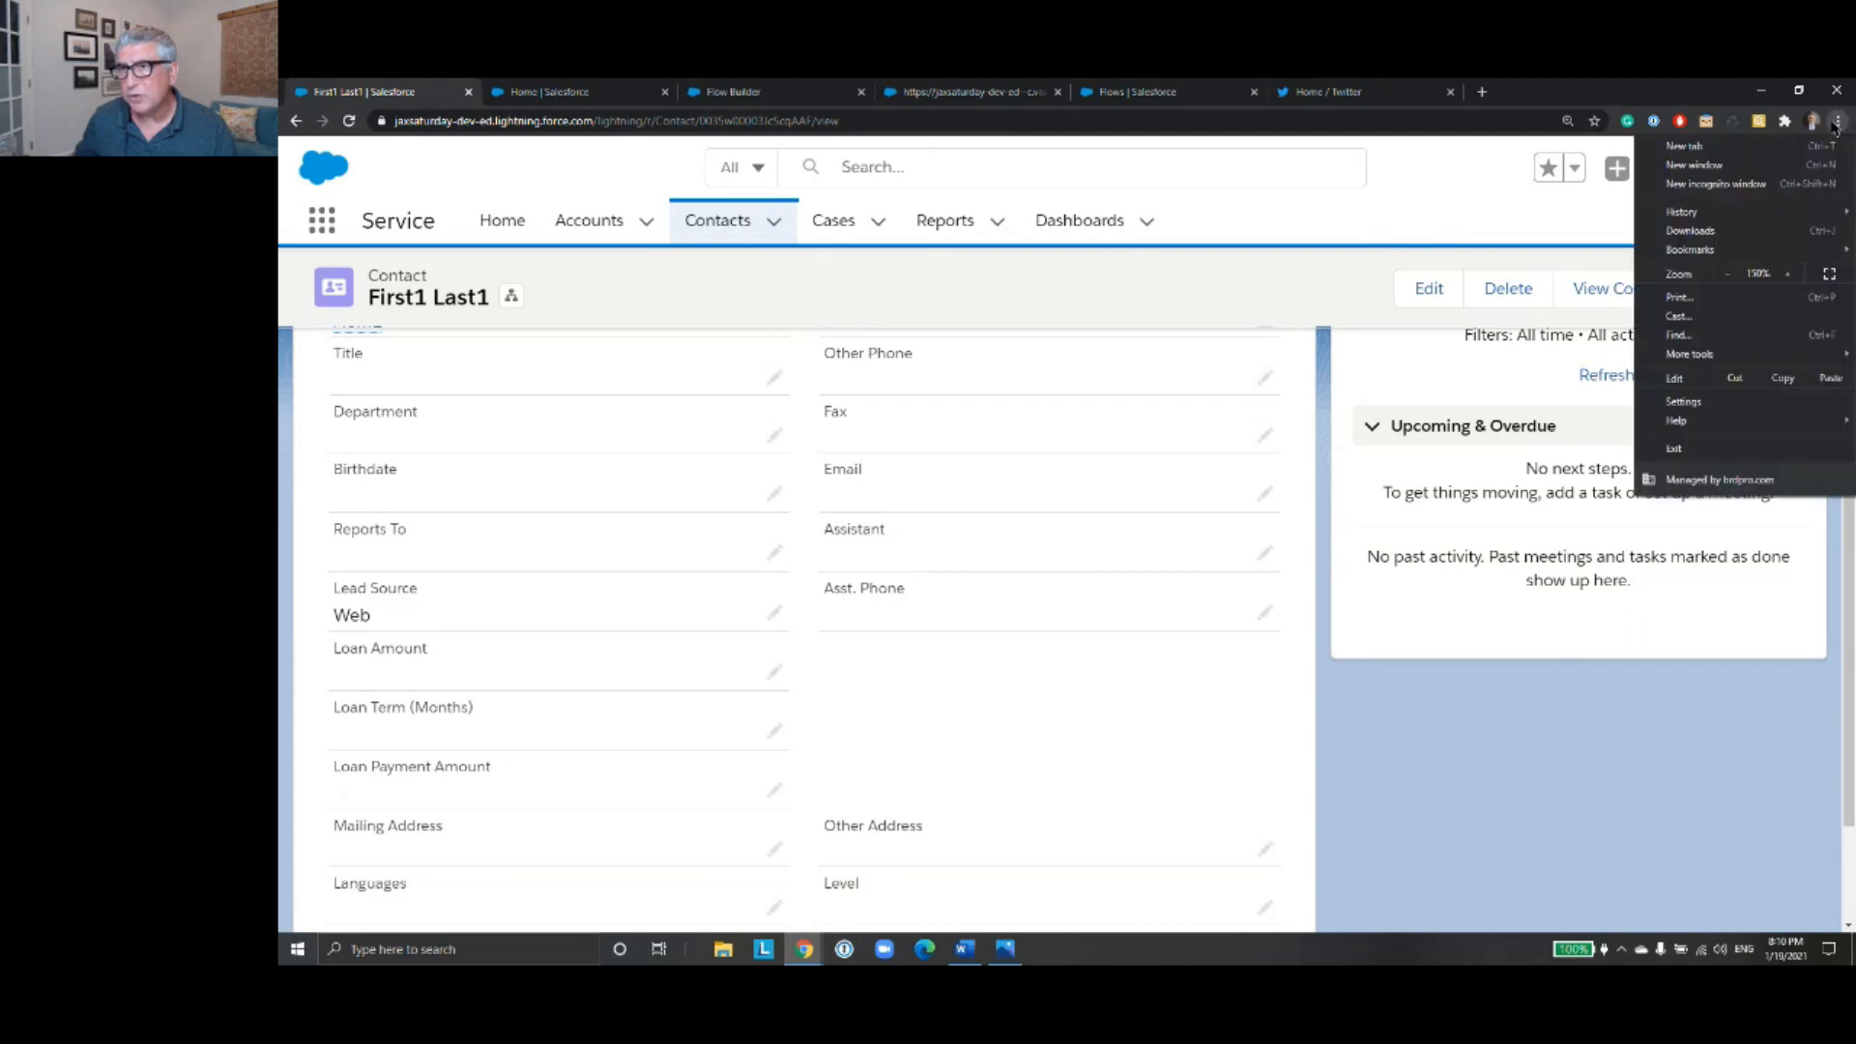
pyautogui.click(1788, 274)
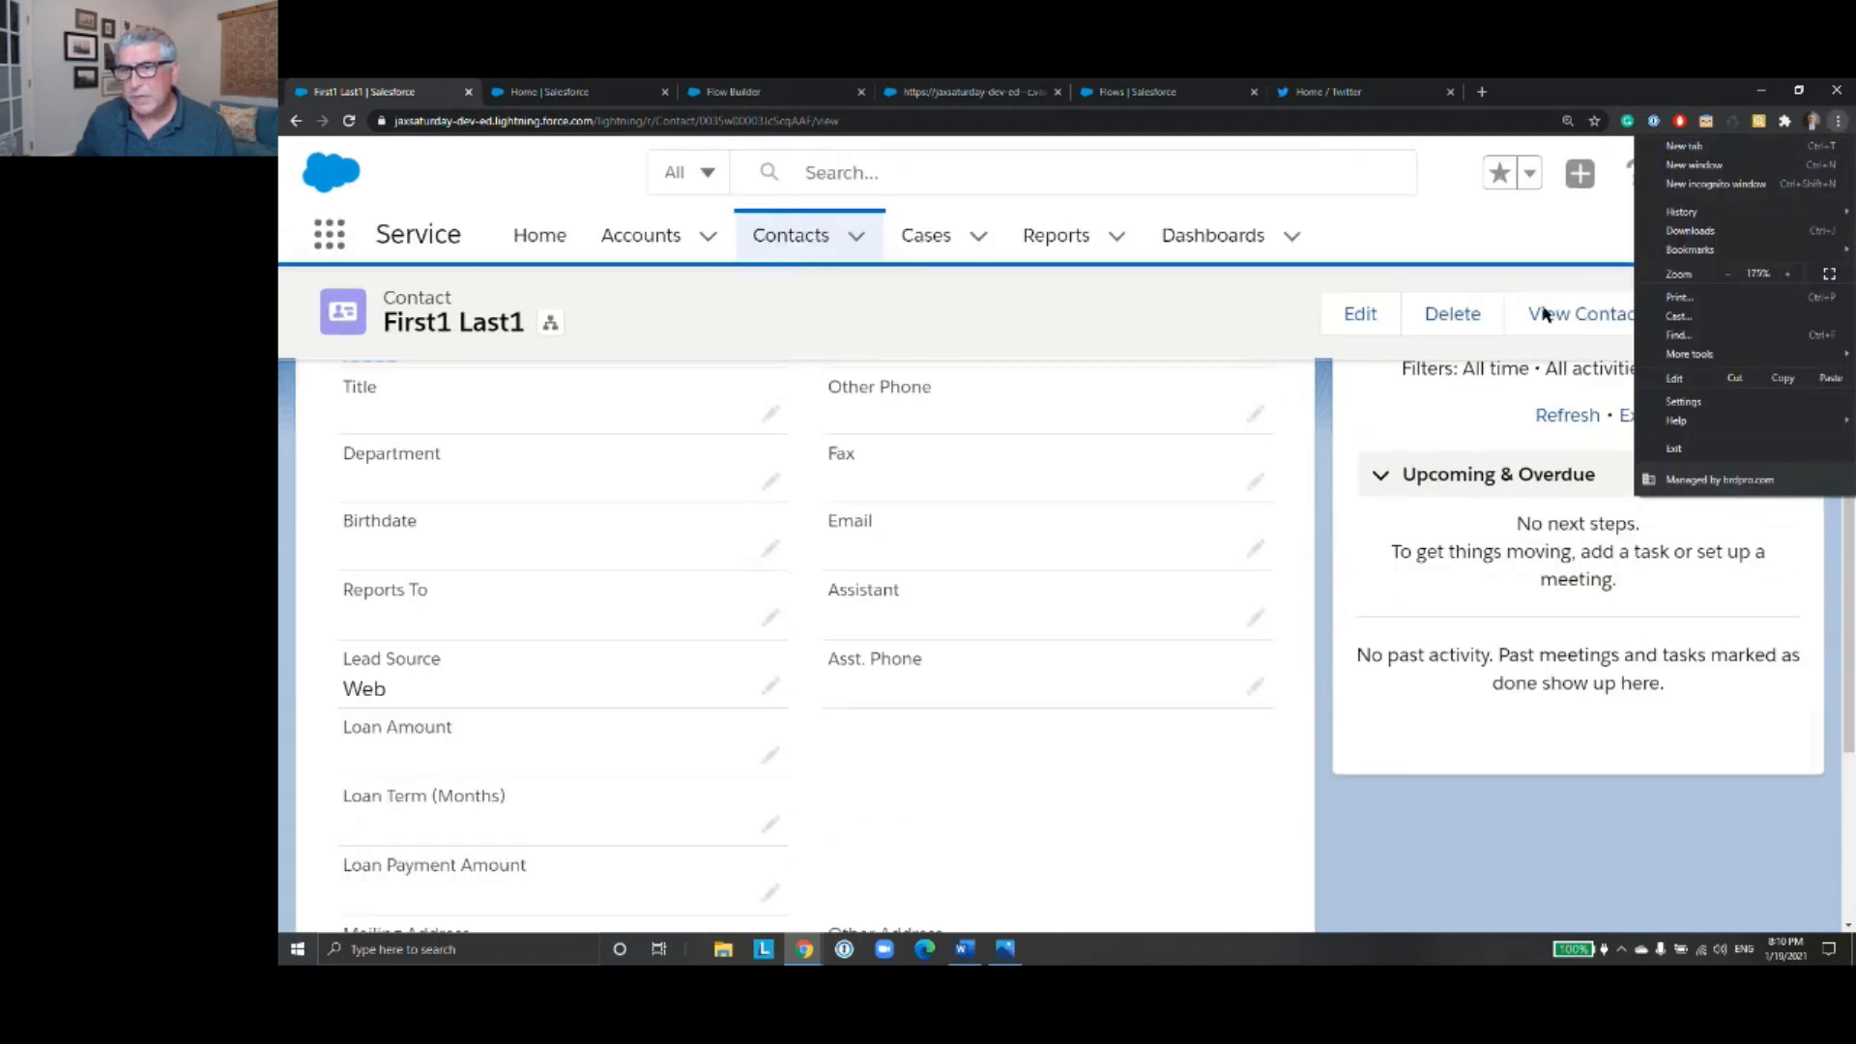
pyautogui.click(1250, 560)
pyautogui.scroll(5, 1246, 570)
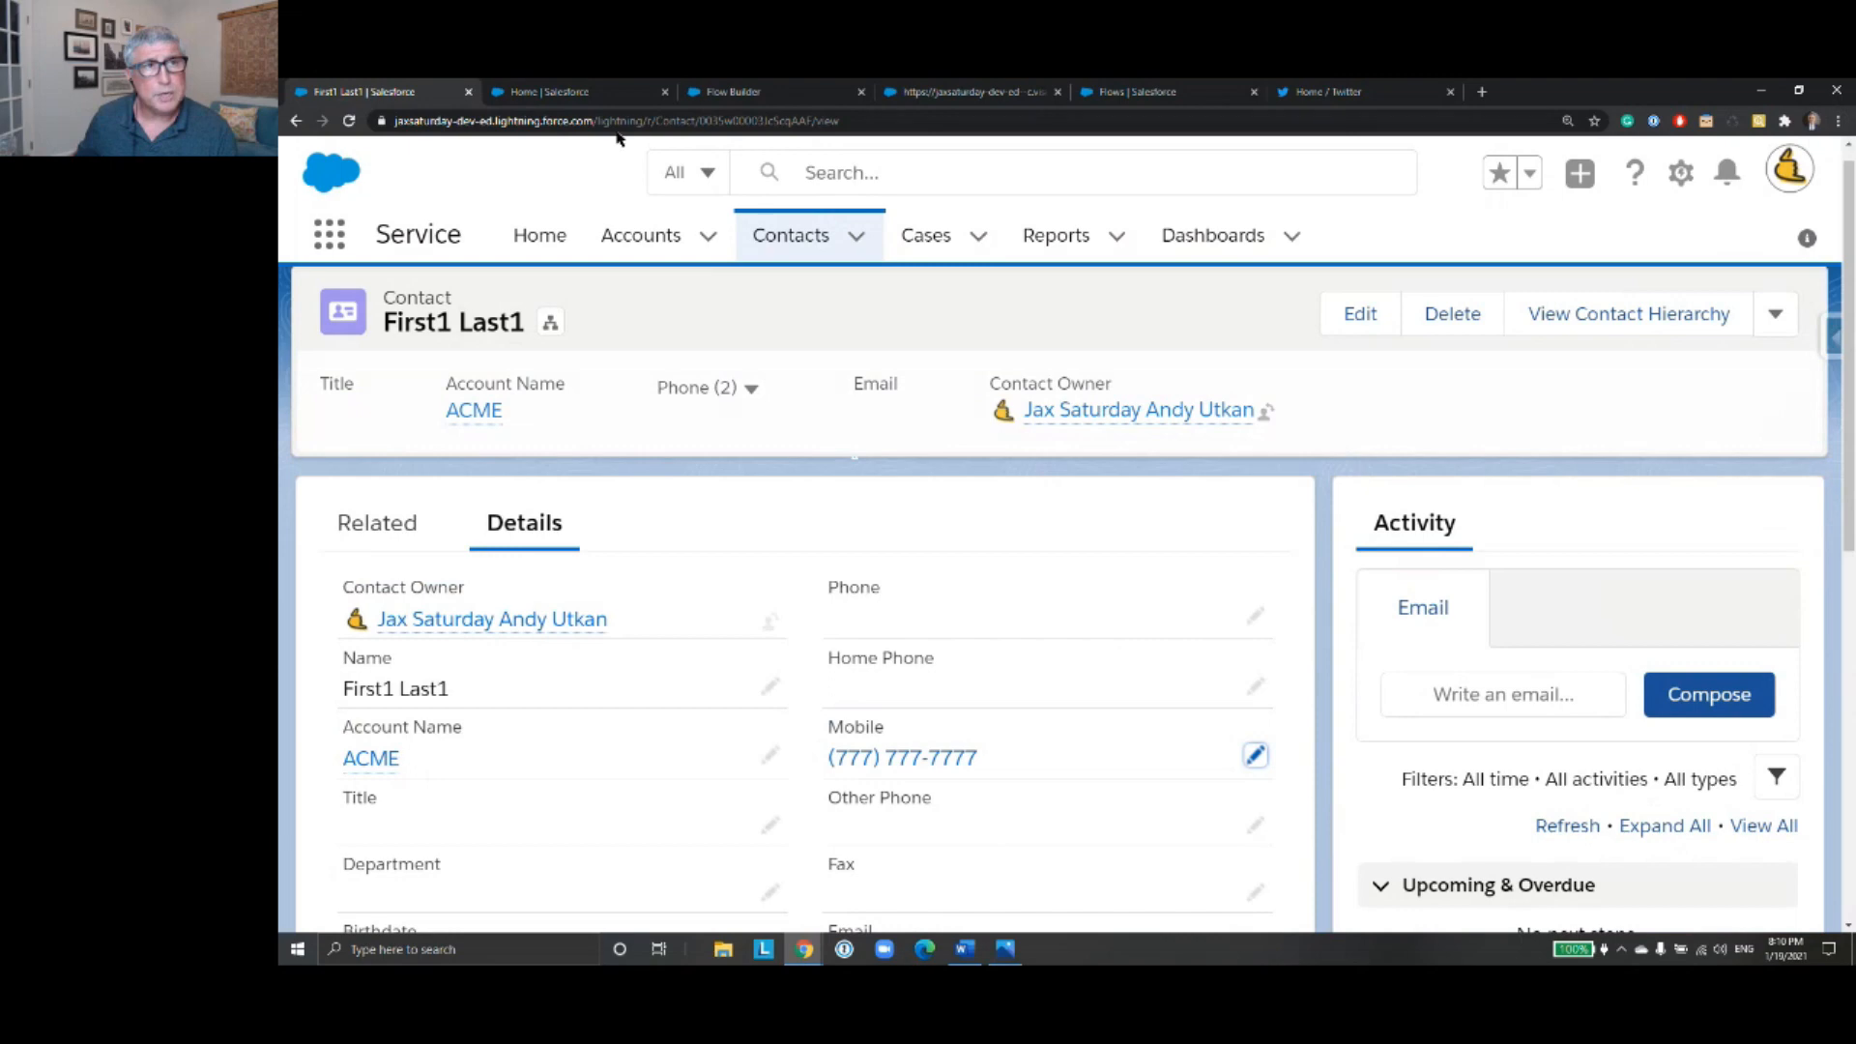
# - Leave ContactUpdateFlow in Flow Builder and return to the list of all flows in Setup
pyautogui.click(744, 91)
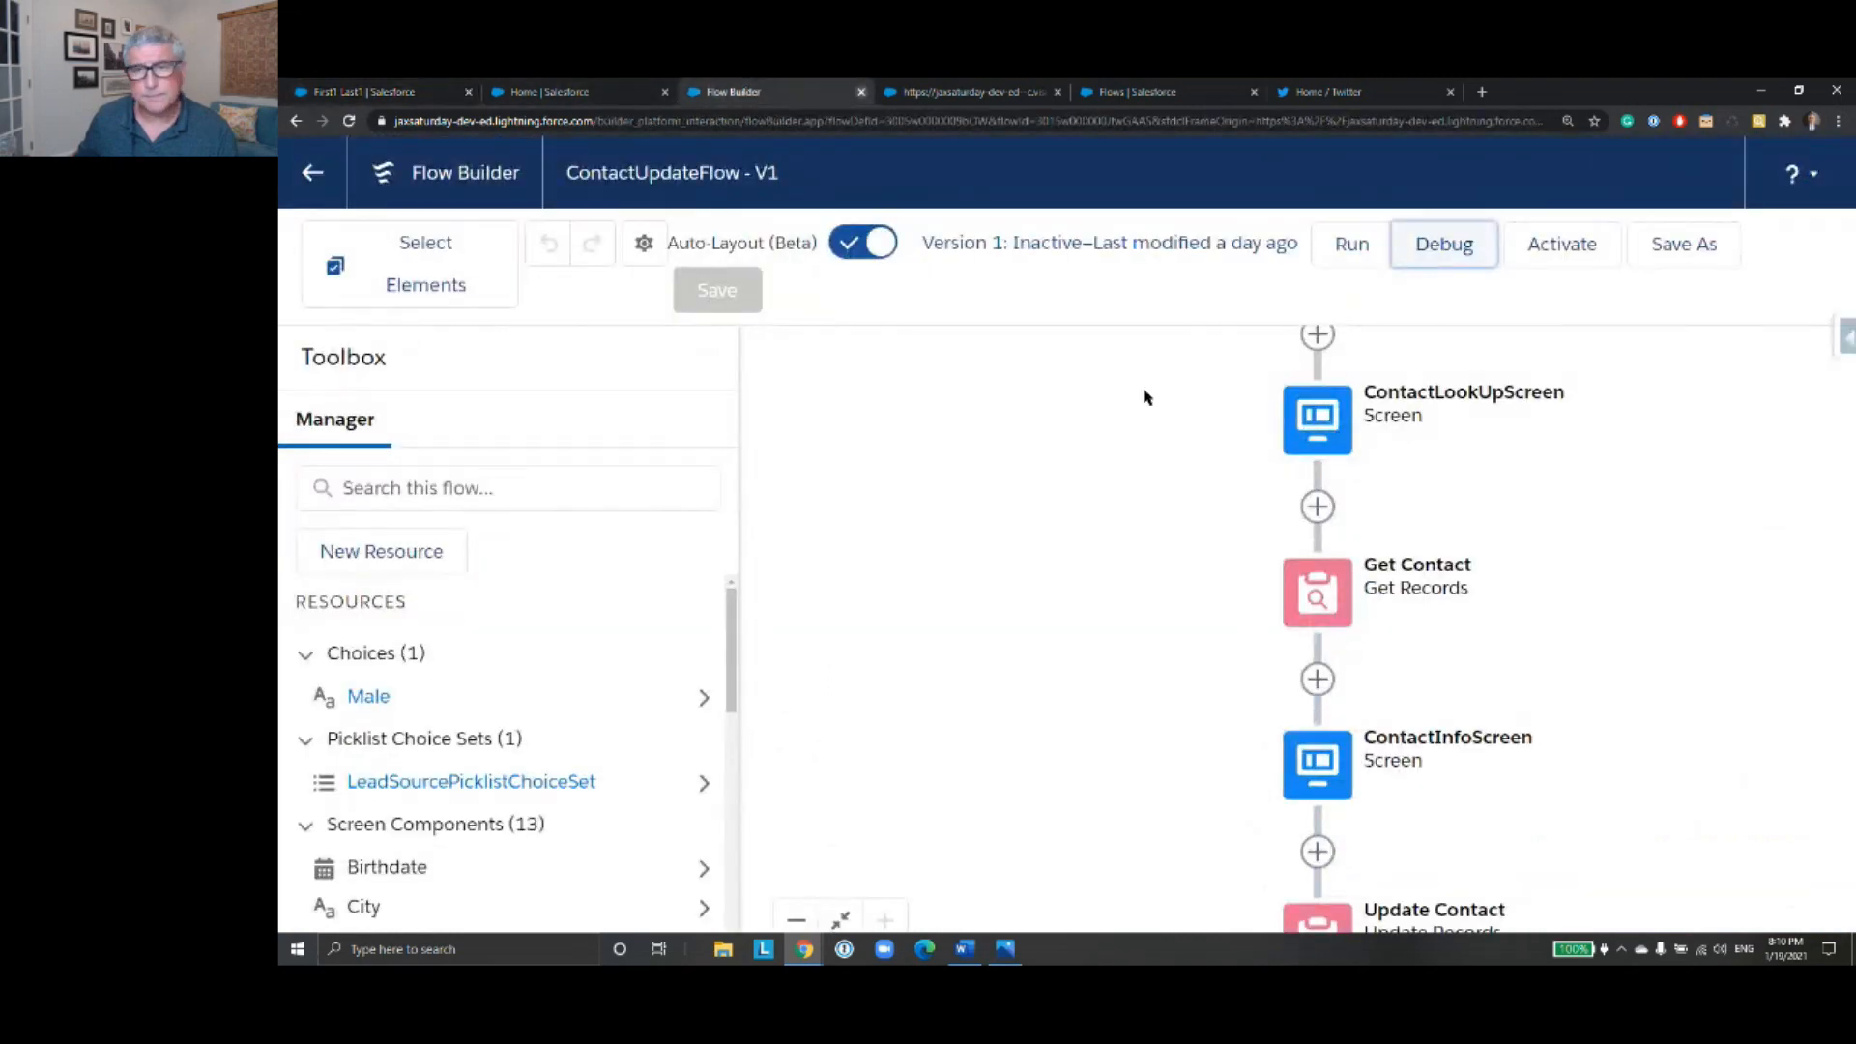
pyautogui.click(310, 176)
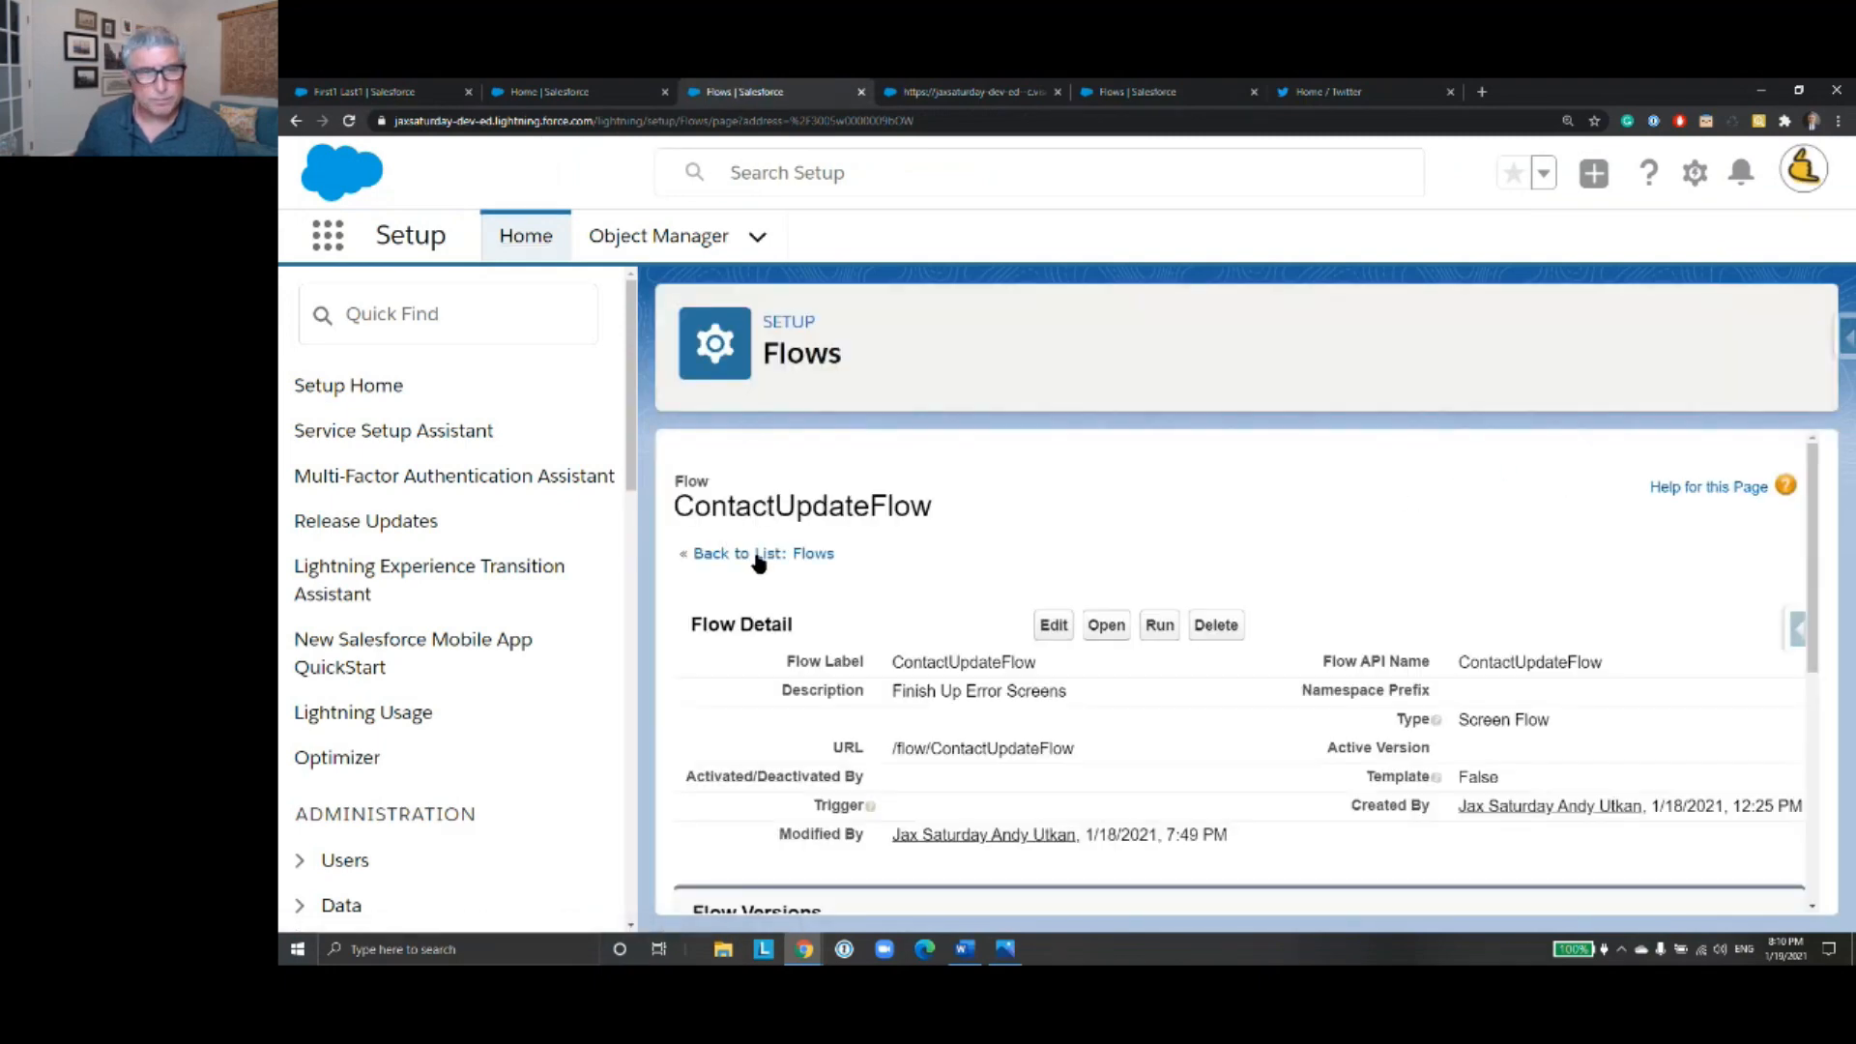
pyautogui.click(759, 559)
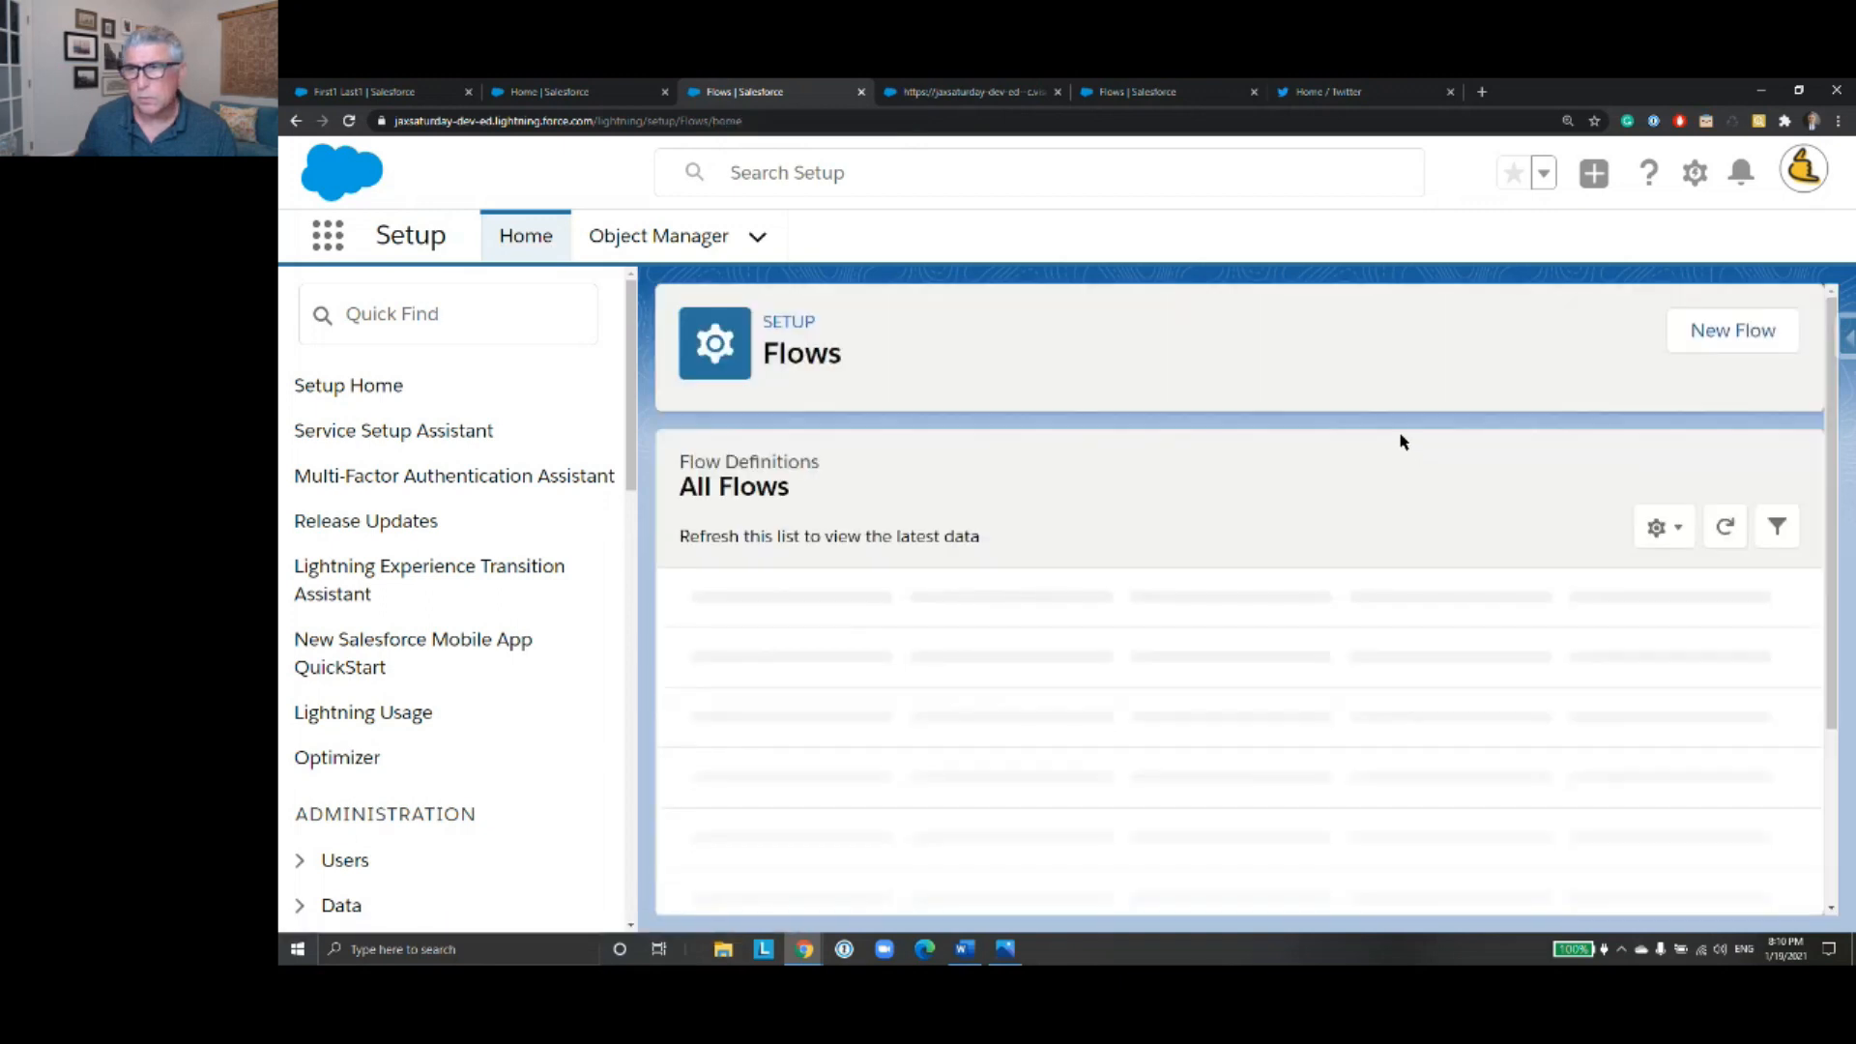
# - Create a new Screen Flow that uses the Auto-Layout canvas
pyautogui.click(1701, 332)
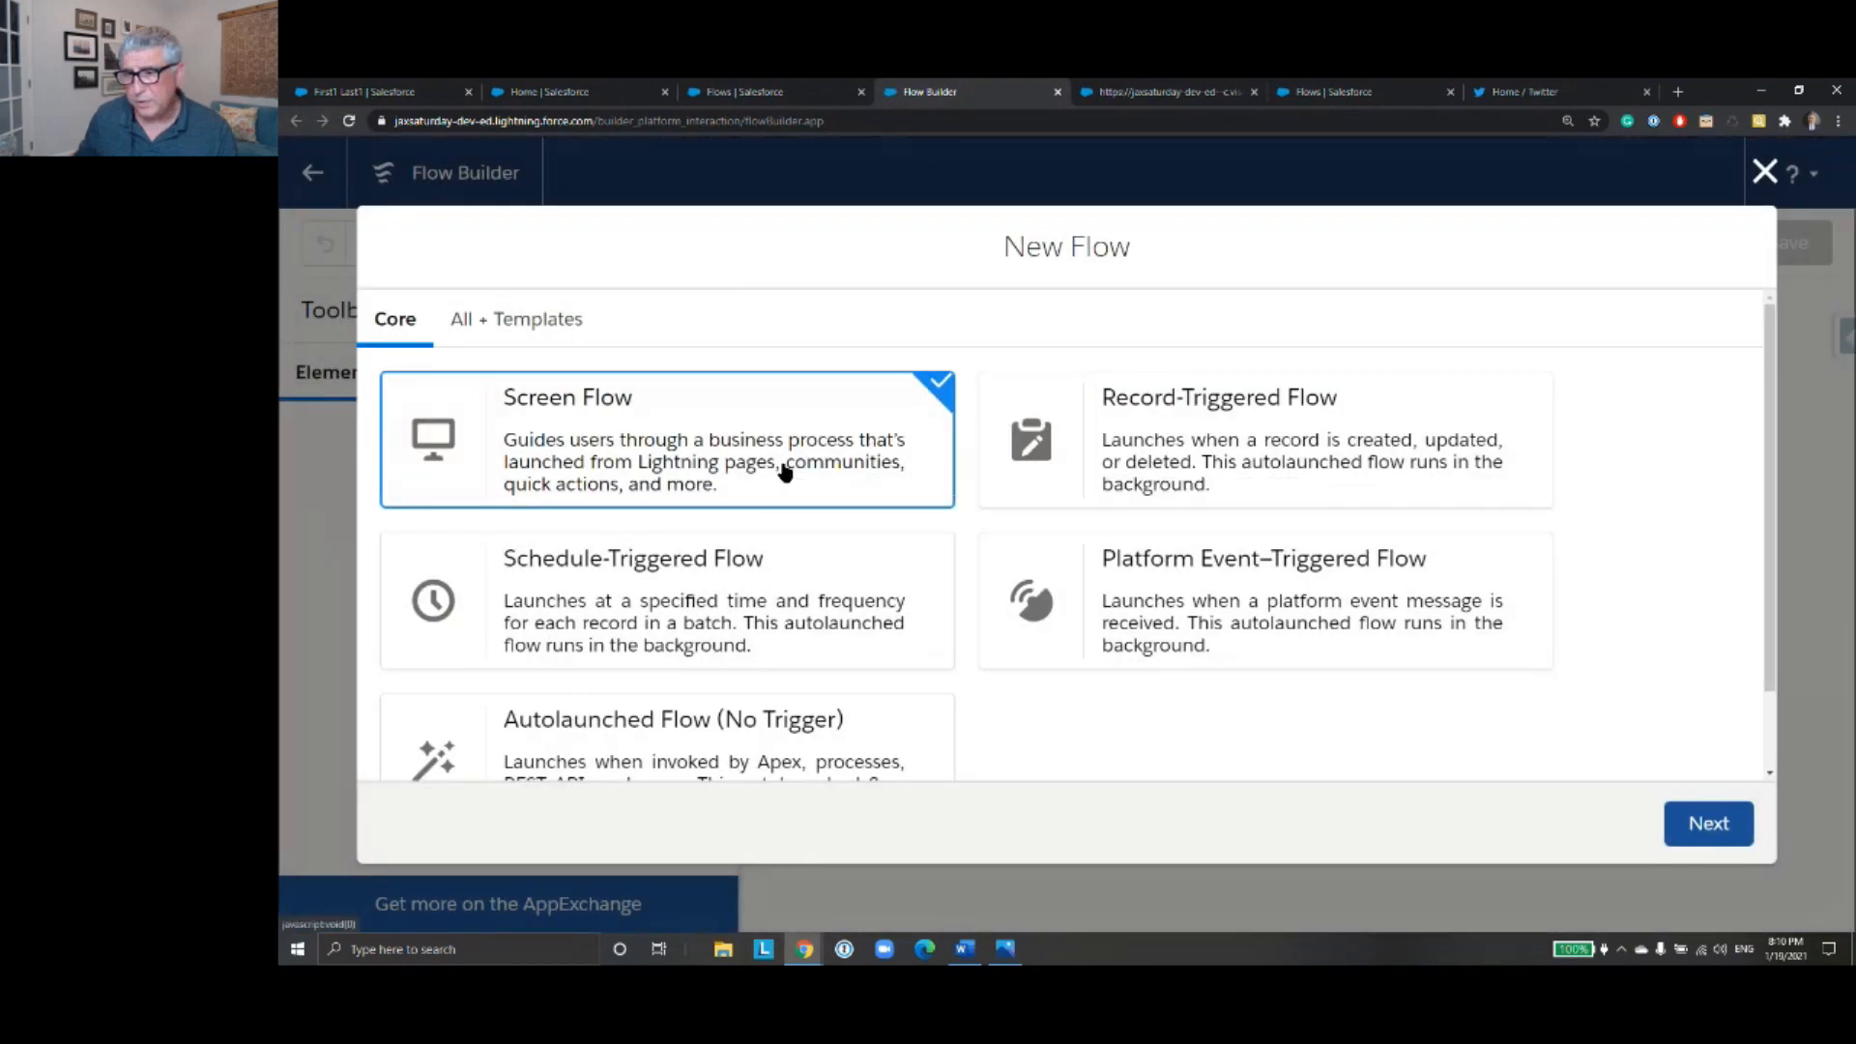
pyautogui.click(1719, 831)
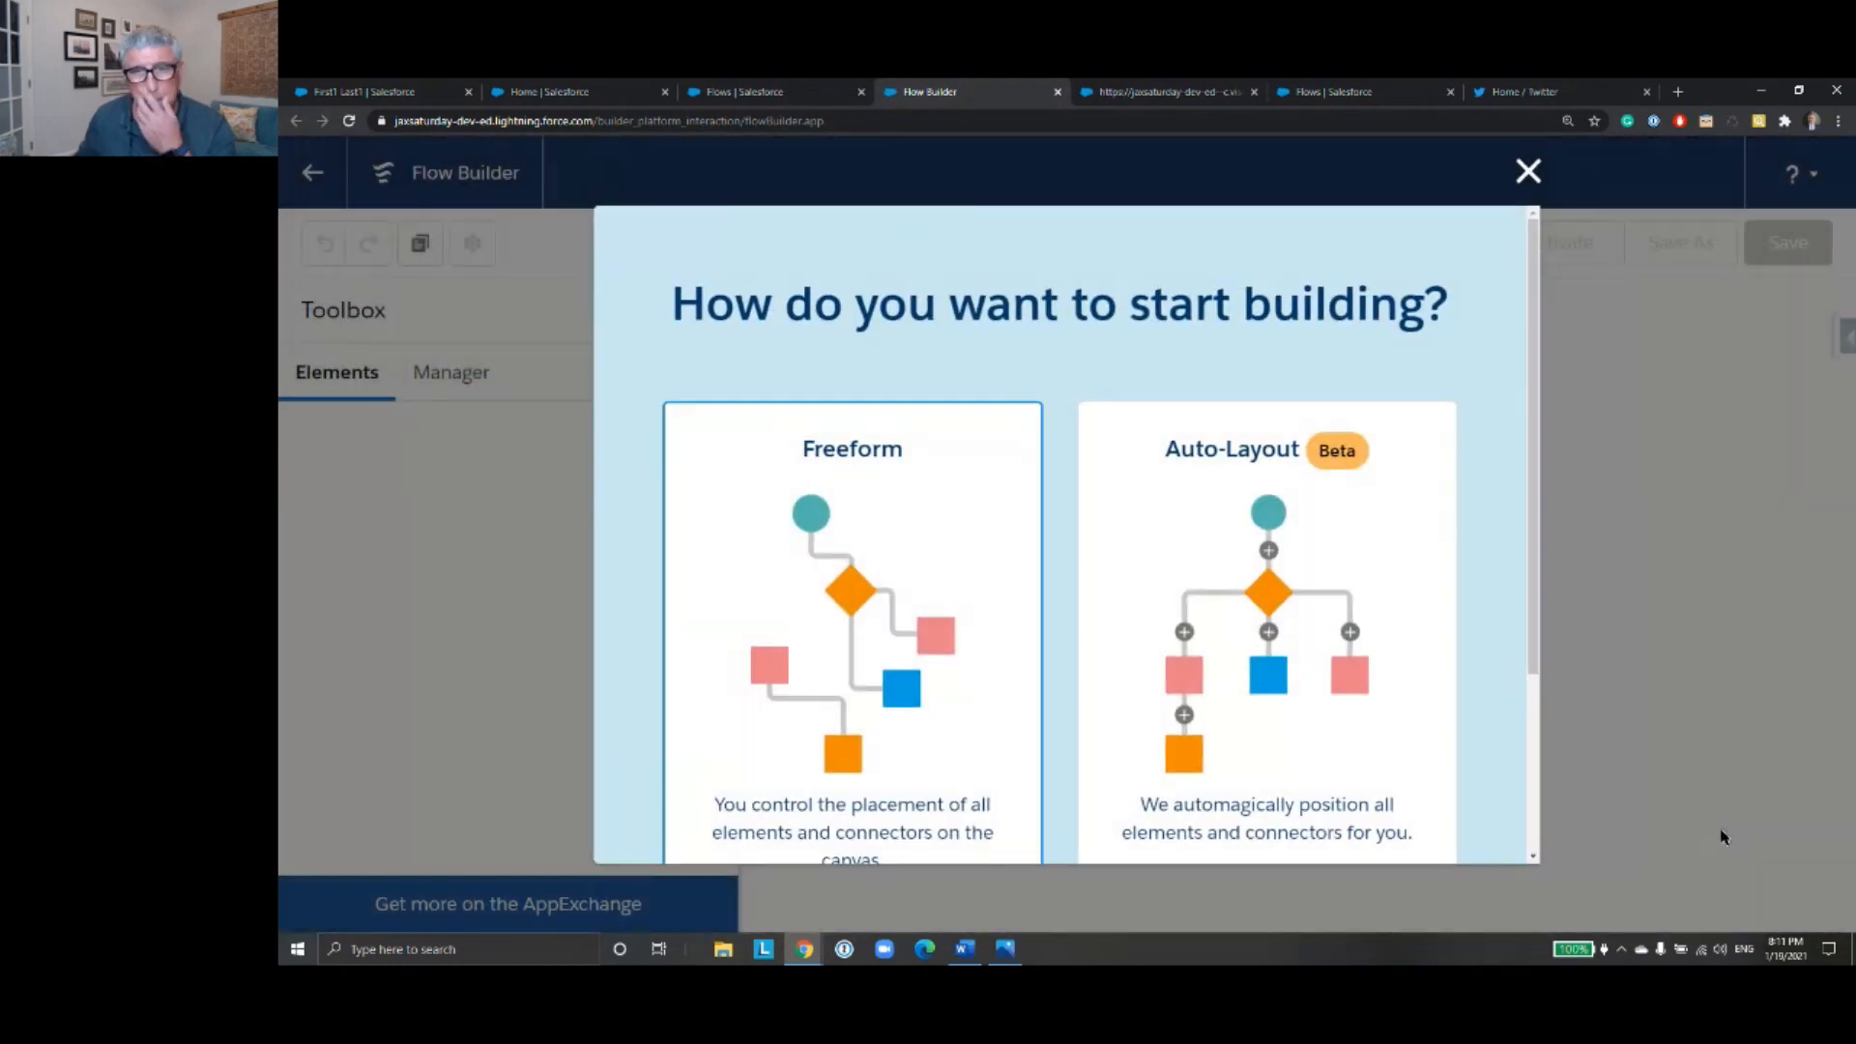
pyautogui.doubleClick(1304, 630)
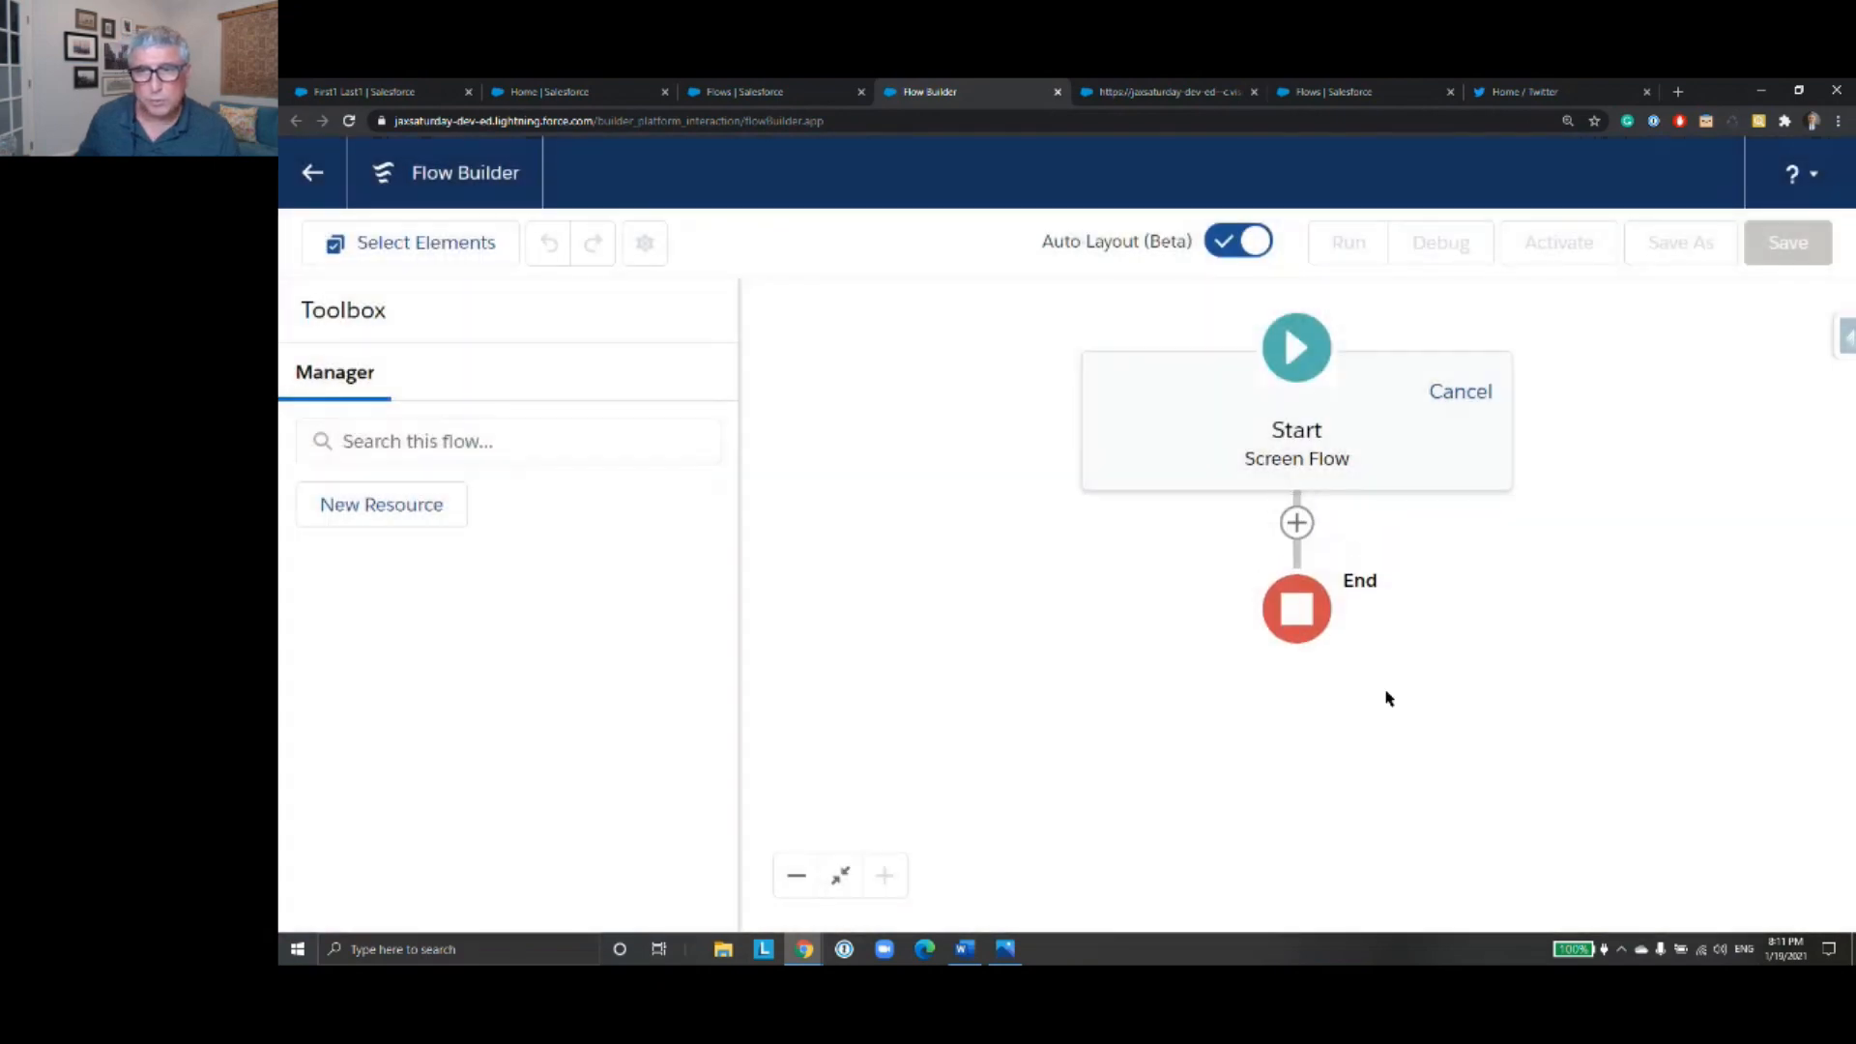
pyautogui.moveTo(1069, 617); pyautogui.dragTo(1038, 586)
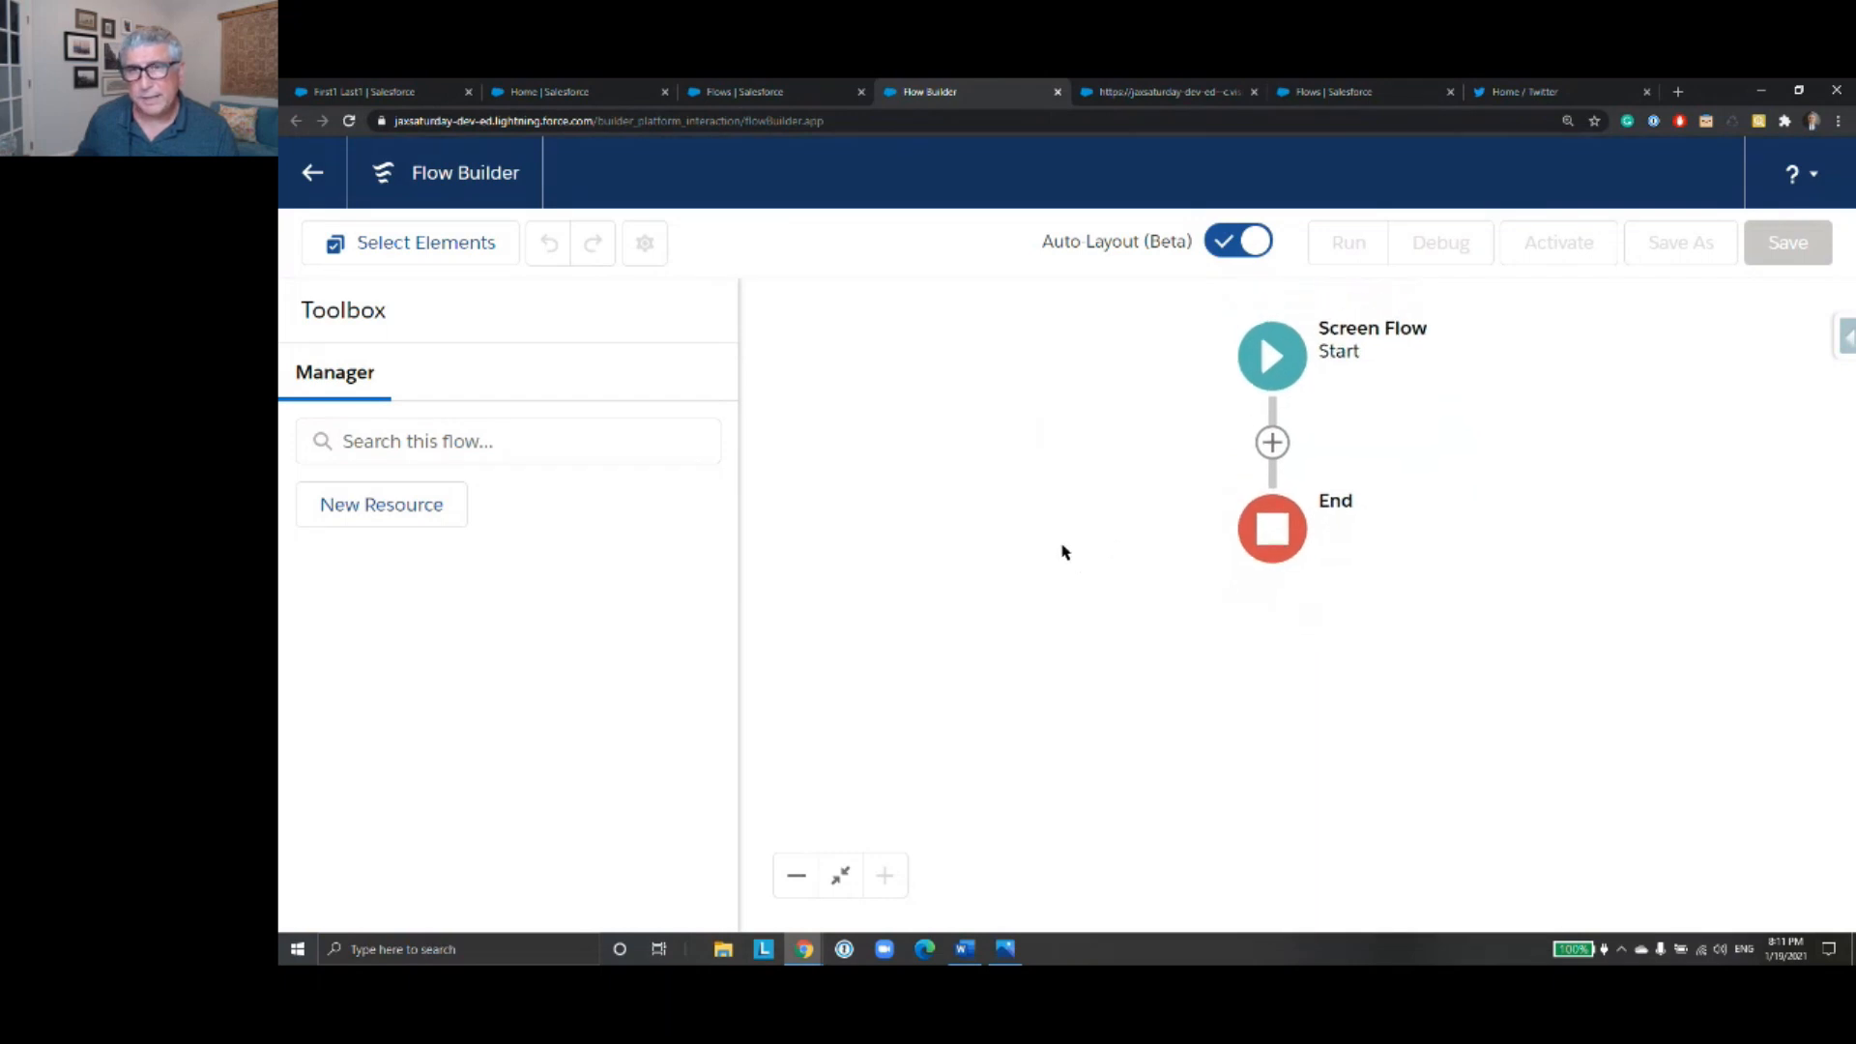
# - Add a Screen element after the Start element and turn off Show Header in its frame configuration
pyautogui.click(1271, 441)
pyautogui.scroll(-2, 1320, 643)
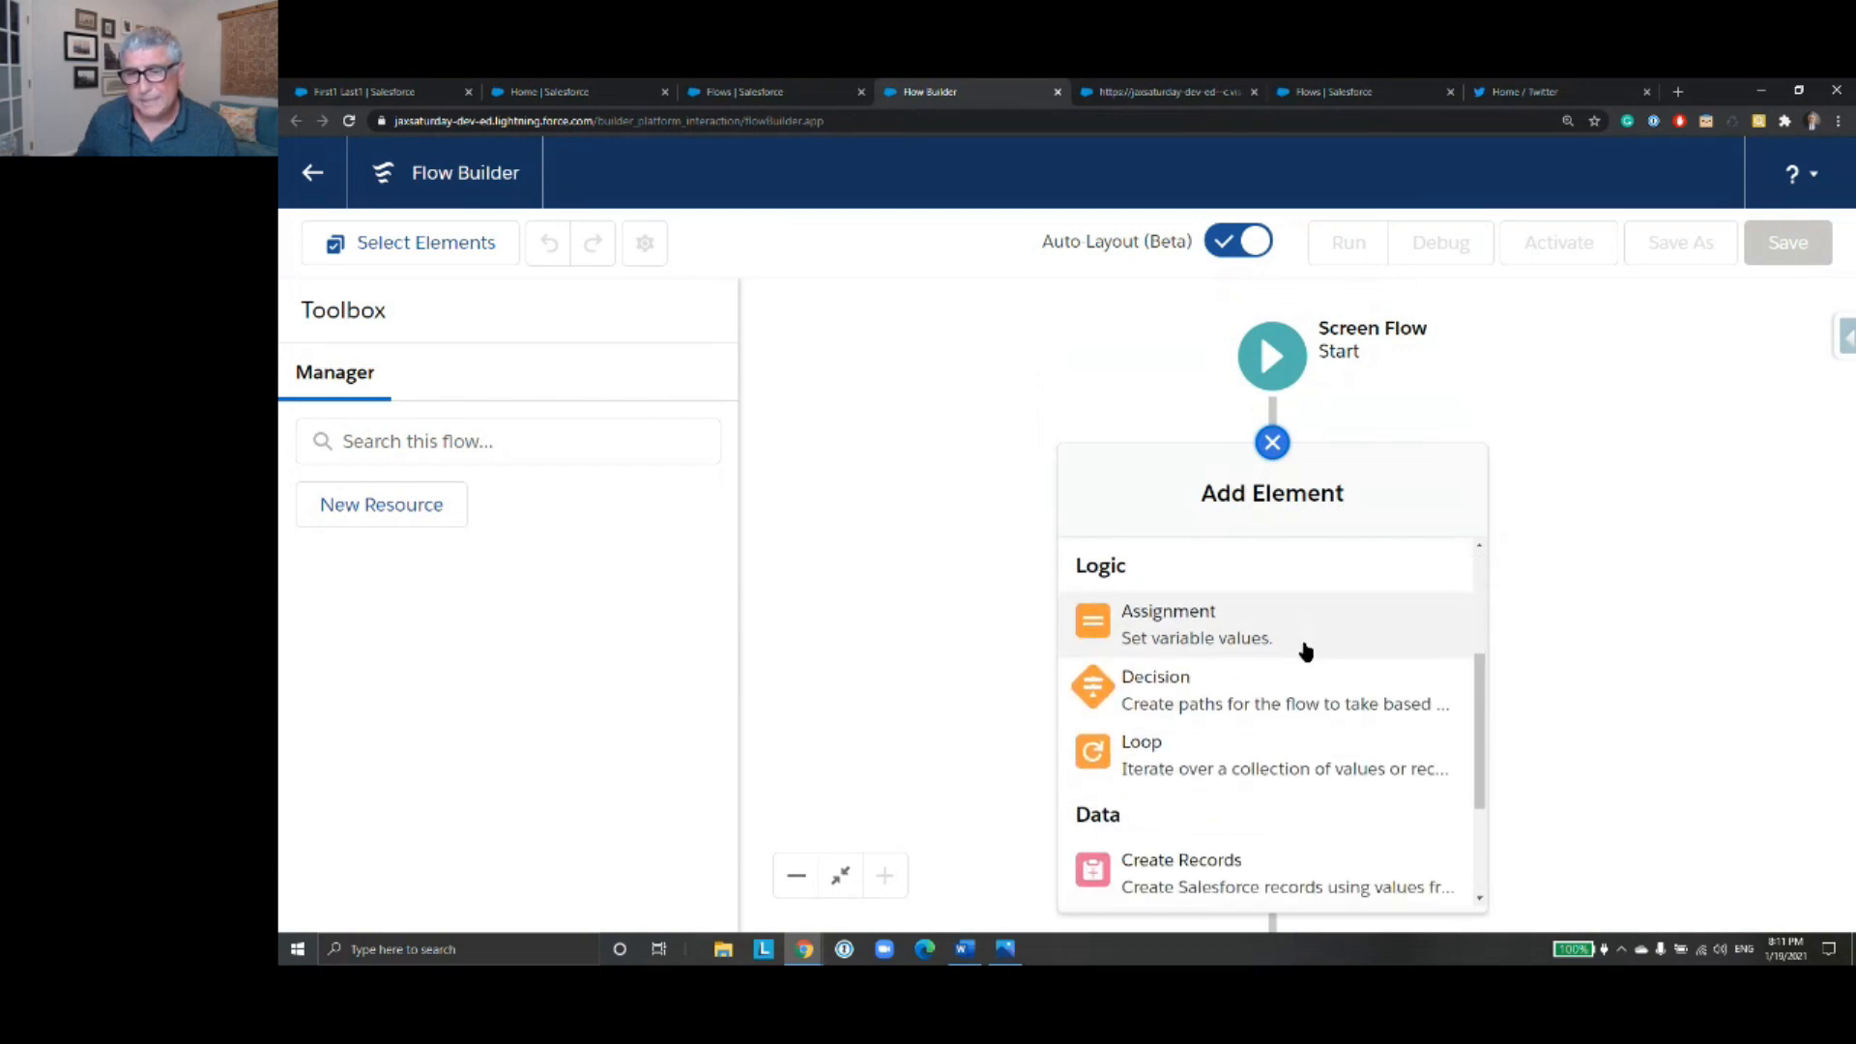
pyautogui.scroll(3, 1305, 651)
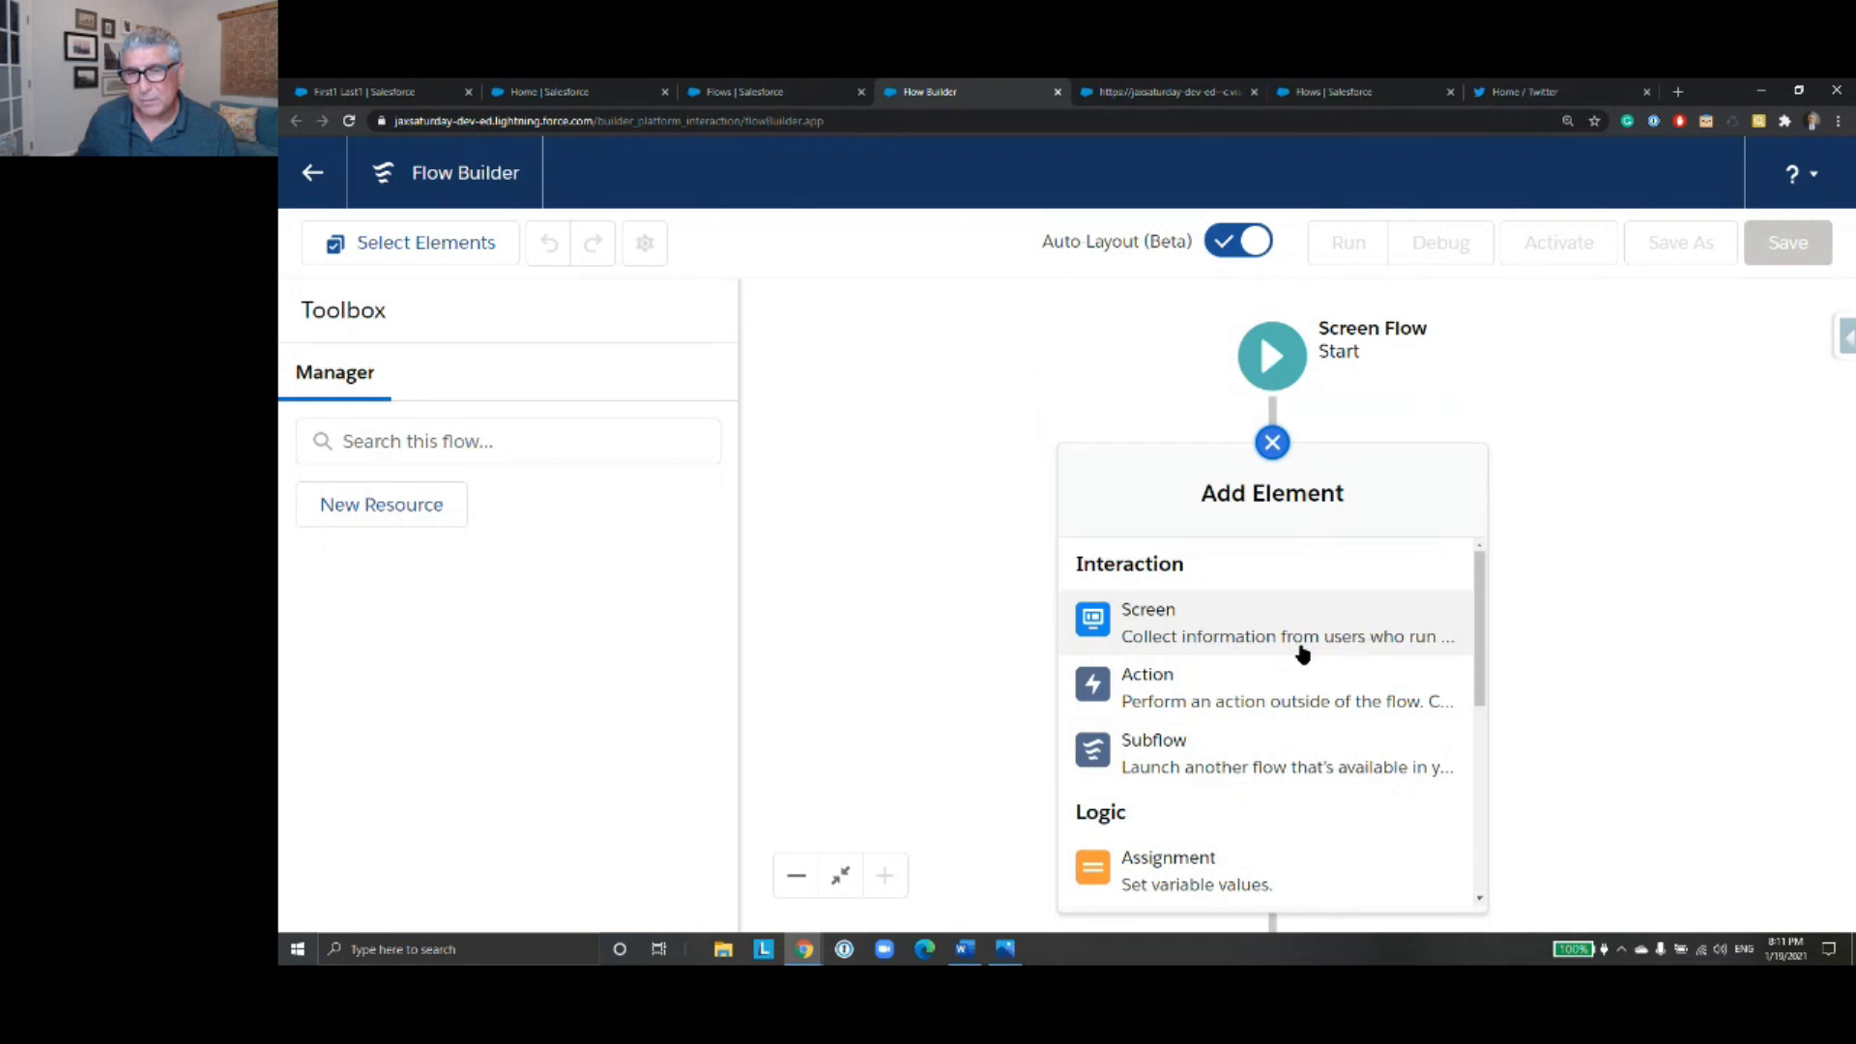
pyautogui.click(1230, 647)
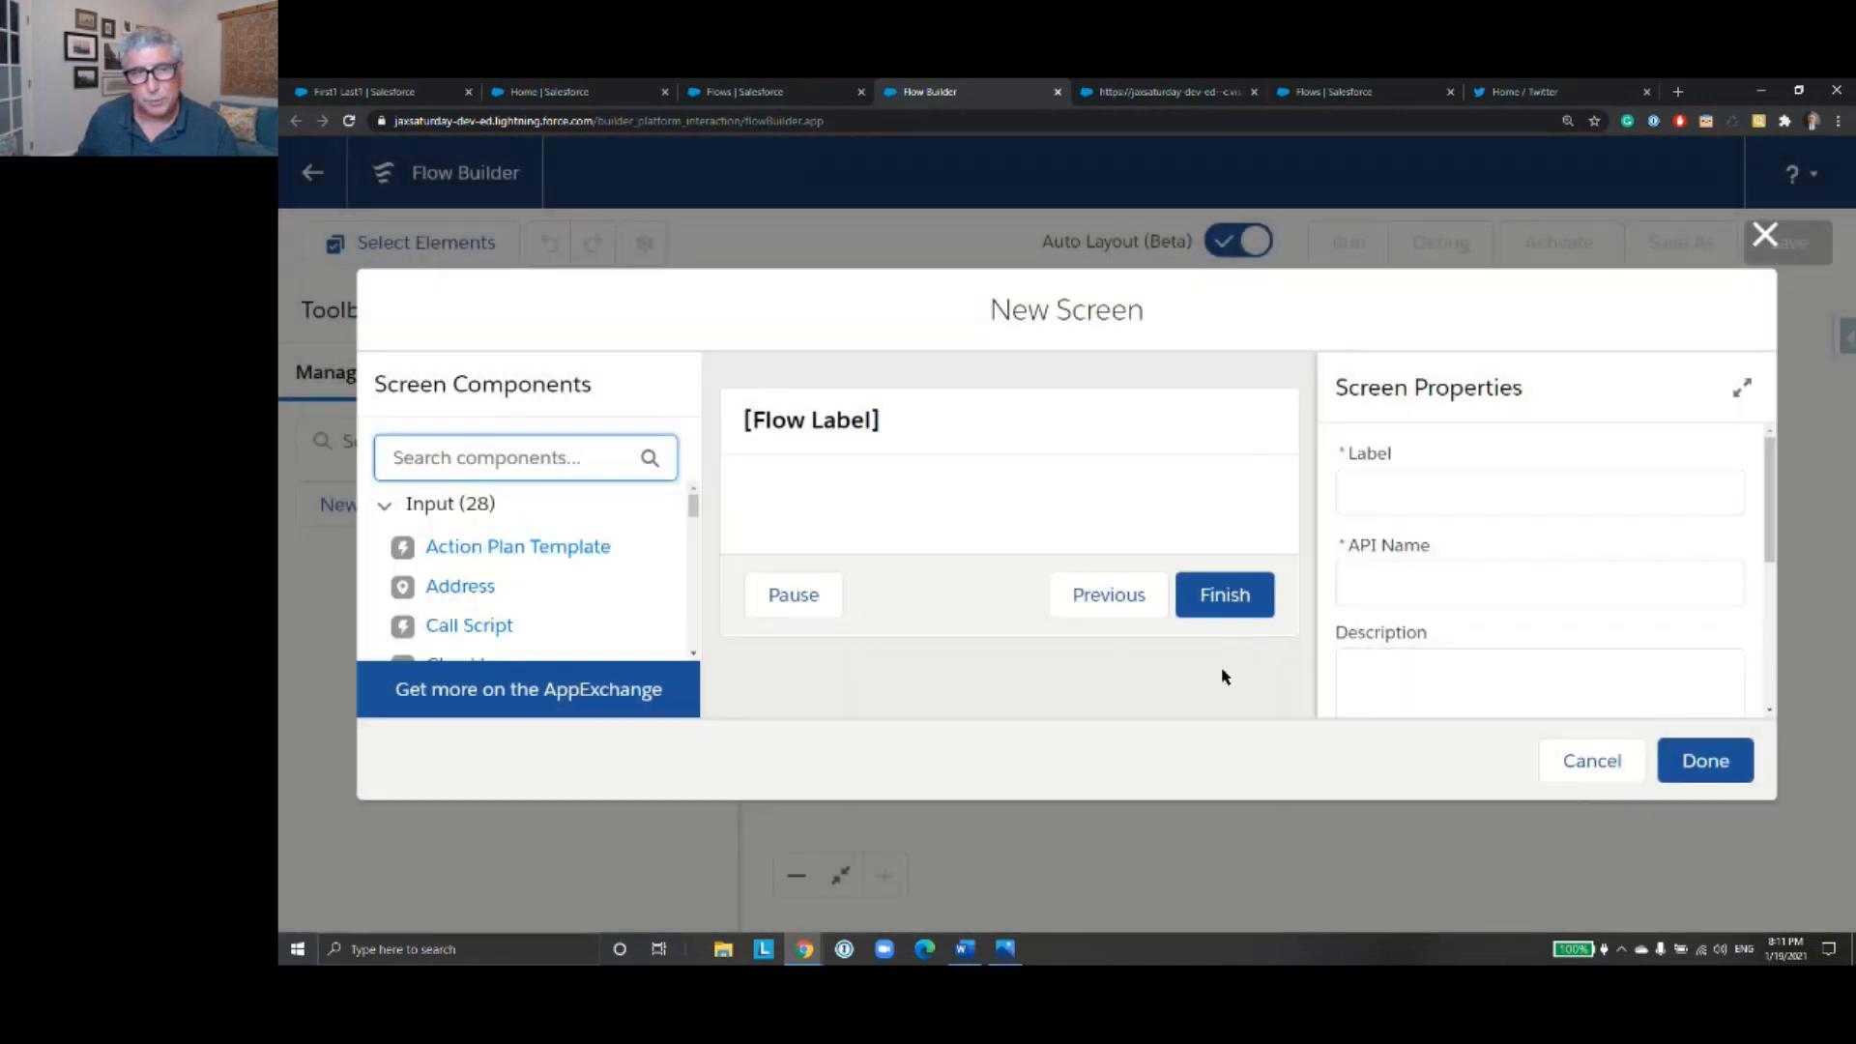
pyautogui.click(1005, 430)
pyautogui.scroll(-5, 1633, 612)
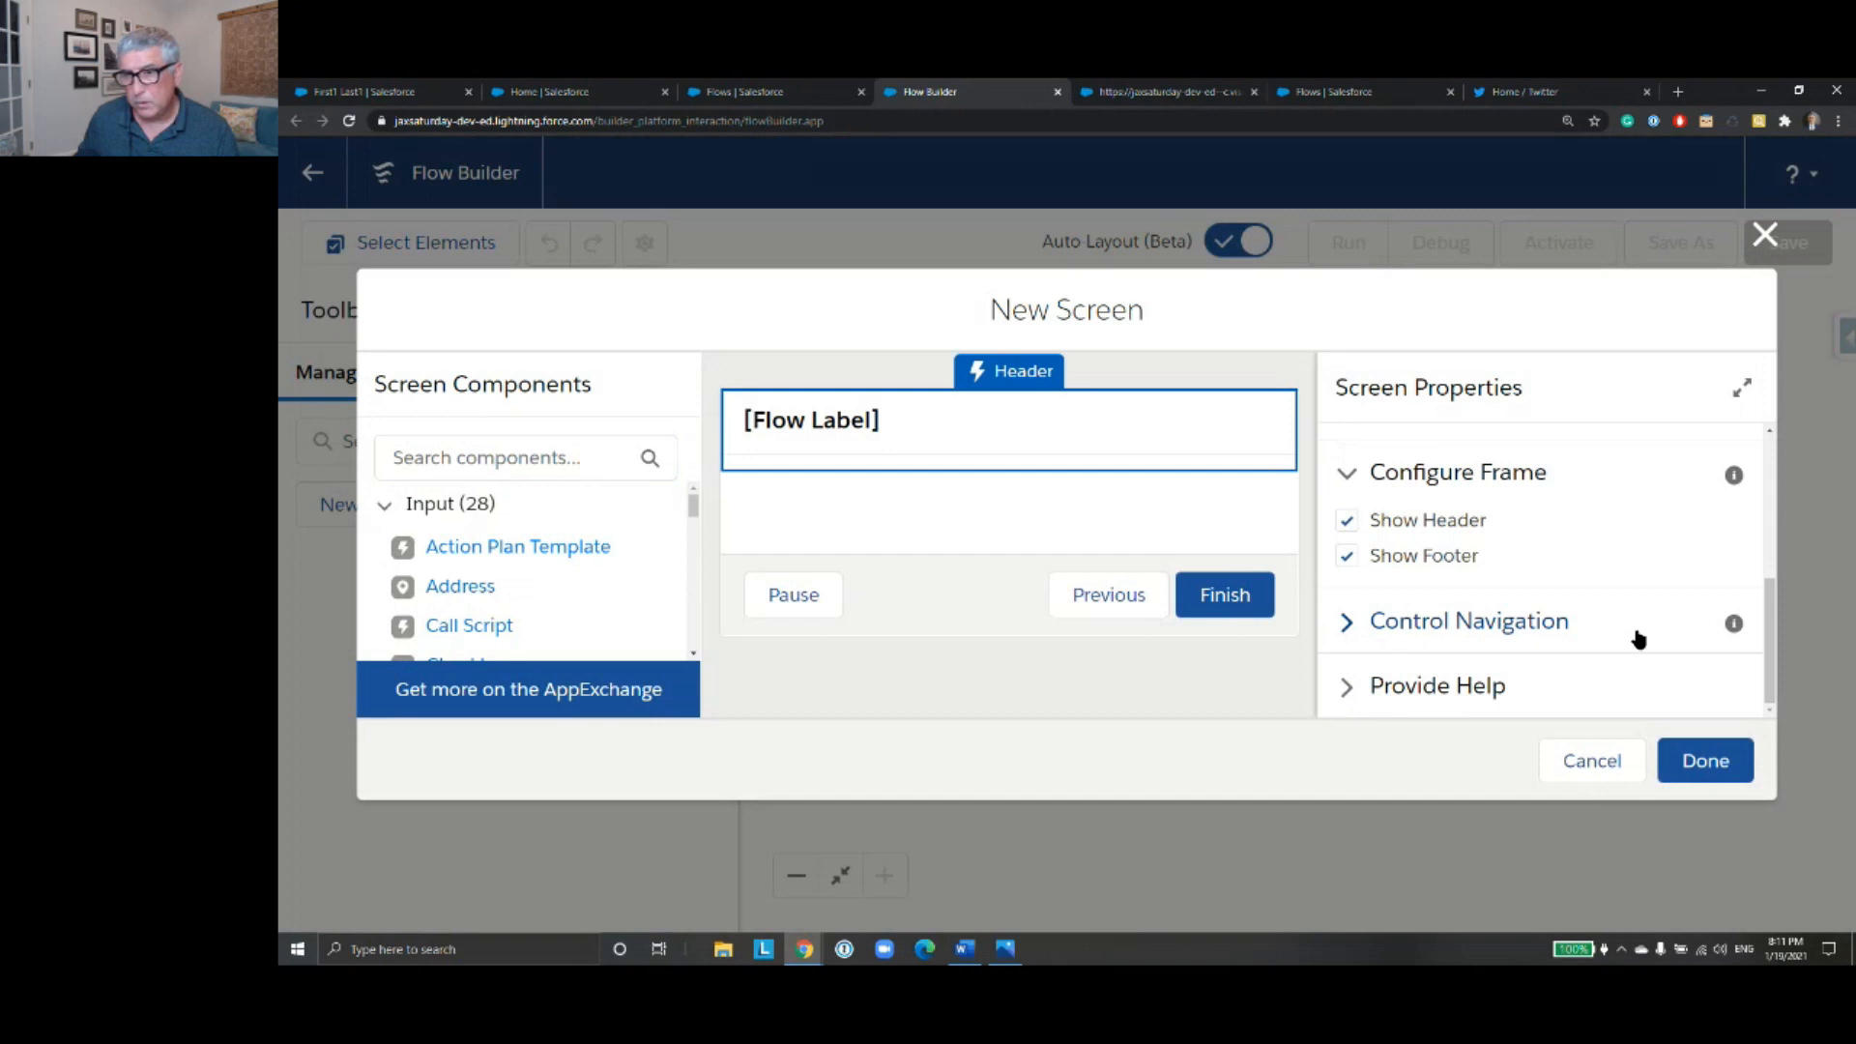
pyautogui.click(1356, 525)
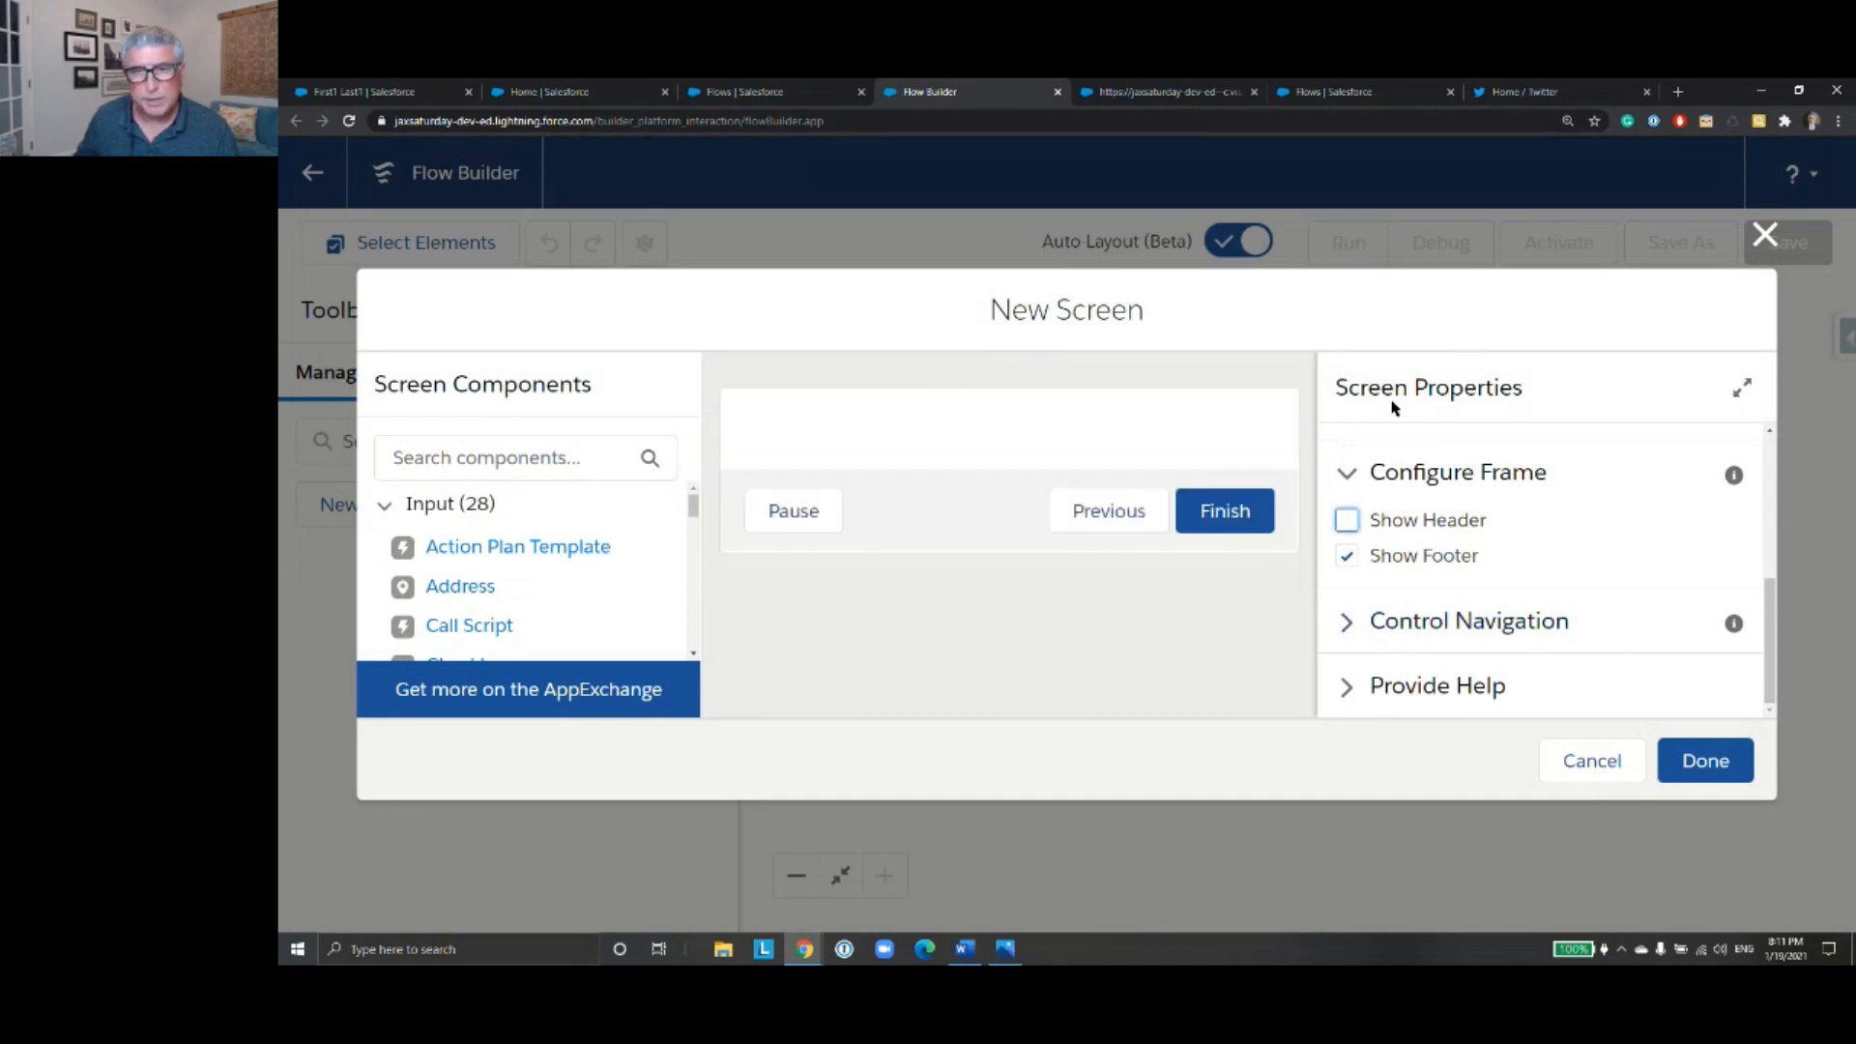
# - Label the new screen ContactNameScreen and fill in its API name to match
pyautogui.scroll(1, 1488, 496)
pyautogui.scroll(4, 1489, 496)
pyautogui.click(1455, 497)
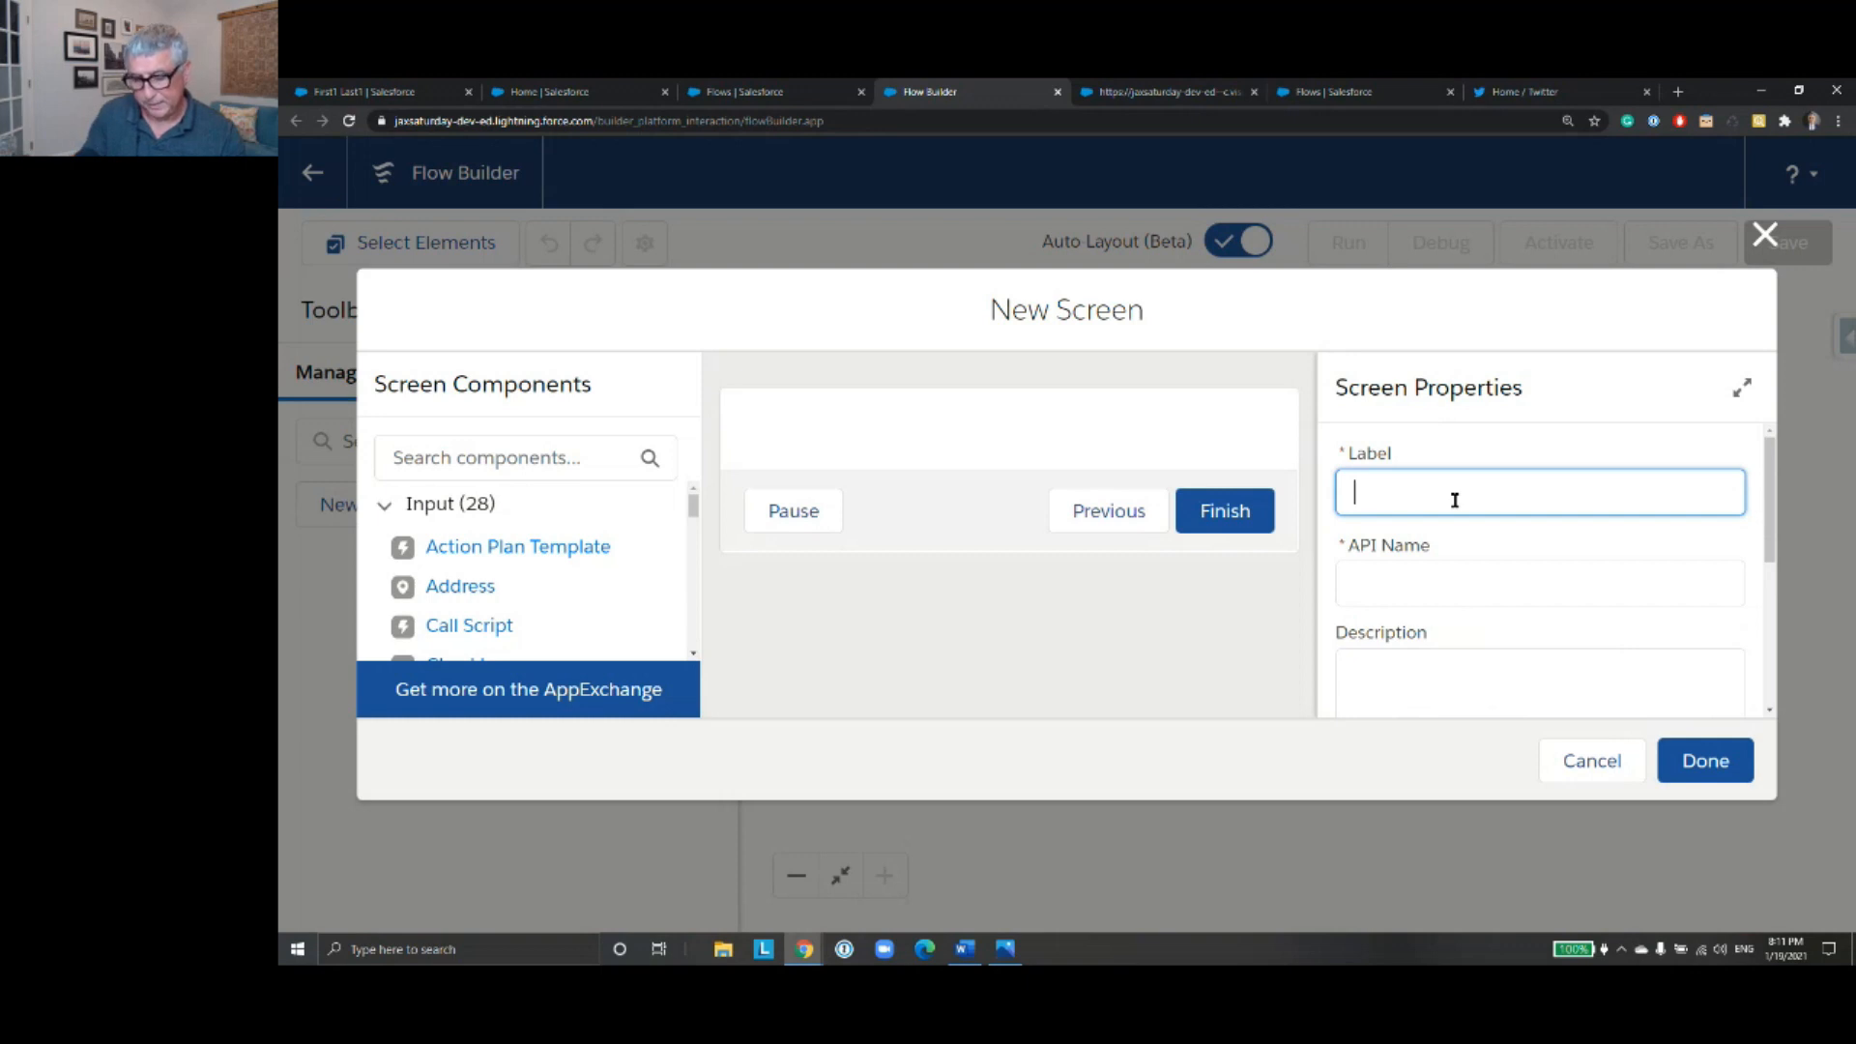
pyautogui.write('Co')
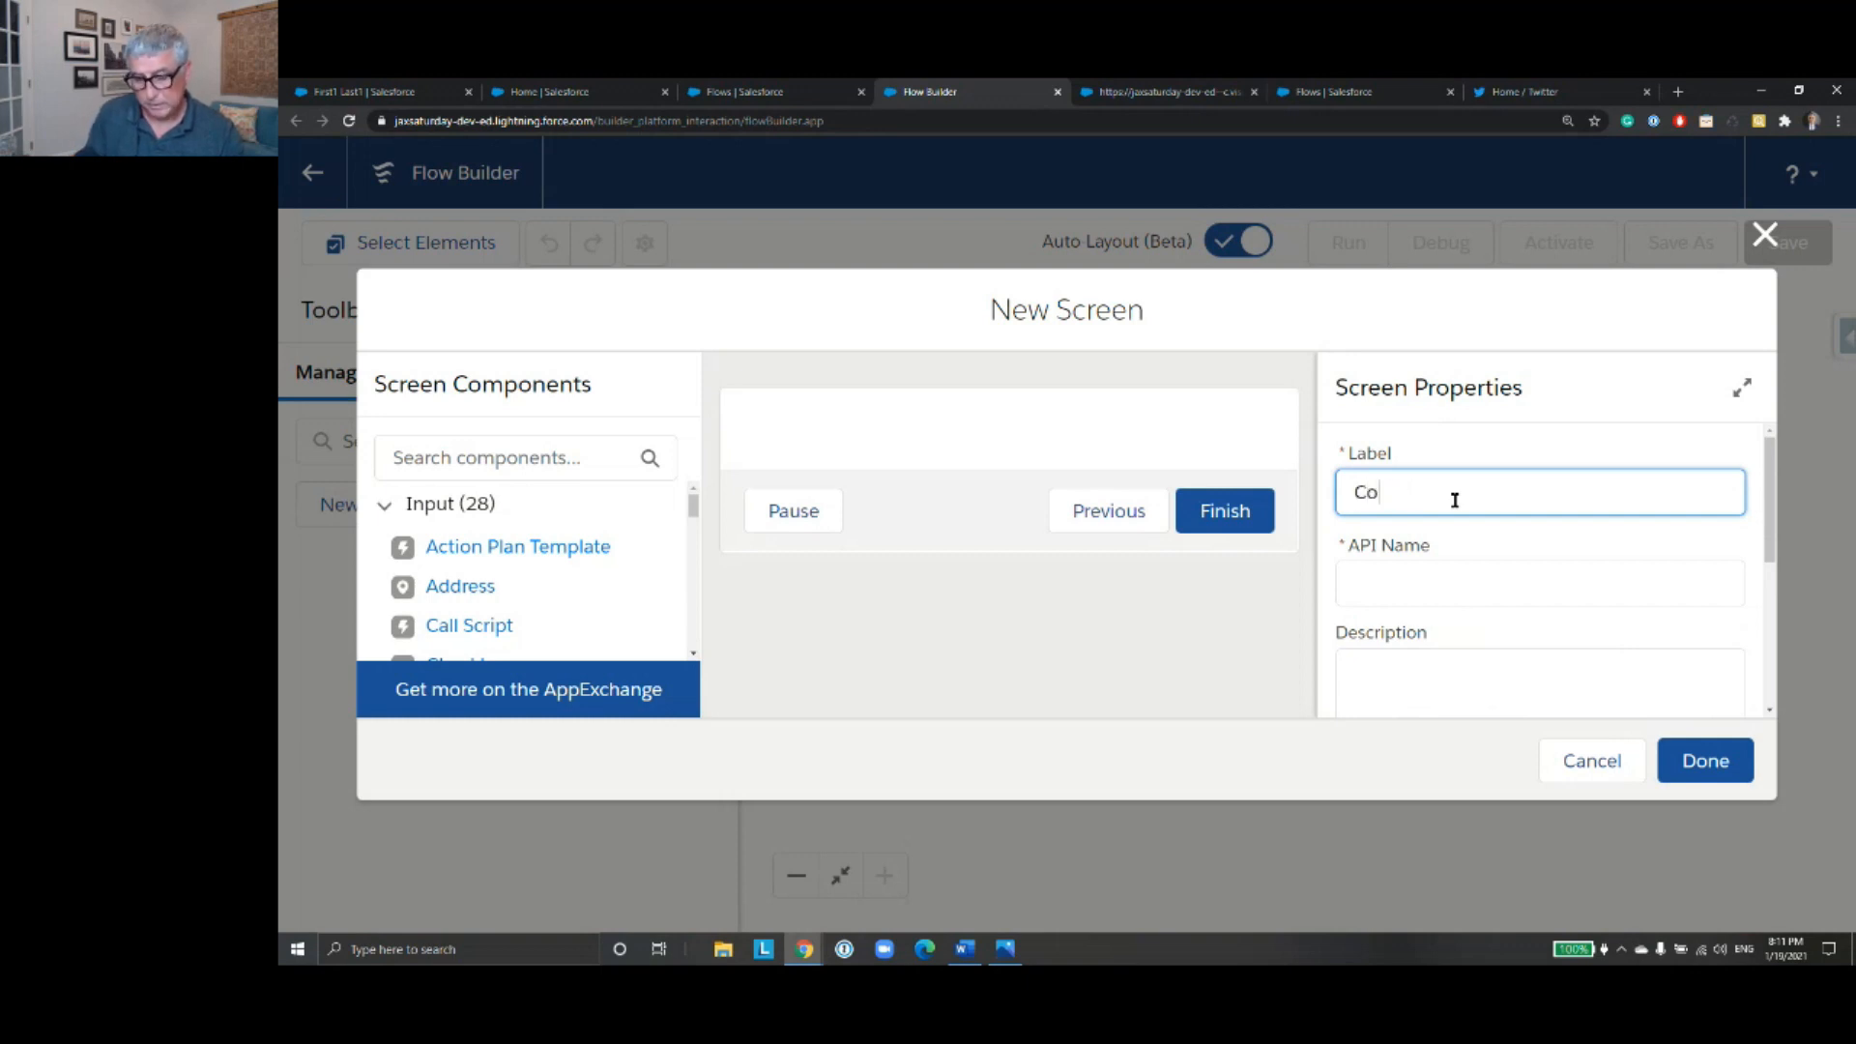
pyautogui.write('mntactName')
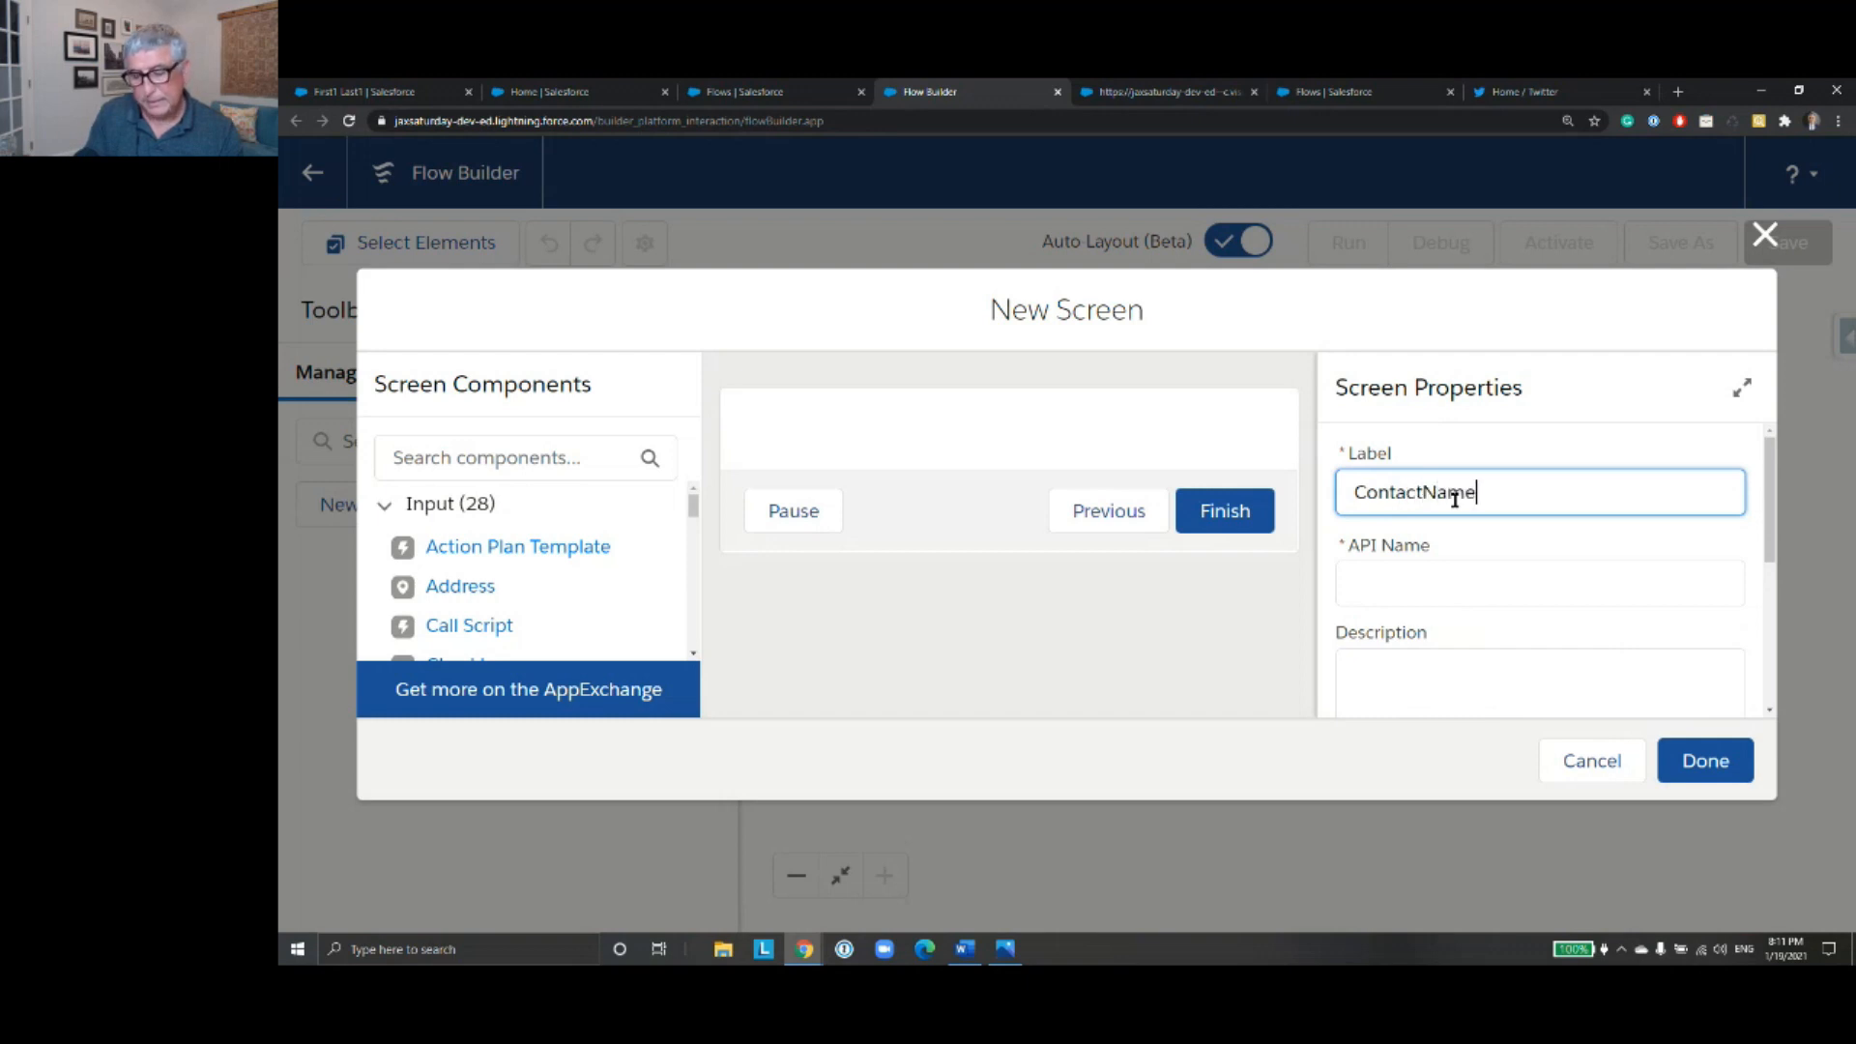
pyautogui.write('Screen')
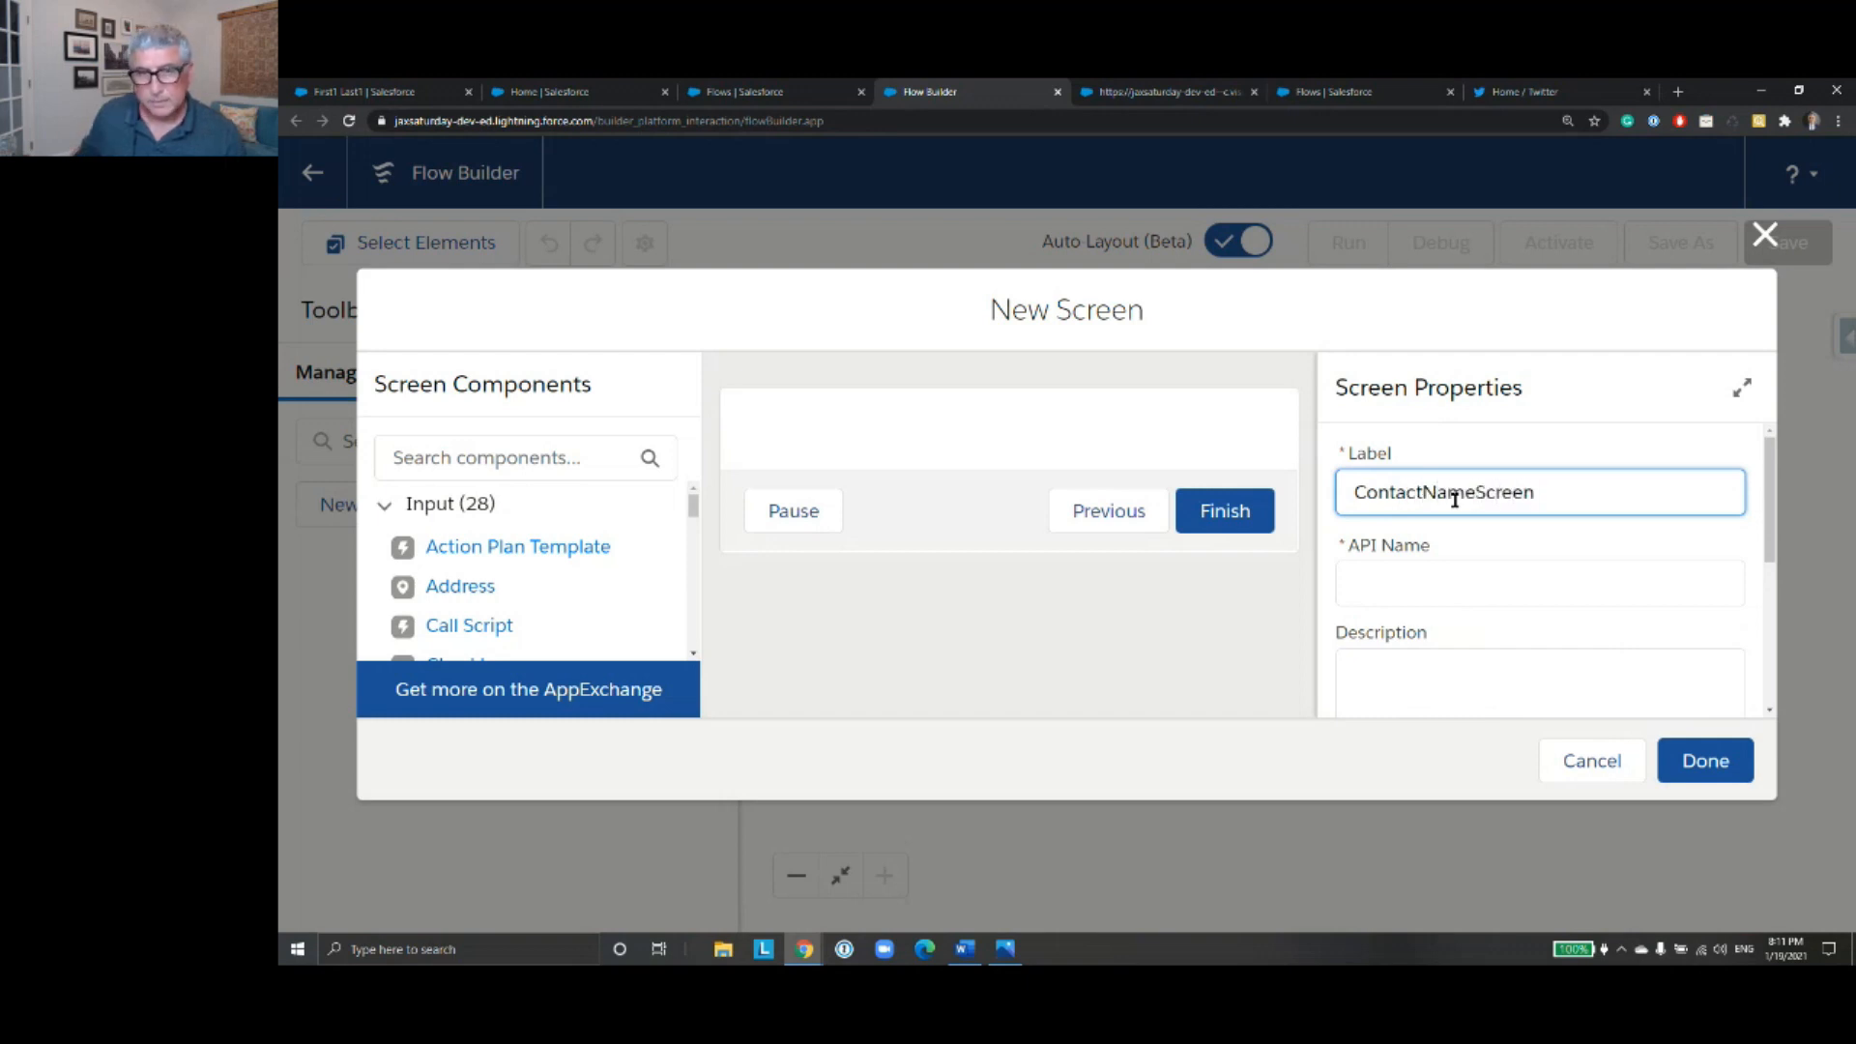
pyautogui.click(1162, 439)
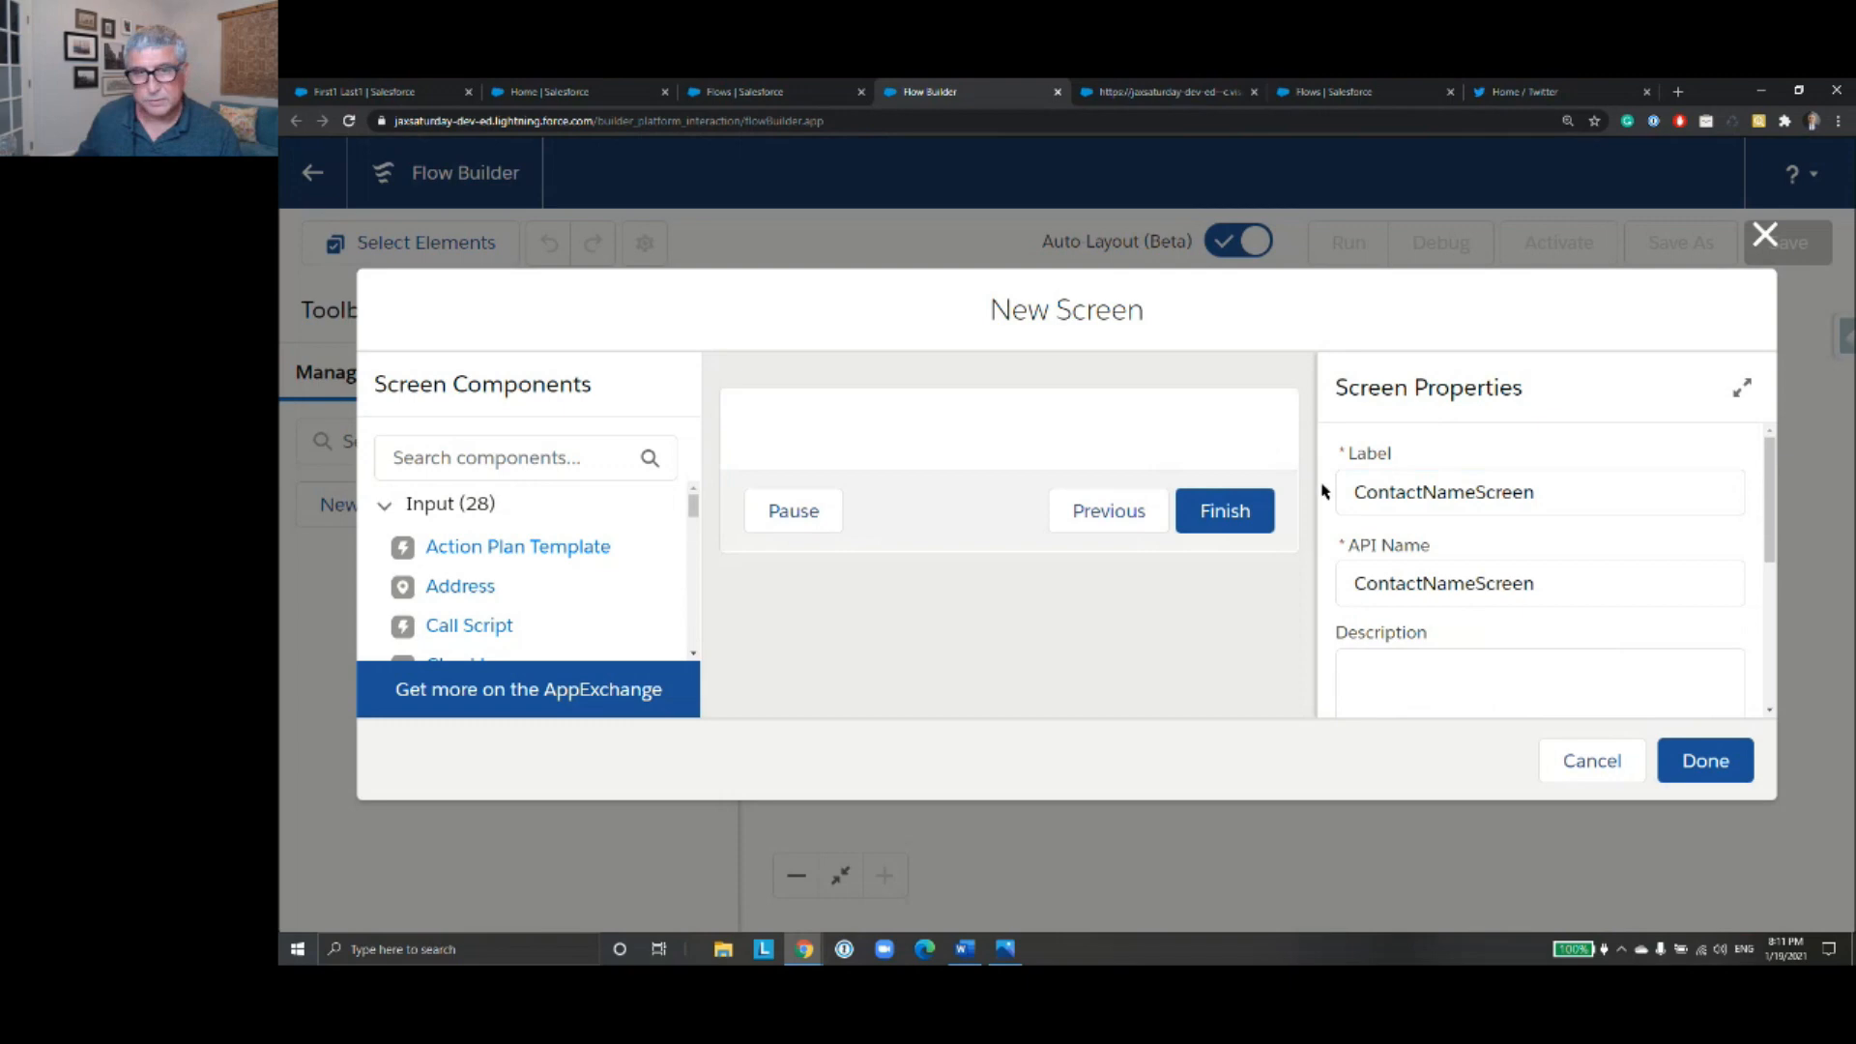
pyautogui.scroll(-2, 1517, 494)
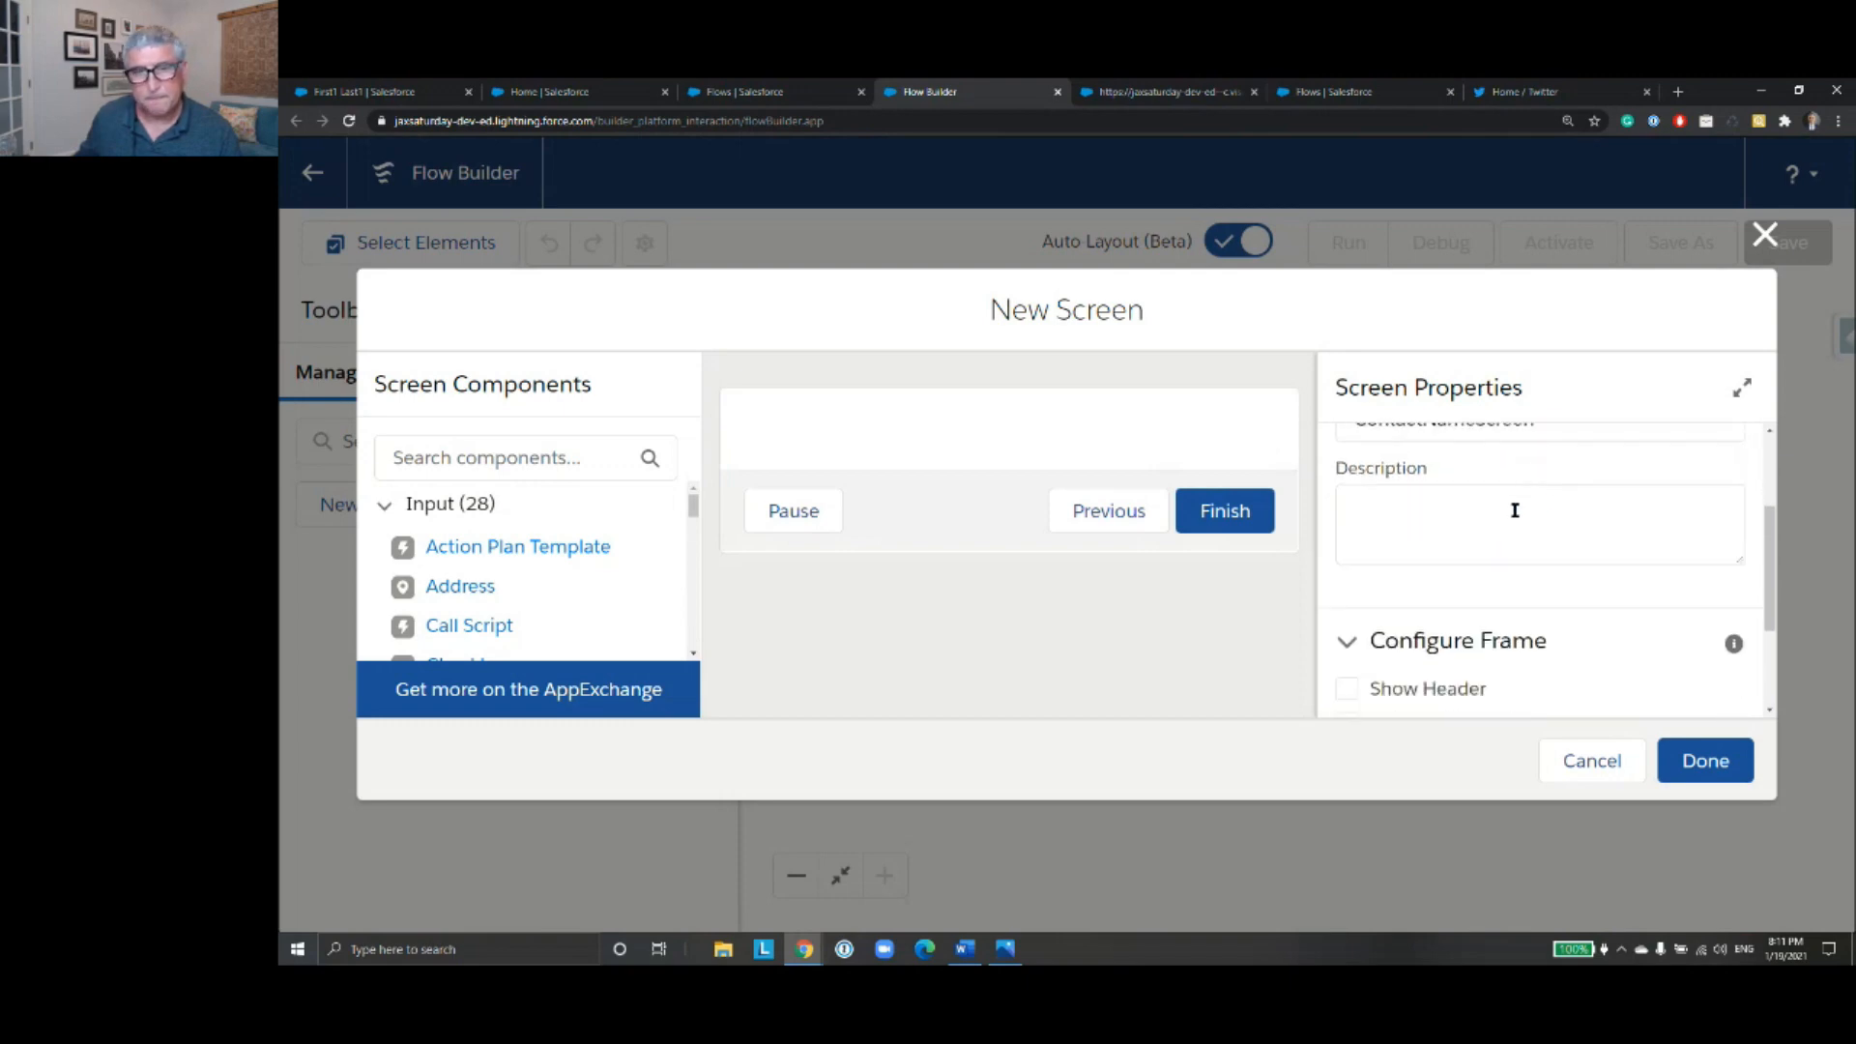
# - Add a Text input component labelled Full Name to the screen, make it required, and finish the screen
pyautogui.moveTo(692, 515); pyautogui.dragTo(692, 613)
pyautogui.moveTo(447, 613); pyautogui.dragTo(861, 413)
pyautogui.click(1417, 493)
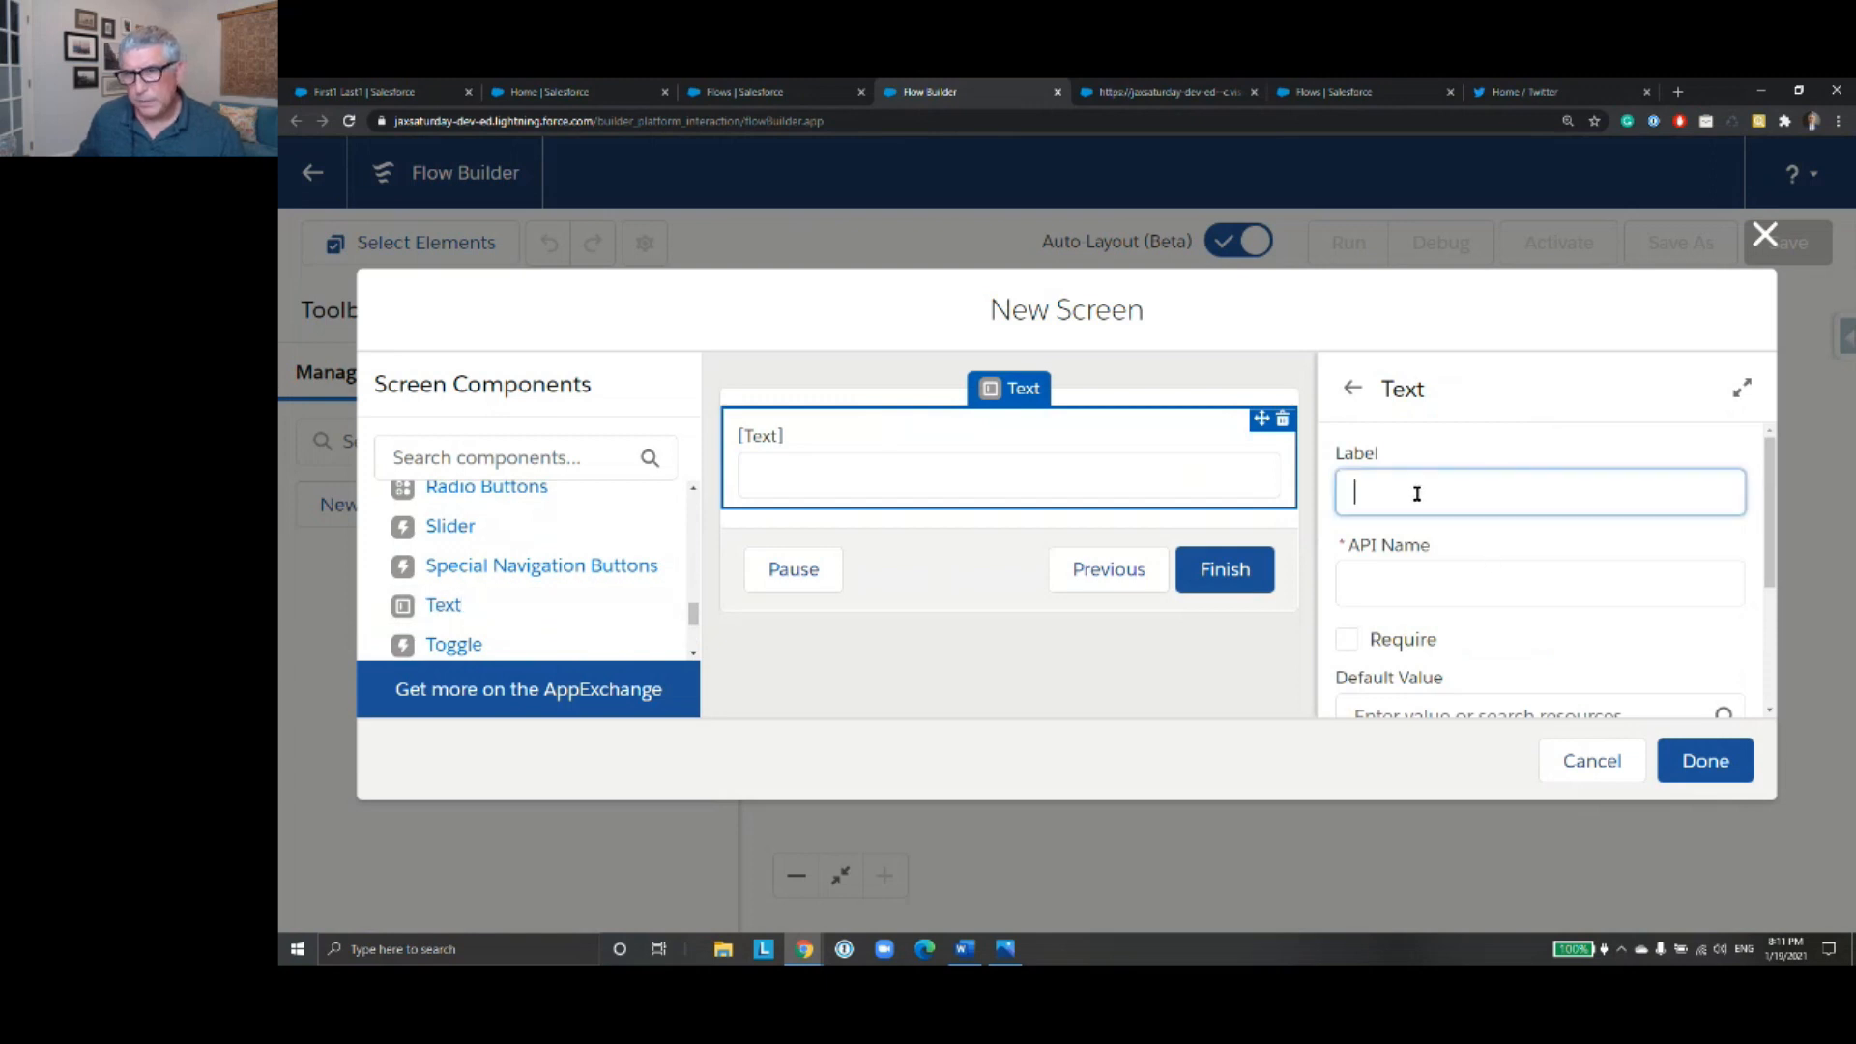
pyautogui.write('F')
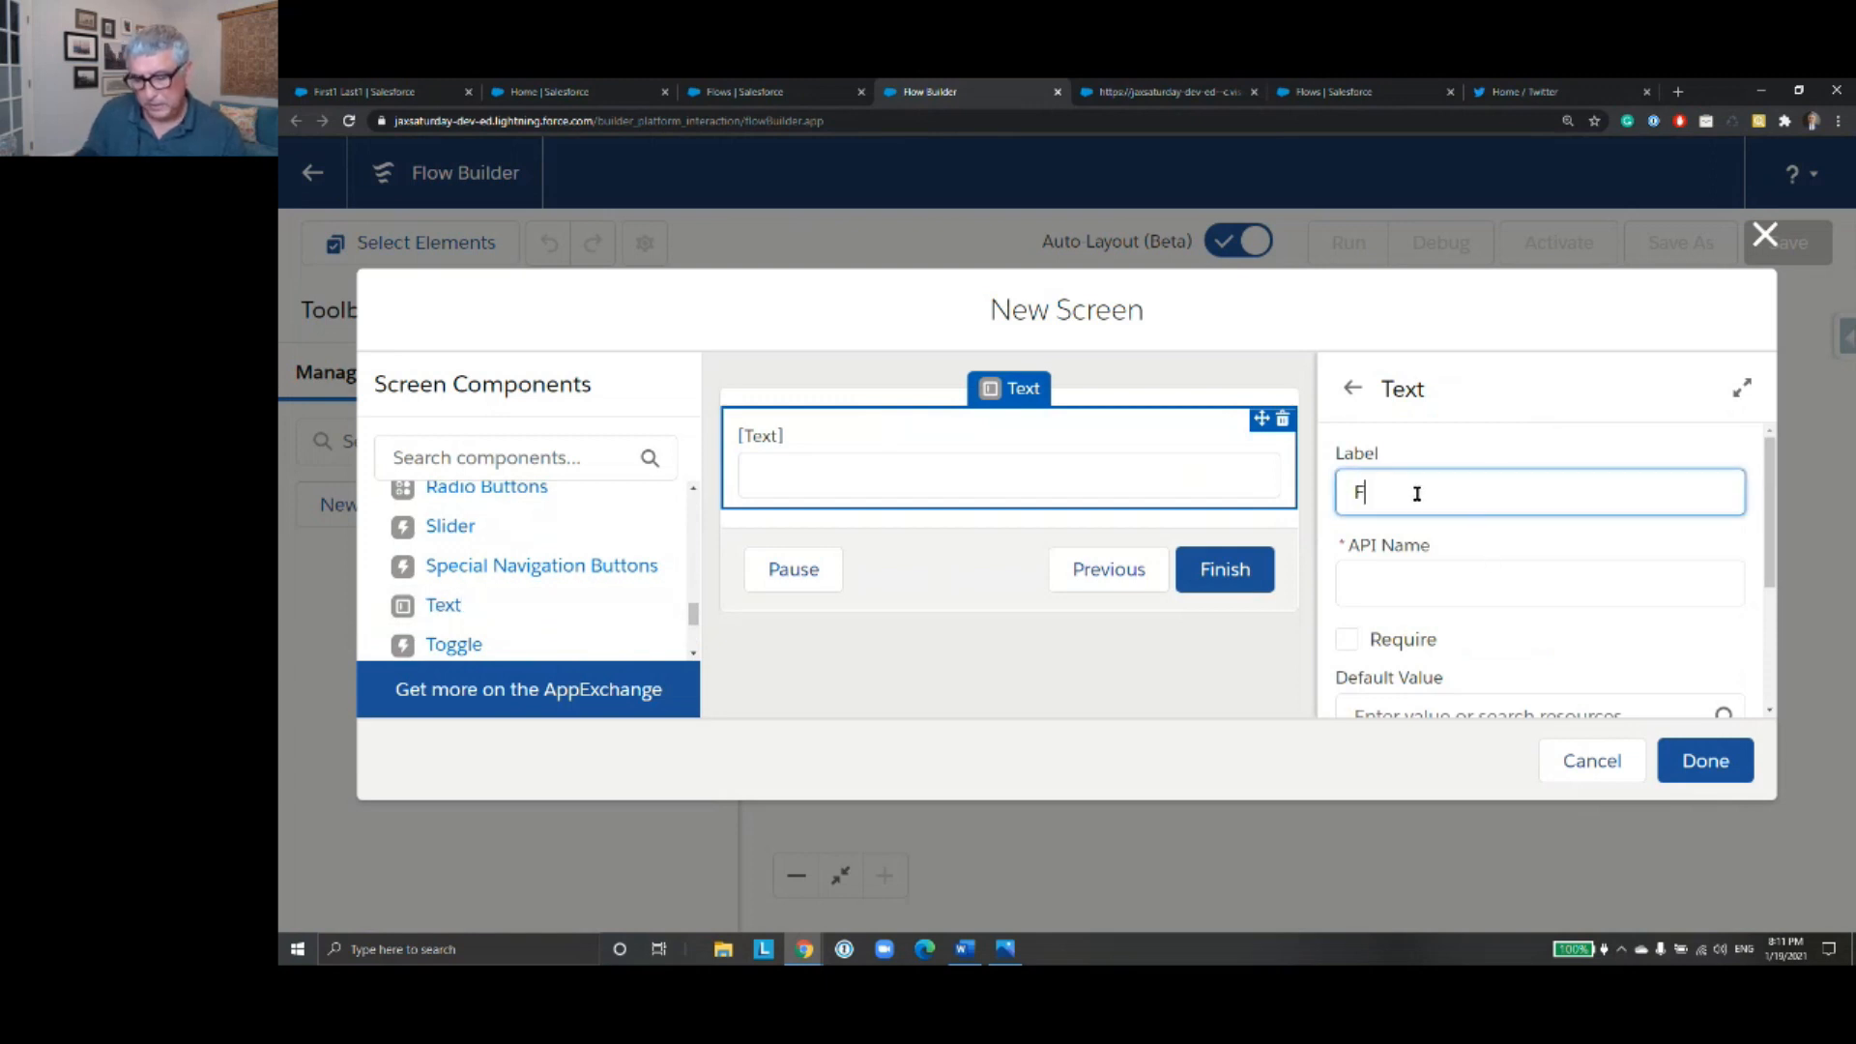
pyautogui.write('ull Name')
pyautogui.click(1499, 601)
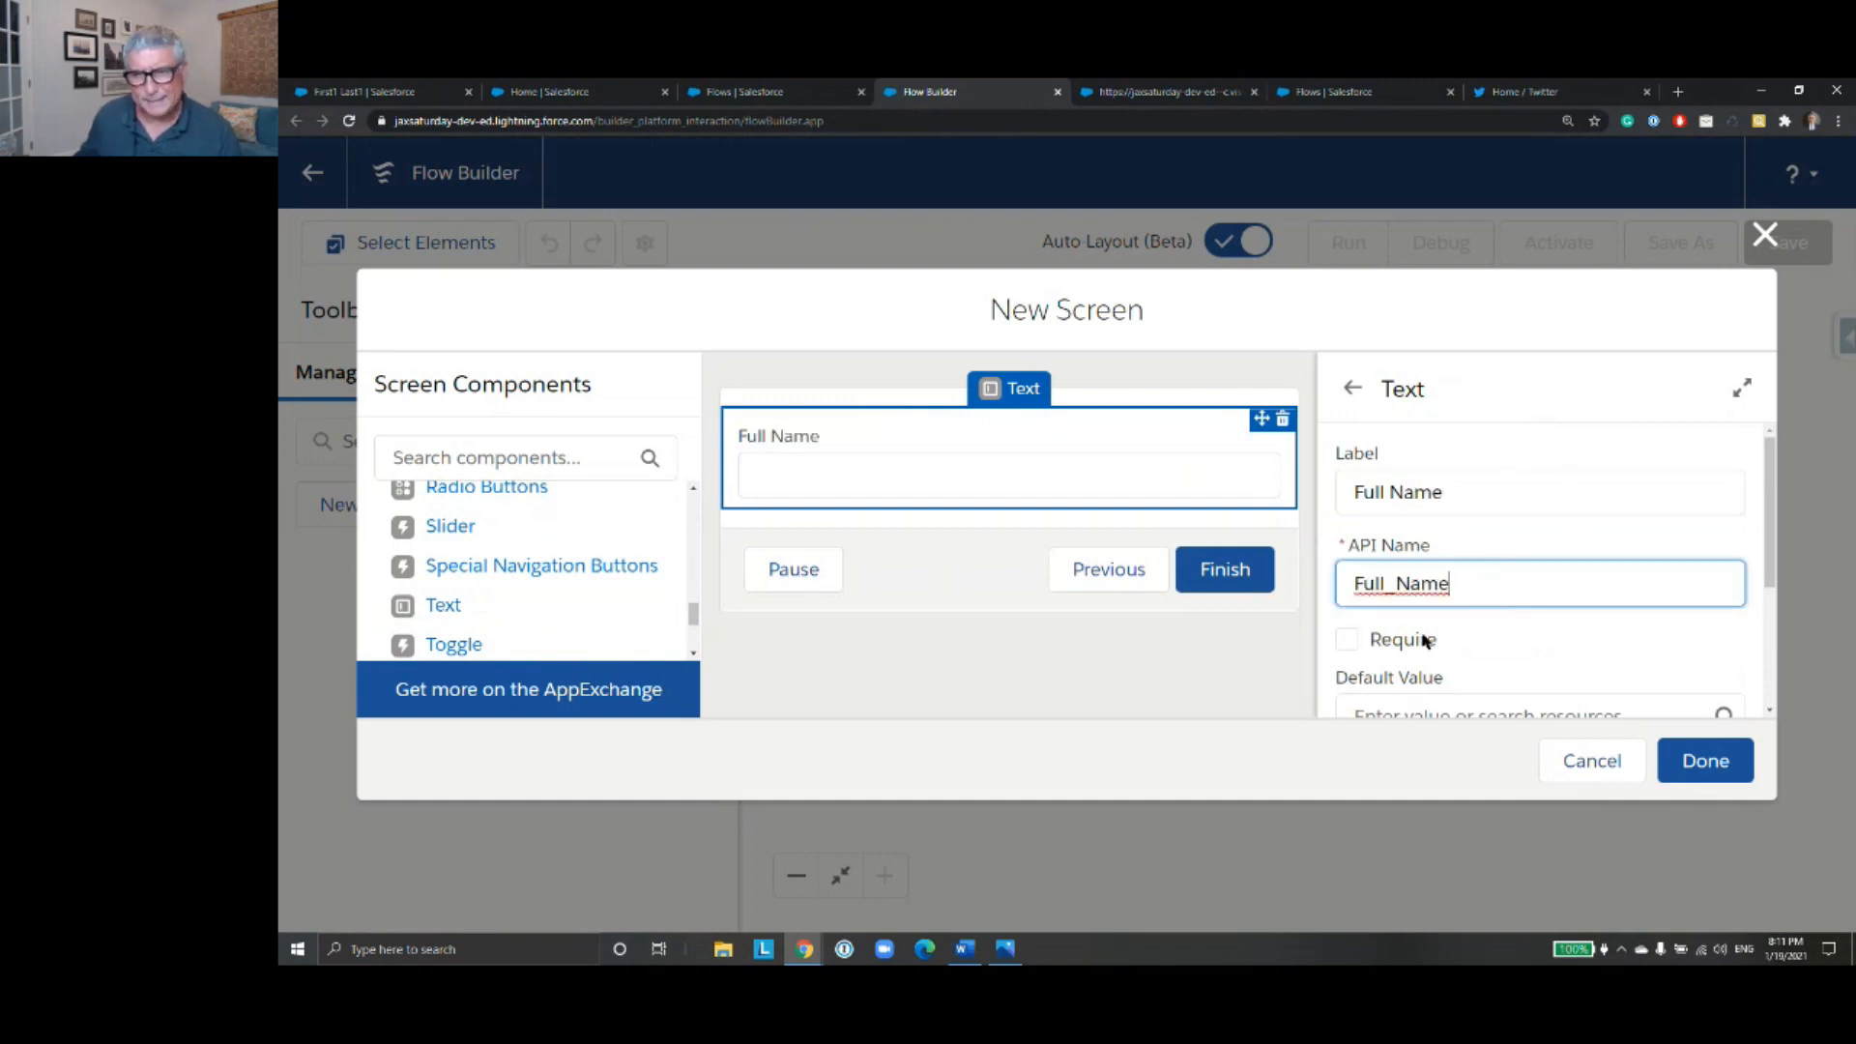
pyautogui.click(1346, 641)
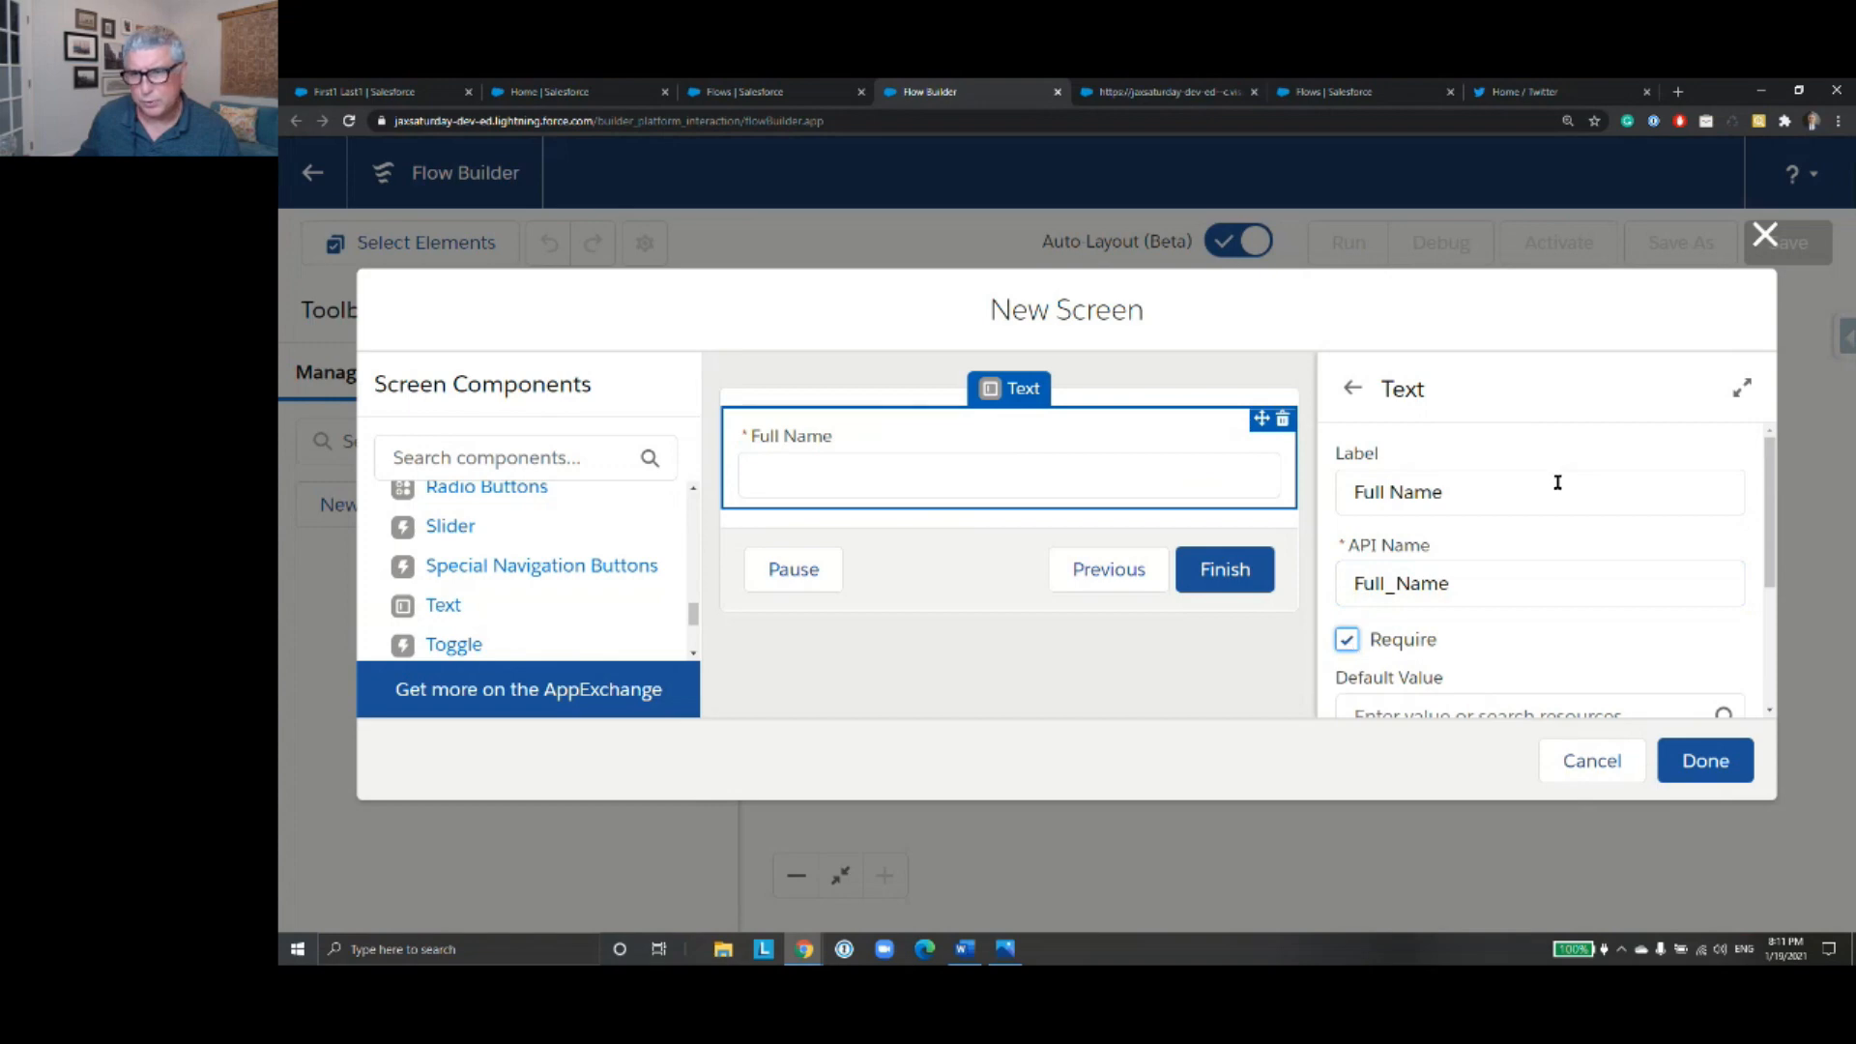
pyautogui.click(1707, 779)
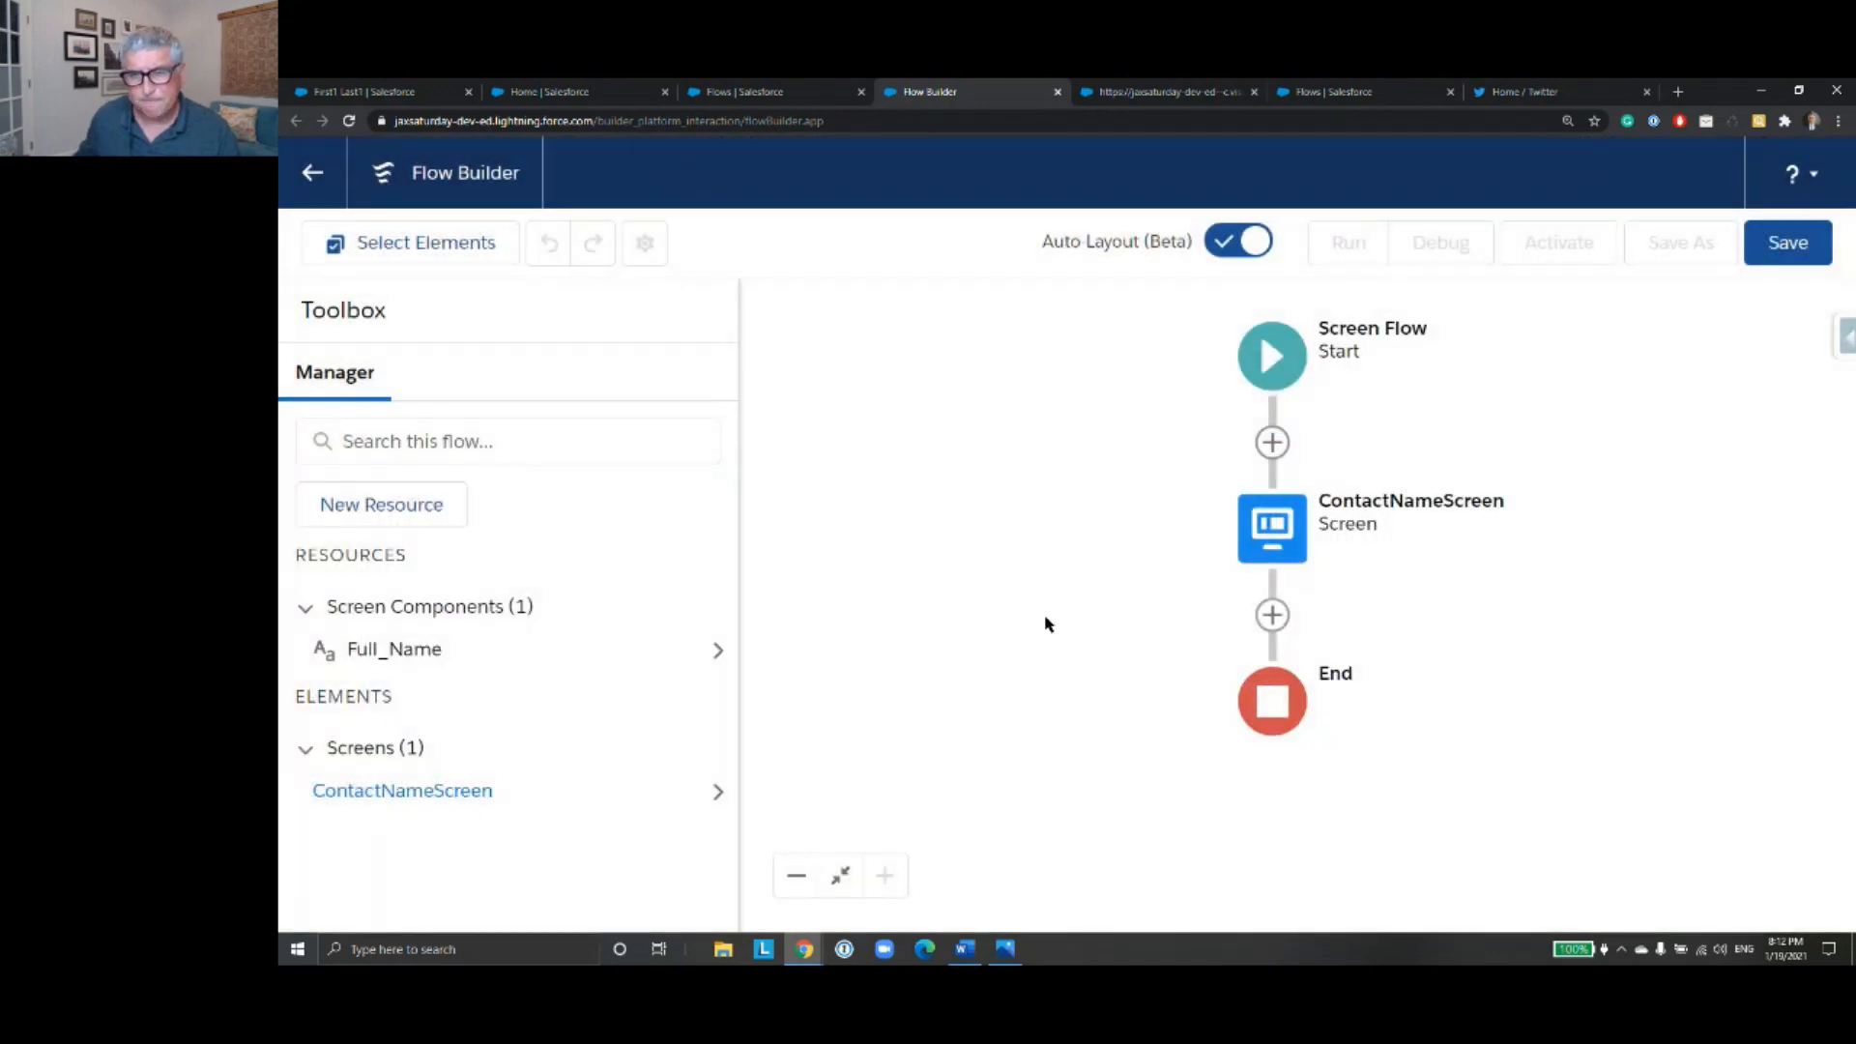
# - Add a Get Records element directly after ContactNameScreen
pyautogui.moveTo(1044, 624); pyautogui.dragTo(1040, 581)
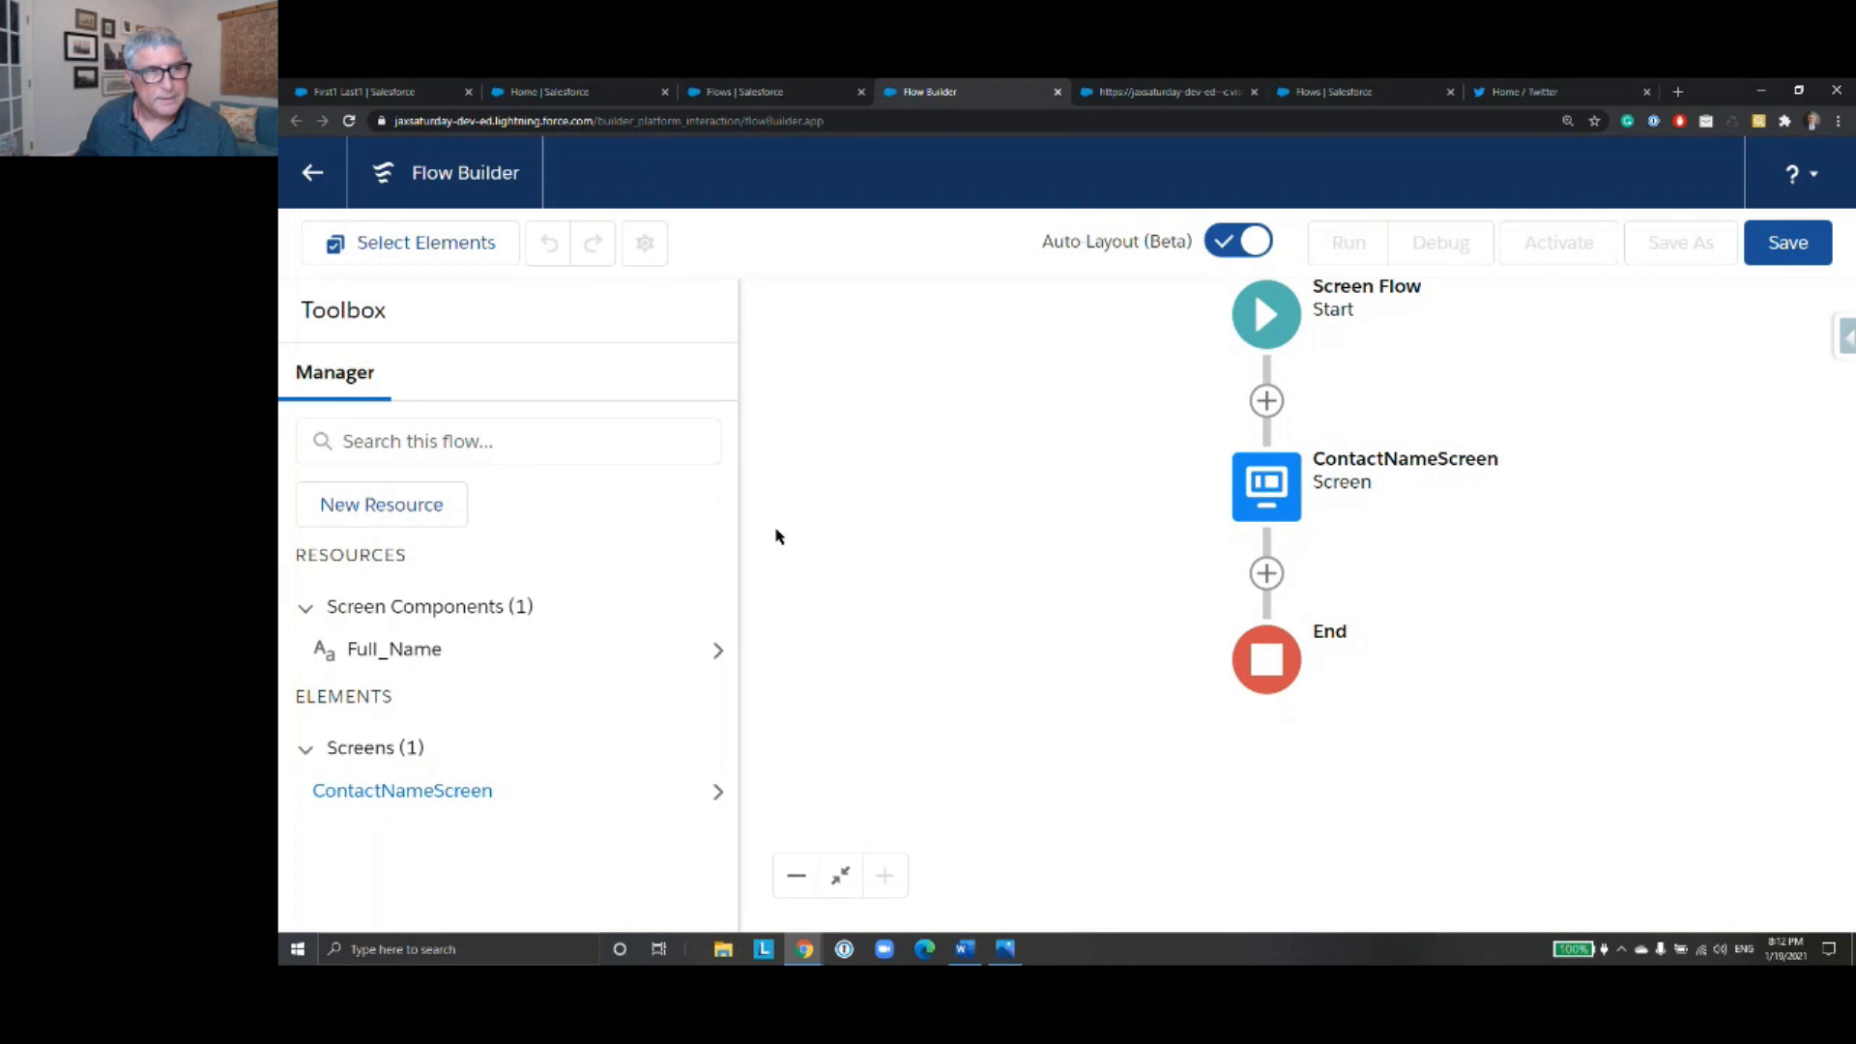
pyautogui.click(1267, 573)
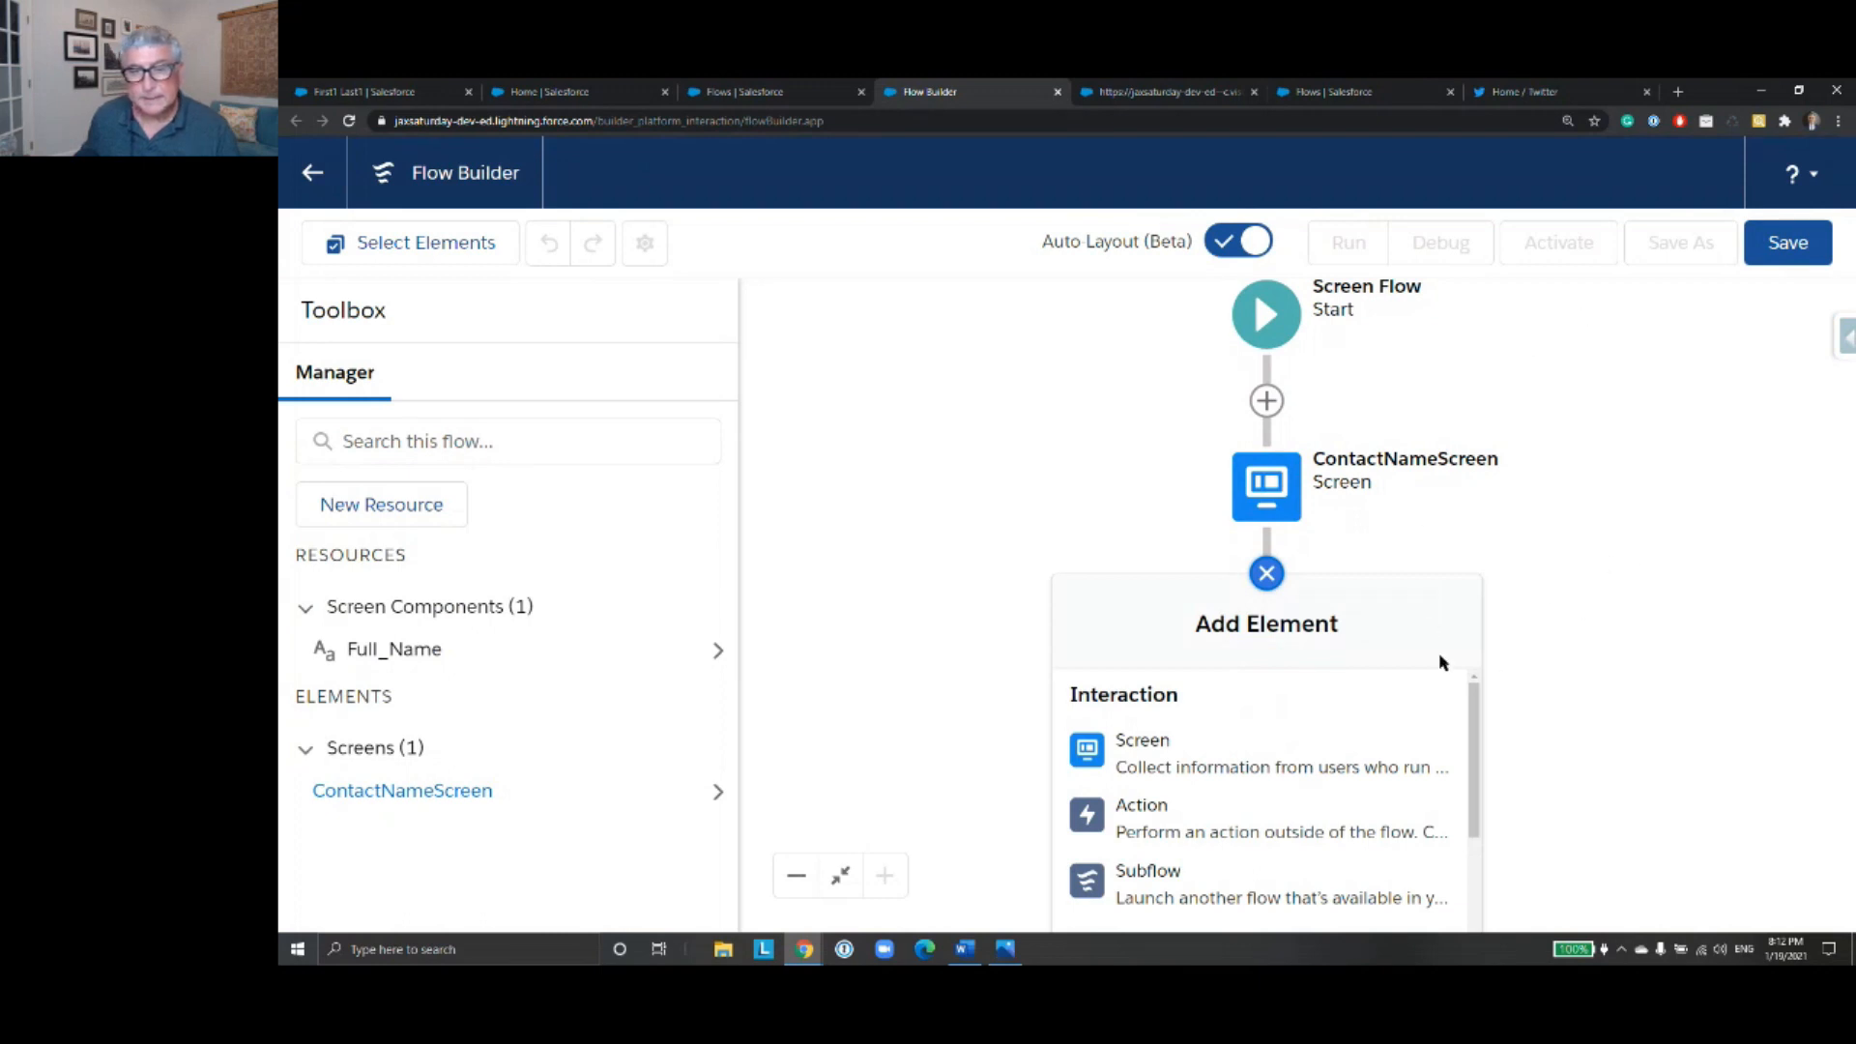
pyautogui.scroll(-5, 1325, 758)
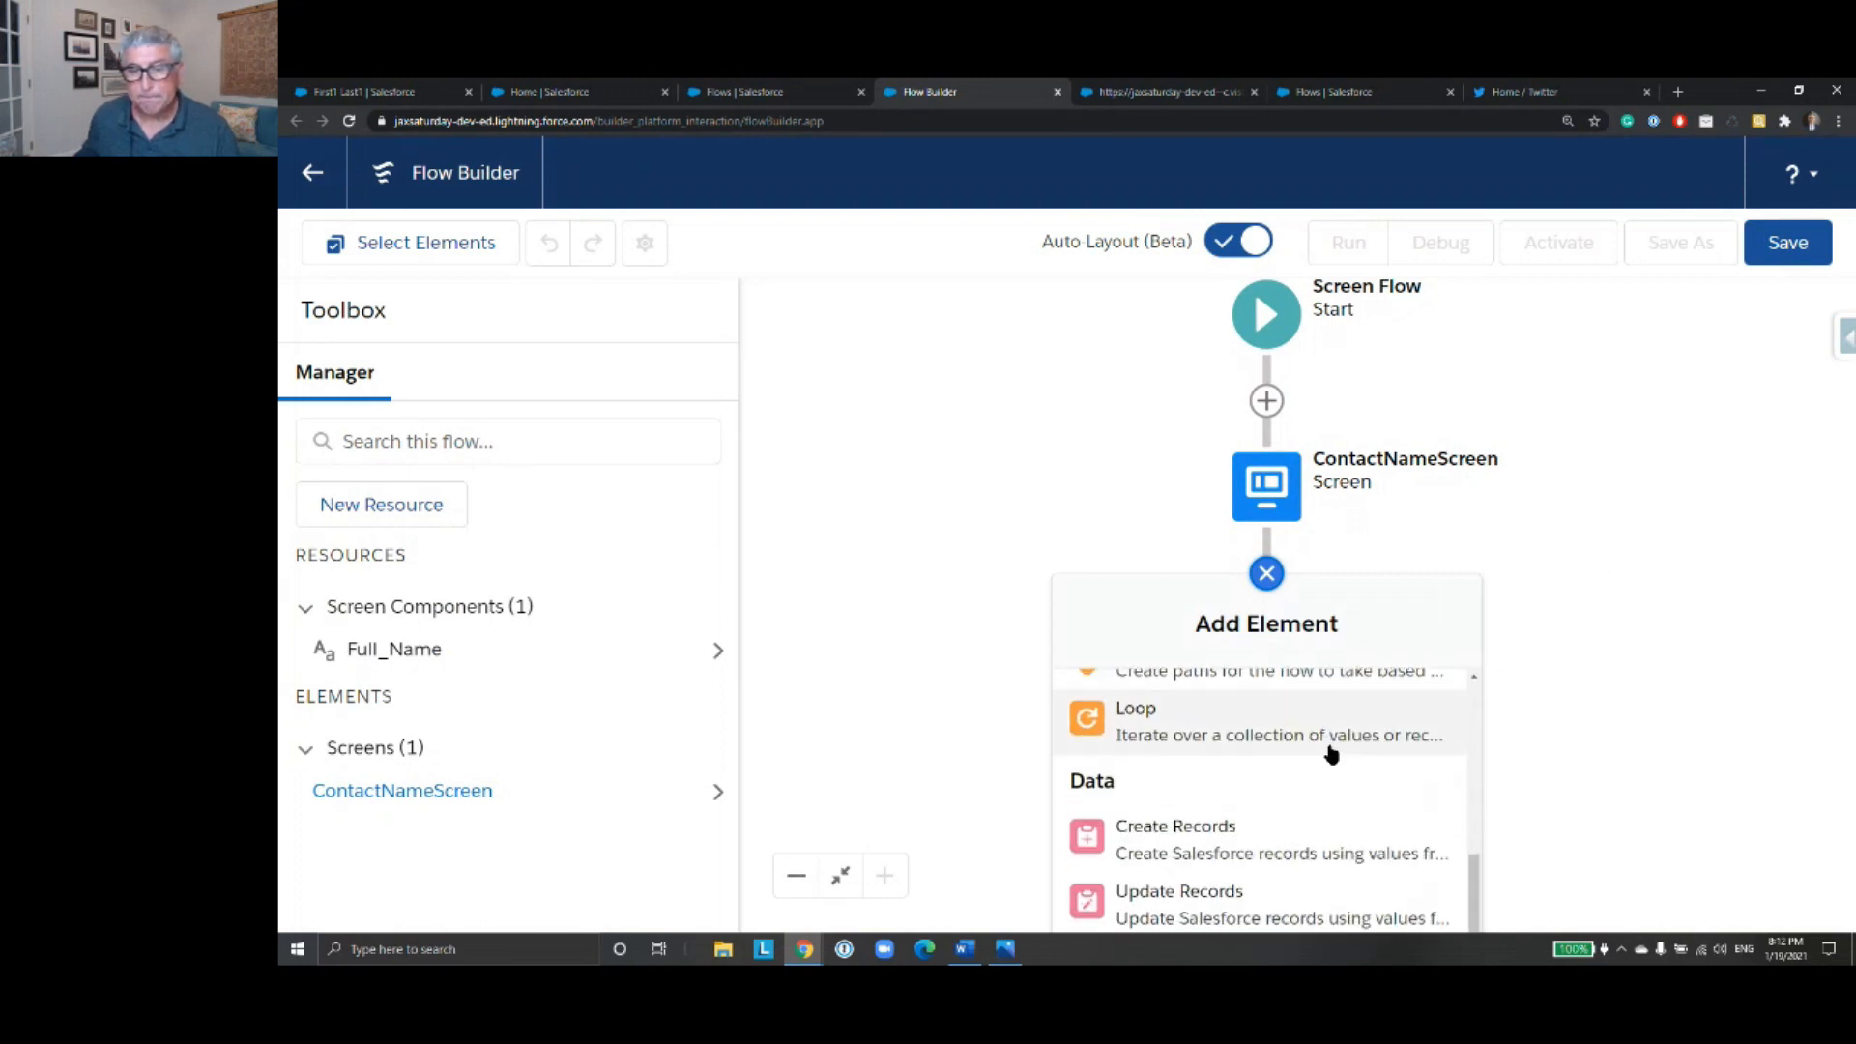
pyautogui.scroll(-1, 1334, 755)
pyautogui.moveTo(1577, 788); pyautogui.dragTo(1585, 657)
pyautogui.click(1275, 442)
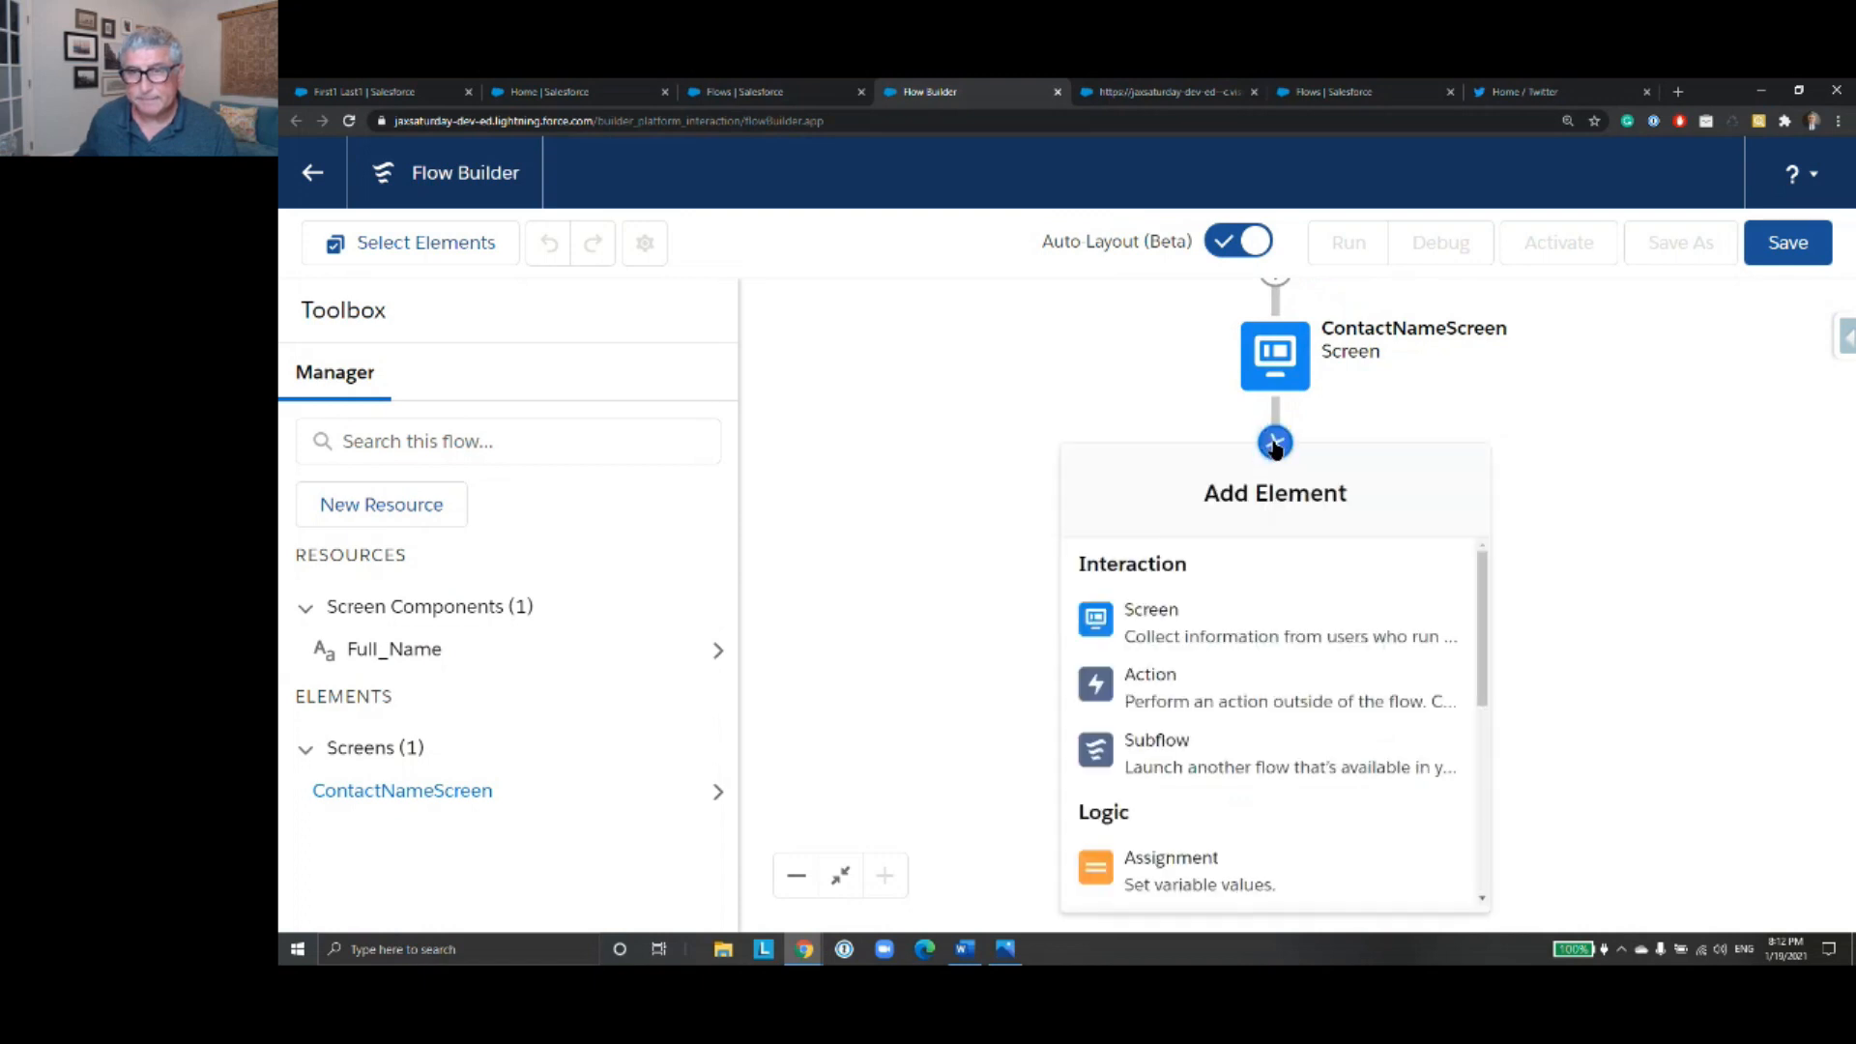
pyautogui.scroll(-5, 1275, 669)
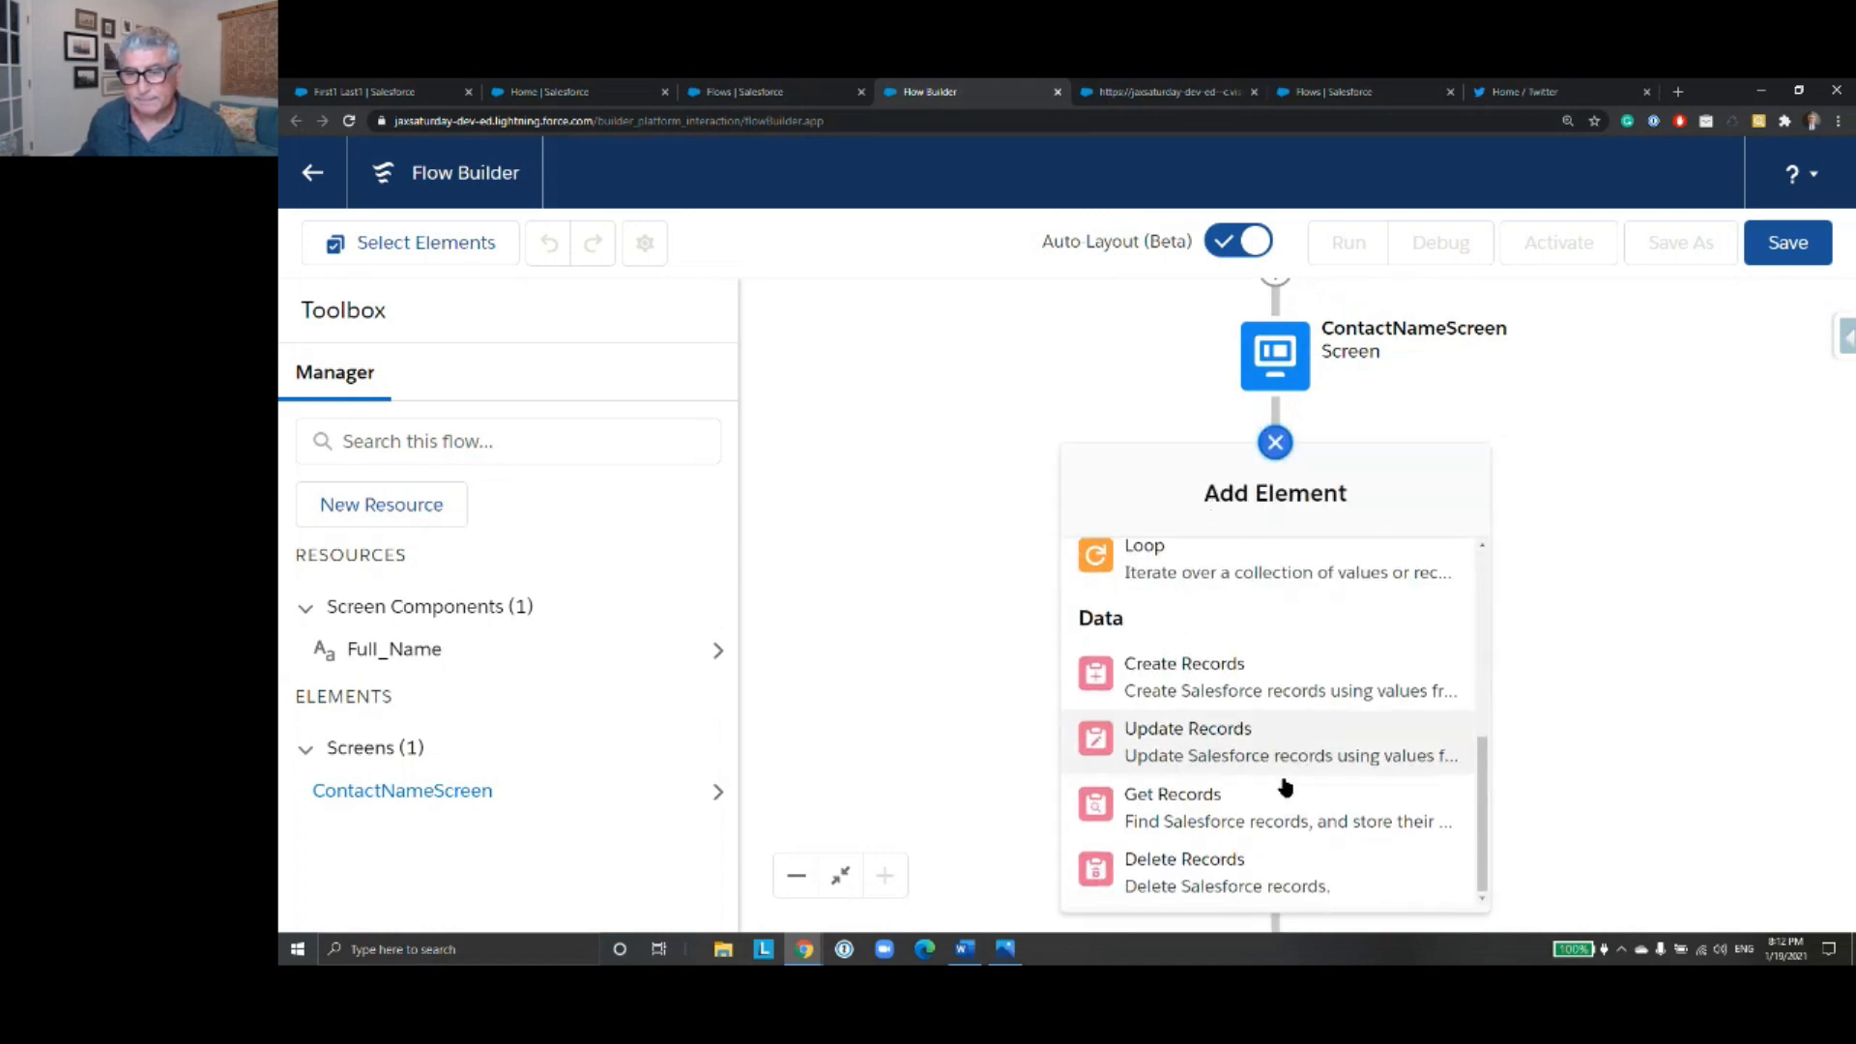
pyautogui.click(1278, 794)
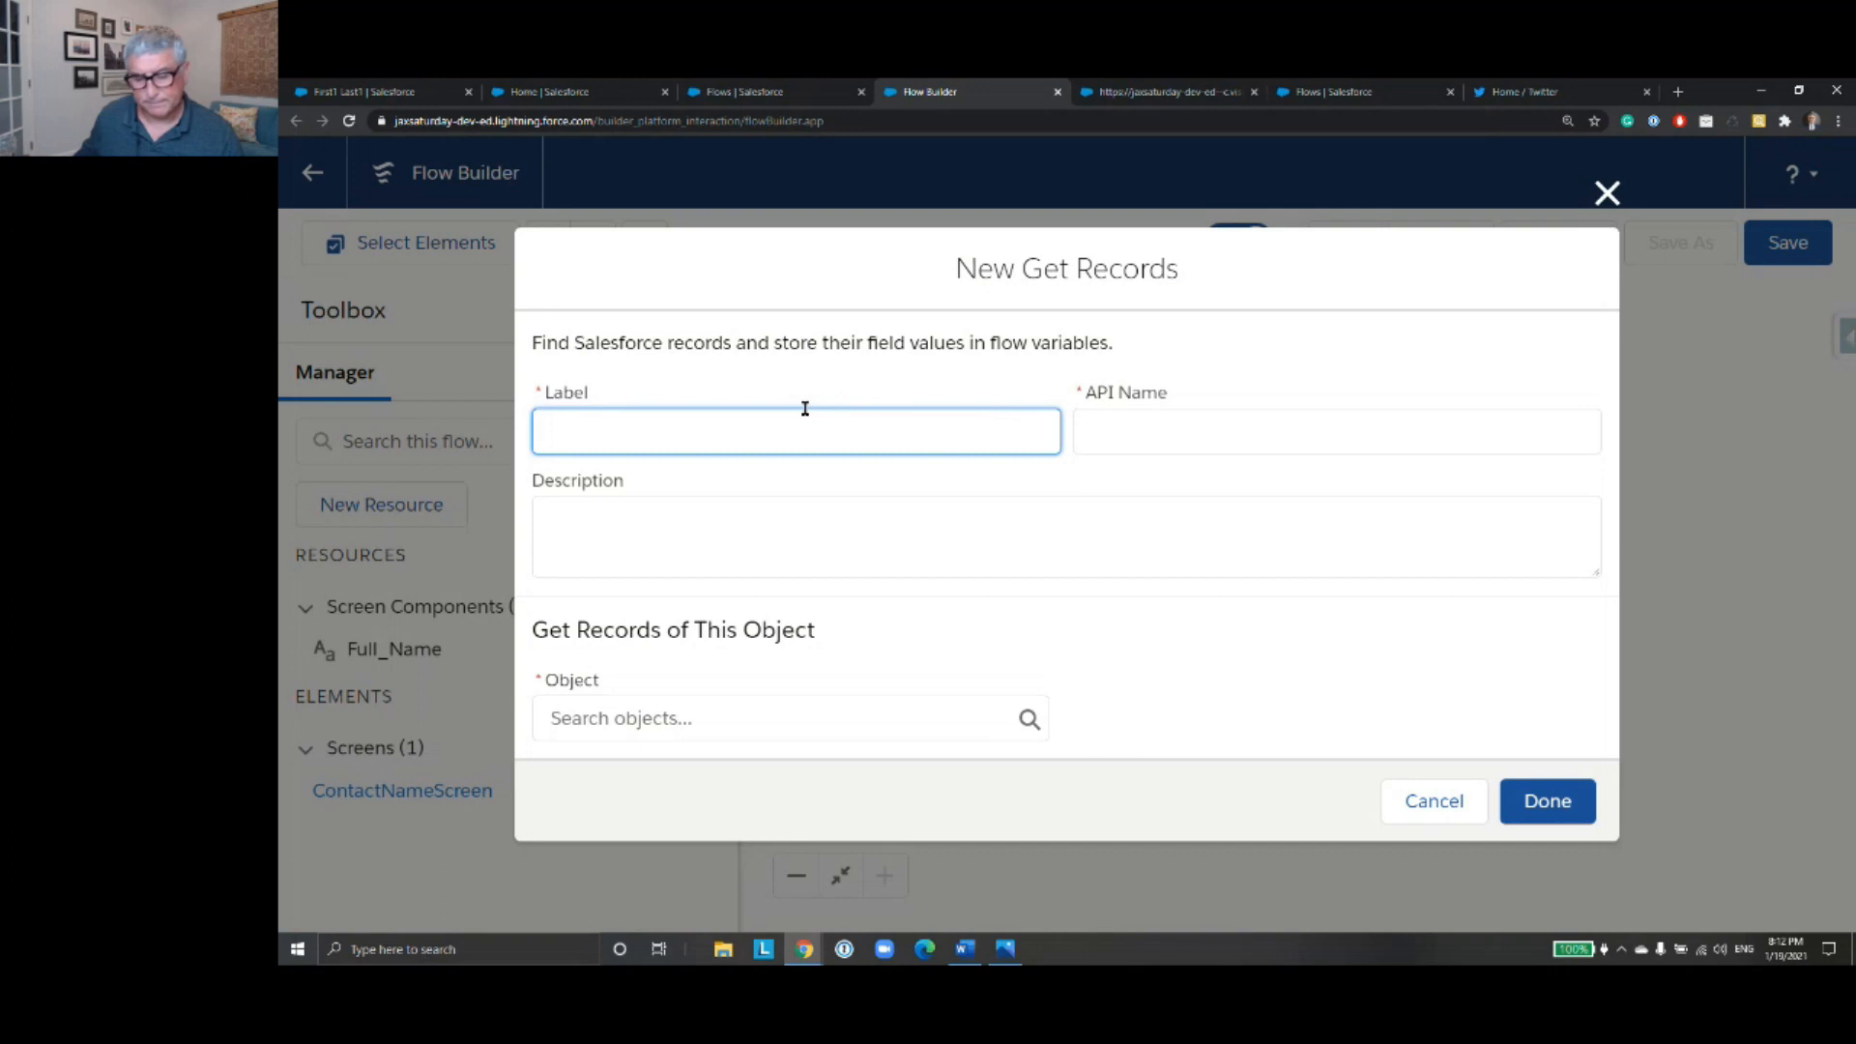
# - Label the Get Records element Get Contact, with API name Get_Contact, and choose Contact as its object
pyautogui.write('Get Co')
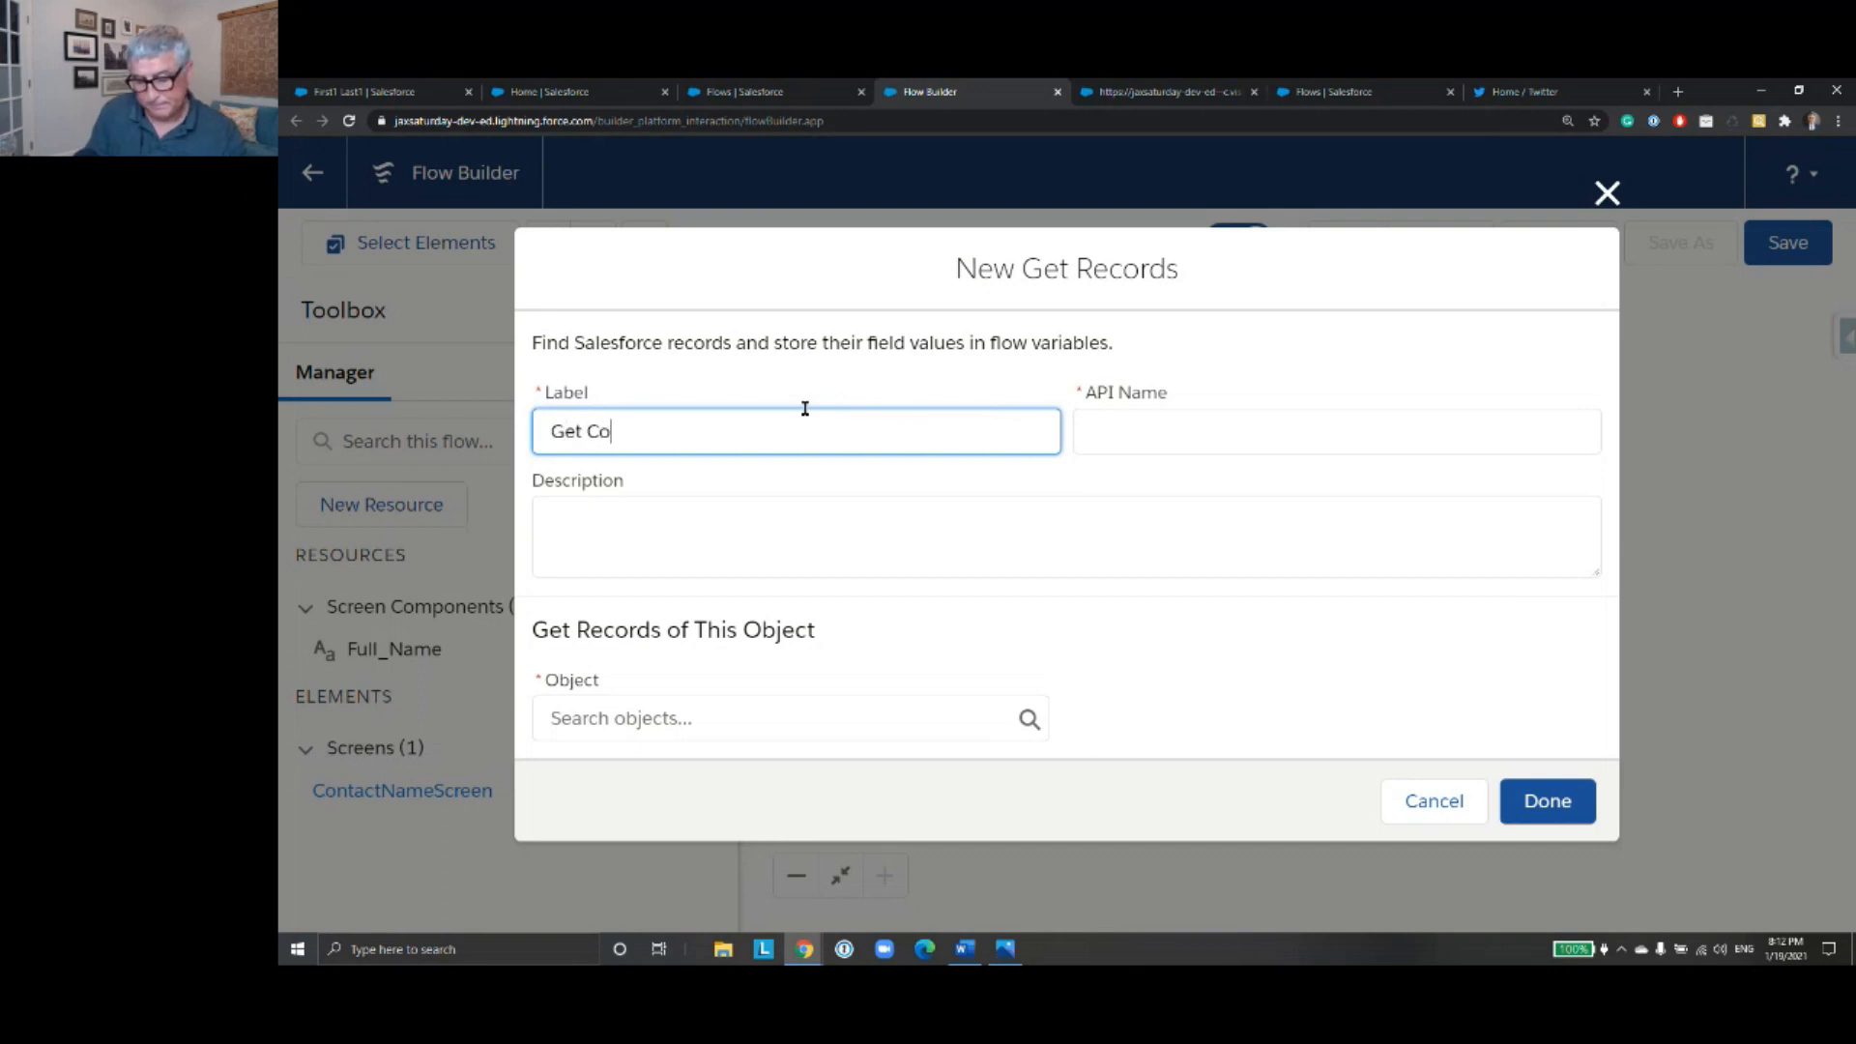
pyautogui.write('ntact')
pyautogui.click(1170, 430)
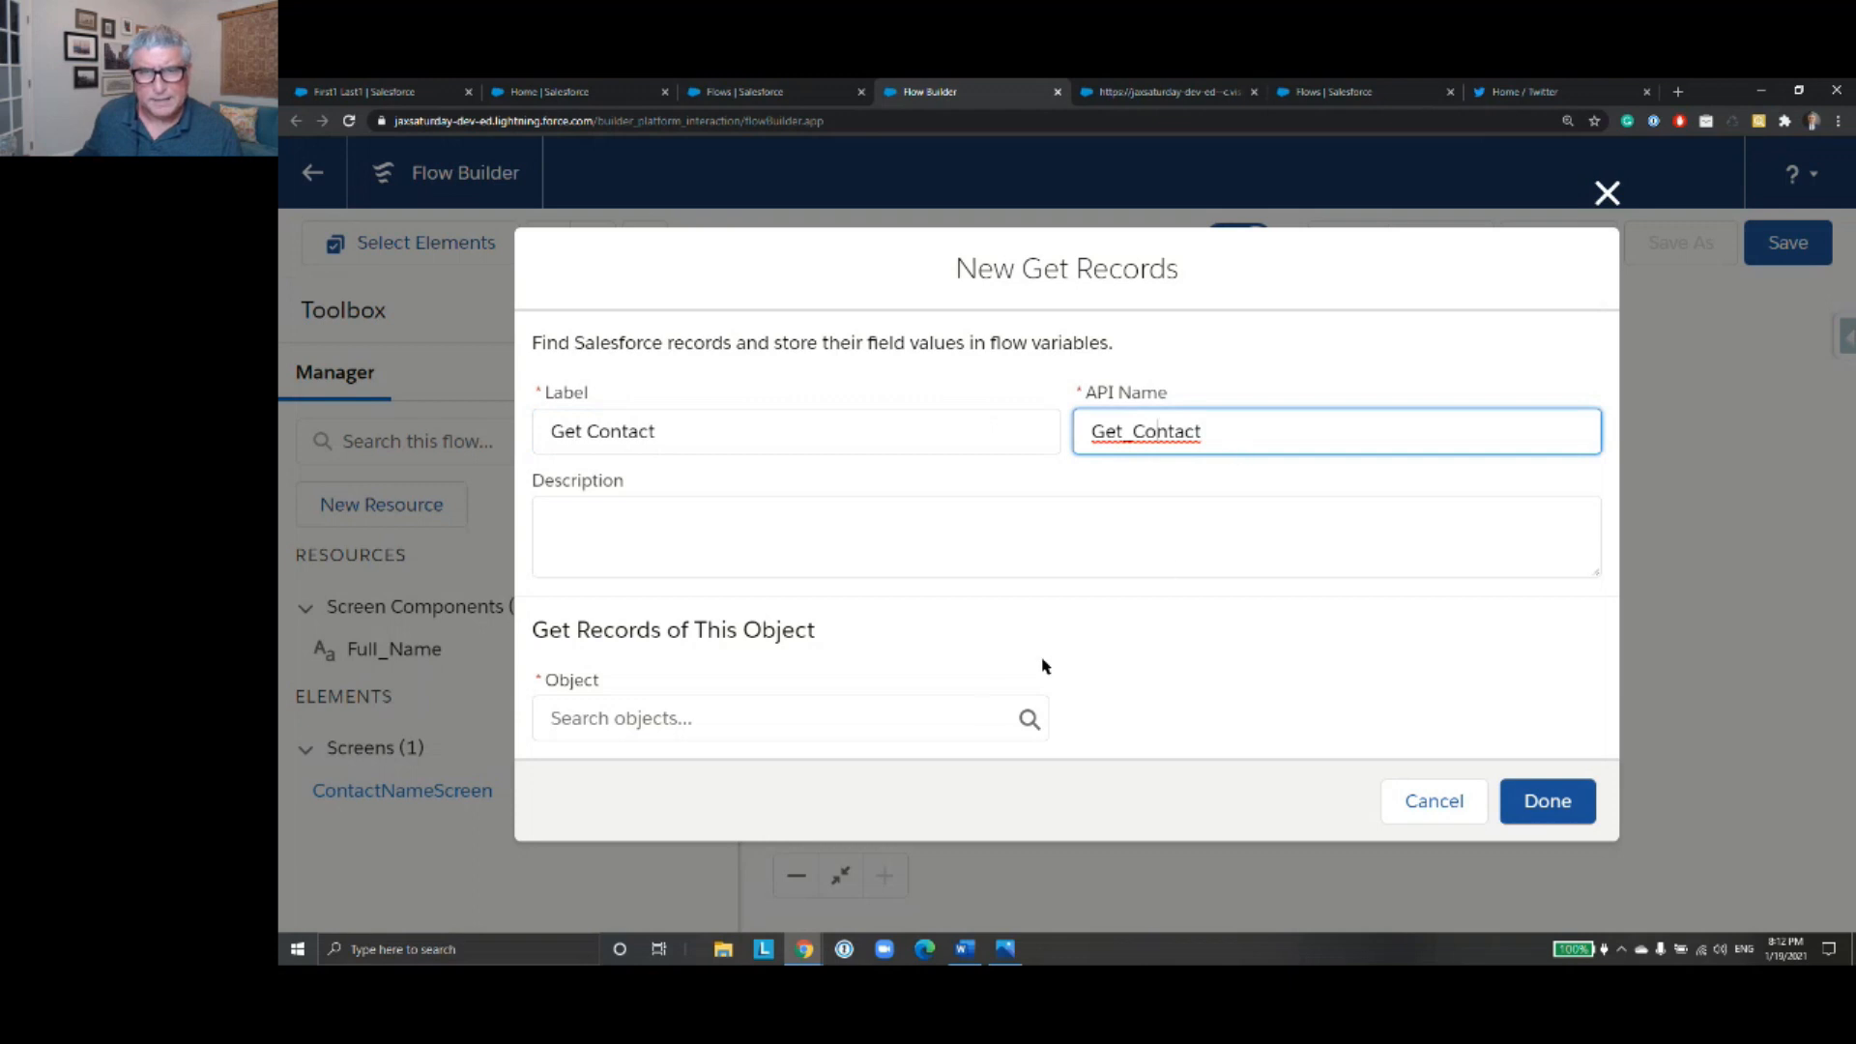
pyautogui.click(864, 716)
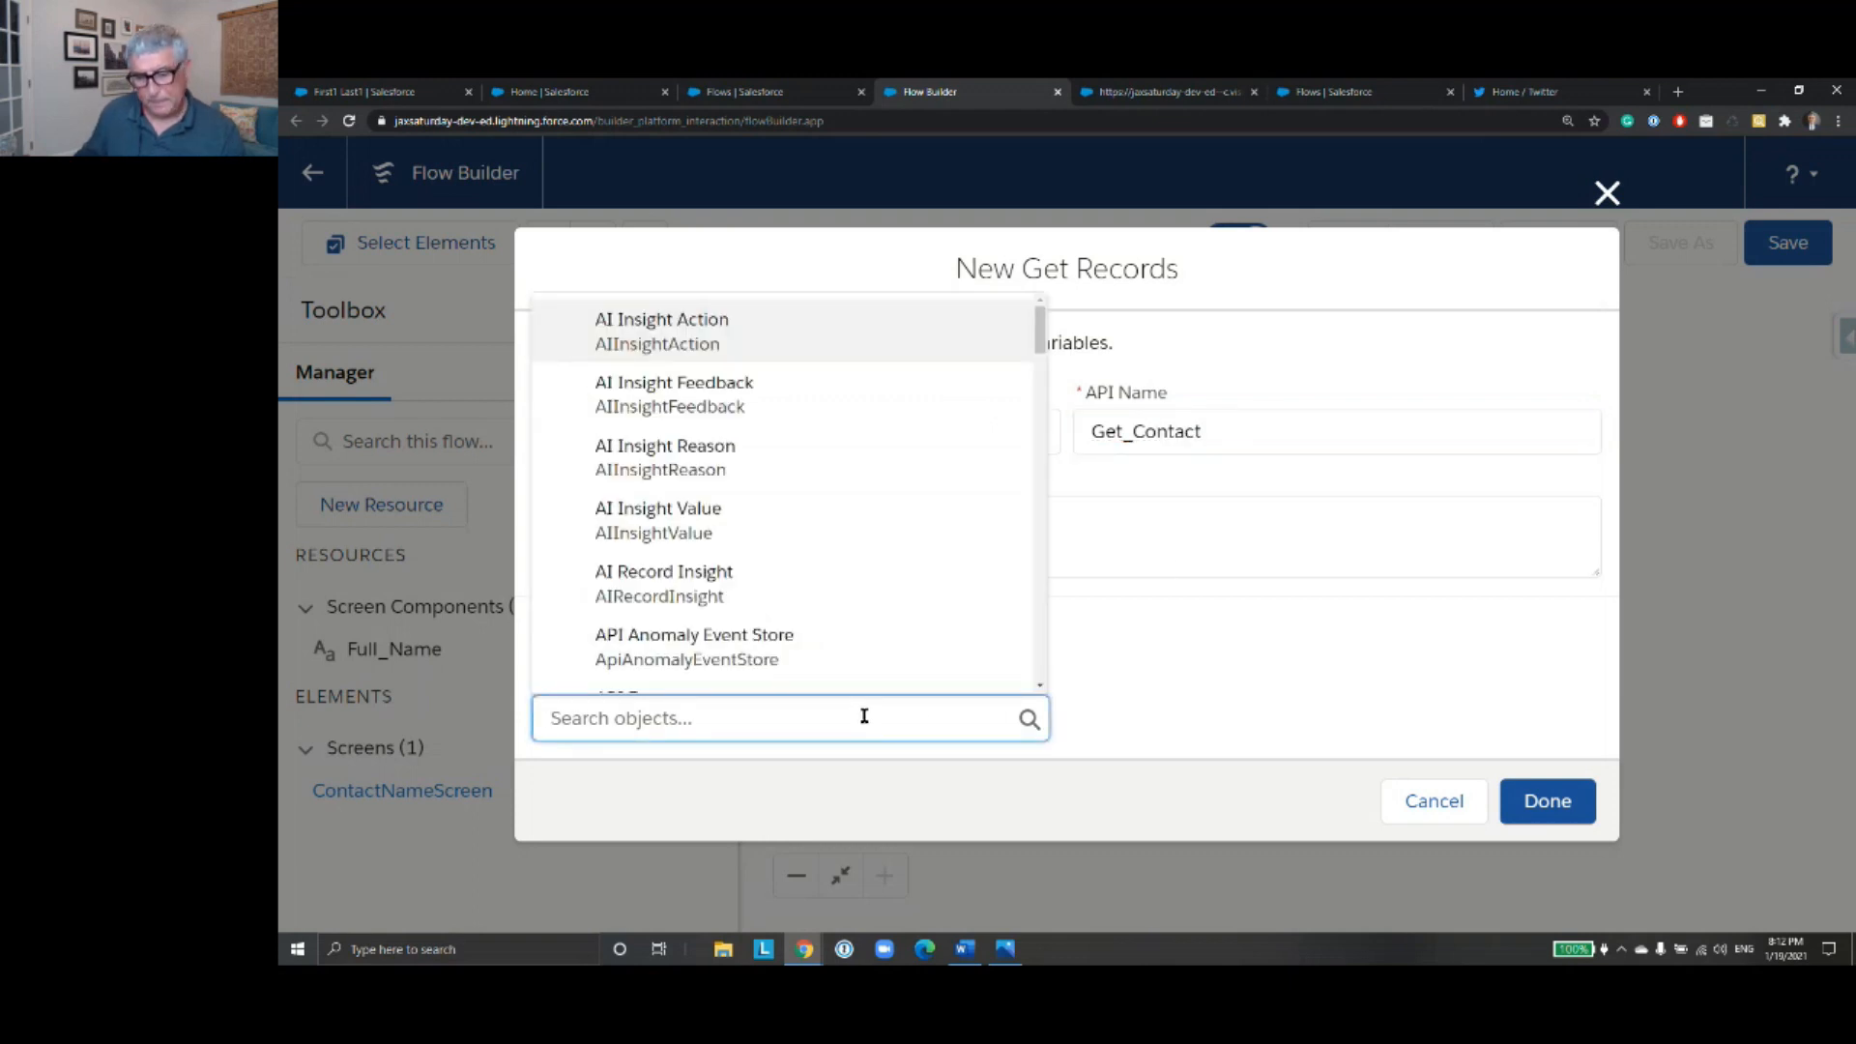
pyautogui.write('C')
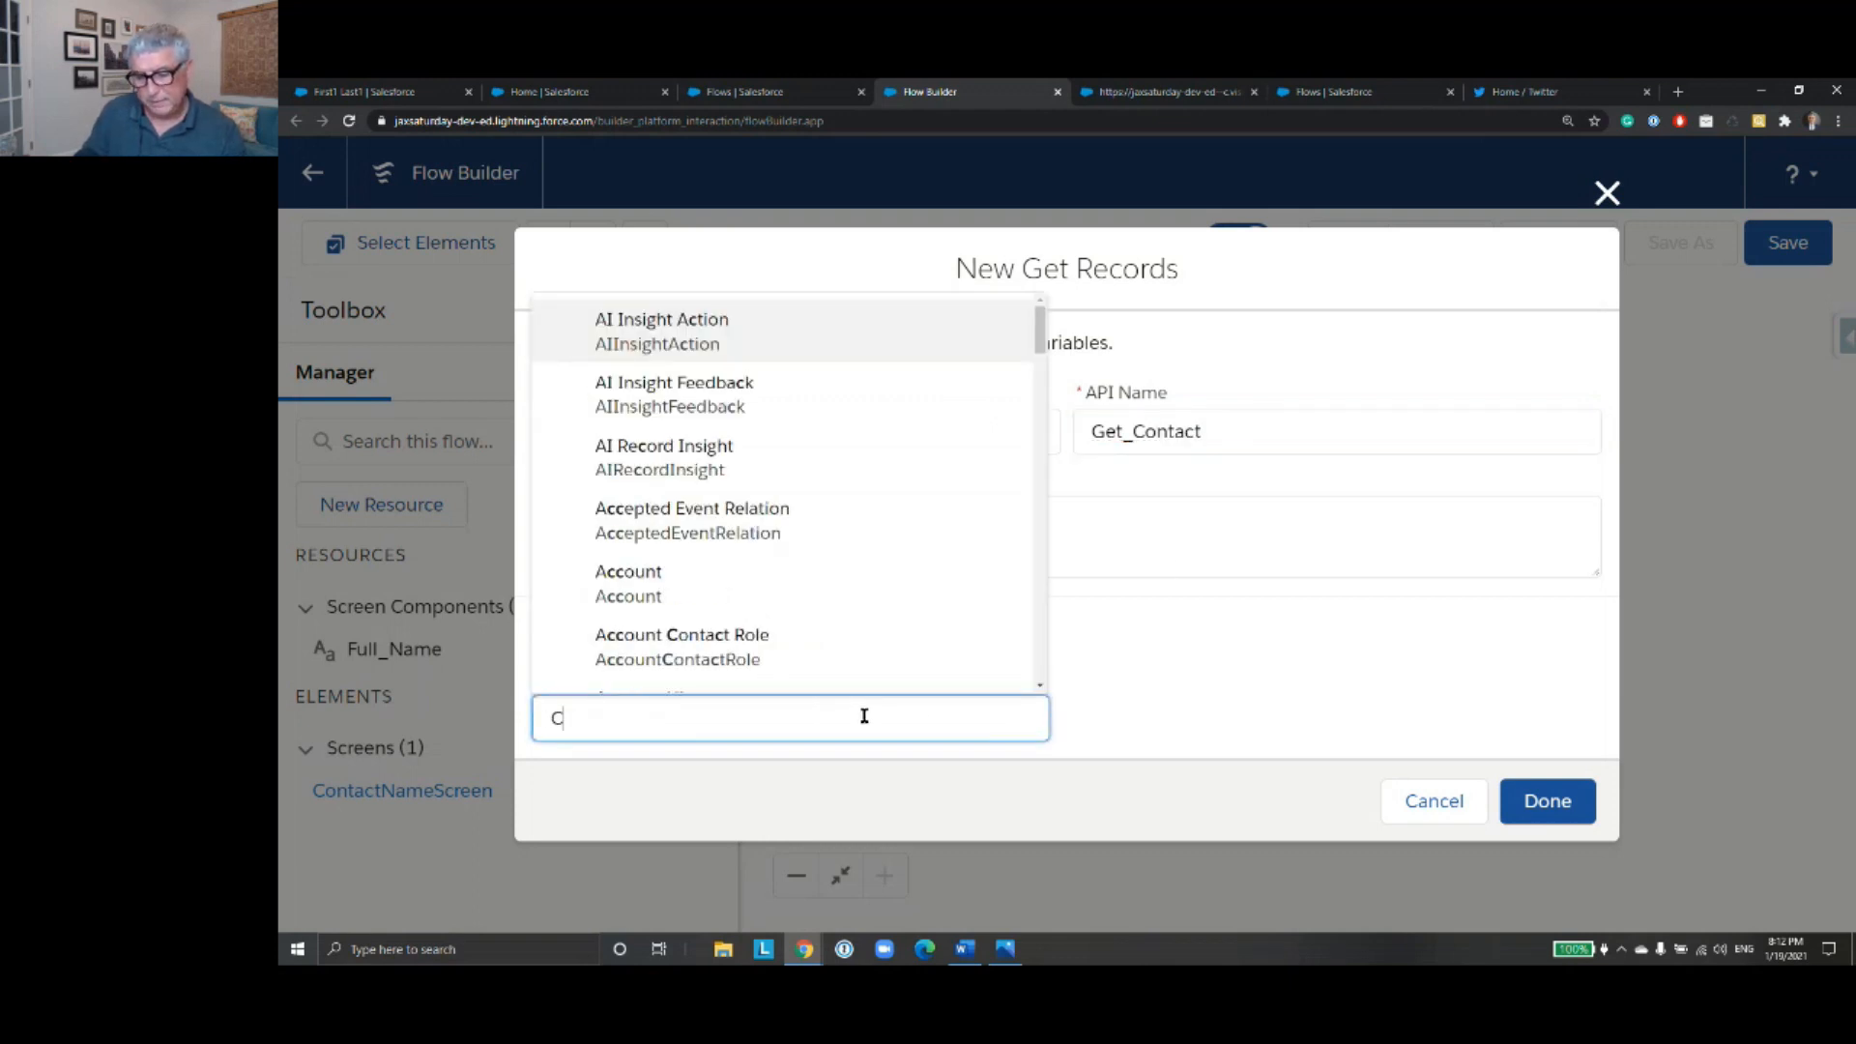
pyautogui.write('onta')
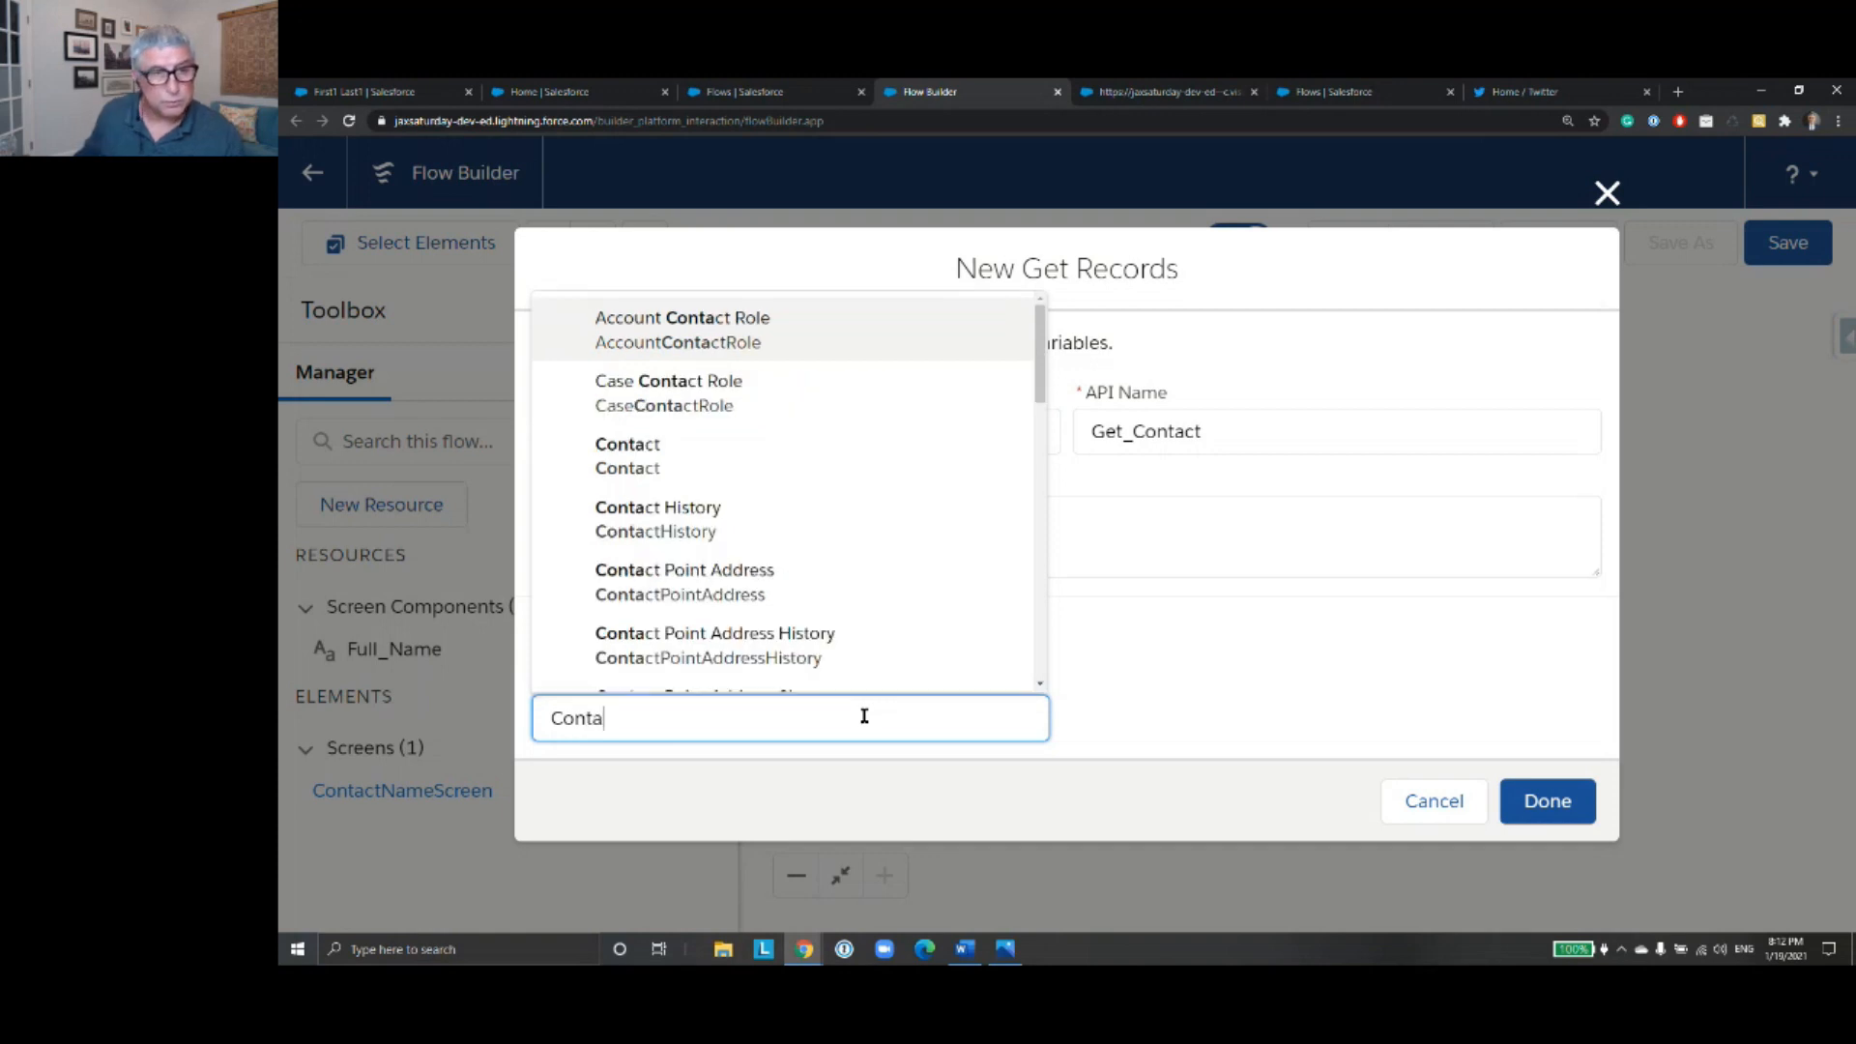
pyautogui.click(799, 473)
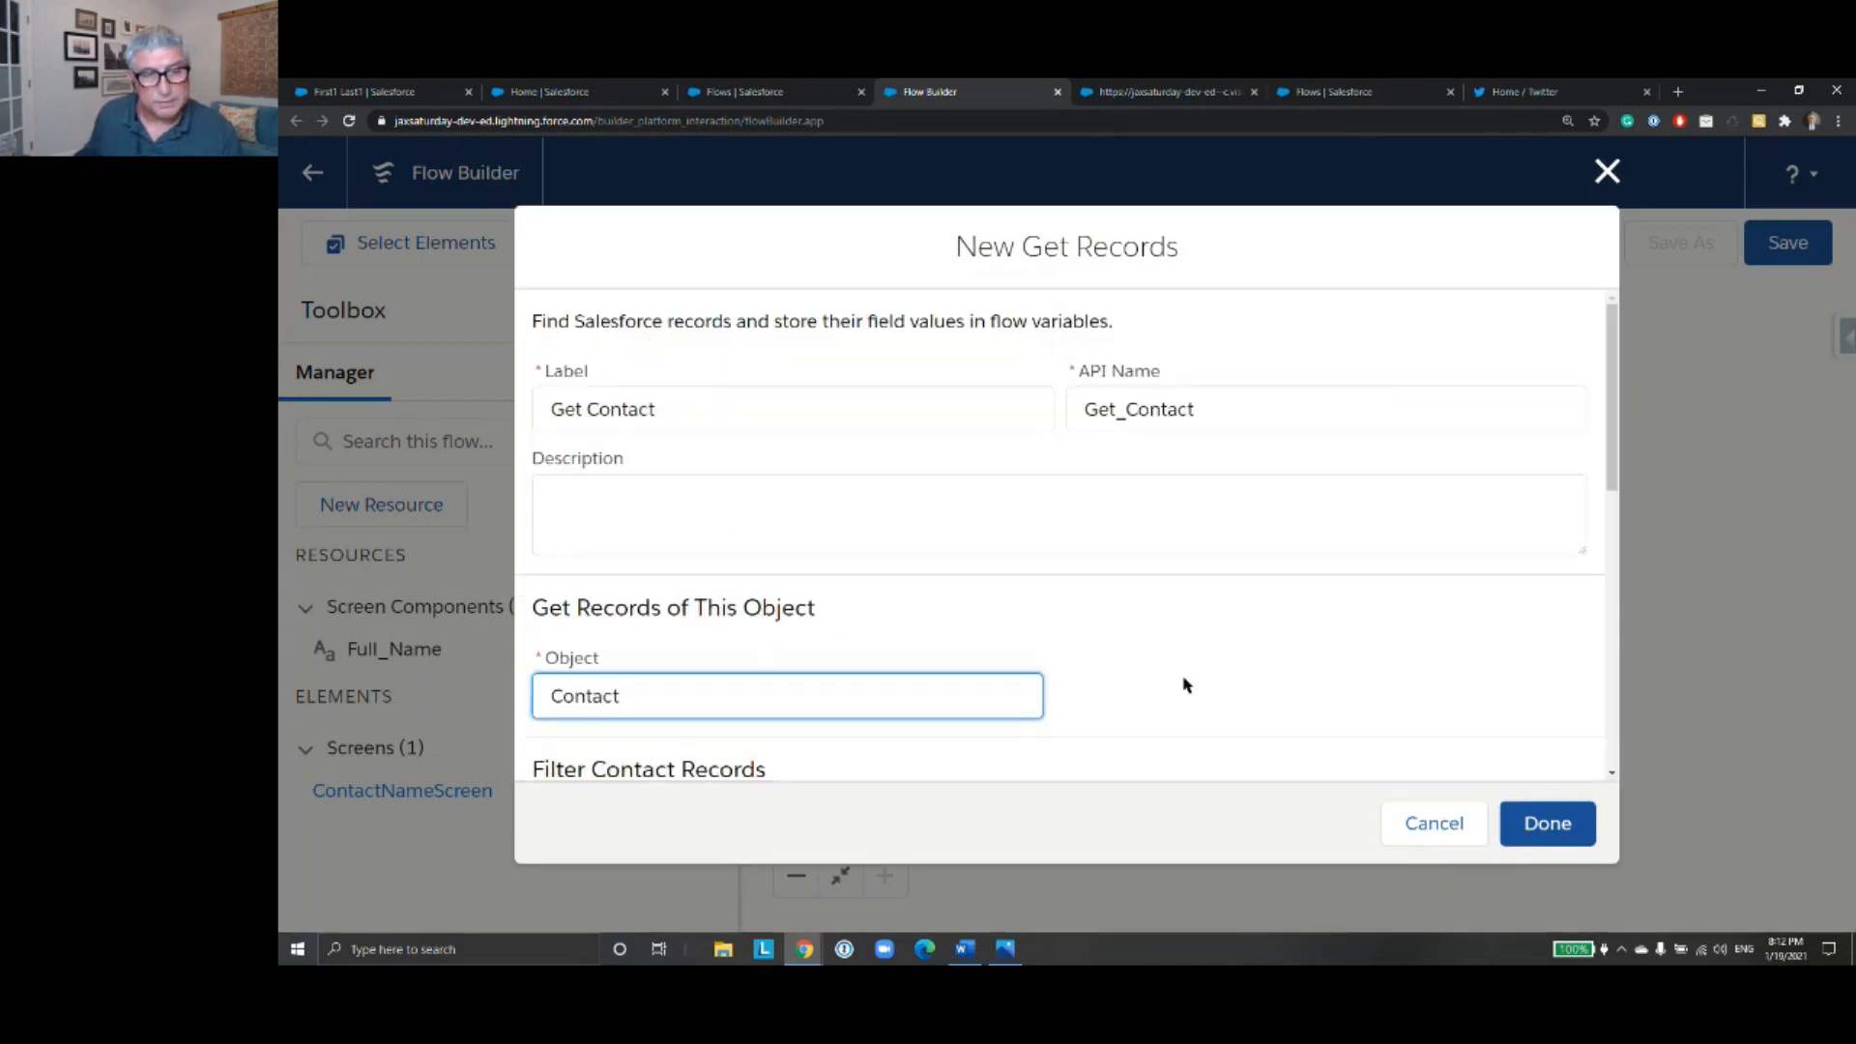
# - Filter the contact records with the condition that Name equals the Full_Name screen component
pyautogui.scroll(-5, 1186, 684)
pyautogui.click(720, 461)
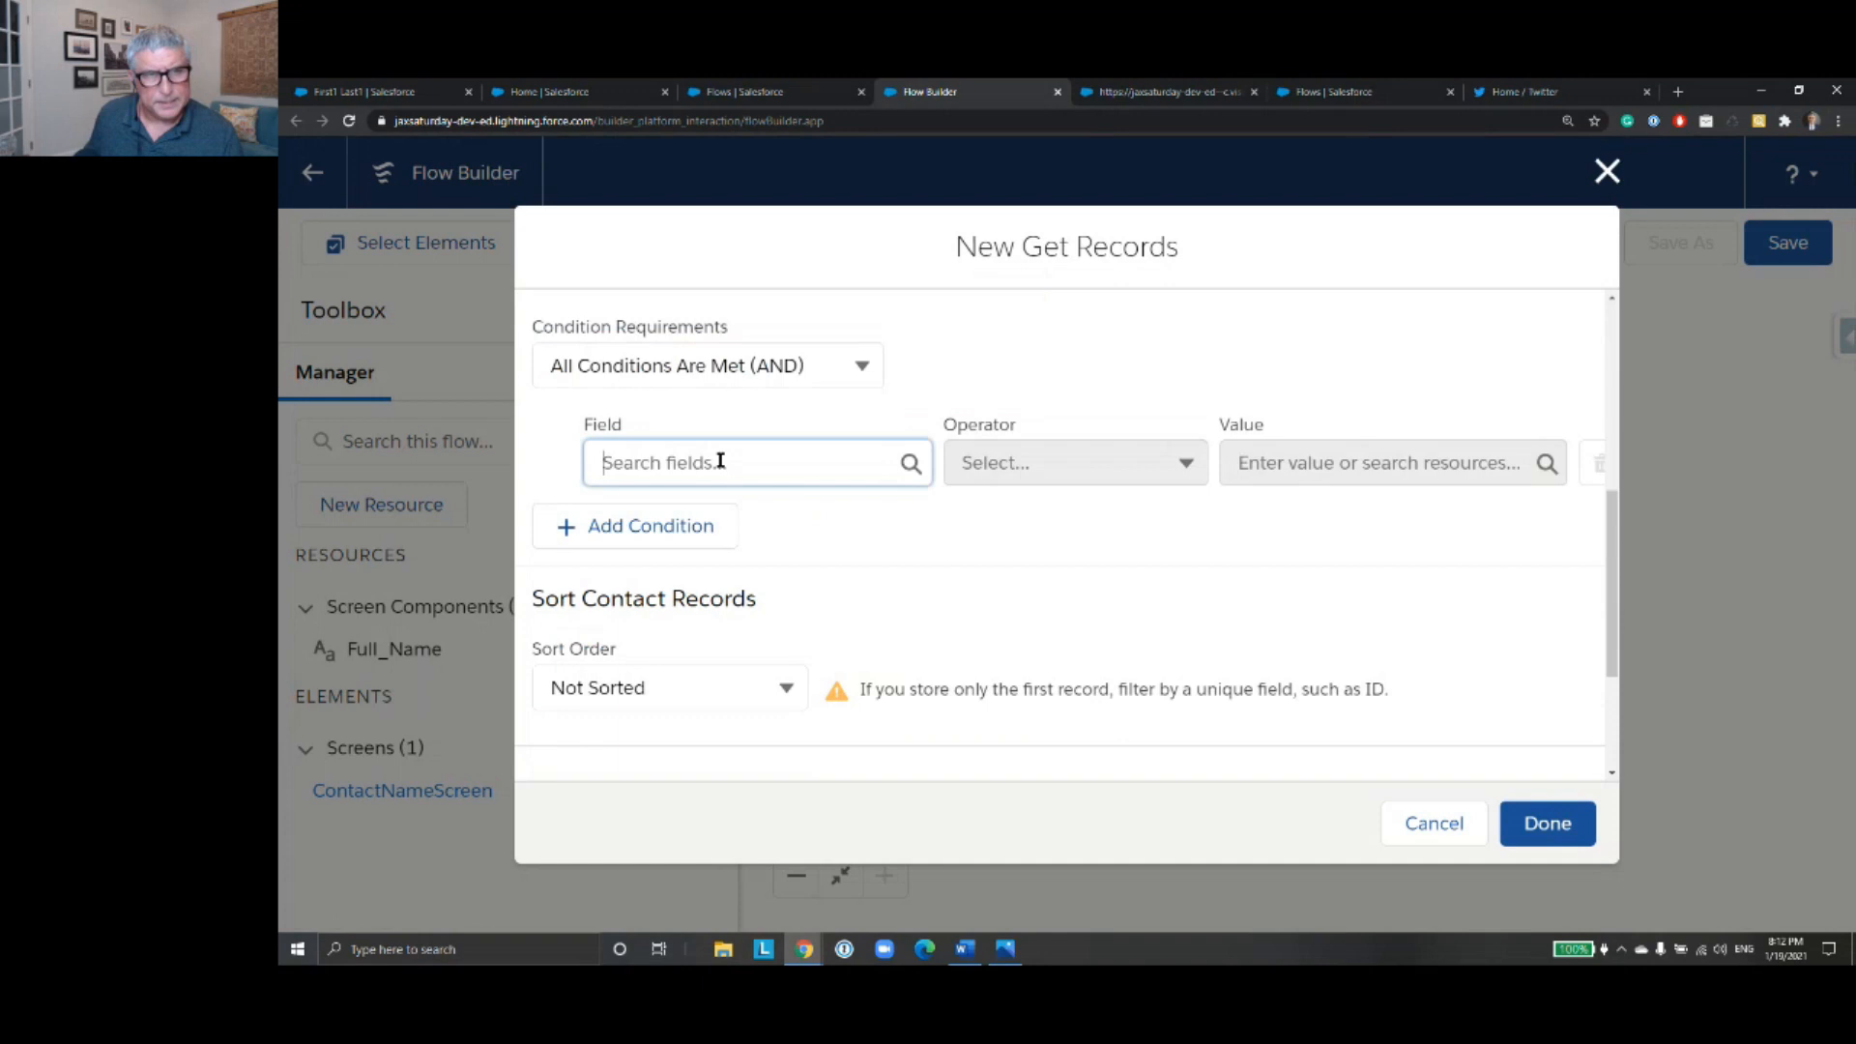
pyautogui.write('Full')
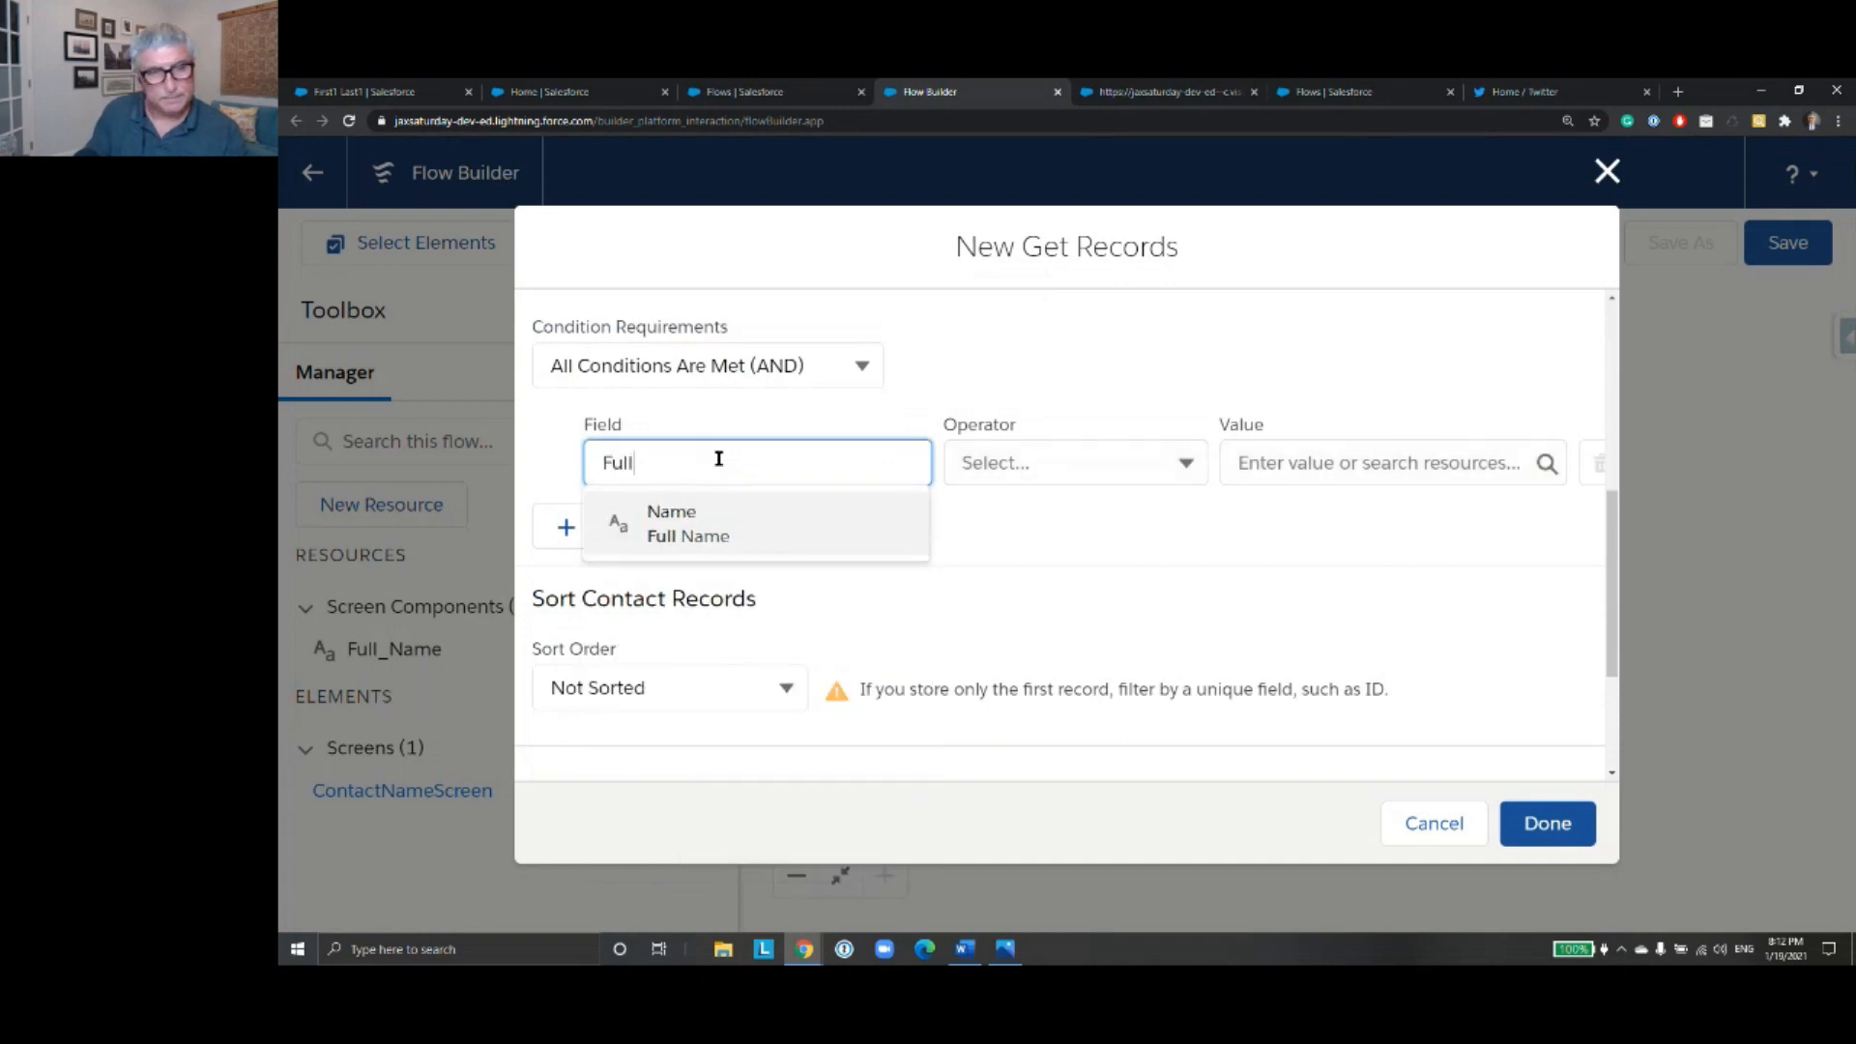
pyautogui.click(757, 539)
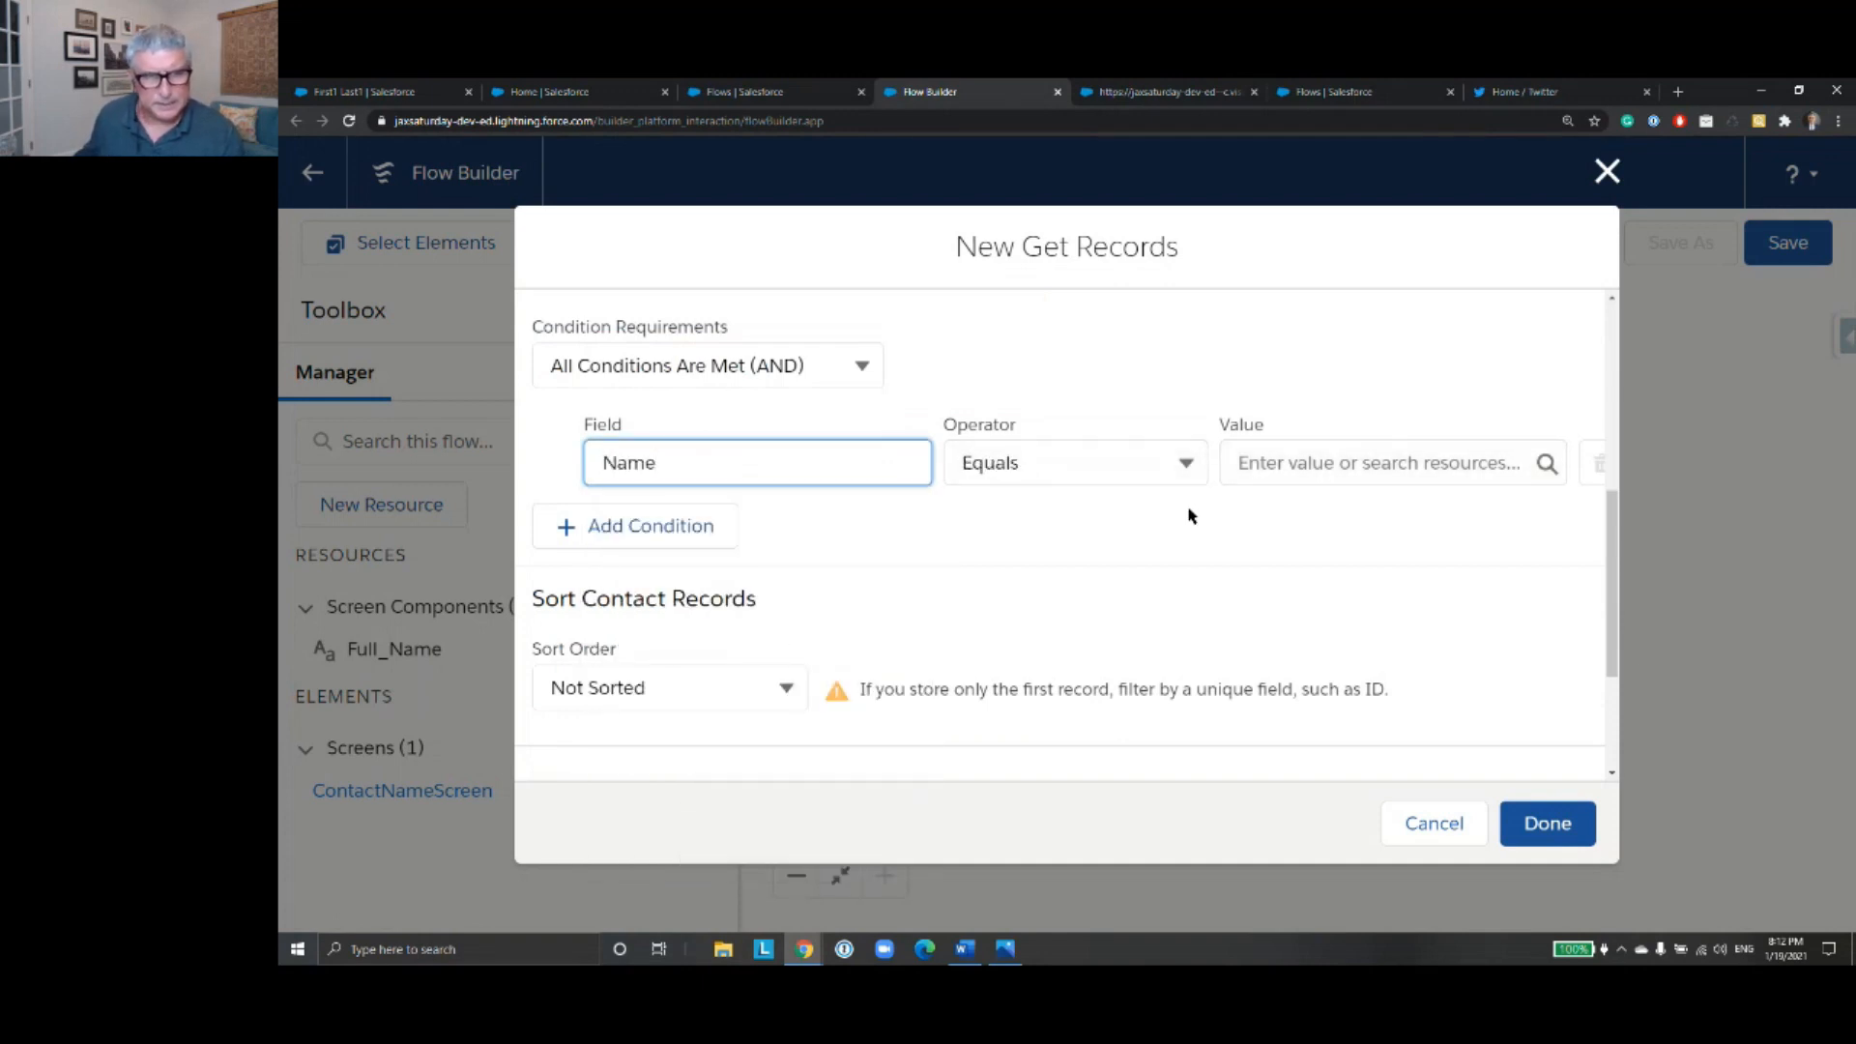
pyautogui.click(1250, 462)
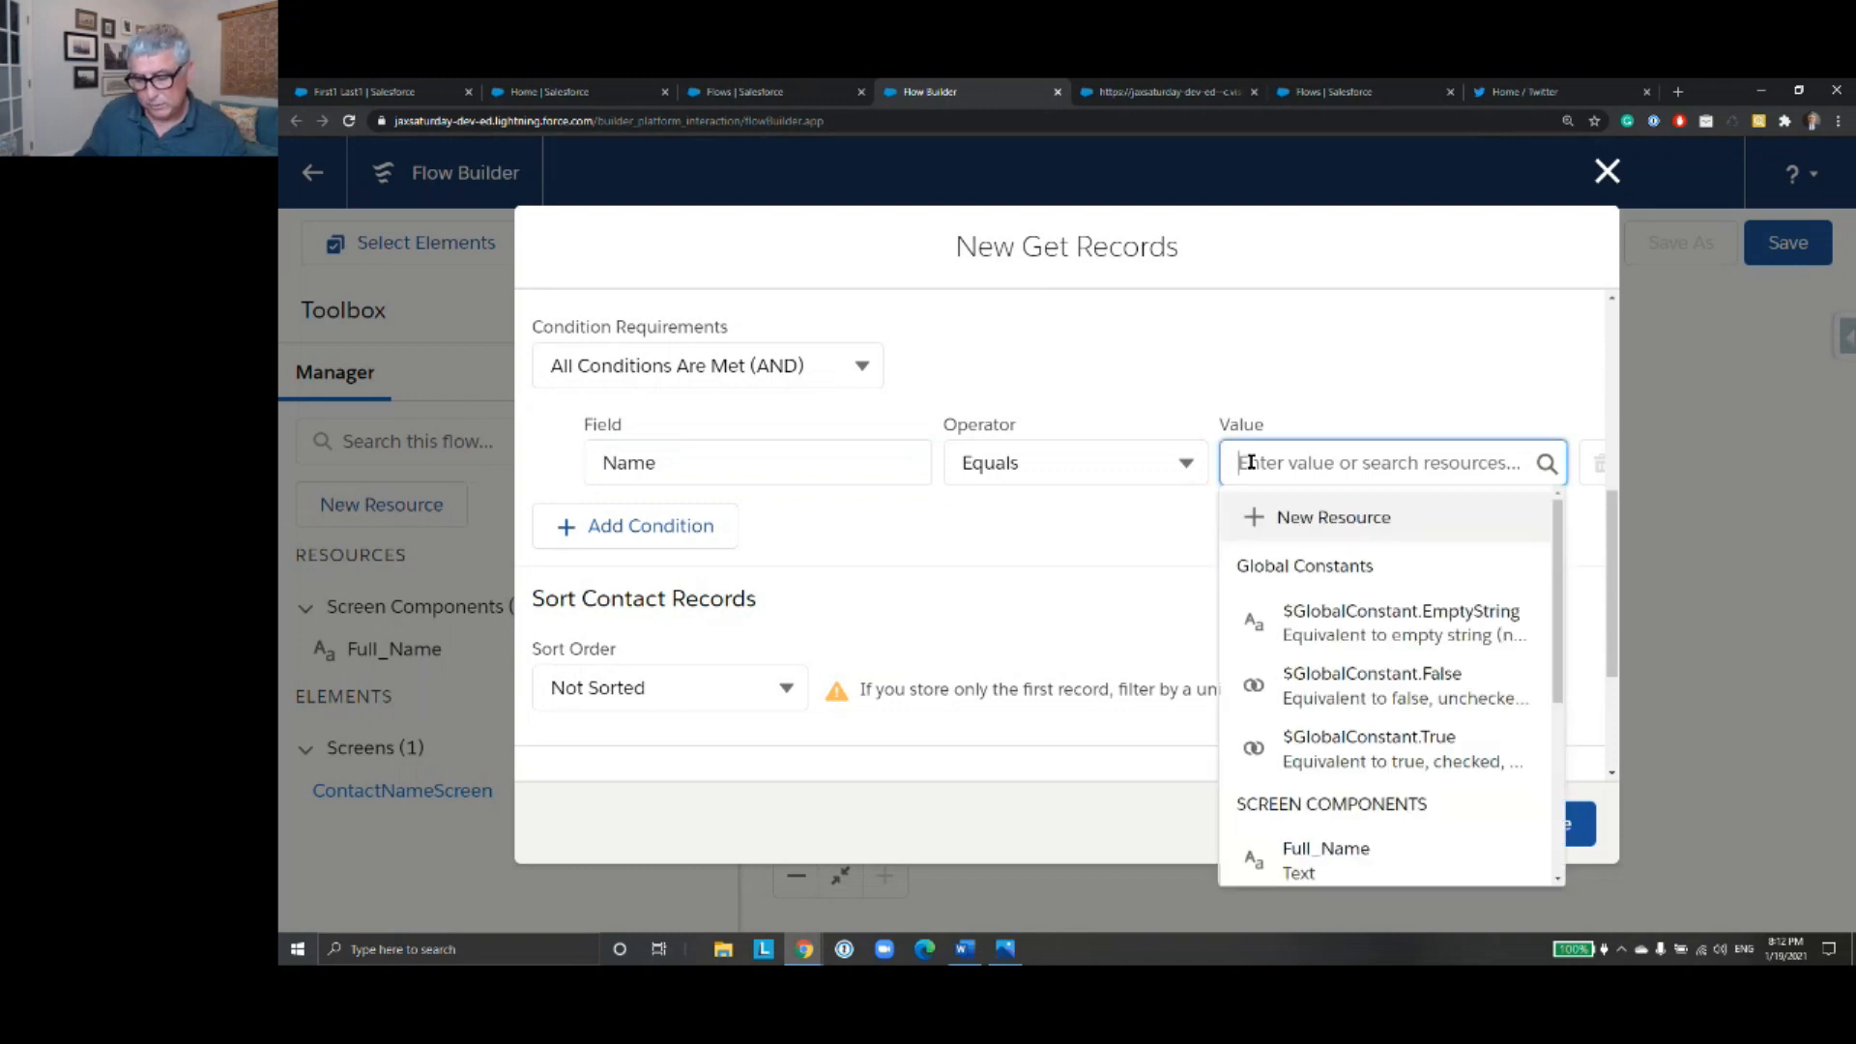
pyautogui.write('Full')
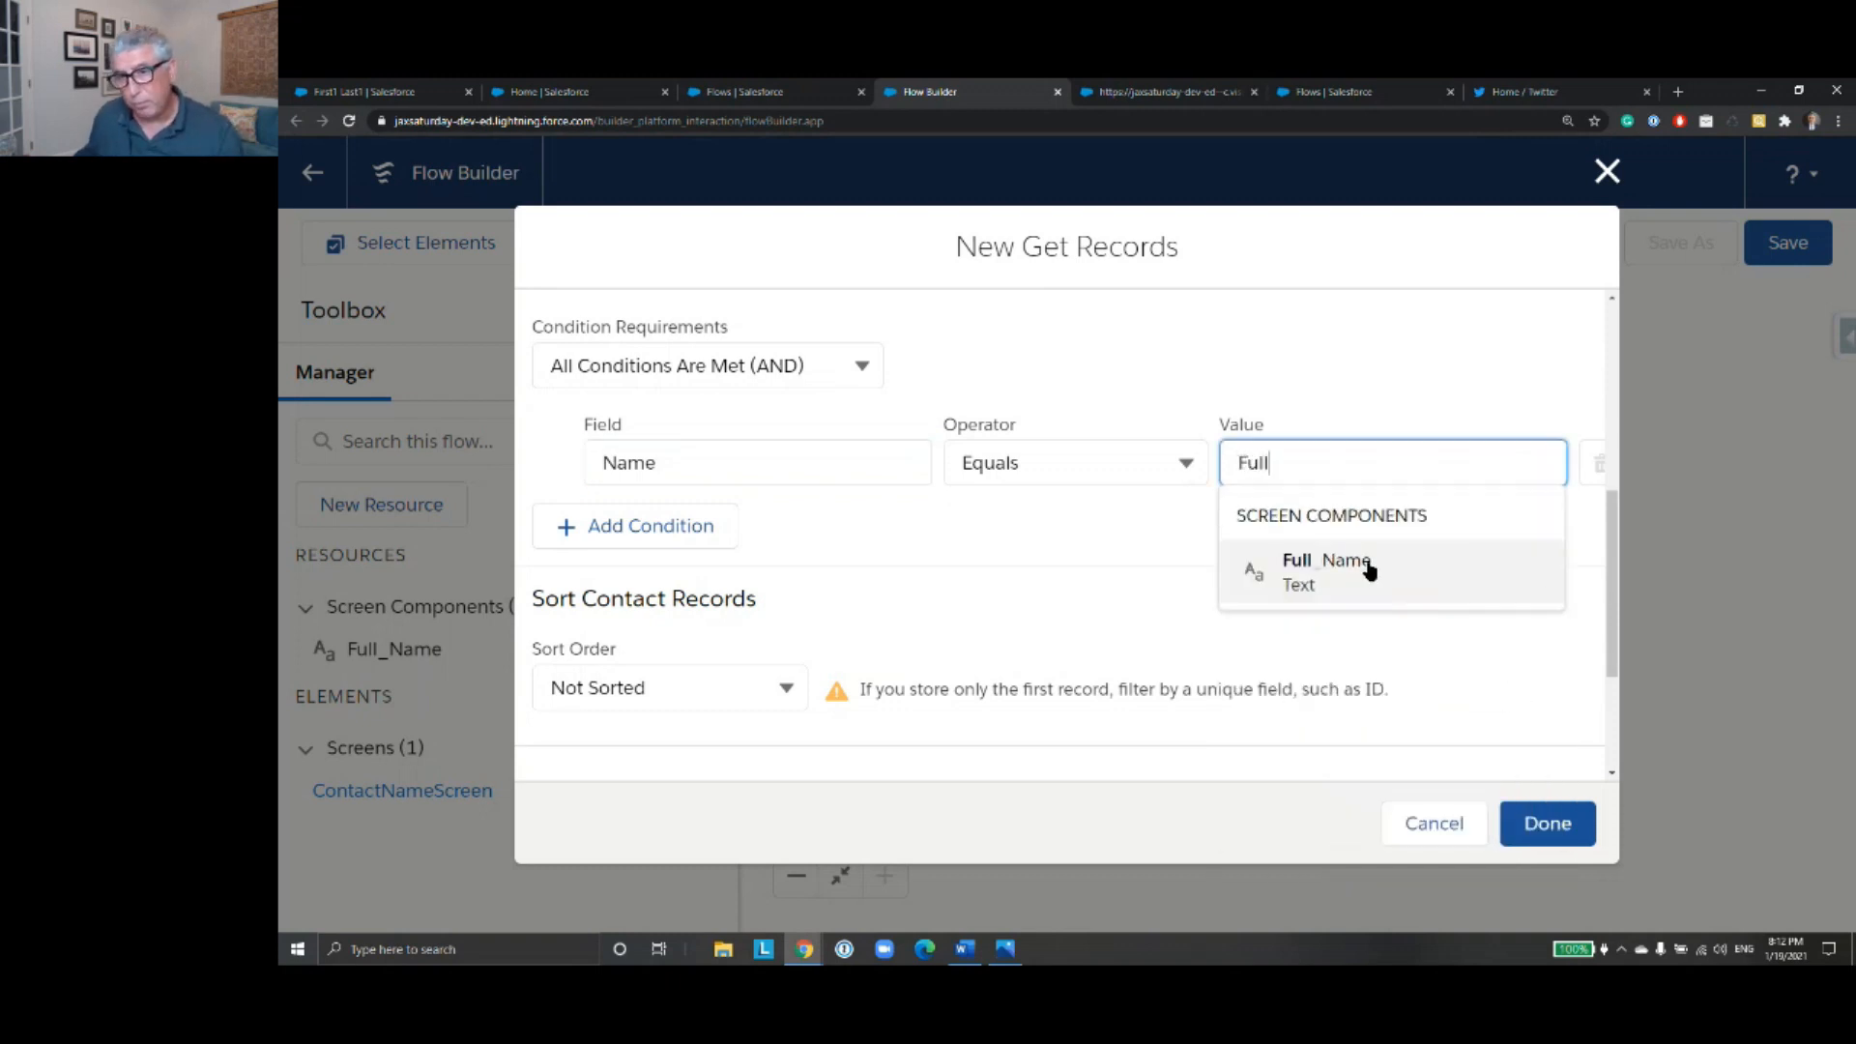
pyautogui.click(1367, 569)
# - Sort the contact records in ascending order by the Name field
pyautogui.scroll(-5, 970, 609)
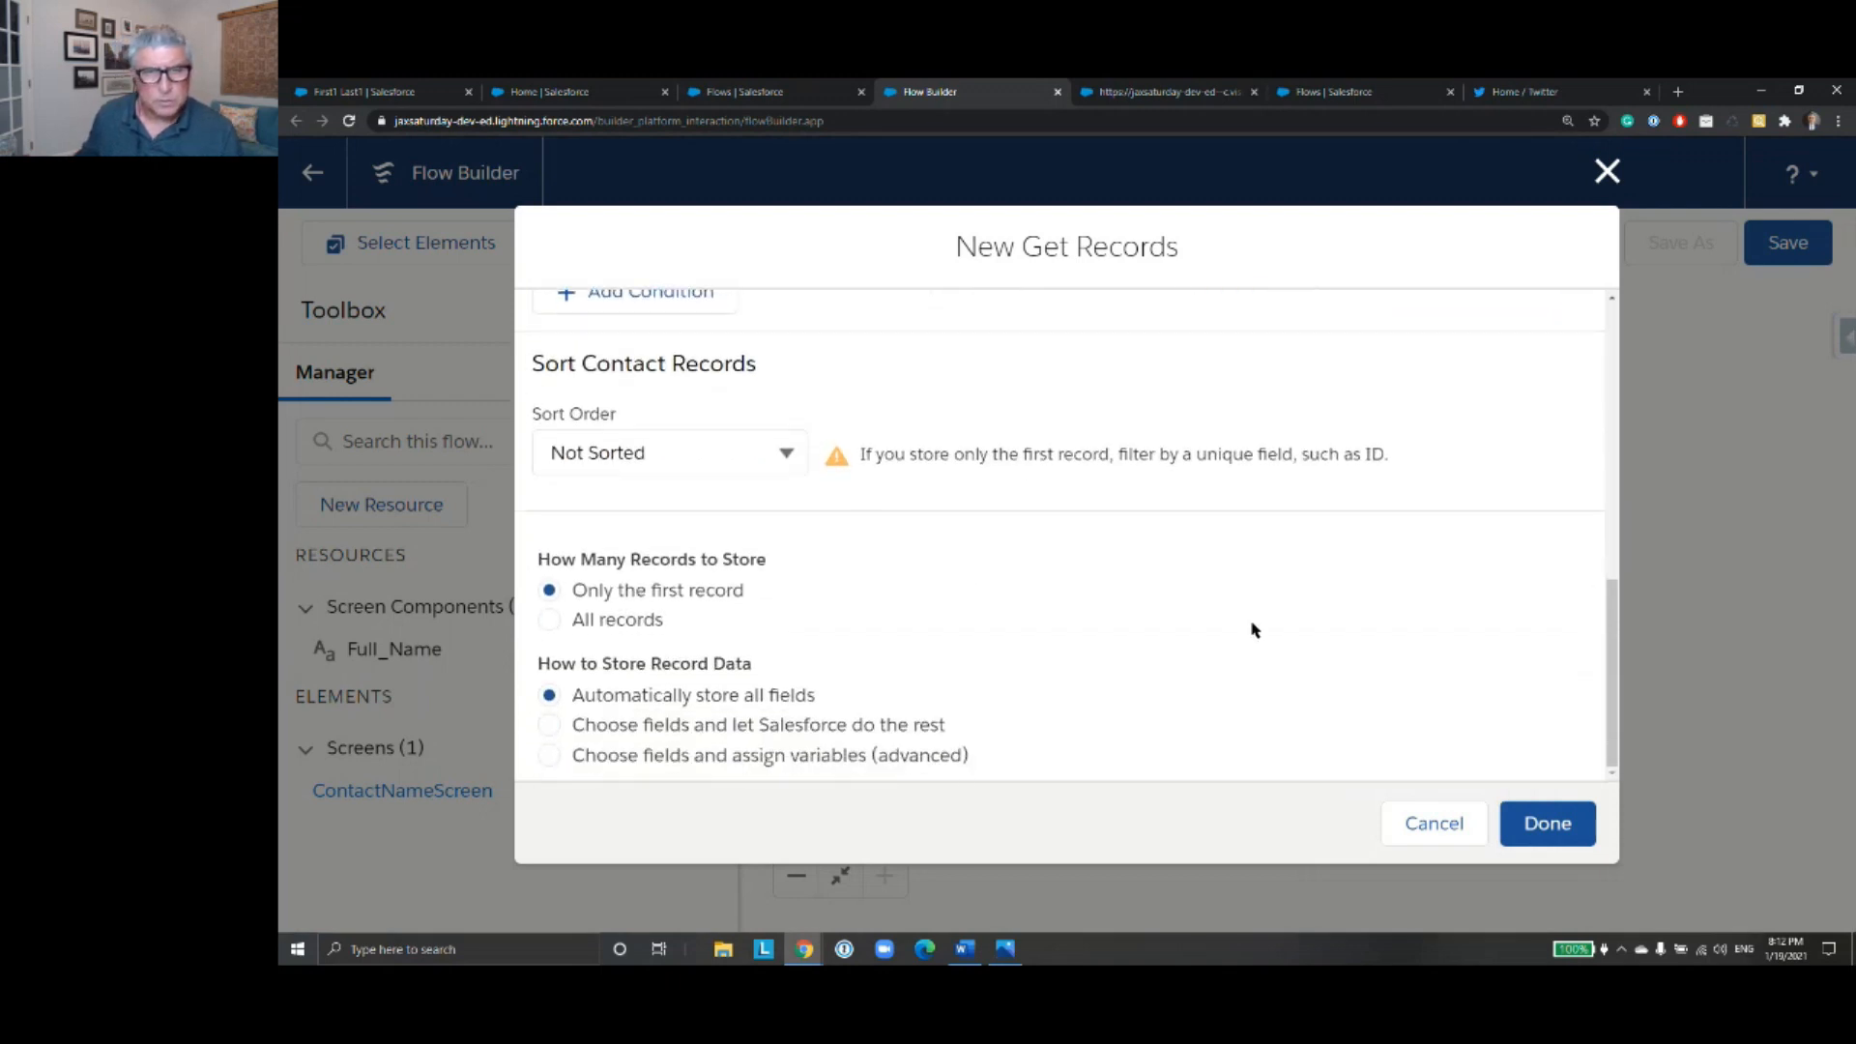
pyautogui.click(793, 449)
pyautogui.click(764, 507)
pyautogui.click(1063, 445)
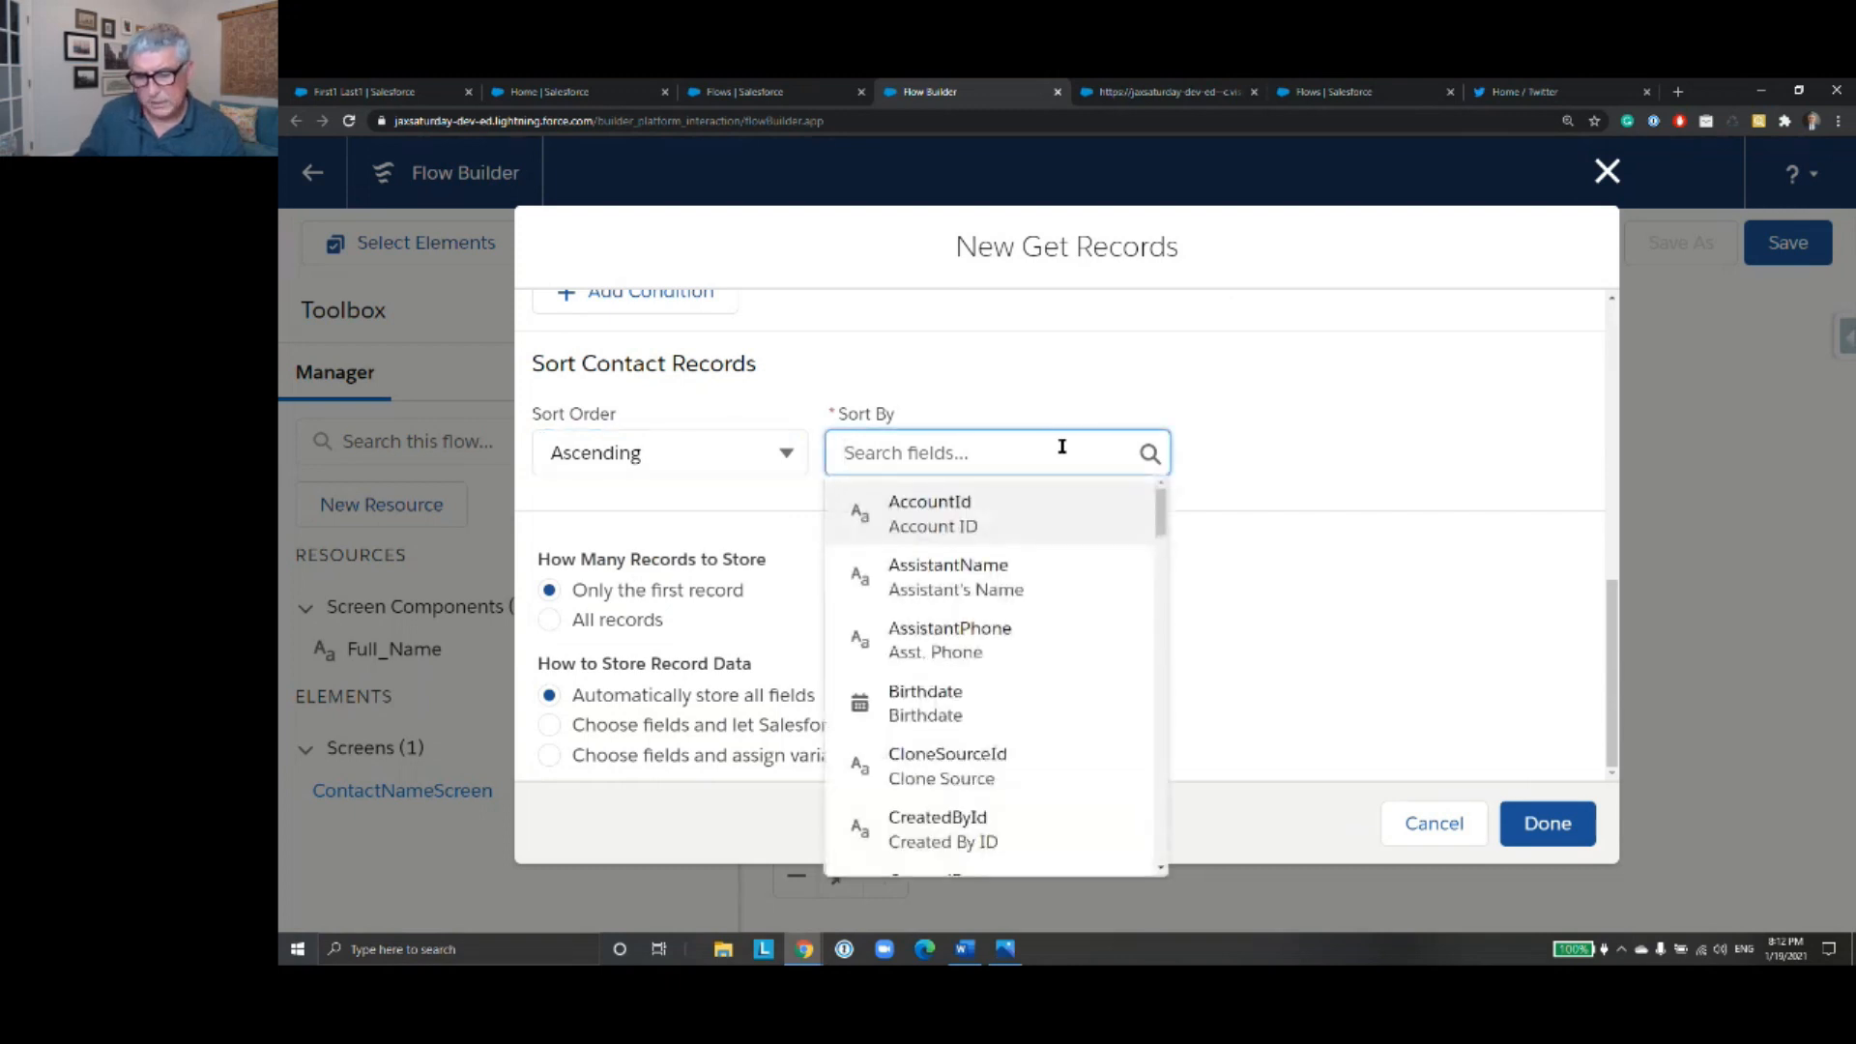
pyautogui.write('Nam')
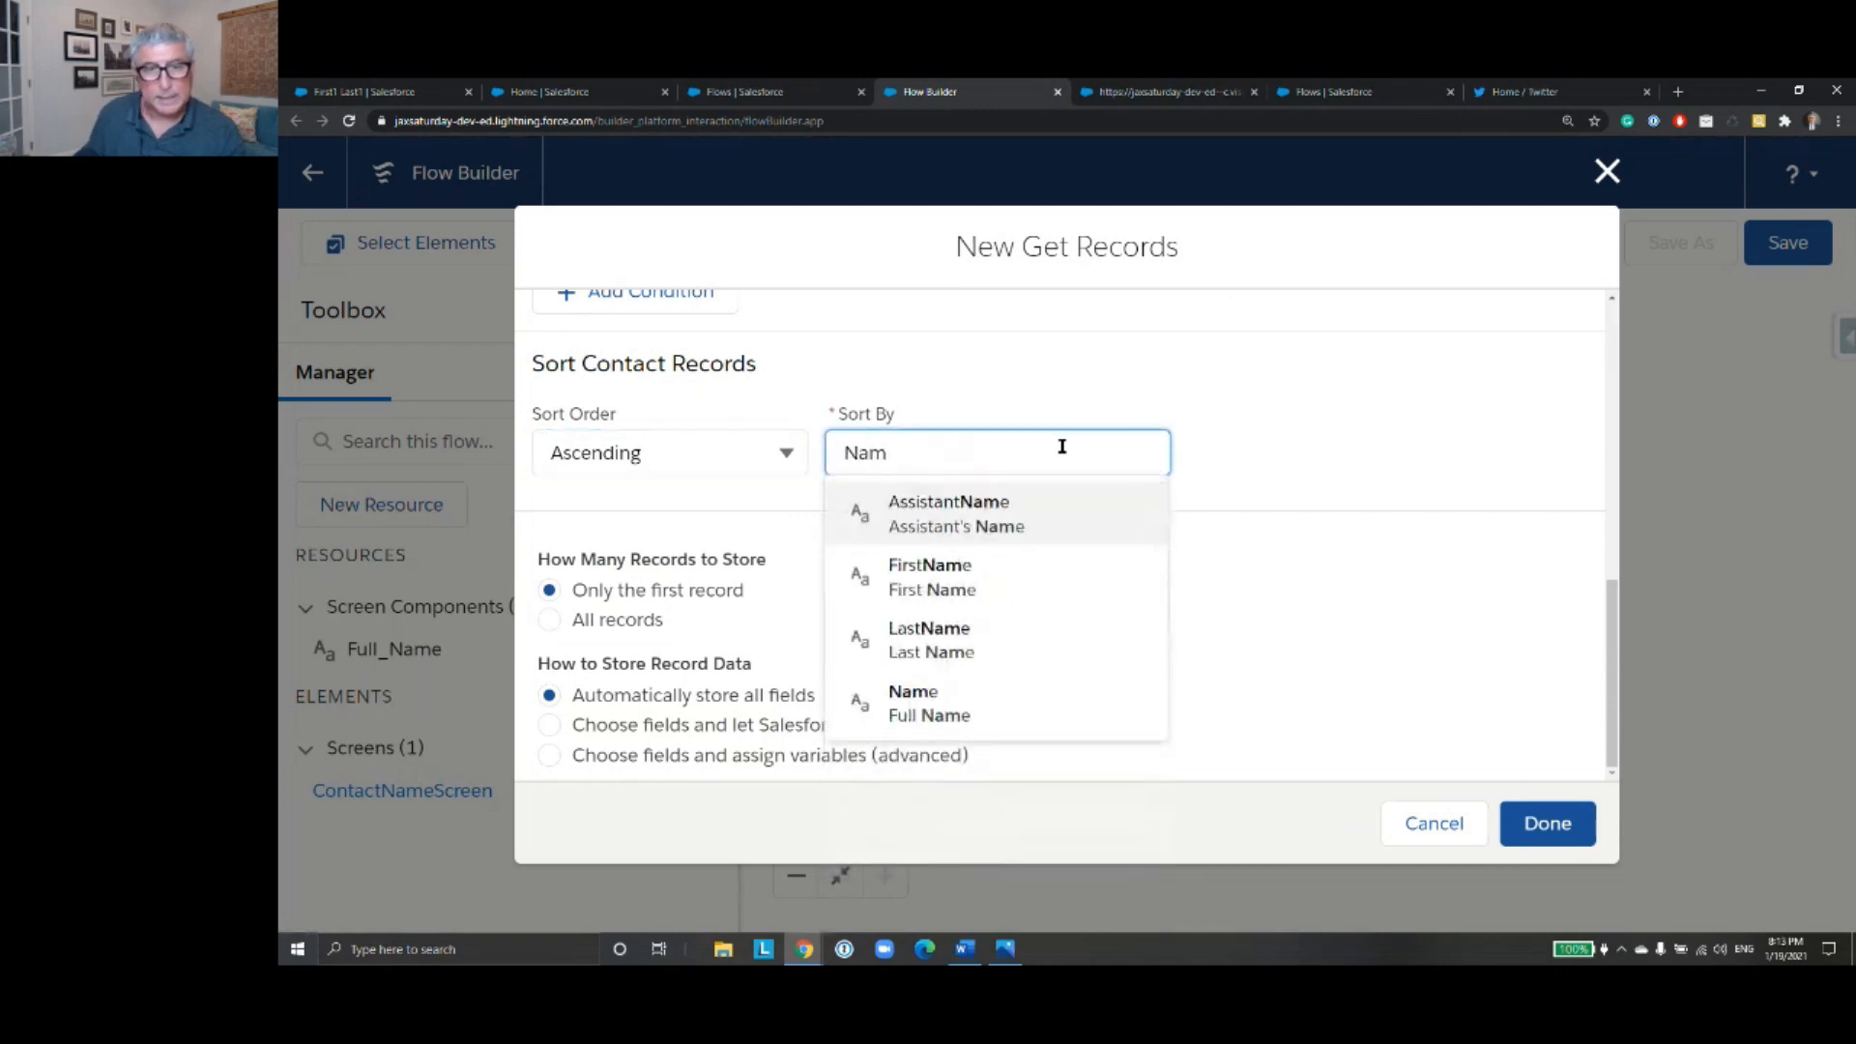
pyautogui.click(1015, 725)
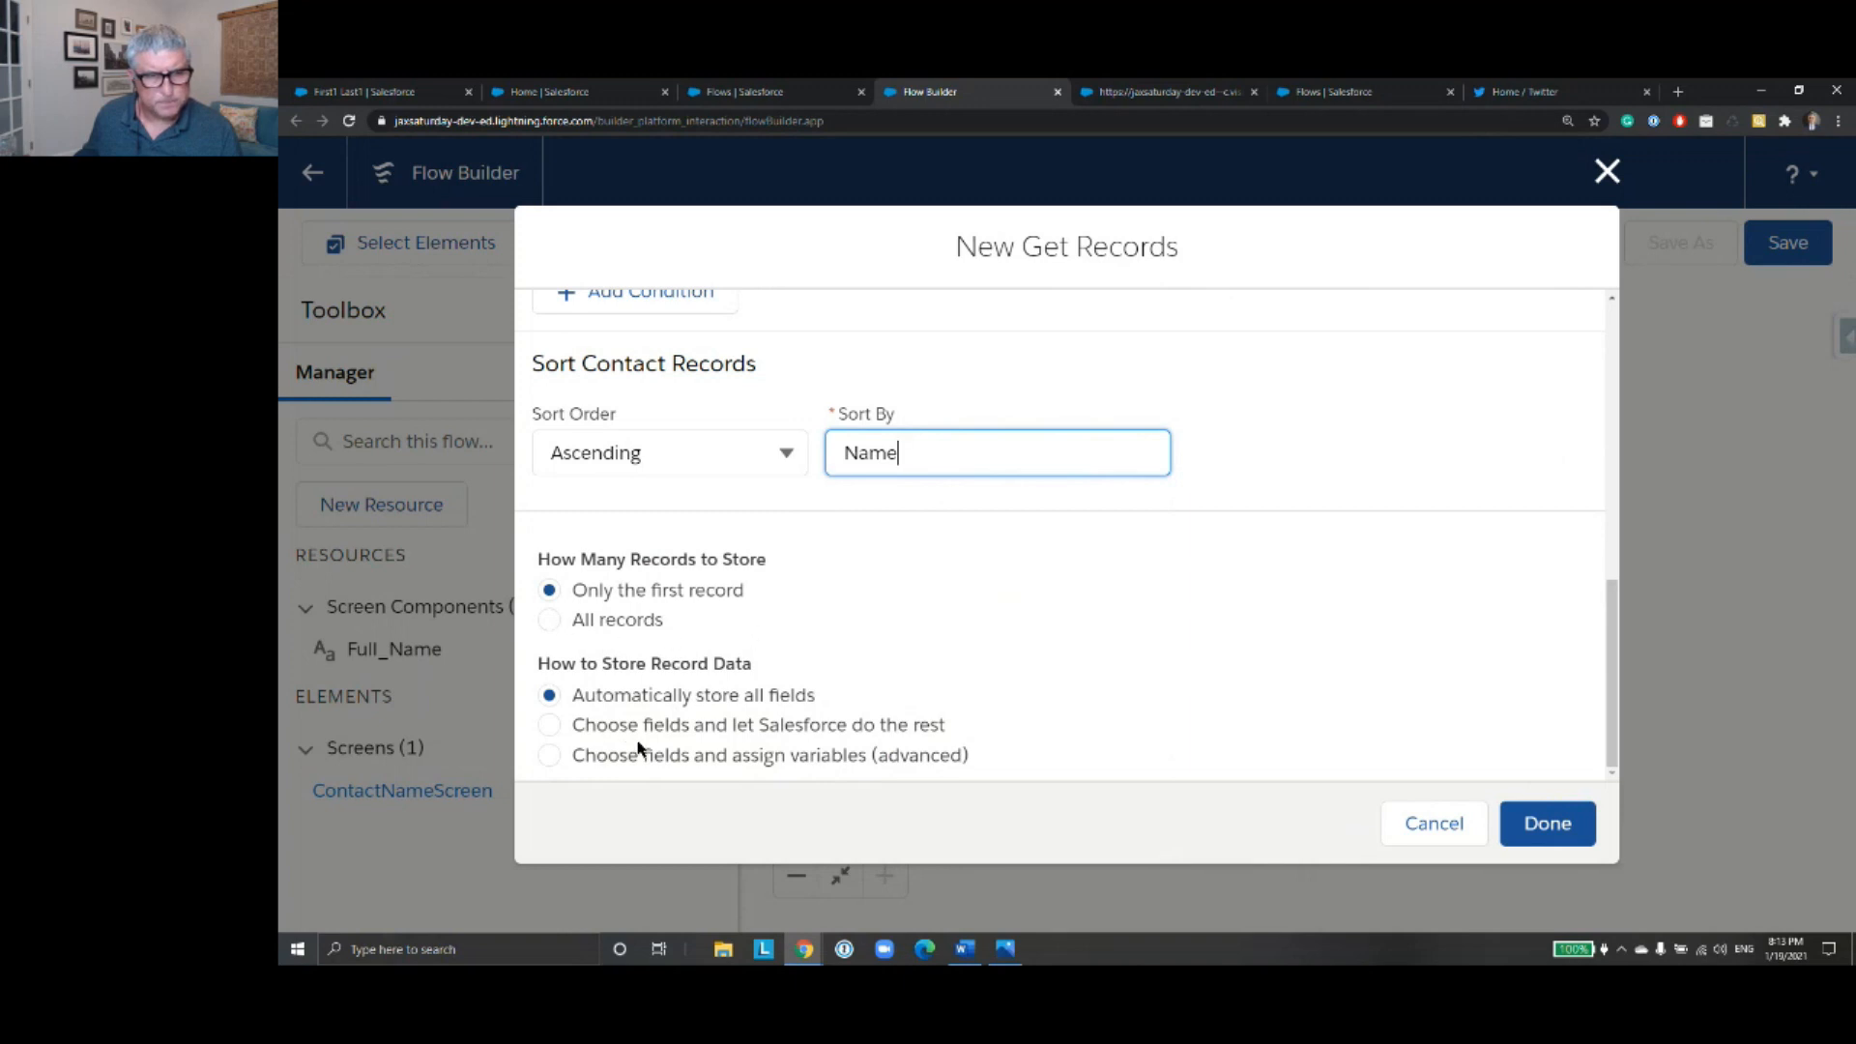
# - Set record storage to choose fields and assign variables, in separate variables, and select the contact's Id field to store
pyautogui.click(552, 756)
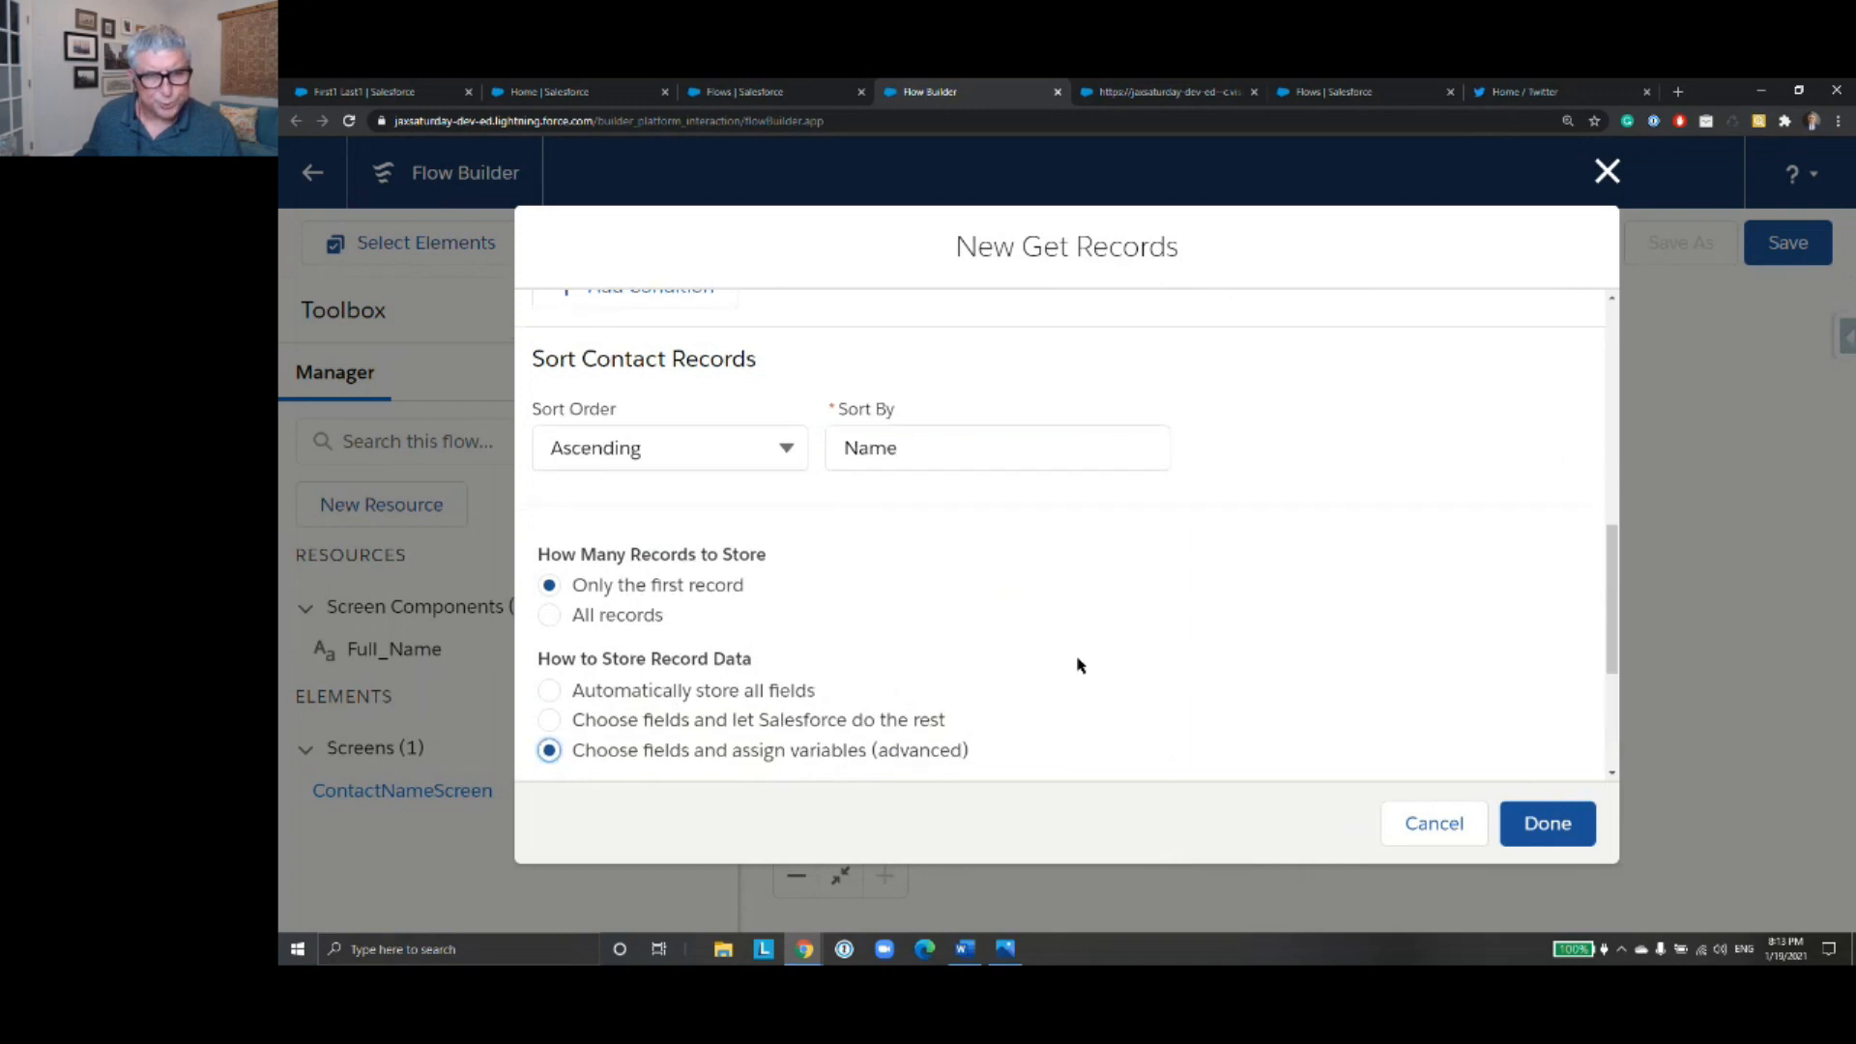
pyautogui.scroll(-3, 1079, 665)
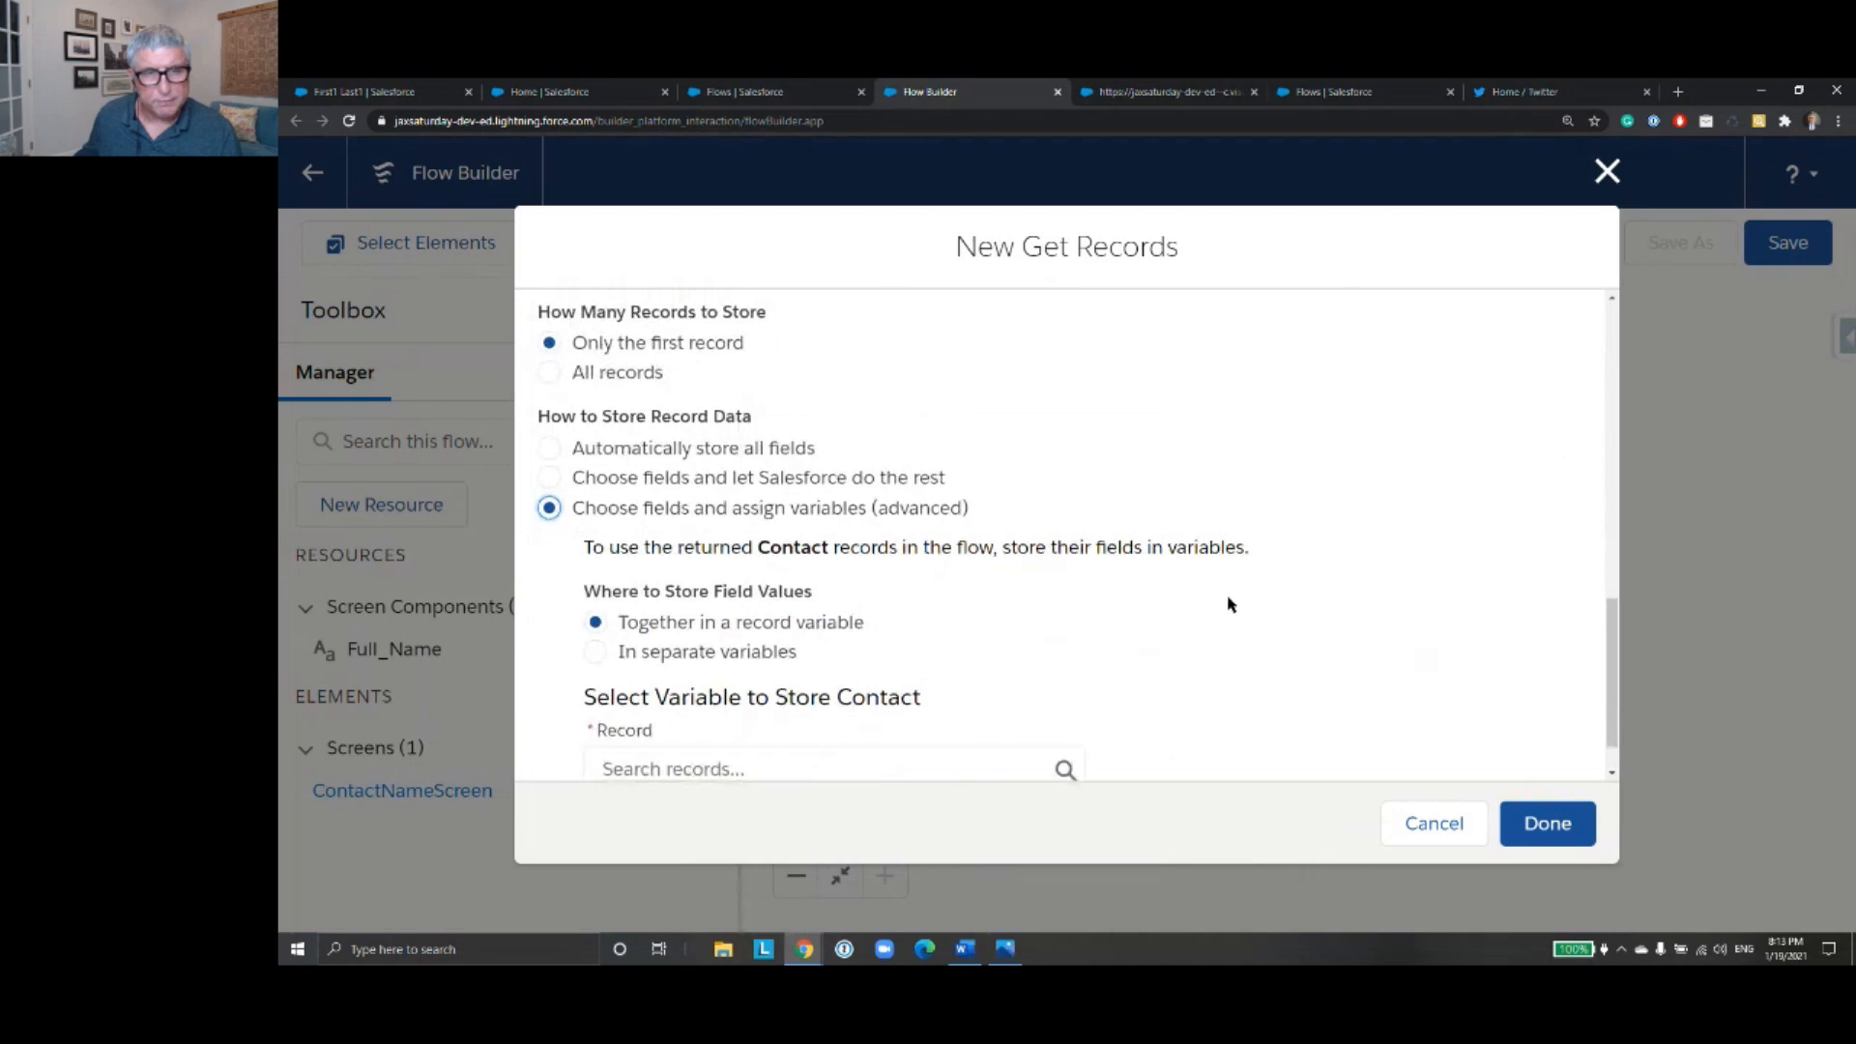
pyautogui.scroll(-1, 1227, 605)
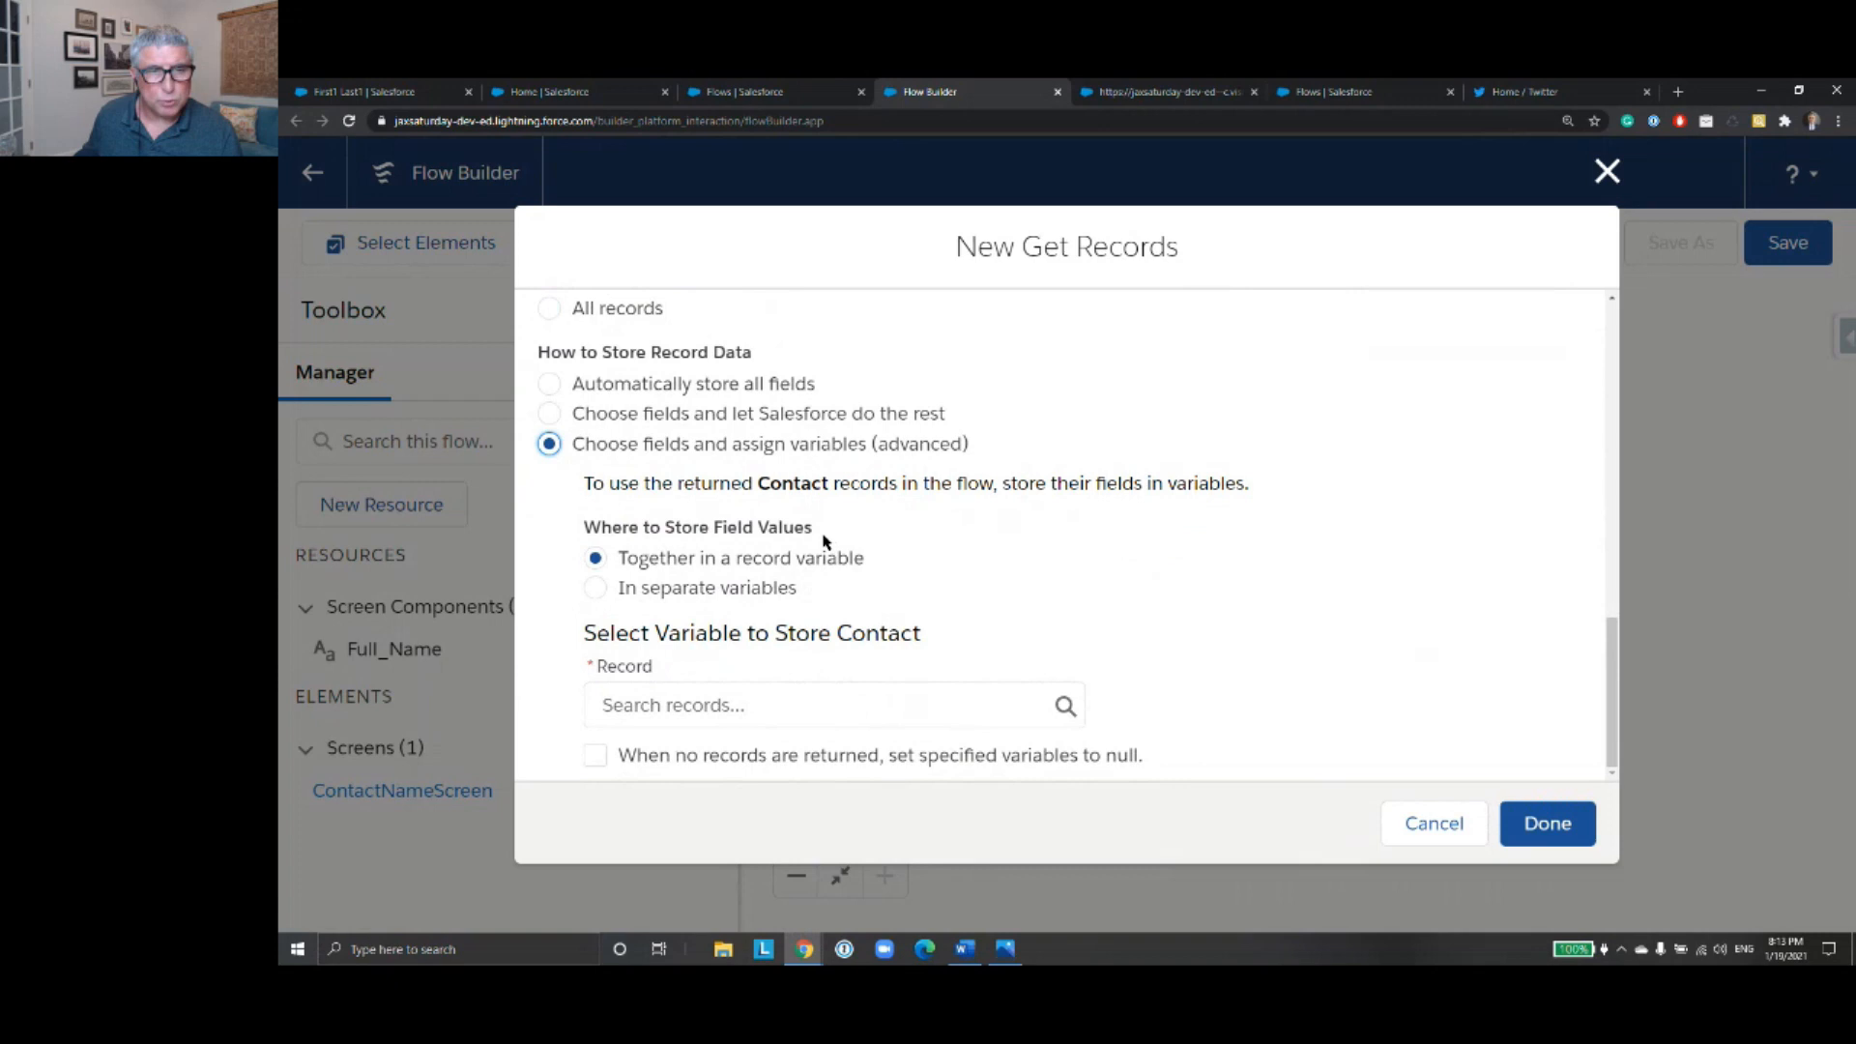
pyautogui.click(595, 588)
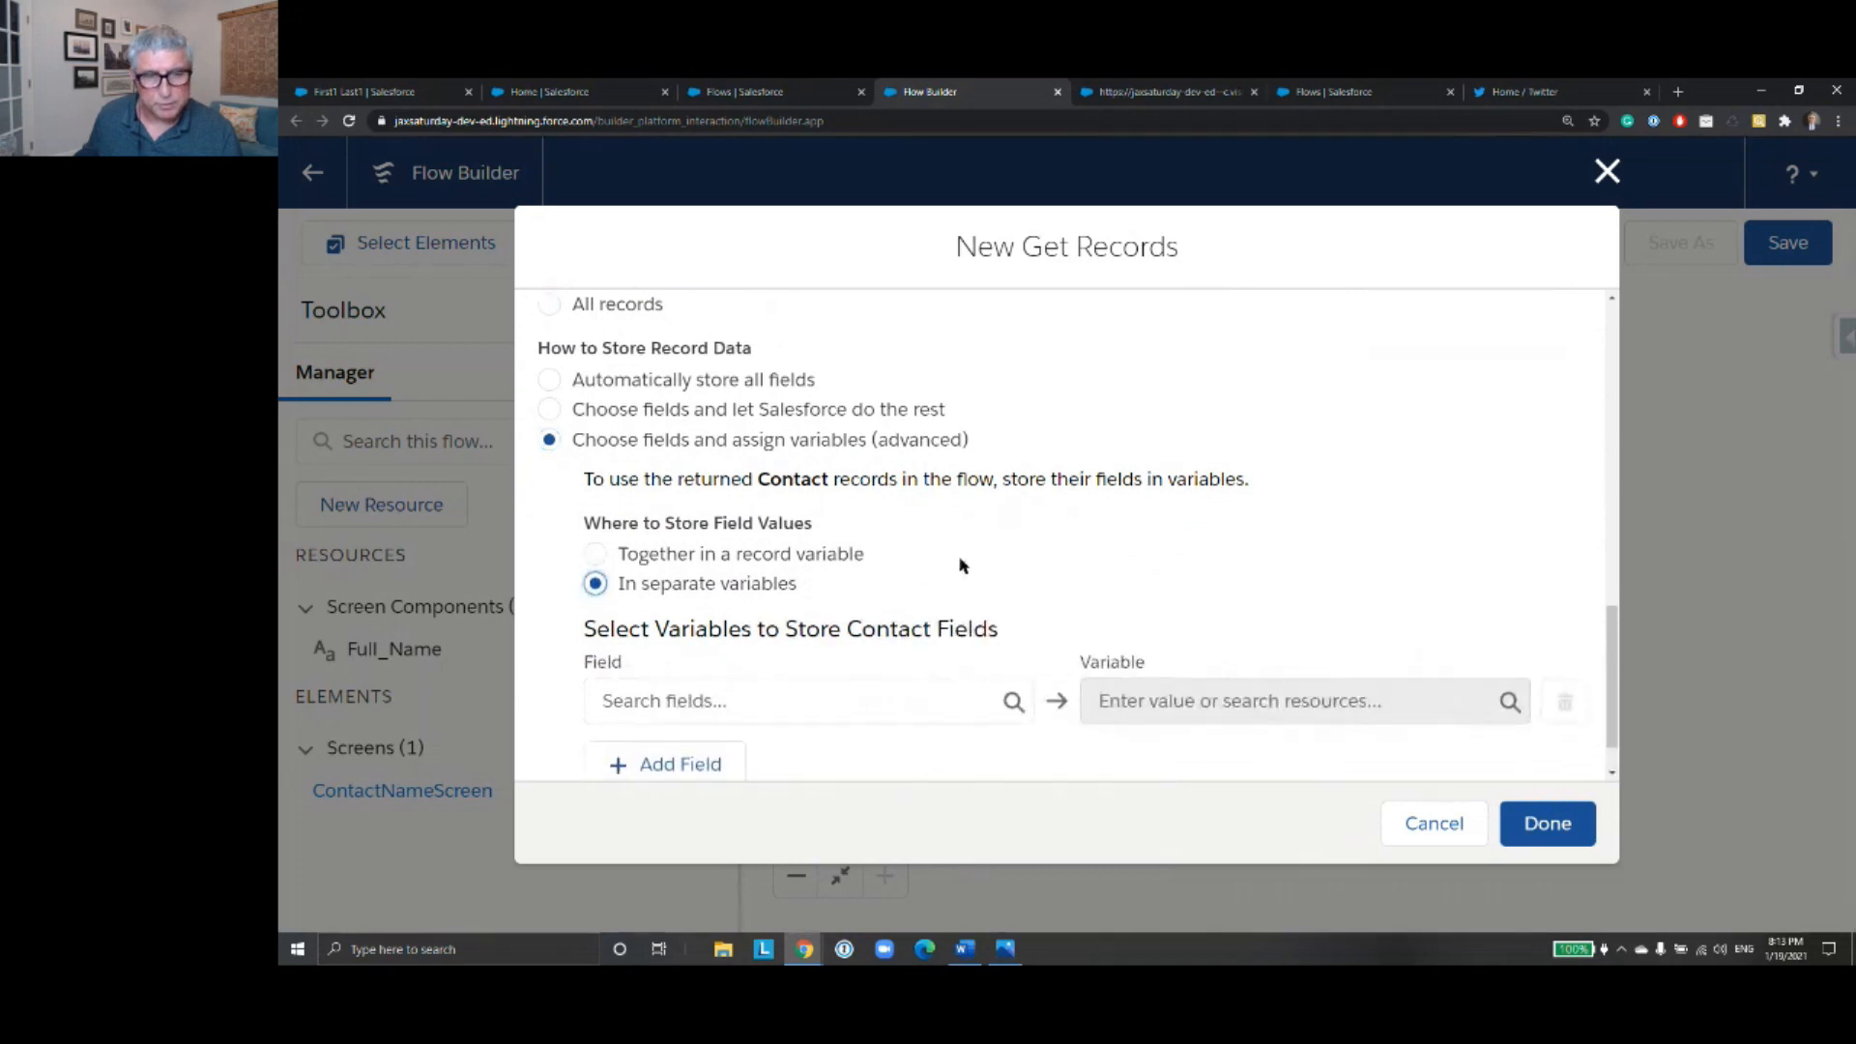
pyautogui.scroll(-1, 945, 696)
pyautogui.click(883, 638)
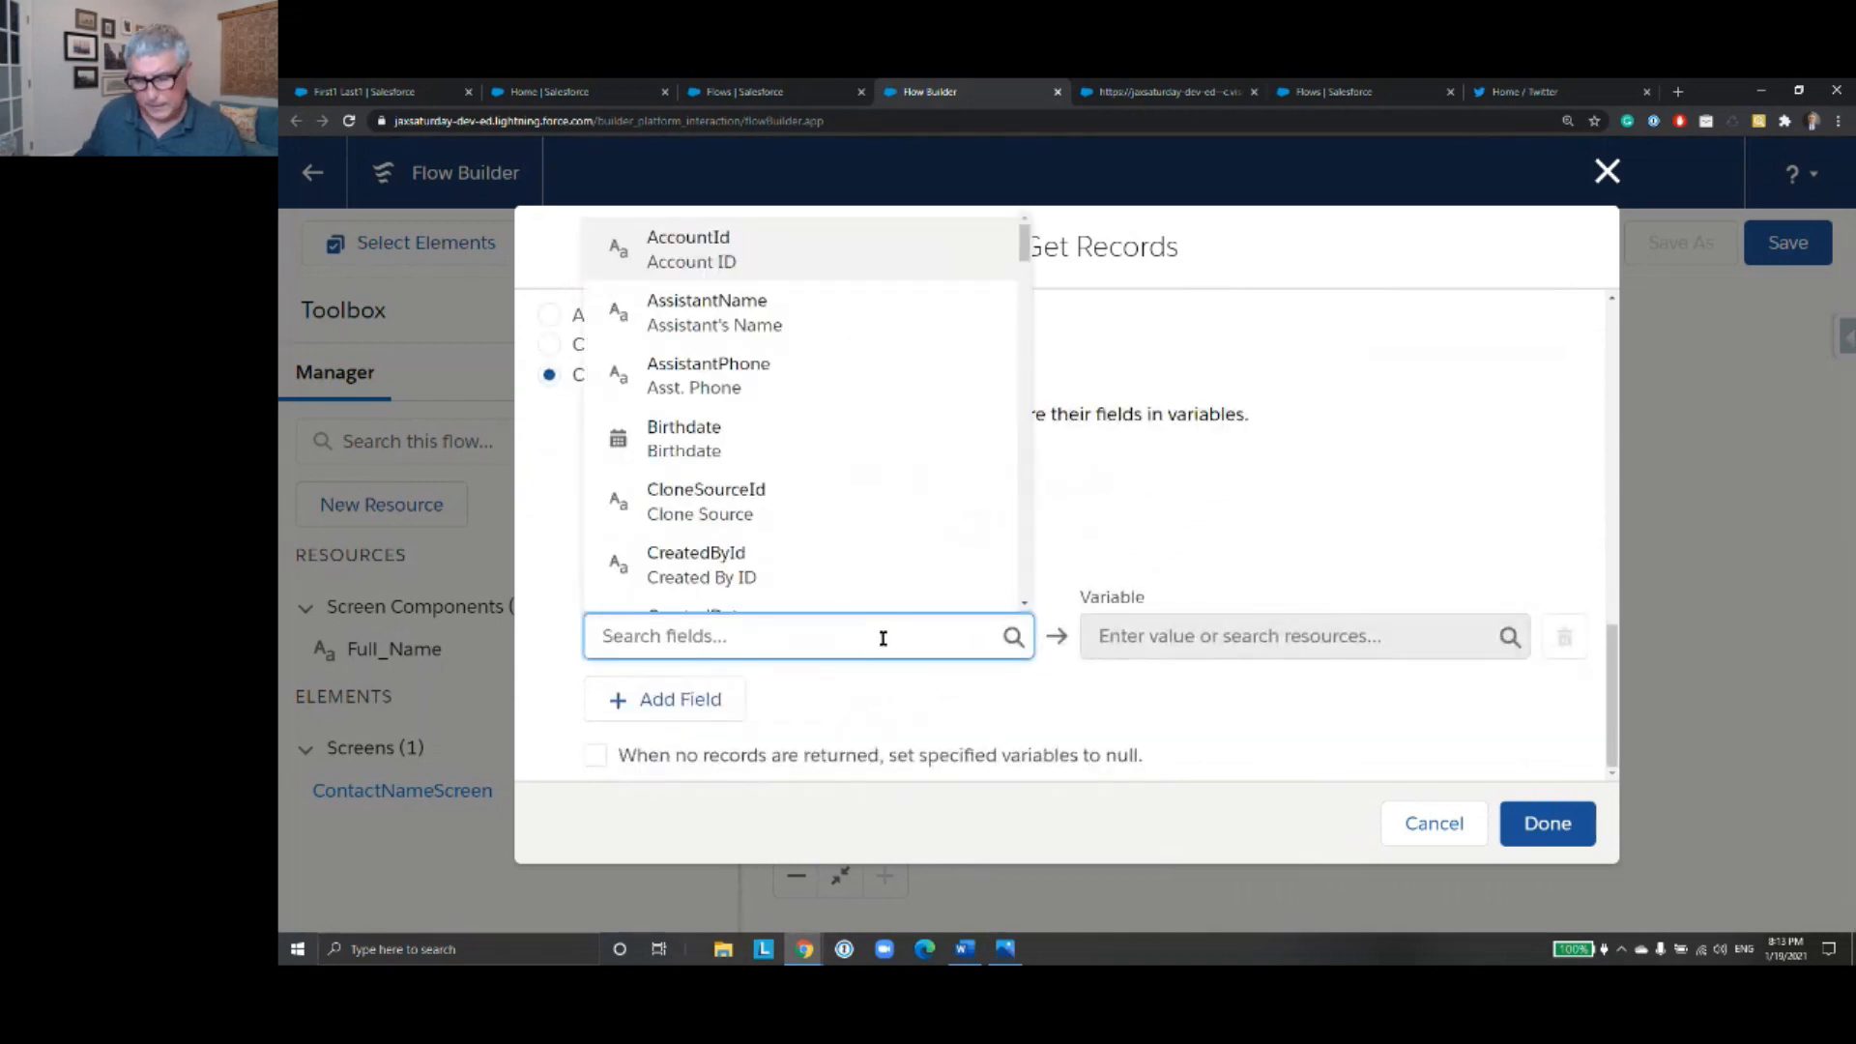
pyautogui.write('Id')
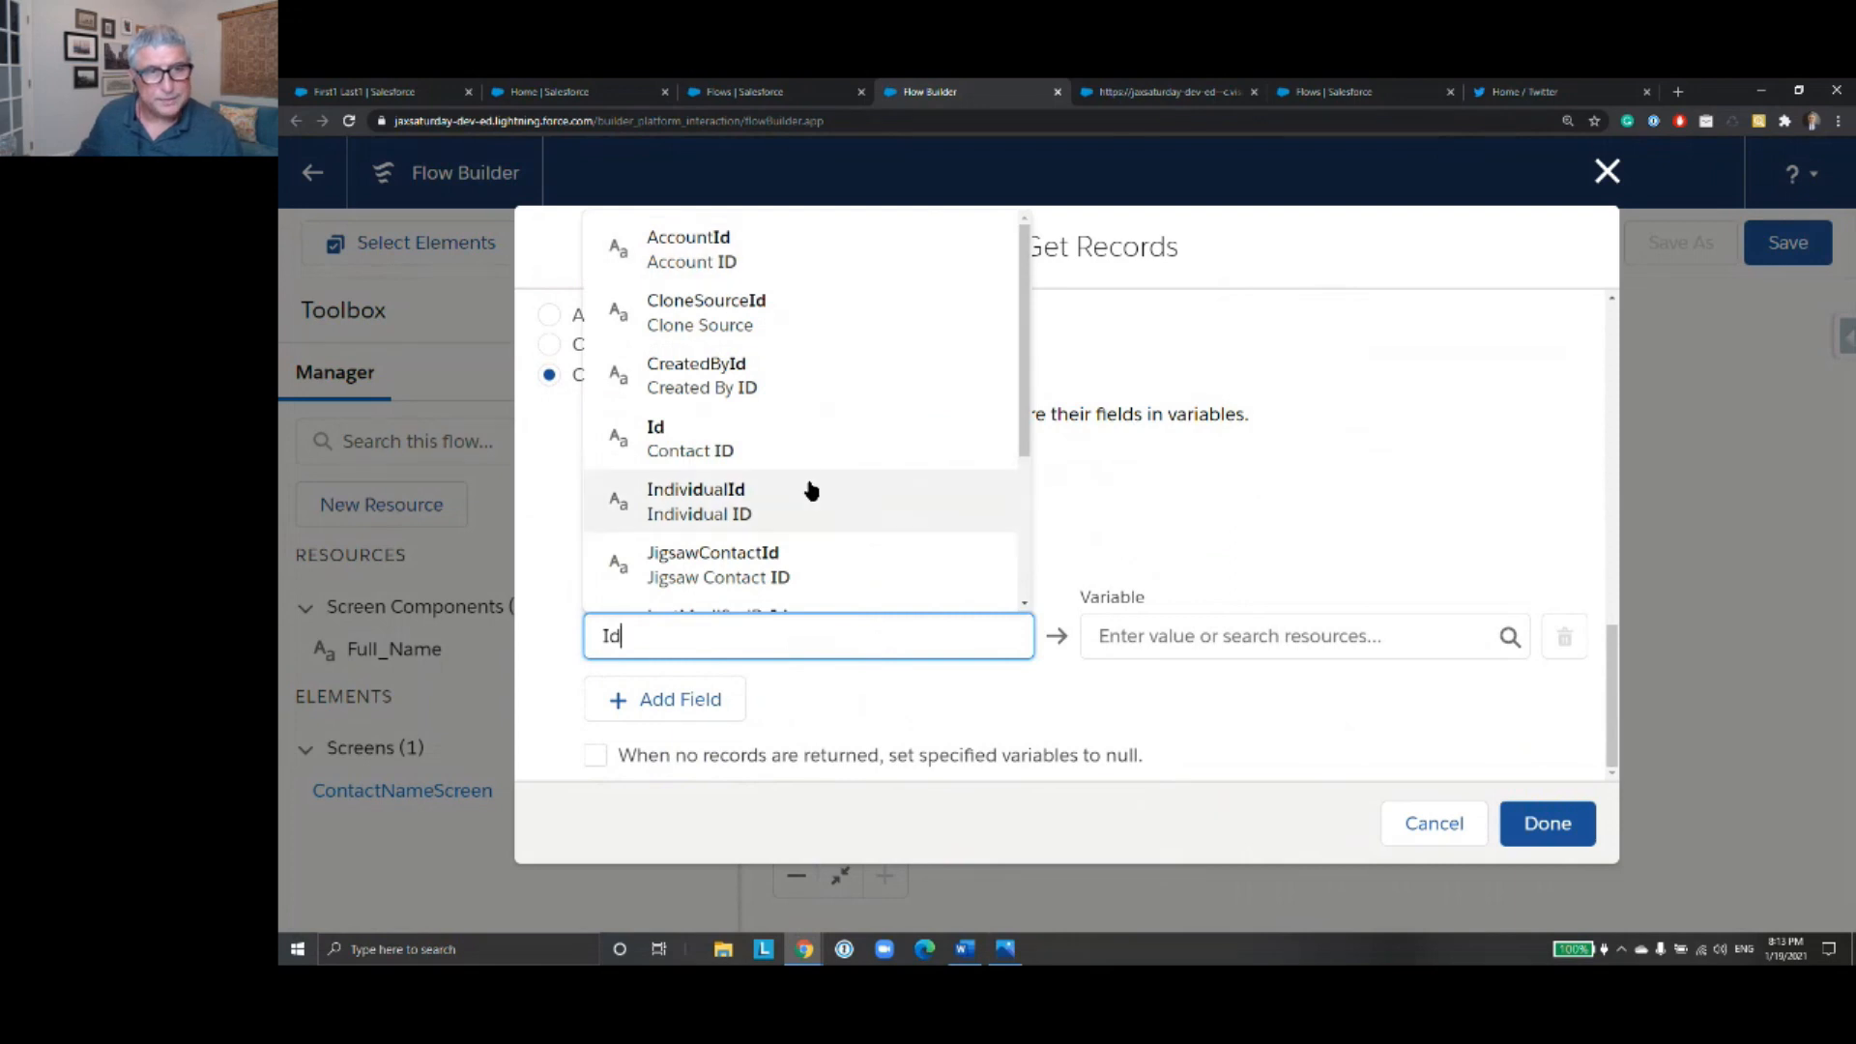
pyautogui.click(799, 445)
# - Start a new Variable resource with API name ContactId as the target for the Id field
pyautogui.click(1189, 641)
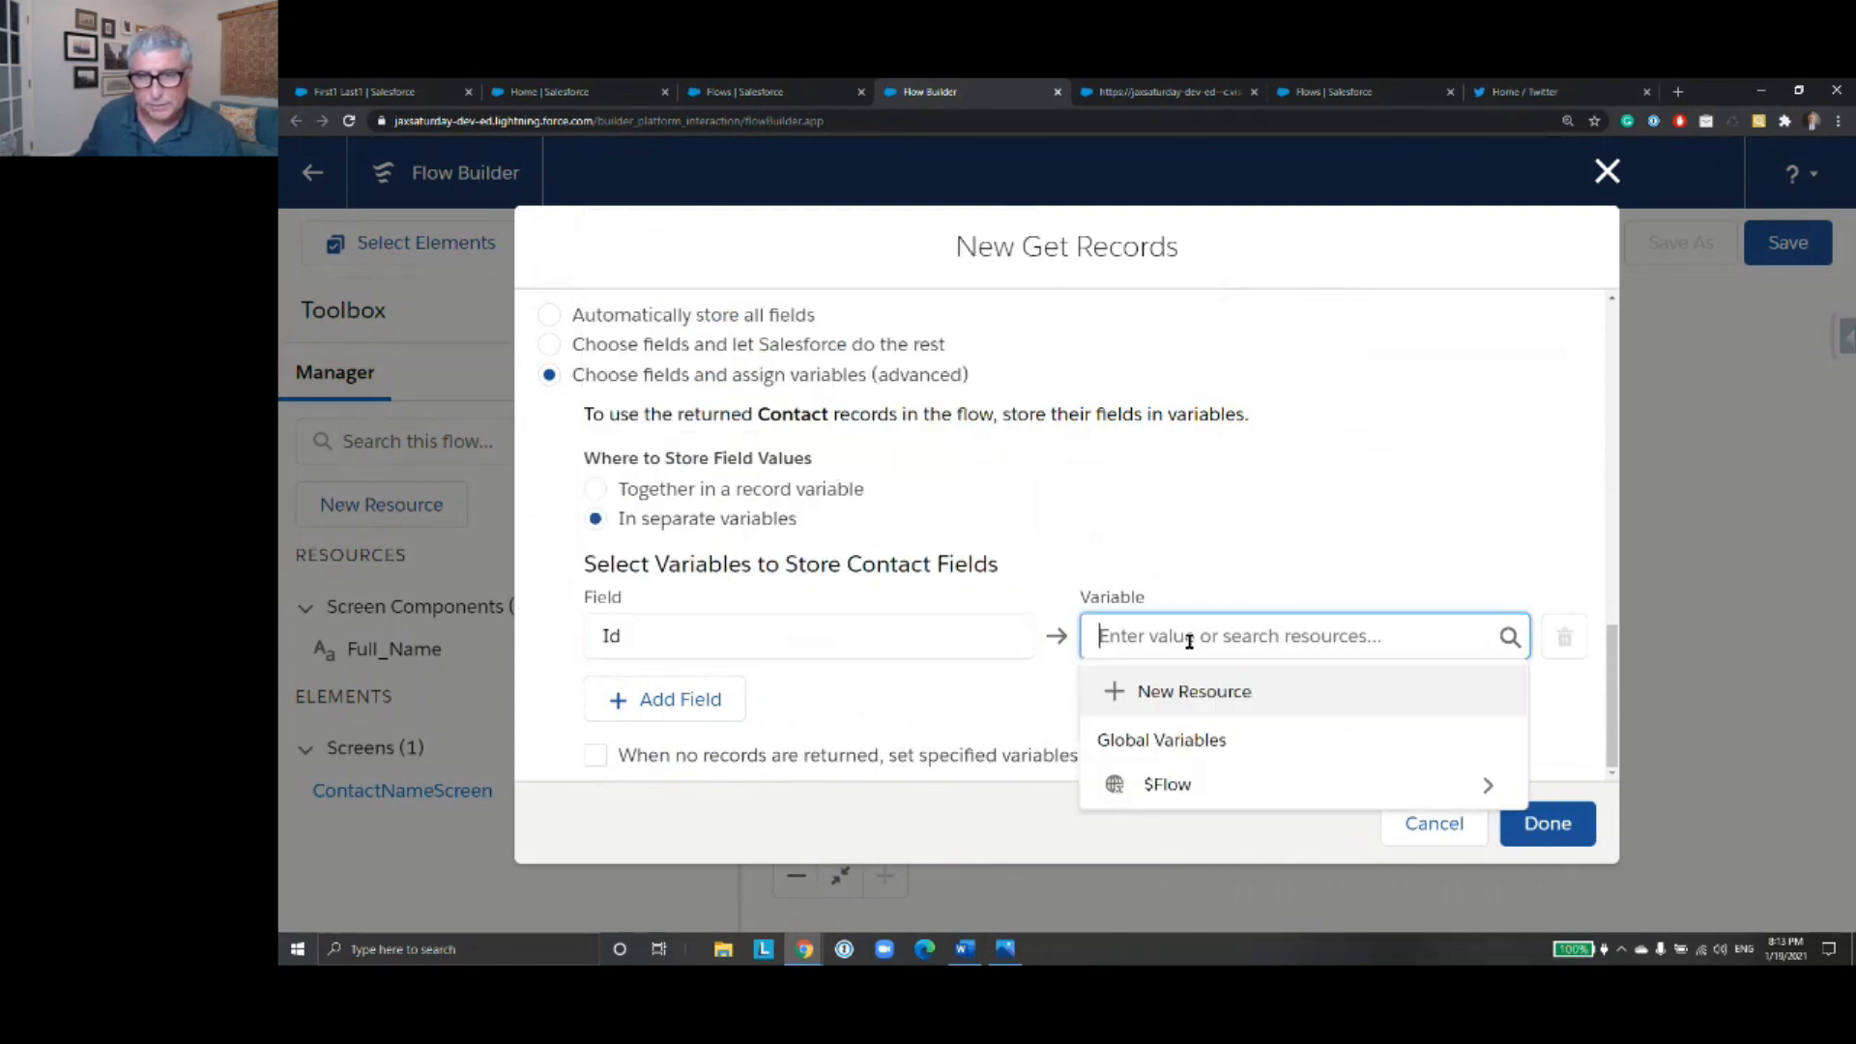
pyautogui.click(1251, 692)
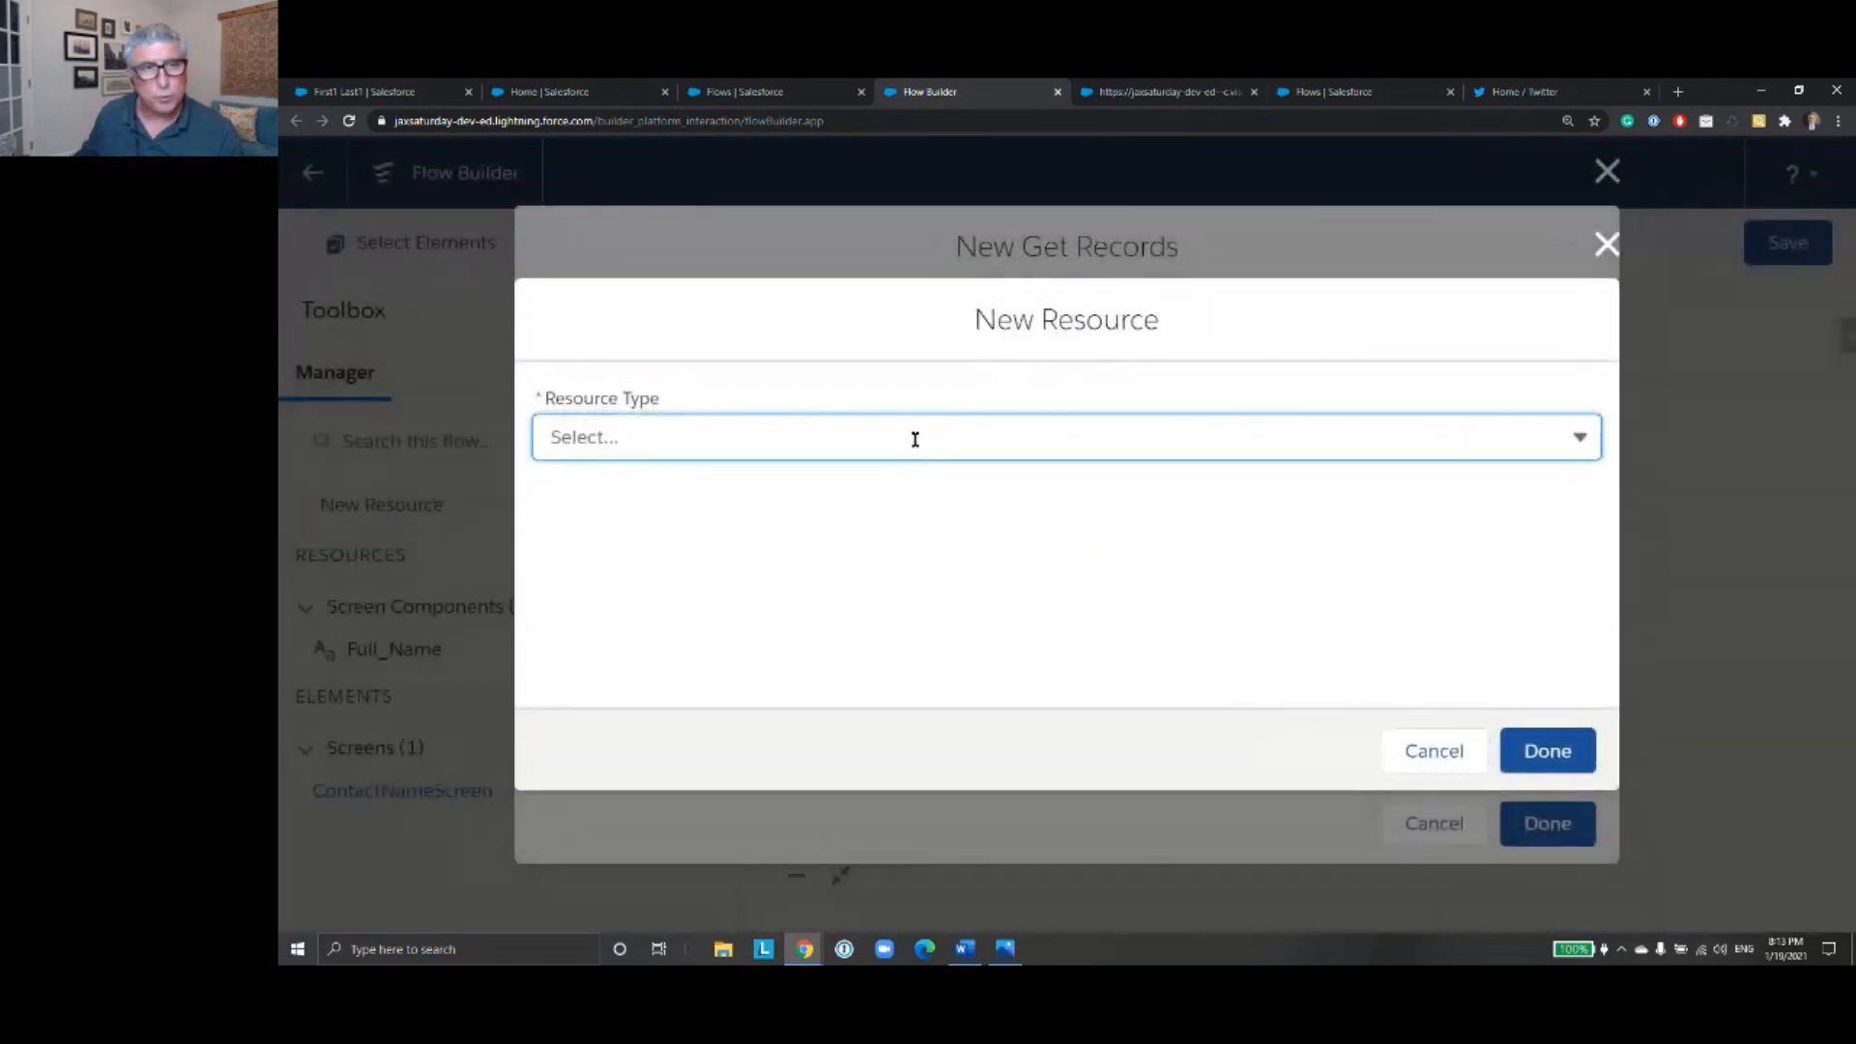
pyautogui.click(914, 436)
pyautogui.click(901, 495)
pyautogui.click(741, 493)
pyautogui.write('Contac')
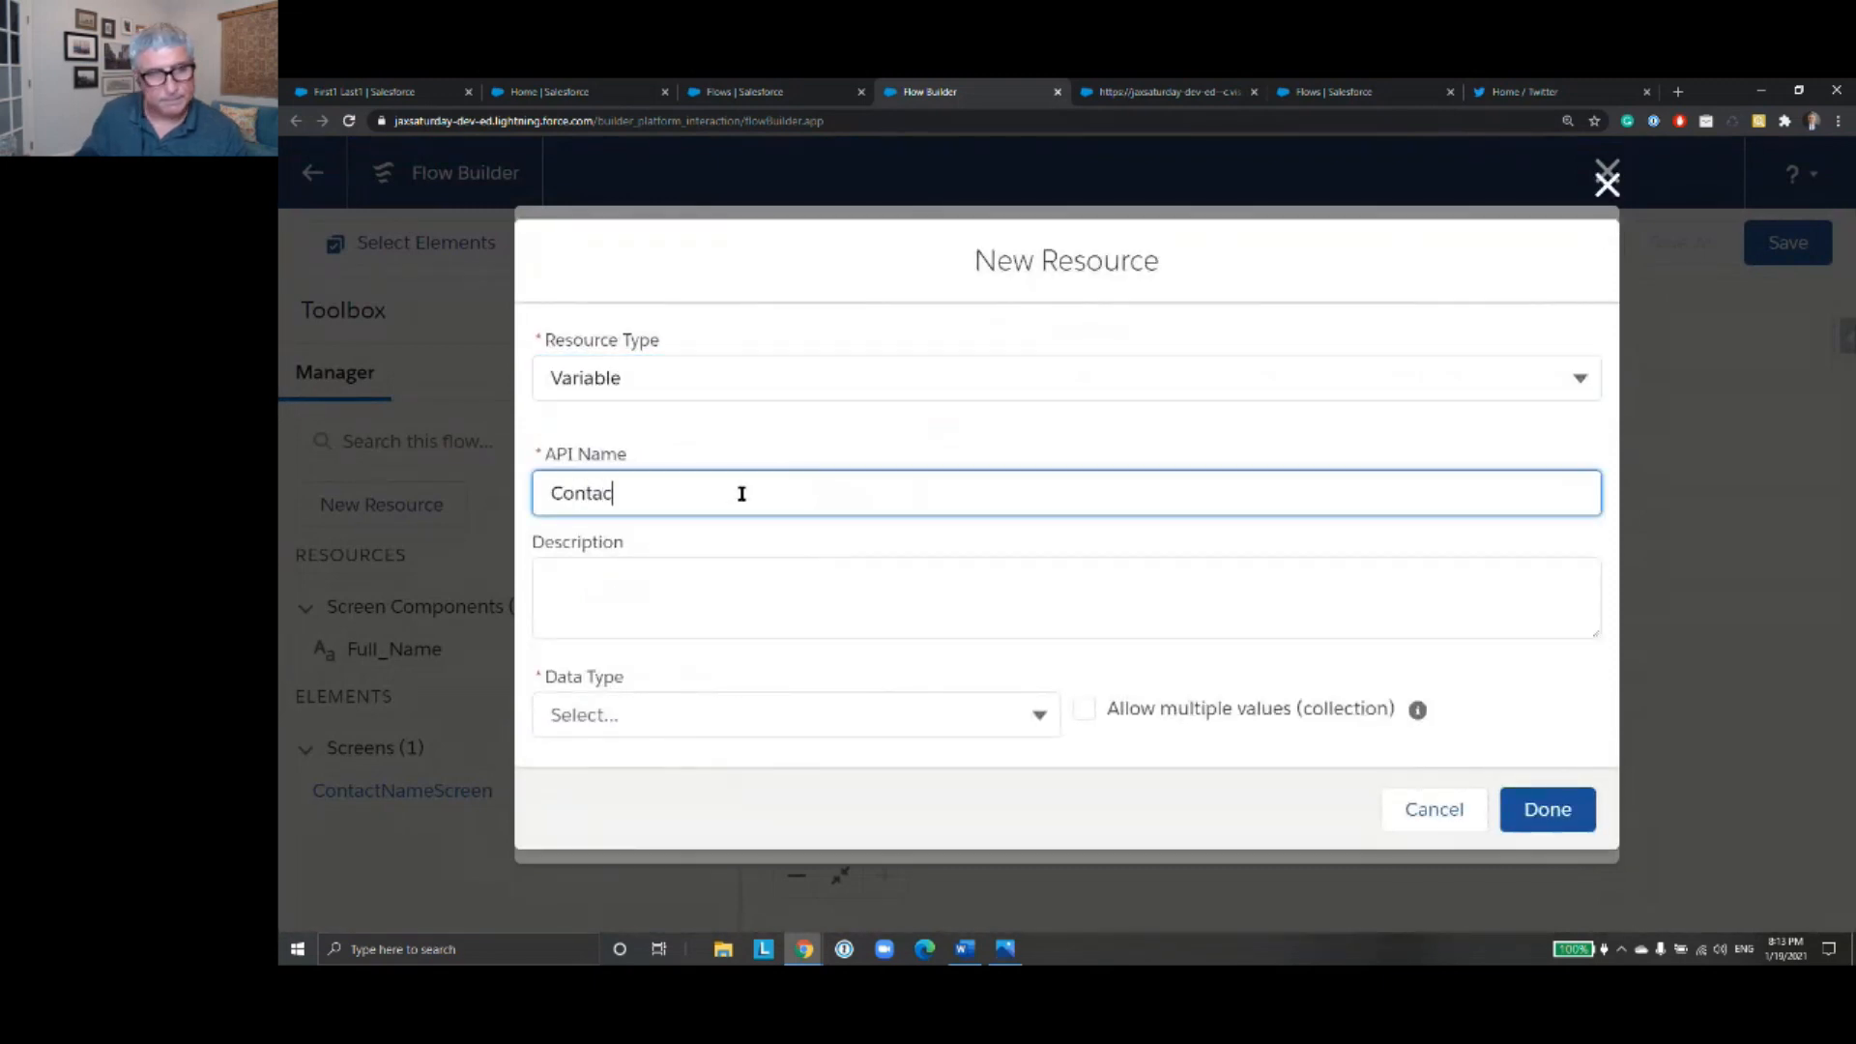
pyautogui.write('tID')
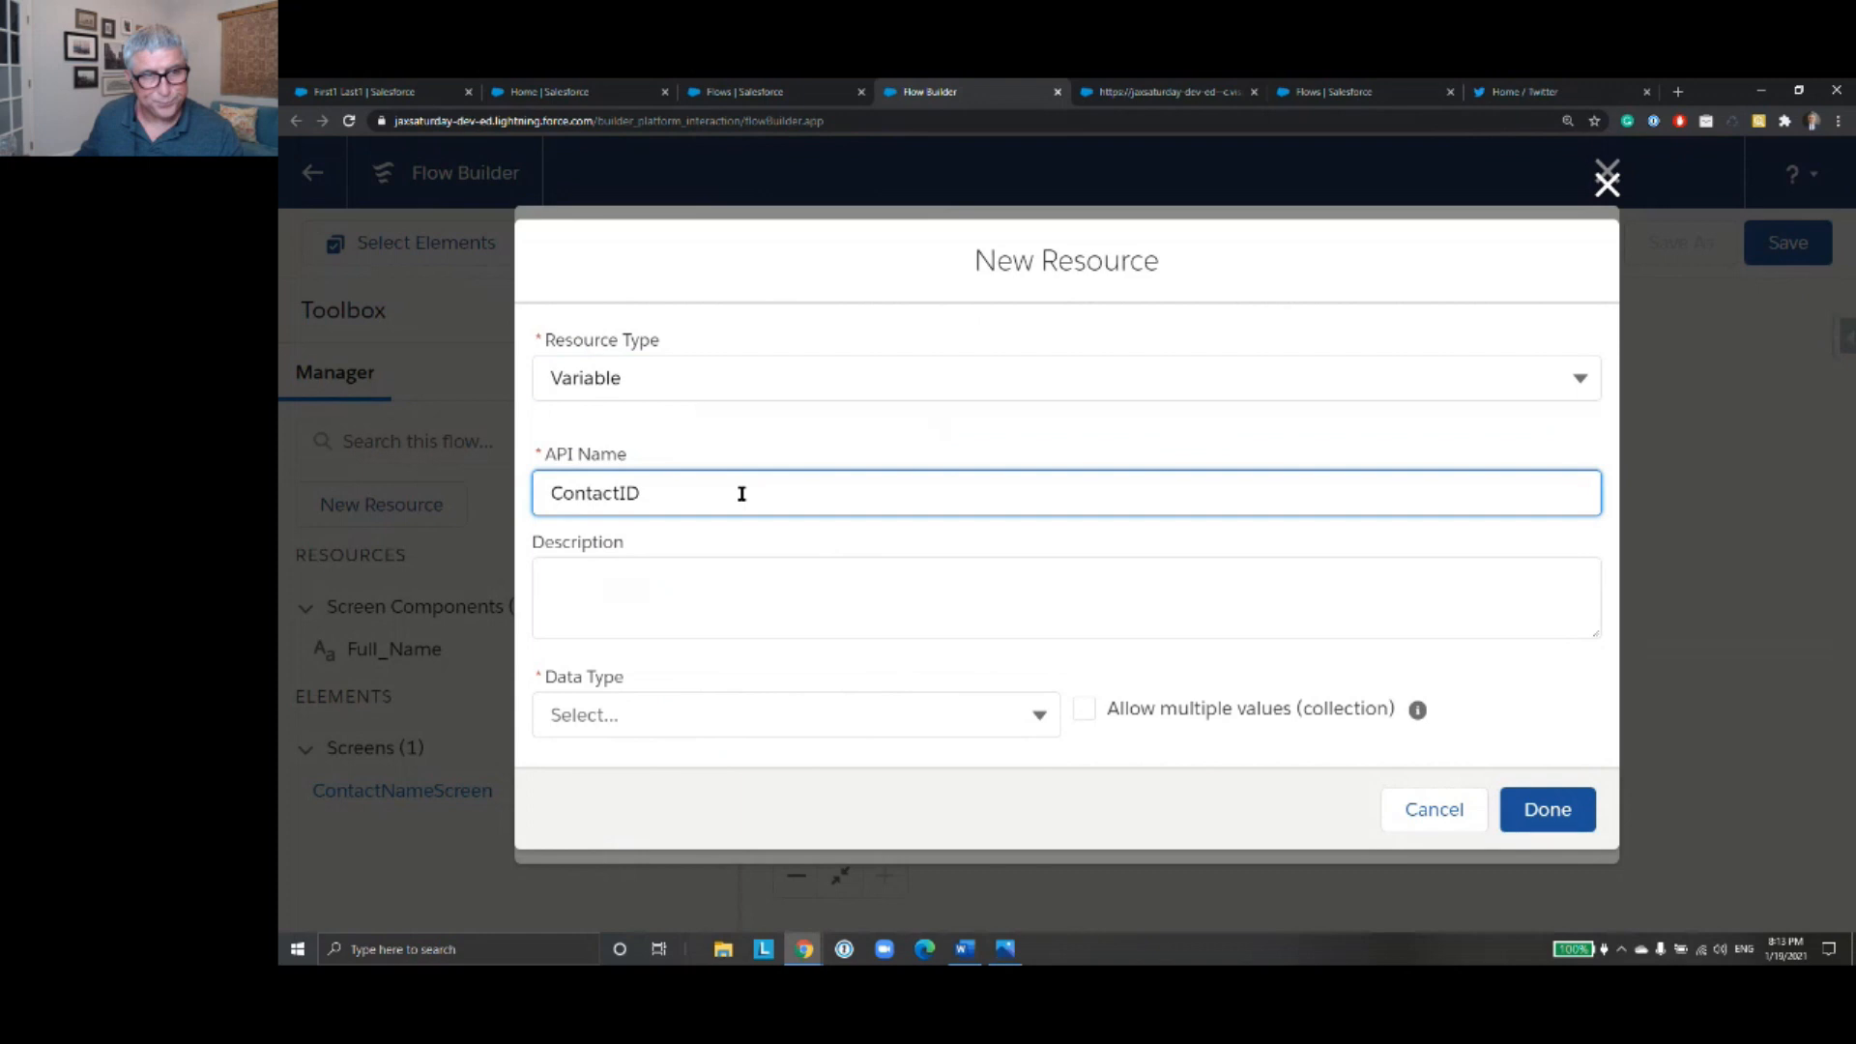
pyautogui.press('BackSpace')
pyautogui.write('d')
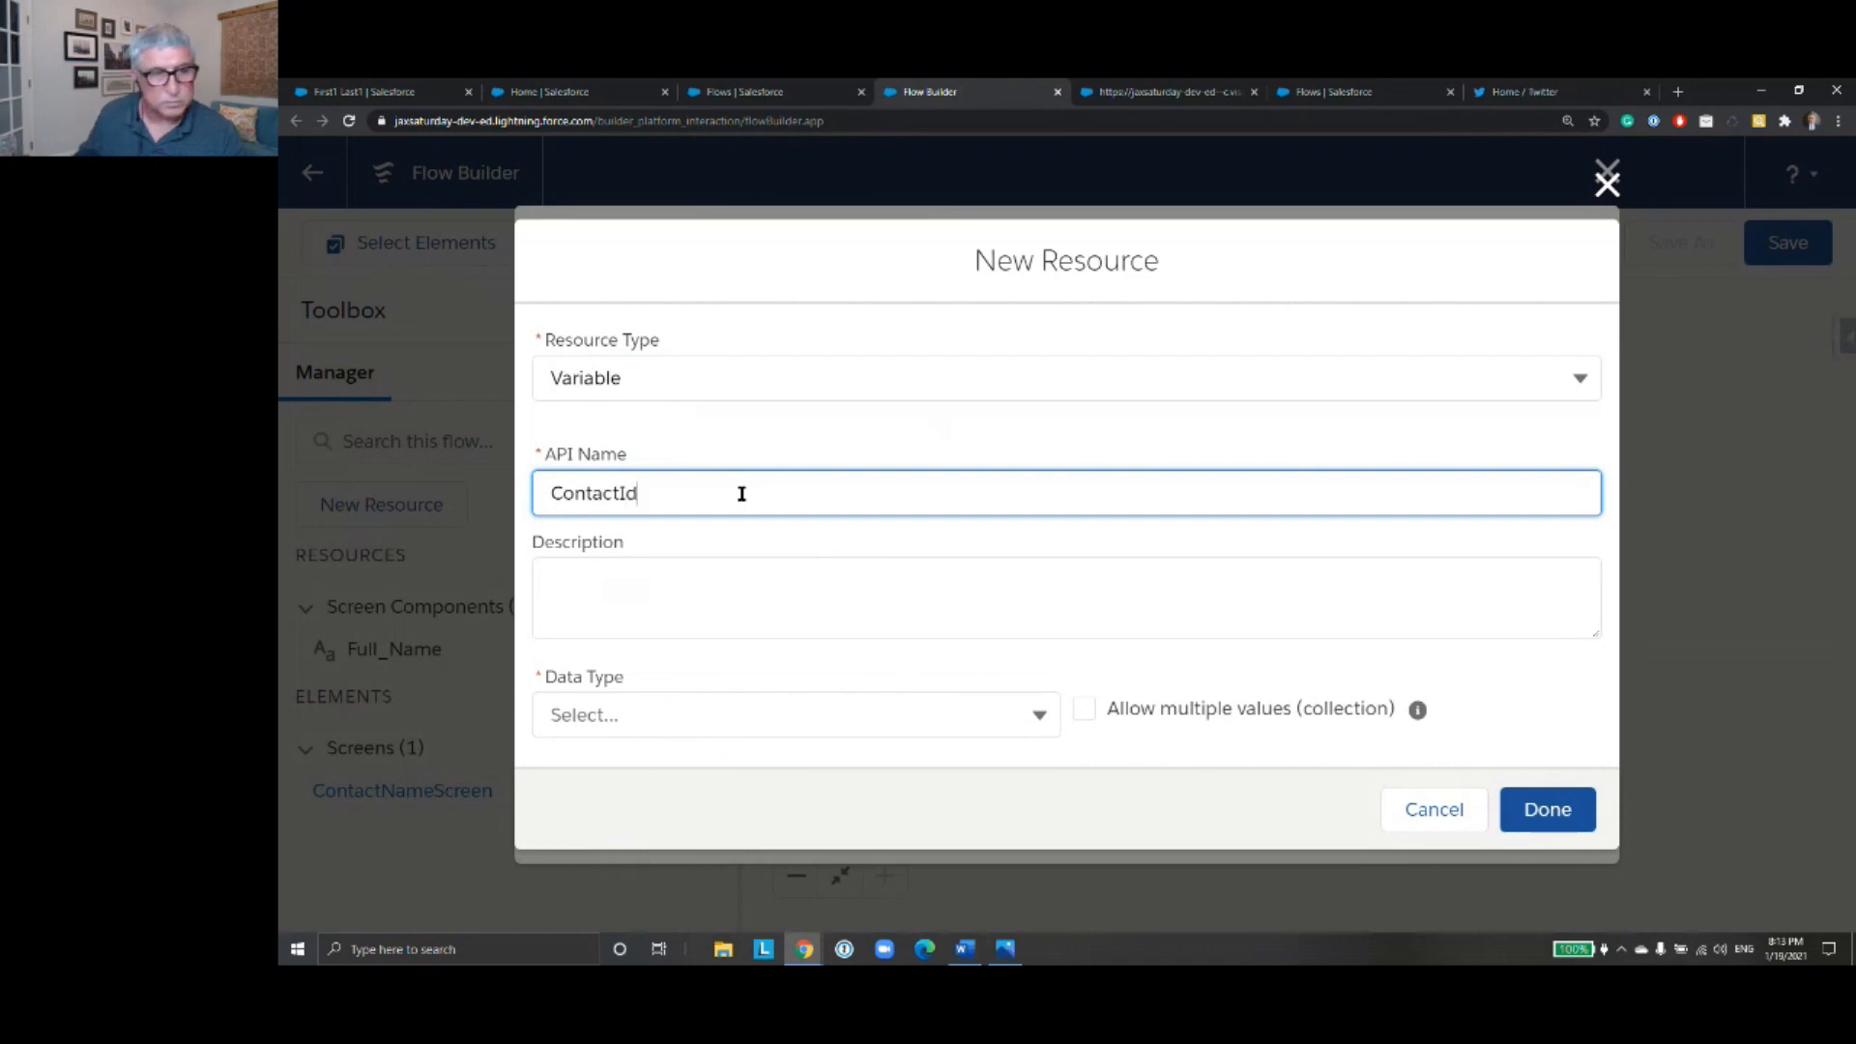
pyautogui.click(1546, 825)
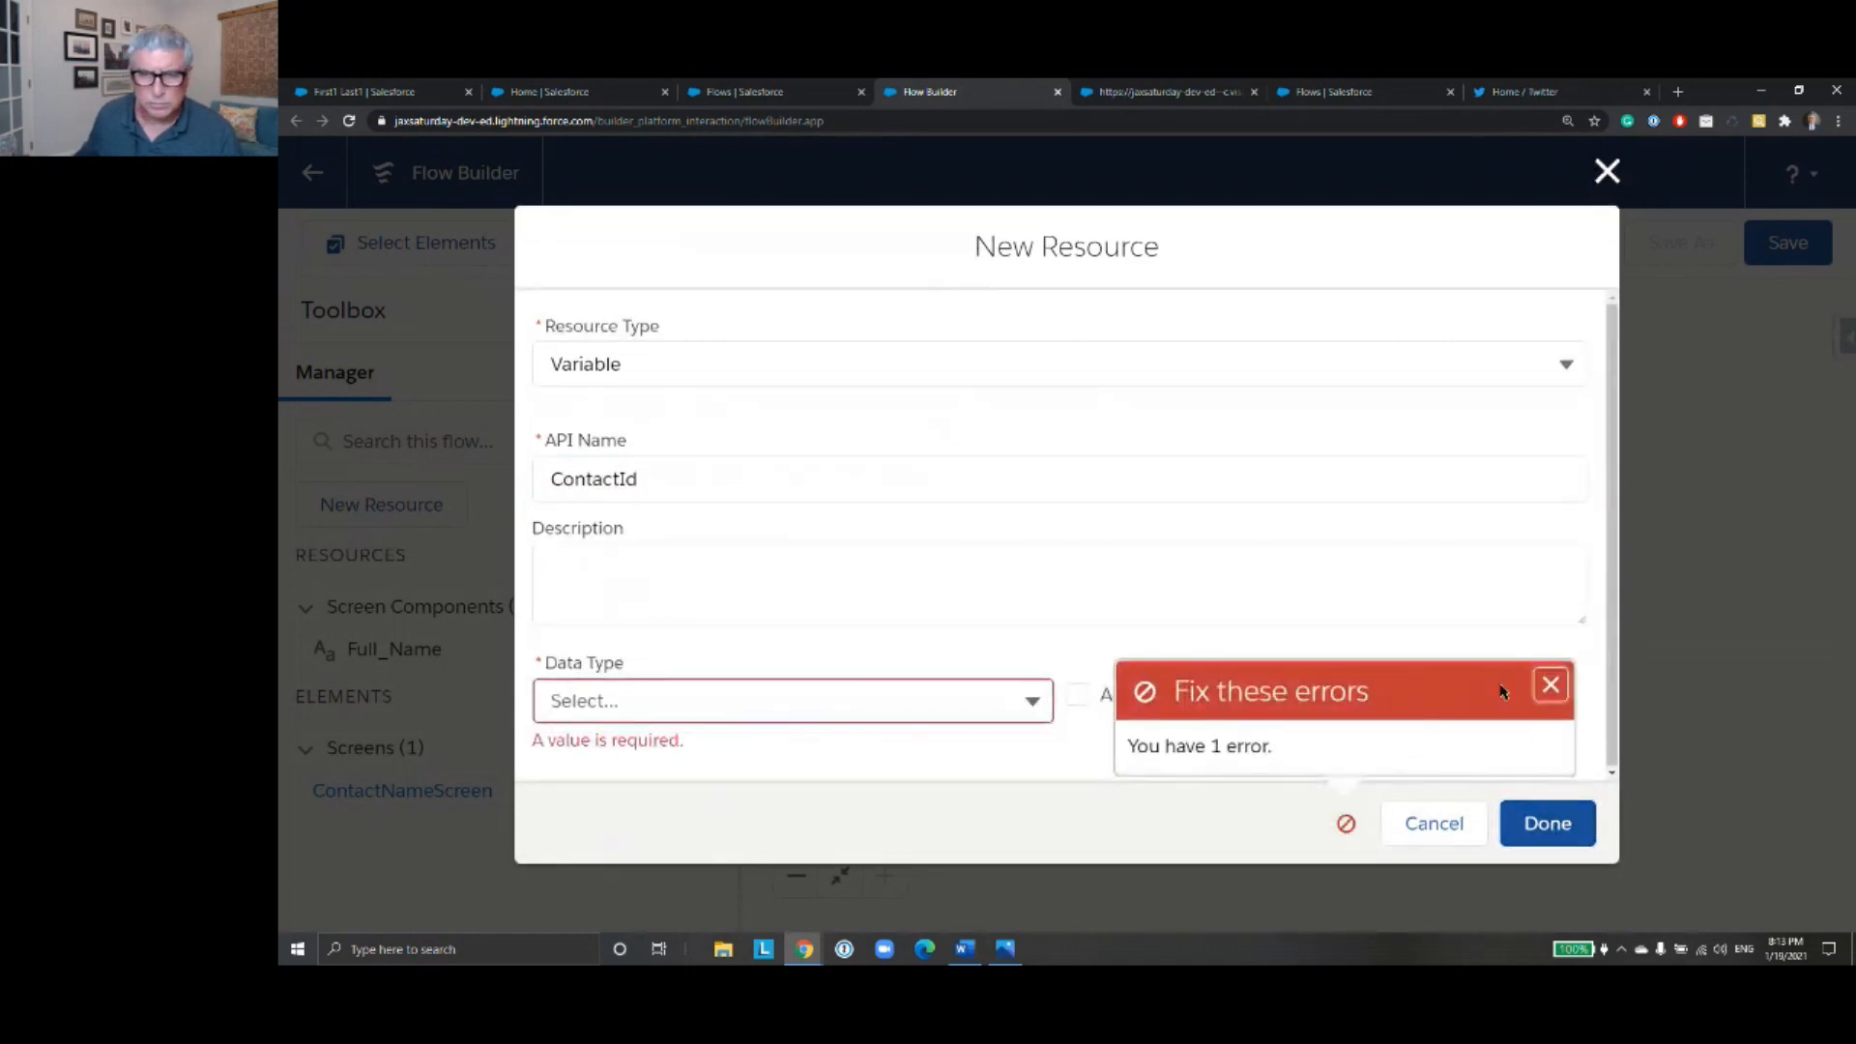
pyautogui.click(1552, 694)
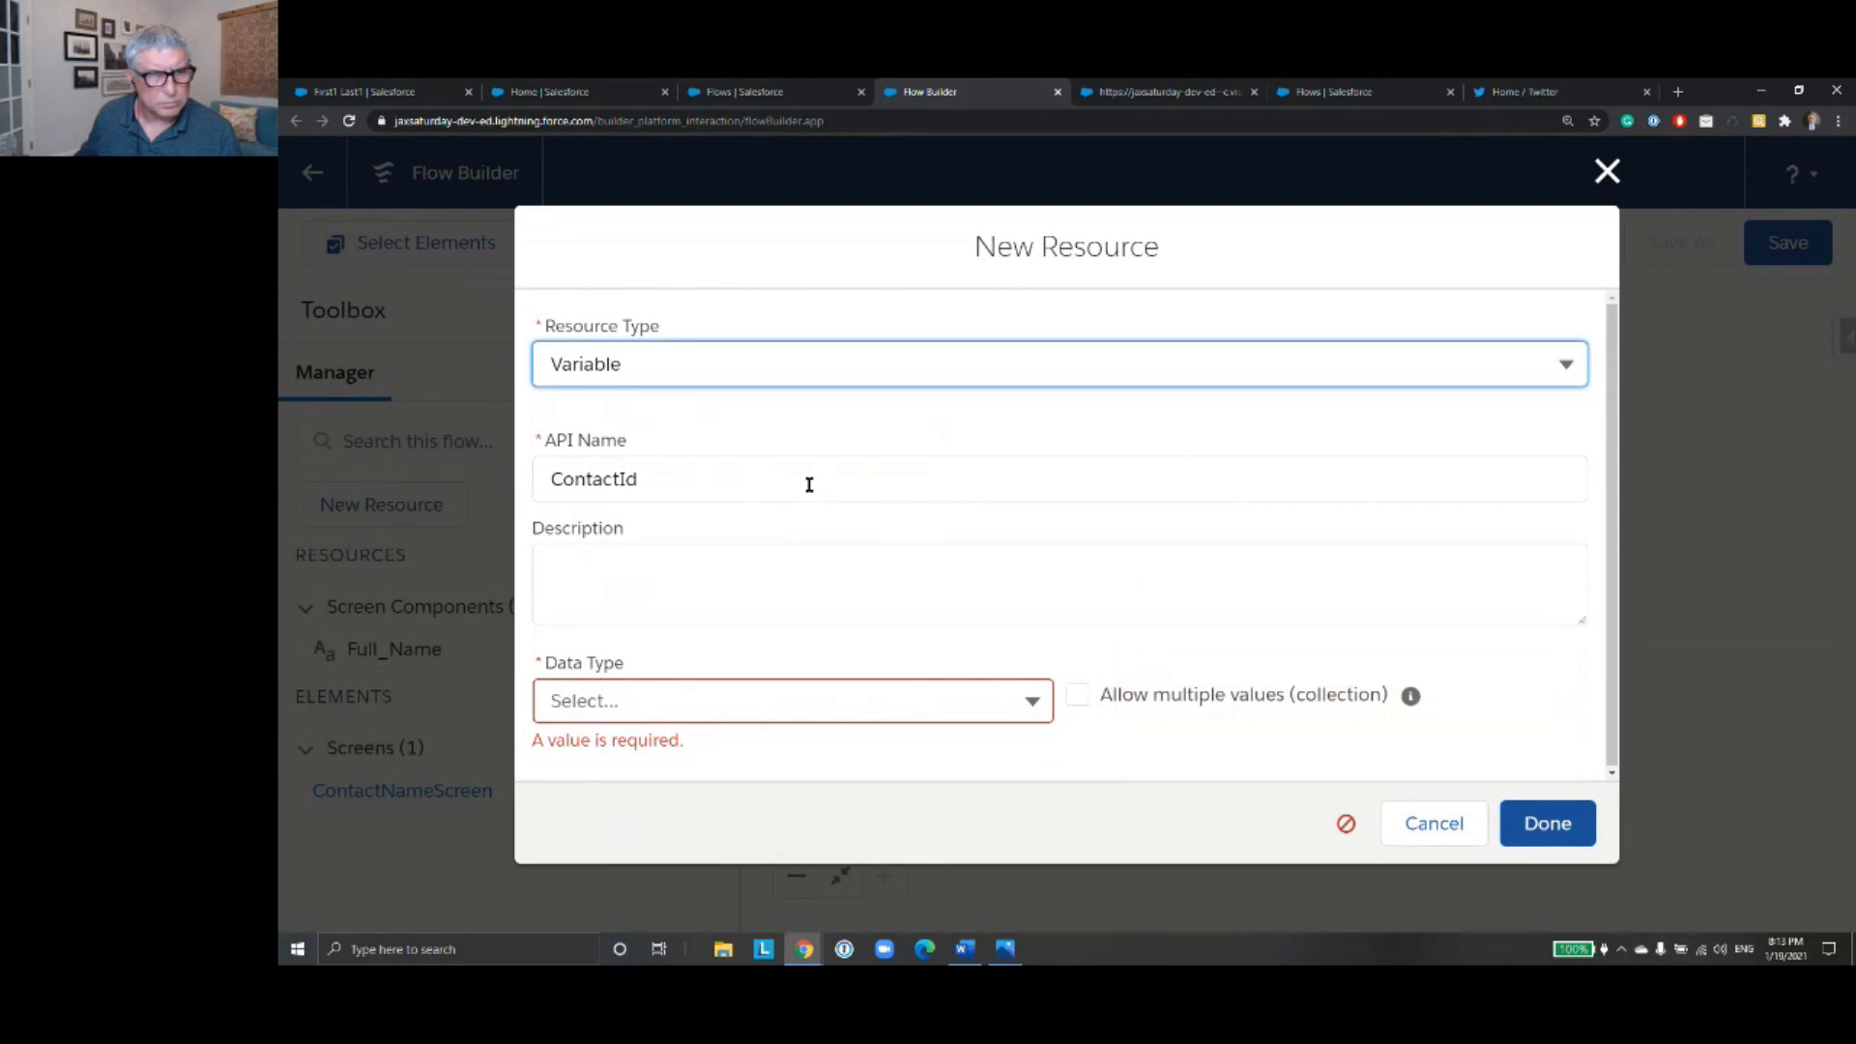
# - Keep the resource type as Variable, set the ContactId data type to Text, and finish the resource
pyautogui.click(731, 367)
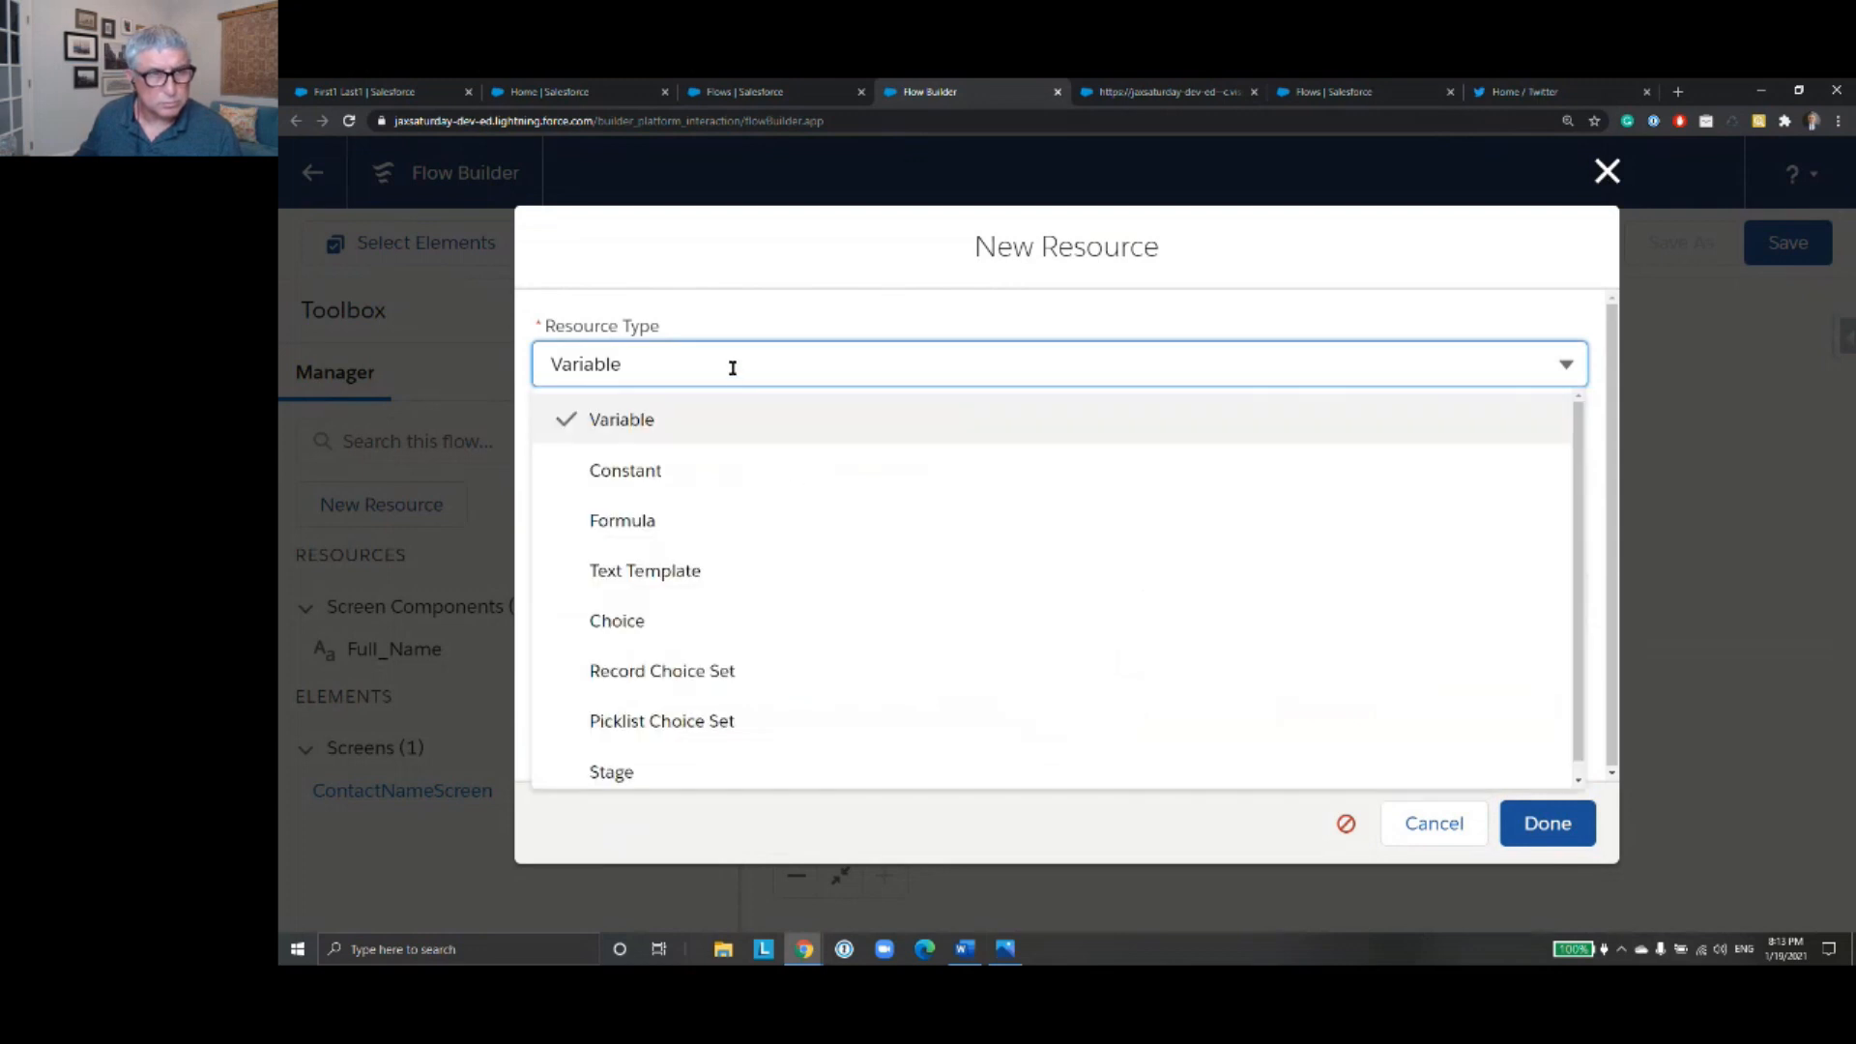
pyautogui.click(735, 420)
pyautogui.click(699, 684)
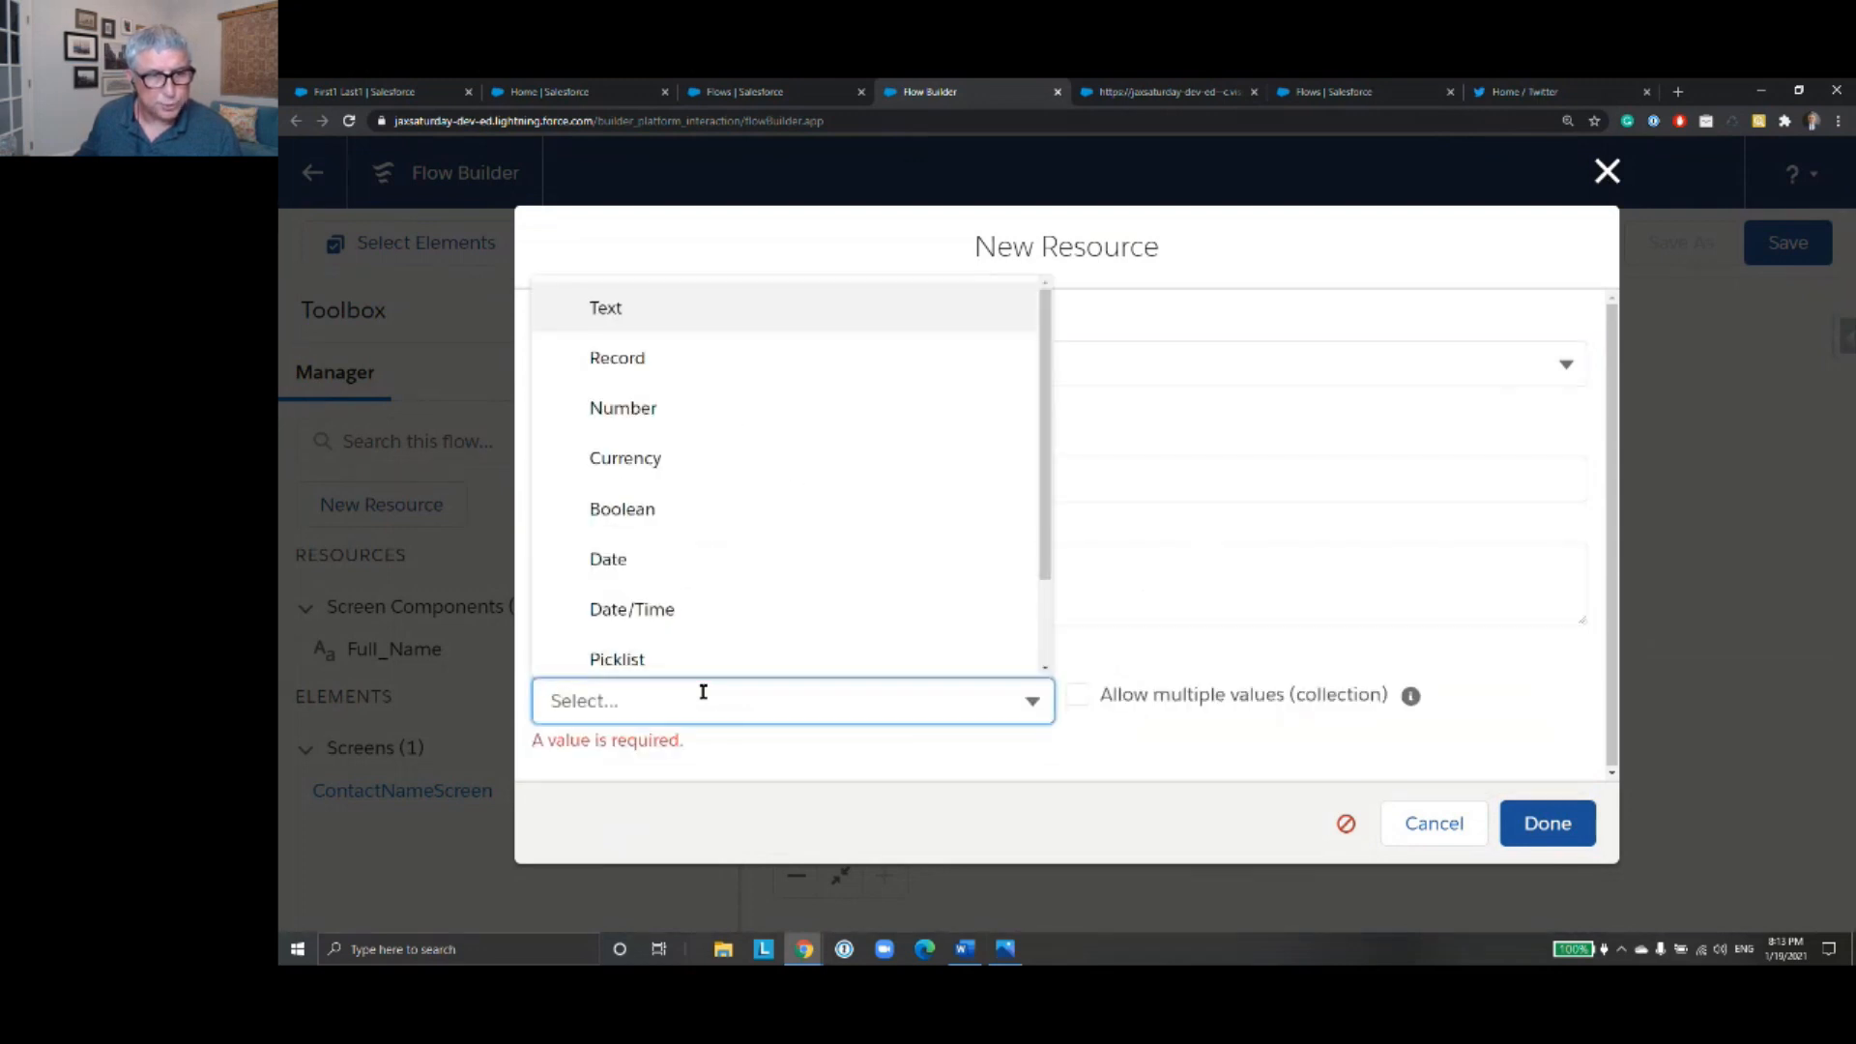
pyautogui.click(721, 314)
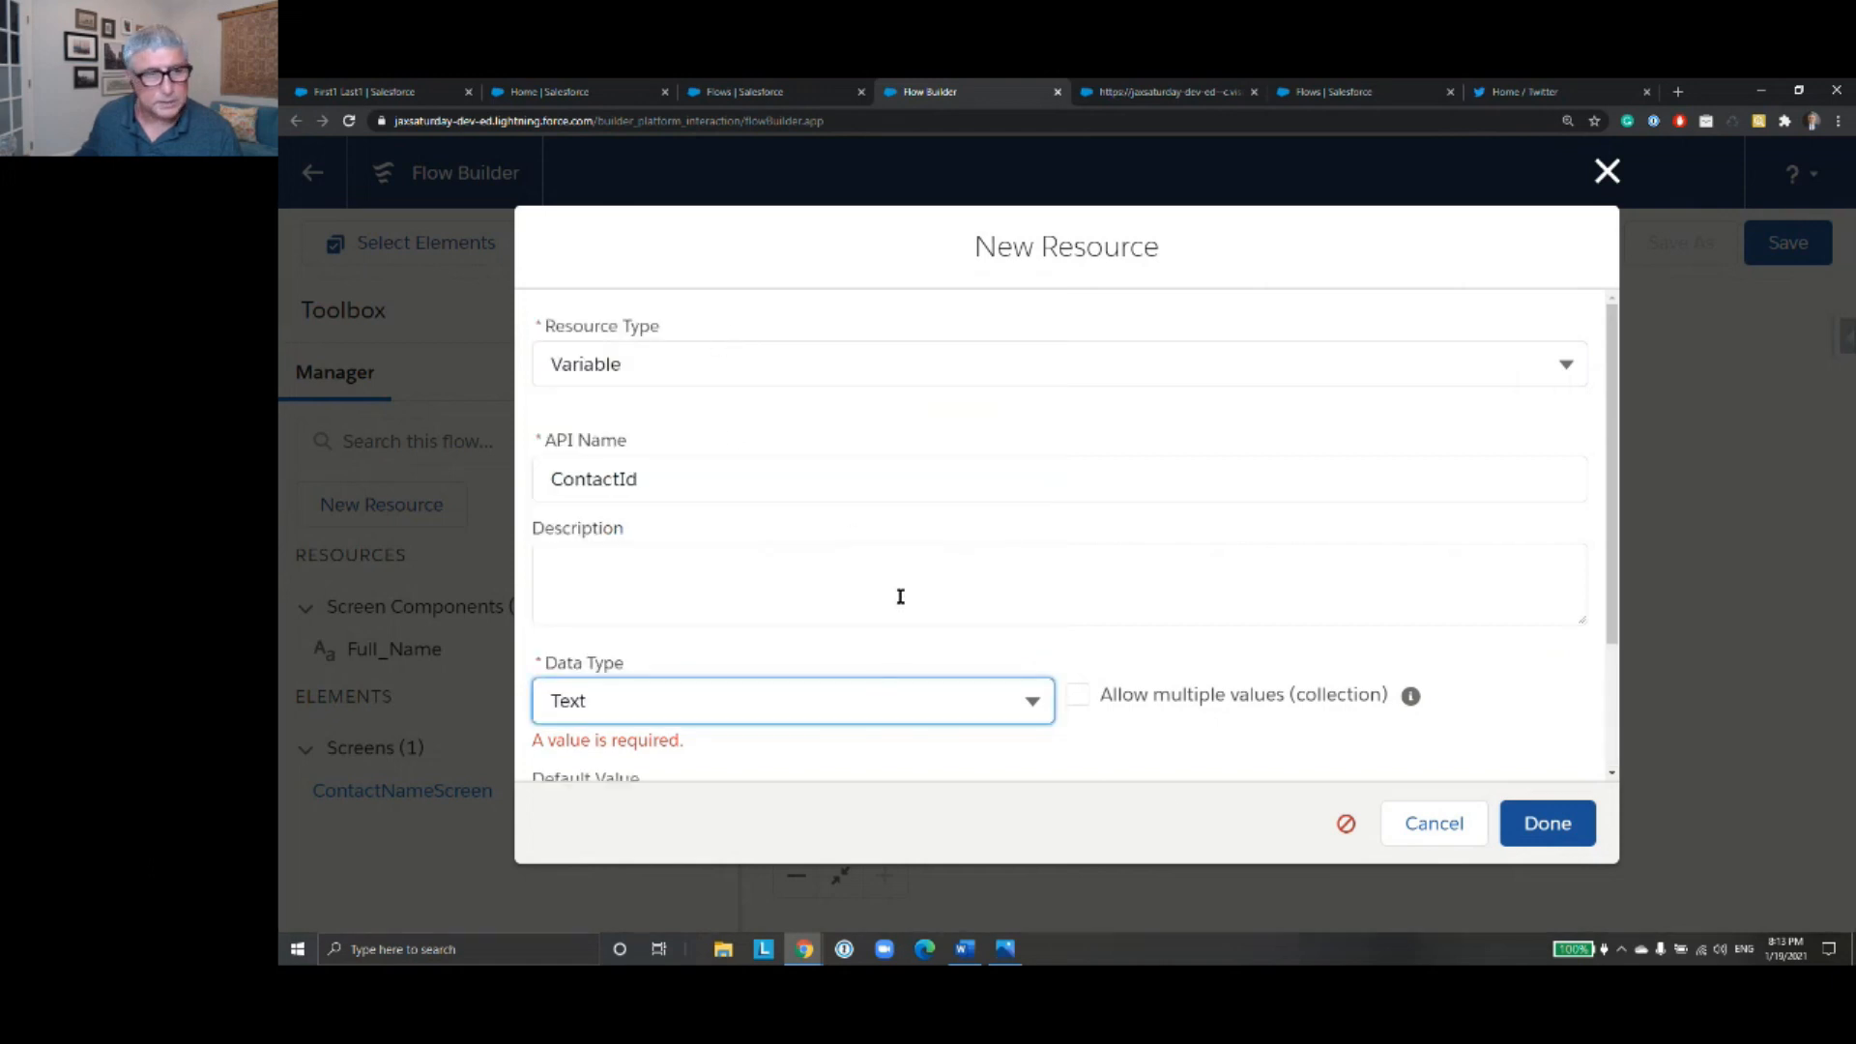
pyautogui.click(1558, 826)
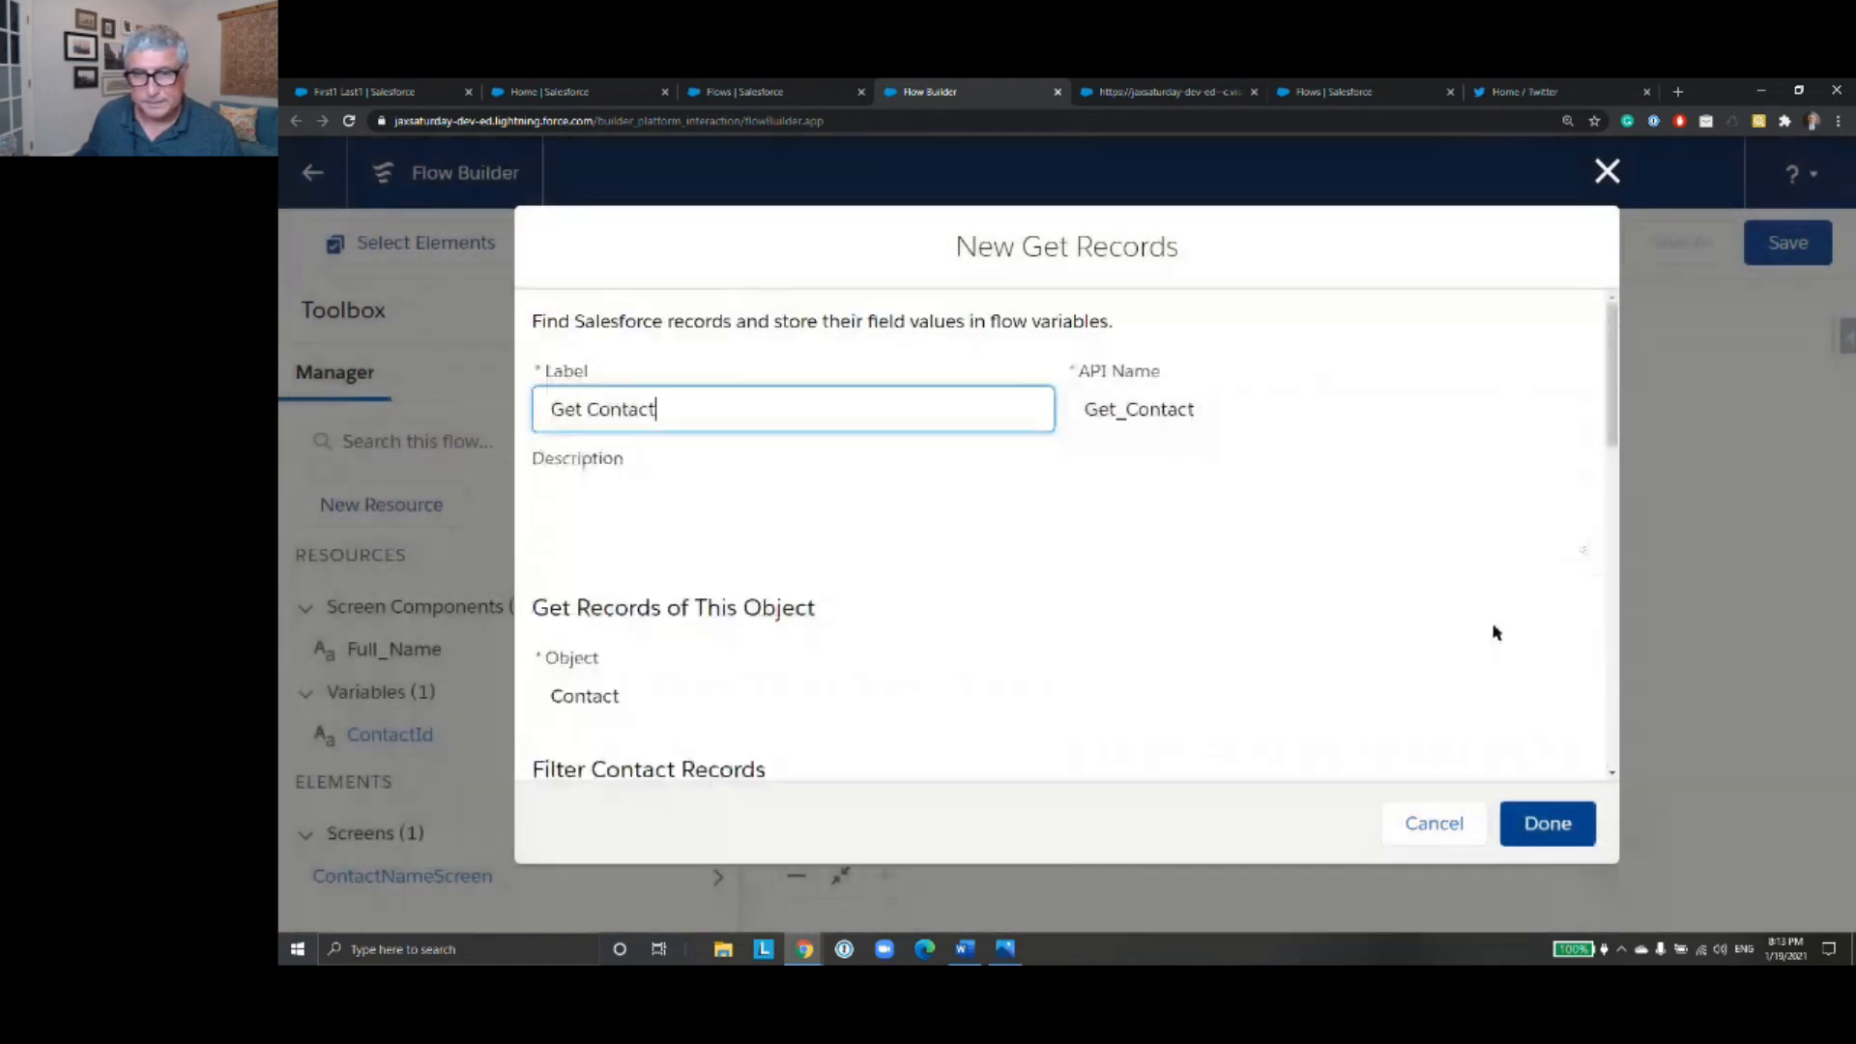
# - Set the specified variables to null when no records are returned, and finish the Get Contact element
pyautogui.scroll(-12, 1341, 510)
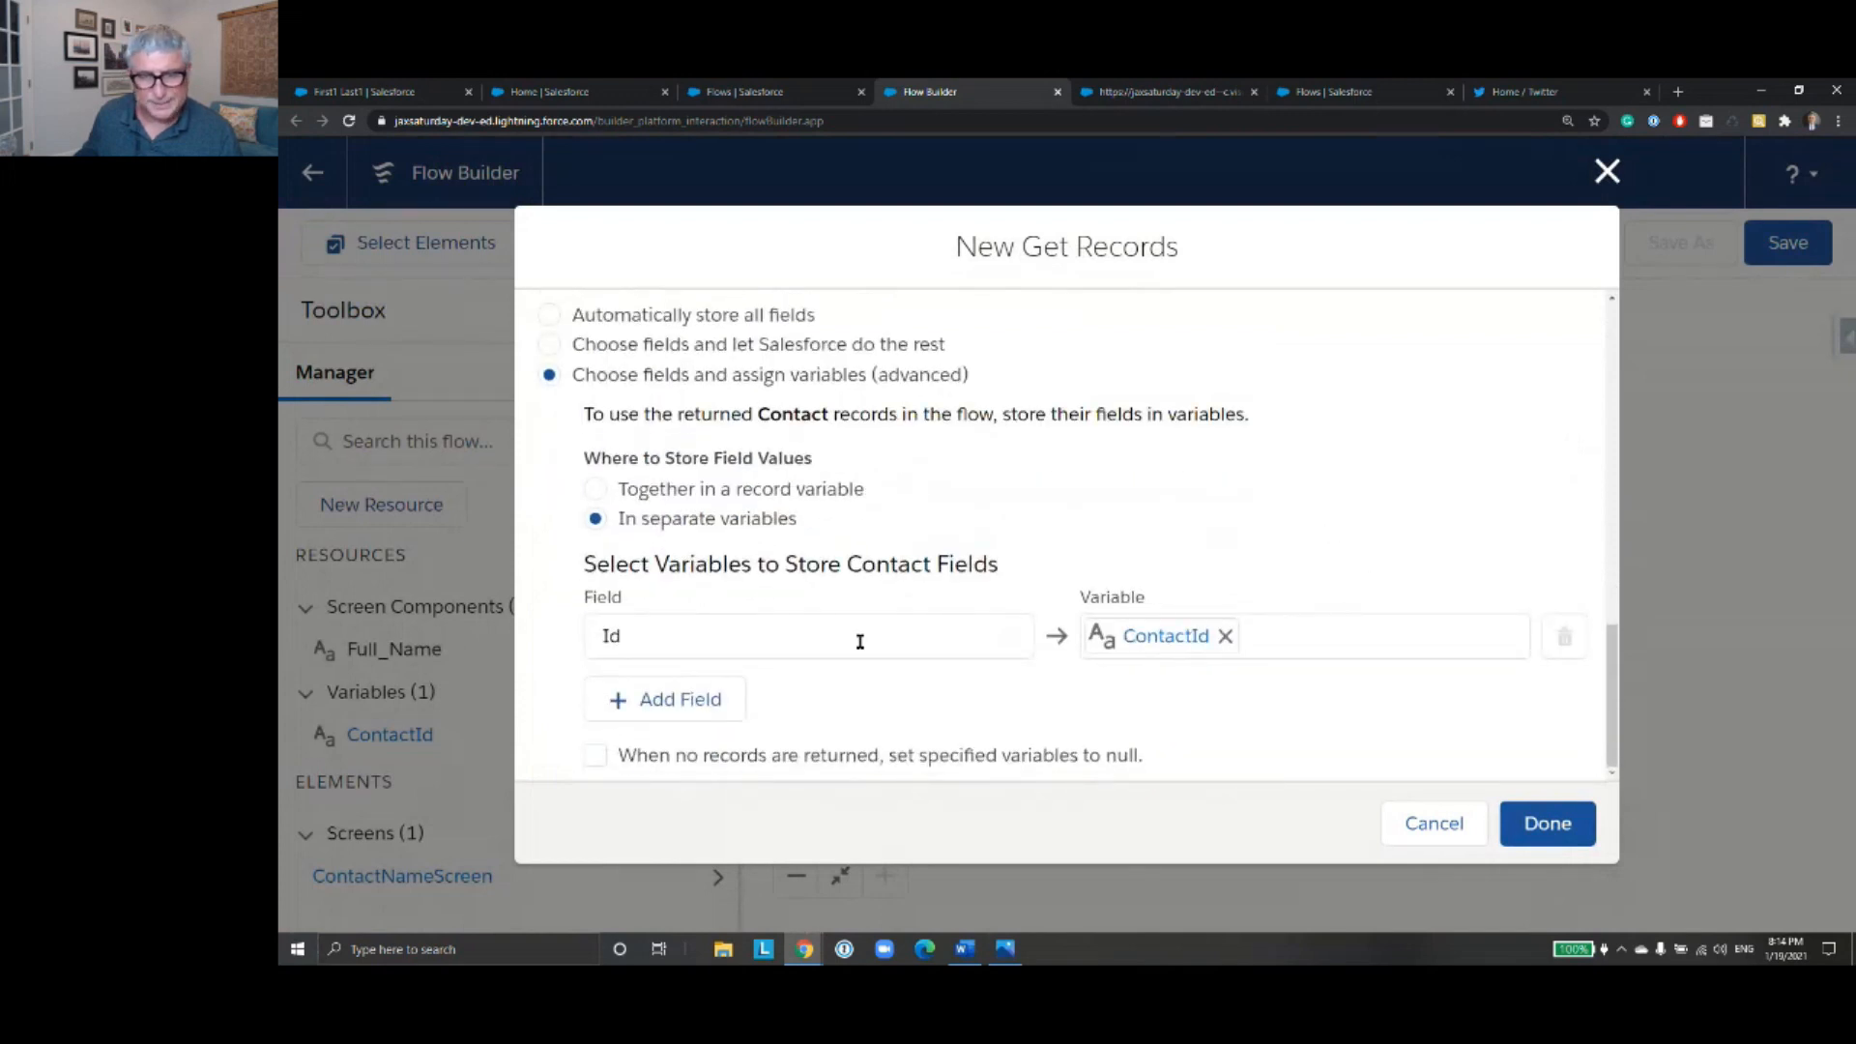
pyautogui.click(596, 755)
pyautogui.click(1549, 823)
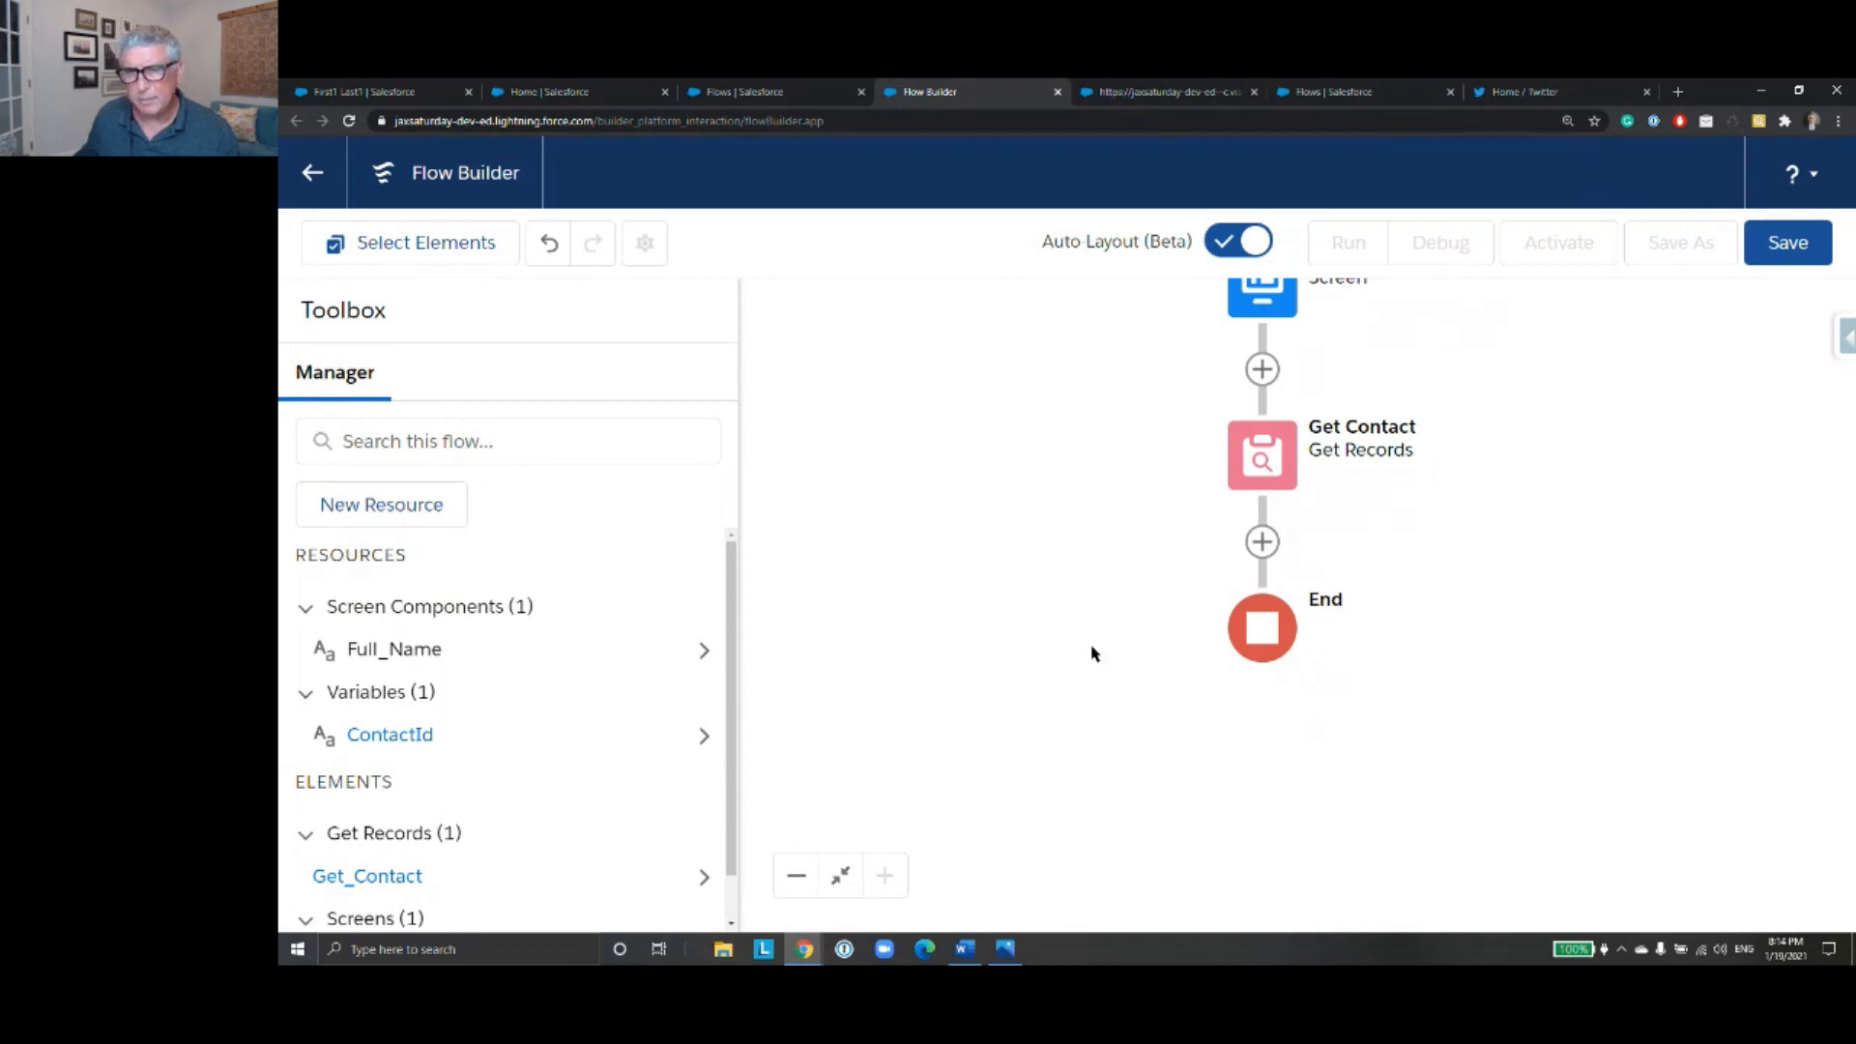
pyautogui.moveTo(1037, 628); pyautogui.dragTo(1063, 628)
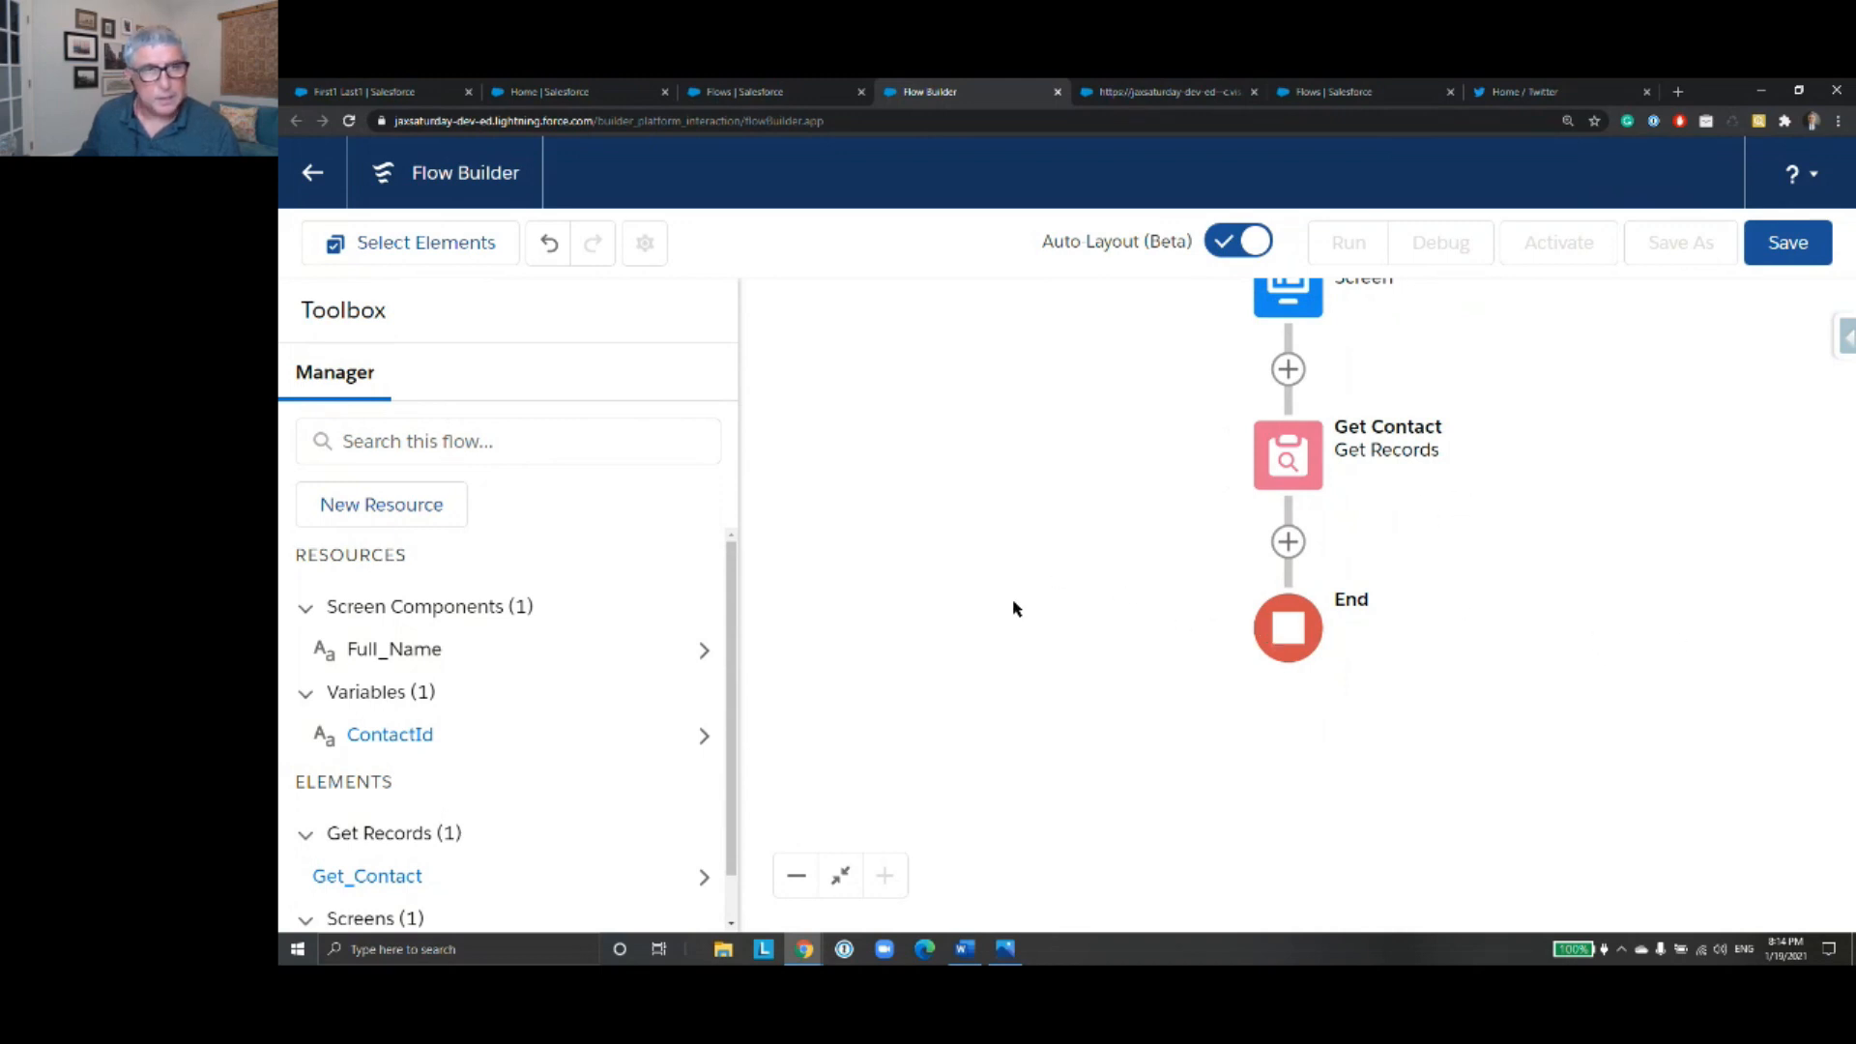
# - Add a Screen element after Get Contact and turn off its header while keeping the footer
pyautogui.click(1287, 541)
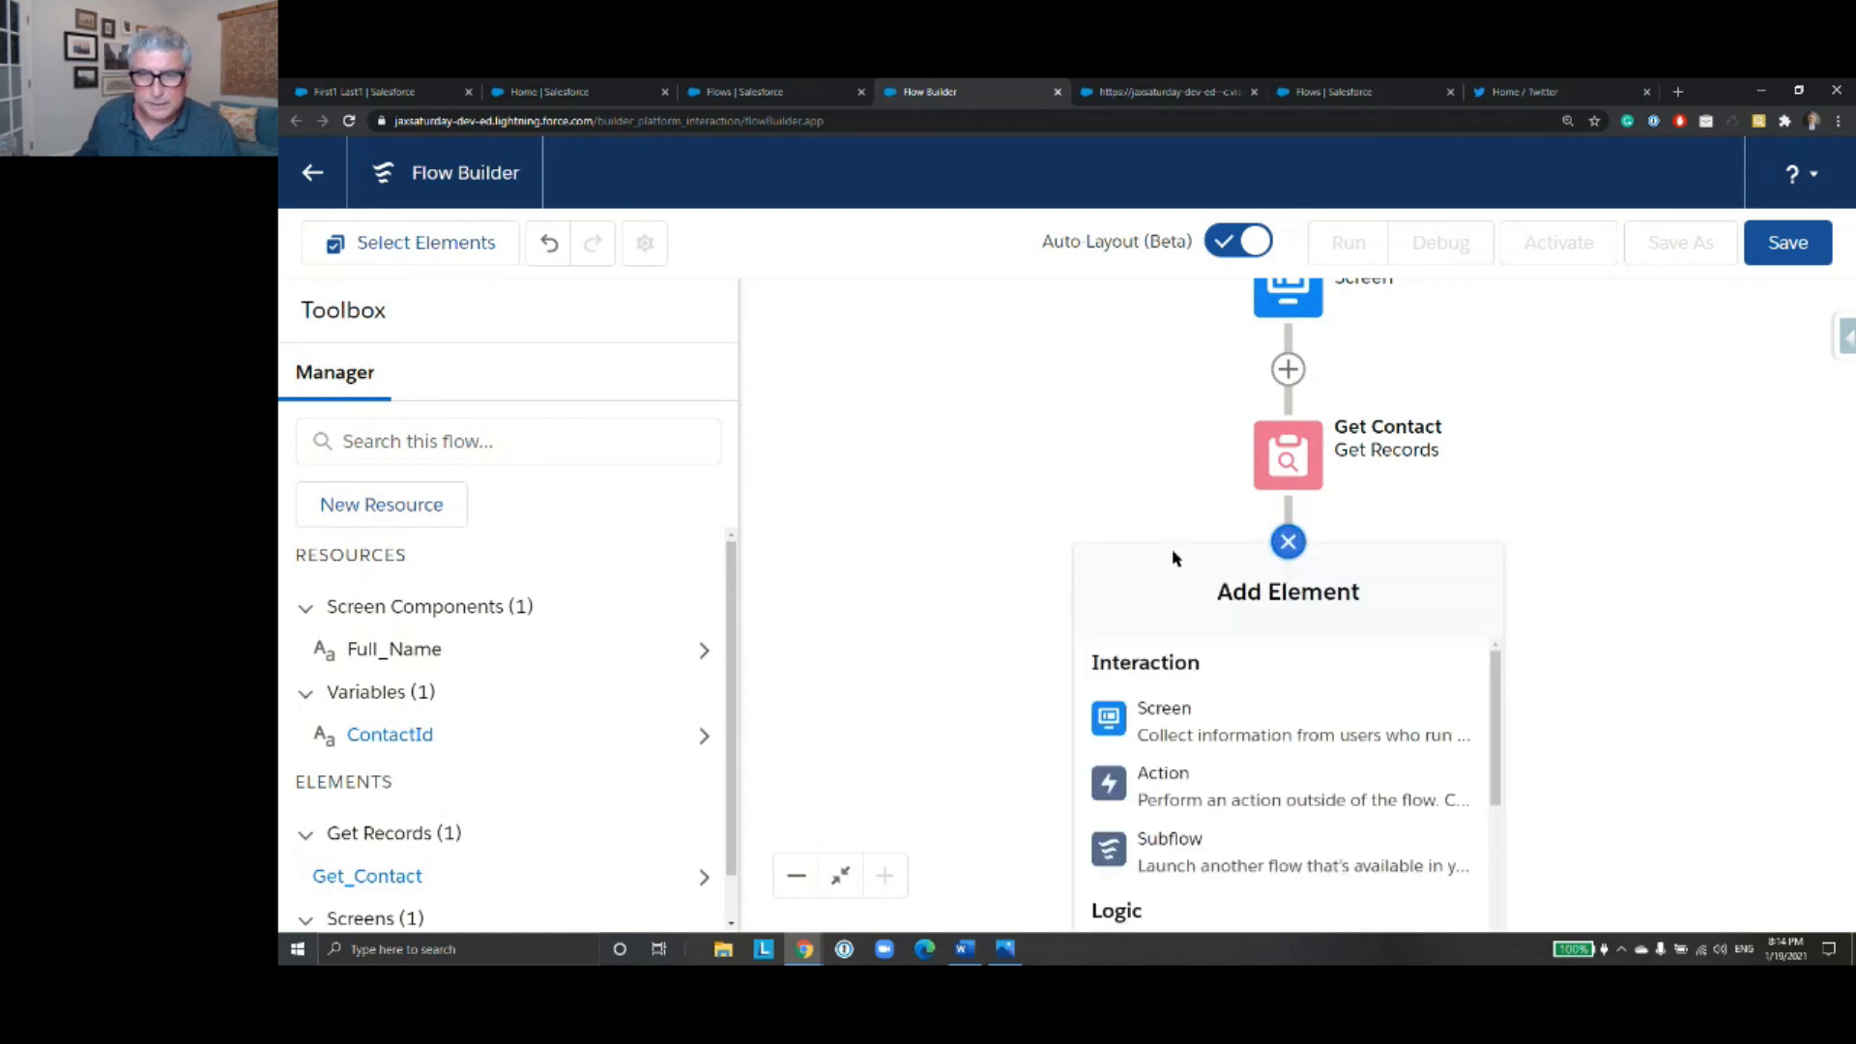
pyautogui.click(1255, 740)
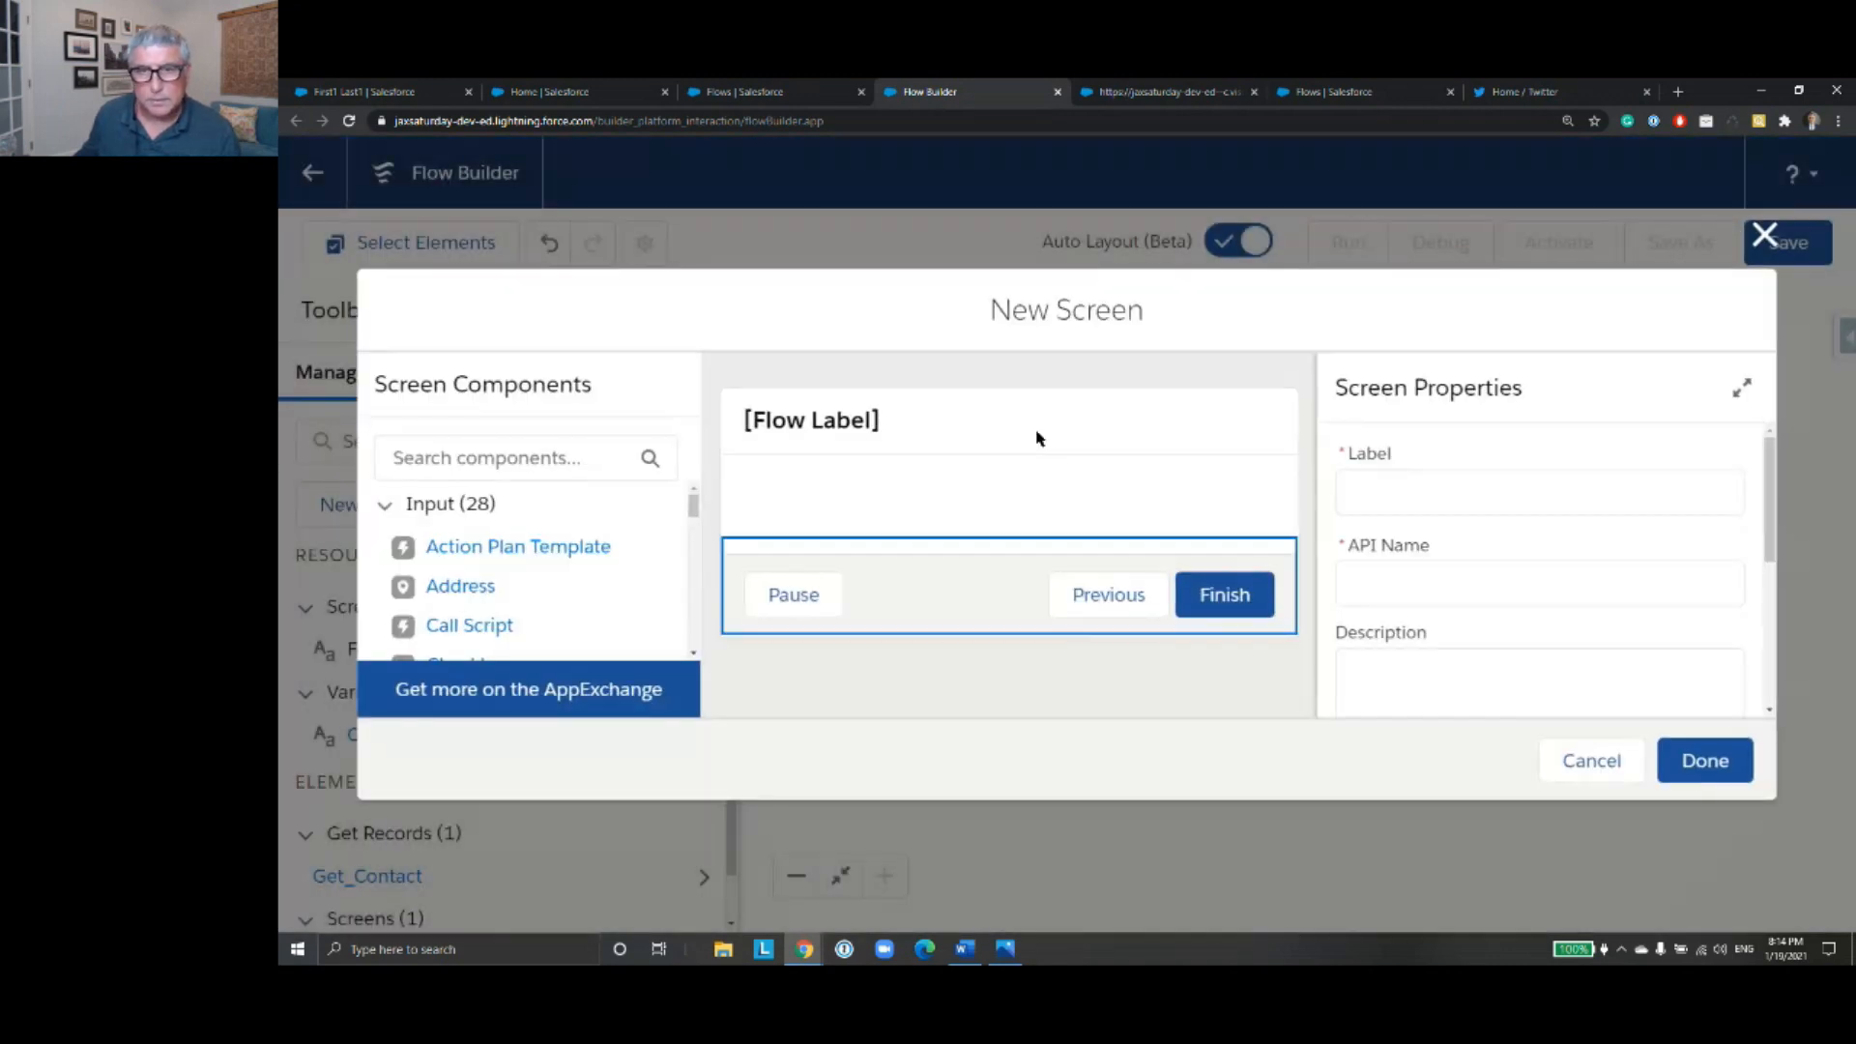
pyautogui.click(935, 422)
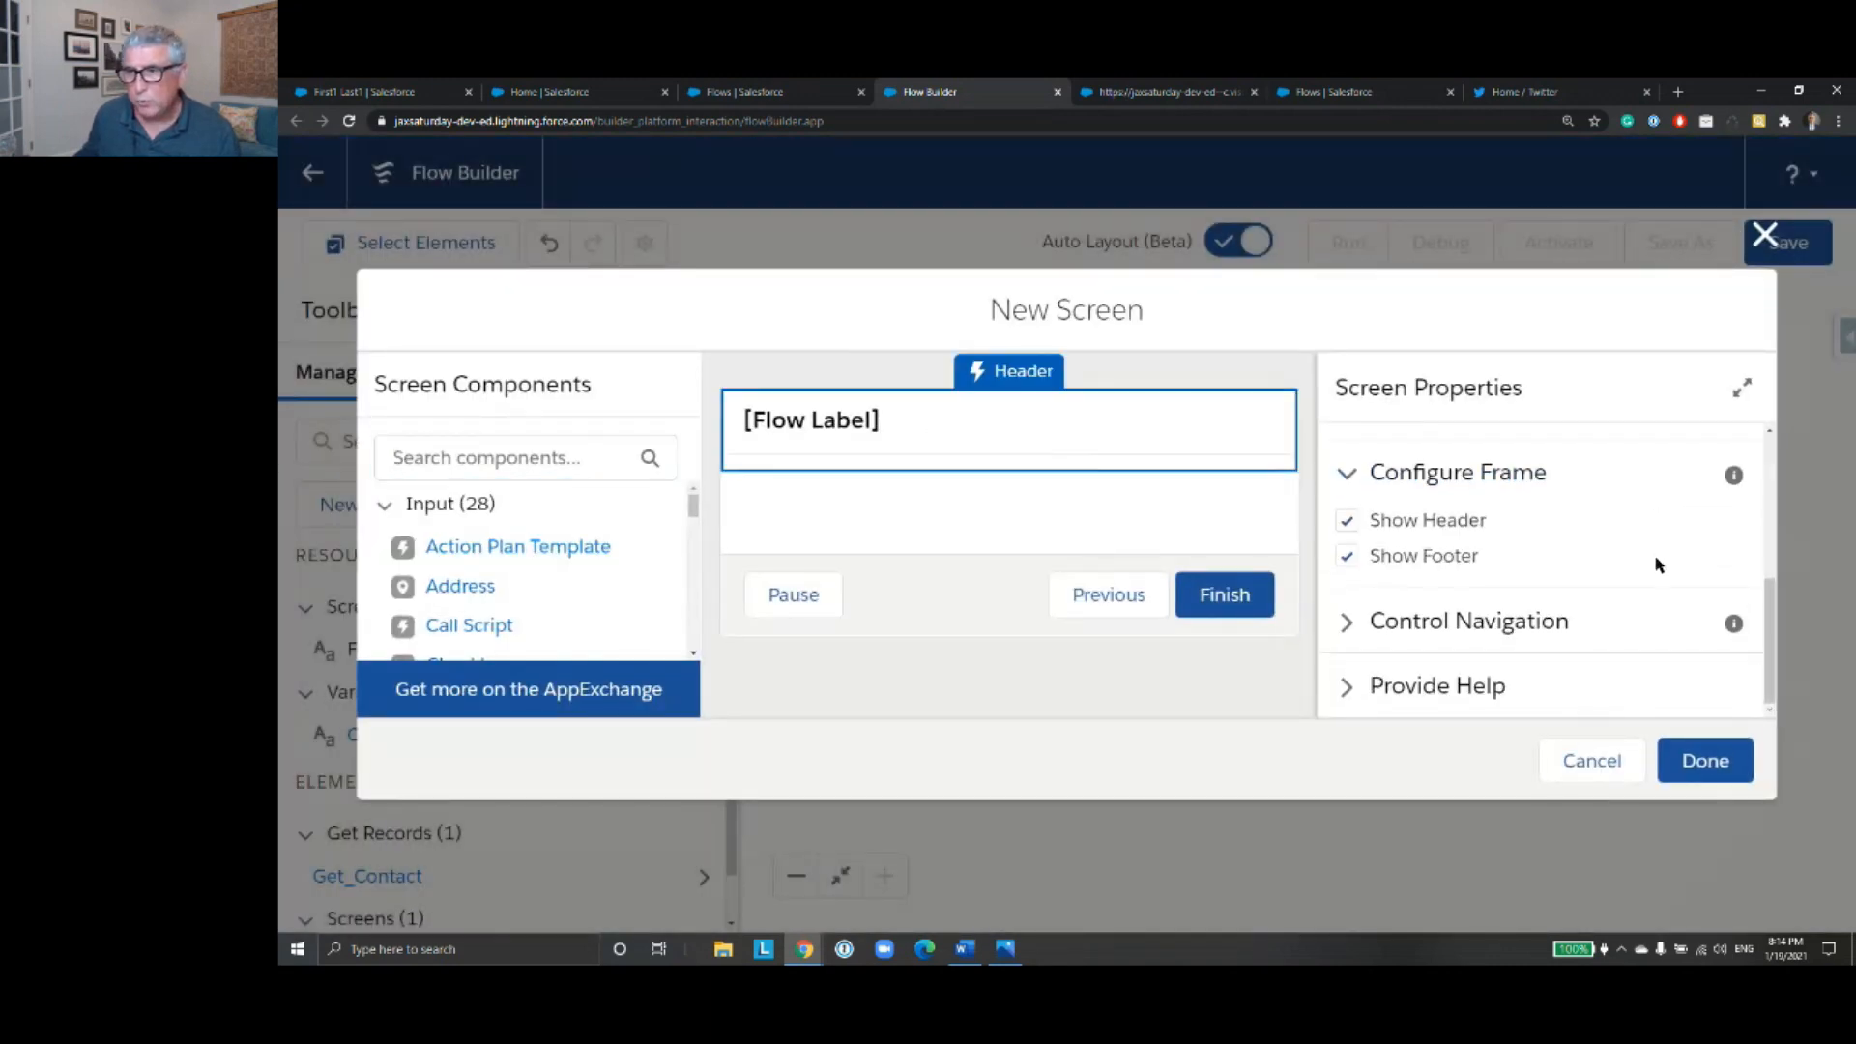
pyautogui.click(1347, 520)
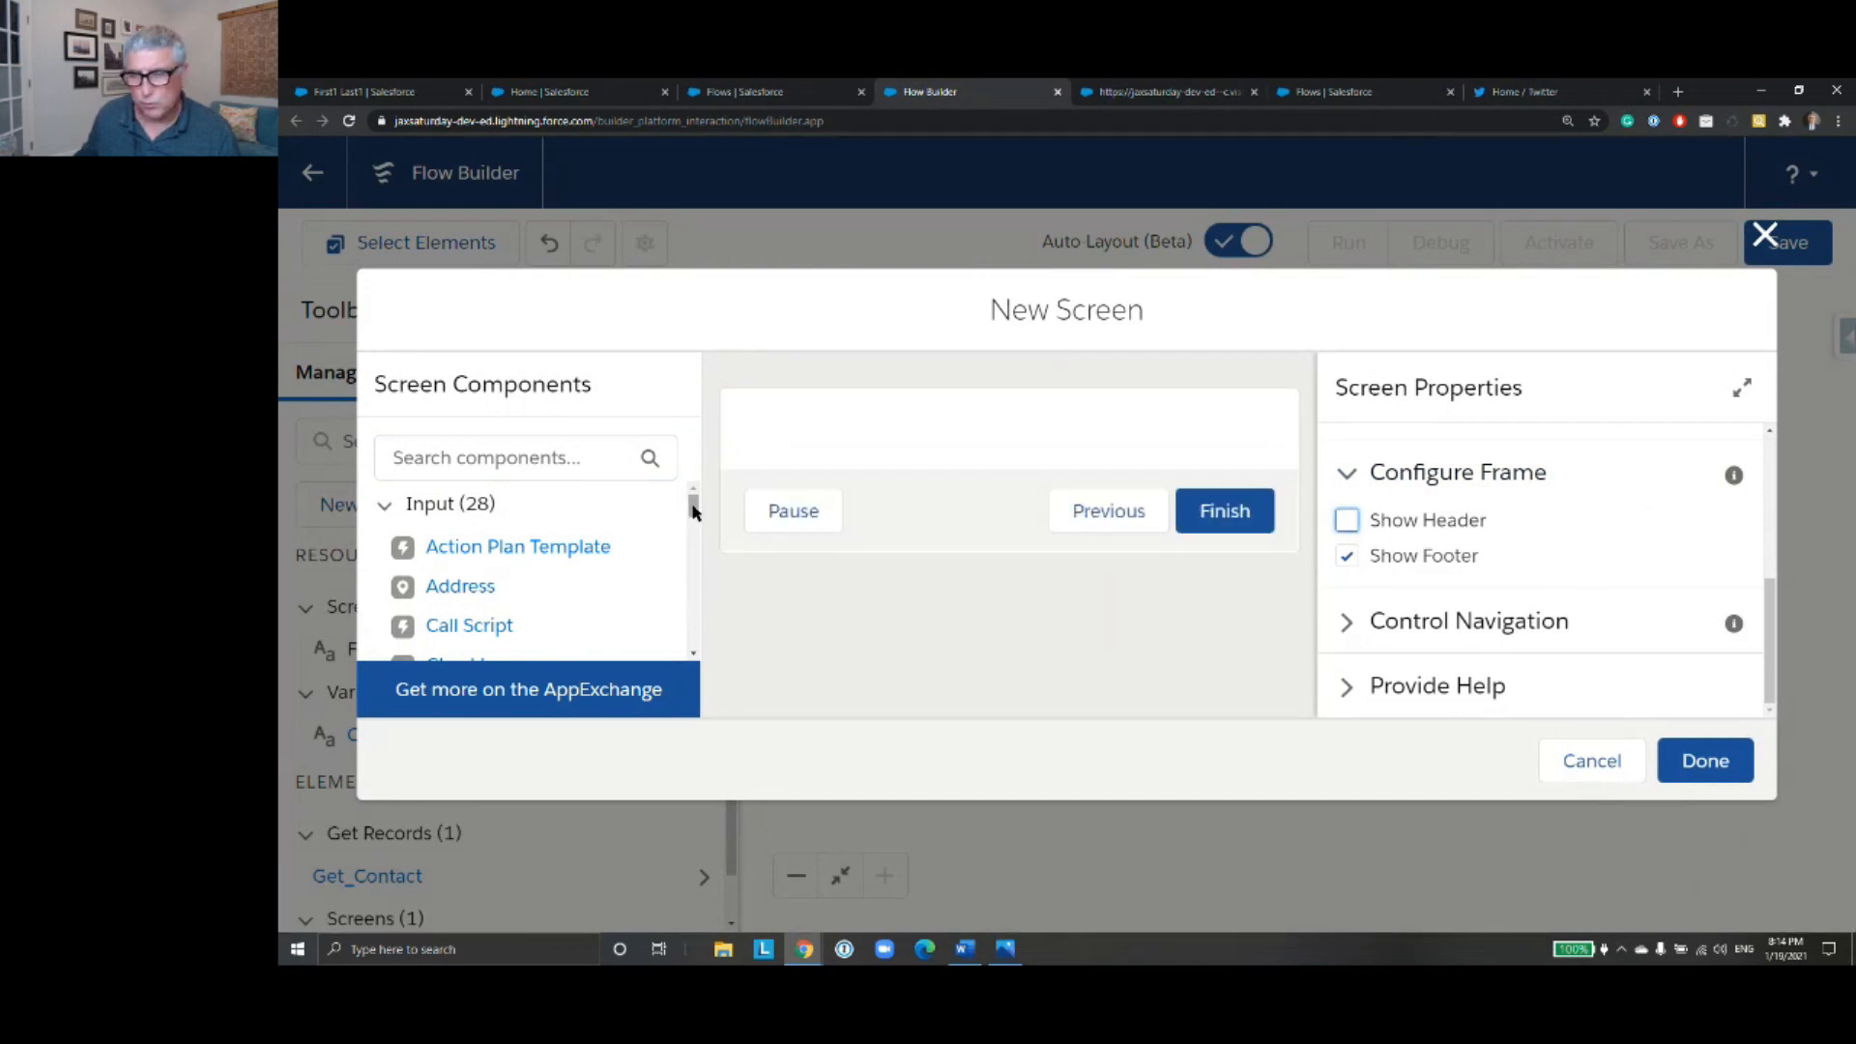
# - Place three Text input components one below another on the new screen
pyautogui.moveTo(692, 512); pyautogui.dragTo(702, 653)
pyautogui.scroll(2, 687, 629)
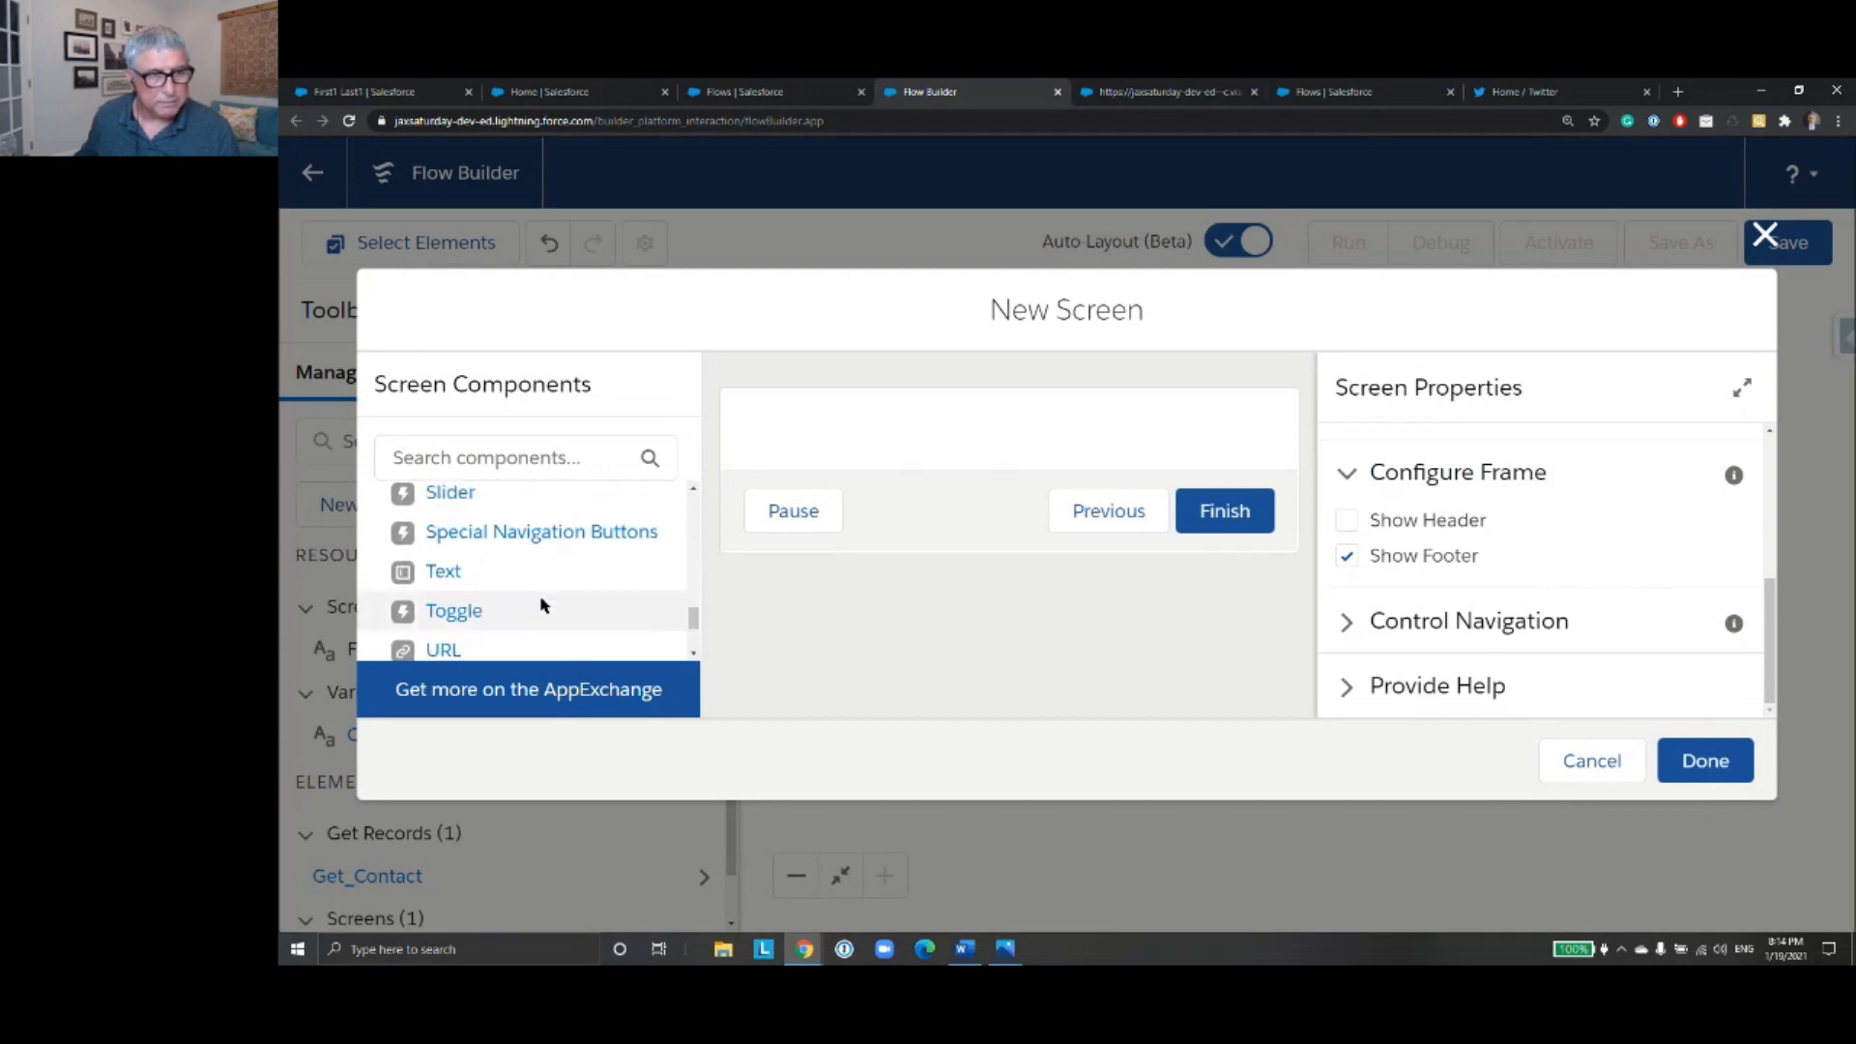
pyautogui.moveTo(440, 577); pyautogui.dragTo(808, 423)
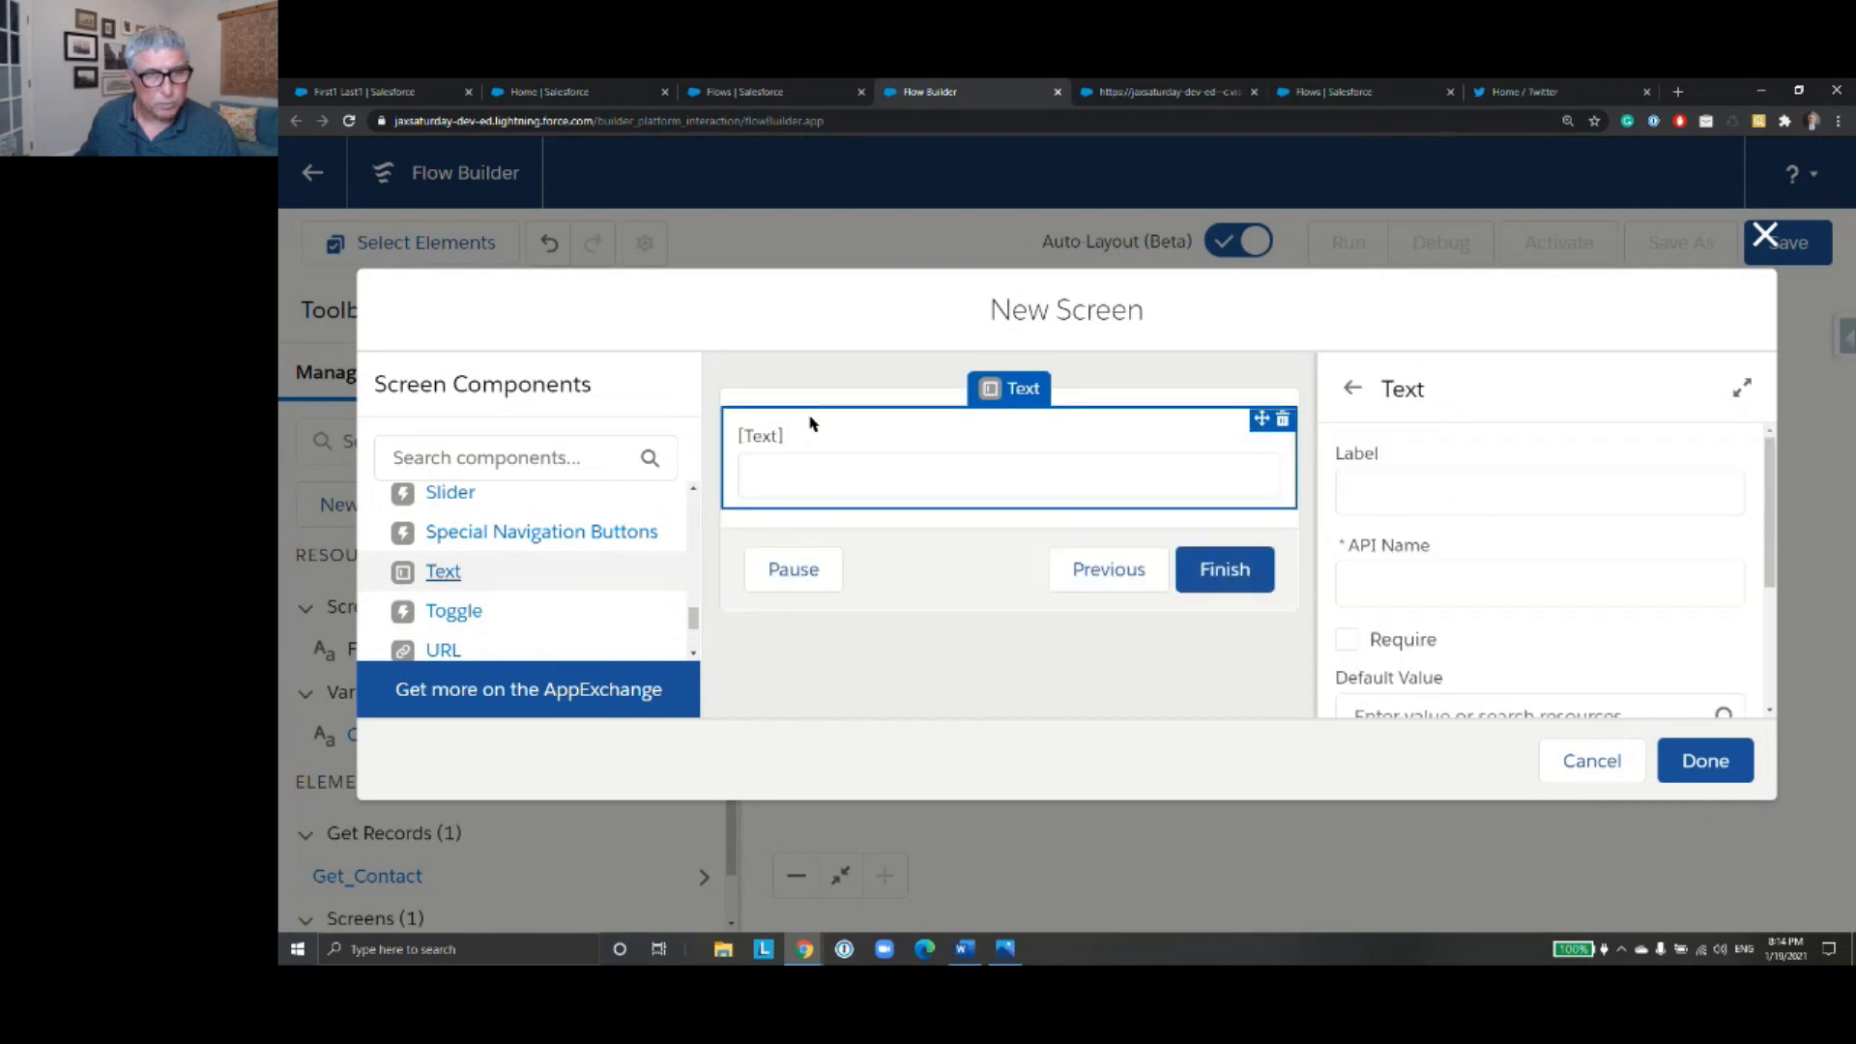
pyautogui.moveTo(460, 584); pyautogui.dragTo(783, 522)
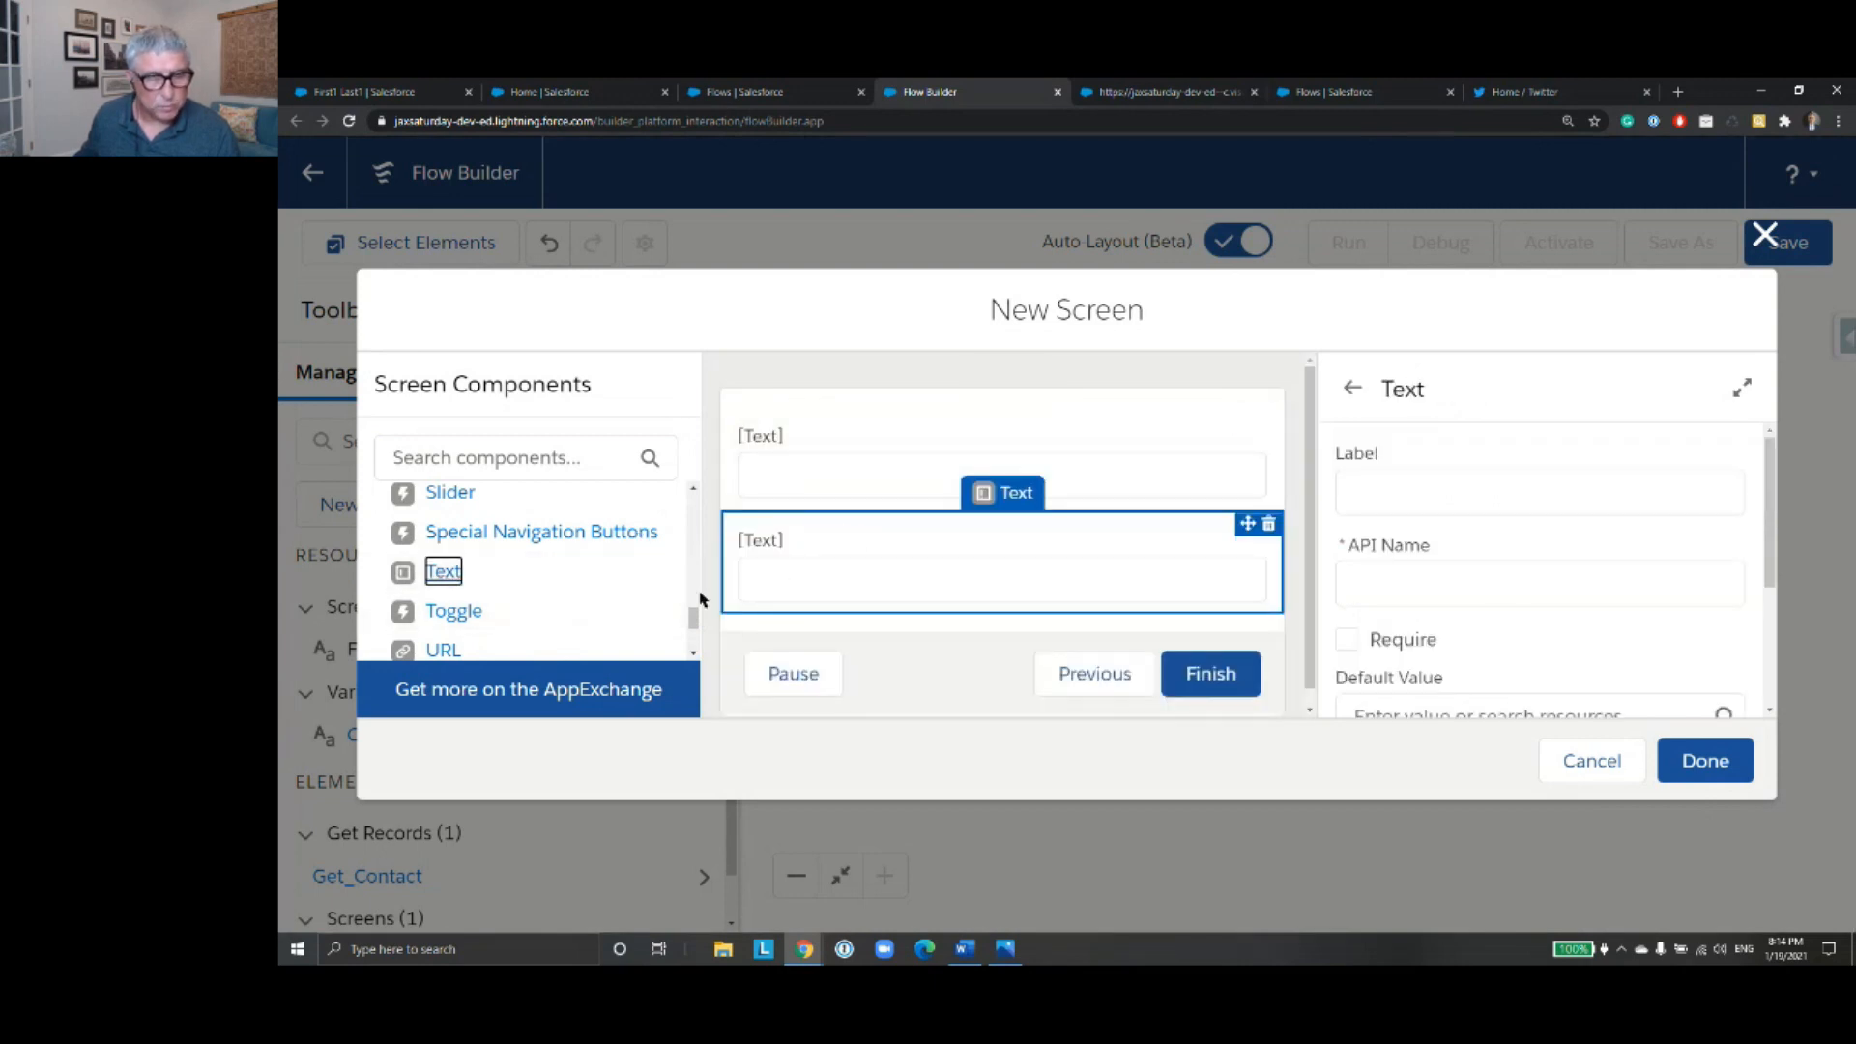
pyautogui.moveTo(692, 617)
pyautogui.mouseDown()
pyautogui.moveTo(692, 633)
pyautogui.moveTo(696, 601)
pyautogui.mouseUp()
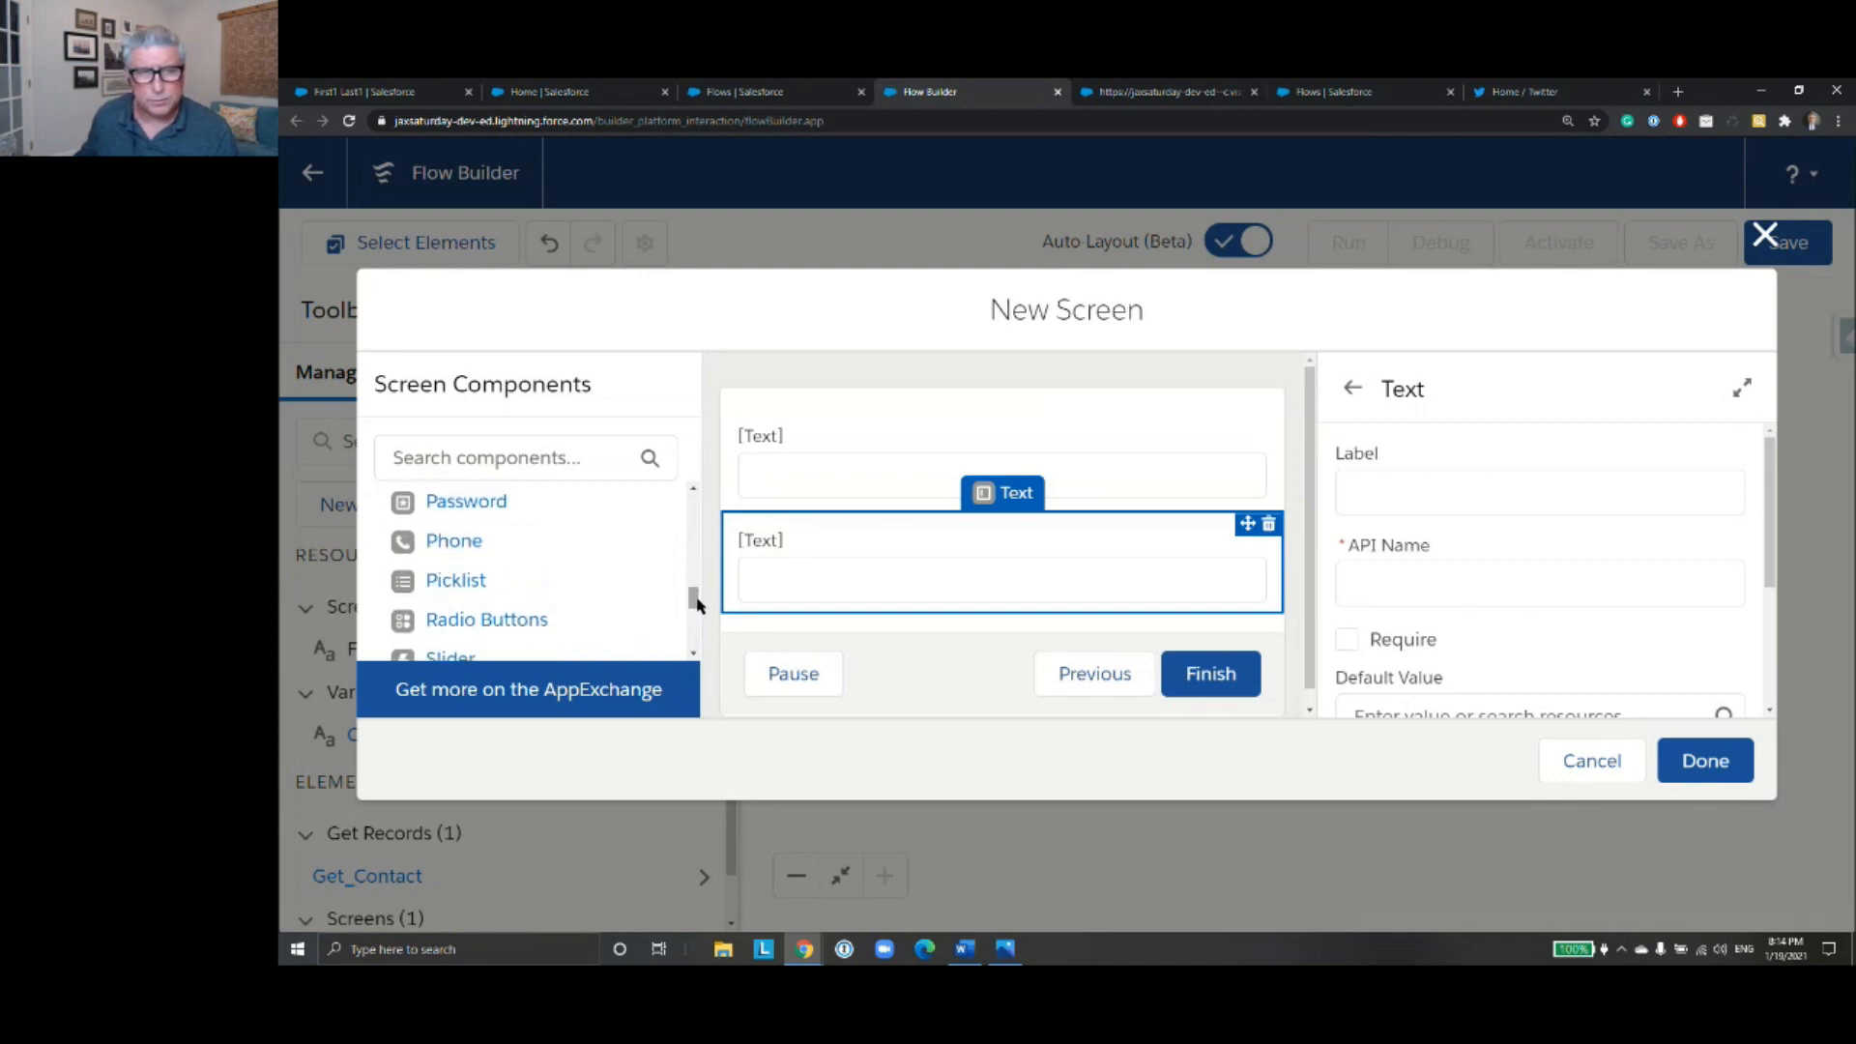
pyautogui.moveTo(696, 604); pyautogui.dragTo(696, 622)
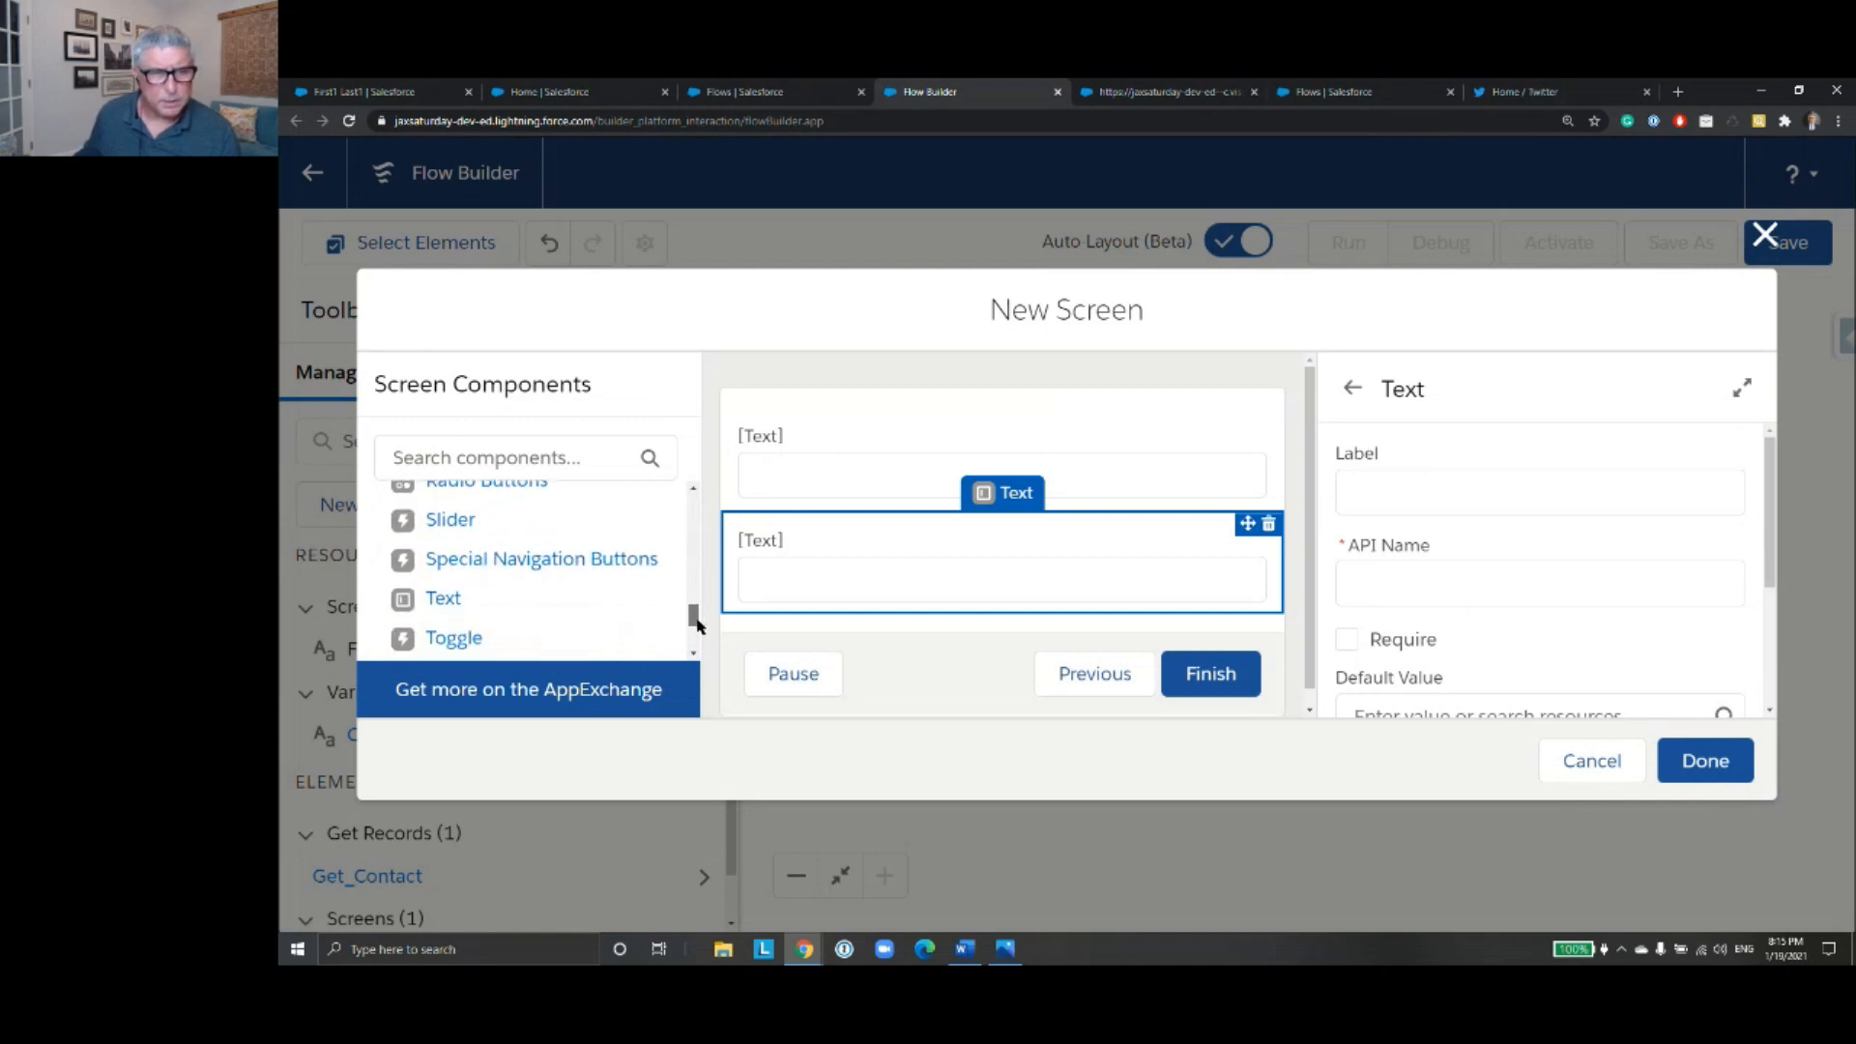
pyautogui.scroll(-1, 698, 625)
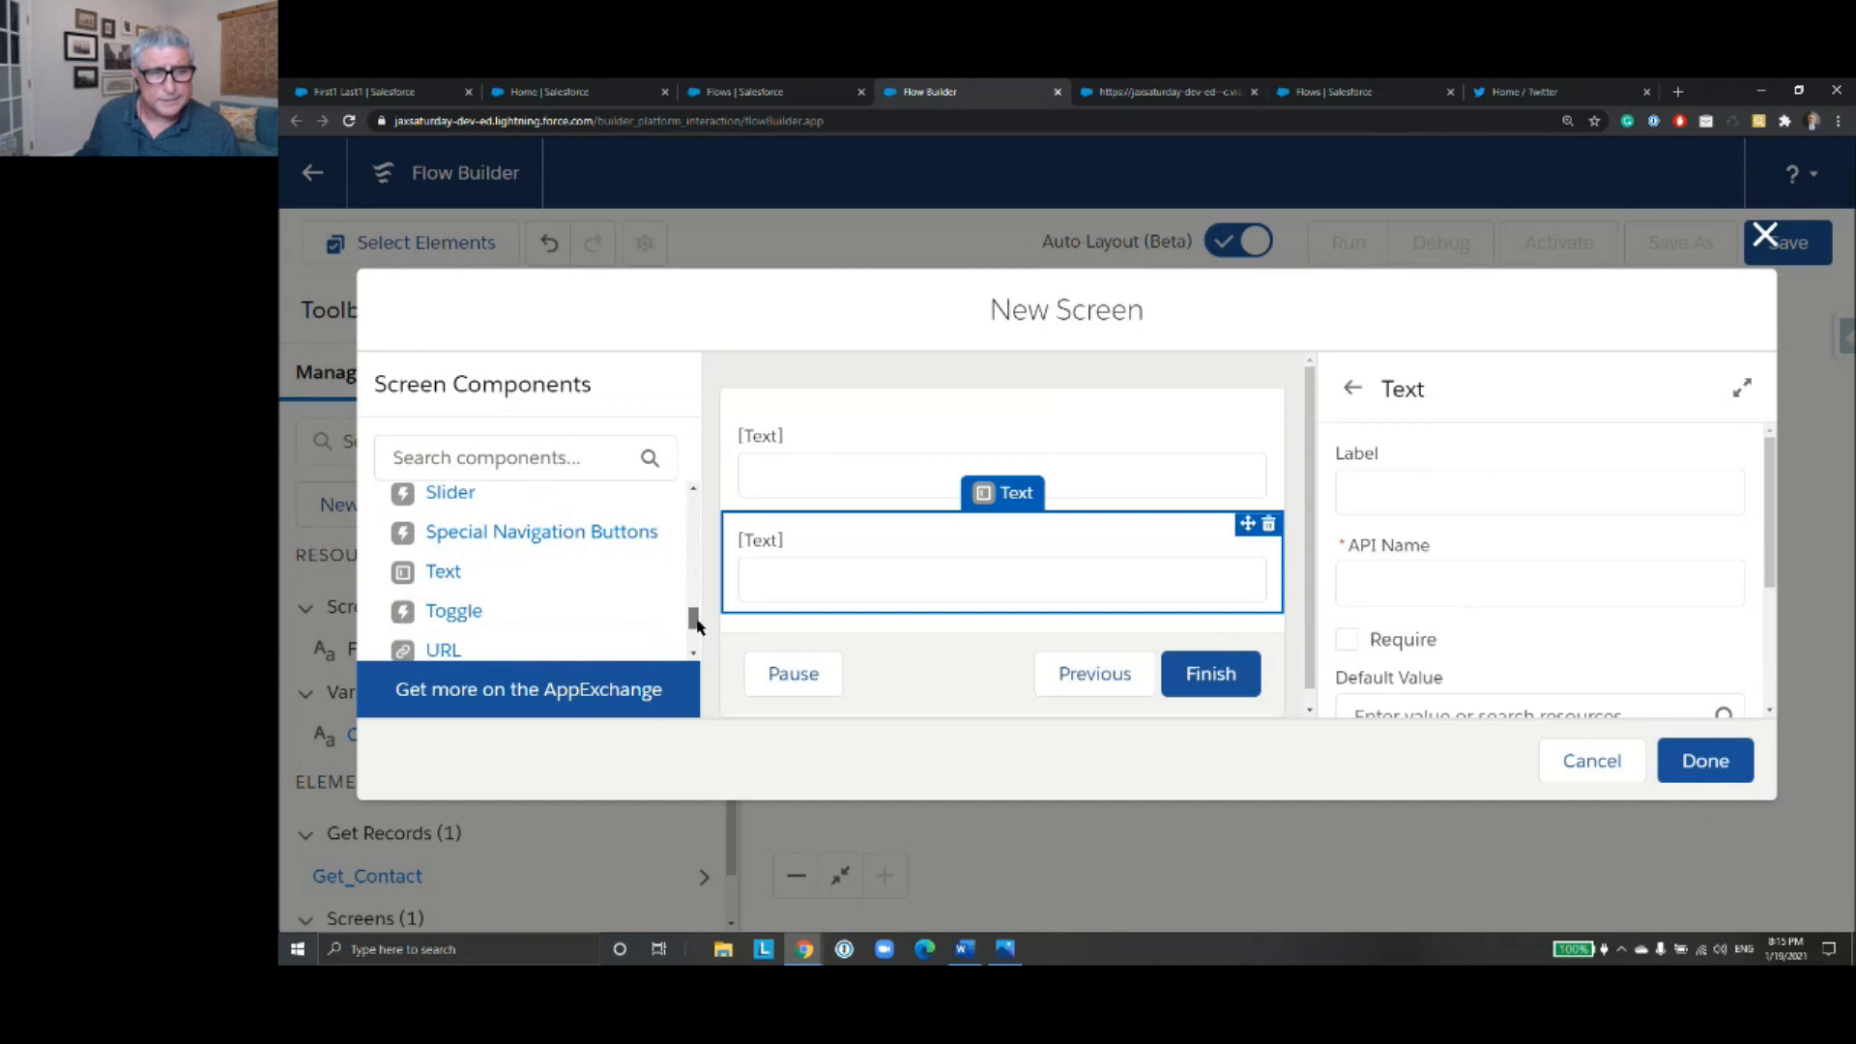
pyautogui.moveTo(453, 576); pyautogui.dragTo(778, 617)
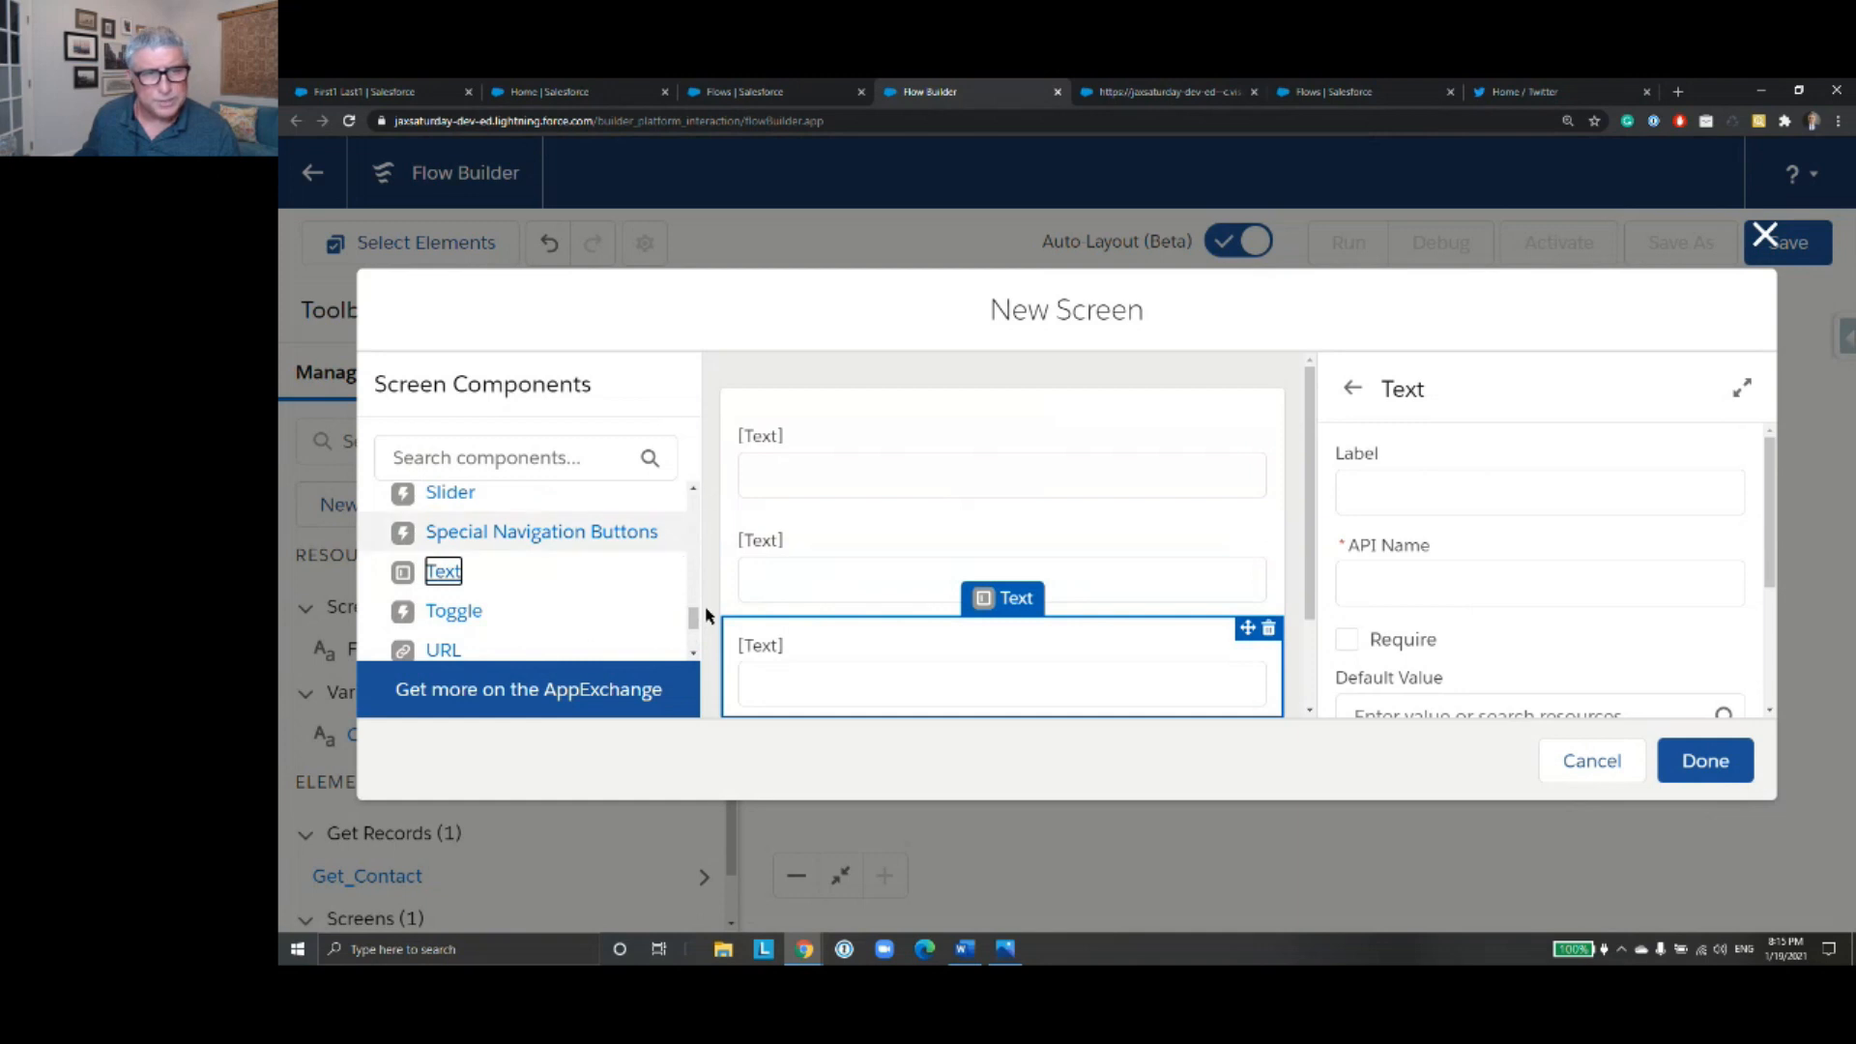
# - Add a fourth and a fifth Text input component below the existing ones on the screen
pyautogui.scroll(-1, 694, 625)
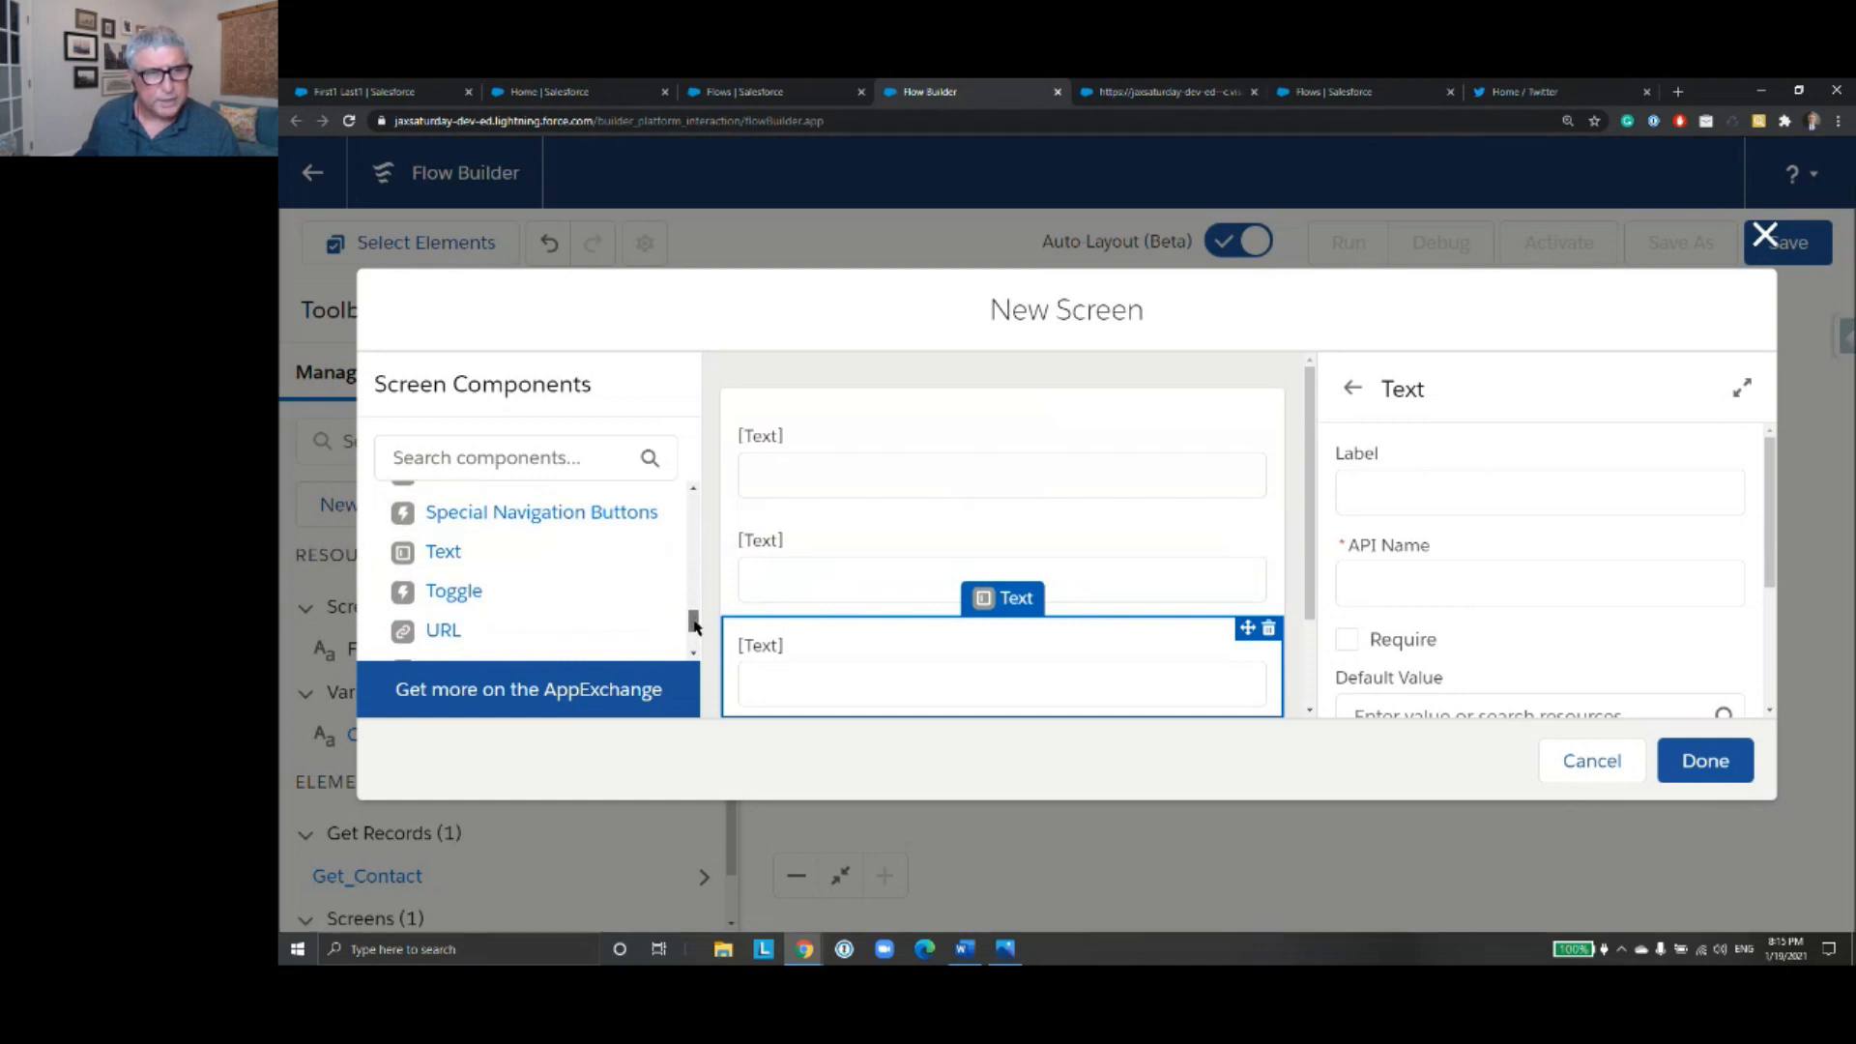
pyautogui.scroll(-2, 1015, 546)
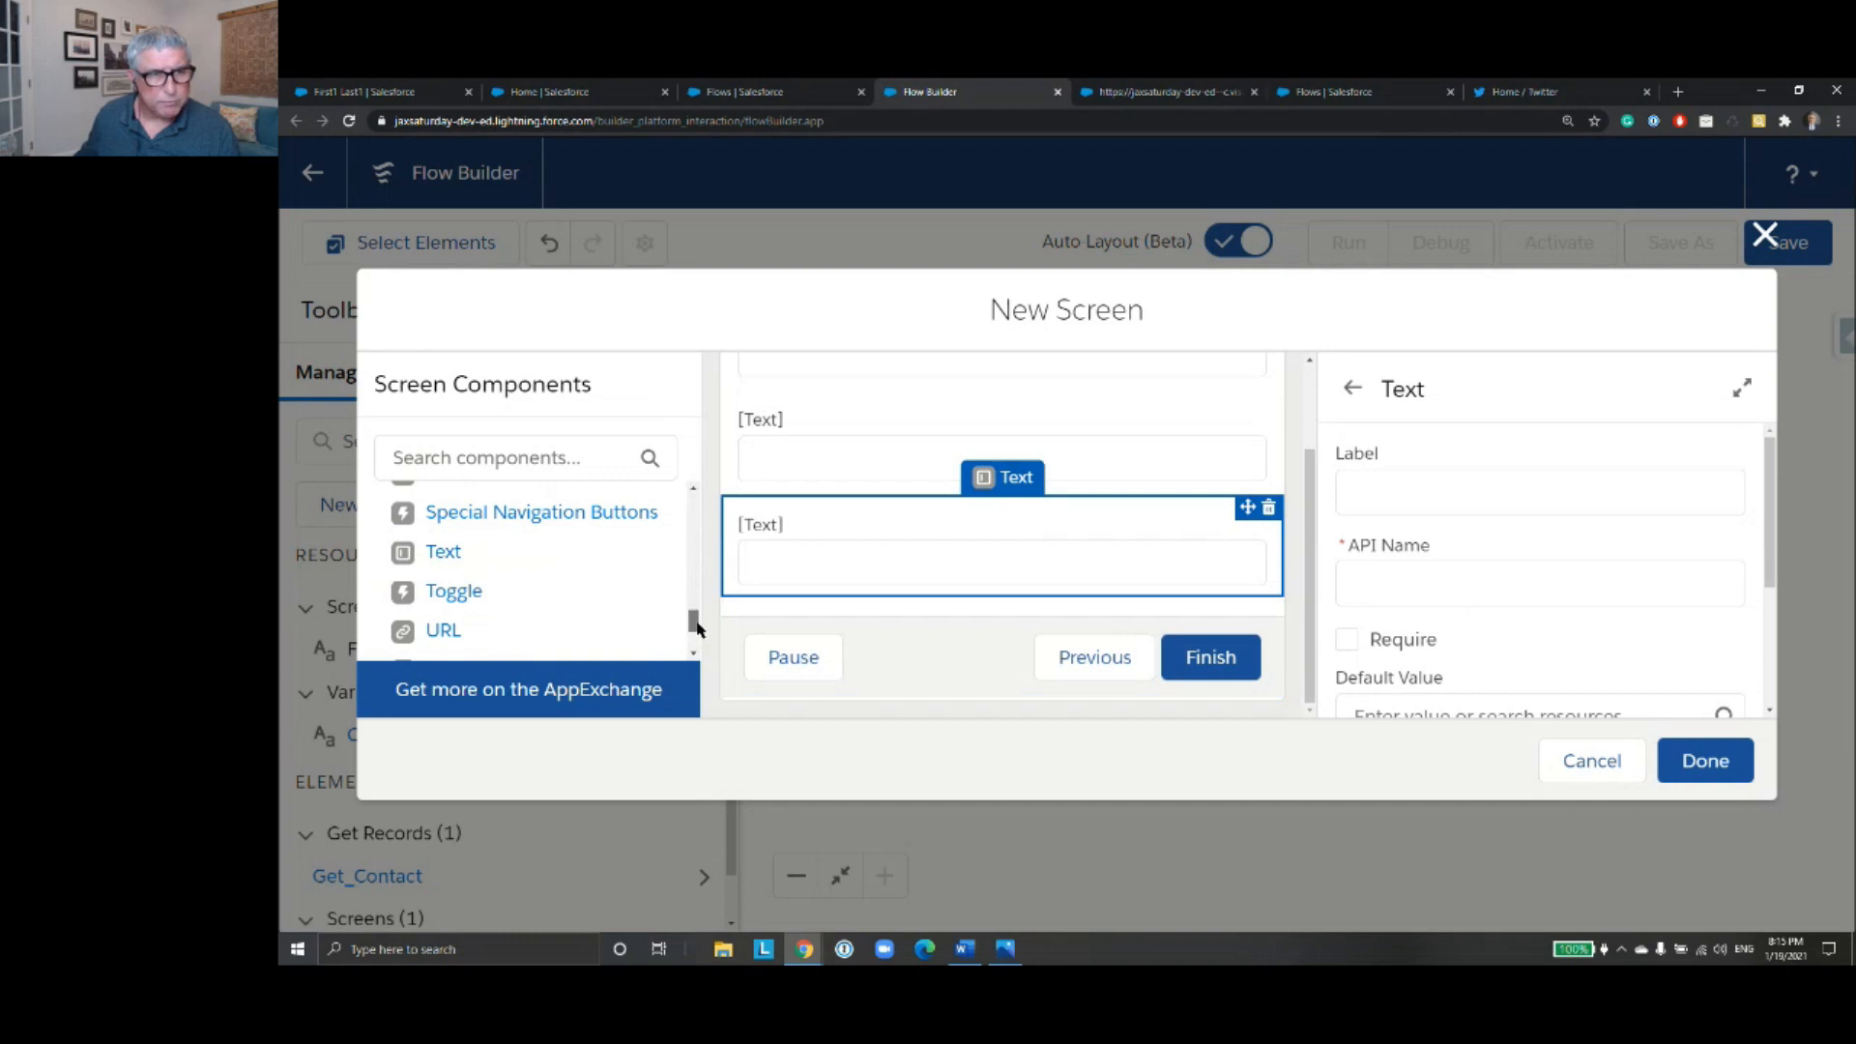
pyautogui.scroll(1, 694, 625)
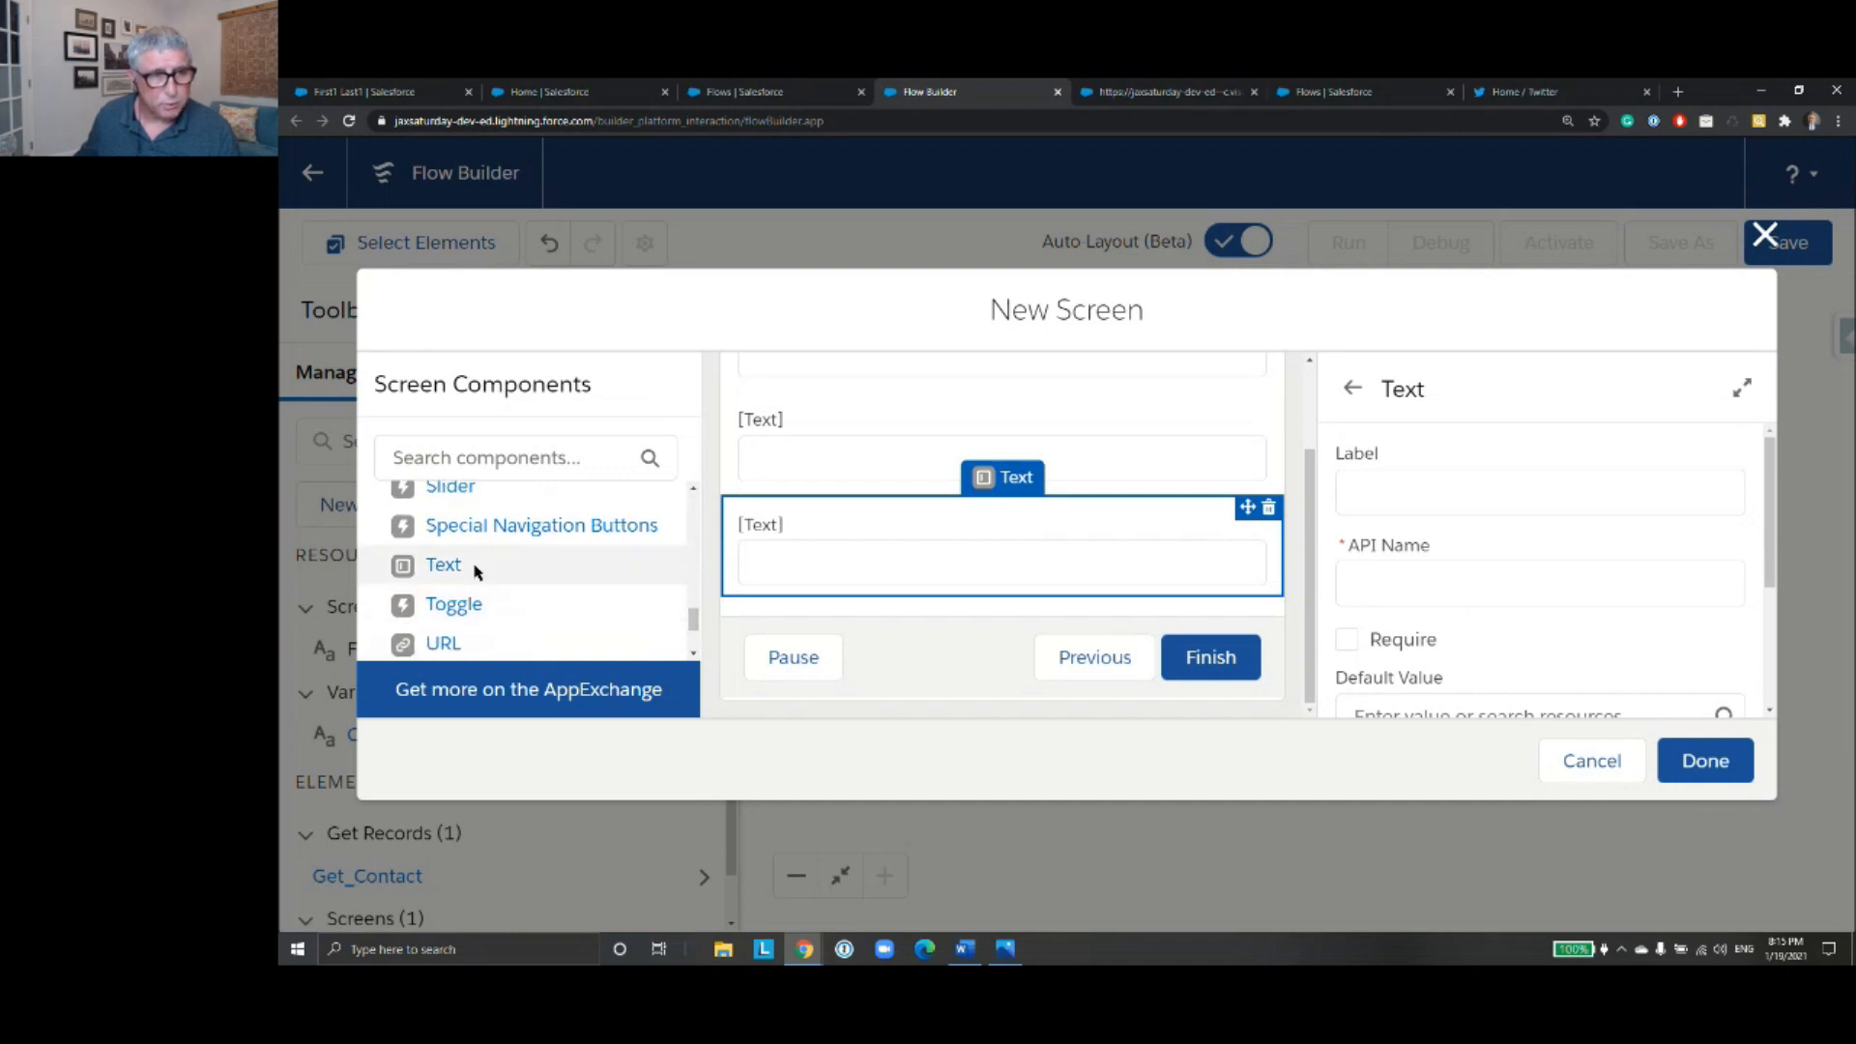
pyautogui.moveTo(467, 570); pyautogui.dragTo(860, 601)
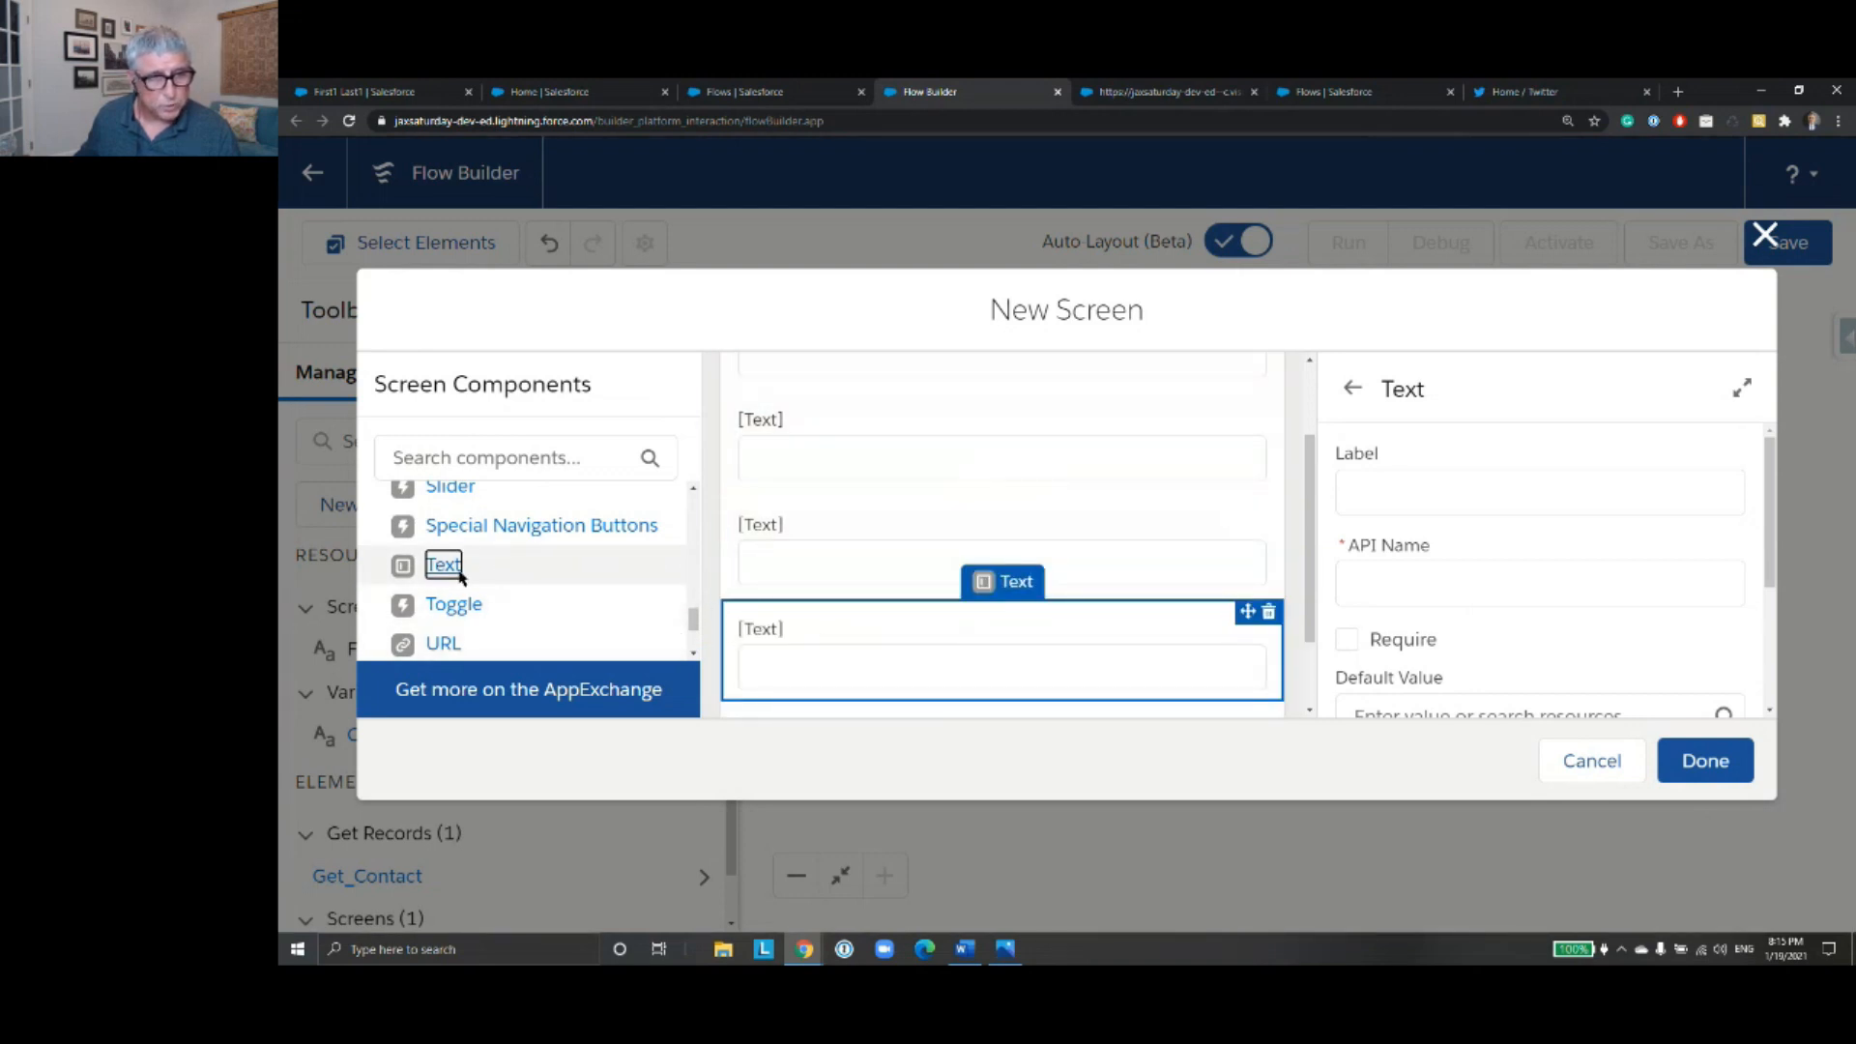
pyautogui.scroll(-1, 811, 636)
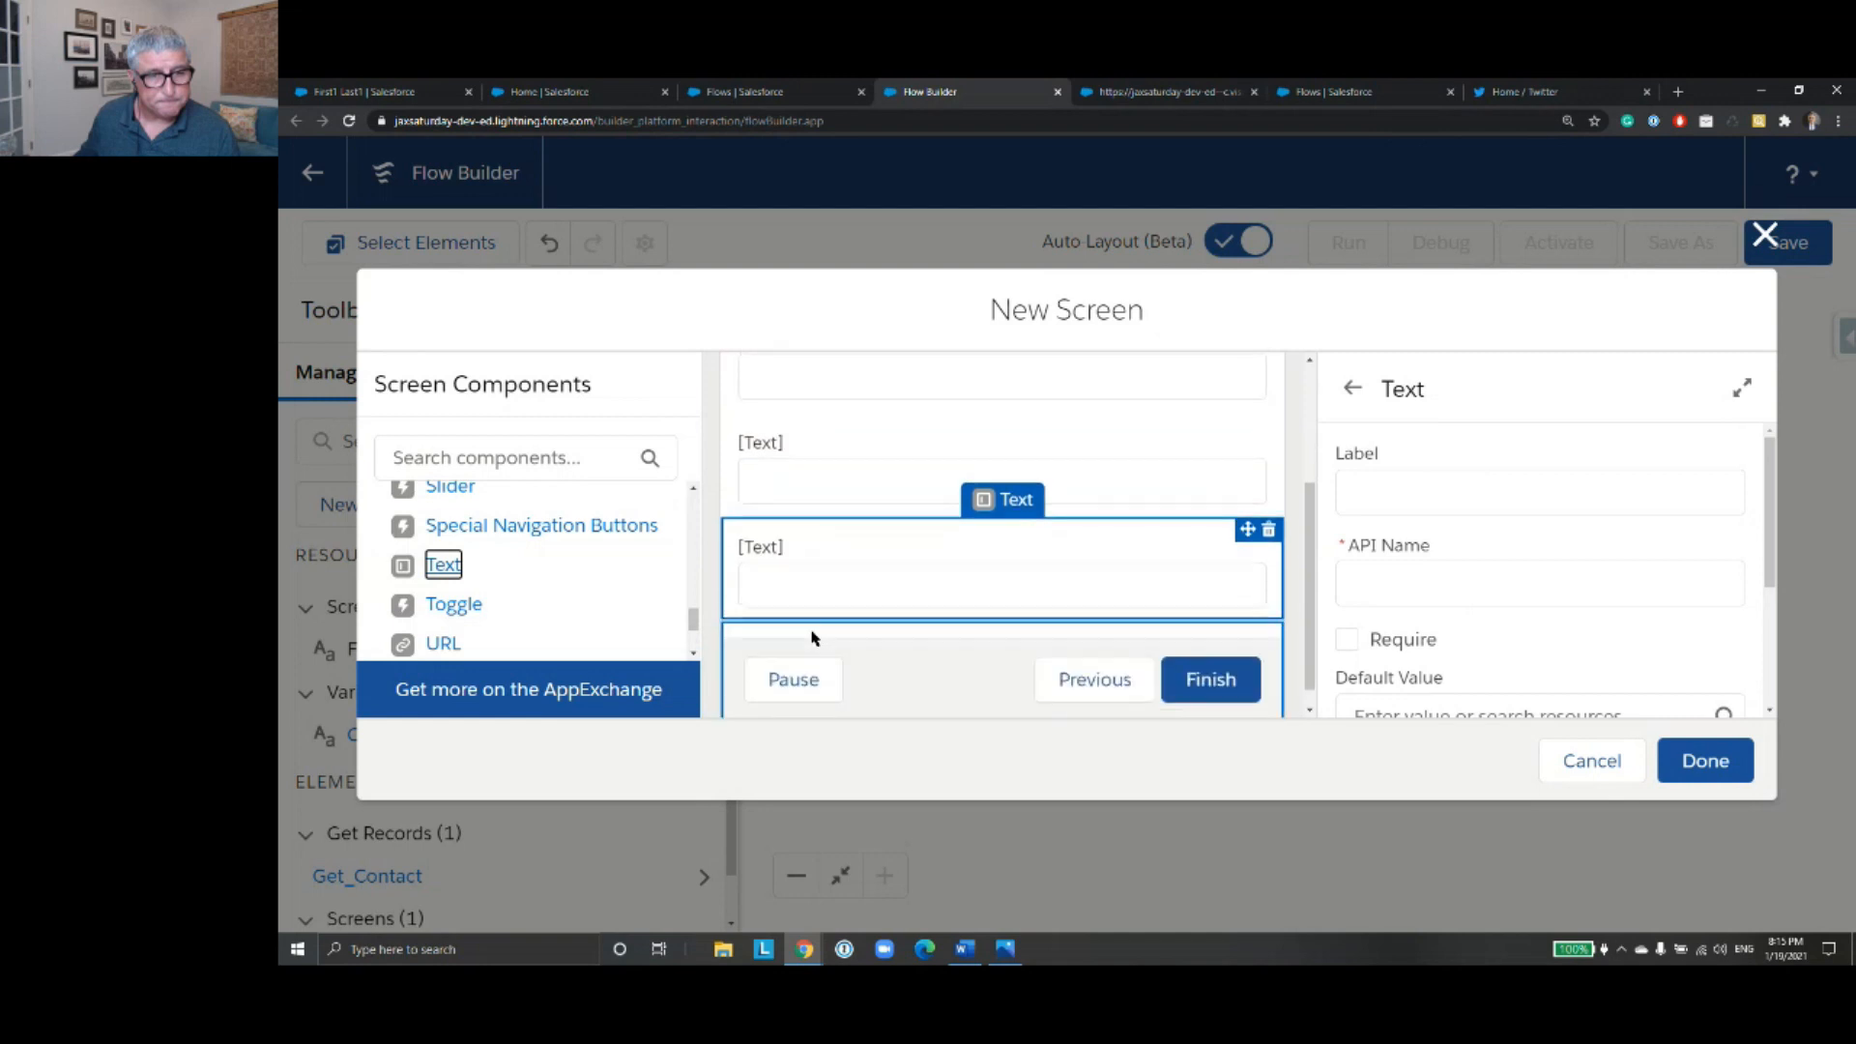
pyautogui.moveTo(448, 572); pyautogui.dragTo(861, 617)
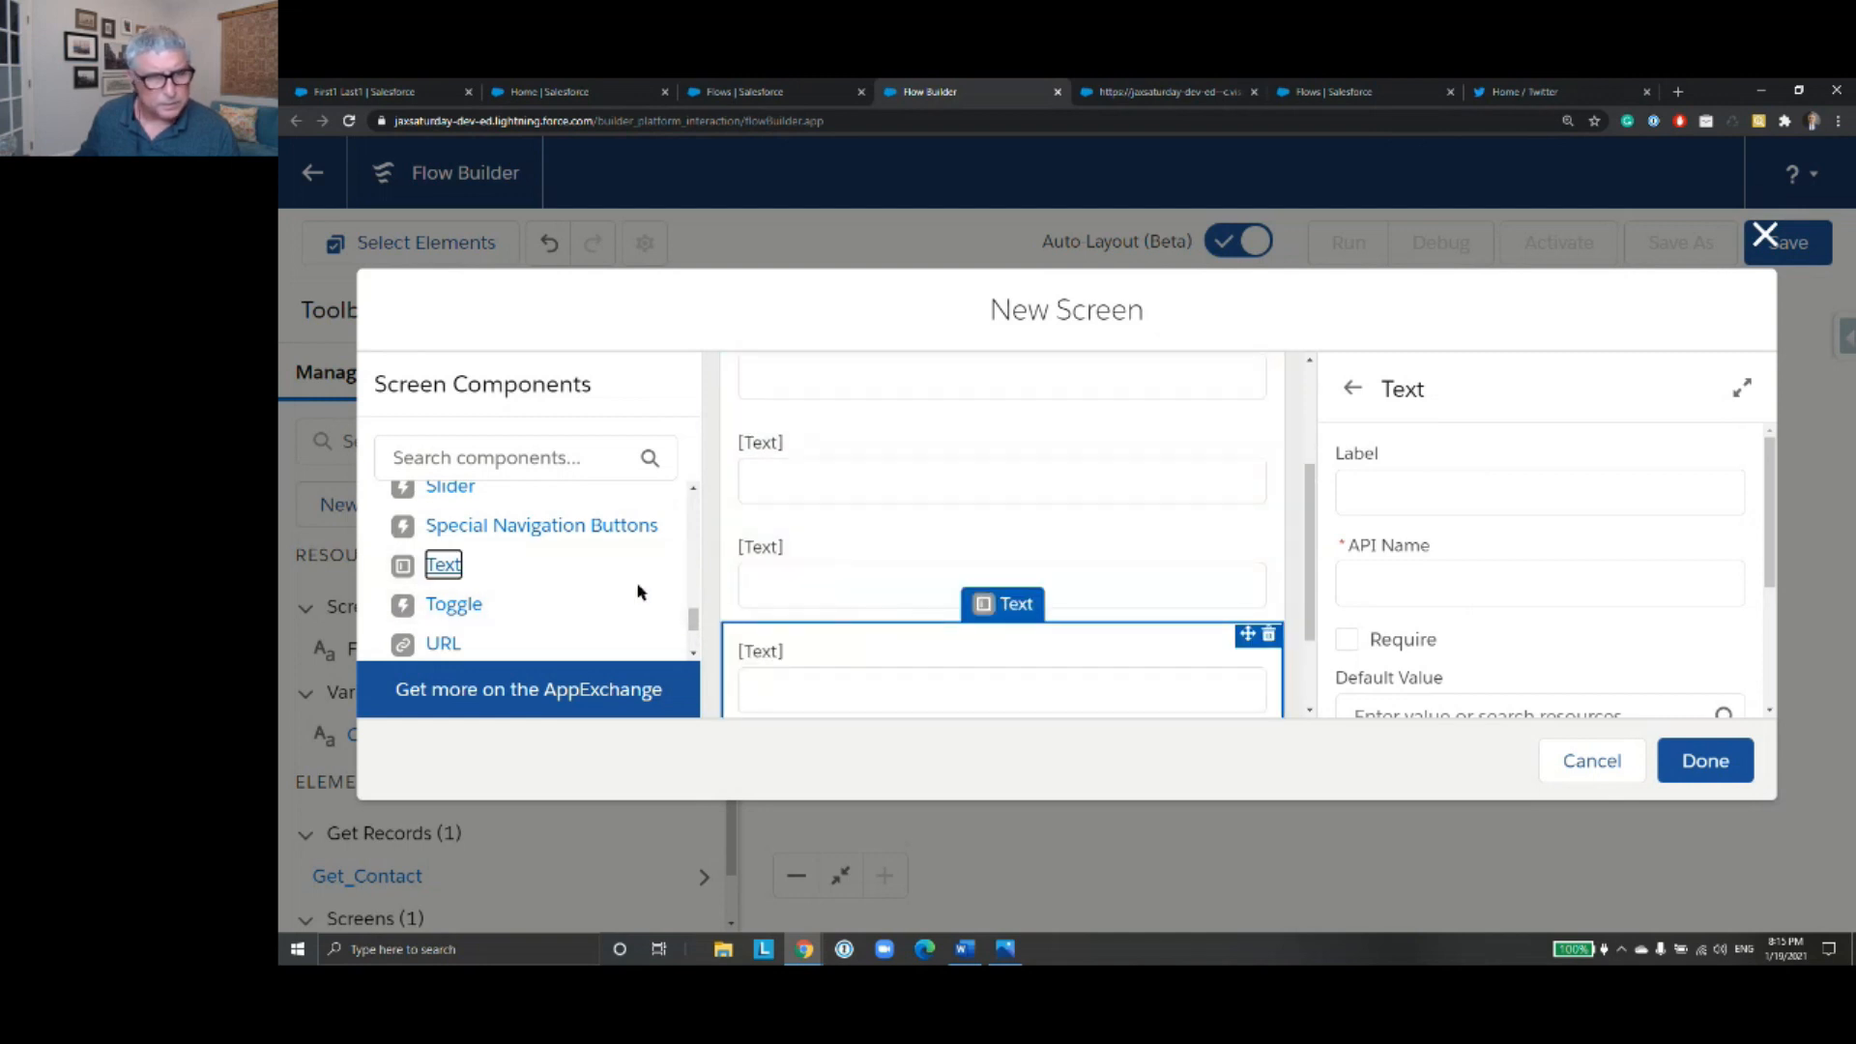
# - Add a sixth and a seventh Text input component to the screen
pyautogui.scroll(-2, 671, 589)
pyautogui.scroll(-1, 802, 613)
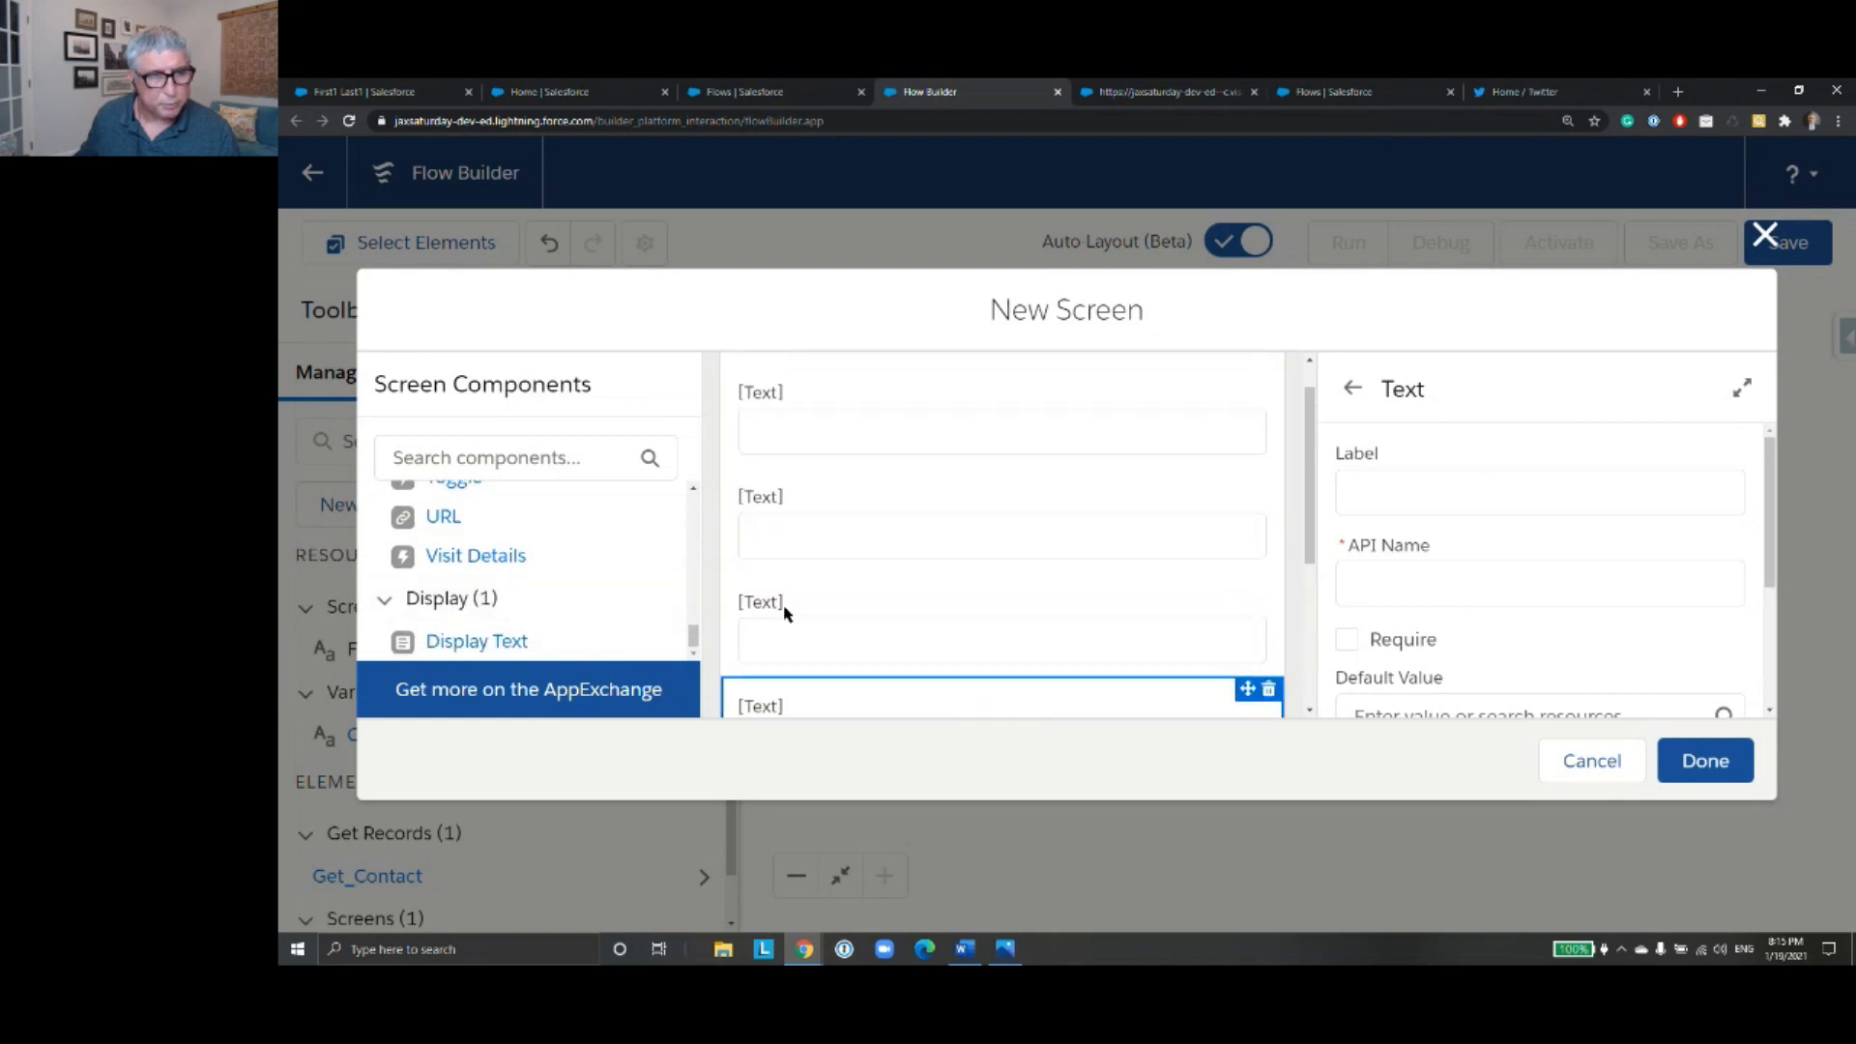
pyautogui.scroll(3, 630, 575)
pyautogui.click(861, 605)
pyautogui.scroll(1, 815, 605)
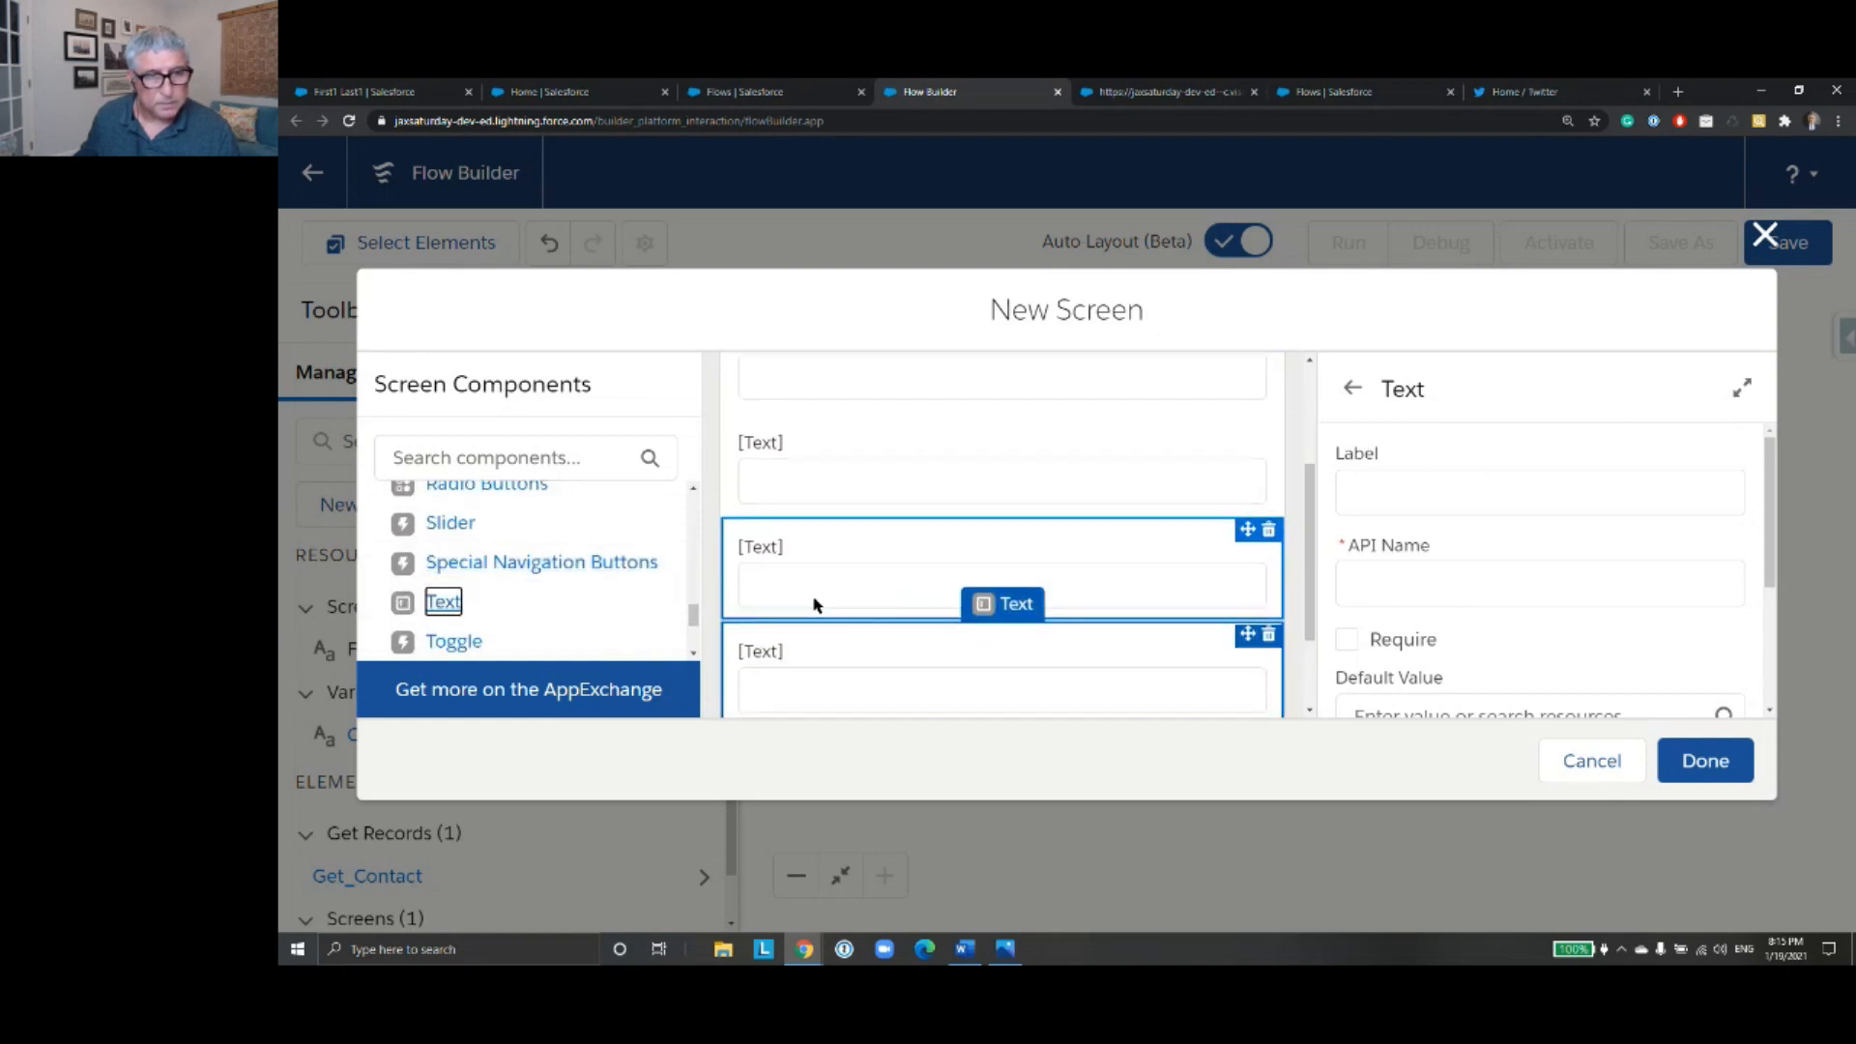
pyautogui.moveTo(454, 609); pyautogui.dragTo(849, 638)
pyautogui.moveTo(451, 604); pyautogui.dragTo(841, 629)
# - Label the first Text component First Name and the second one Last Name
pyautogui.scroll(3, 986, 626)
pyautogui.click(912, 452)
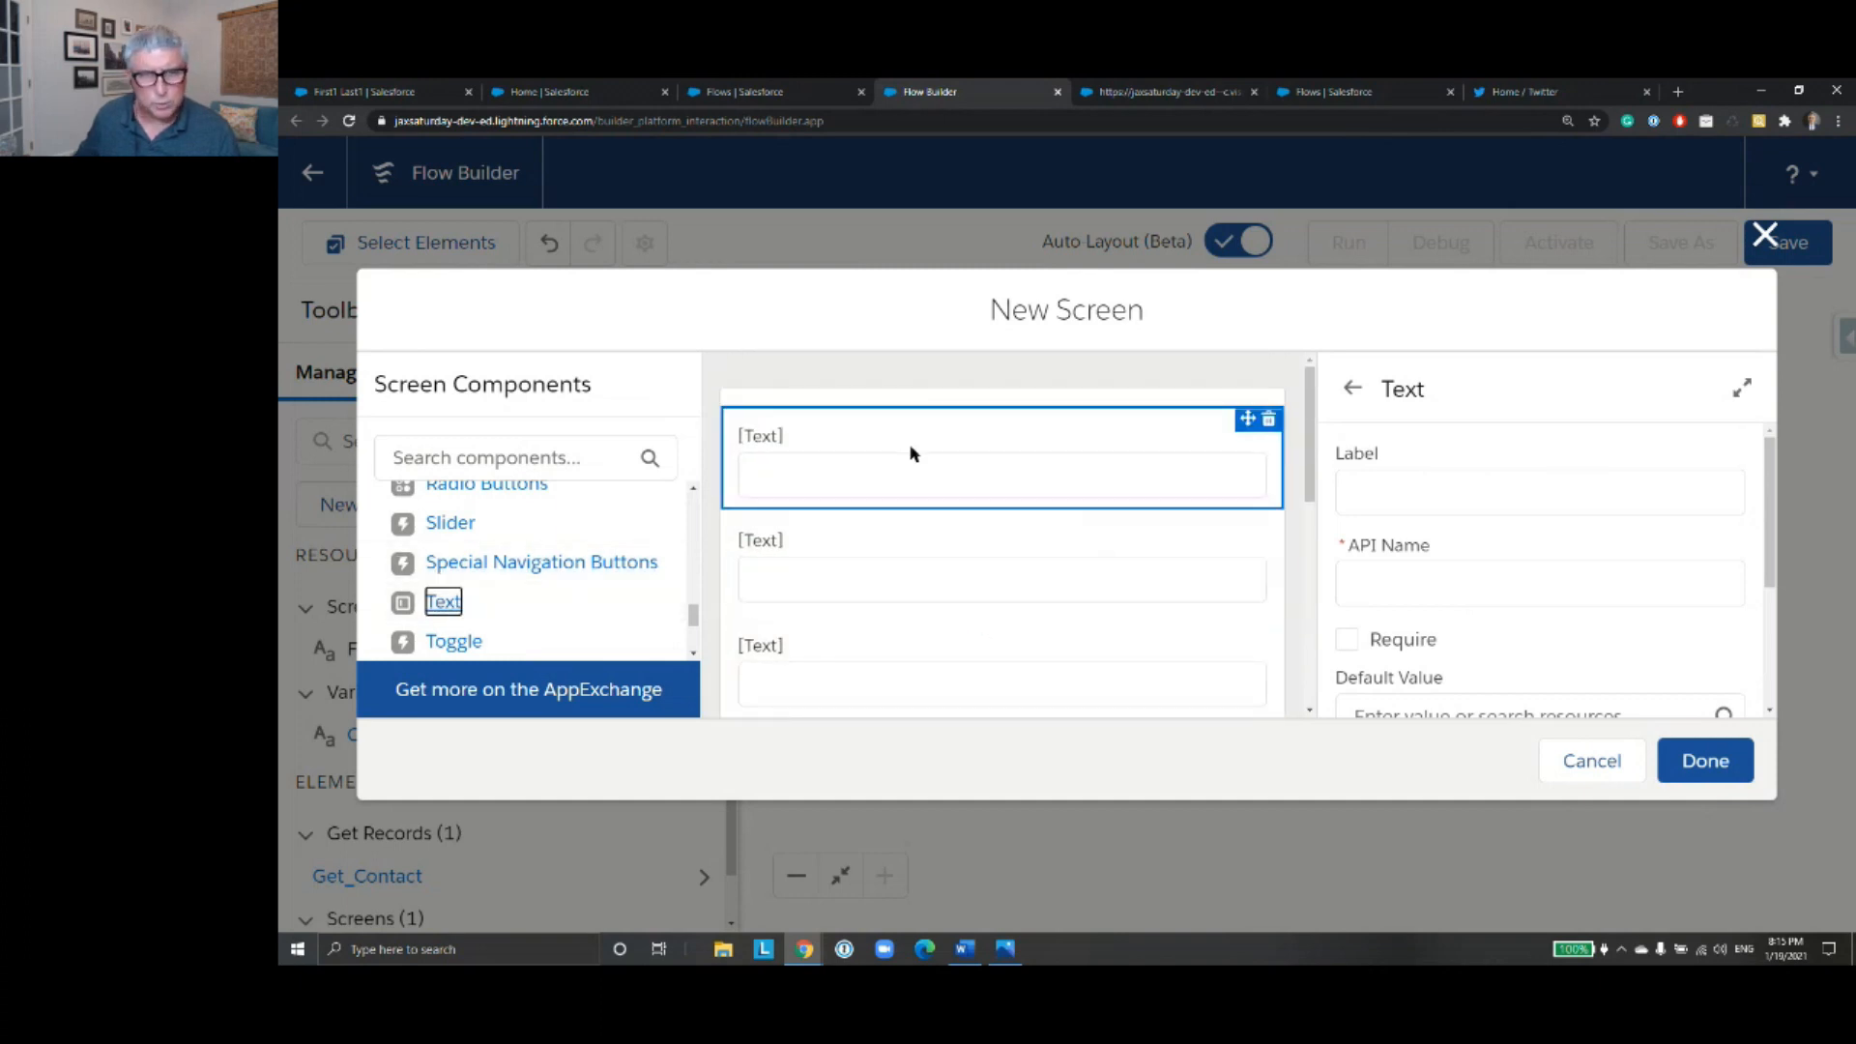
pyautogui.click(1440, 480)
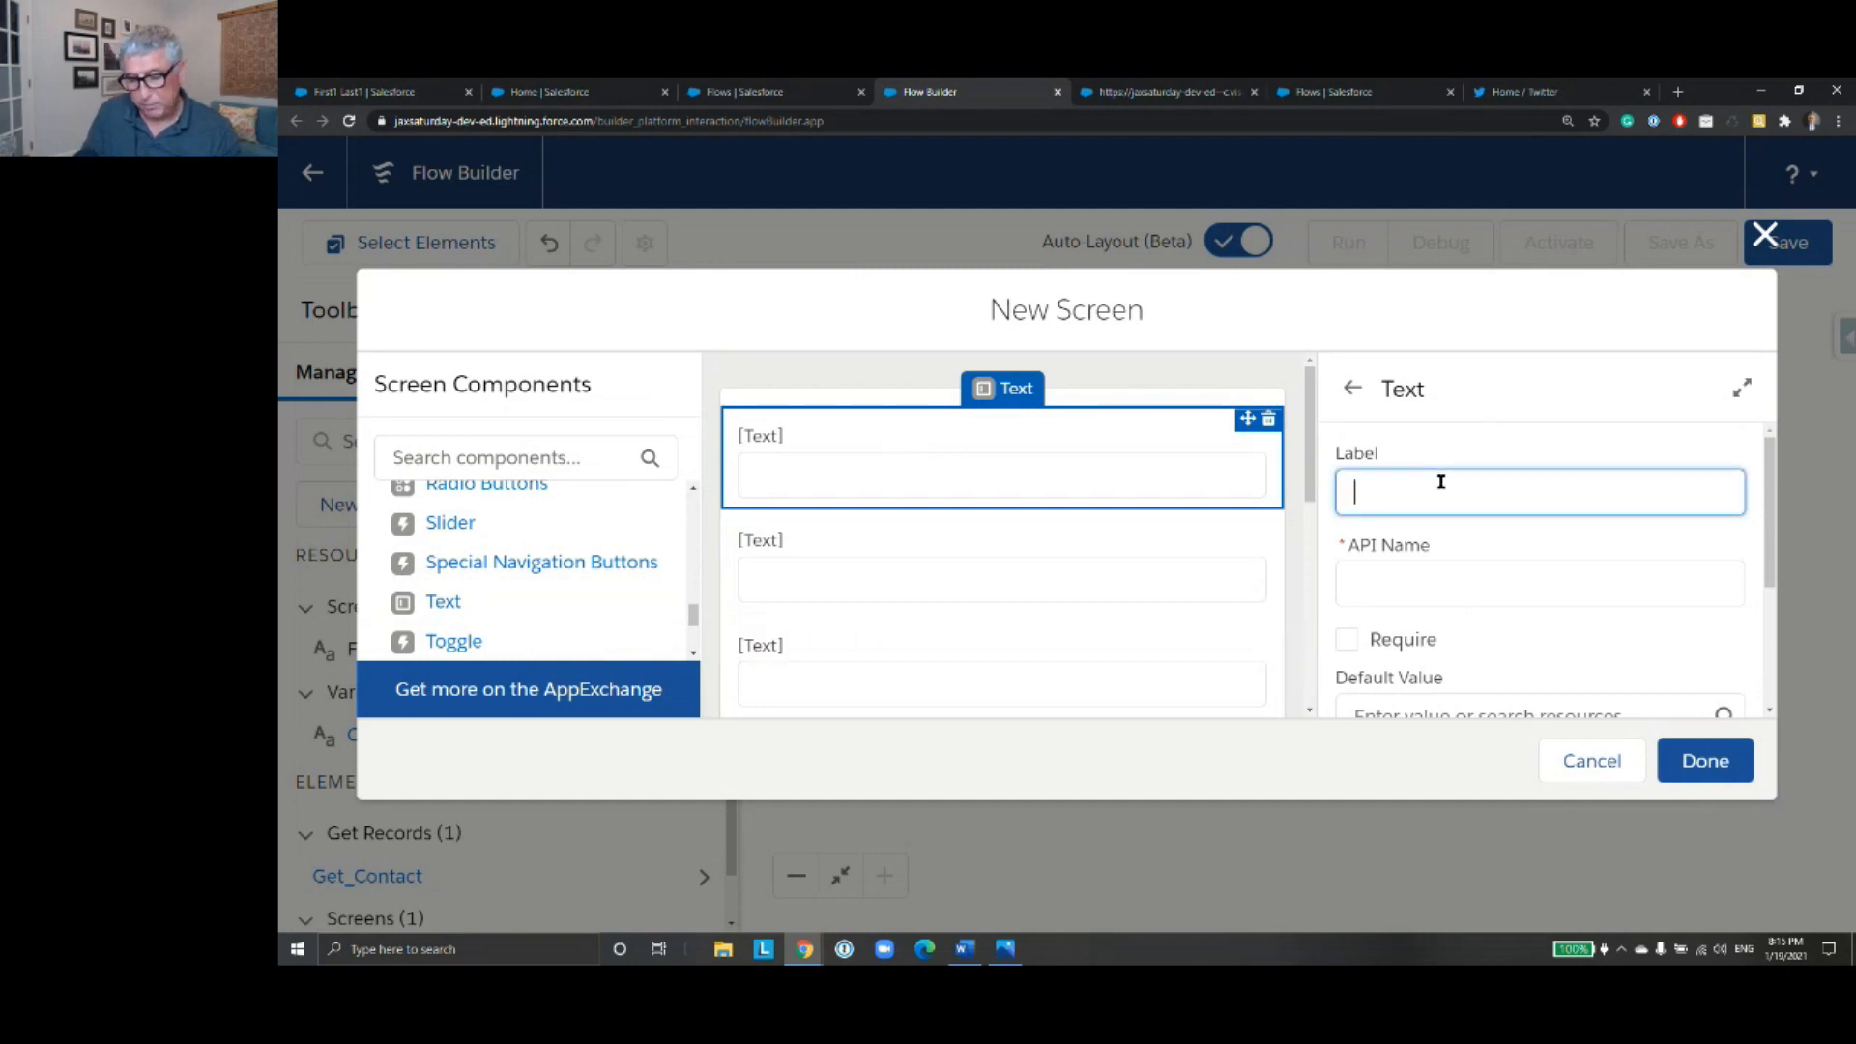
pyautogui.write('First')
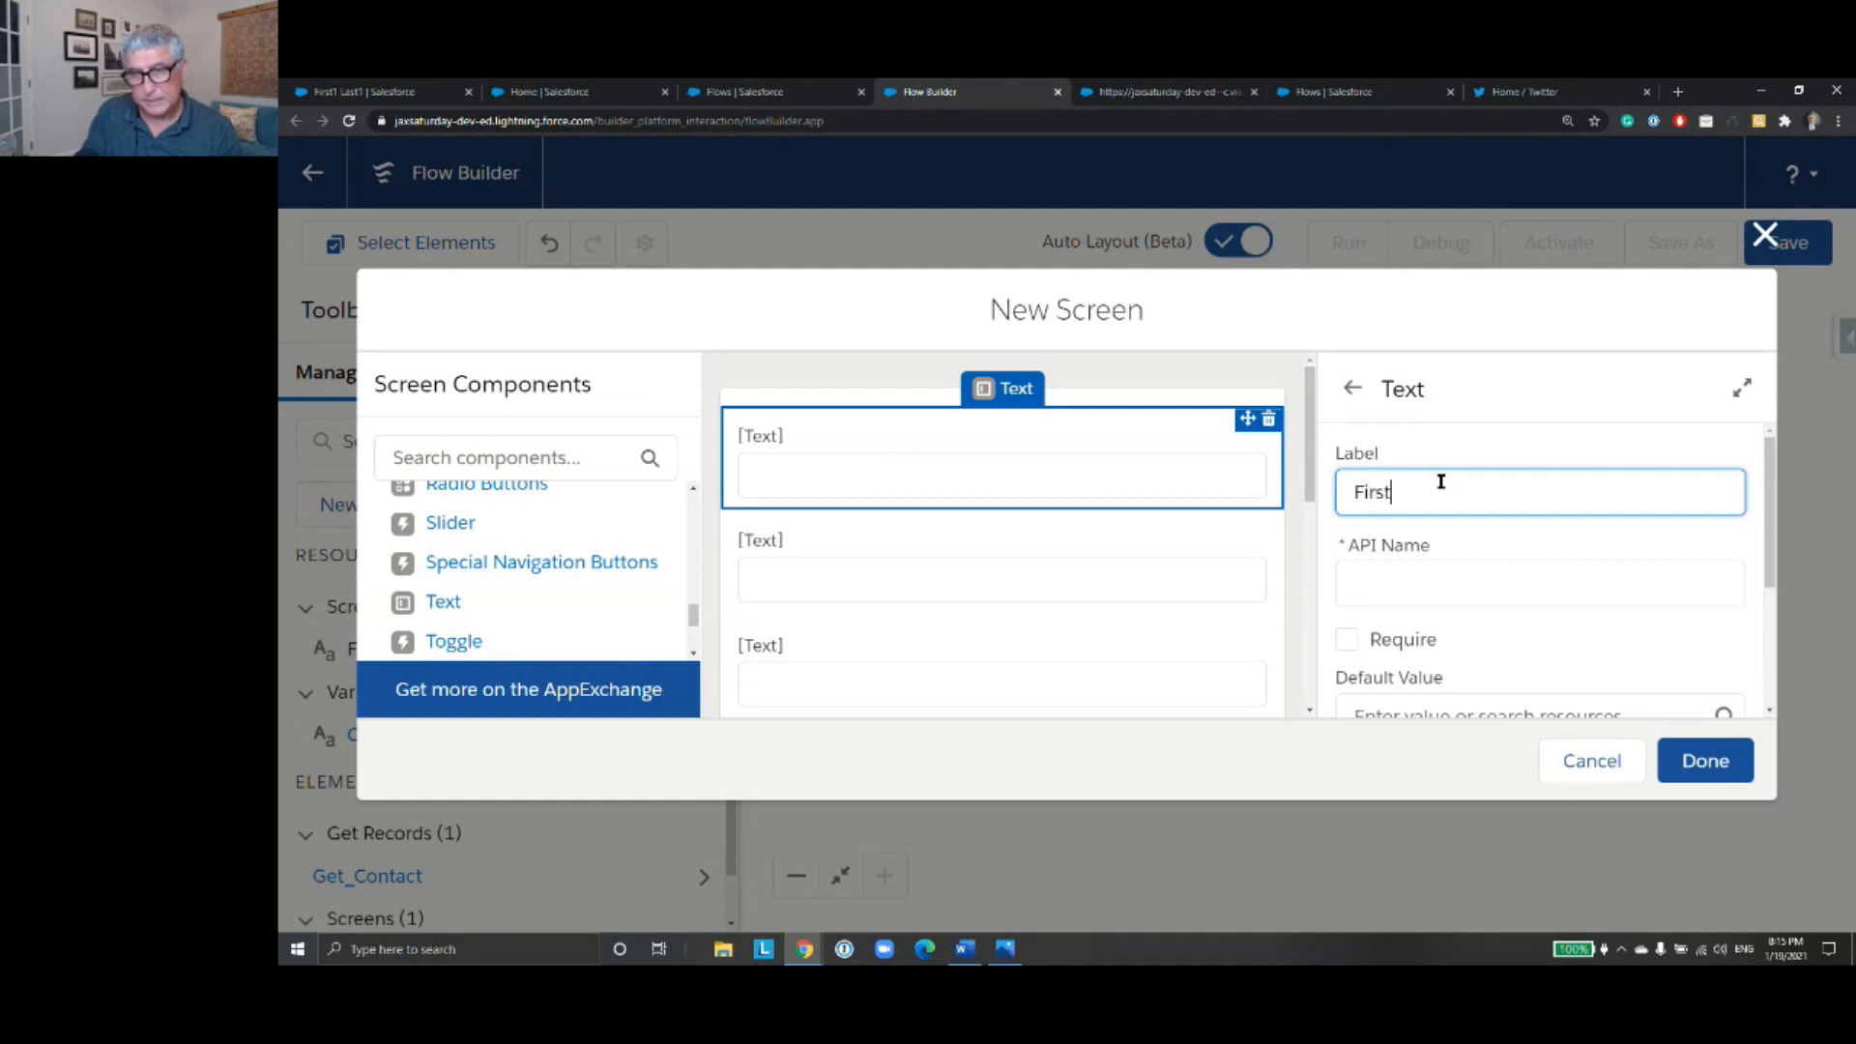
pyautogui.write(' Name')
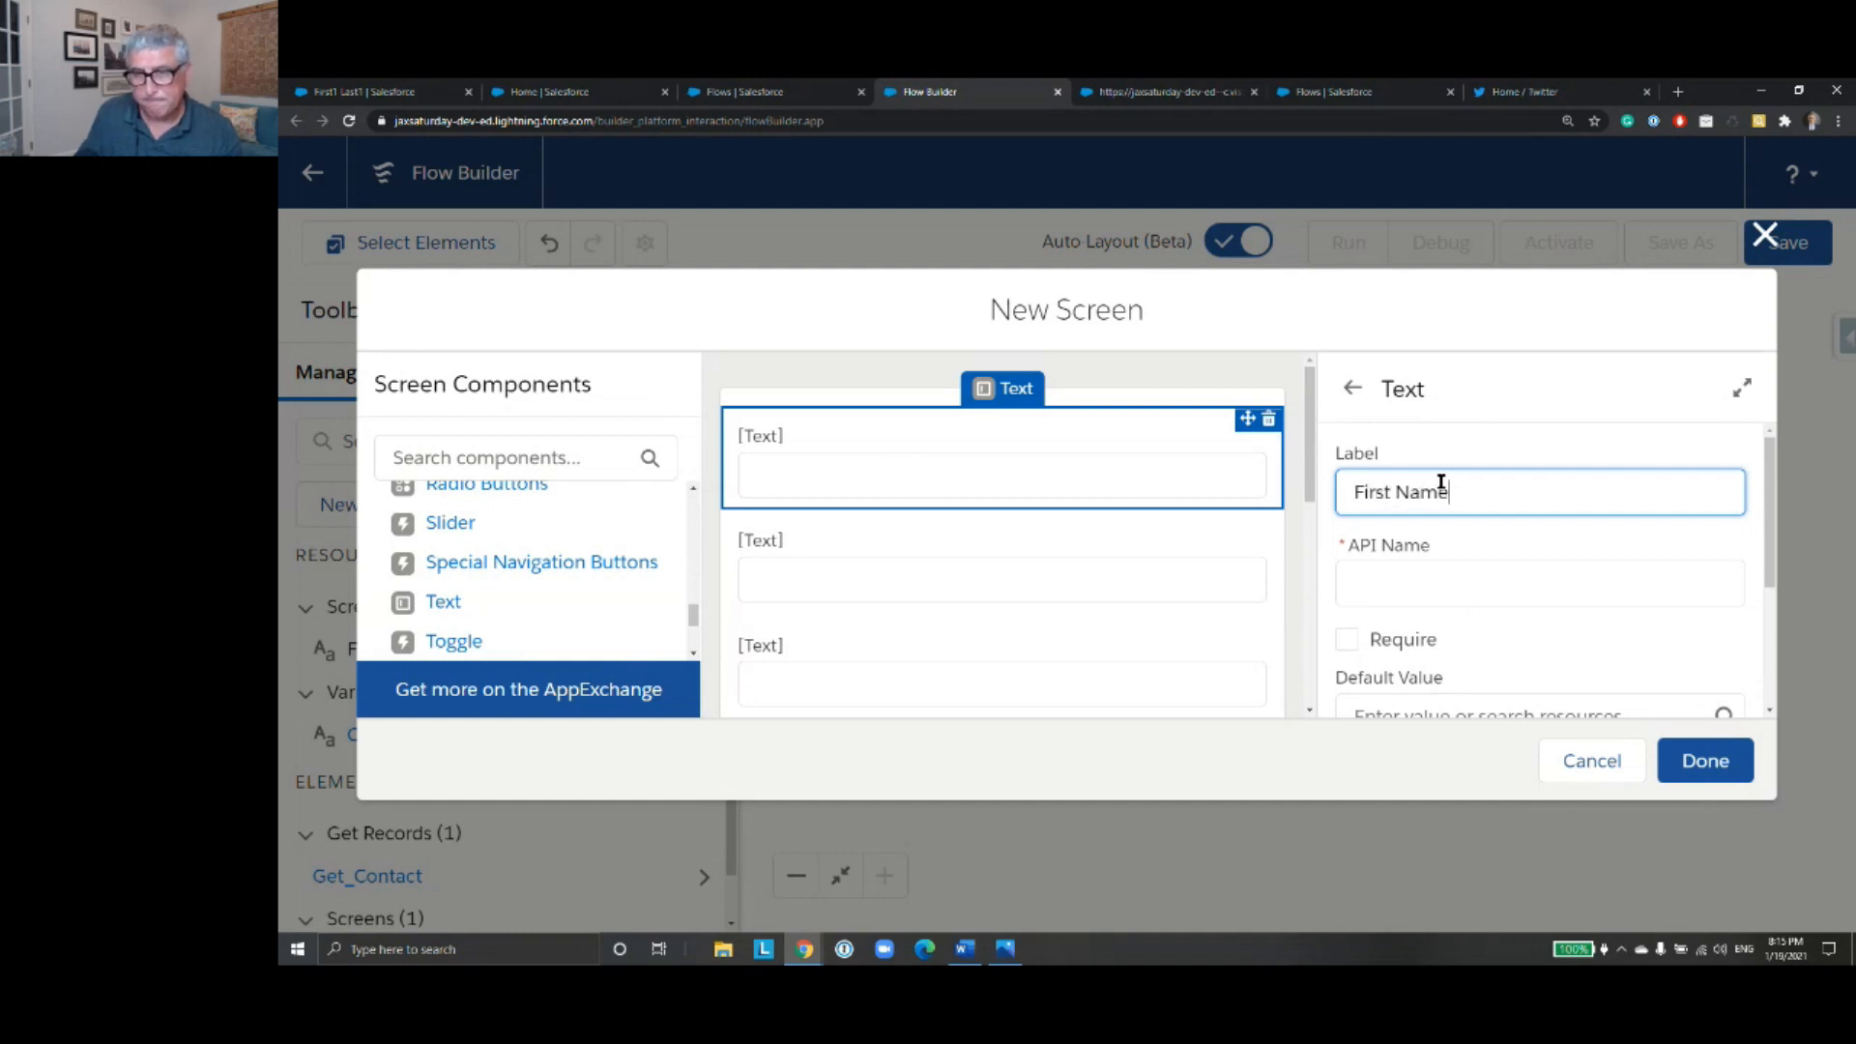
pyautogui.click(1172, 564)
pyautogui.click(1497, 491)
pyautogui.write('Last Name')
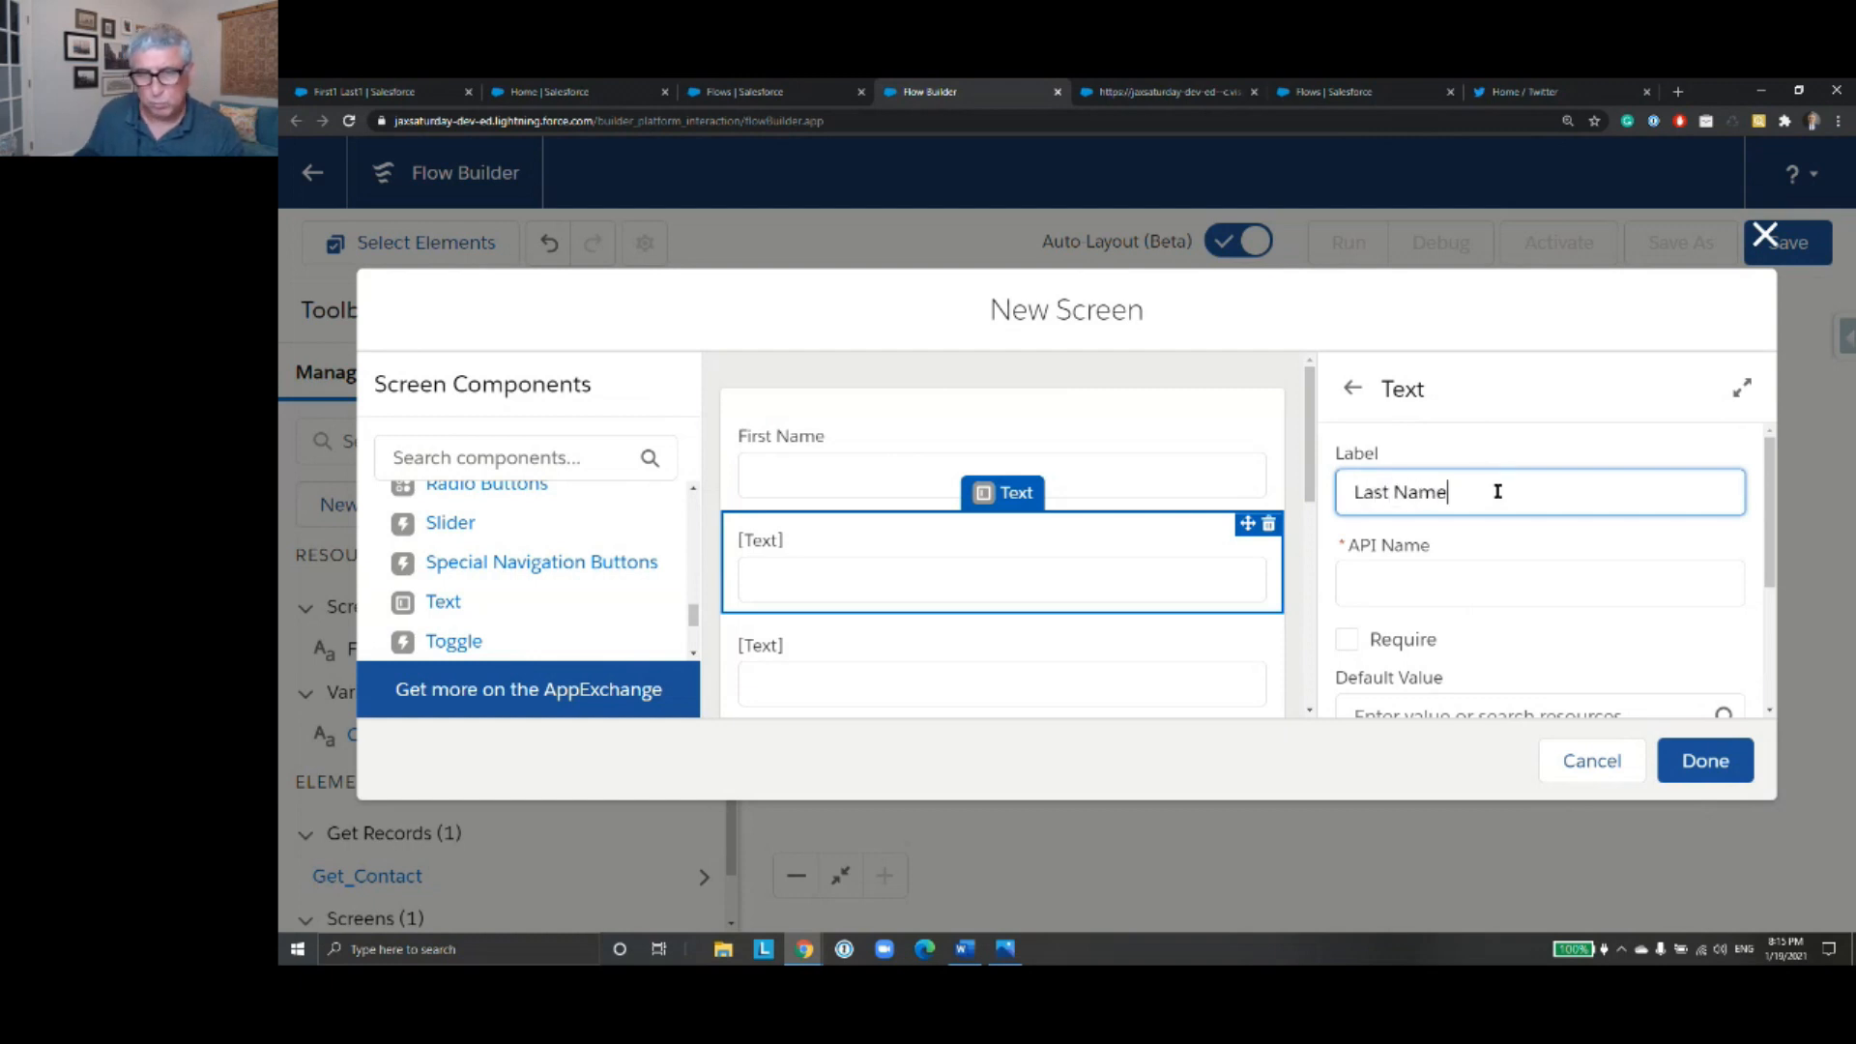
# - Label the third Text component Mobile Phone and the fourth one Street Address
pyautogui.click(1131, 651)
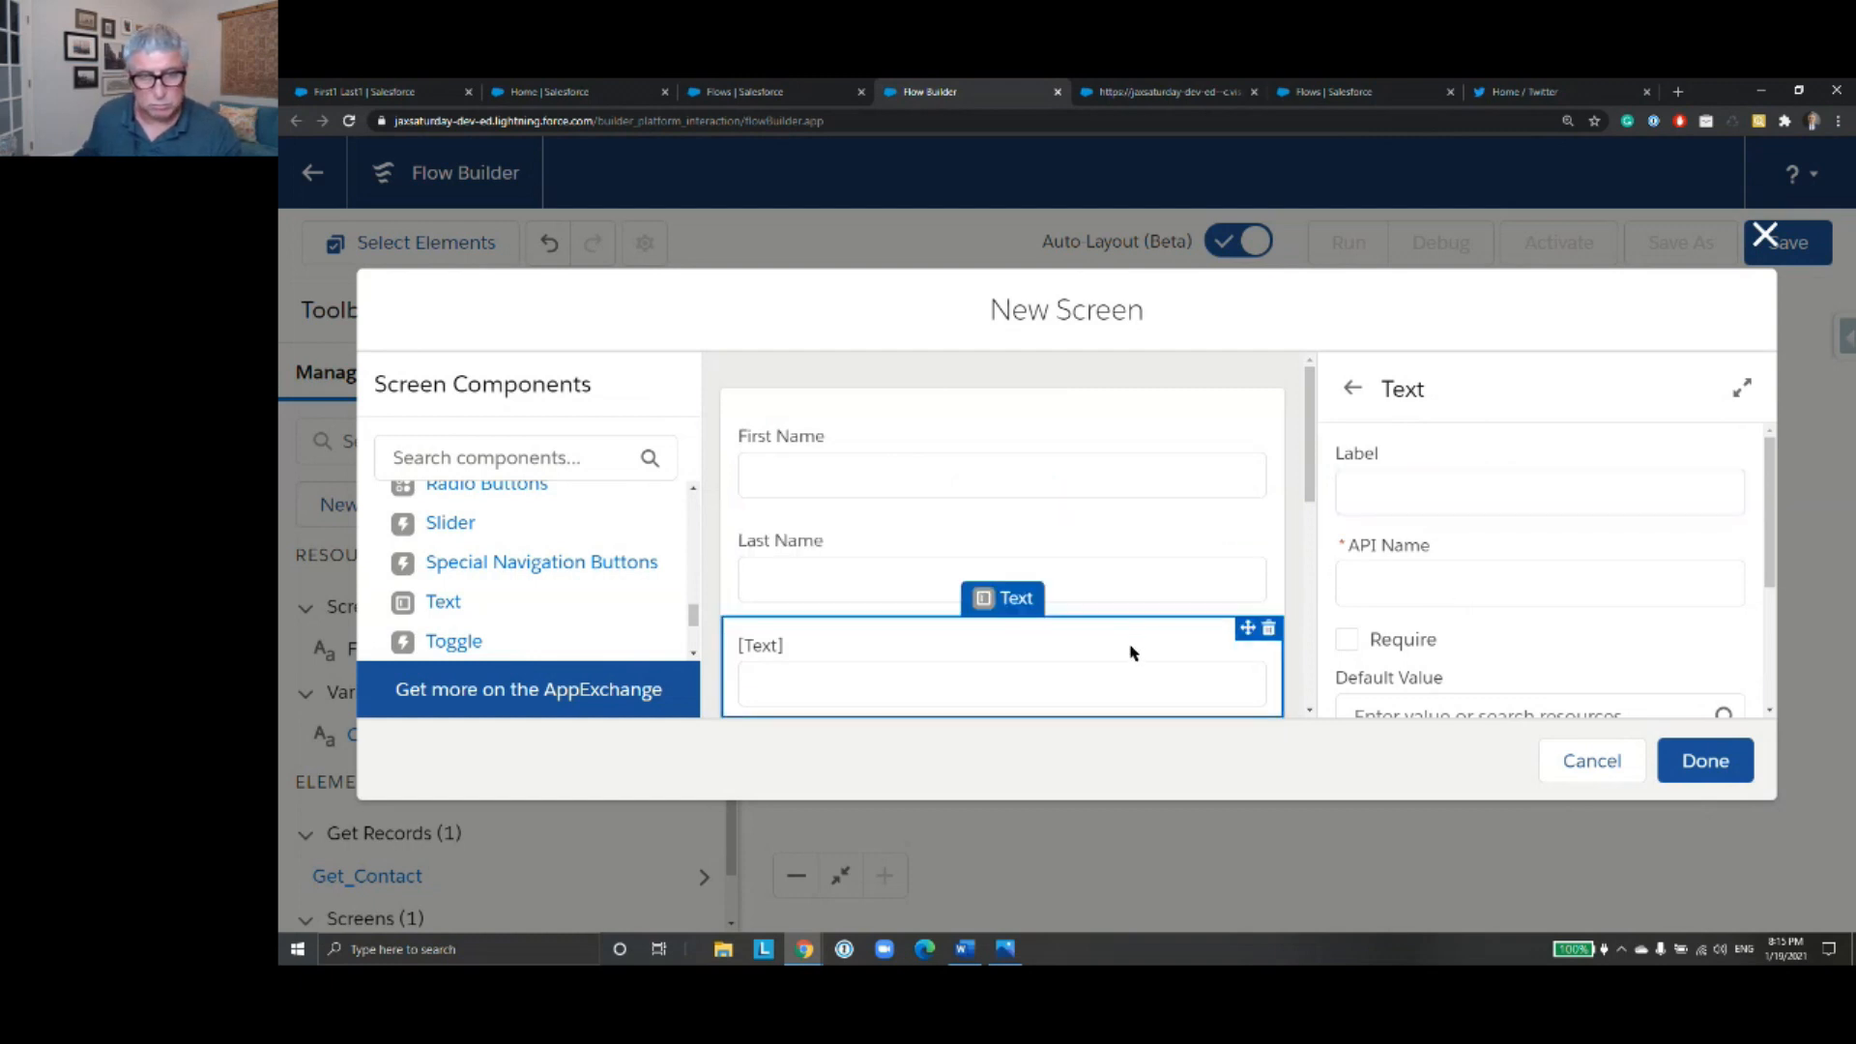
pyautogui.scroll(-2, 1180, 604)
pyautogui.click(1487, 494)
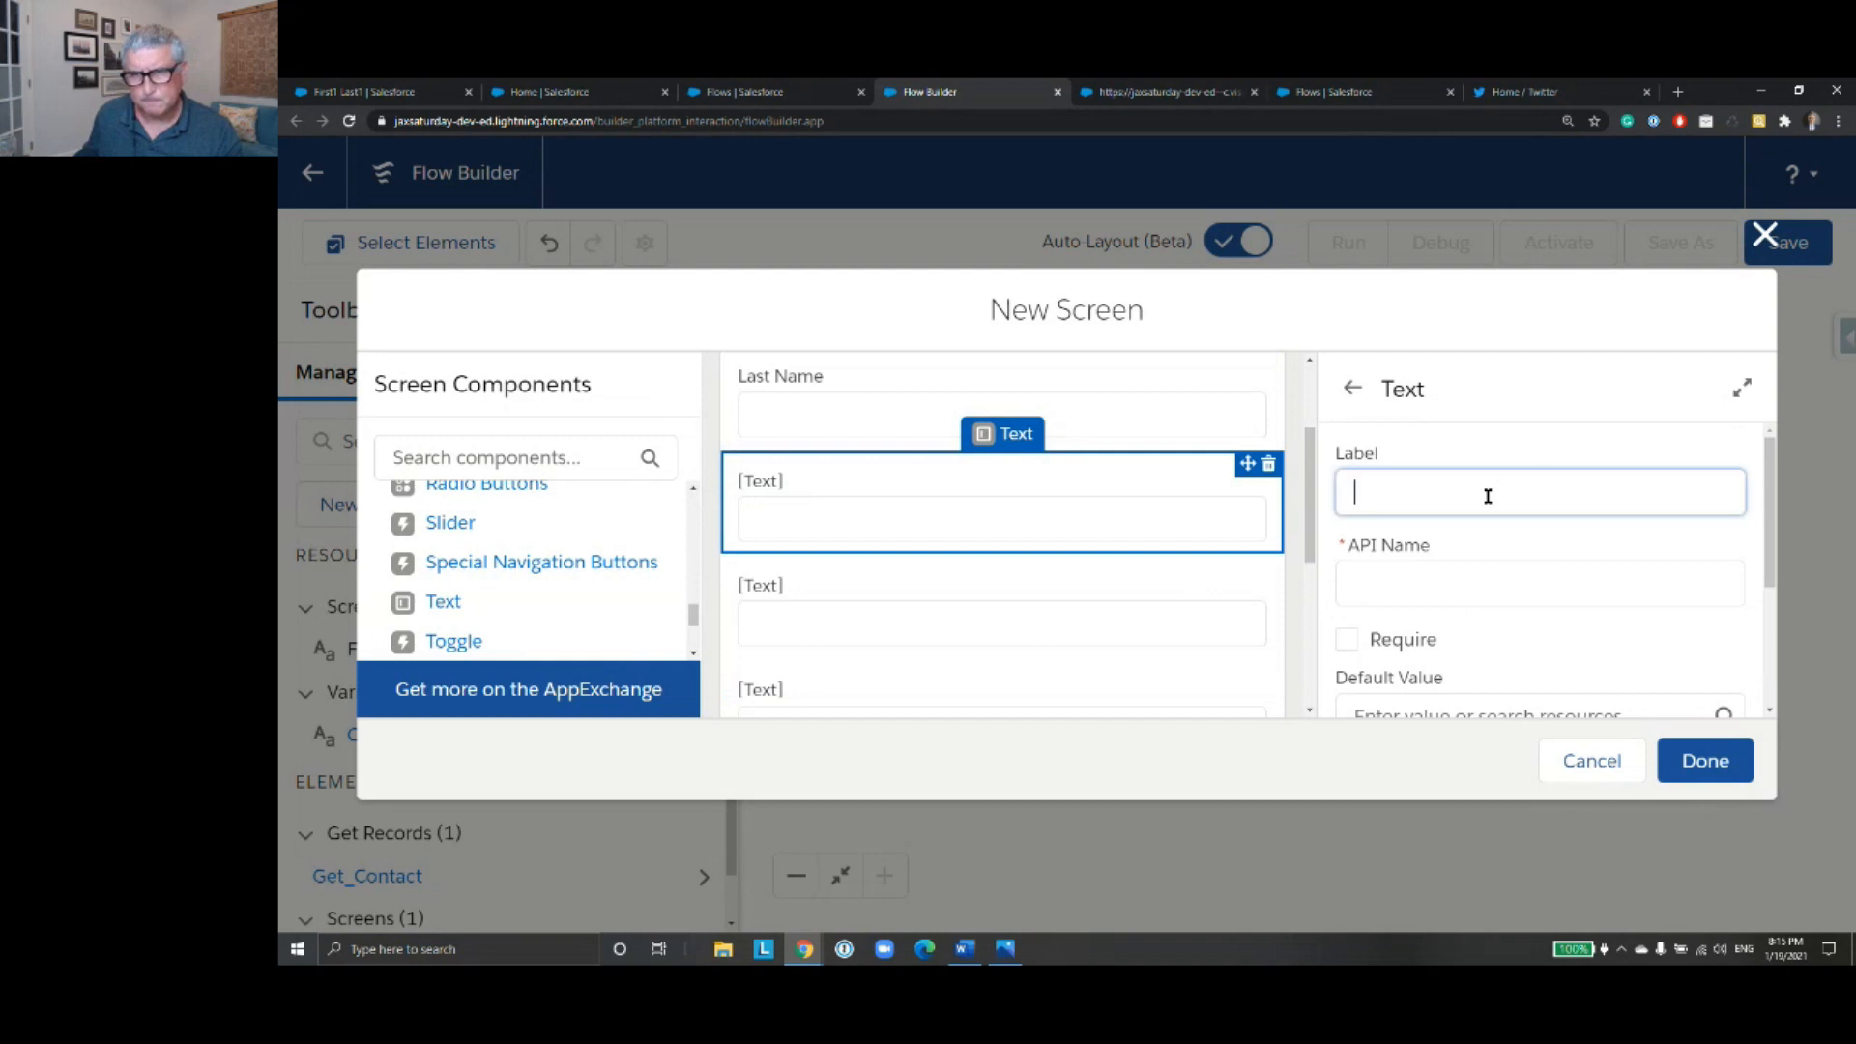
pyautogui.write('Mobile Phone')
pyautogui.click(1180, 633)
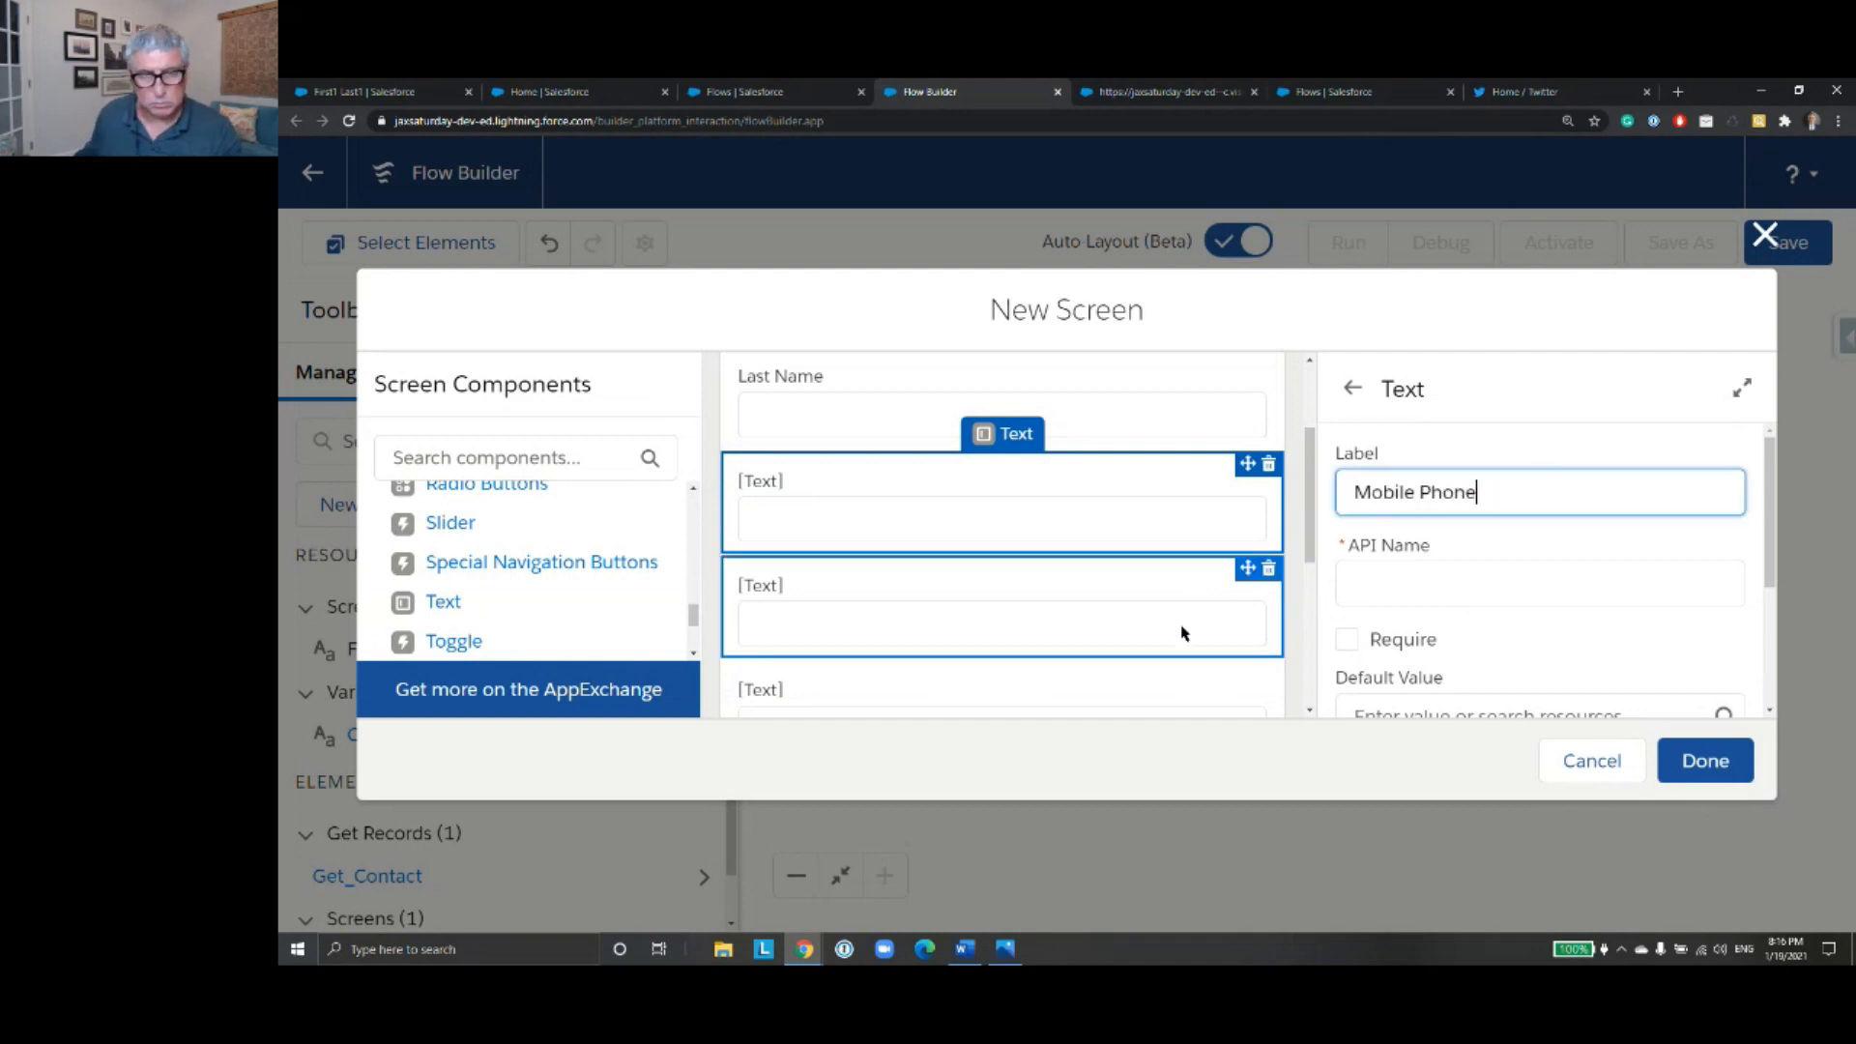
pyautogui.click(1459, 490)
pyautogui.write('Stre')
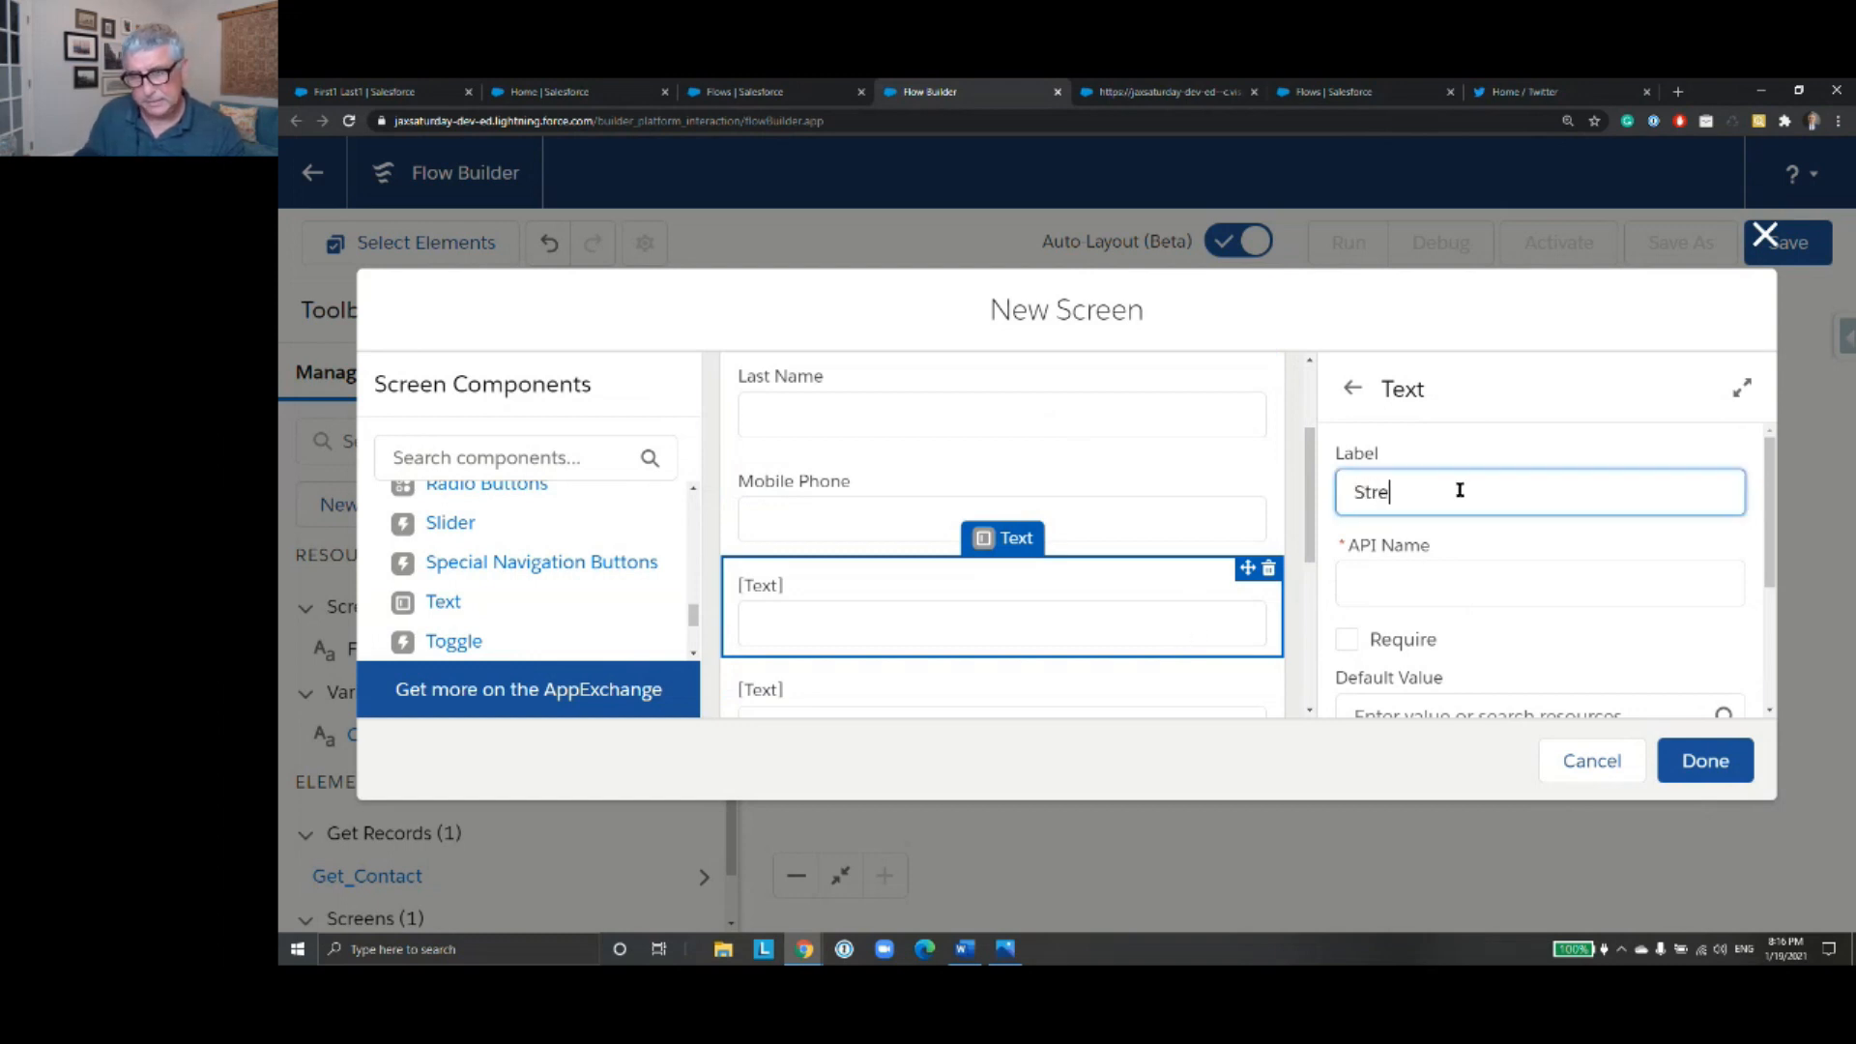
pyautogui.write('et Address')
# - Label the fifth Text component City and the sixth one State
pyautogui.click(1122, 668)
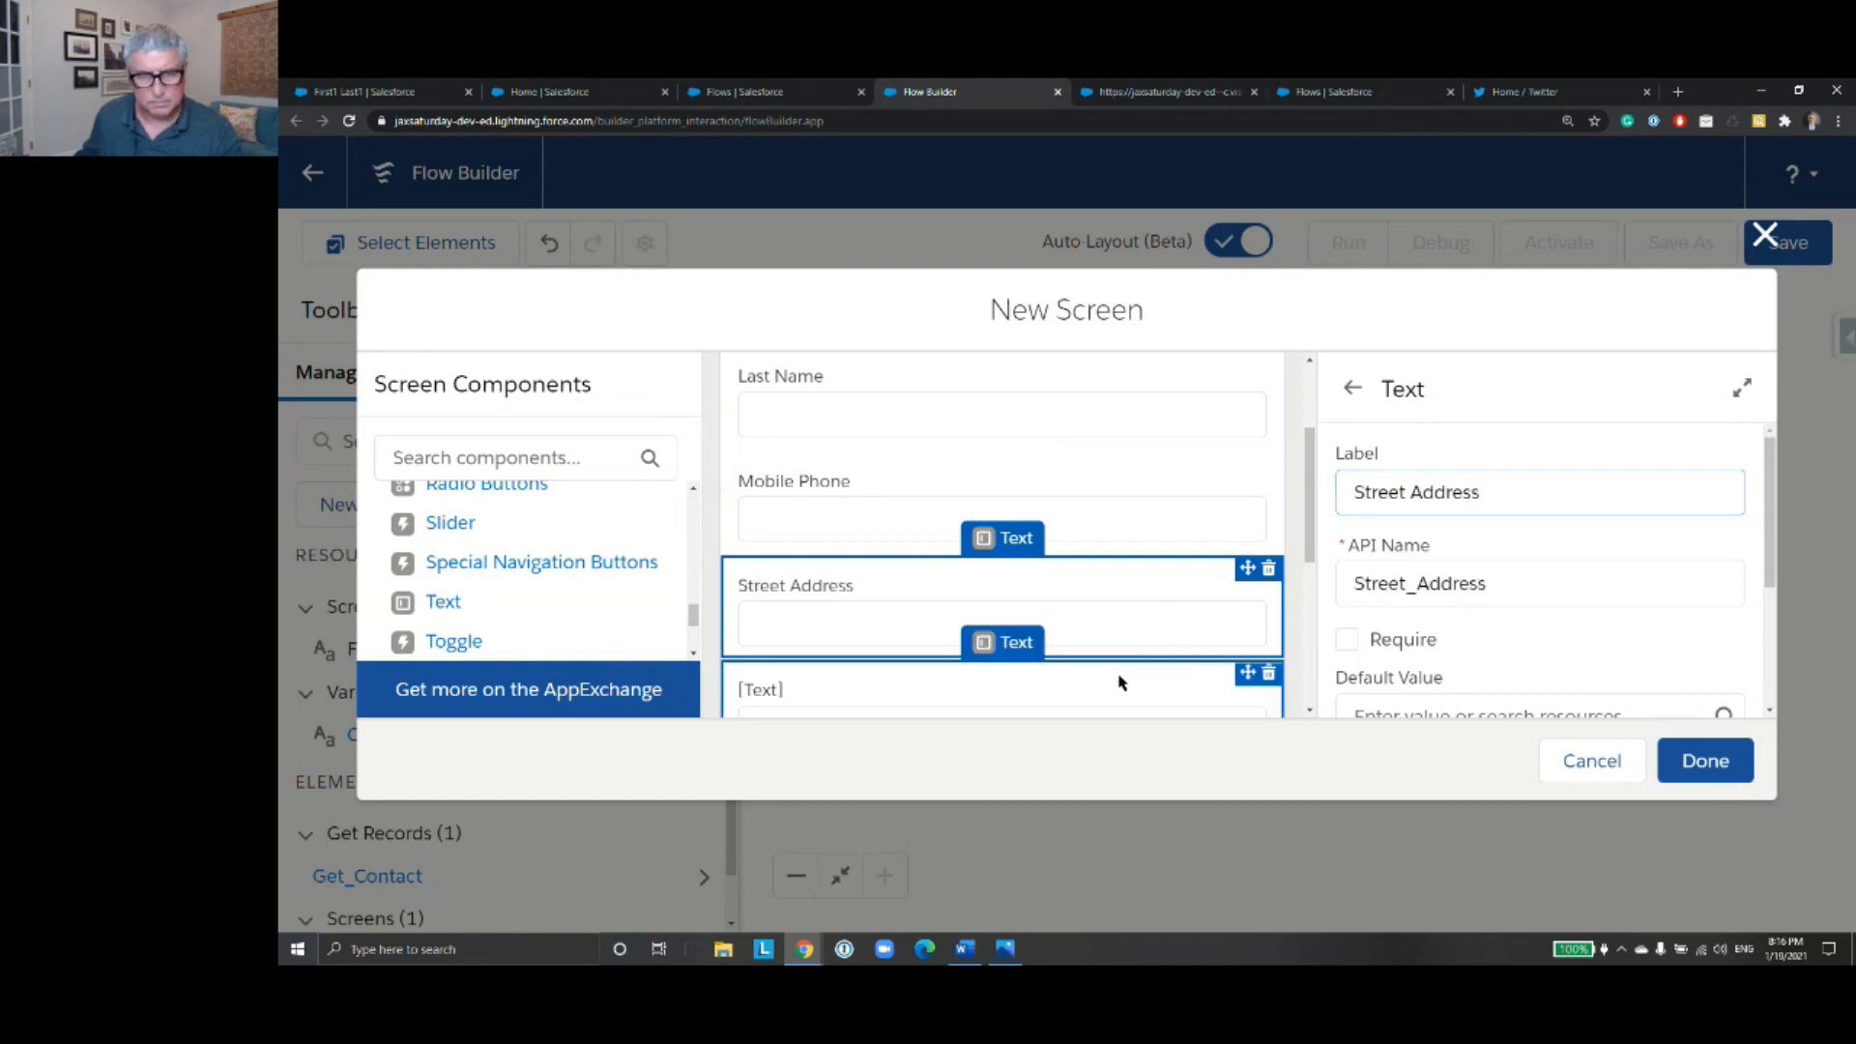
pyautogui.scroll(-2, 1175, 597)
pyautogui.click(1418, 495)
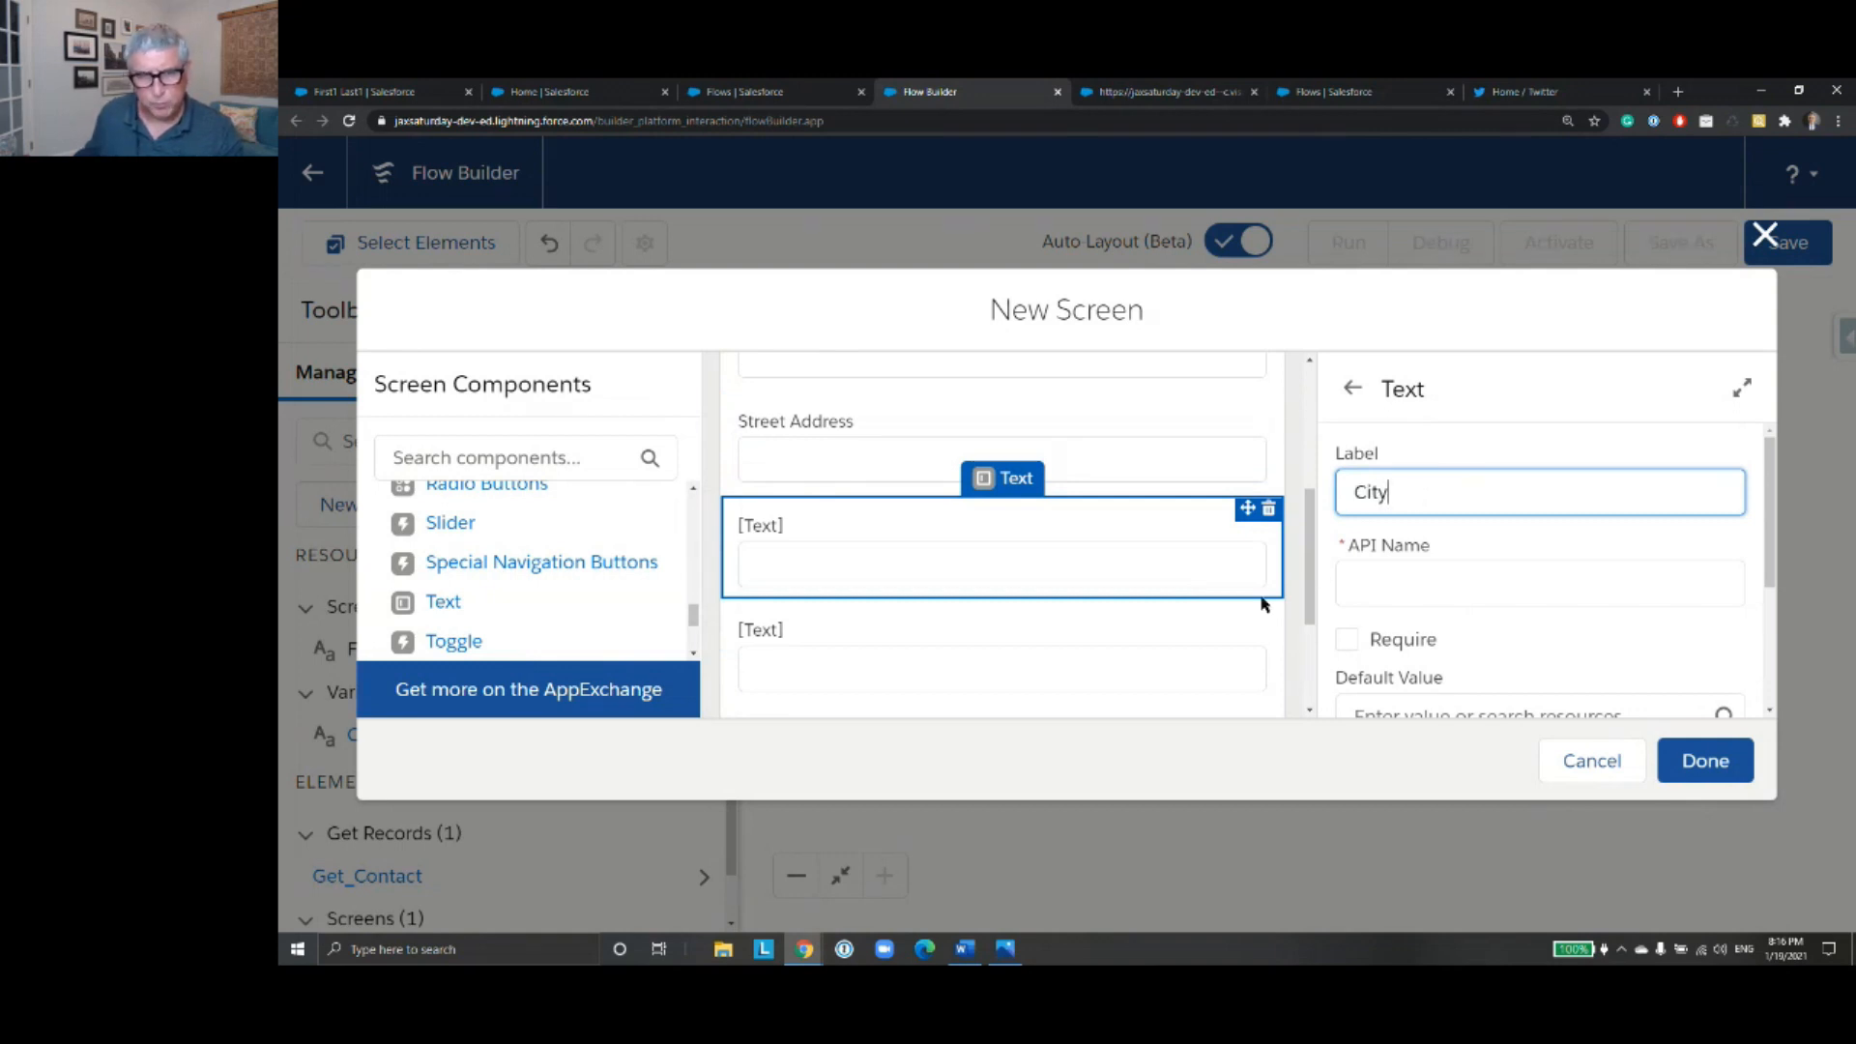
pyautogui.click(1172, 644)
pyautogui.click(1439, 500)
pyautogui.write('State')
# - Label the last Text component on the screen Zip and apply its matching API name
pyautogui.click(1165, 657)
pyautogui.scroll(-2, 1160, 605)
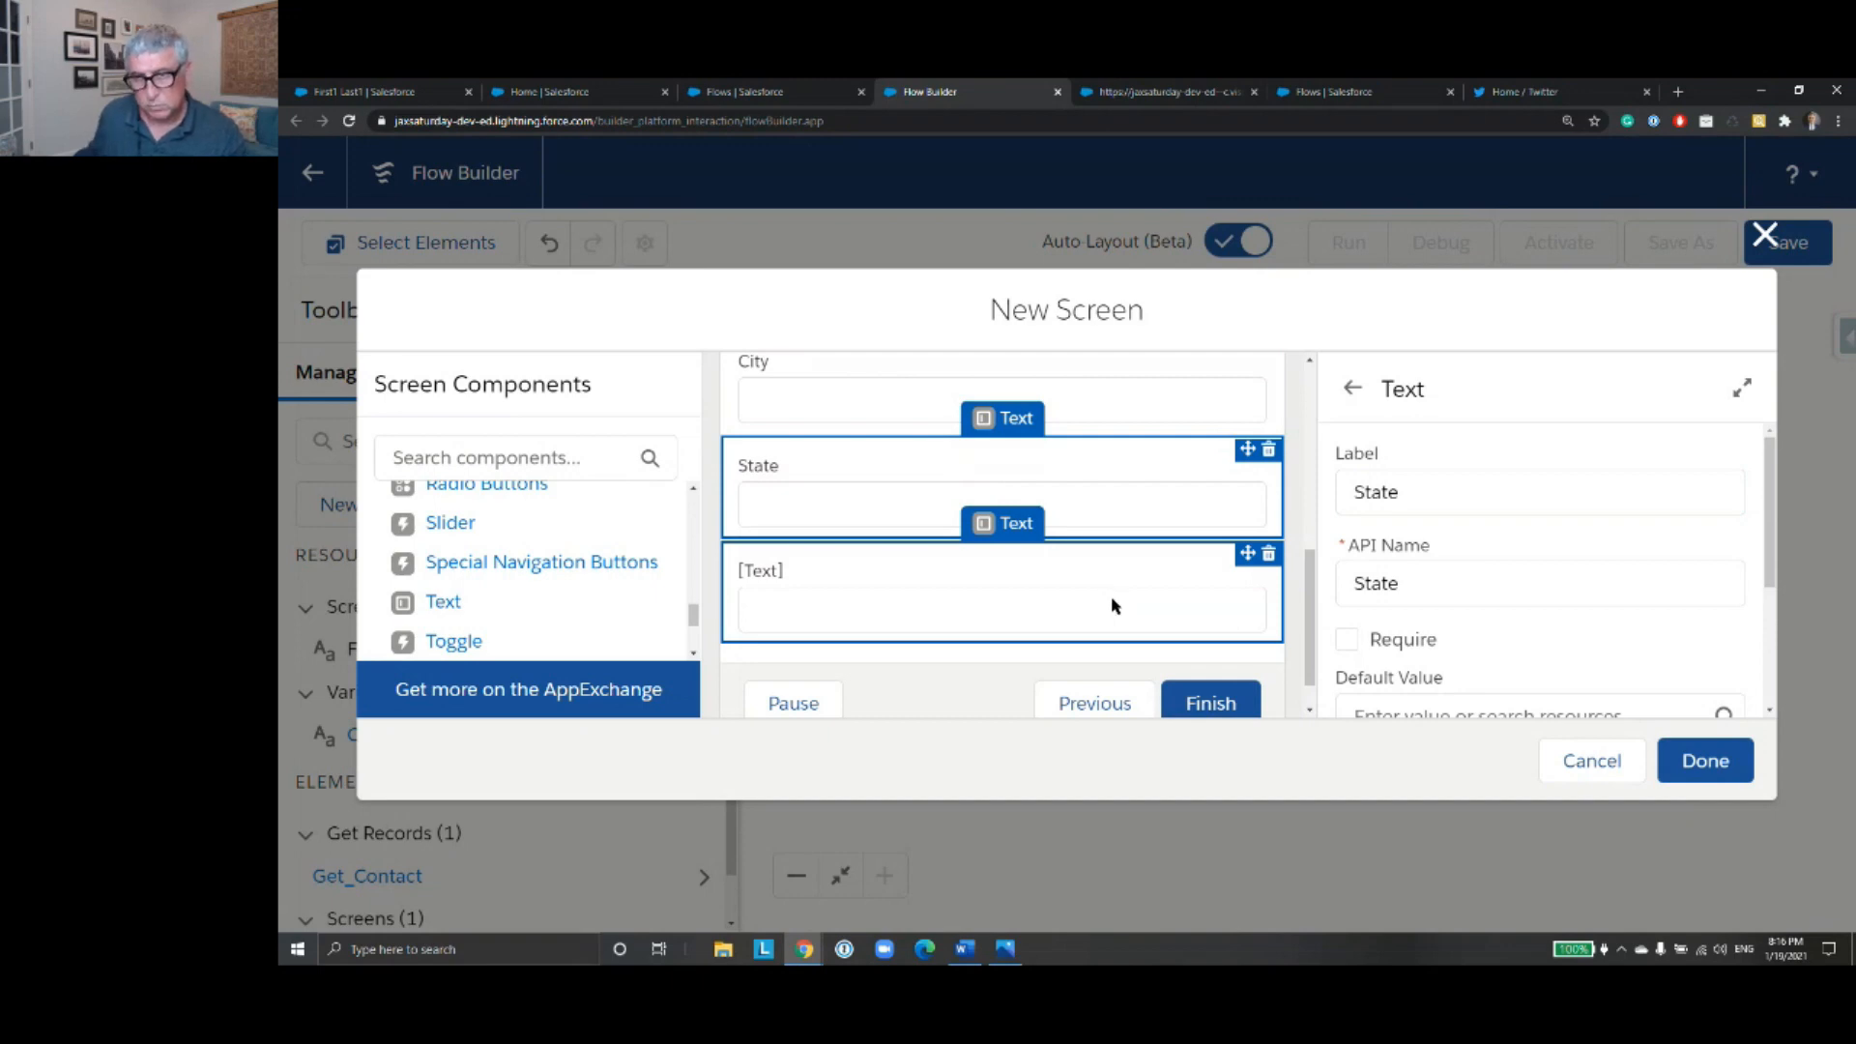
pyautogui.click(1112, 598)
pyautogui.click(1396, 473)
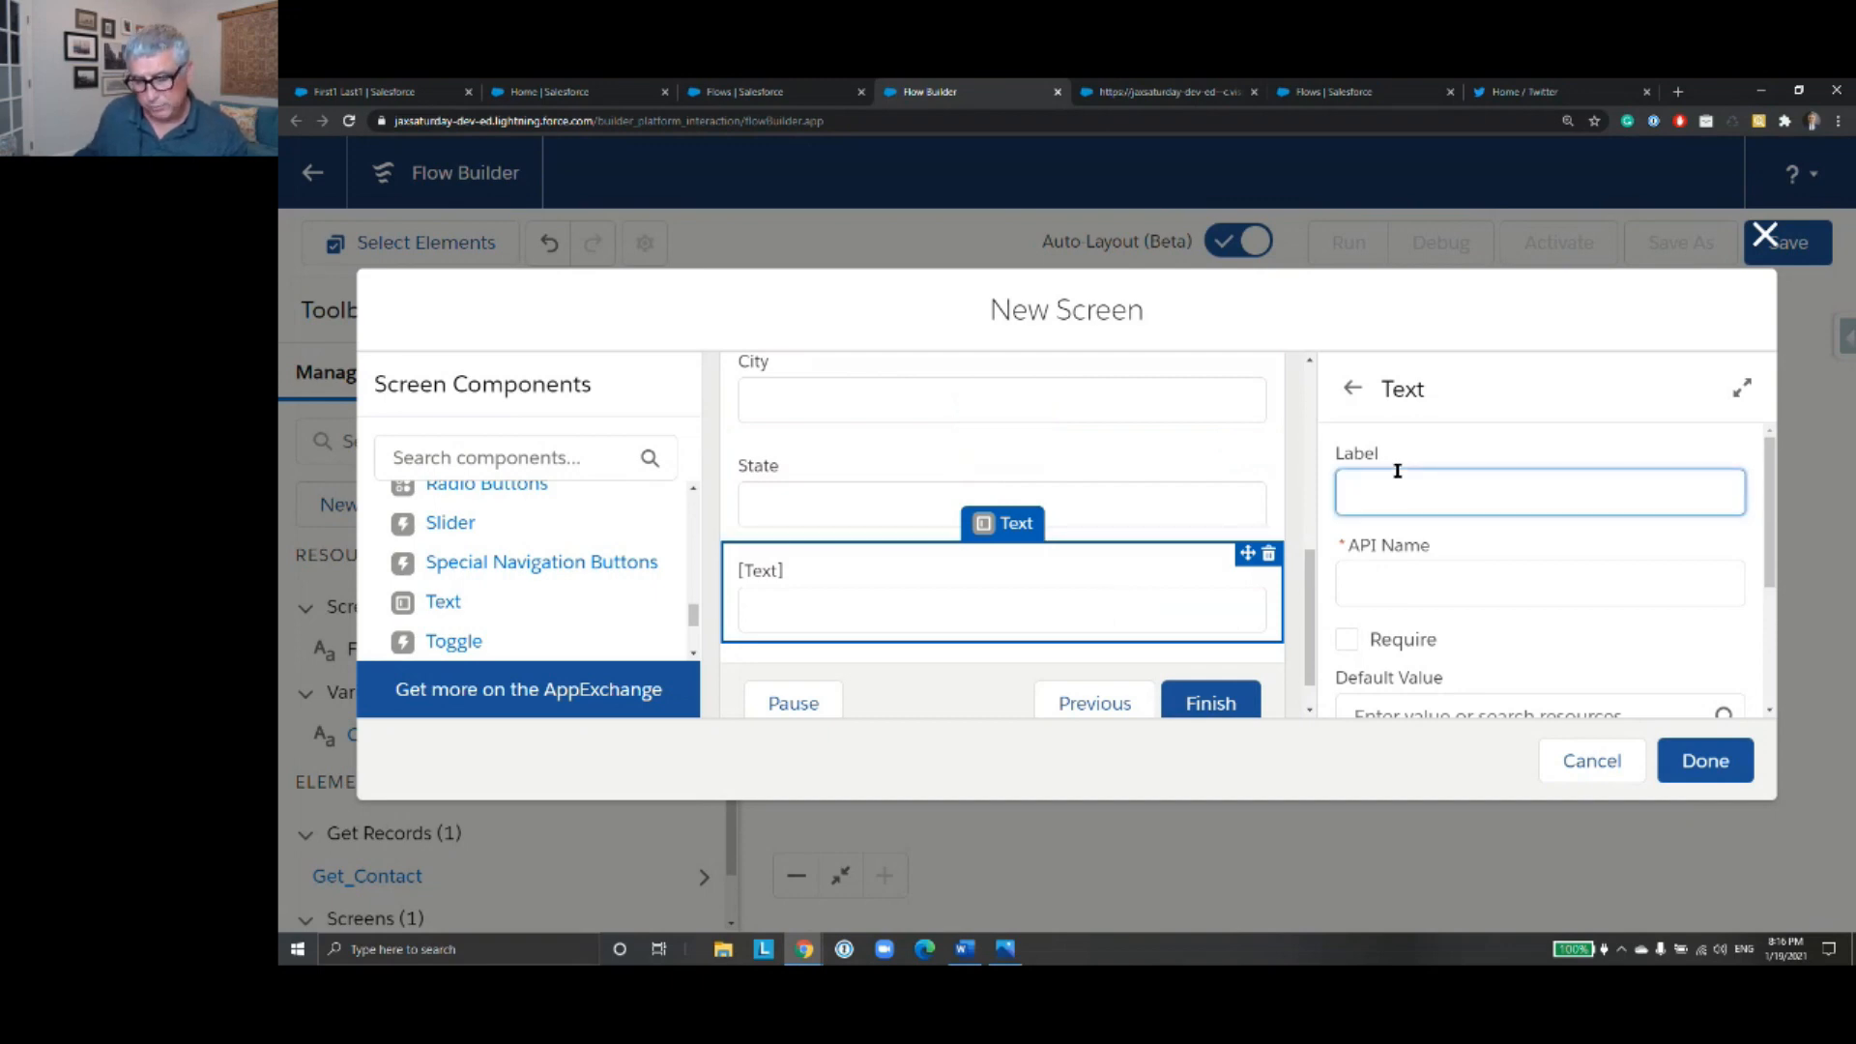
pyautogui.write('Zip')
pyautogui.click(1180, 506)
pyautogui.click(1198, 546)
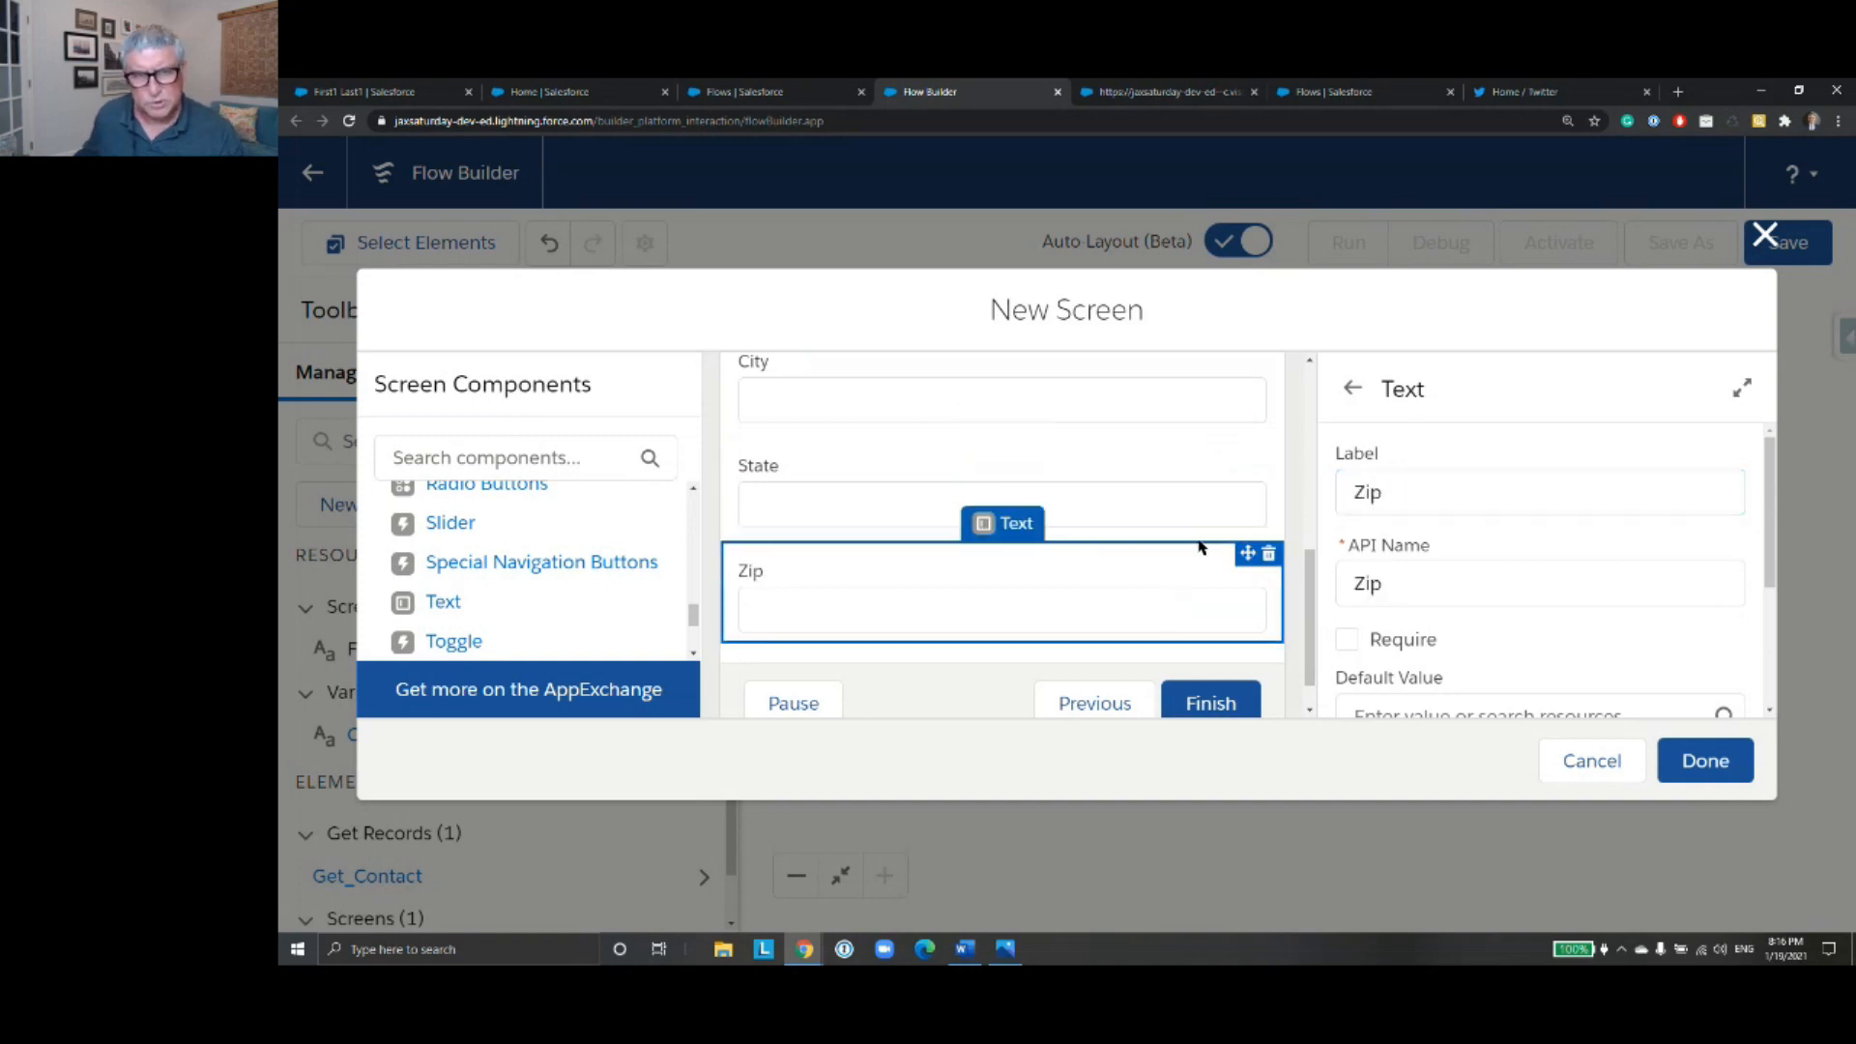
# - Add a Picklist component to the screen directly below the Zip field
pyautogui.scroll(-1, 1221, 543)
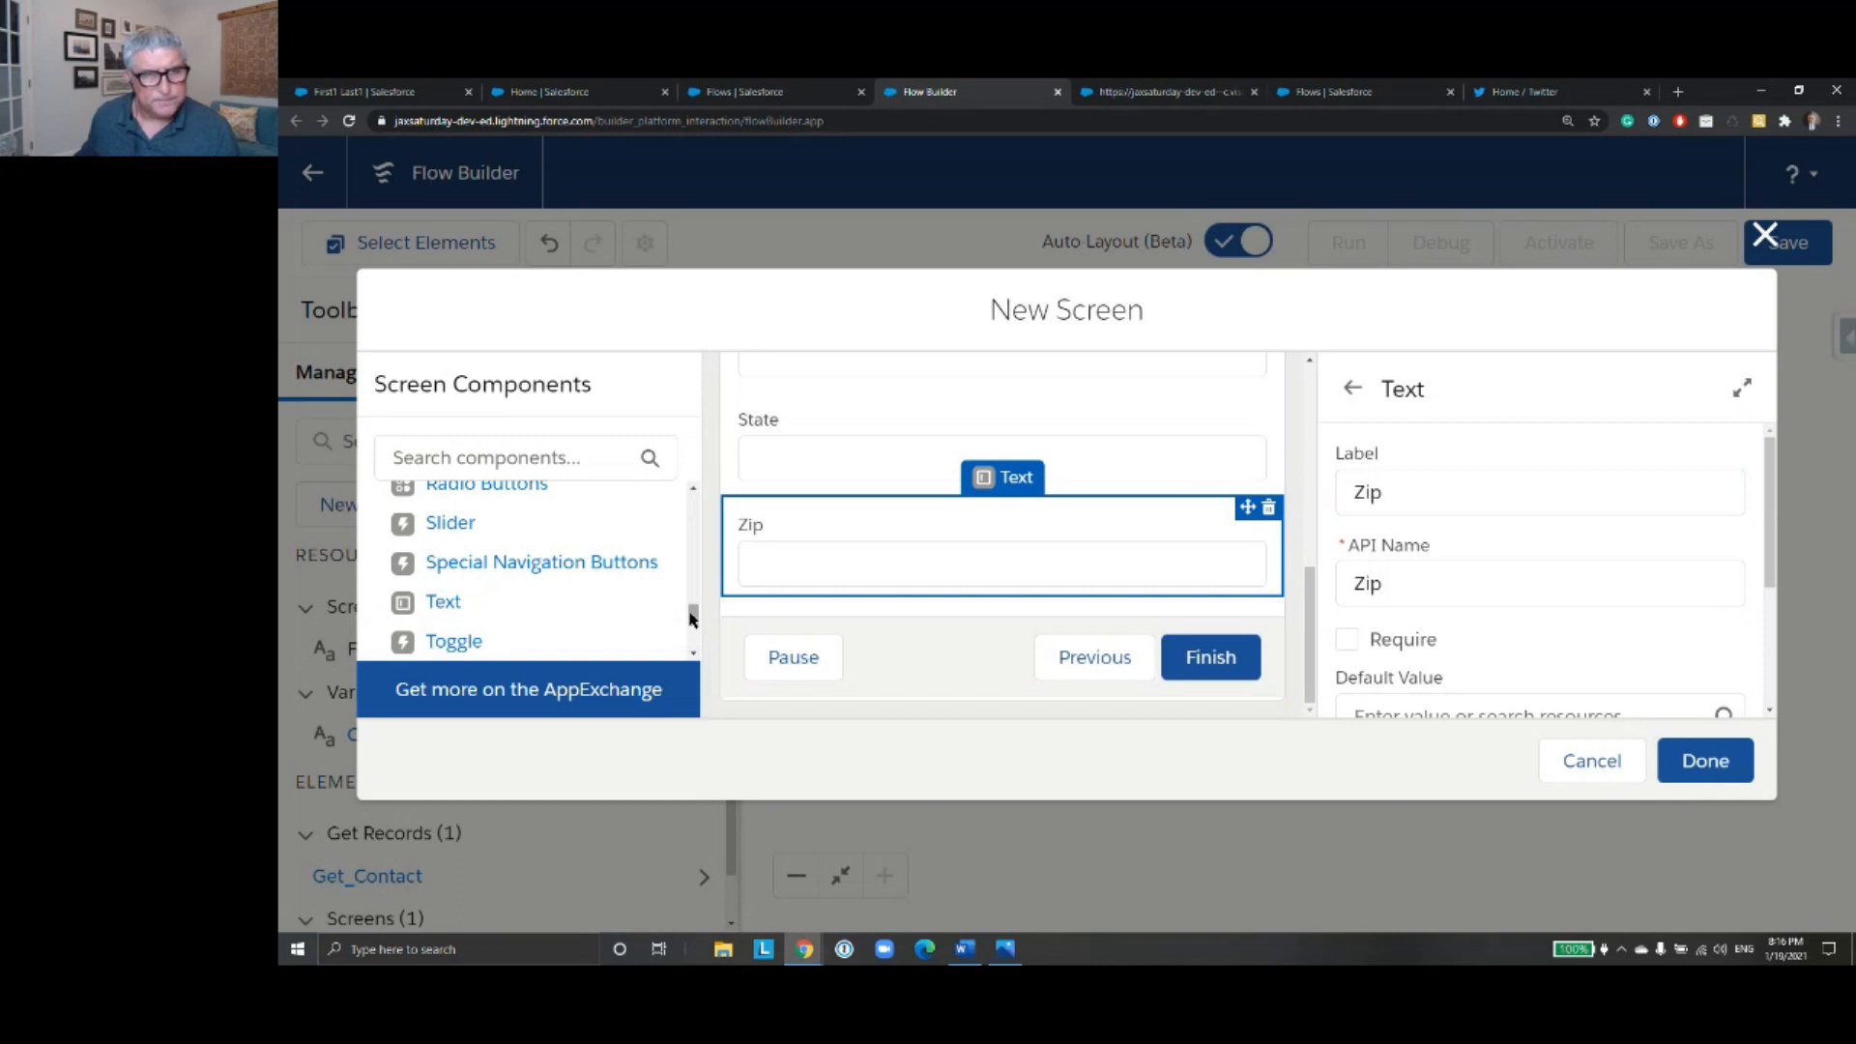
pyautogui.moveTo(693, 626); pyautogui.dragTo(698, 567)
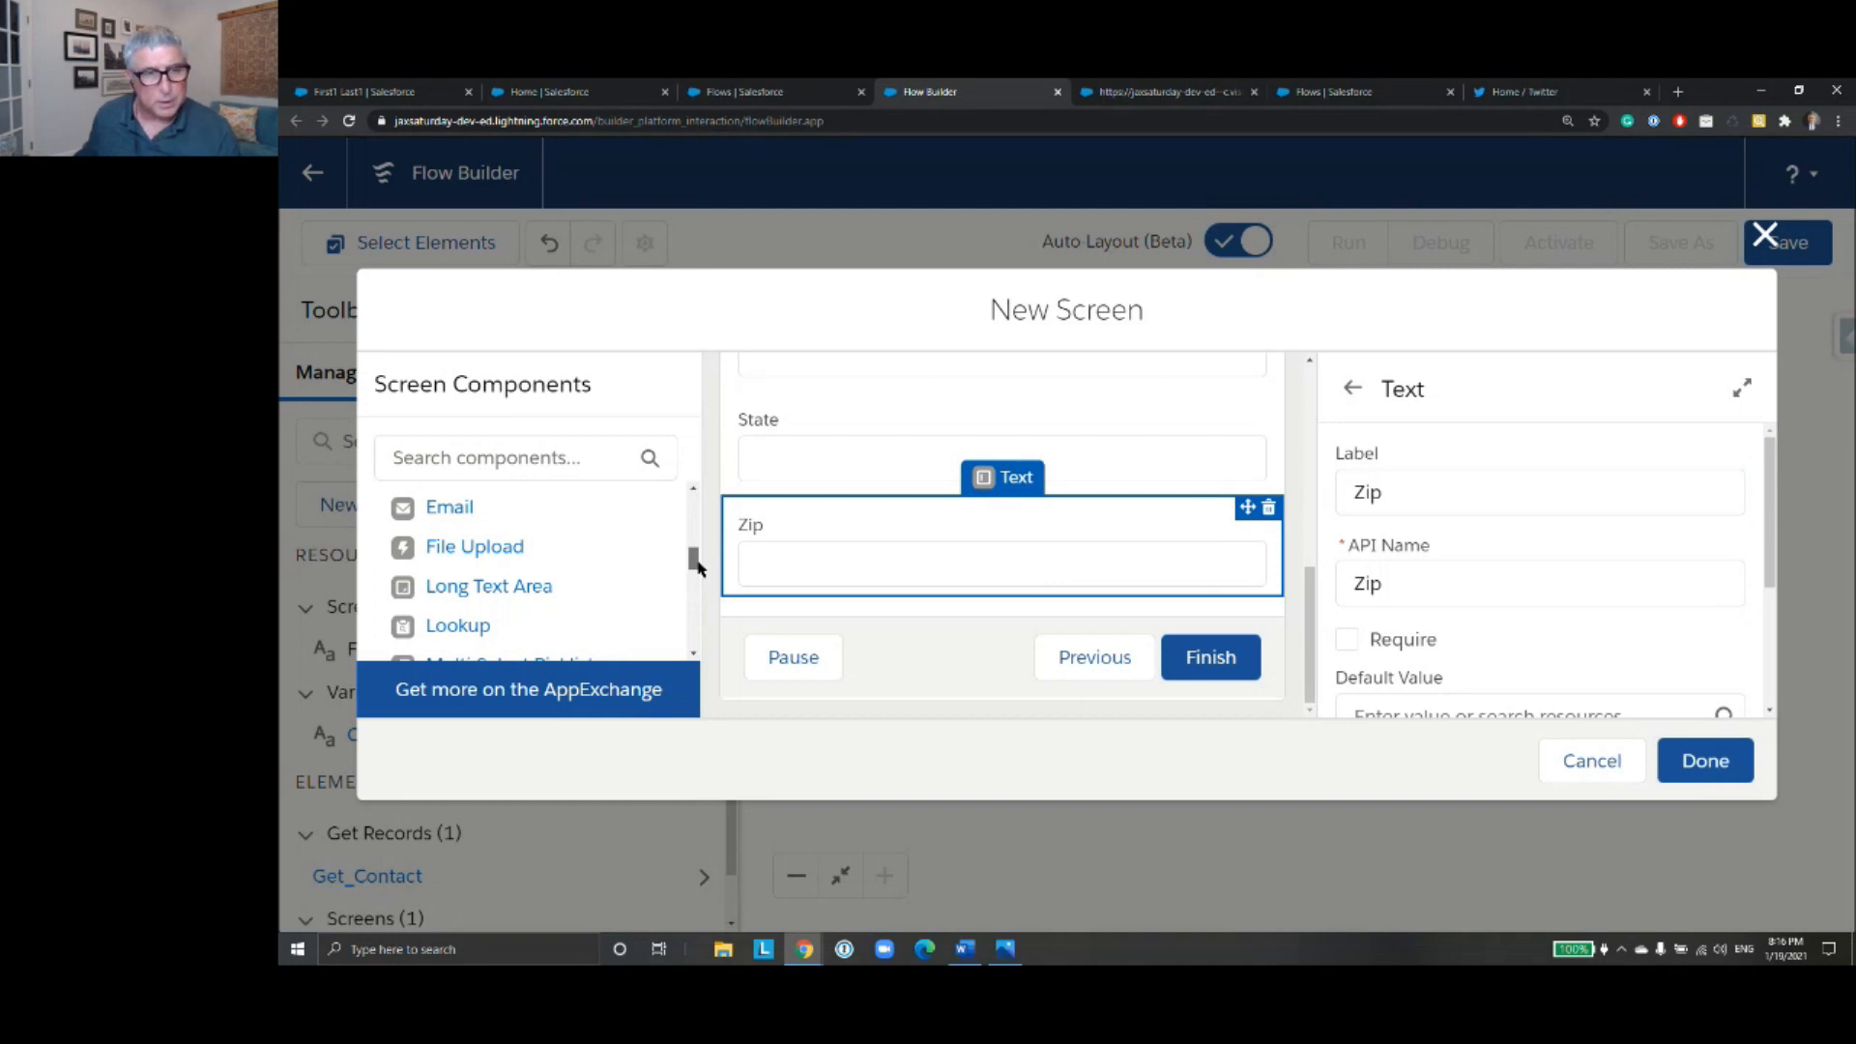
pyautogui.moveTo(695, 568); pyautogui.dragTo(684, 600)
pyautogui.moveTo(477, 612); pyautogui.dragTo(792, 604)
# - Label the Picklist component Lead Source and apply its matching API name
pyautogui.click(1373, 495)
pyautogui.write('Lead')
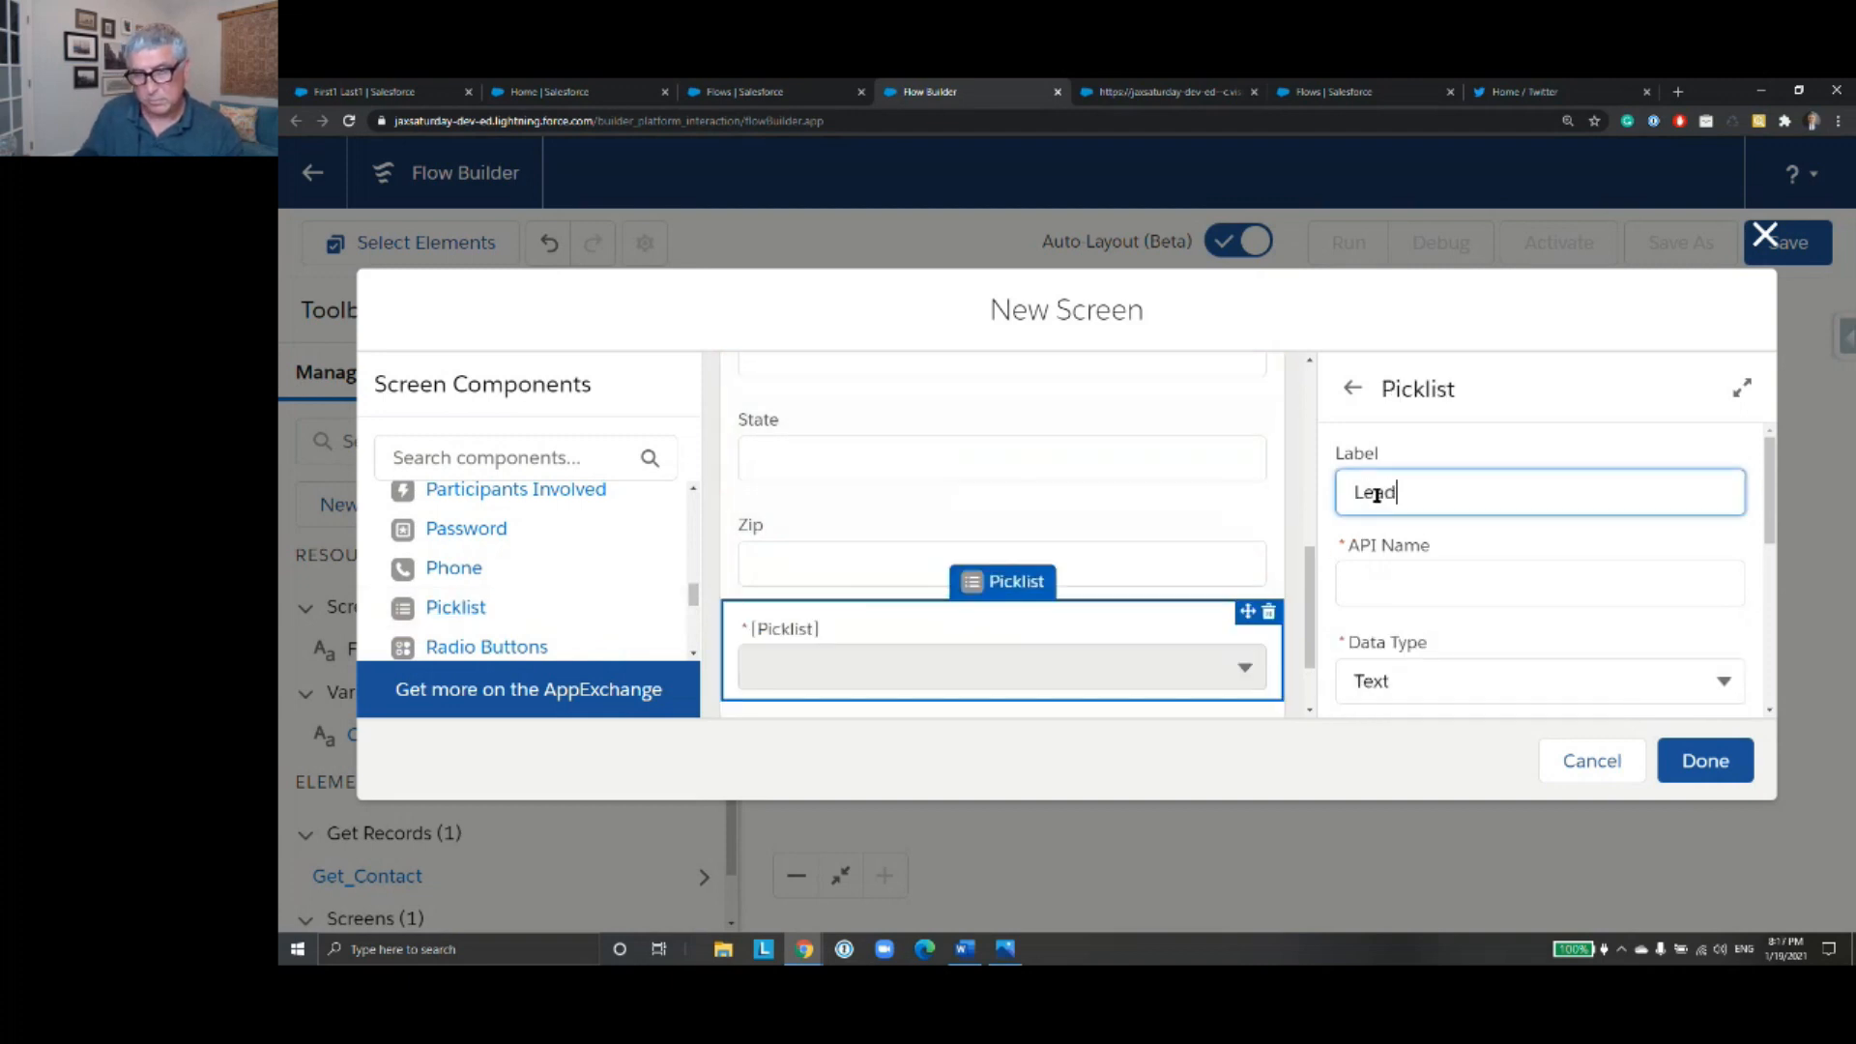
pyautogui.write(' Source')
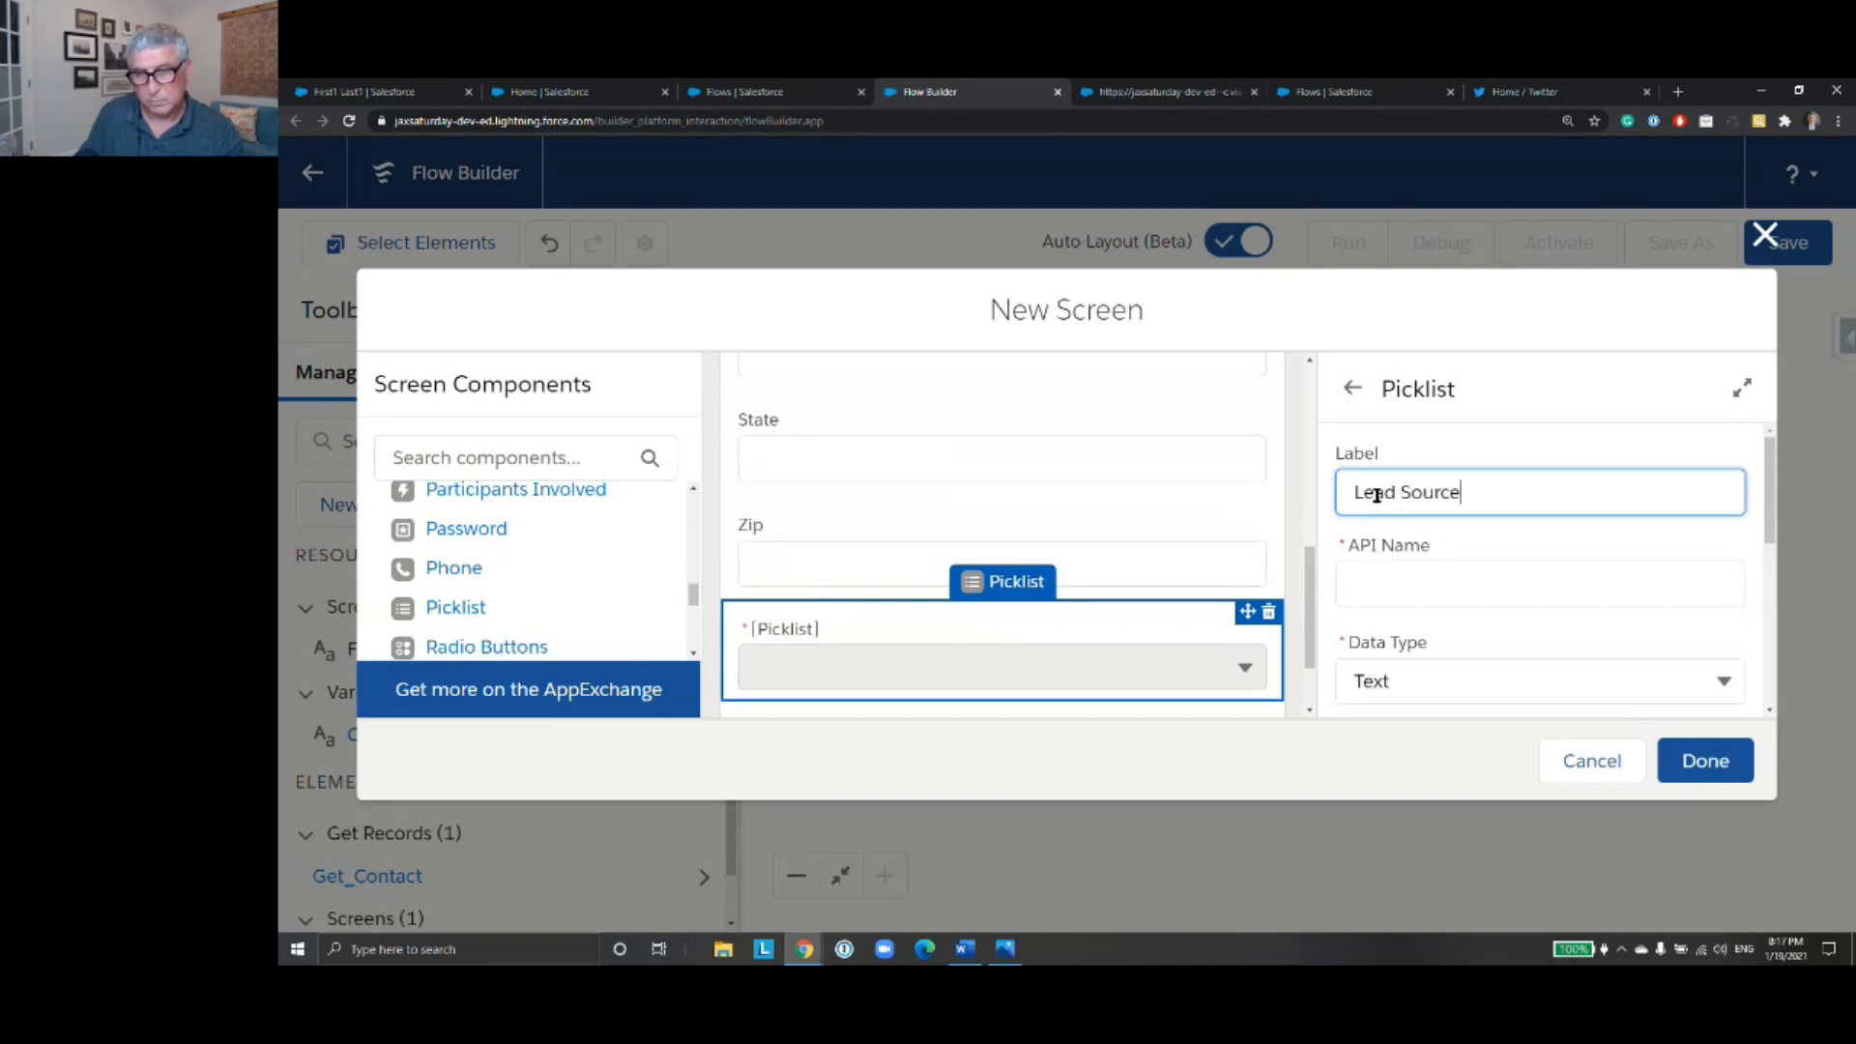
pyautogui.press('Tab')
# - Create a new resource for the Lead Source picklist's choice, with resource type Picklist Choice Set
pyautogui.scroll(-2, 1111, 430)
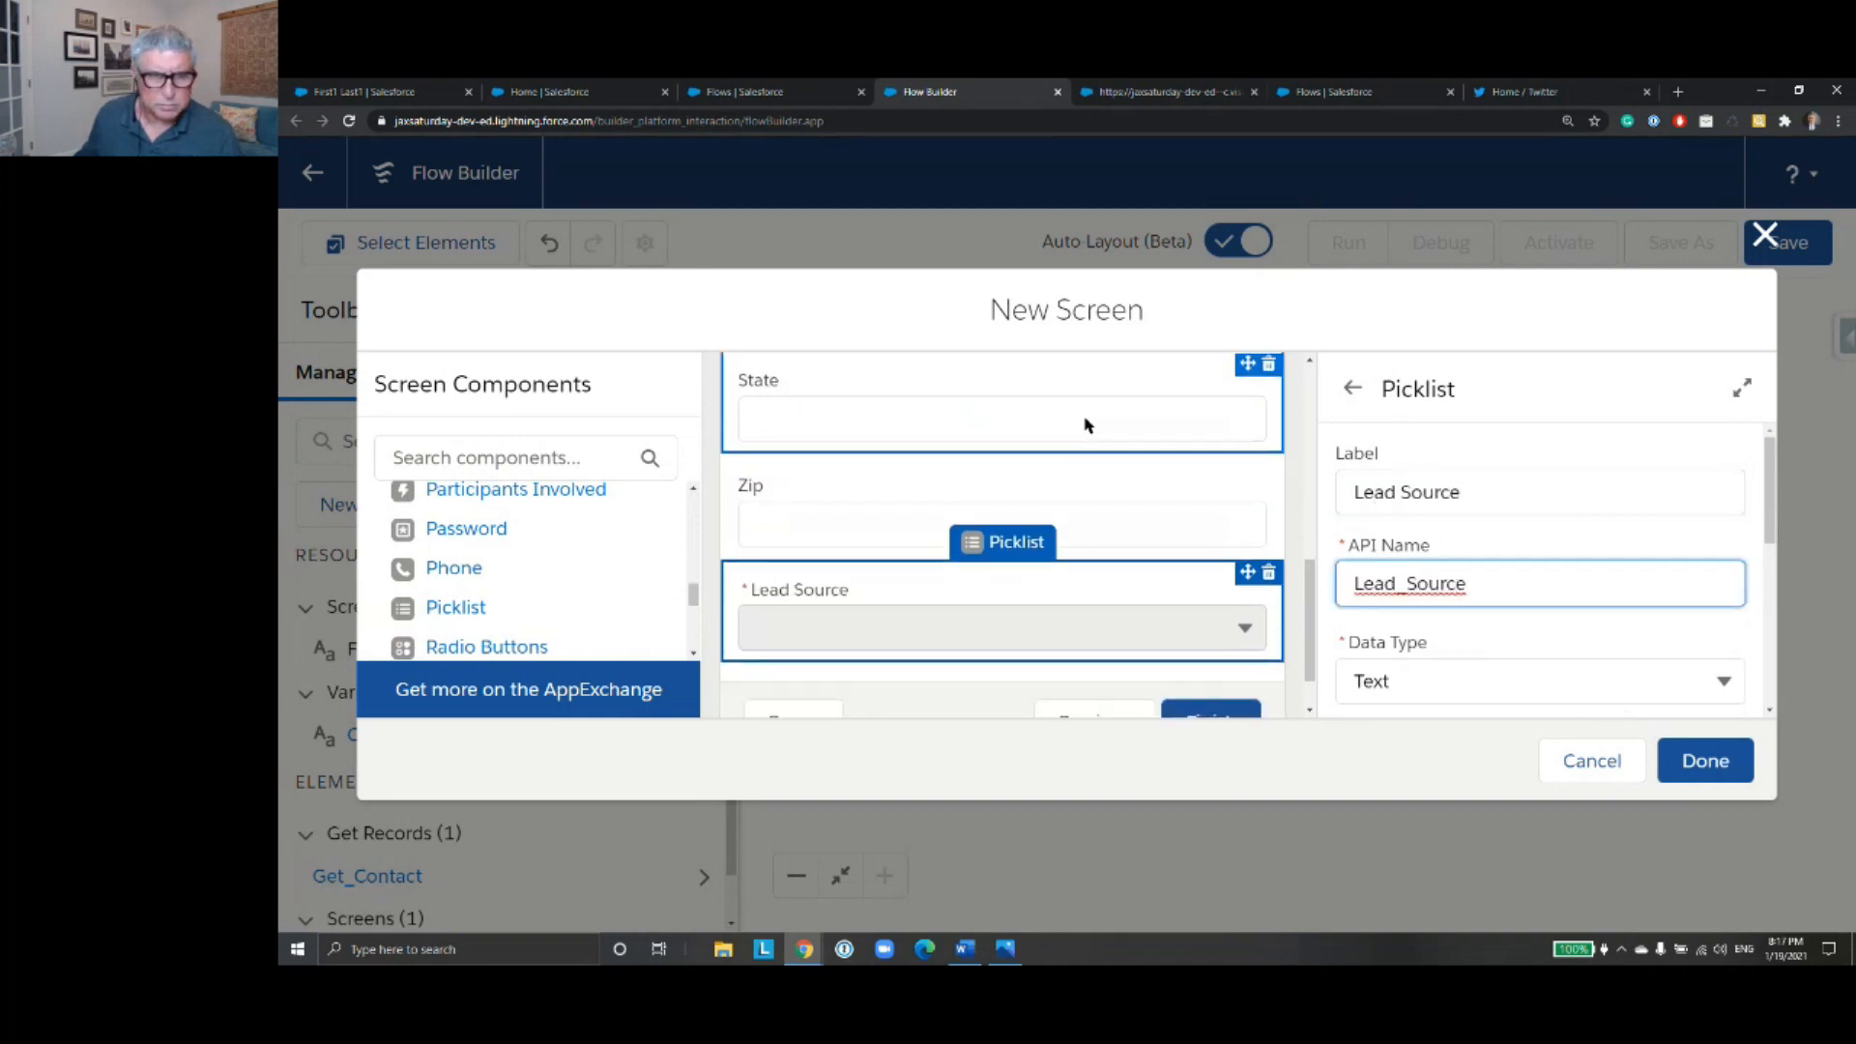
pyautogui.scroll(2, 1111, 461)
pyautogui.scroll(5, 1097, 443)
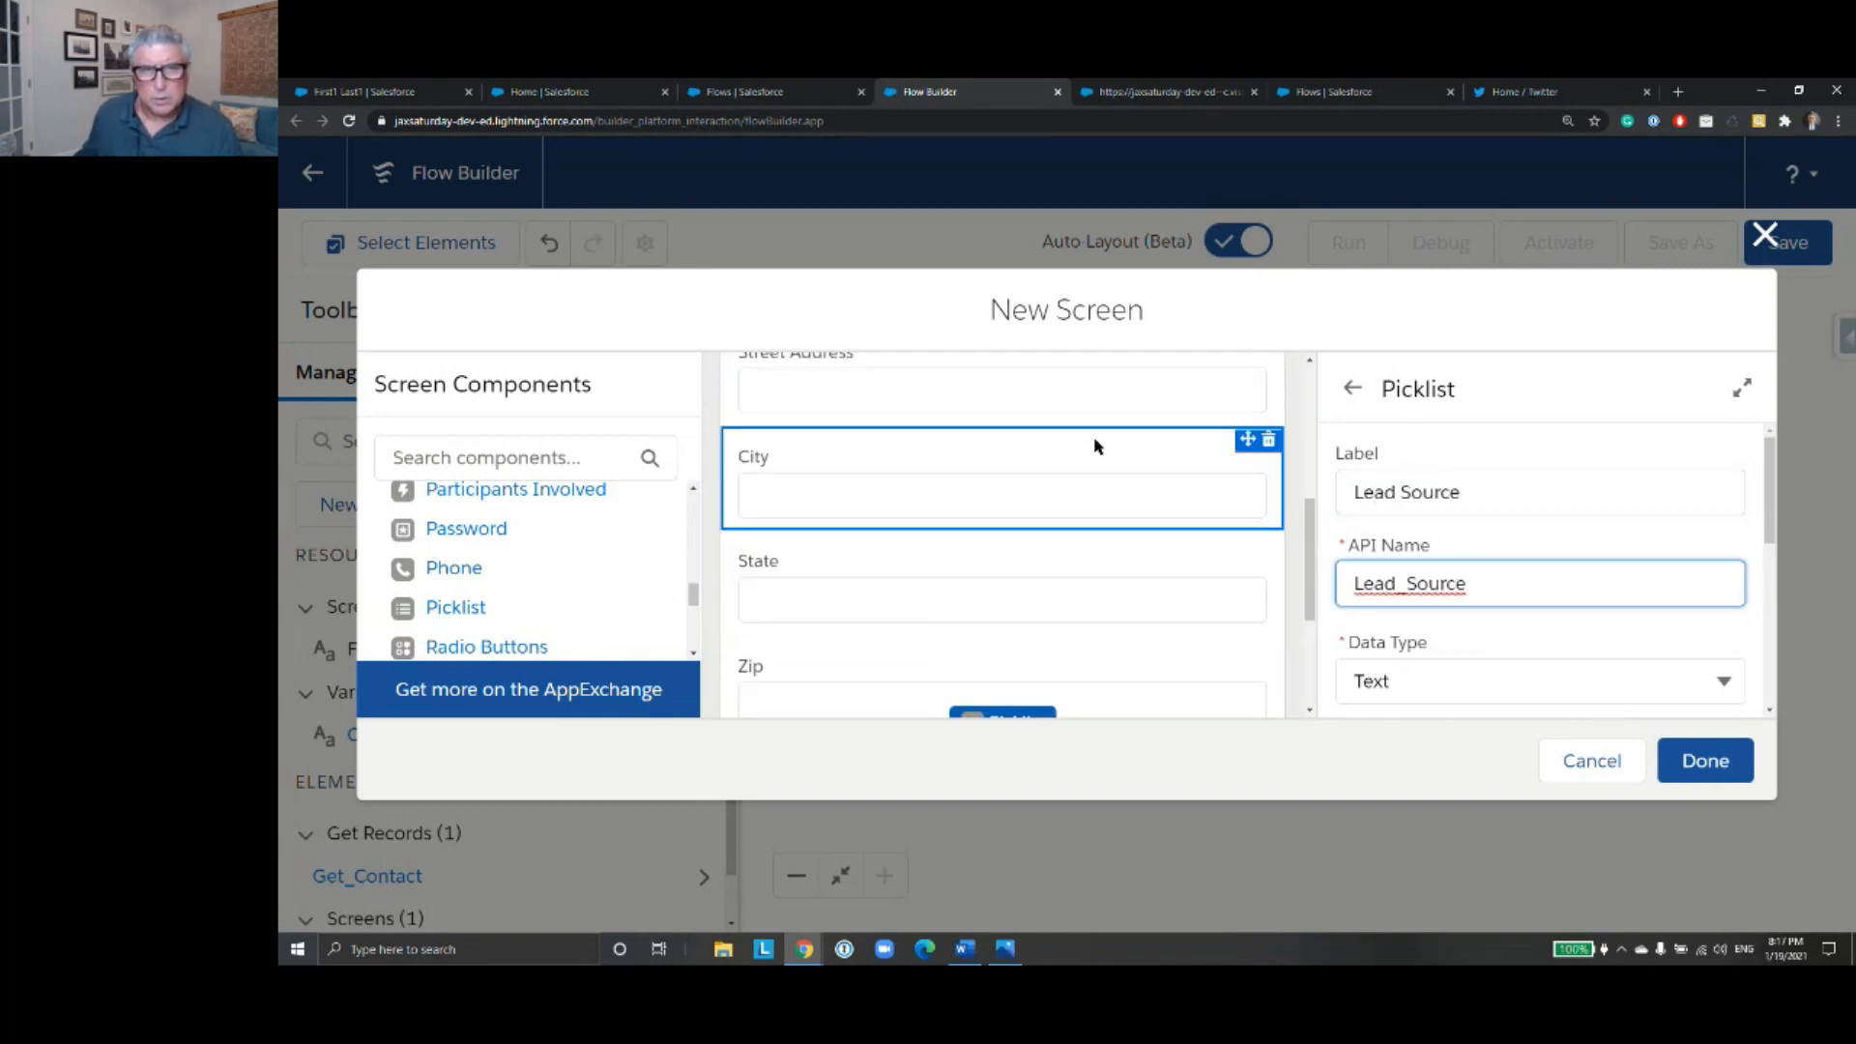
pyautogui.scroll(1, 1119, 457)
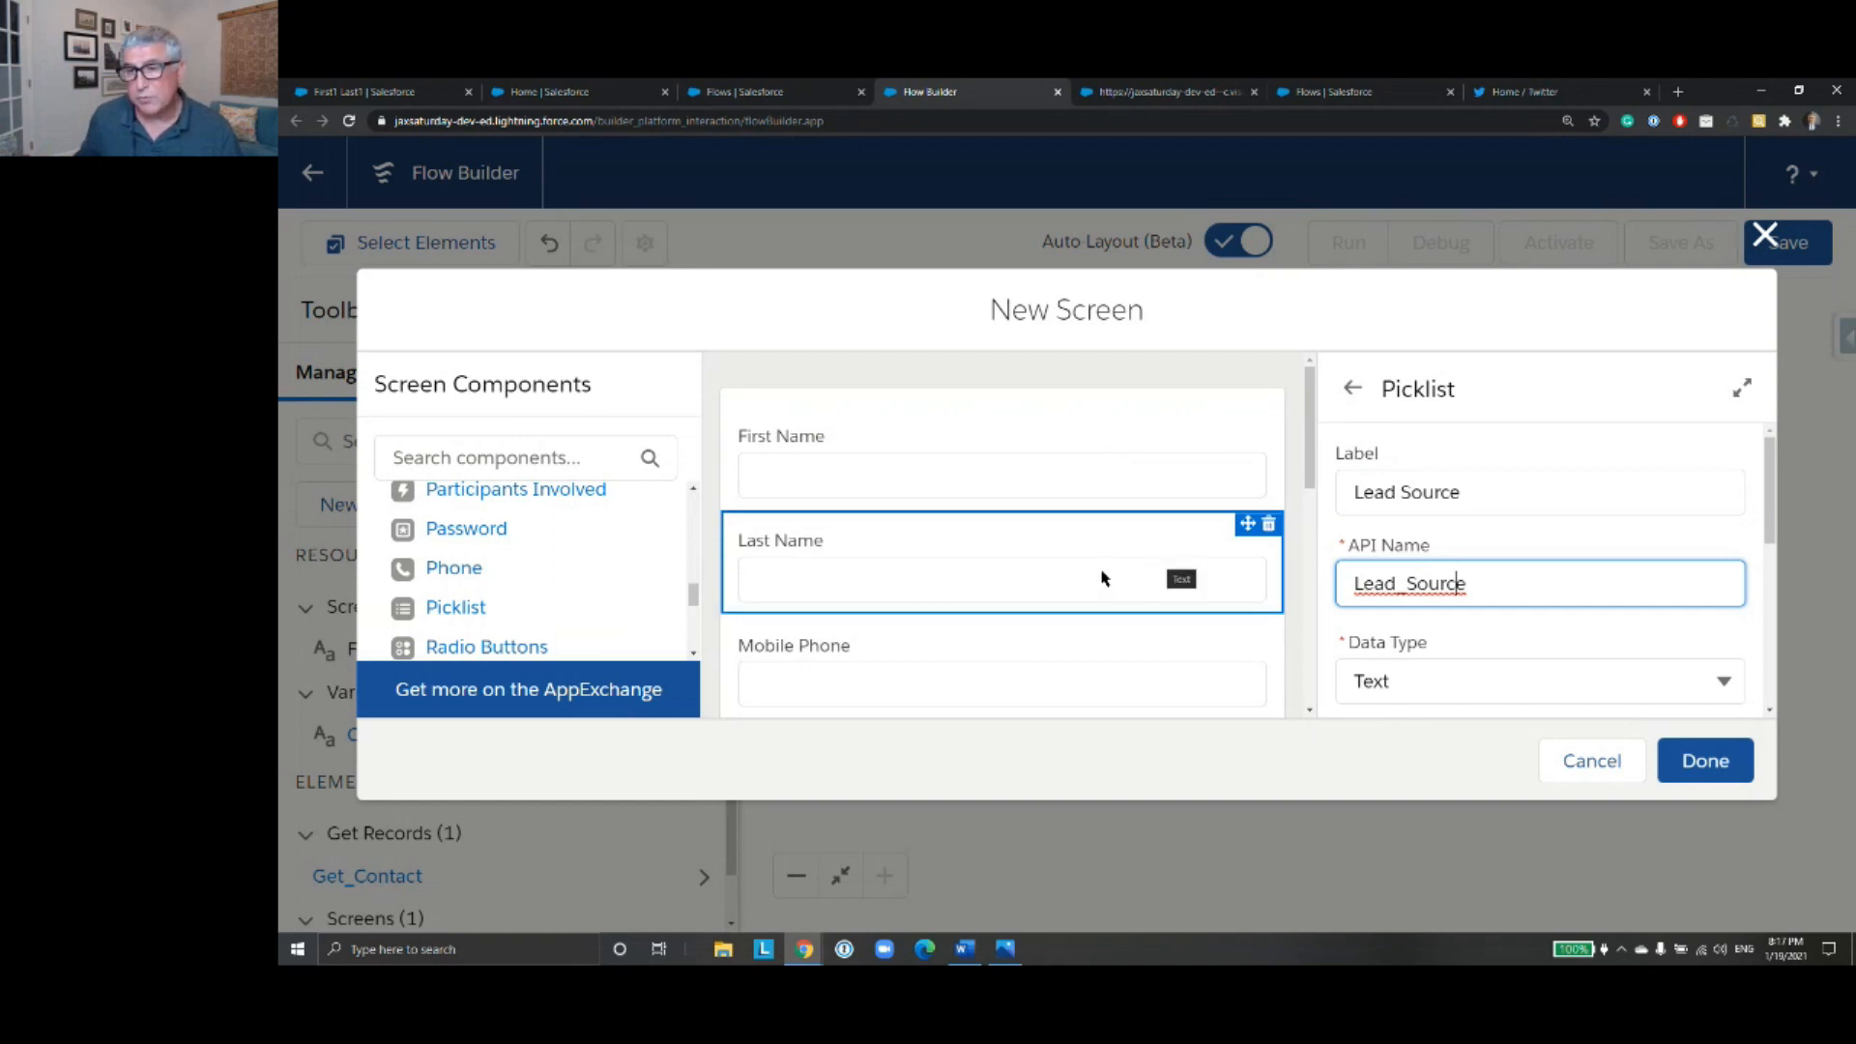
pyautogui.scroll(-8, 1102, 578)
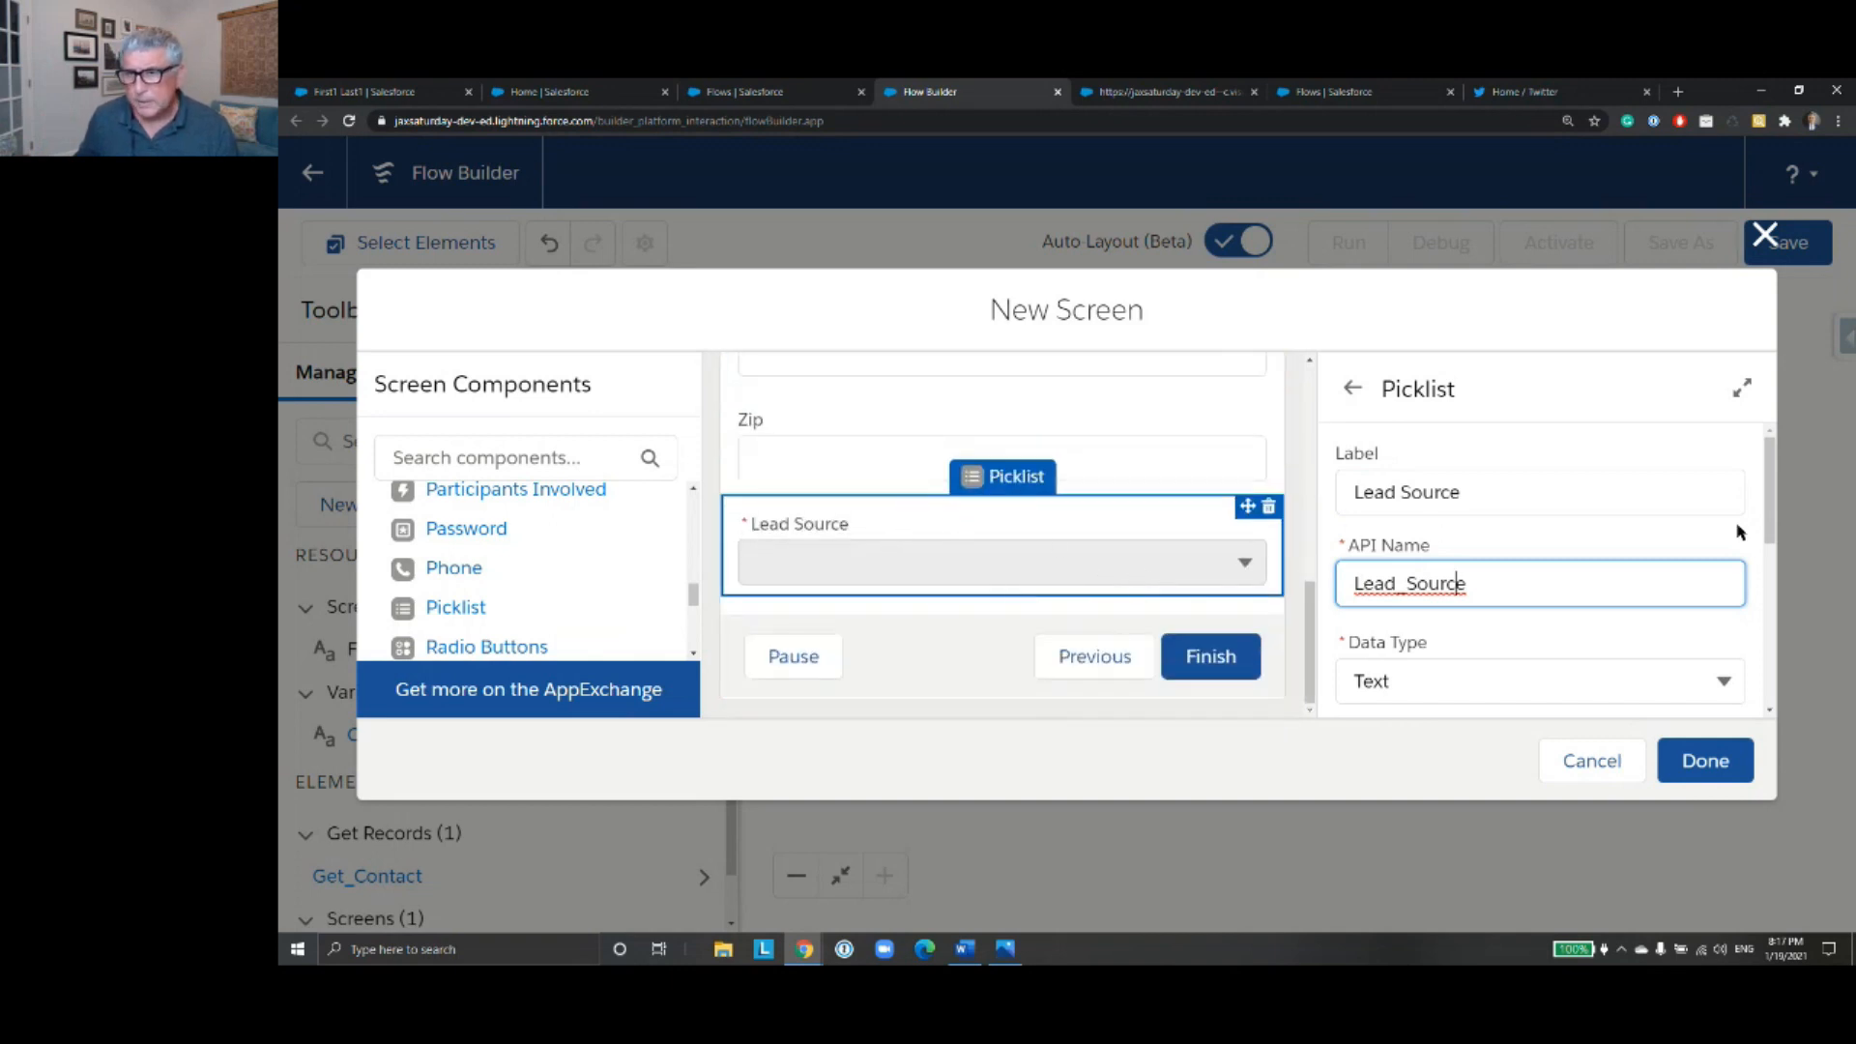
pyautogui.click(1773, 522)
pyautogui.moveTo(1772, 523); pyautogui.dragTo(1771, 662)
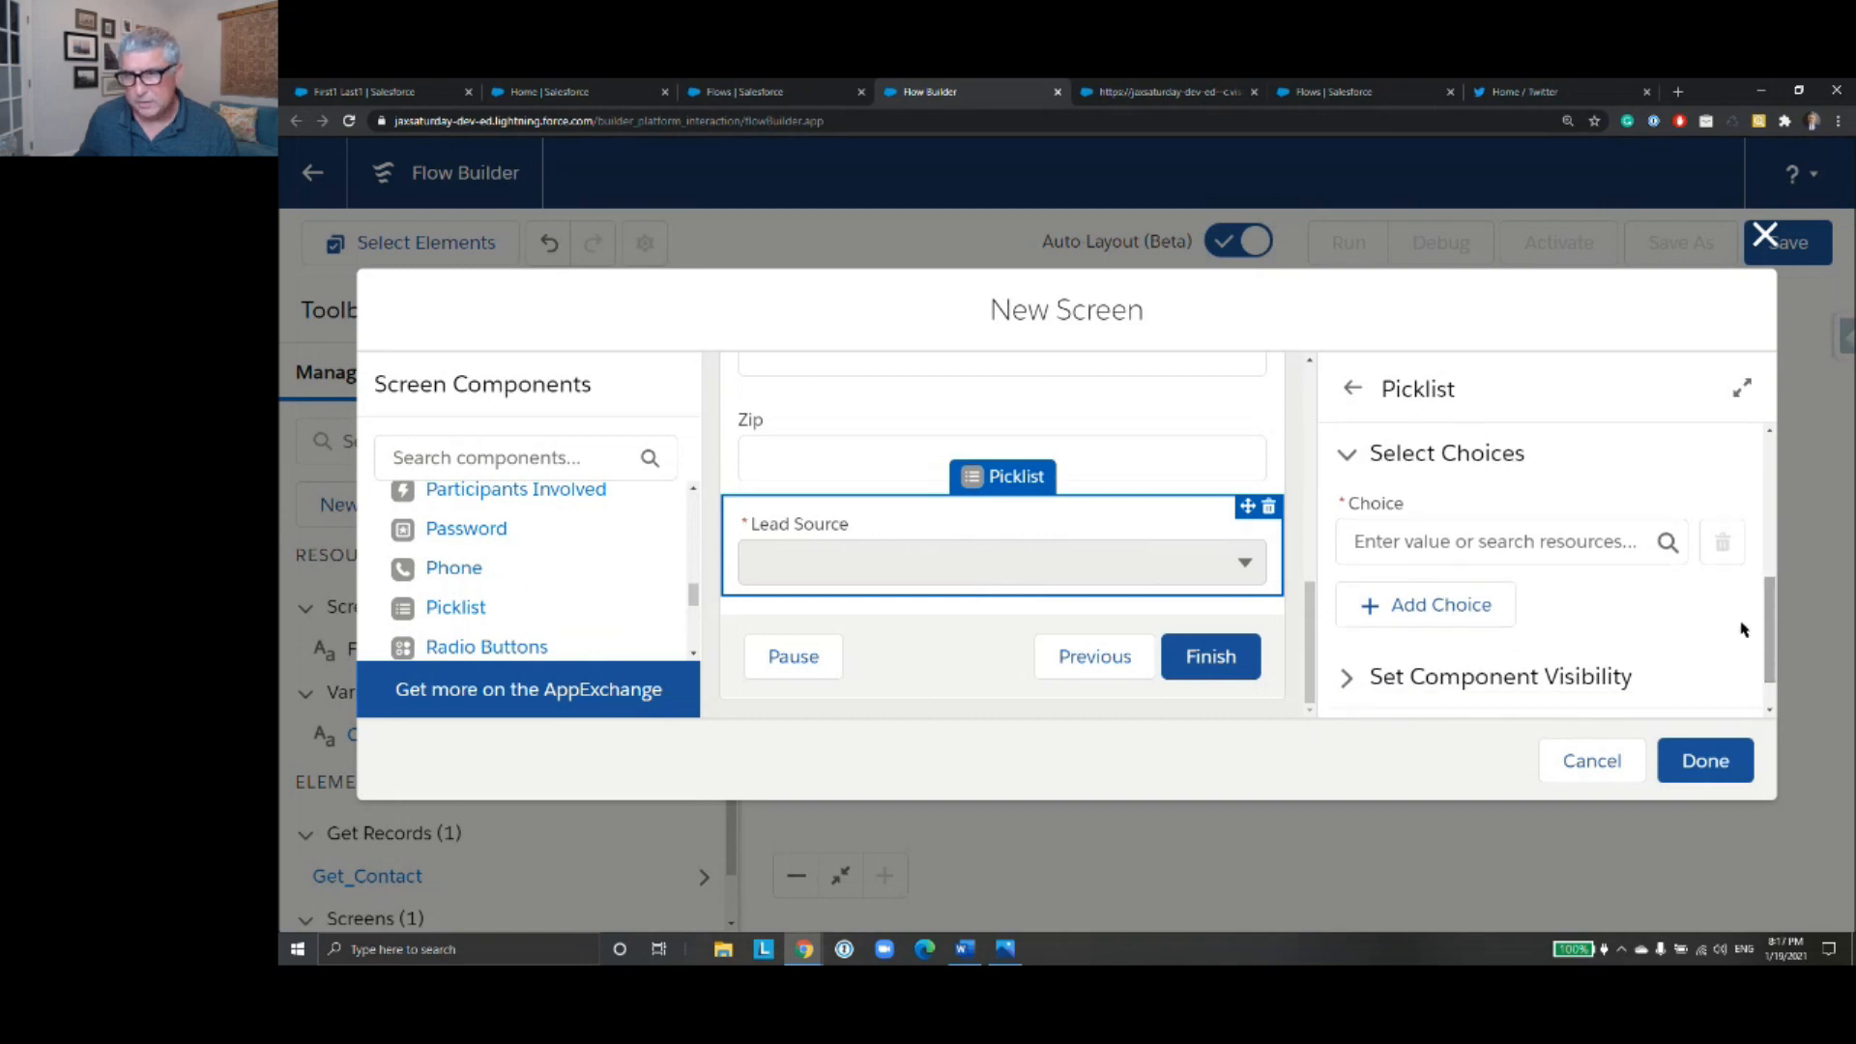
pyautogui.click(1412, 541)
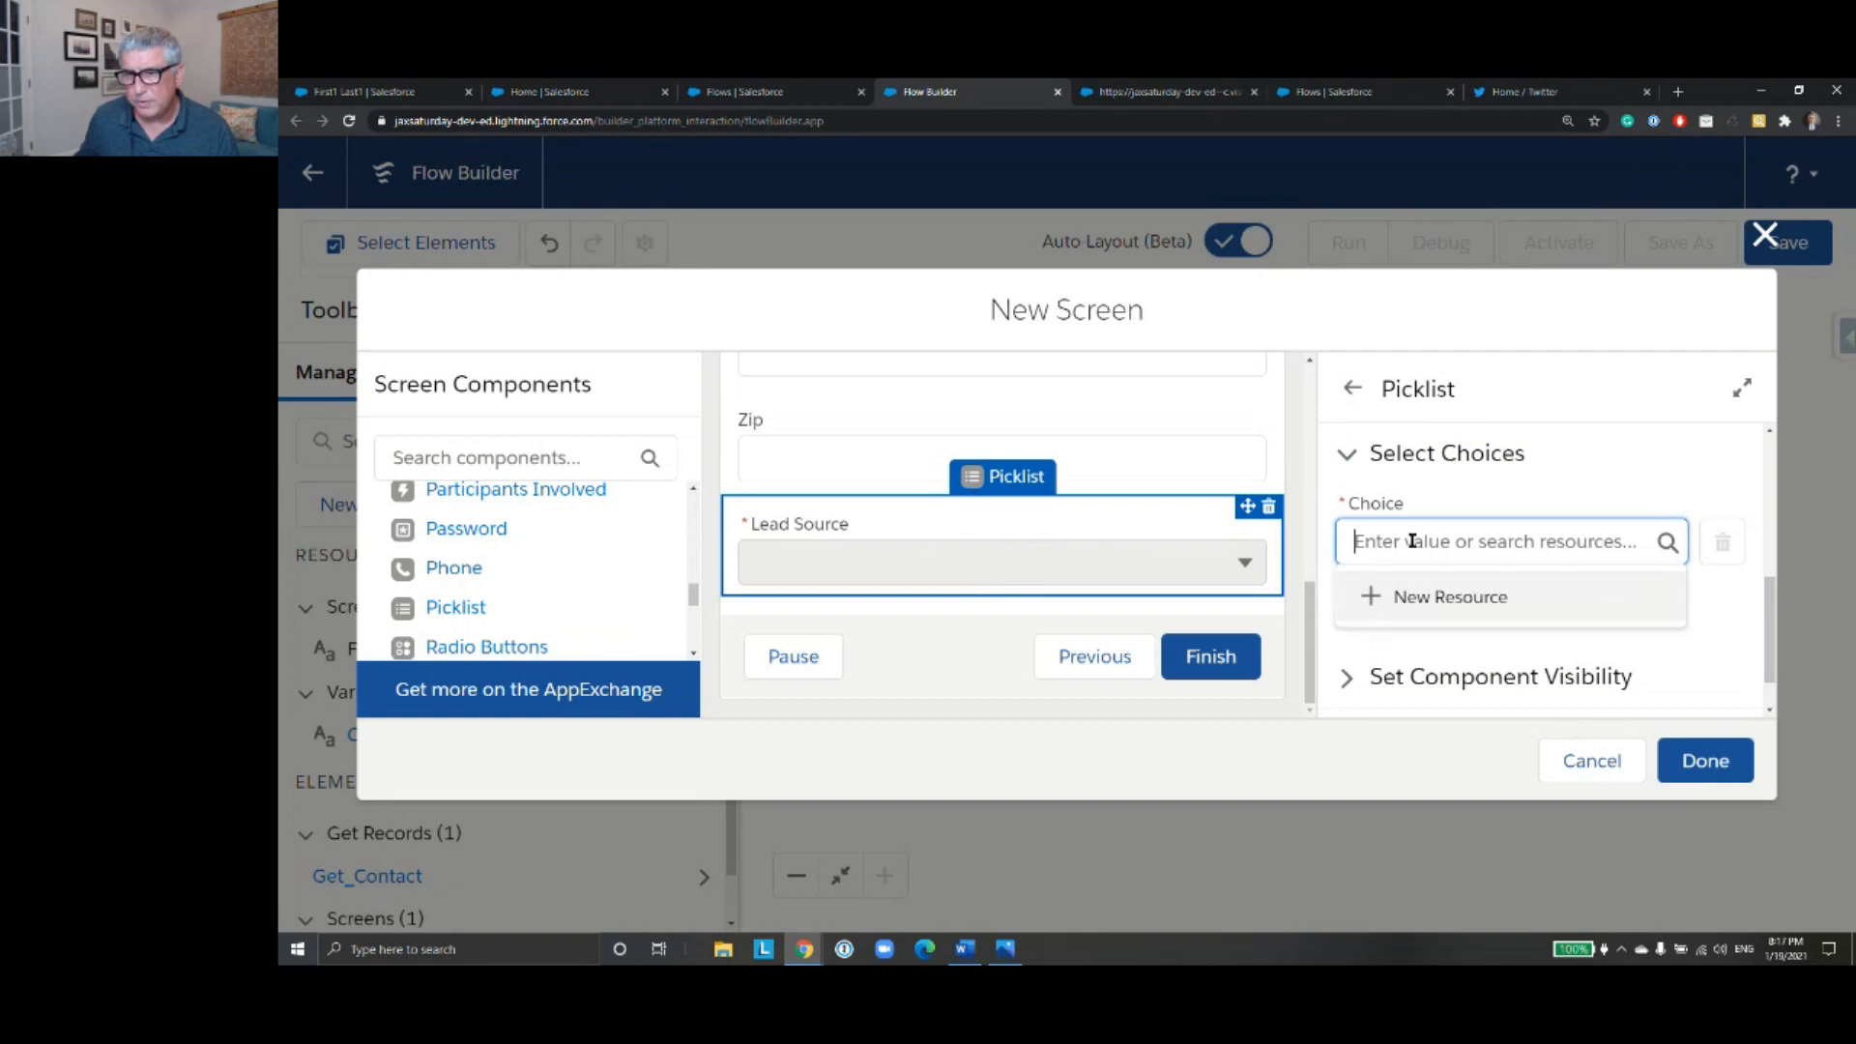
pyautogui.click(1493, 599)
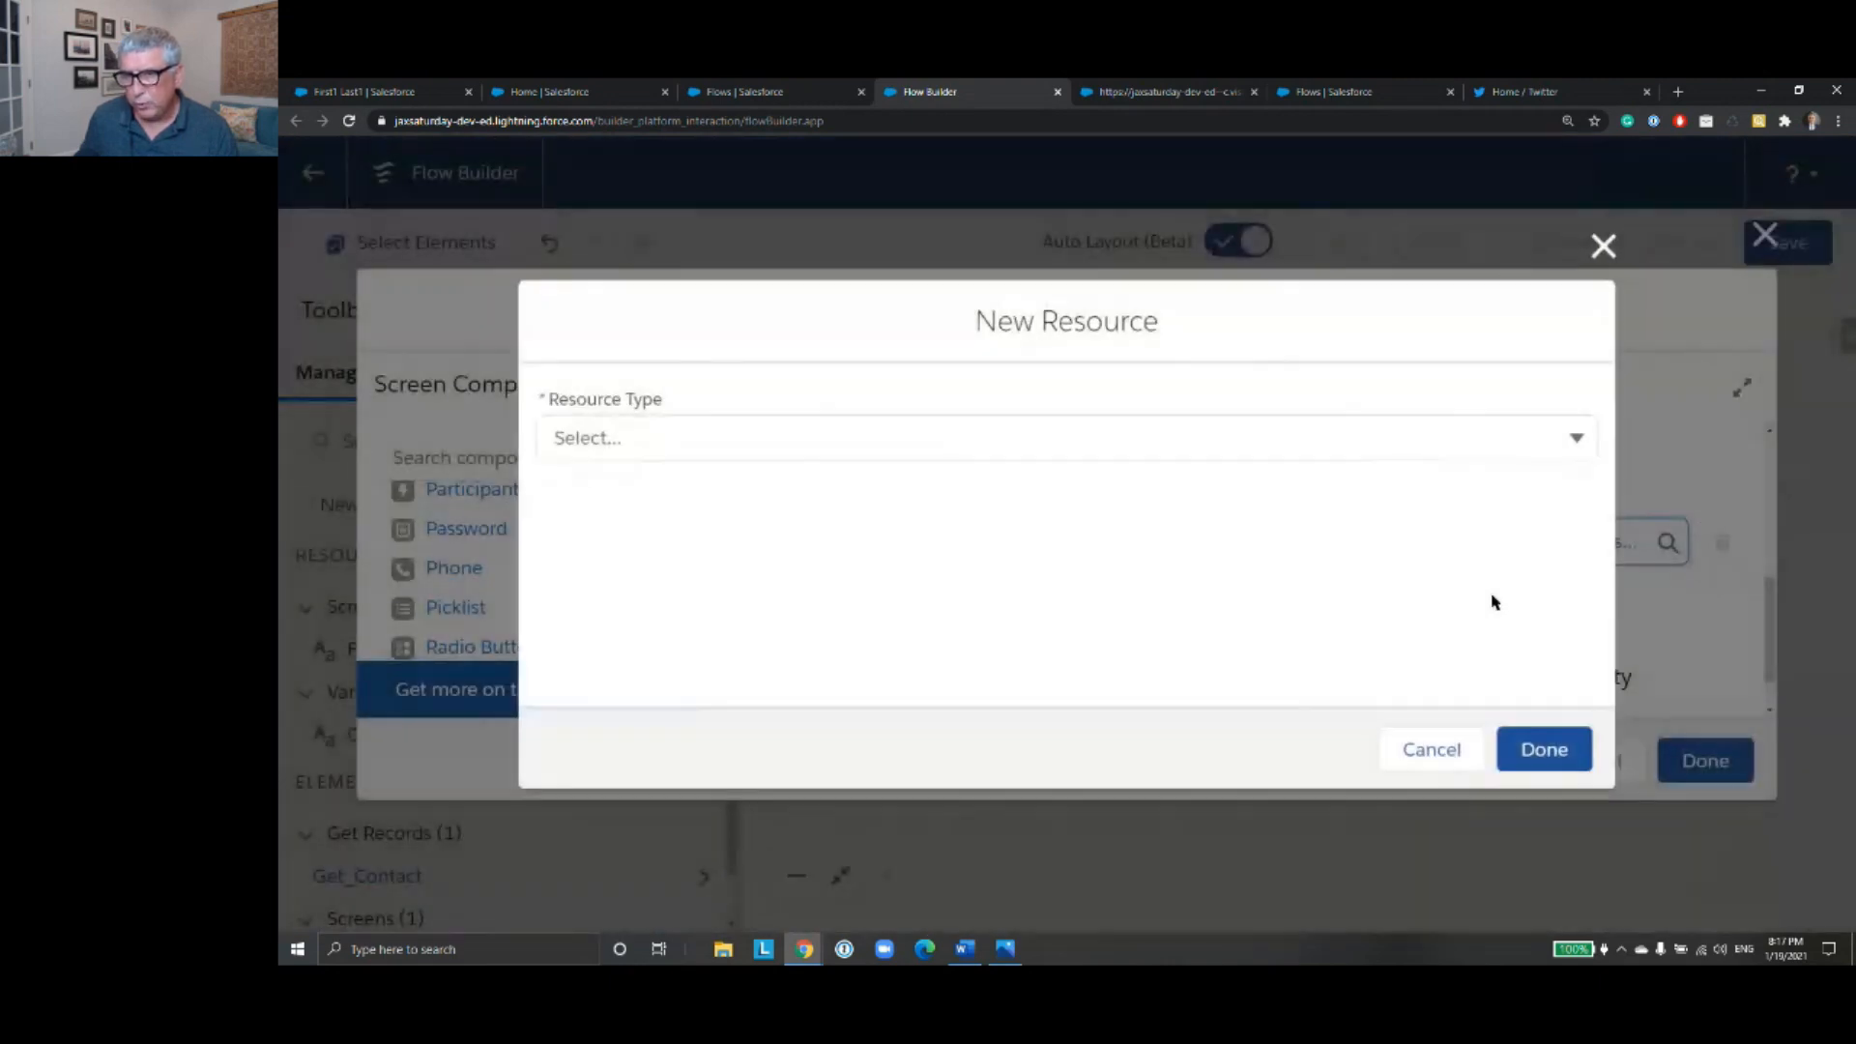
pyautogui.click(1579, 440)
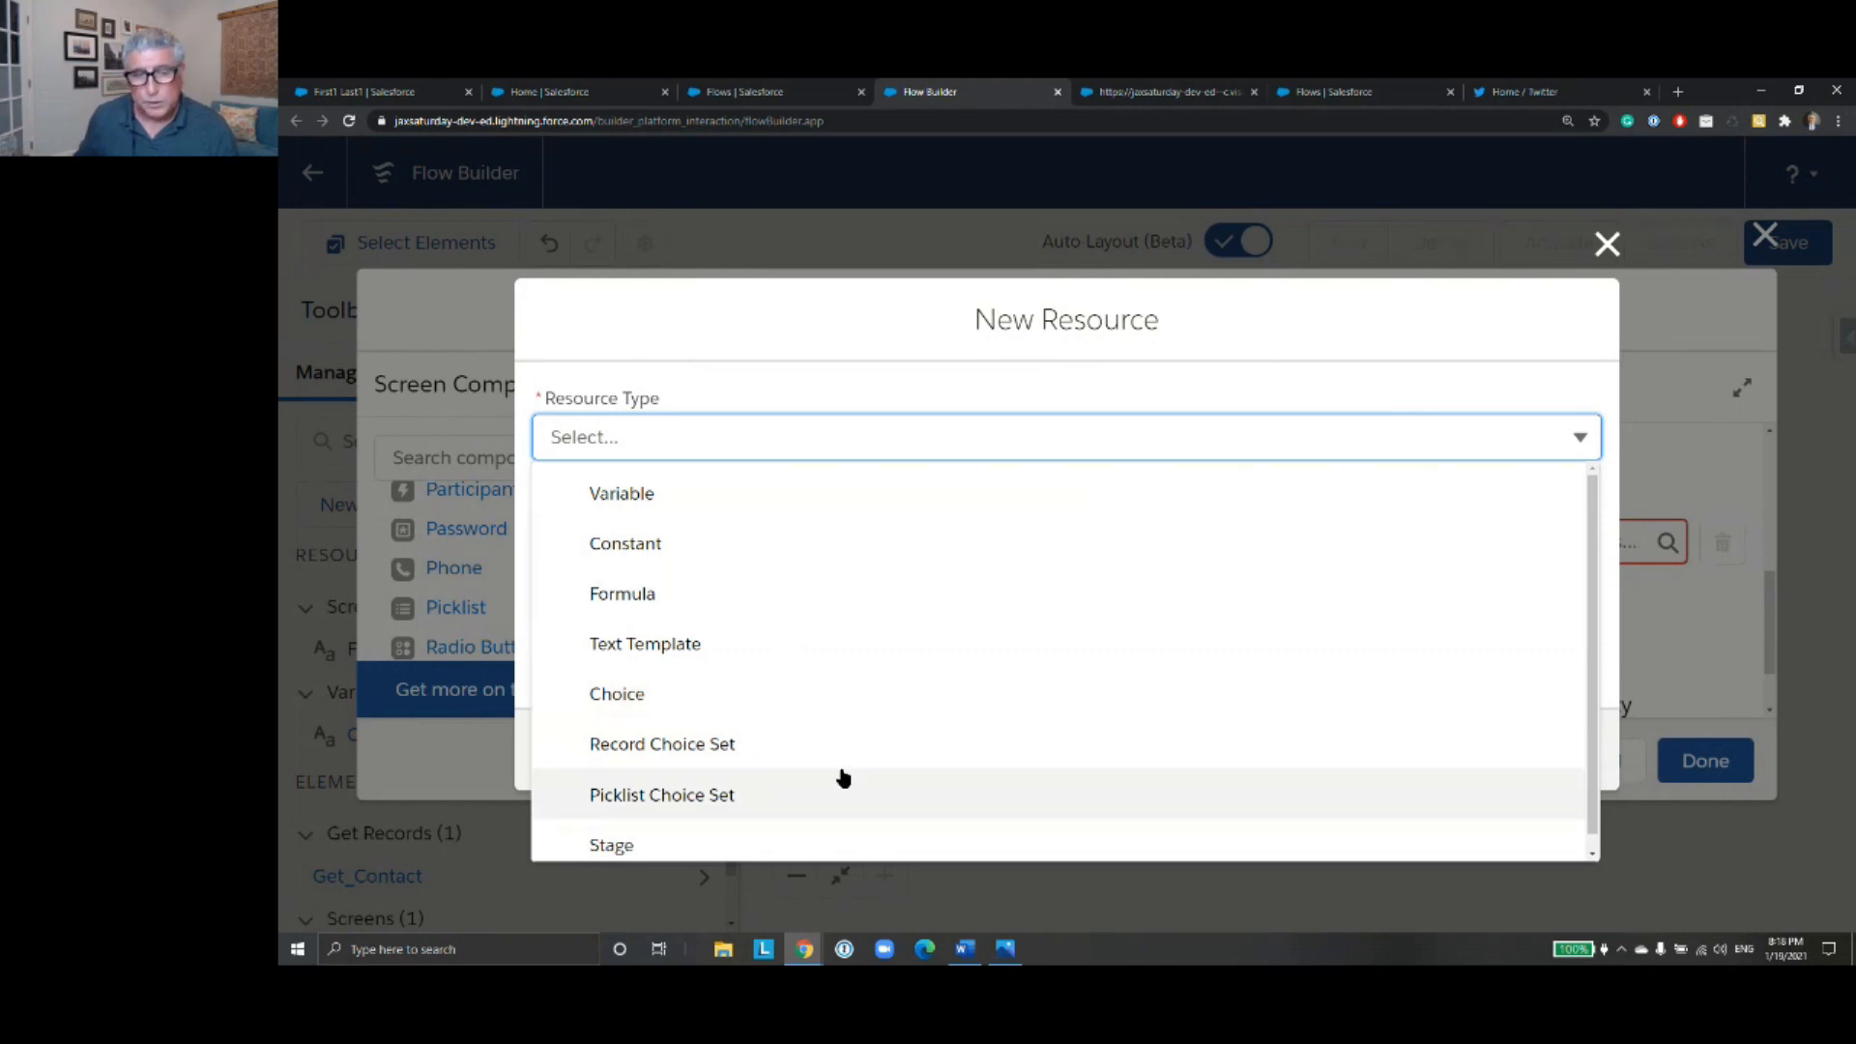
pyautogui.click(818, 797)
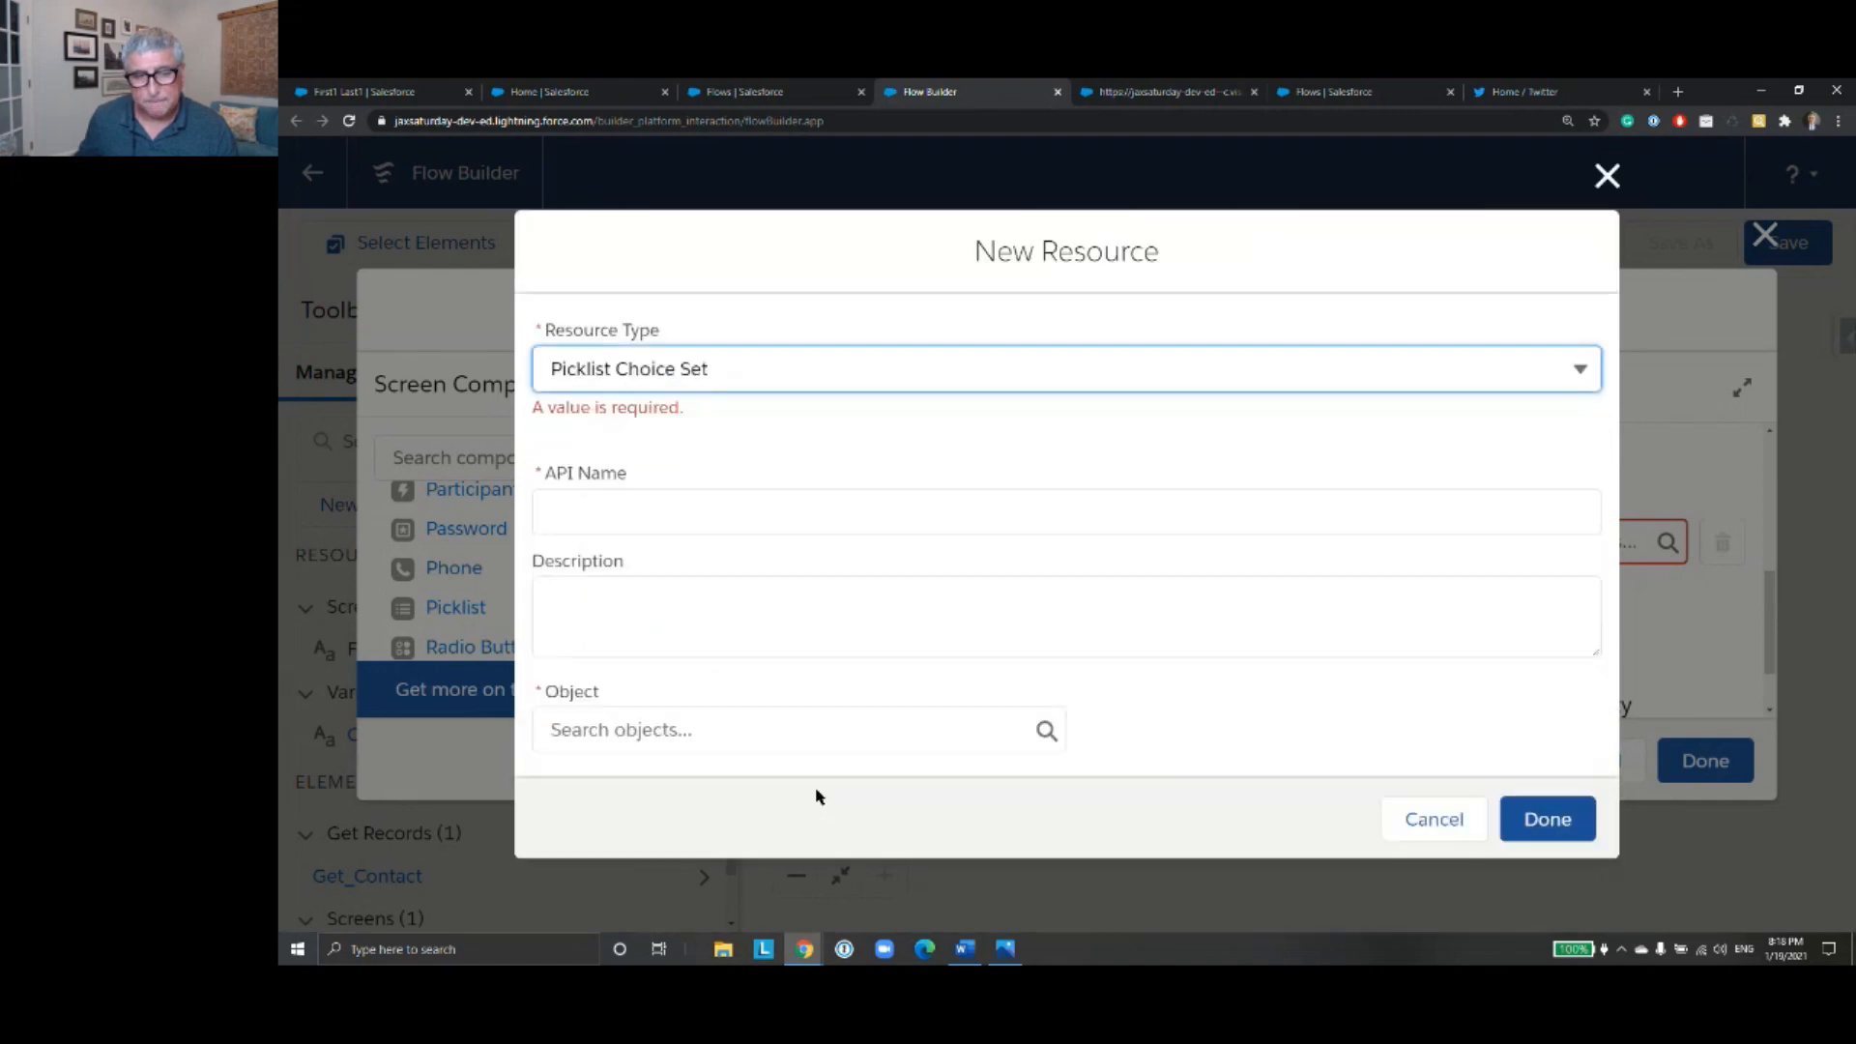
# - Set the choice set's API name to LeadSourcePicklistChoiceSet
pyautogui.click(871, 518)
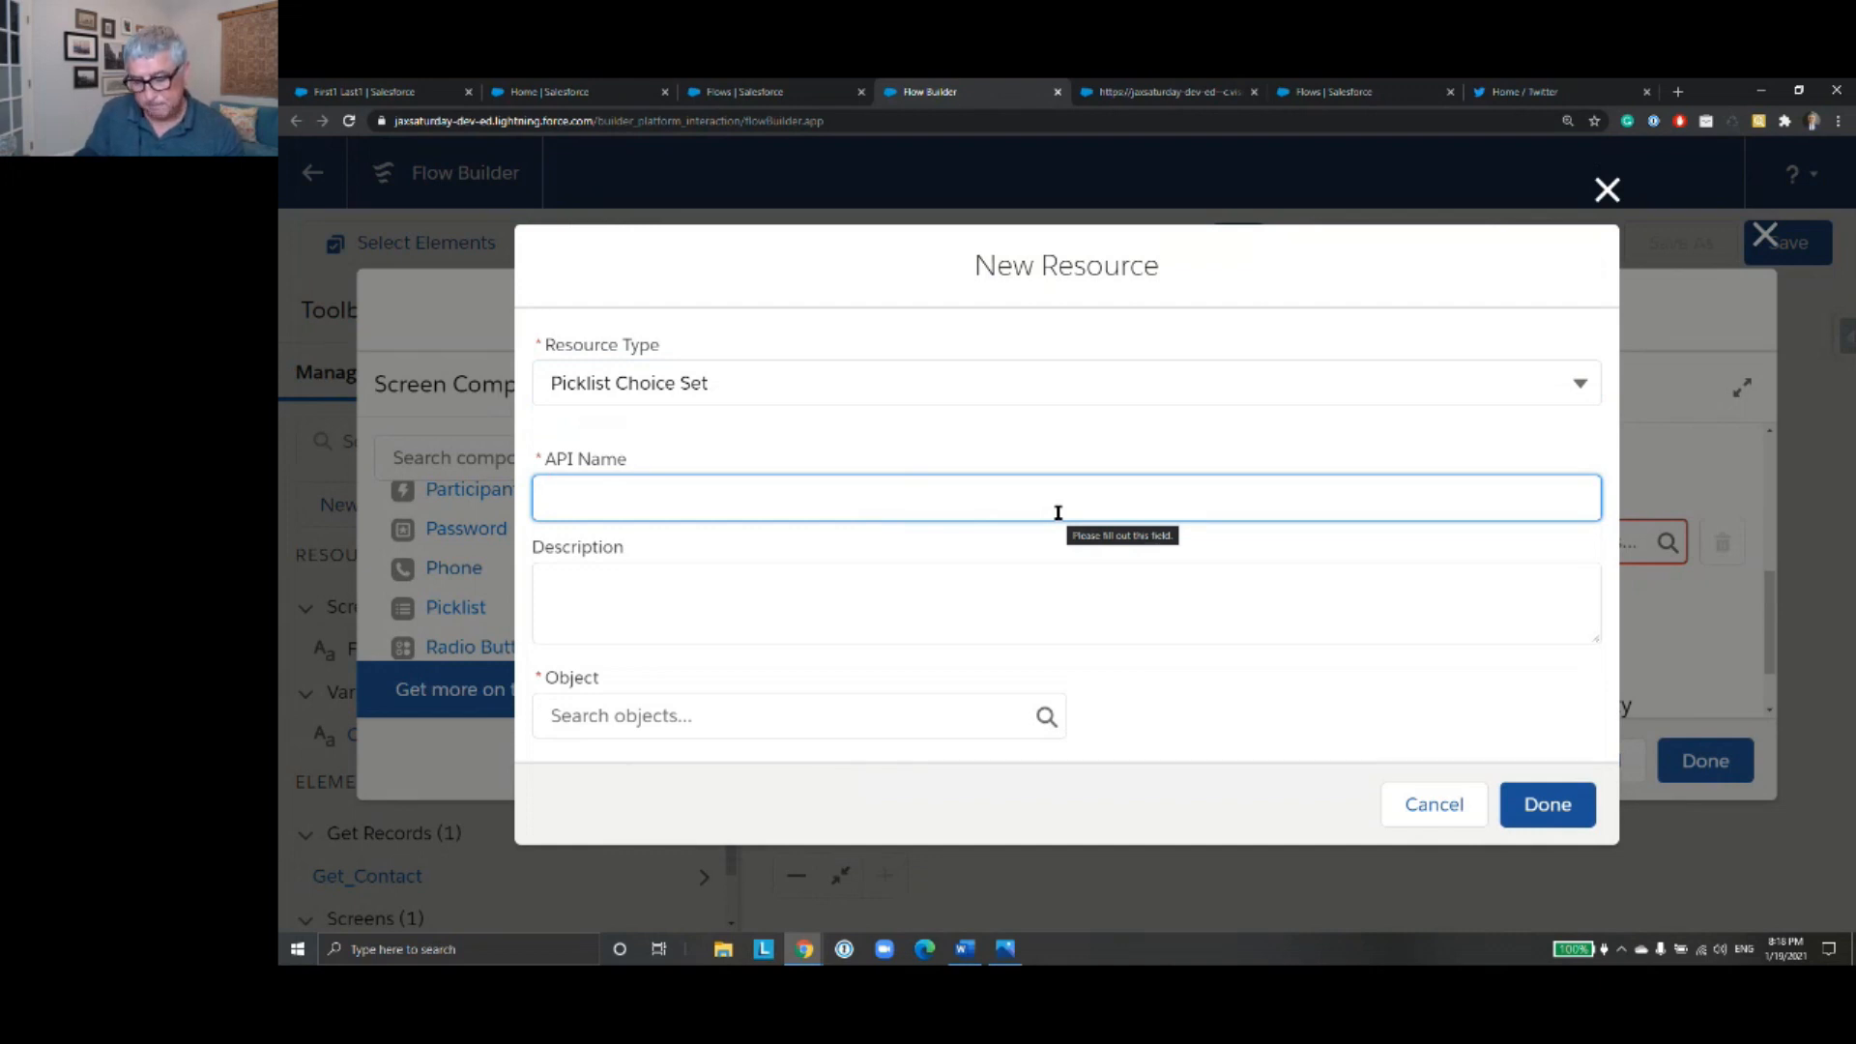
pyautogui.write('LeadSourcePicklistCh')
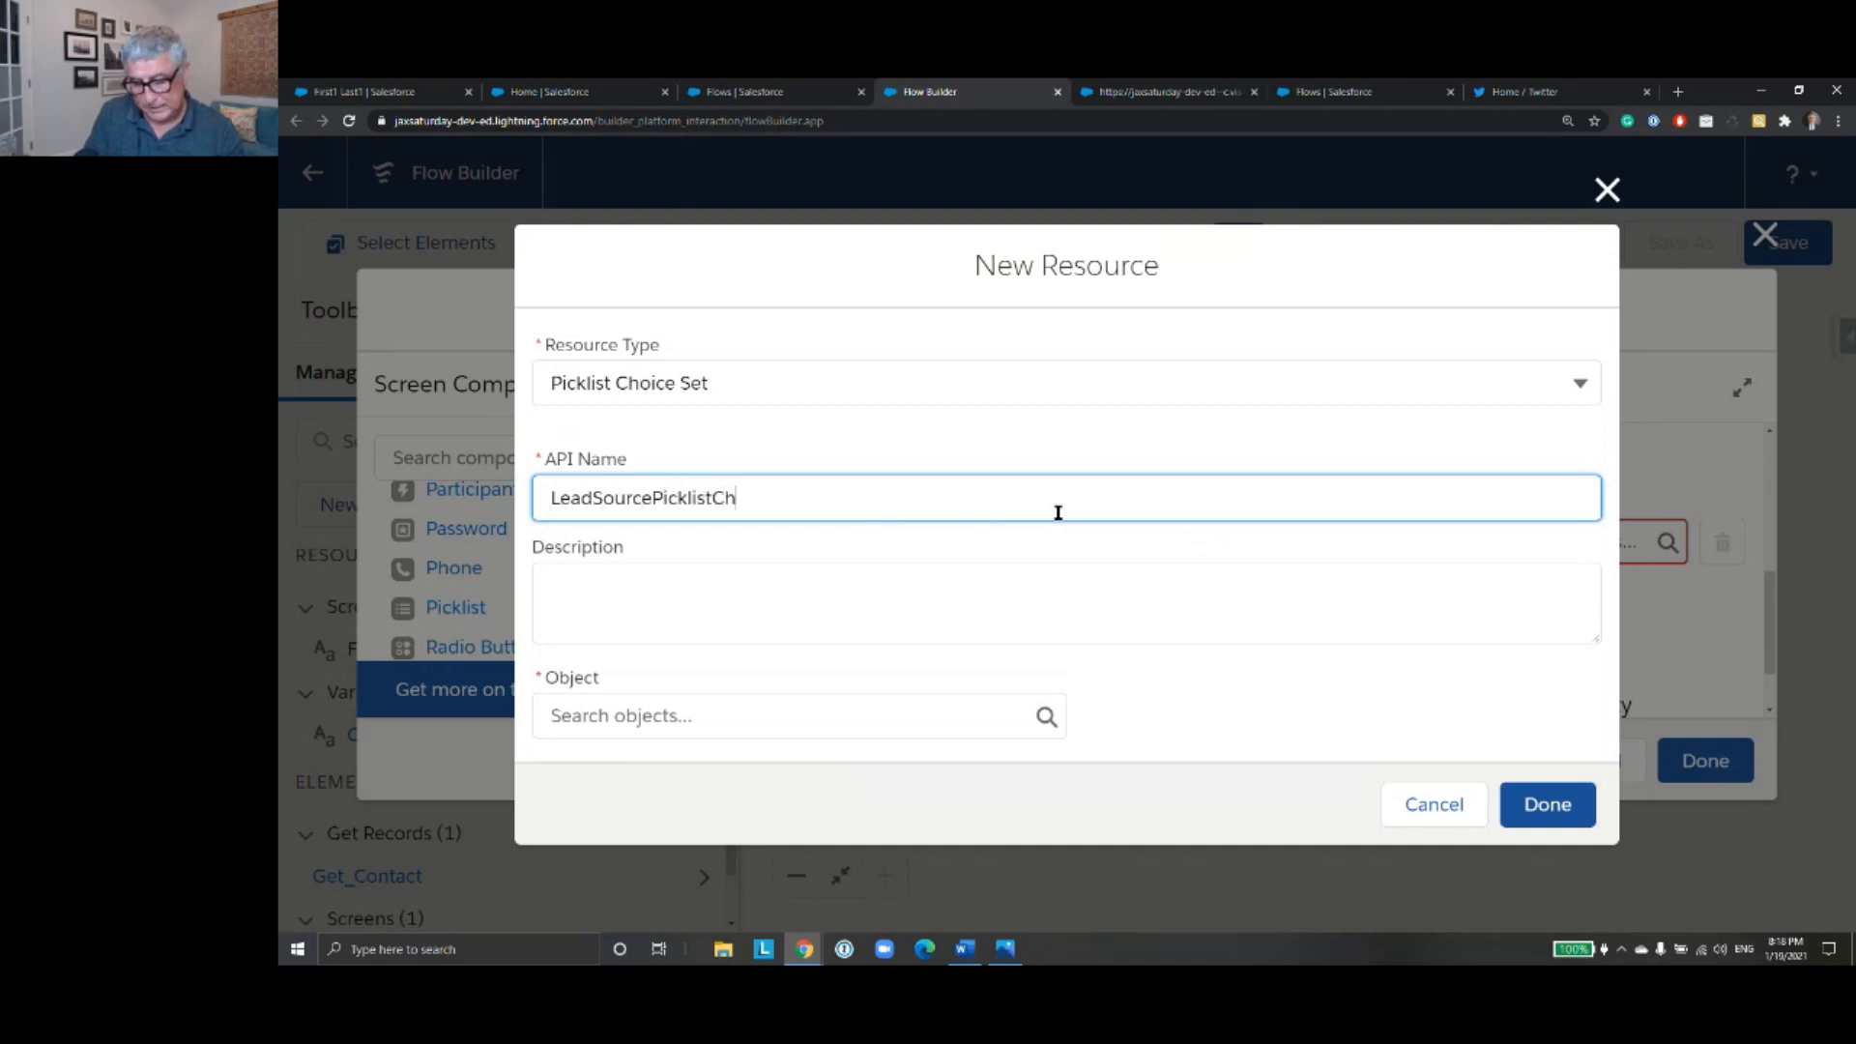
pyautogui.write('oiceSet')
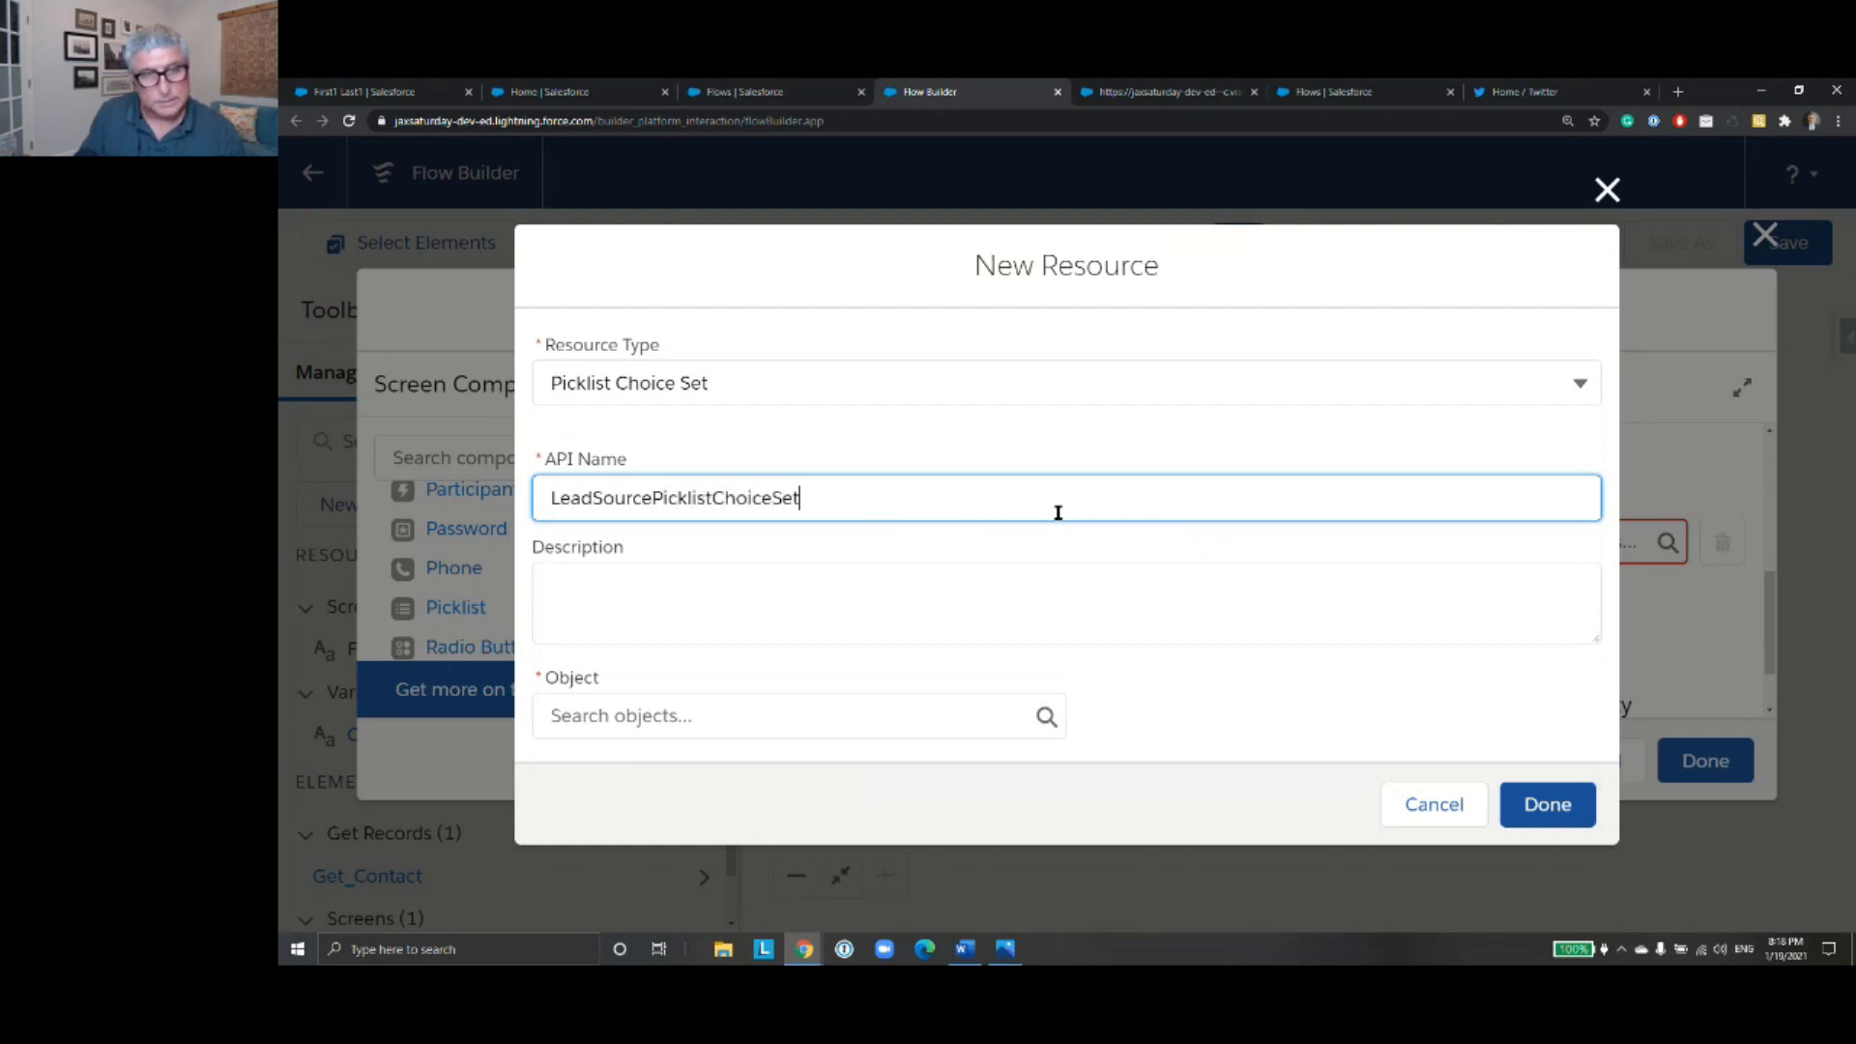
# - Base the choice set on the Contact object's LeadSource field with data type Picklist, and save the resource
pyautogui.click(922, 707)
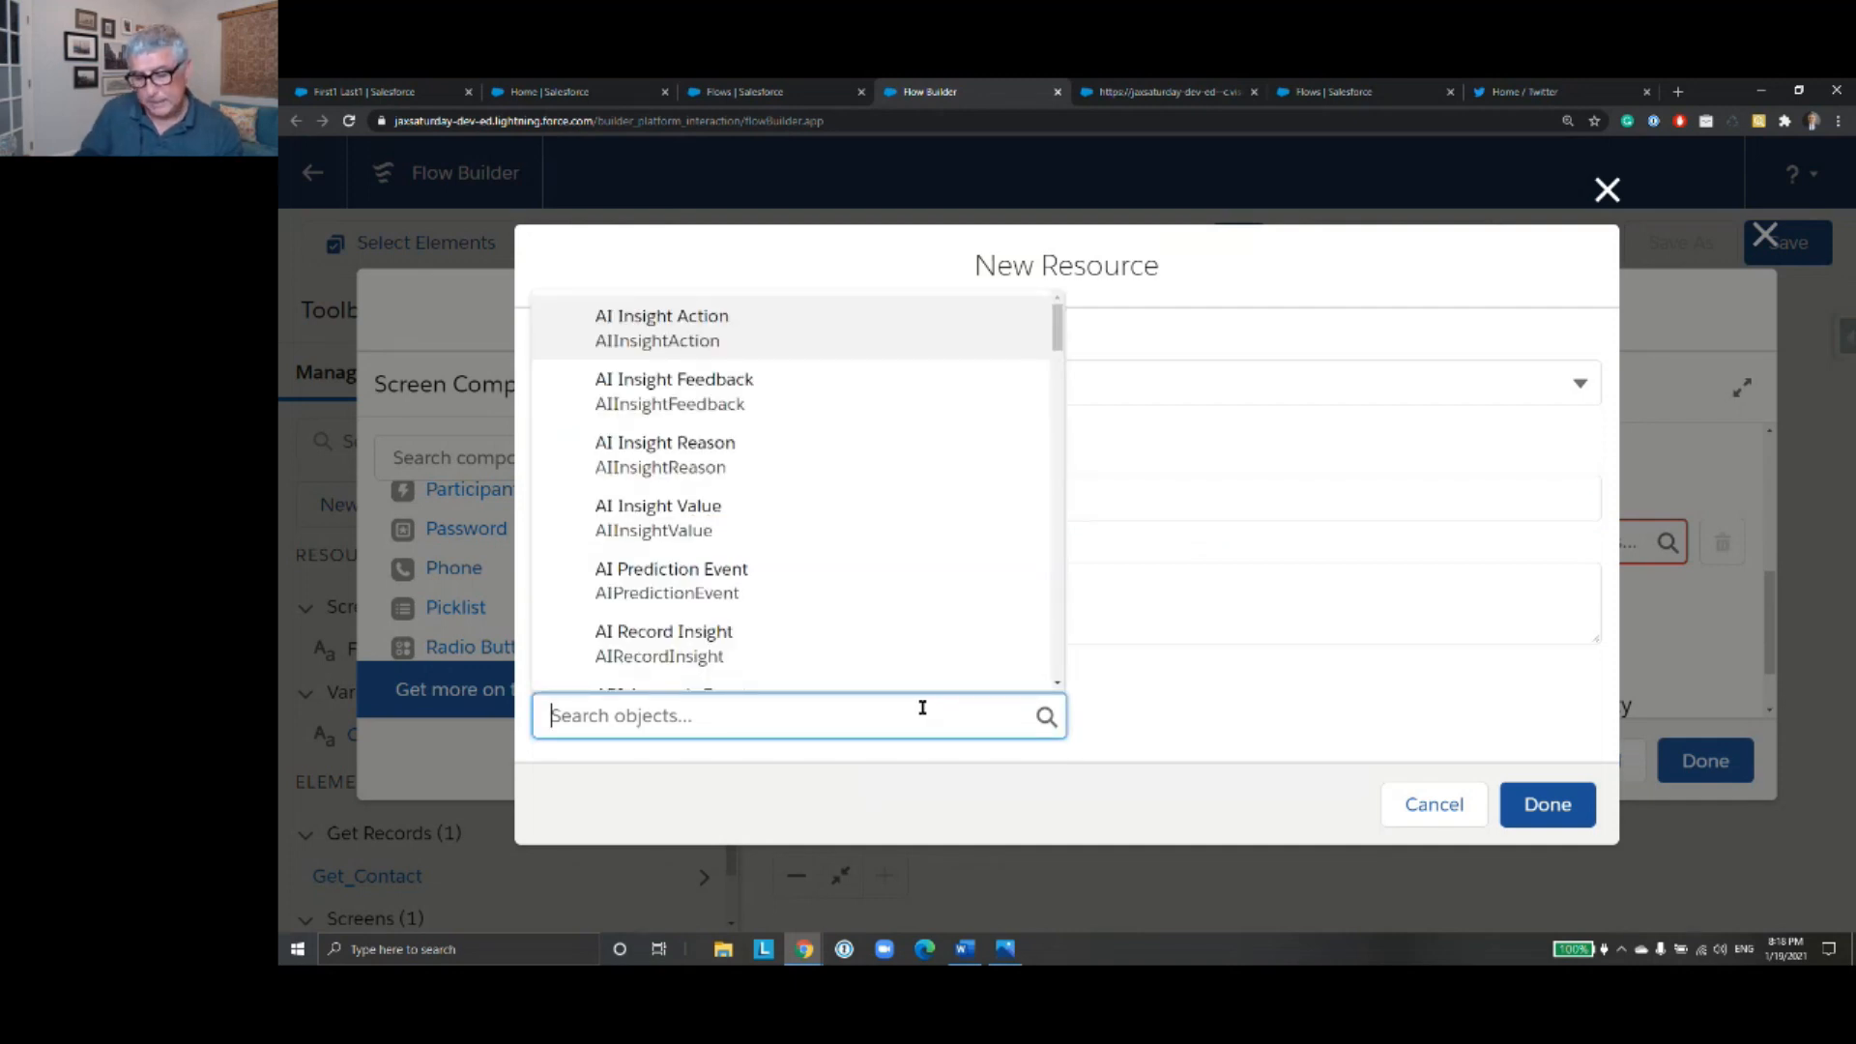
pyautogui.write('Con')
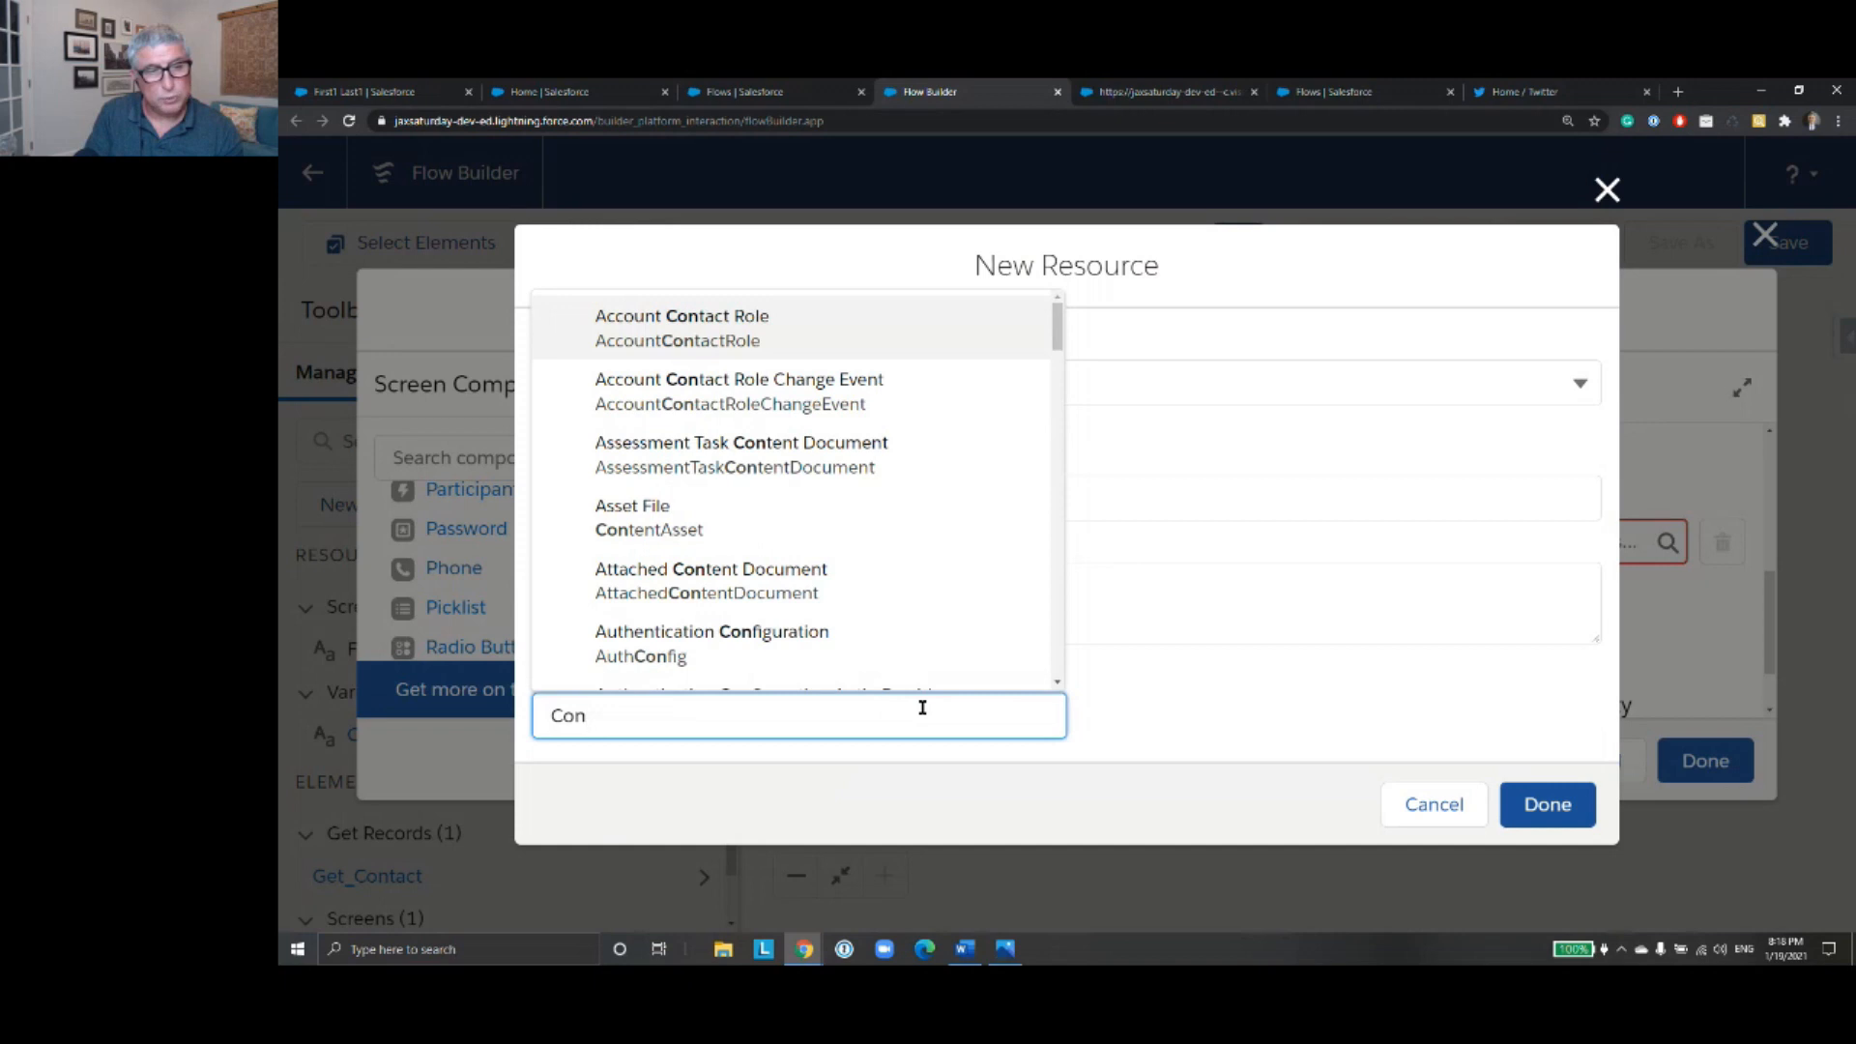
pyautogui.write('ta')
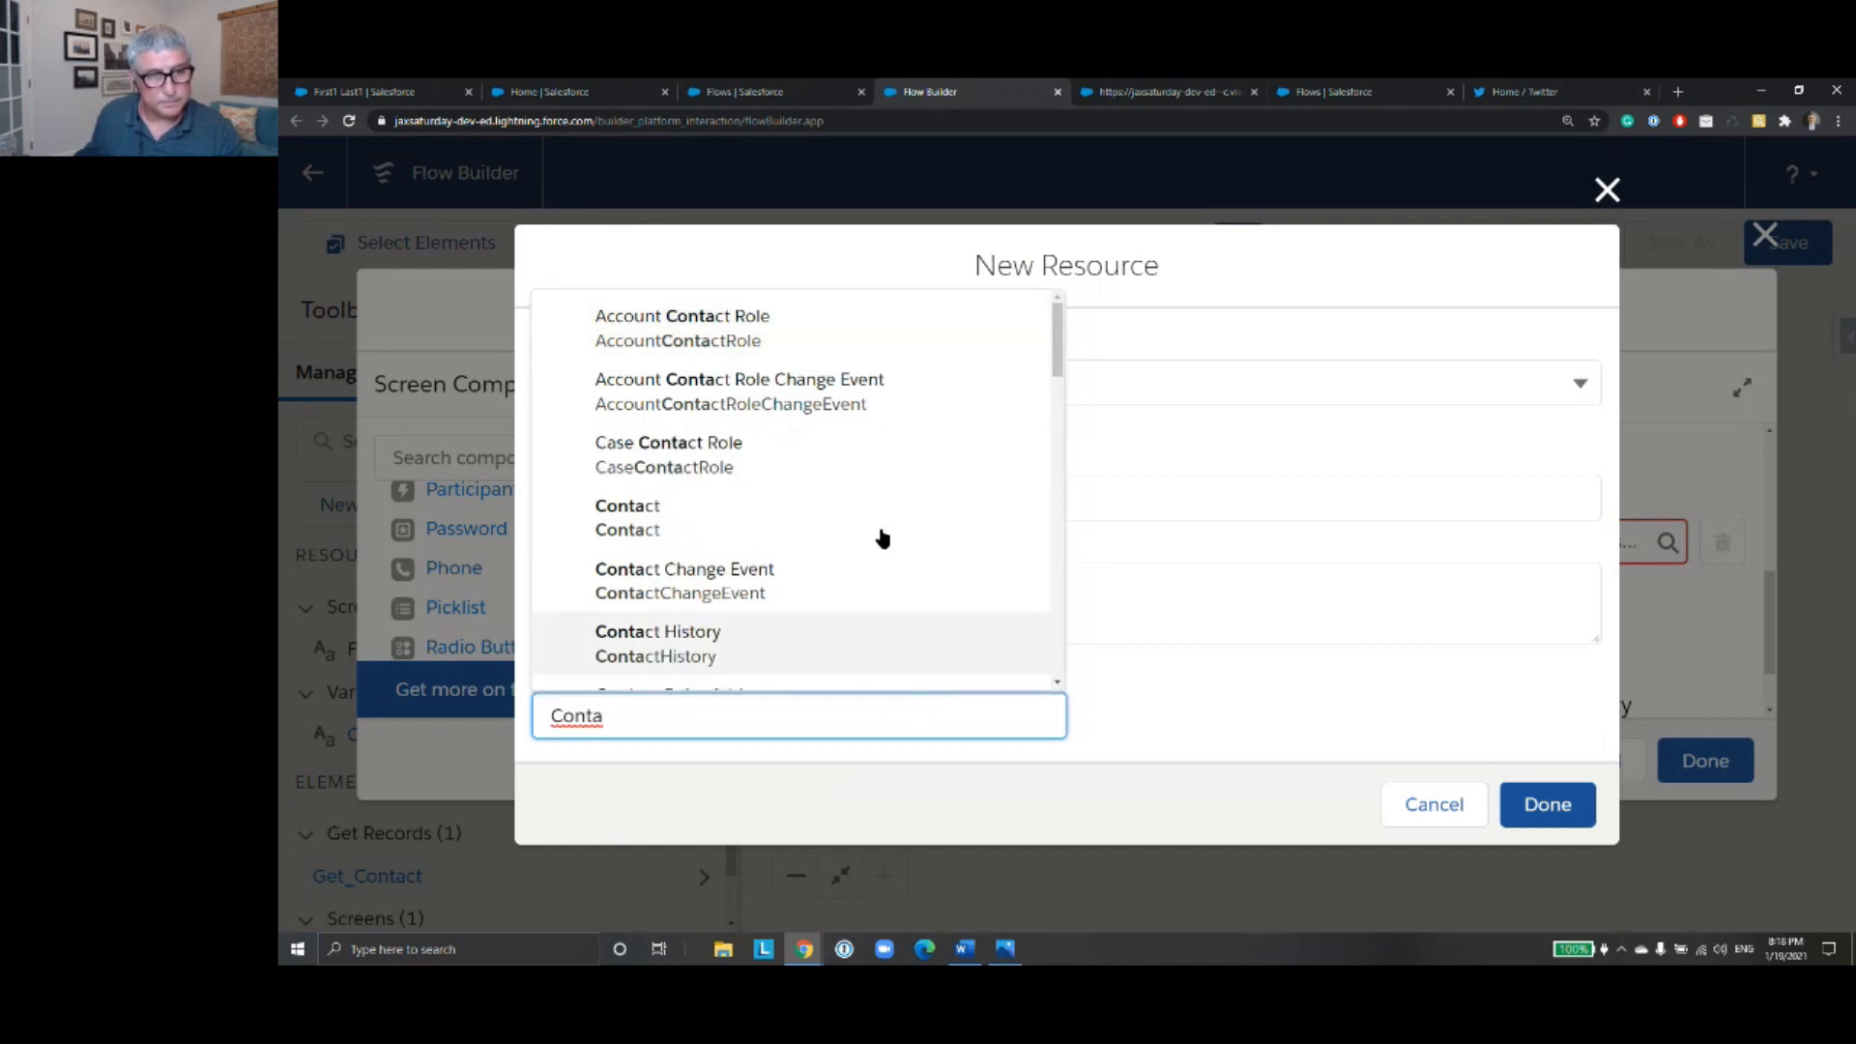
pyautogui.click(879, 522)
pyautogui.scroll(-2, 1077, 619)
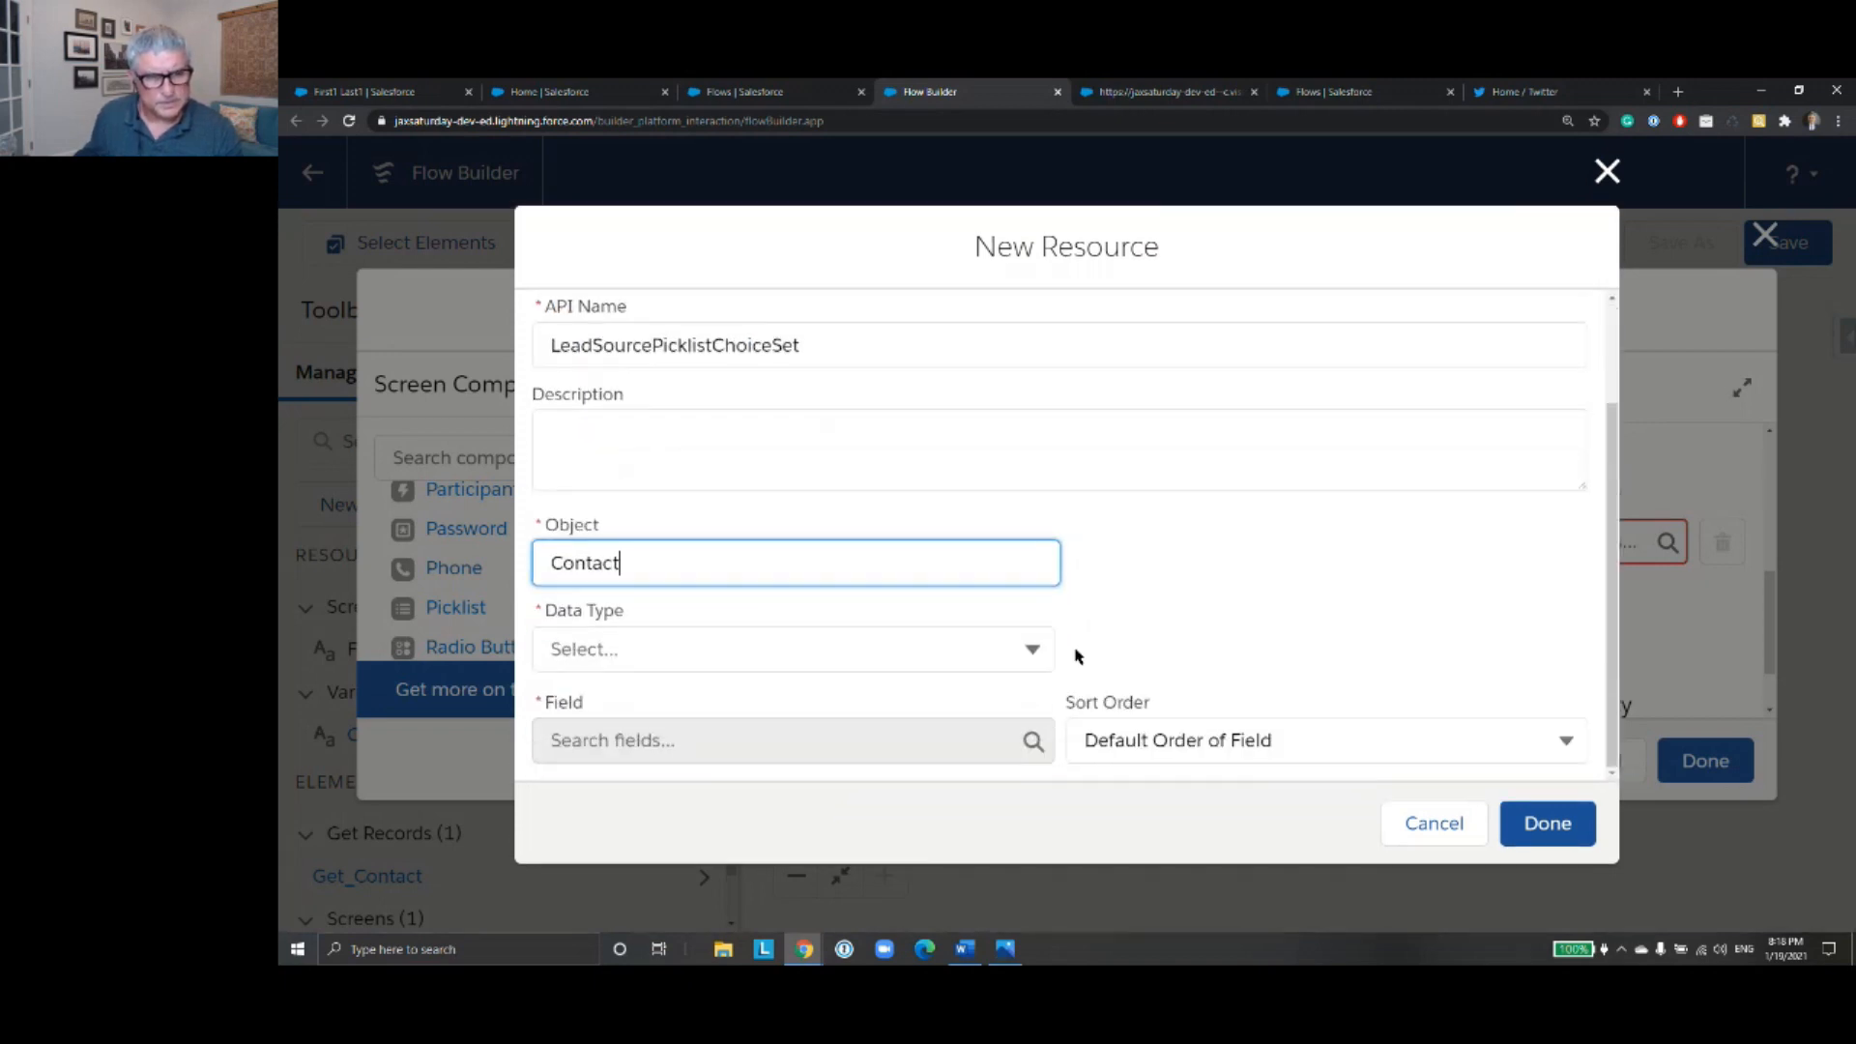
pyautogui.click(1013, 654)
pyautogui.click(974, 704)
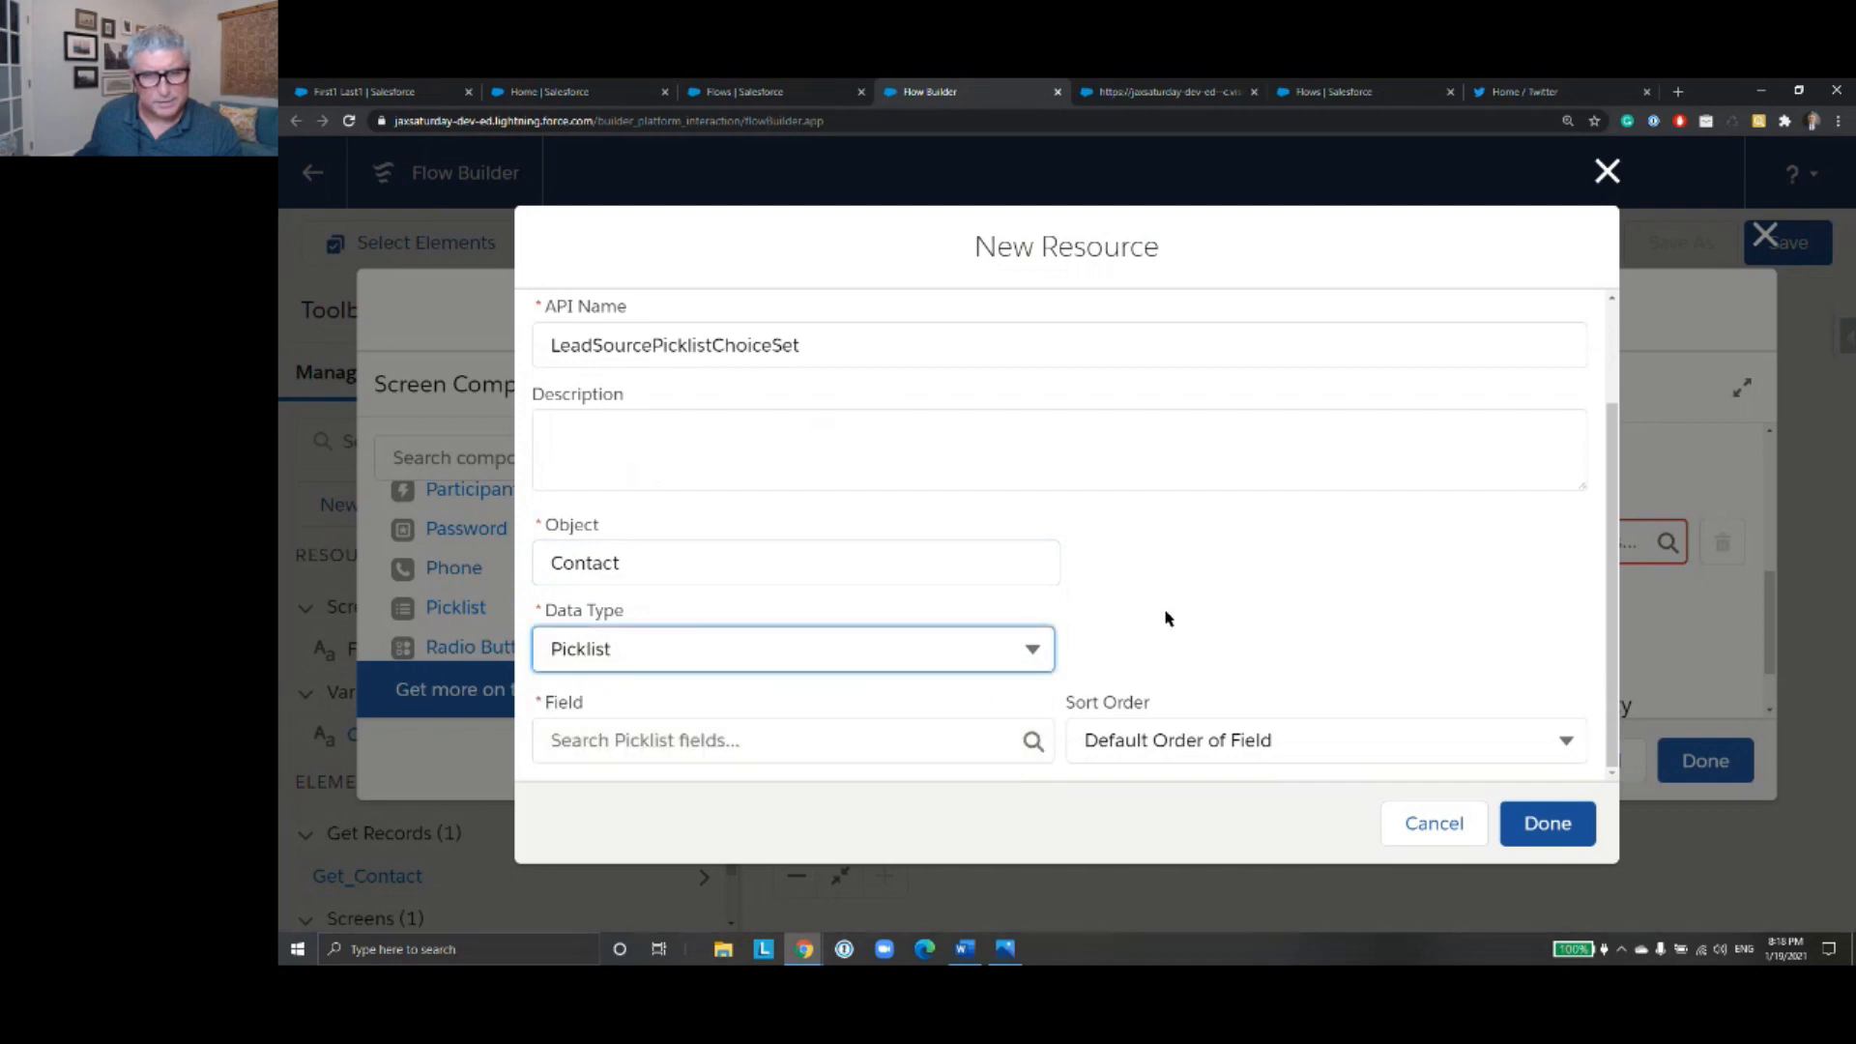
pyautogui.click(872, 744)
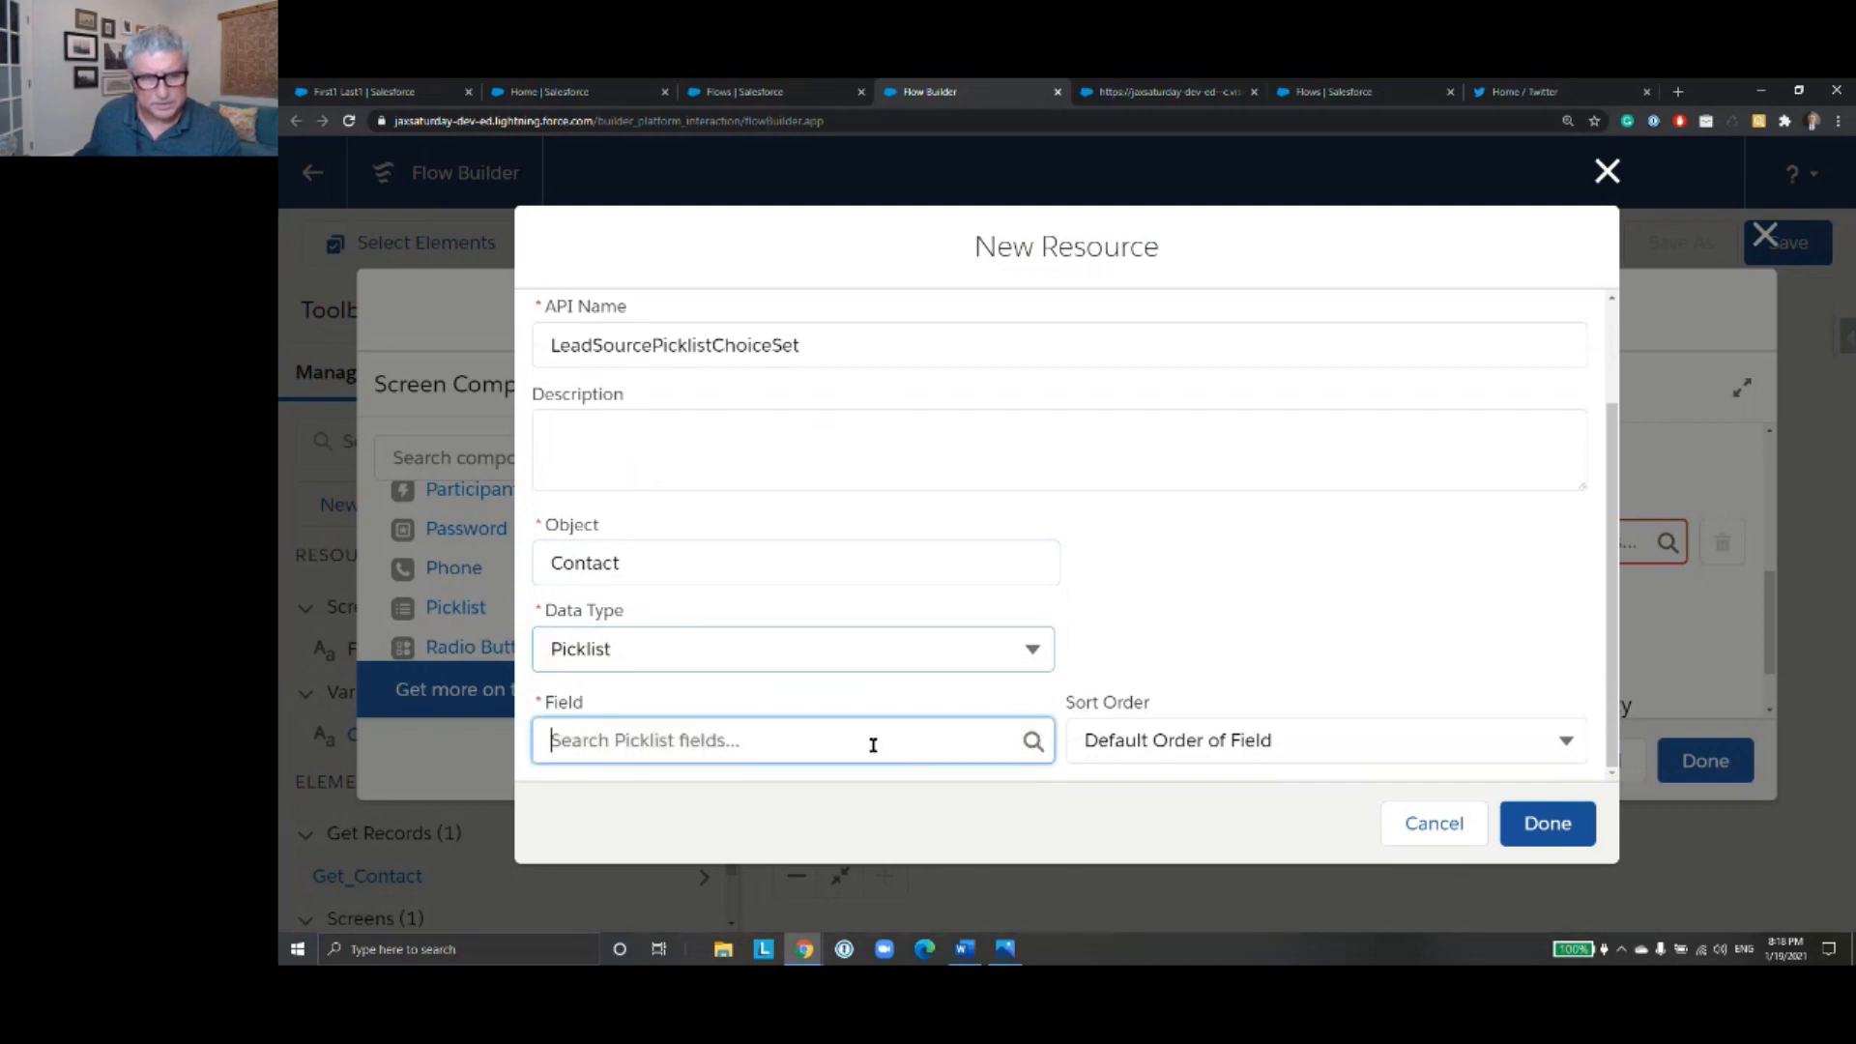
pyautogui.click(792, 431)
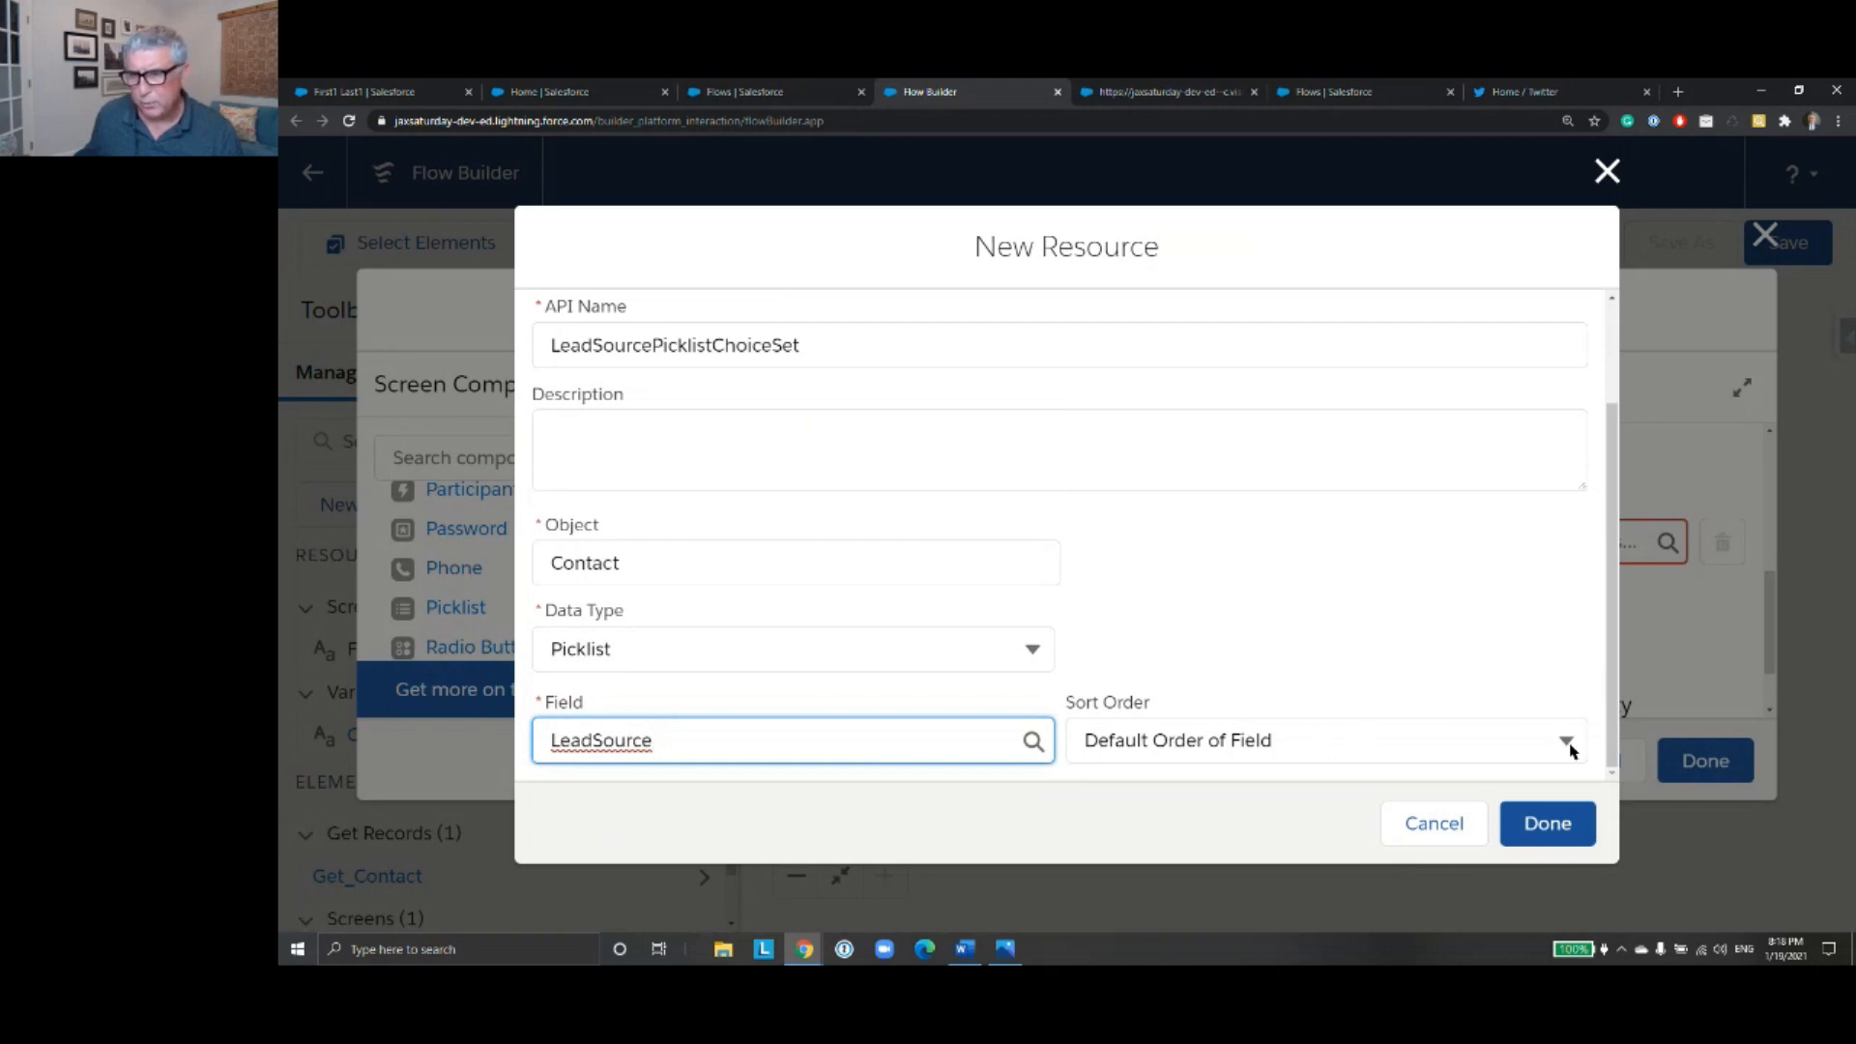
pyautogui.click(1546, 824)
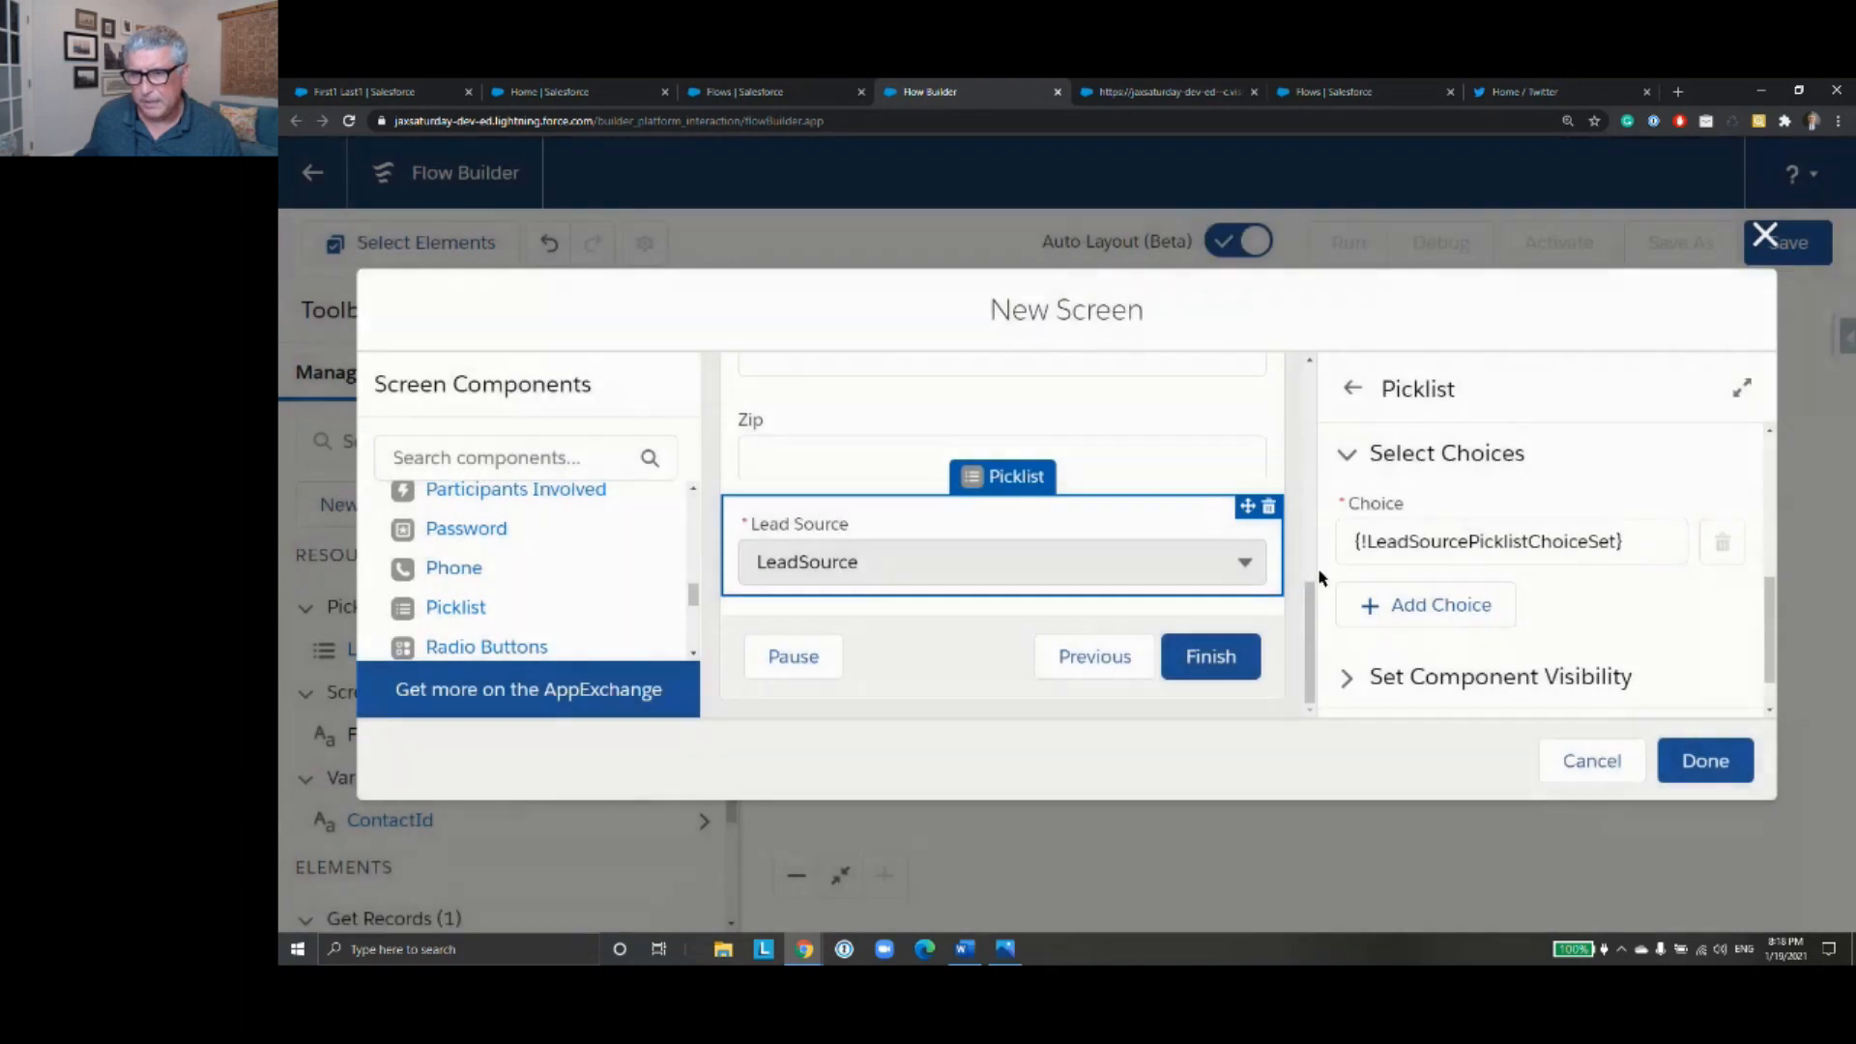
# - Try to finish the new screen with its contact fields and Lead Source picklist
pyautogui.scroll(-1, 1630, 585)
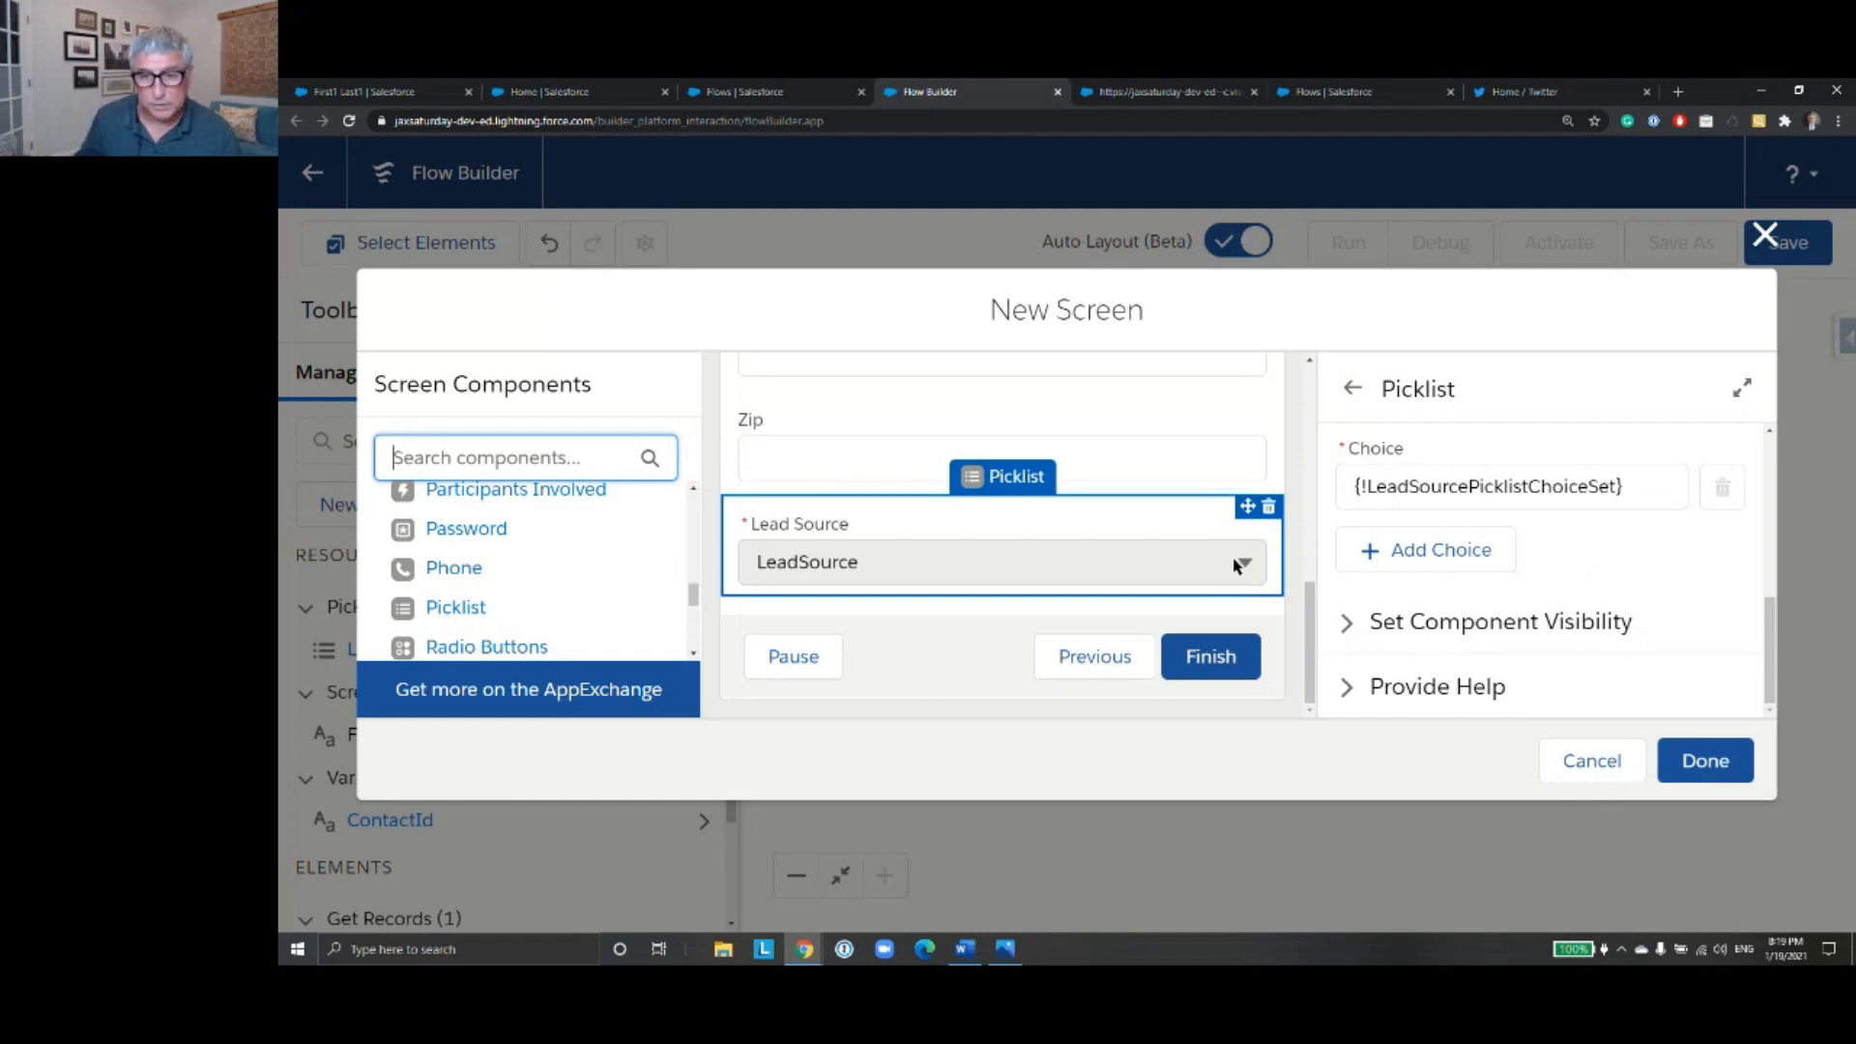
pyautogui.scroll(10, 1237, 564)
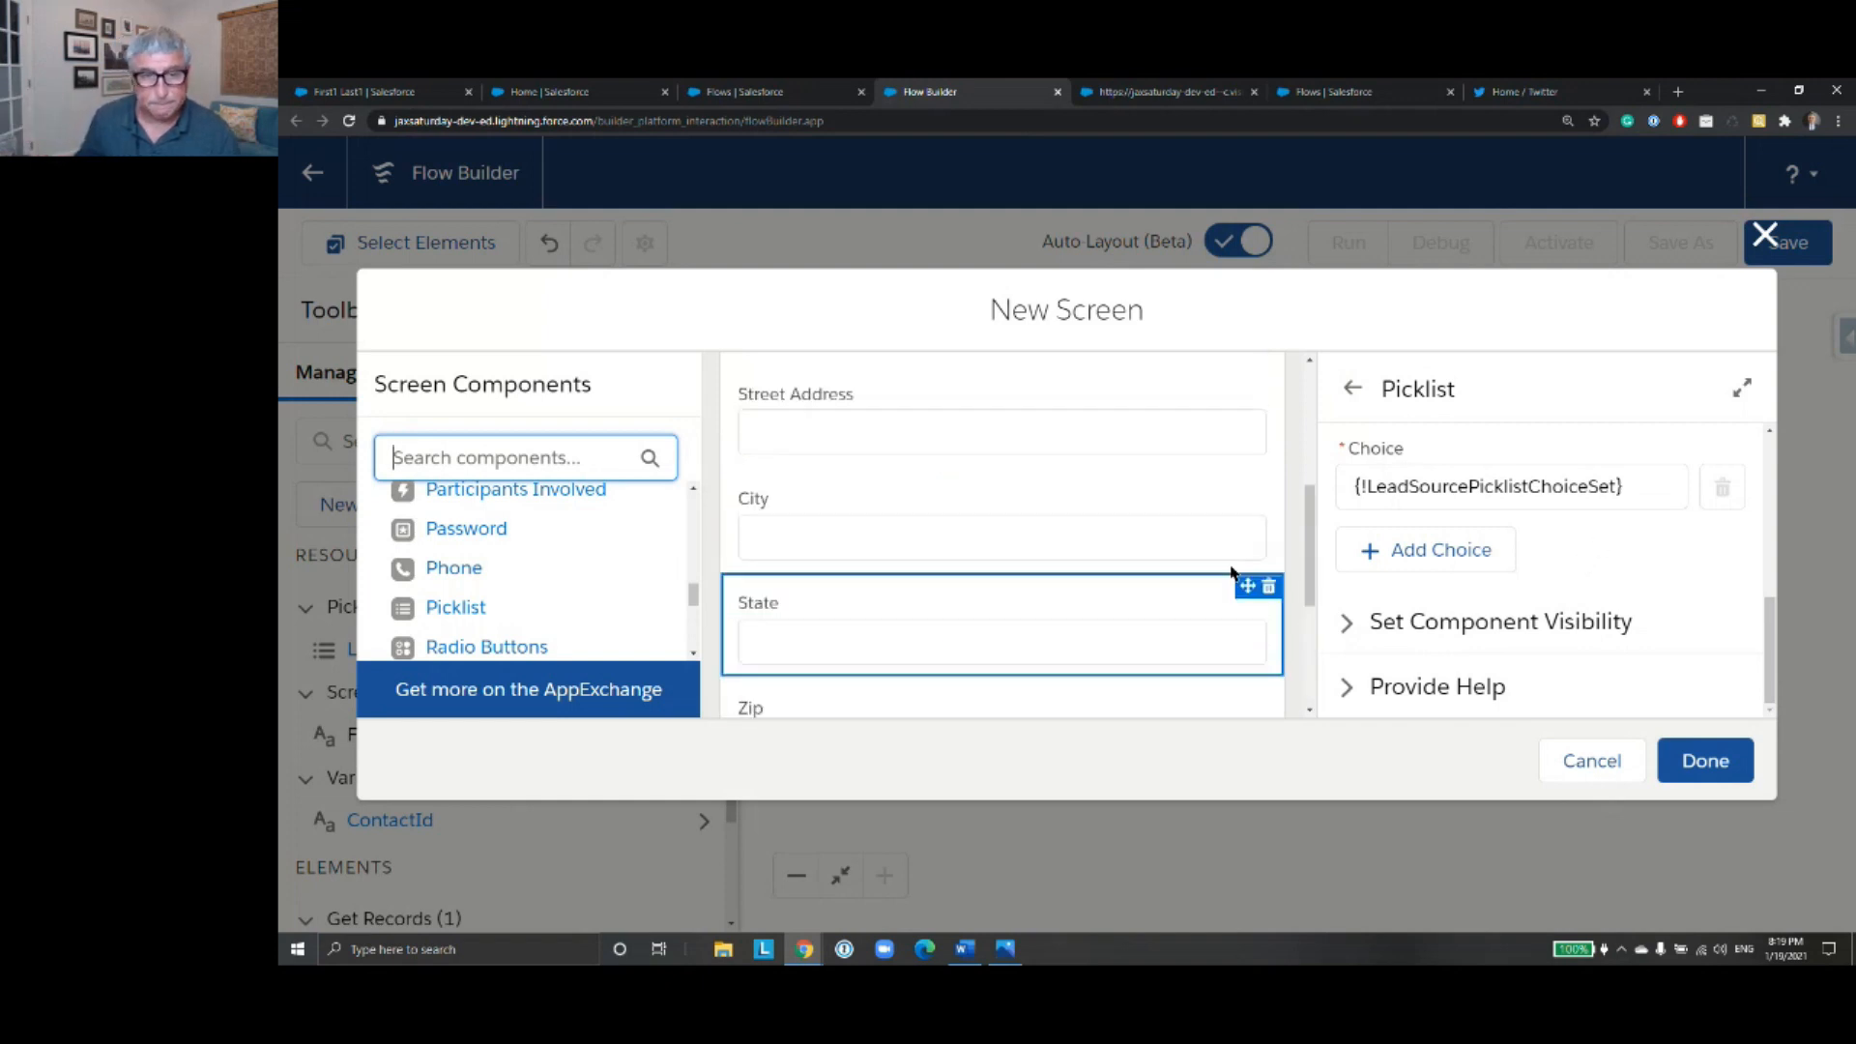
pyautogui.click(1712, 785)
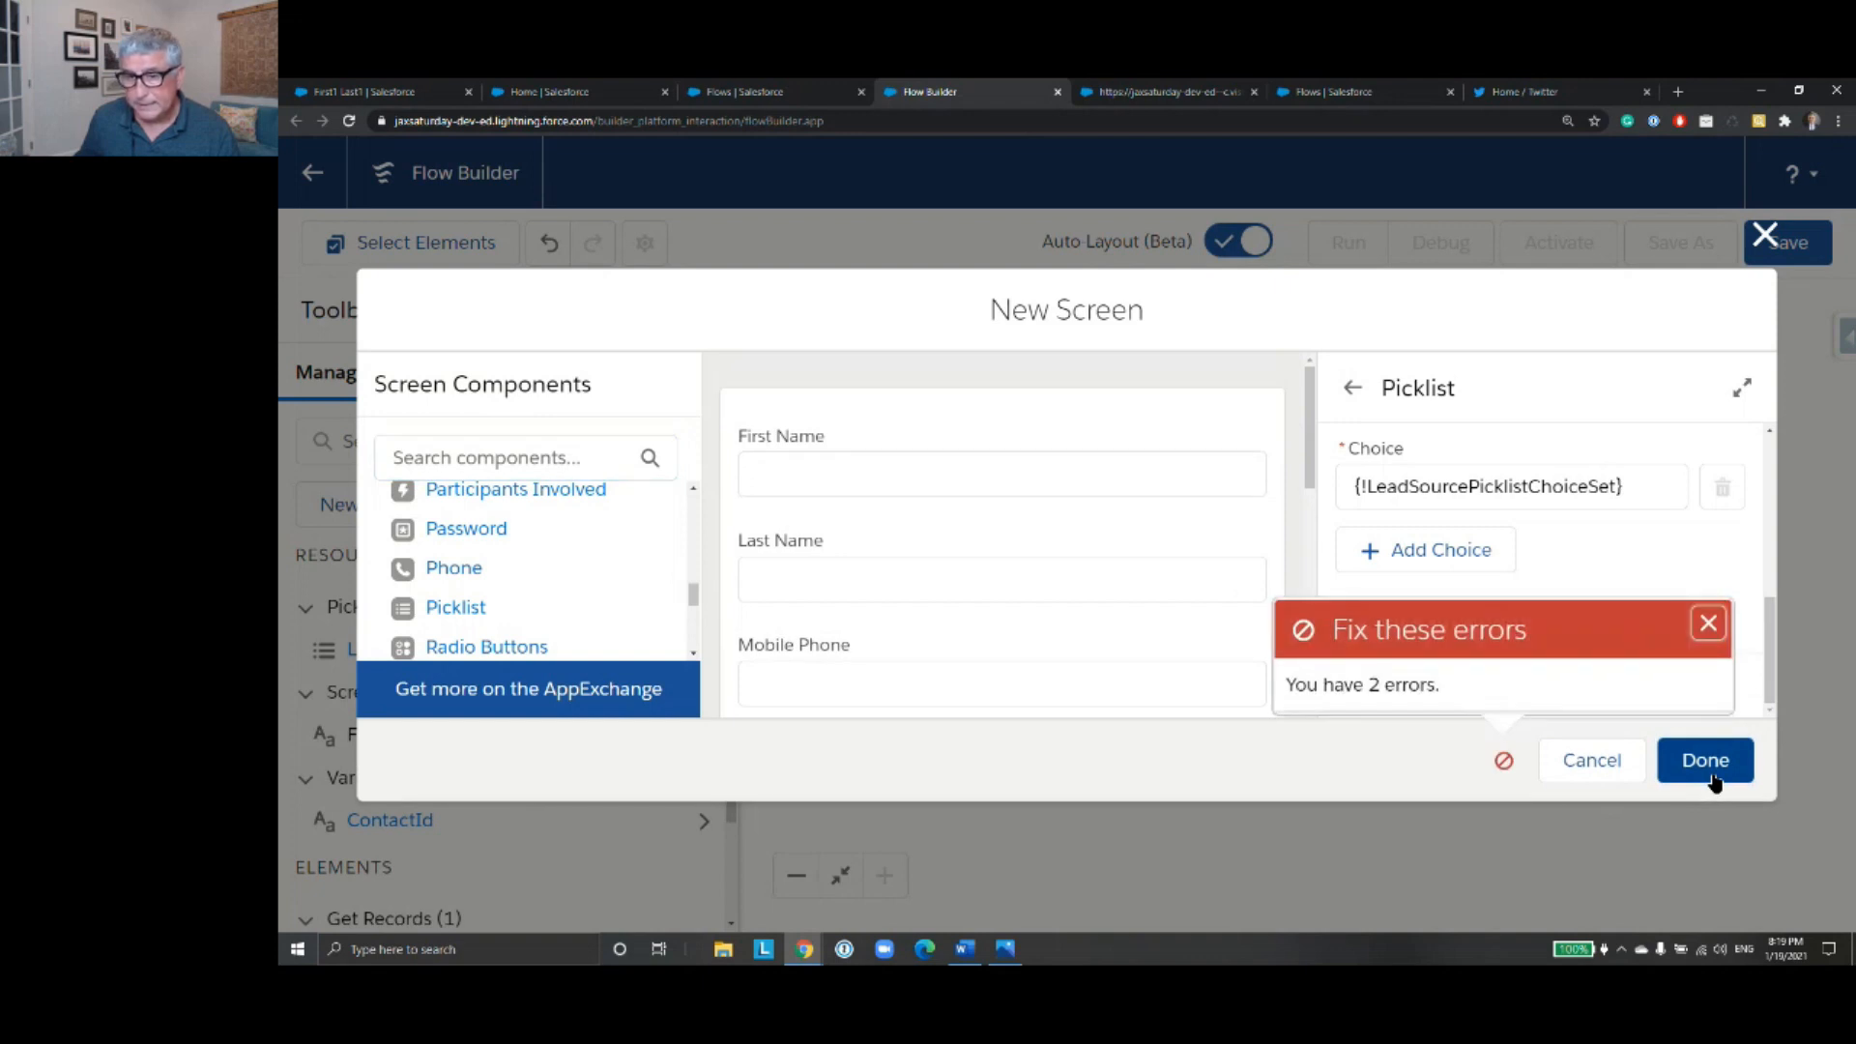
pyautogui.click(1707, 623)
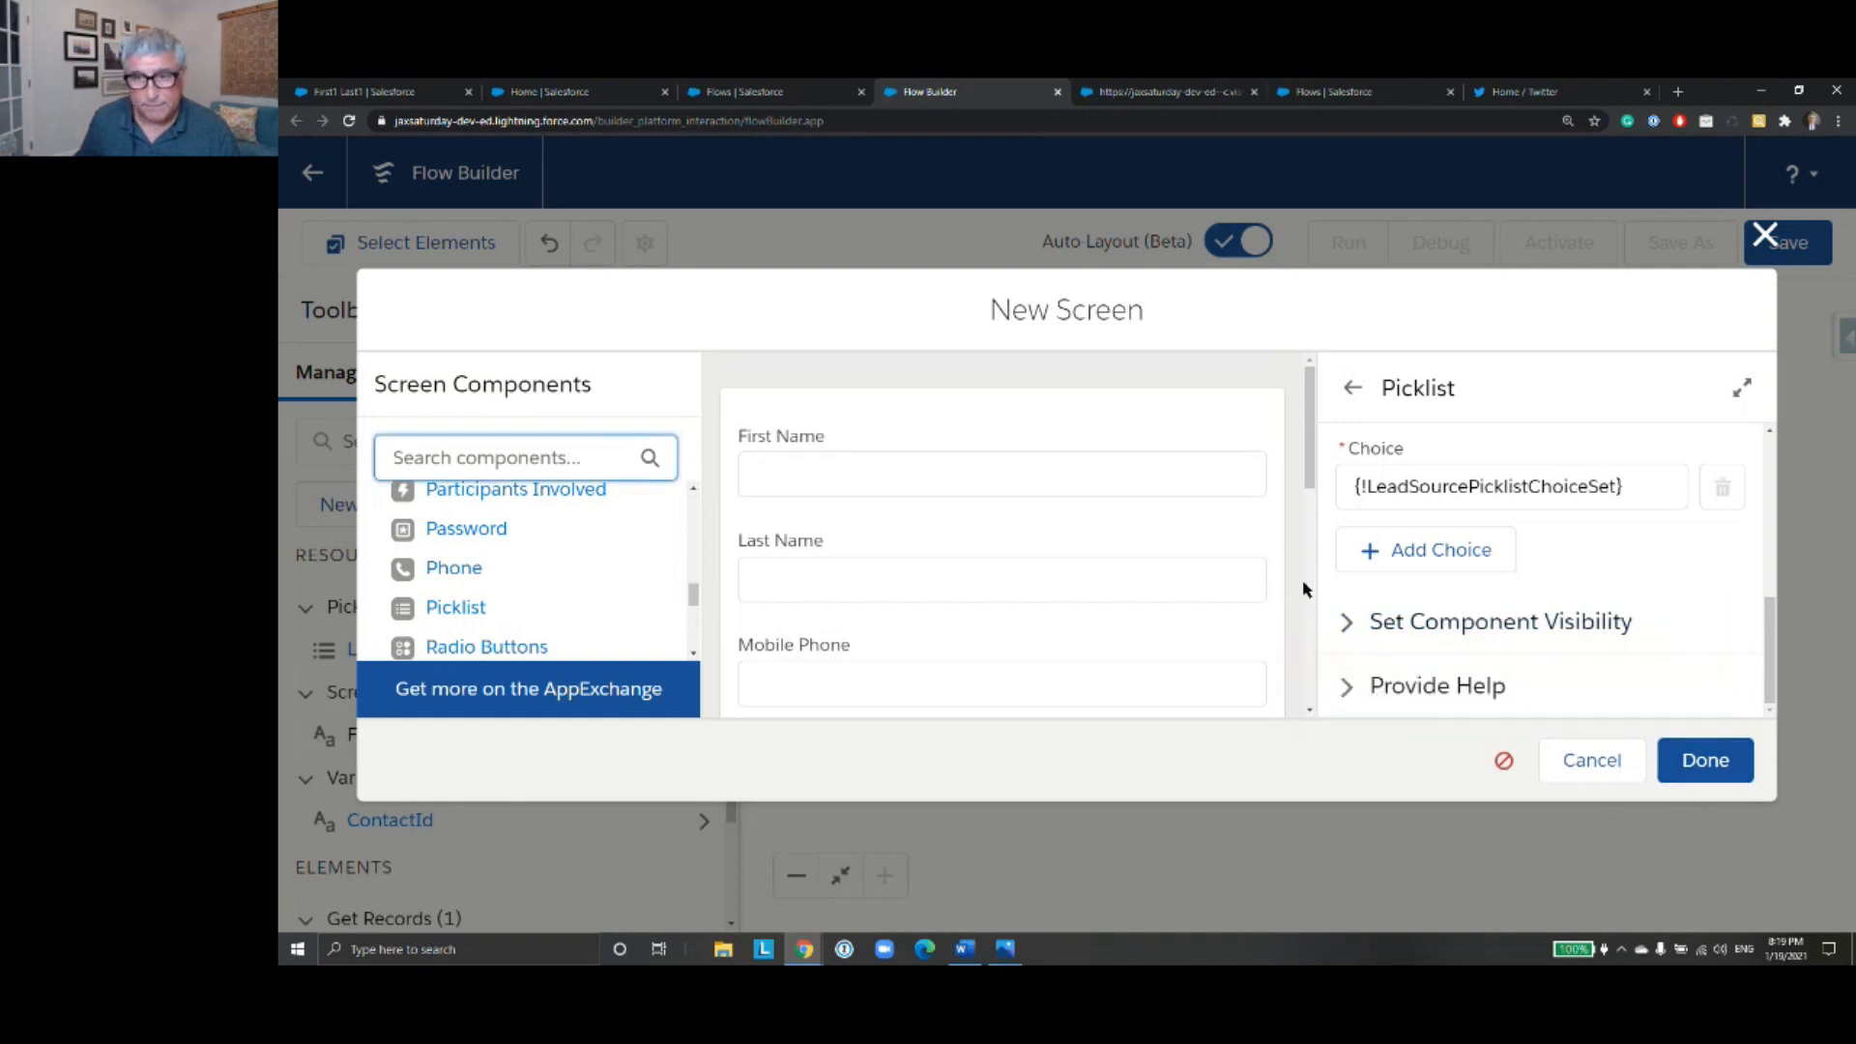
# - Set the new contact screen's label and API name to ContactScreenInput in its screen properties, and finish the screen
pyautogui.scroll(-10, 1266, 558)
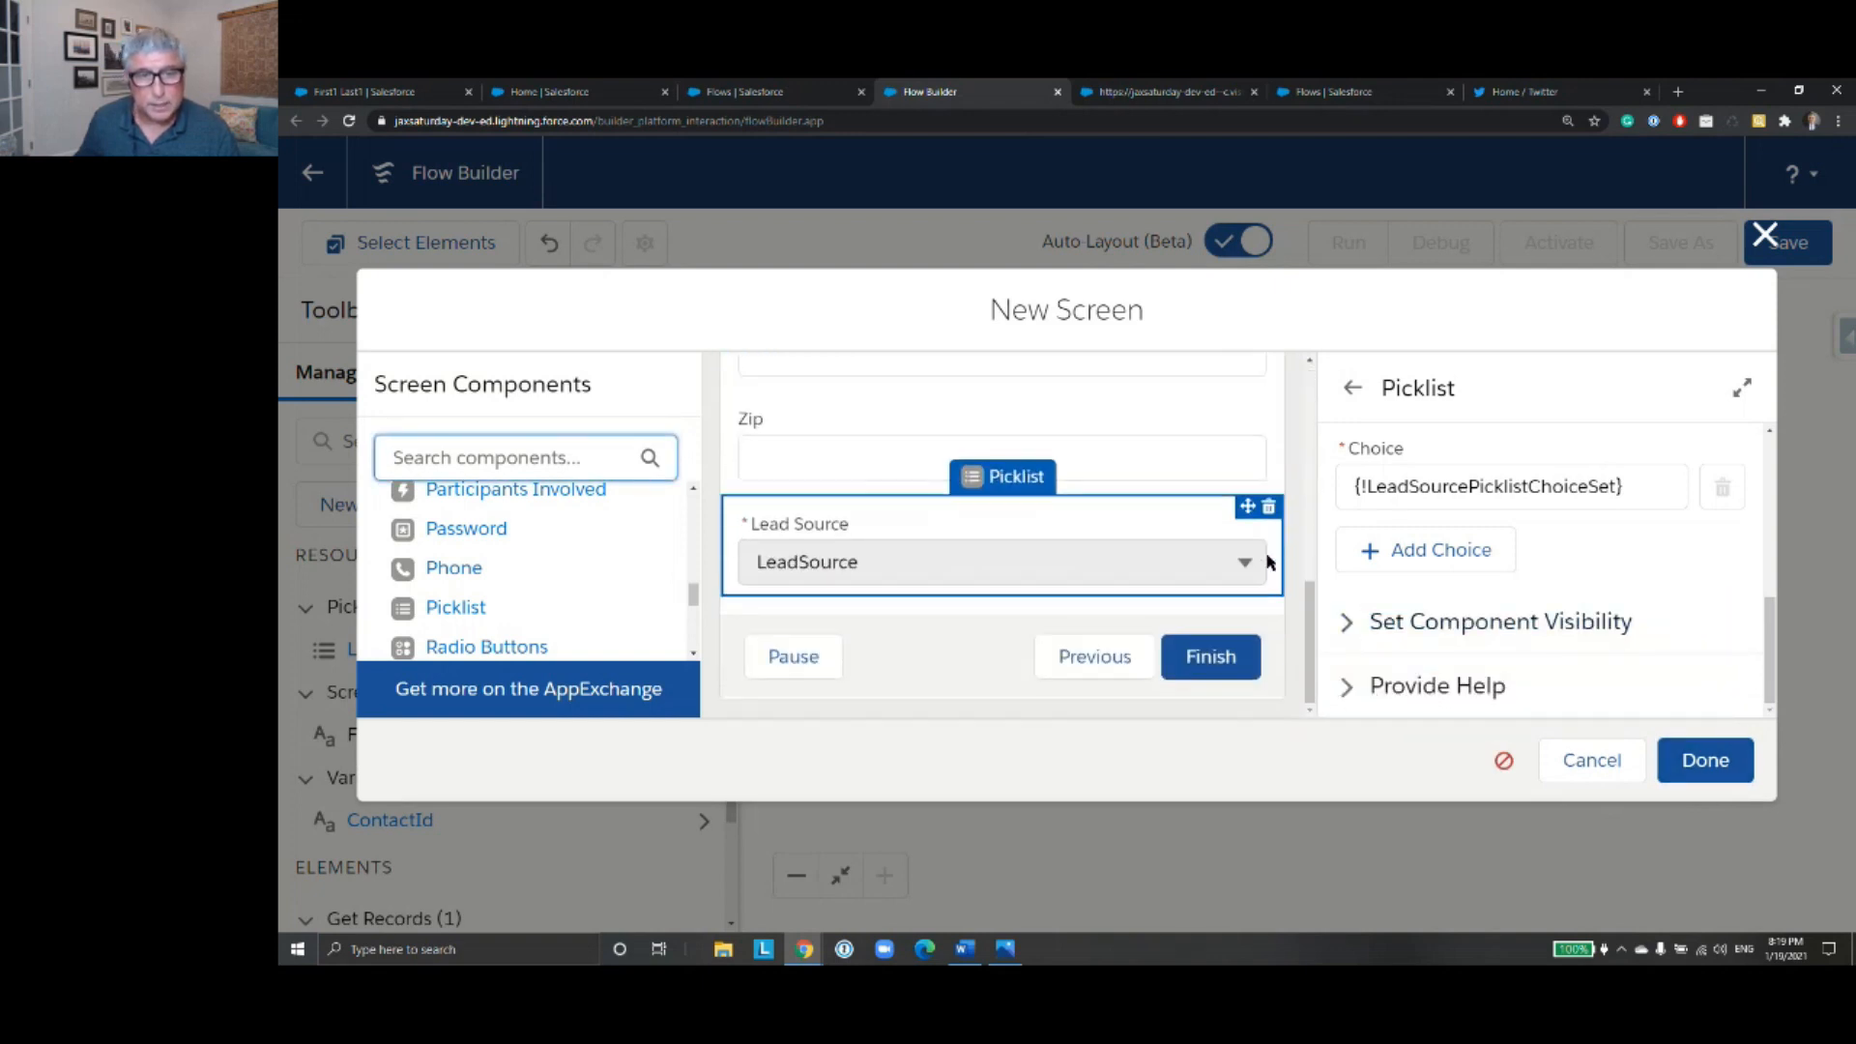
pyautogui.scroll(5, 1324, 478)
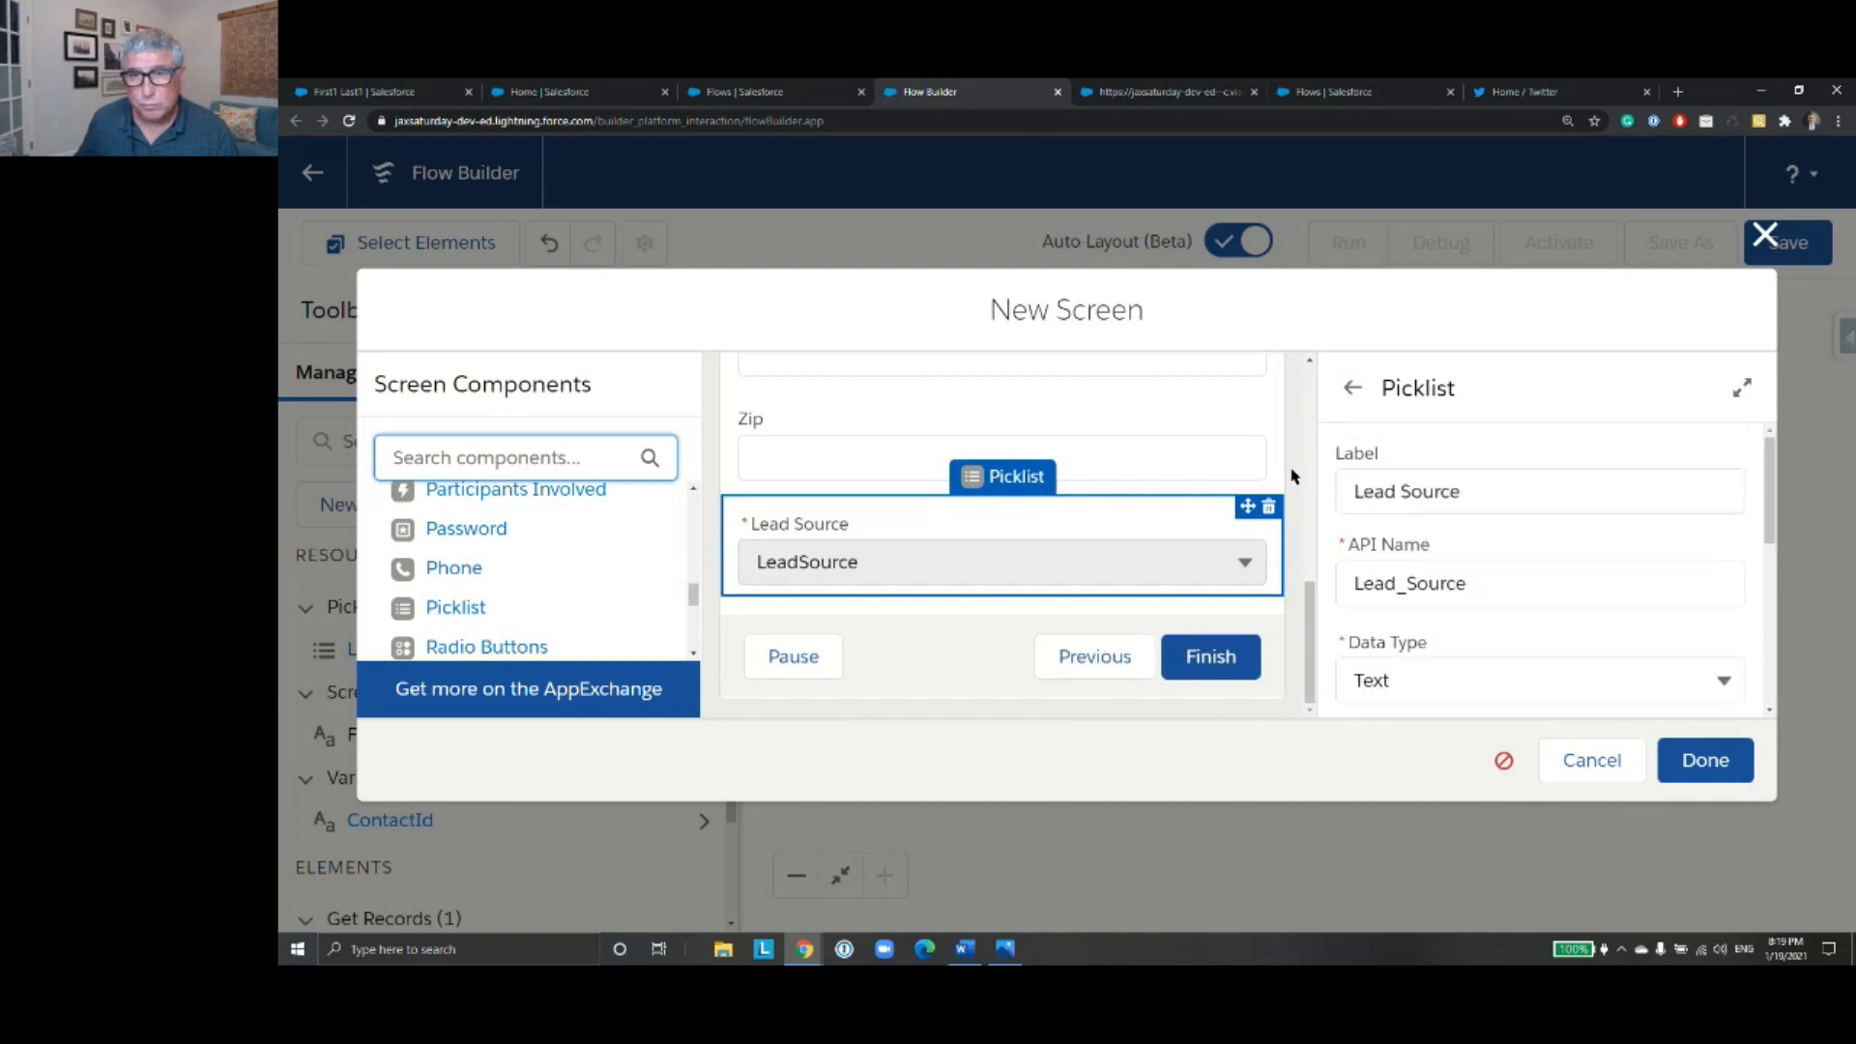
pyautogui.scroll(10, 1256, 464)
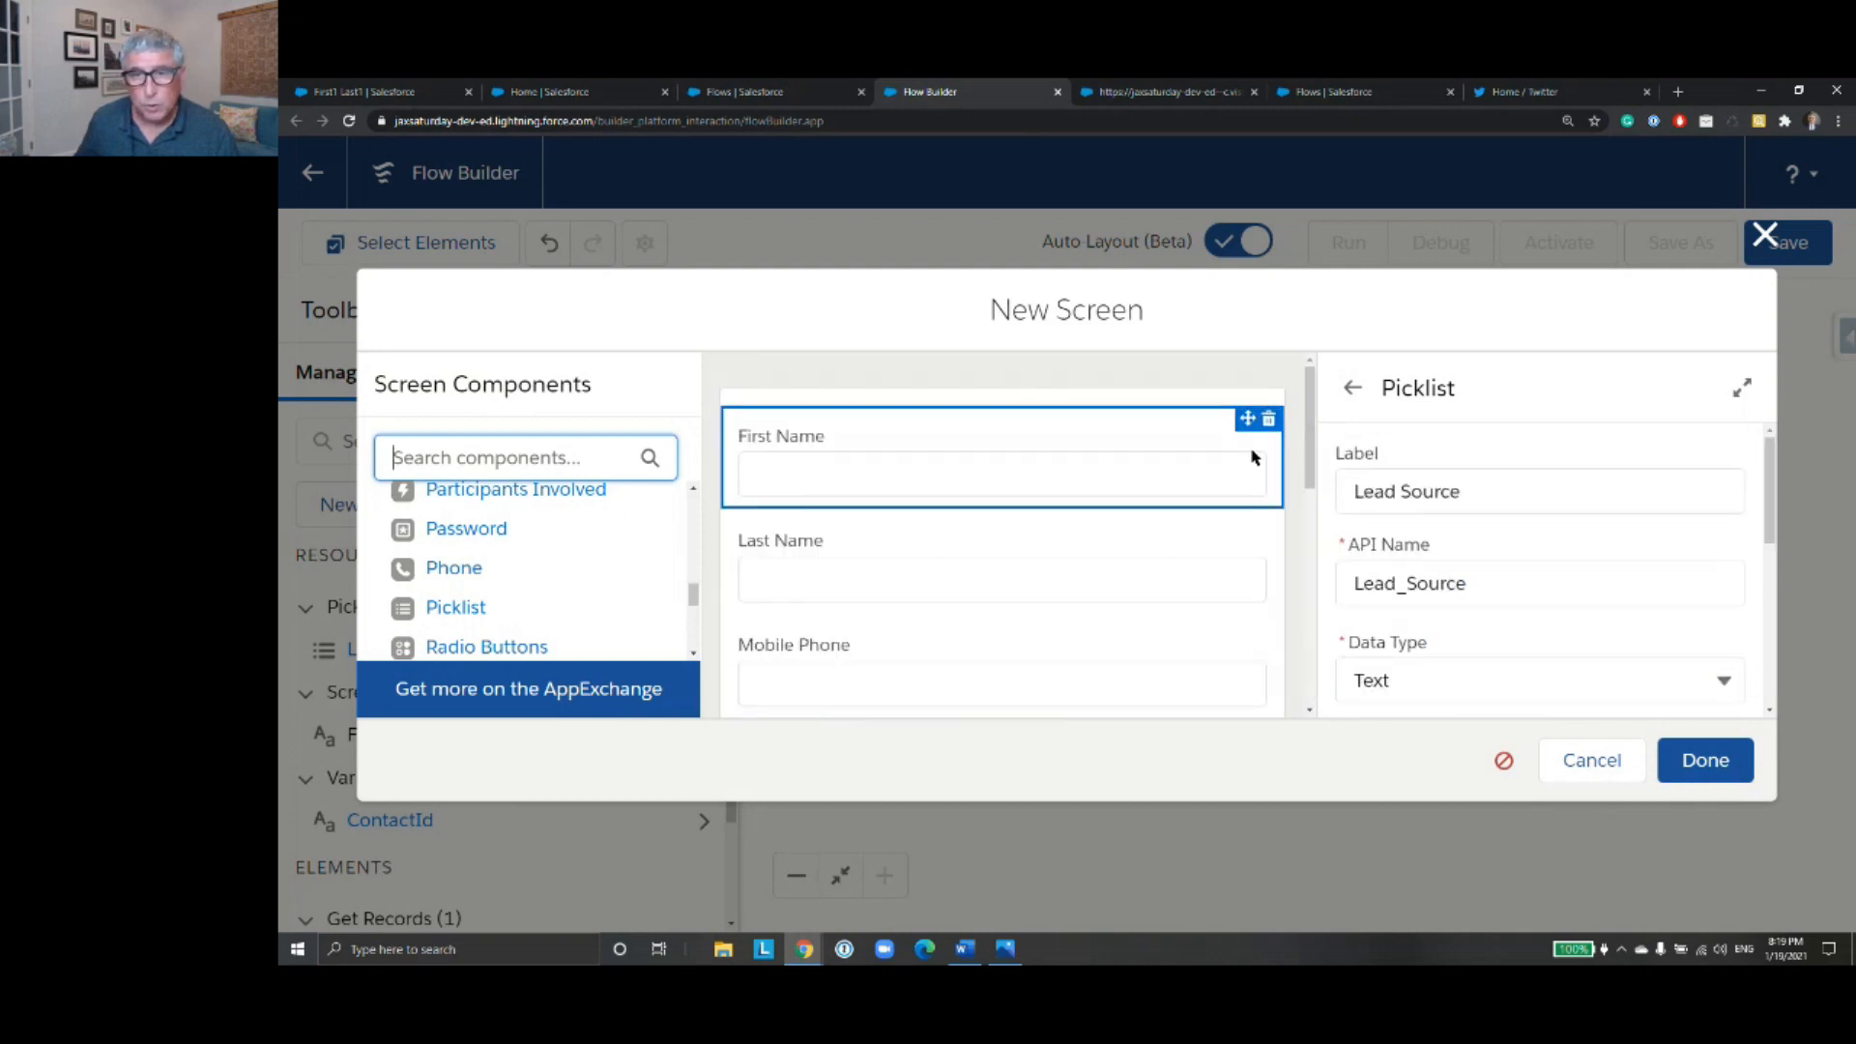
pyautogui.click(1041, 398)
pyautogui.click(1421, 486)
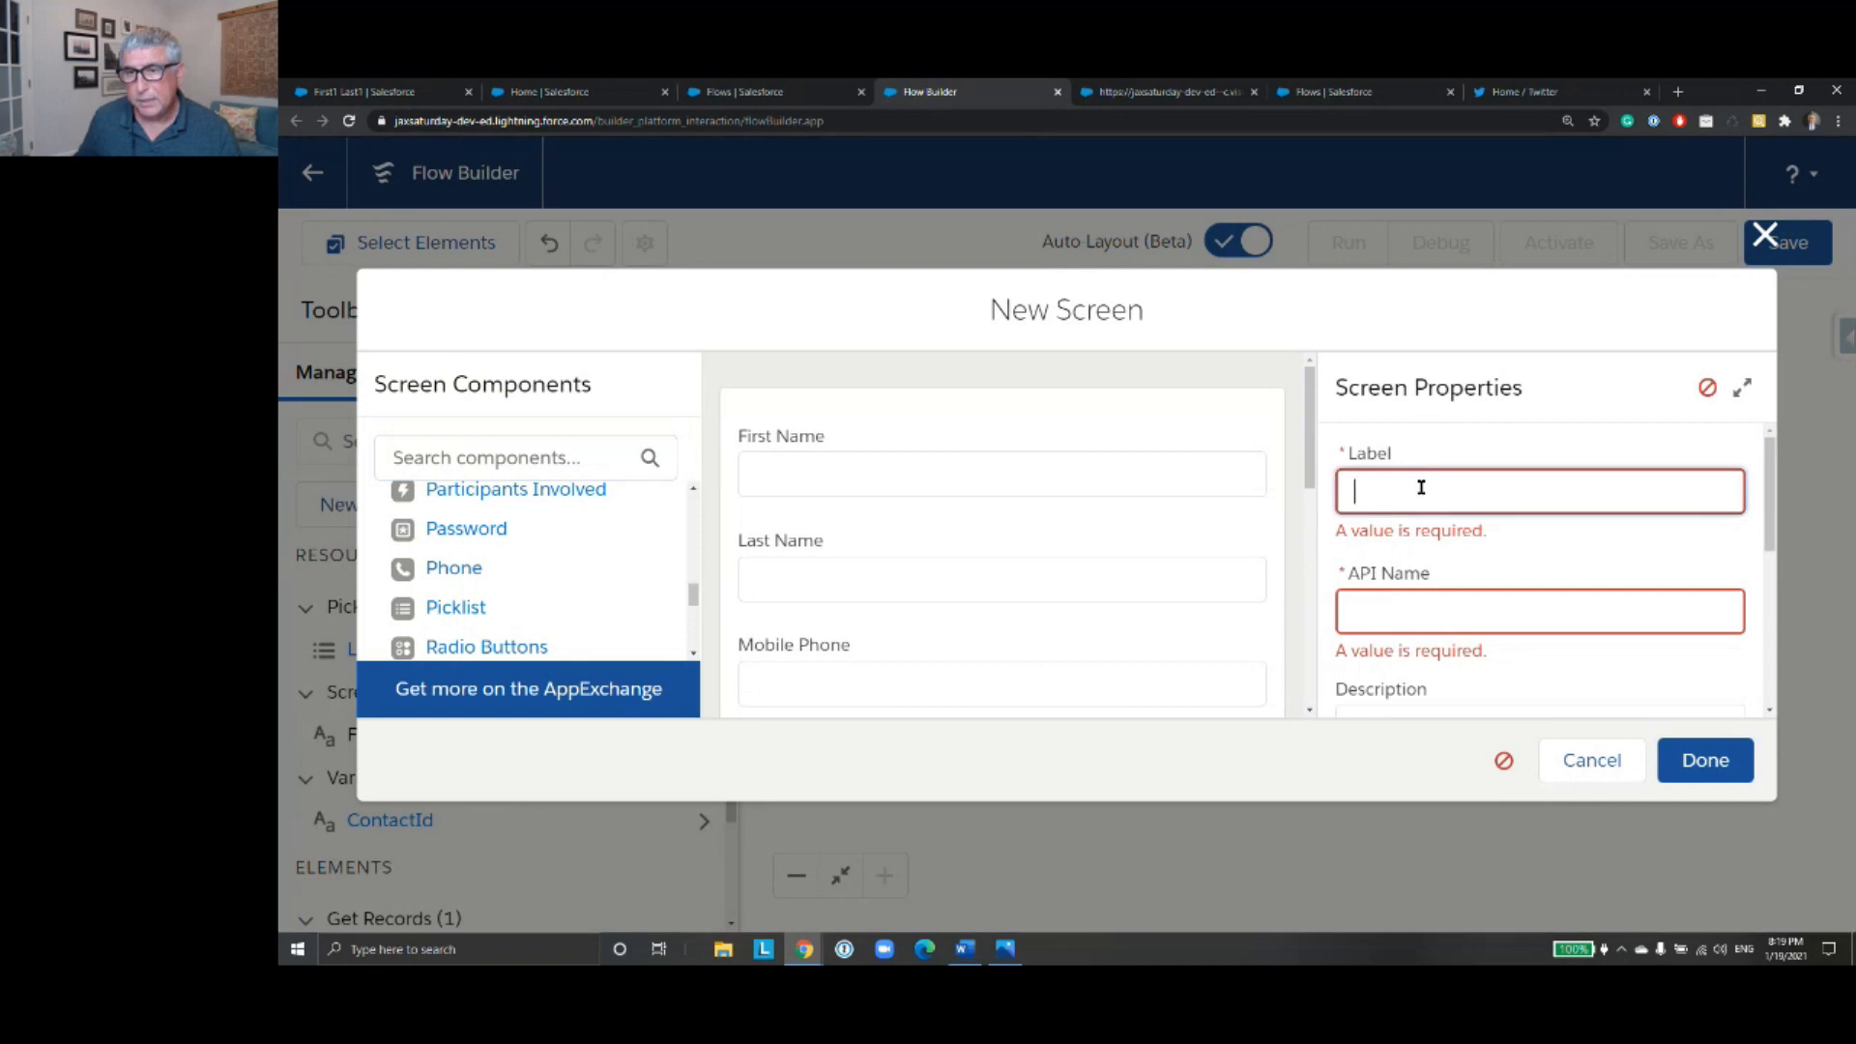
pyautogui.write('ContactSc')
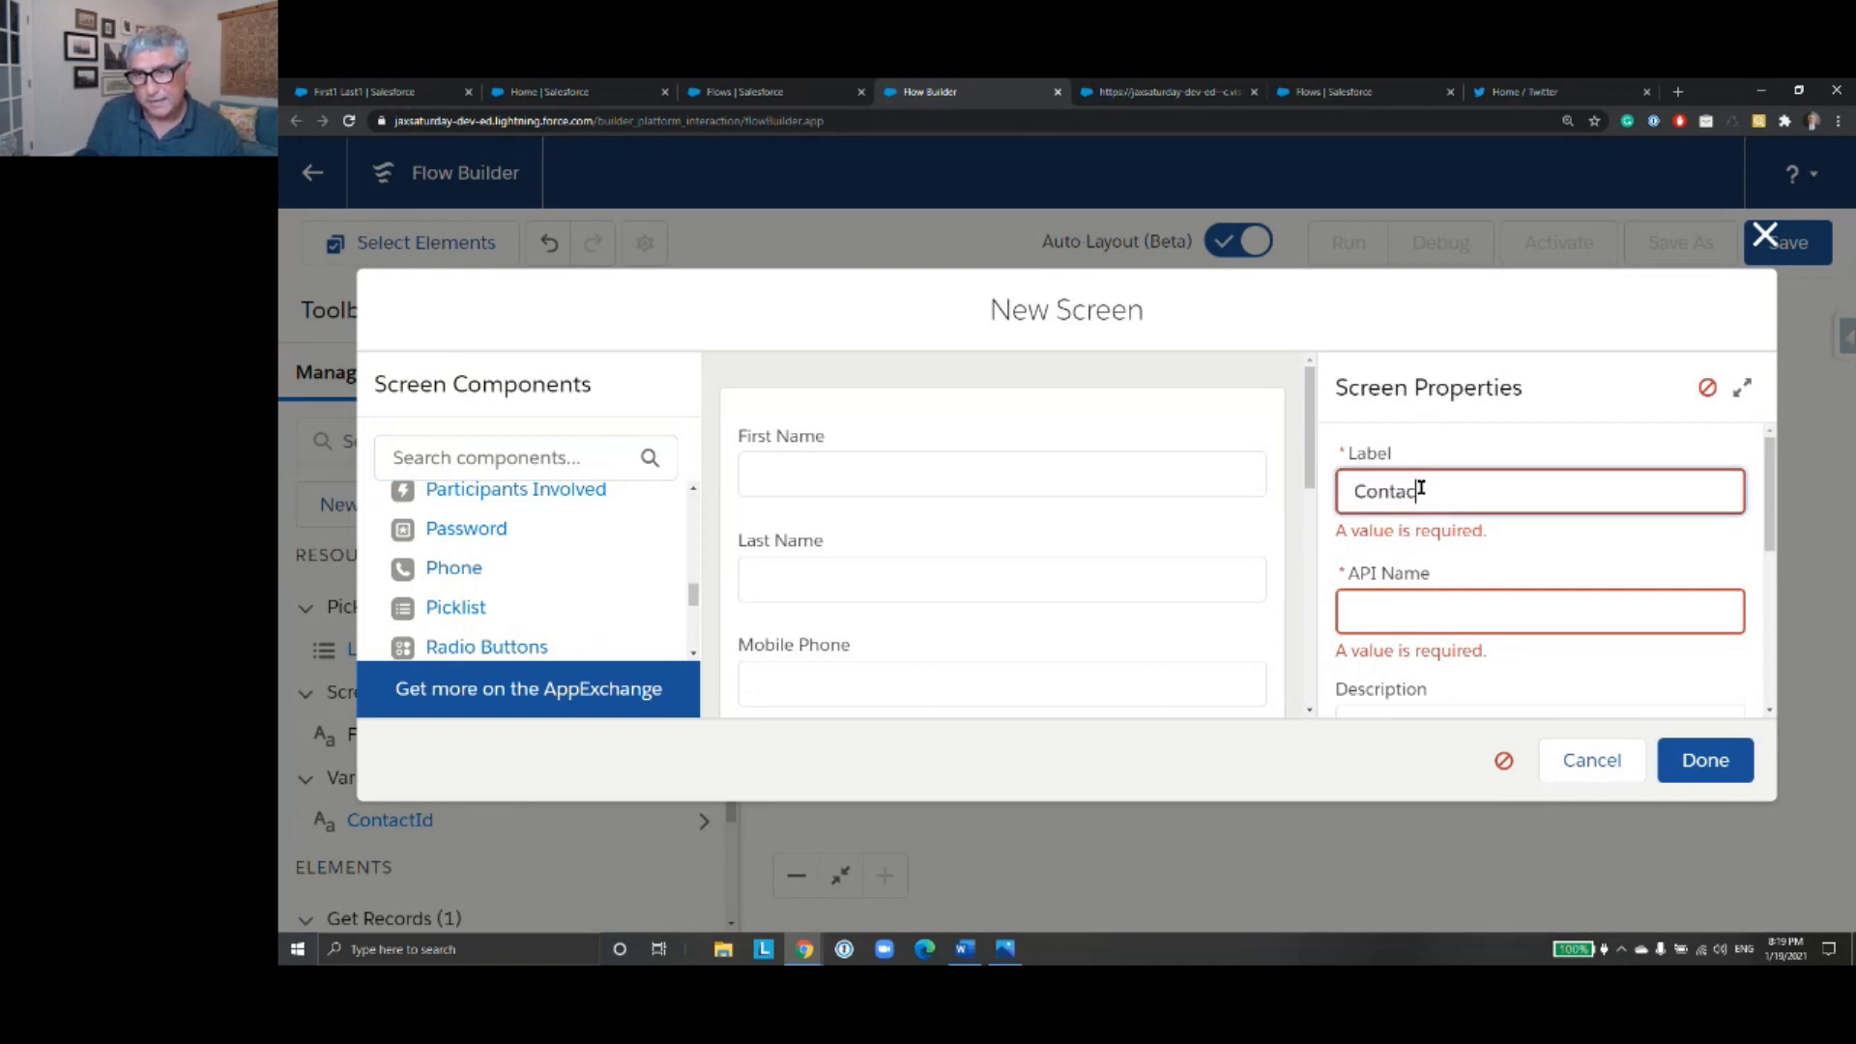
pyautogui.write('ree')
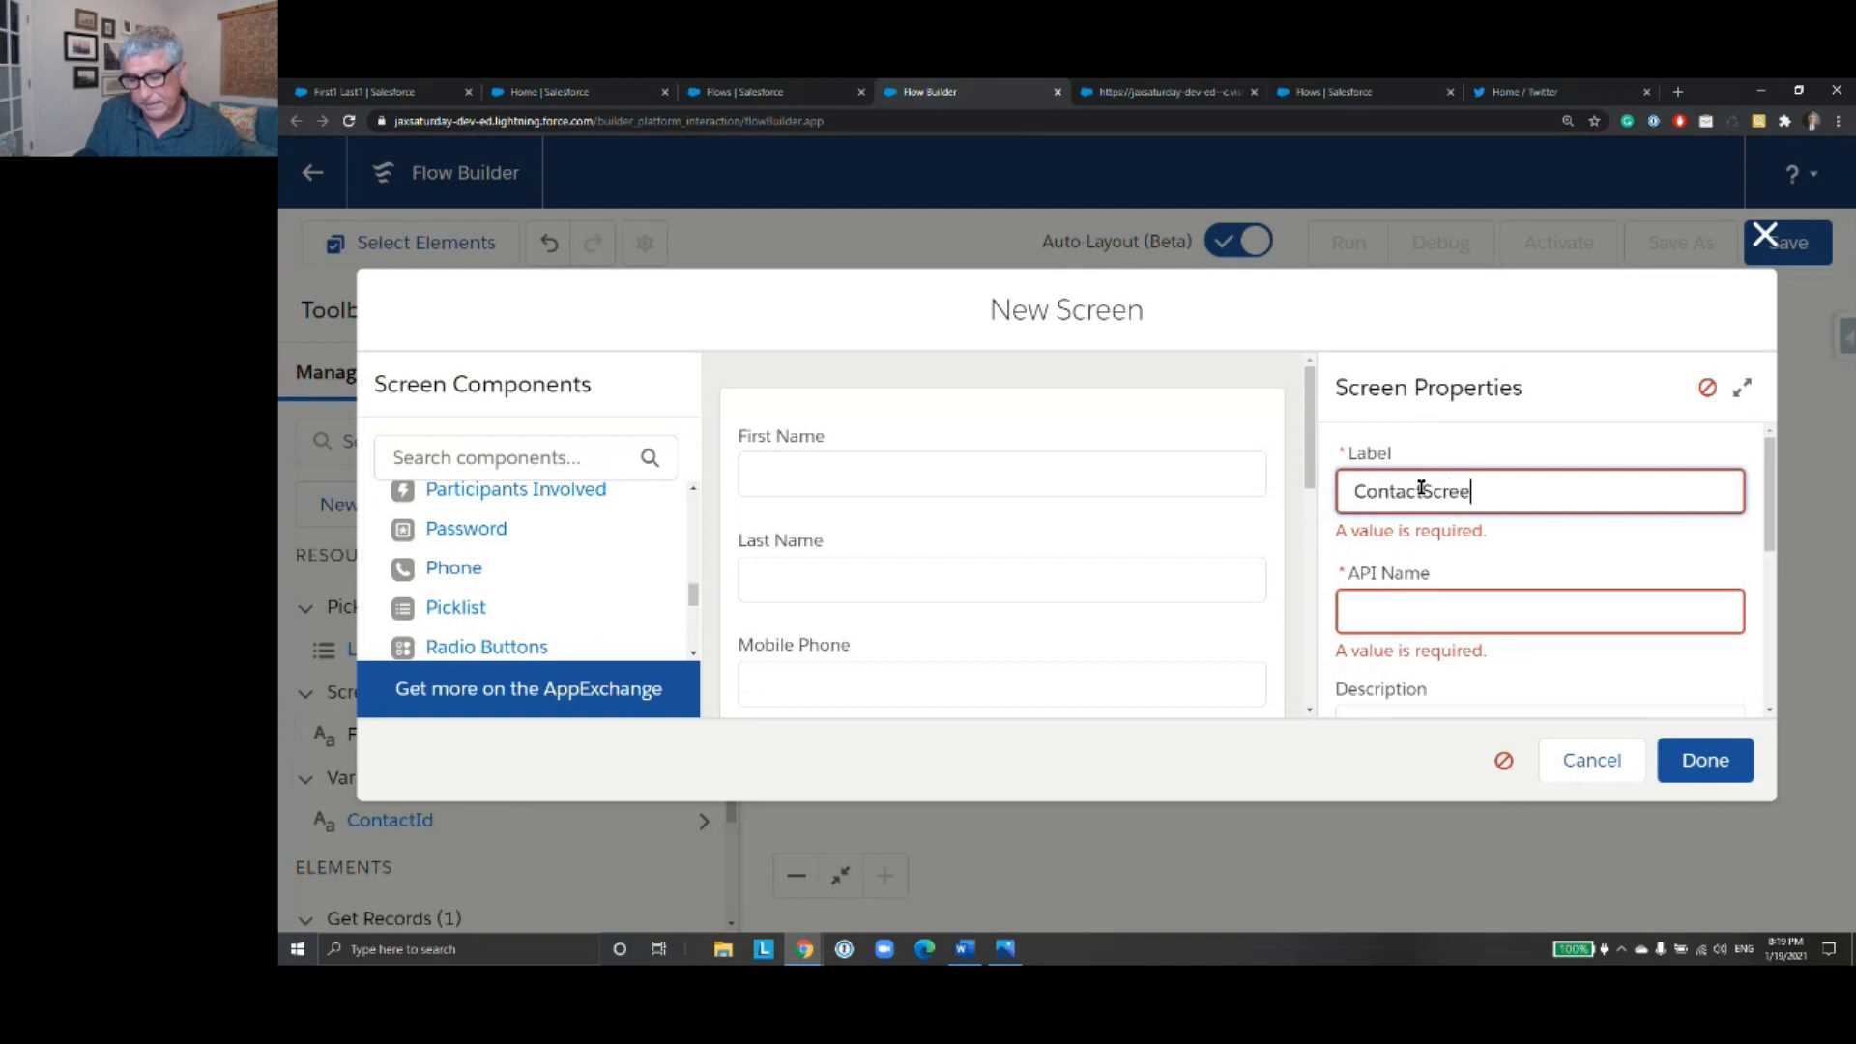
pyautogui.write('nInof')
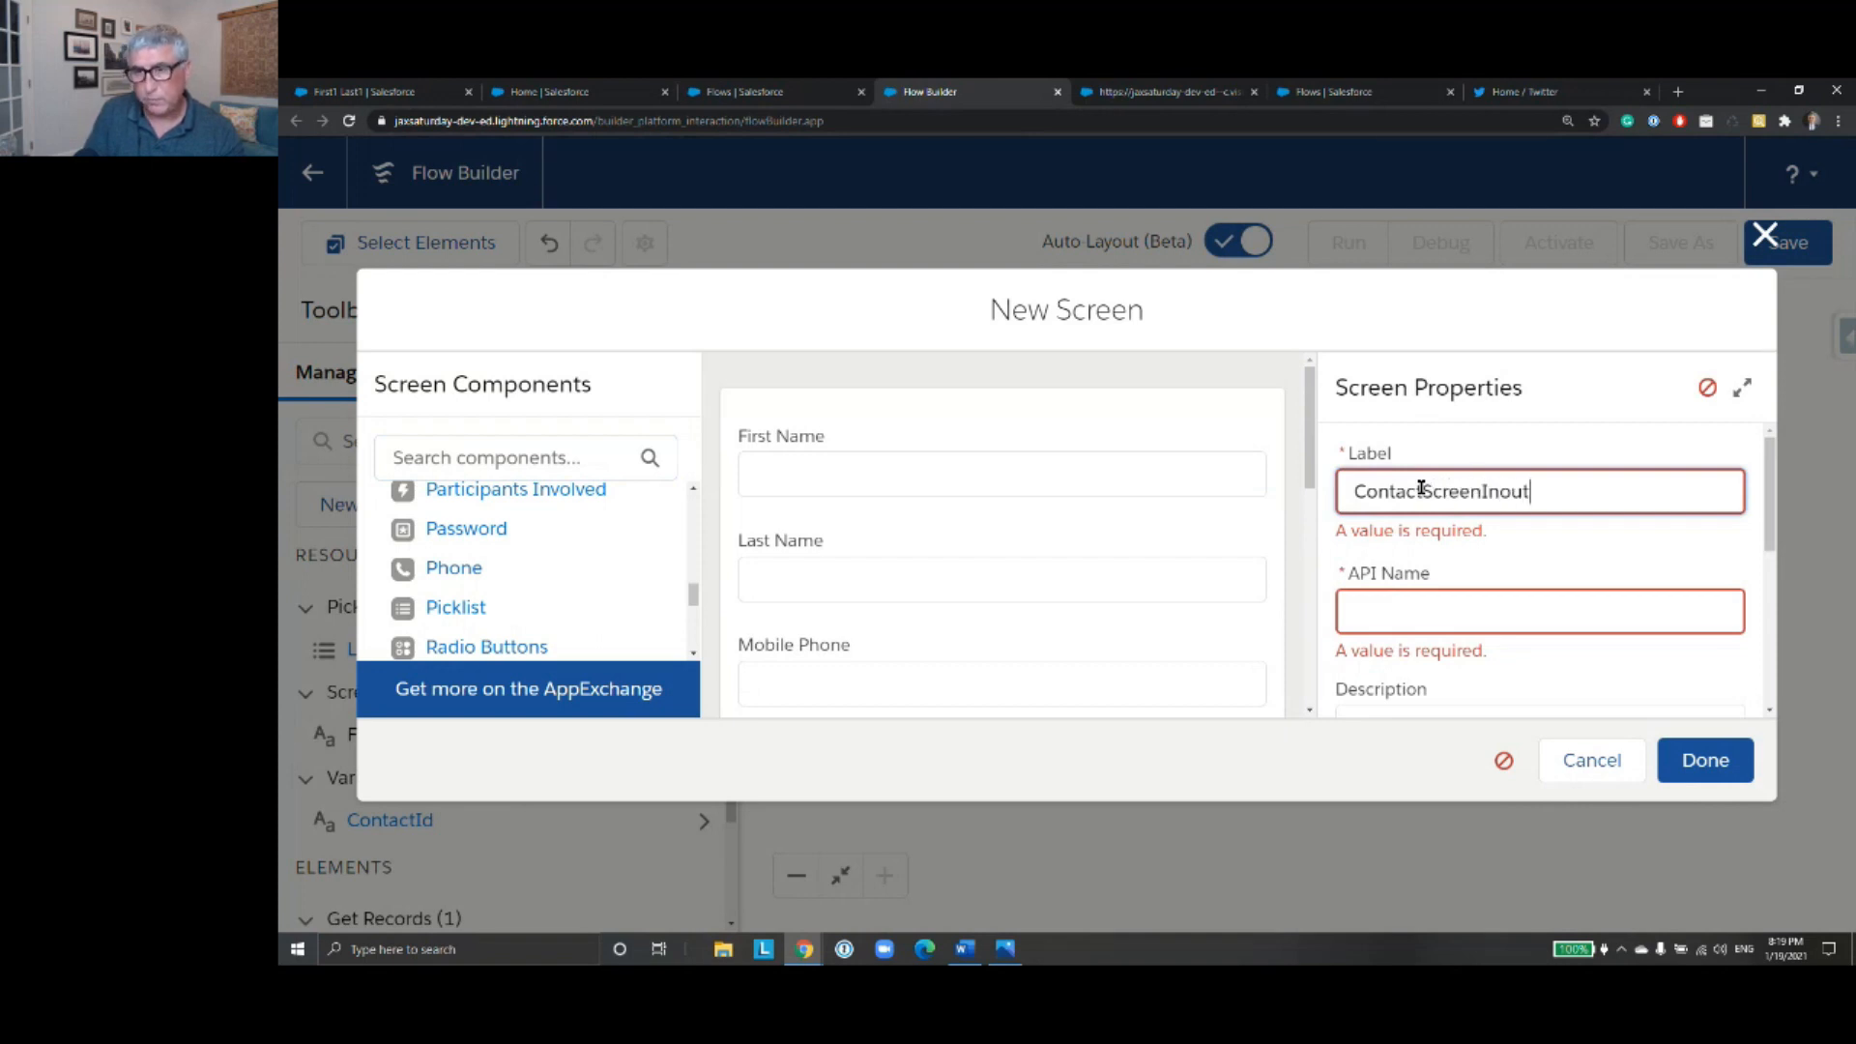
pyautogui.press('BackSpace')
pyautogui.press('BackSpace')
pyautogui.write('put')
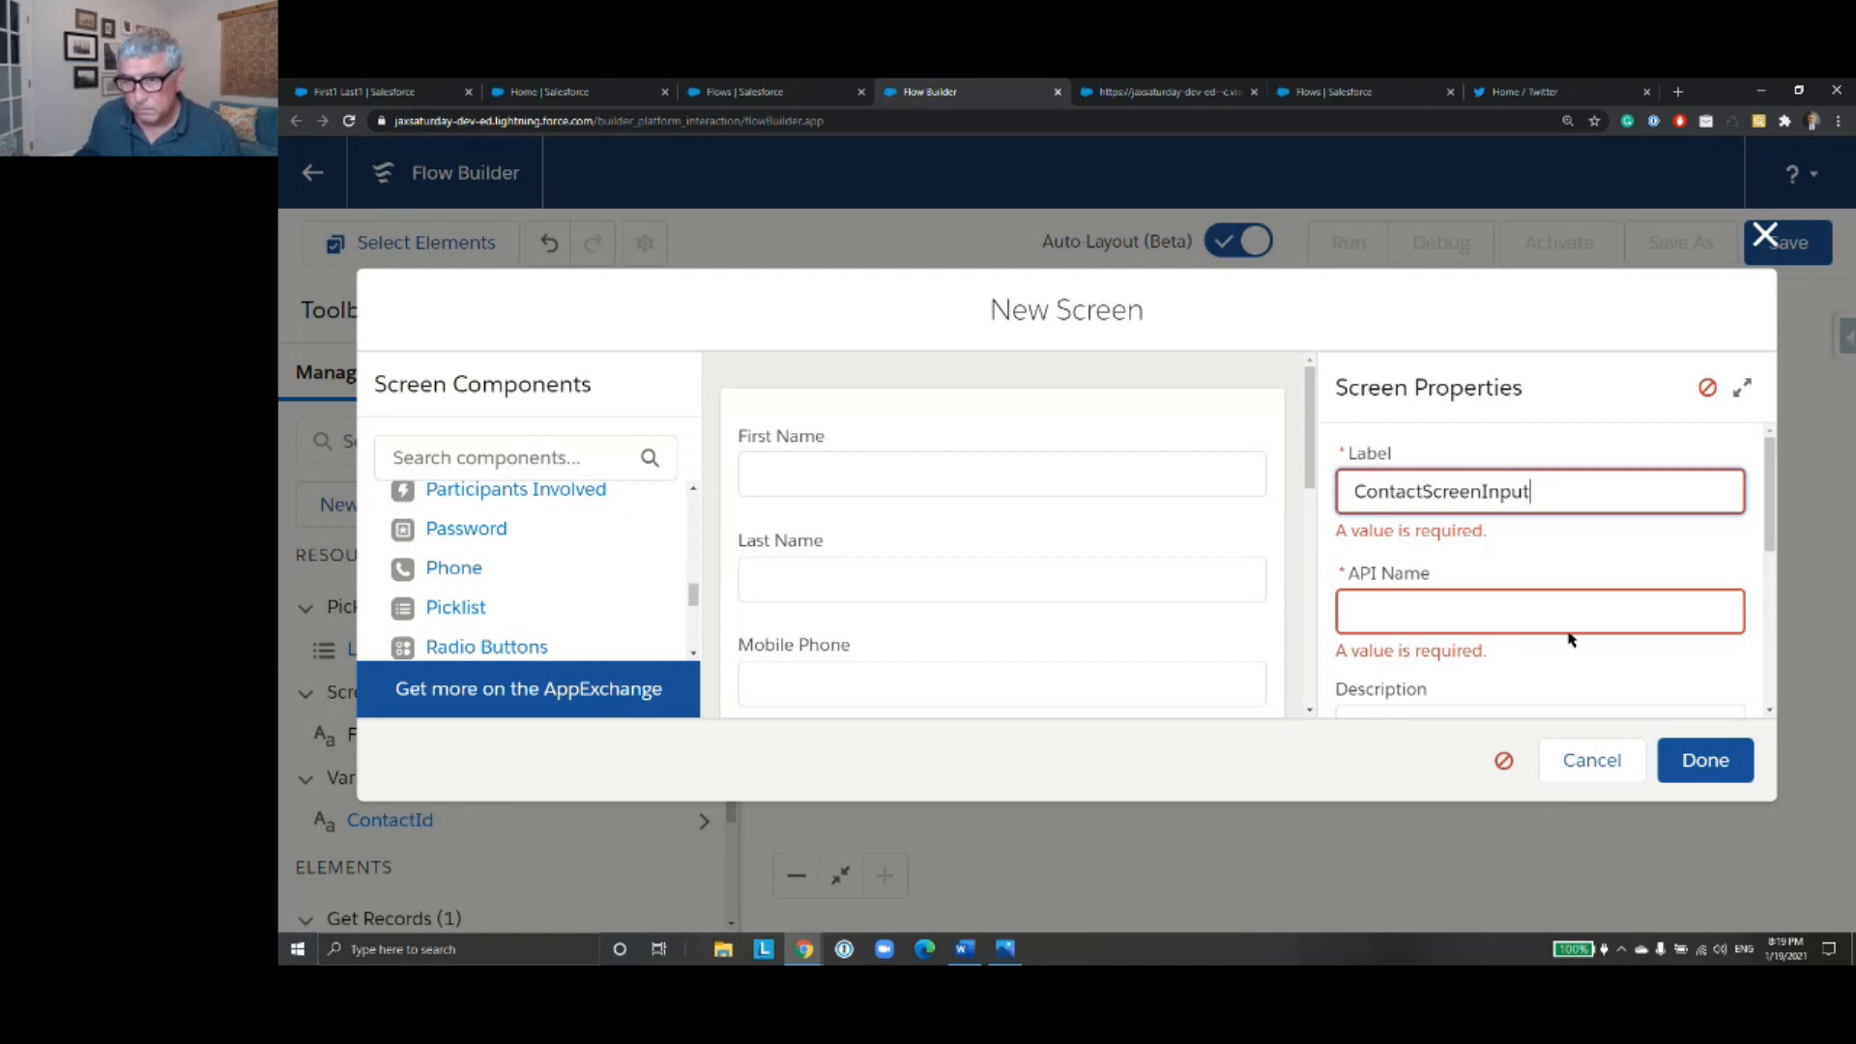
pyautogui.click(1570, 619)
pyautogui.click(1703, 760)
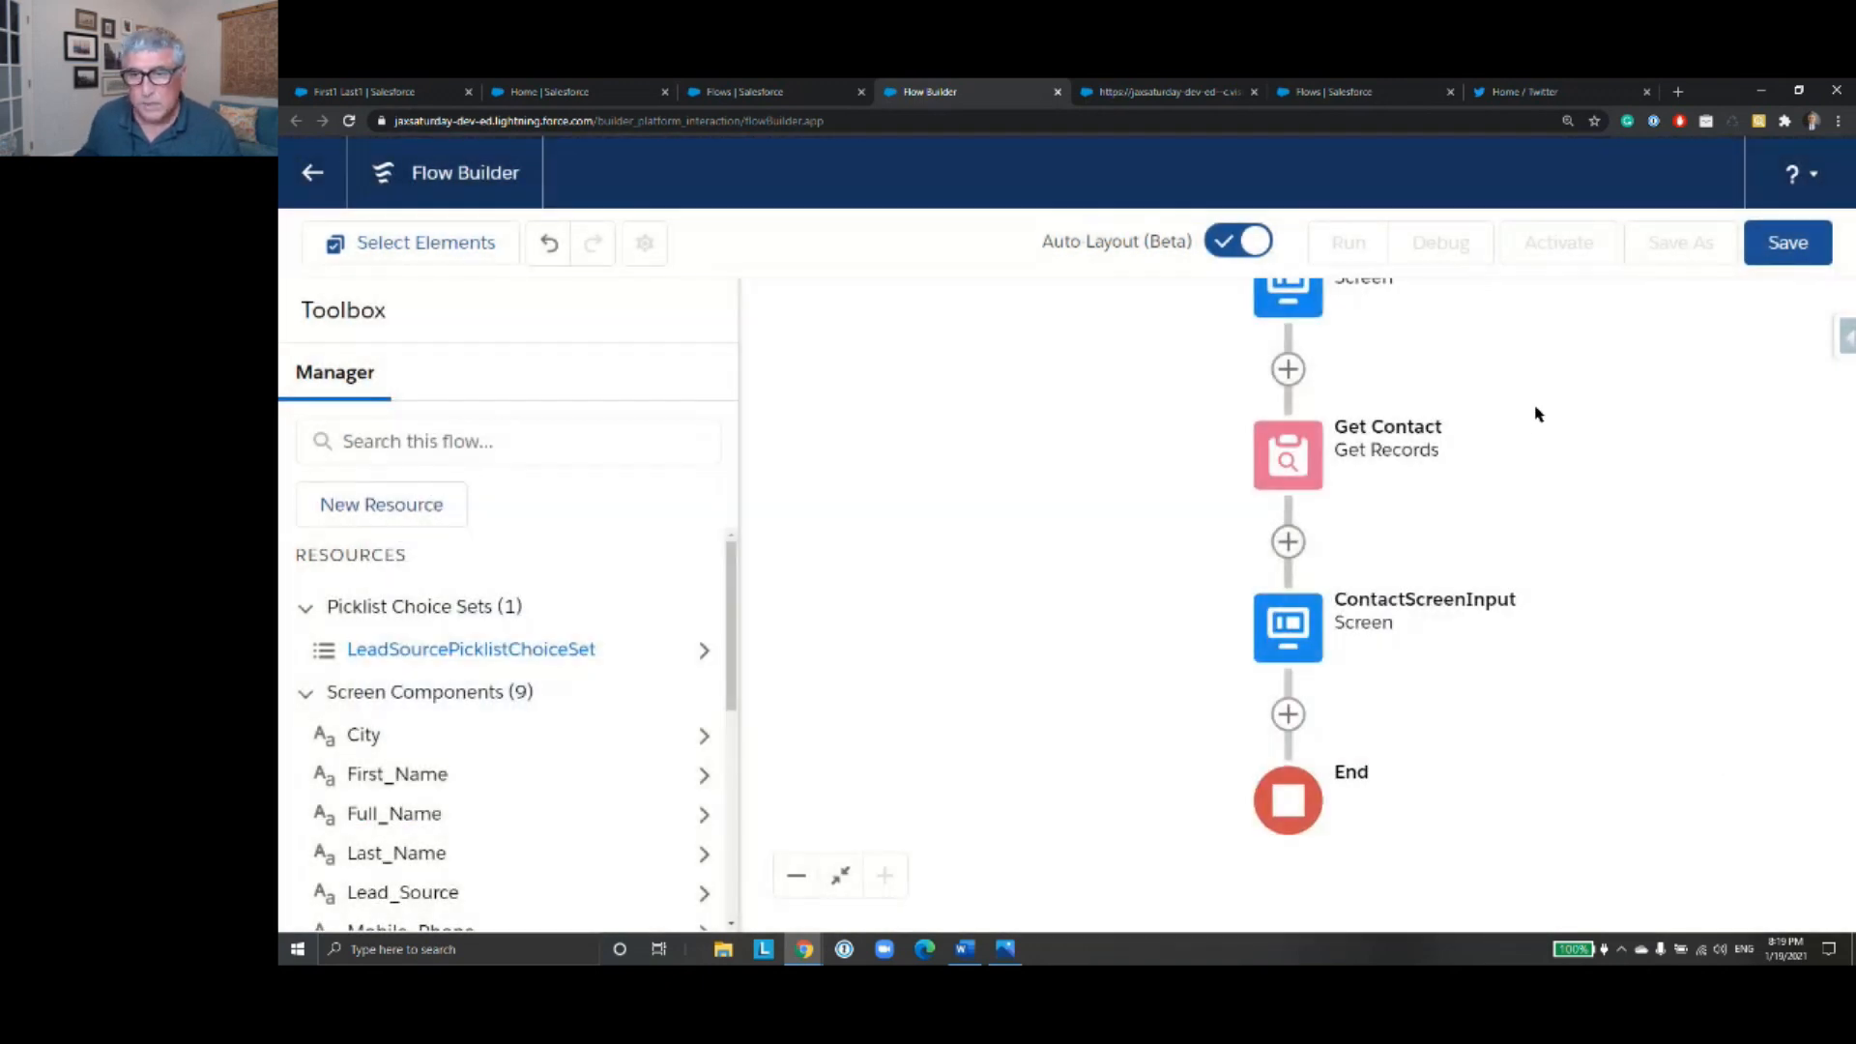
# - Save the flow with the label and API name ContactUpdateFlowV2
pyautogui.click(1785, 259)
pyautogui.write('Contact')
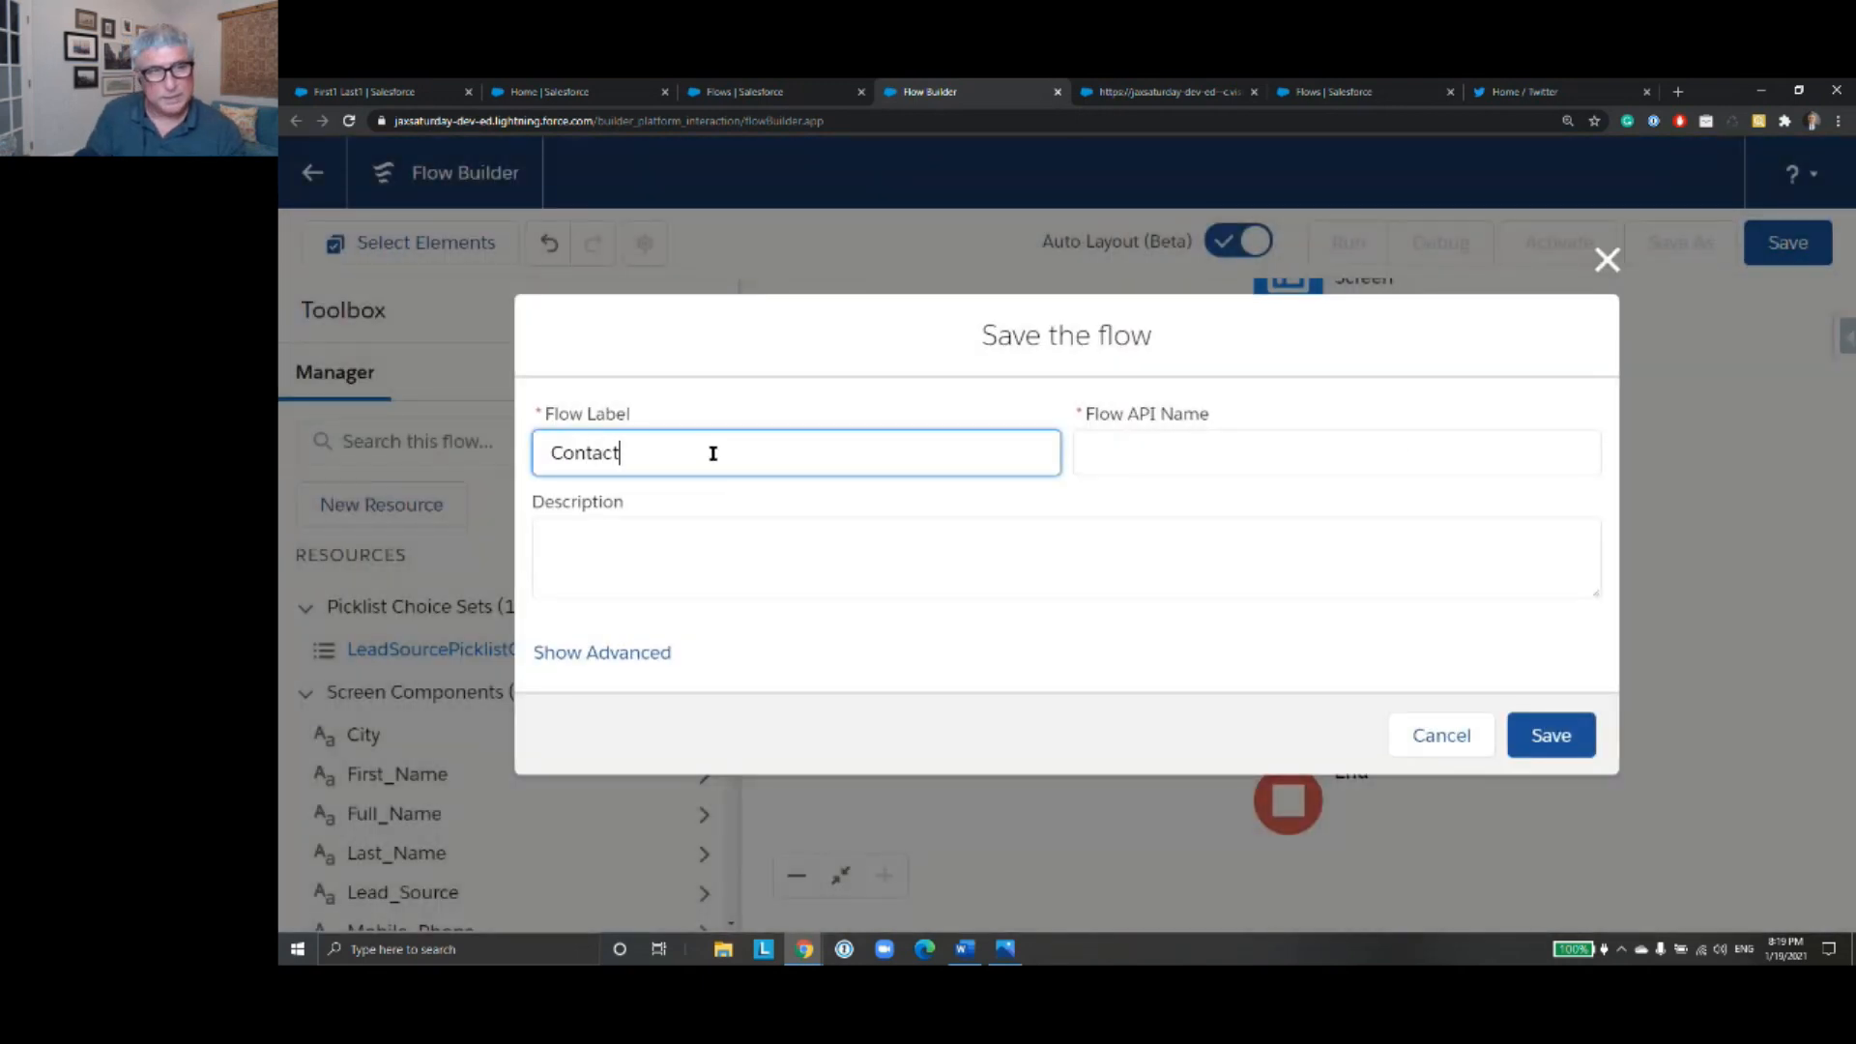
pyautogui.write('UpdateFlow')
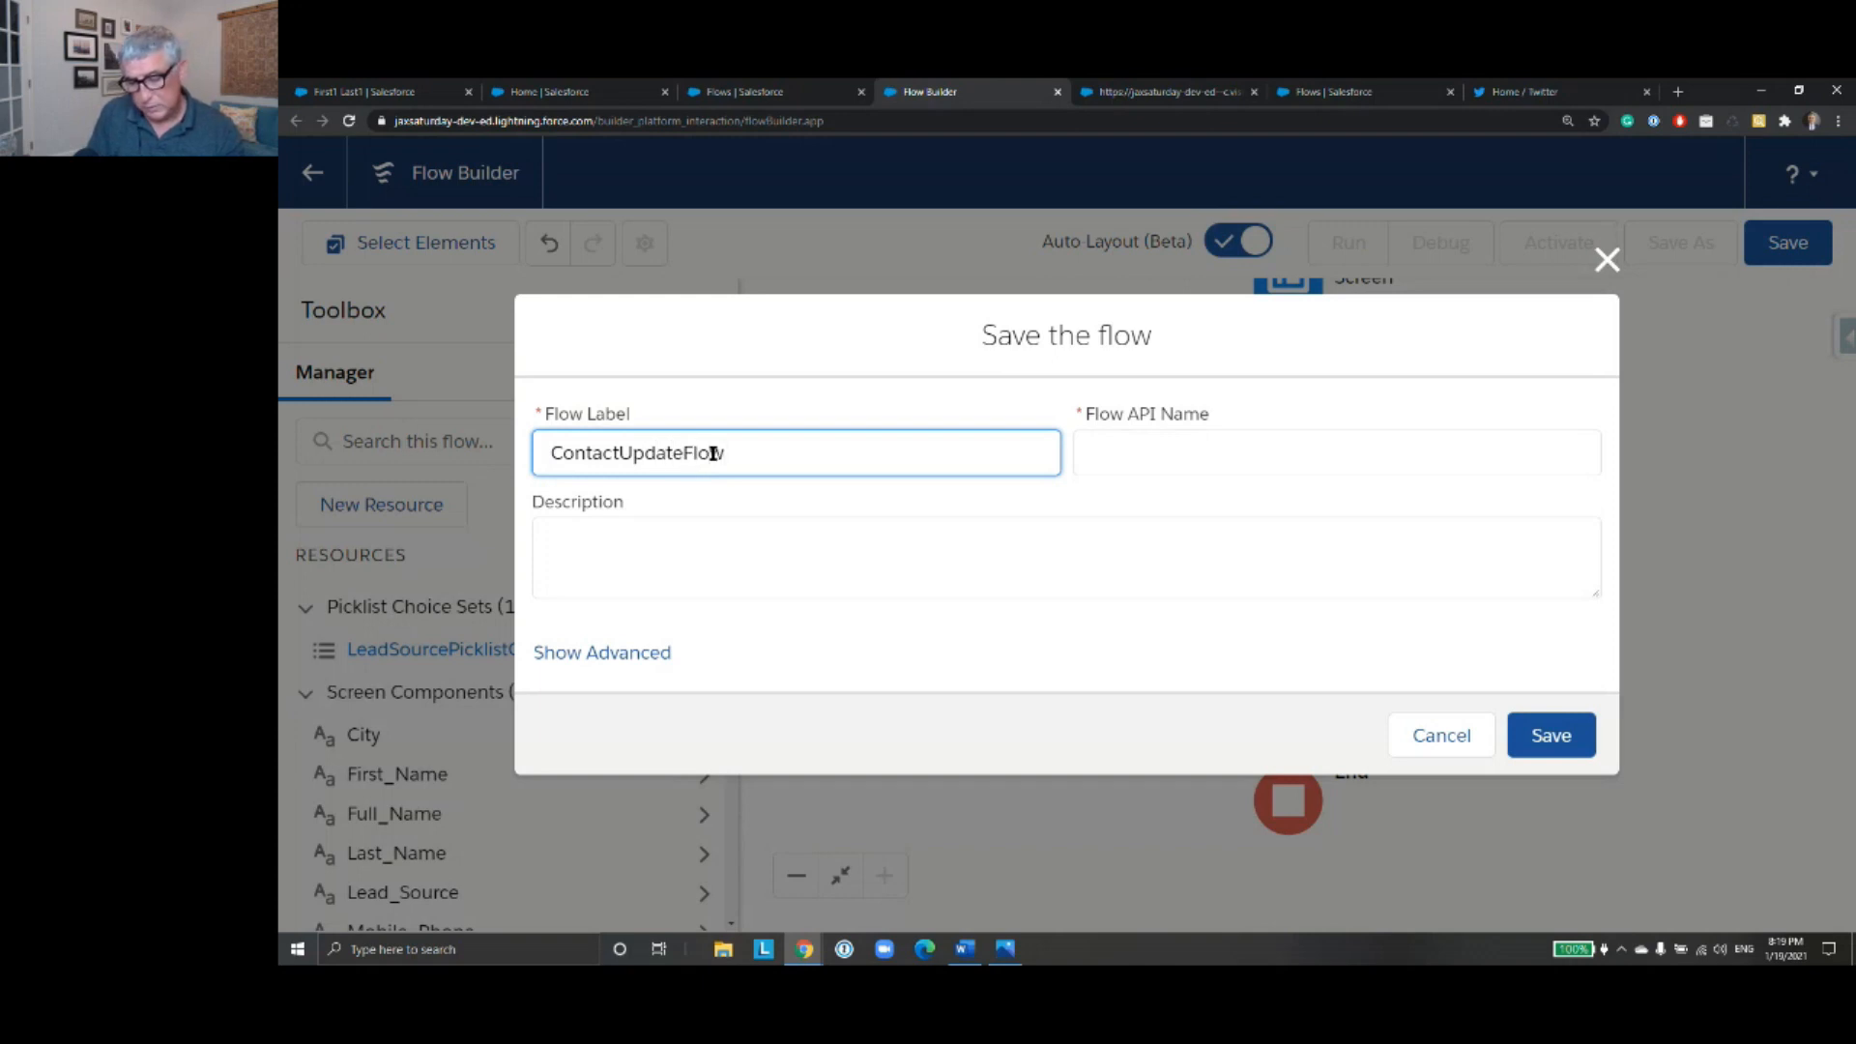
pyautogui.write('V2')
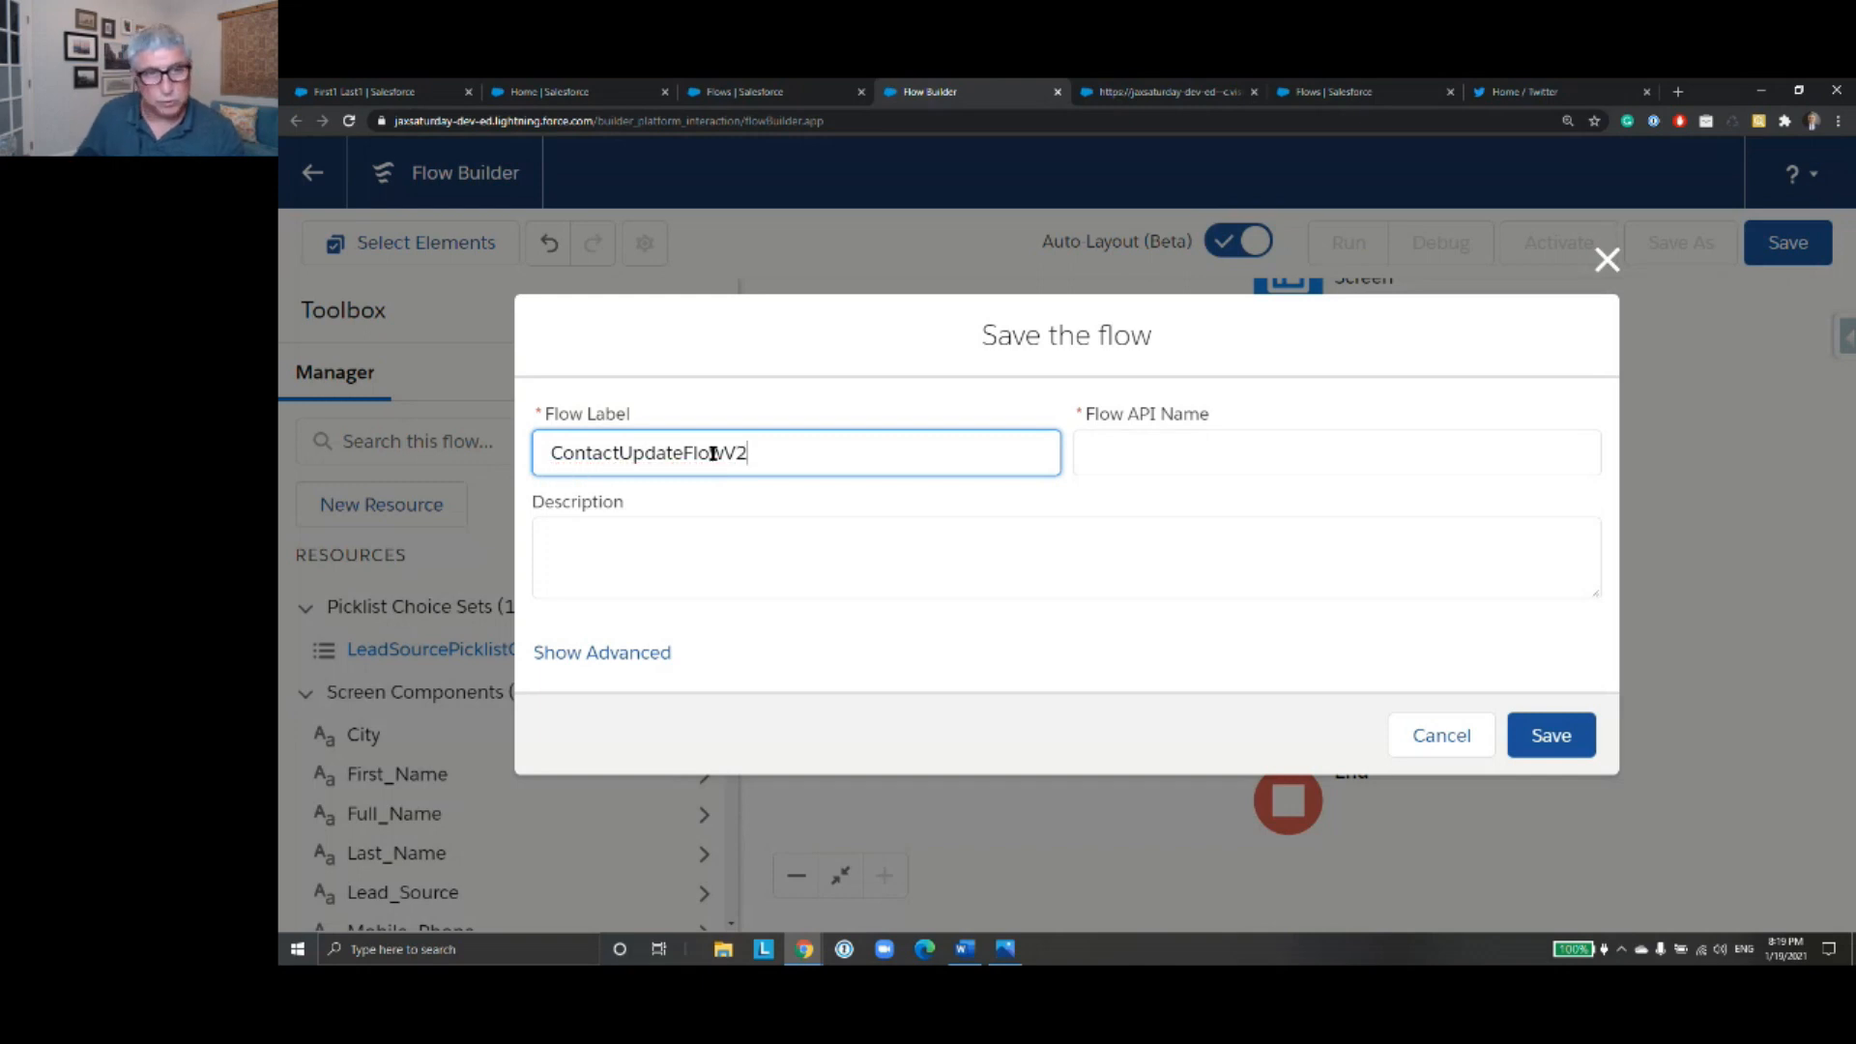
pyautogui.click(1155, 448)
pyautogui.click(1549, 752)
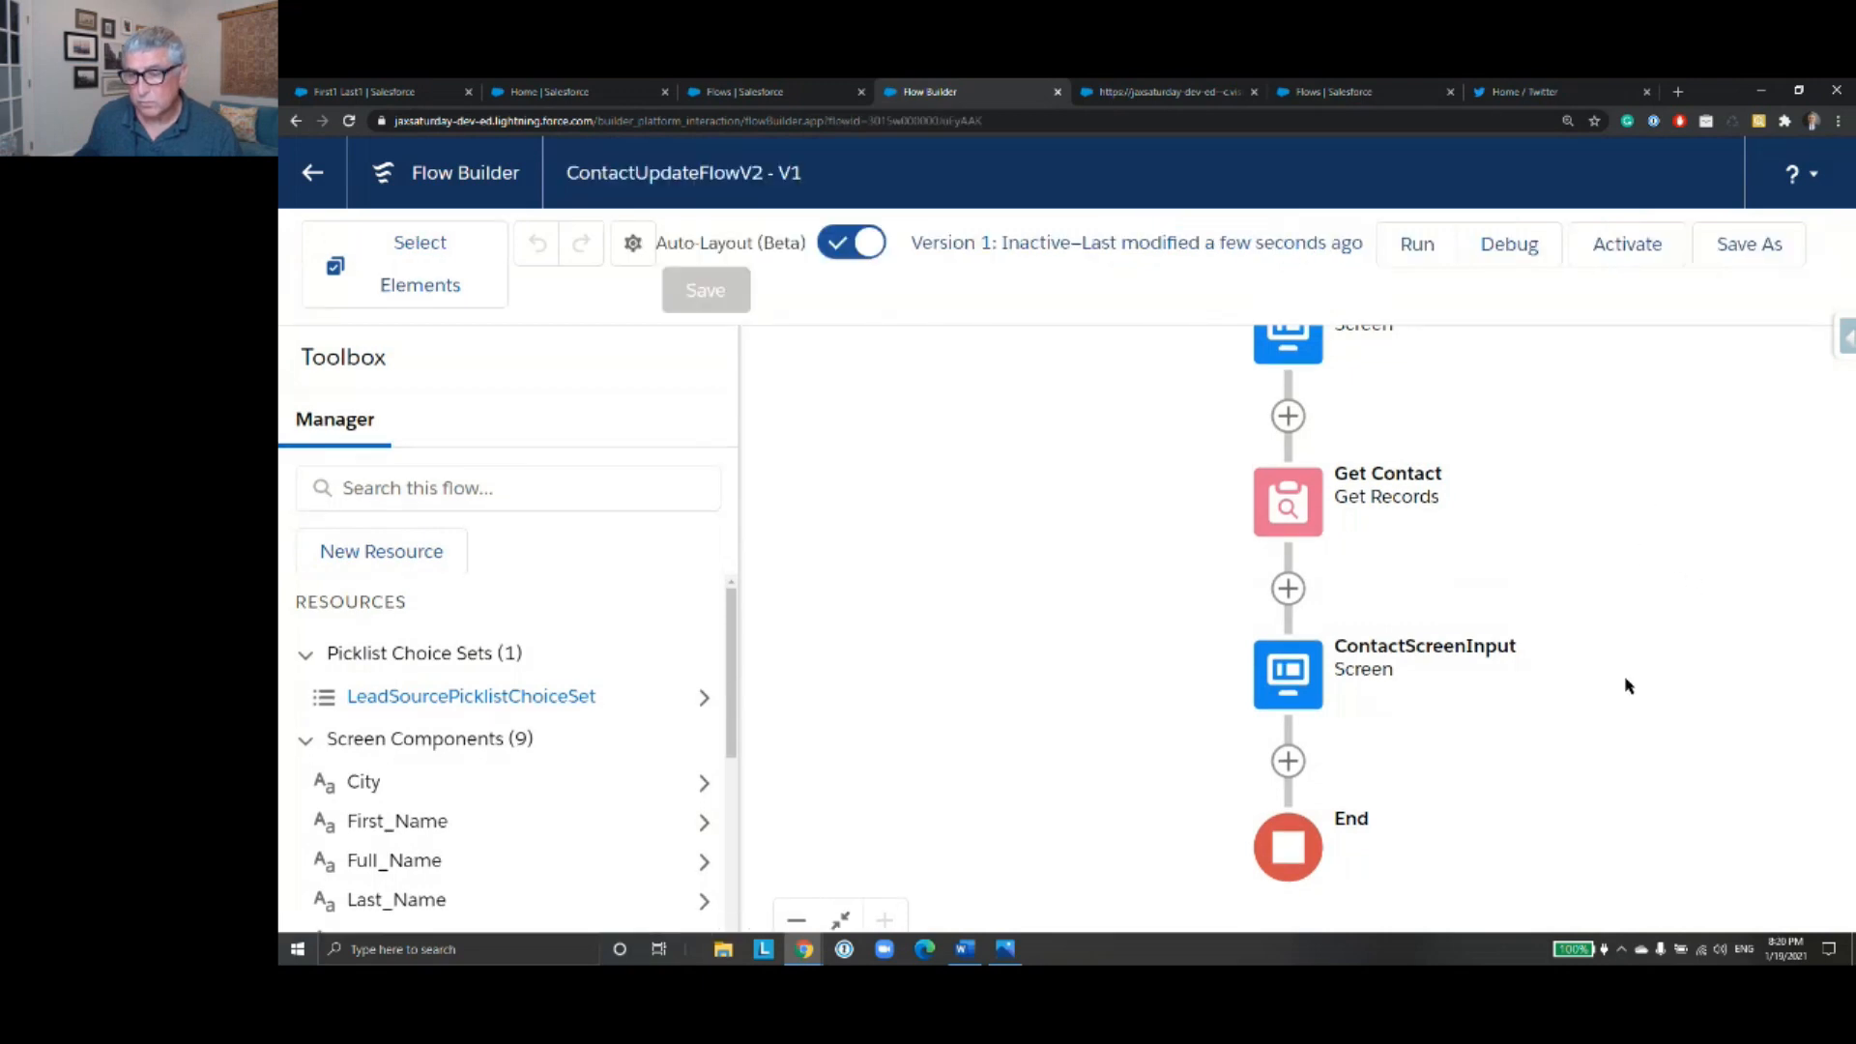
# - Run the flow in debug mode, enter the test contact's full name, and advance to the contact input screen
pyautogui.click(1543, 271)
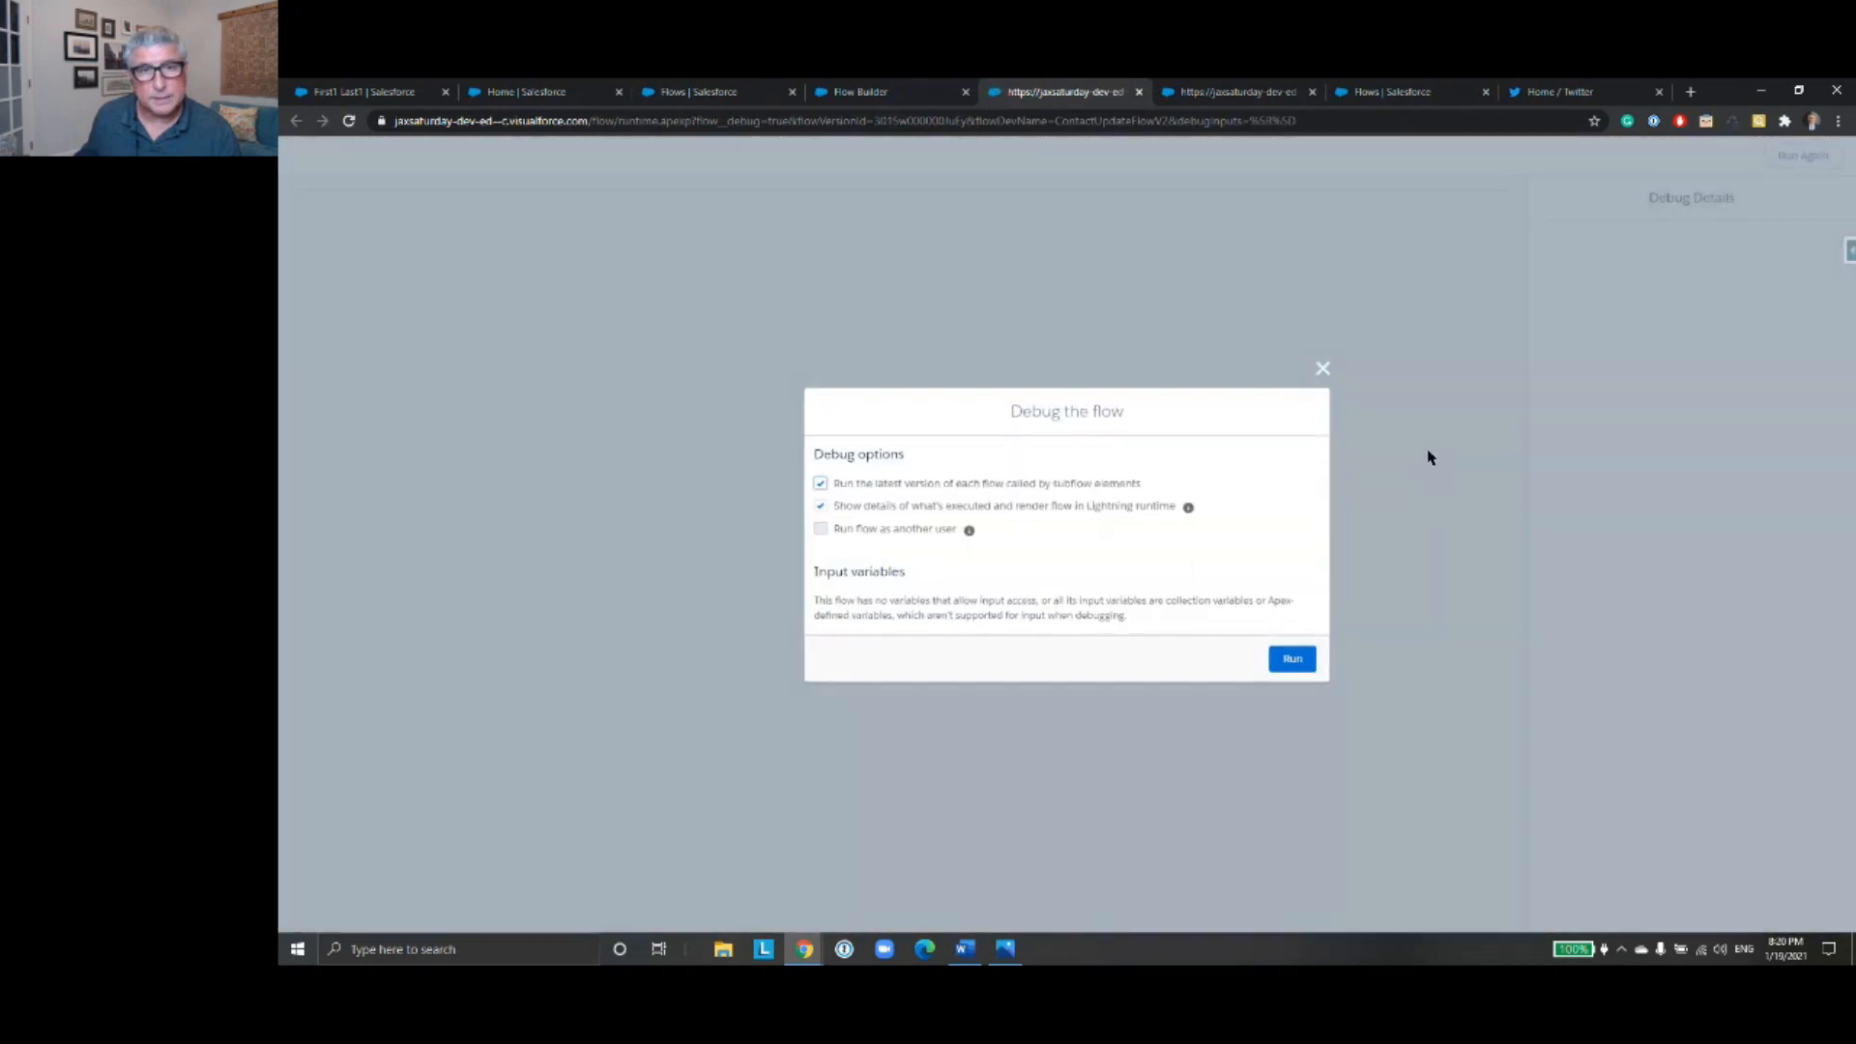
pyautogui.click(1289, 661)
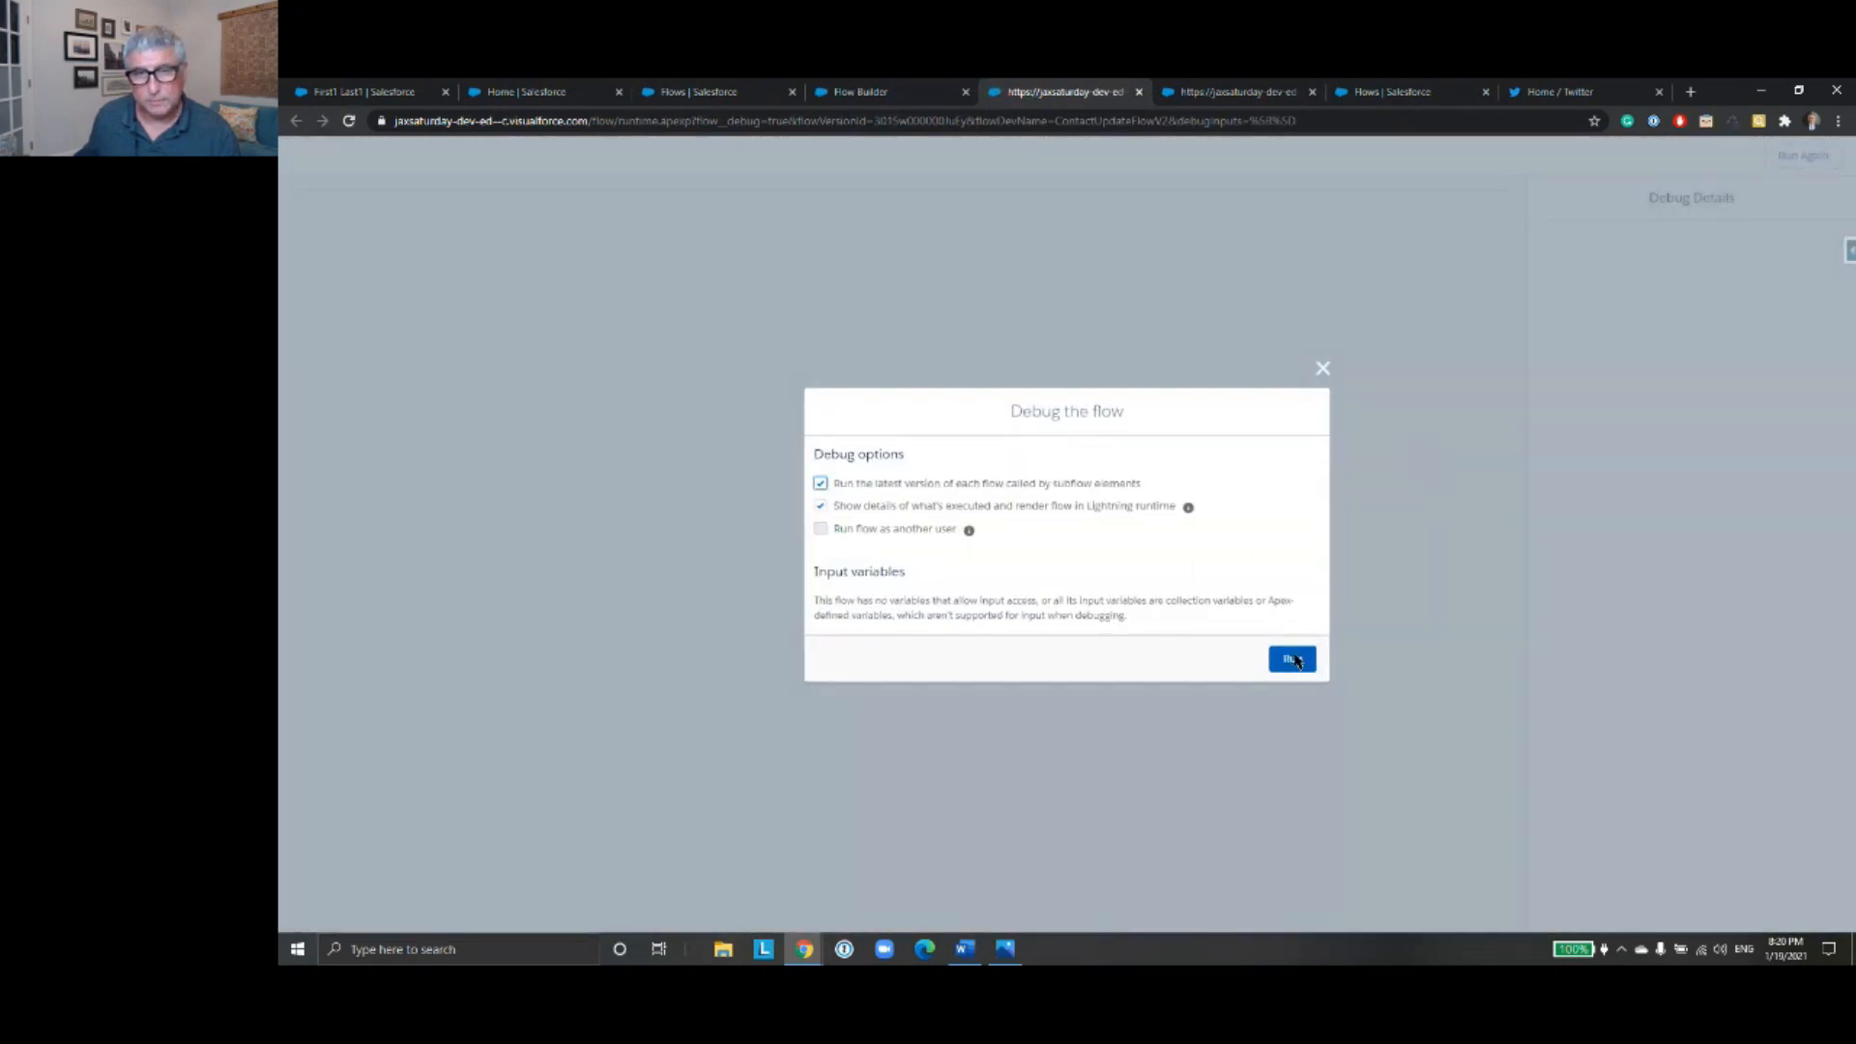
pyautogui.click(578, 228)
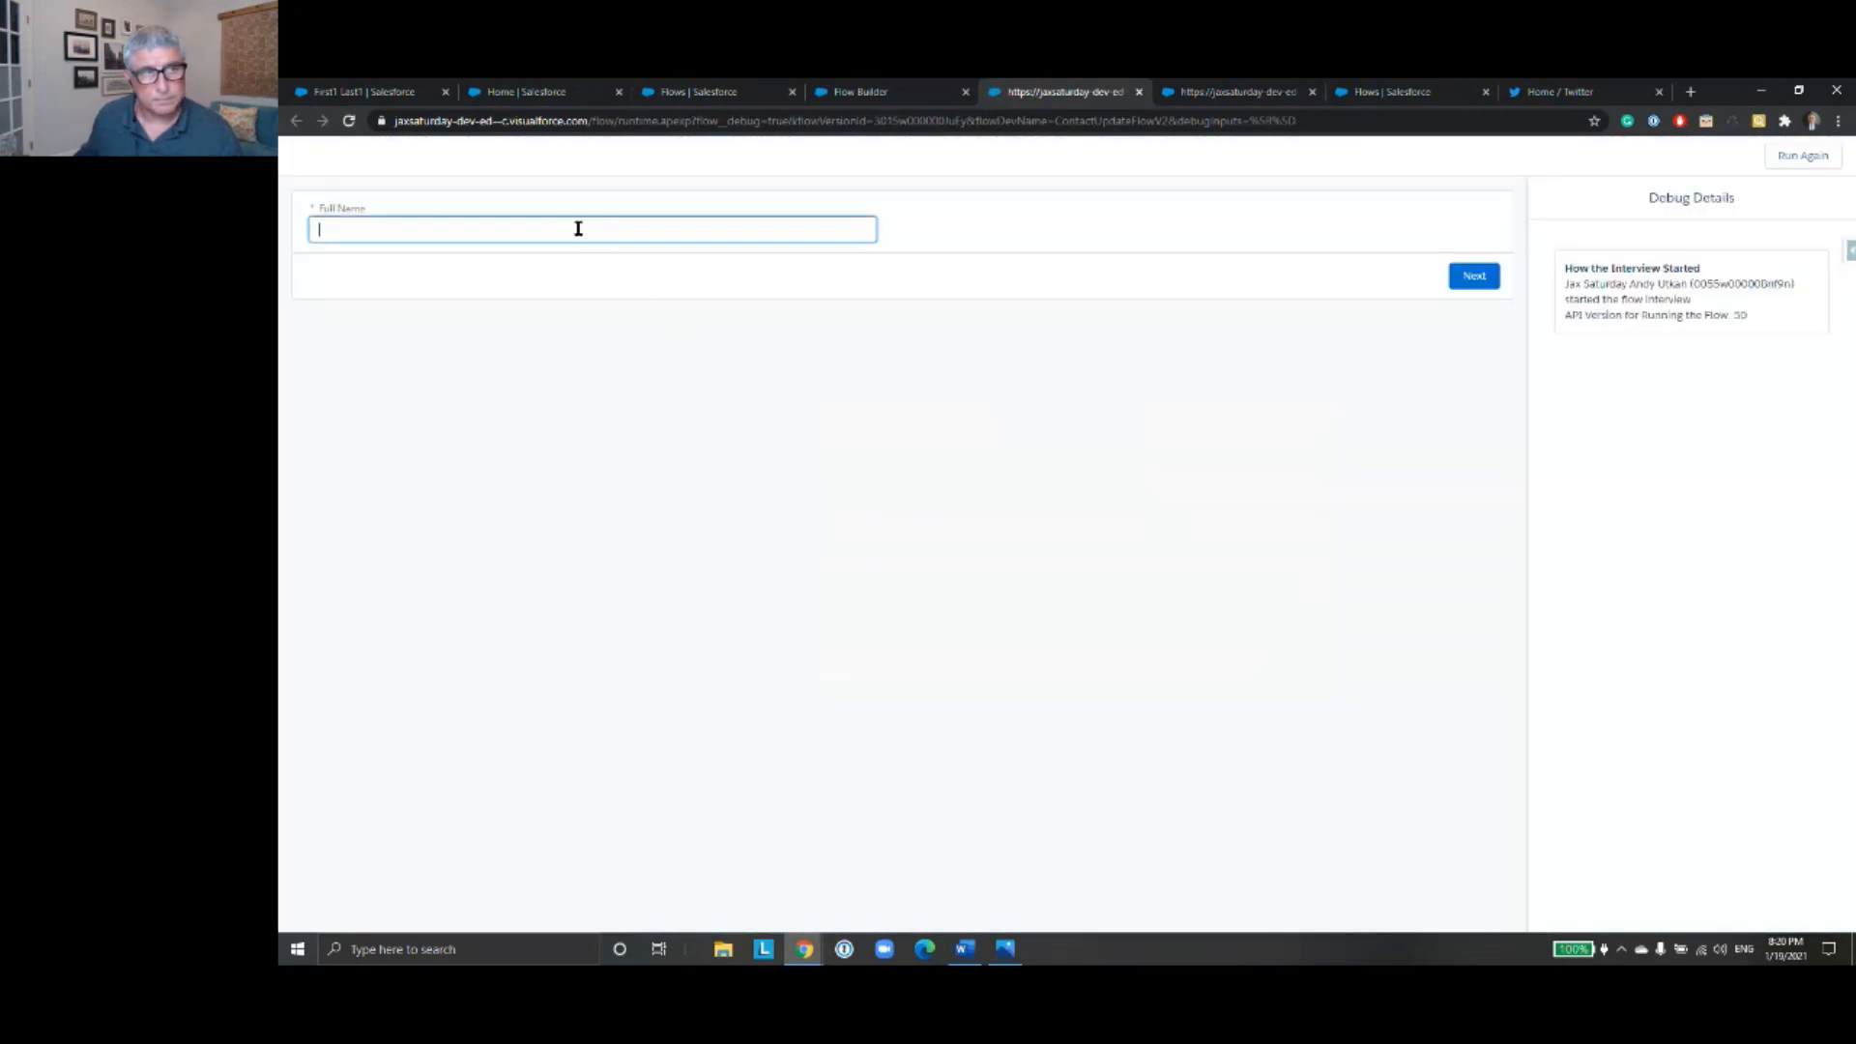
pyautogui.write('First')
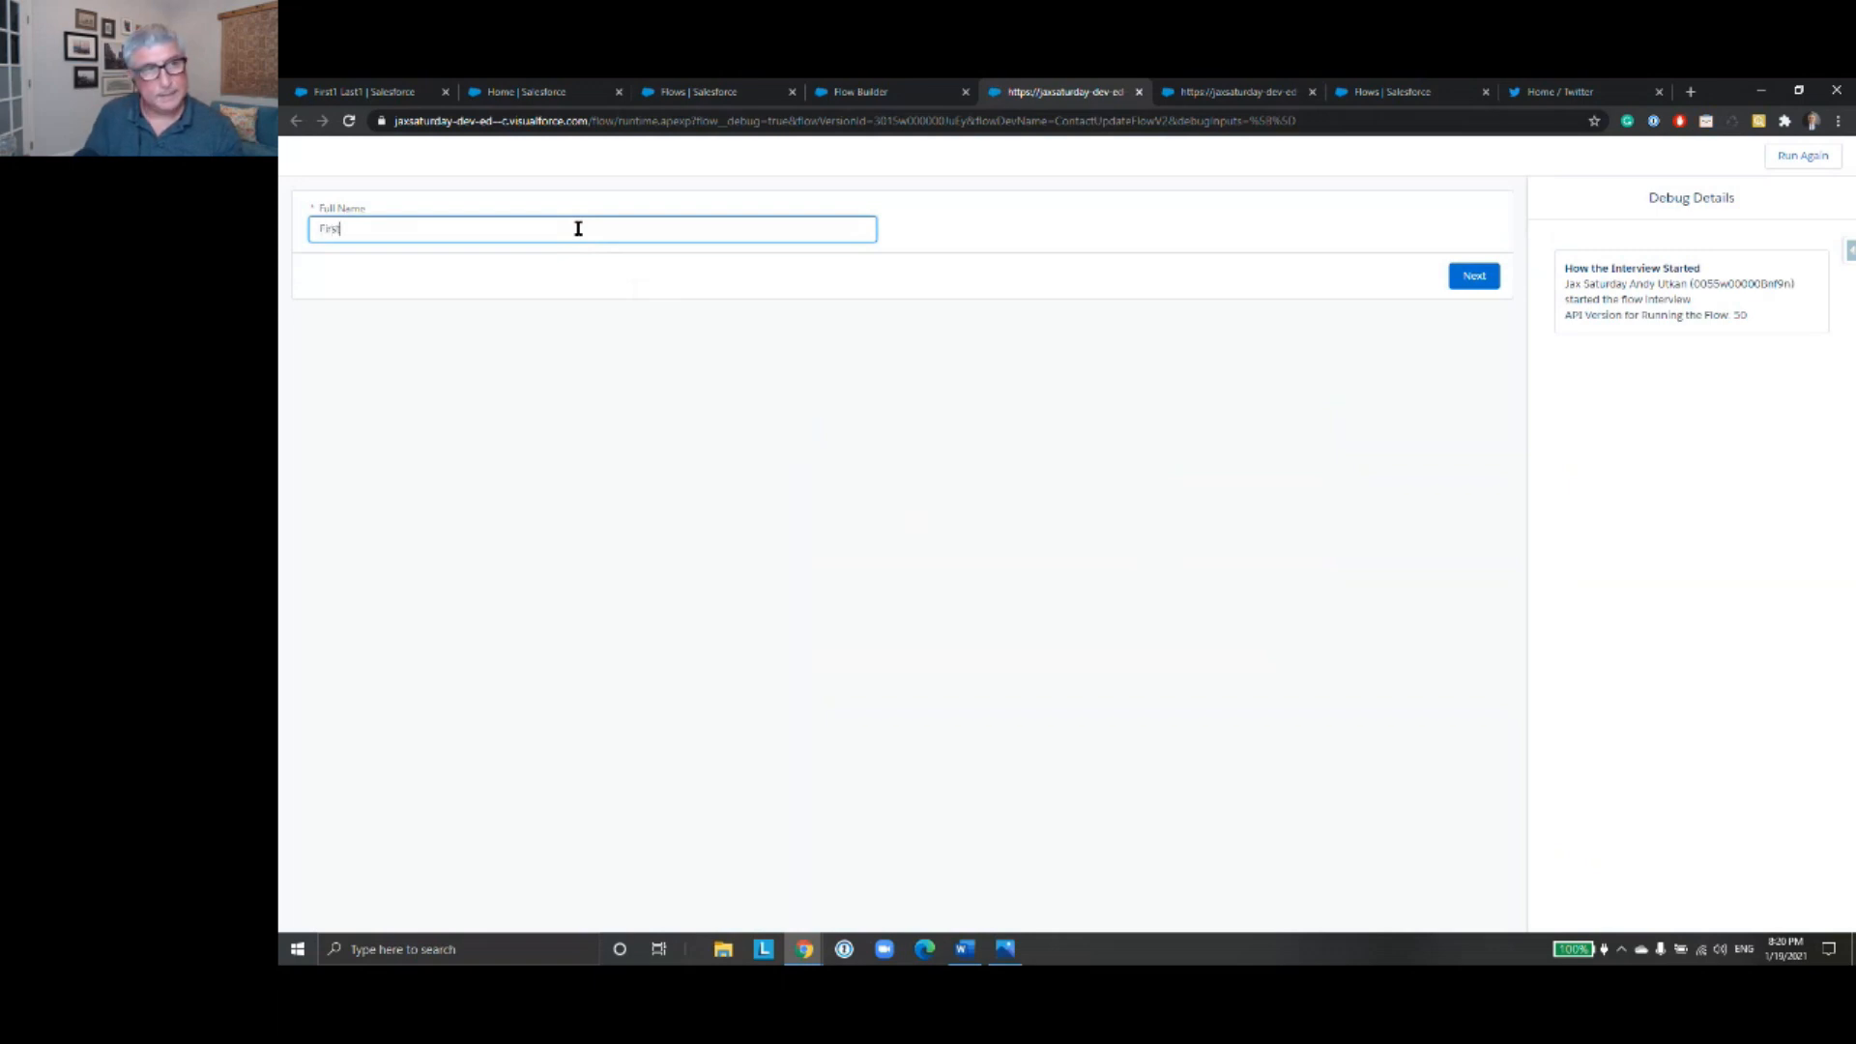
pyautogui.write('1 Last1')
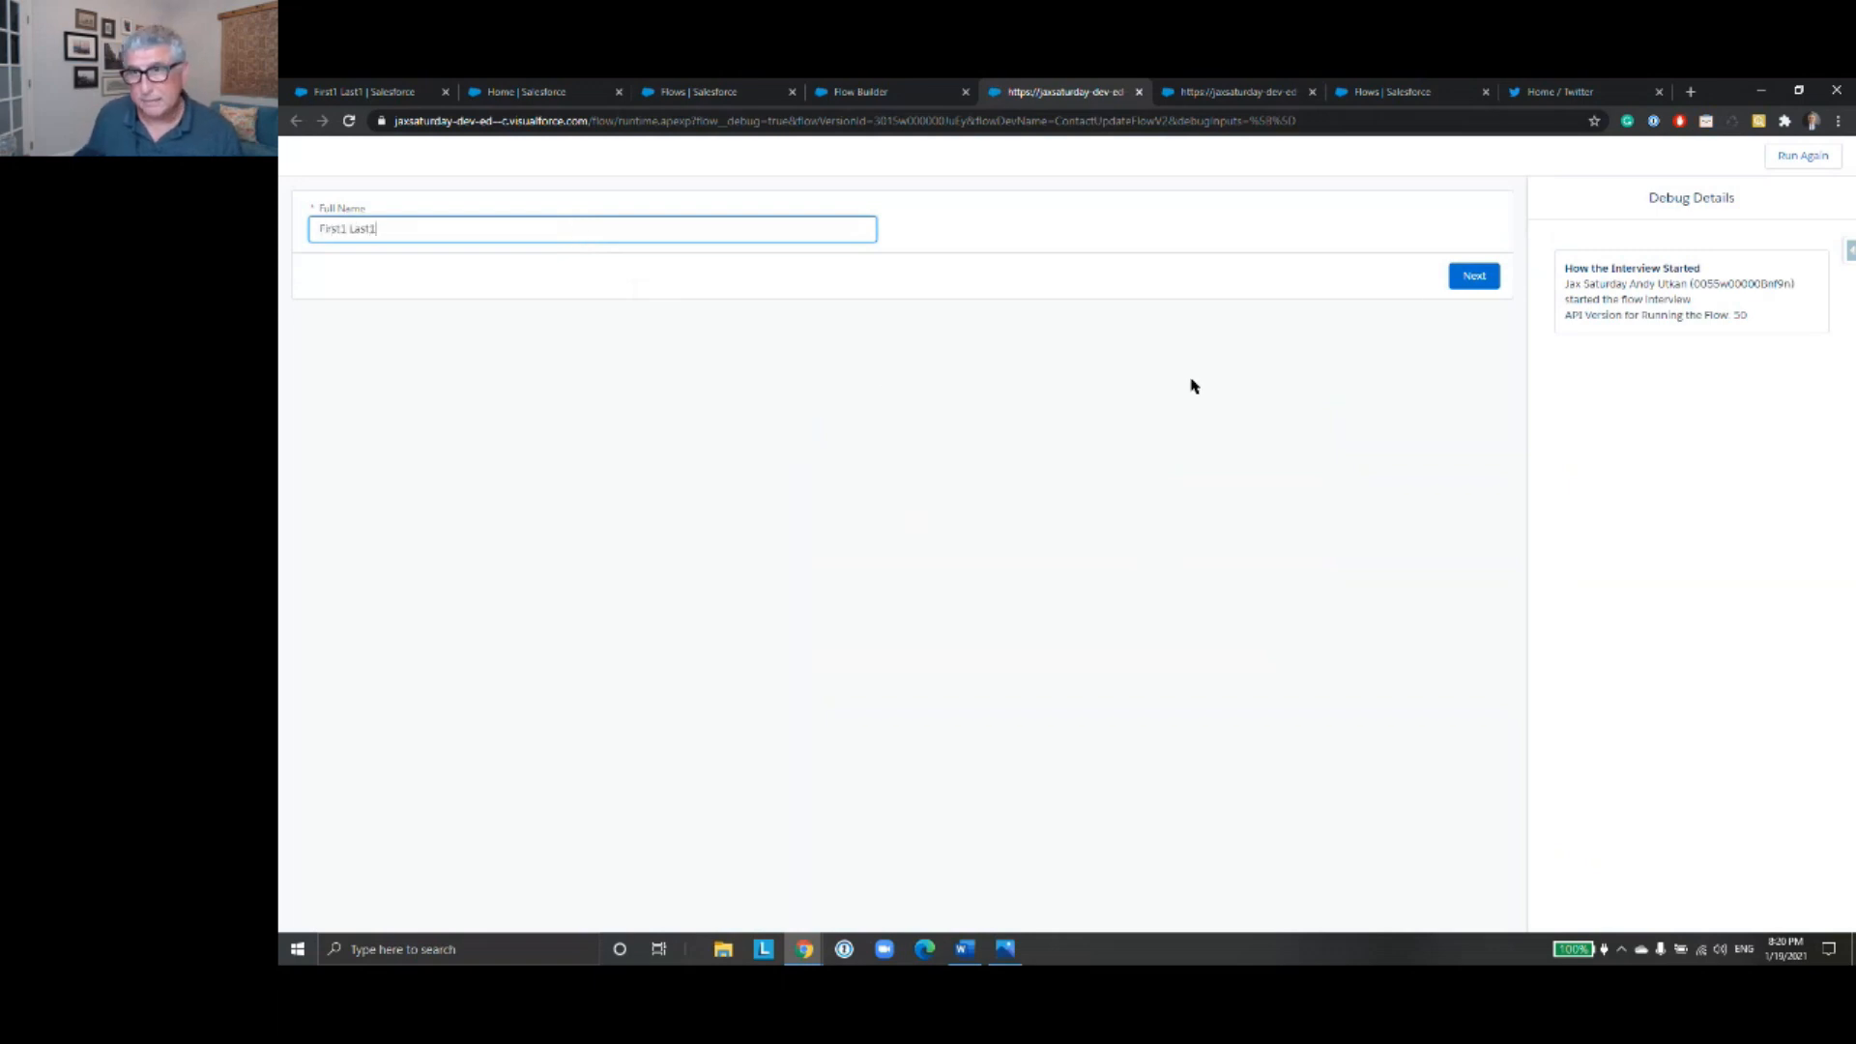
pyautogui.click(1476, 280)
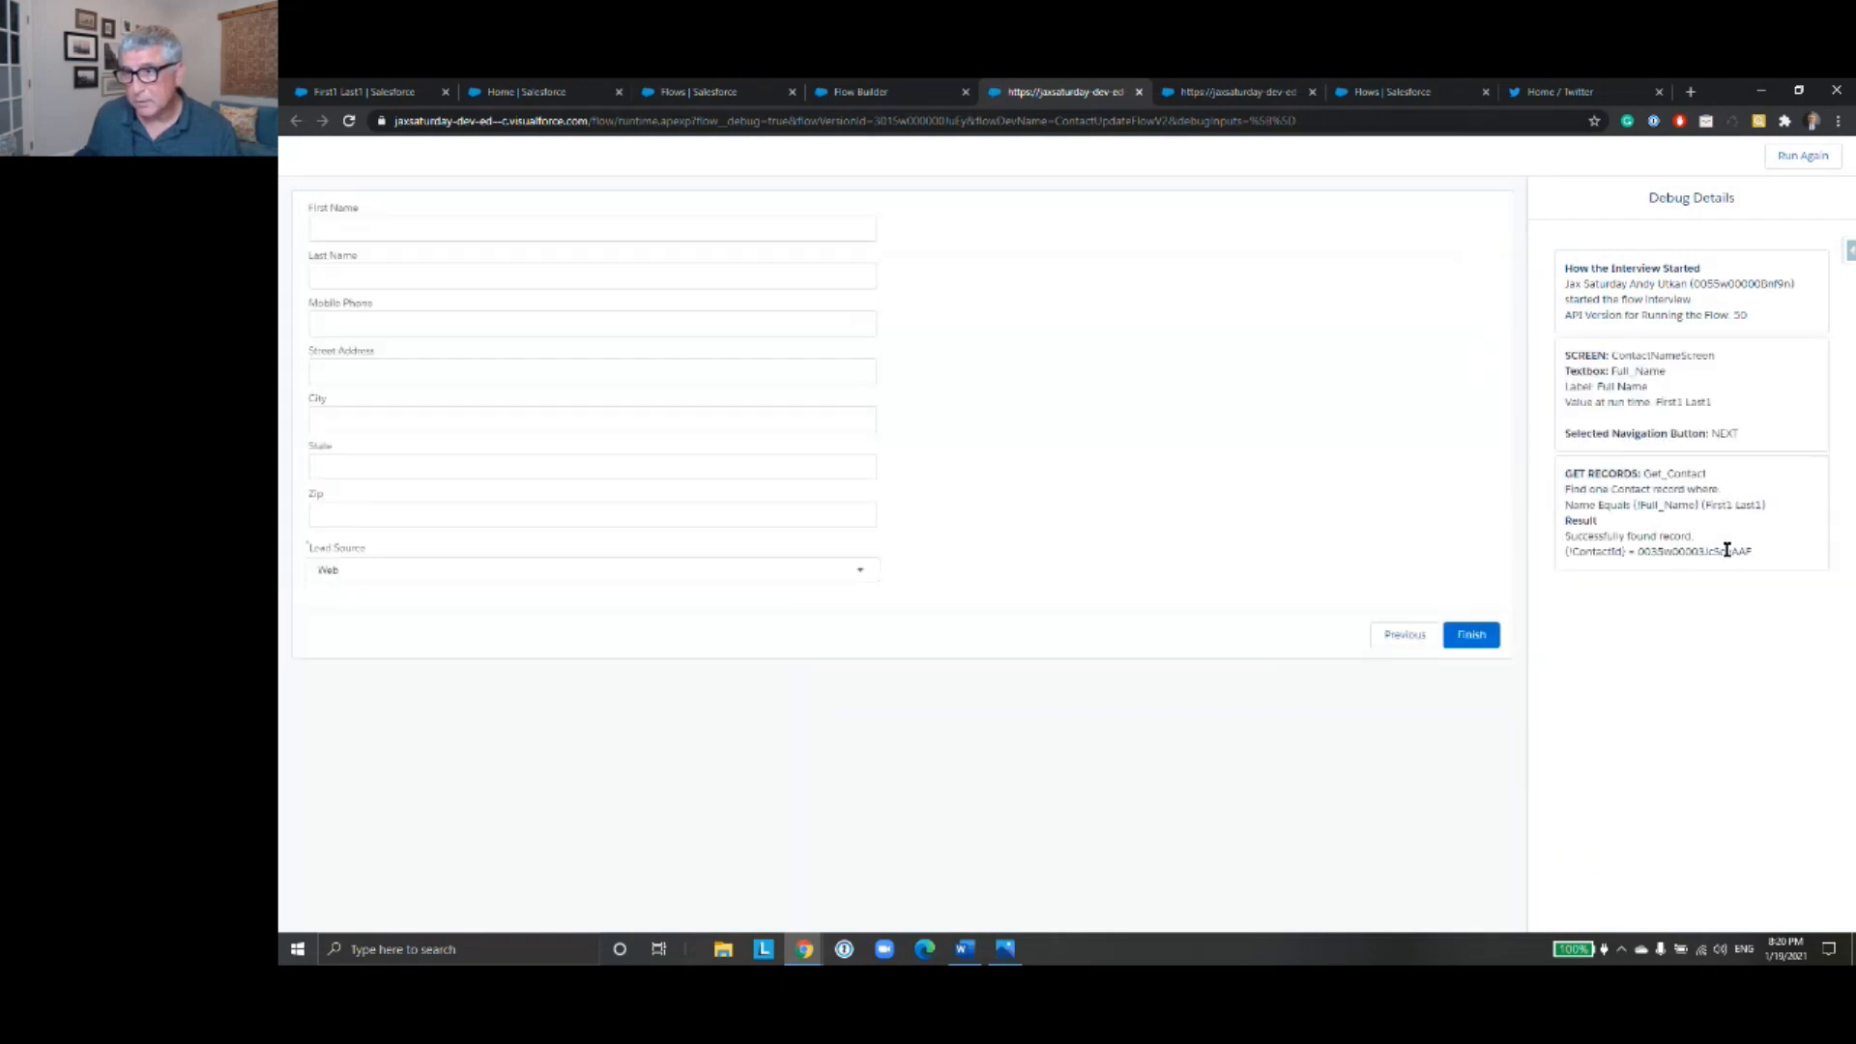
# - Examine the stored ContactId in the debug details and the choices offered by the Lead Source picklist
pyautogui.moveTo(1752, 552); pyautogui.dragTo(1640, 551)
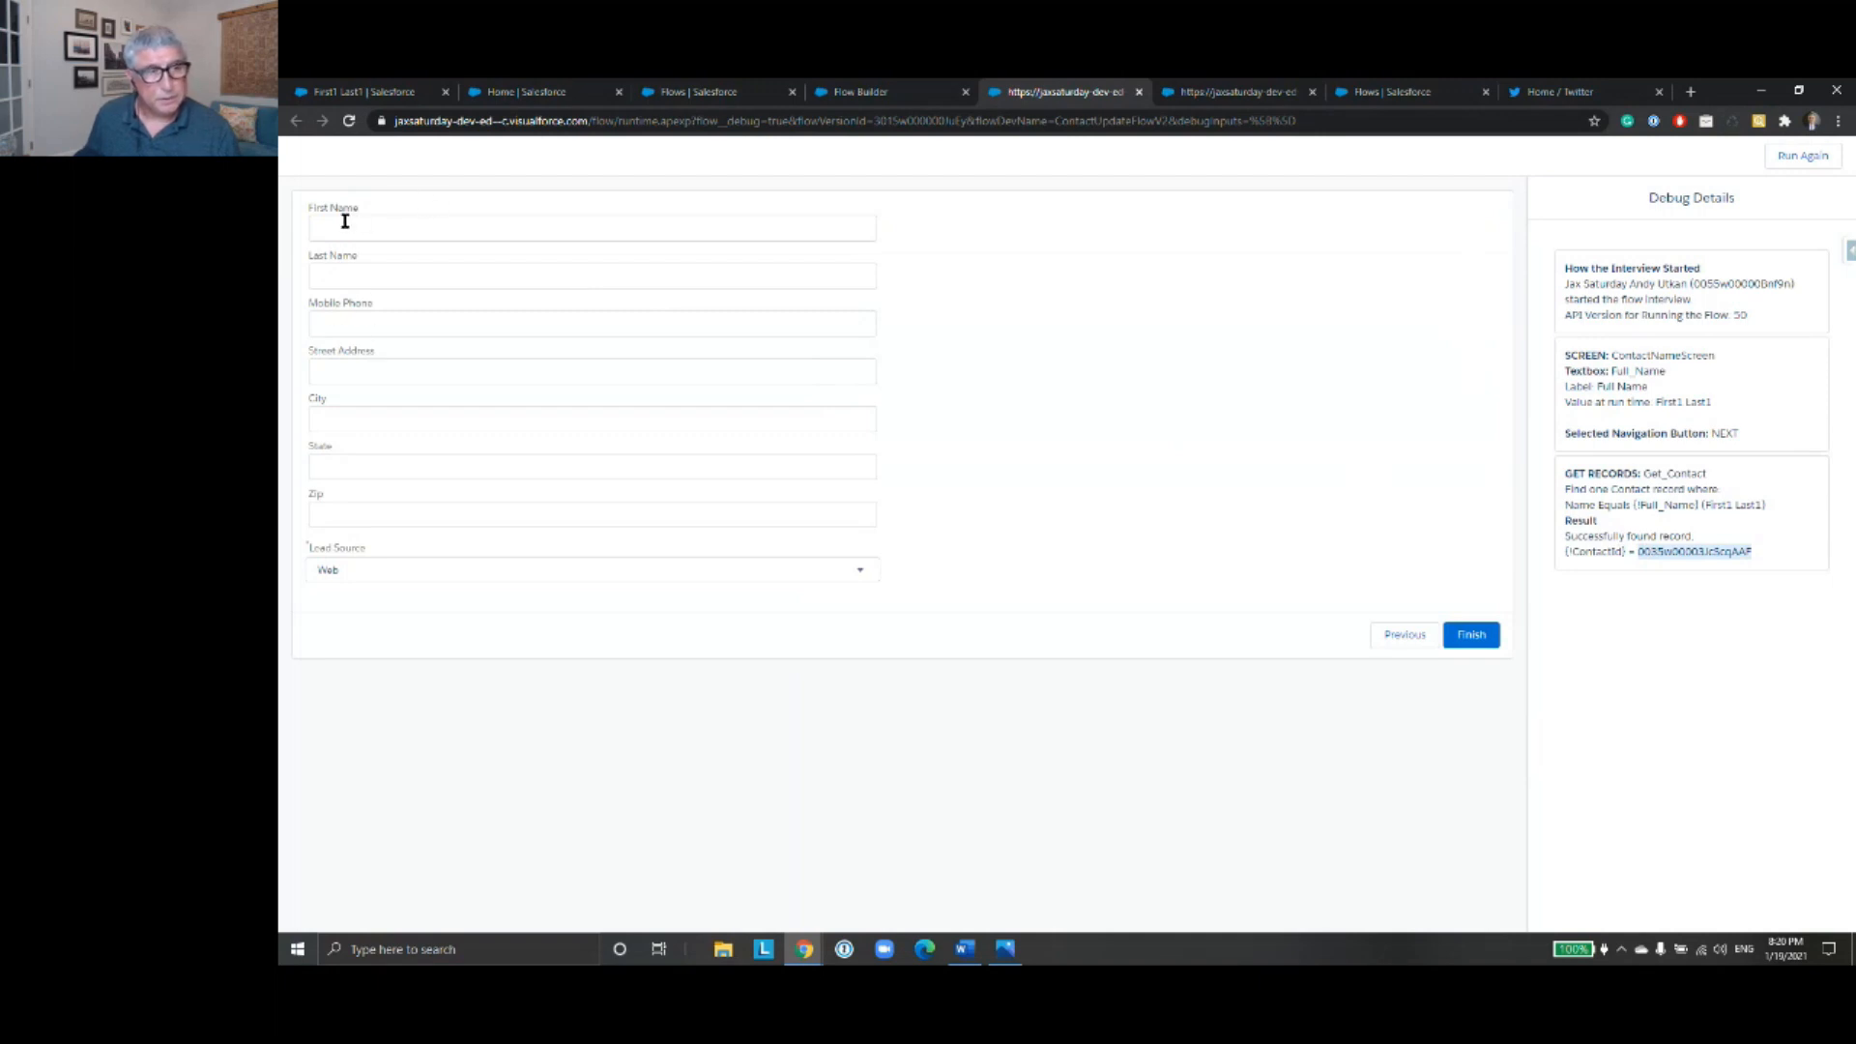
pyautogui.click(869, 576)
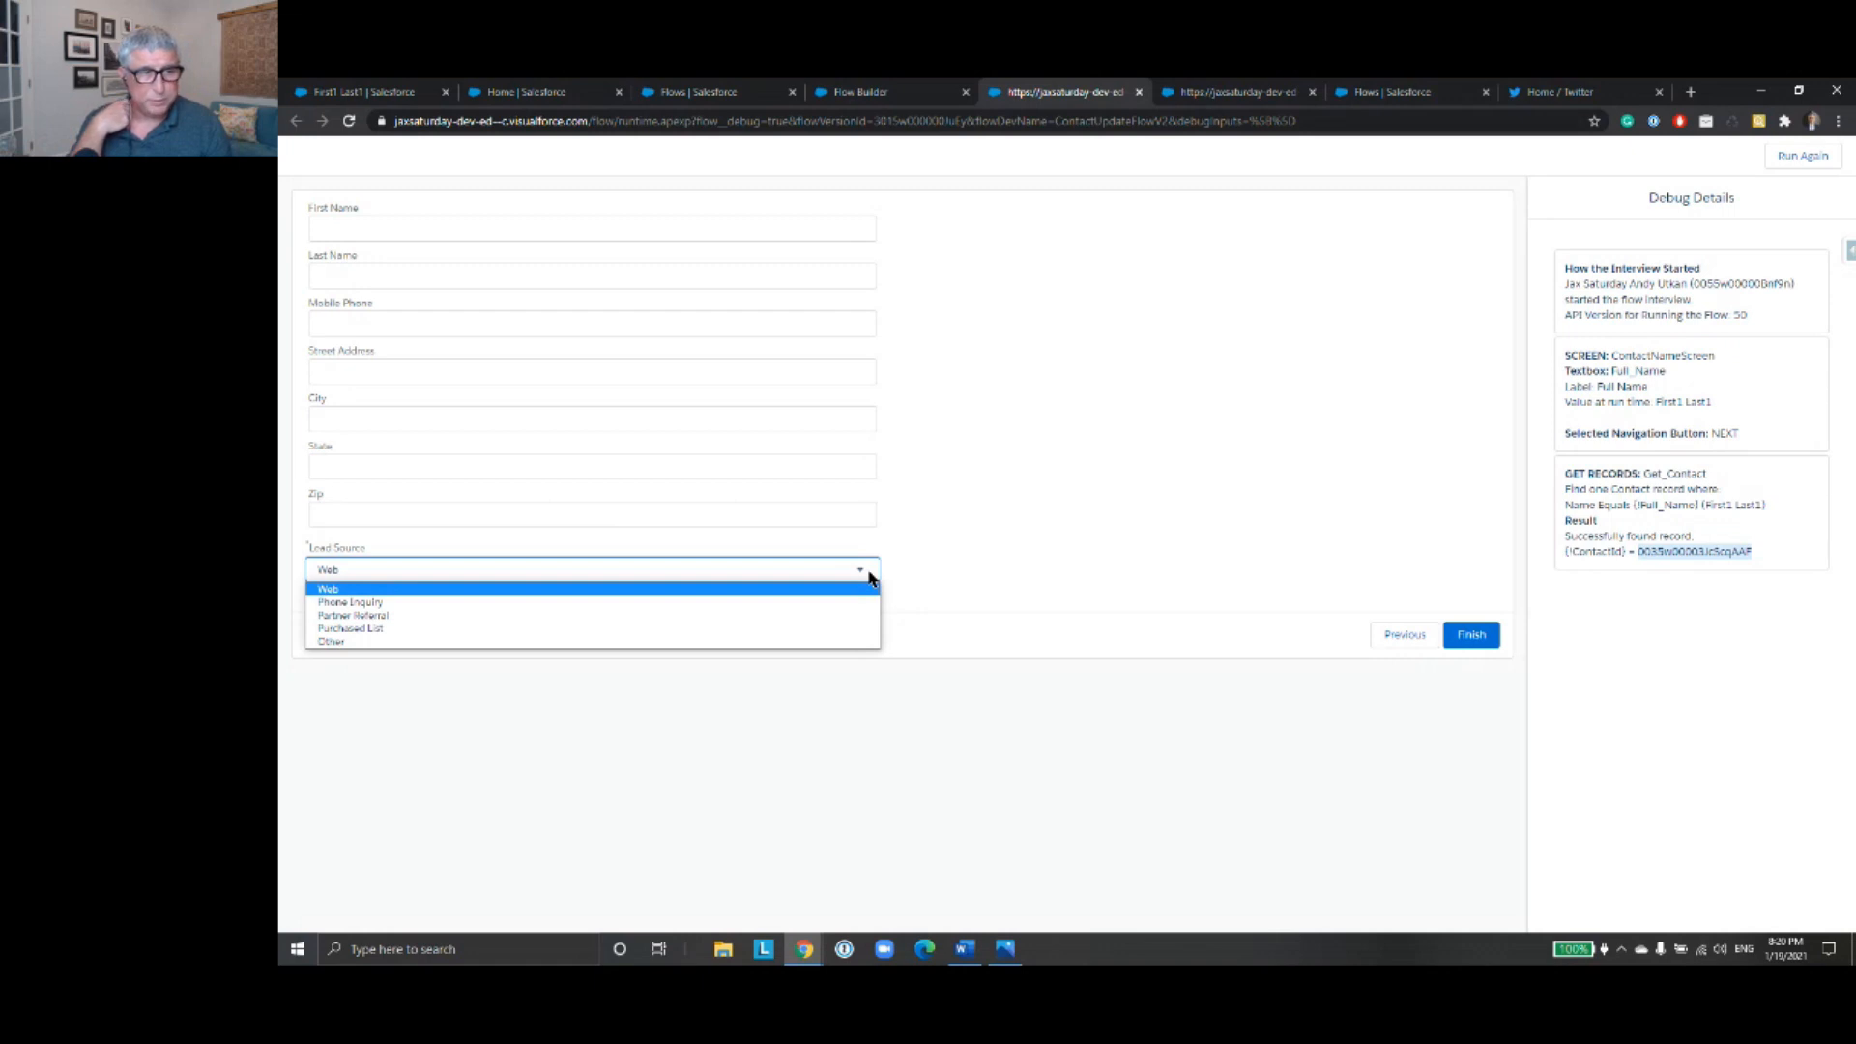
pyautogui.click(1193, 387)
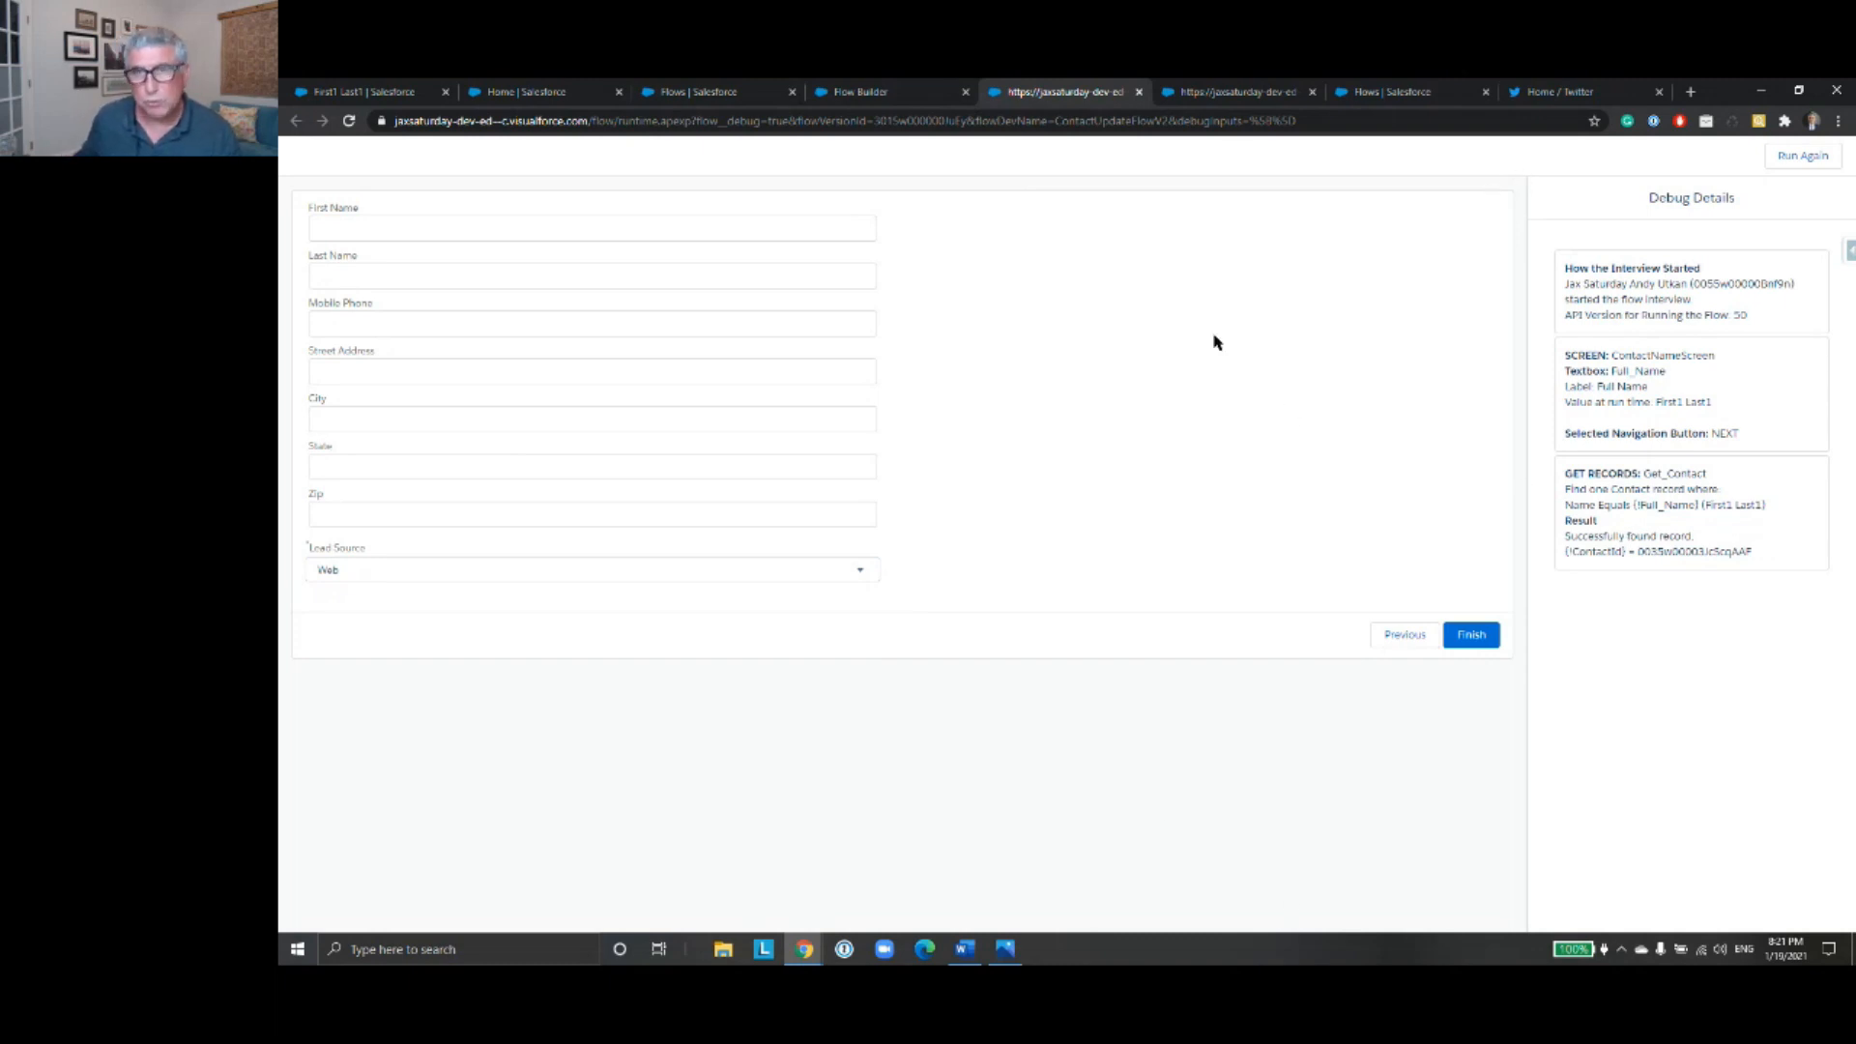
# - Minimize the browser, switch to the Variables.jpg image in Photos, and maximize its window to view the variable types
pyautogui.click(1760, 90)
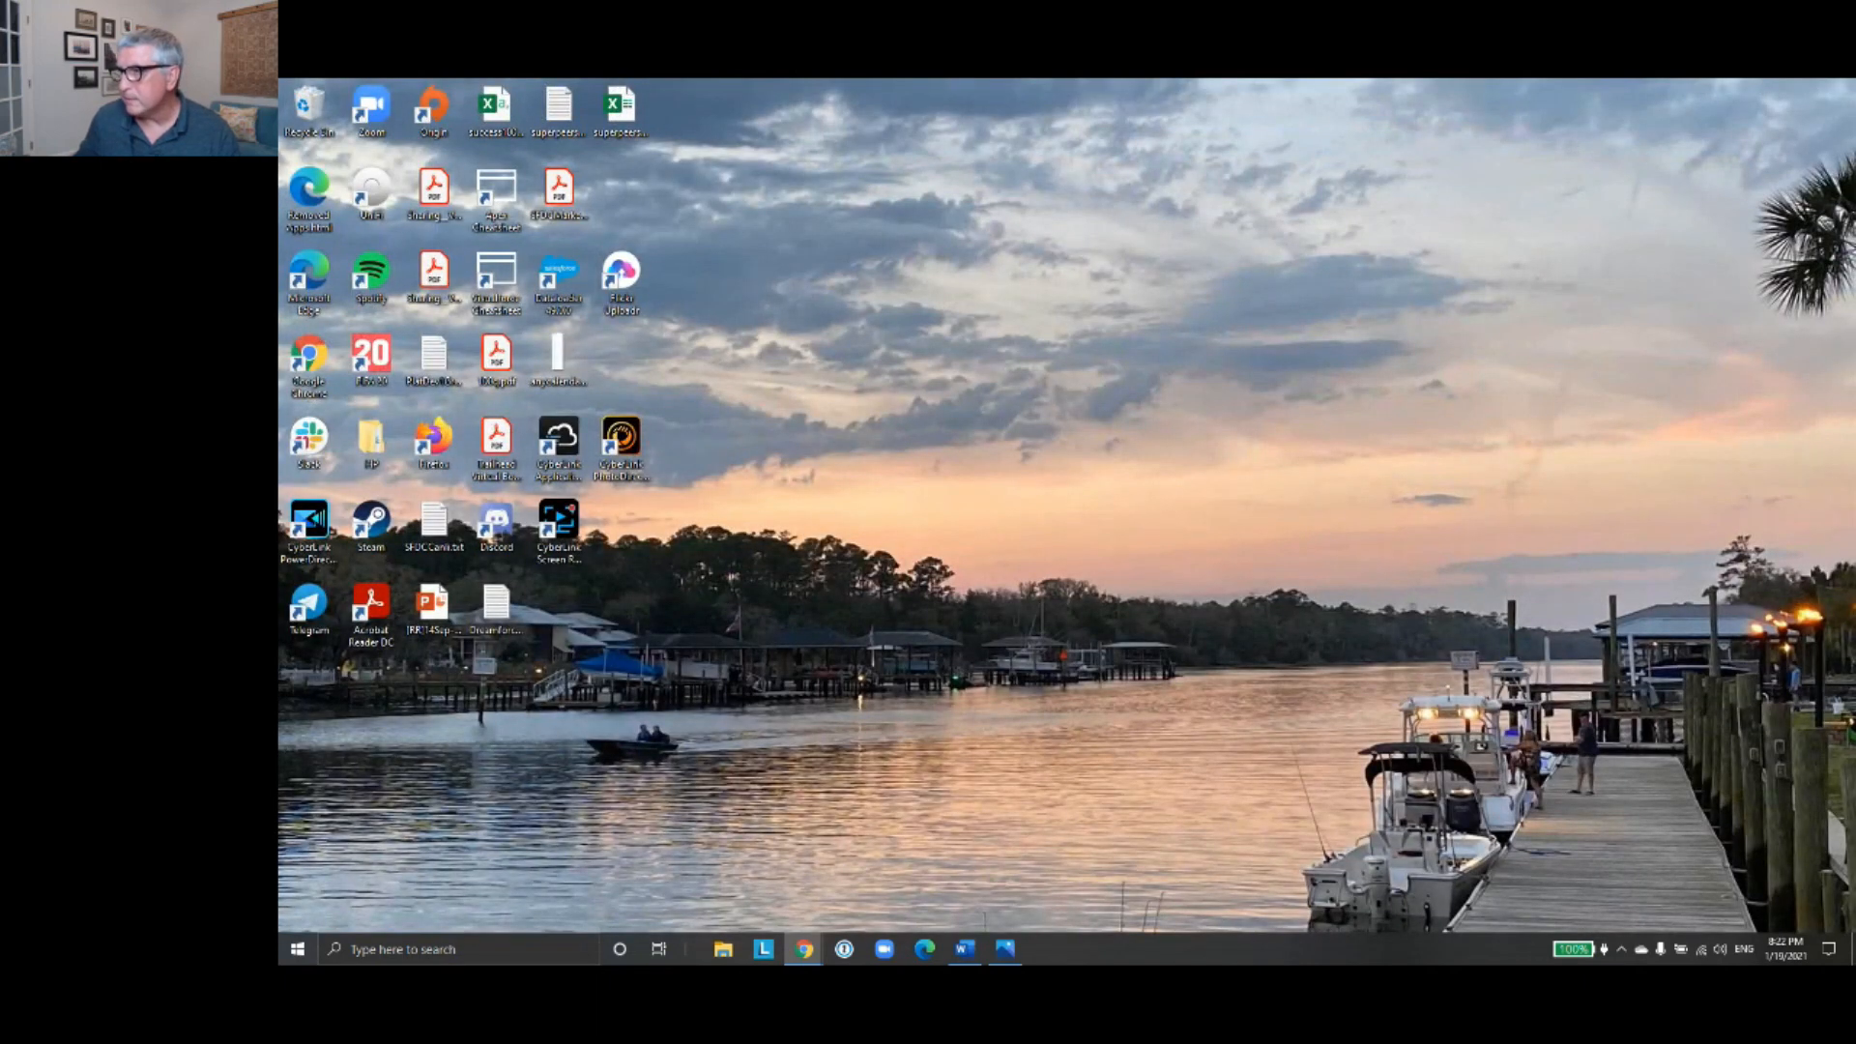
pyautogui.click(1006, 948)
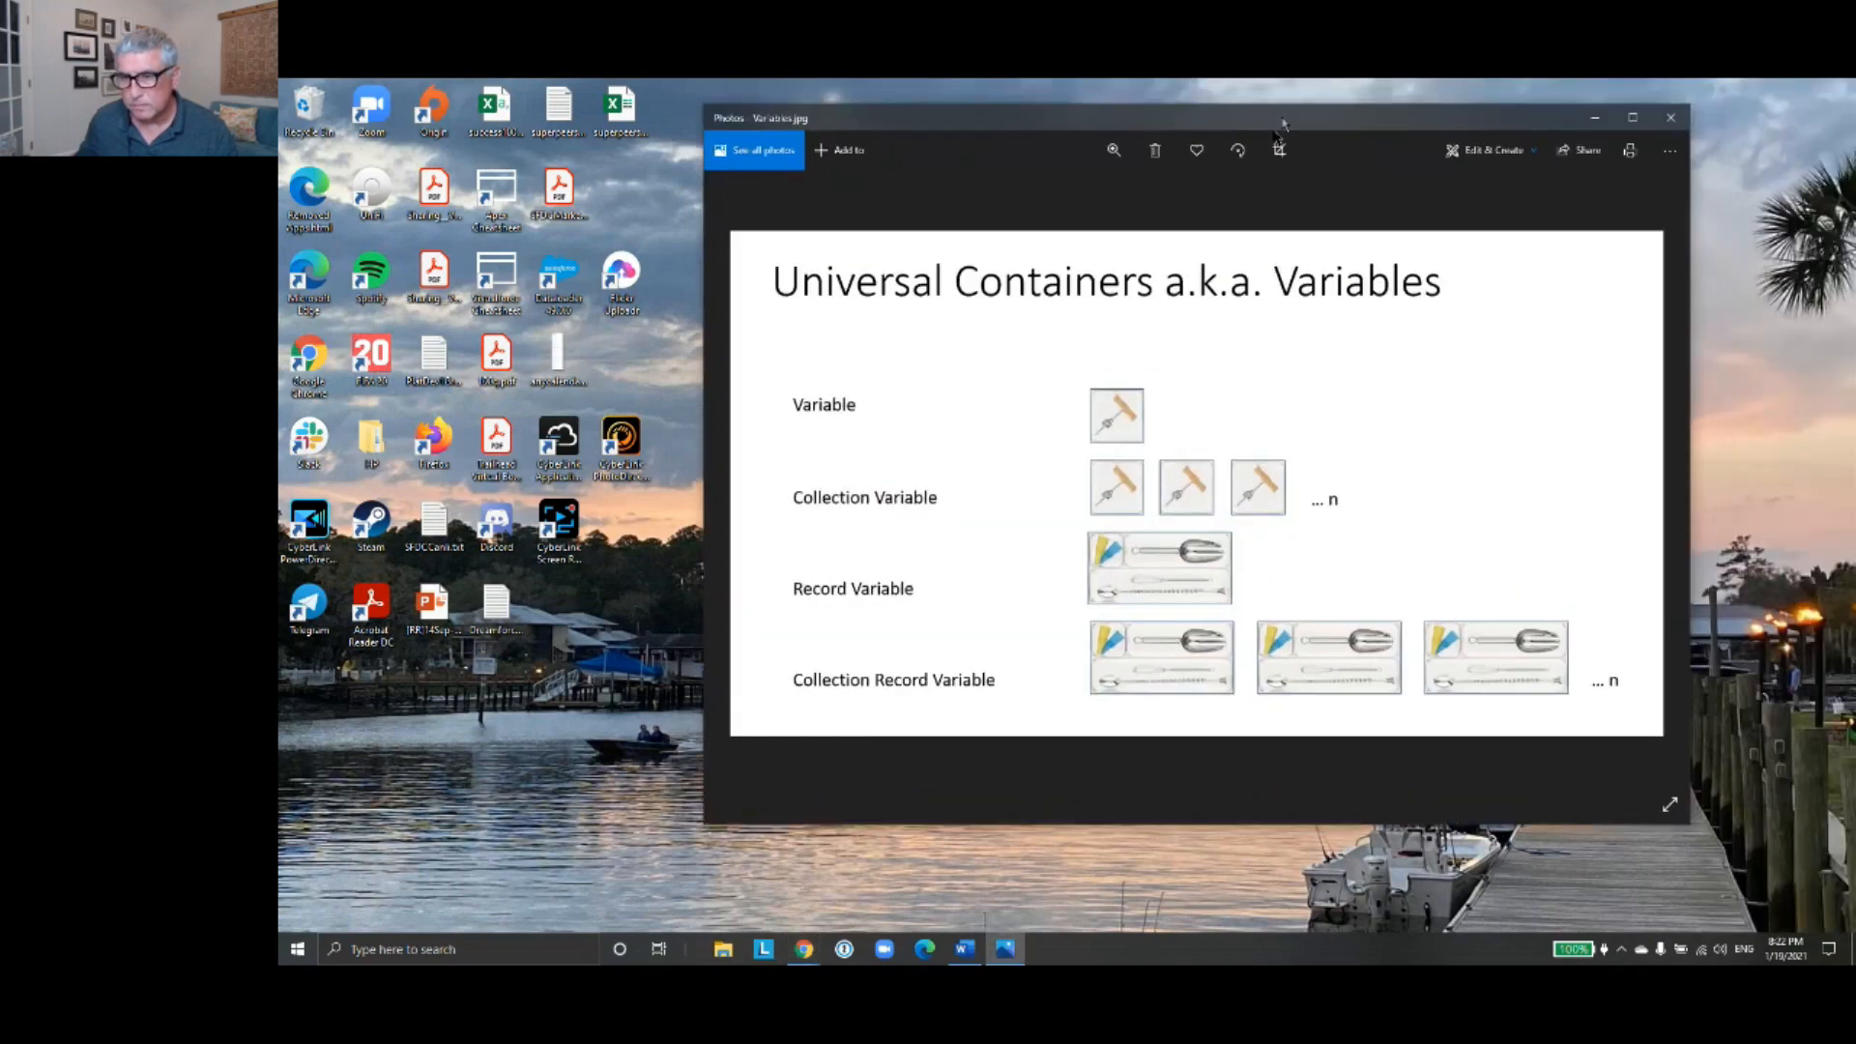
pyautogui.hotkey('alt', 'Tab')
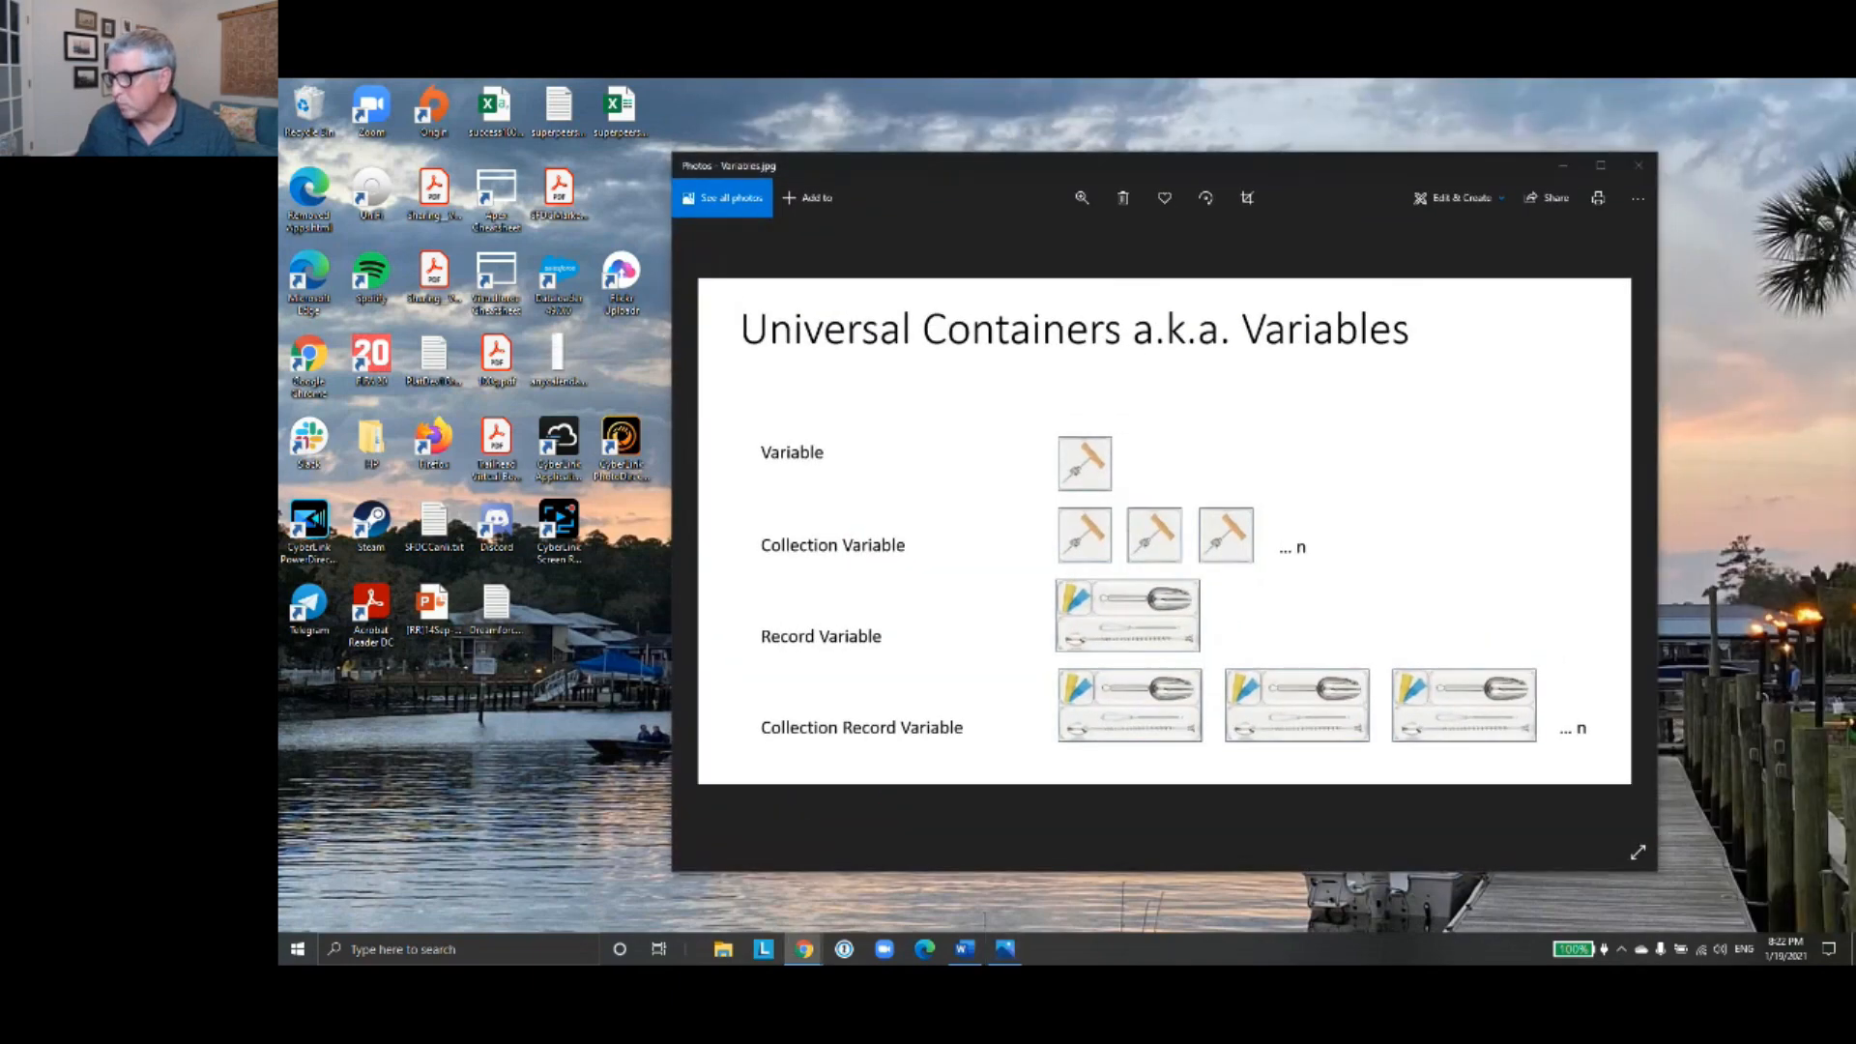
pyautogui.click(1597, 169)
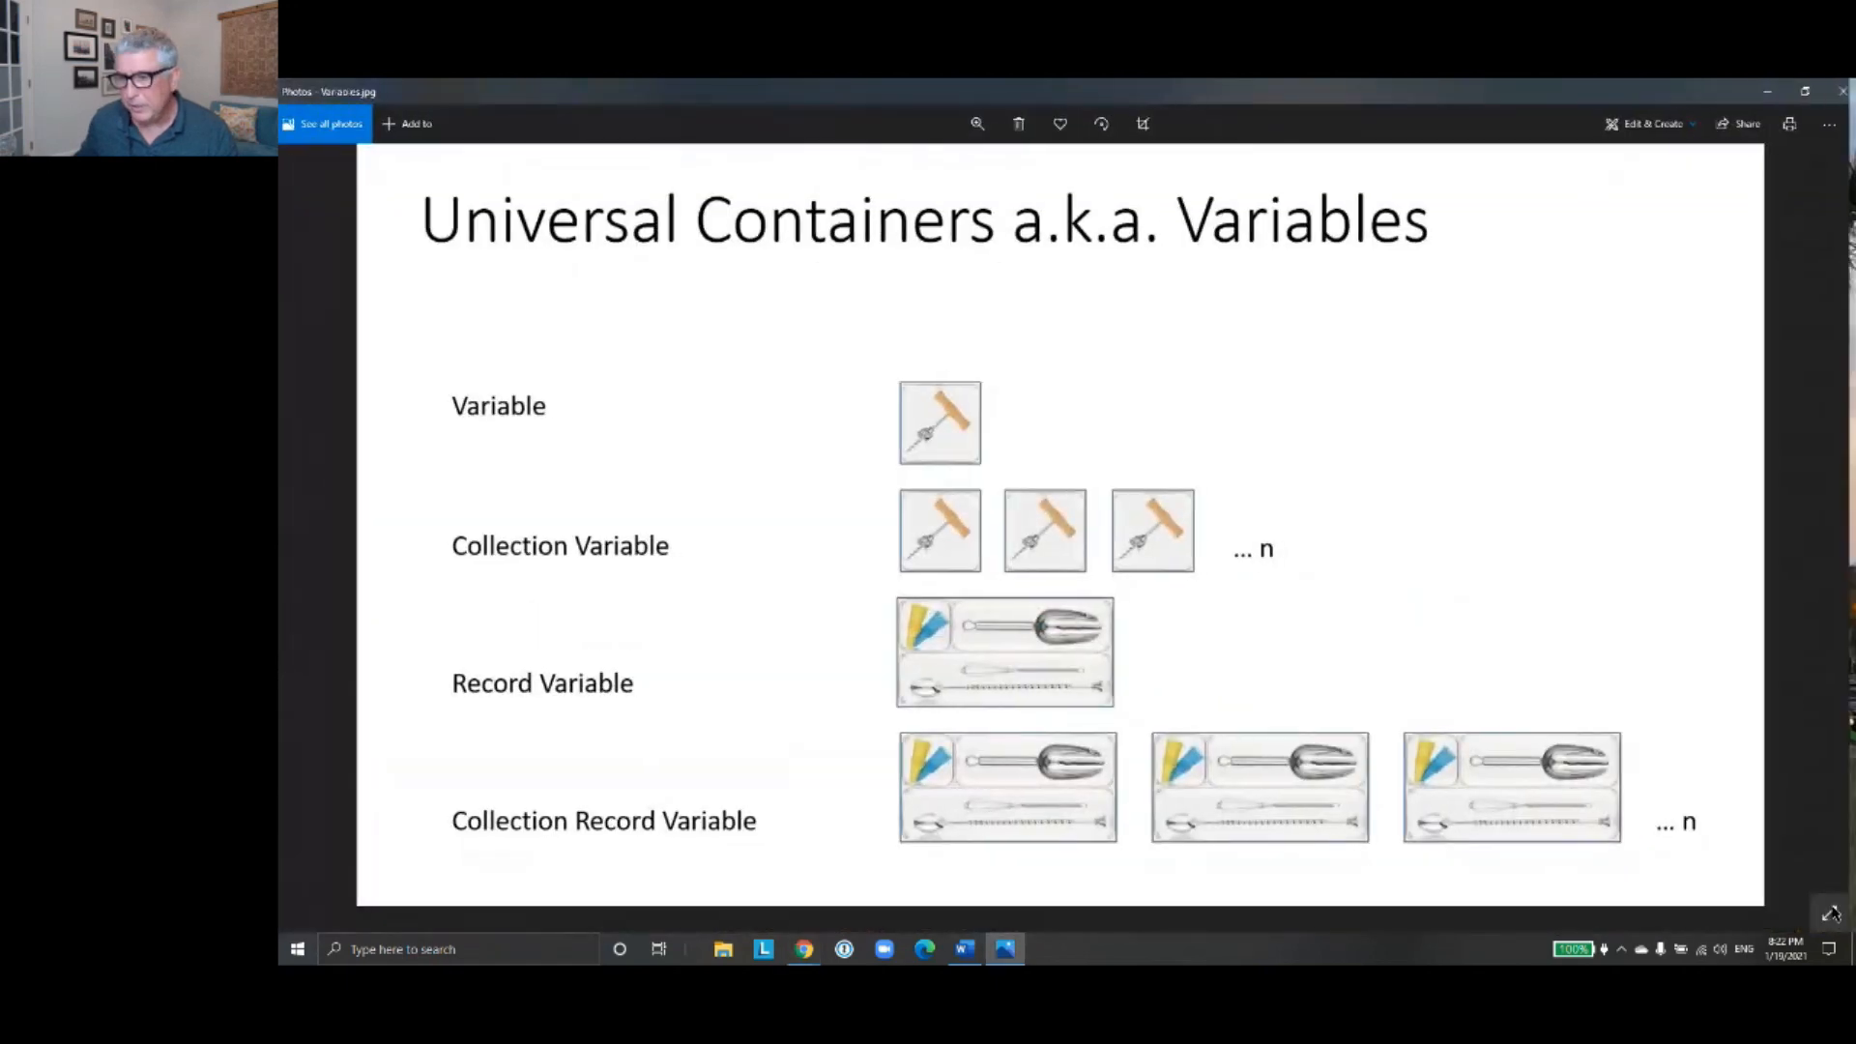
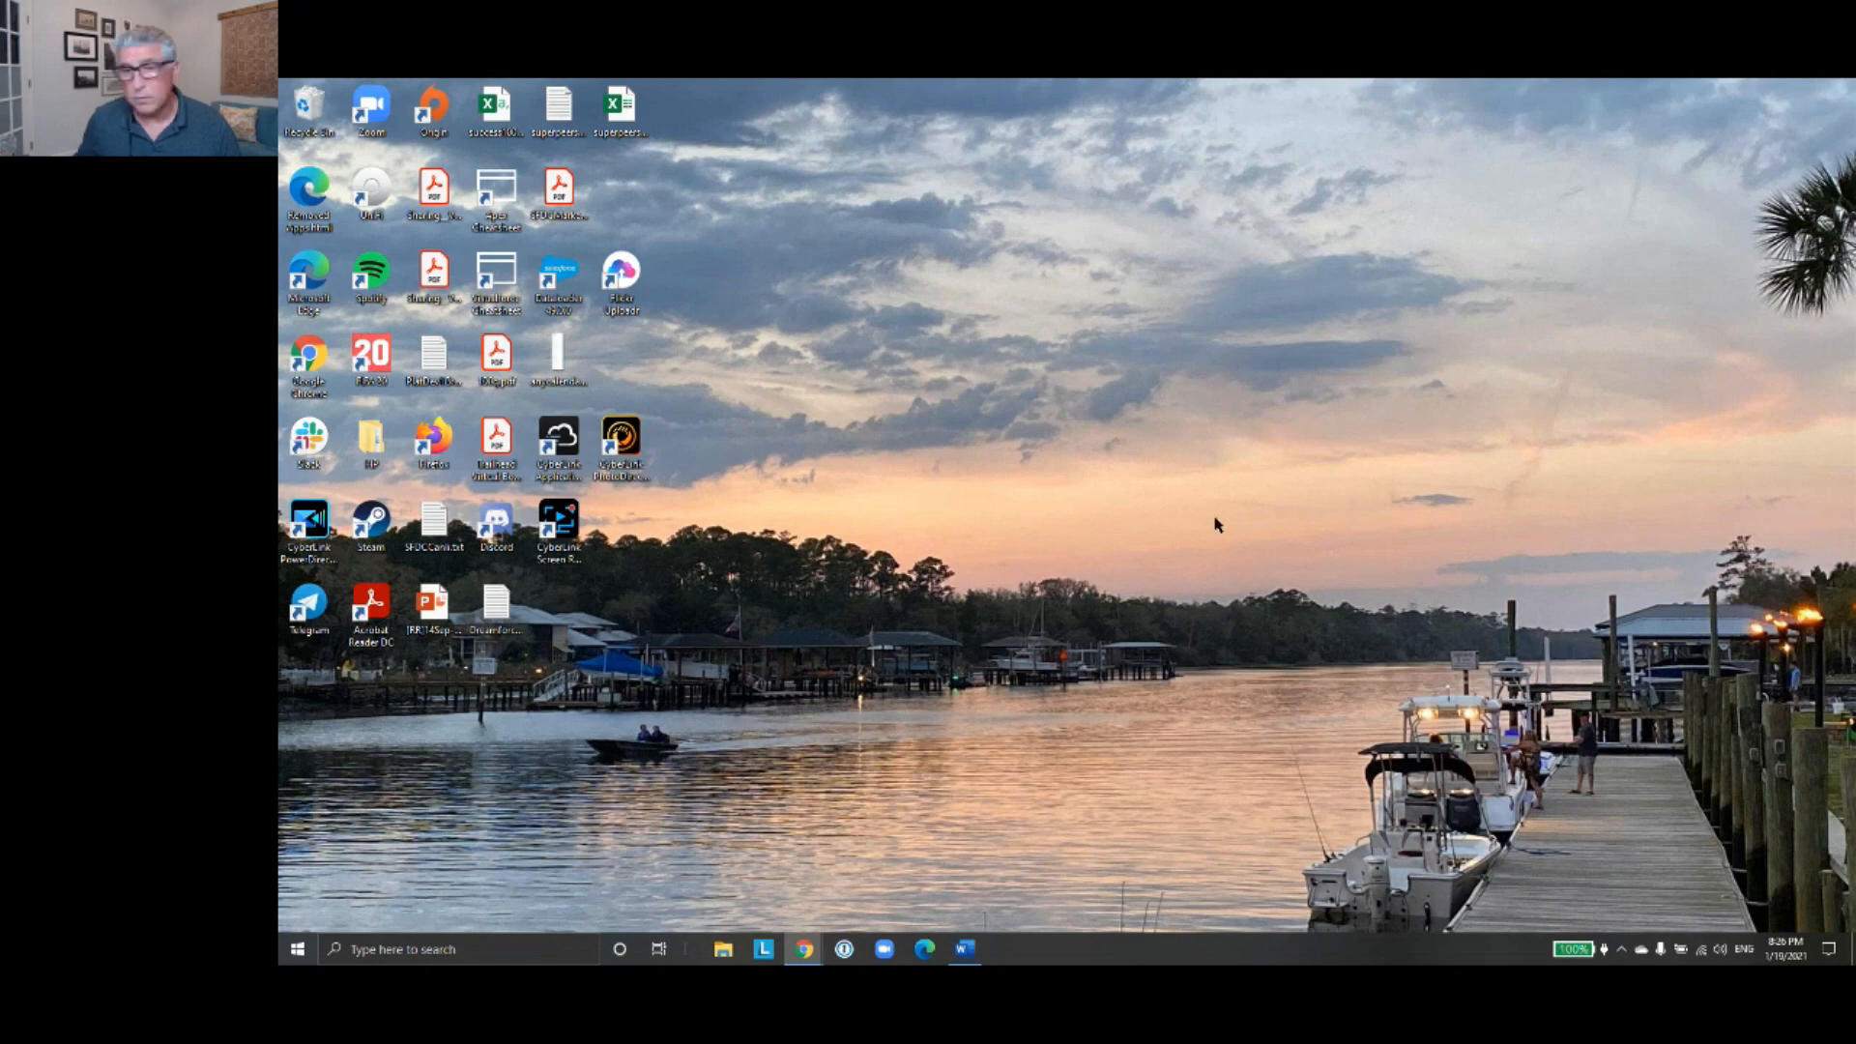
# - Switch back to Chrome and close the first debug run tab to return to the flow canvas around ContactScreenInput
pyautogui.moveTo(806, 958)
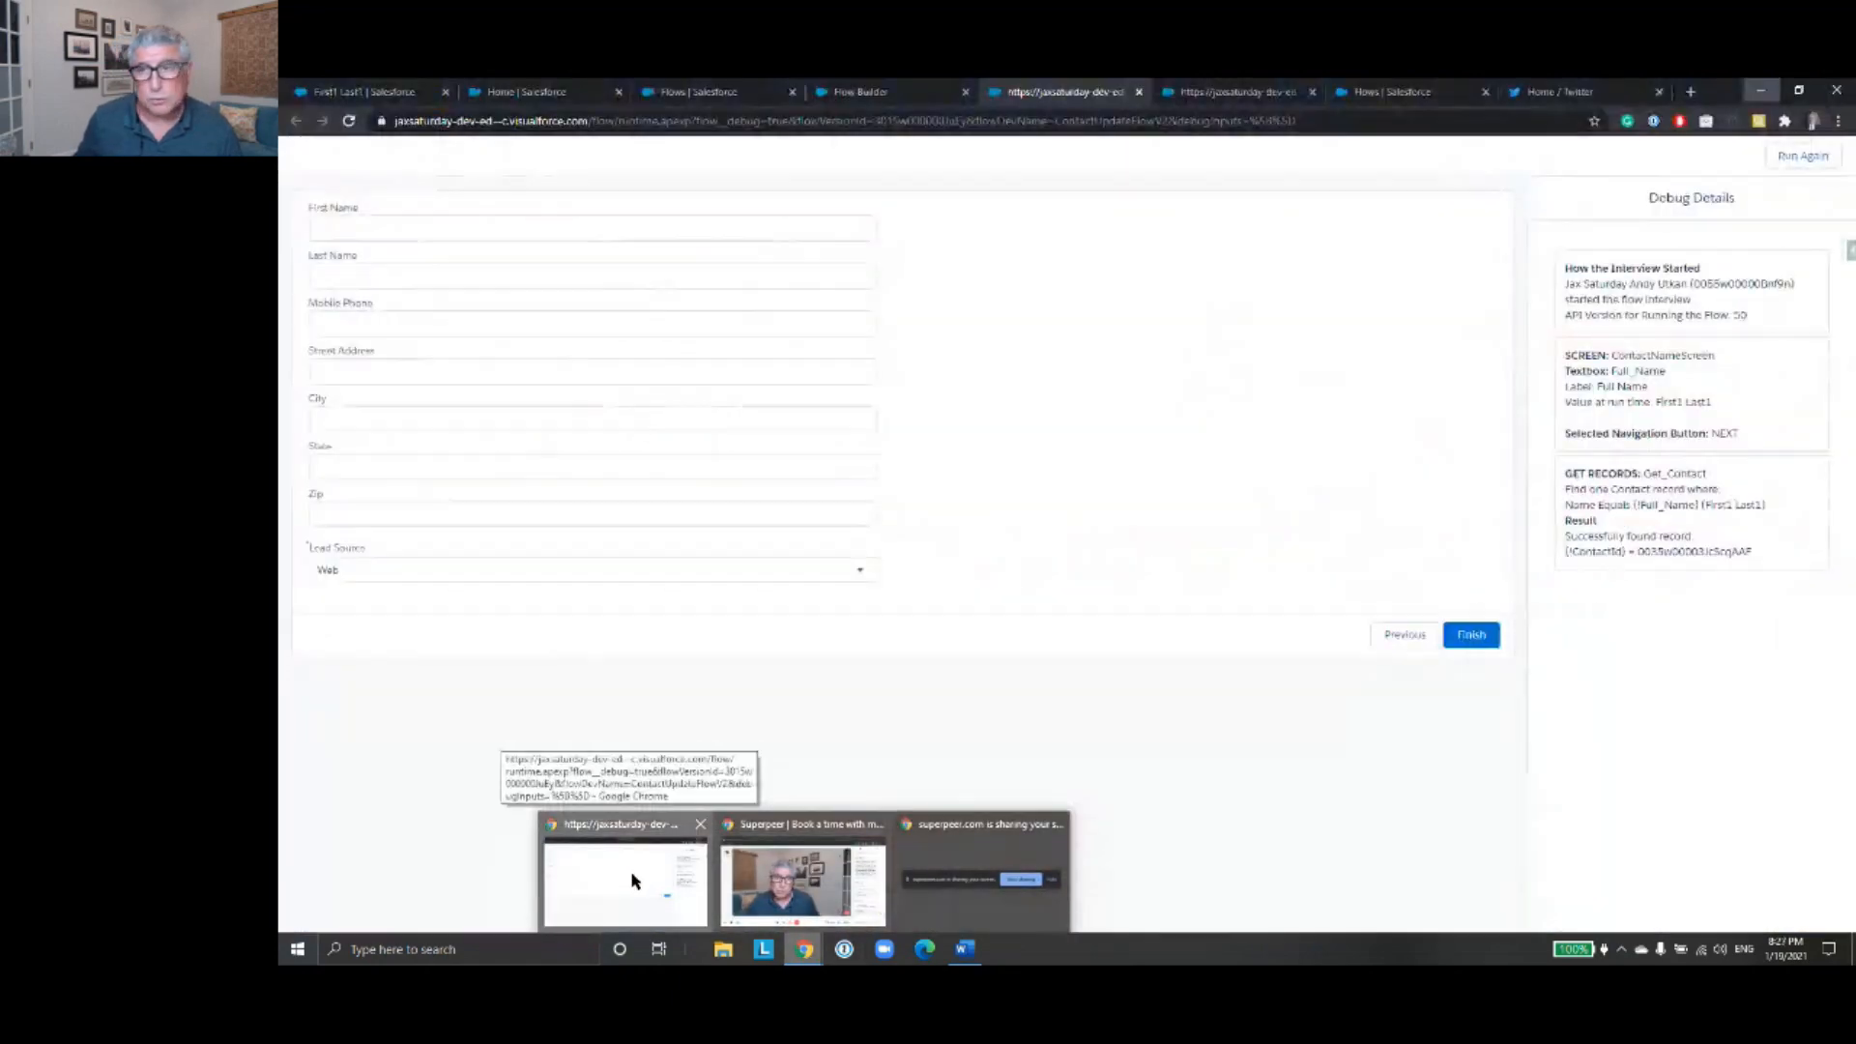
pyautogui.click(634, 879)
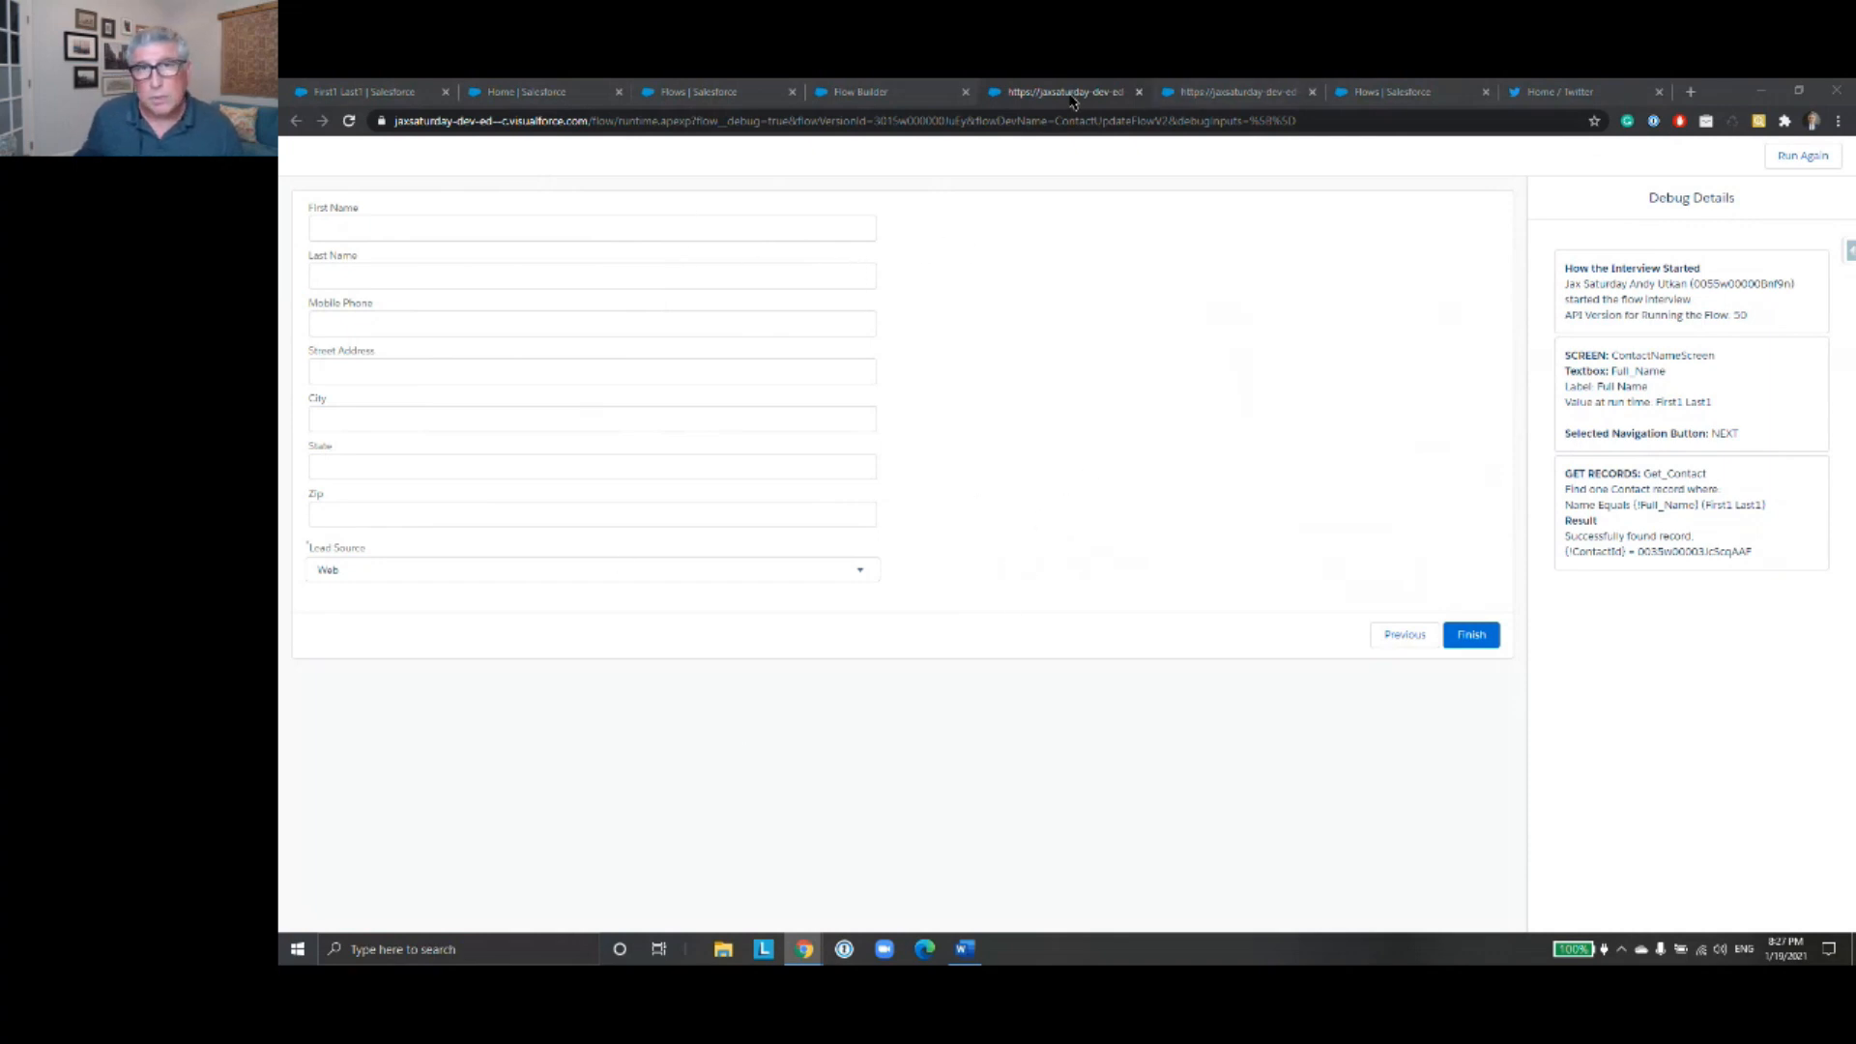
pyautogui.click(1138, 92)
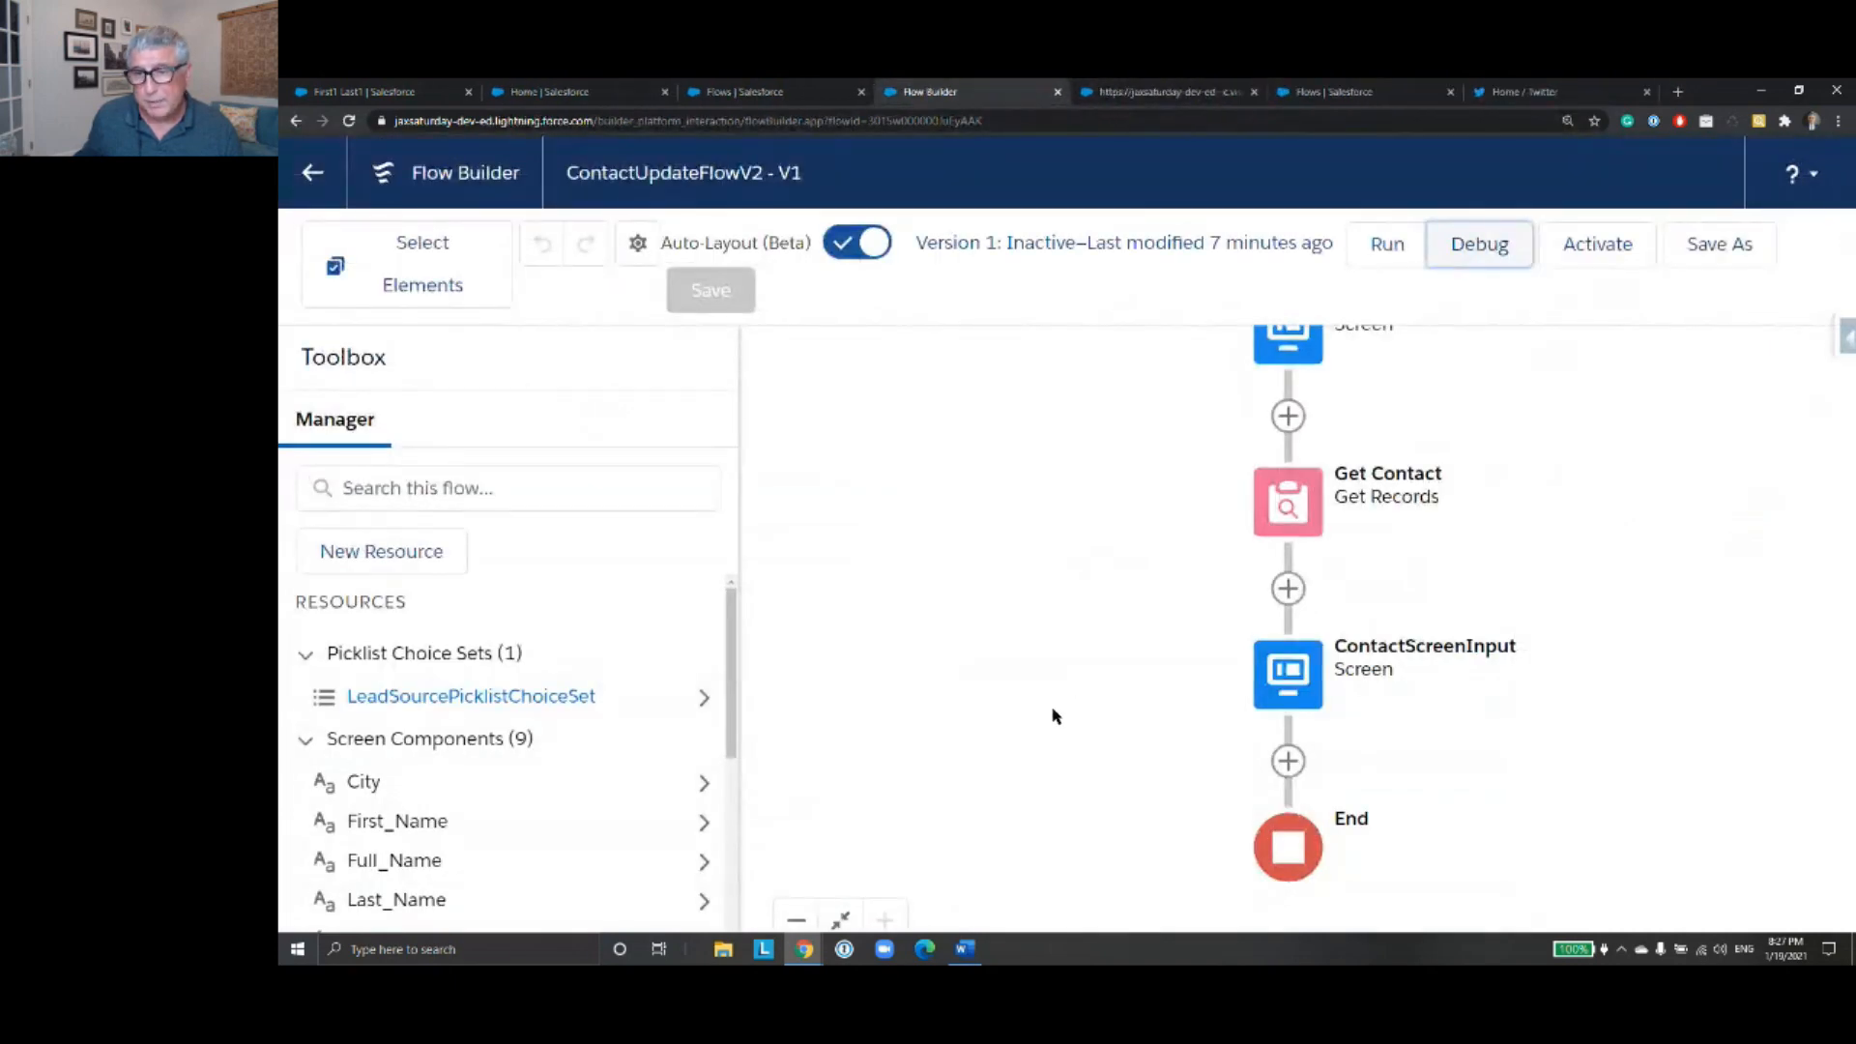
pyautogui.moveTo(1591, 758); pyautogui.dragTo(1549, 534)
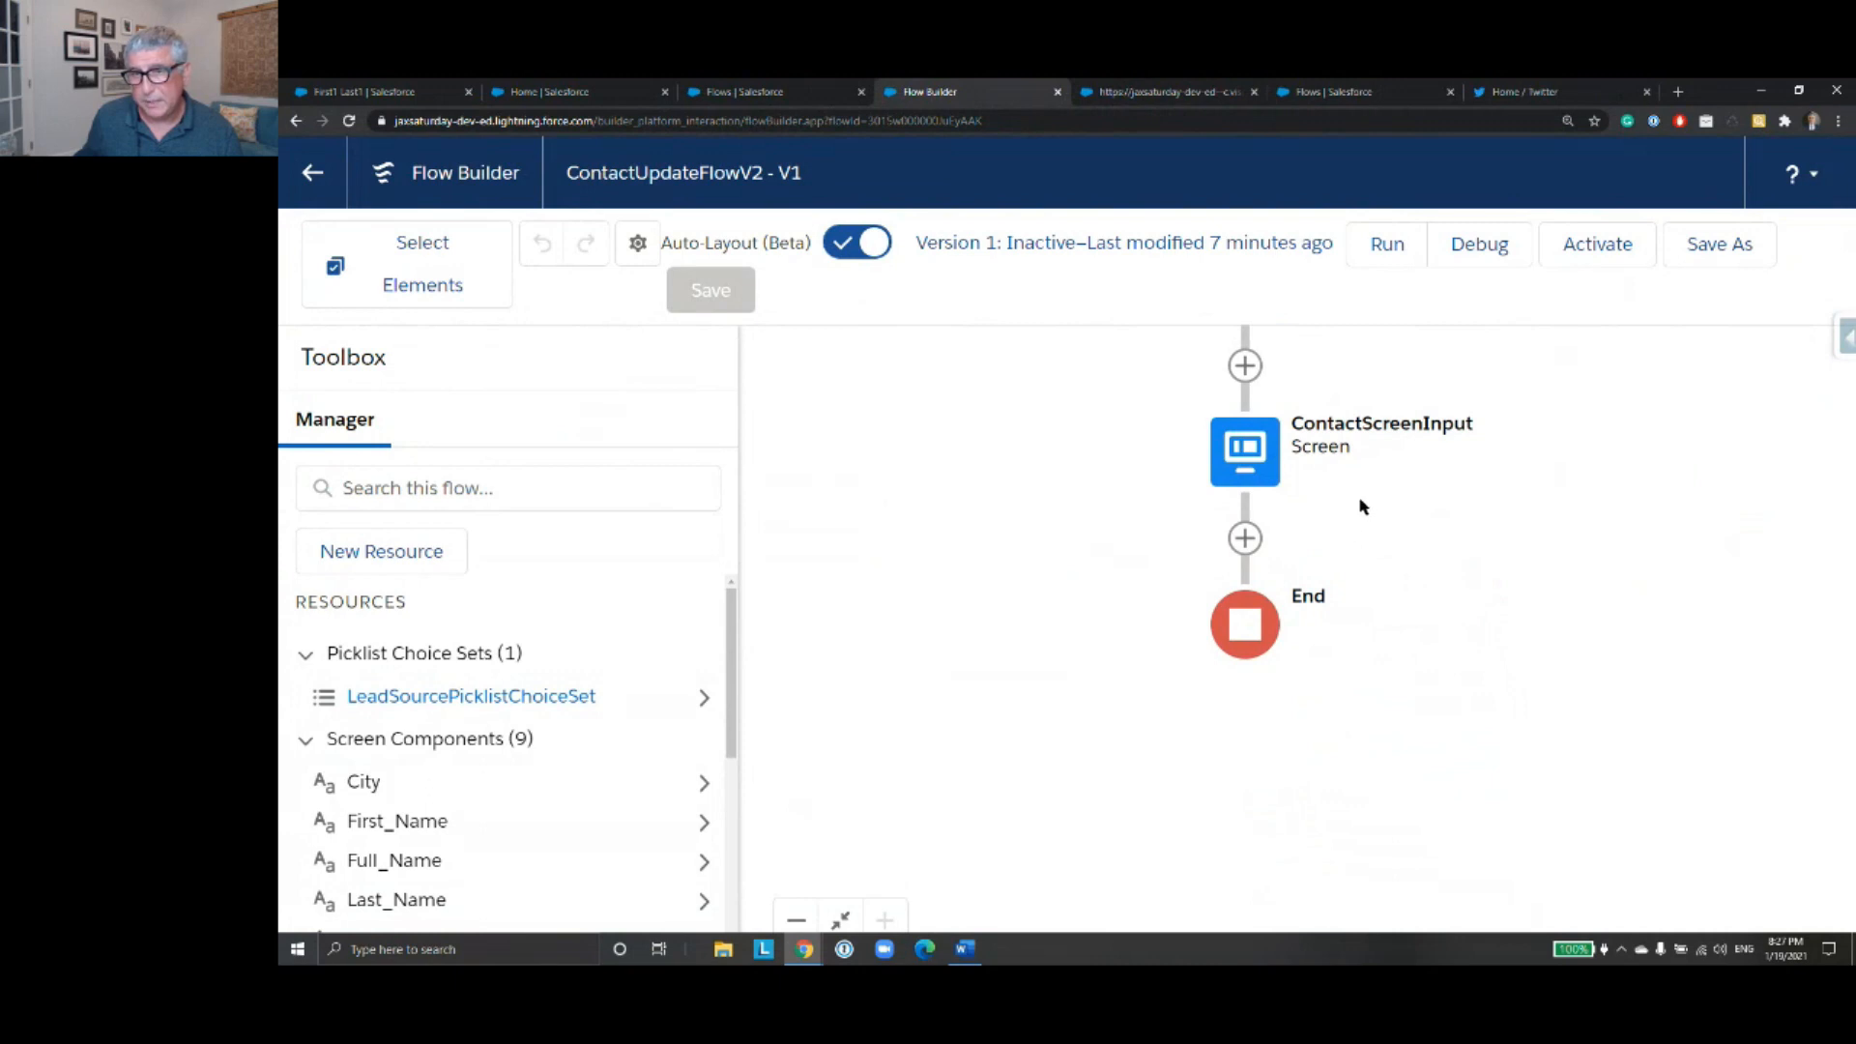
pyautogui.click(1248, 454)
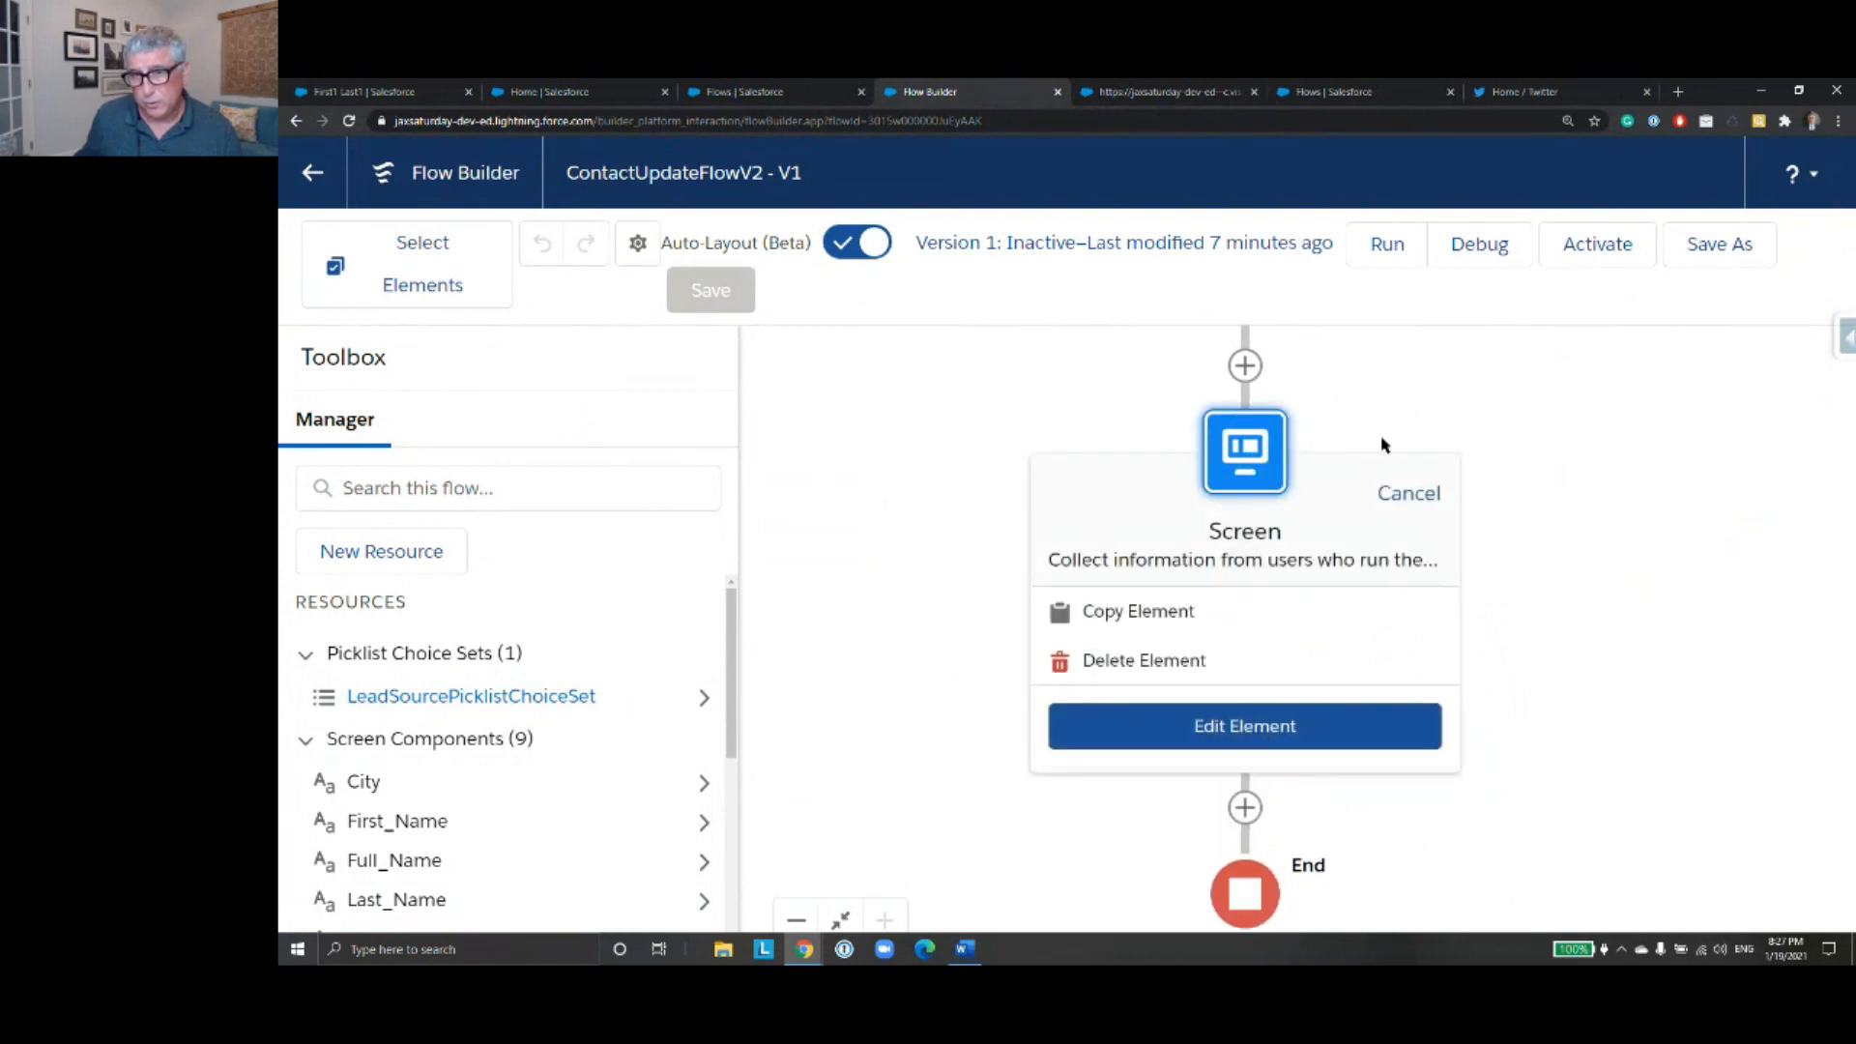
pyautogui.click(1524, 440)
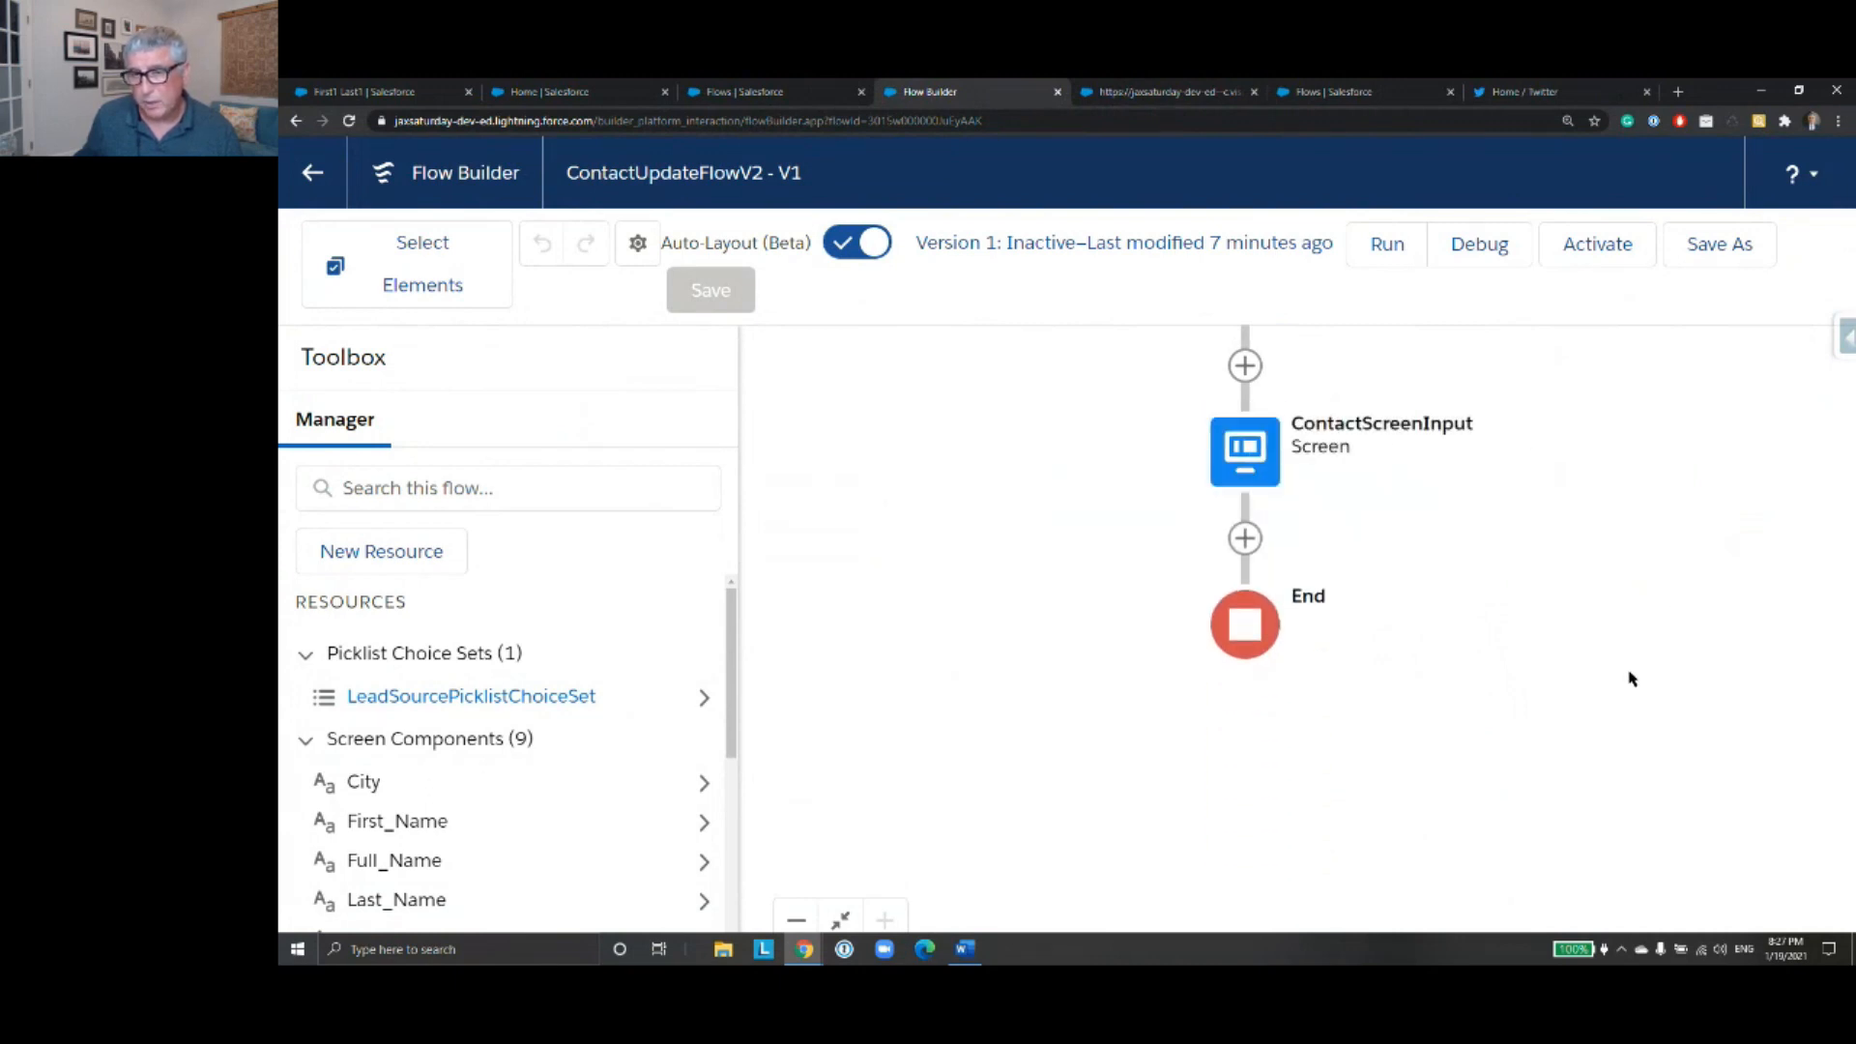
# - Add an Update Records element after ContactScreenInput and label it Update Contact, with its API name filled in
pyautogui.click(1247, 541)
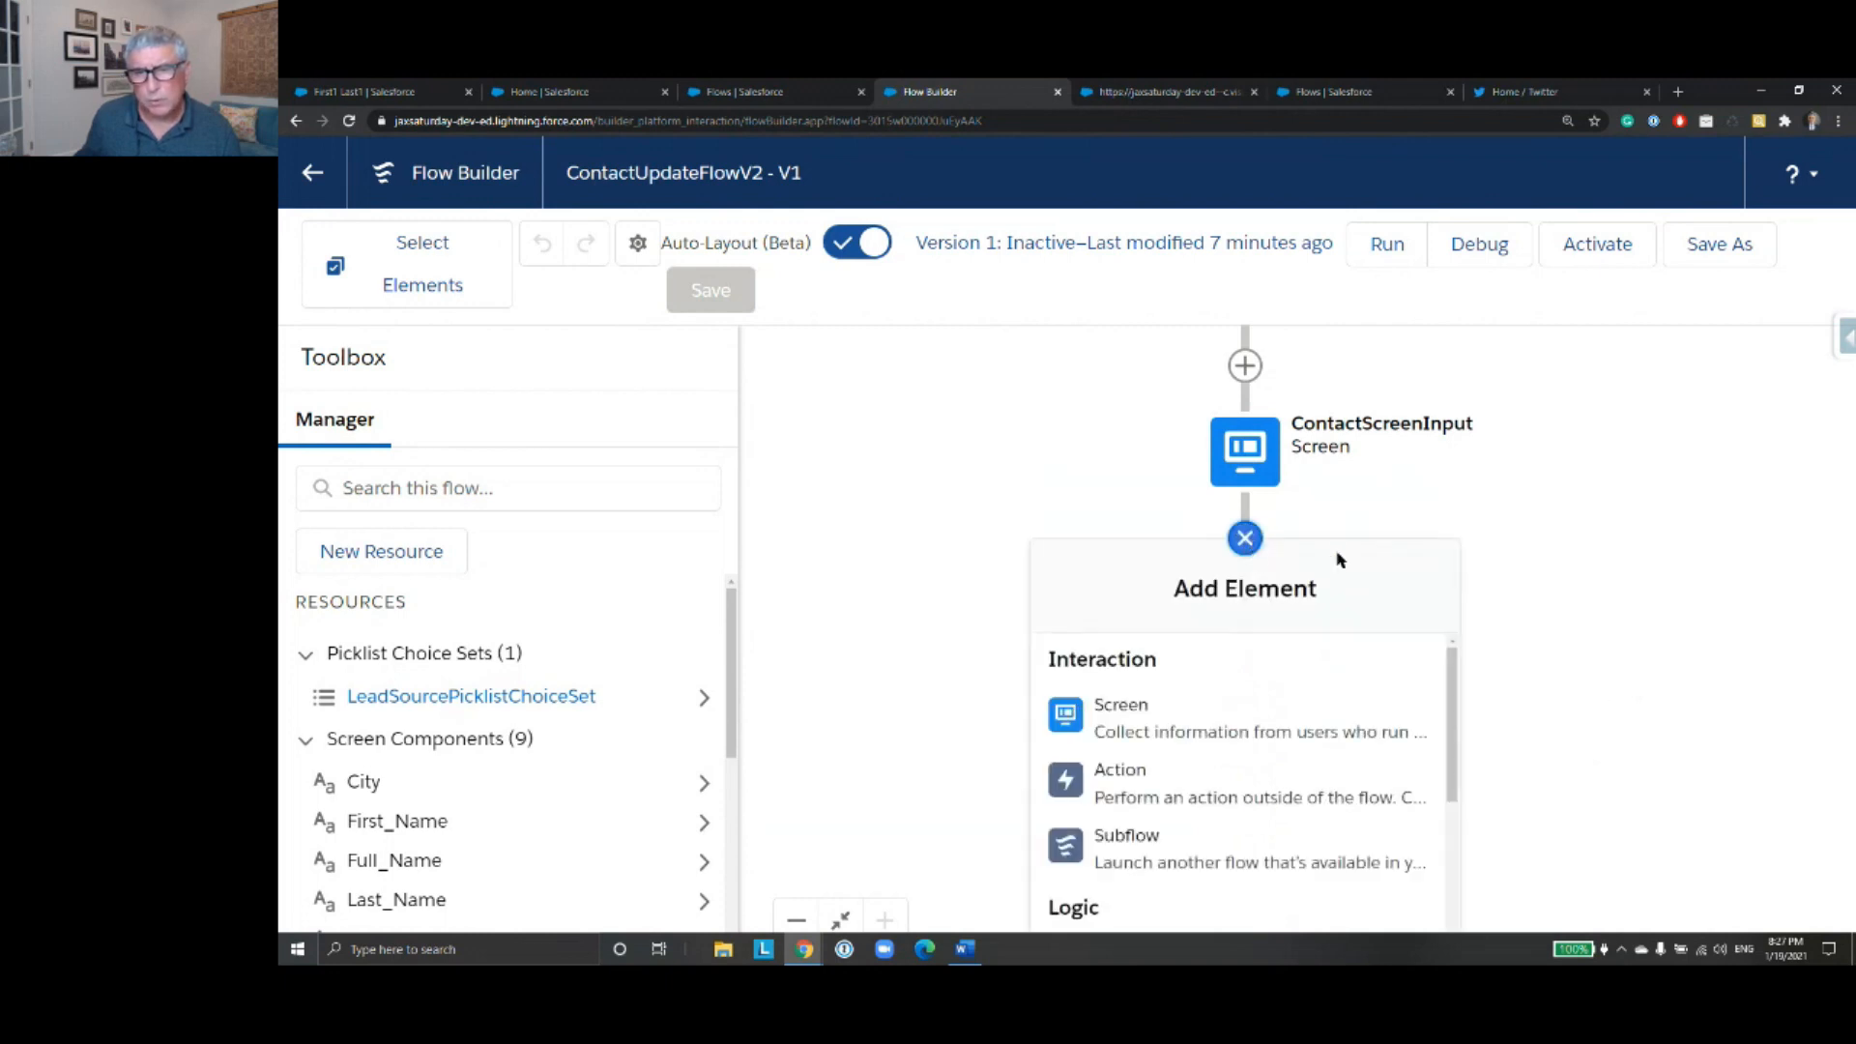
pyautogui.scroll(-3, 1271, 764)
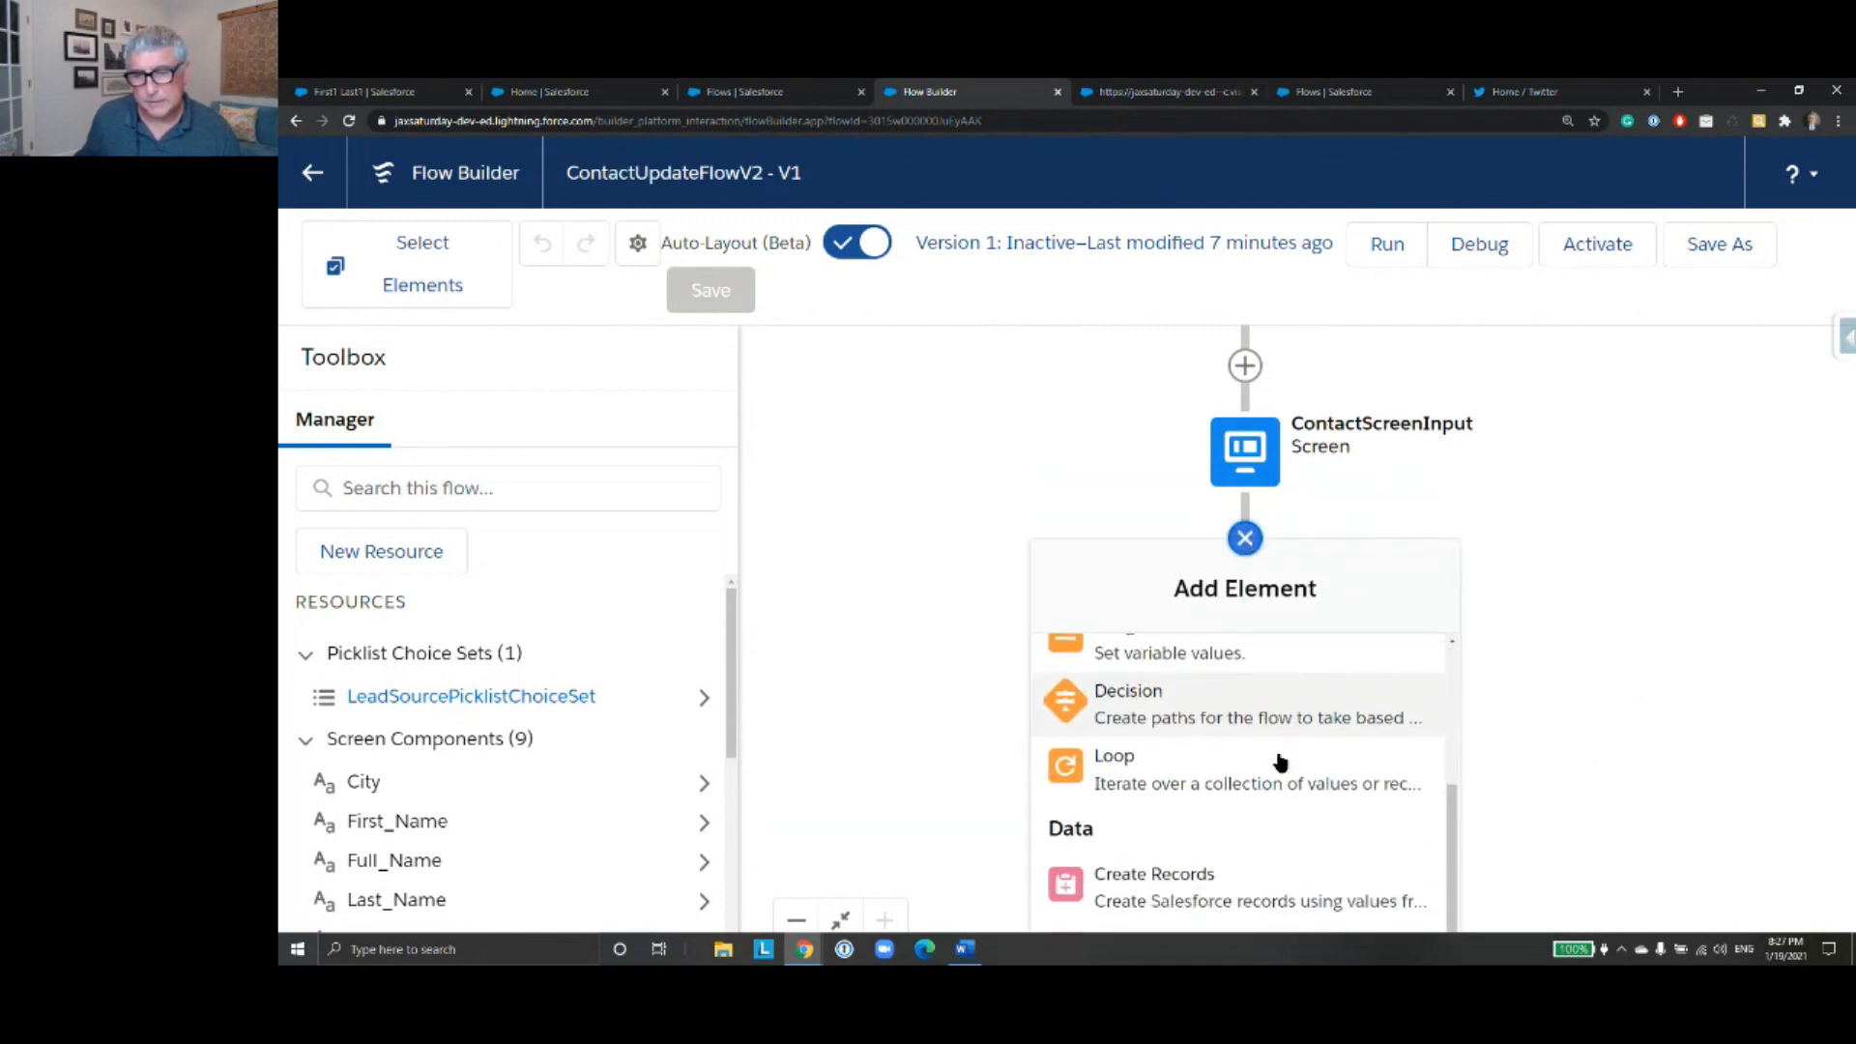
pyautogui.scroll(-1, 1281, 763)
pyautogui.click(1271, 875)
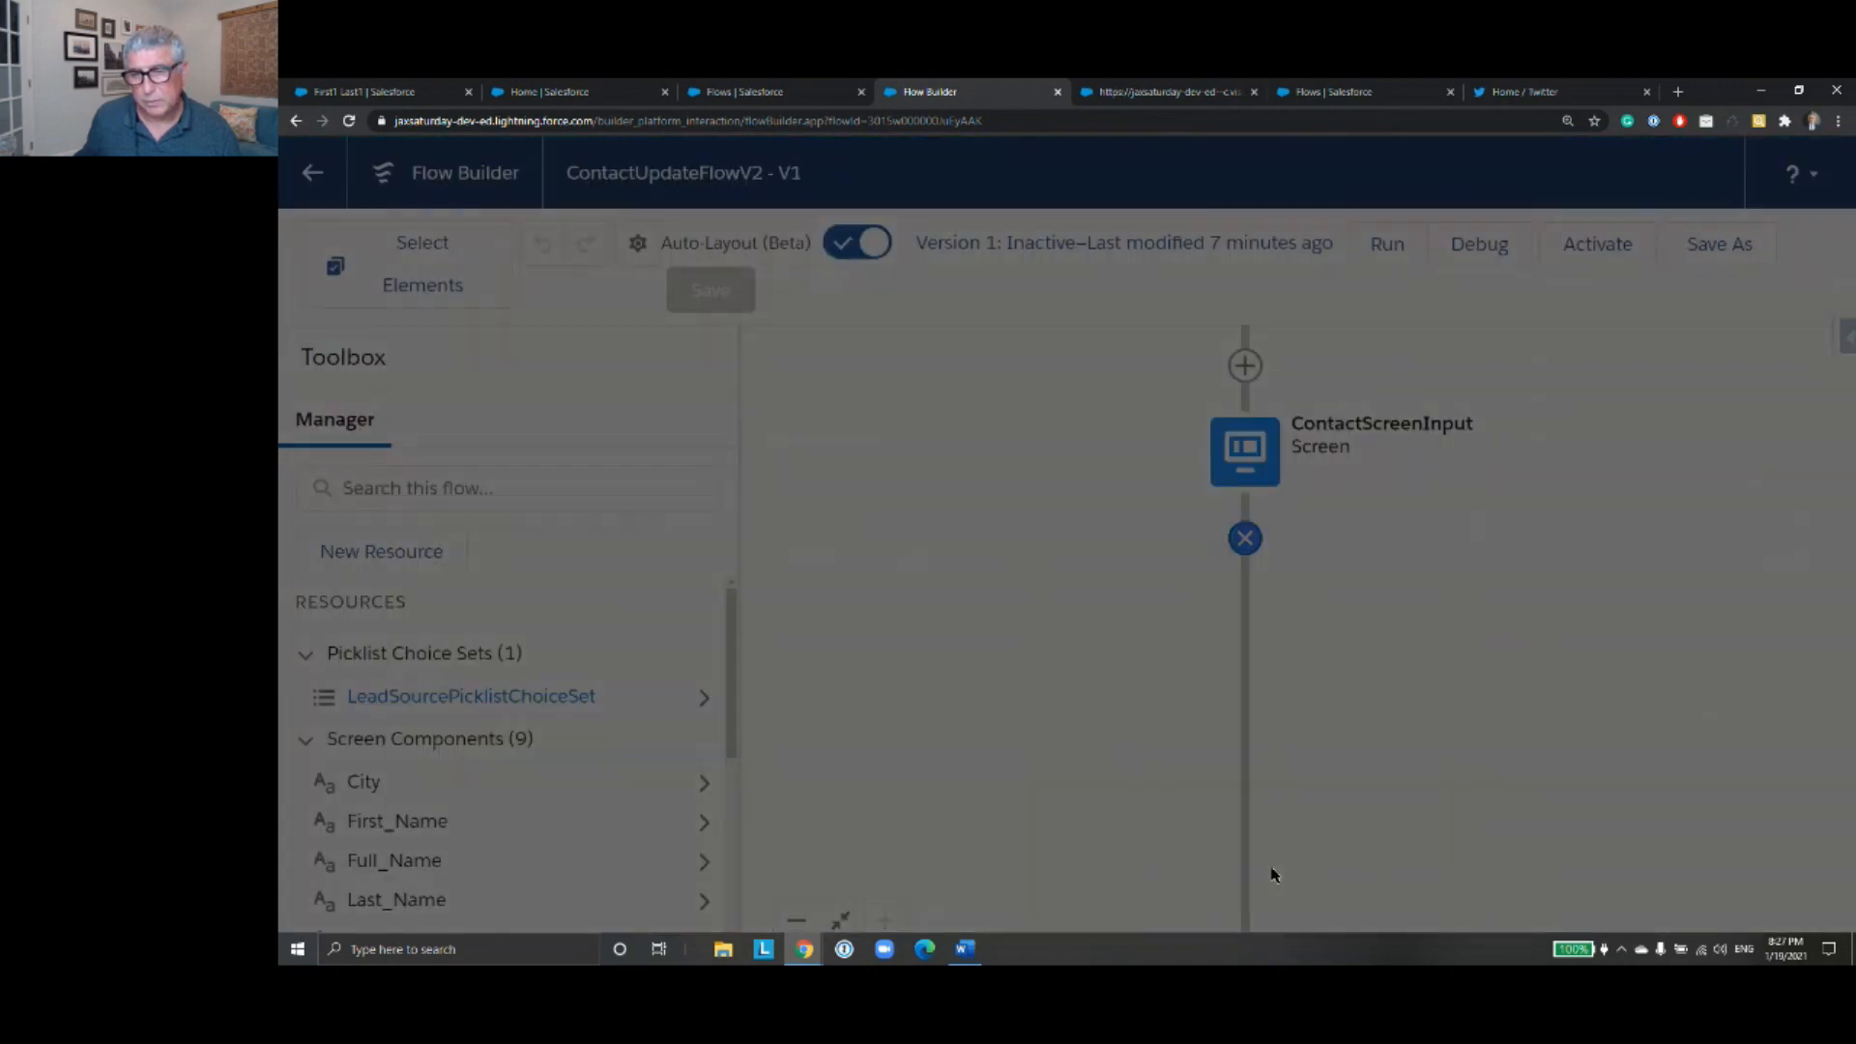
pyautogui.click(812, 405)
pyautogui.write('Update C')
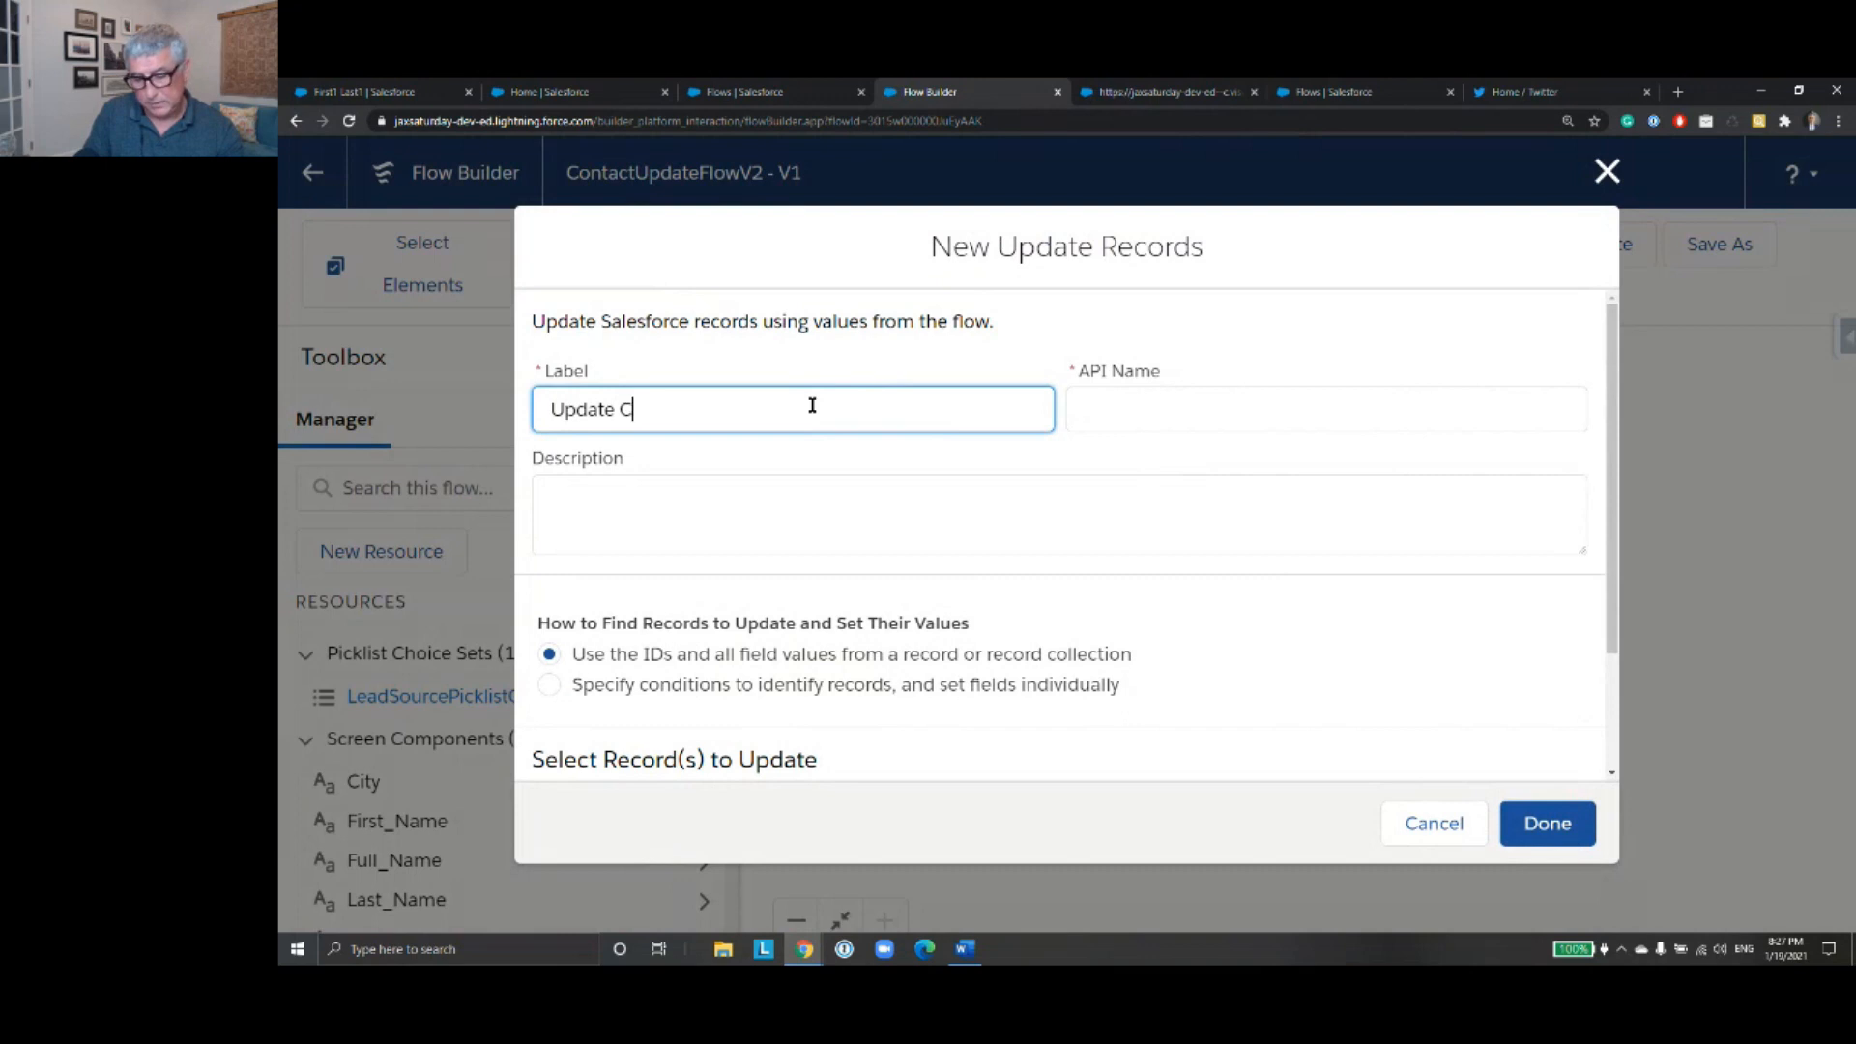
pyautogui.write('ontact')
pyautogui.click(1145, 416)
# - Have the update identify records by specified conditions with individually set fields, and choose Contact as the object
pyautogui.scroll(-2, 1001, 492)
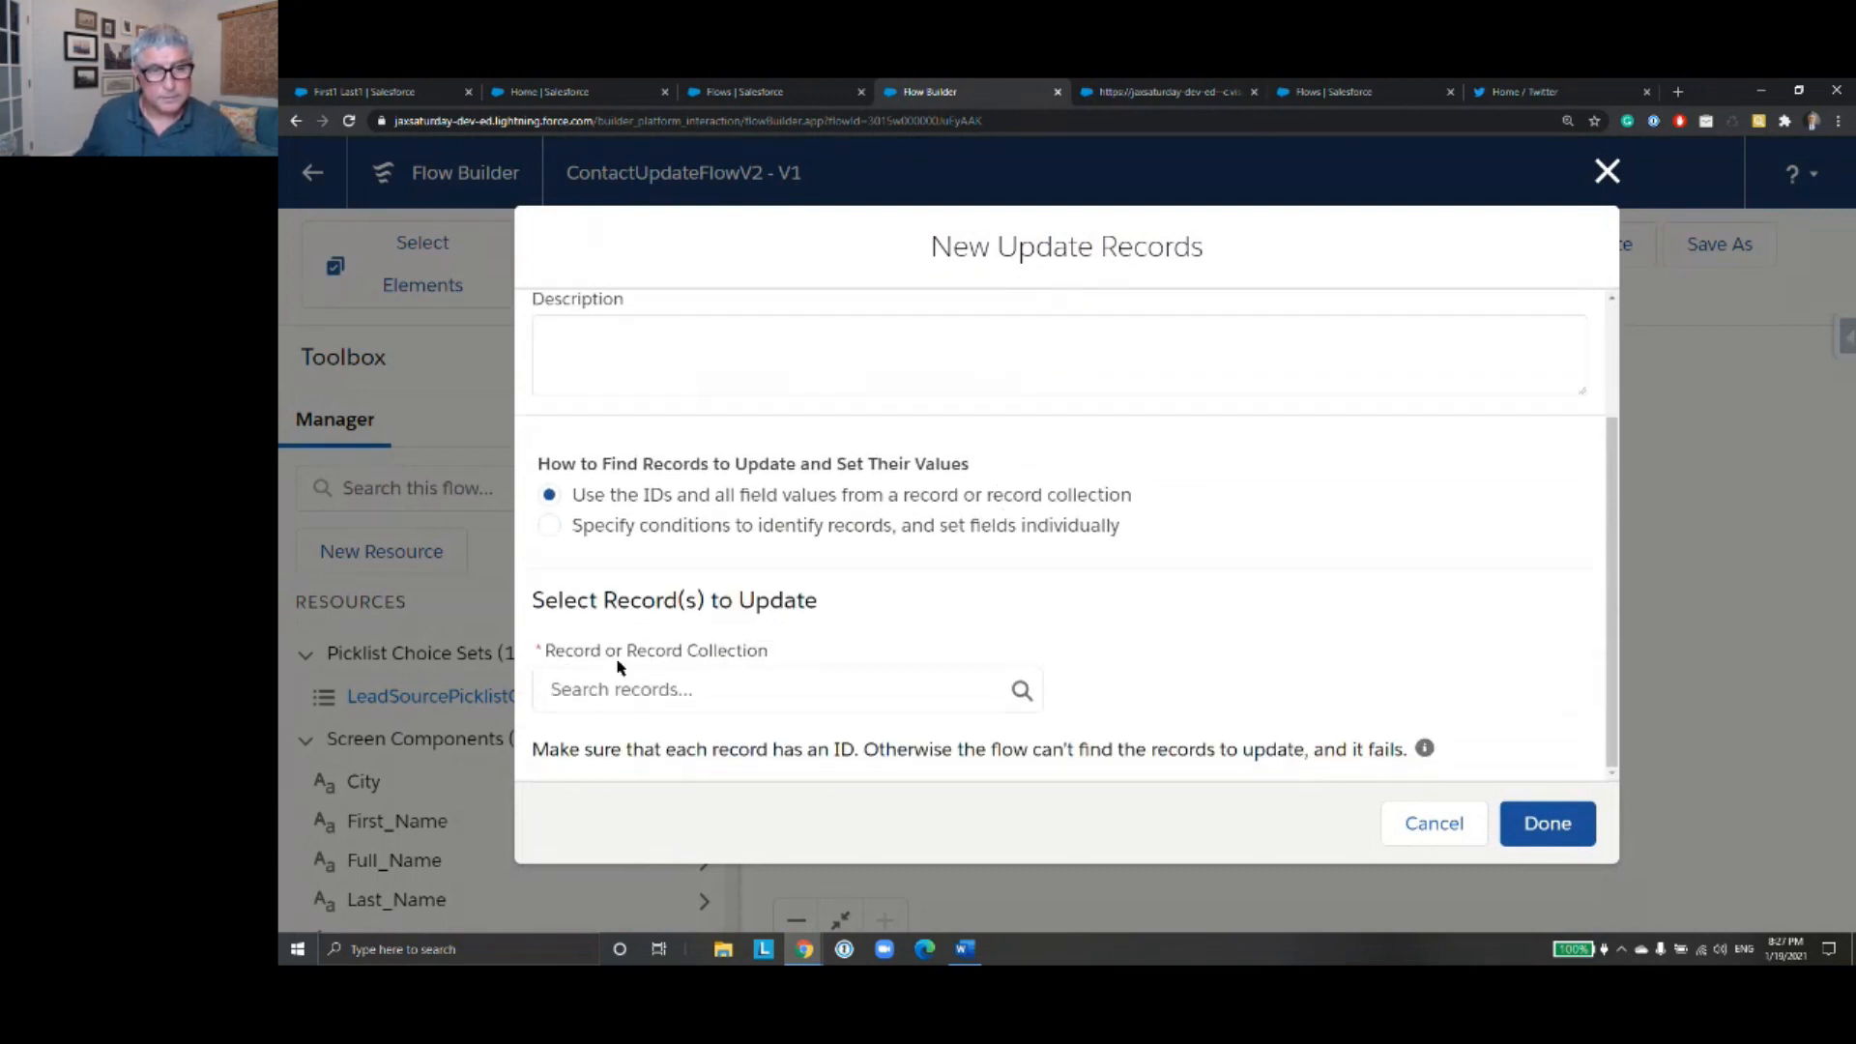
pyautogui.click(709, 692)
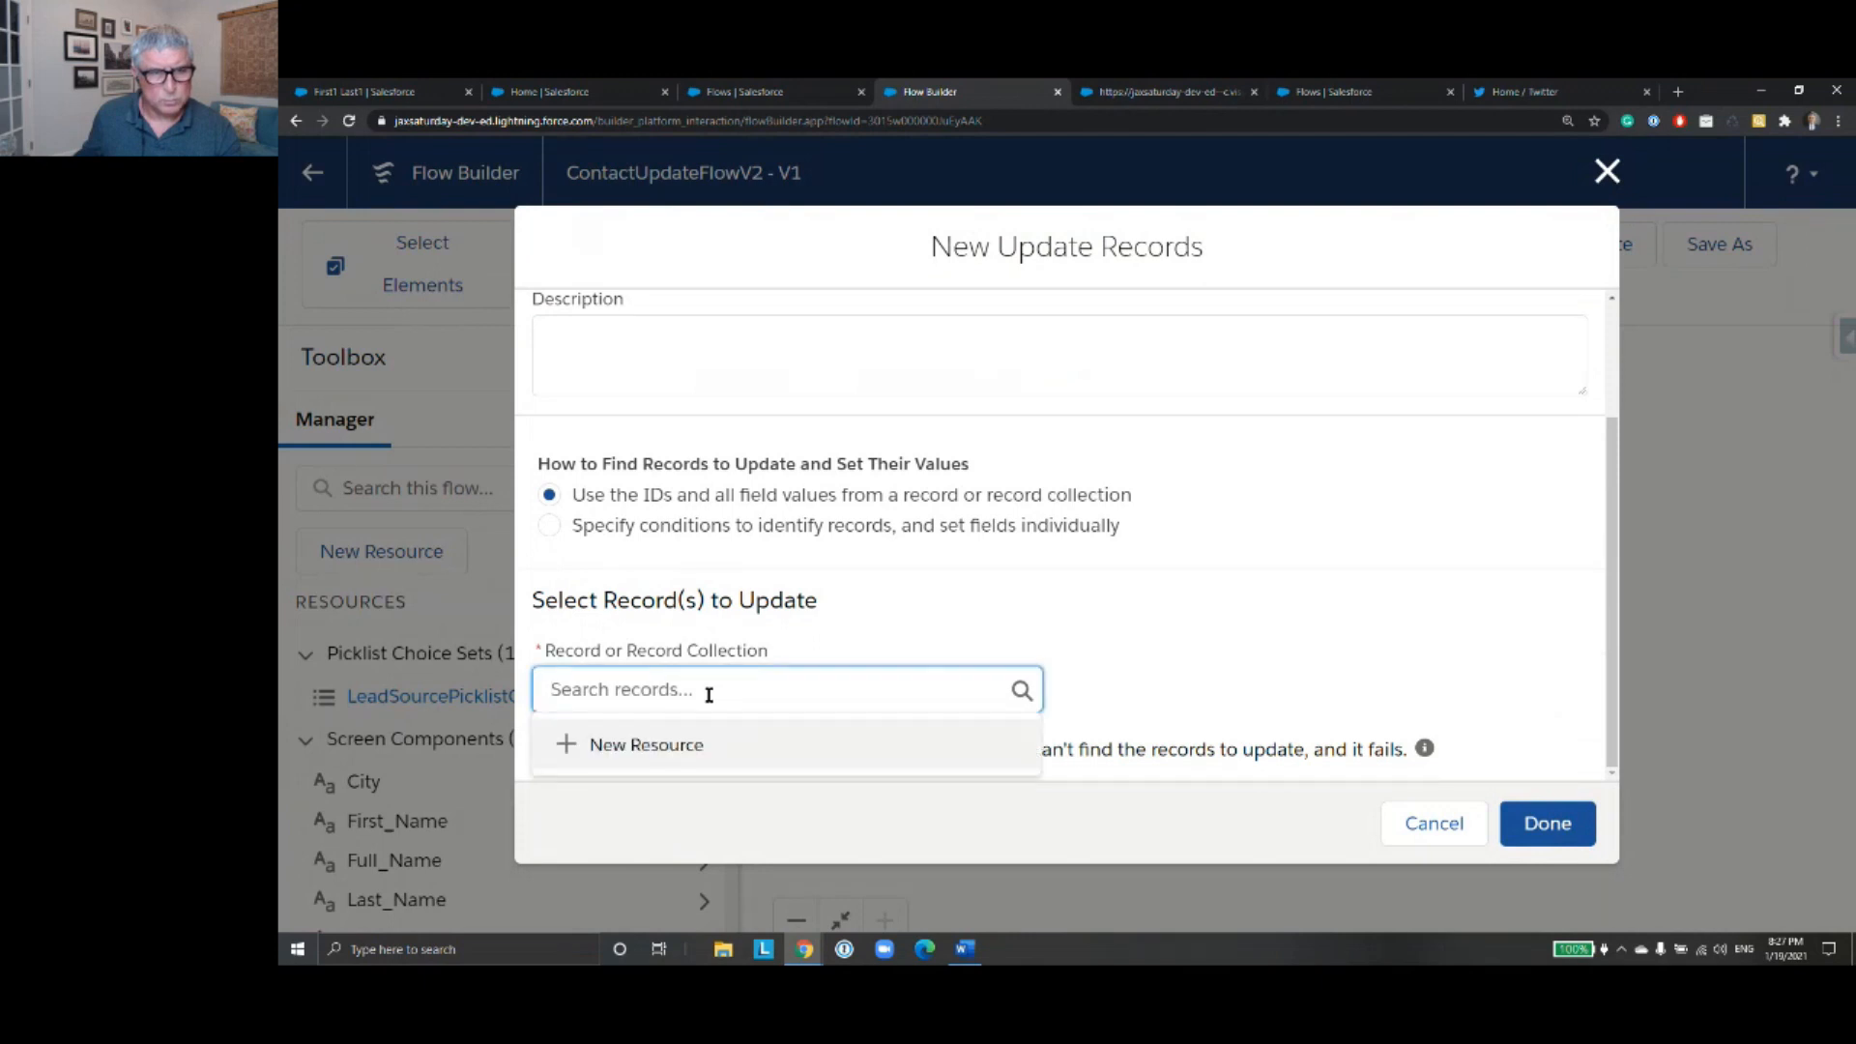
pyautogui.click(550, 527)
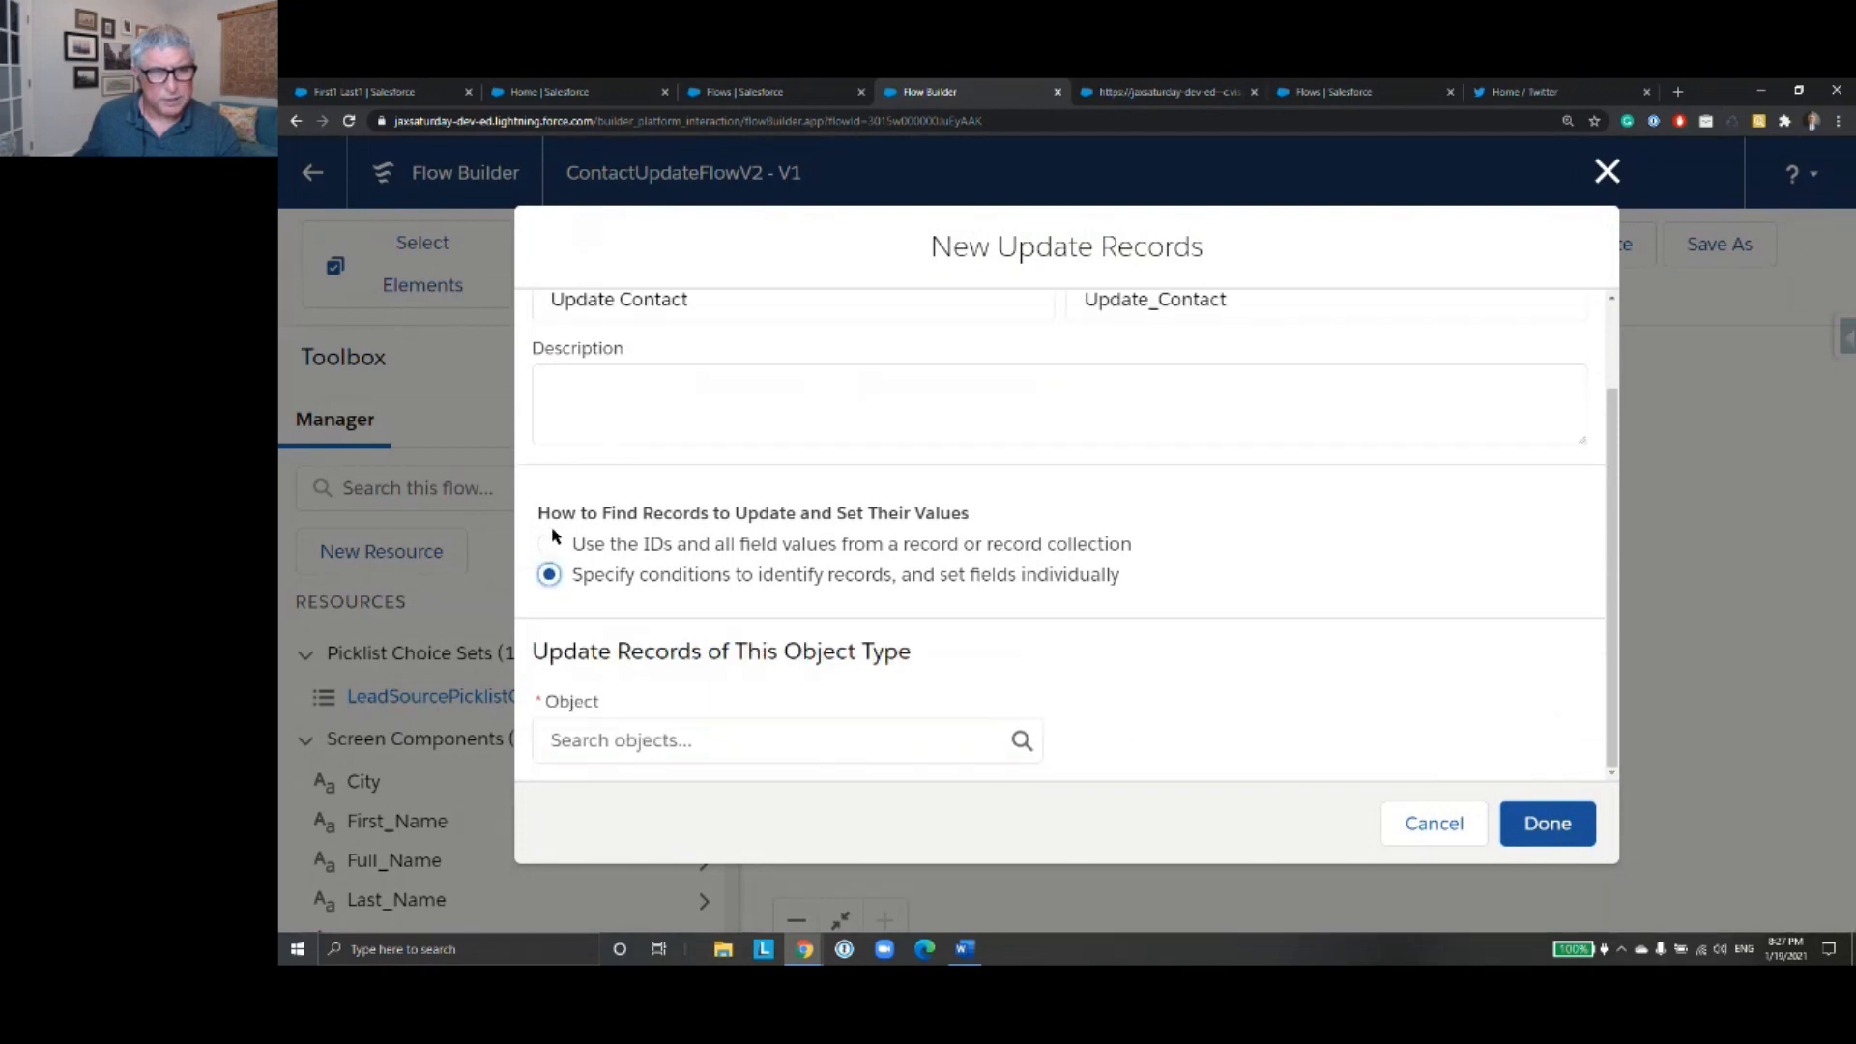
pyautogui.click(811, 739)
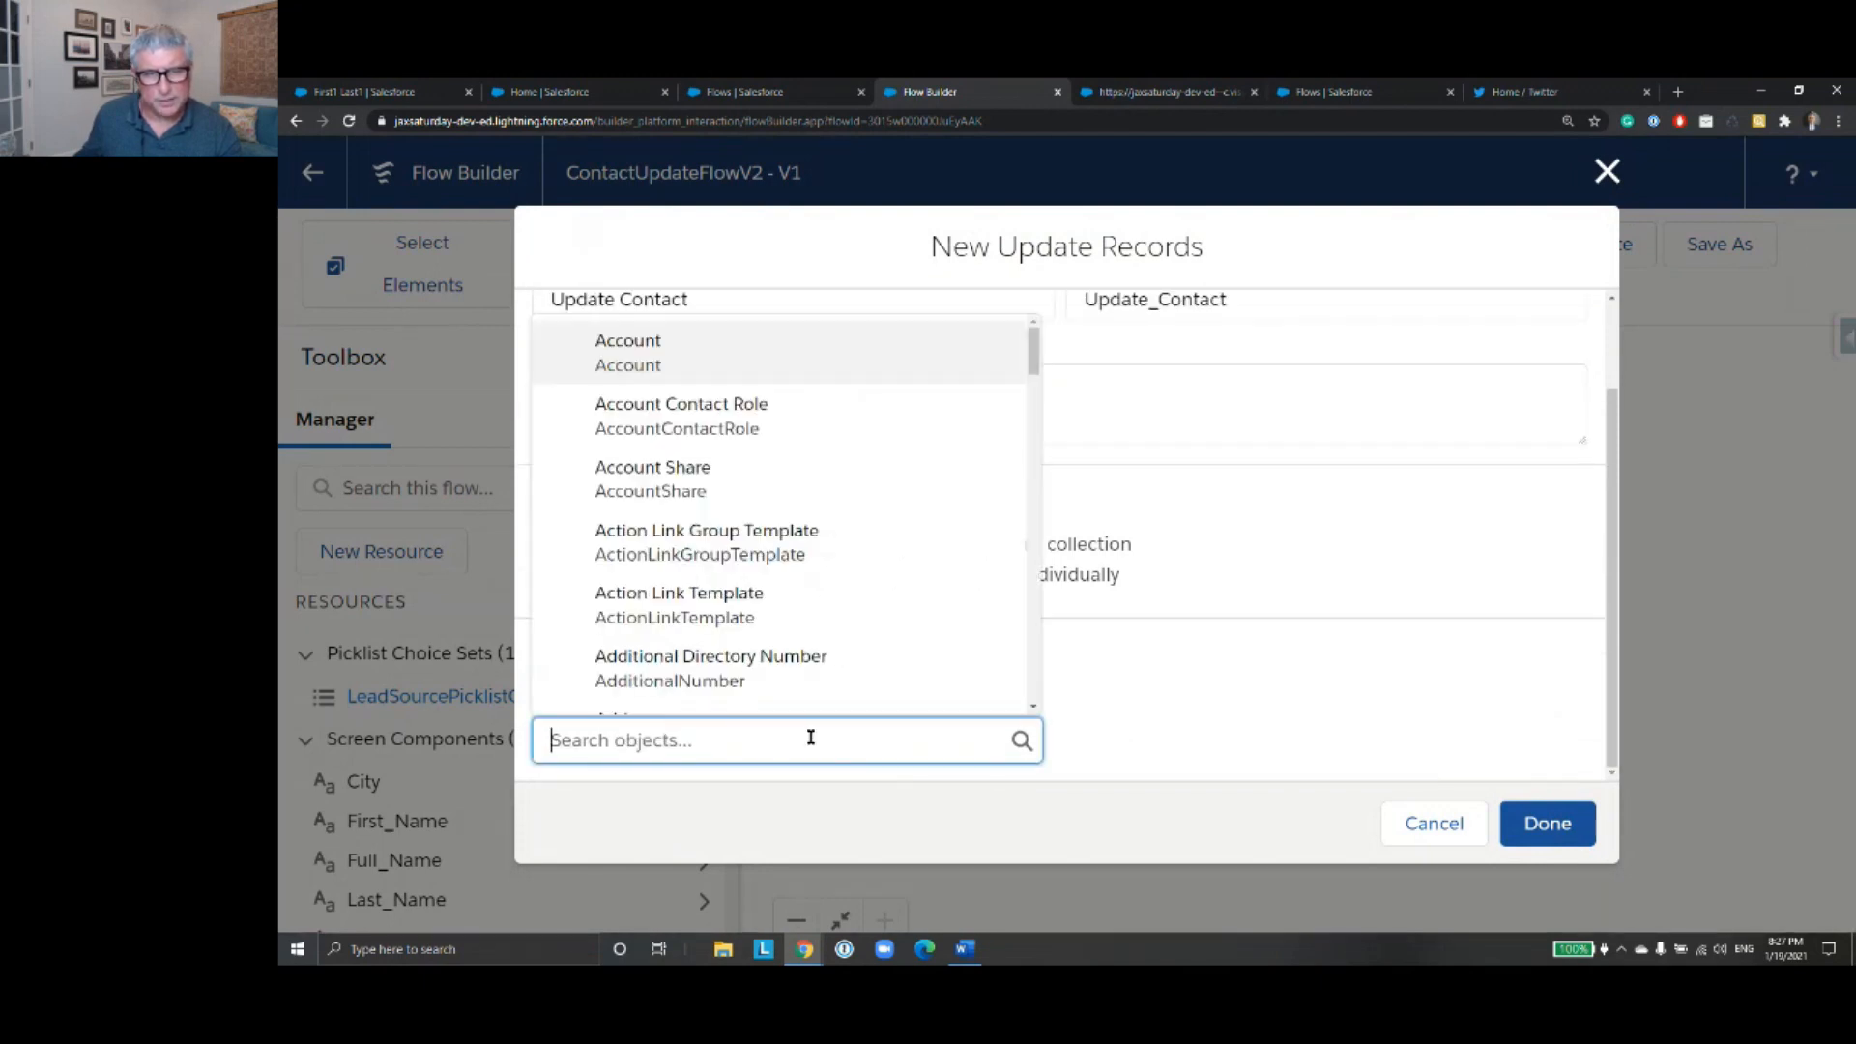
pyautogui.write('Contact')
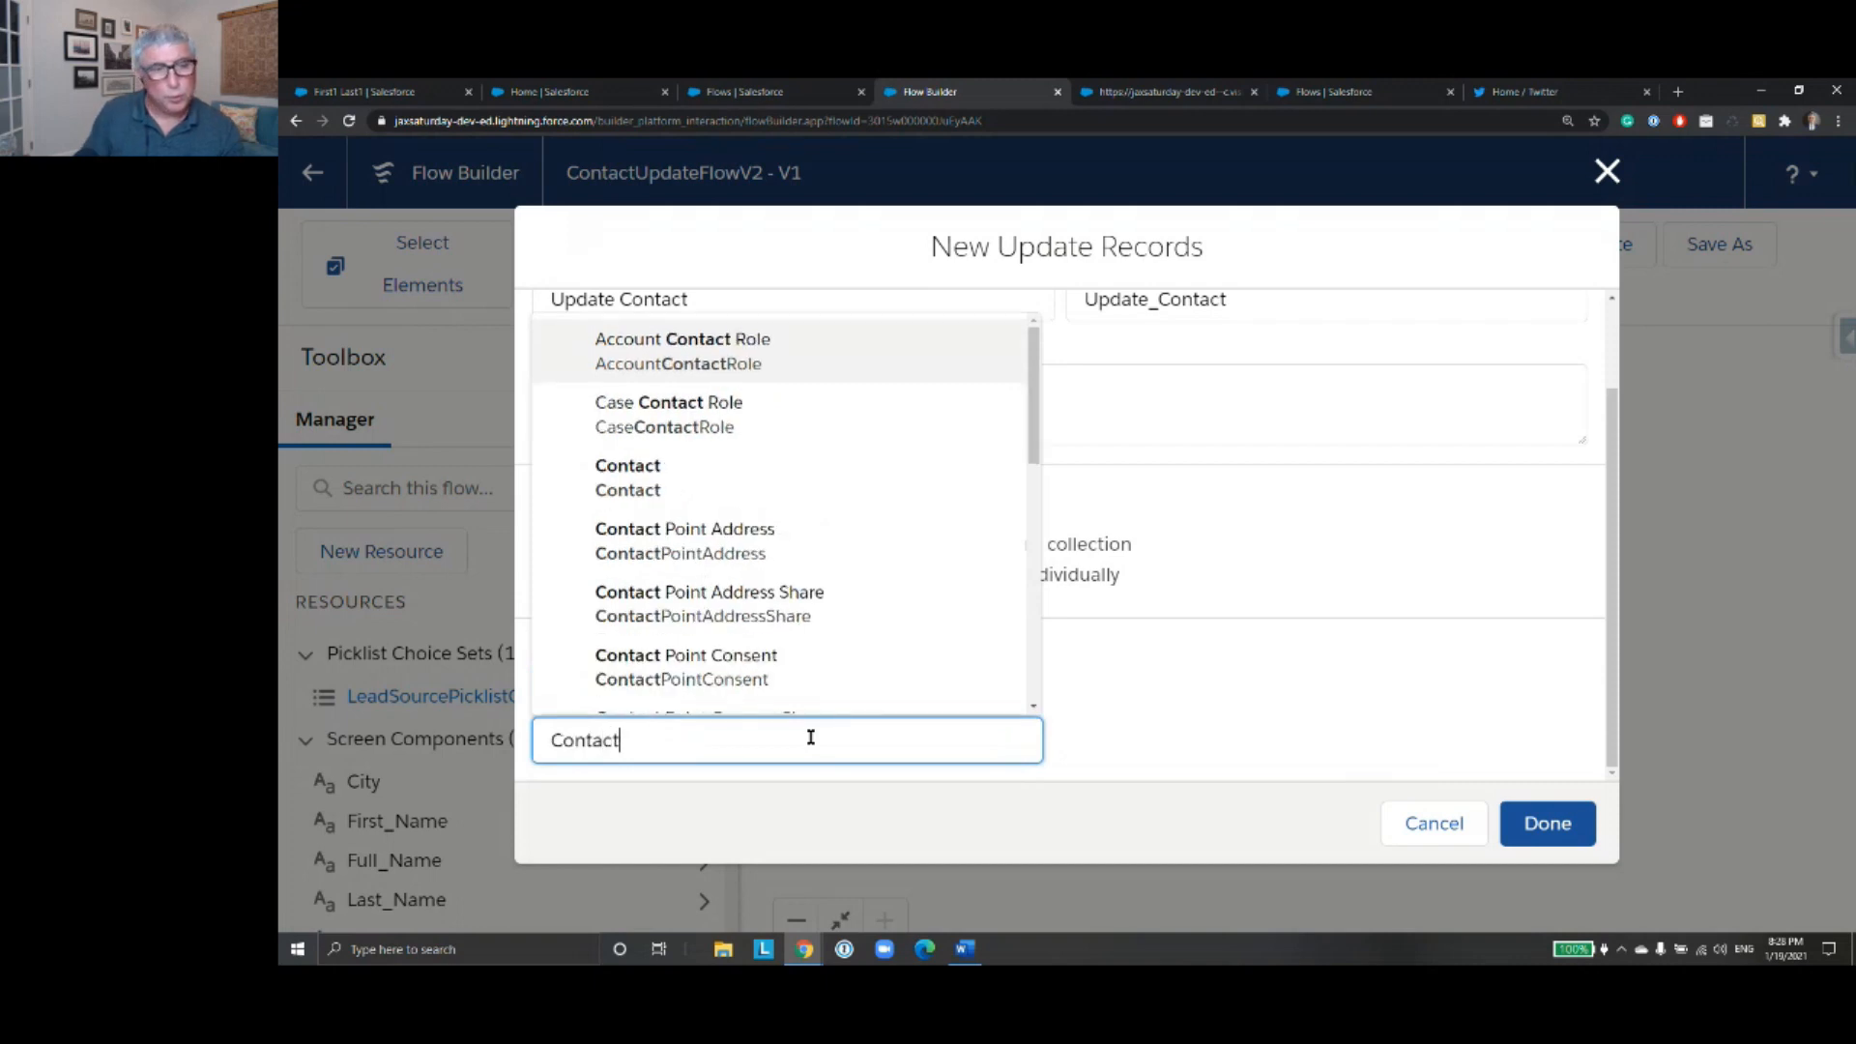
pyautogui.click(712, 483)
# - Filter the Contact records to update by Id Equals the ContactId variable
pyautogui.scroll(-4, 1056, 538)
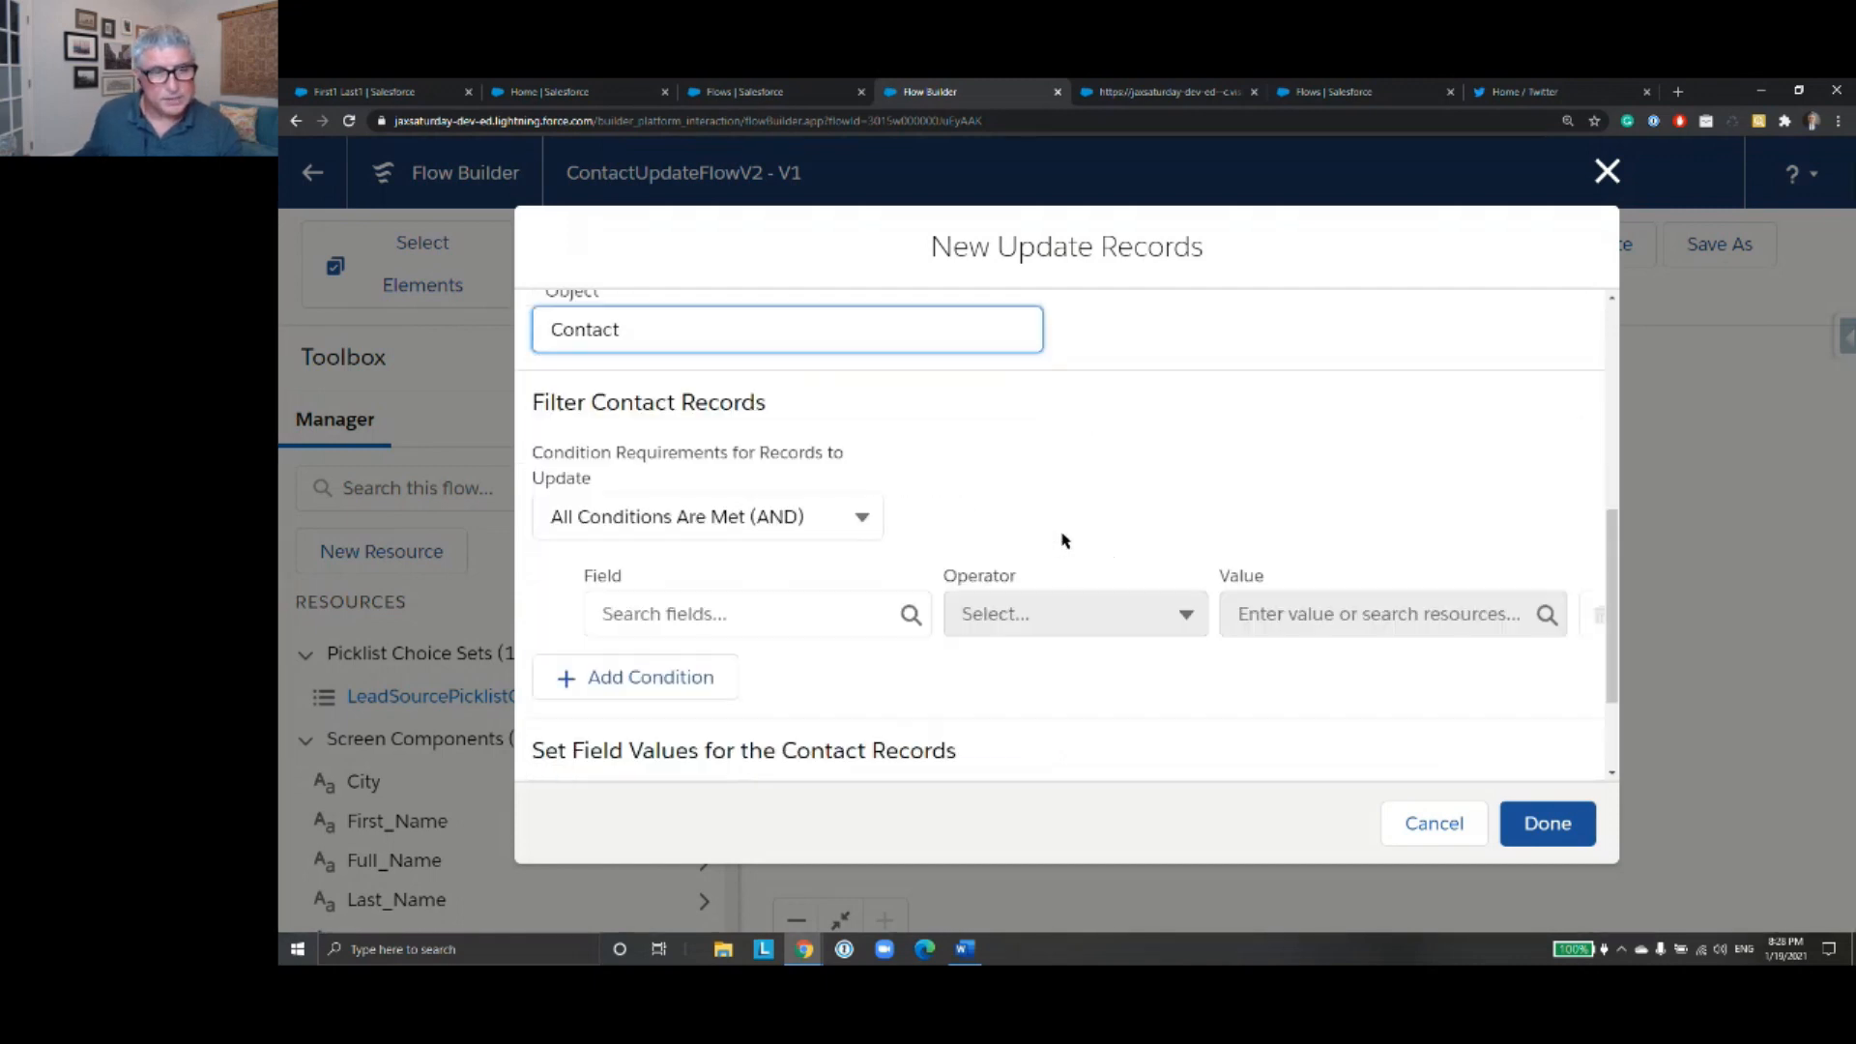
pyautogui.click(725, 613)
pyautogui.write('Id')
pyautogui.click(696, 416)
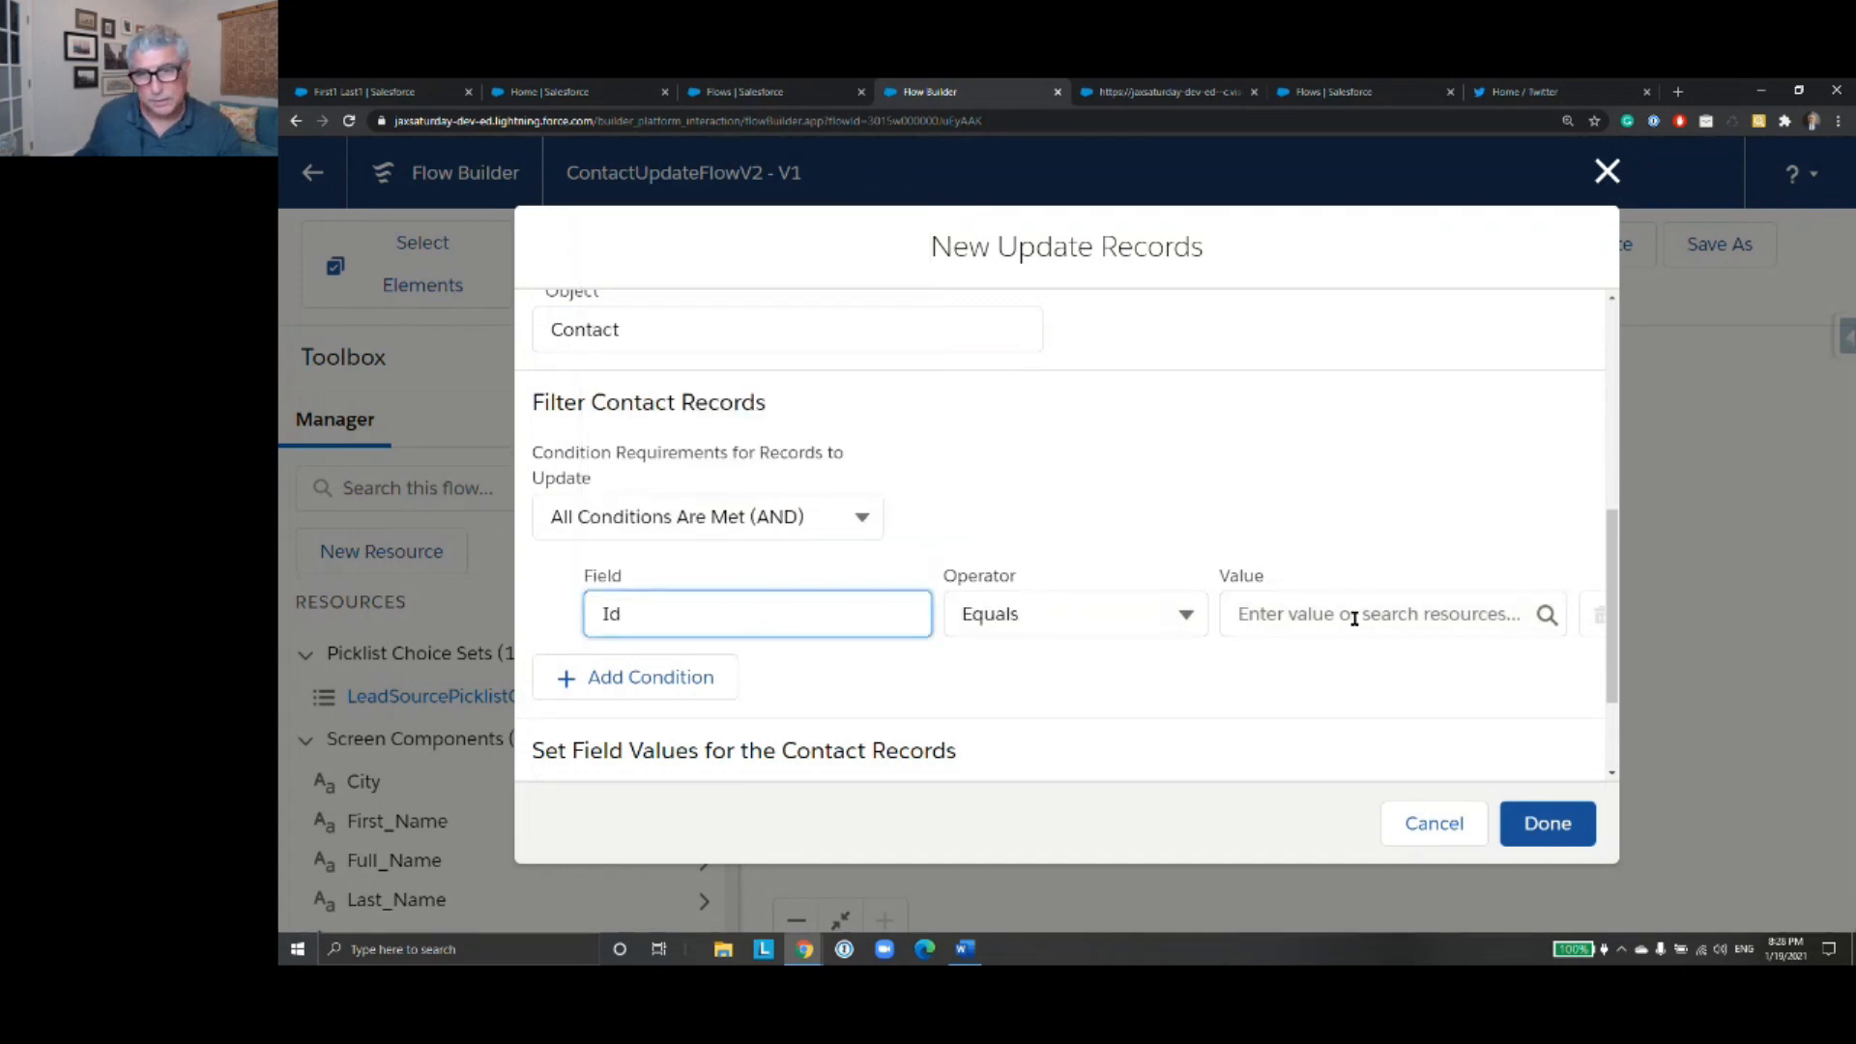
pyautogui.click(1355, 622)
pyautogui.write('Conta')
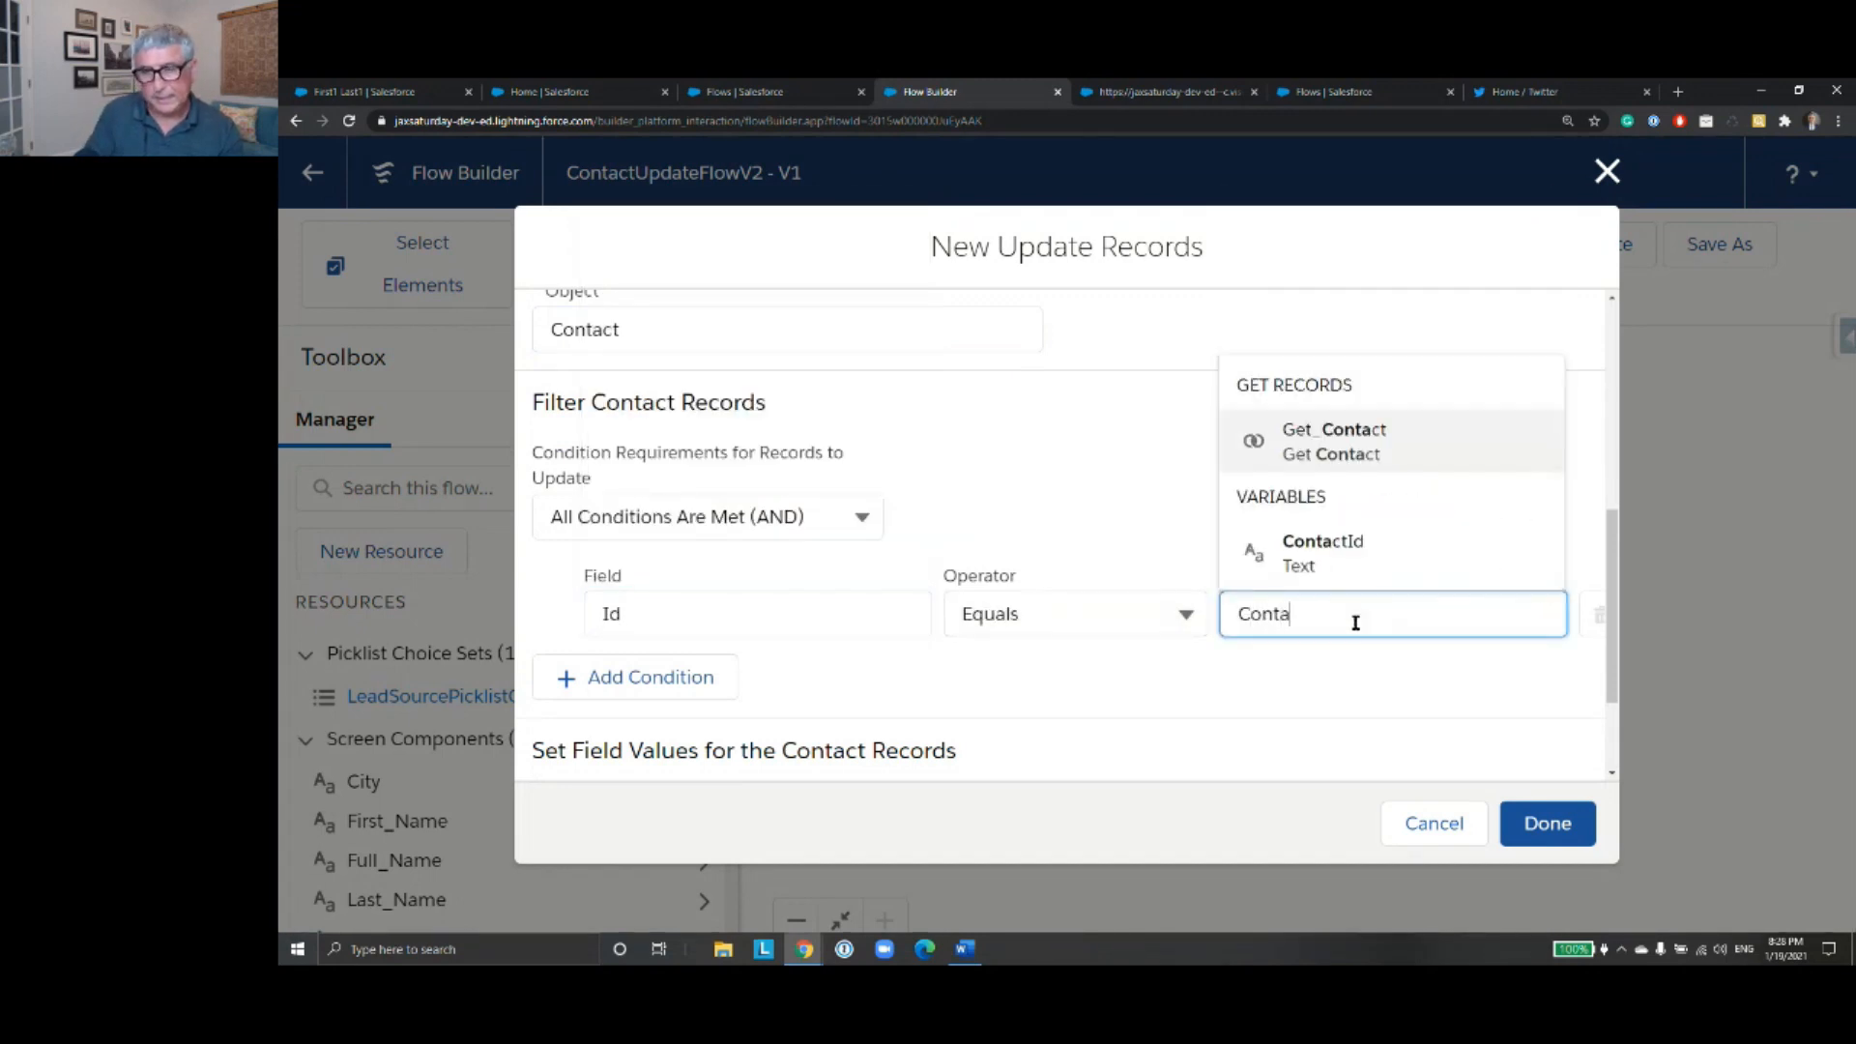
pyautogui.click(1343, 566)
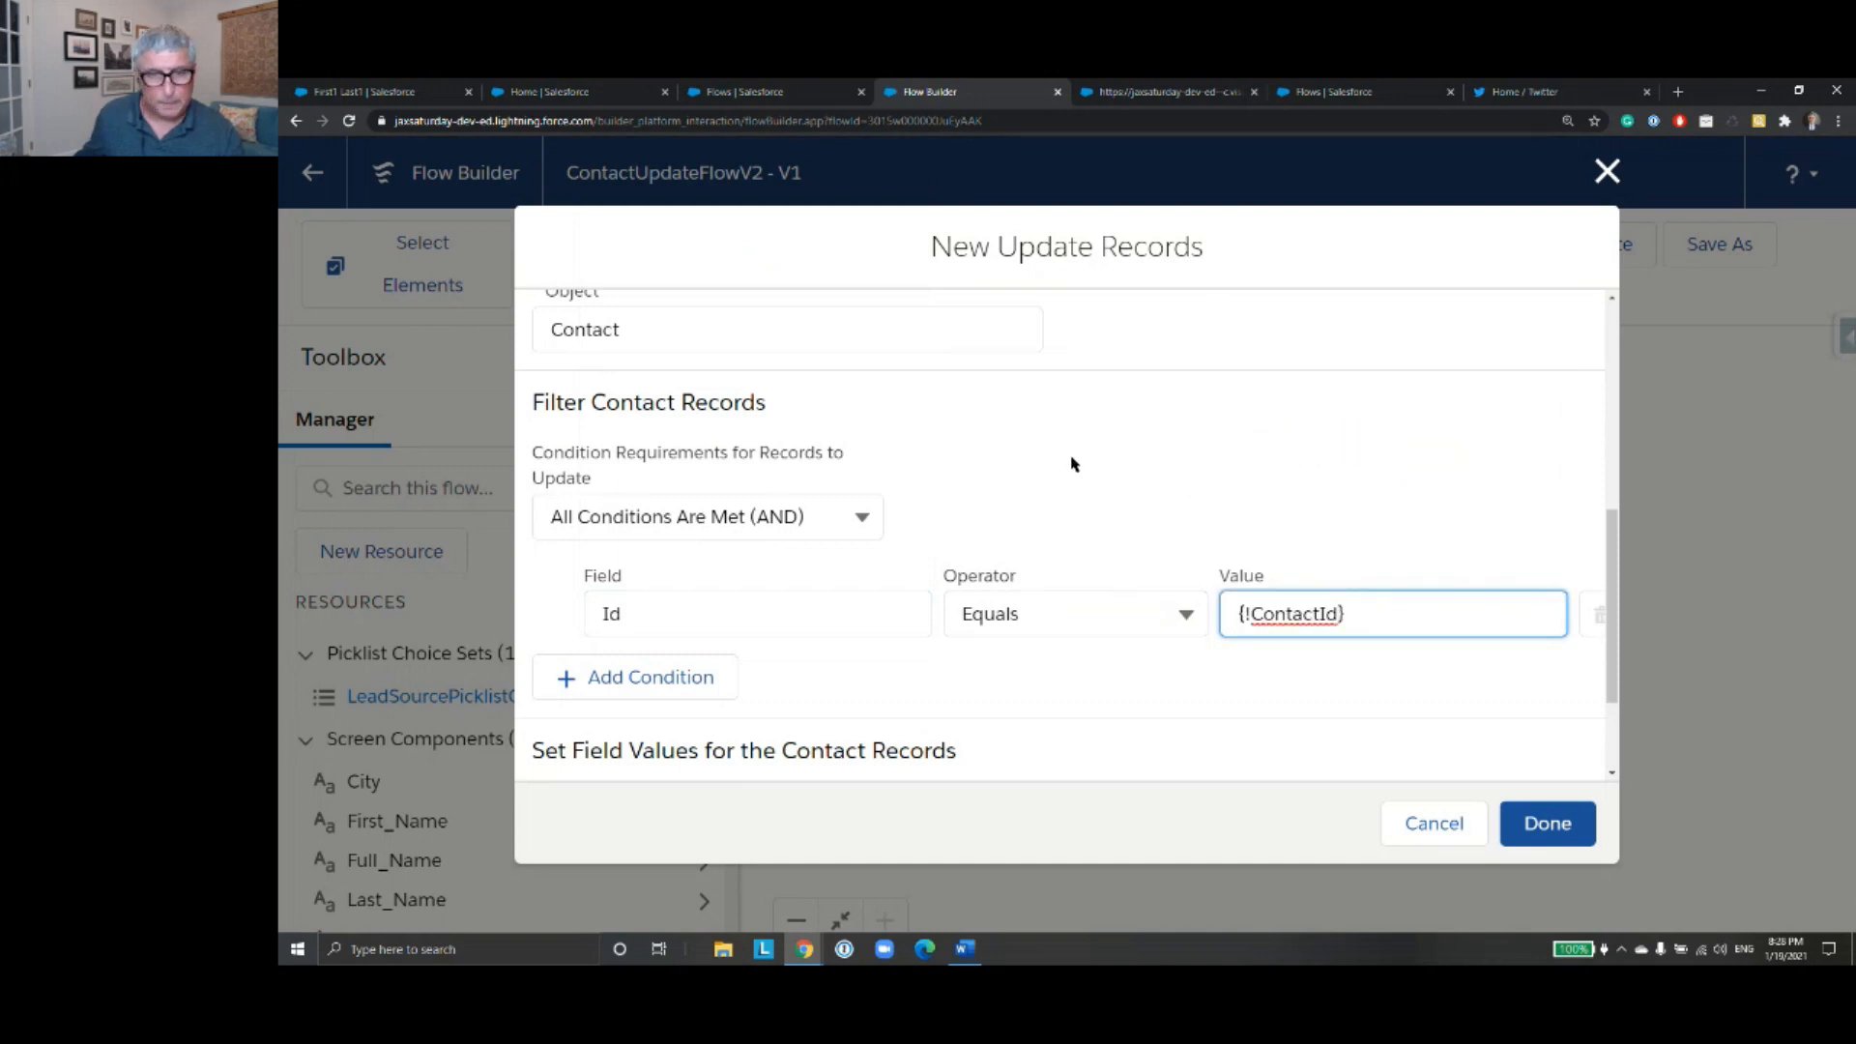
# - Set the contact's FirstName field to the First_Name screen component
pyautogui.scroll(-2, 1070, 462)
pyautogui.click(812, 676)
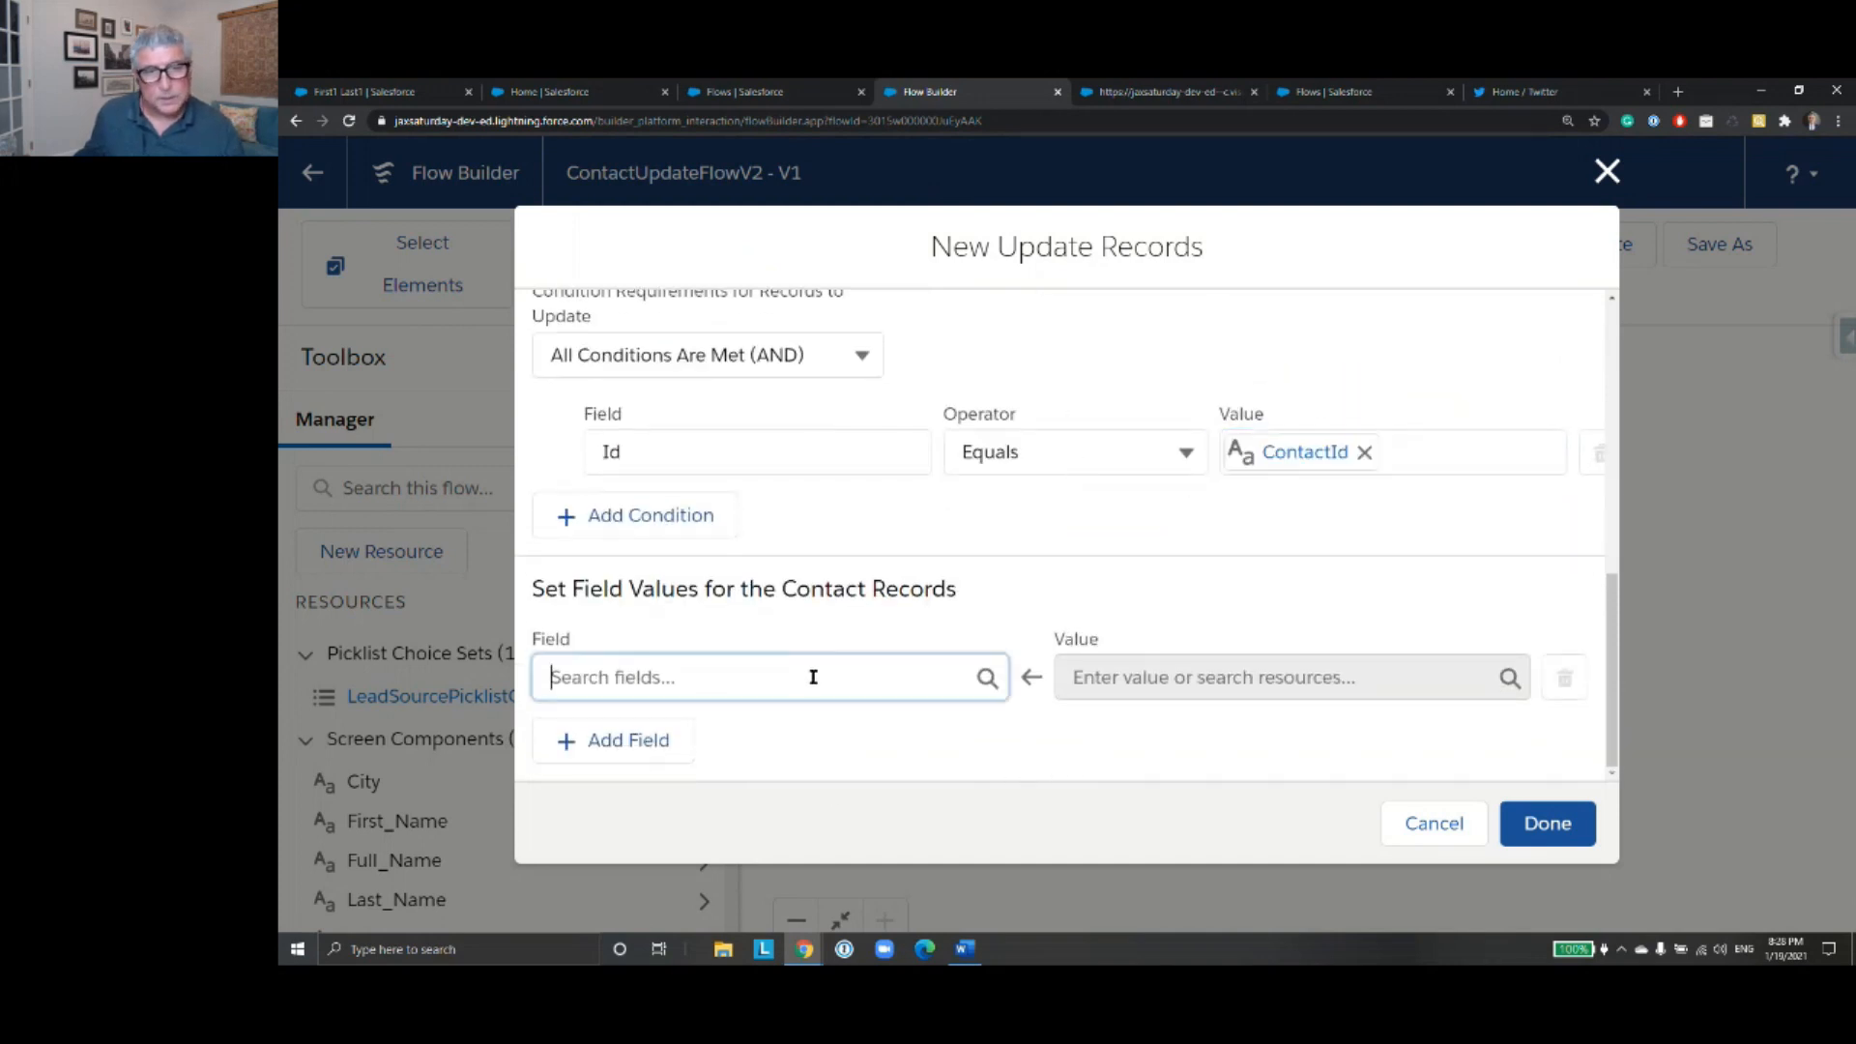
pyautogui.write('Firn')
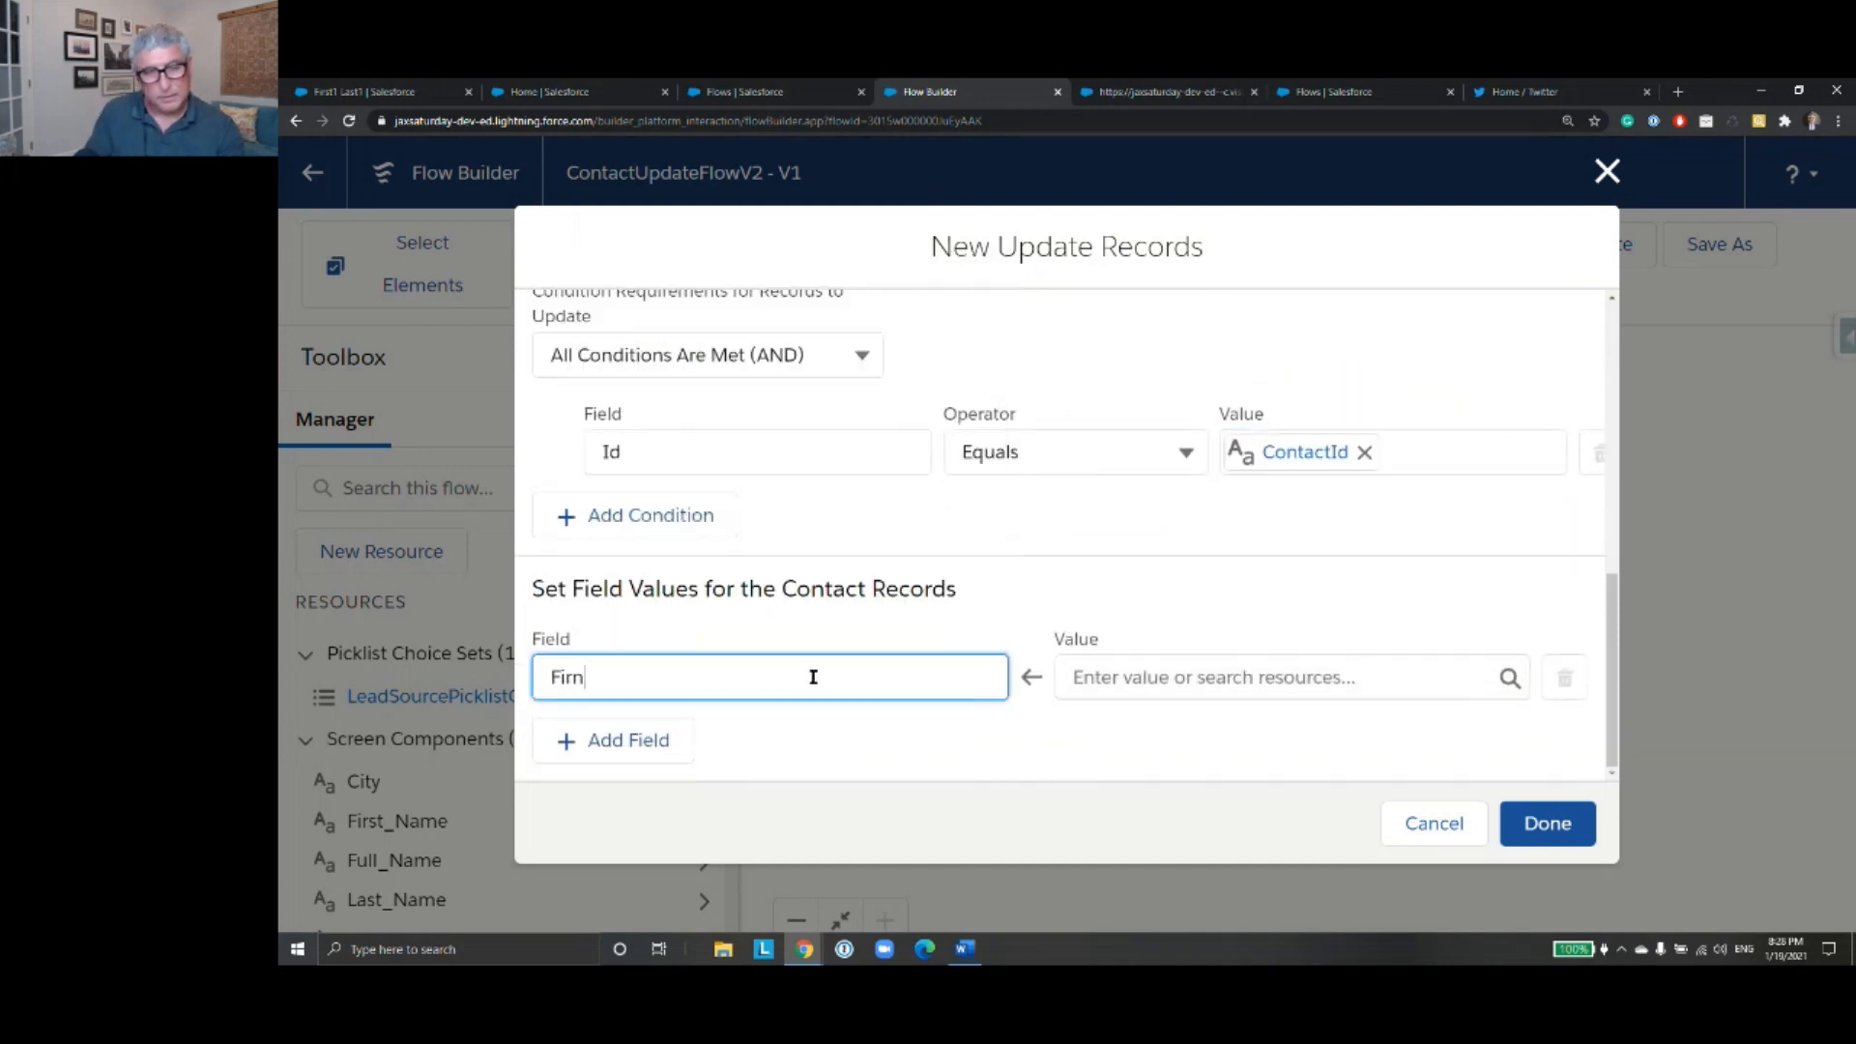
pyautogui.press('BackSpace')
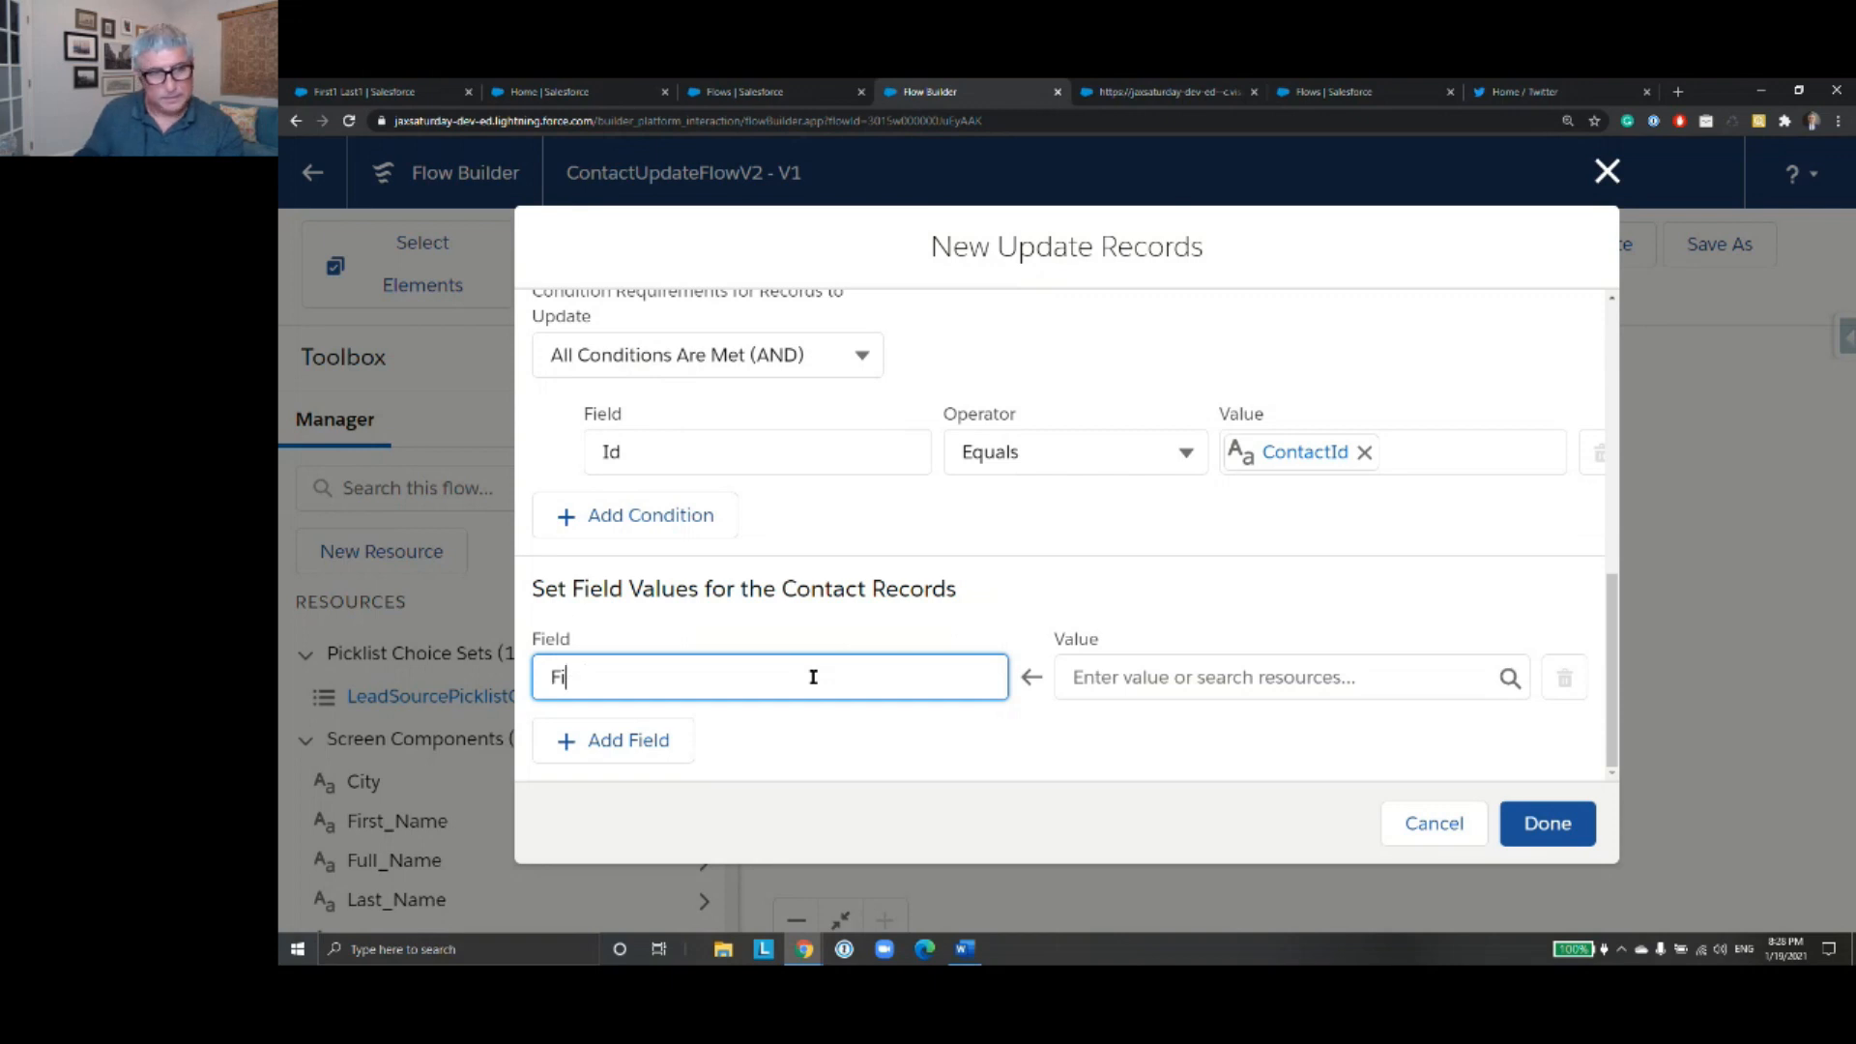
pyautogui.write('r')
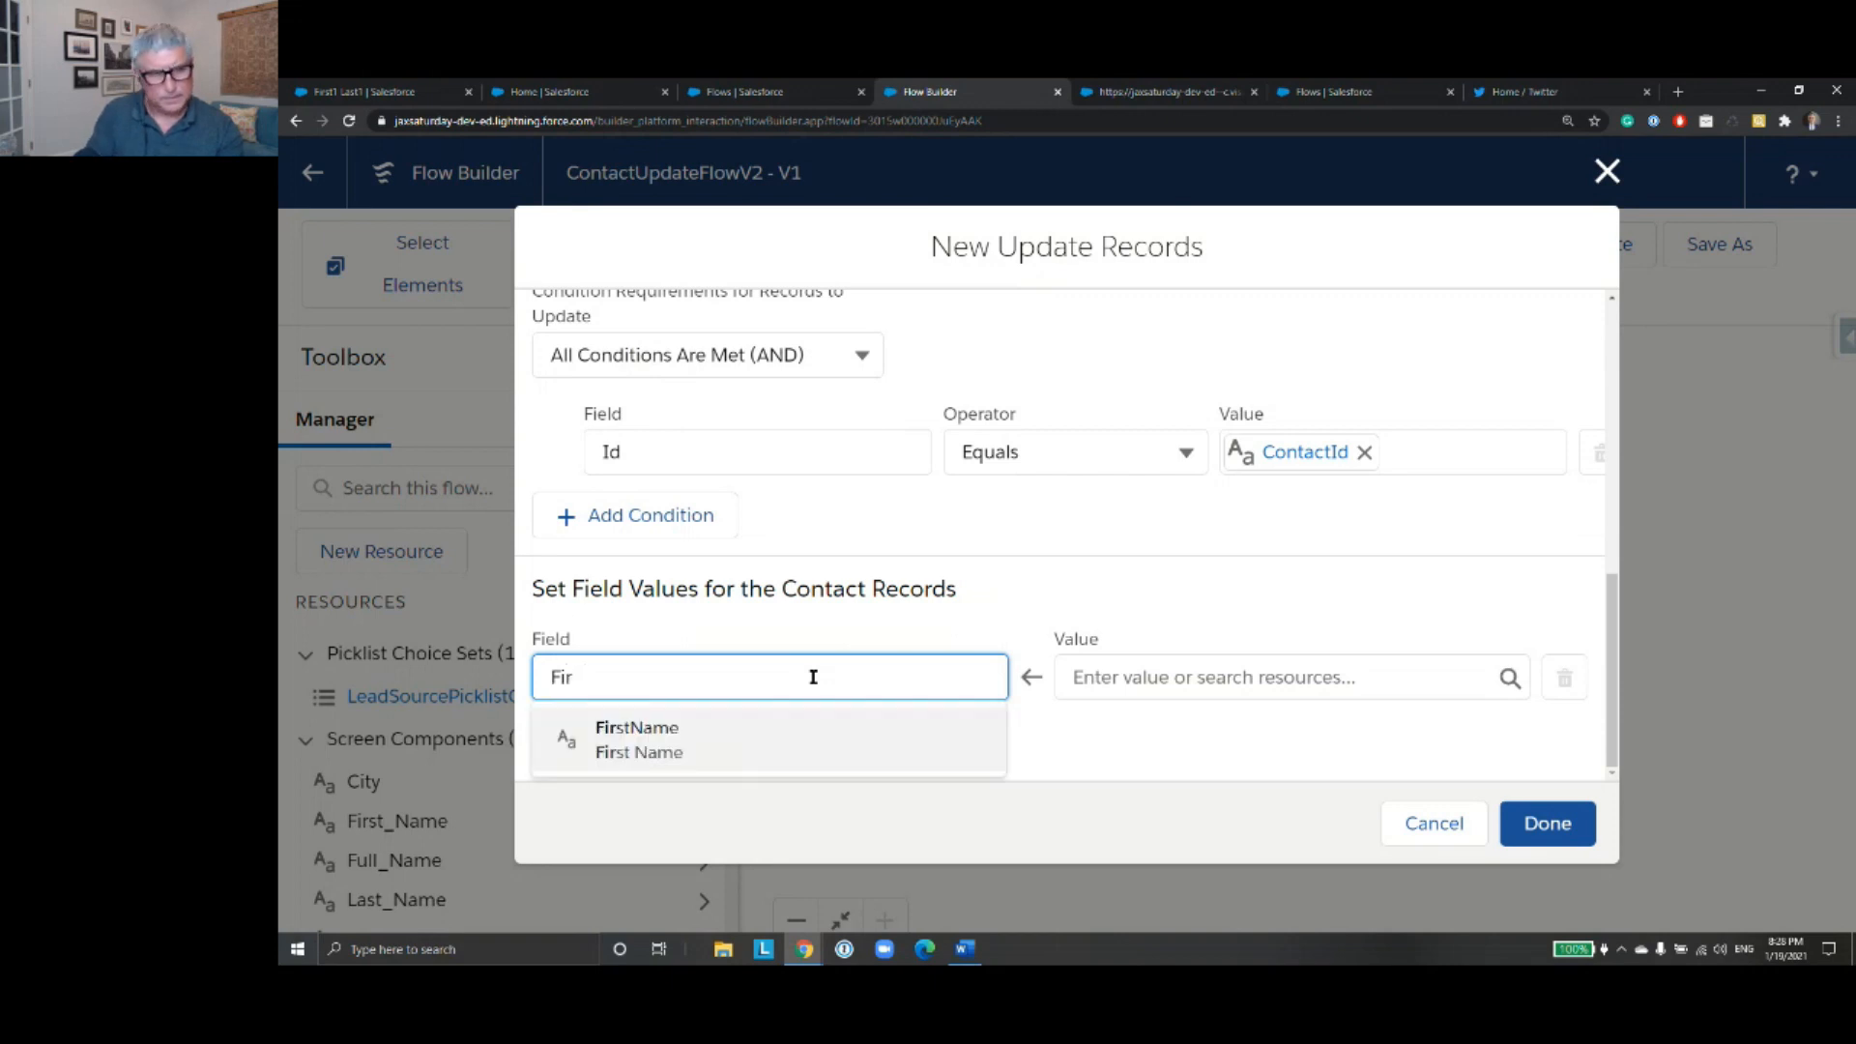
pyautogui.click(817, 737)
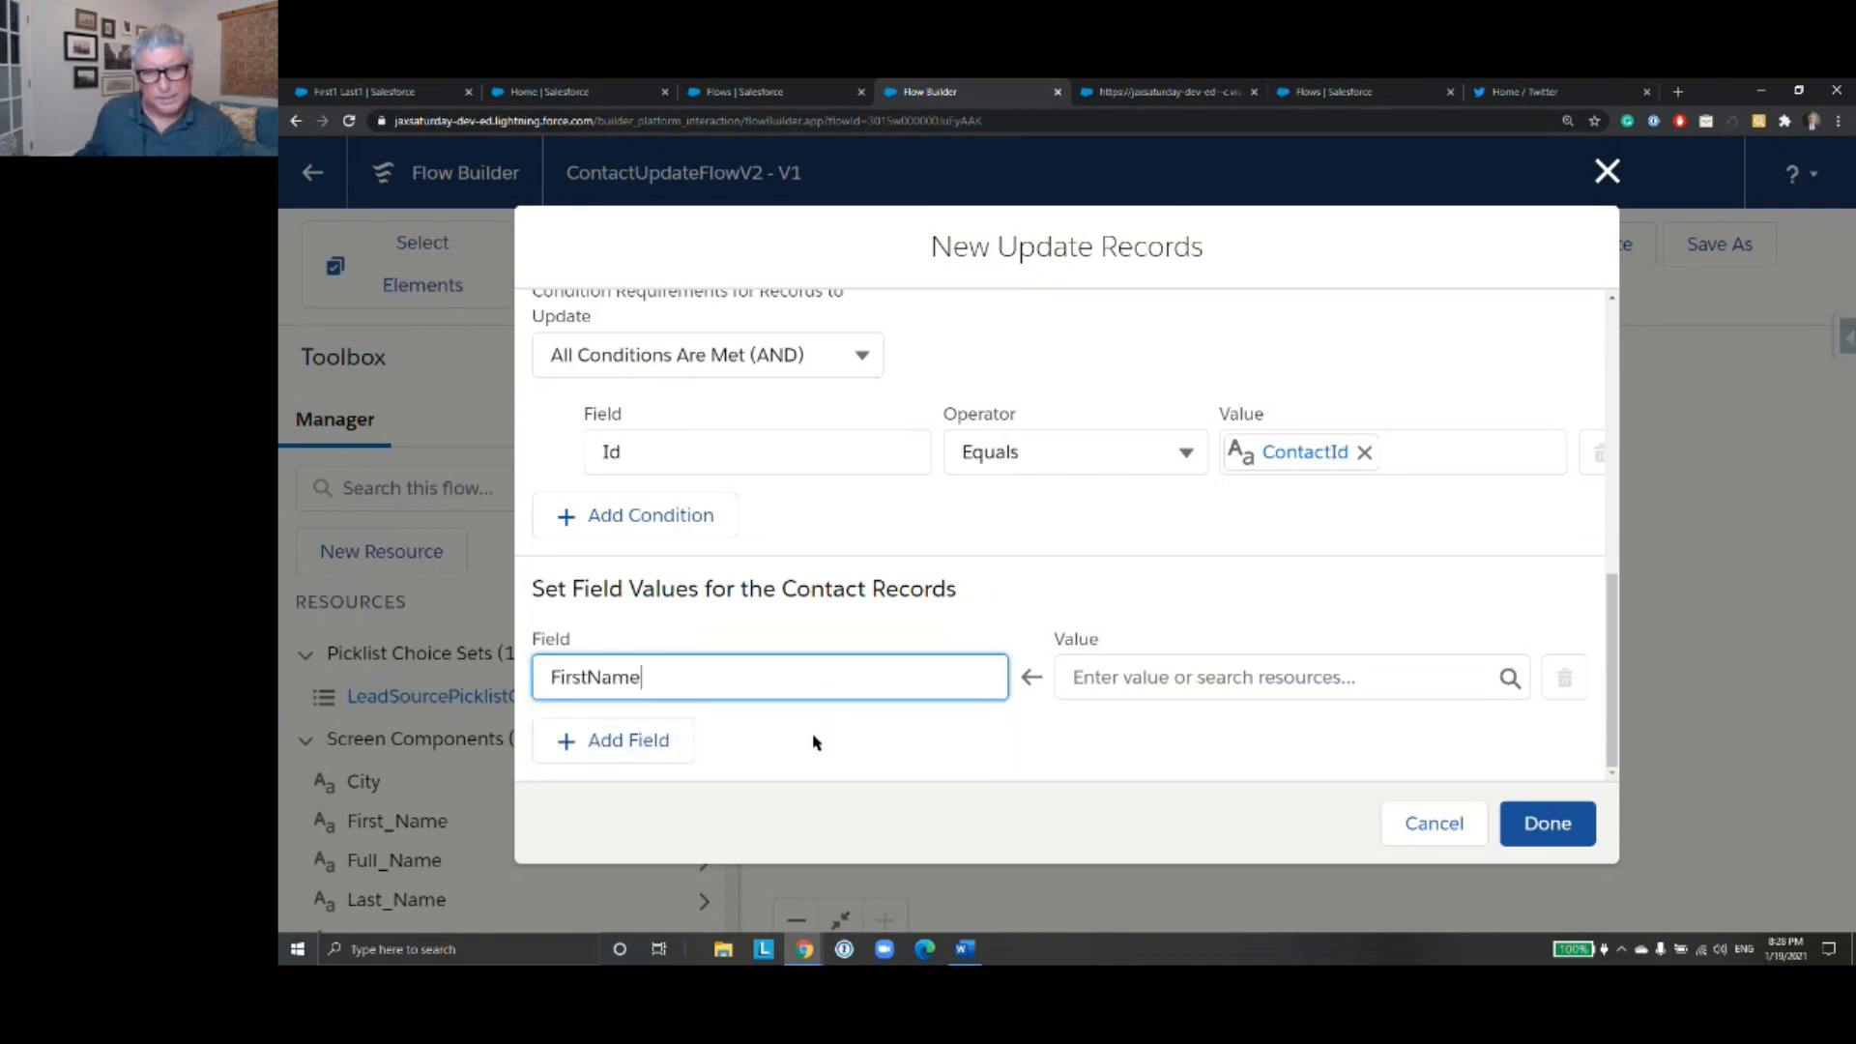
pyautogui.click(1140, 684)
pyautogui.moveTo(1520, 324); pyautogui.dragTo(1525, 437)
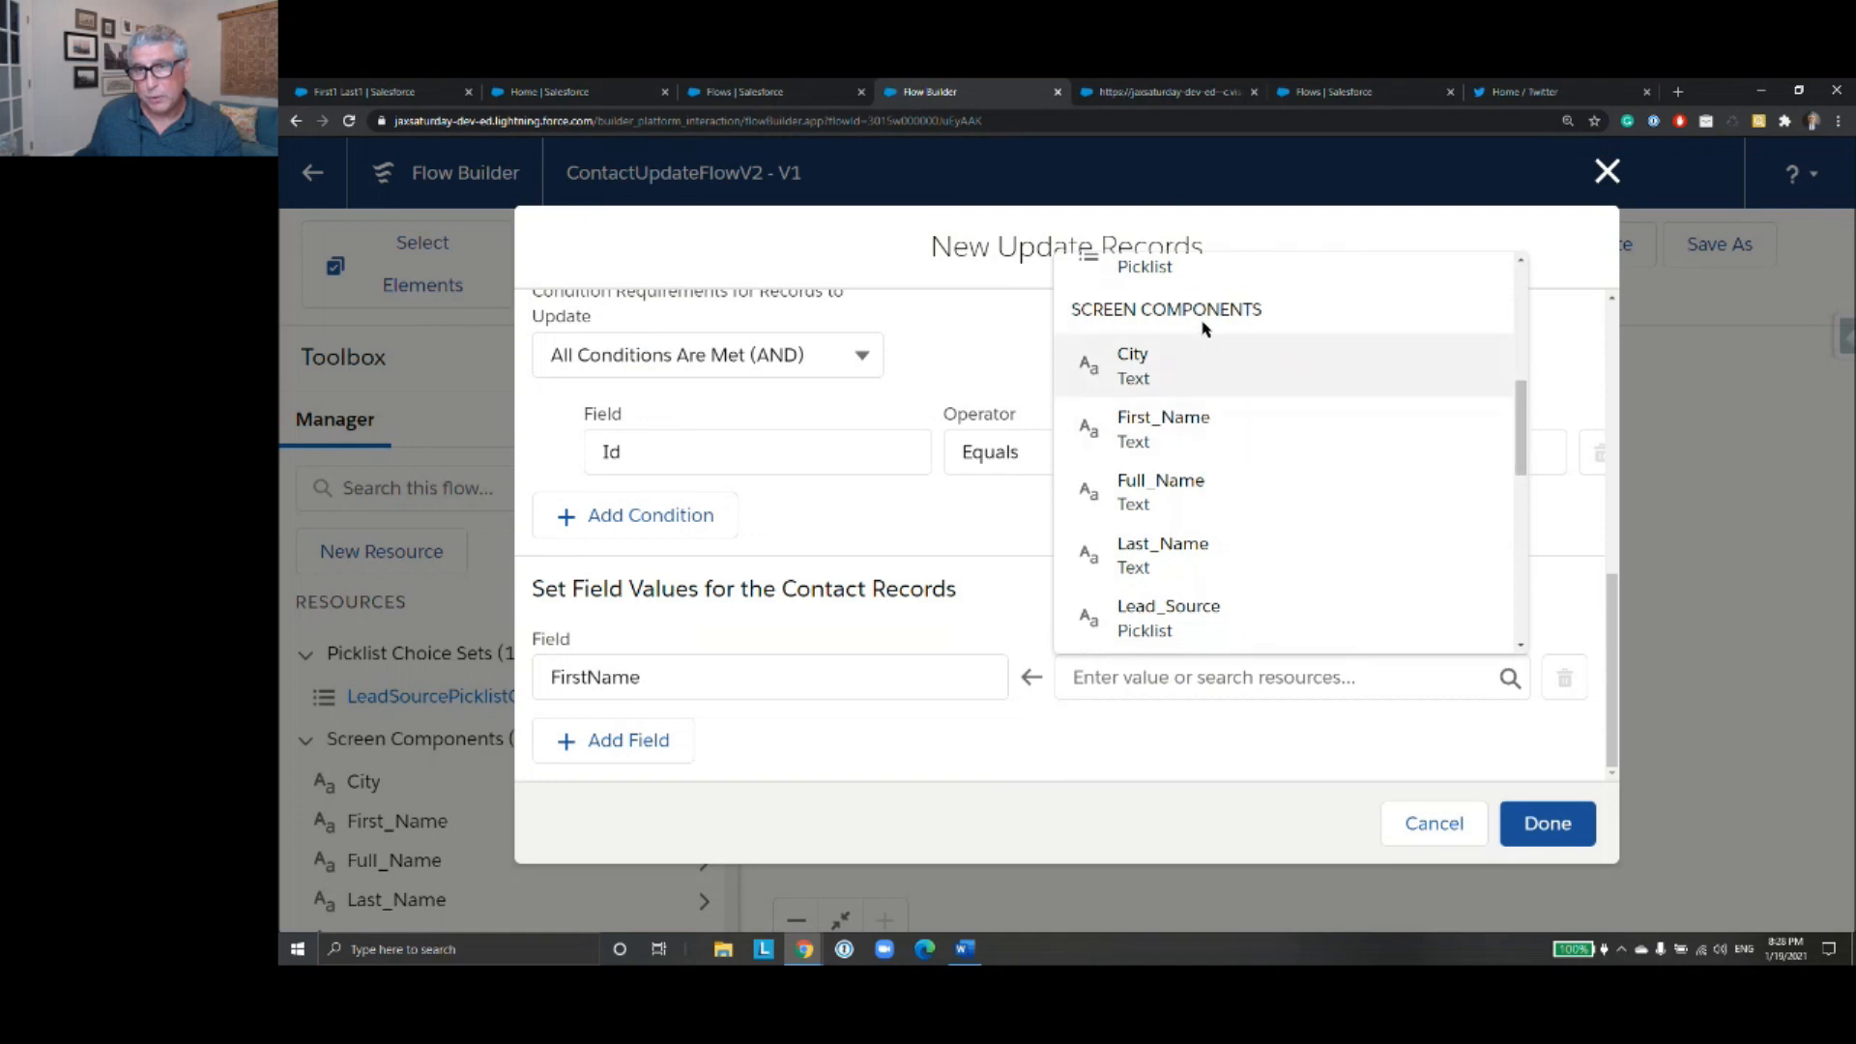
pyautogui.click(1212, 442)
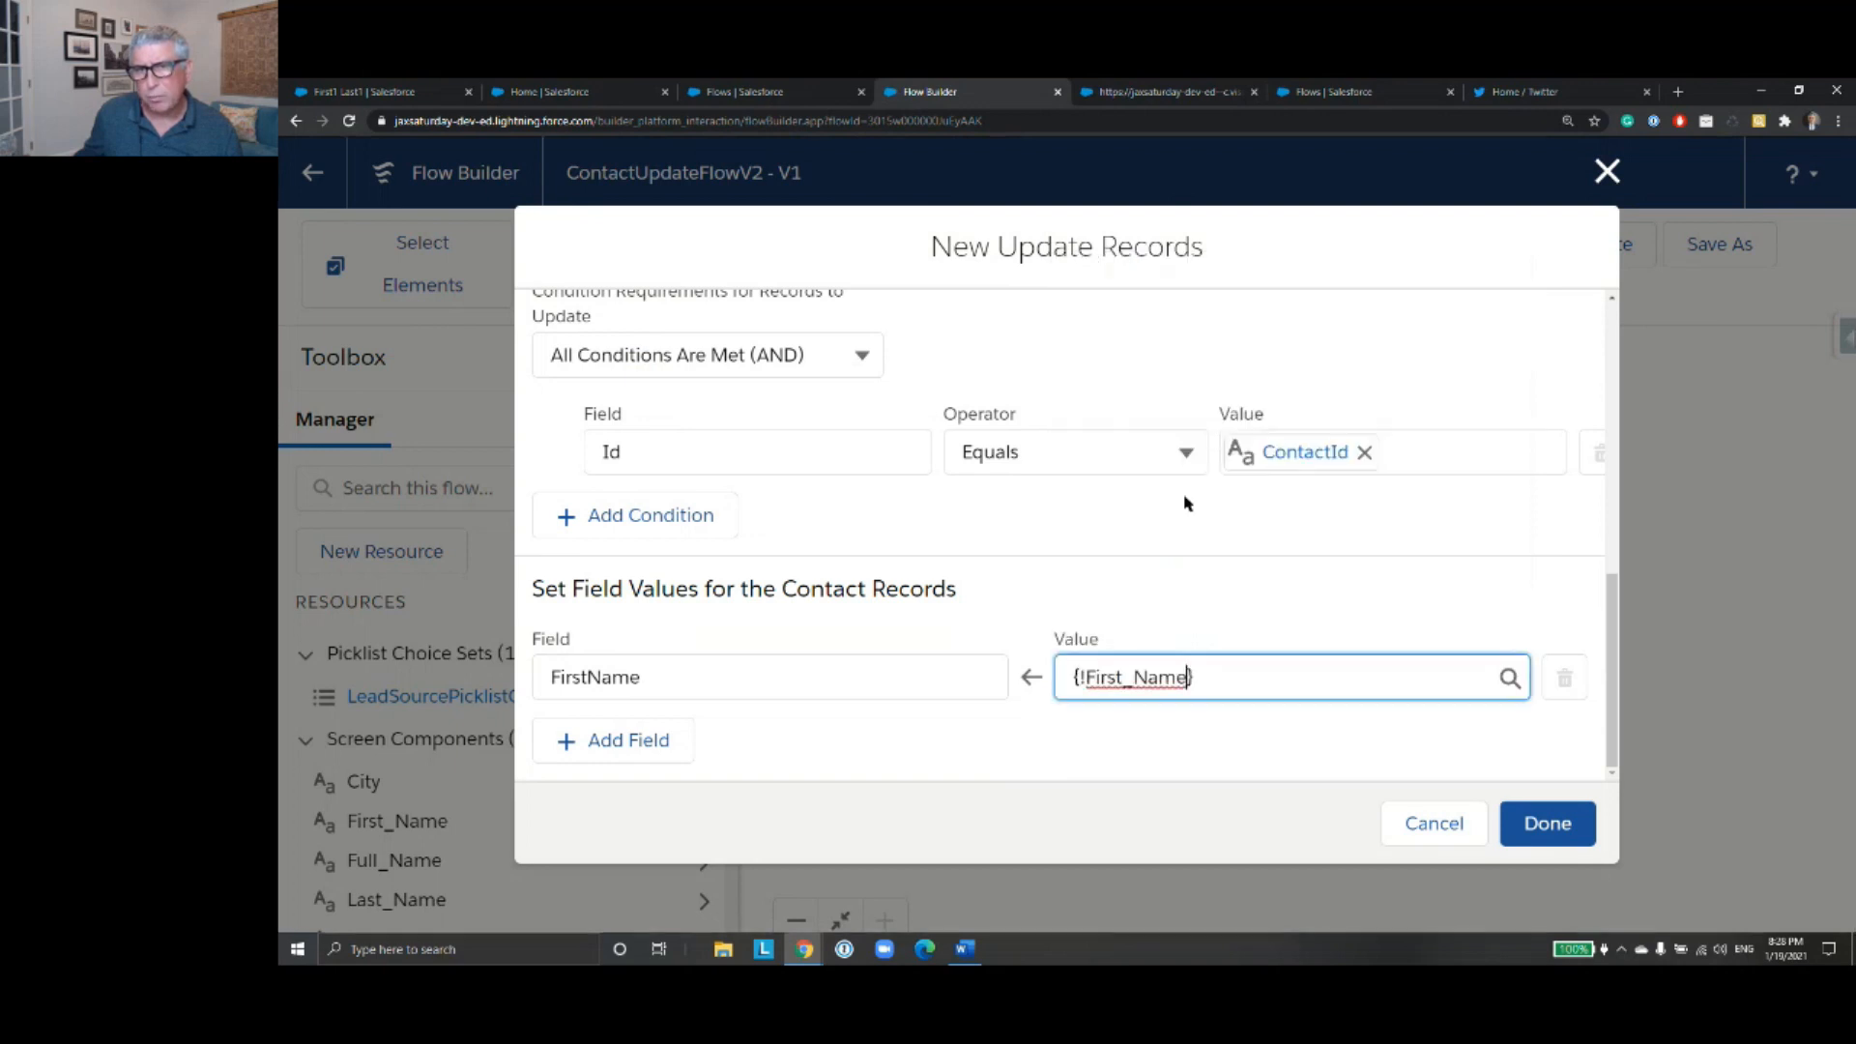
# - Add a second field assignment that sets LastName to the Last_Name screen component
pyautogui.click(676, 749)
pyautogui.scroll(-1, 757, 723)
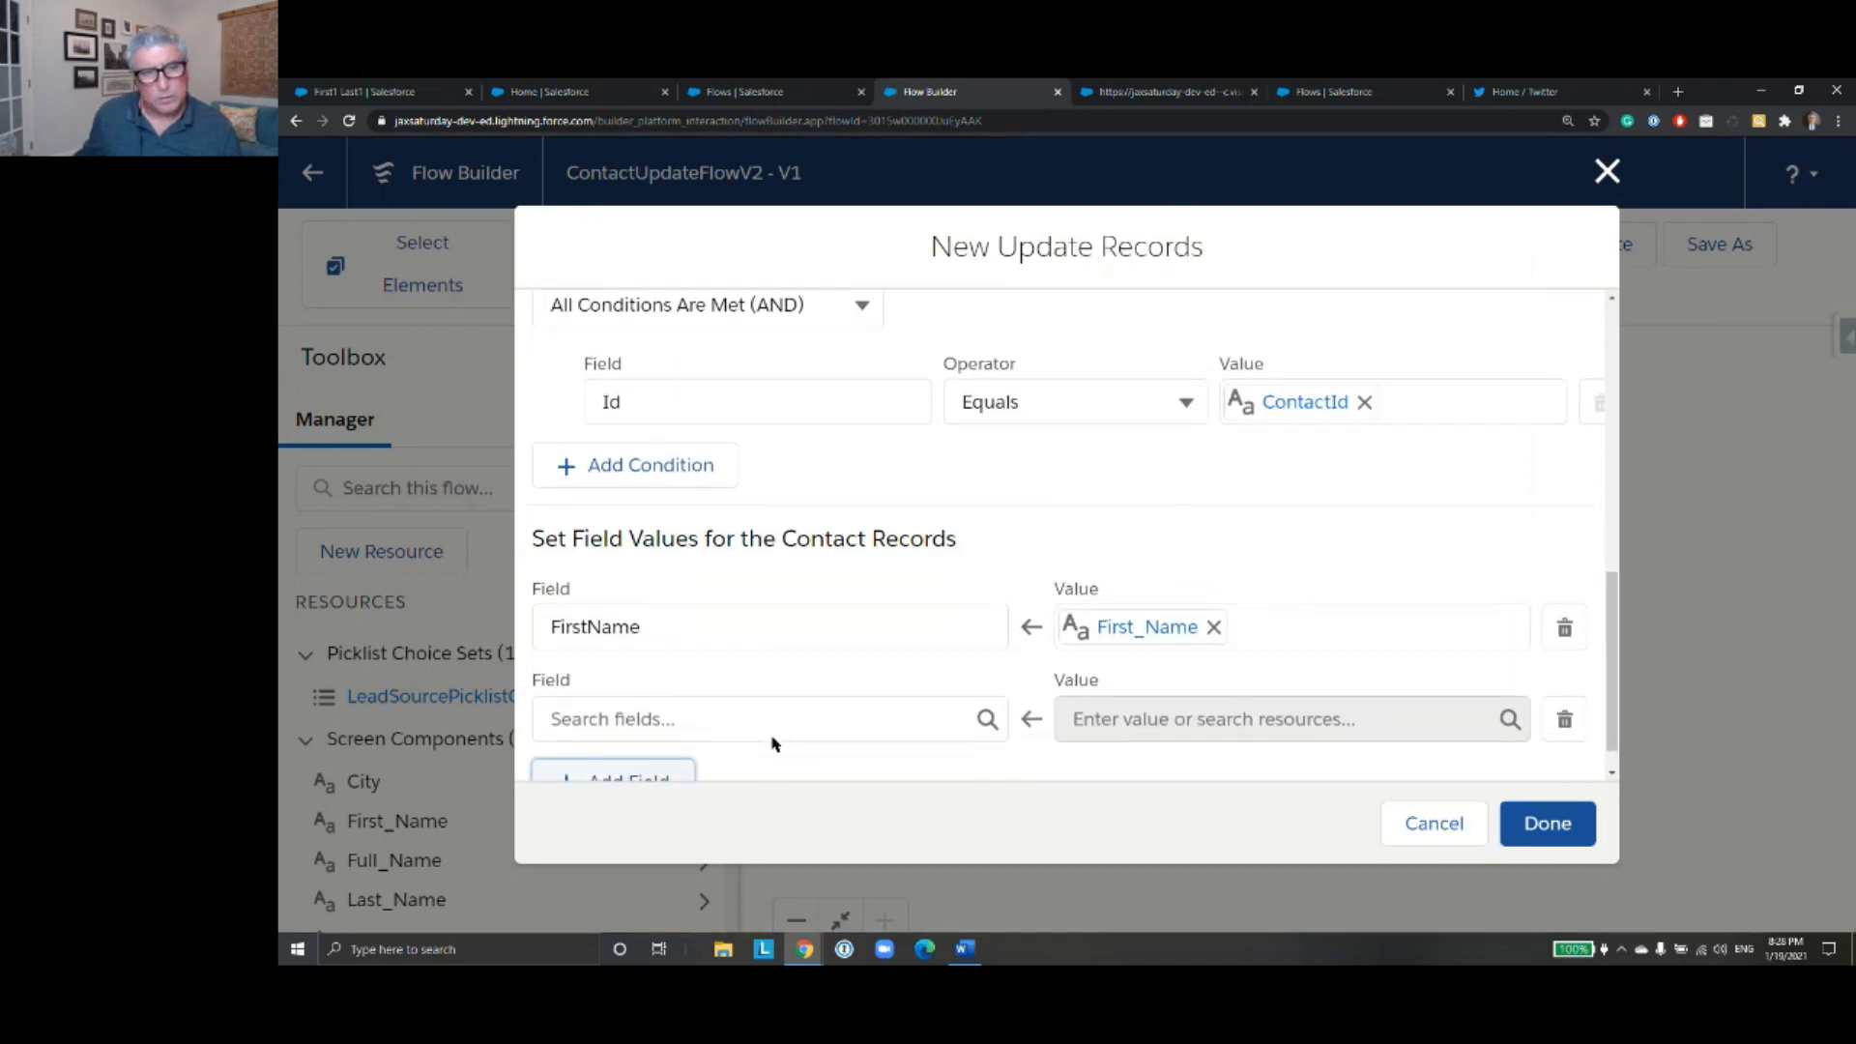
pyautogui.click(777, 684)
pyautogui.write('Last')
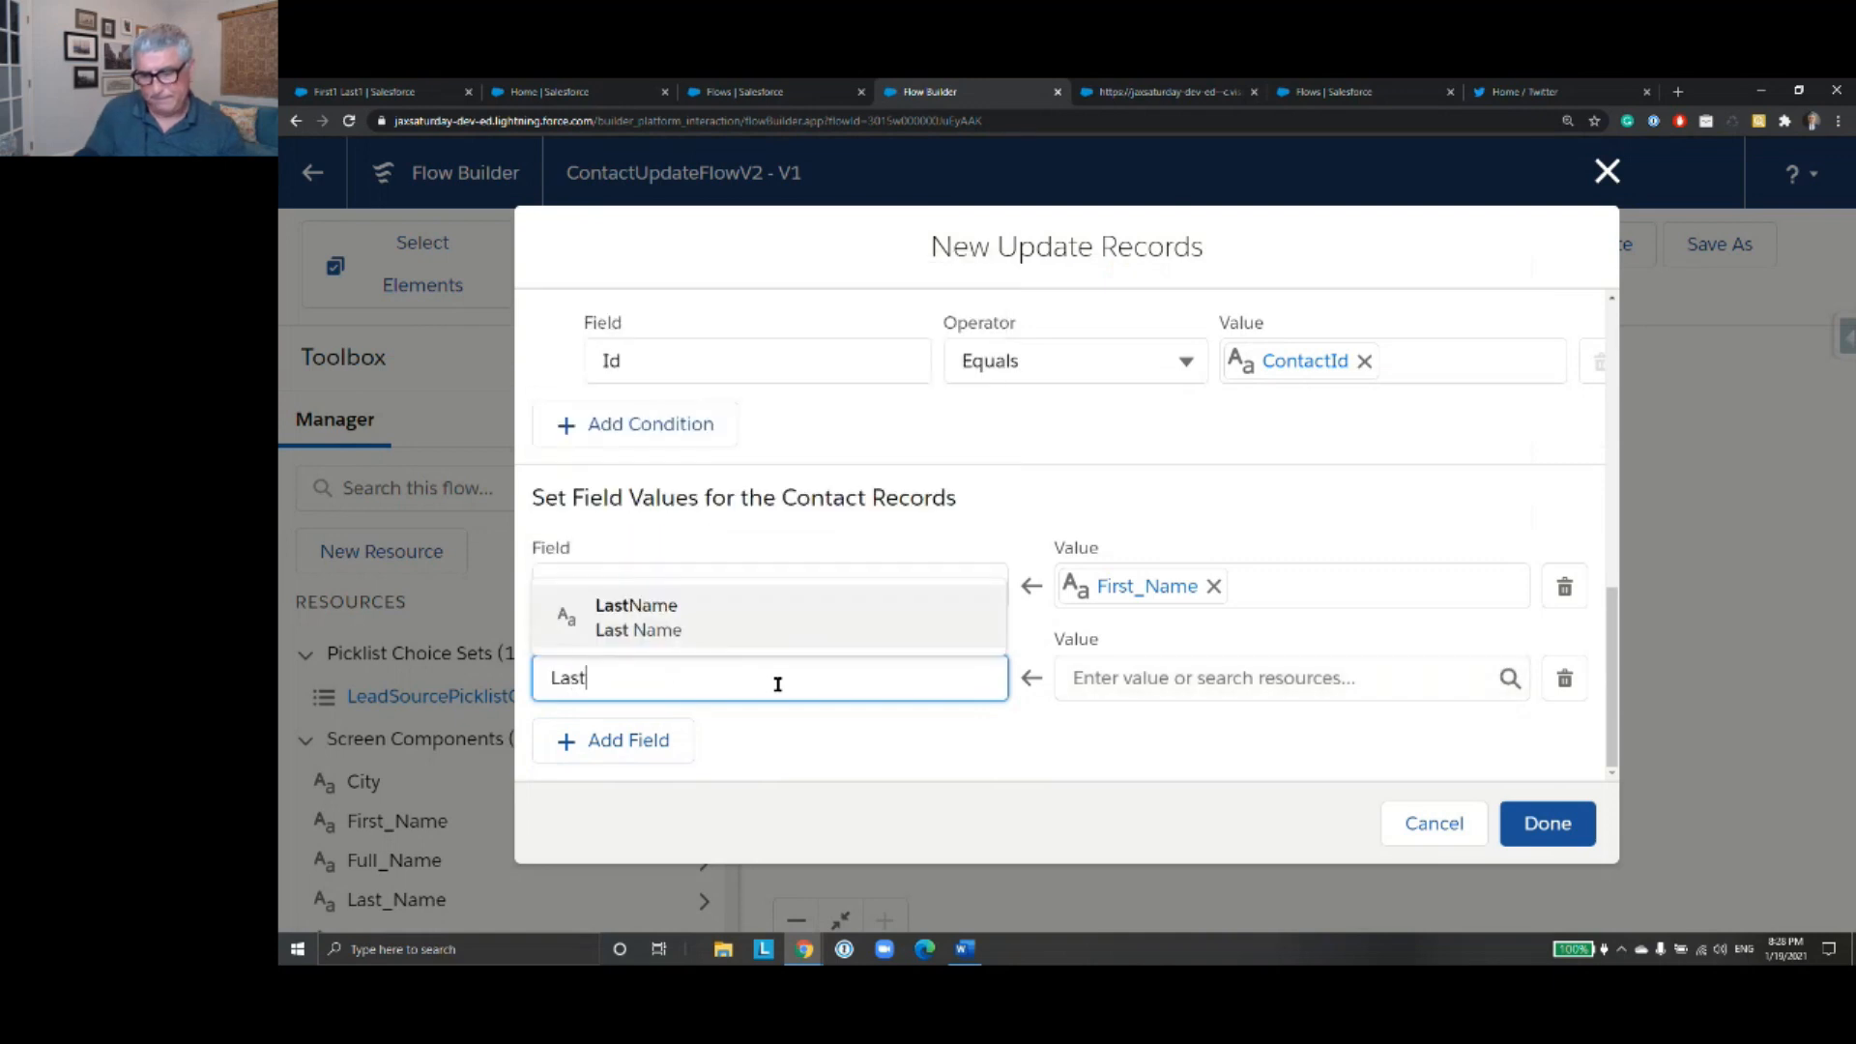
pyautogui.click(828, 624)
pyautogui.click(1163, 674)
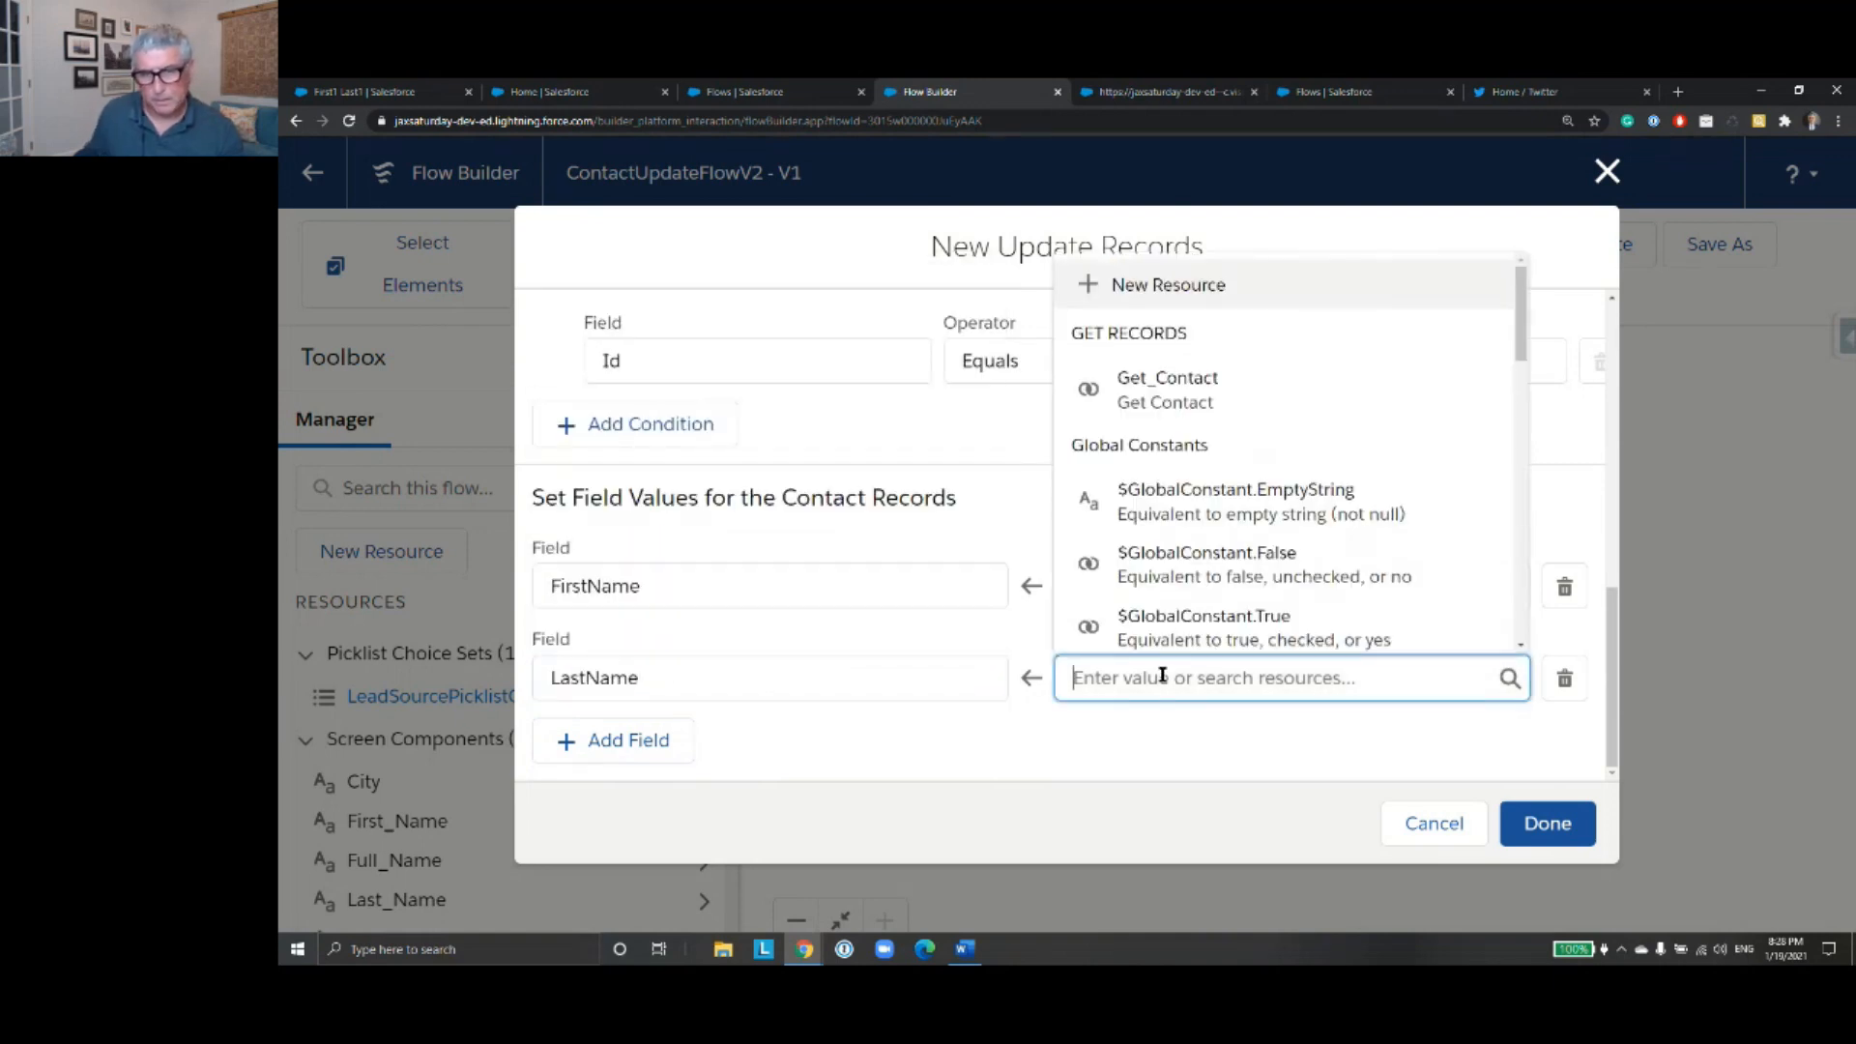
pyautogui.write('Last')
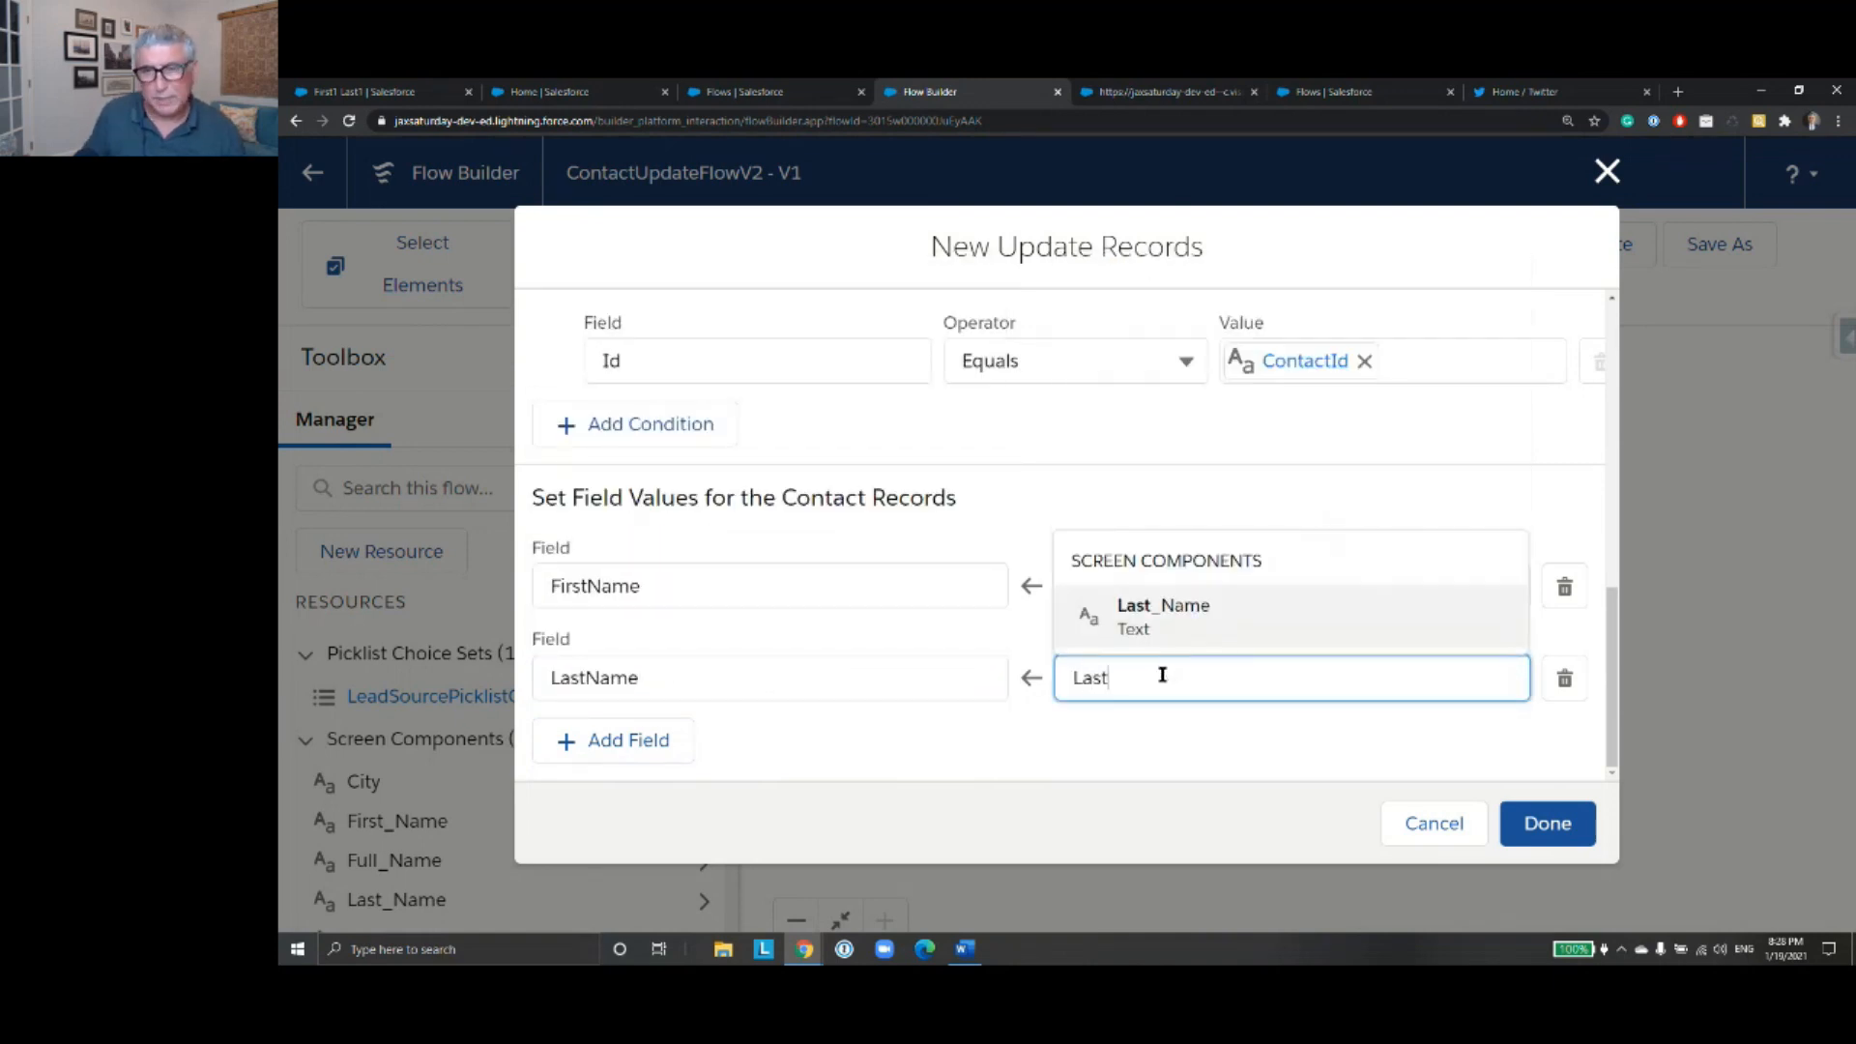
pyautogui.click(1189, 621)
# - Add a third field assignment that sets MobilePhone to the Mobile_Phone screen component
pyautogui.click(612, 742)
pyautogui.scroll(-1, 811, 659)
pyautogui.click(801, 676)
pyautogui.write('Mobile')
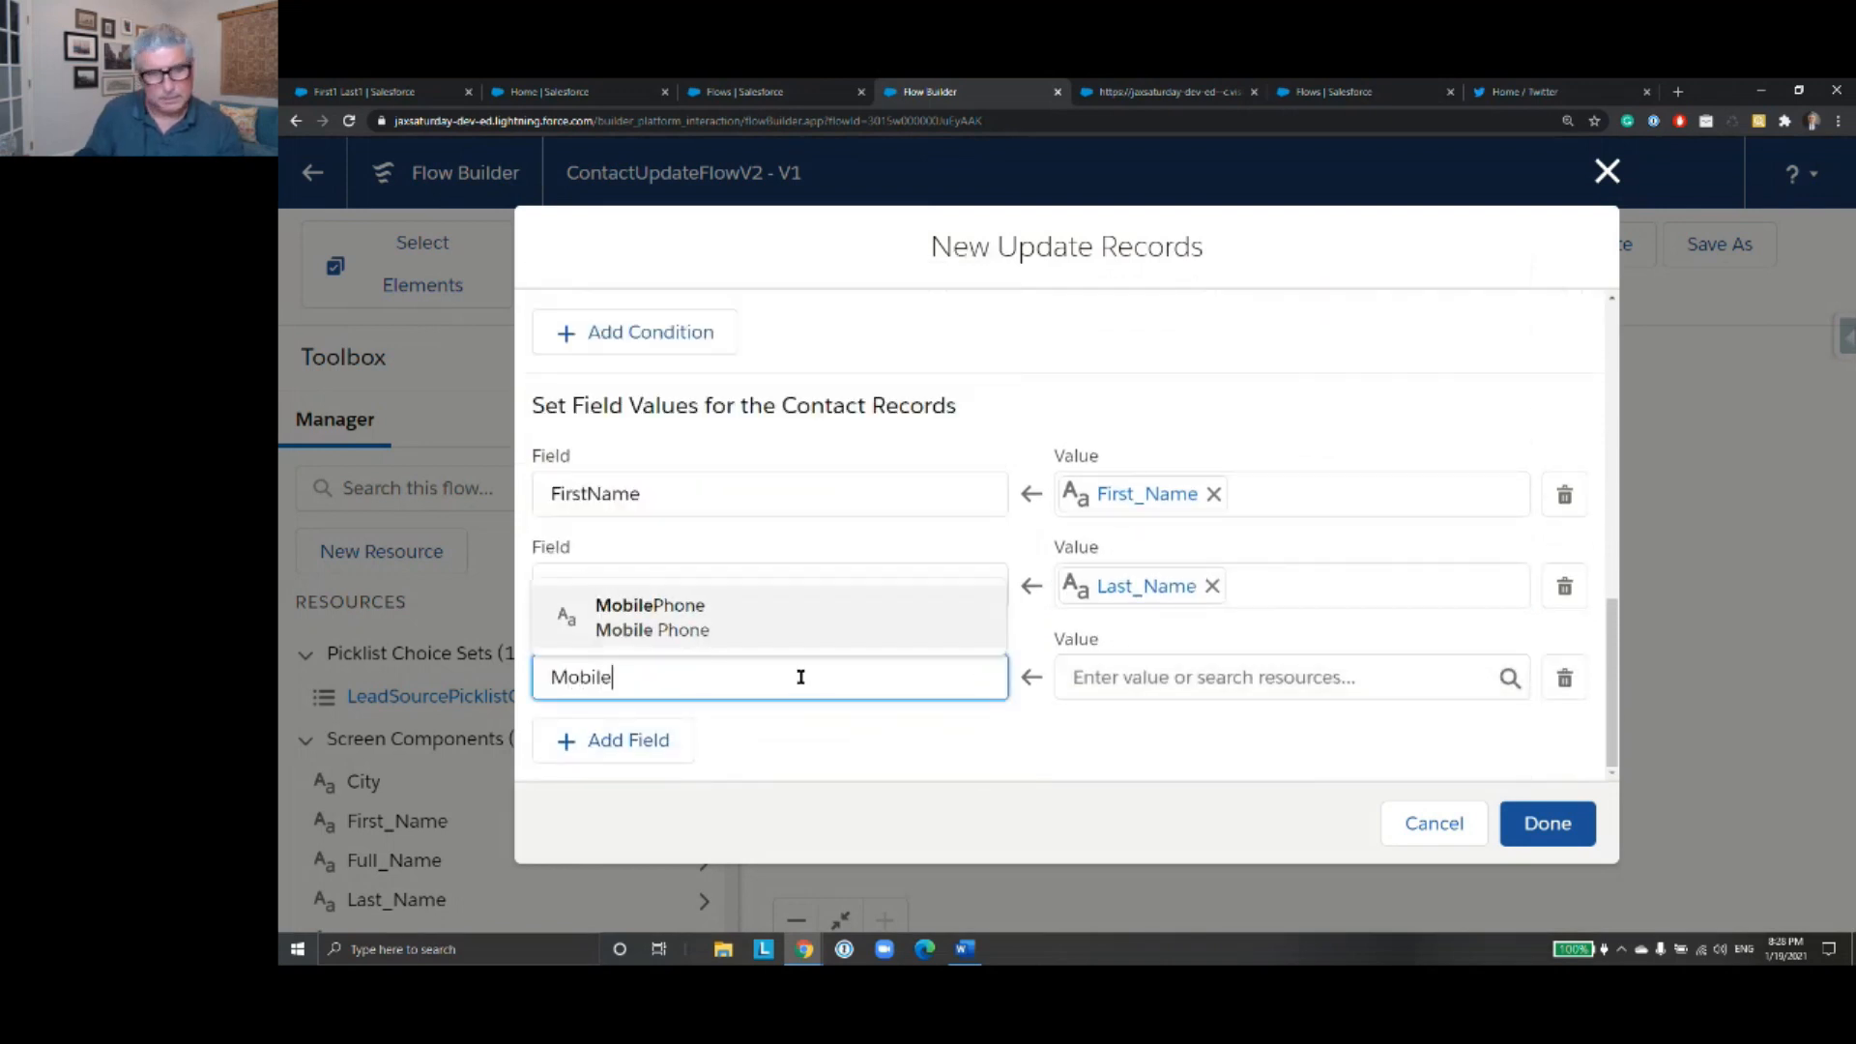
pyautogui.click(729, 634)
pyautogui.click(1184, 677)
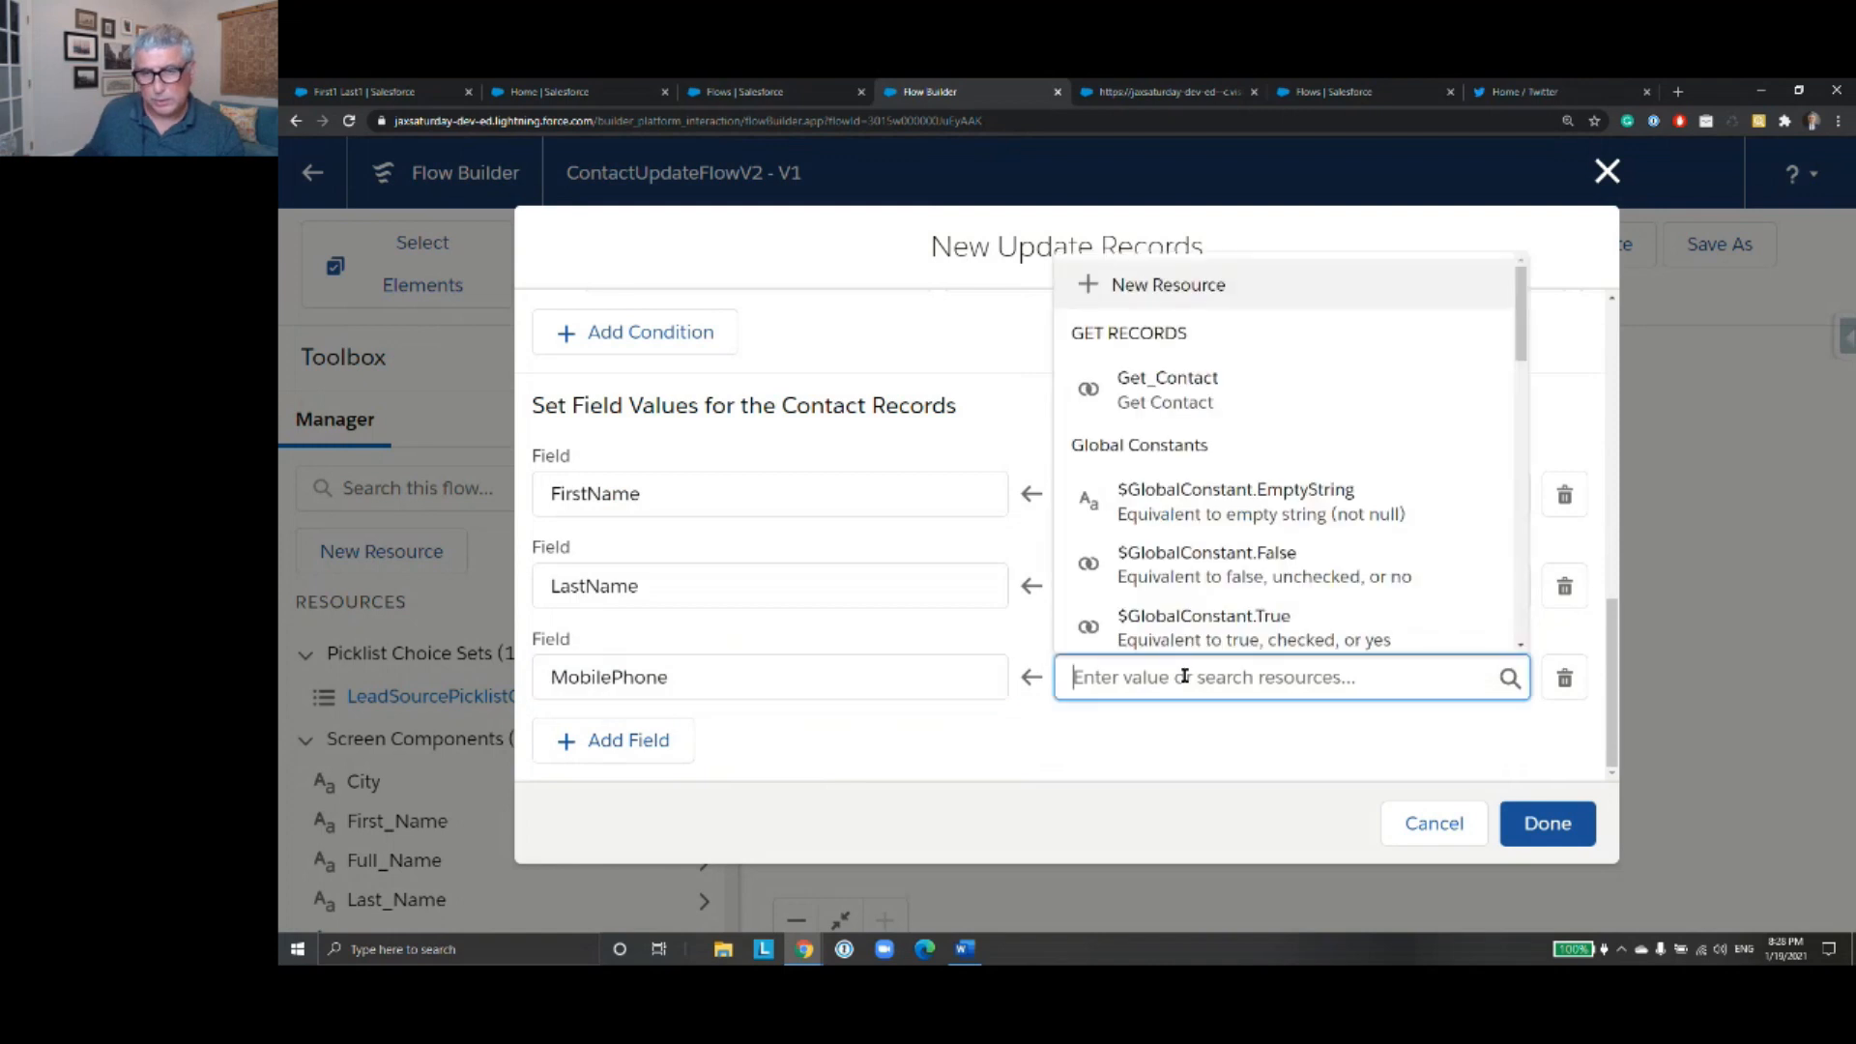
pyautogui.write('Mobi')
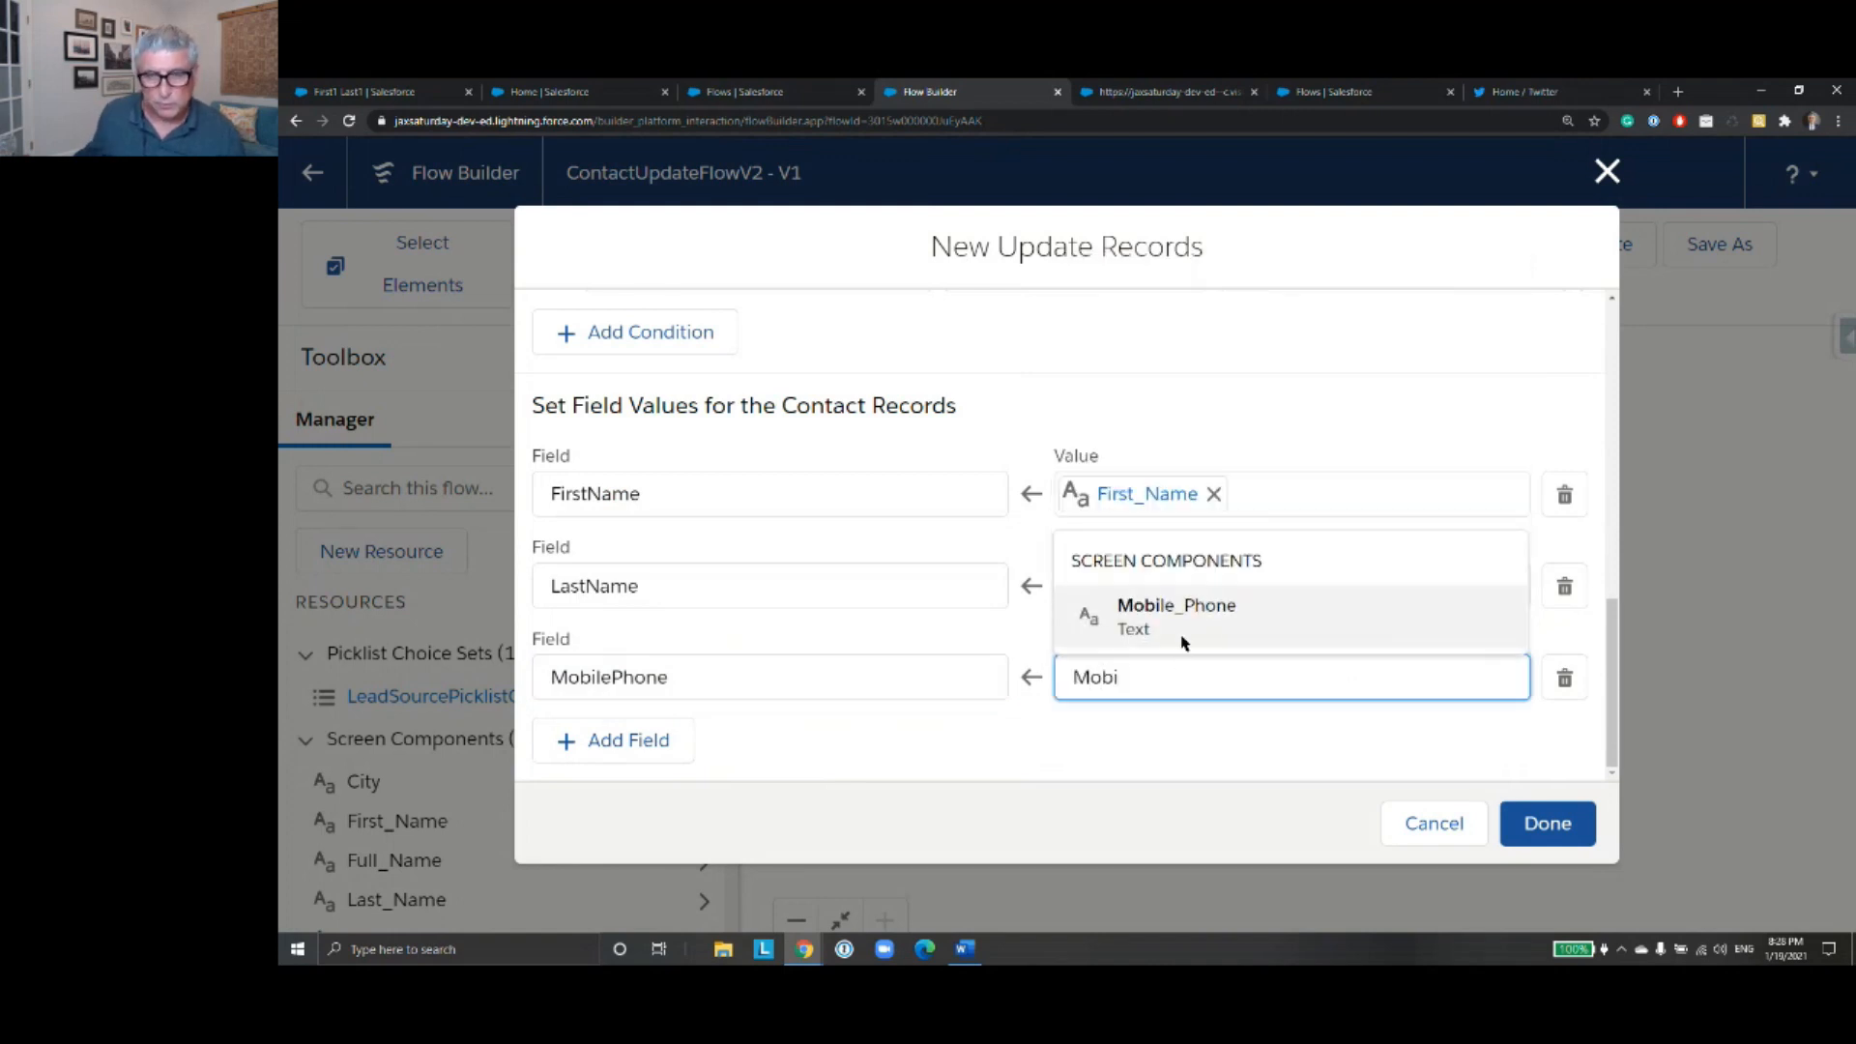
pyautogui.click(1183, 619)
# - Add a fourth field assignment that sets MailingStreet to the Street_Address screen component
pyautogui.click(640, 746)
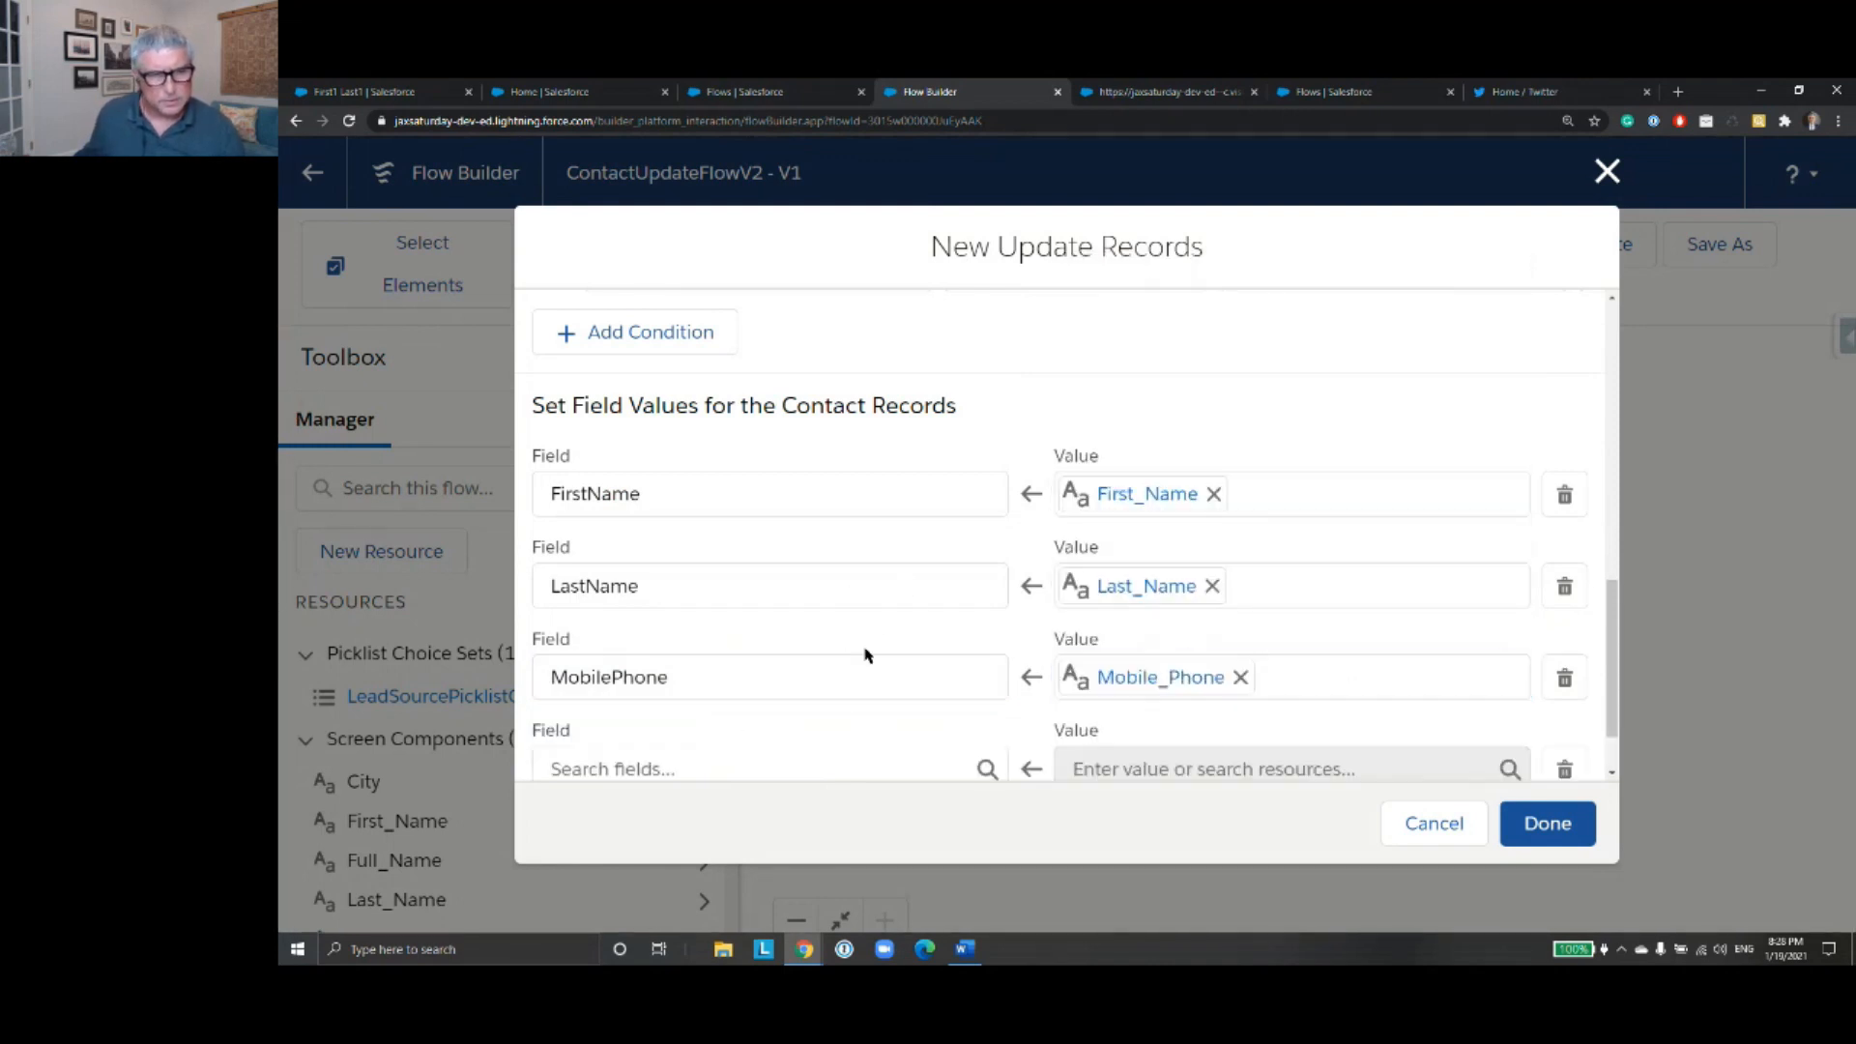
pyautogui.scroll(-1, 841, 730)
pyautogui.click(824, 677)
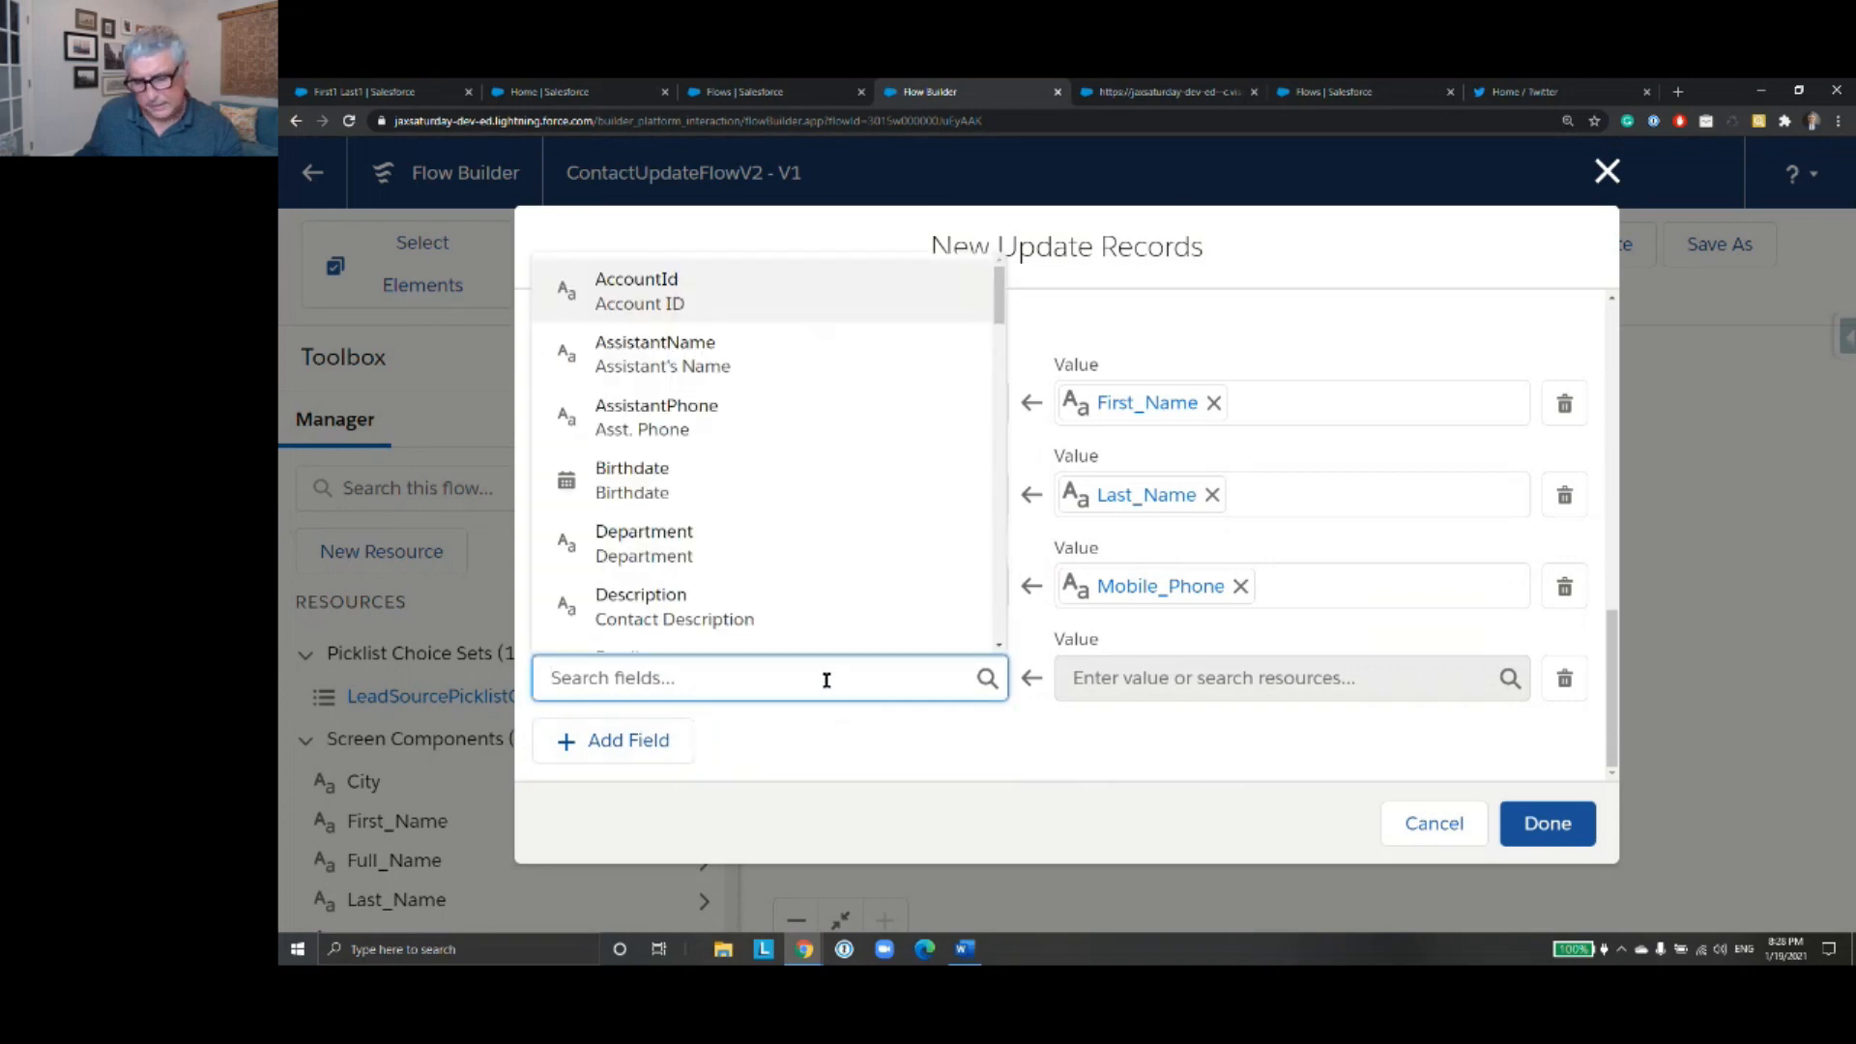
pyautogui.write('Str')
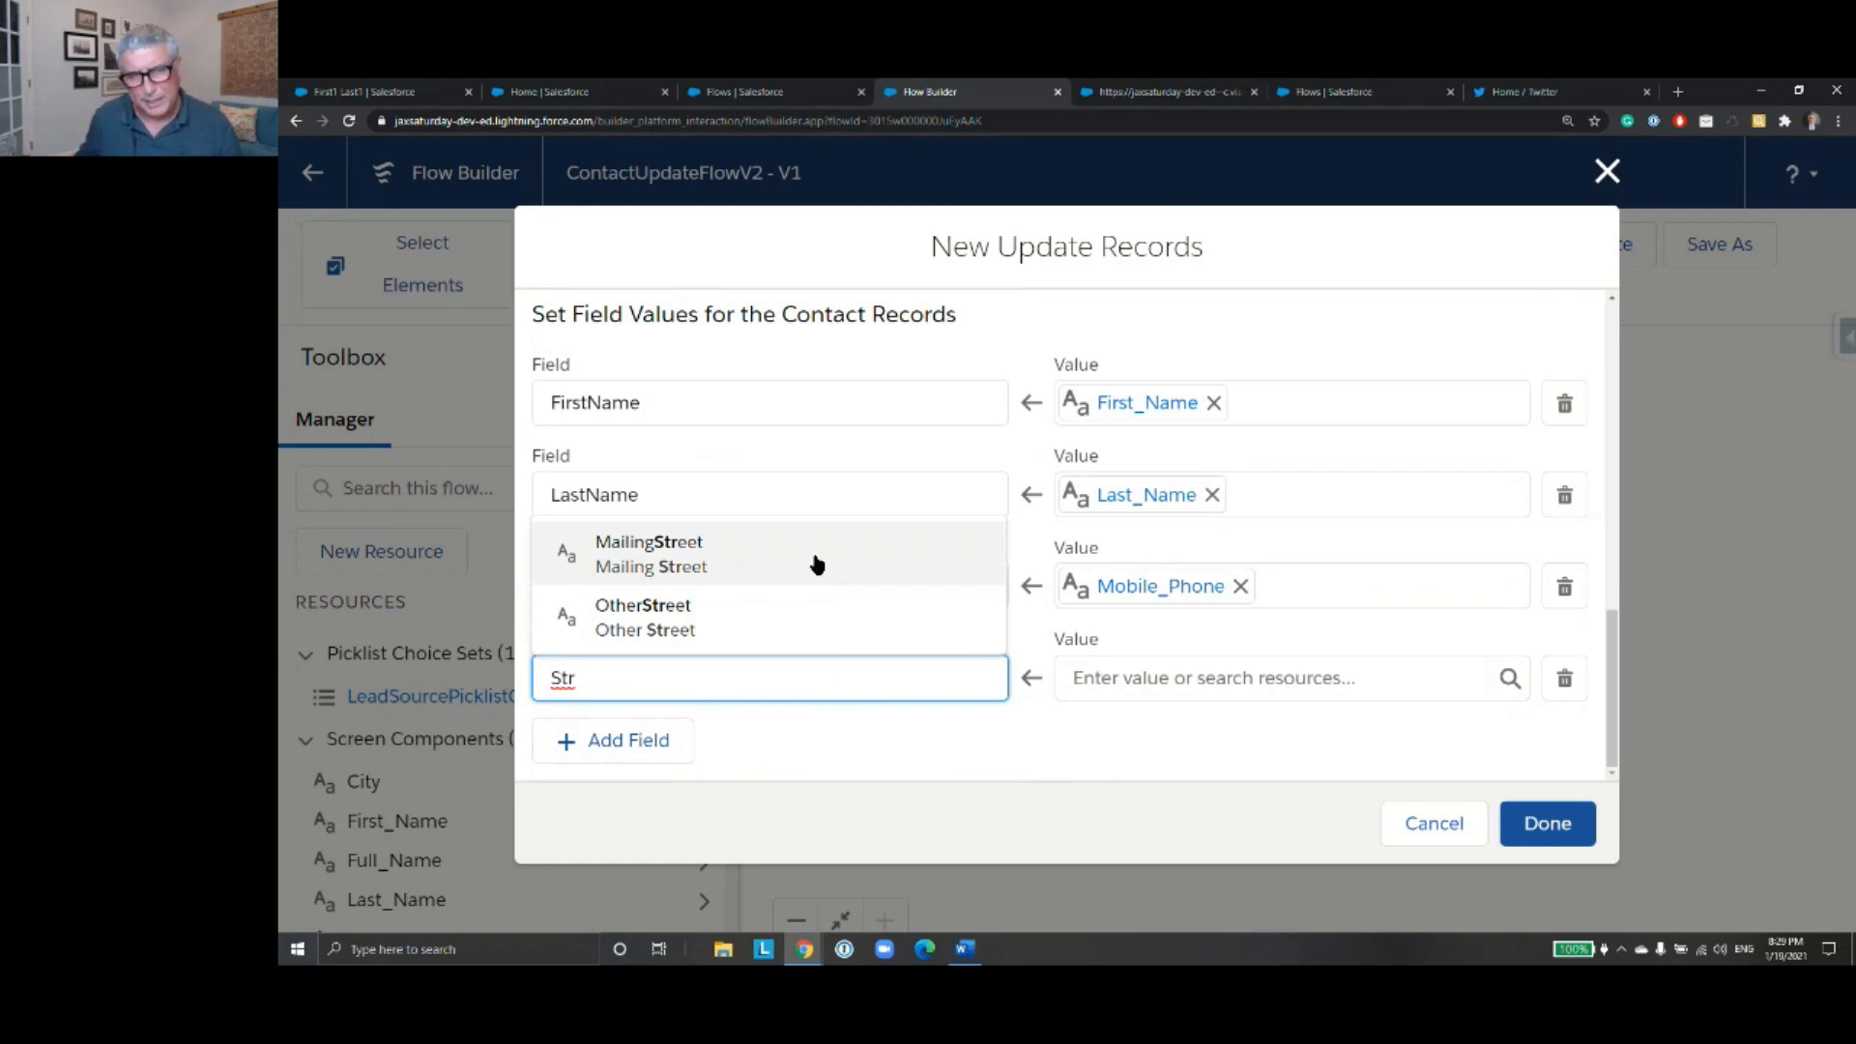
pyautogui.click(816, 564)
pyautogui.click(1169, 678)
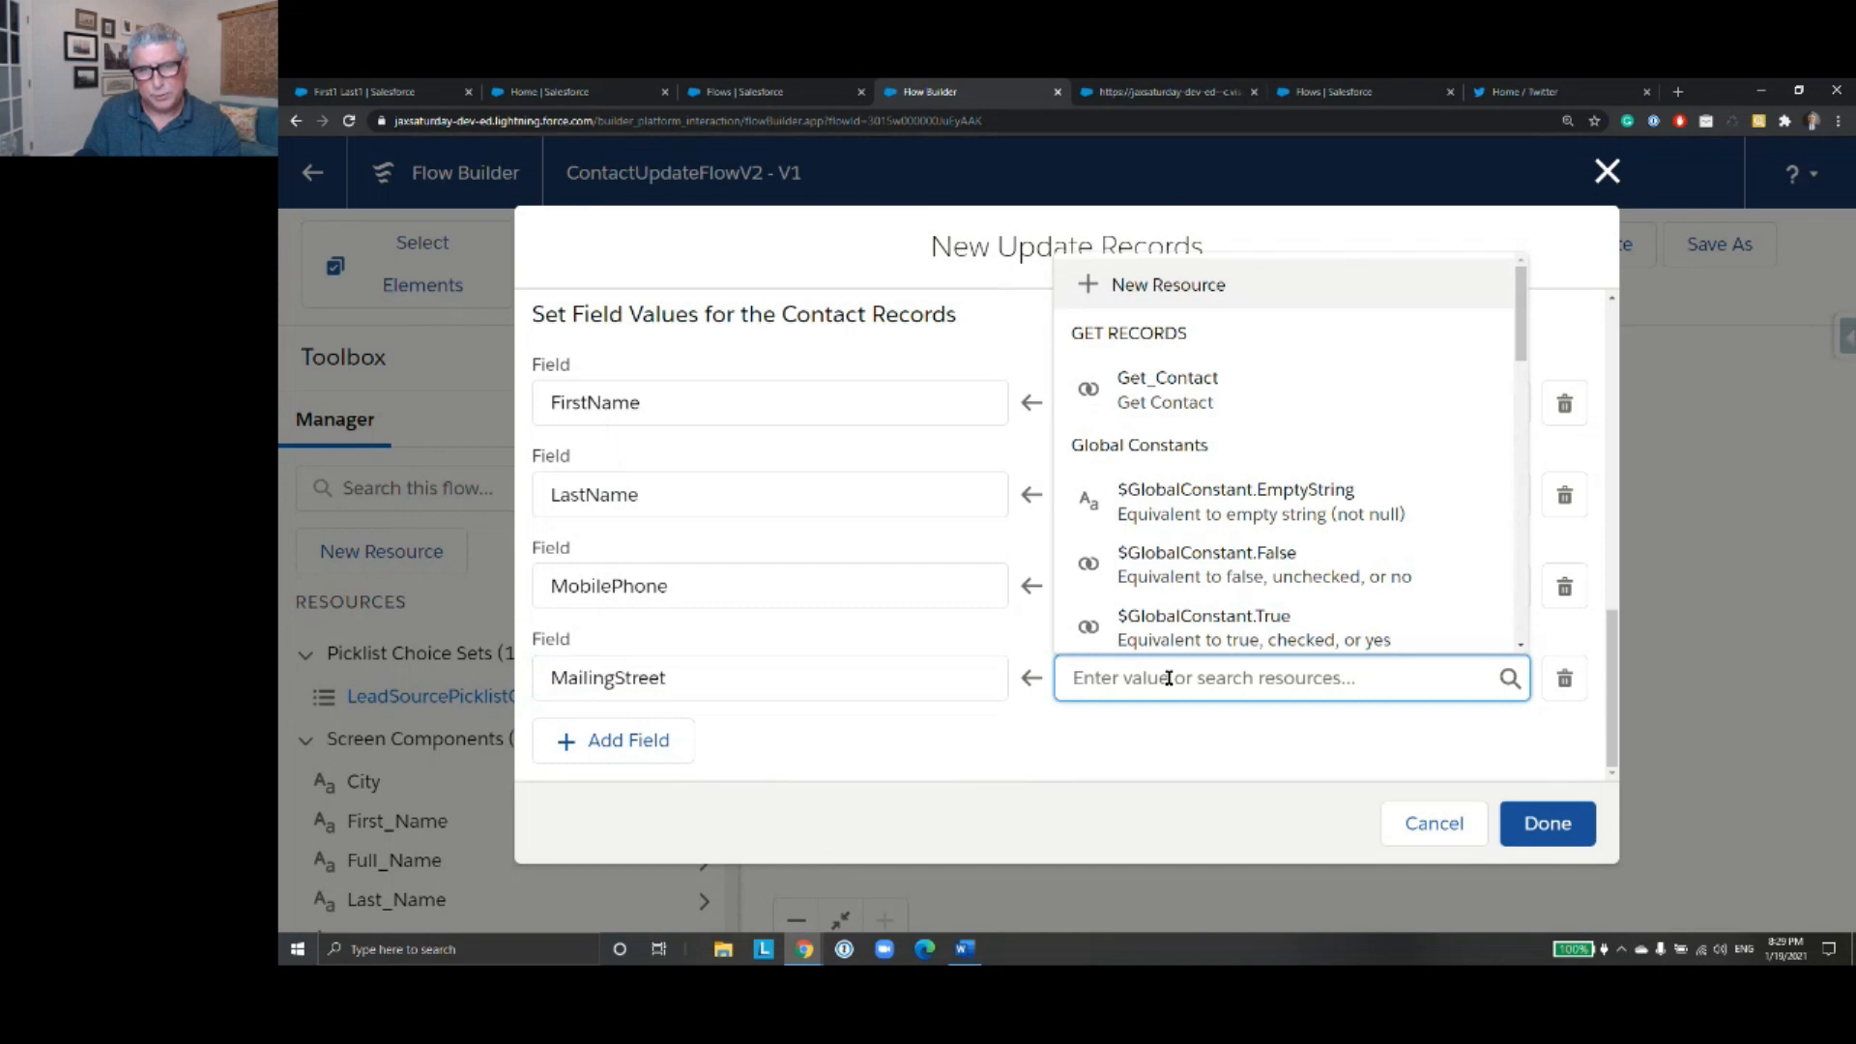
pyautogui.write('Str')
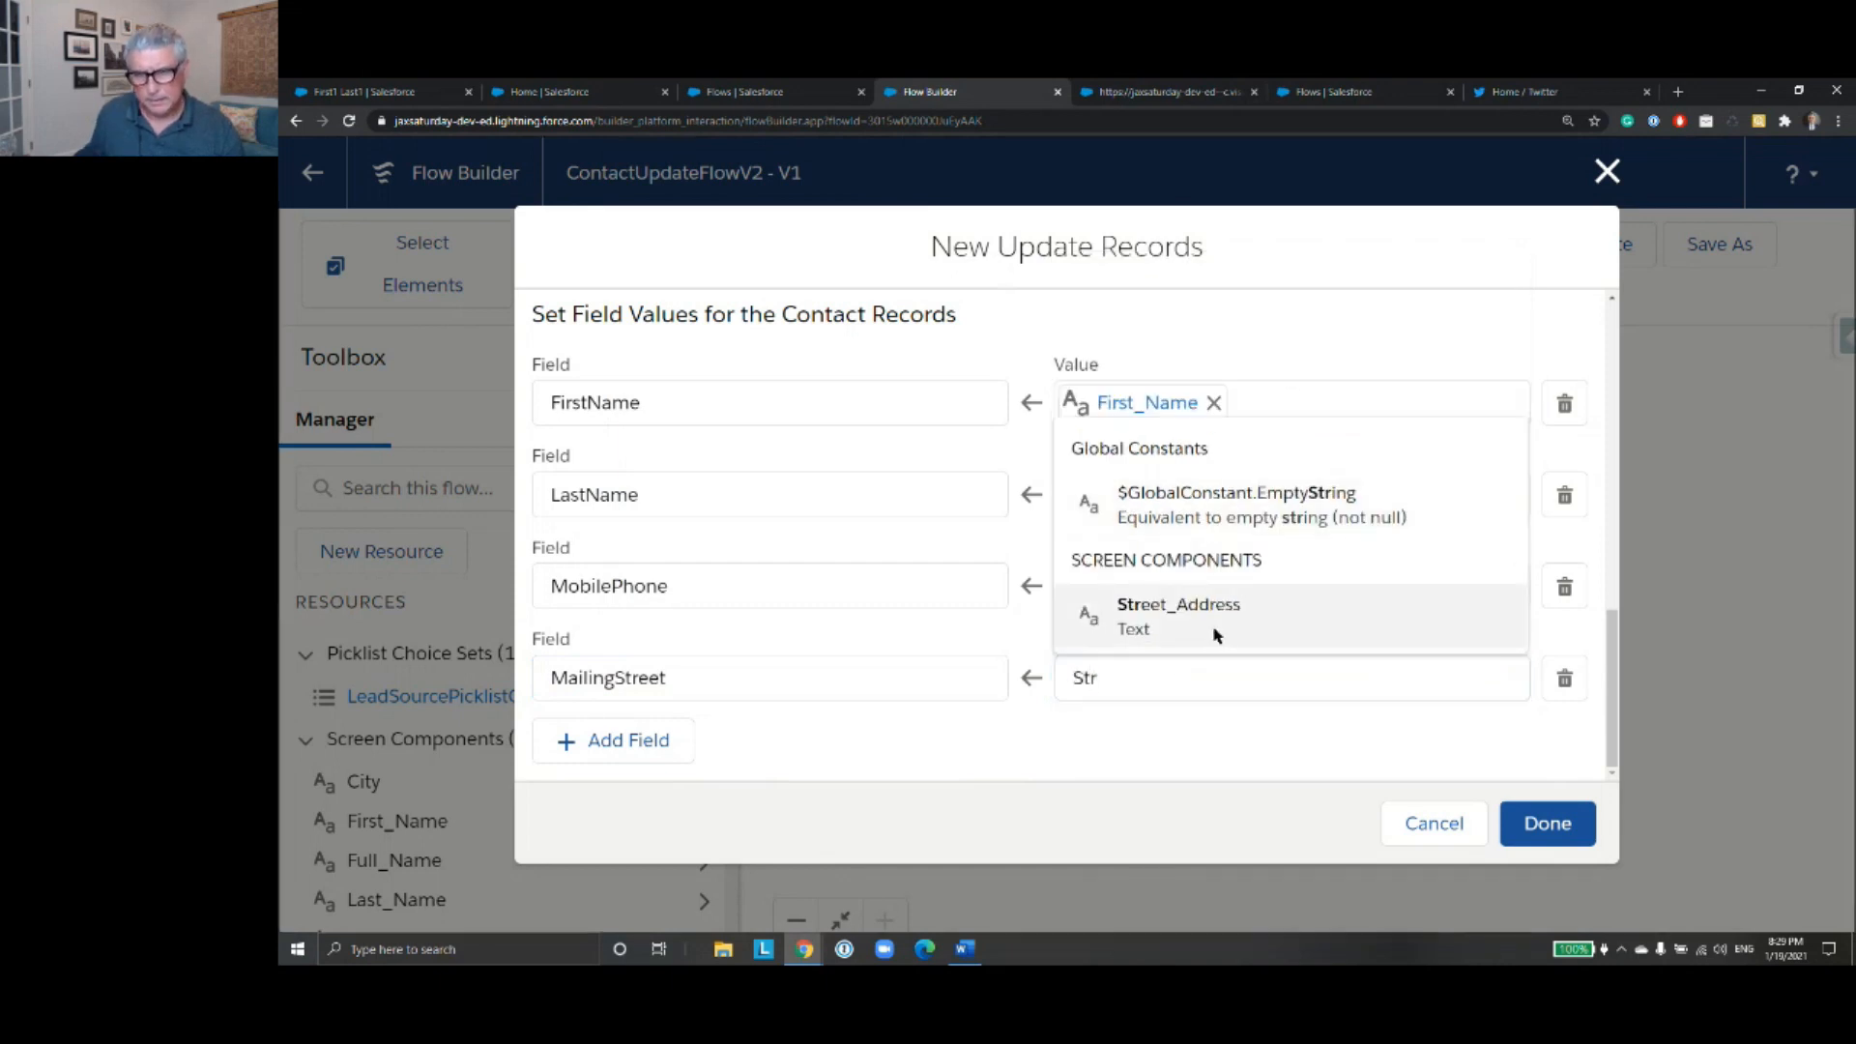
pyautogui.click(1111, 604)
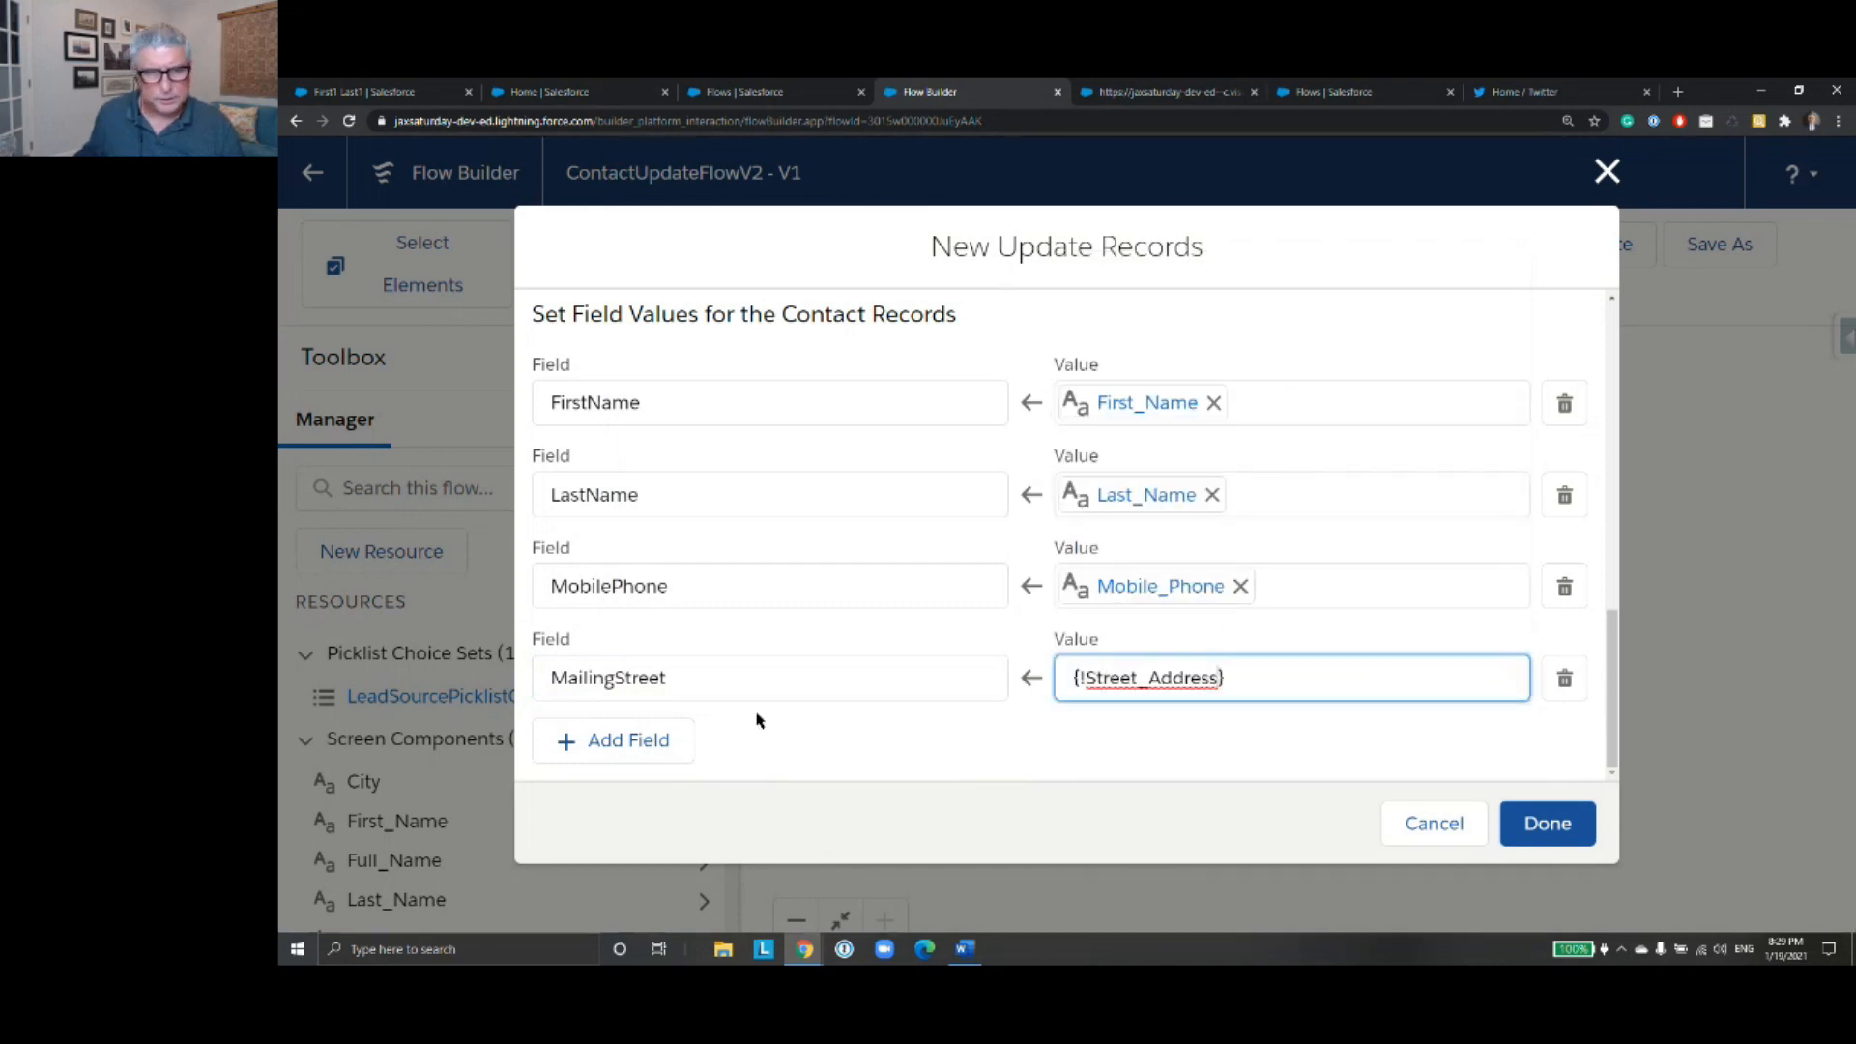
# - Add a fifth field assignment that sets MailingCity to the City screen component
pyautogui.click(651, 737)
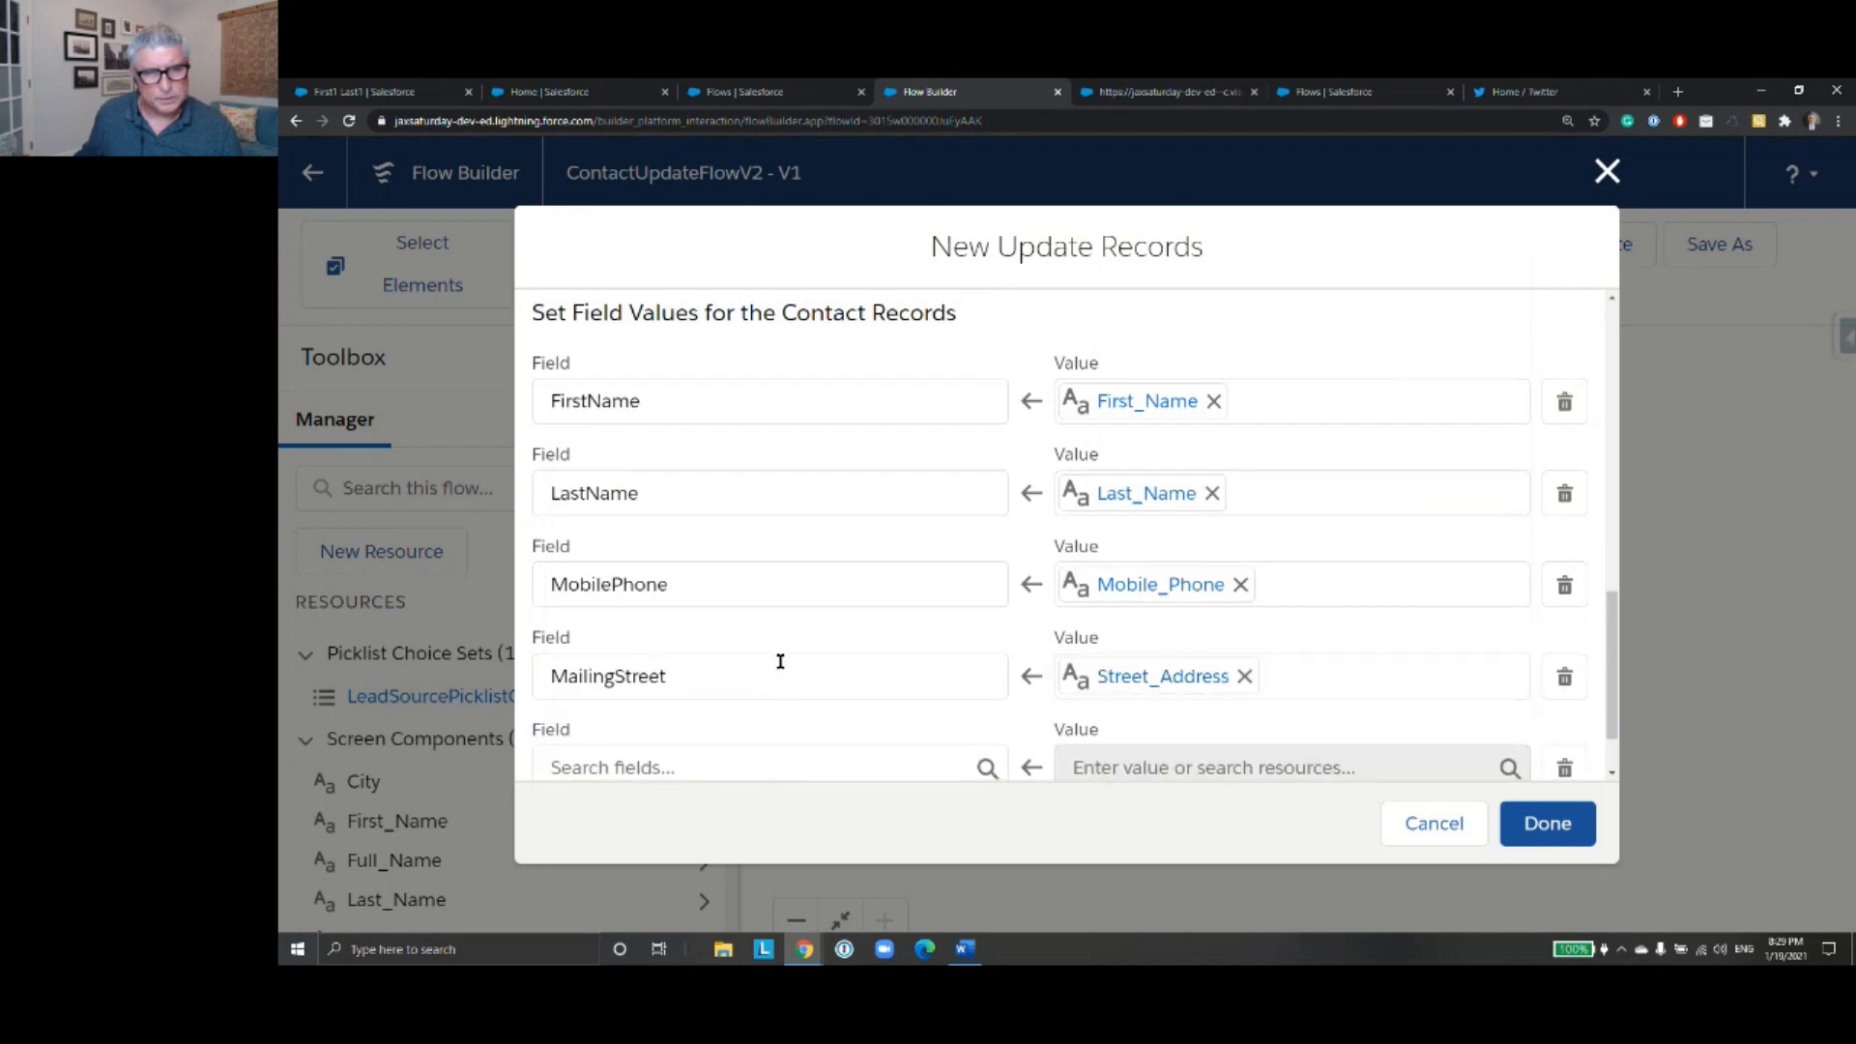
pyautogui.scroll(-1, 779, 667)
pyautogui.click(774, 672)
pyautogui.write('City')
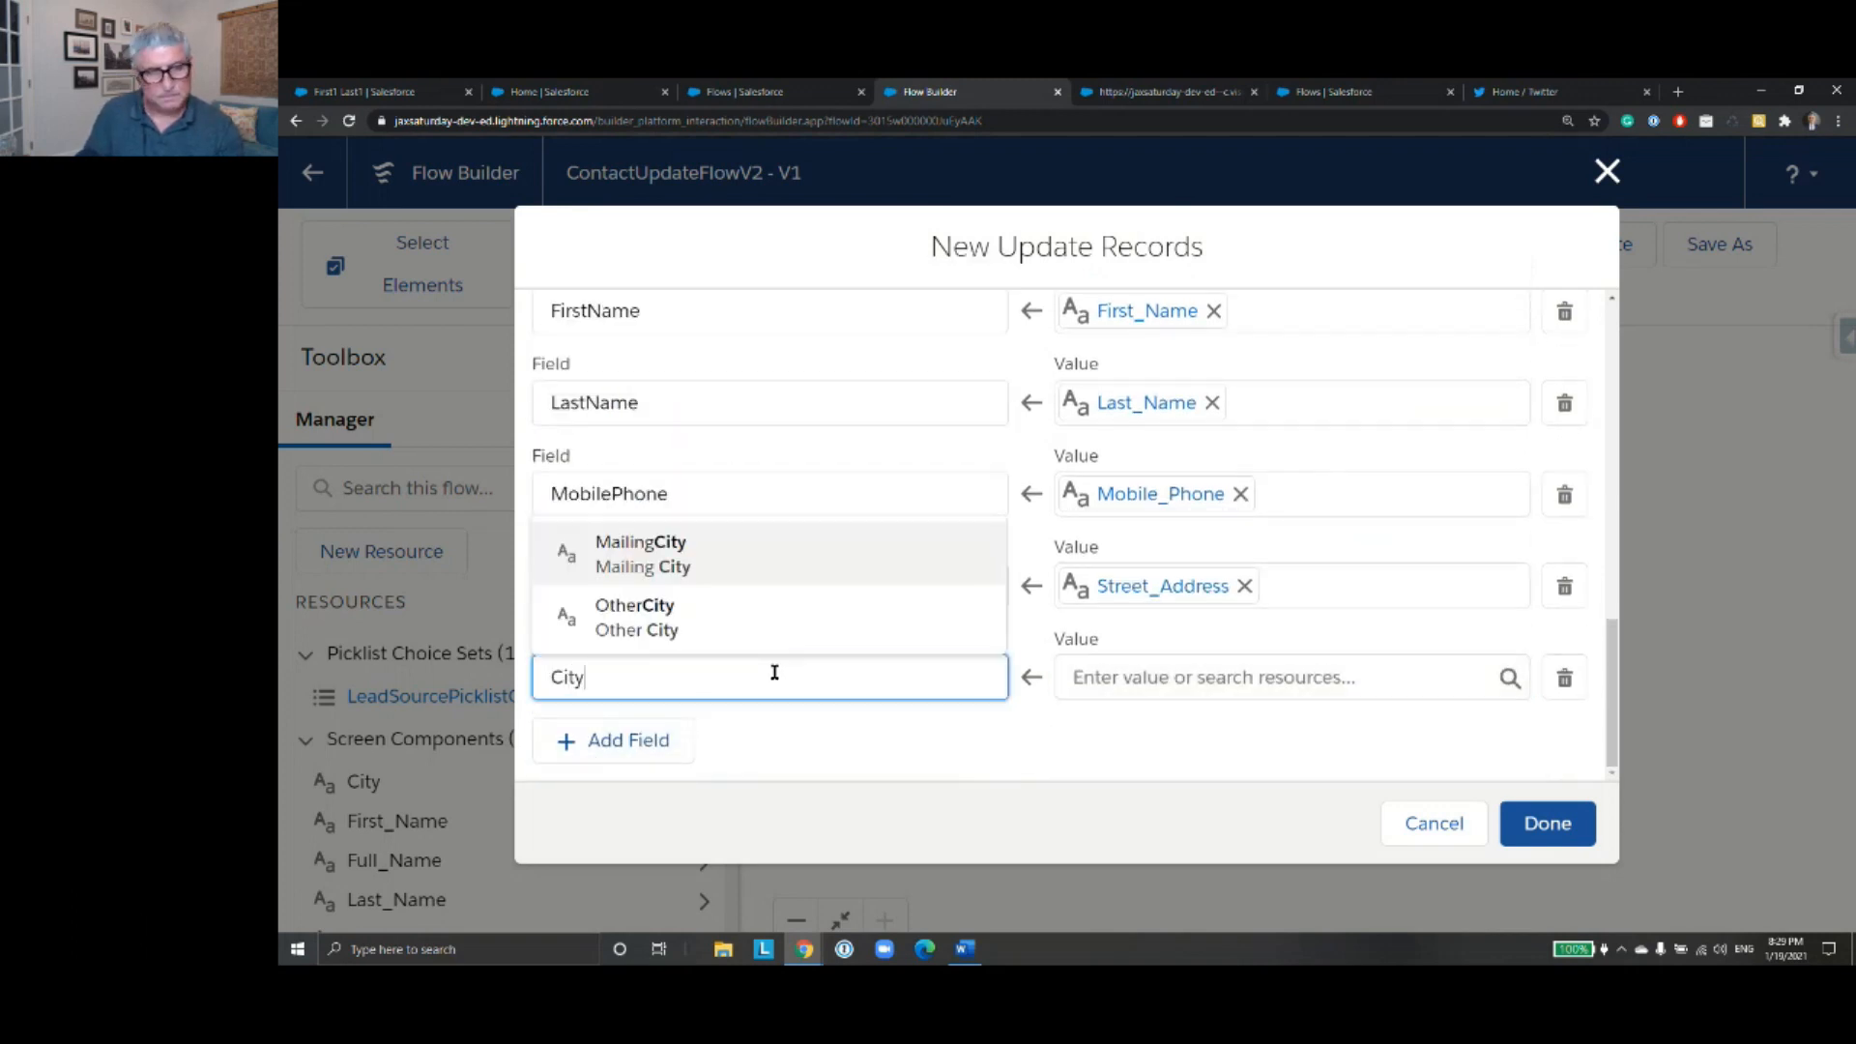
pyautogui.click(808, 561)
pyautogui.click(1141, 678)
pyautogui.write('City')
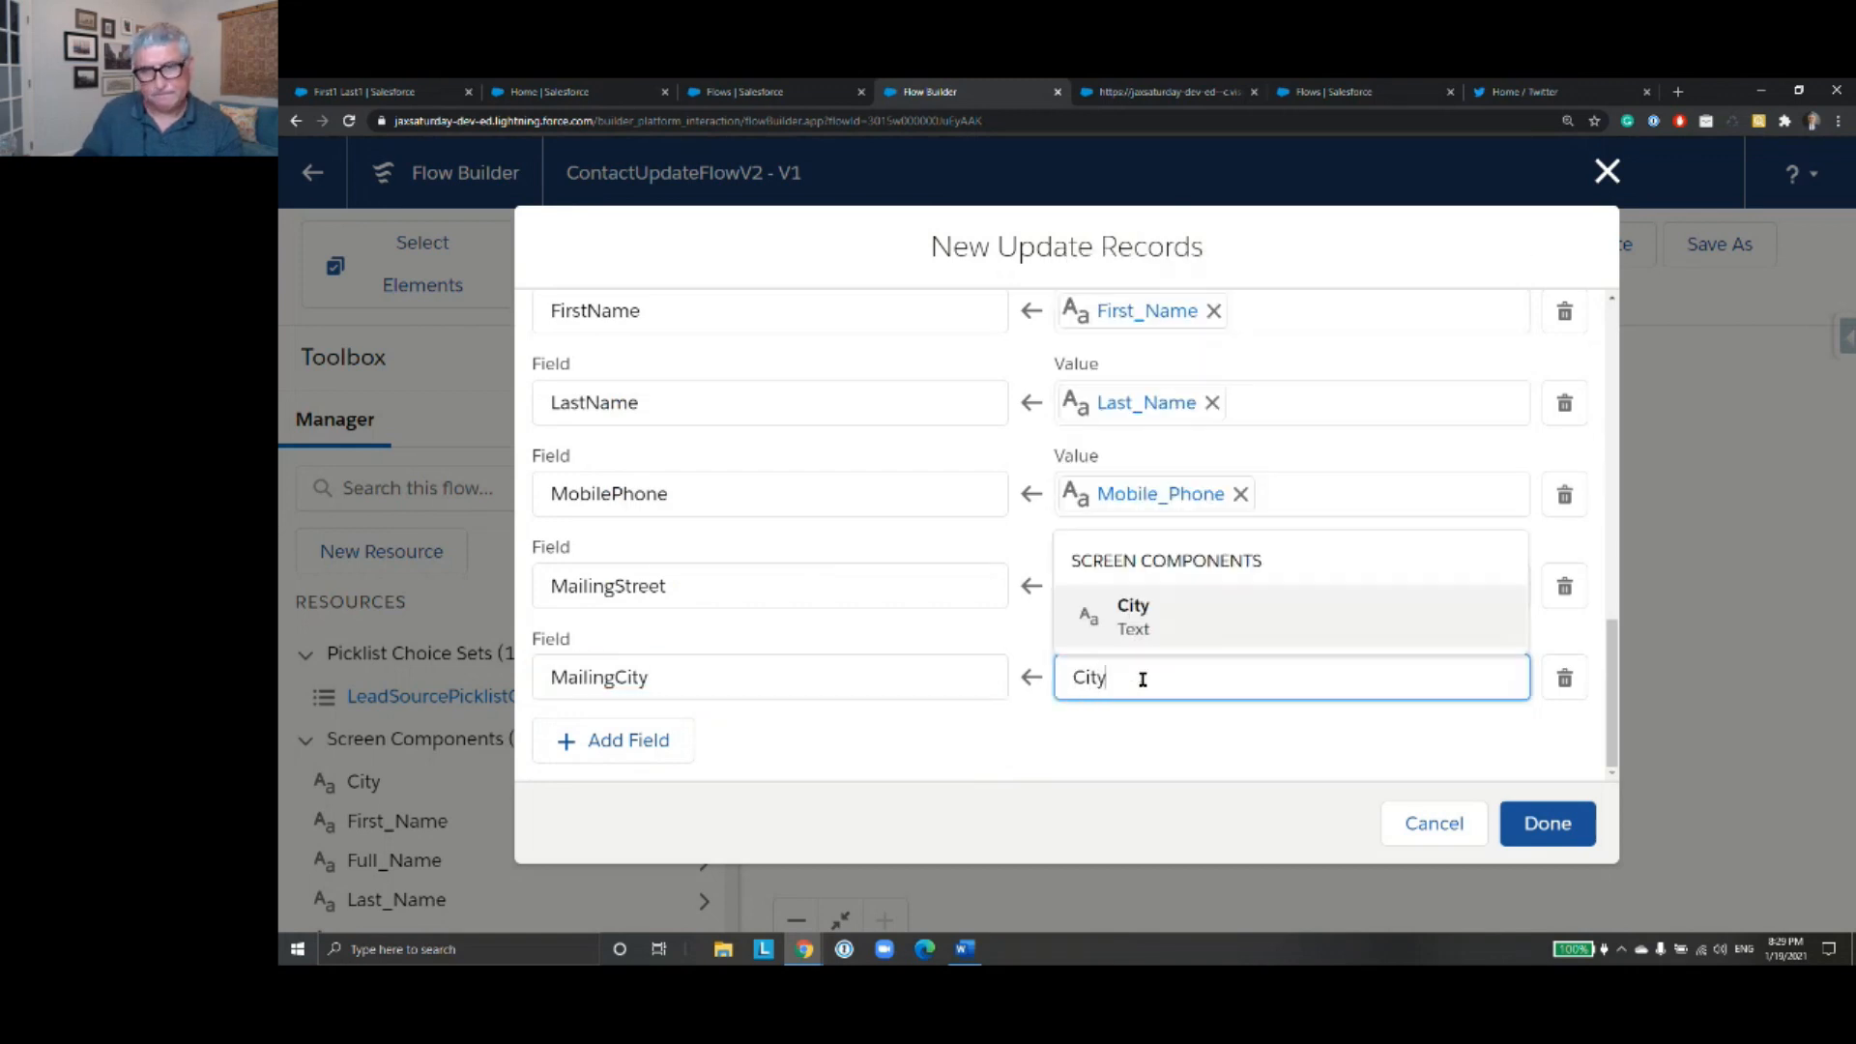
pyautogui.click(1184, 619)
# - Add a sixth field assignment that sets MailingPostalCode to the Zip screen component
pyautogui.click(594, 743)
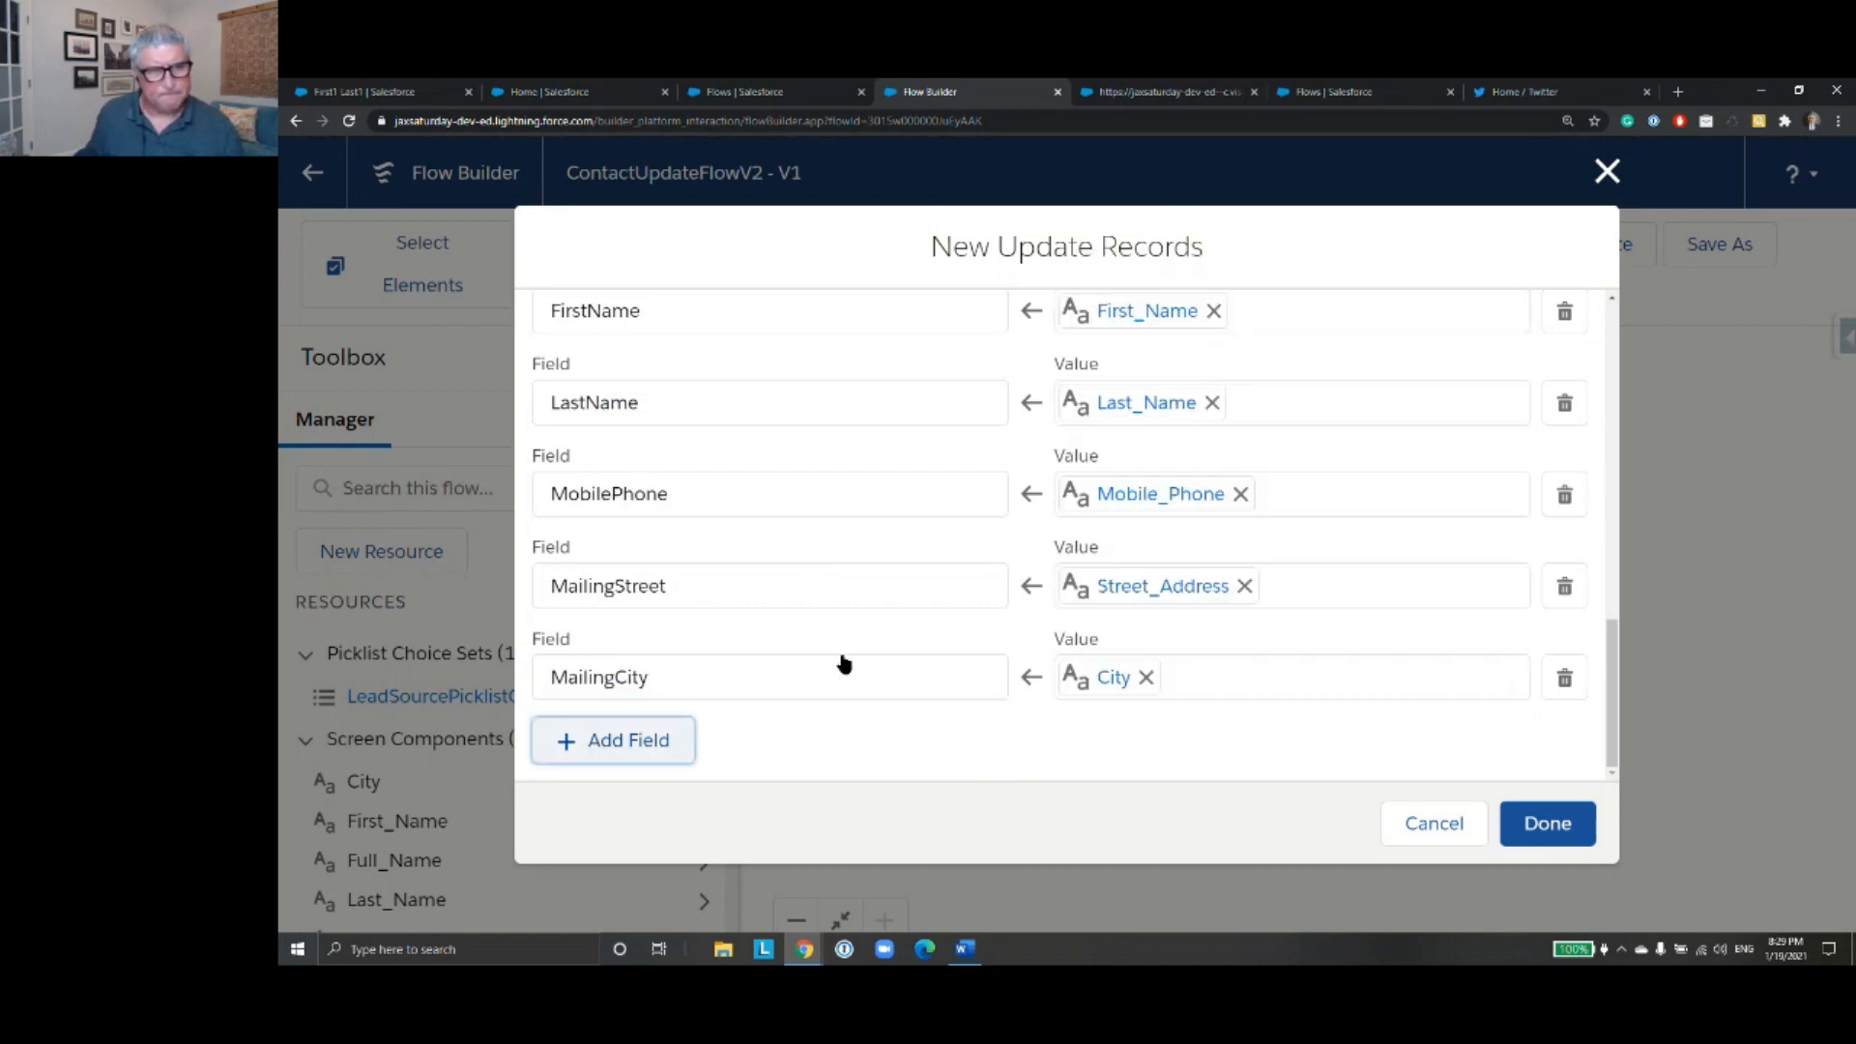
pyautogui.click(830, 669)
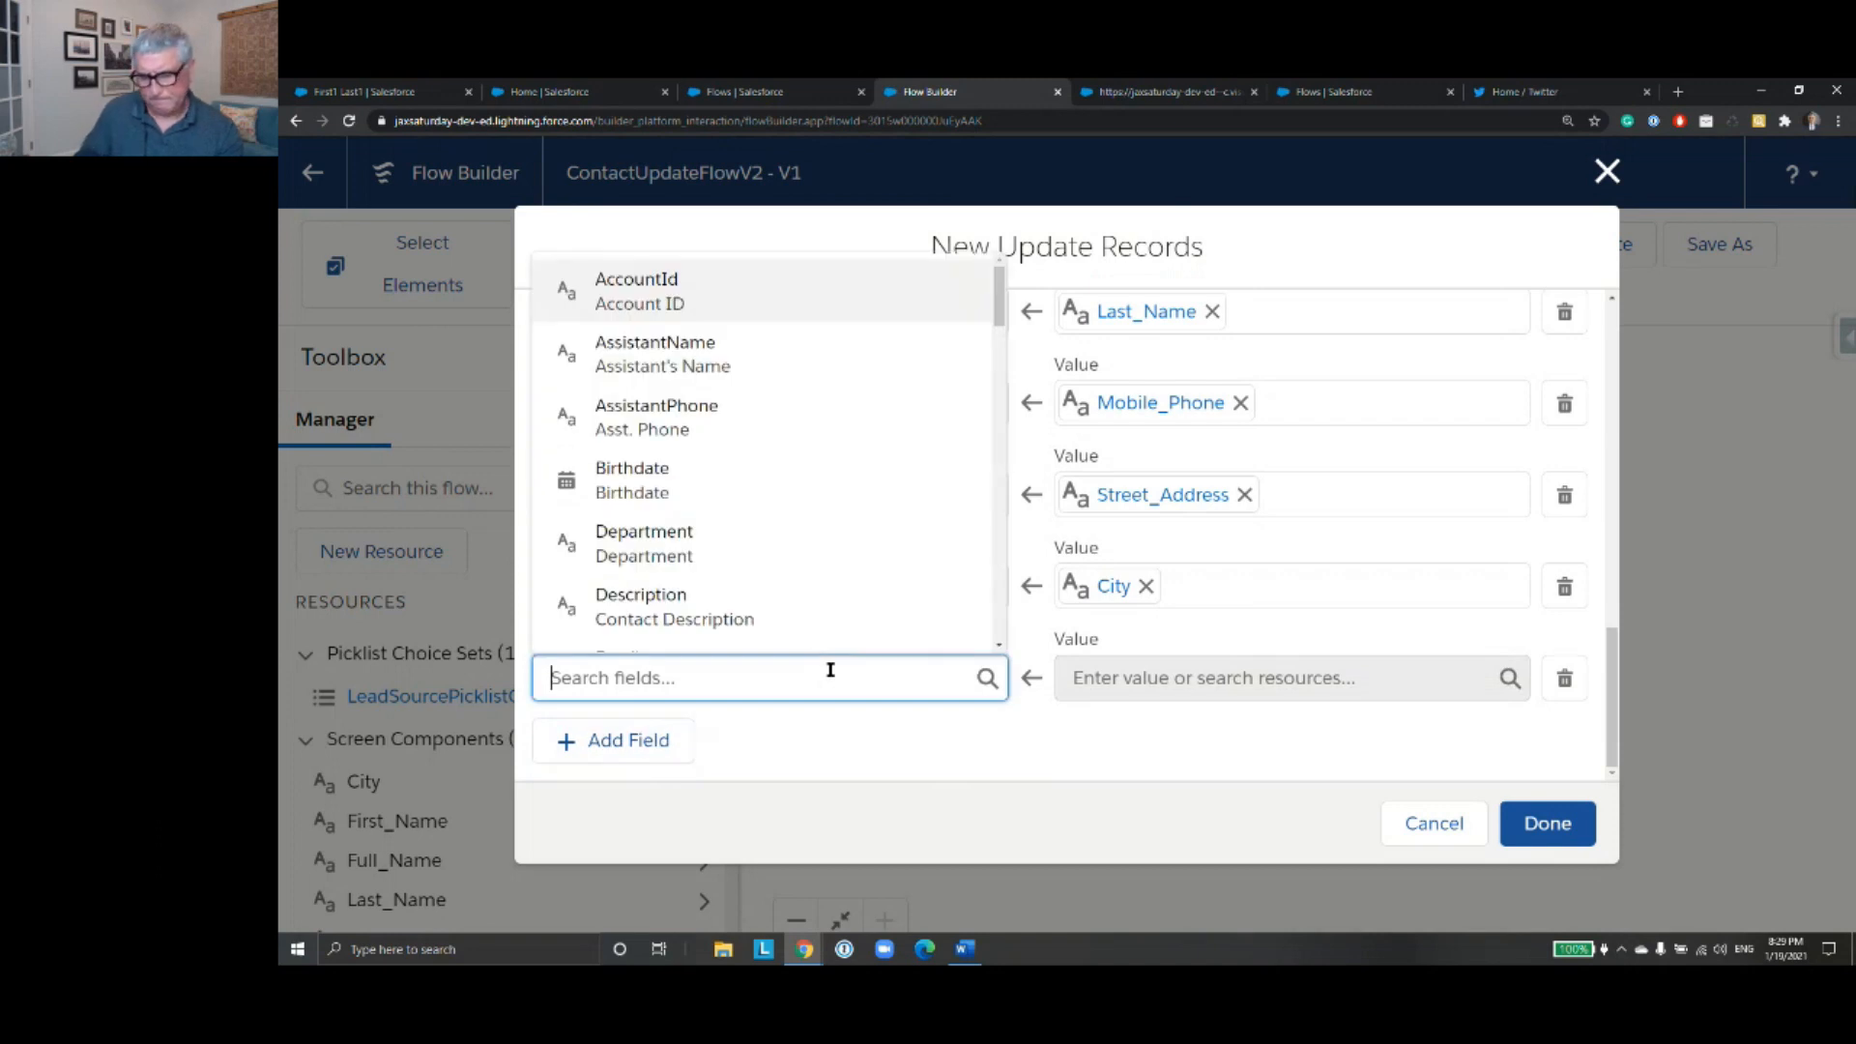
pyautogui.write('Po')
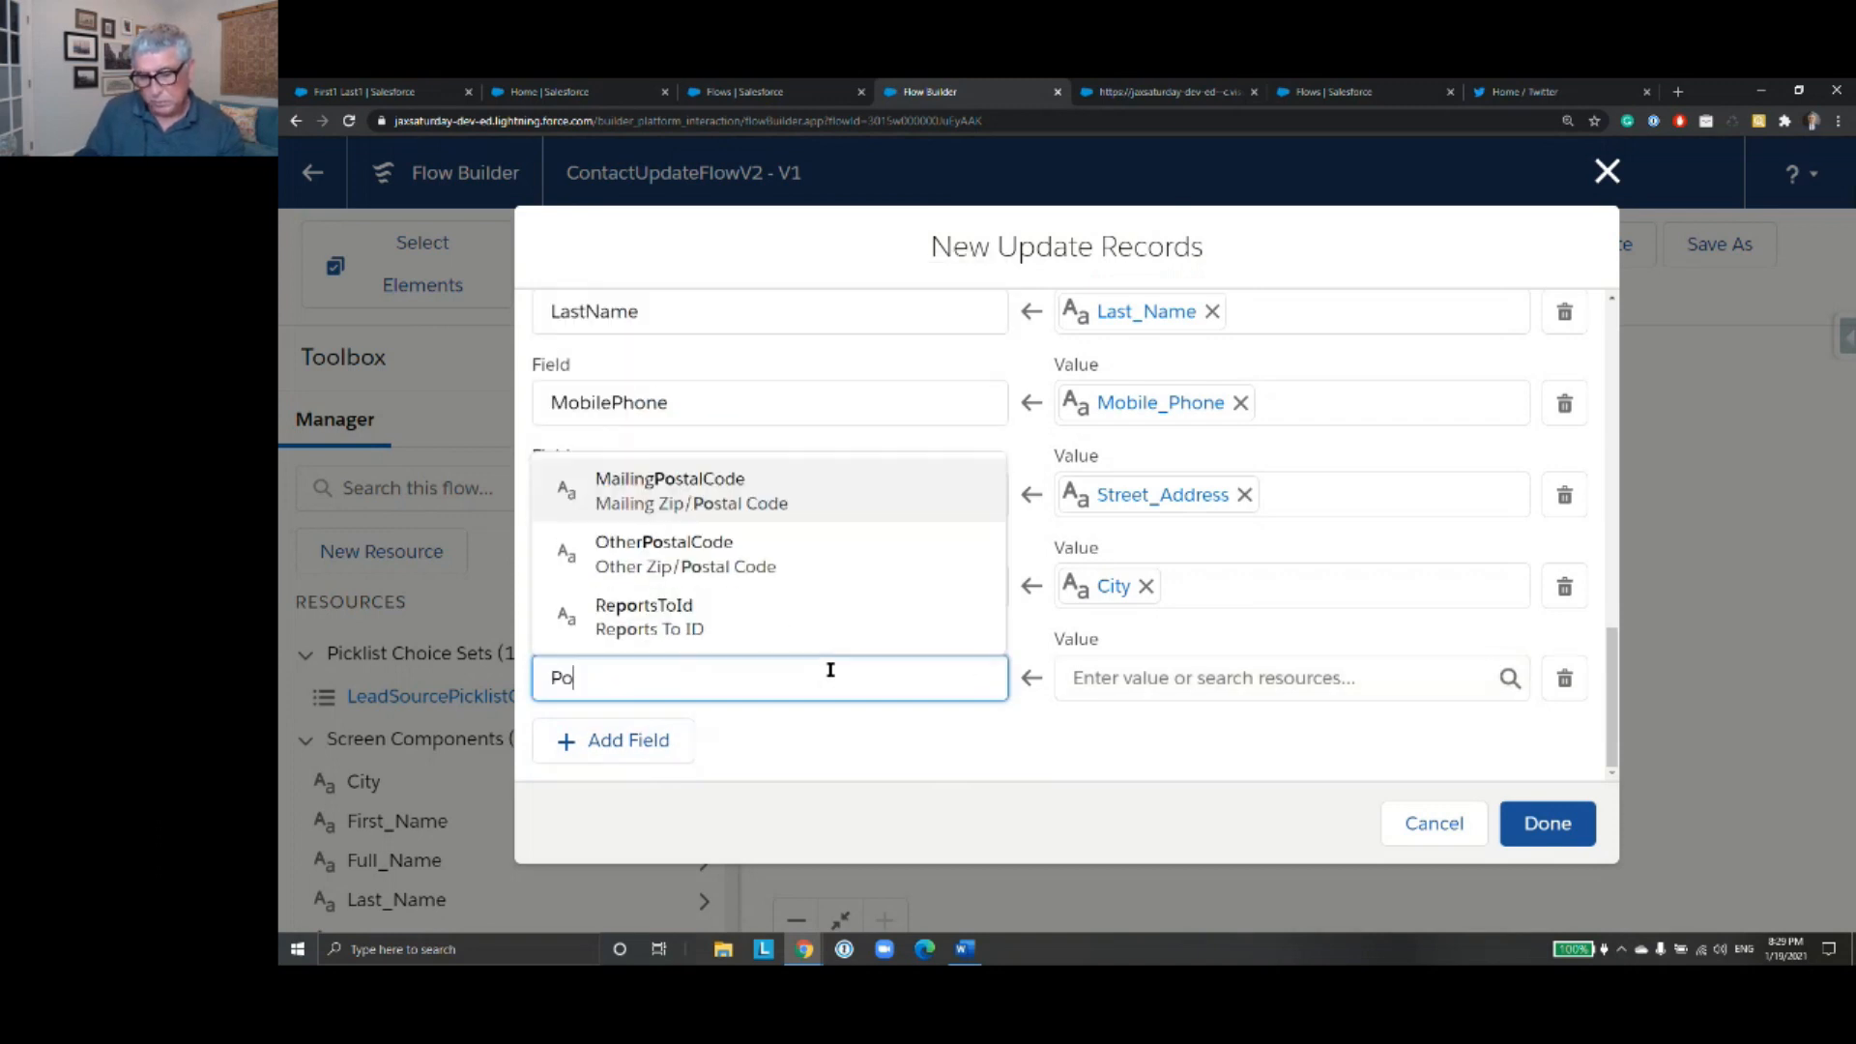
pyautogui.click(816, 503)
pyautogui.click(1181, 685)
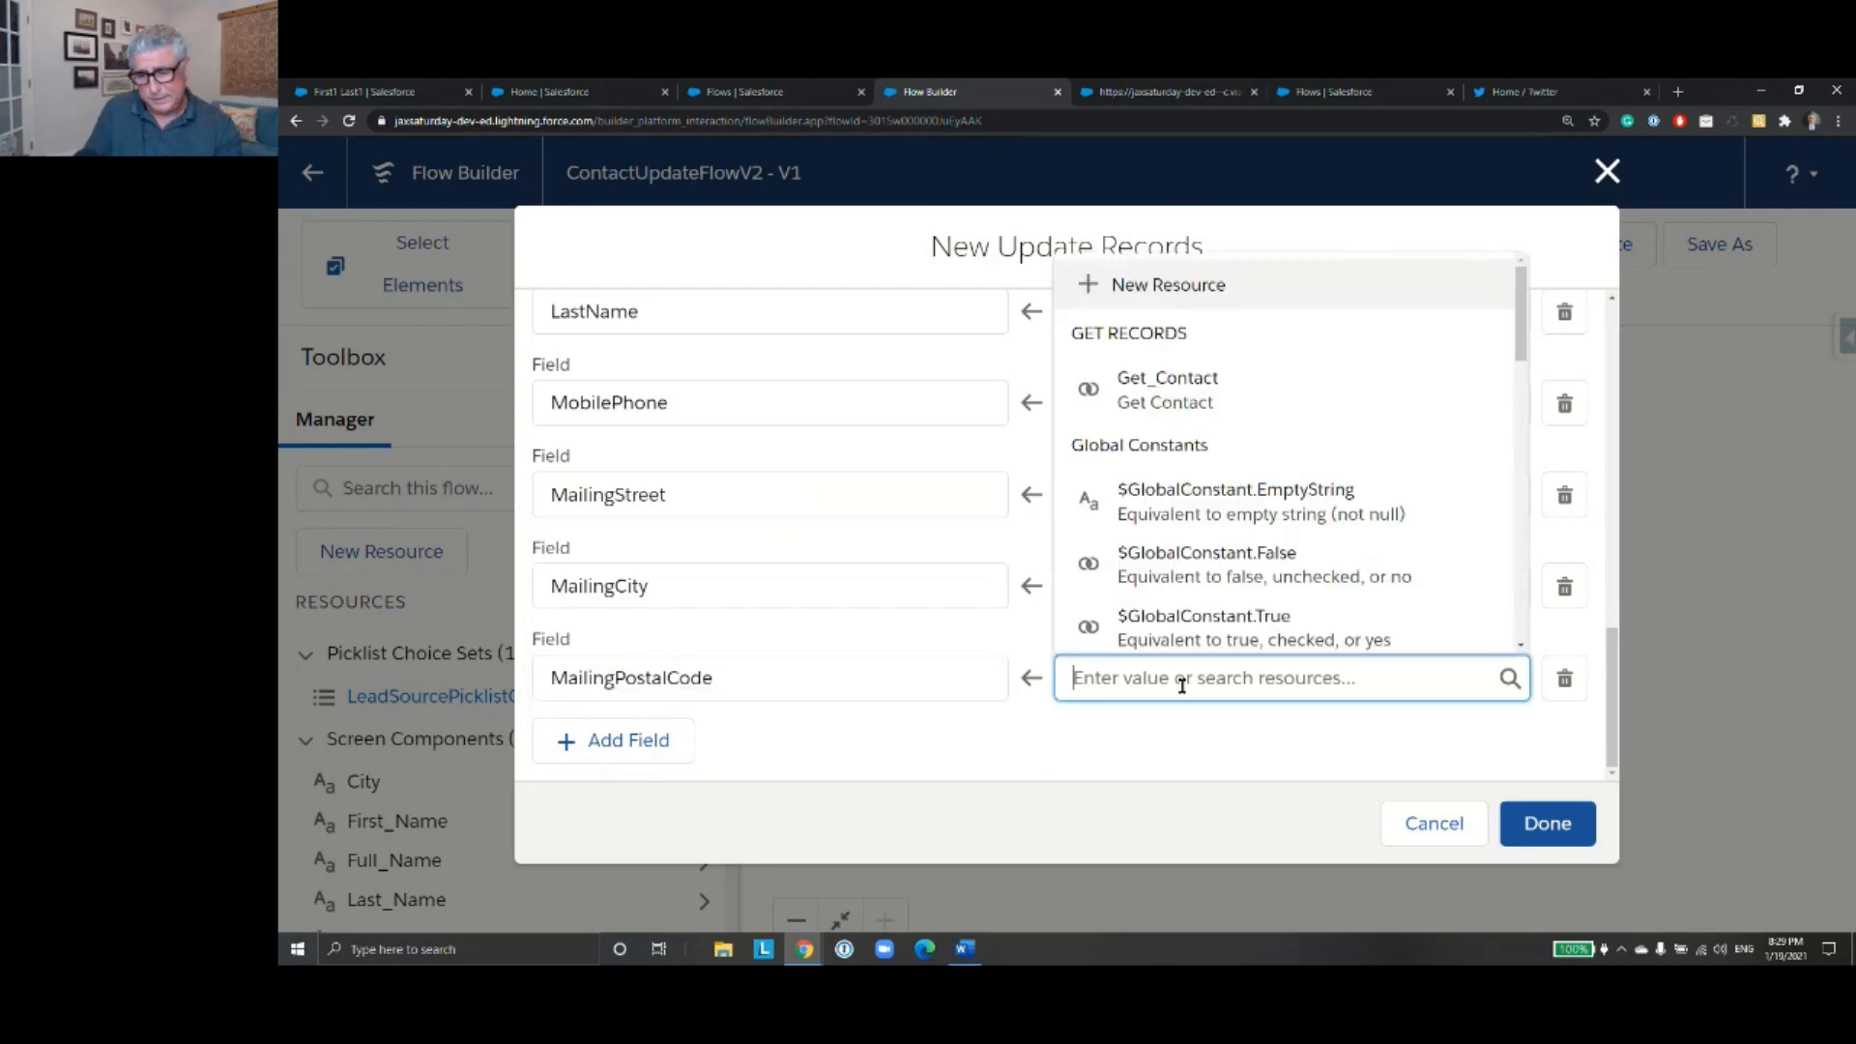
pyautogui.write('ZIP')
pyautogui.click(1160, 619)
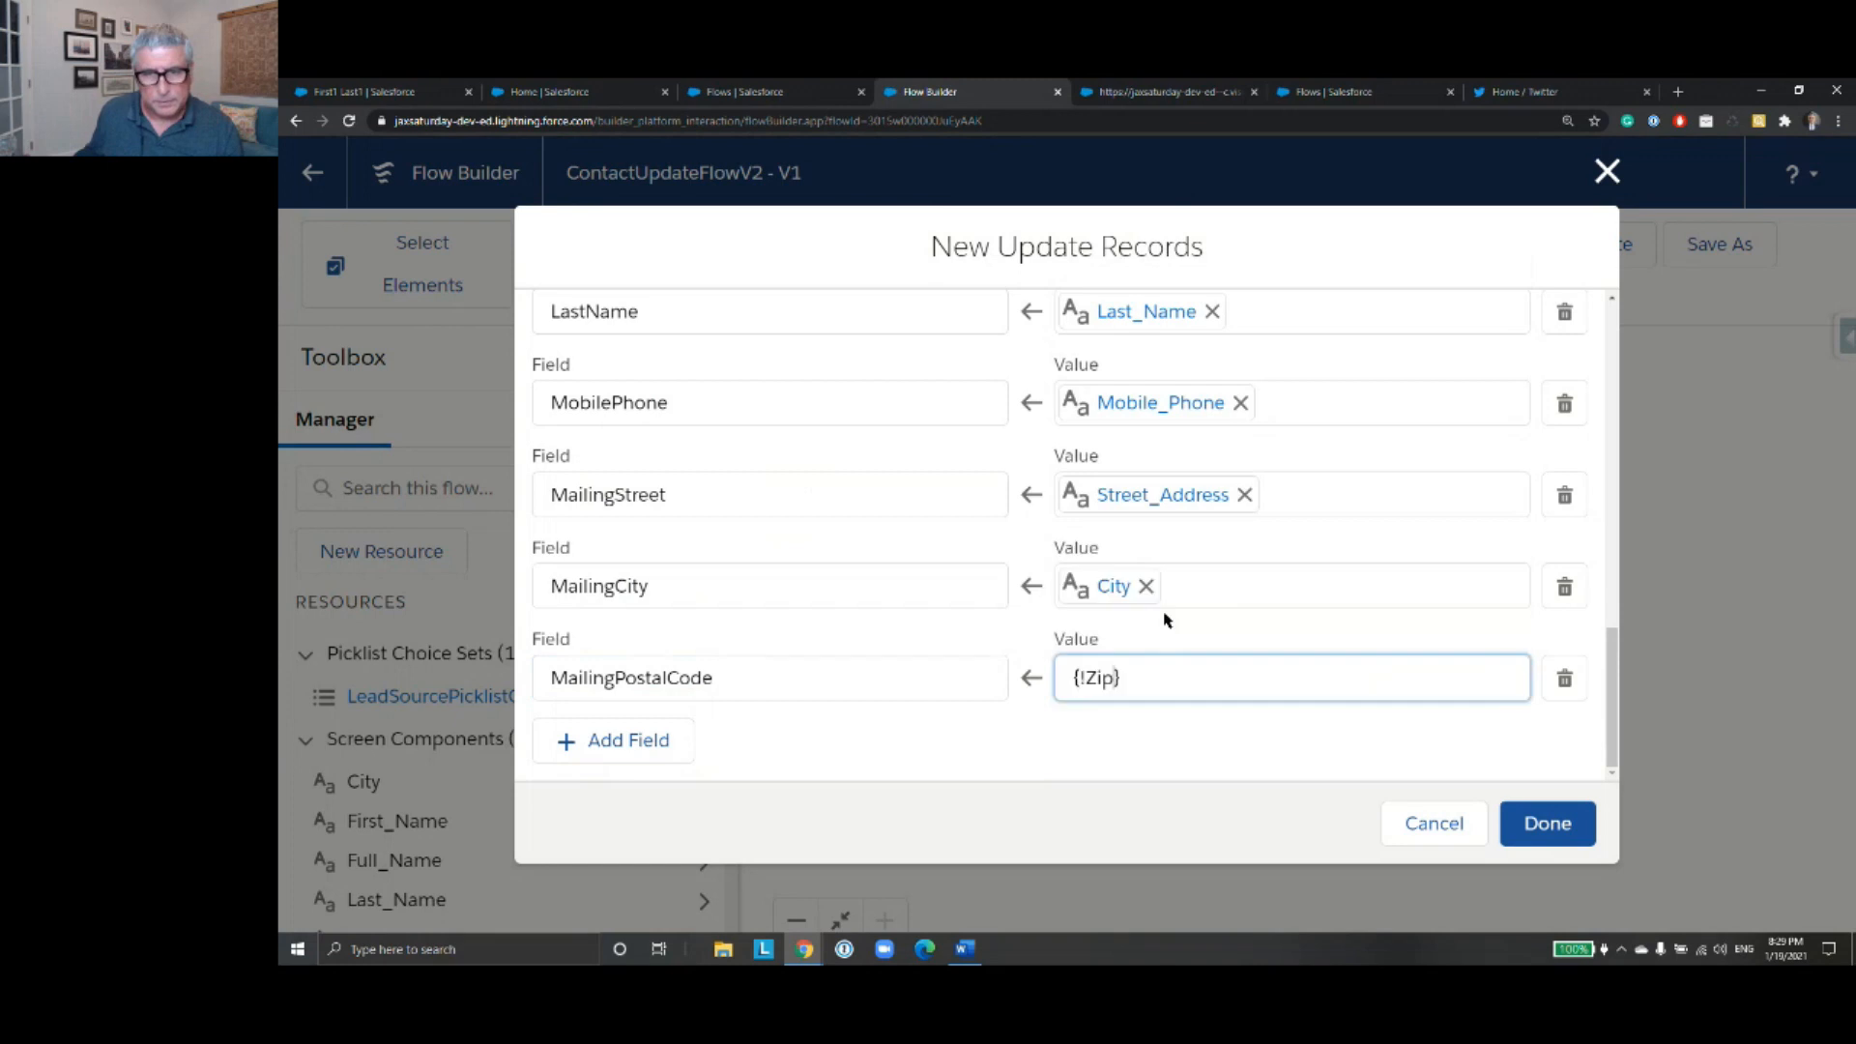
# - Add a seventh field assignment that sets MailingState to the State screen component, and finish the Update Records element
pyautogui.click(645, 740)
pyautogui.scroll(-1, 810, 693)
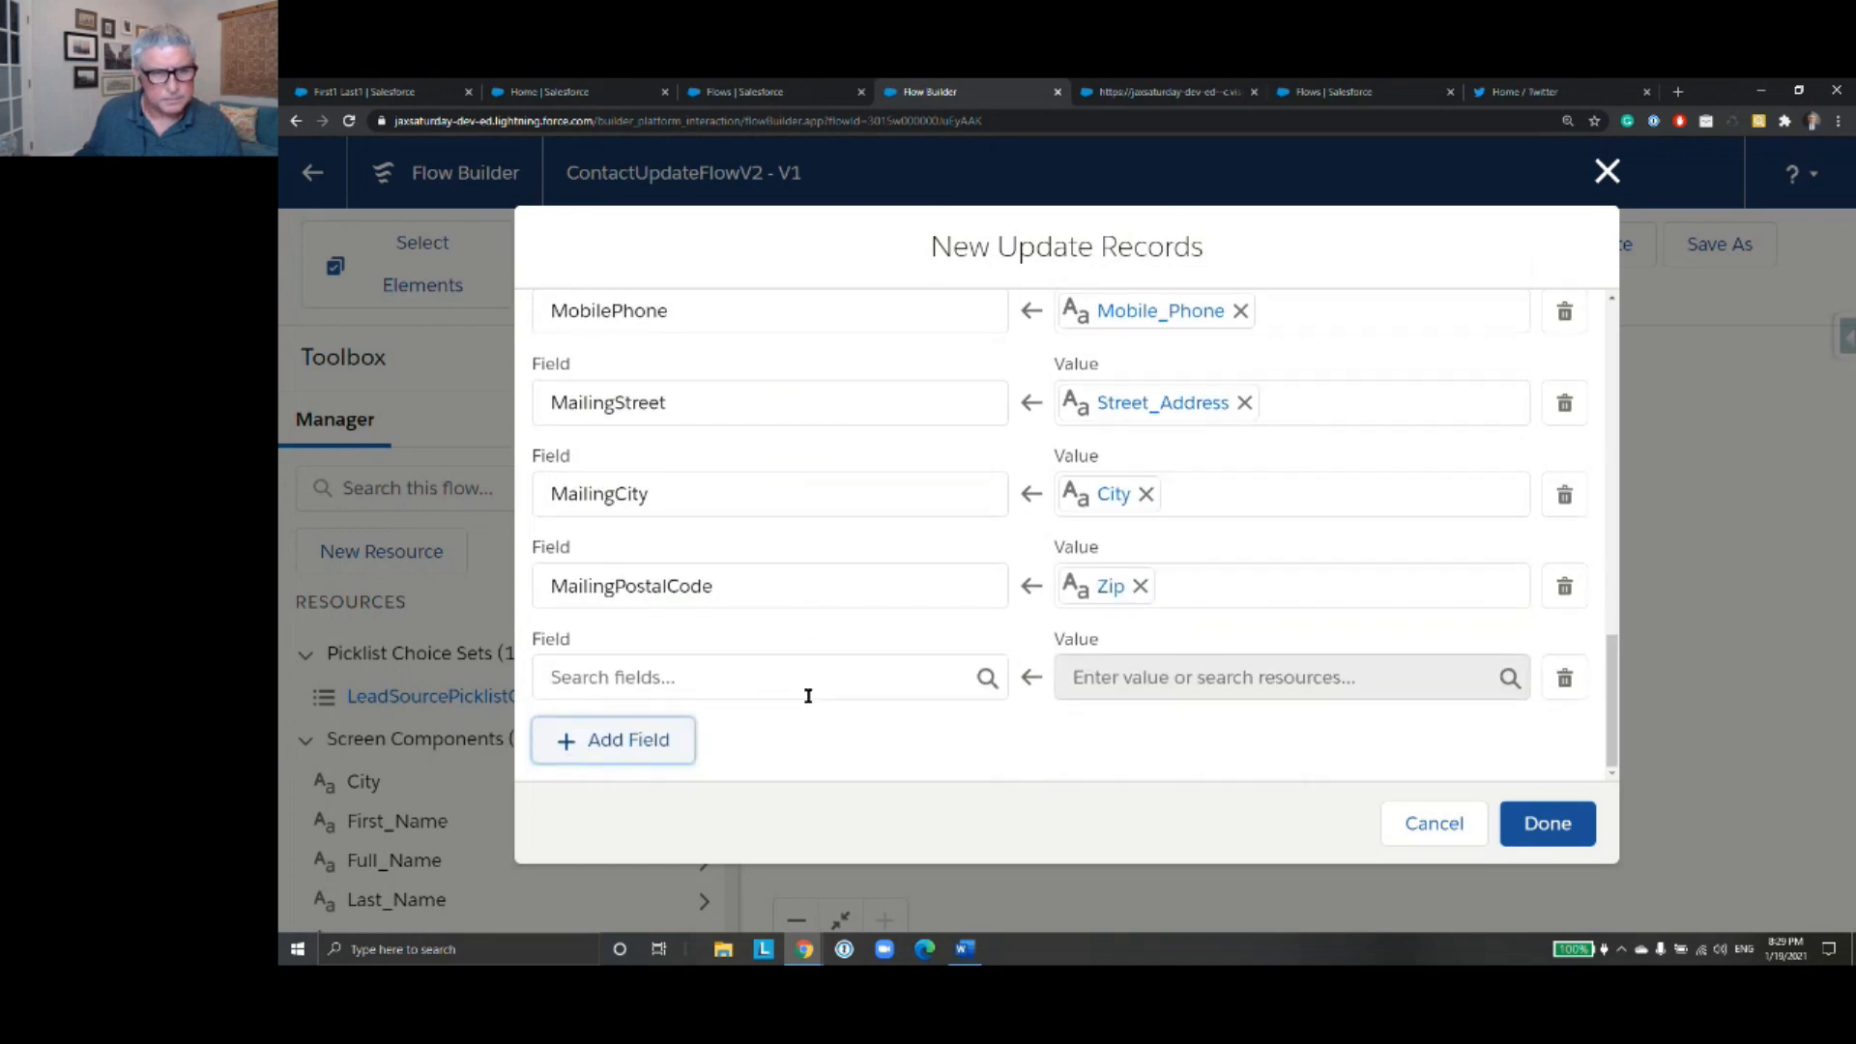
pyautogui.click(811, 689)
pyautogui.write('Sta')
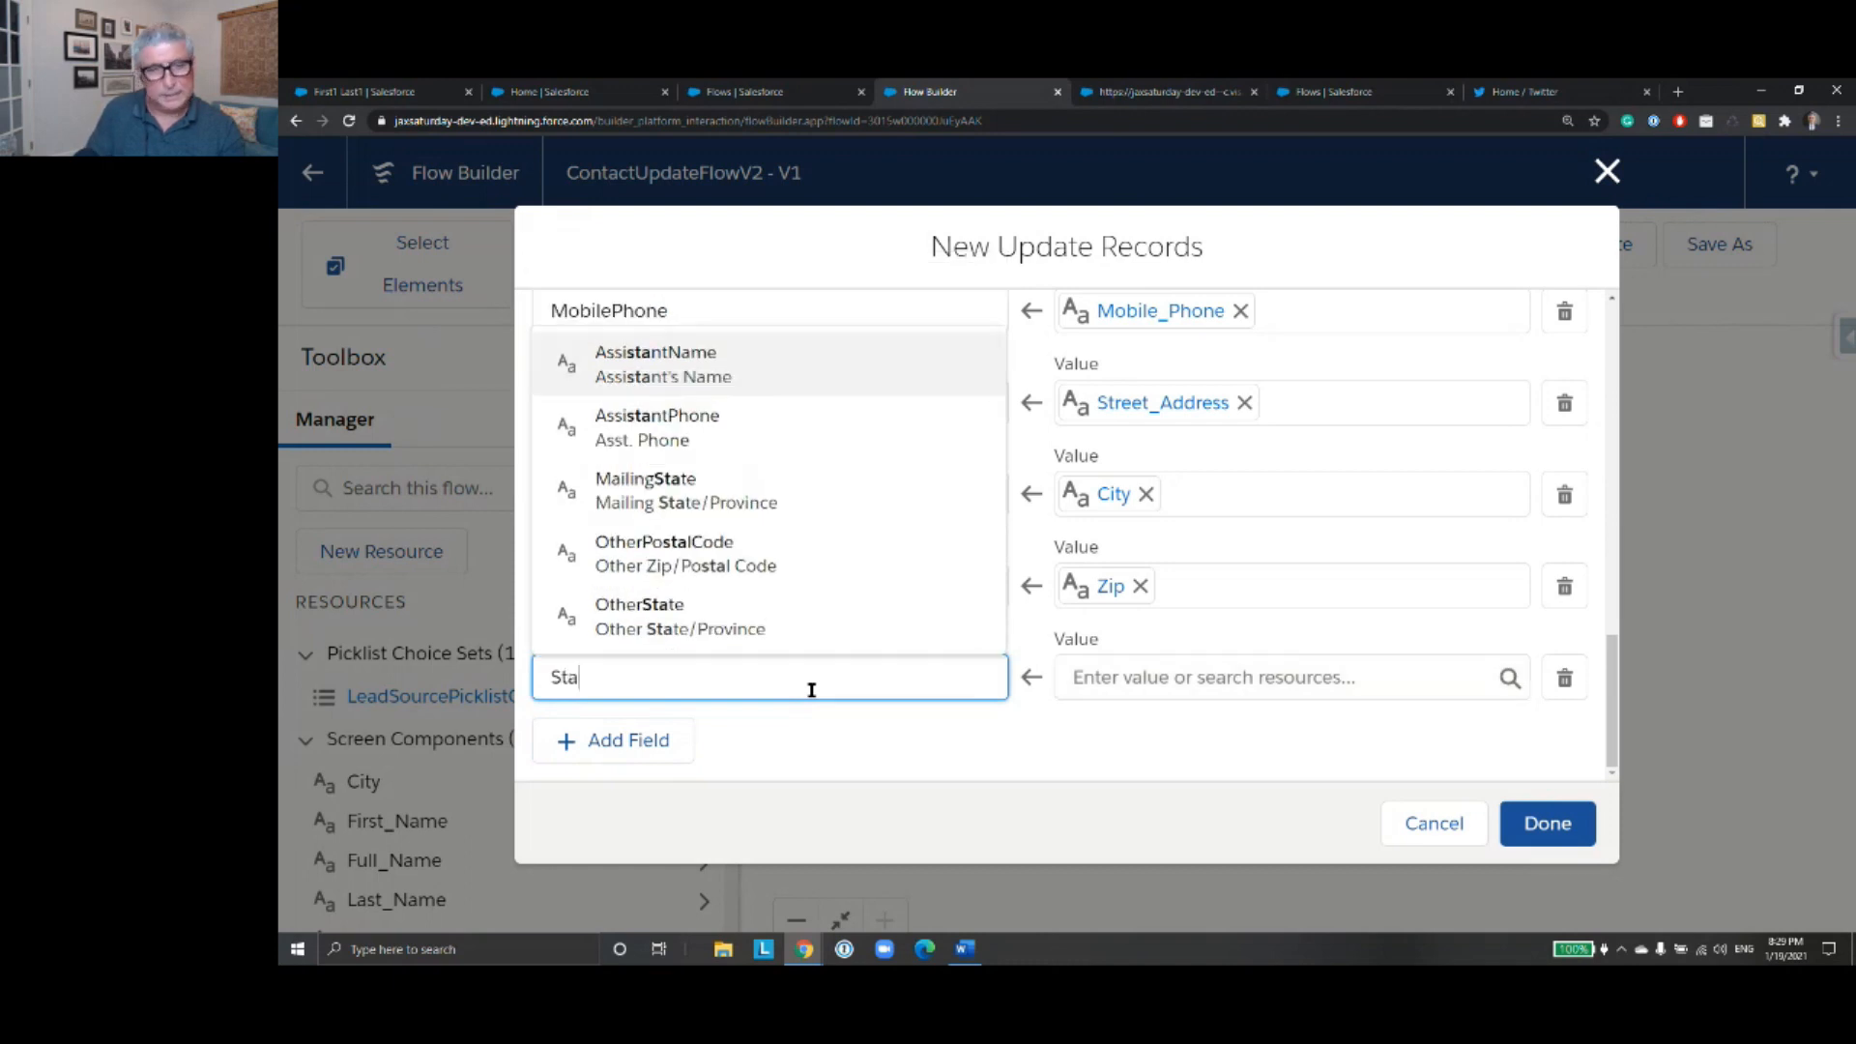
pyautogui.write('te')
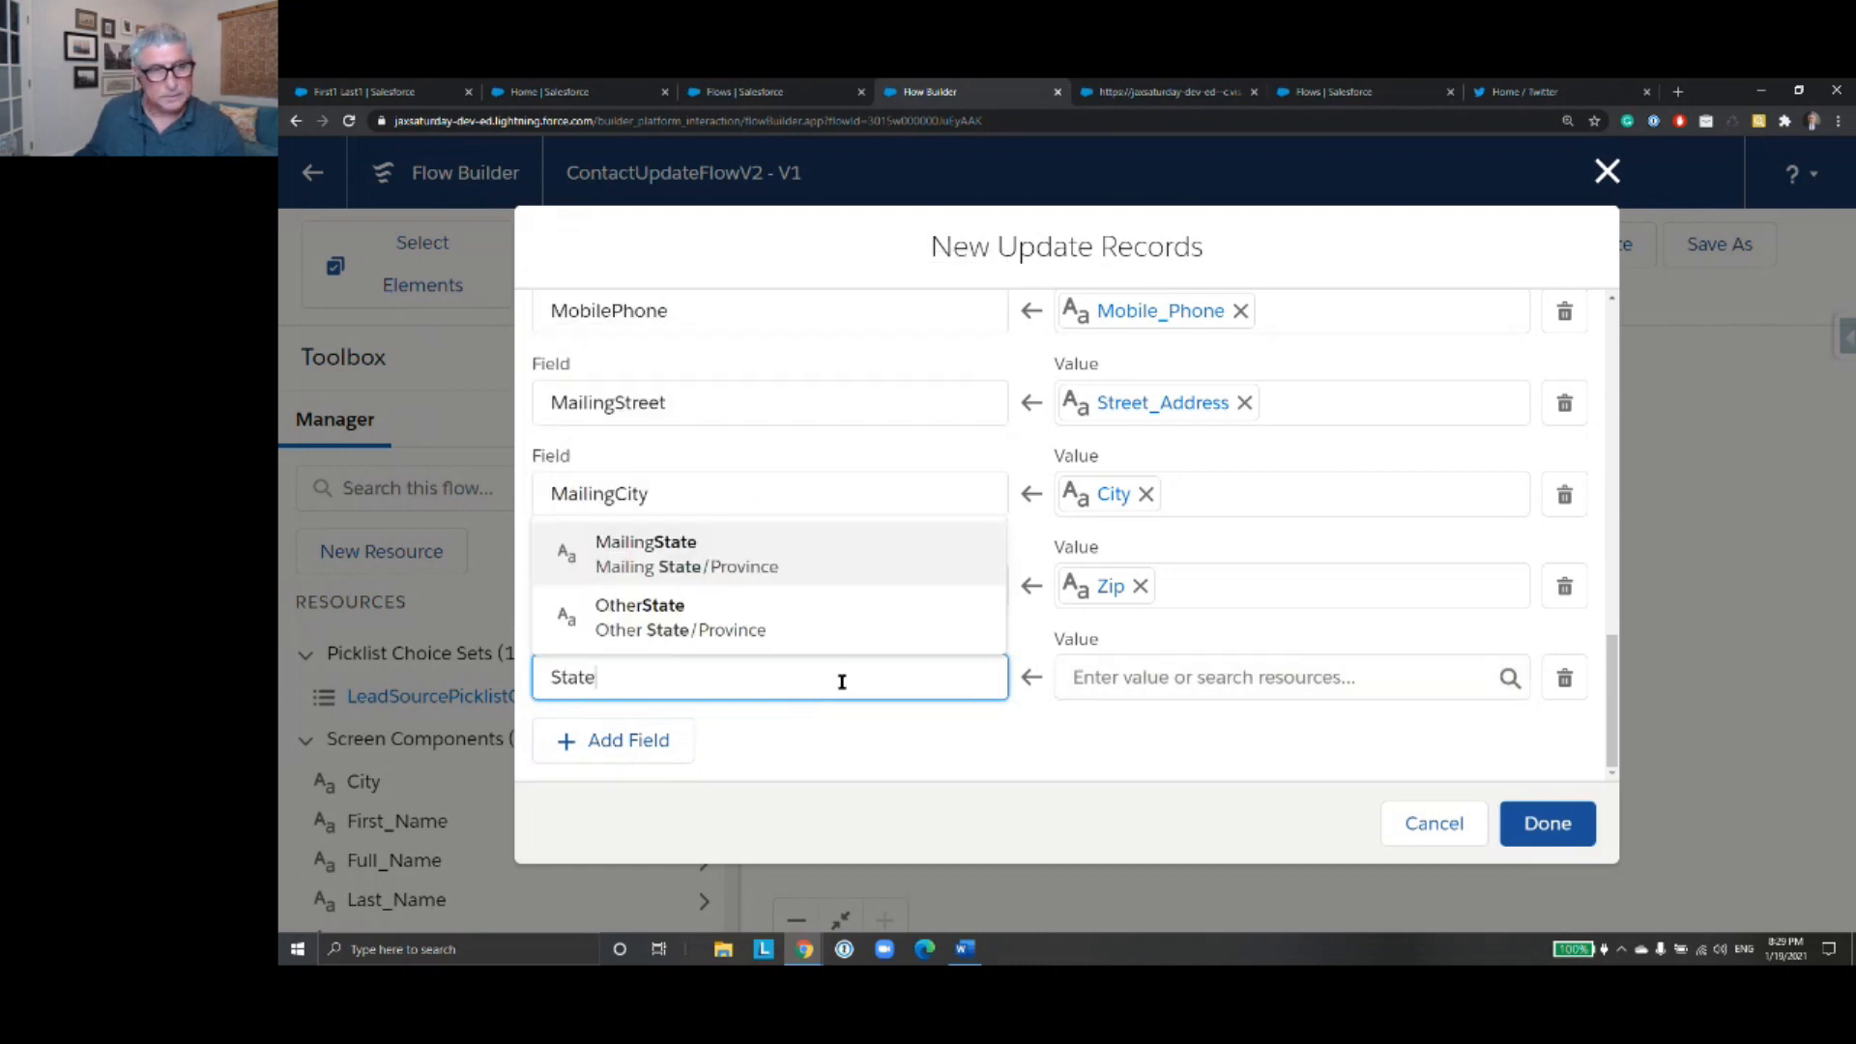
pyautogui.click(754, 561)
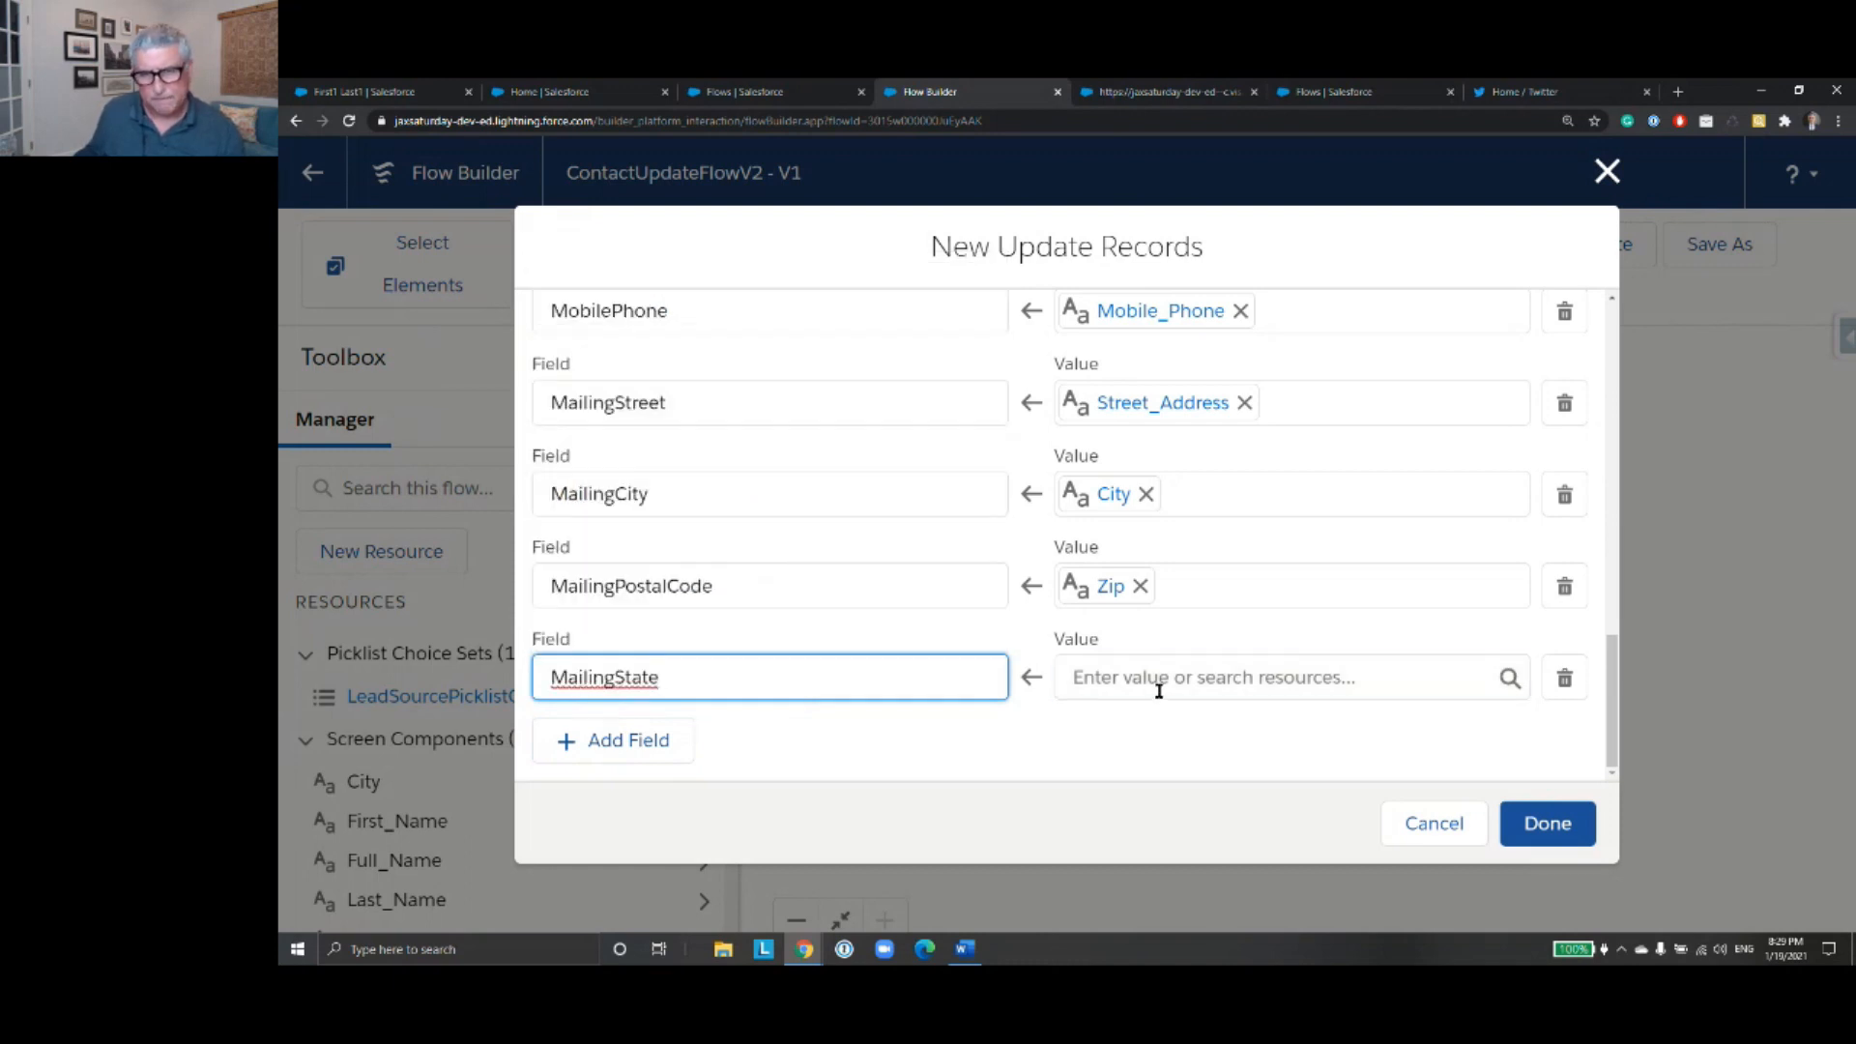
pyautogui.click(1158, 686)
pyautogui.write('$')
pyautogui.write('ta')
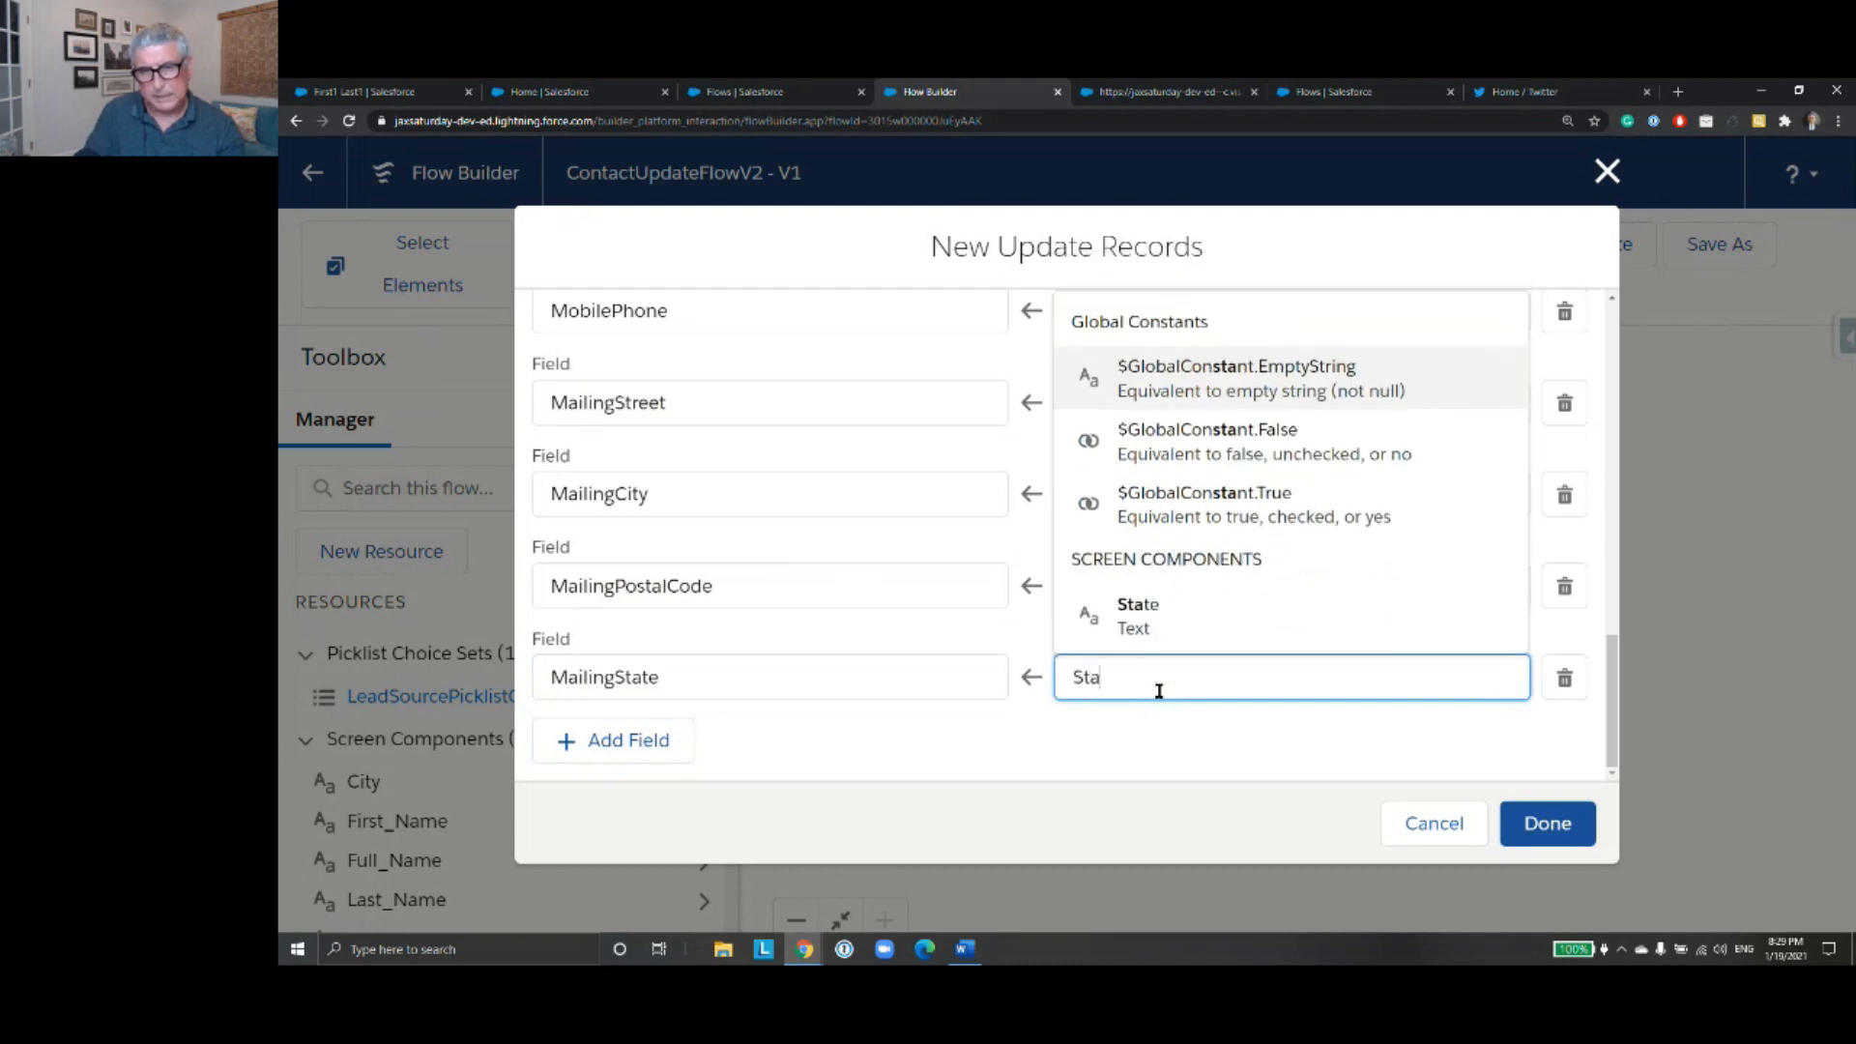
pyautogui.click(1174, 633)
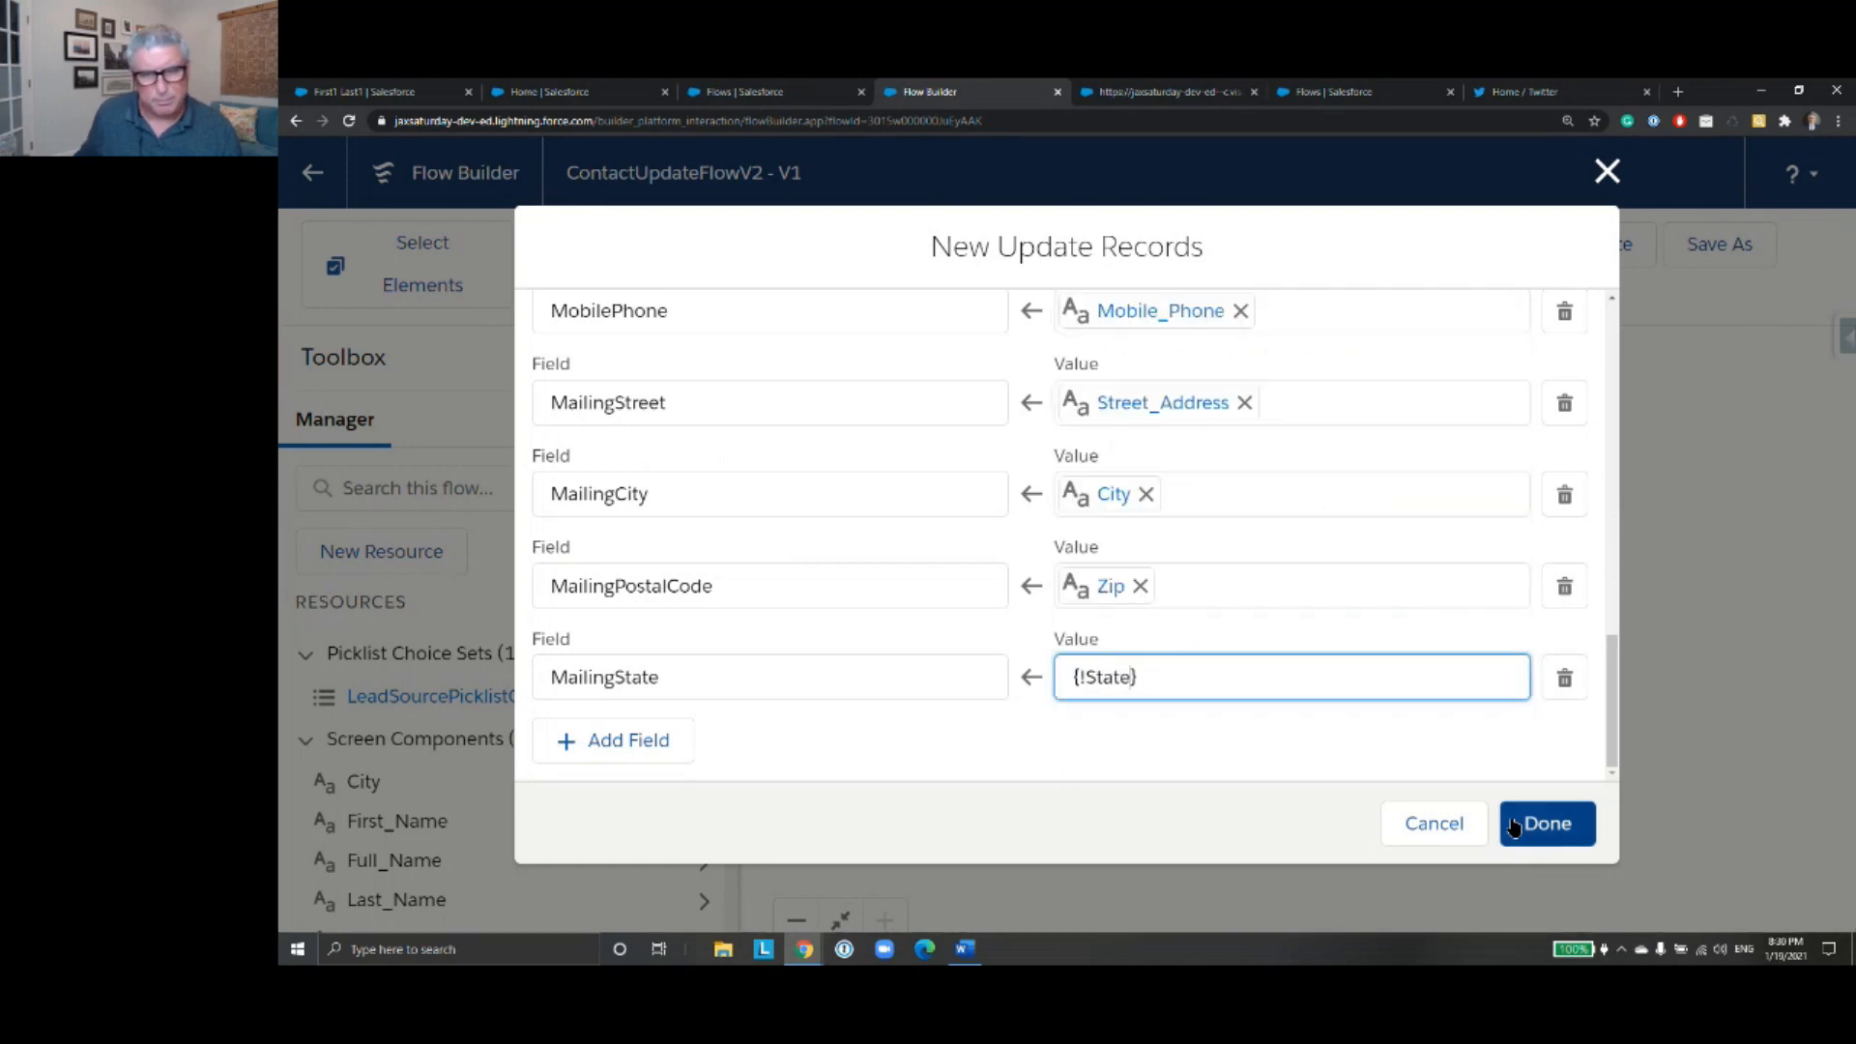
pyautogui.click(1546, 824)
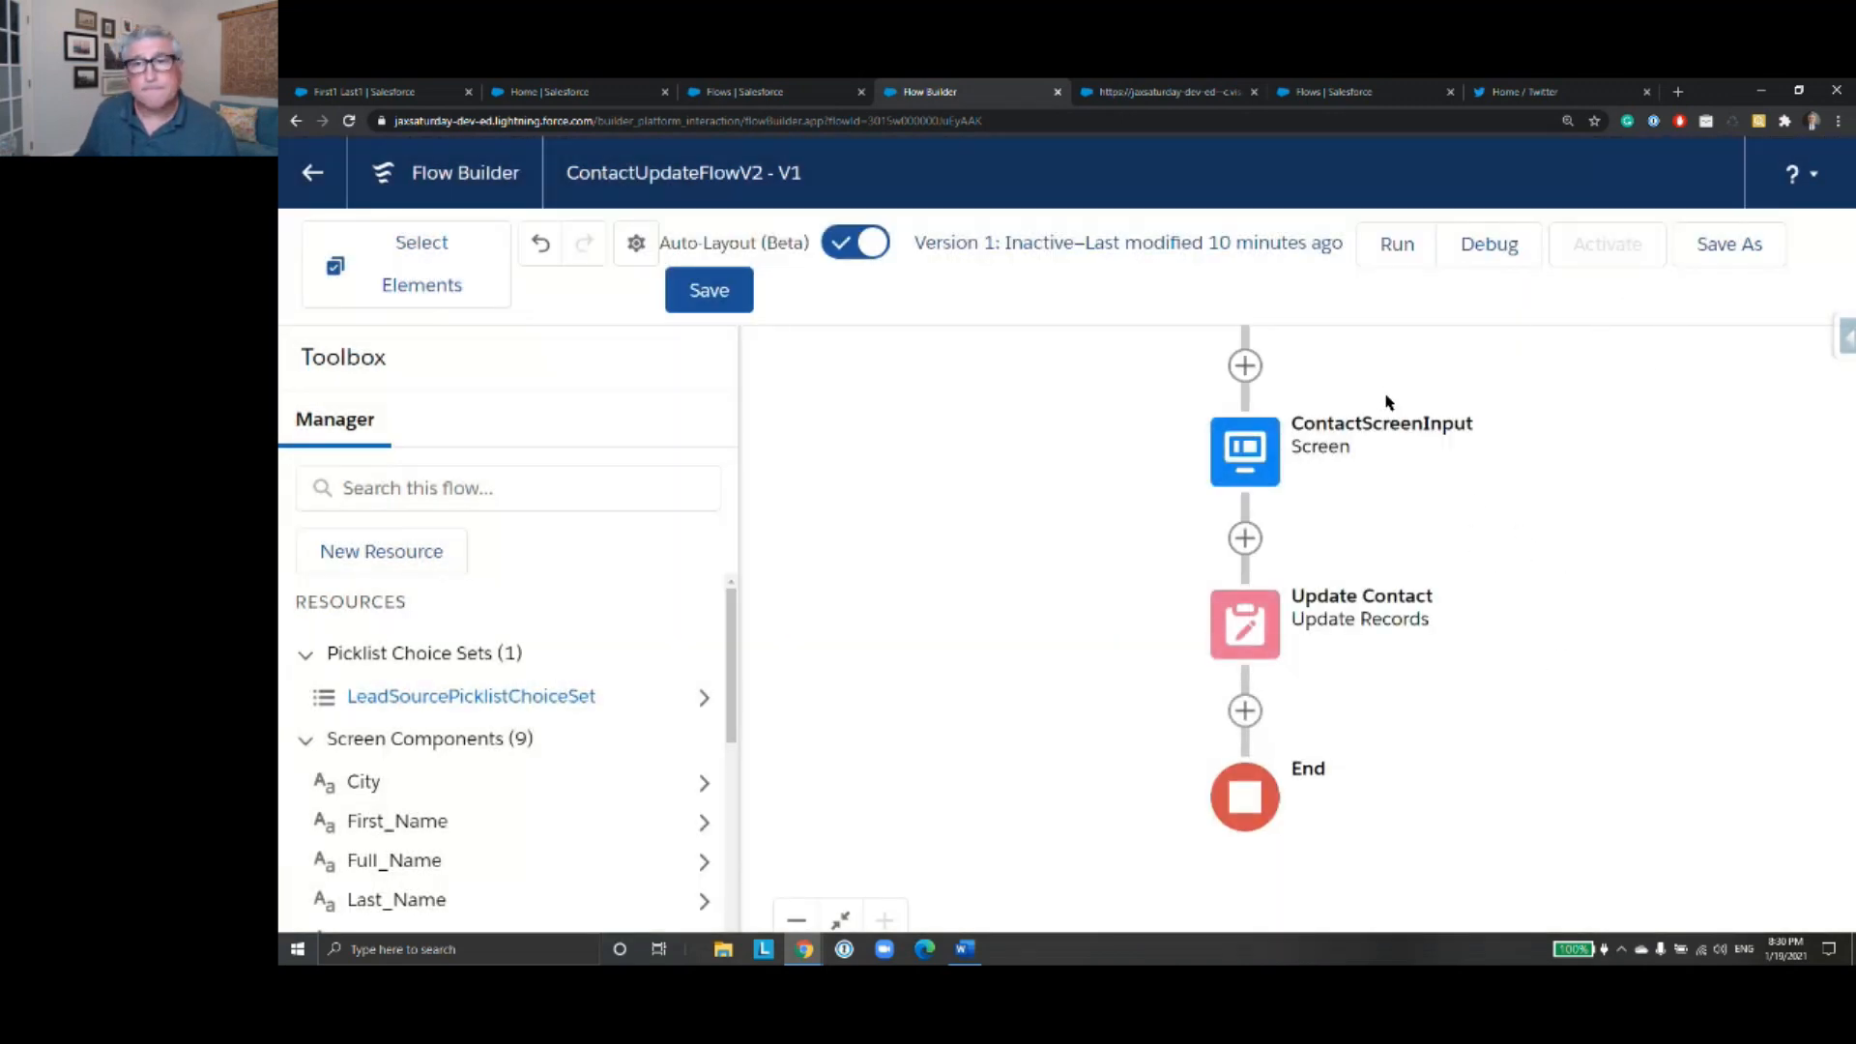
# - Save the flow and start a debug run of it
pyautogui.click(710, 290)
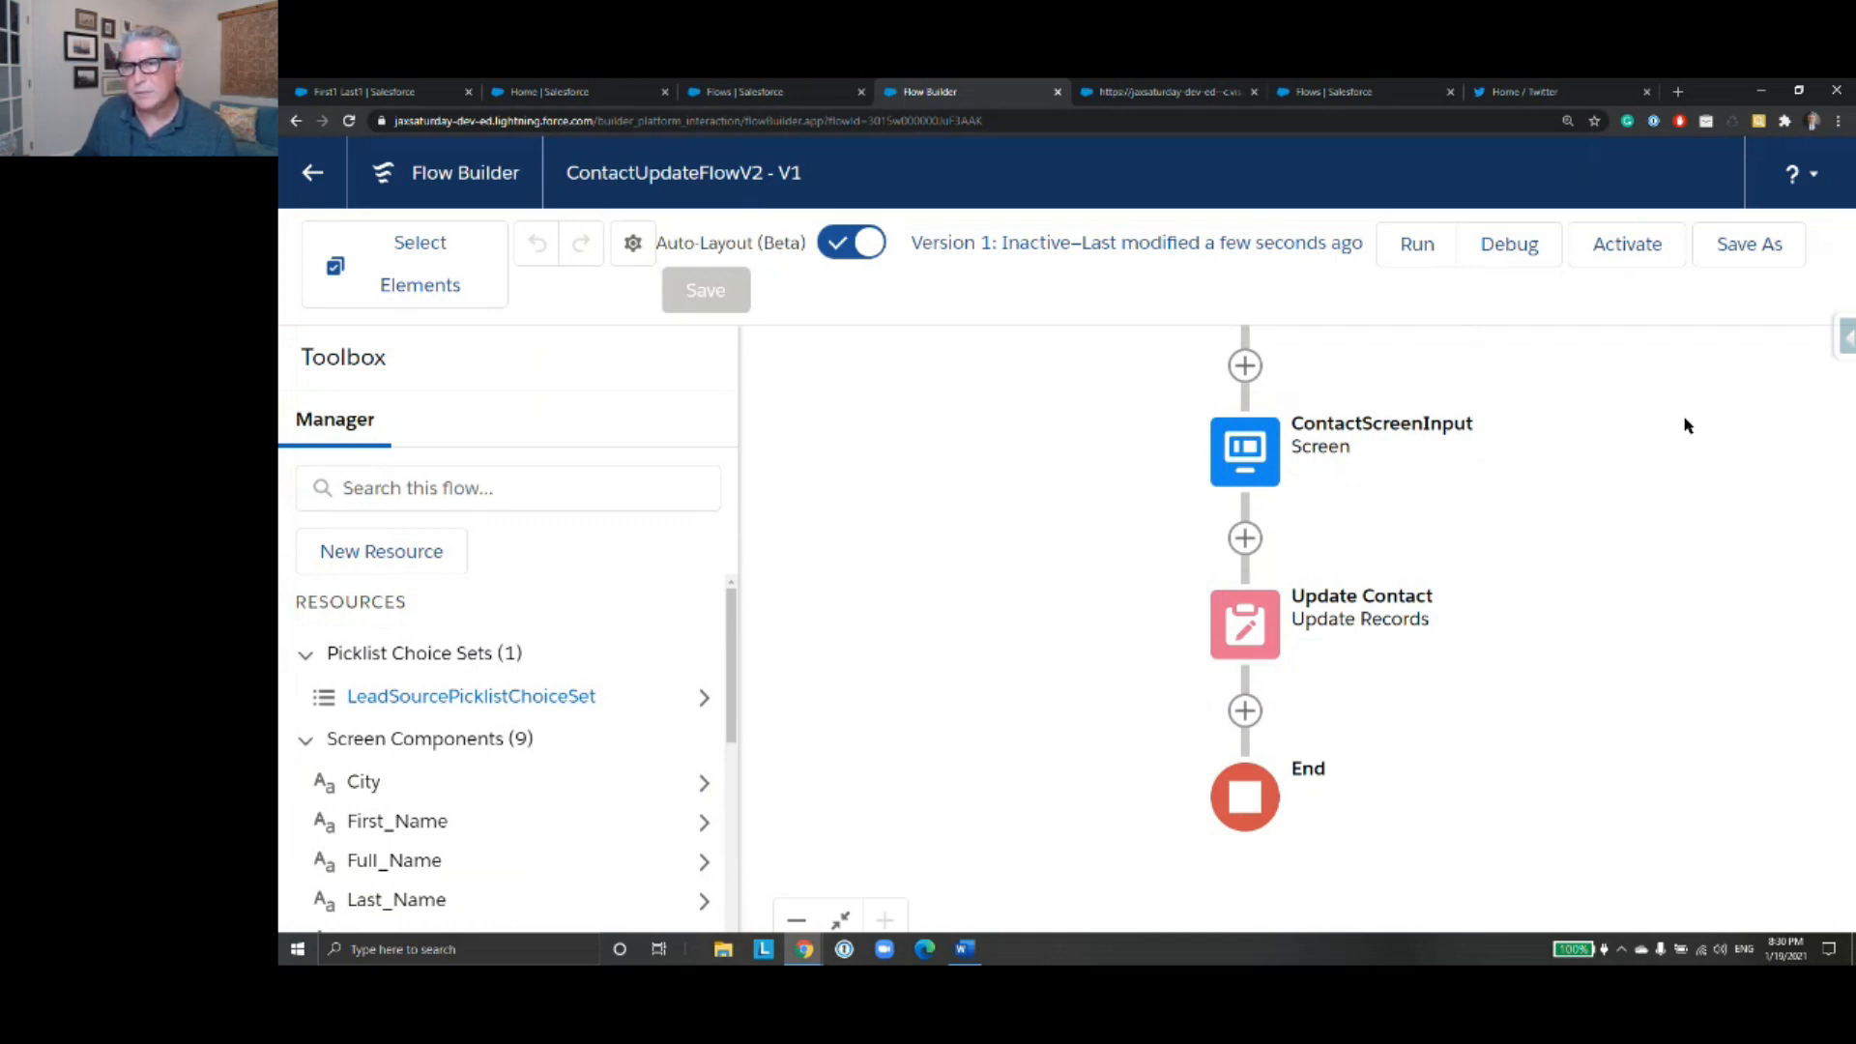
pyautogui.click(1511, 246)
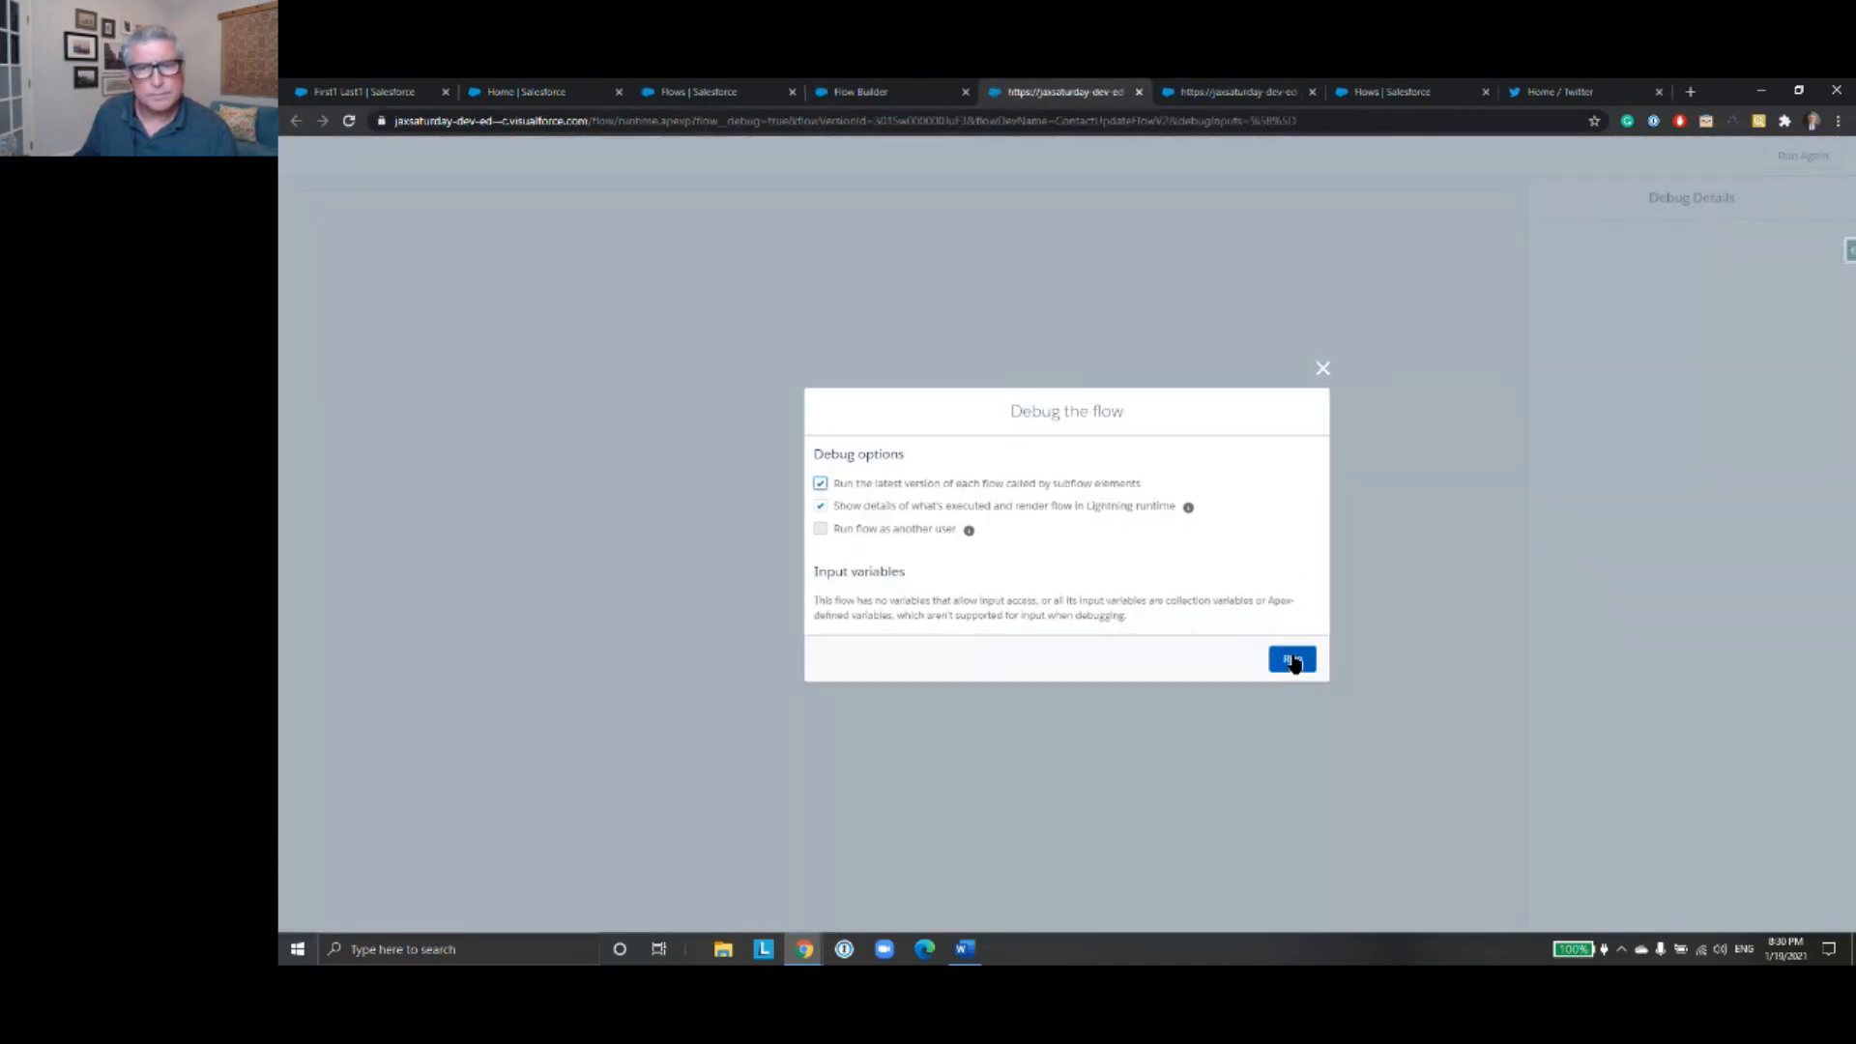
pyautogui.click(1294, 662)
# - Submit the existing contact's full name on the first flow screen and check the ContactId in the debug details
pyautogui.click(494, 229)
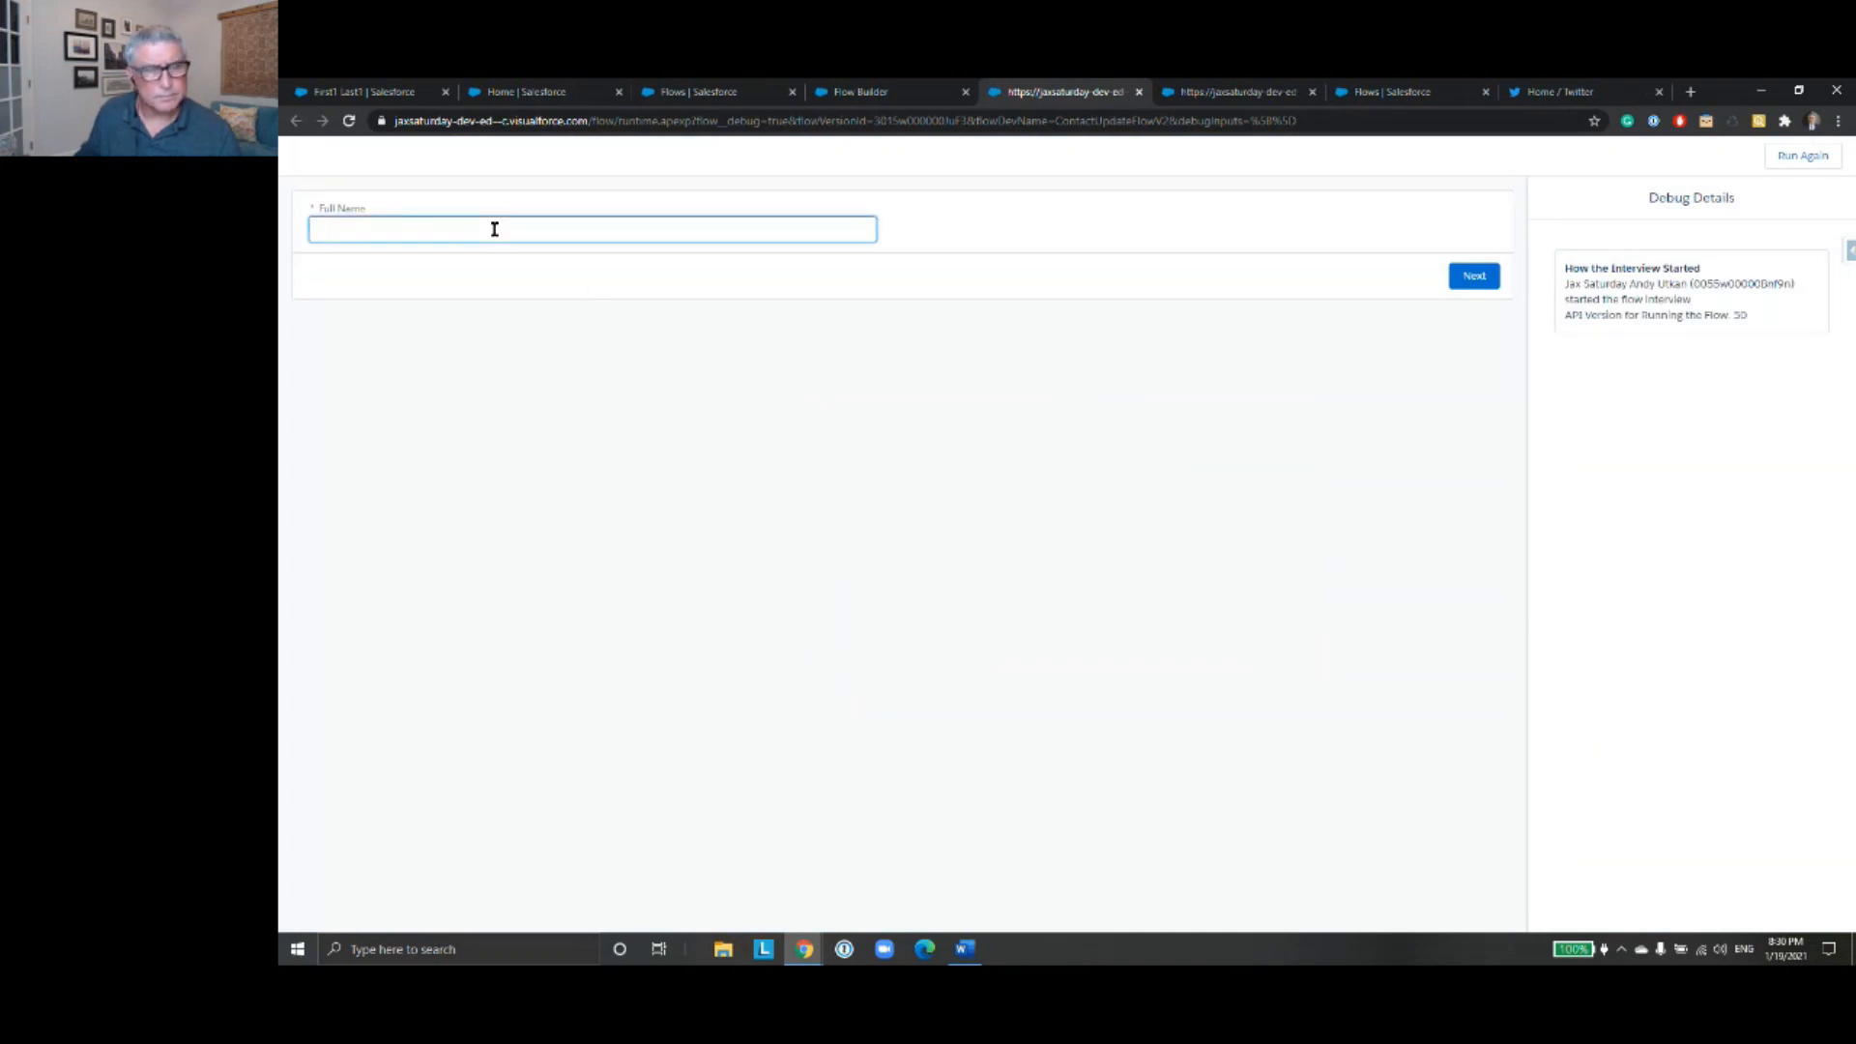
pyautogui.write('F')
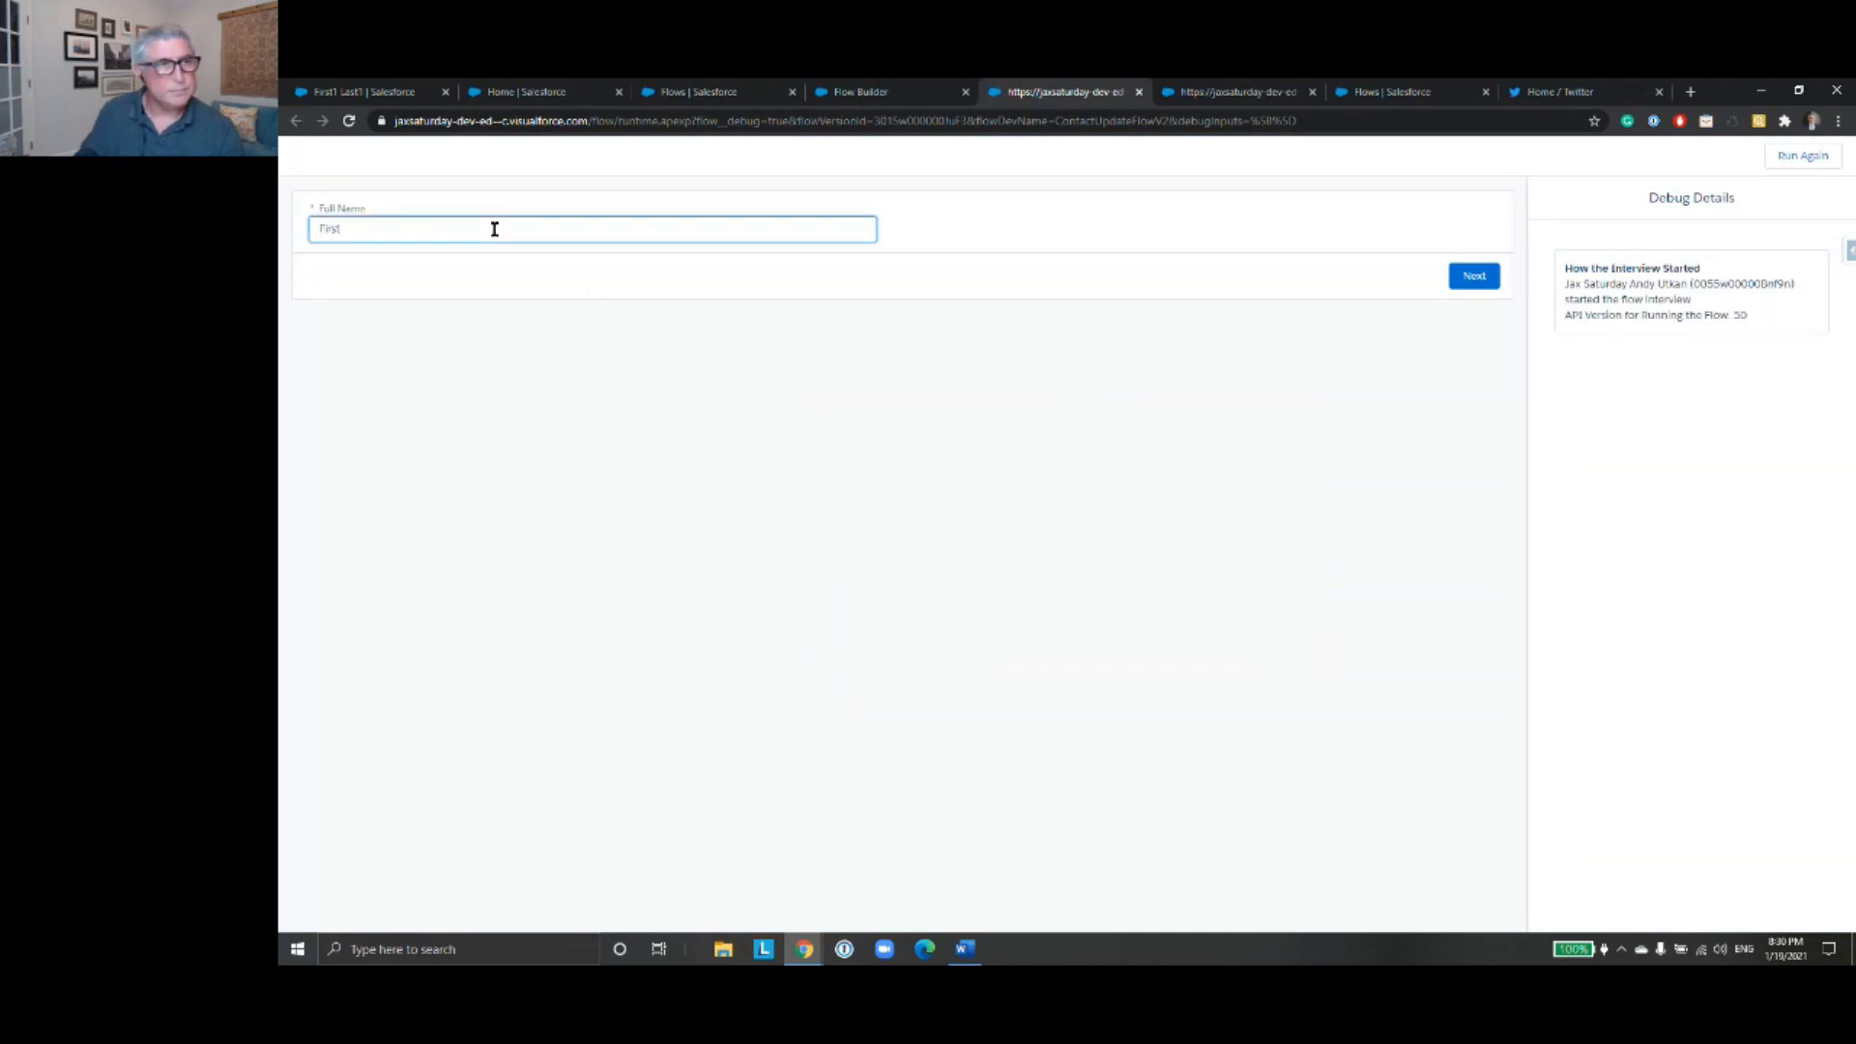
pyautogui.write('irst1 Last1')
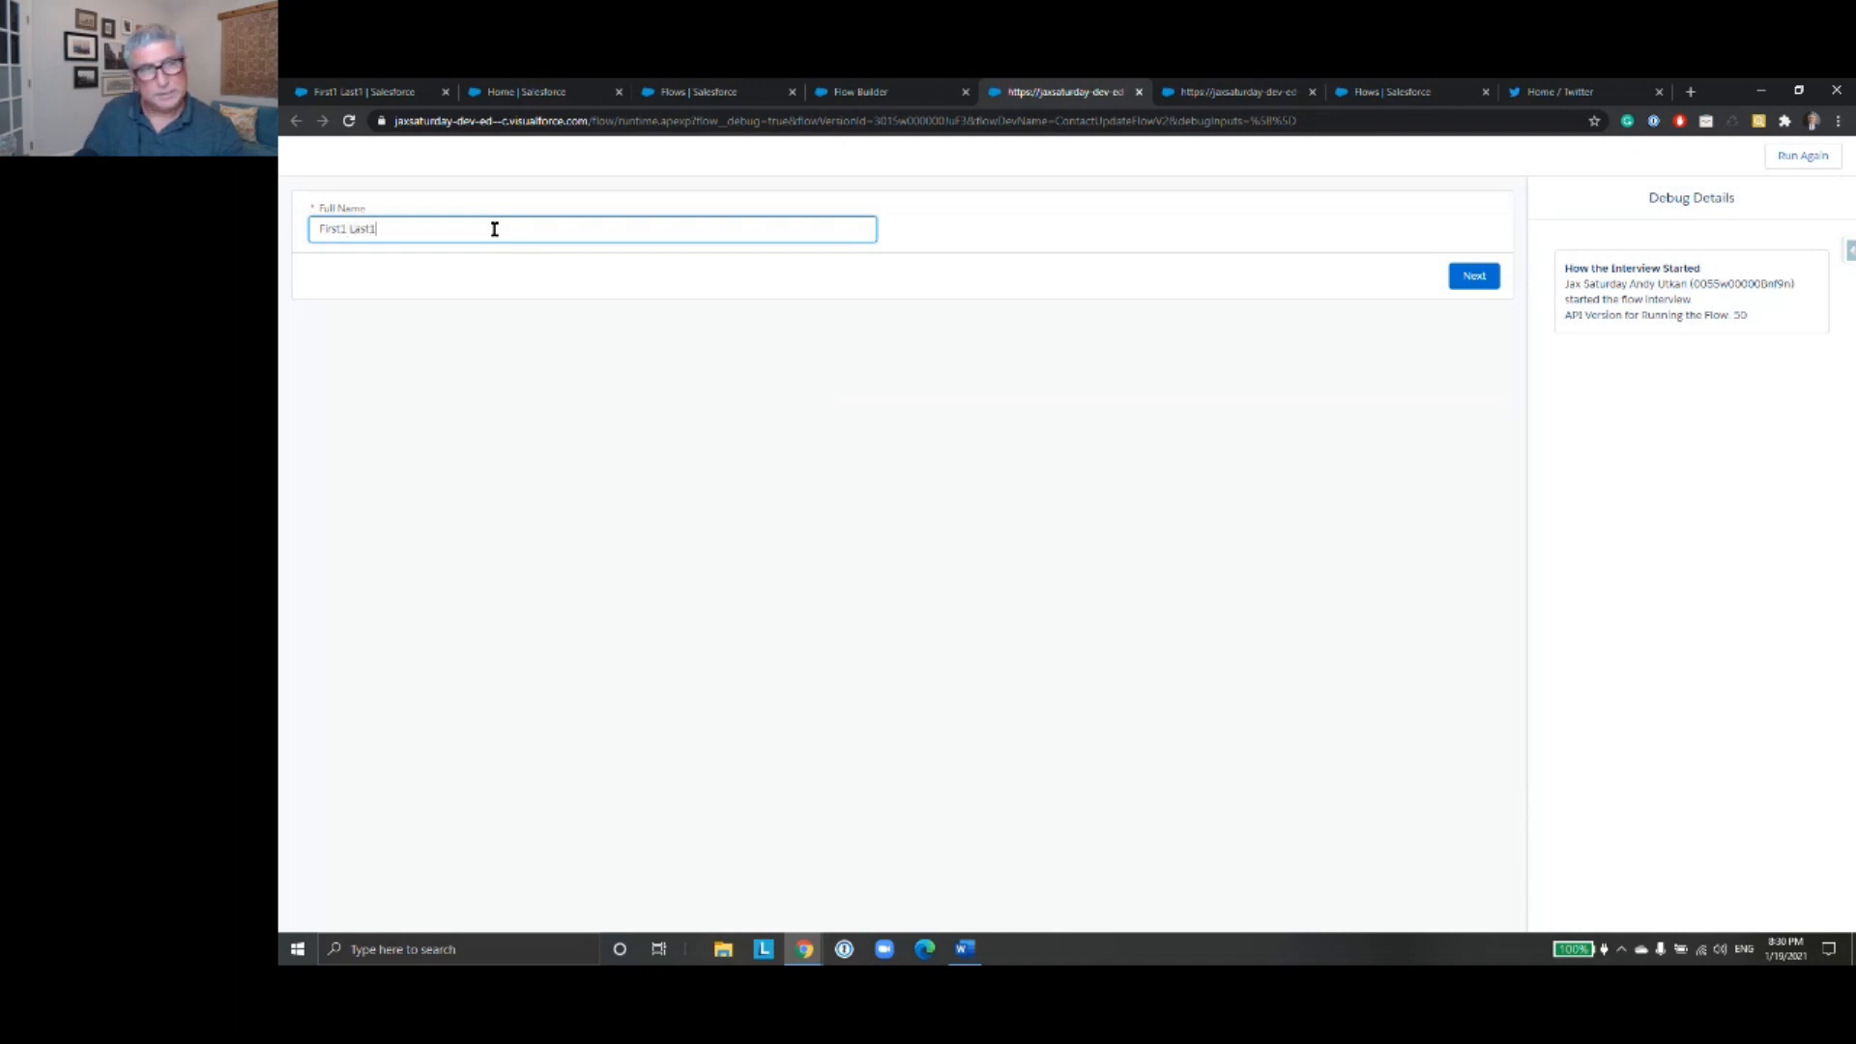
pyautogui.click(1471, 276)
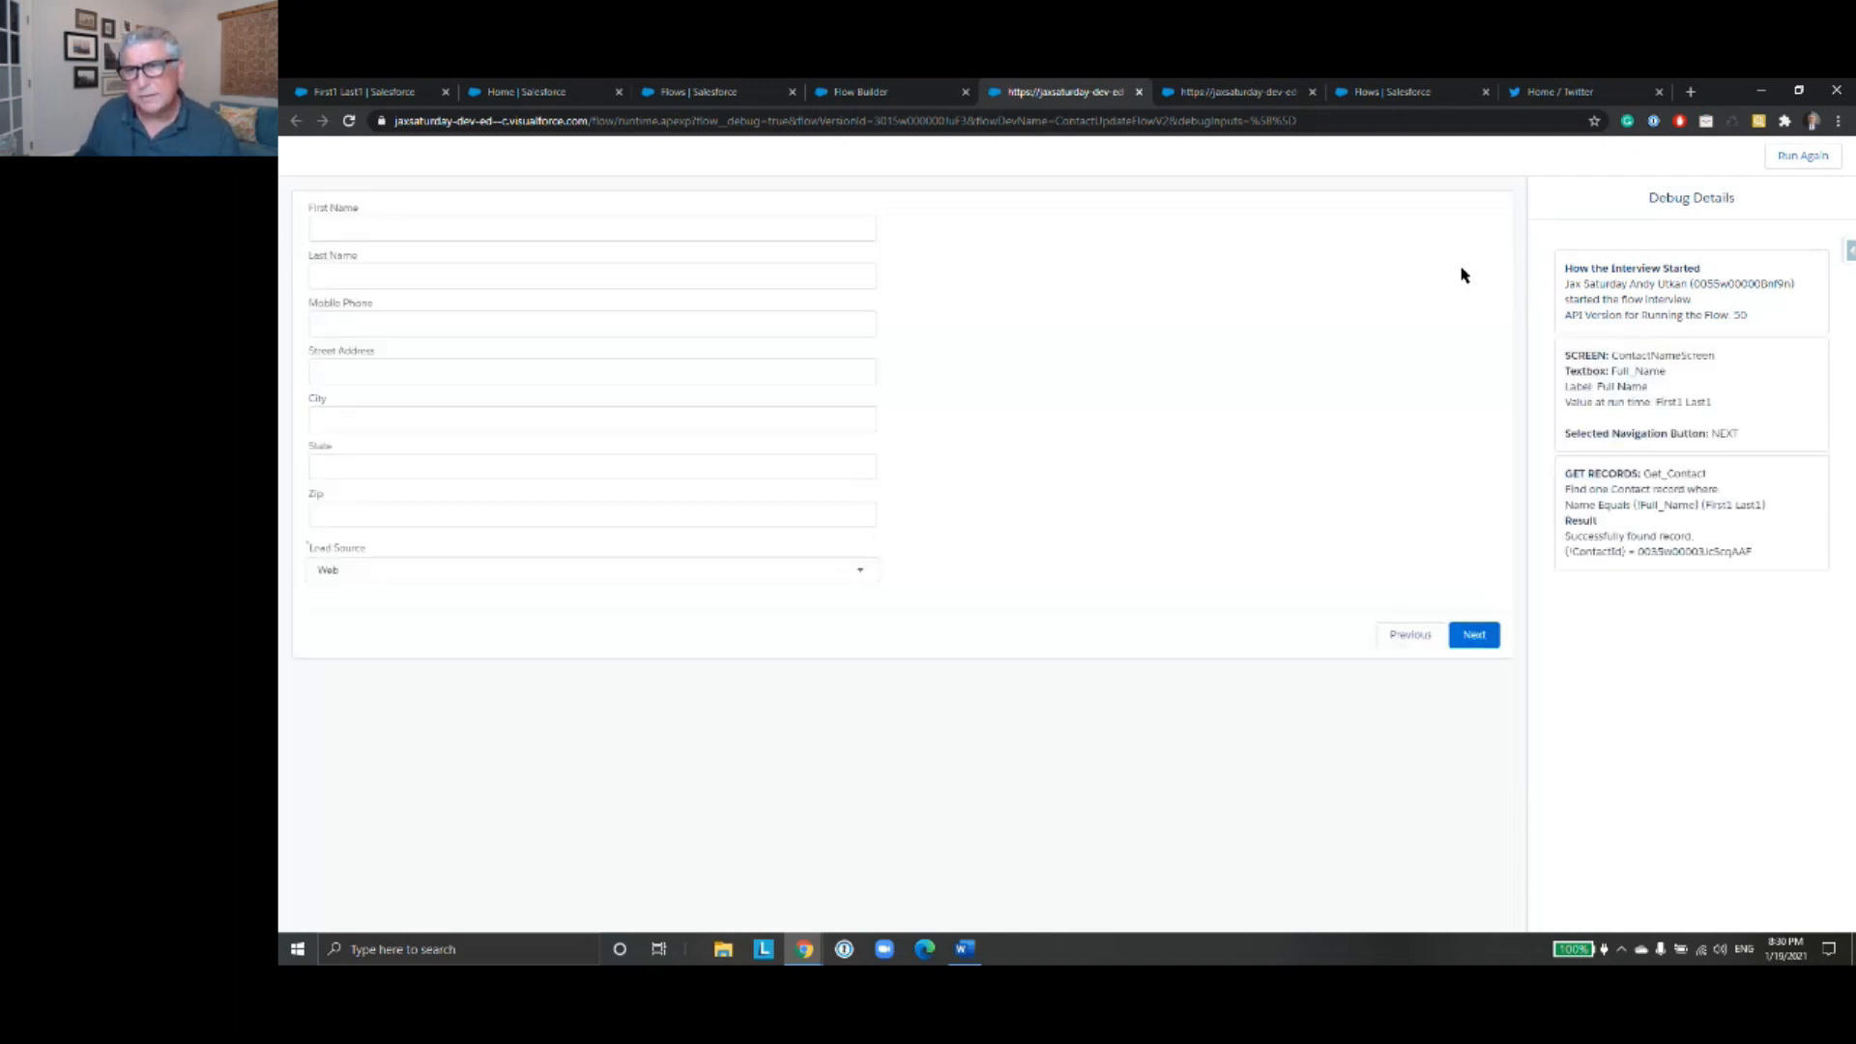
pyautogui.moveTo(1639, 551); pyautogui.dragTo(1756, 560)
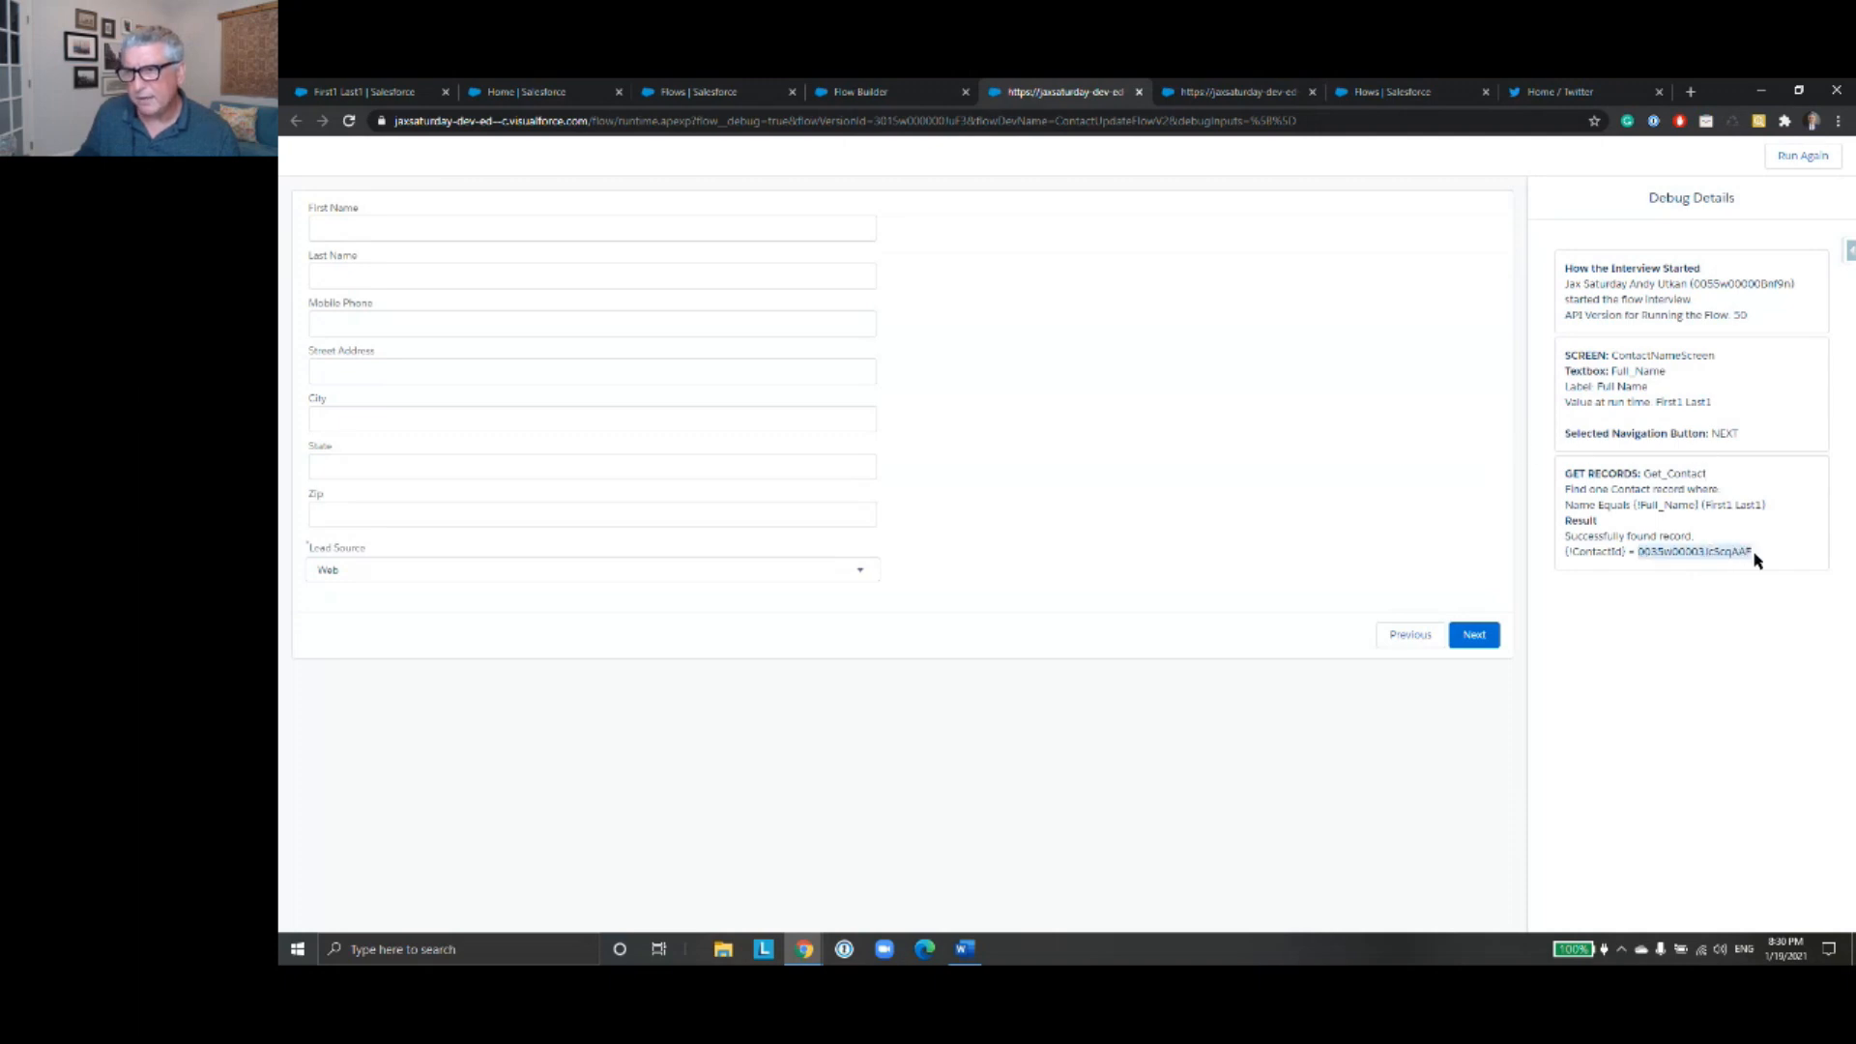
# - Enter the contact's new first name, last name and mobile phone number on the input screen
pyautogui.click(522, 232)
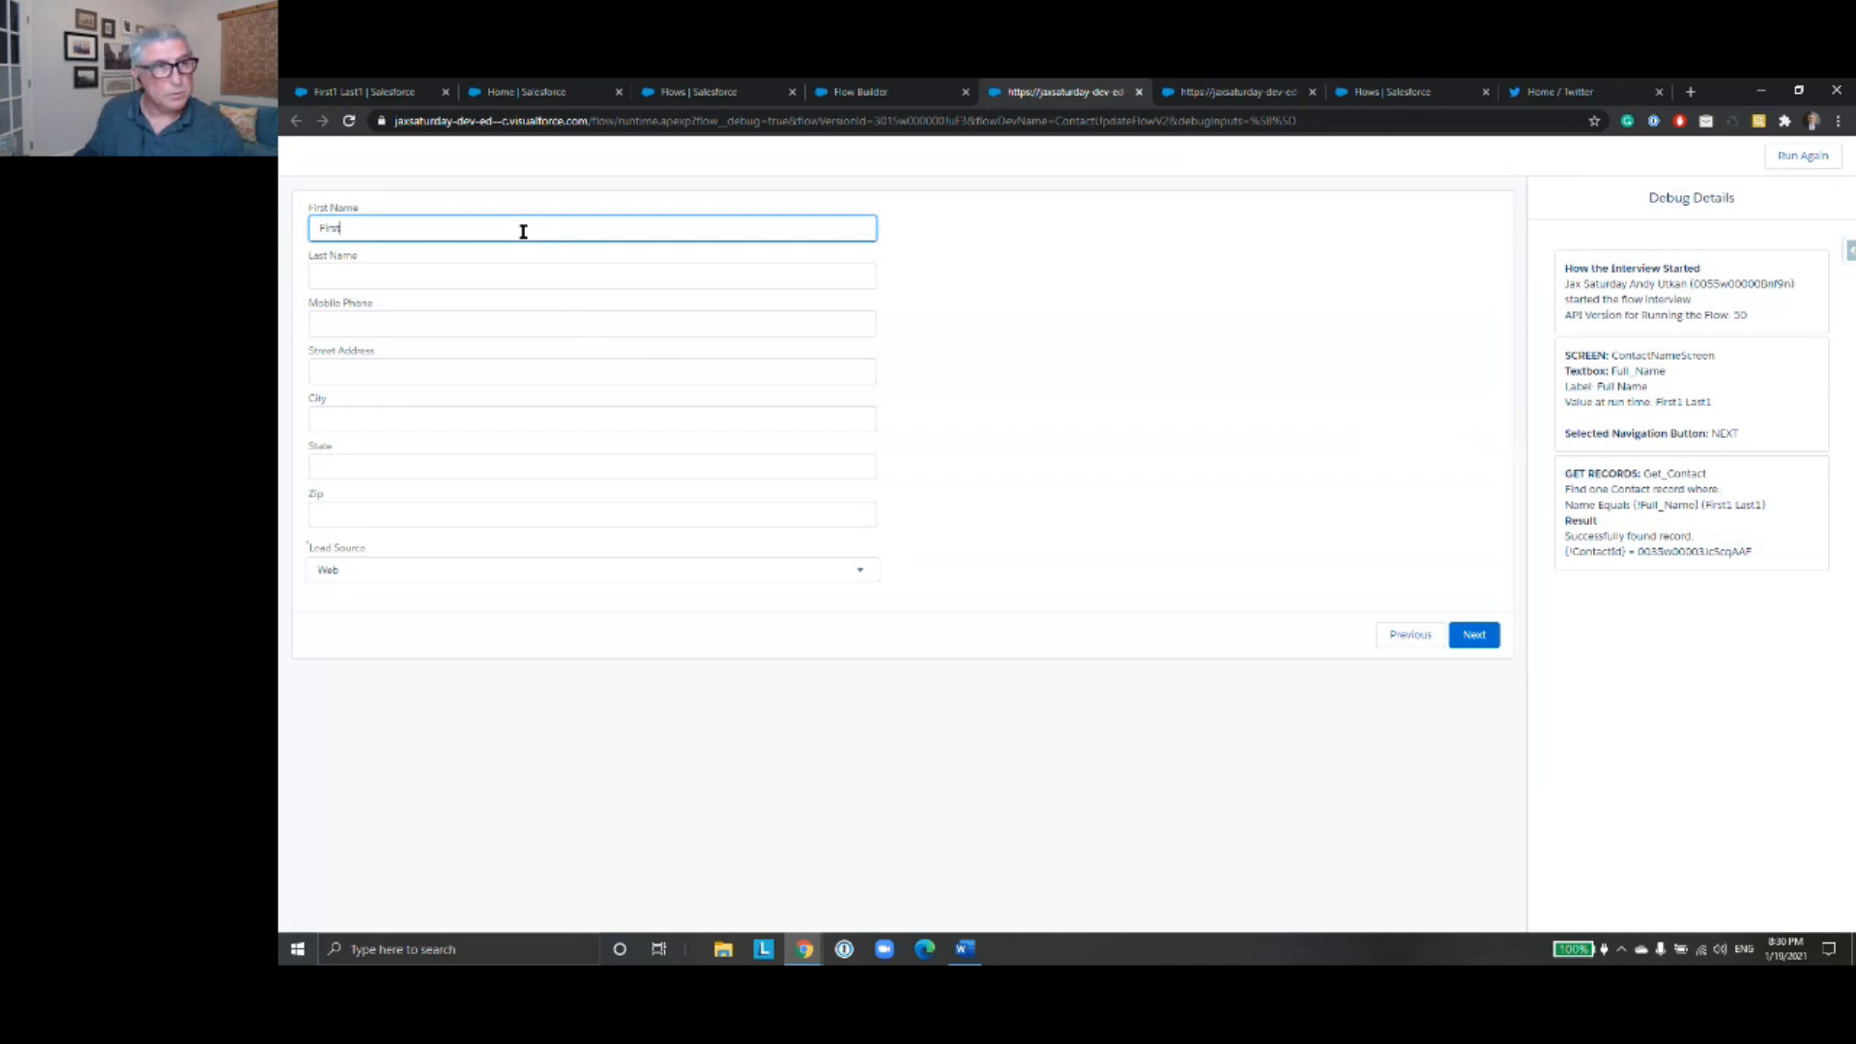
pyautogui.click(507, 266)
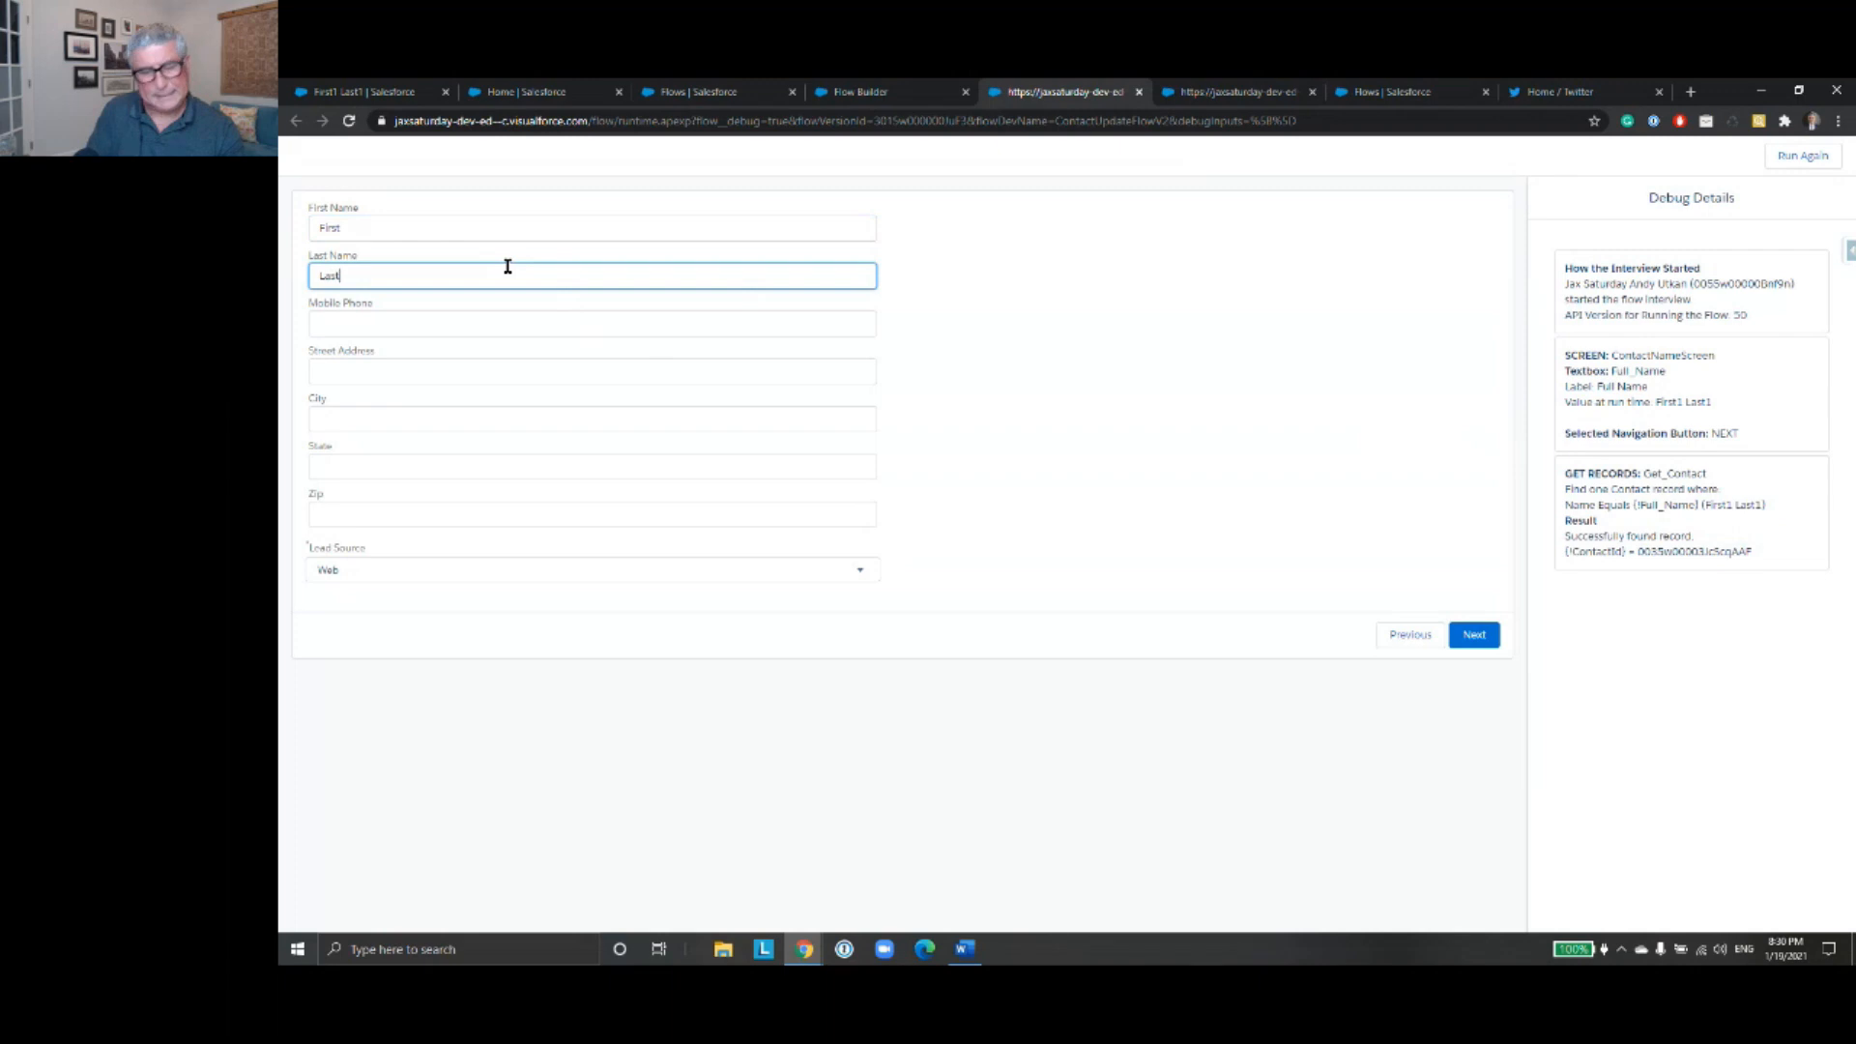
pyautogui.click(478, 322)
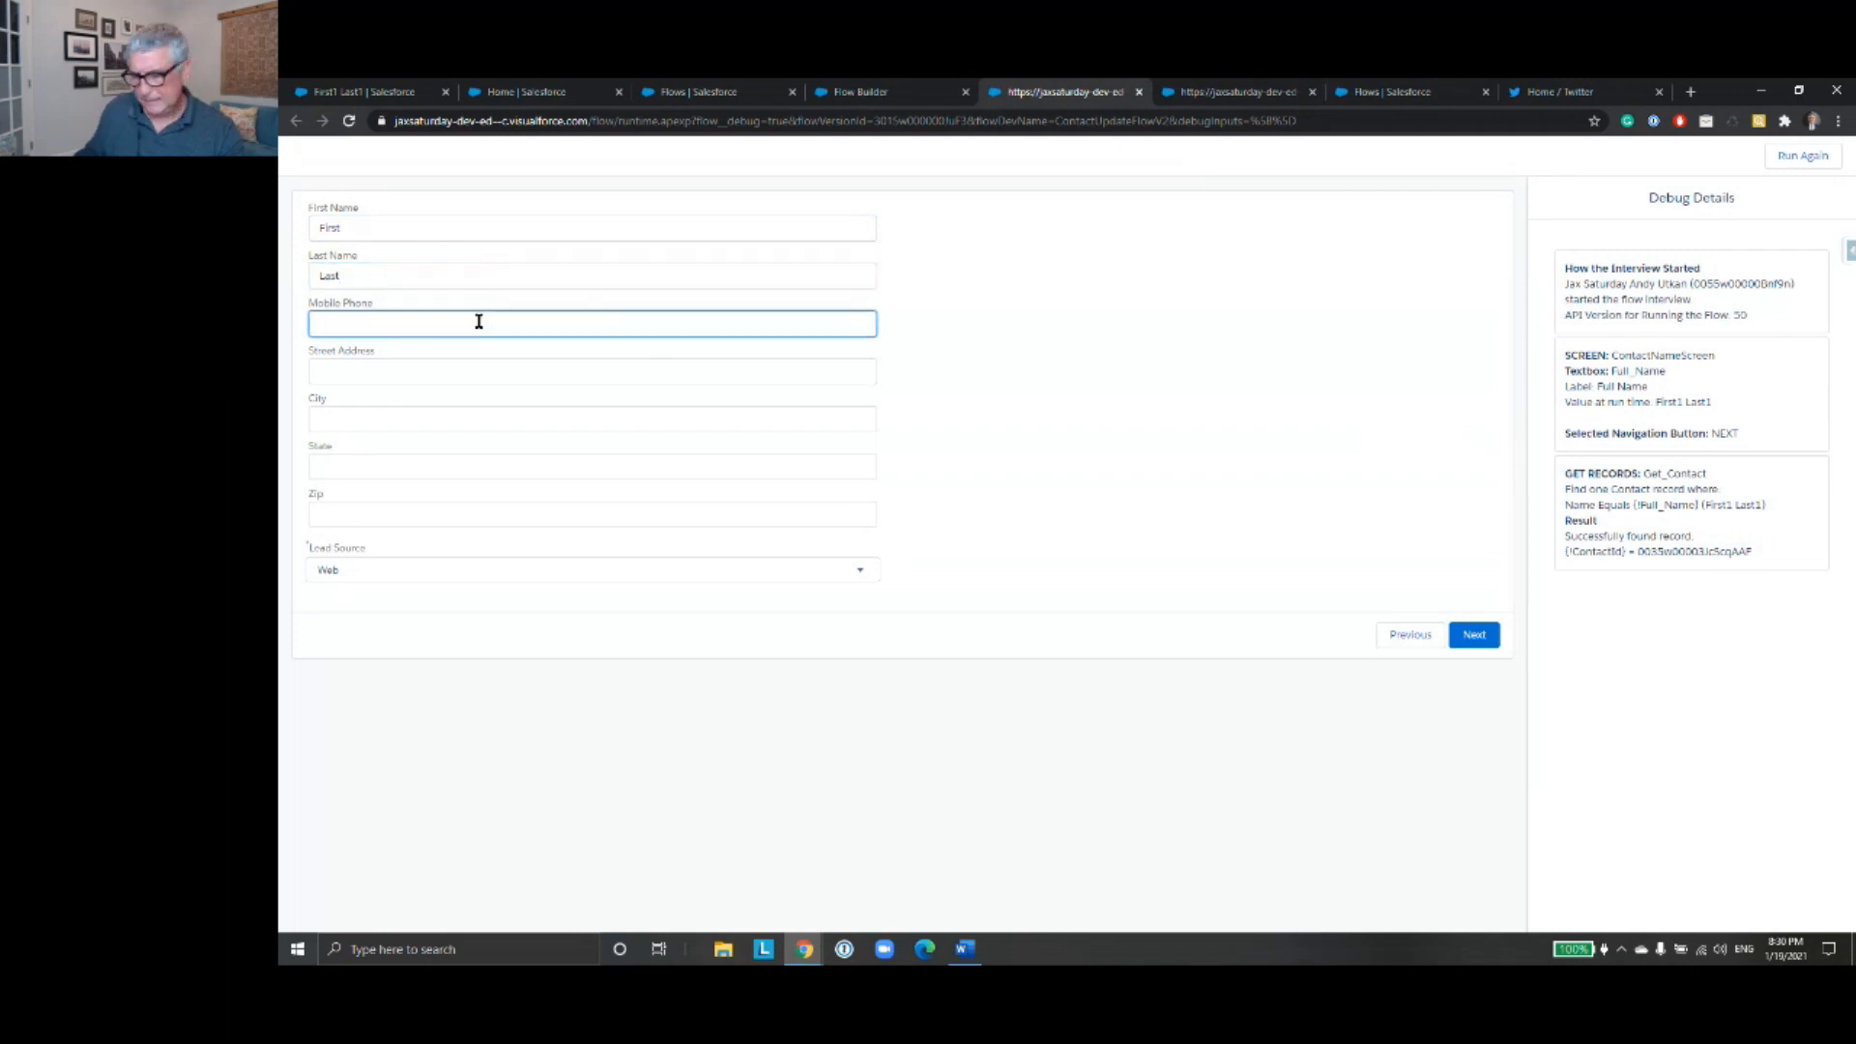
pyautogui.write('7777777777')
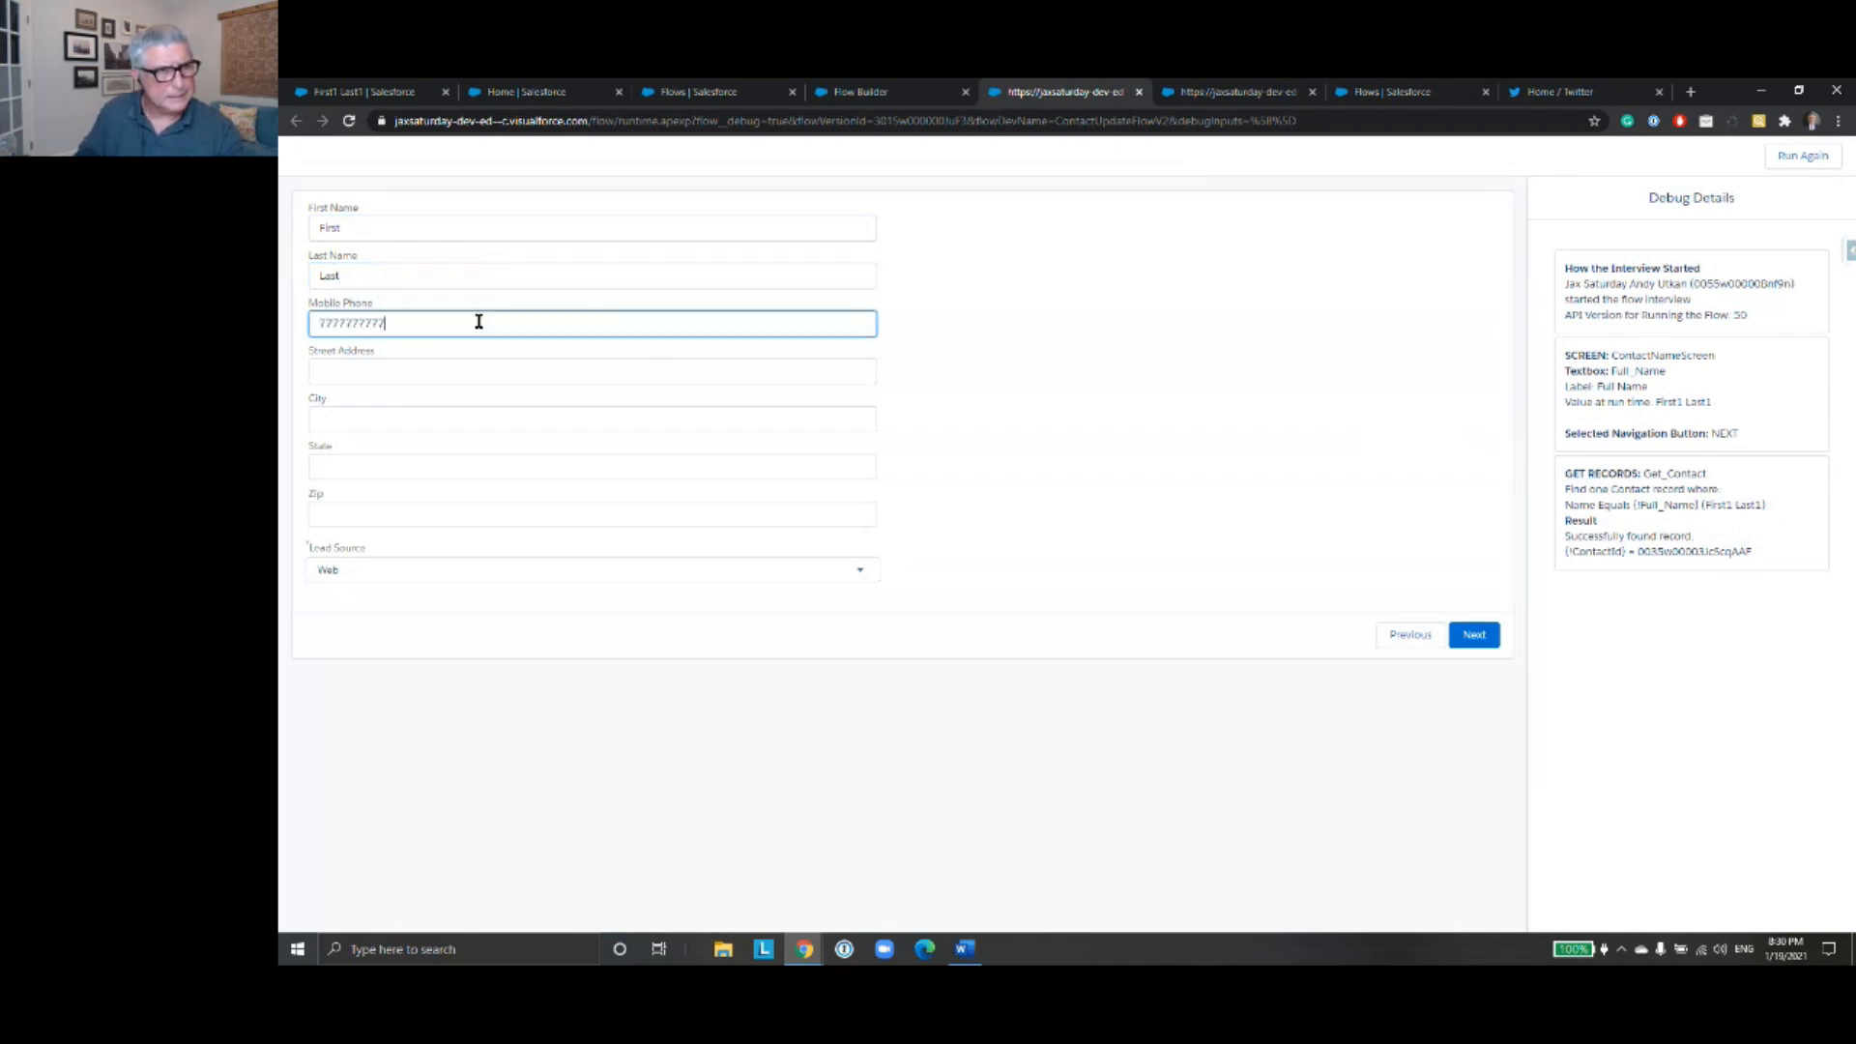
# - Fill in the contact's street address, city, state and zip on the input screen
pyautogui.click(479, 371)
pyautogui.write('gfdsgfdsg')
pyautogui.click(490, 418)
pyautogui.write('gdfgfds')
pyautogui.click(460, 465)
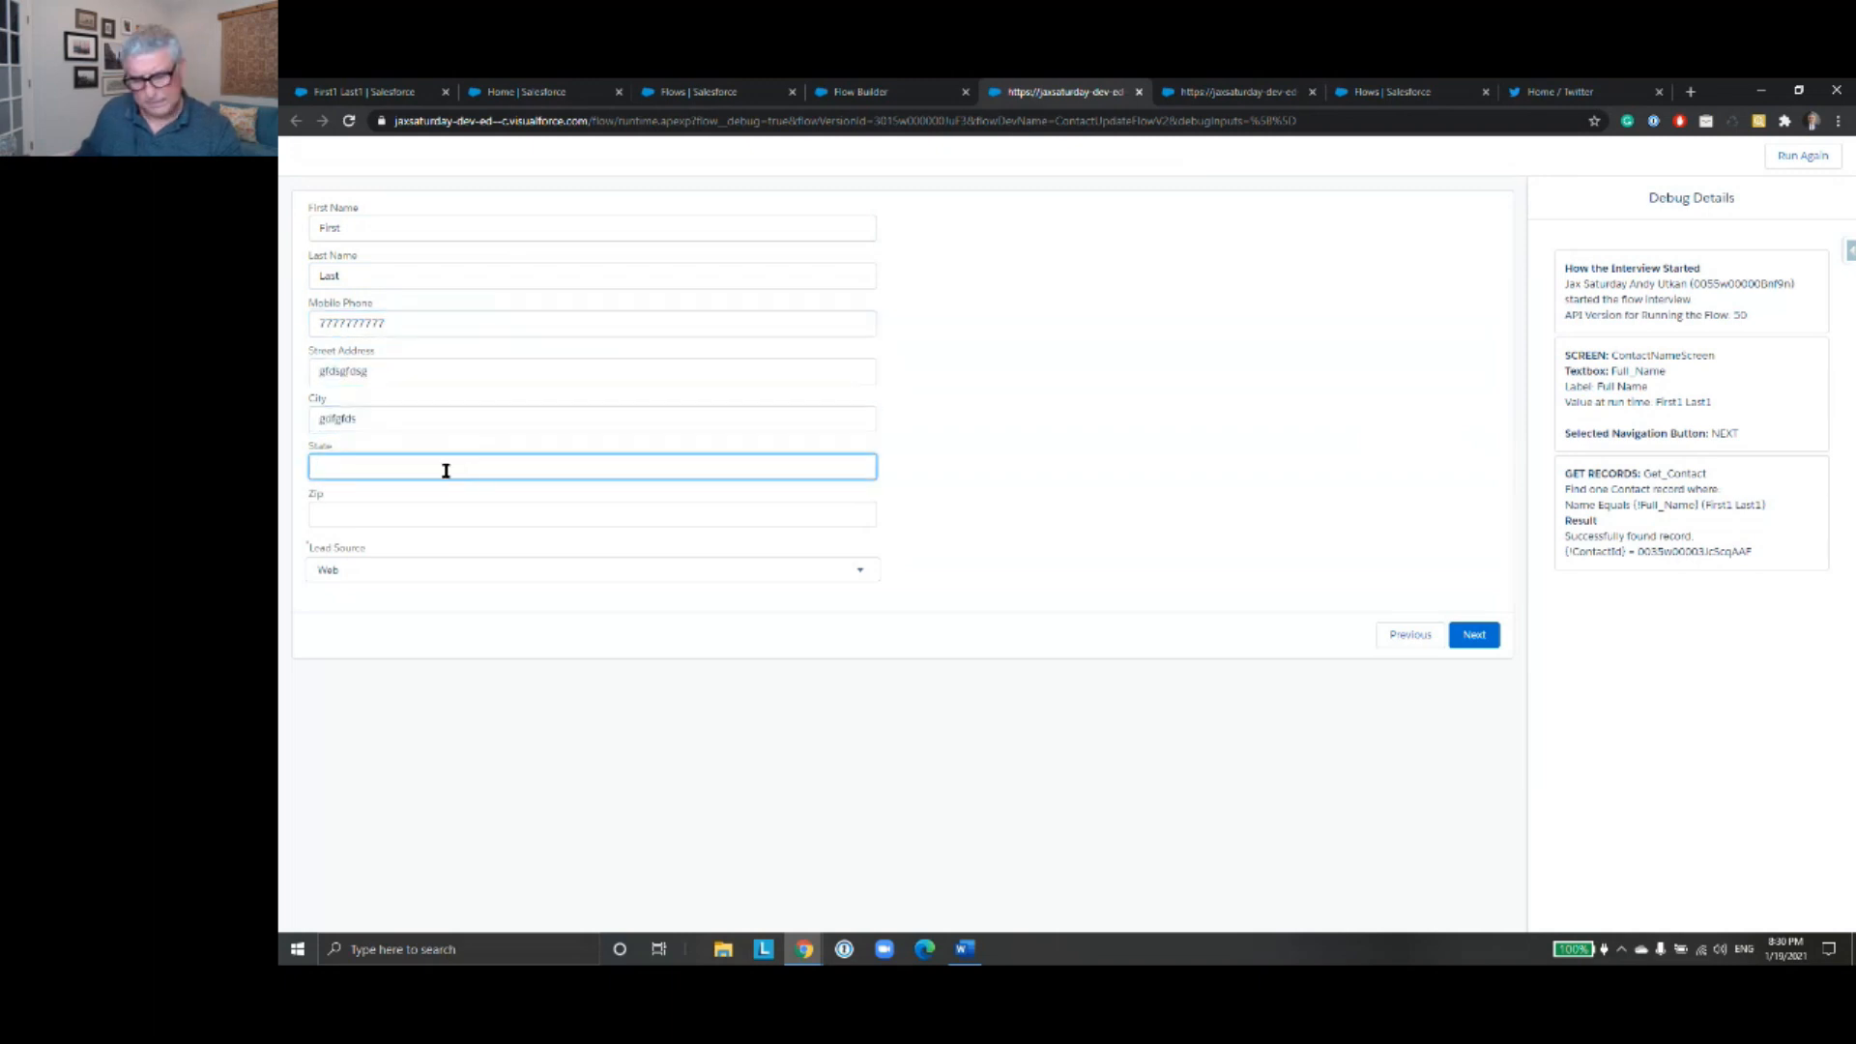
pyautogui.write('FL')
pyautogui.click(435, 514)
pyautogui.write('333')
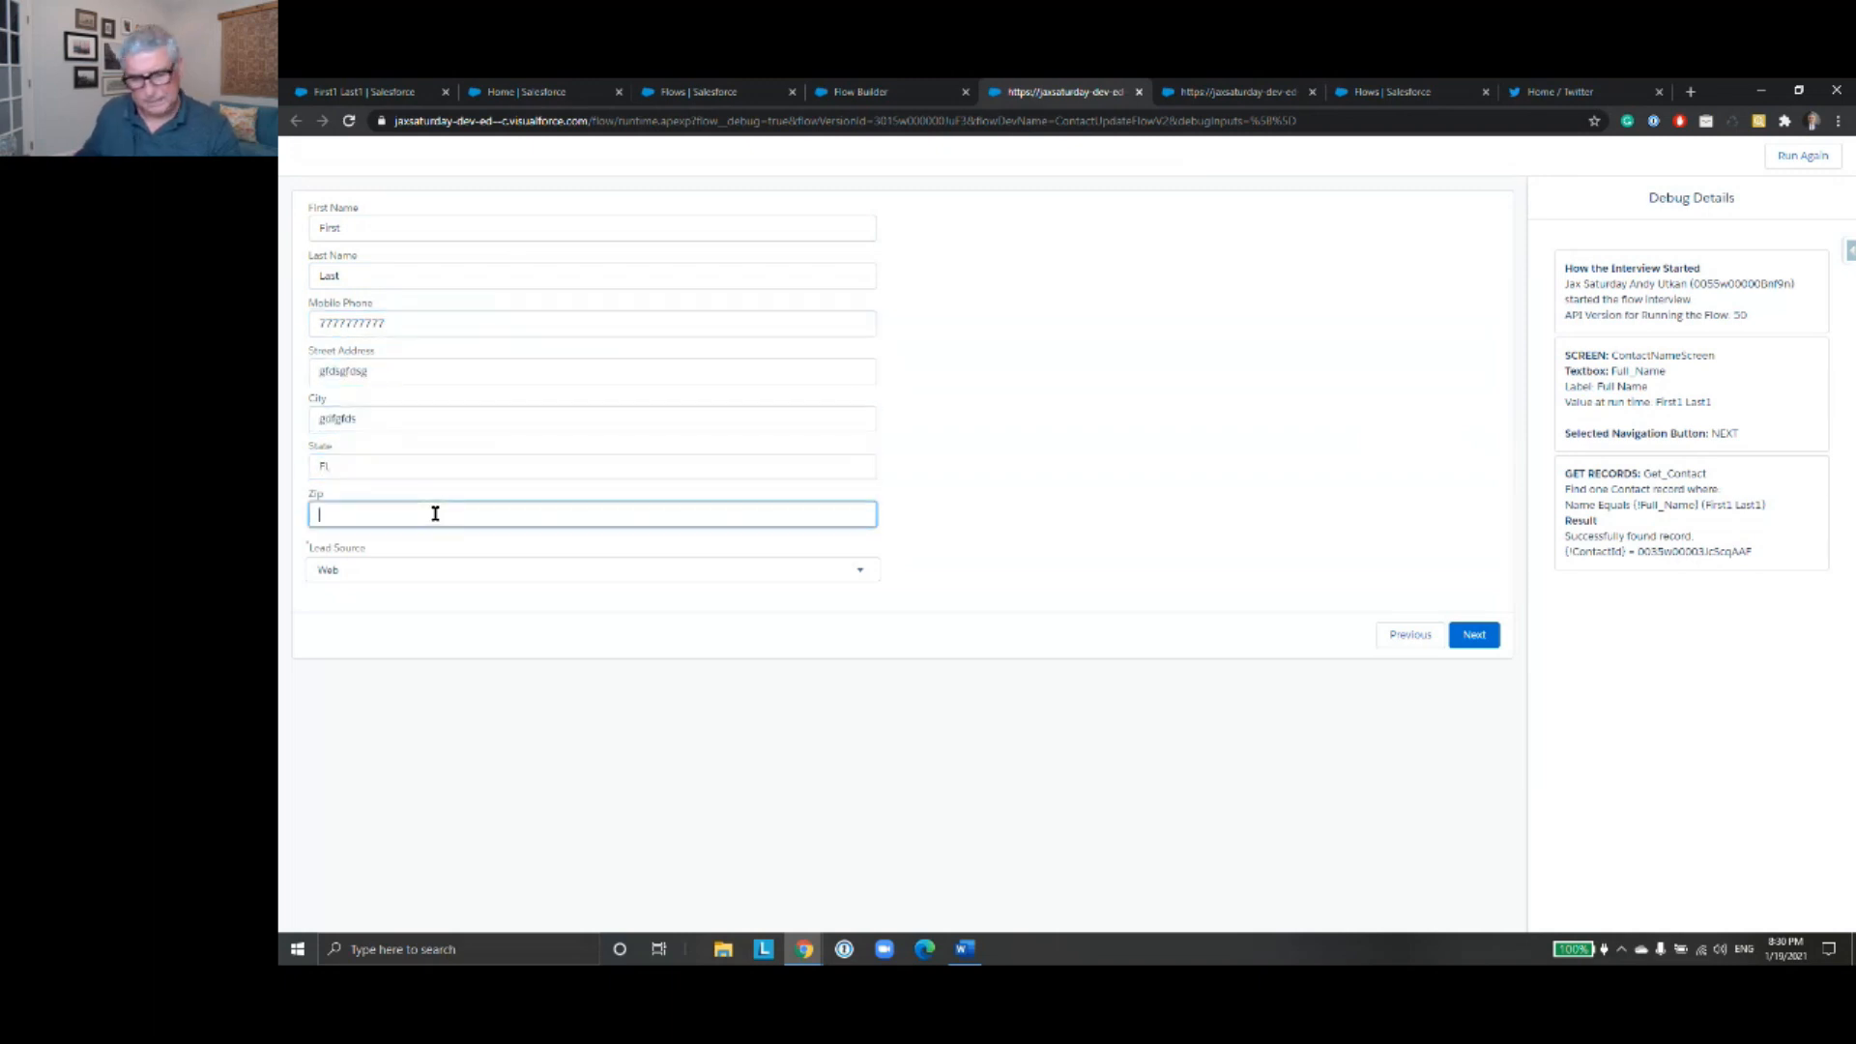
pyautogui.write('33')
# - Set the lead source to Partner Referral, submit the input screen and check the Update_Contact section of the debug details
pyautogui.click(628, 569)
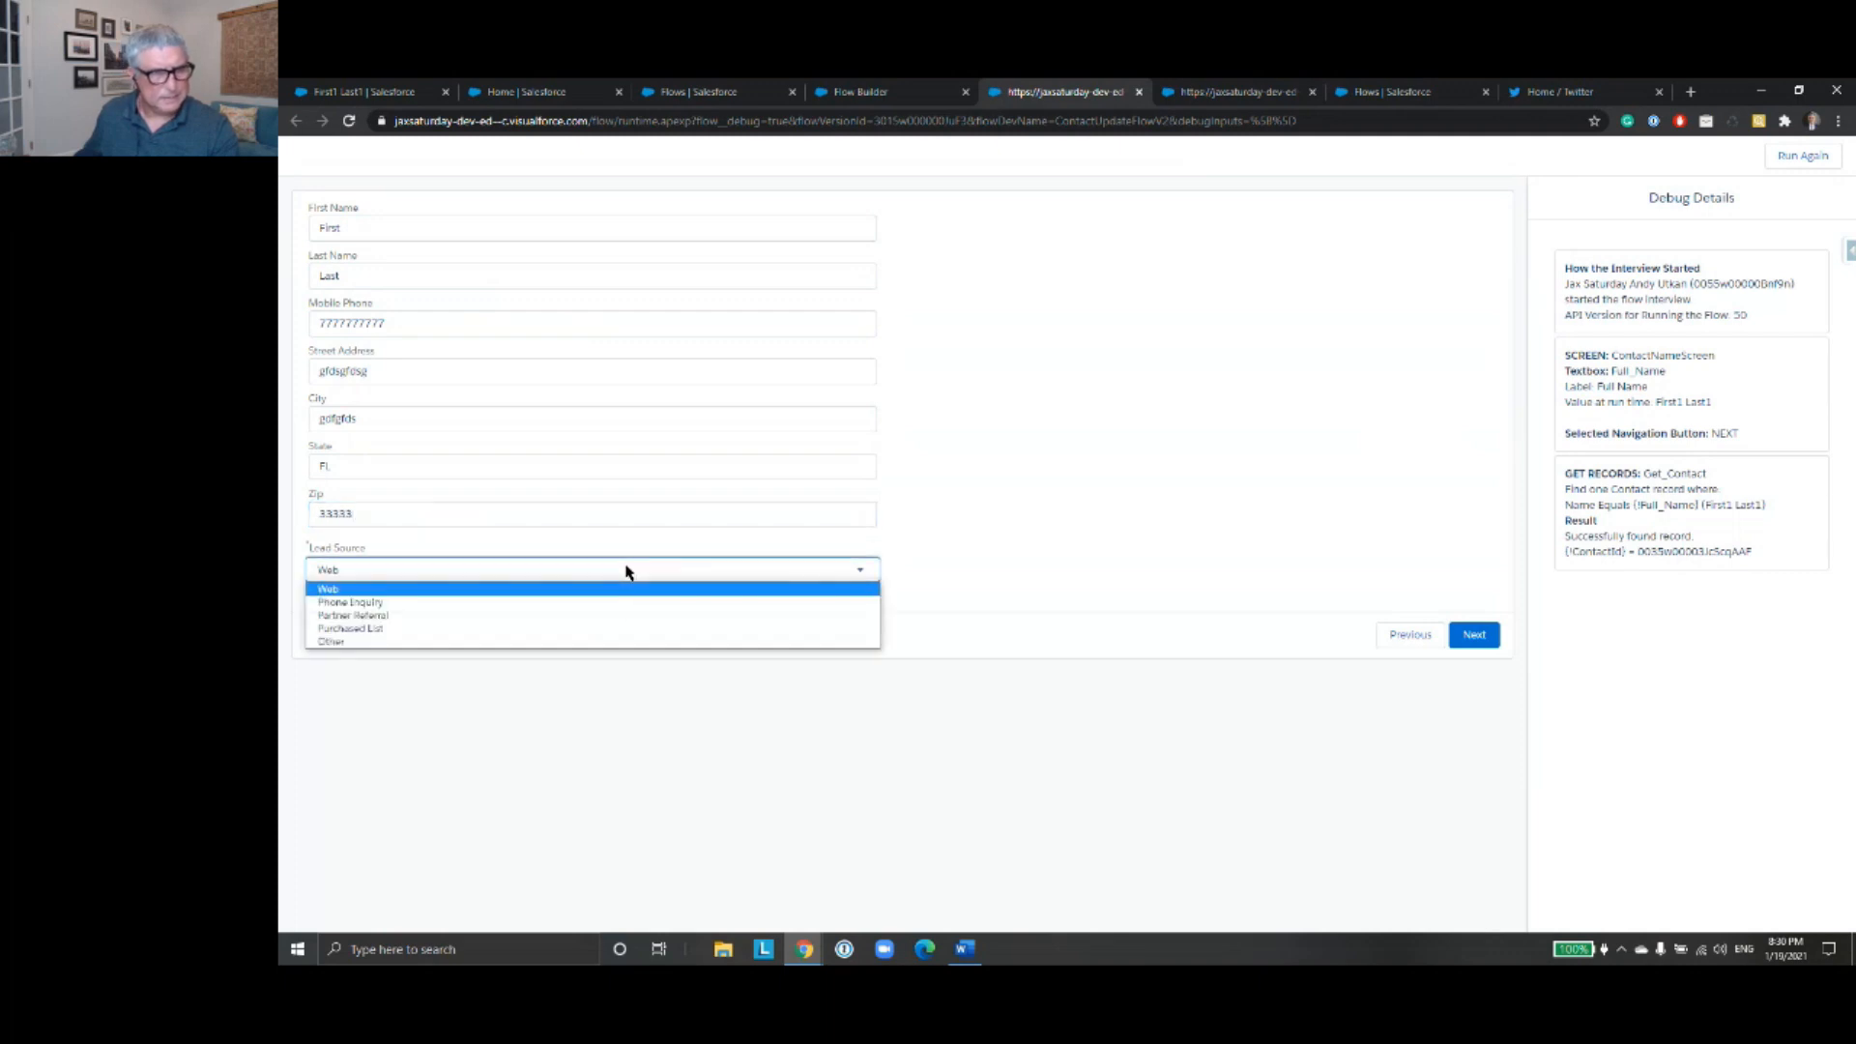
pyautogui.click(619, 619)
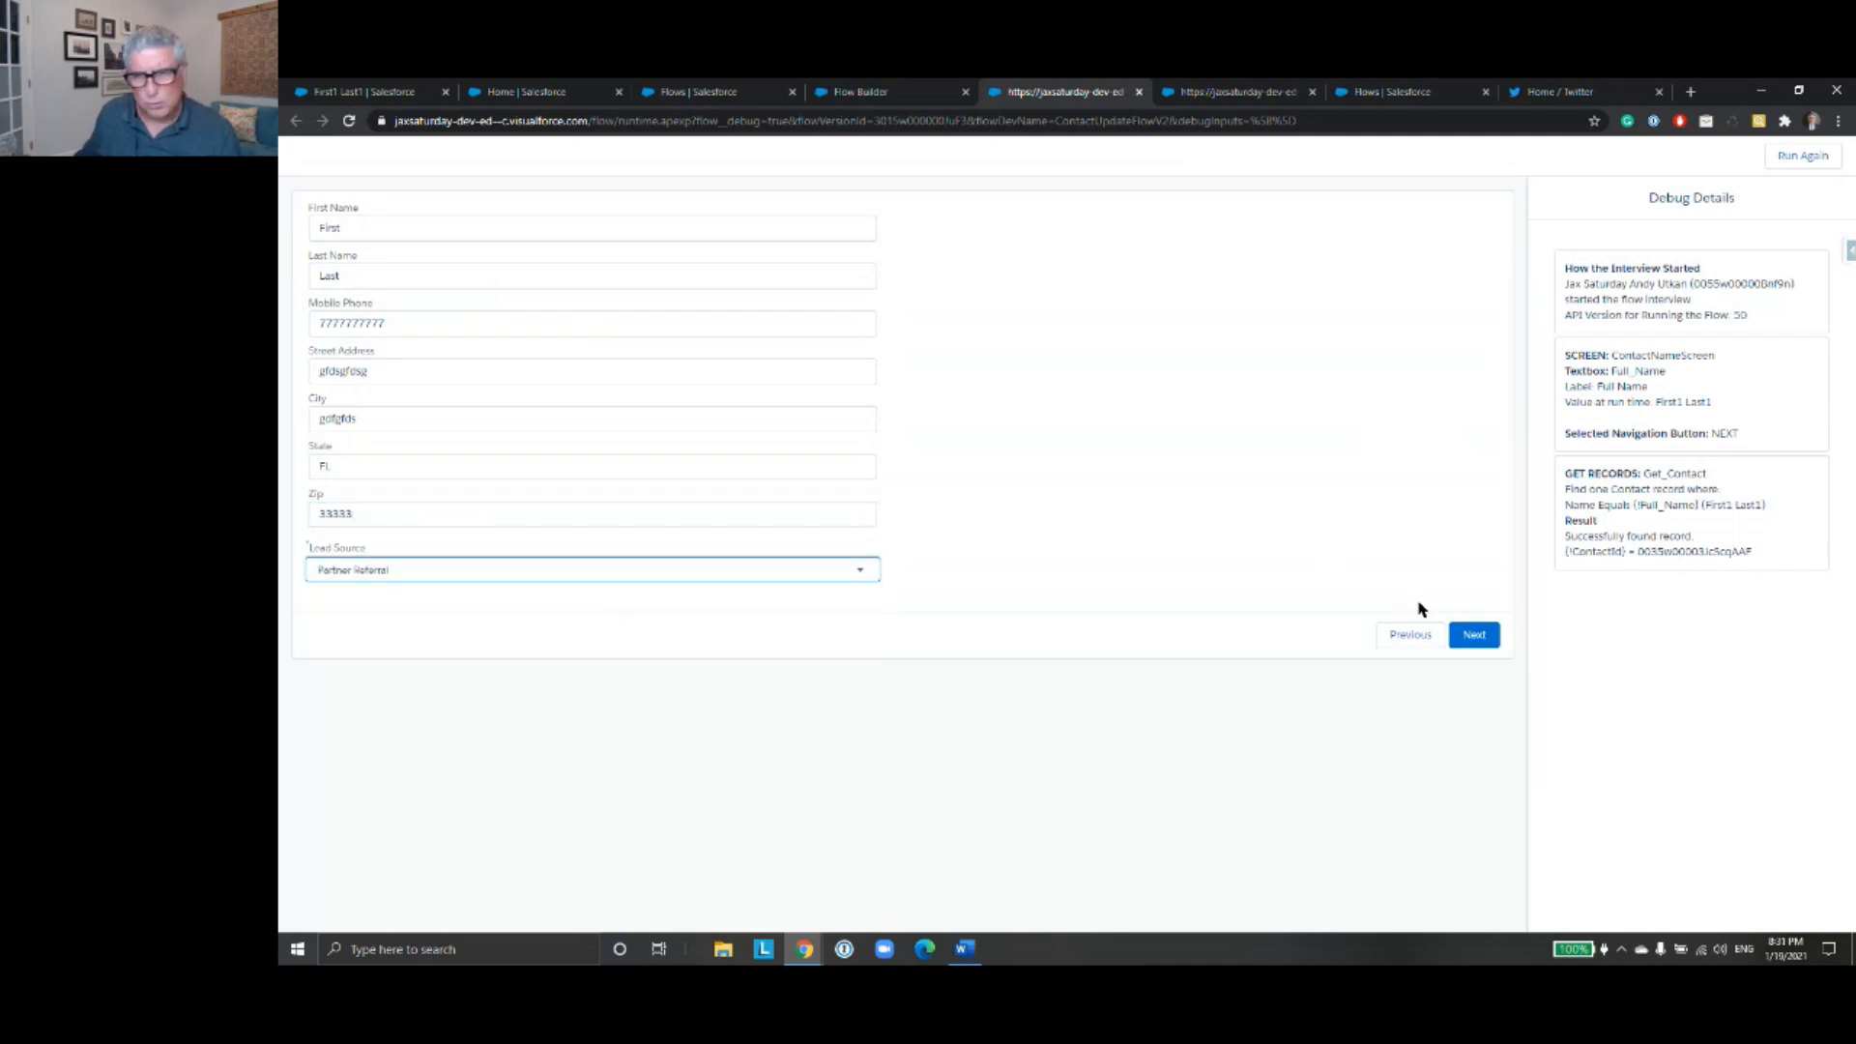
pyautogui.click(1468, 635)
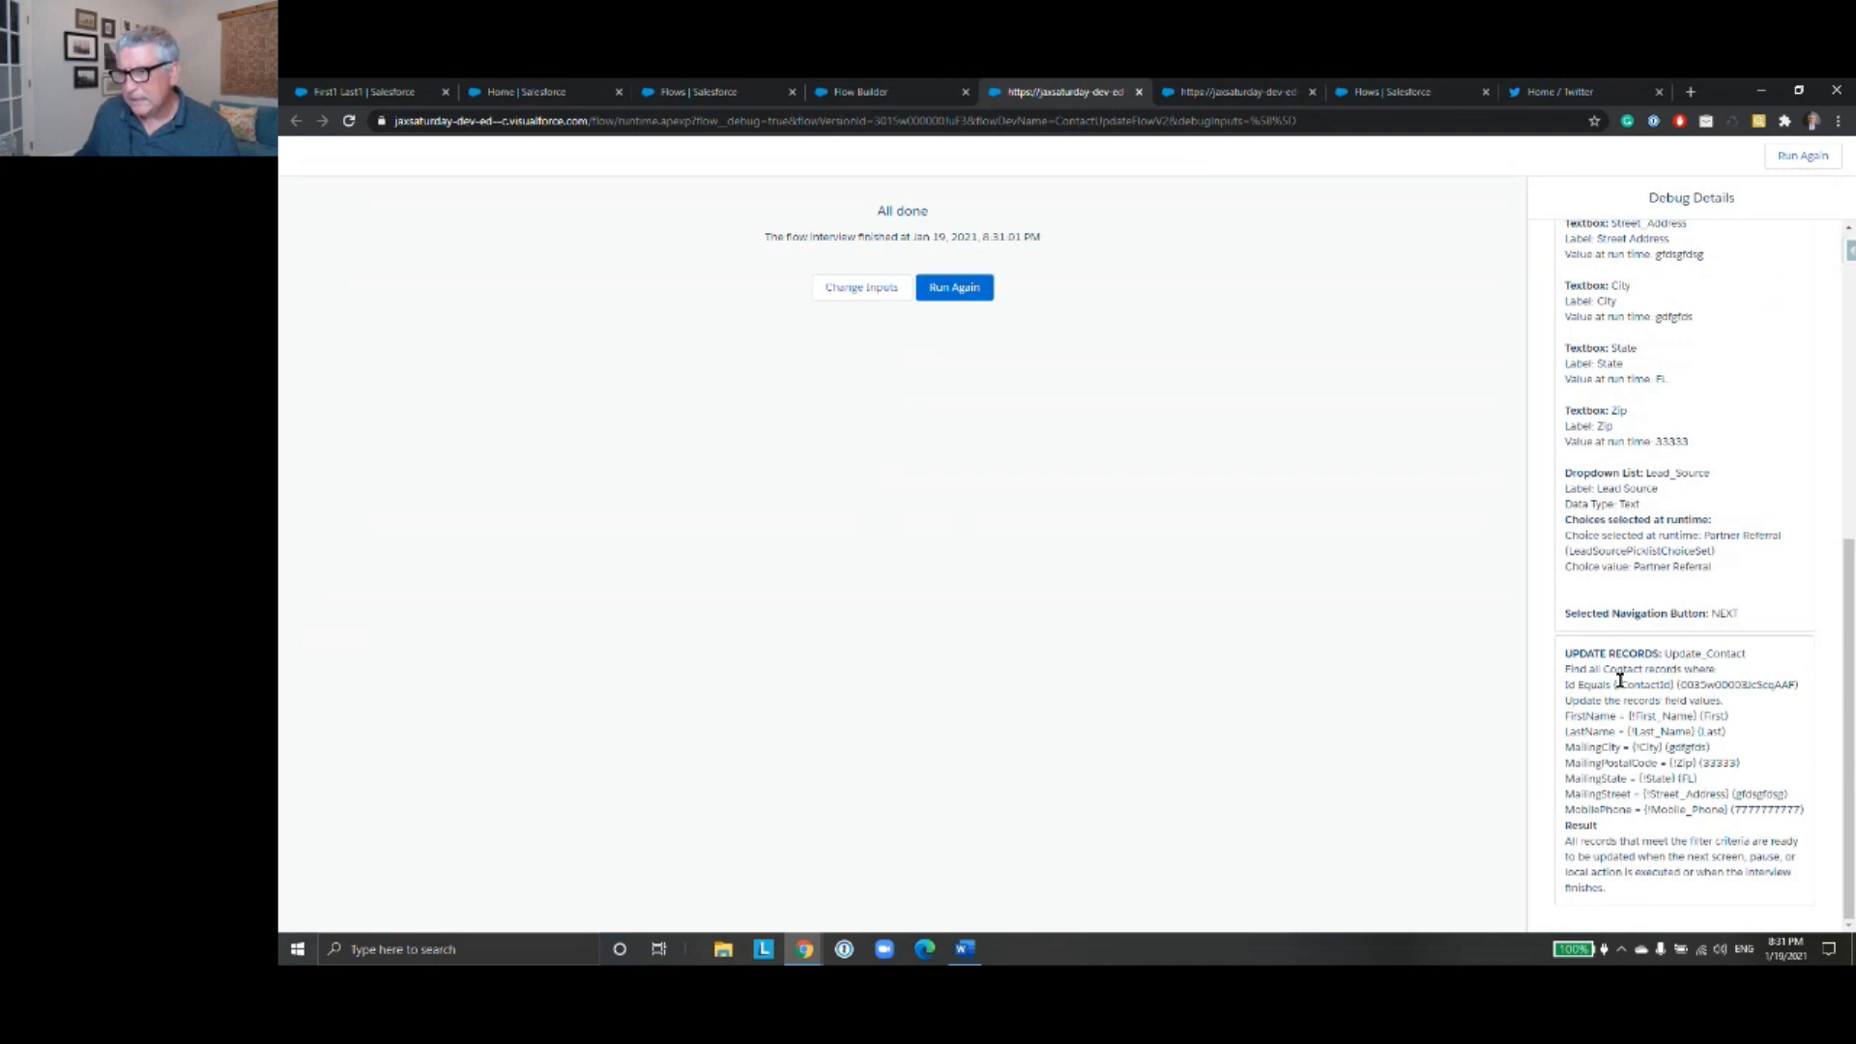
pyautogui.moveTo(1650, 653); pyautogui.dragTo(1796, 882)
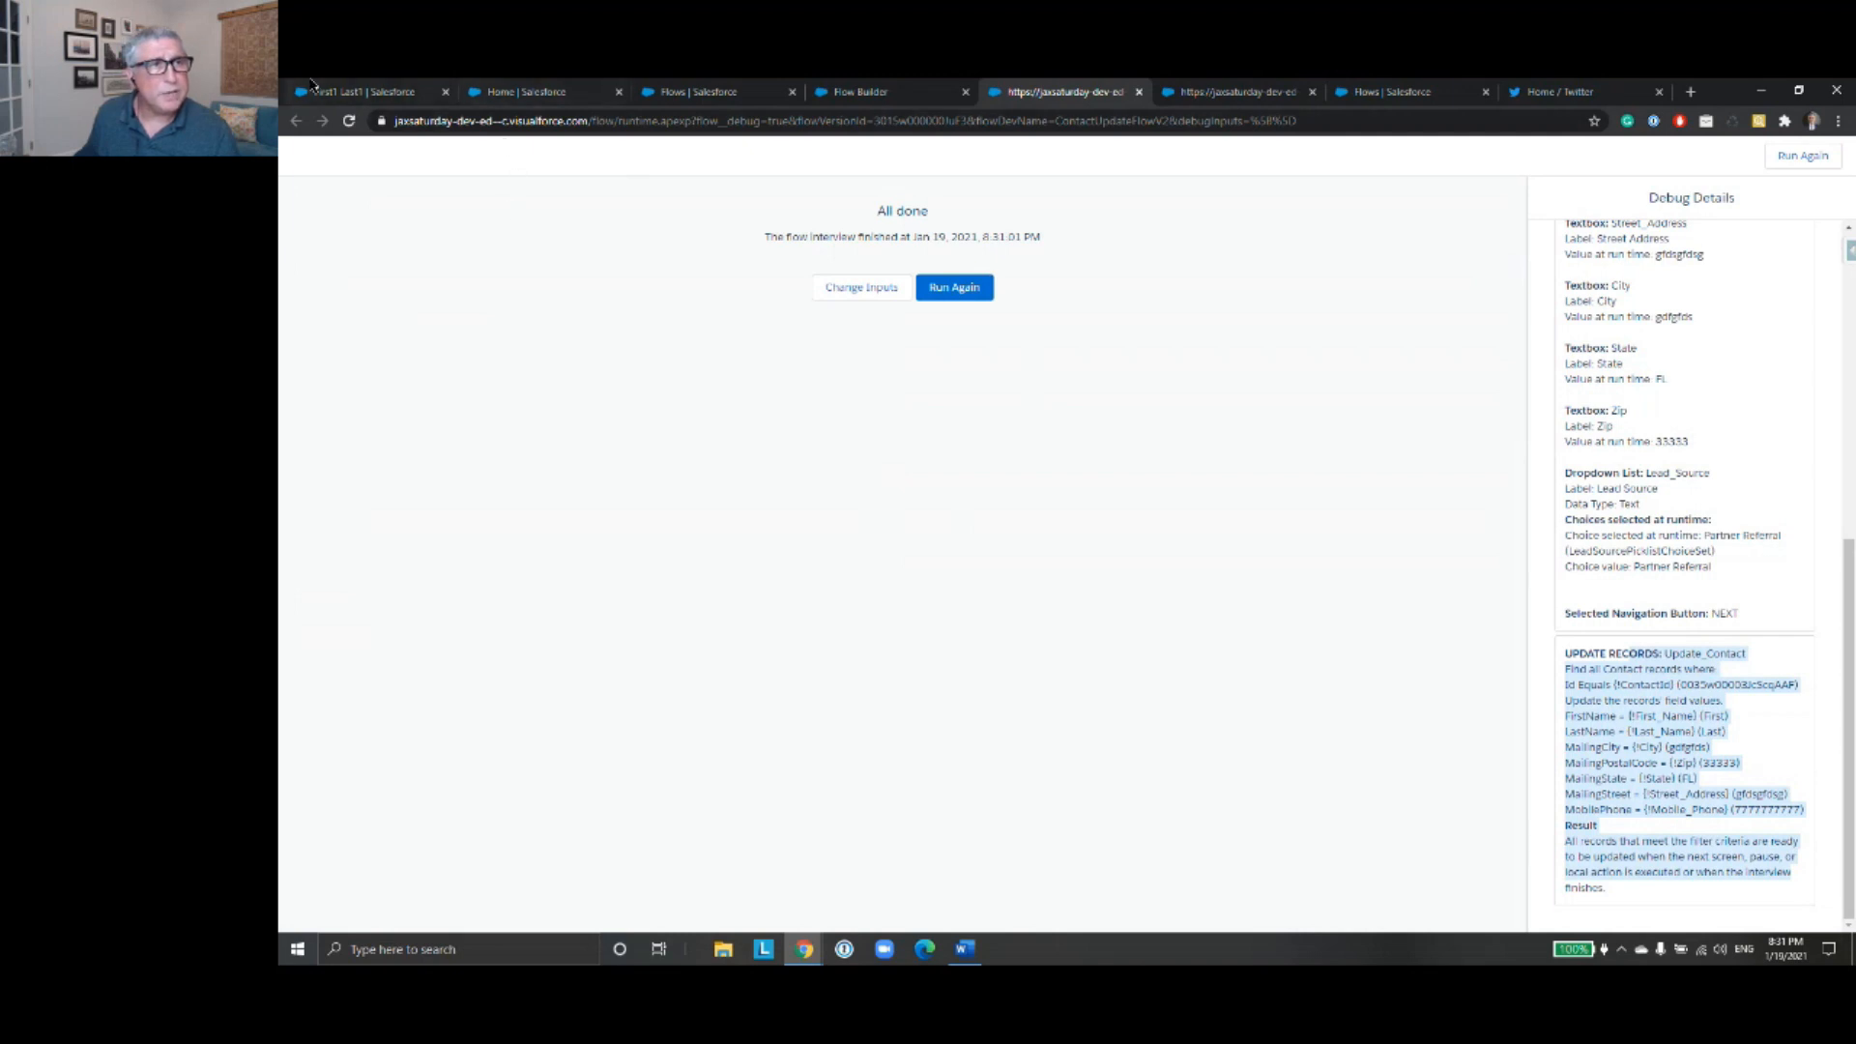
# - Reload the contact record and check its name, mobile, lead source and mailing address in the record details
pyautogui.click(360, 92)
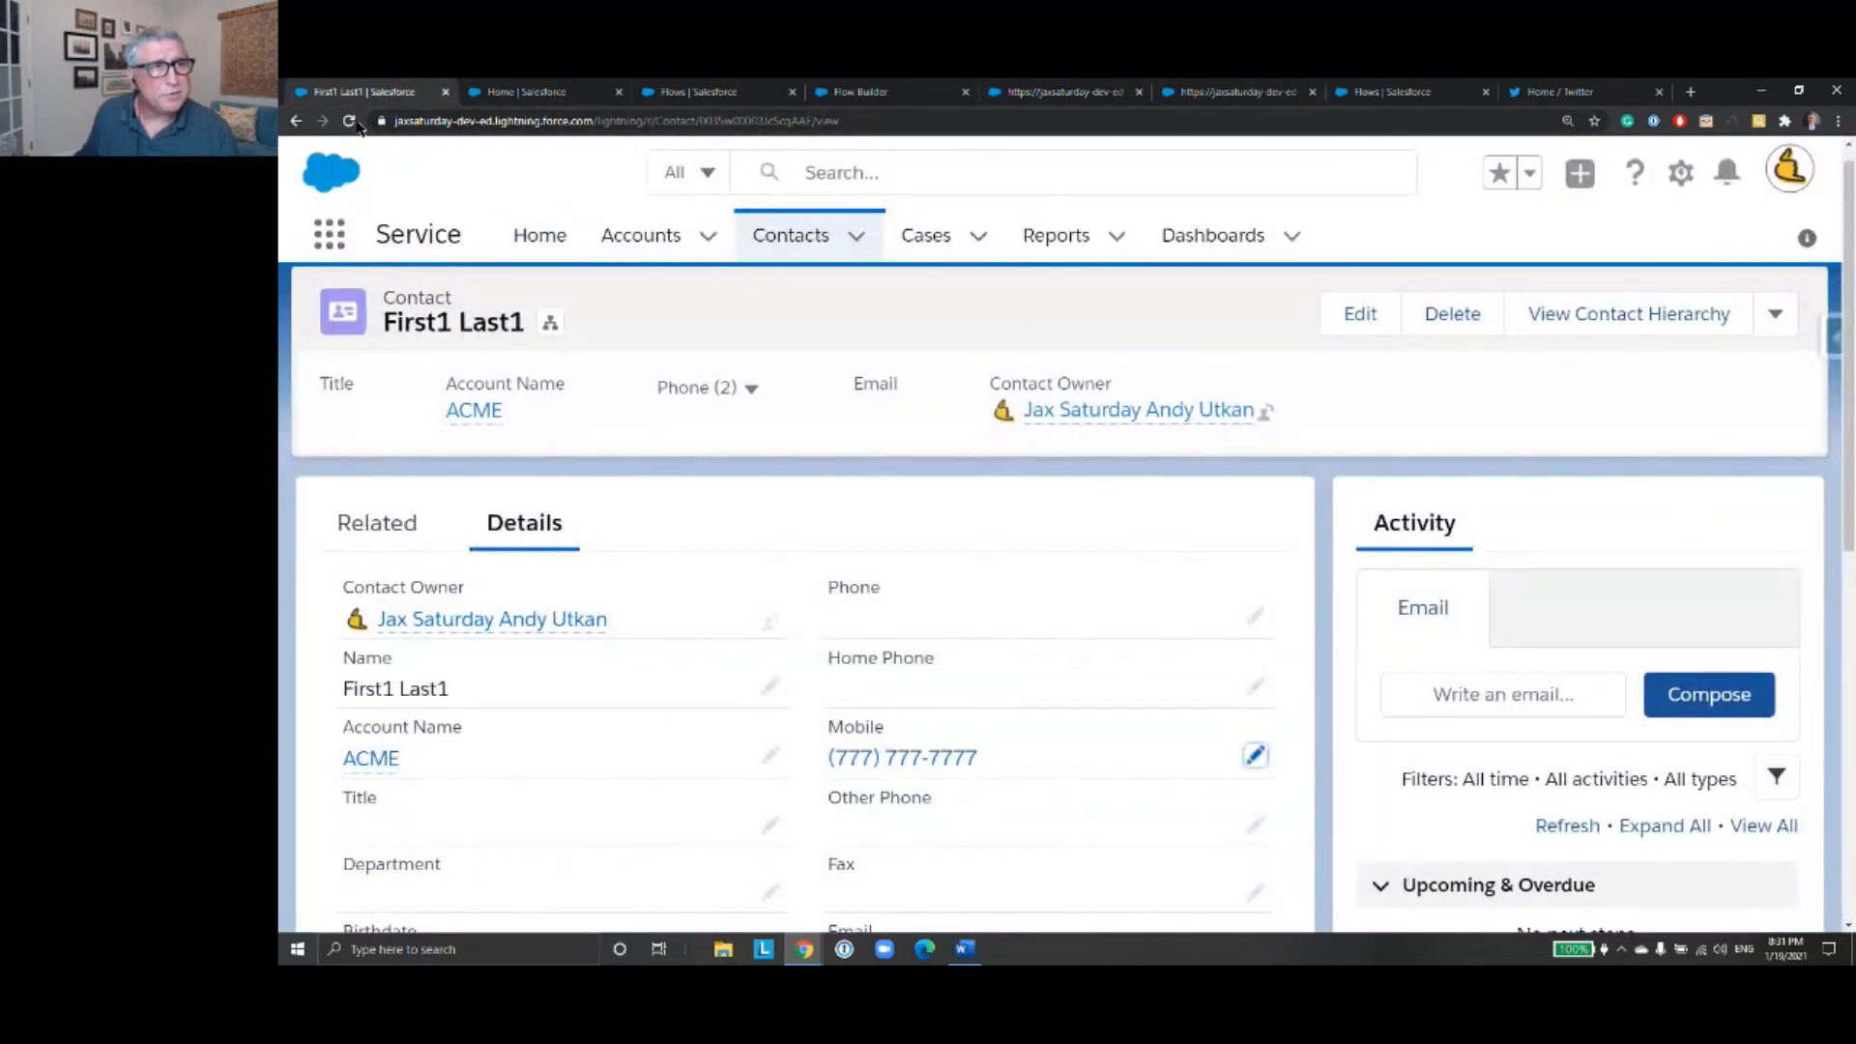
pyautogui.click(349, 121)
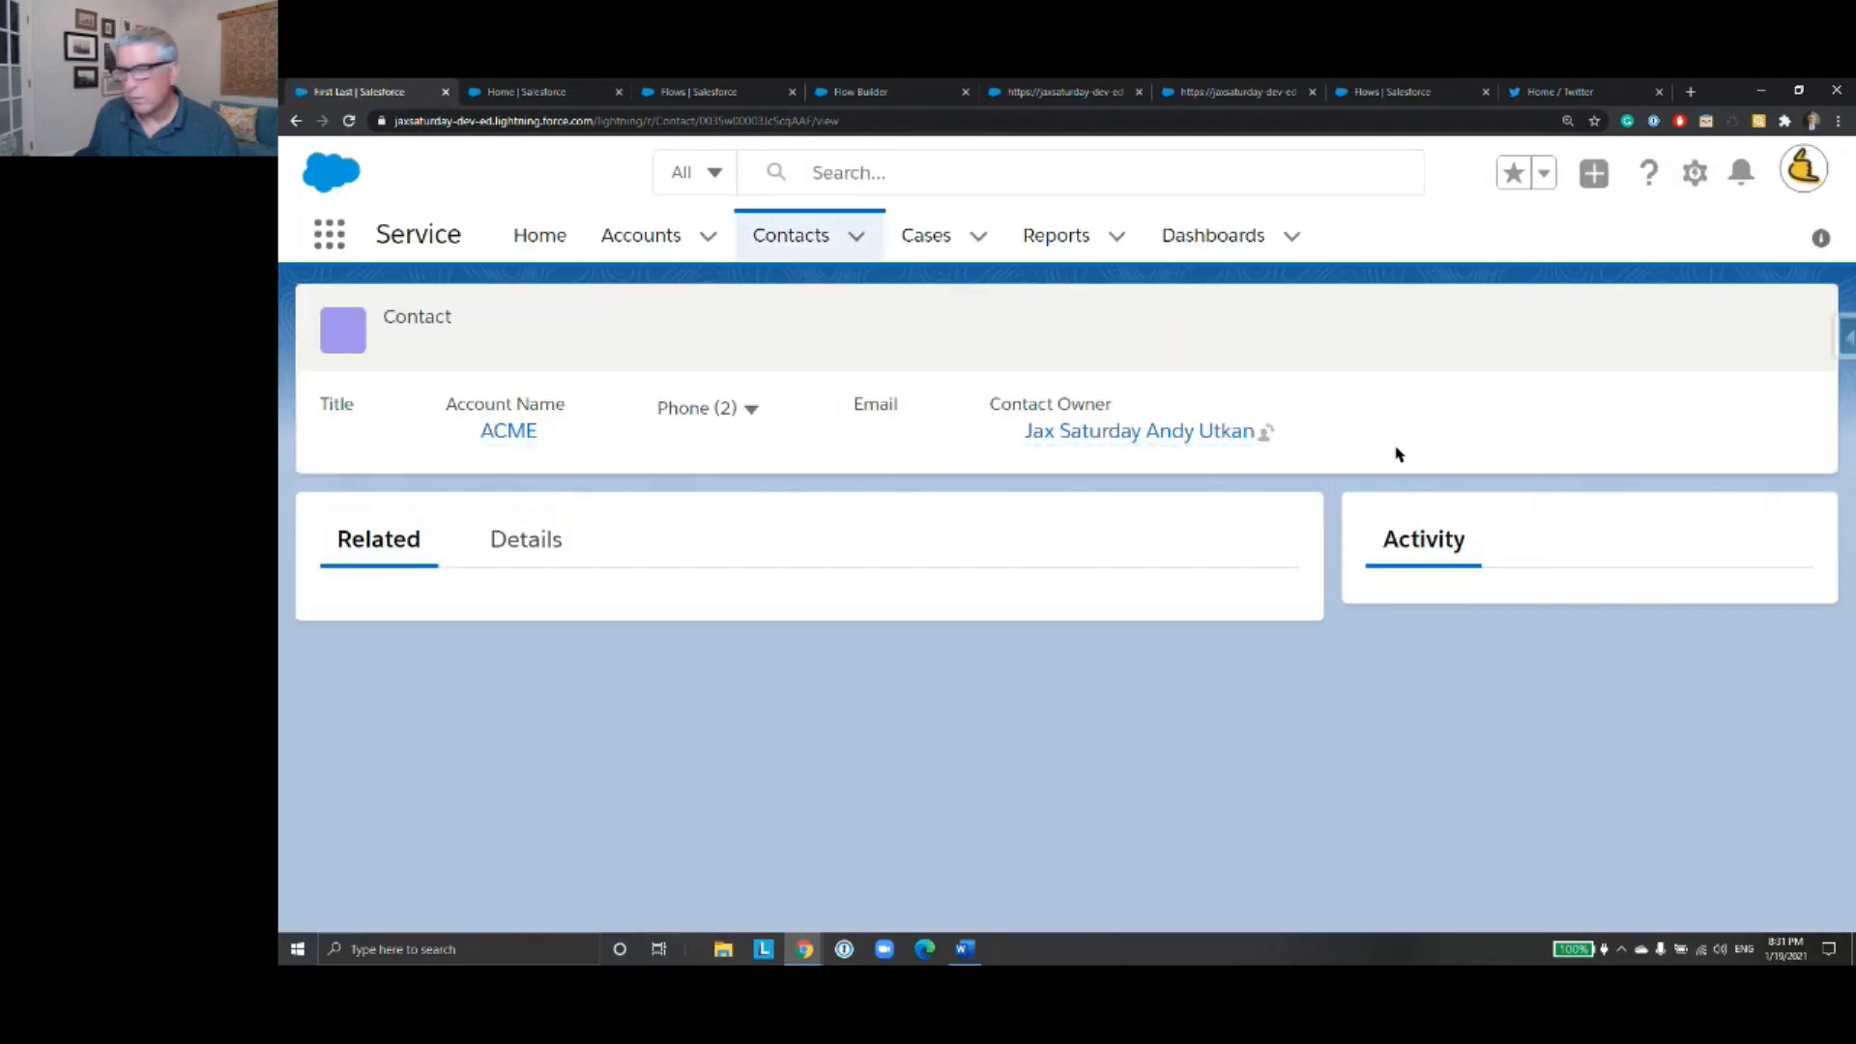
pyautogui.click(527, 547)
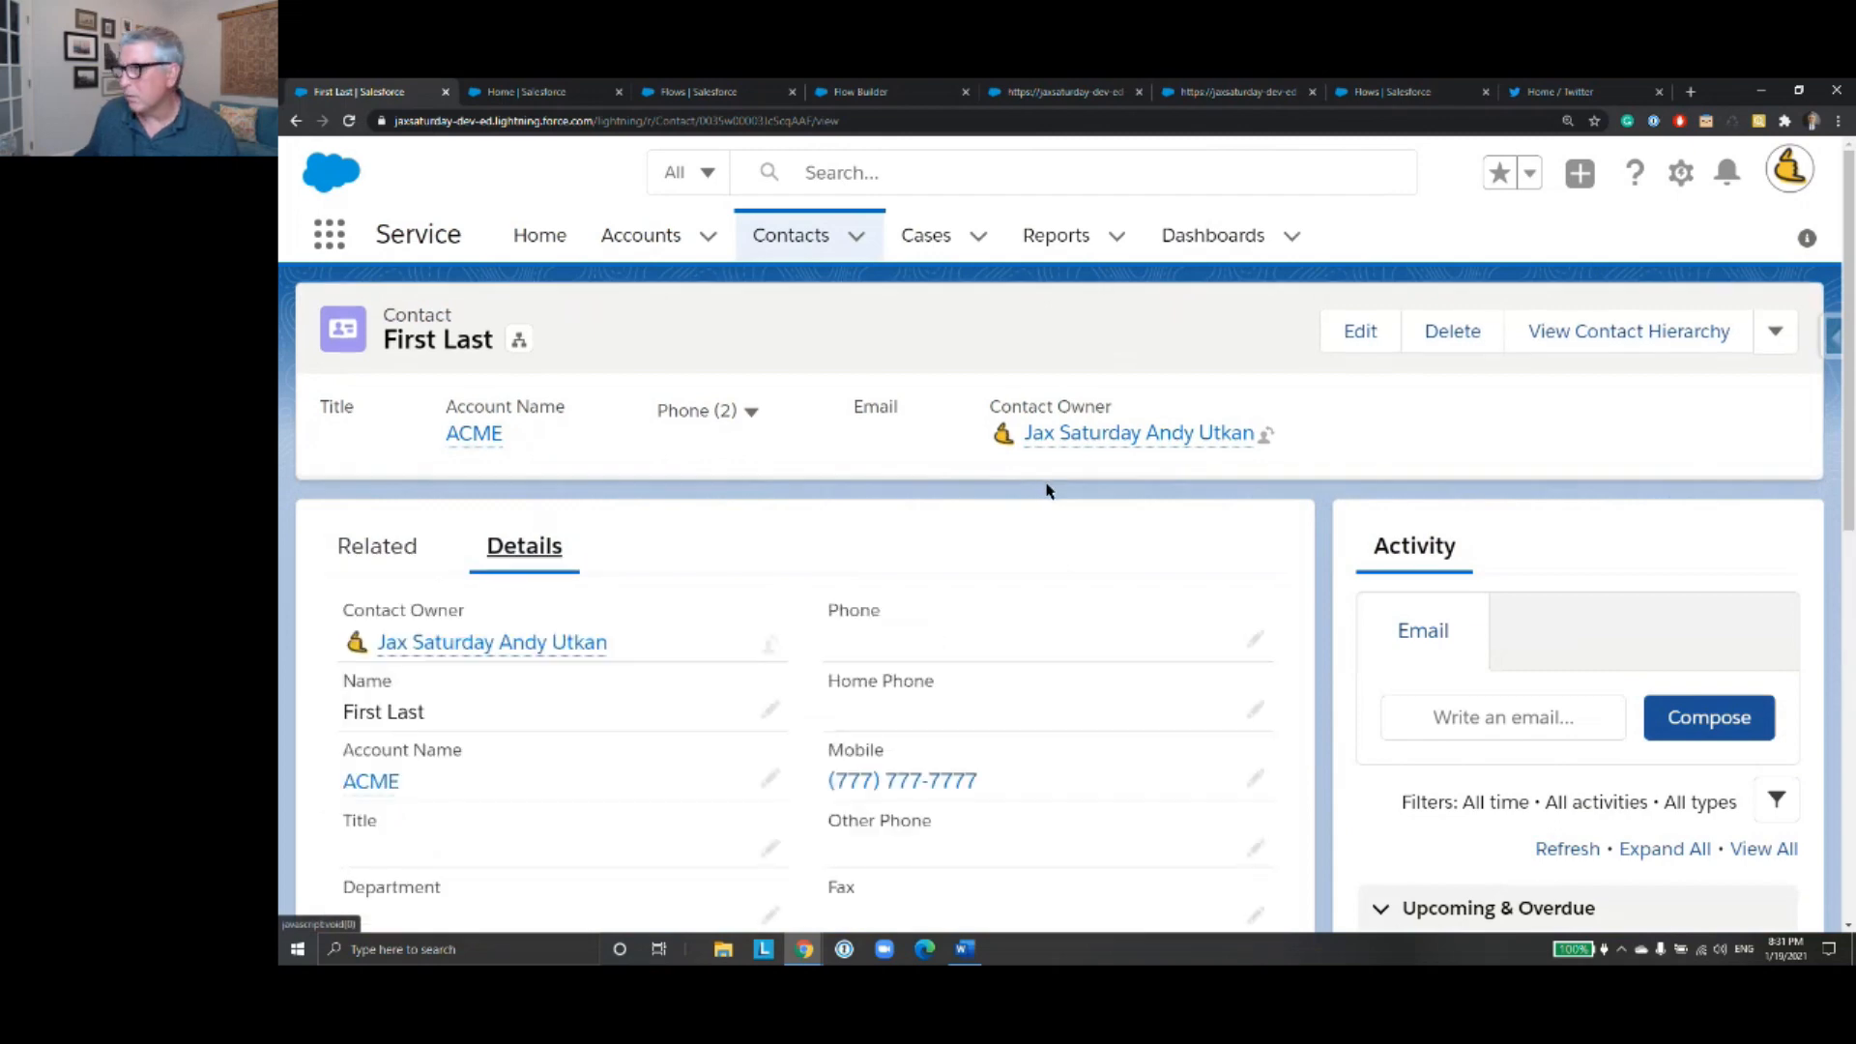
pyautogui.scroll(-3, 1050, 490)
pyautogui.scroll(2, 1053, 490)
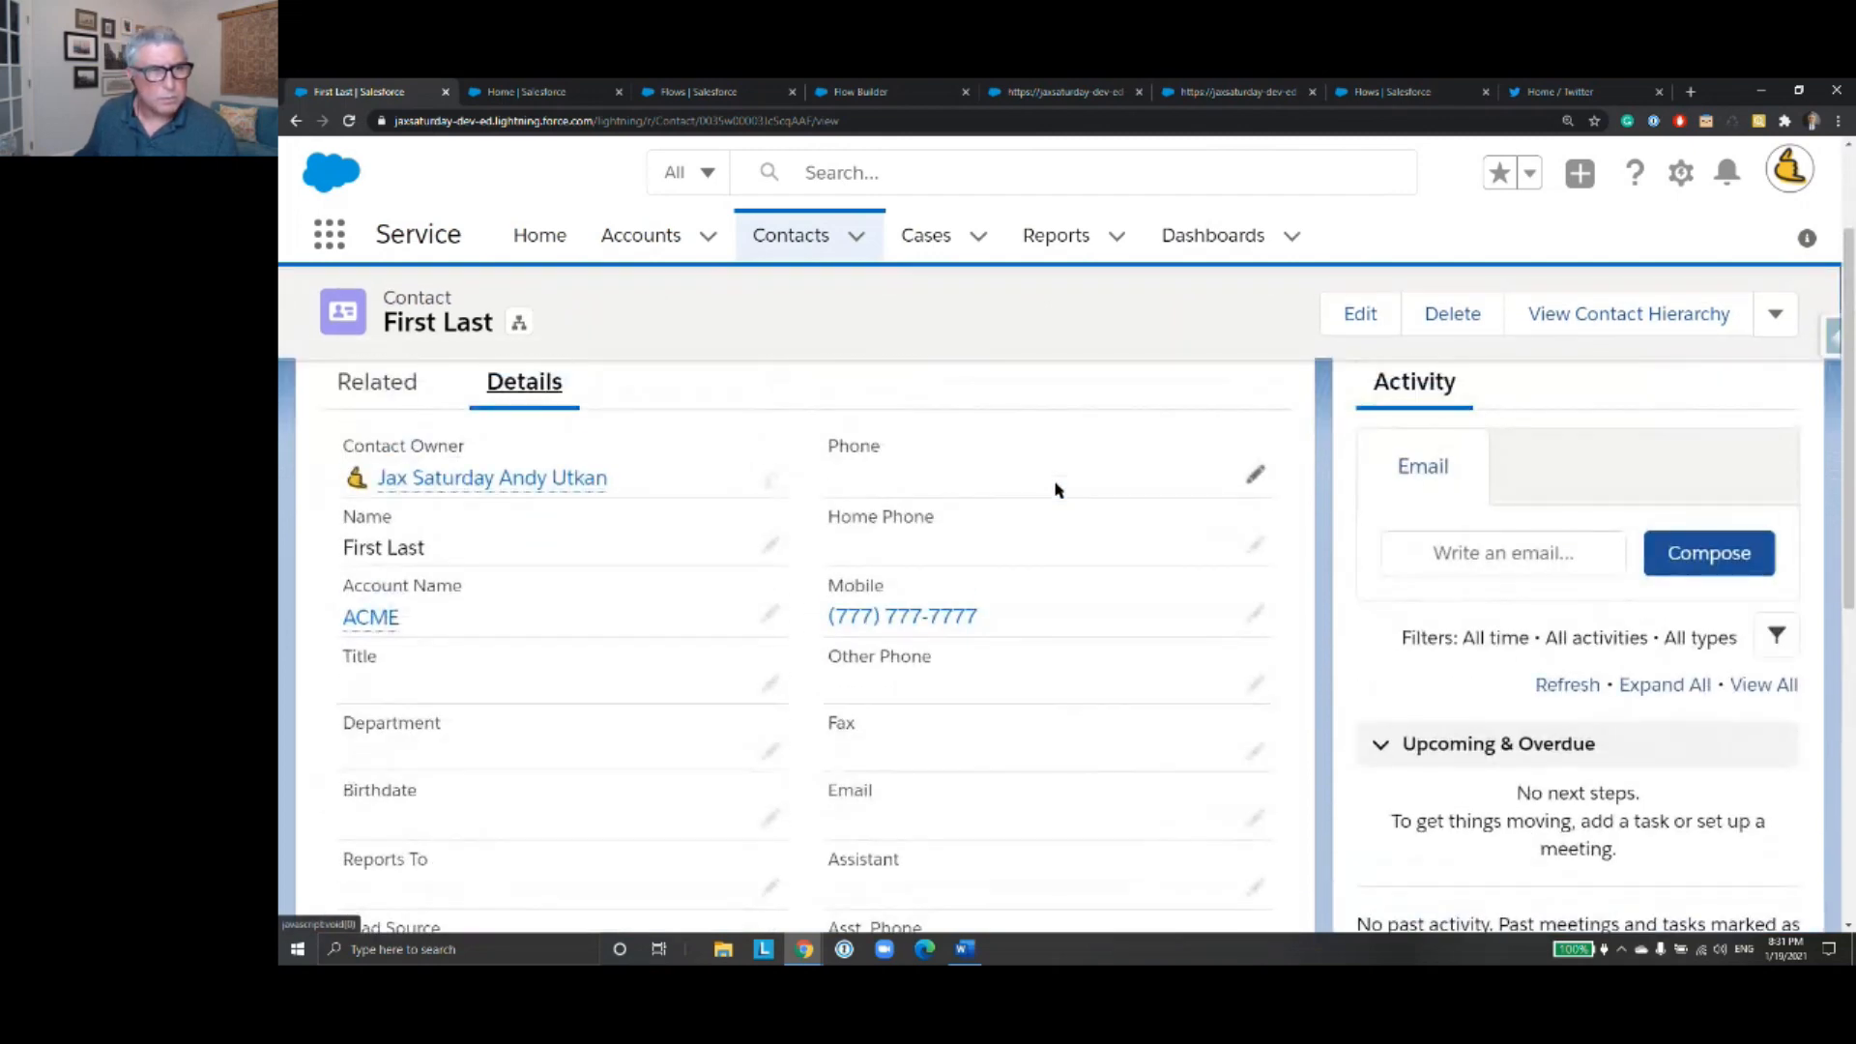
pyautogui.scroll(-7, 1057, 490)
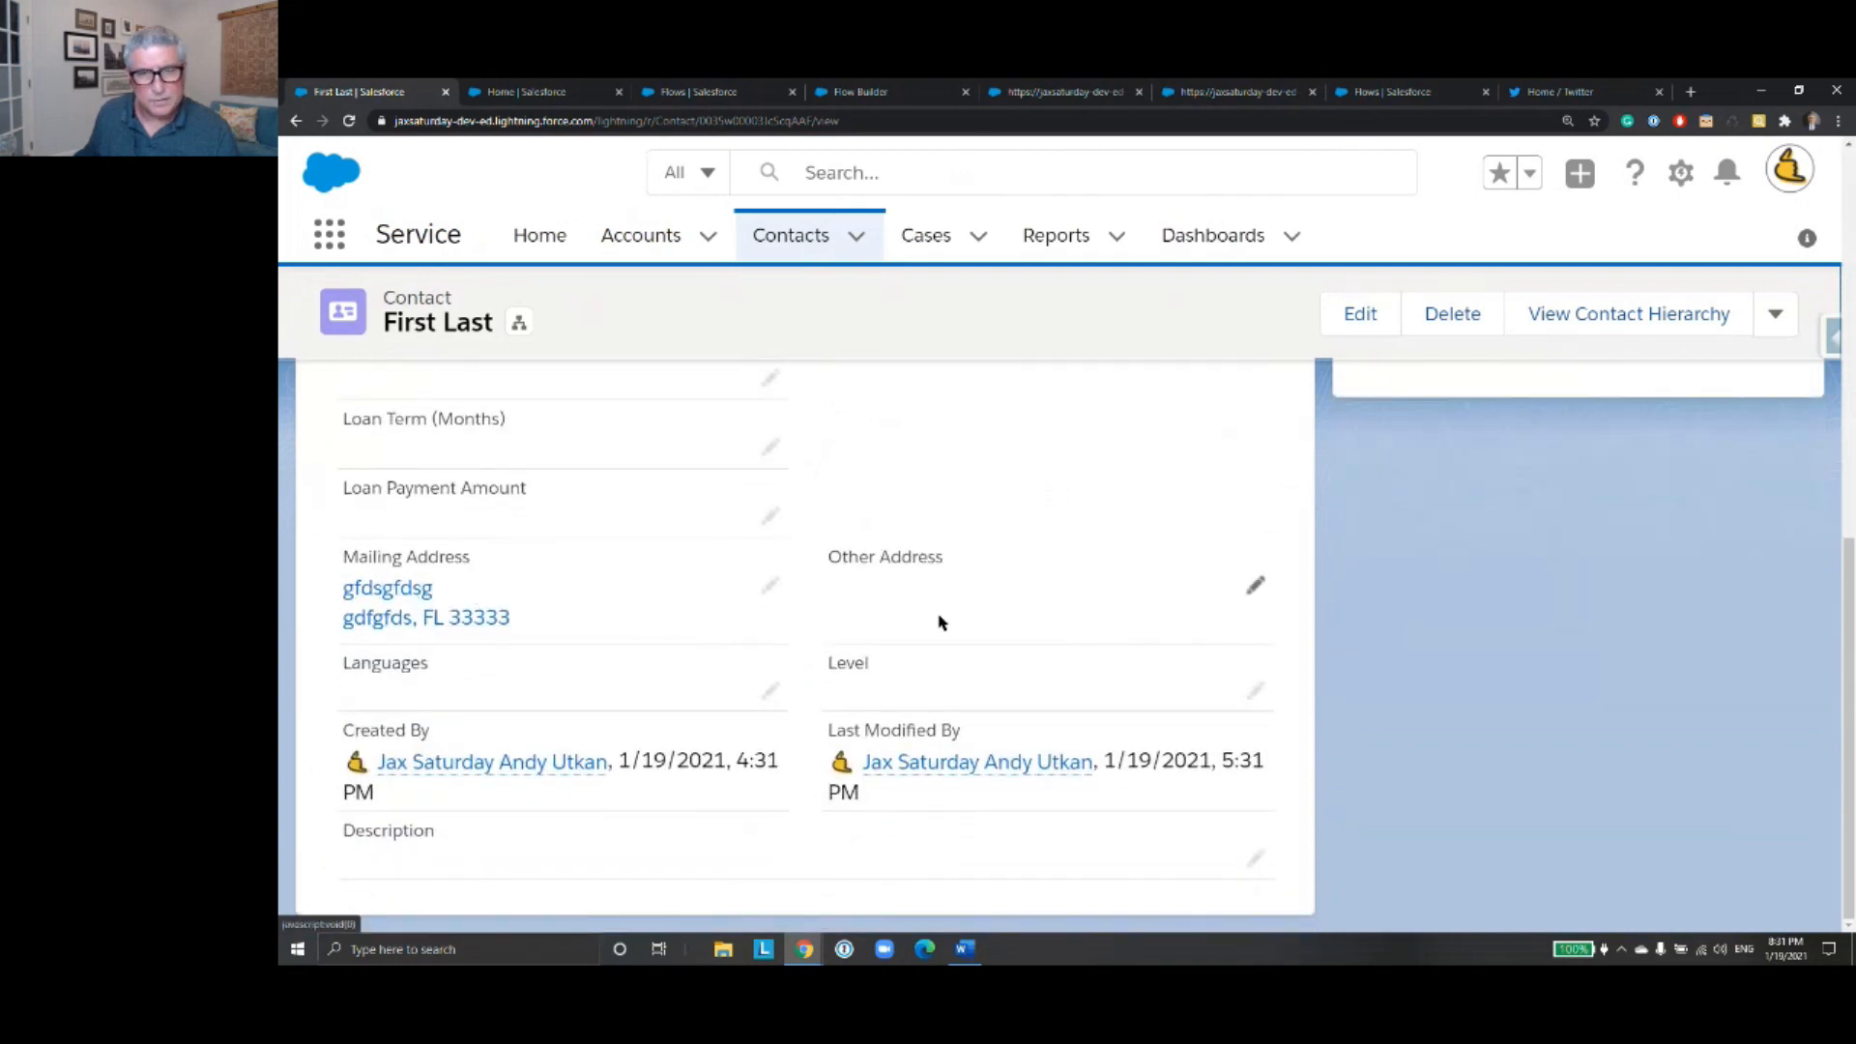
pyautogui.scroll(3, 943, 622)
pyautogui.scroll(1, 943, 623)
pyautogui.scroll(1, 1001, 601)
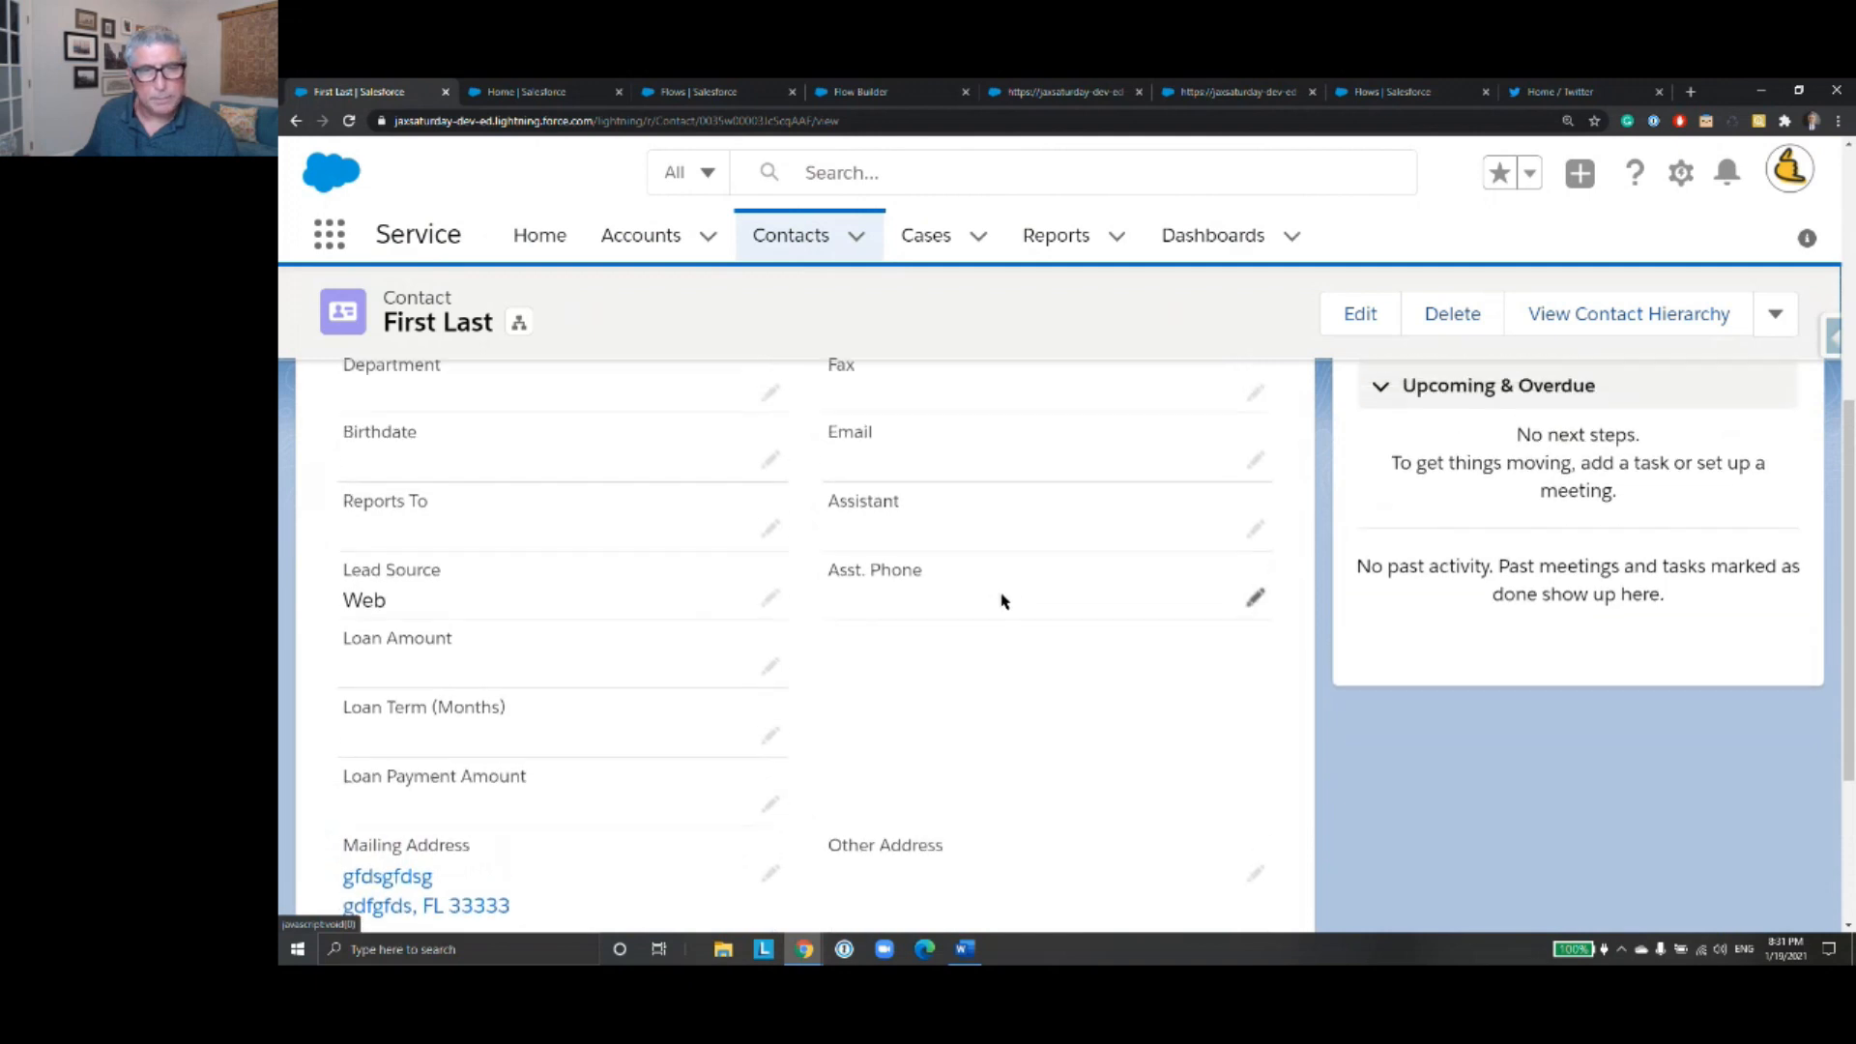
pyautogui.scroll(5, 1002, 601)
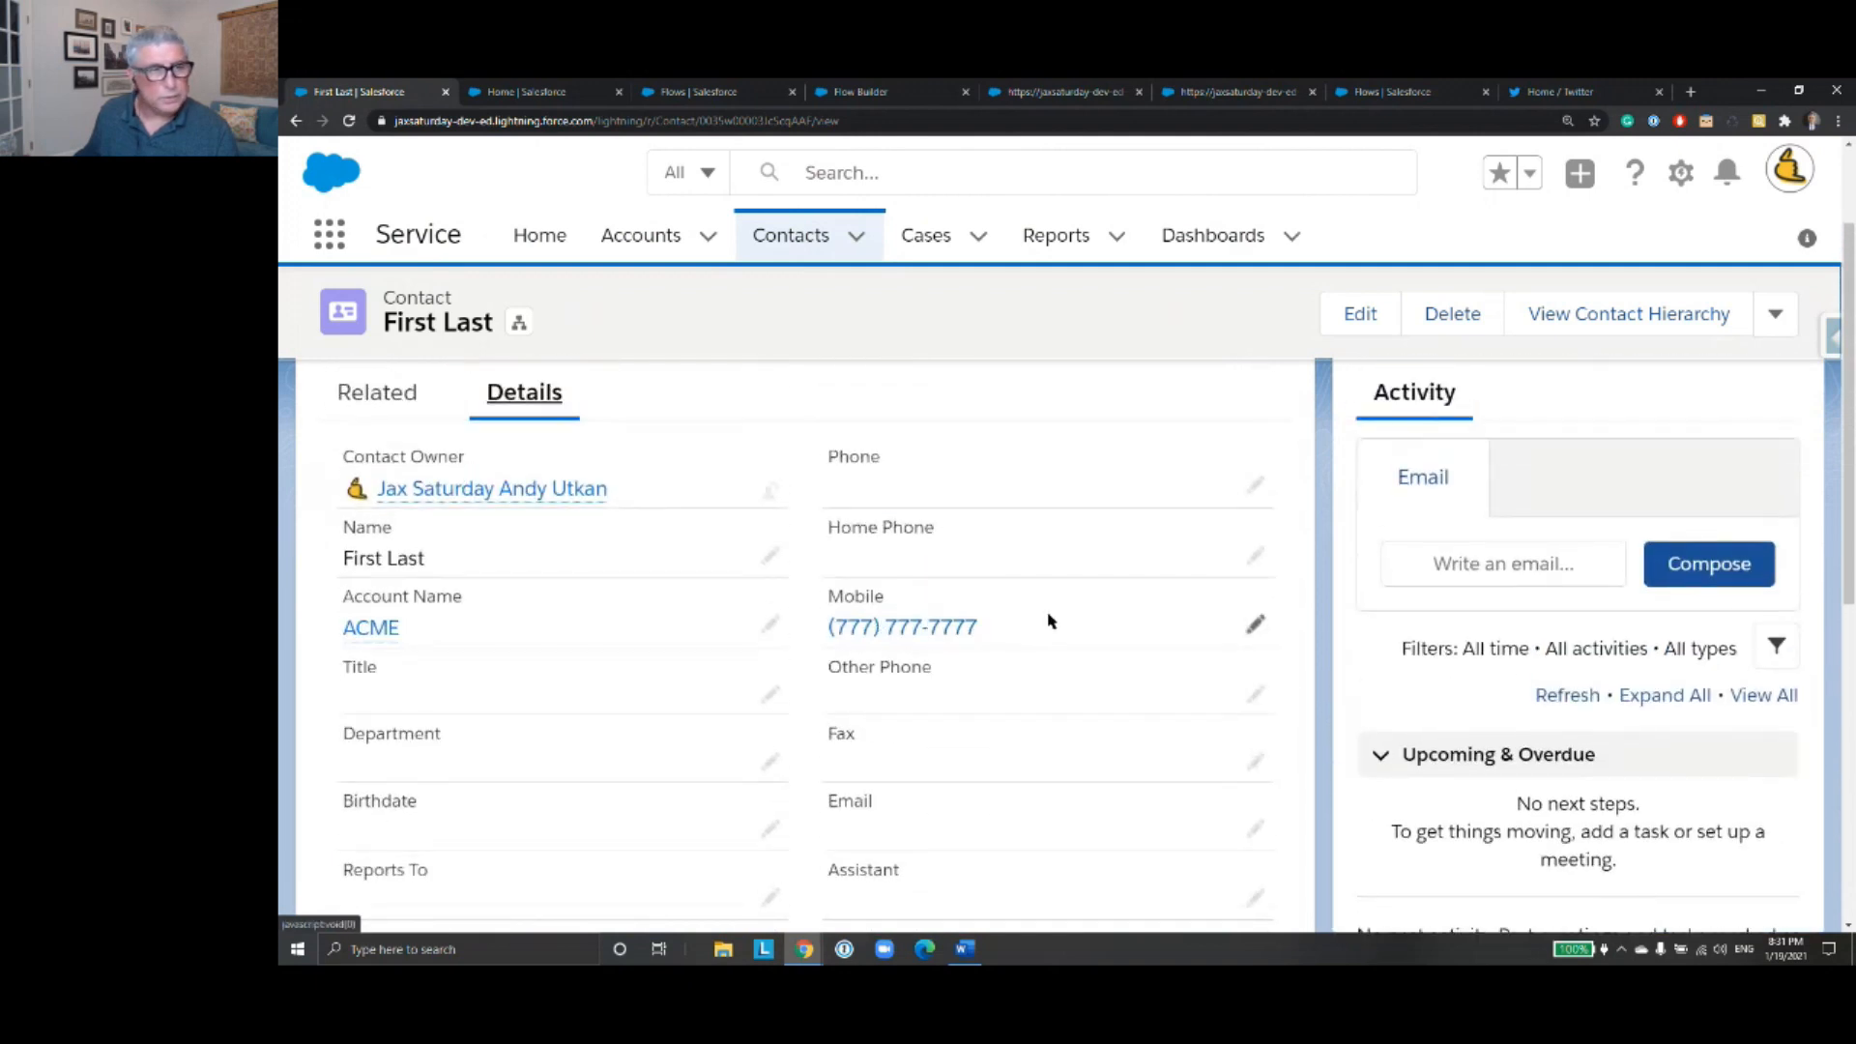
pyautogui.scroll(2, 986, 613)
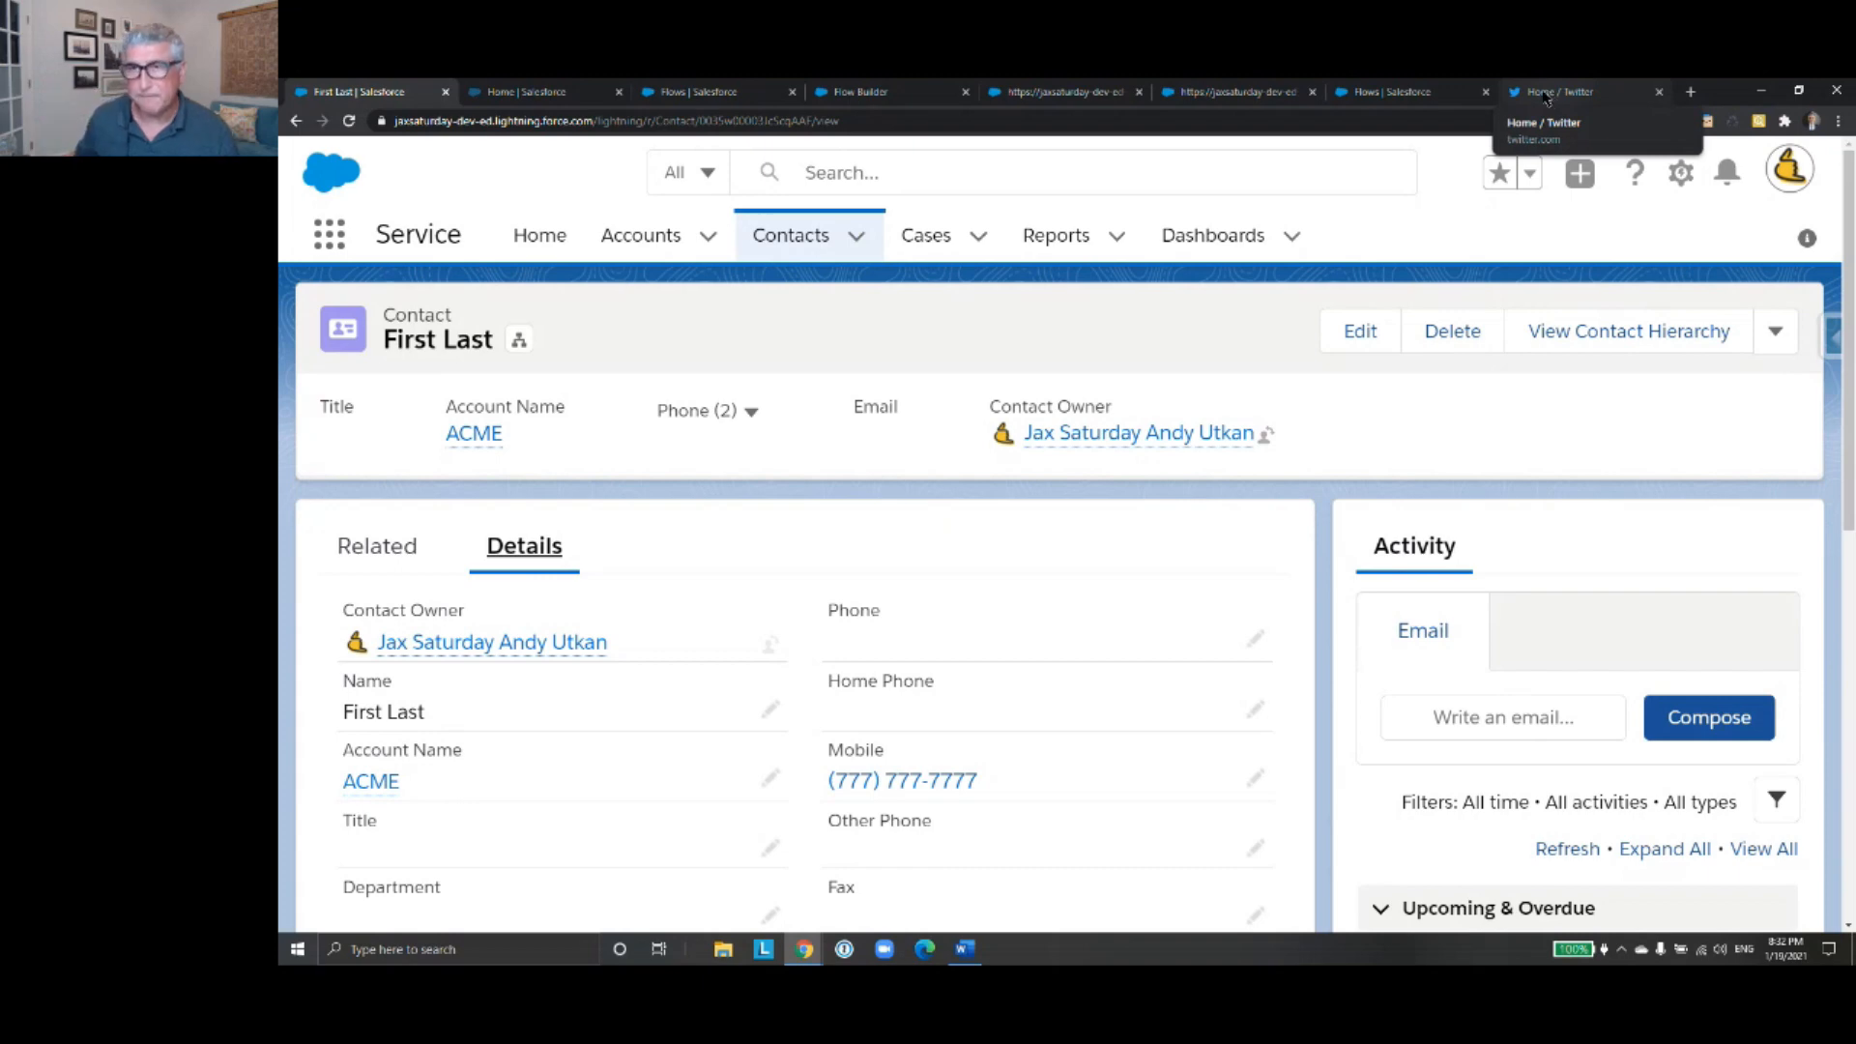
# - Close both finished debug run pages and return to the flow
pyautogui.click(1425, 97)
pyautogui.click(1246, 100)
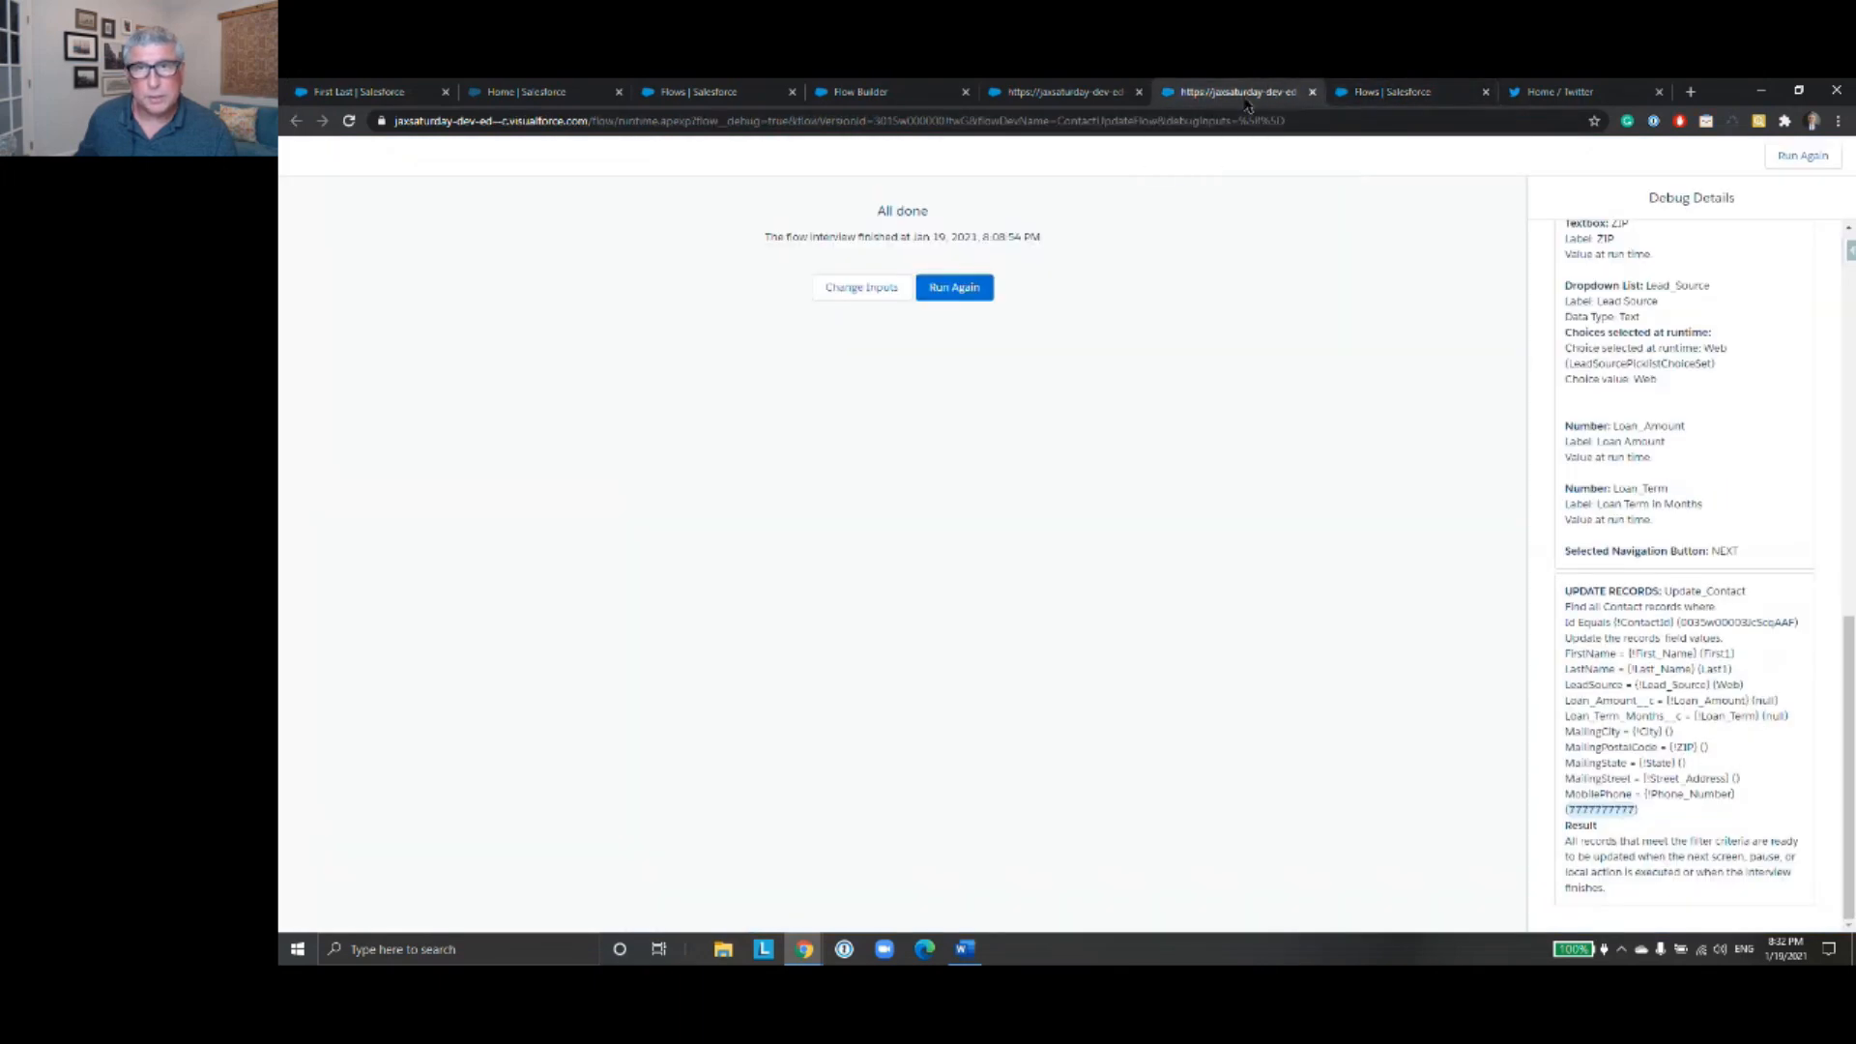
pyautogui.click(1312, 92)
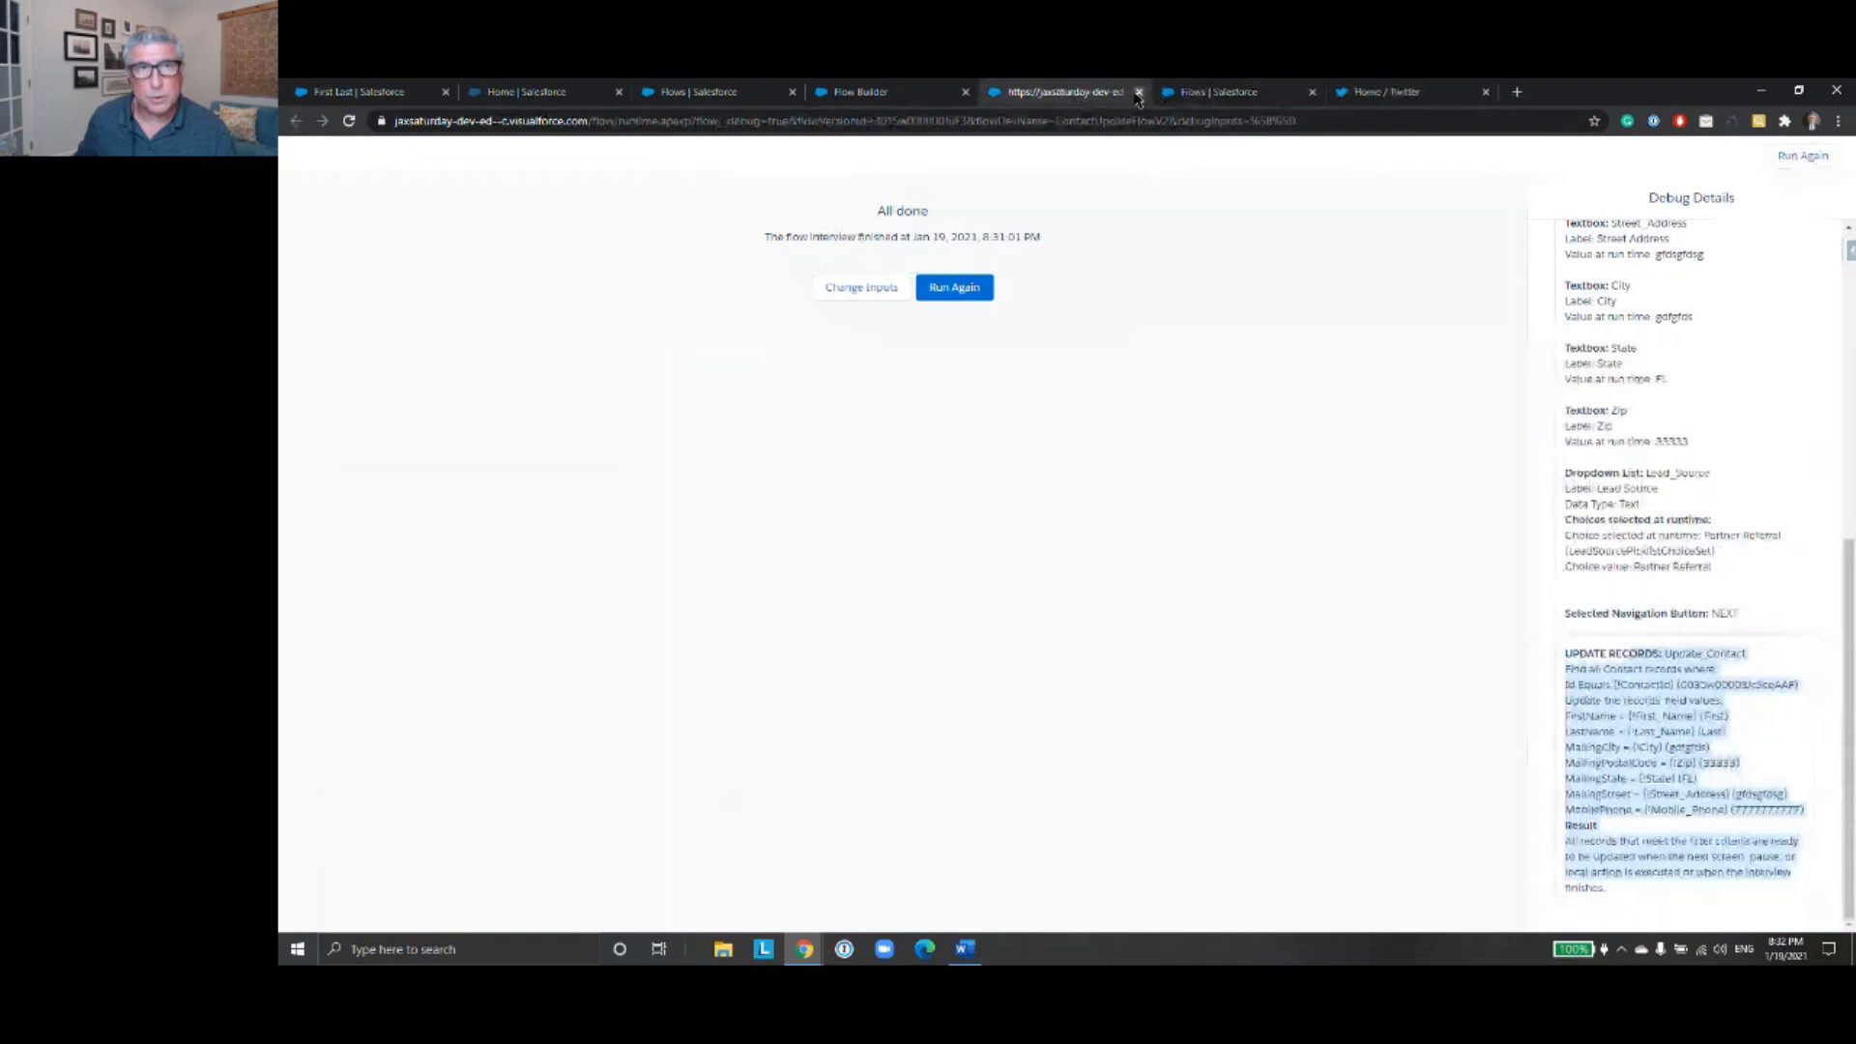
pyautogui.click(1138, 94)
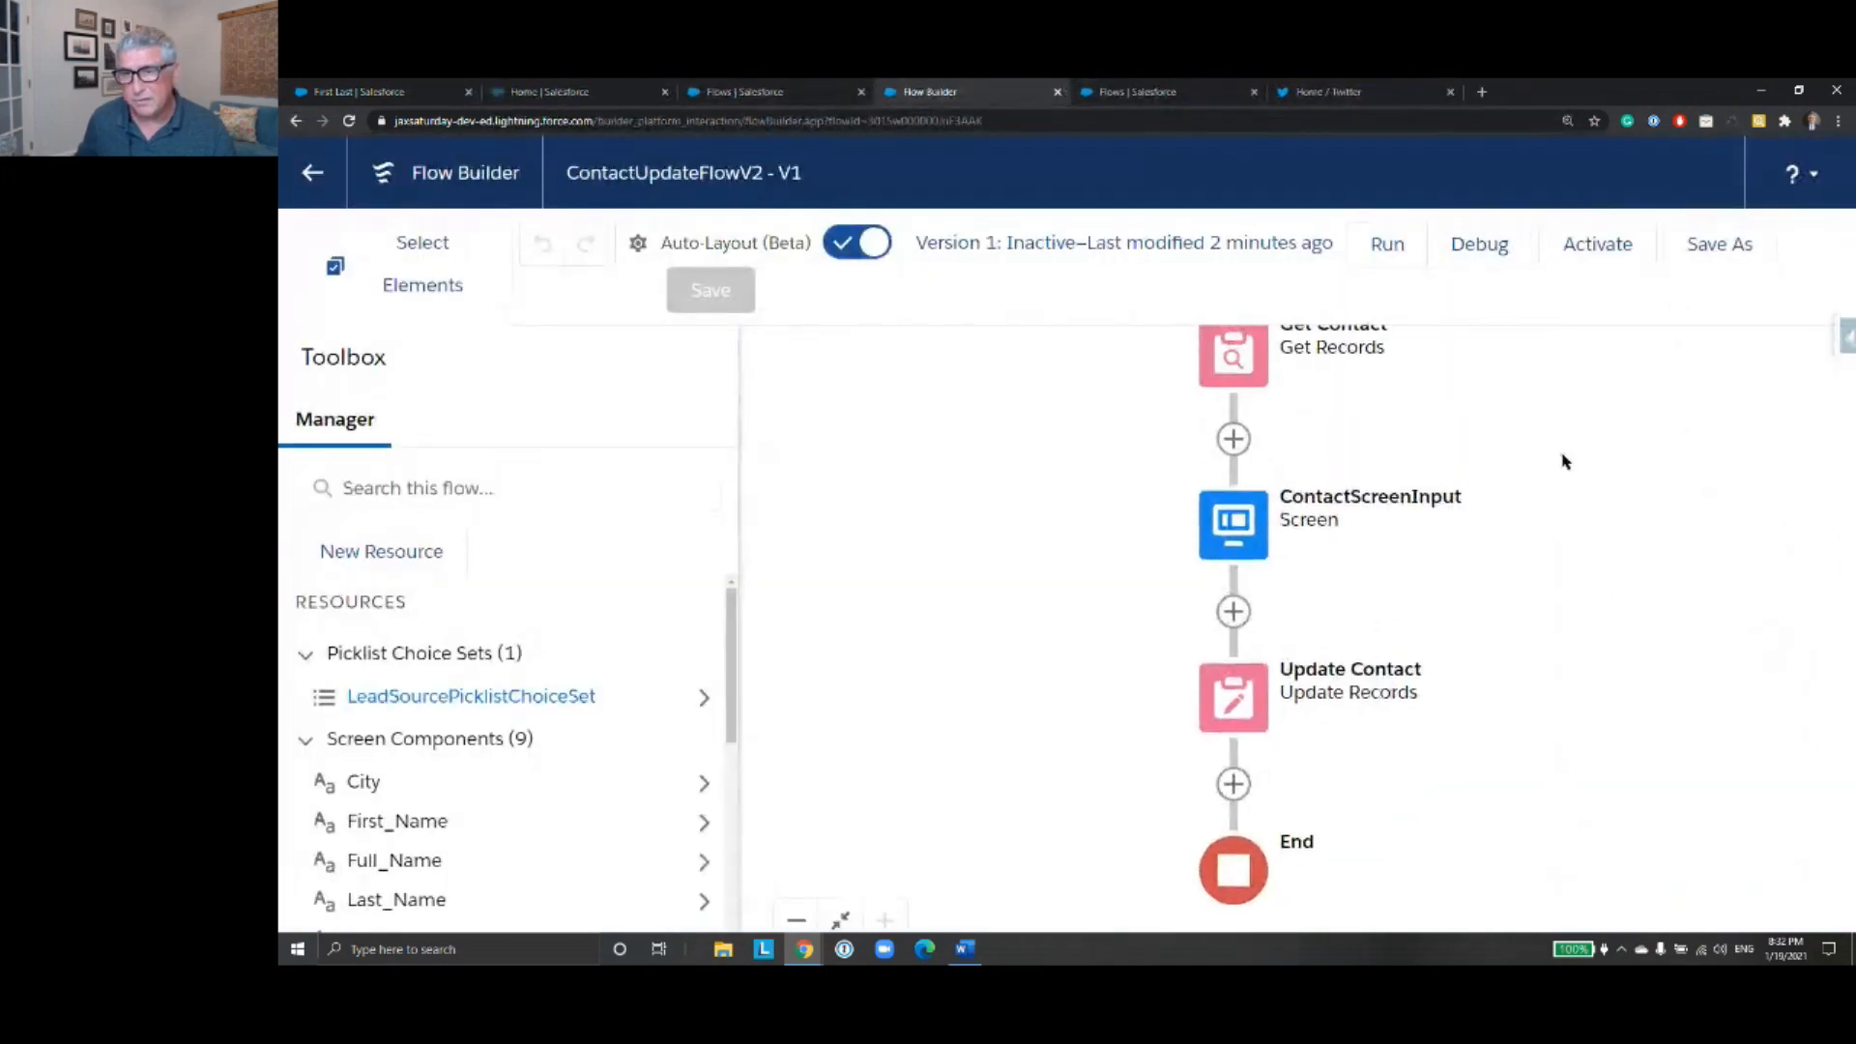
# - Open the ContactScreenInput screen for editing and show the First Name component's error message setting
pyautogui.click(1208, 597)
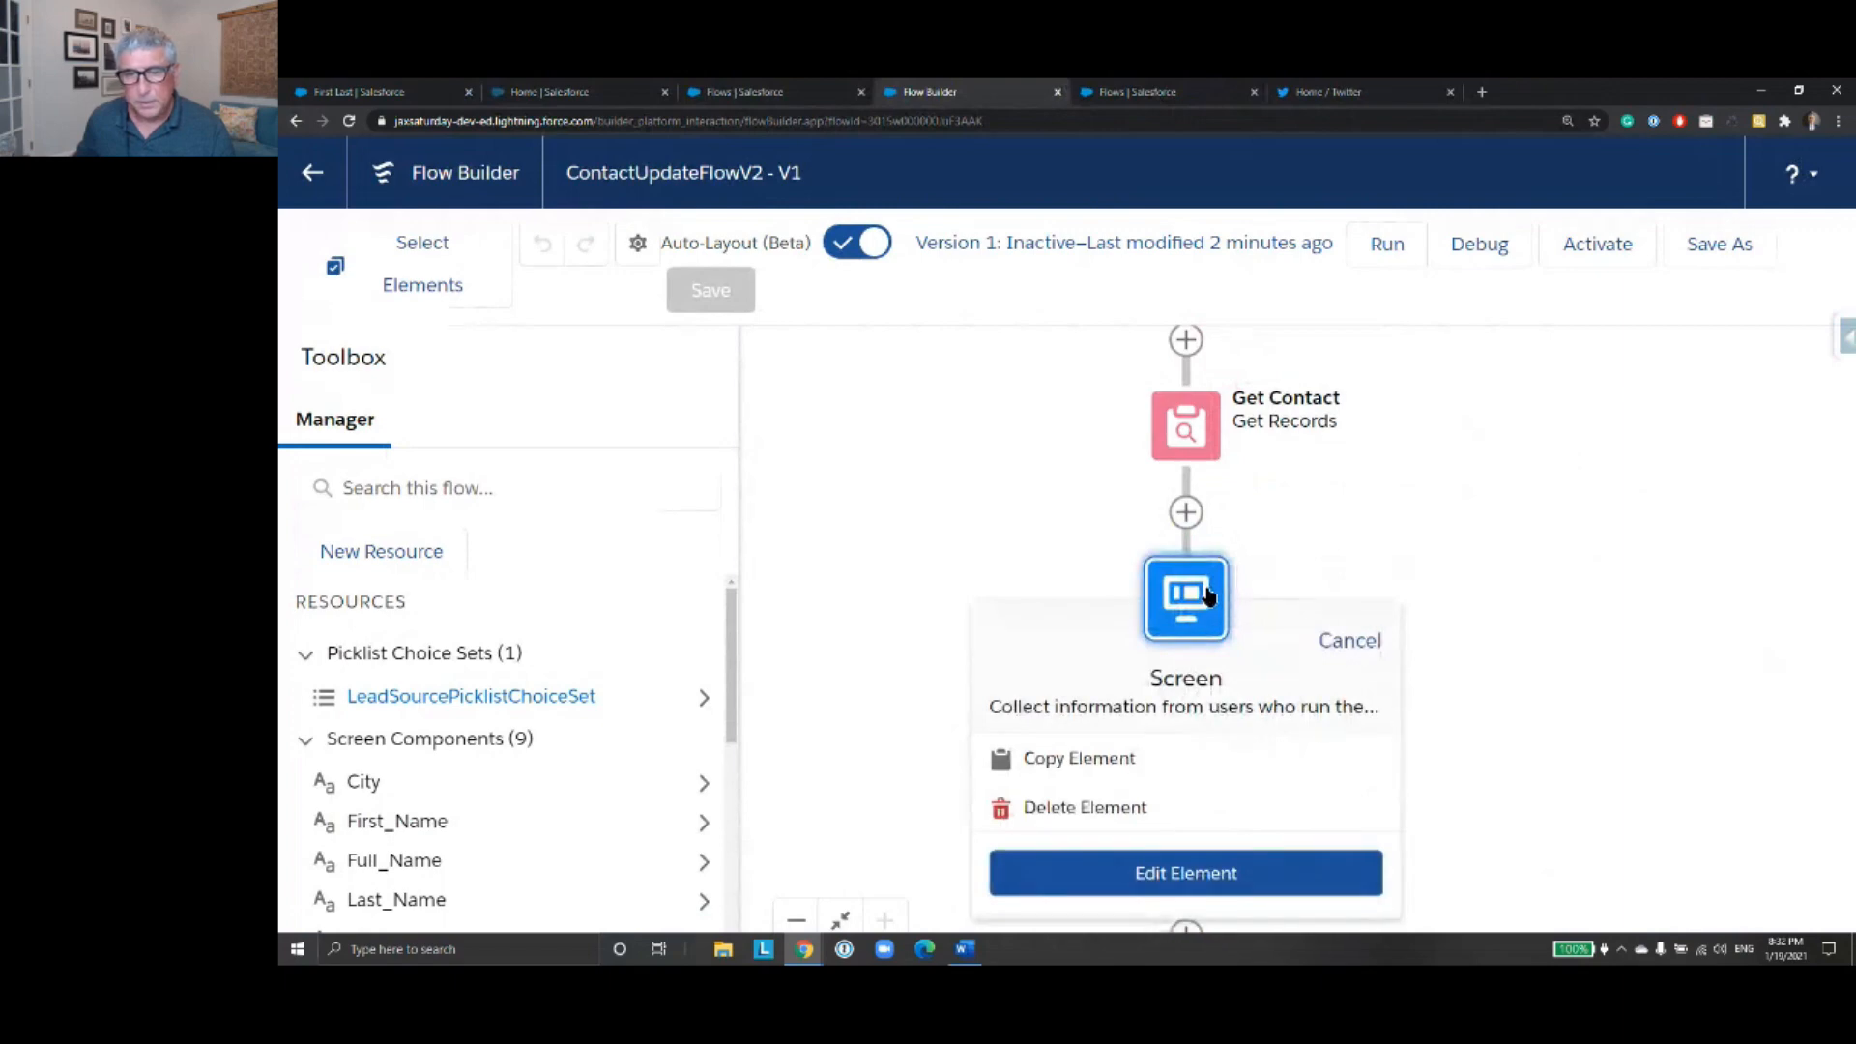
pyautogui.doubleClick(1208, 597)
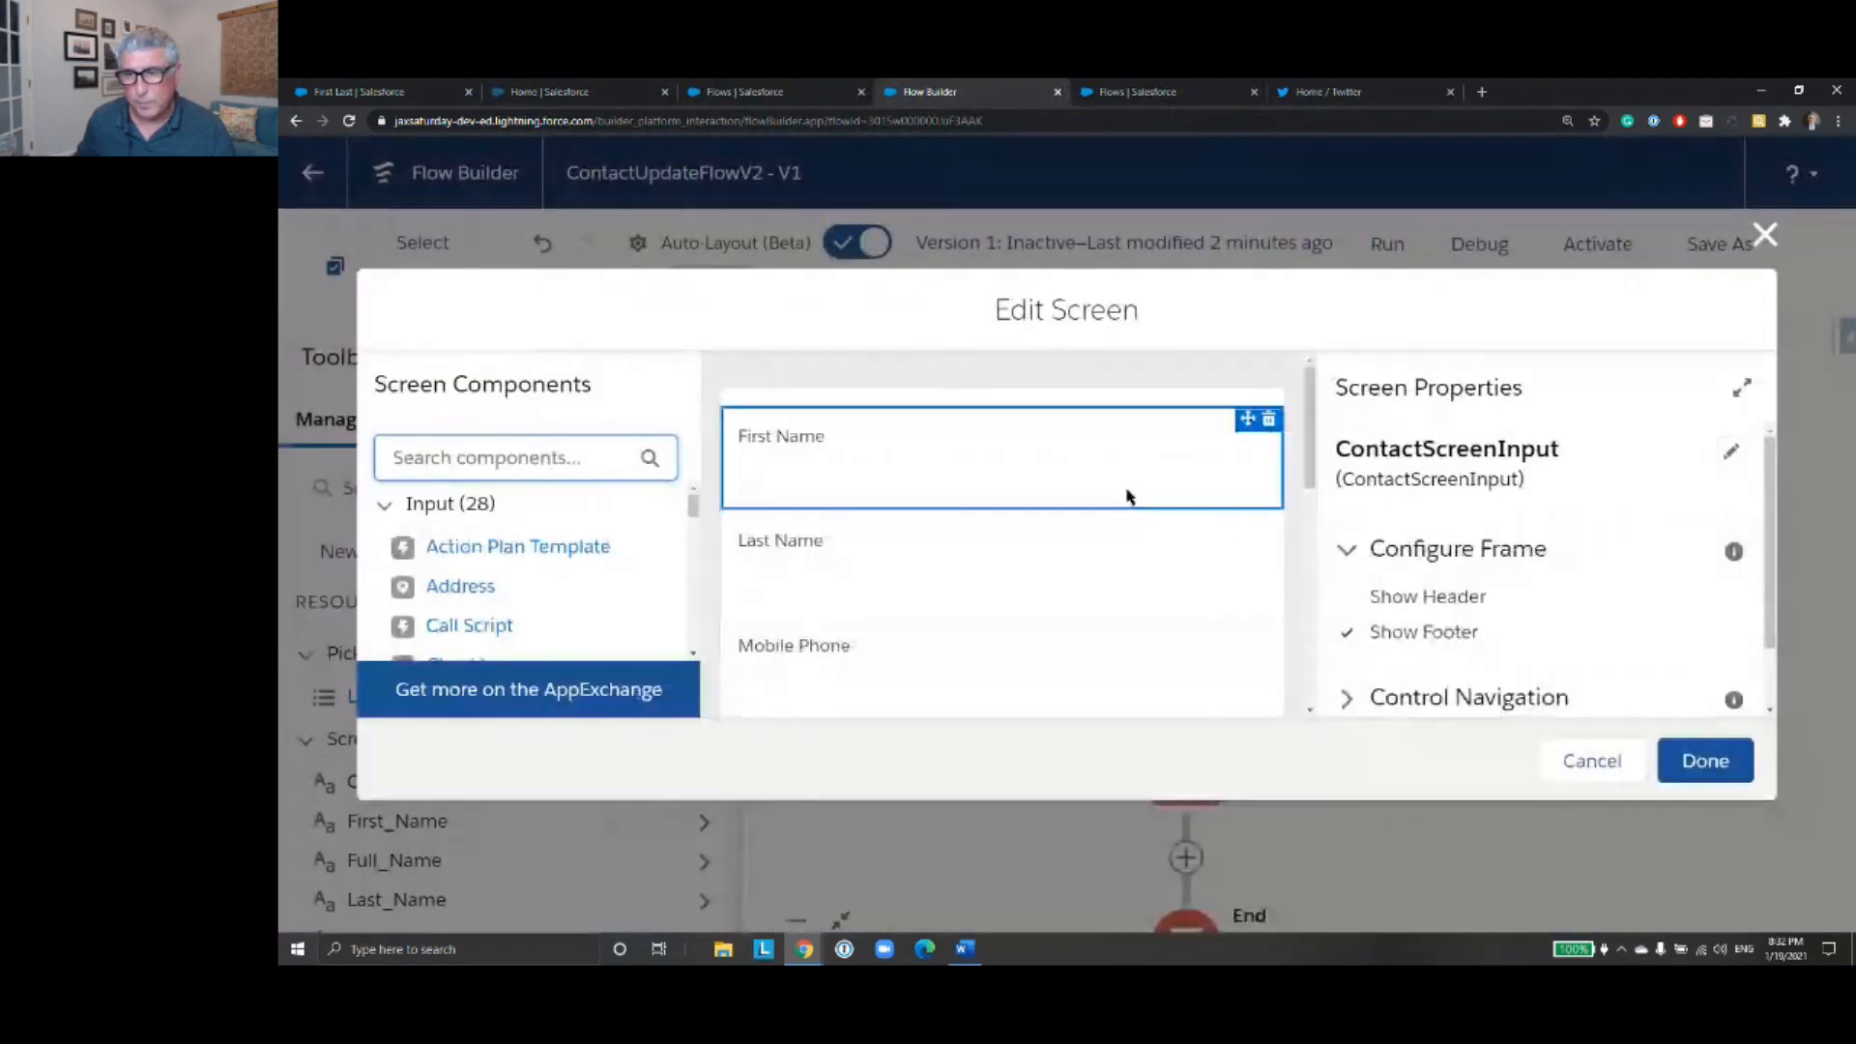
pyautogui.click(1127, 496)
pyautogui.scroll(-3, 1643, 485)
pyautogui.click(1450, 628)
pyautogui.scroll(-3, 1603, 551)
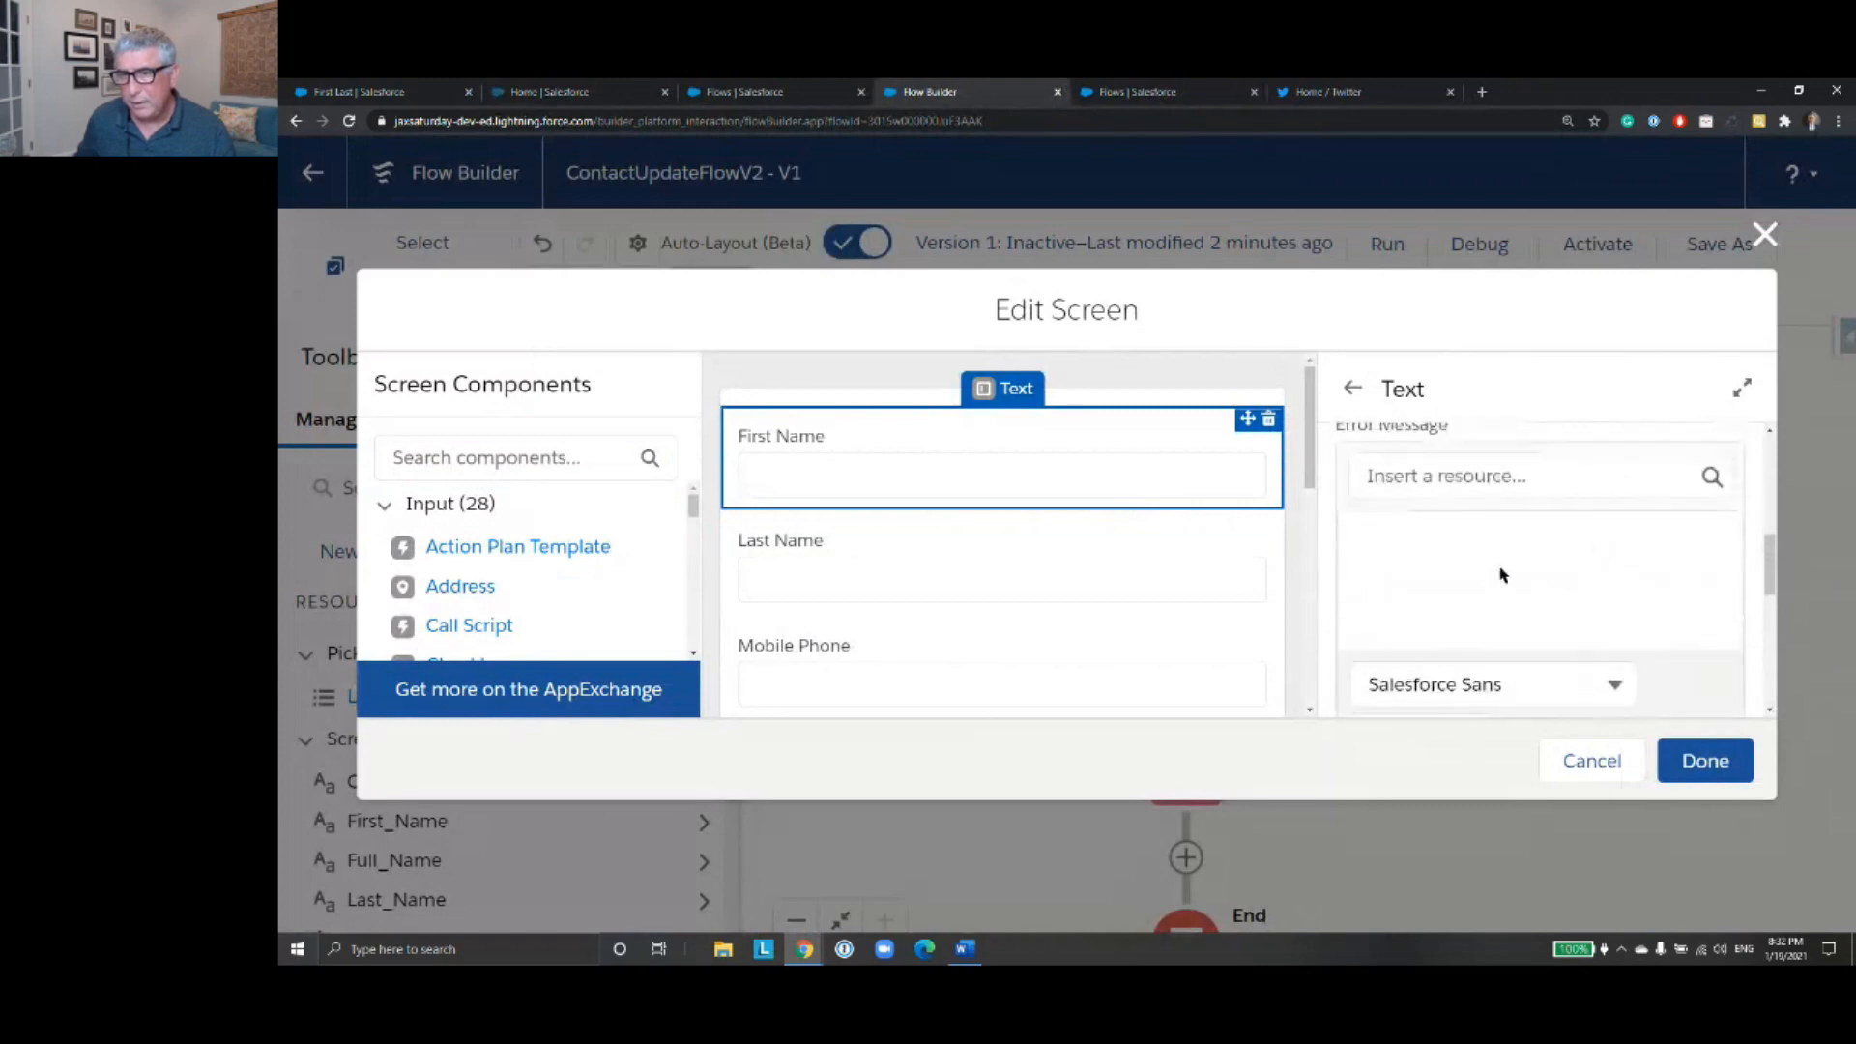
# - Switch to Edge with the BRDPro article on popular flow validation rules and copy the article's web address
pyautogui.click(964, 951)
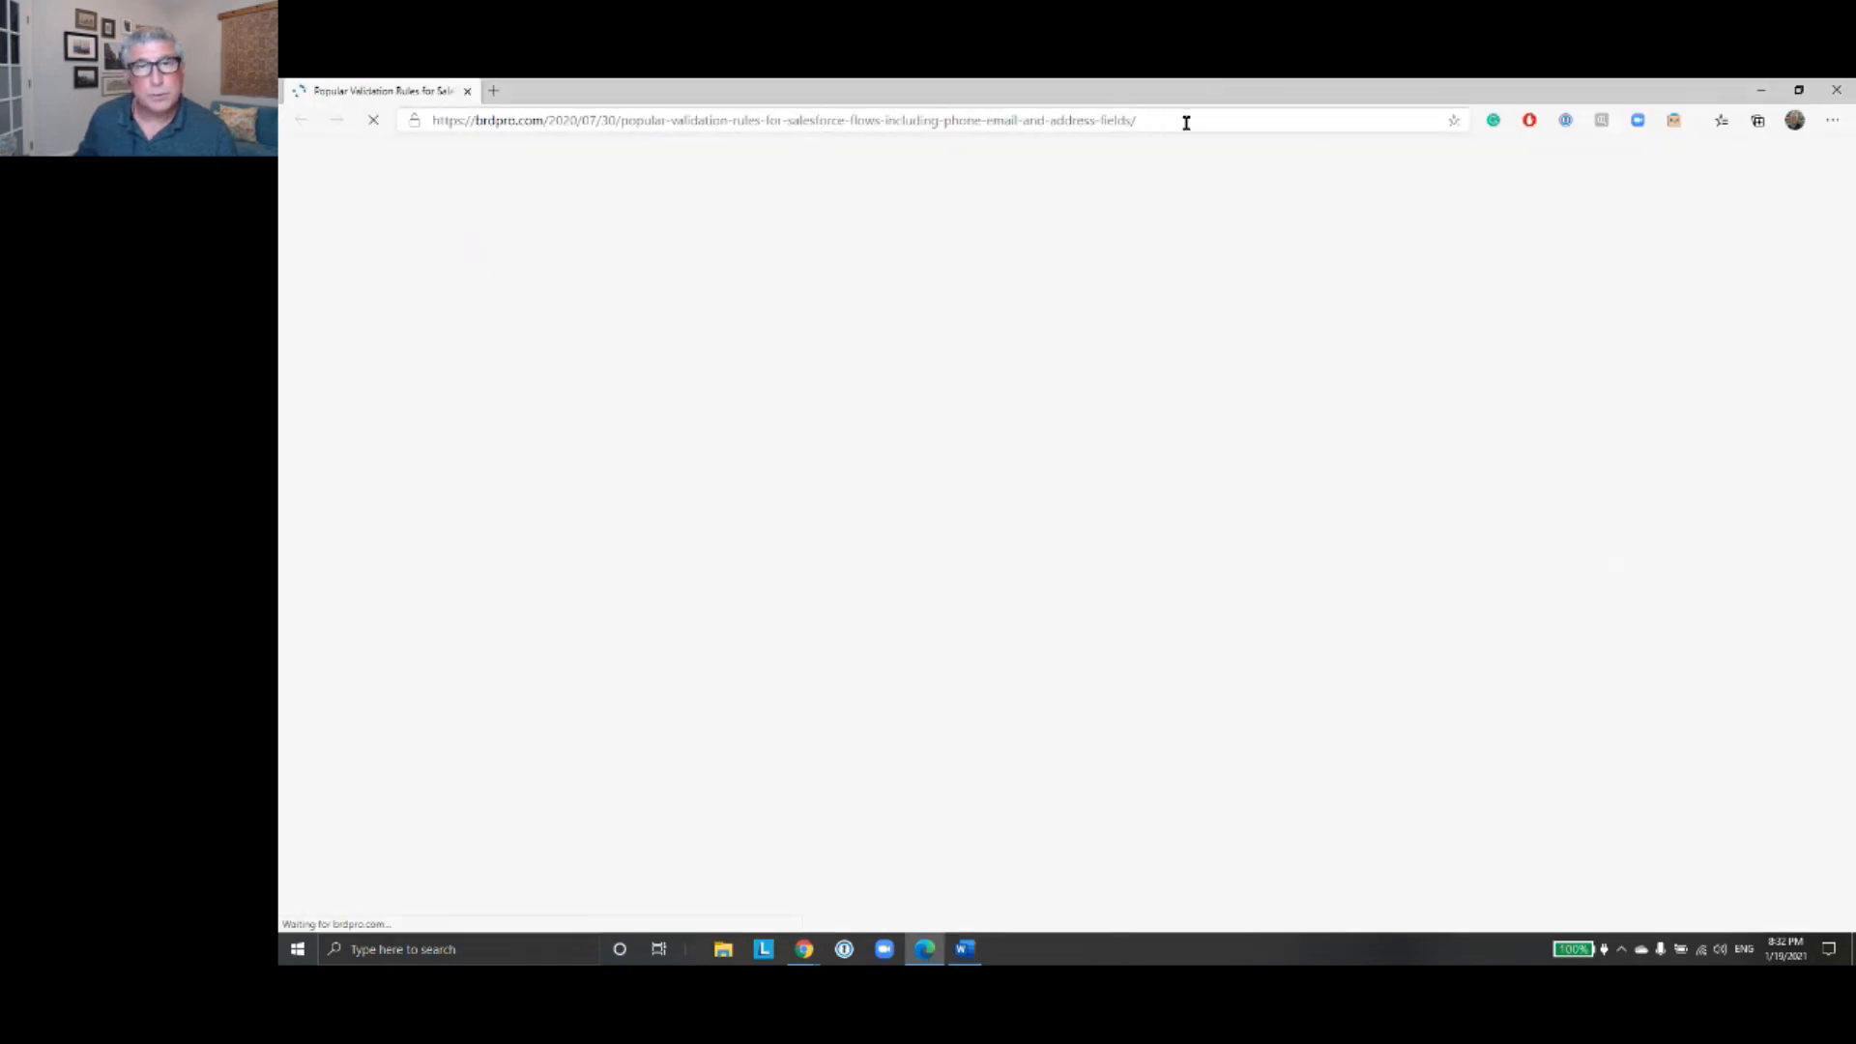
pyautogui.click(1186, 123)
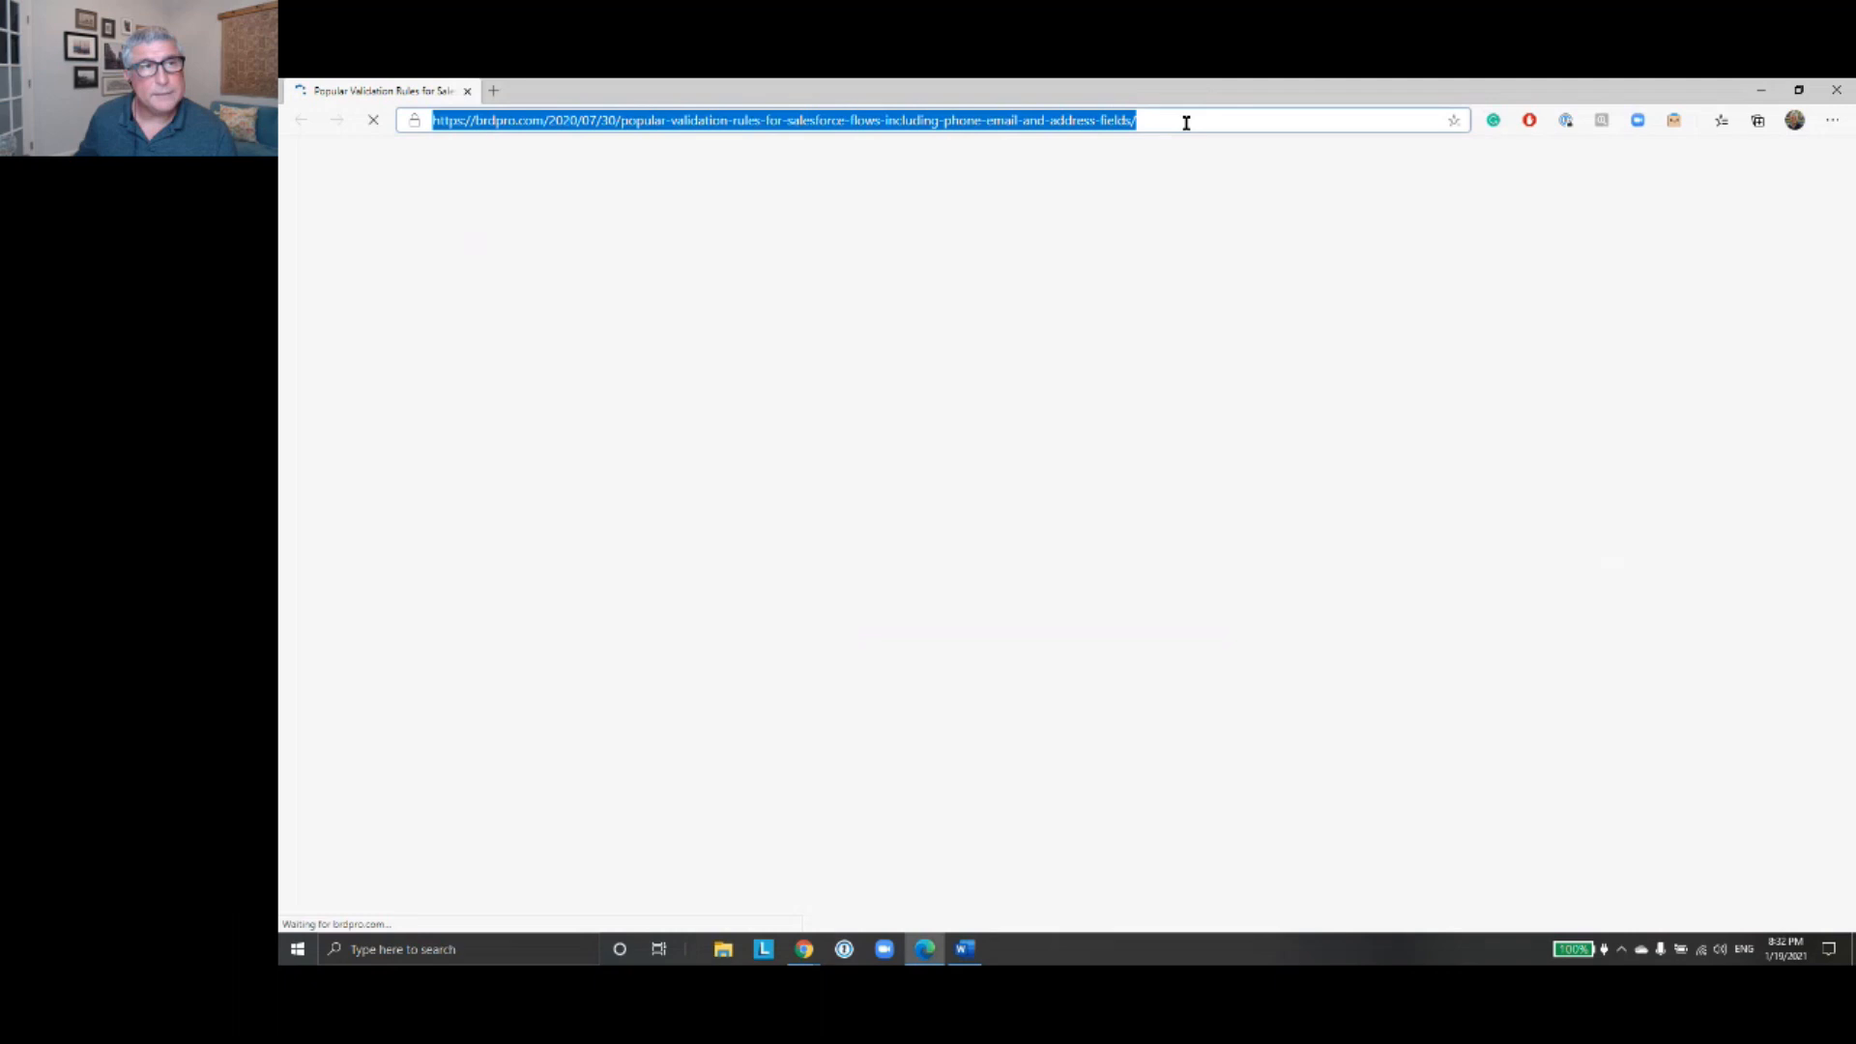
pyautogui.rightClick(1069, 120)
pyautogui.click(1151, 257)
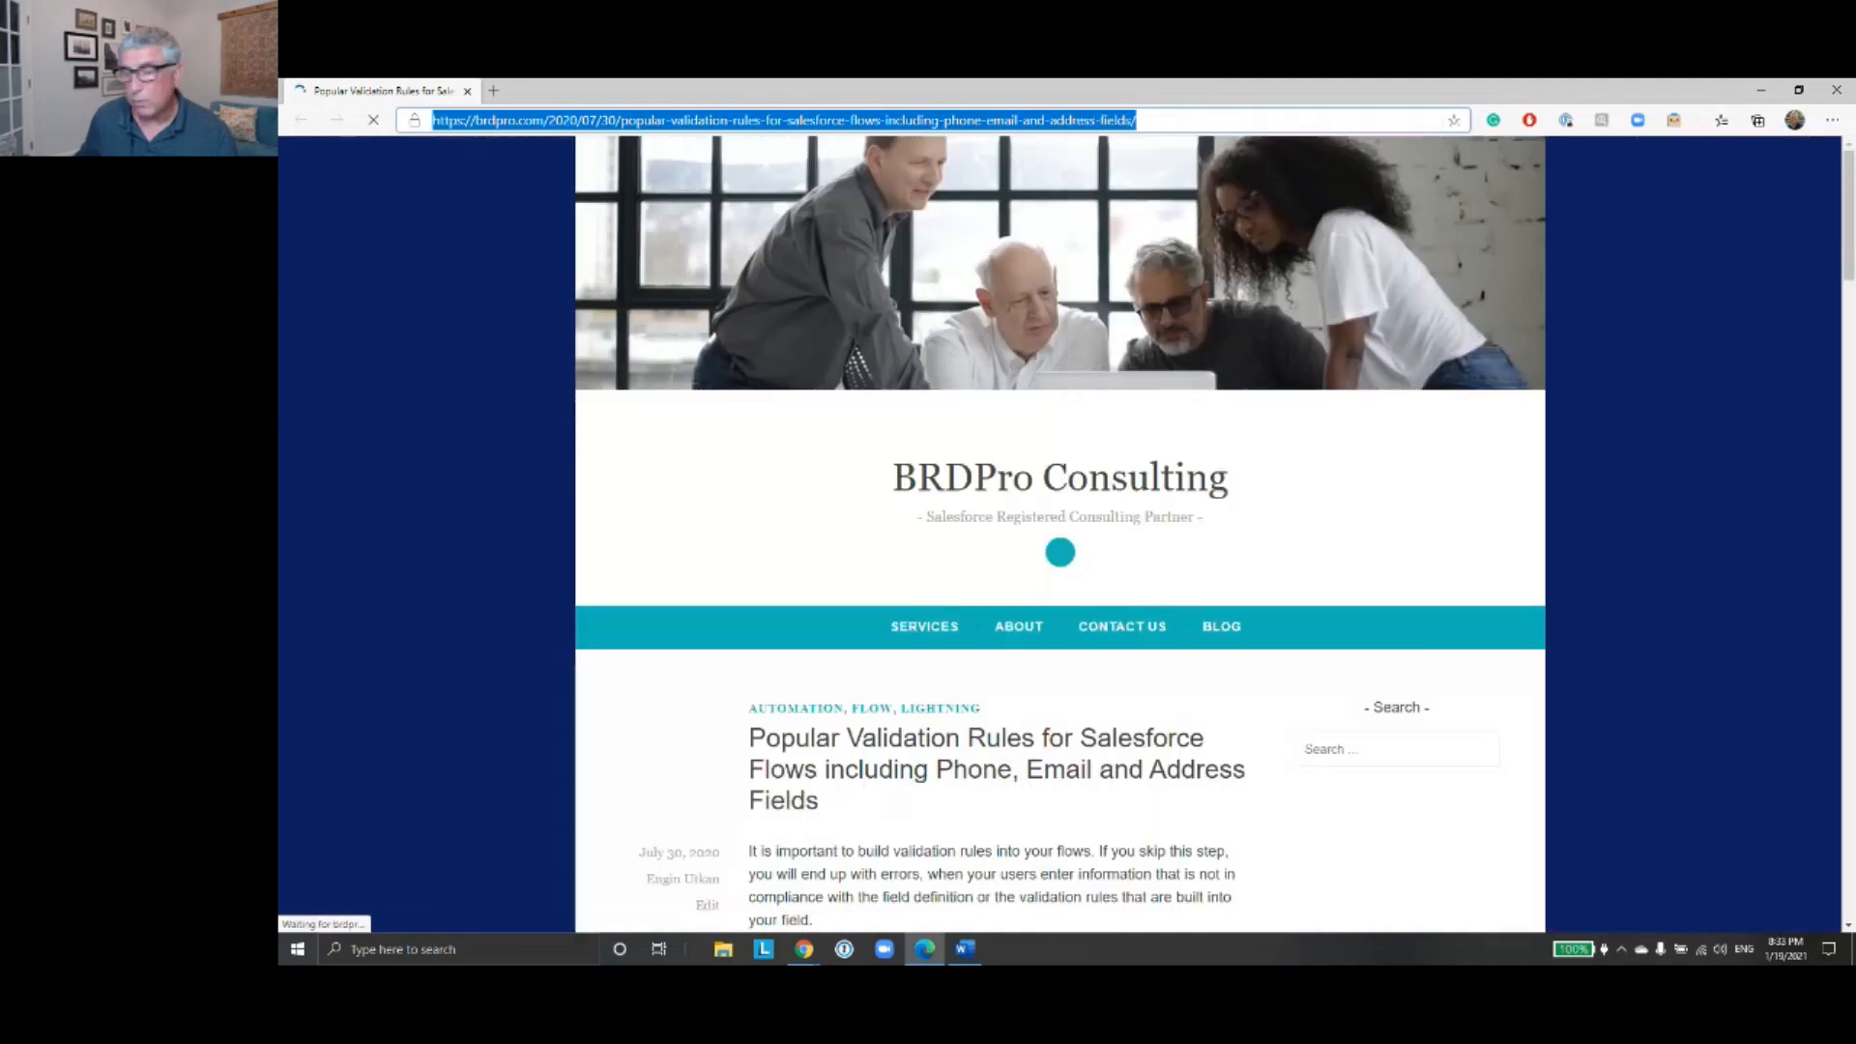
pyautogui.hotkey('alt', 'Tab')
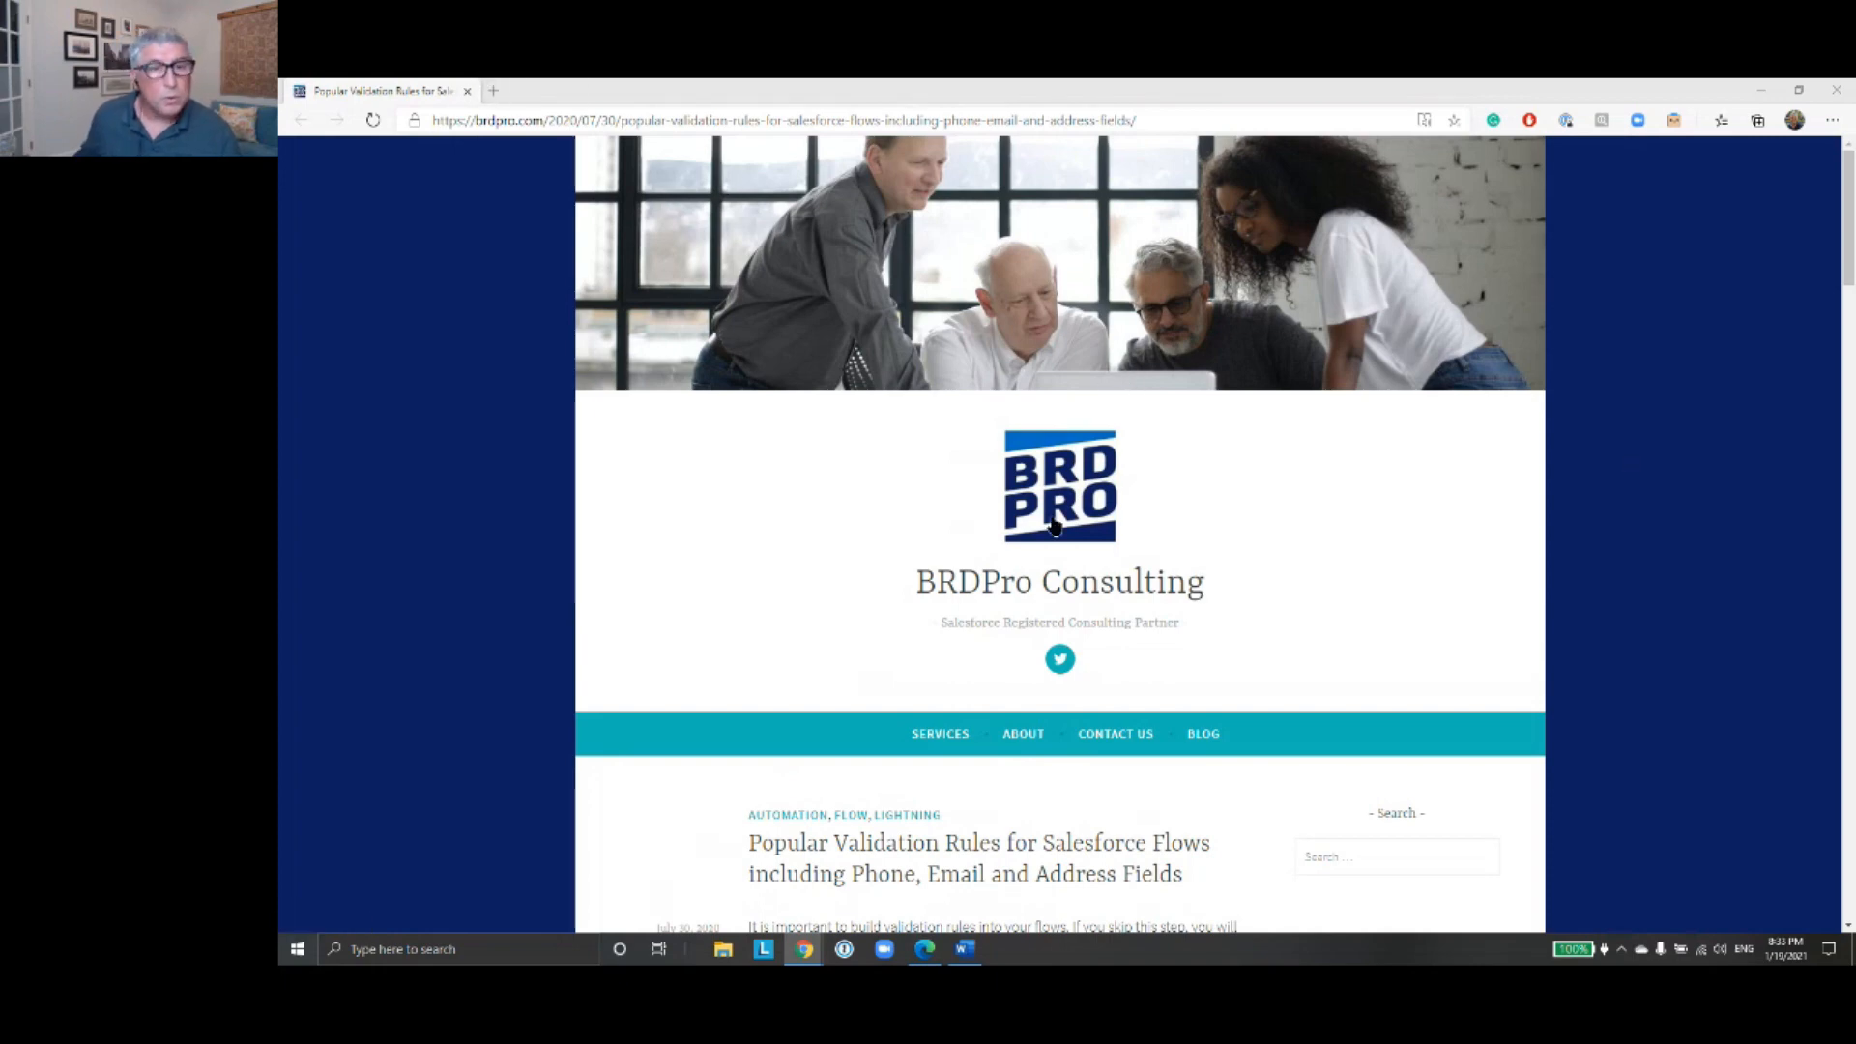
# - Skim the article's name field and Social Security Number validation rules, and close the article window
pyautogui.scroll(-5, 1056, 521)
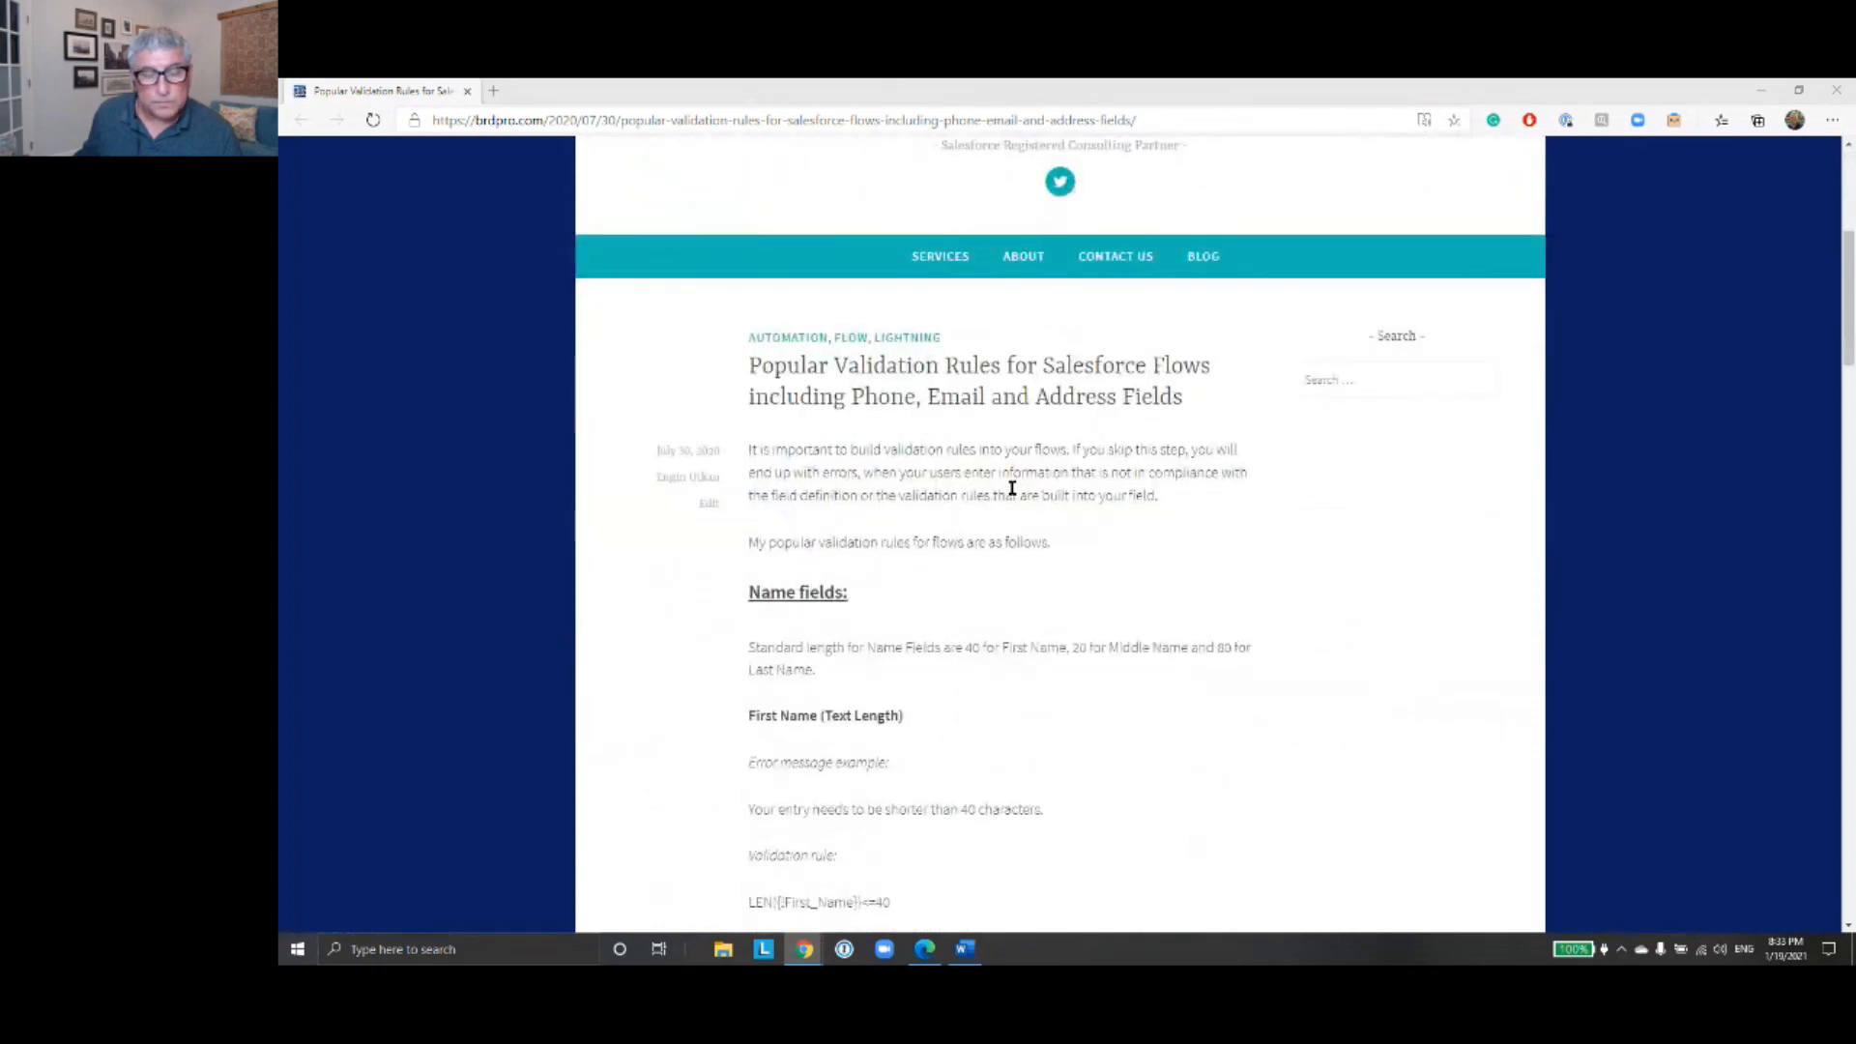
pyautogui.scroll(-2, 1012, 488)
pyautogui.scroll(-2, 1012, 488)
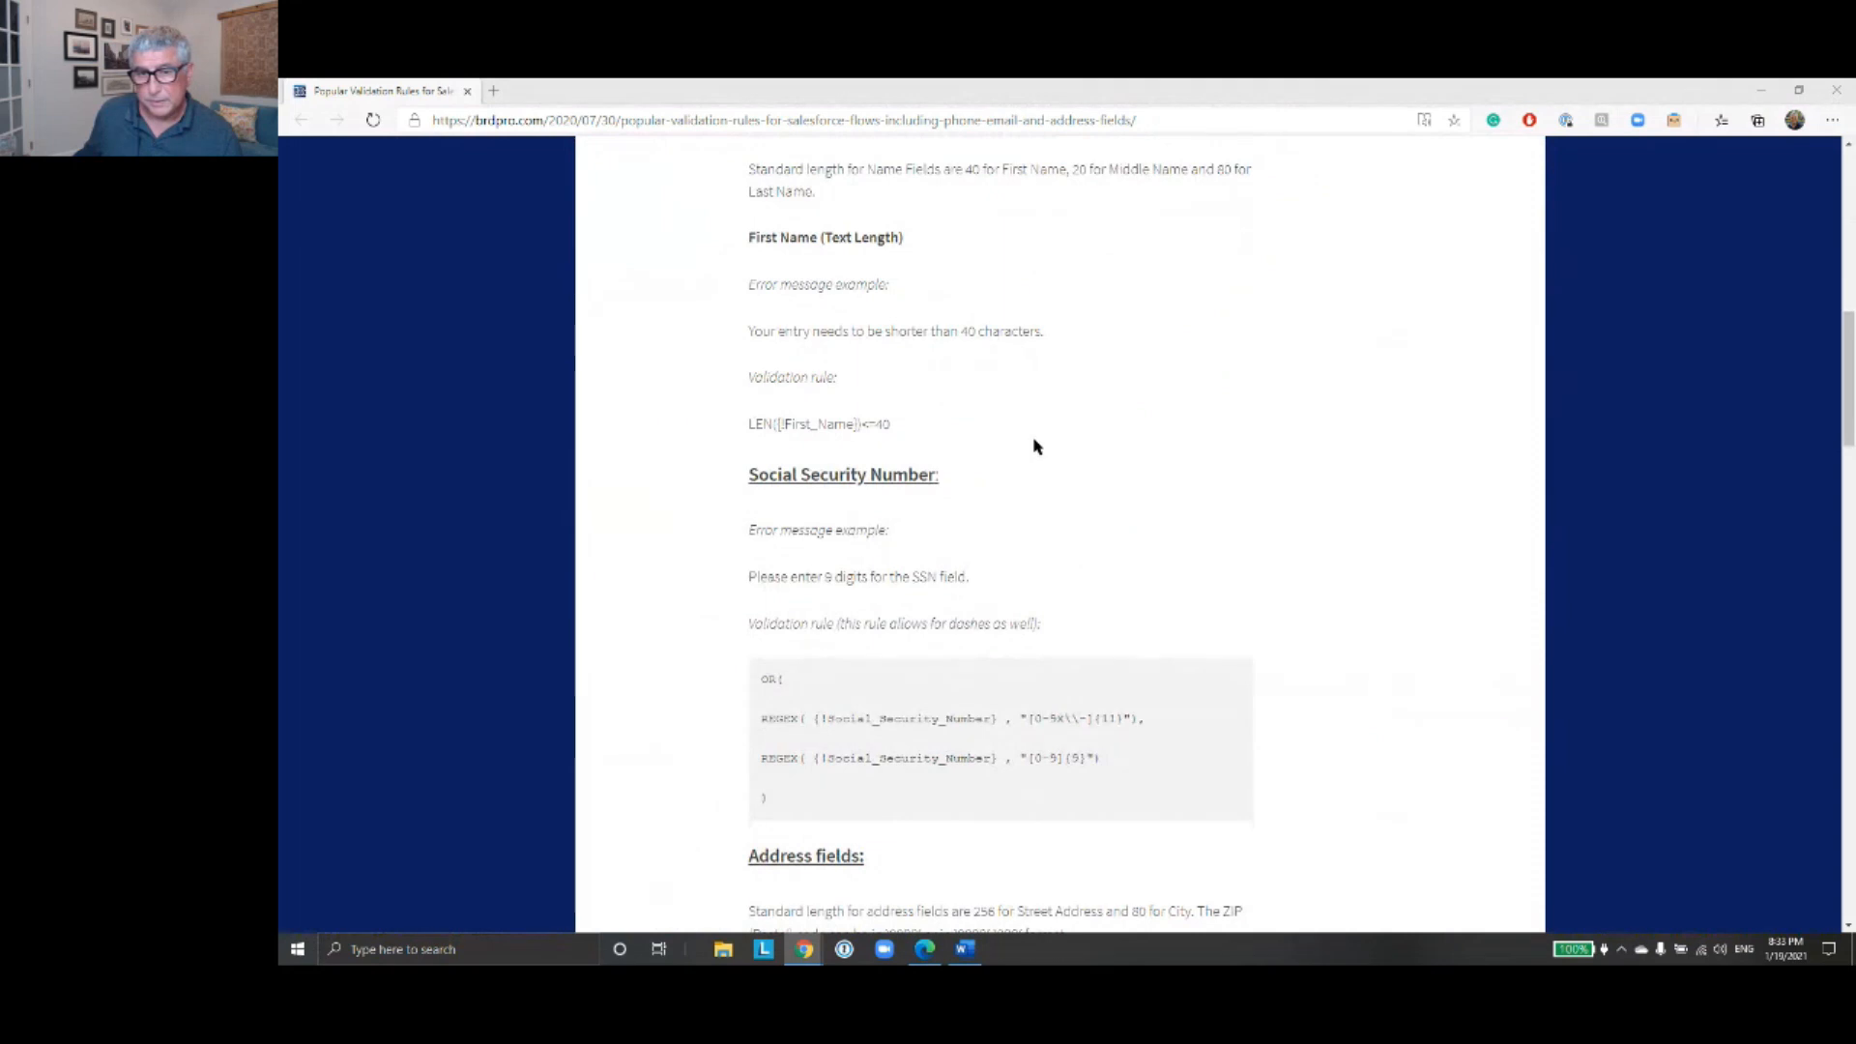
pyautogui.scroll(5, 1014, 425)
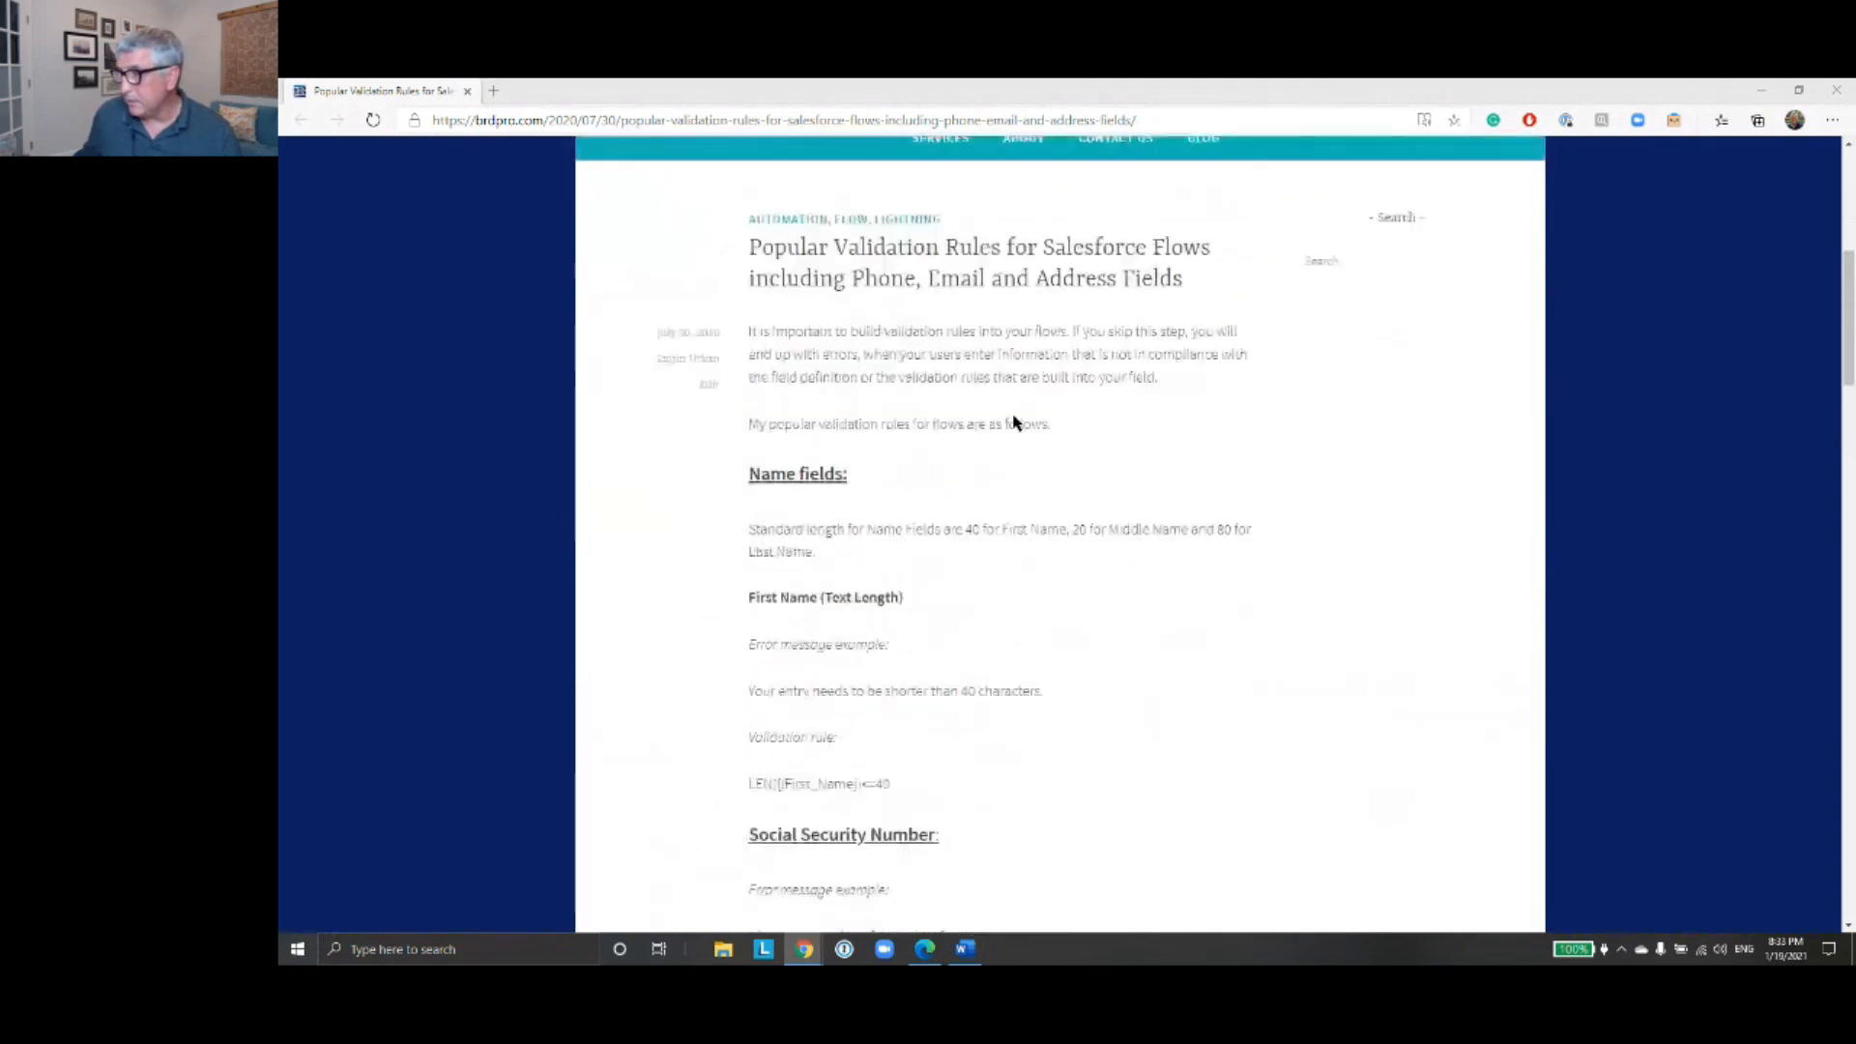
pyautogui.click(1839, 91)
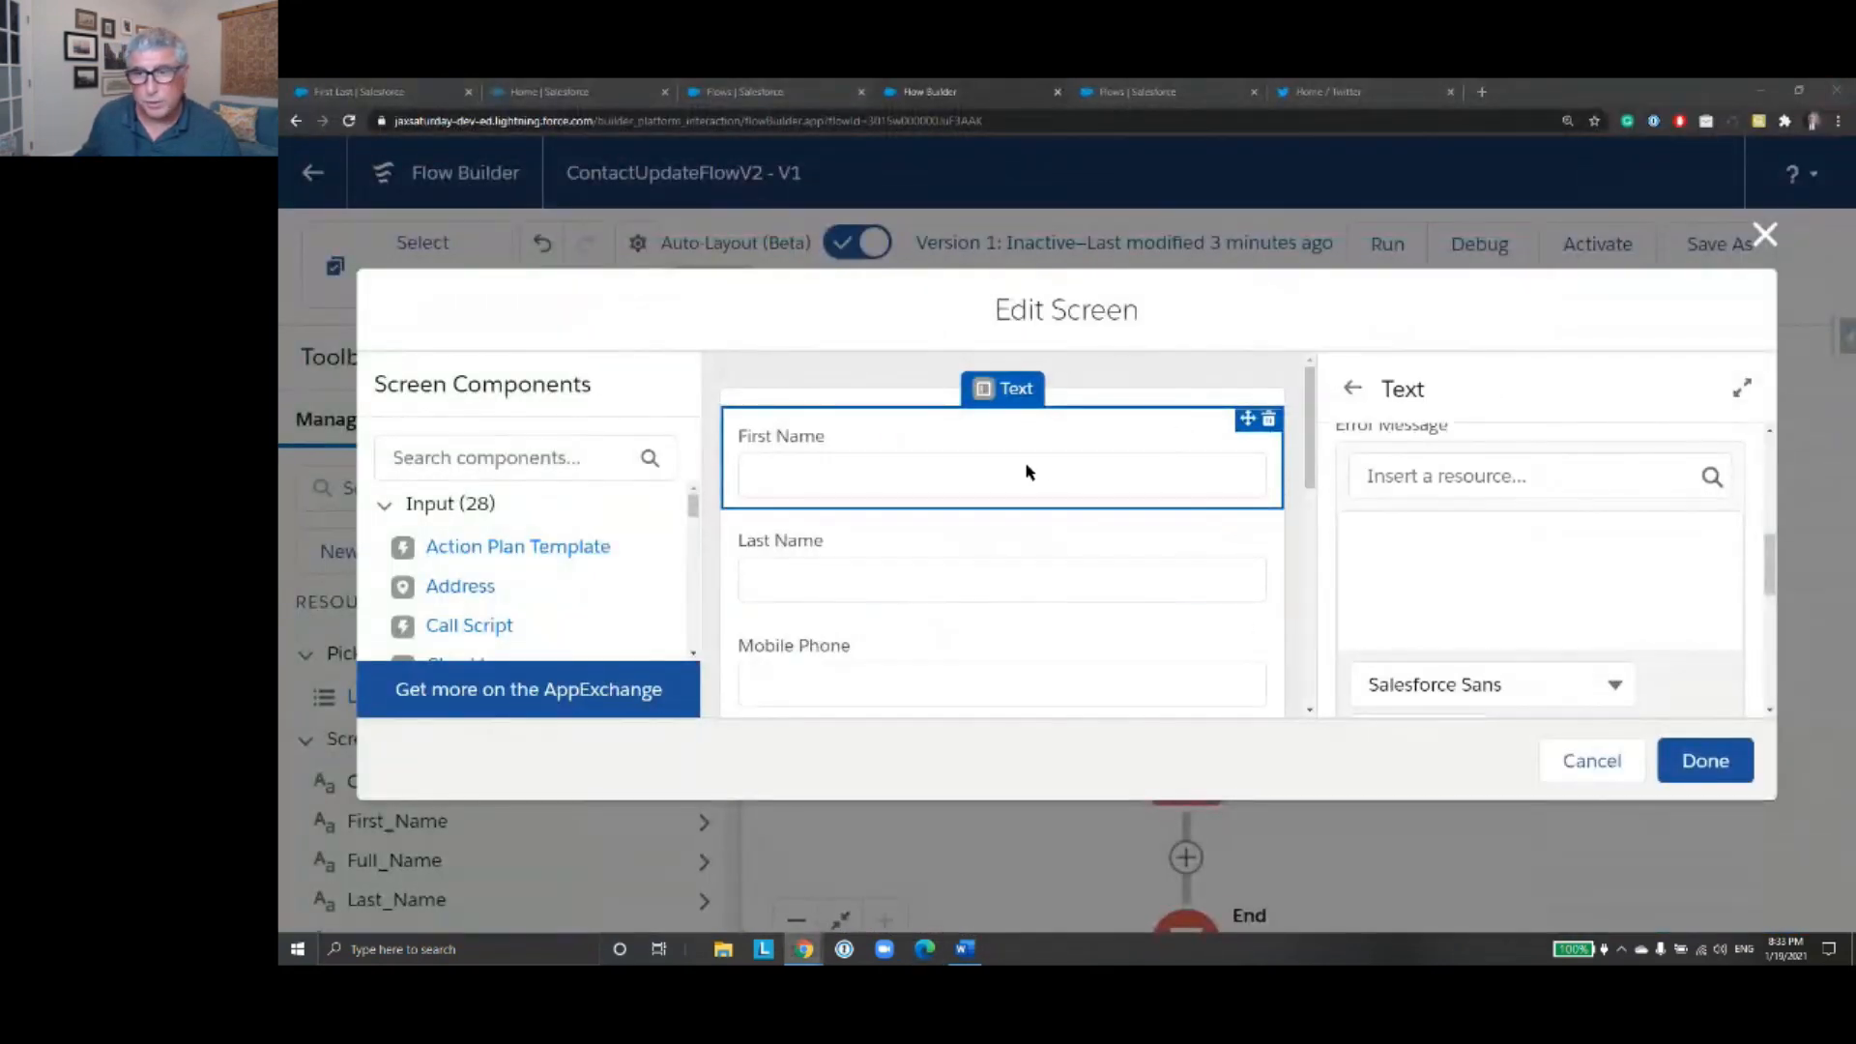
# - Begin the First Name component's validation error message with the text "Your in"
pyautogui.scroll(-1, 1604, 556)
pyautogui.scroll(1, 1601, 559)
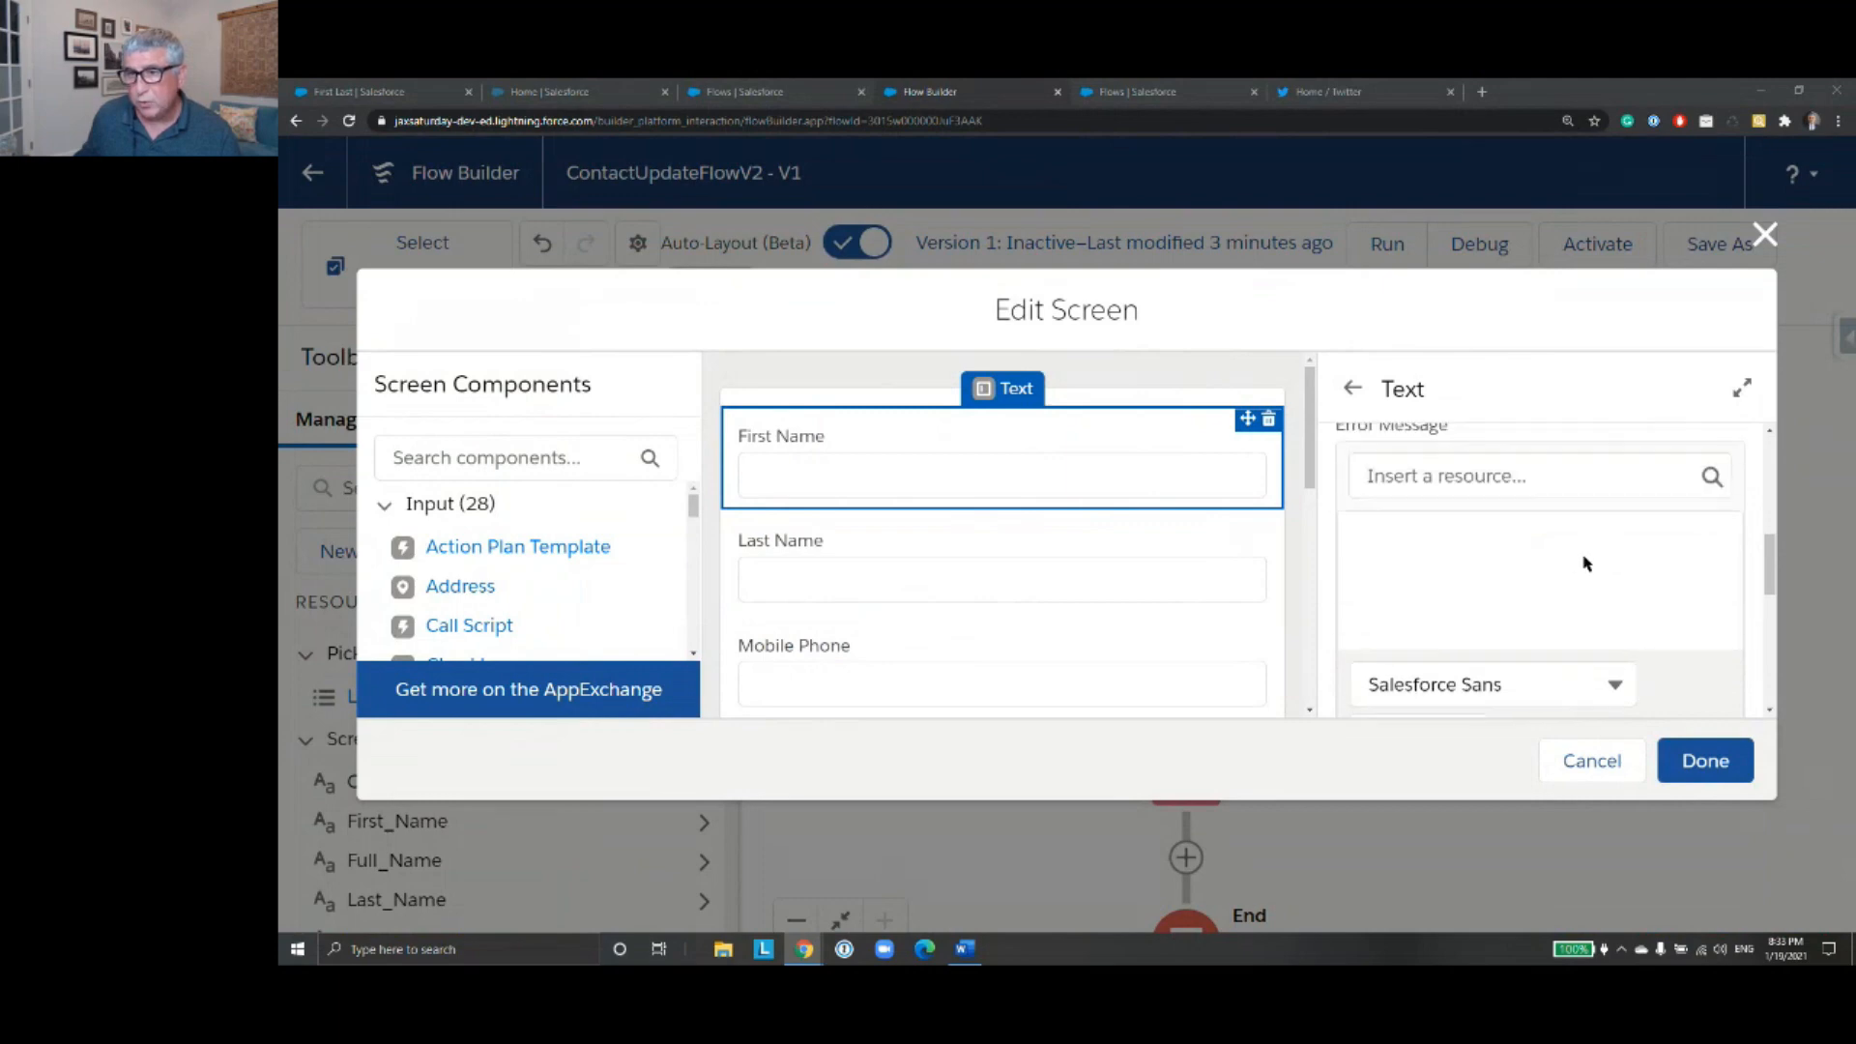
pyautogui.scroll(1, 1573, 563)
pyautogui.scroll(-1, 1570, 560)
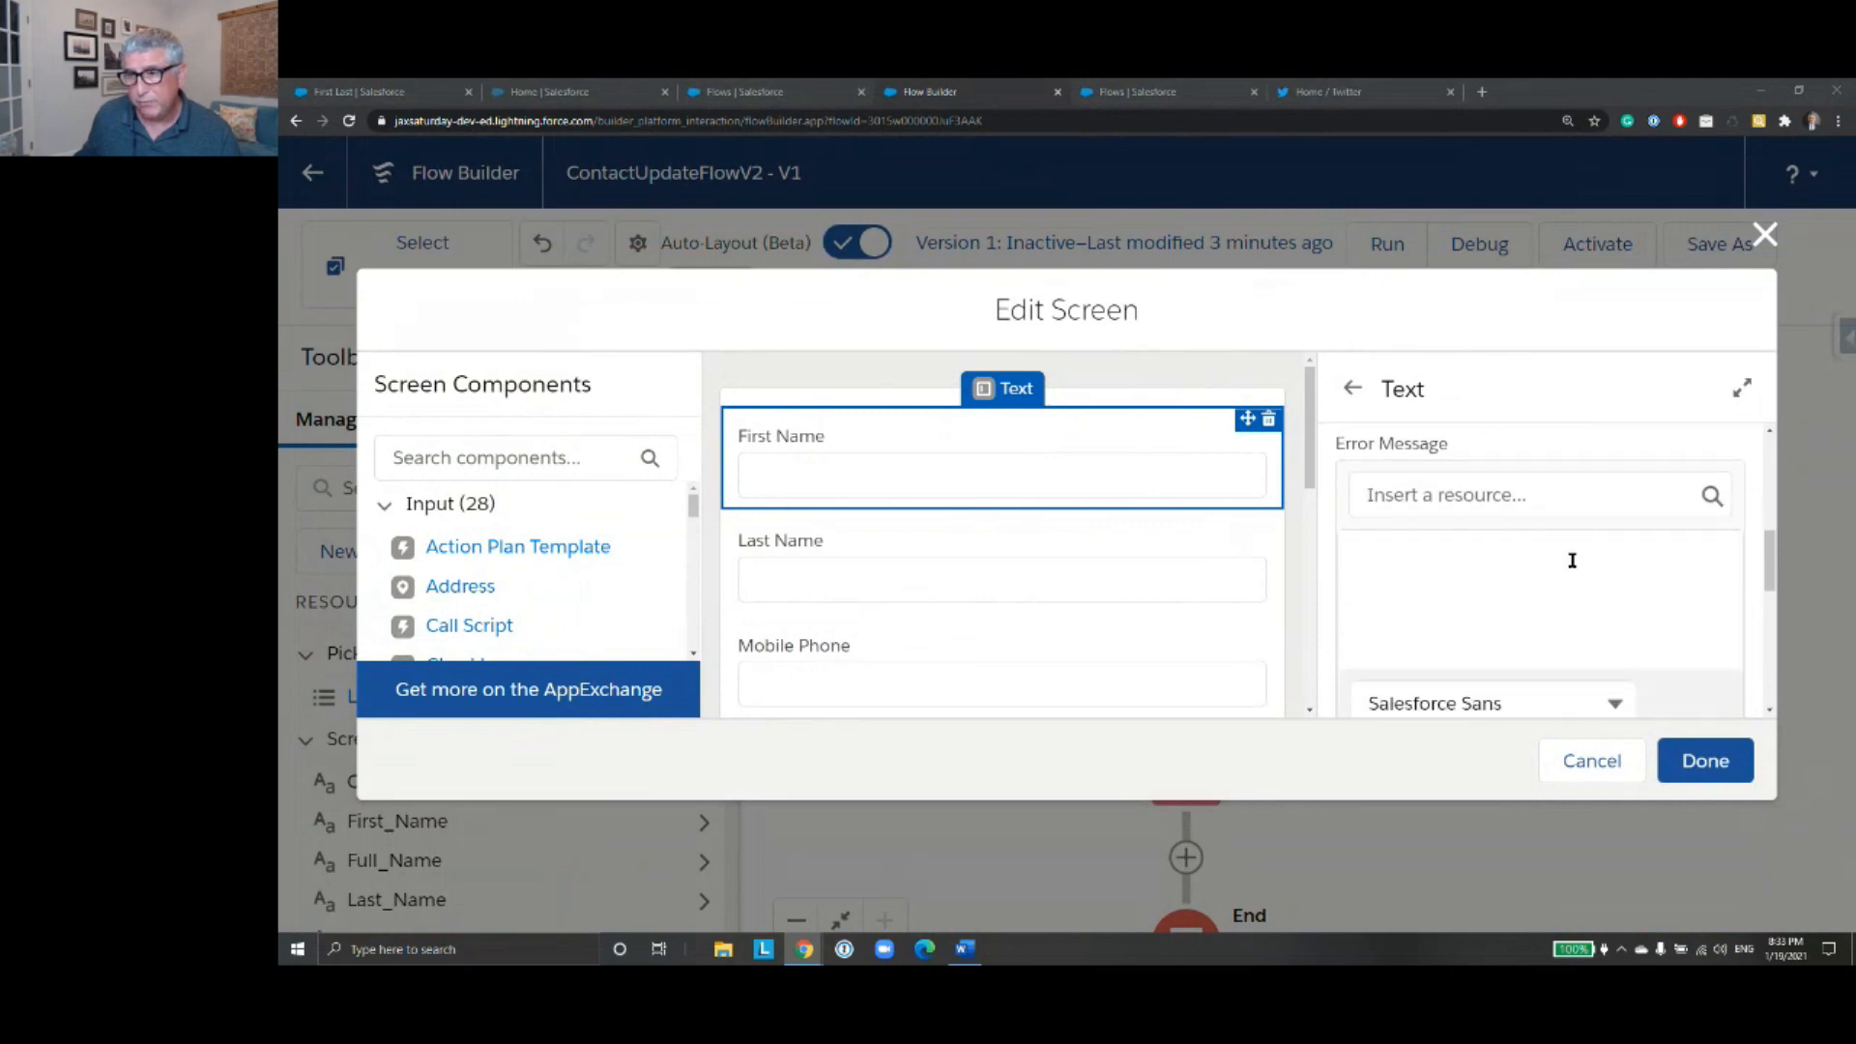
pyautogui.click(1514, 549)
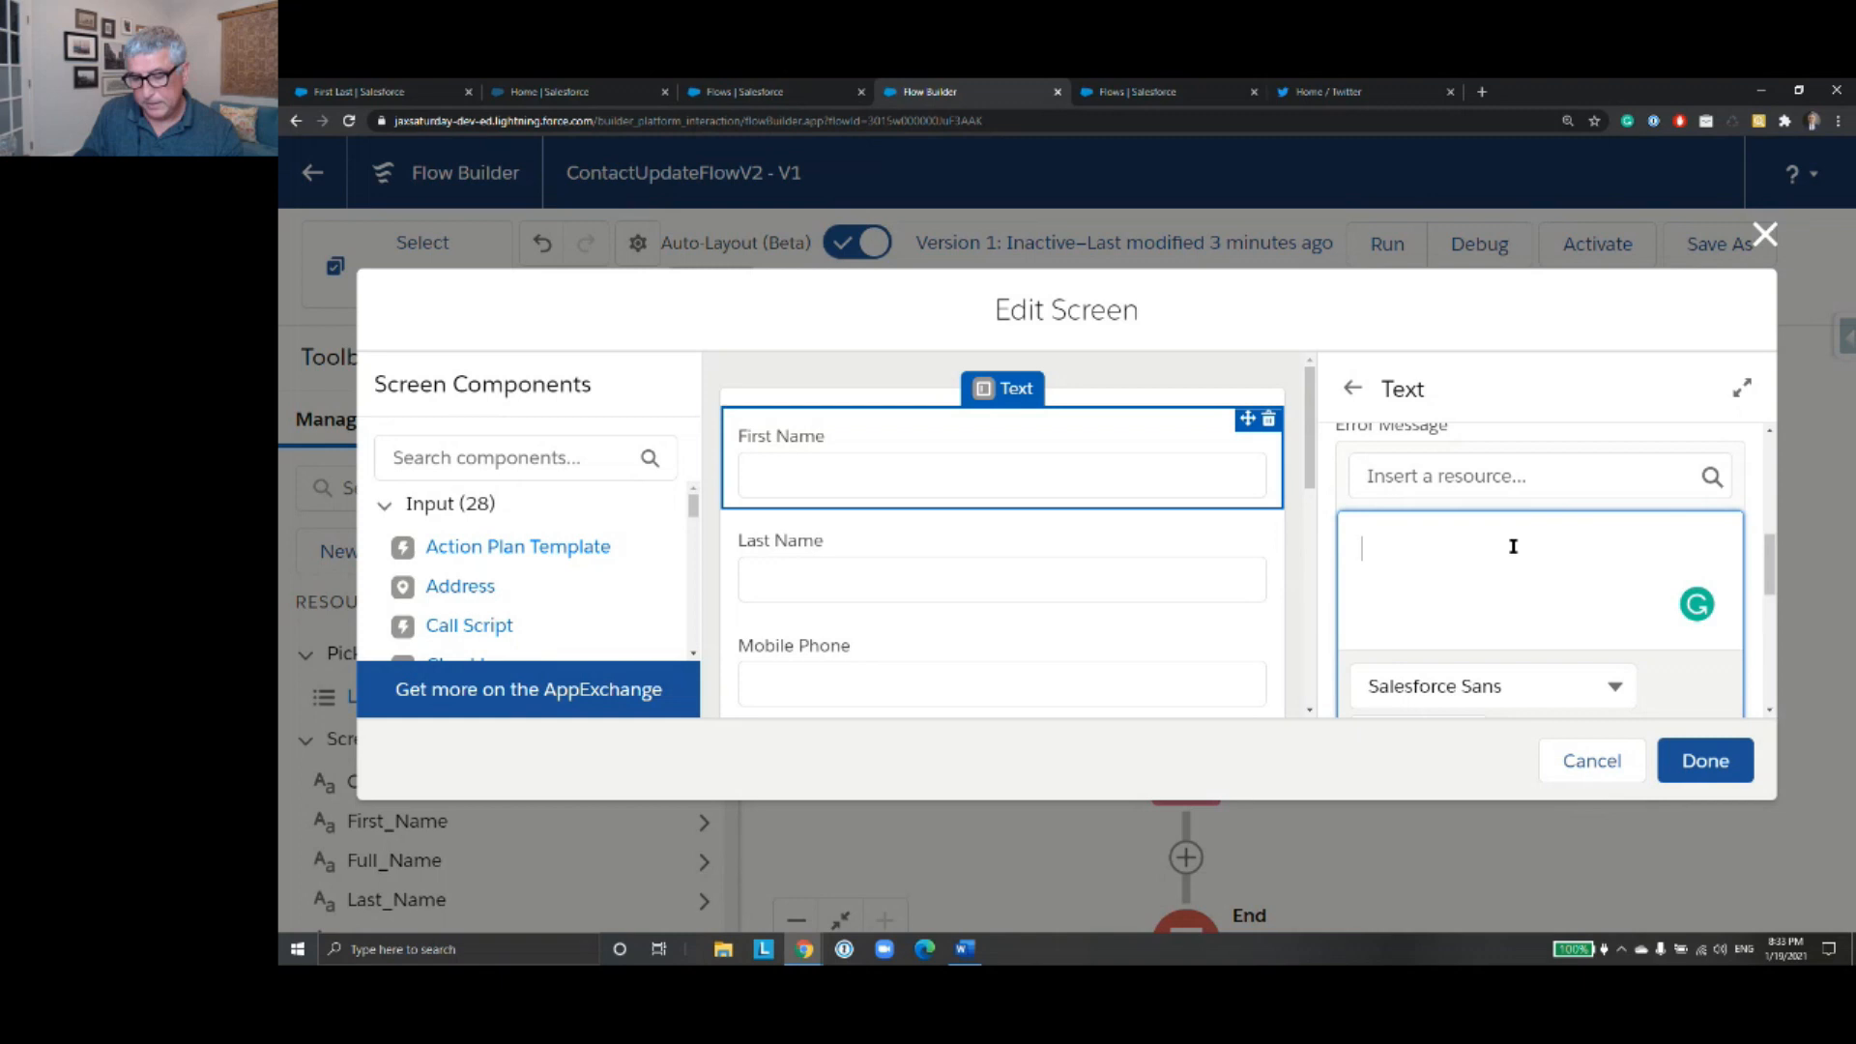
pyautogui.write('You')
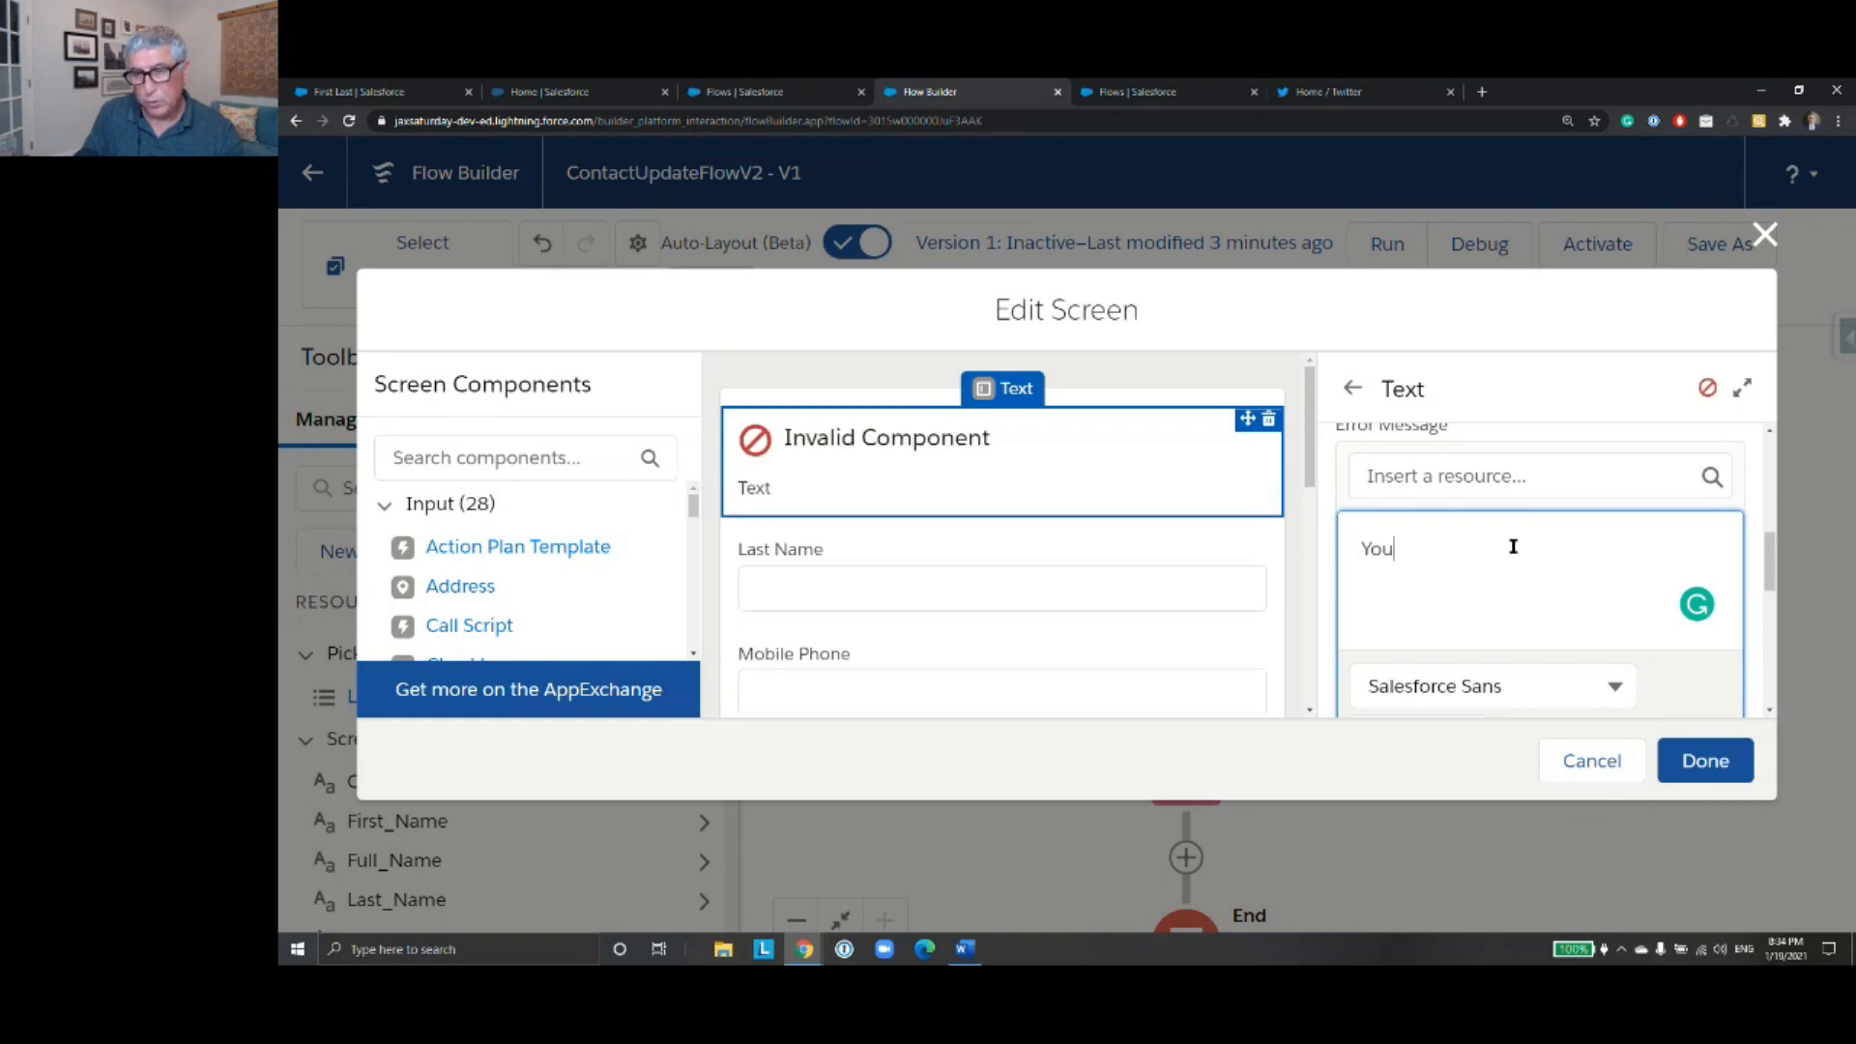
pyautogui.write('r in')
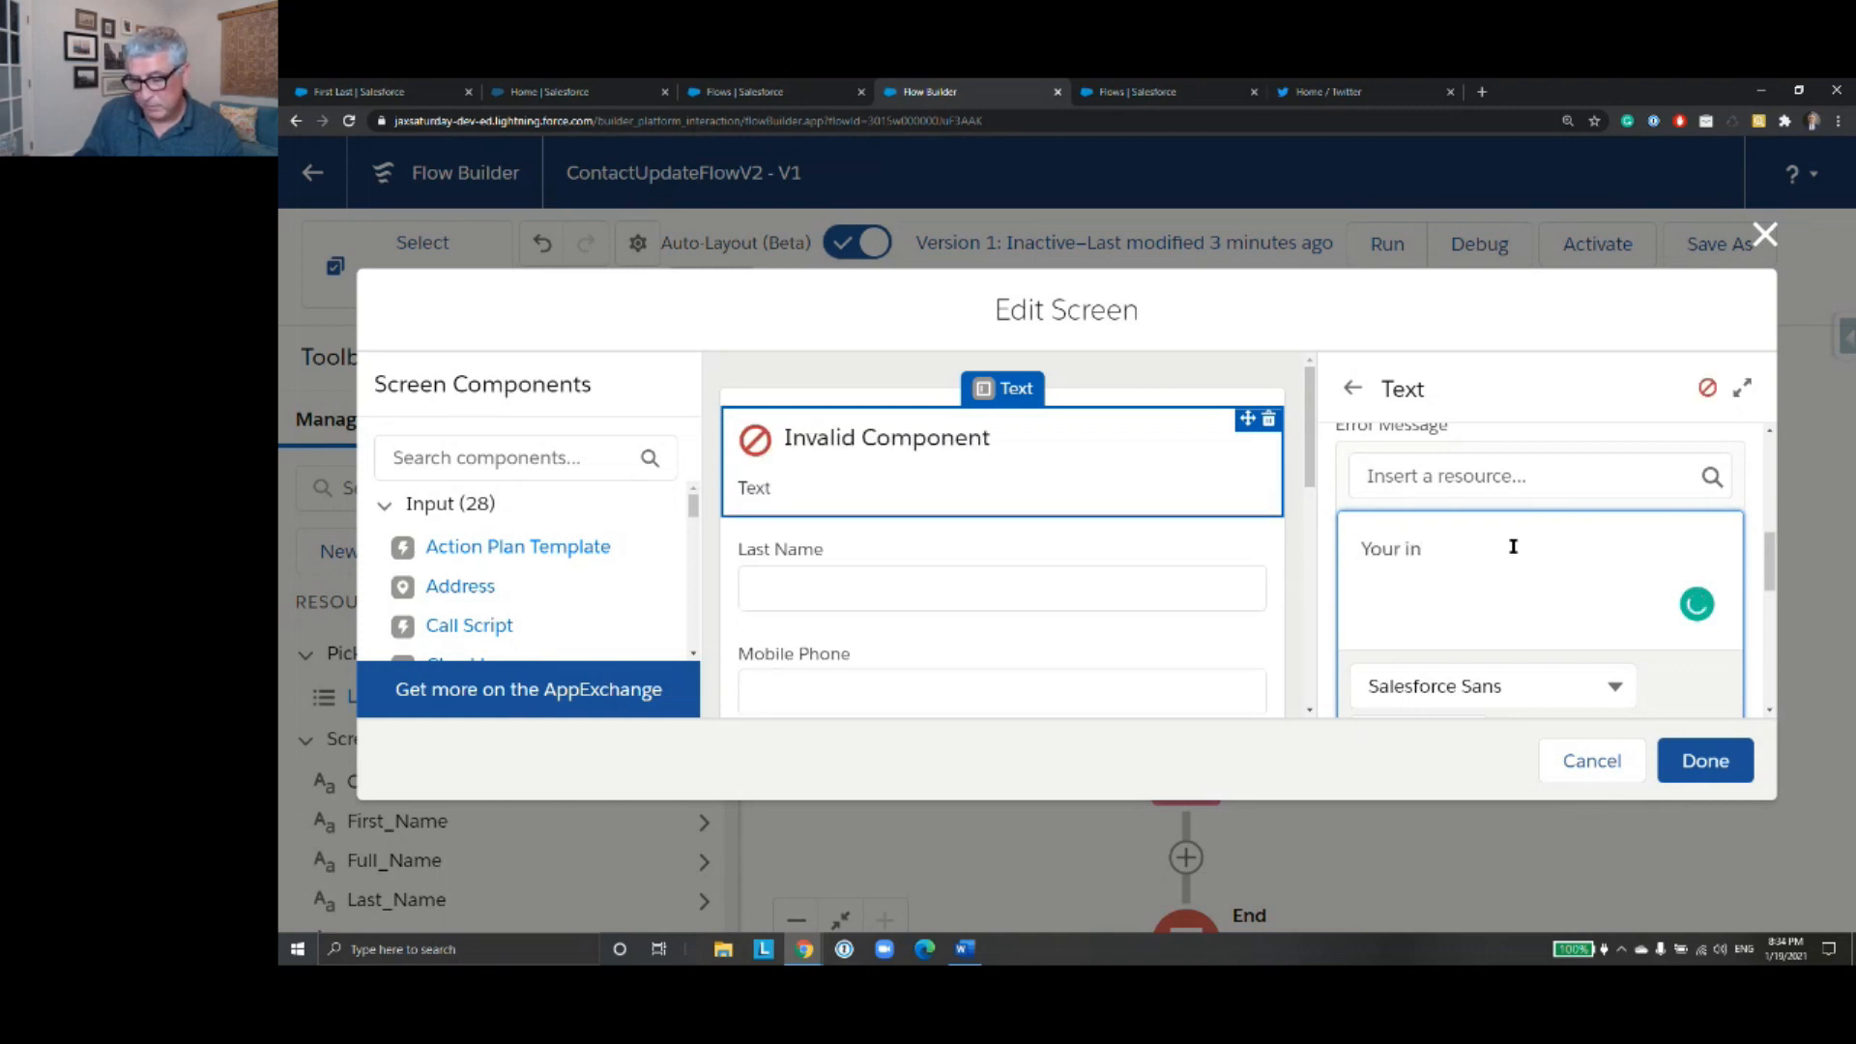
# - Replace the First Name component's error message with the copied text "Please enter less than 40 characters.", pasted as plain text
pyautogui.moveTo(1496, 539); pyautogui.dragTo(1342, 526)
pyautogui.press('super+v')
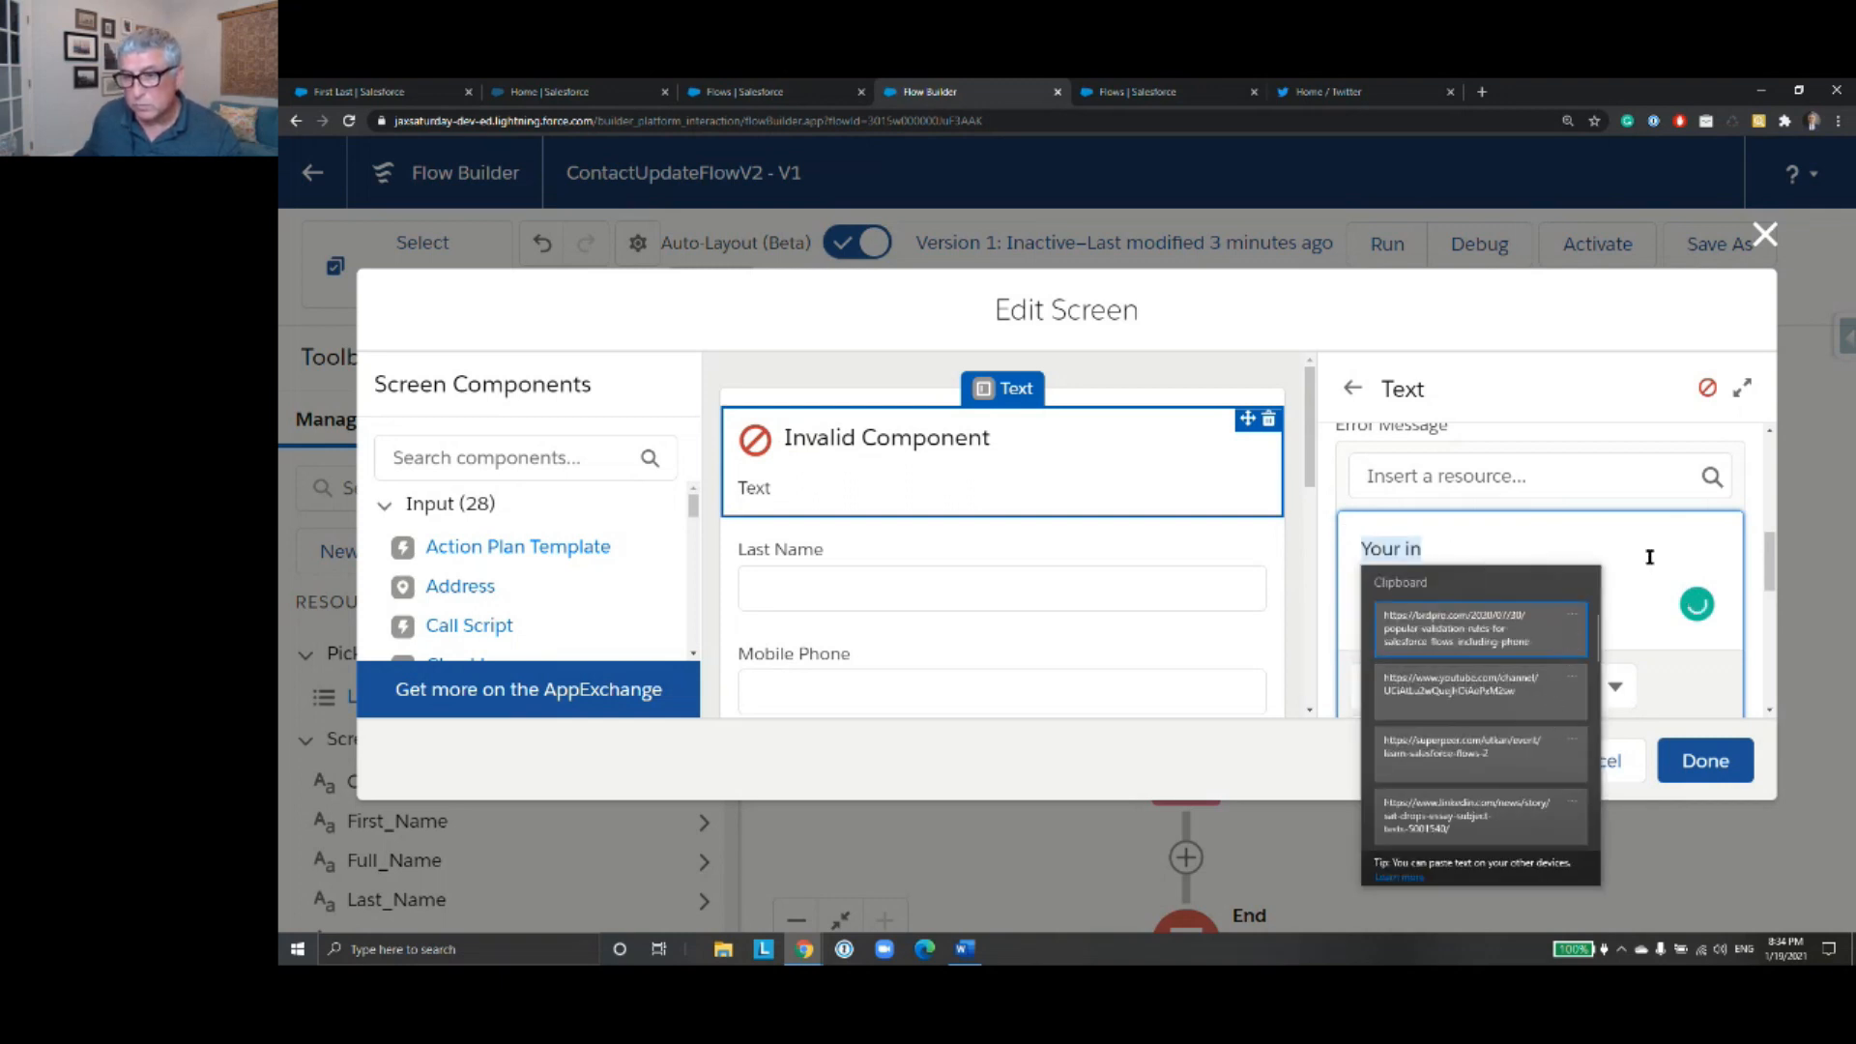
pyautogui.press('Escape')
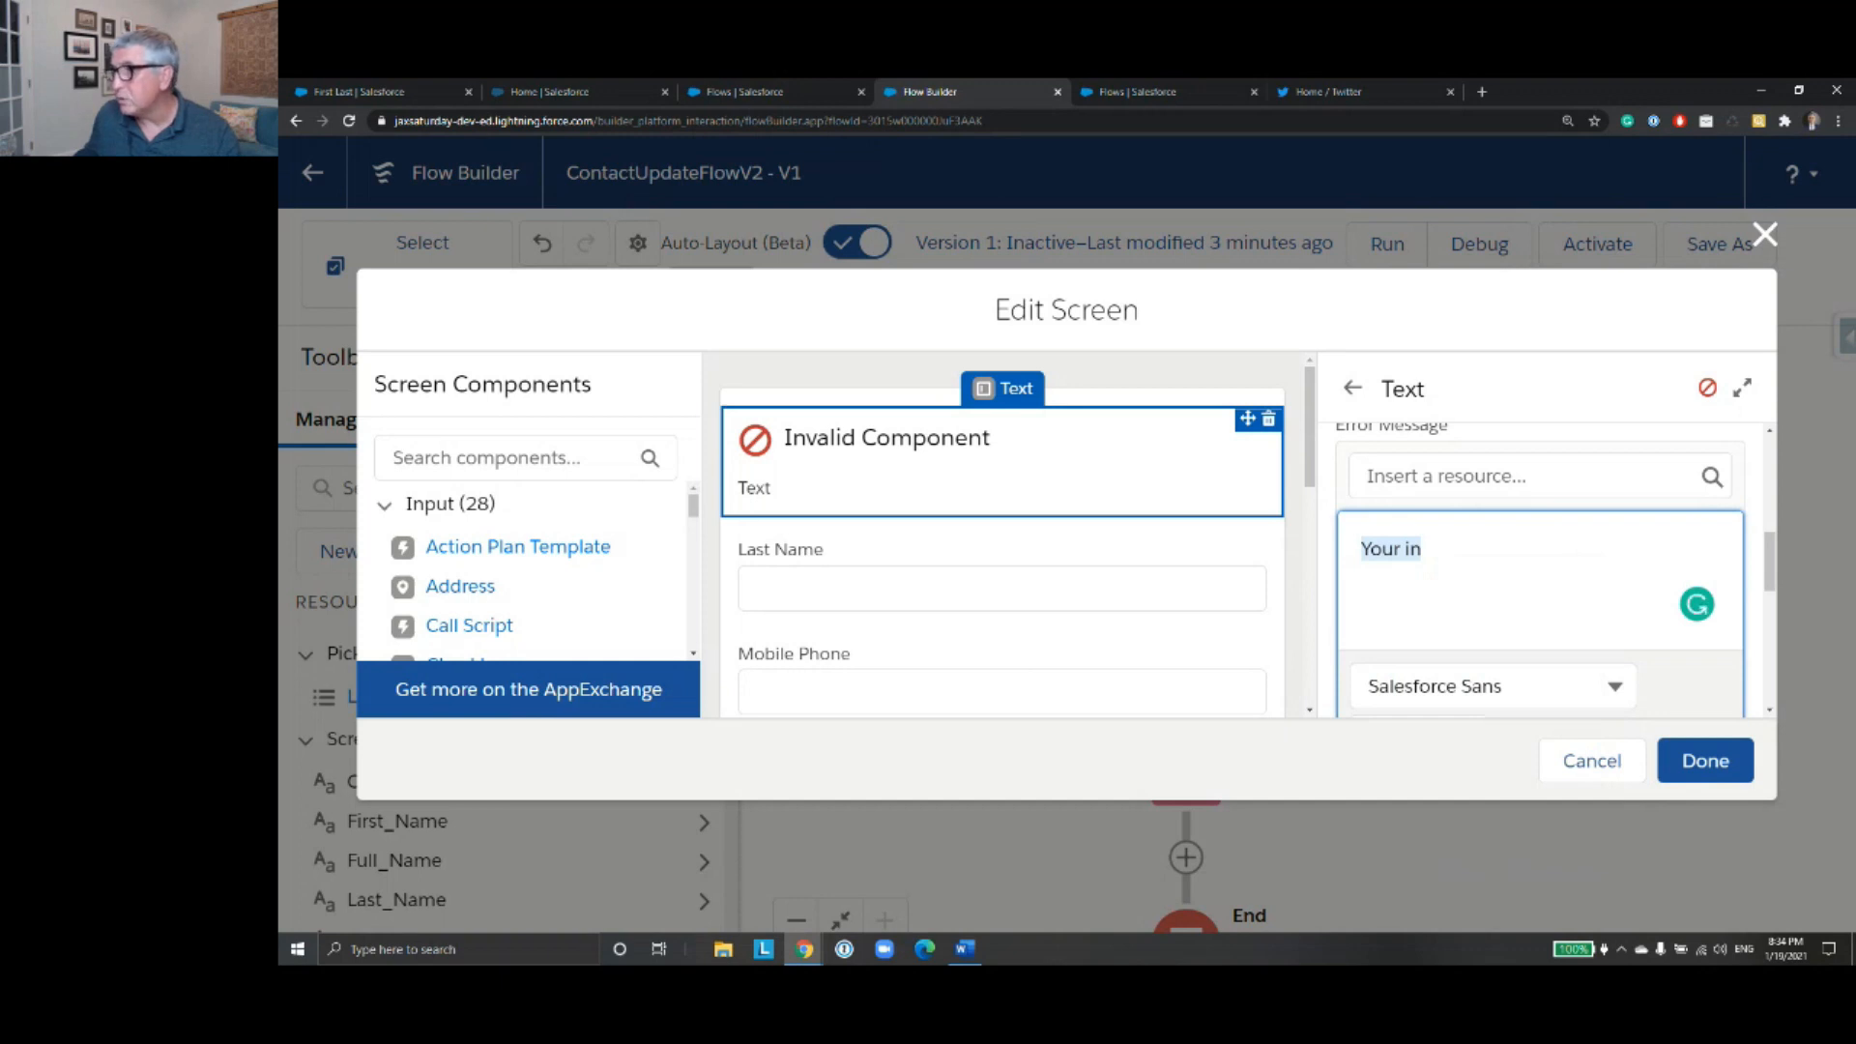
pyautogui.hotkey('alt', 'Tab')
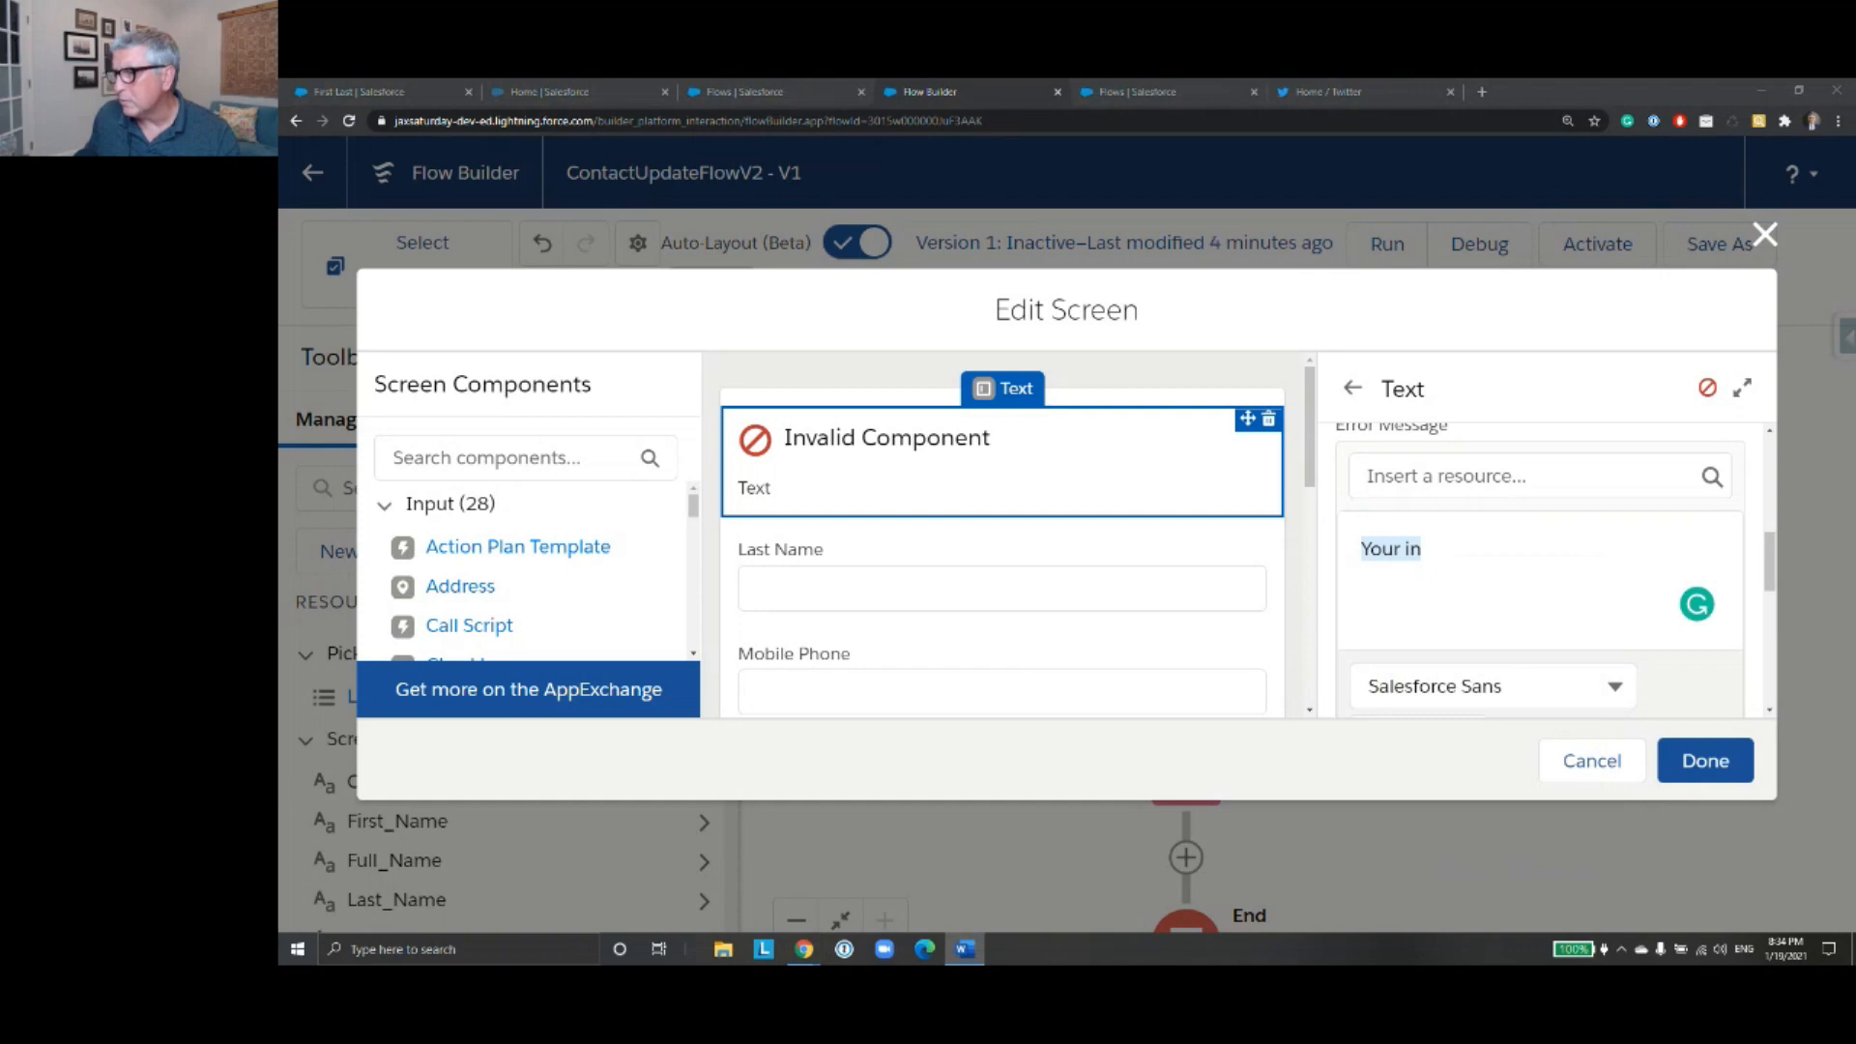
pyautogui.hotkey('alt', 'Tab')
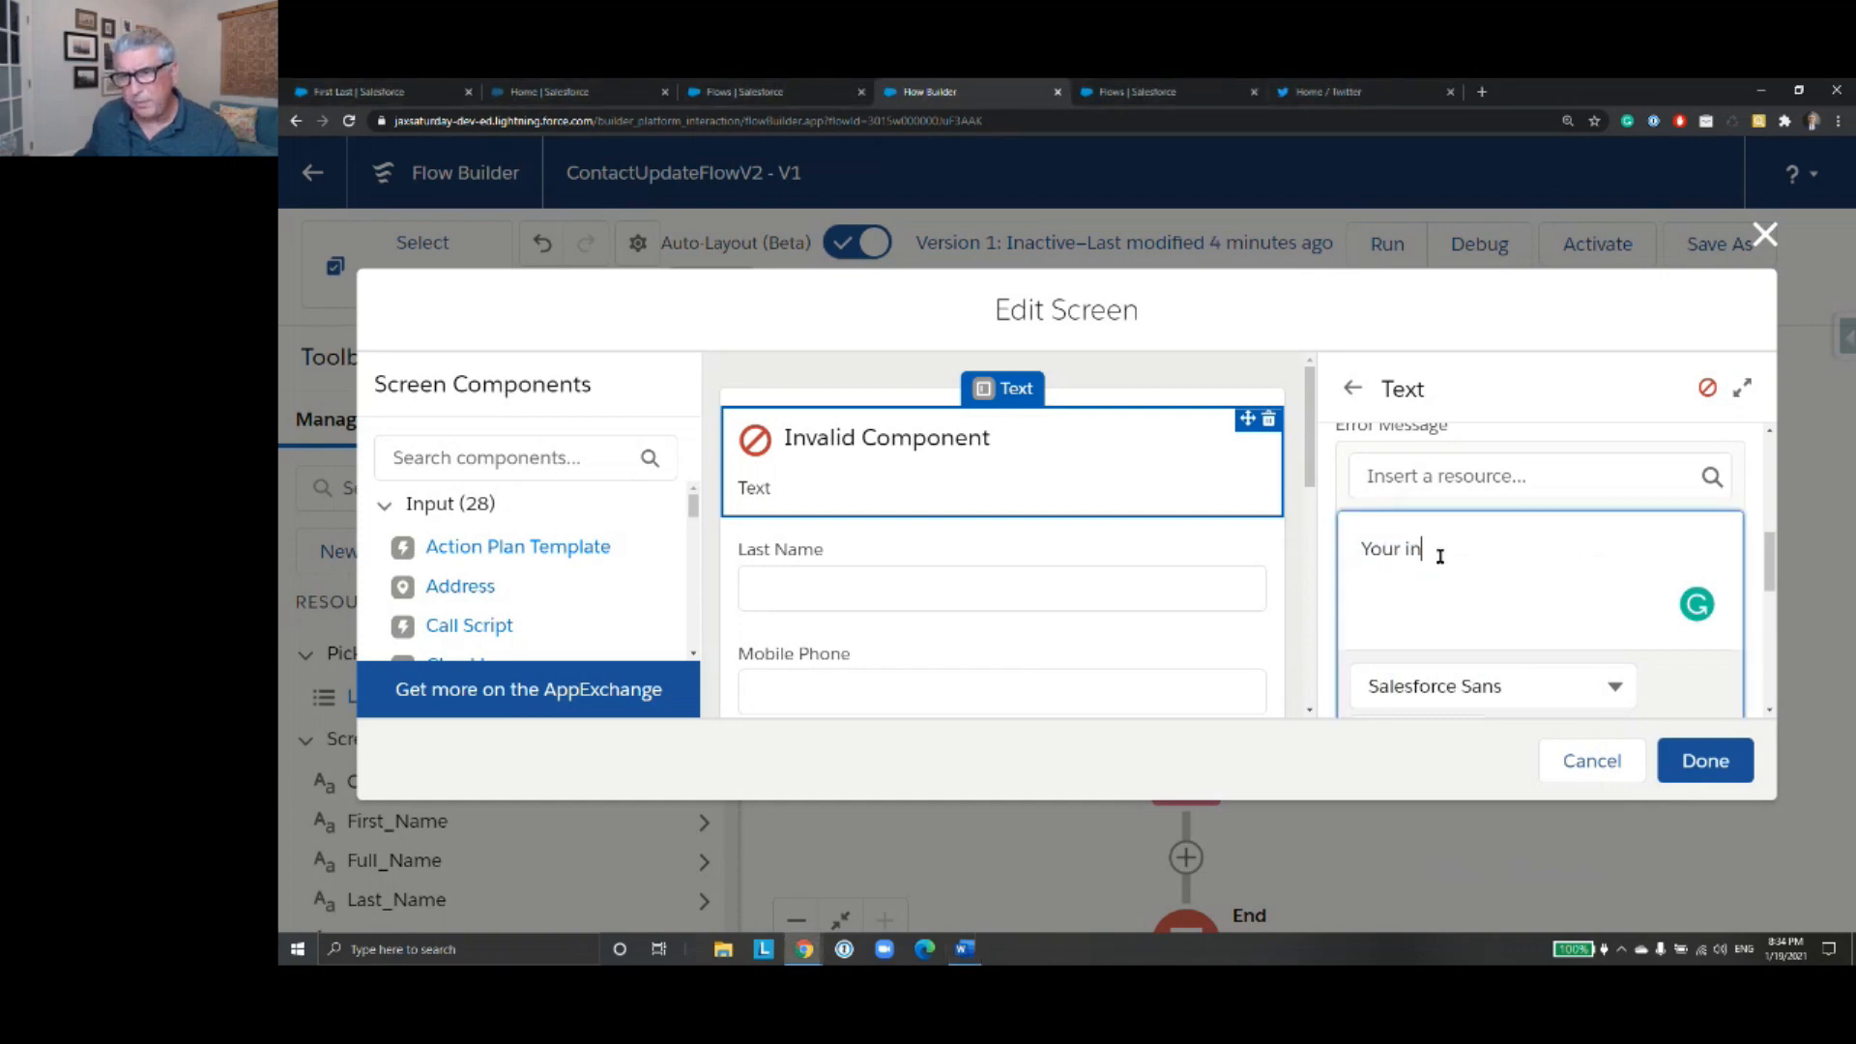
pyautogui.rightClick(1402, 547)
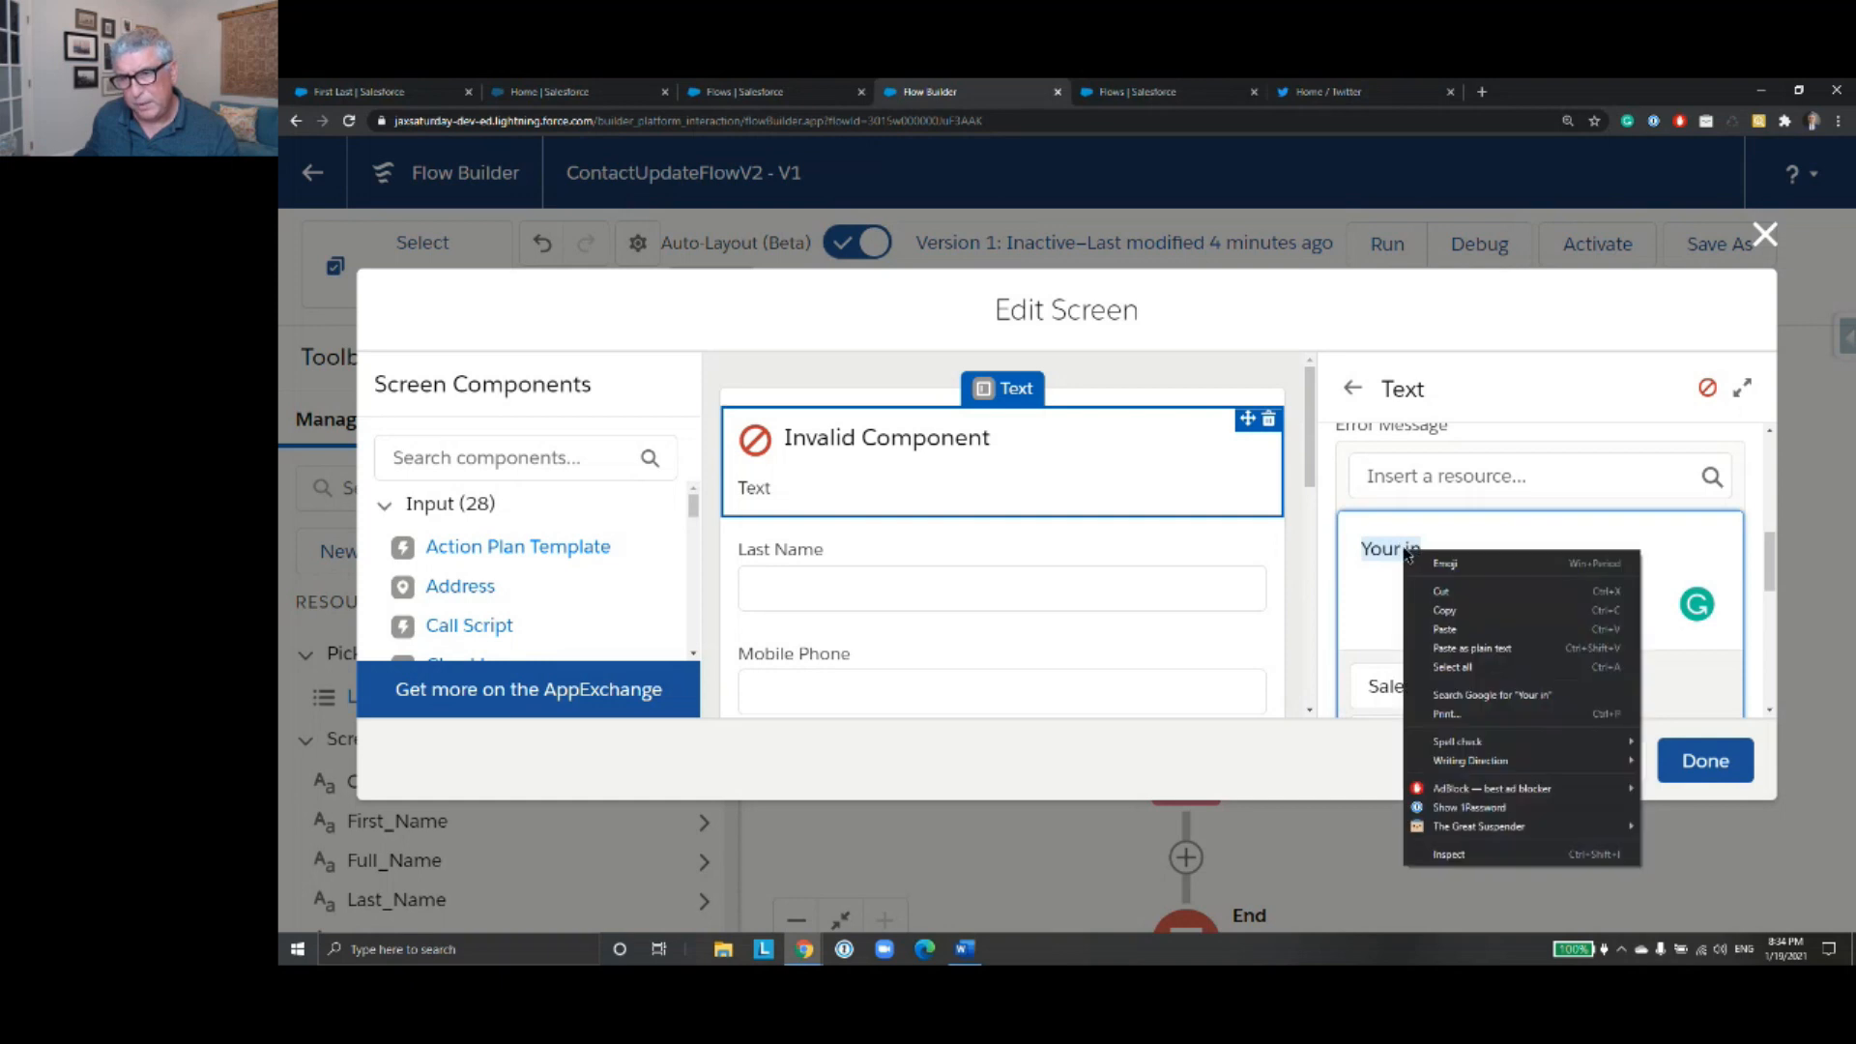
pyautogui.click(1471, 647)
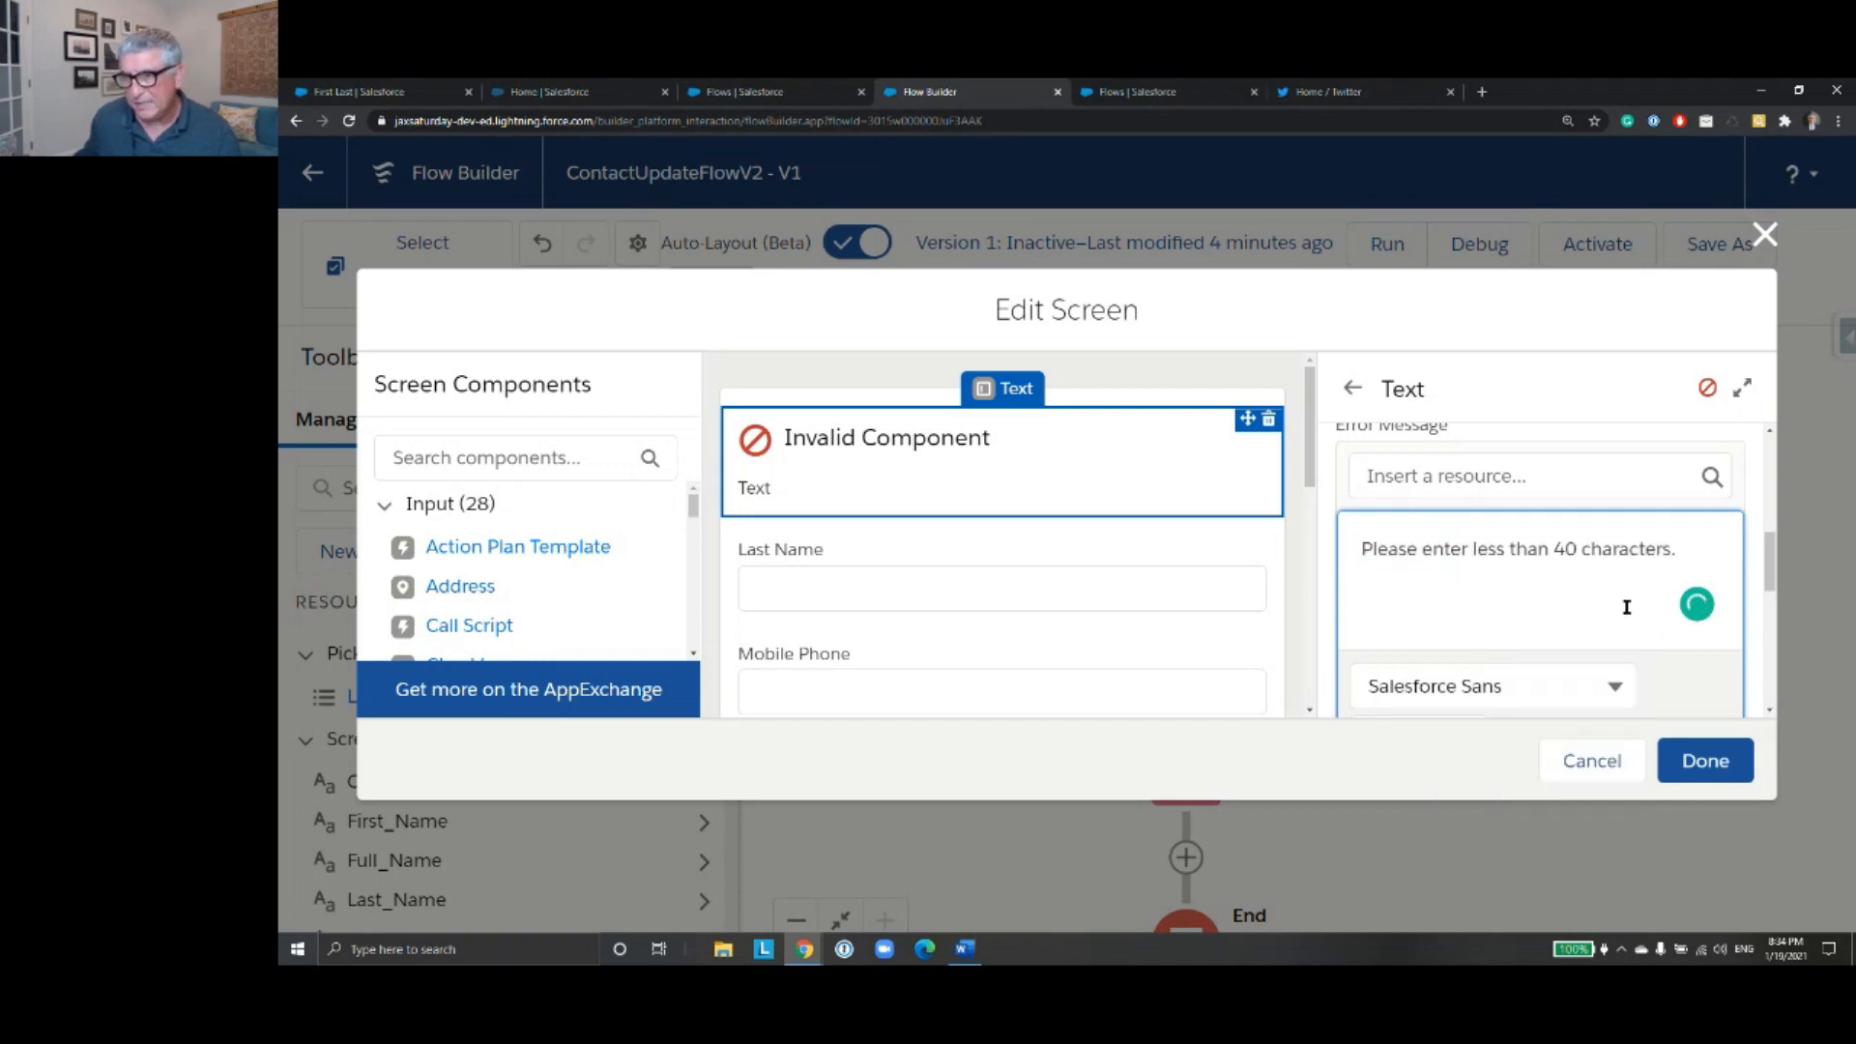
# - Set the First Name component's validation formula to LEN({!First_Name})<40, inserting First_Name as a resource
pyautogui.scroll(-1, 1606, 584)
pyautogui.scroll(-1, 1606, 585)
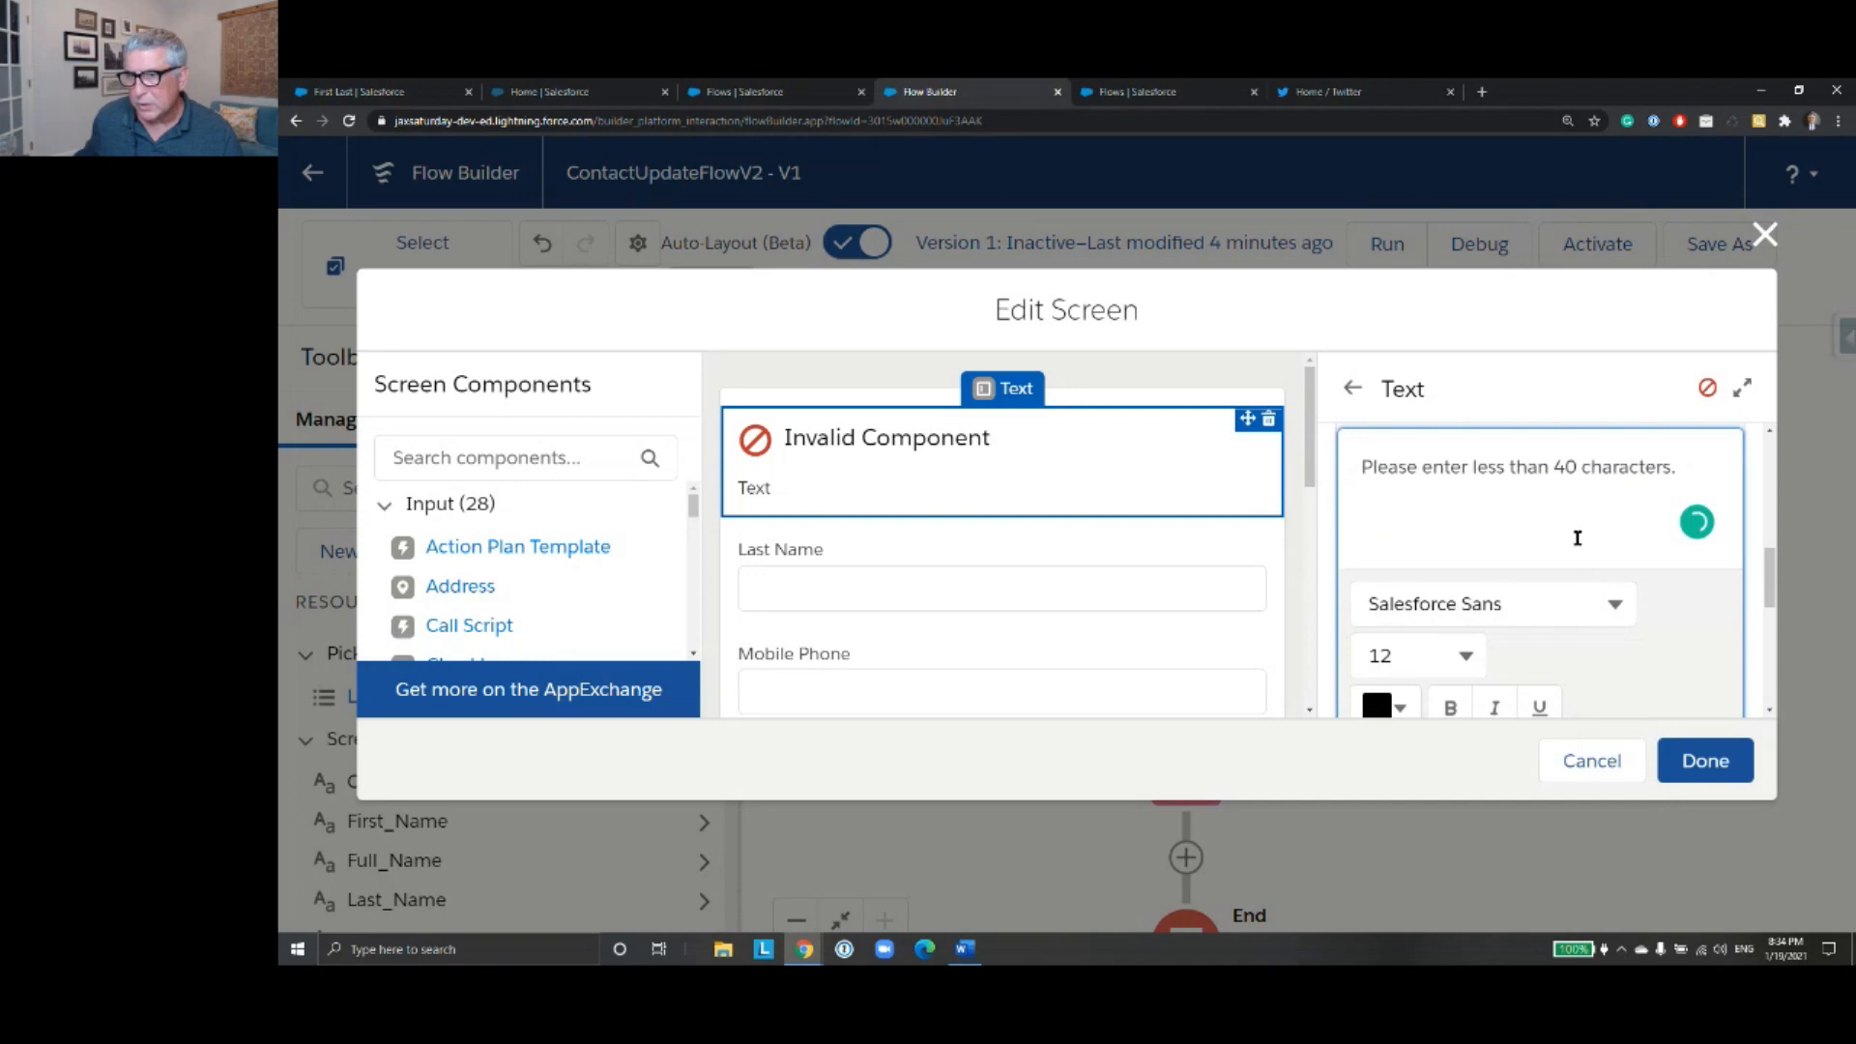
pyautogui.scroll(-3, 1608, 519)
pyautogui.scroll(4, 1606, 518)
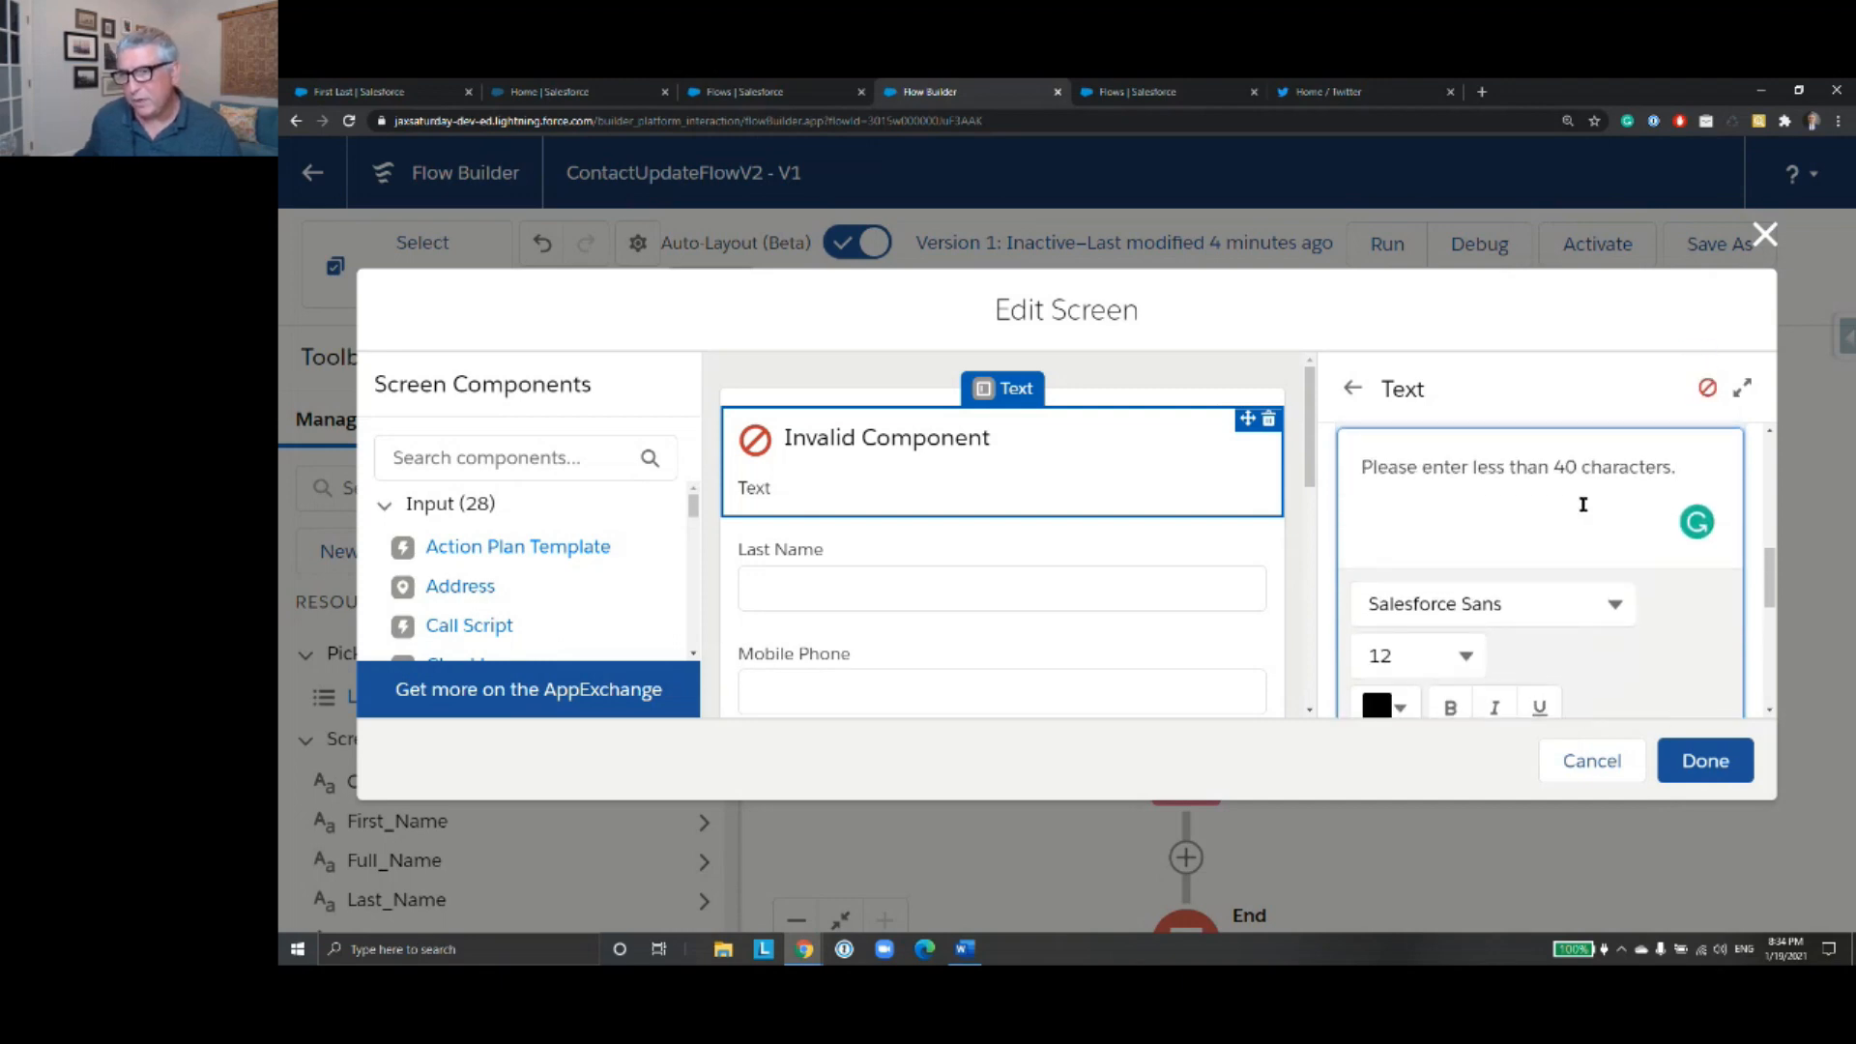
pyautogui.scroll(-3, 1585, 504)
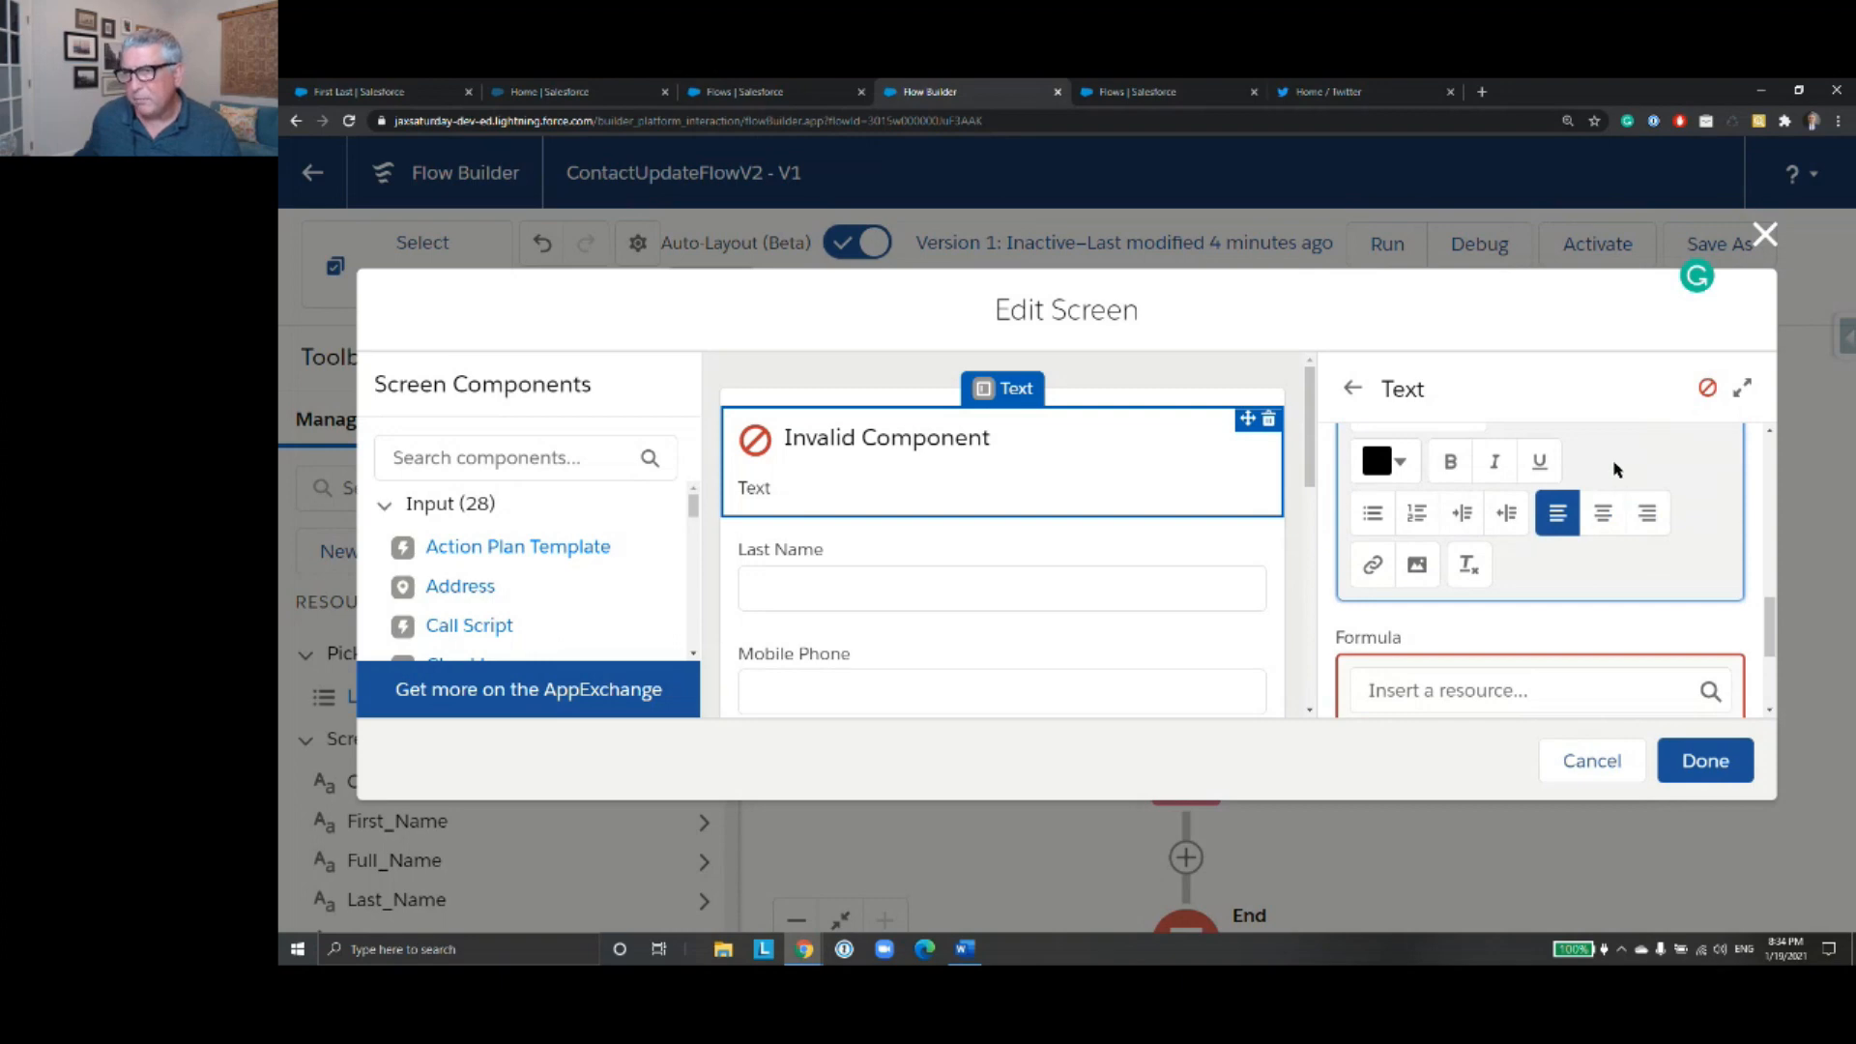
pyautogui.scroll(-3, 1616, 469)
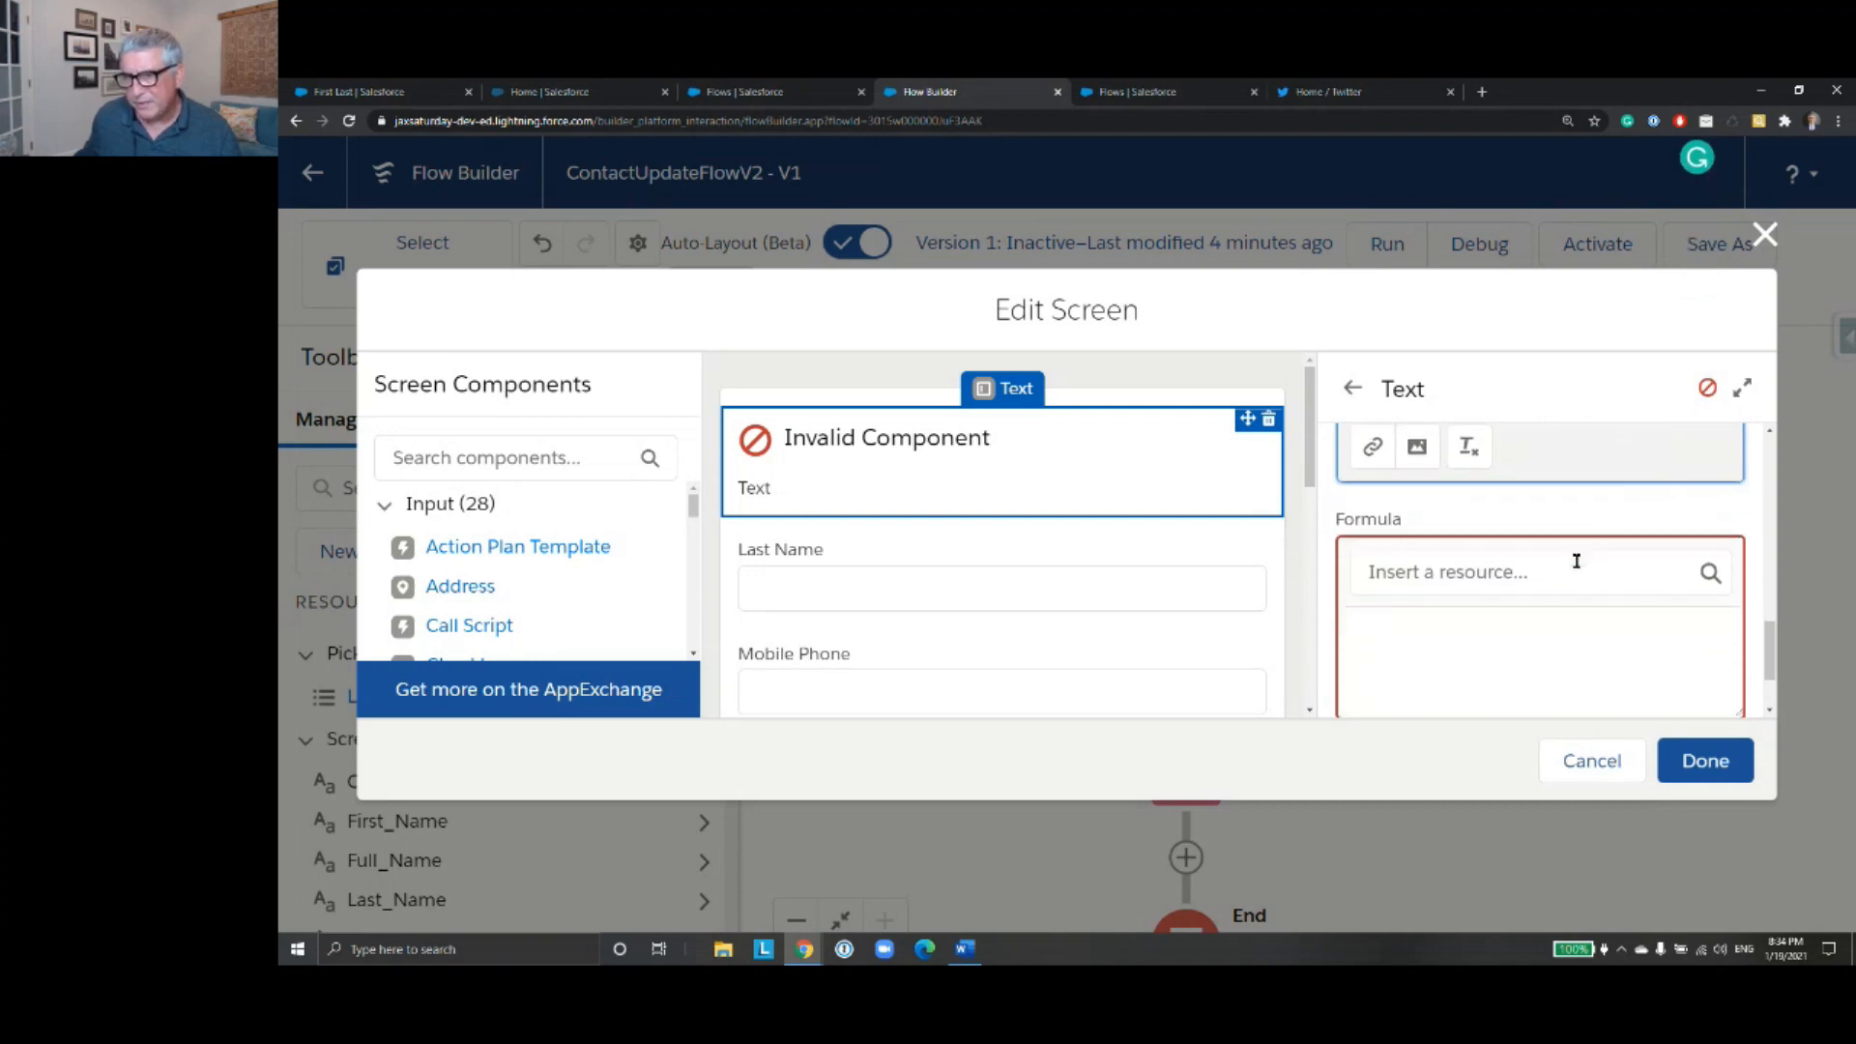
pyautogui.scroll(-2, 1575, 560)
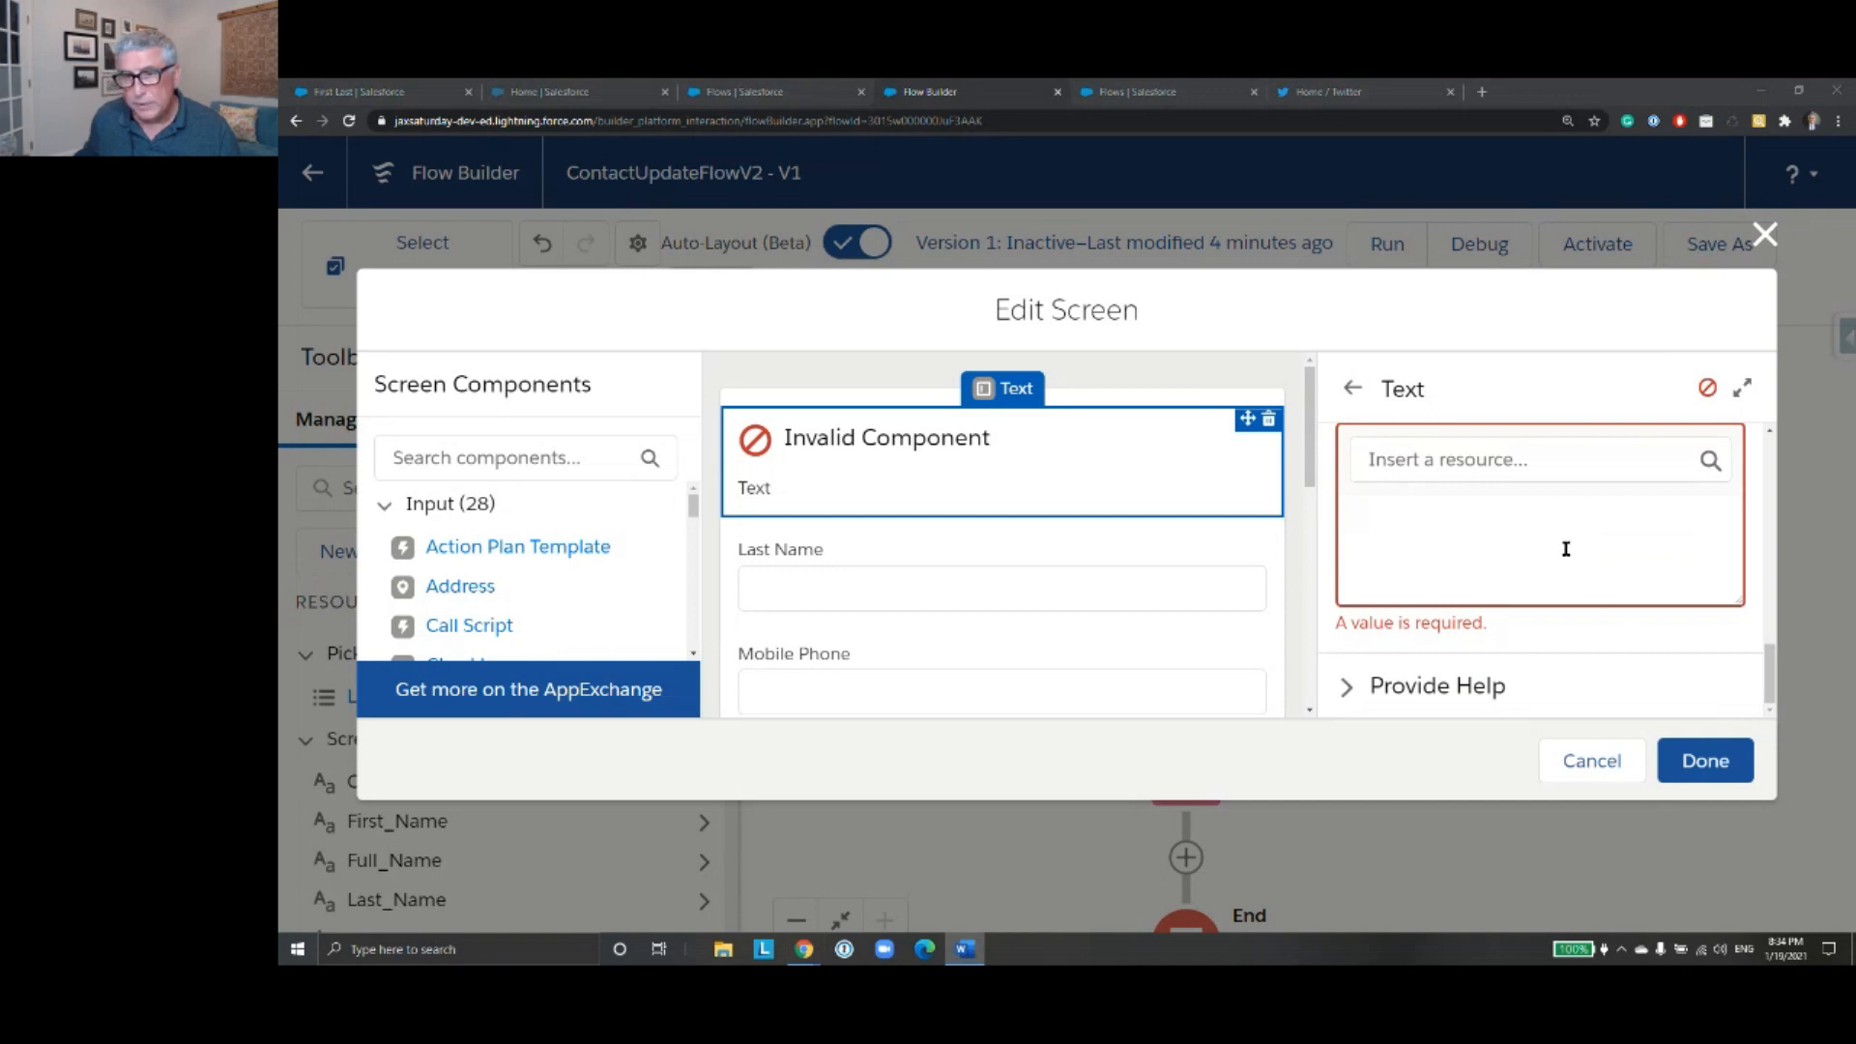
pyautogui.scroll(1, 1566, 549)
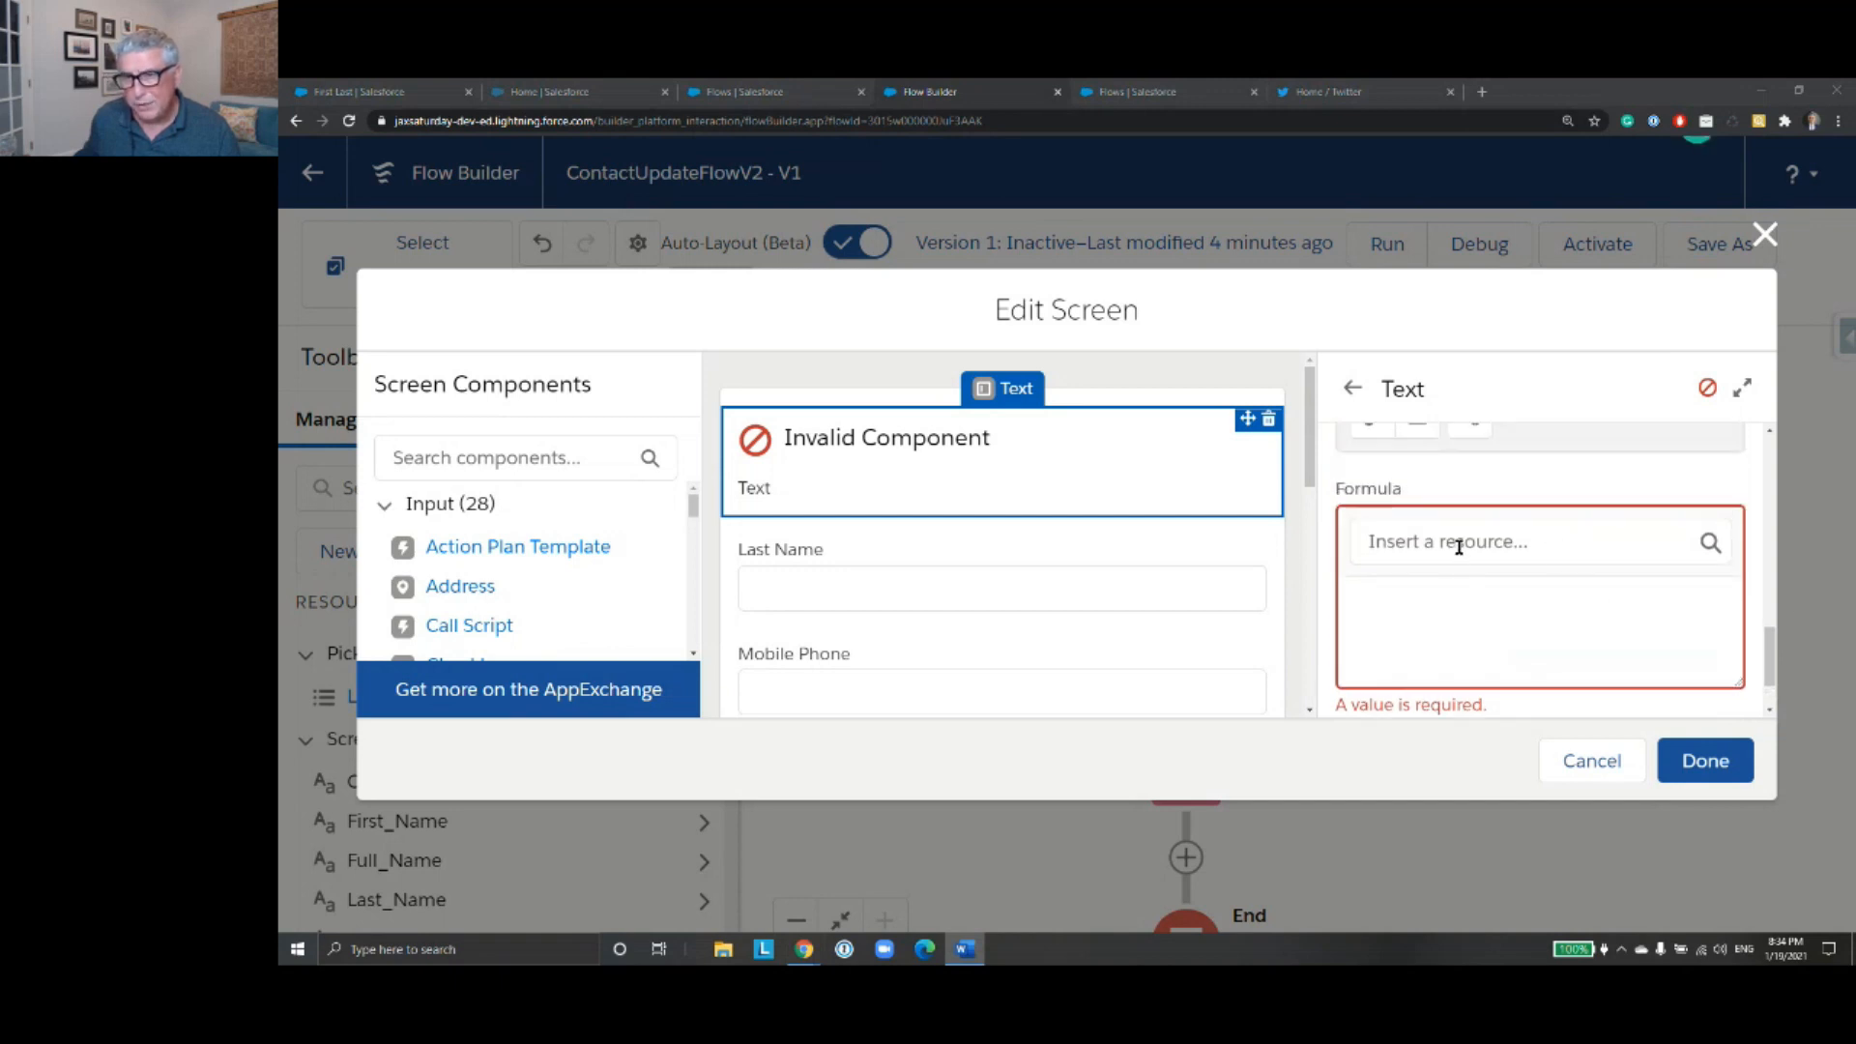
pyautogui.click(1431, 602)
pyautogui.write('LEN(')
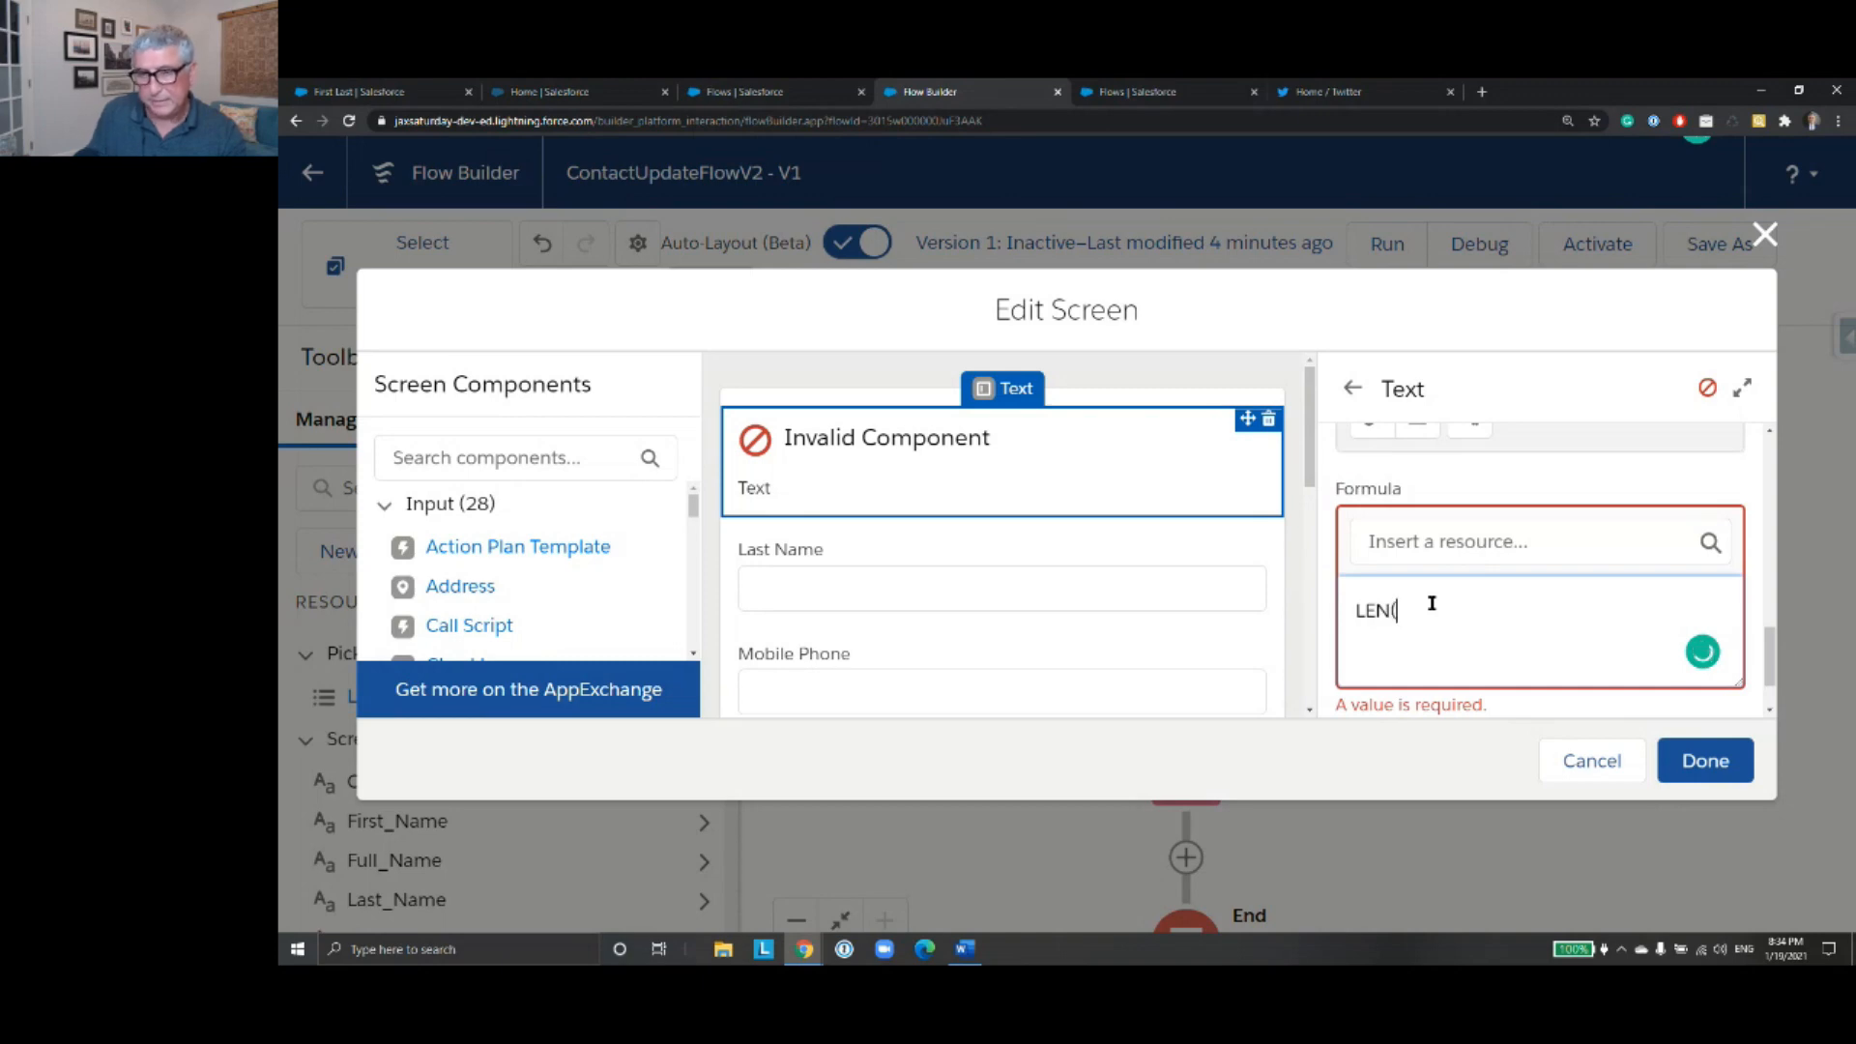
pyautogui.click(1435, 547)
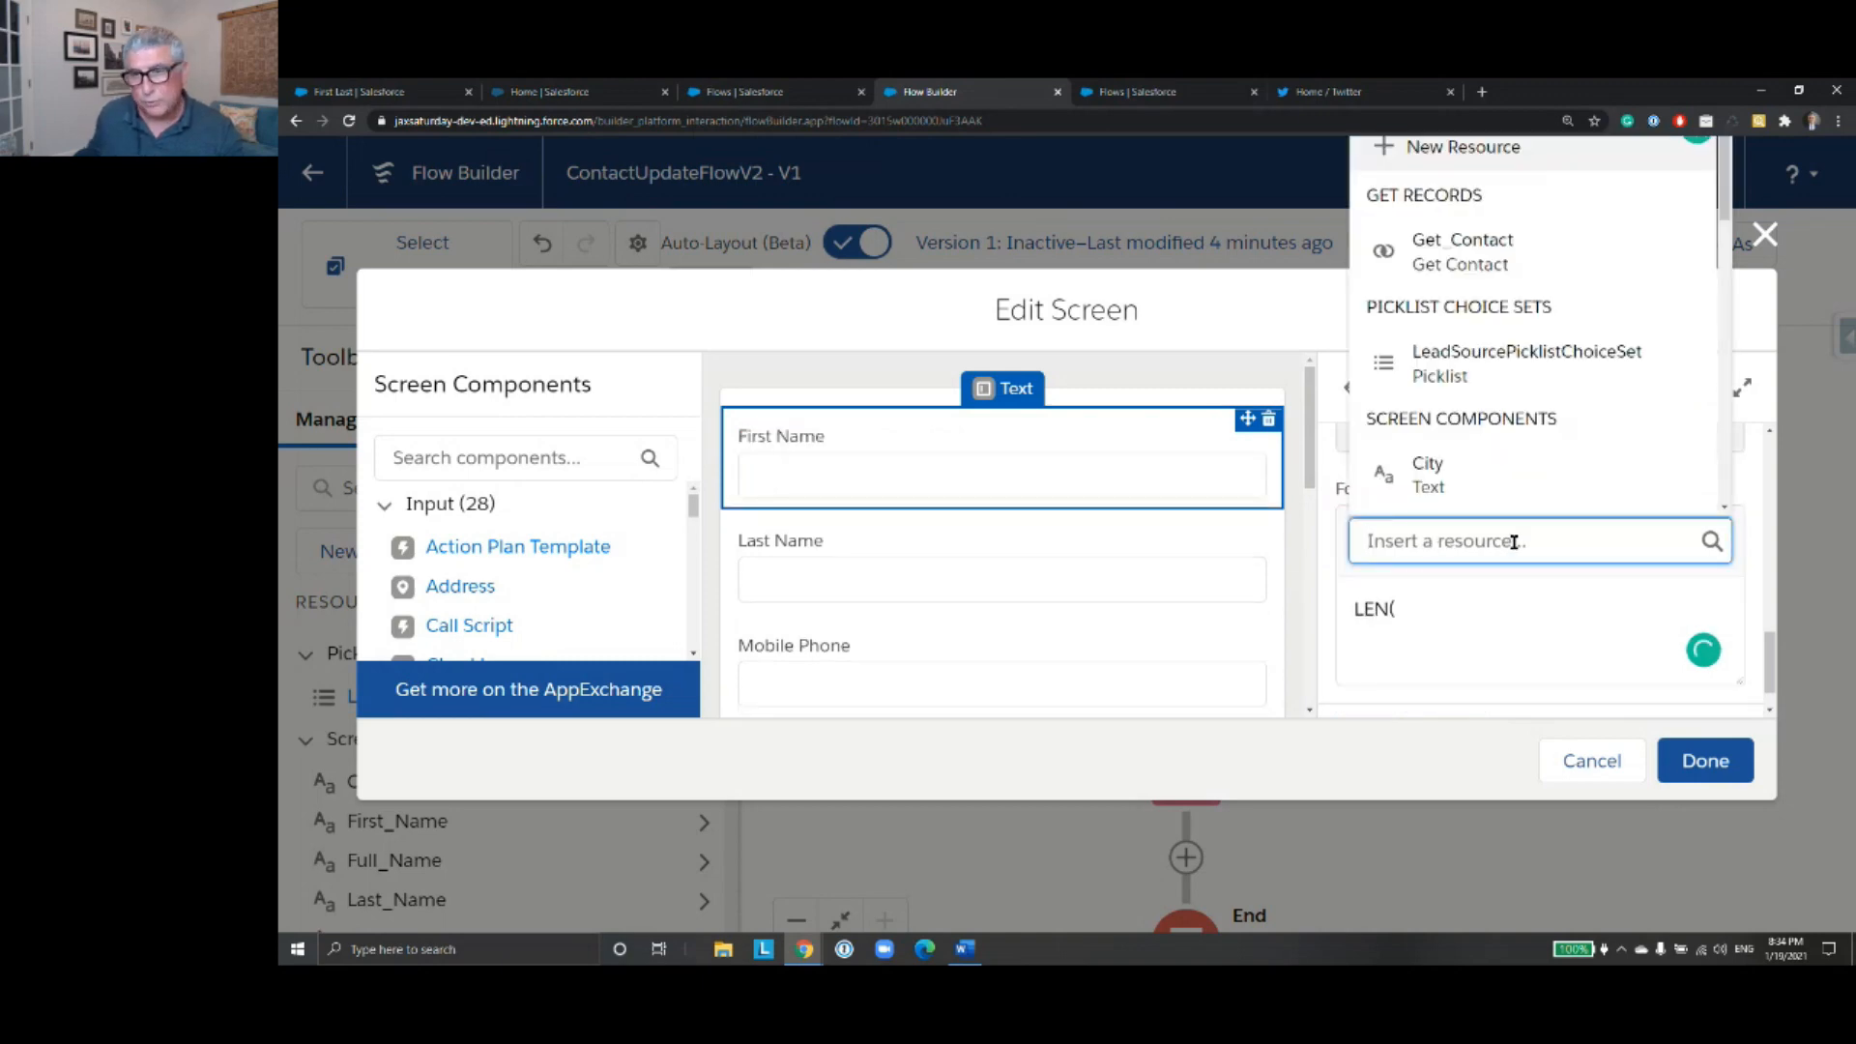
pyautogui.write('Fir')
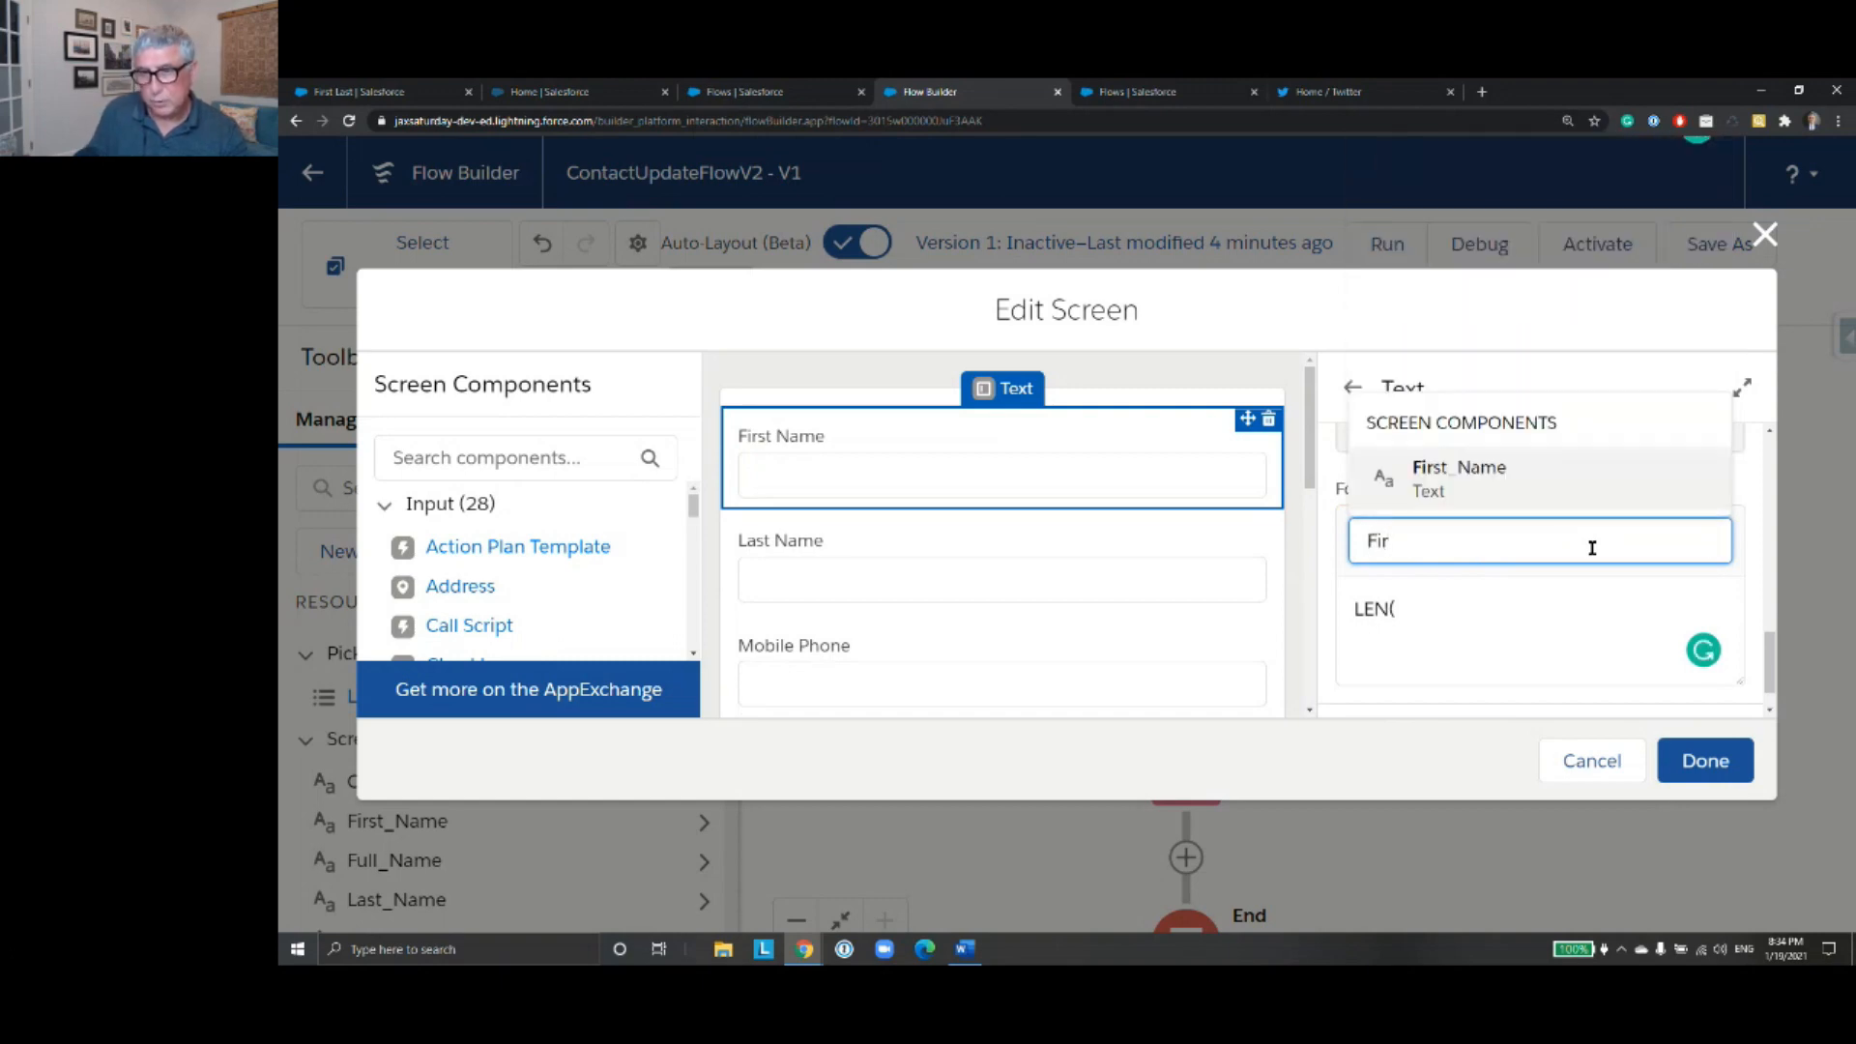
pyautogui.click(1553, 483)
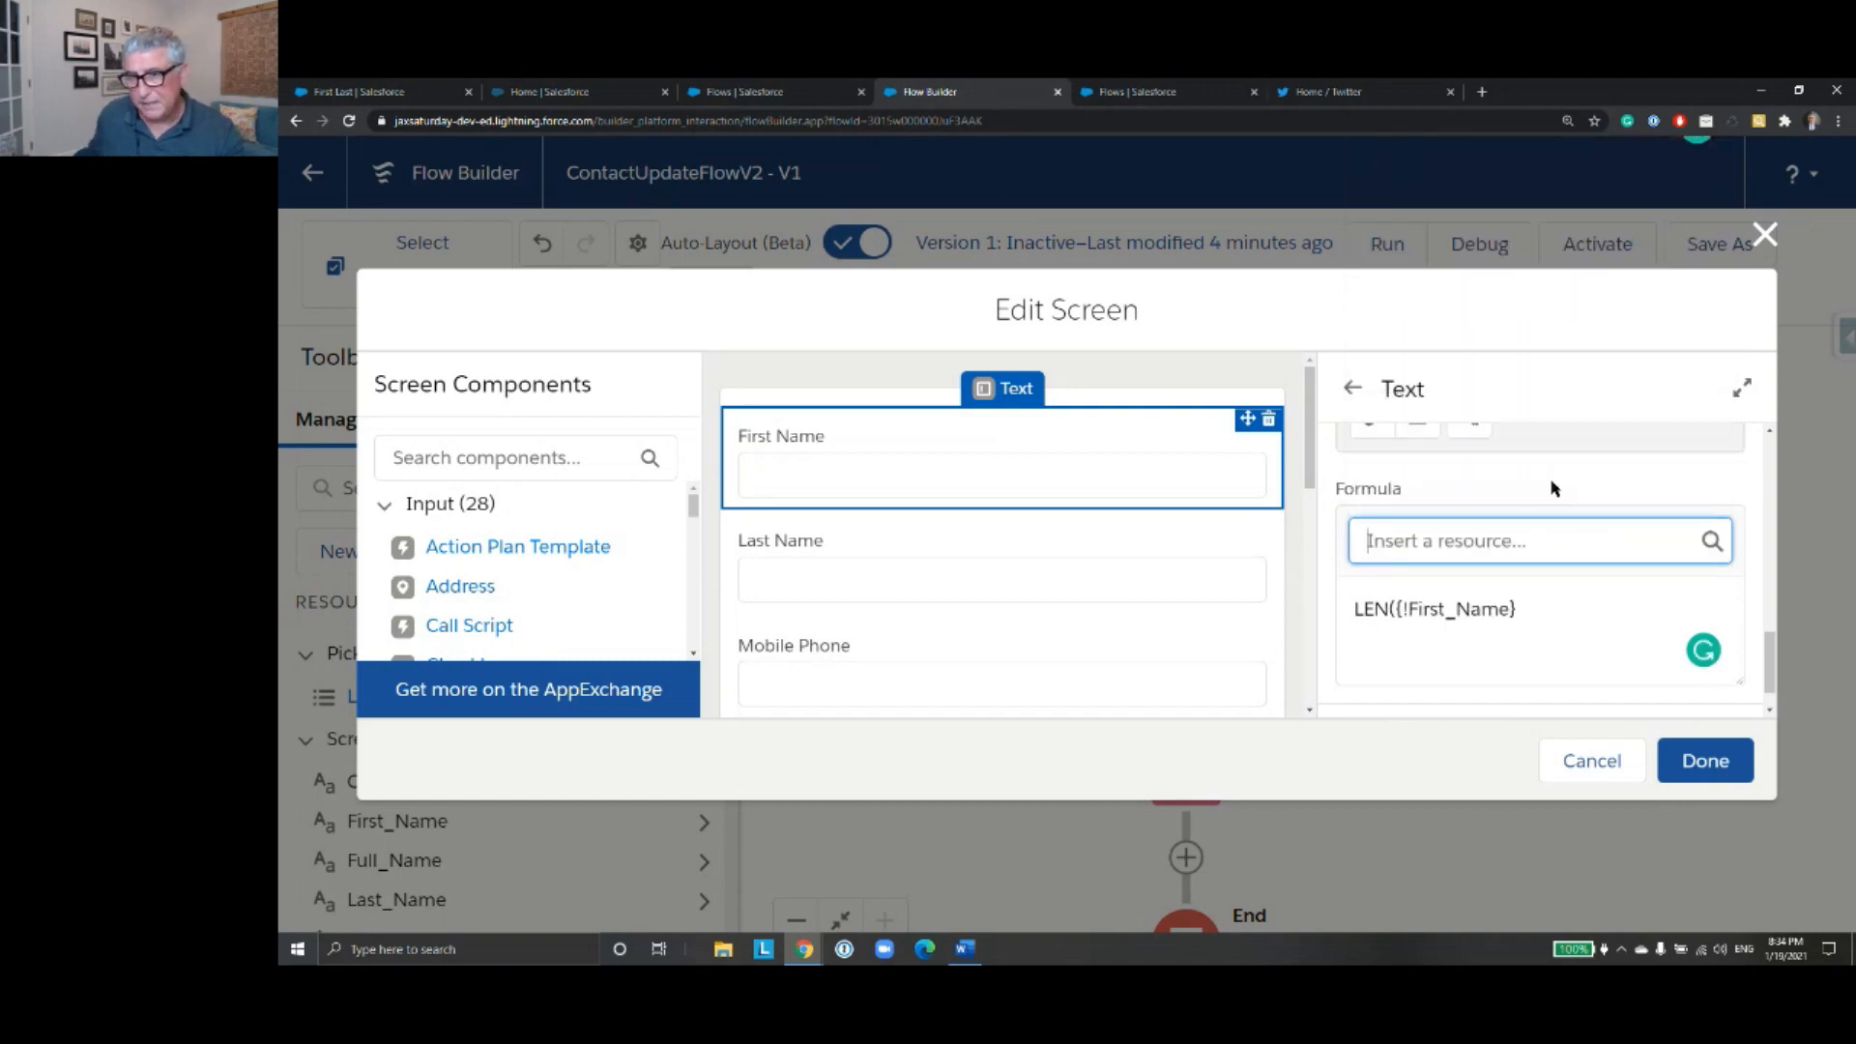
pyautogui.click(1557, 612)
pyautogui.write(')<')
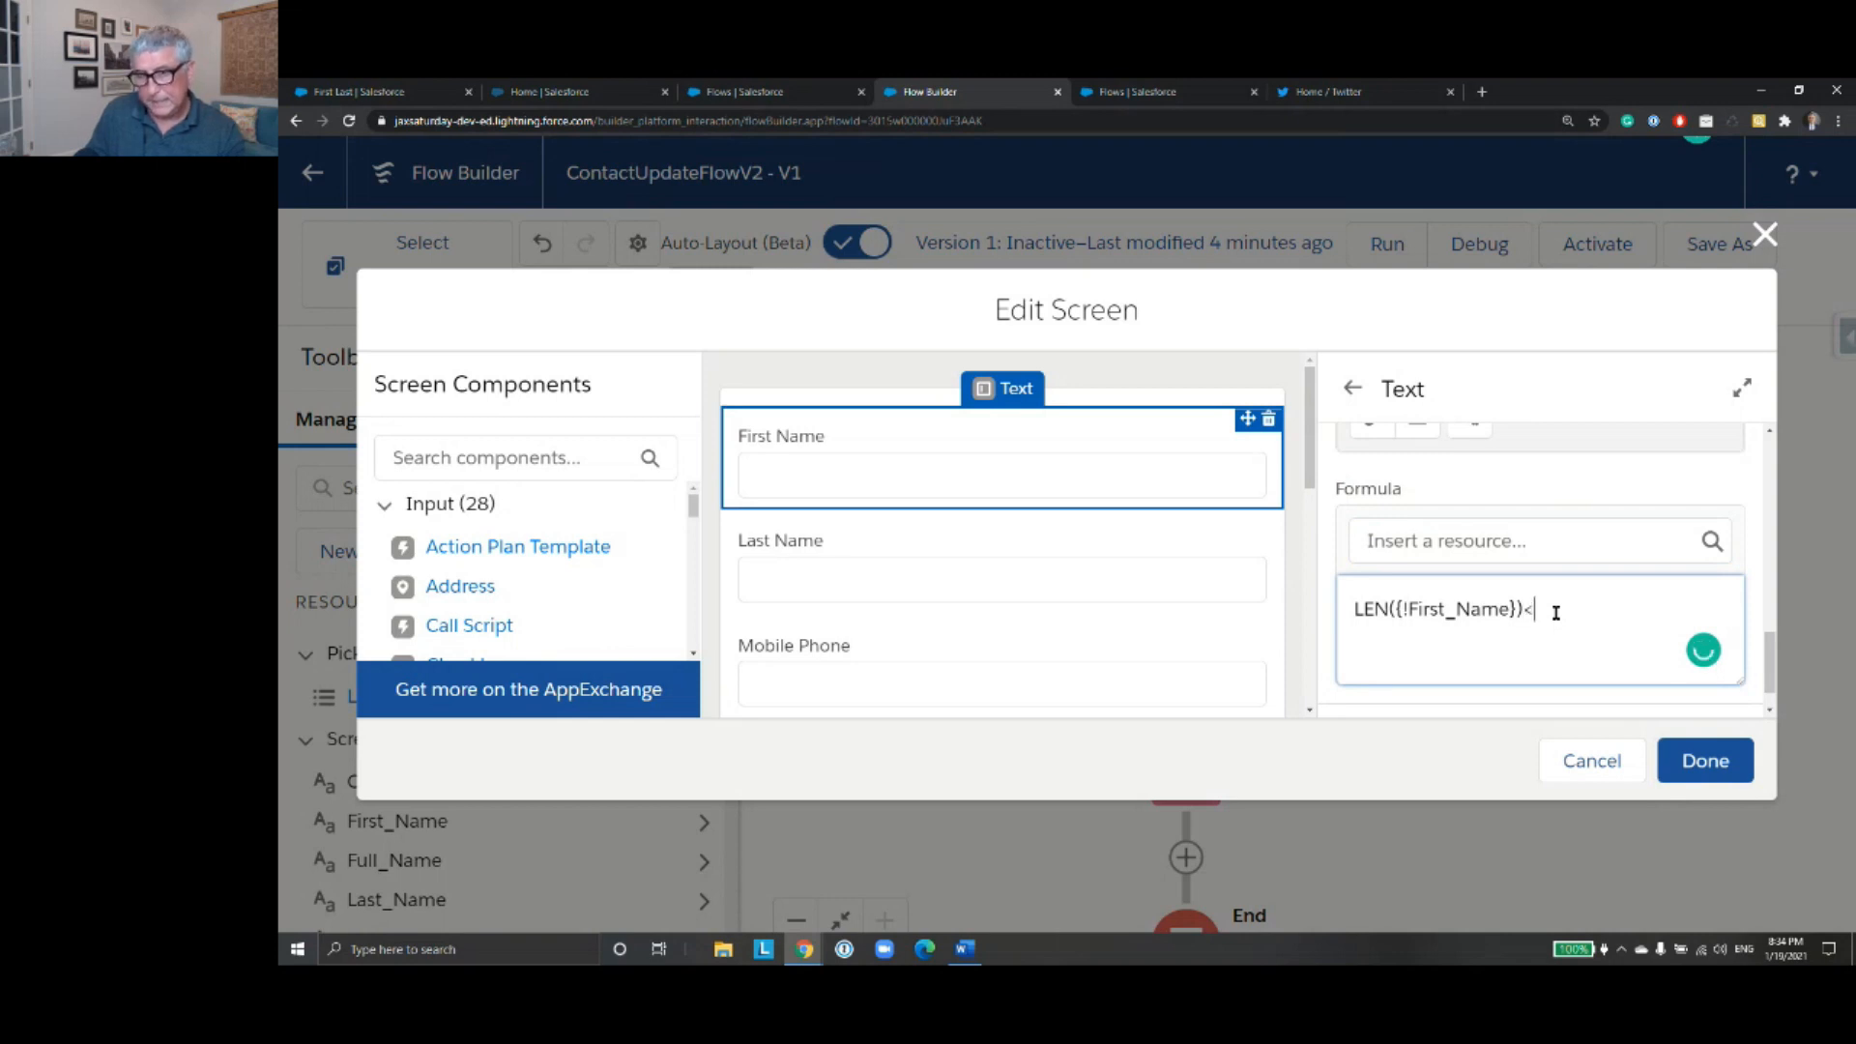
pyautogui.write('40')
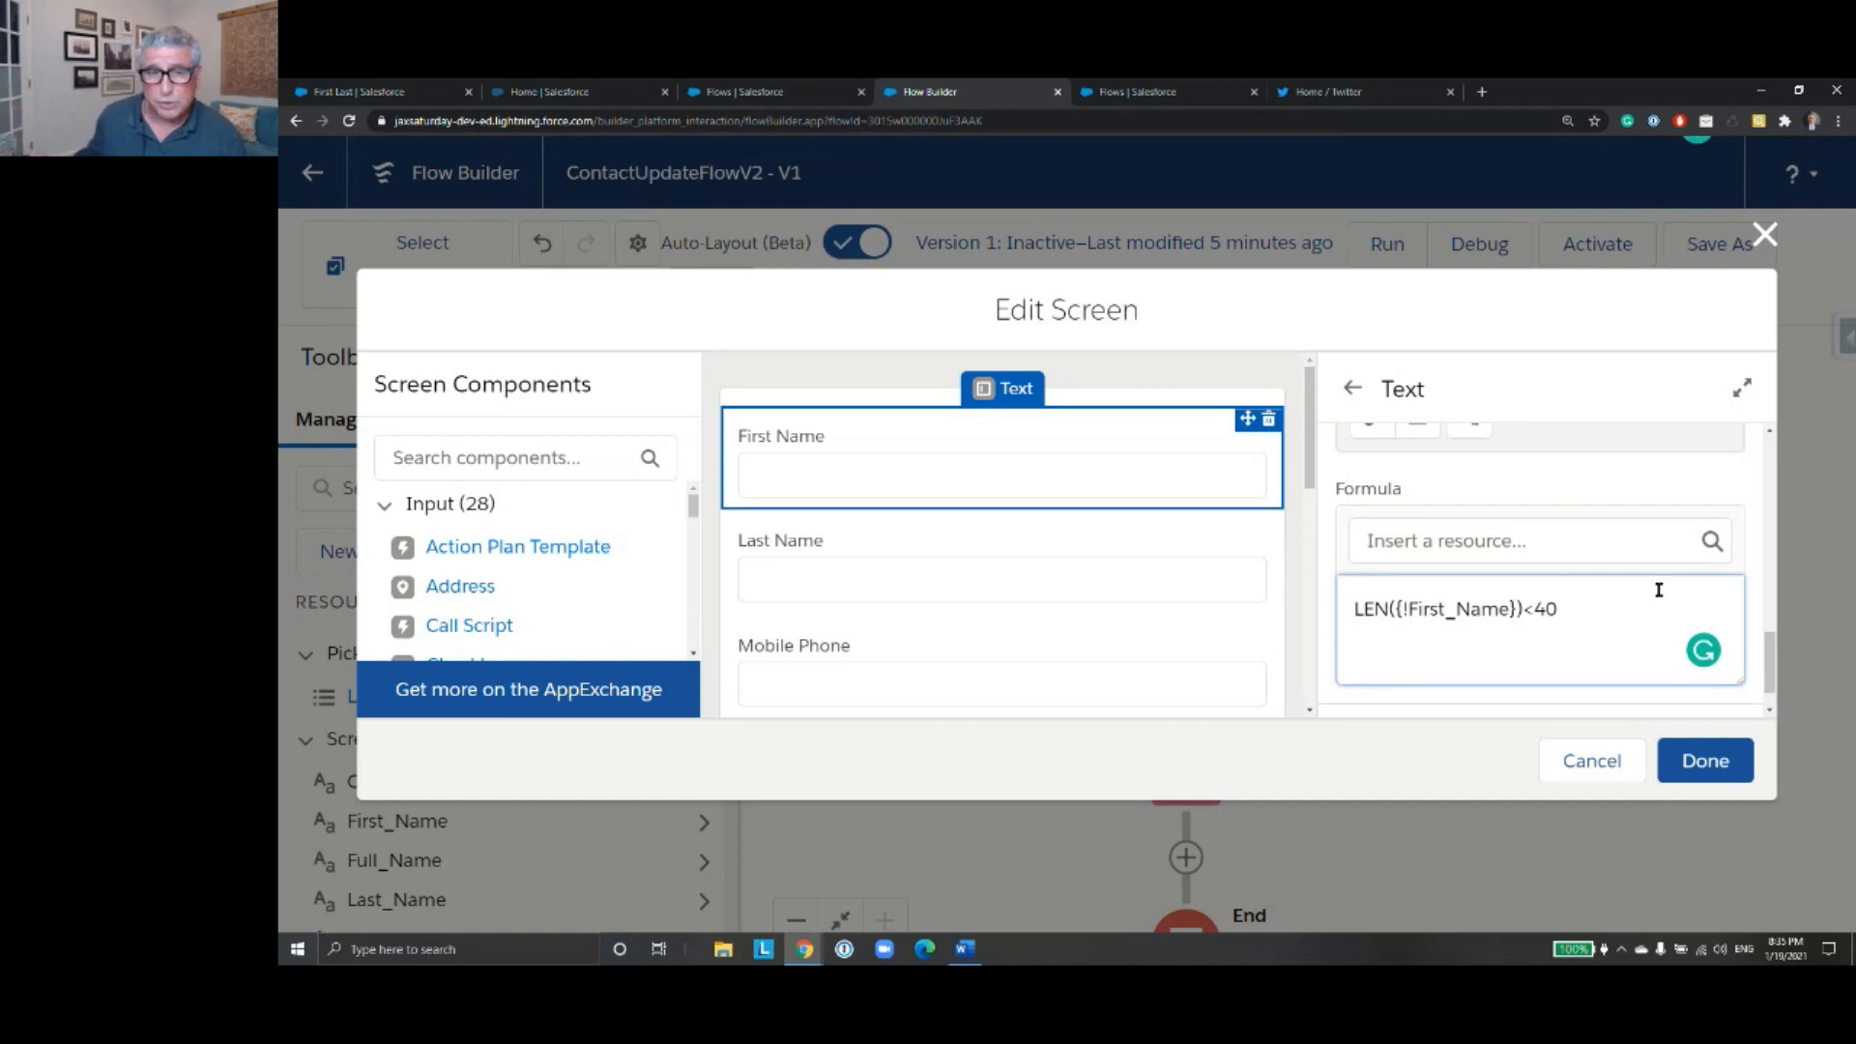
# - Review the First Name component's error message against its validation formula
pyautogui.scroll(3, 1663, 600)
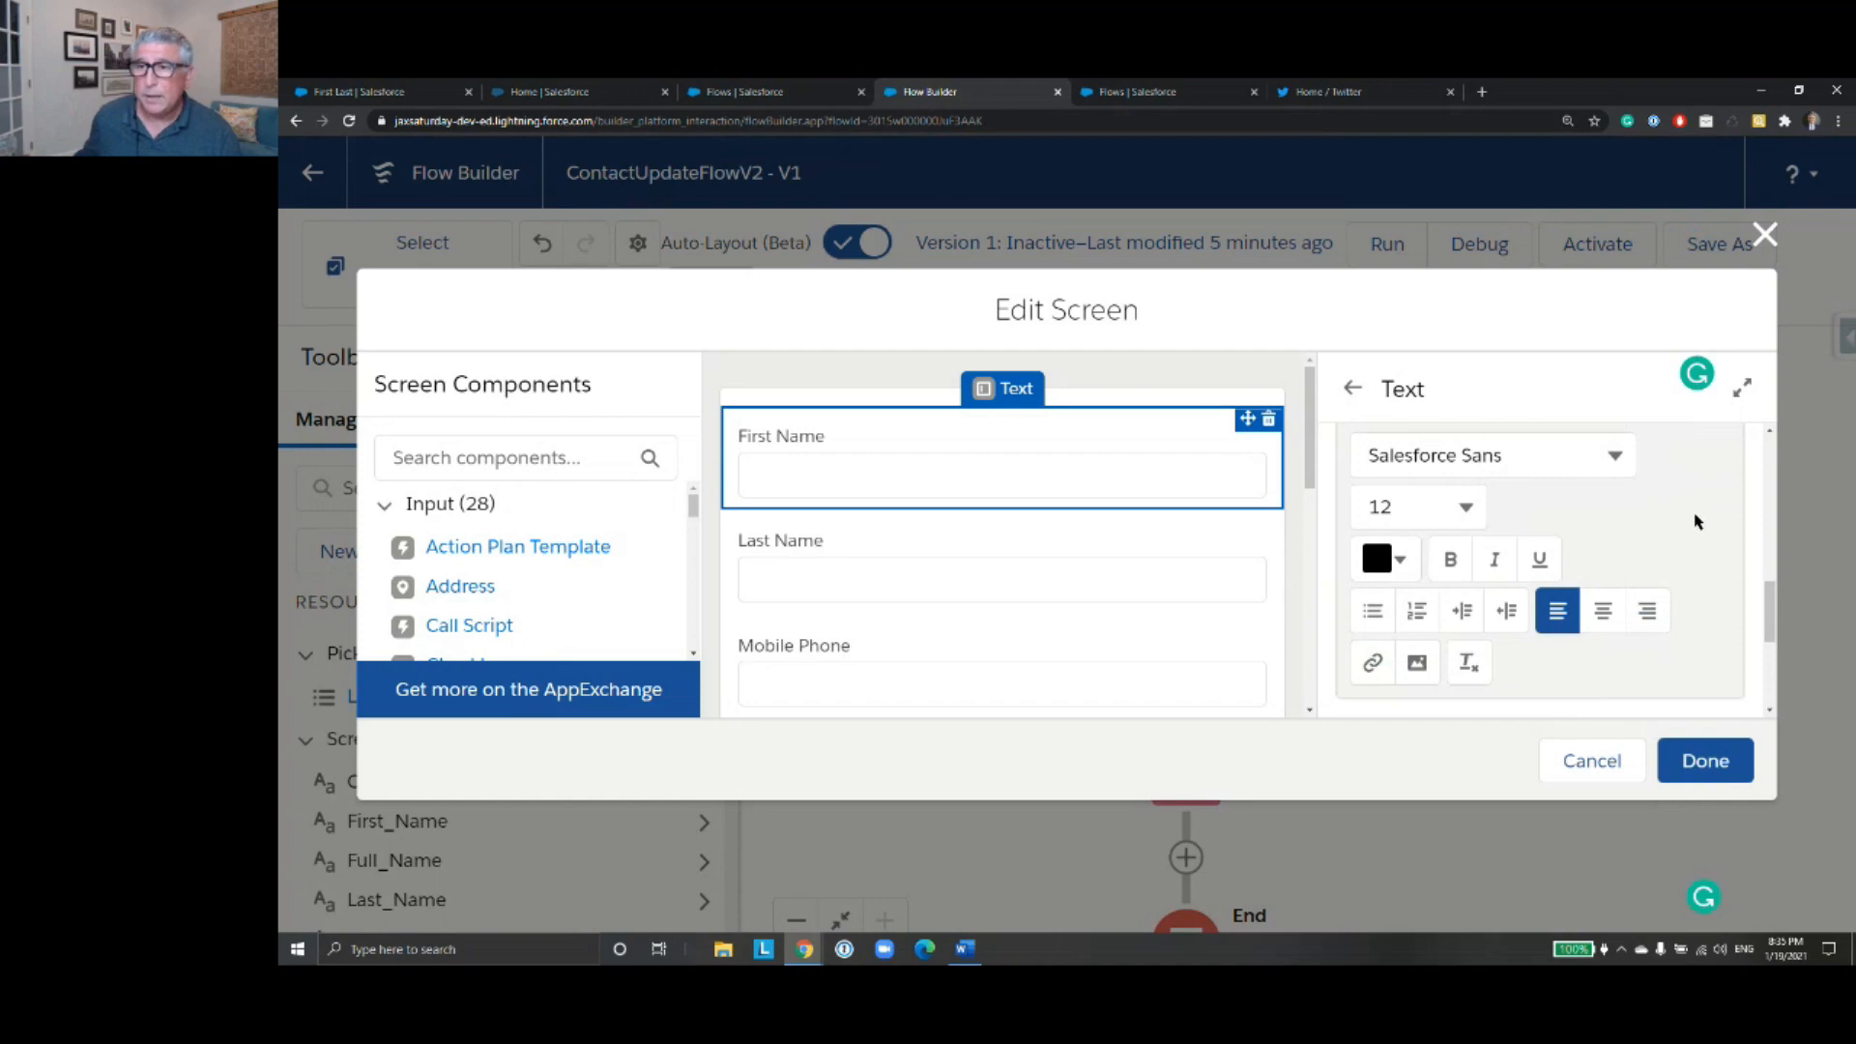
pyautogui.scroll(2, 1643, 542)
pyautogui.scroll(-5, 1633, 575)
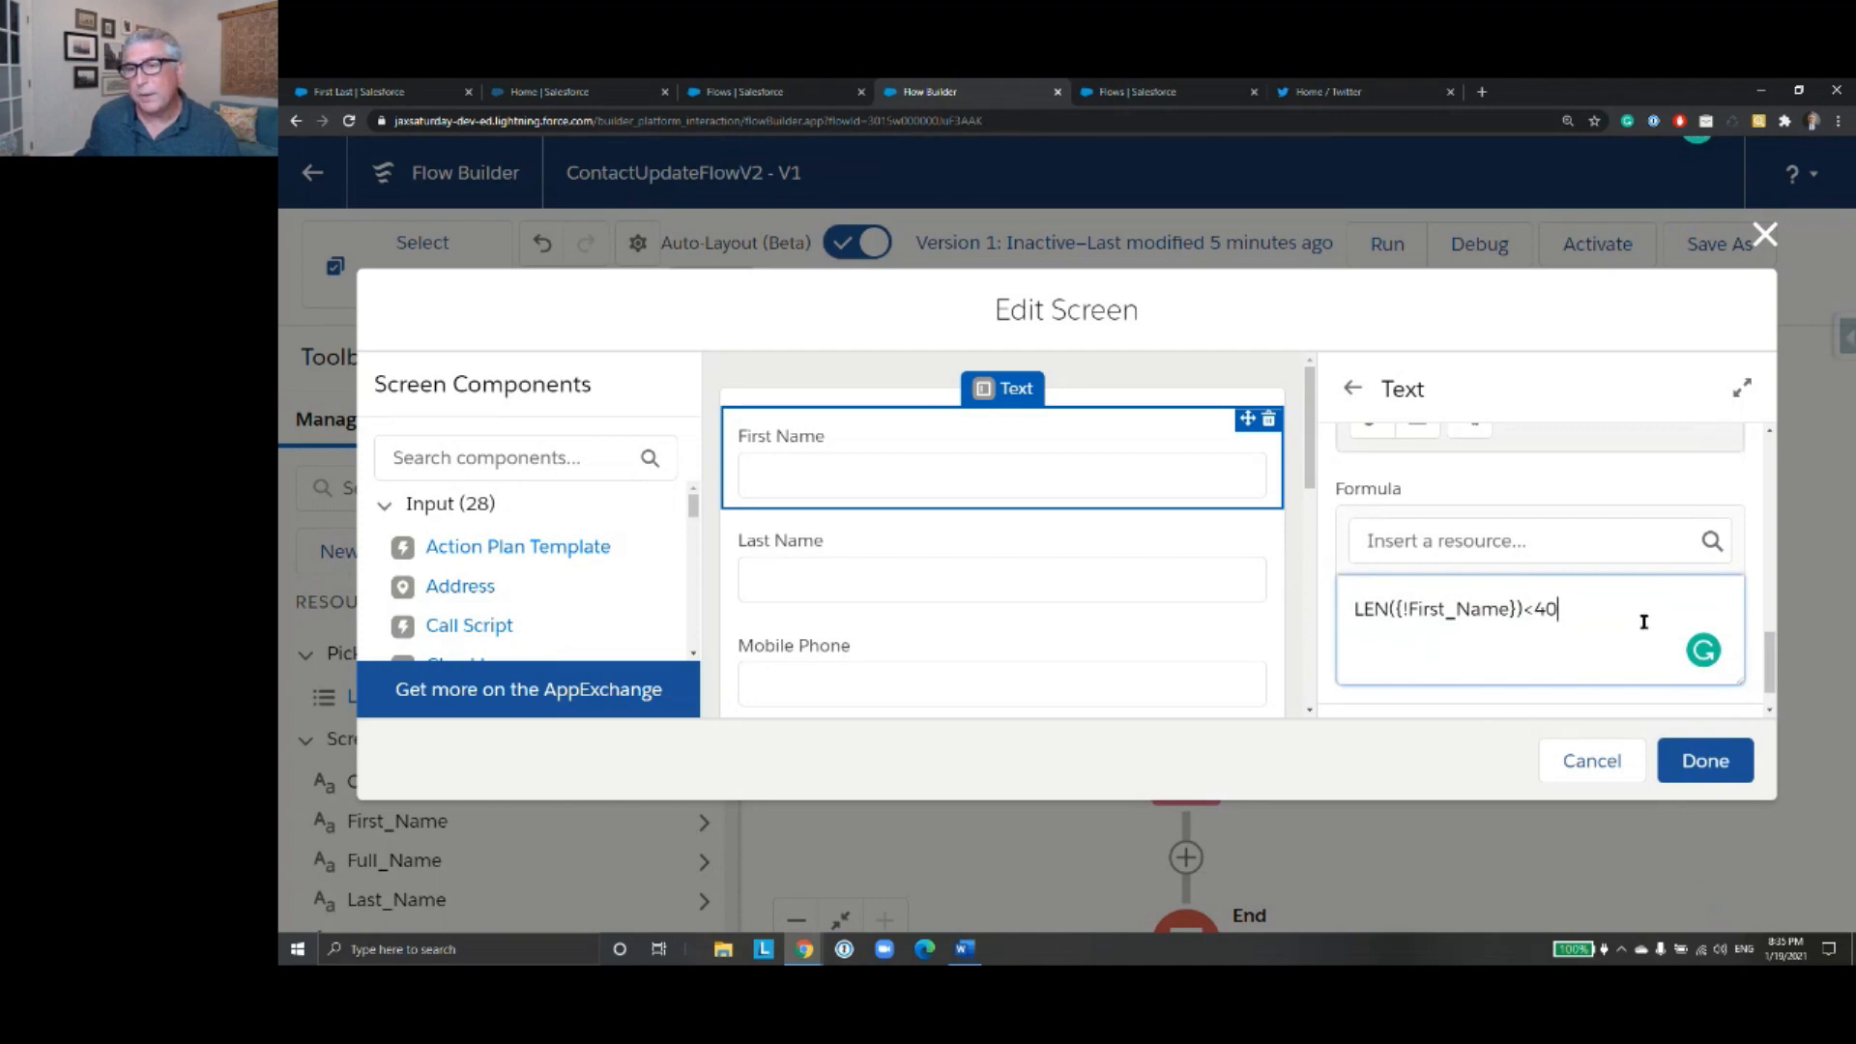
pyautogui.scroll(1, 1643, 618)
pyautogui.scroll(4, 1643, 624)
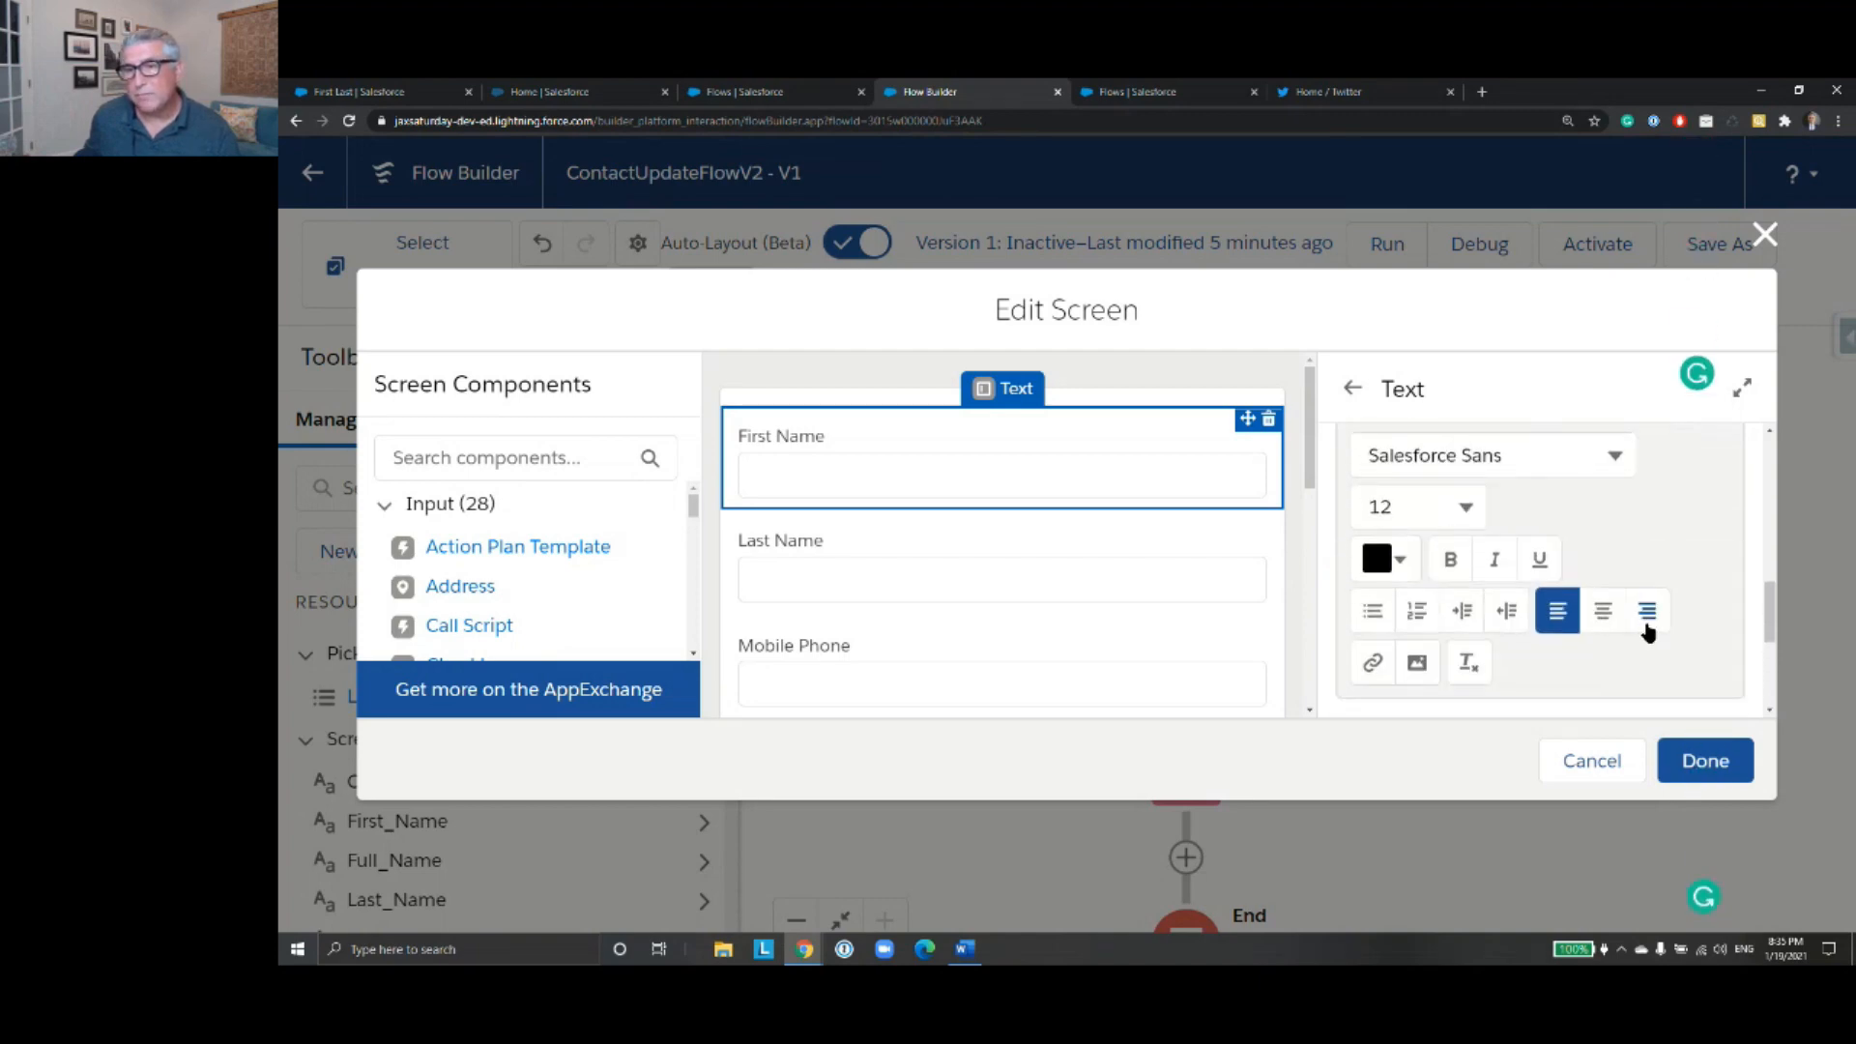
pyautogui.scroll(2, 1669, 551)
pyautogui.scroll(-6, 1669, 553)
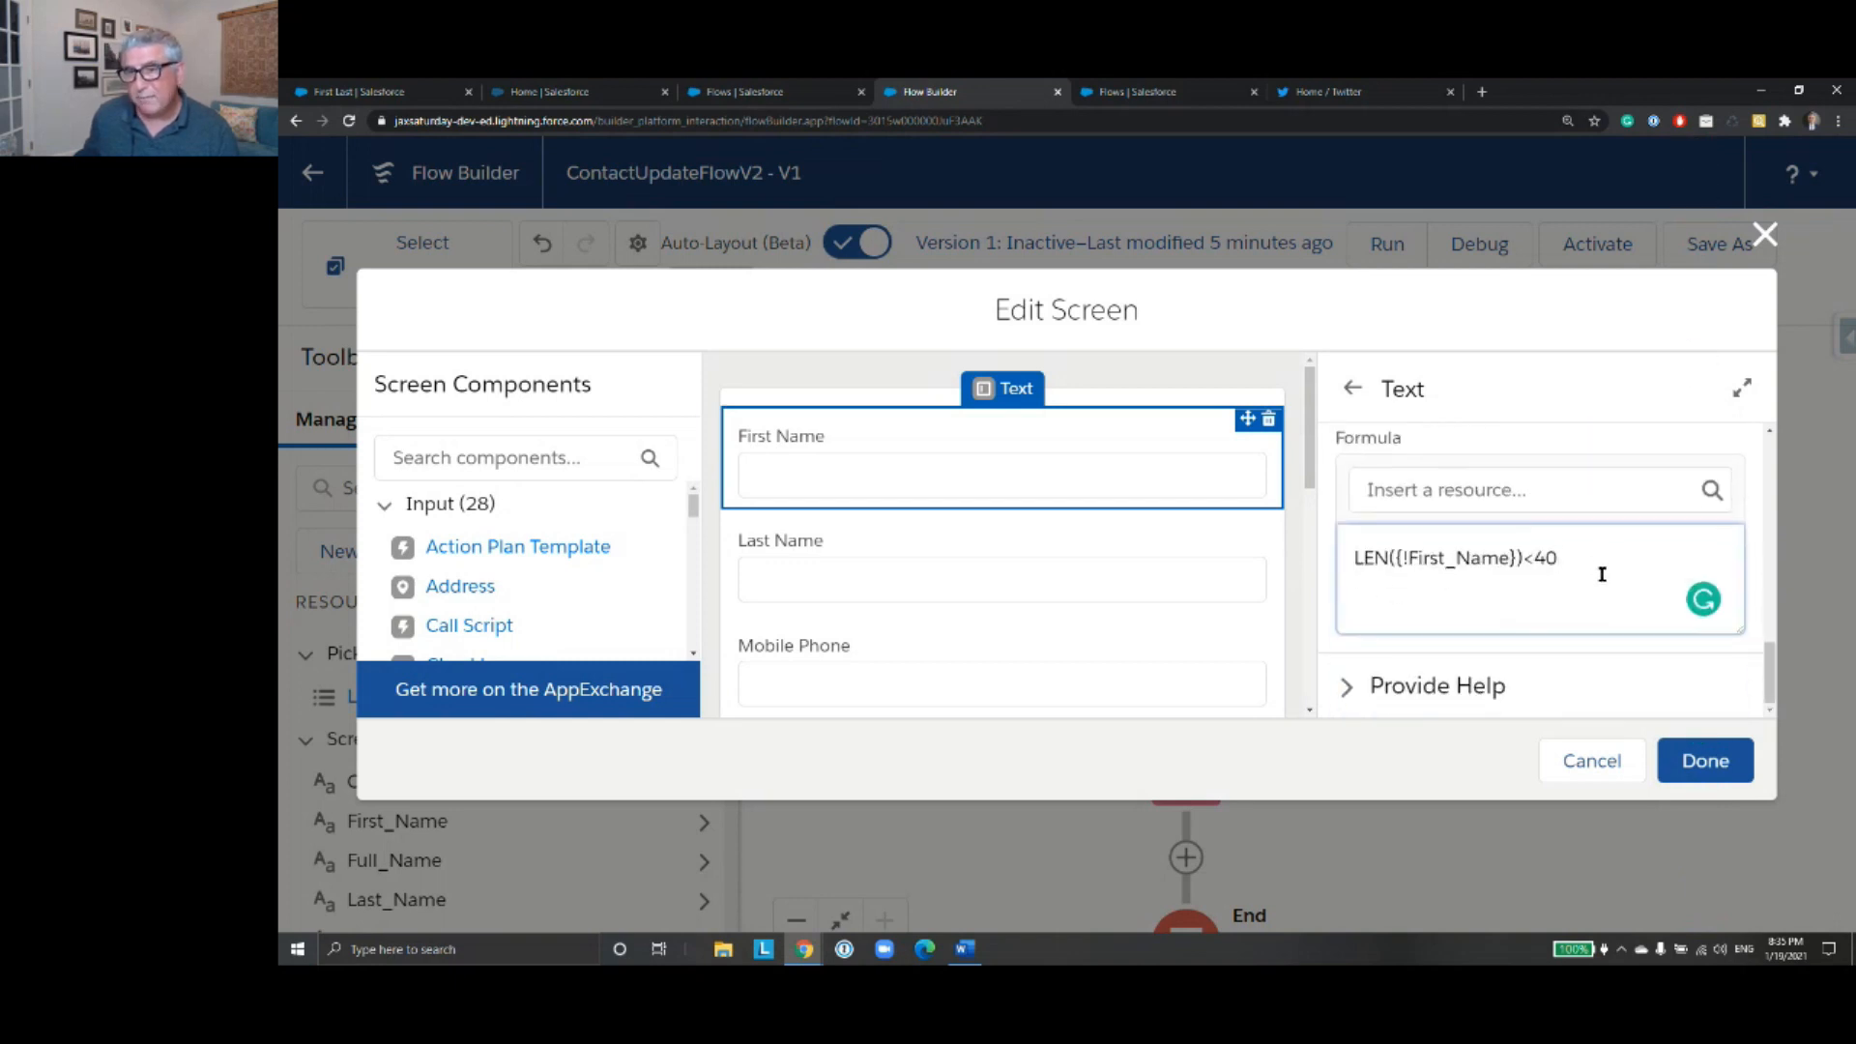
pyautogui.scroll(5, 1601, 574)
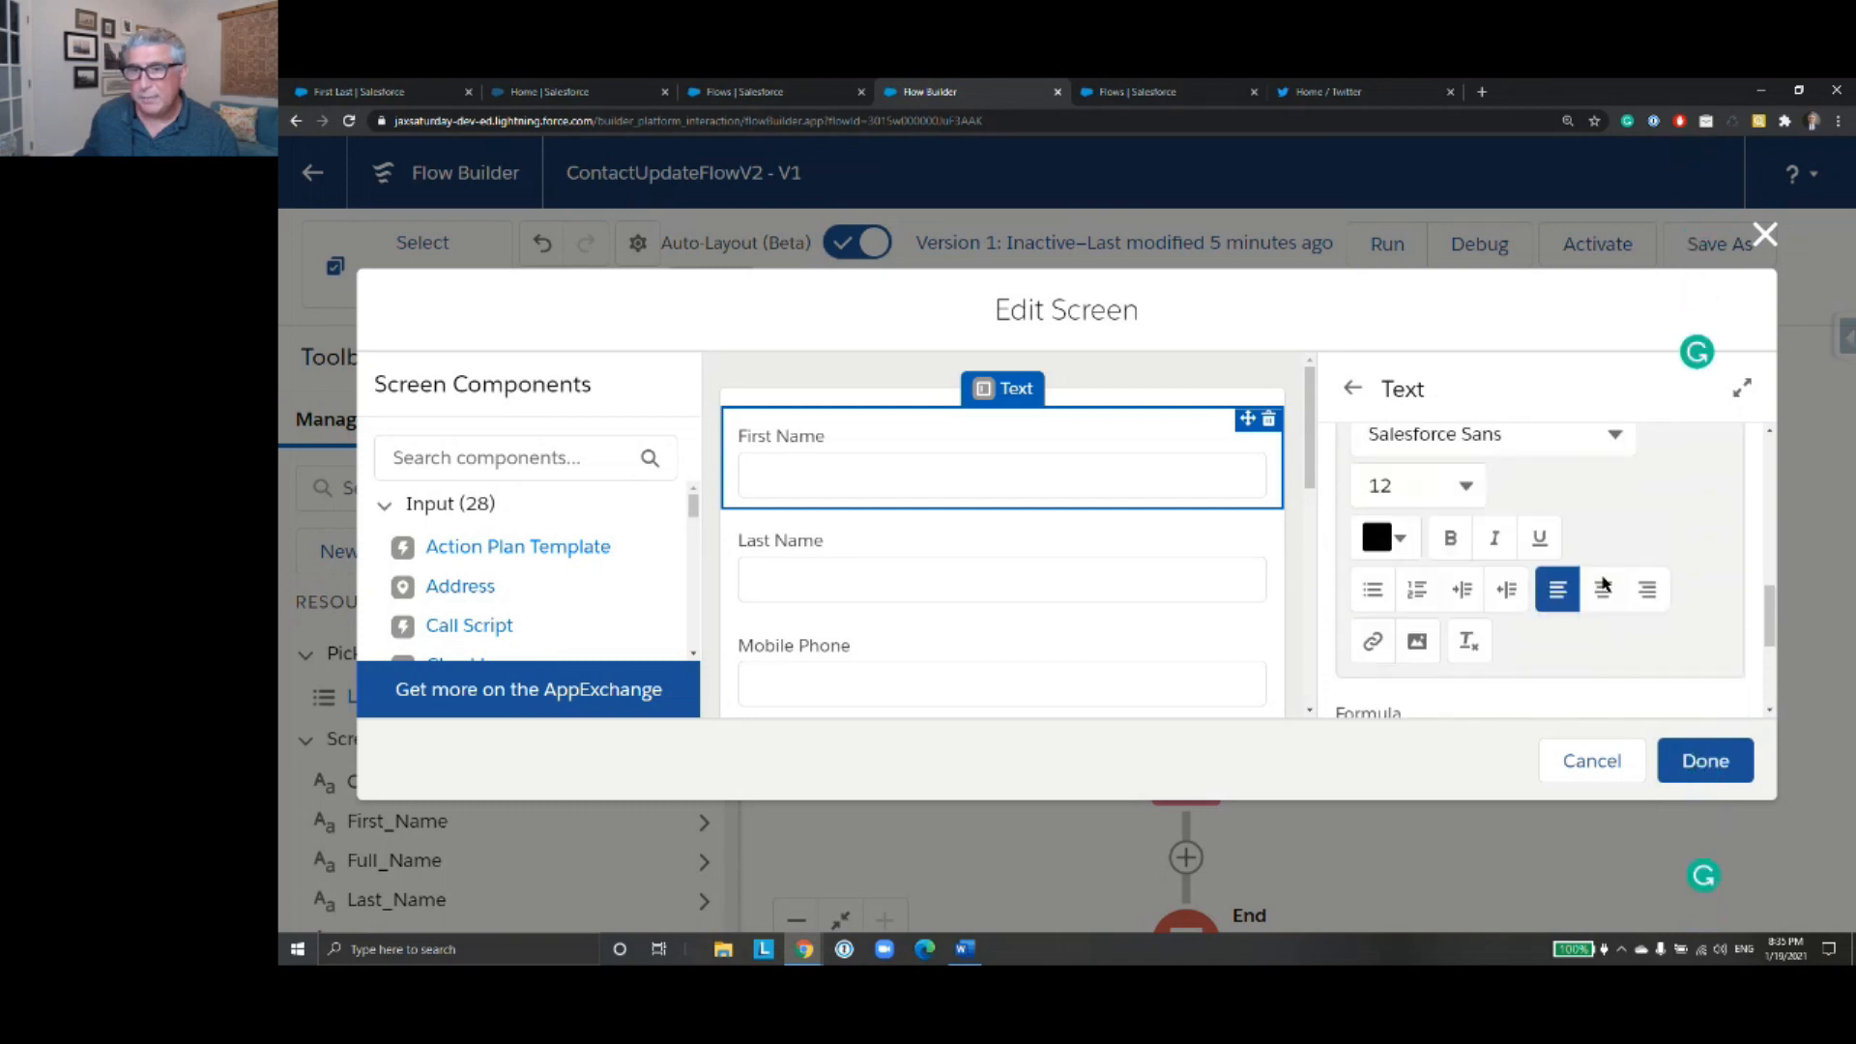
pyautogui.scroll(-5, 1601, 584)
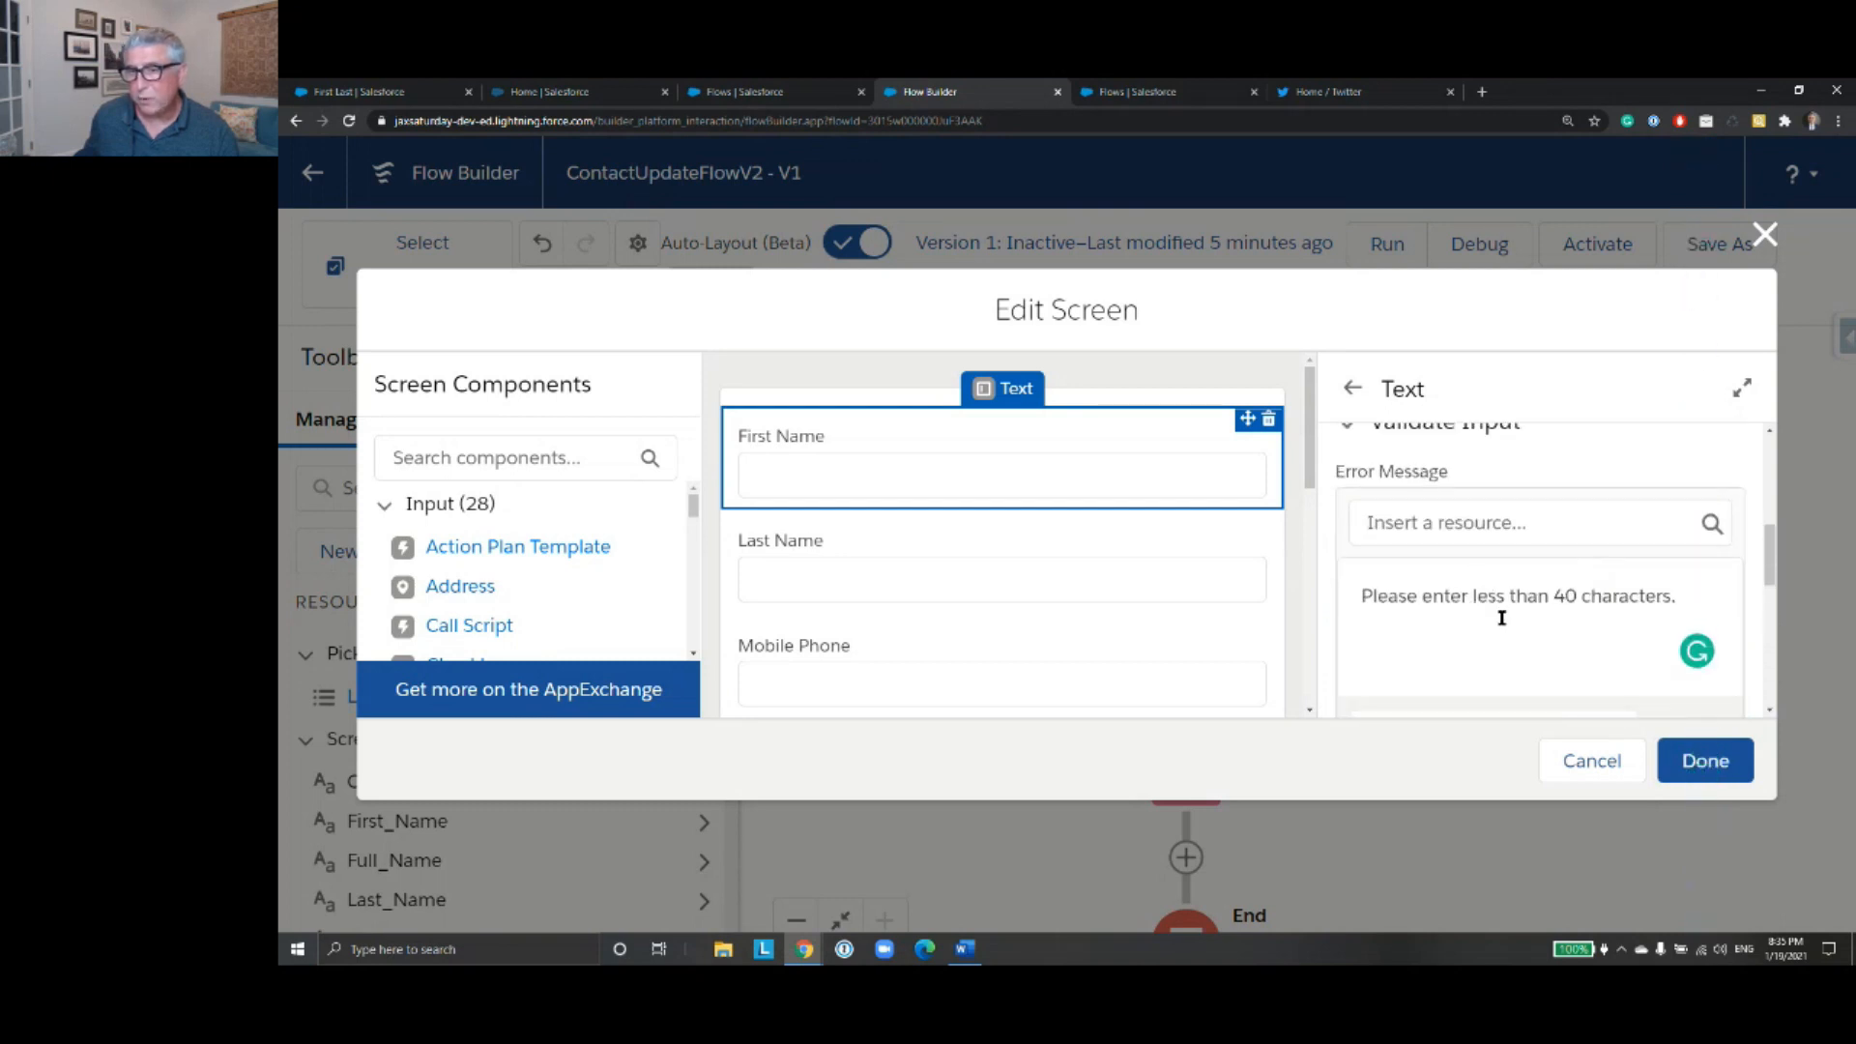
pyautogui.scroll(-1, 1547, 570)
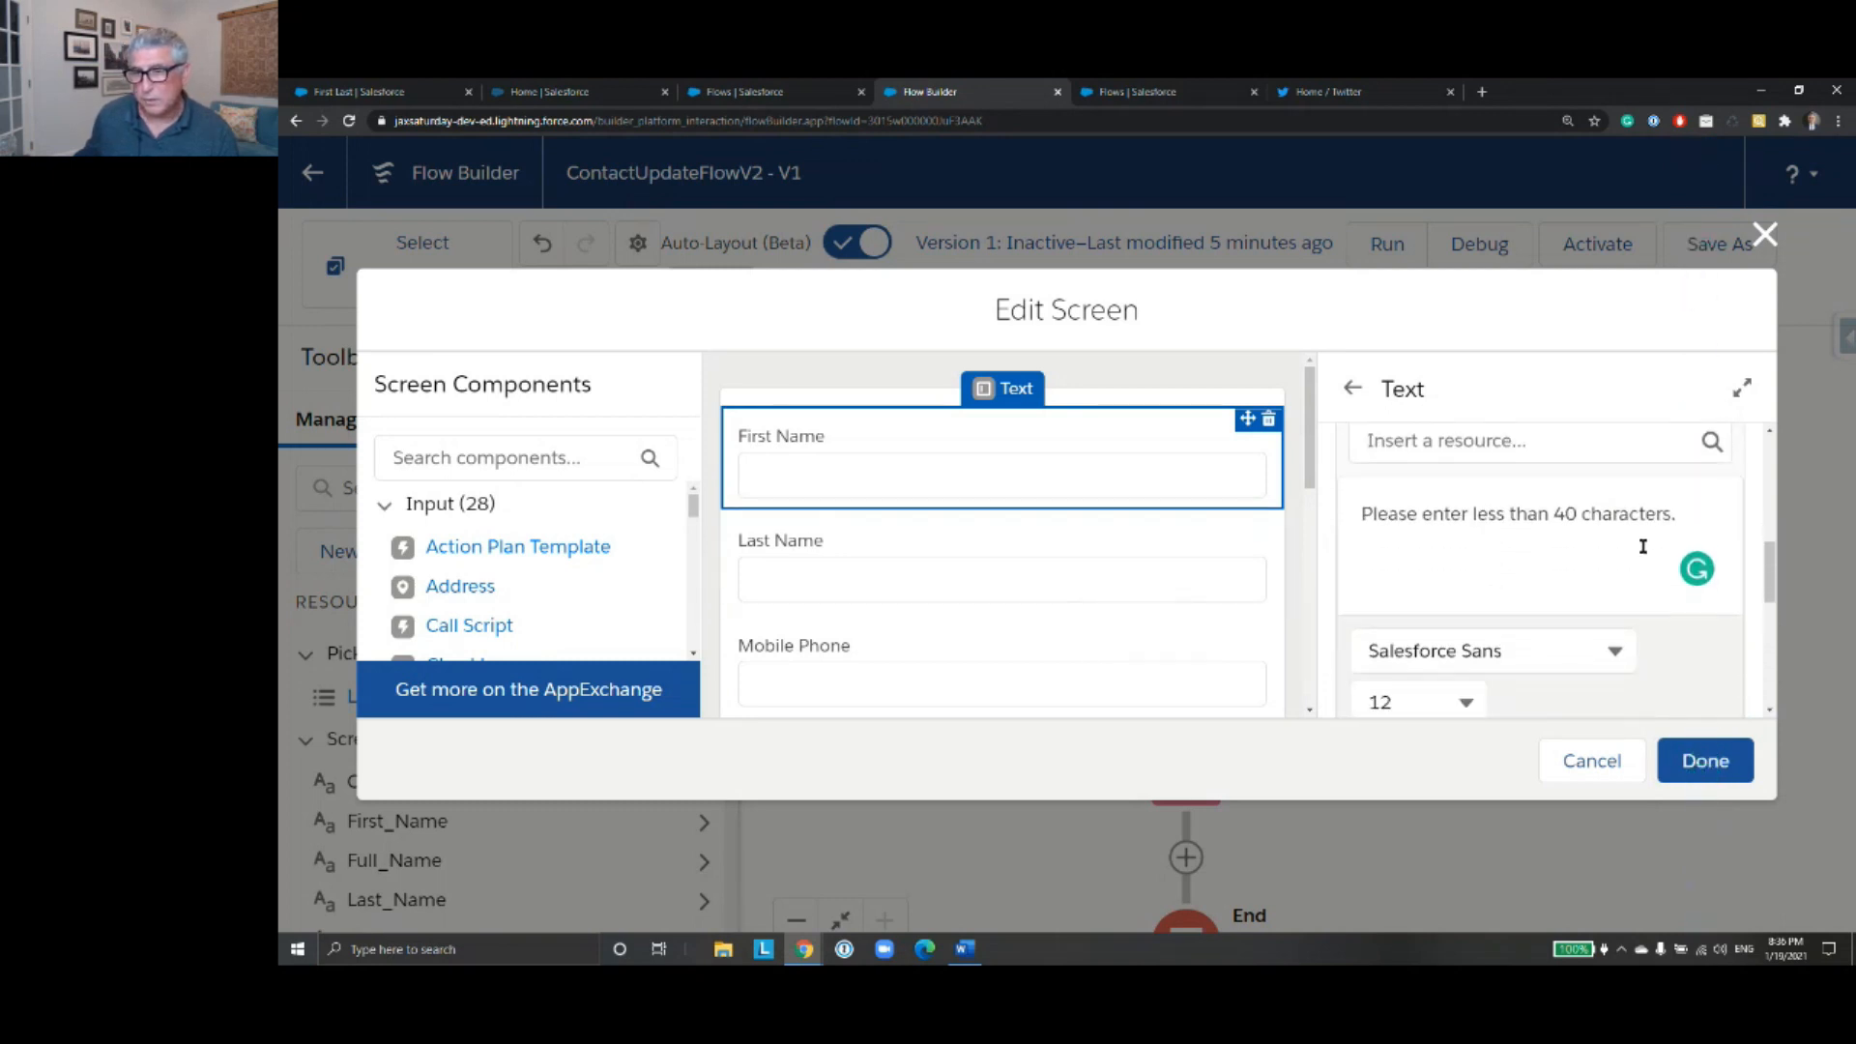
pyautogui.scroll(-3, 1643, 560)
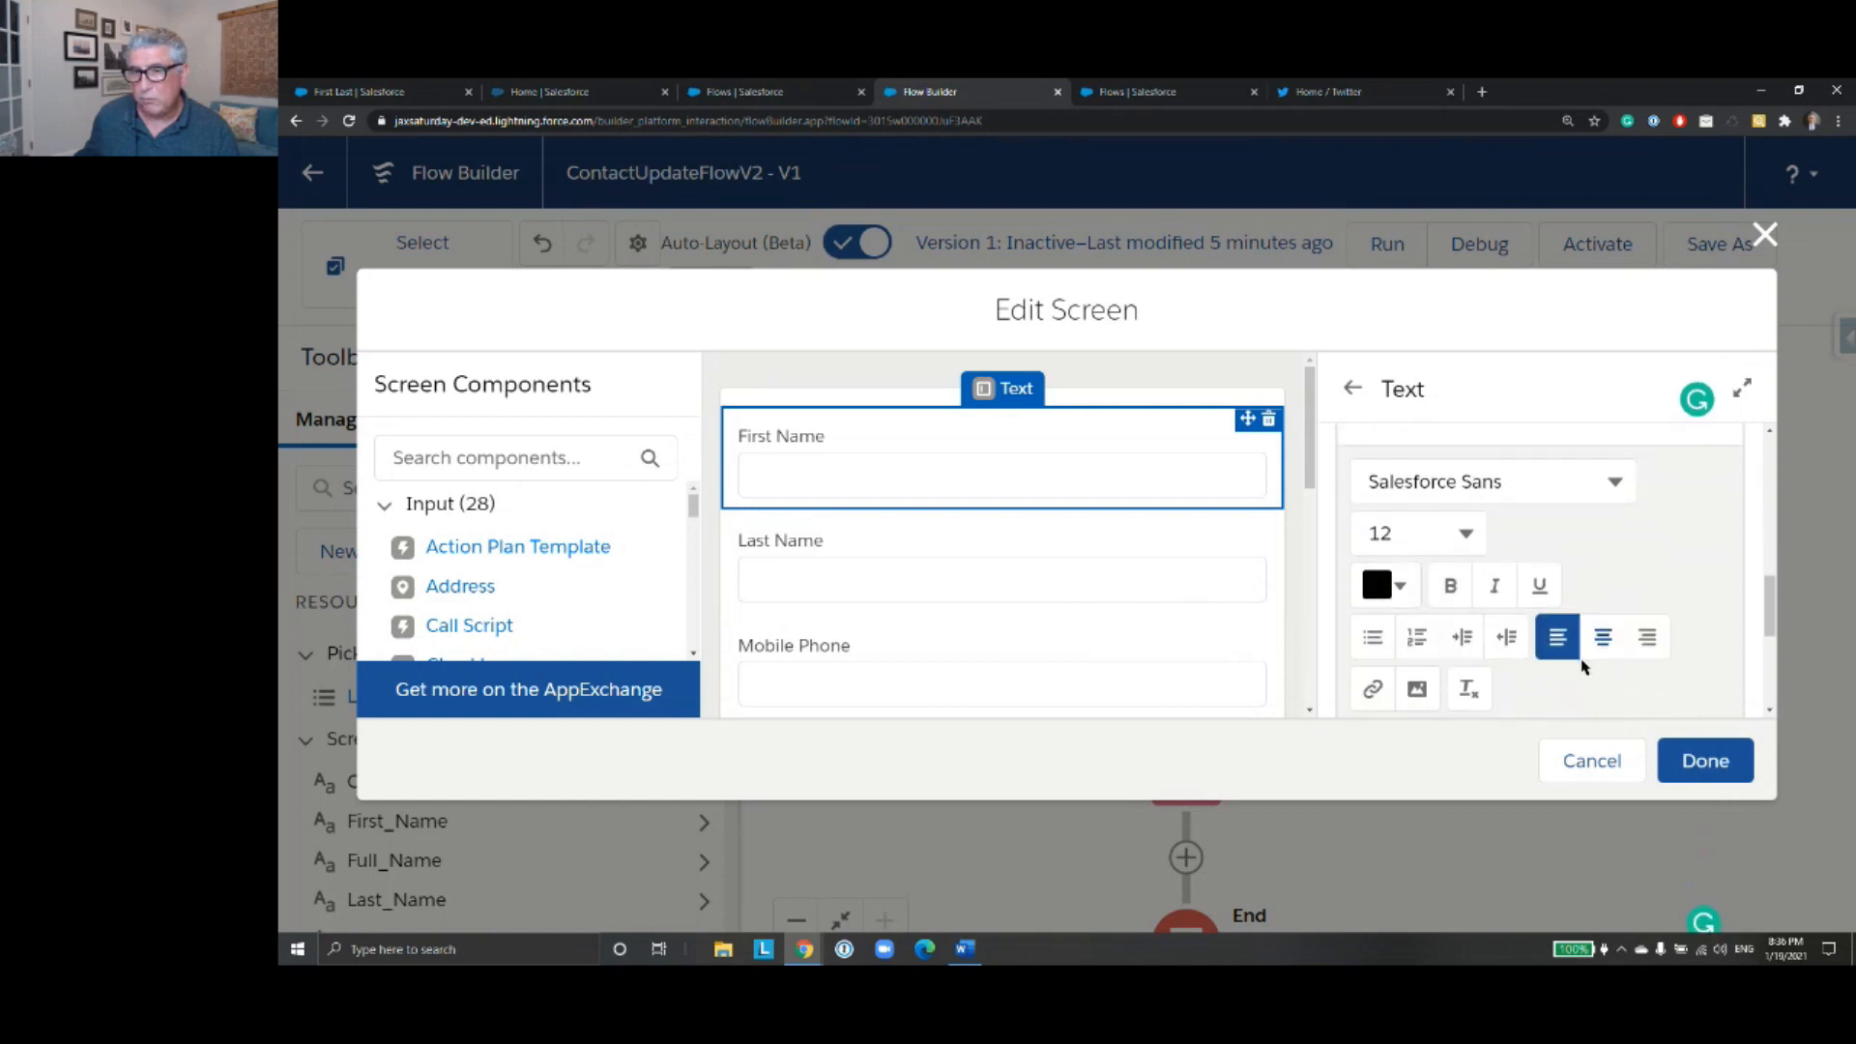
# - Set the Last Name component's validation error message to "Please enter less than 40 characters." from the clipboard history
pyautogui.click(1122, 594)
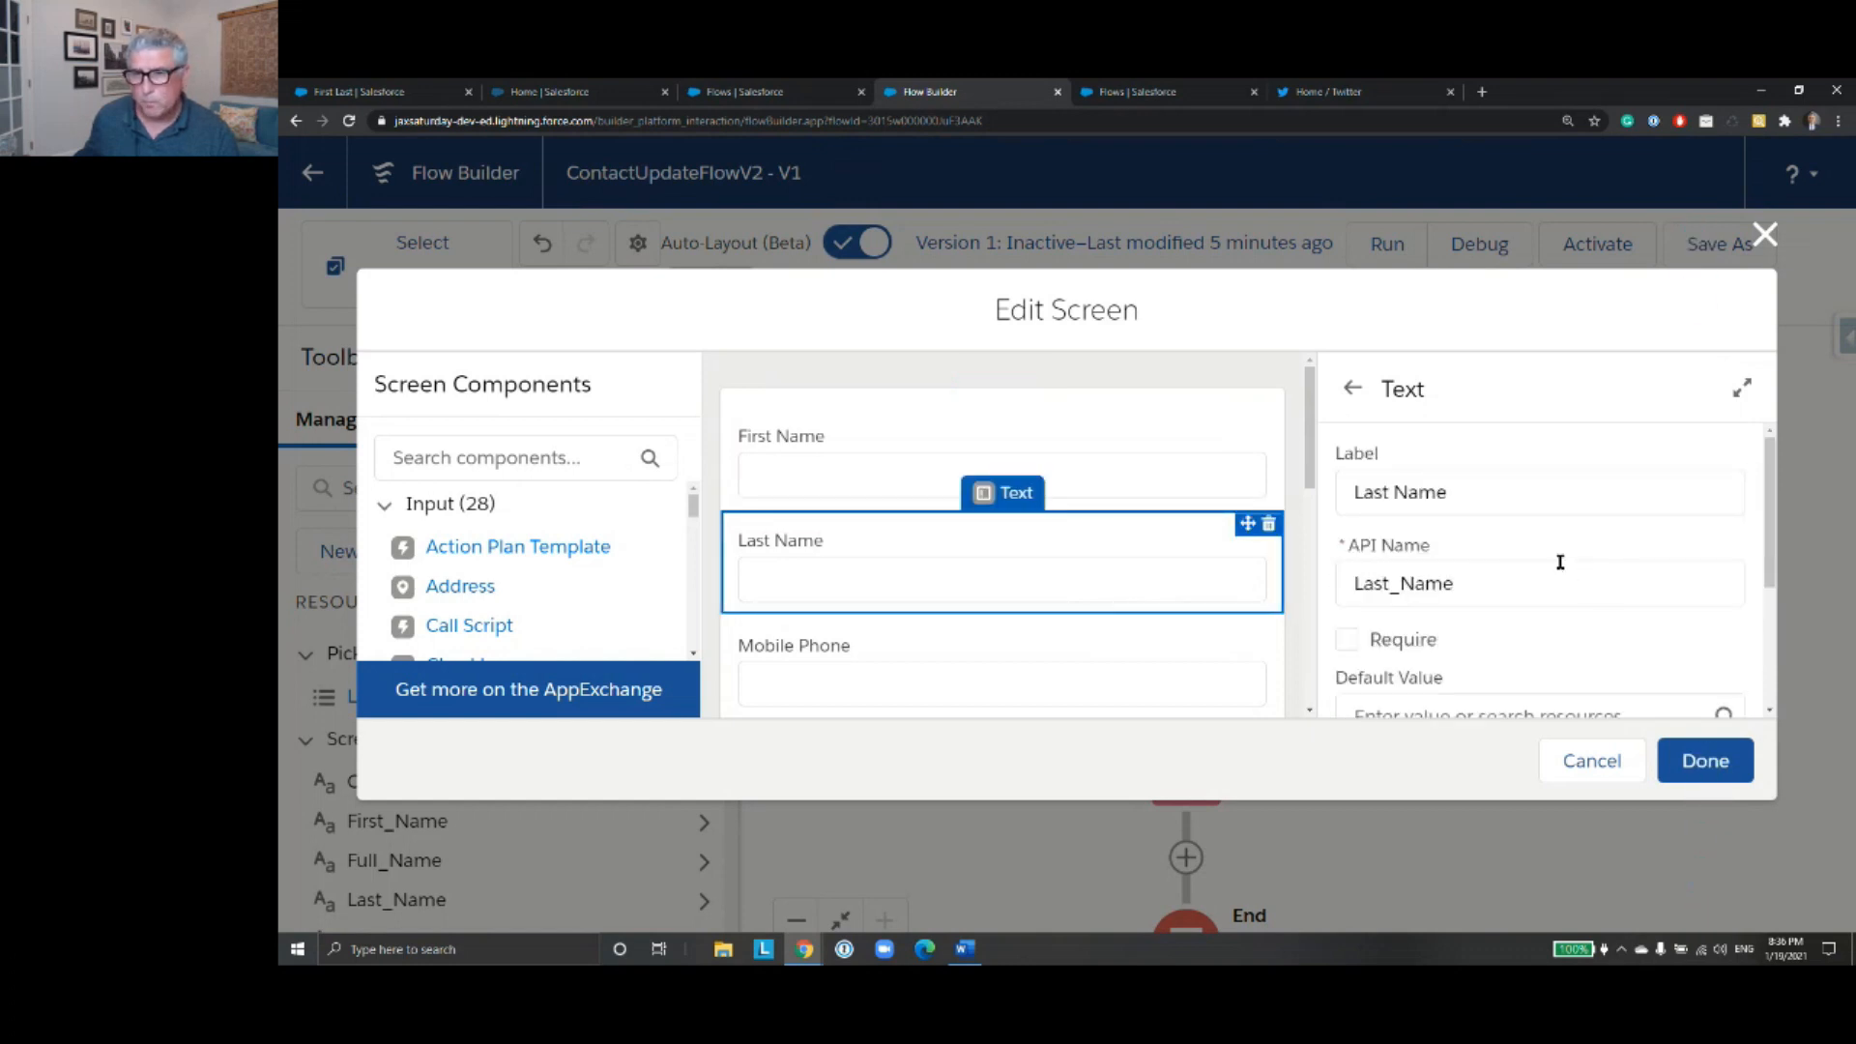
pyautogui.scroll(-2, 1561, 566)
pyautogui.scroll(1, 1527, 609)
pyautogui.scroll(-1, 1507, 628)
pyautogui.click(1474, 623)
pyautogui.scroll(-3, 1511, 621)
pyautogui.click(1479, 466)
pyautogui.press('super+v')
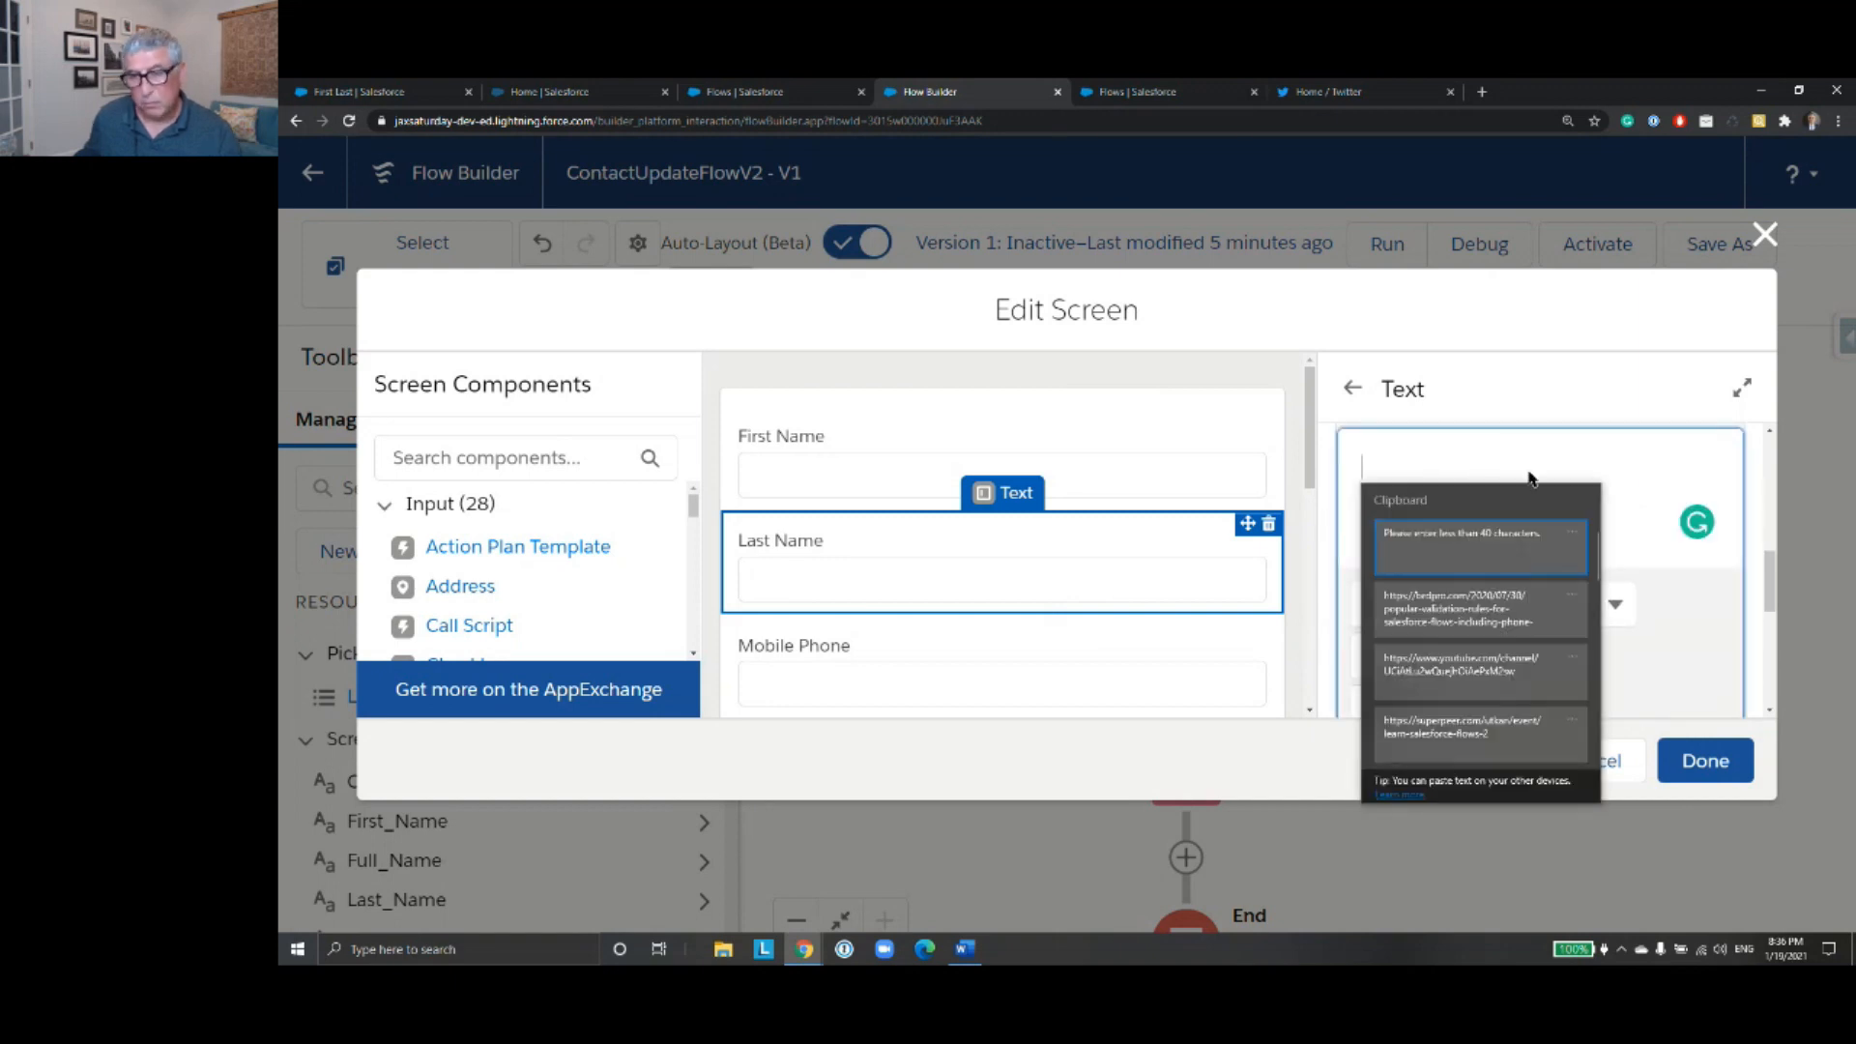
pyautogui.click(1561, 559)
# - Set the Last Name component's validation formula to LEN({!Last_Name})<40, inserting Last_Name as a resource
pyautogui.scroll(-3, 1544, 663)
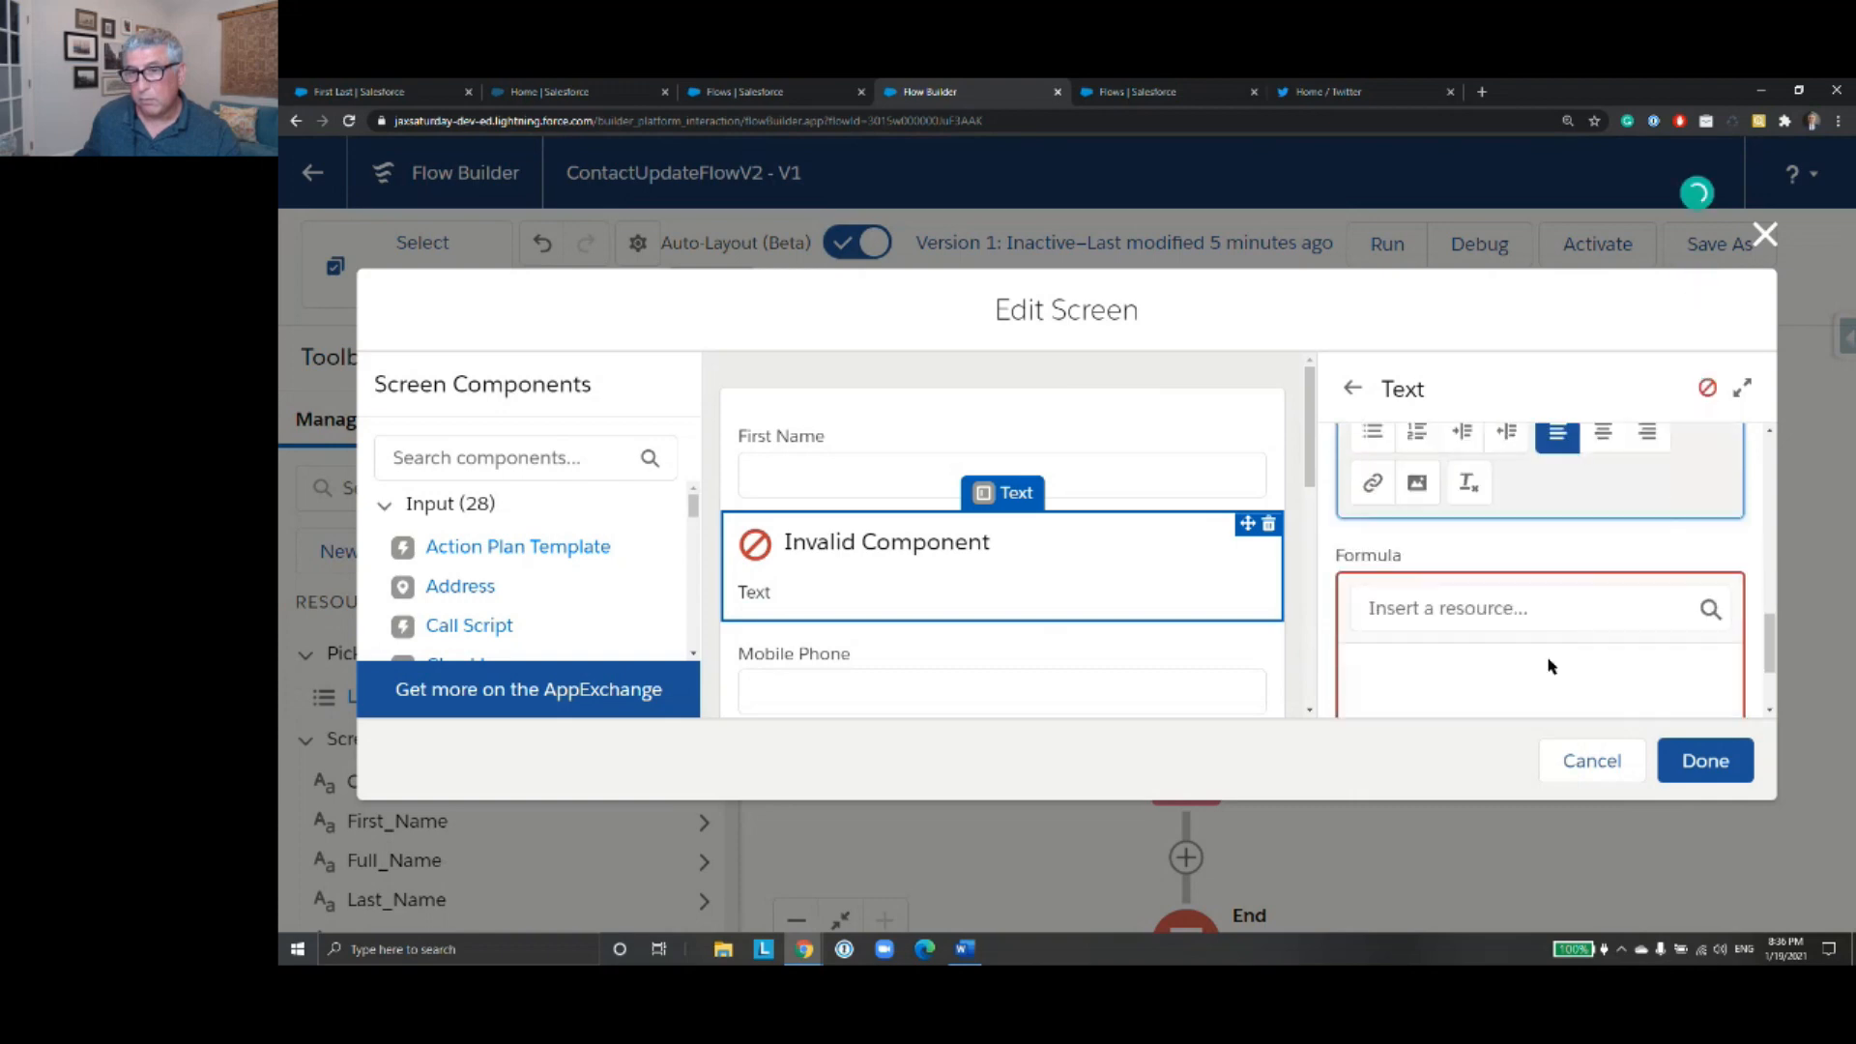
pyautogui.click(1530, 674)
pyautogui.write('LEN(')
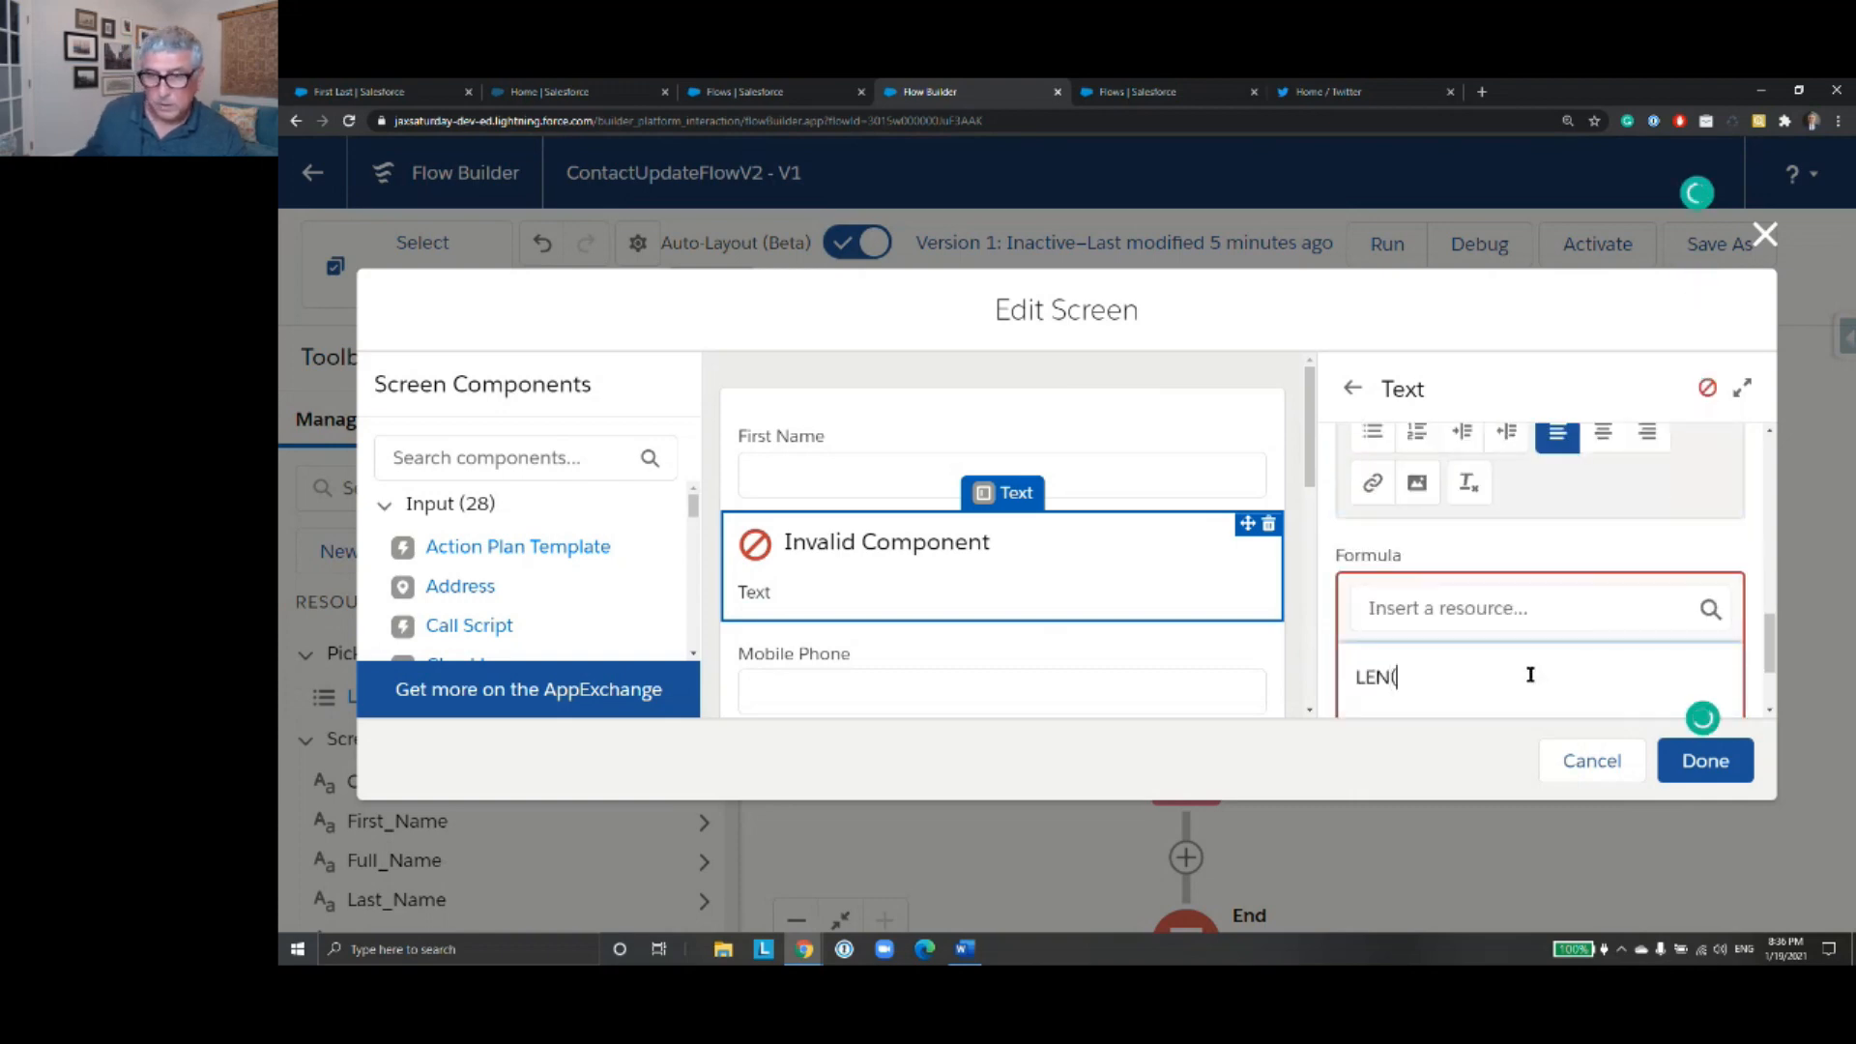
pyautogui.click(1481, 606)
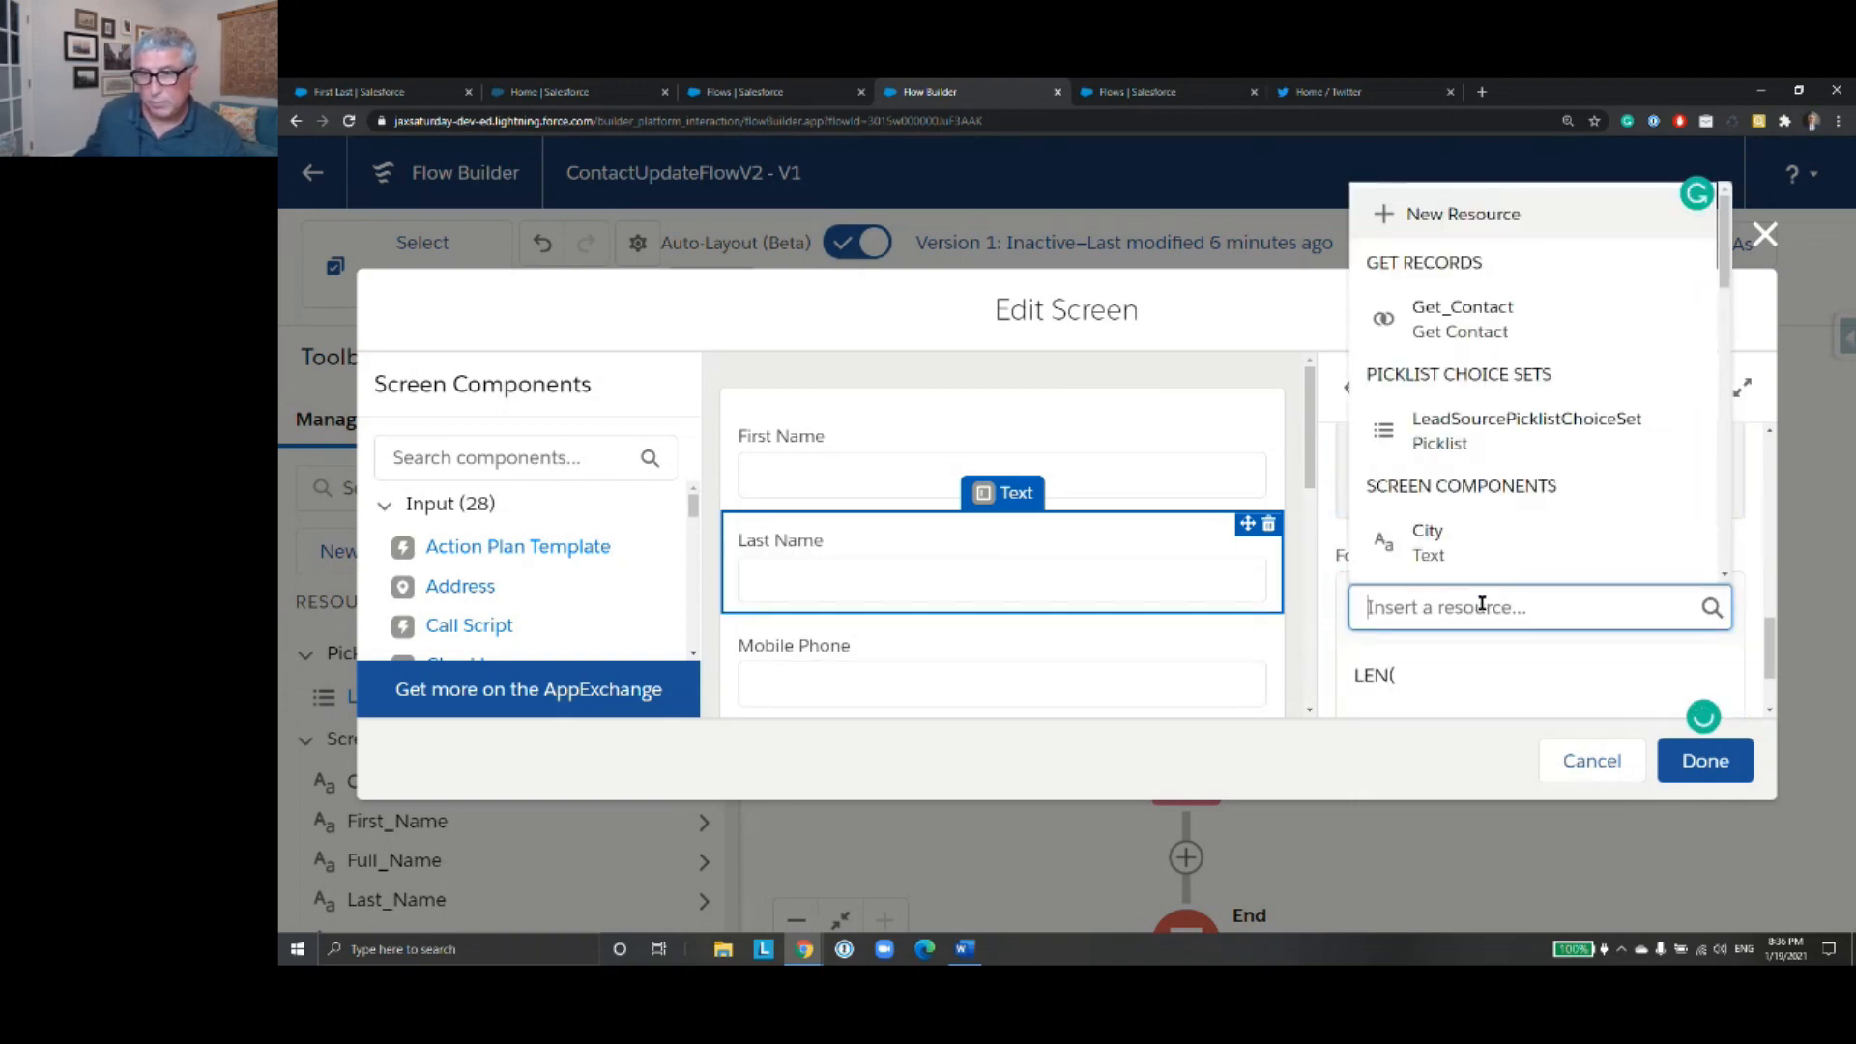
pyautogui.write('Last')
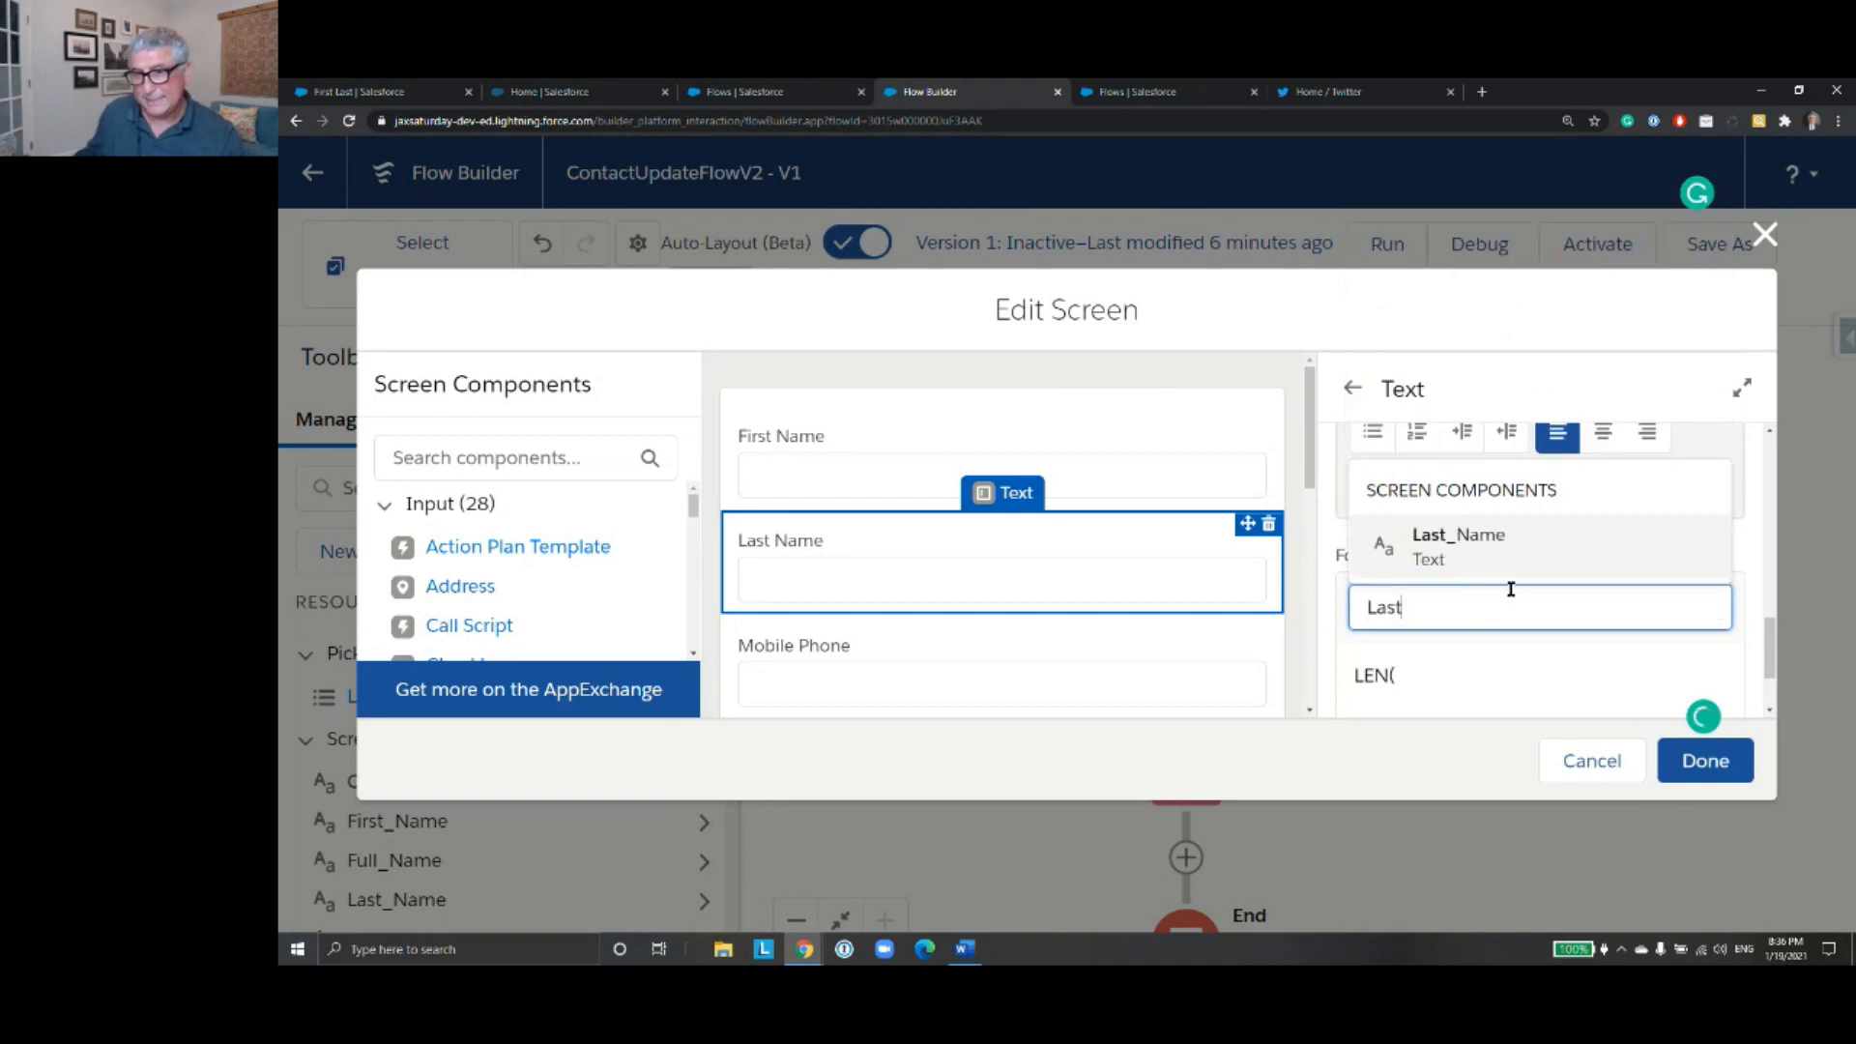
pyautogui.click(1505, 559)
pyautogui.click(1548, 680)
pyautogui.write(')<40')
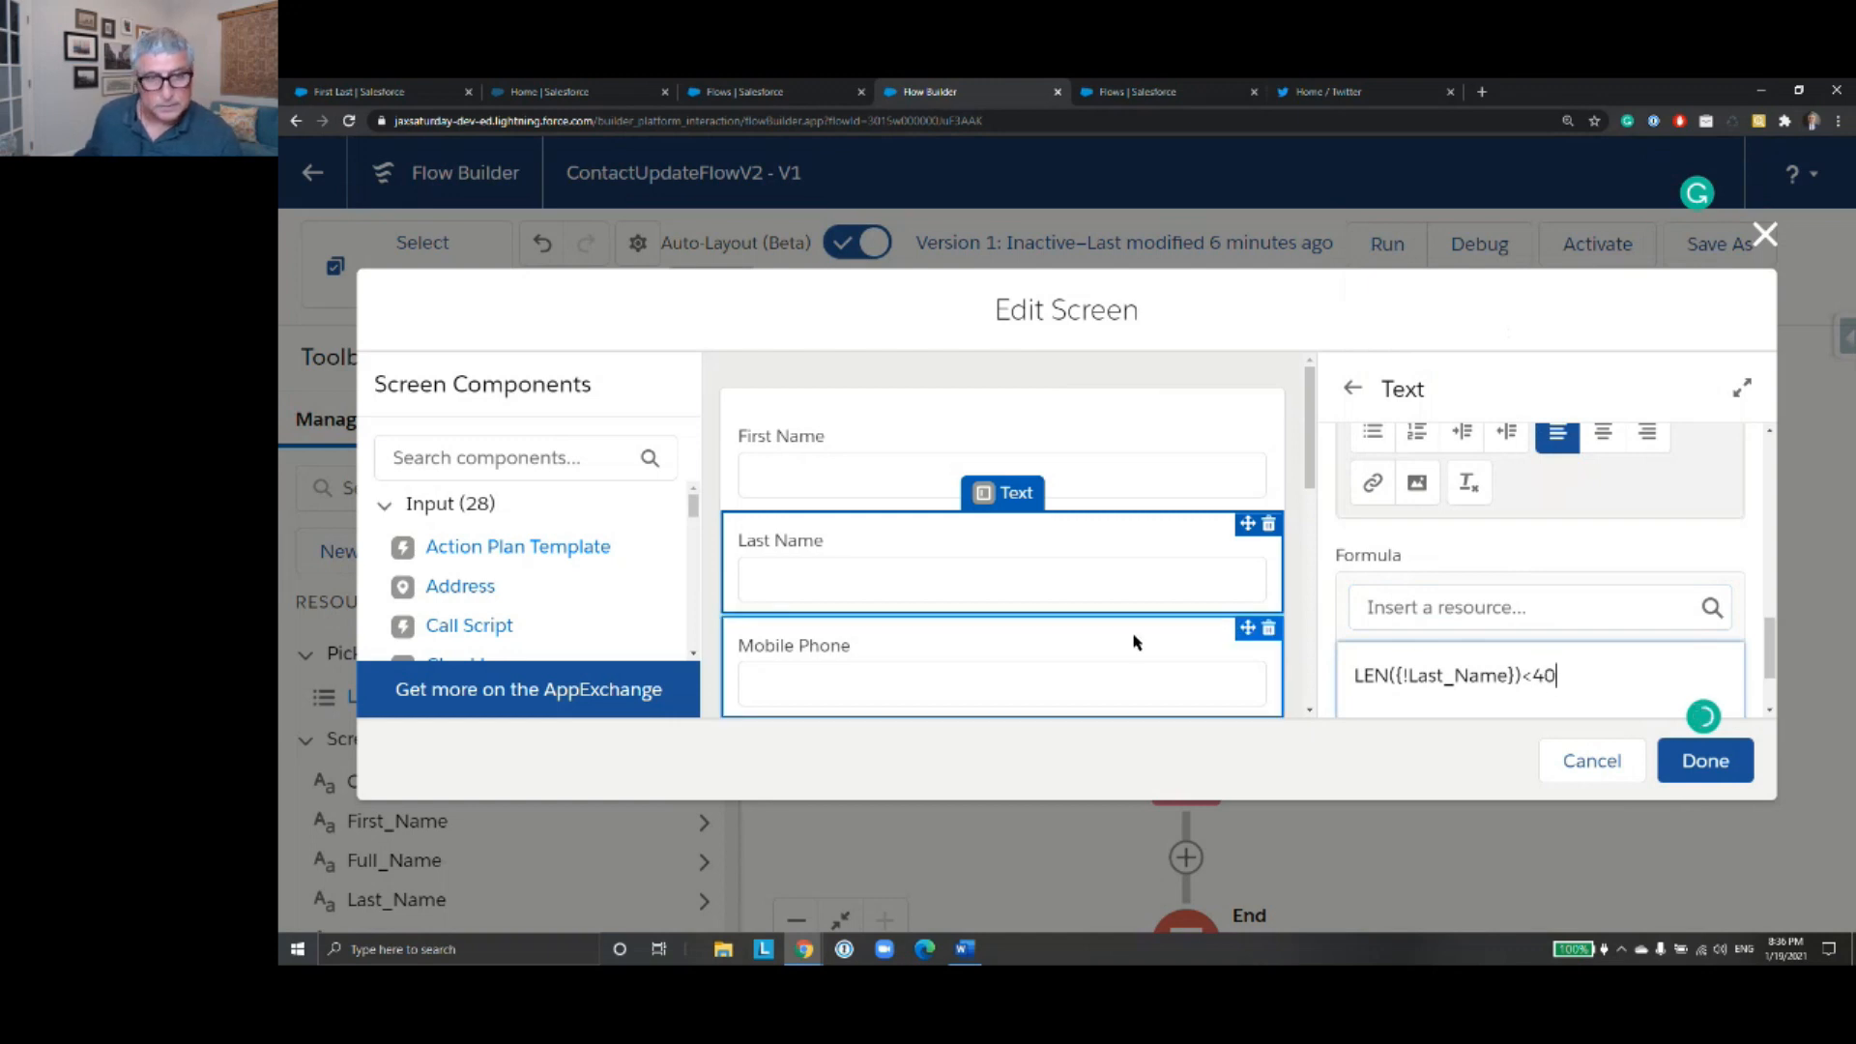
# - Set the Mobile Phone component's validation formula to AND(LEN({!Phone_Number})=10, NOT(REGEX({!Phone_Number} ,"^[a-z A-Z]*$"))), copied from the Word document
pyautogui.scroll(-2, 1176, 612)
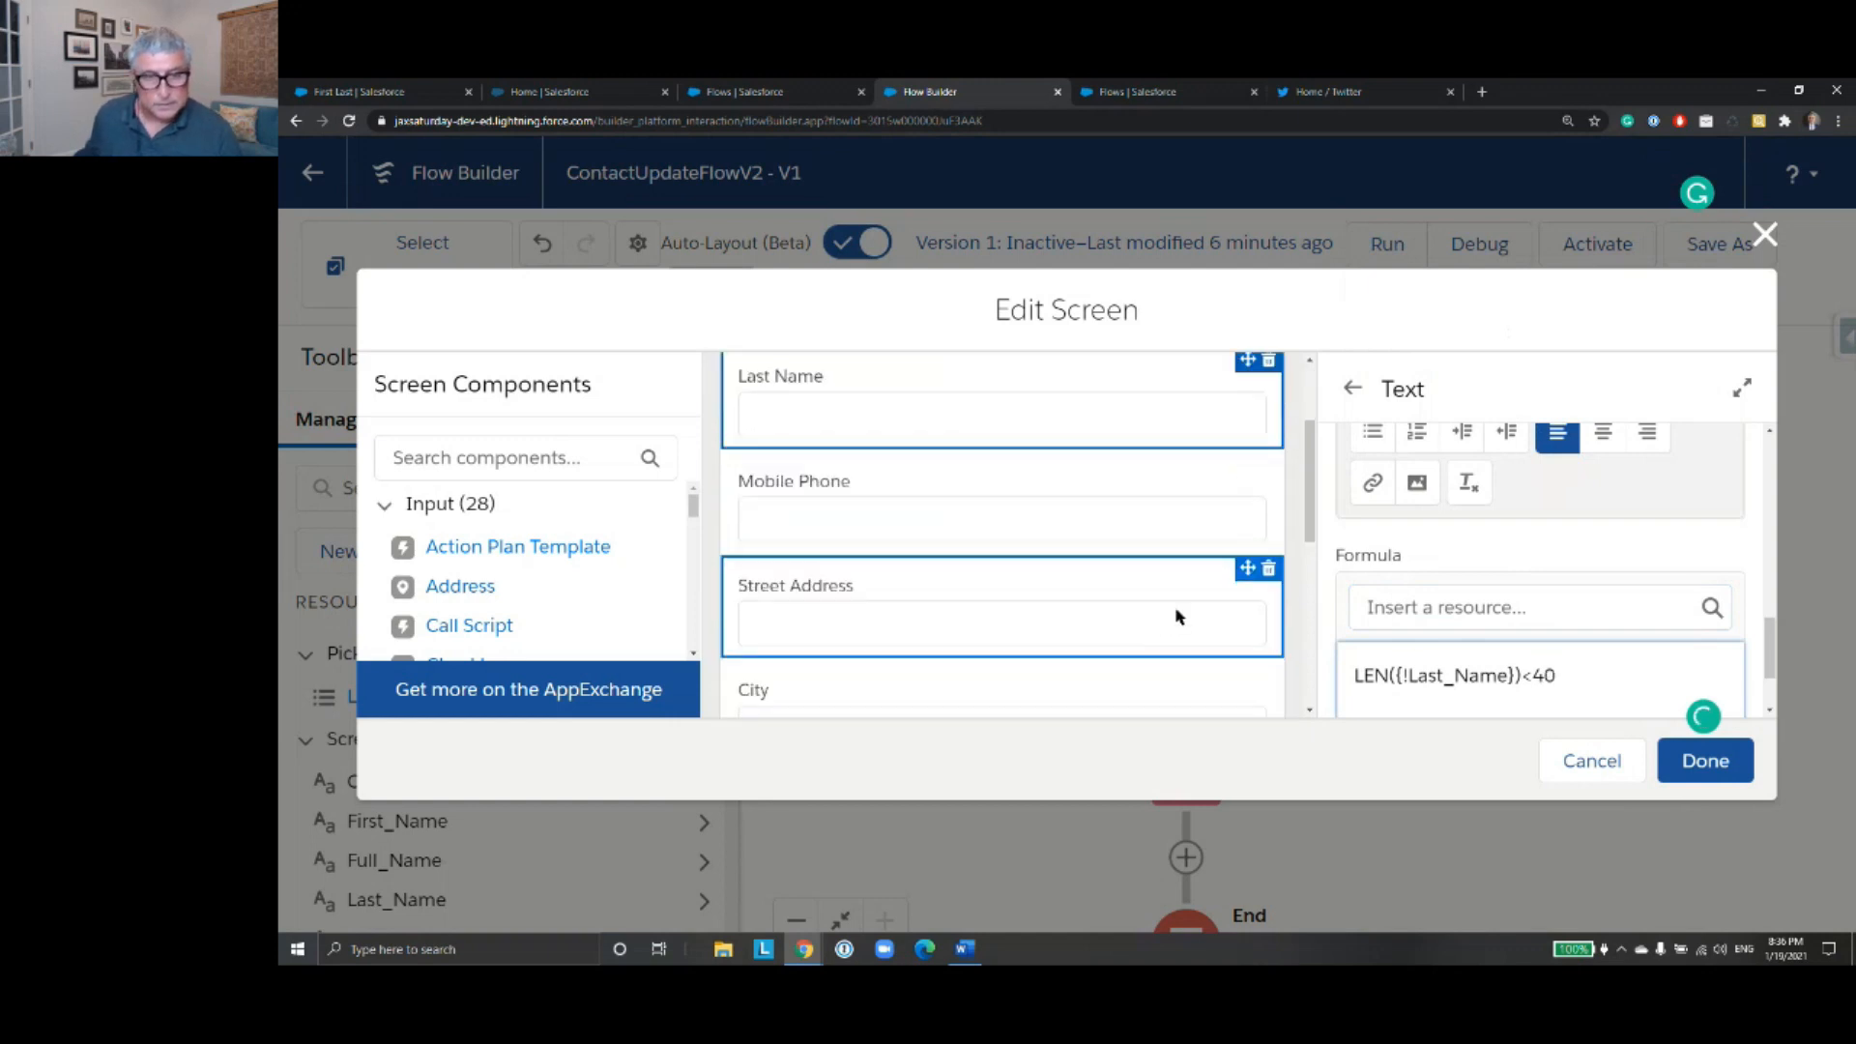
pyautogui.click(1131, 515)
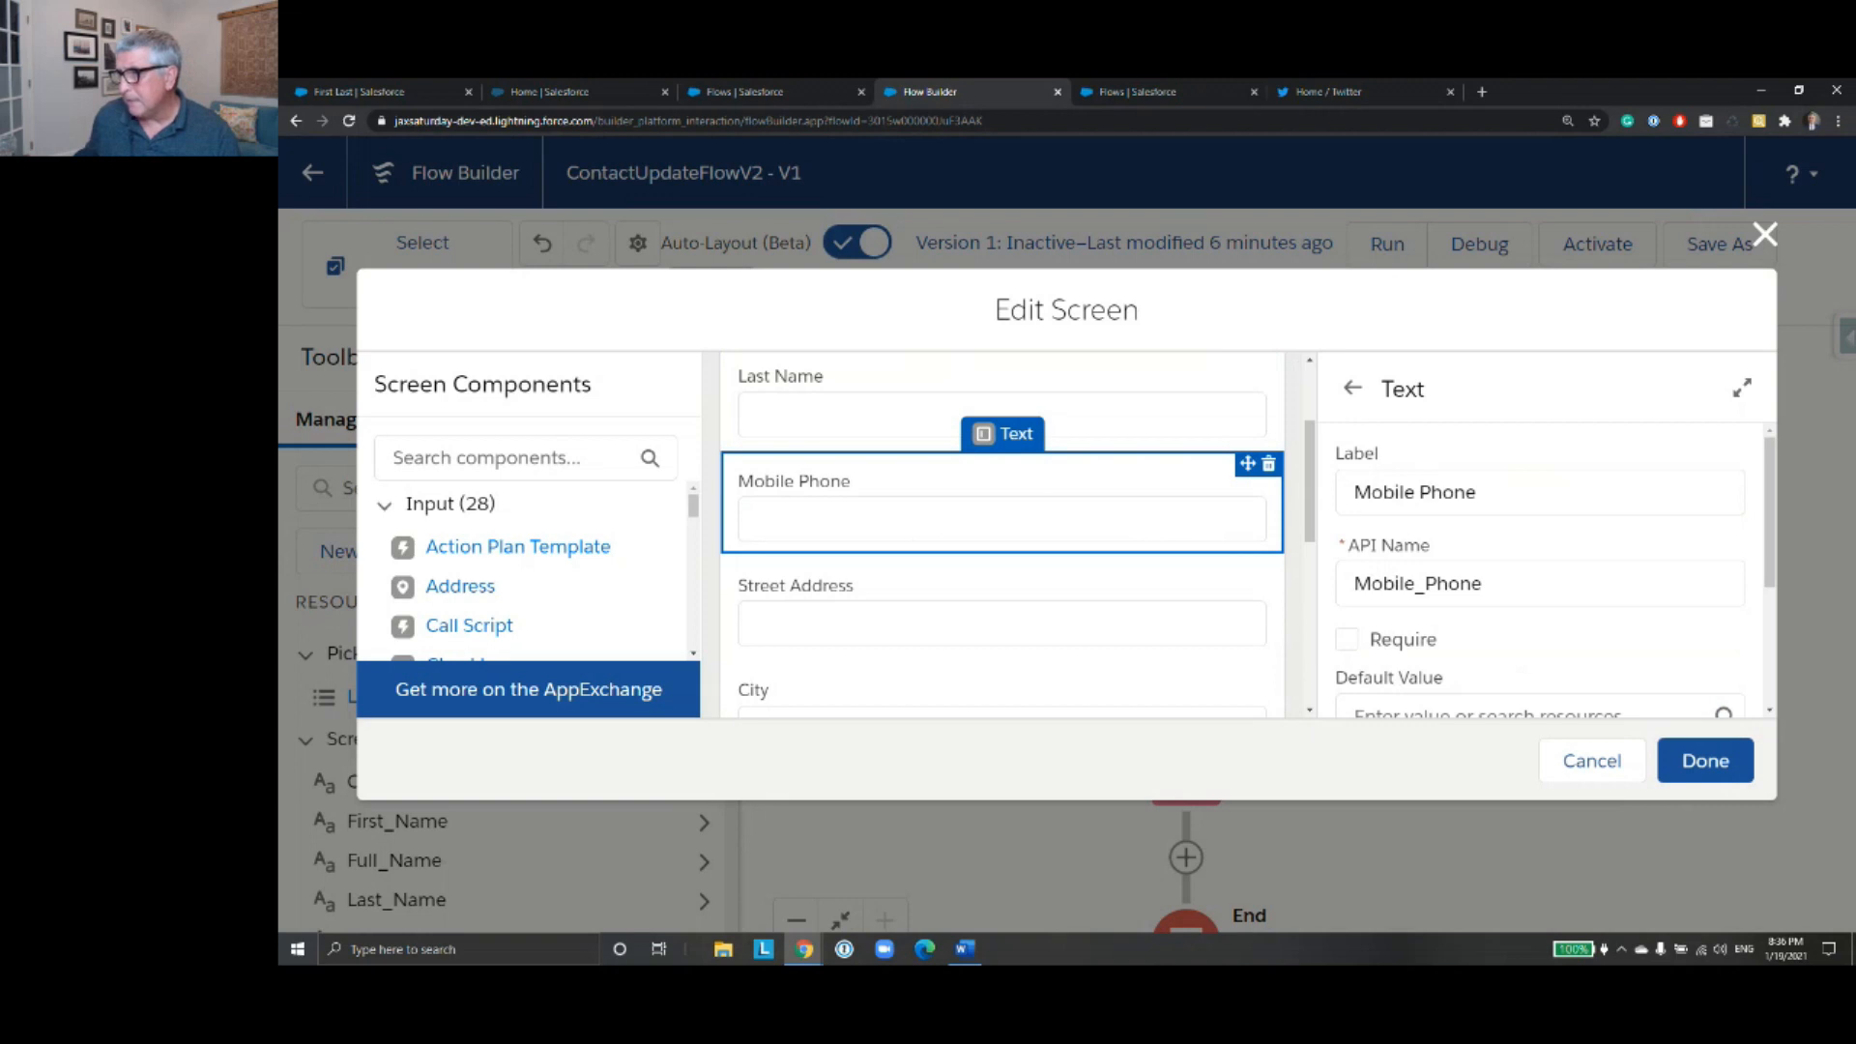
pyautogui.hotkey('alt', 'Tab')
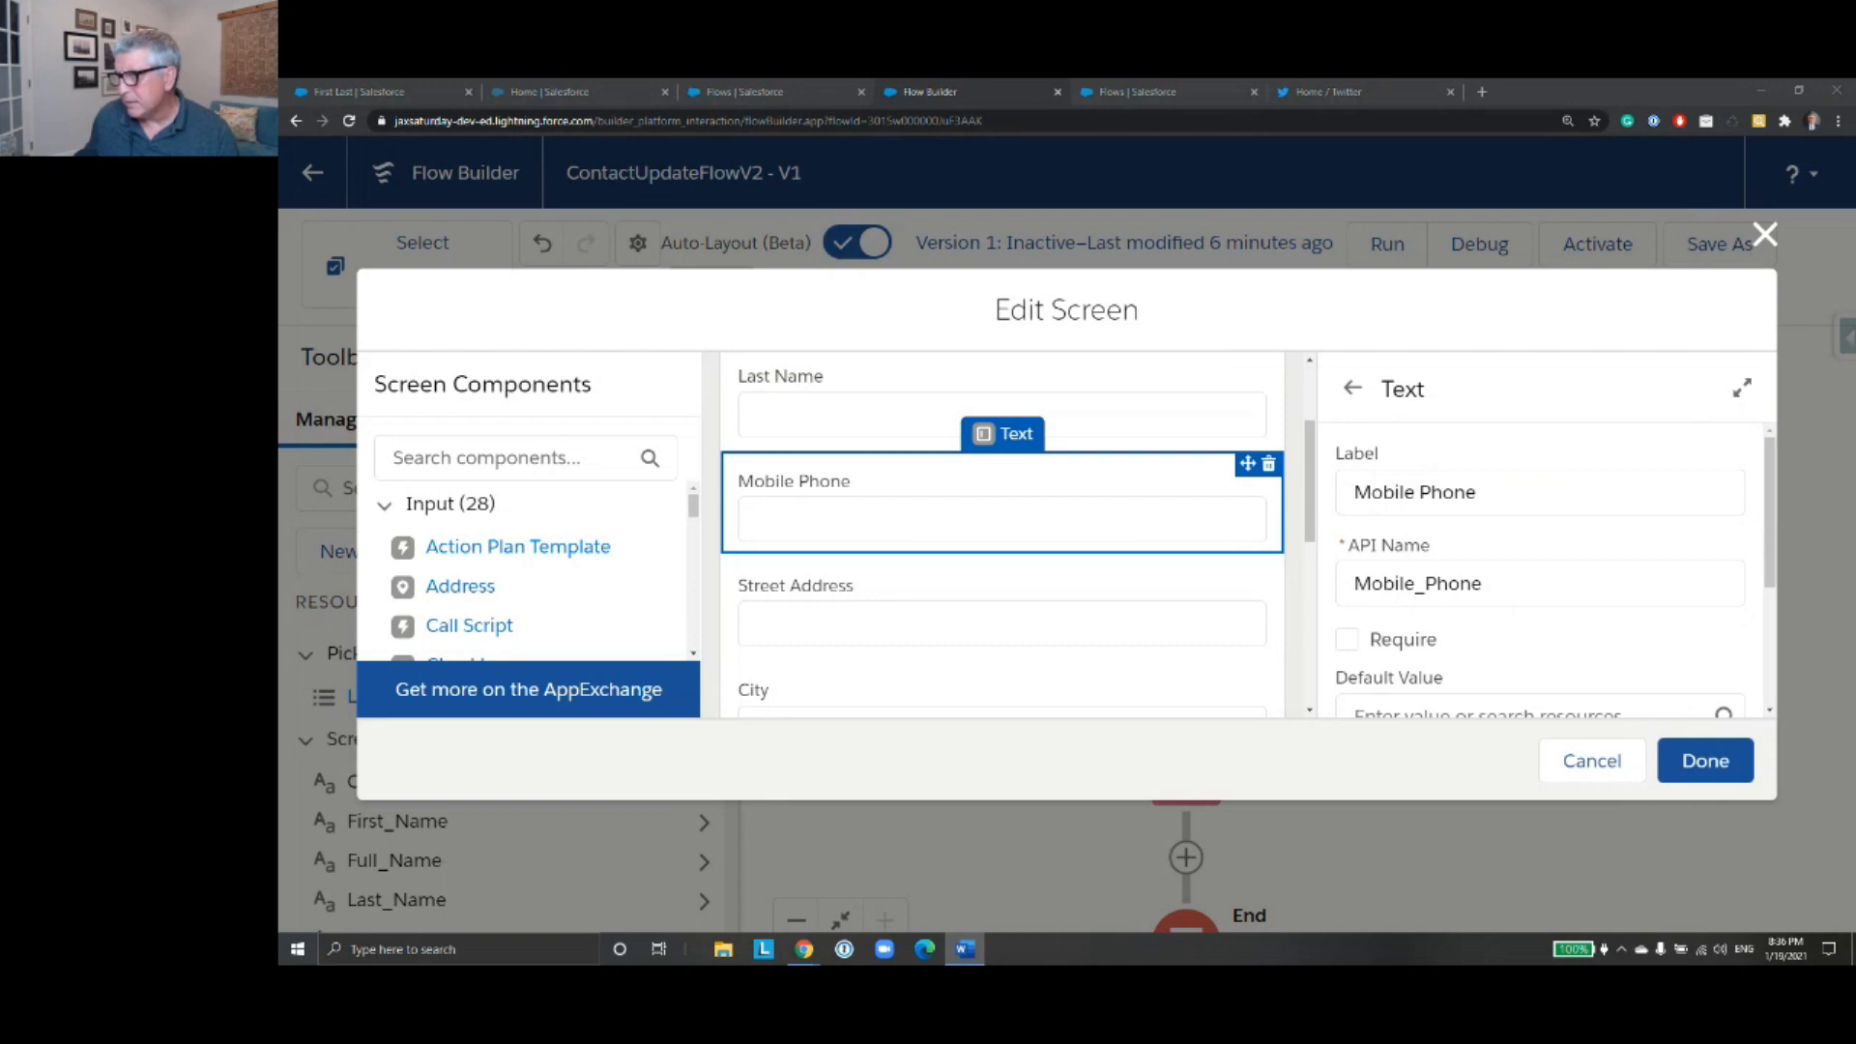
pyautogui.scroll(-3, 1666, 483)
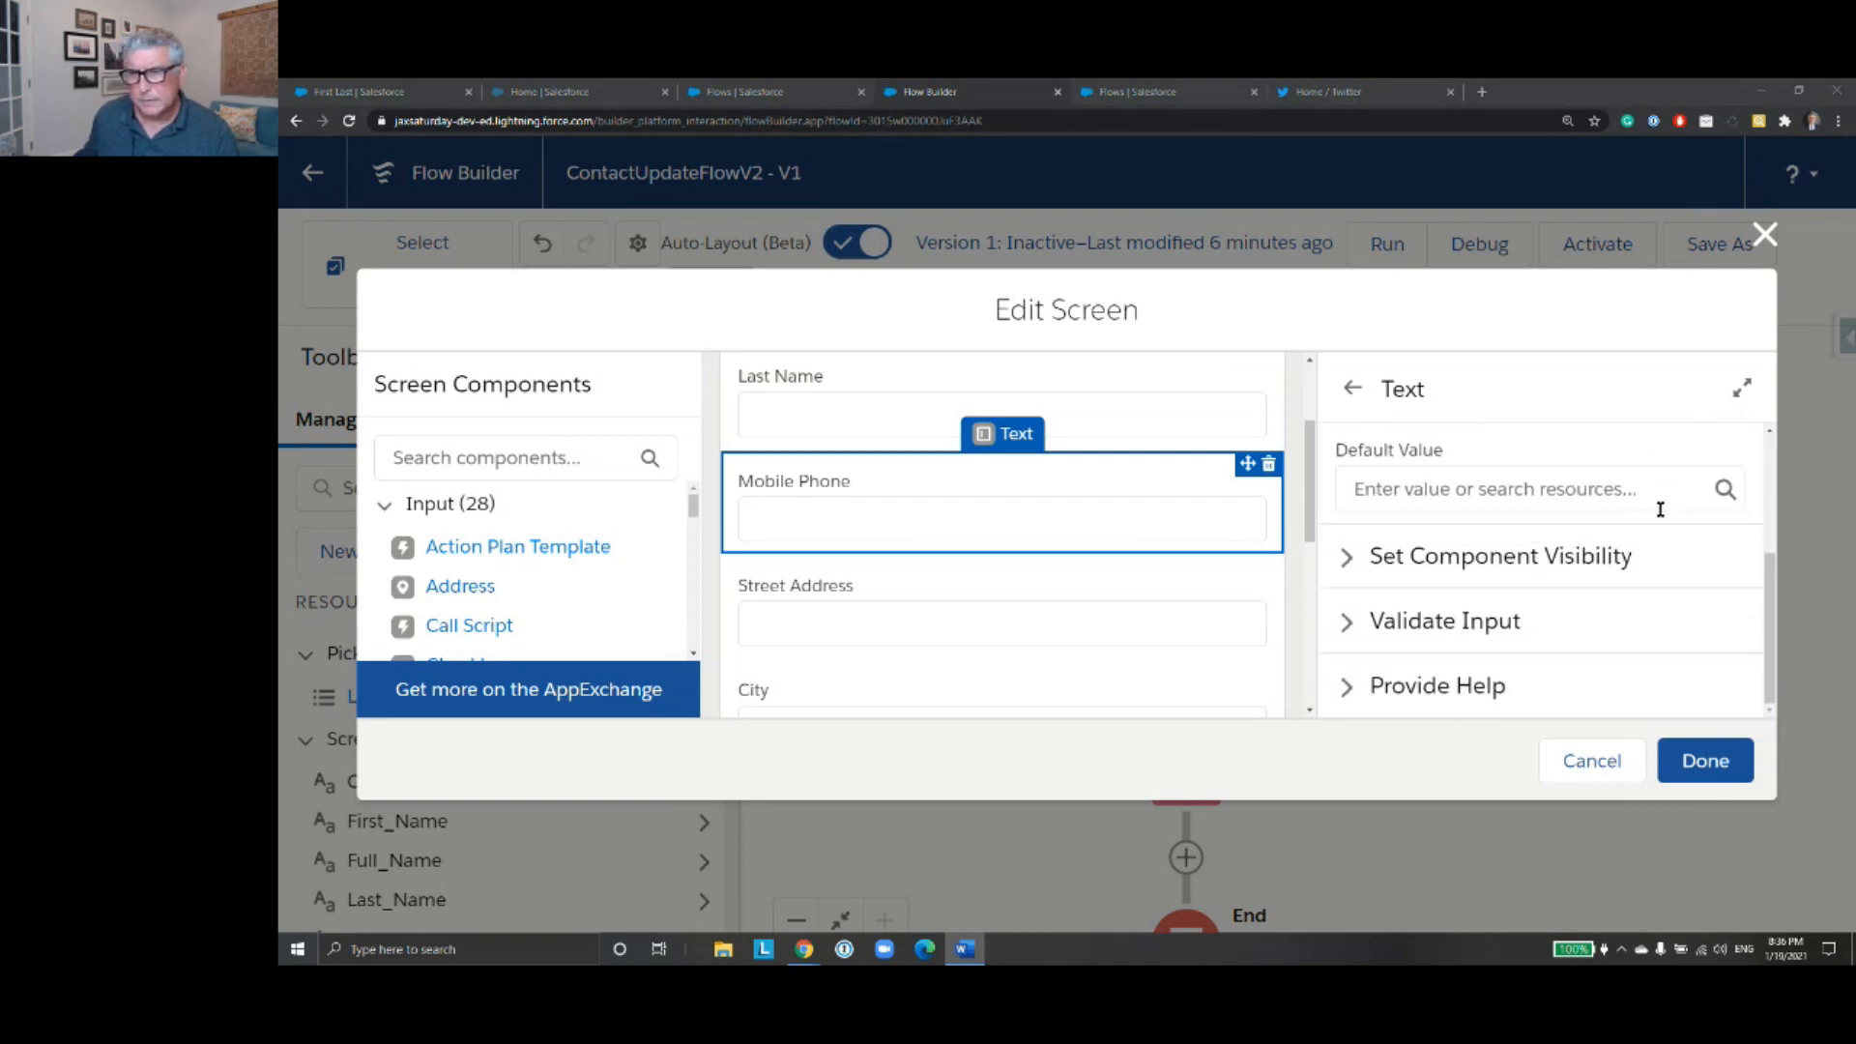
pyautogui.click(1481, 631)
pyautogui.scroll(-2, 1517, 613)
pyautogui.scroll(-3, 1514, 614)
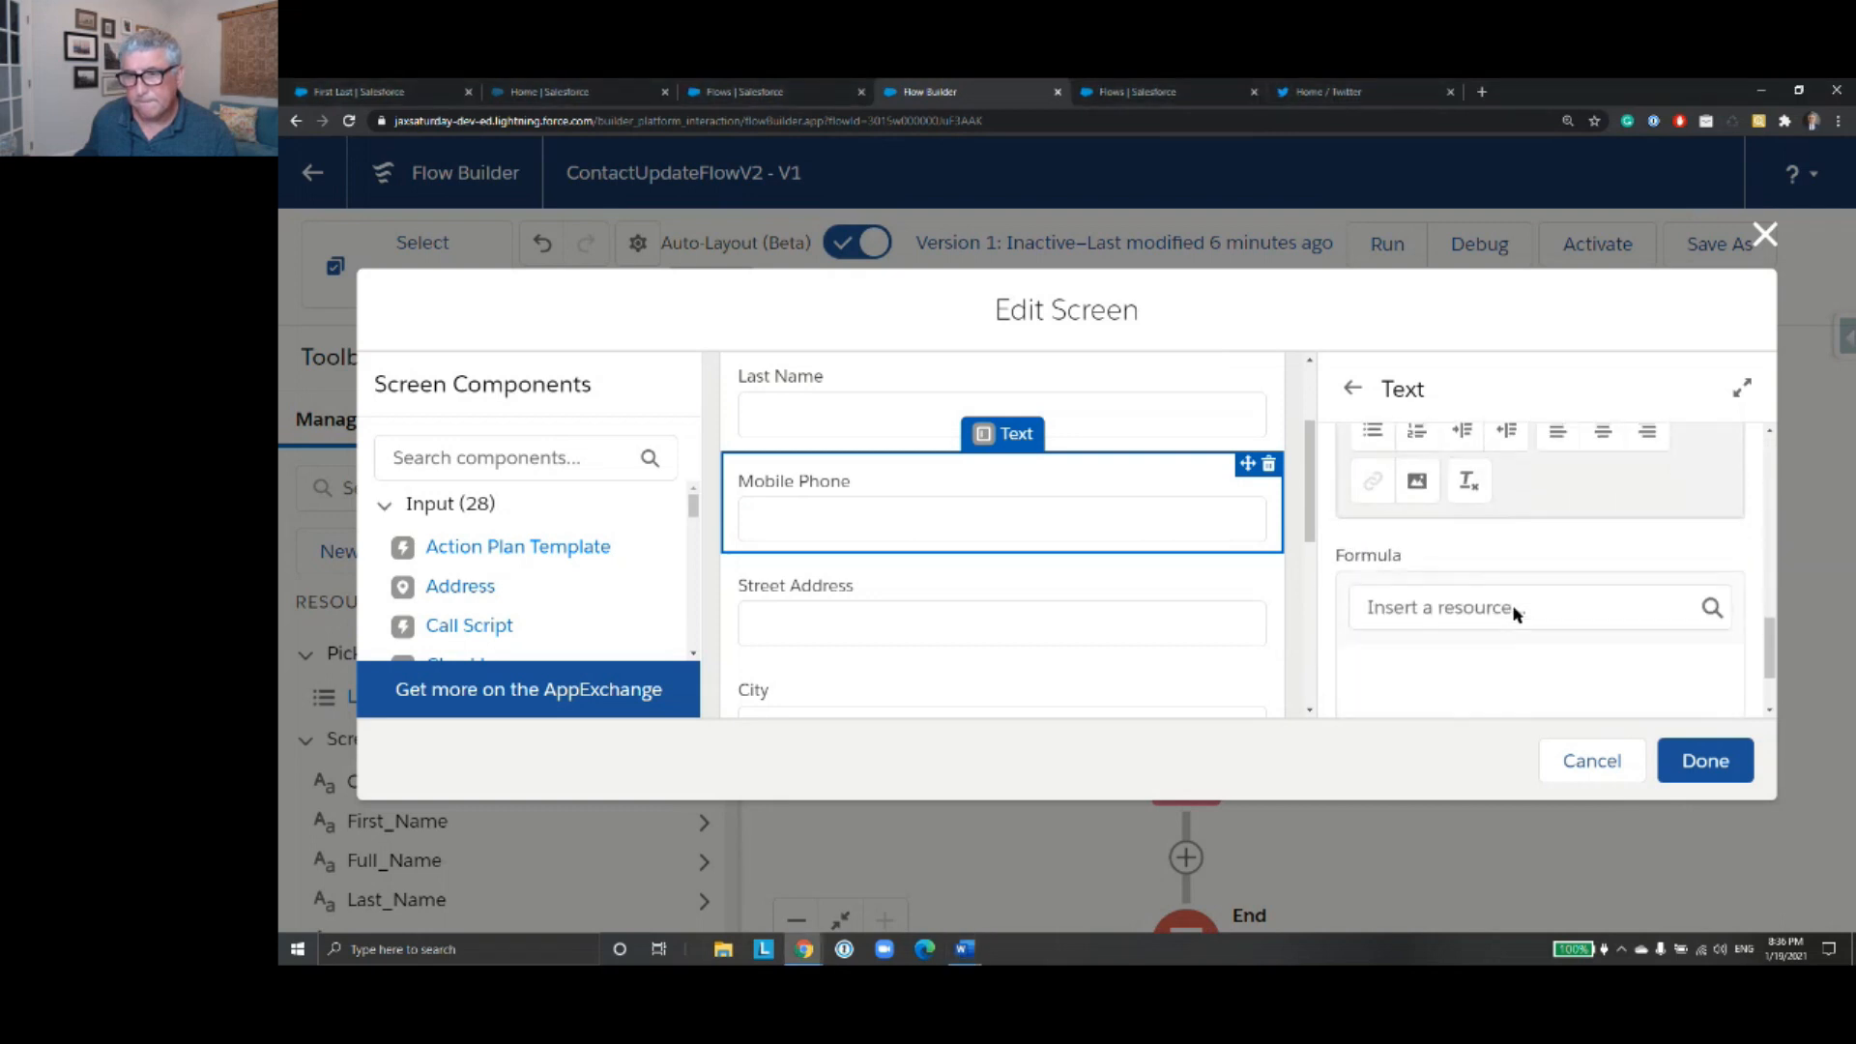
pyautogui.click(1471, 609)
pyautogui.hotkey('ctrl', 'v')
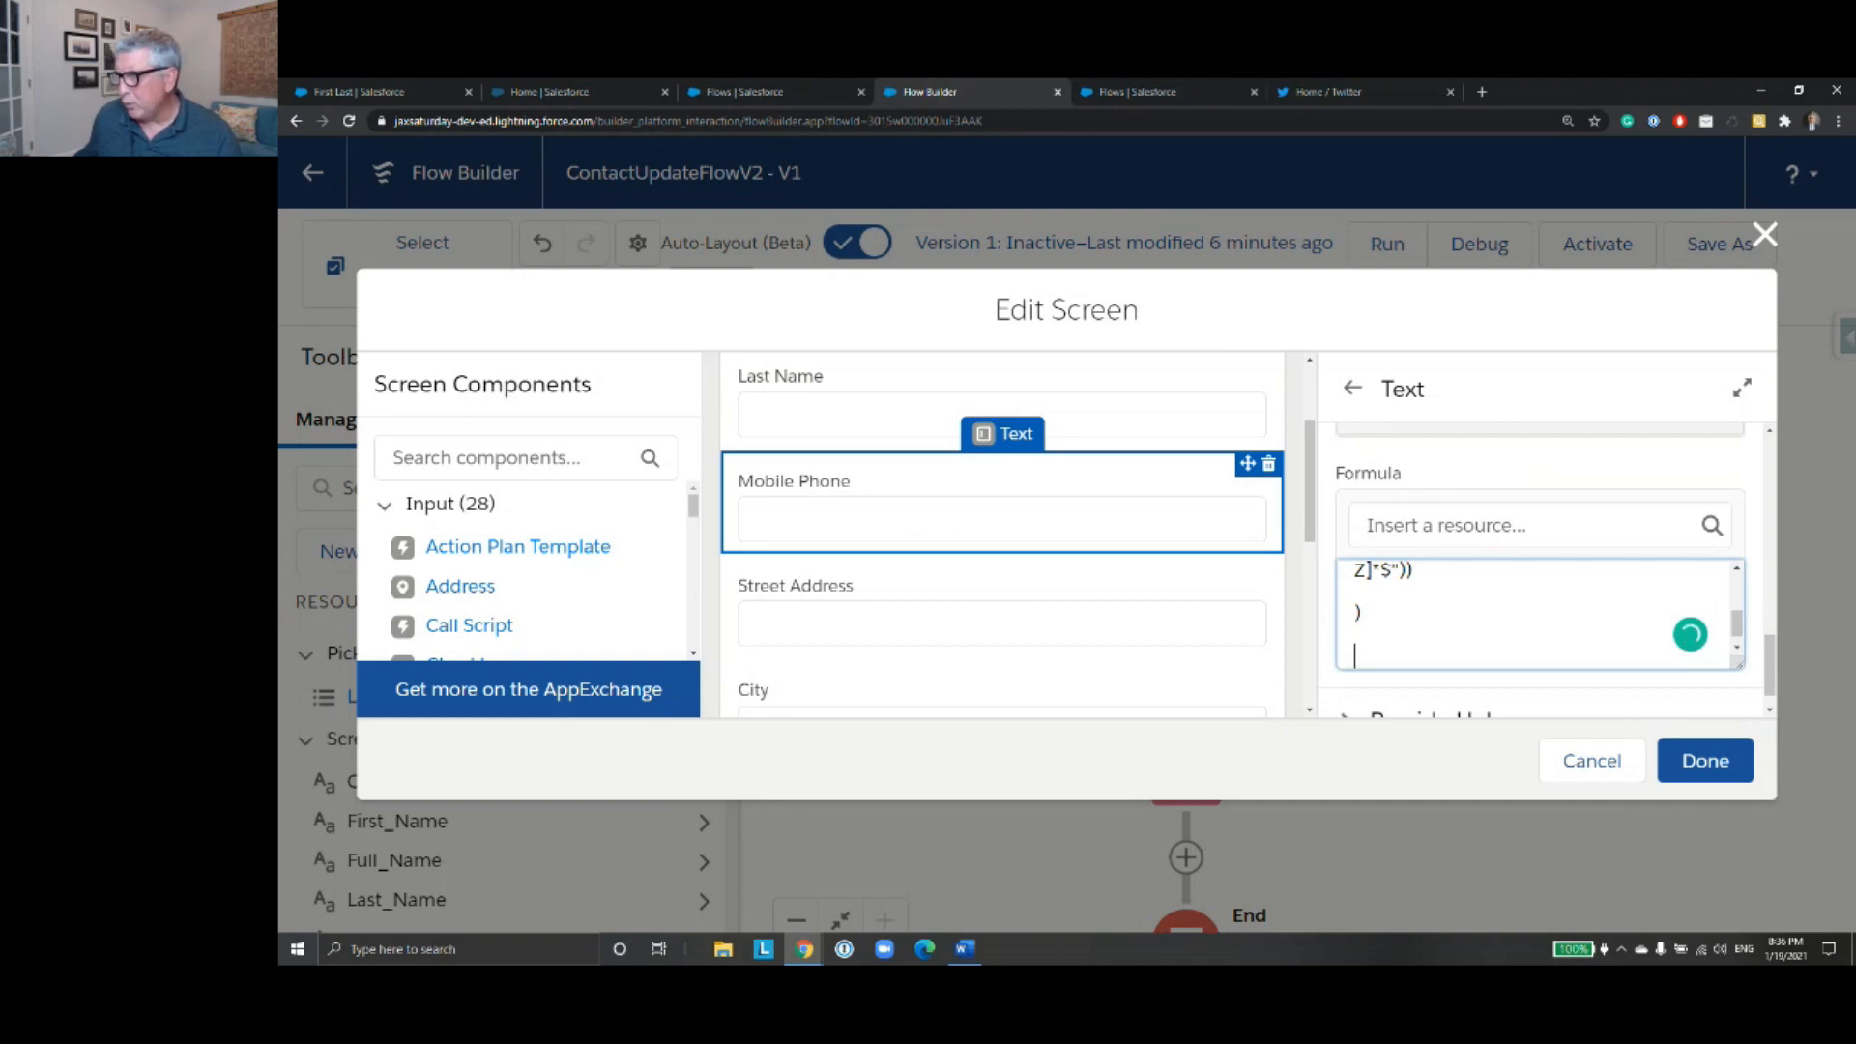
# - Set the Mobile Phone component's validation error message to "Please enter a ten-digit phone number.", copied from the Word document
pyautogui.hotkey('alt', 'Tab')
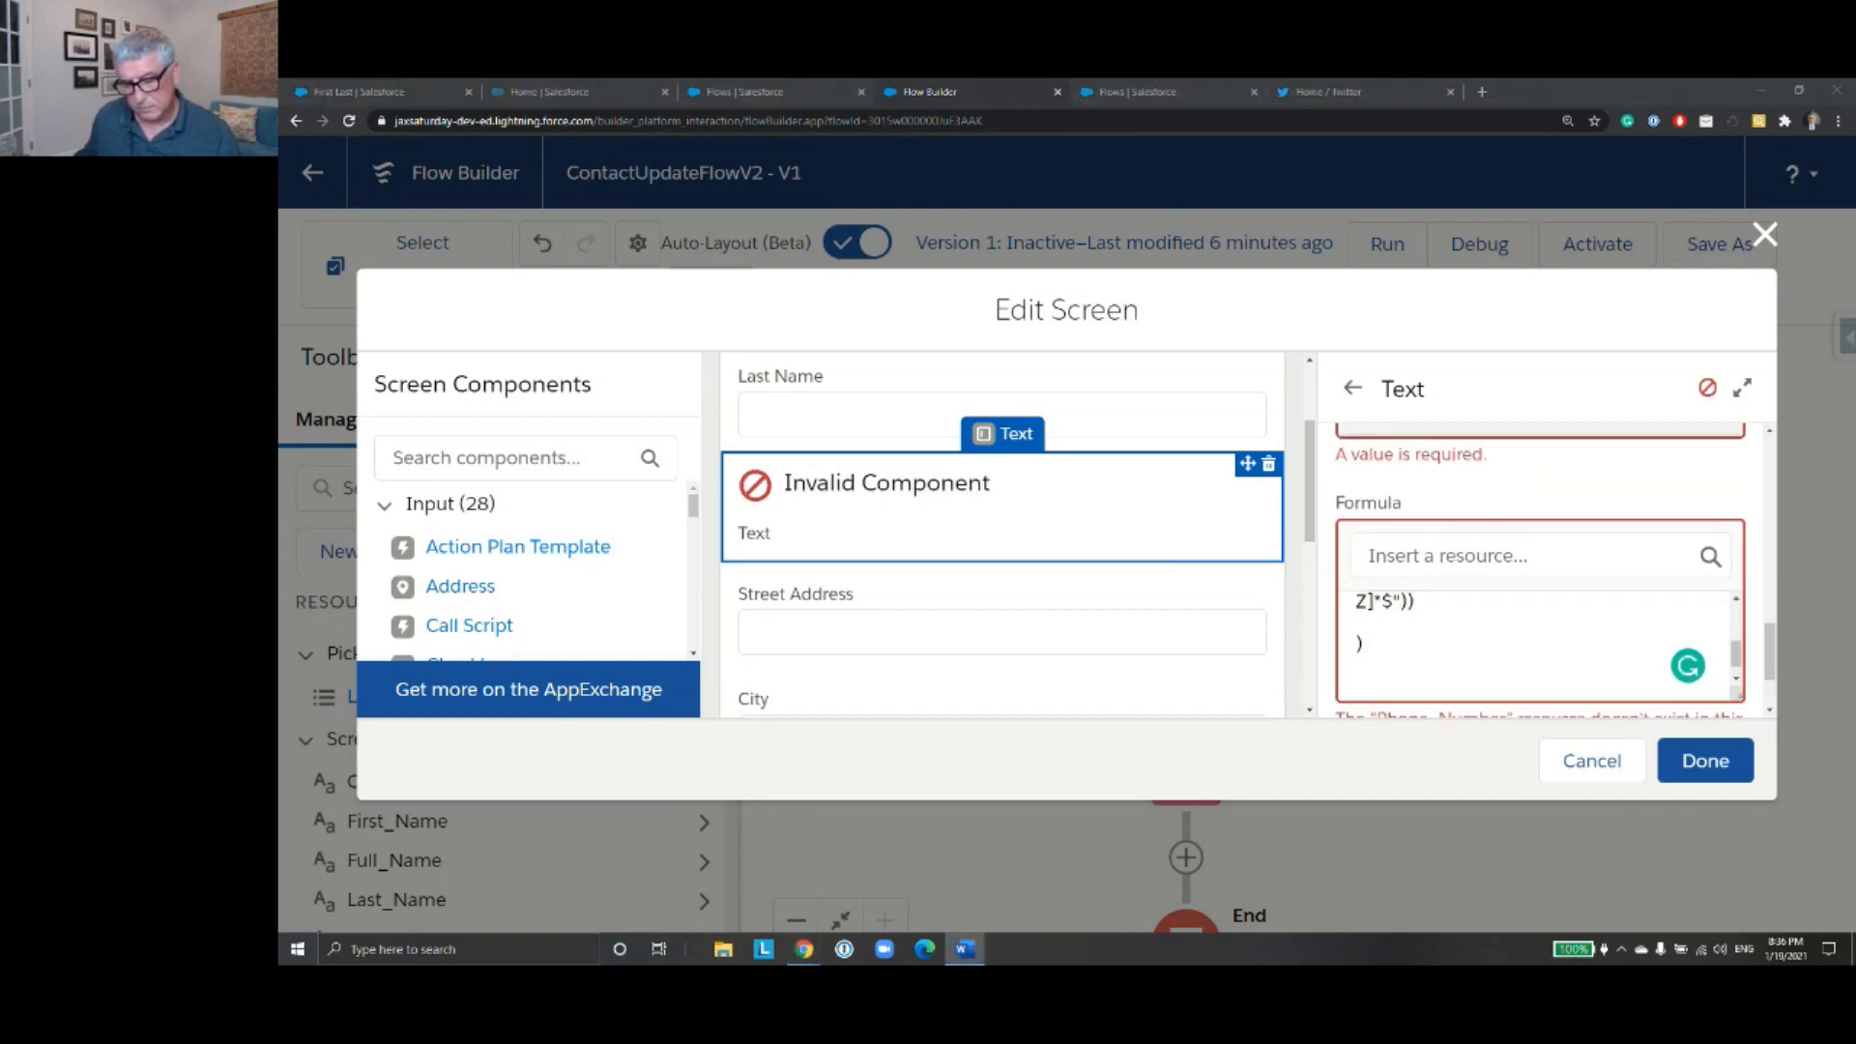
pyautogui.scroll(2, 1673, 592)
pyautogui.scroll(1, 1500, 579)
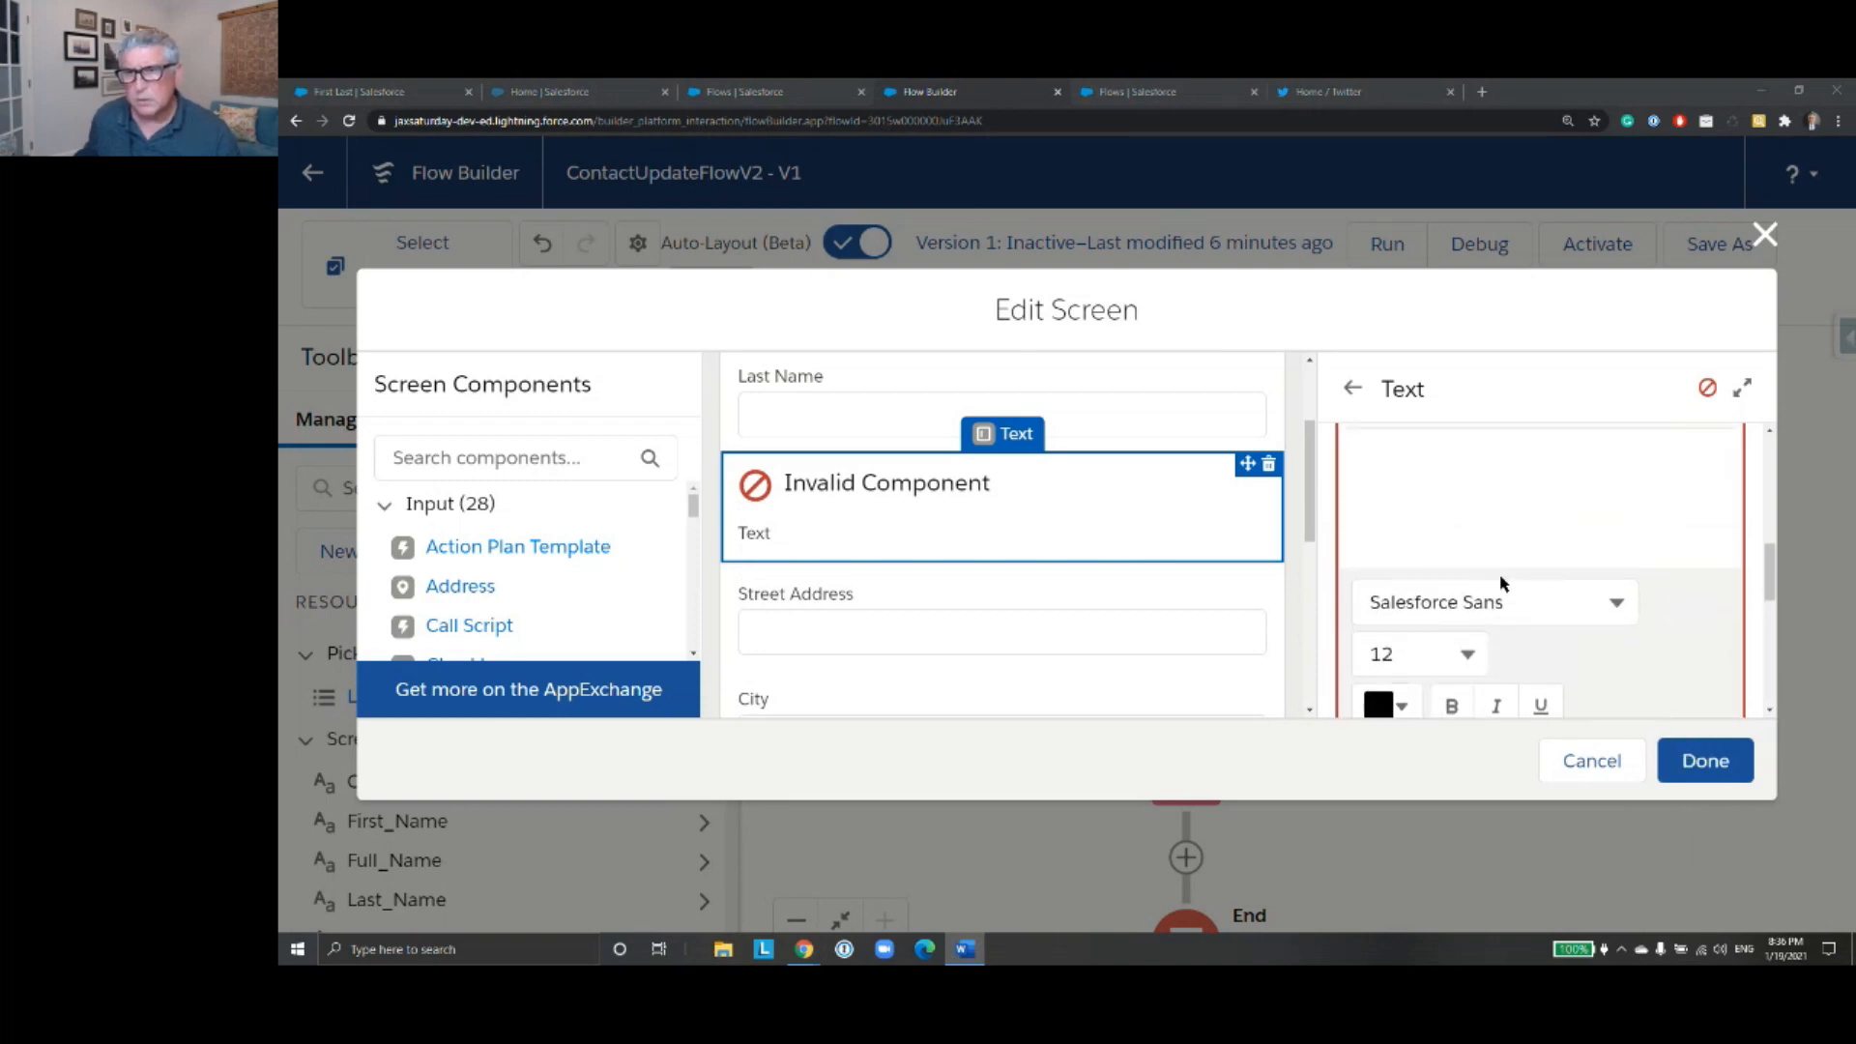
pyautogui.scroll(-5, 1503, 568)
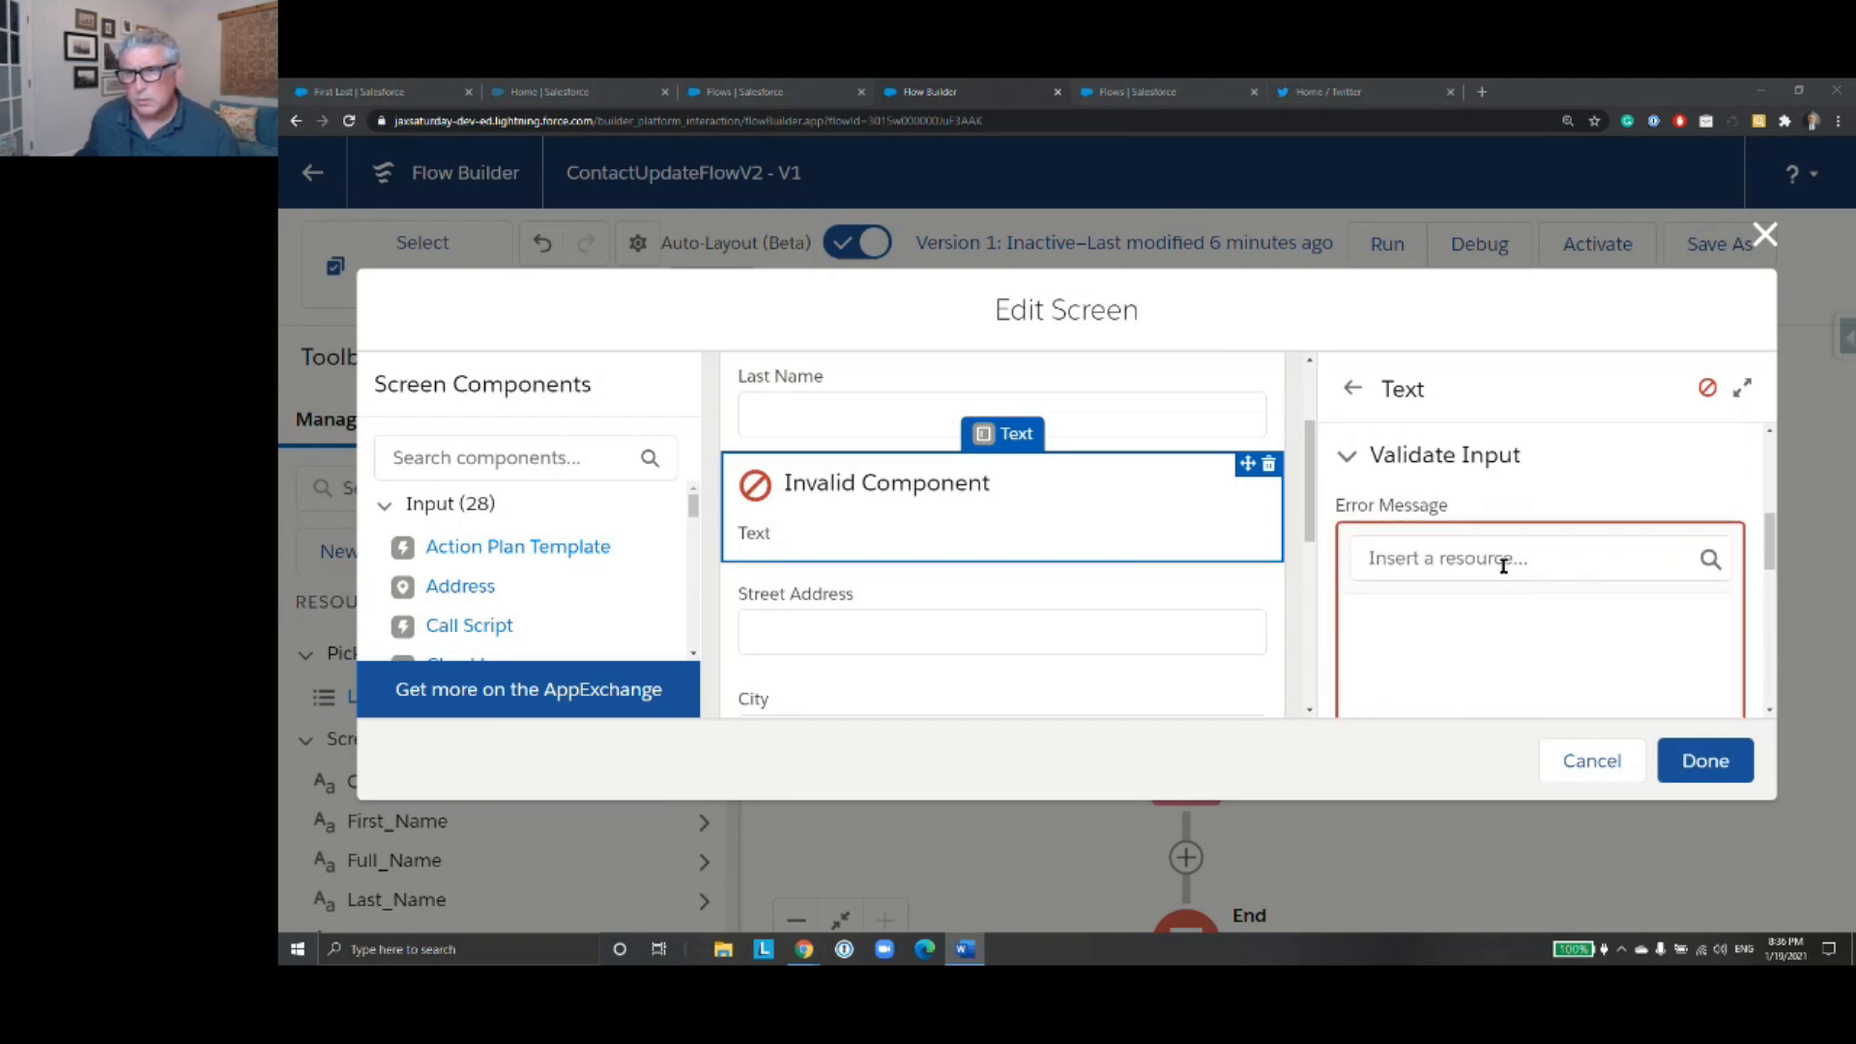
pyautogui.click(1473, 607)
pyautogui.write('Please enter a ten-digit phone number.')
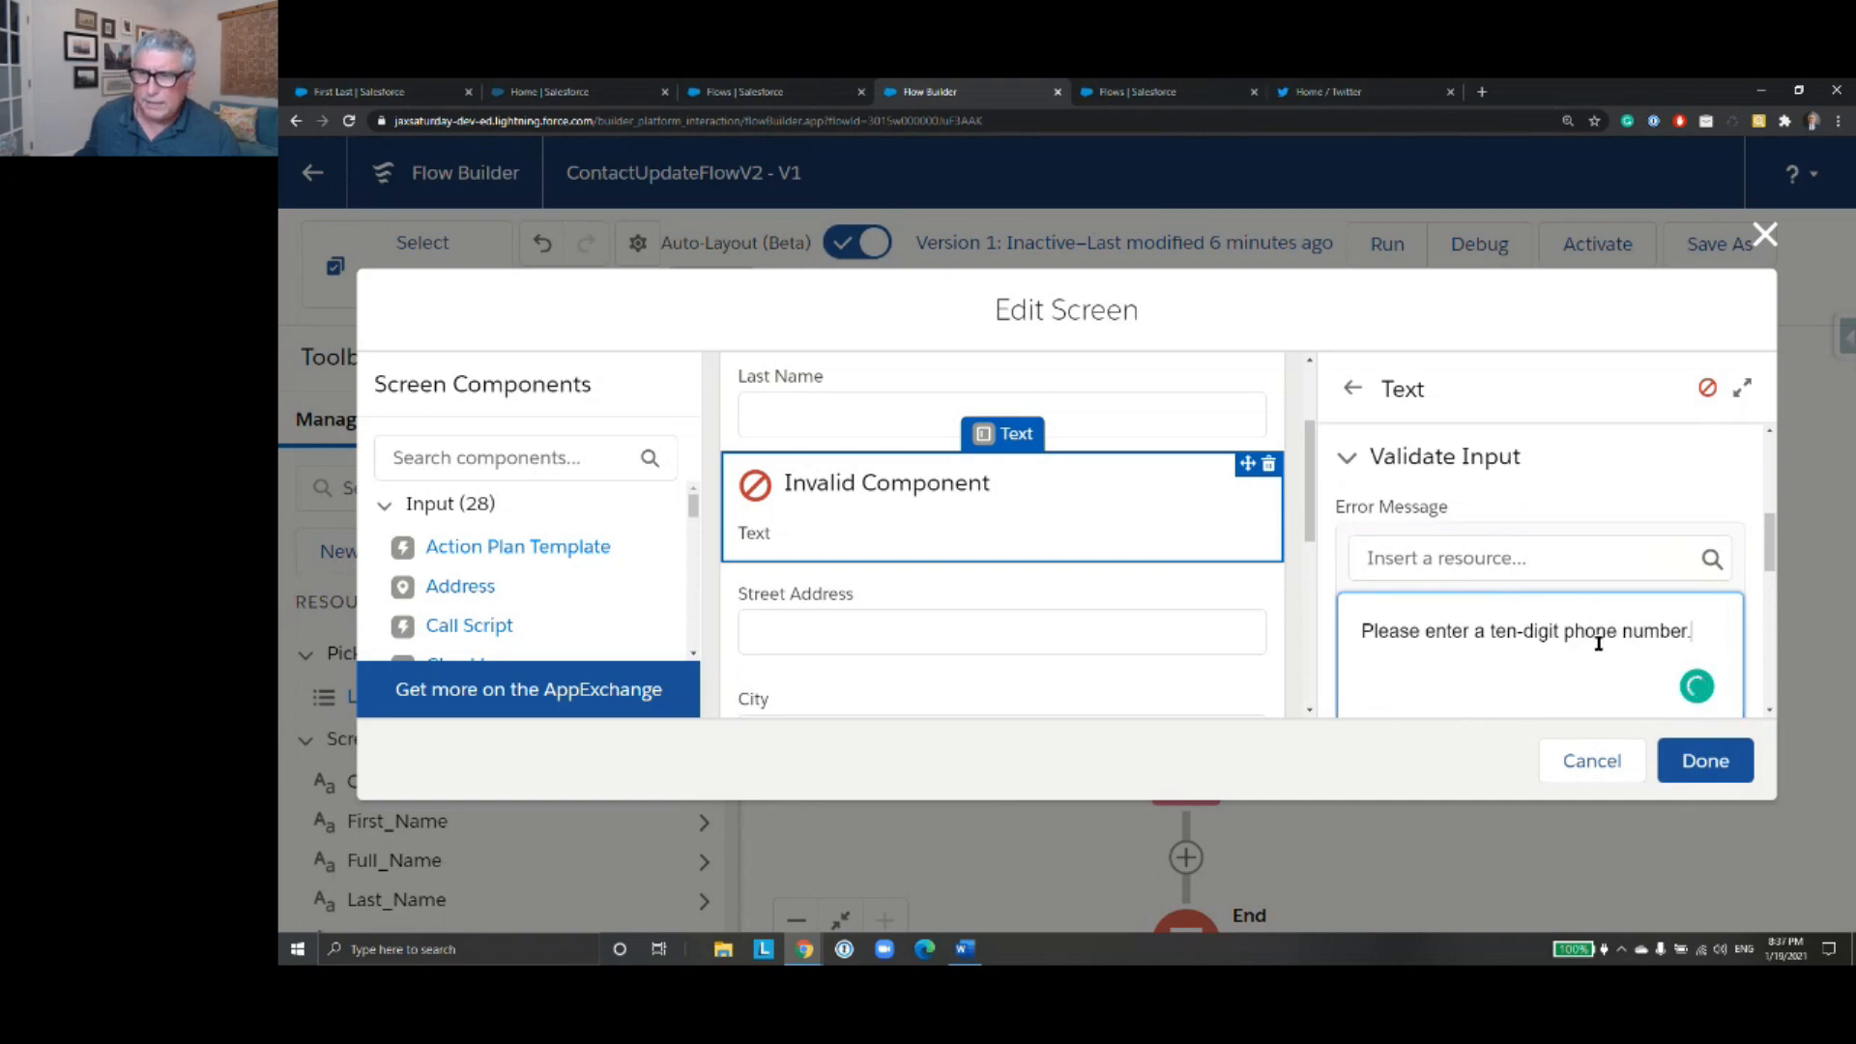
# - Replace {!Phone_Number} with the Mobile_Phone resource inside the LEN function of the Mobile Phone validation formula
pyautogui.scroll(-1, 1596, 640)
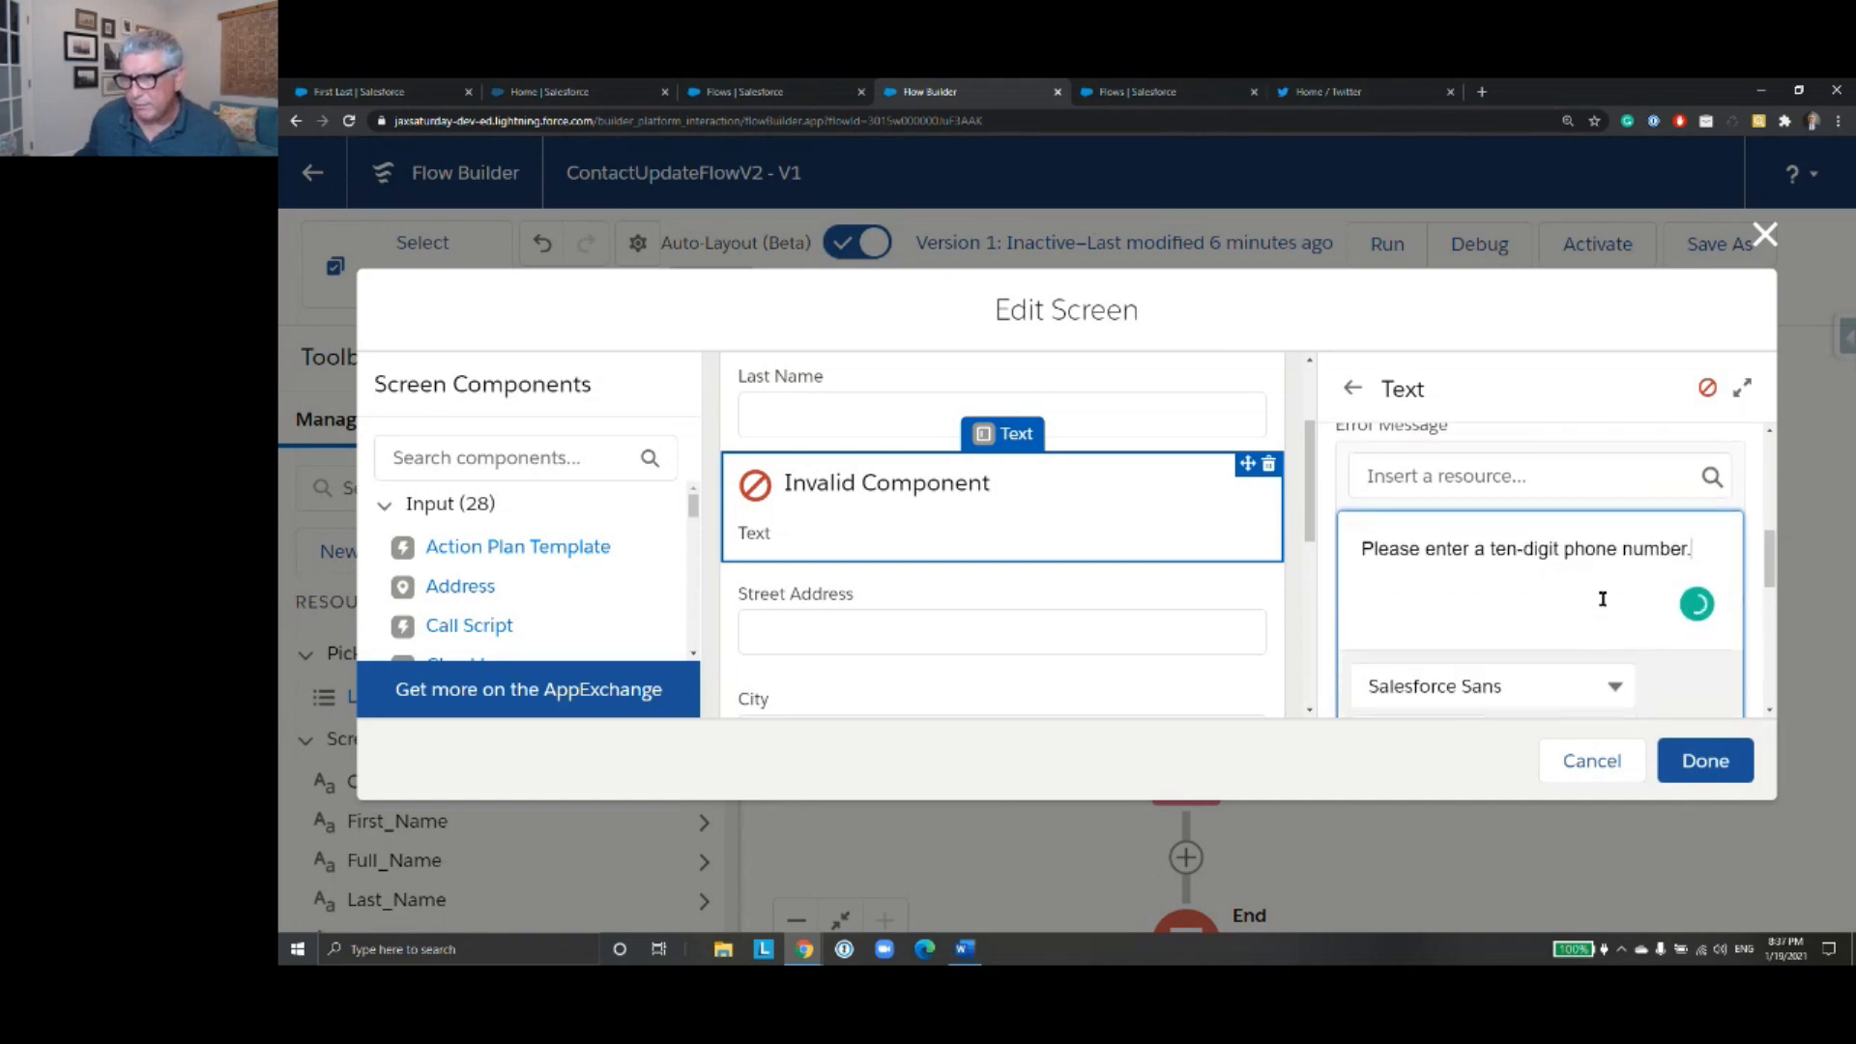
pyautogui.scroll(-1, 1597, 591)
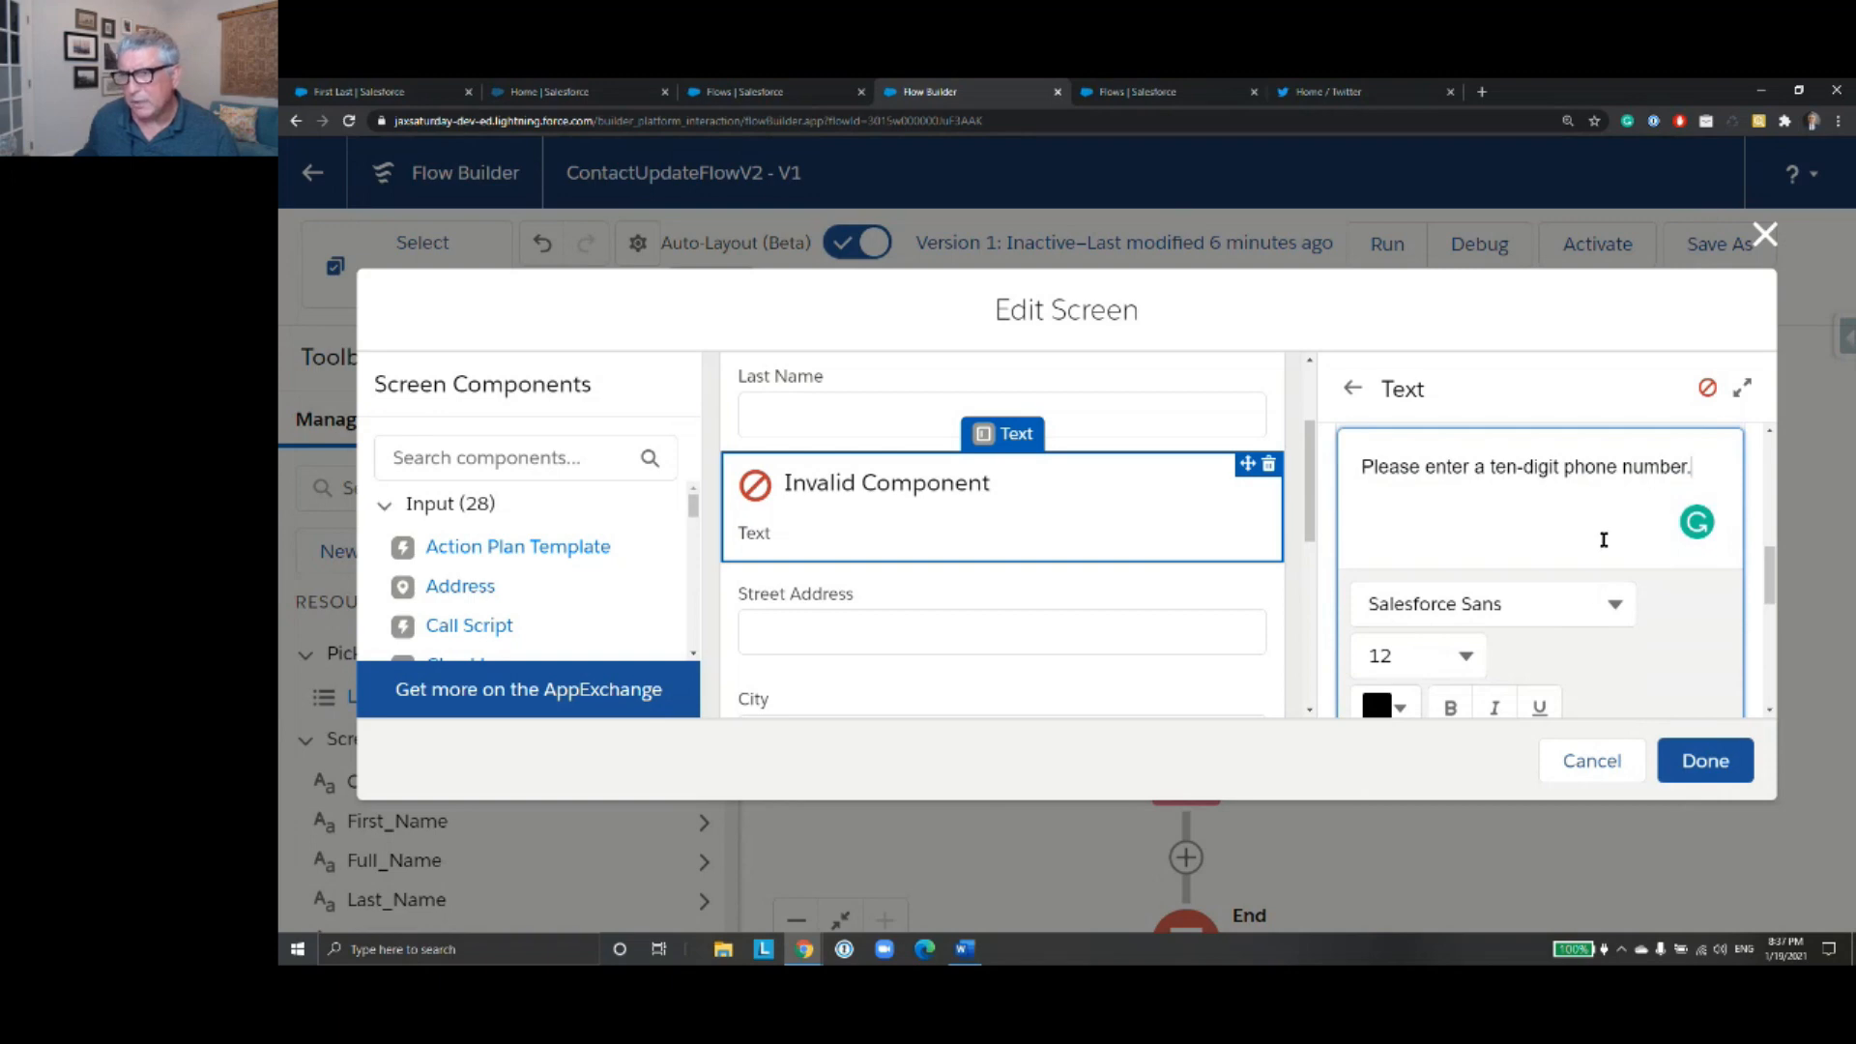
pyautogui.scroll(-3, 1616, 527)
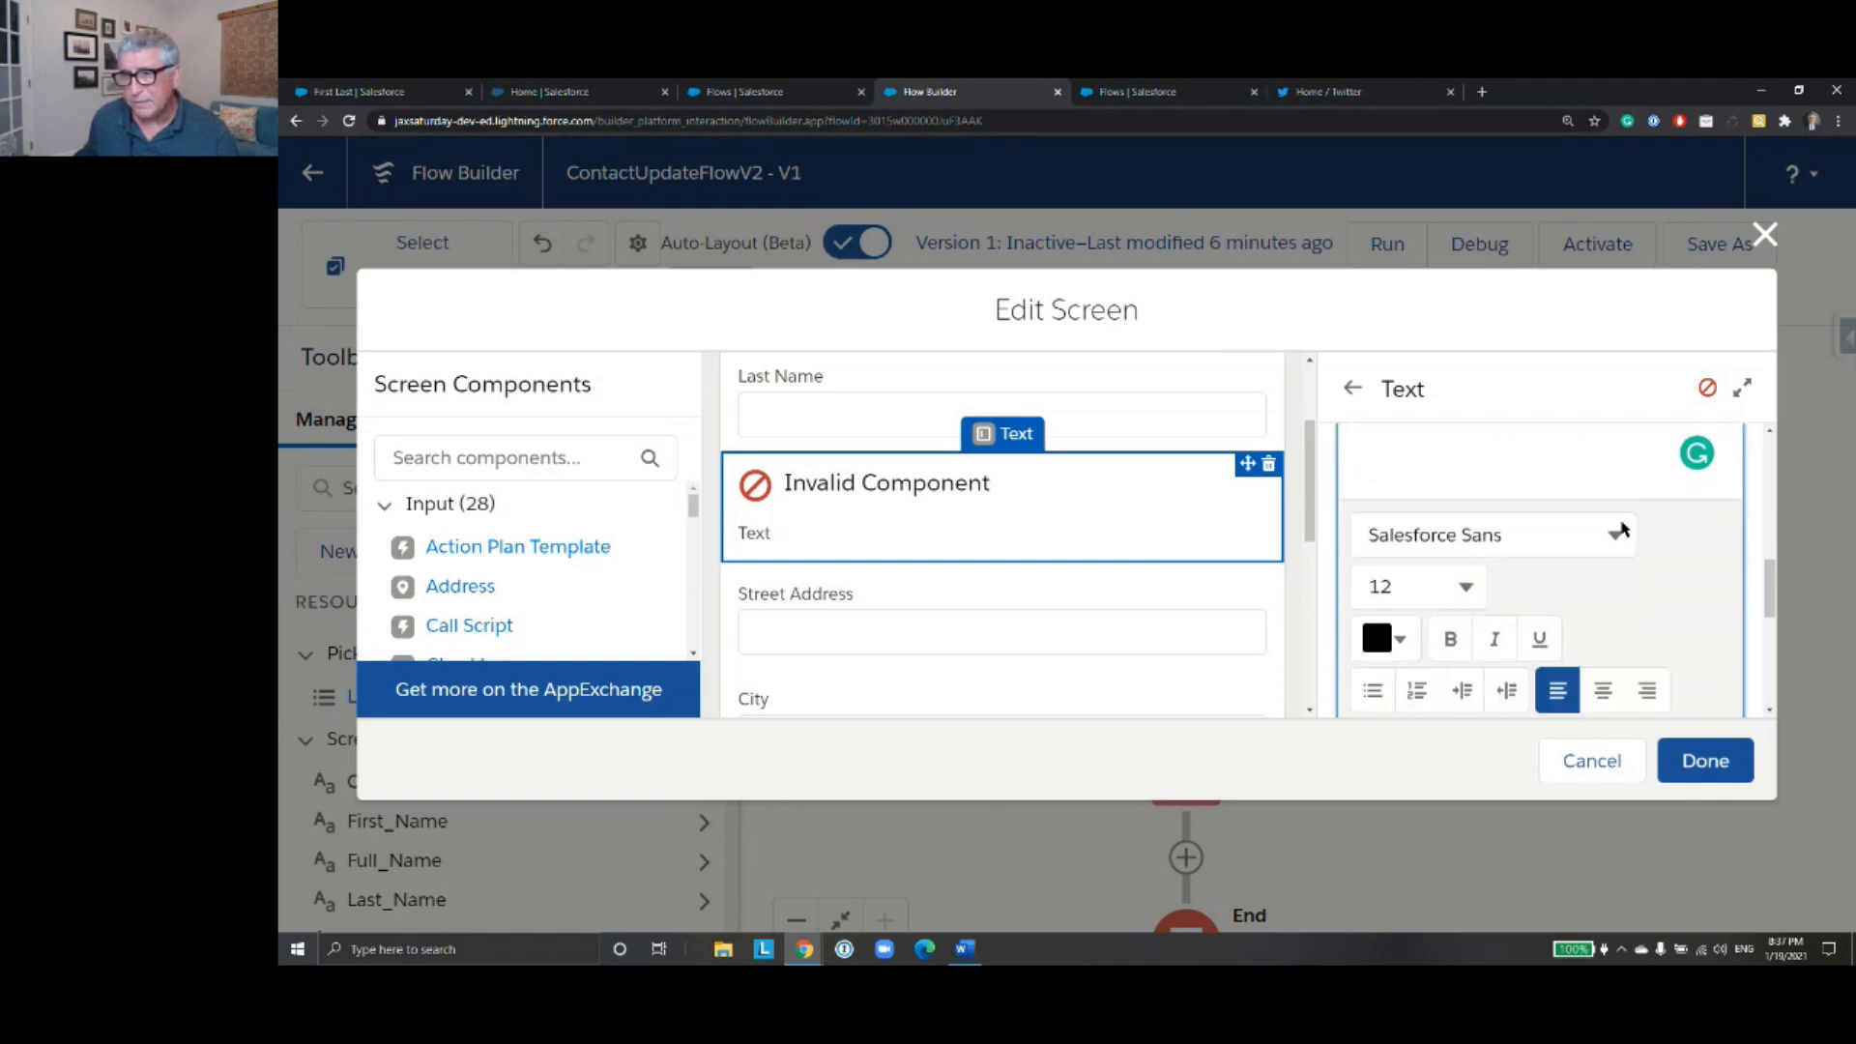
pyautogui.moveTo(1736, 617); pyautogui.dragTo(1736, 594)
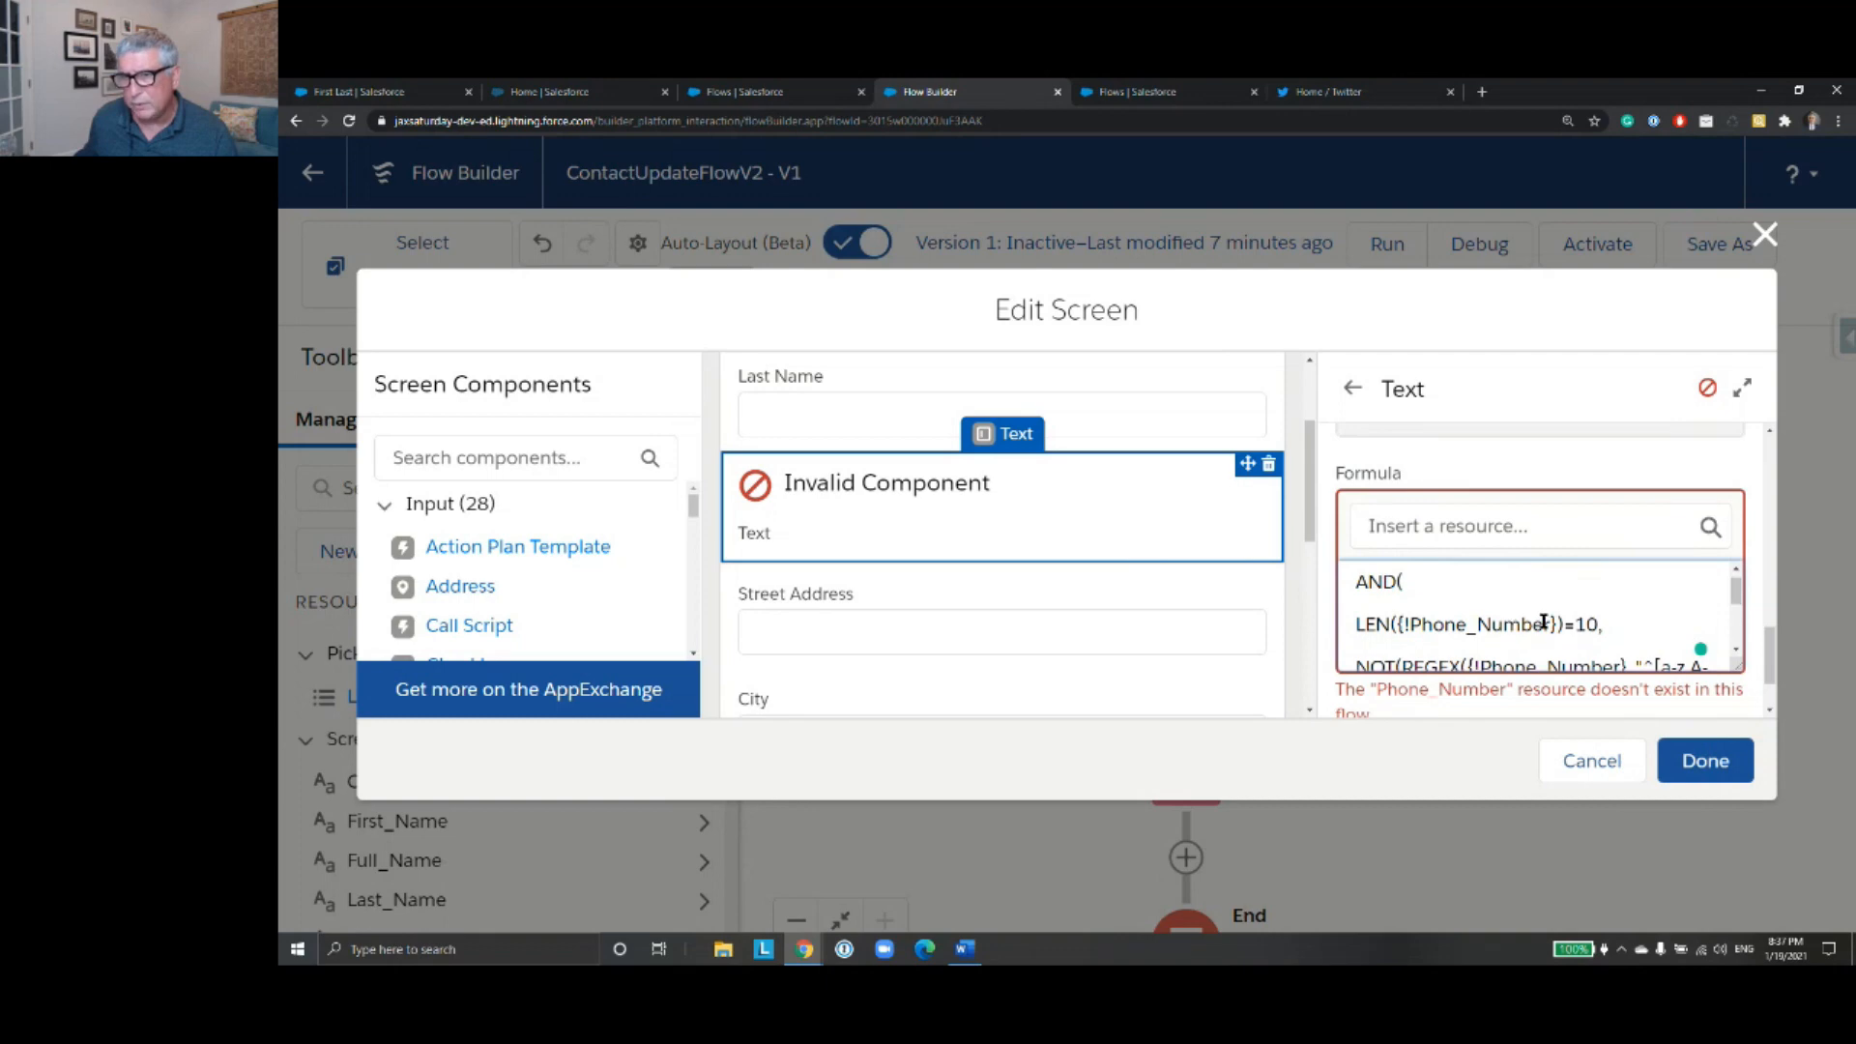
pyautogui.moveTo(1556, 624); pyautogui.dragTo(1399, 627)
pyautogui.press('BackSpace')
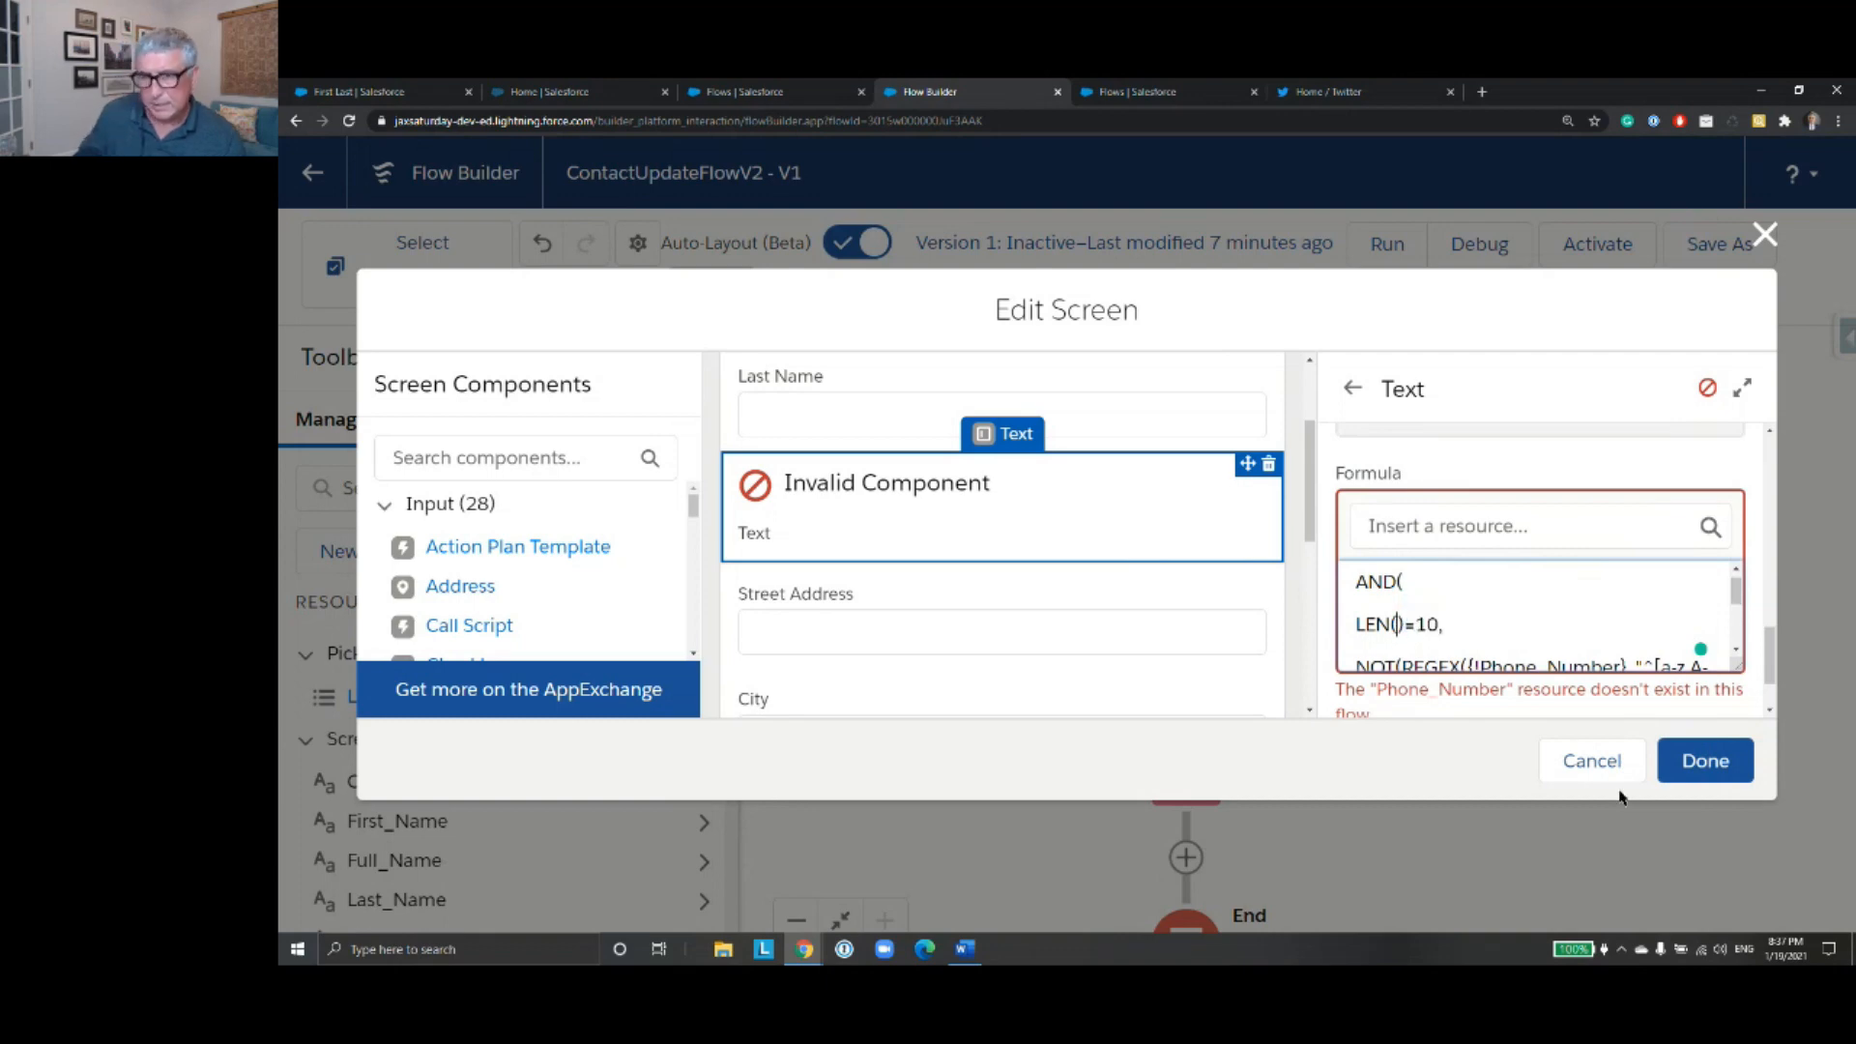
pyautogui.click(1425, 522)
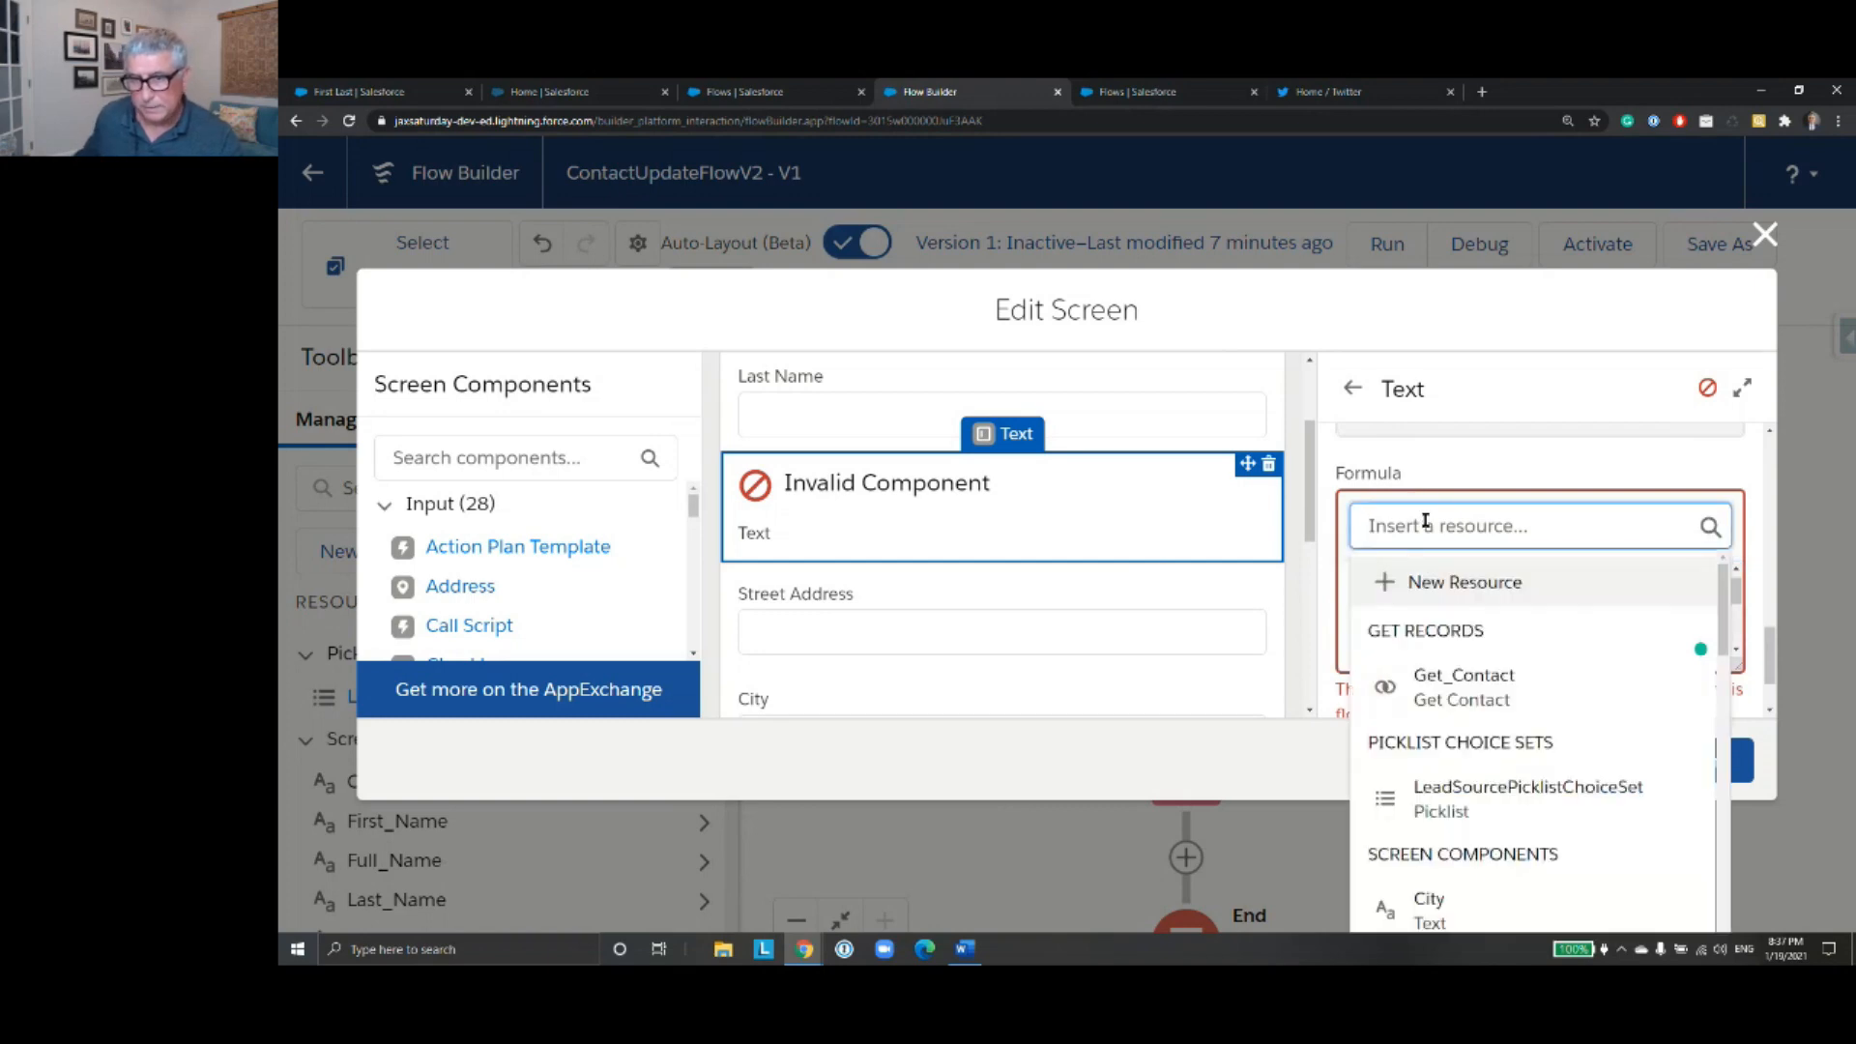
pyautogui.write('MOnil')
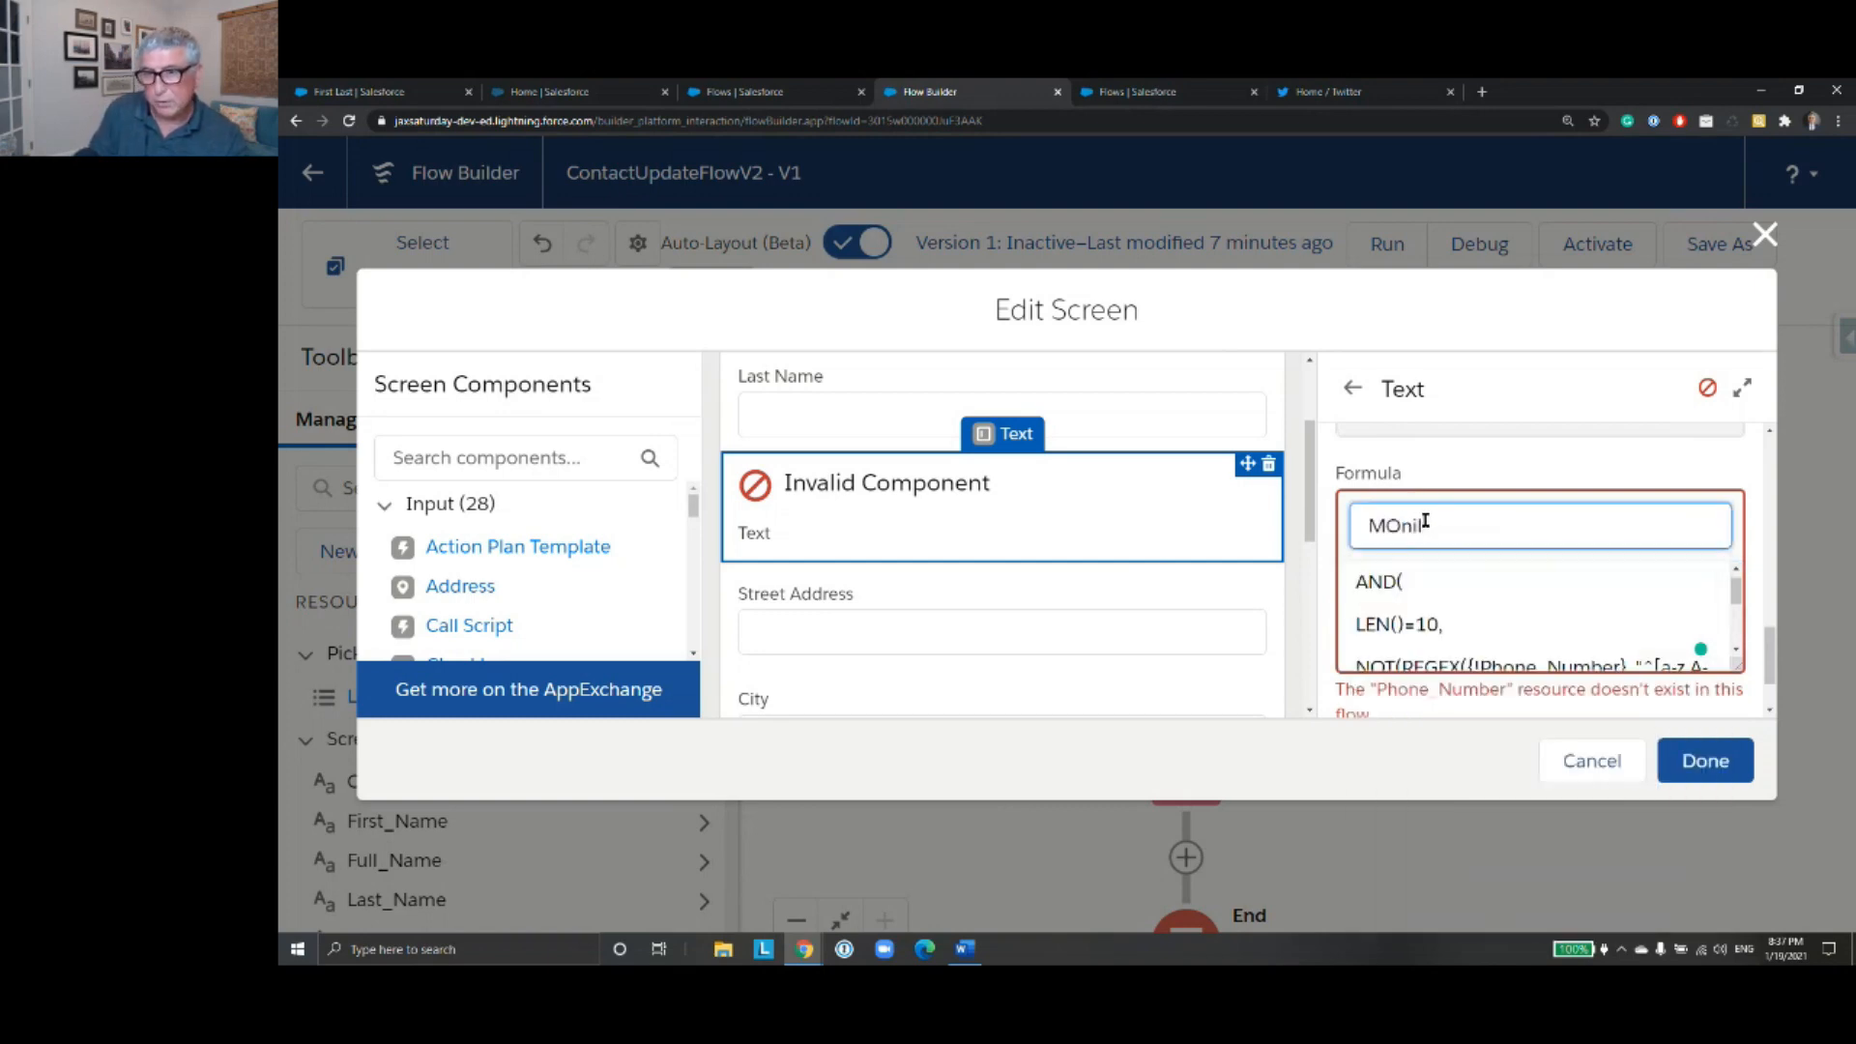
pyautogui.press('BackSpace')
pyautogui.press('BackSpace')
pyautogui.press('BackSpace')
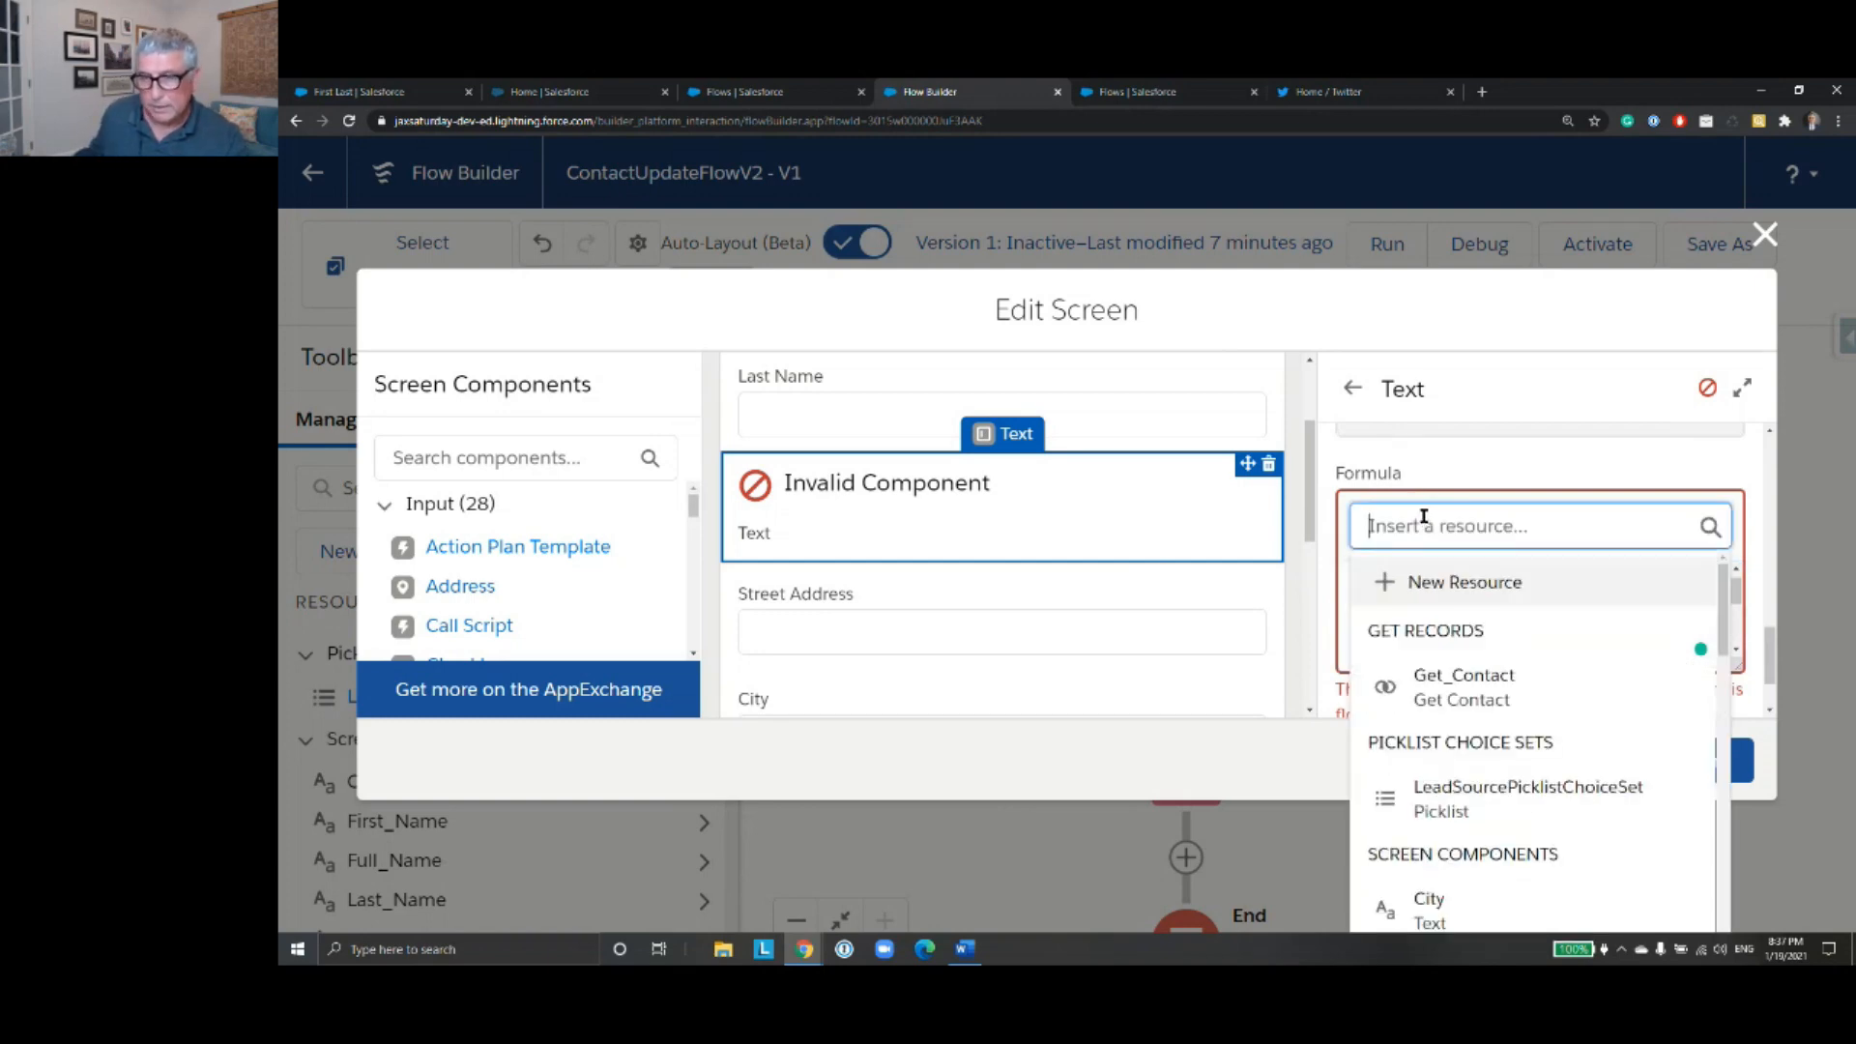
pyautogui.click(1491, 473)
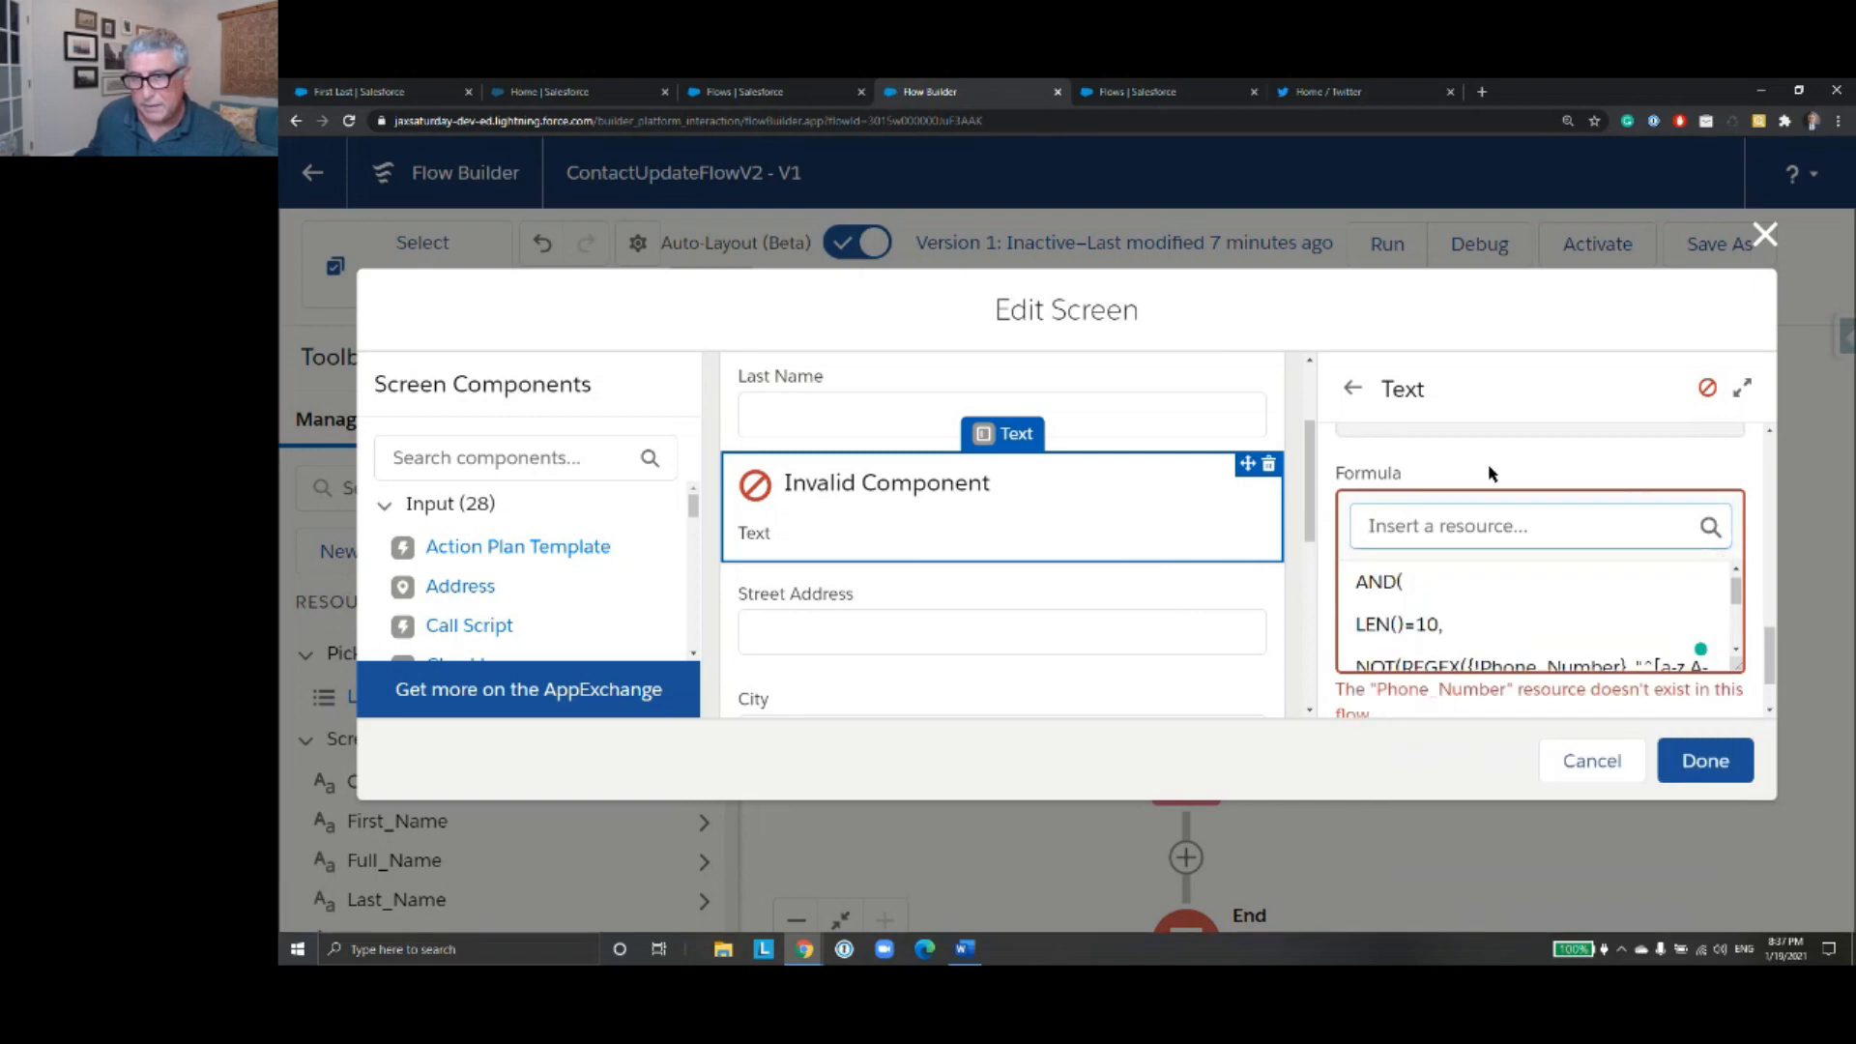
pyautogui.click(1406, 534)
pyautogui.write('Mobil')
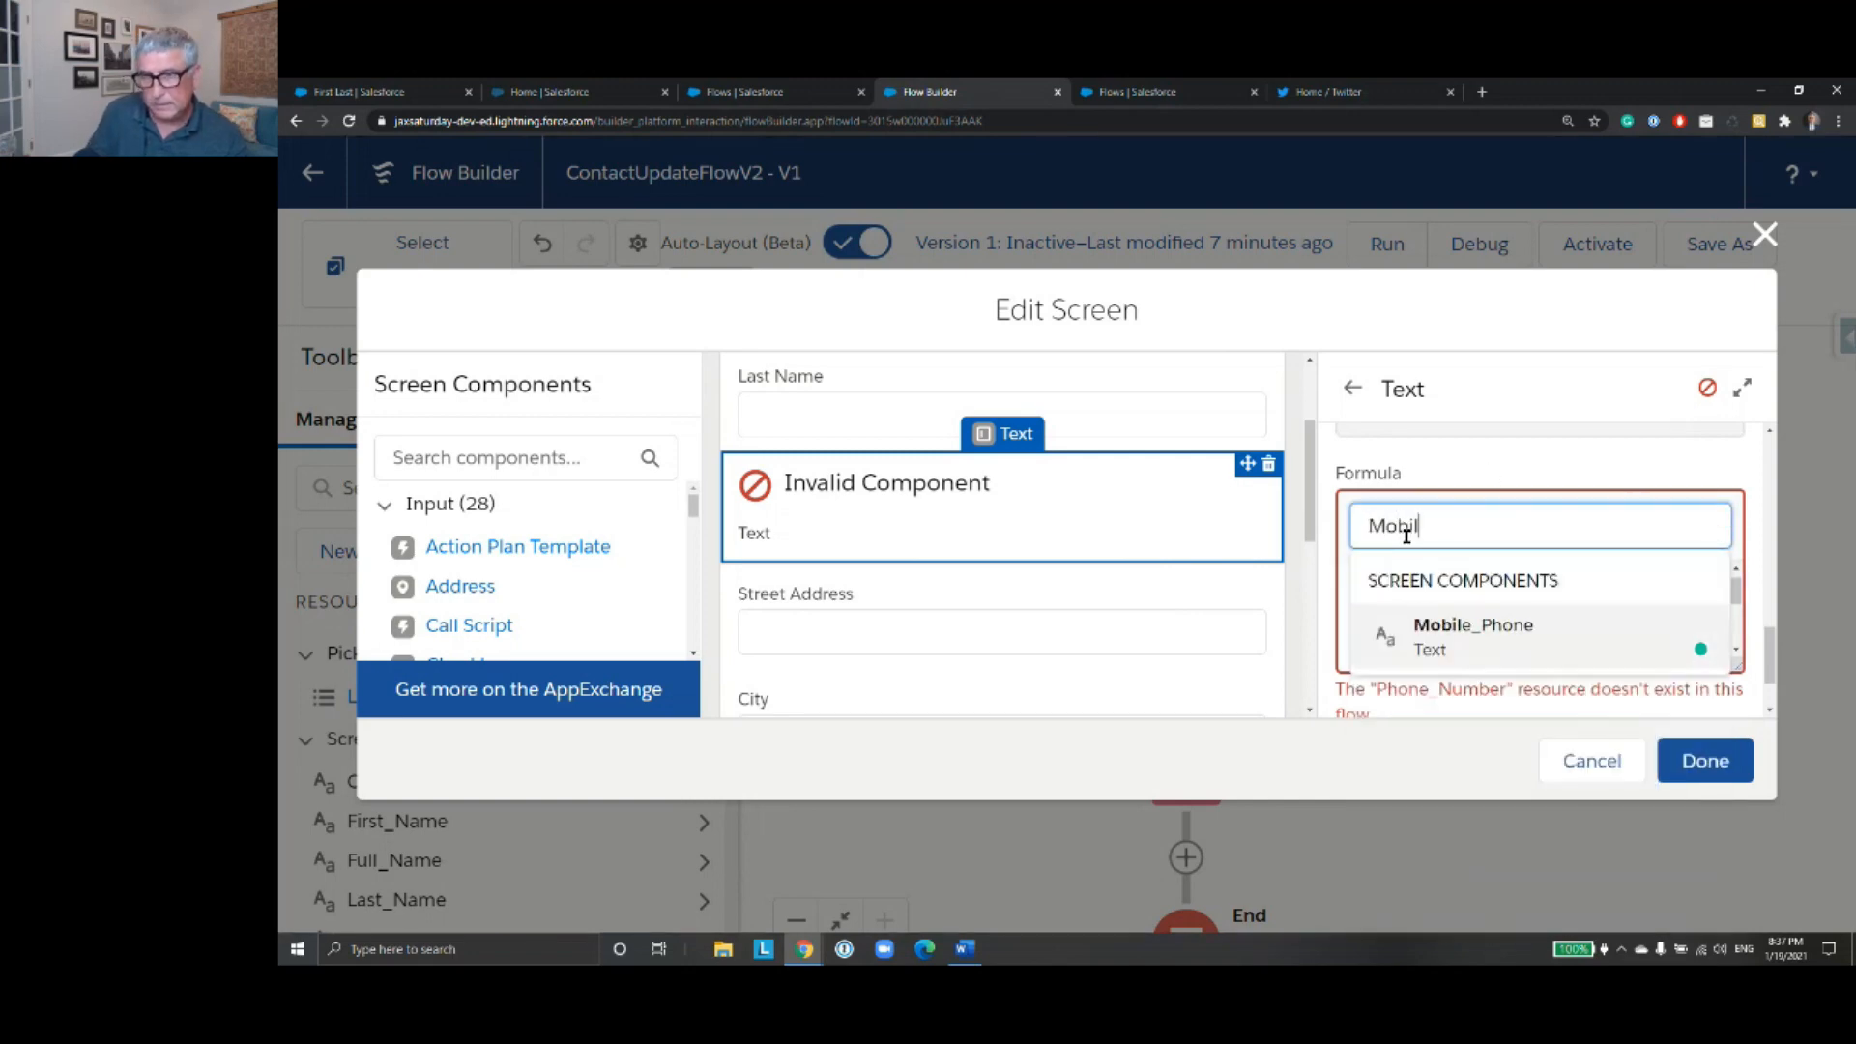
pyautogui.click(1532, 638)
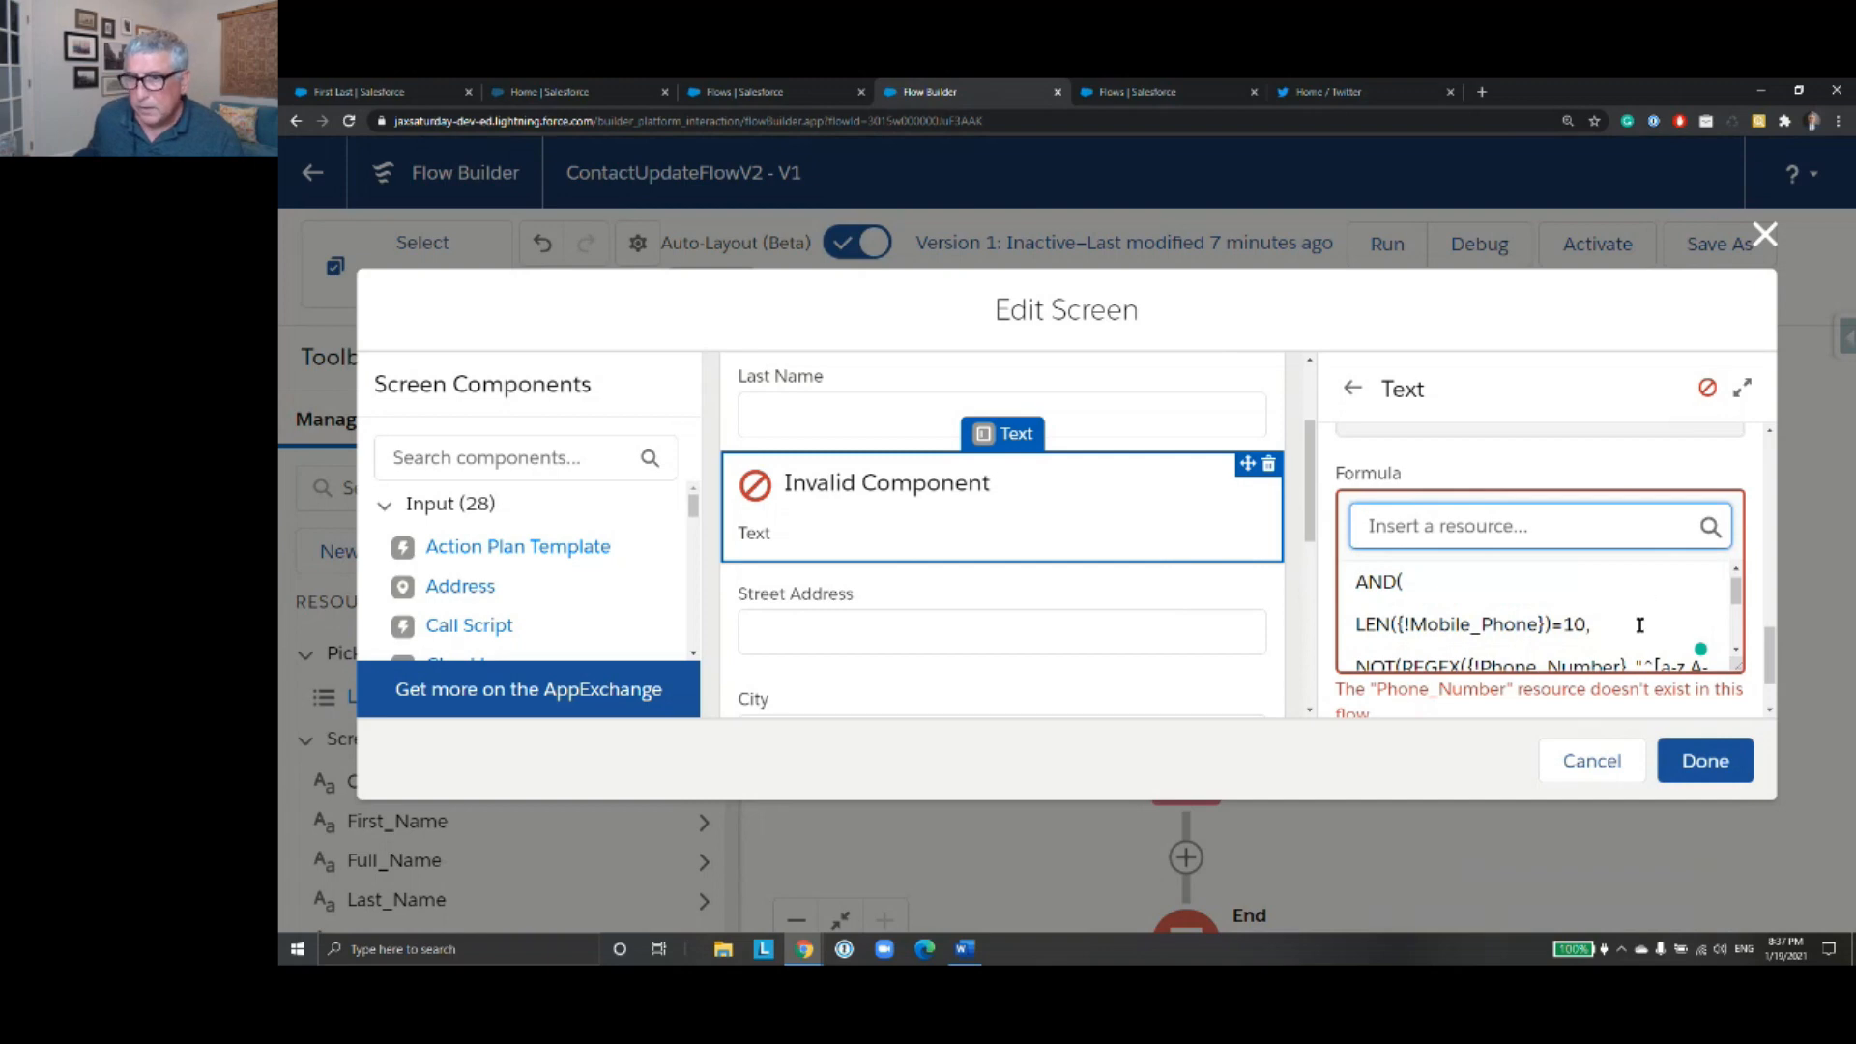
# - Copy {!Mobile_Phone} from the LEN line over {!Phone_Number} in the formula's REGEX function, and revalidate the formula
pyautogui.moveTo(1545, 626); pyautogui.dragTo(1398, 627)
pyautogui.hotkey('ctrl', 'c')
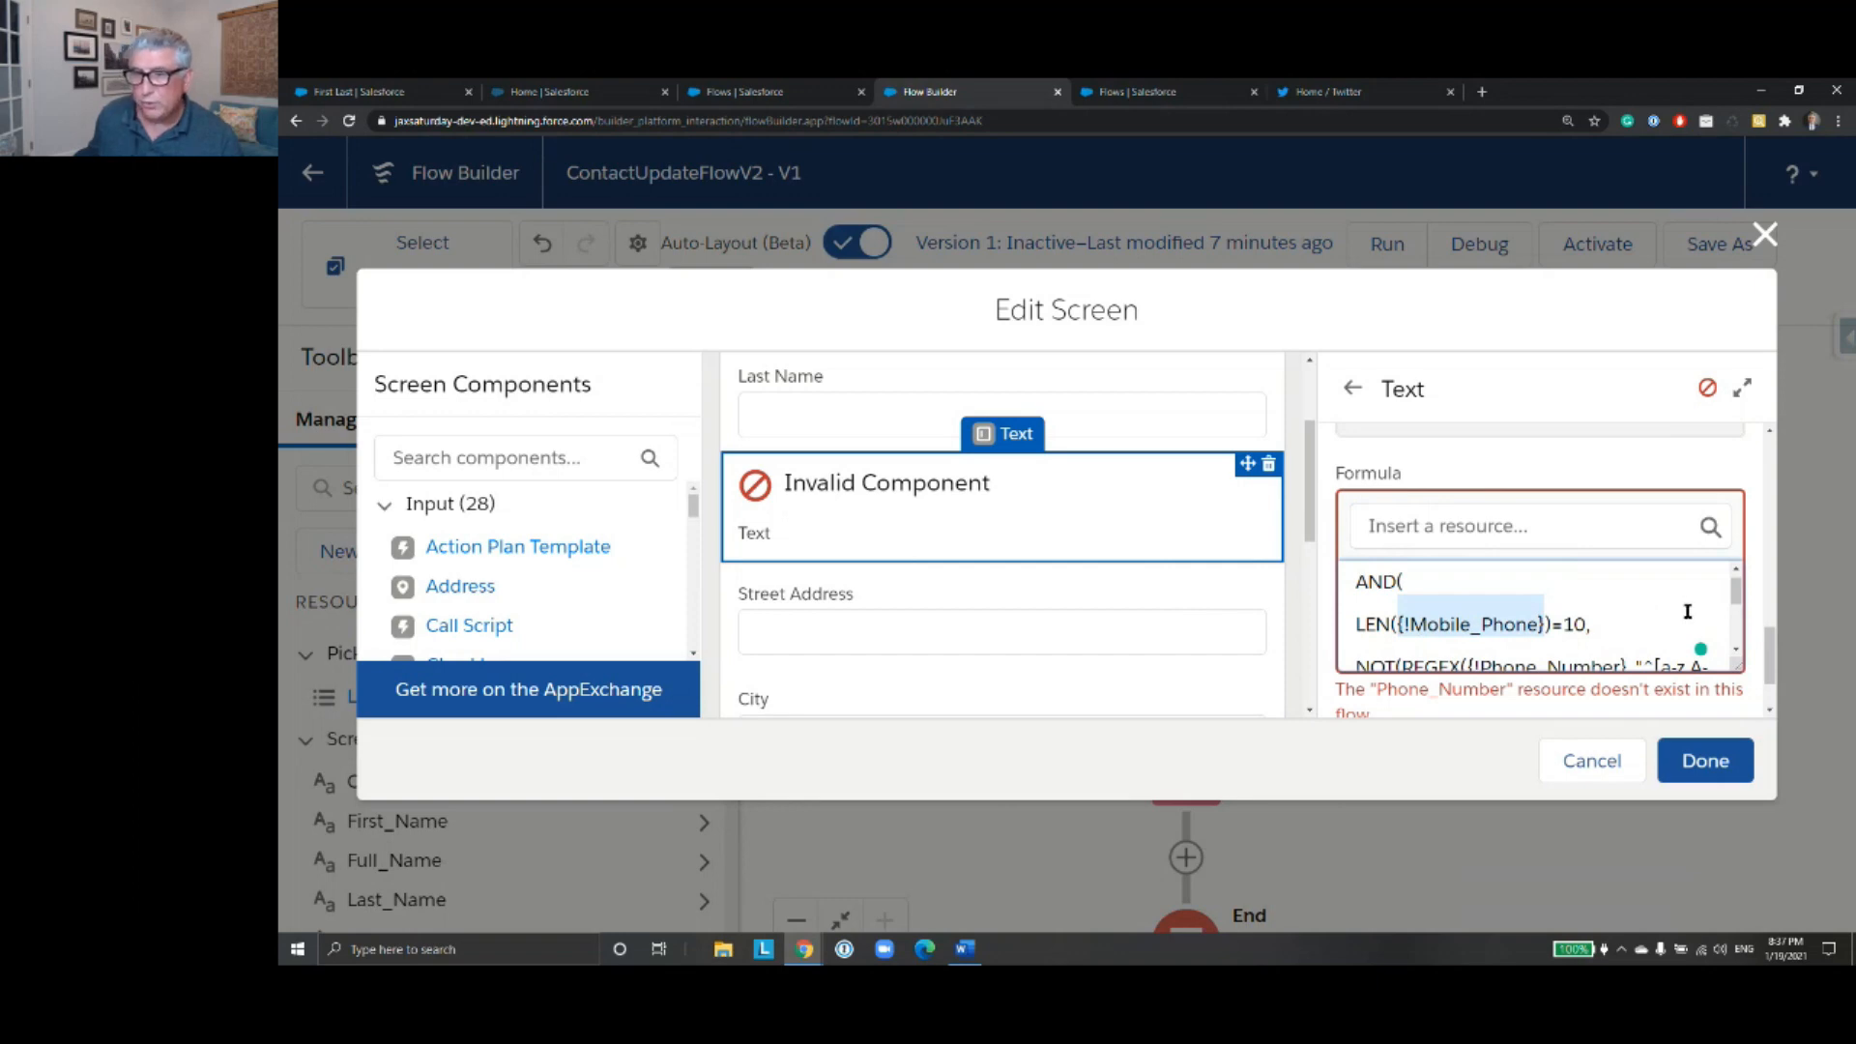
pyautogui.scroll(-1, 1688, 611)
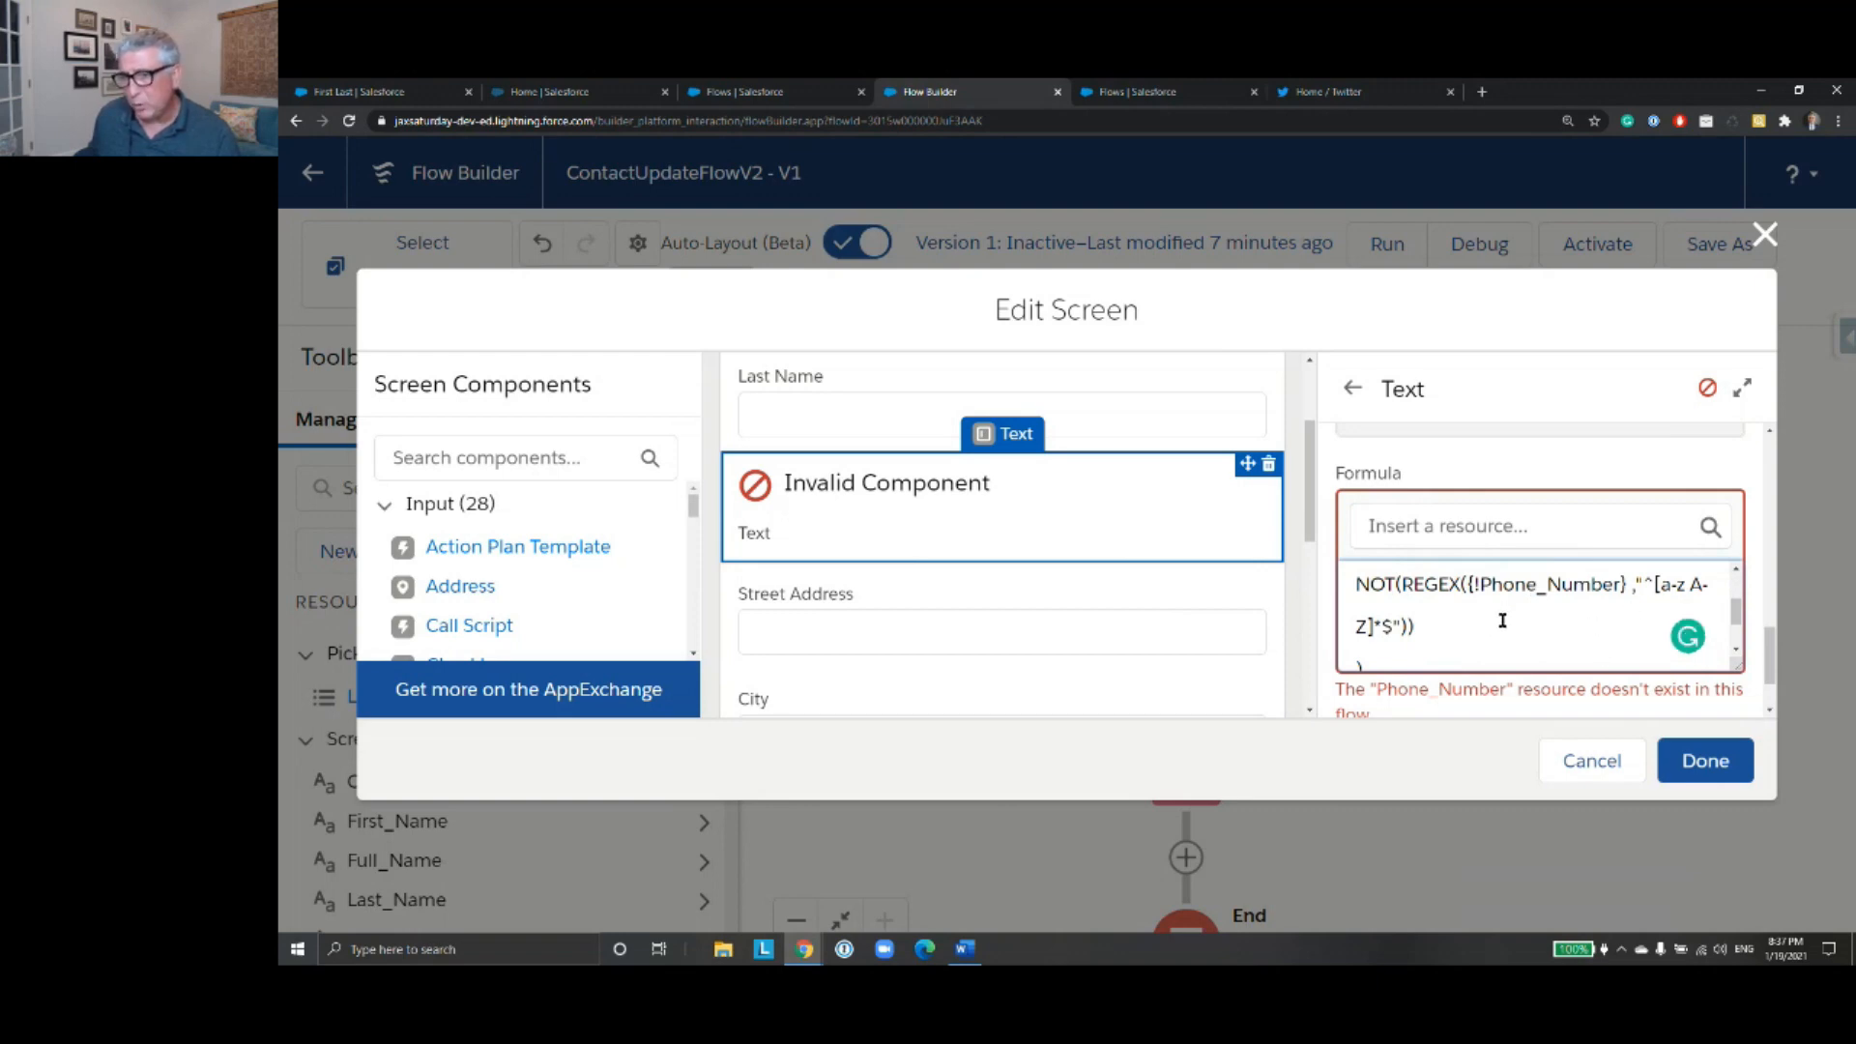
pyautogui.scroll(-2, 1502, 620)
pyautogui.scroll(2, 1502, 620)
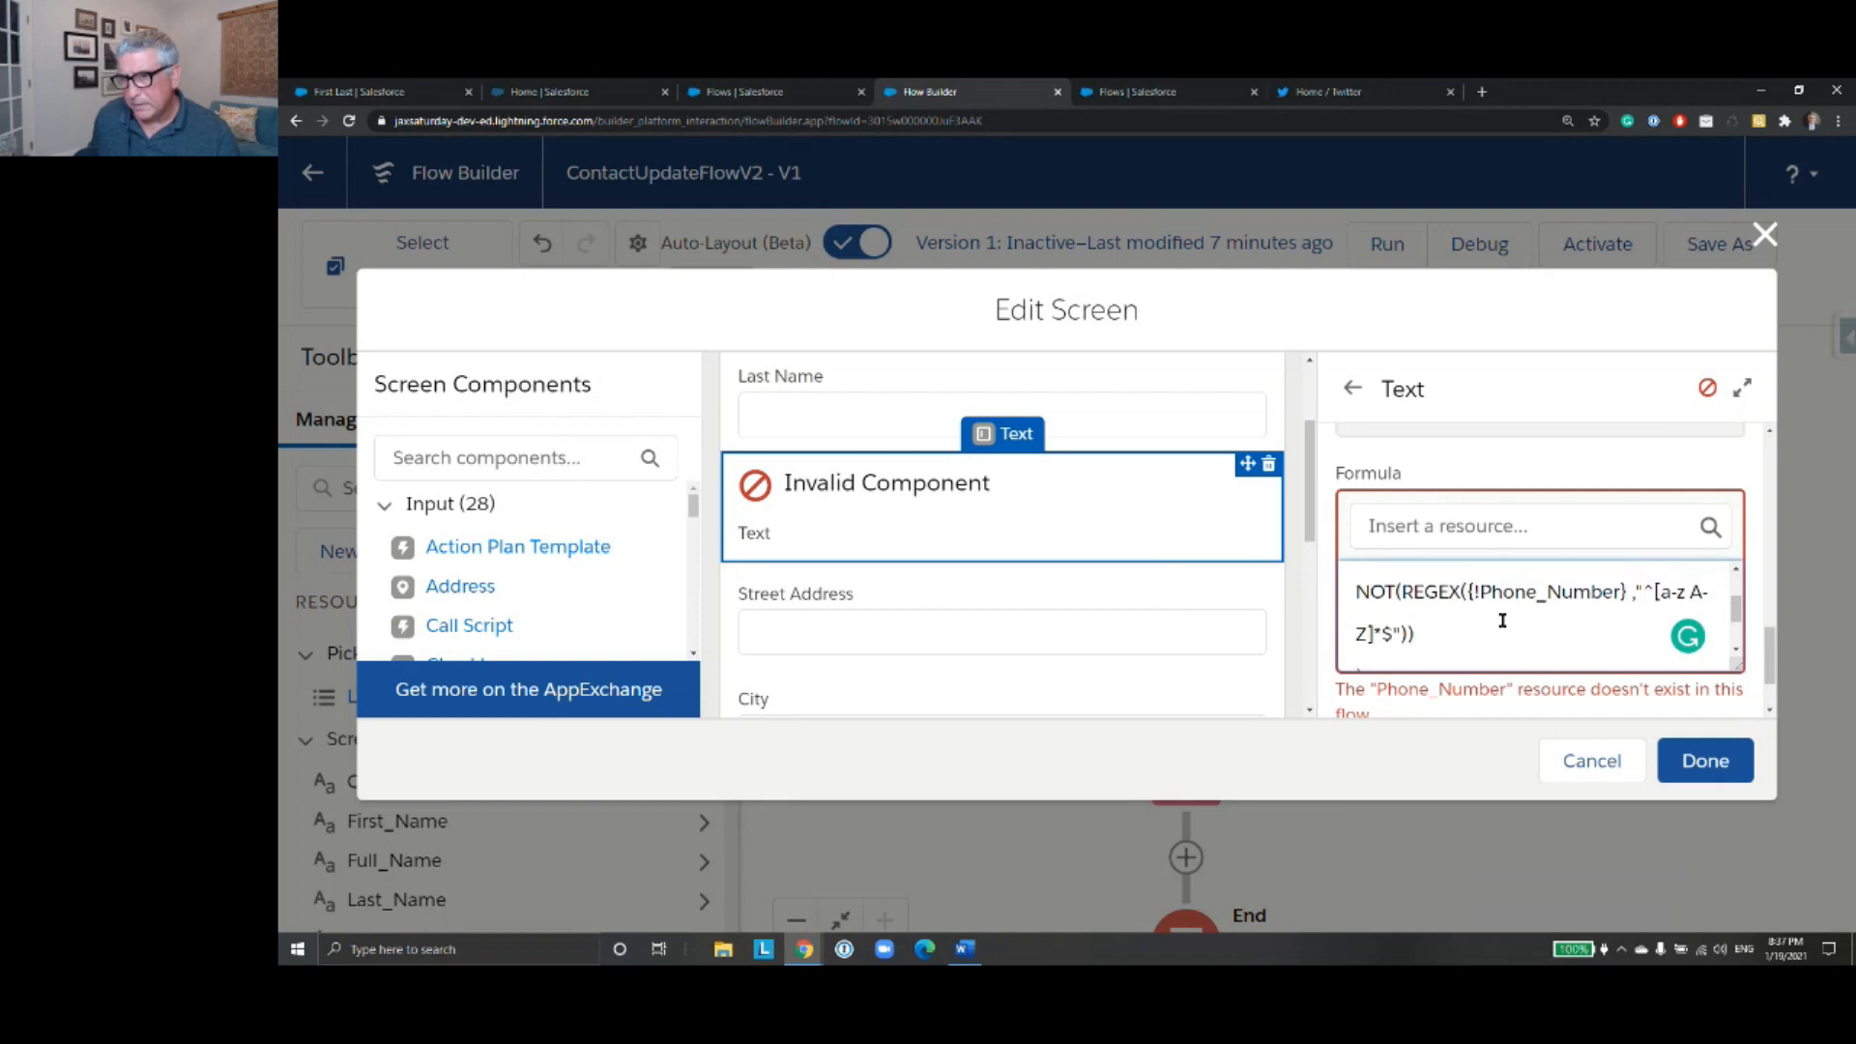
pyautogui.moveTo(1634, 591); pyautogui.dragTo(1470, 591)
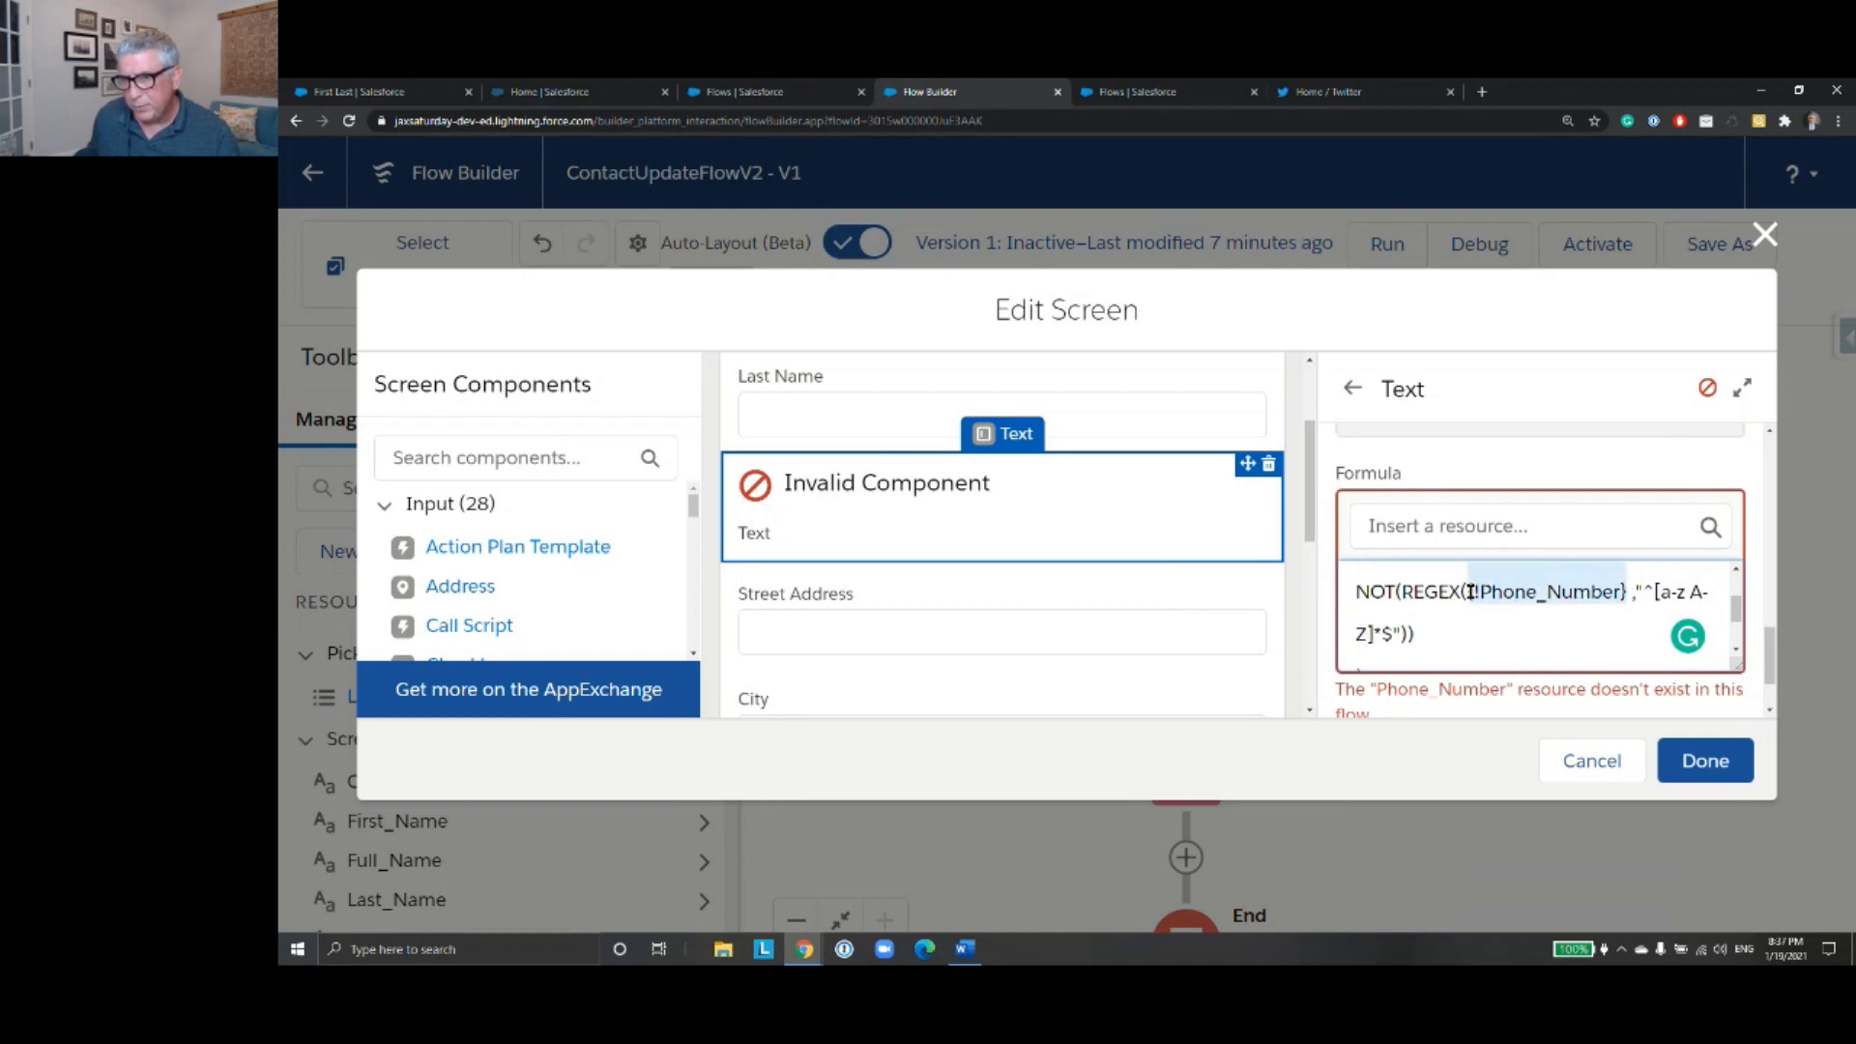
pyautogui.hotkey('ctrl', 'v')
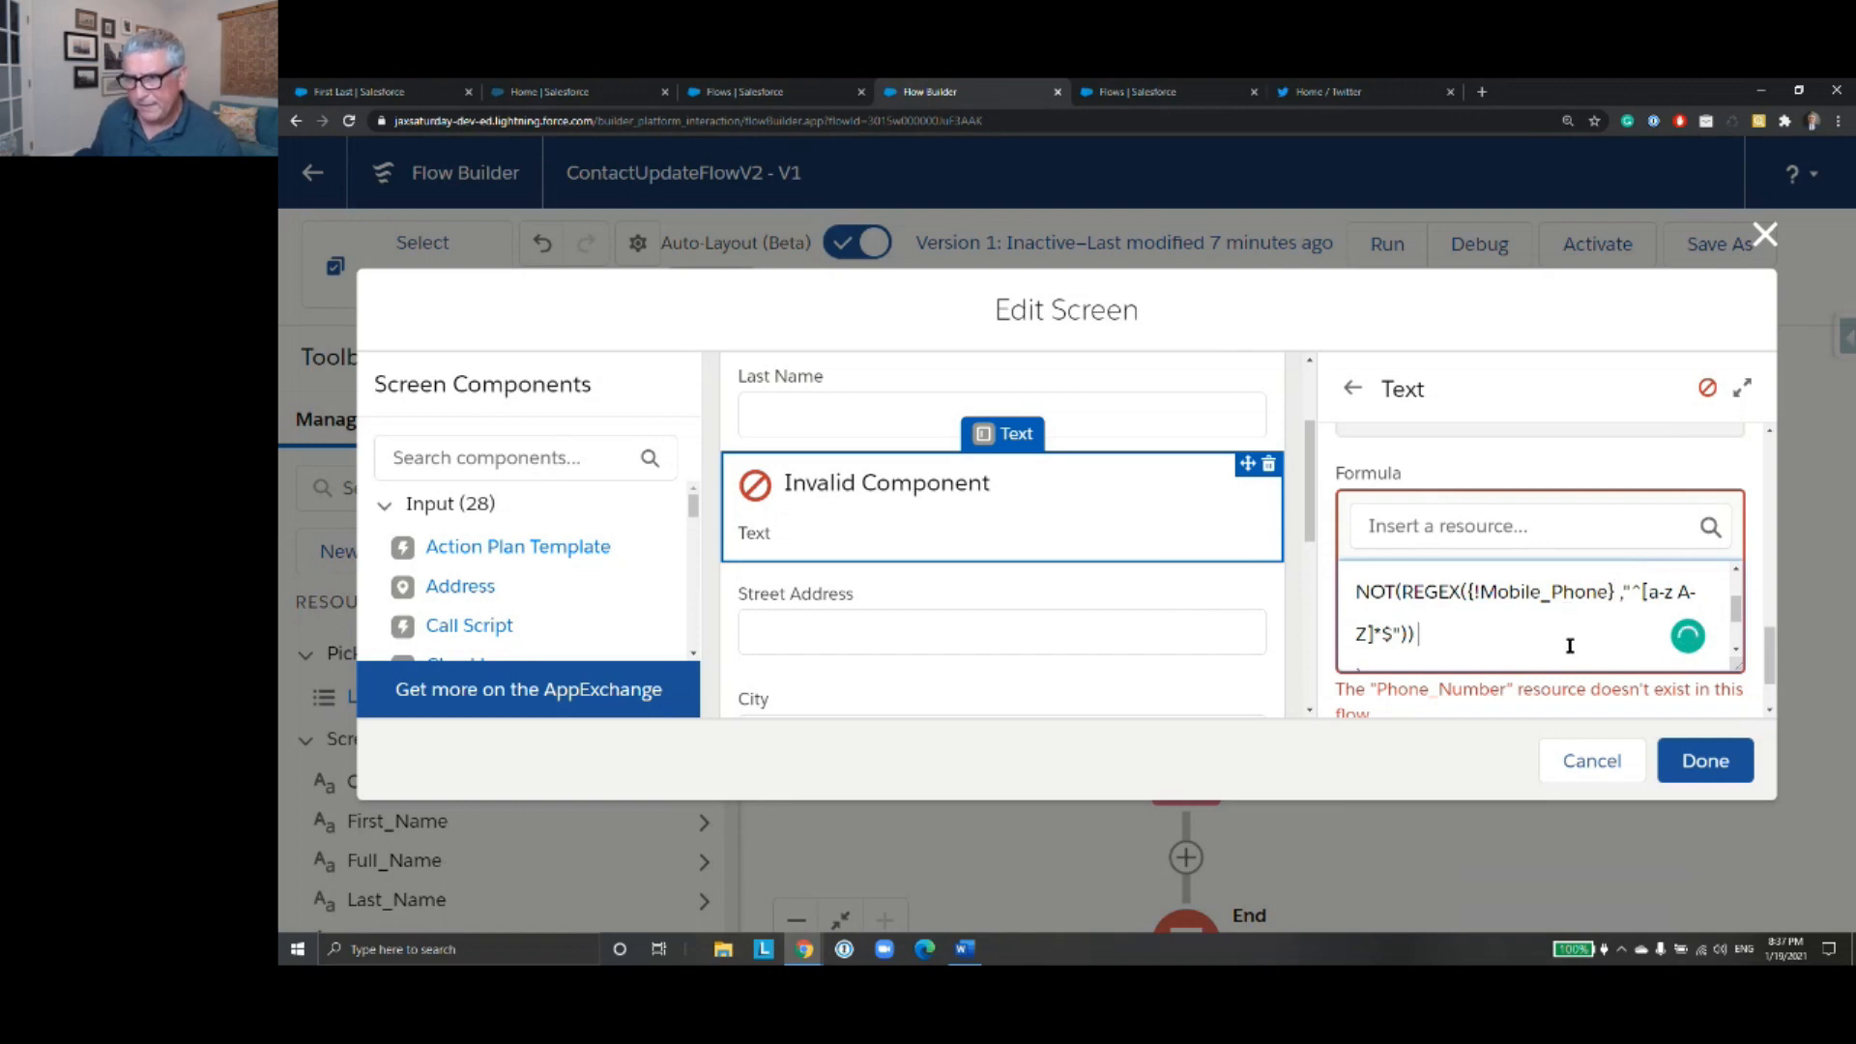
pyautogui.scroll(1, 1566, 638)
pyautogui.scroll(-3, 1562, 638)
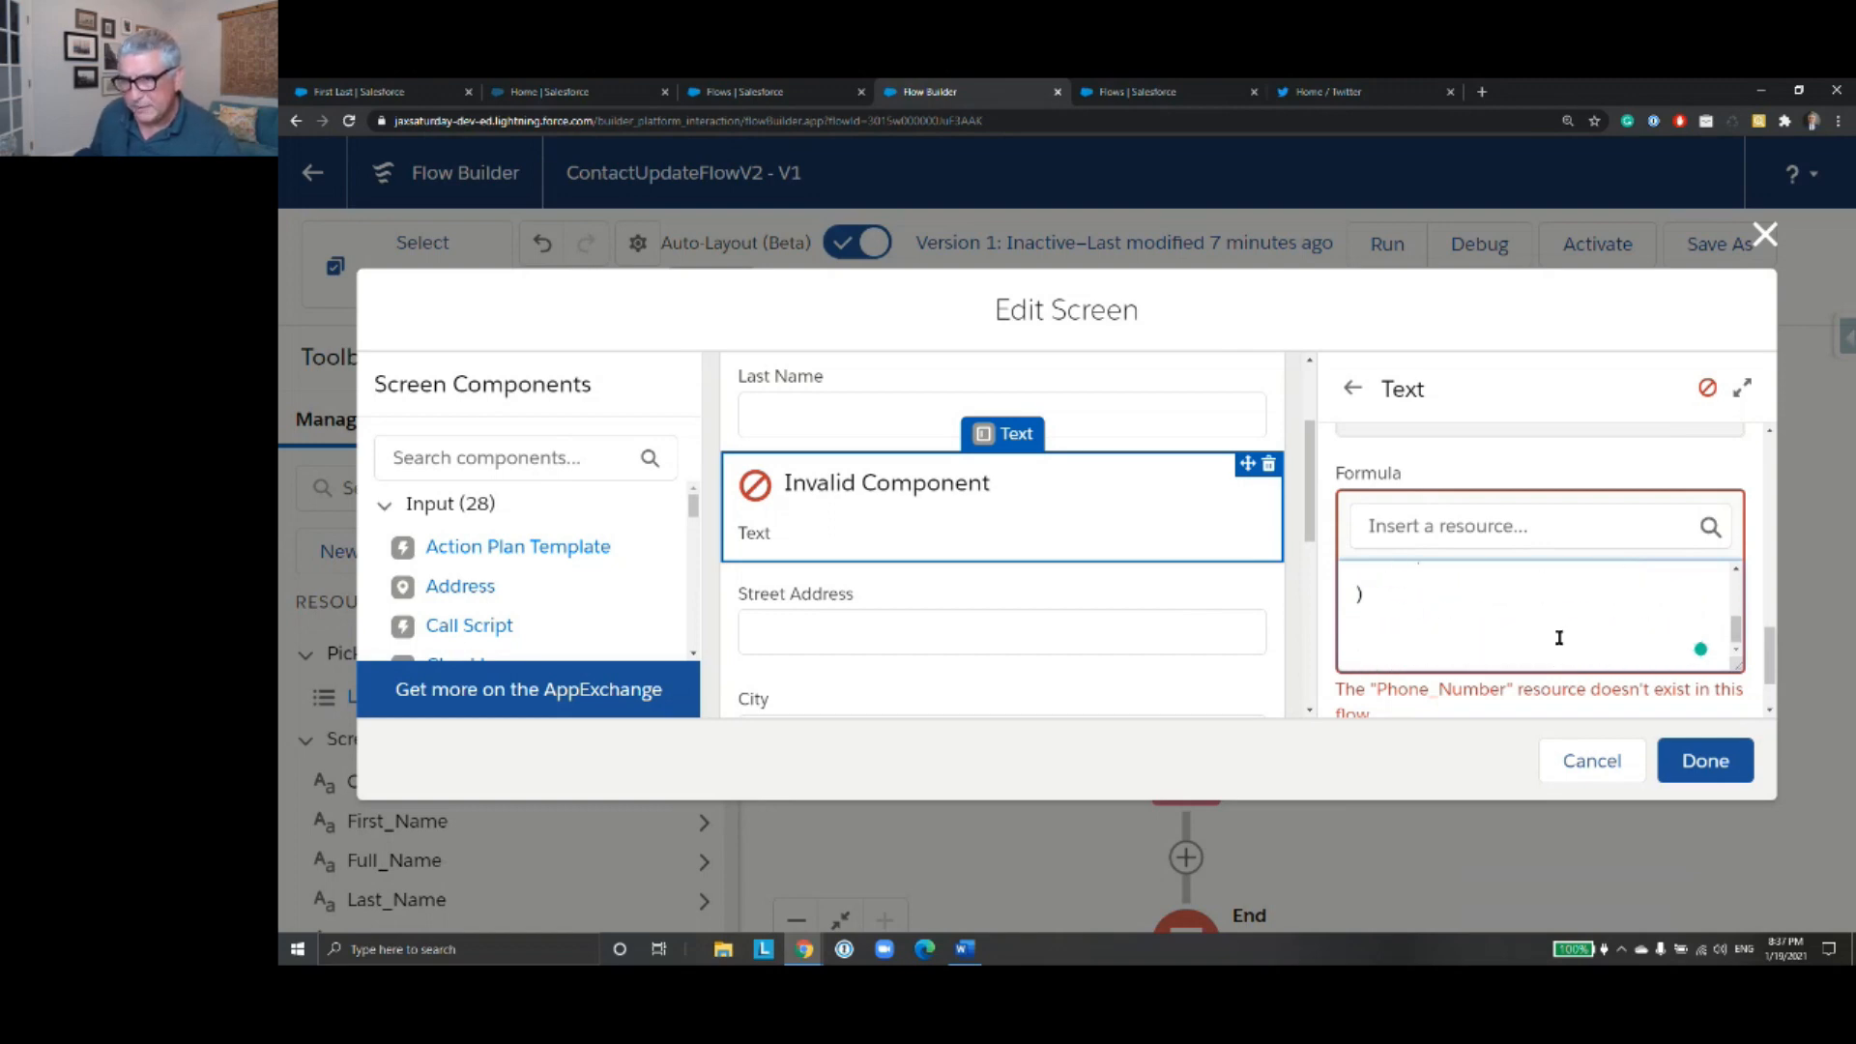
pyautogui.scroll(-1, 1558, 636)
pyautogui.scroll(2, 1541, 638)
pyautogui.scroll(-2, 1541, 638)
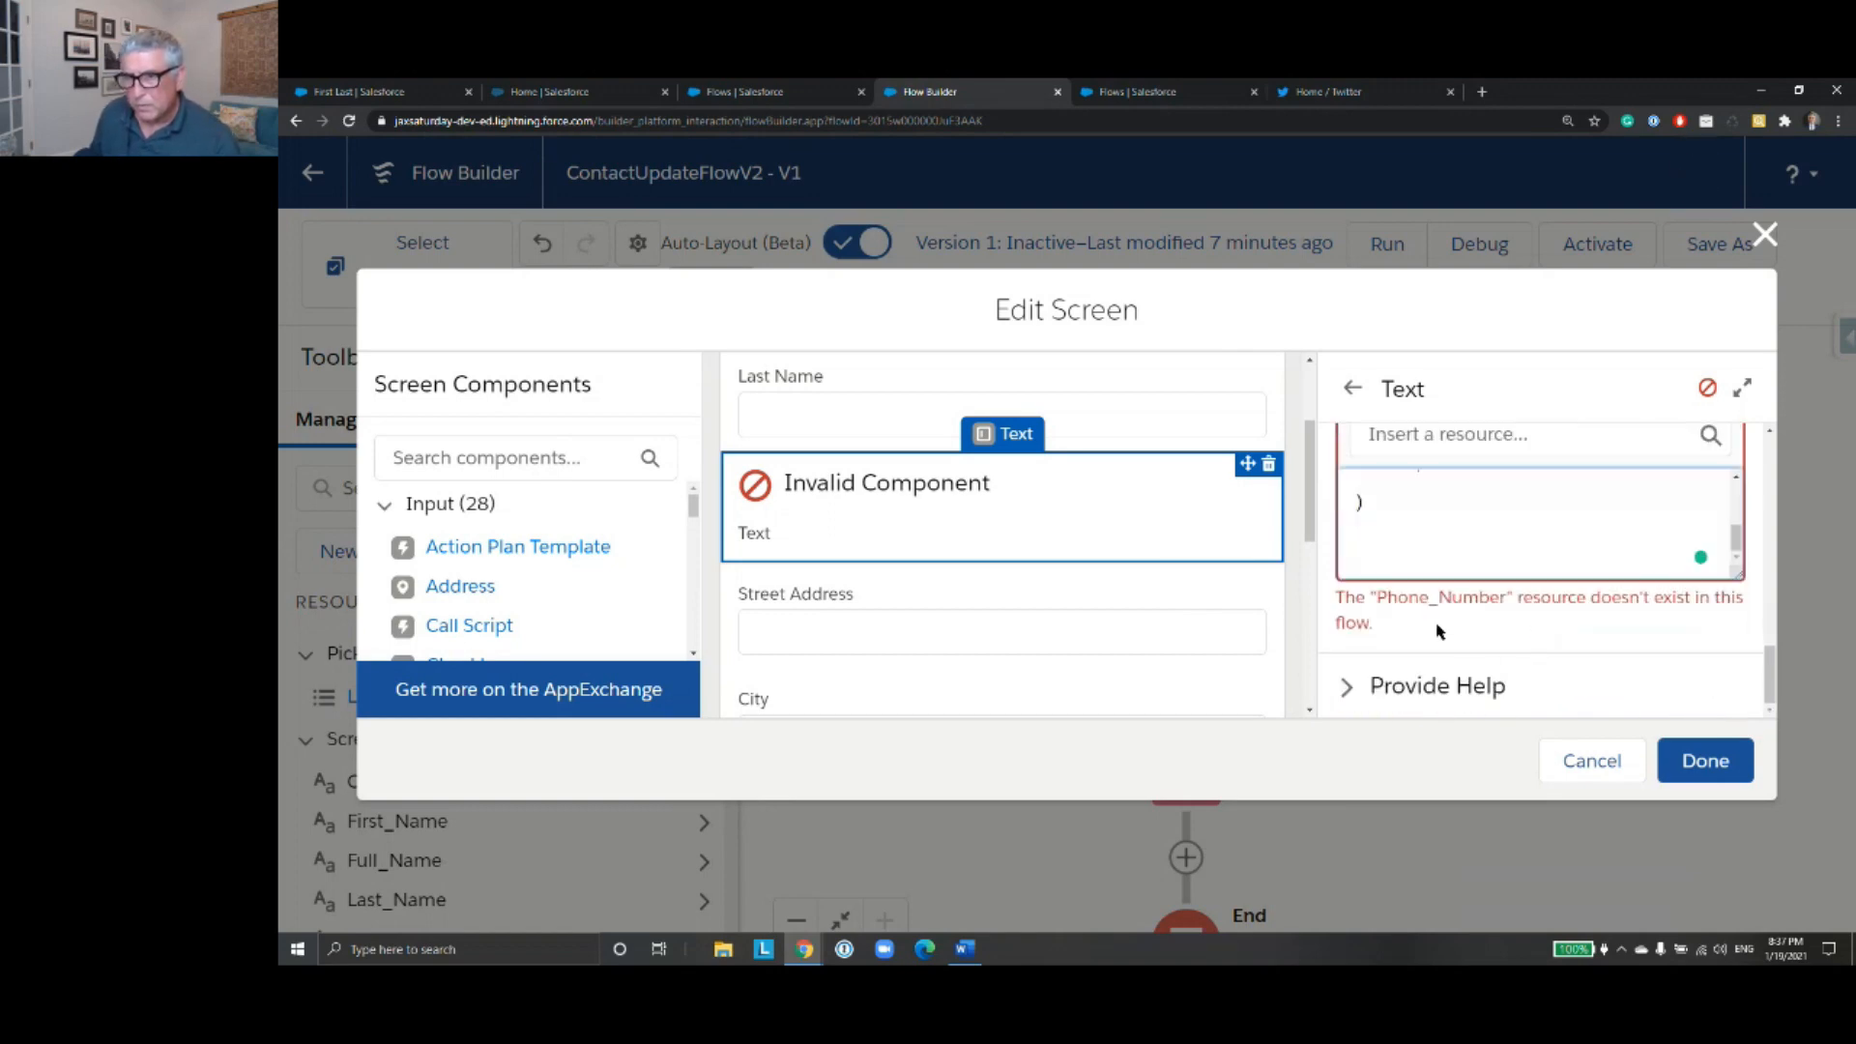
pyautogui.click(1338, 596)
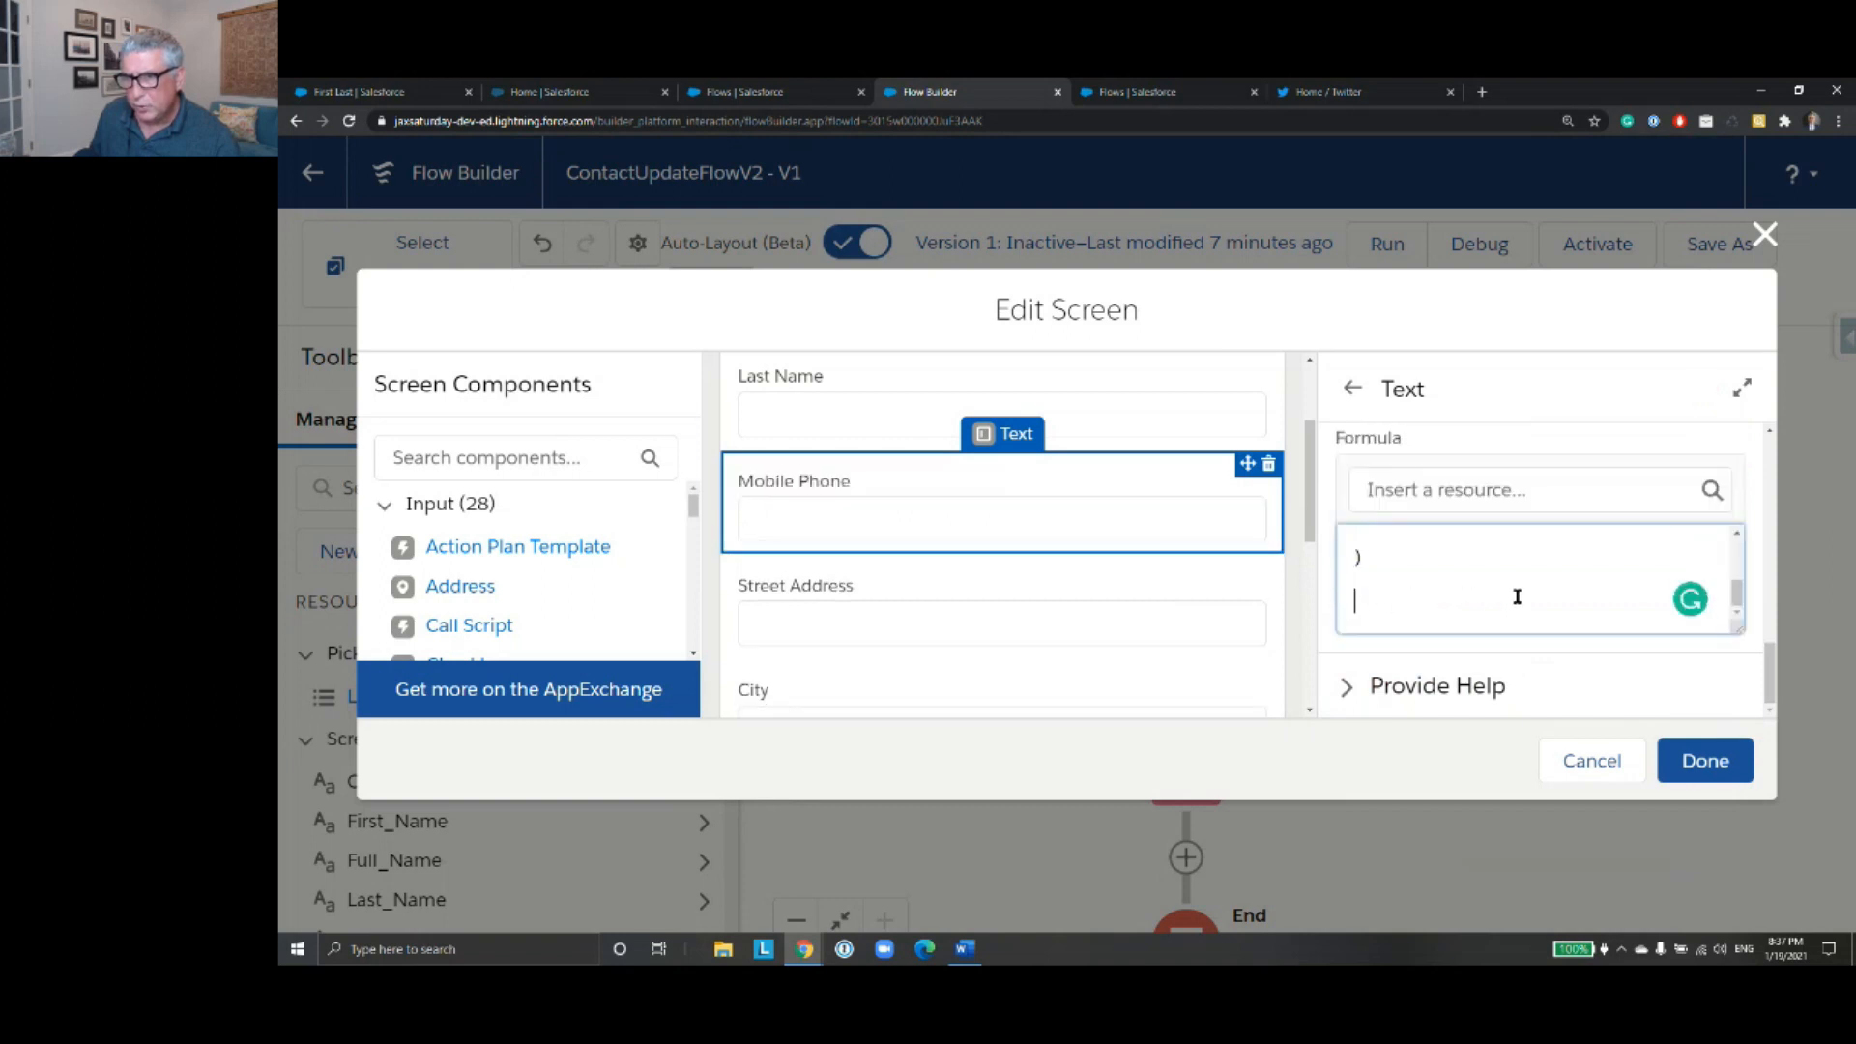
# - Review the completed Mobile Phone validation formula and the address fields below it on the screen
pyautogui.scroll(3, 1515, 597)
pyautogui.scroll(-3, 1513, 599)
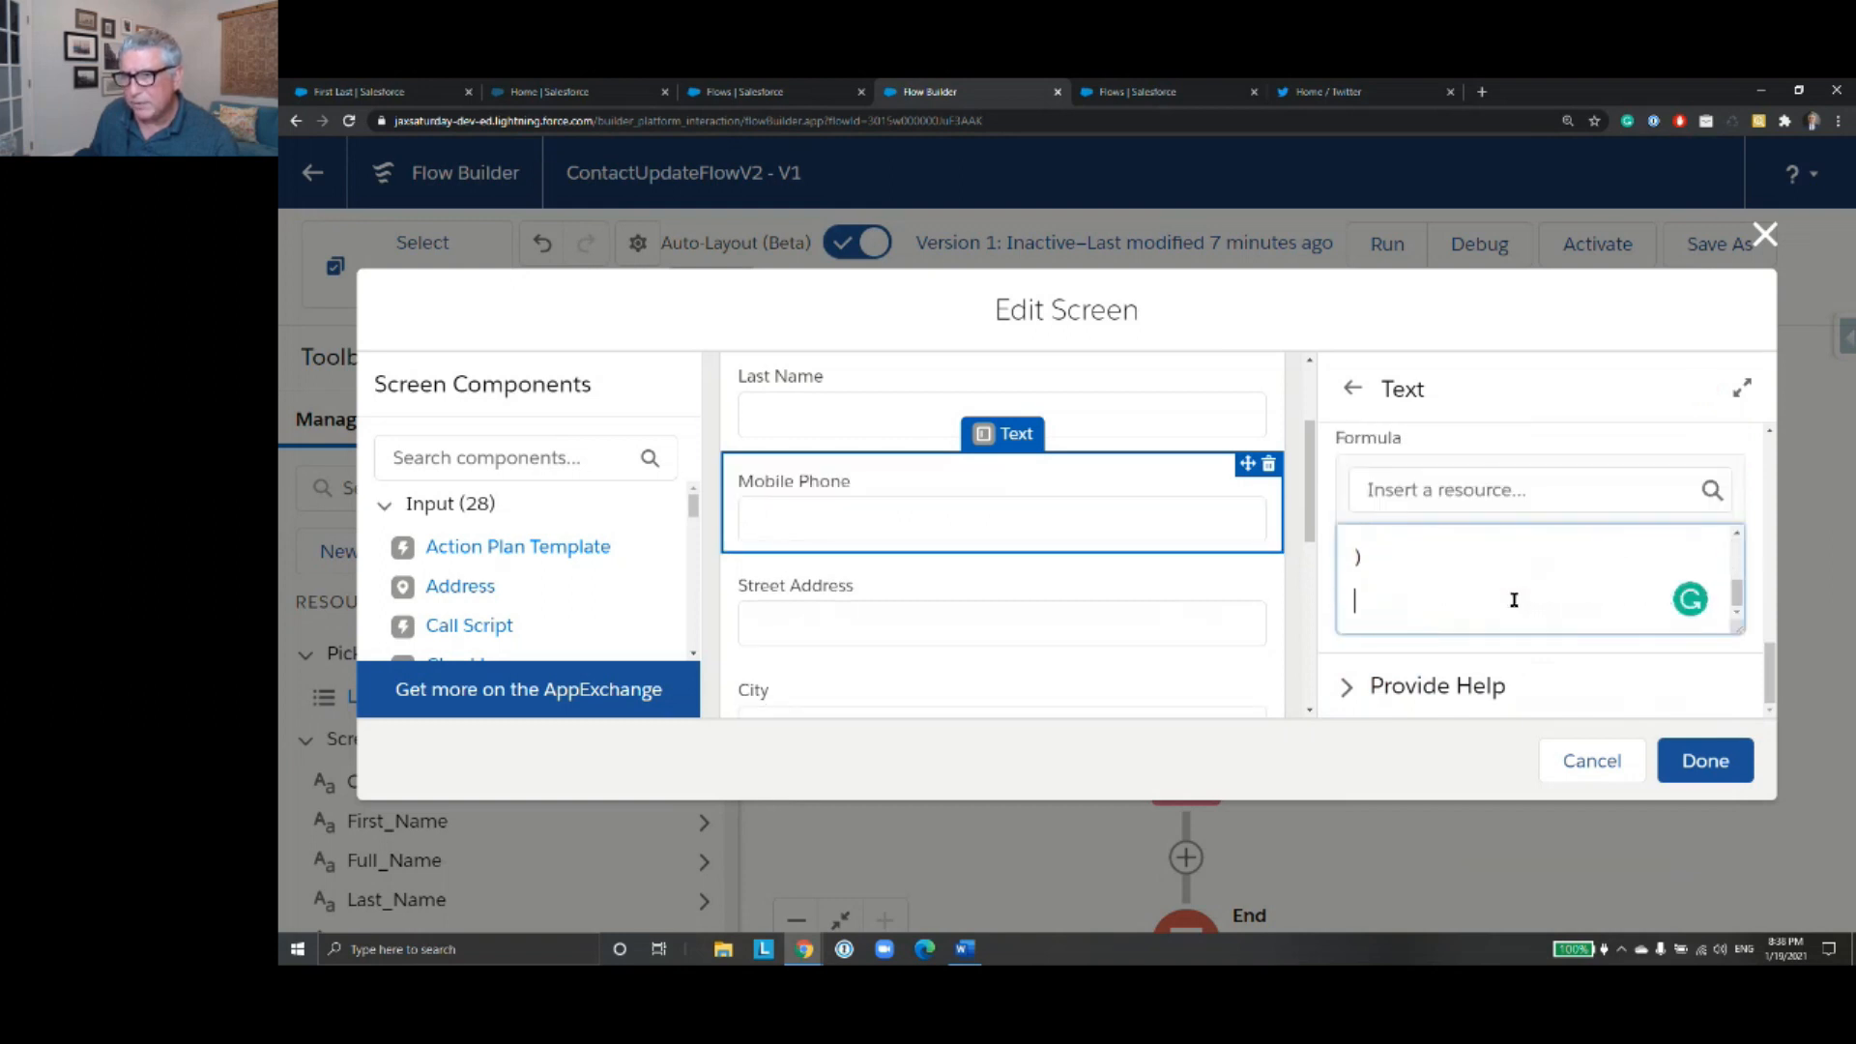
pyautogui.scroll(3, 1514, 600)
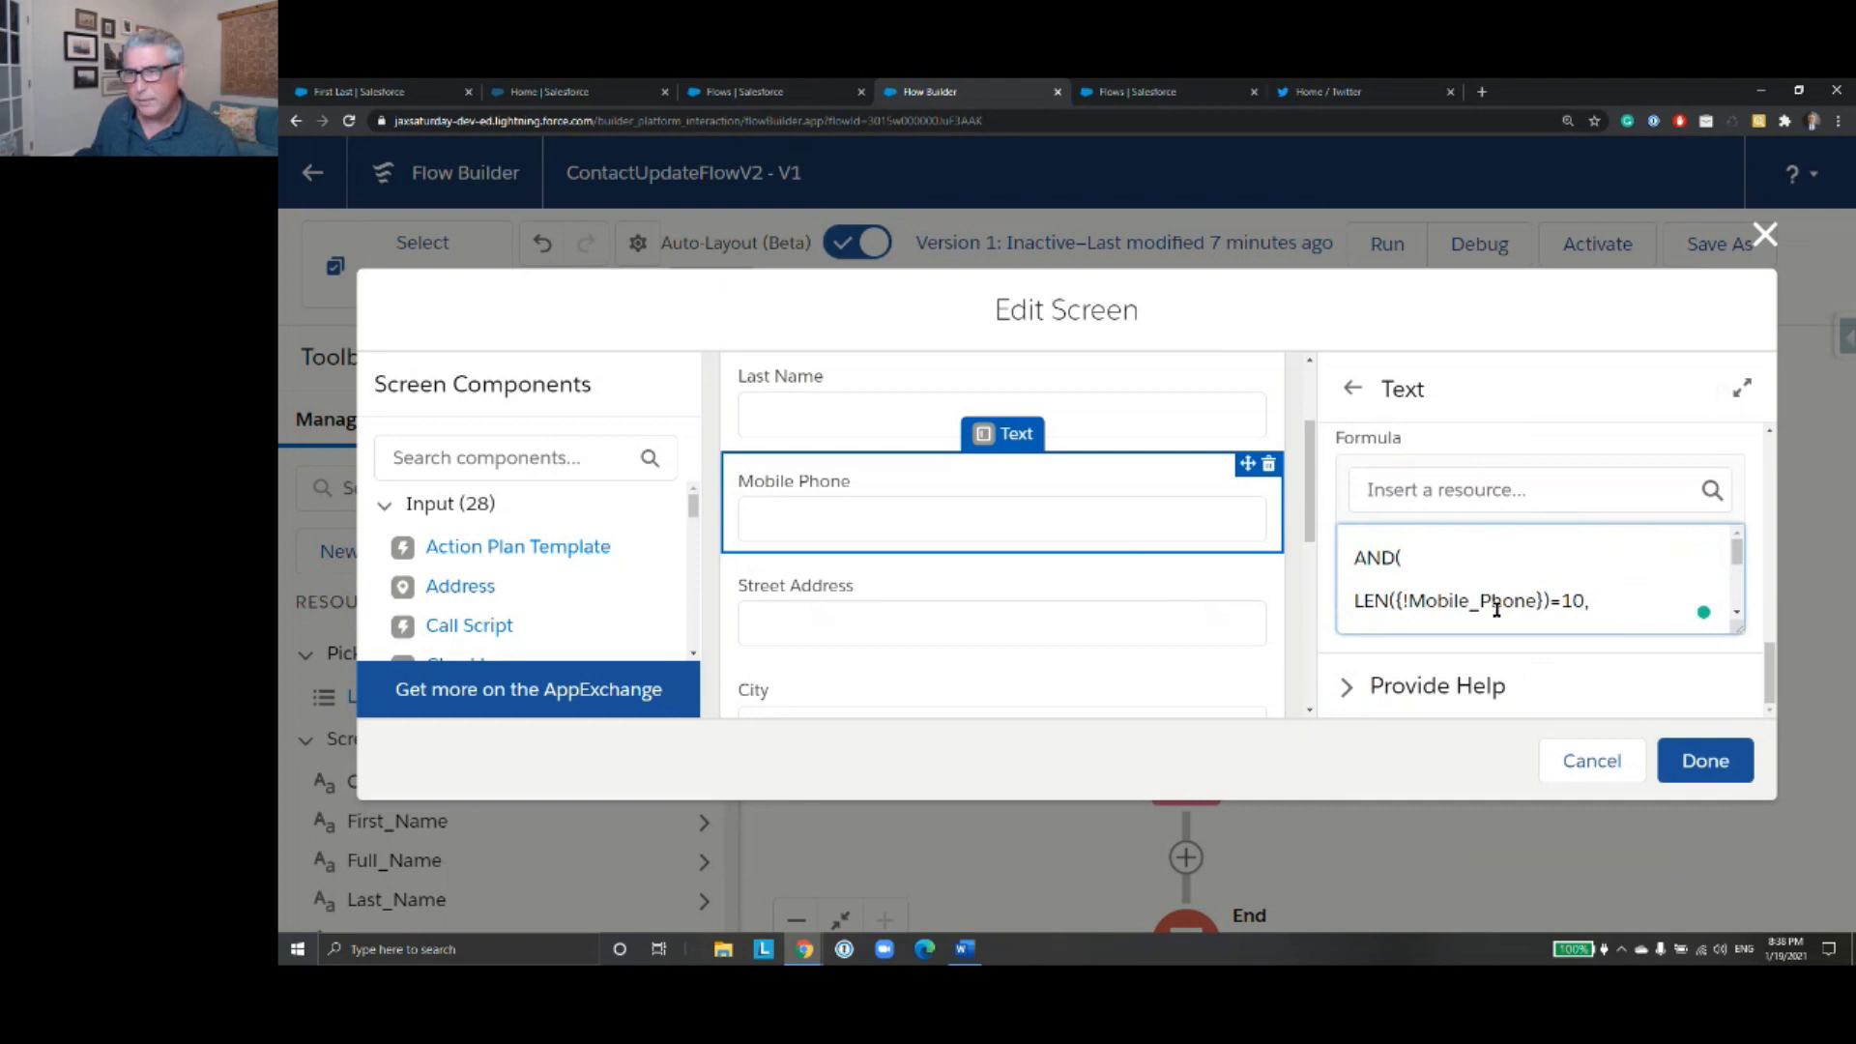
pyautogui.hotkey('alt', 'Tab')
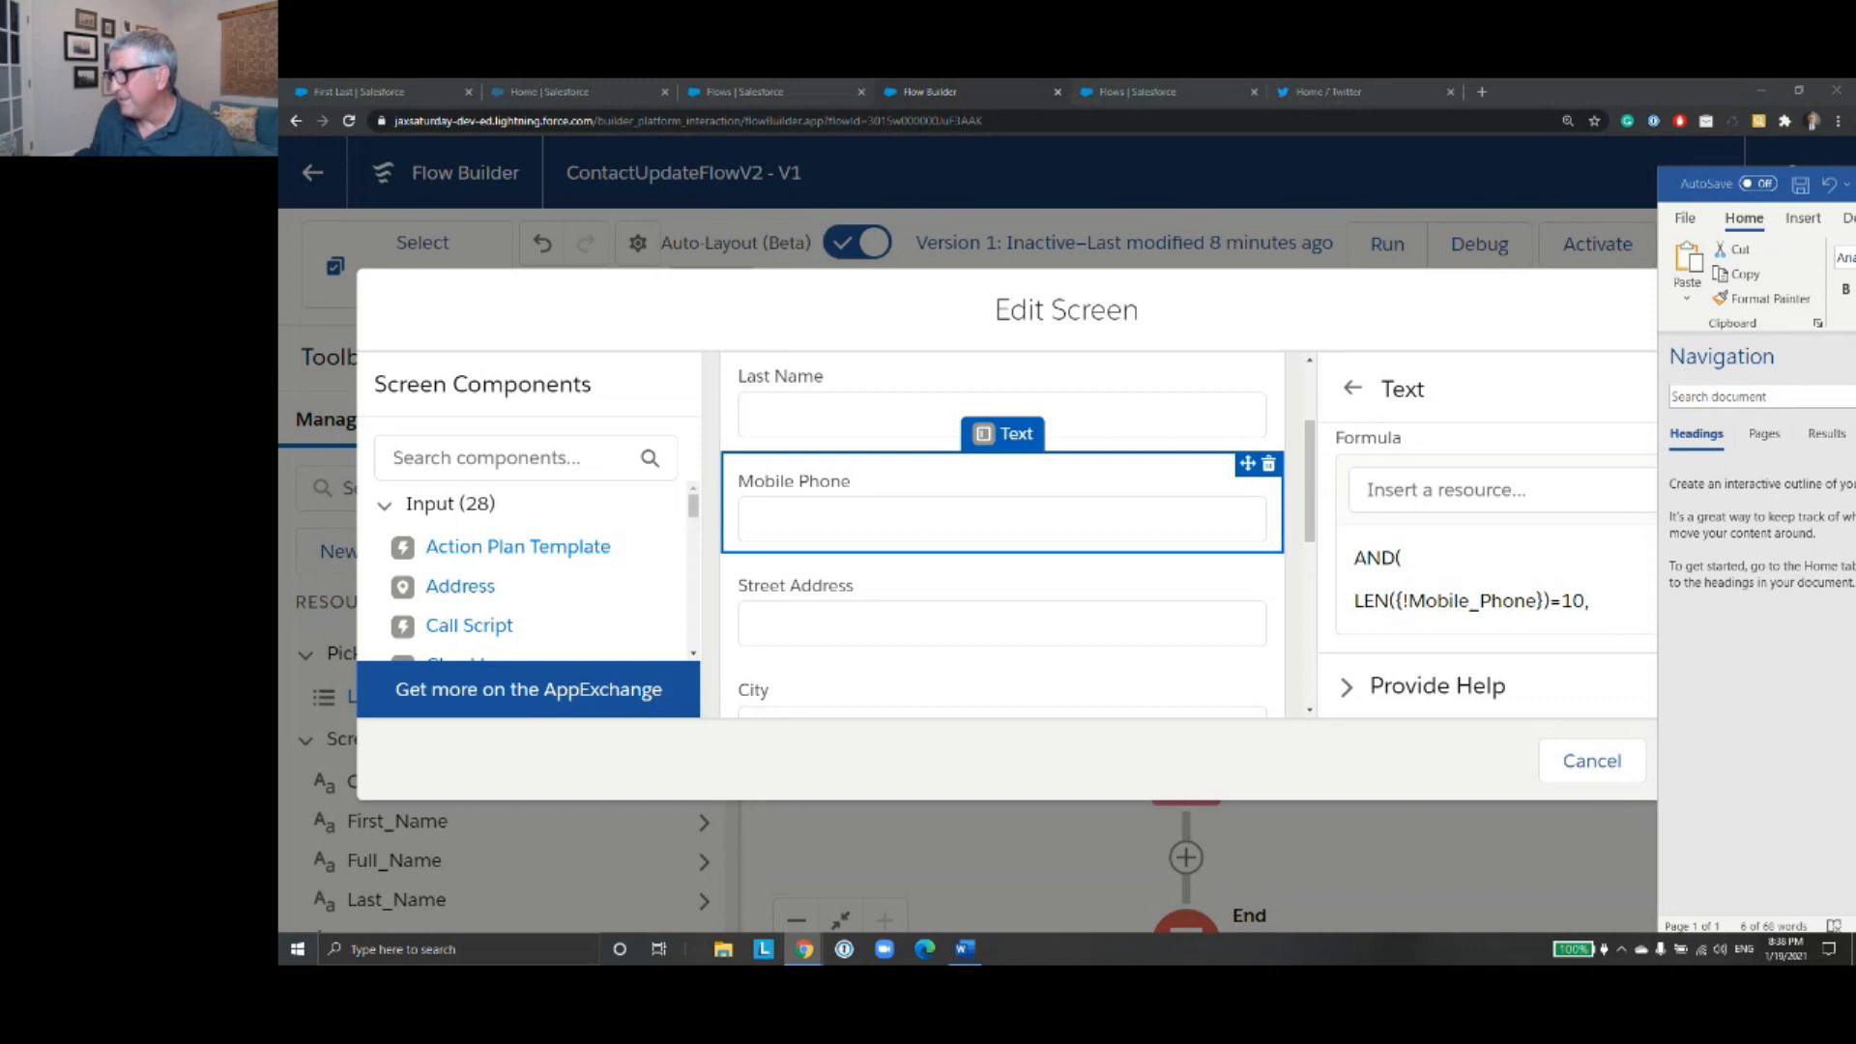
pyautogui.click(1450, 348)
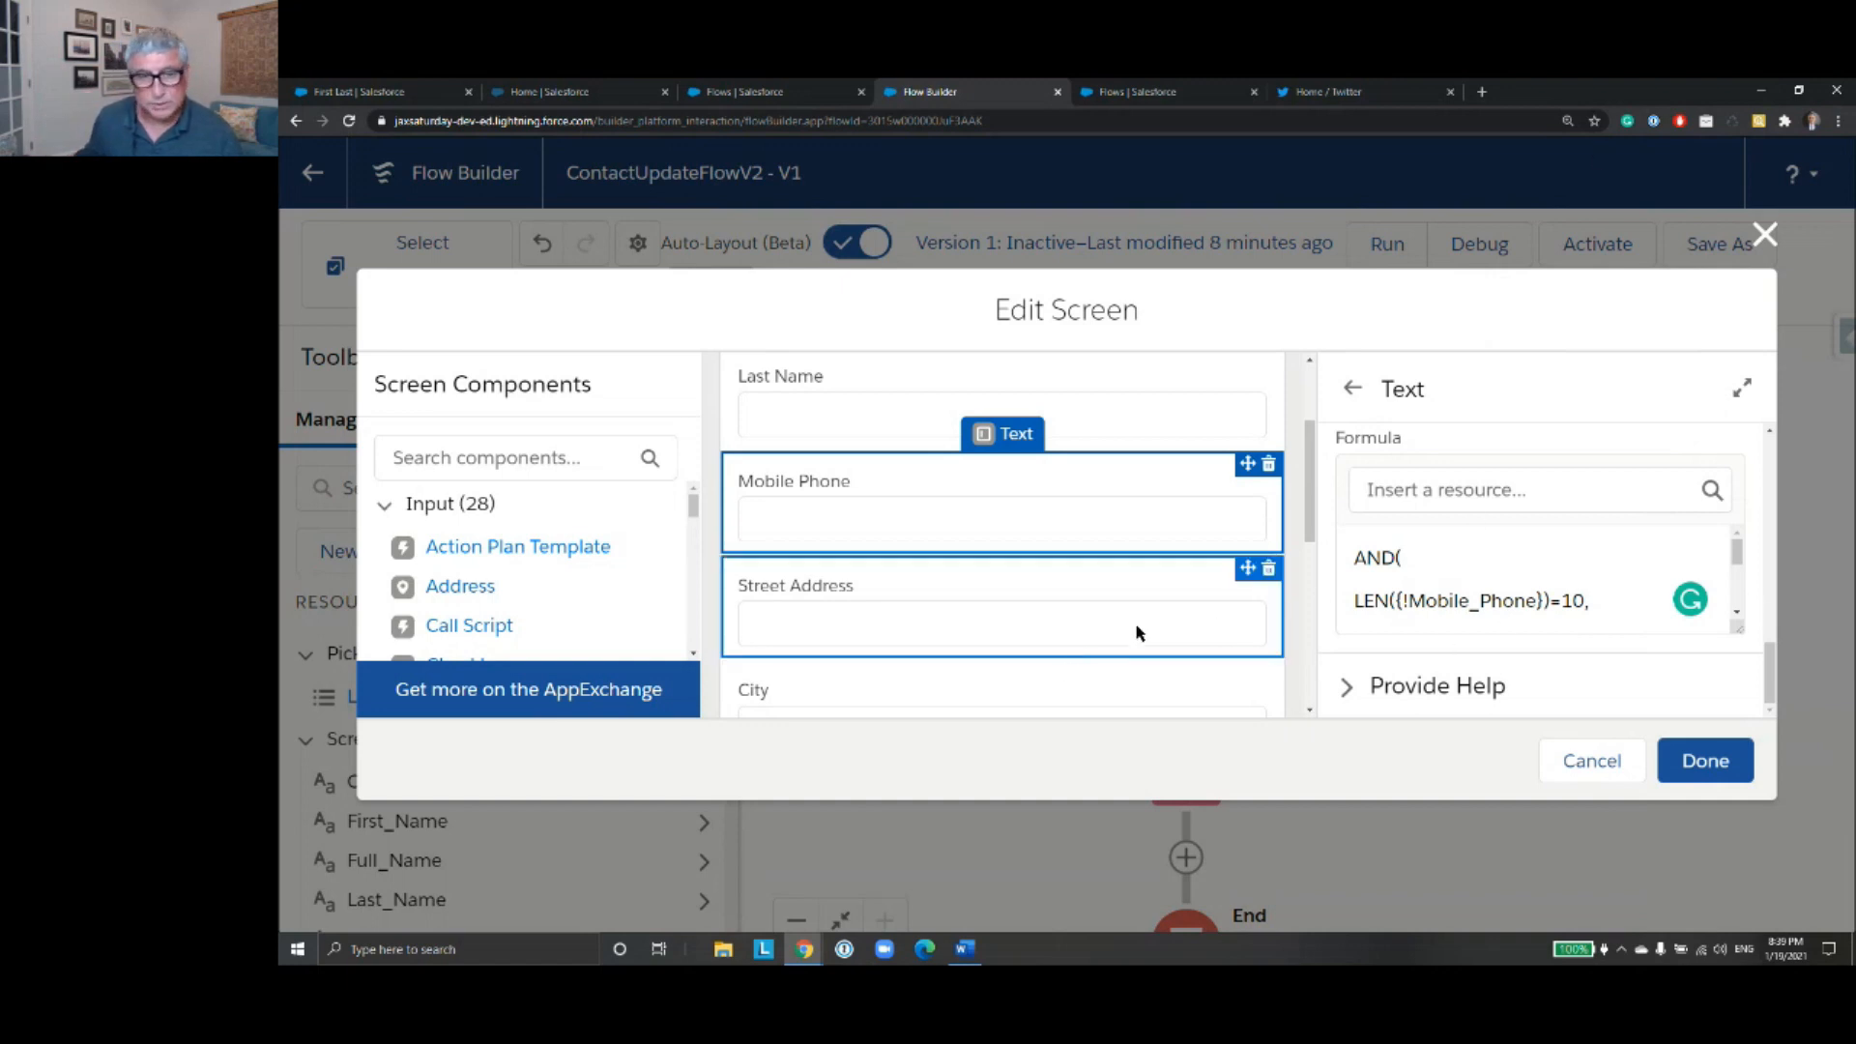
pyautogui.scroll(-1, 1102, 630)
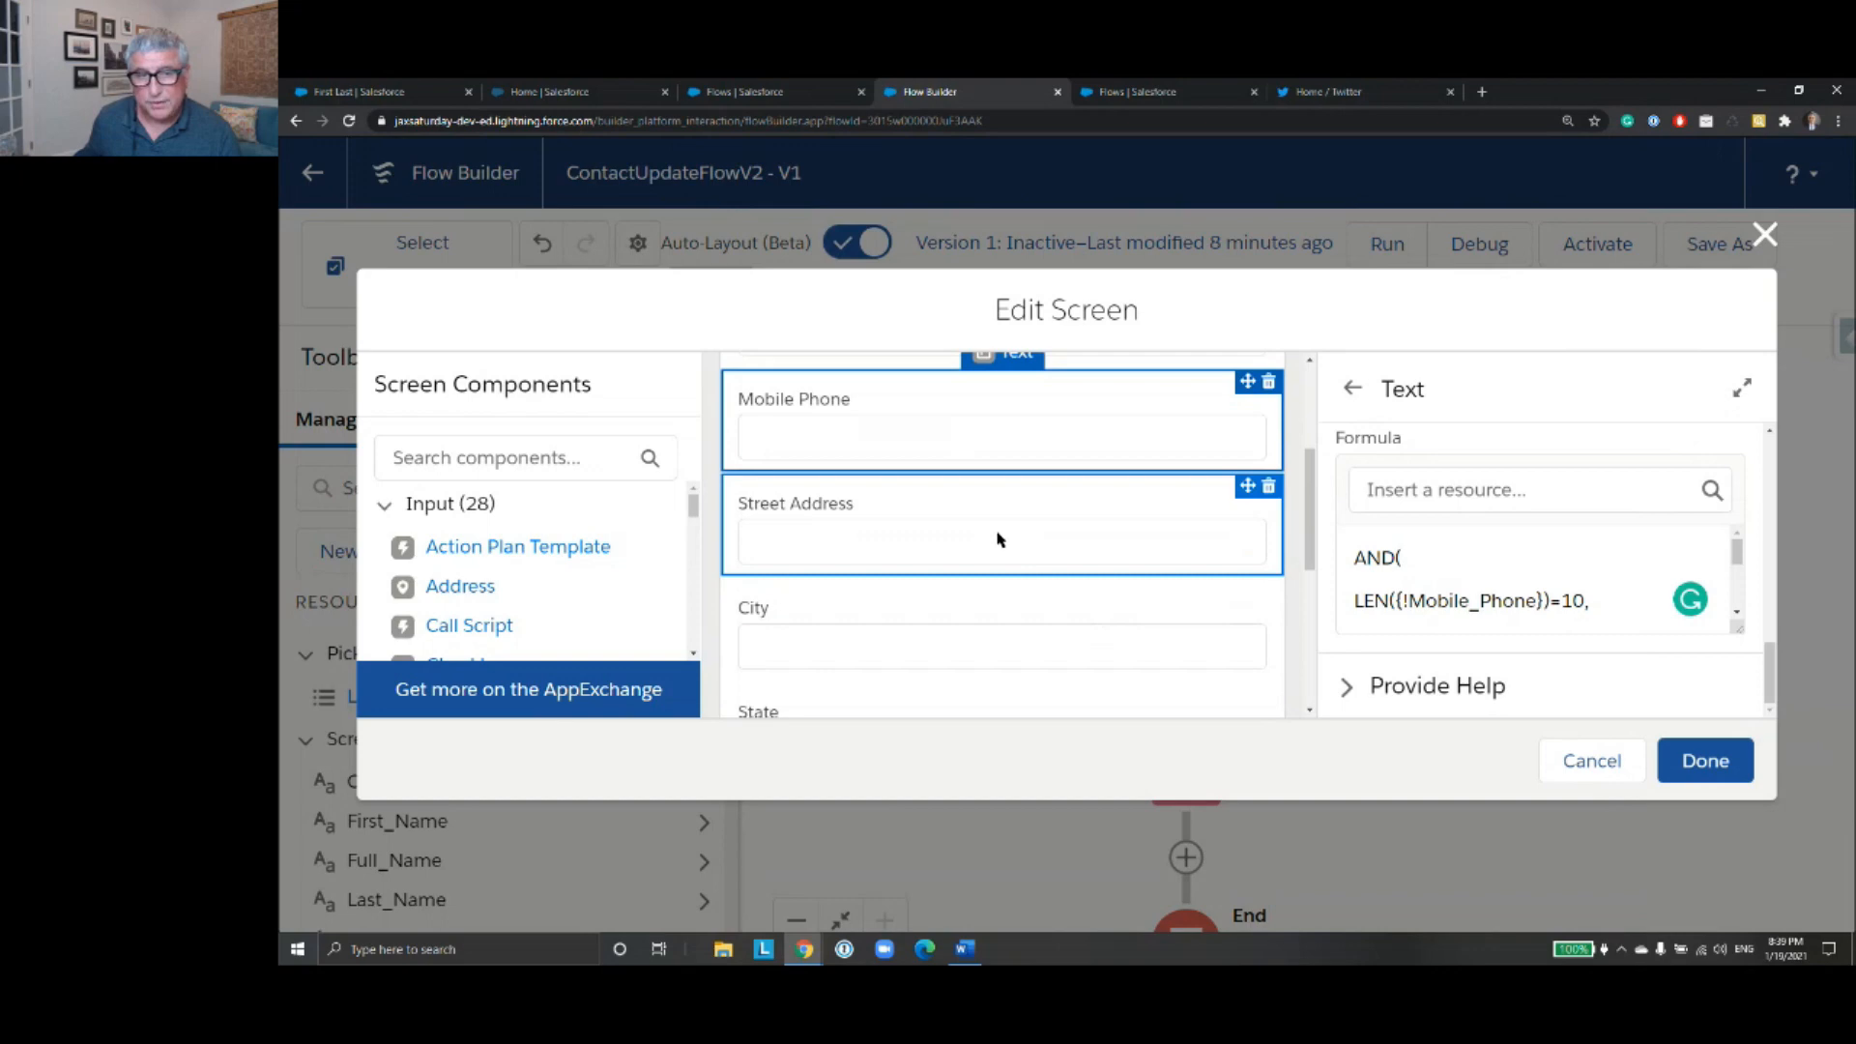
pyautogui.scroll(-1, 1180, 554)
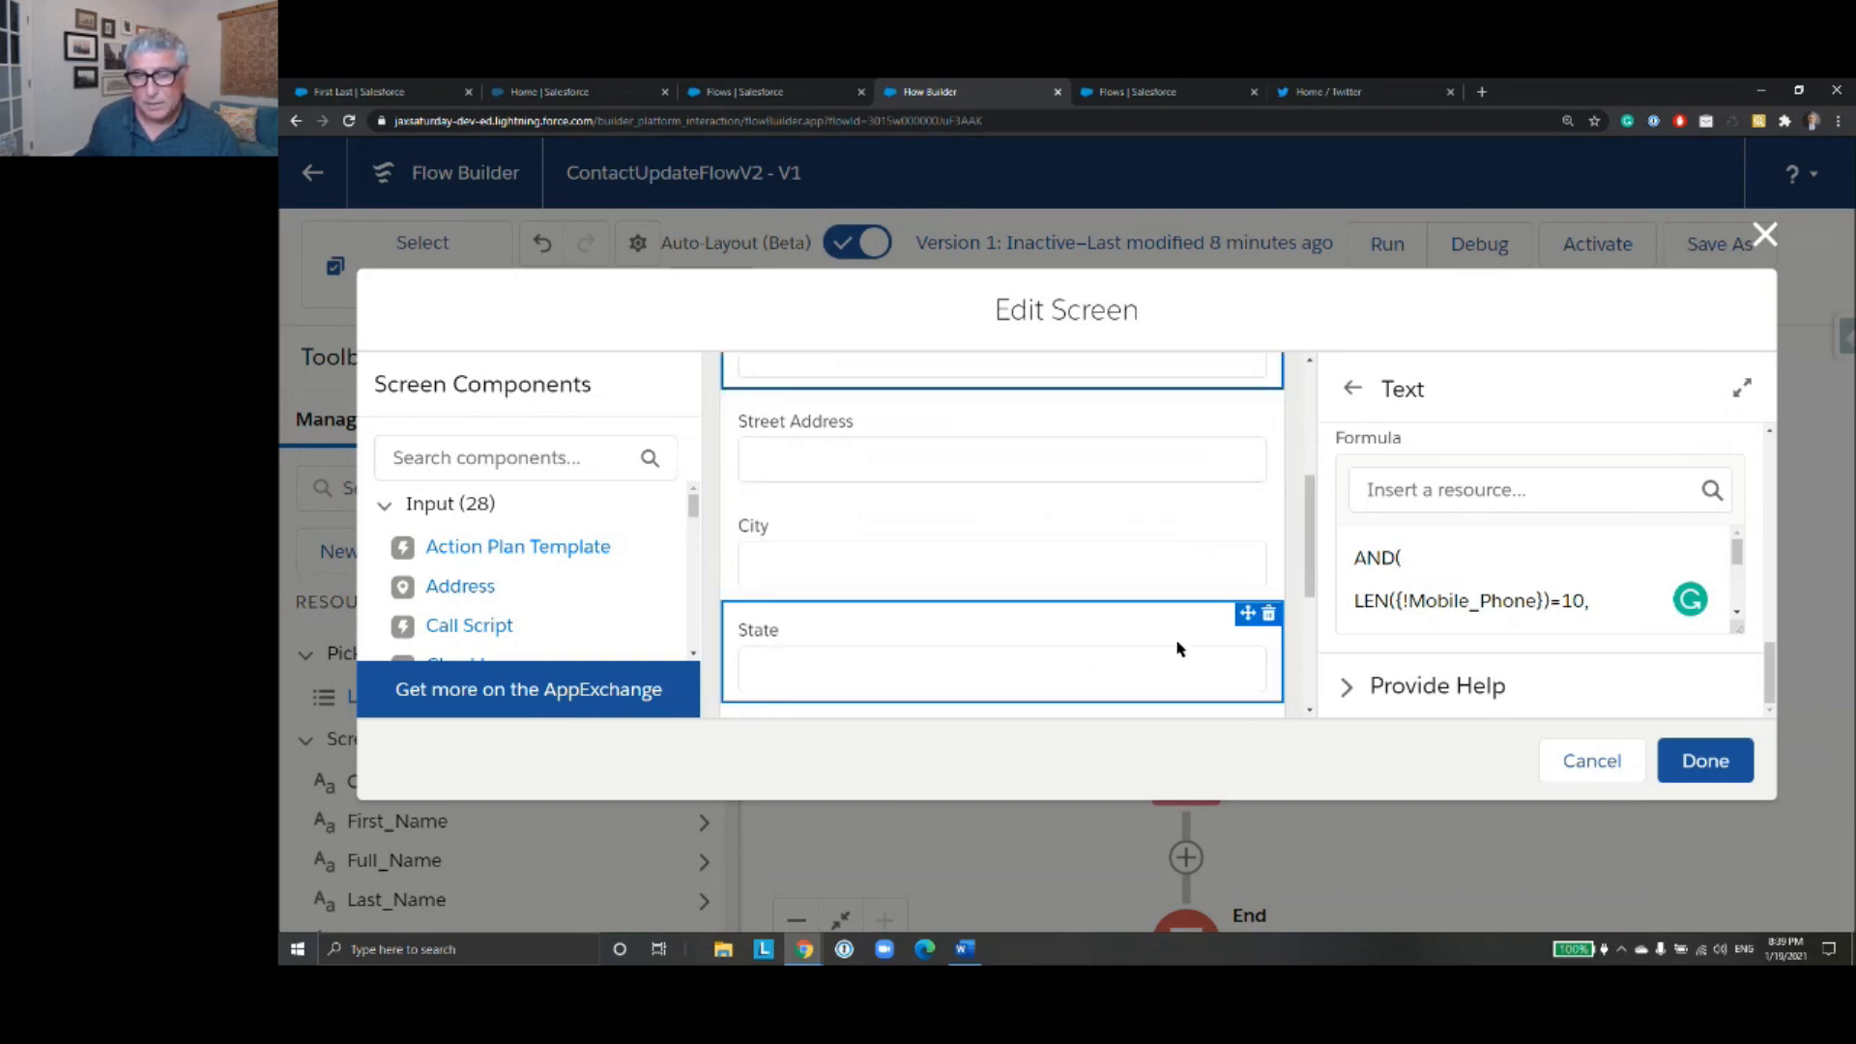
# - Open the State component's input validation settings and copy its error message from the Word document
pyautogui.click(1211, 634)
pyautogui.scroll(-2, 1246, 590)
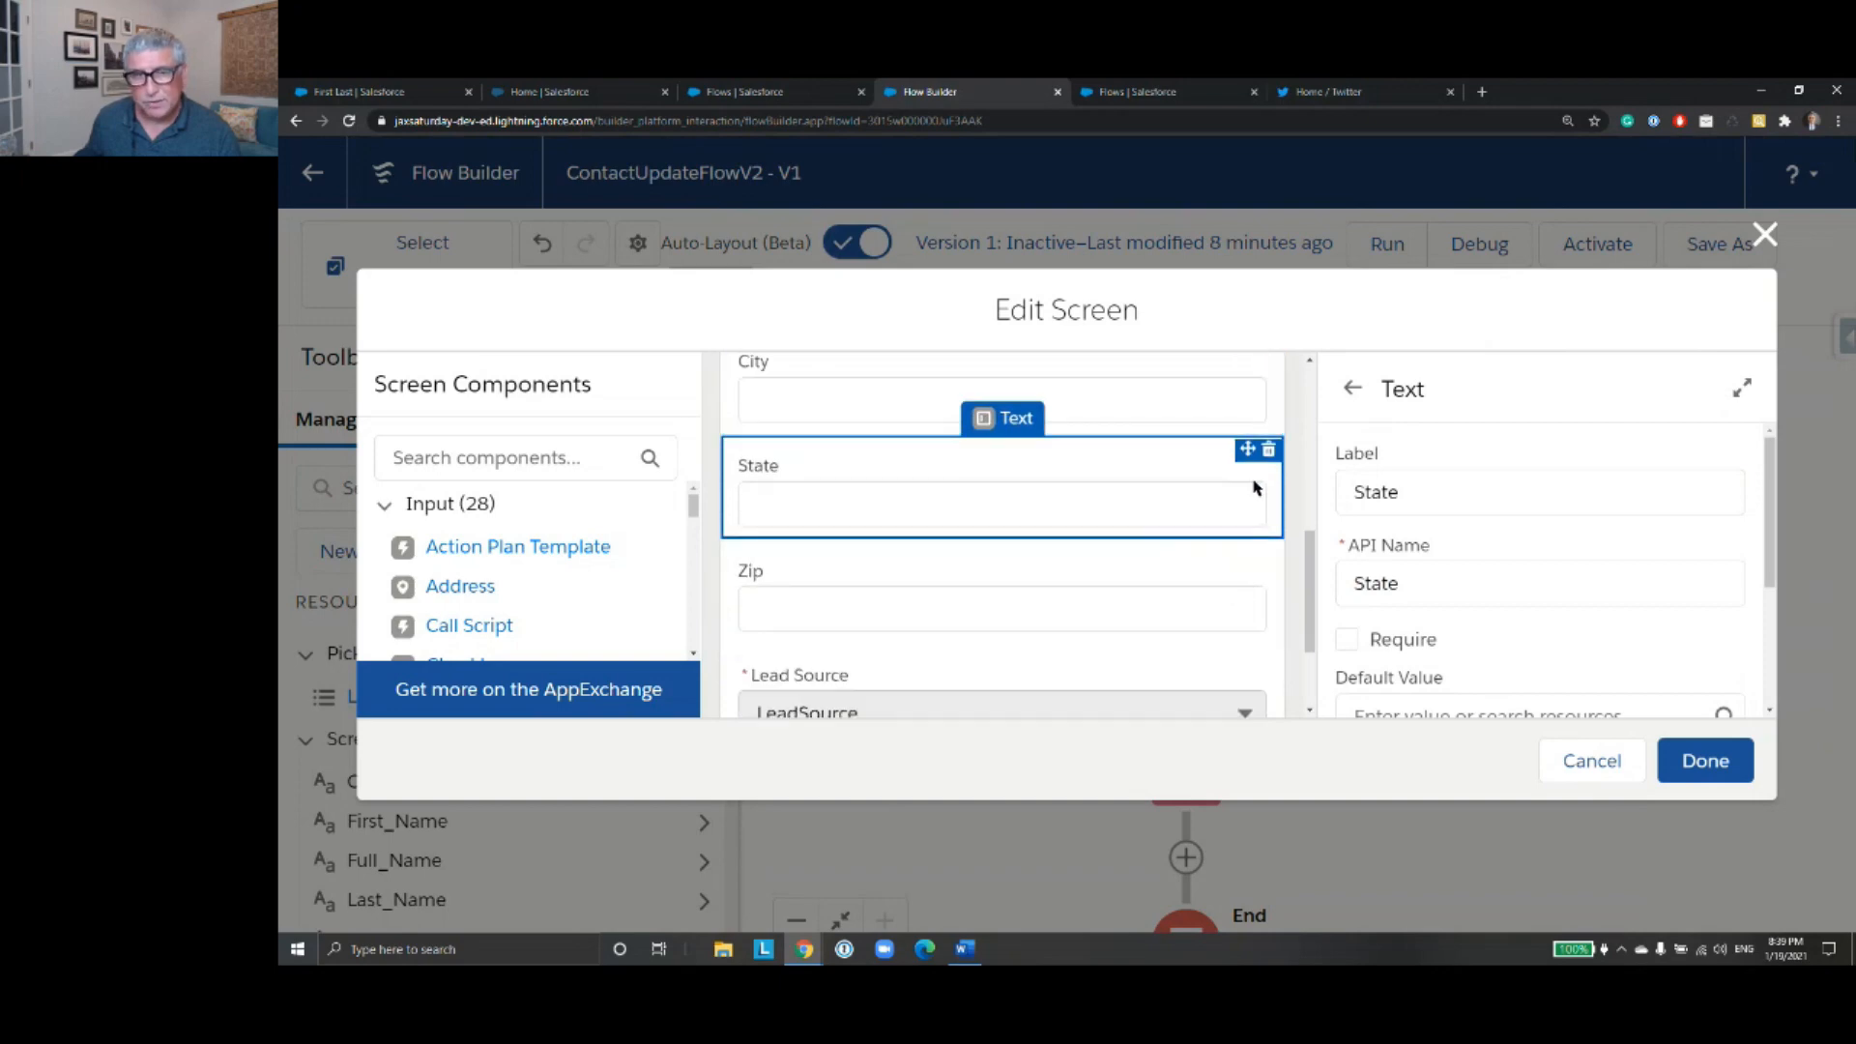
pyautogui.scroll(-3, 1542, 473)
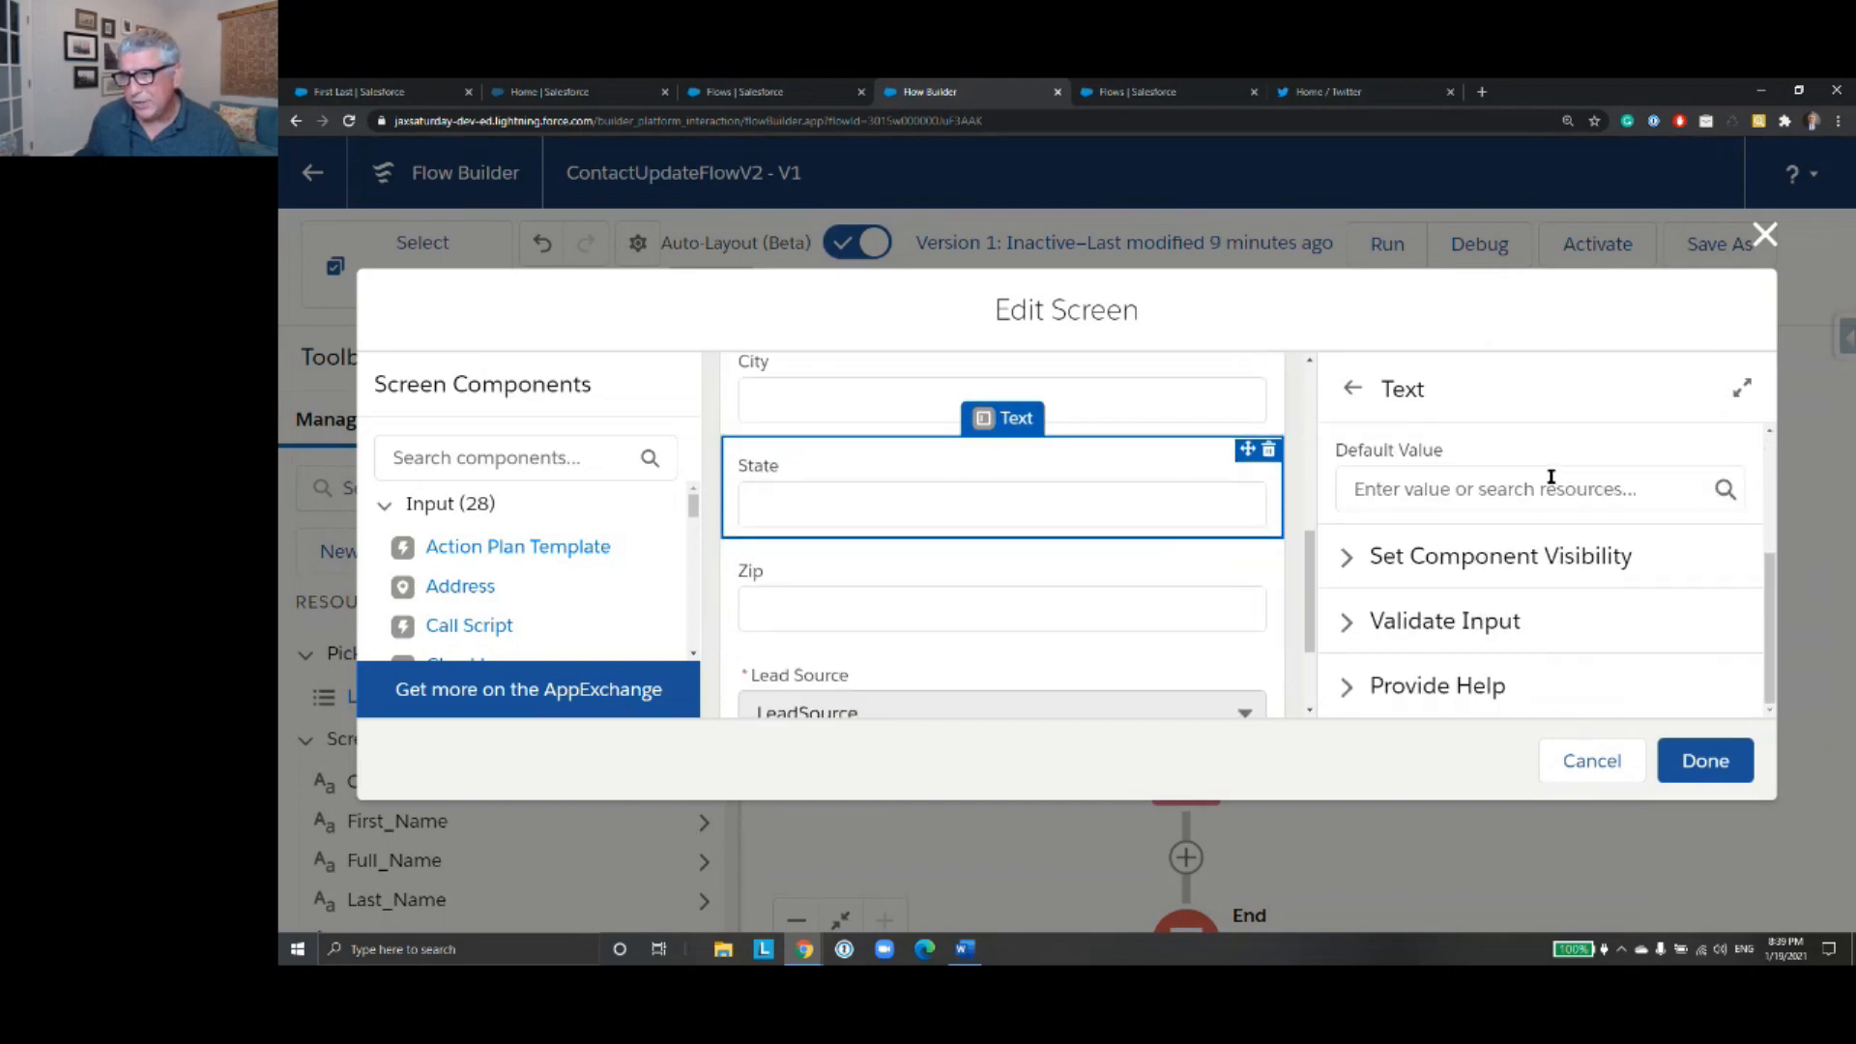
pyautogui.click(1489, 624)
pyautogui.scroll(-3, 1590, 583)
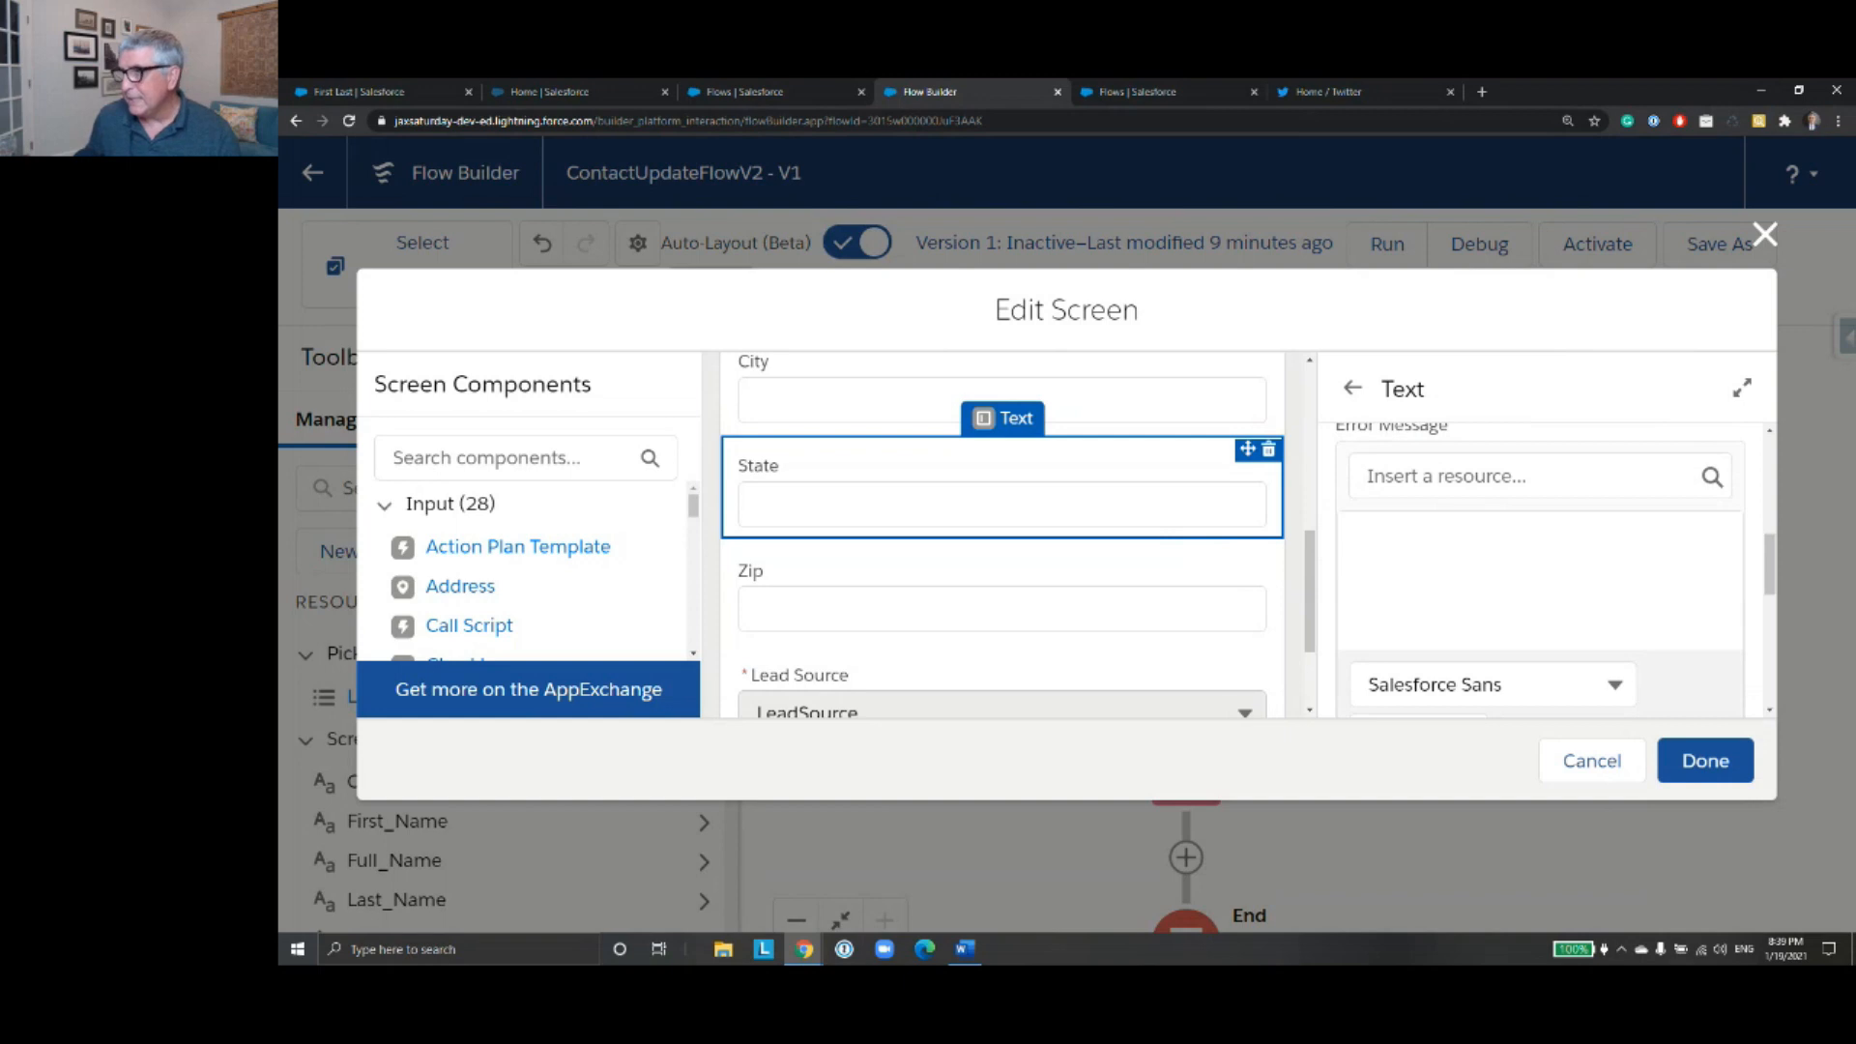
pyautogui.hotkey('alt', 'Tab')
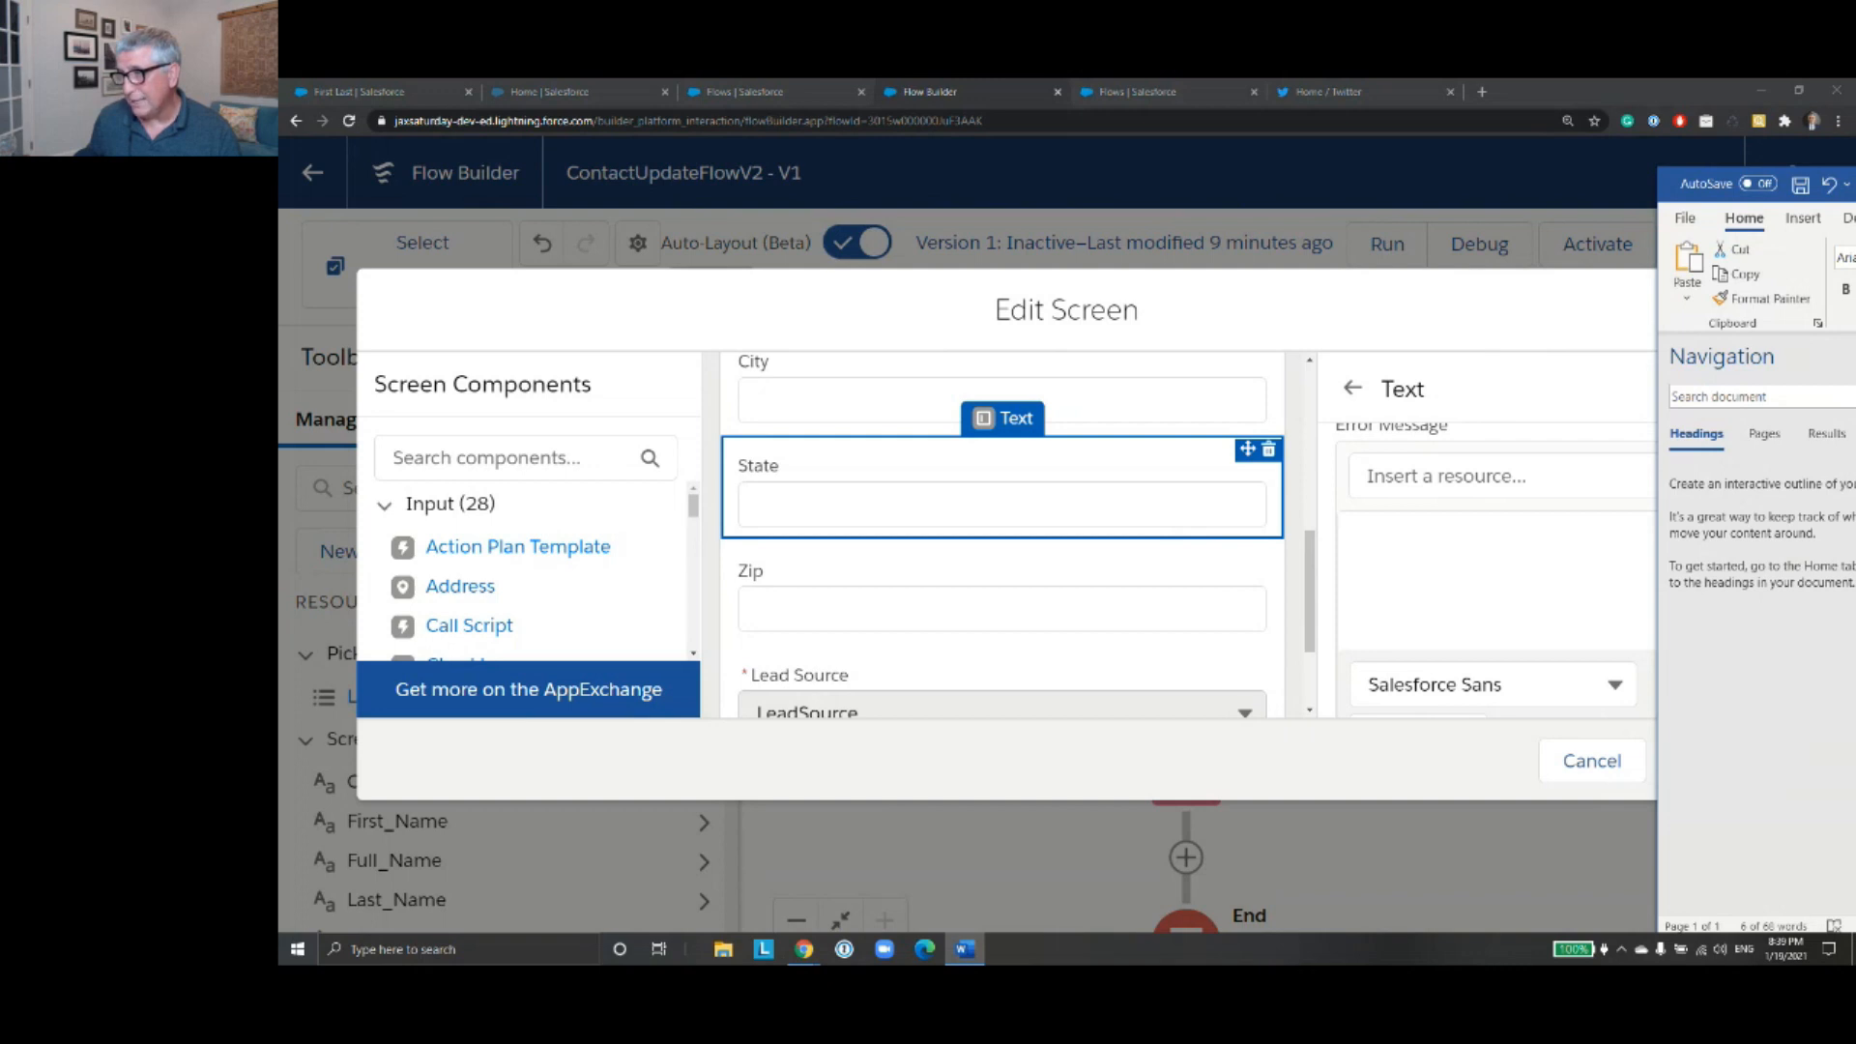
pyautogui.click(1476, 474)
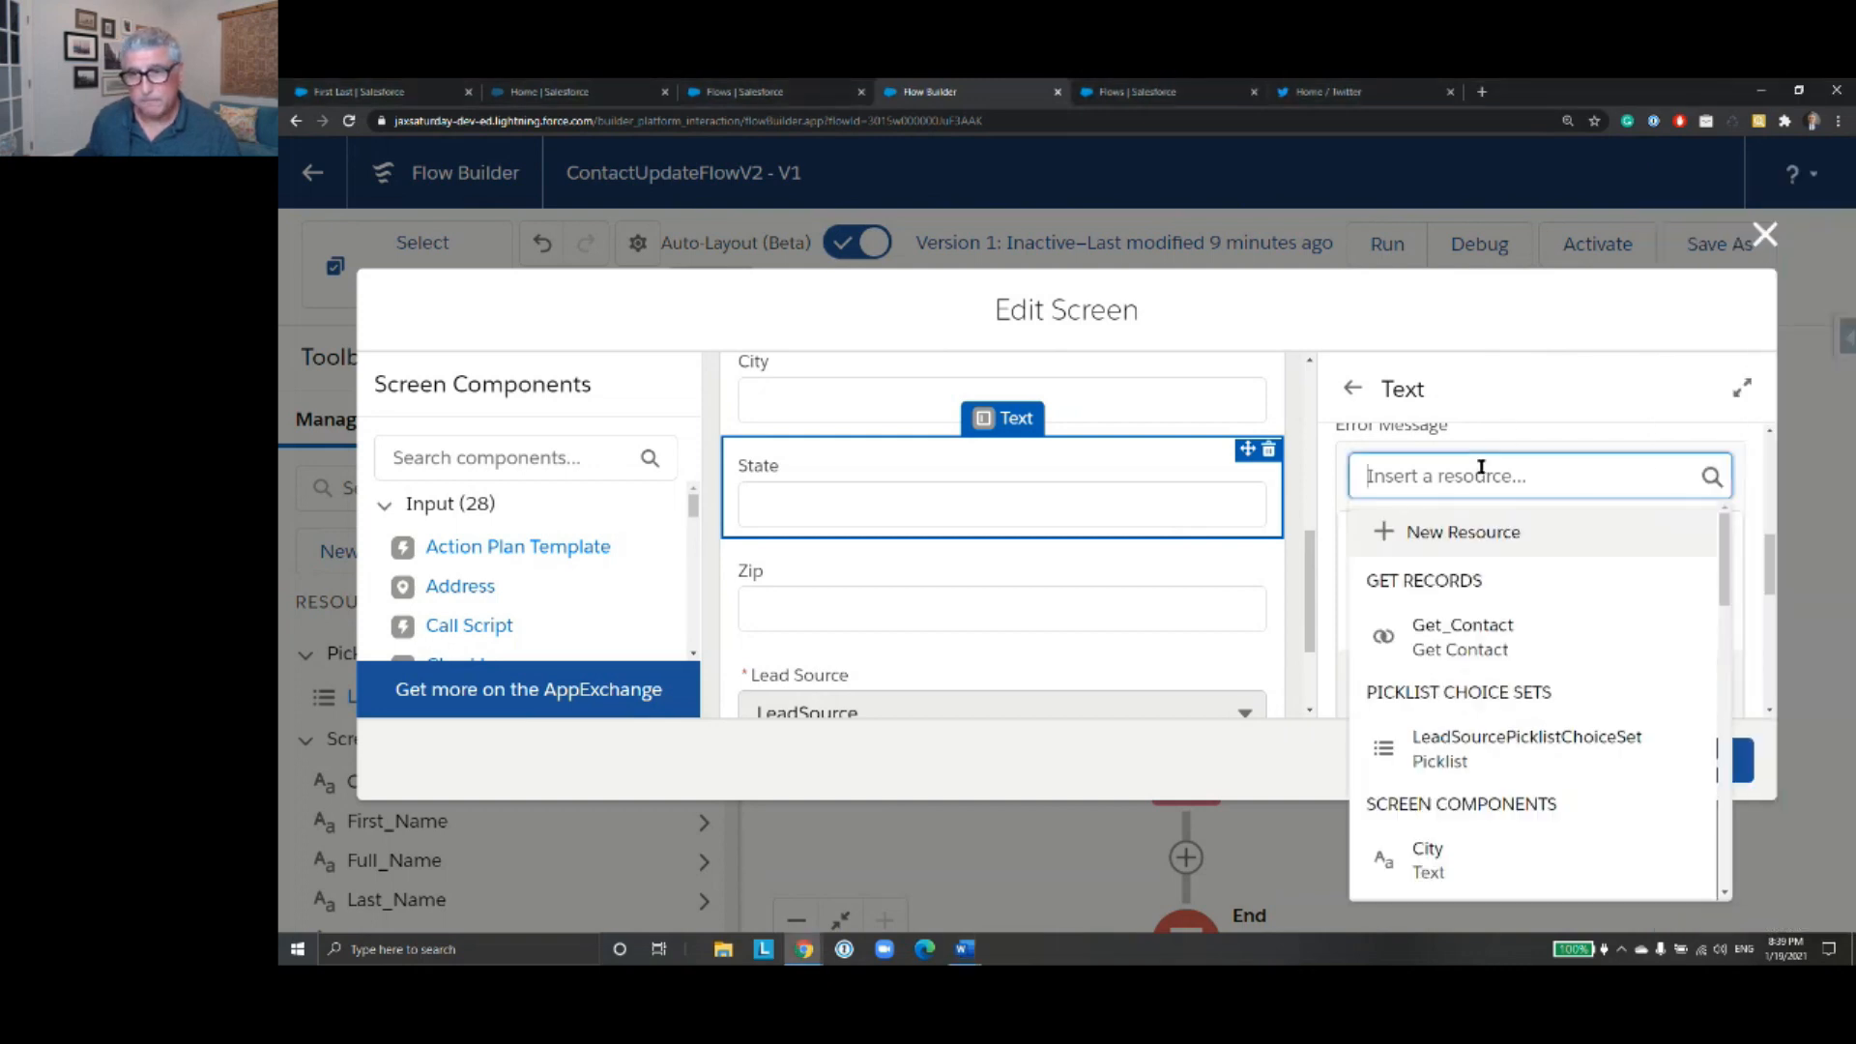
pyautogui.hotkey('ctrl', 'v')
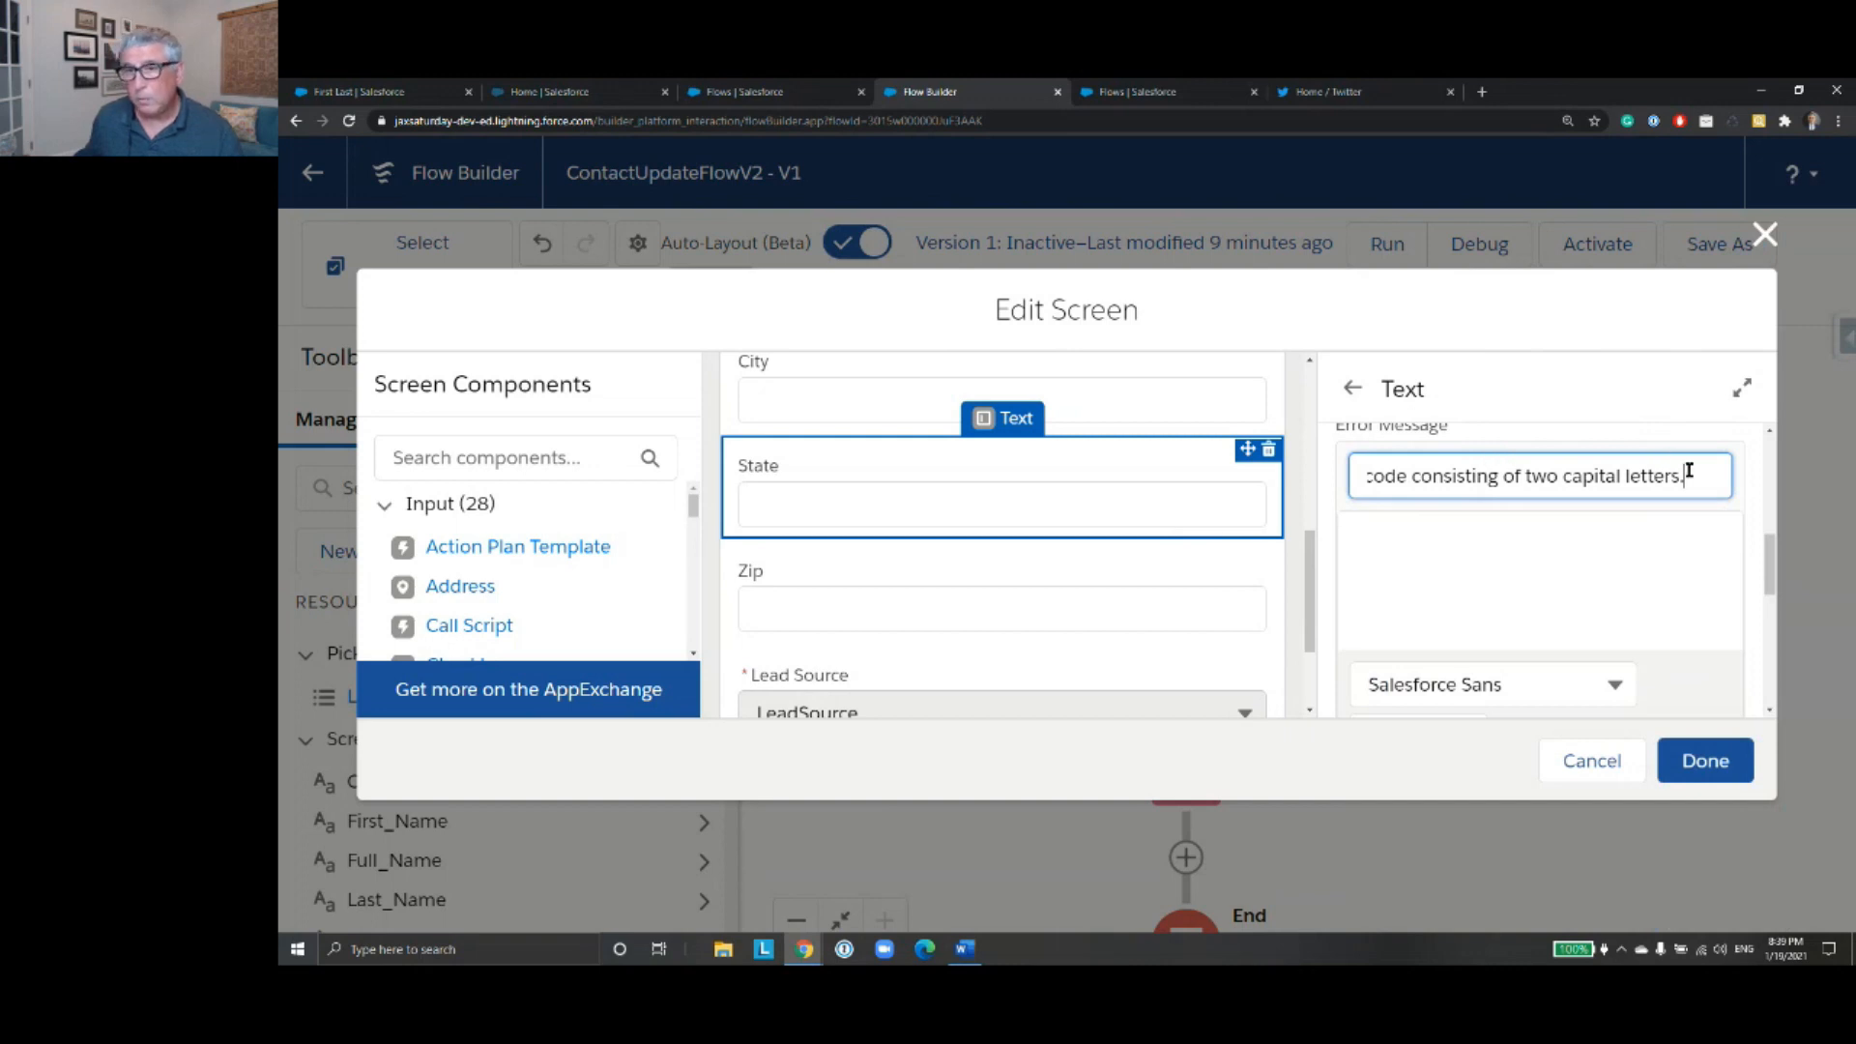
pyautogui.moveTo(1694, 476); pyautogui.dragTo(1333, 479)
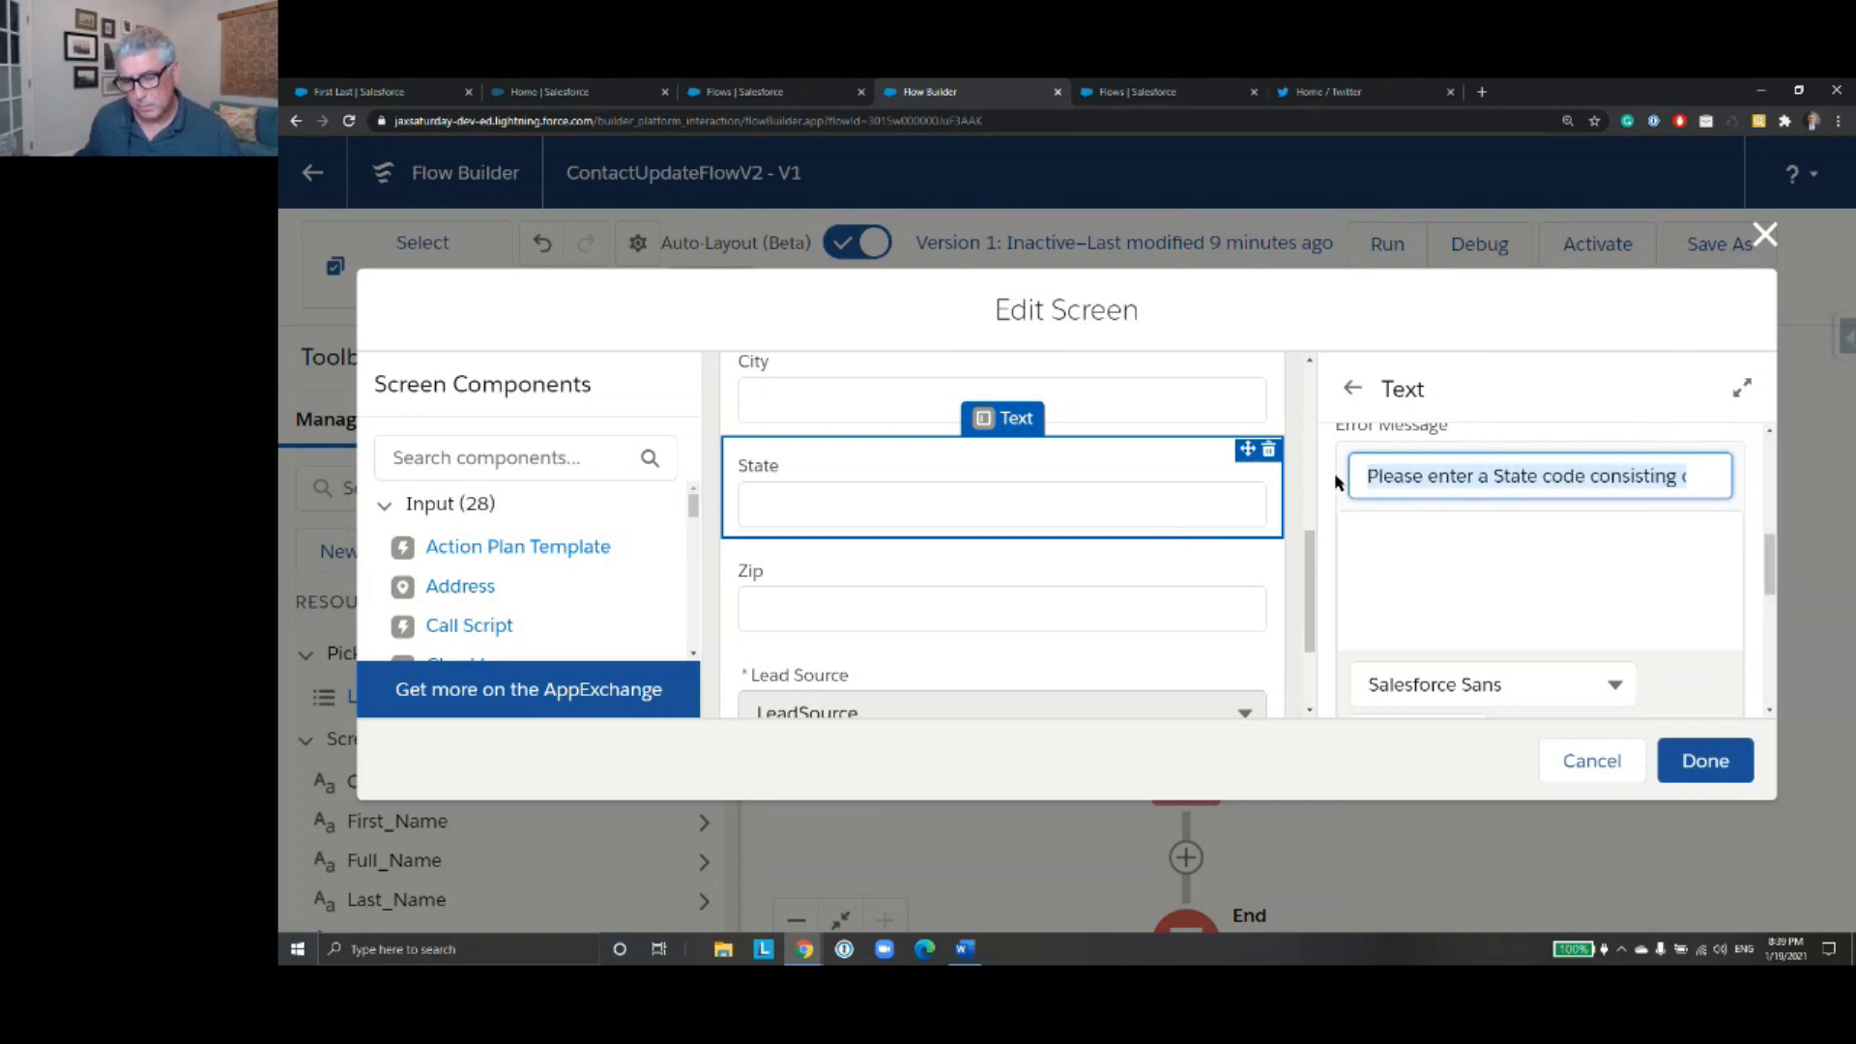
pyautogui.hotkey('ctrl', 'x')
pyautogui.click(1391, 532)
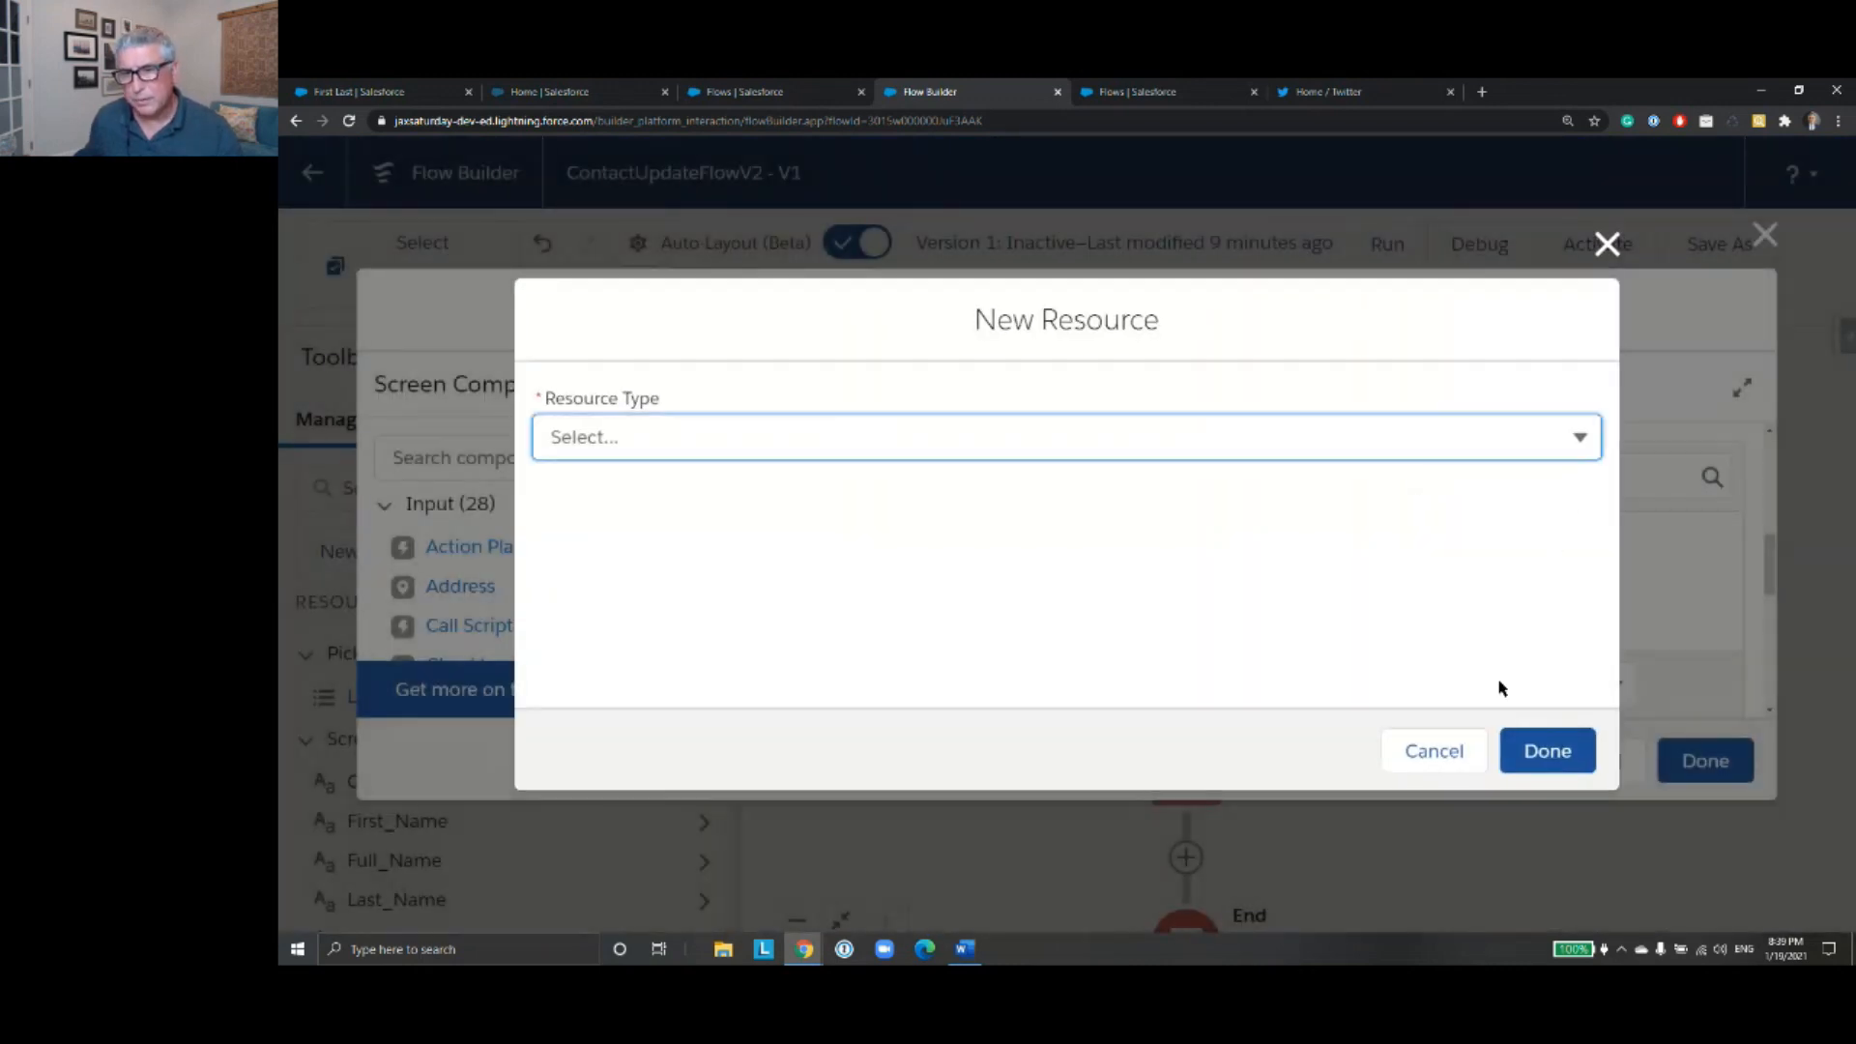
pyautogui.click(1454, 761)
# - Set the State component's validation error message to "Please enter a State code consisting of two capital letters."
pyautogui.click(1468, 542)
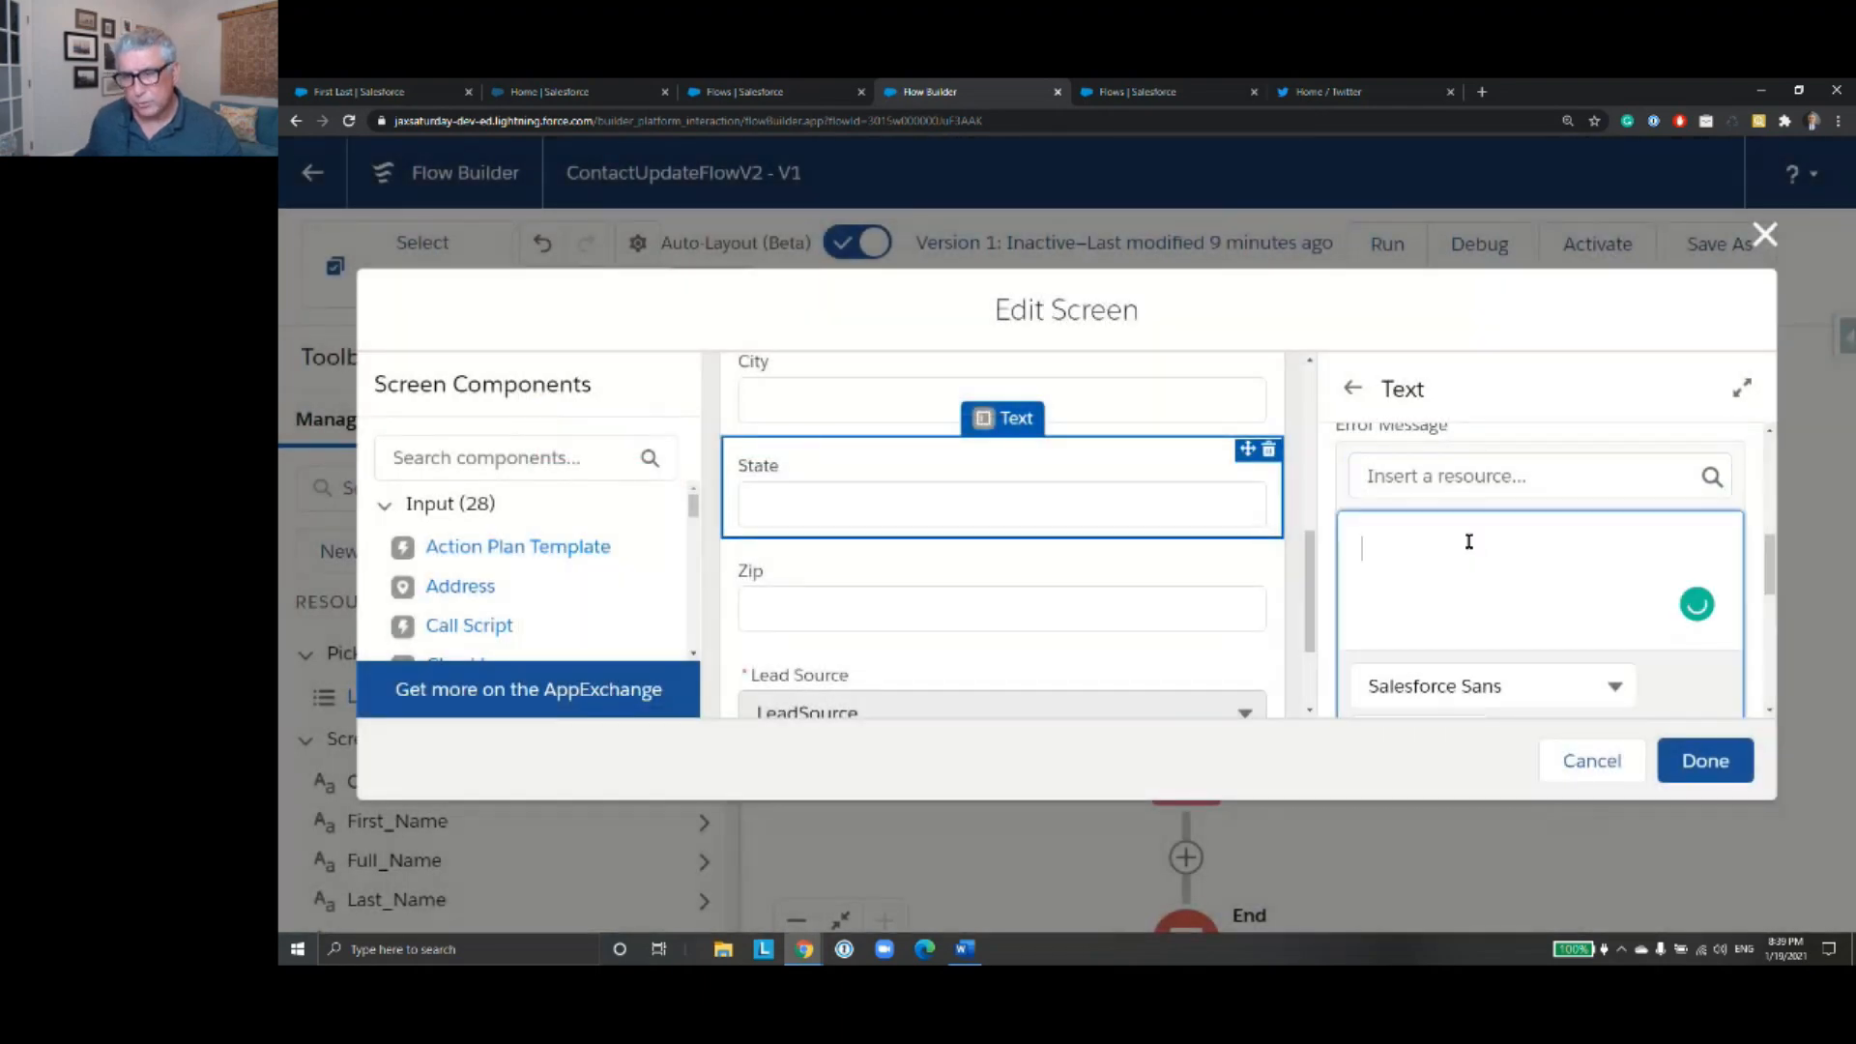
pyautogui.hotkey('ctrl', 'v')
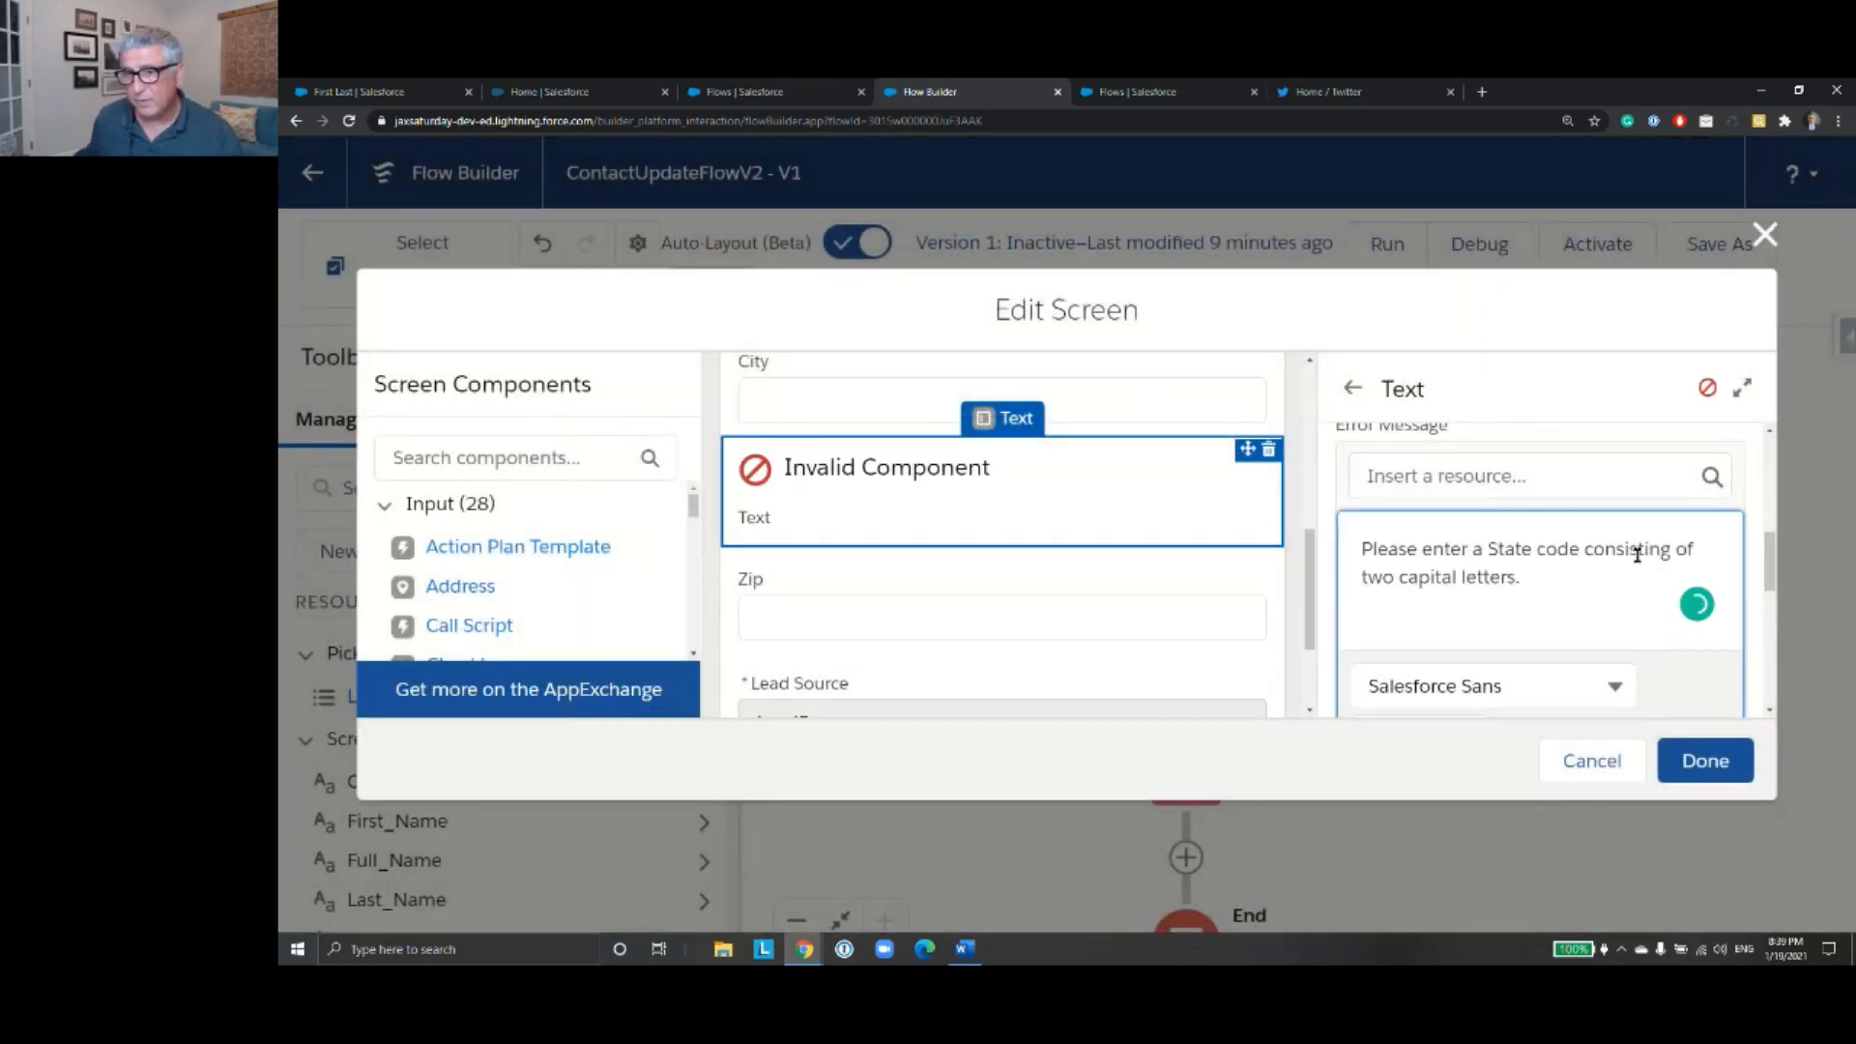
# - Copy the State validation formula, NOT(AND(NOT(ISBLANK({!State})), OR(LEN({!State}) <> 2, NOT(CONTAINS({!State}, UPPER({!State})))))), from the Word document into the component's formula
pyautogui.scroll(-2, 1609, 568)
pyautogui.scroll(-4, 1609, 567)
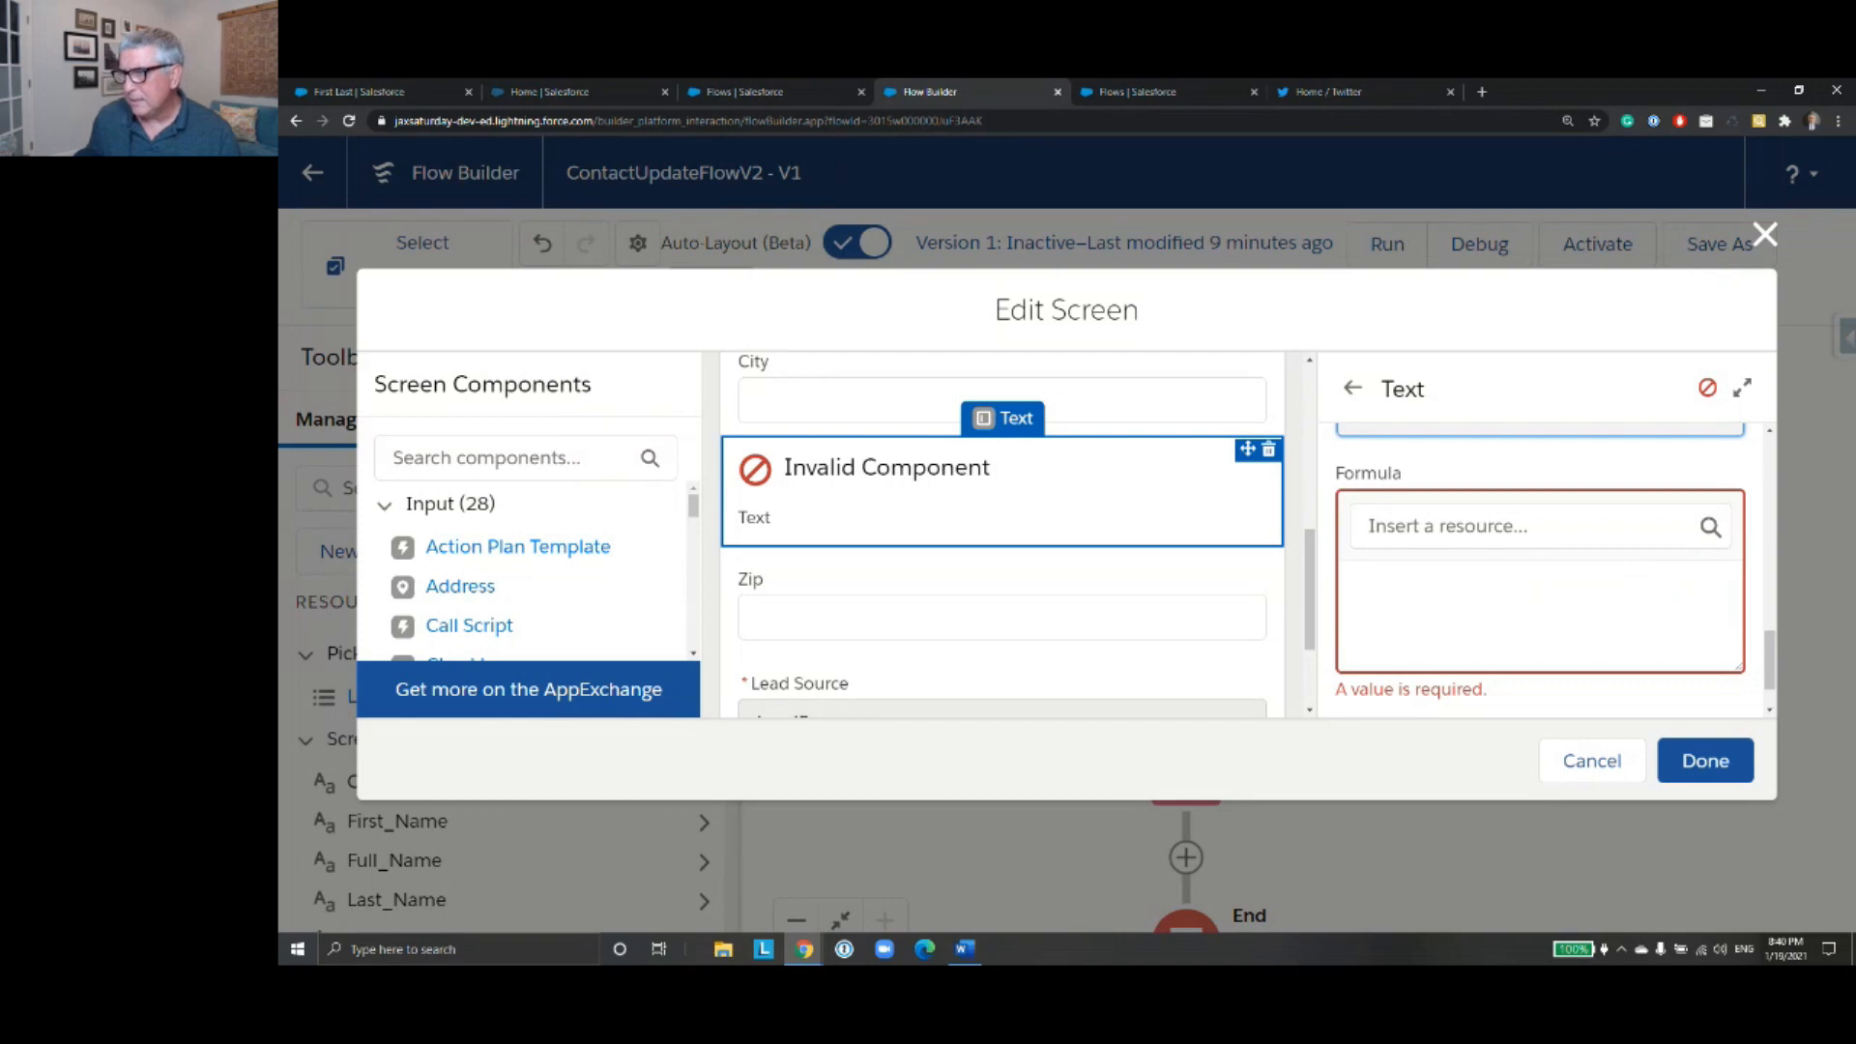
pyautogui.hotkey('alt', 'Tab')
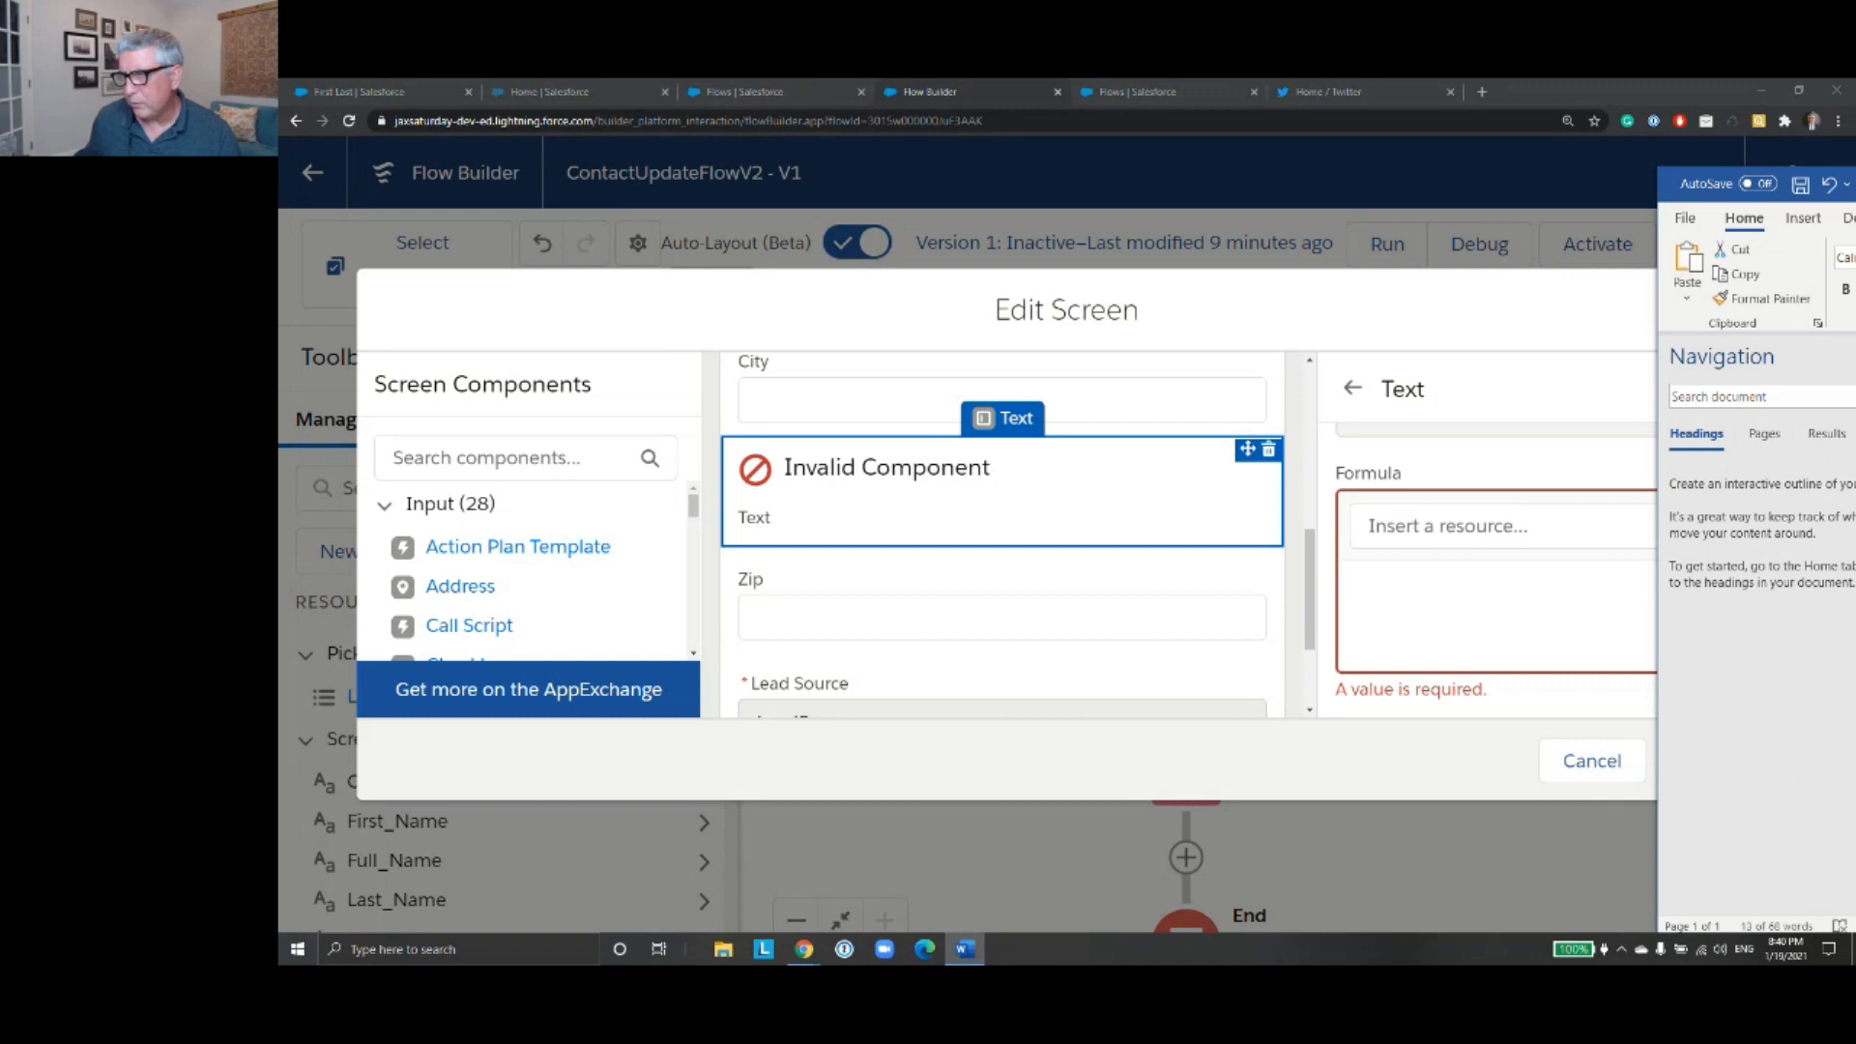
pyautogui.click(1340, 611)
pyautogui.hotkey('ctrl', 'v')
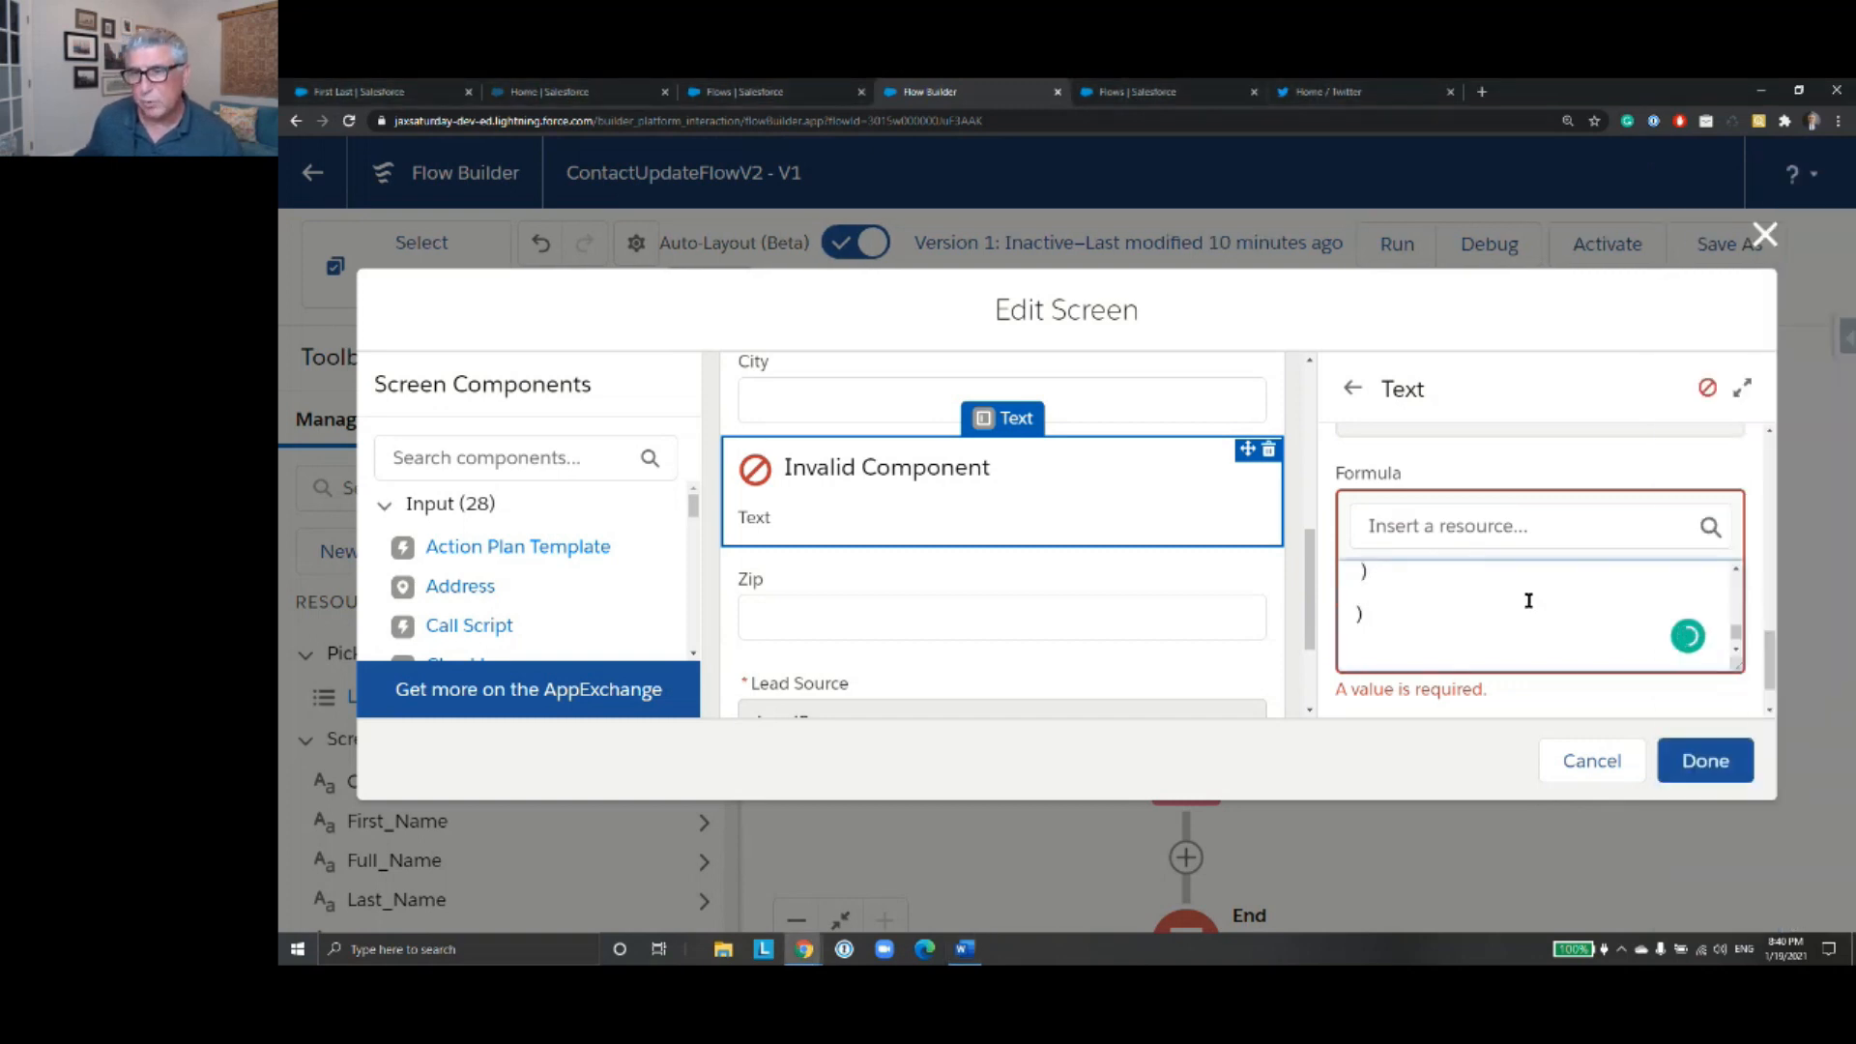
# - Read through the State validation formula line by line, from the outer NOT to its closing parentheses
pyautogui.scroll(5, 1552, 616)
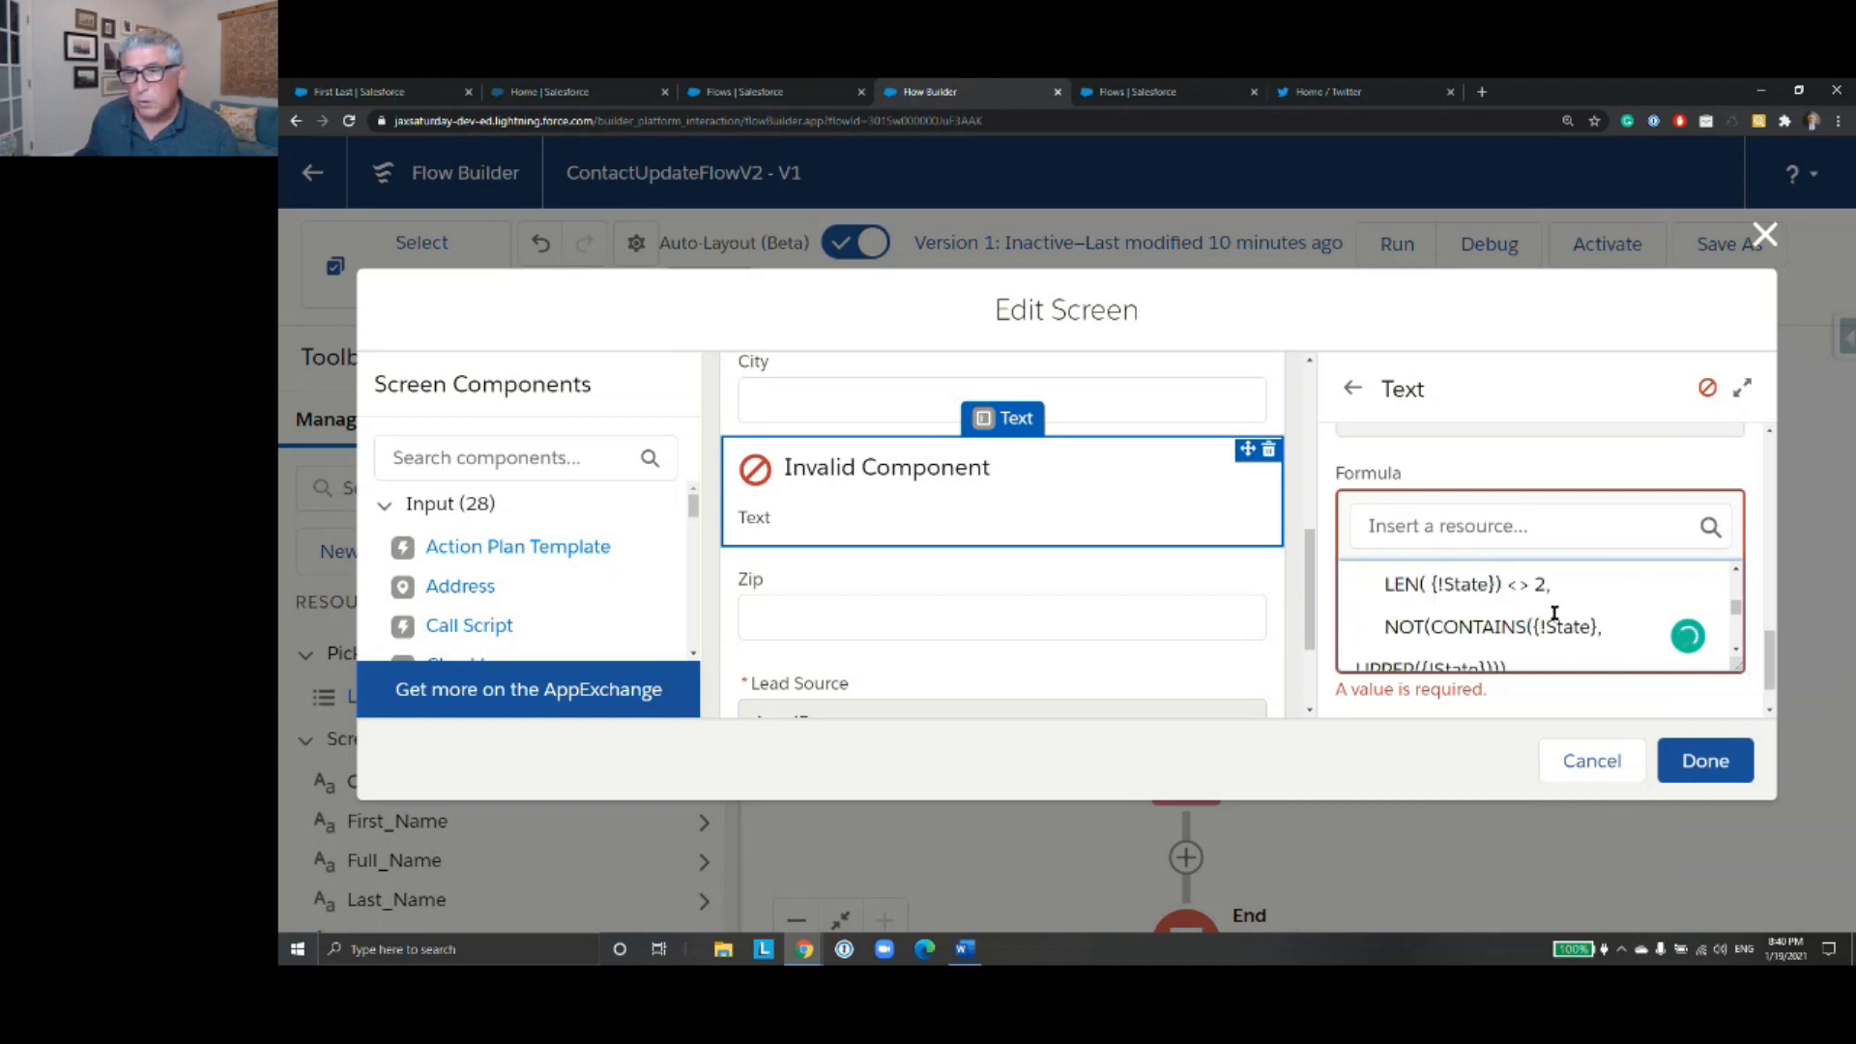
pyautogui.click(1736, 651)
pyautogui.click(1735, 650)
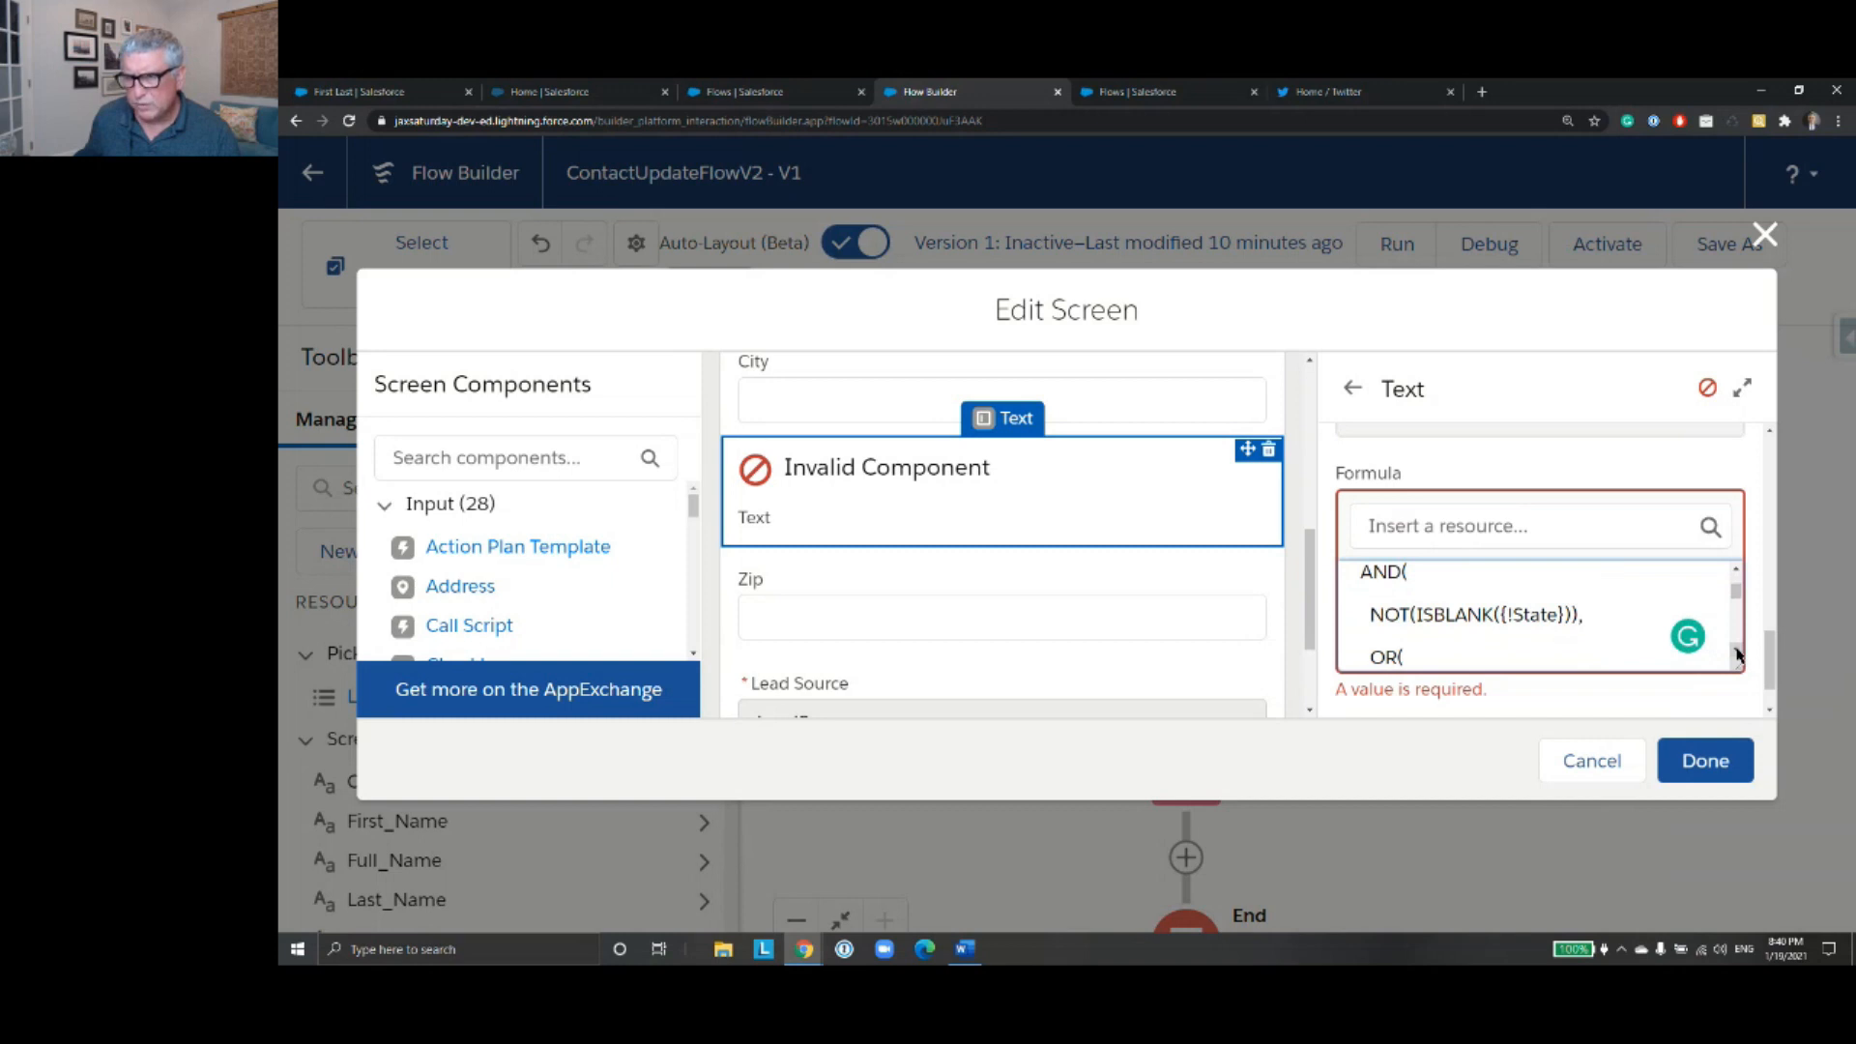
pyautogui.click(1736, 650)
pyautogui.click(1736, 650)
pyautogui.click(1736, 651)
pyautogui.click(1736, 650)
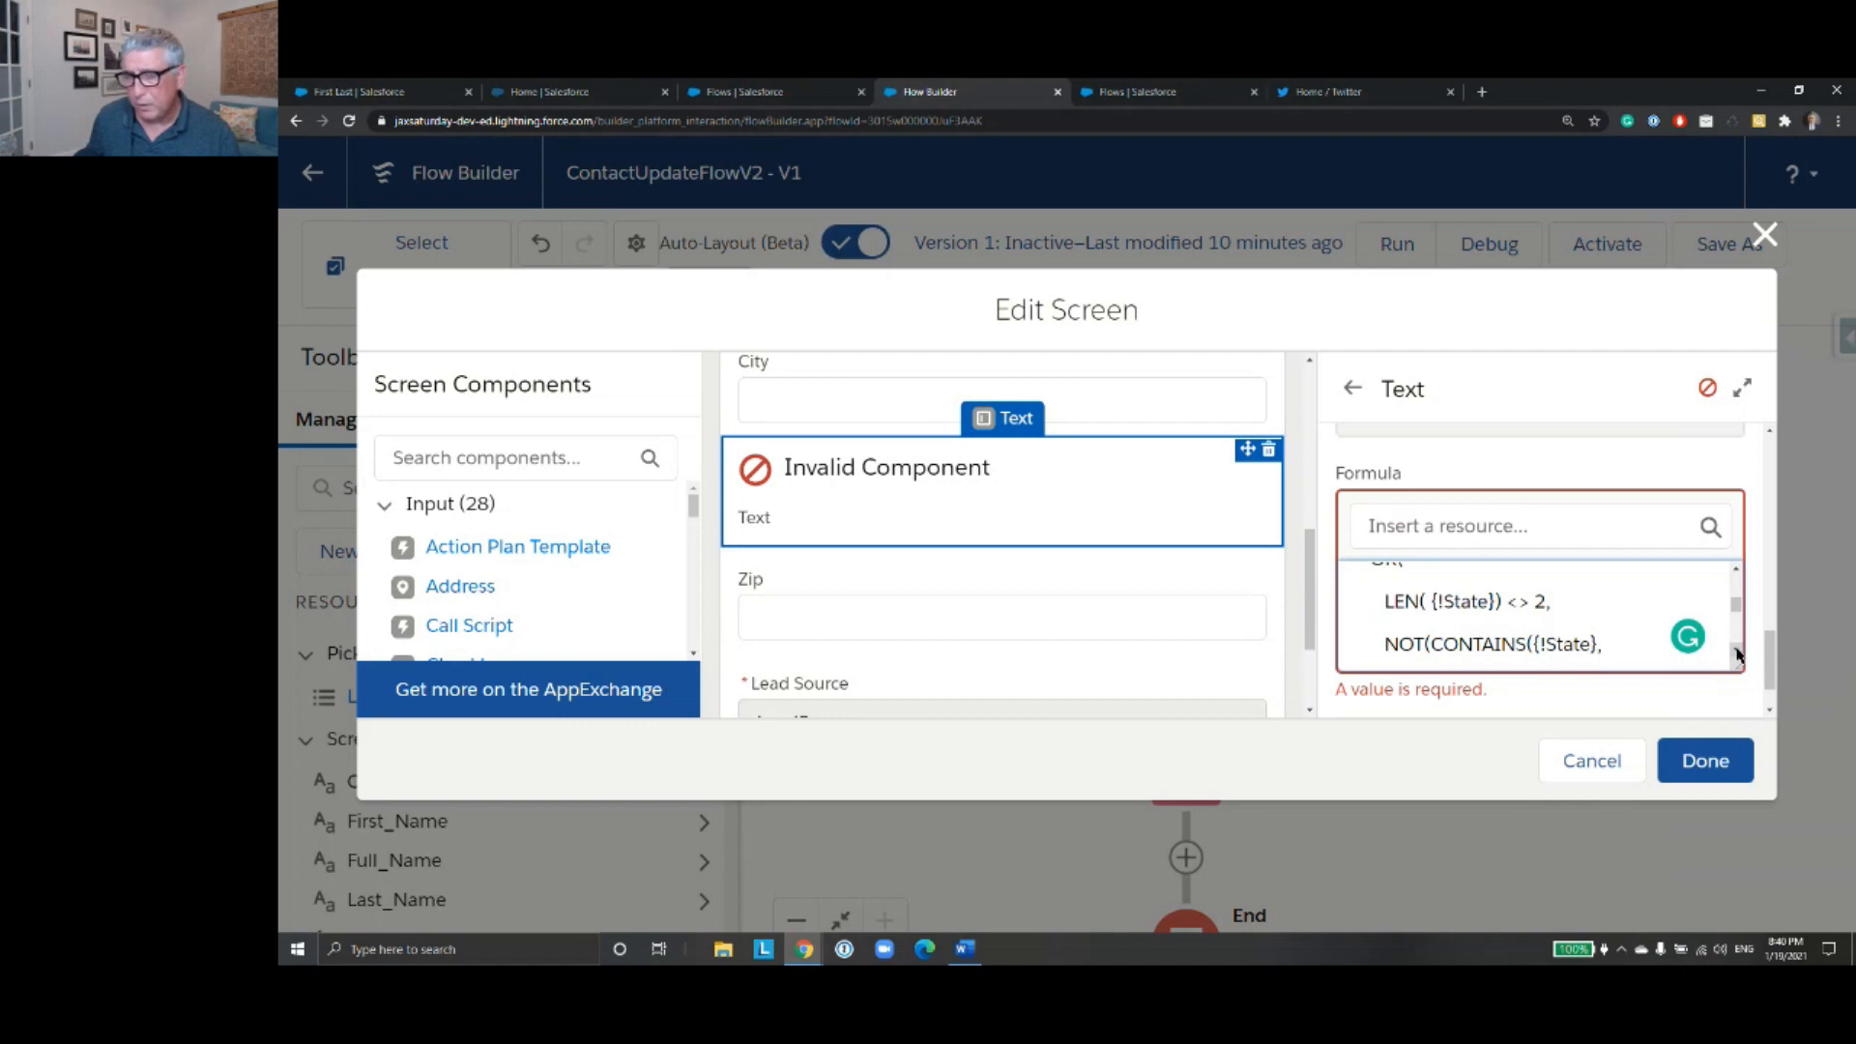
pyautogui.click(1736, 652)
pyautogui.click(1736, 652)
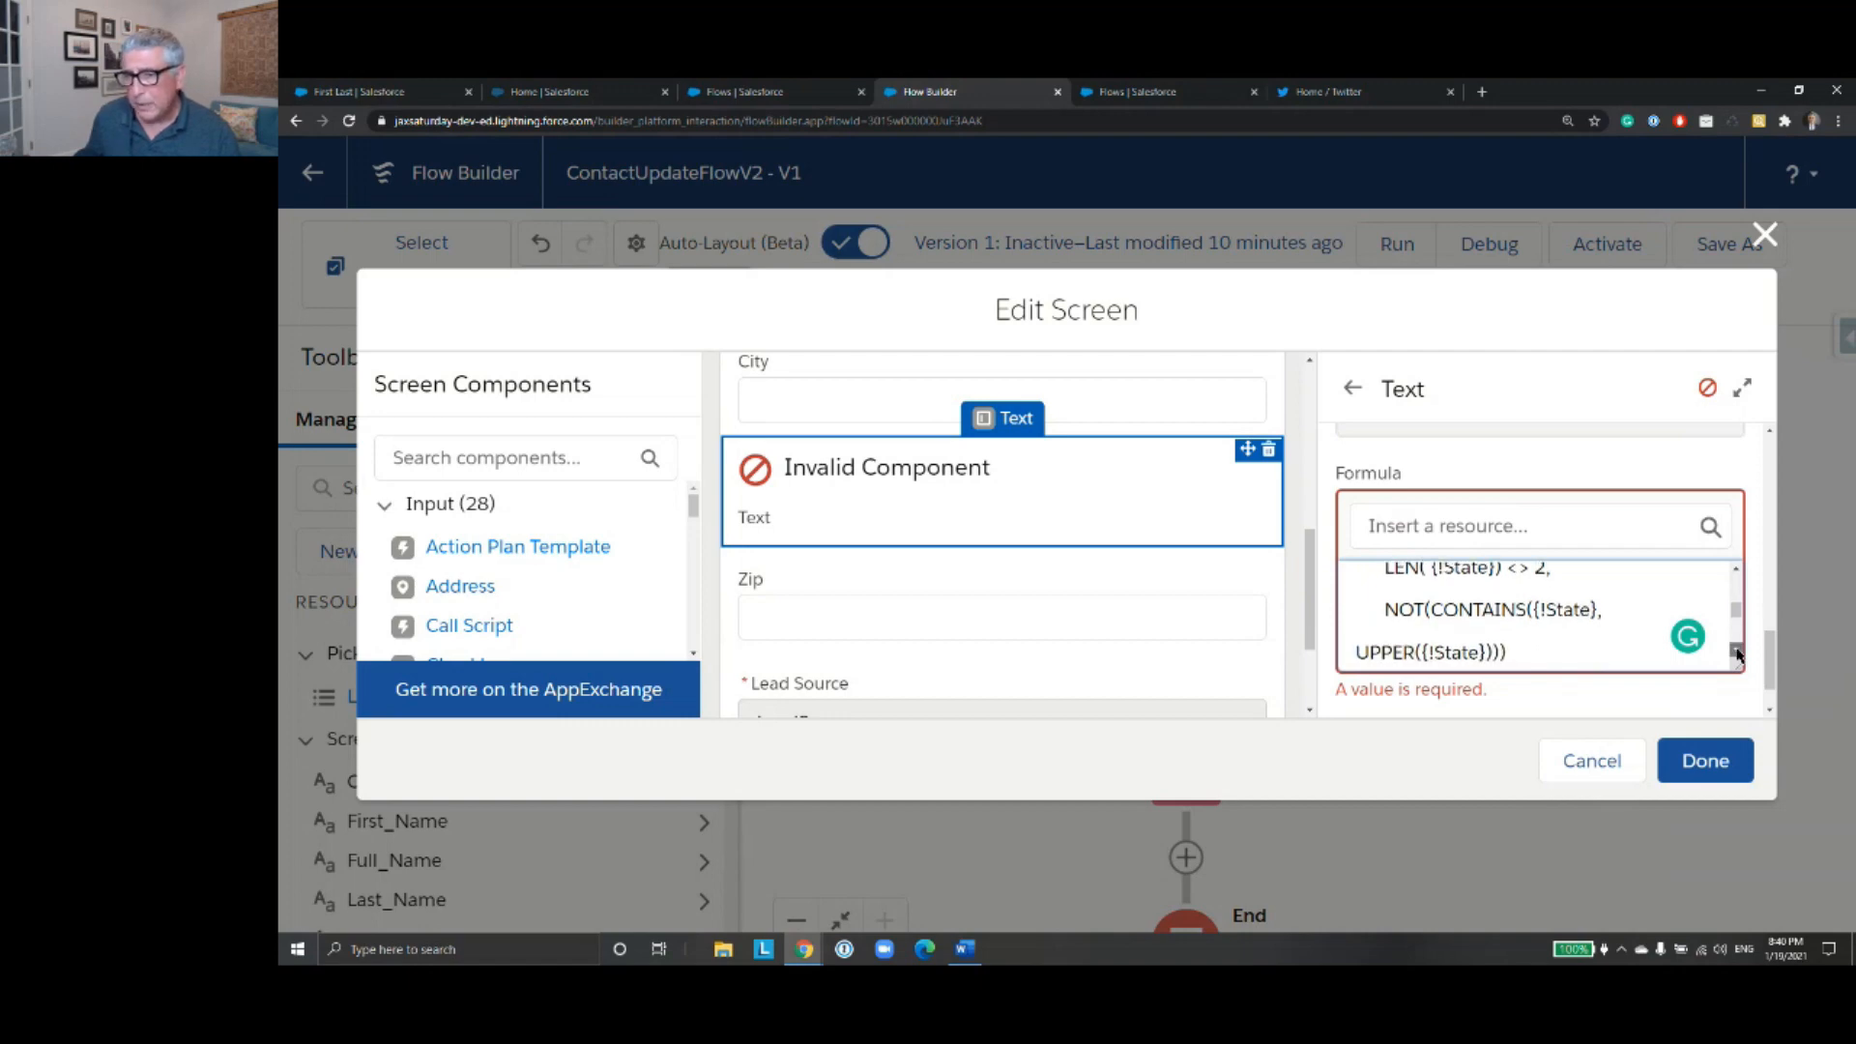
pyautogui.click(1736, 652)
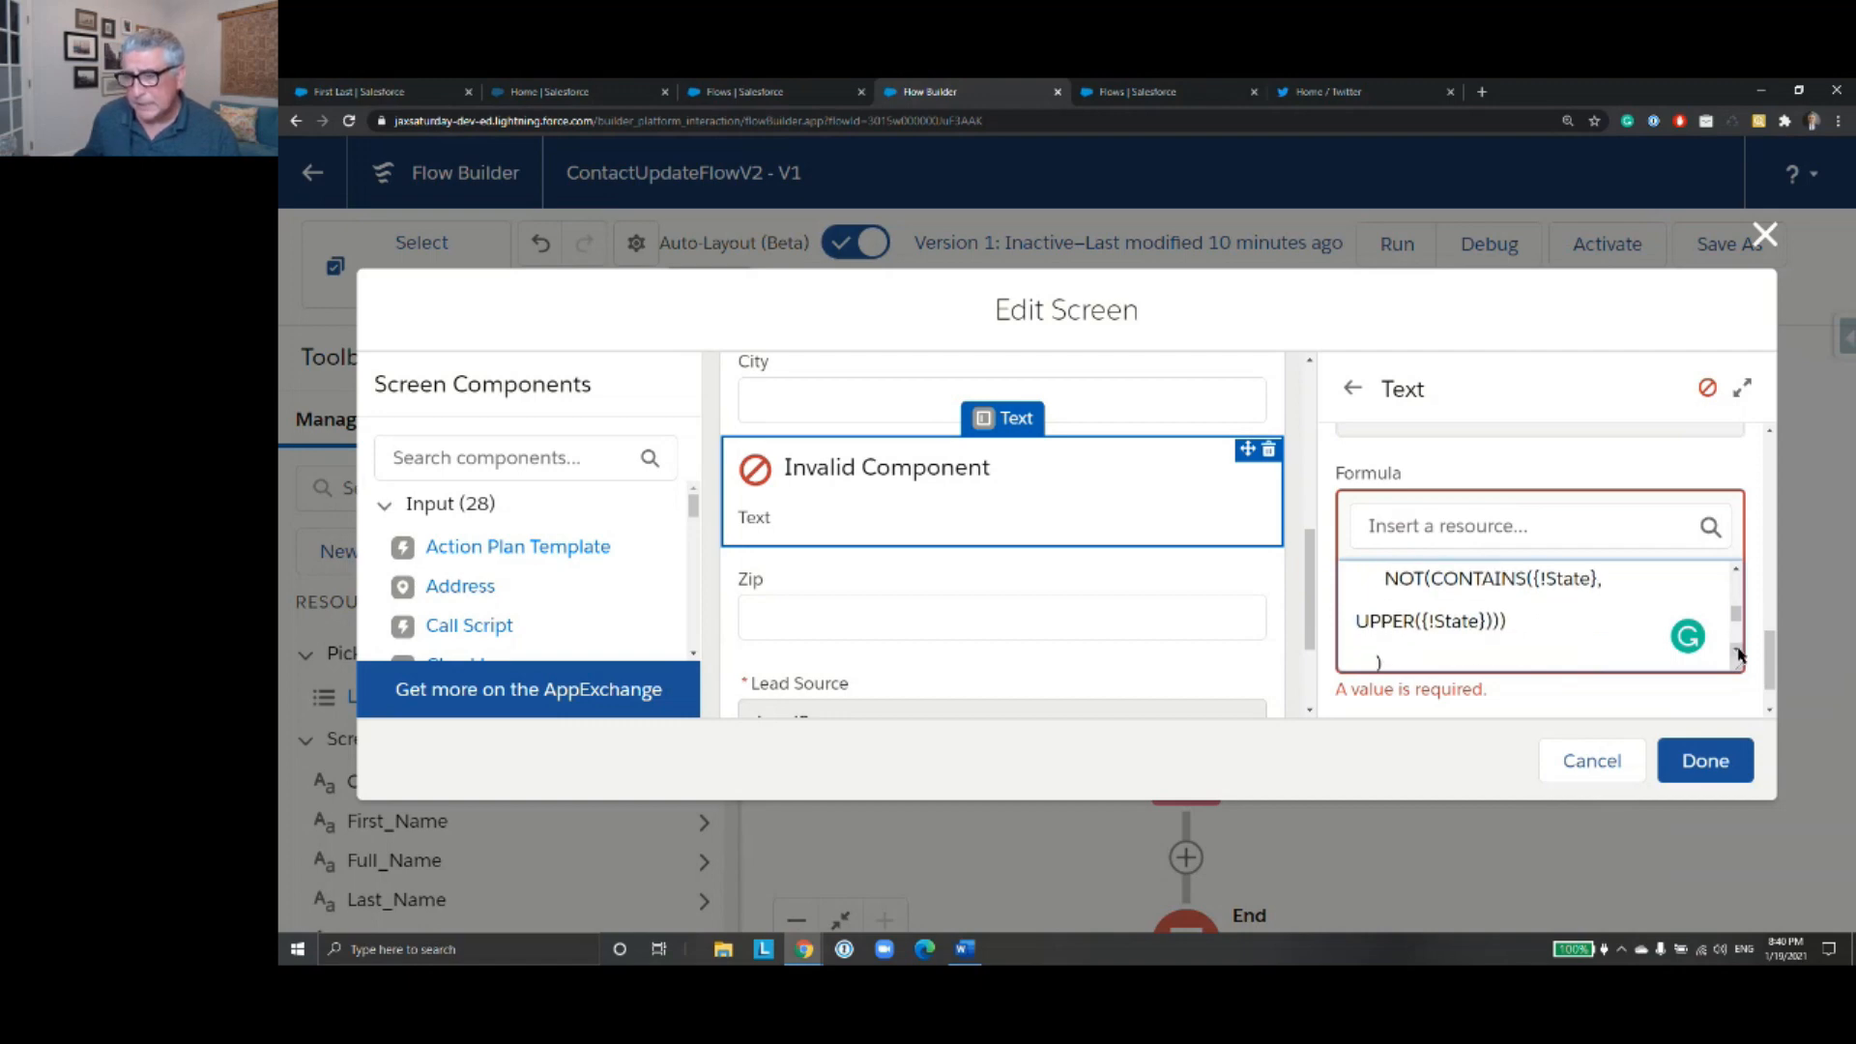
pyautogui.click(1736, 653)
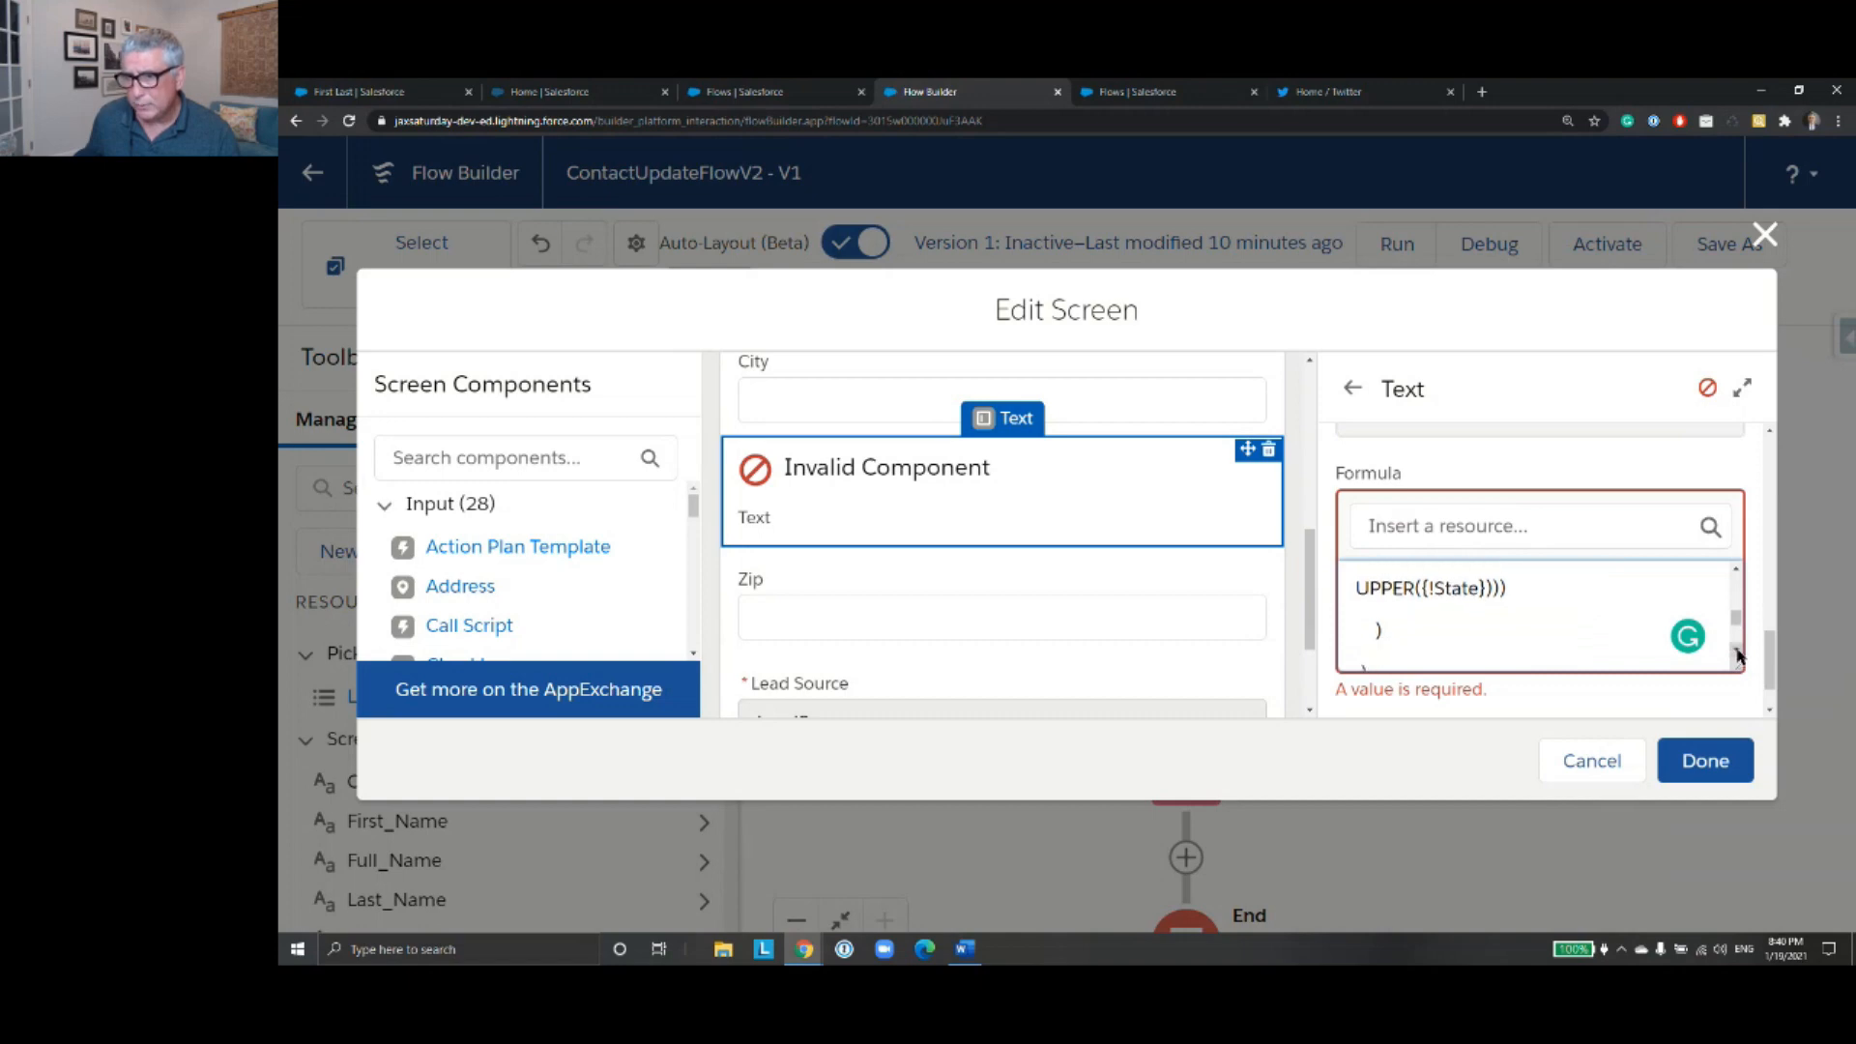
pyautogui.click(1735, 652)
pyautogui.click(1735, 653)
pyautogui.click(1735, 652)
pyautogui.click(1736, 653)
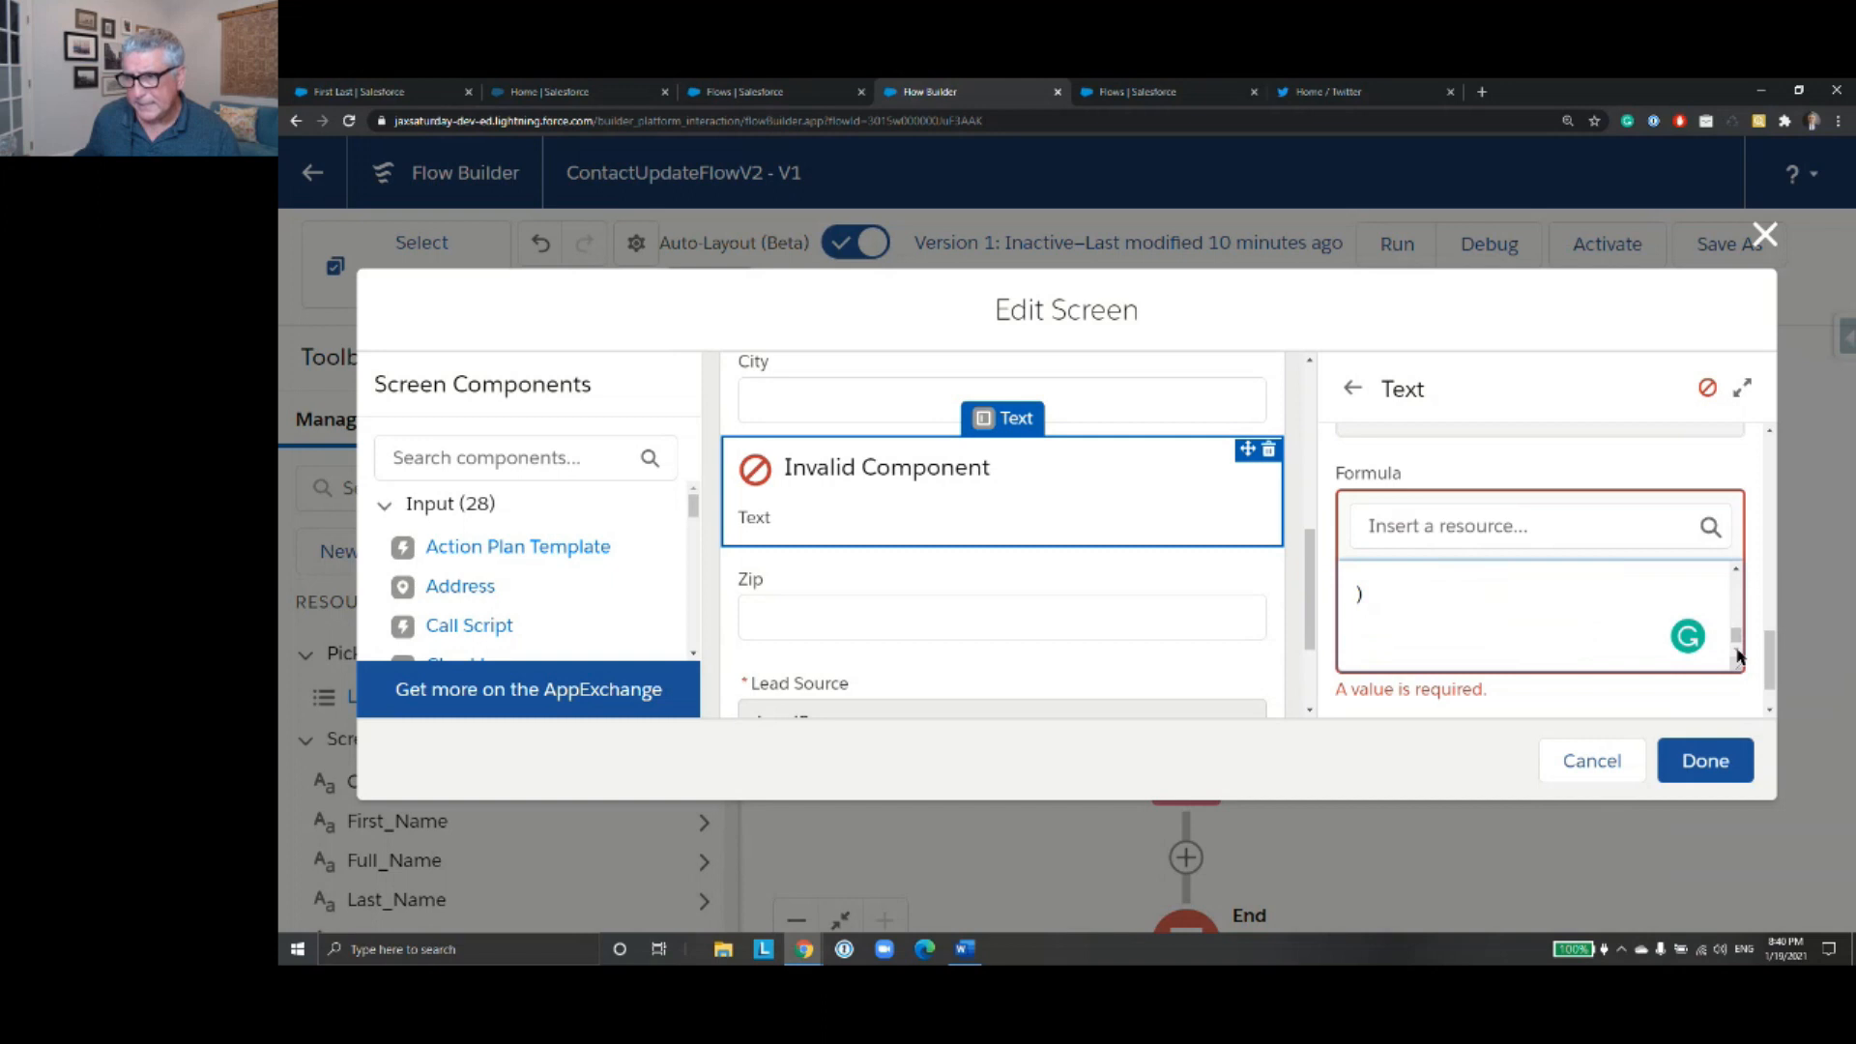
pyautogui.click(1737, 571)
pyautogui.click(1736, 571)
pyautogui.click(1737, 570)
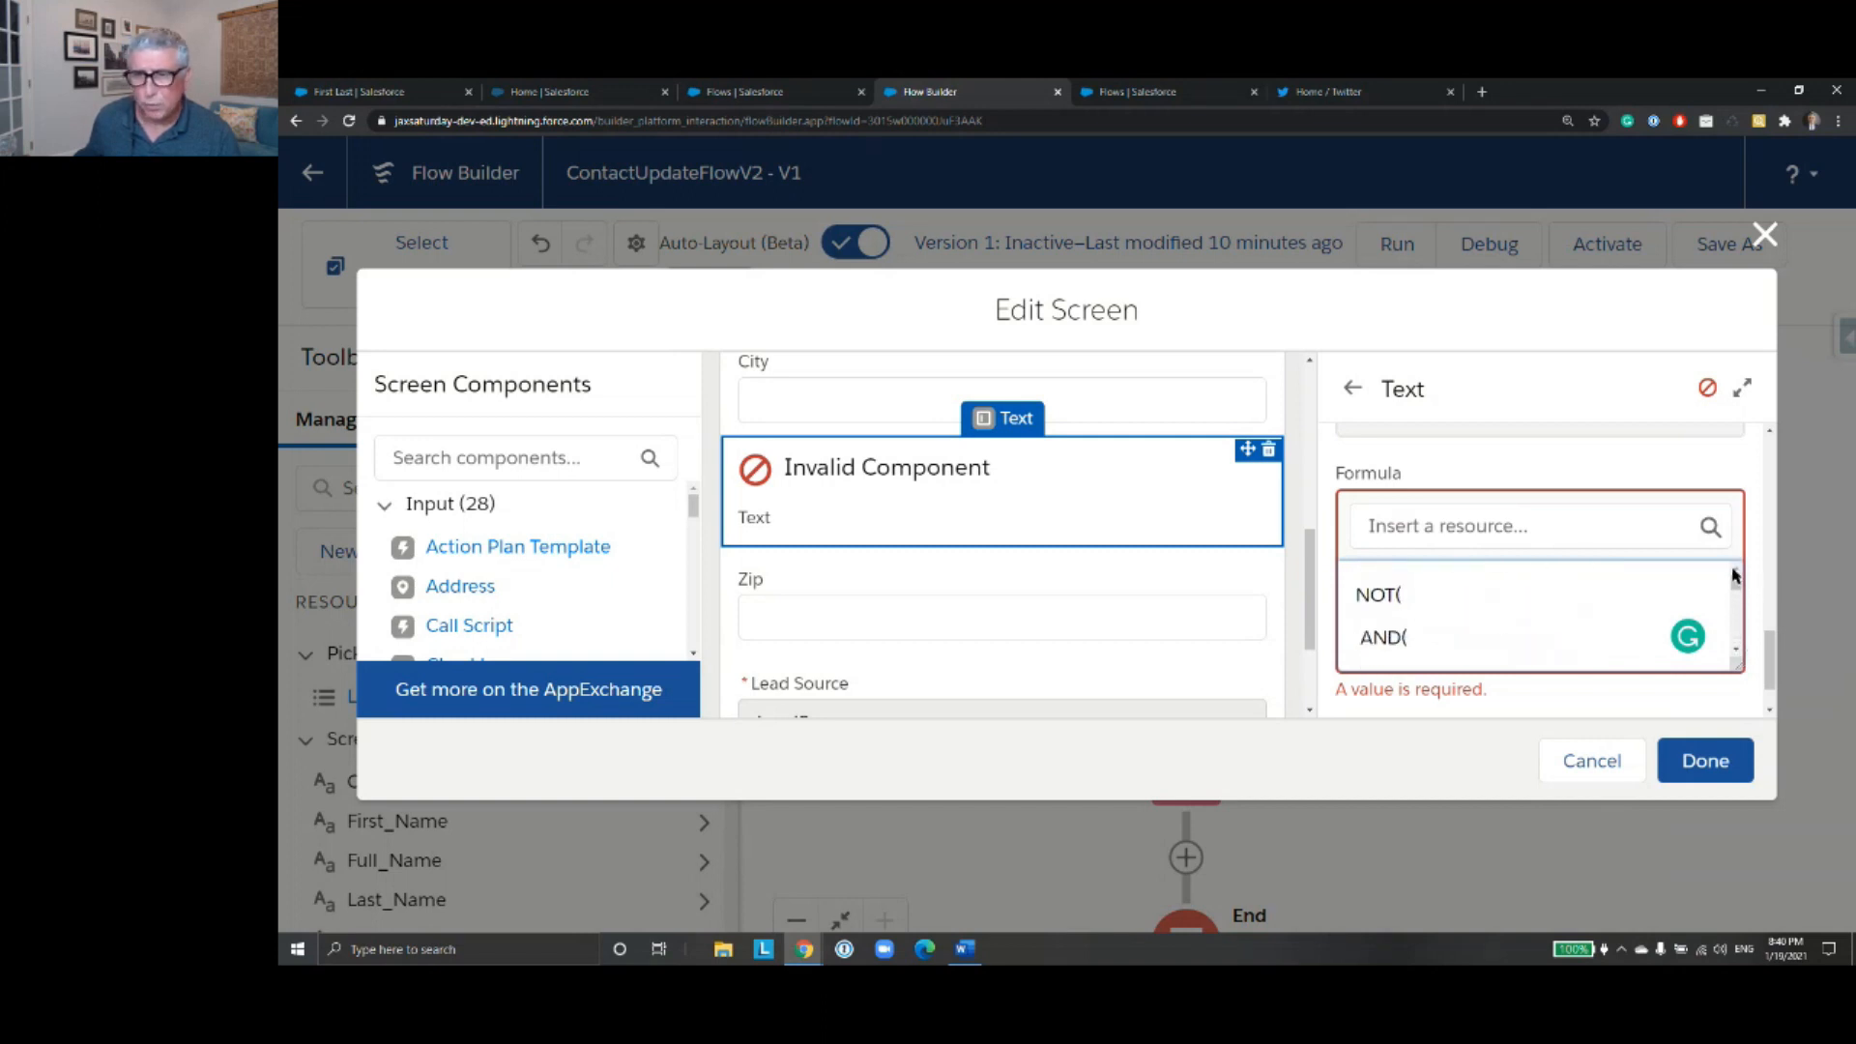
# - Compare the State references in the validation formula with the component's API name
pyautogui.scroll(5, 1653, 572)
pyautogui.scroll(-5, 1623, 608)
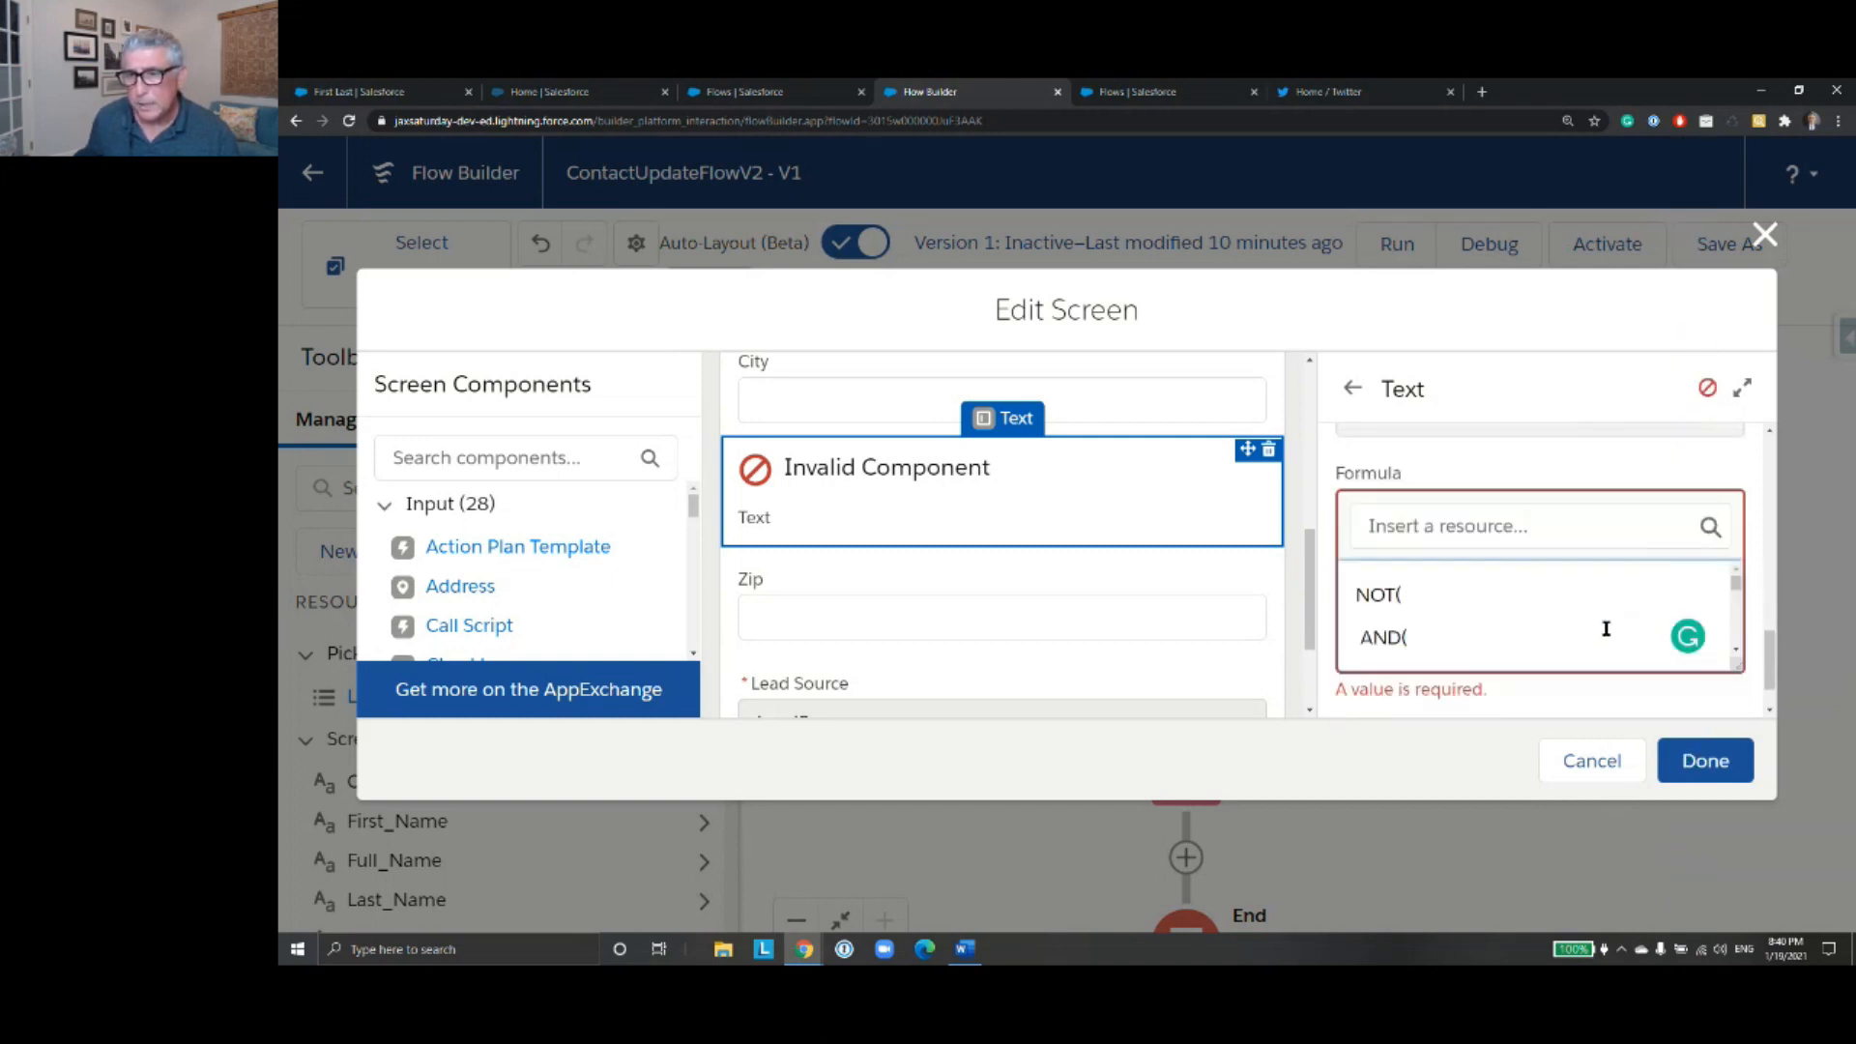
pyautogui.click(1736, 653)
pyautogui.click(1735, 652)
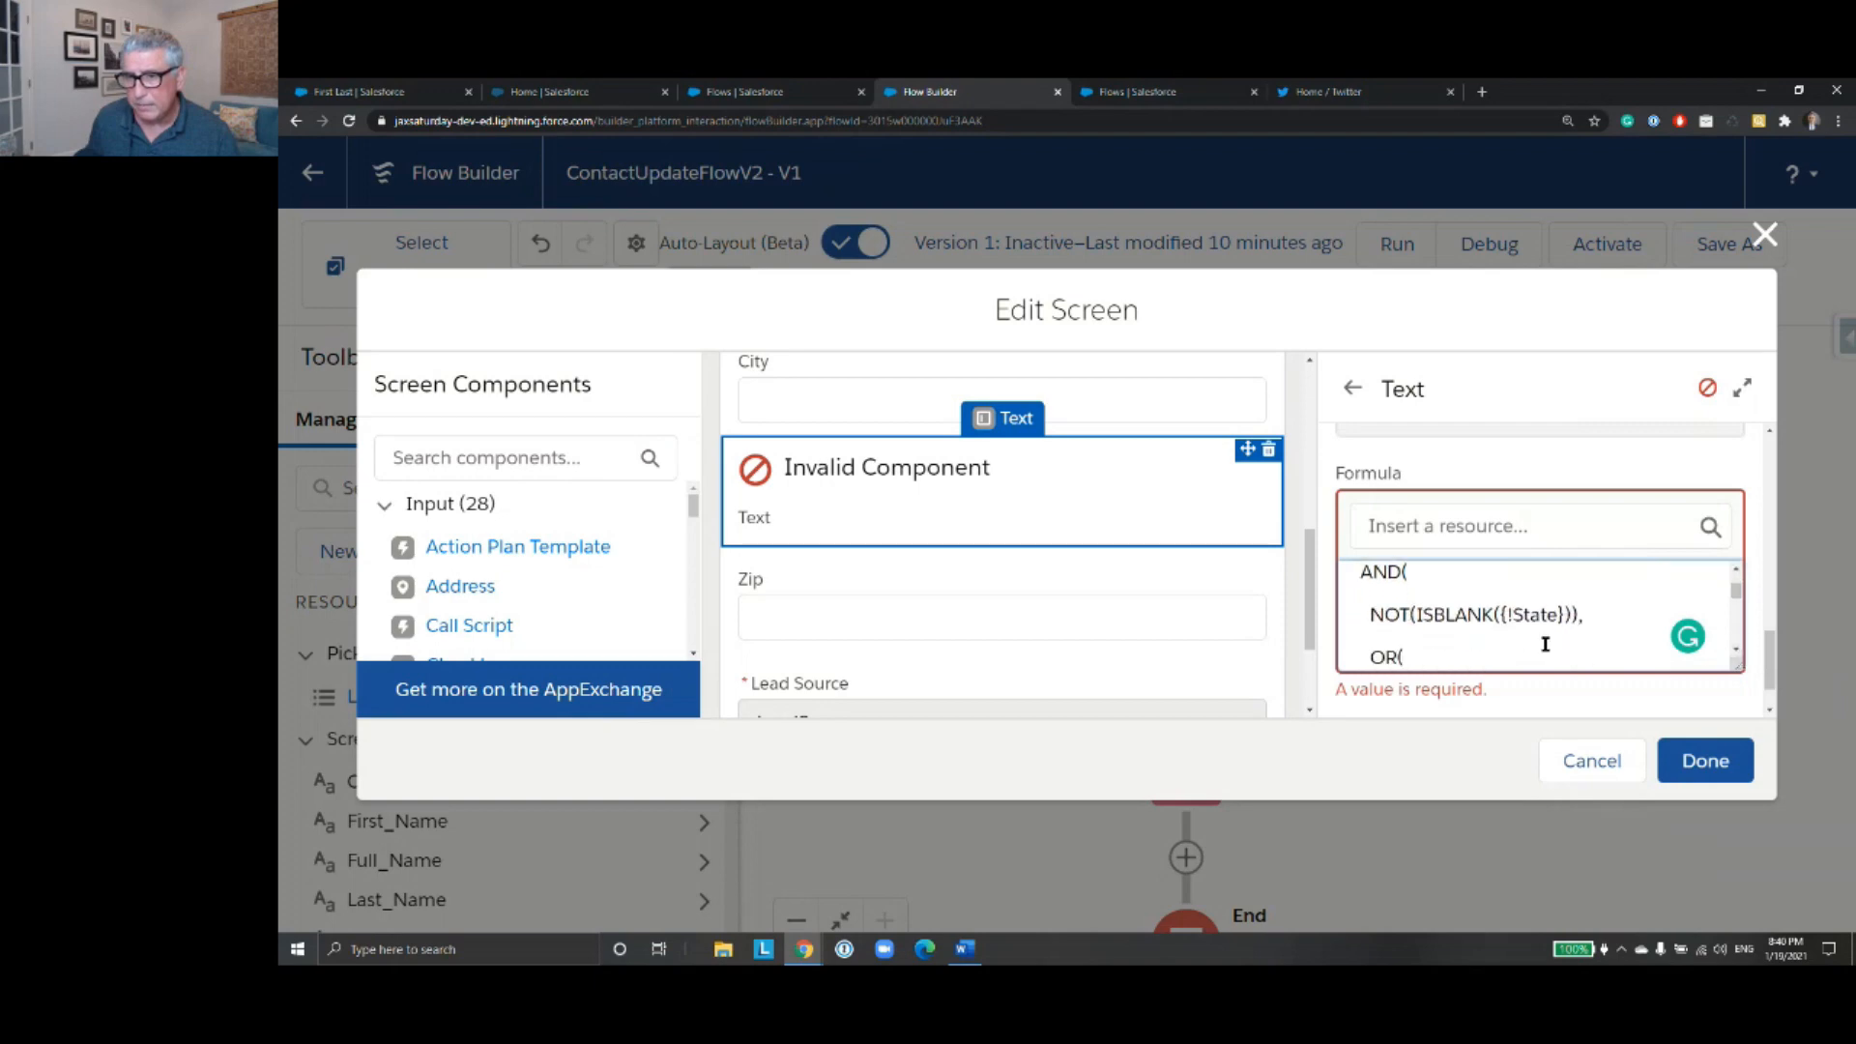
pyautogui.scroll(5, 1586, 624)
pyautogui.scroll(-4, 1481, 512)
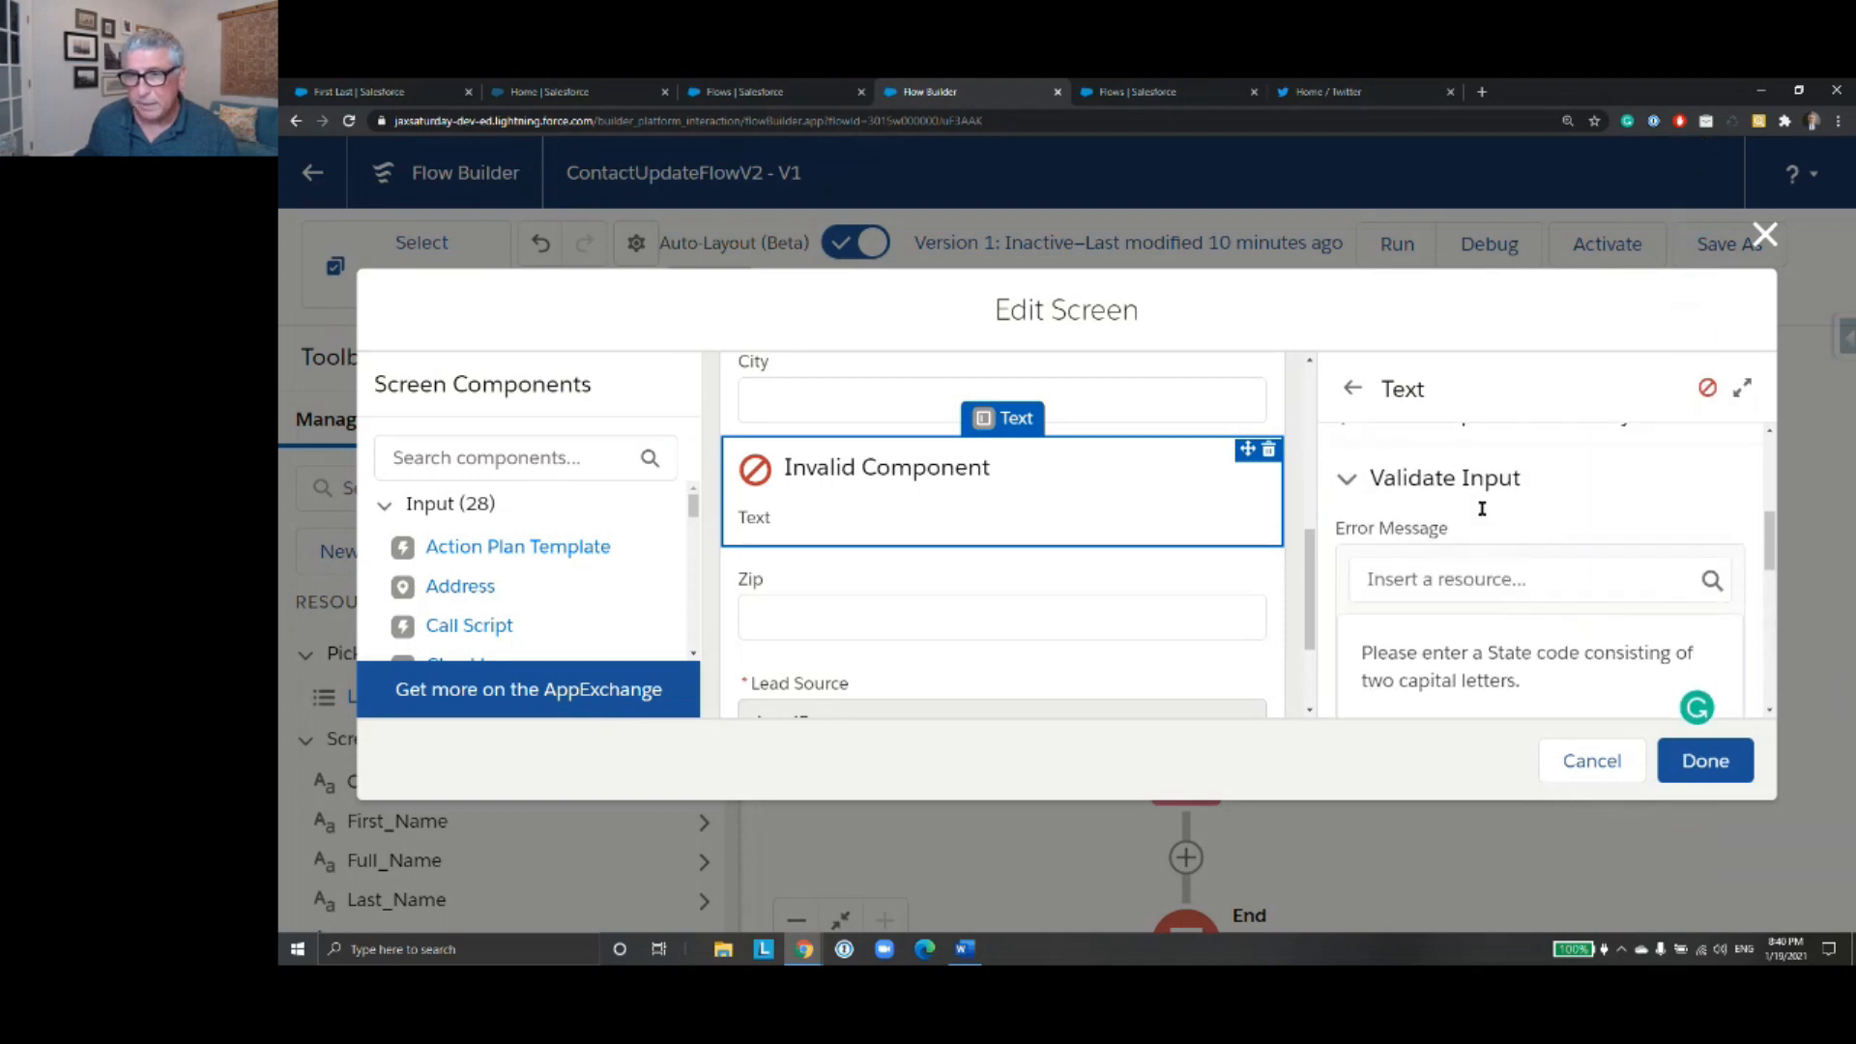
pyautogui.scroll(3, 1481, 512)
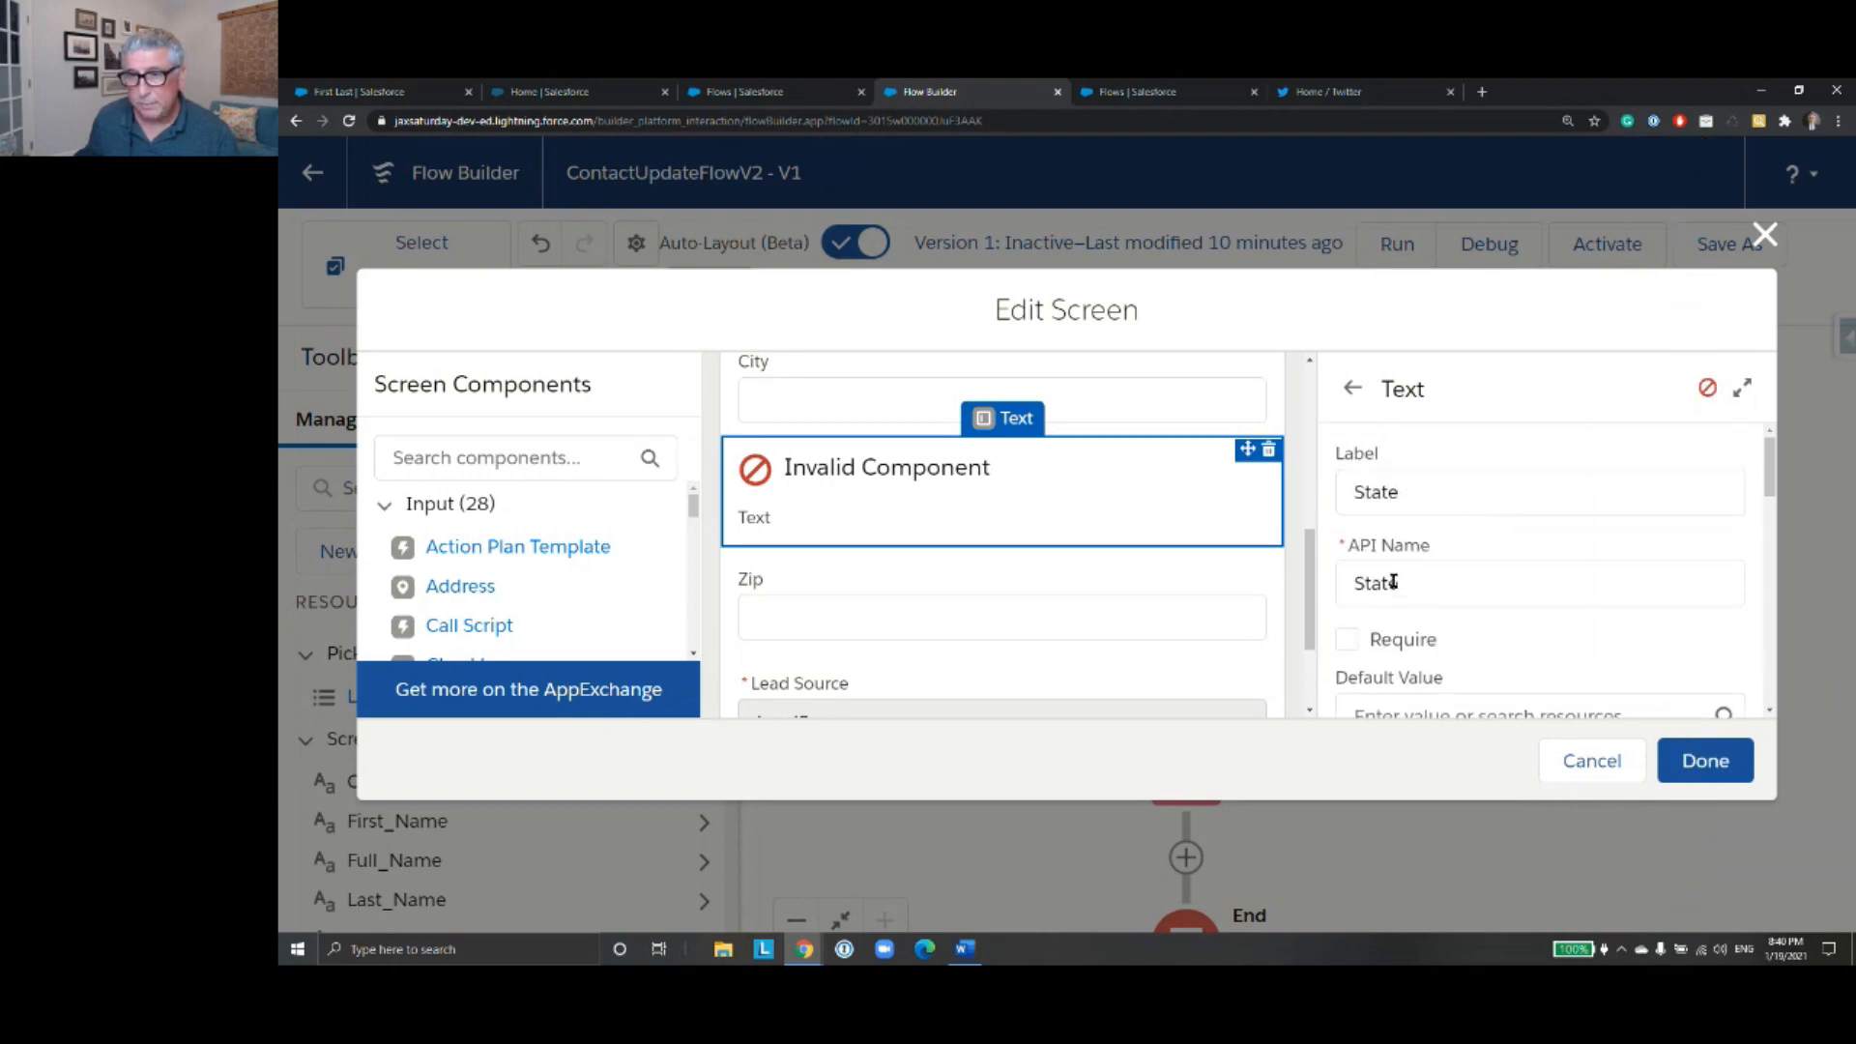
pyautogui.scroll(-10, 1444, 581)
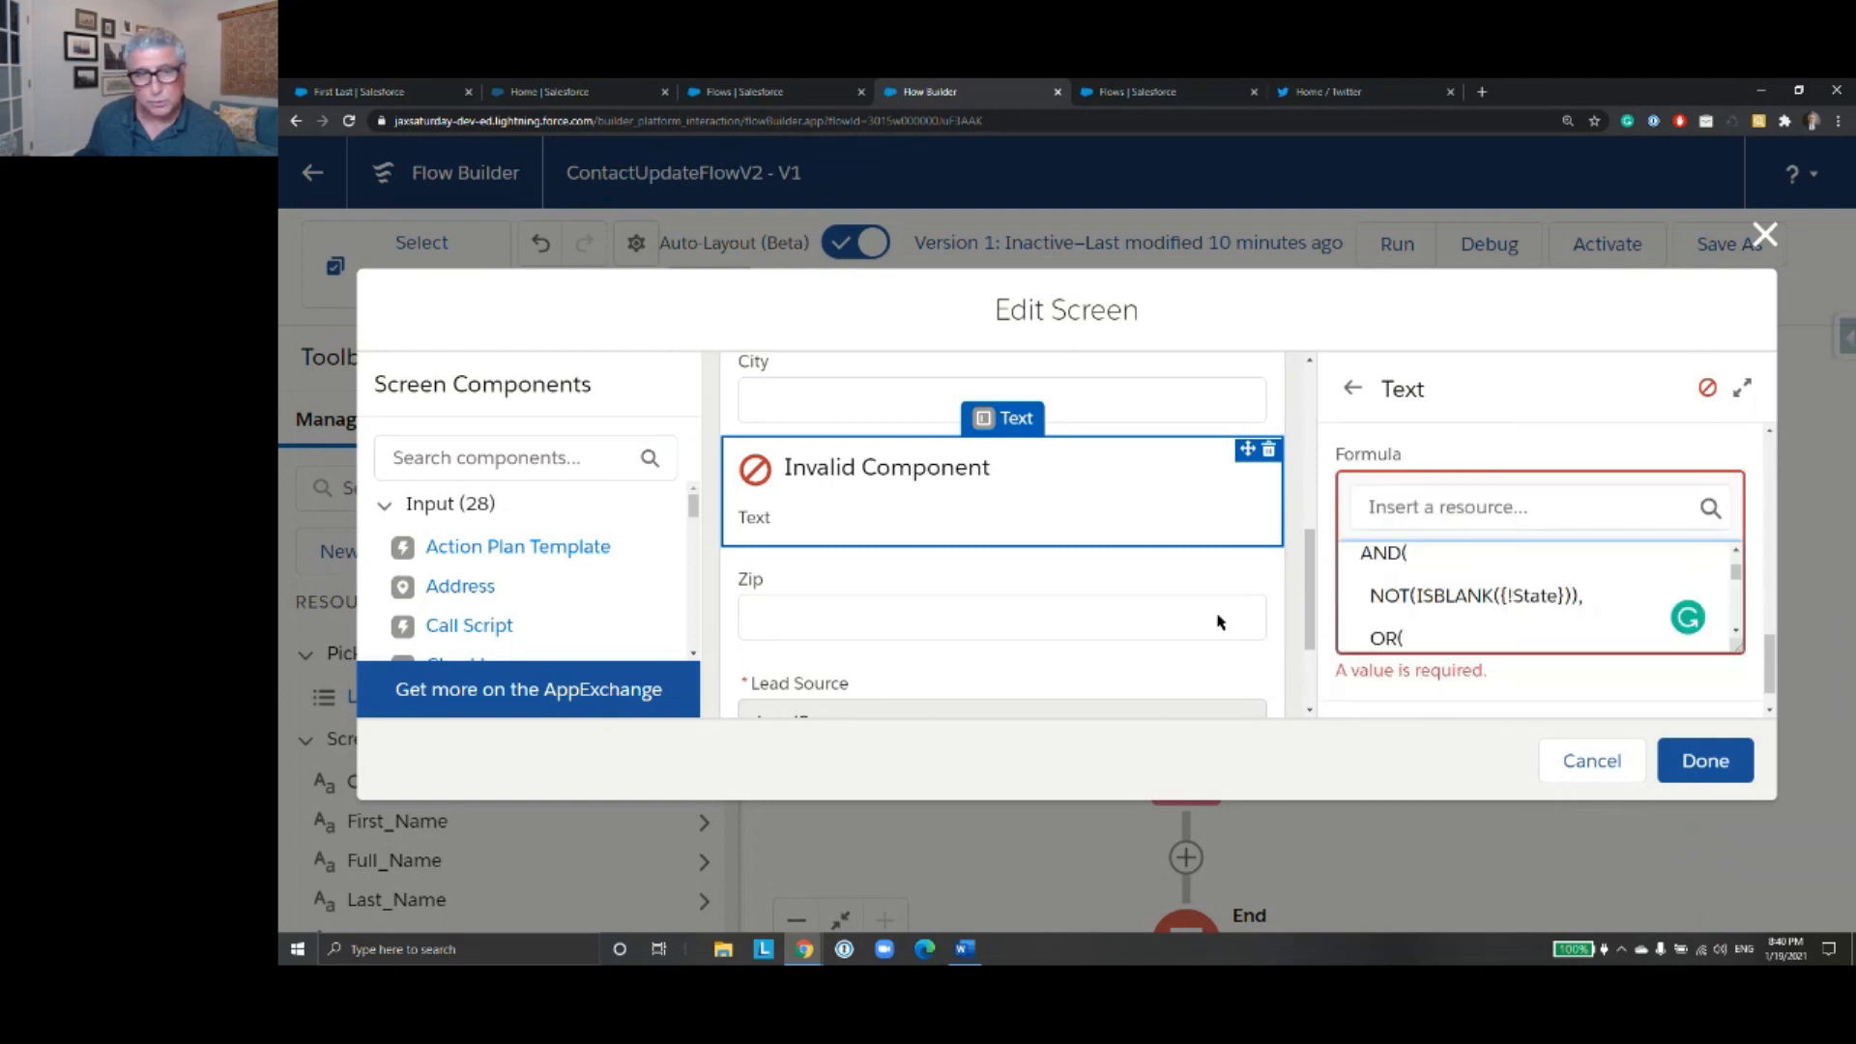
# - Set the Zip component's validation error message to "ZIP code needs to be in XXXXX or in XXXXX-XXXX format.", copied from the Word document
pyautogui.click(1069, 622)
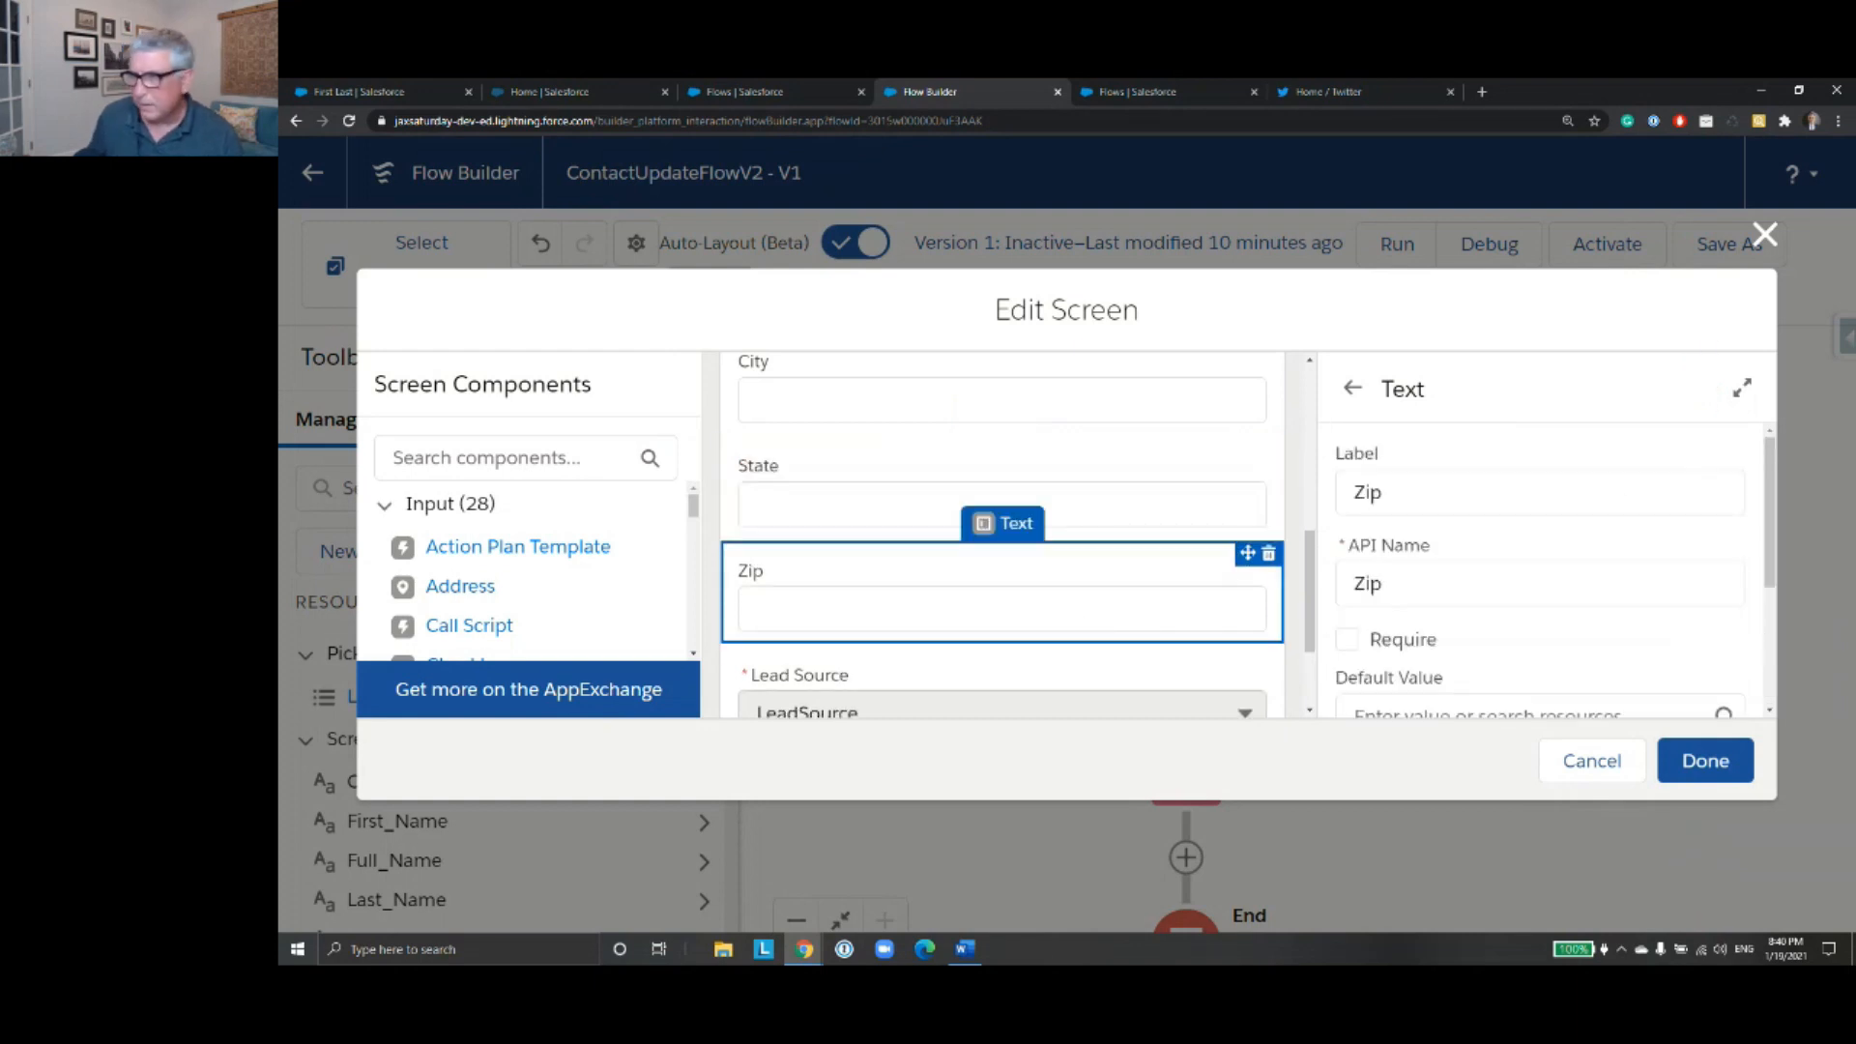
pyautogui.hotkey('alt', 'Tab')
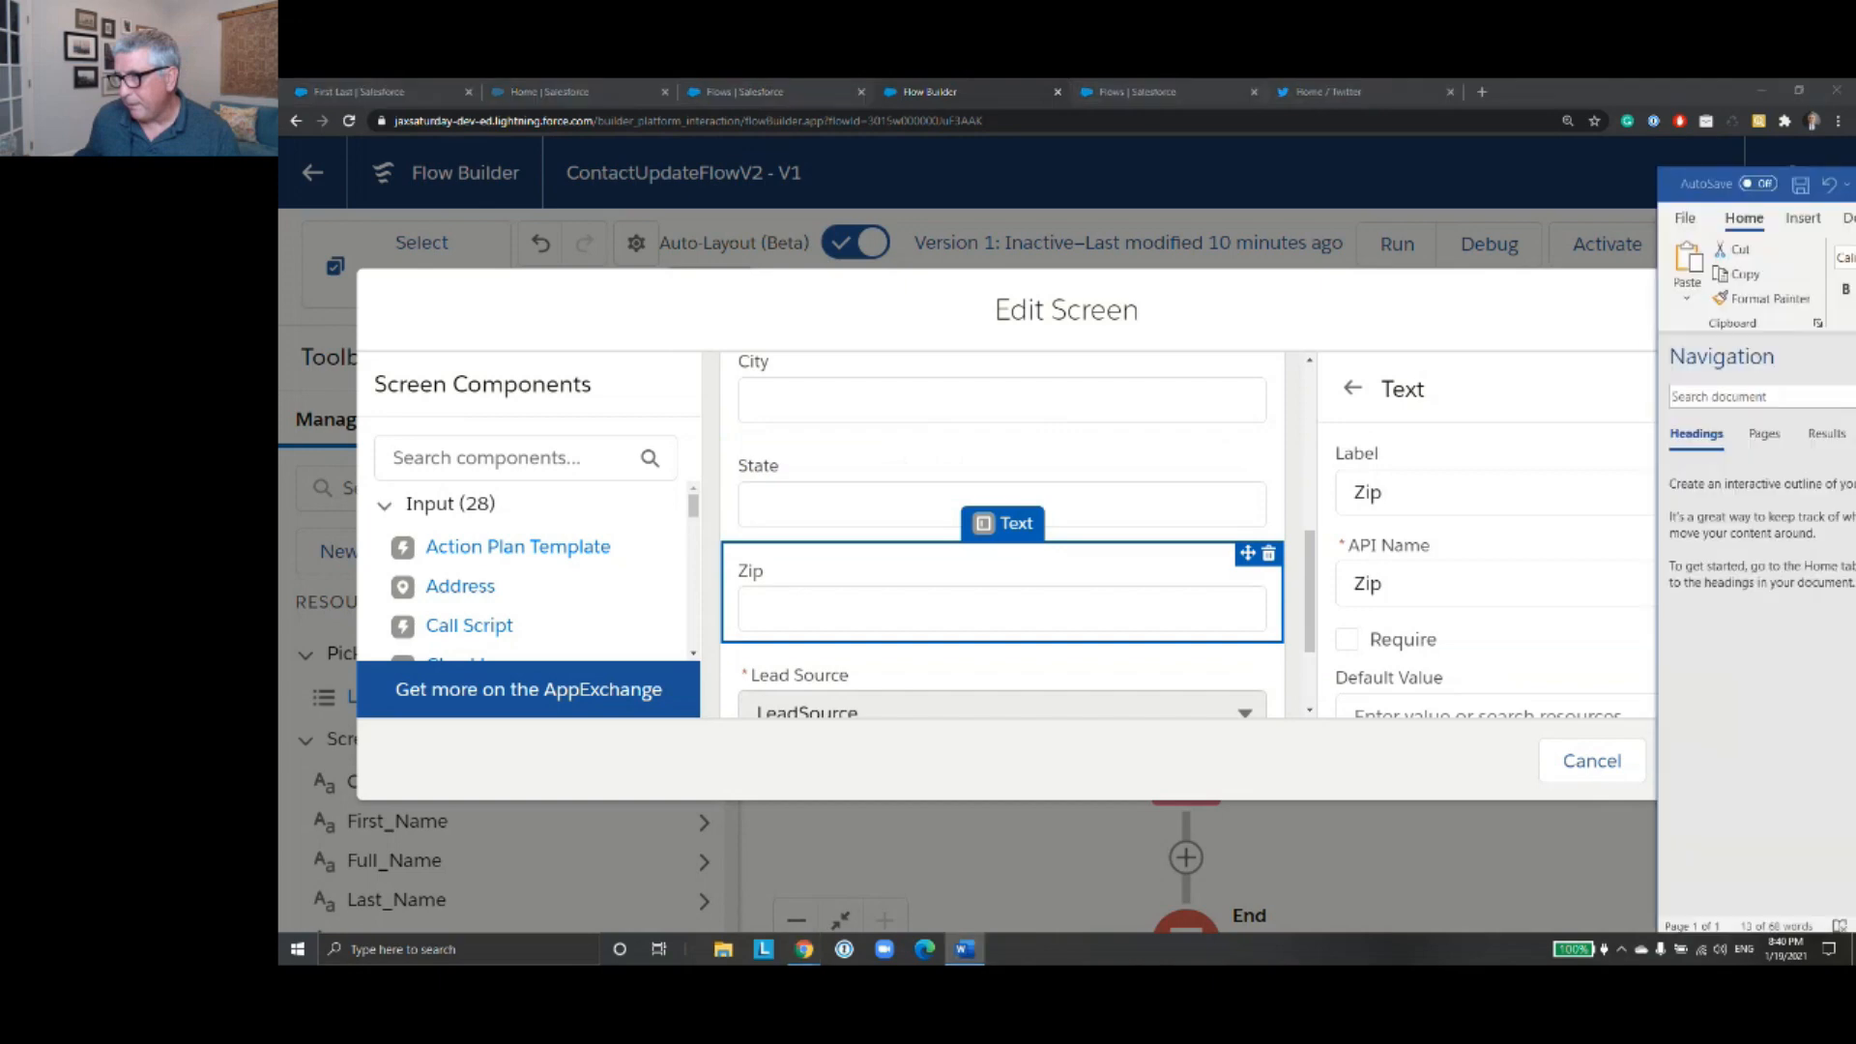
pyautogui.hotkey('shift', 'End')
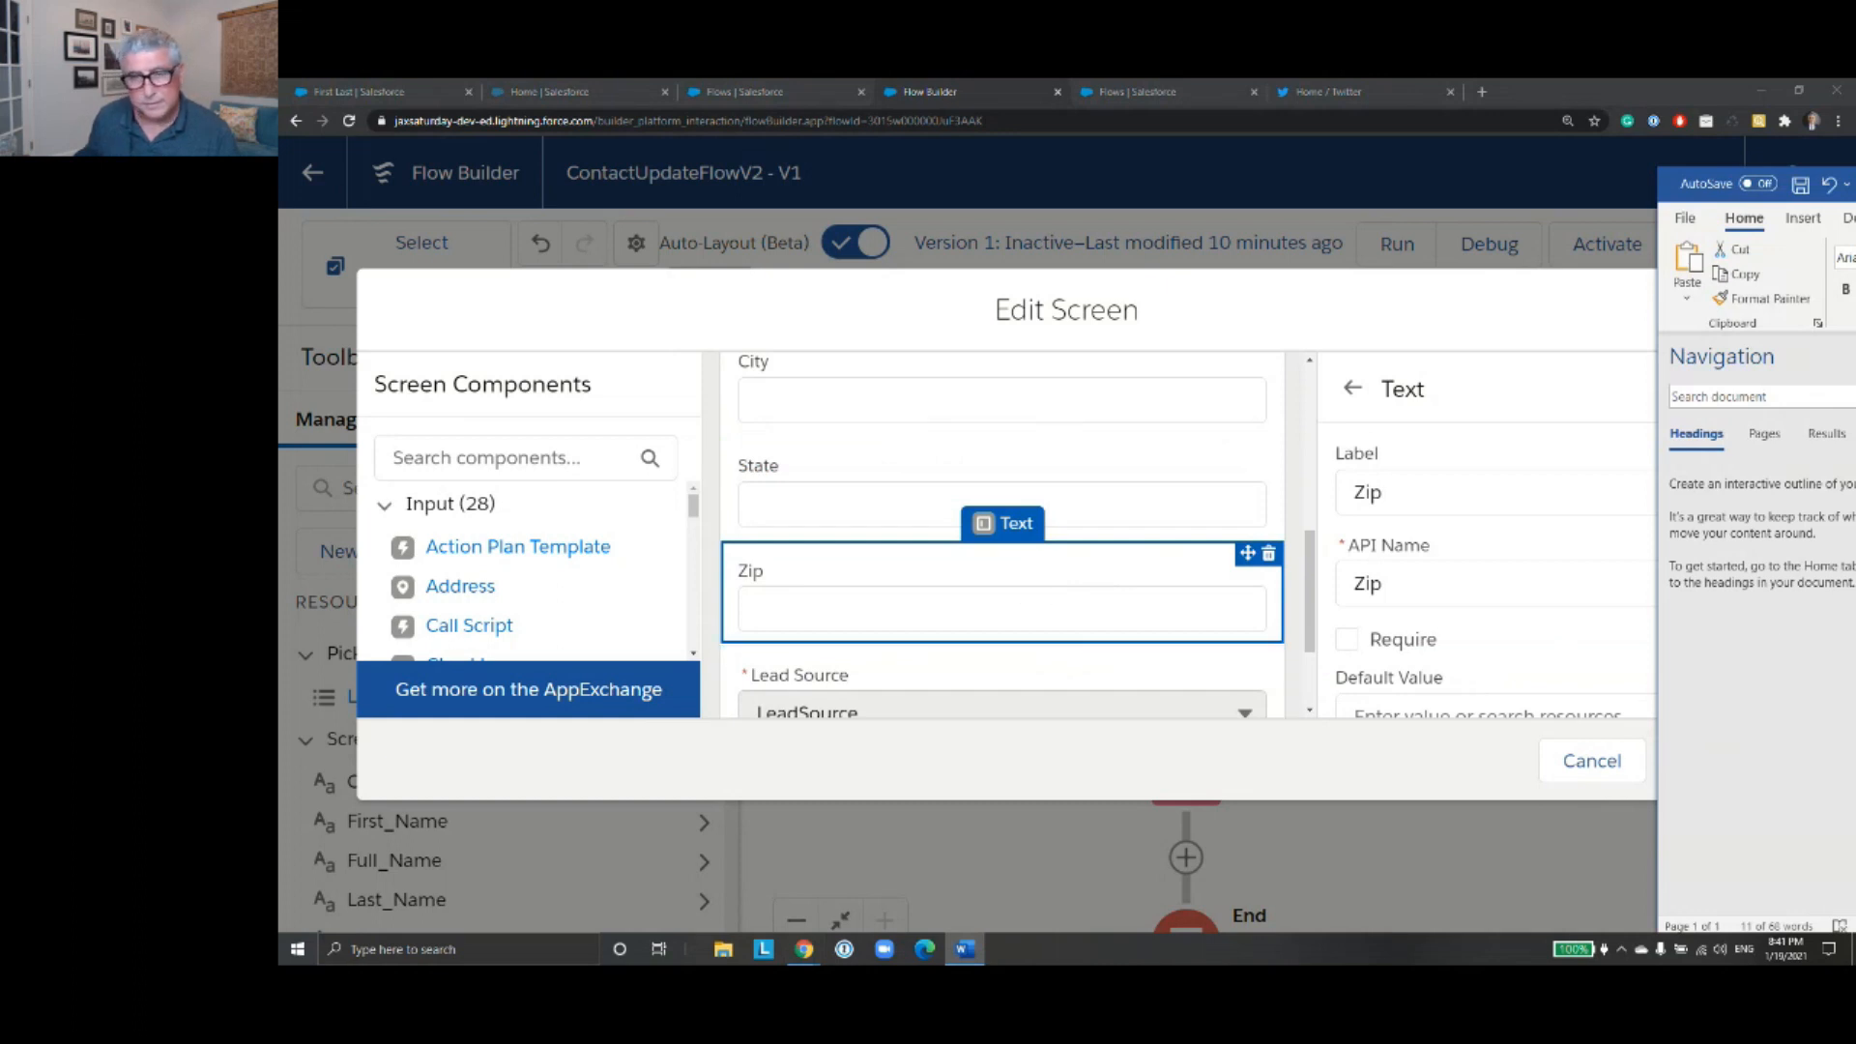
pyautogui.scroll(-5, 1463, 565)
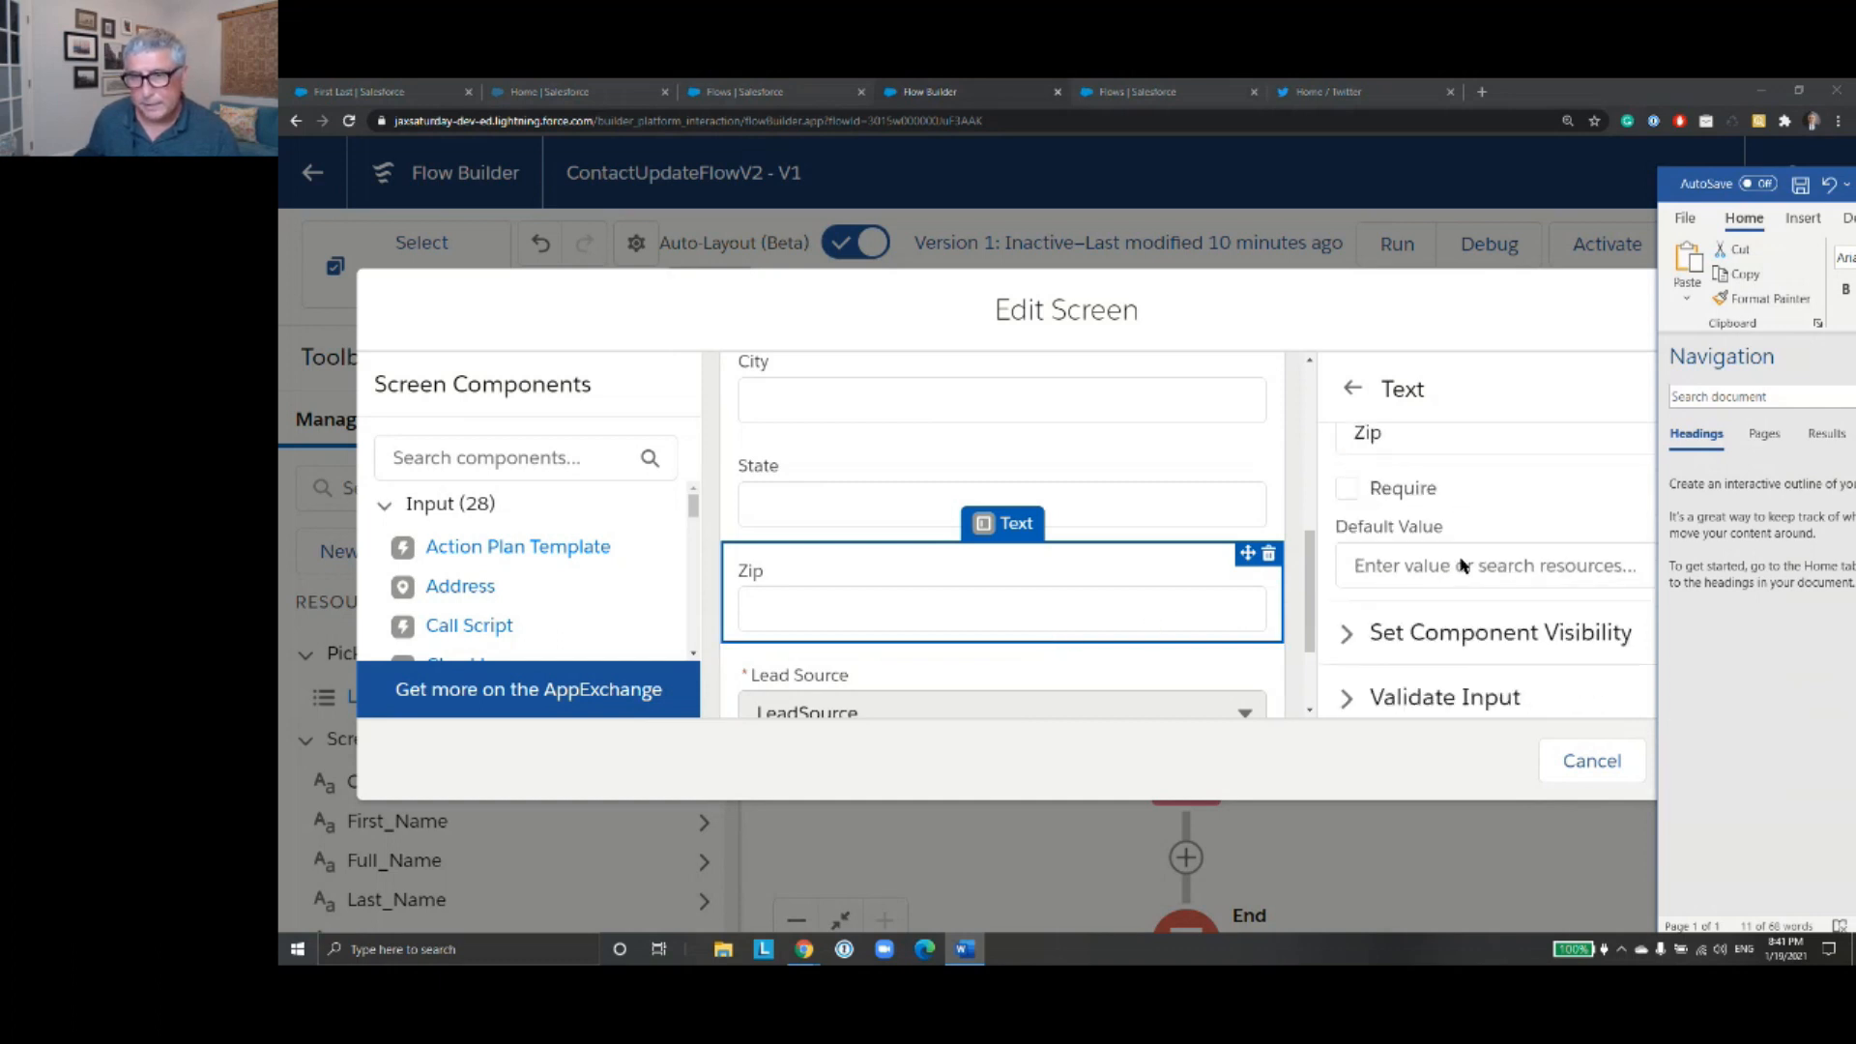
pyautogui.click(1455, 629)
pyautogui.click(1454, 627)
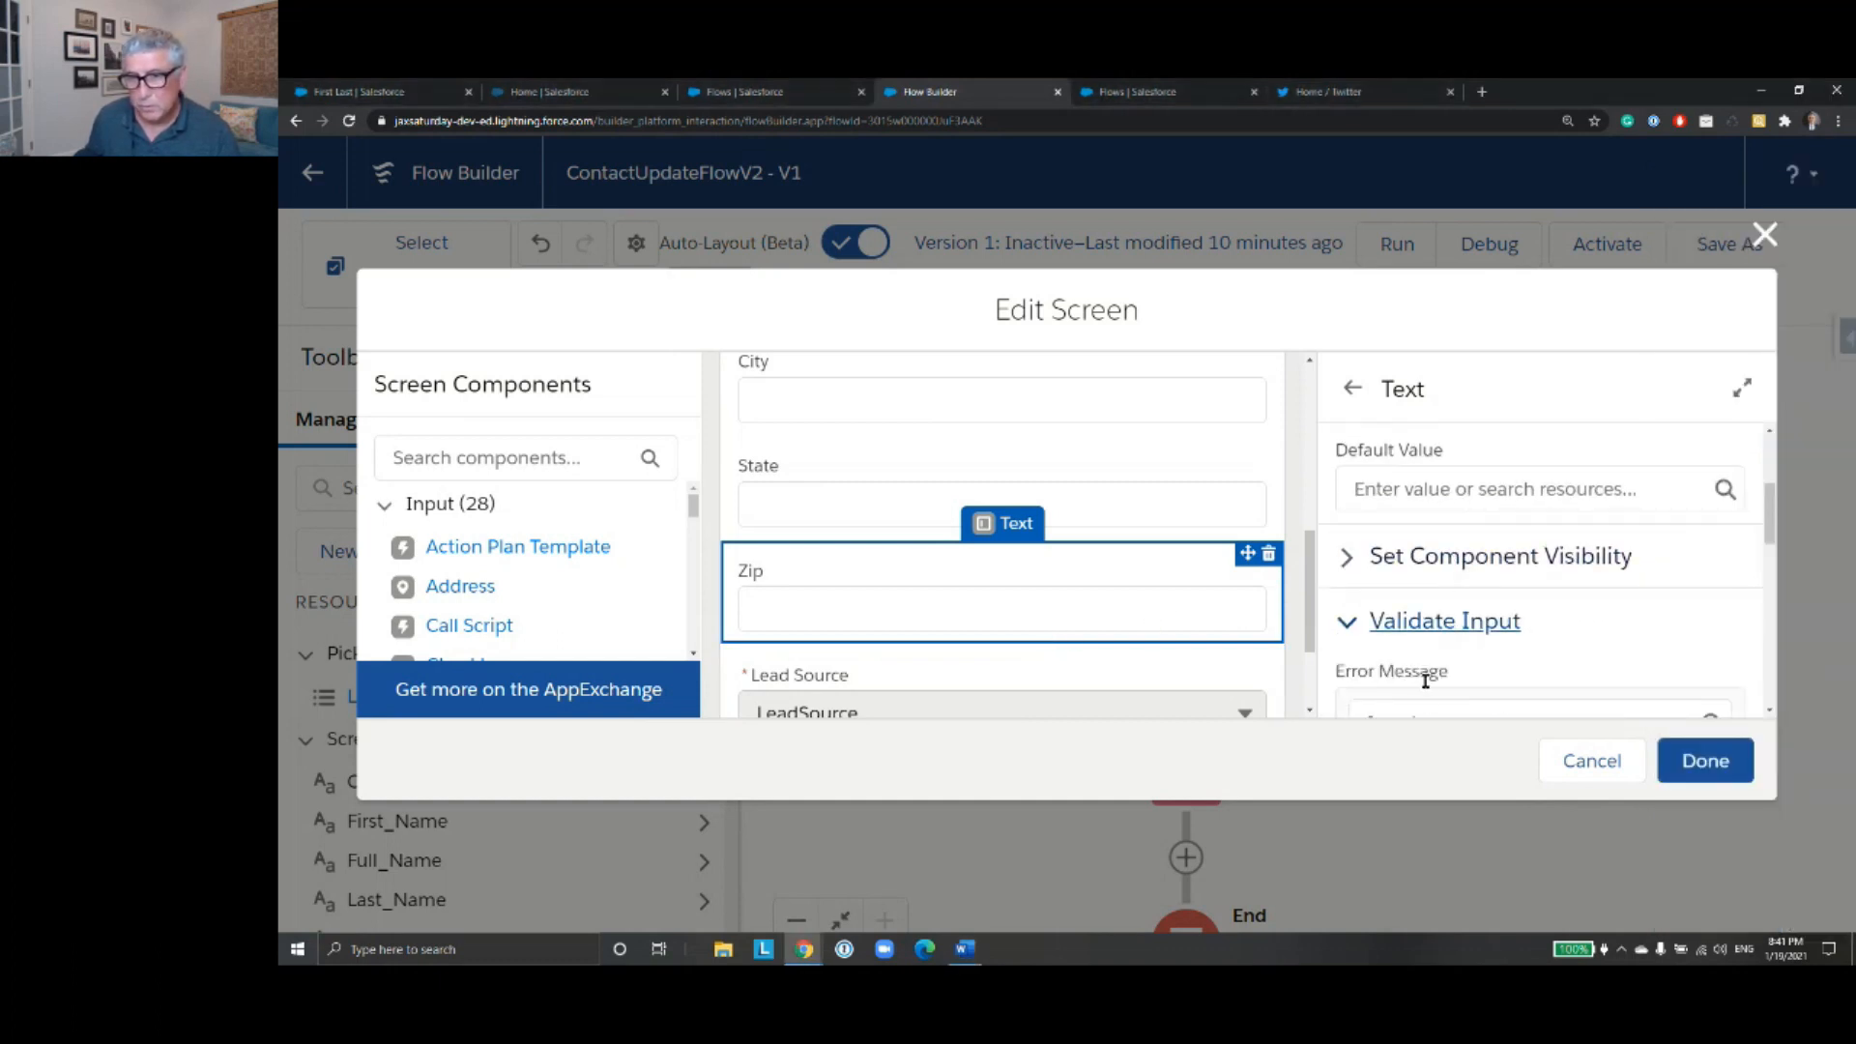
pyautogui.scroll(-3, 1425, 681)
pyautogui.click(1386, 525)
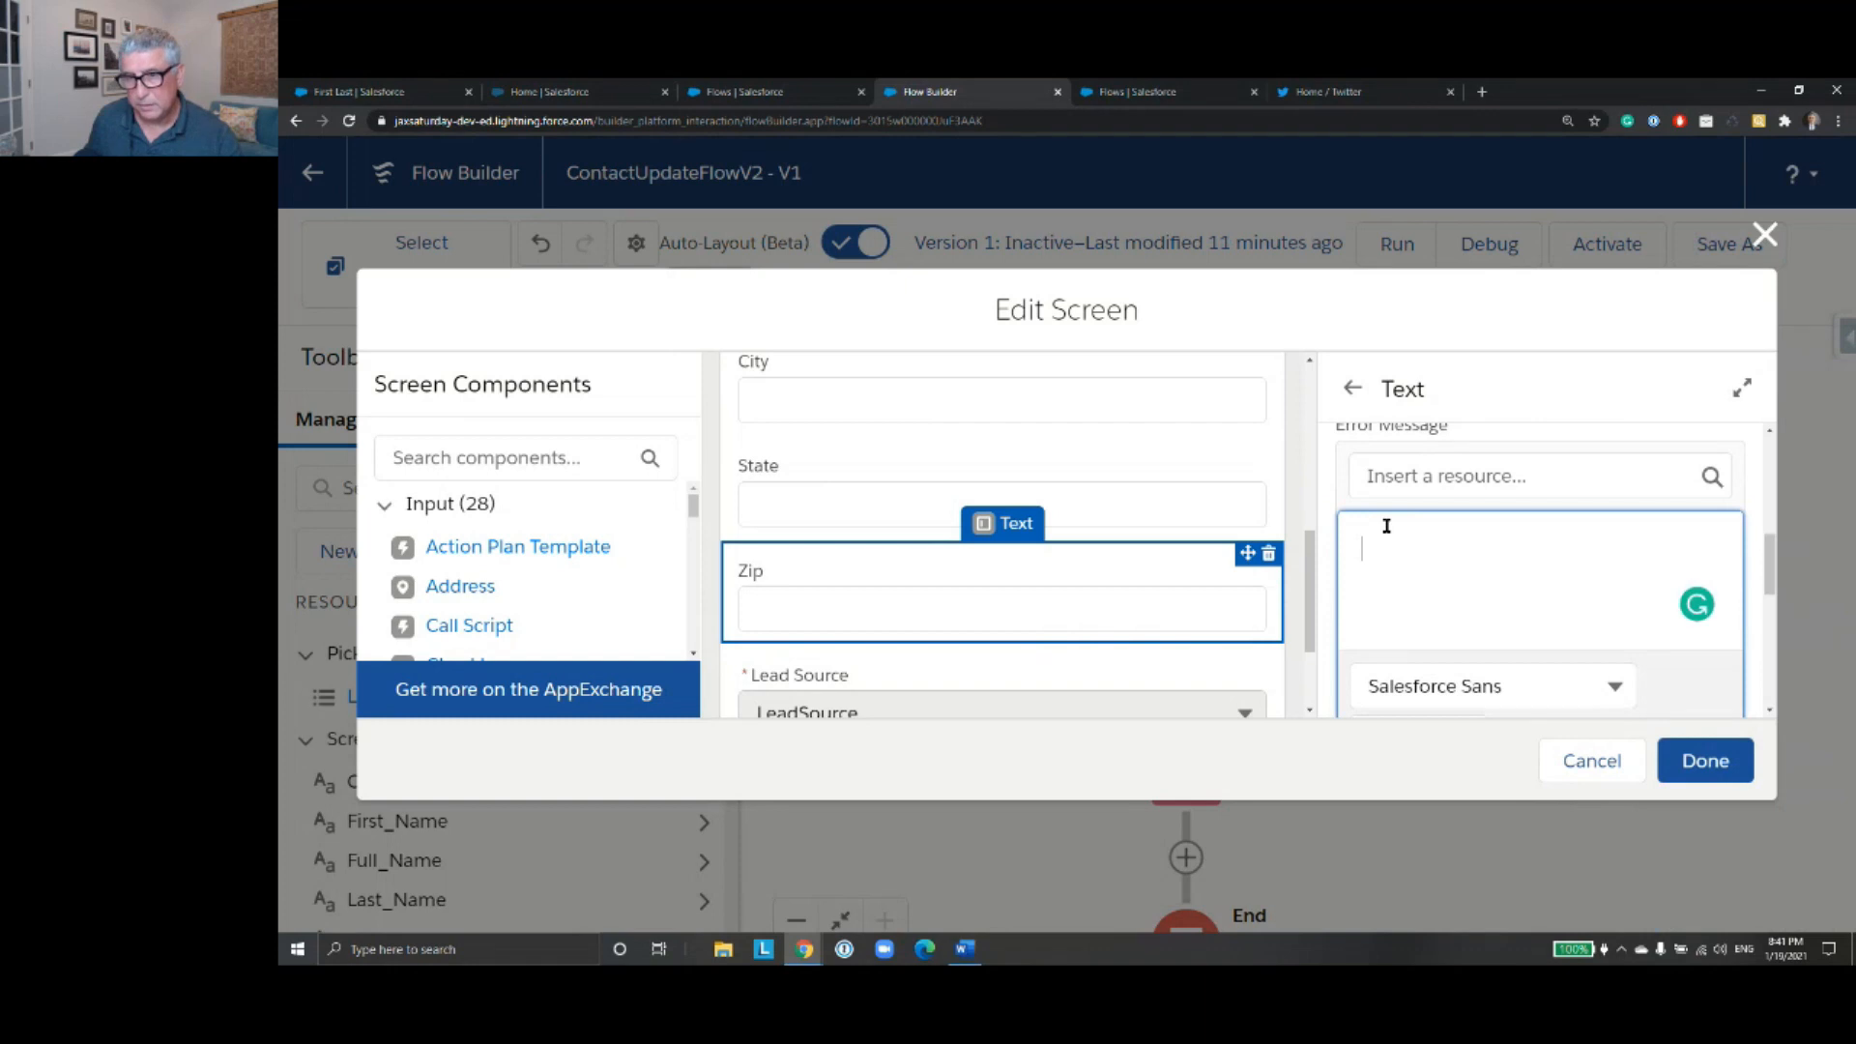
pyautogui.write('ZIP code needs to be in XXXXX or in XXXXX-XXXX format.')
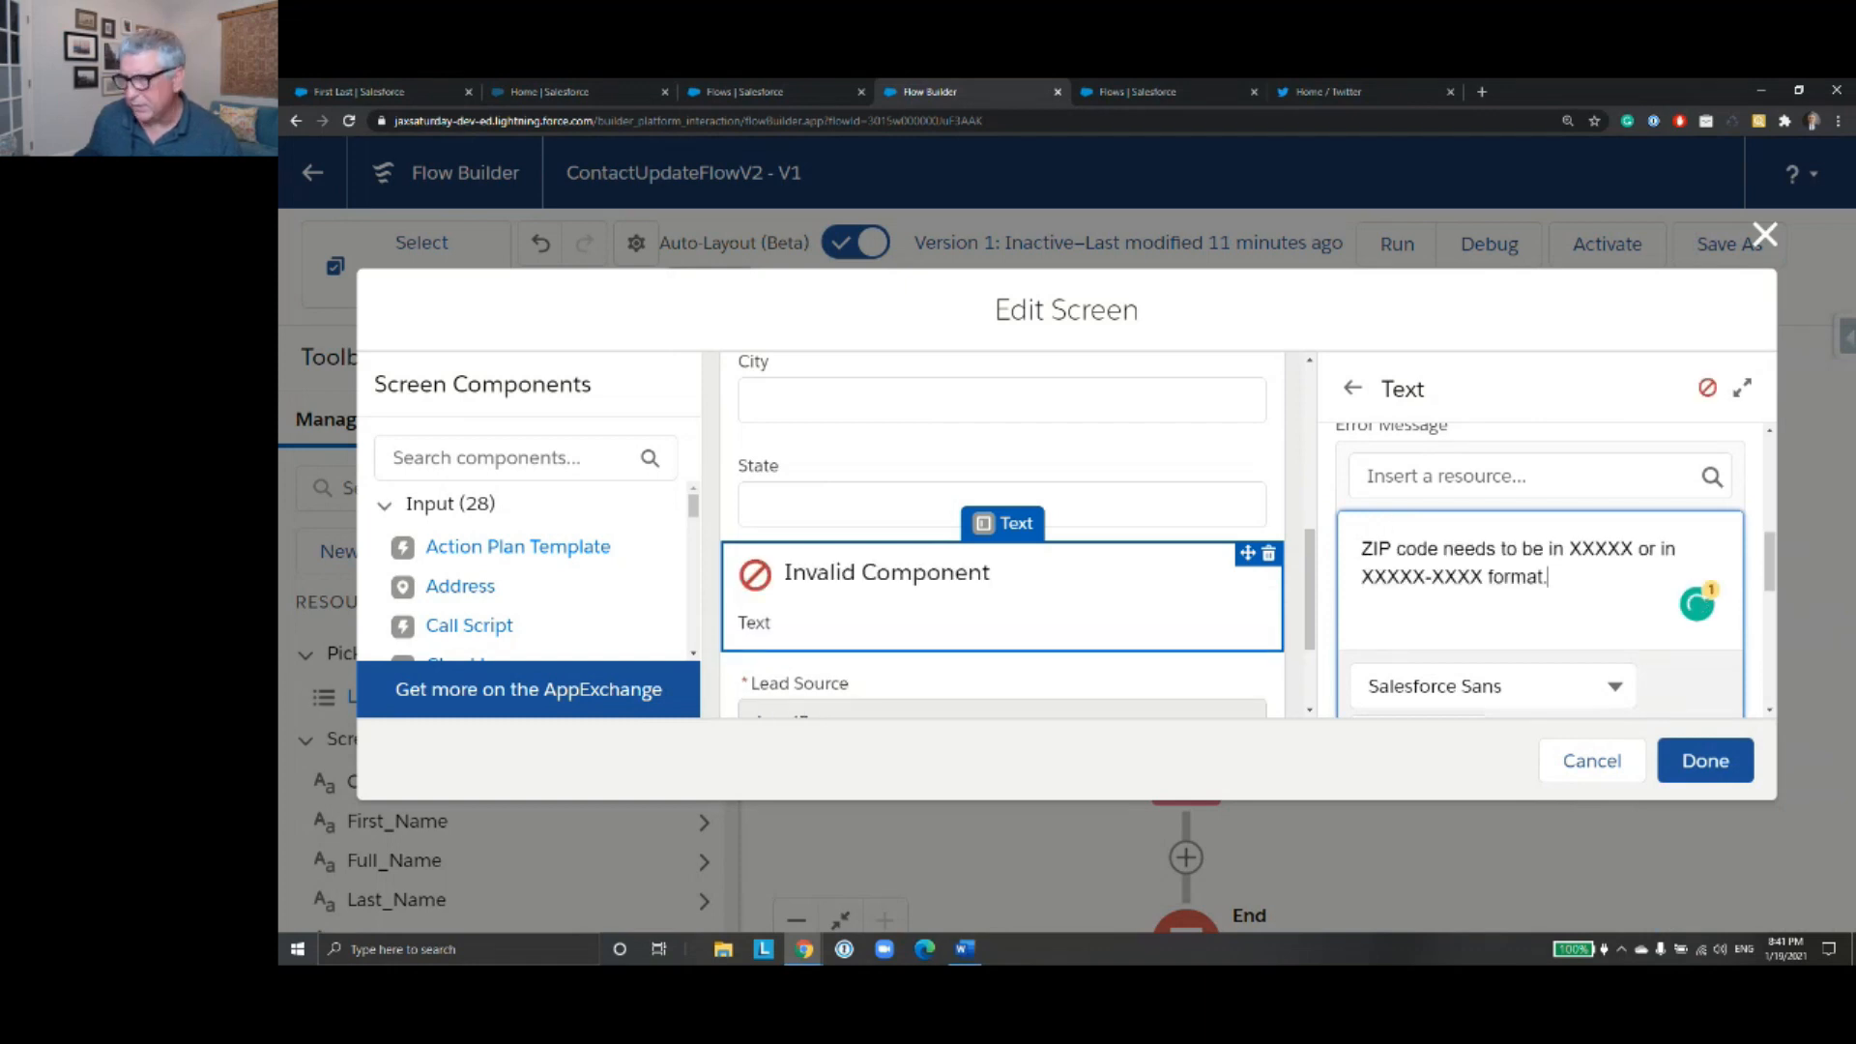
# - Copy the ZIP validation formula, REGEX({!ZIP},"\\d{5}(-\\d{4})?"), from the Word document into the Zip component's formula
pyautogui.hotkey('alt', 'Tab')
pyautogui.click(1853, 580)
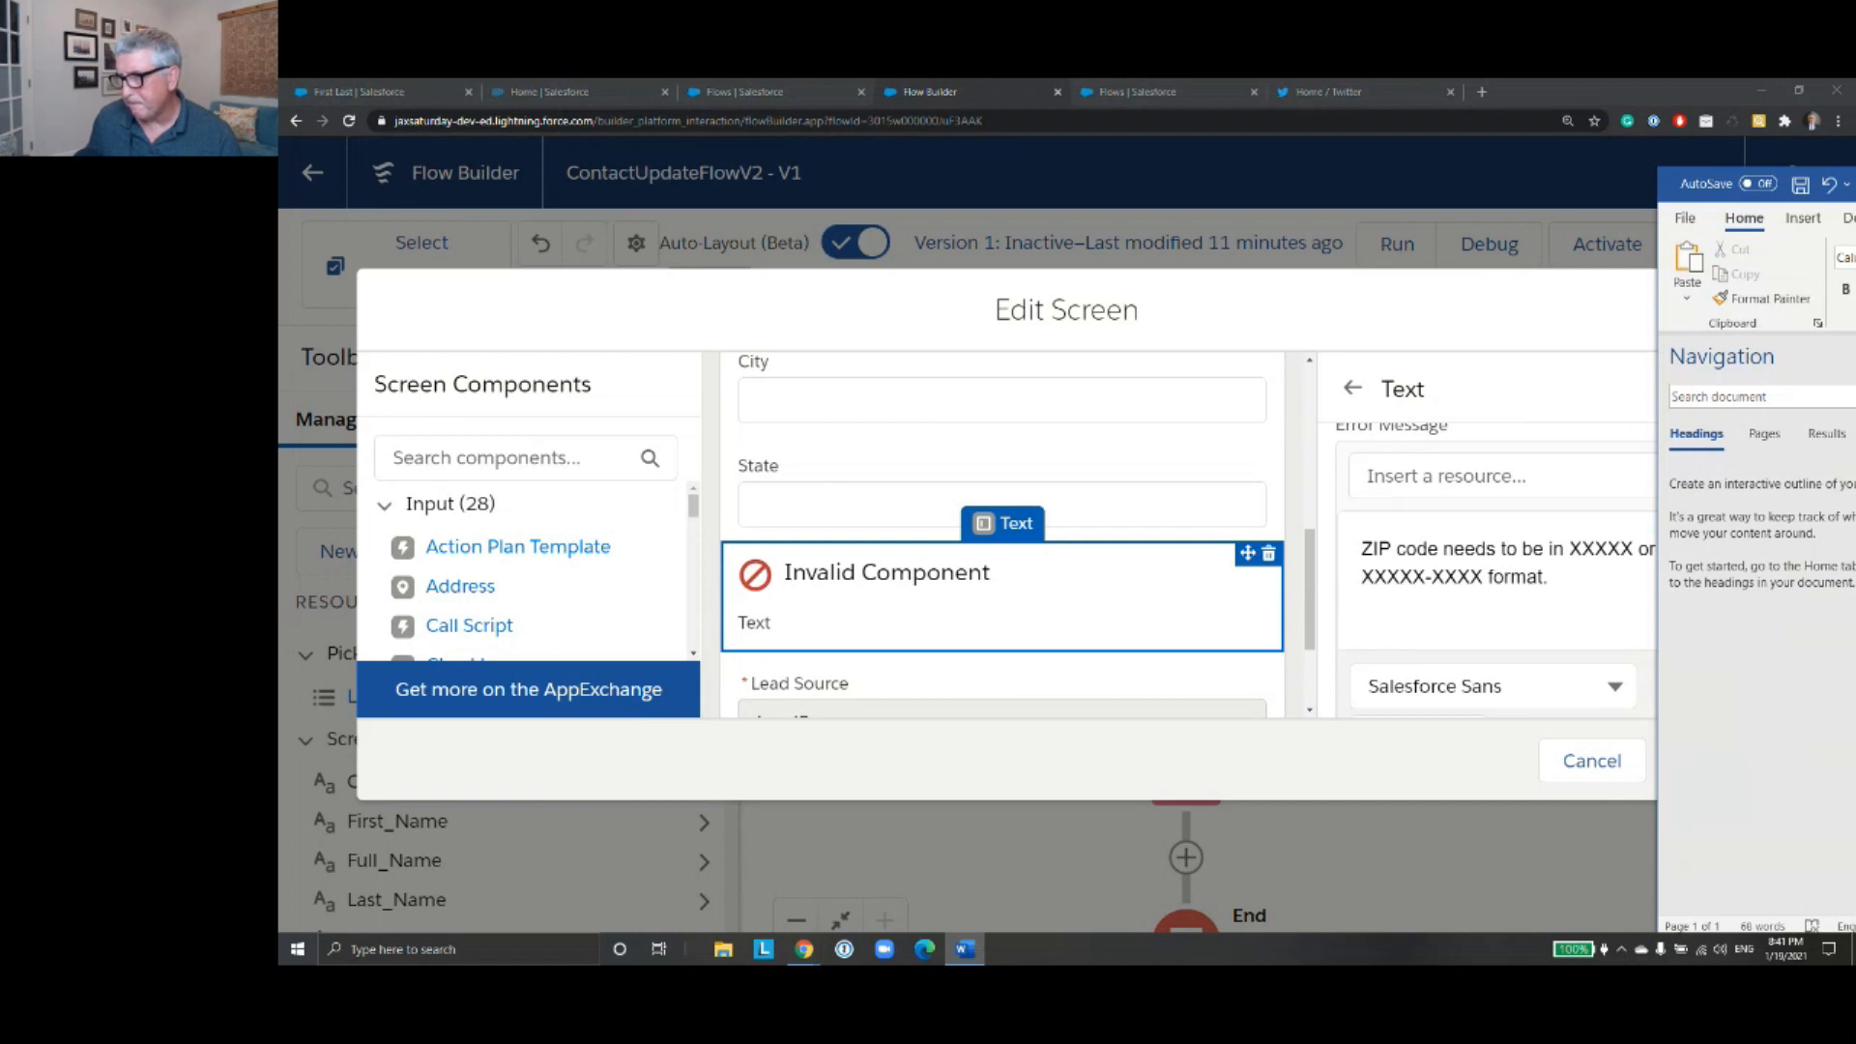
pyautogui.moveTo(1852, 580); pyautogui.dragTo(1854, 580)
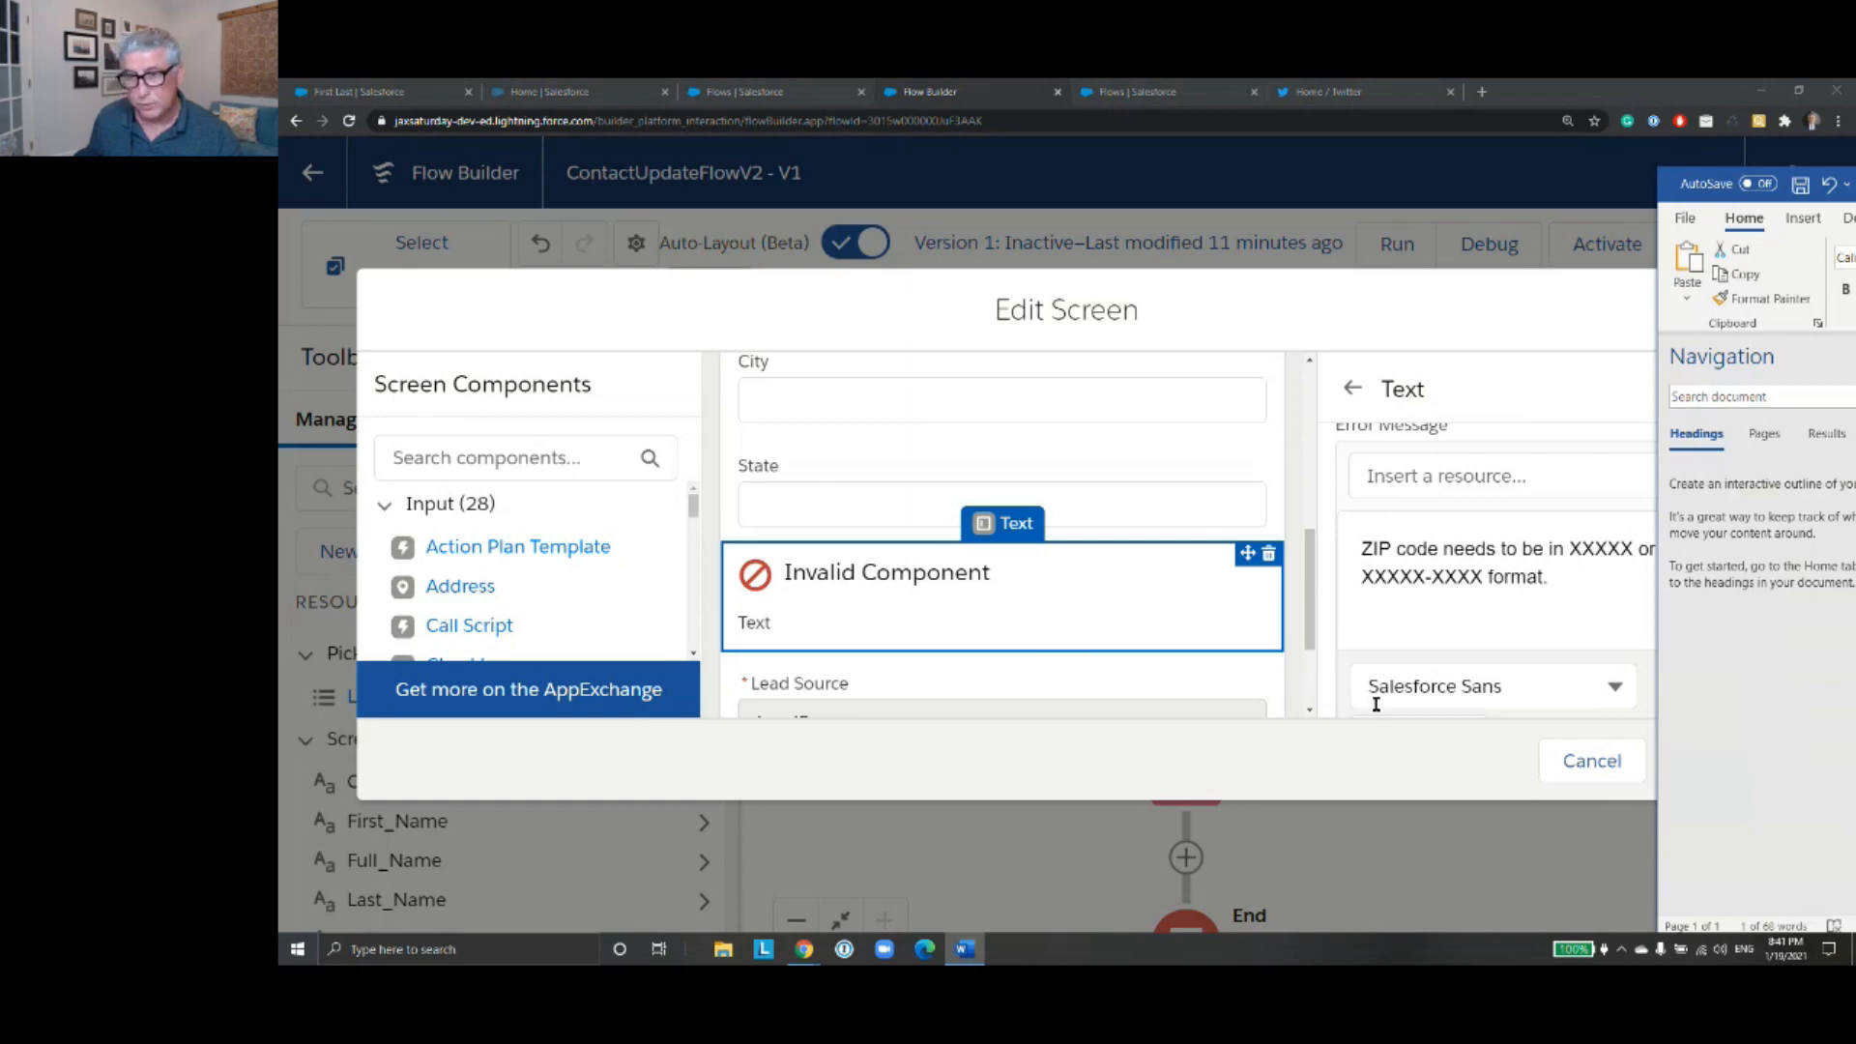
pyautogui.click(1569, 583)
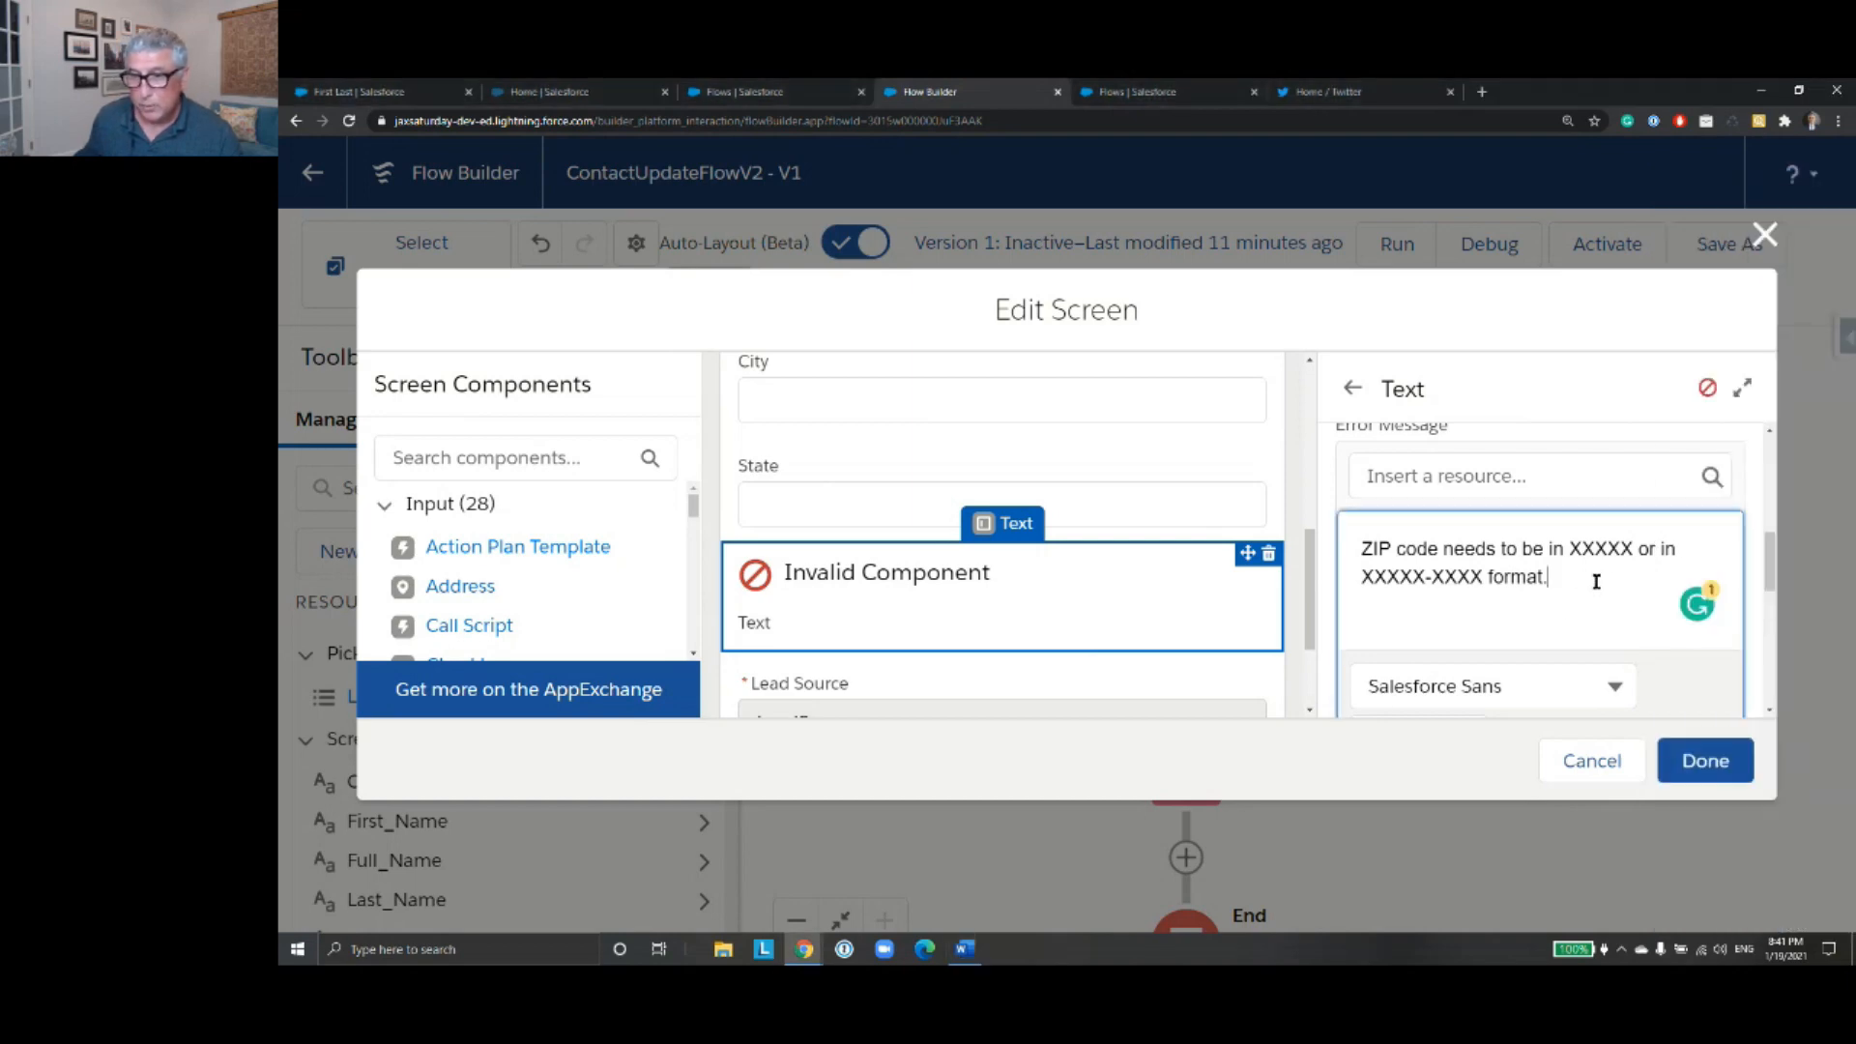
pyautogui.scroll(-3, 1609, 586)
pyautogui.scroll(-2, 1590, 589)
pyautogui.click(1469, 527)
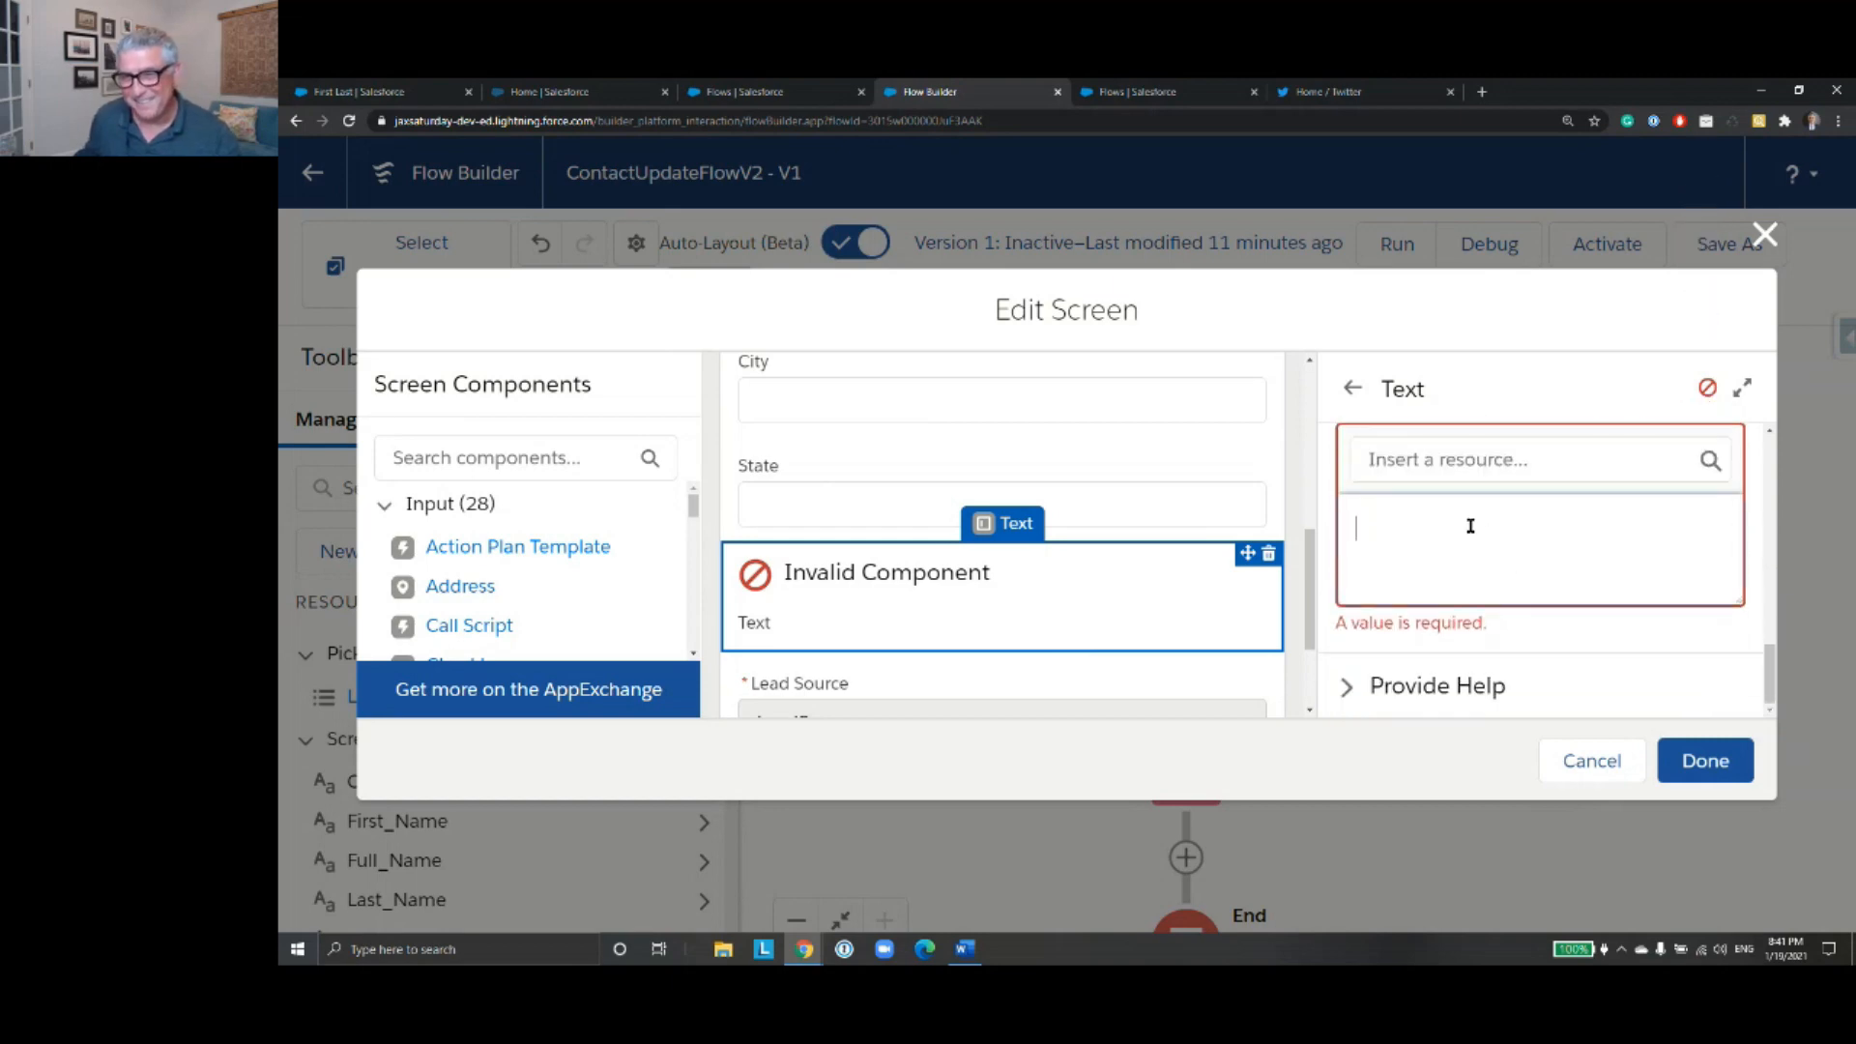
pyautogui.write('REGEX({!ZIP},"\\\\d{5}(-\\\\d{4})?")')
# - Check the Zip component's API name and replace the {!ZIP} reference in its validation formula with the {!Zip} screen component
pyautogui.scroll(5, 1493, 527)
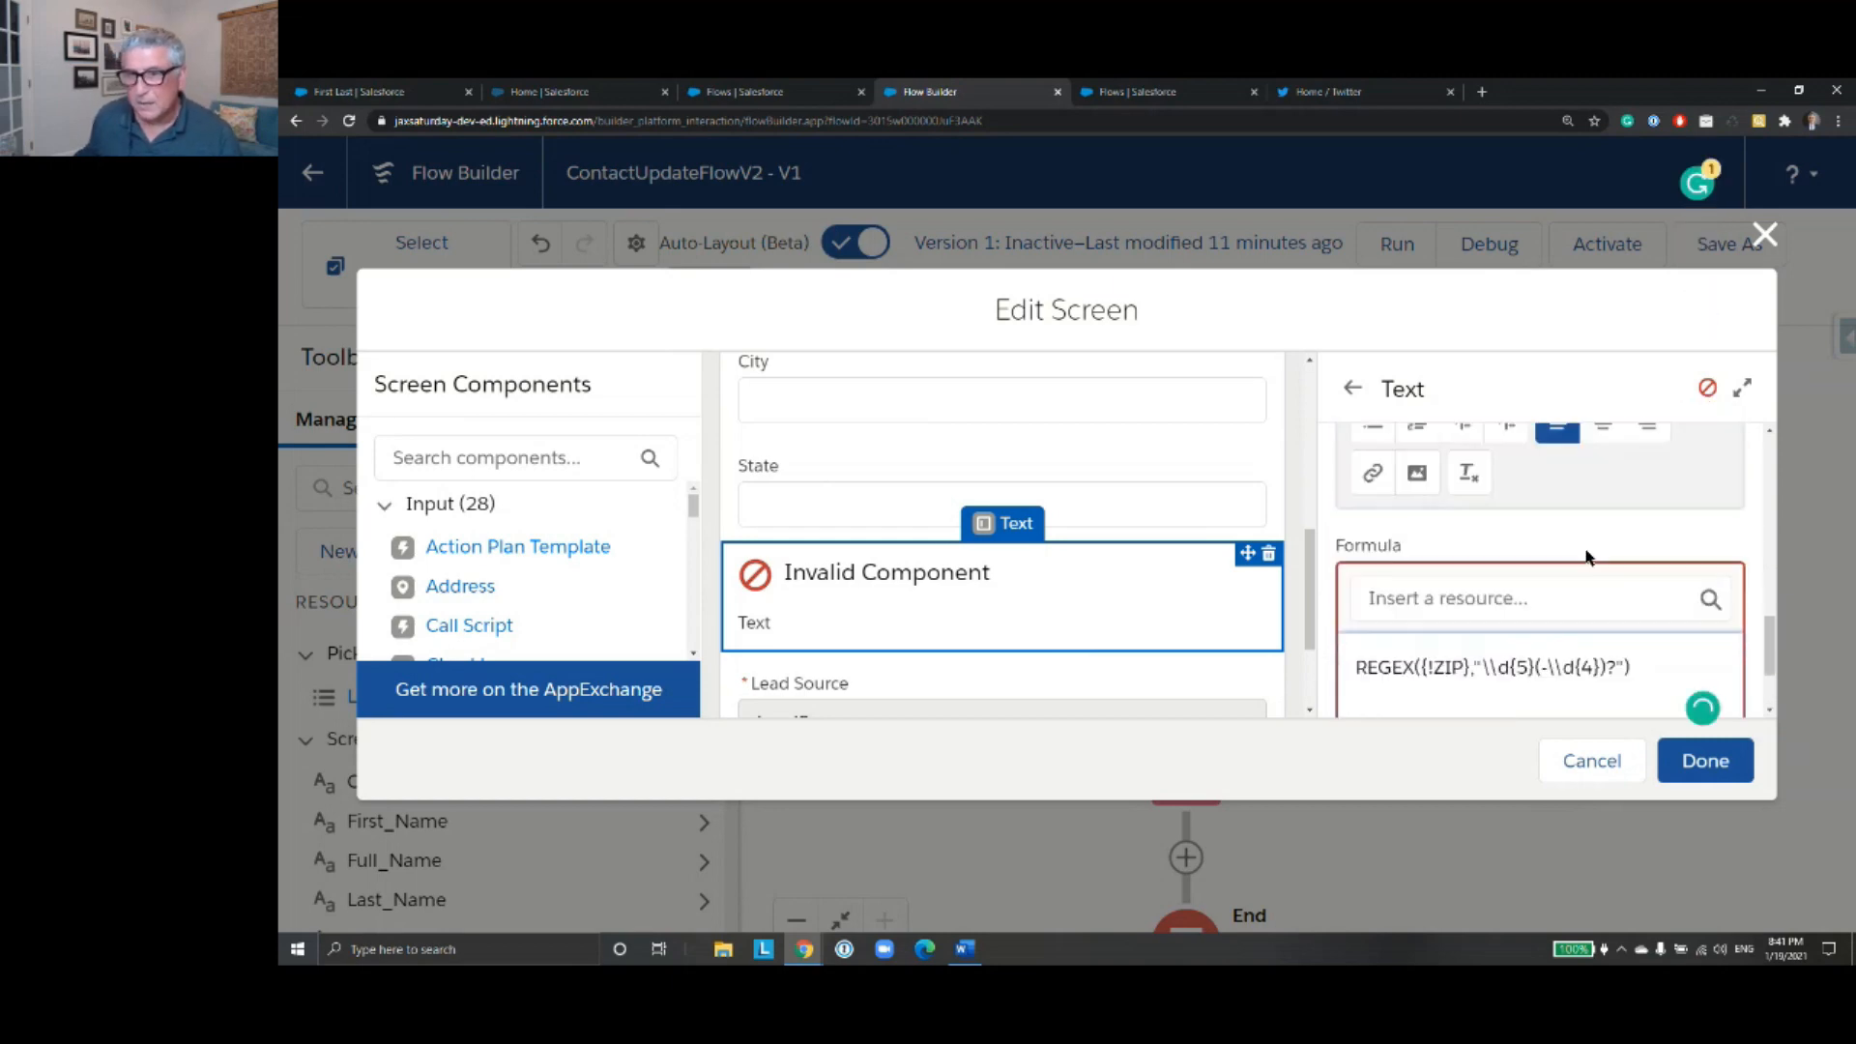
pyautogui.scroll(5, 1516, 522)
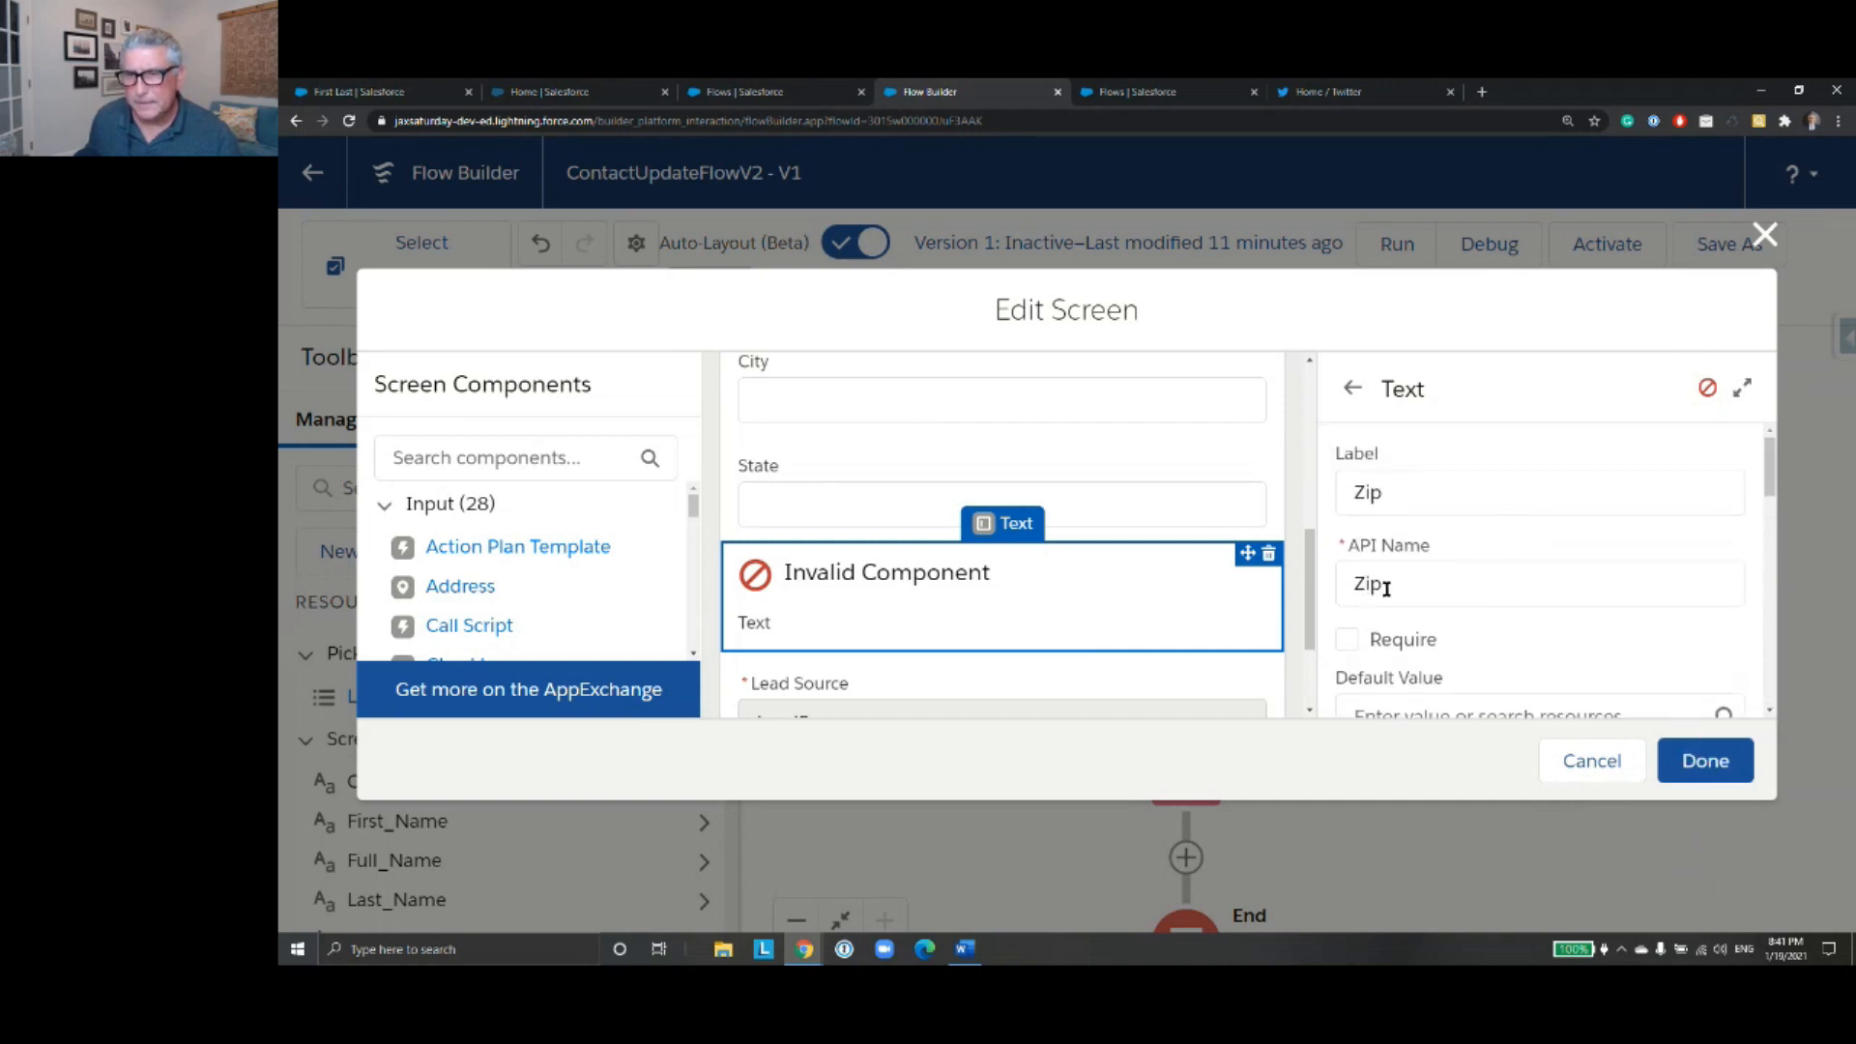
pyautogui.scroll(-10, 1468, 585)
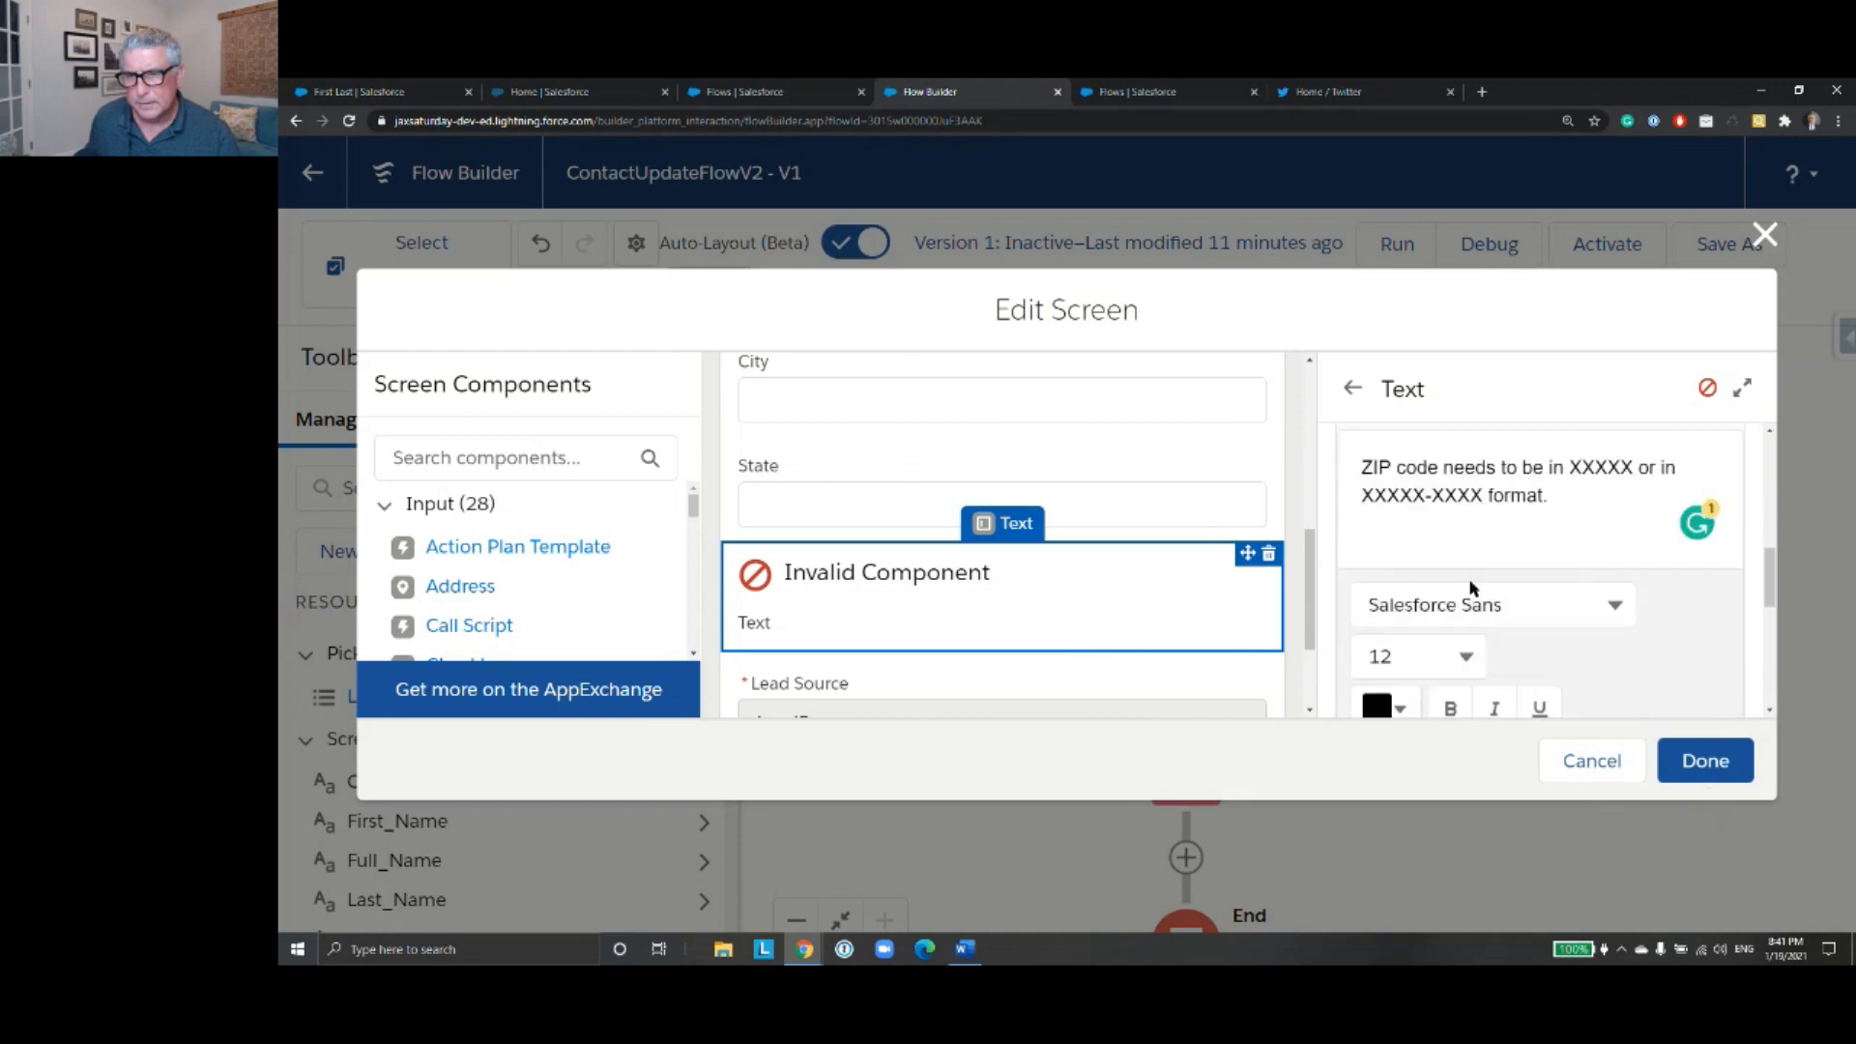
pyautogui.moveTo(1468, 528); pyautogui.dragTo(1431, 527)
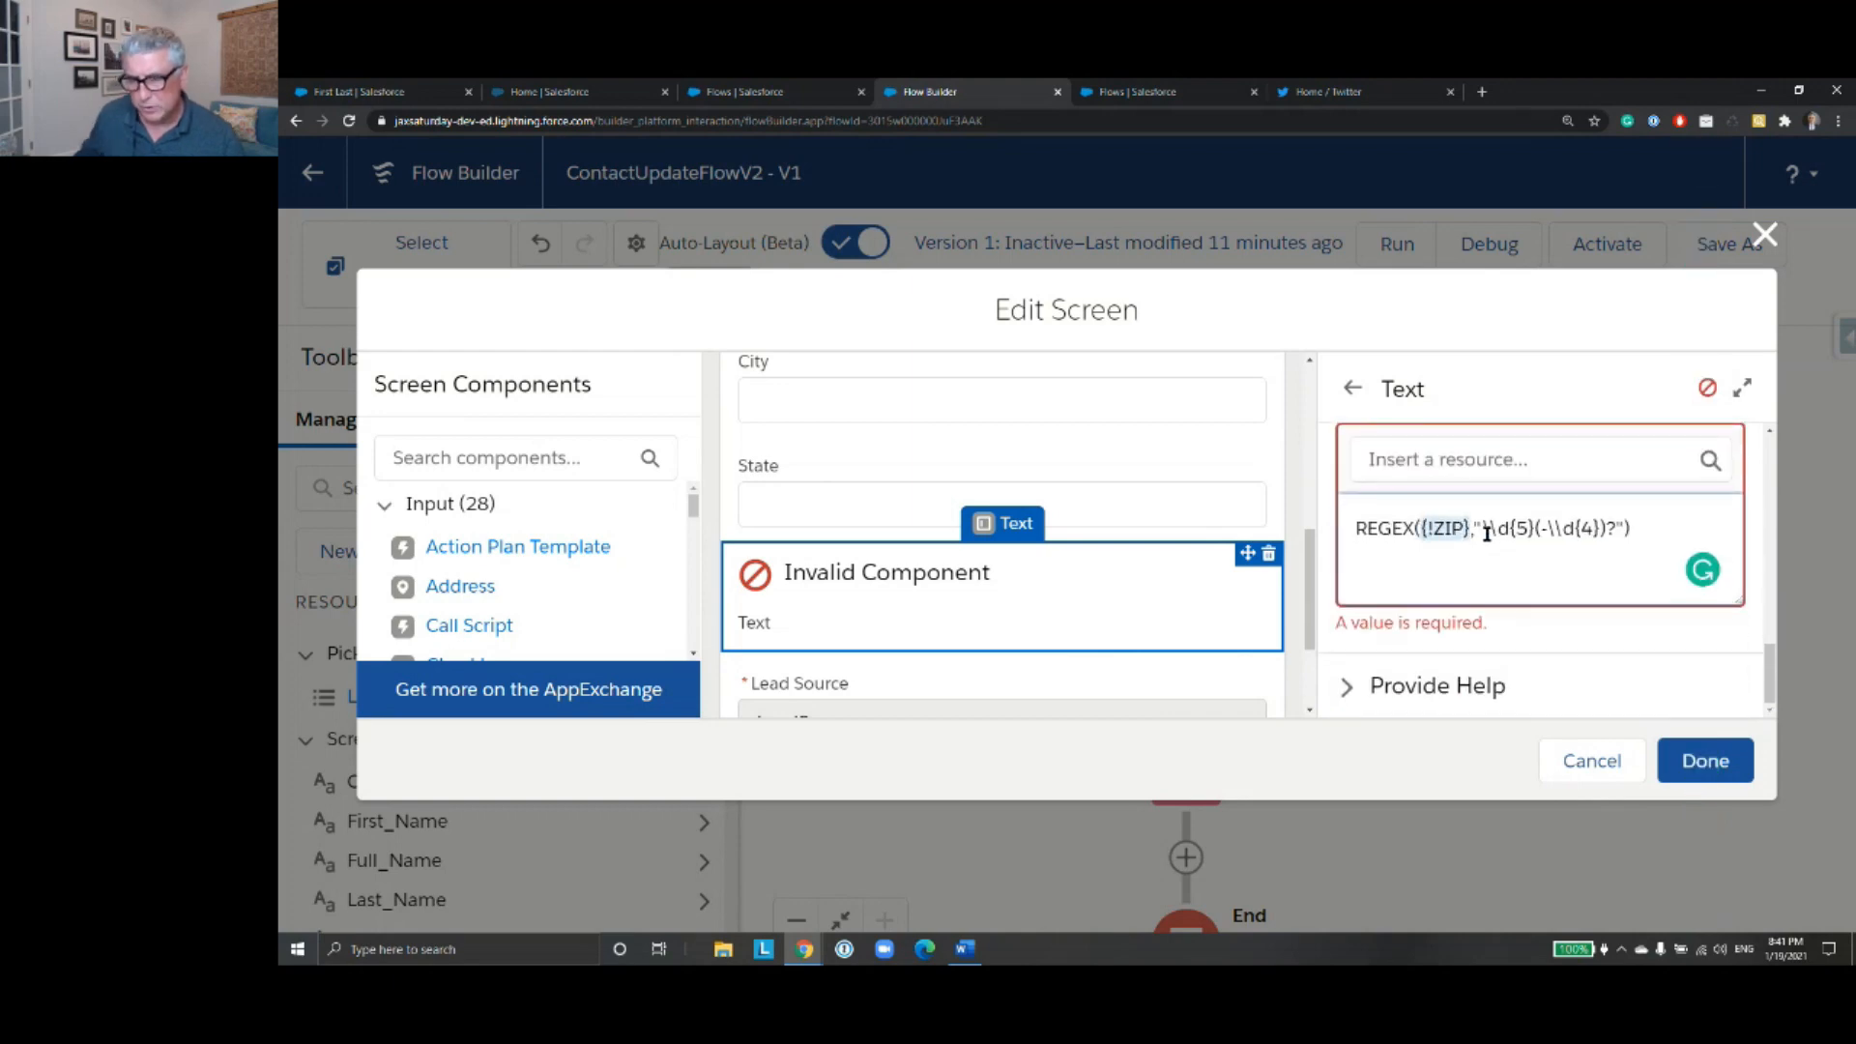
pyautogui.press('BackSpace')
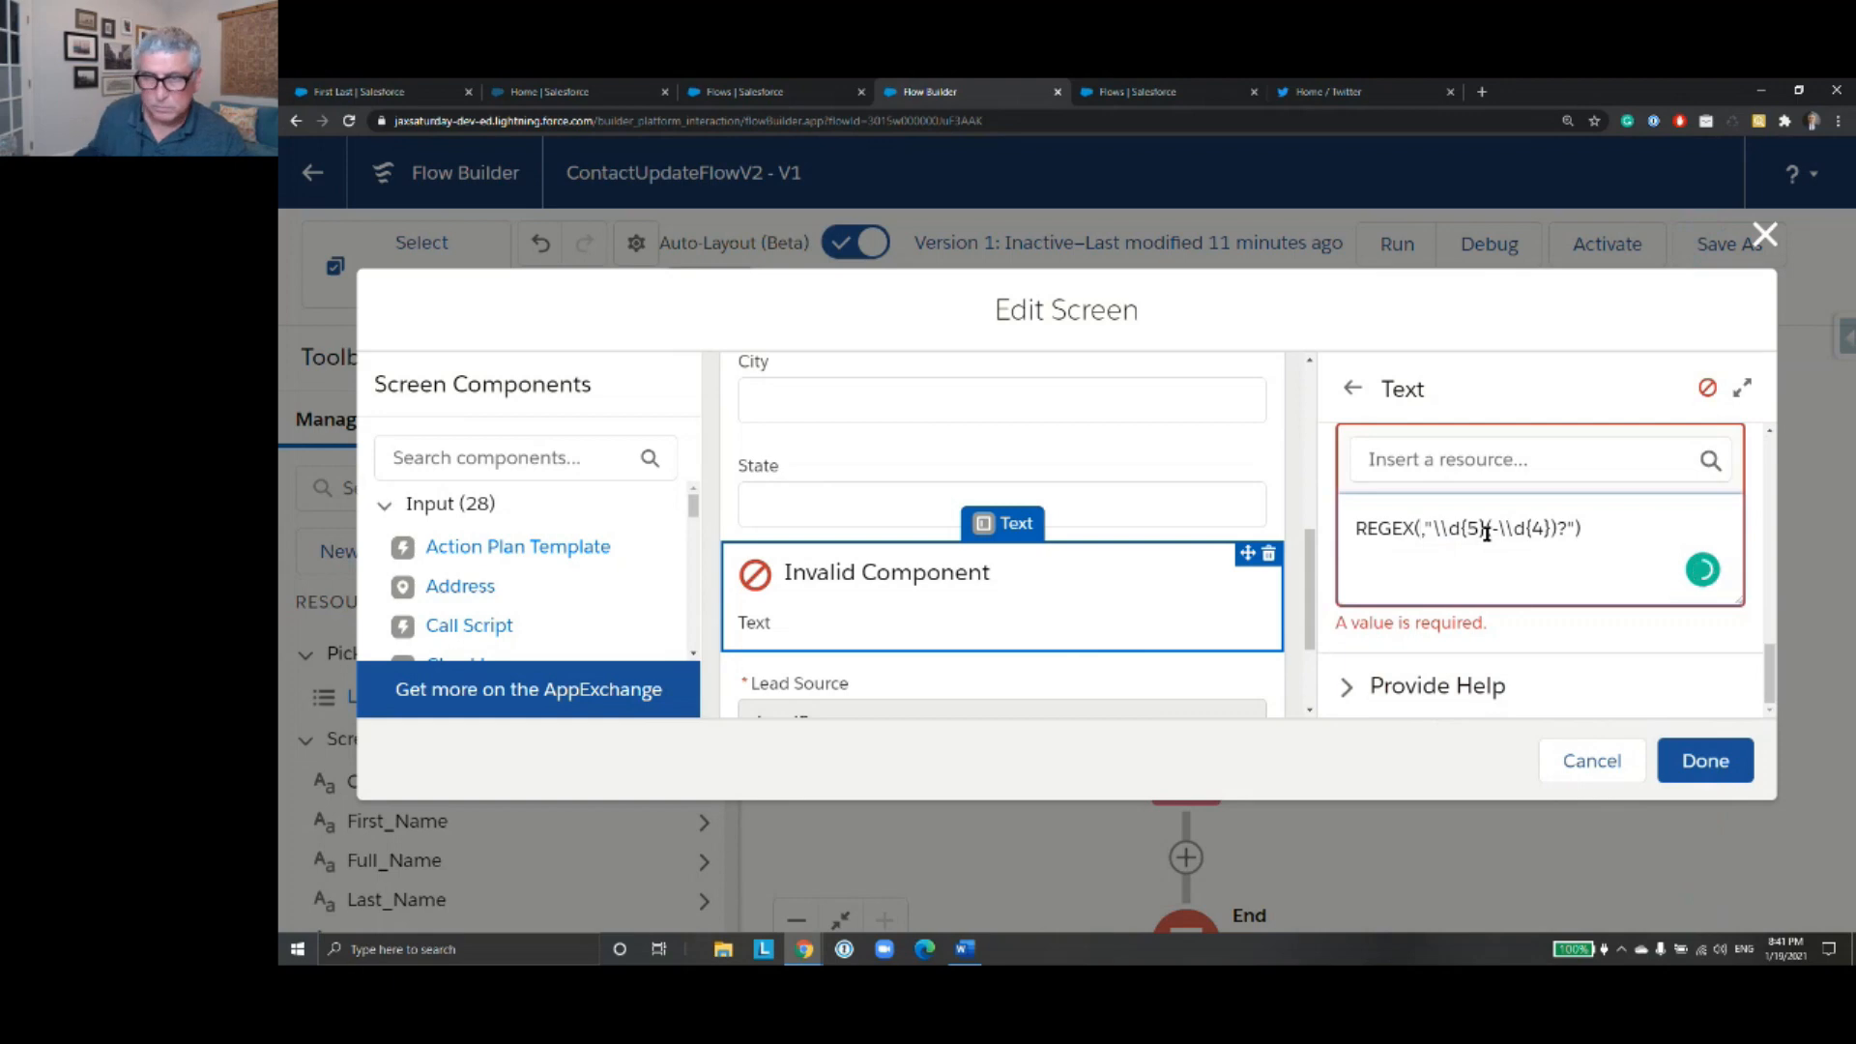
pyautogui.click(1443, 461)
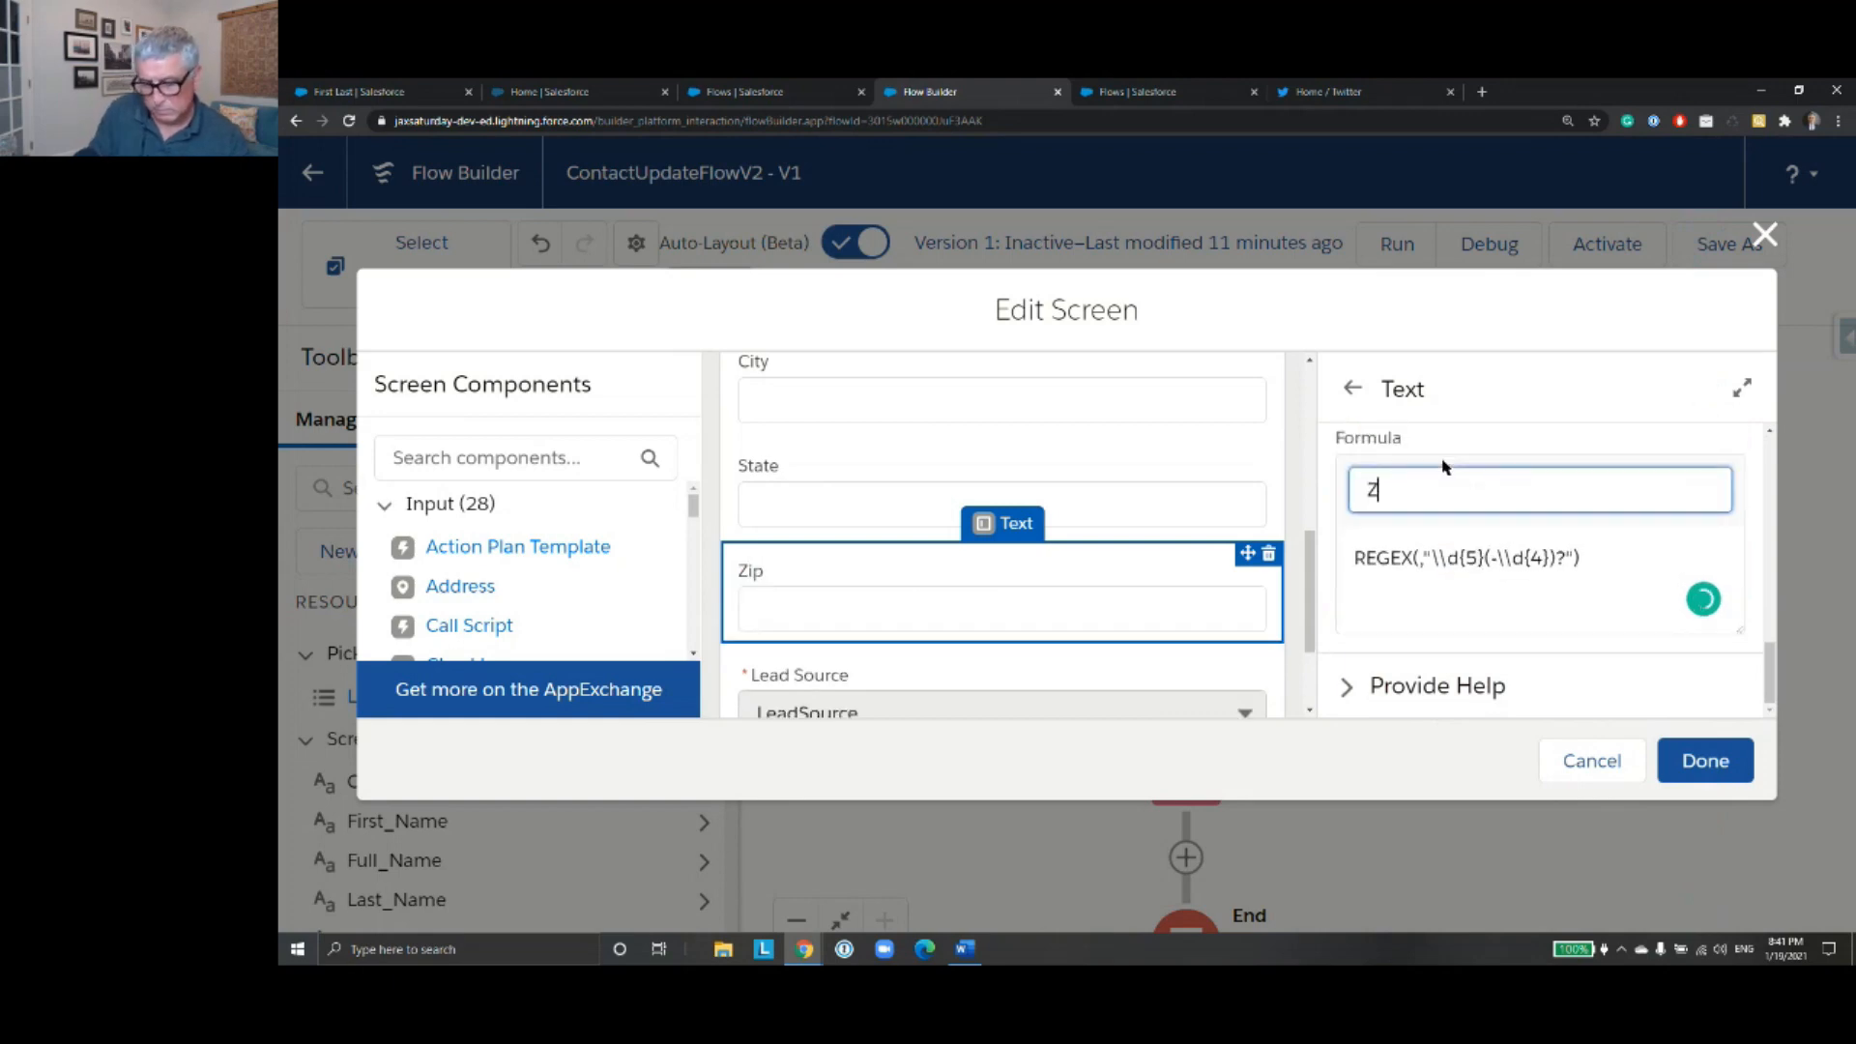
pyautogui.write('Zip')
pyautogui.click(1473, 598)
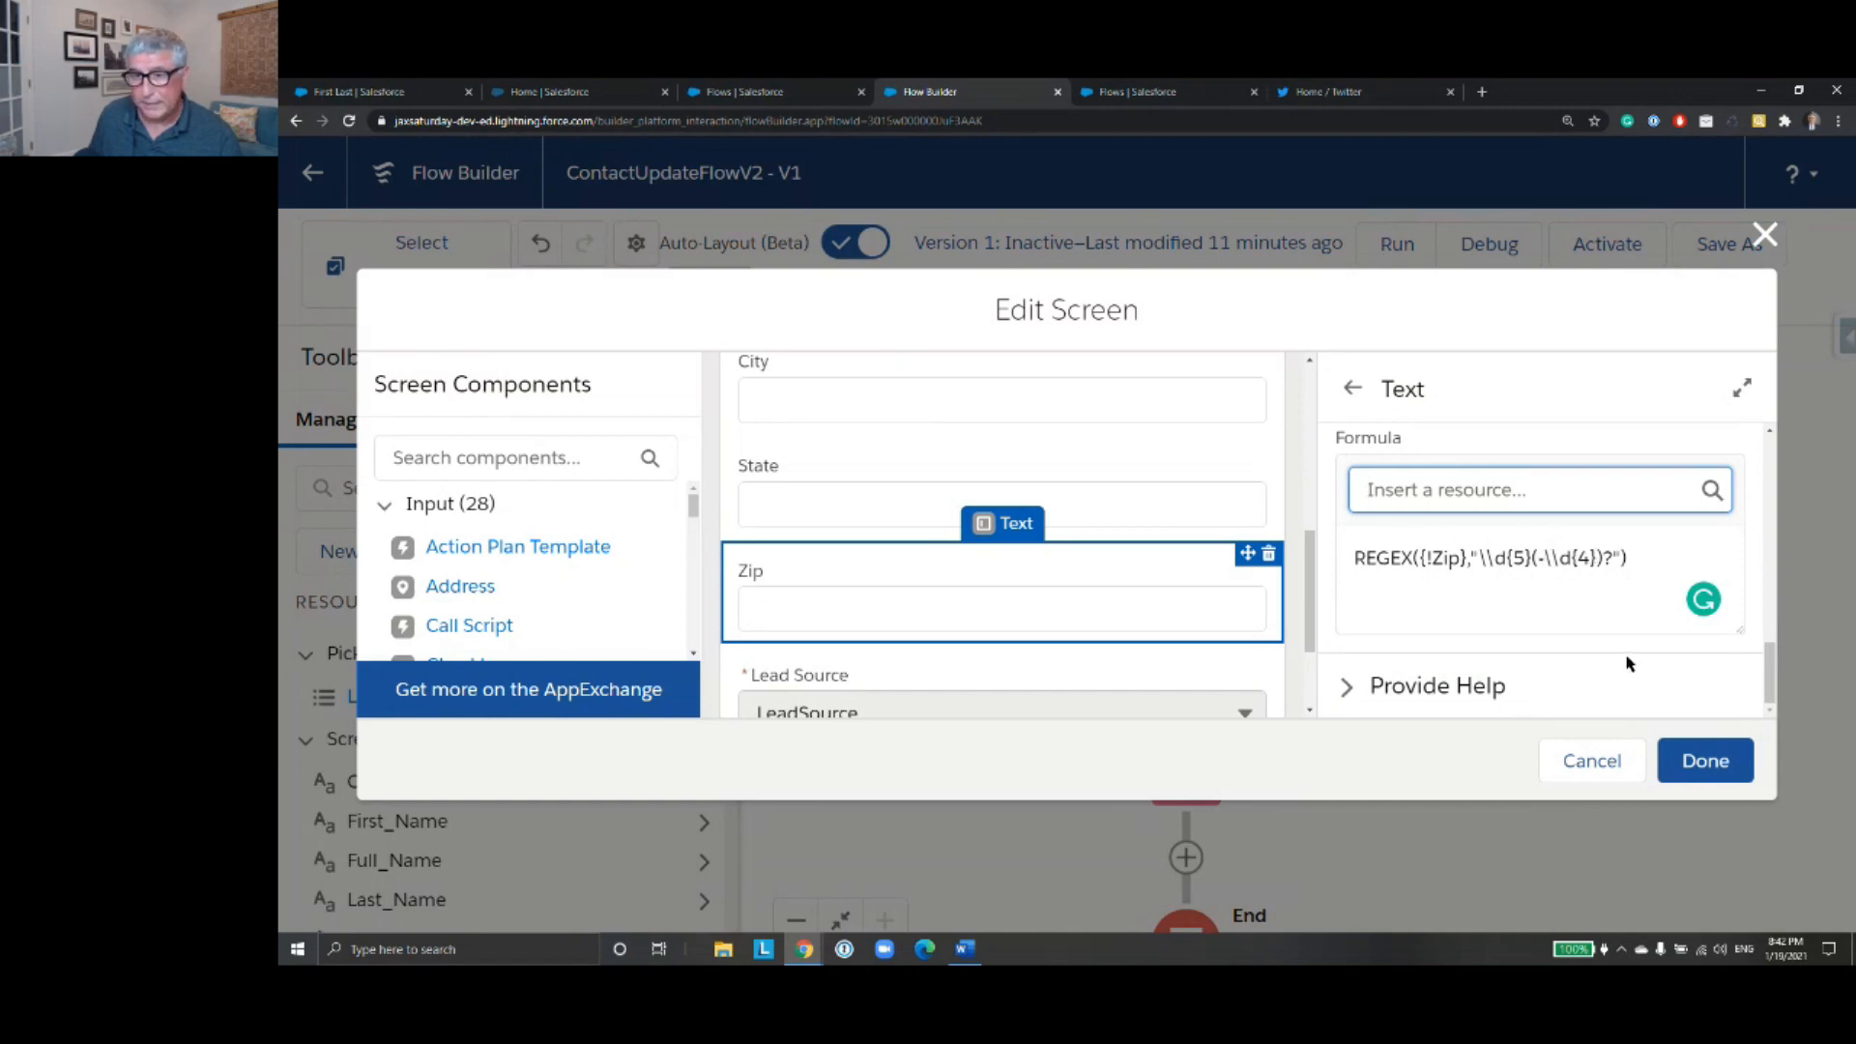
# - Review the Lead Source picklist's choice settings and finish editing the screen
pyautogui.scroll(-2, 1196, 716)
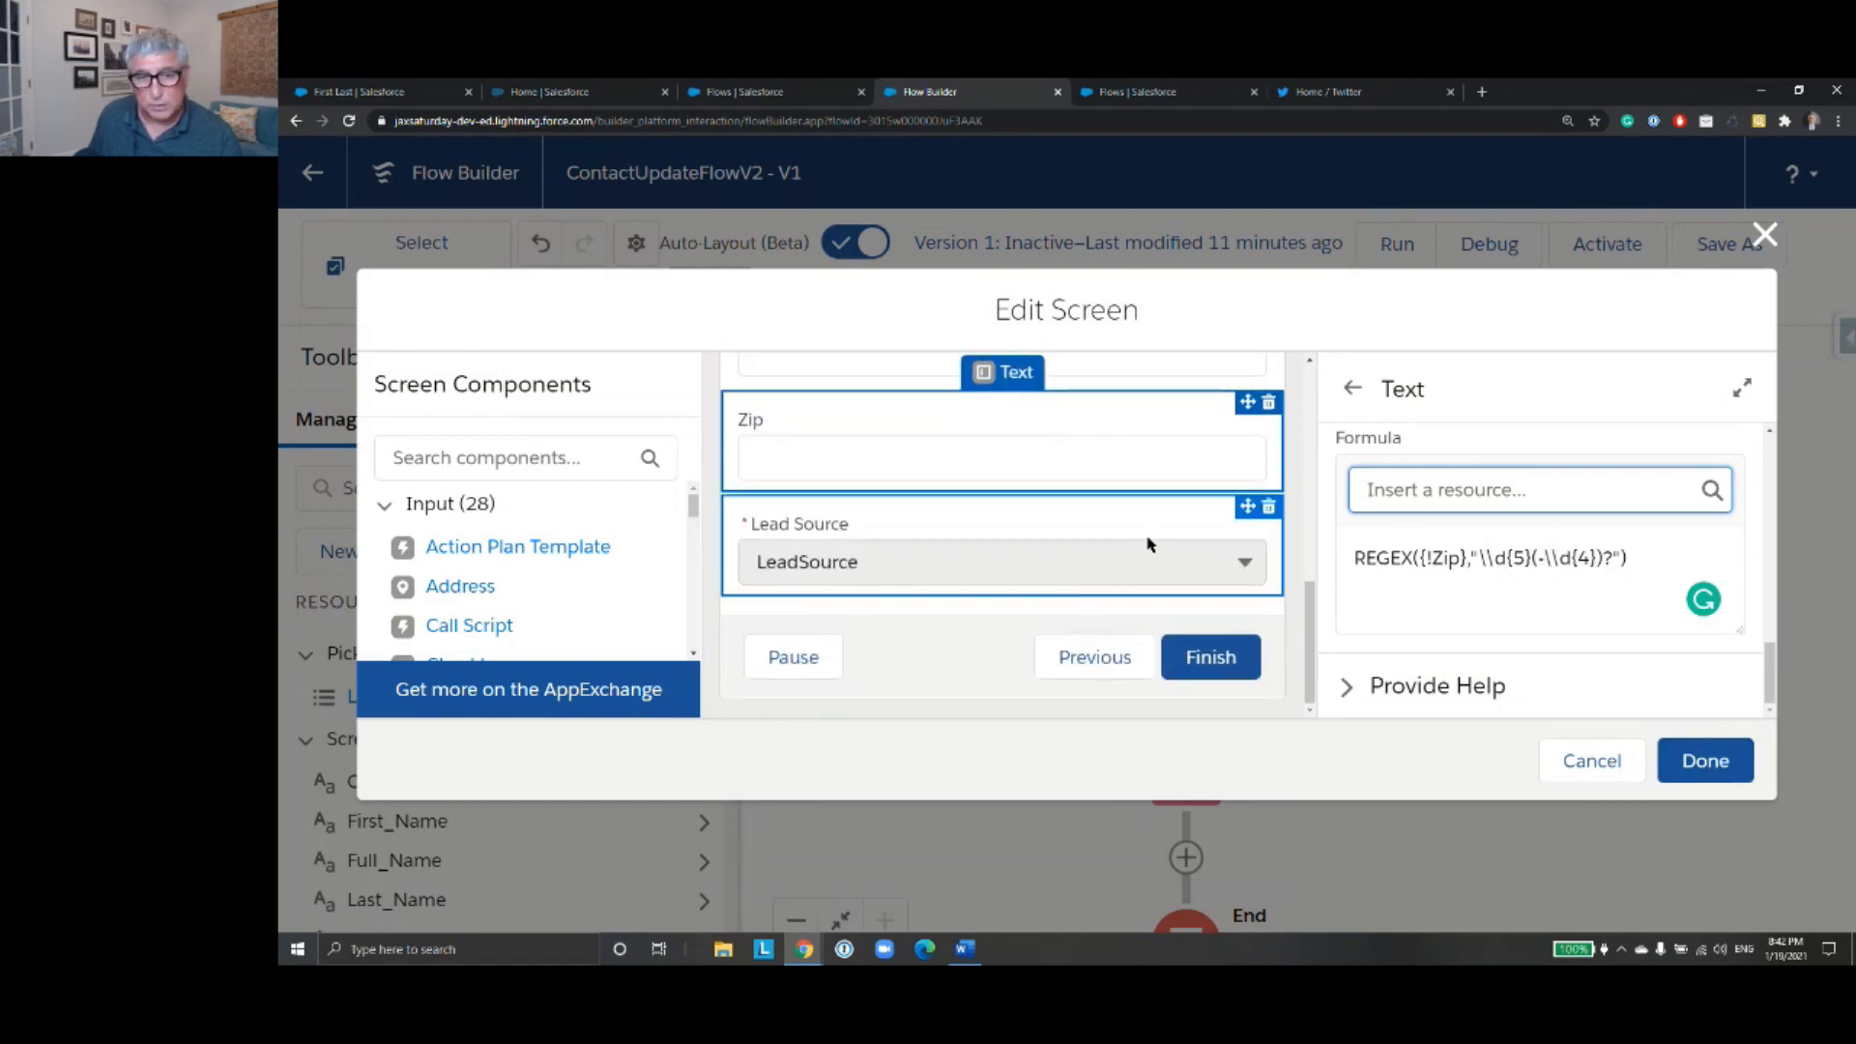
pyautogui.click(995, 572)
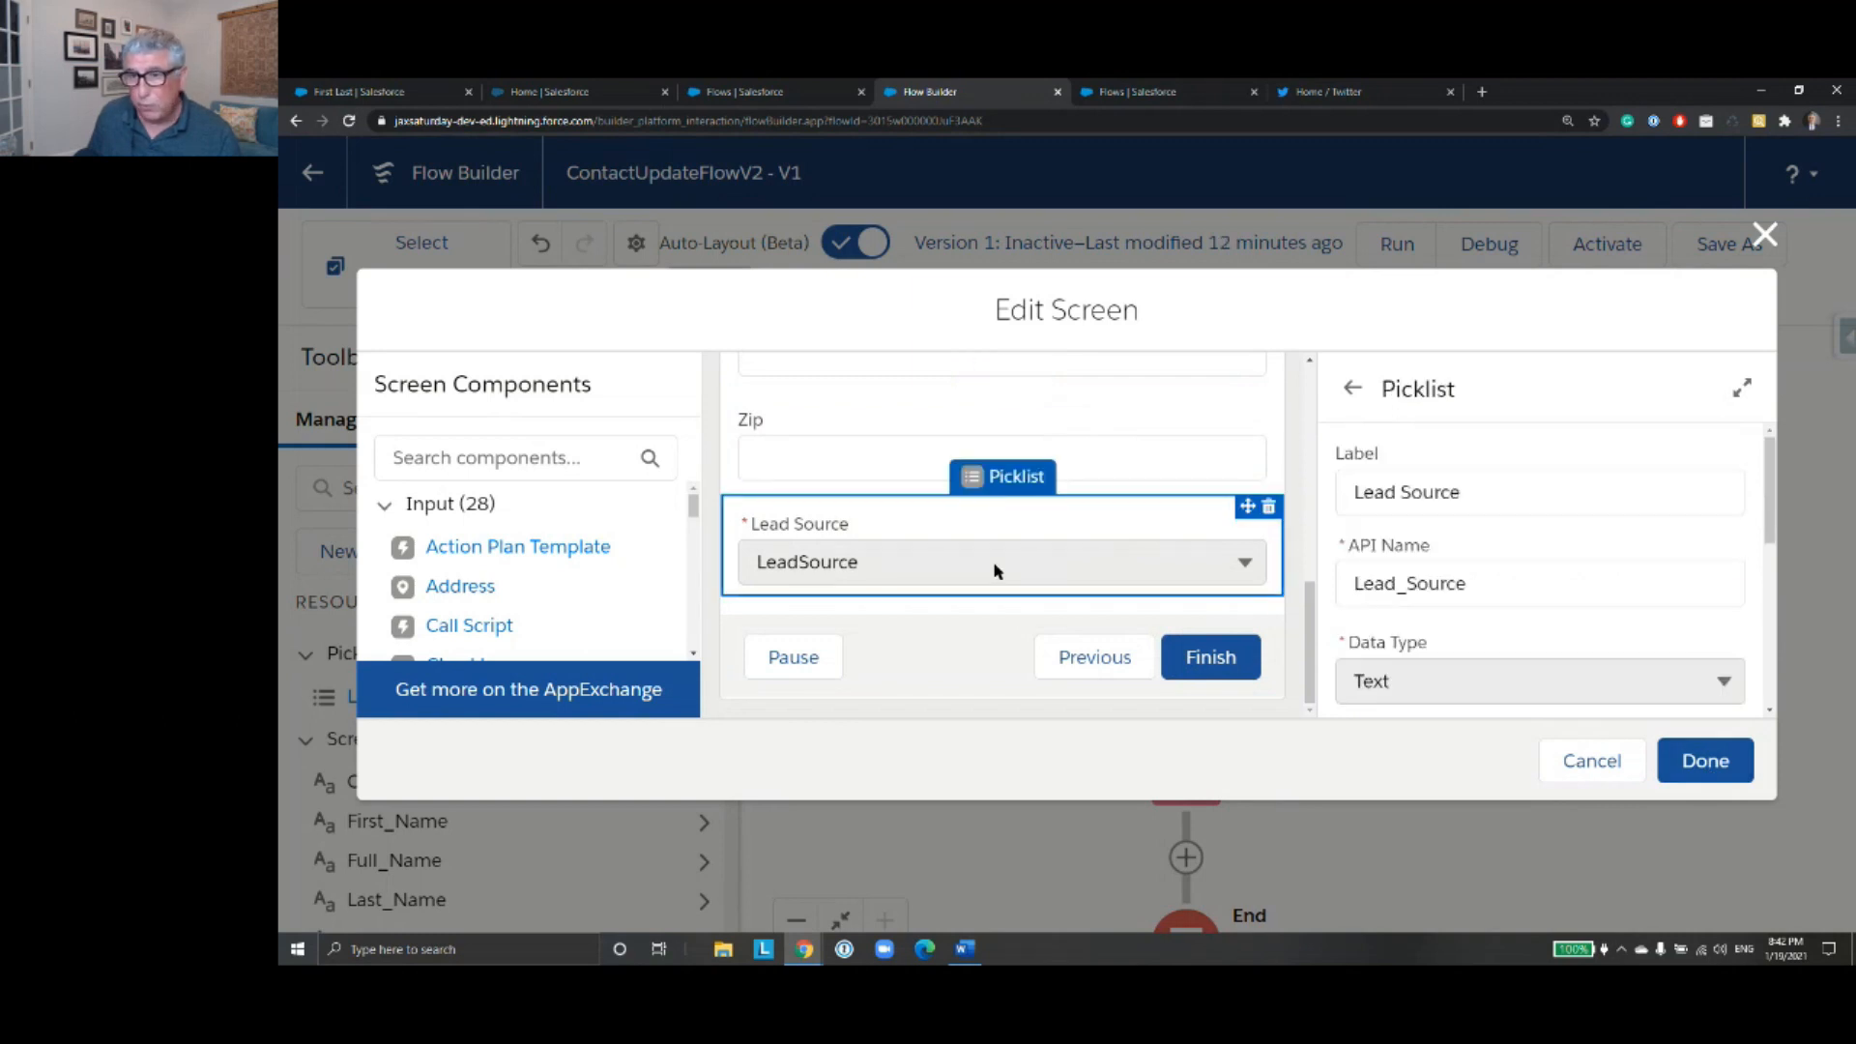
pyautogui.scroll(-2, 1537, 590)
pyautogui.scroll(-3, 1537, 590)
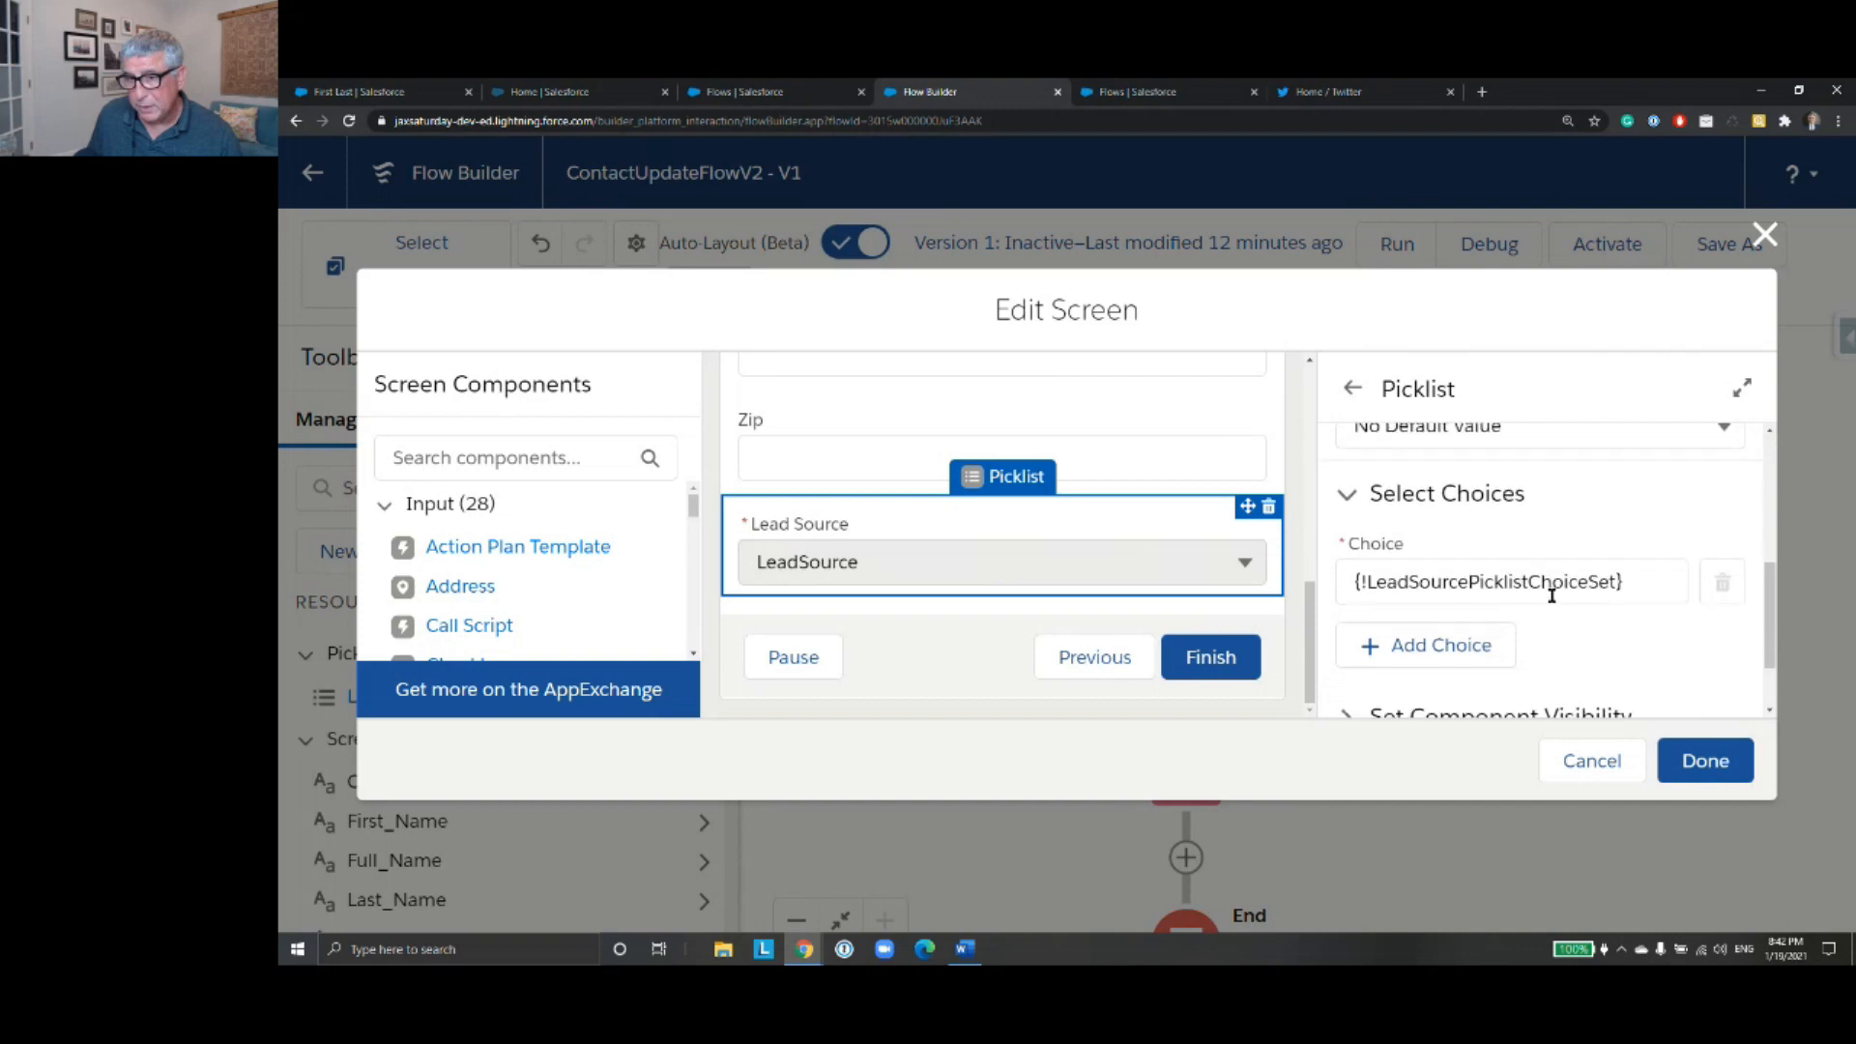
pyautogui.click(1705, 761)
# - Open the Update Contact element and review its existing field-to-value assignments
pyautogui.scroll(-3, 1484, 657)
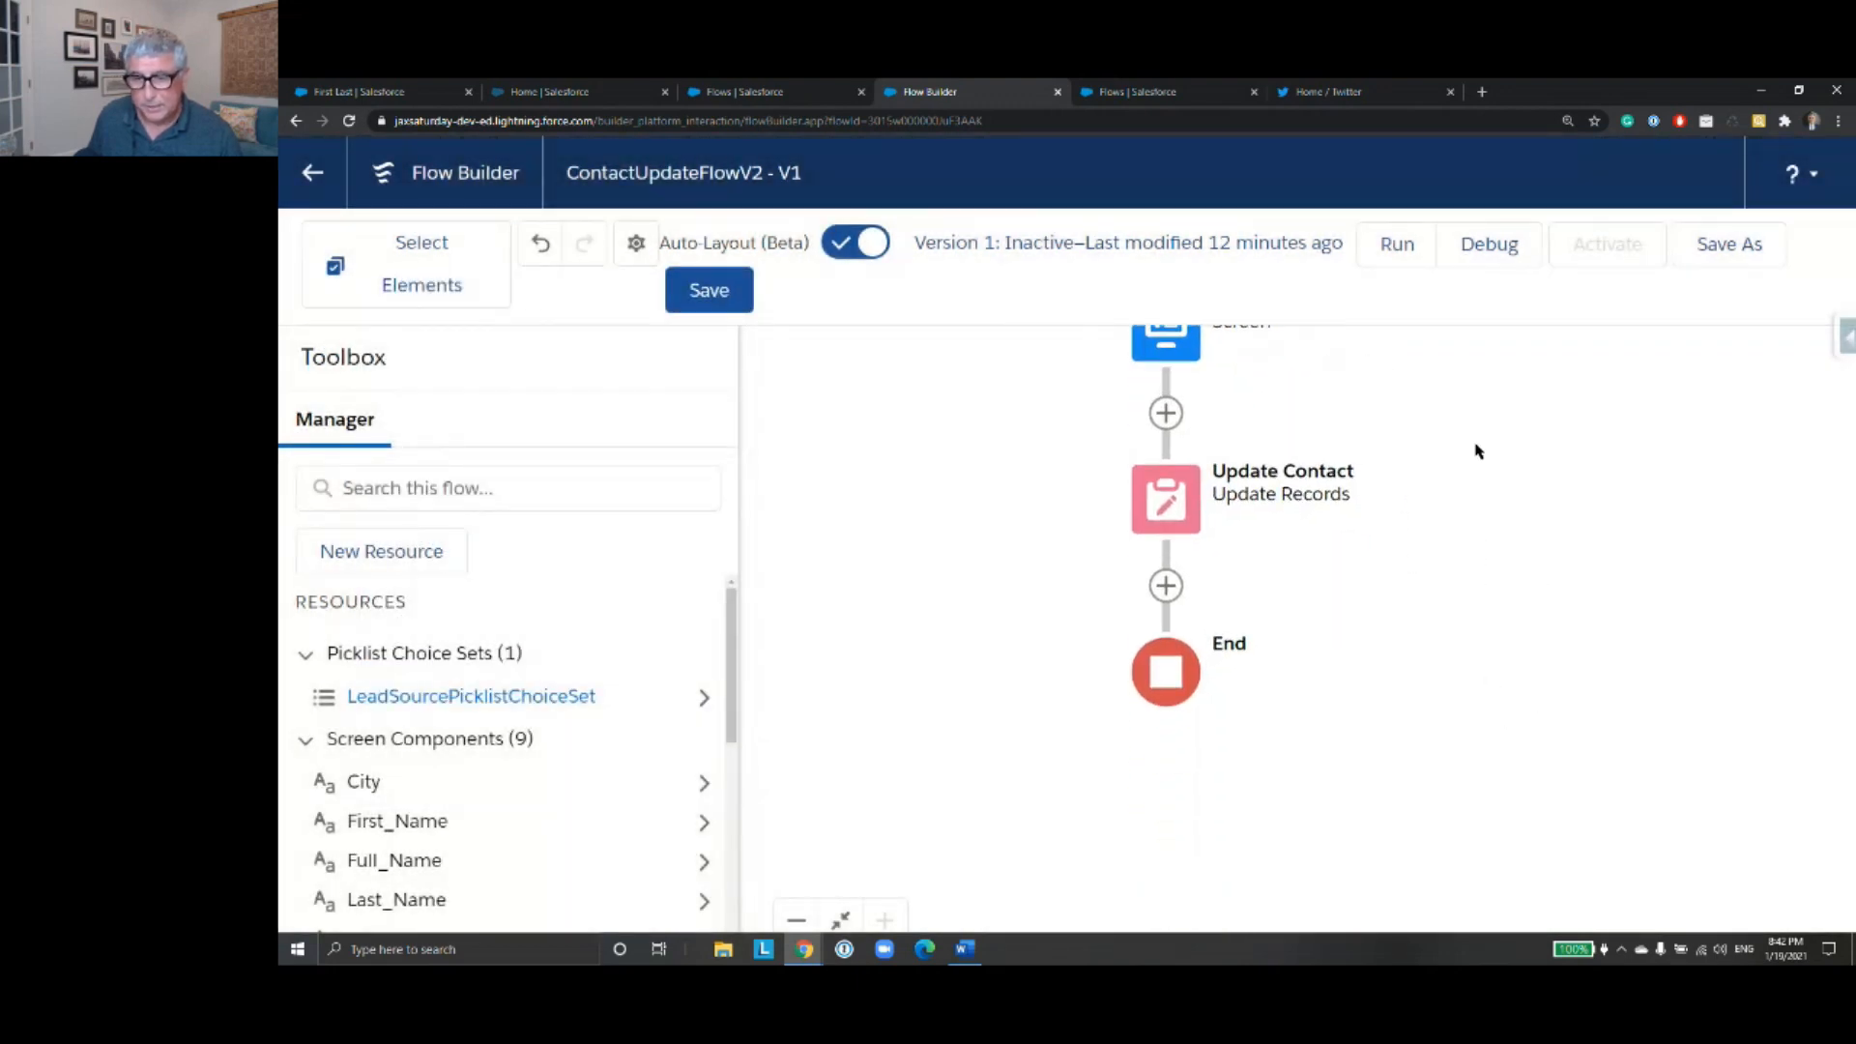
pyautogui.click(1179, 515)
pyautogui.doubleClick(1179, 514)
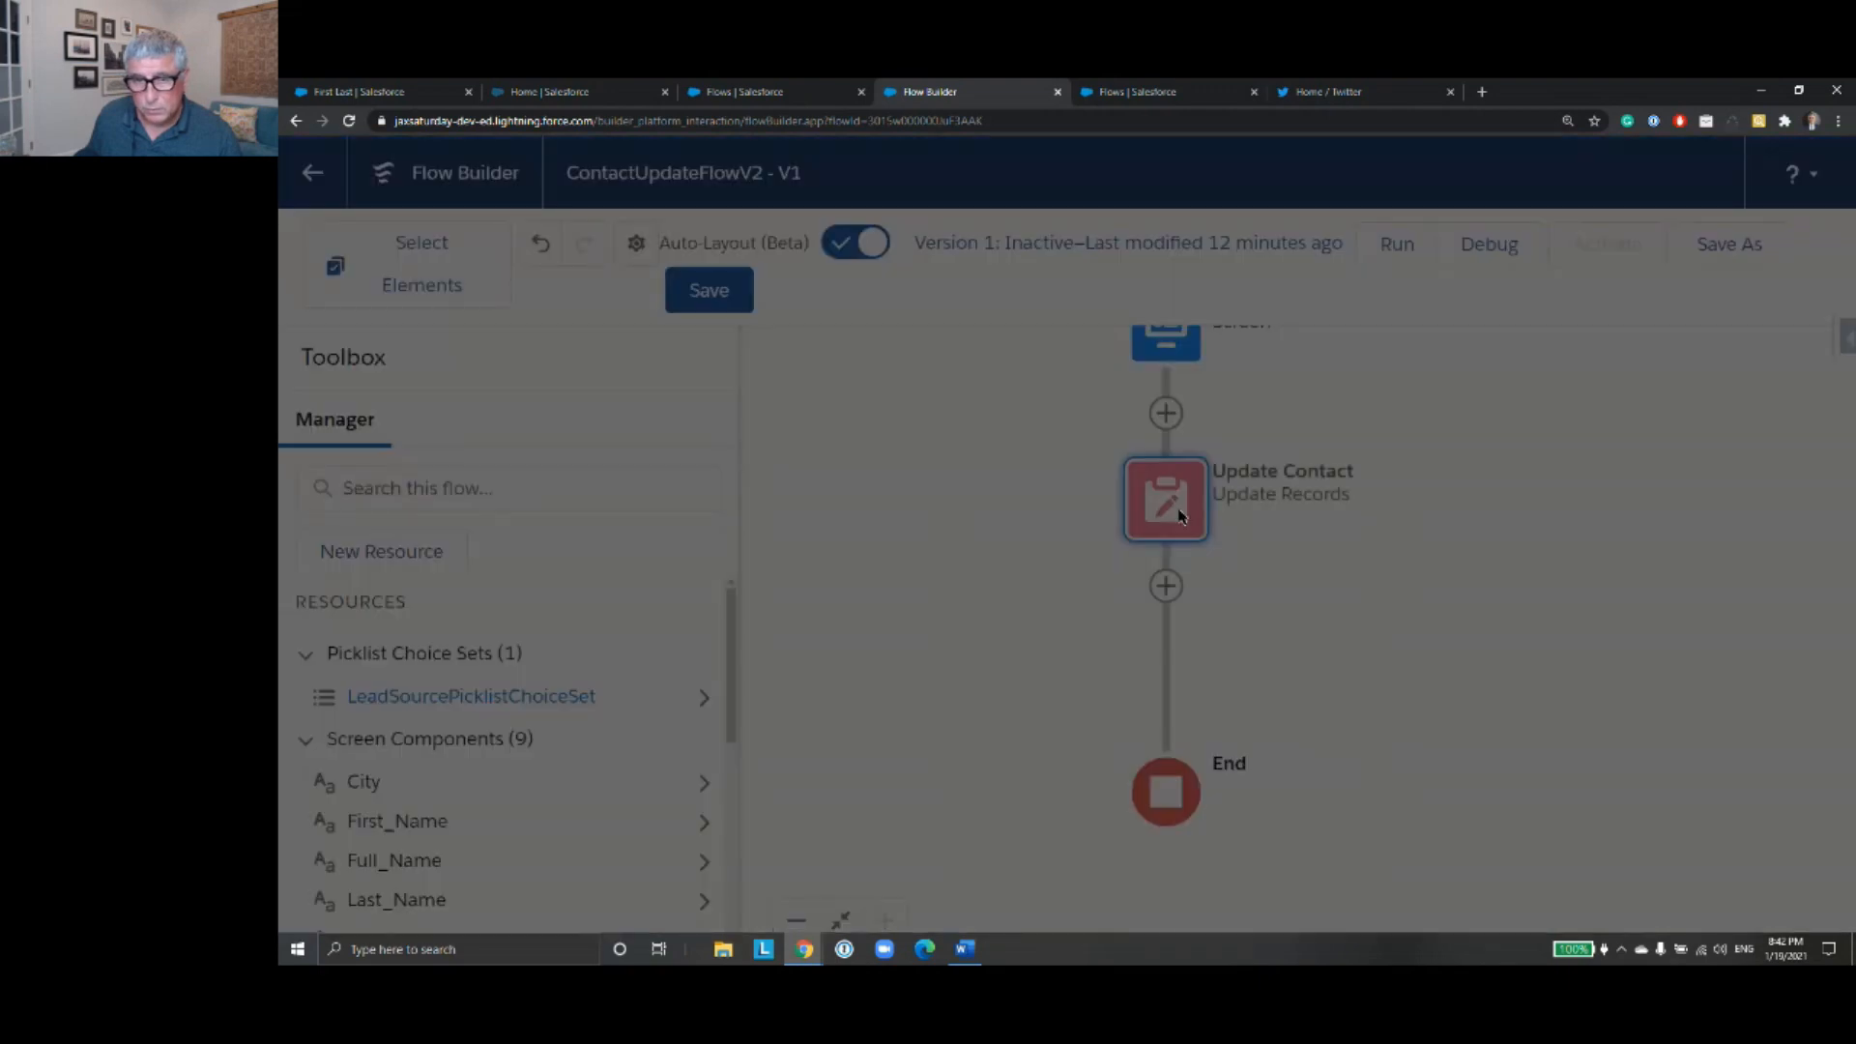
pyautogui.scroll(-5, 1392, 535)
pyautogui.scroll(-5, 1391, 537)
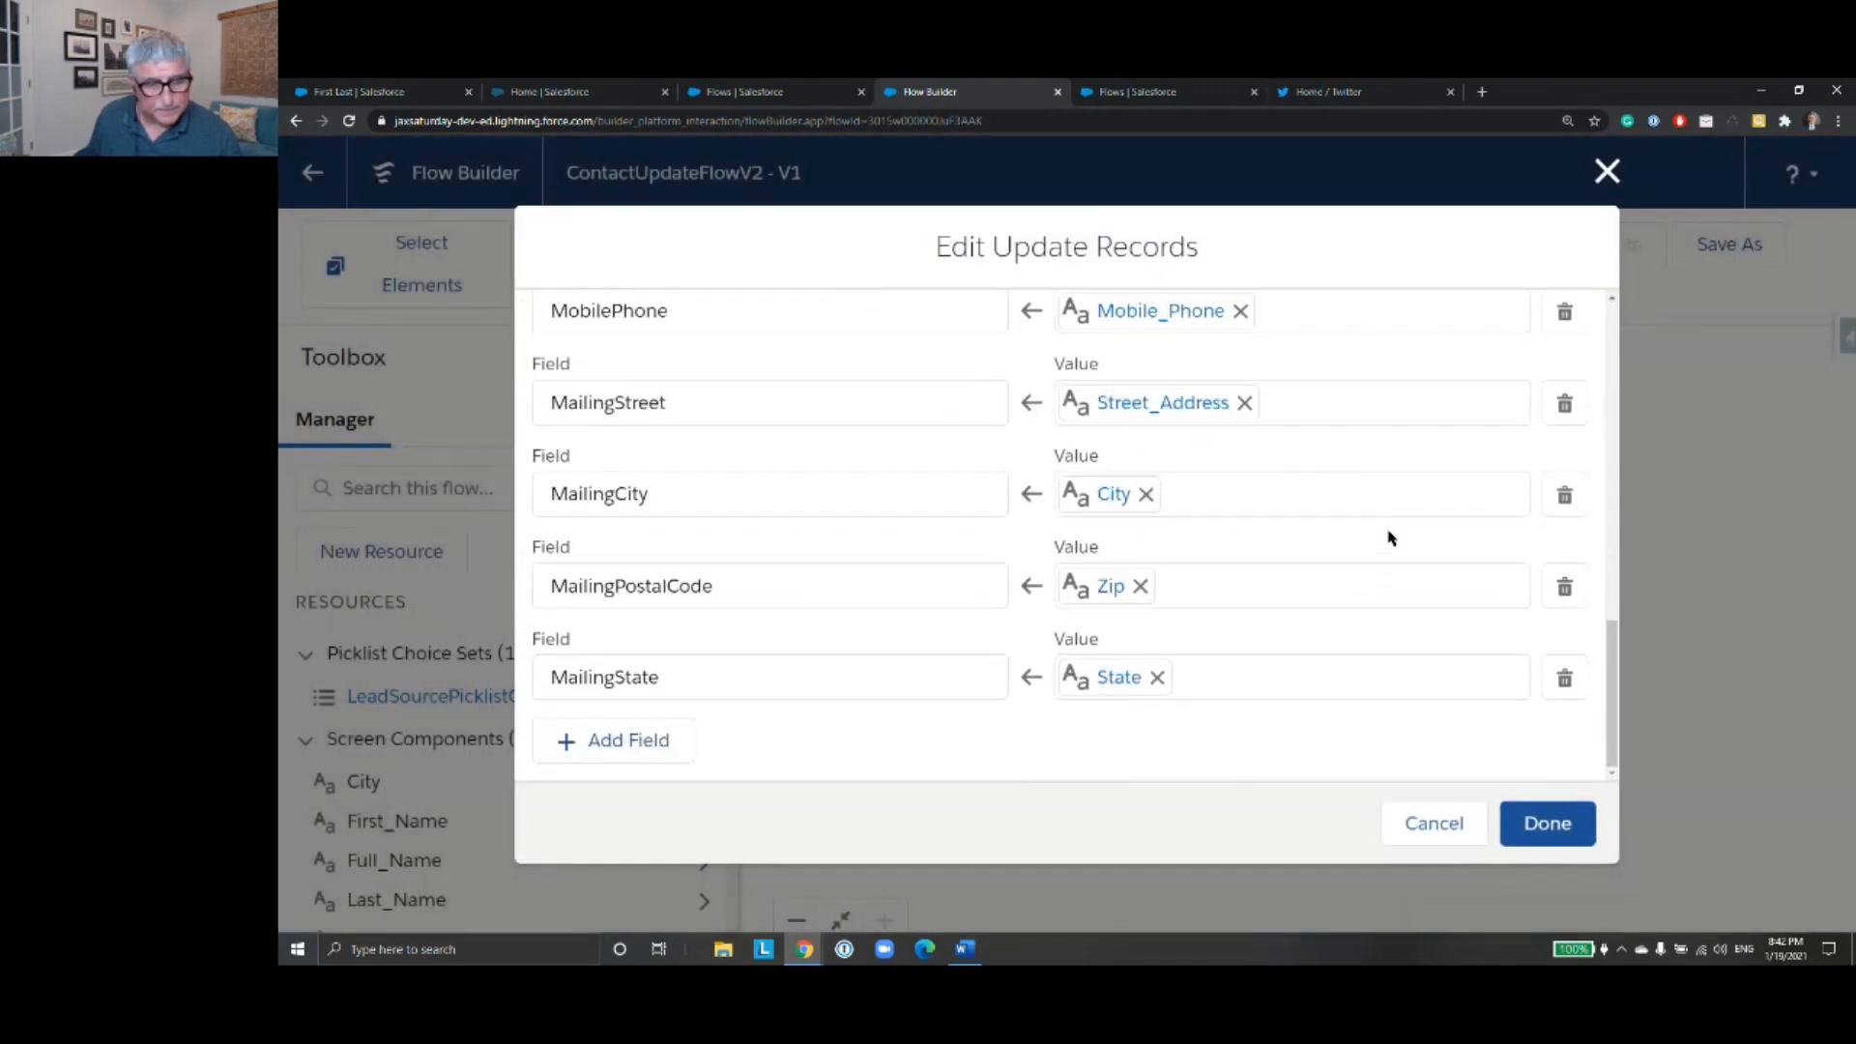
pyautogui.scroll(2, 680, 498)
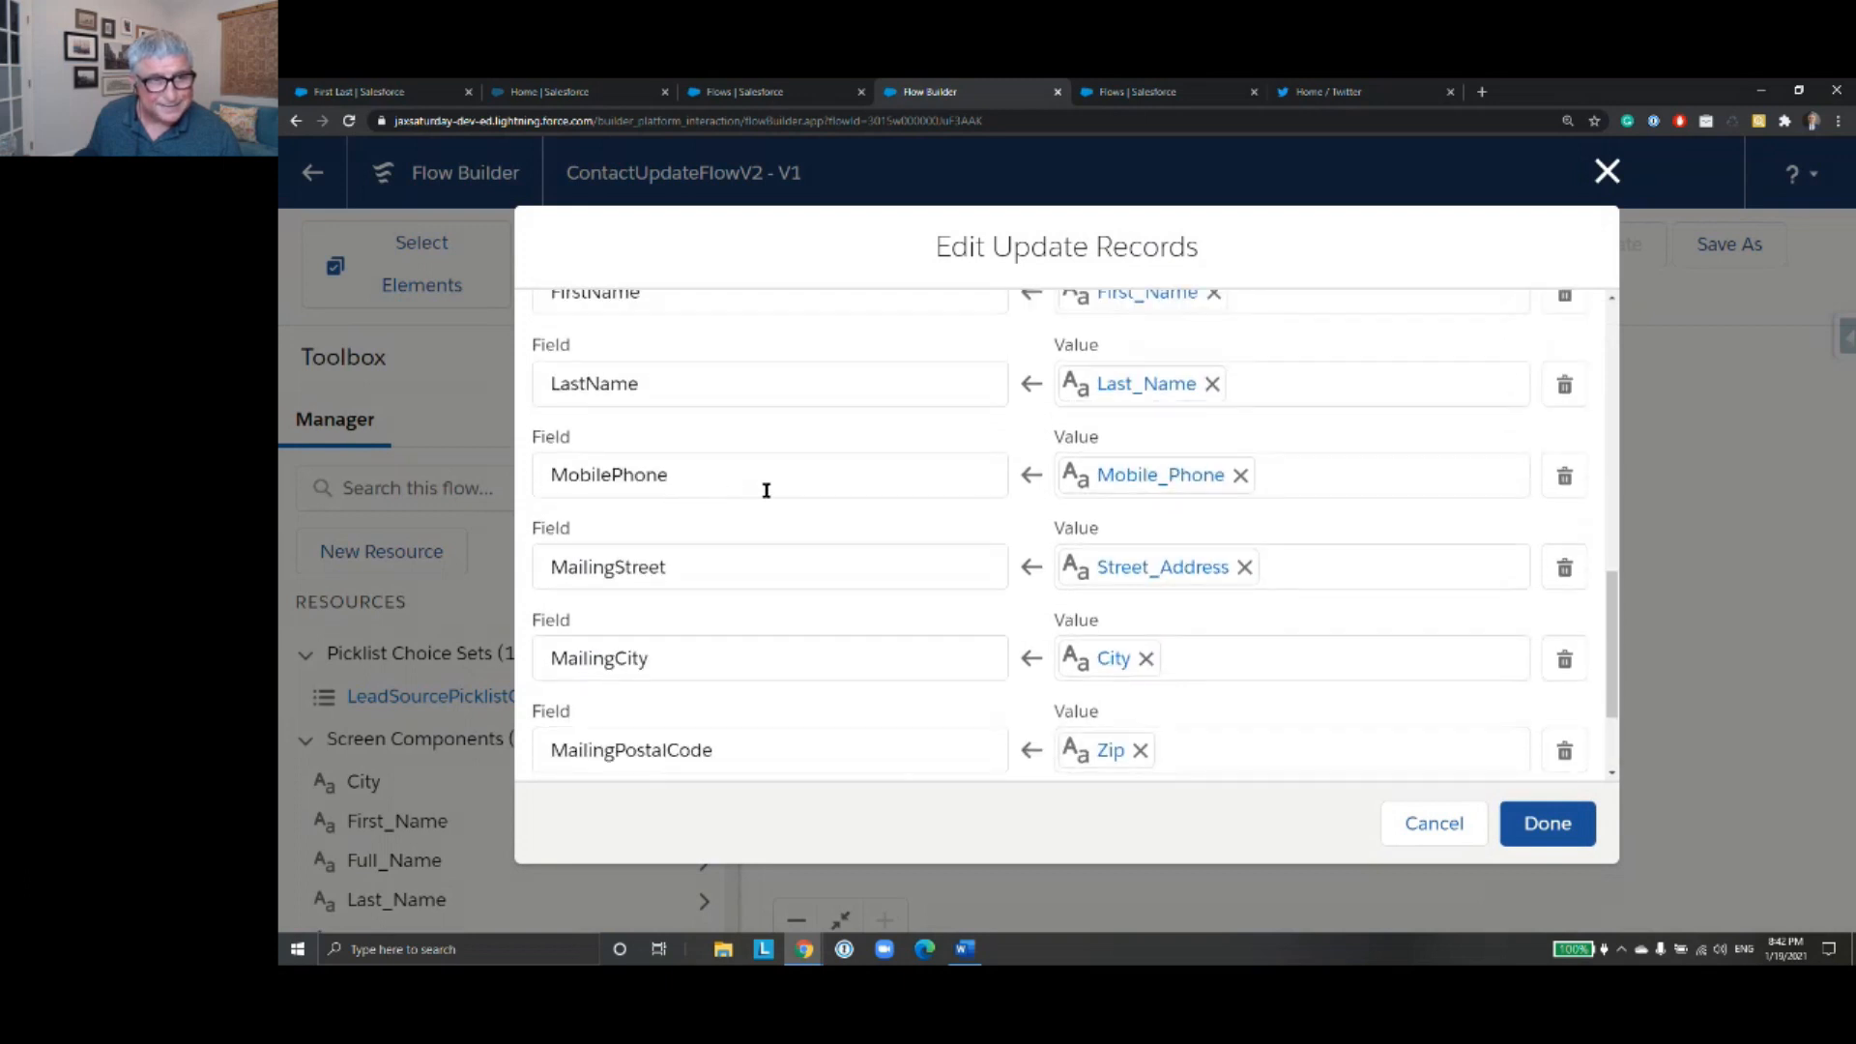
pyautogui.scroll(2, 766, 490)
pyautogui.scroll(-4, 767, 490)
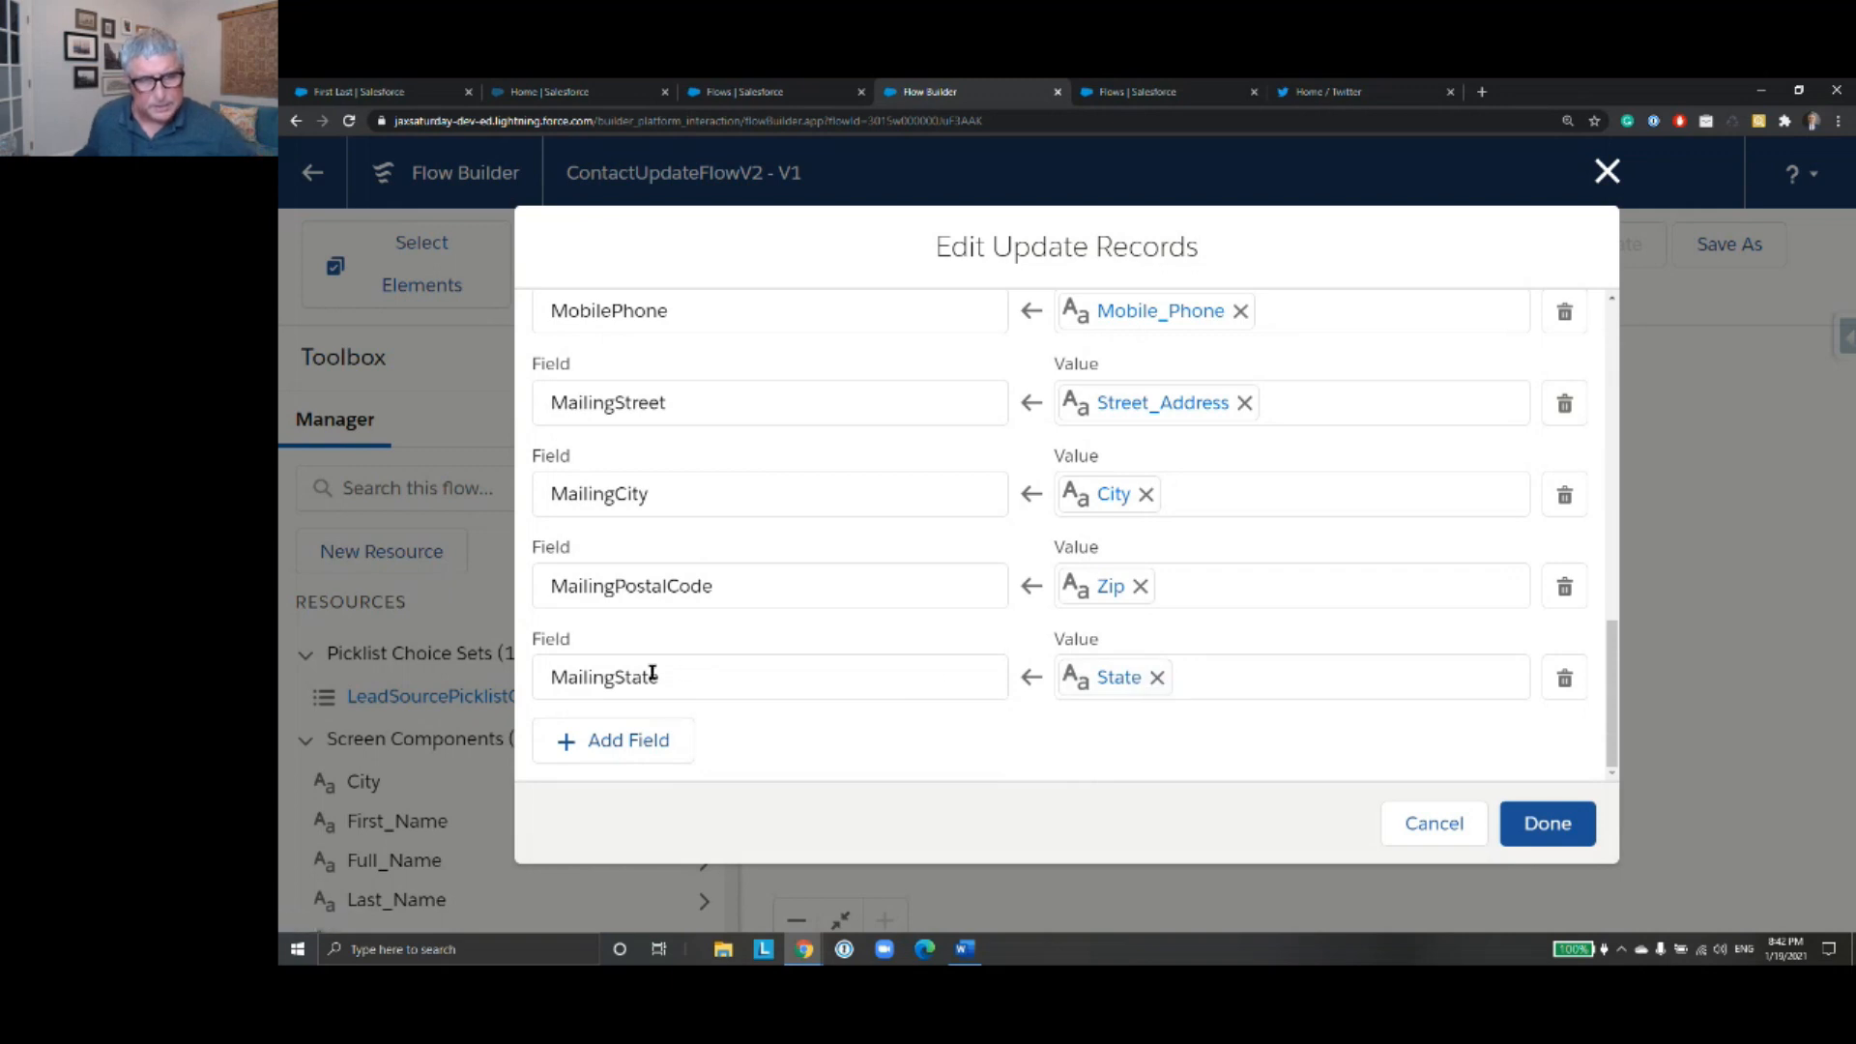
# - Add a LeadSource field assignment to Update Contact that takes its value from the {!Lead_Source} screen component
pyautogui.click(619, 742)
pyautogui.click(832, 672)
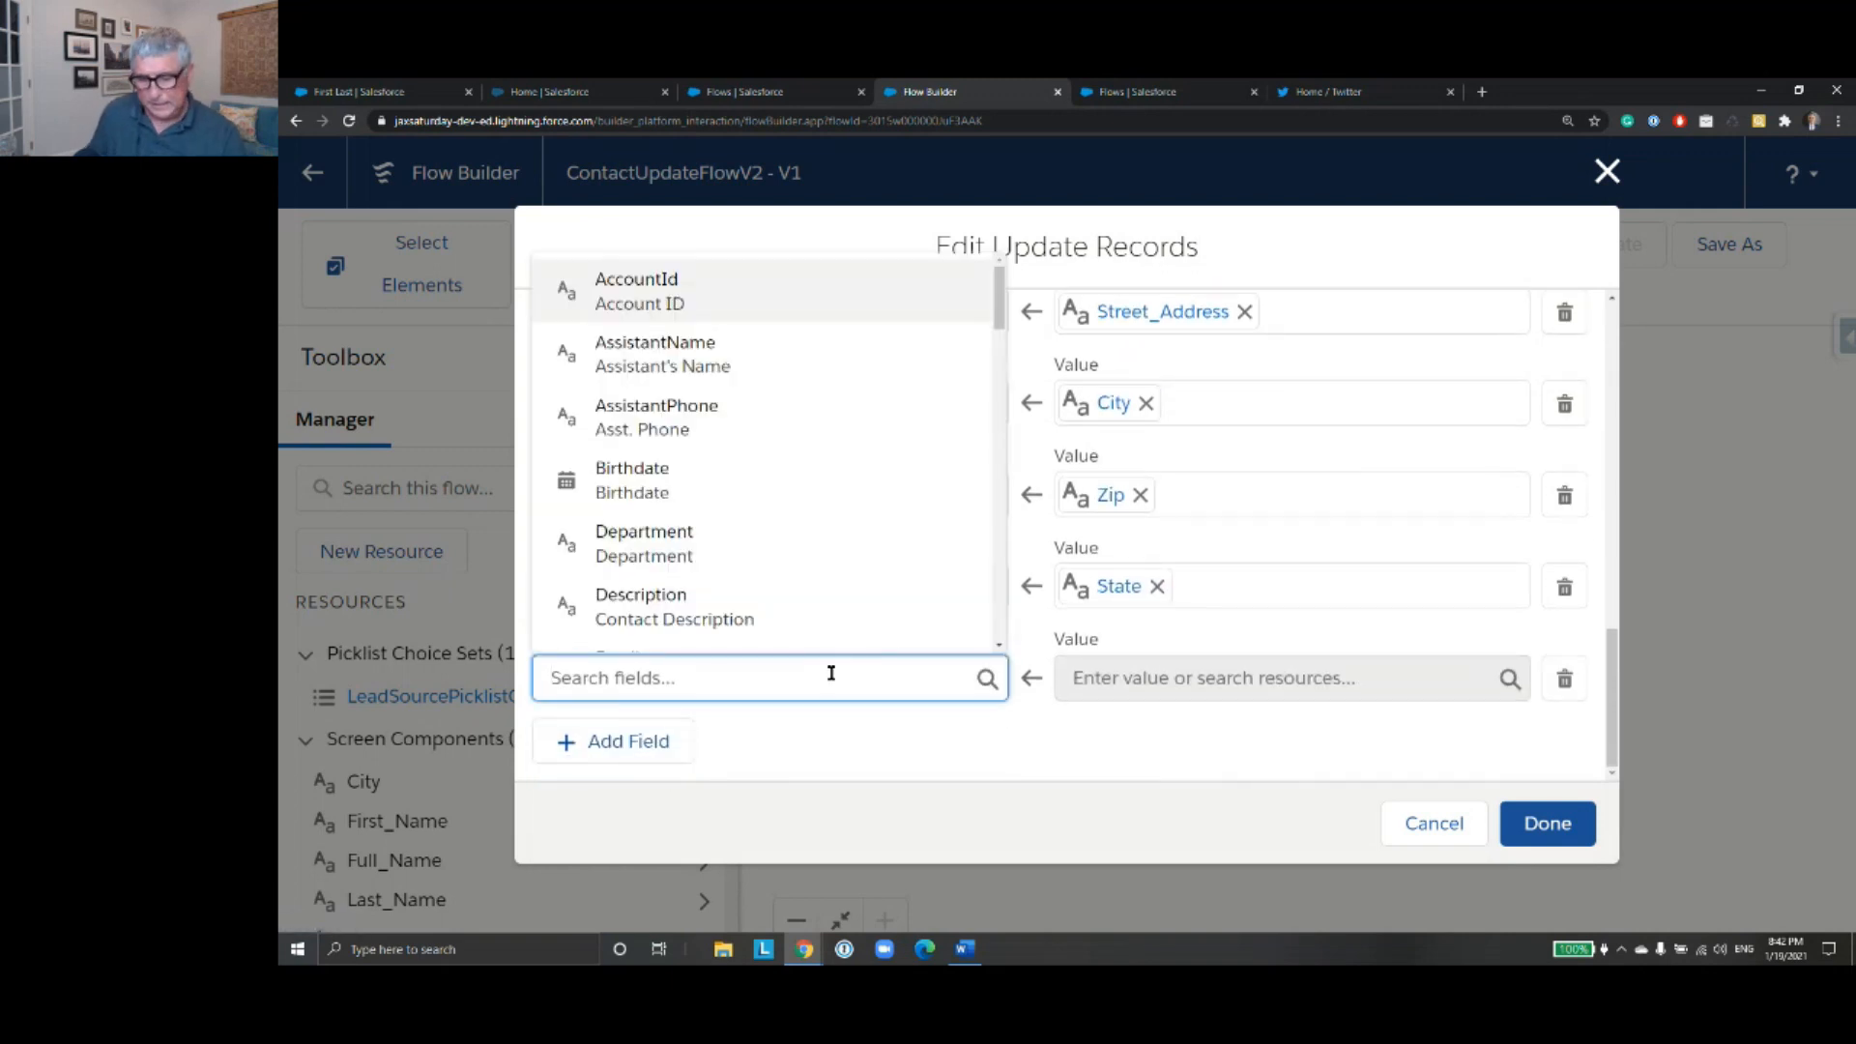
pyautogui.write('Lead')
pyautogui.click(805, 636)
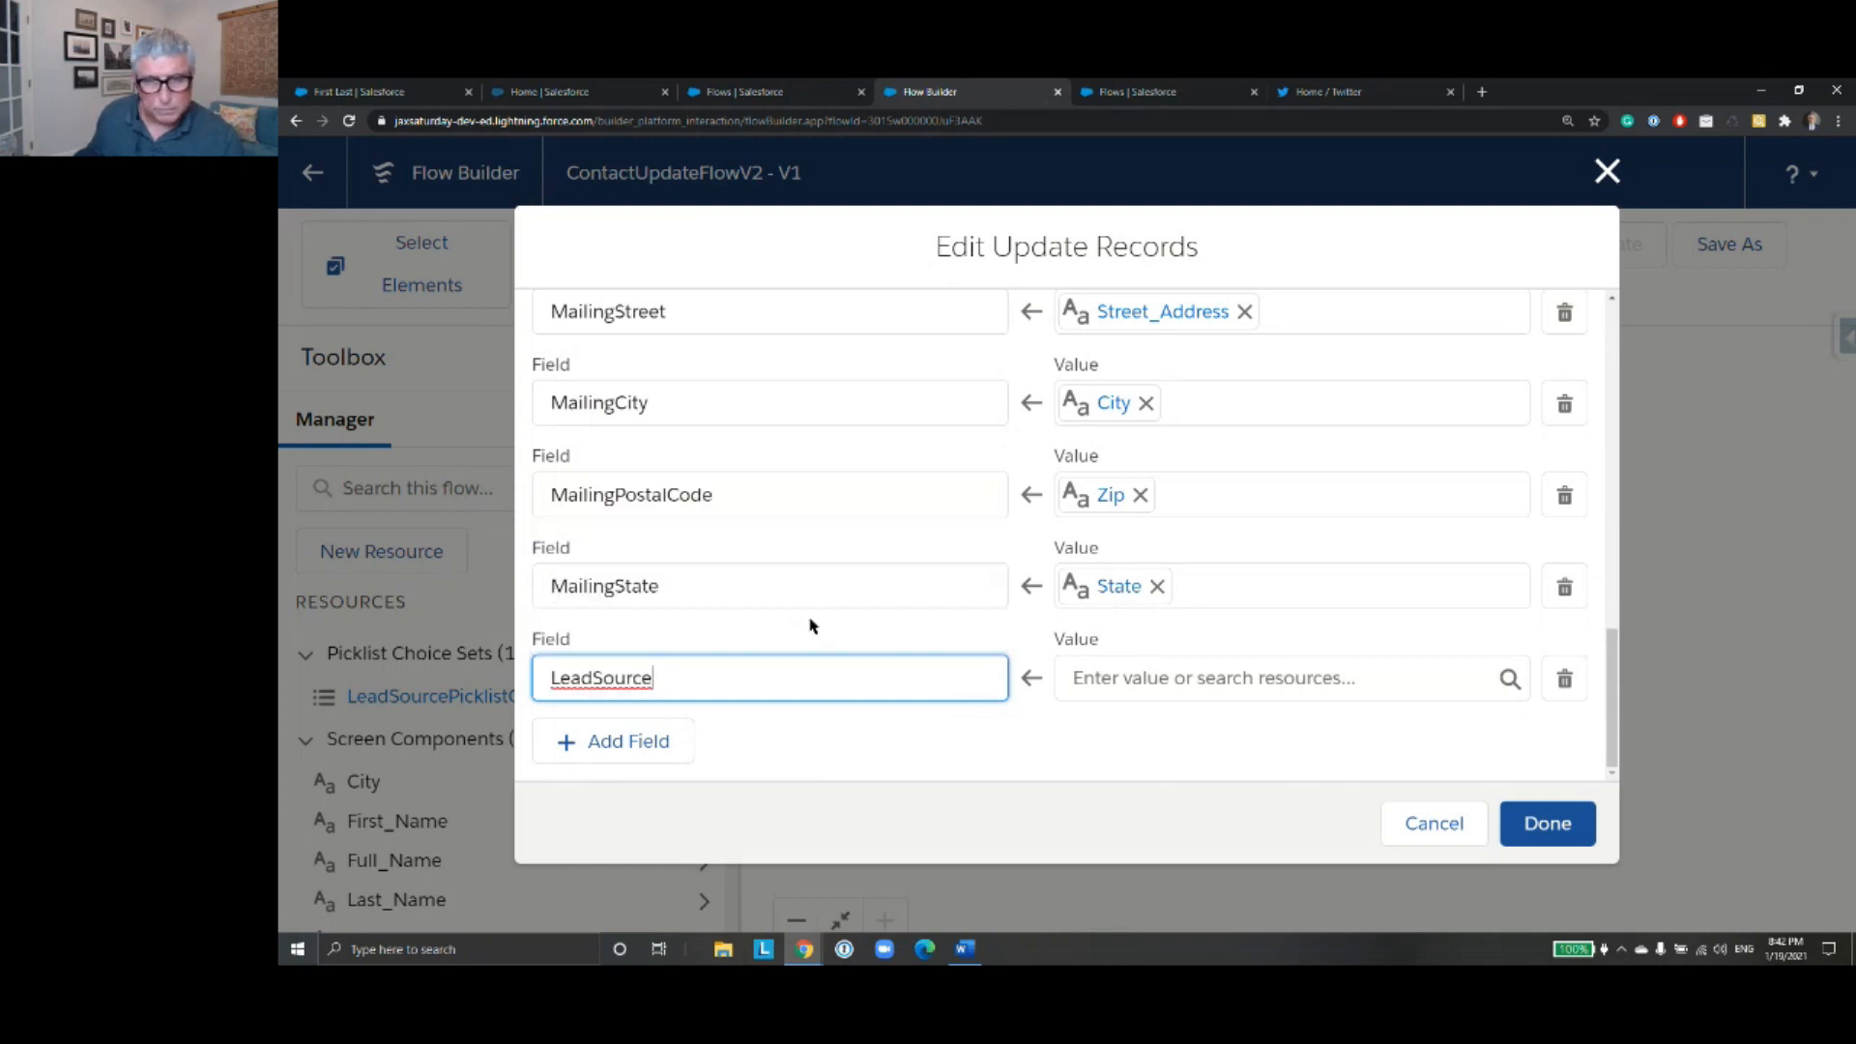
pyautogui.click(1157, 676)
pyautogui.write('Lead')
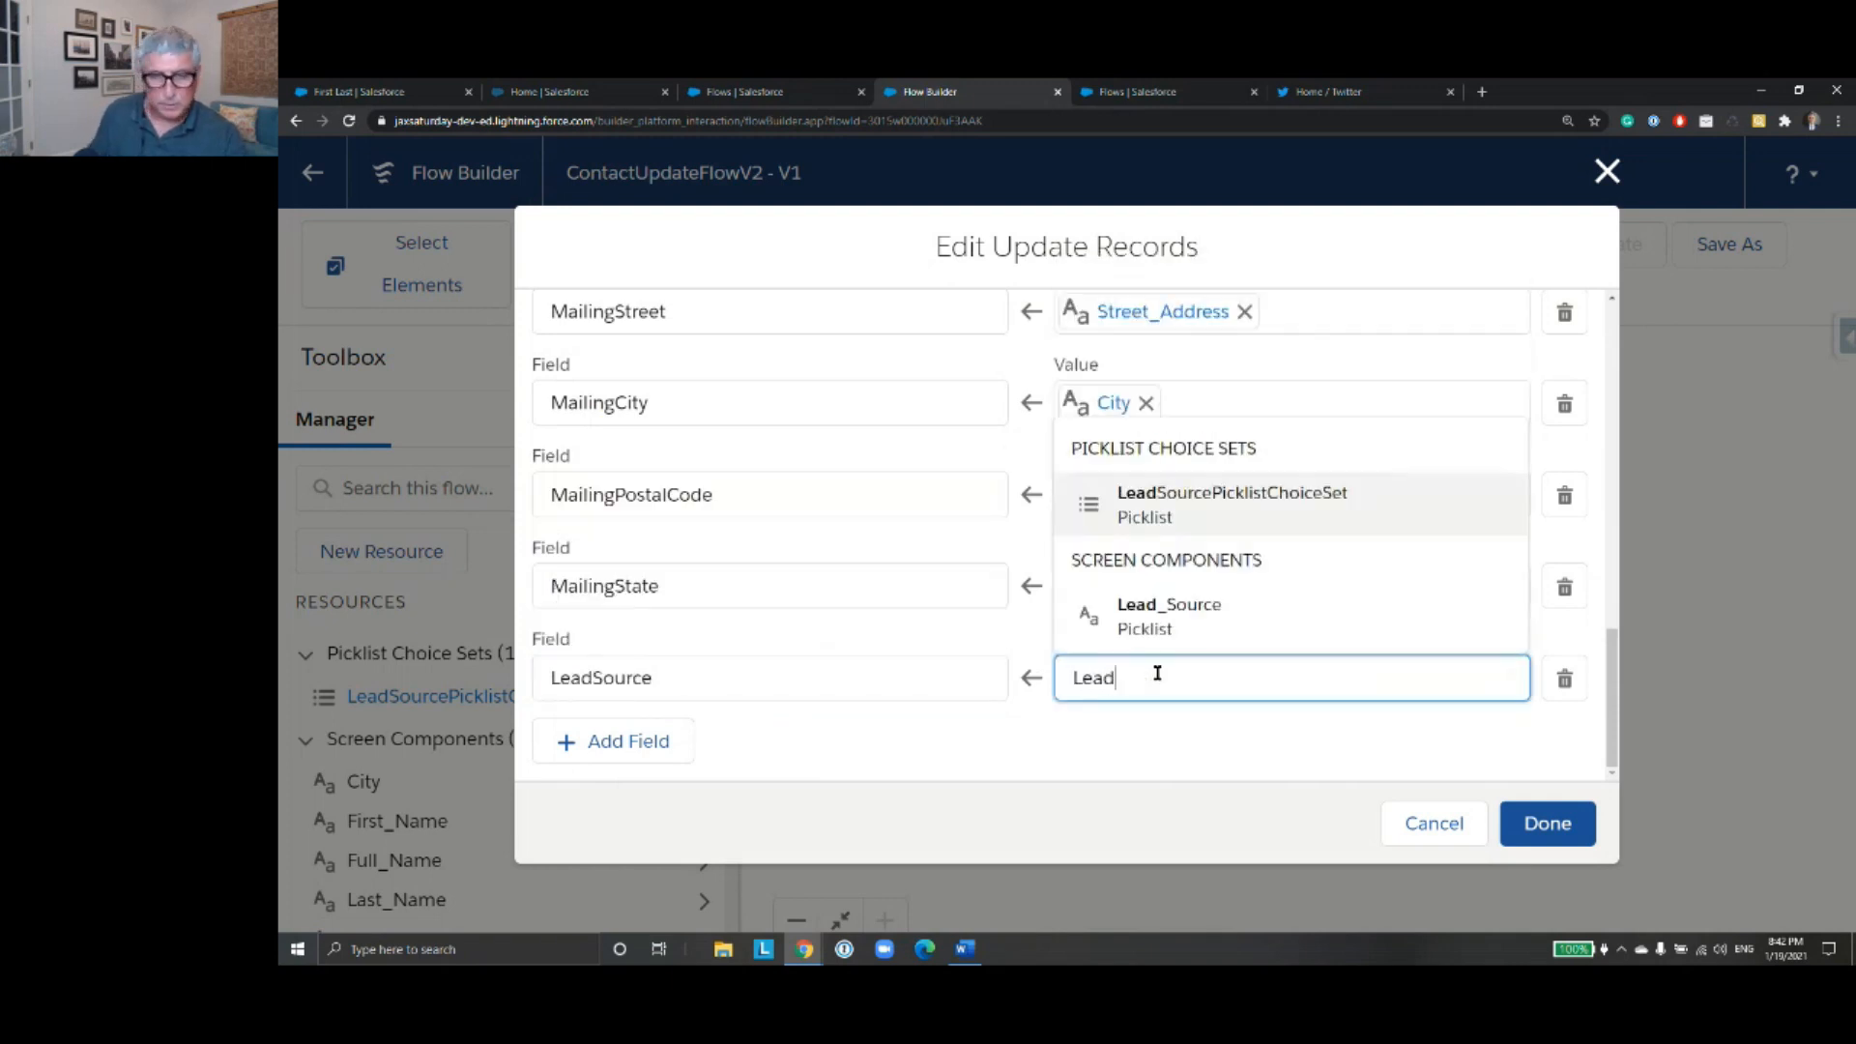
pyautogui.click(1169, 619)
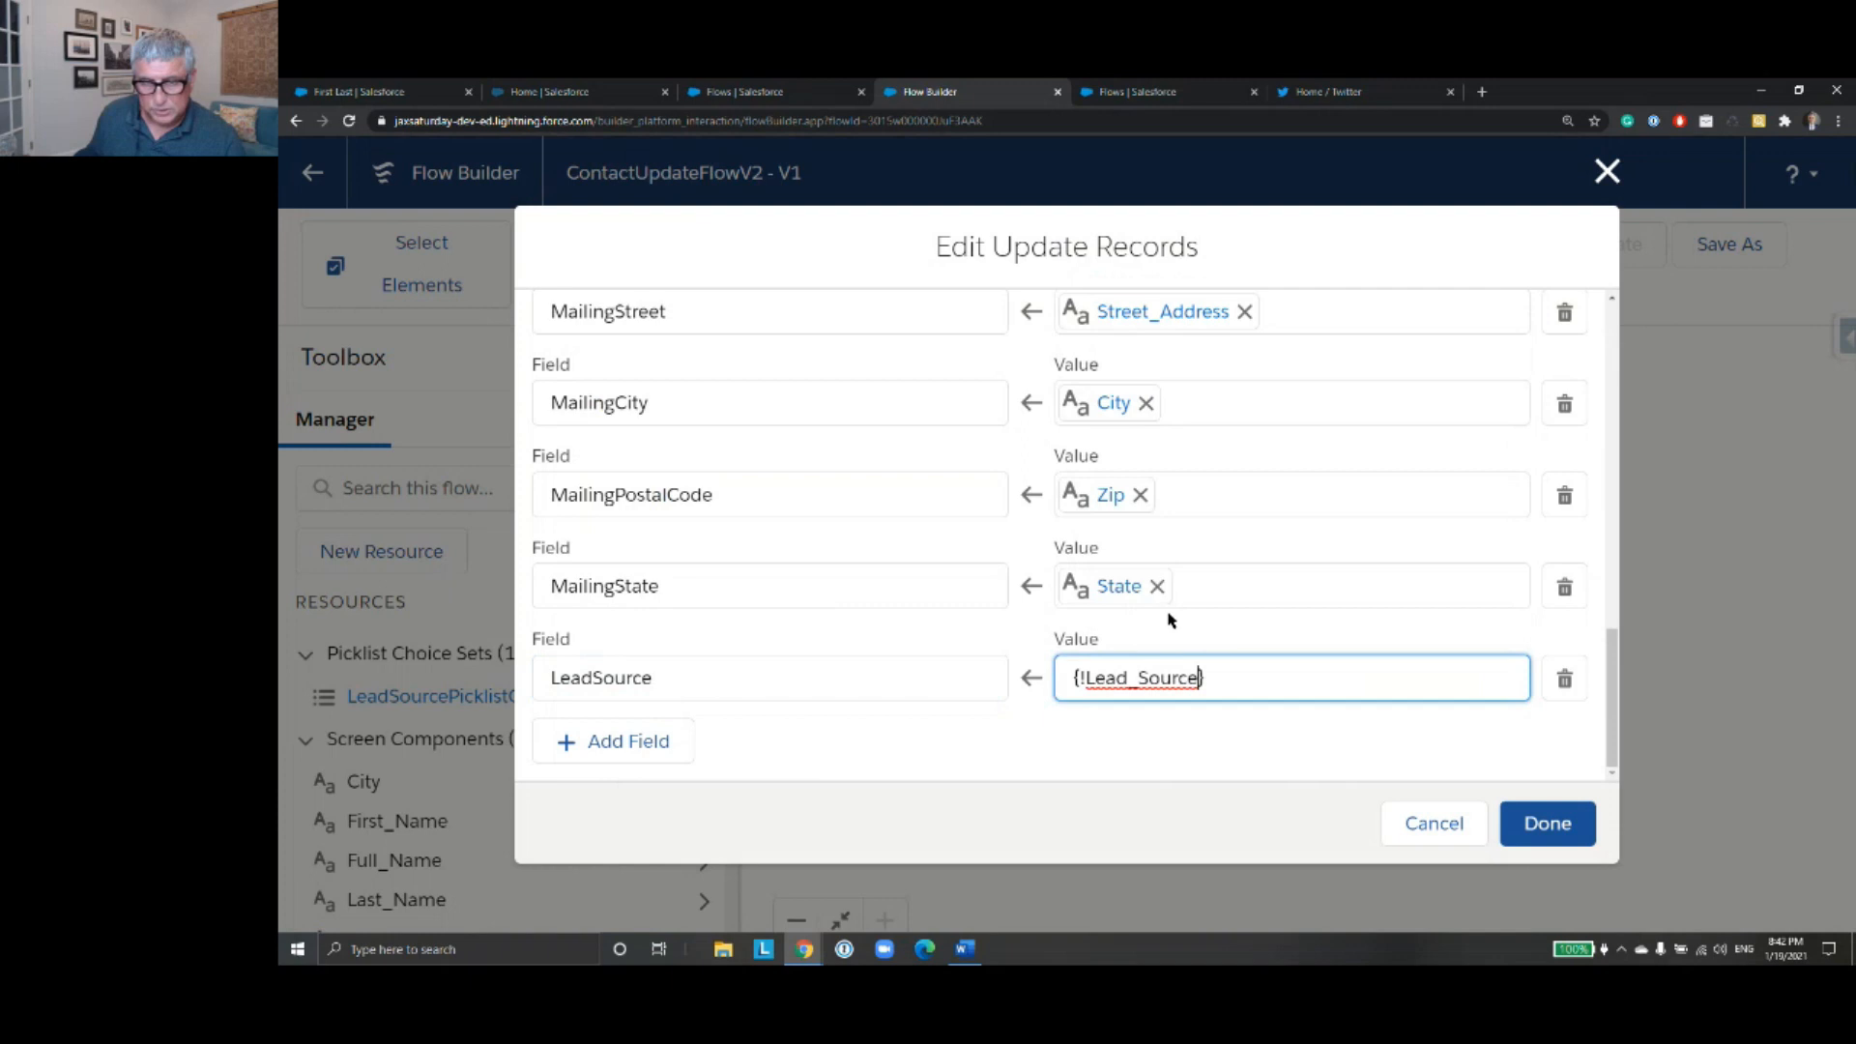
pyautogui.click(1545, 823)
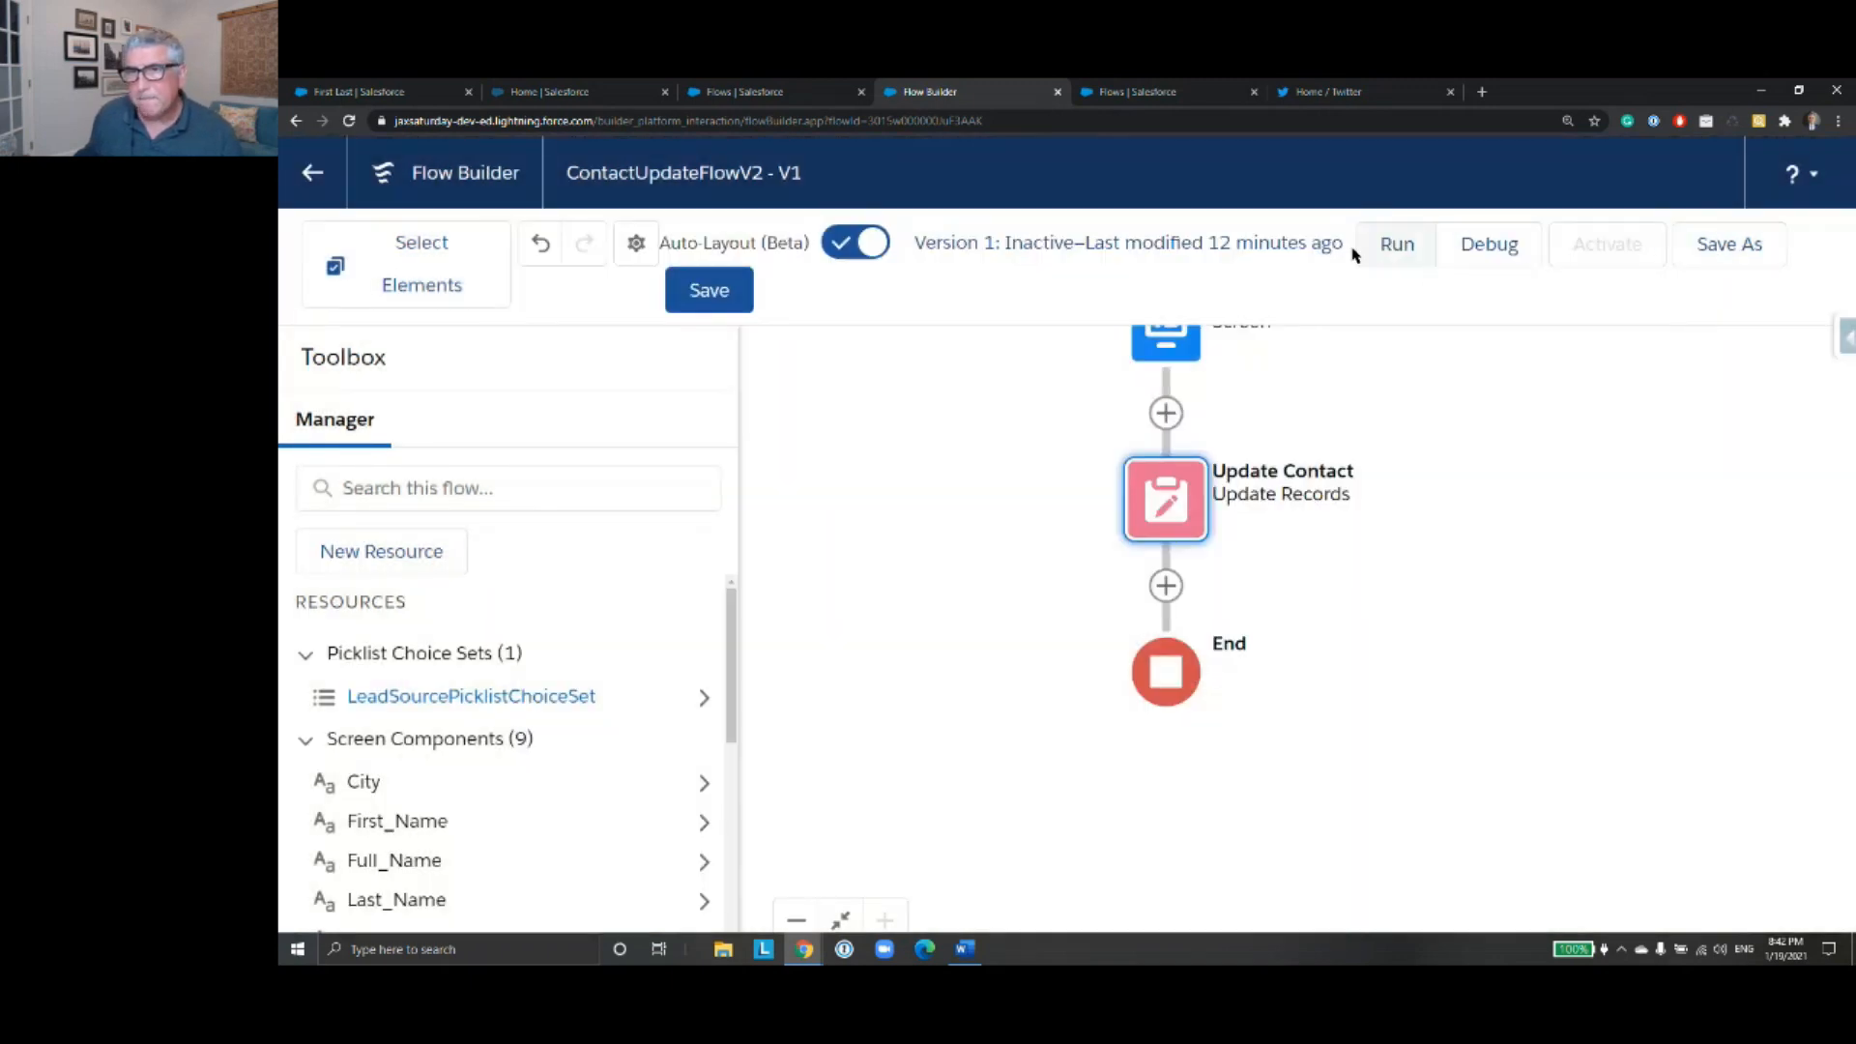
# - Save the flow and start a debug run of it
pyautogui.click(710, 292)
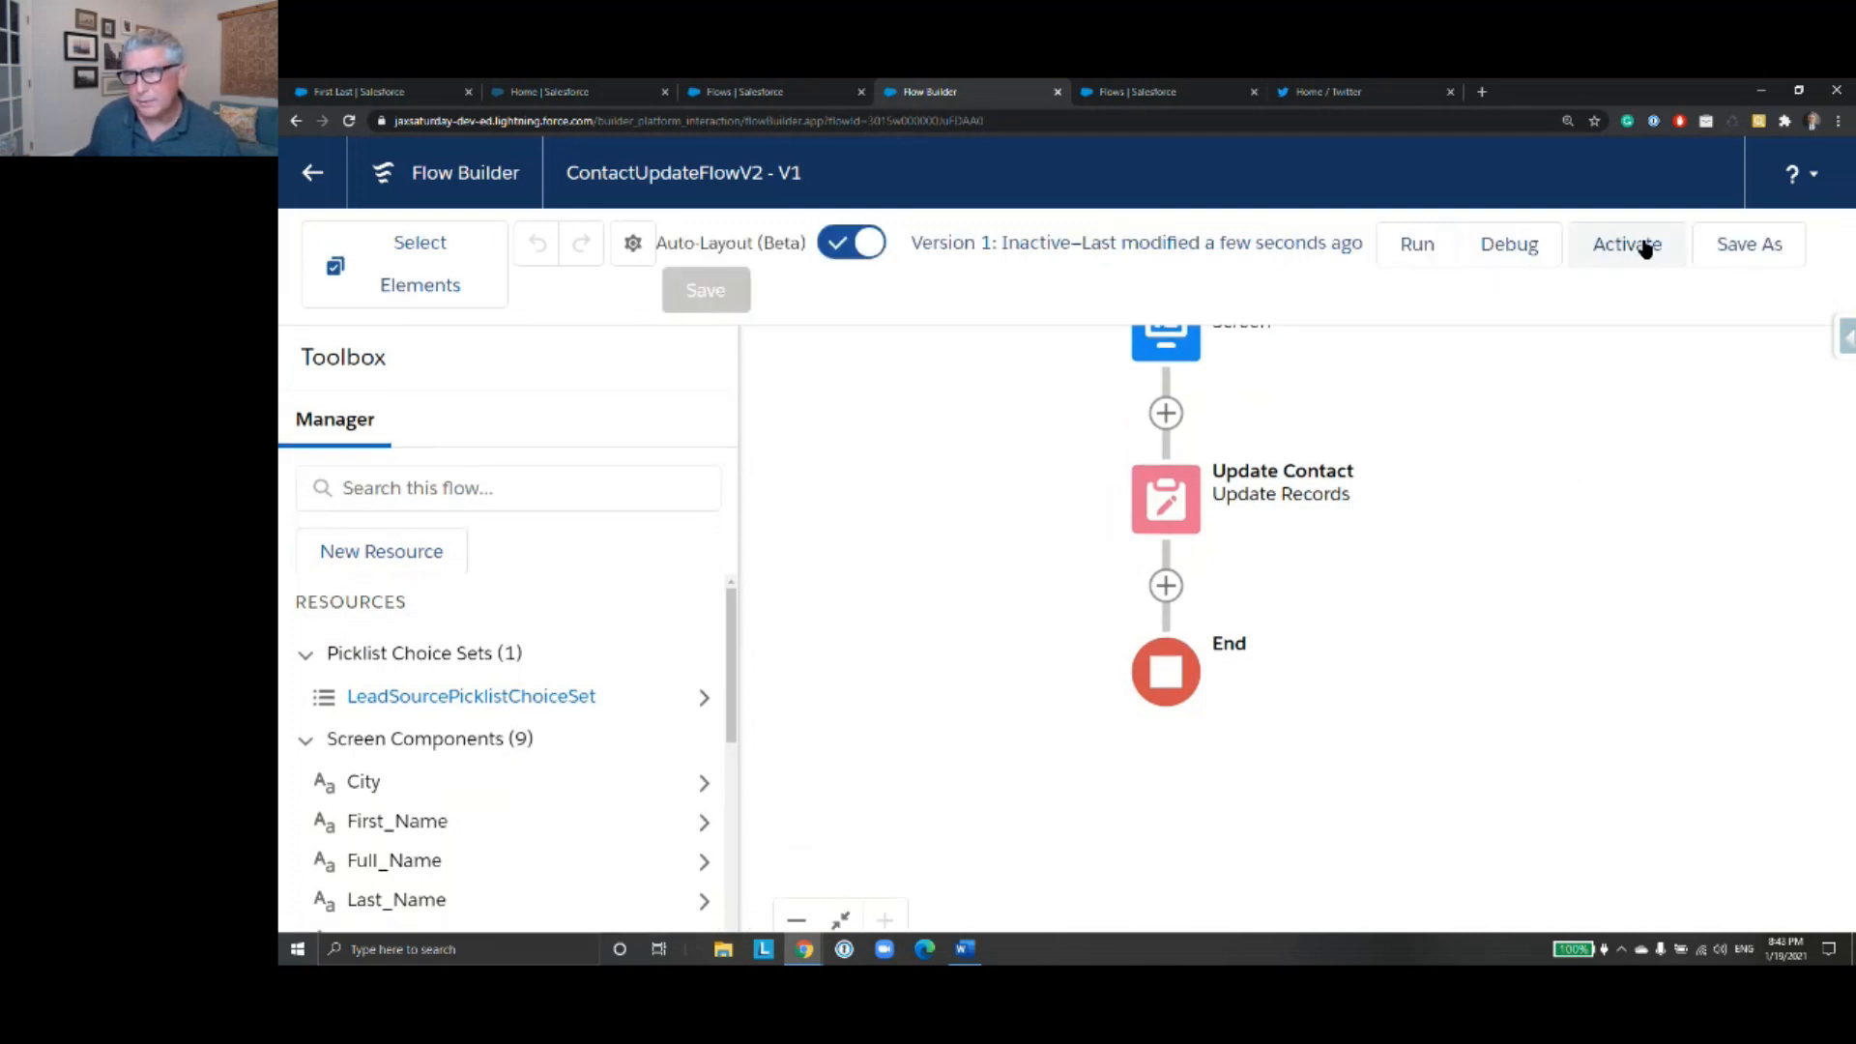
pyautogui.click(1503, 253)
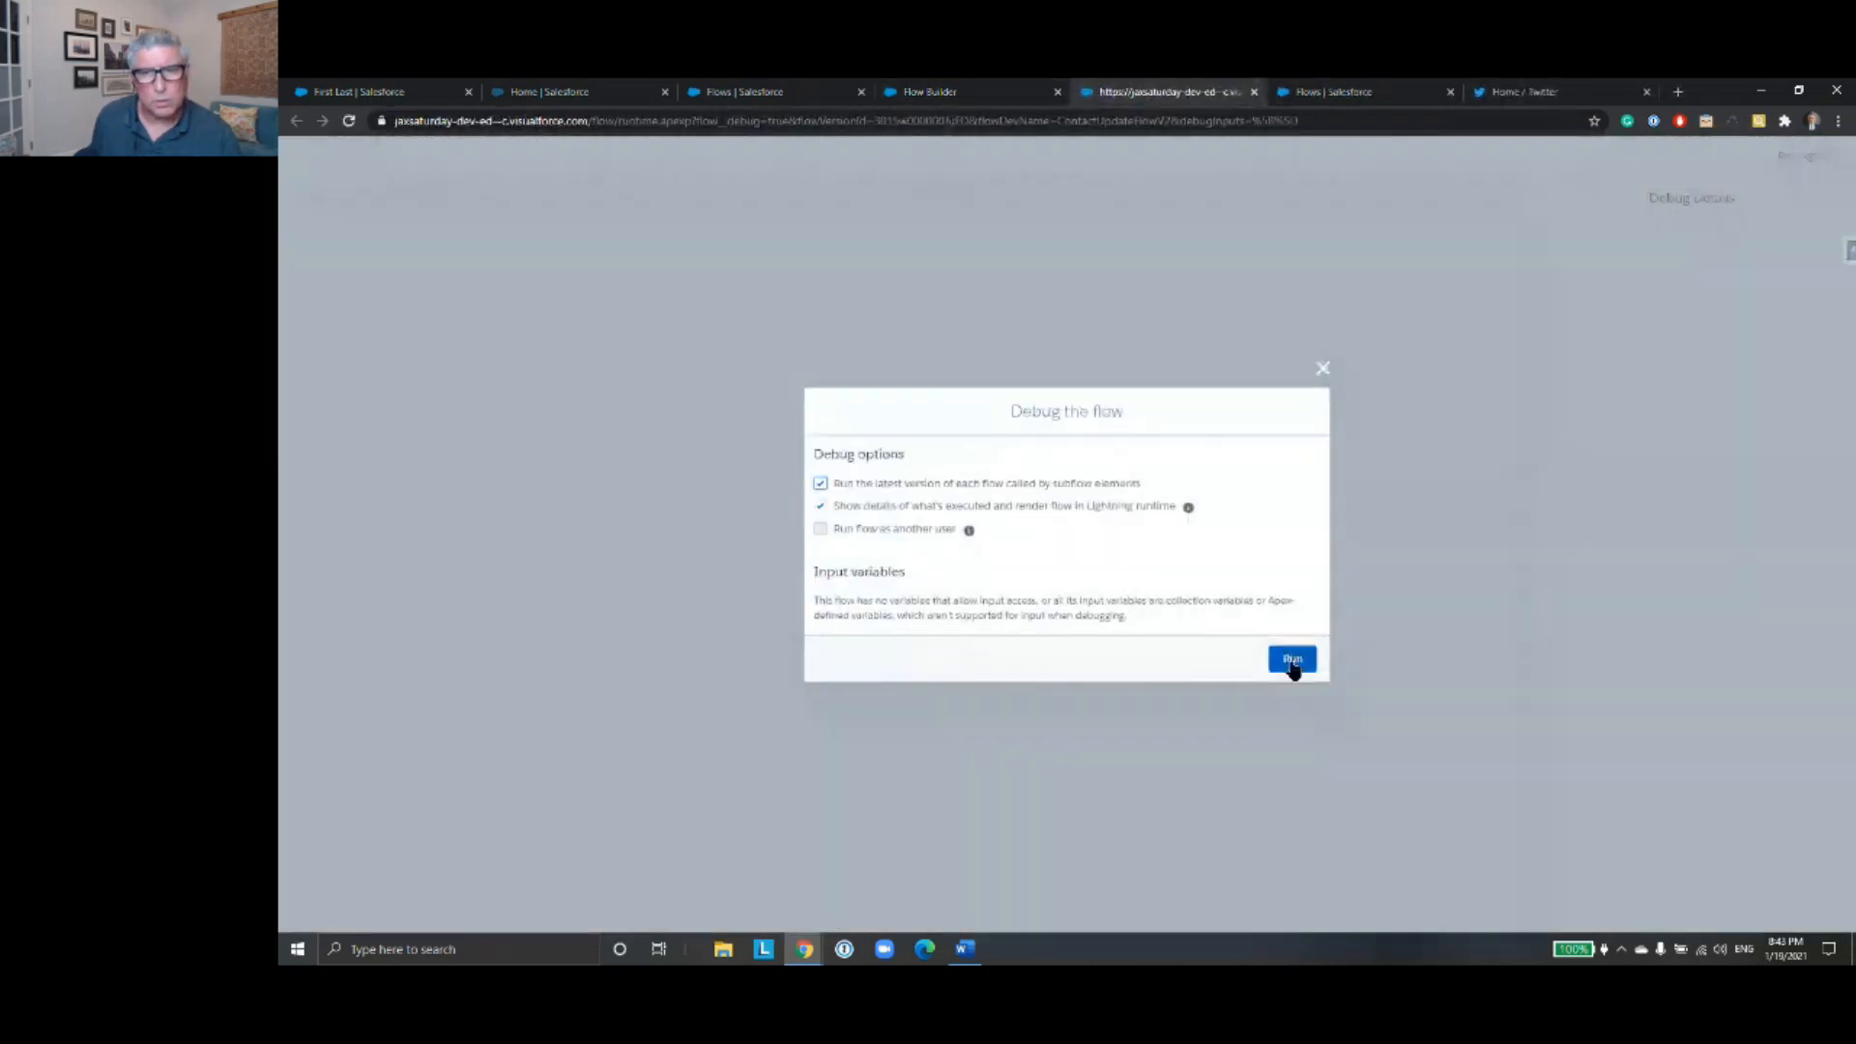
pyautogui.click(1291, 660)
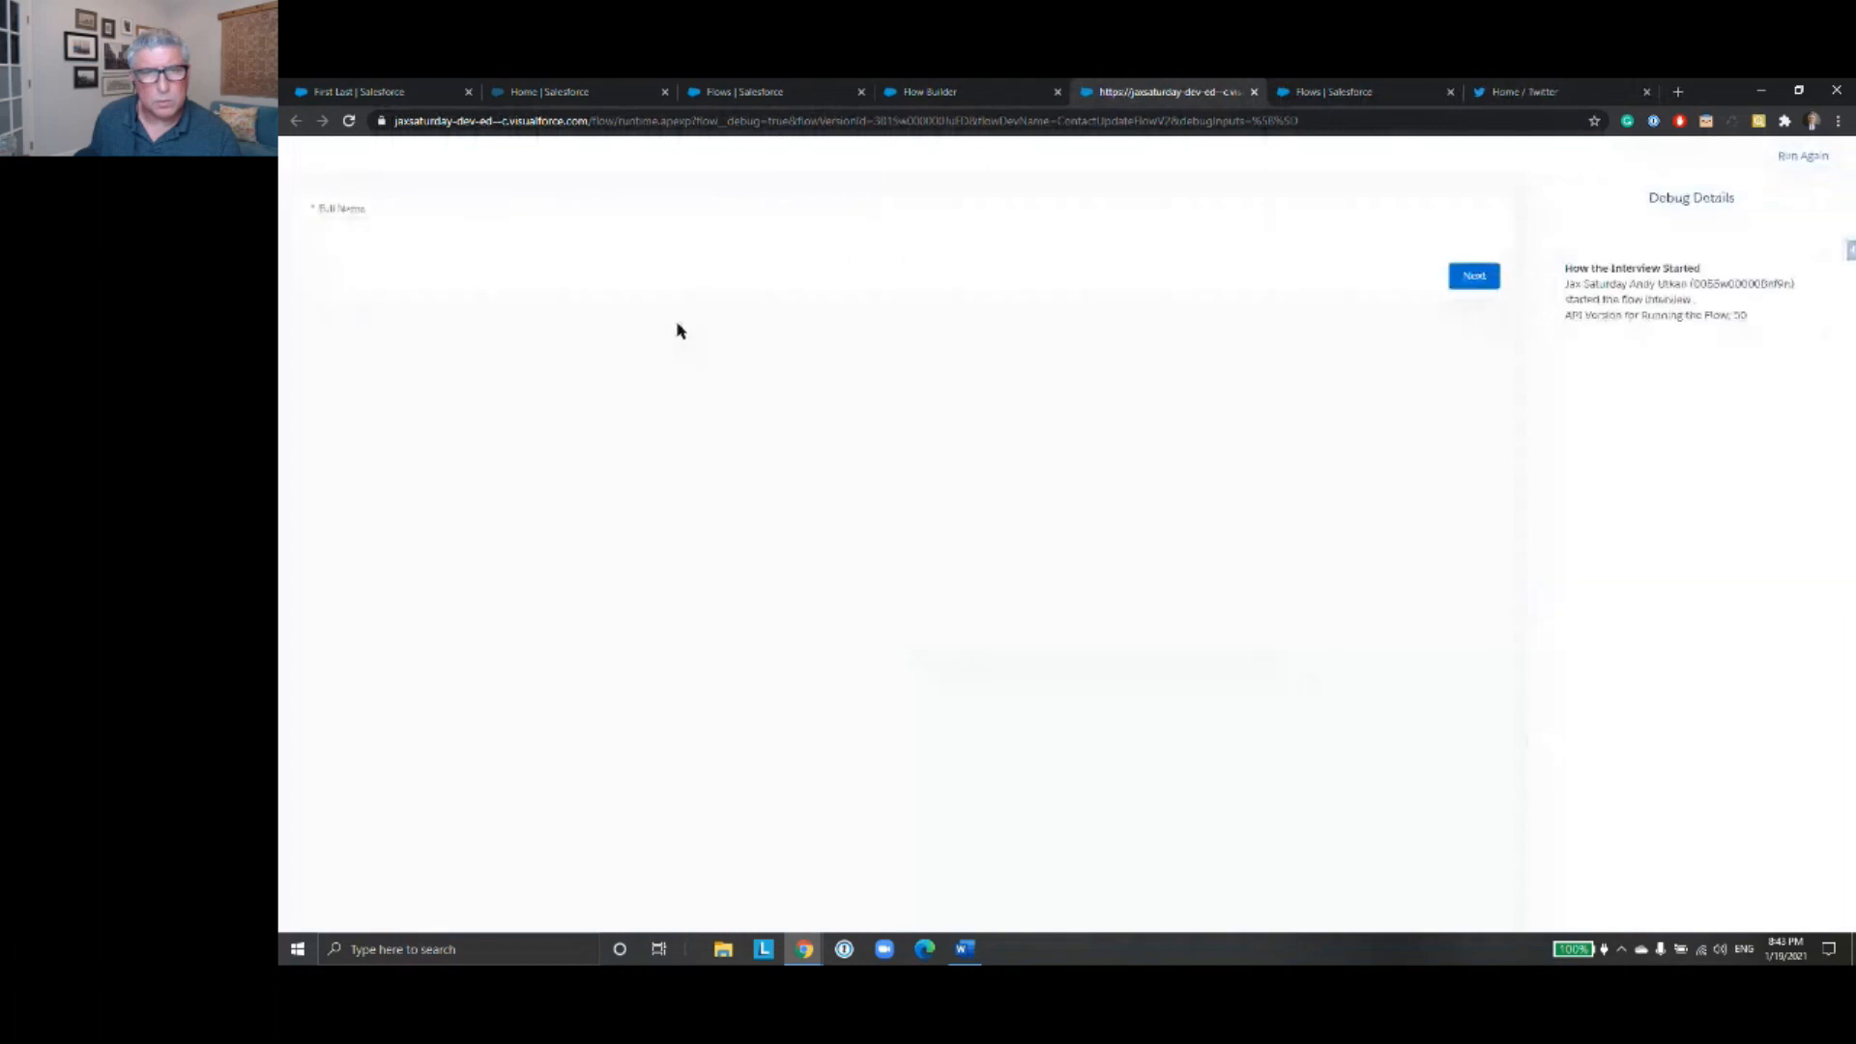
# - Enter "First Last" as the Full Name in the debug run and continue to the contact details screen
pyautogui.click(478, 223)
pyautogui.write('first Last')
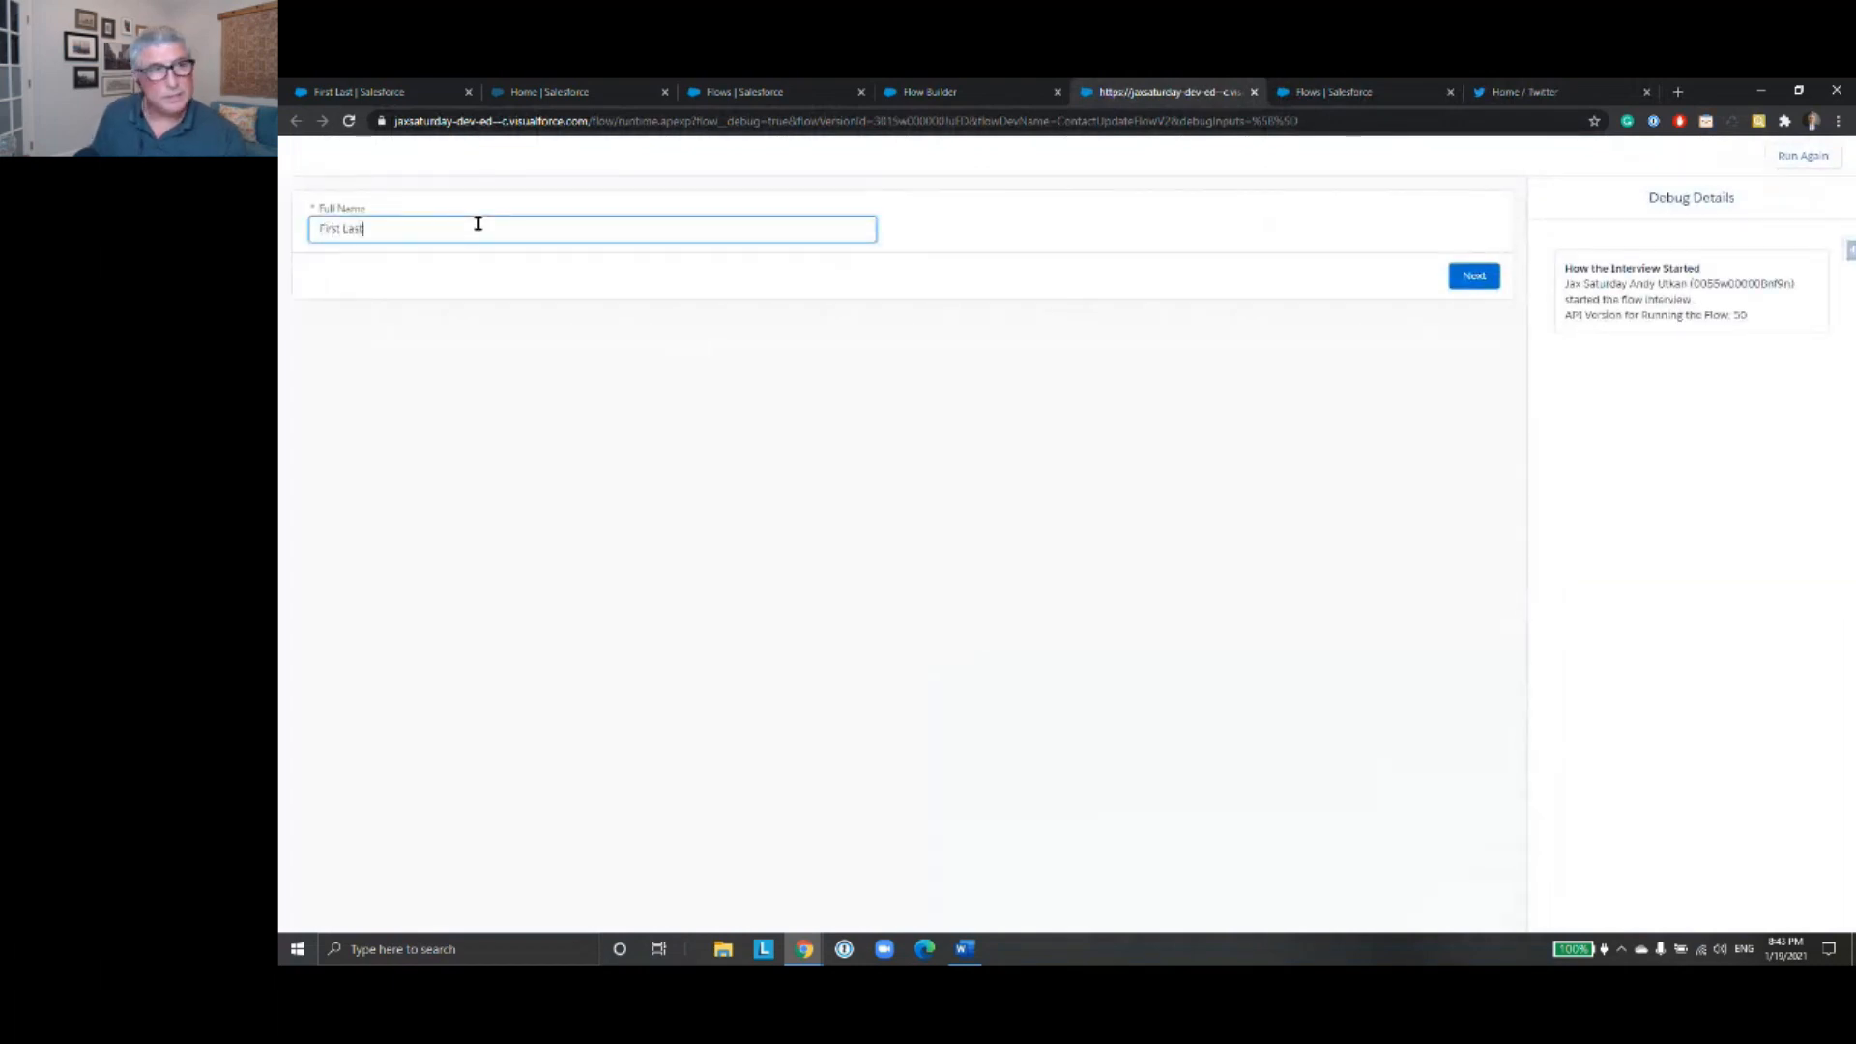
pyautogui.click(1487, 281)
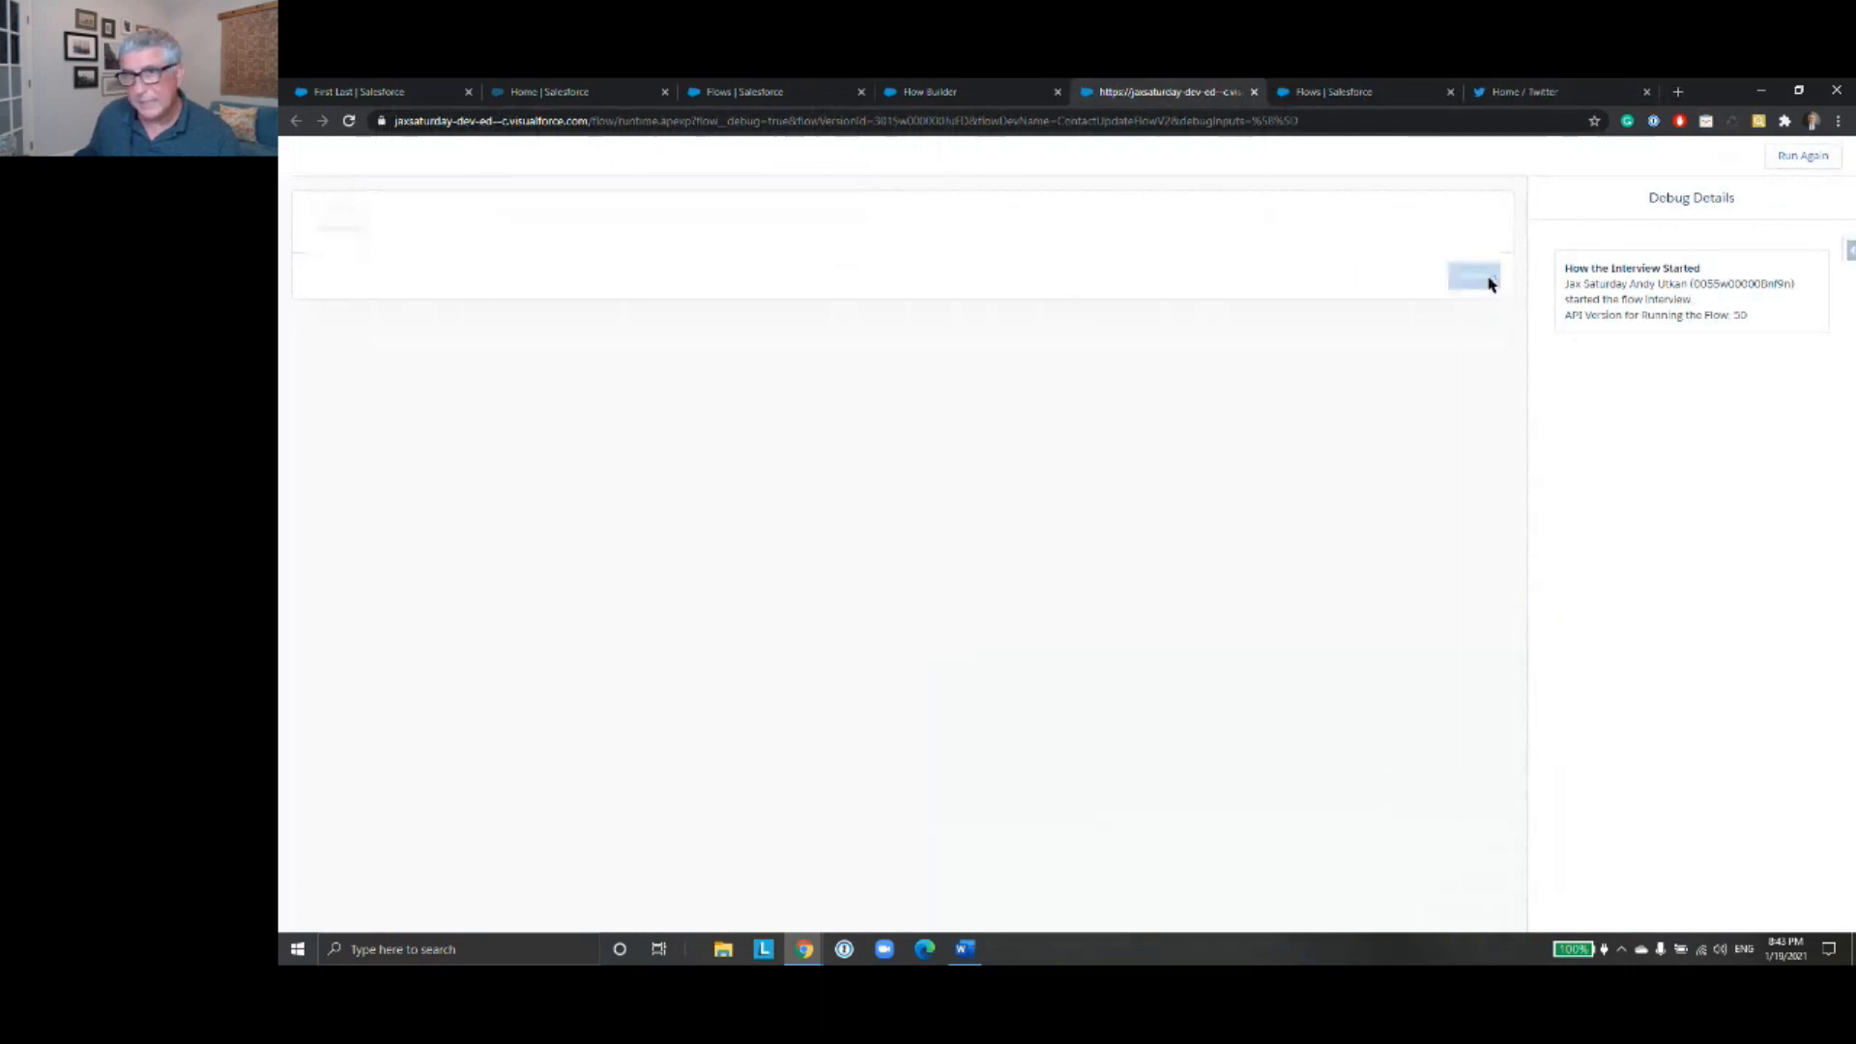
# - Set the First Name to "First1" and the Last Name to "Last1" on the contact details screen
pyautogui.moveTo(1636, 551); pyautogui.dragTo(1767, 558)
pyautogui.click(523, 231)
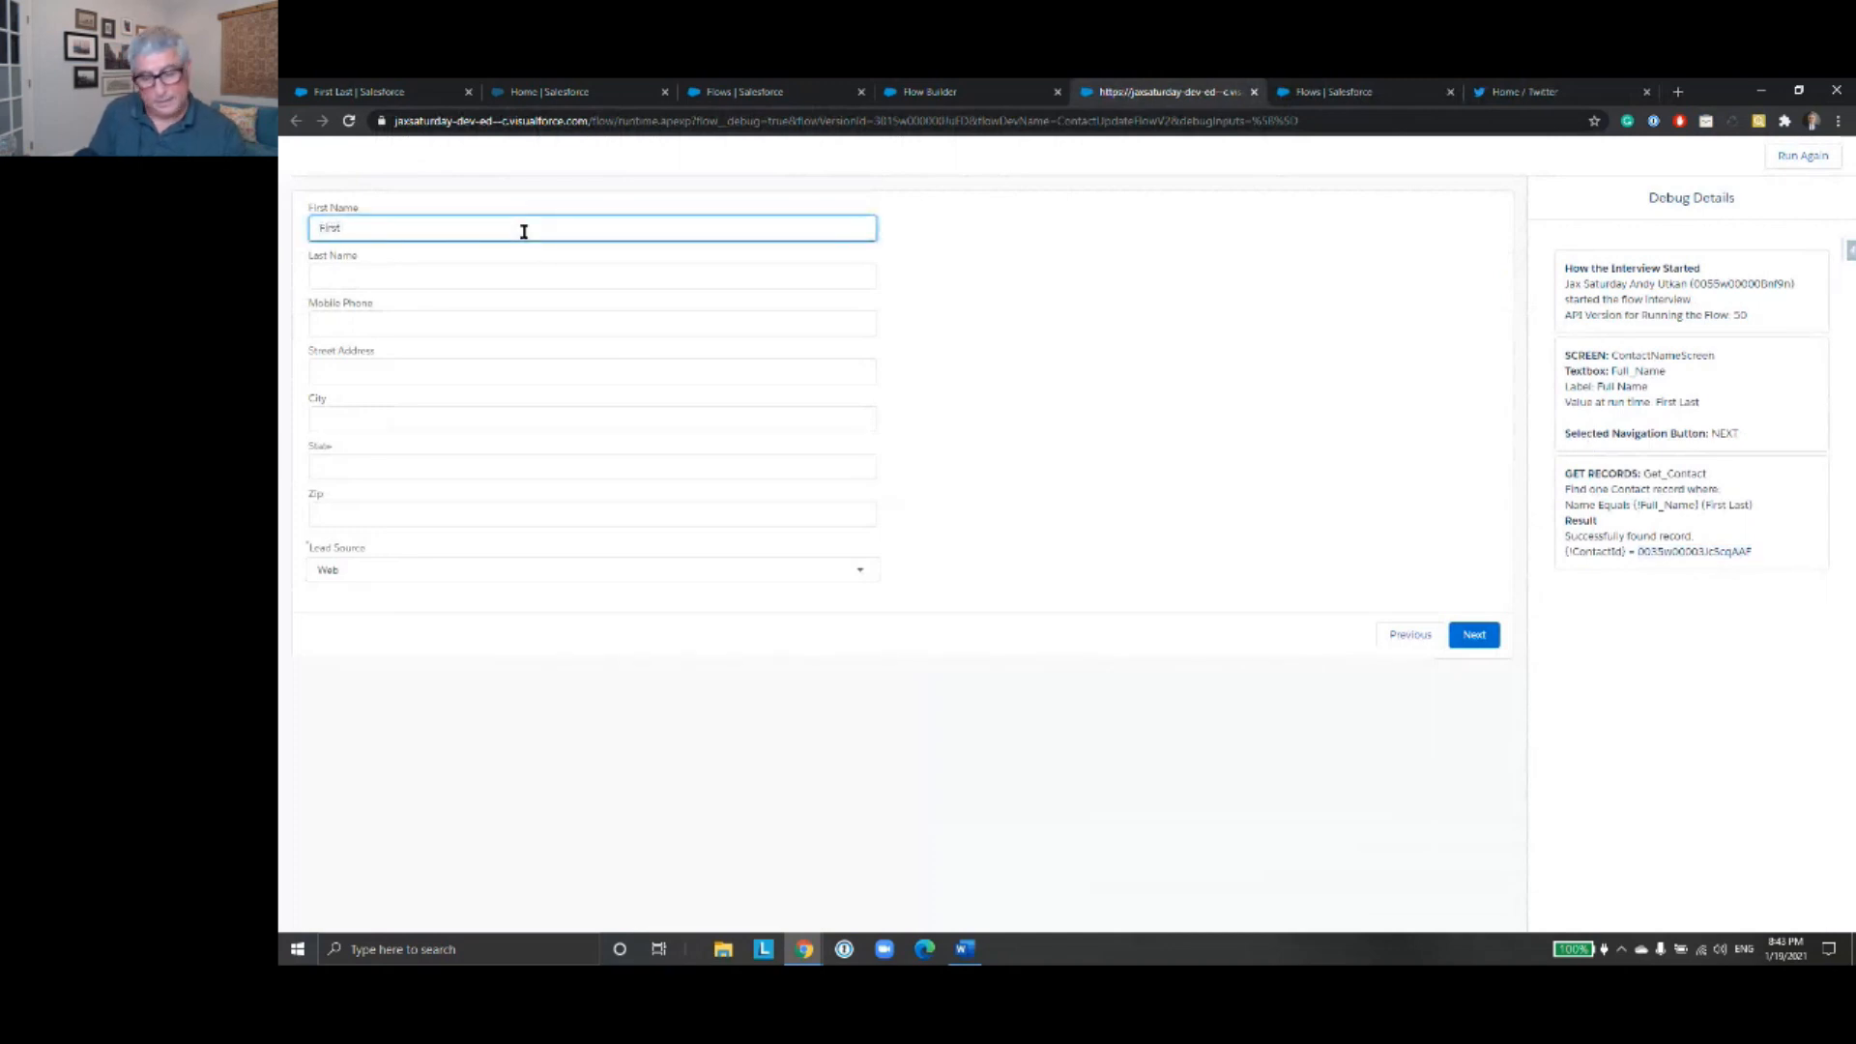
pyautogui.click(475, 270)
pyautogui.write('Las')
pyautogui.write('t')
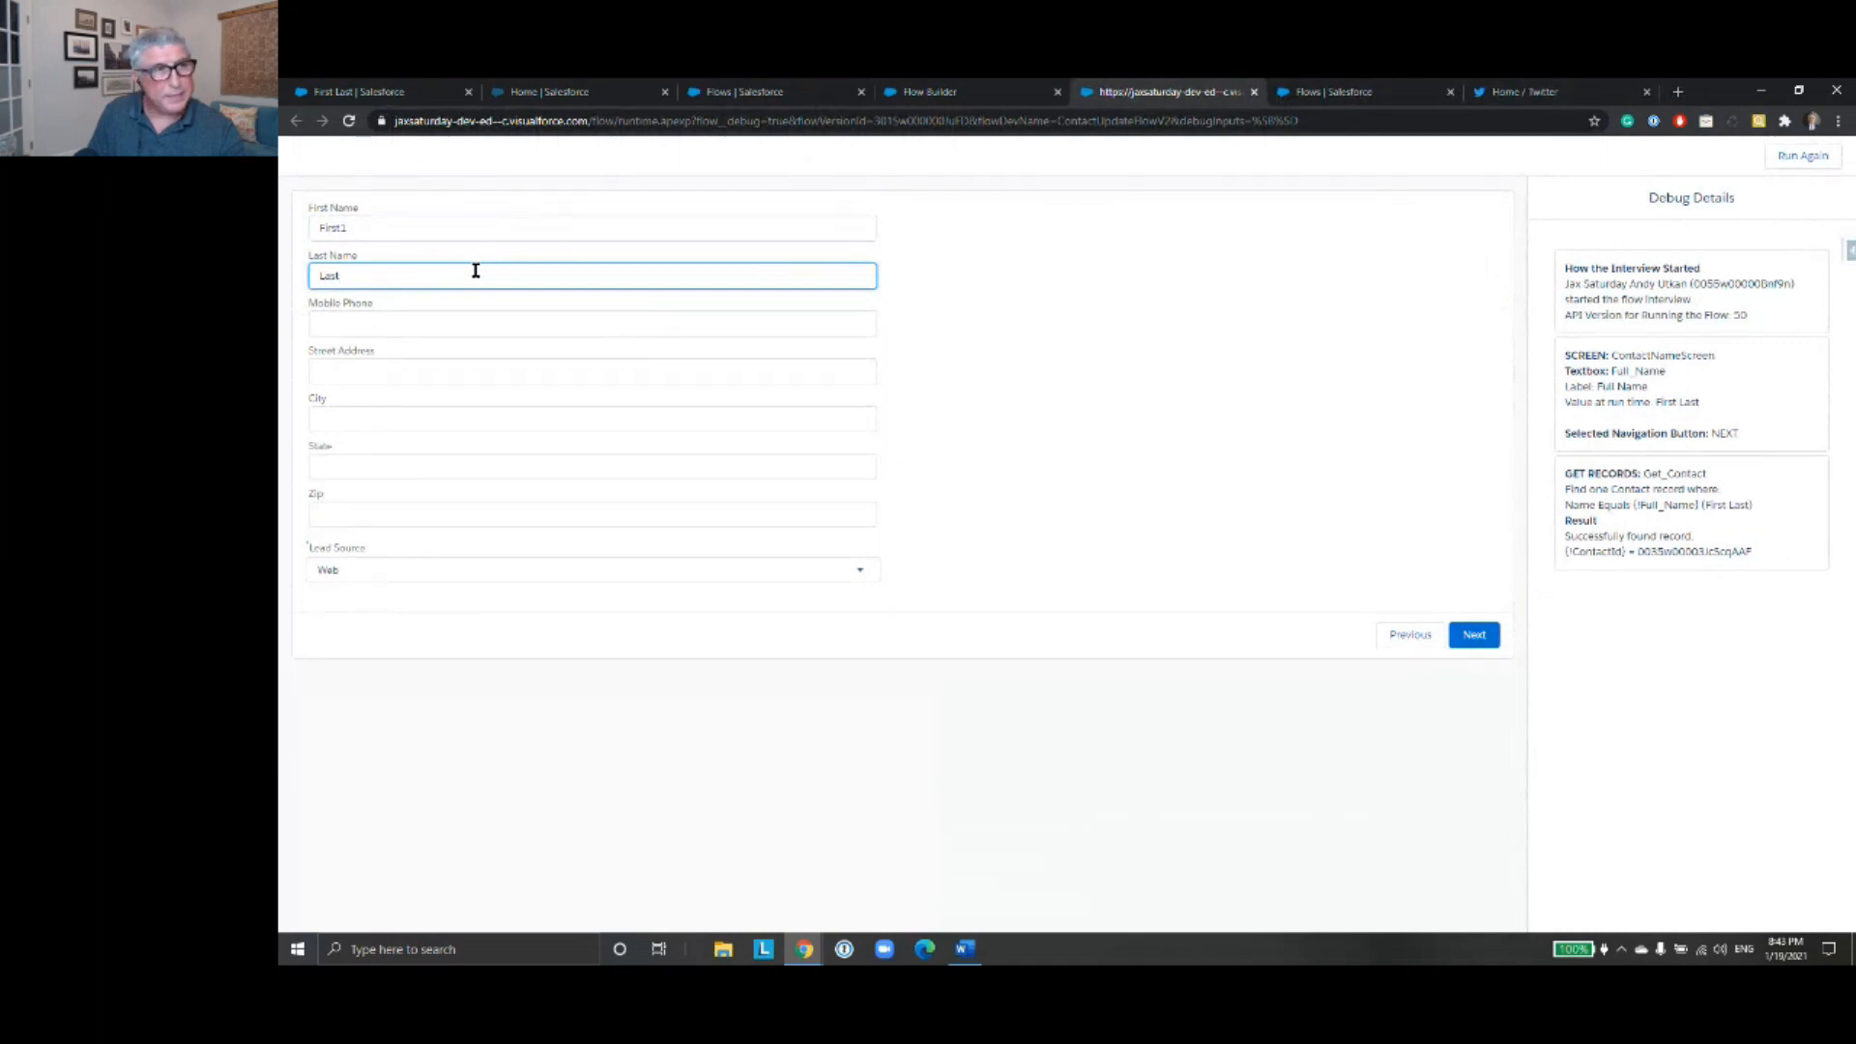
pyautogui.write('1')
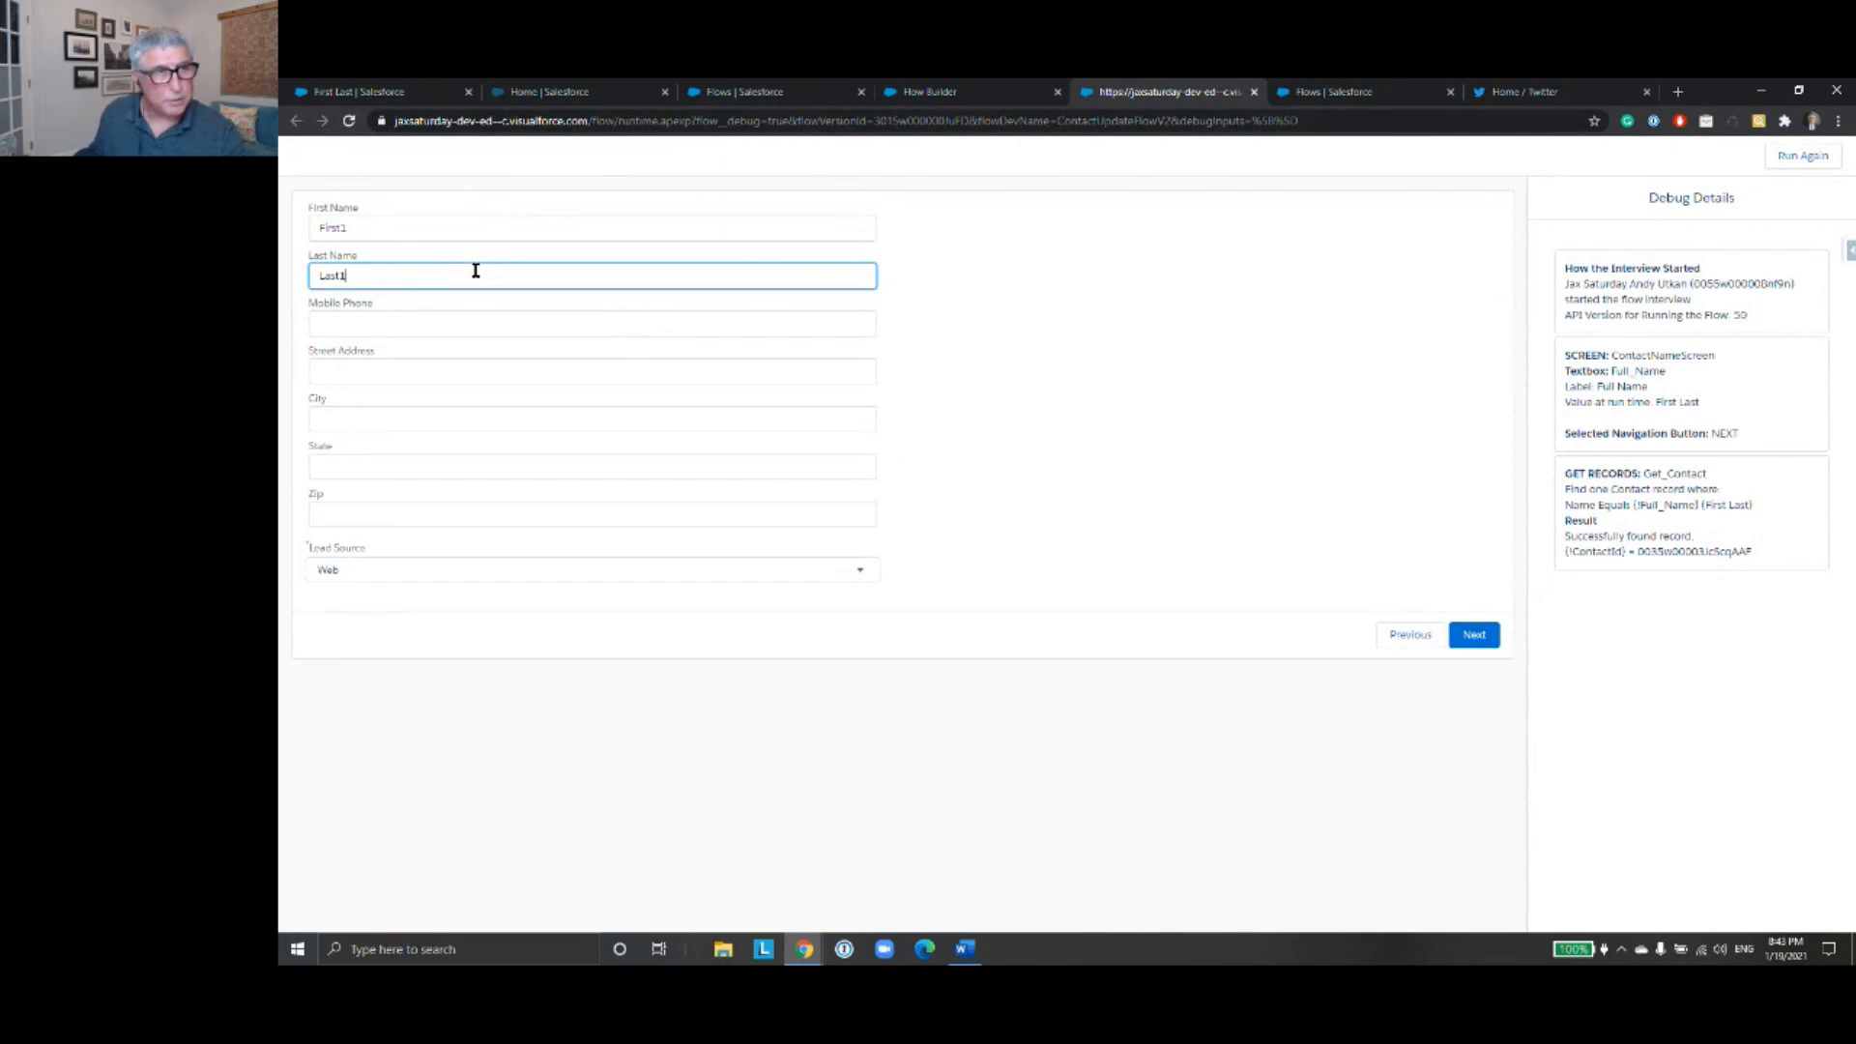
# - Fill in the contact's mobile phone number in (XXX) XXX-XXXX format
pyautogui.click(479, 324)
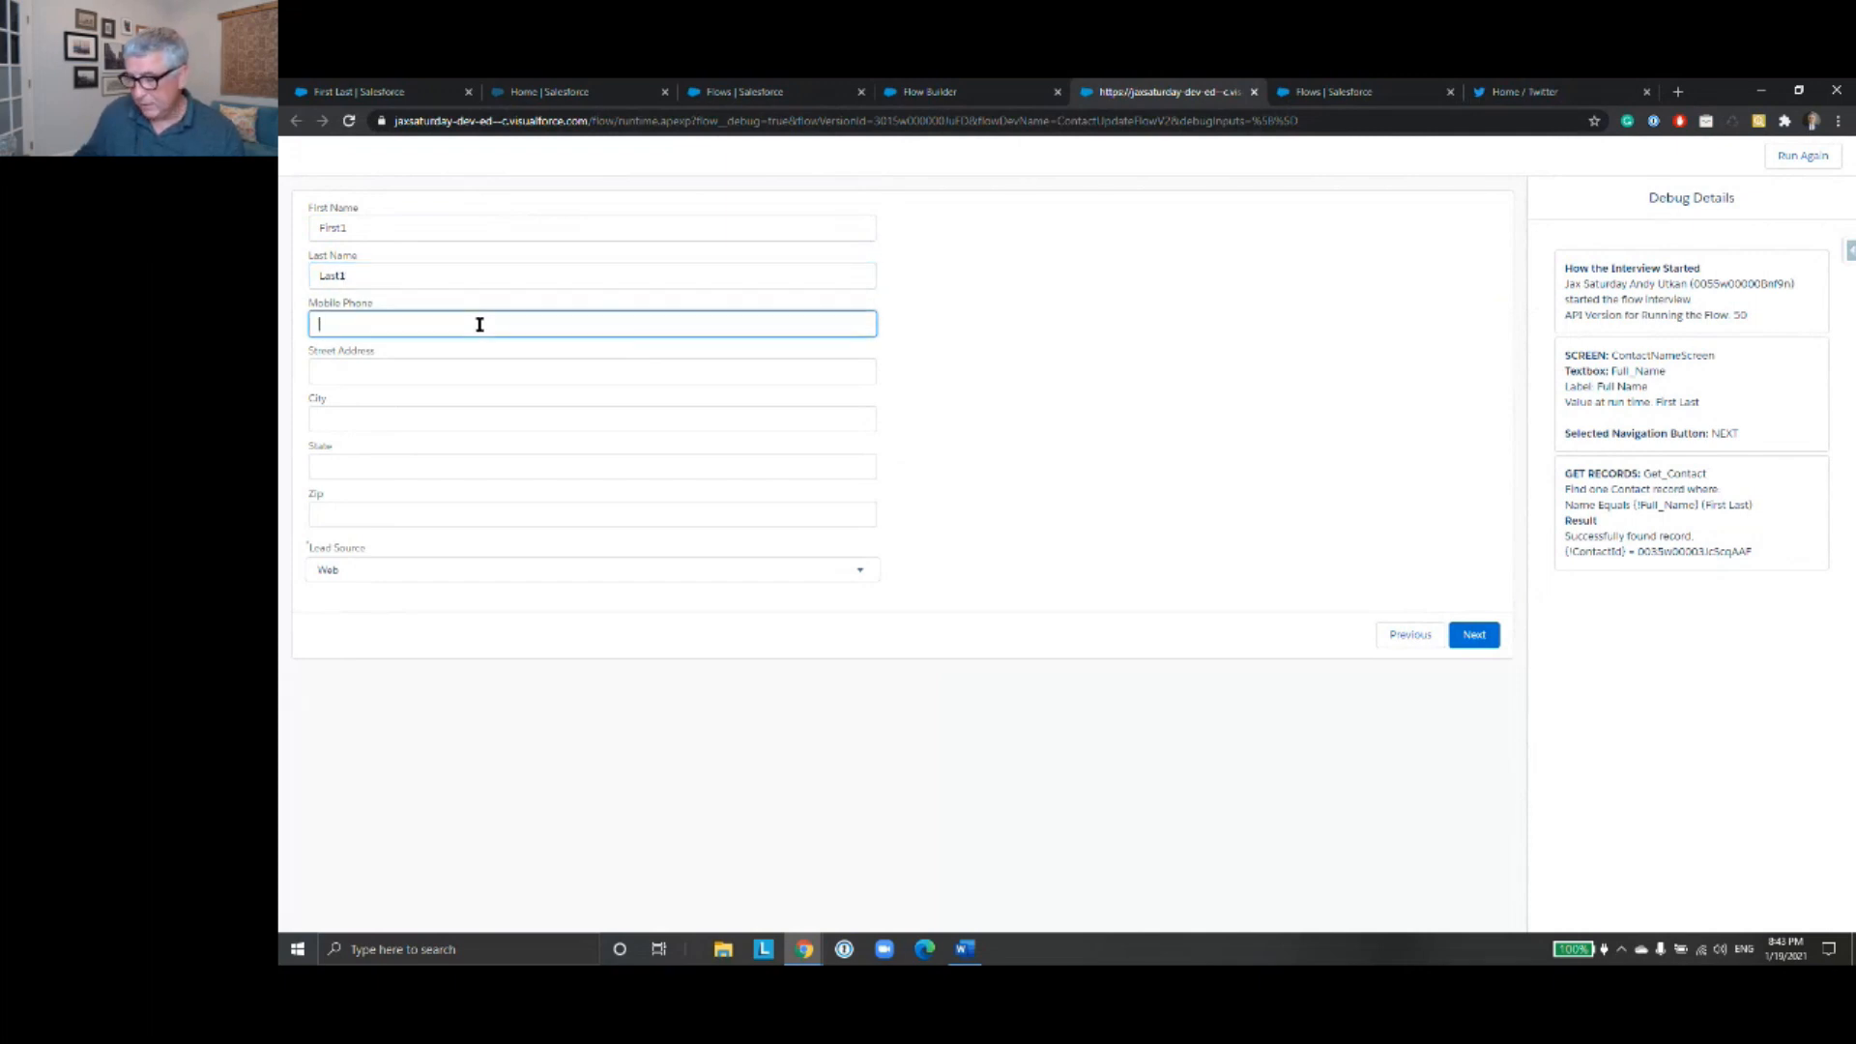
pyautogui.write('(90')
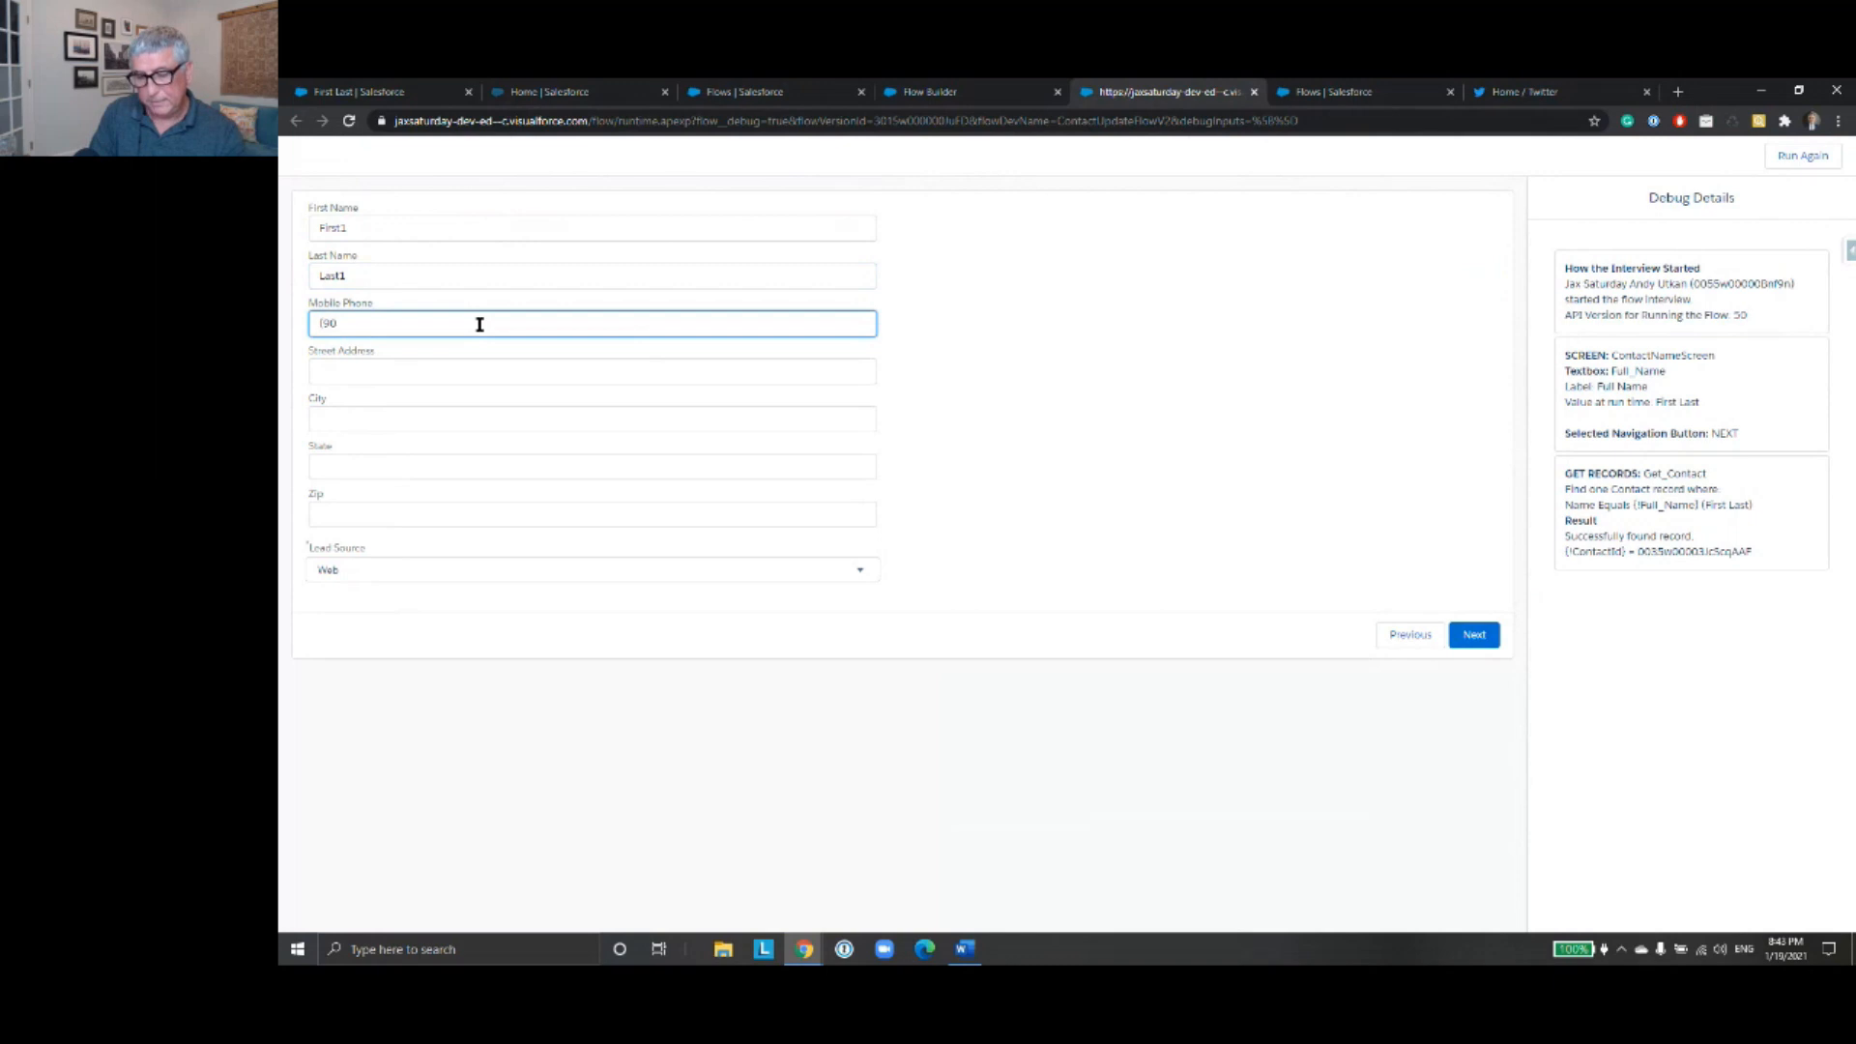
pyautogui.write('4) 555-5555')
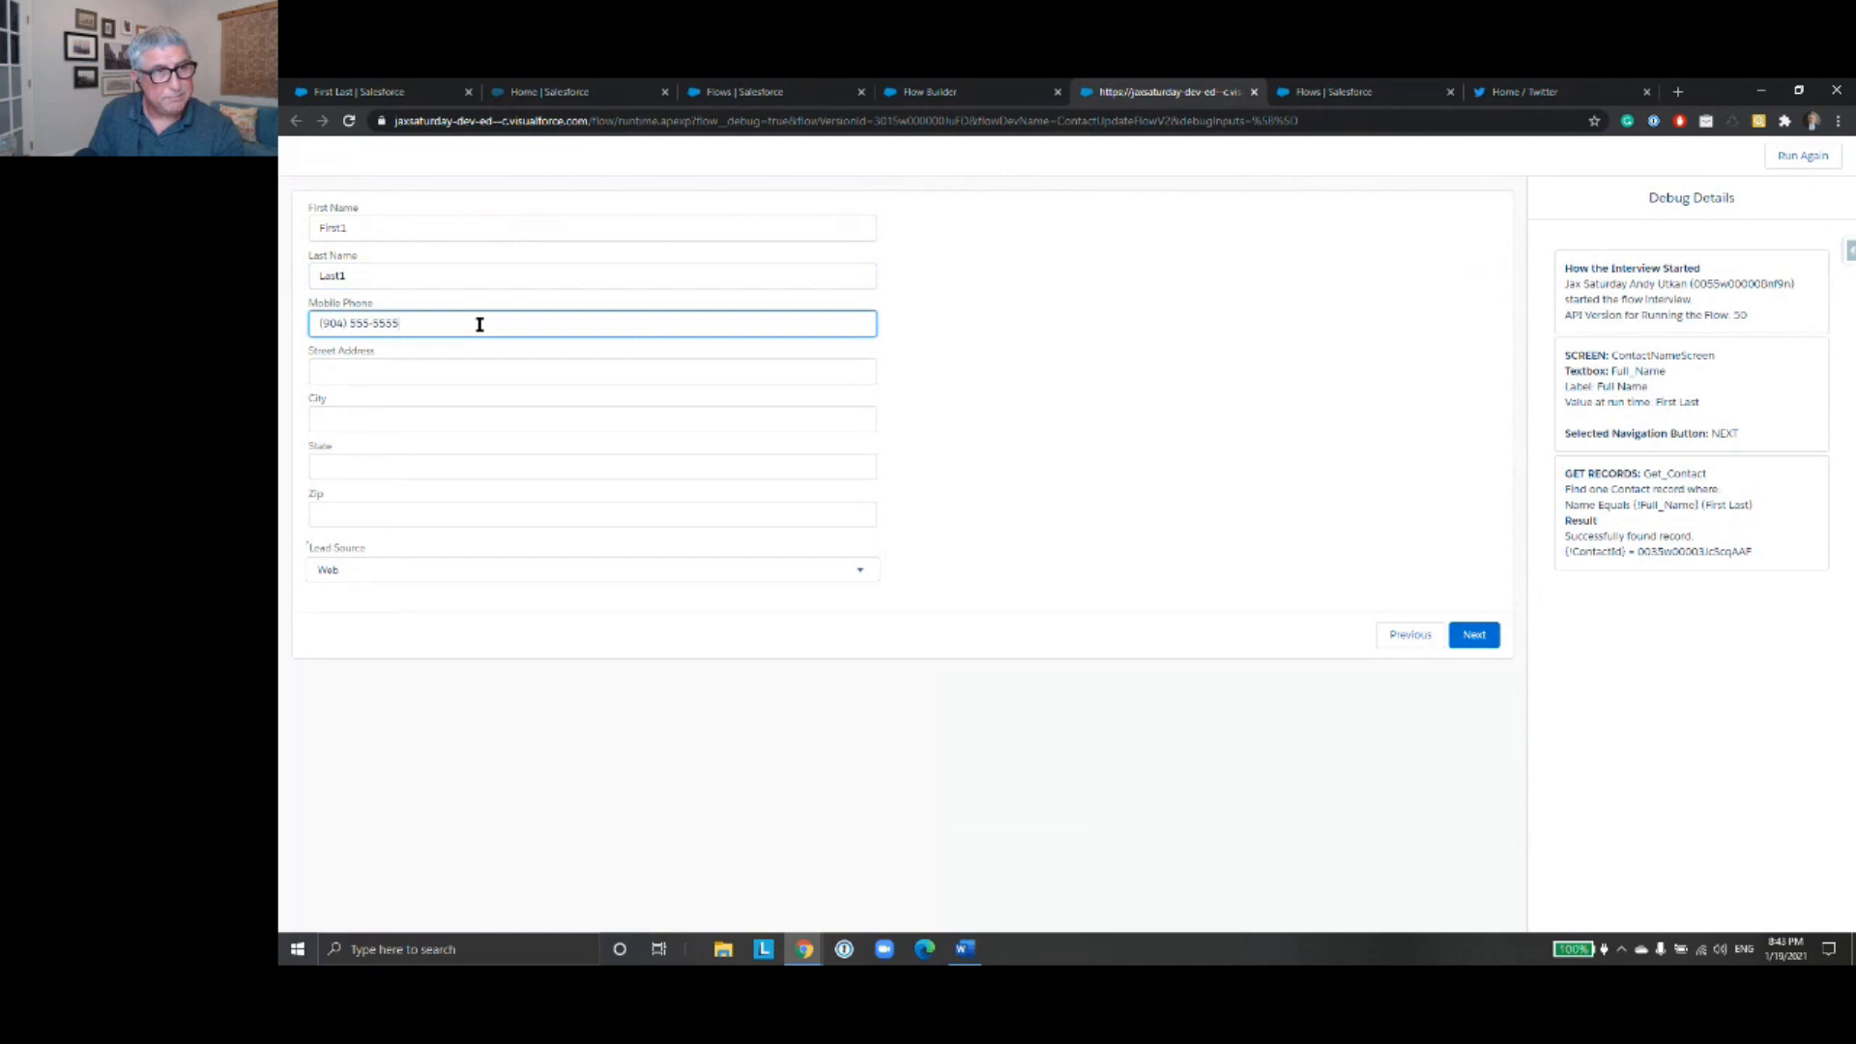
pyautogui.write('5')
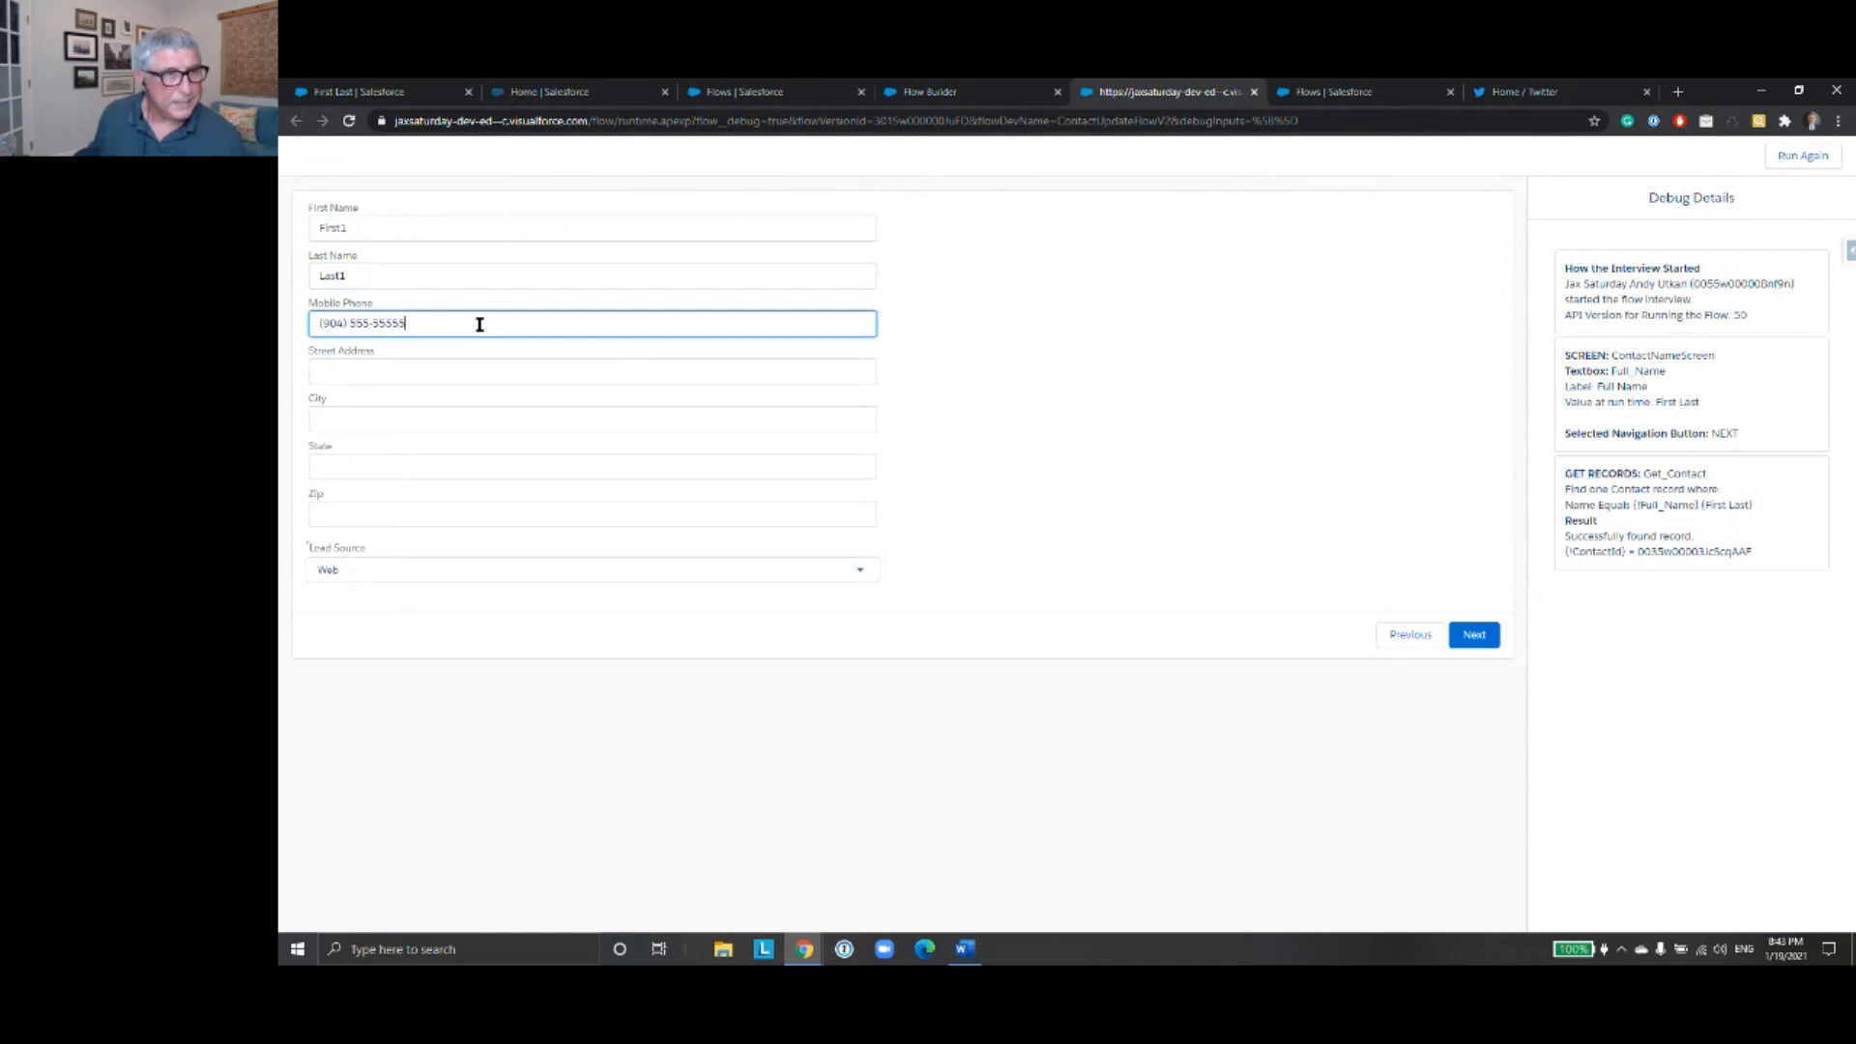
# - Append an extra 5 to the Mobile Phone number and fill Street Address and City with placeholder text
pyautogui.click(528, 367)
pyautogui.write('dfgdfgfdg')
pyautogui.click(556, 423)
pyautogui.write('fsdfdsfds')
# - Enter the test values "Florida" as the State and "333333" as the Zip
pyautogui.click(505, 466)
pyautogui.write('Flor')
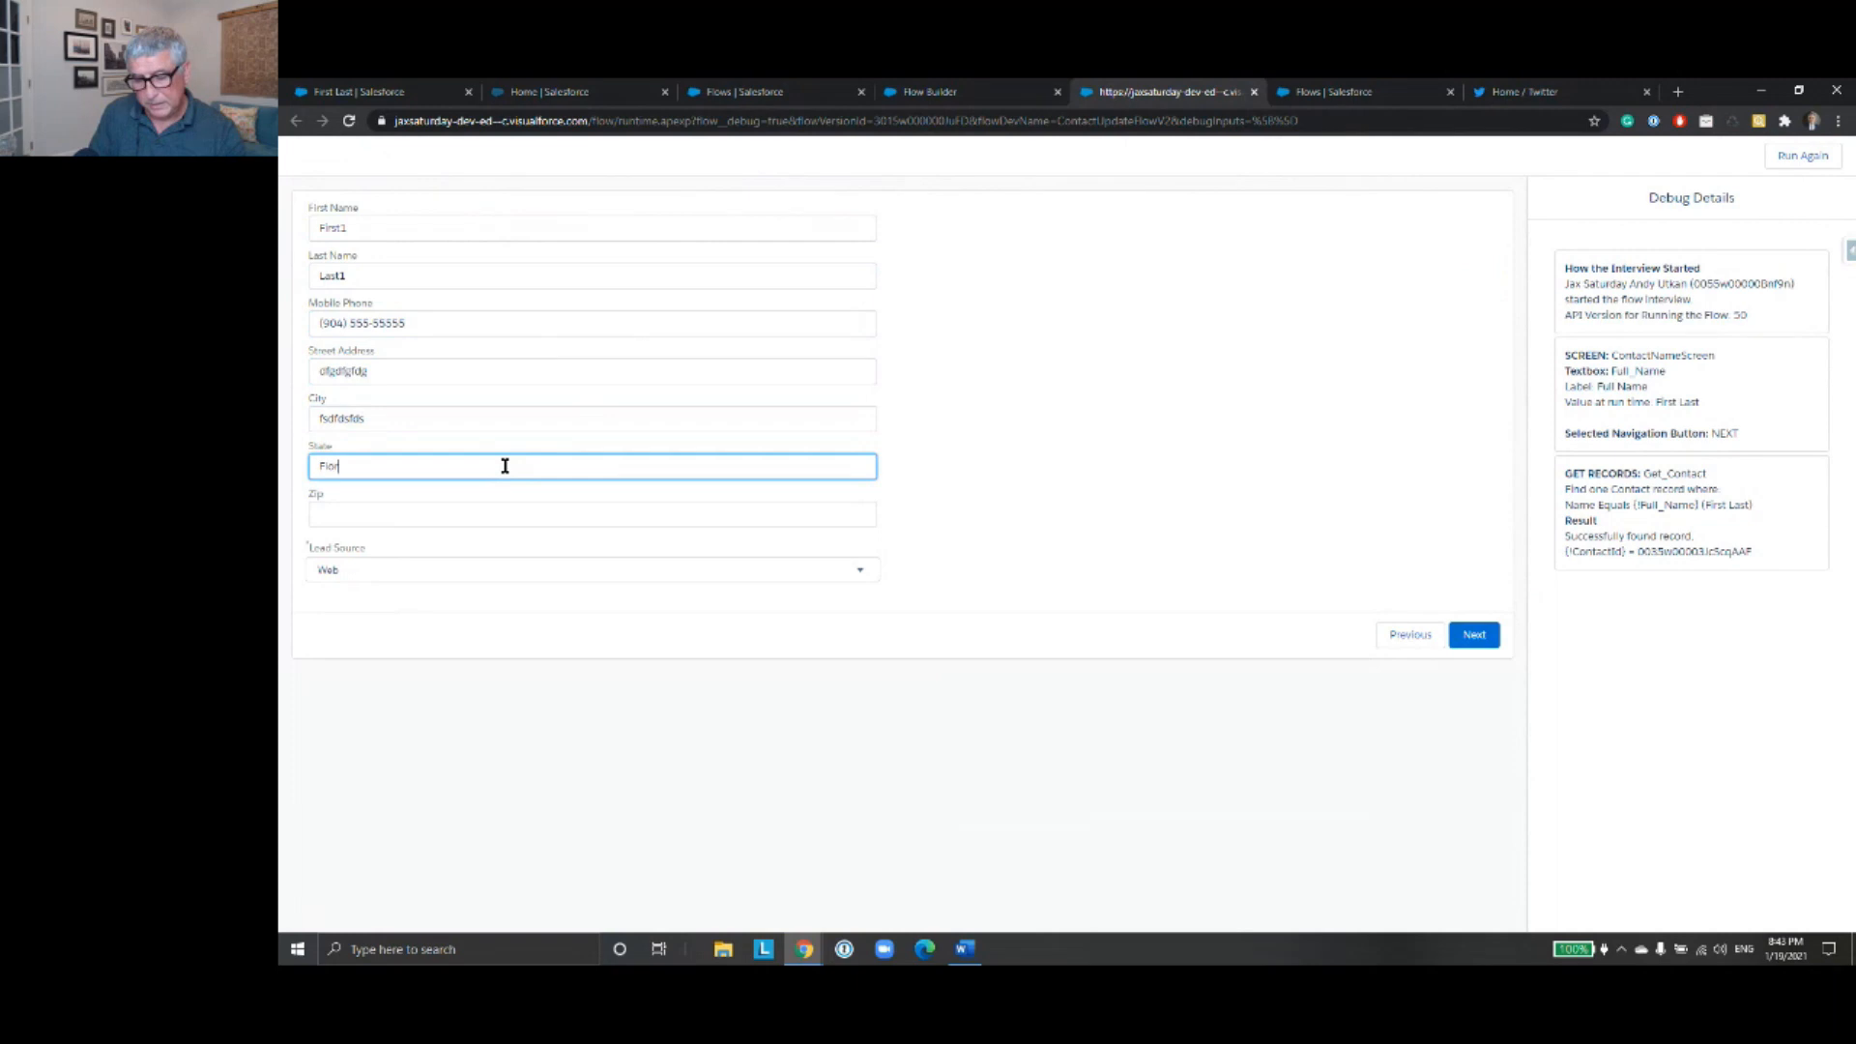
pyautogui.write('ida')
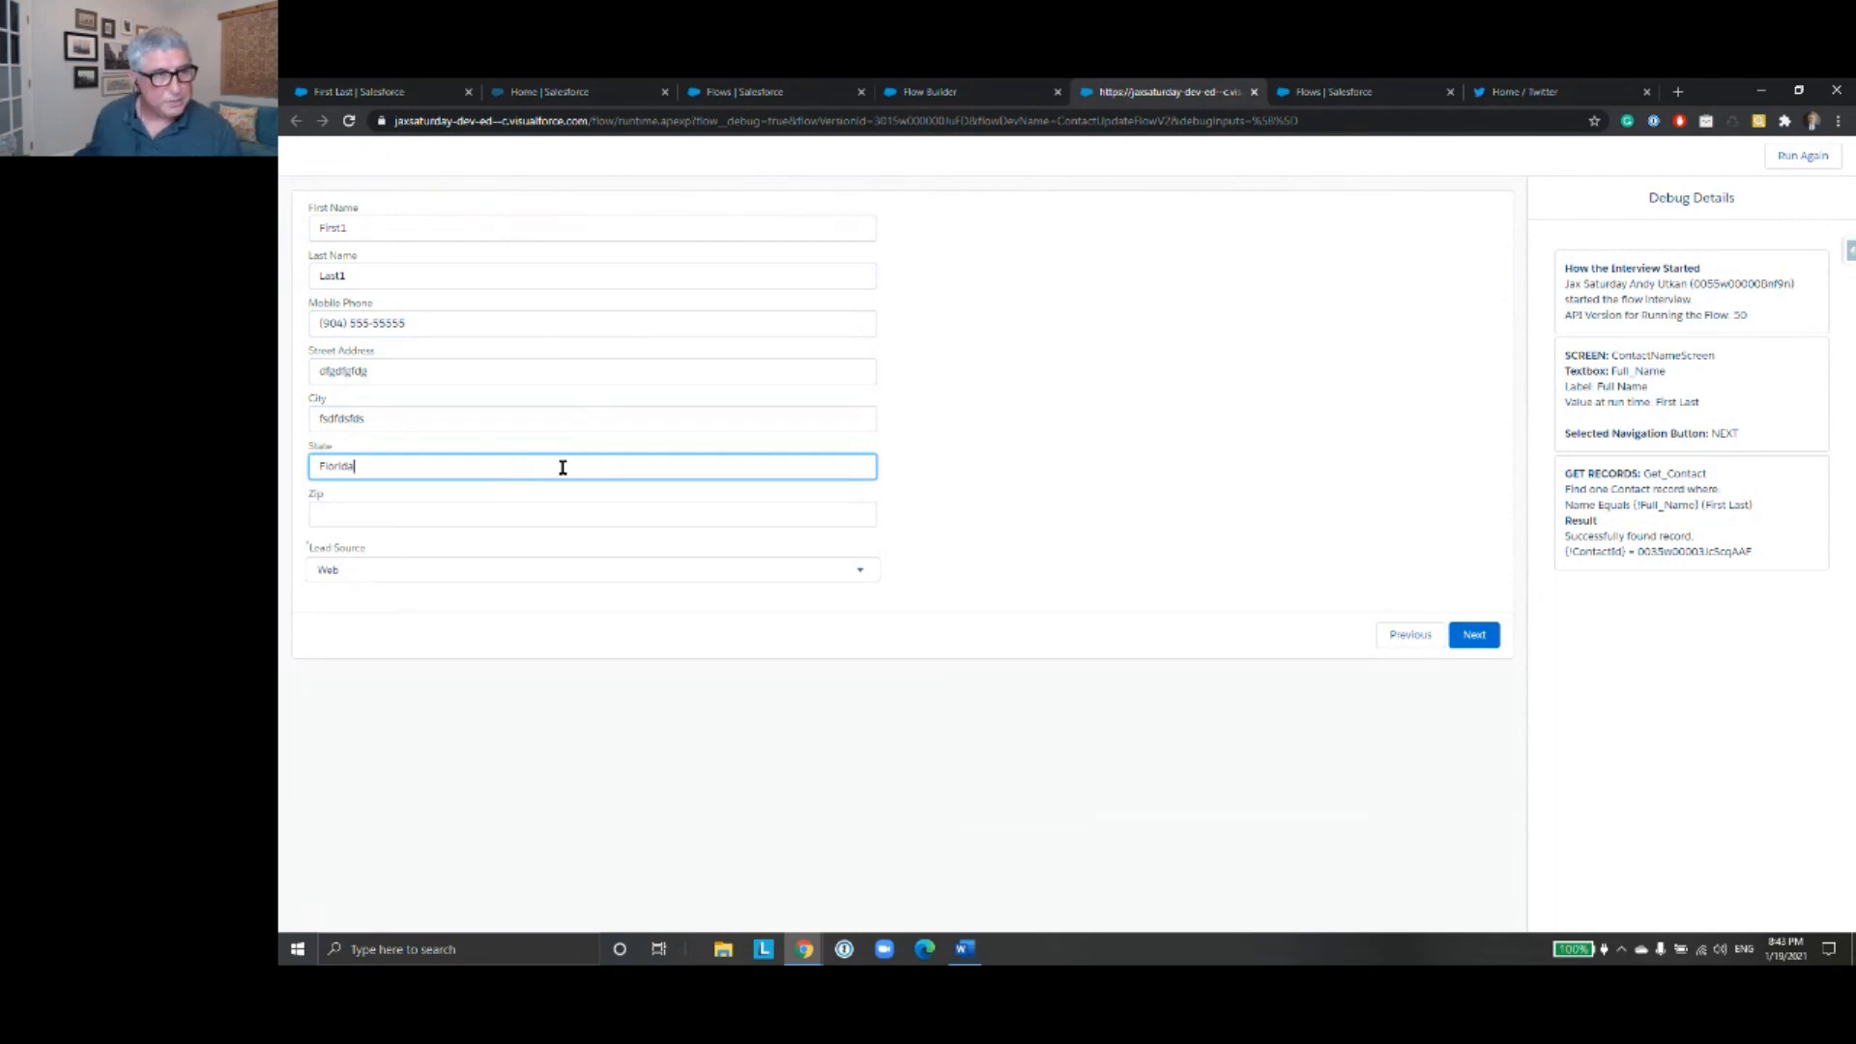
pyautogui.click(538, 514)
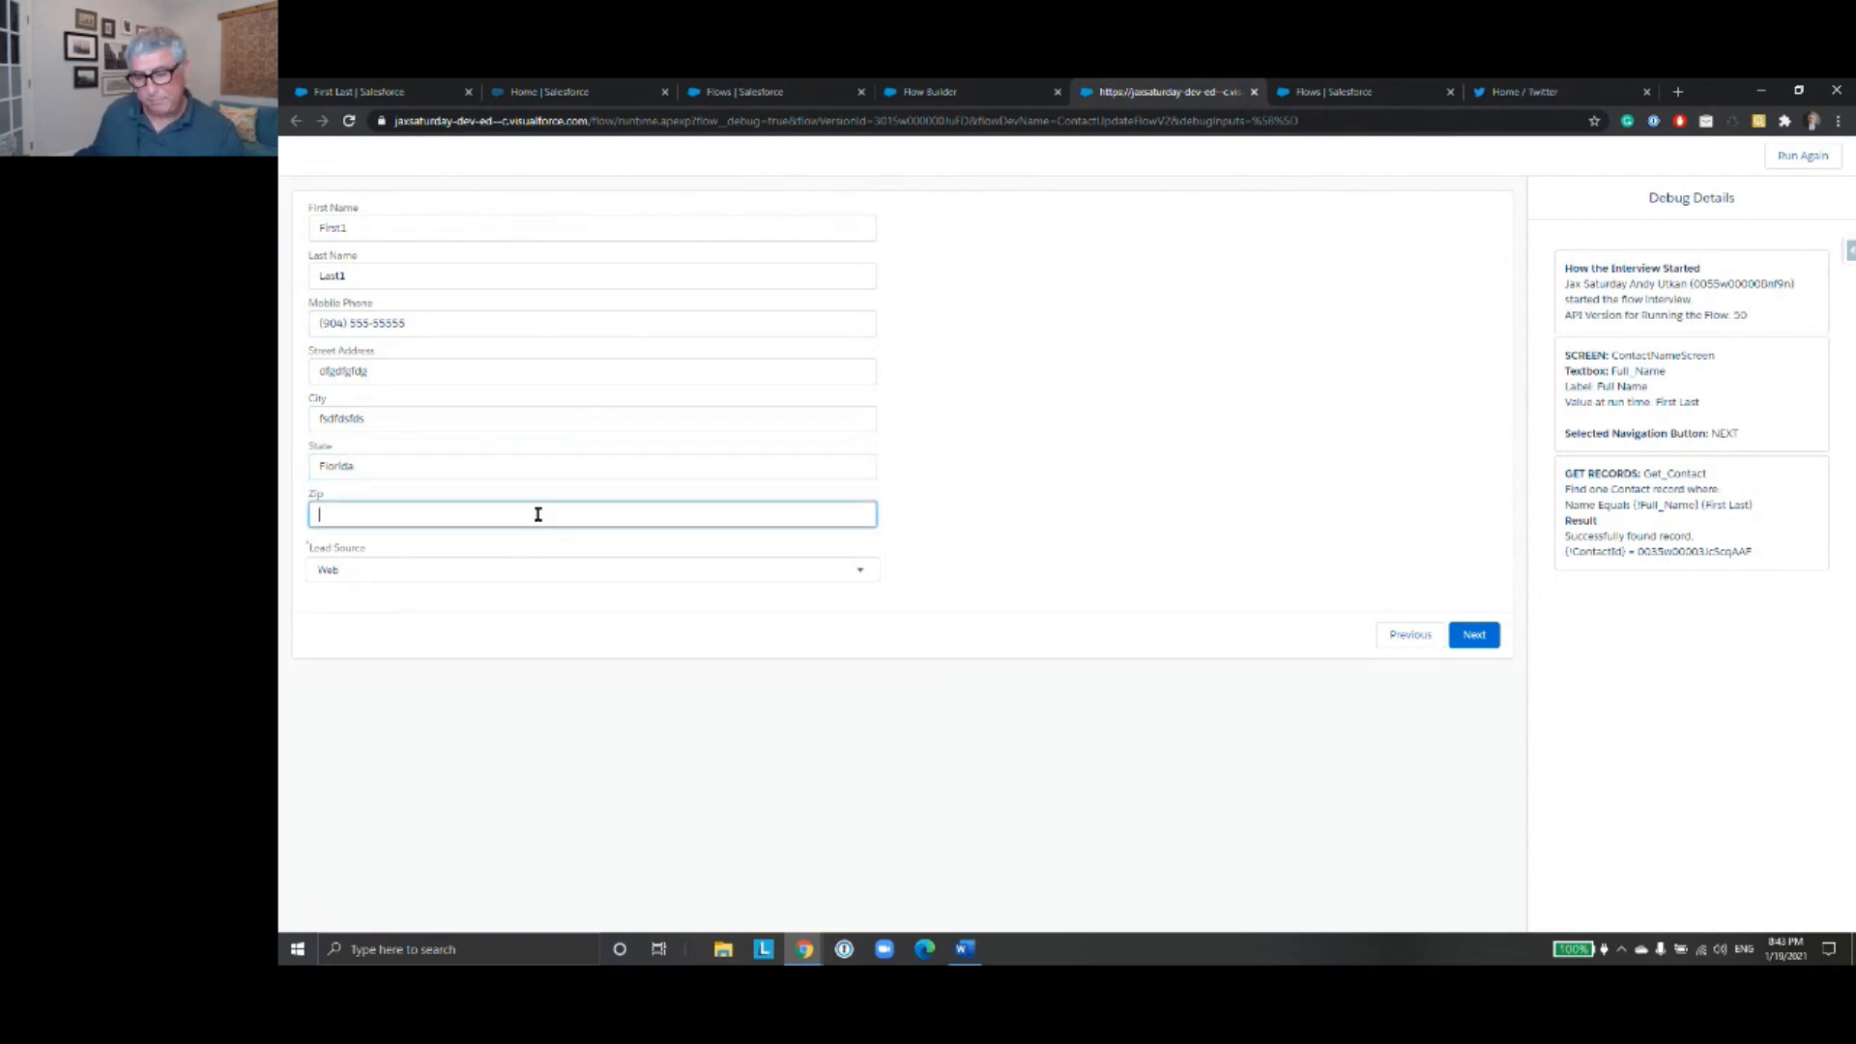
pyautogui.write('333333')
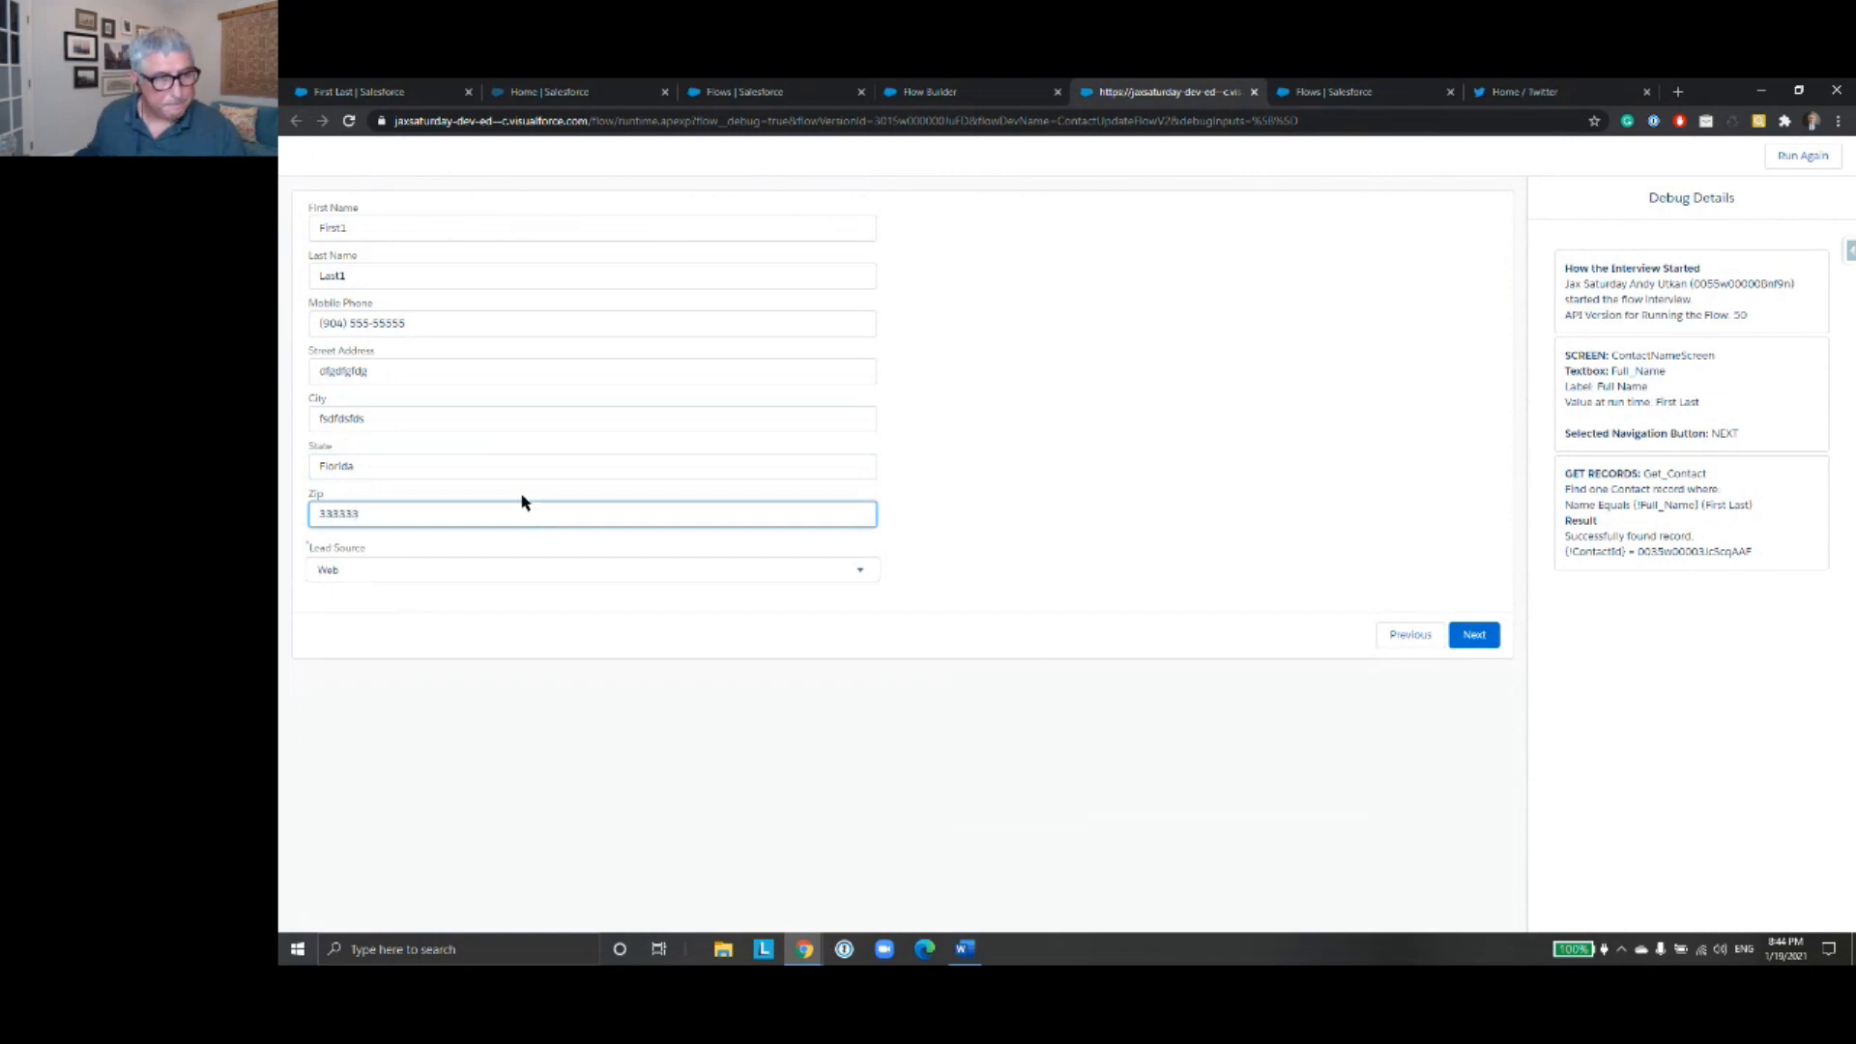
# - Set the Lead Source to Partner Referral and submit the contact details screen to test the input validation
pyautogui.click(854, 569)
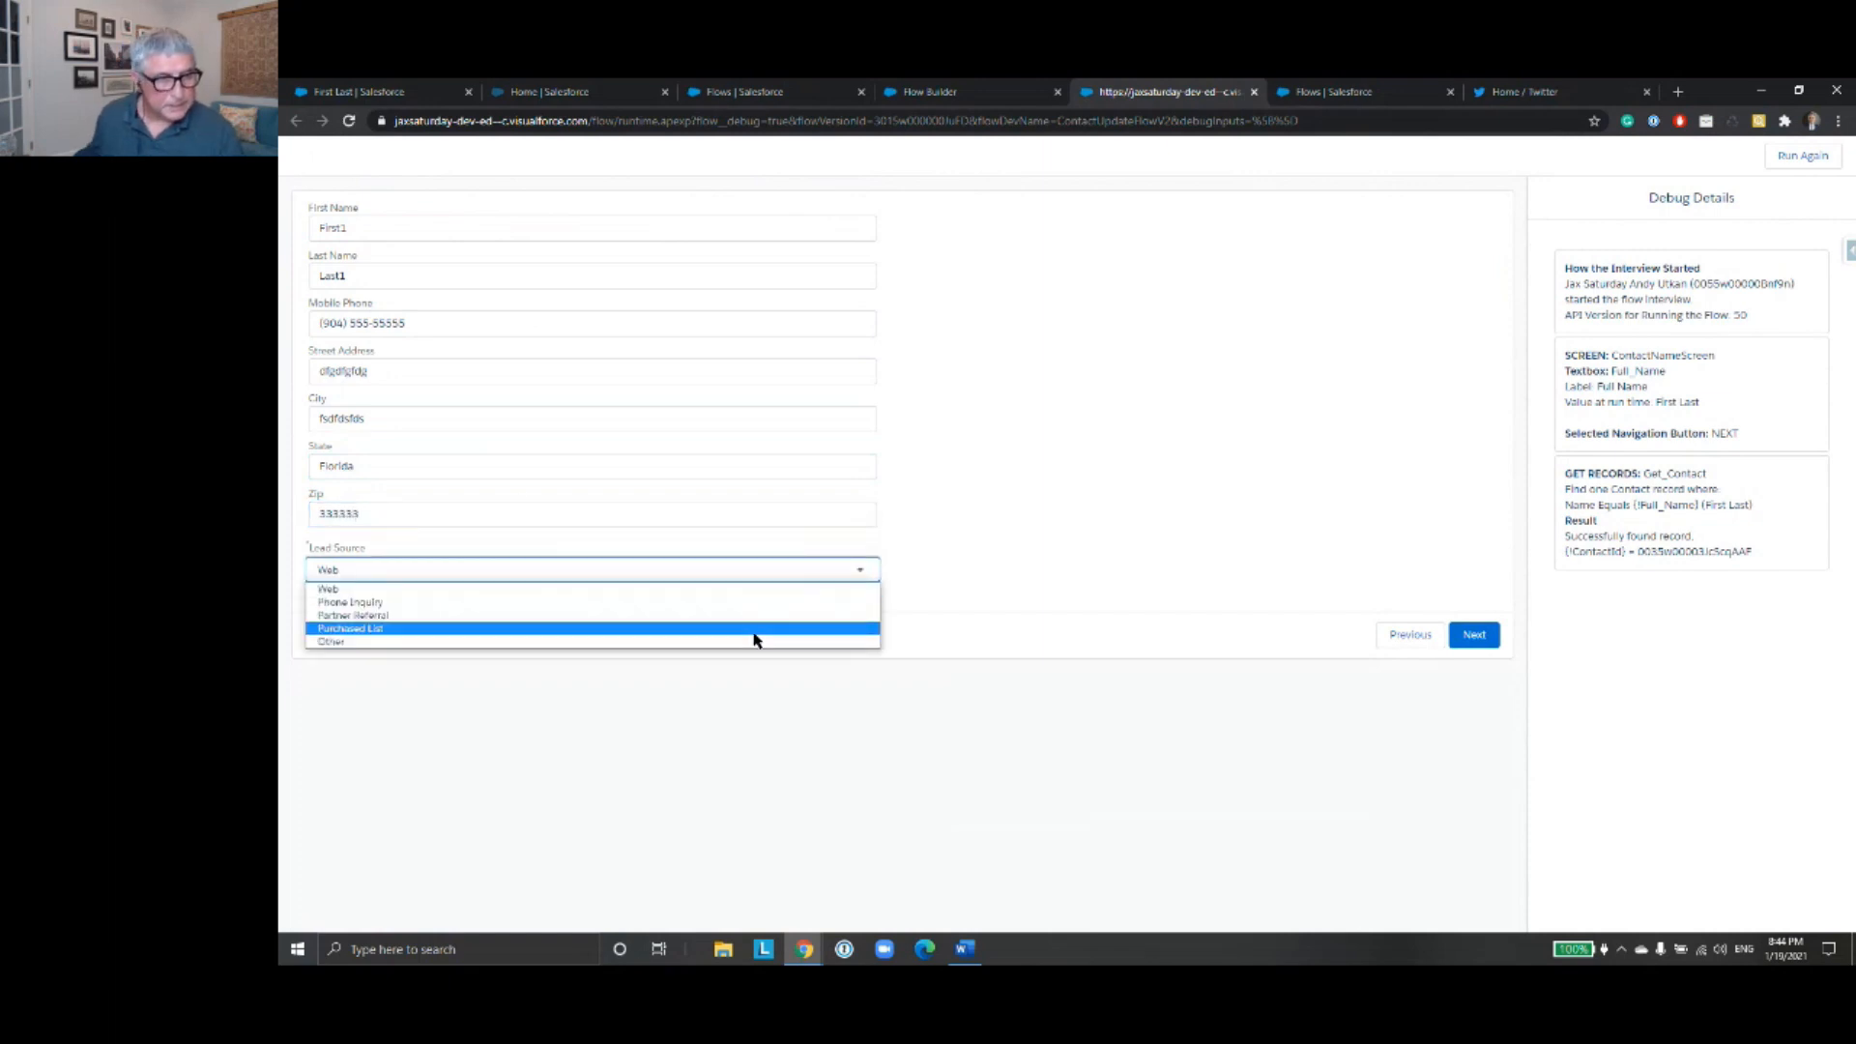
pyautogui.click(751, 616)
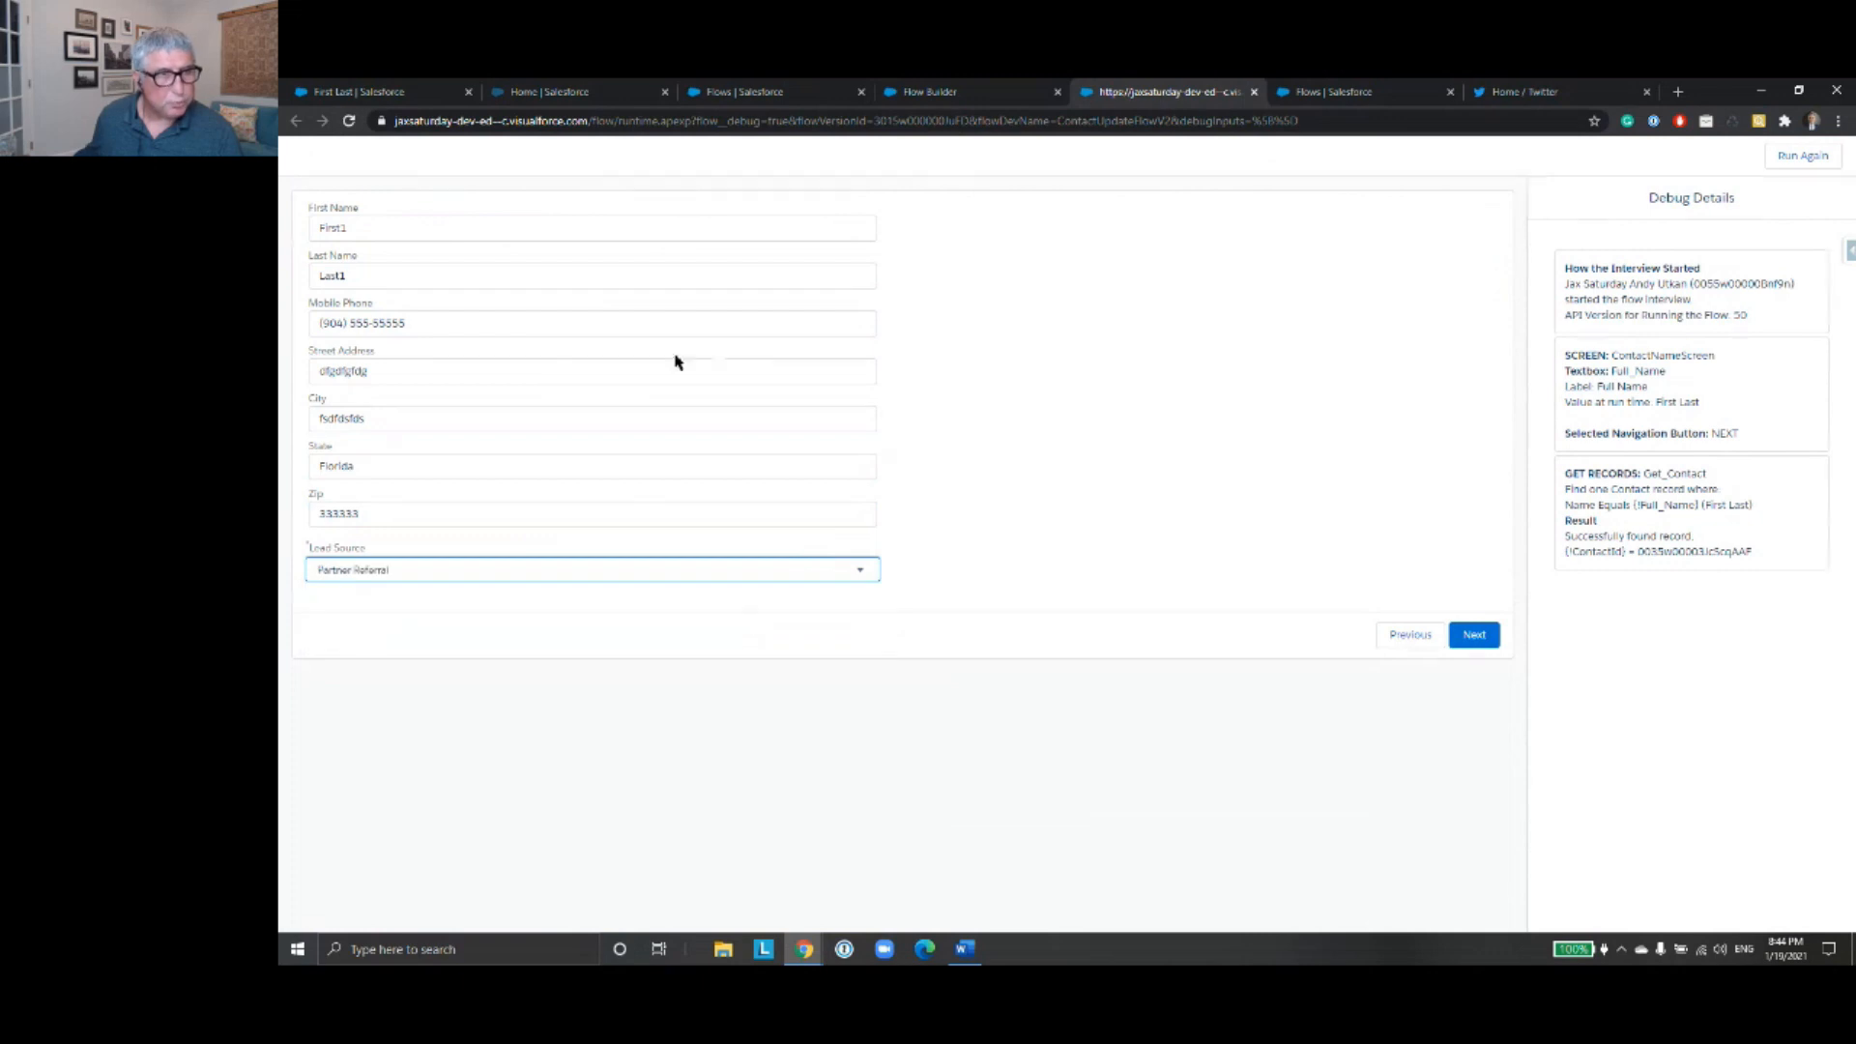
pyautogui.click(1468, 634)
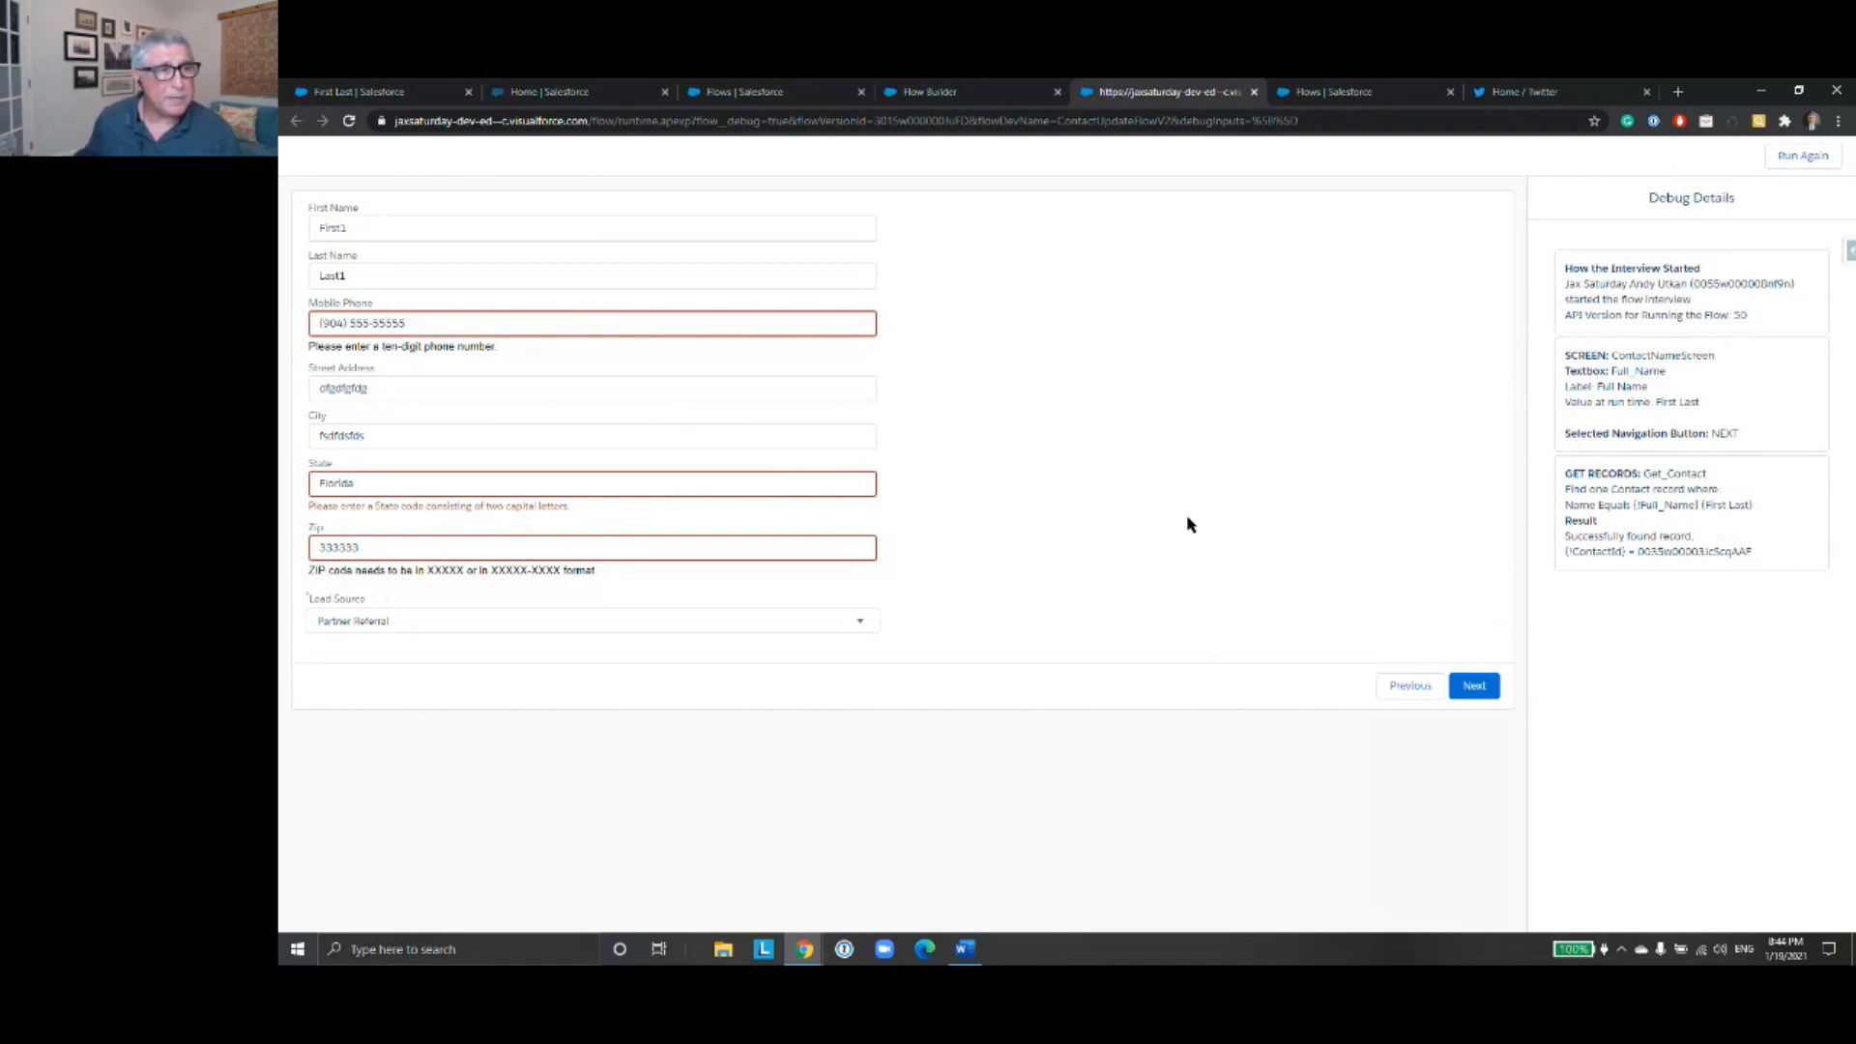
# - Replace the Mobile Phone entry with a ten-digit phone number without punctuation
pyautogui.click(447, 324)
pyautogui.tripleClick(448, 323)
pyautogui.write('9045555555')
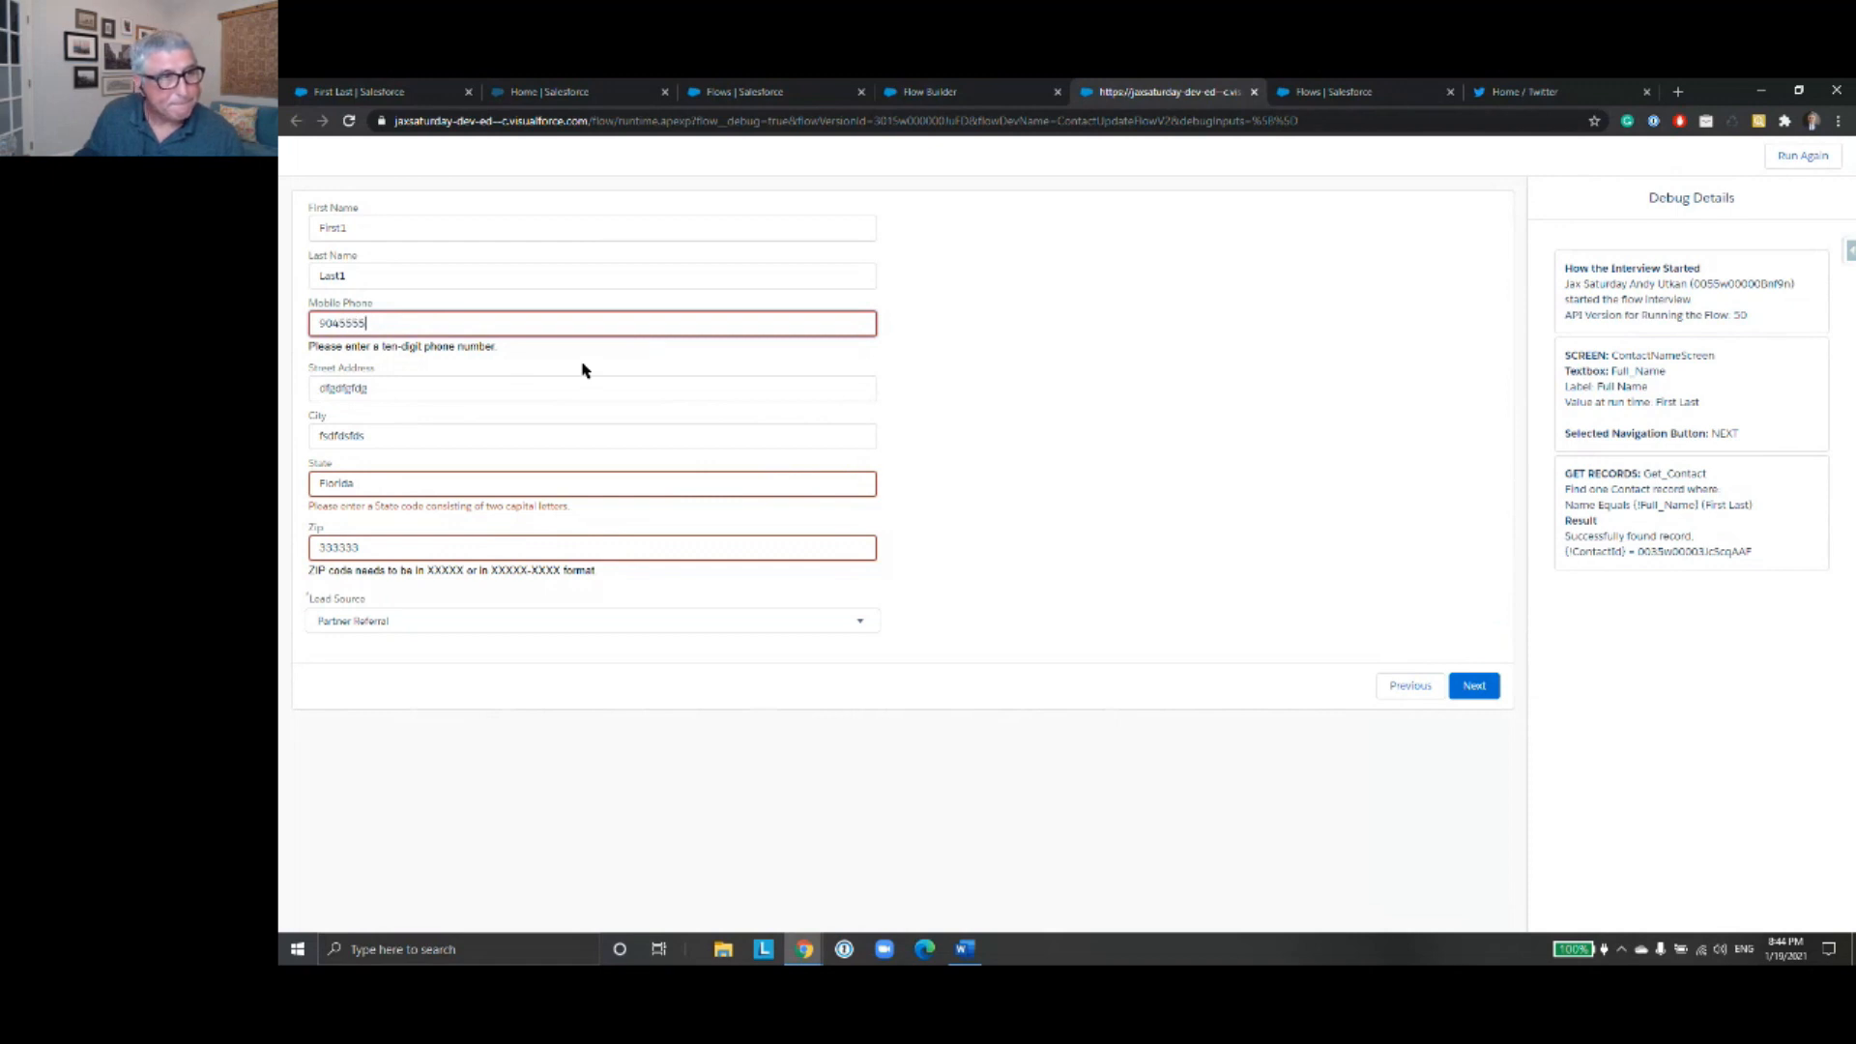
# - Change the State to "FL" and the Zip to "33333", and submit the contact details screen again
pyautogui.doubleClick(403, 479)
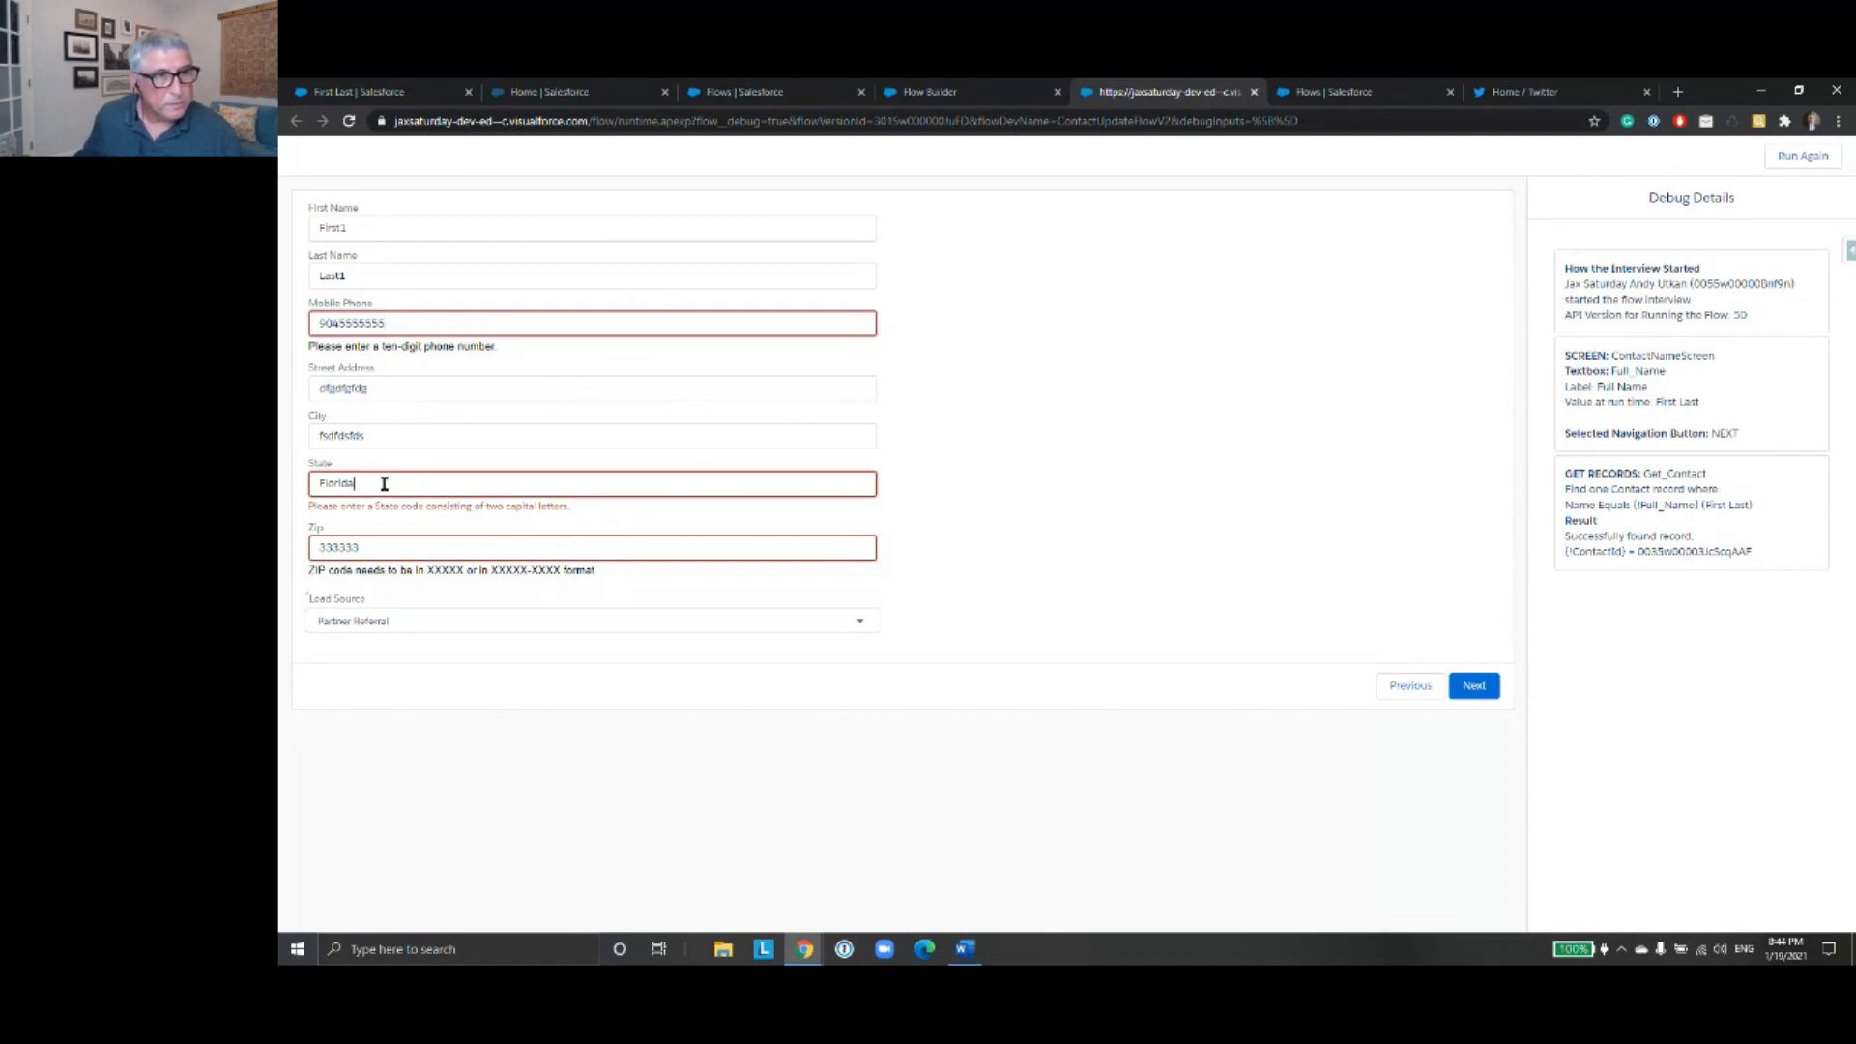
pyautogui.write('FL')
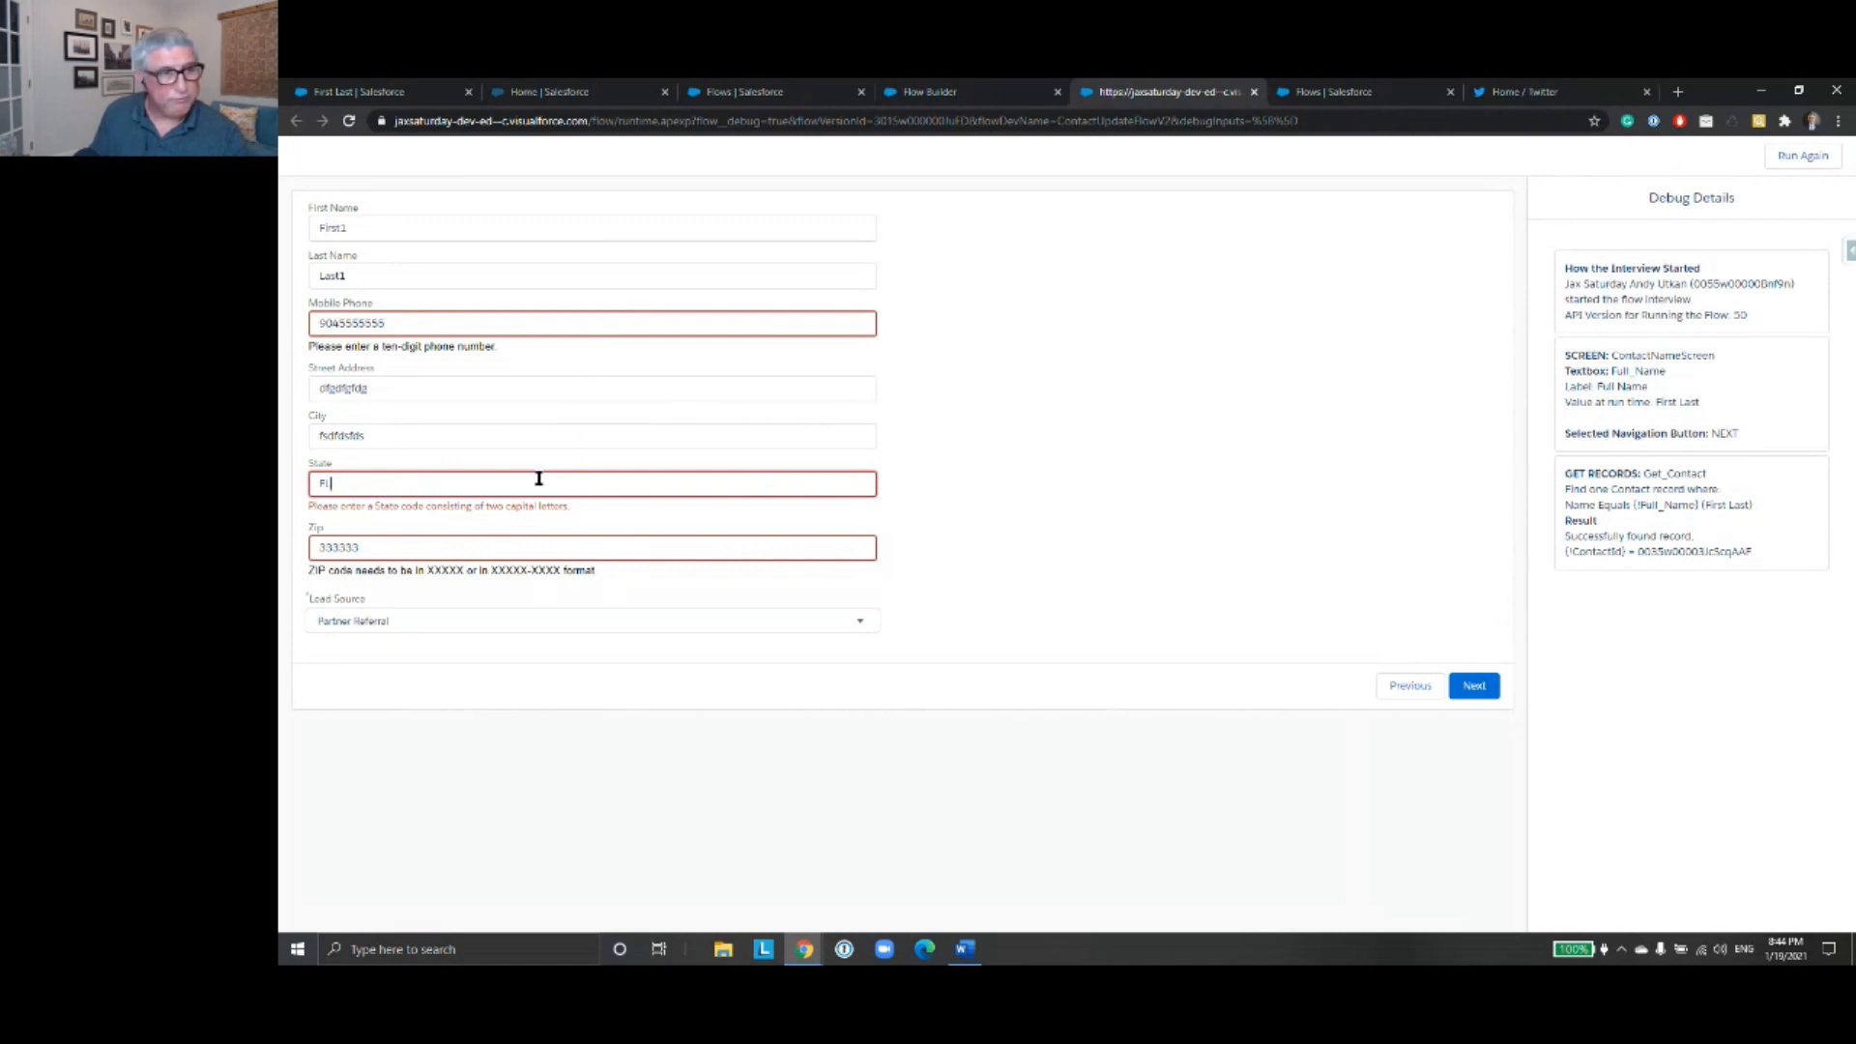
pyautogui.click(395, 545)
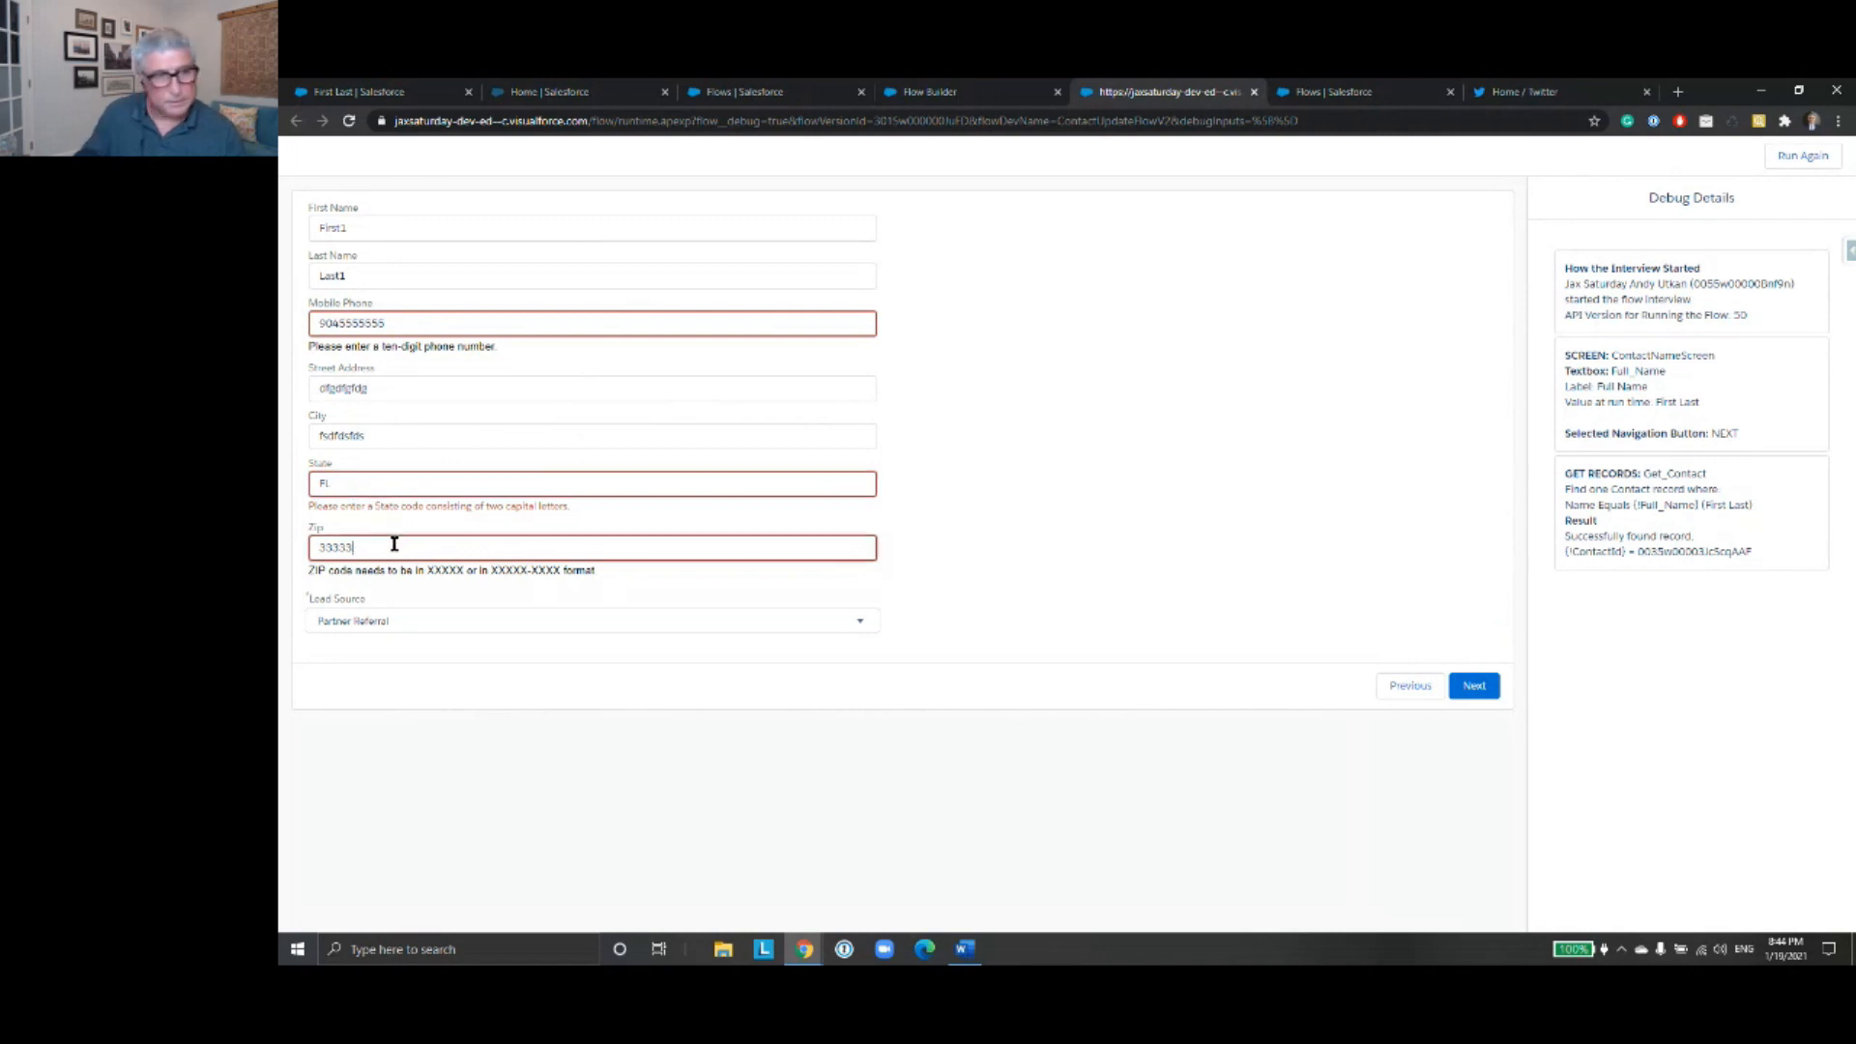
pyautogui.click(1474, 687)
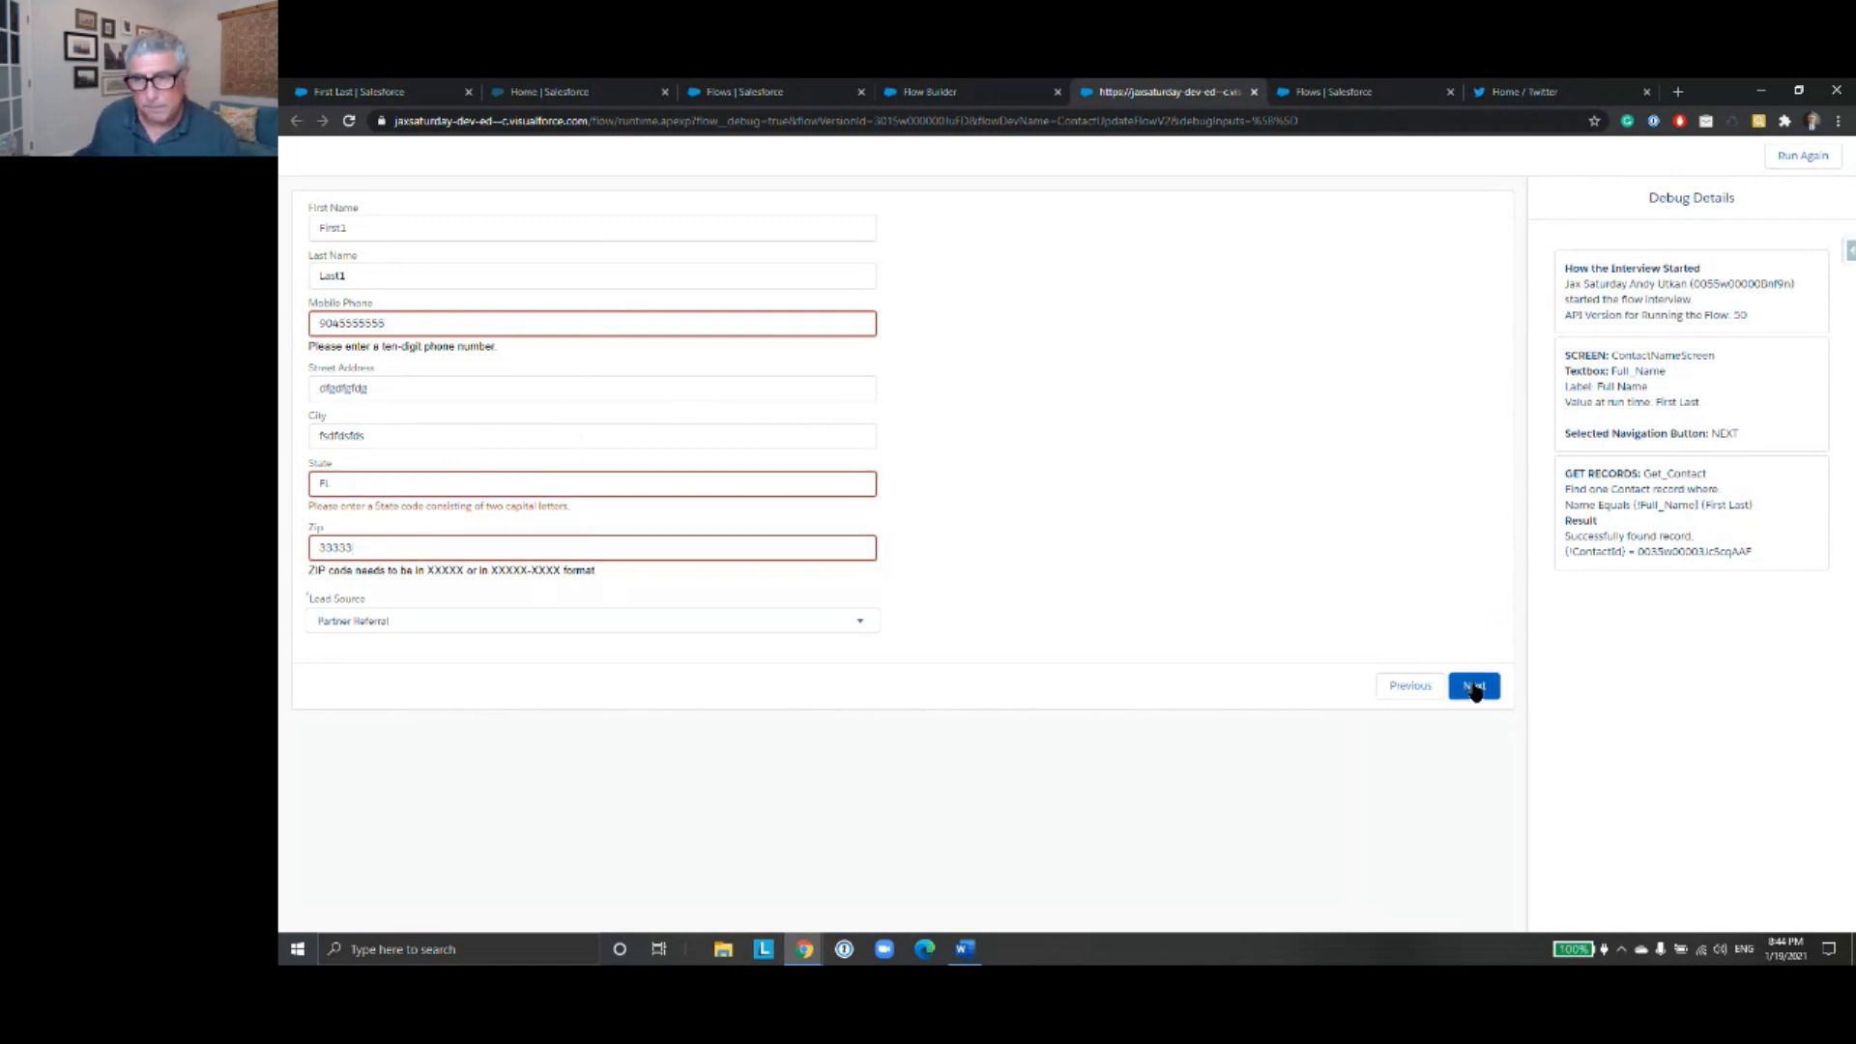
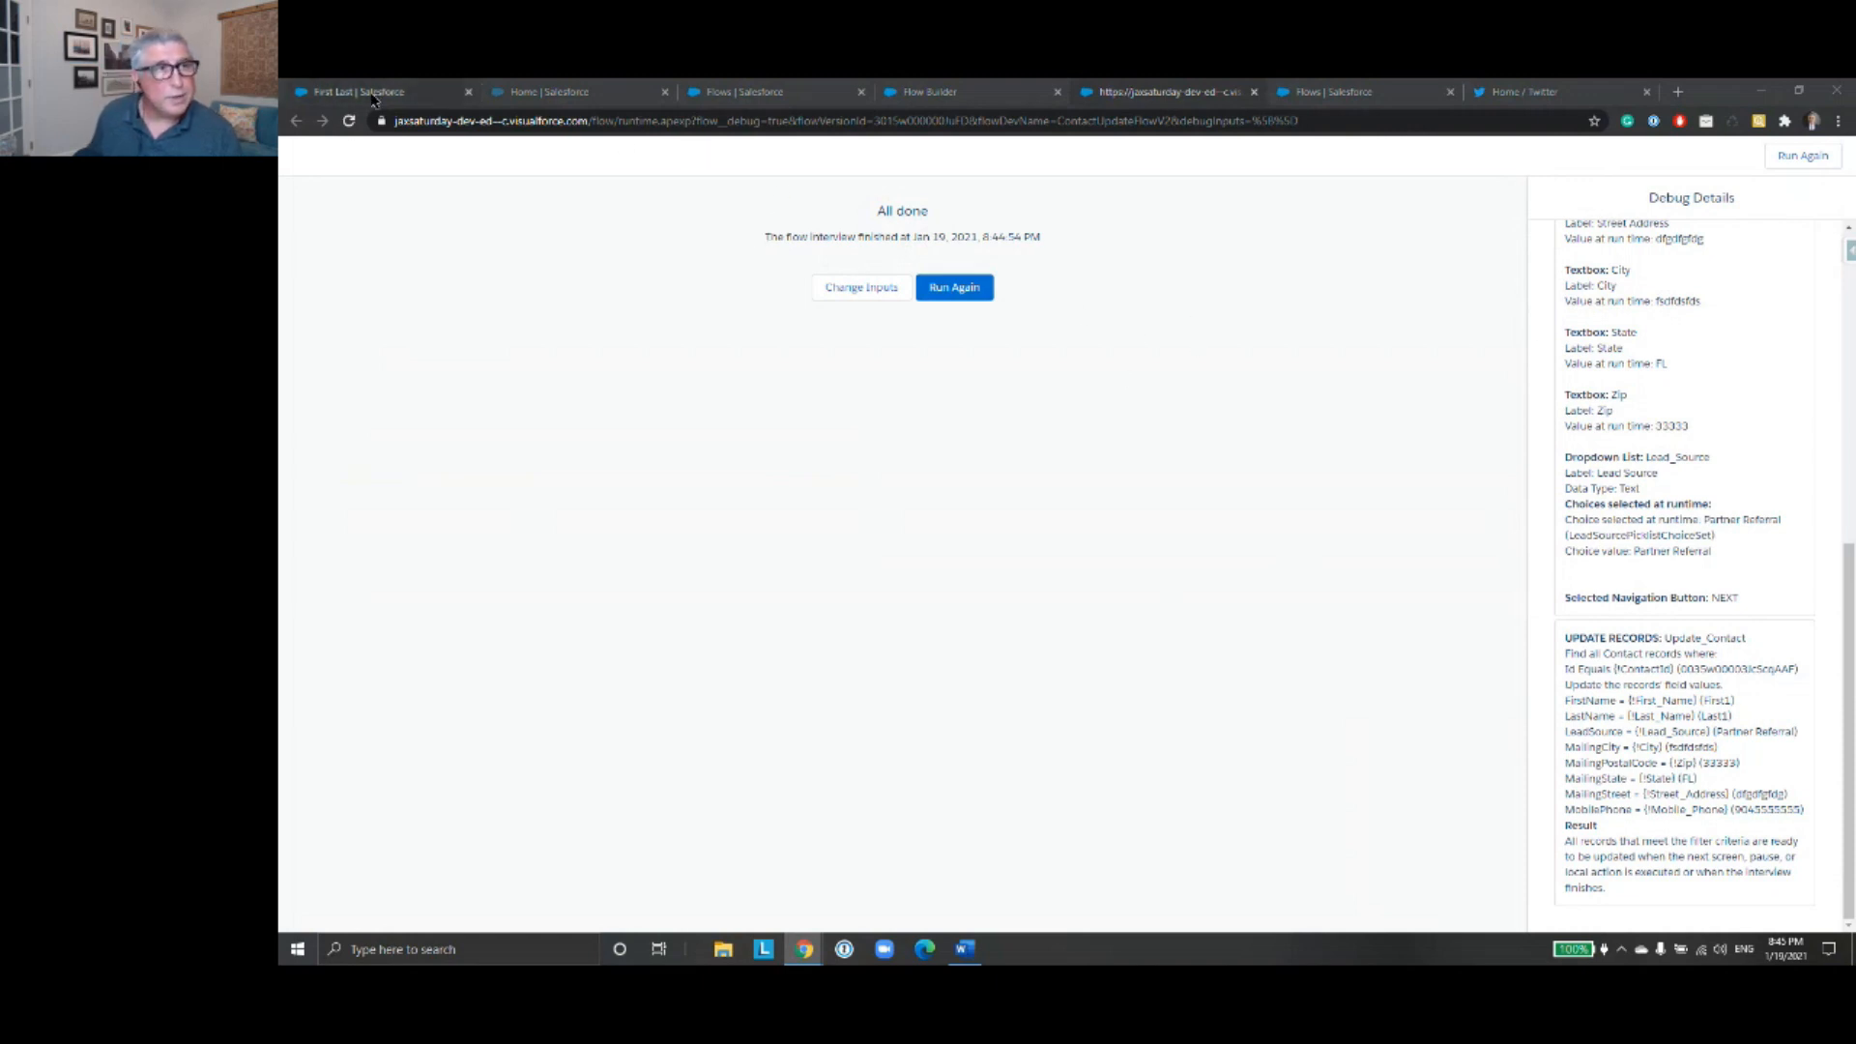
# - Reload the test contact record and examine its updated name, mobile number, lead source and mailing address in the details
pyautogui.click(425, 92)
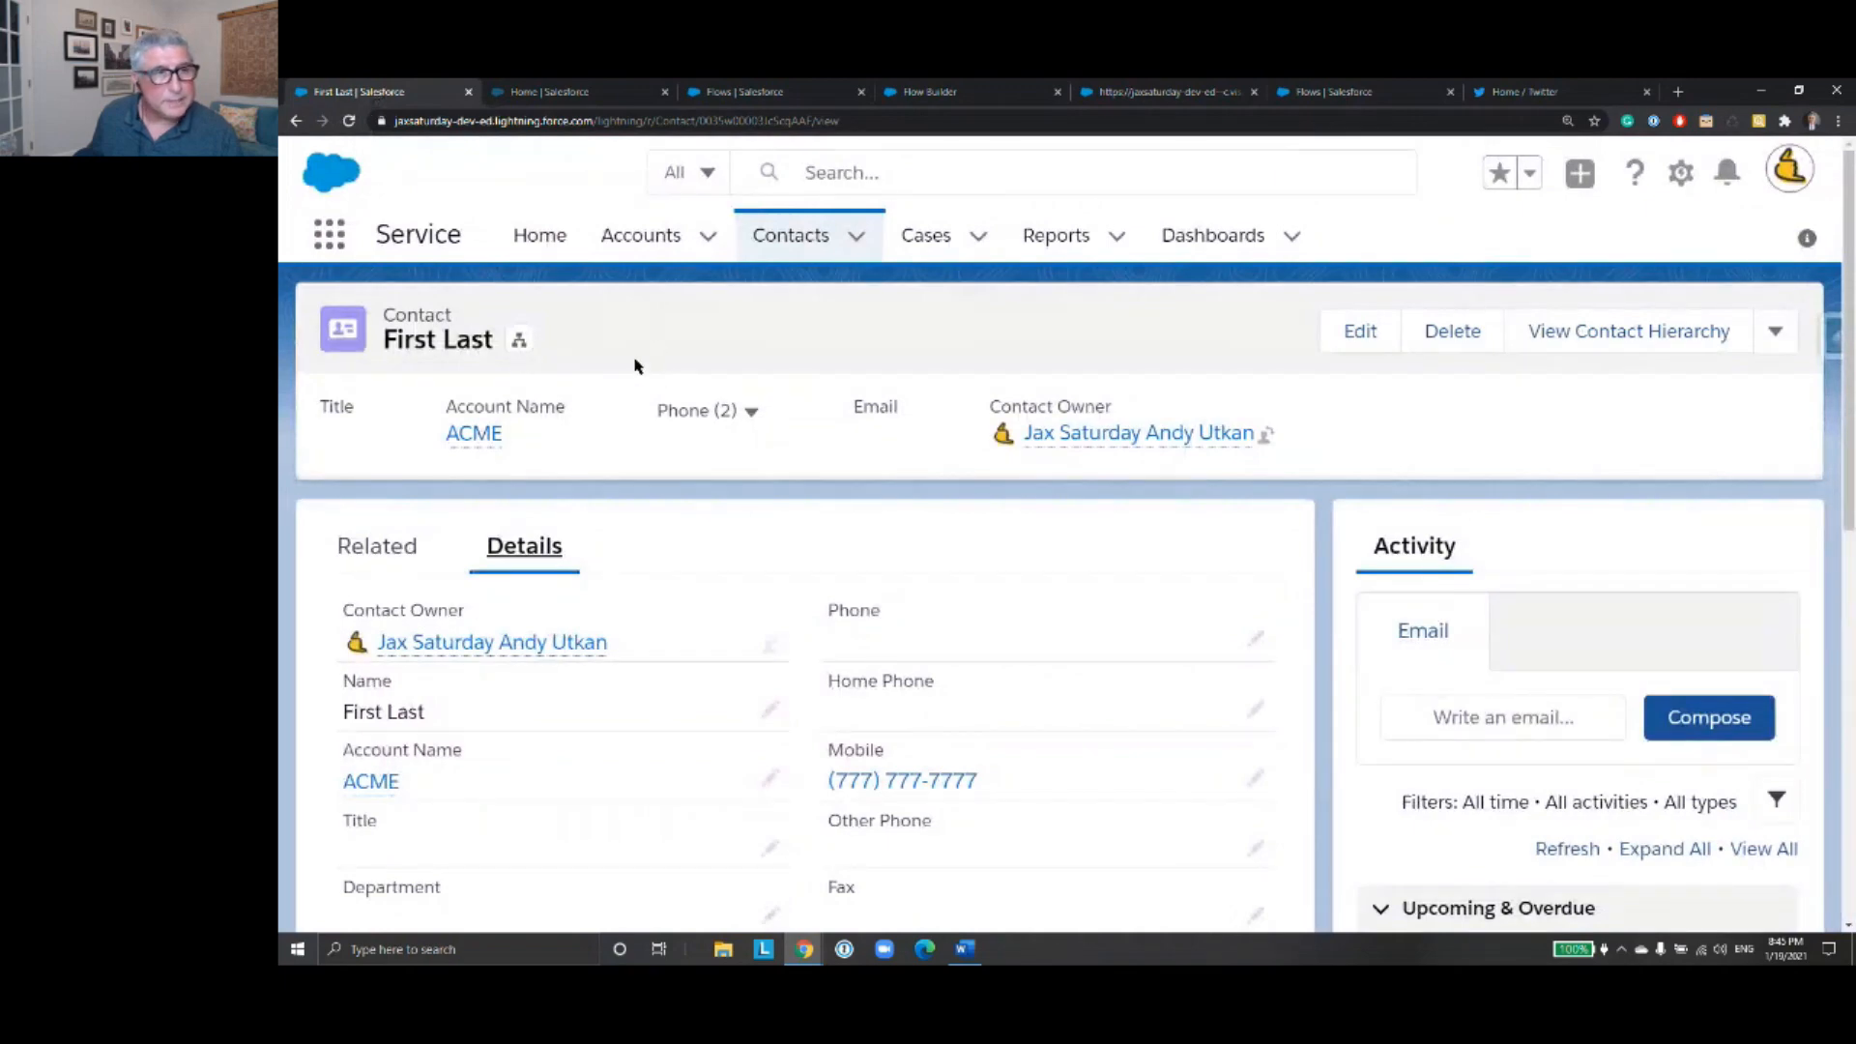
pyautogui.click(349, 121)
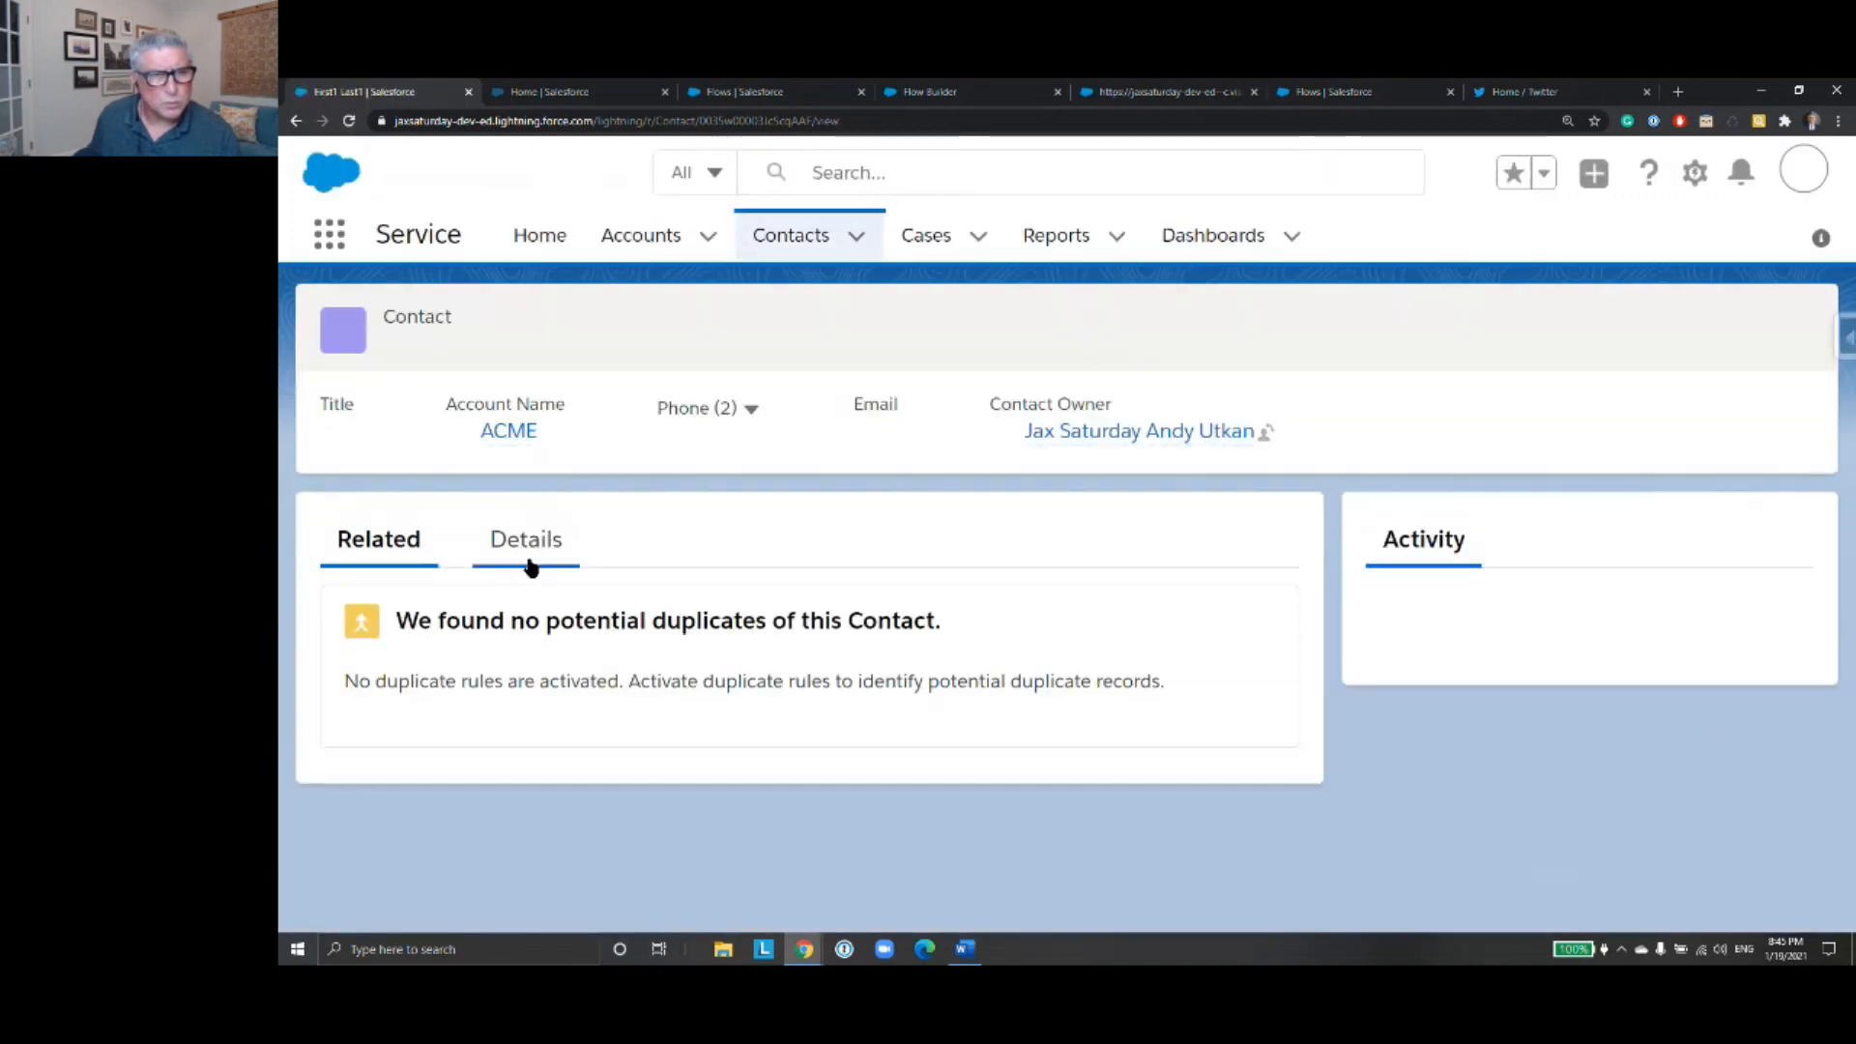
pyautogui.click(530, 551)
pyautogui.scroll(-3, 729, 505)
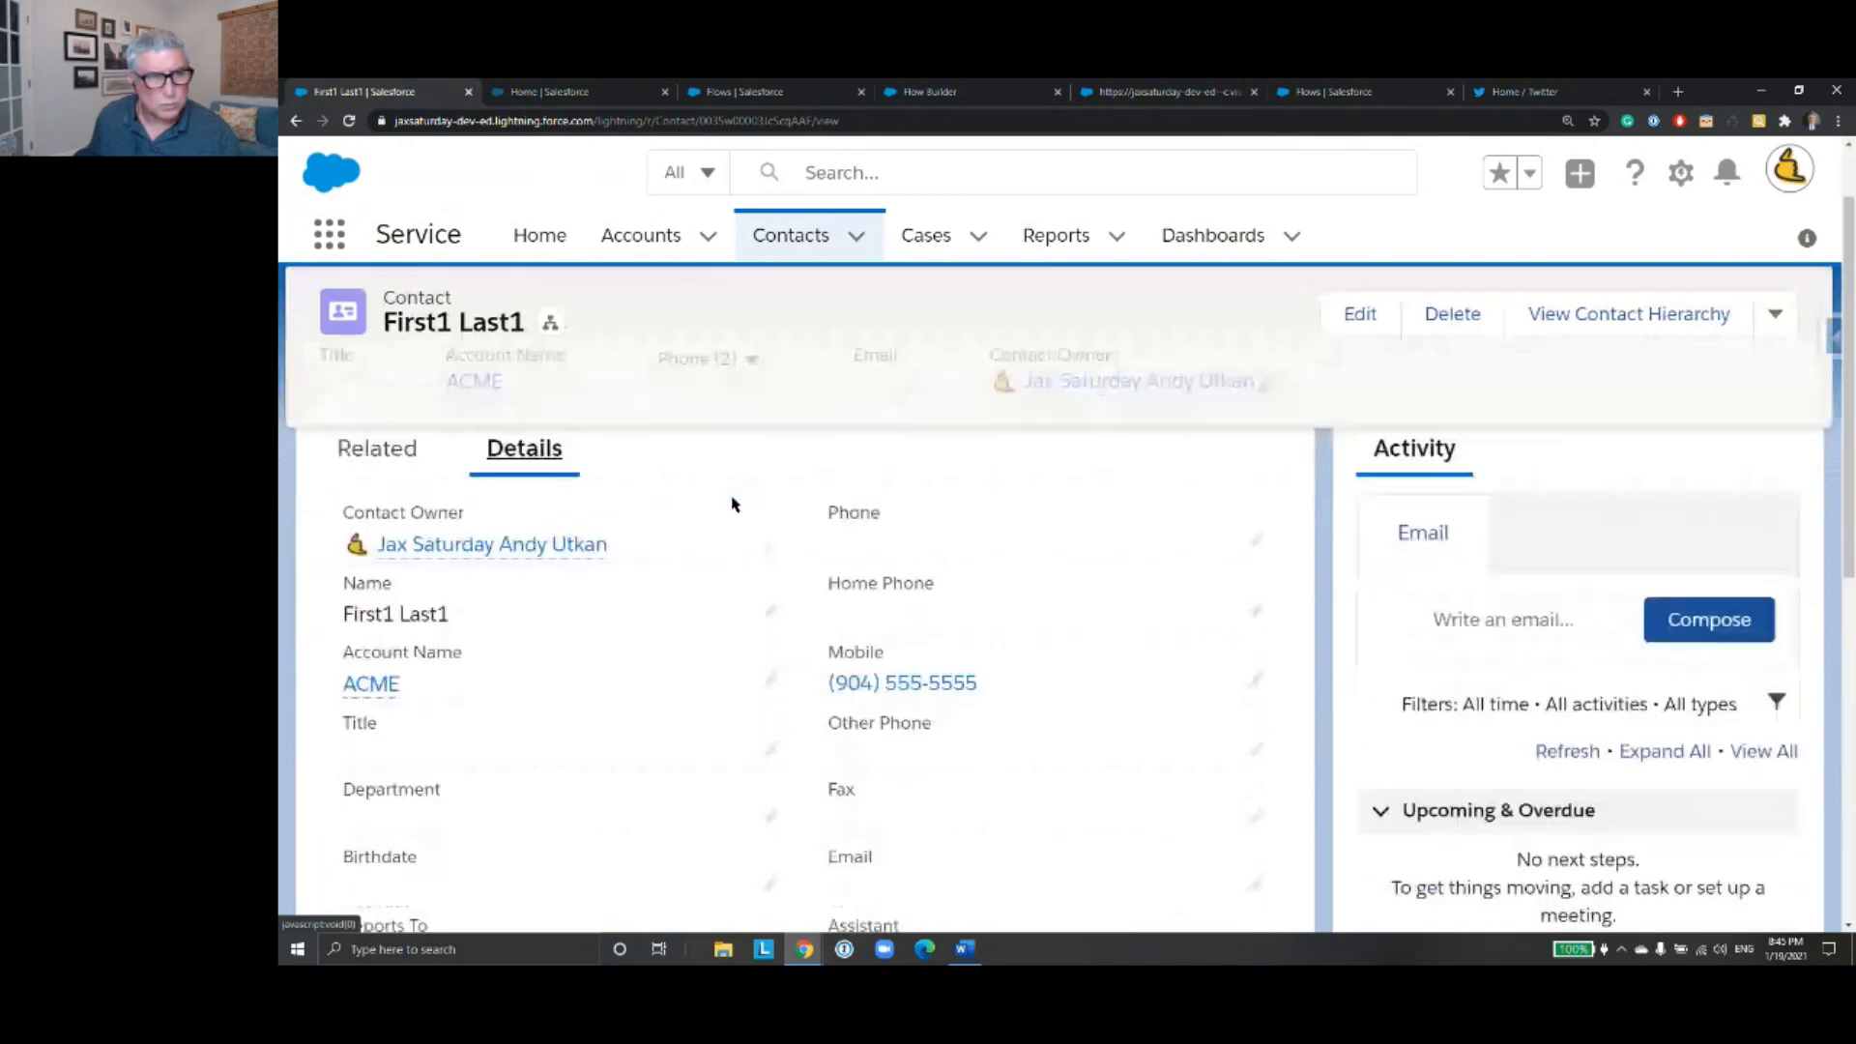
pyautogui.scroll(1, 732, 506)
pyautogui.scroll(1, 733, 503)
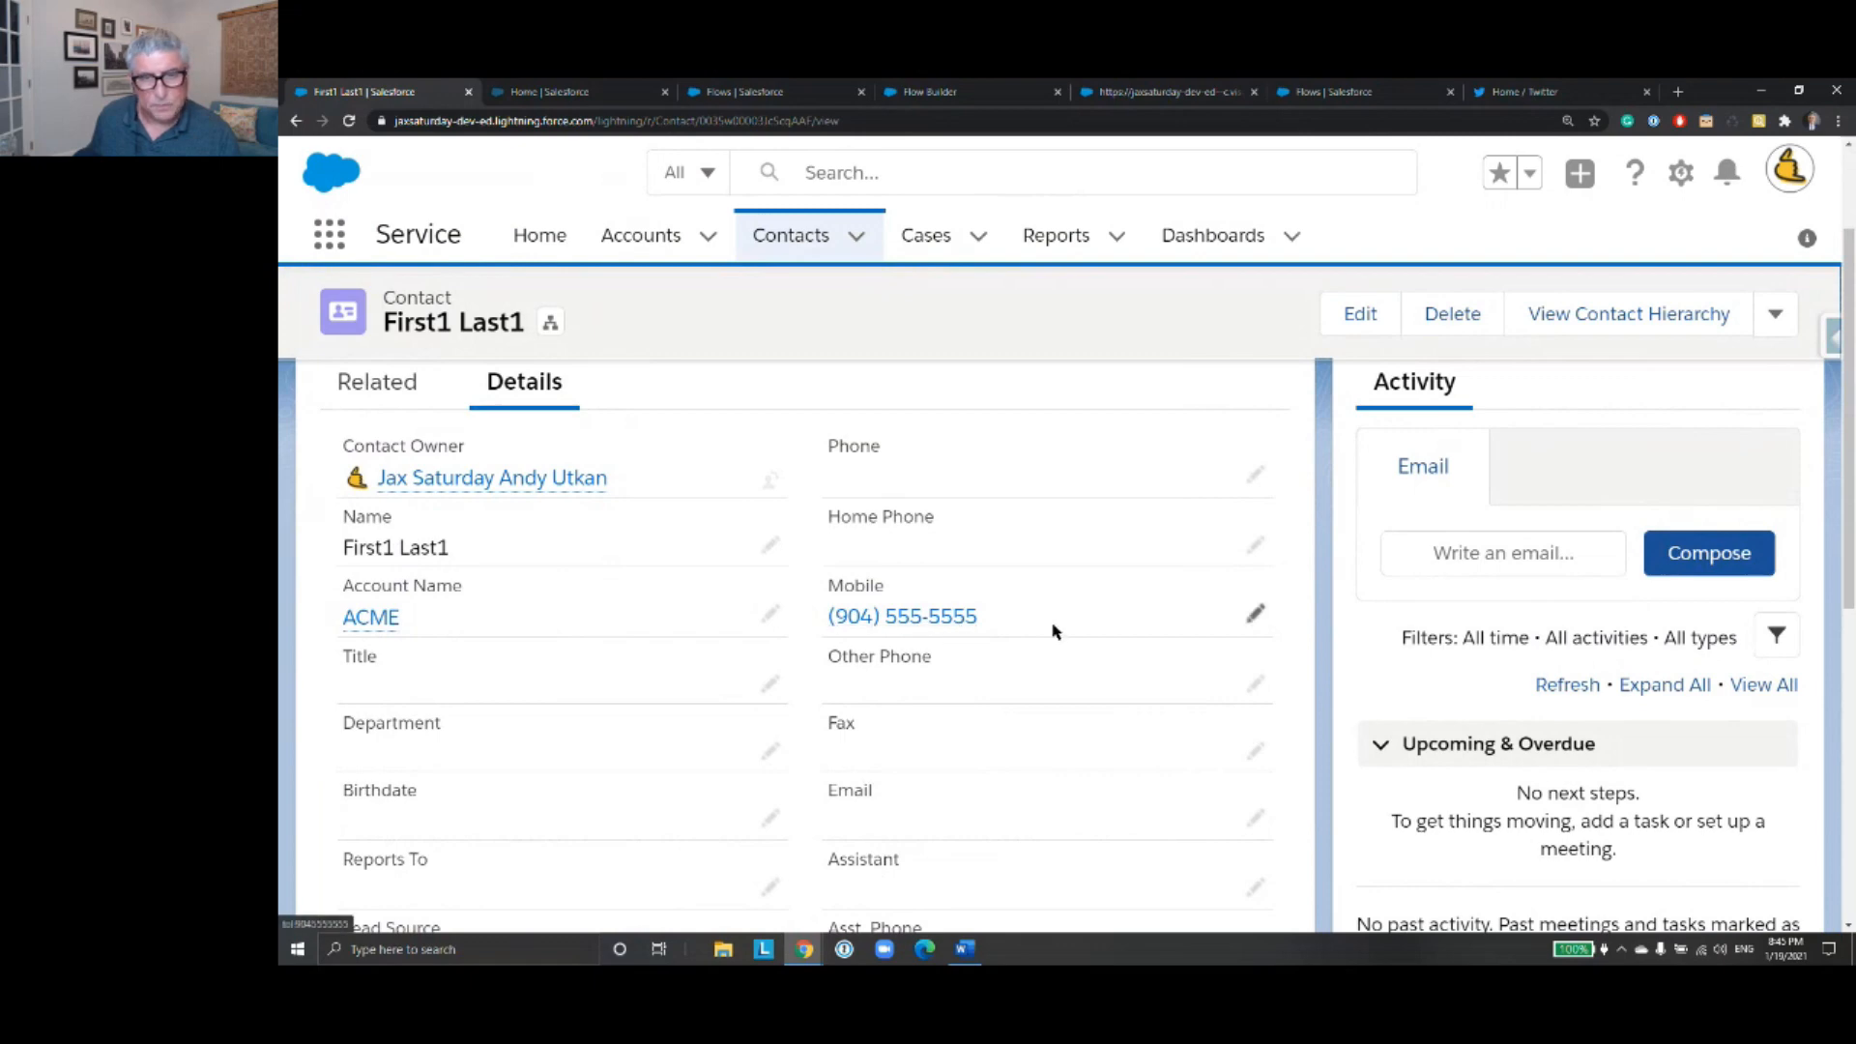
pyautogui.scroll(-3, 1013, 633)
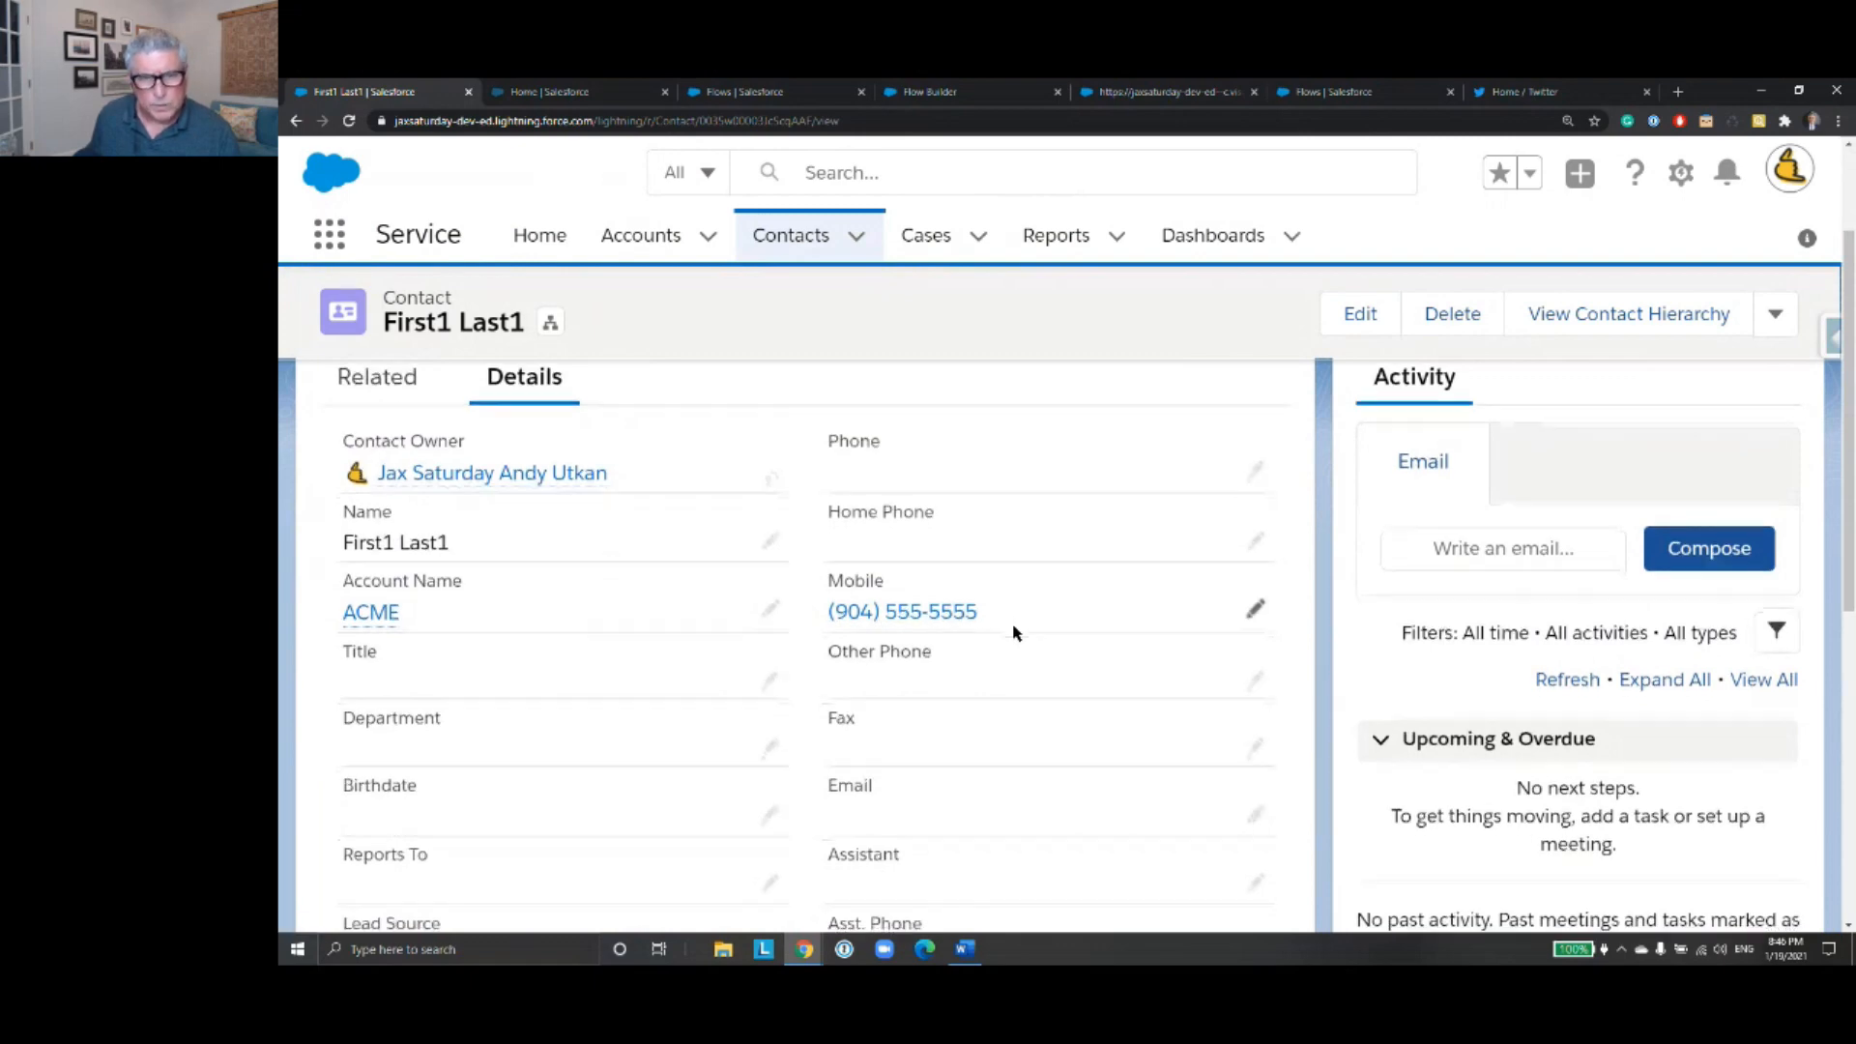
pyautogui.scroll(-4, 1013, 633)
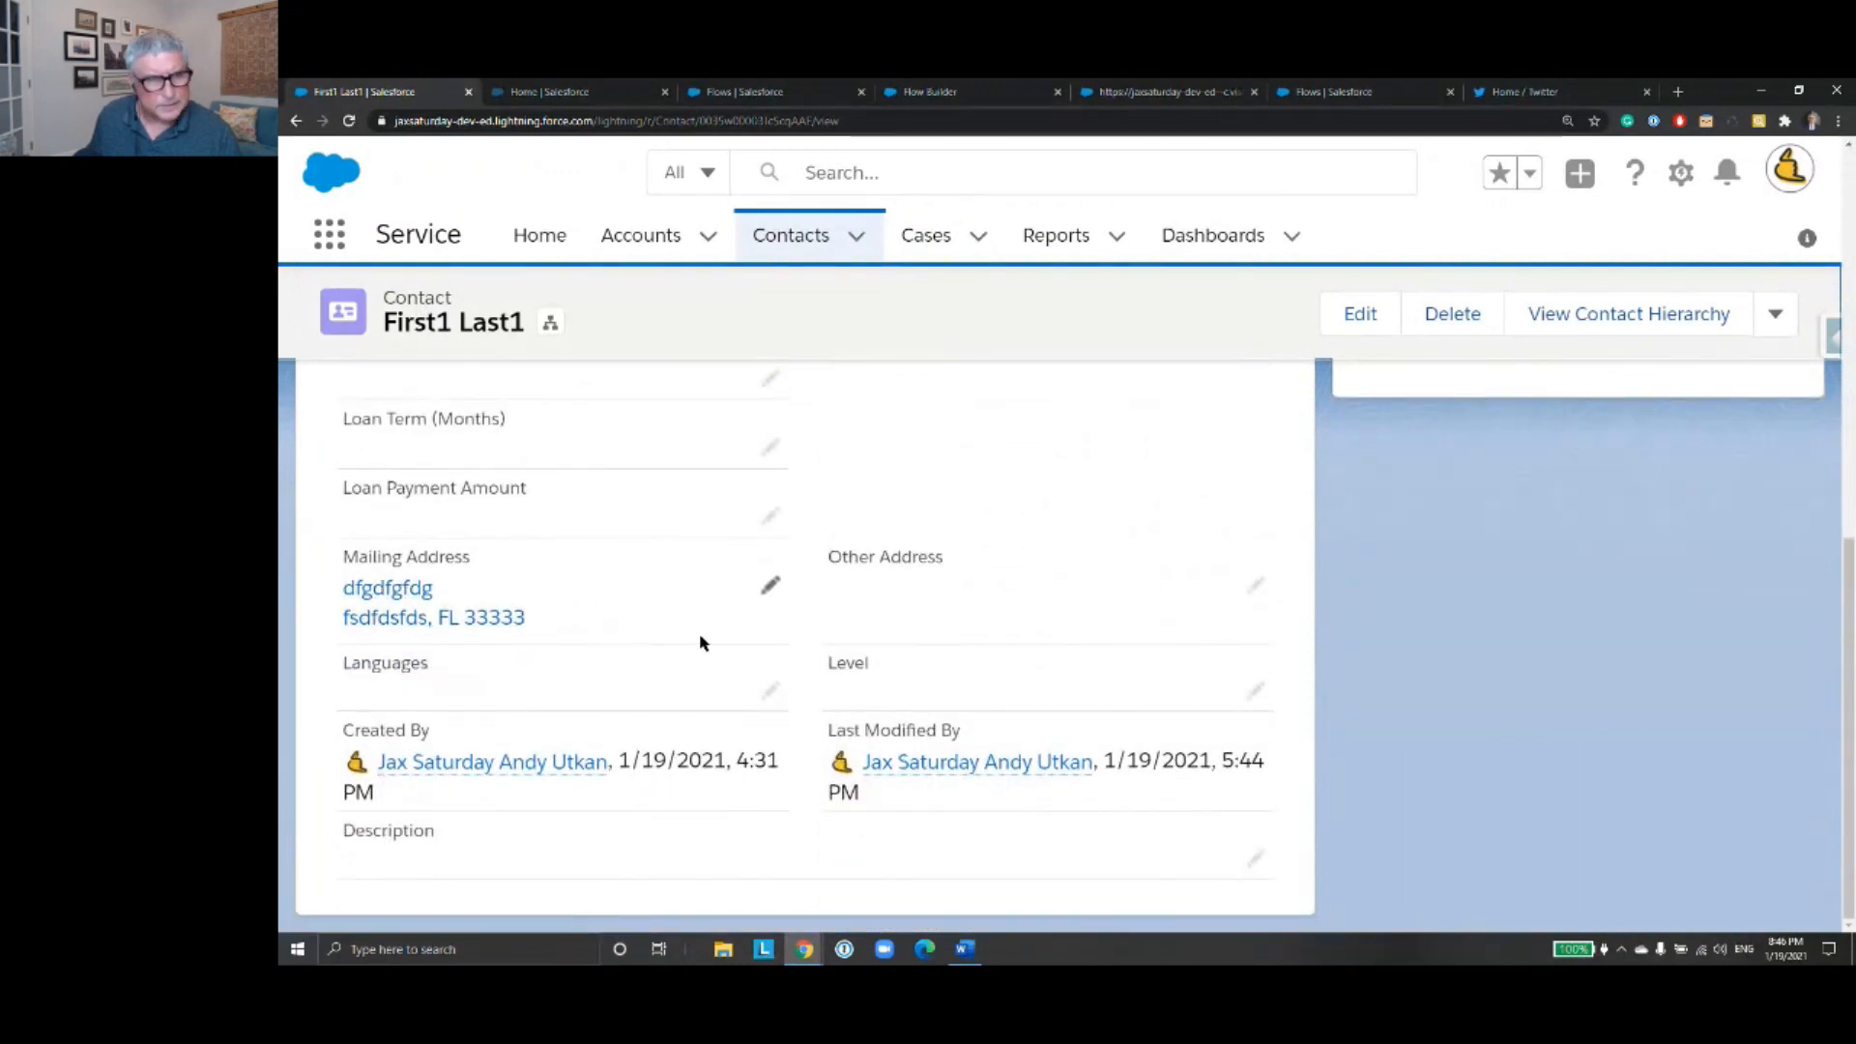
pyautogui.scroll(3, 702, 644)
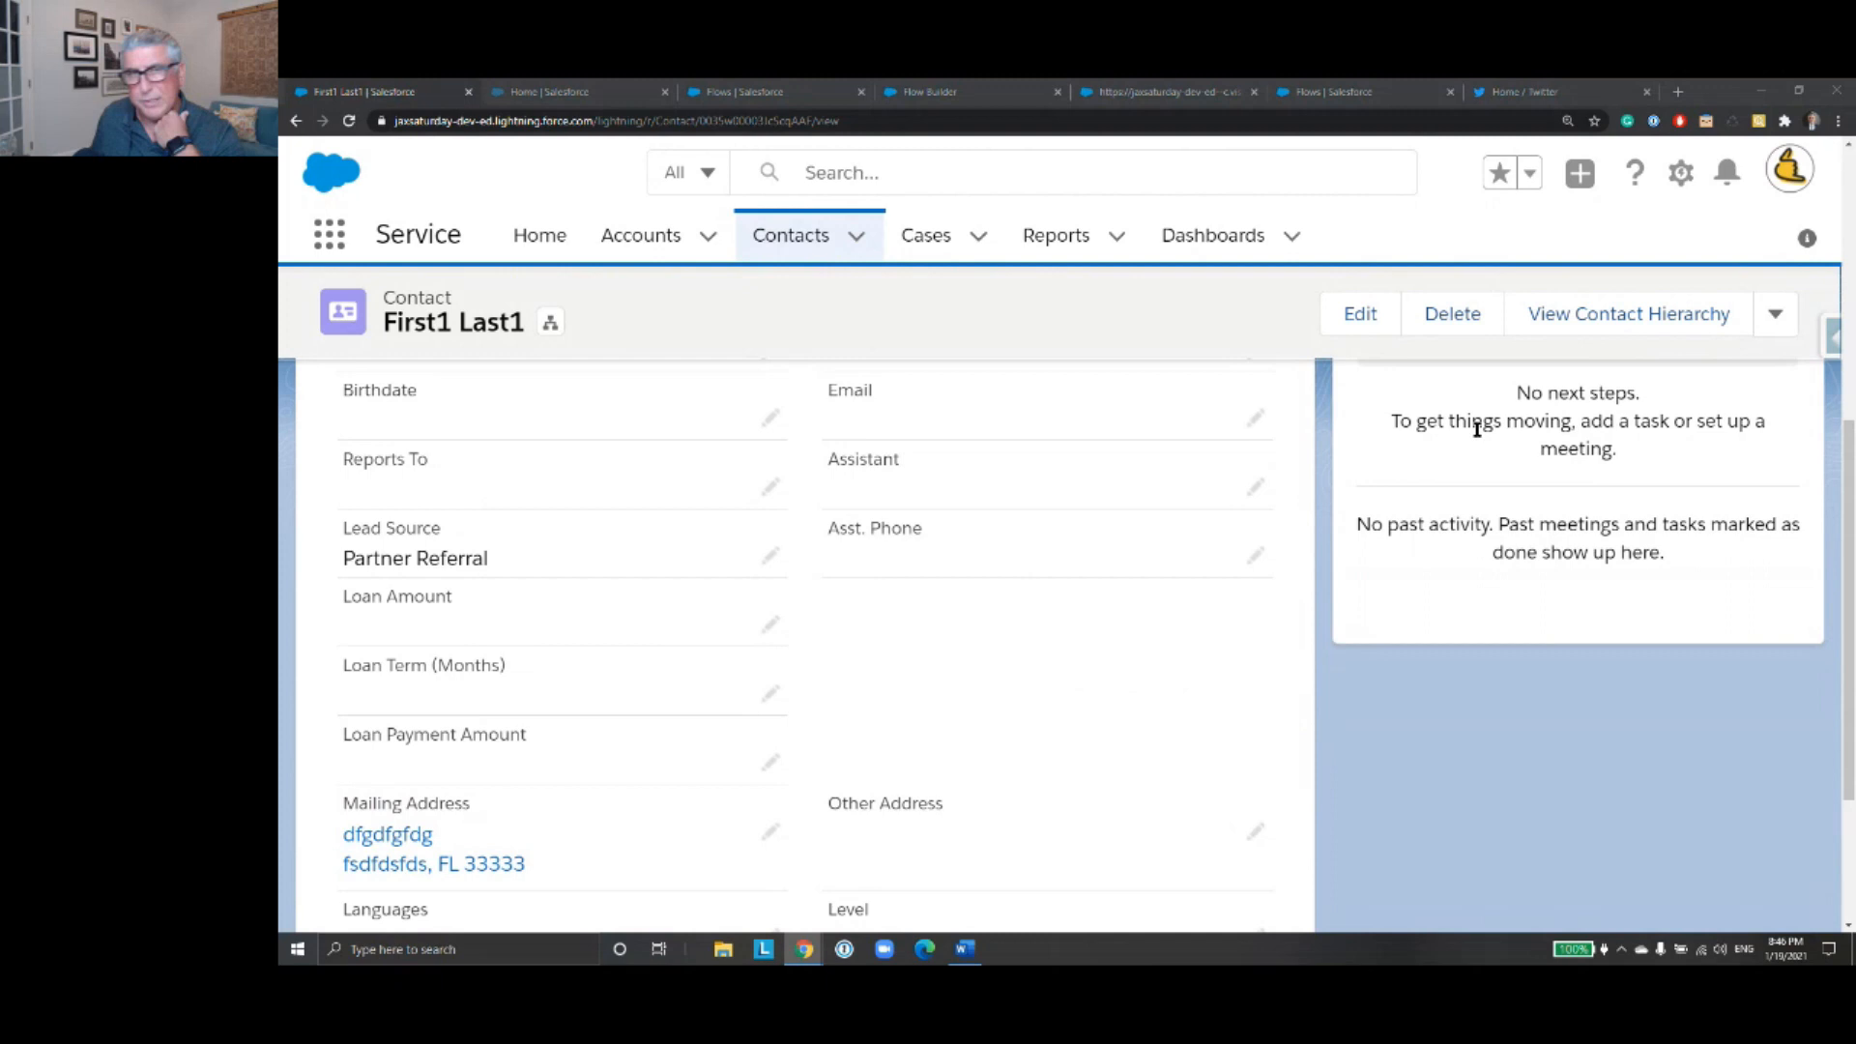
# - Close the Twitter page and the finished debug run, and return to ContactUpdateFlowV2 in Flow Builder
pyautogui.click(1515, 94)
pyautogui.click(1418, 95)
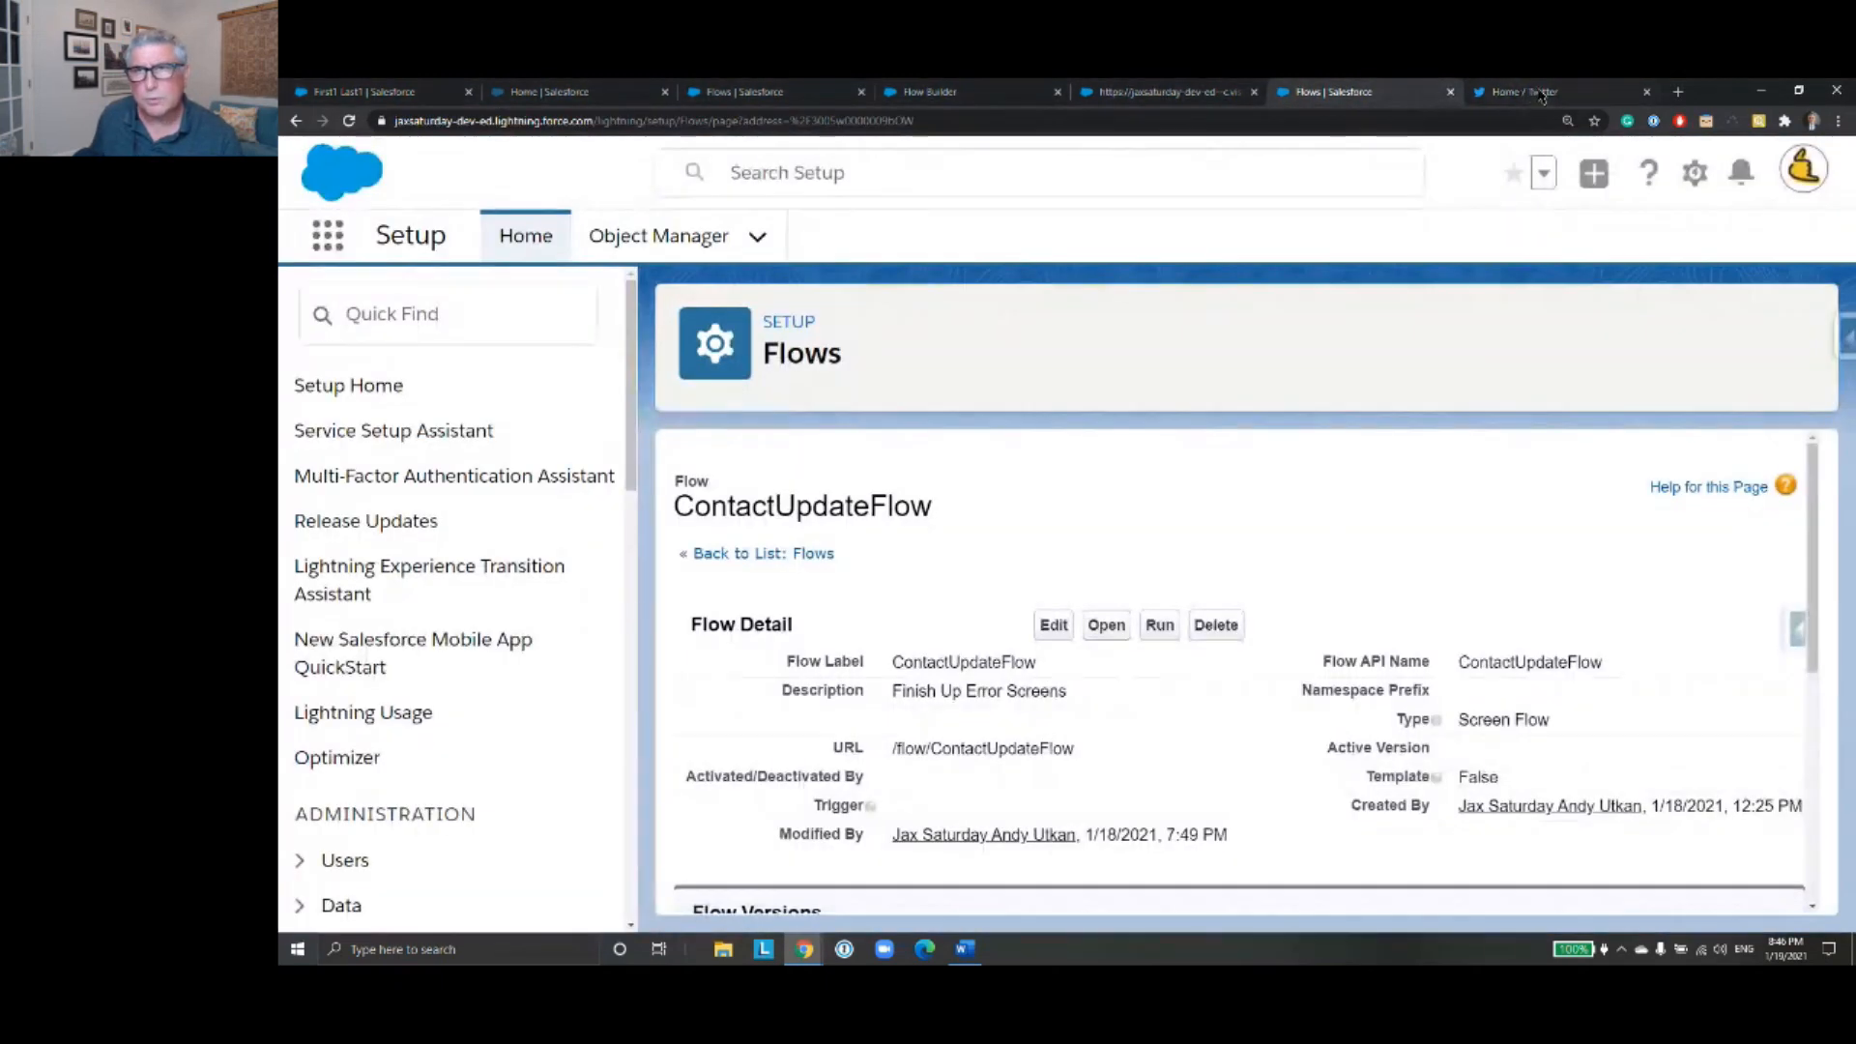
pyautogui.click(1646, 92)
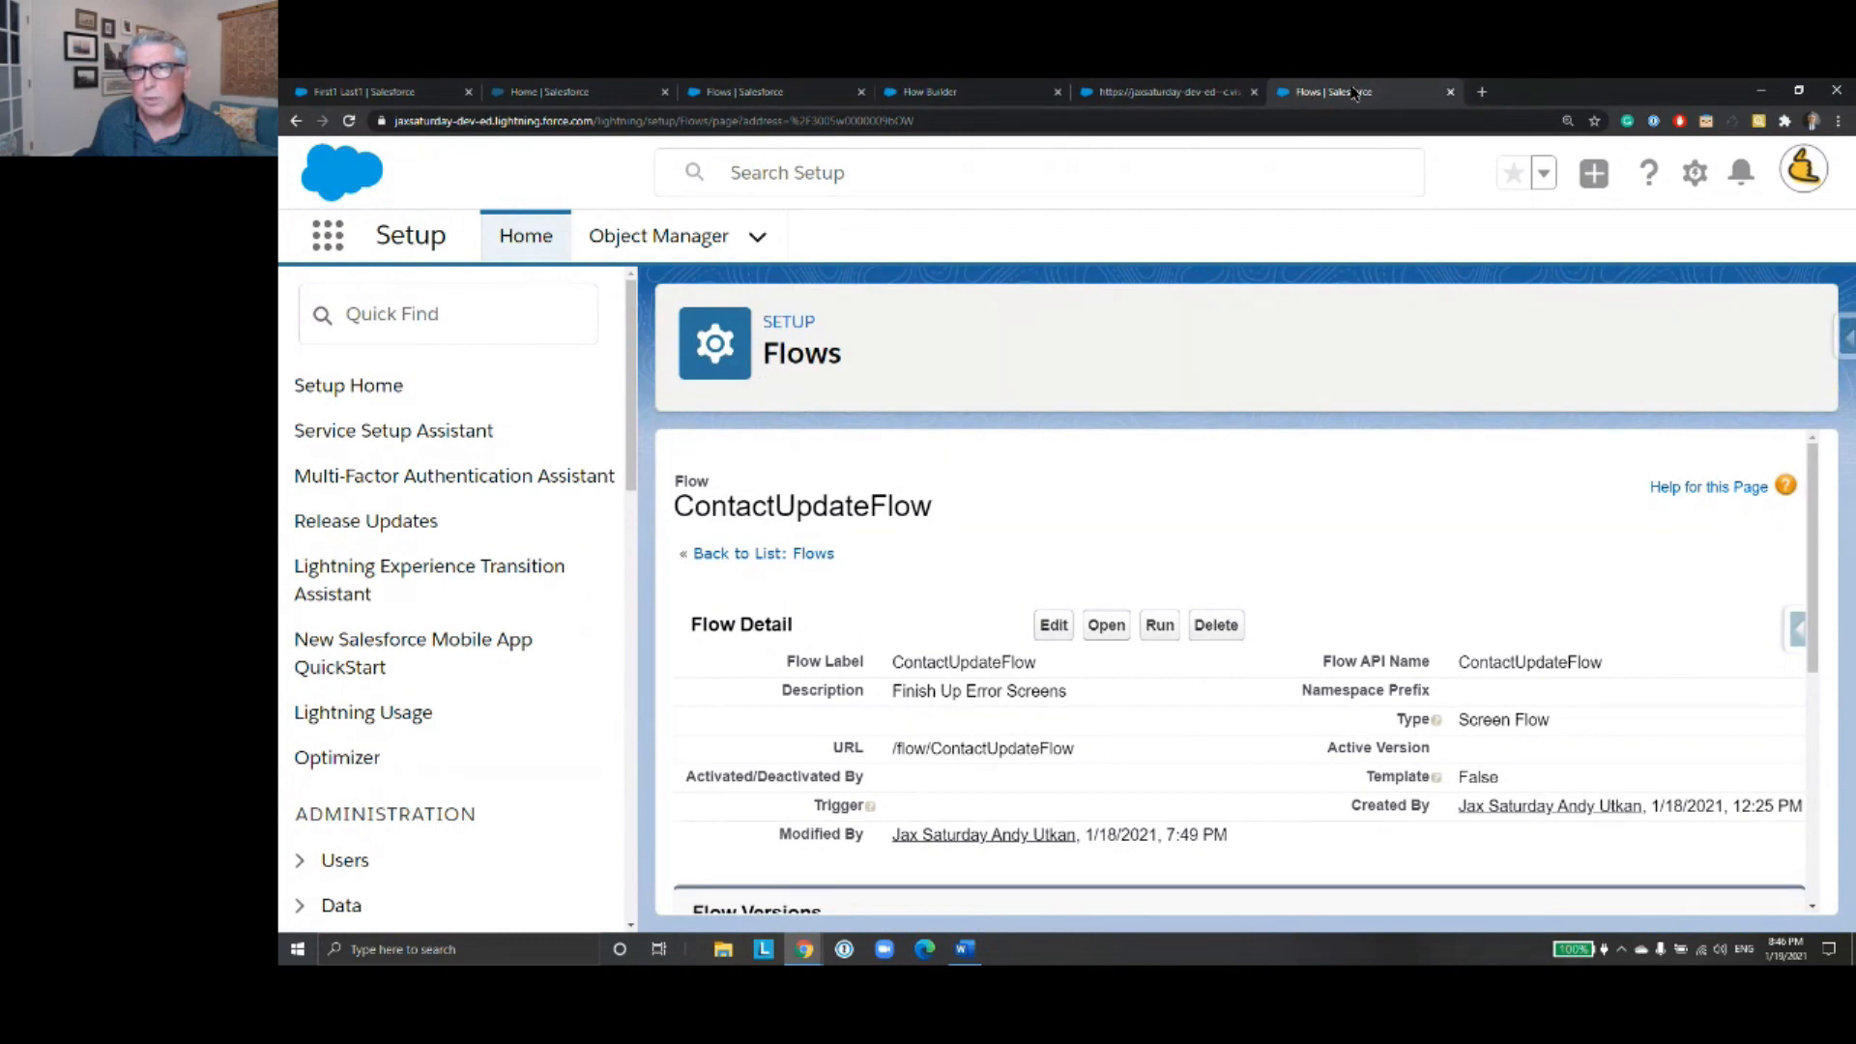
pyautogui.click(1168, 94)
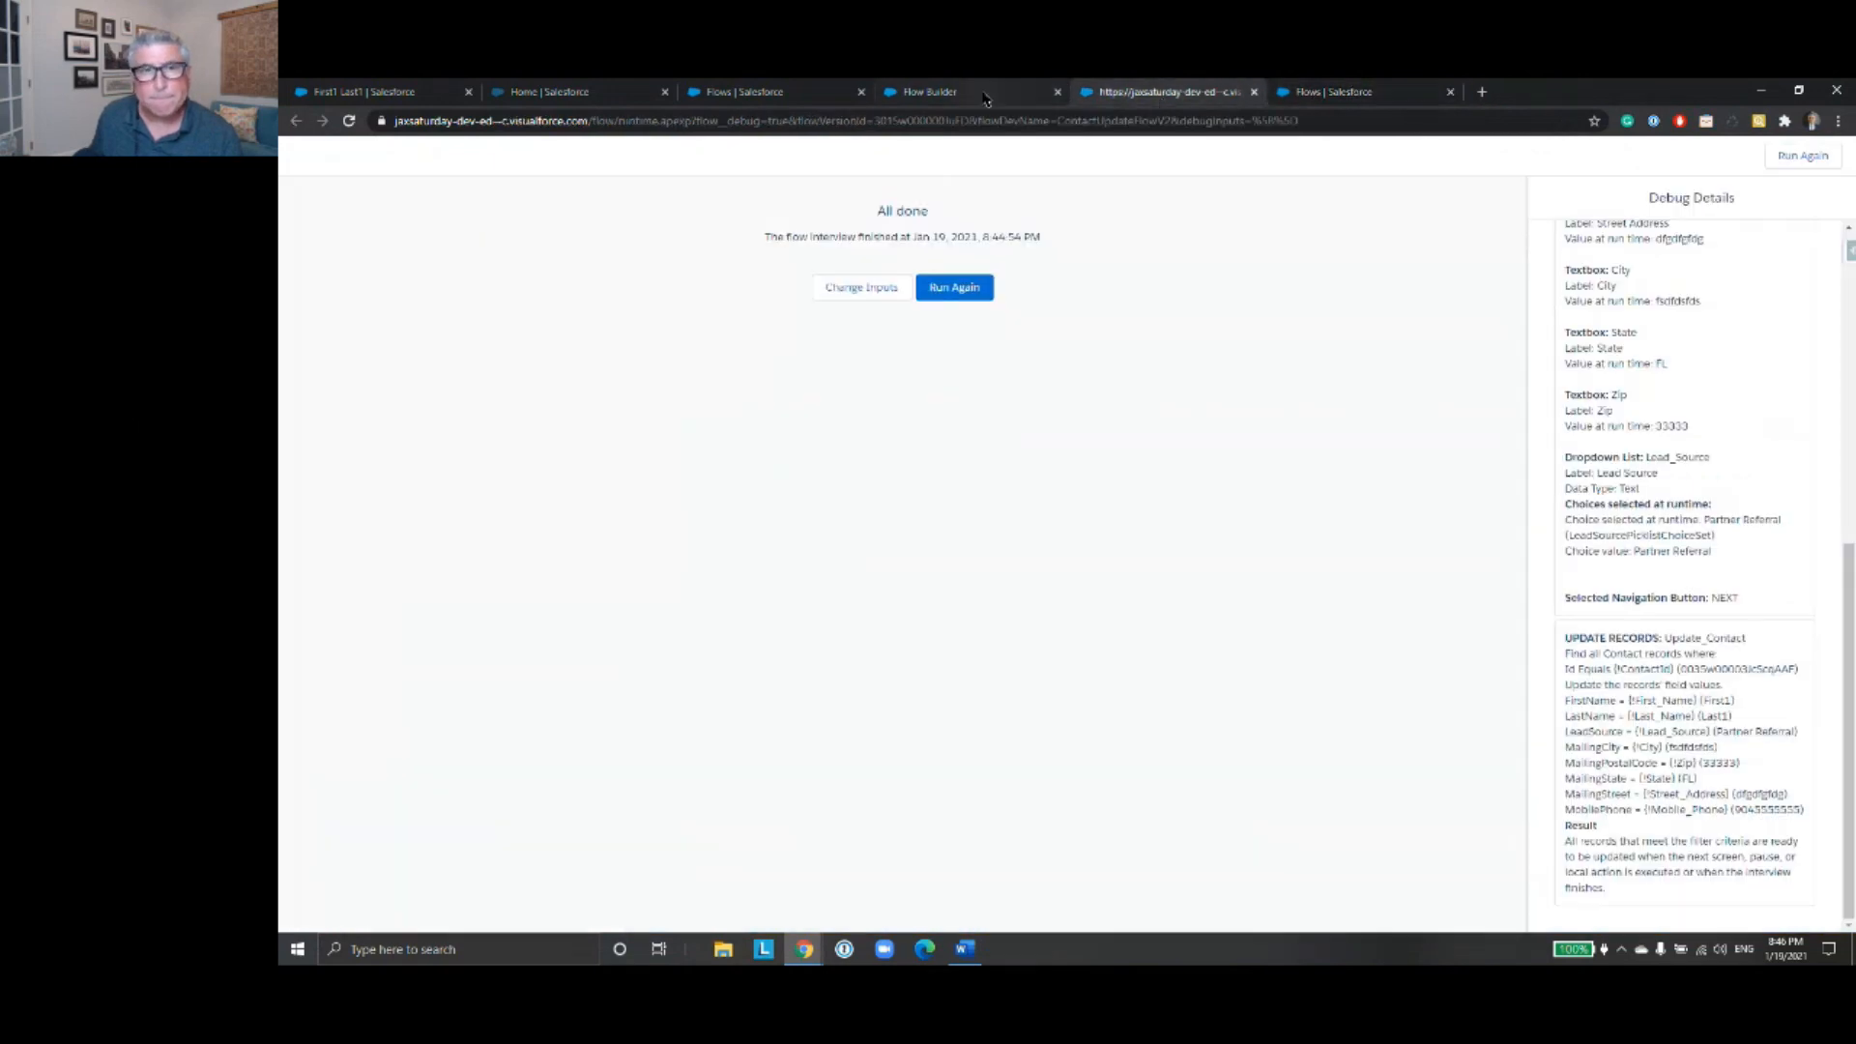
pyautogui.click(984, 97)
pyautogui.click(1164, 94)
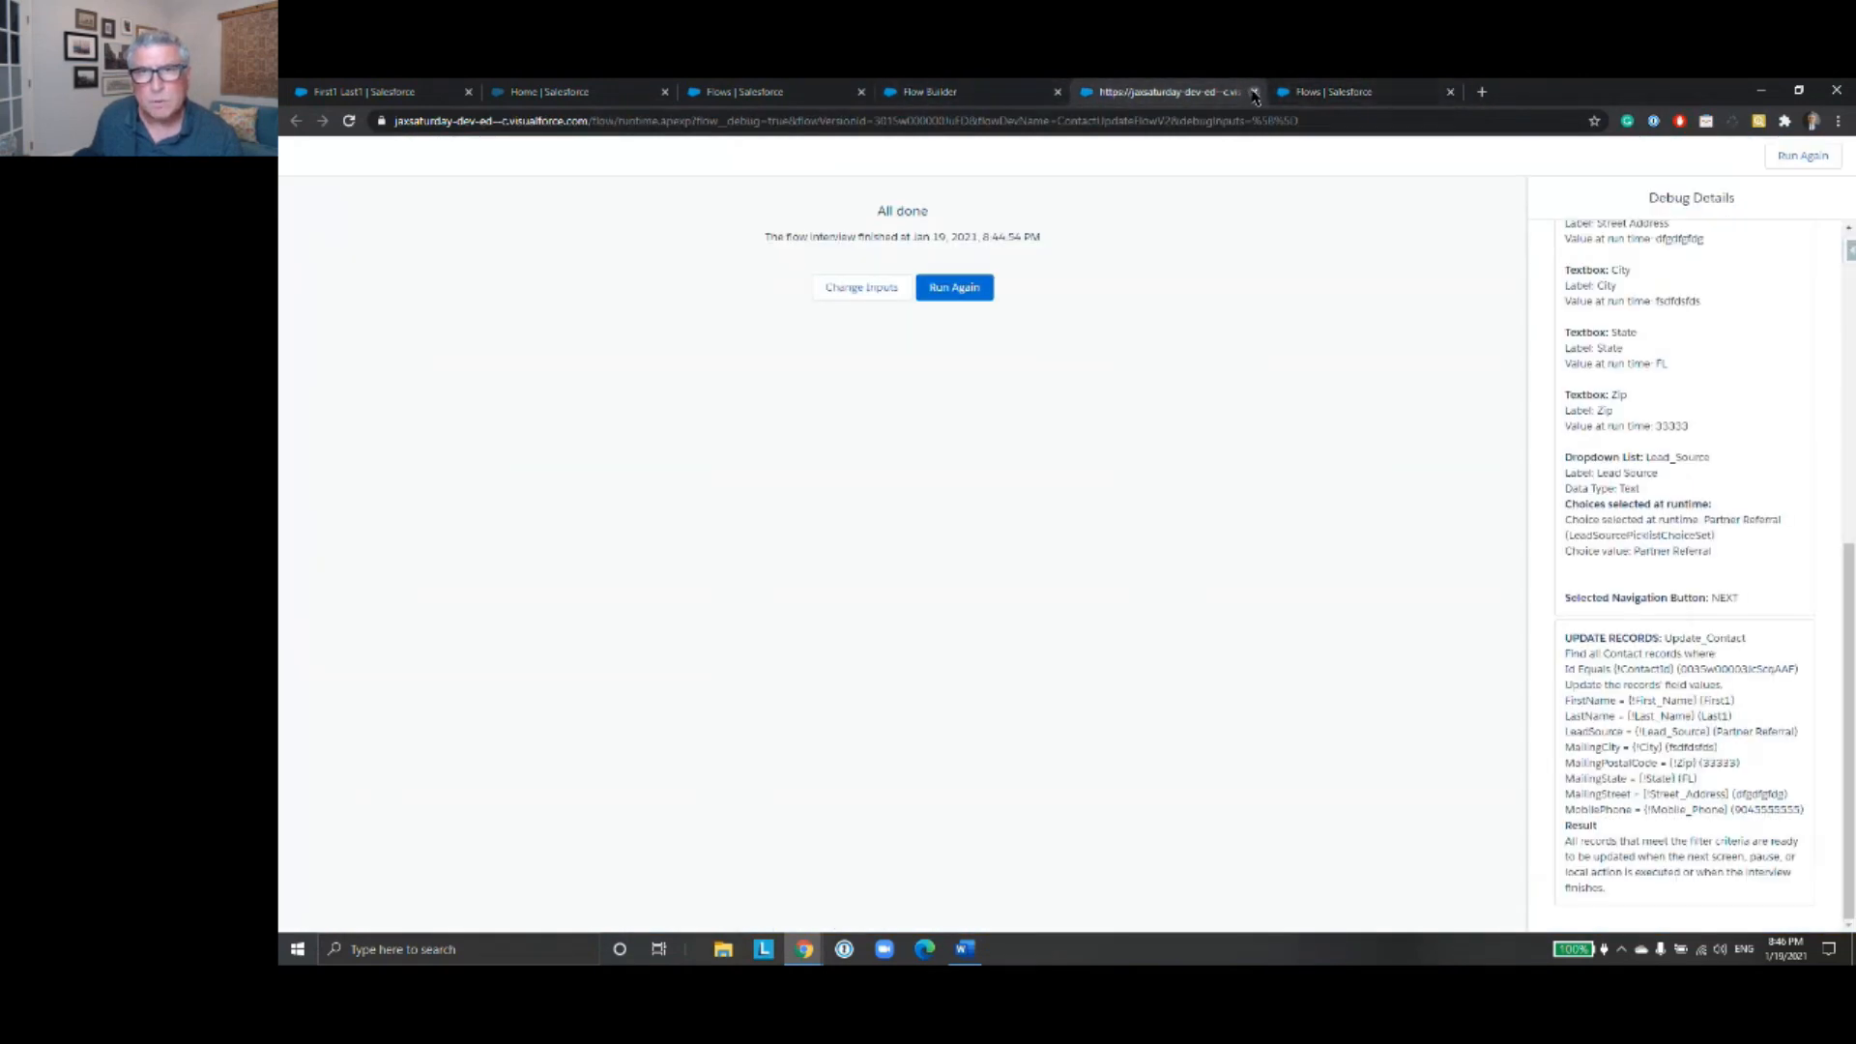
pyautogui.click(1254, 92)
pyautogui.click(963, 94)
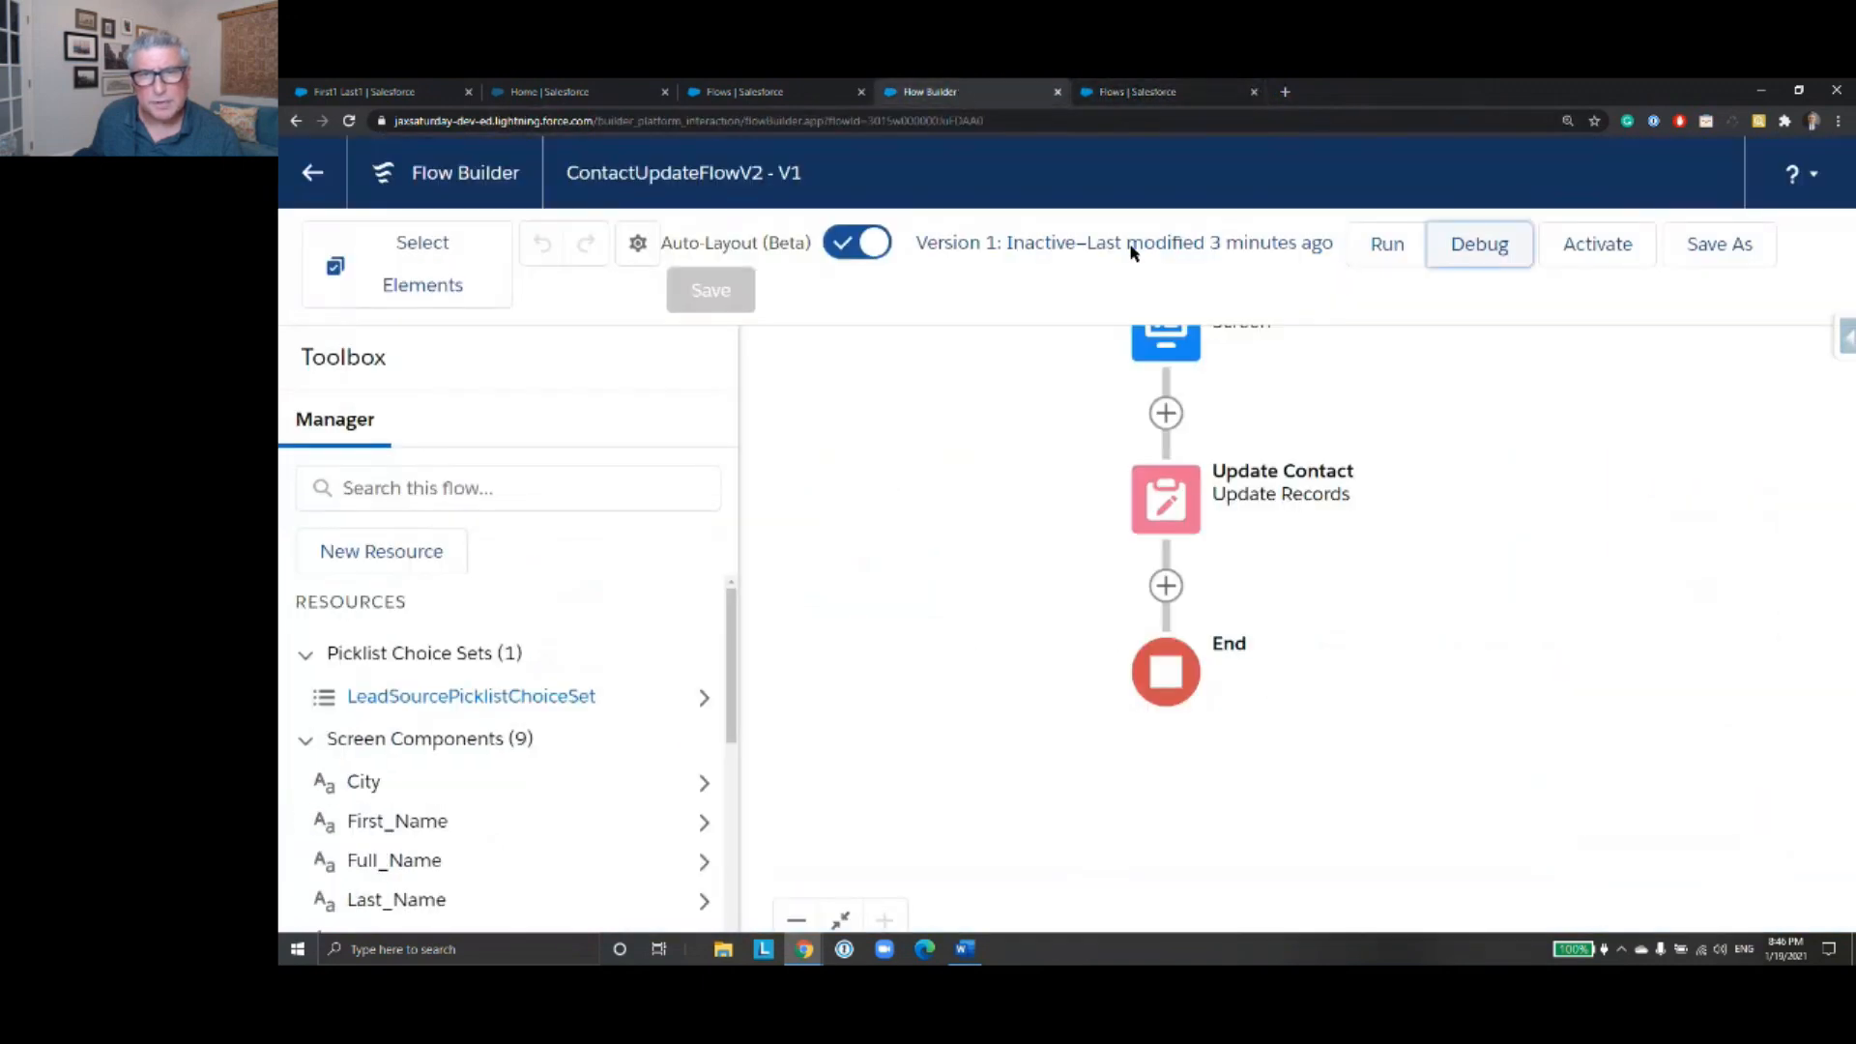
# - Open the ContactScreenInput screen element of the flow for editing
pyautogui.scroll(3, 1431, 466)
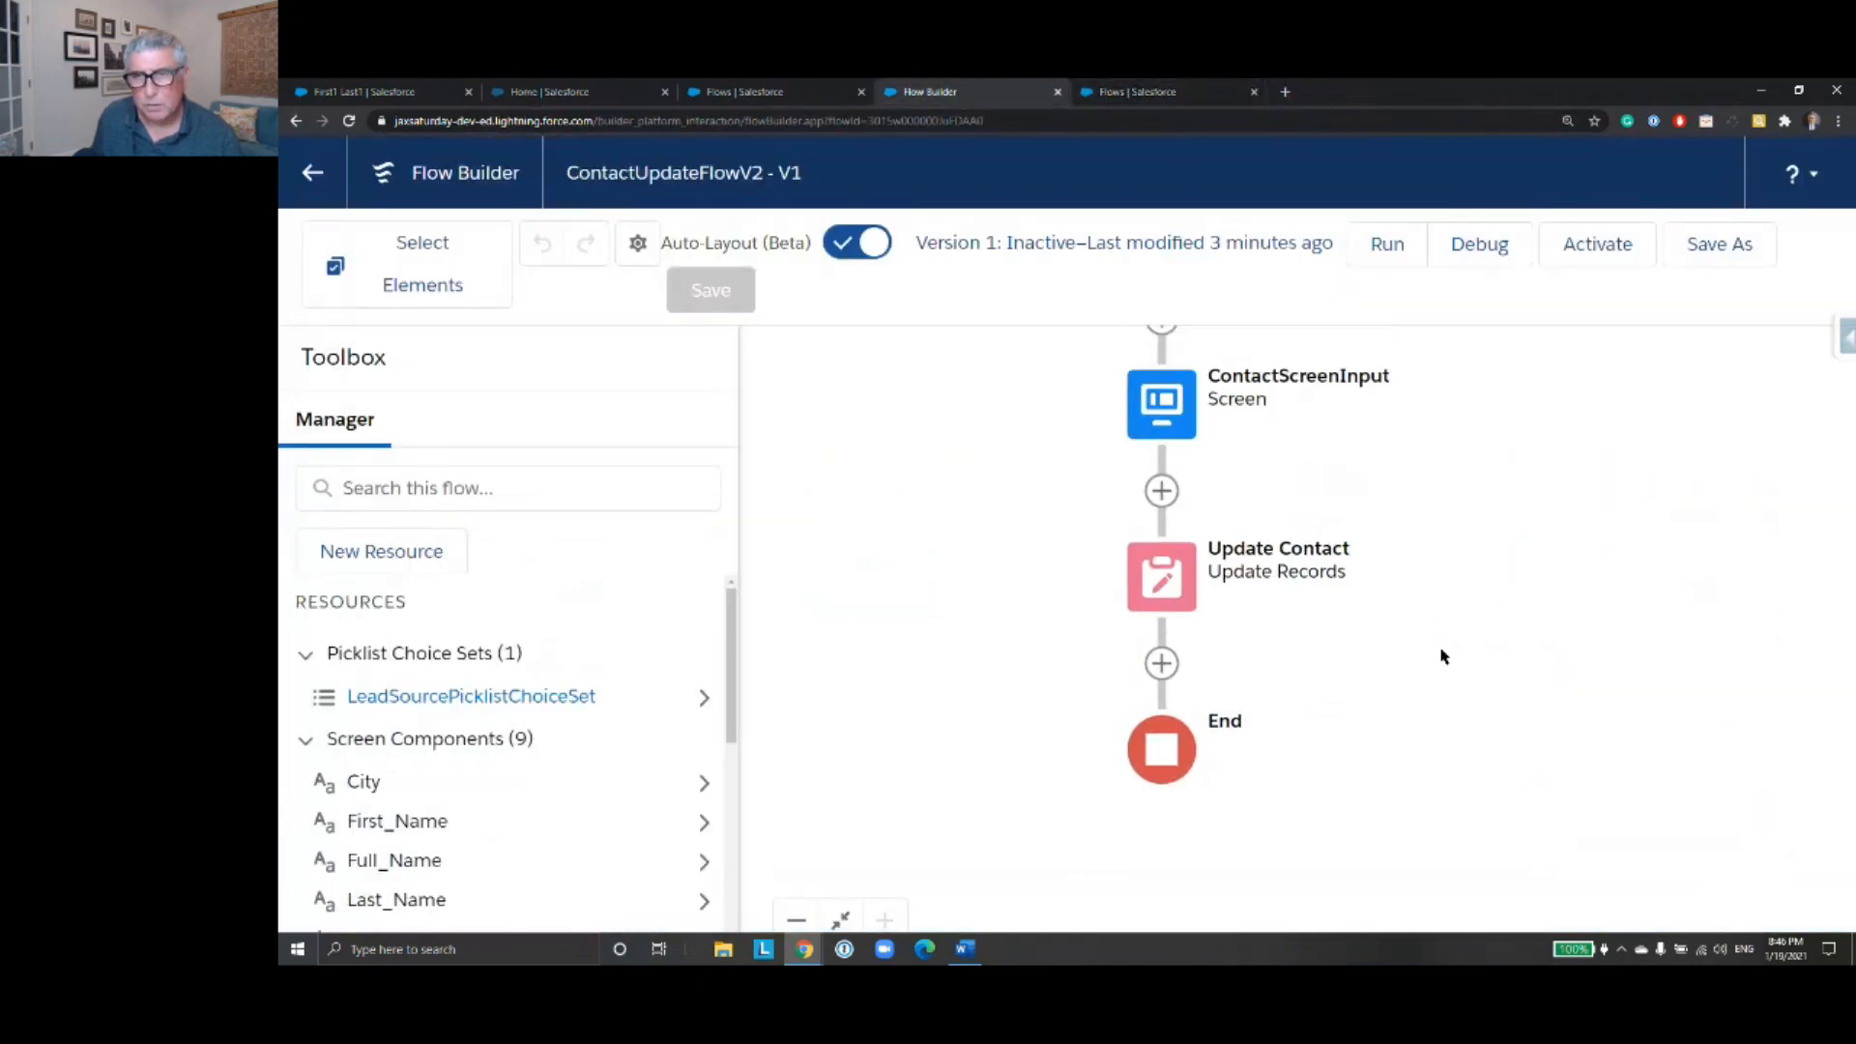
pyautogui.scroll(5, 1433, 571)
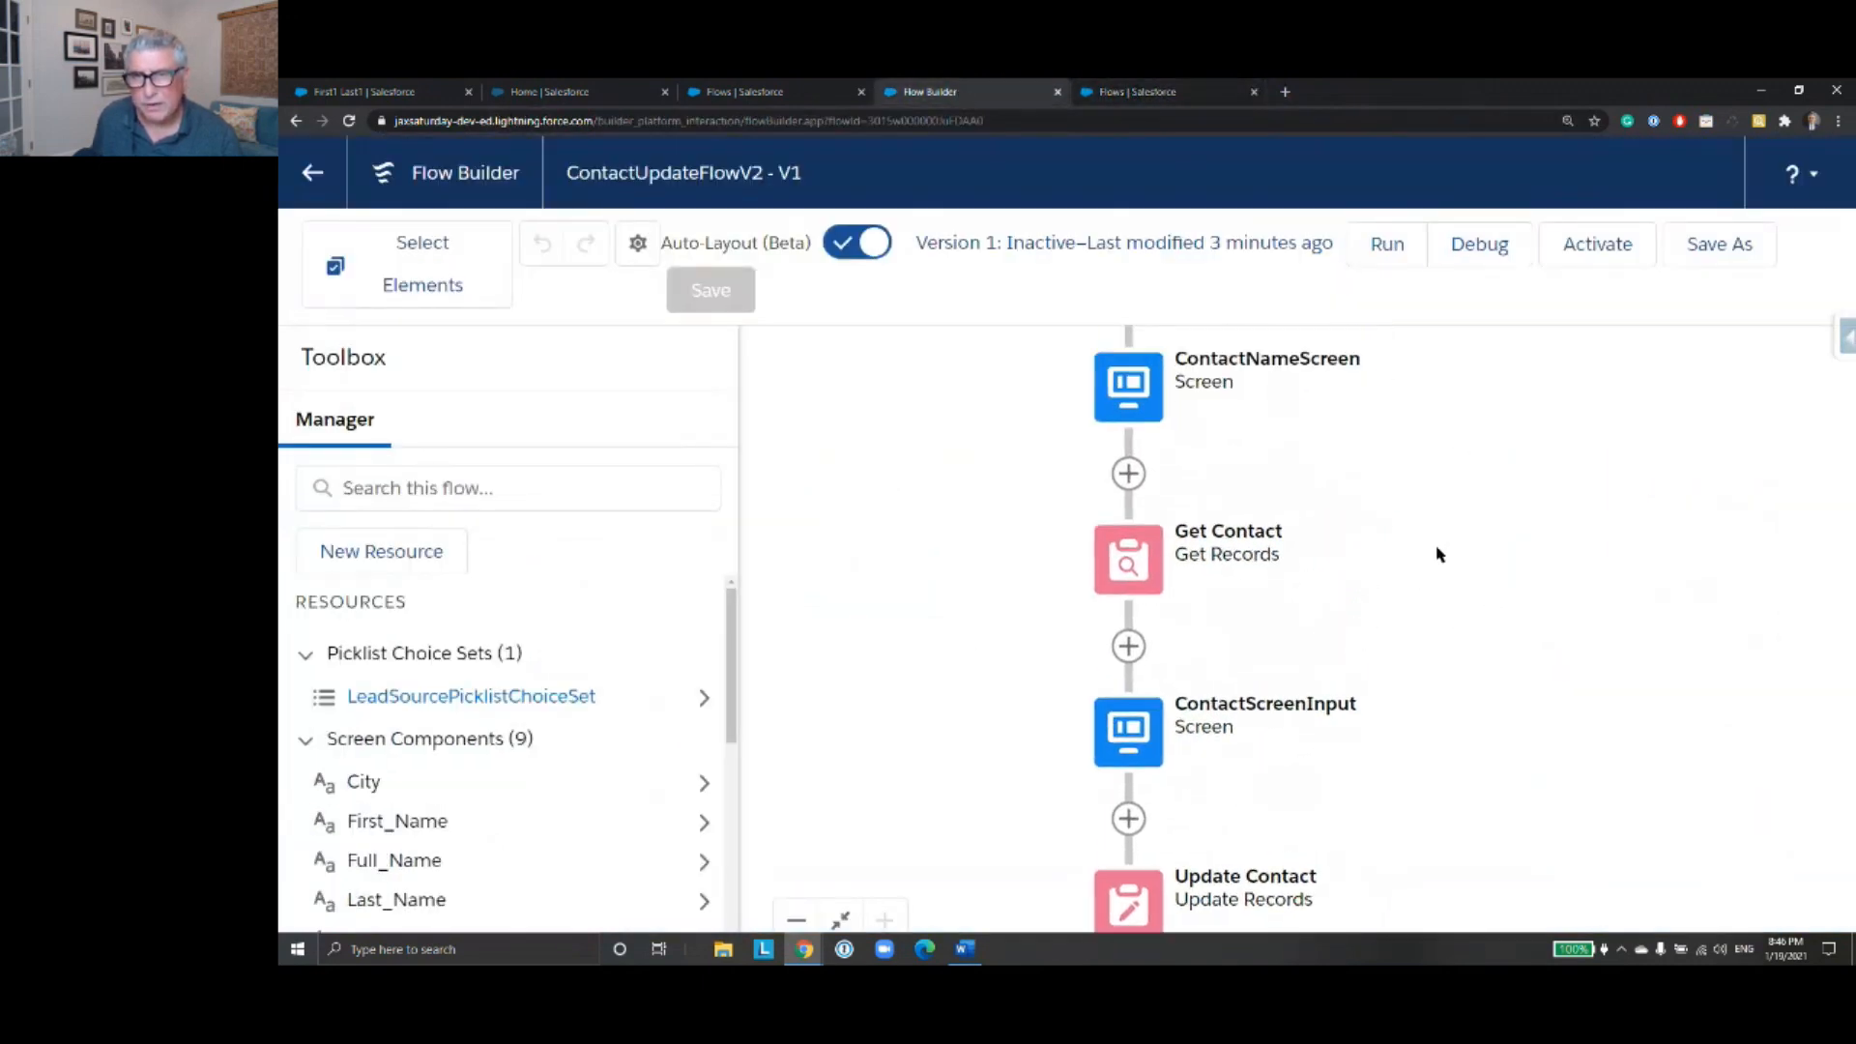
pyautogui.scroll(1, 1424, 580)
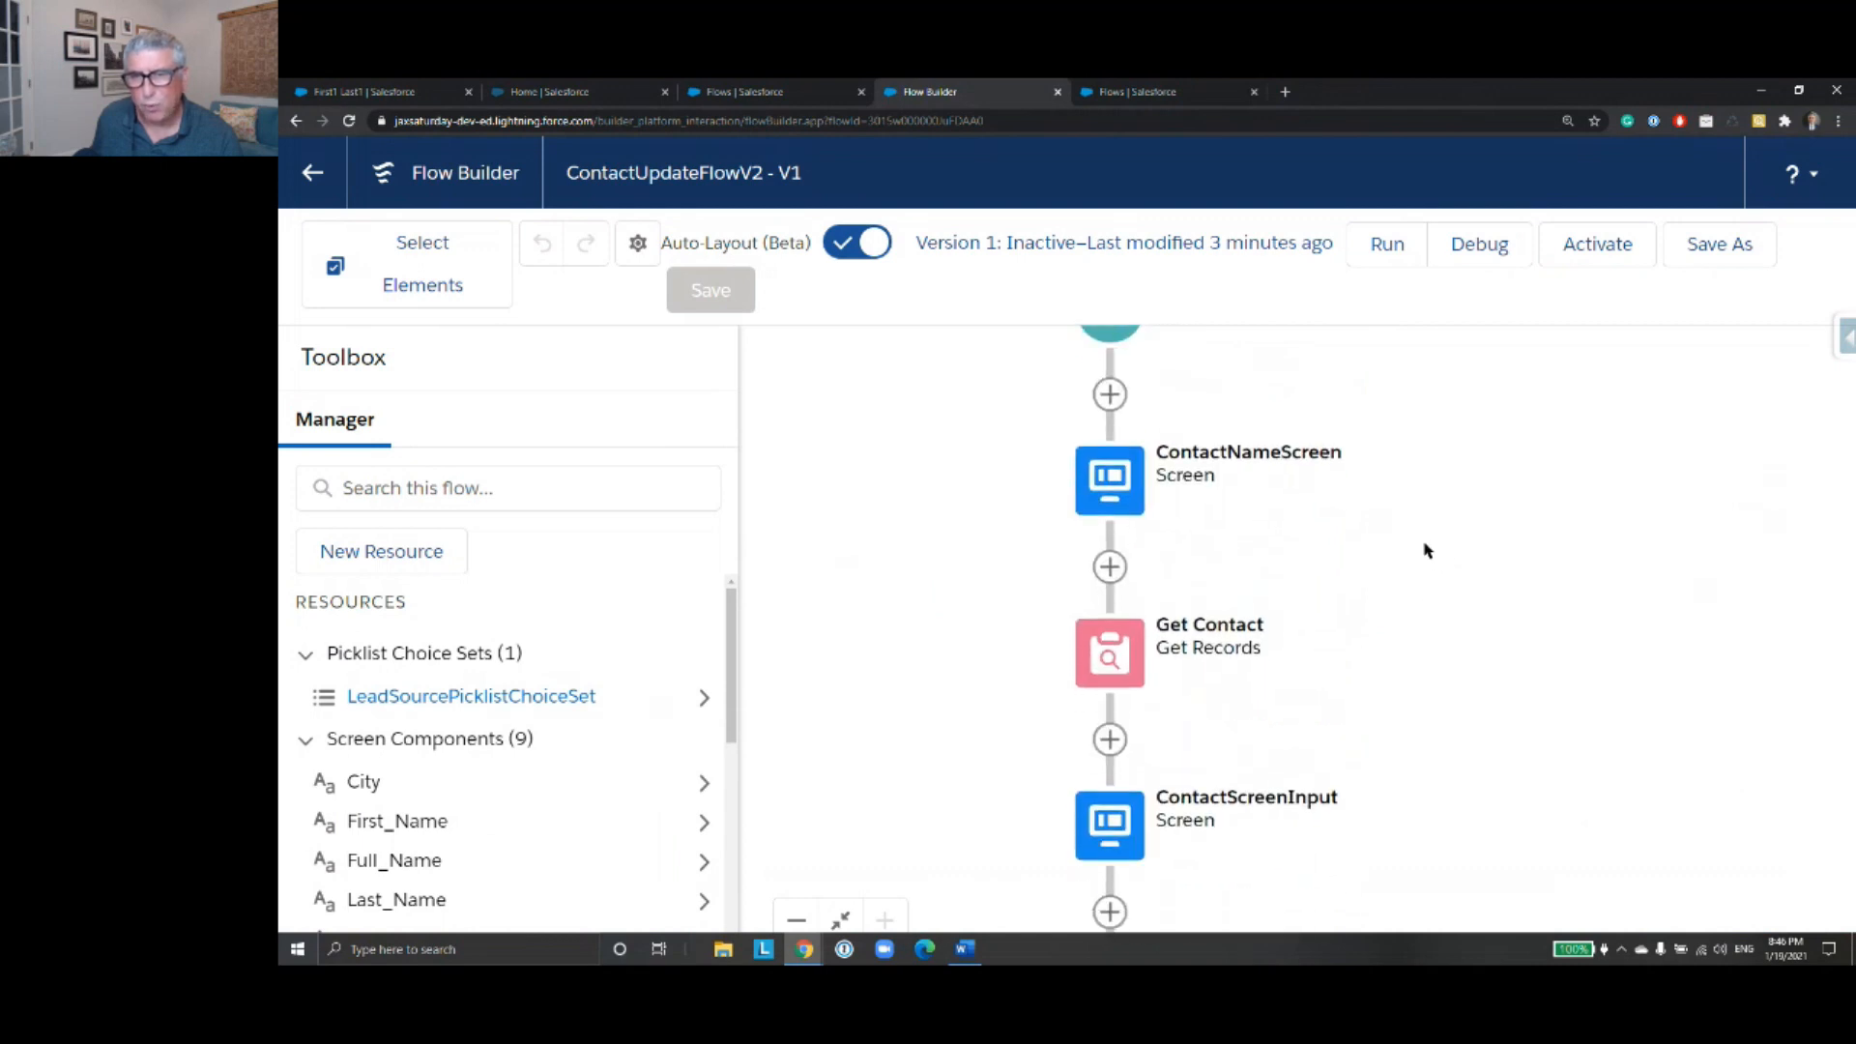
pyautogui.scroll(-2, 1425, 522)
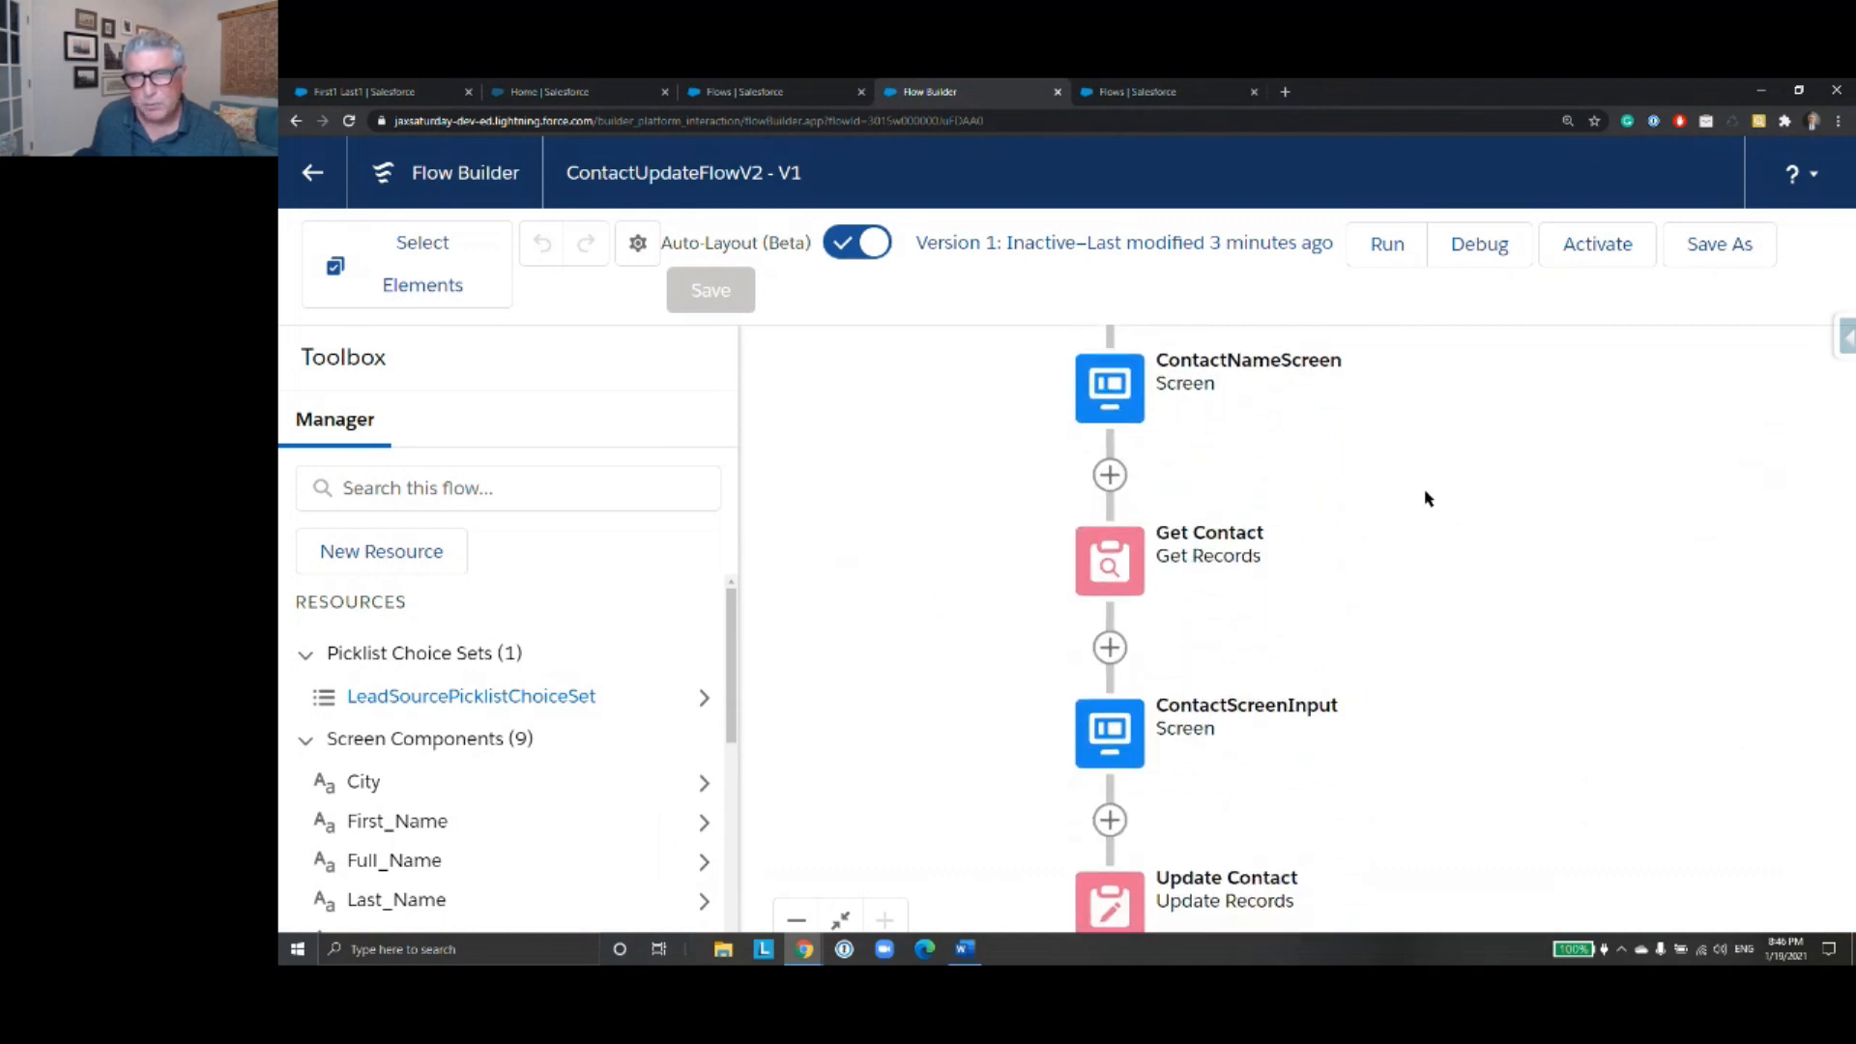
pyautogui.scroll(2, 1425, 580)
pyautogui.scroll(-3, 1420, 521)
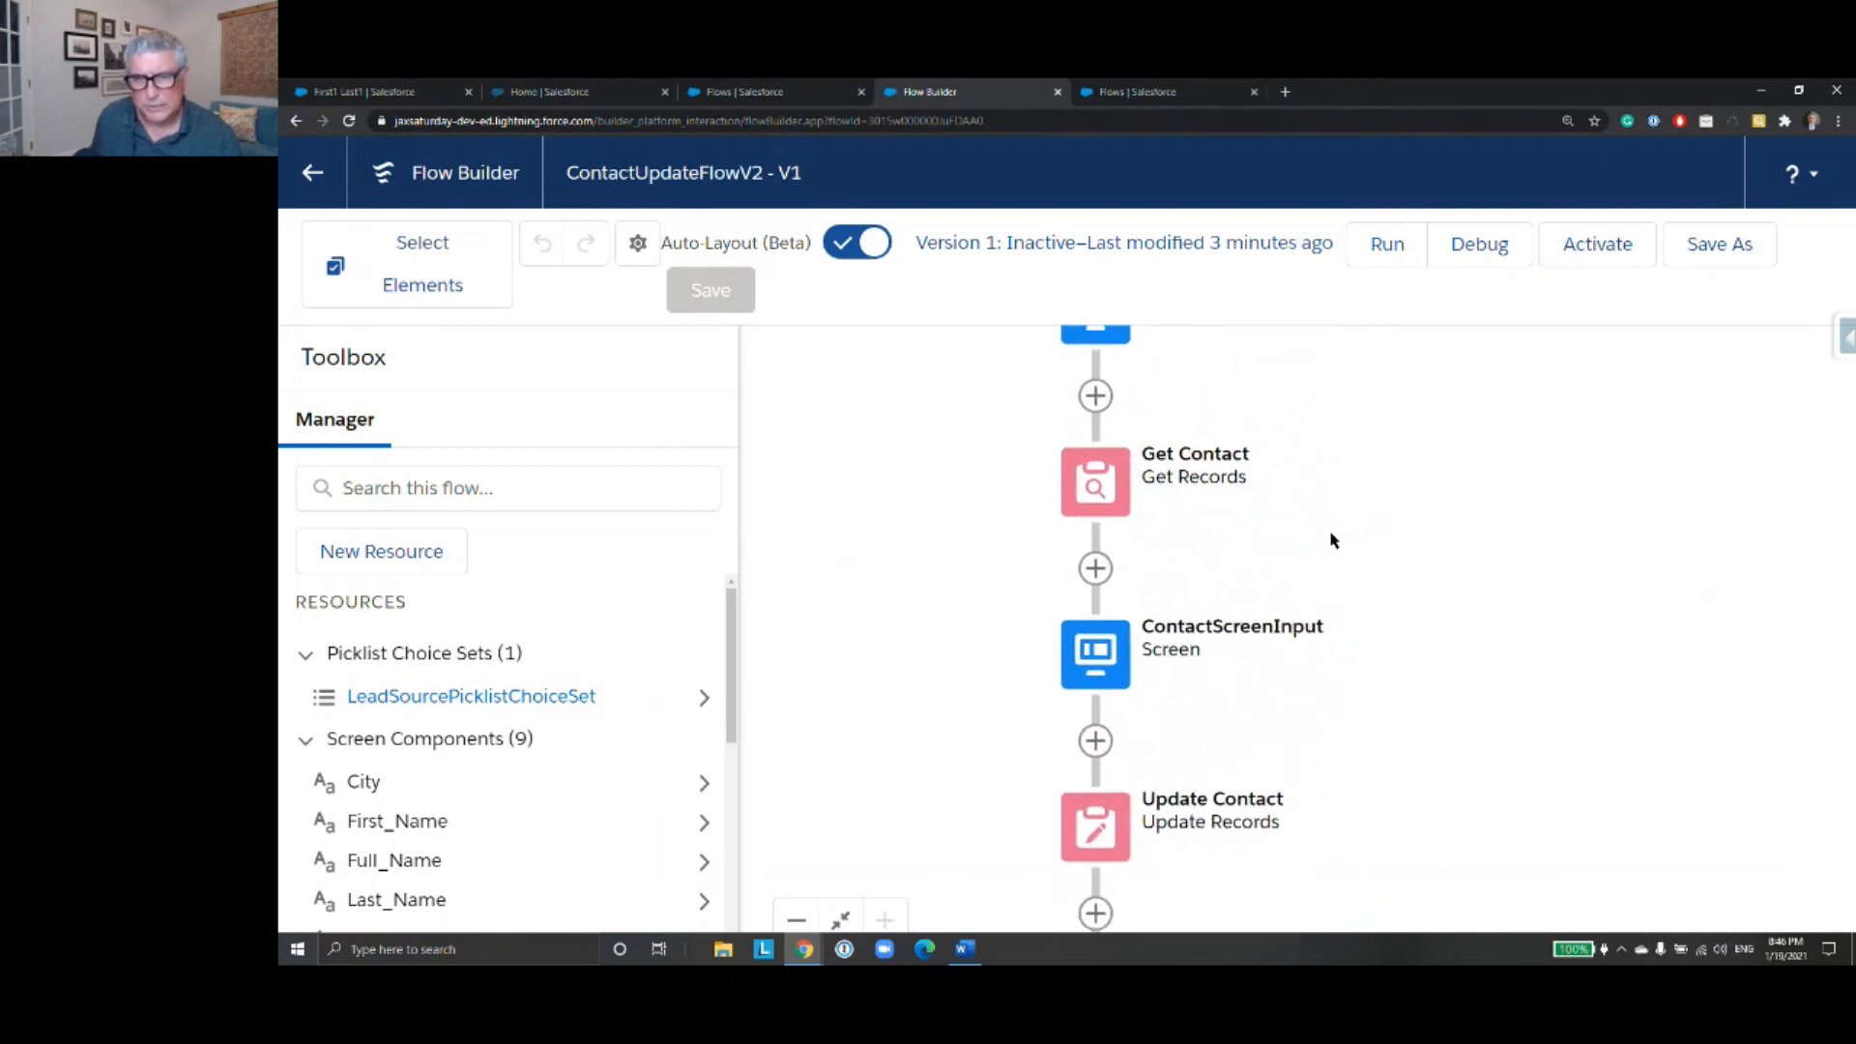
pyautogui.click(1105, 663)
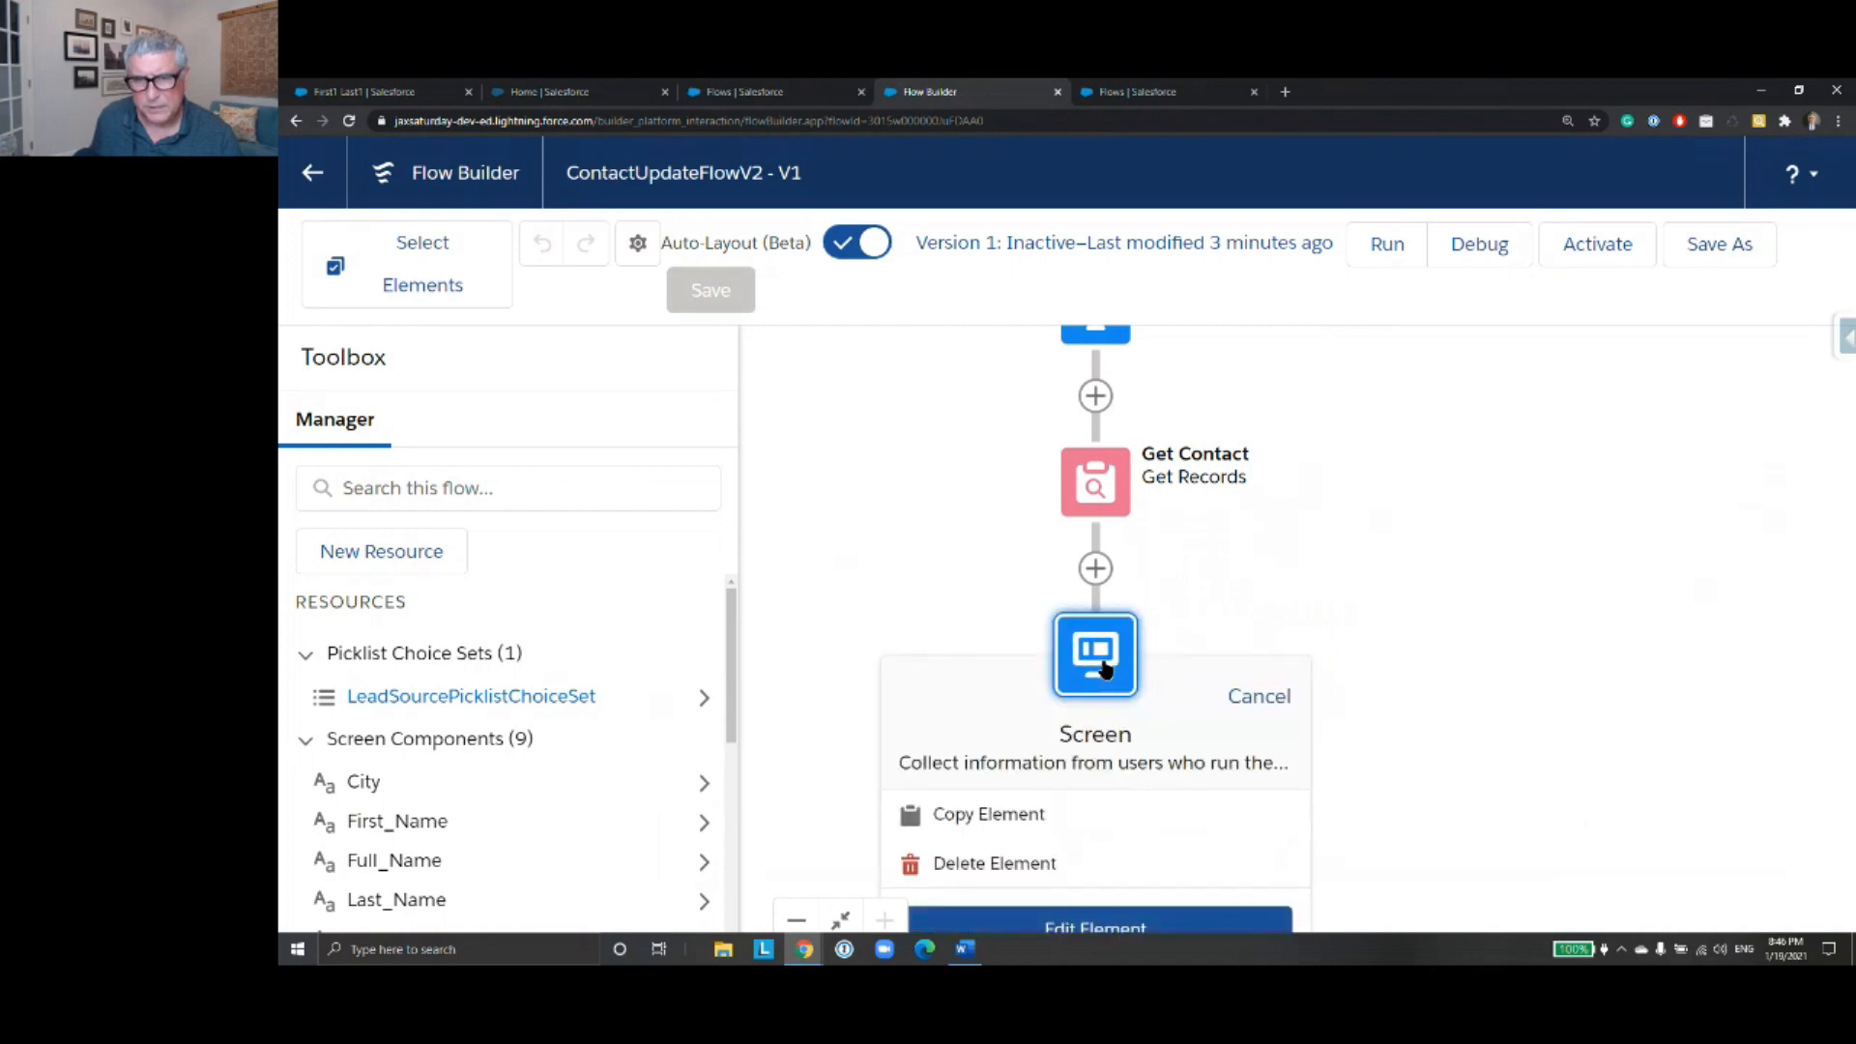
pyautogui.doubleClick(1105, 663)
pyautogui.click(1102, 658)
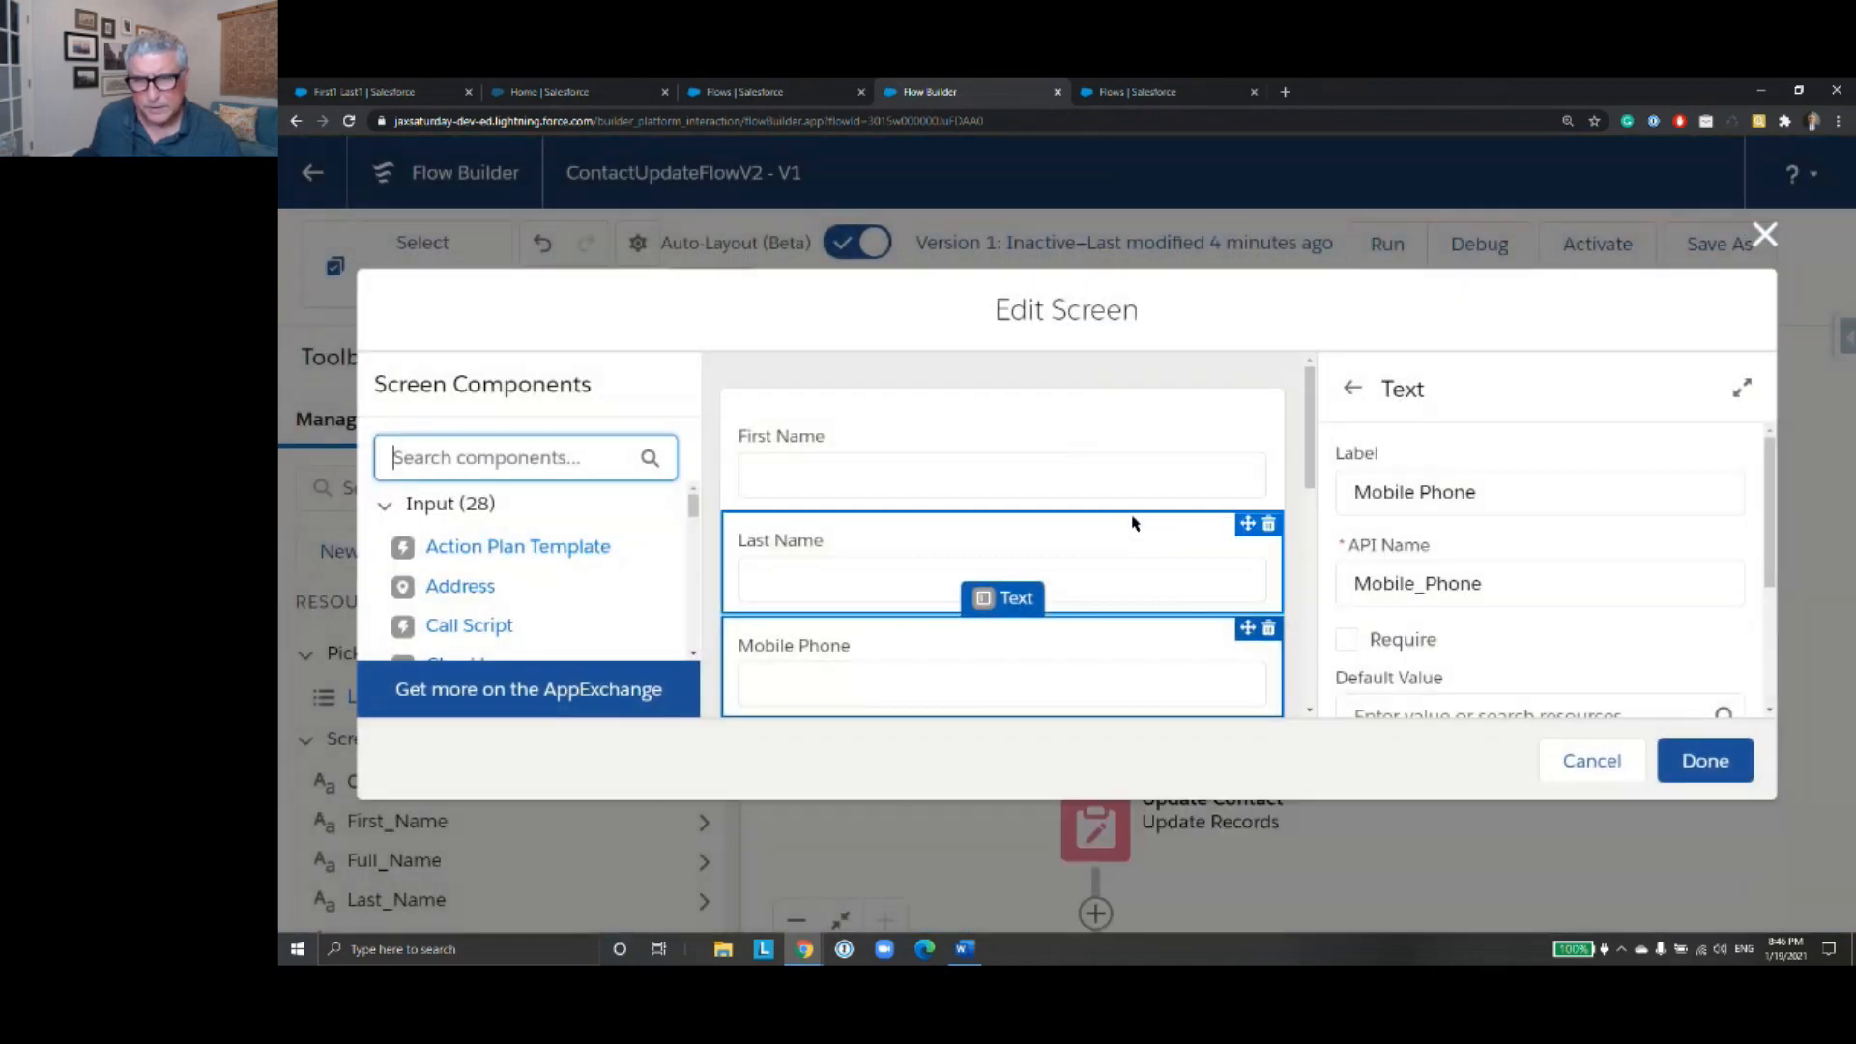
pyautogui.scroll(2, 1127, 519)
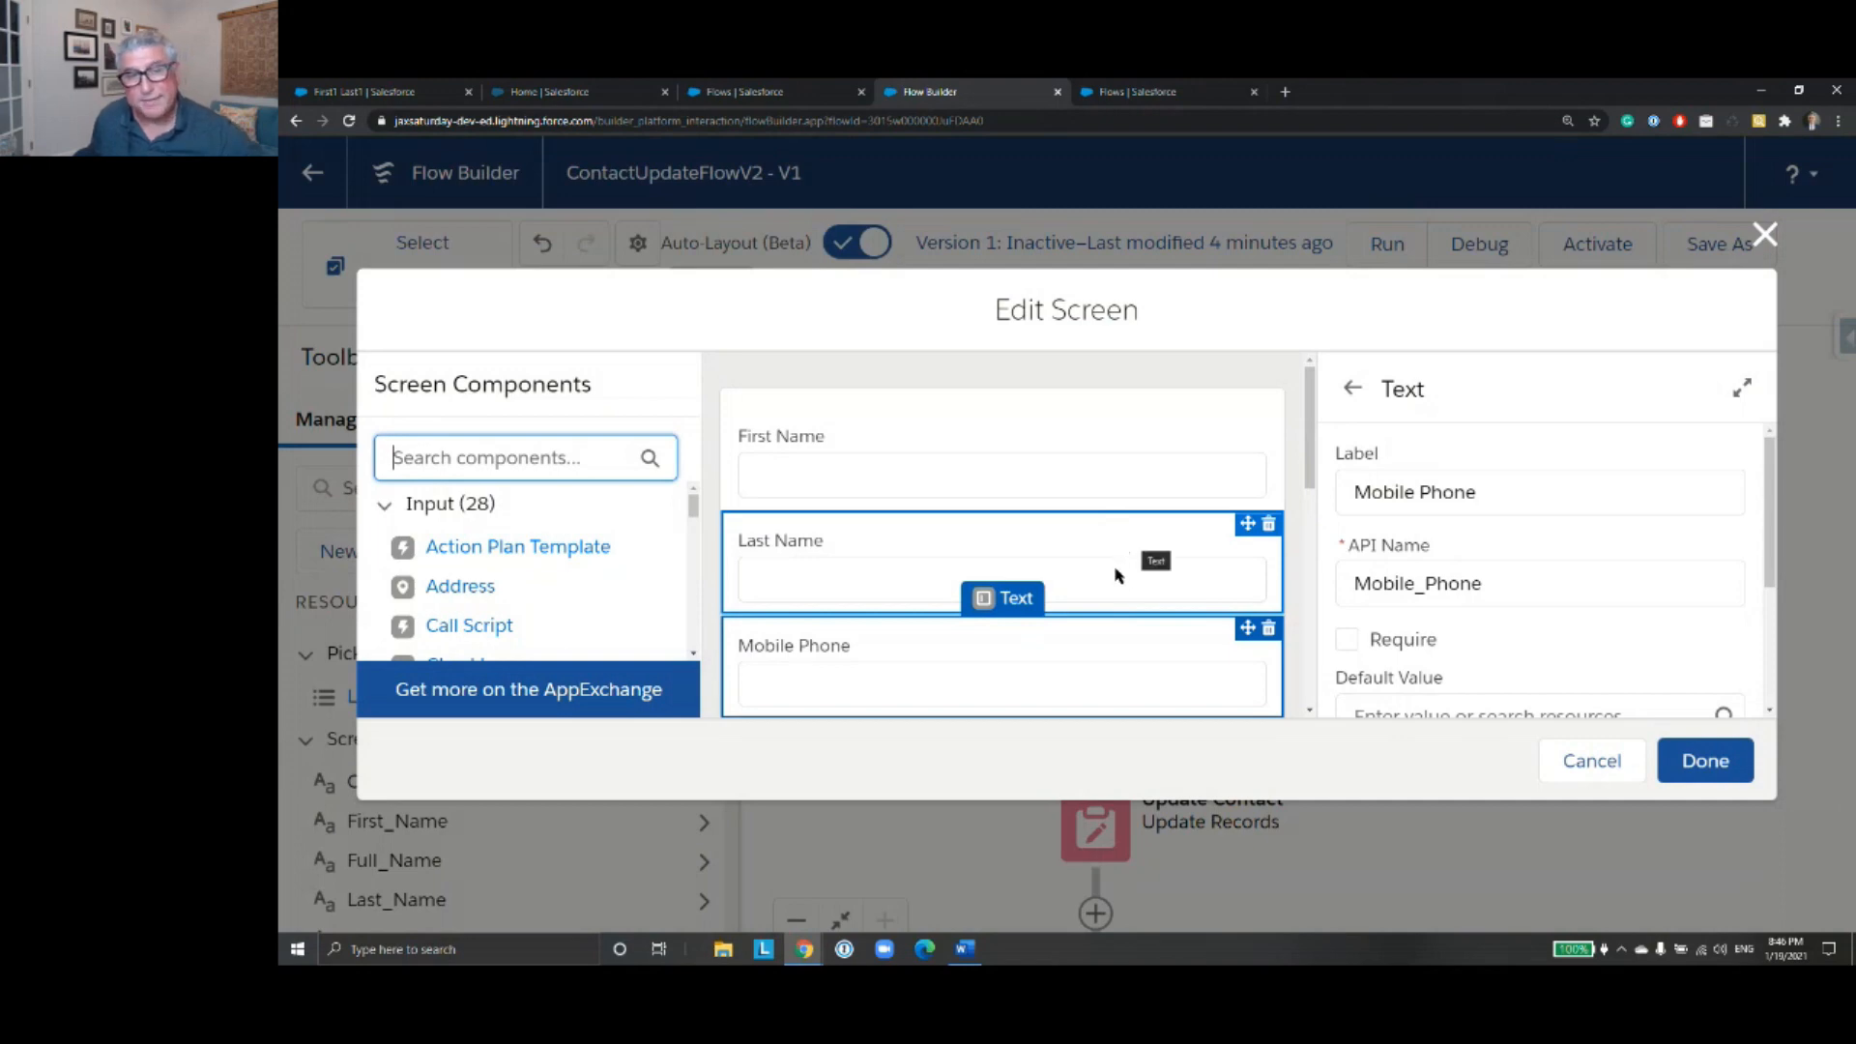
# - Examine the First Name component's validation error message and its text formatting options
pyautogui.click(1089, 479)
pyautogui.moveTo(1761, 534); pyautogui.dragTo(1761, 653)
pyautogui.click(1493, 624)
pyautogui.scroll(-3, 1571, 609)
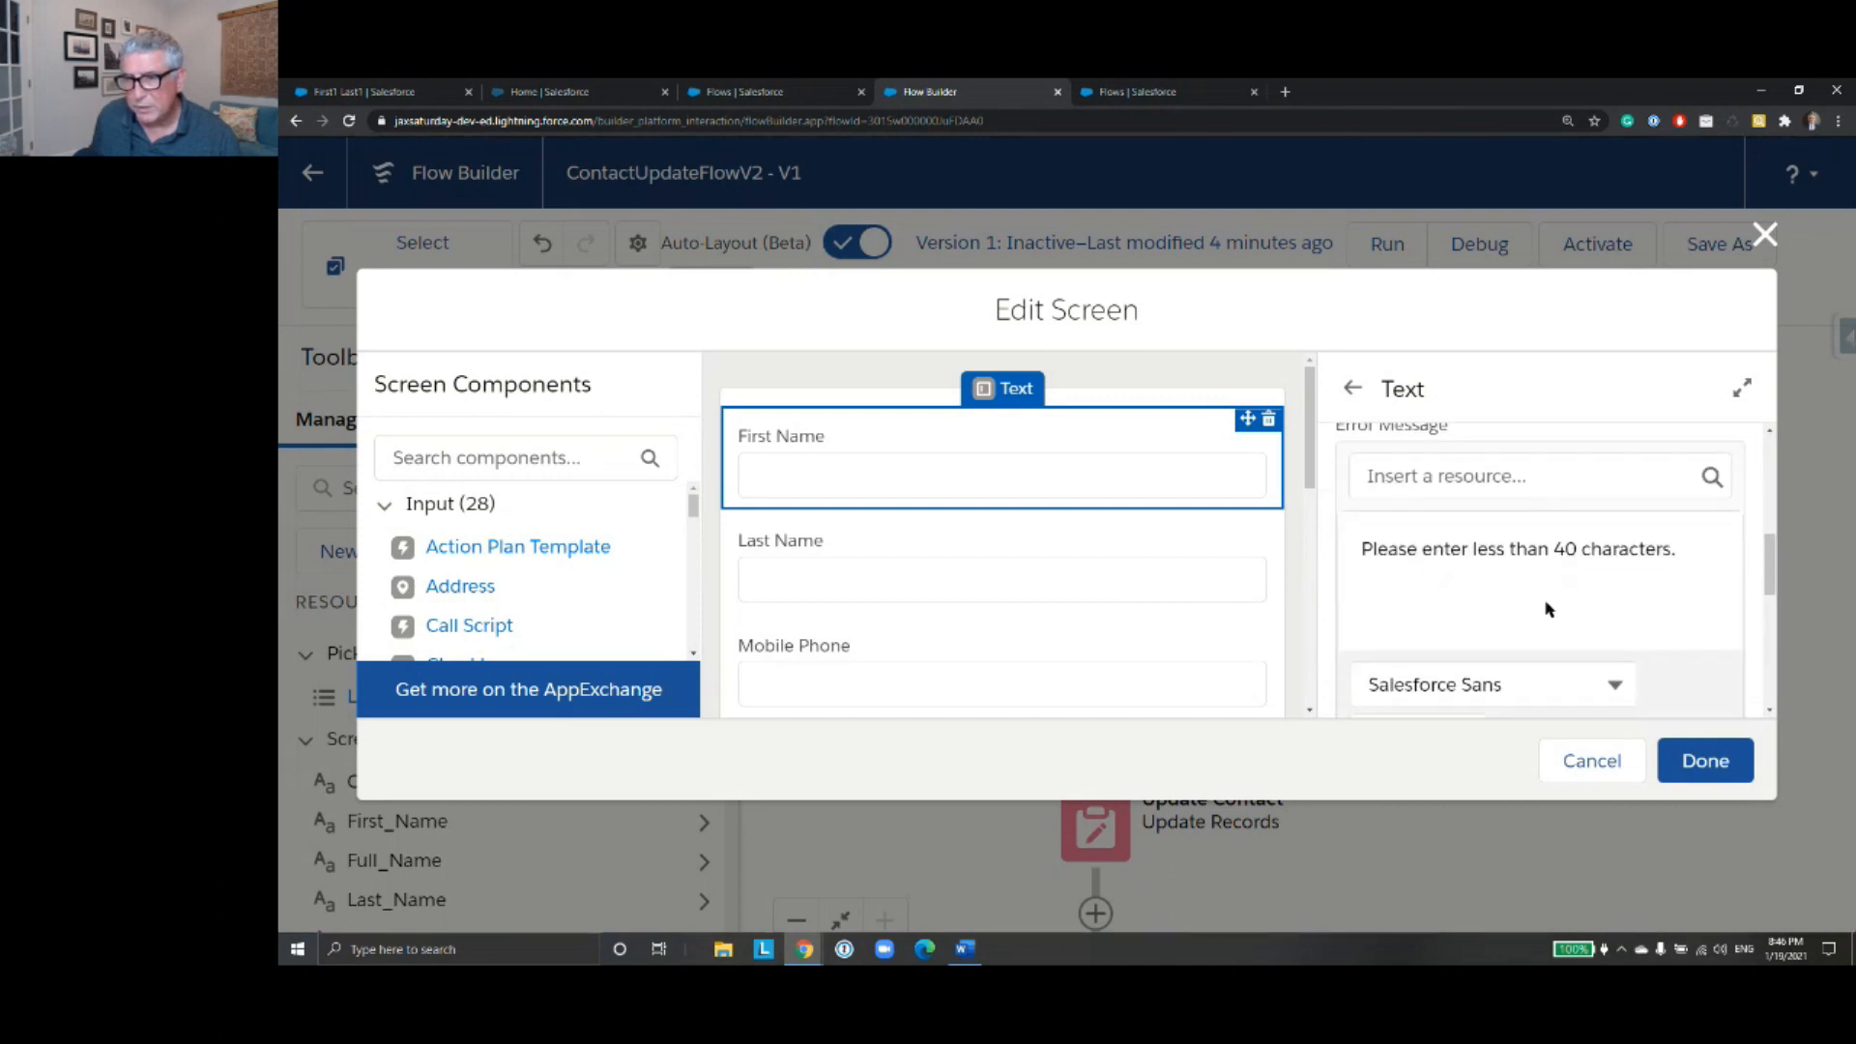
pyautogui.scroll(-2, 1546, 611)
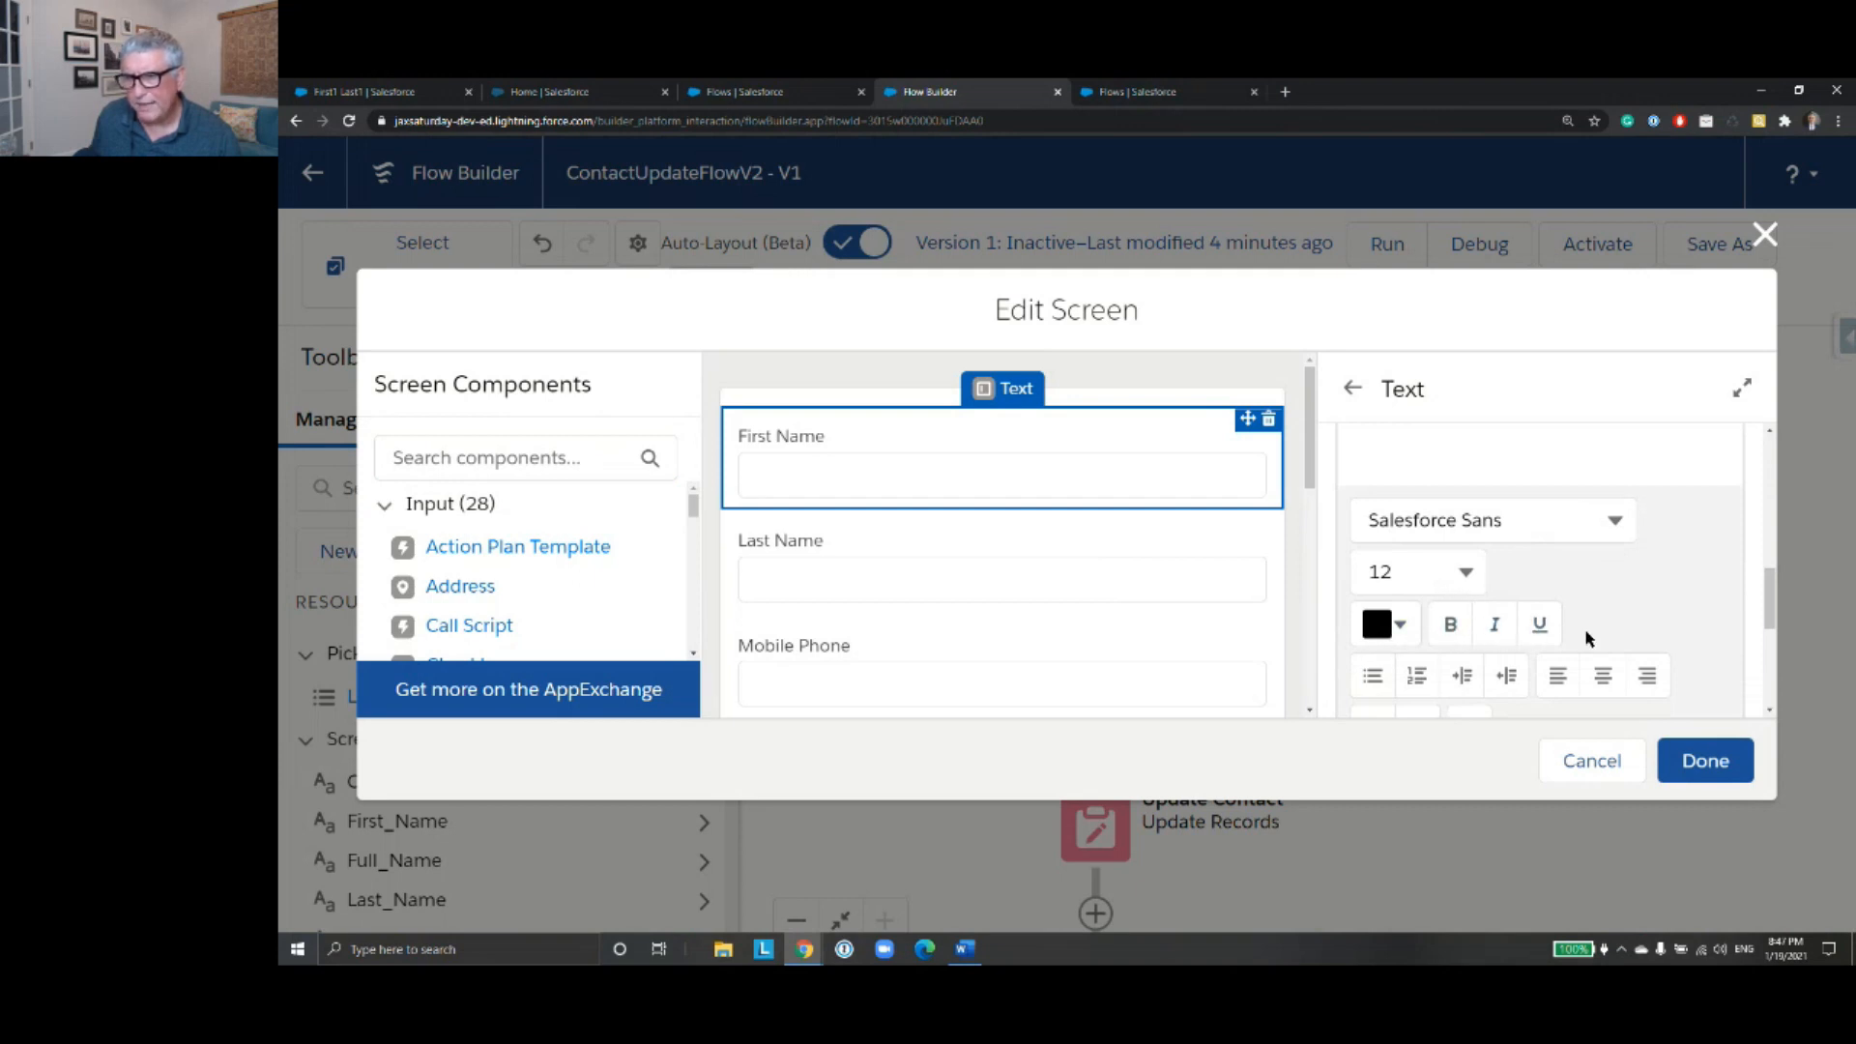
pyautogui.scroll(-2, 1588, 638)
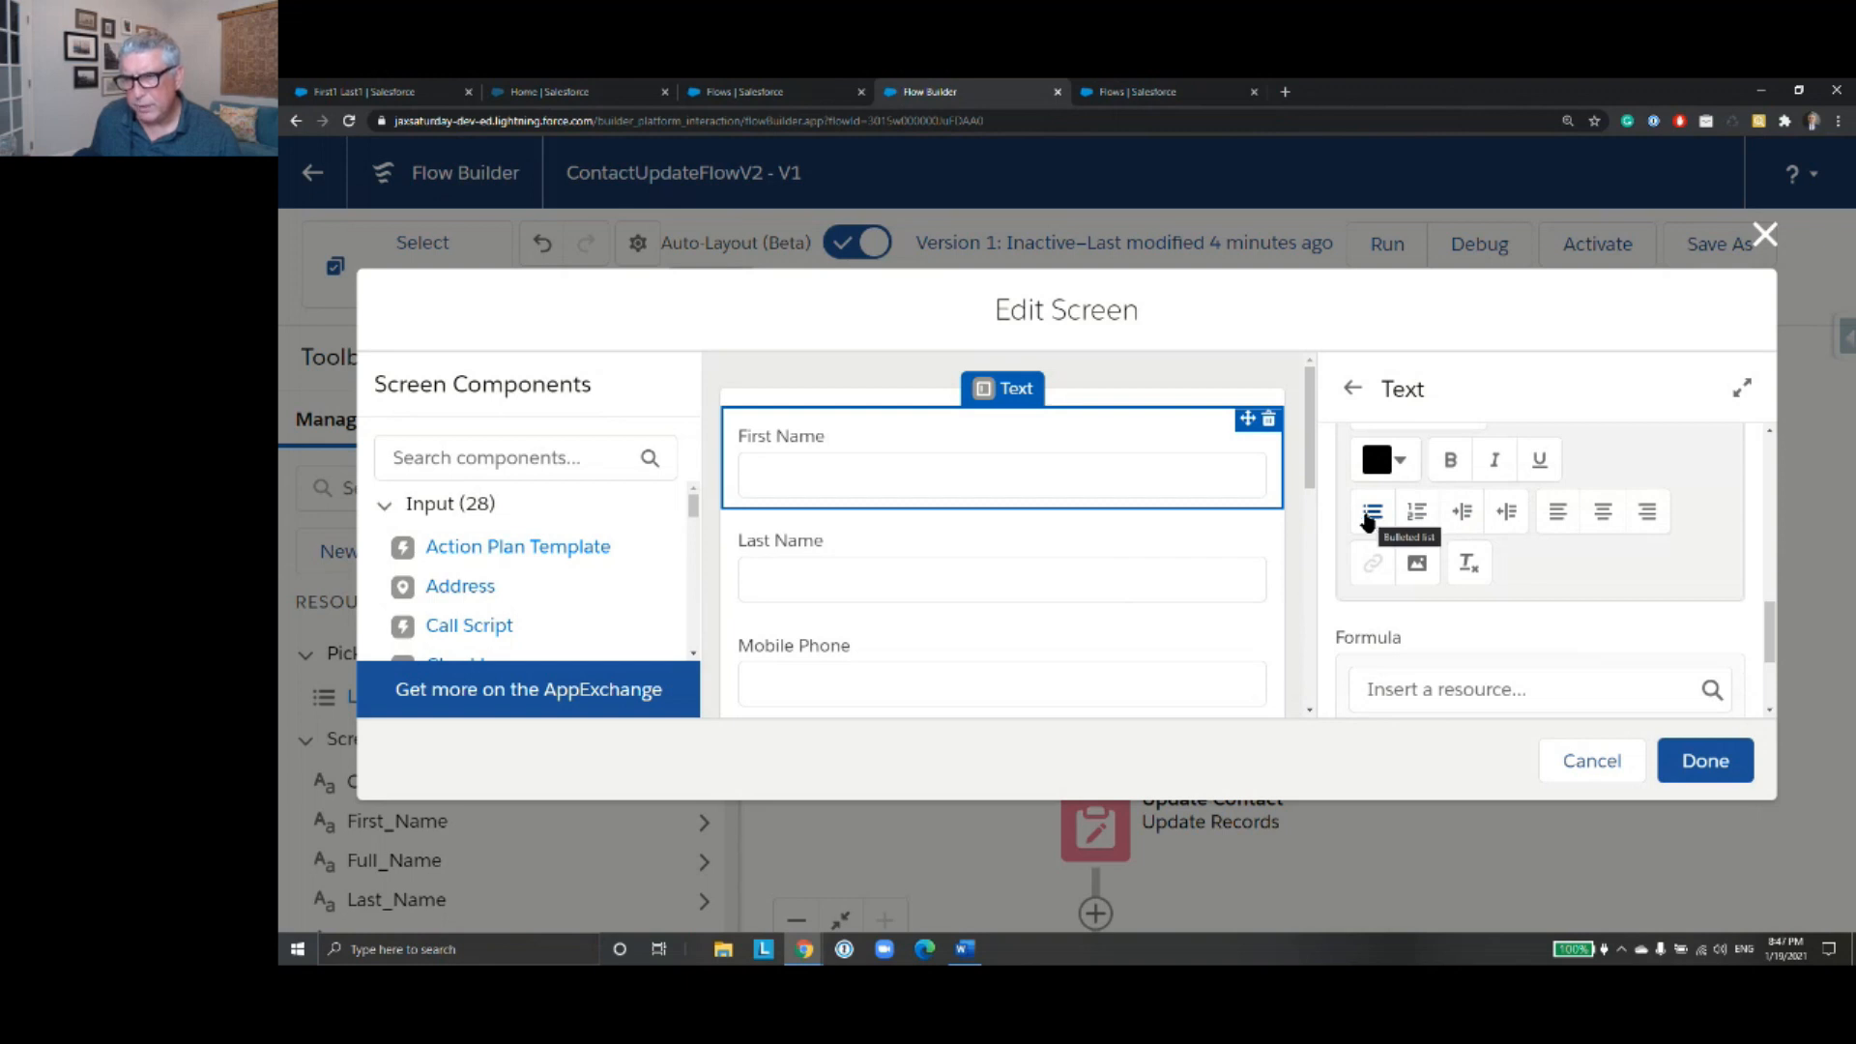
pyautogui.click(1367, 520)
pyautogui.click(1599, 514)
pyautogui.scroll(1, 1586, 600)
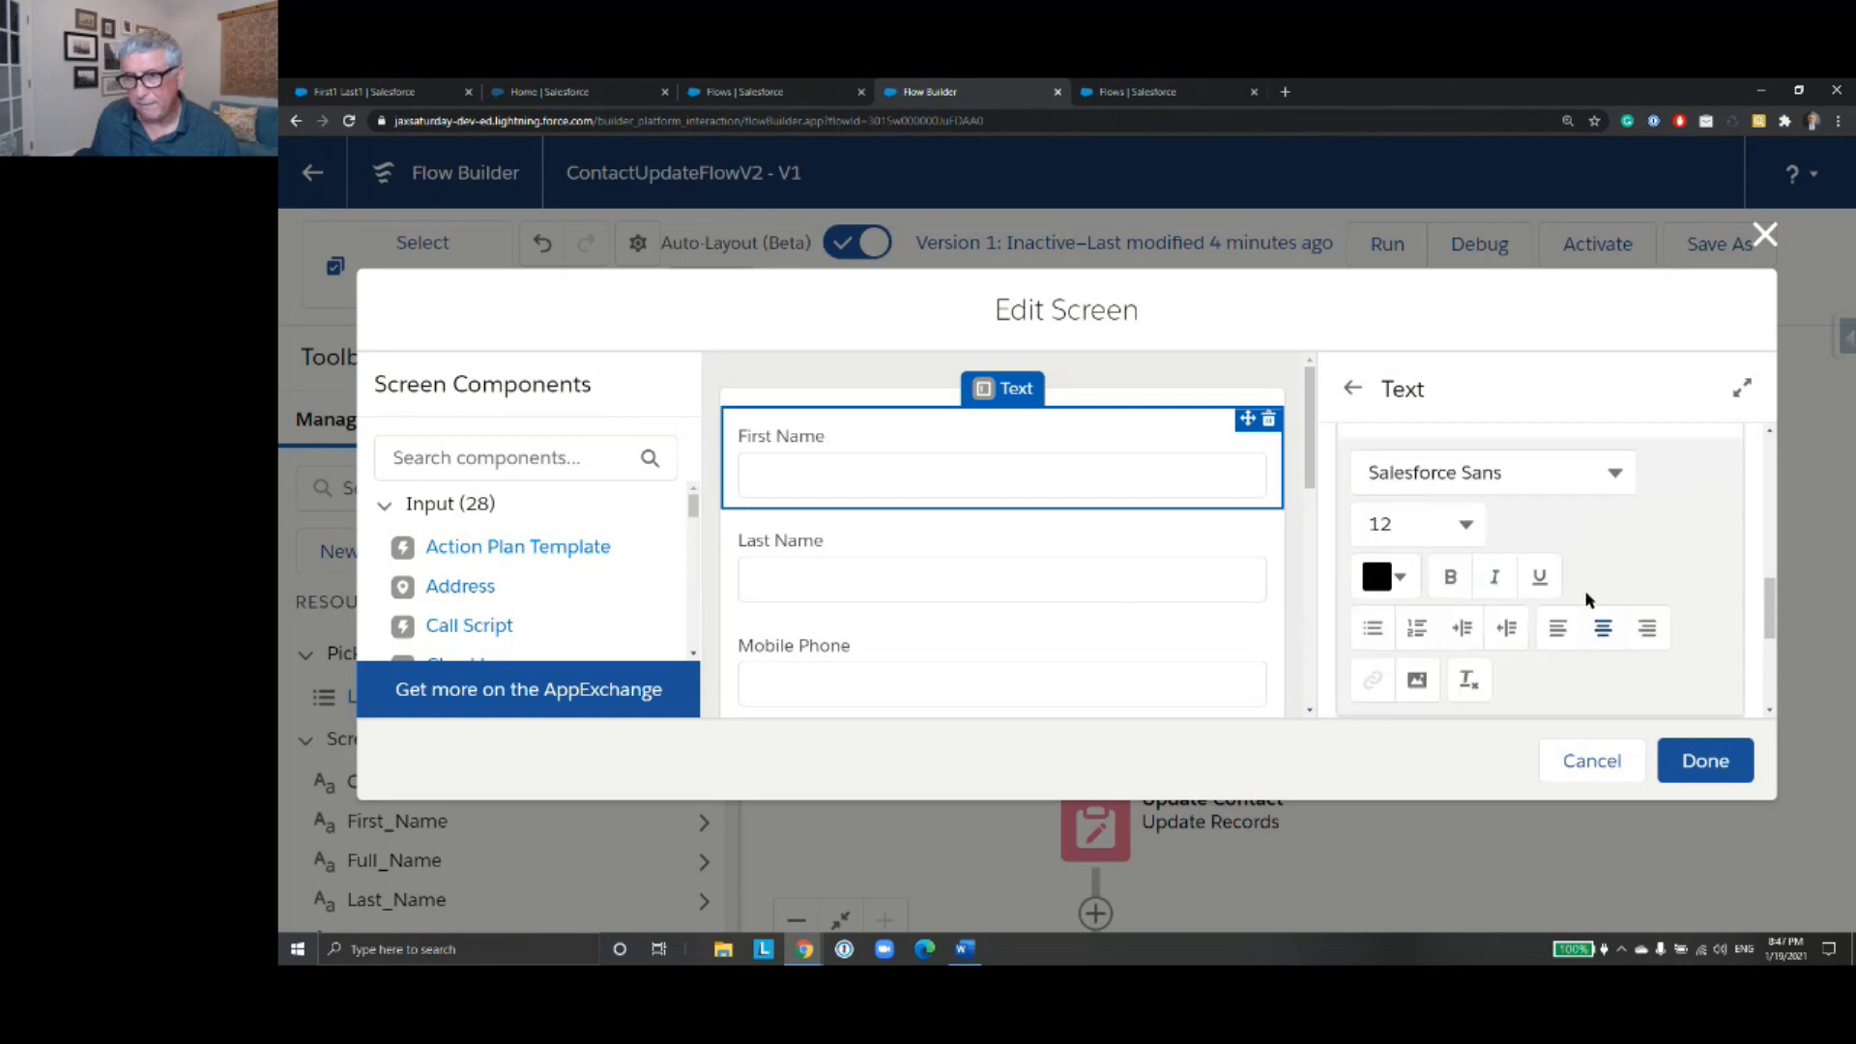
pyautogui.scroll(1, 1586, 599)
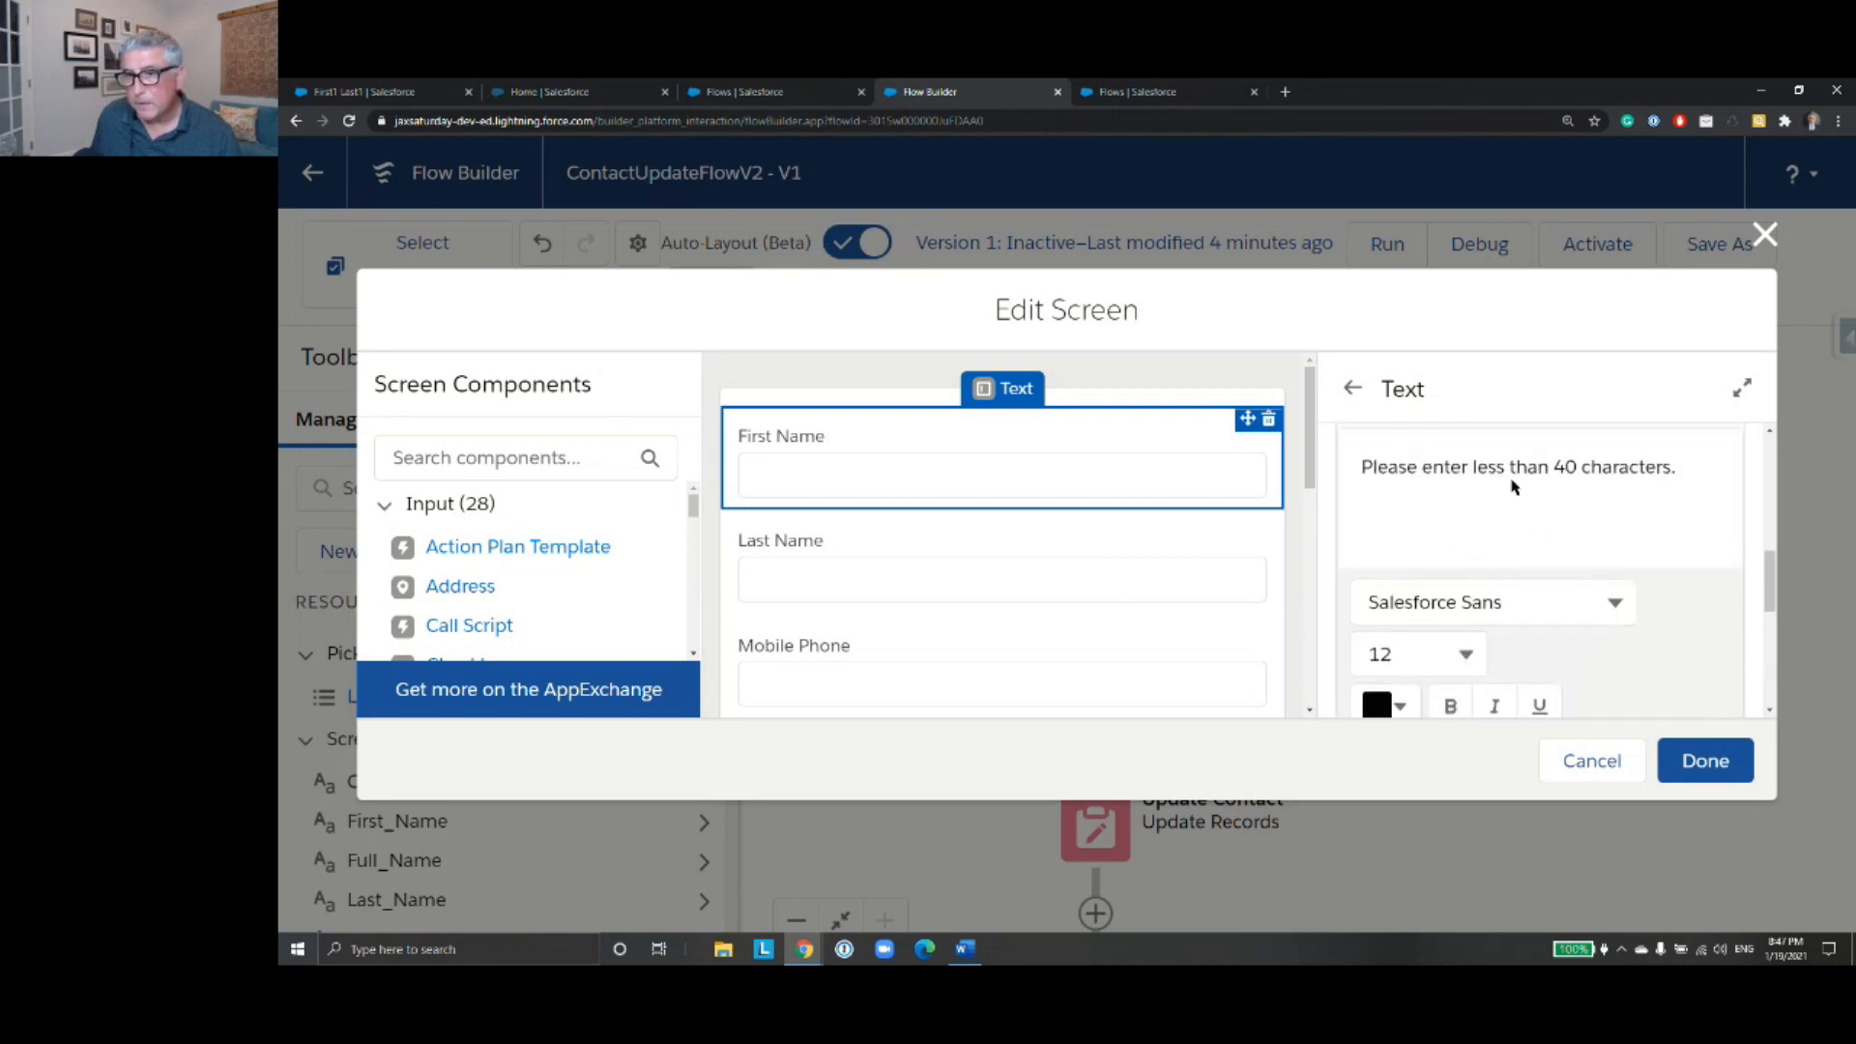
# - Color the whole First Name error message text red (#FF0000) and apply the screen changes
pyautogui.click(1670, 466)
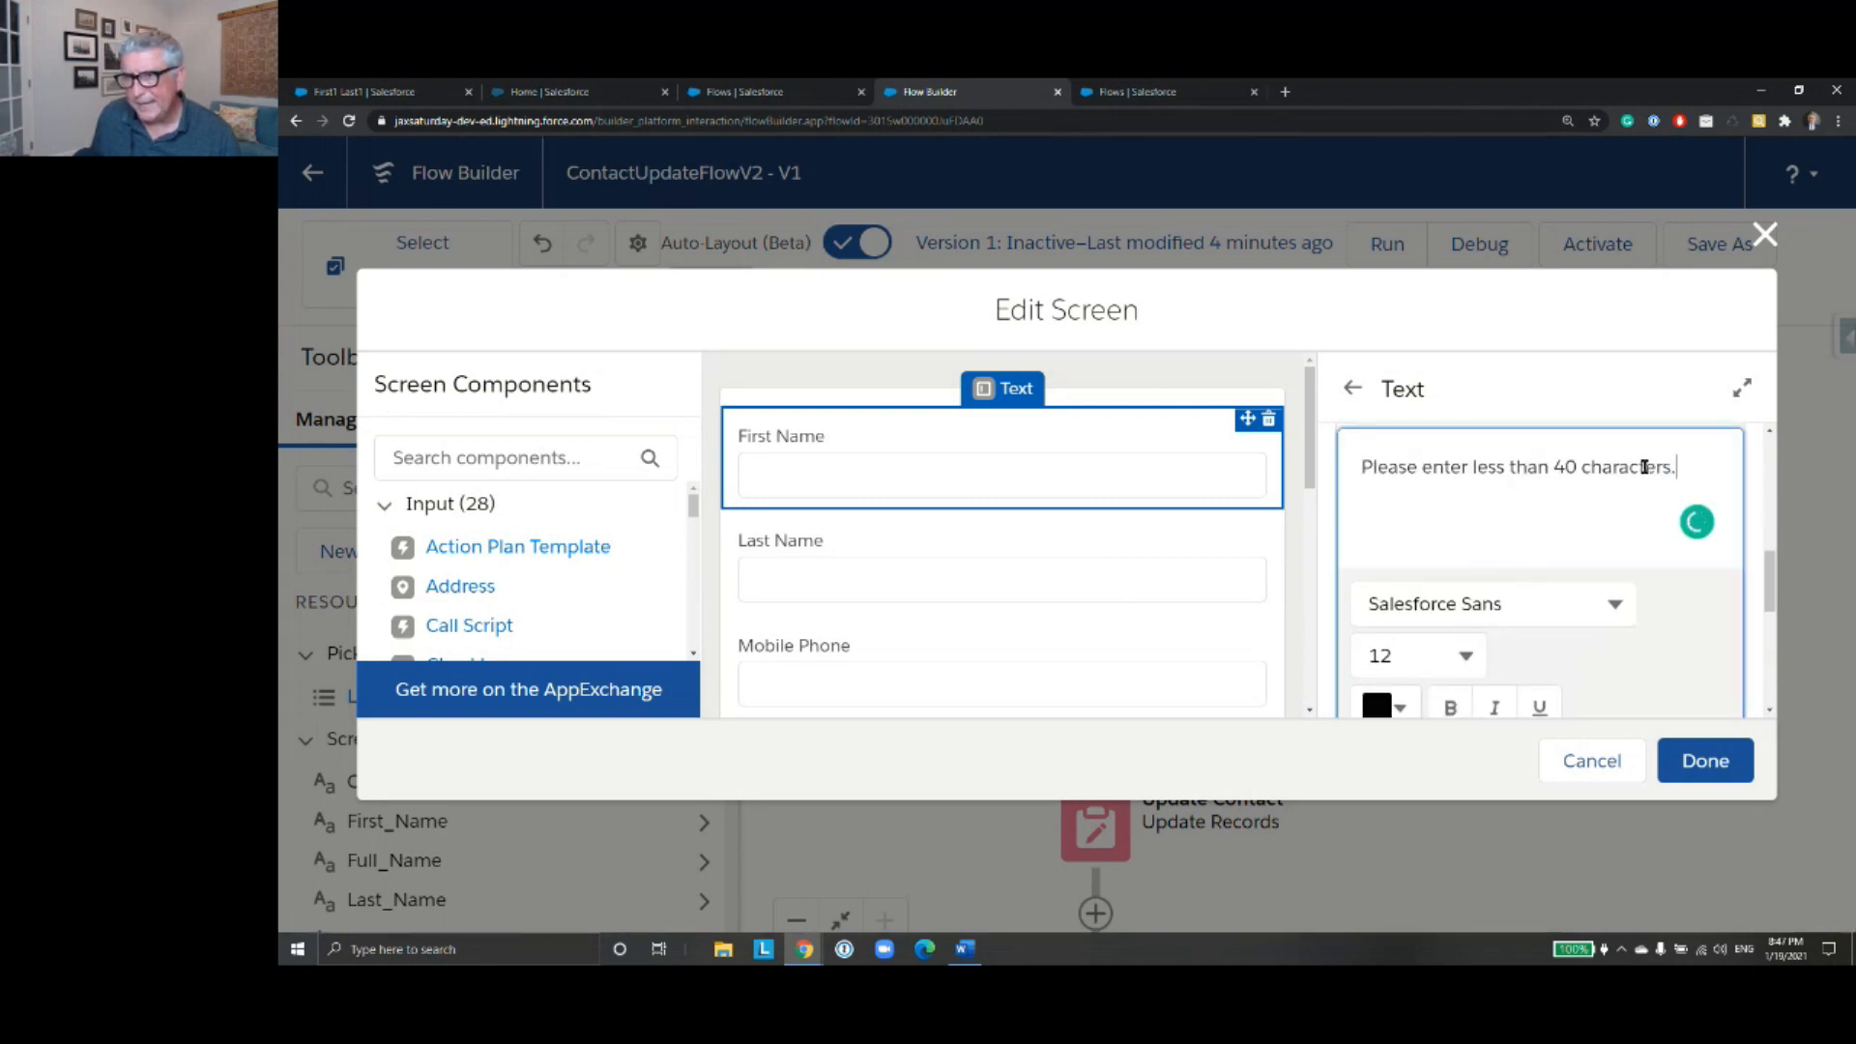
pyautogui.moveTo(1643, 466); pyautogui.dragTo(1360, 465)
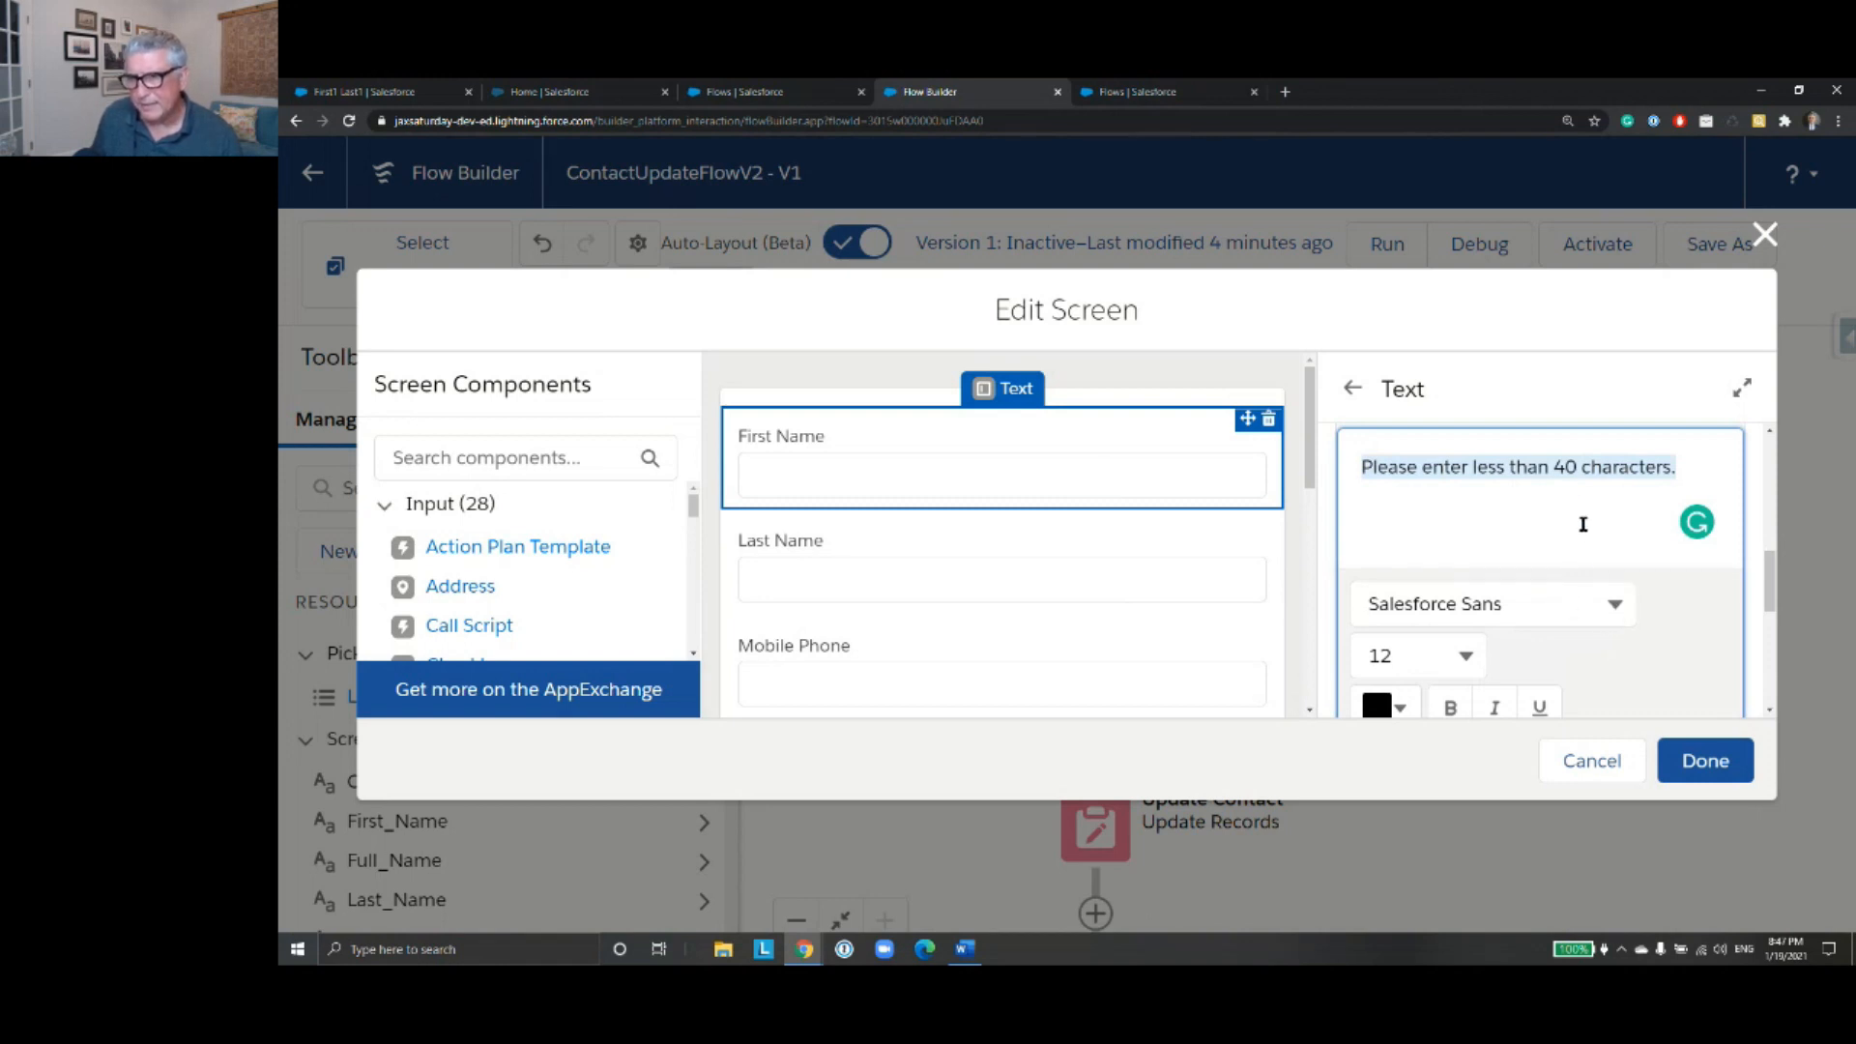
pyautogui.scroll(-1, 1547, 554)
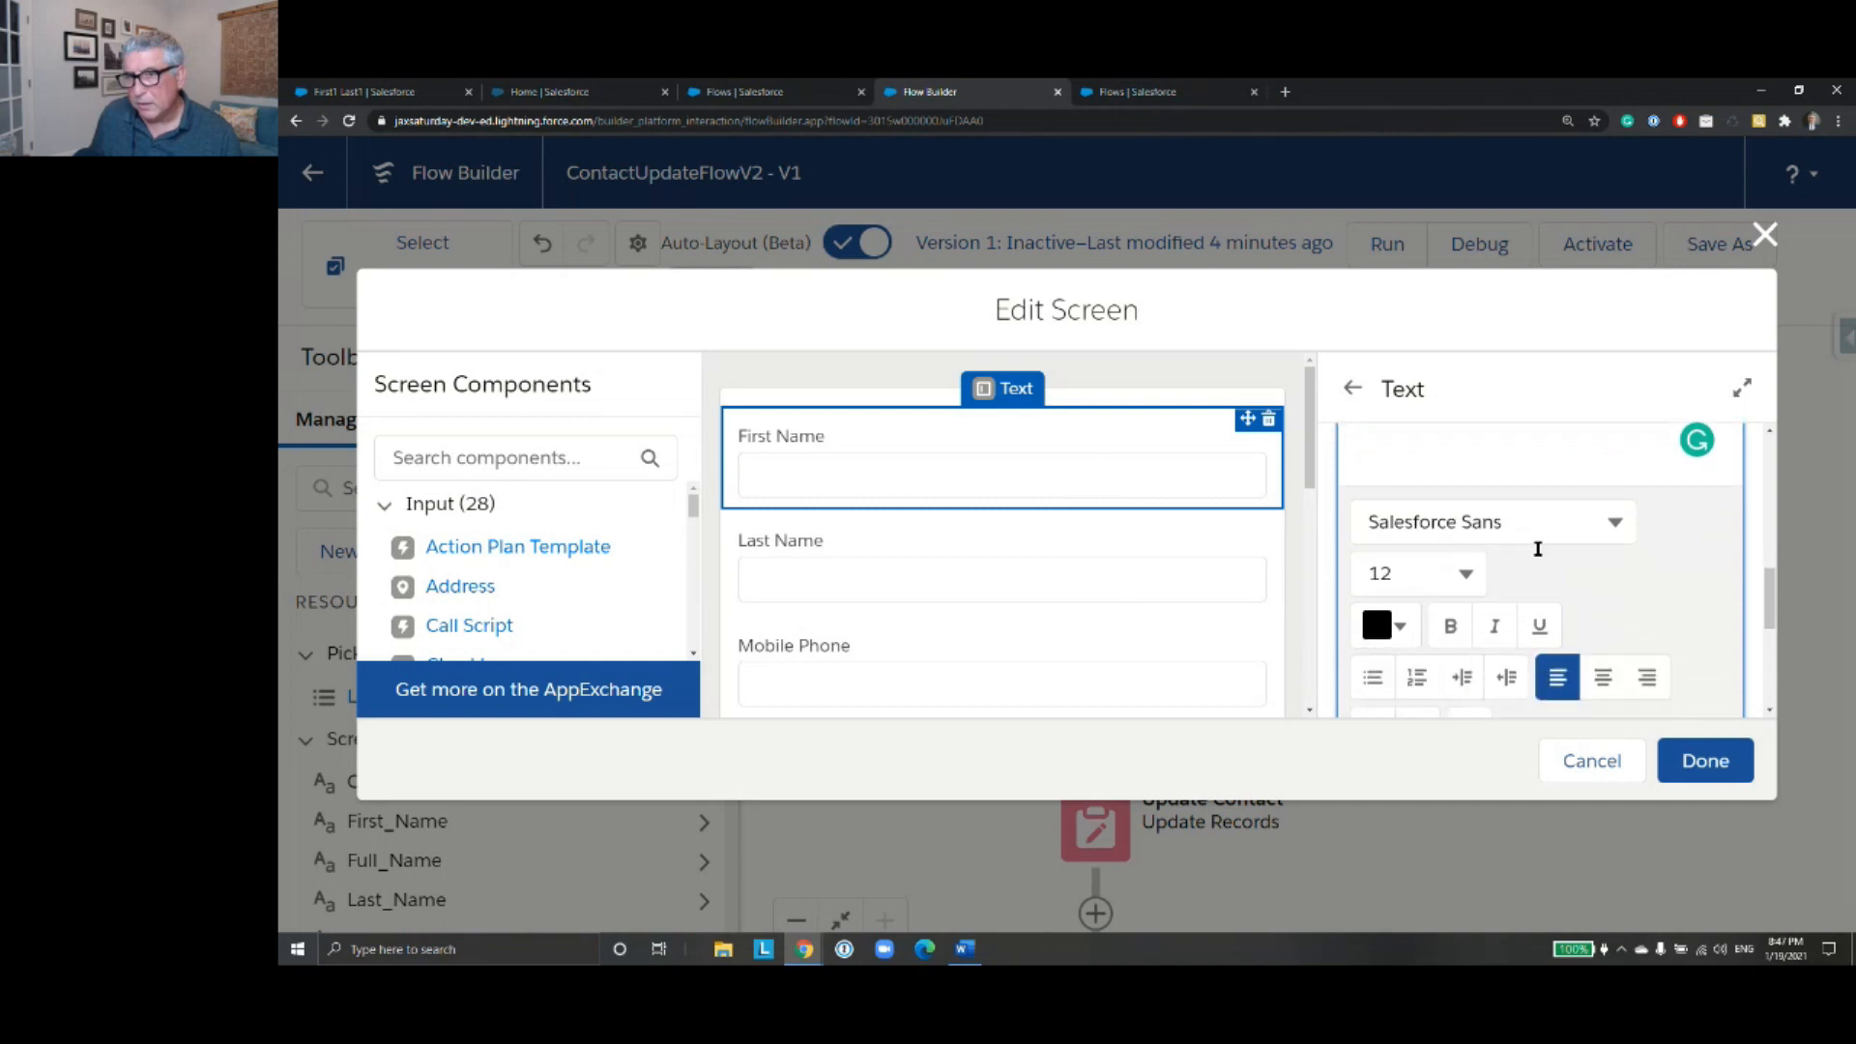
pyautogui.click(1396, 626)
pyautogui.moveTo(1382, 377); pyautogui.dragTo(1668, 249)
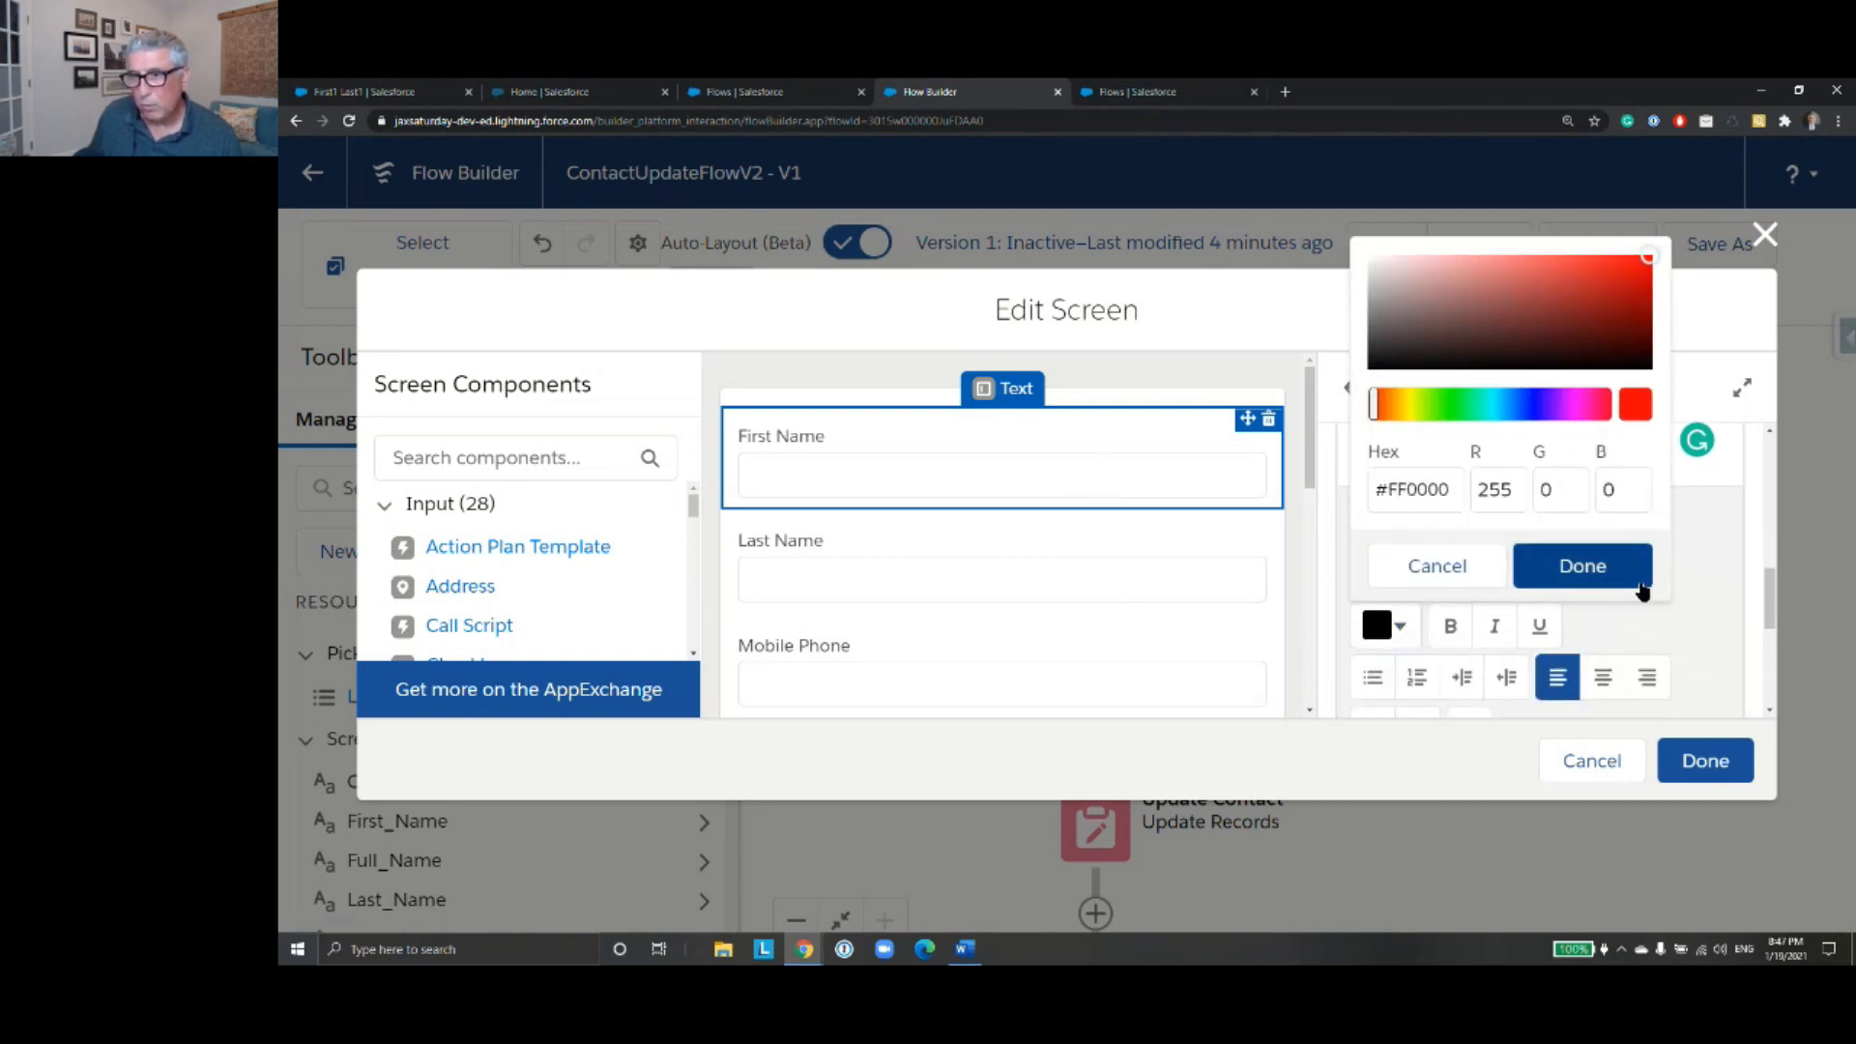
pyautogui.click(1632, 577)
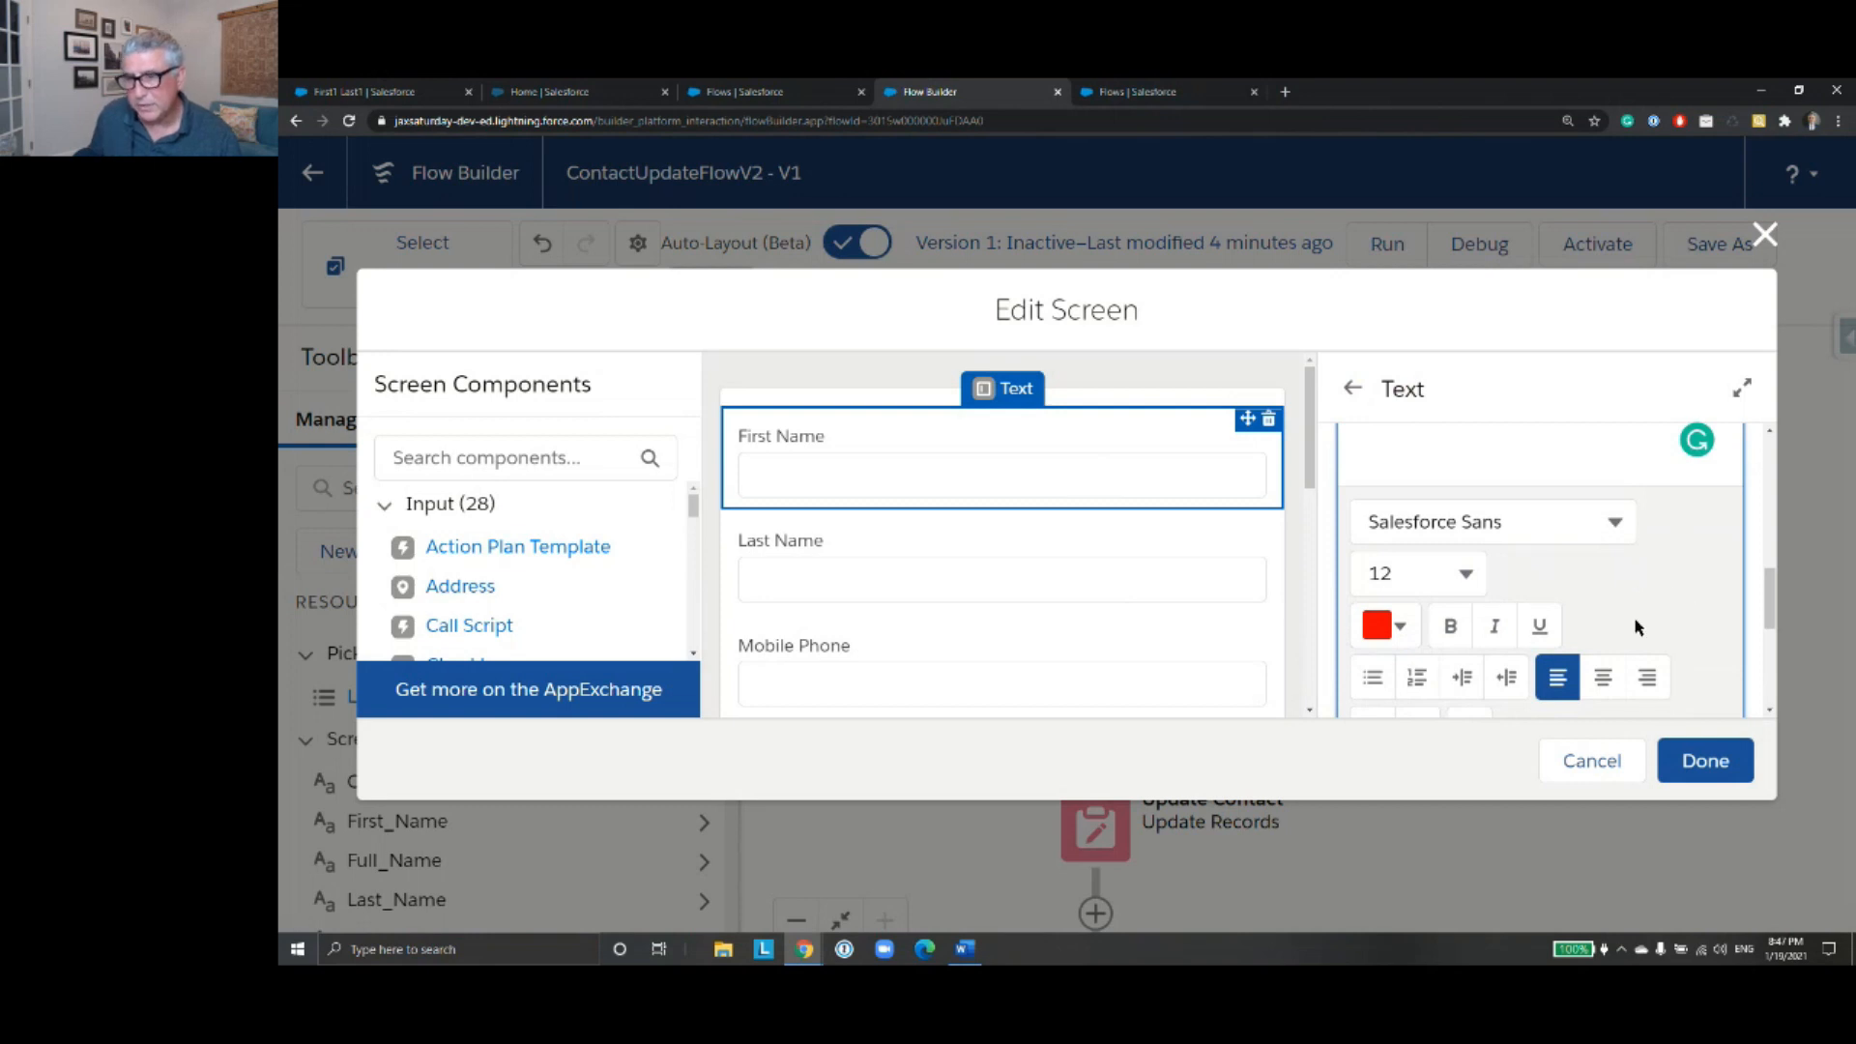
pyautogui.scroll(1, 1635, 618)
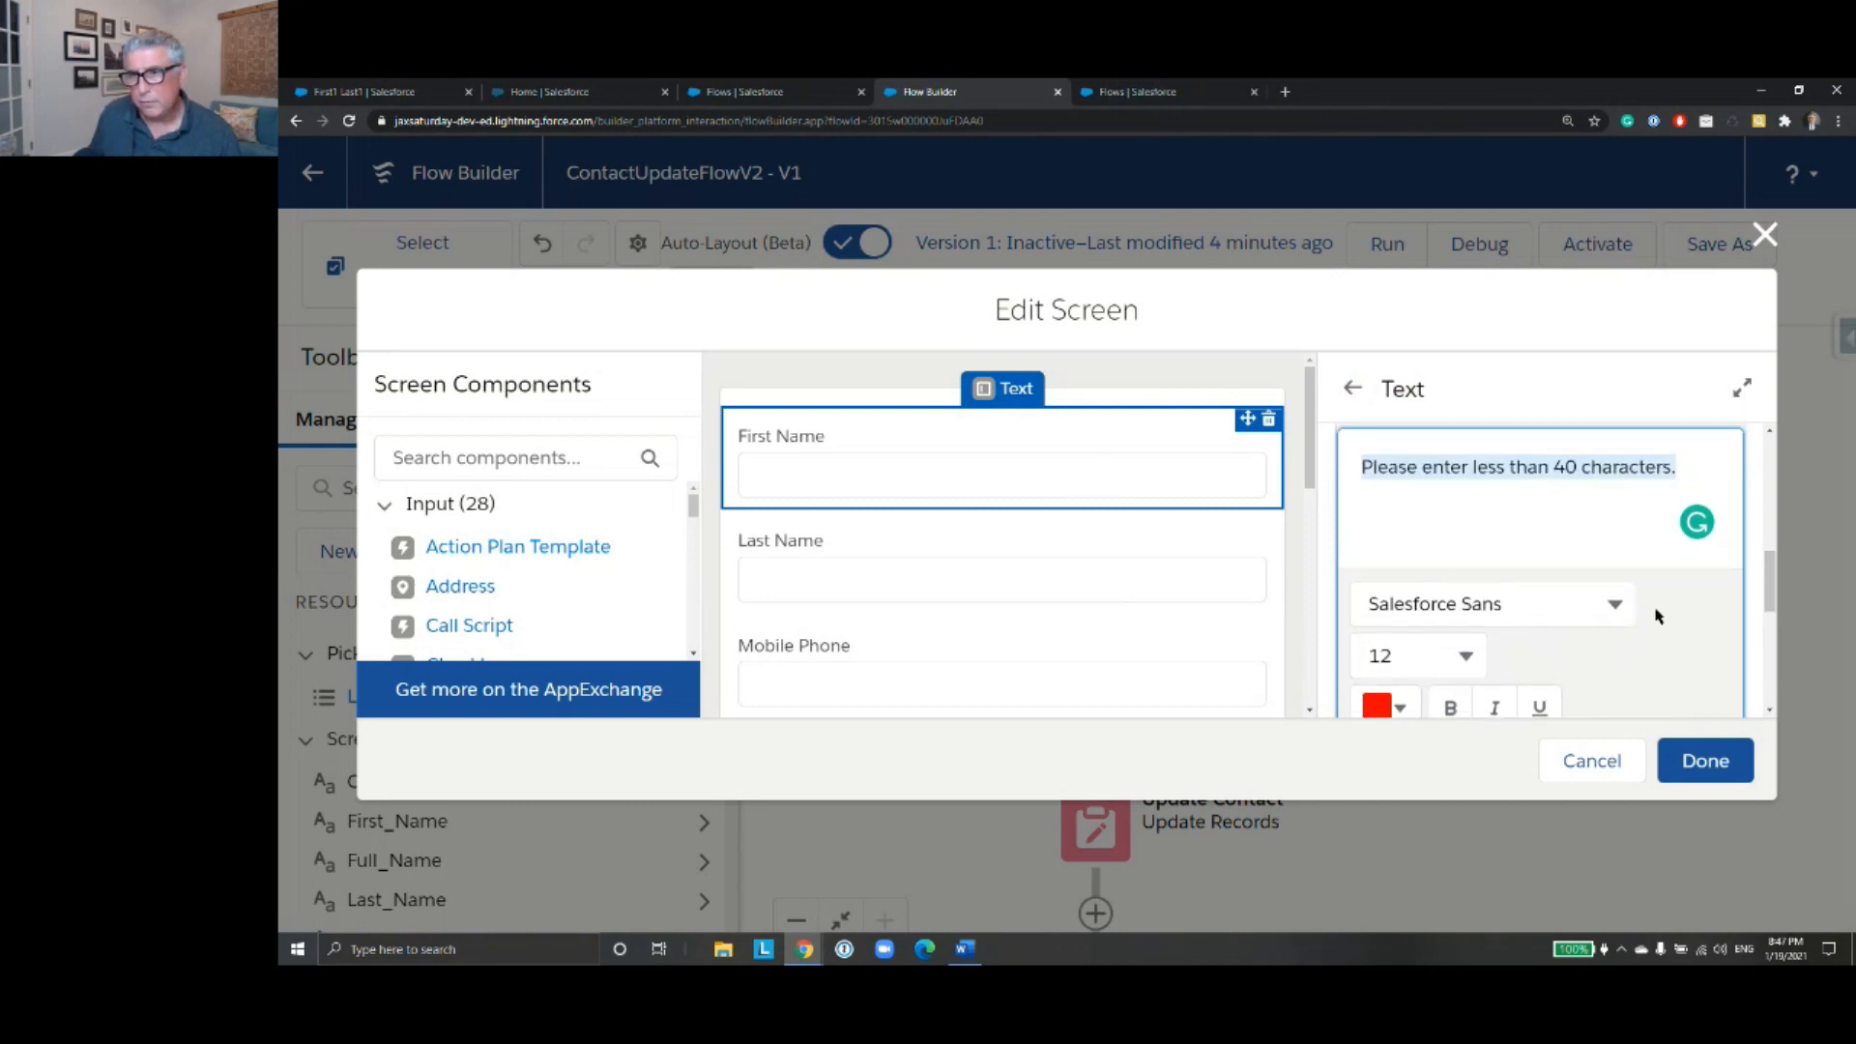
pyautogui.click(1705, 761)
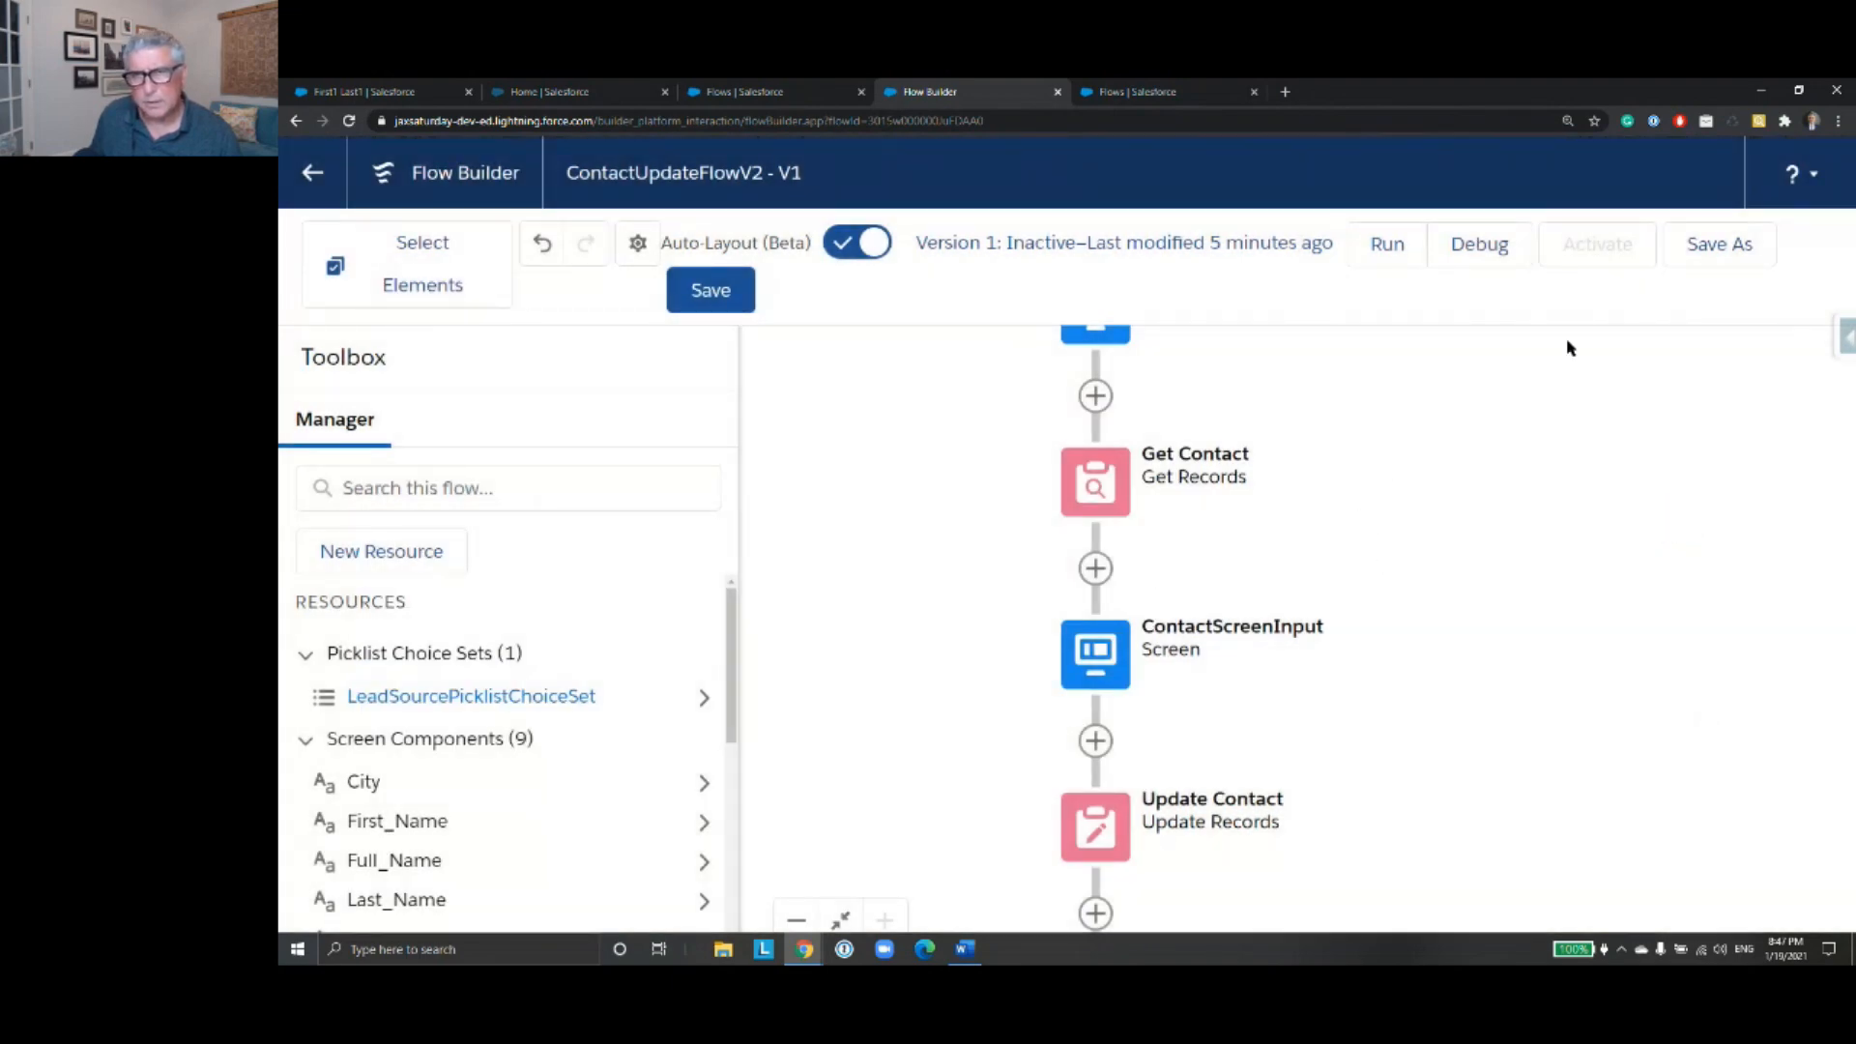
pyautogui.click(1095, 482)
pyautogui.click(1098, 800)
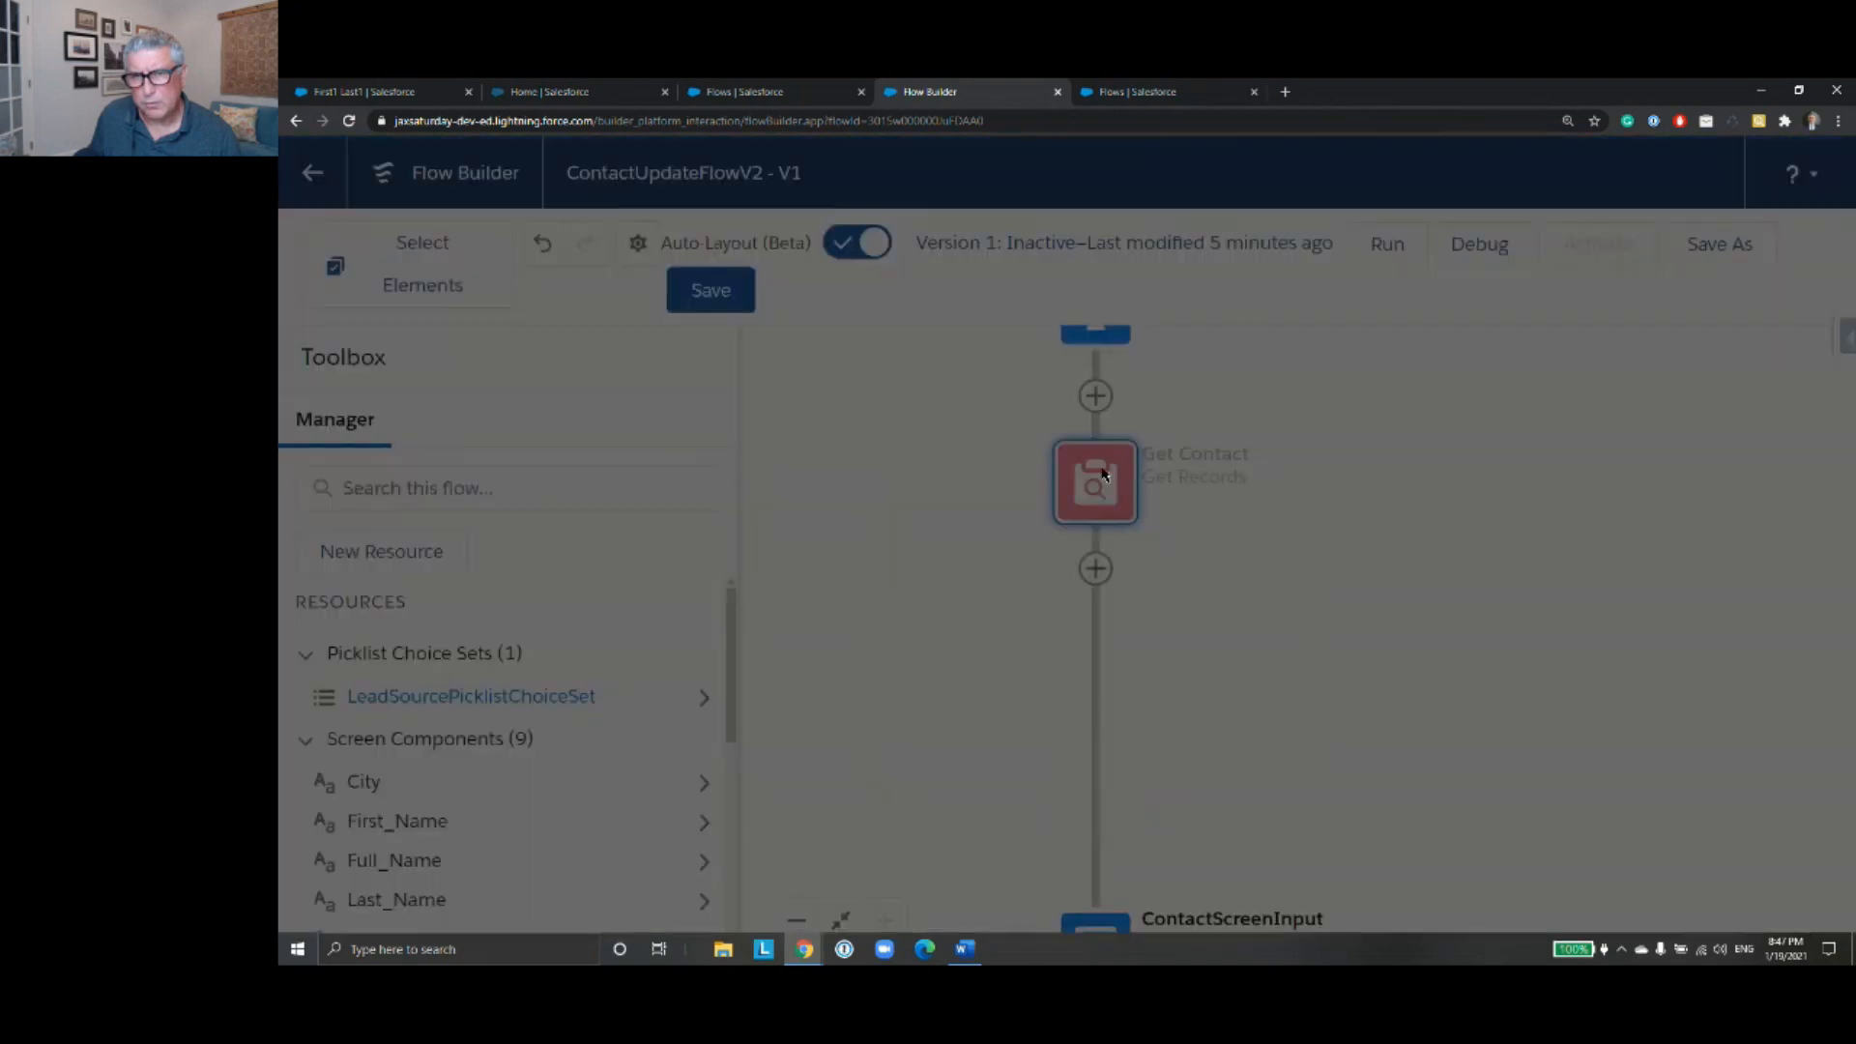
pyautogui.click(1607, 170)
# - Check the color of the First Name component's validation error message in the ContactScreenInput screen element
pyautogui.click(1095, 655)
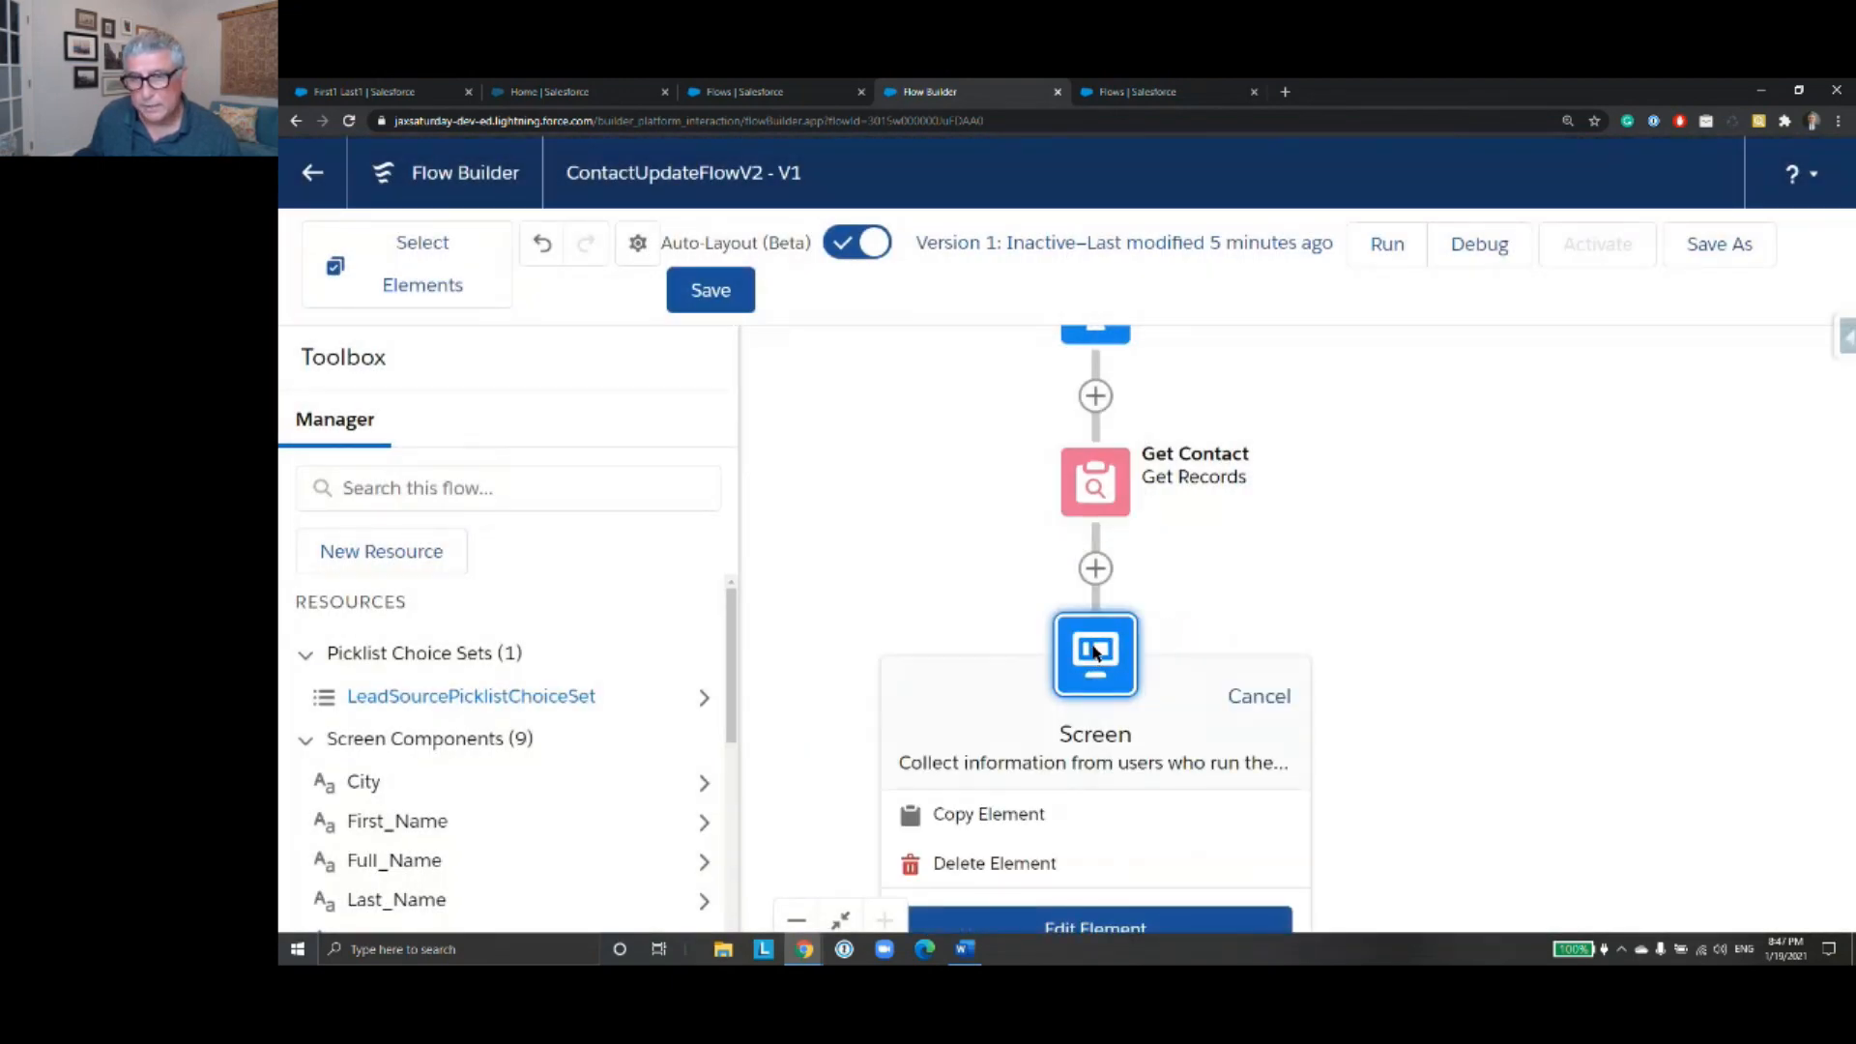
pyautogui.click(1095, 924)
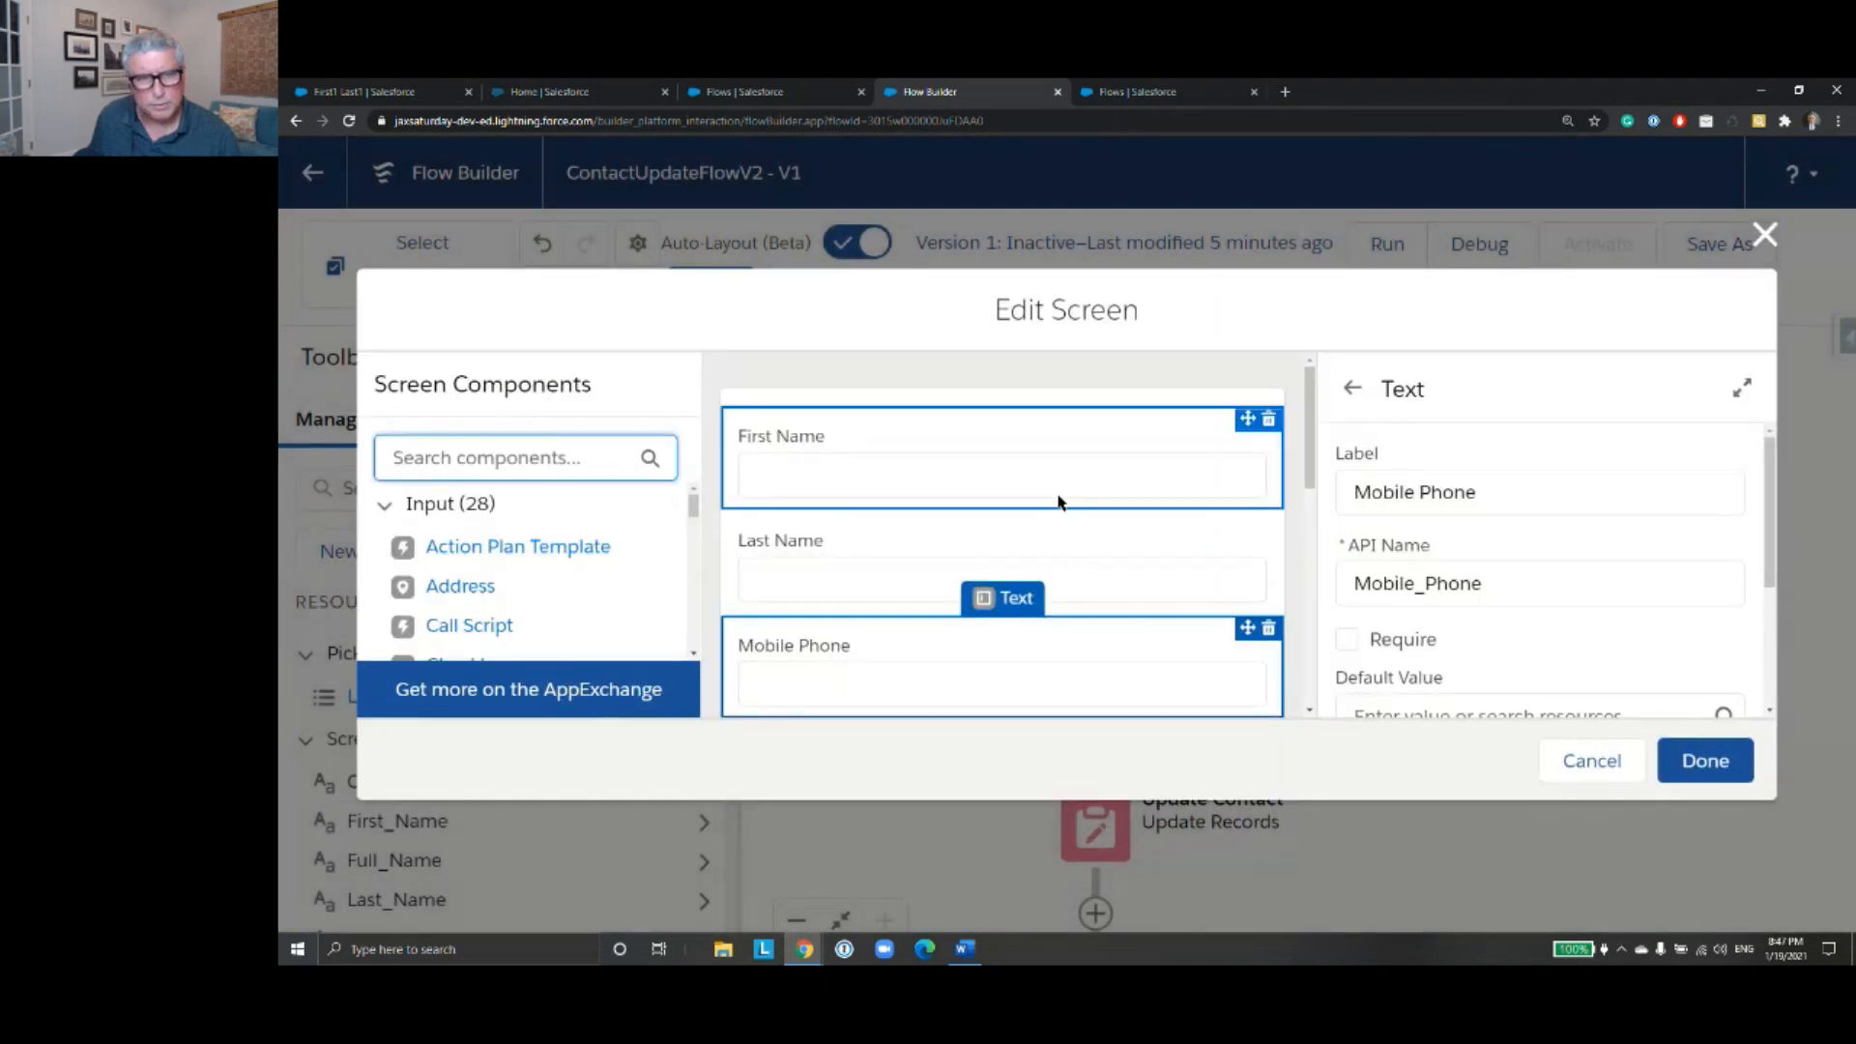
pyautogui.click(1060, 491)
pyautogui.scroll(-3, 1649, 575)
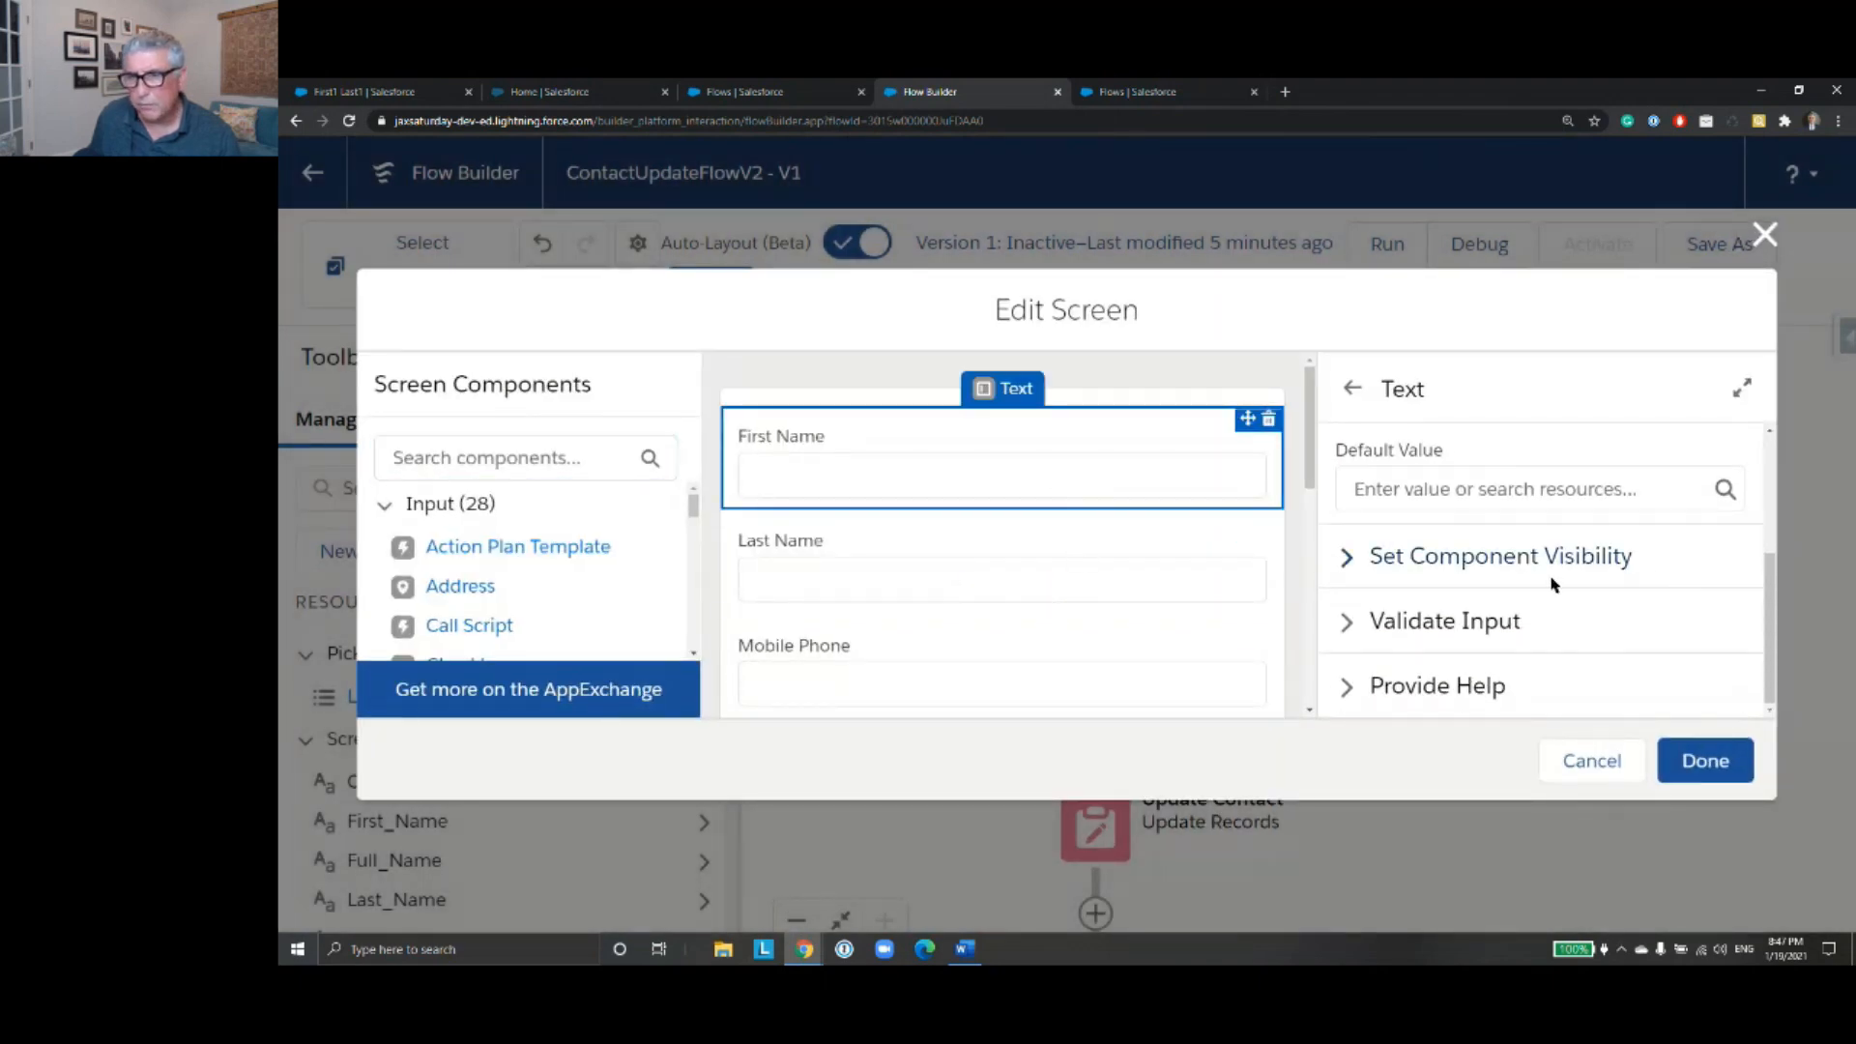
pyautogui.click(1498, 624)
pyautogui.scroll(-2, 1605, 593)
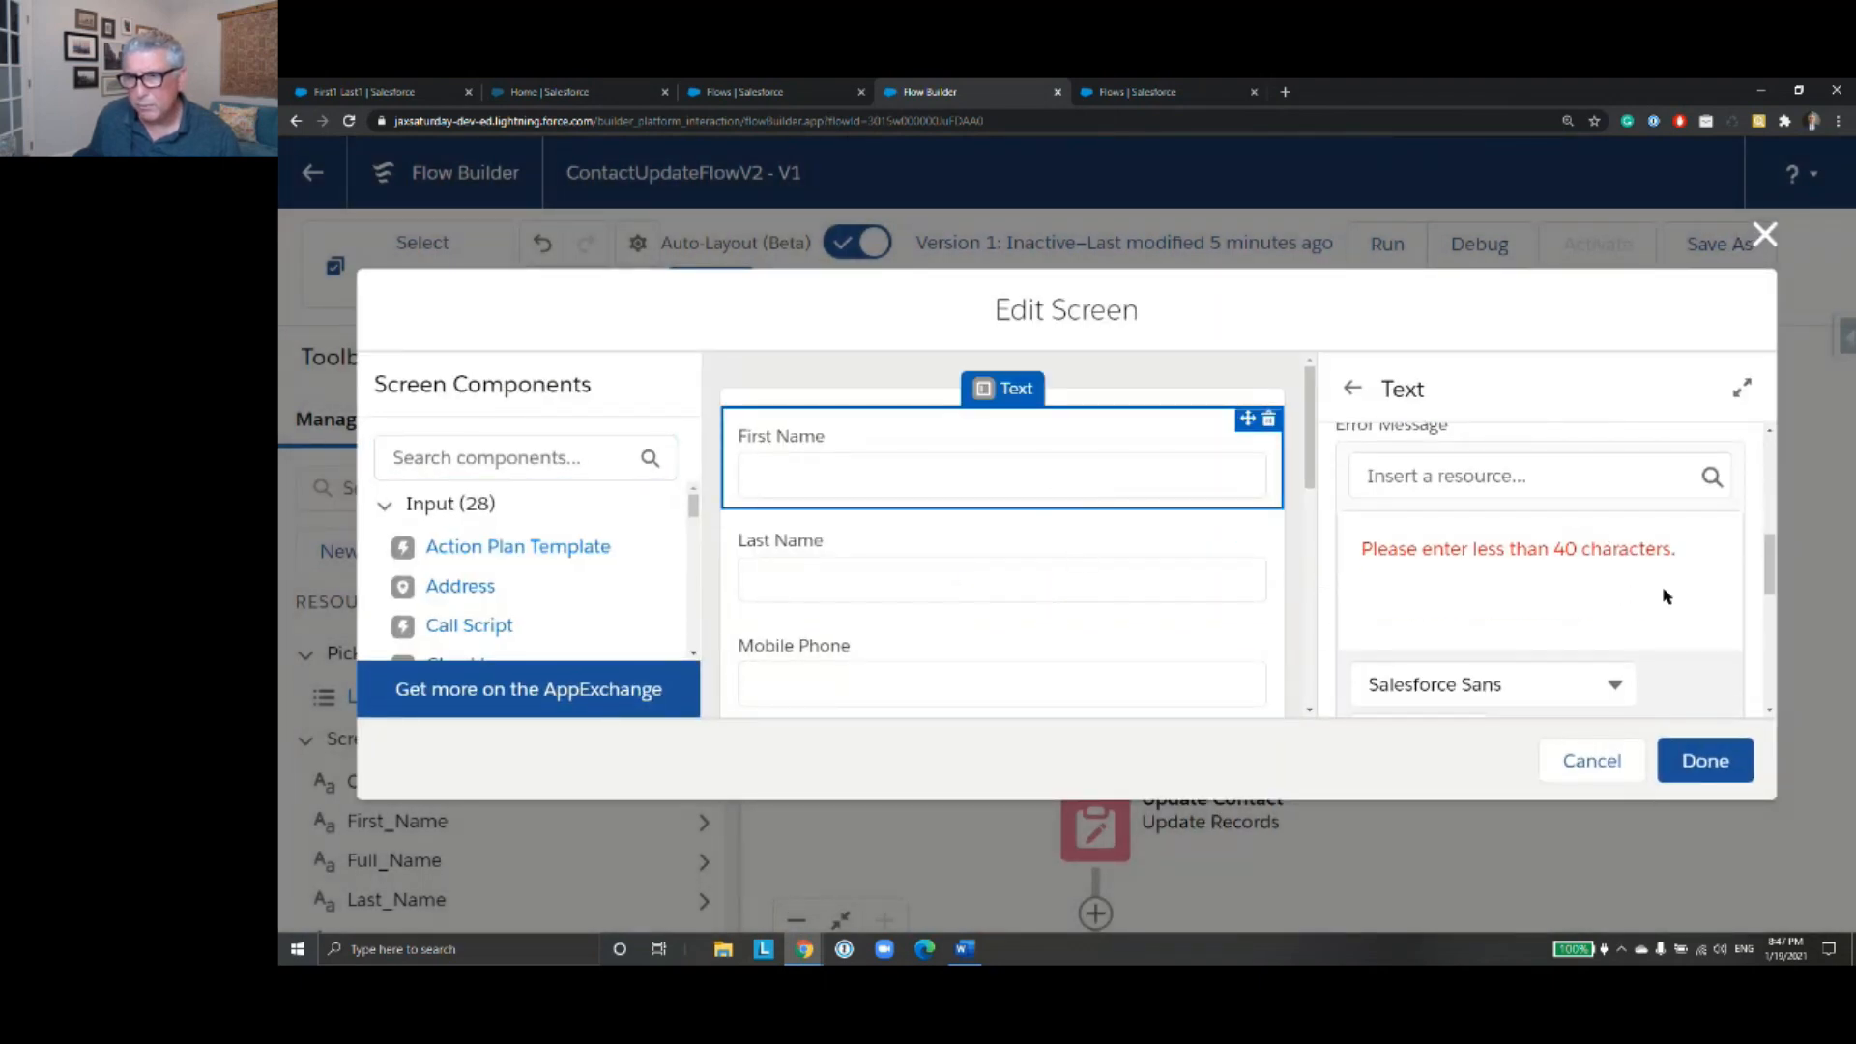
pyautogui.scroll(-5, 1664, 596)
pyautogui.click(1701, 760)
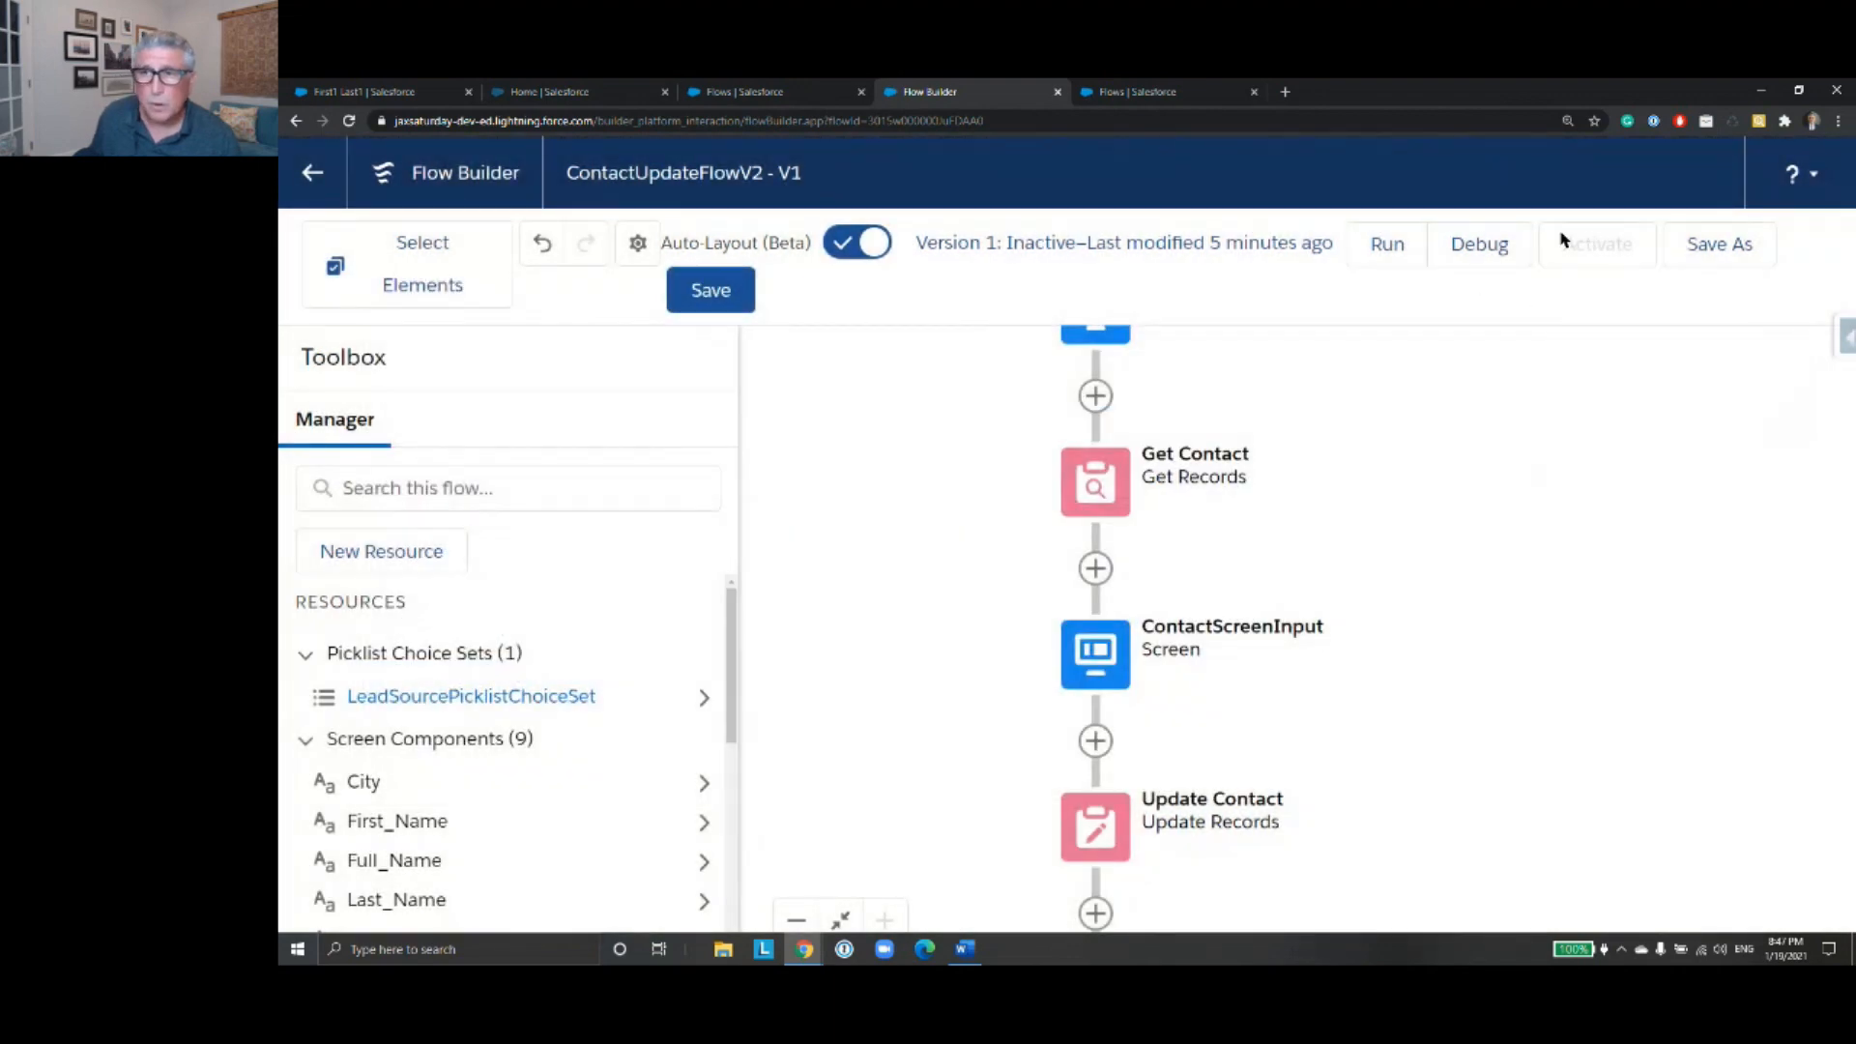
# - Save the flow's changes and save a copy as a new version under the label ContactUpdateFlowV2
pyautogui.click(711, 303)
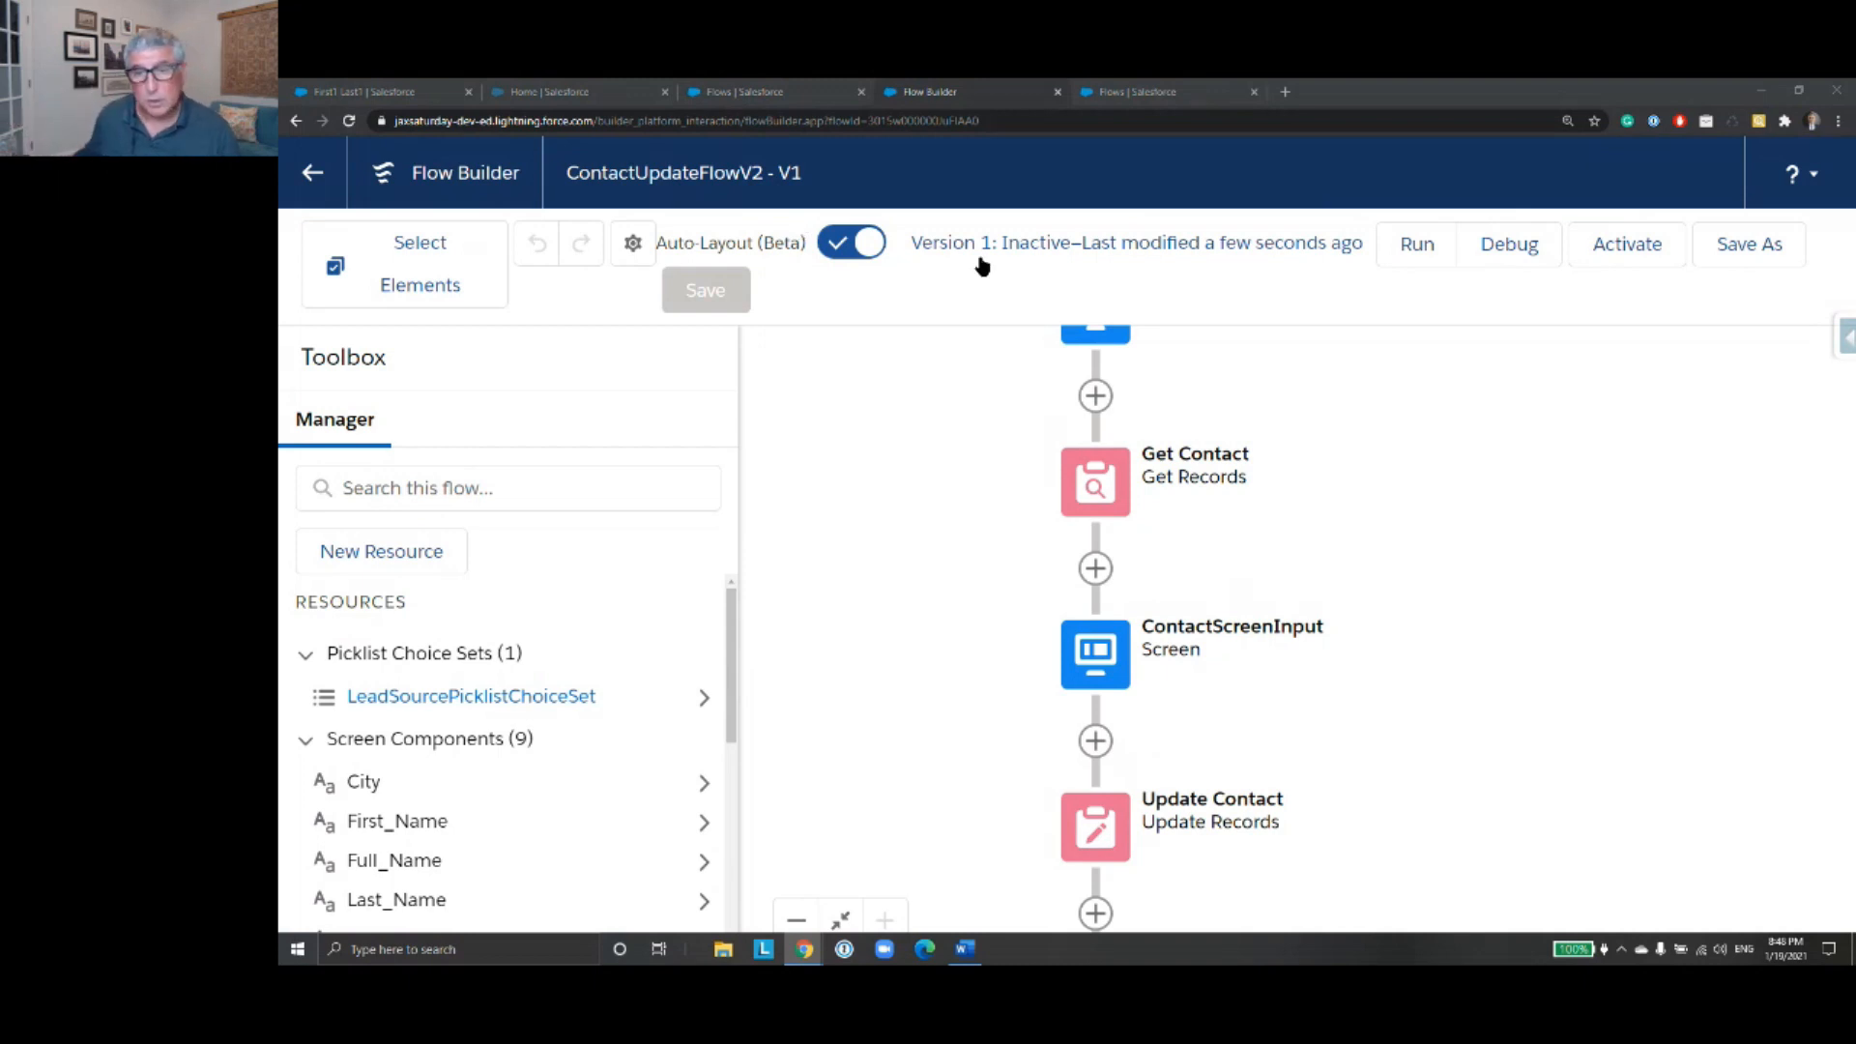
pyautogui.moveTo(1333, 497); pyautogui.dragTo(1334, 581)
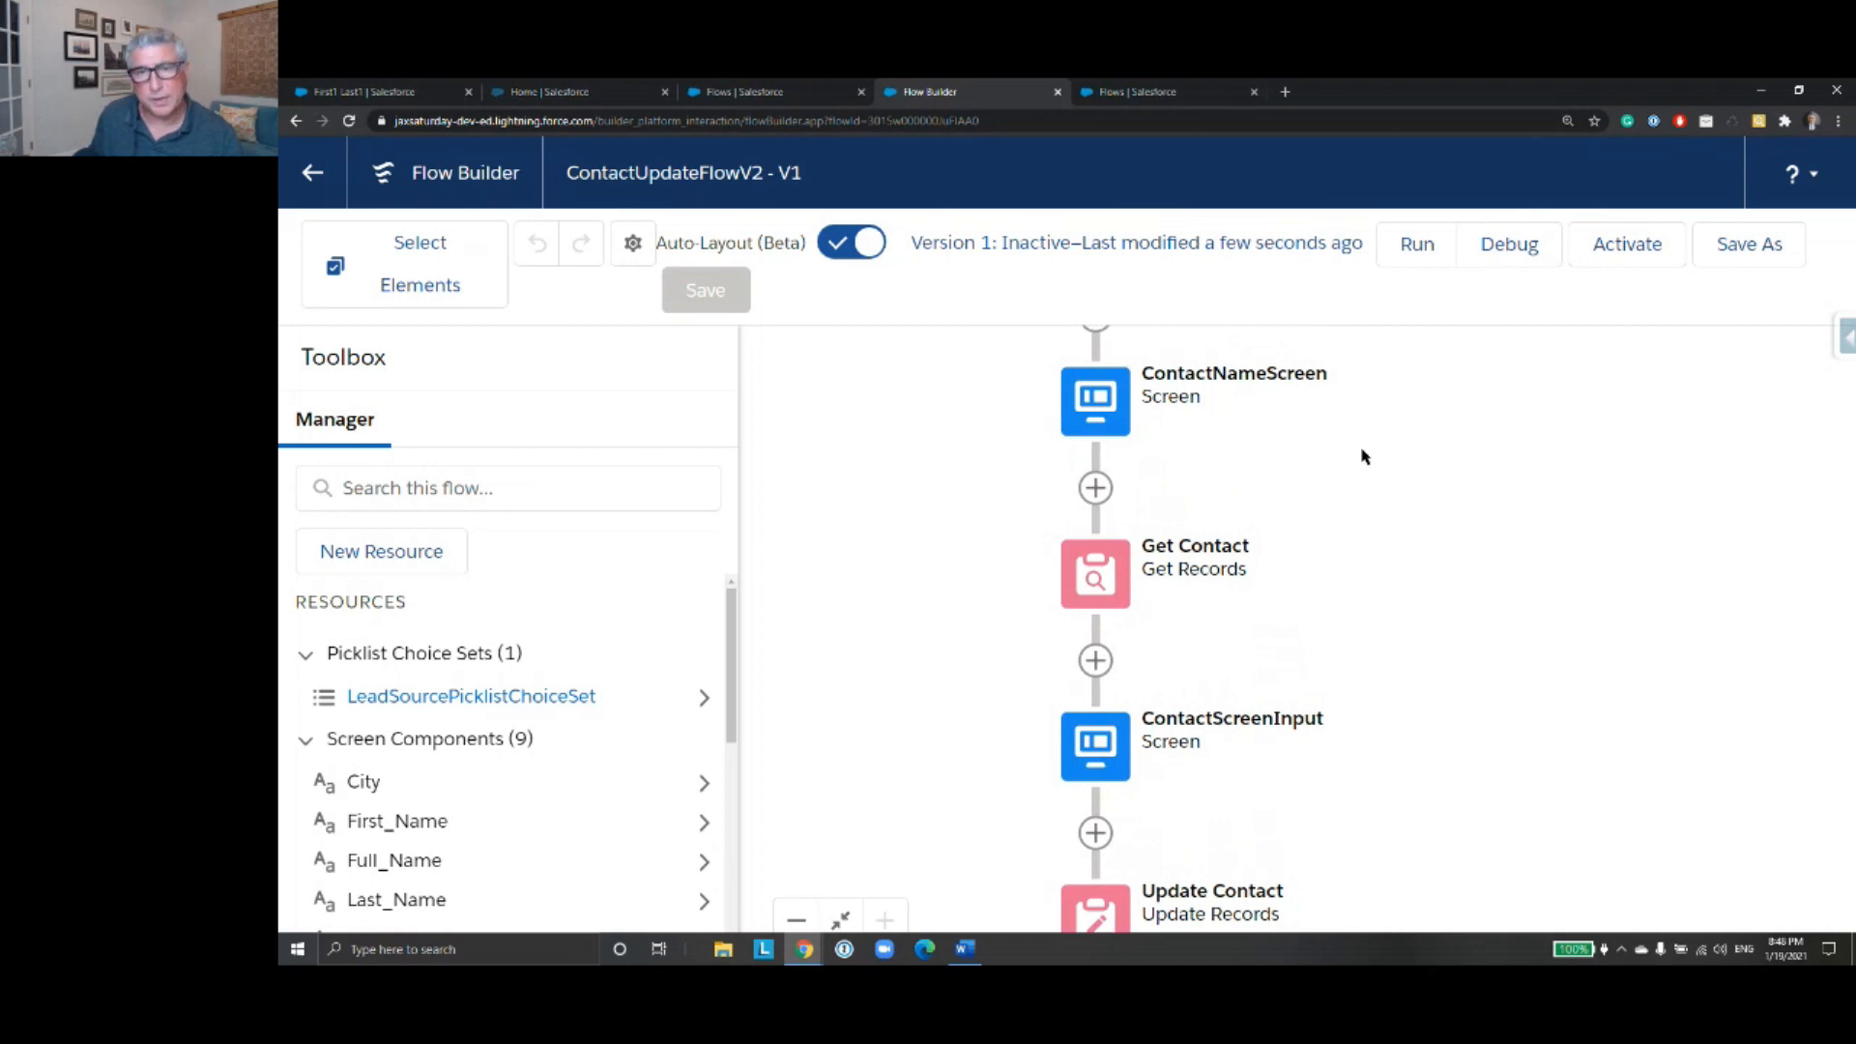
pyautogui.moveTo(1370, 500); pyautogui.dragTo(1383, 609)
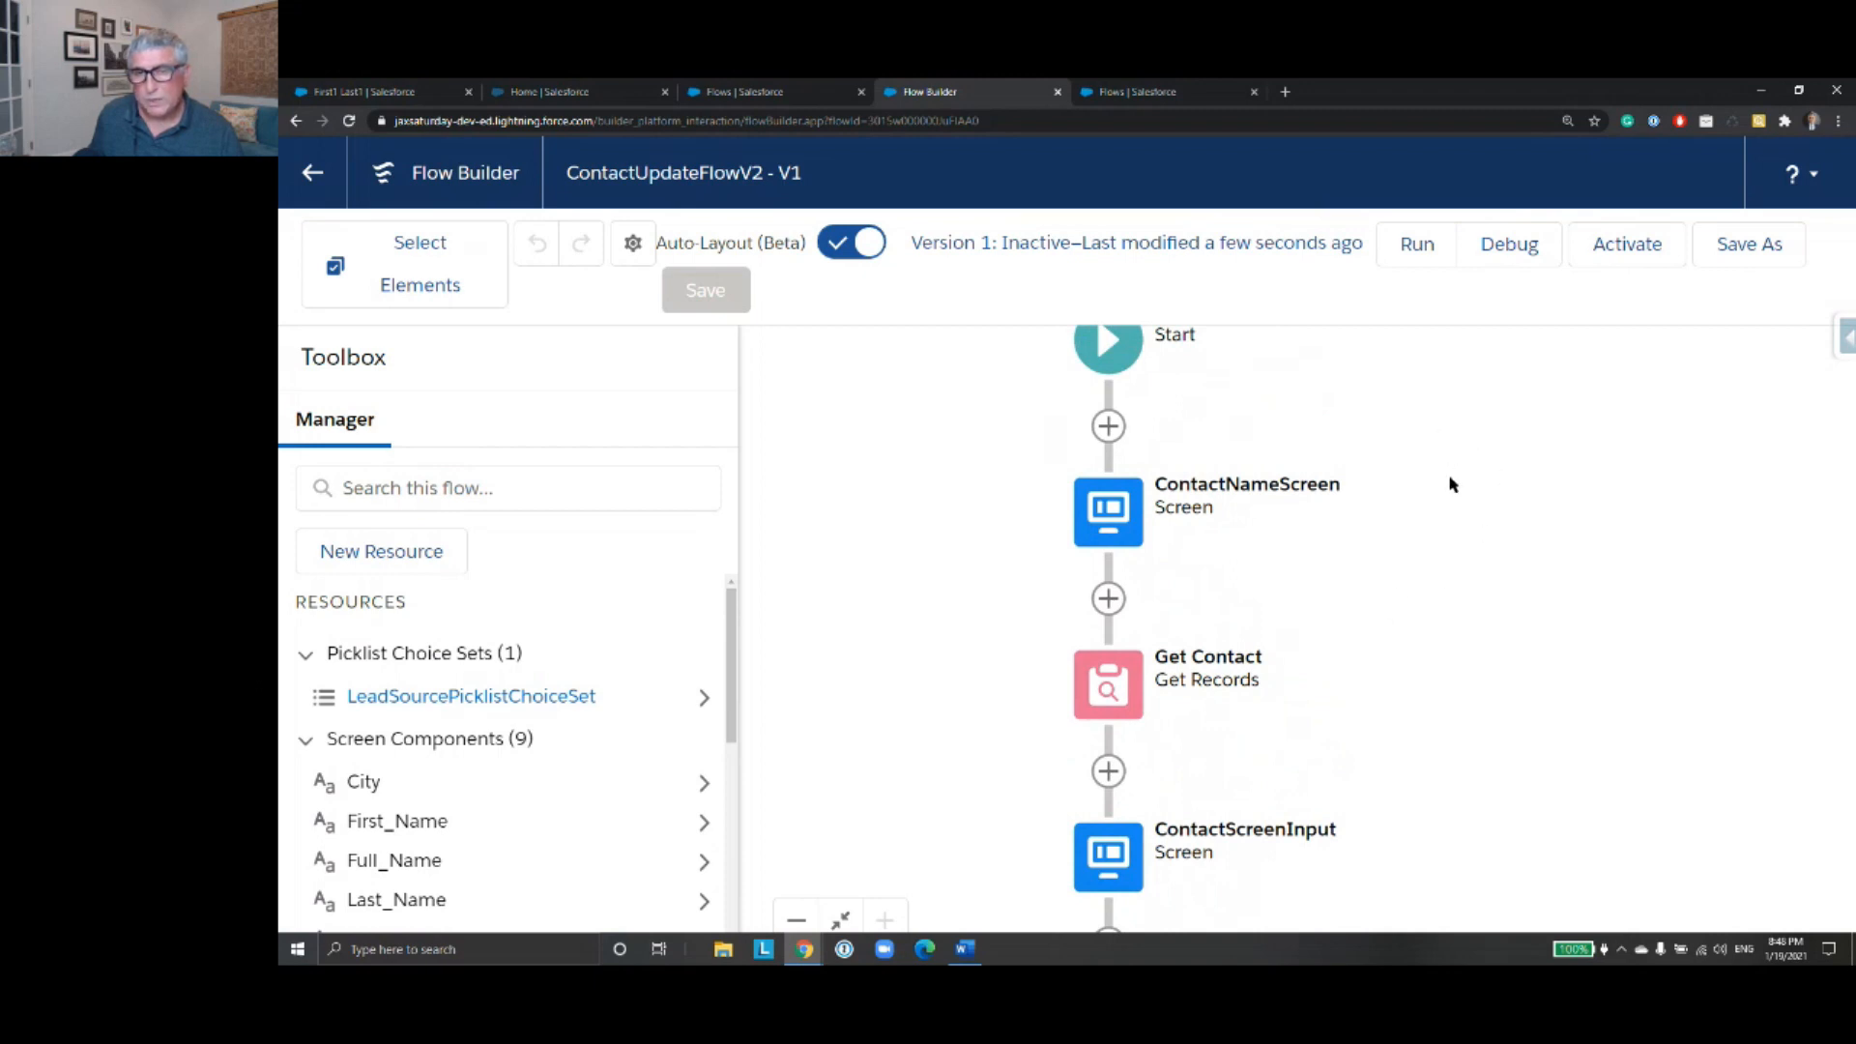
pyautogui.moveTo(1422, 541); pyautogui.dragTo(1479, 429)
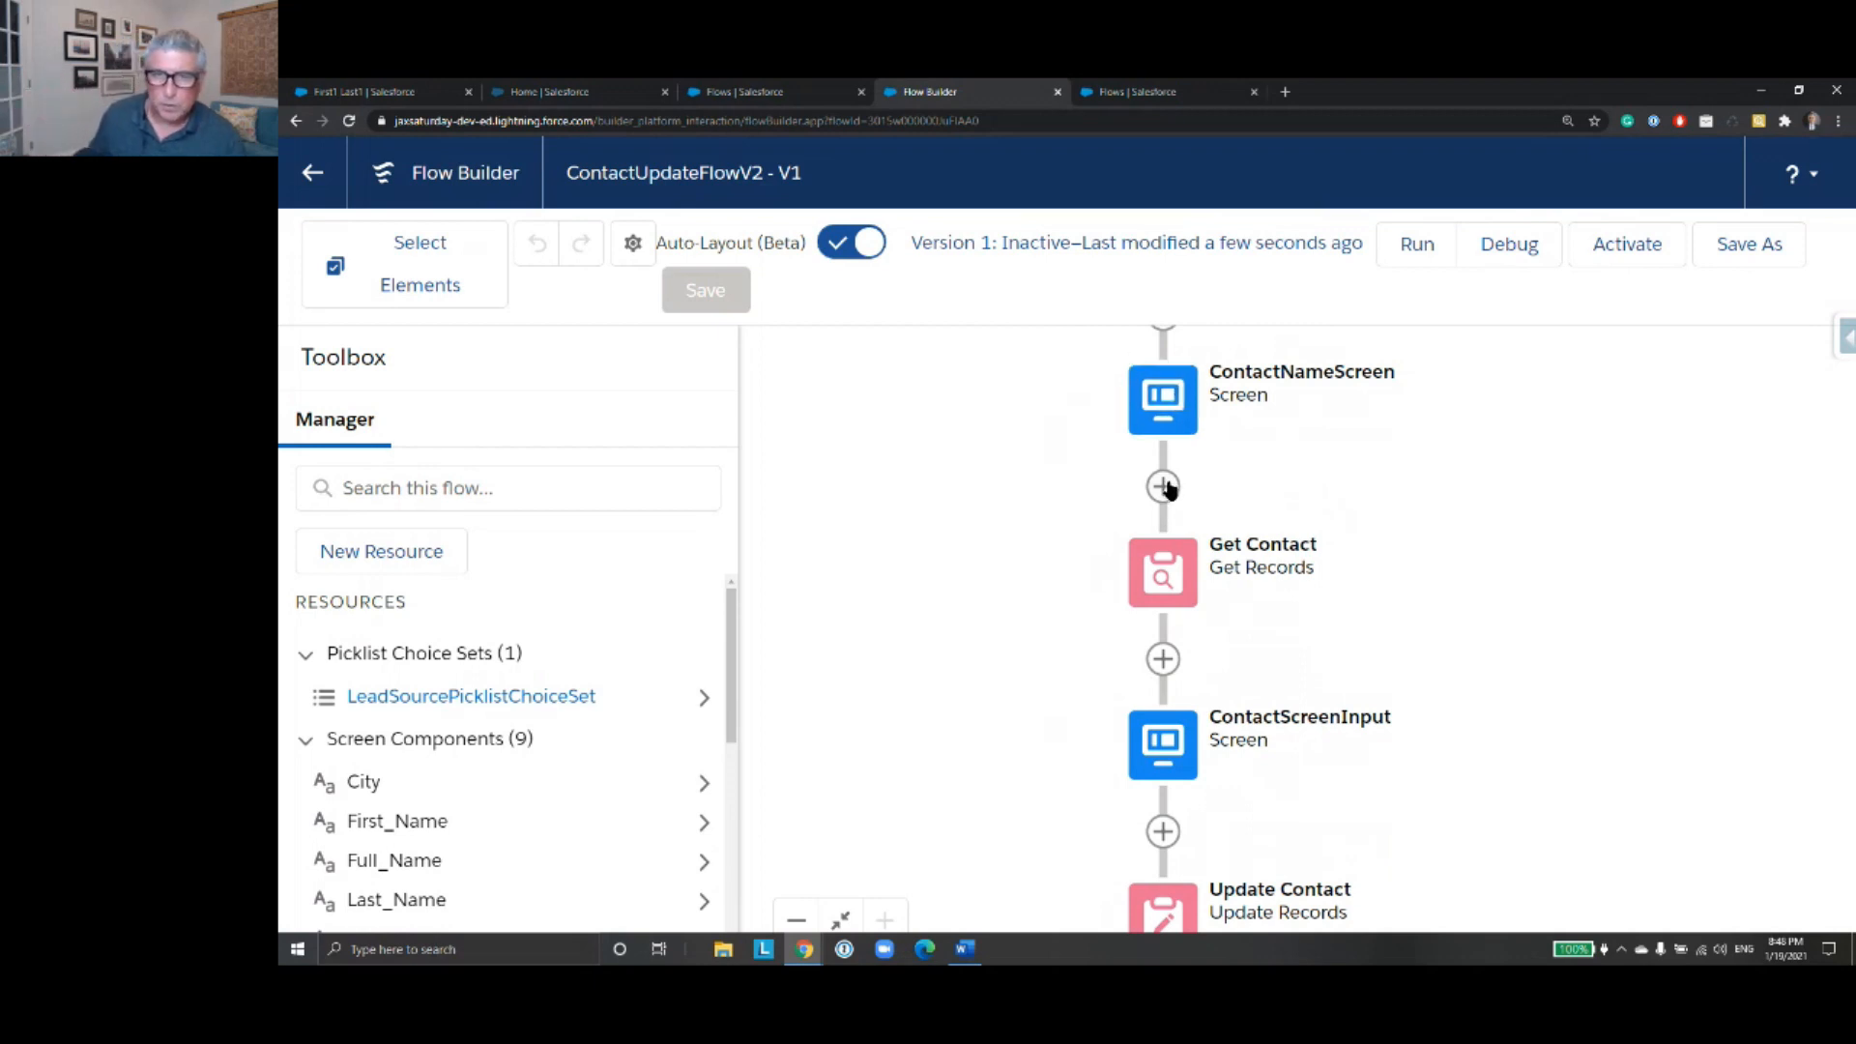
pyautogui.click(1764, 242)
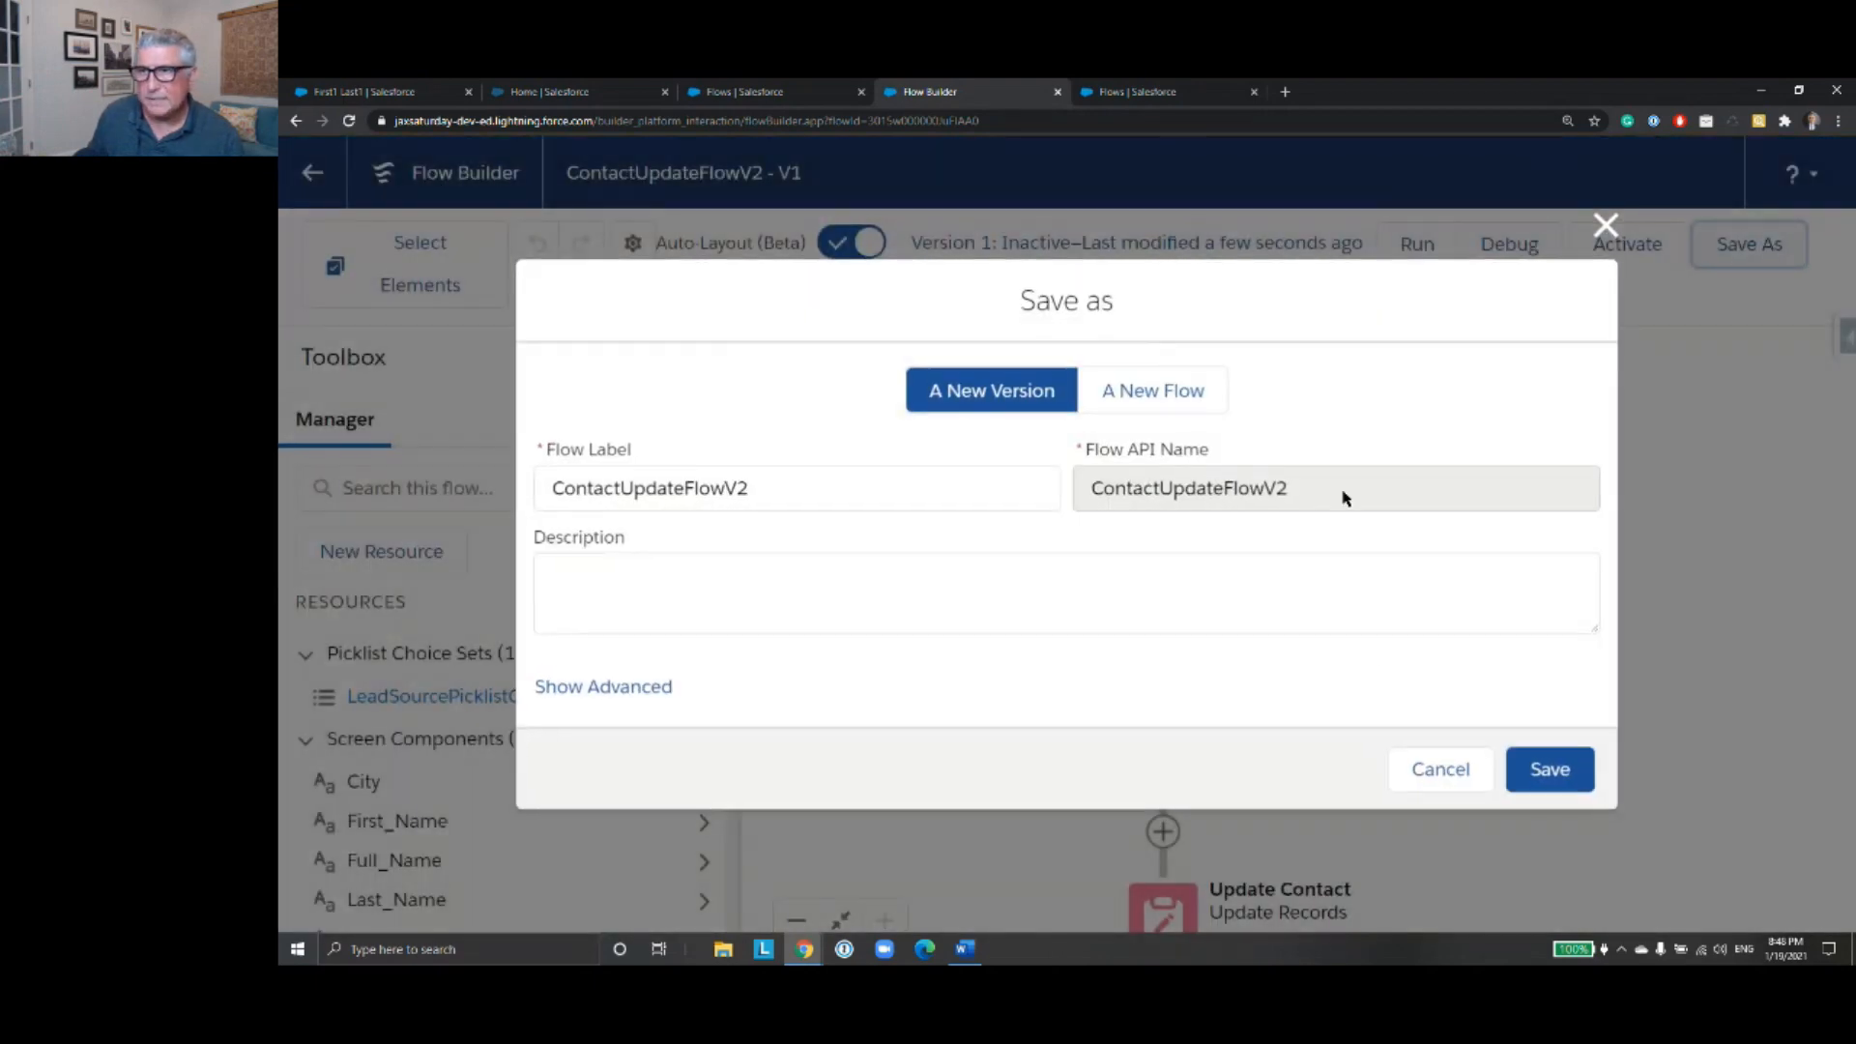
pyautogui.click(1553, 773)
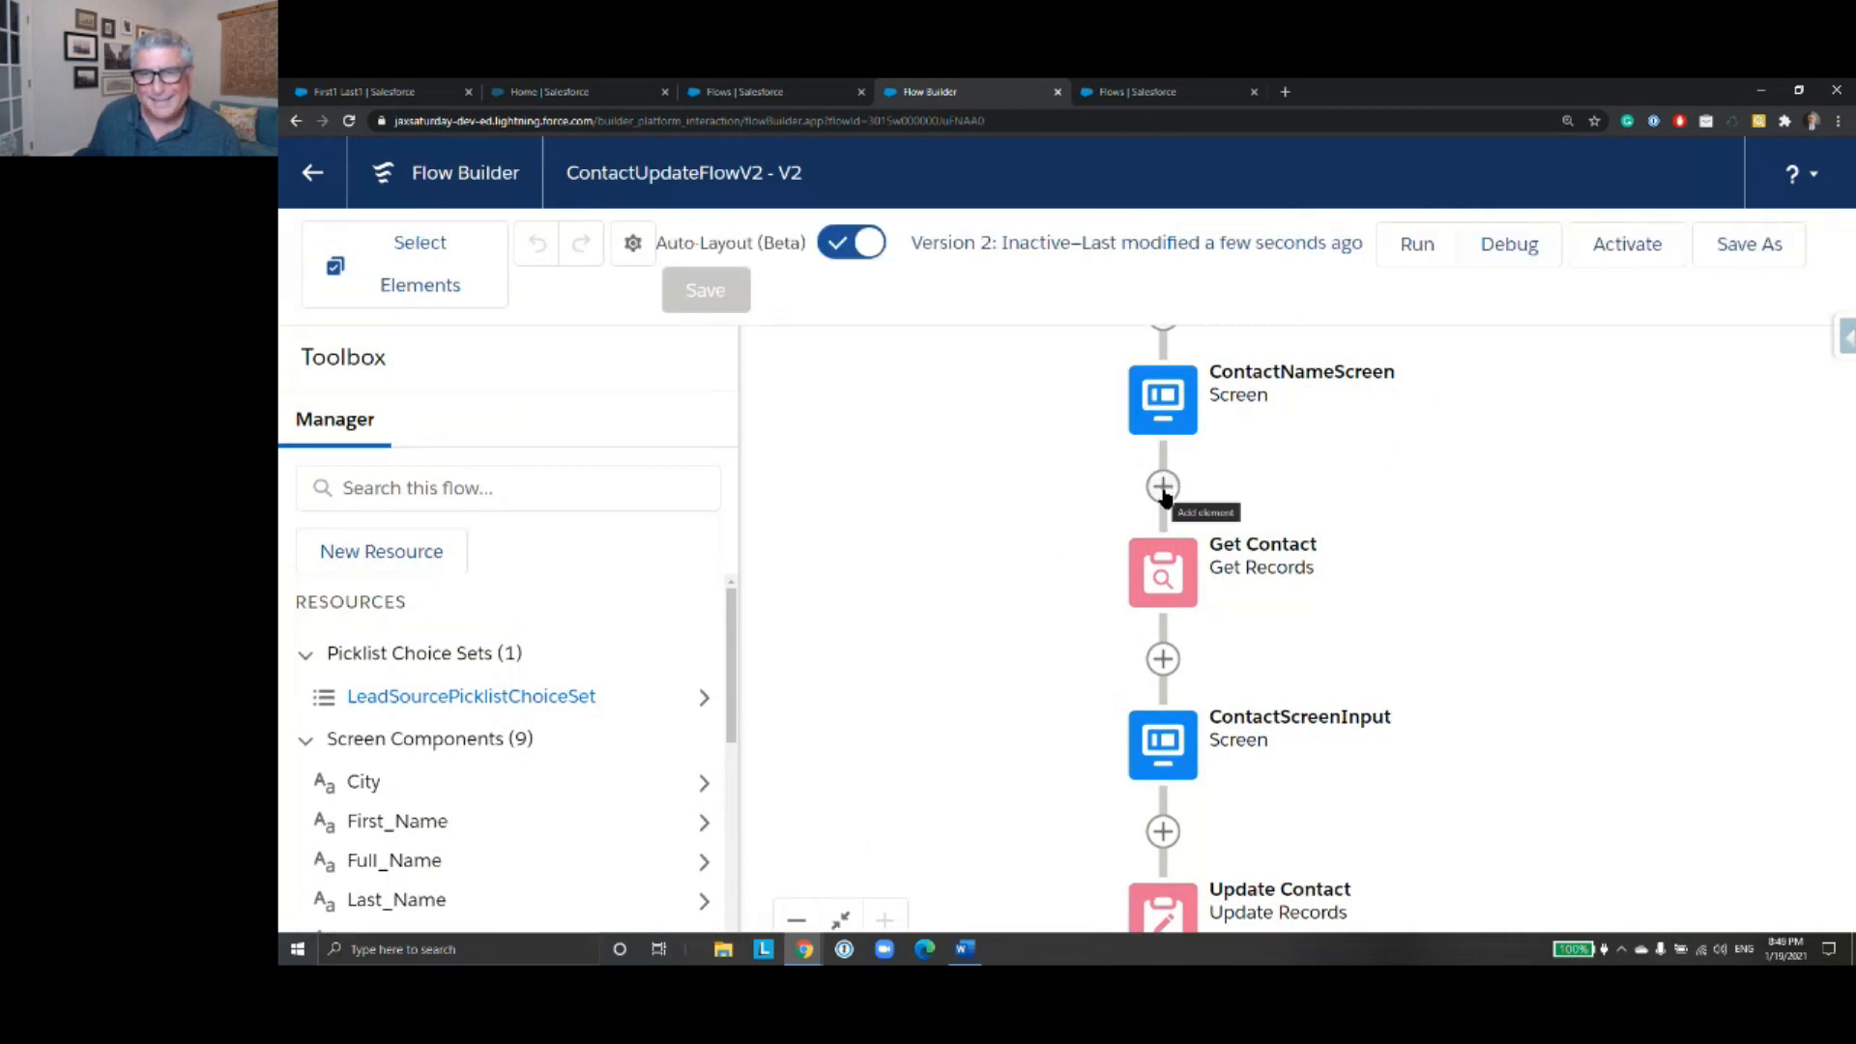
# - Add a Decision element between ContactNameScreen and Get Contact, labeled "Is ContactId Null?" with API name Is_ContactId_Null
pyautogui.click(1163, 487)
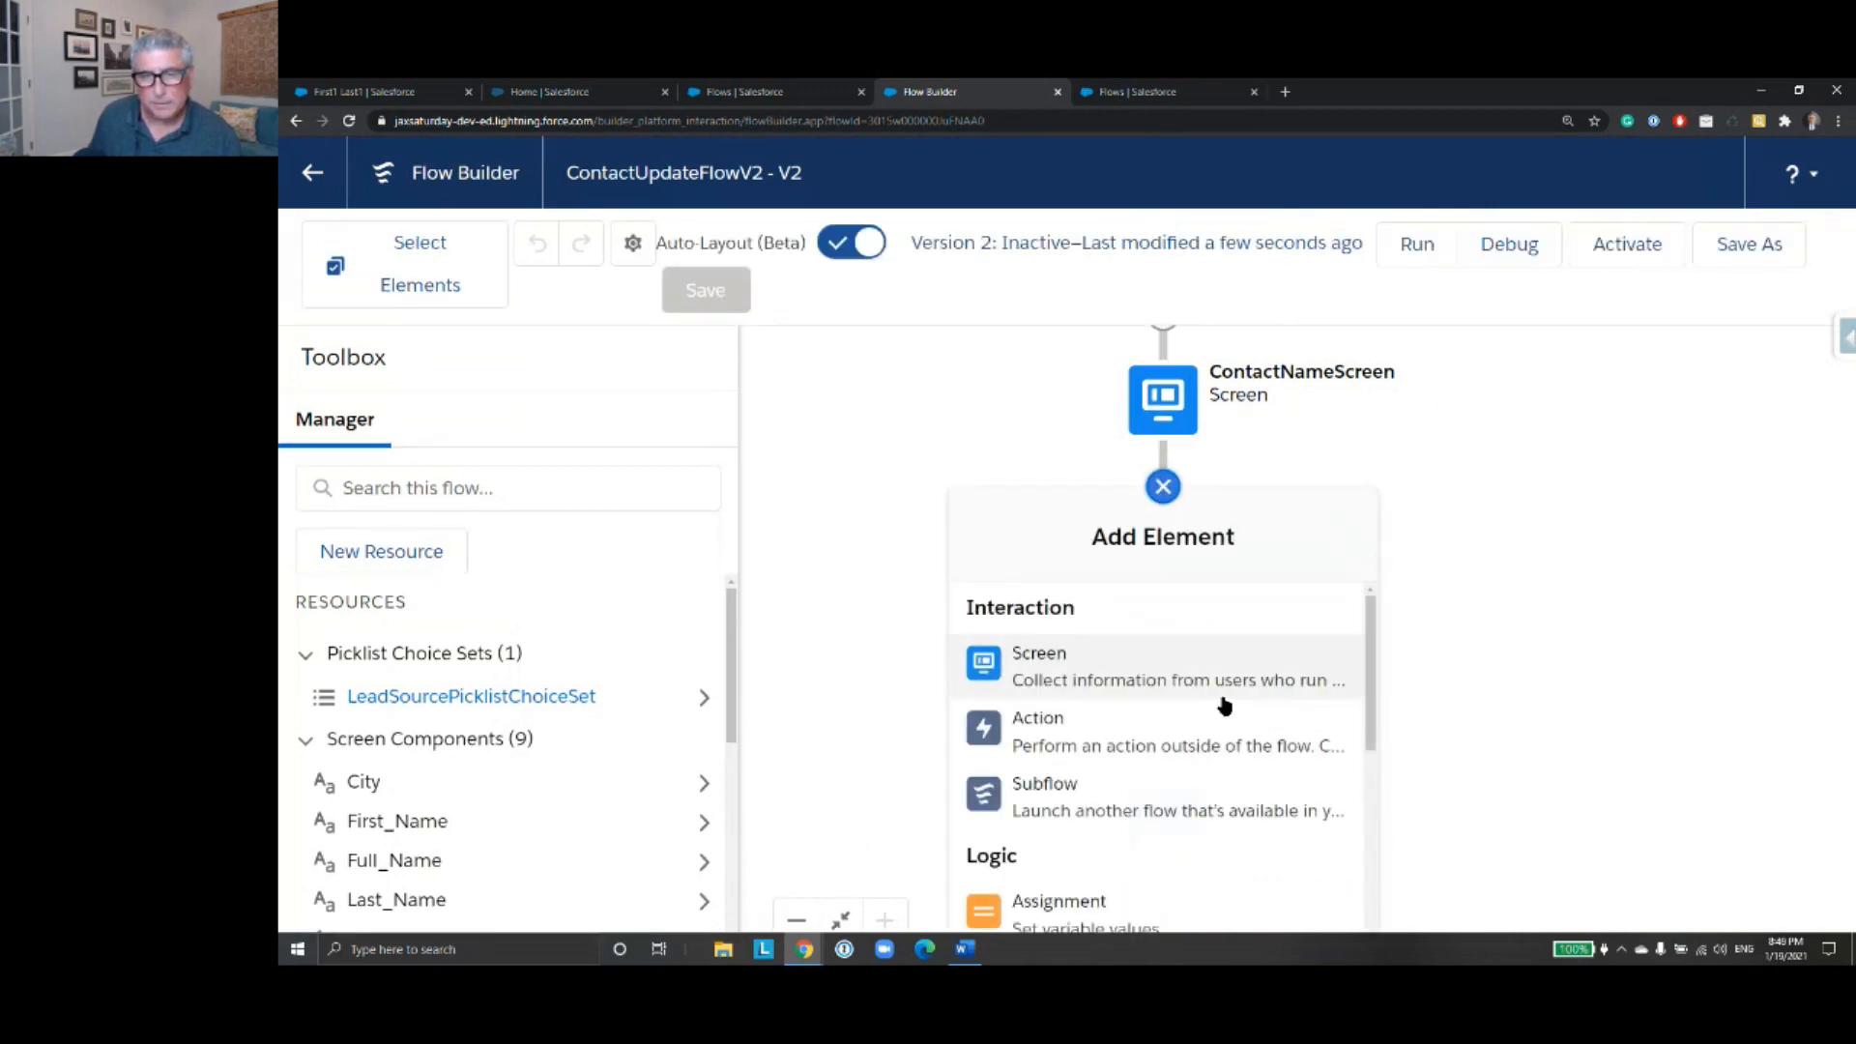
pyautogui.scroll(-2, 1221, 725)
pyautogui.scroll(-2, 1219, 758)
pyautogui.click(1119, 657)
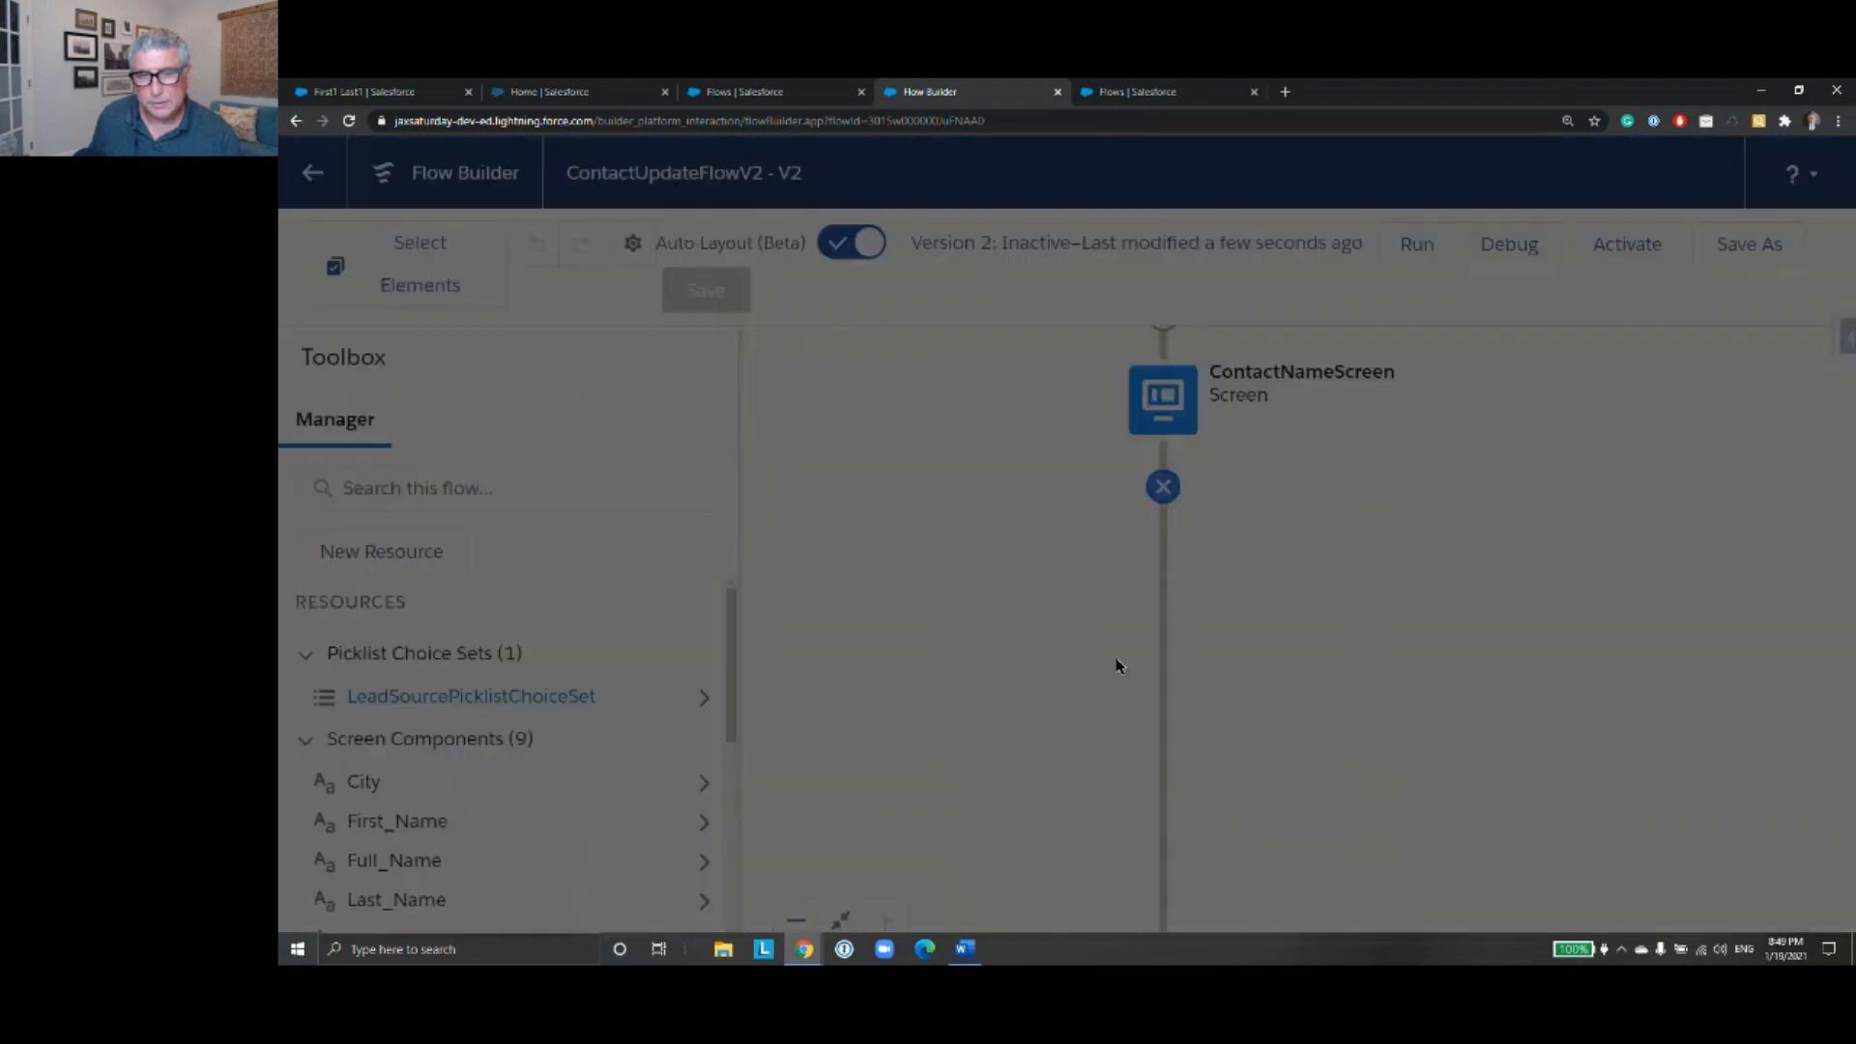
pyautogui.click(741, 357)
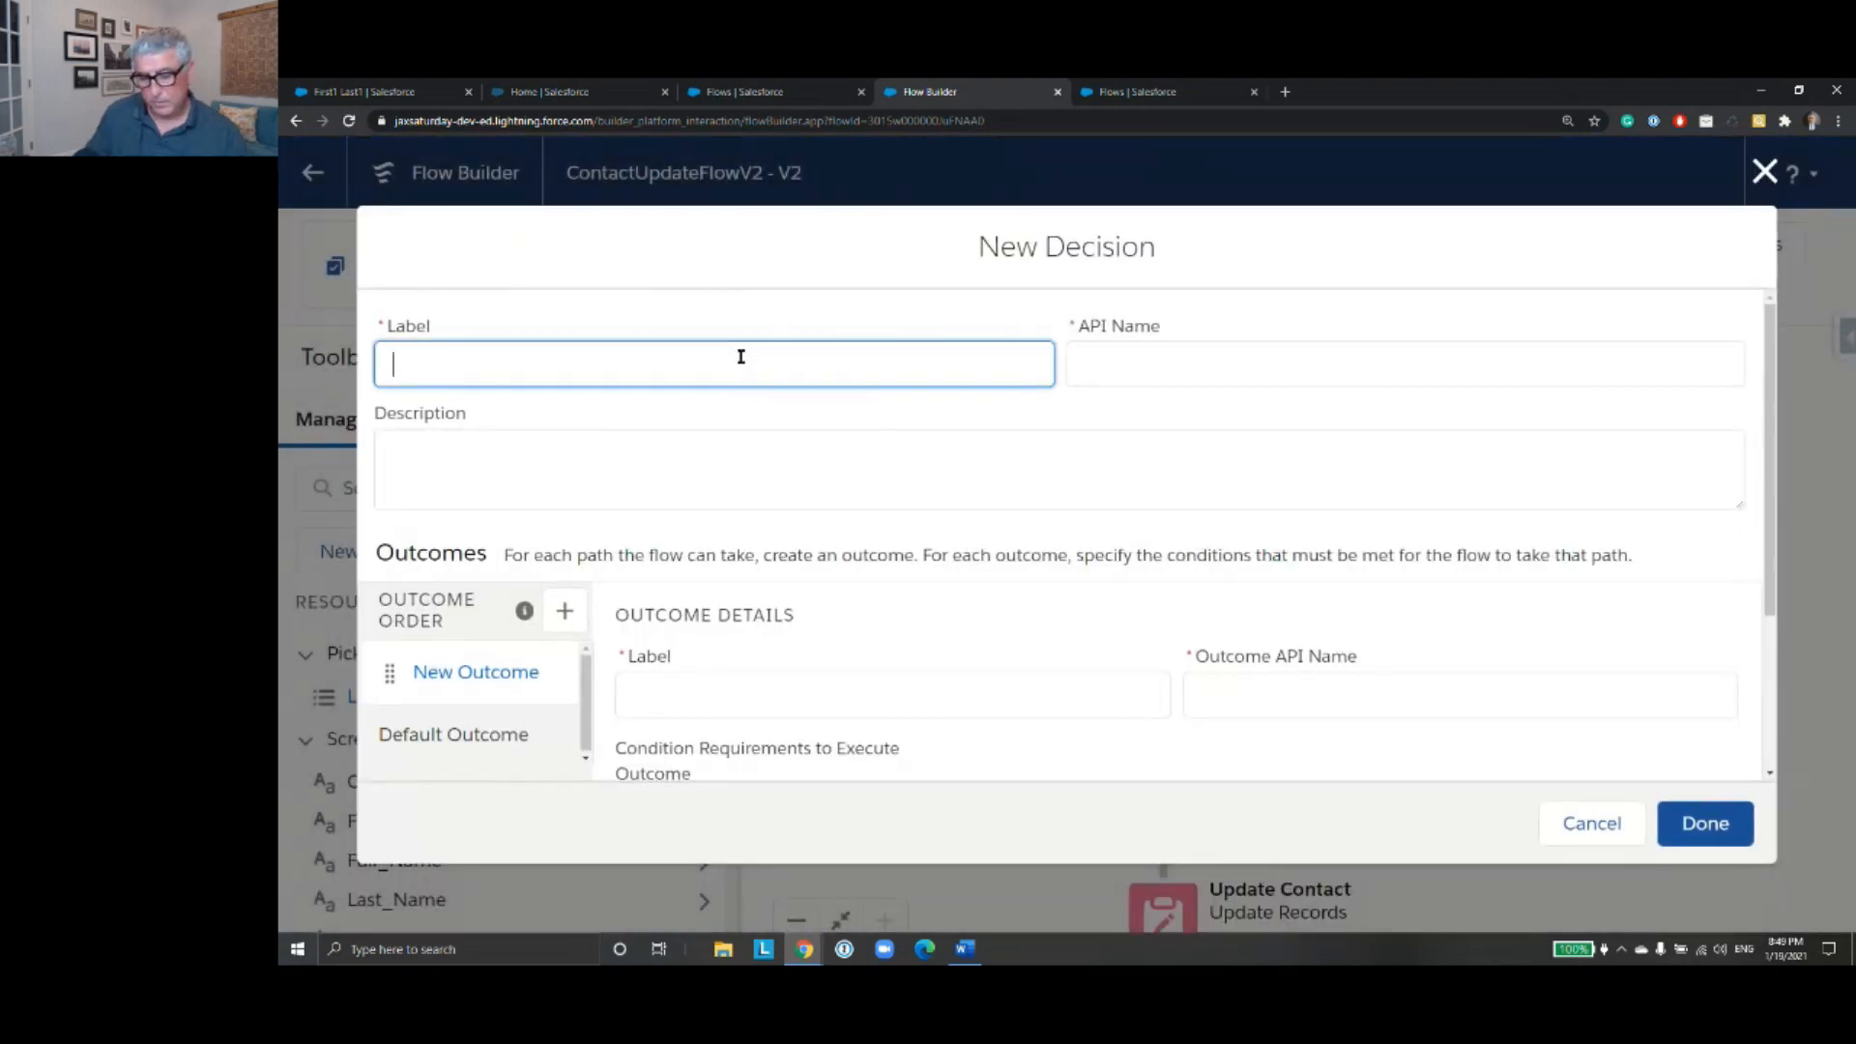
pyautogui.write('Is ContactId ')
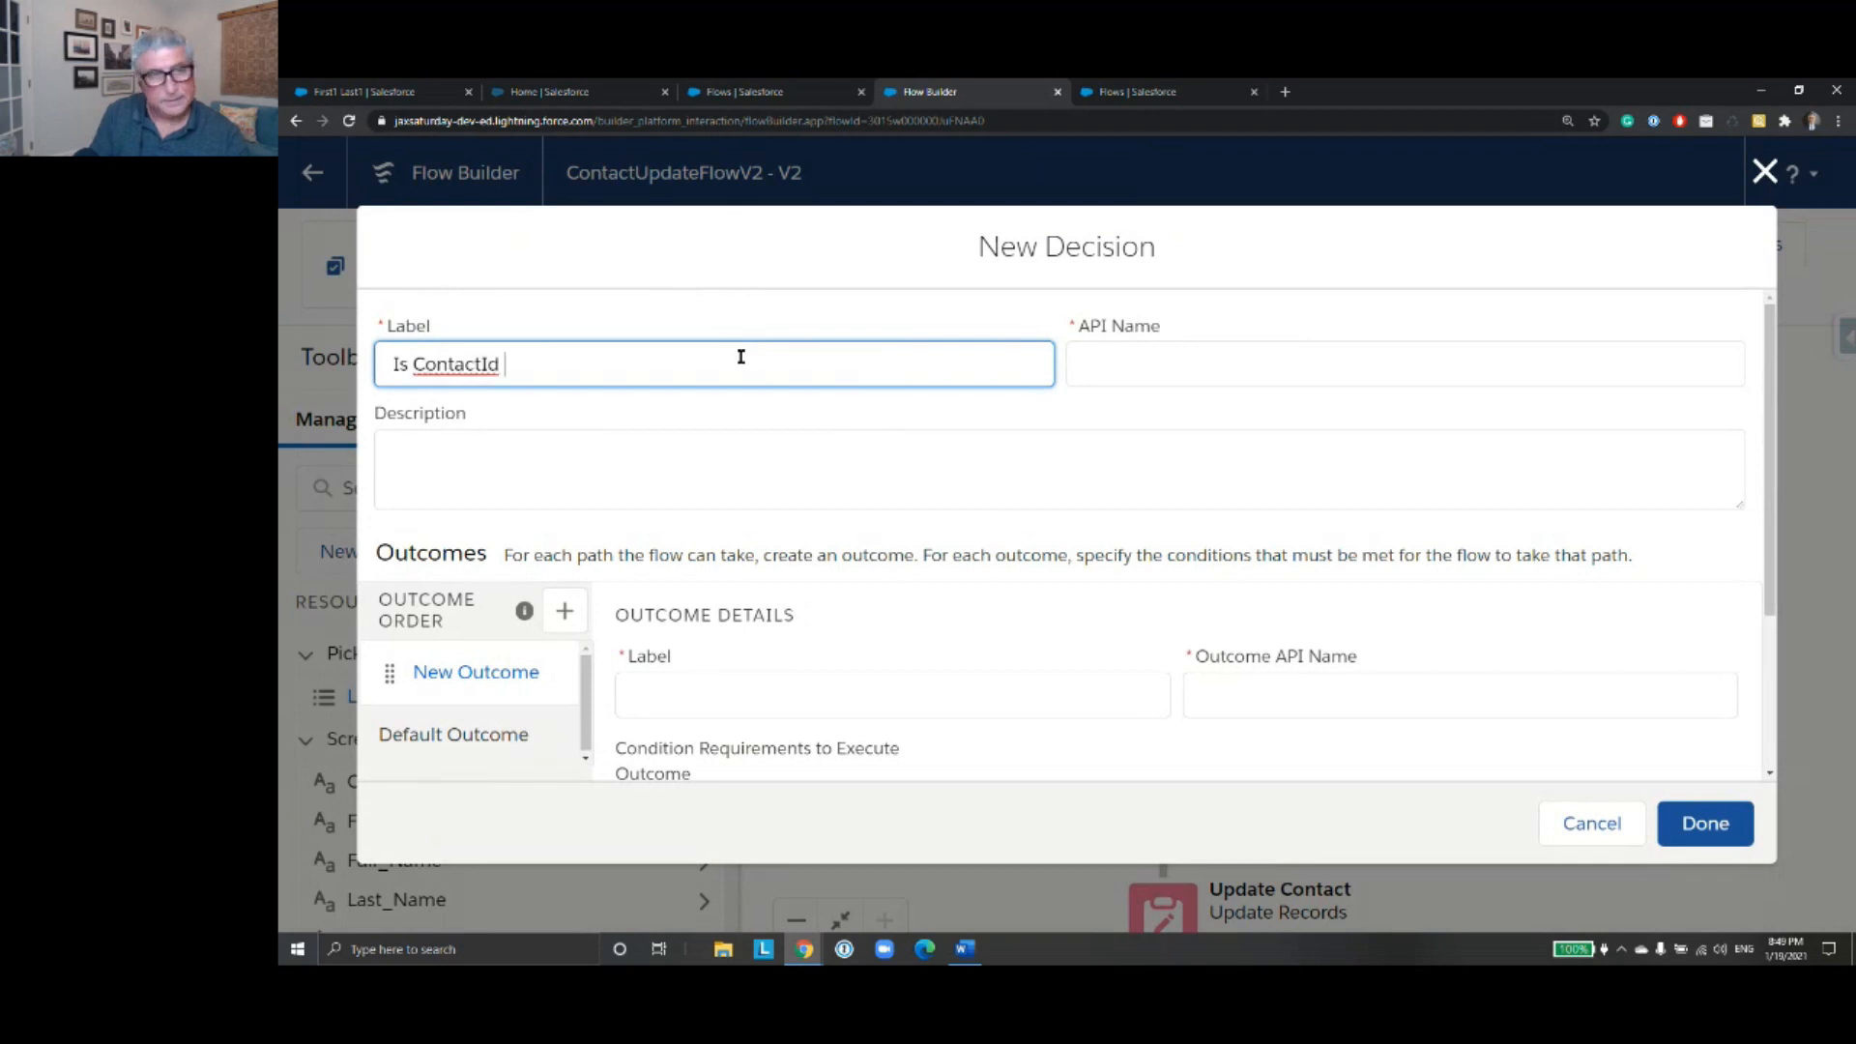
pyautogui.write('Null')
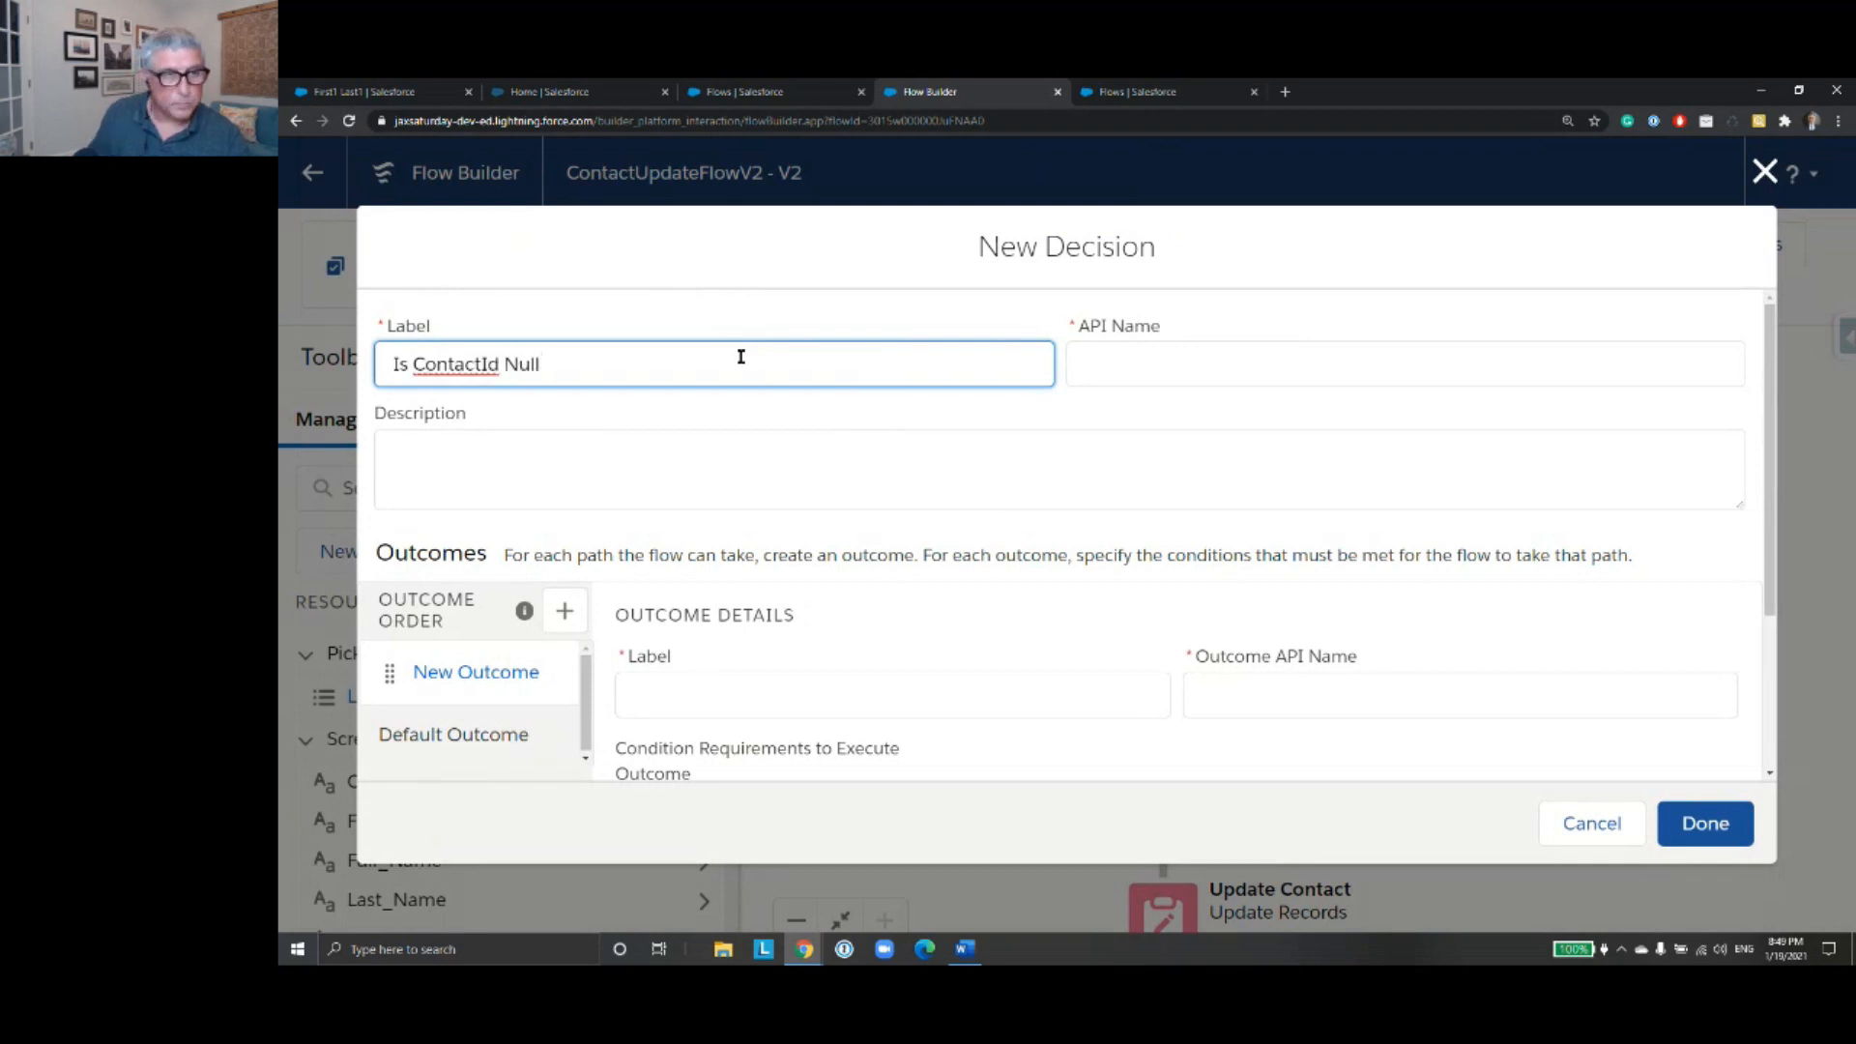
pyautogui.click(1181, 350)
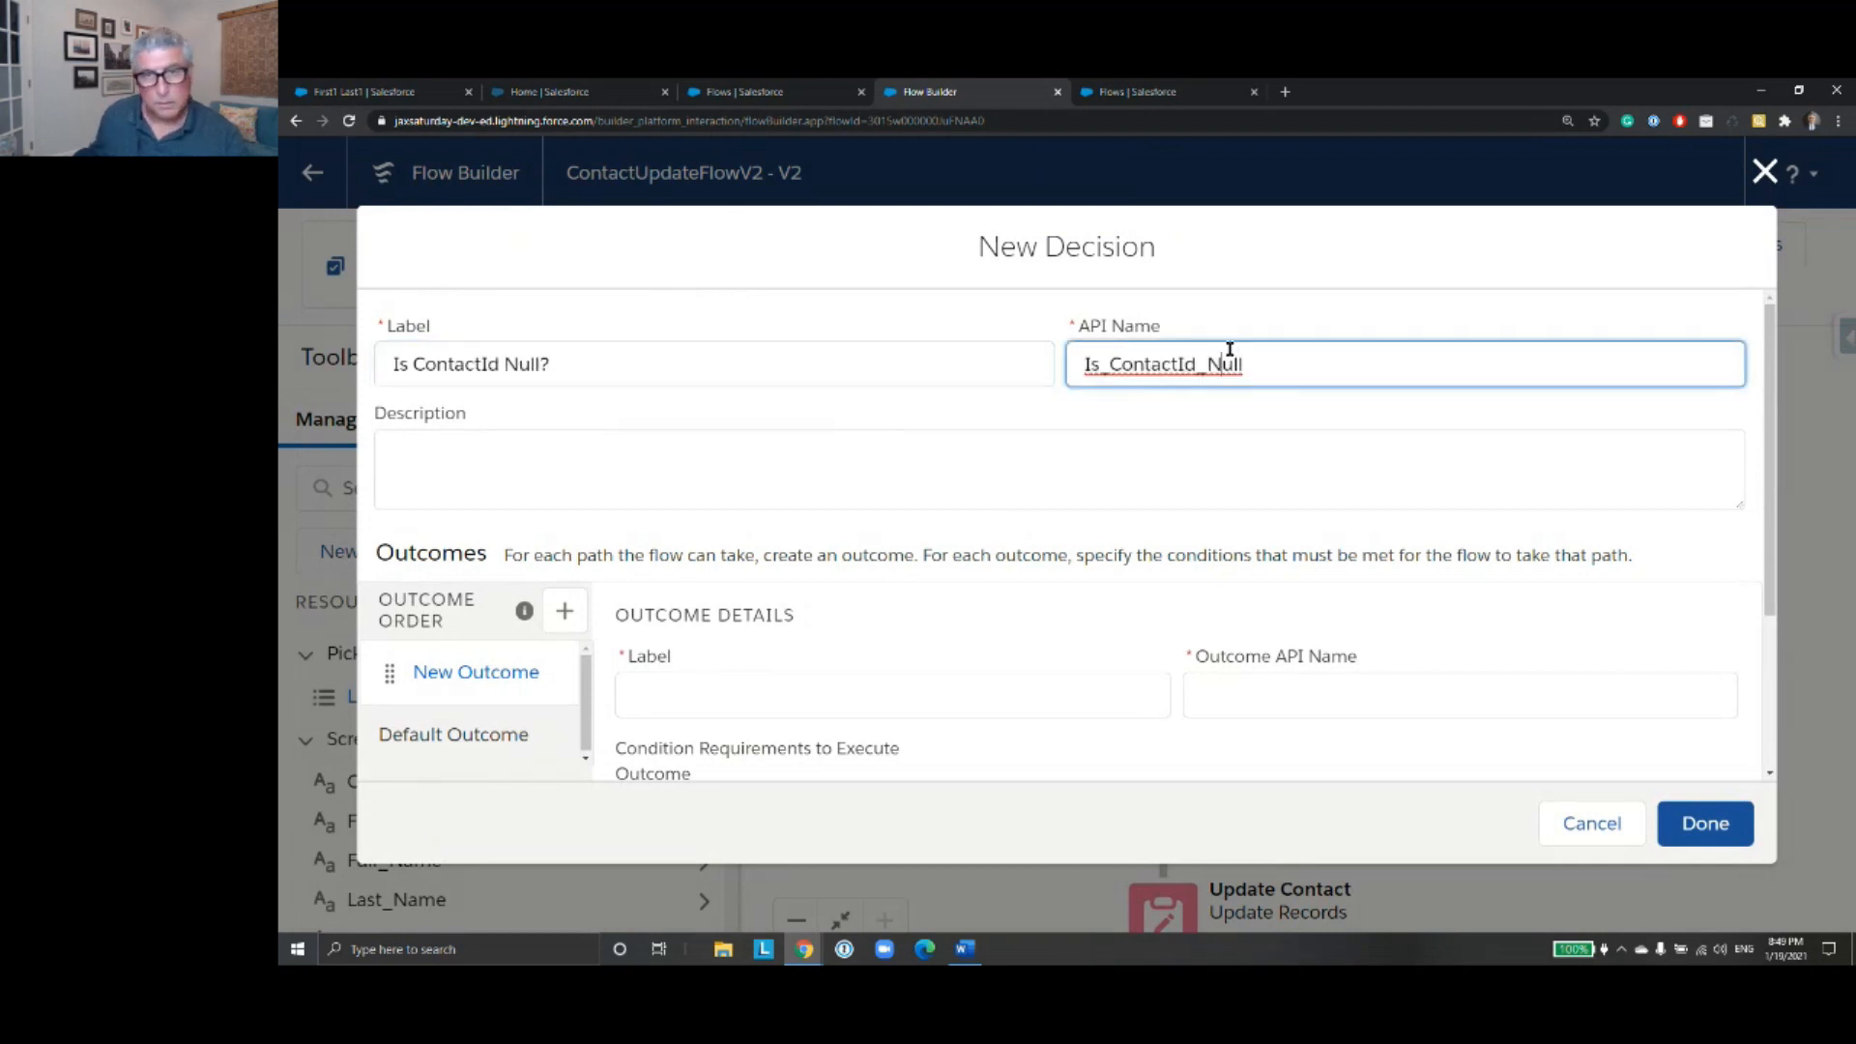
# - Label the decision's new outcome YesNull and use the same text as its API name
pyautogui.click(705, 687)
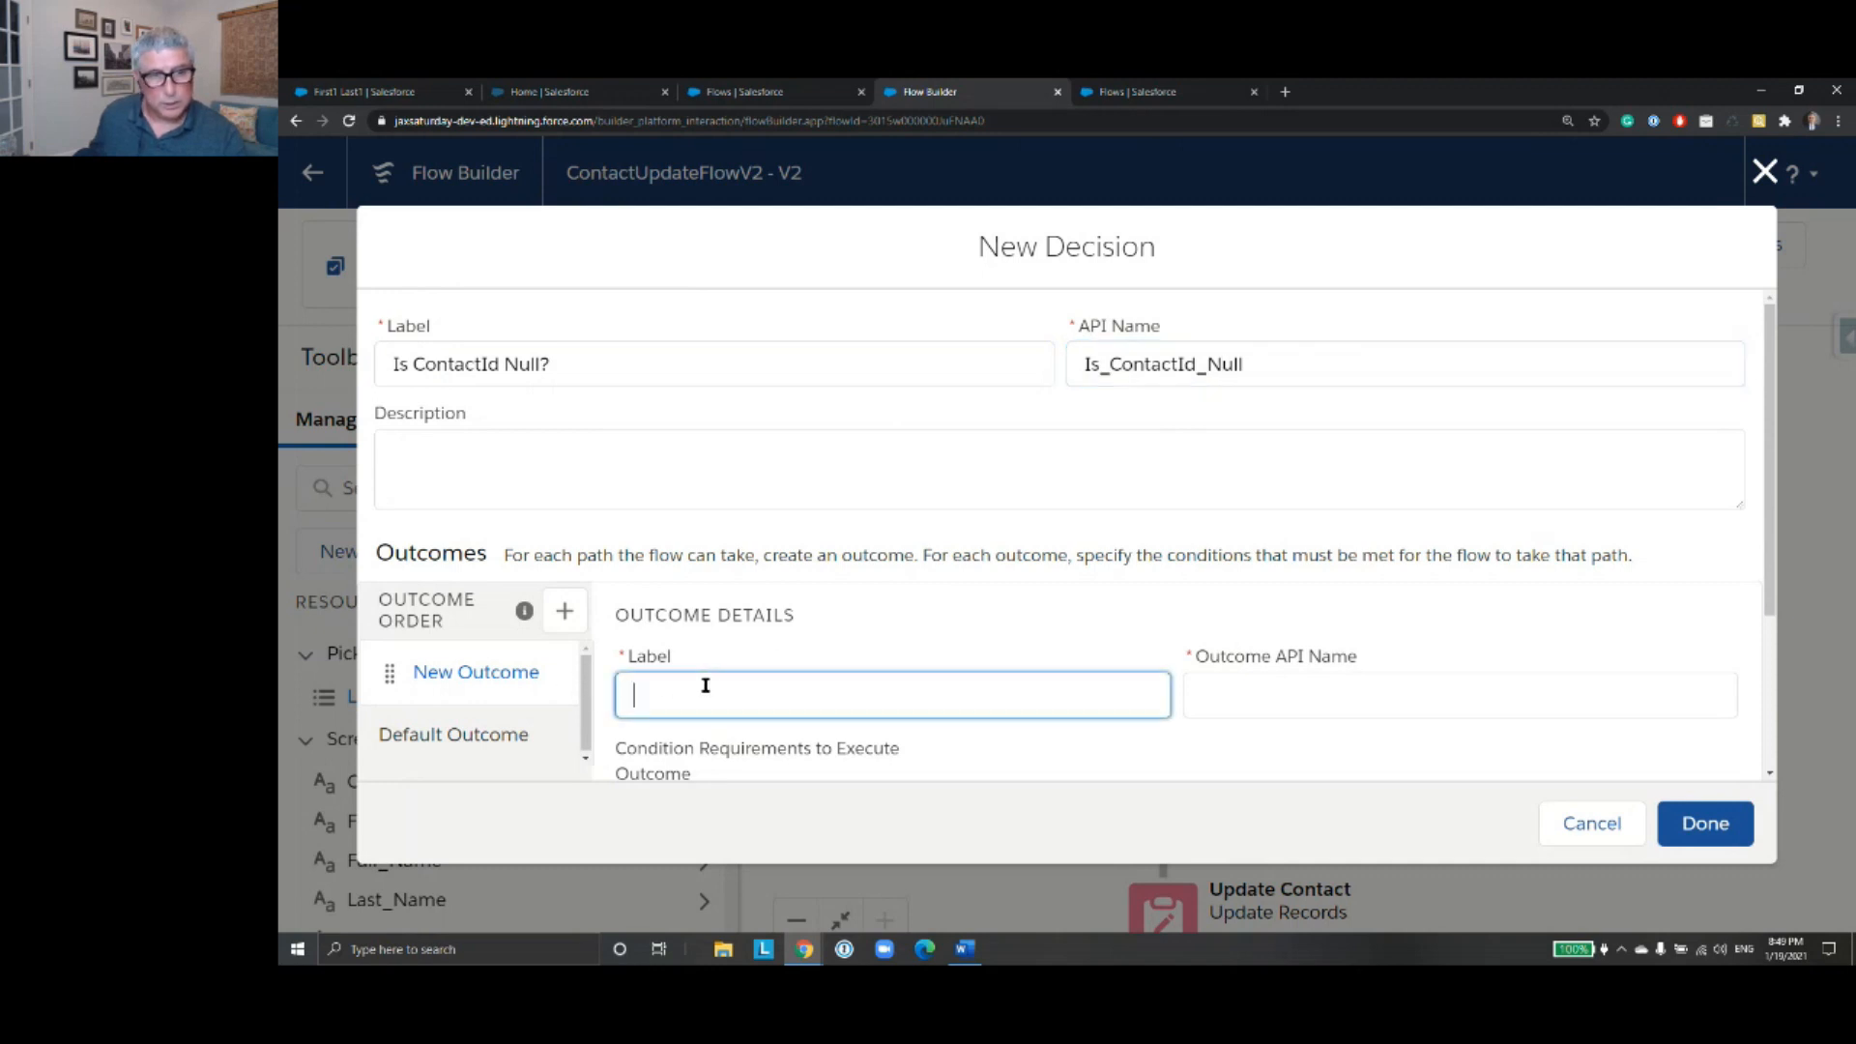
pyautogui.write('YesNu')
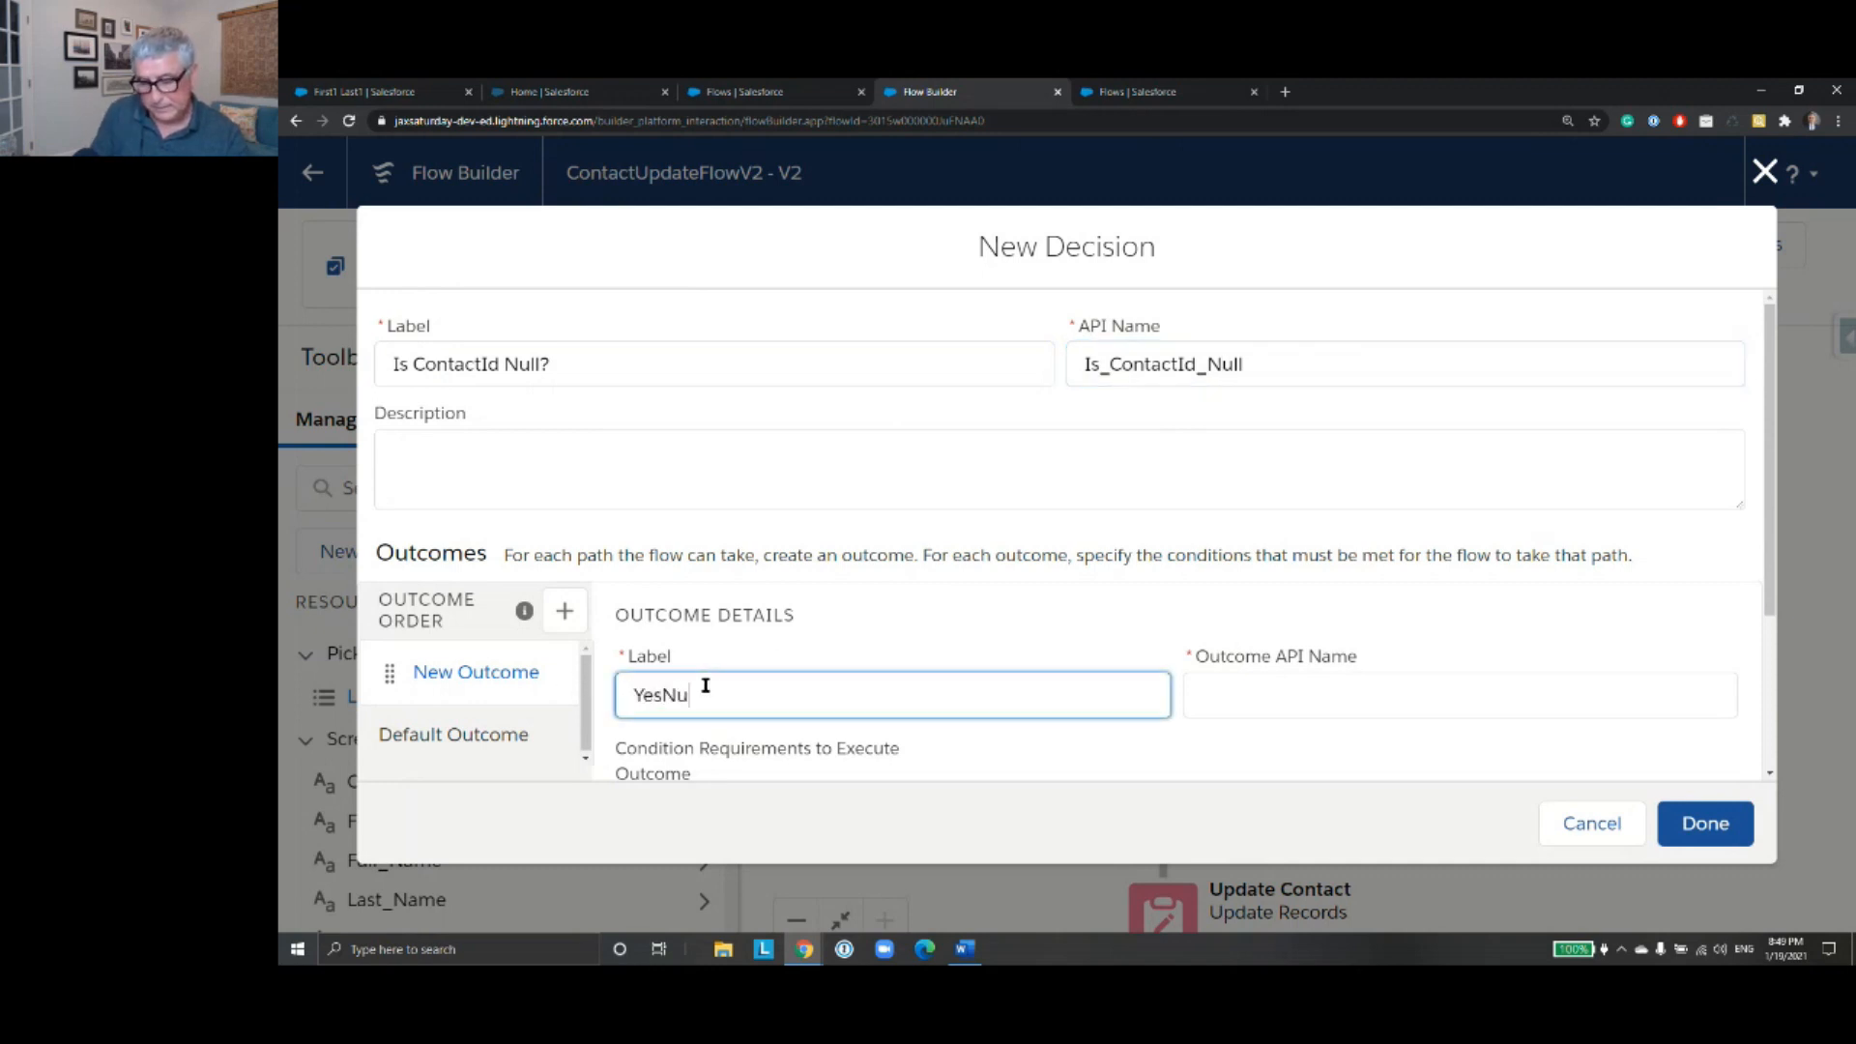
pyautogui.write('ll')
pyautogui.scroll(-3, 1297, 609)
pyautogui.click(1352, 447)
# - Define the YesNull outcome's condition as variable ContactId, operator Is Null, value $GlobalConstant.True
pyautogui.click(780, 671)
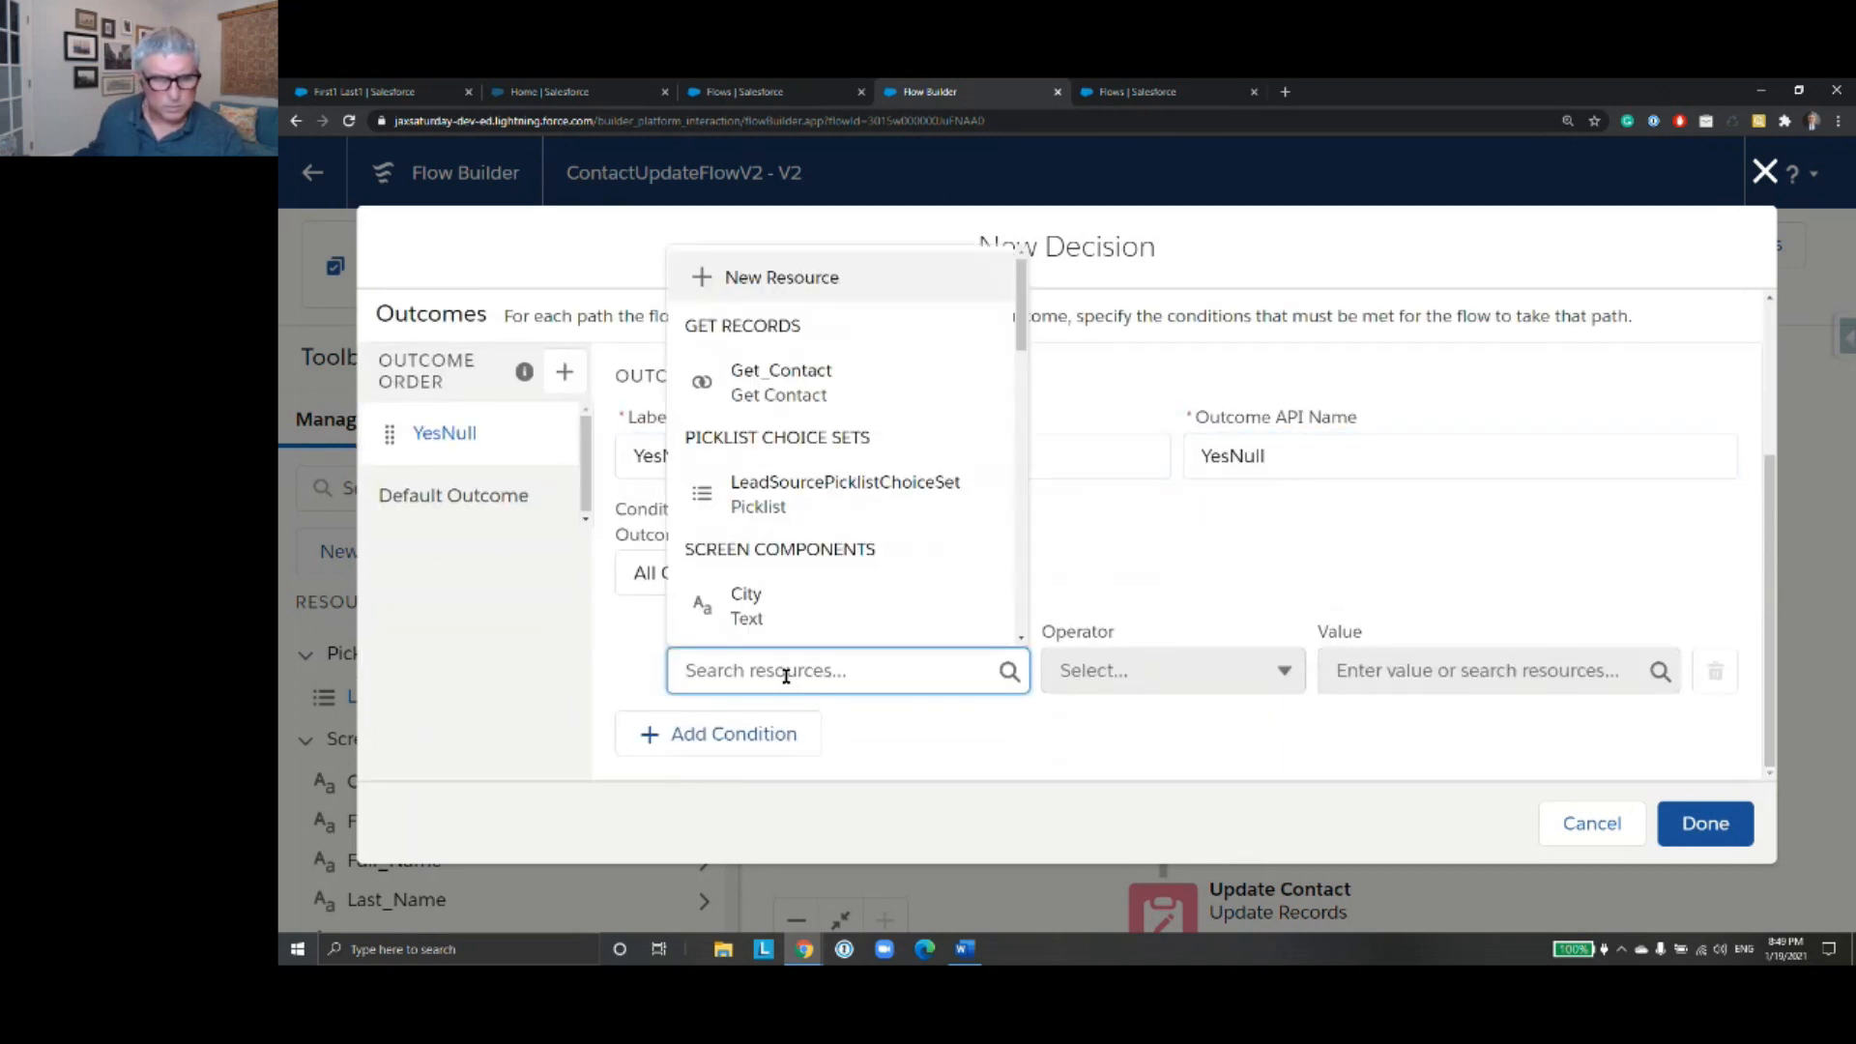
pyautogui.write('Contact')
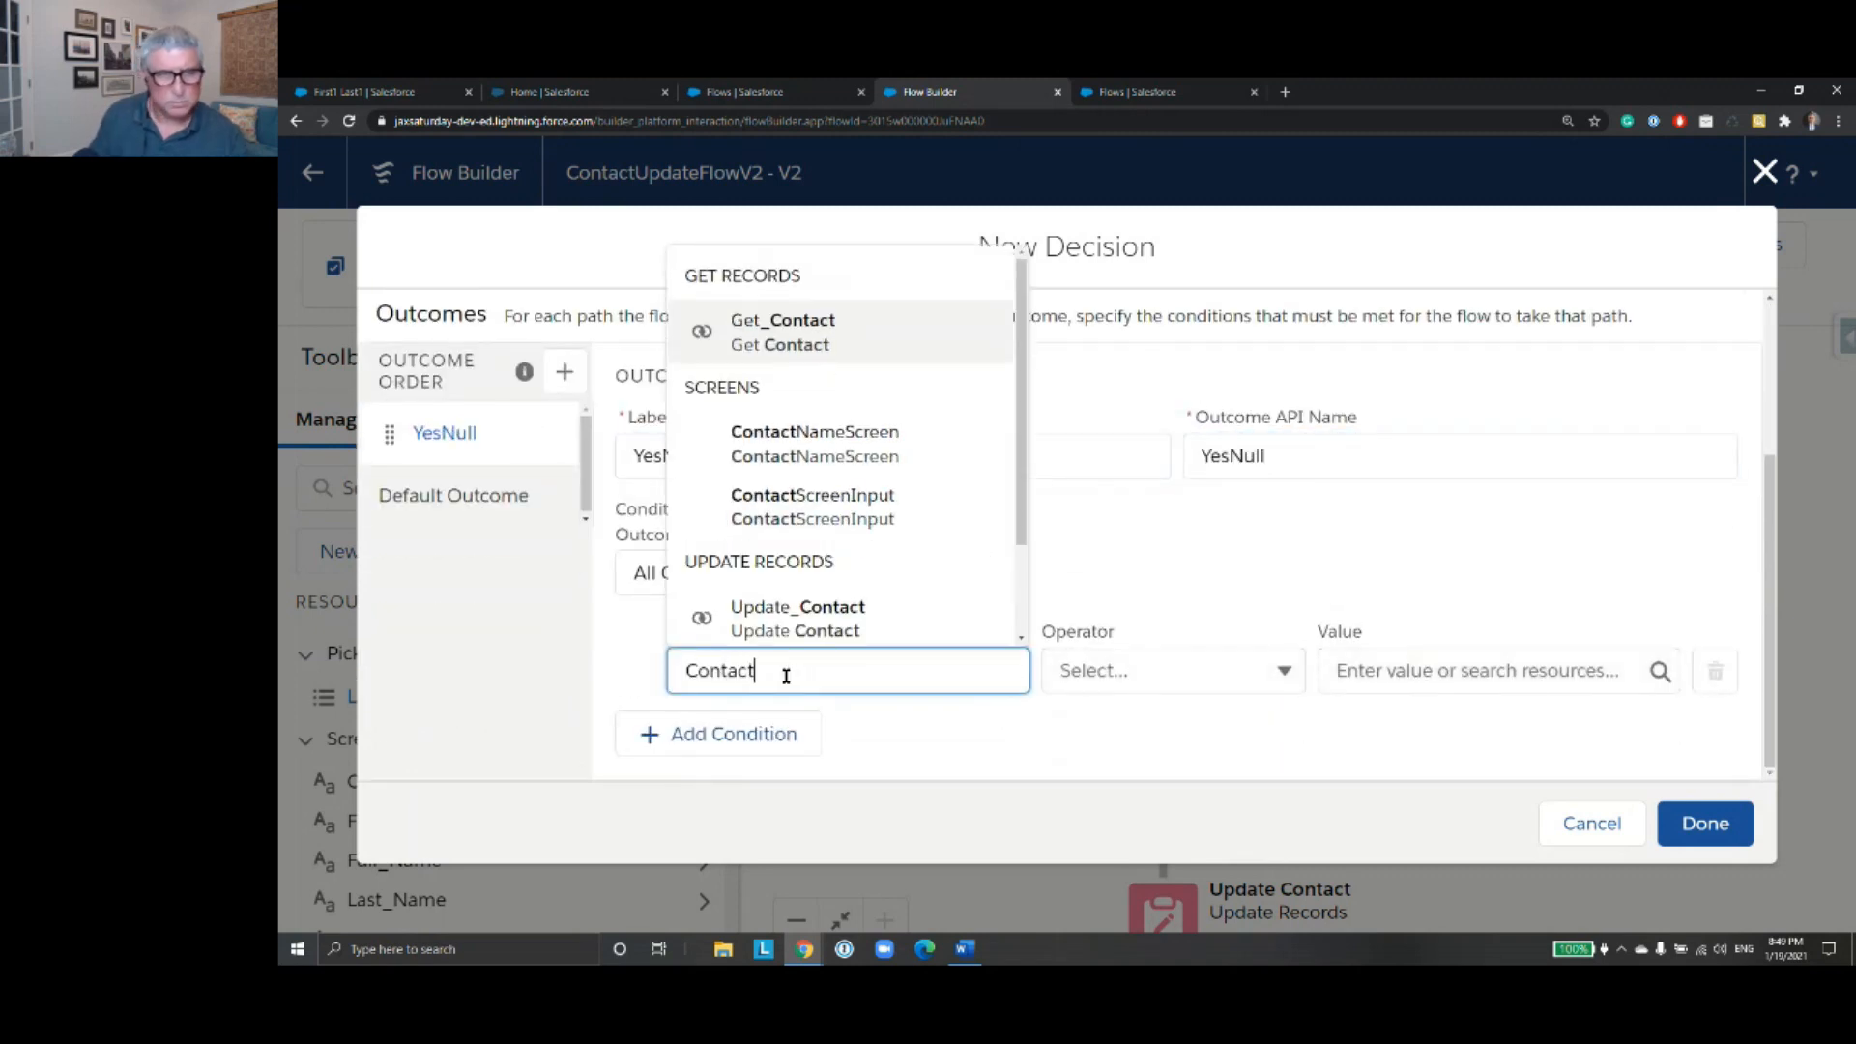
pyautogui.write('Id')
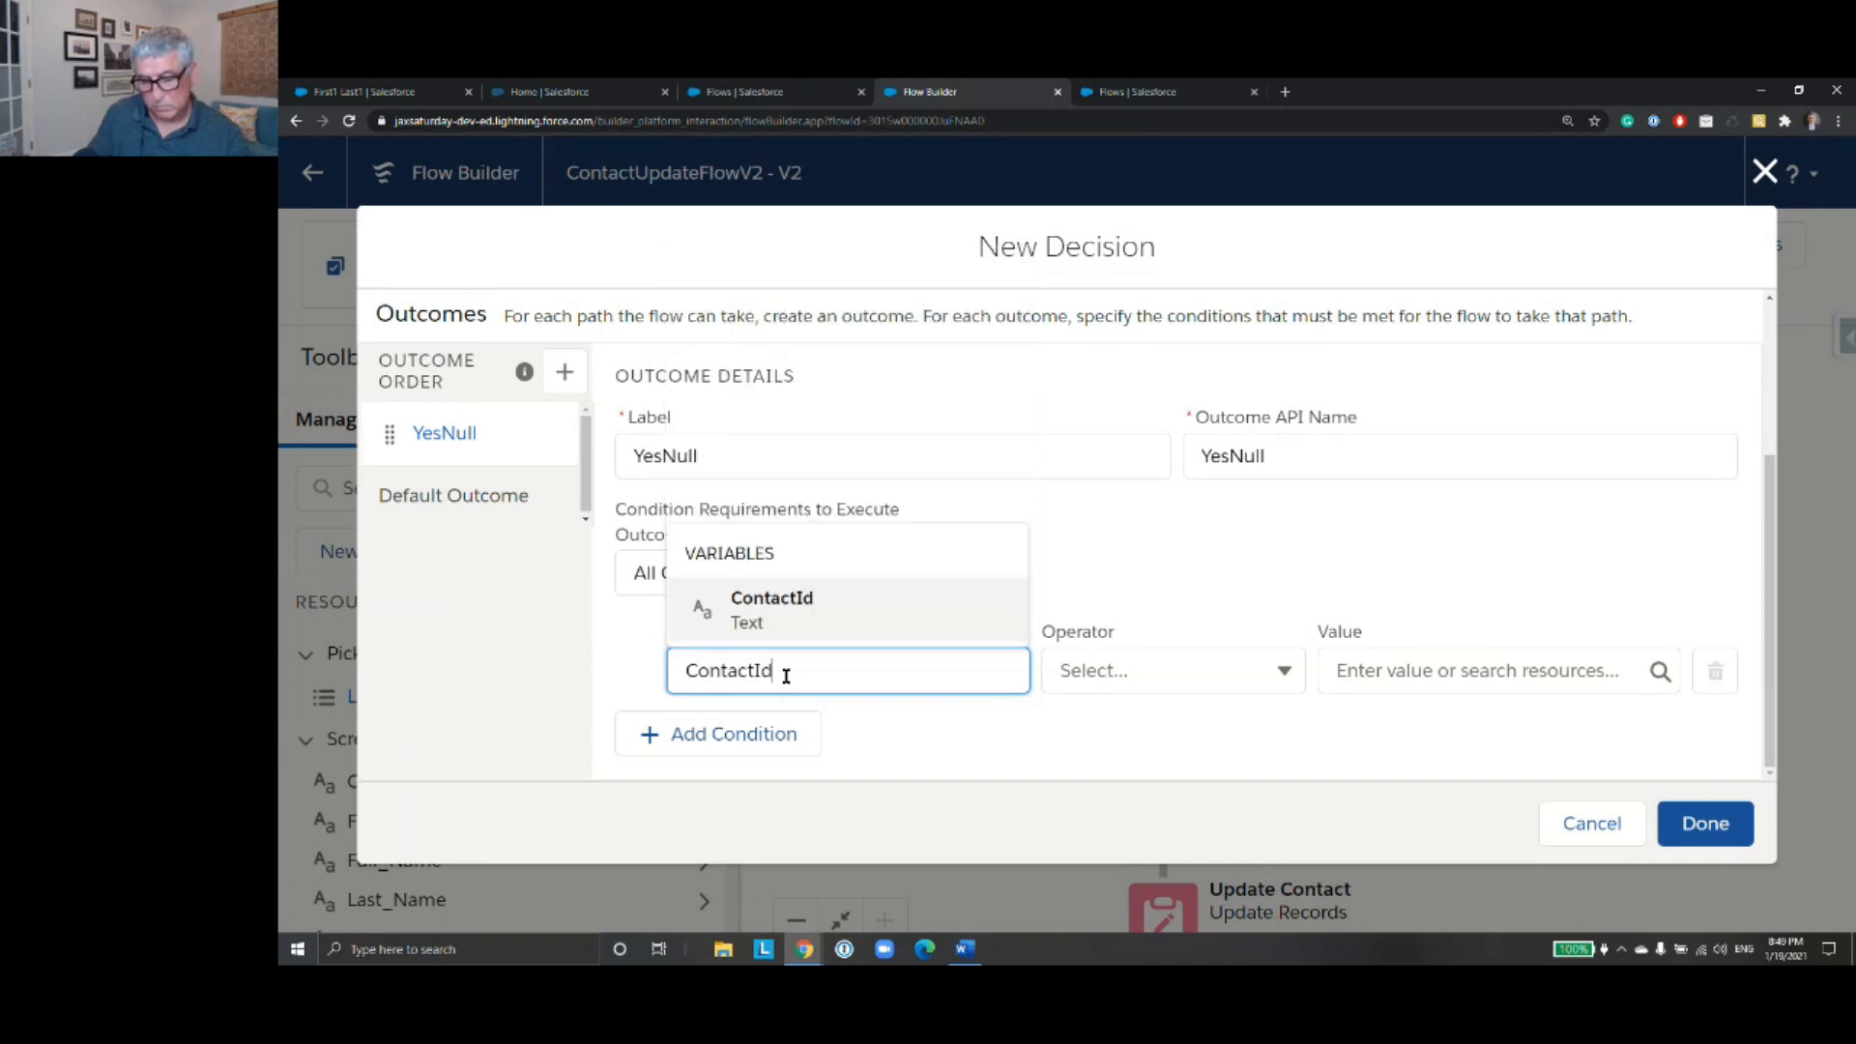
pyautogui.click(857, 618)
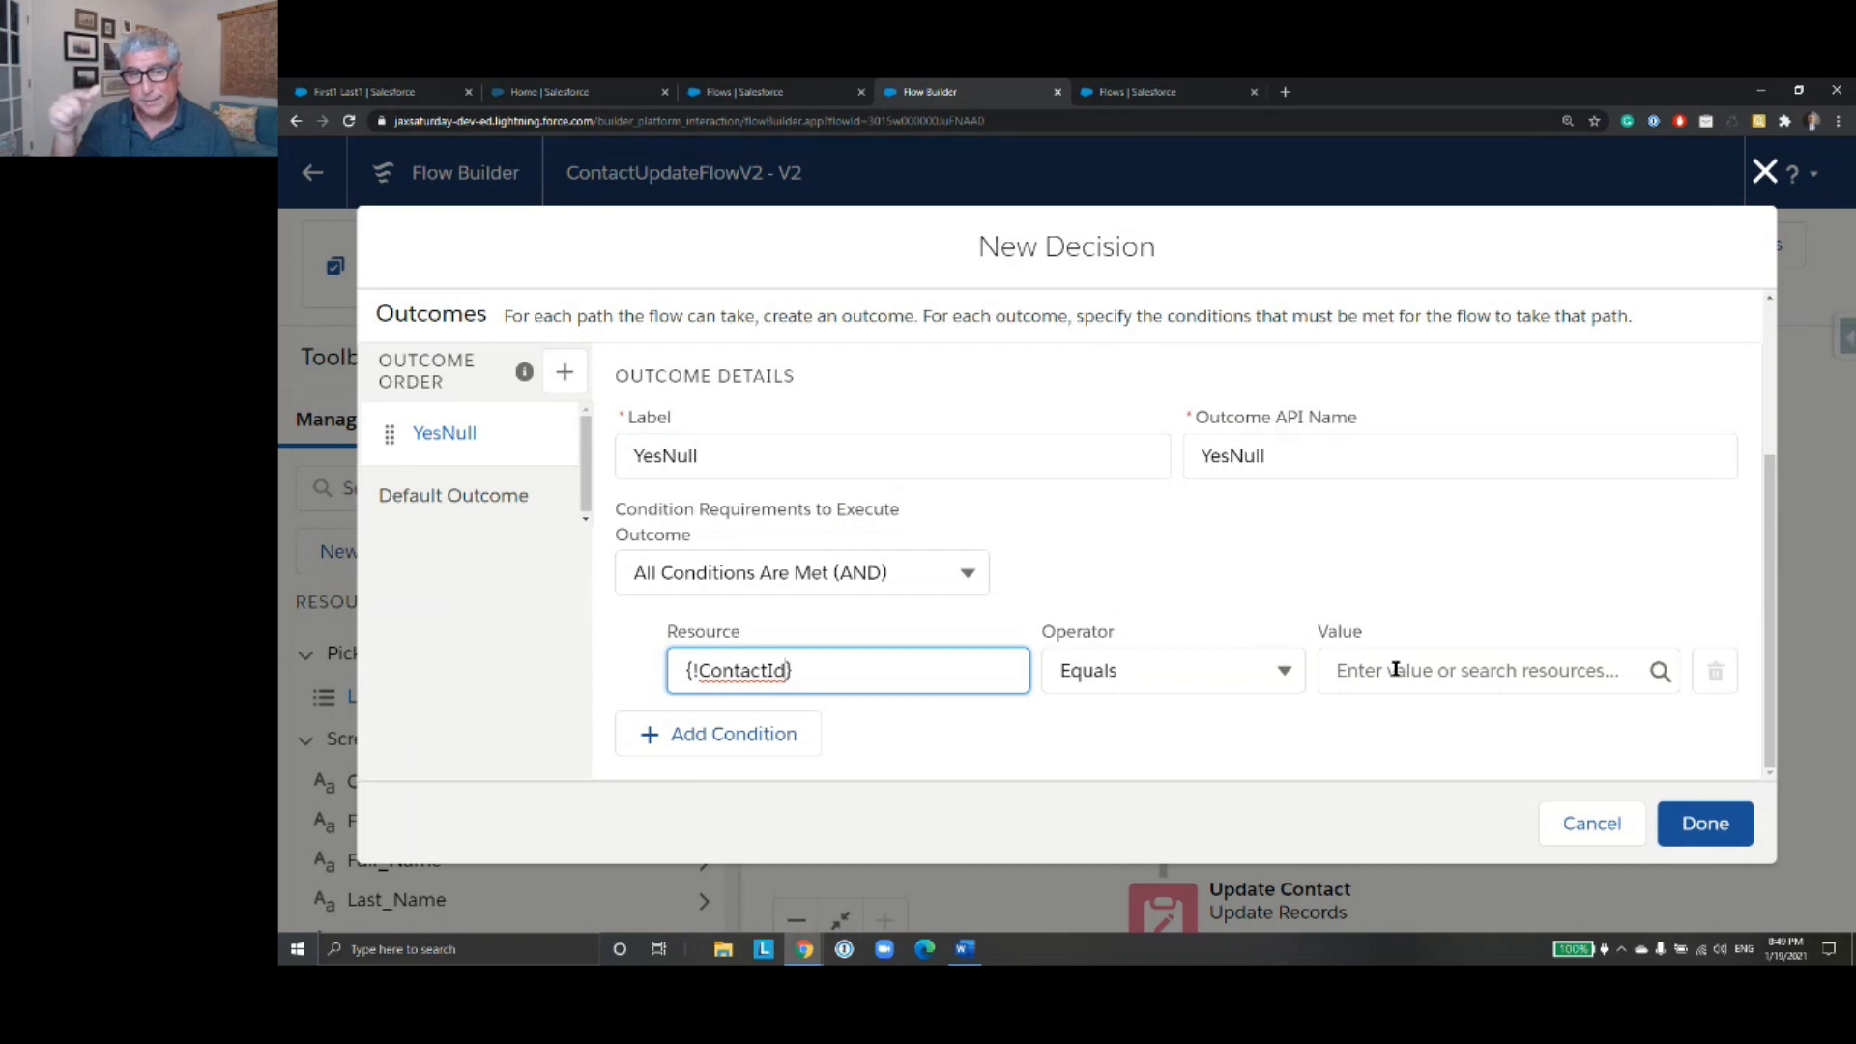
pyautogui.click(1283, 670)
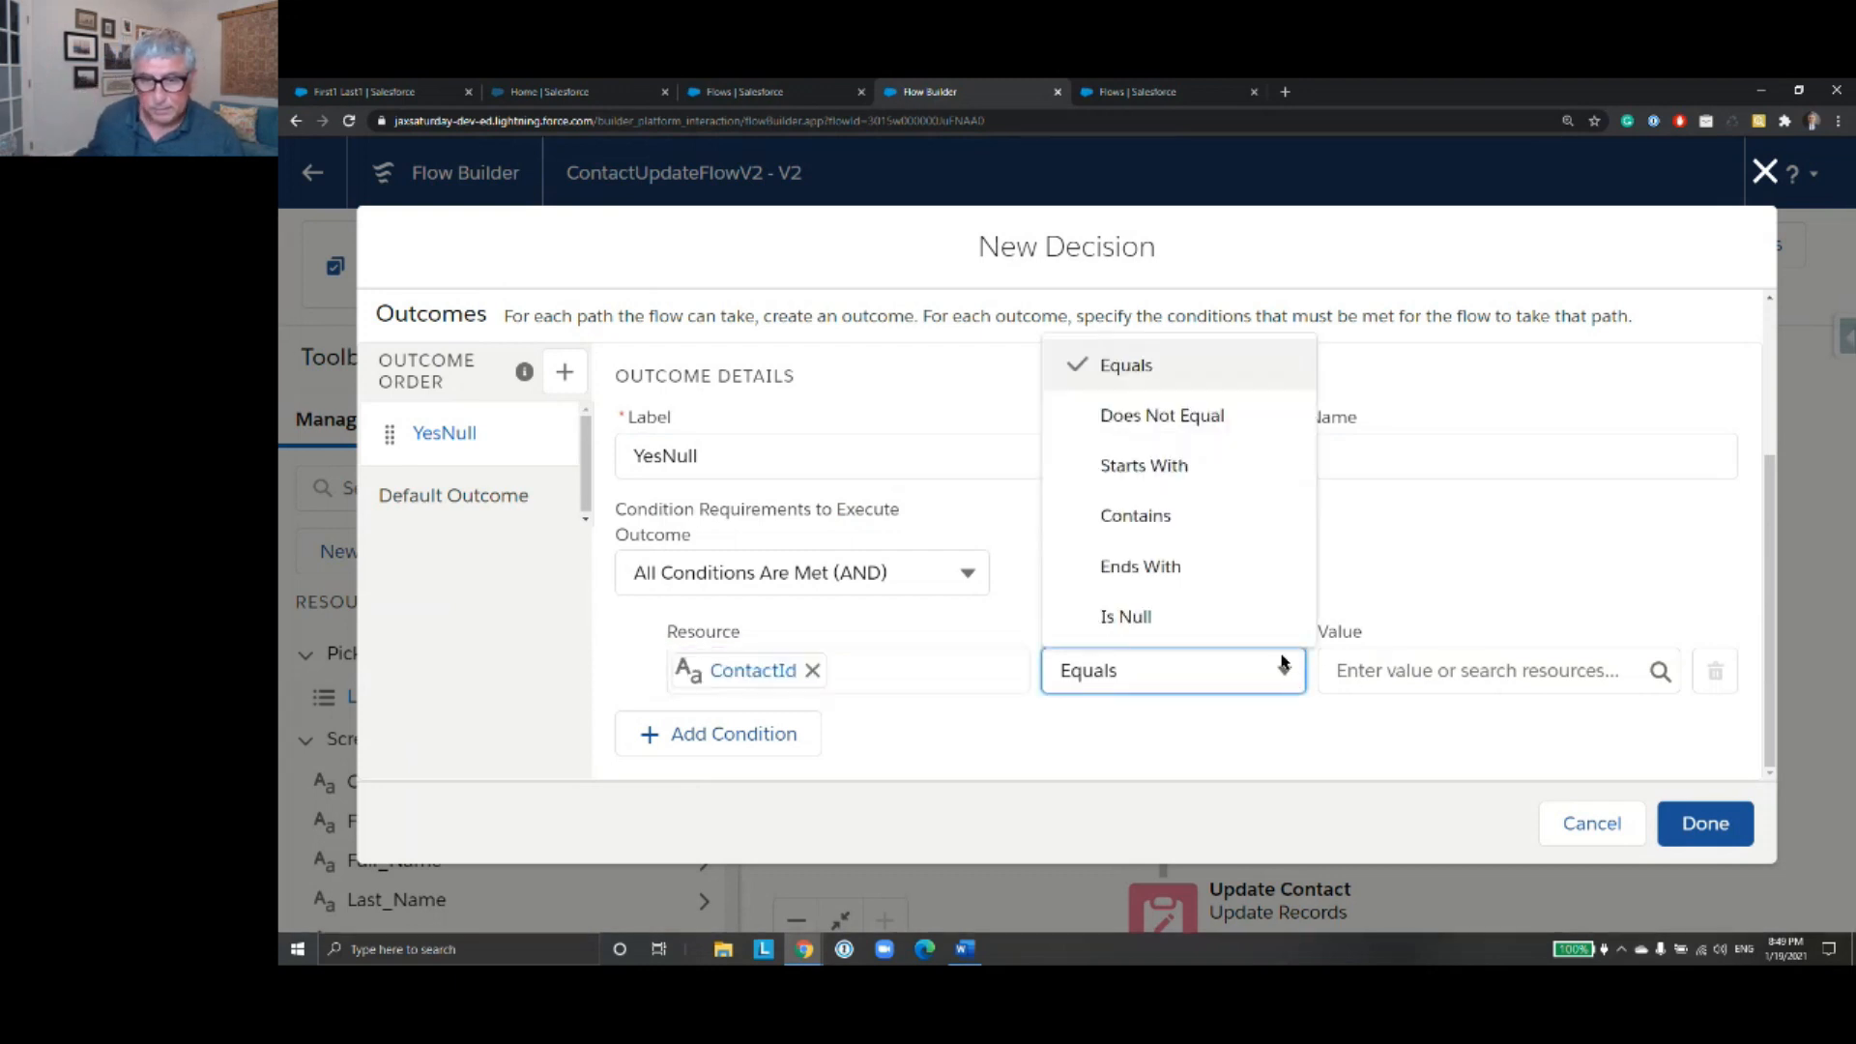
pyautogui.click(1131, 619)
pyautogui.click(1406, 677)
pyautogui.write('True')
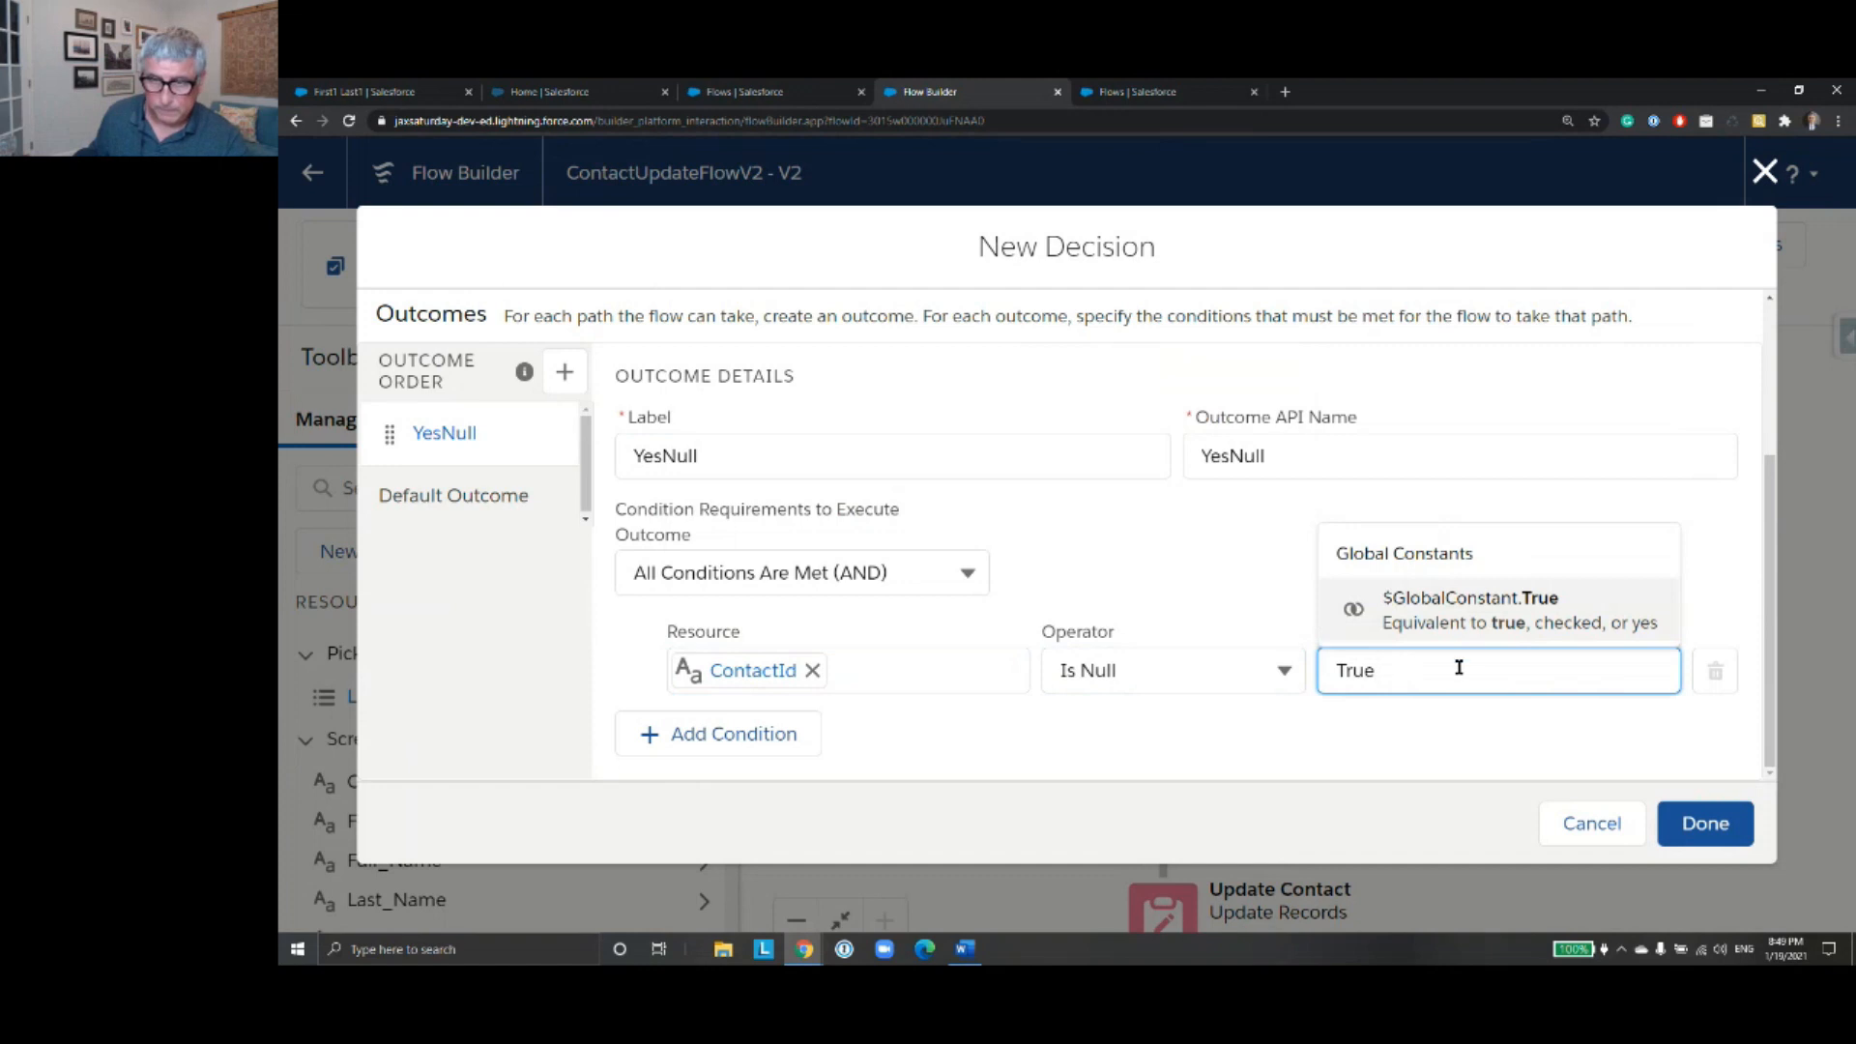
pyautogui.click(1496, 621)
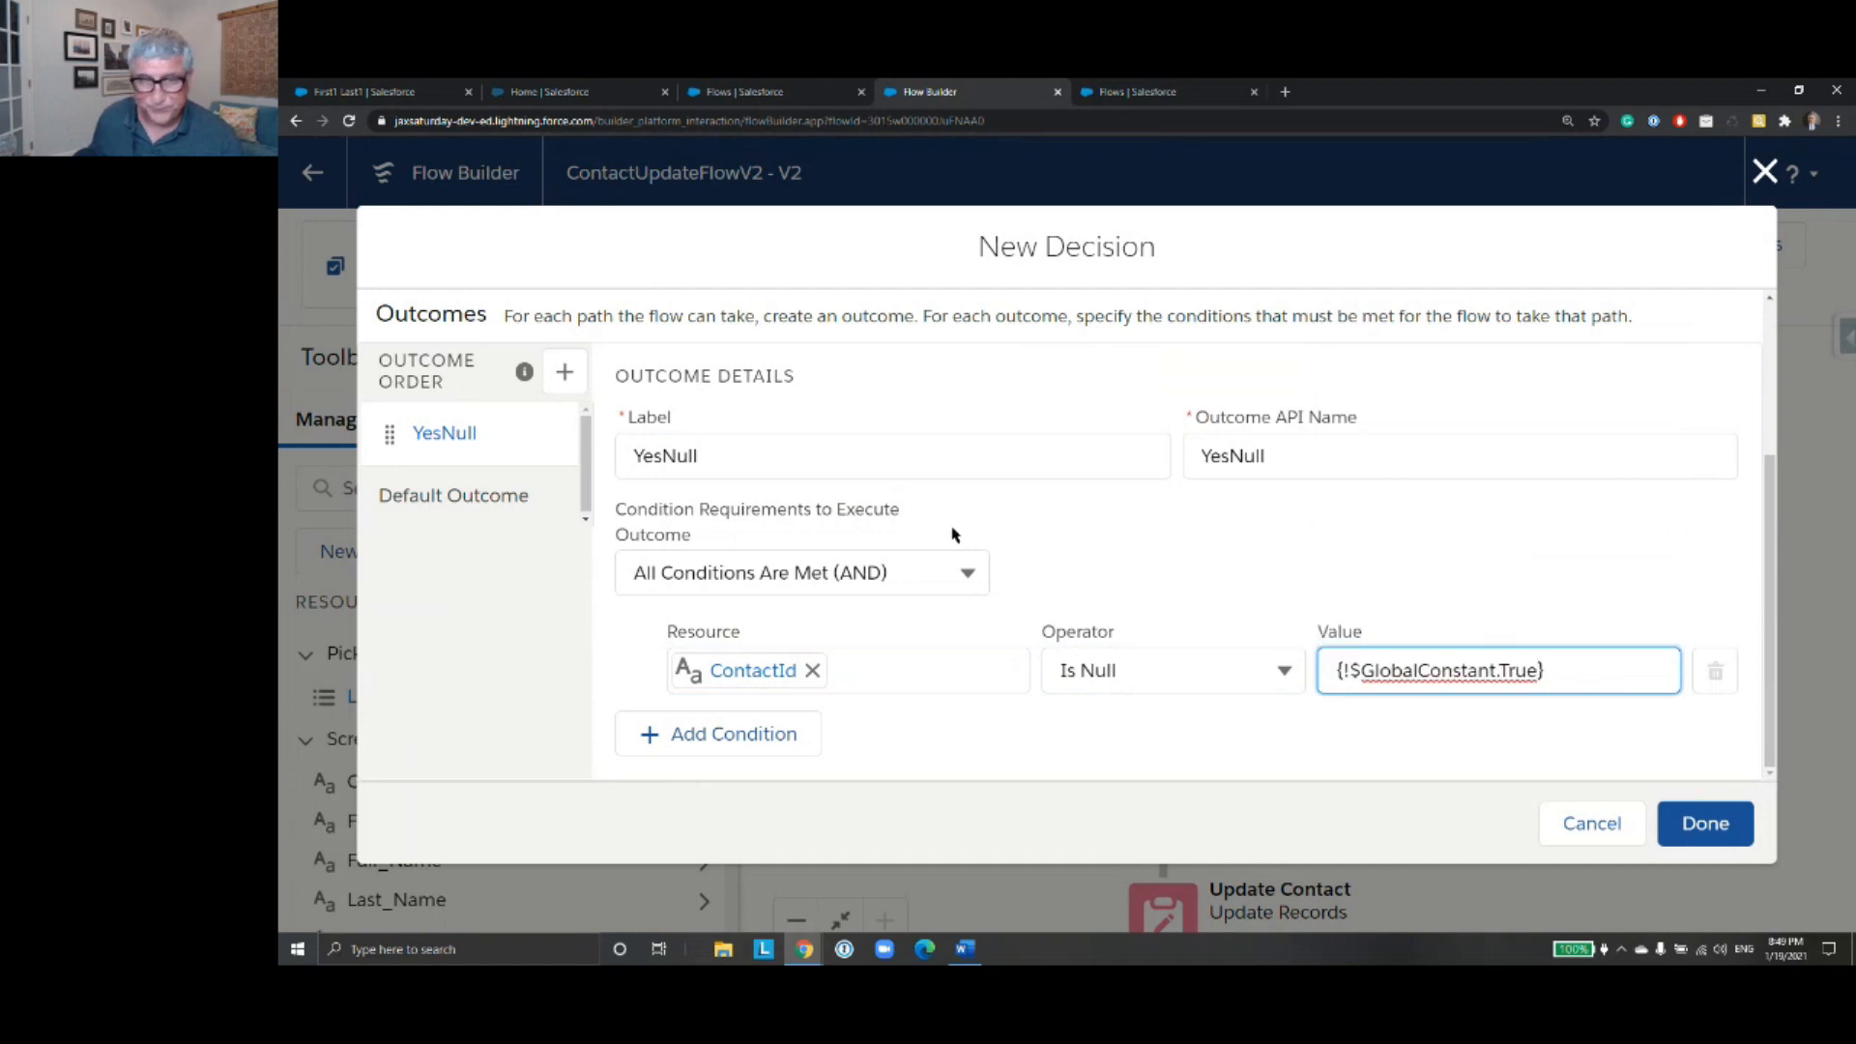
# - Rename the decision's default outcome NotNull and finish creating the decision
pyautogui.click(476, 514)
pyautogui.click(800, 456)
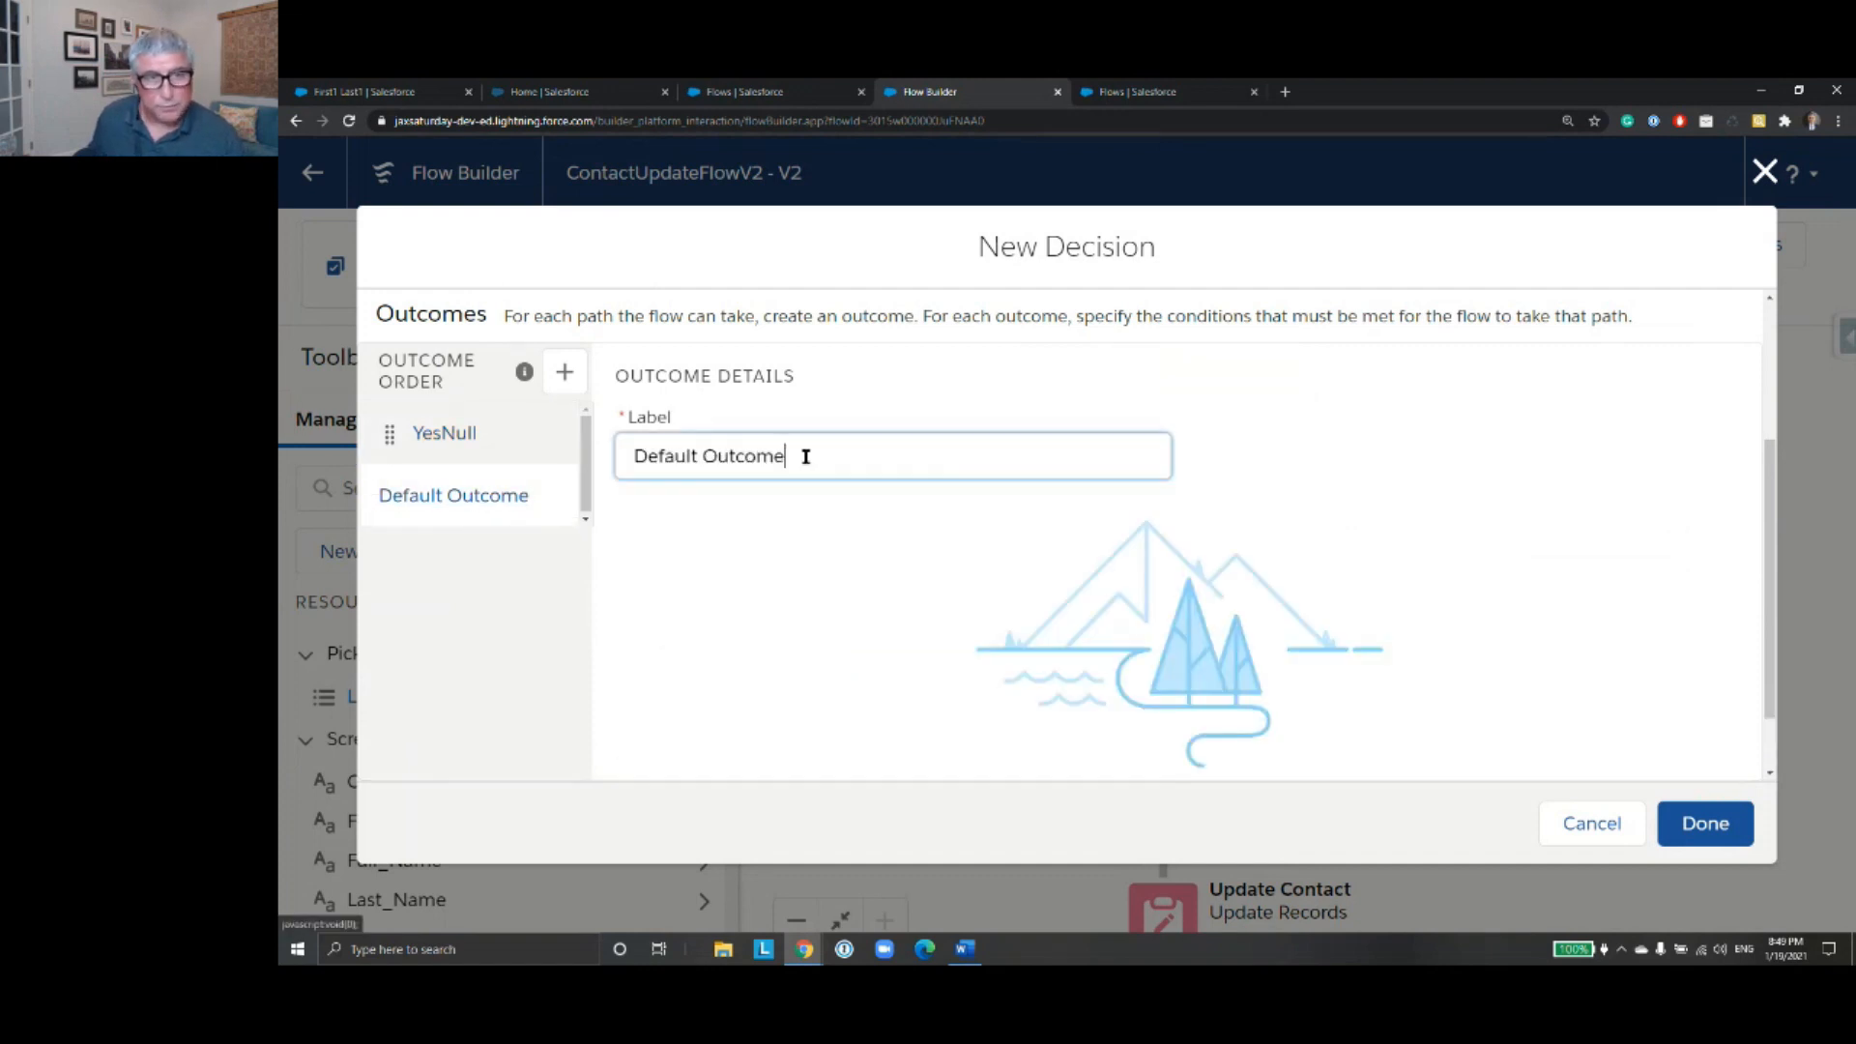
pyautogui.tripleClick(800, 455)
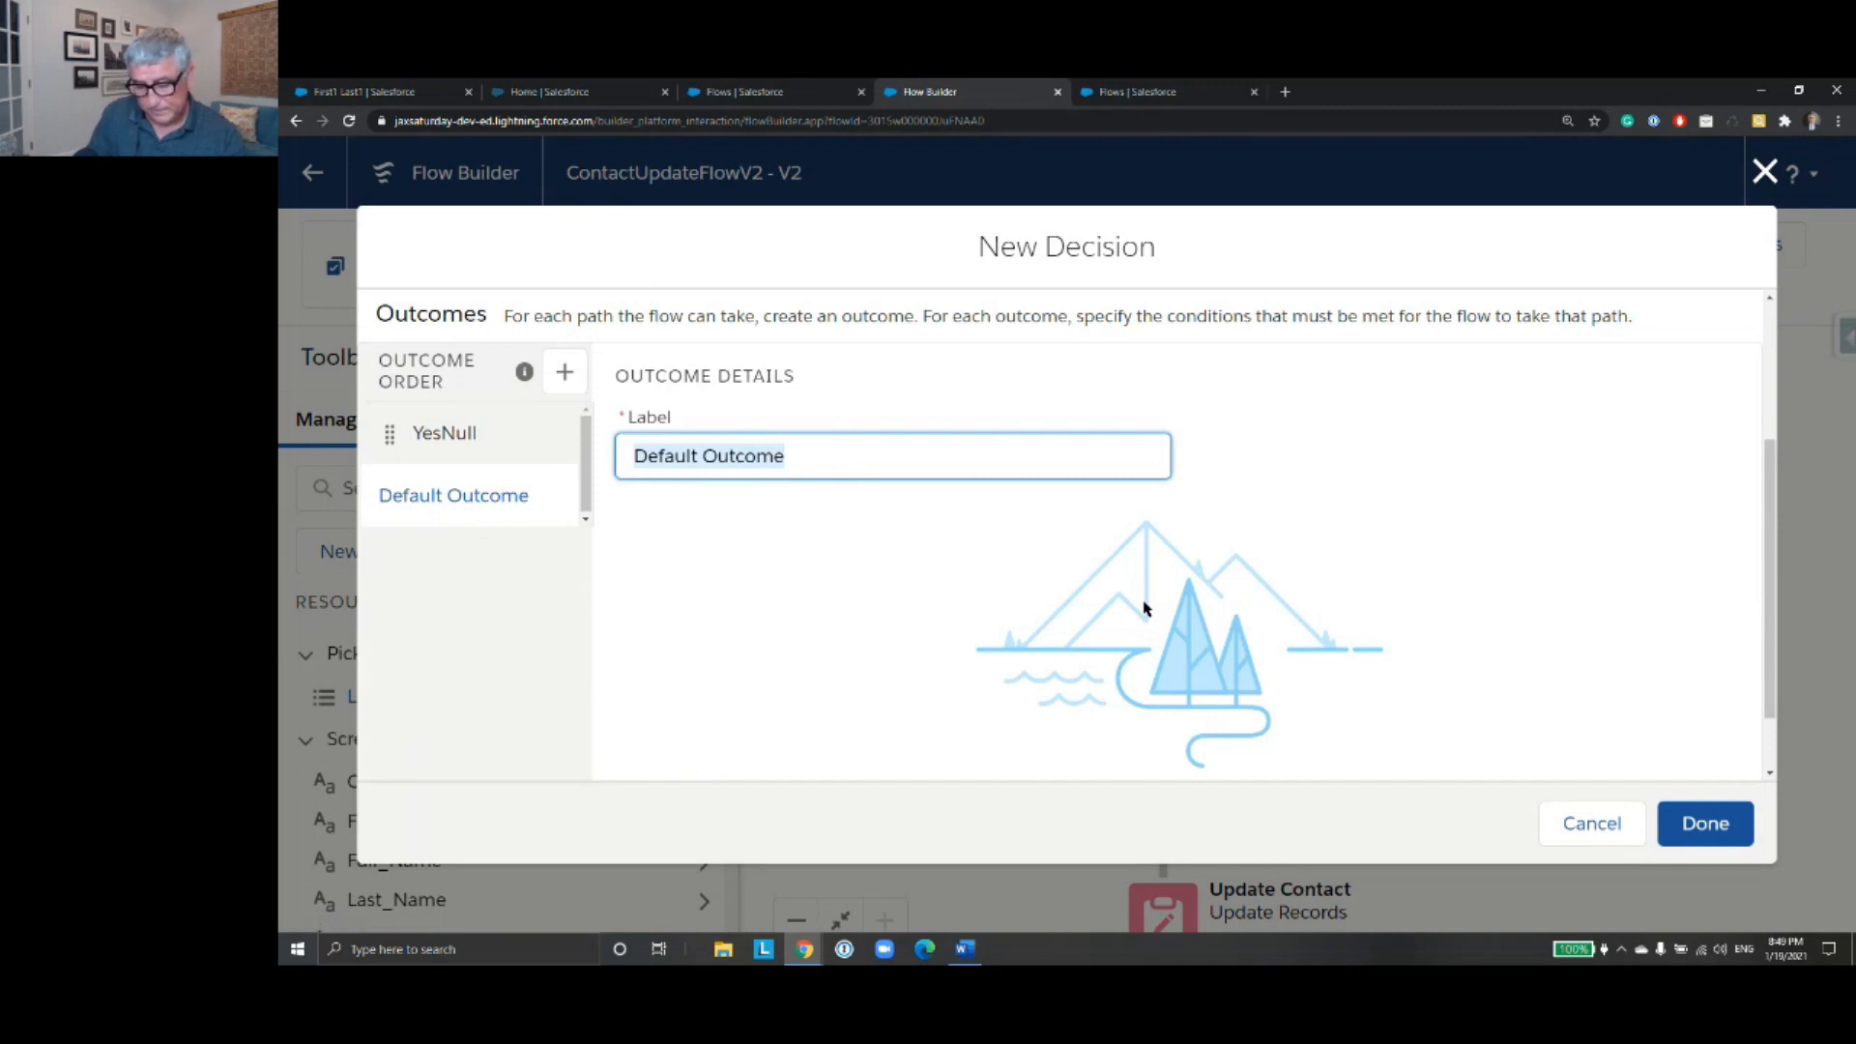
pyautogui.write('N')
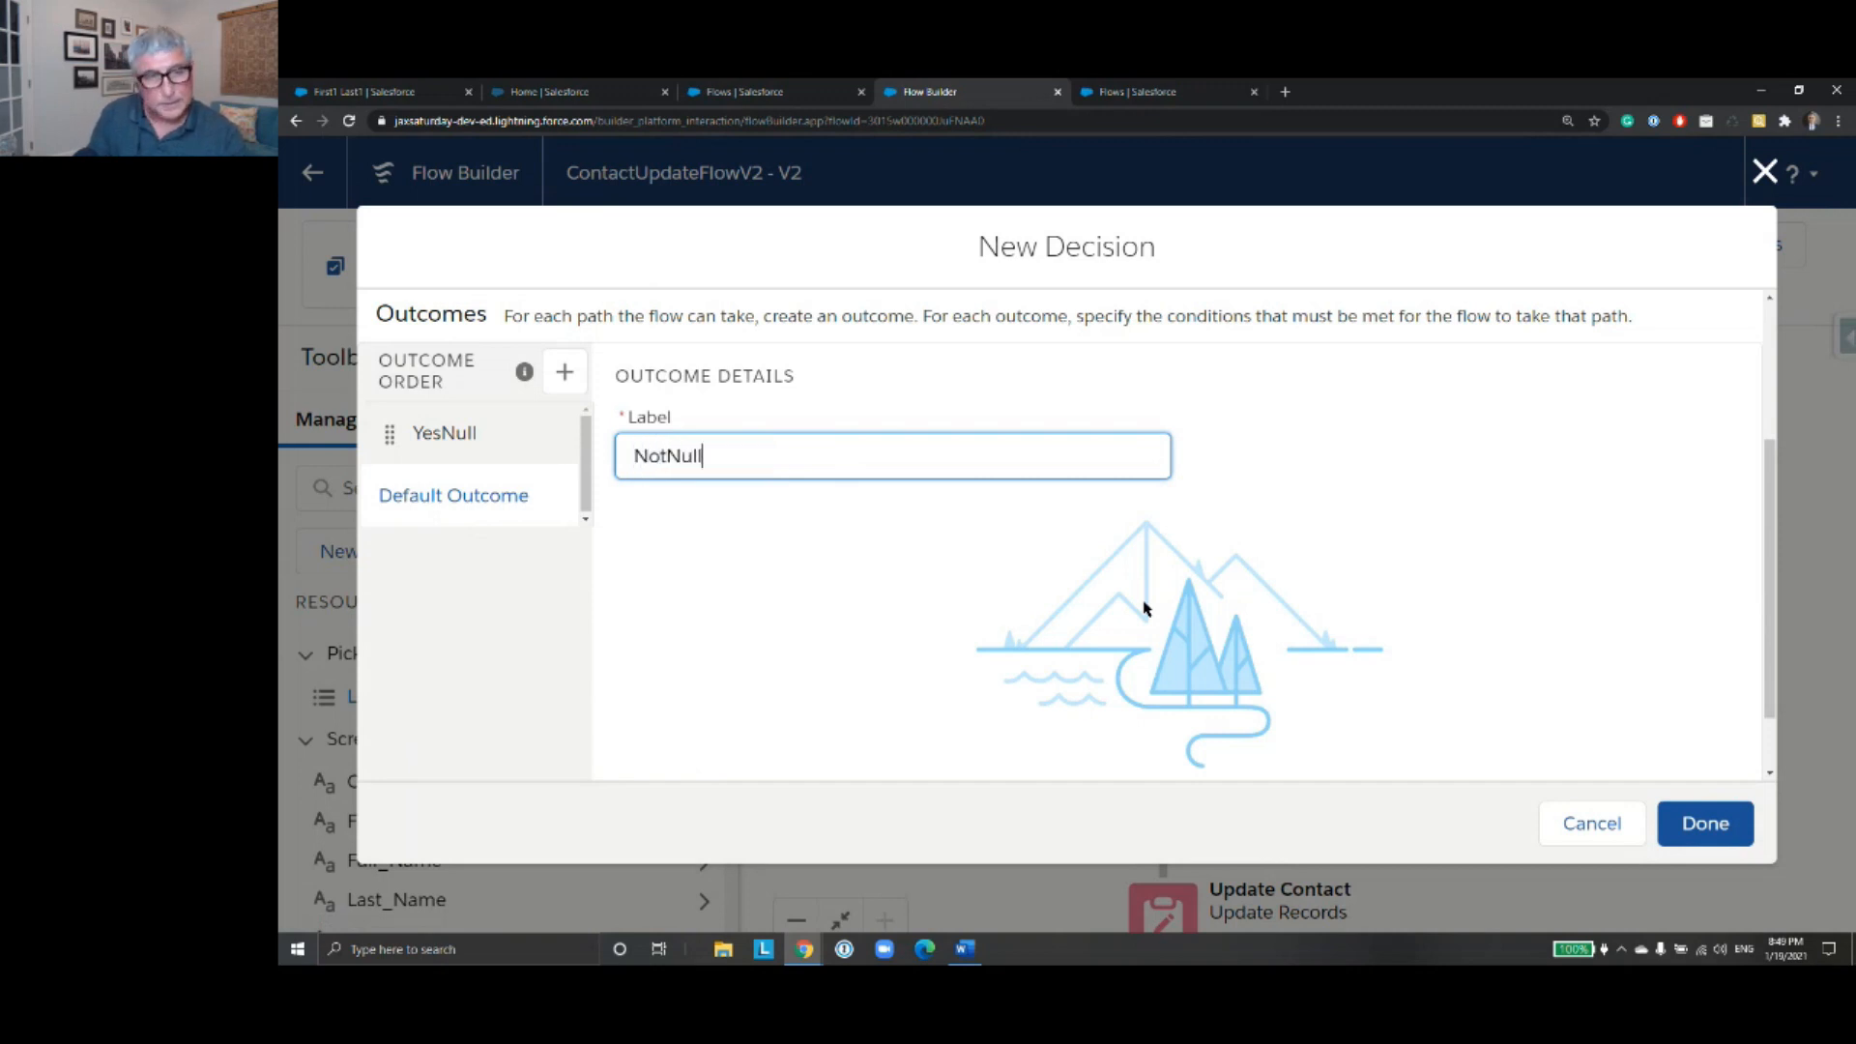
pyautogui.write('otNull')
pyautogui.click(1711, 825)
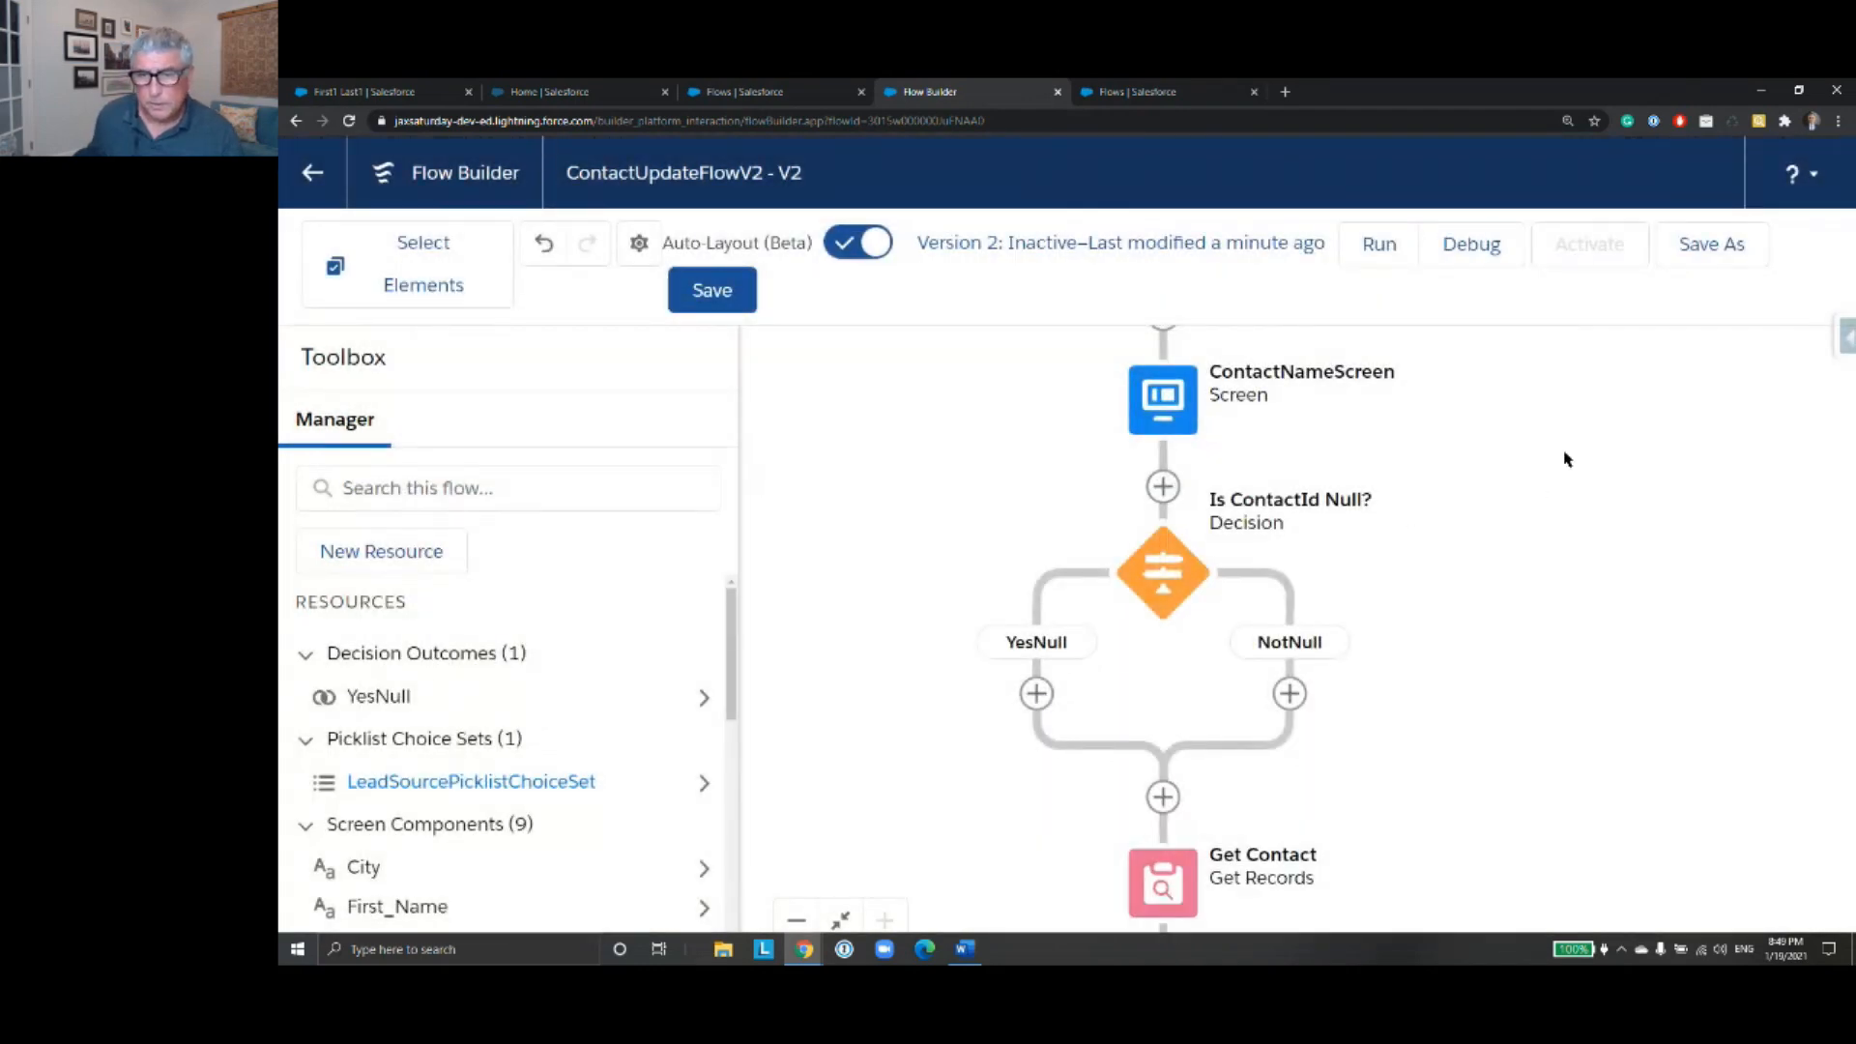
# - Turn off Auto-Layout and delete the YesNull connector between the Is ContactId Null? decision and Get Contact
pyautogui.moveTo(1484, 613); pyautogui.dragTo(1520, 534)
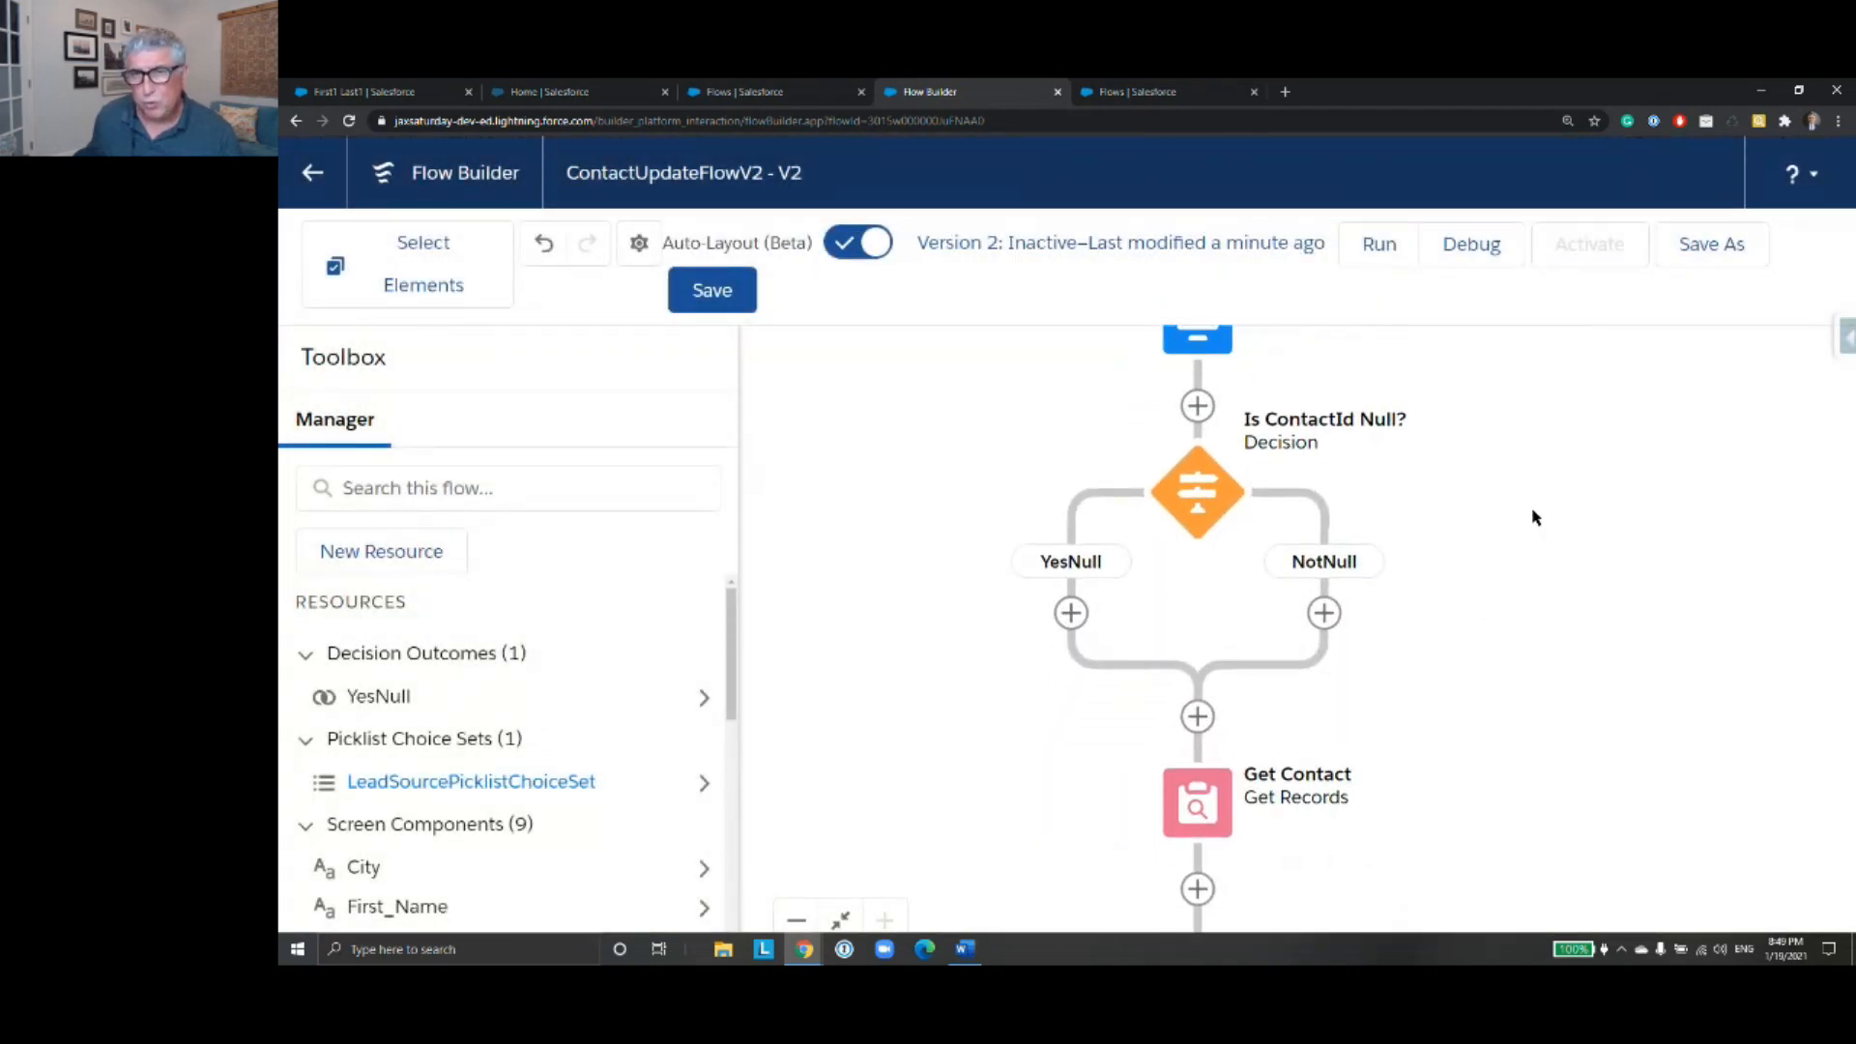
pyautogui.click(849, 253)
pyautogui.moveTo(1645, 745); pyautogui.dragTo(1580, 460)
pyautogui.moveTo(1553, 728); pyautogui.dragTo(1575, 635)
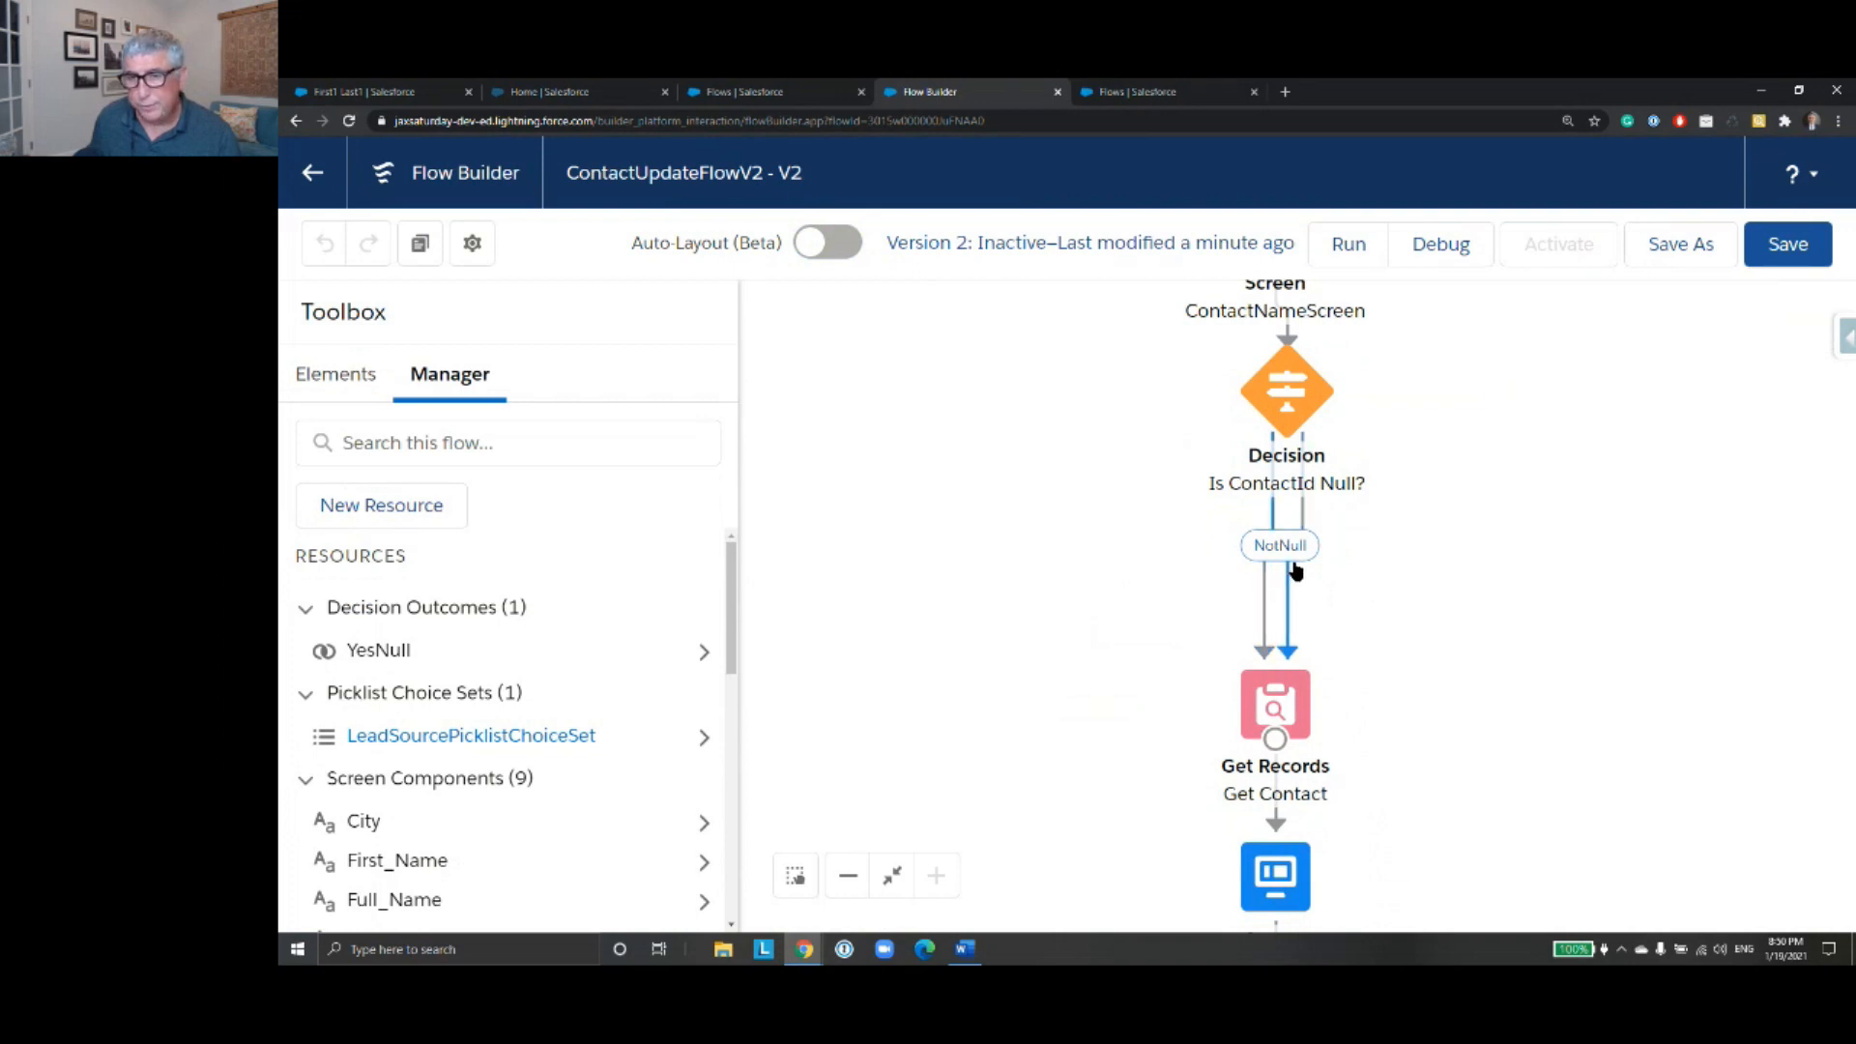
pyautogui.click(1266, 589)
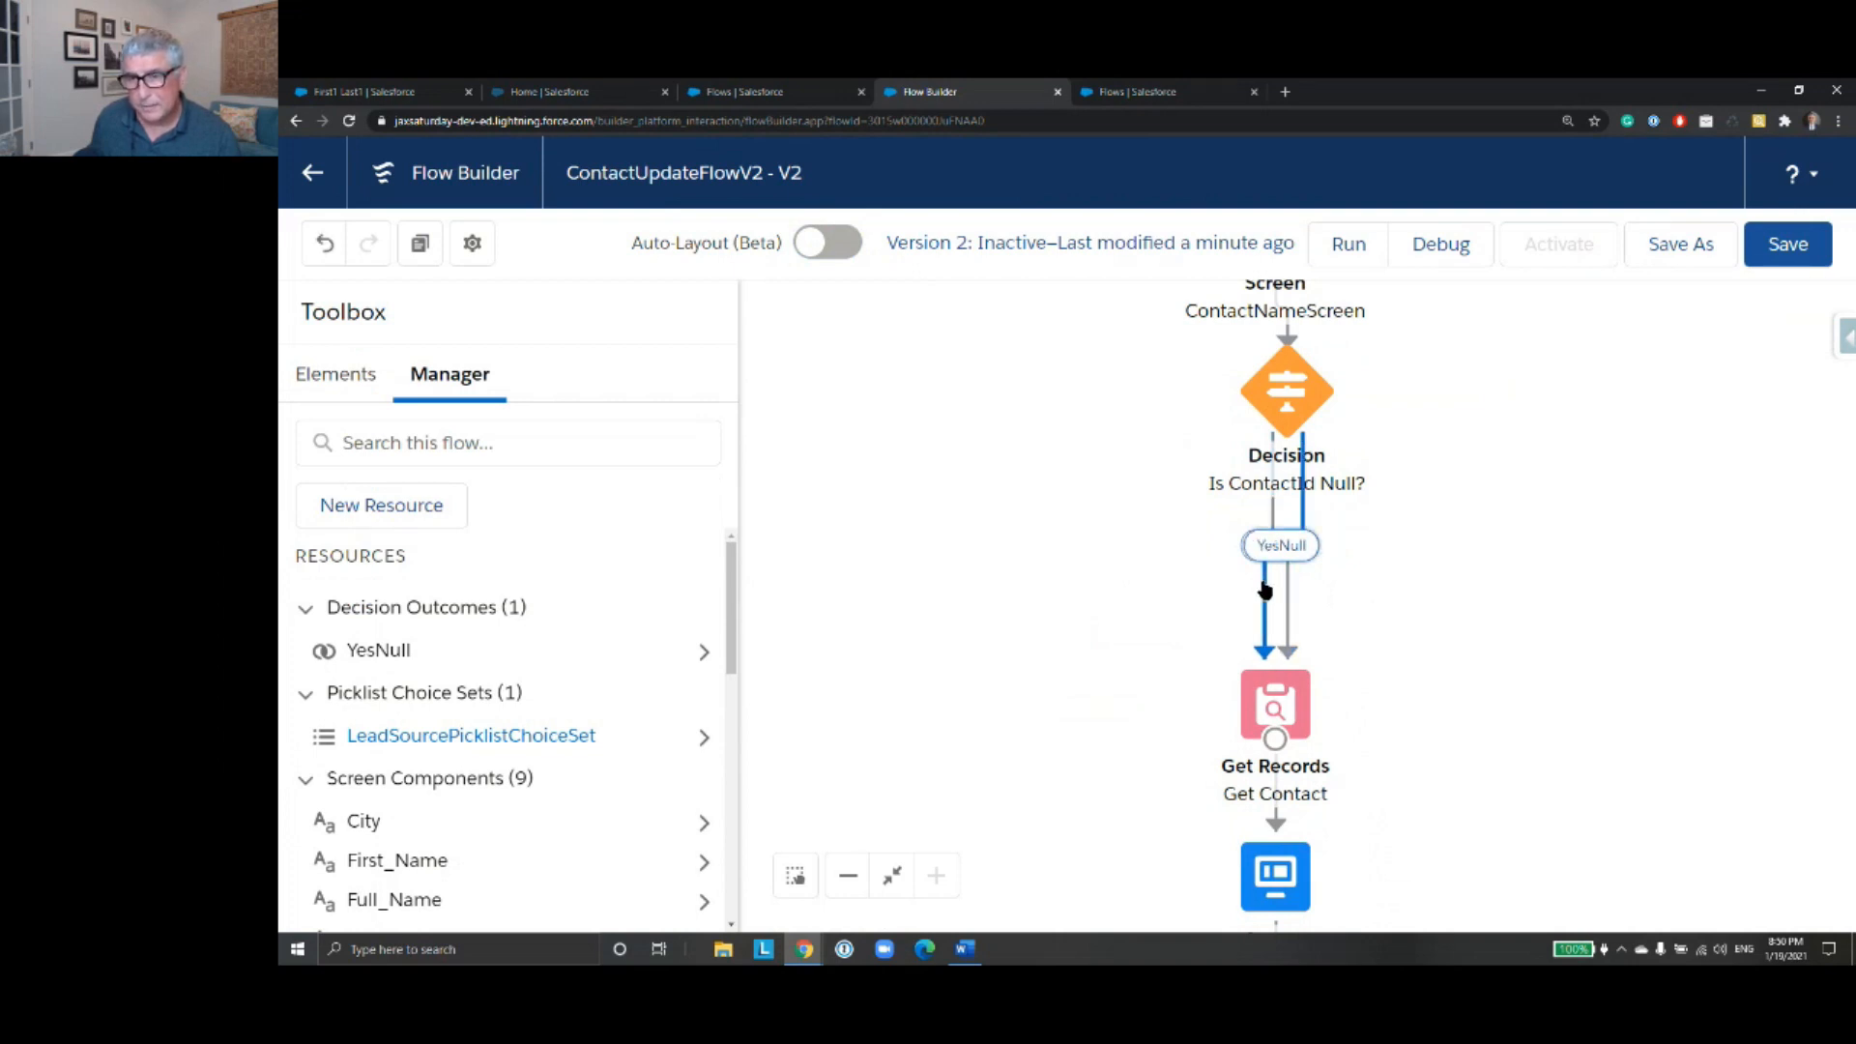
pyautogui.press('Delete')
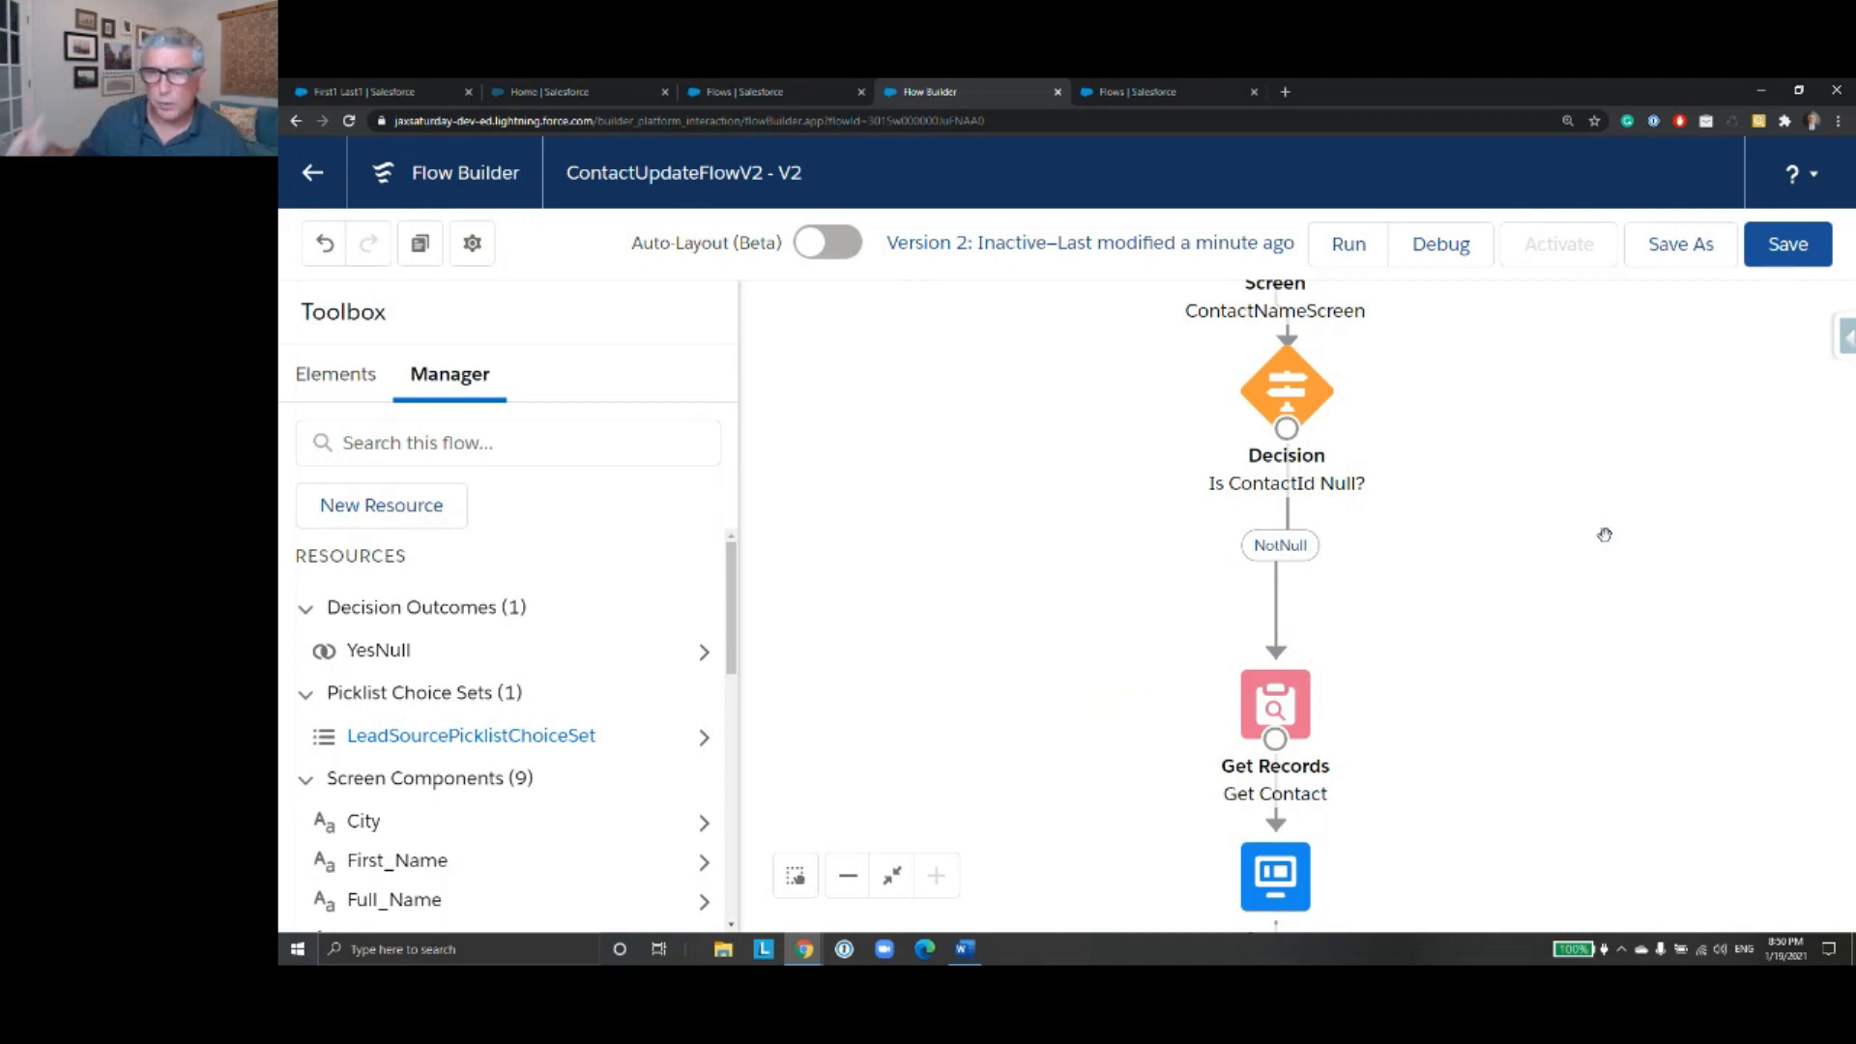
pyautogui.scroll(-3, 1463, 484)
pyautogui.scroll(1, 1451, 538)
pyautogui.moveTo(1451, 539); pyautogui.dragTo(1451, 543)
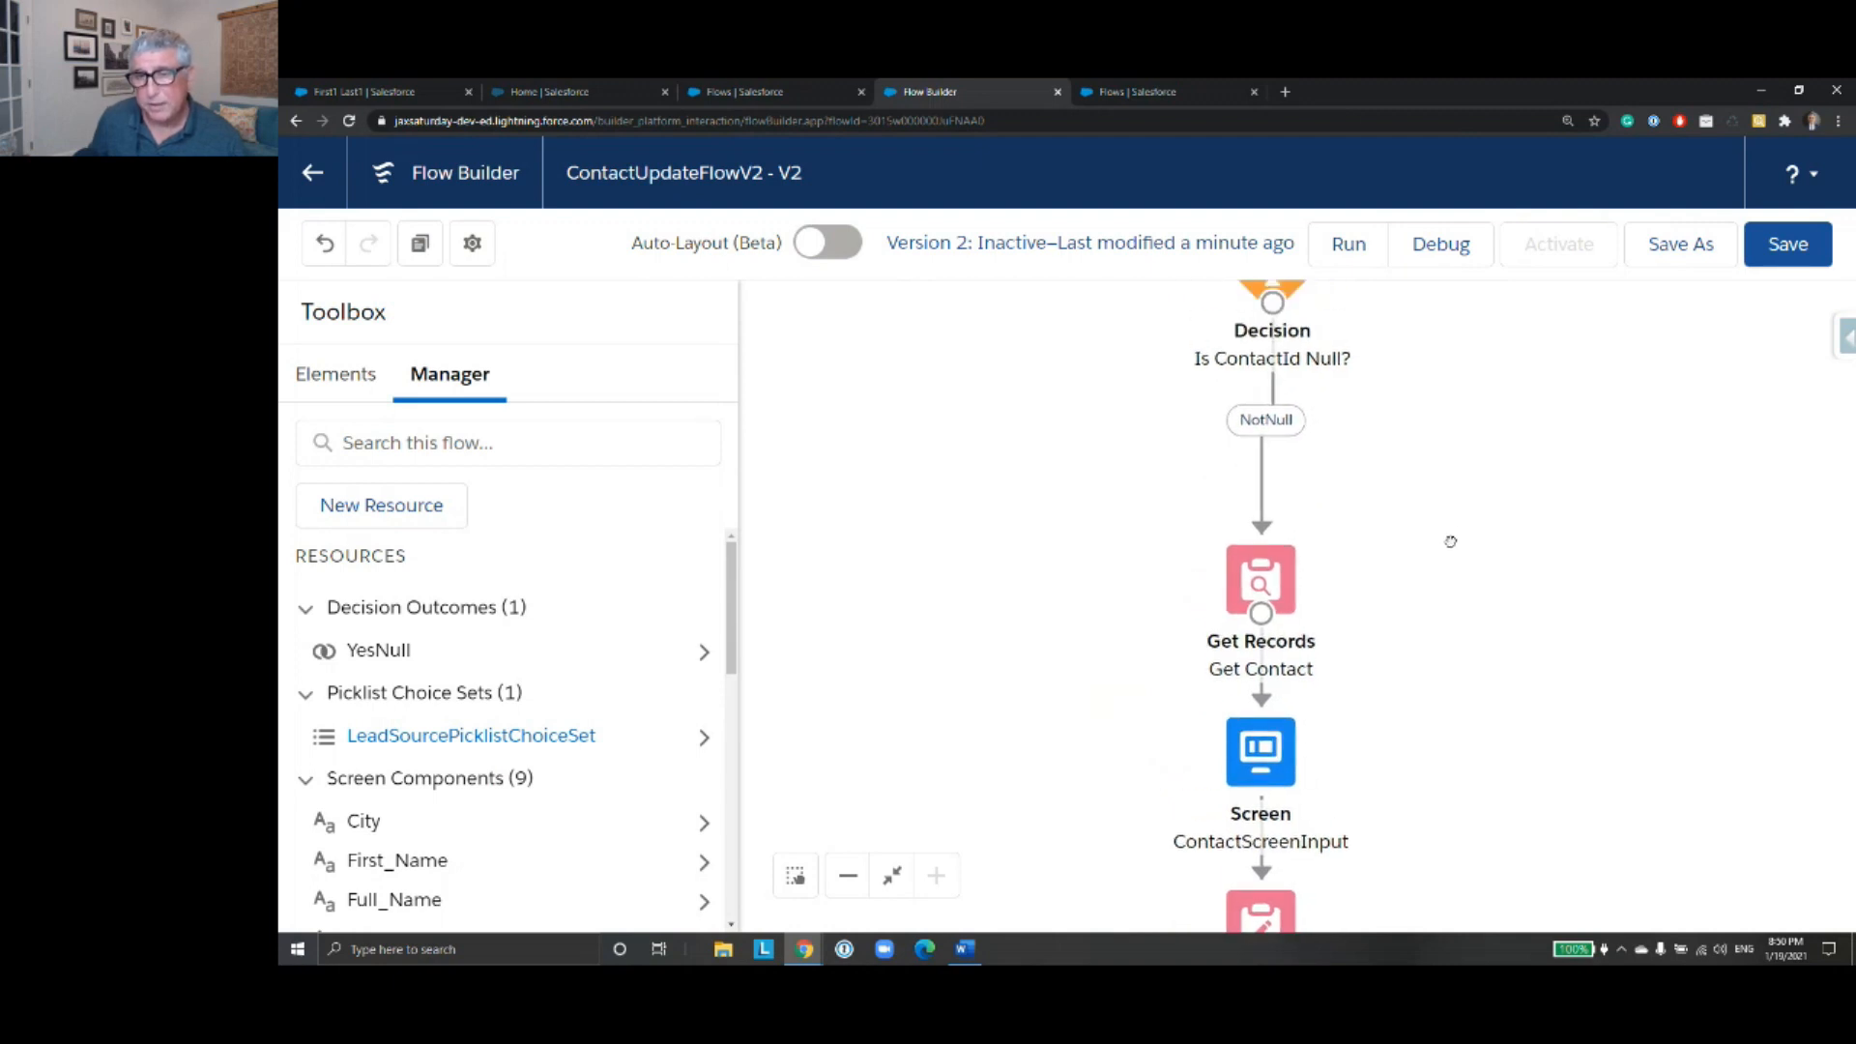
# - Delete the NotNull connector between the Is ContactId Null? decision and the Get Contact element
pyautogui.moveTo(1415, 633); pyautogui.dragTo(1416, 628)
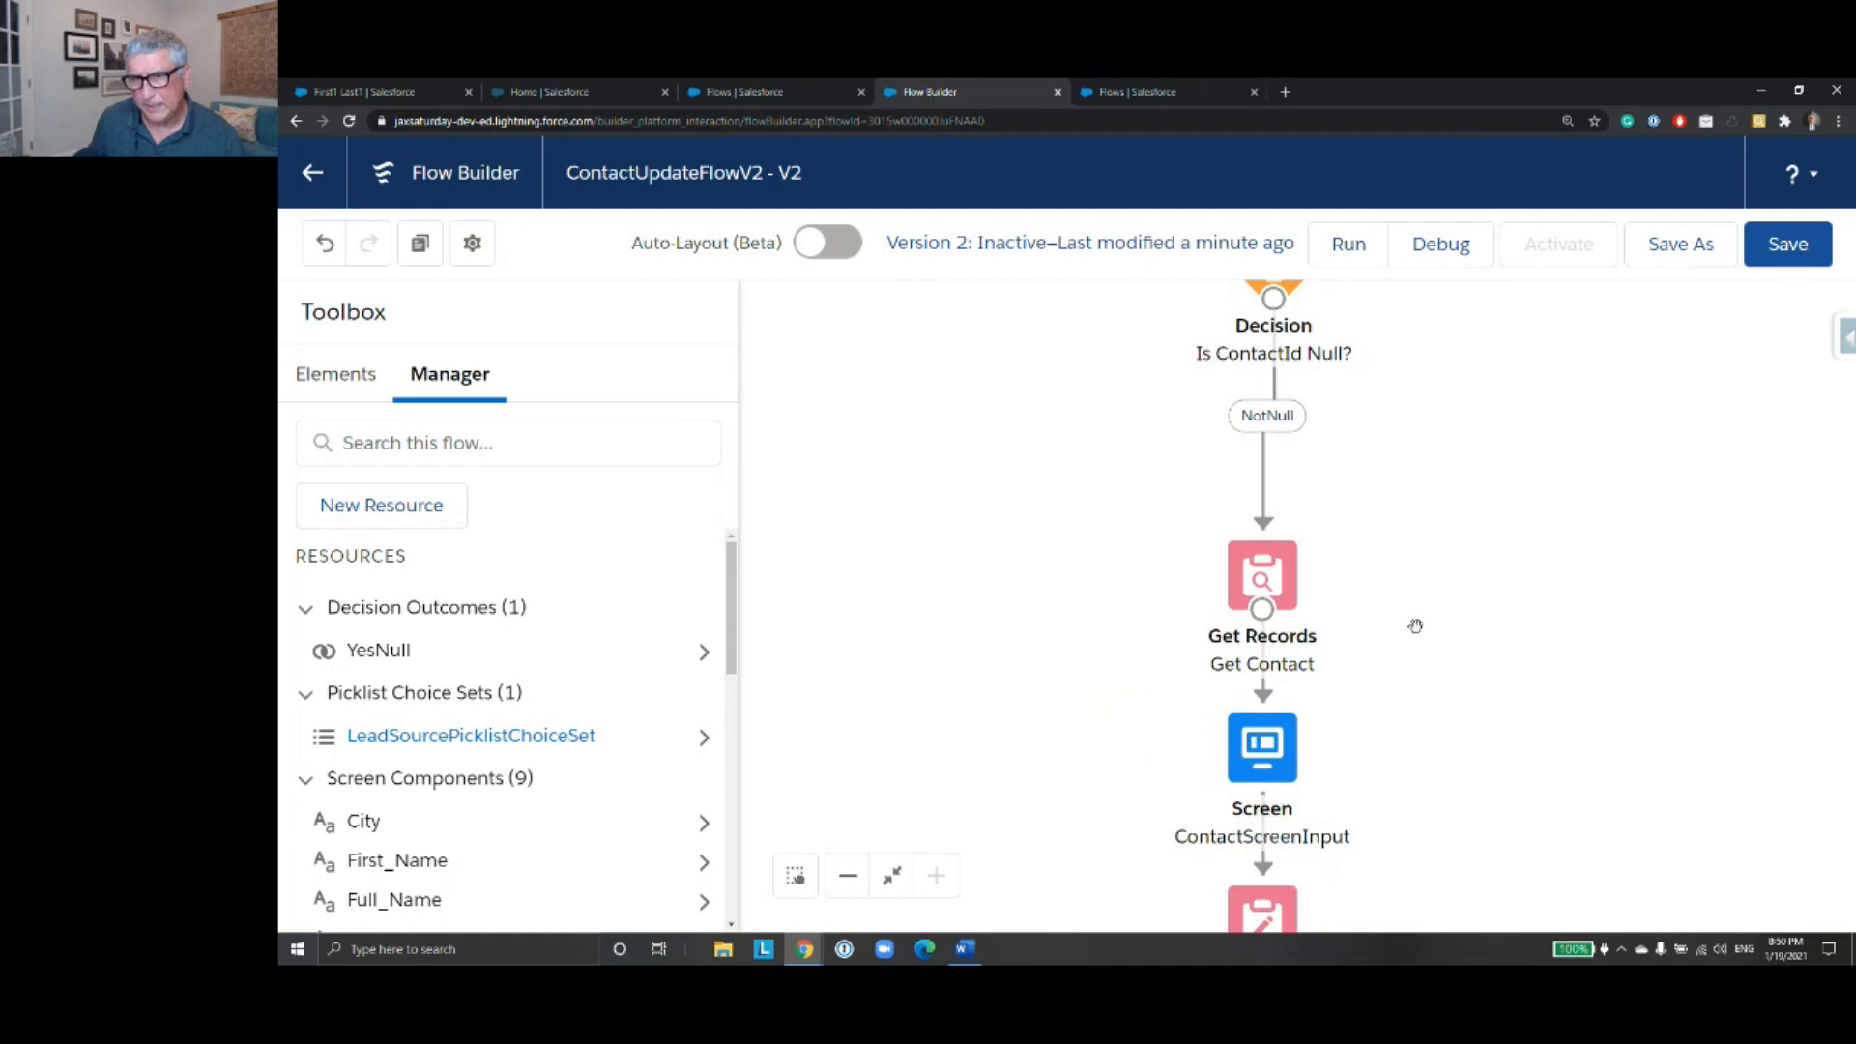
pyautogui.moveTo(1430, 461); pyautogui.dragTo(1434, 723)
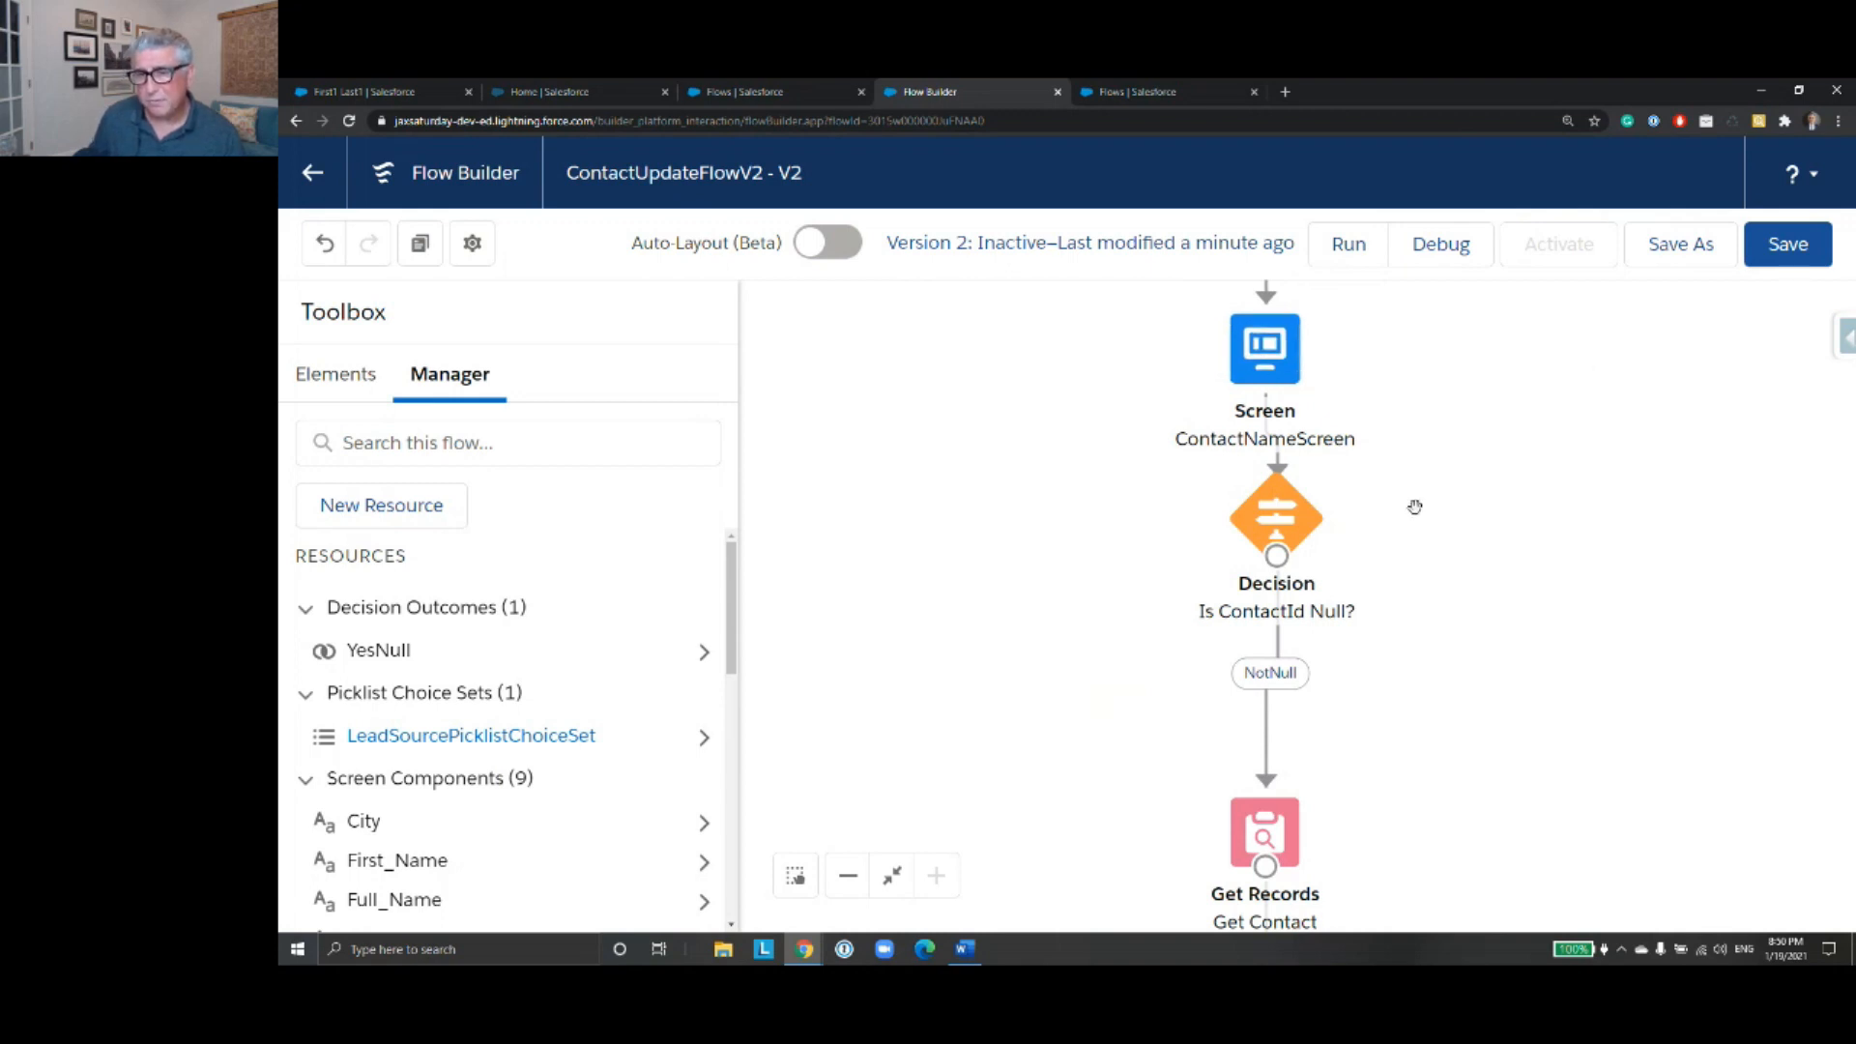
pyautogui.moveTo(1436, 632); pyautogui.dragTo(1446, 459)
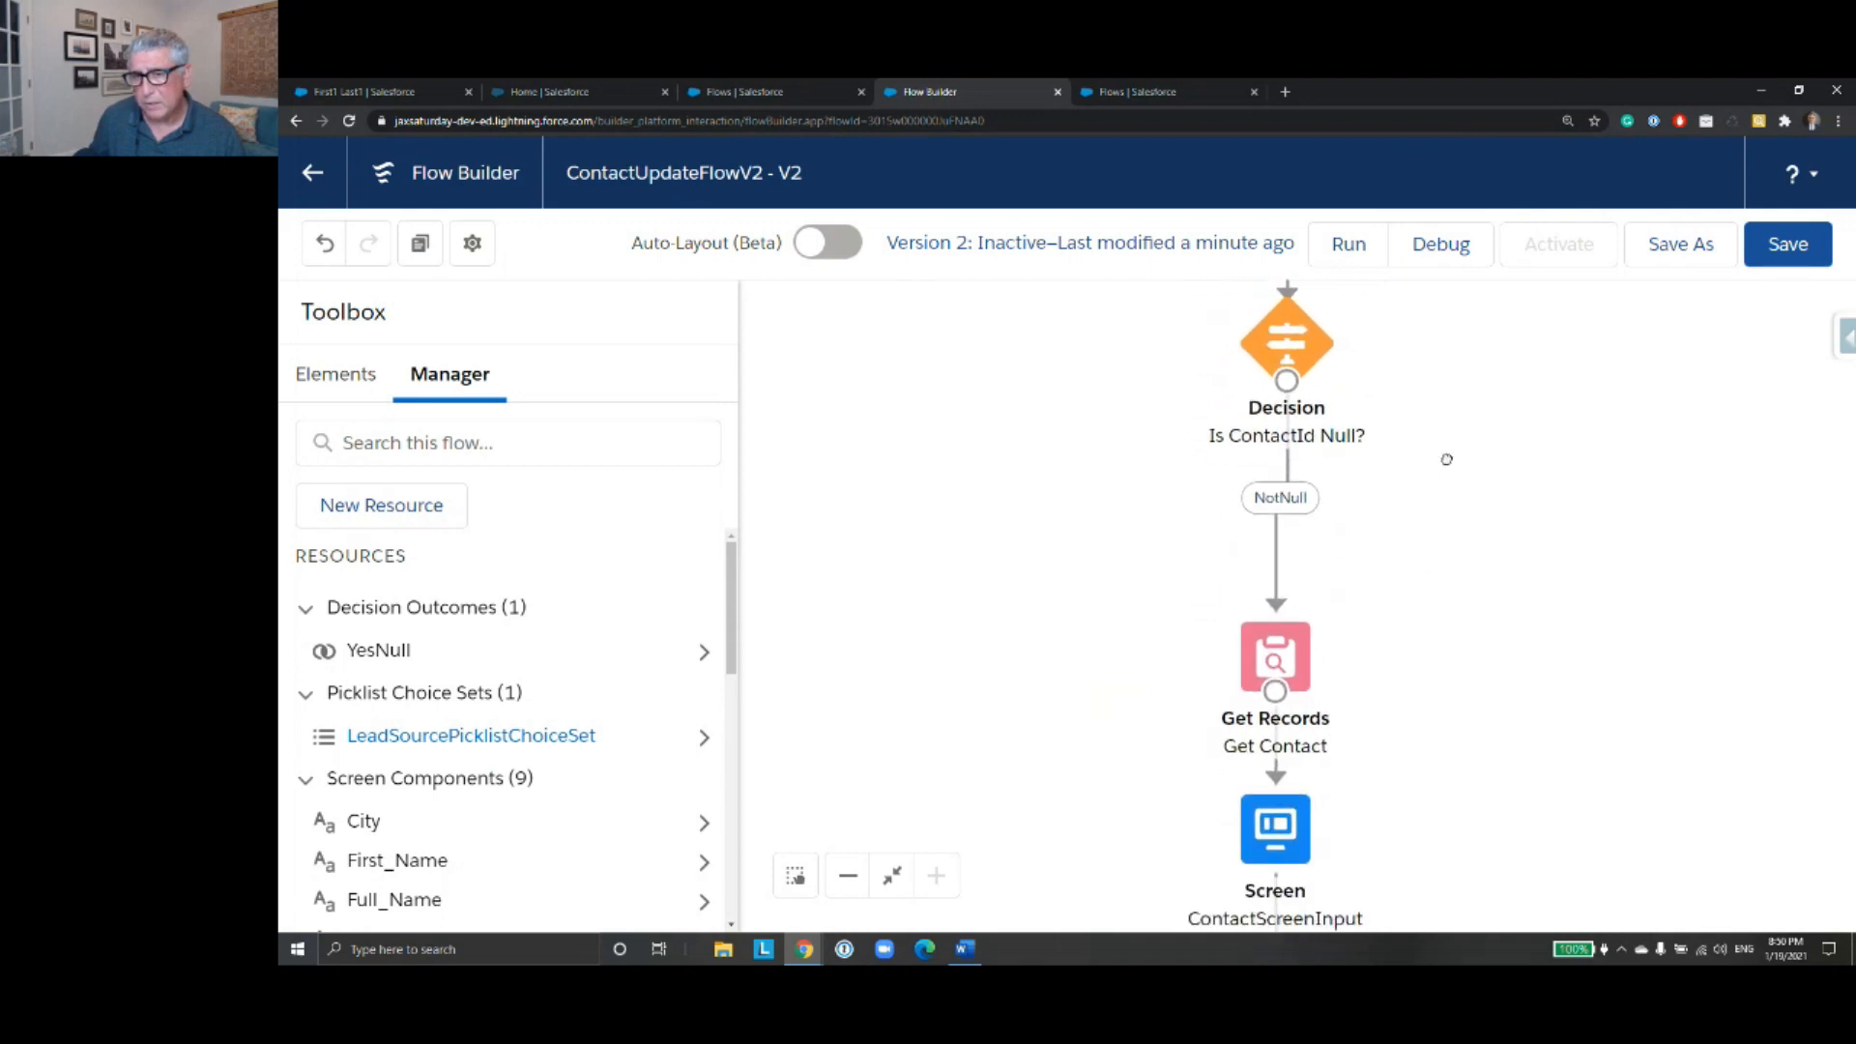
pyautogui.click(1276, 571)
pyautogui.press('Delete')
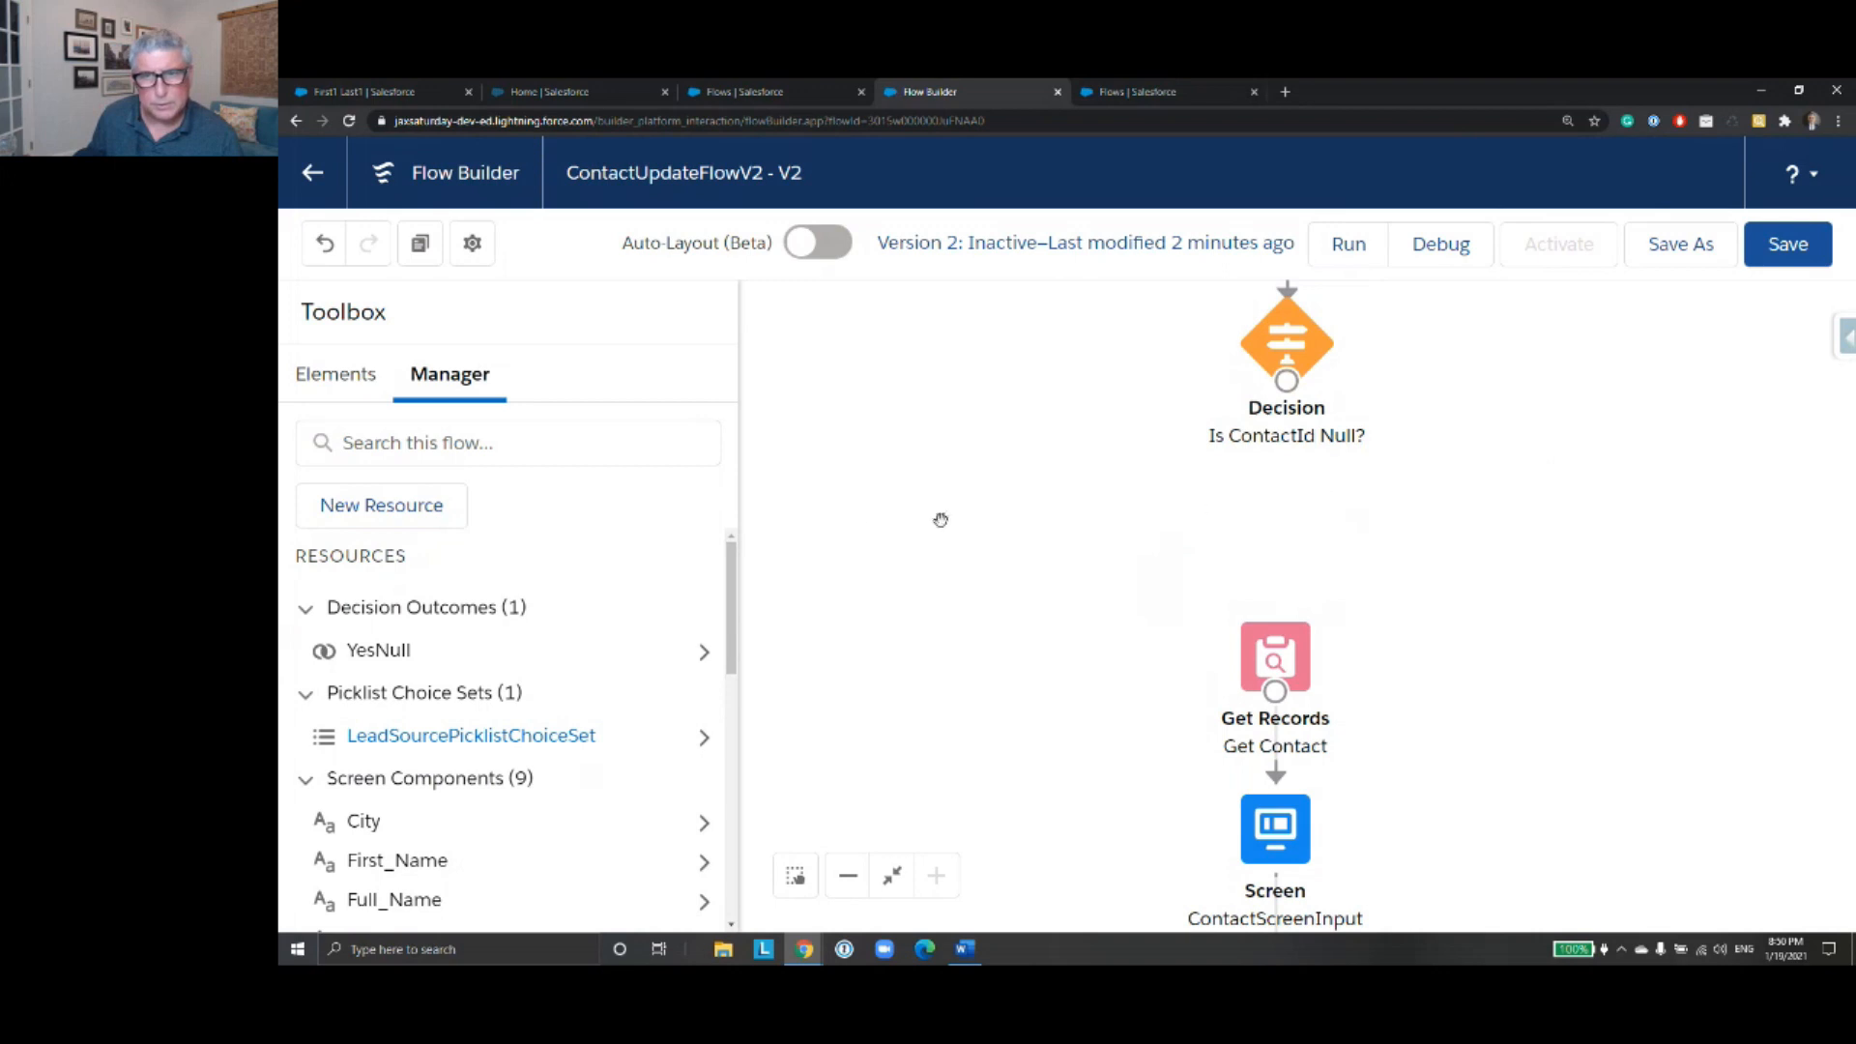
# - Add a Get Records element below the decision, labelled Get Contact Record with API name Get_Contact_Record, and set its object to Contact
pyautogui.click(362, 396)
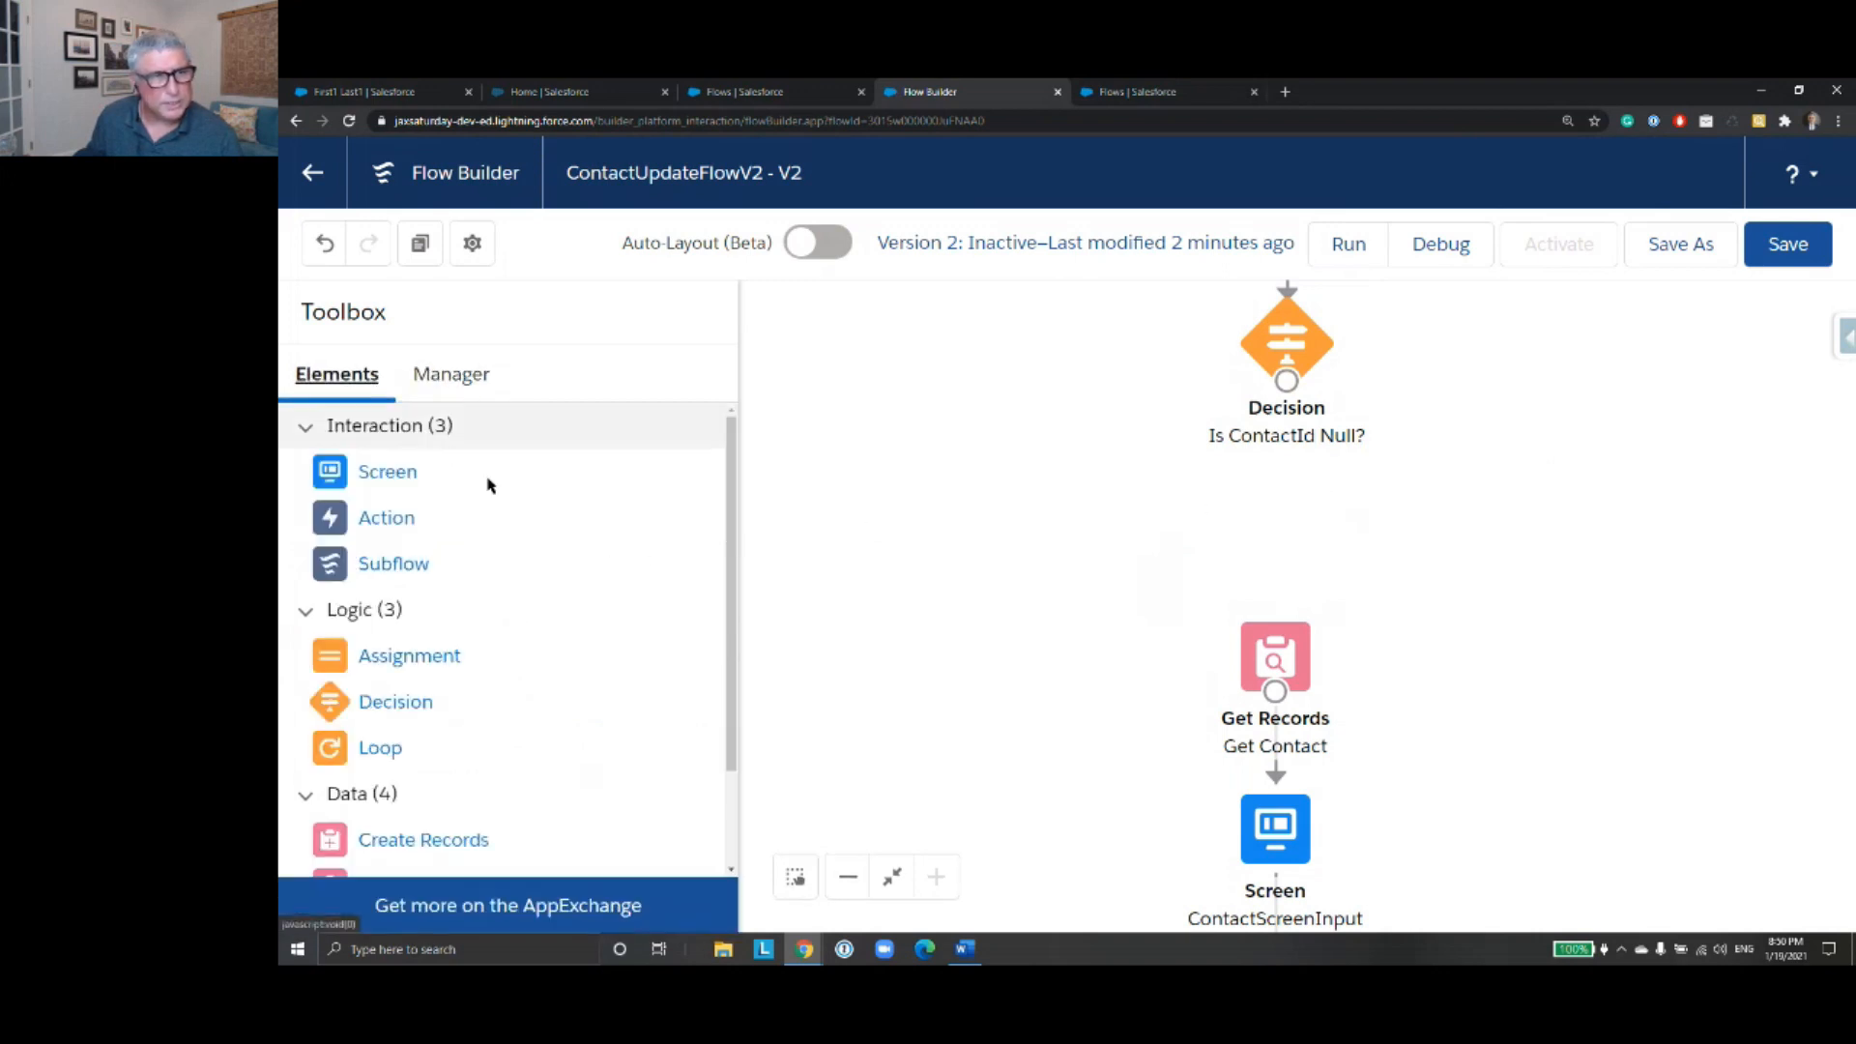
pyautogui.scroll(-1, 580, 647)
pyautogui.scroll(-1, 570, 667)
pyautogui.moveTo(502, 803); pyautogui.dragTo(1292, 522)
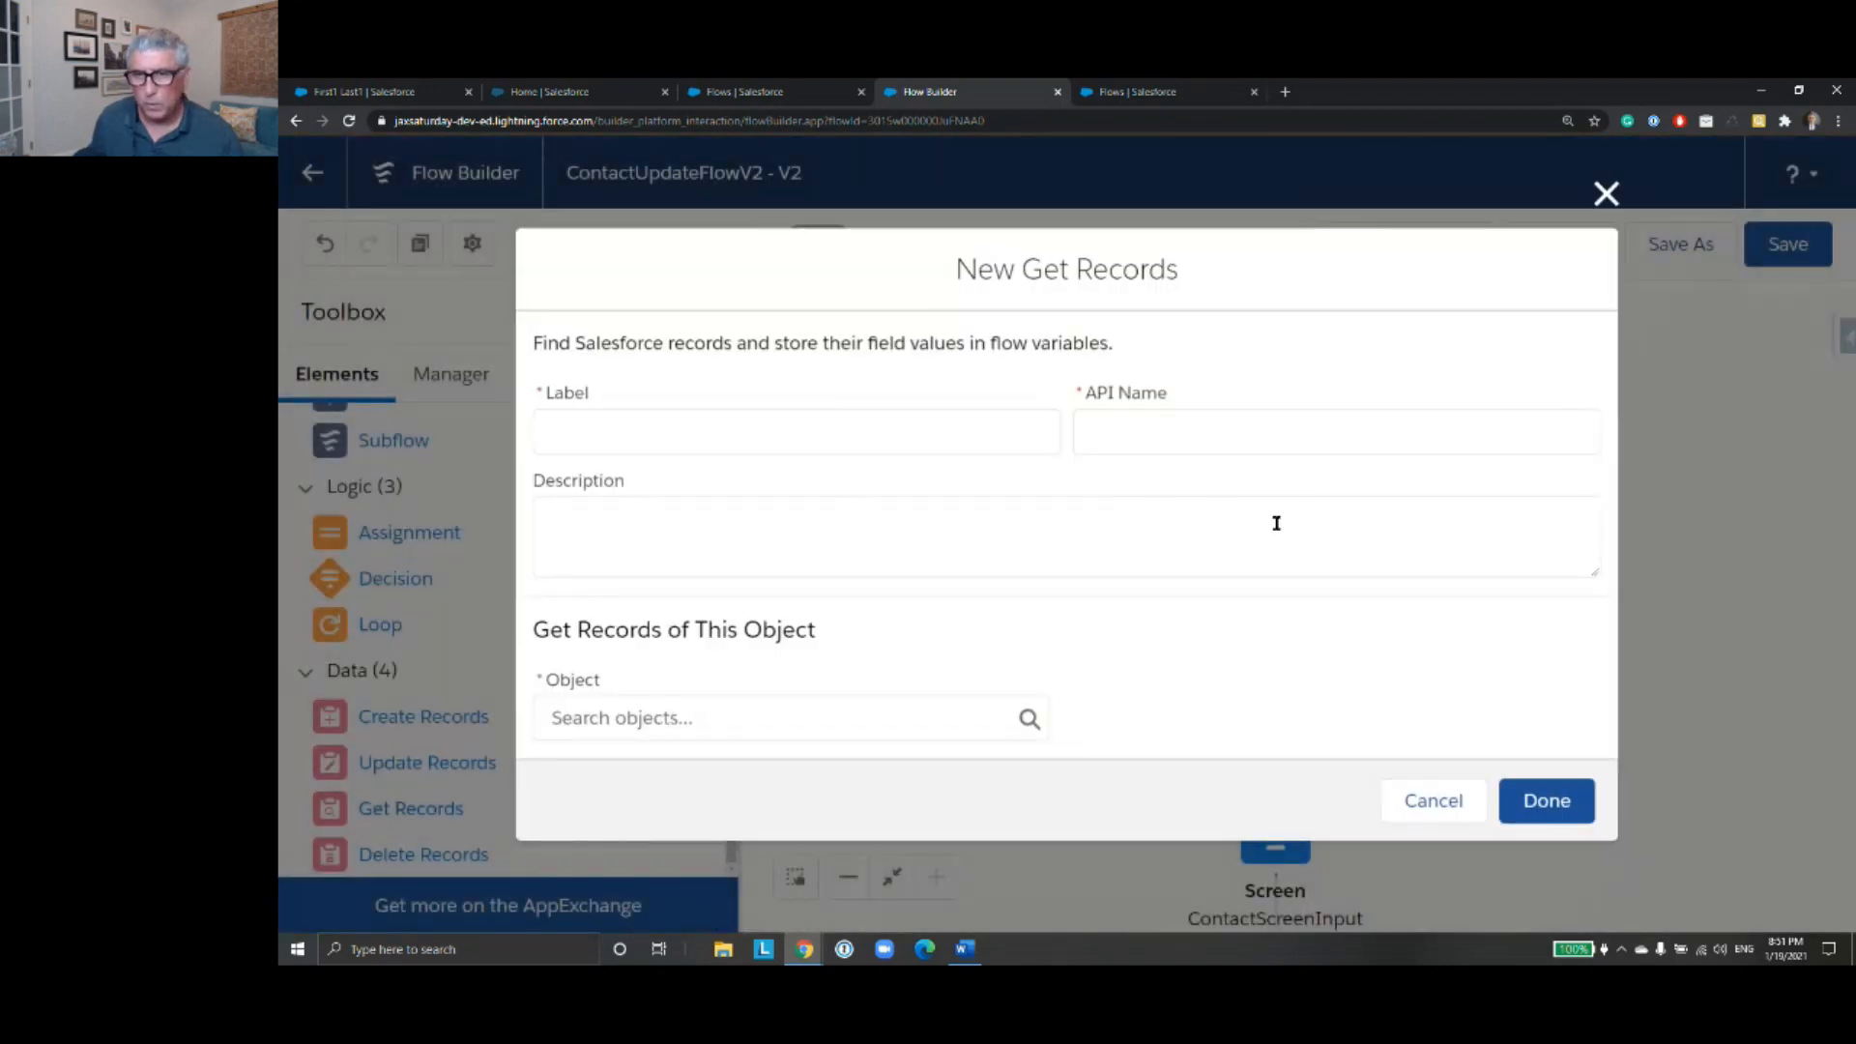
pyautogui.write('Get')
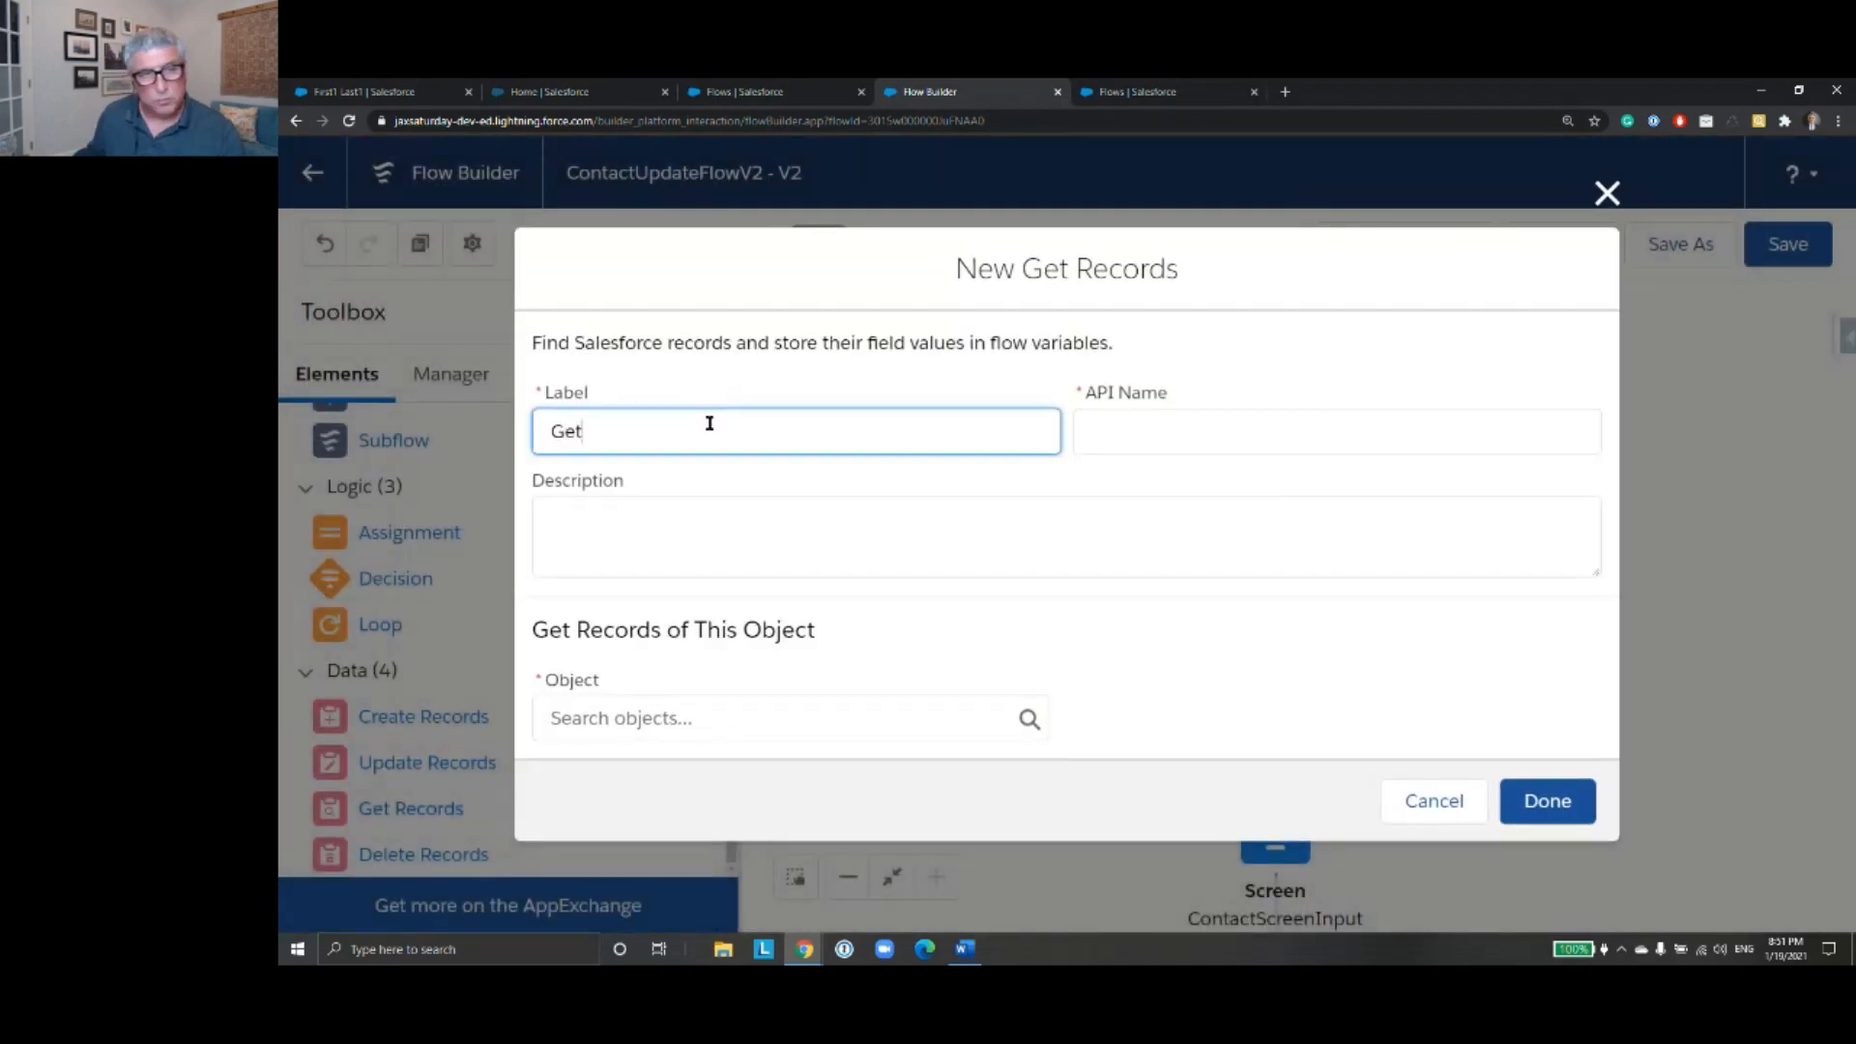
pyautogui.write(' Con')
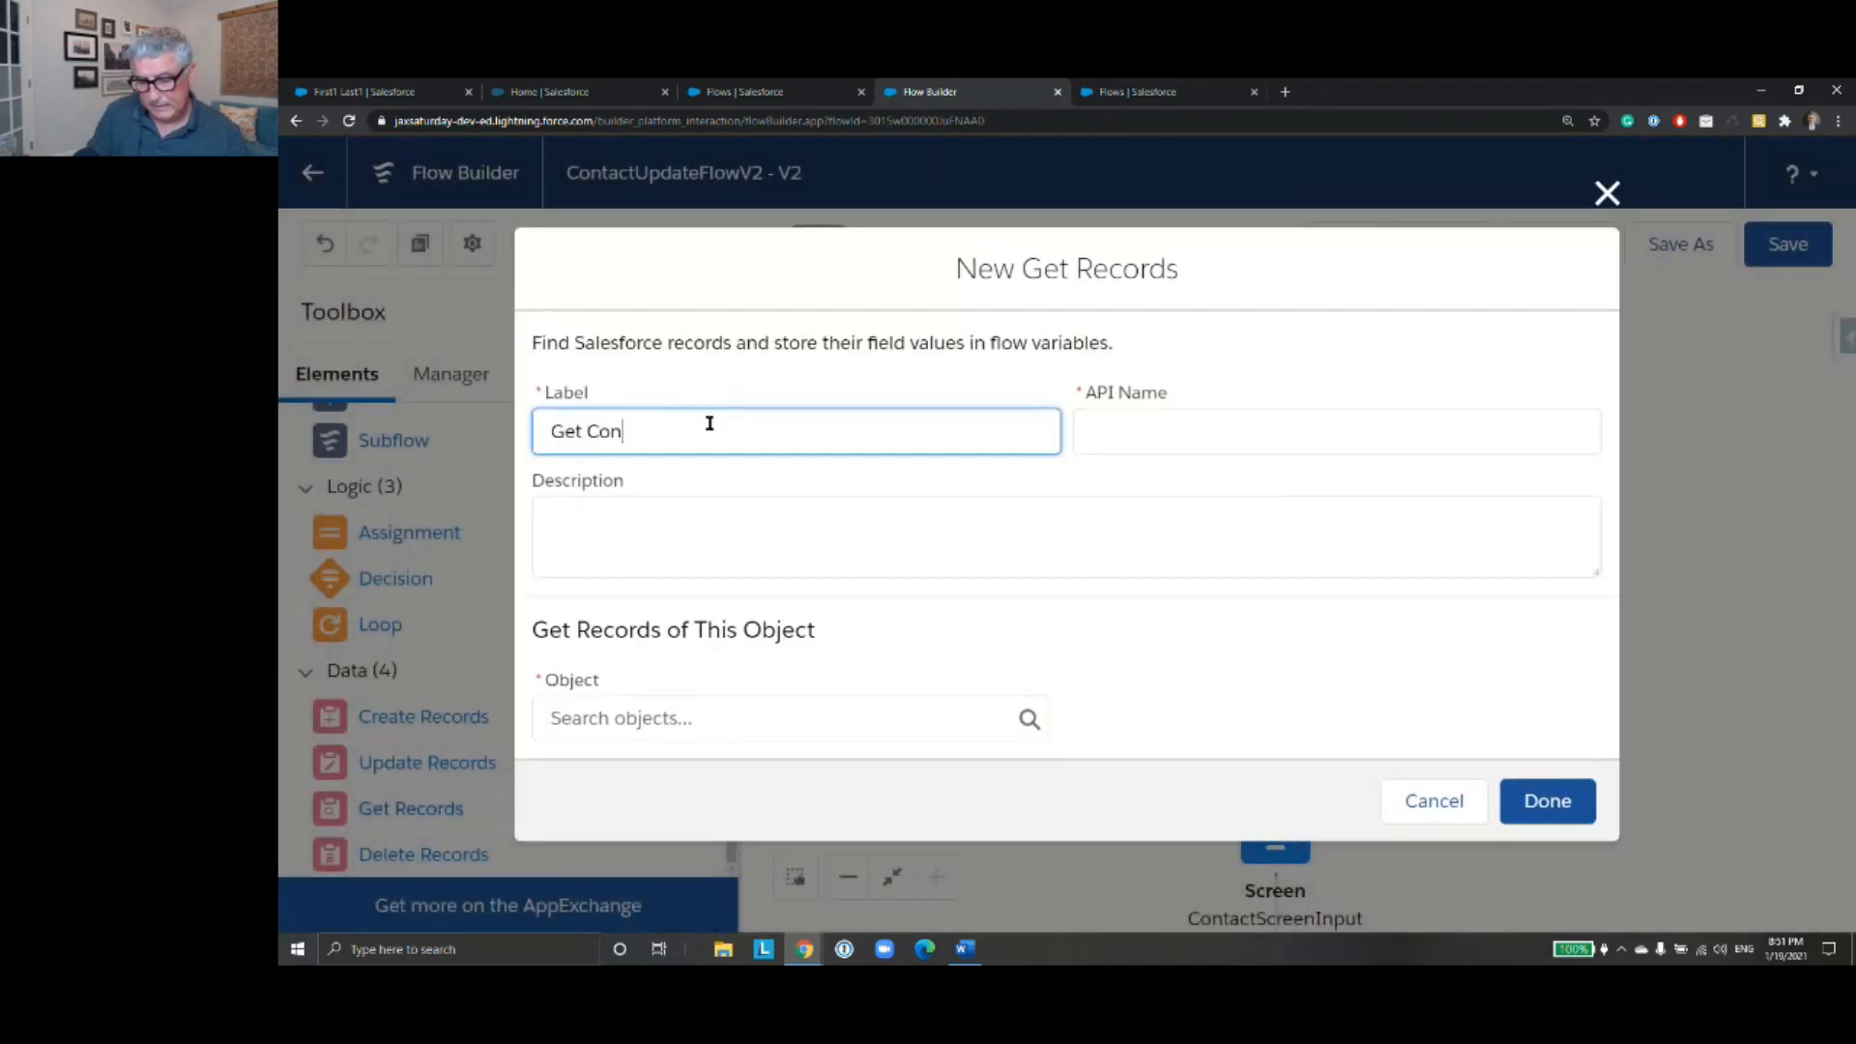
pyautogui.write('tact Record')
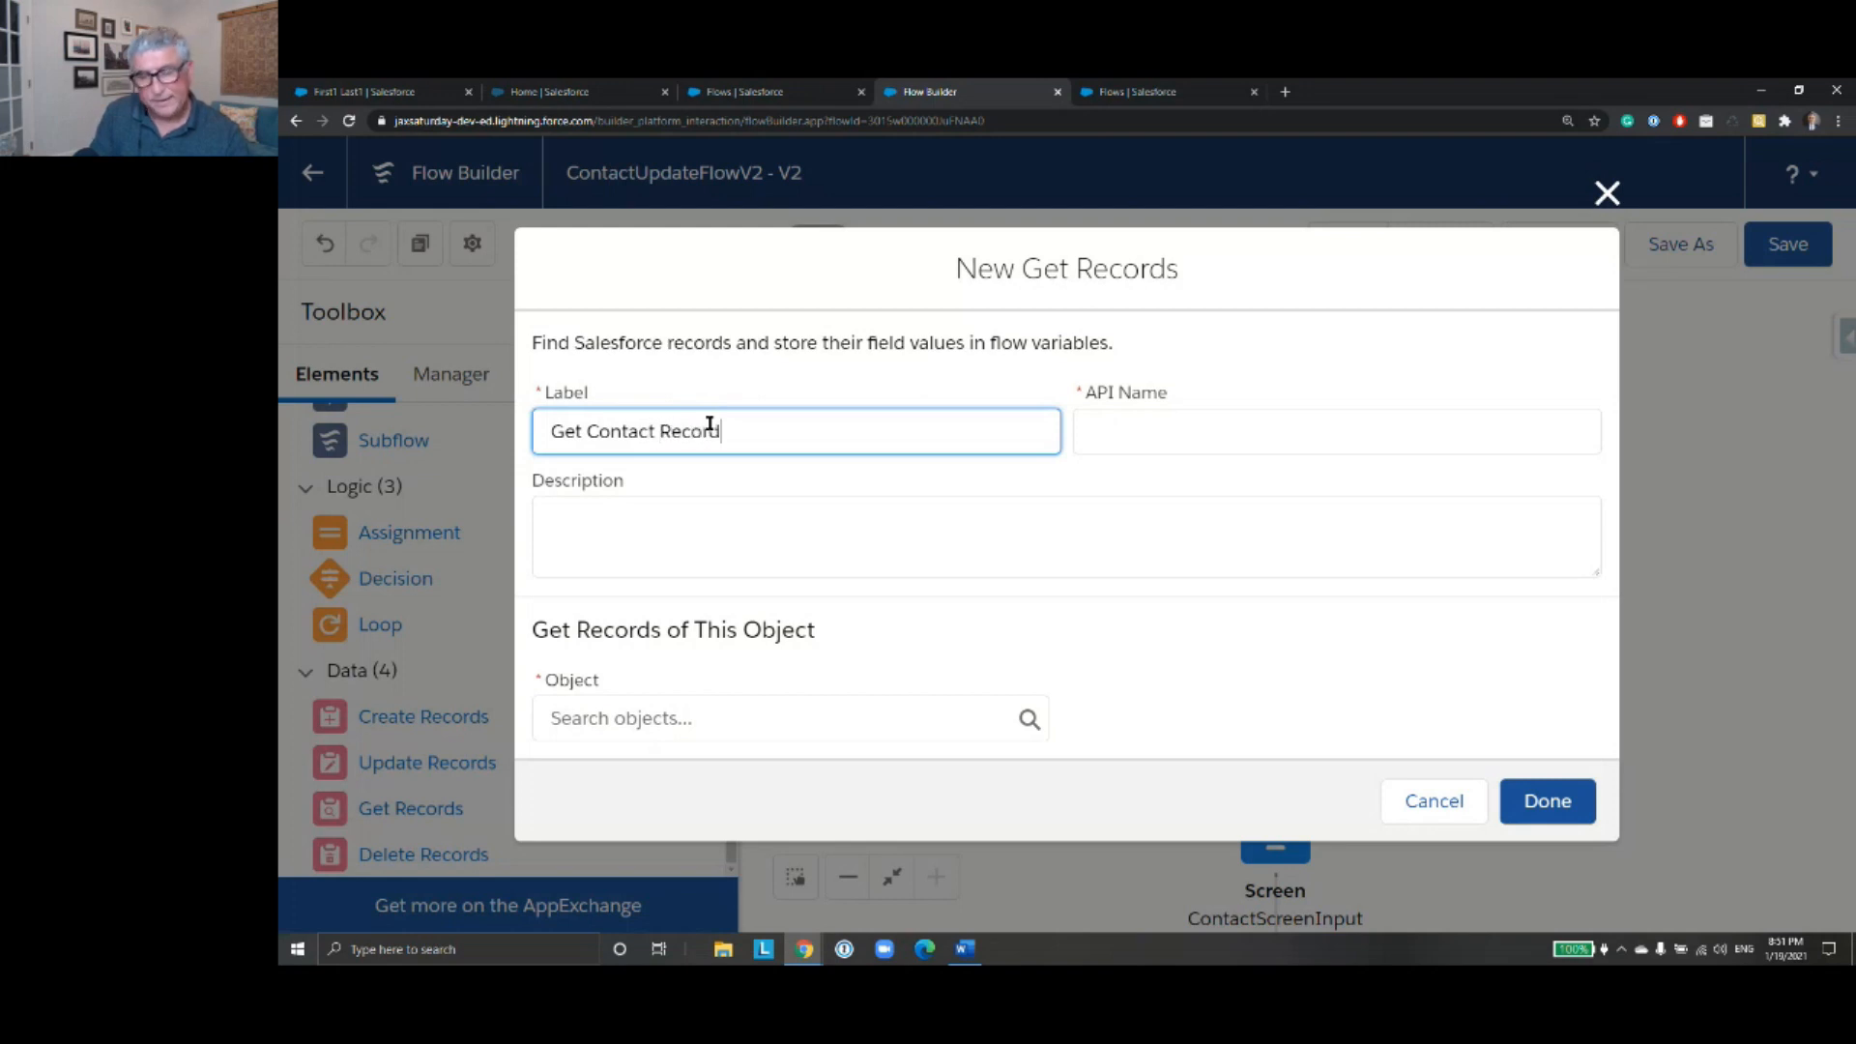
pyautogui.click(1272, 427)
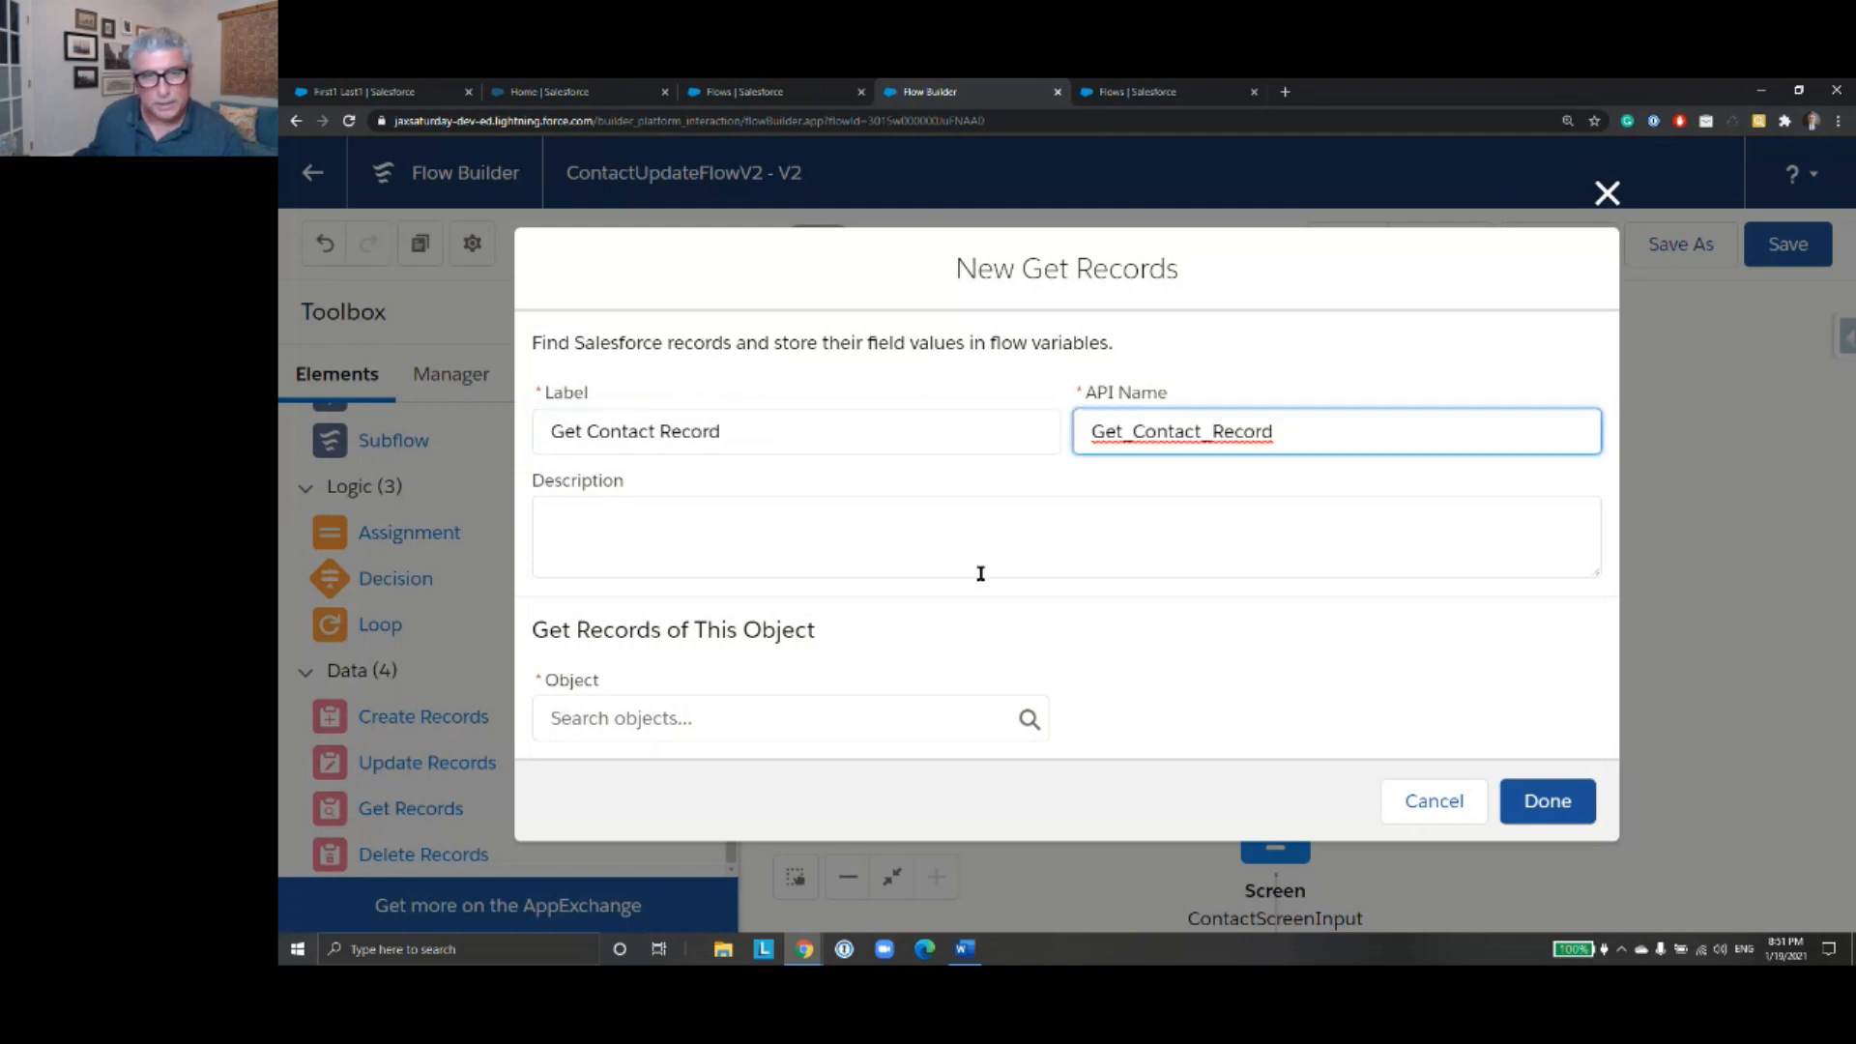
pyautogui.click(930, 715)
pyautogui.write('Contac')
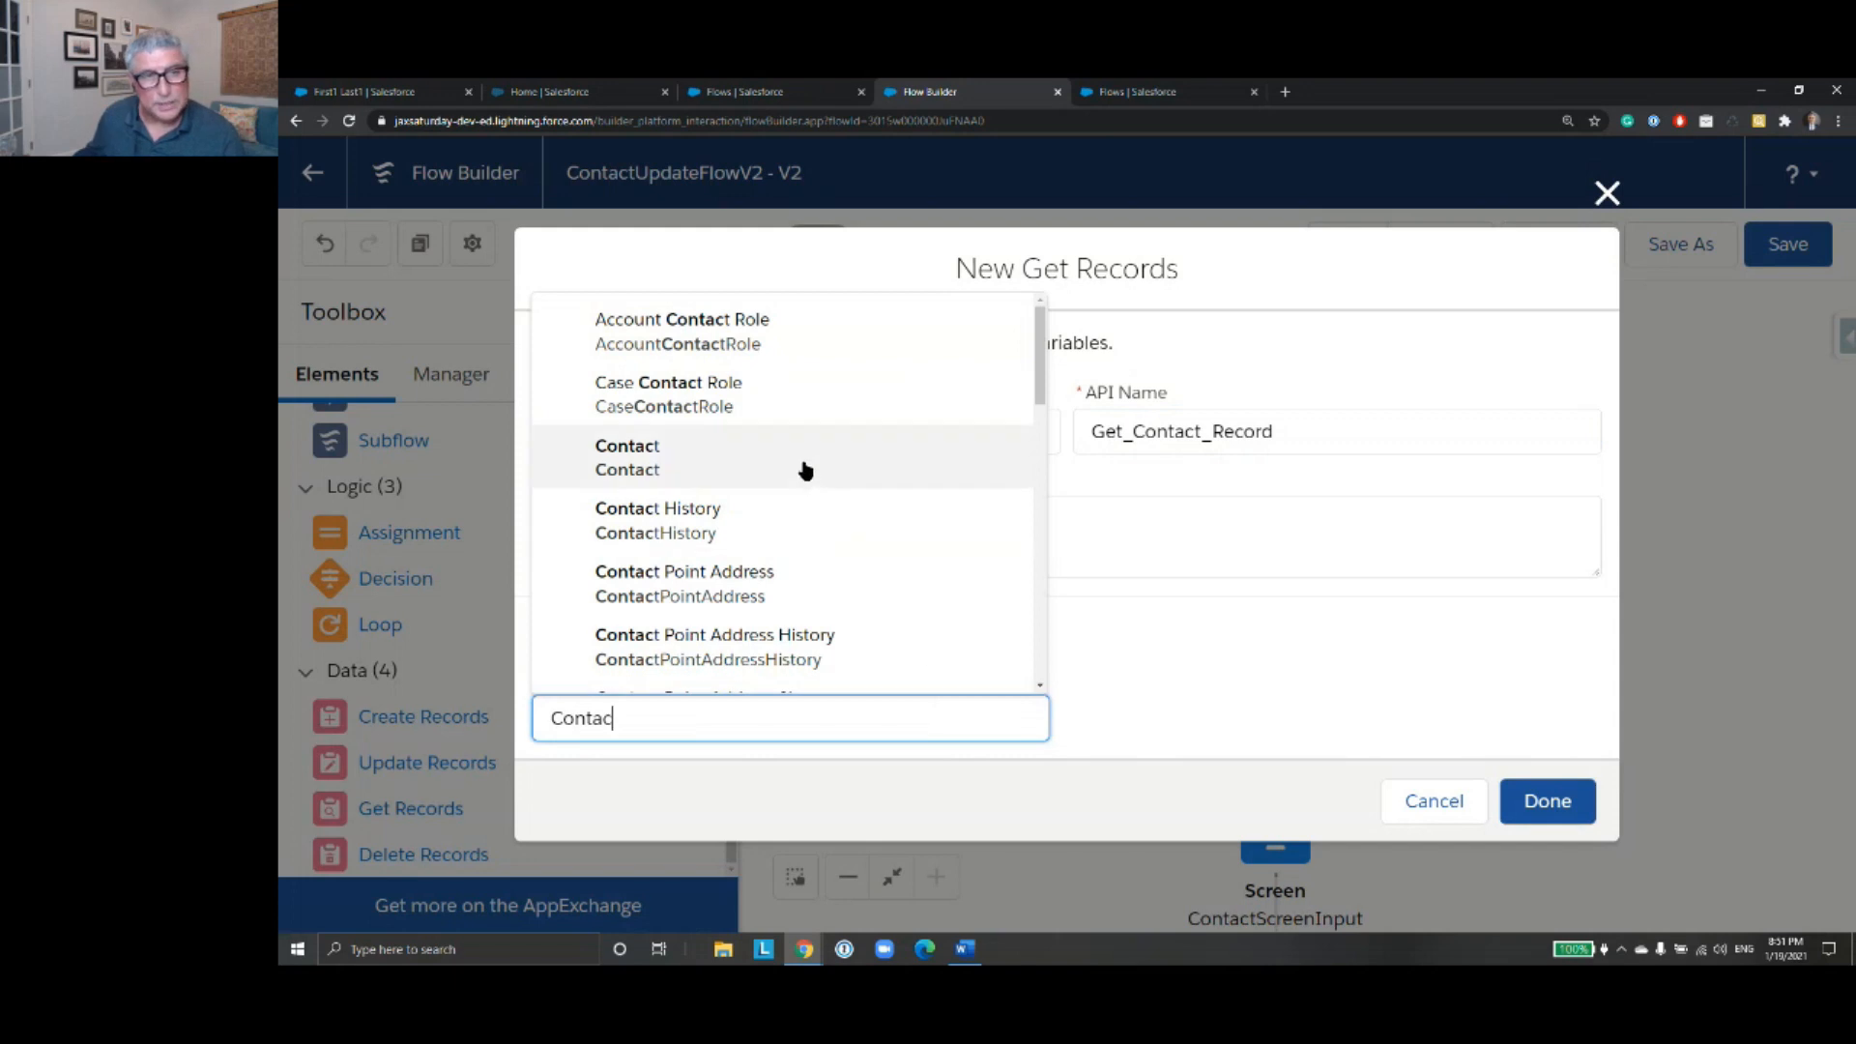
pyautogui.click(805, 471)
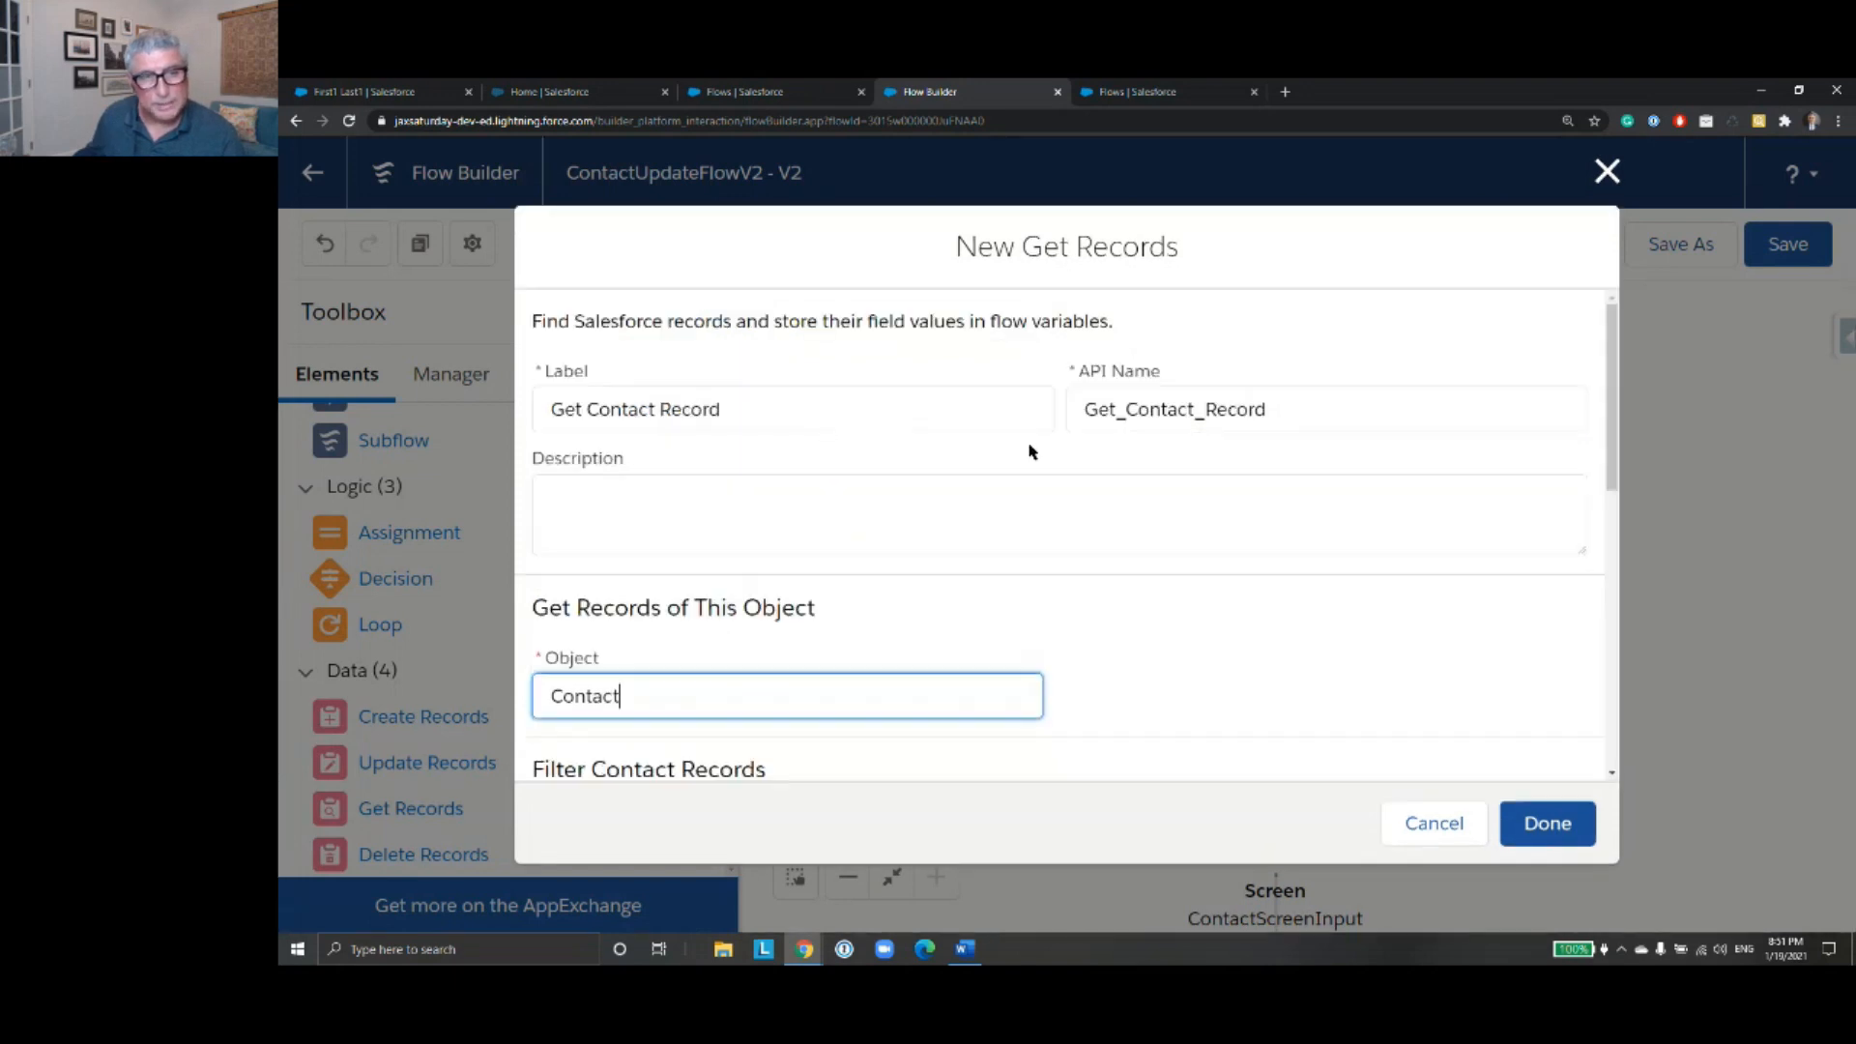
# - Filter the contact records of Get Contact Record on the condition Id Equals {!ContactId}
pyautogui.scroll(-4, 1155, 493)
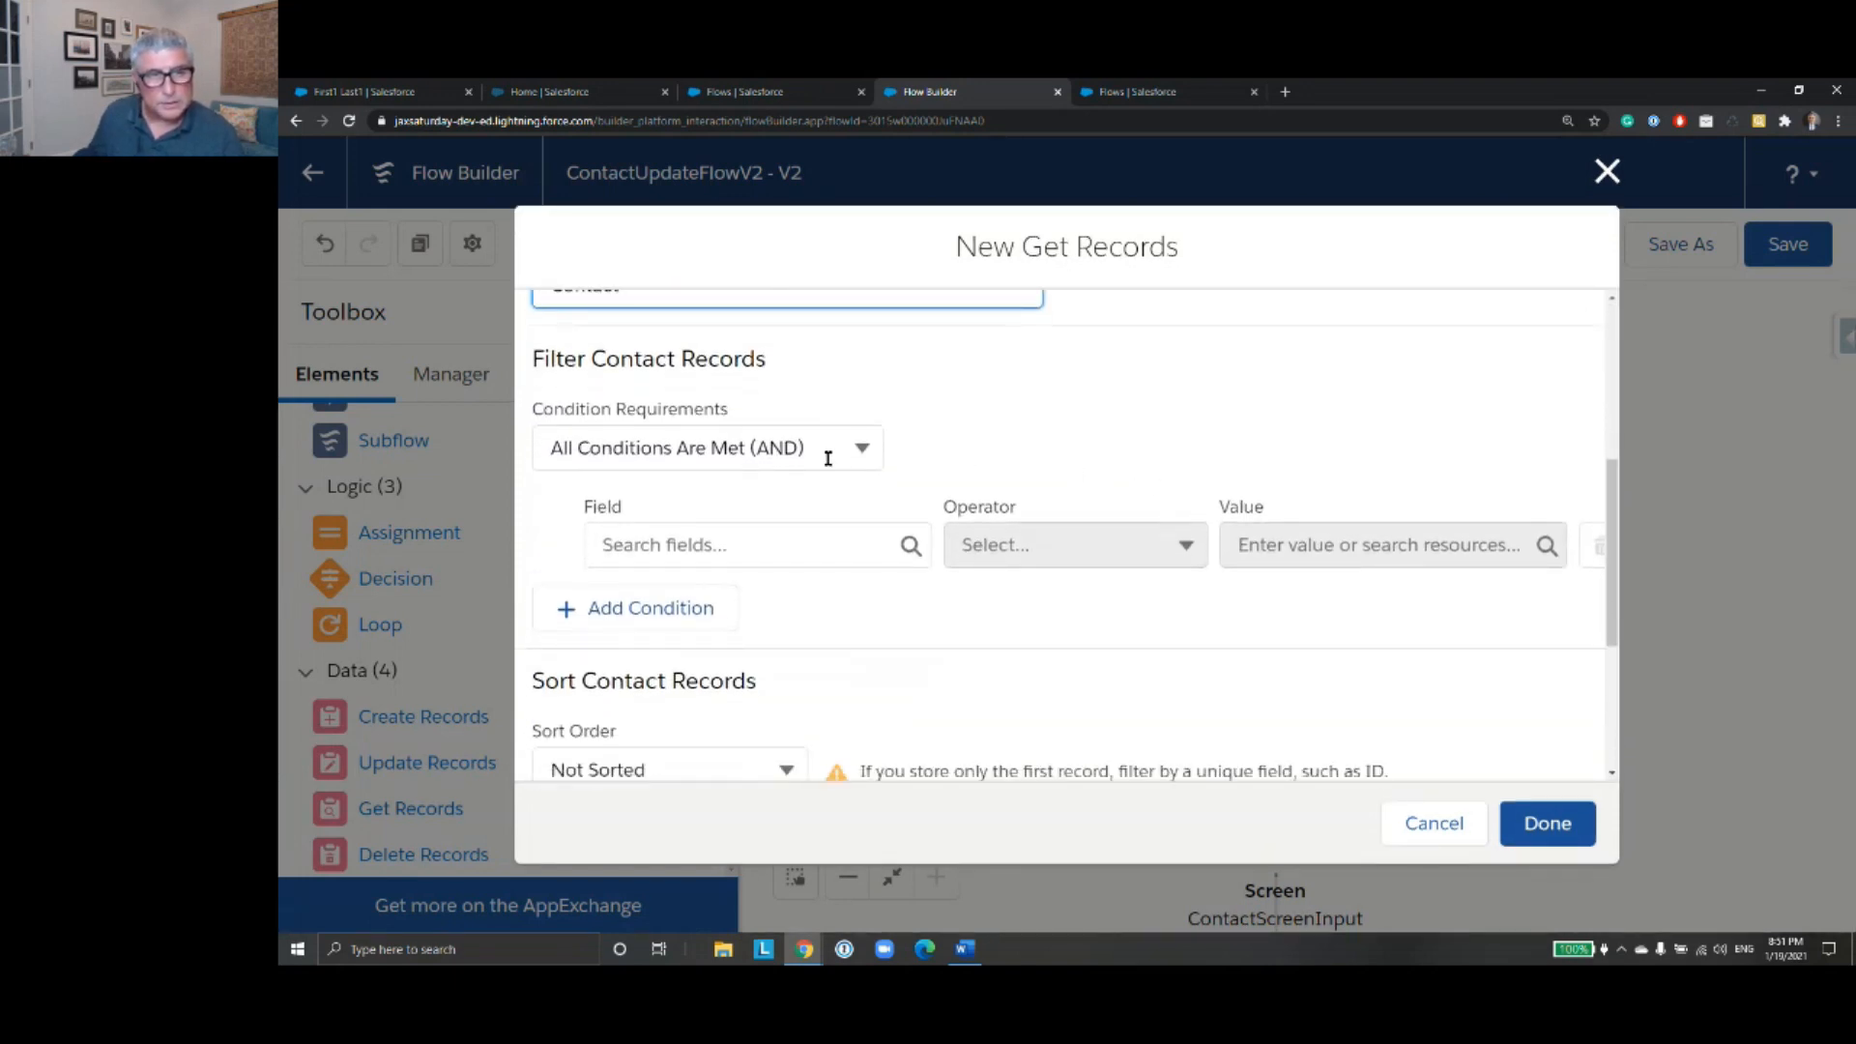
pyautogui.click(814, 544)
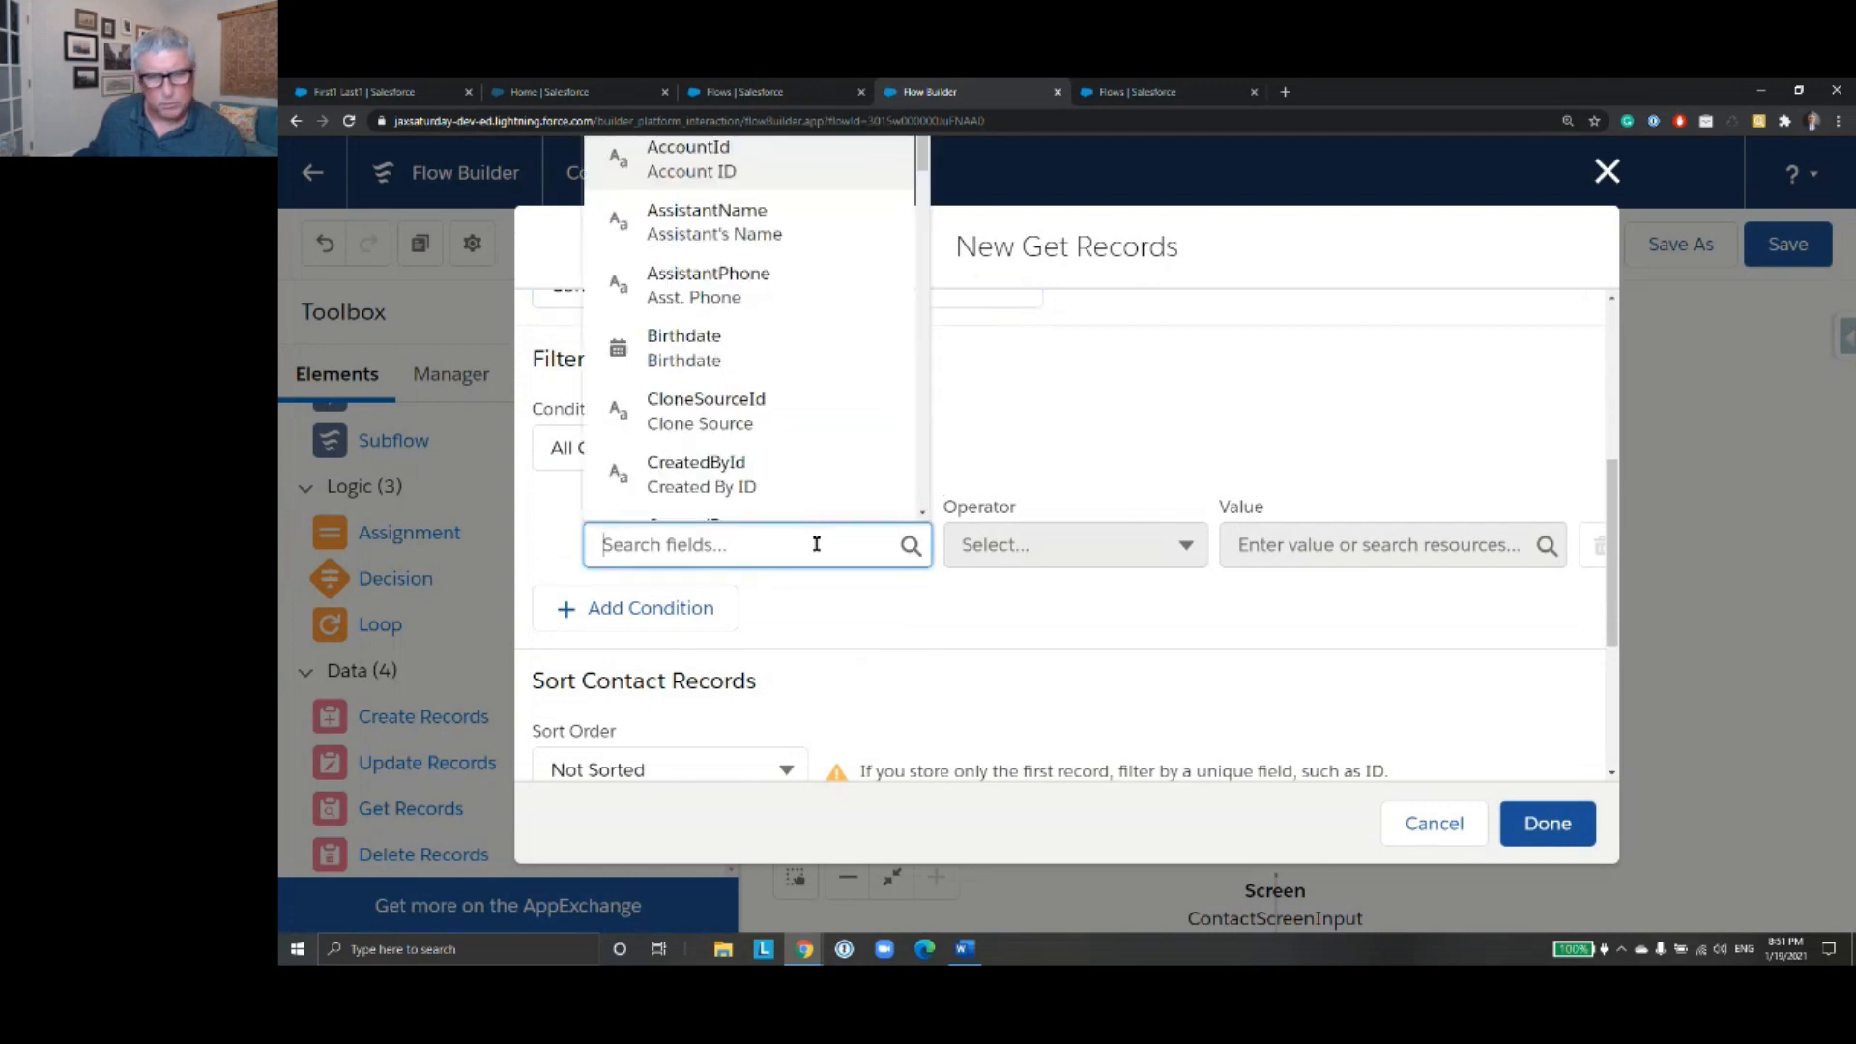
pyautogui.write('Id')
pyautogui.click(770, 362)
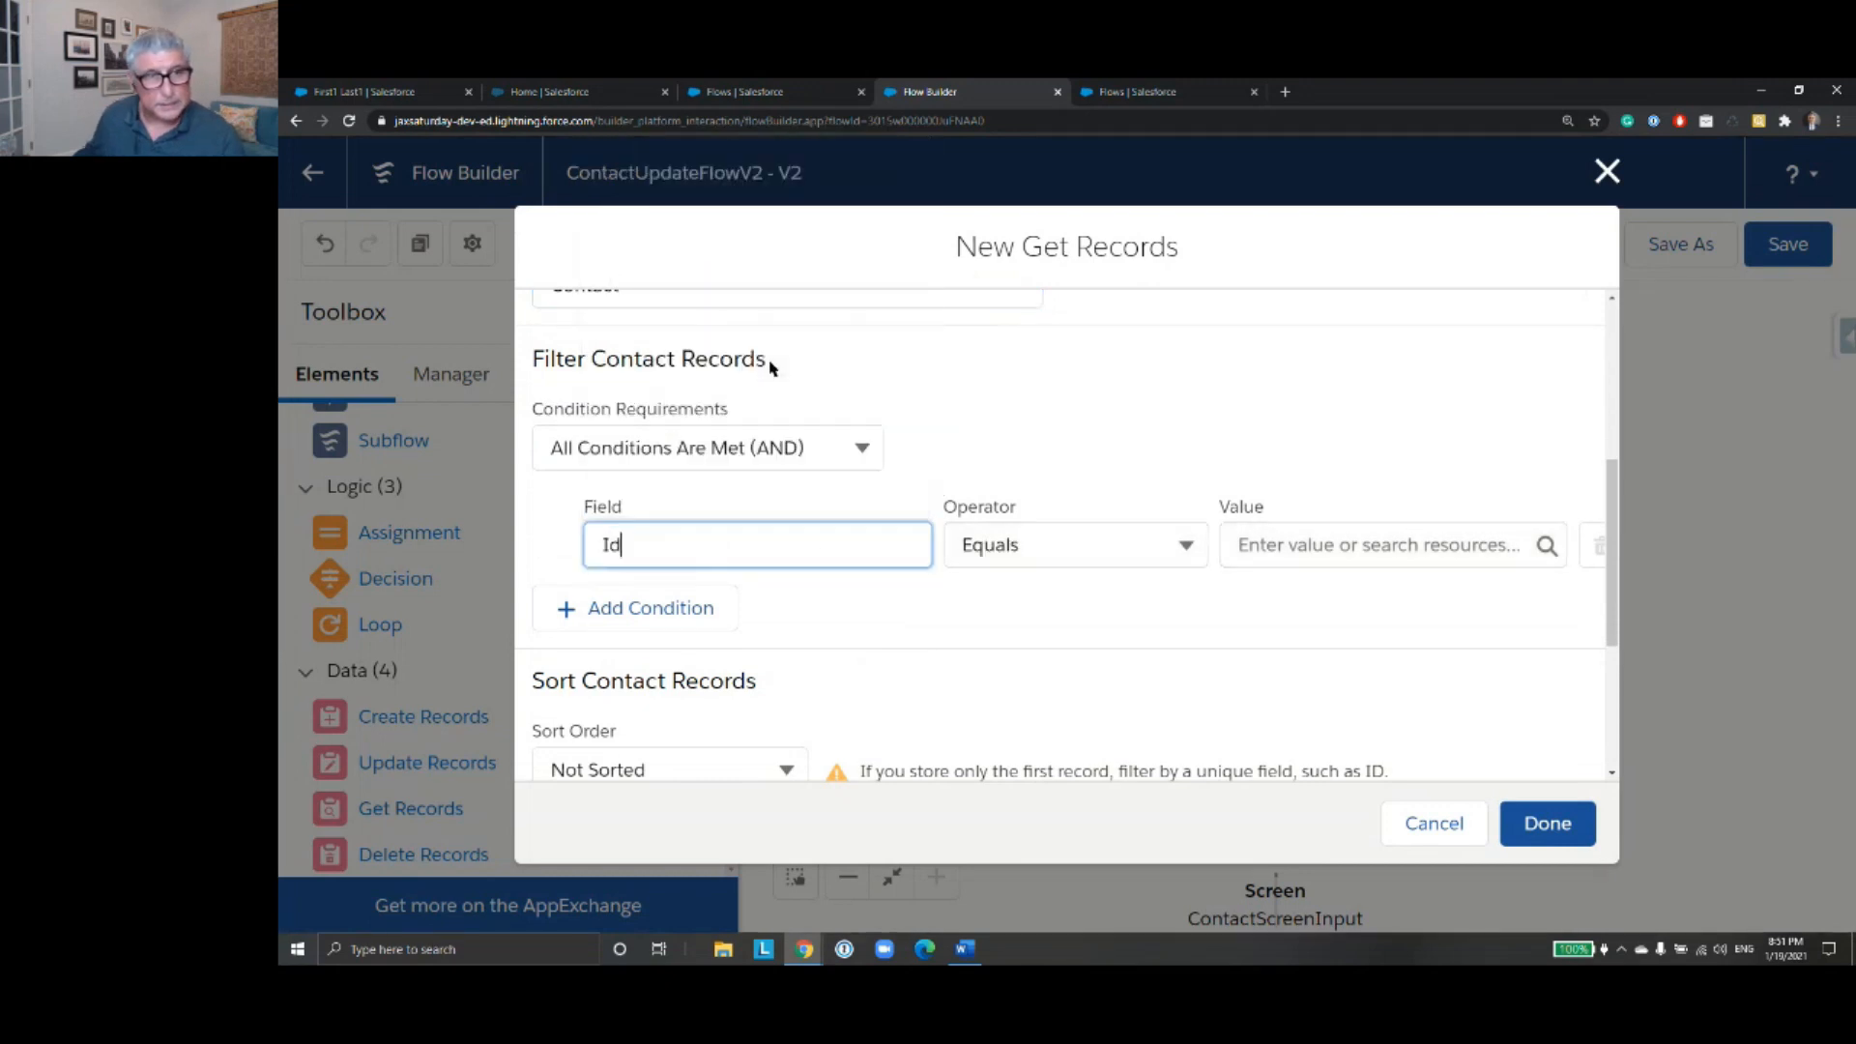
pyautogui.click(1334, 544)
pyautogui.write('C')
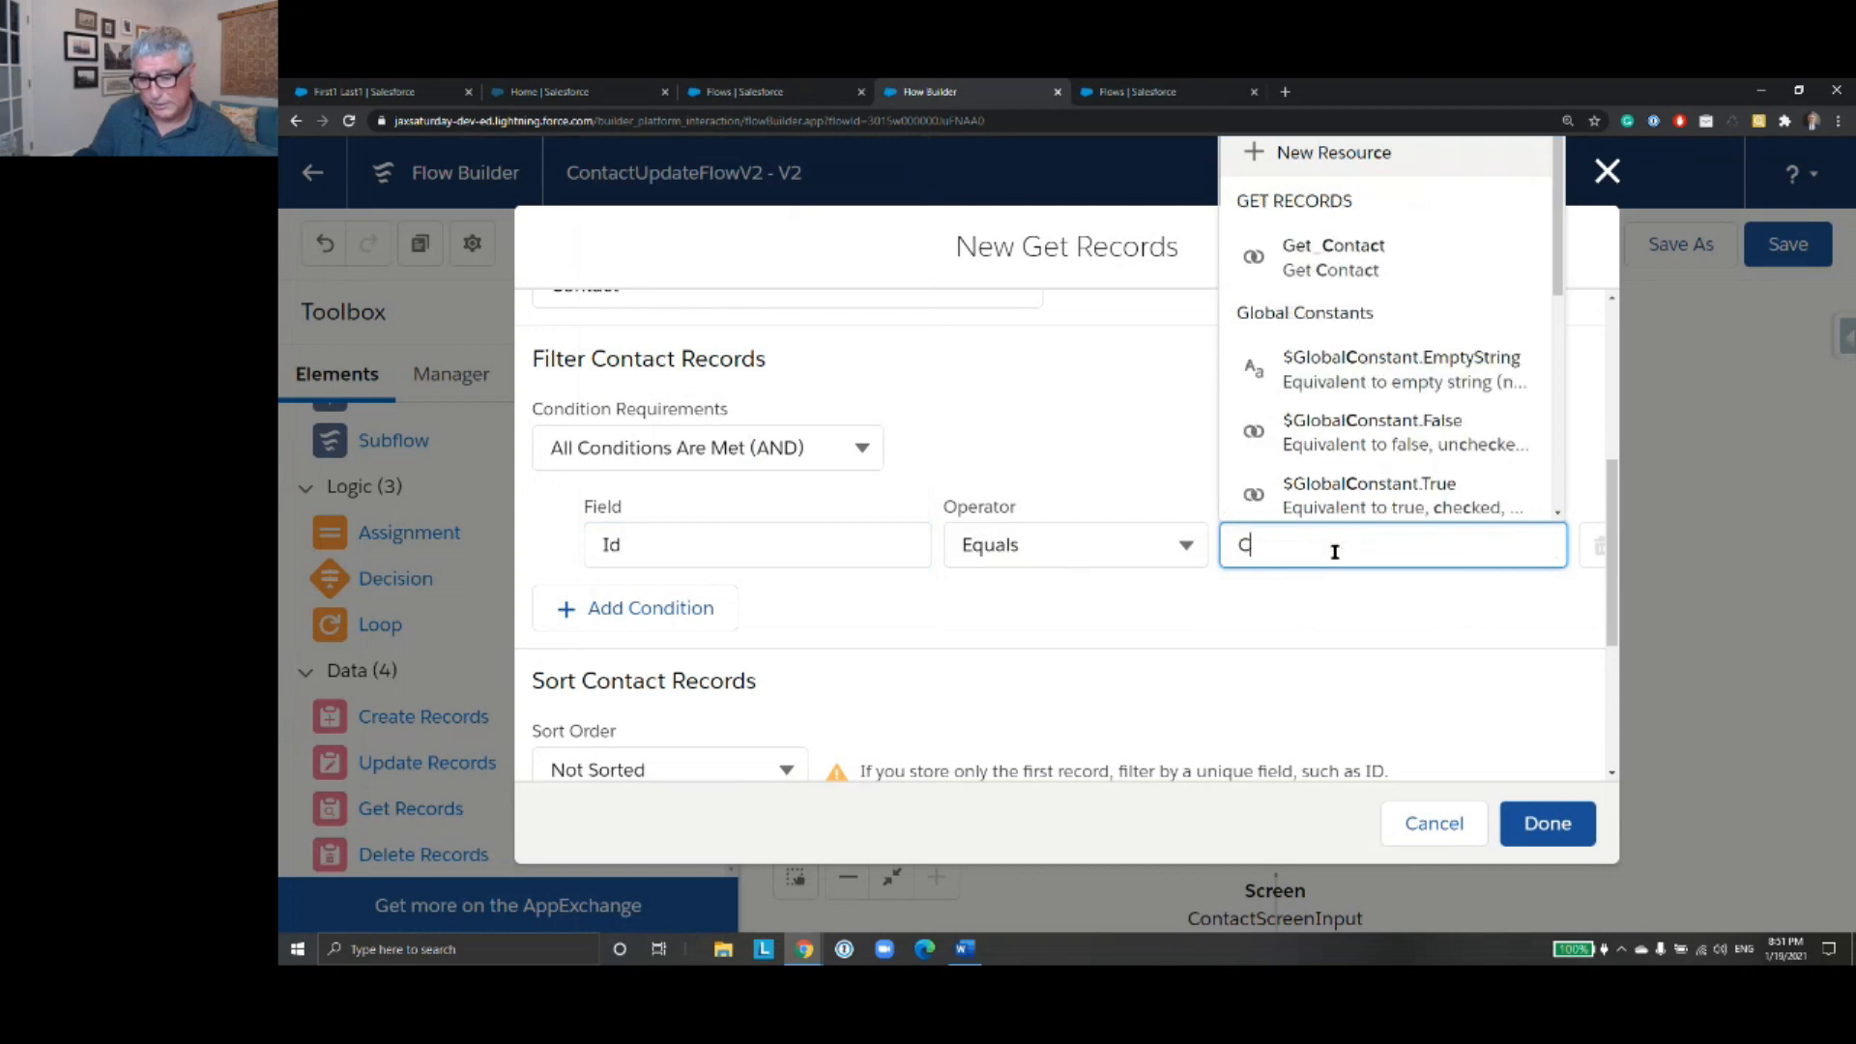
pyautogui.write('ontact')
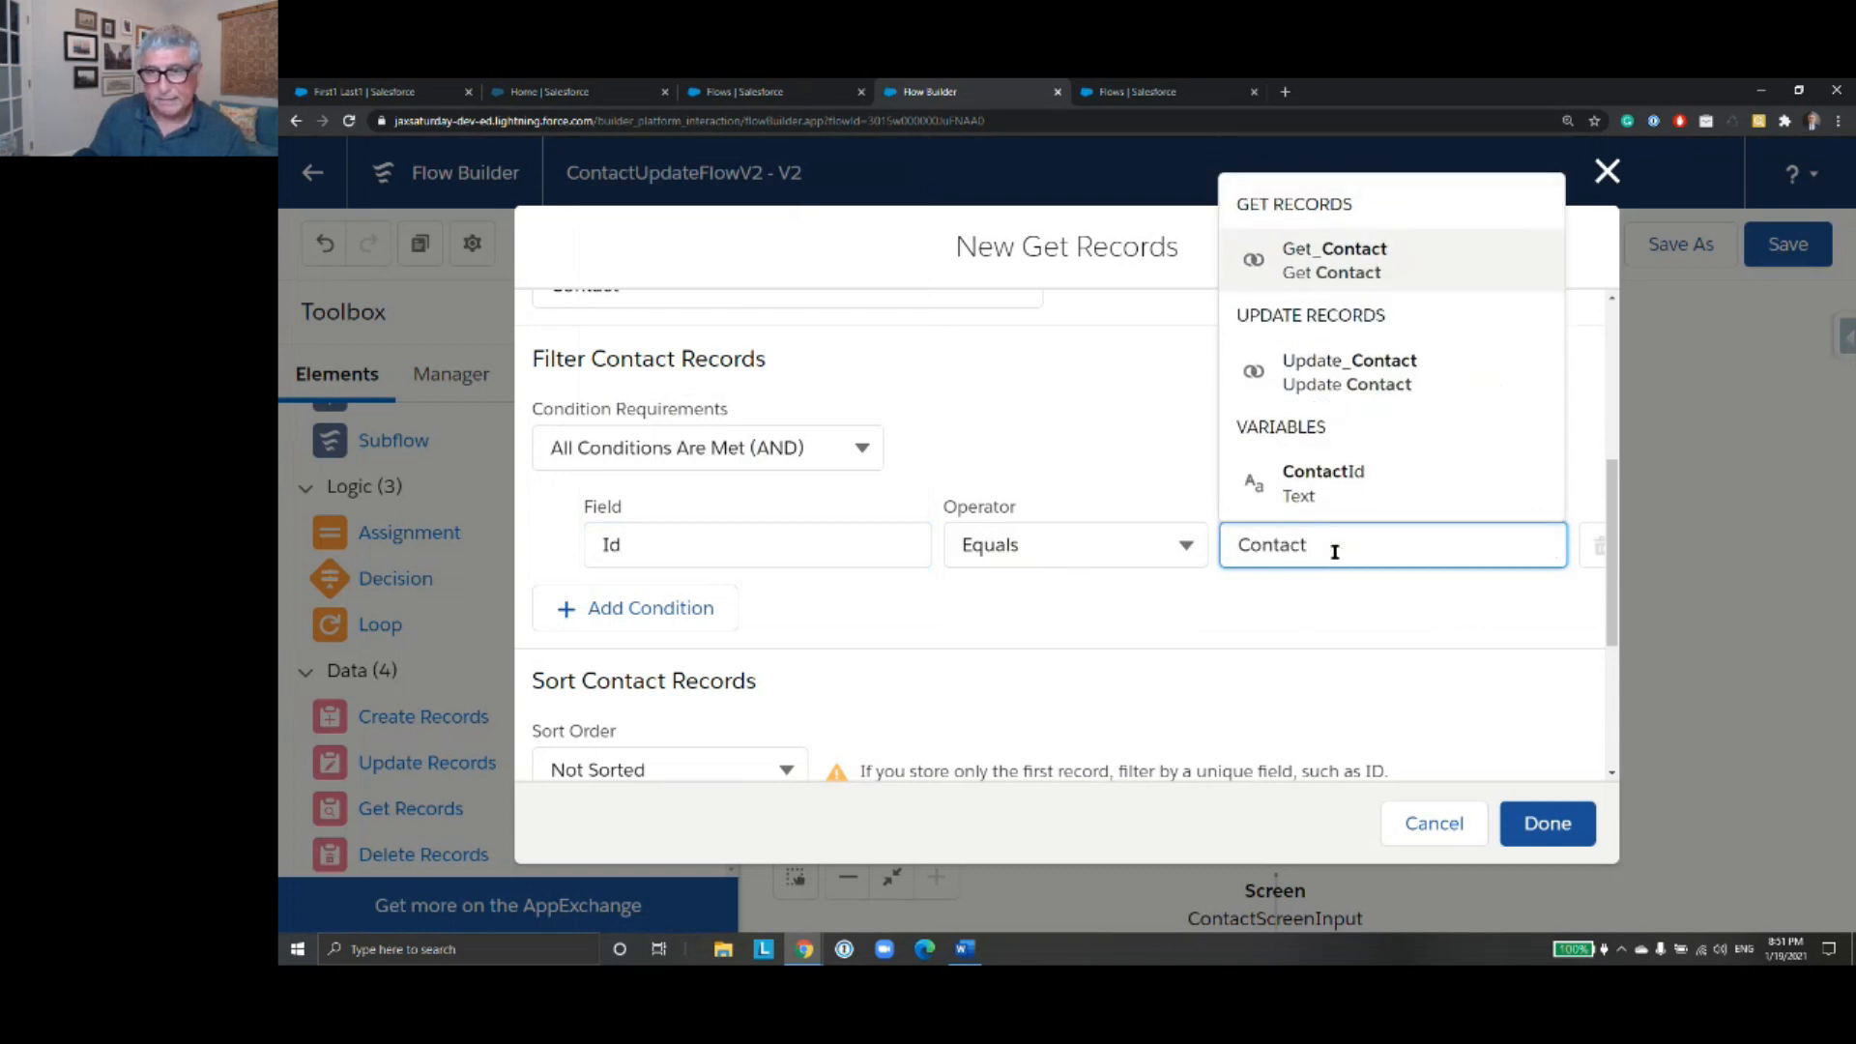
pyautogui.click(1319, 483)
# - Sort the contact records in ascending order by Id and finish creating the Get Contact Record element
pyautogui.scroll(-3, 1015, 486)
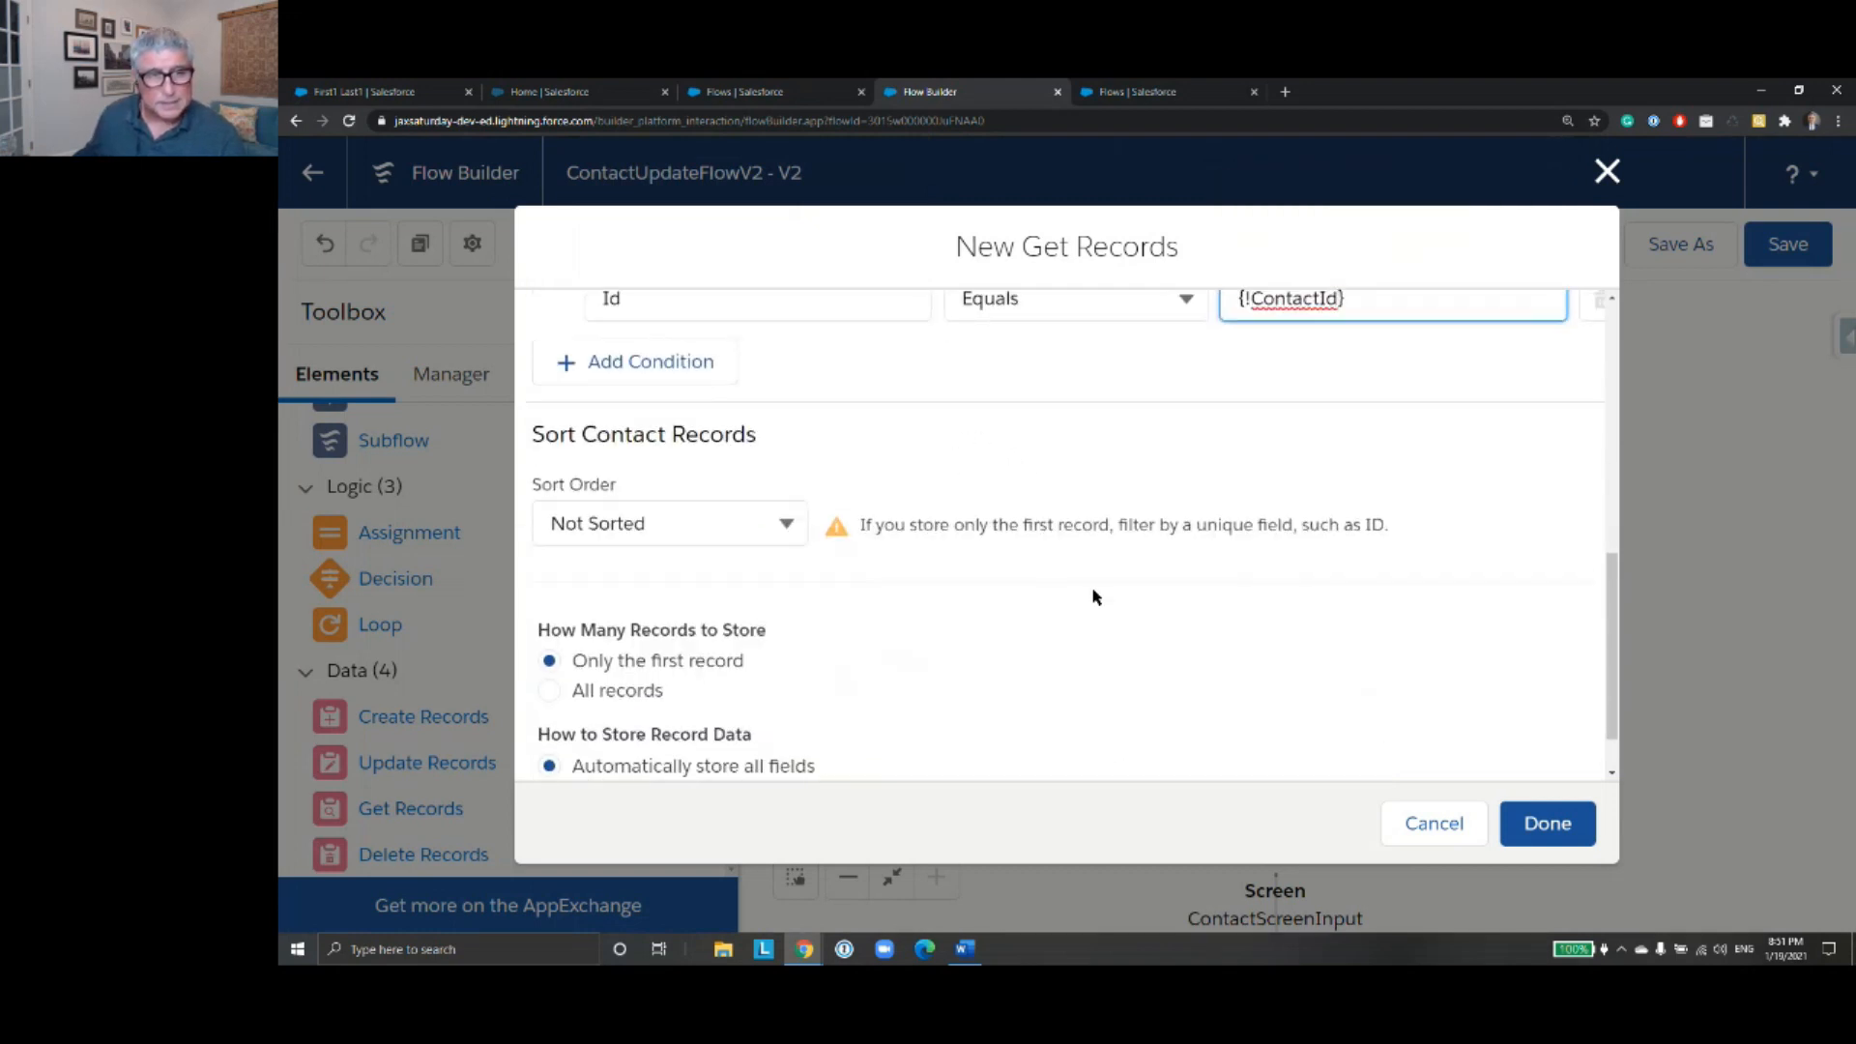
pyautogui.scroll(-2, 1087, 604)
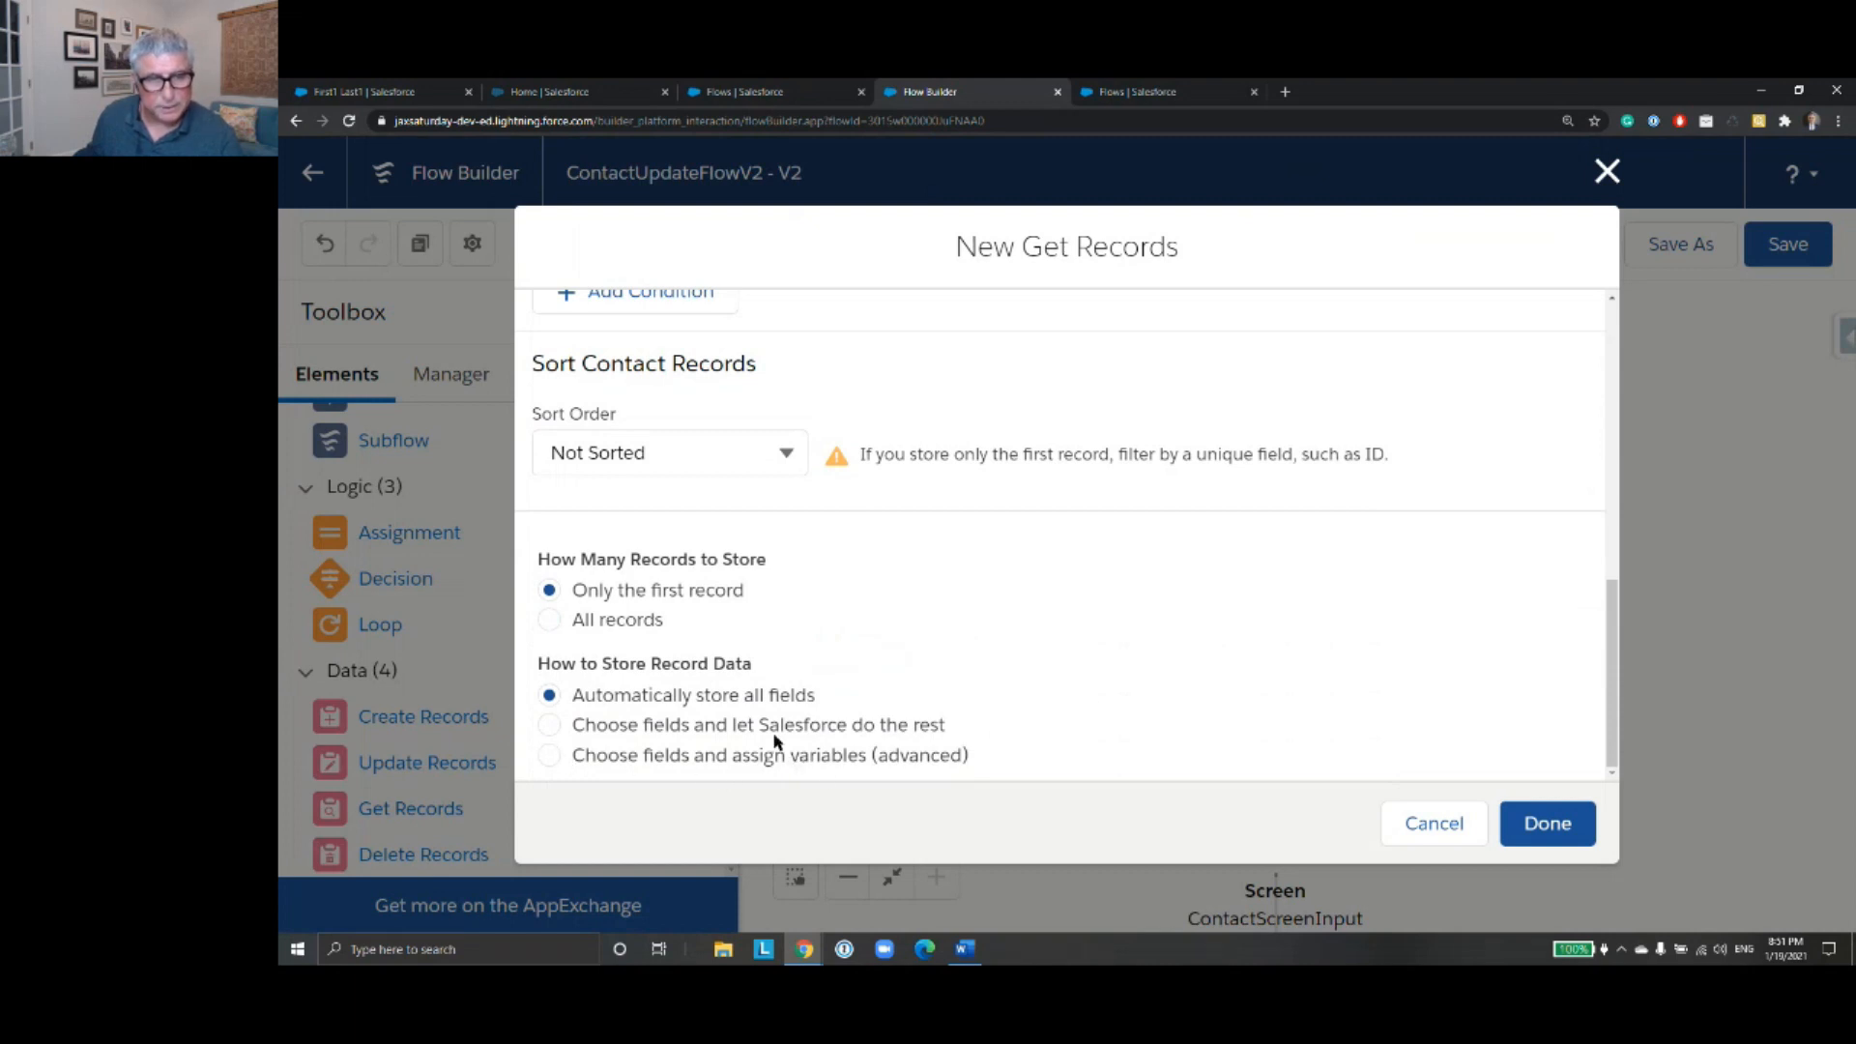
pyautogui.click(790, 459)
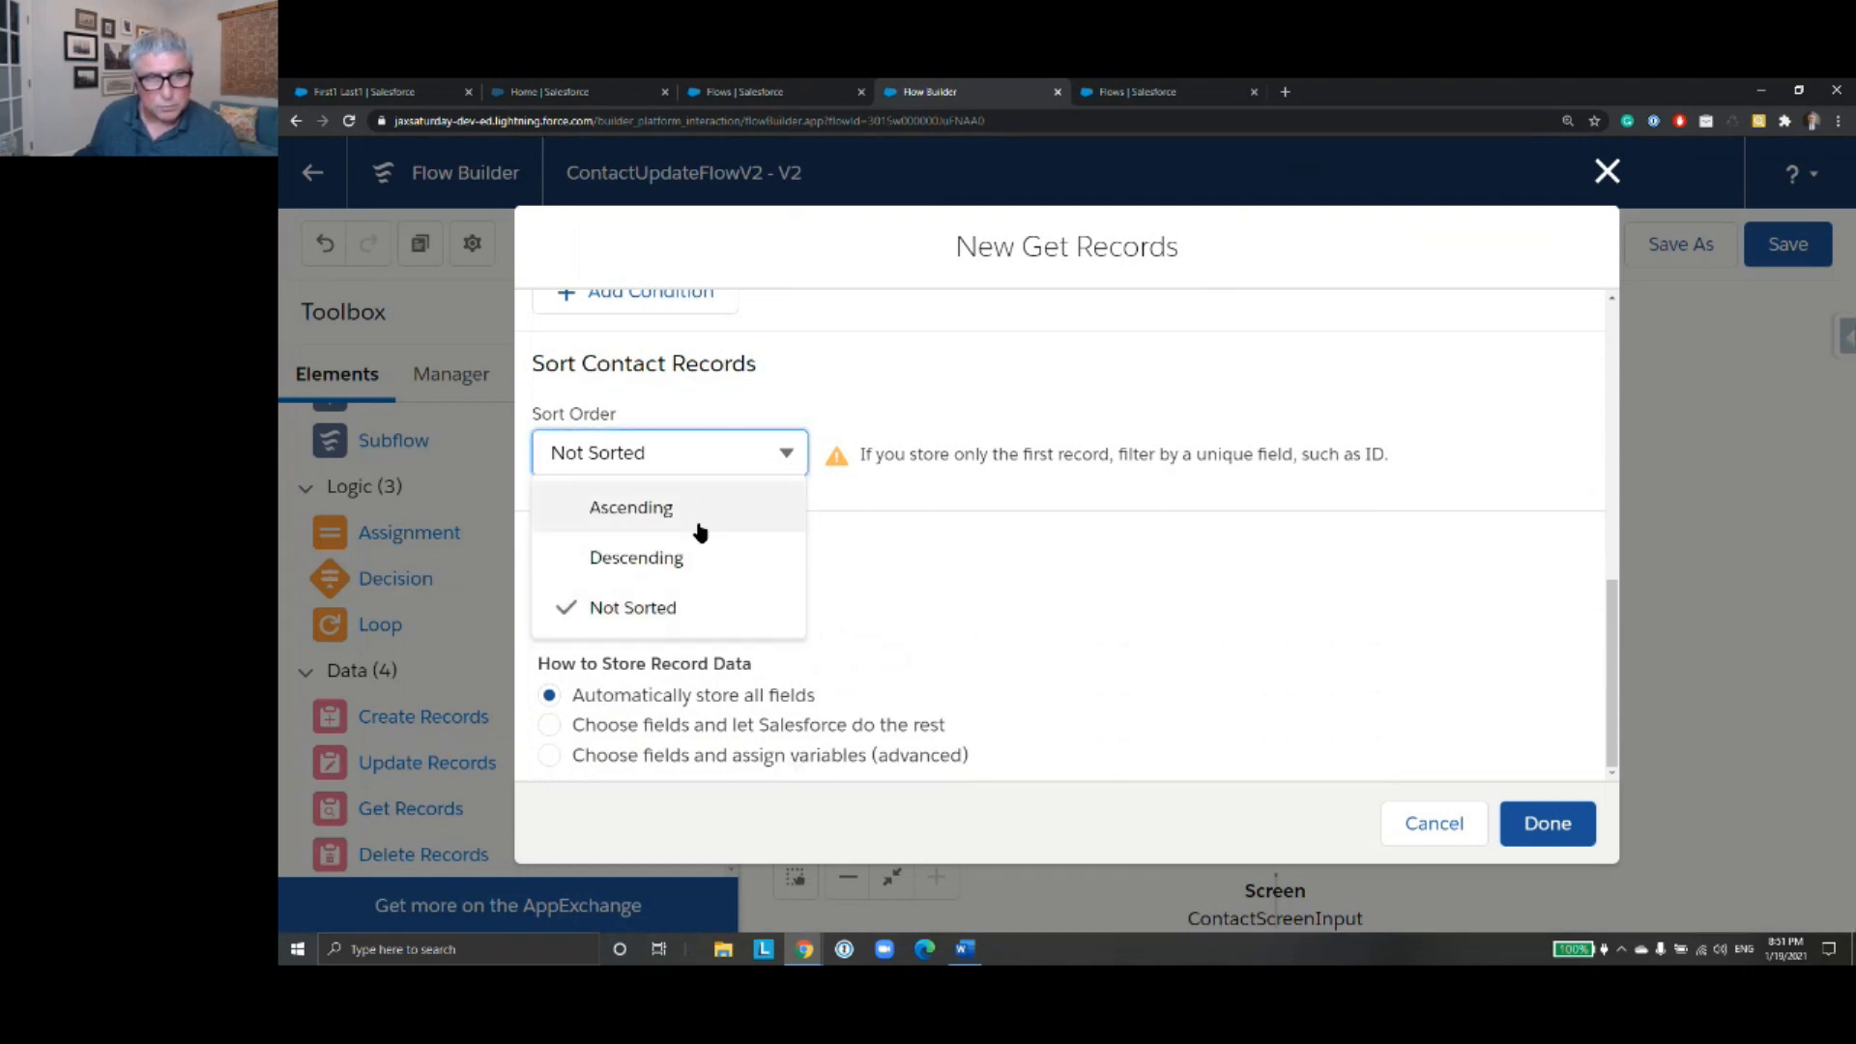
pyautogui.click(700, 509)
pyautogui.click(882, 452)
pyautogui.write('Id')
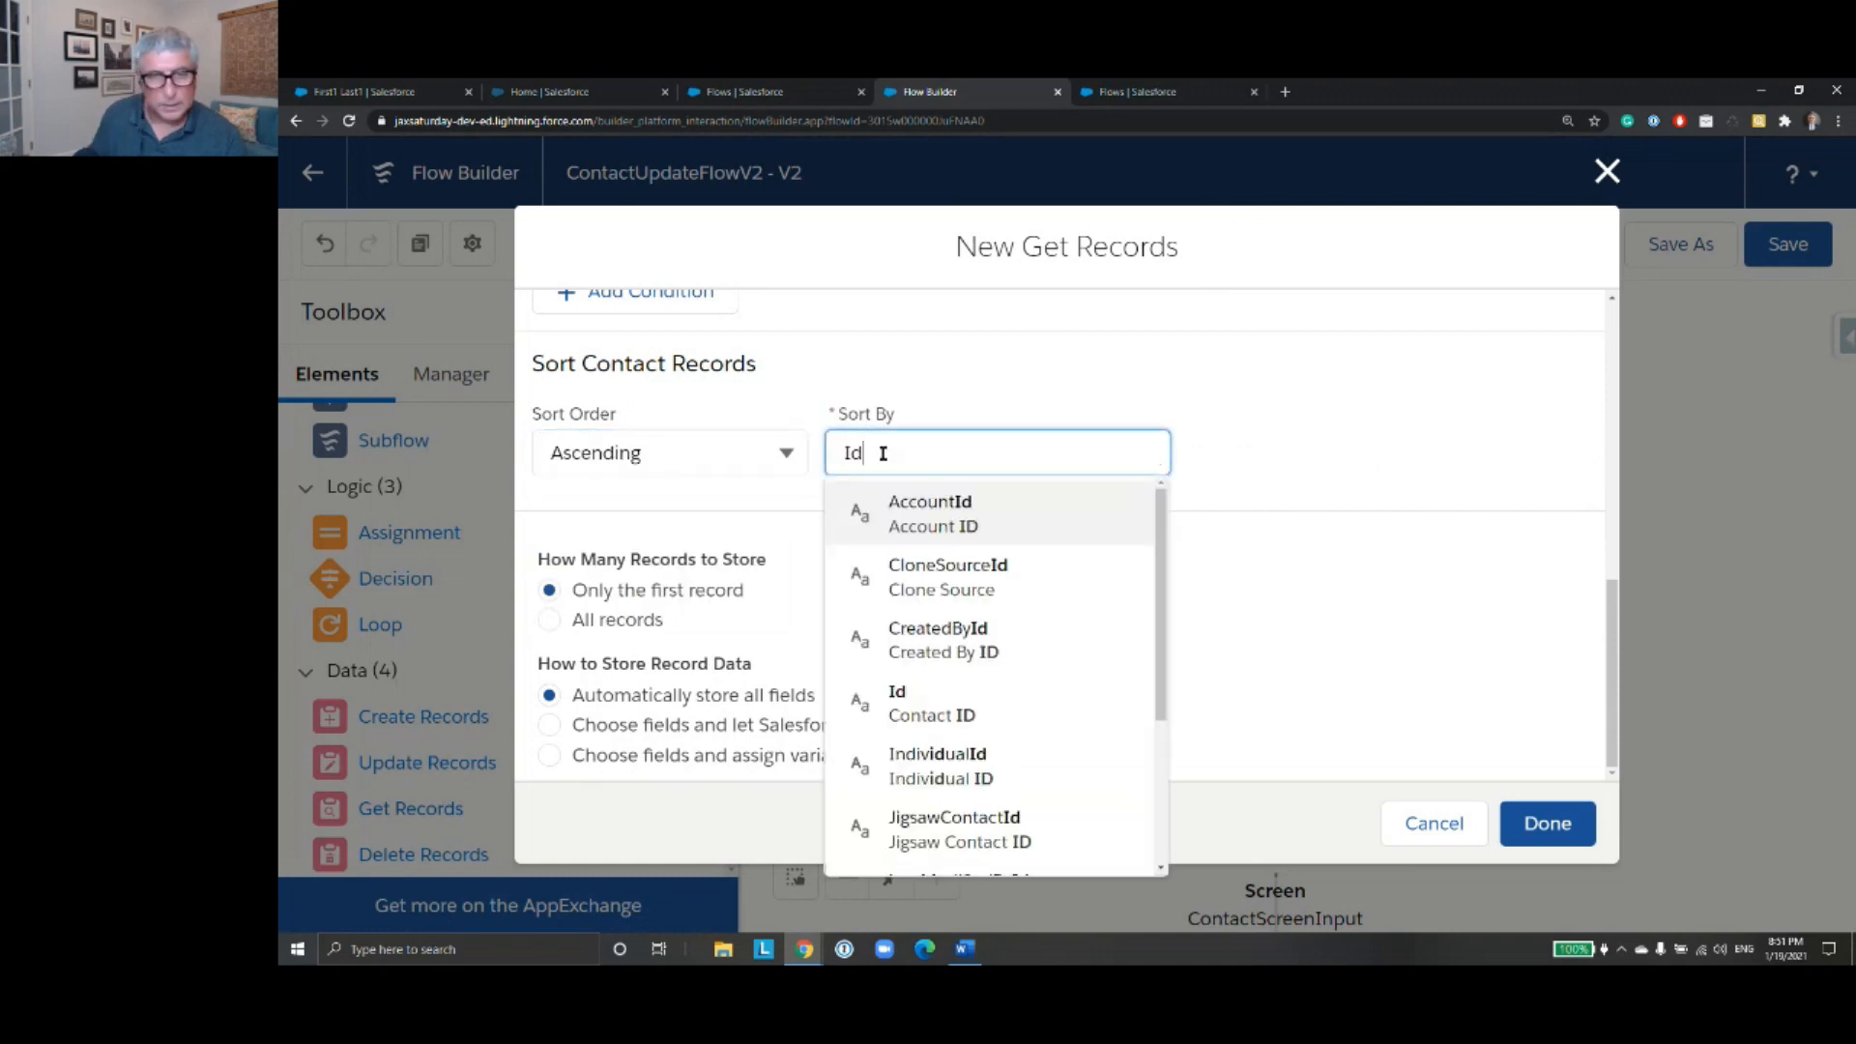
pyautogui.click(1007, 726)
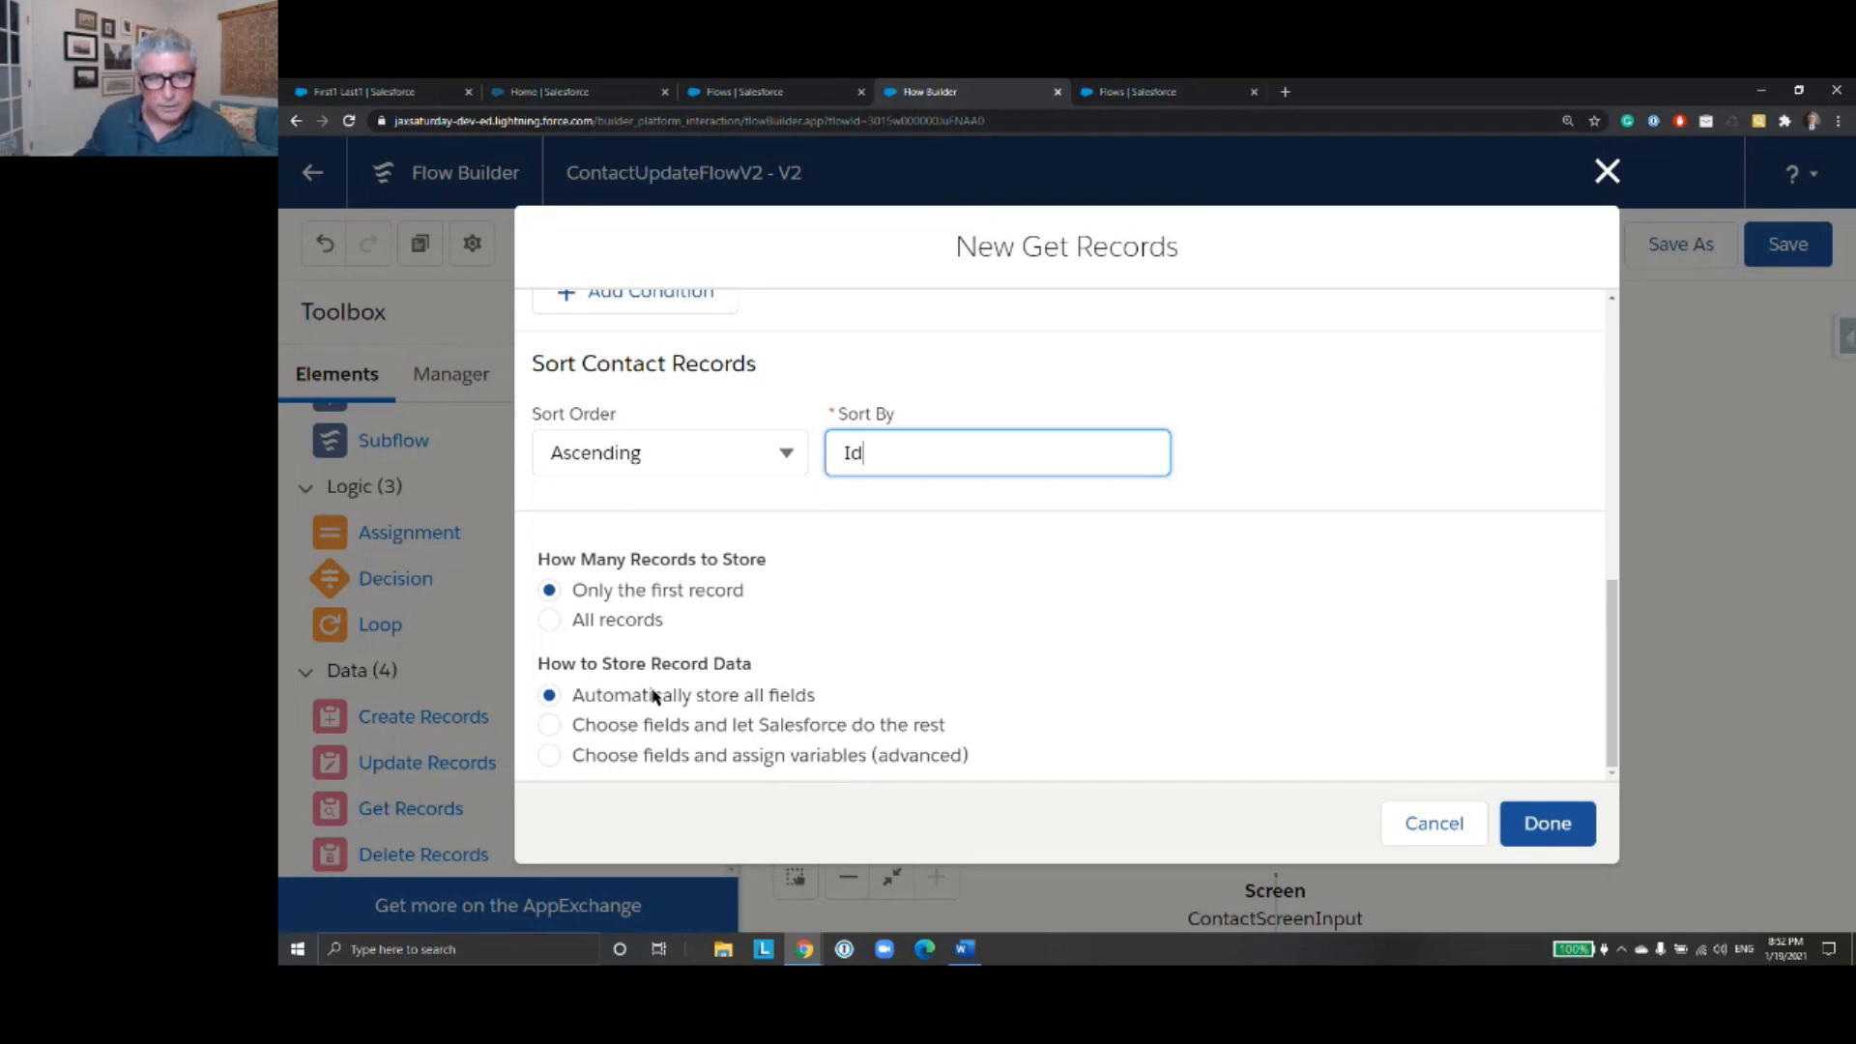
pyautogui.click(1552, 831)
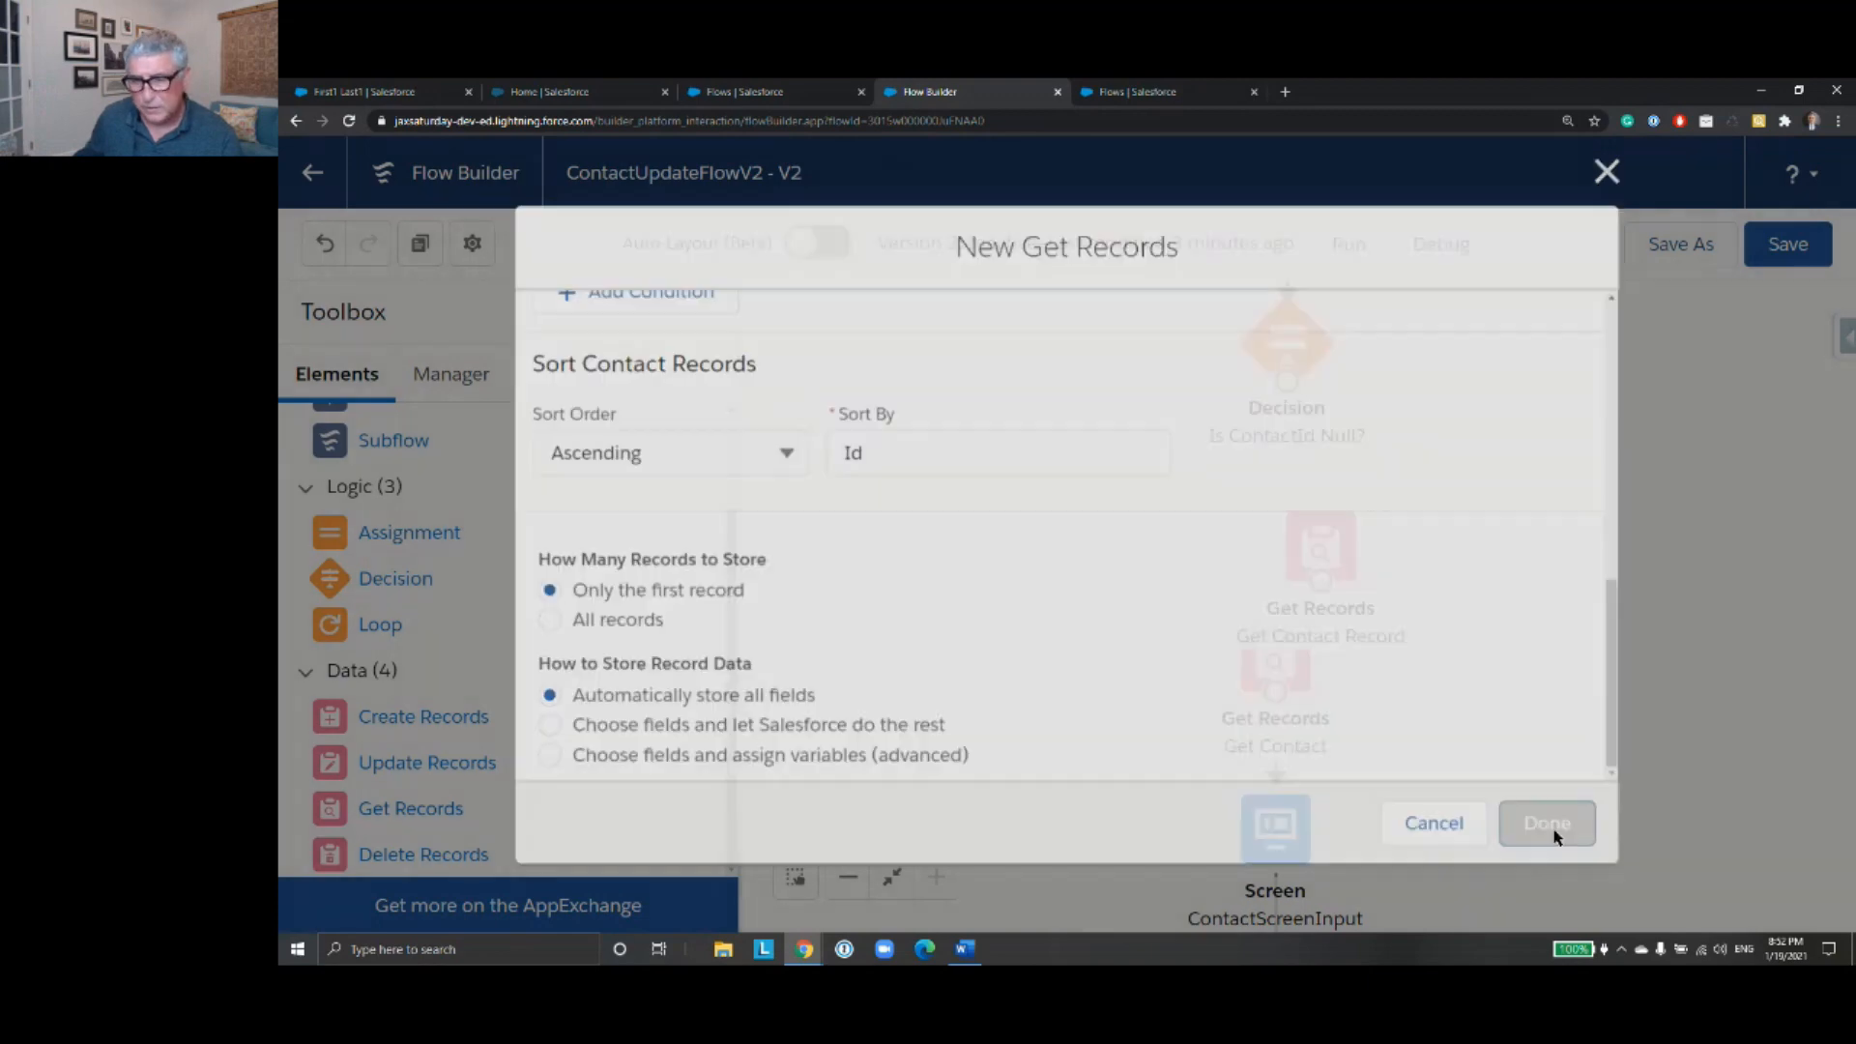
# - Place Get Contact Record under the decision, connect the decision to it with the NotNull outcome, and link it on to Get Contact
pyautogui.moveTo(1329, 552); pyautogui.dragTo(1300, 507)
pyautogui.moveTo(1286, 382); pyautogui.dragTo(1295, 478)
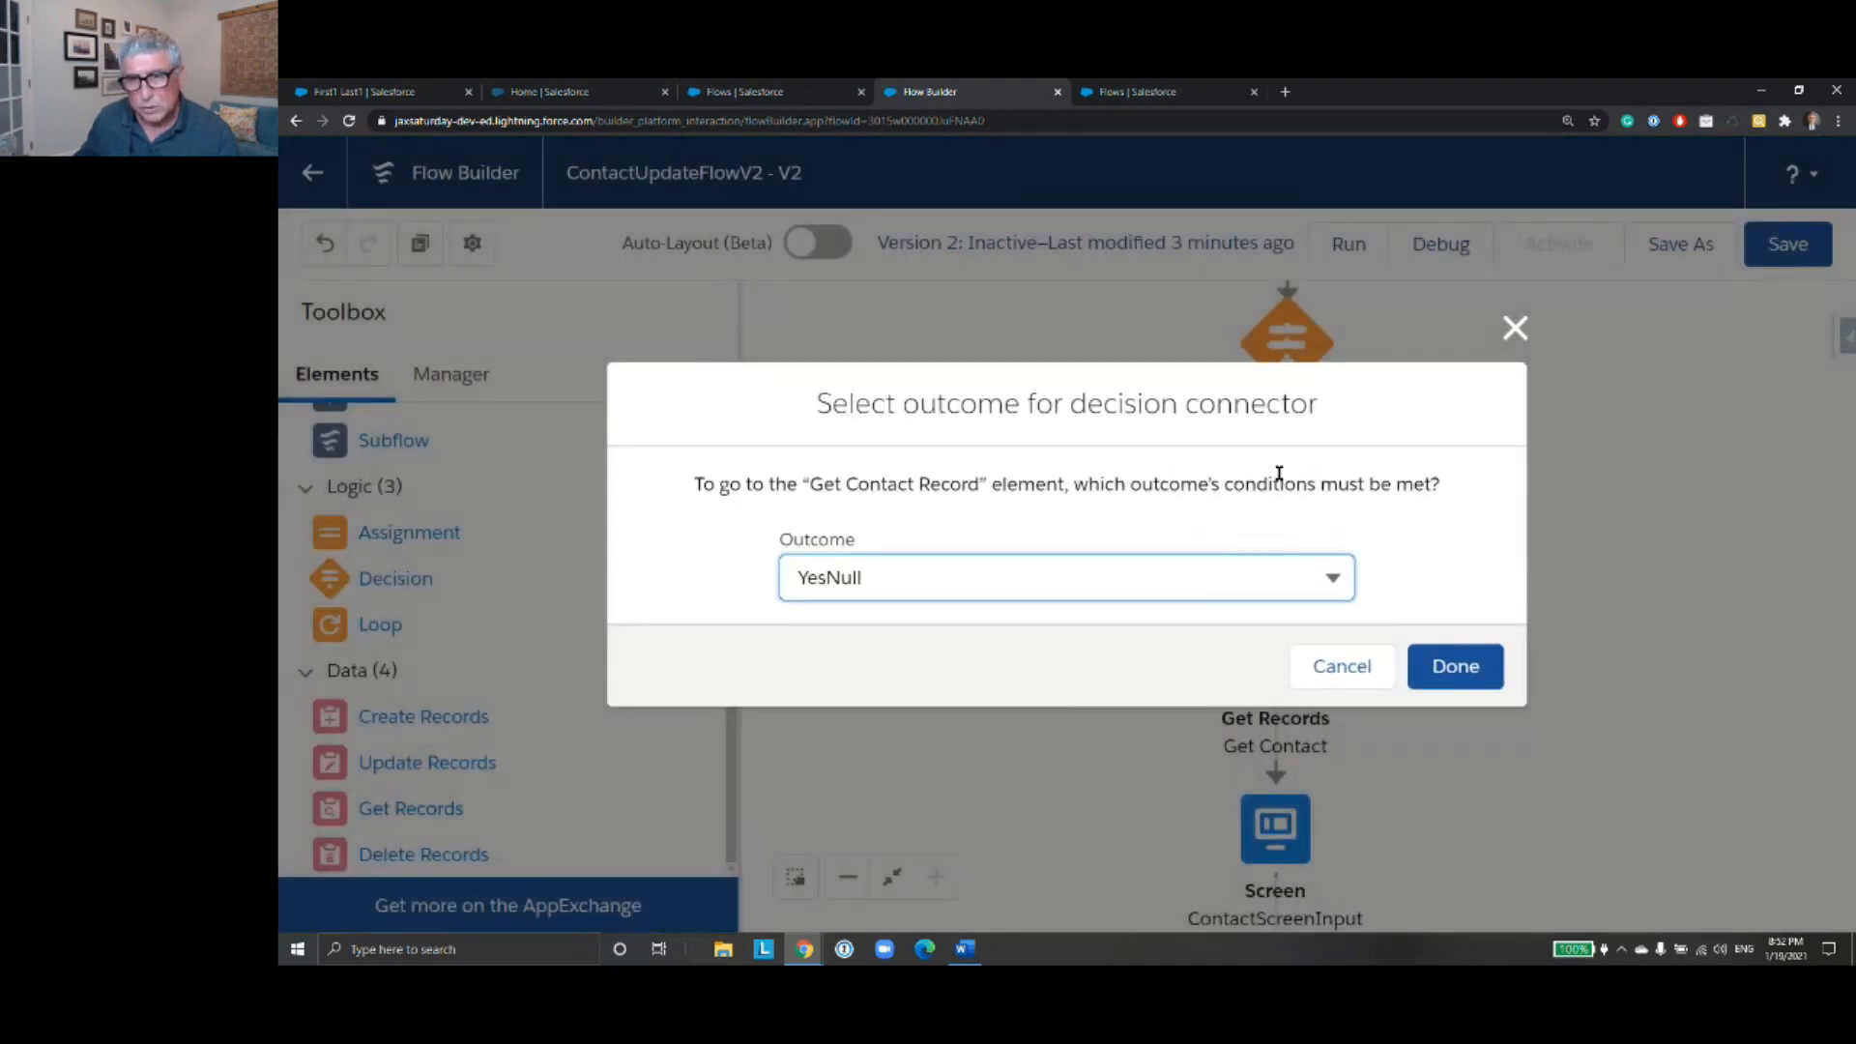
pyautogui.click(1334, 579)
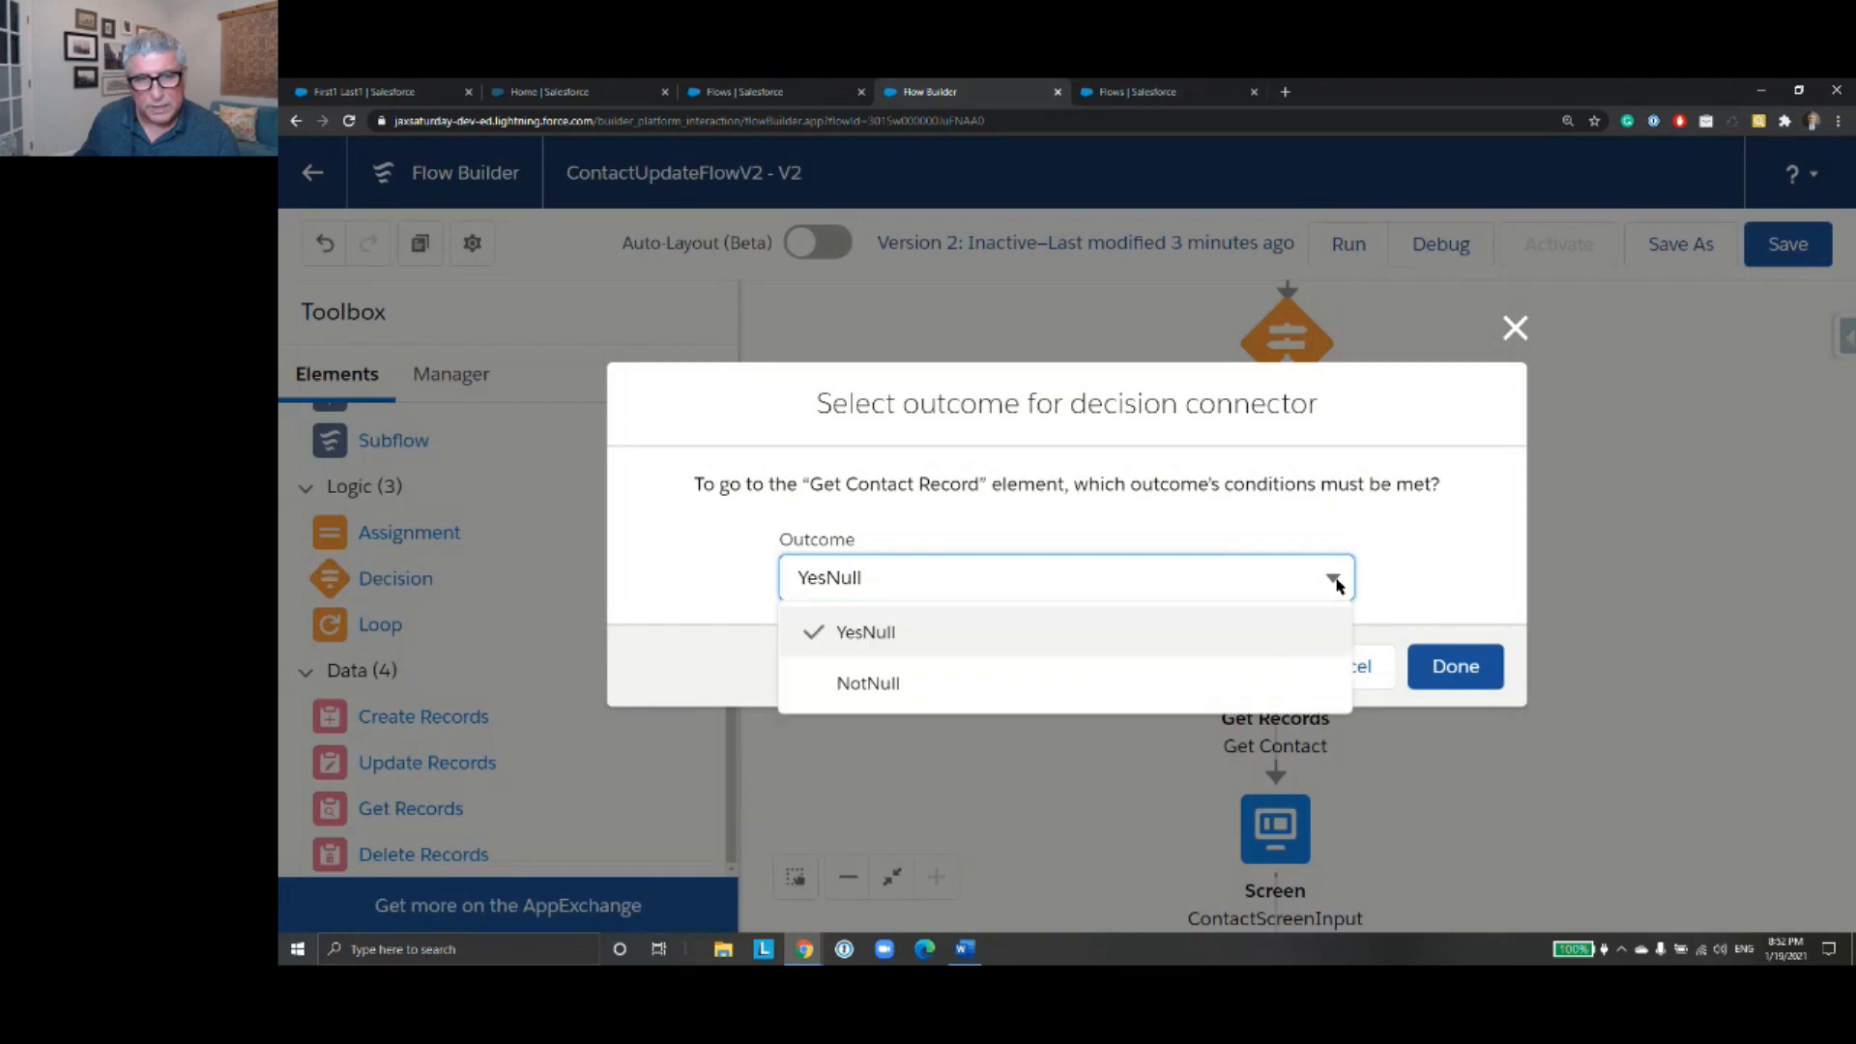
pyautogui.click(1183, 680)
pyautogui.click(1455, 666)
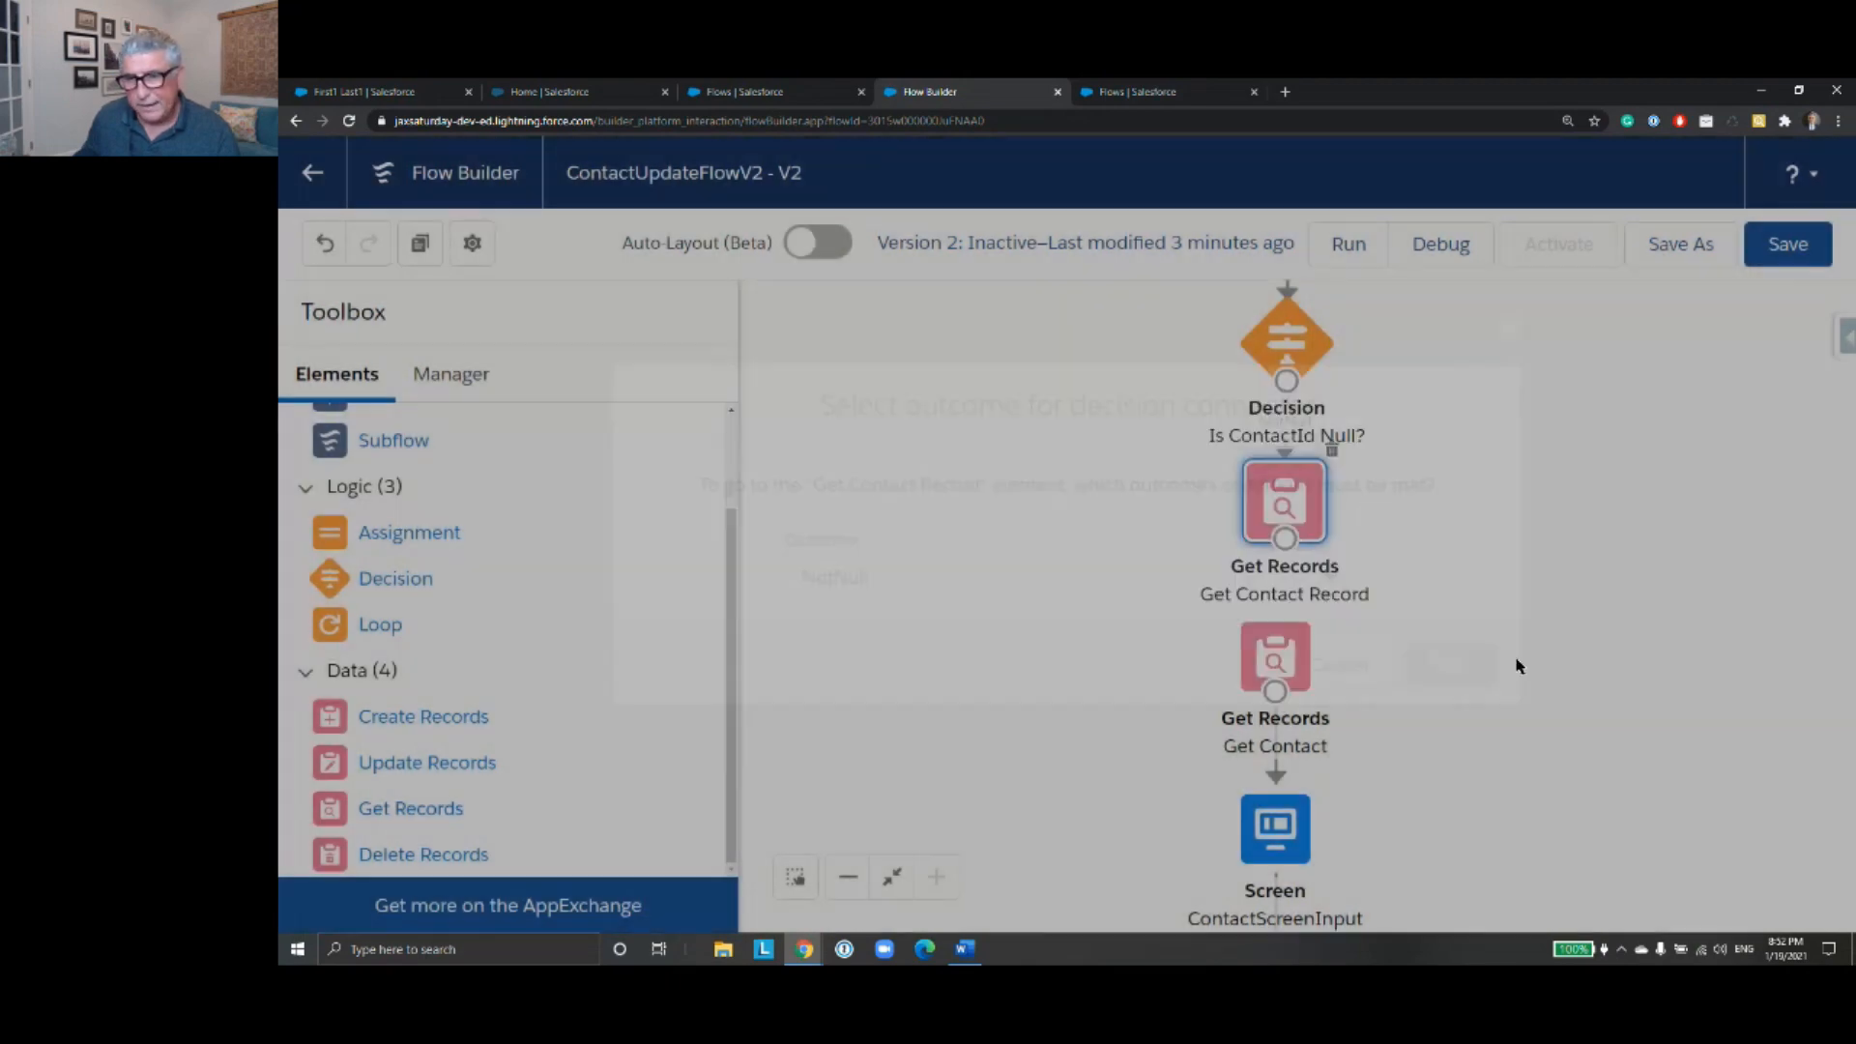
pyautogui.moveTo(1286, 549); pyautogui.dragTo(1282, 656)
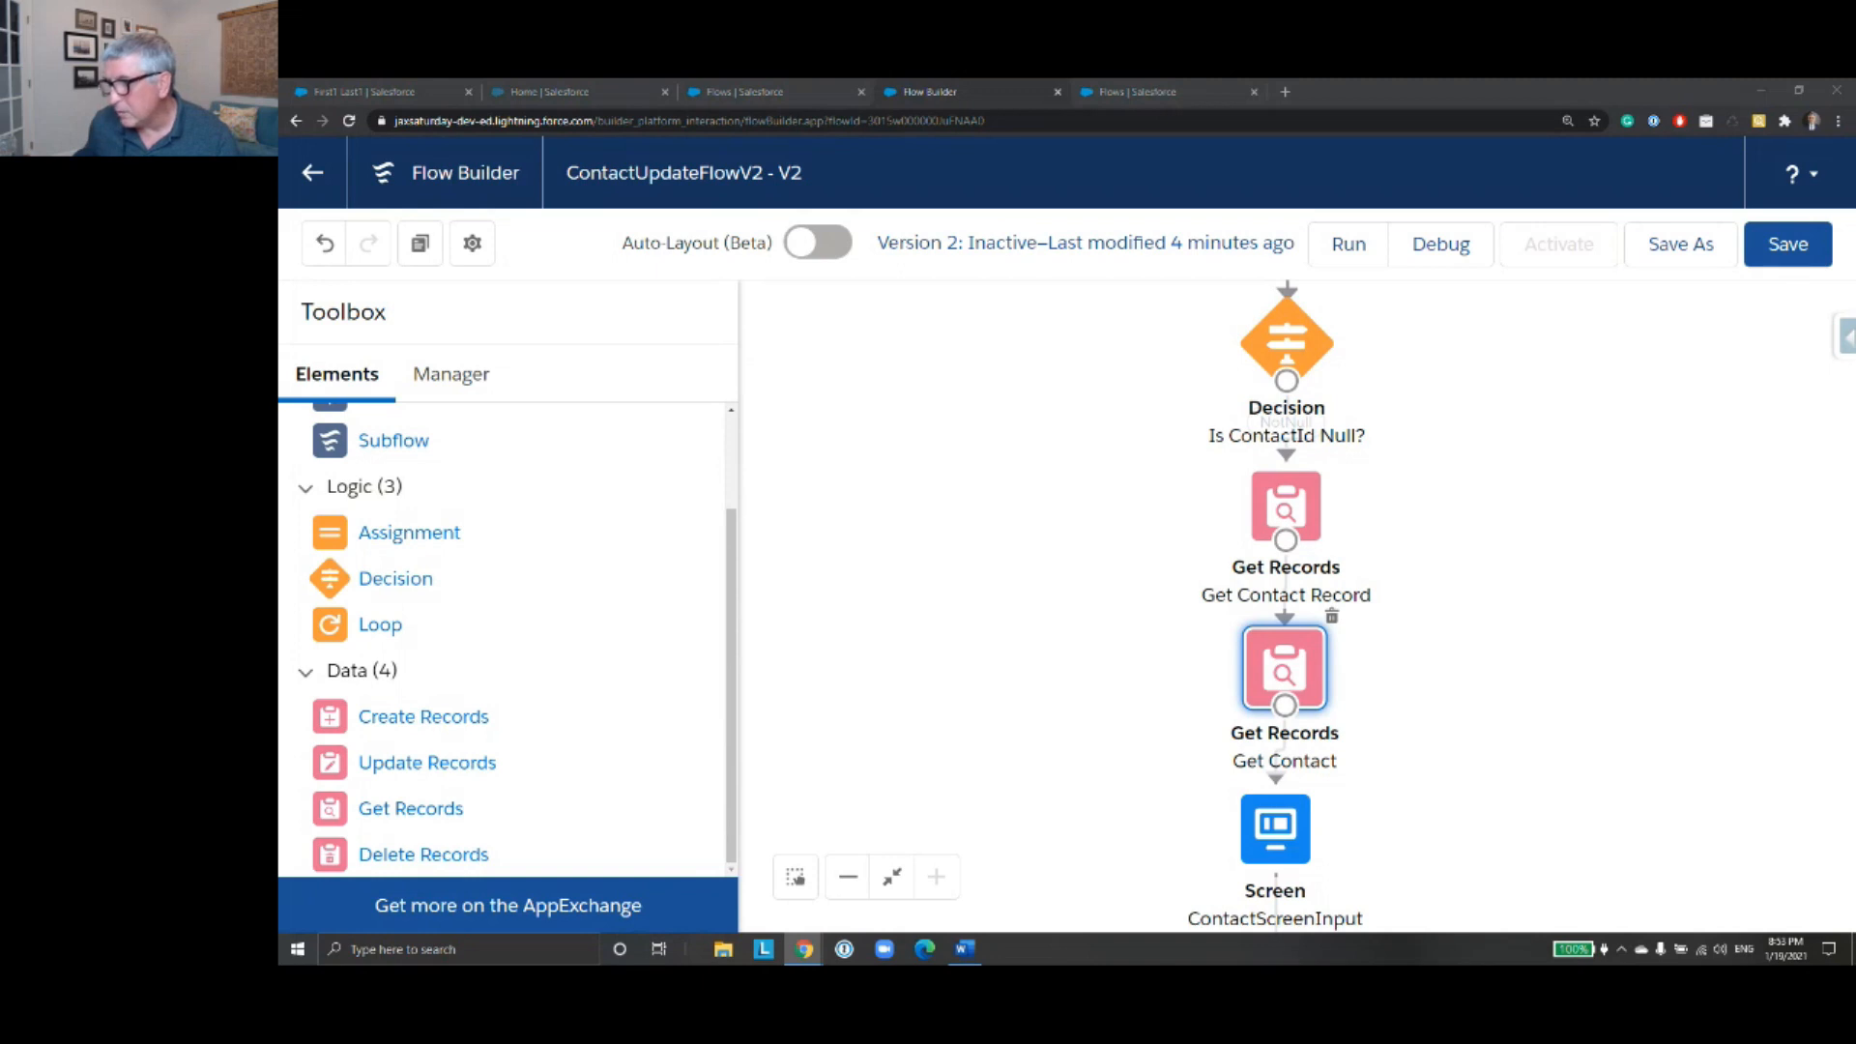
pyautogui.hotkey('alt', 'Tab')
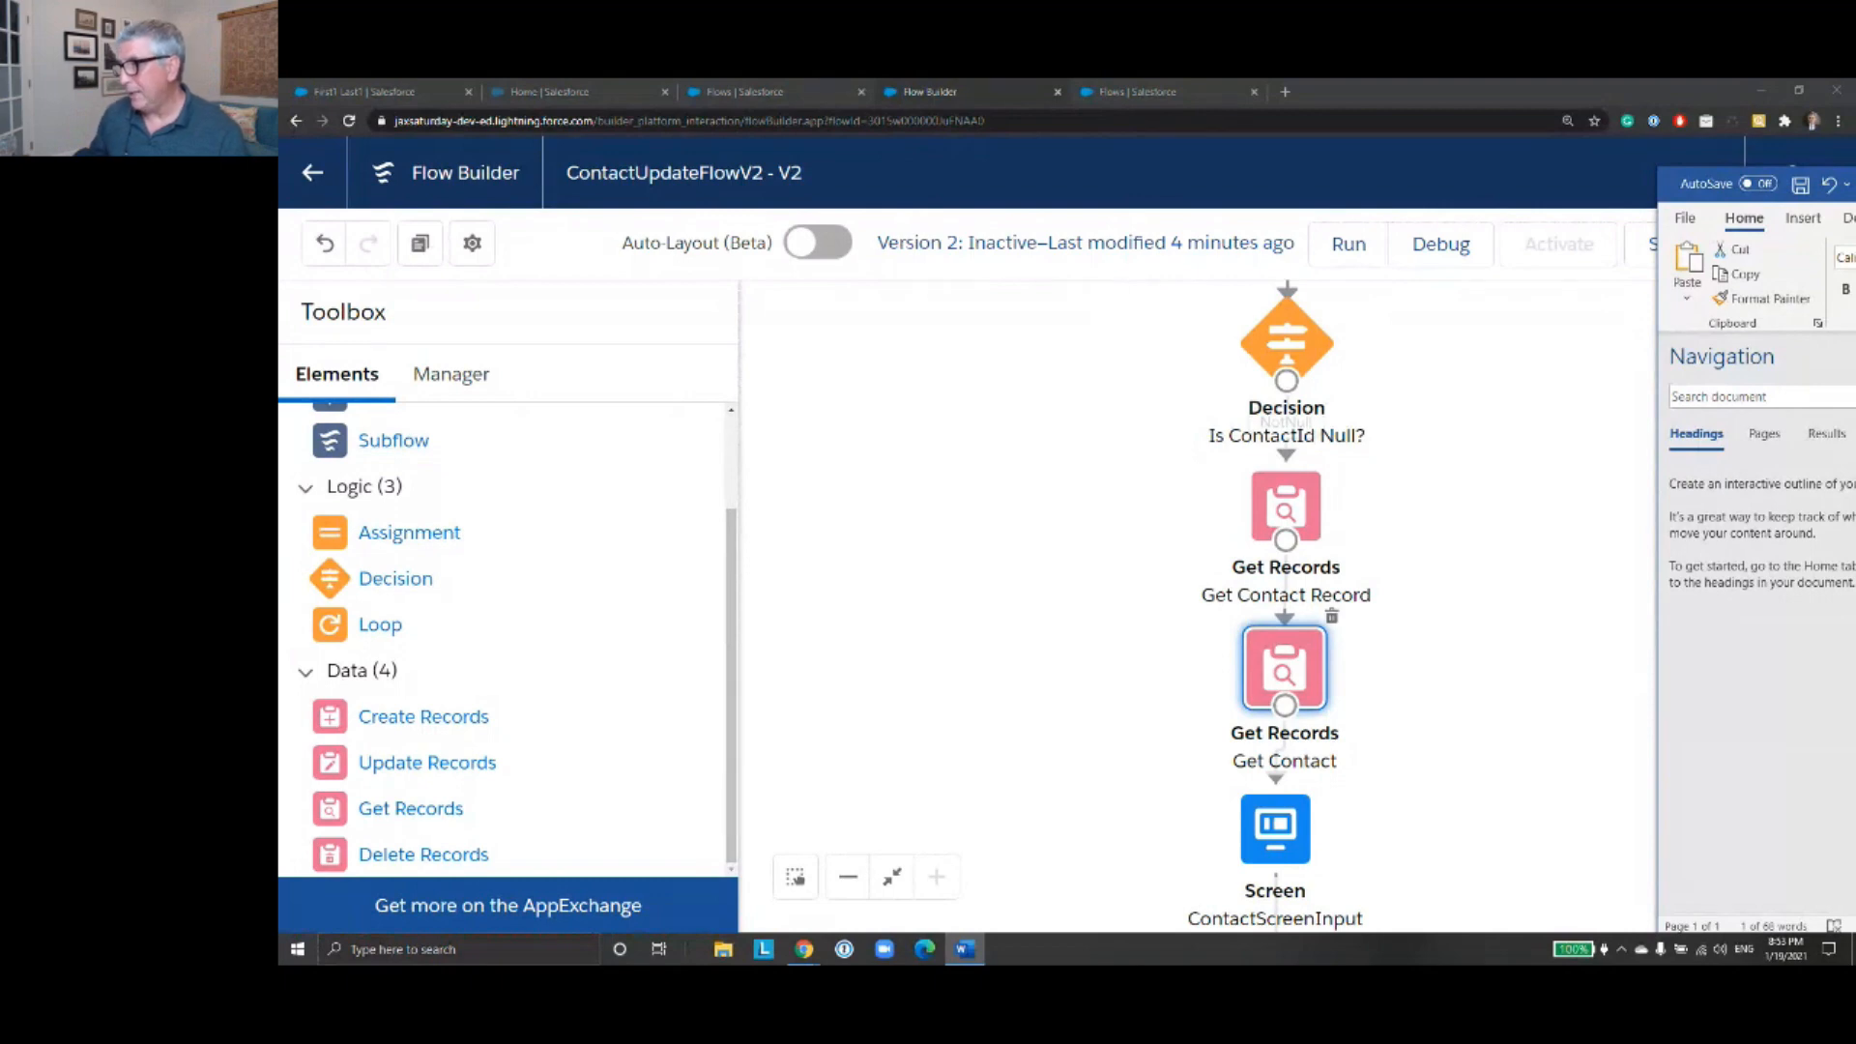
pyautogui.hotkey('alt', 'Tab')
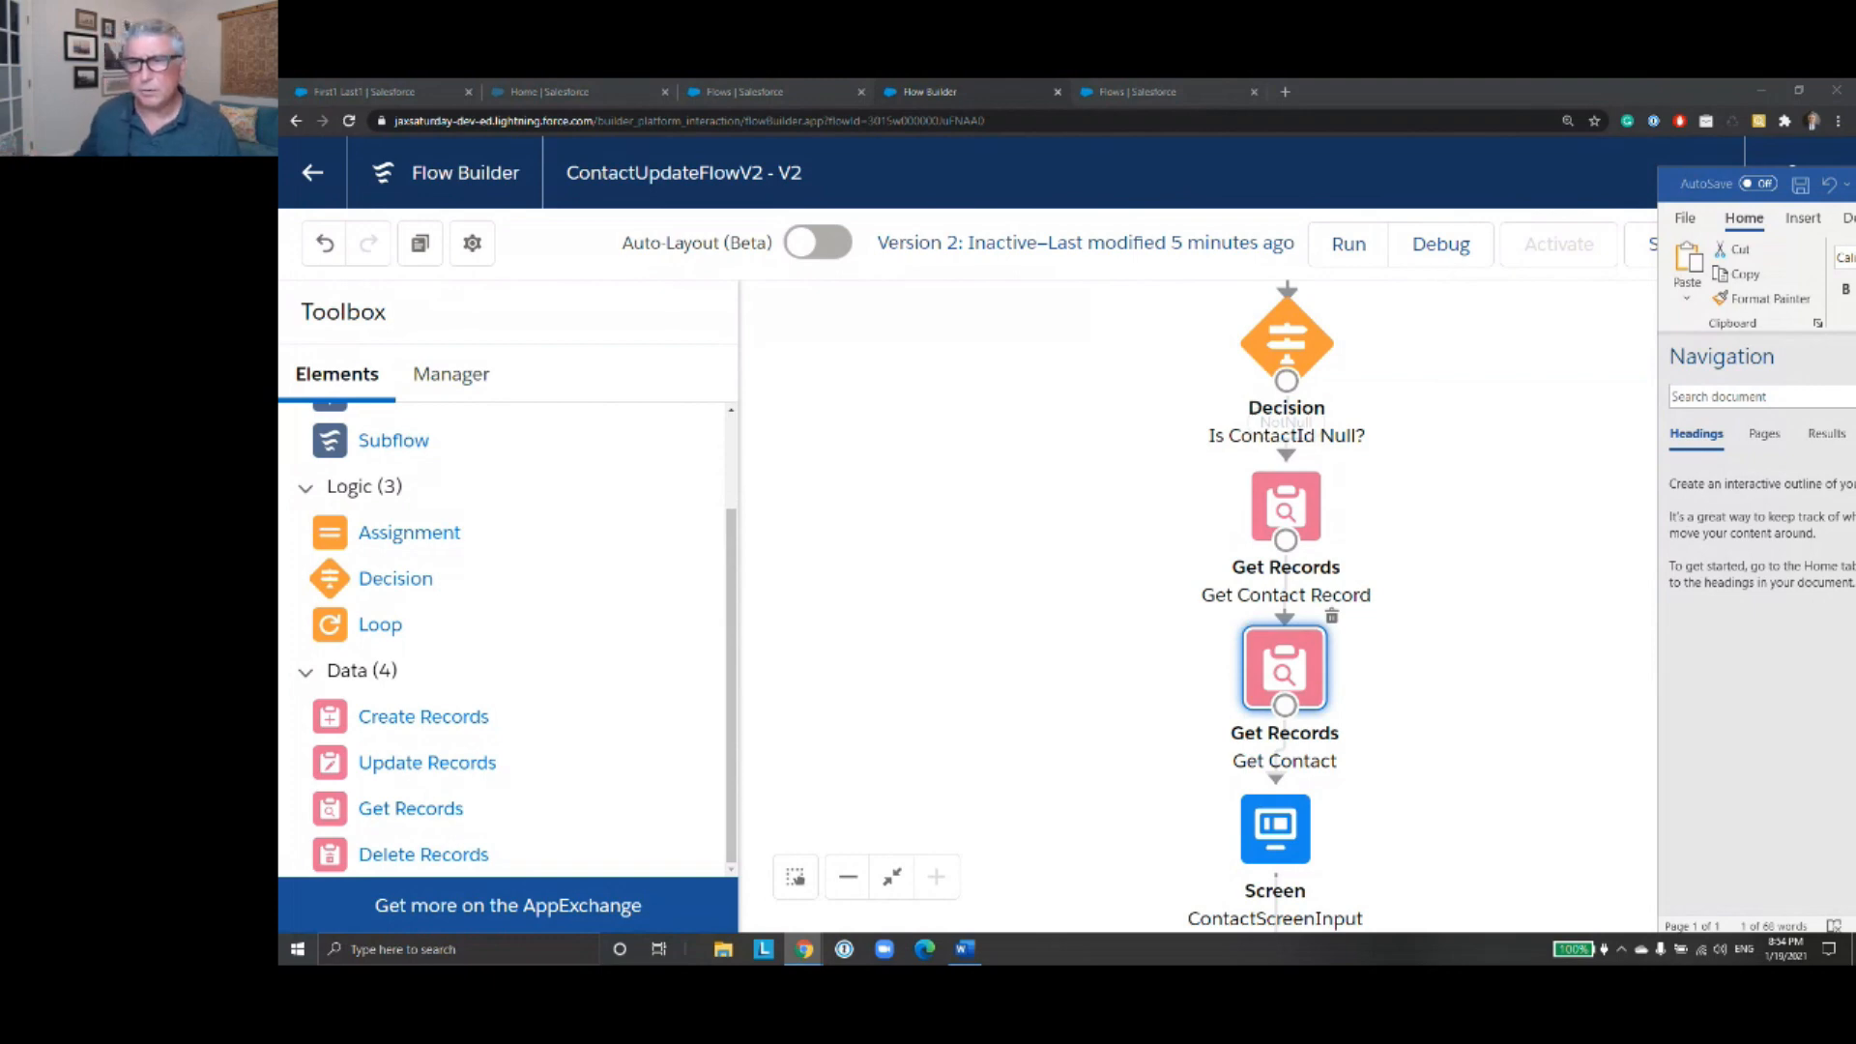
pyautogui.click(1701, 189)
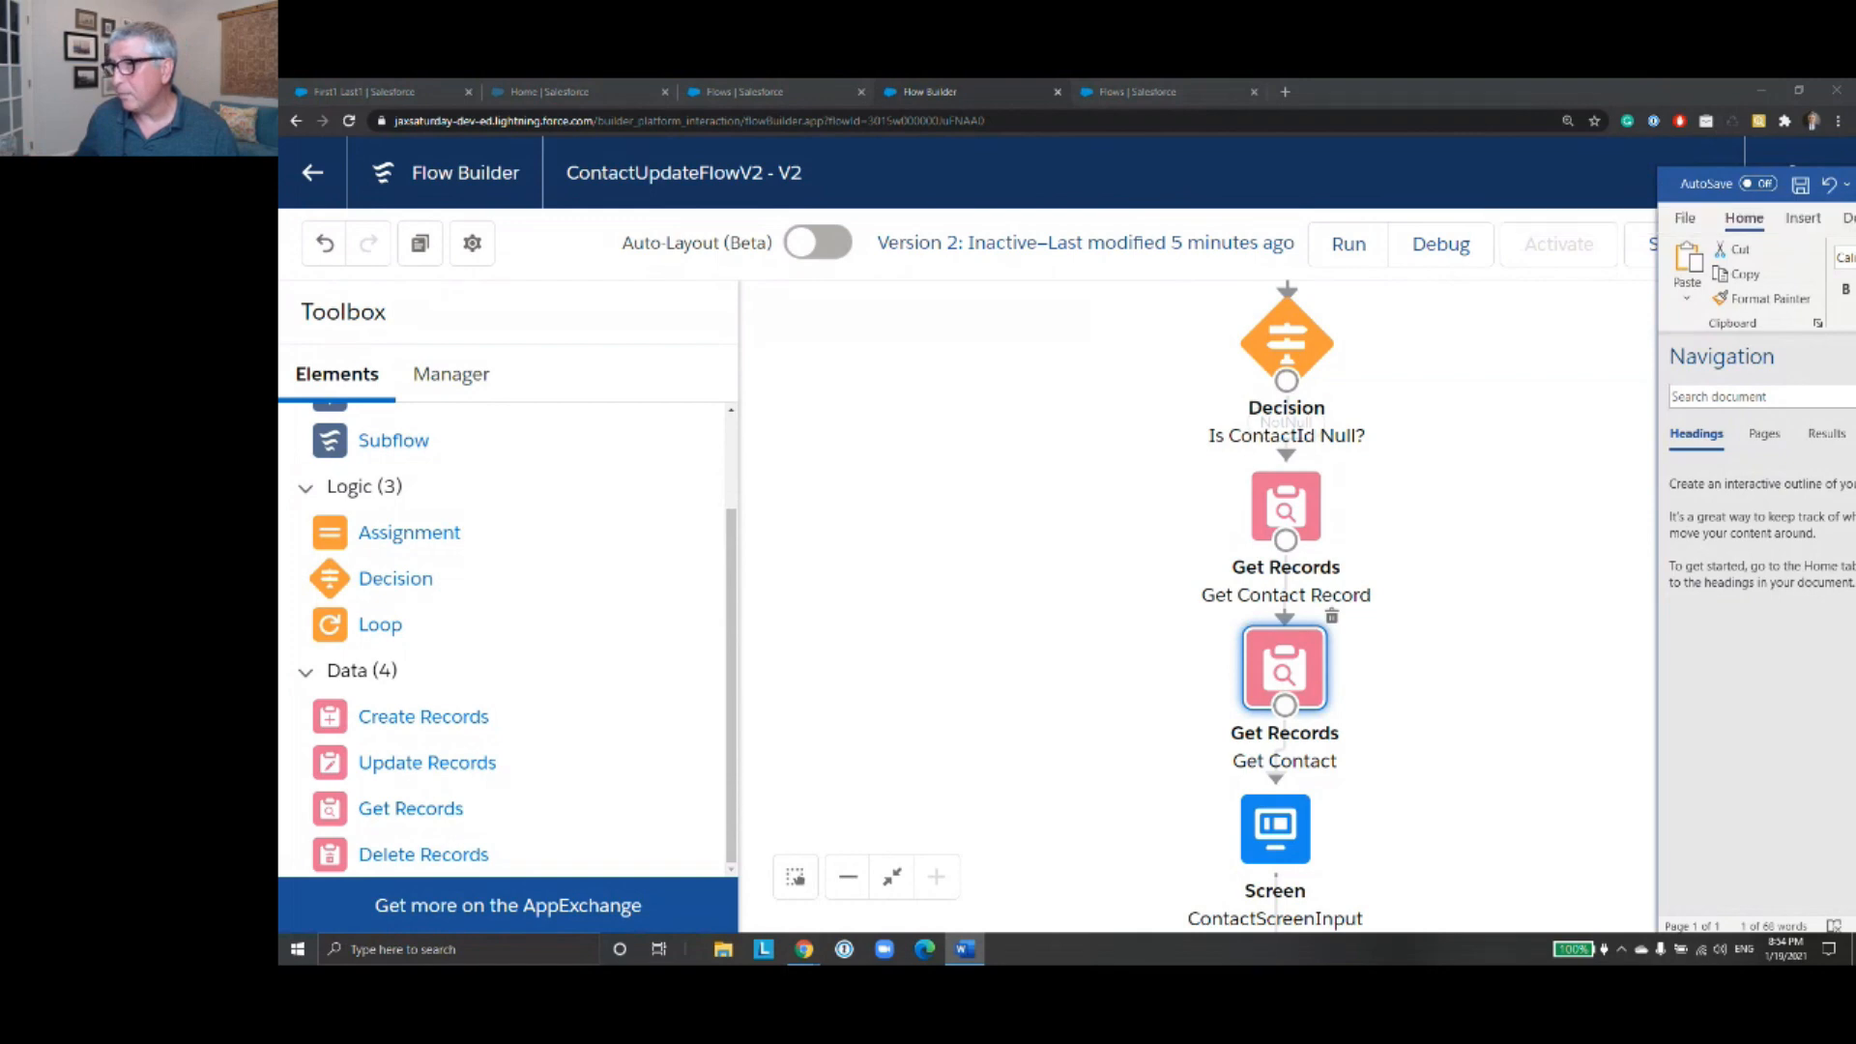
pyautogui.moveTo(1682, 180); pyautogui.dragTo(1855, 132)
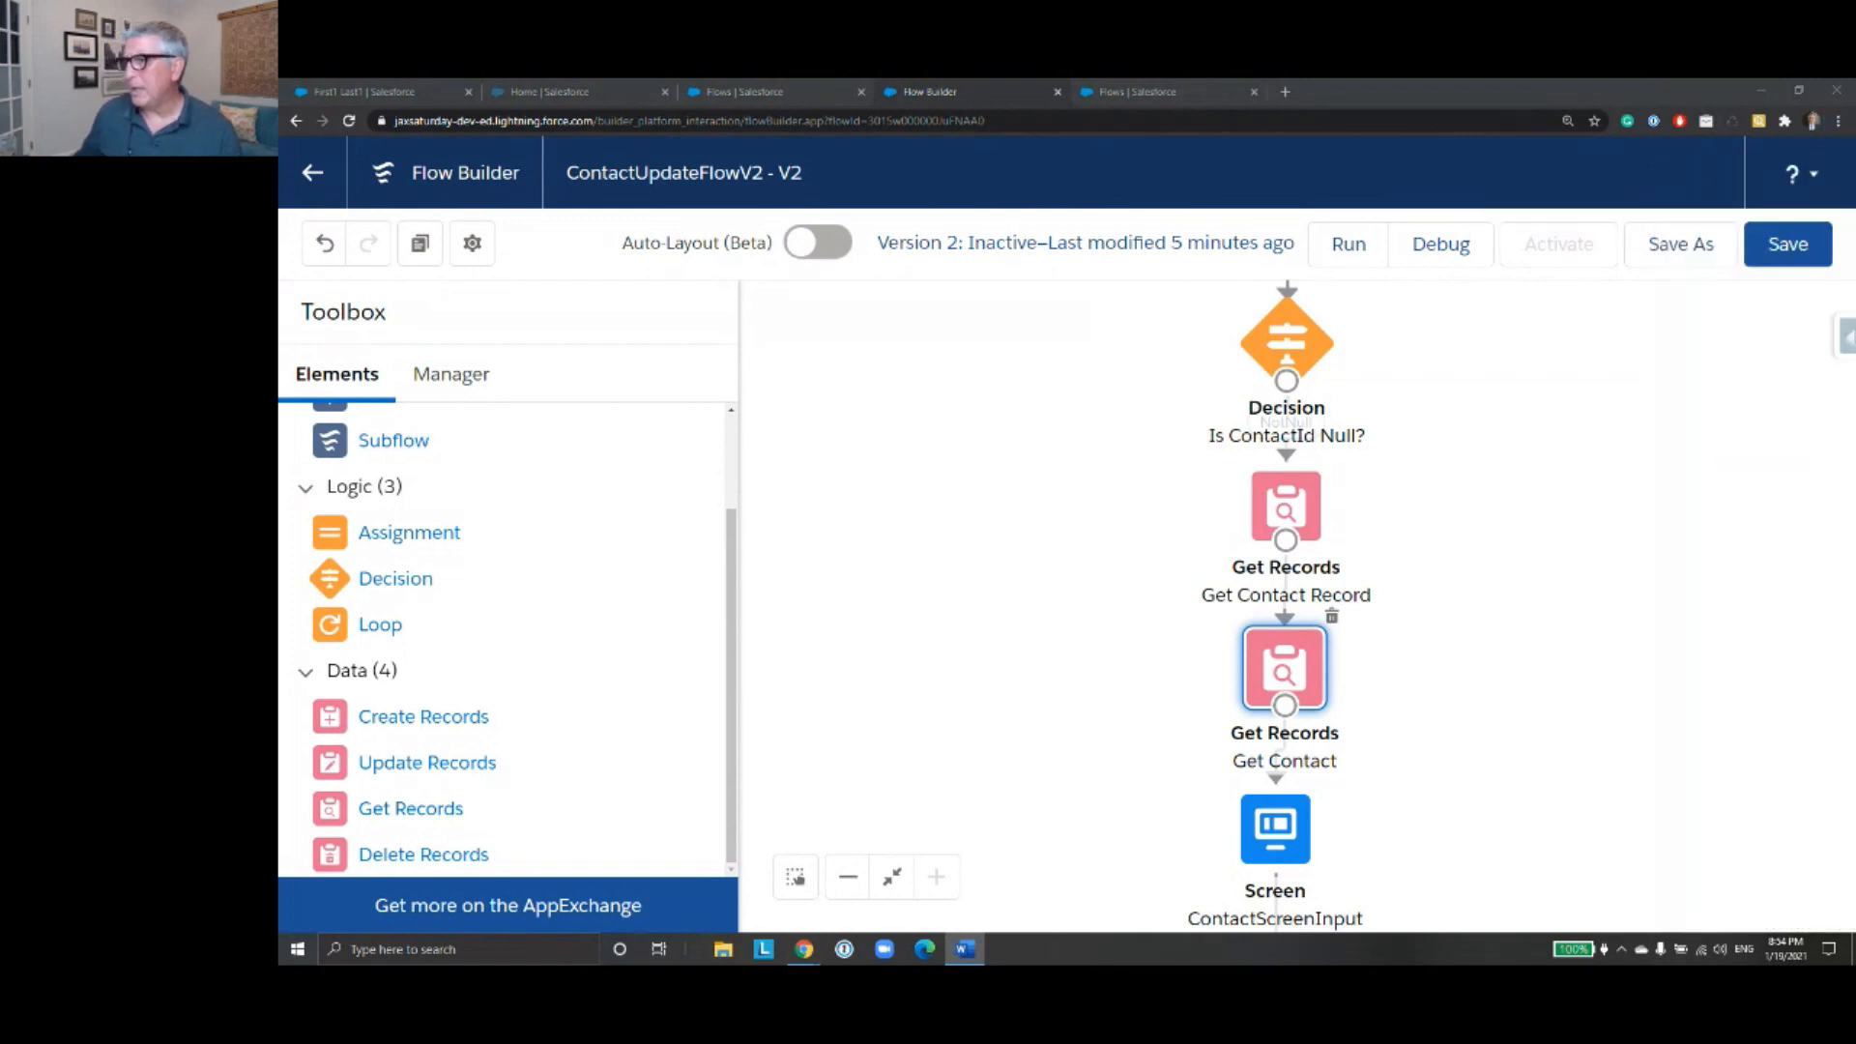
pyautogui.hotkey('alt', 'Tab')
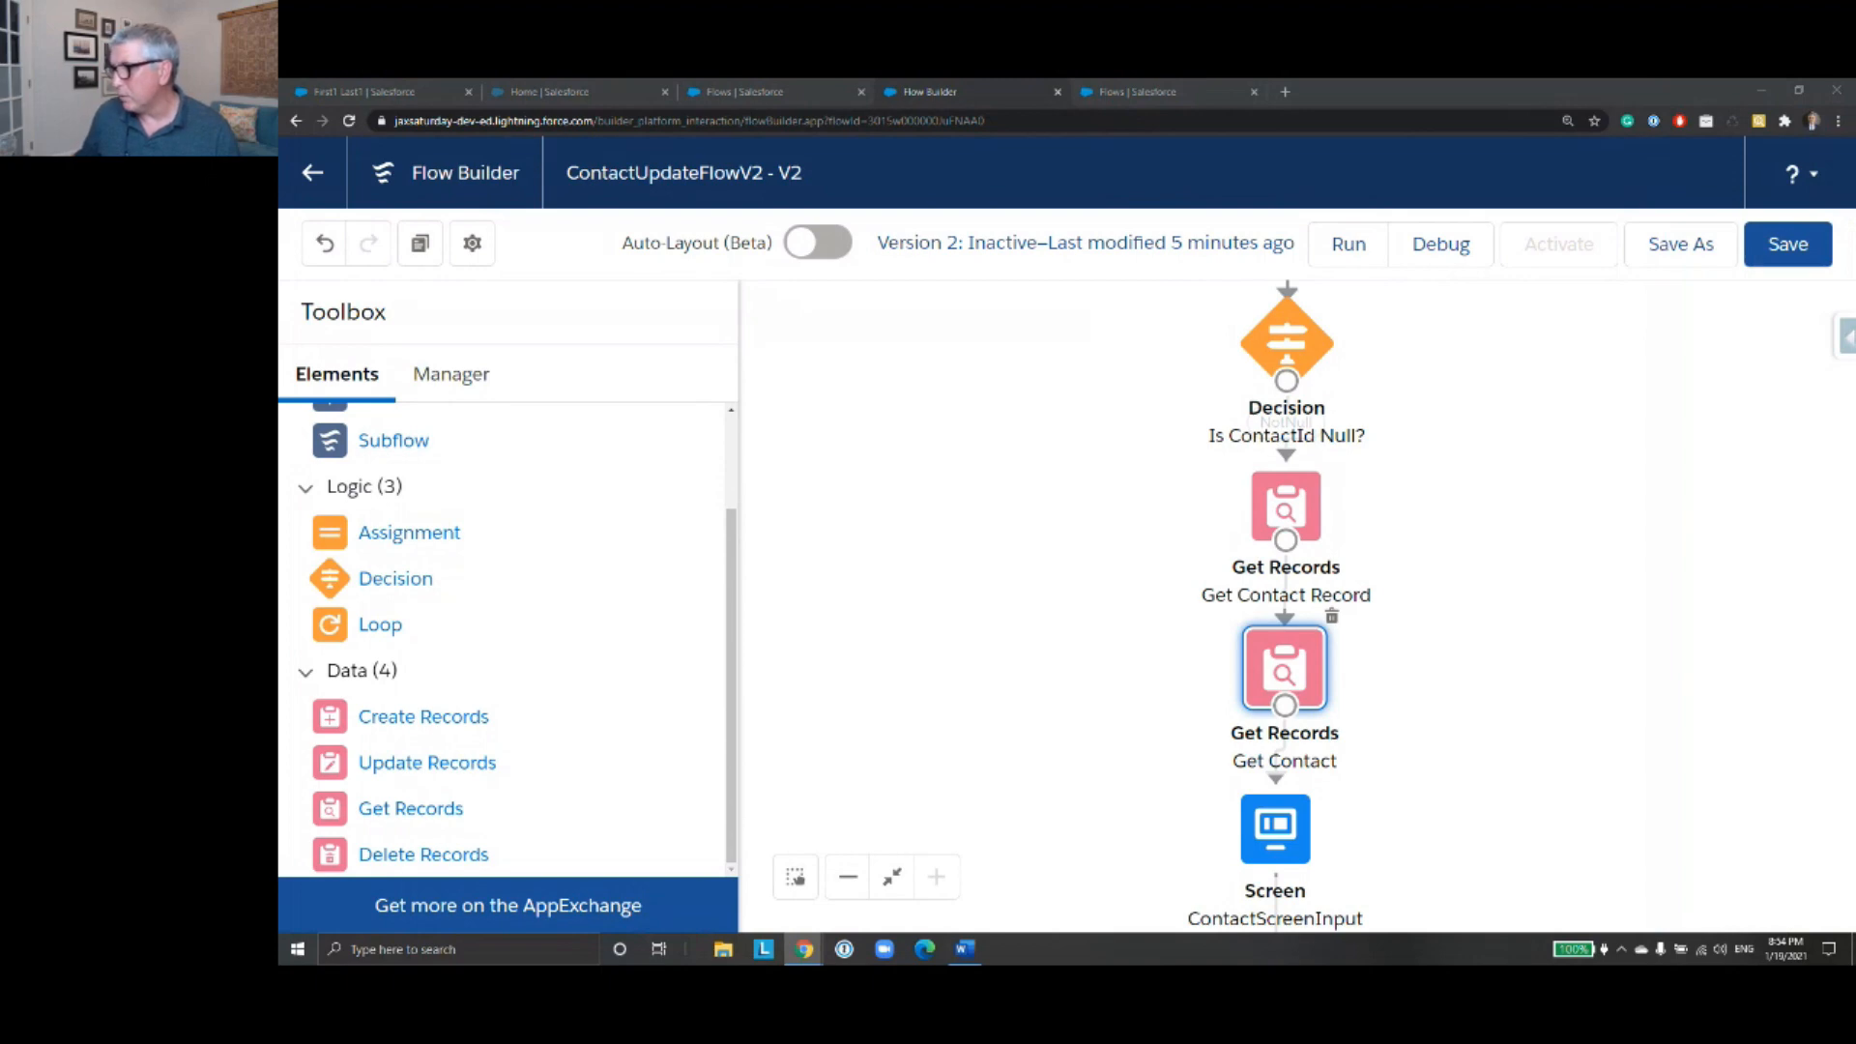
# - Align the ContactScreenInput screen and the Update Contact element vertically beneath Get Contact
pyautogui.moveTo(1479, 660); pyautogui.dragTo(1393, 443)
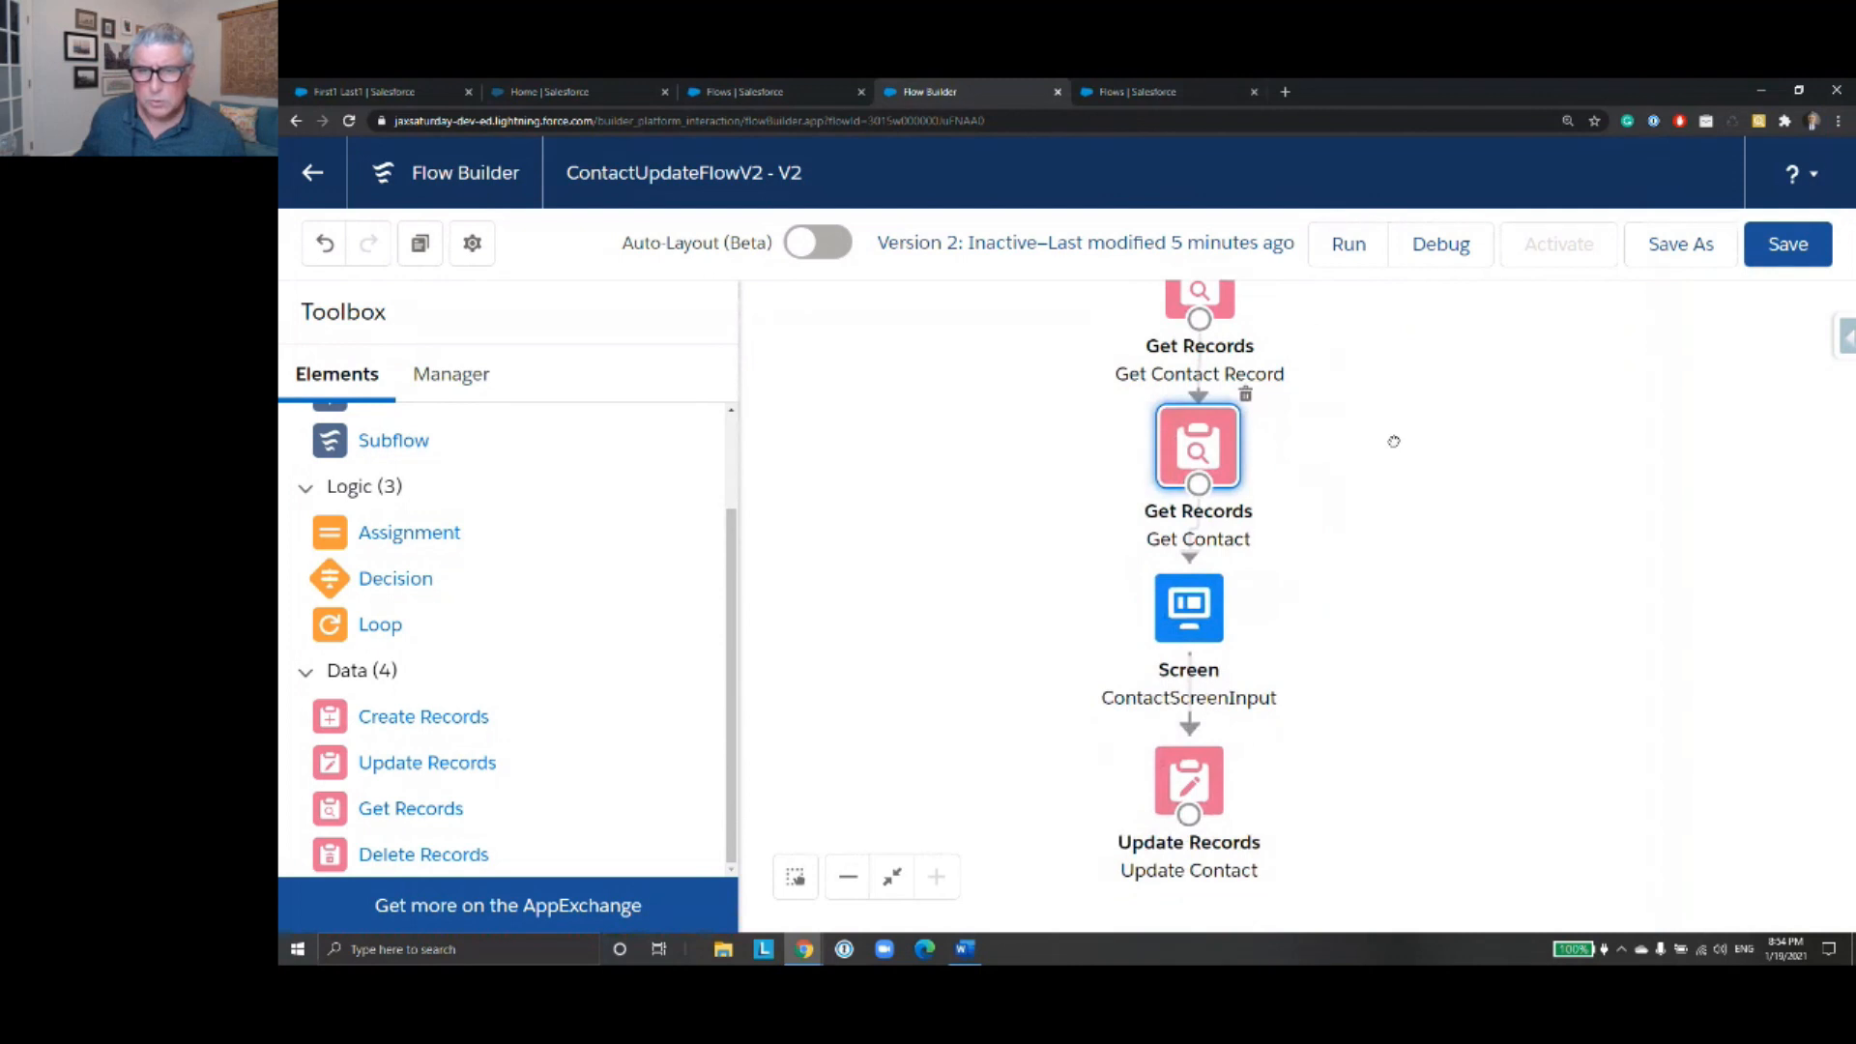
pyautogui.moveTo(1421, 539); pyautogui.dragTo(1466, 534)
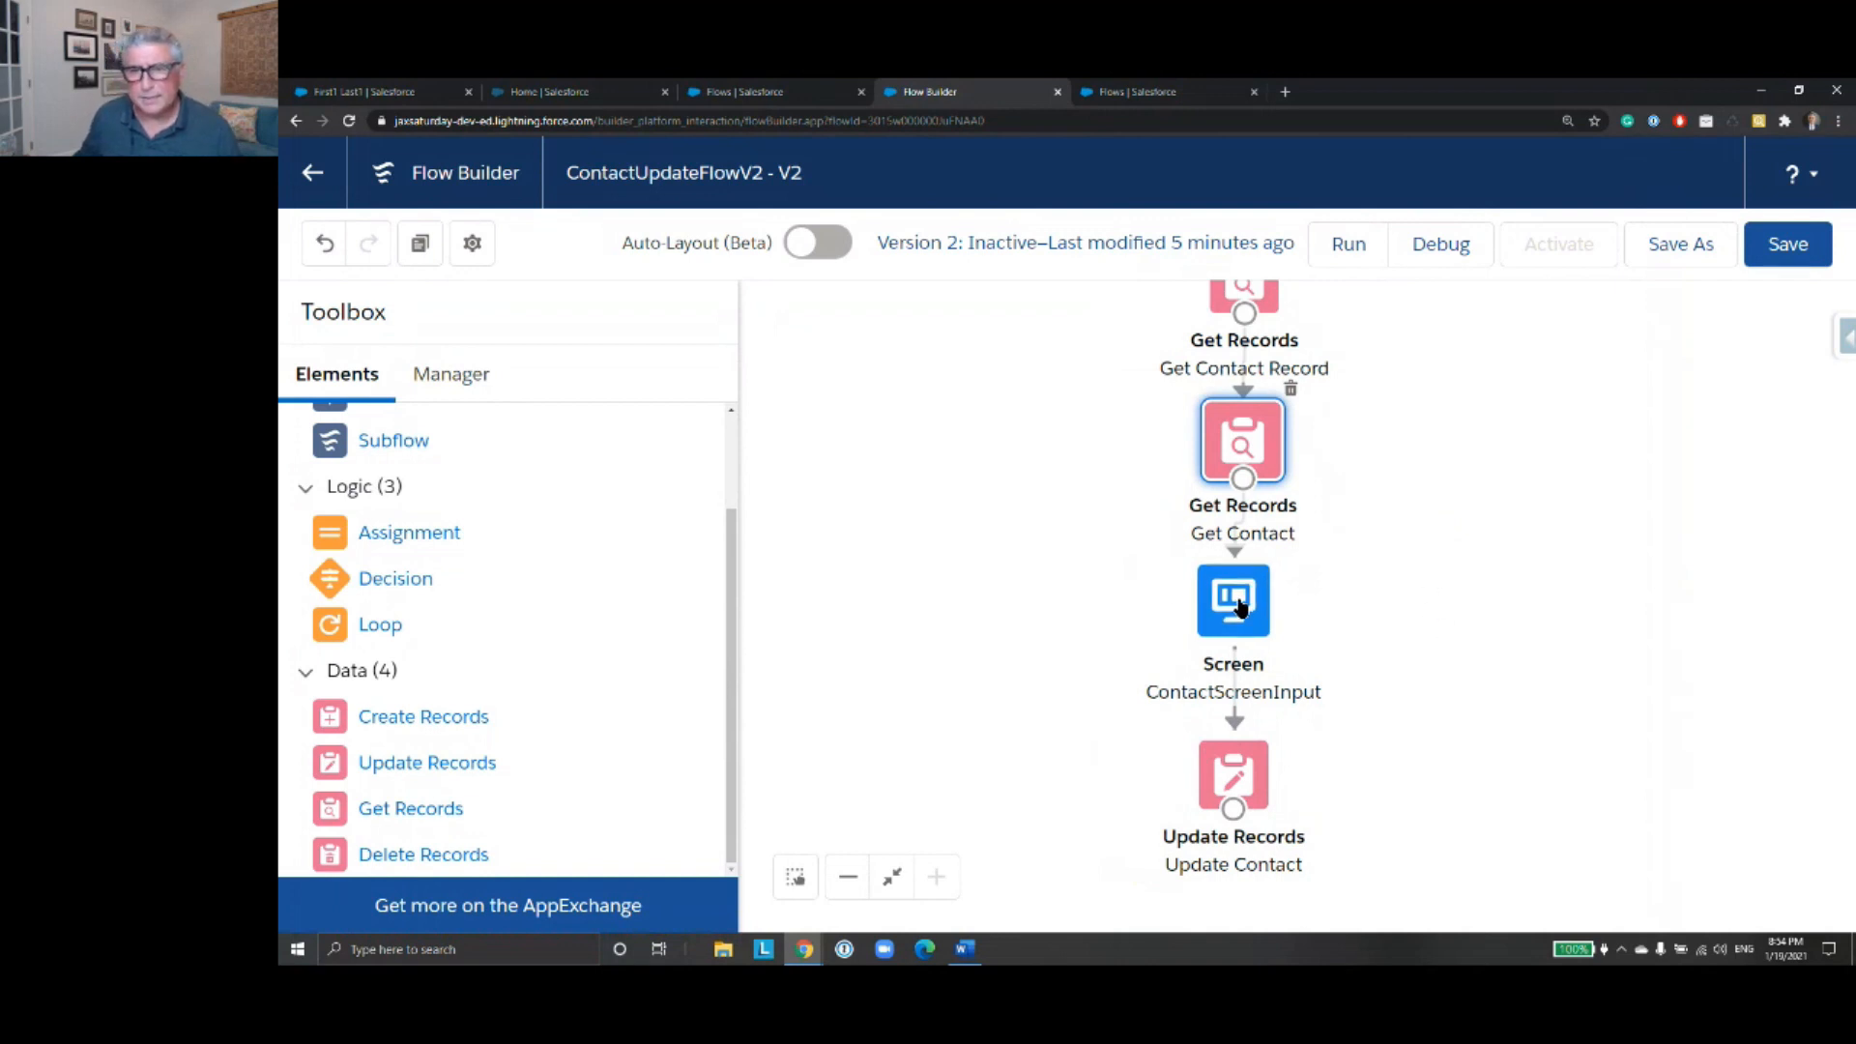
pyautogui.moveTo(1237, 606); pyautogui.dragTo(1252, 607)
pyautogui.moveTo(1236, 775); pyautogui.dragTo(1253, 778)
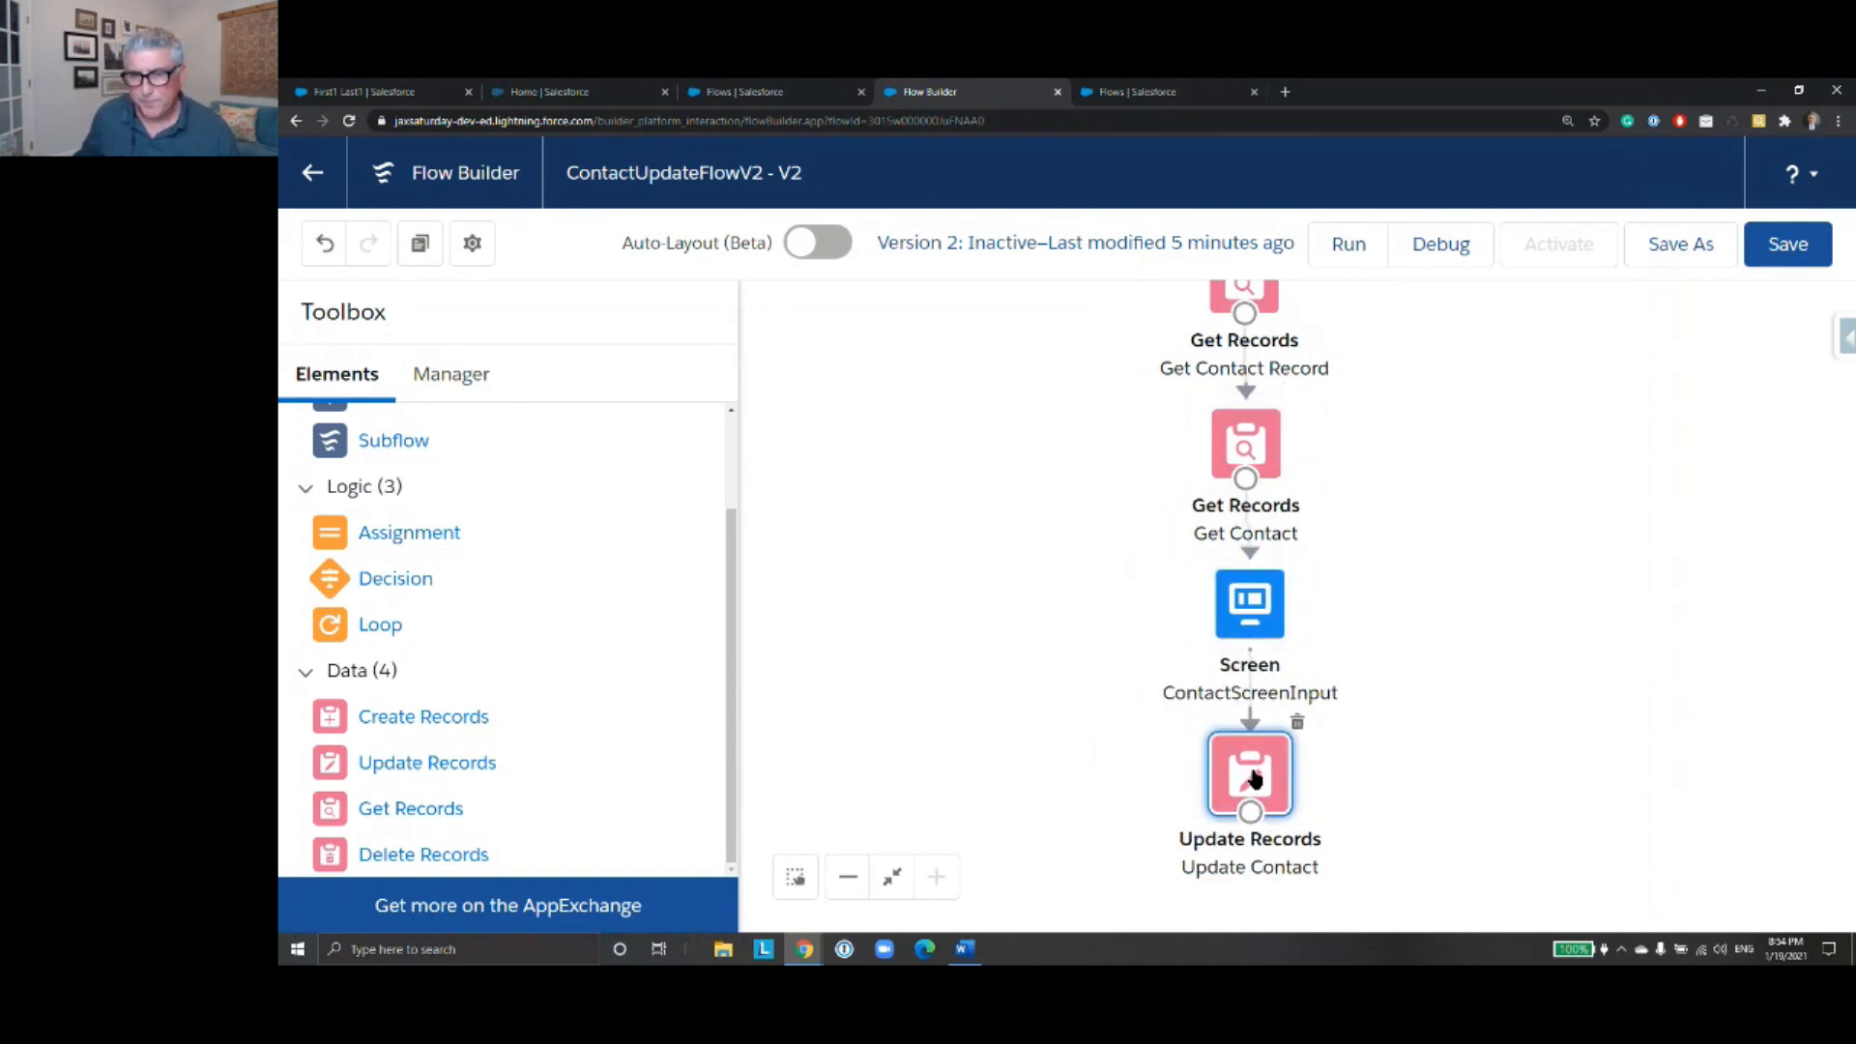
# - Open the ContactScreenInput screen for editing and set the First Name field's default value to {!Get_Contact_Record.FirstName}
pyautogui.moveTo(1426, 544); pyautogui.dragTo(1427, 570)
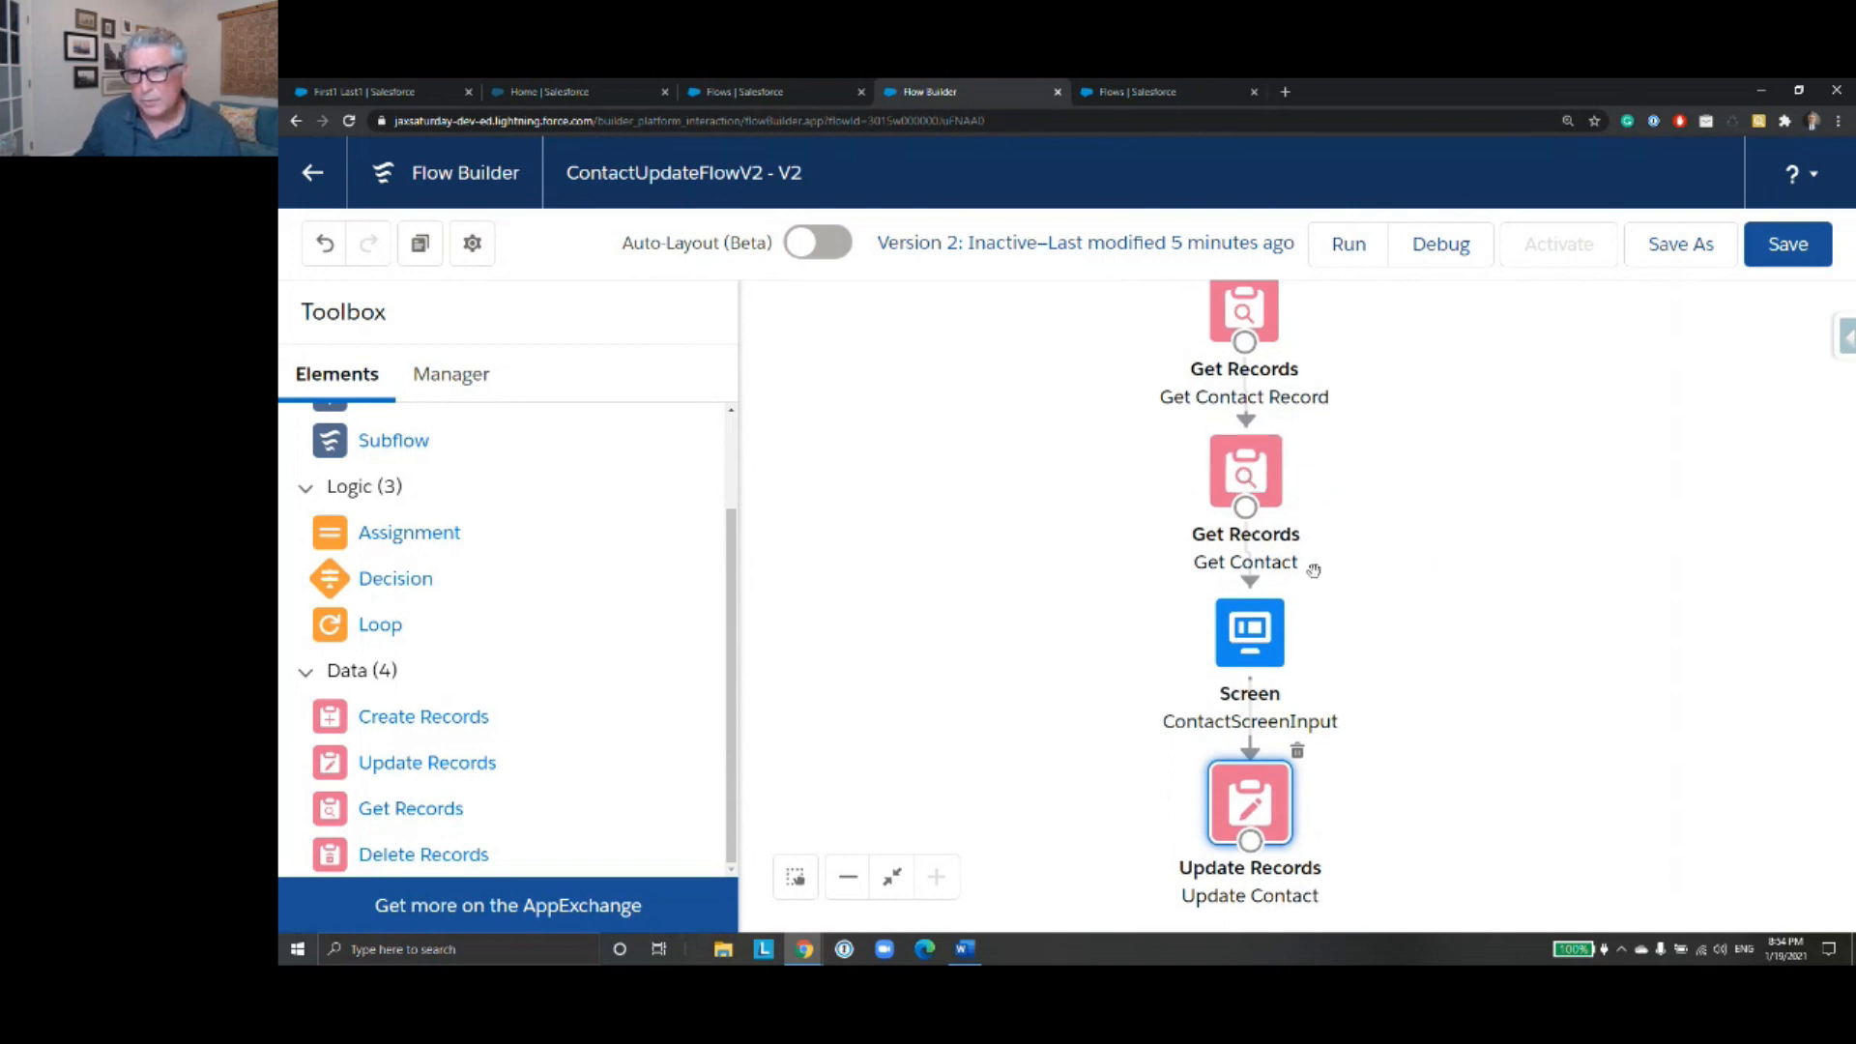
pyautogui.click(1269, 645)
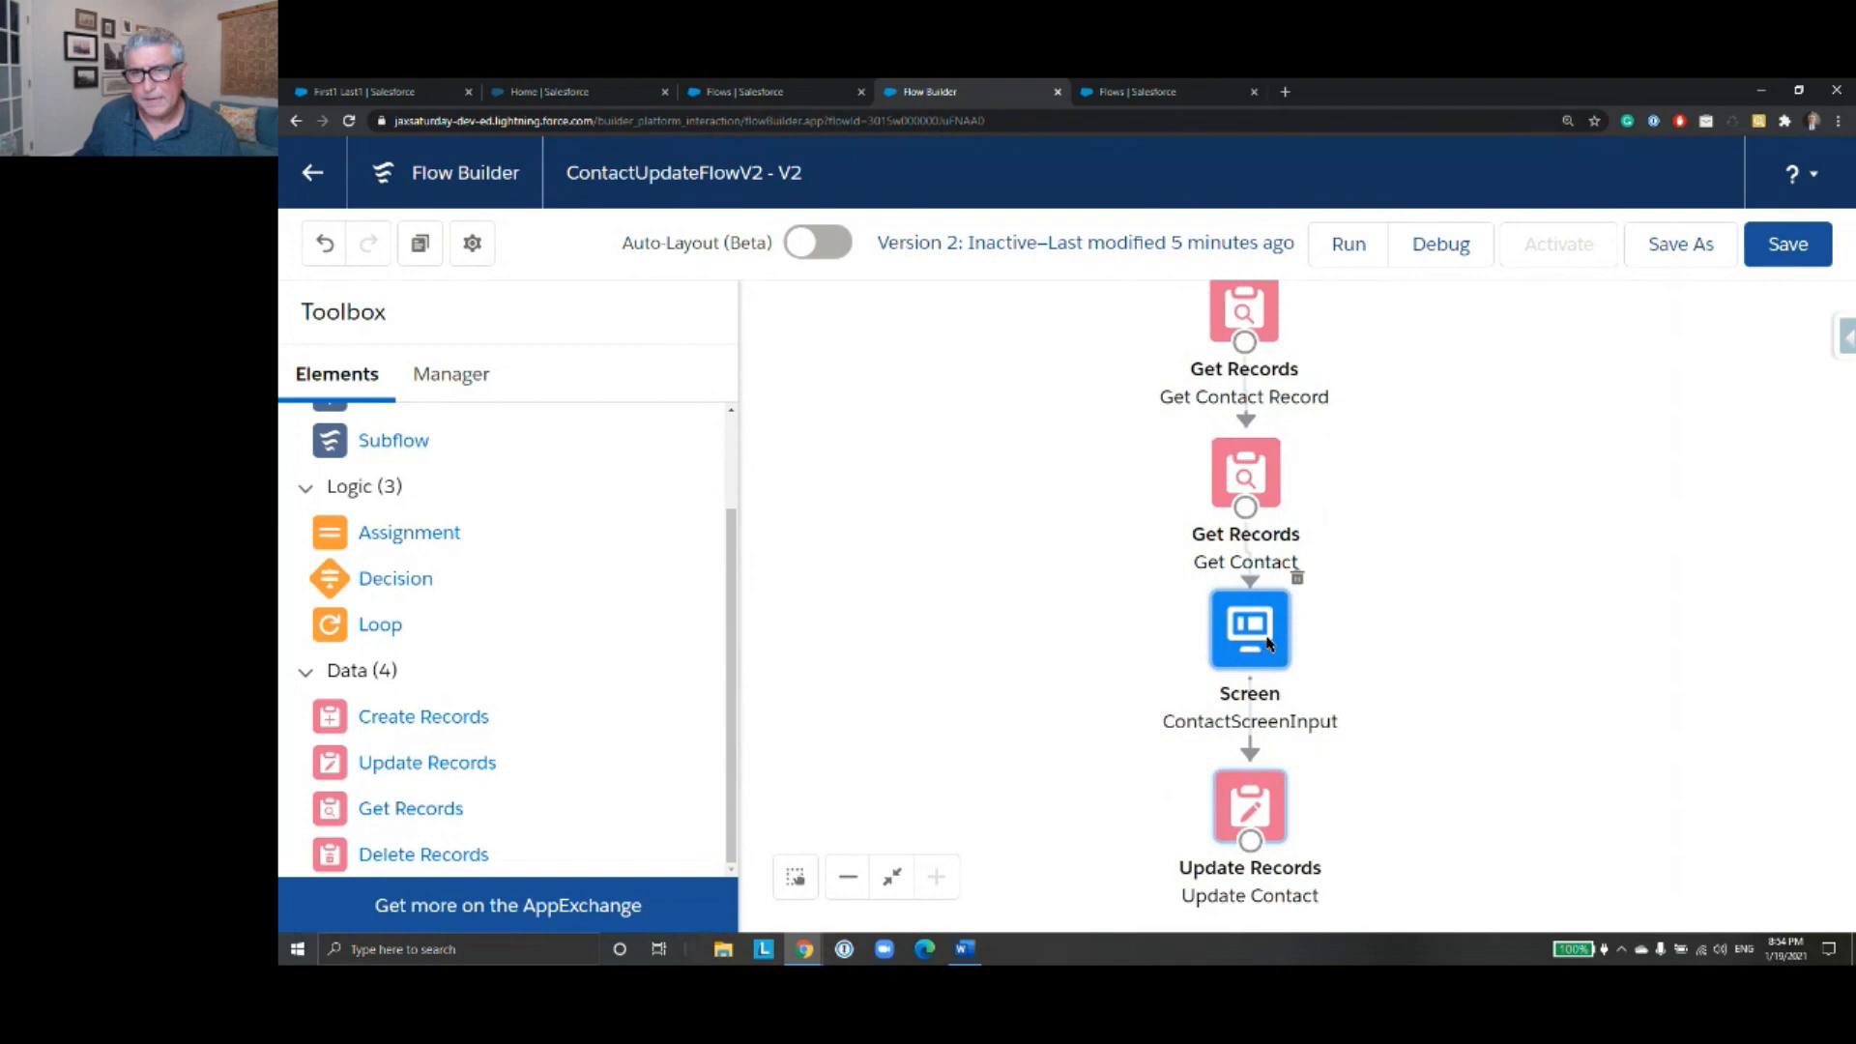
pyautogui.doubleClick(1269, 646)
pyautogui.click(931, 480)
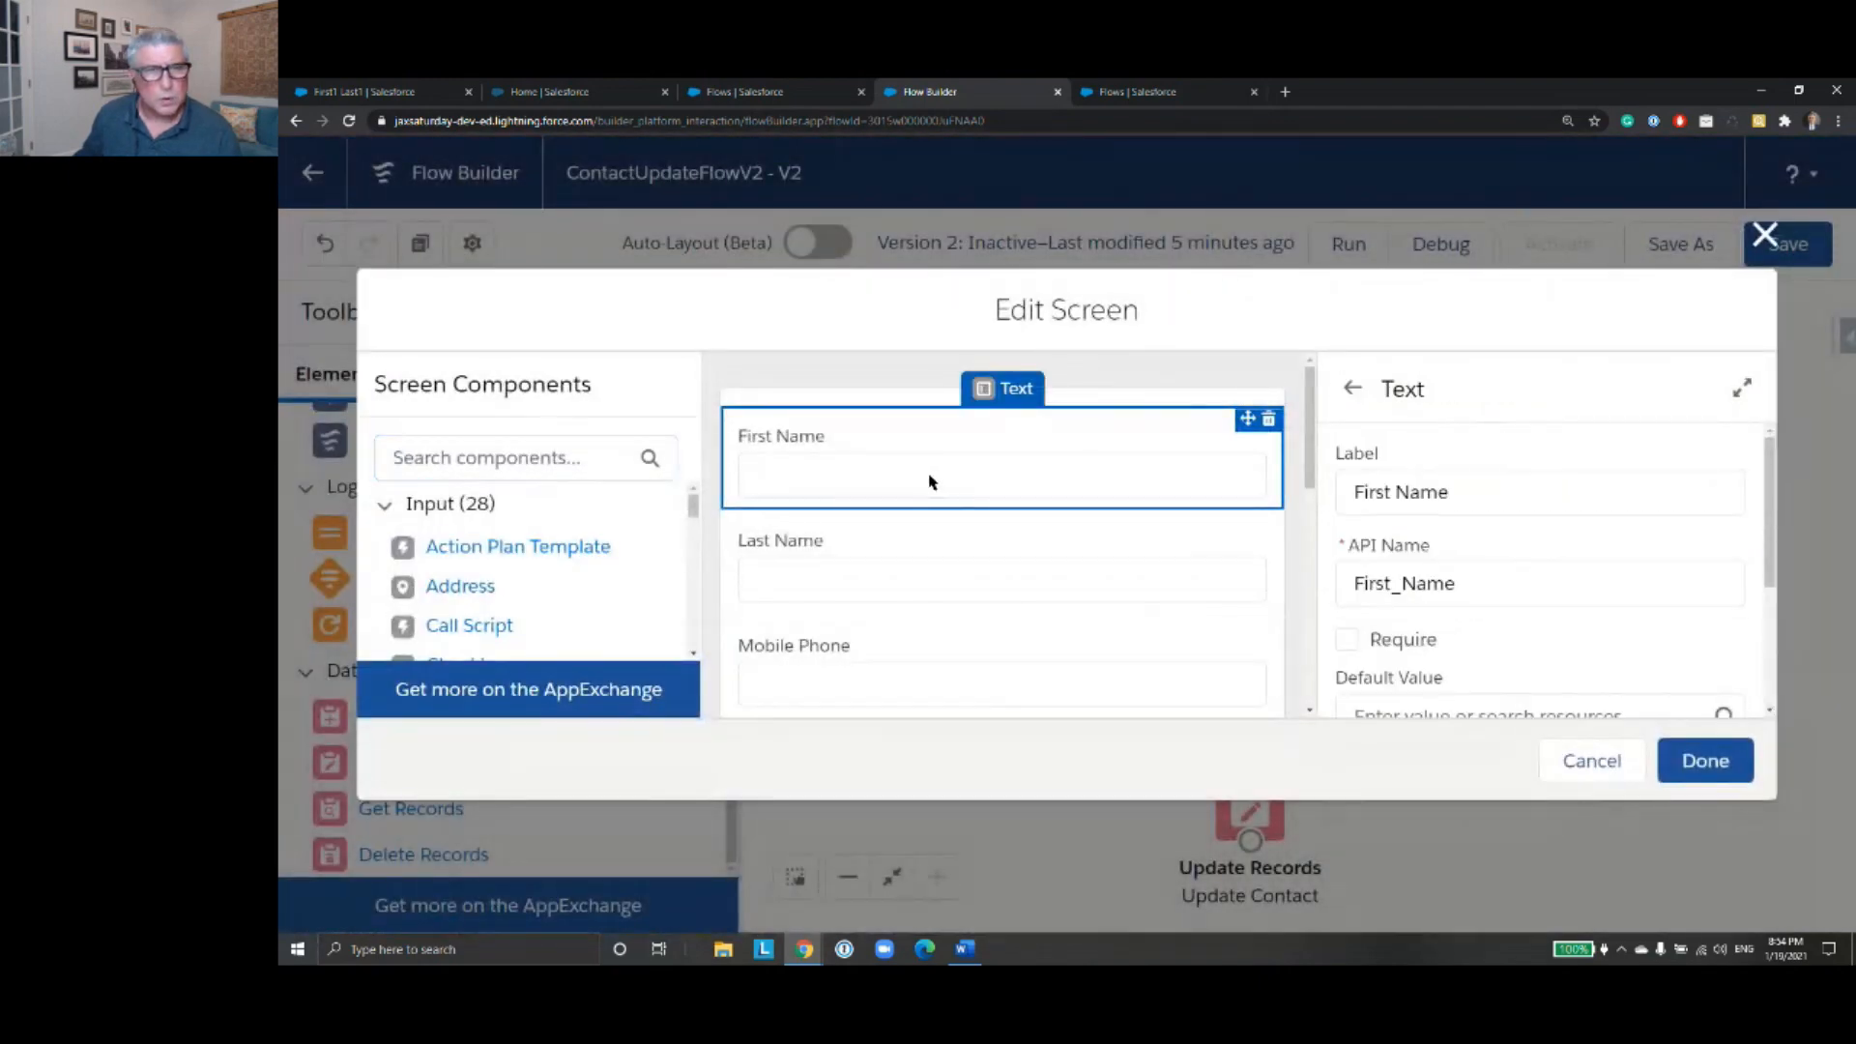
pyautogui.scroll(-2, 1520, 484)
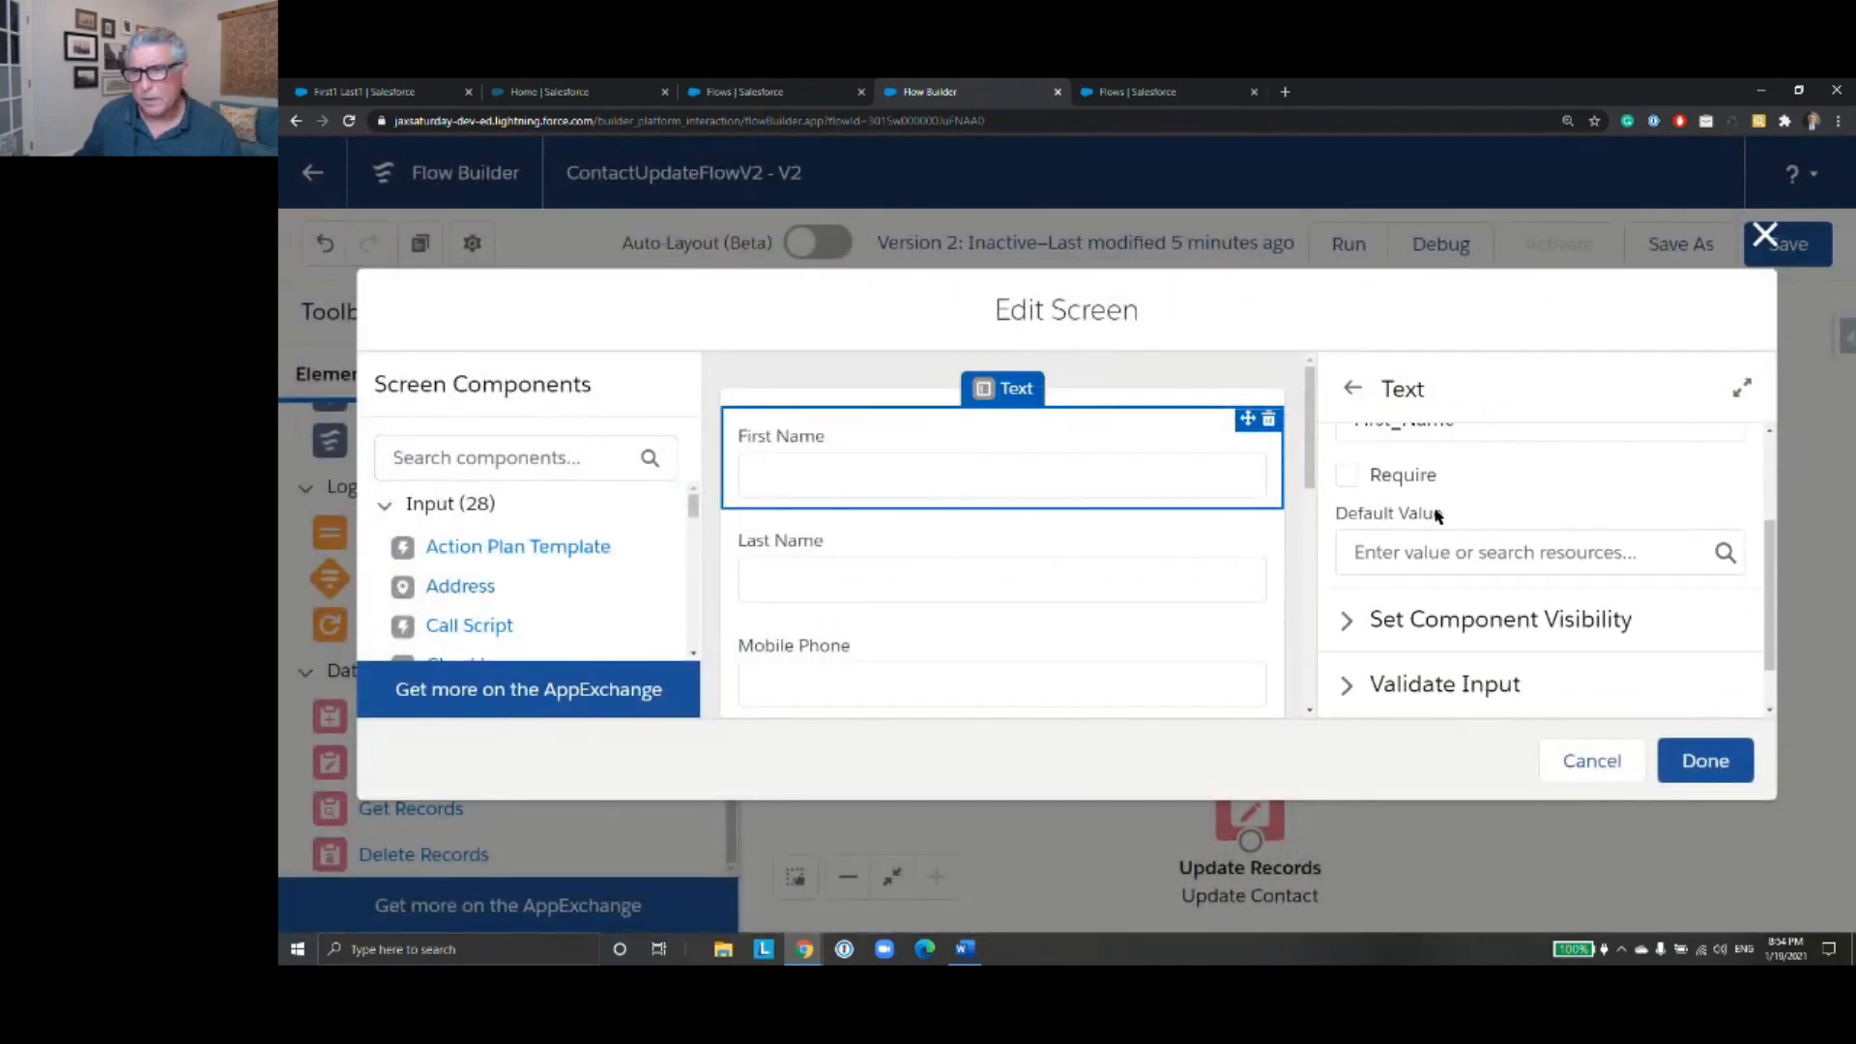
pyautogui.click(1390, 551)
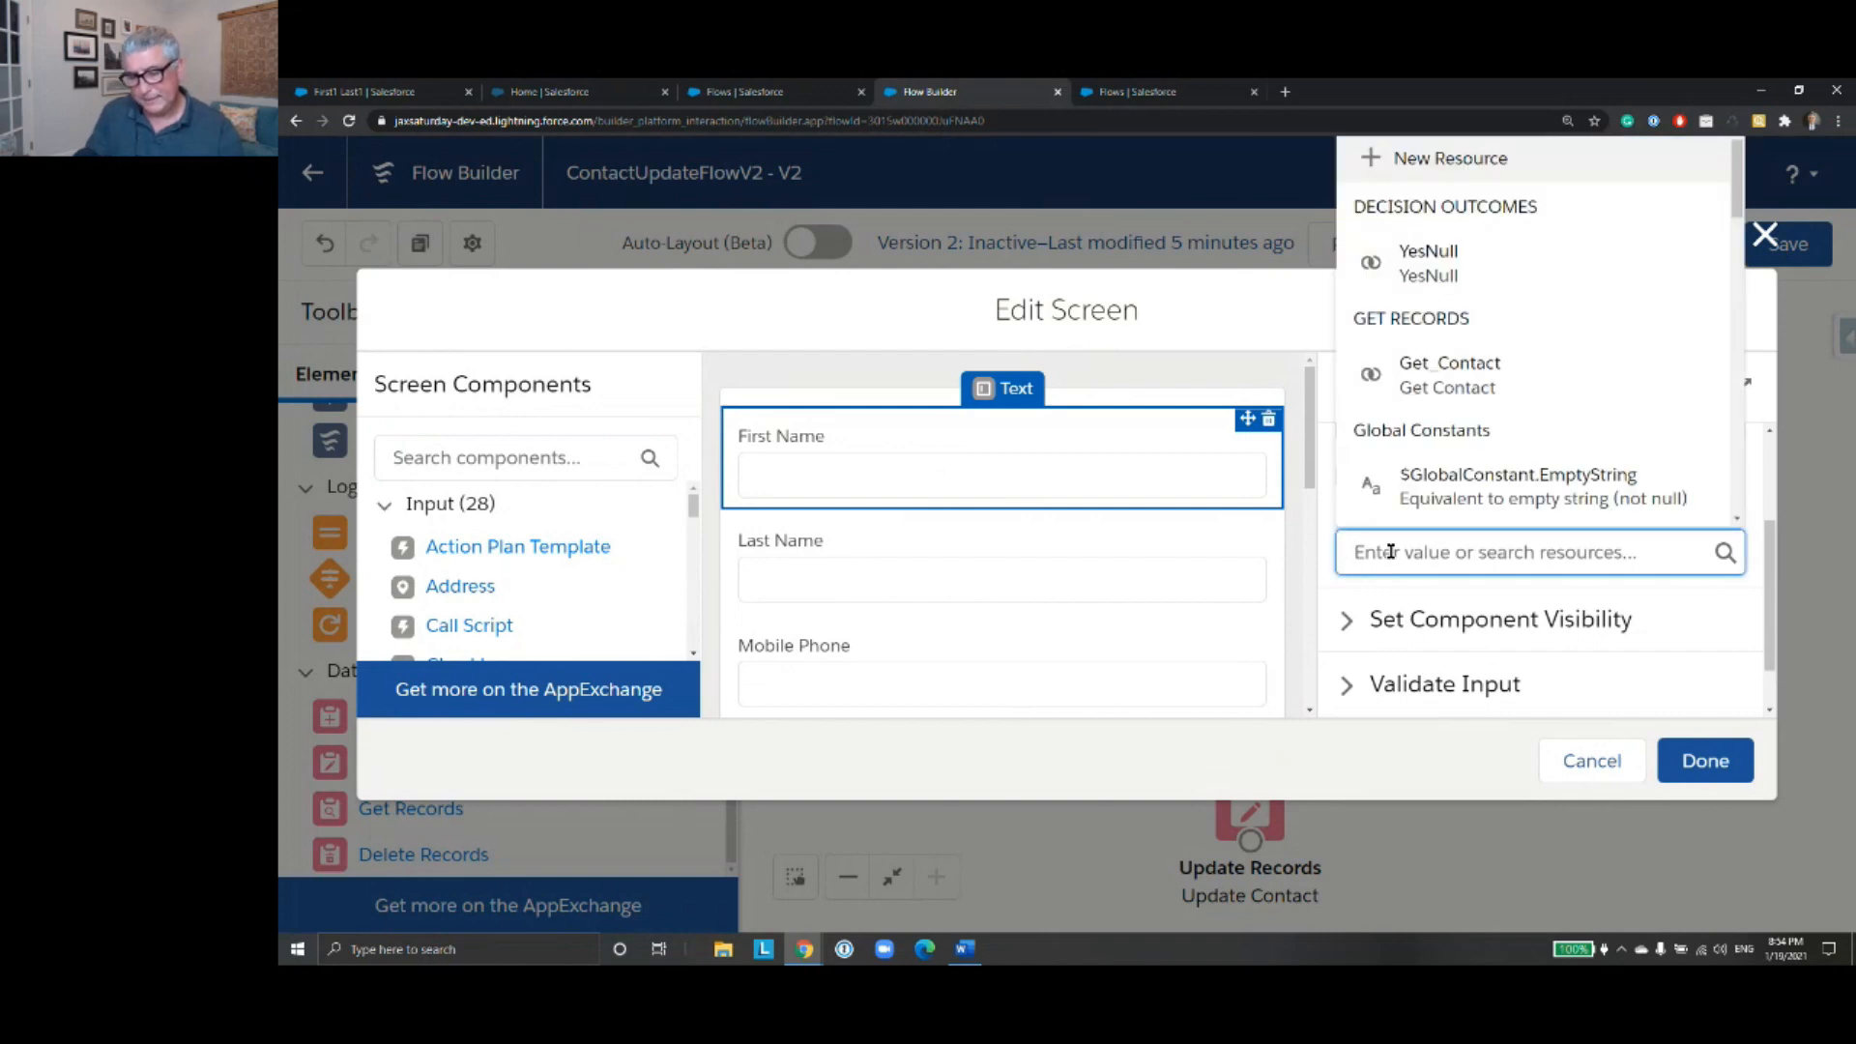
pyautogui.write('get')
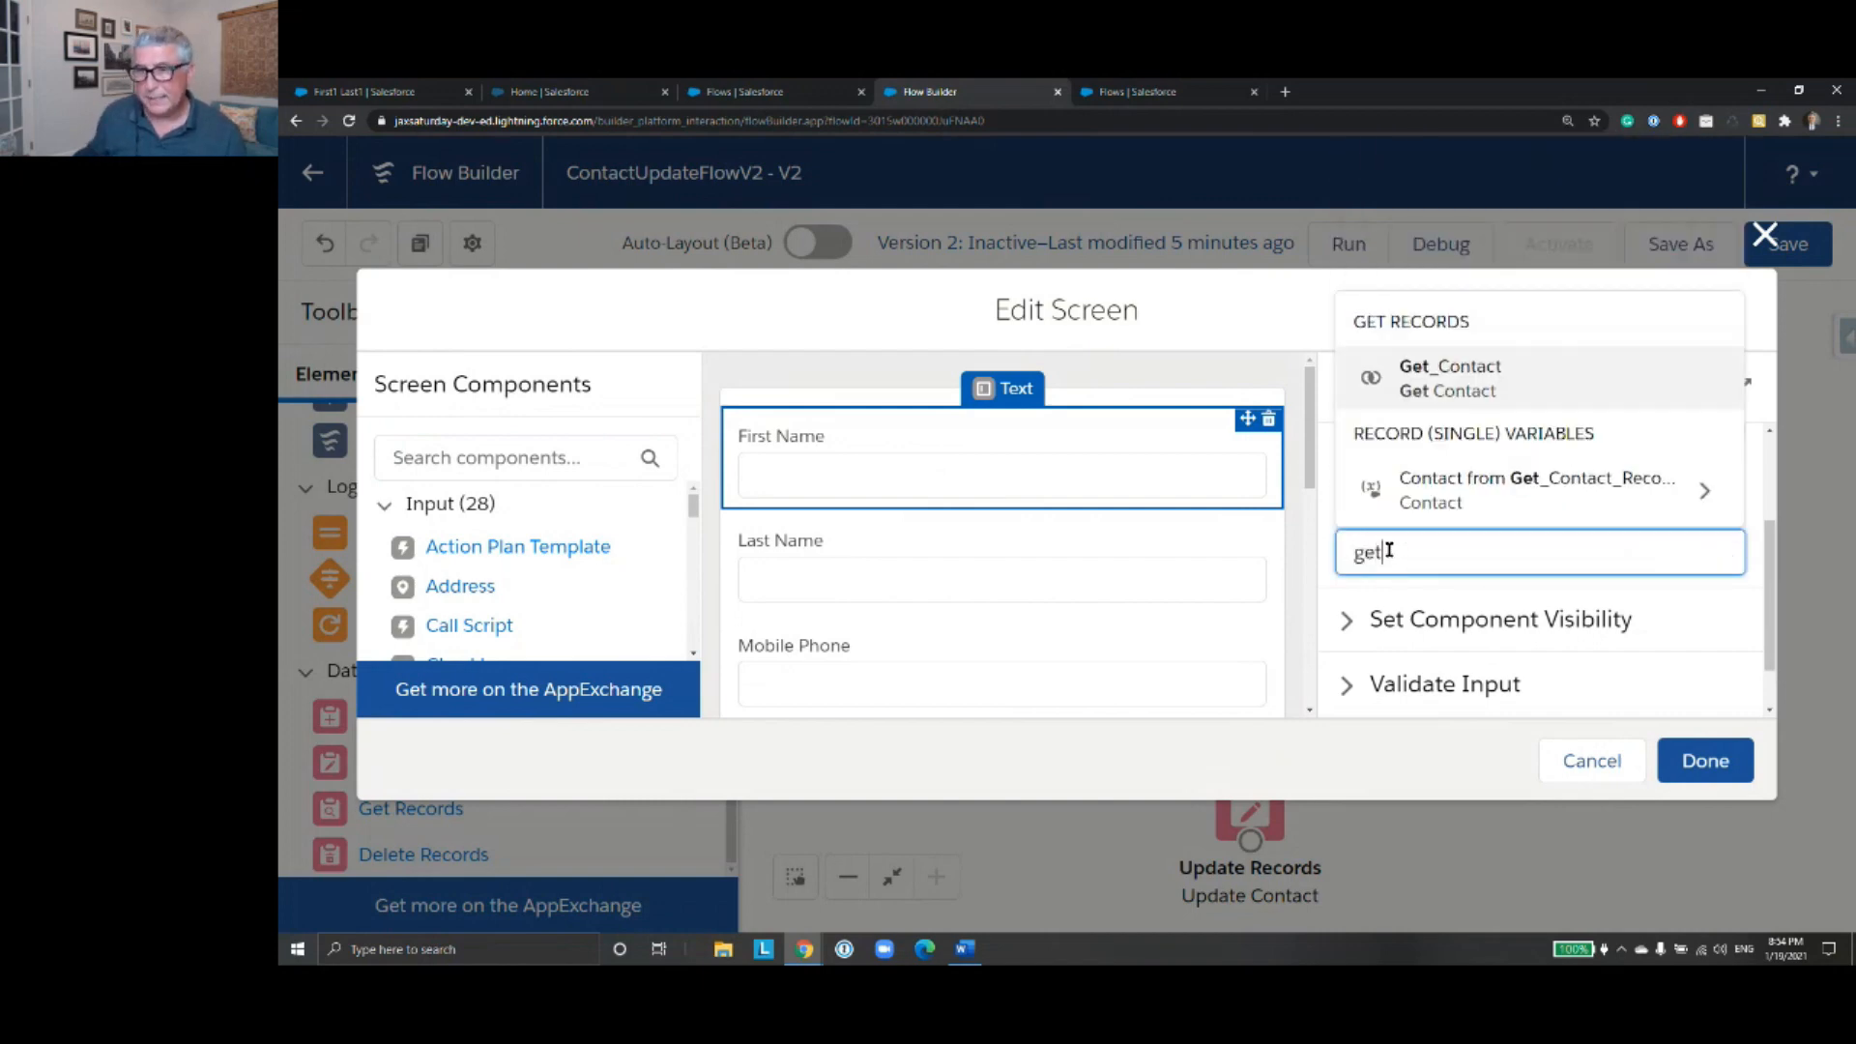
pyautogui.click(1708, 503)
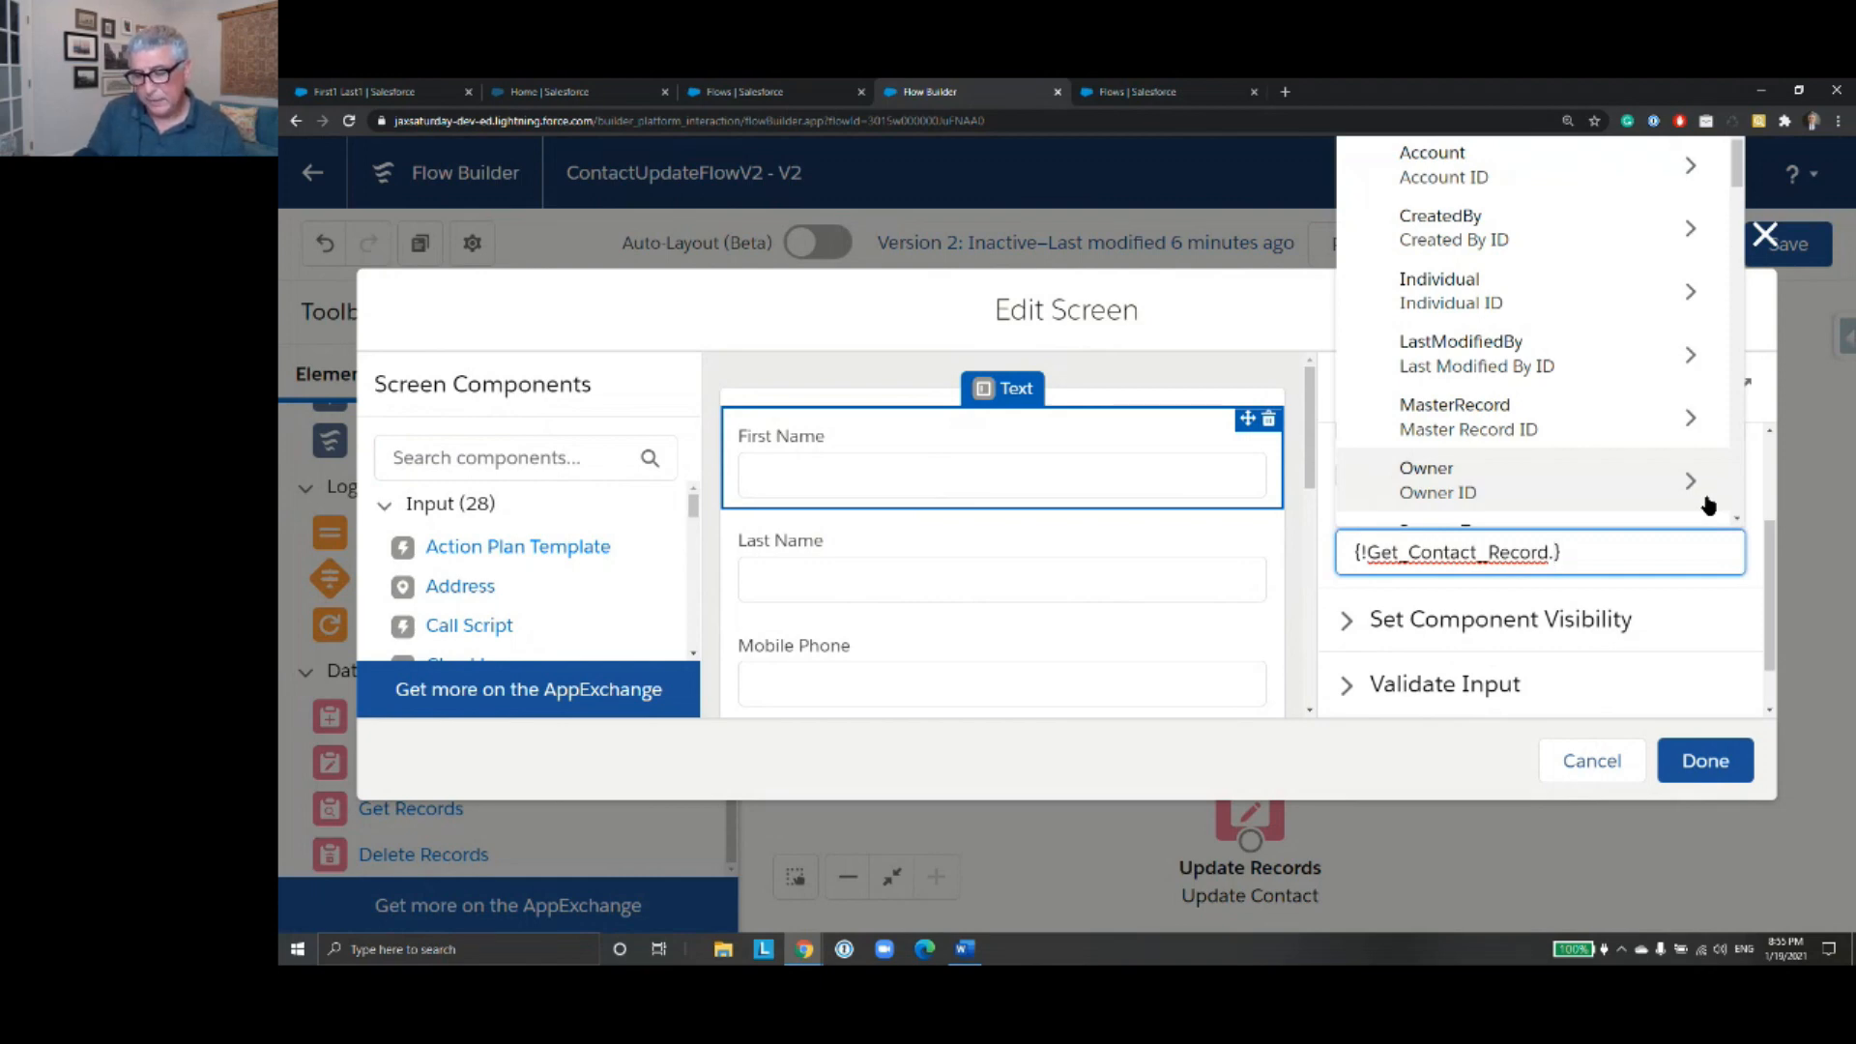
pyautogui.write('Firs')
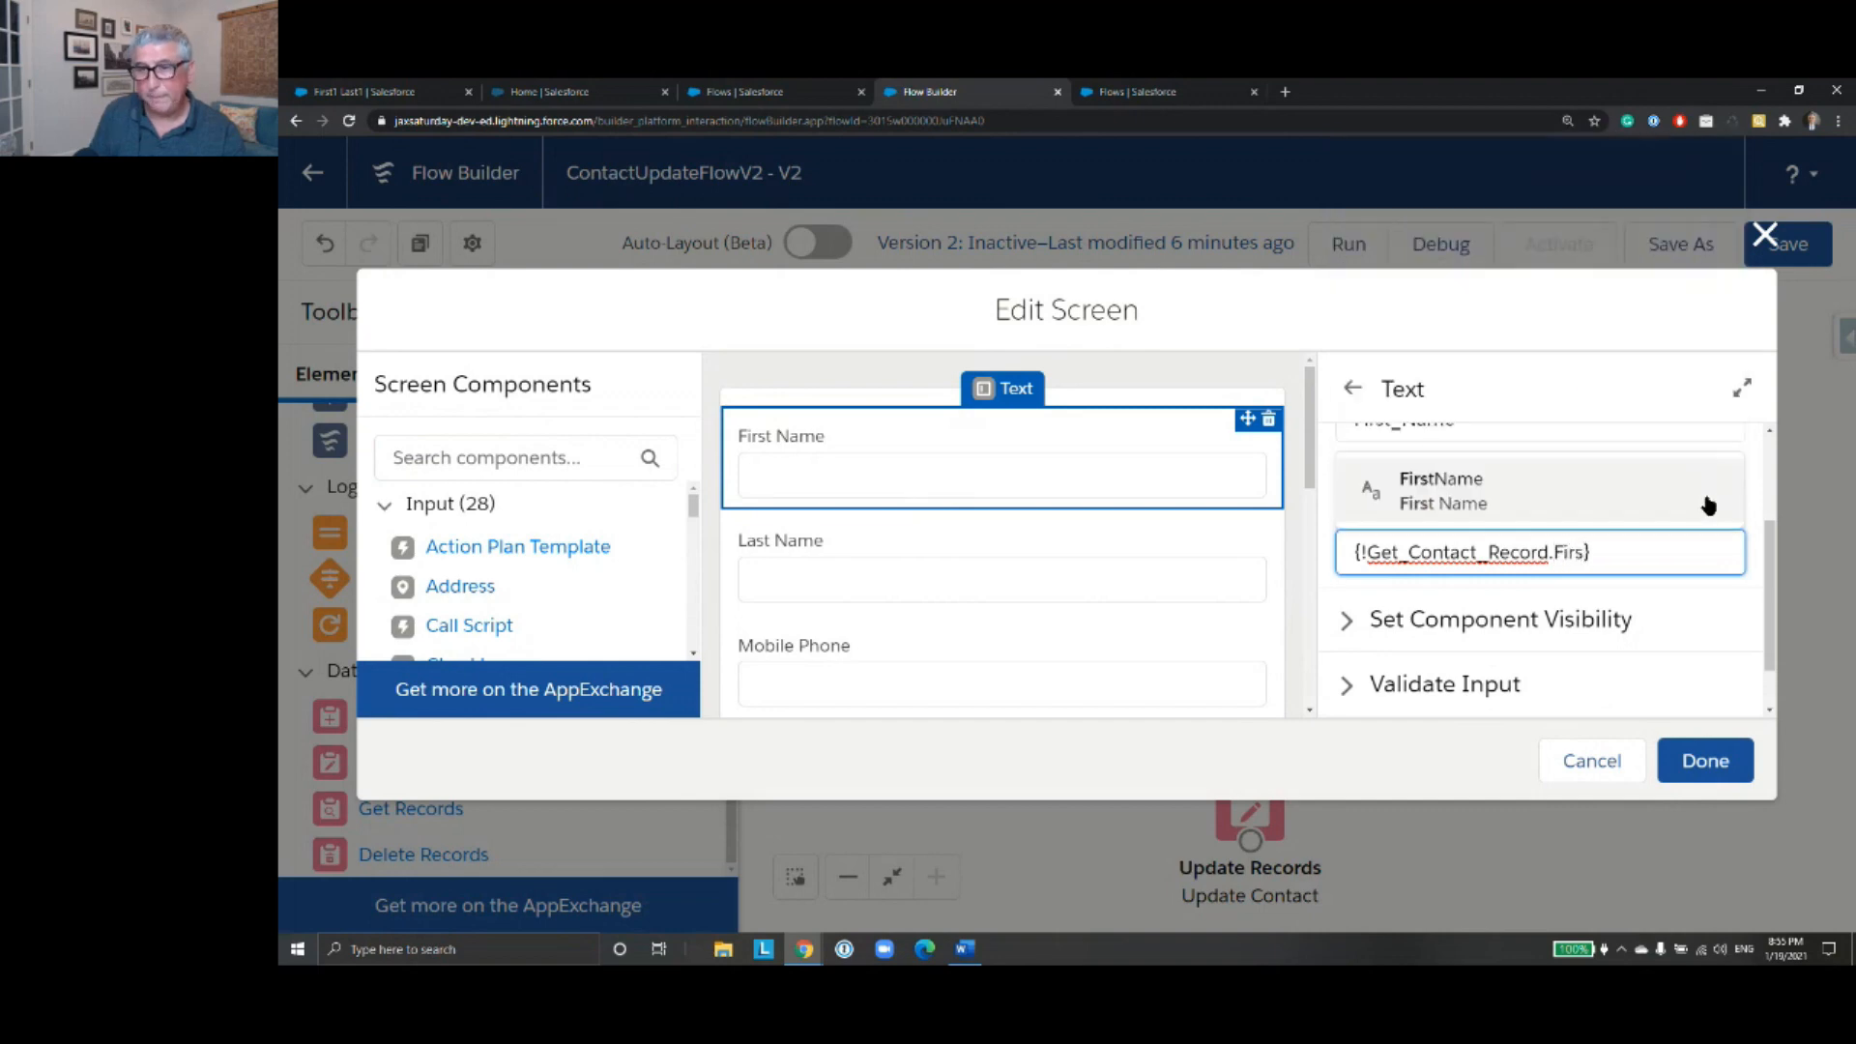
pyautogui.click(1708, 506)
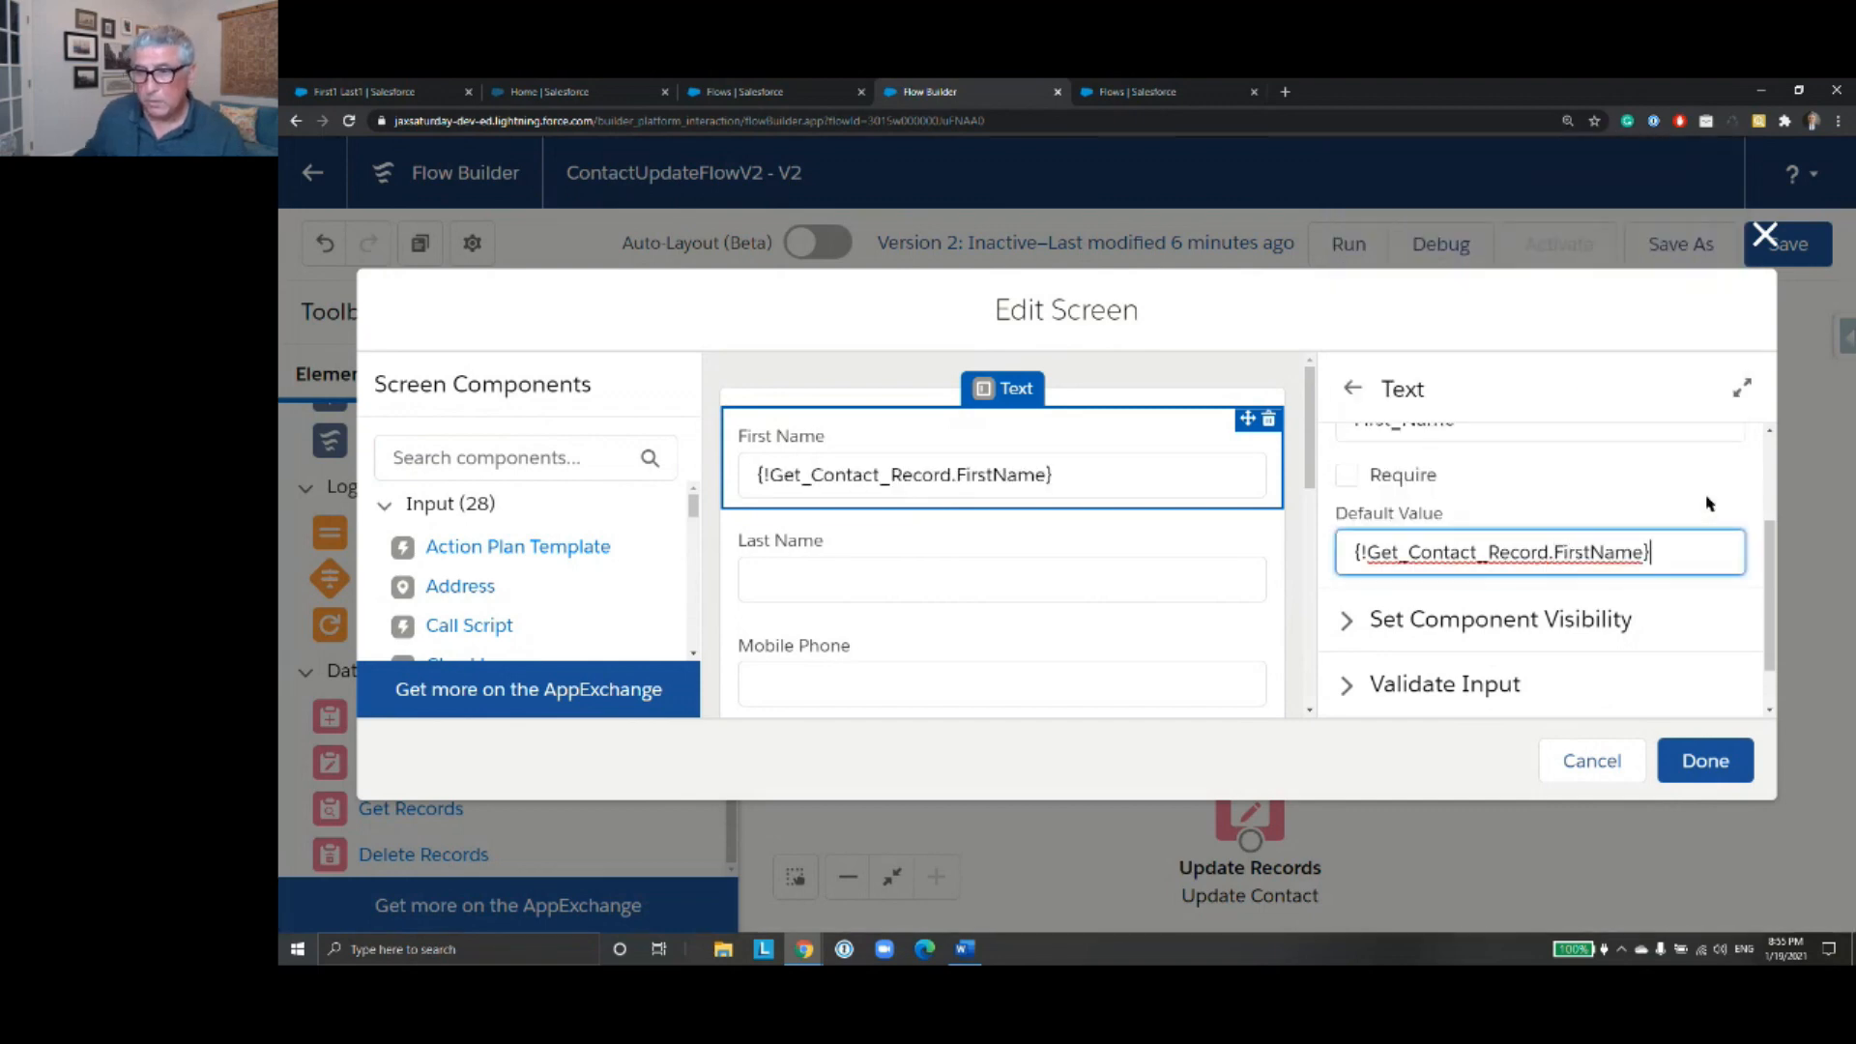
# - Set the Last Name field's default value to {!Get_Contact_Record.LastName}
pyautogui.click(955, 557)
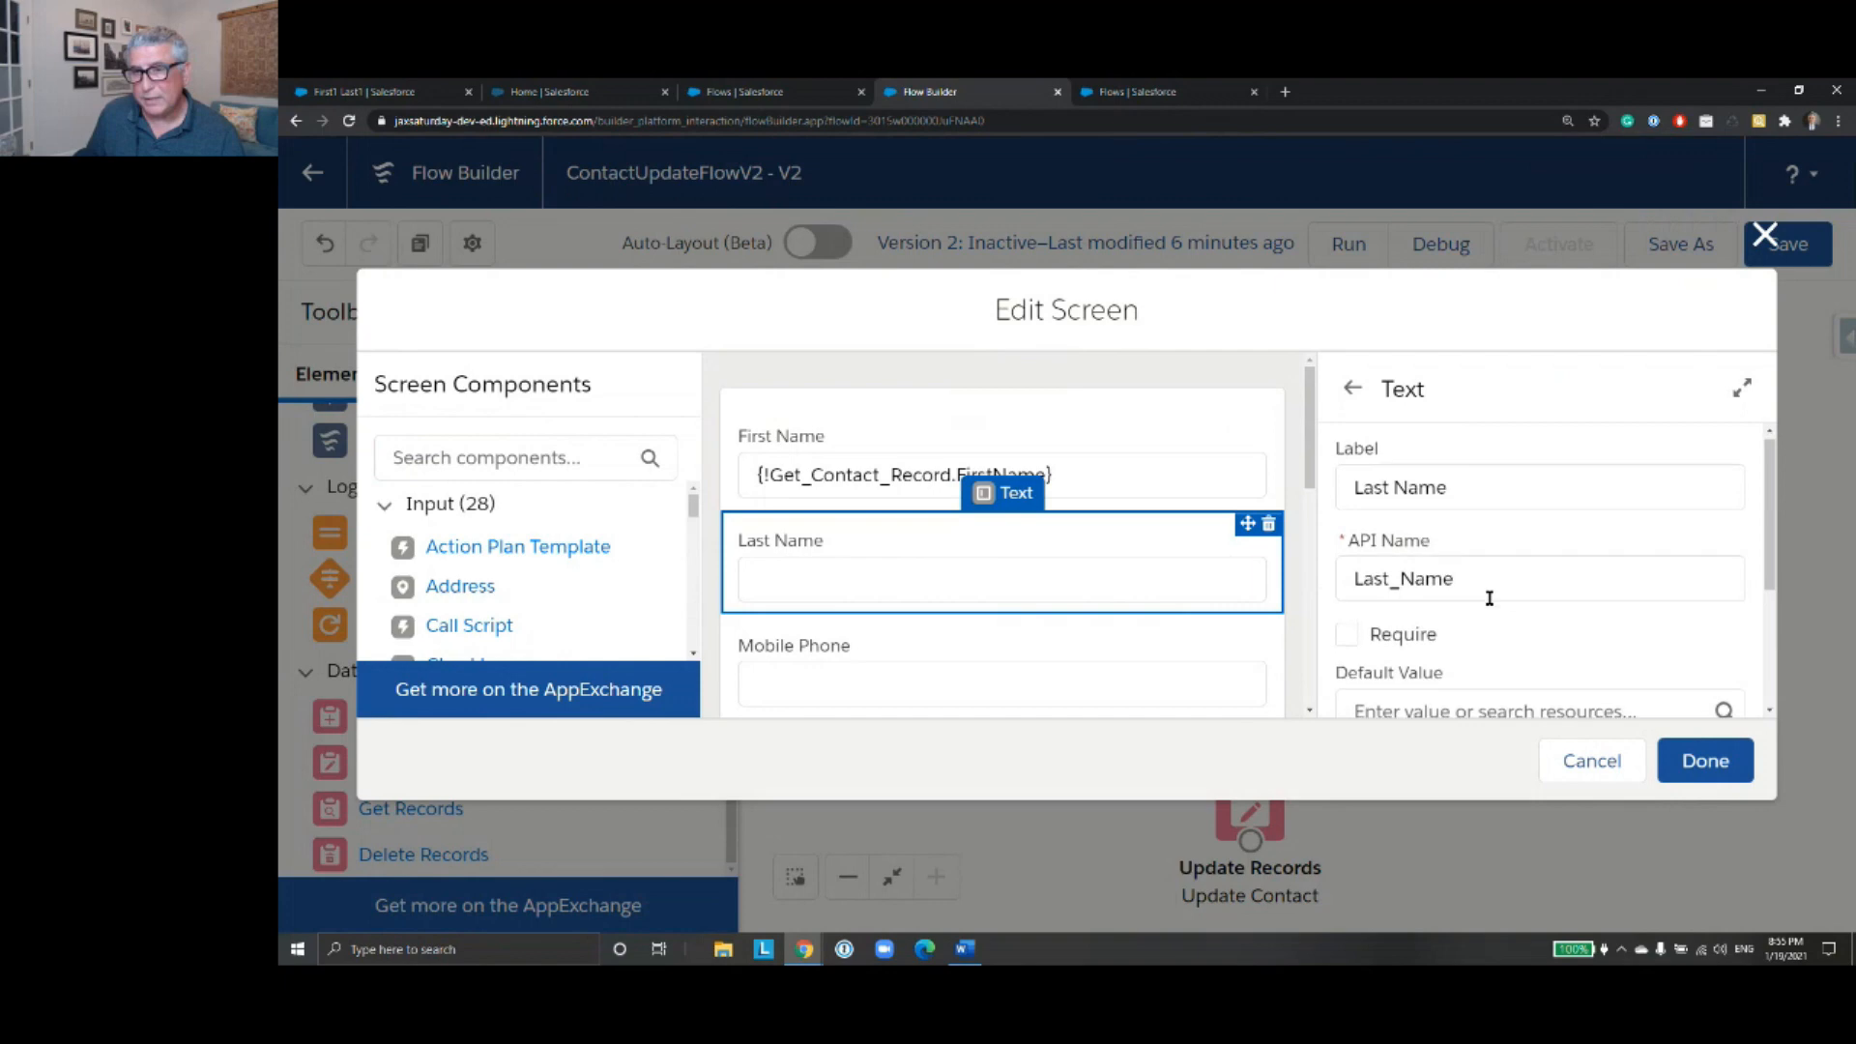
pyautogui.scroll(-3, 1459, 560)
pyautogui.click(1425, 491)
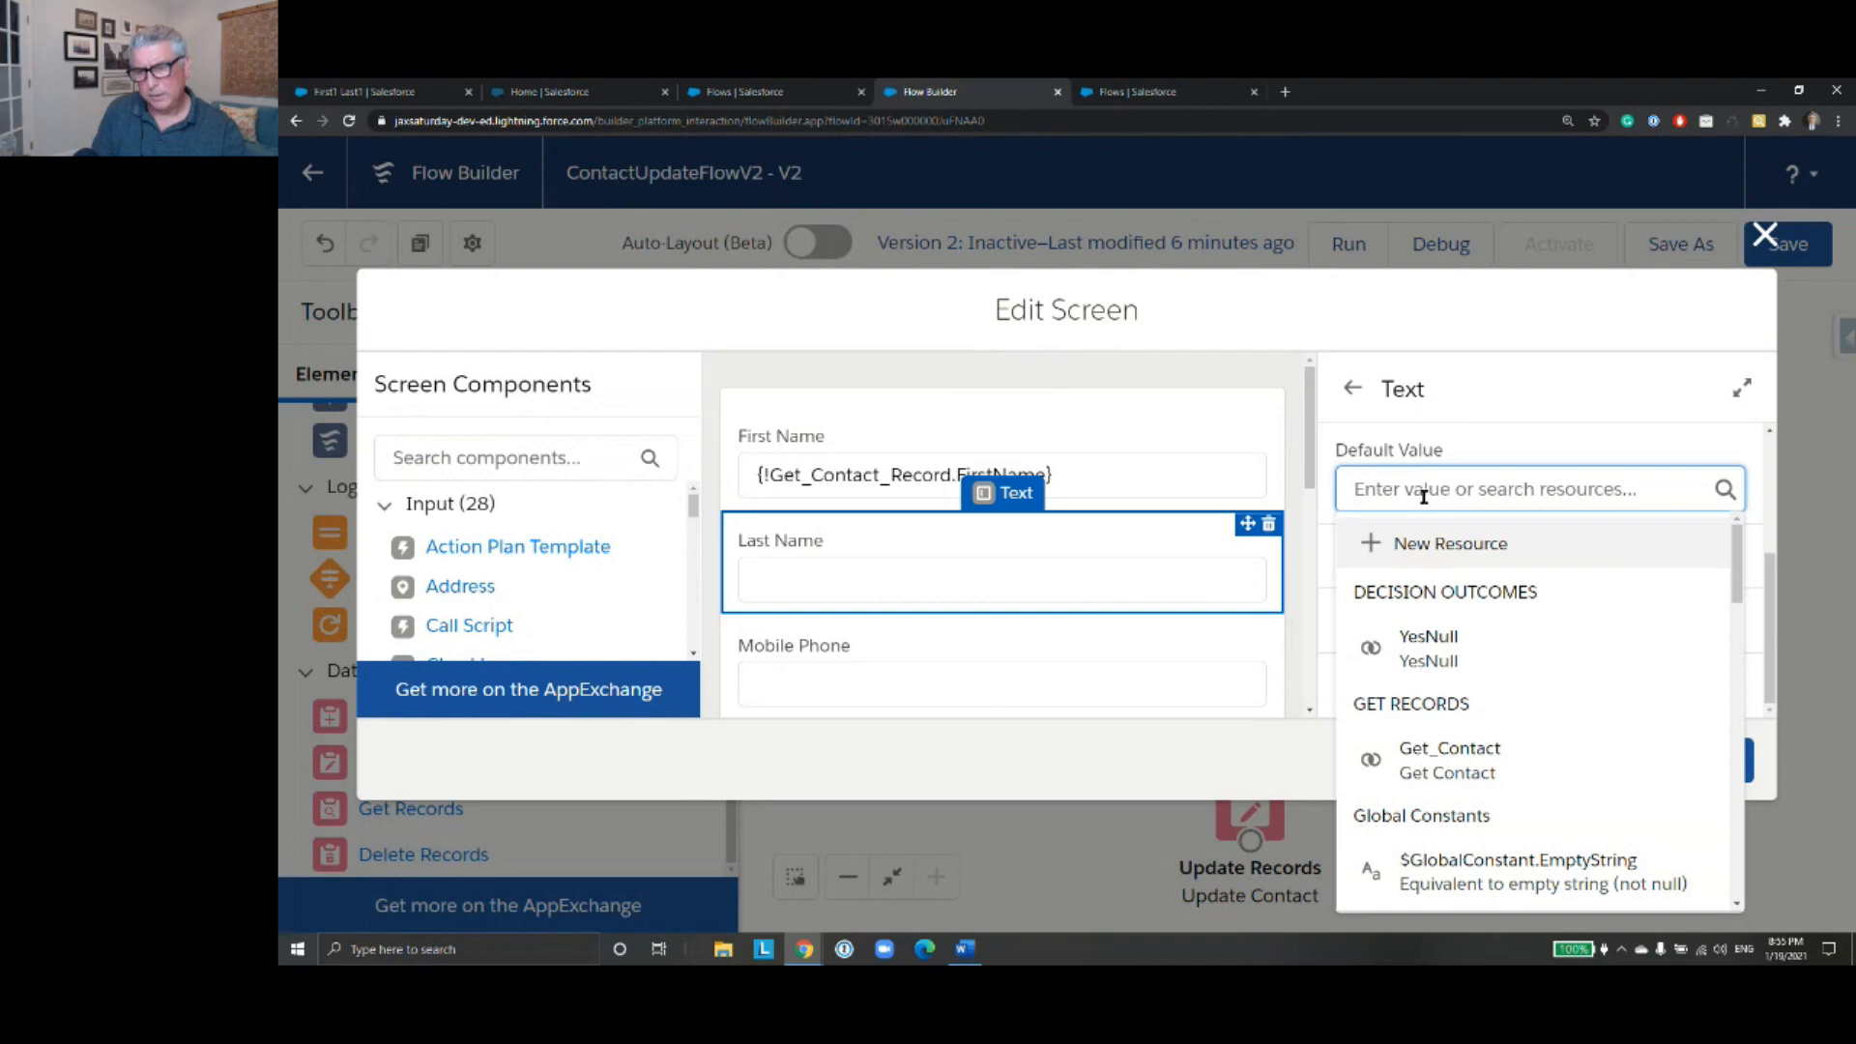
pyautogui.write('Get')
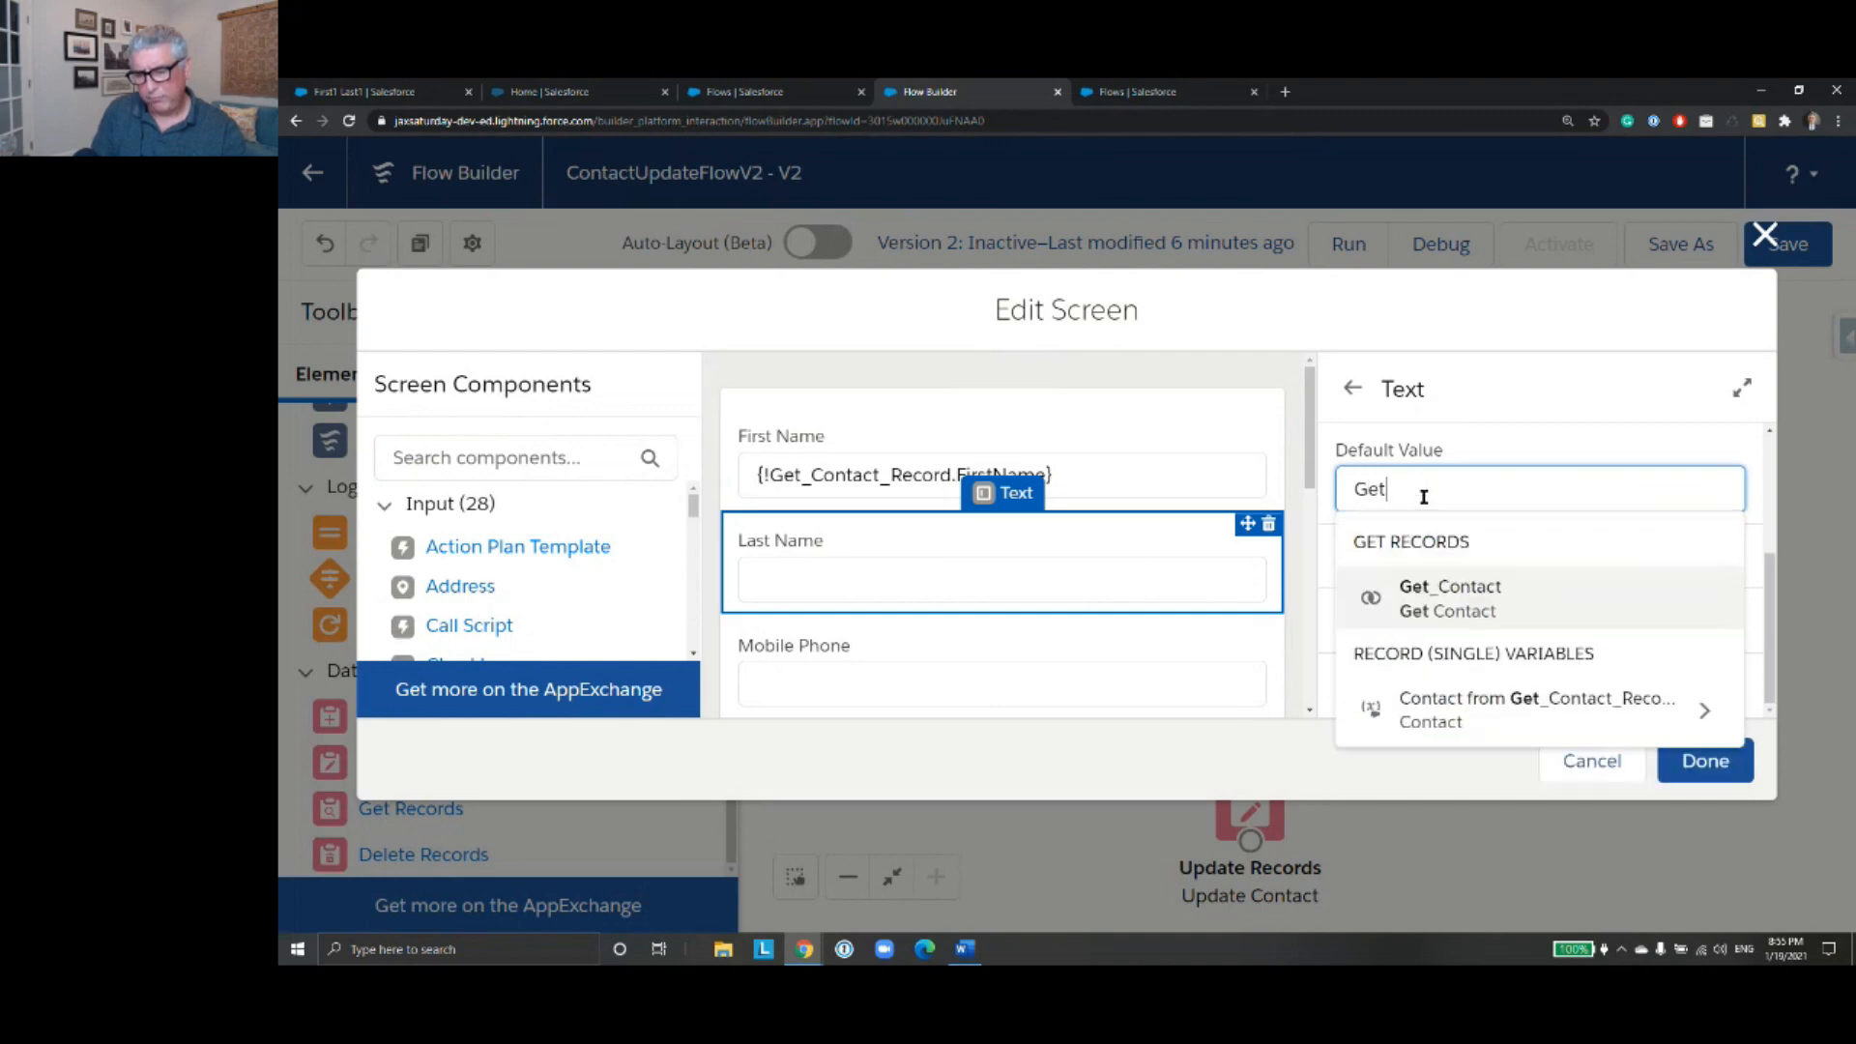
pyautogui.click(1581, 714)
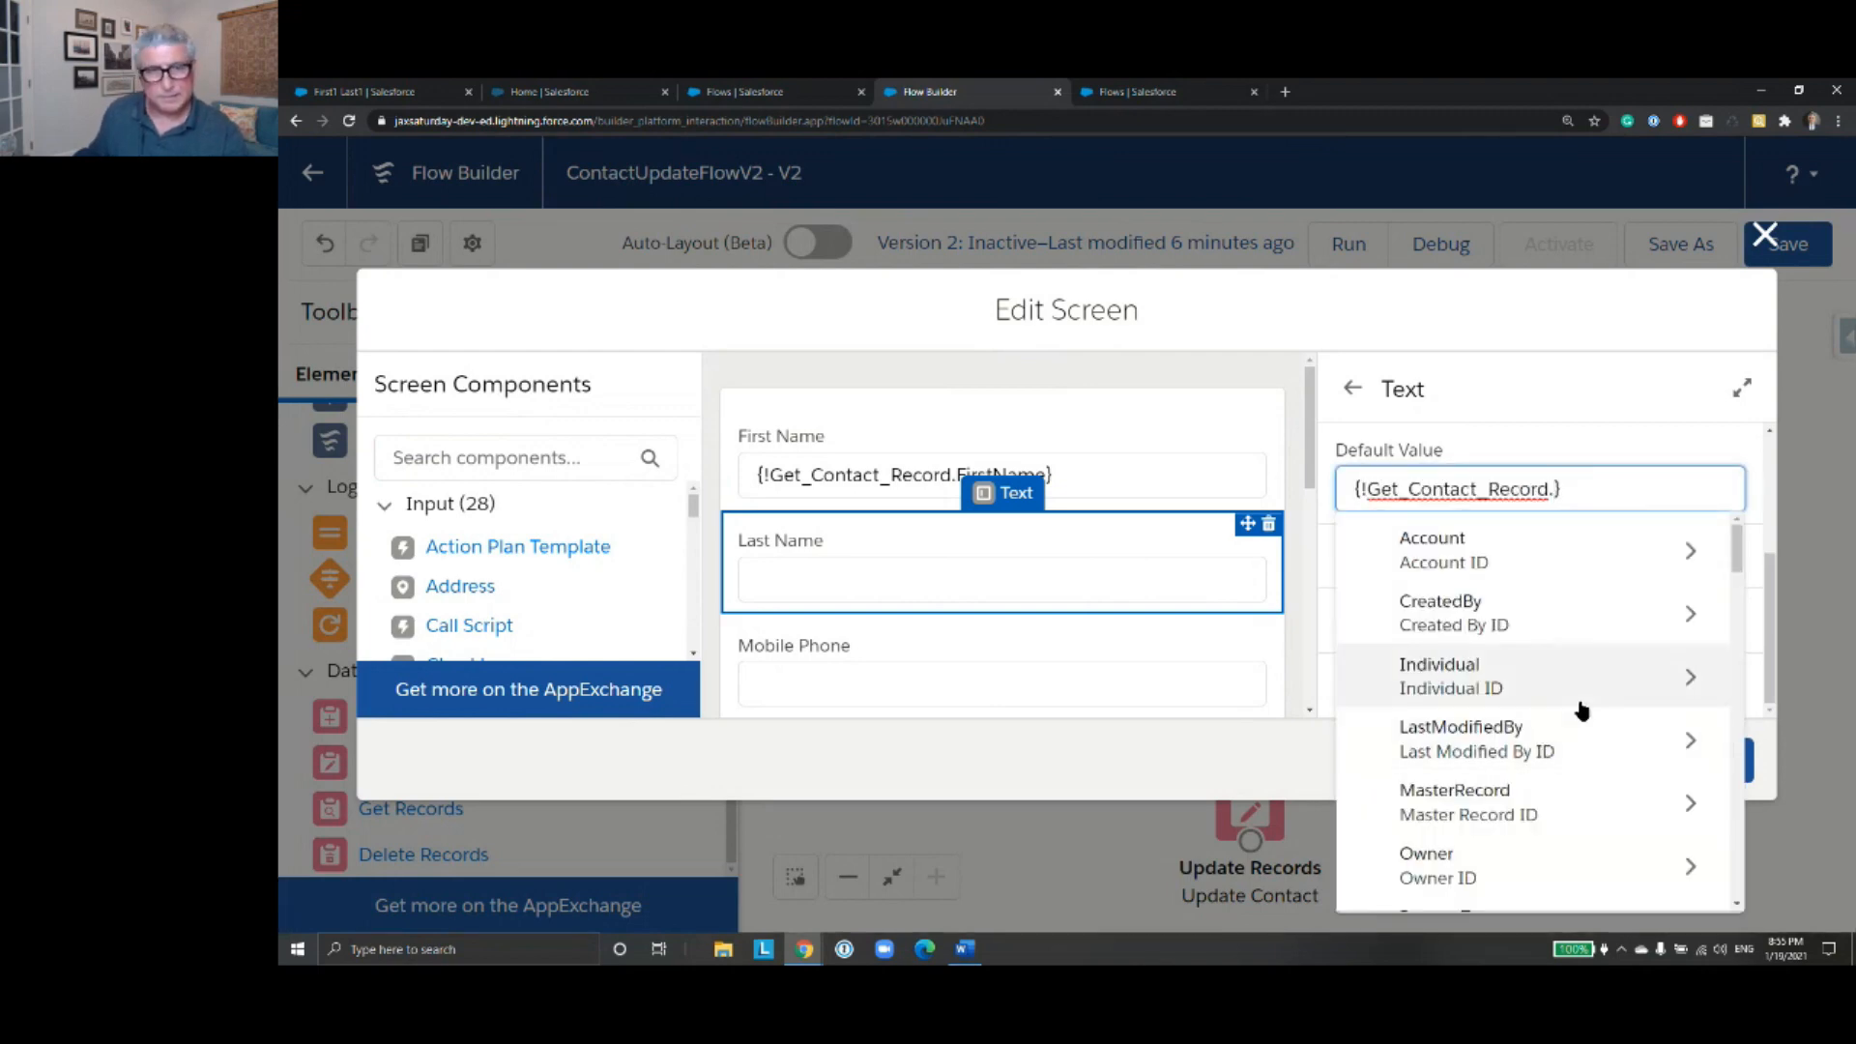
pyautogui.write('Last')
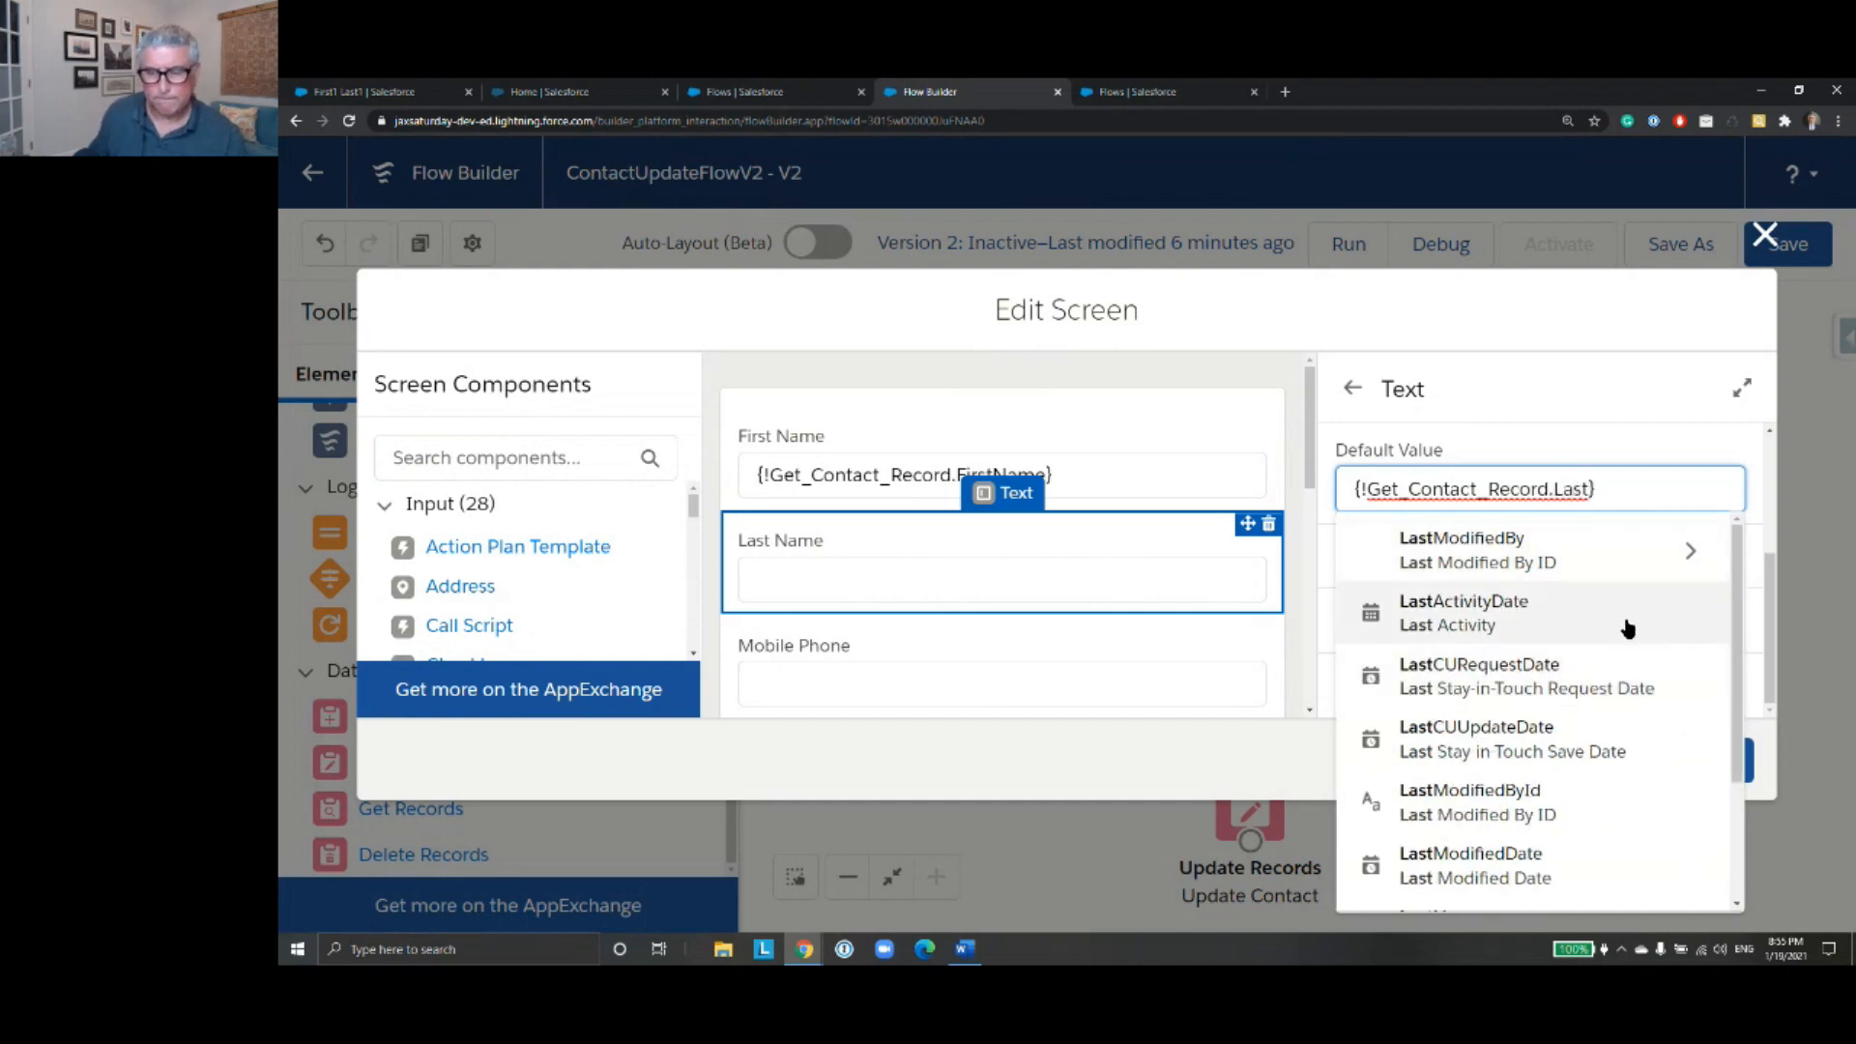
pyautogui.write('Na')
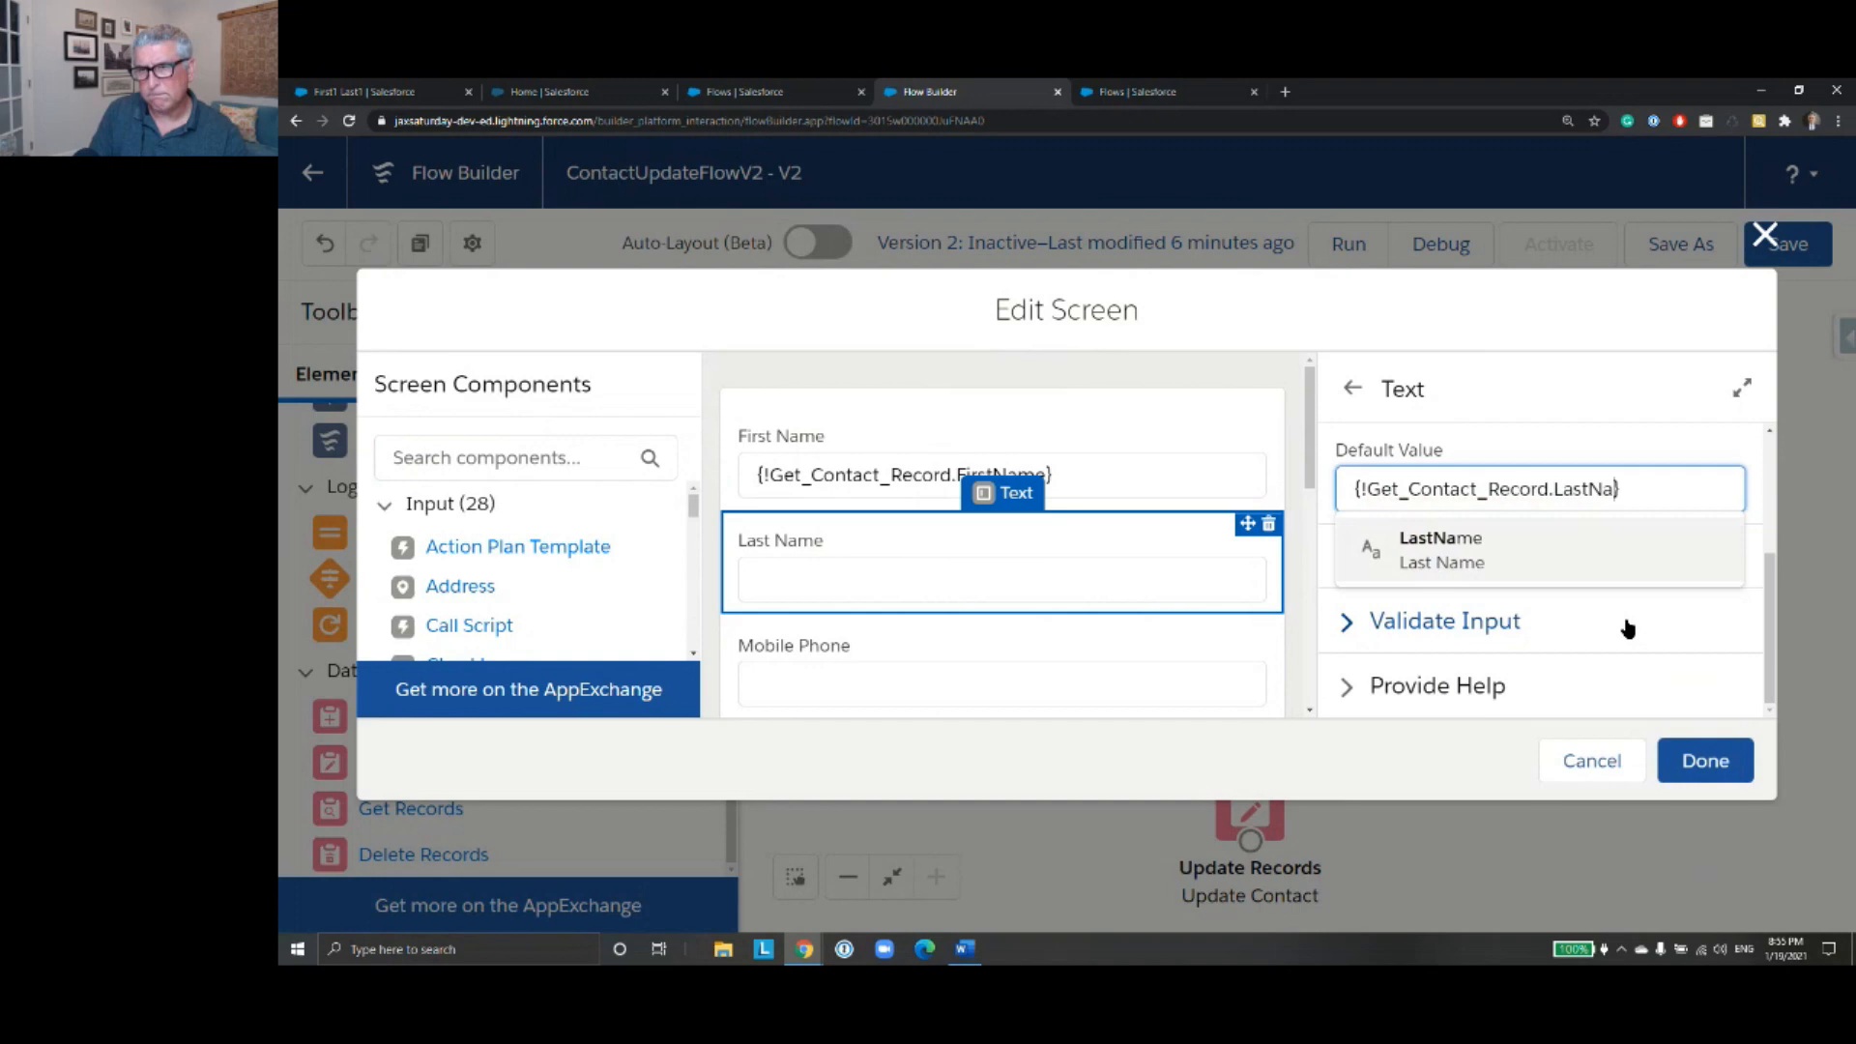
pyautogui.click(1550, 560)
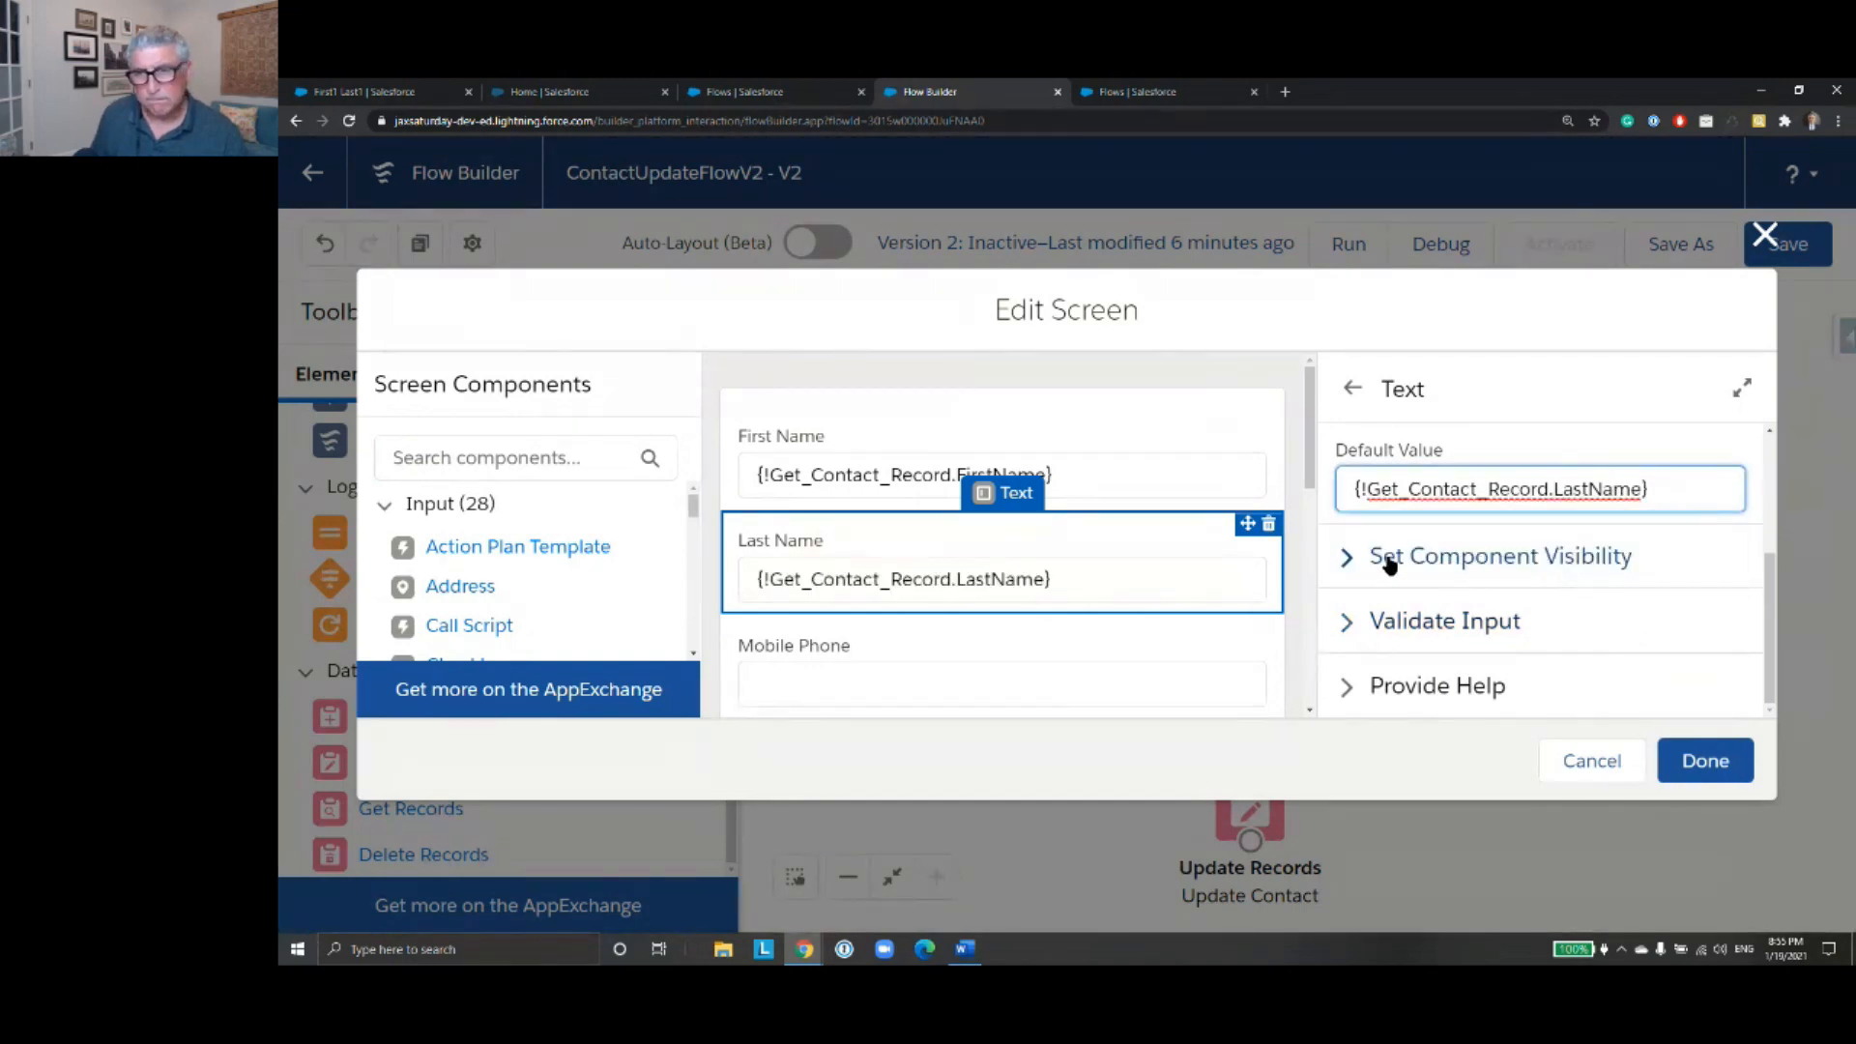
# - Set the Mobile Phone field's default value to {!Get_Contact_Record.MobilePhone}
pyautogui.scroll(-3, 1109, 573)
pyautogui.click(1035, 451)
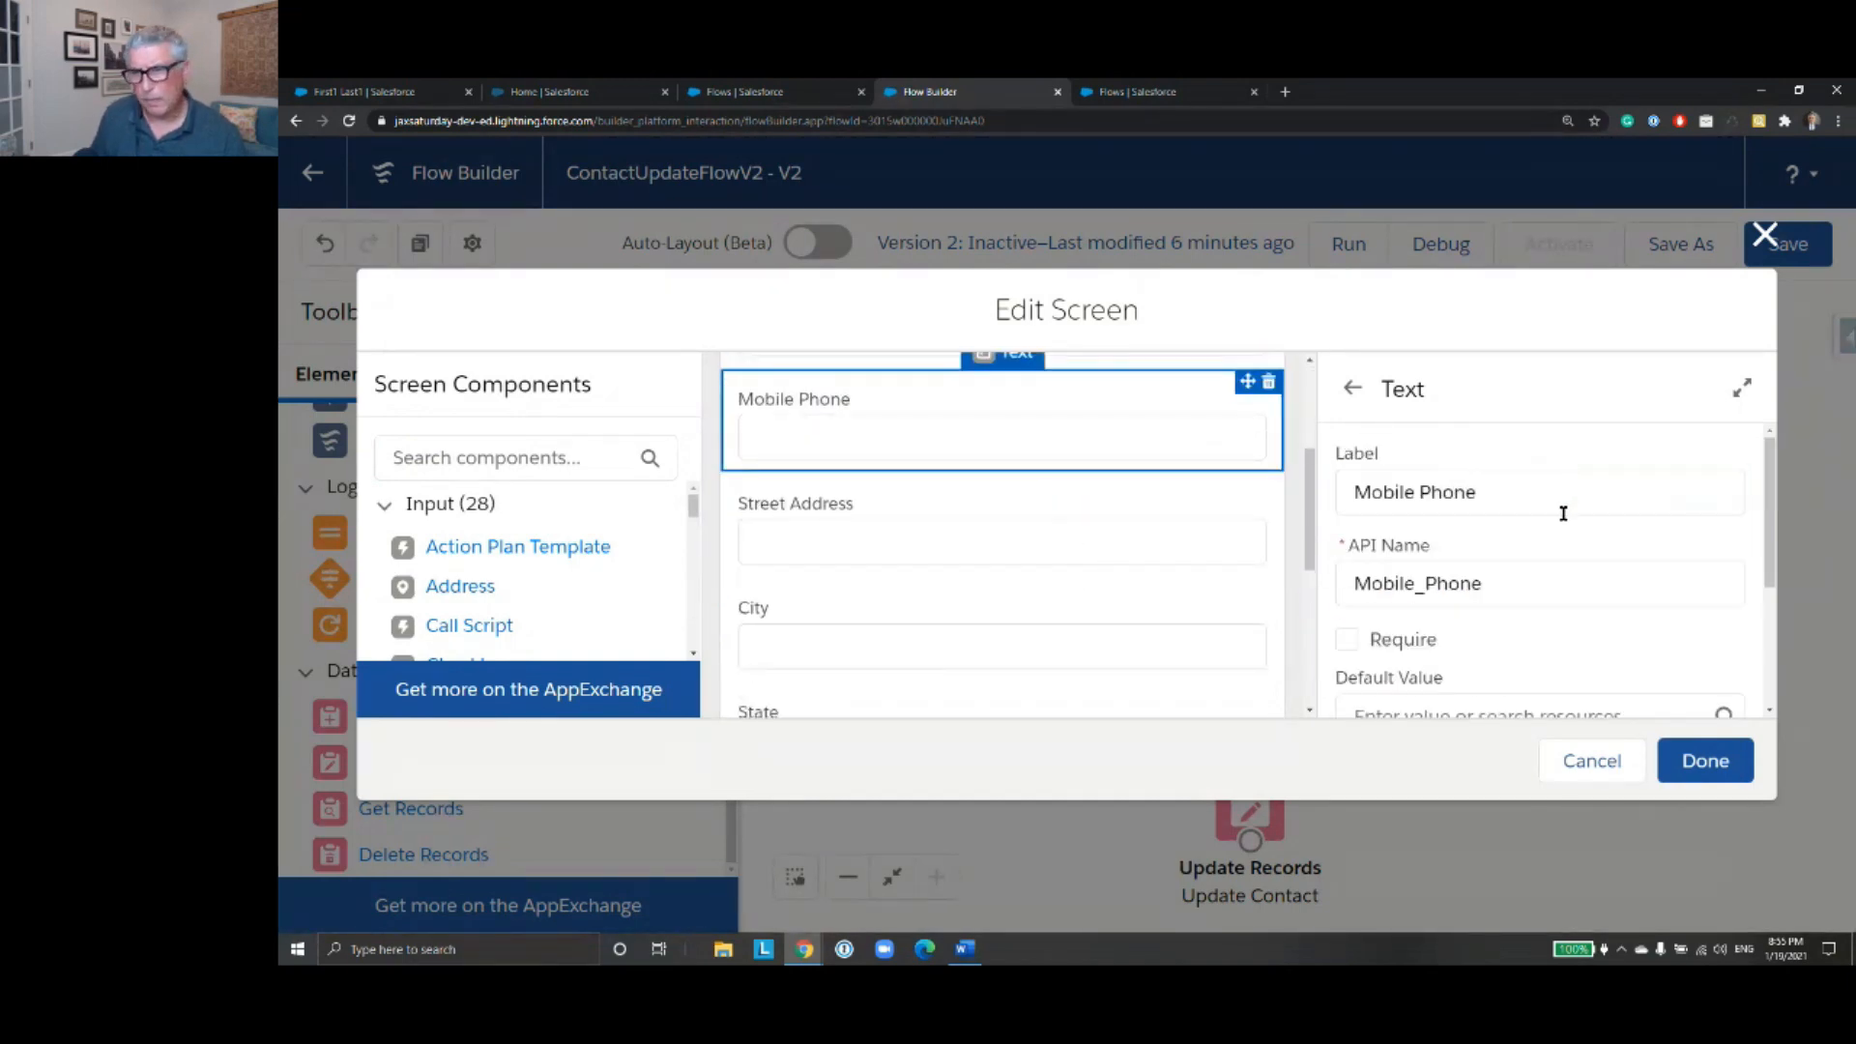
pyautogui.scroll(-2, 1519, 604)
pyautogui.click(1466, 551)
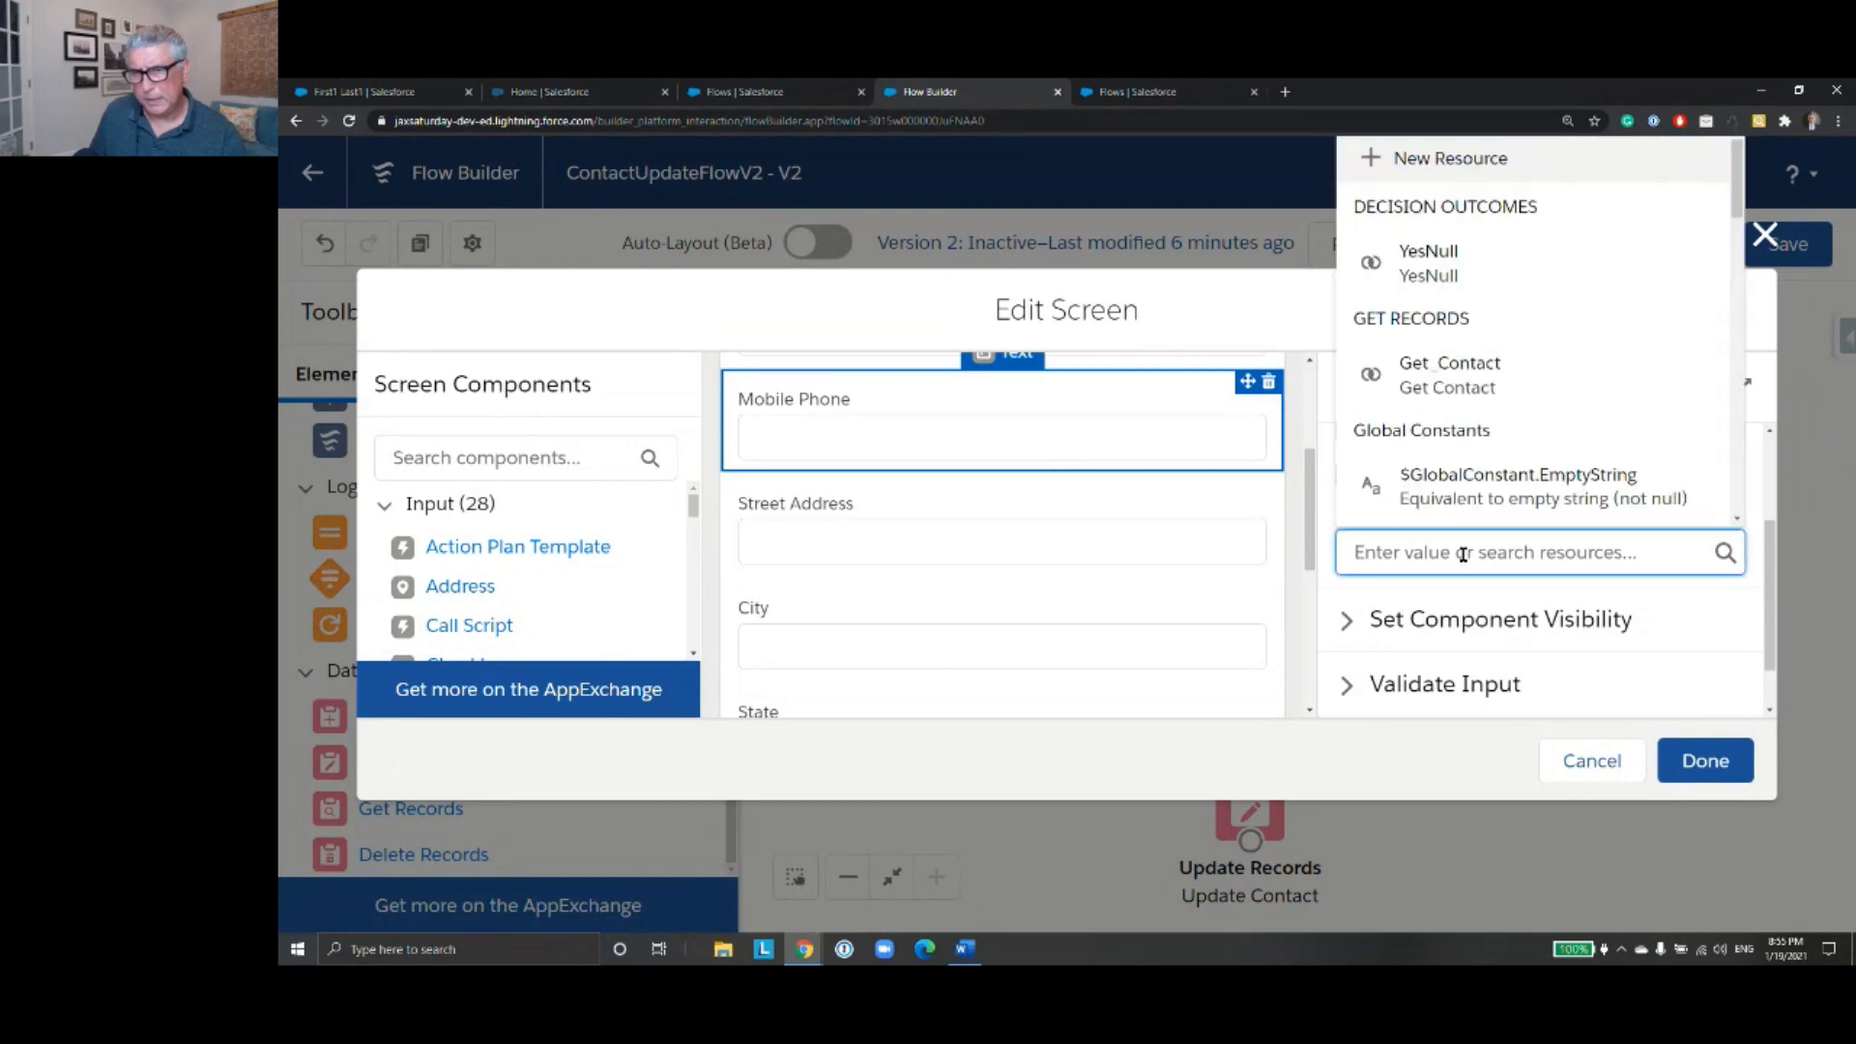
pyautogui.write('Get')
pyautogui.click(1615, 493)
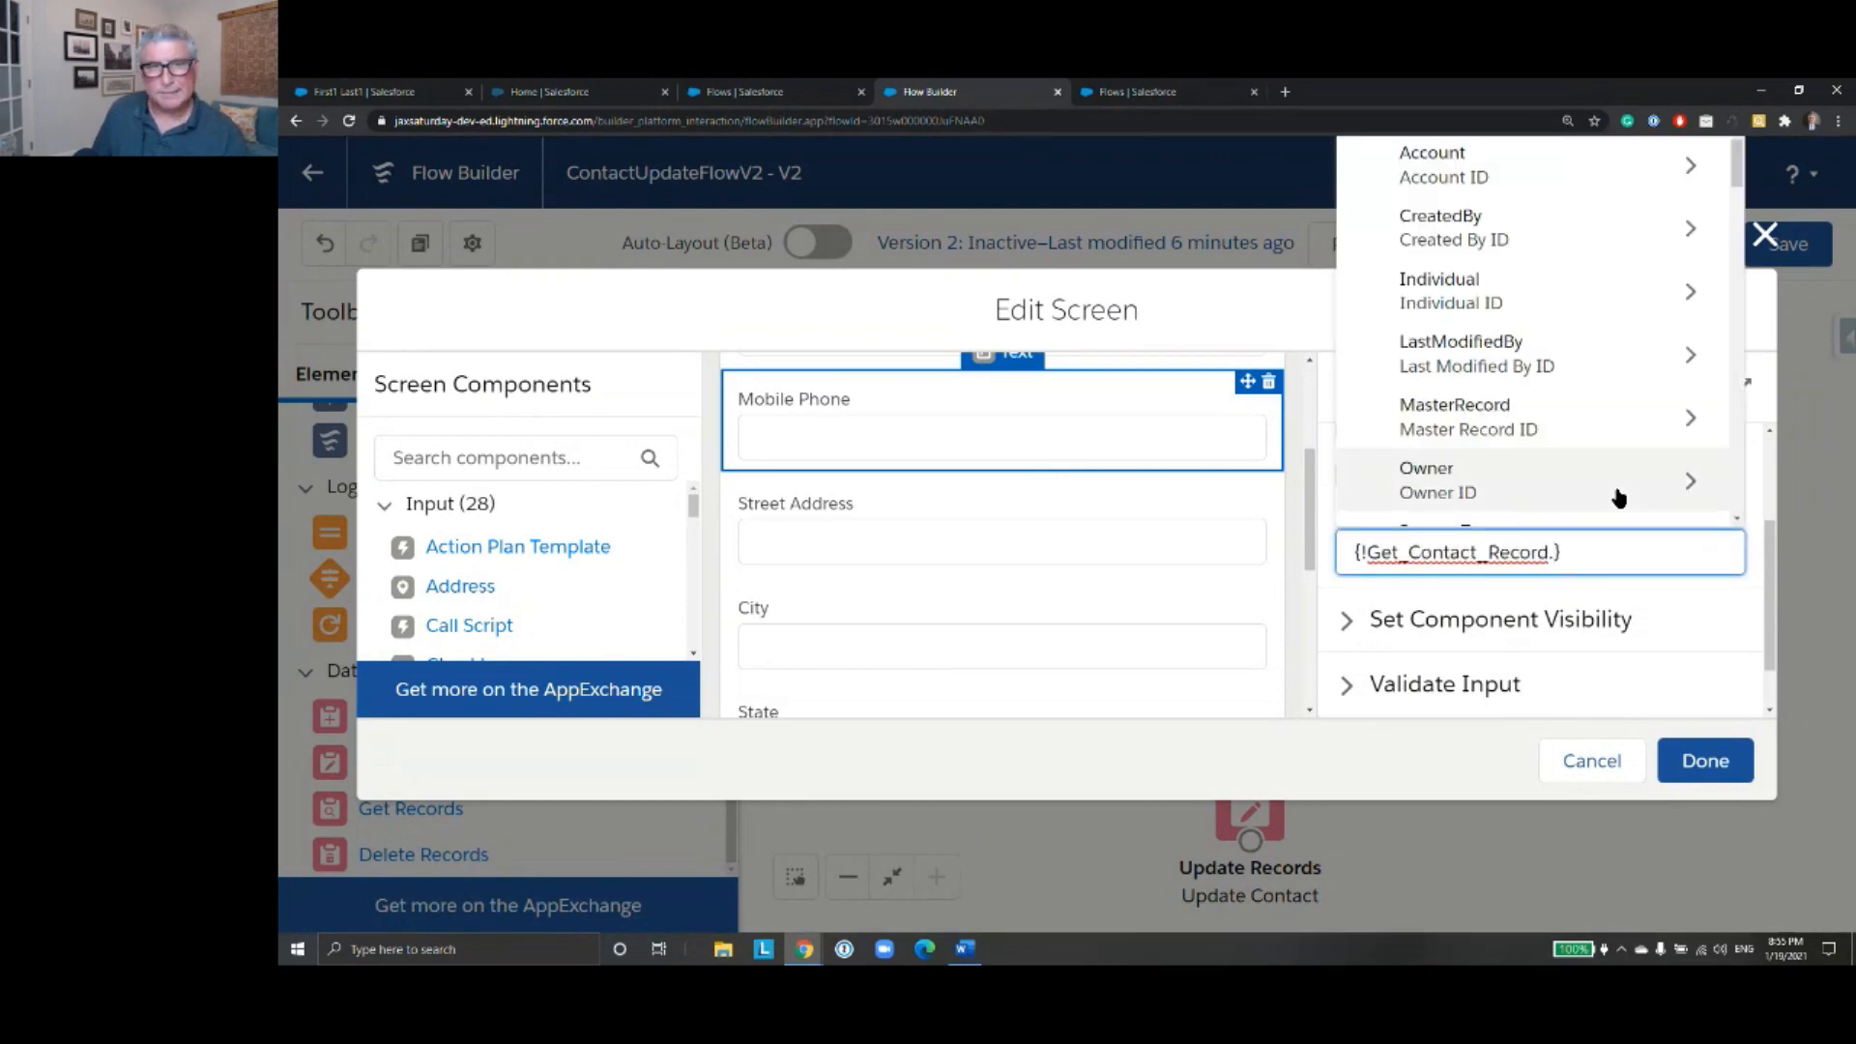
pyautogui.write('Mo')
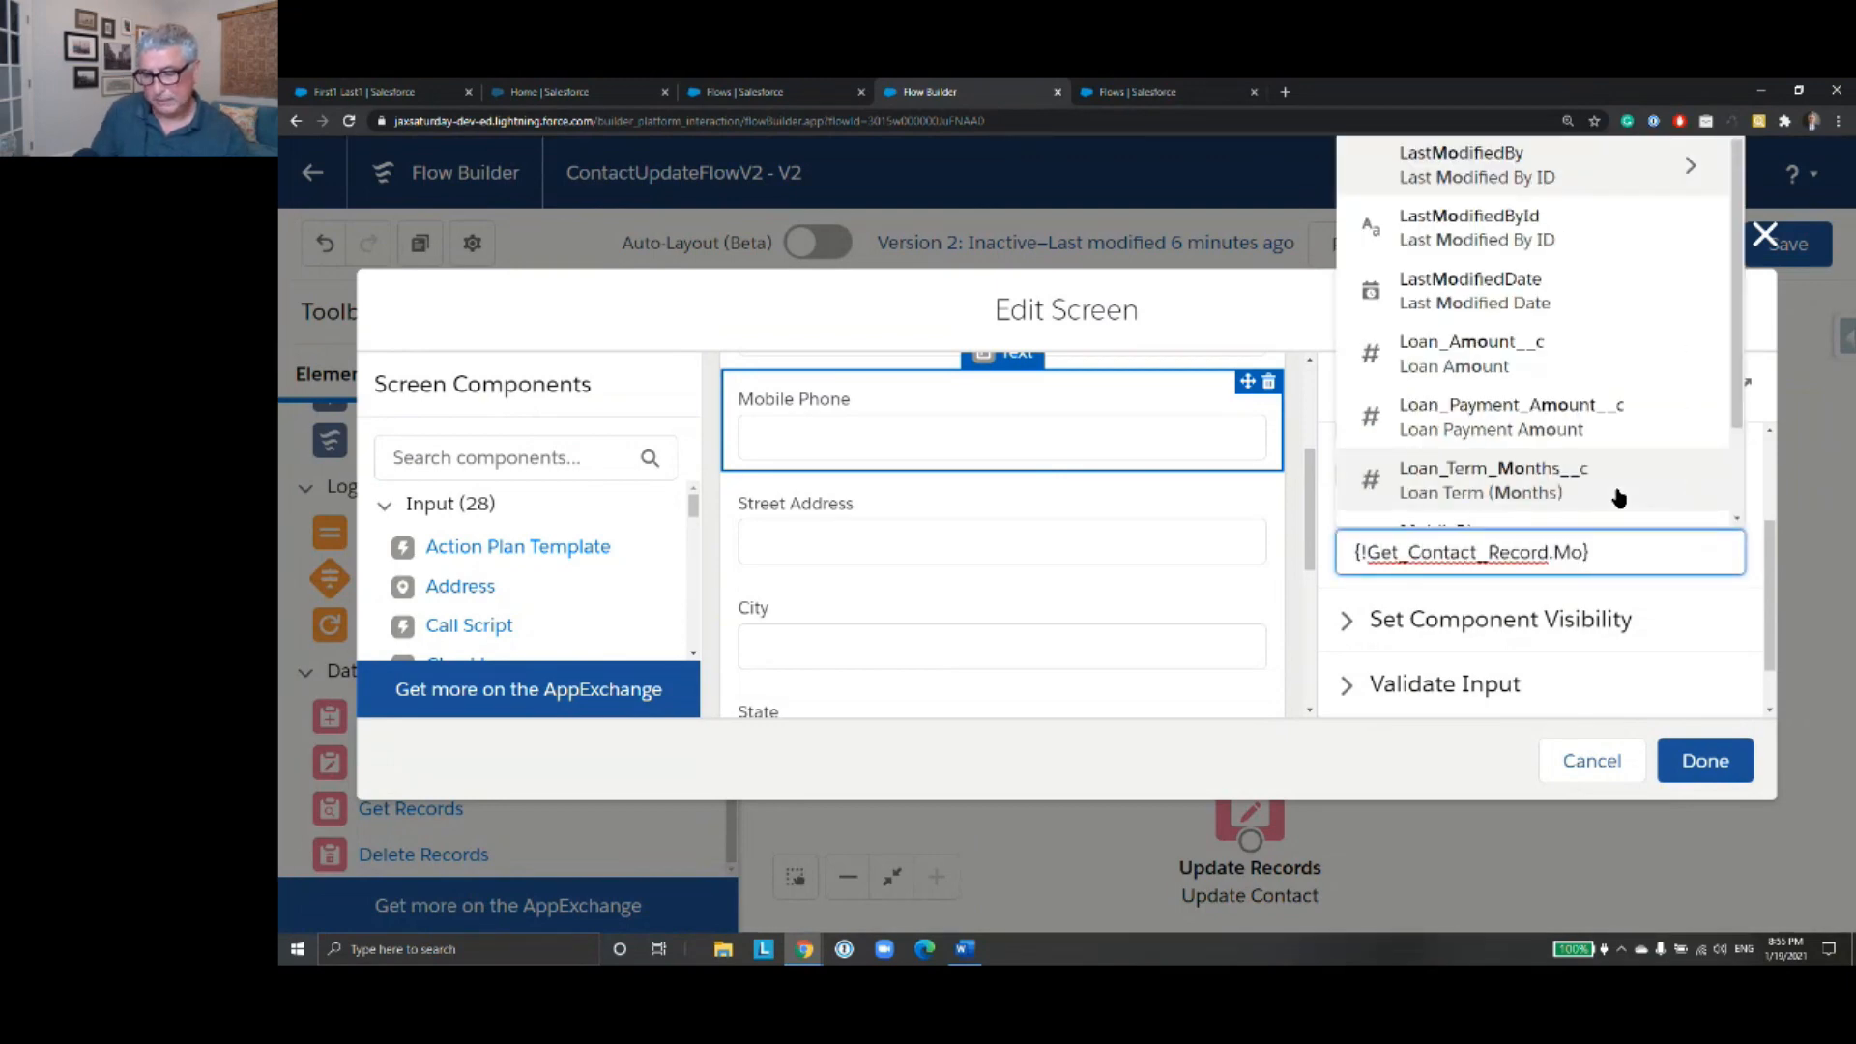
pyautogui.write('bil')
pyautogui.click(1619, 498)
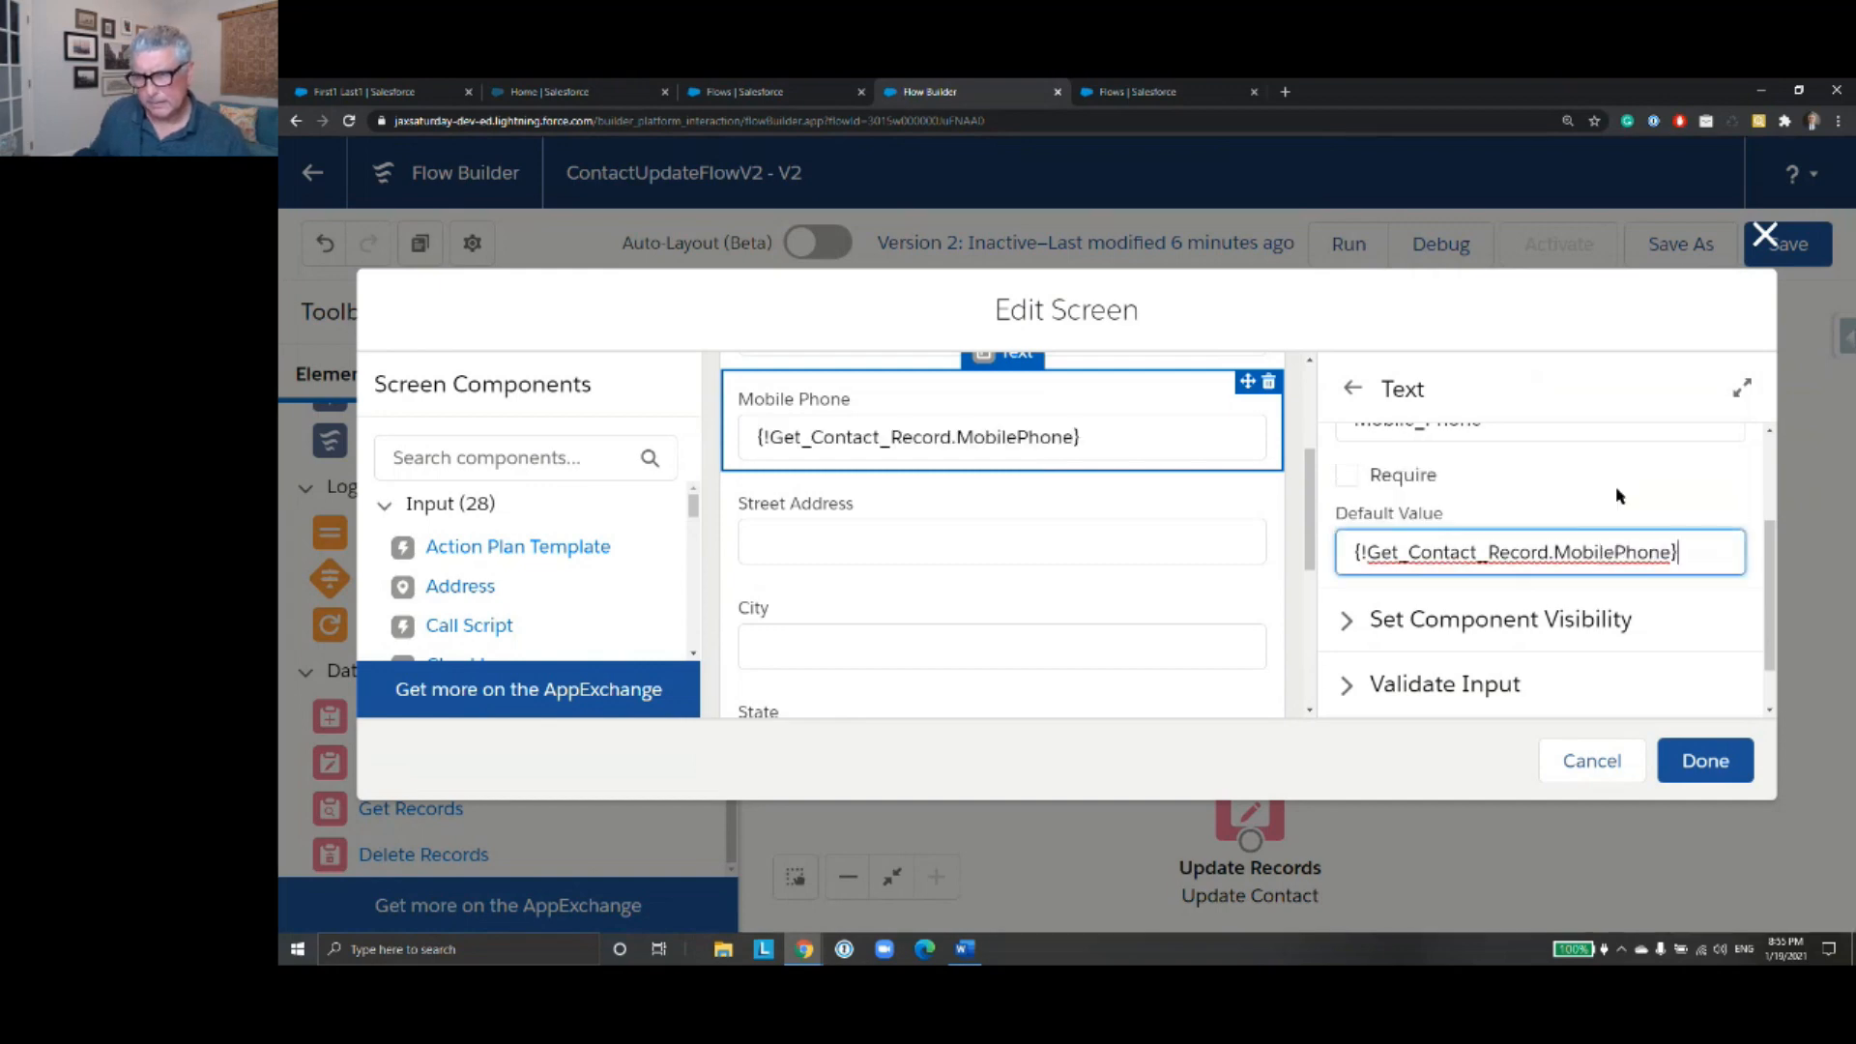
# - Set the Street Address field's default value to {!Get_Contact_Record.MailingStreet}
pyautogui.click(1088, 549)
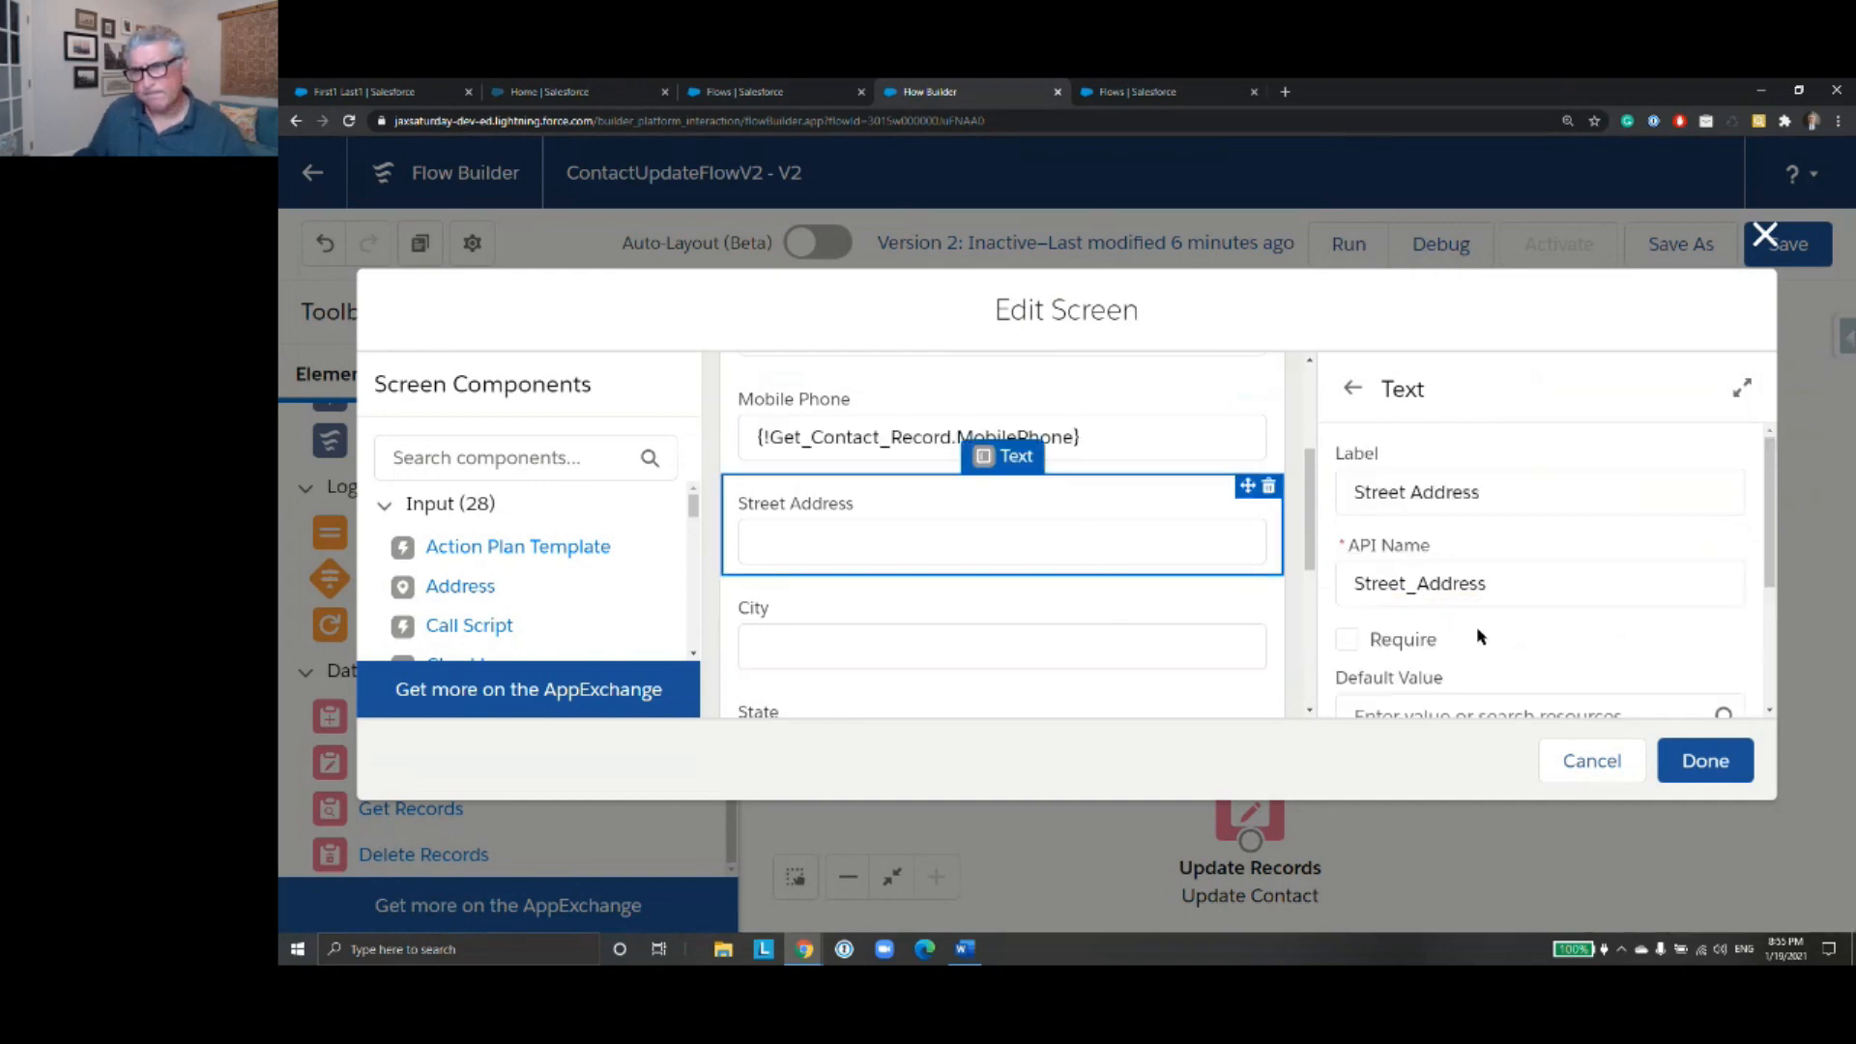
pyautogui.scroll(-1, 1475, 634)
pyautogui.click(1416, 628)
pyautogui.write('Get')
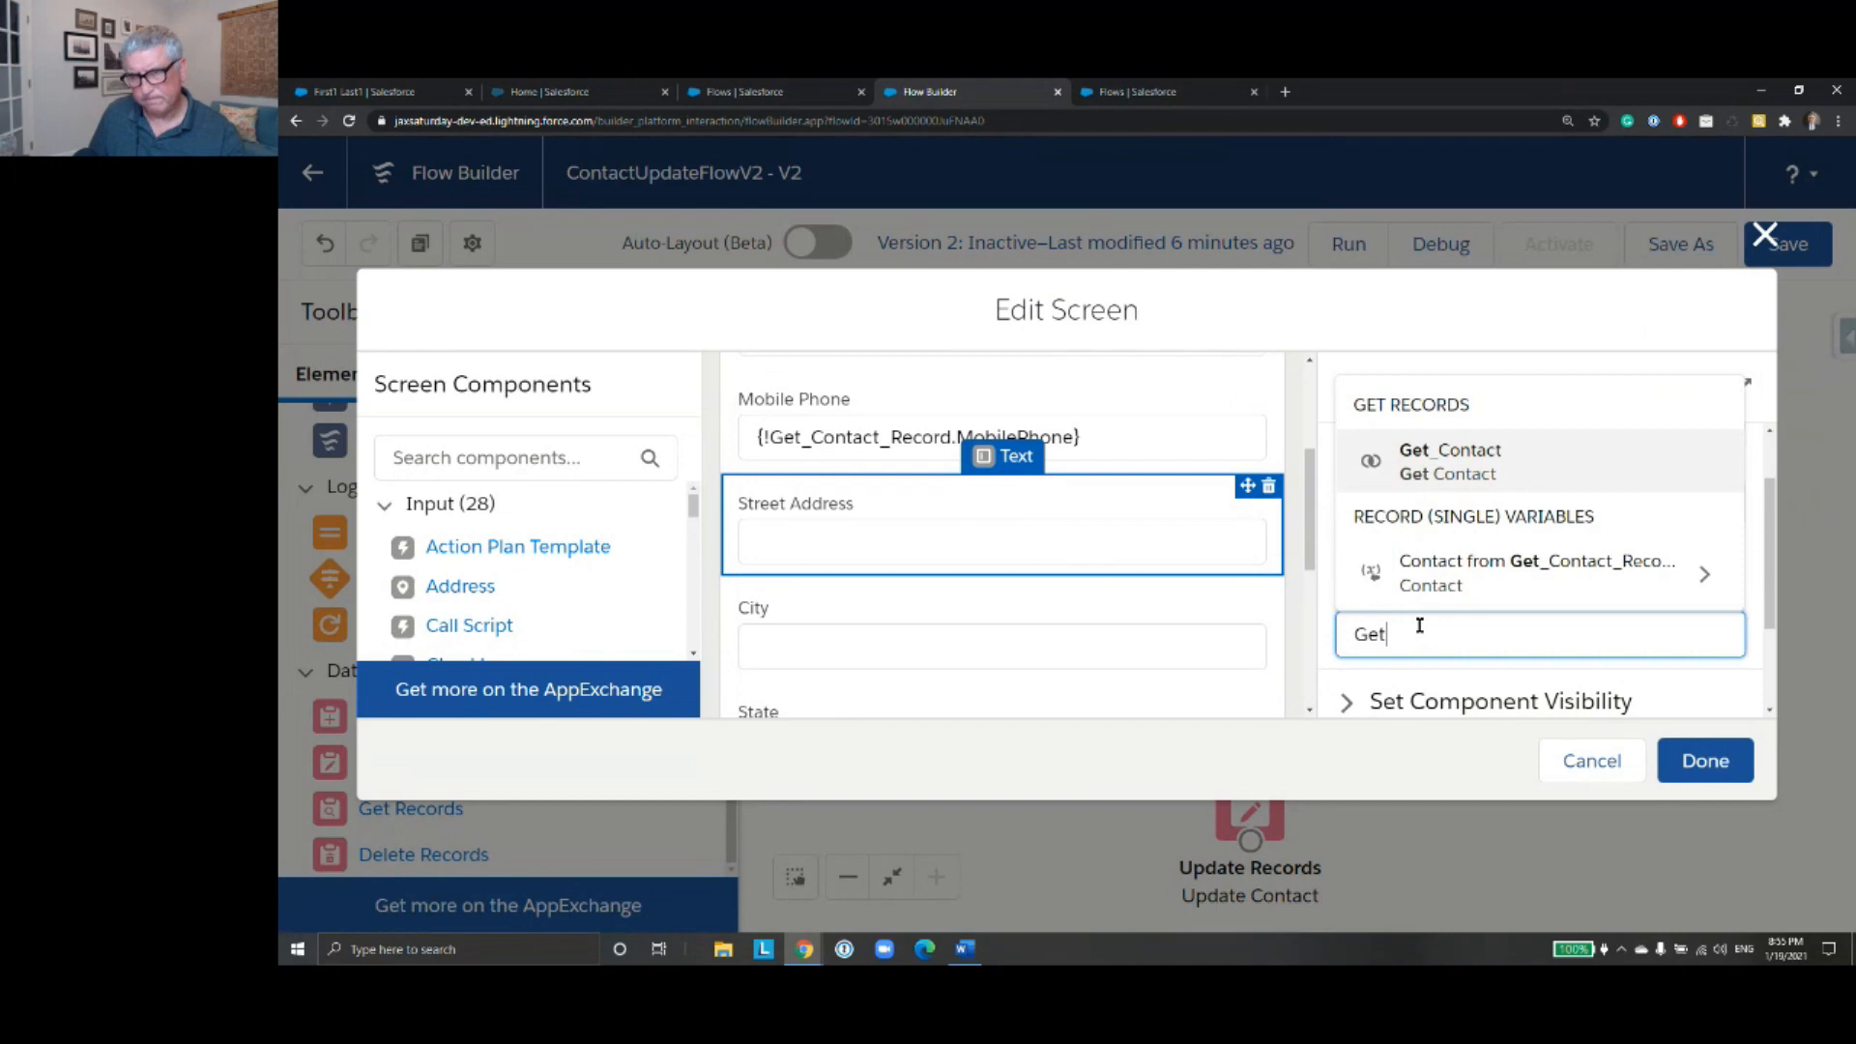
pyautogui.click(1488, 593)
pyautogui.write('Str')
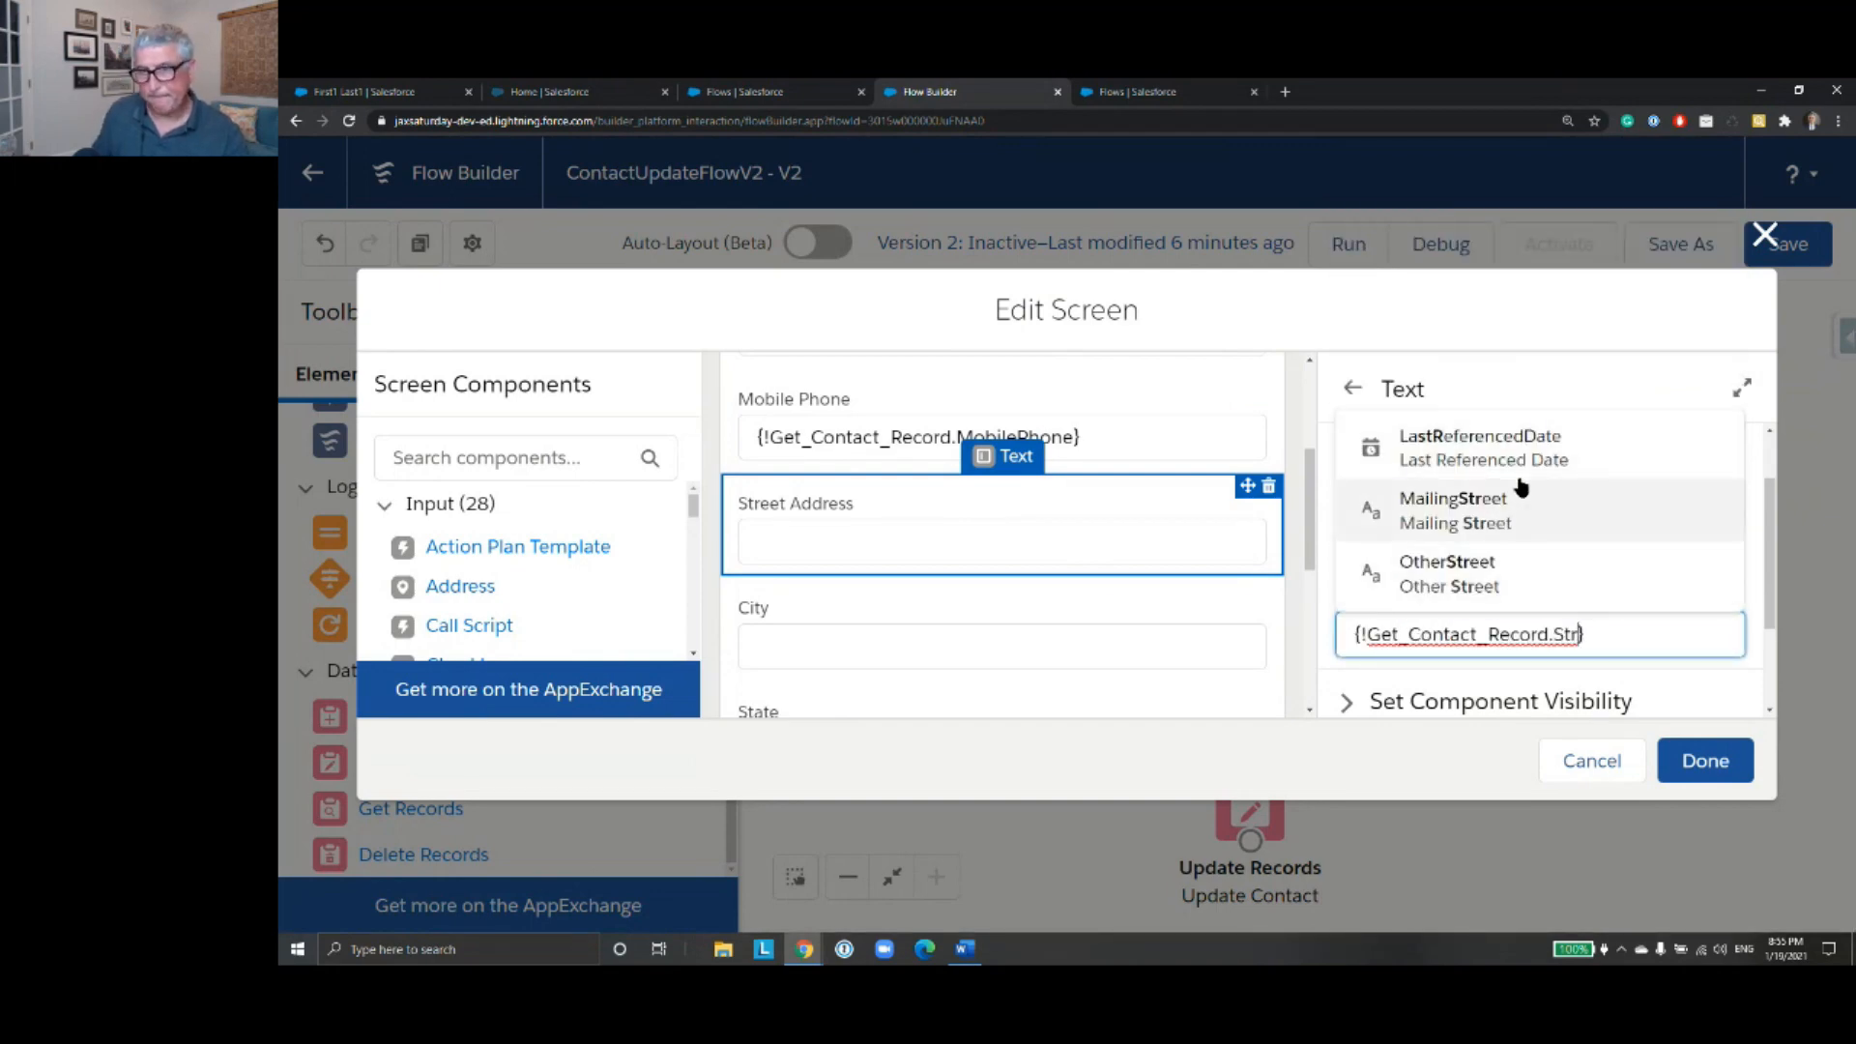
pyautogui.click(1514, 498)
# - Set the City field's default value to the MailingCity field of the contact from Get_Contact_Record
pyautogui.scroll(-2, 1073, 589)
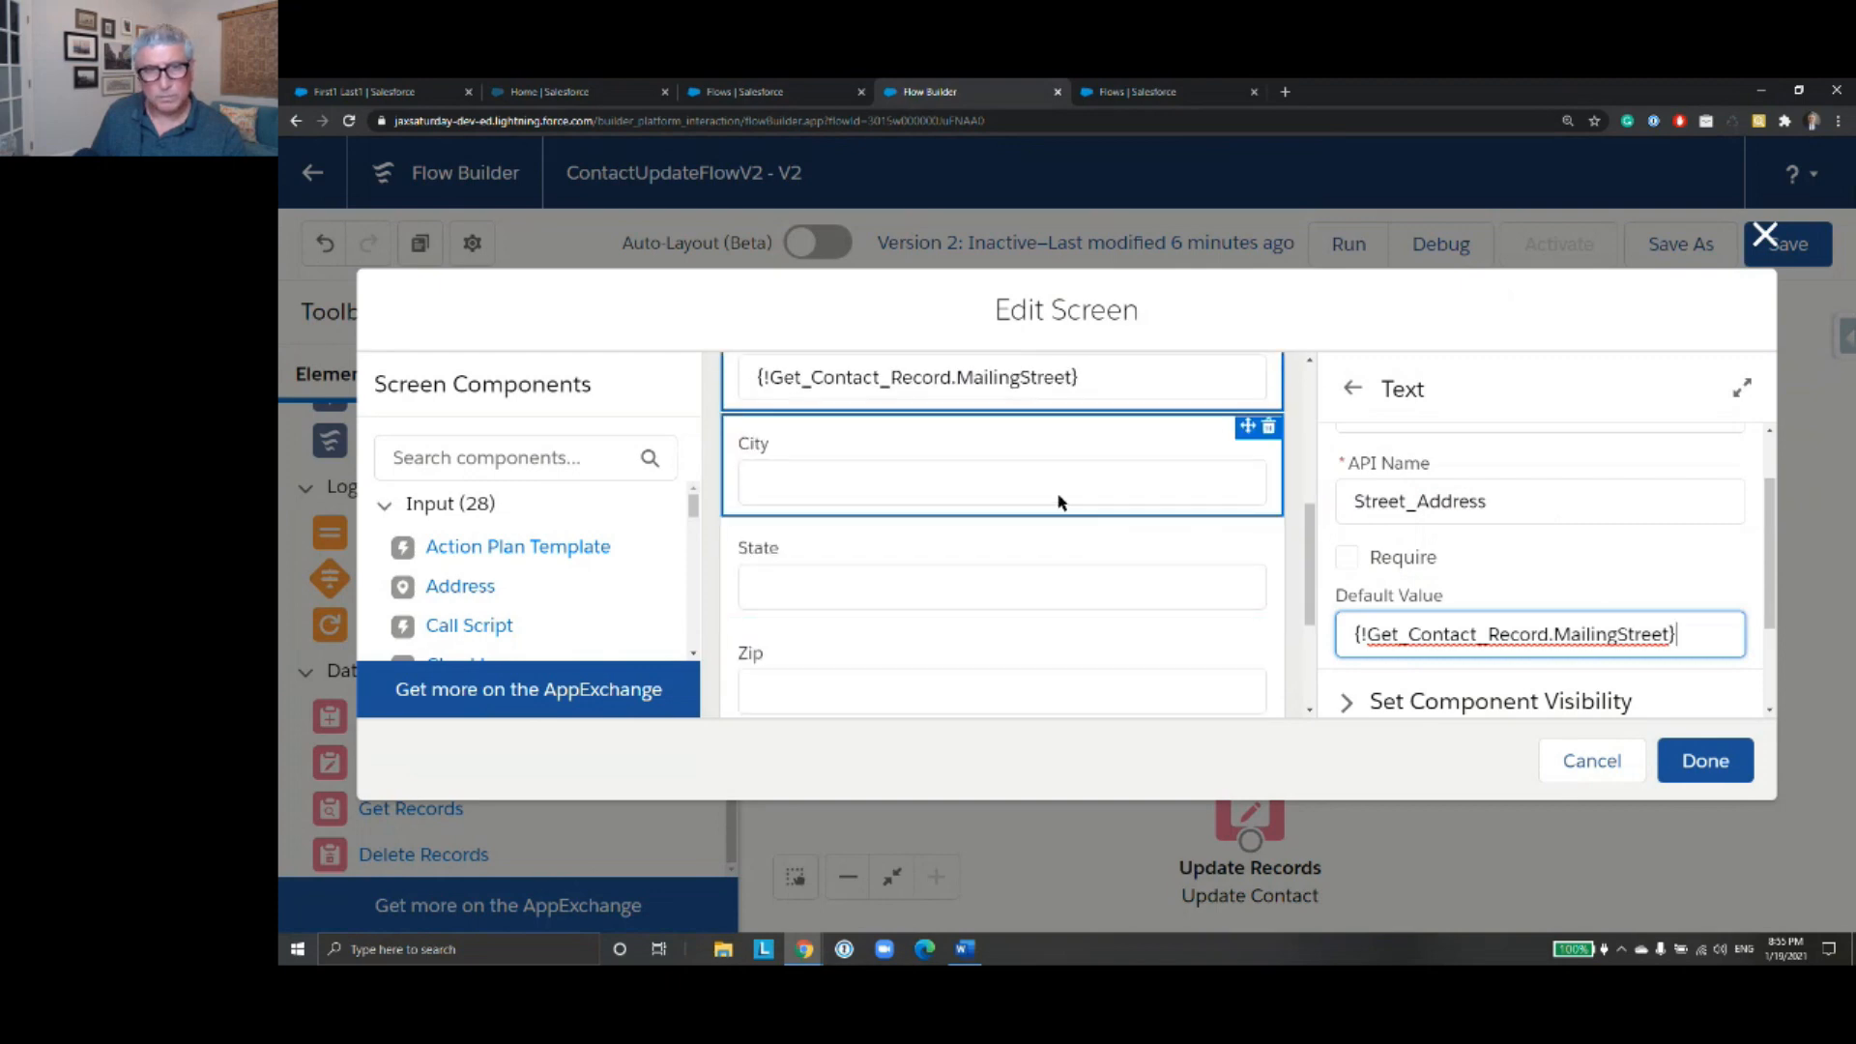
pyautogui.click(1060, 503)
pyautogui.scroll(-2, 1437, 606)
pyautogui.click(1389, 552)
pyautogui.write('Get_Contact_Record.City}')
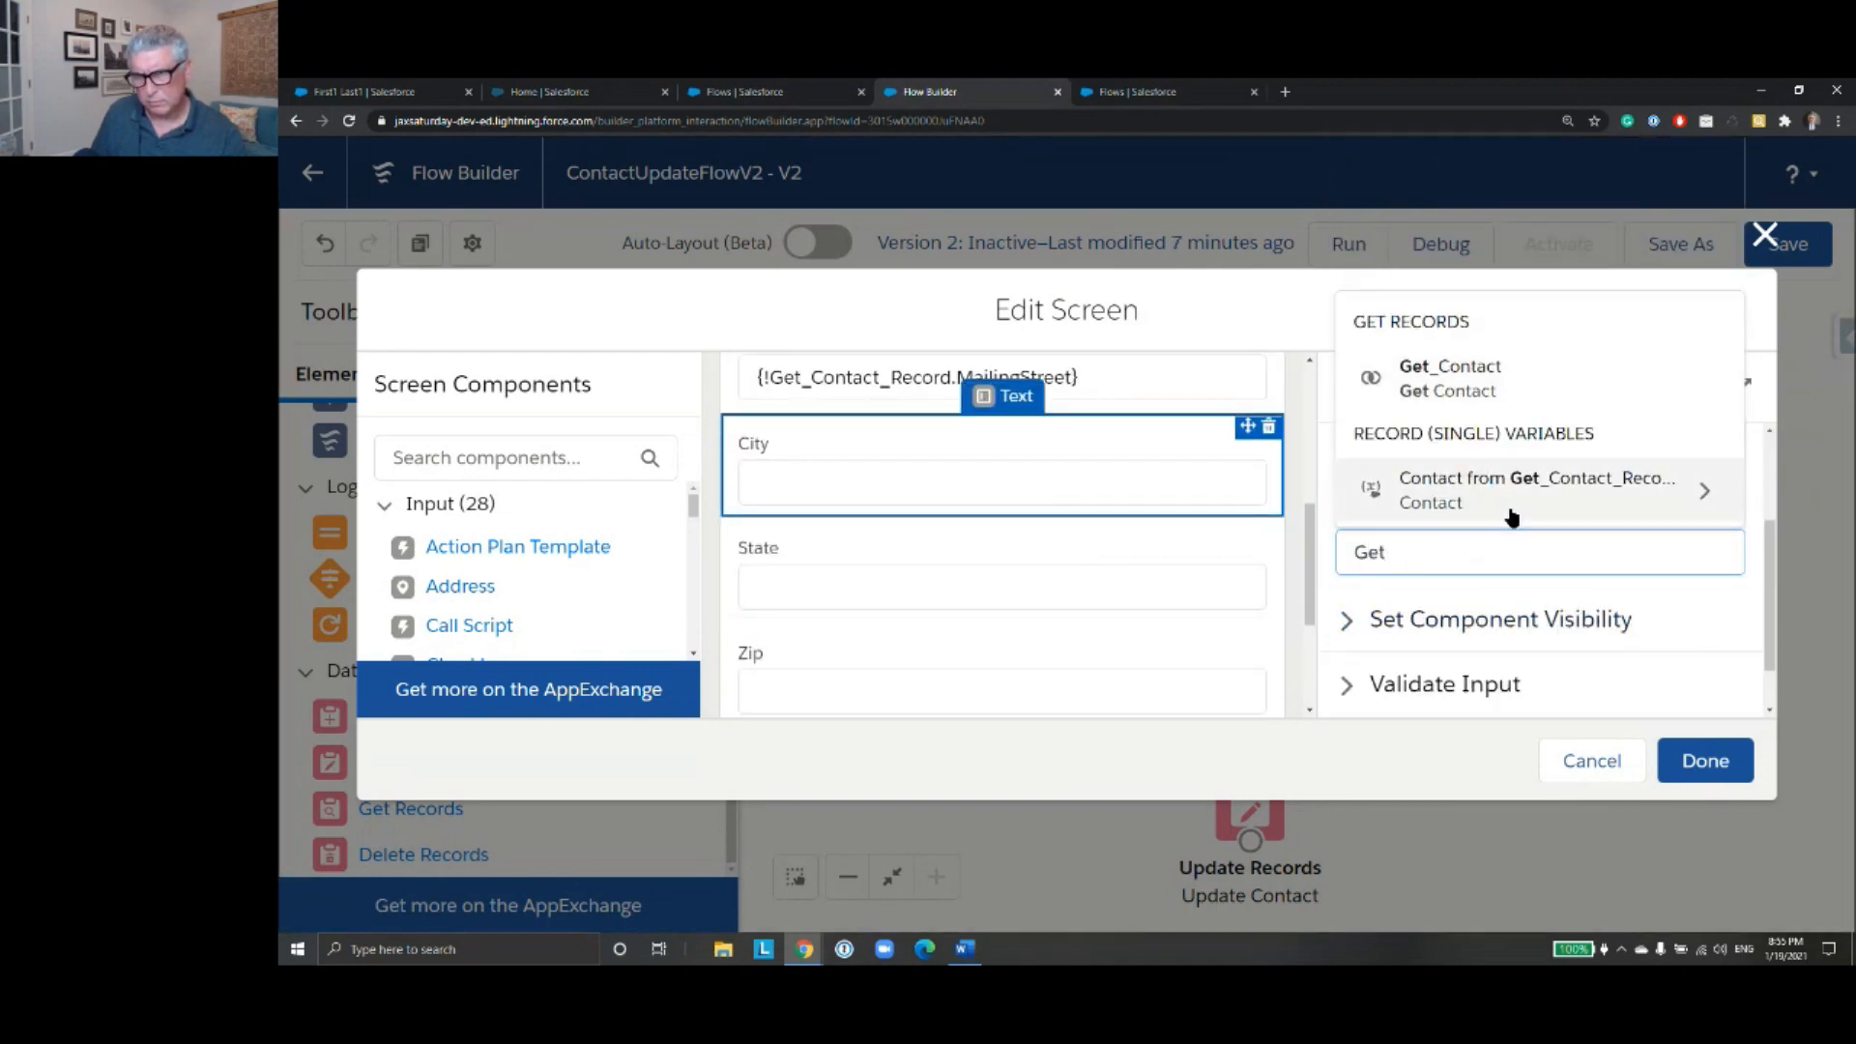
pyautogui.click(1512, 498)
pyautogui.write('City')
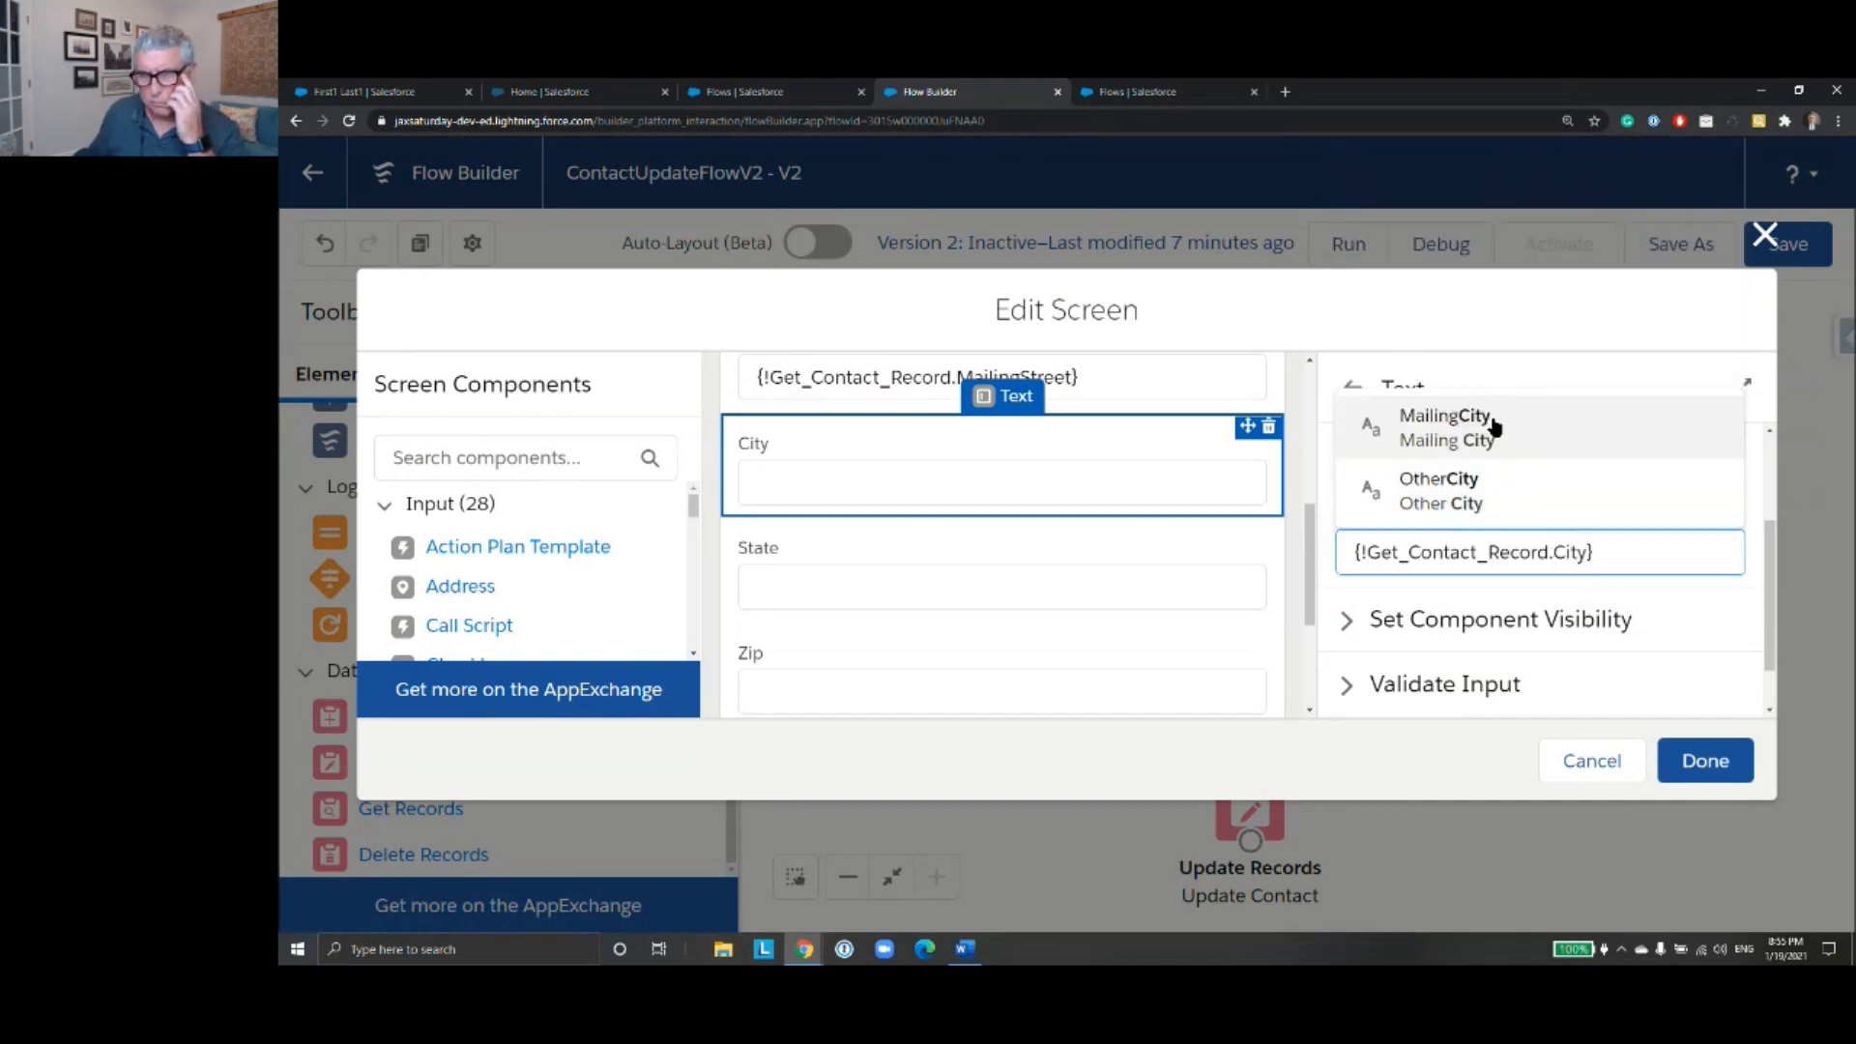
pyautogui.click(1445, 425)
# - Set the State field's default value to {!Get_Contact_Record.MailingState}
pyautogui.click(1133, 601)
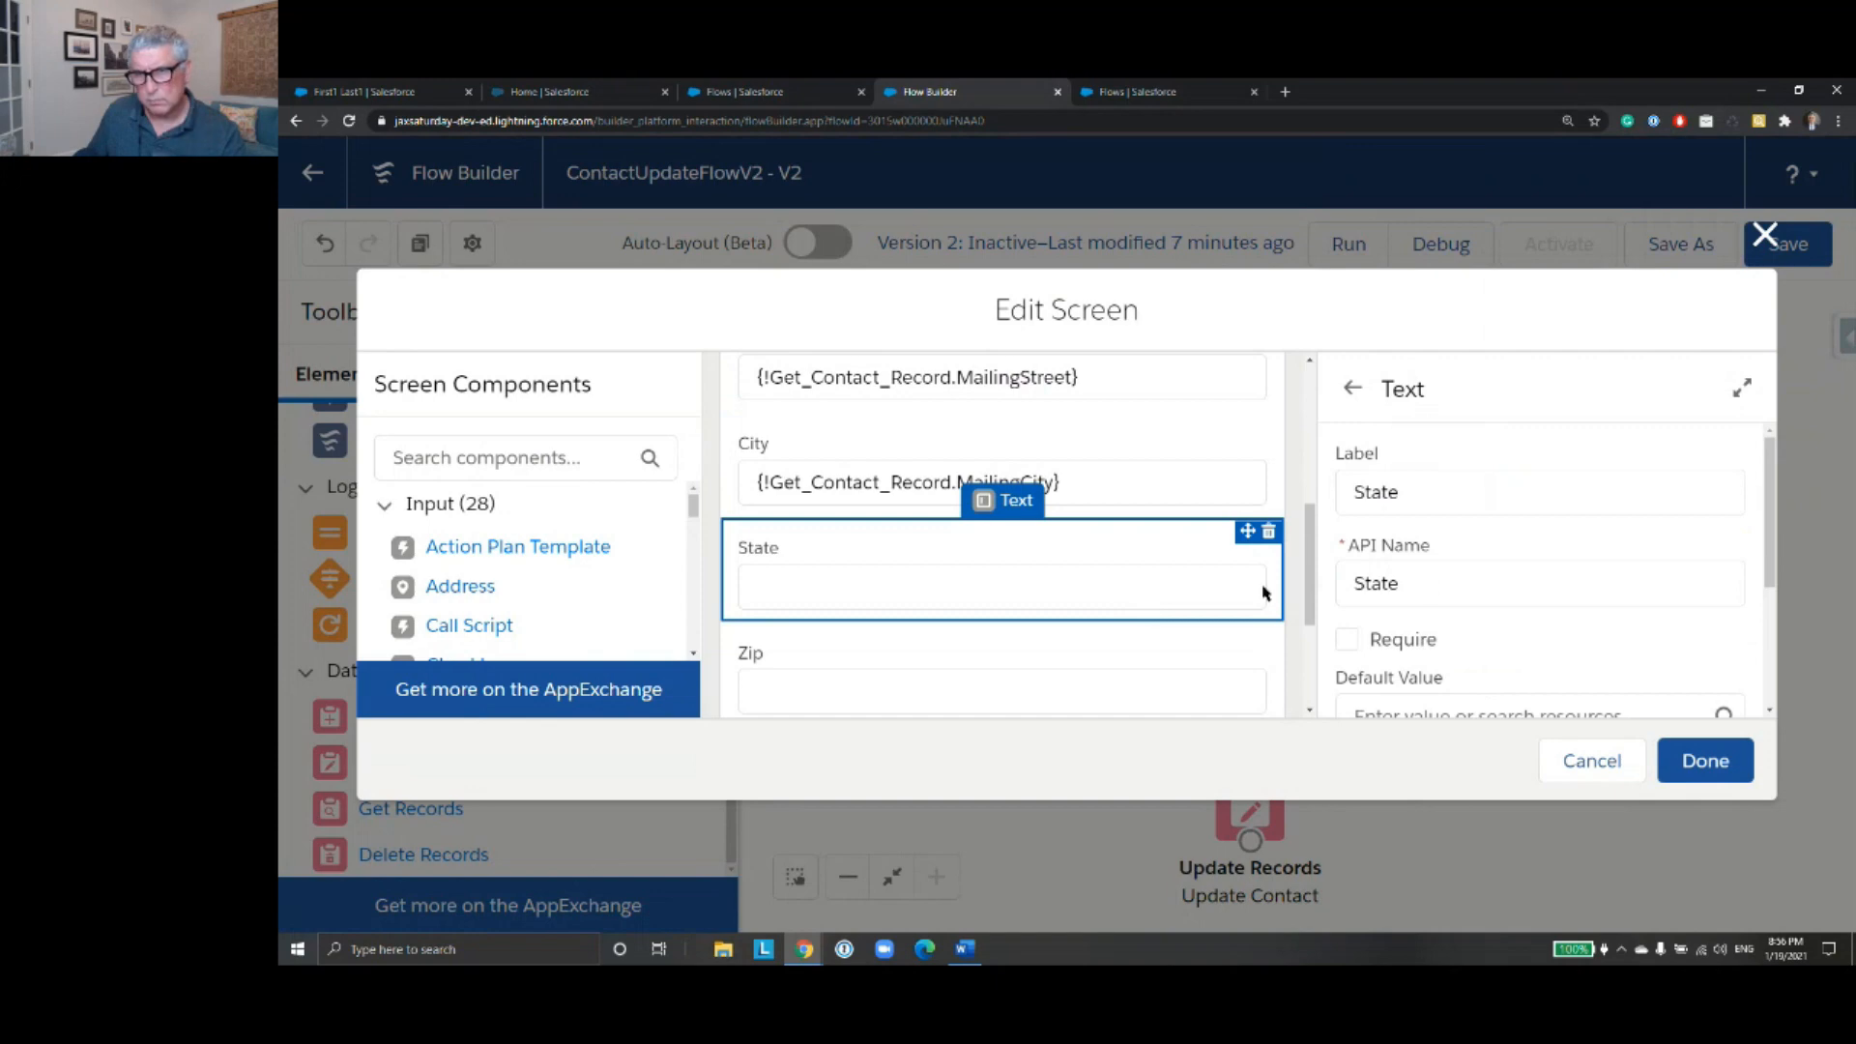
pyautogui.scroll(-2, 1499, 621)
pyautogui.click(1426, 560)
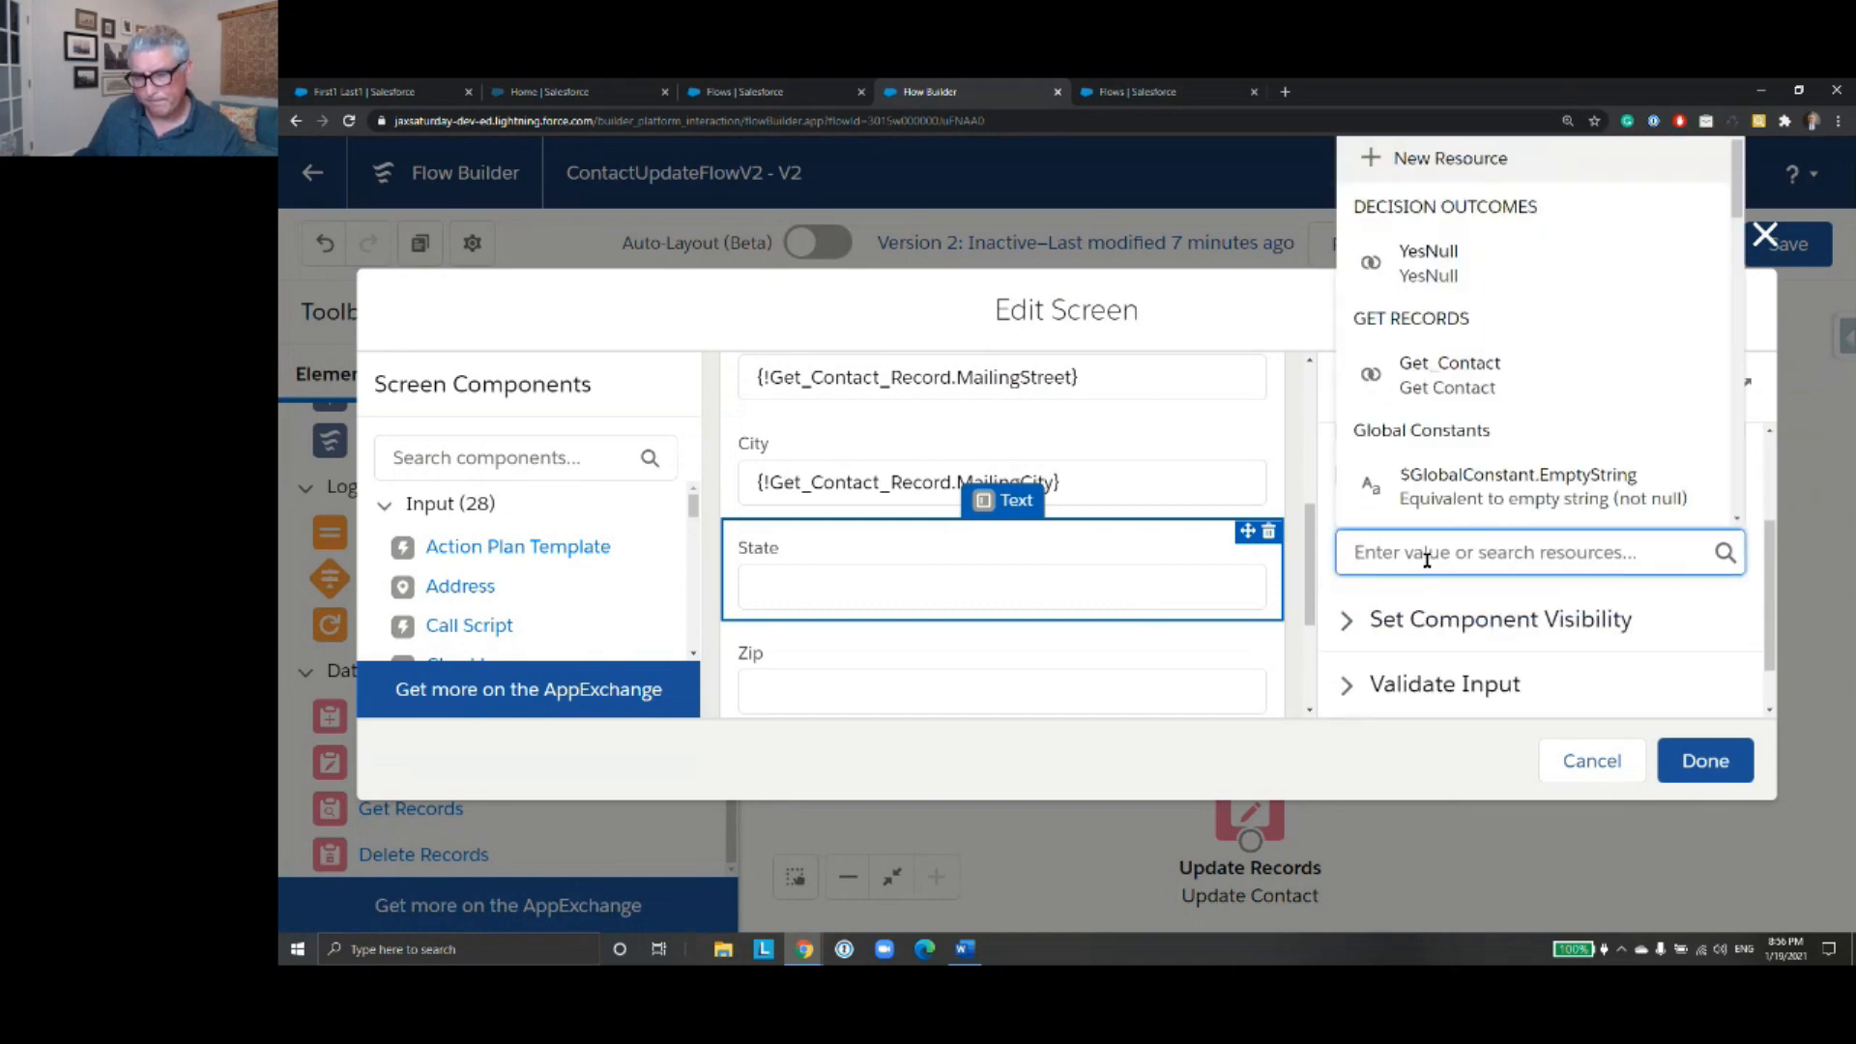
pyautogui.write('Get')
pyautogui.click(1582, 482)
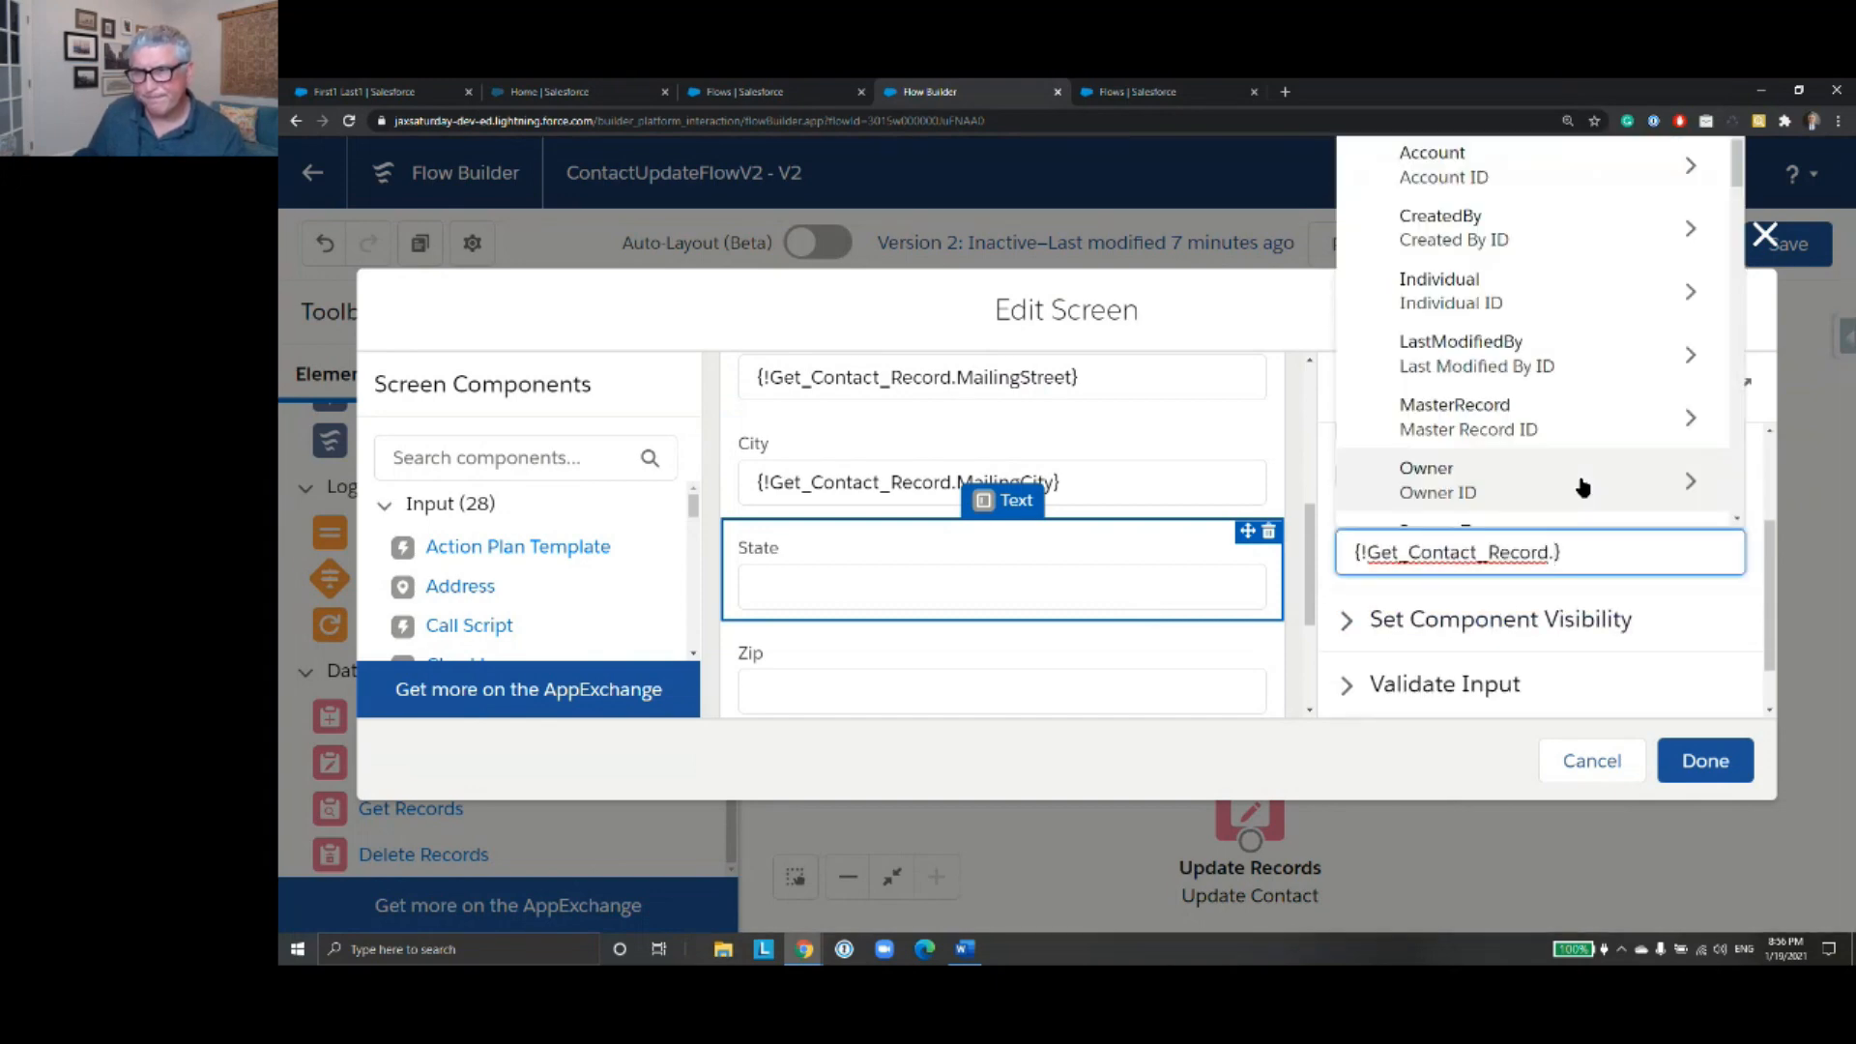
pyautogui.write('Stat')
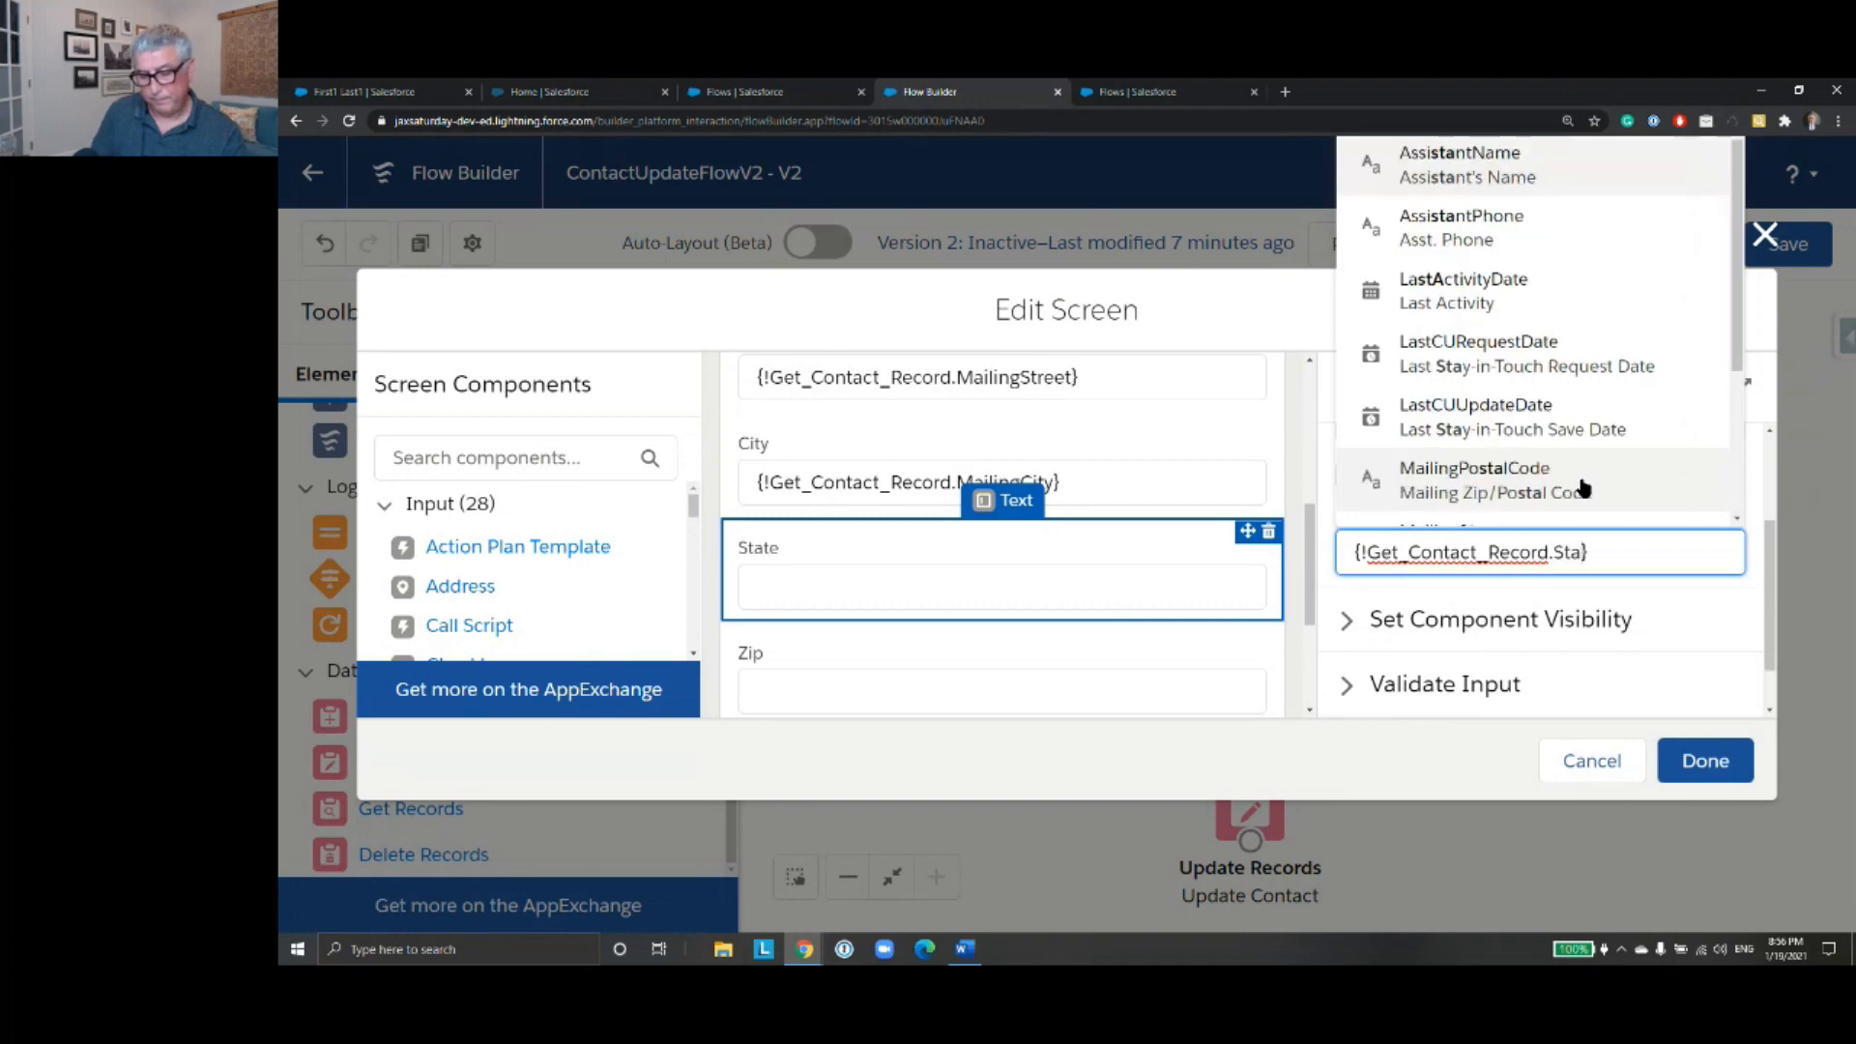
pyautogui.click(1566, 435)
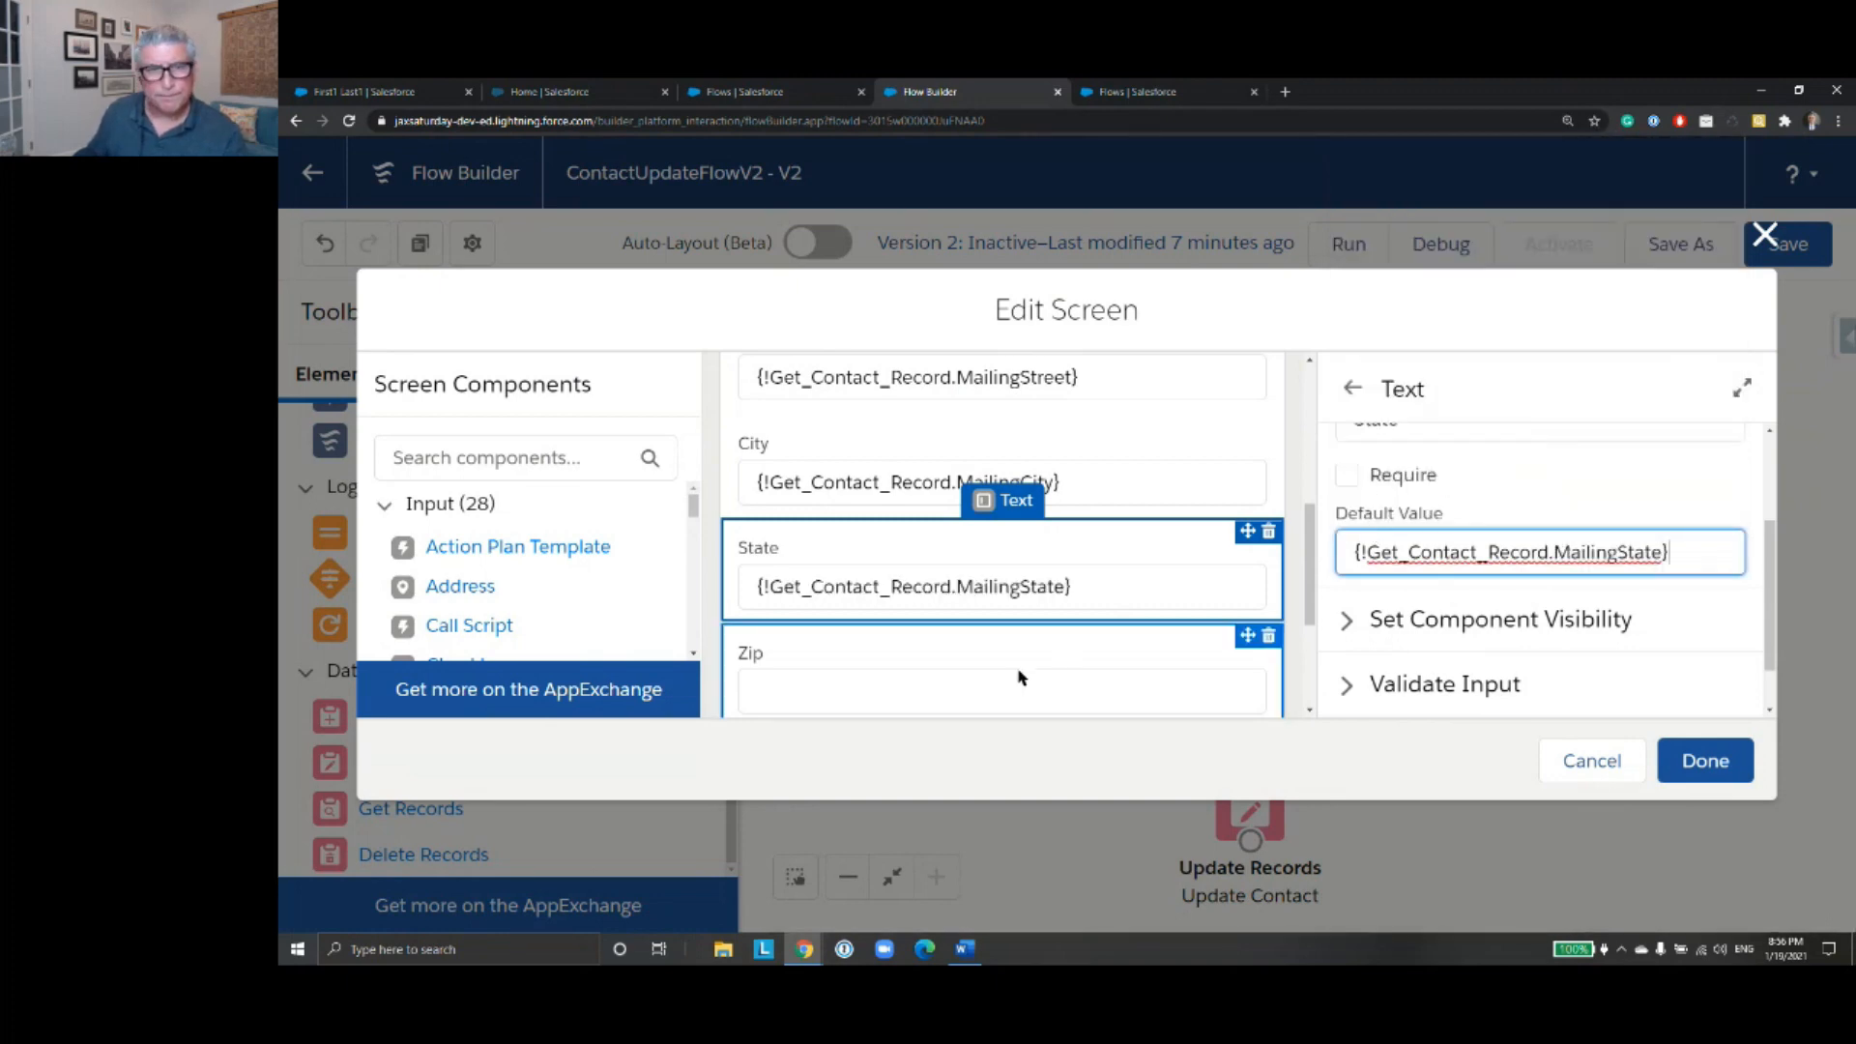
# - Set the Zip field's default value to {!Get_Contact_Record.MailingPostalCode}
pyautogui.click(1150, 676)
pyautogui.scroll(-2, 1509, 600)
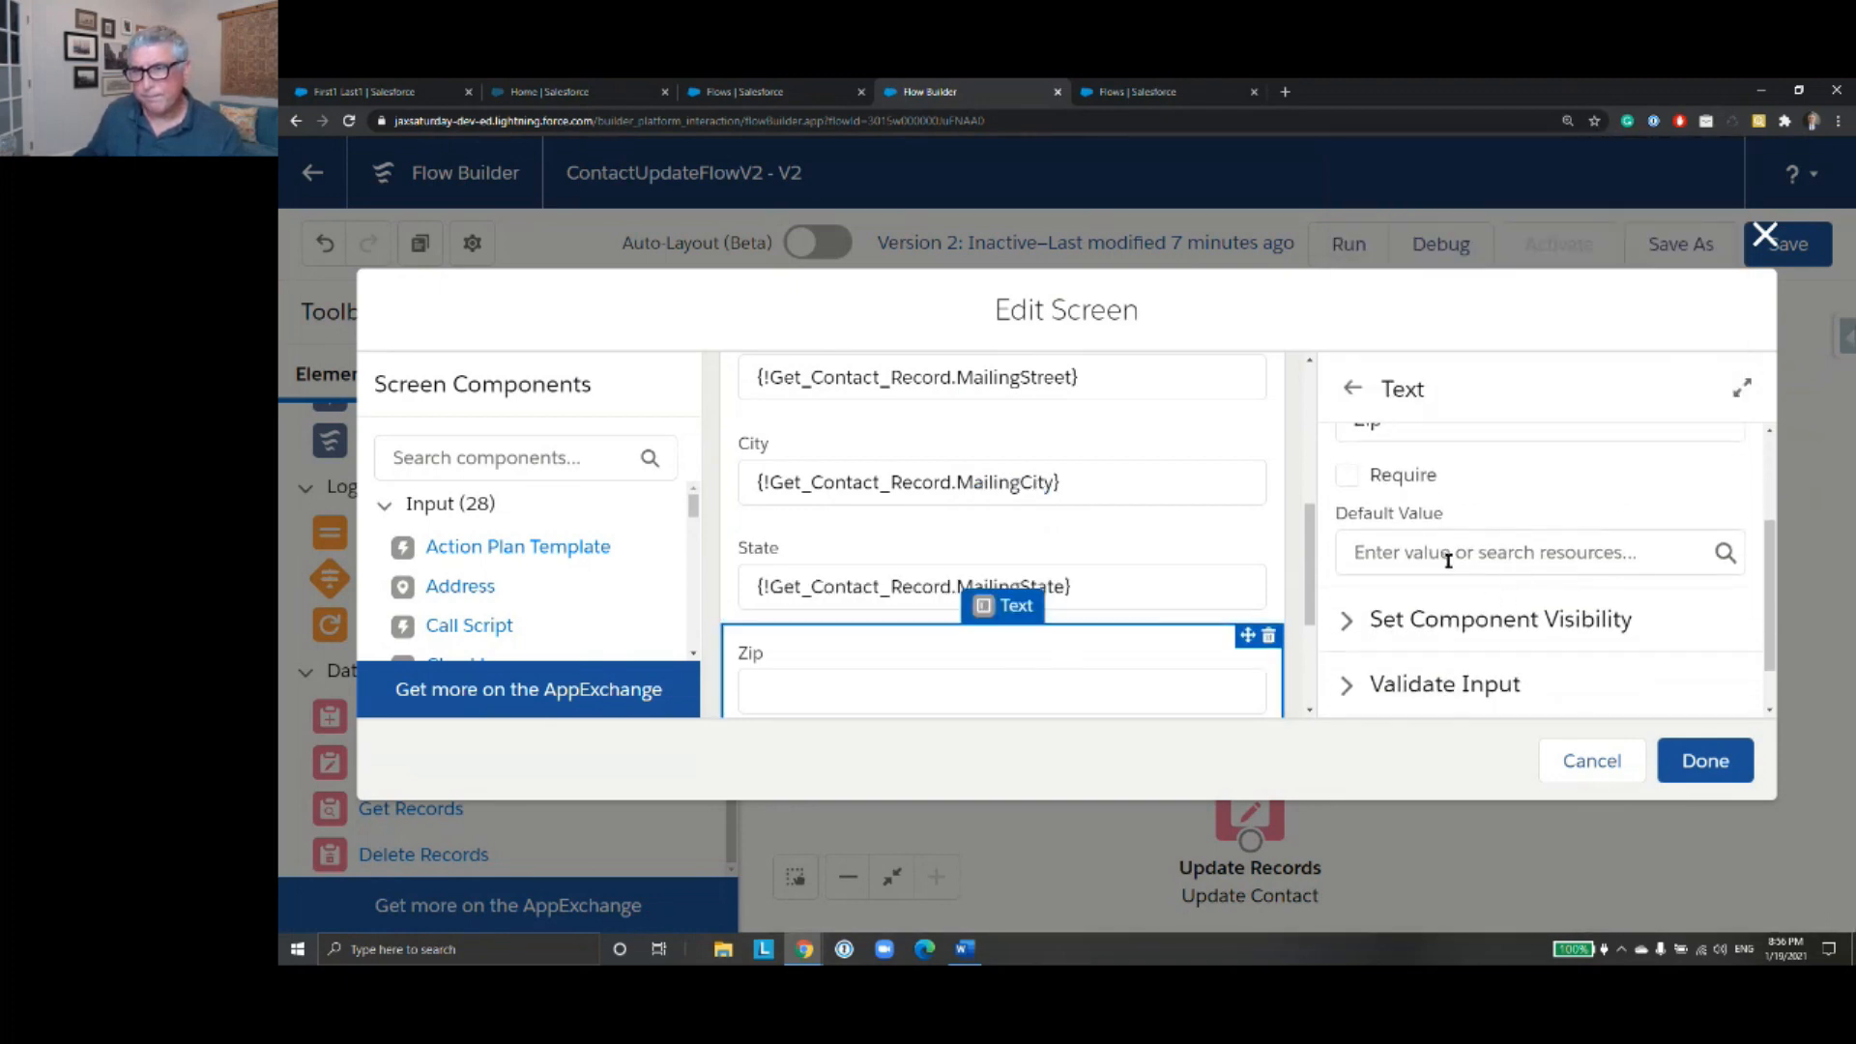
pyautogui.click(1437, 551)
pyautogui.write('Get')
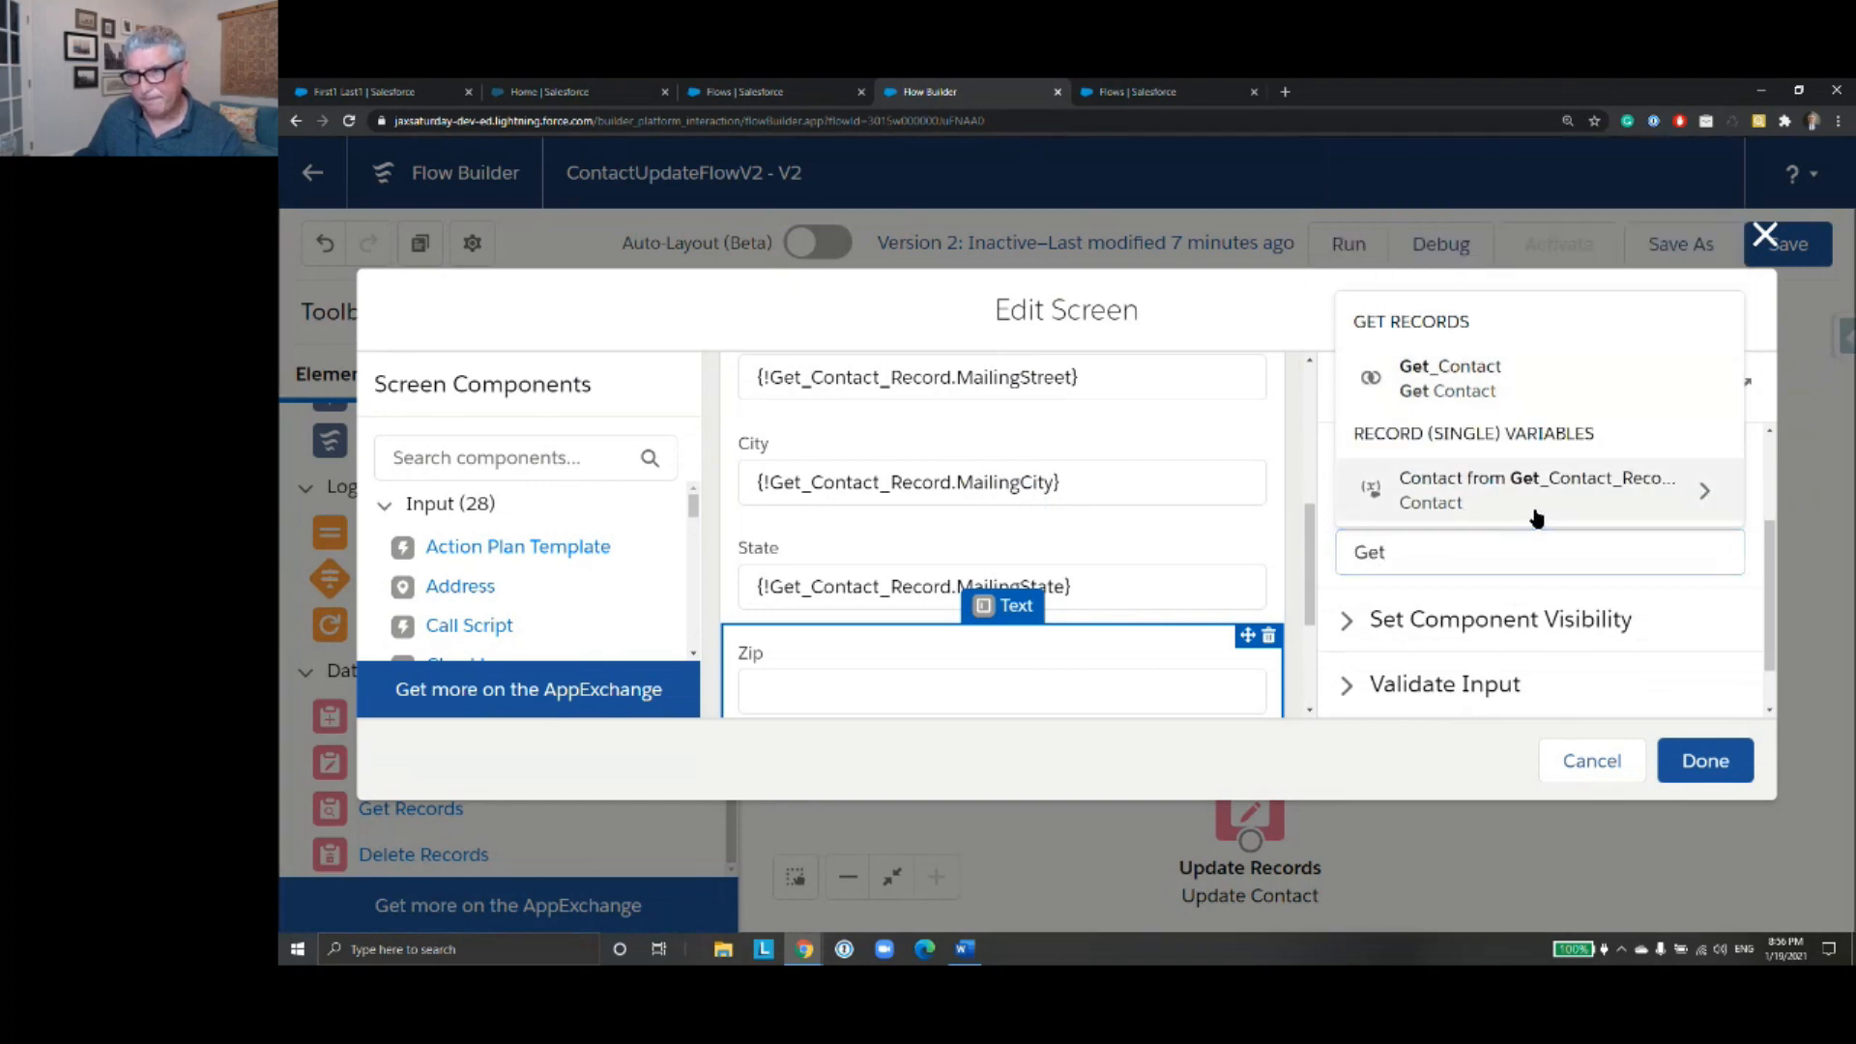
pyautogui.click(1537, 512)
pyautogui.write('Zi')
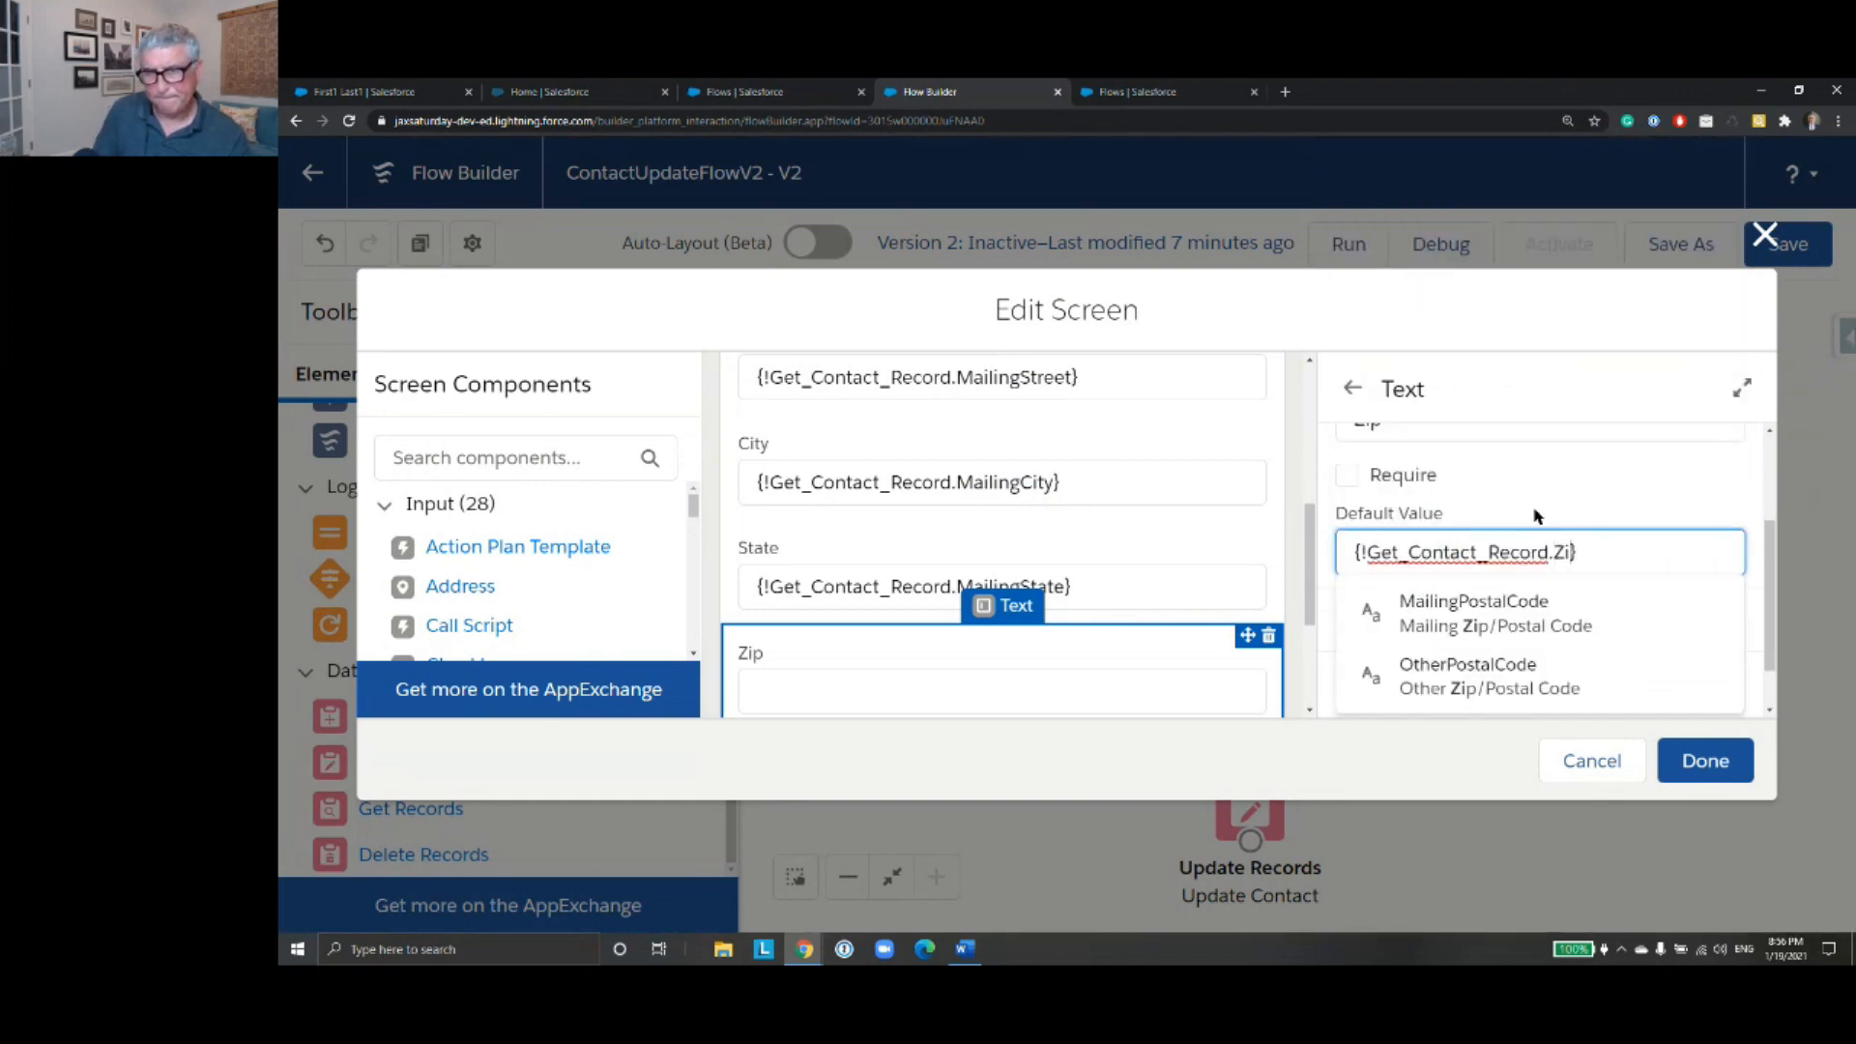
pyautogui.scroll(1, 1537, 513)
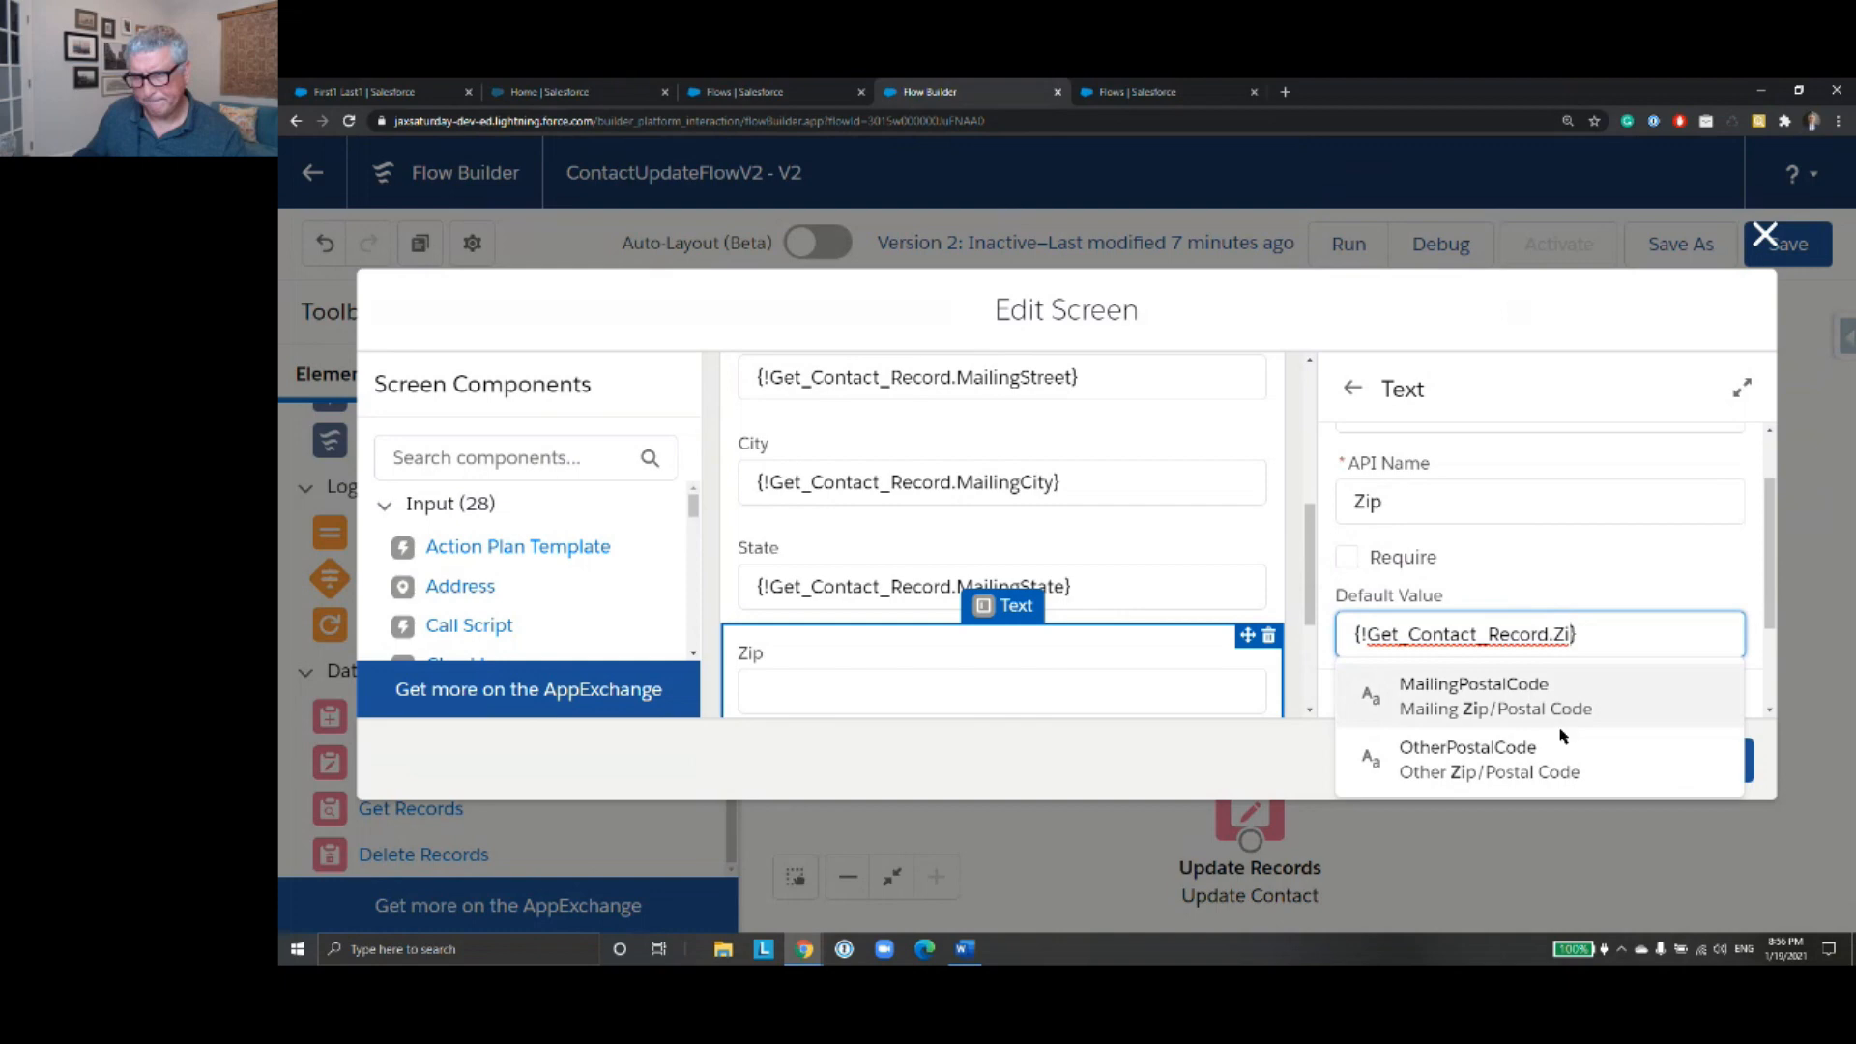
pyautogui.click(1595, 696)
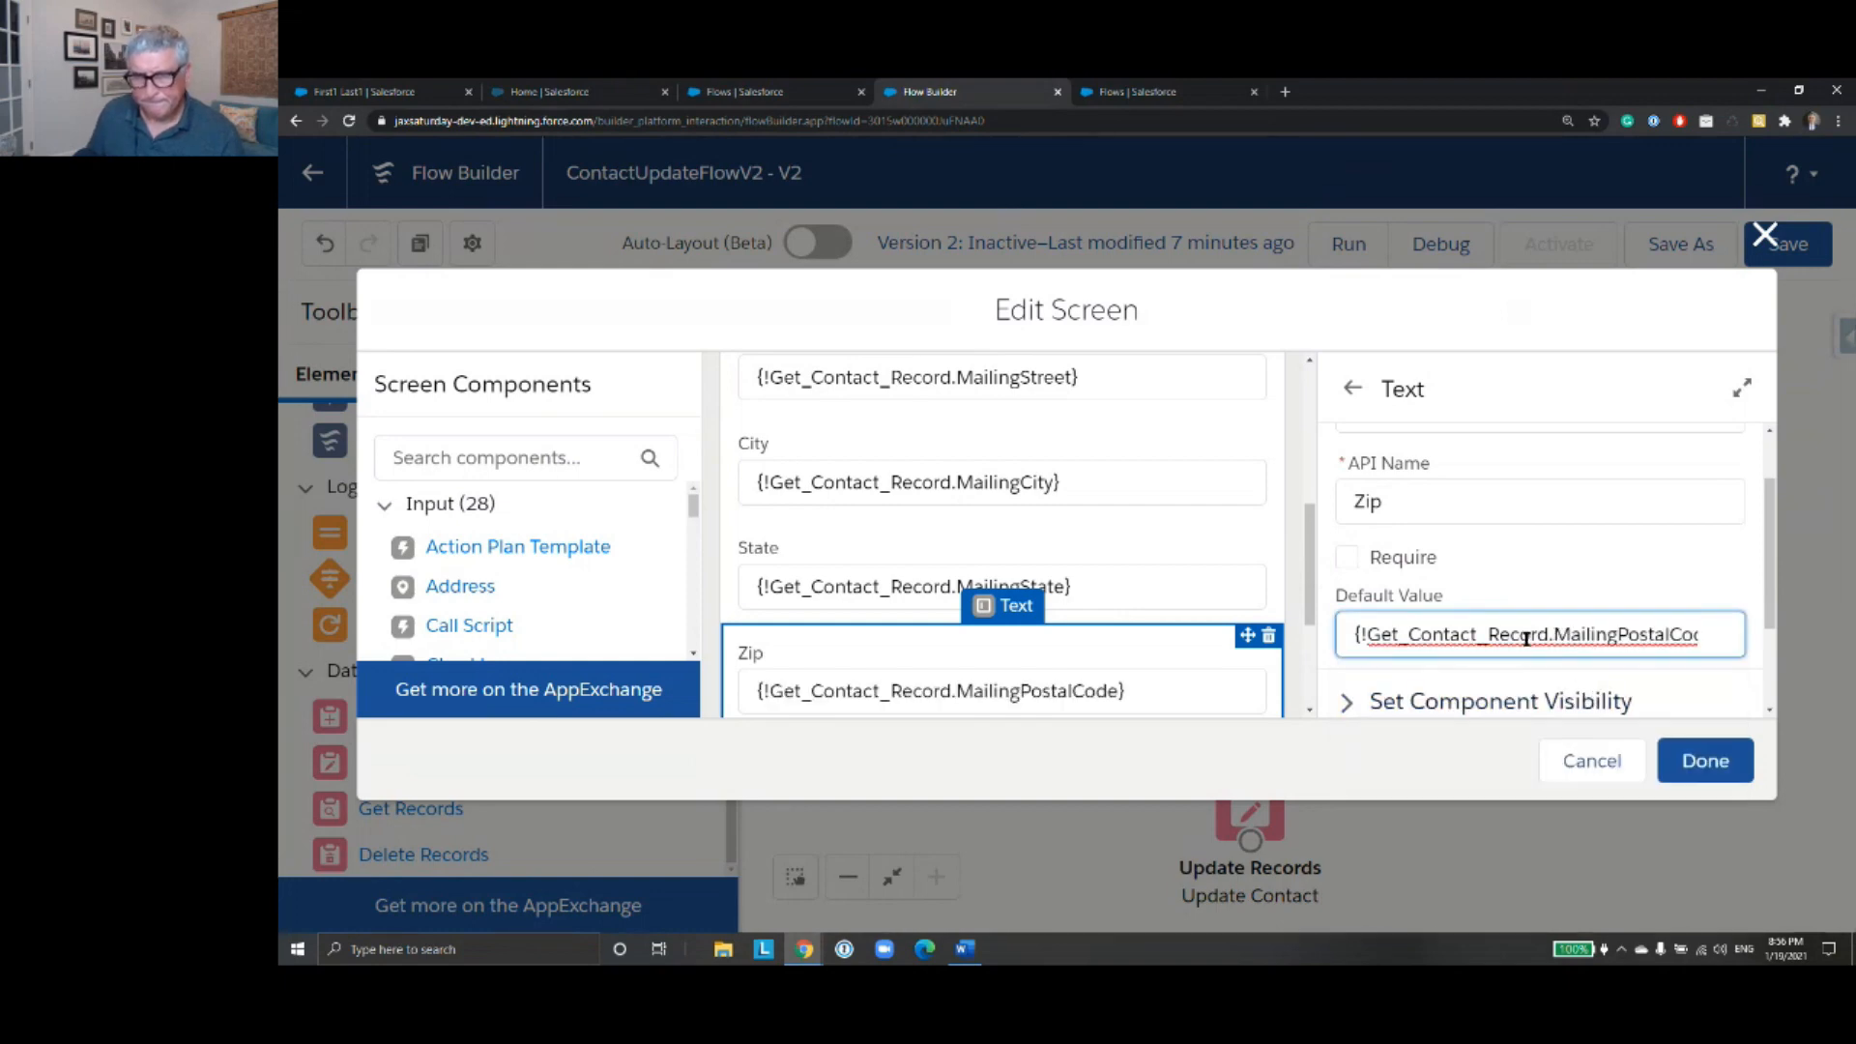
# - Finish editing the ContactScreenInput screen and save the flow
pyautogui.scroll(-1, 1307, 475)
pyautogui.scroll(-1, 1069, 609)
pyautogui.scroll(-1, 1069, 609)
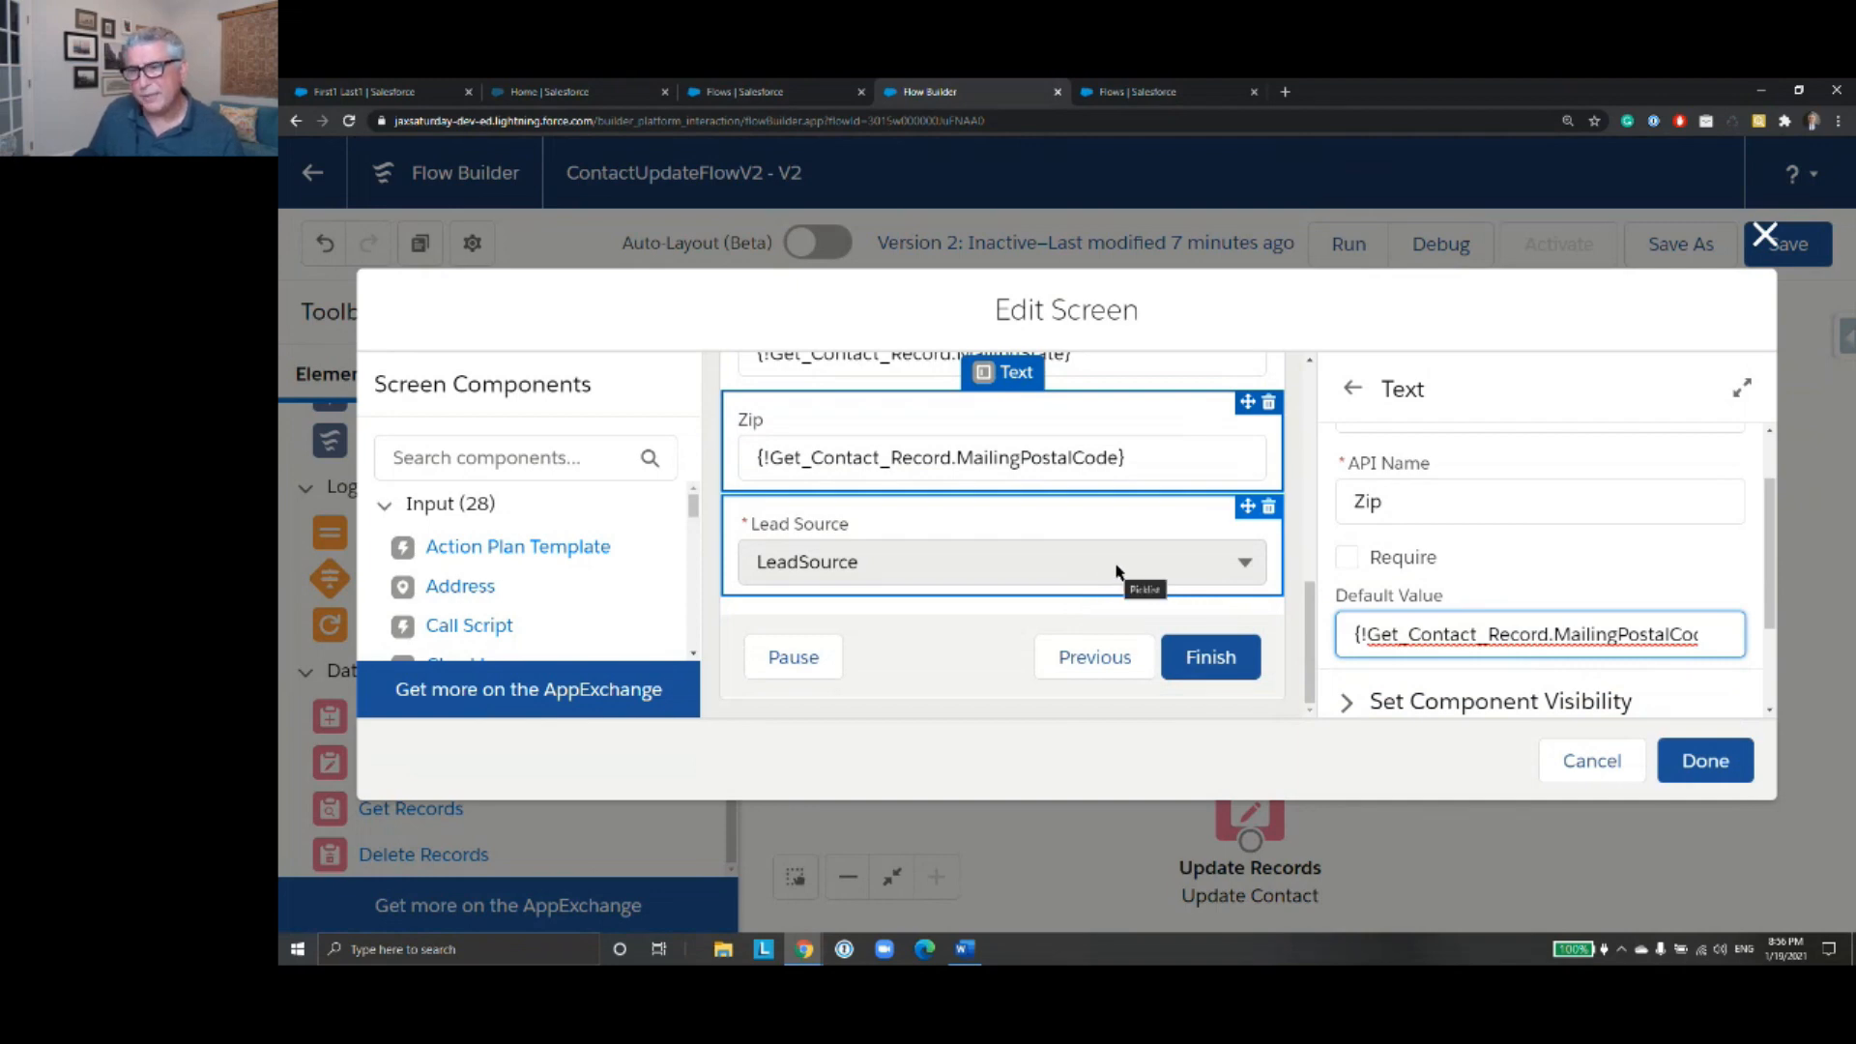
pyautogui.click(1711, 764)
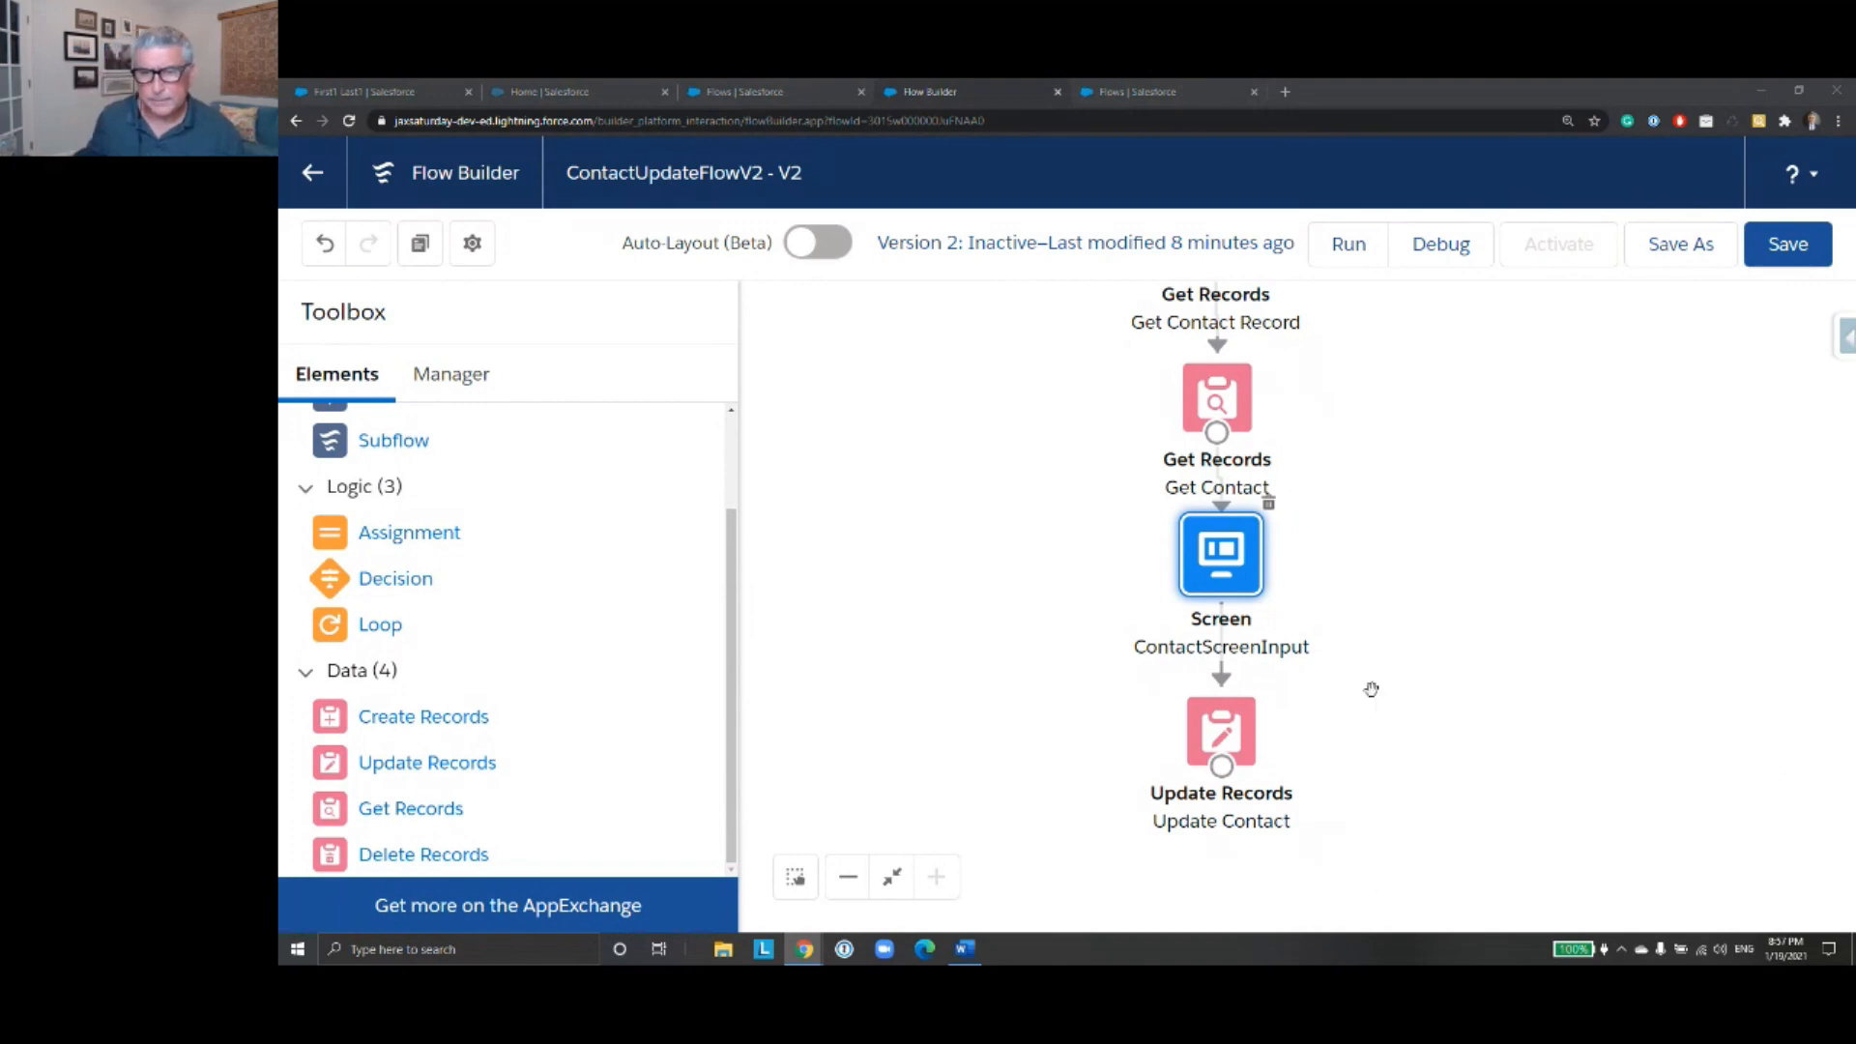
pyautogui.moveTo(1499, 647); pyautogui.dragTo(1501, 584)
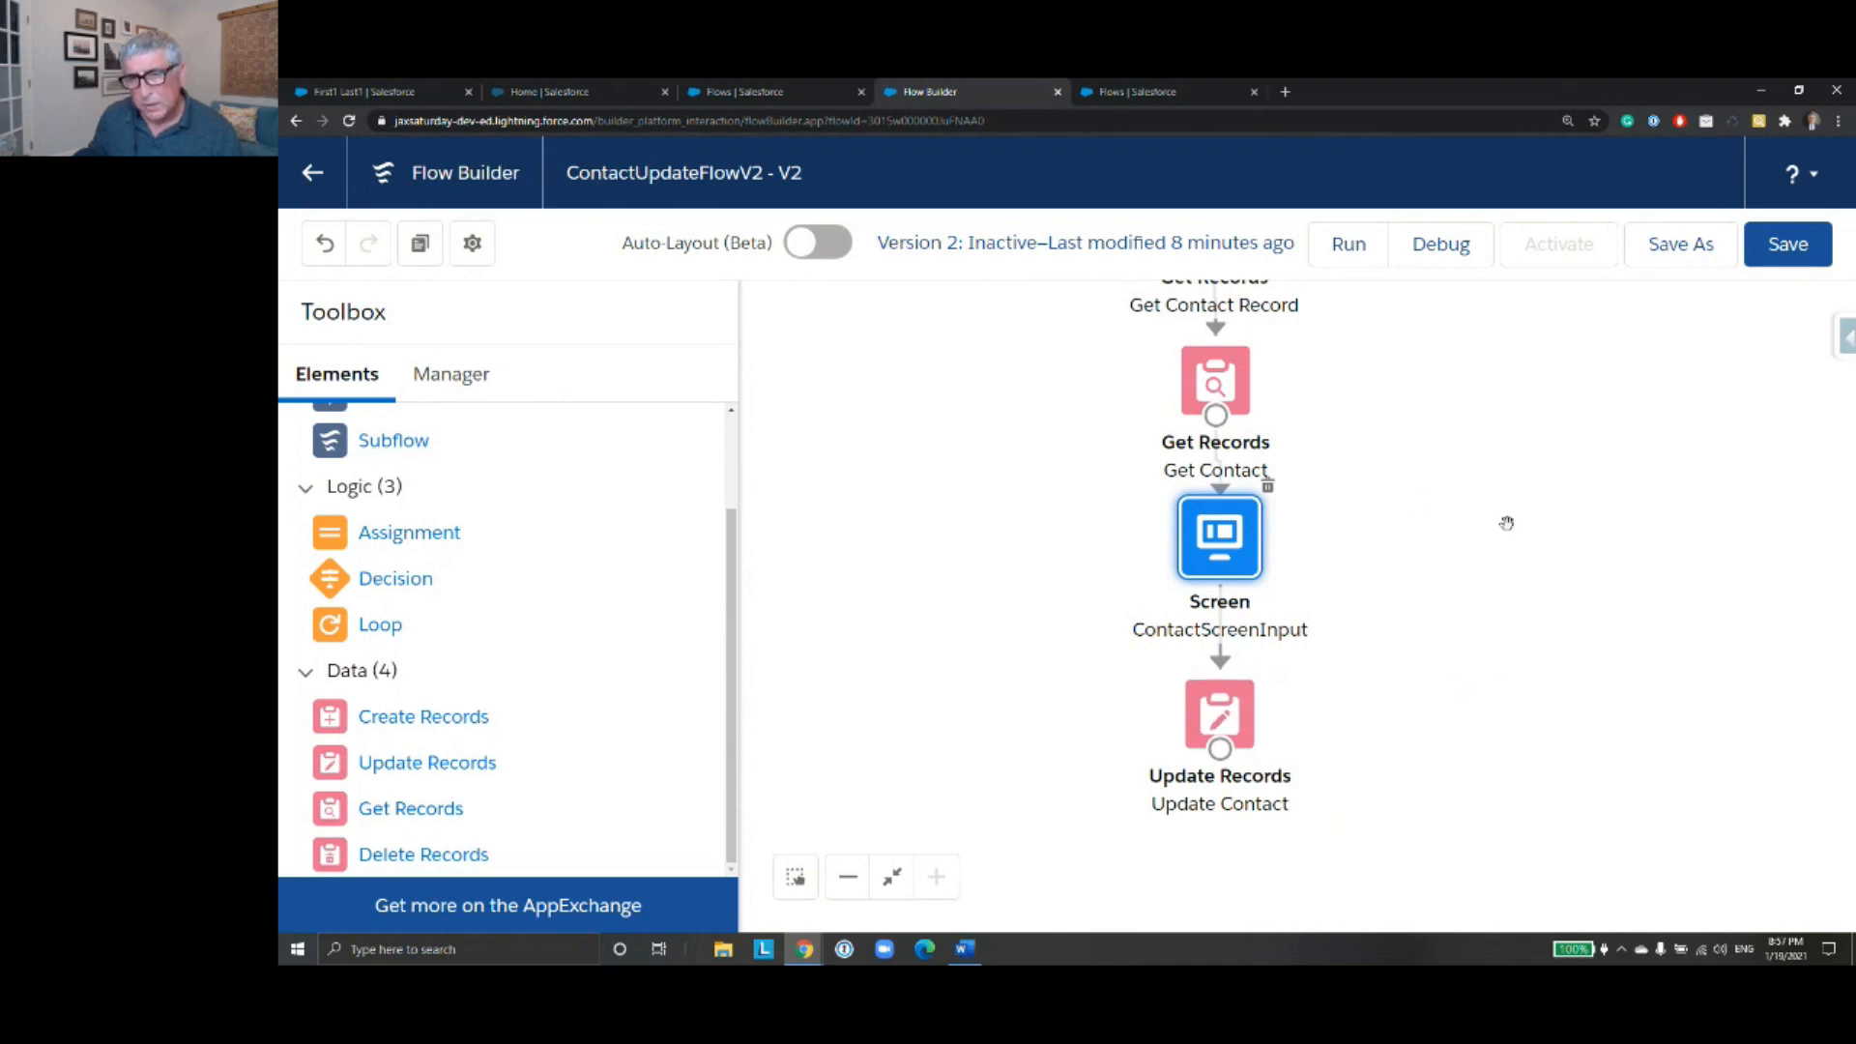
pyautogui.click(1798, 256)
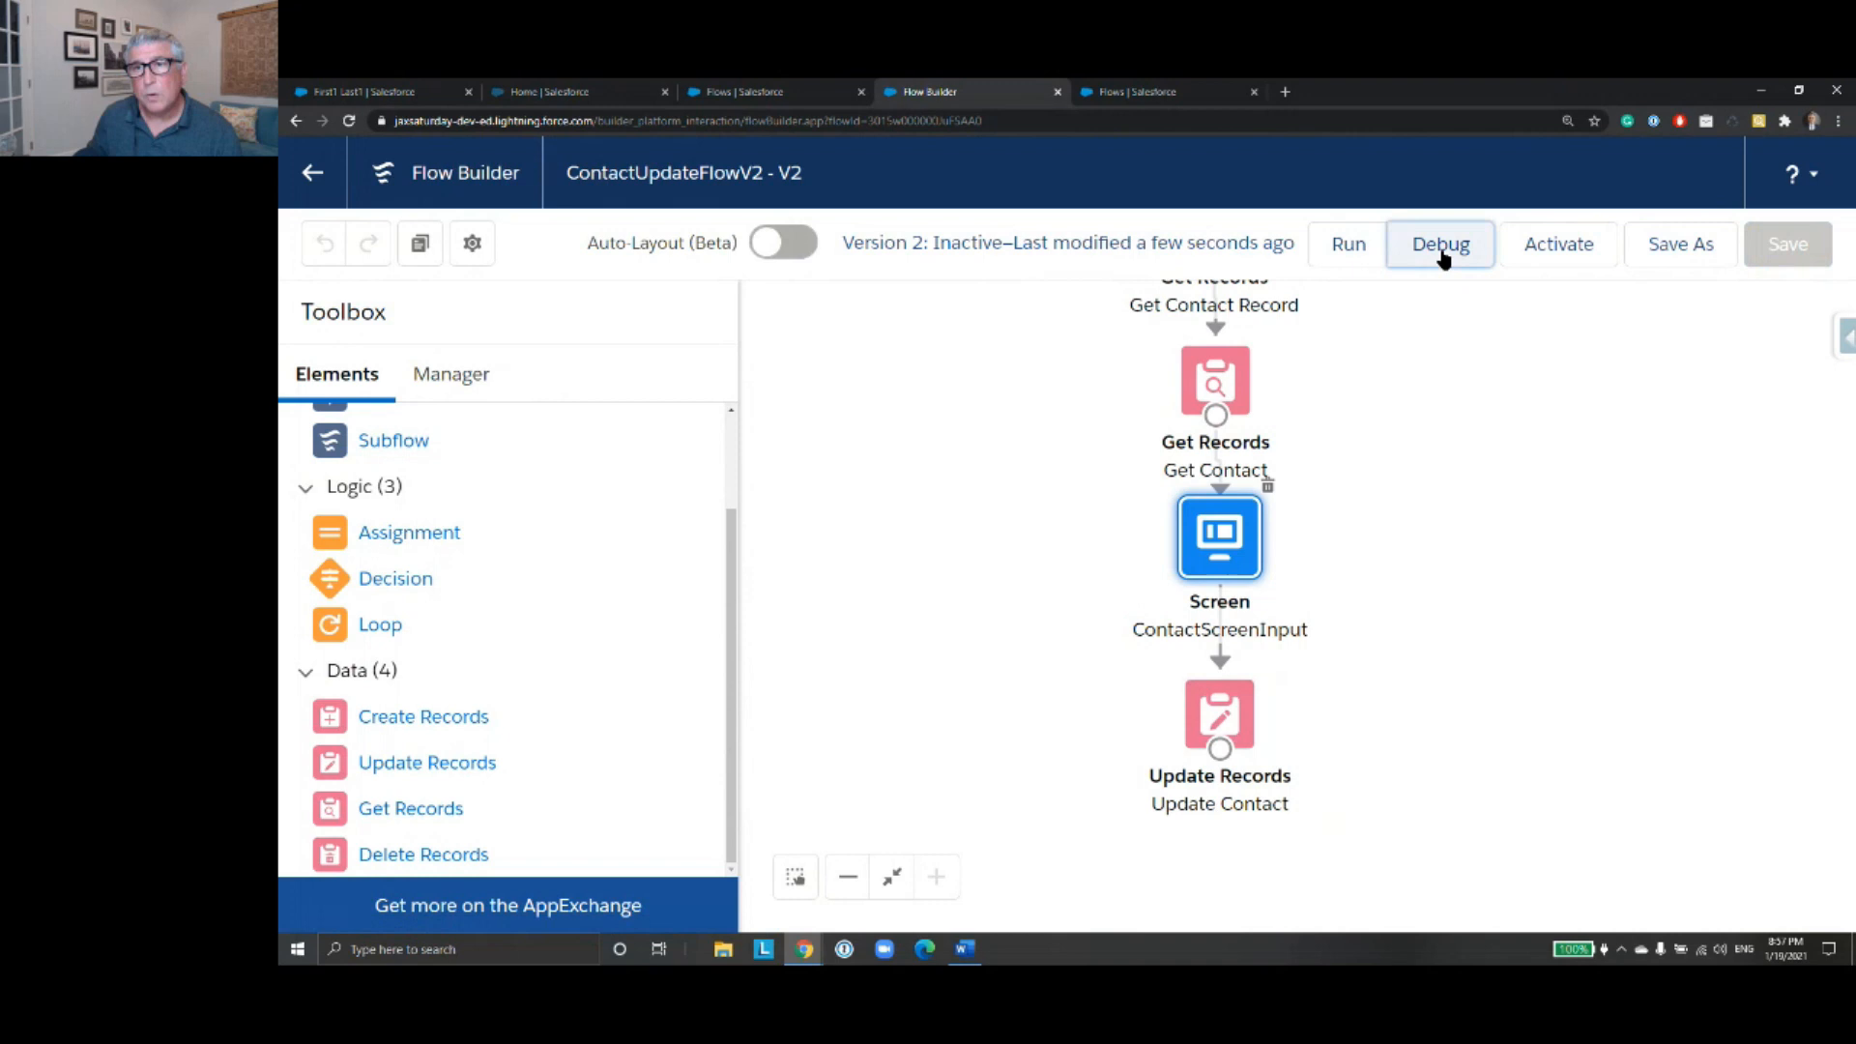
# - Open a debug session for the flow and check the recently viewed contacts for a name to test with
pyautogui.click(1440, 251)
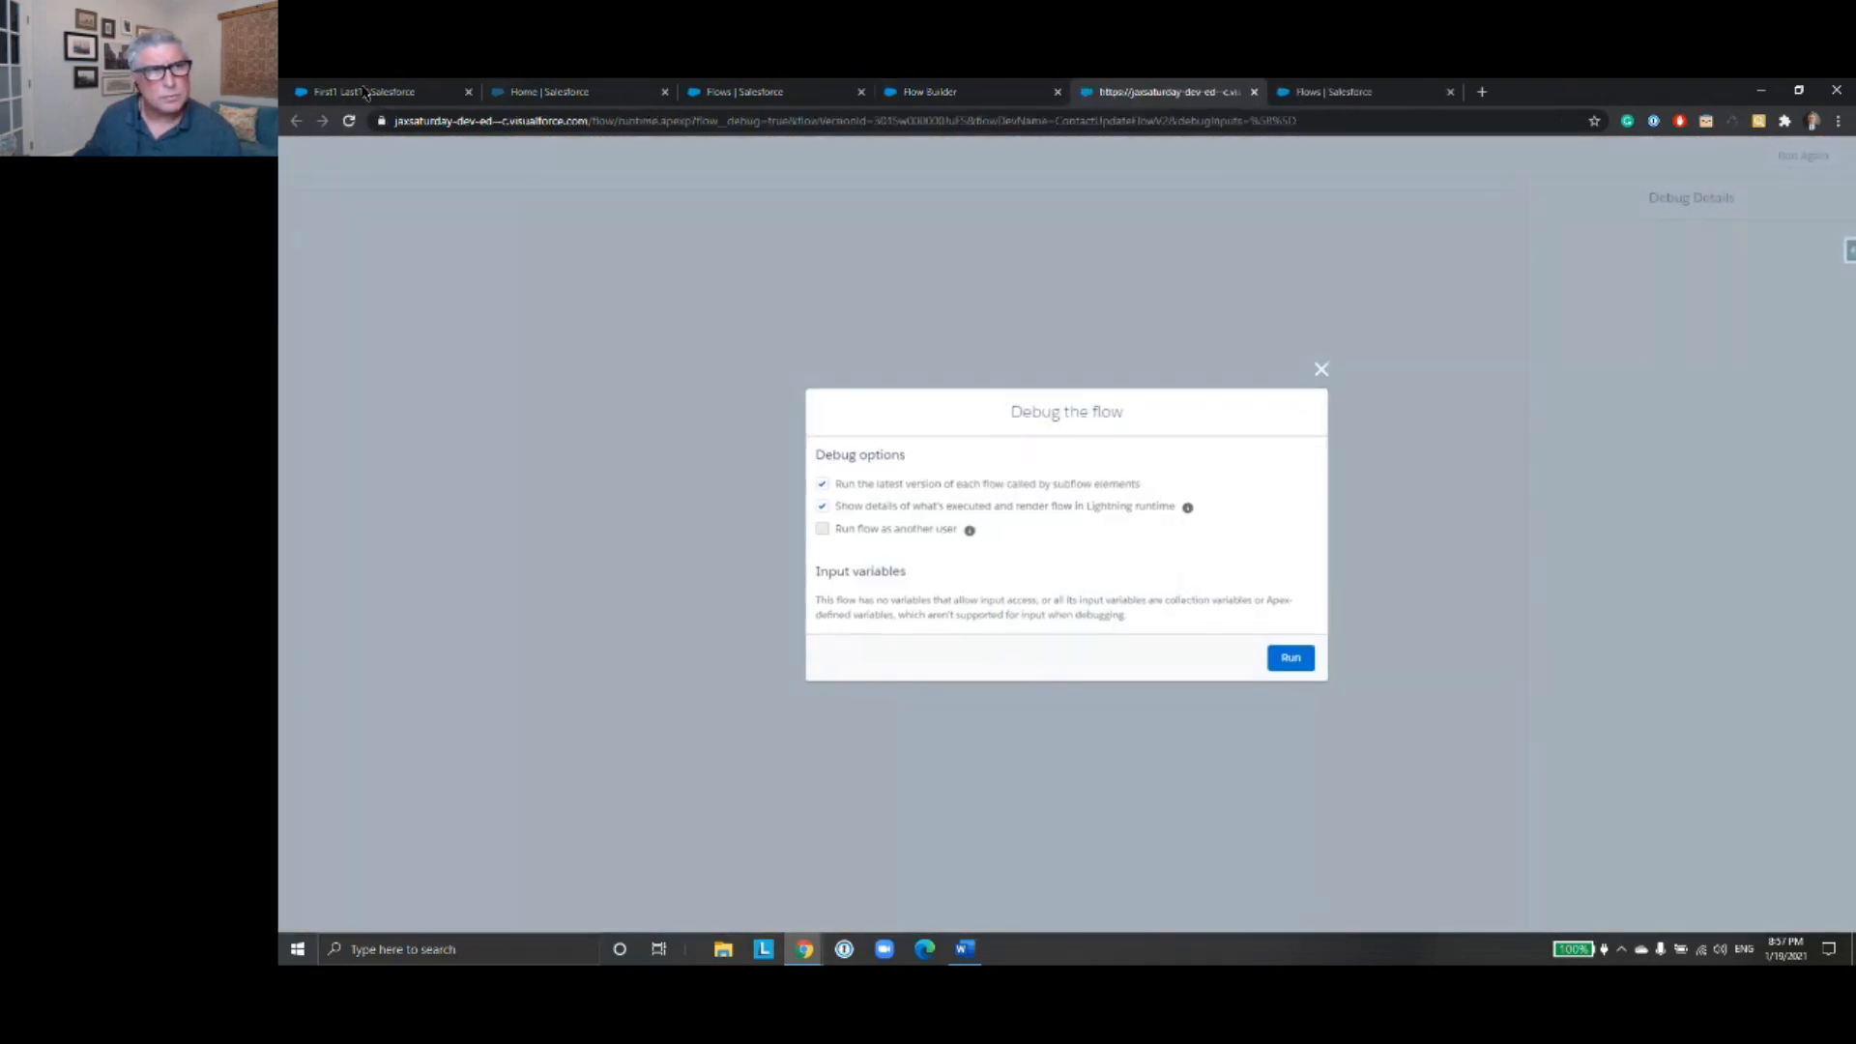
pyautogui.click(382, 94)
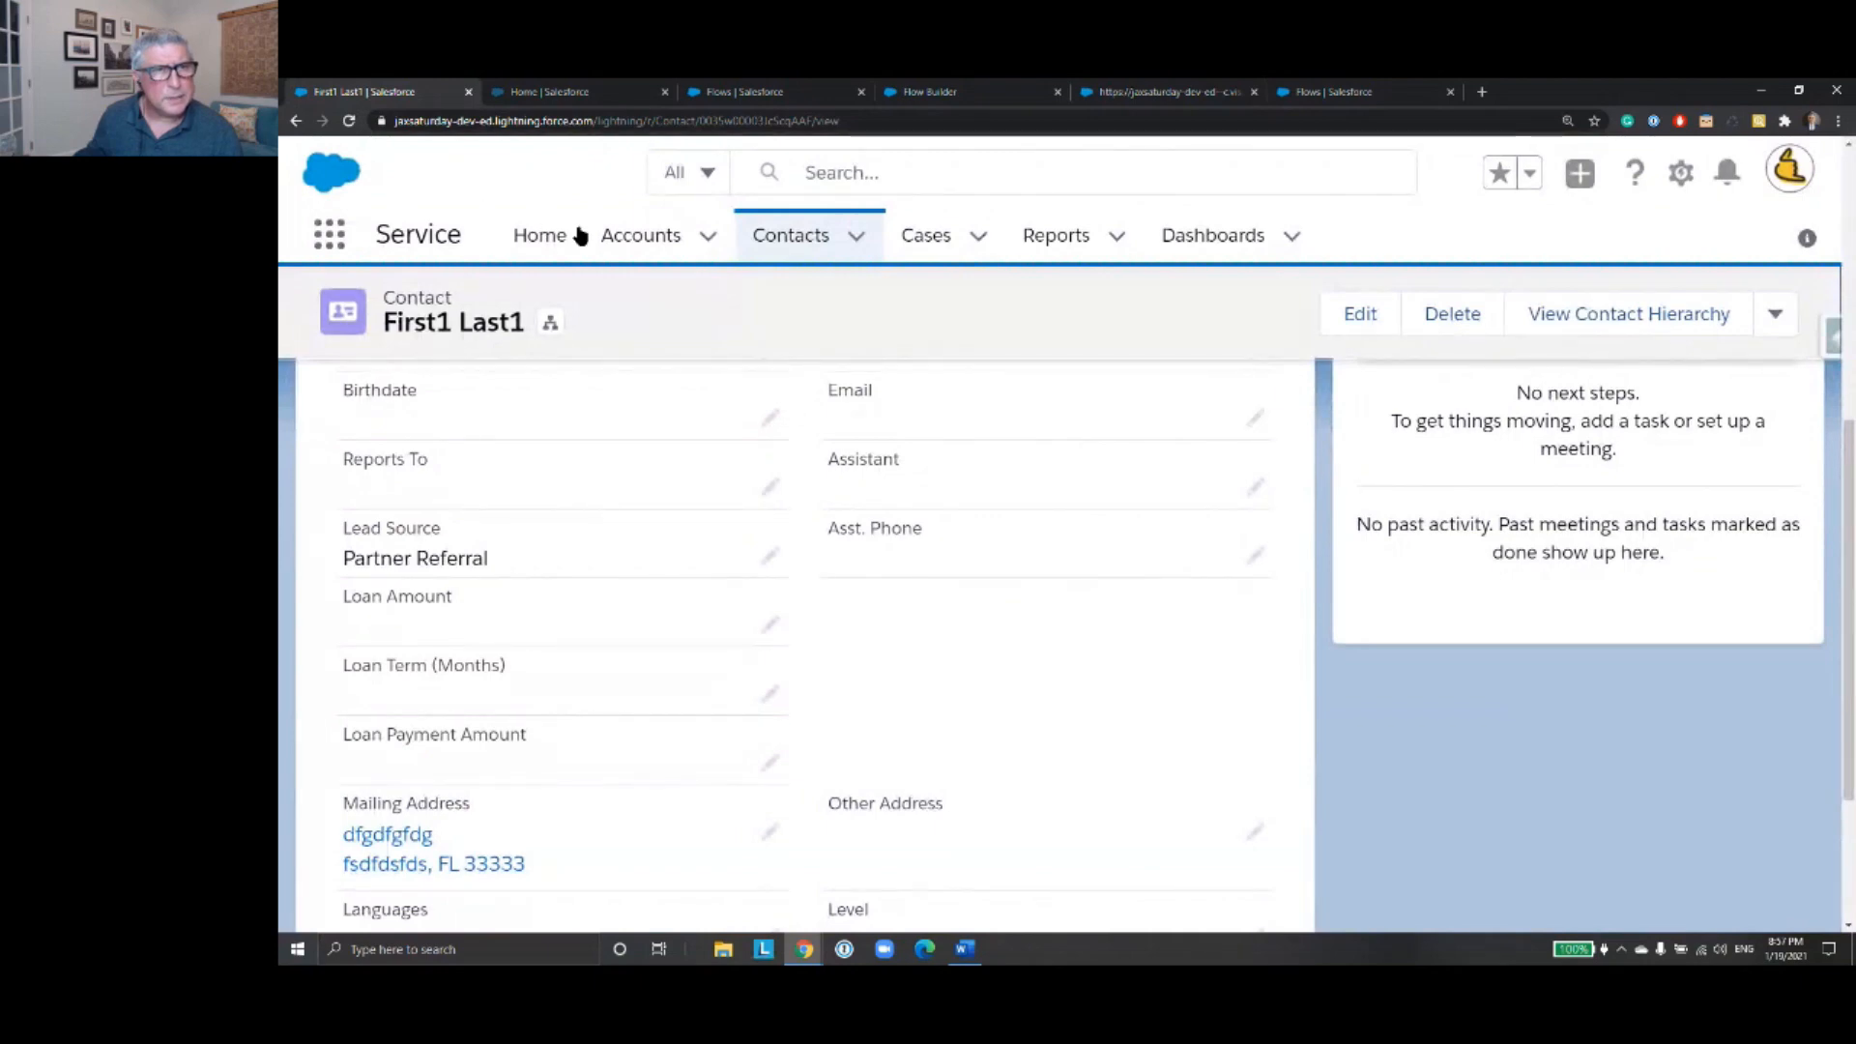
pyautogui.click(816, 238)
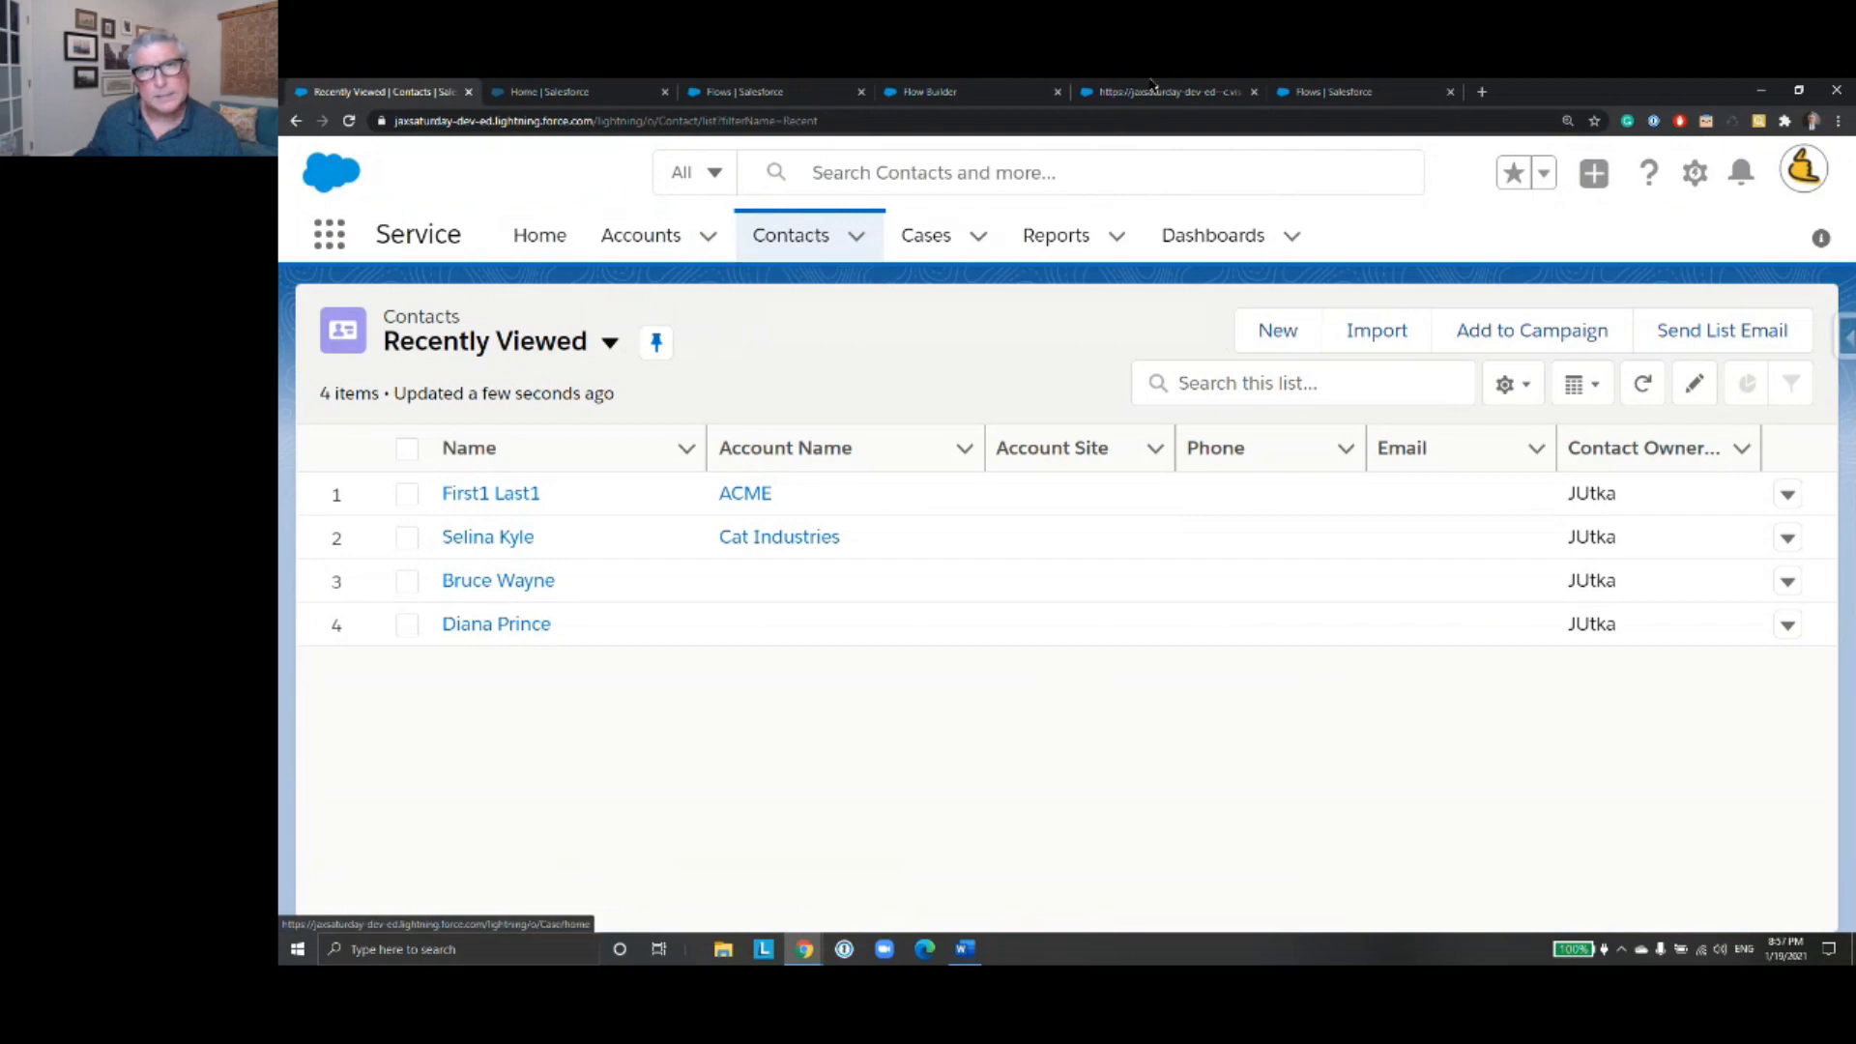
pyautogui.click(1332, 93)
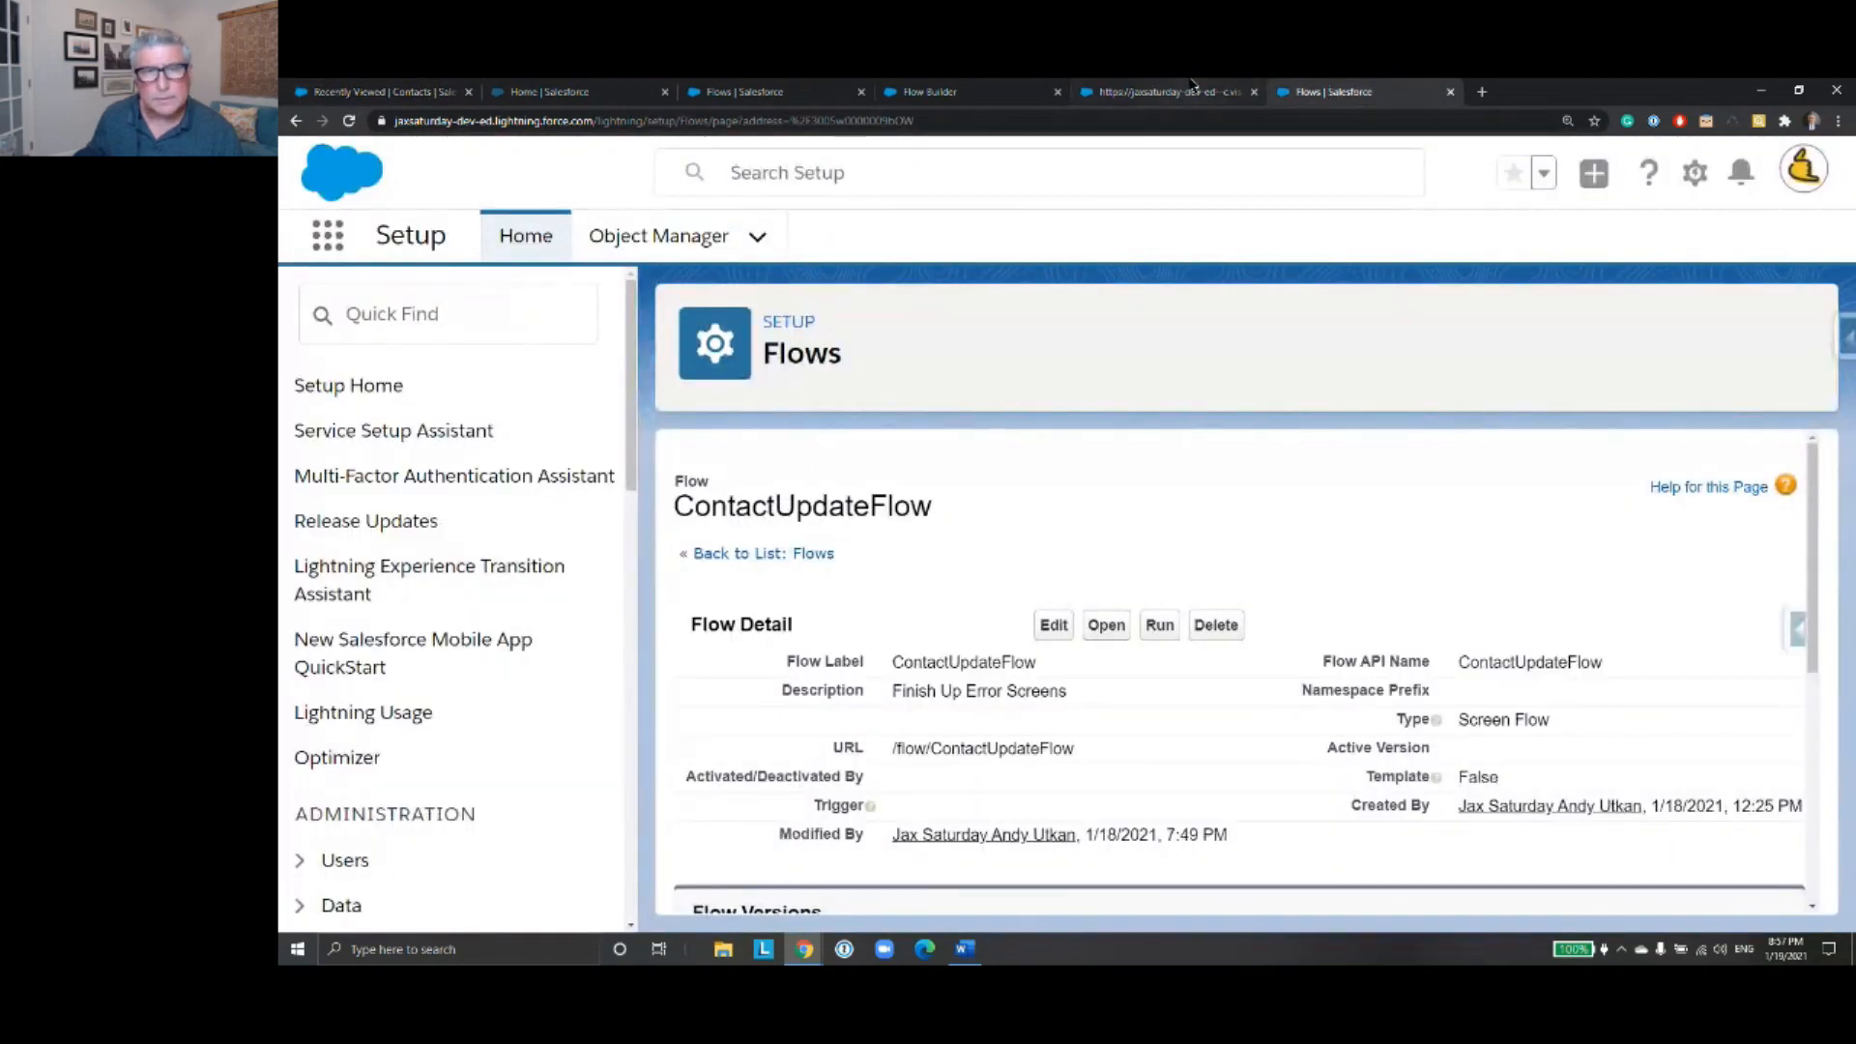
pyautogui.click(1167, 93)
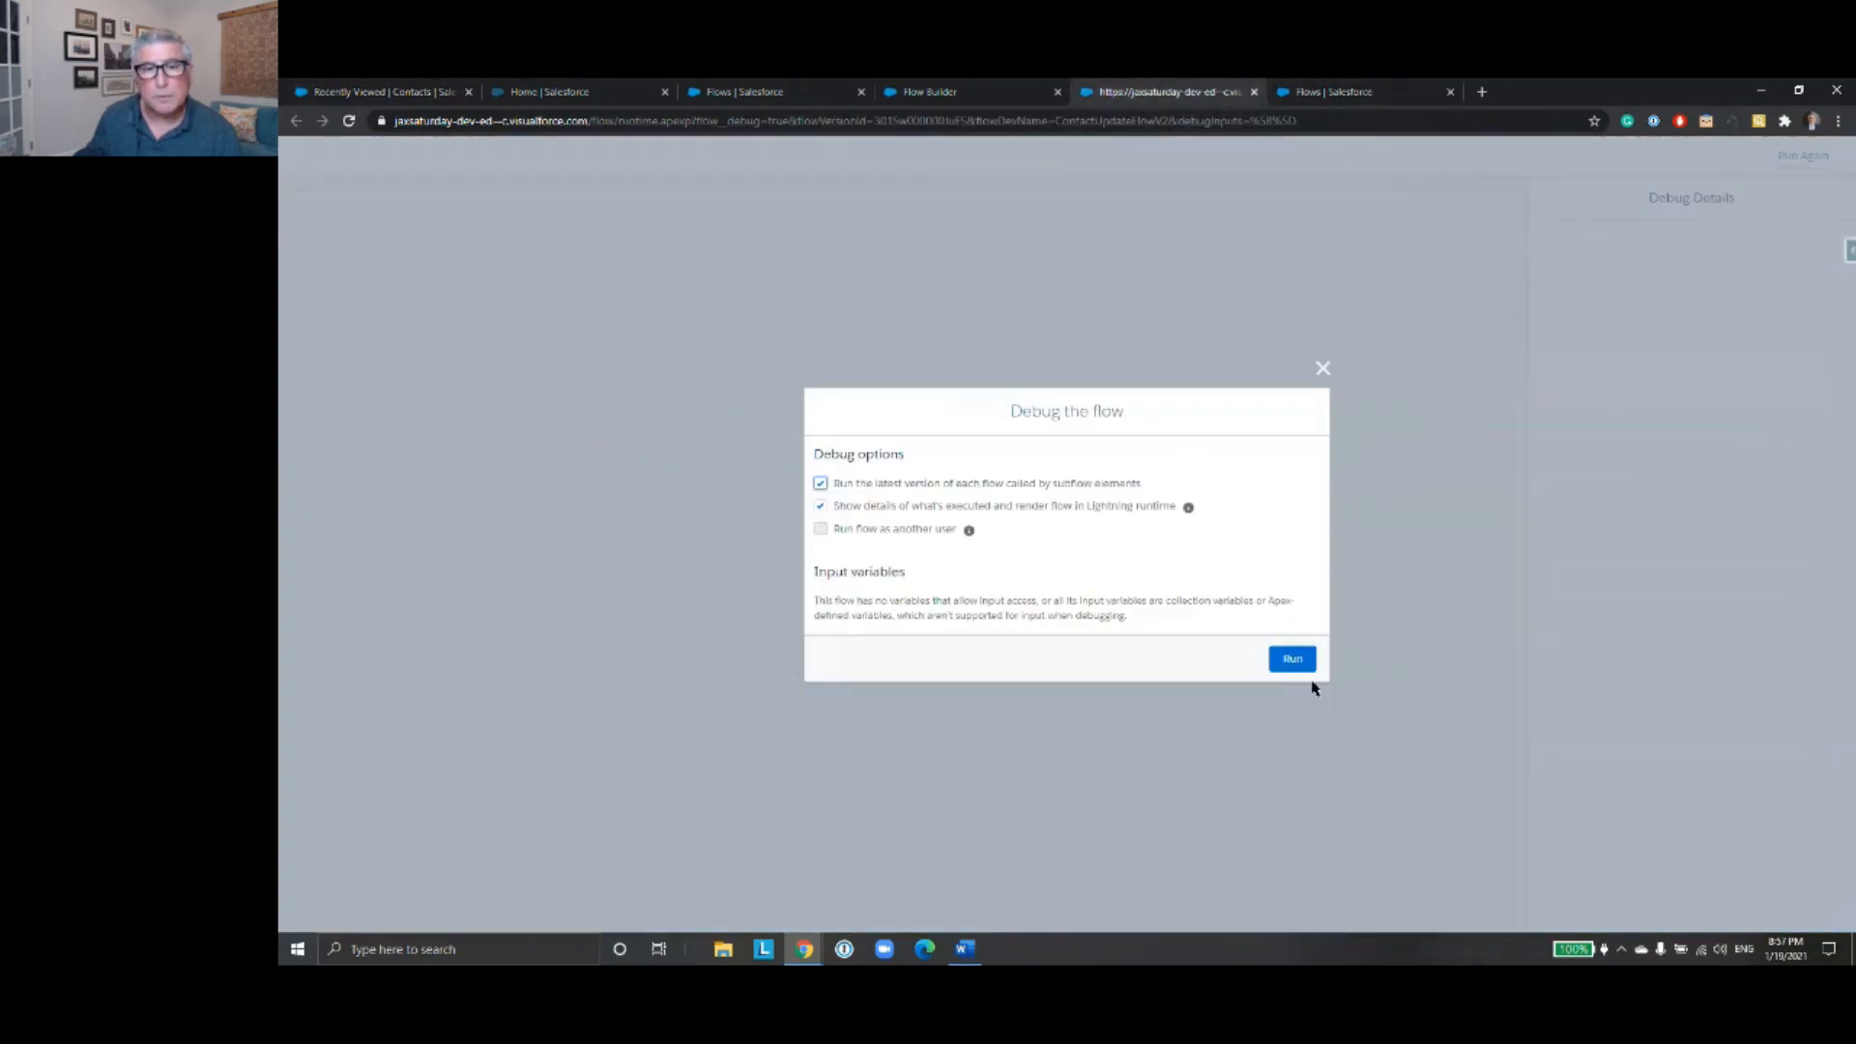
# - Run the debug session with the full name of the Cat Industries contact and advance past the name screen
pyautogui.click(1294, 657)
pyautogui.click(623, 239)
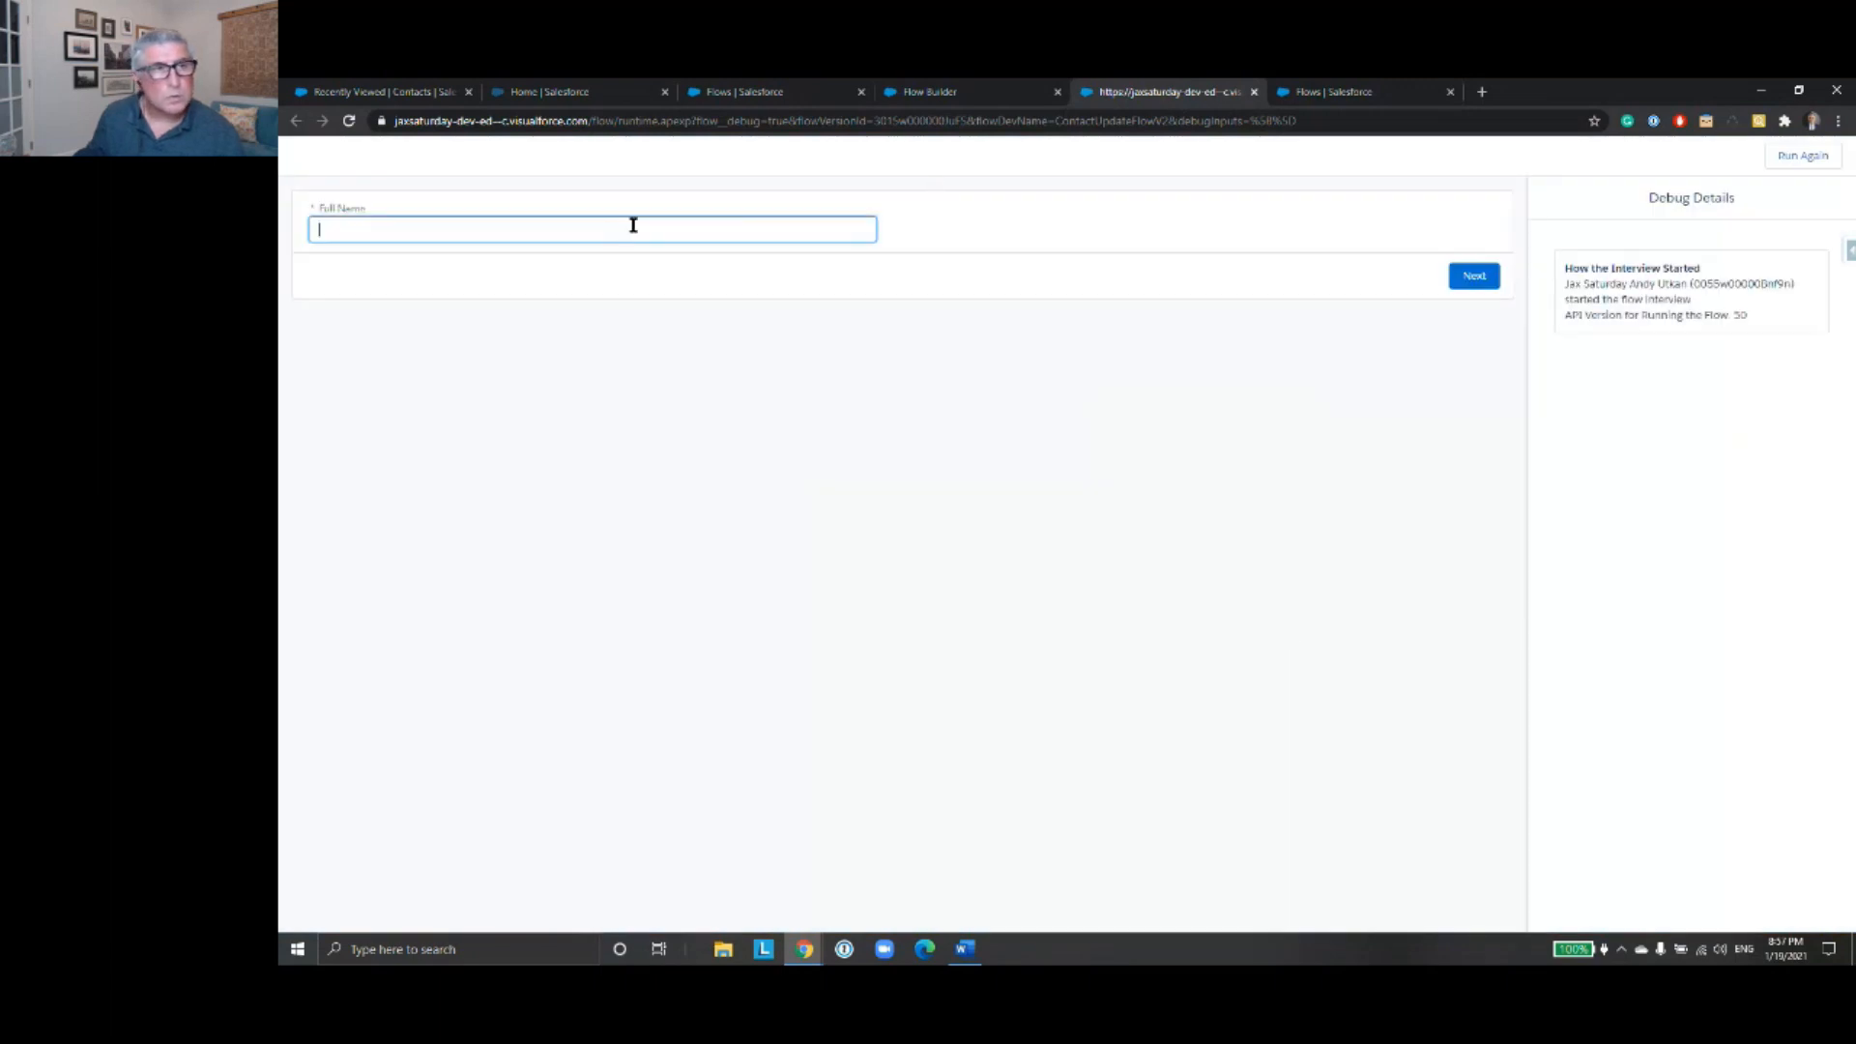
pyautogui.write('Selina Kyle')
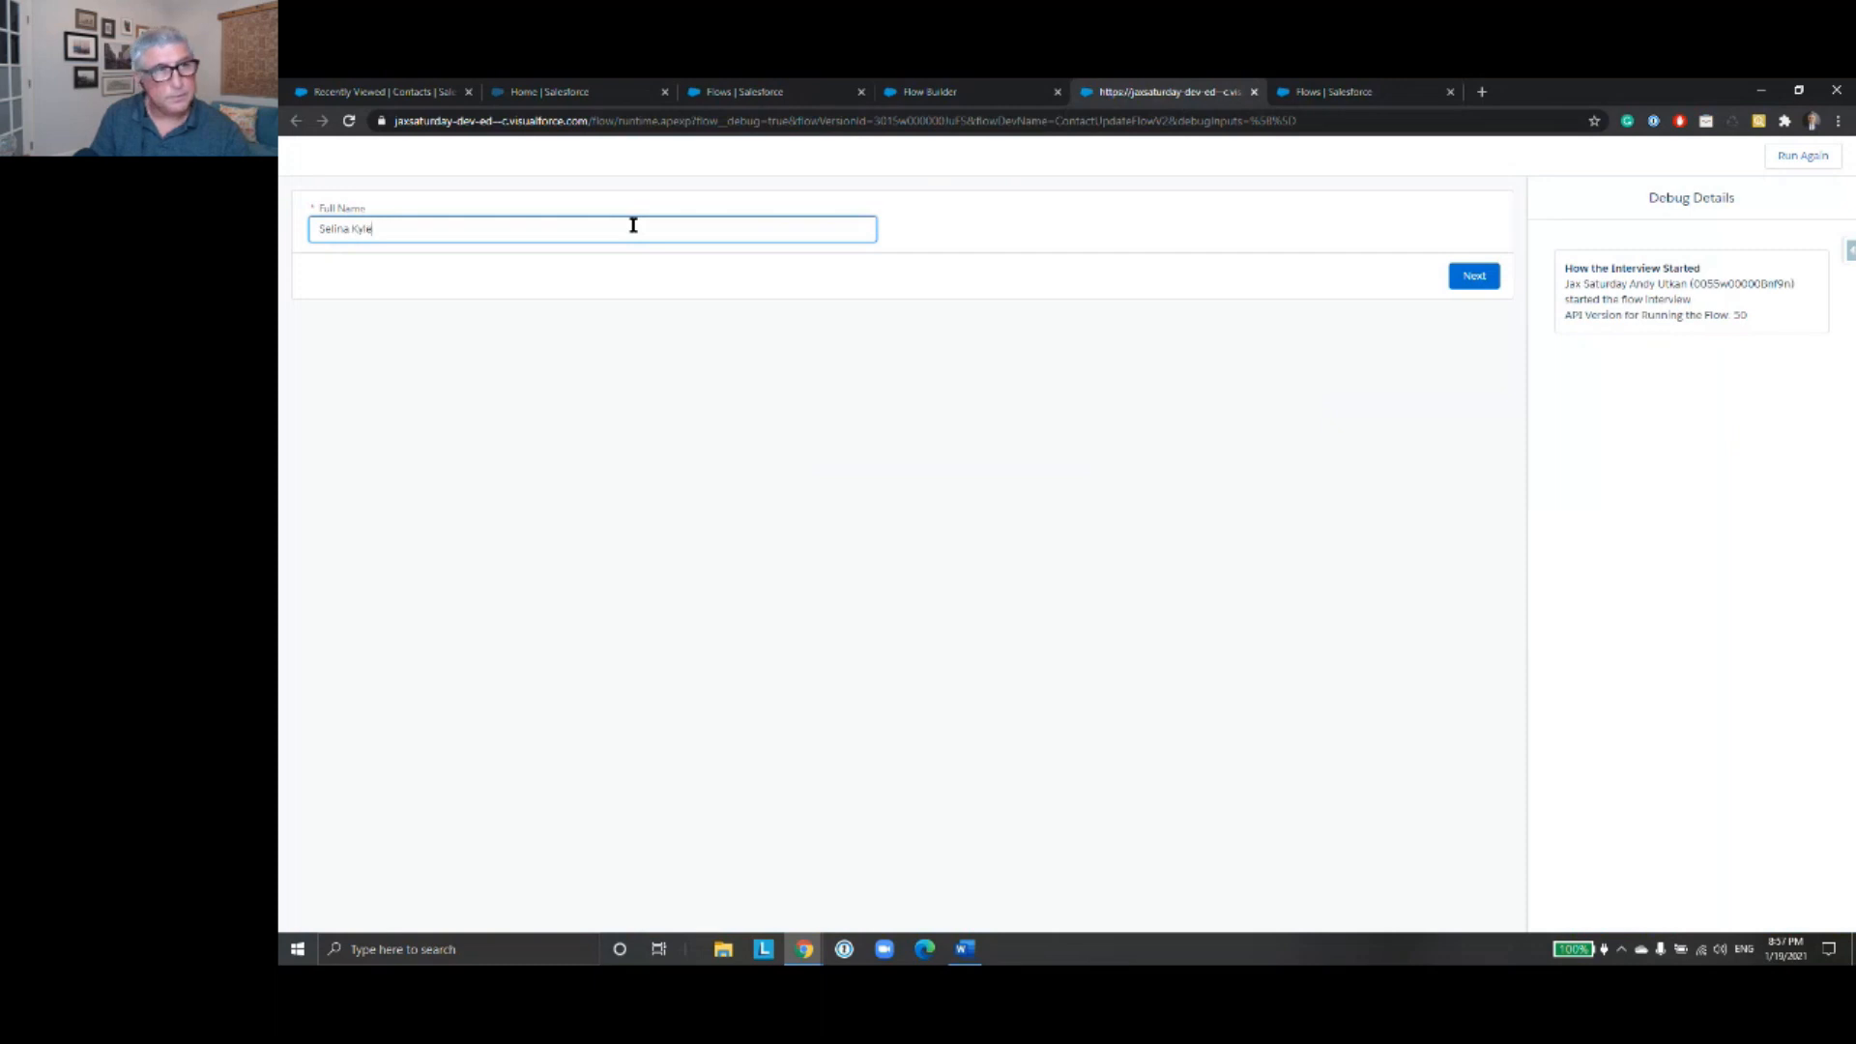
pyautogui.click(1471, 275)
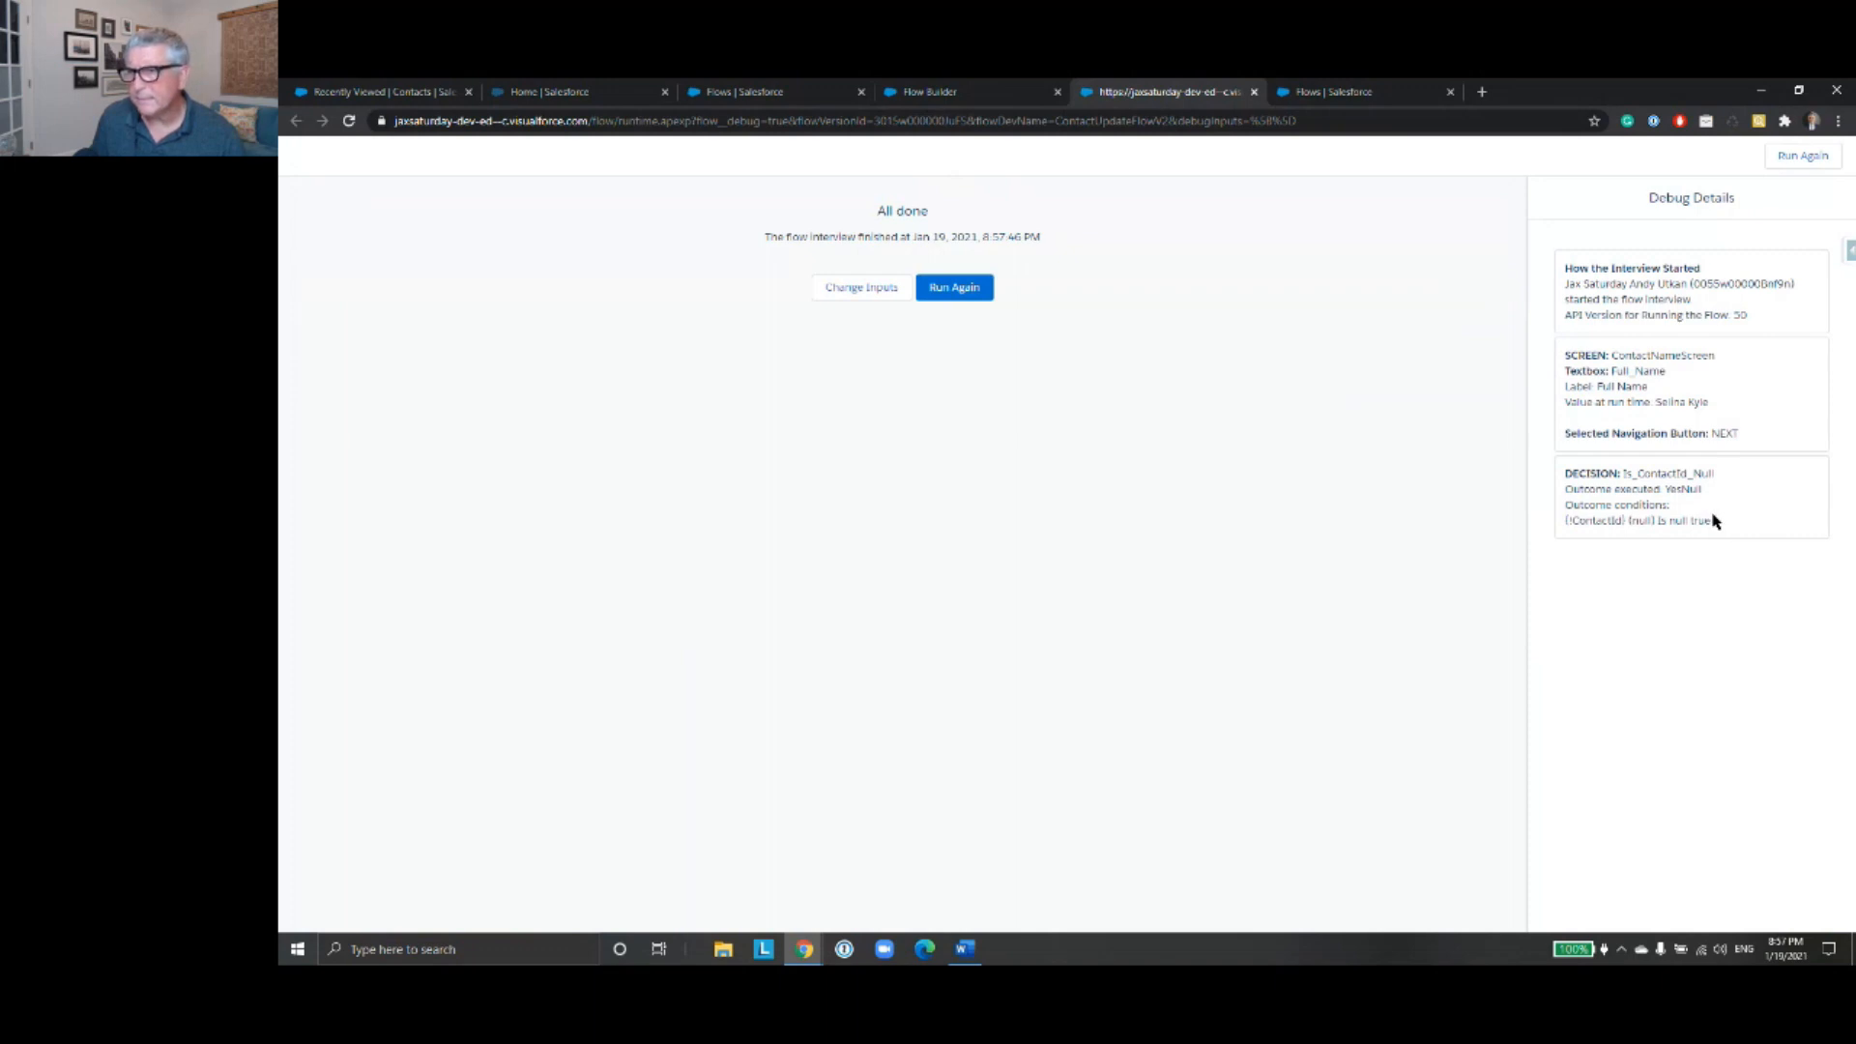
# - Compare the debug details with the recently viewed contacts and the flow's element sequence
pyautogui.click(558, 96)
pyautogui.click(391, 89)
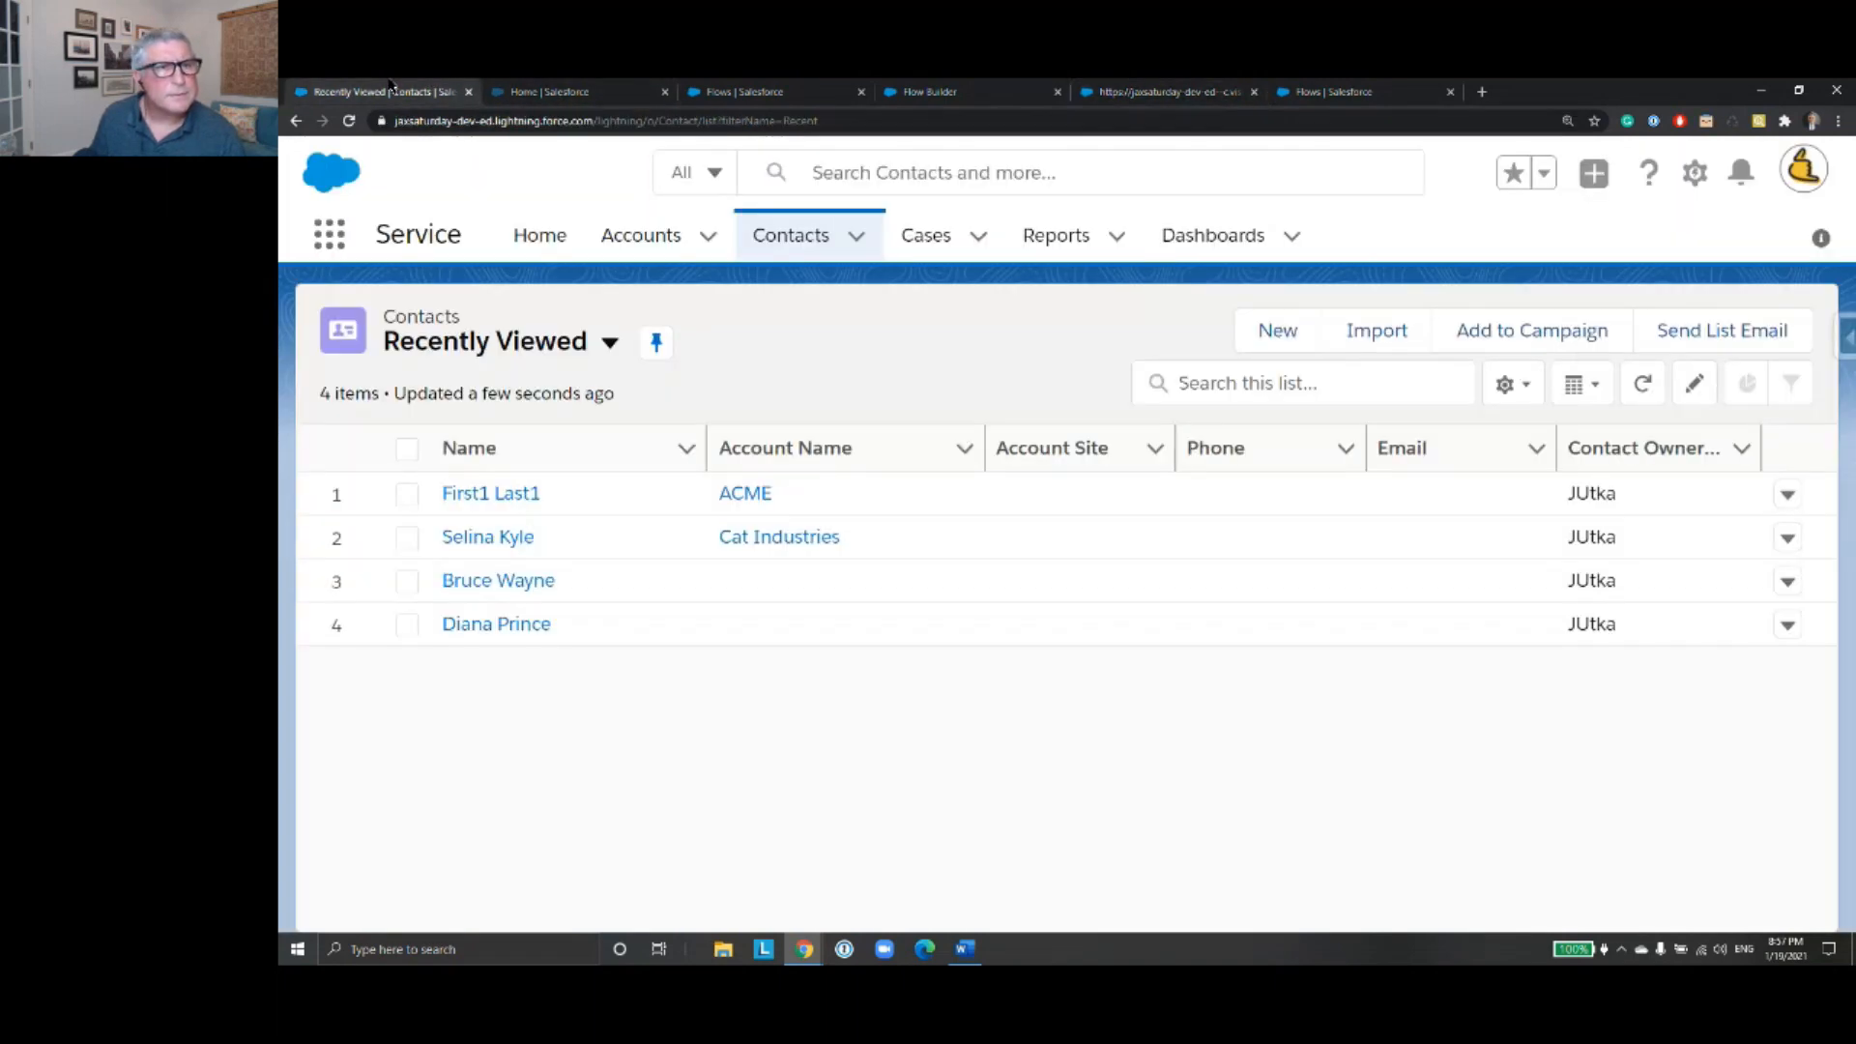
pyautogui.click(553, 96)
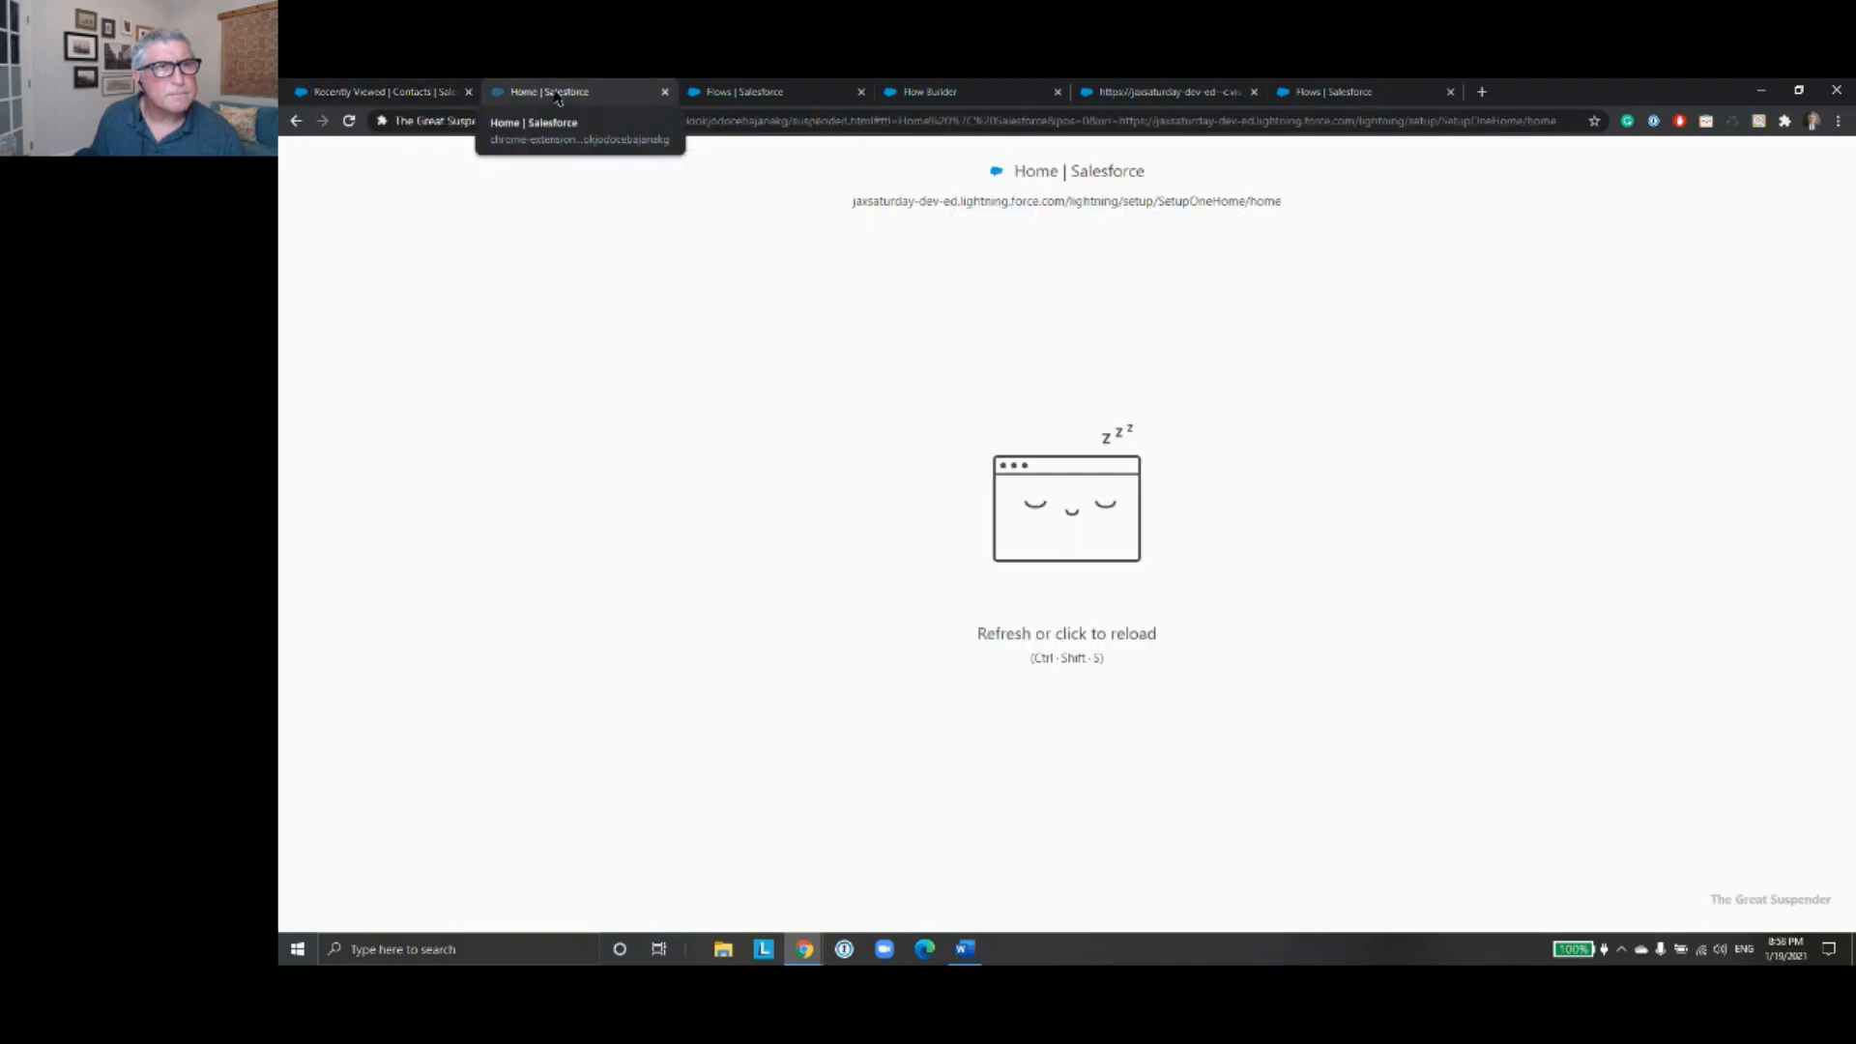
pyautogui.click(754, 92)
pyautogui.click(942, 92)
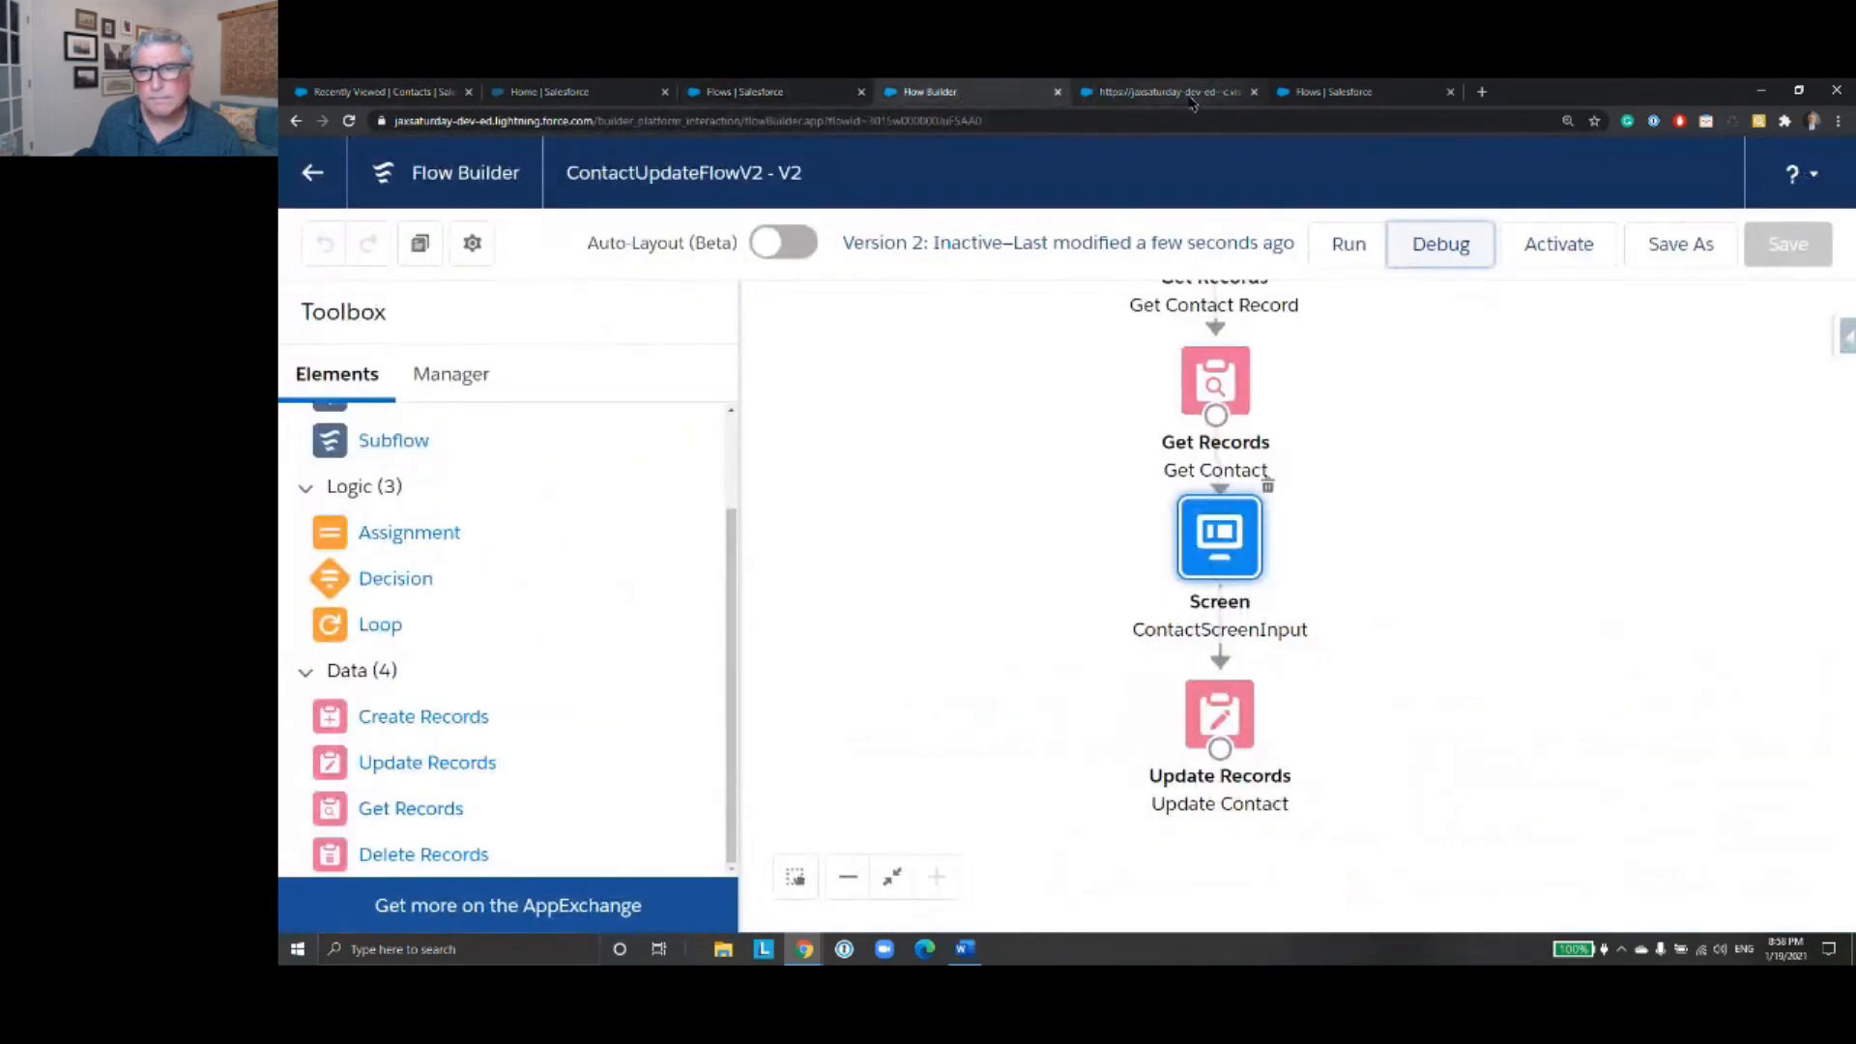
pyautogui.click(1180, 92)
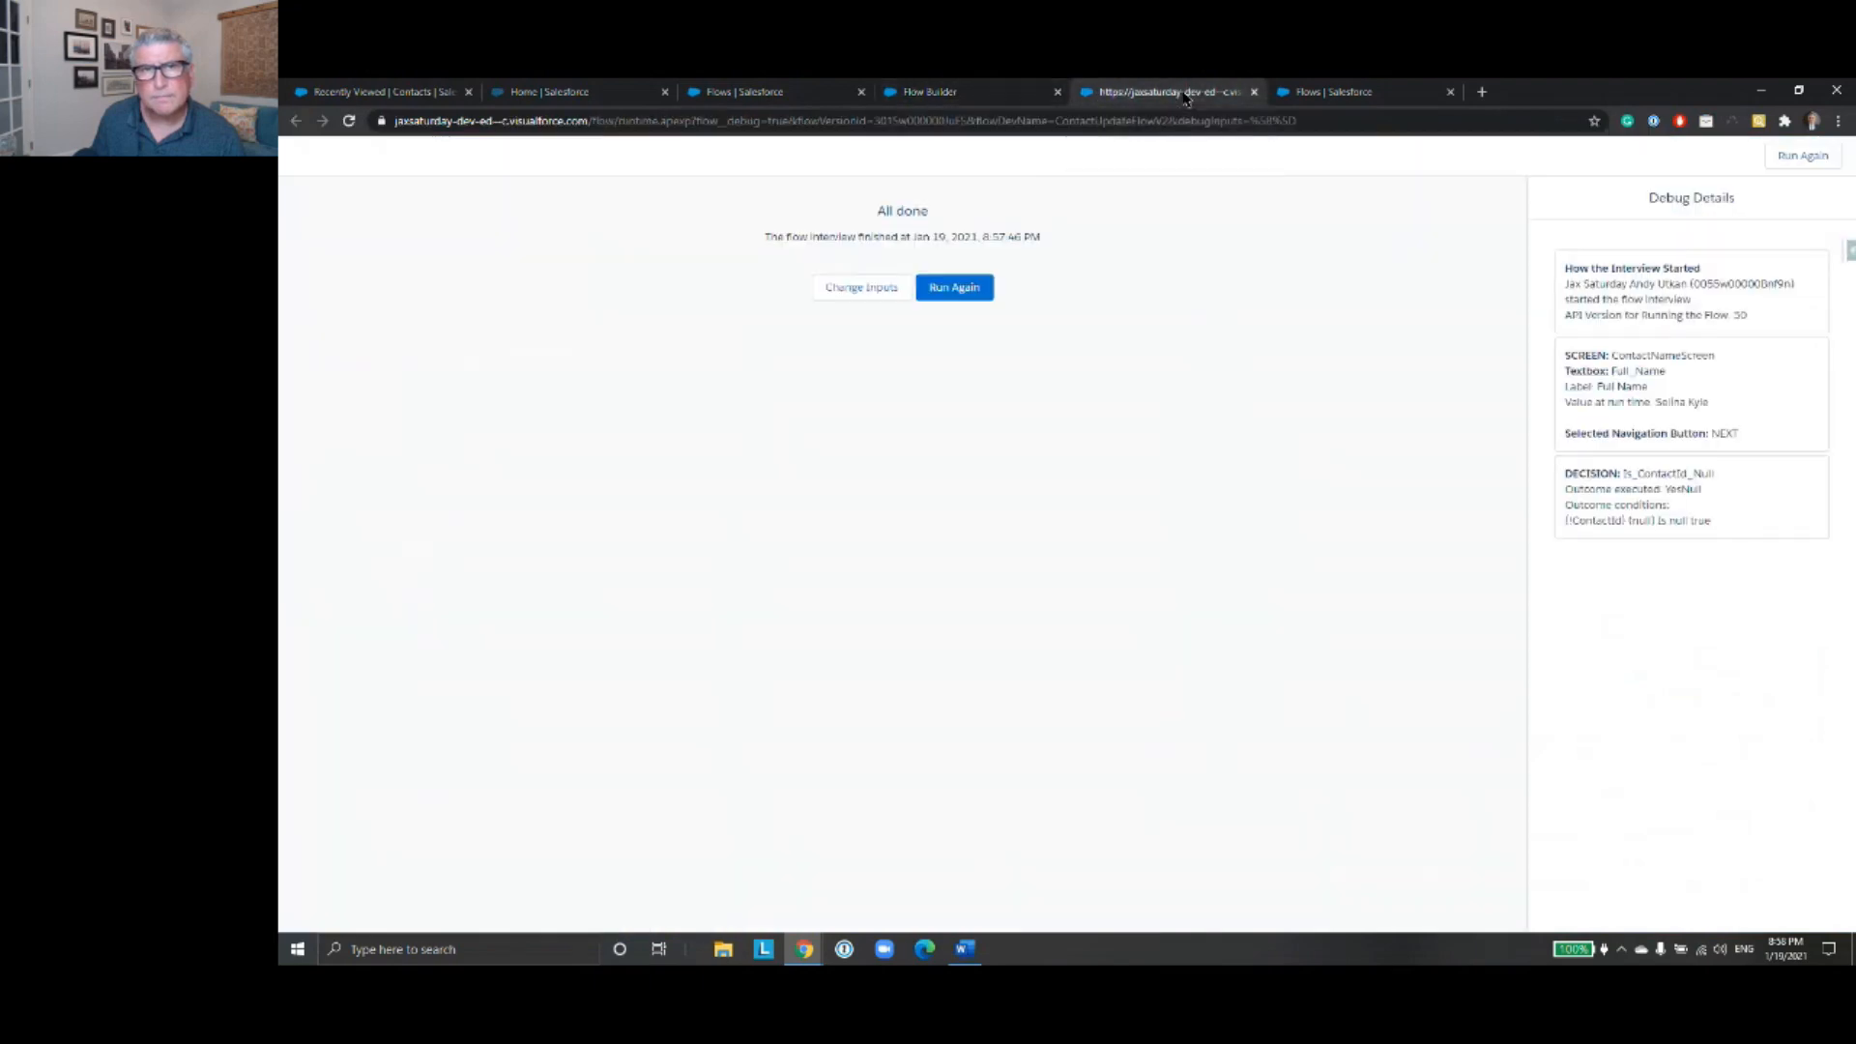
pyautogui.click(353, 90)
pyautogui.click(923, 91)
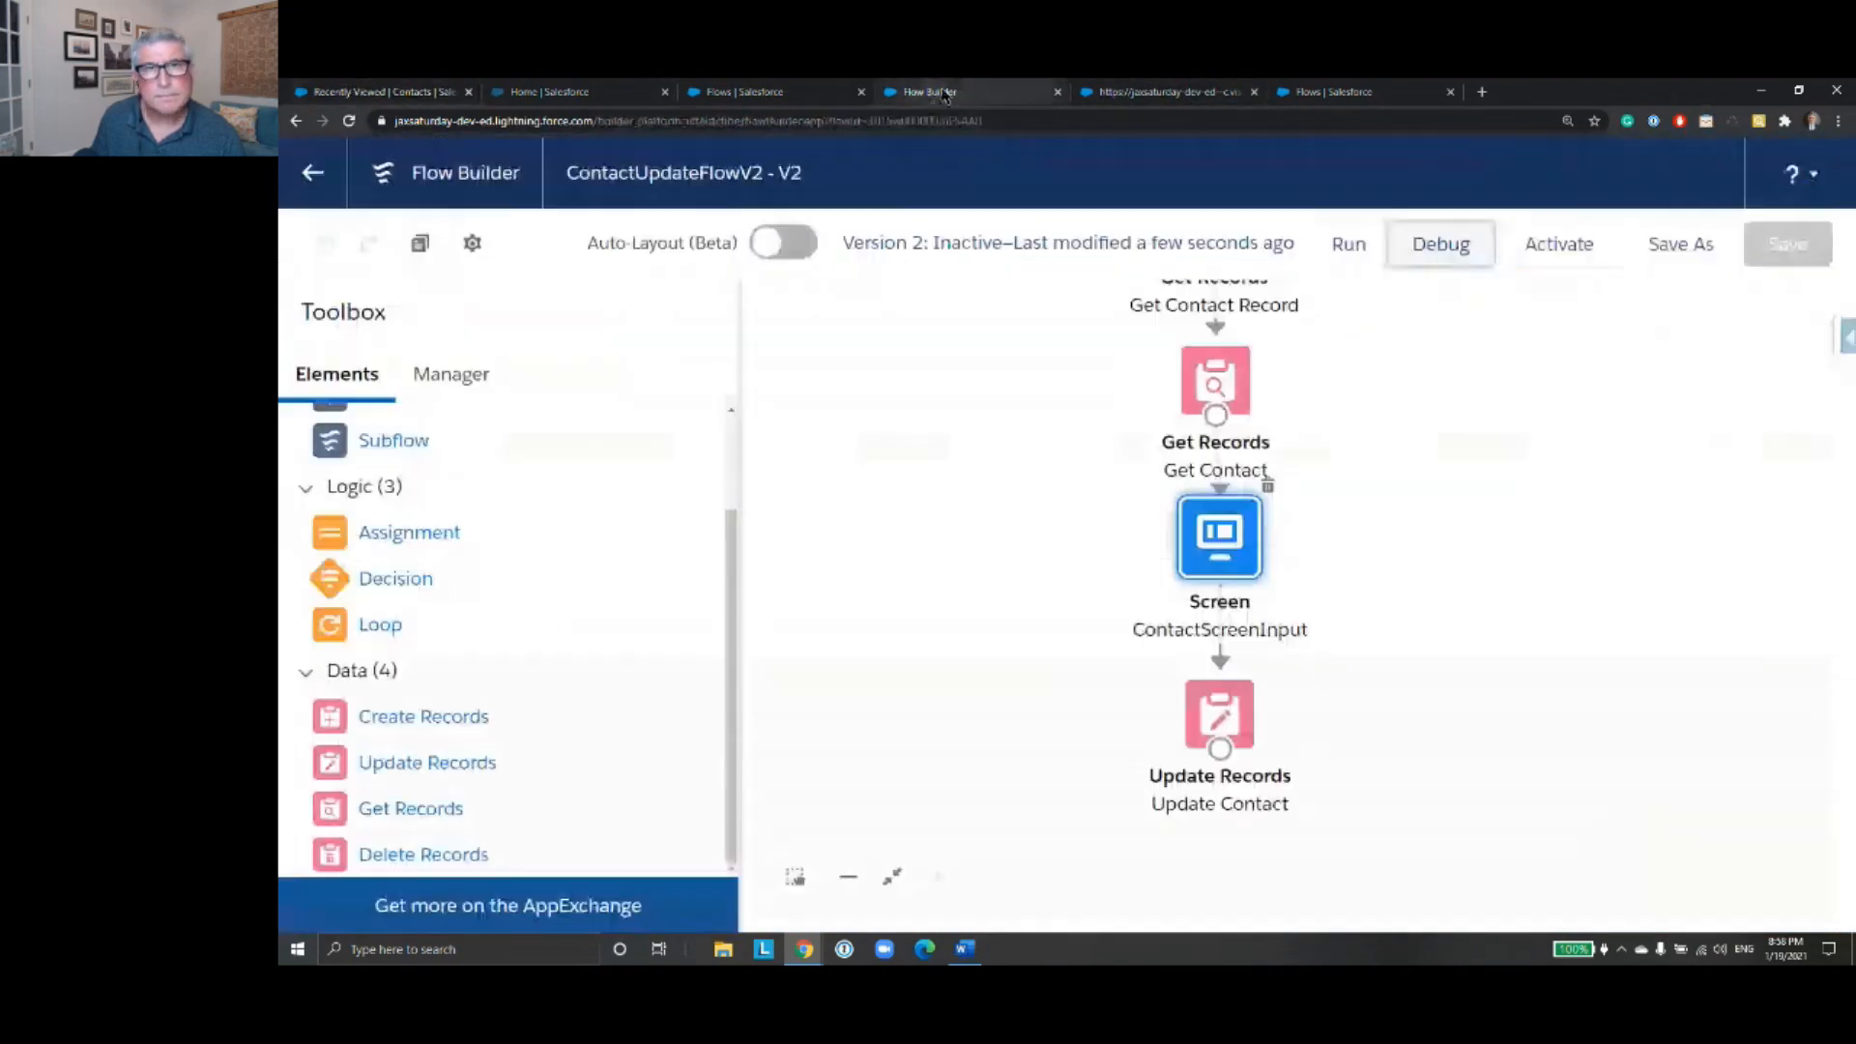
pyautogui.click(1131, 91)
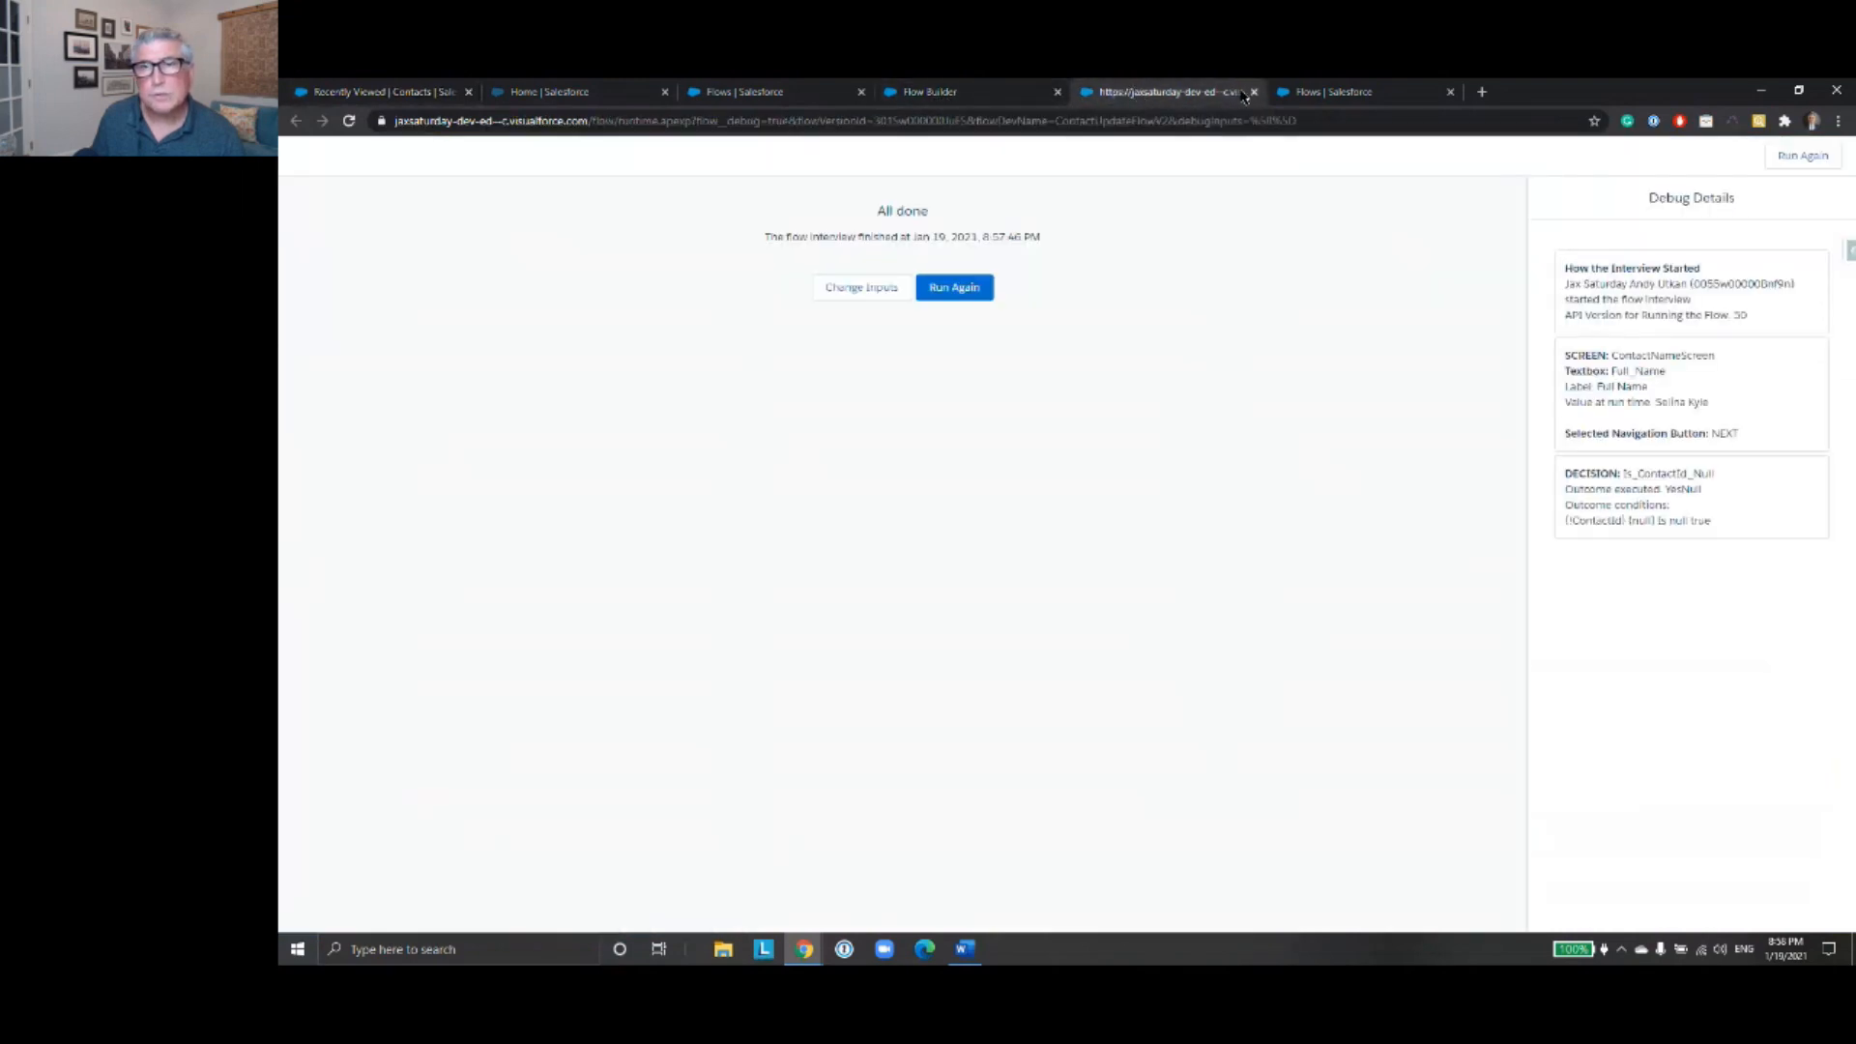
# - Close the finished debug session and debug the flow again with the full name of the ACME contact
pyautogui.click(1255, 92)
pyautogui.click(985, 92)
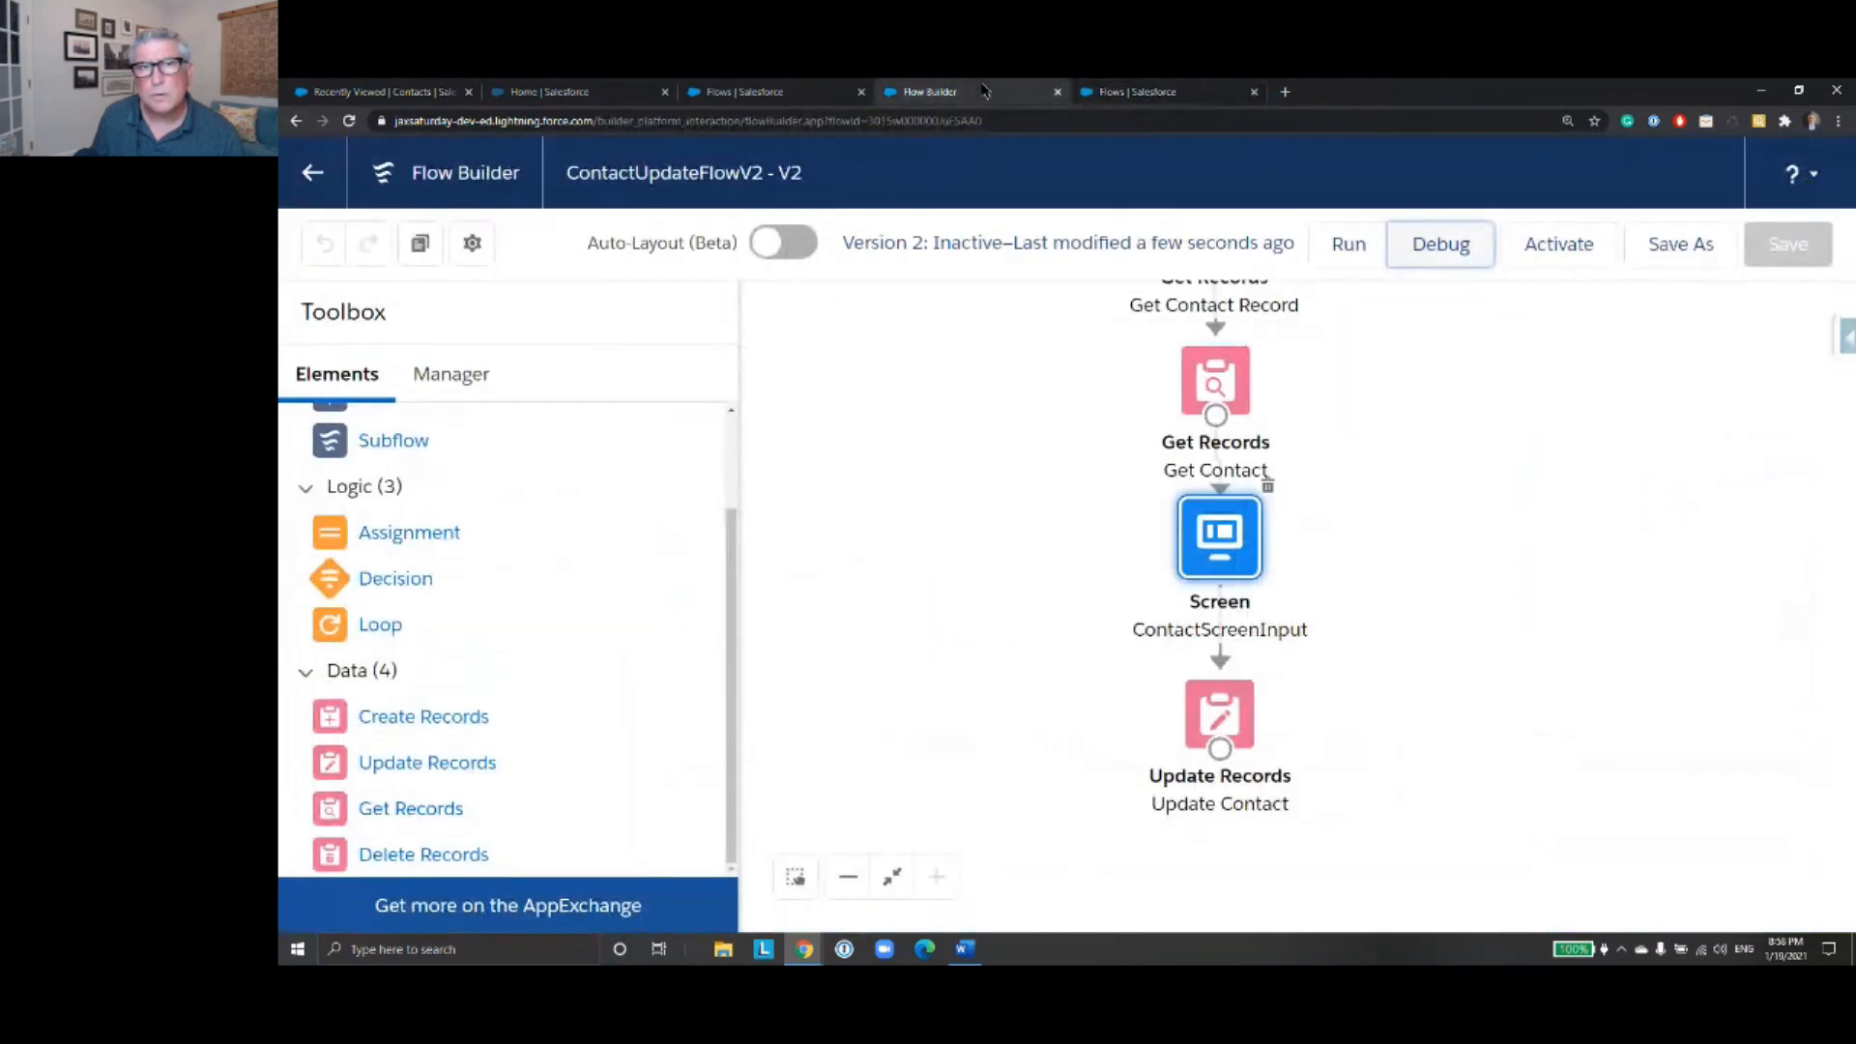
pyautogui.click(1463, 253)
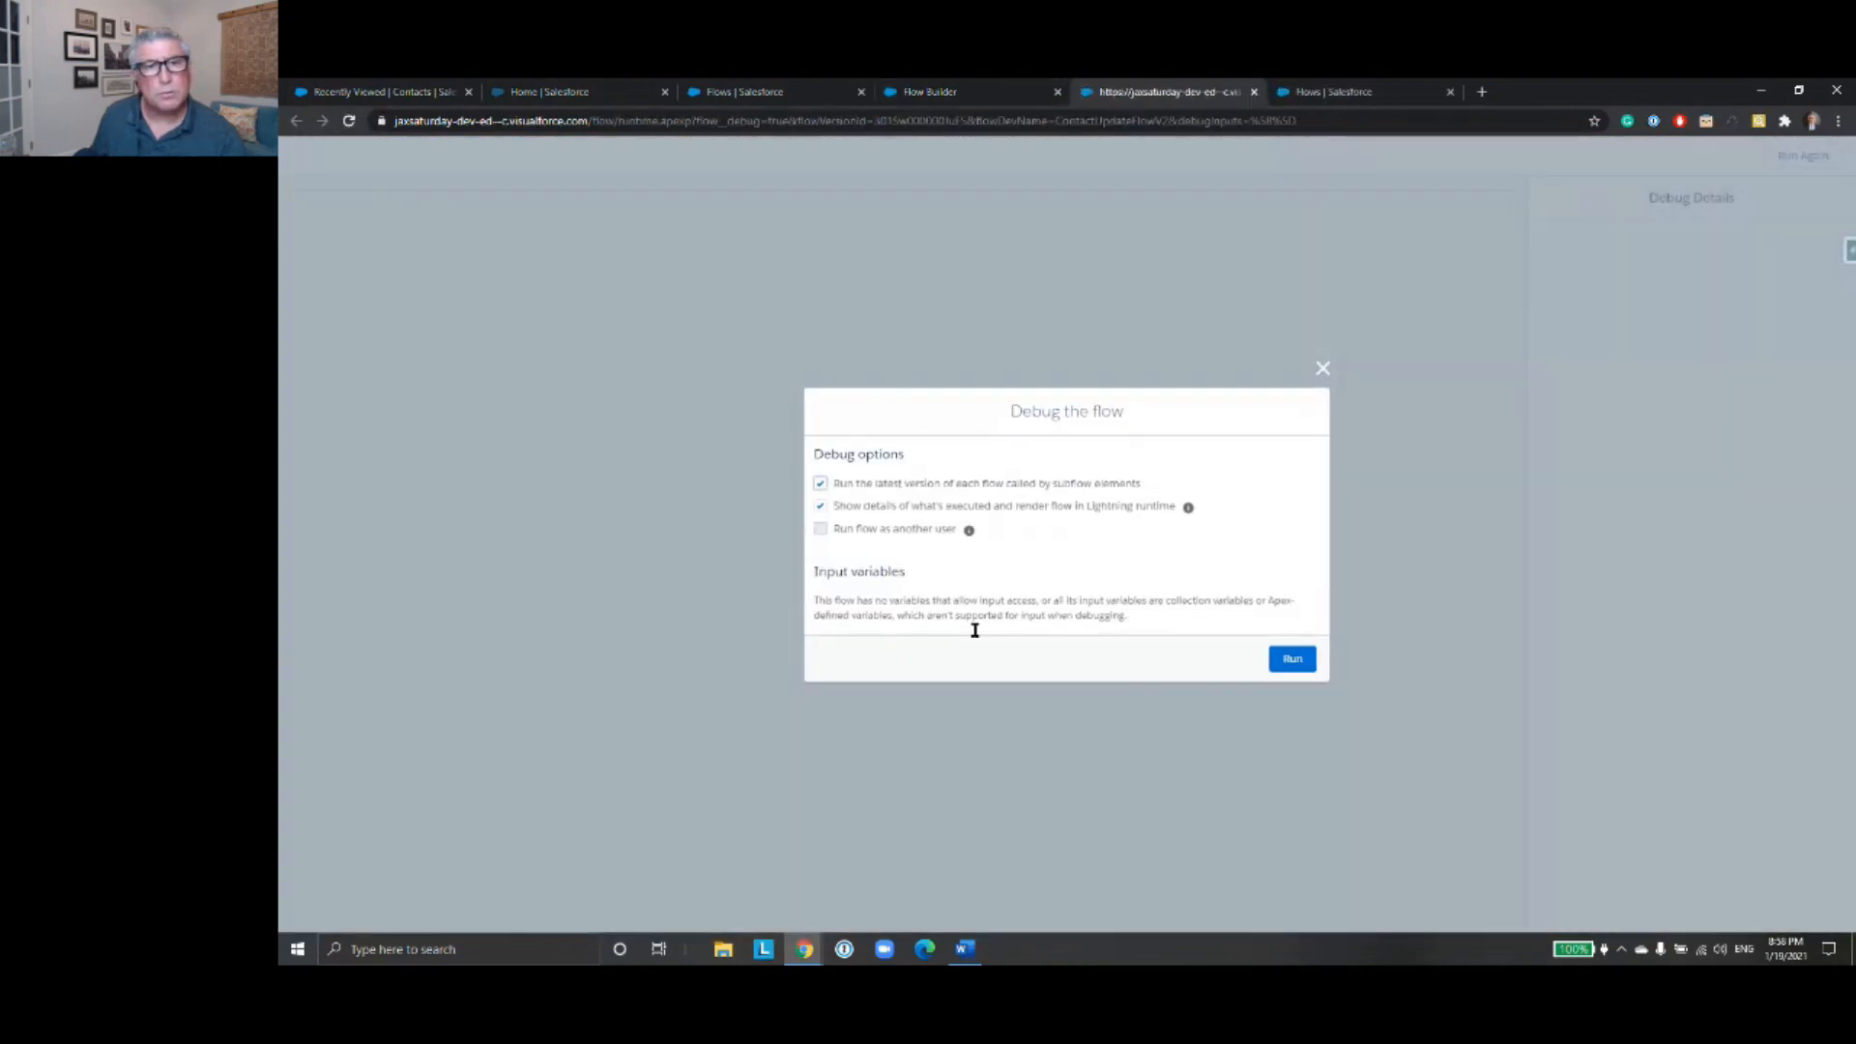
pyautogui.click(1293, 660)
pyautogui.click(446, 225)
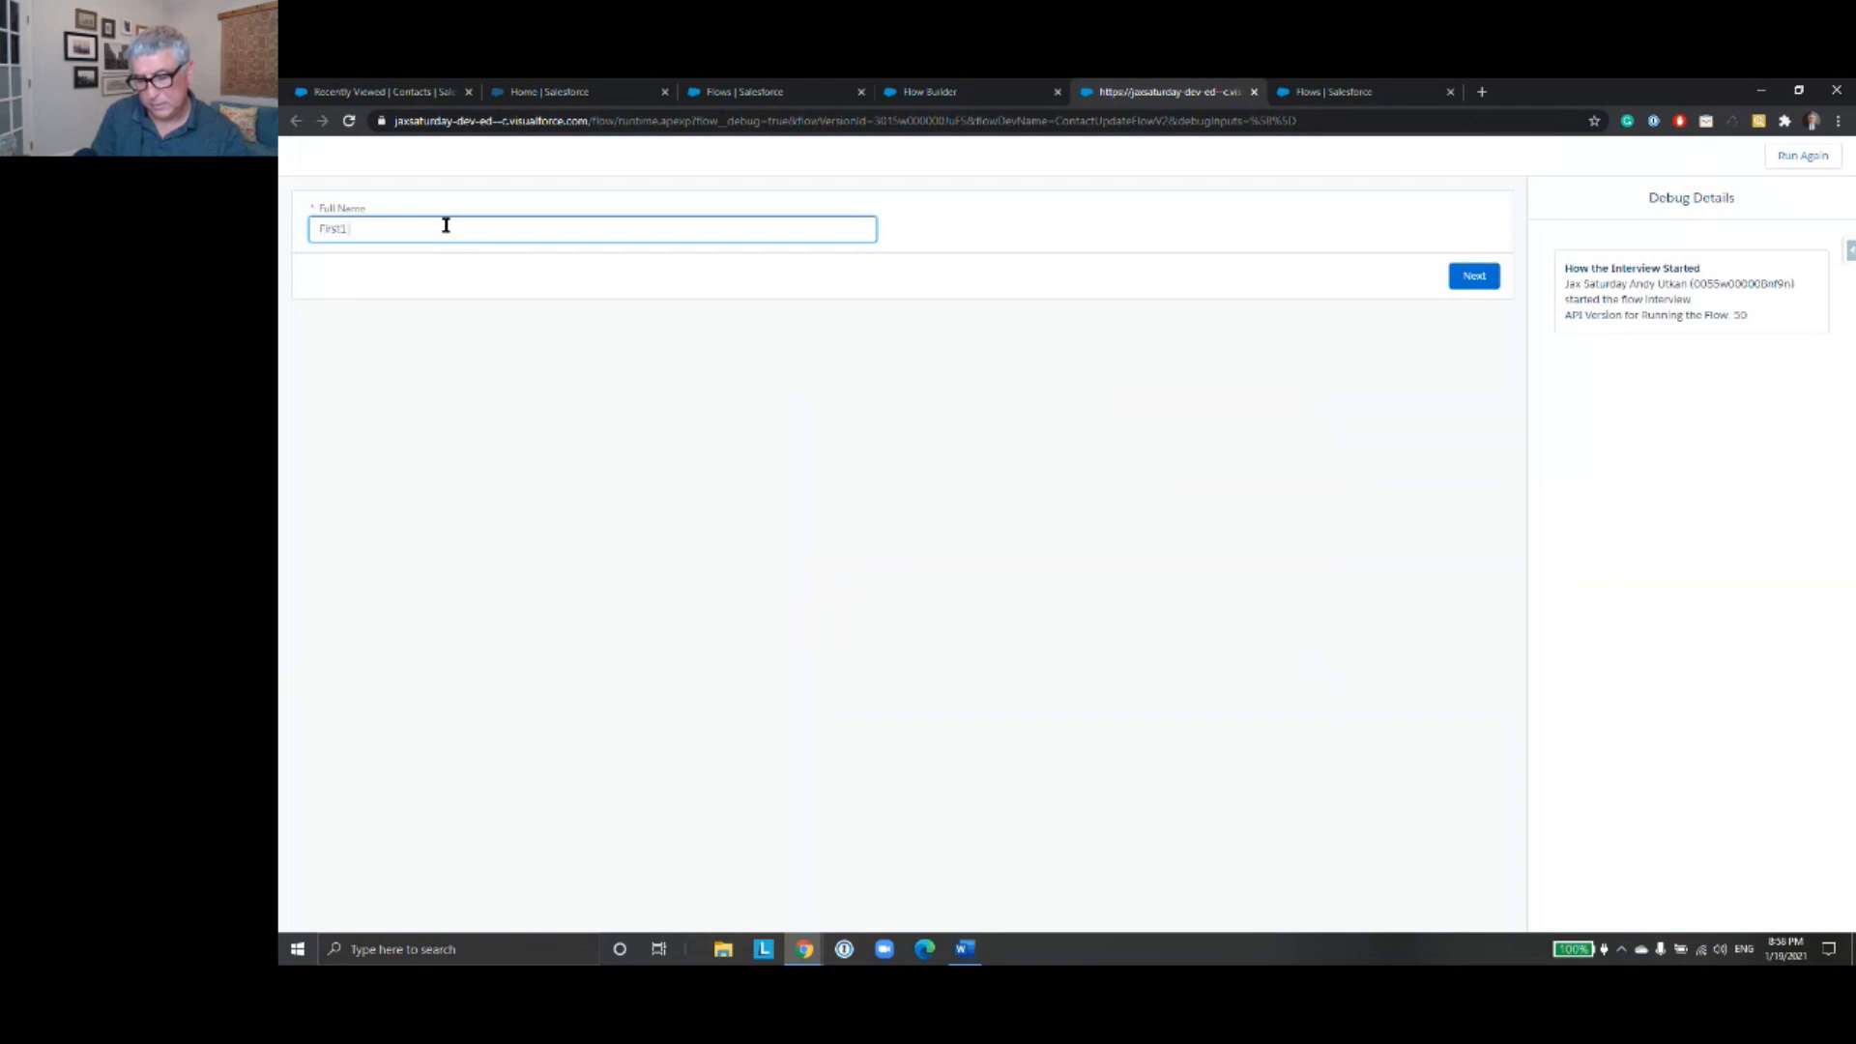
pyautogui.write('First1 Last1')
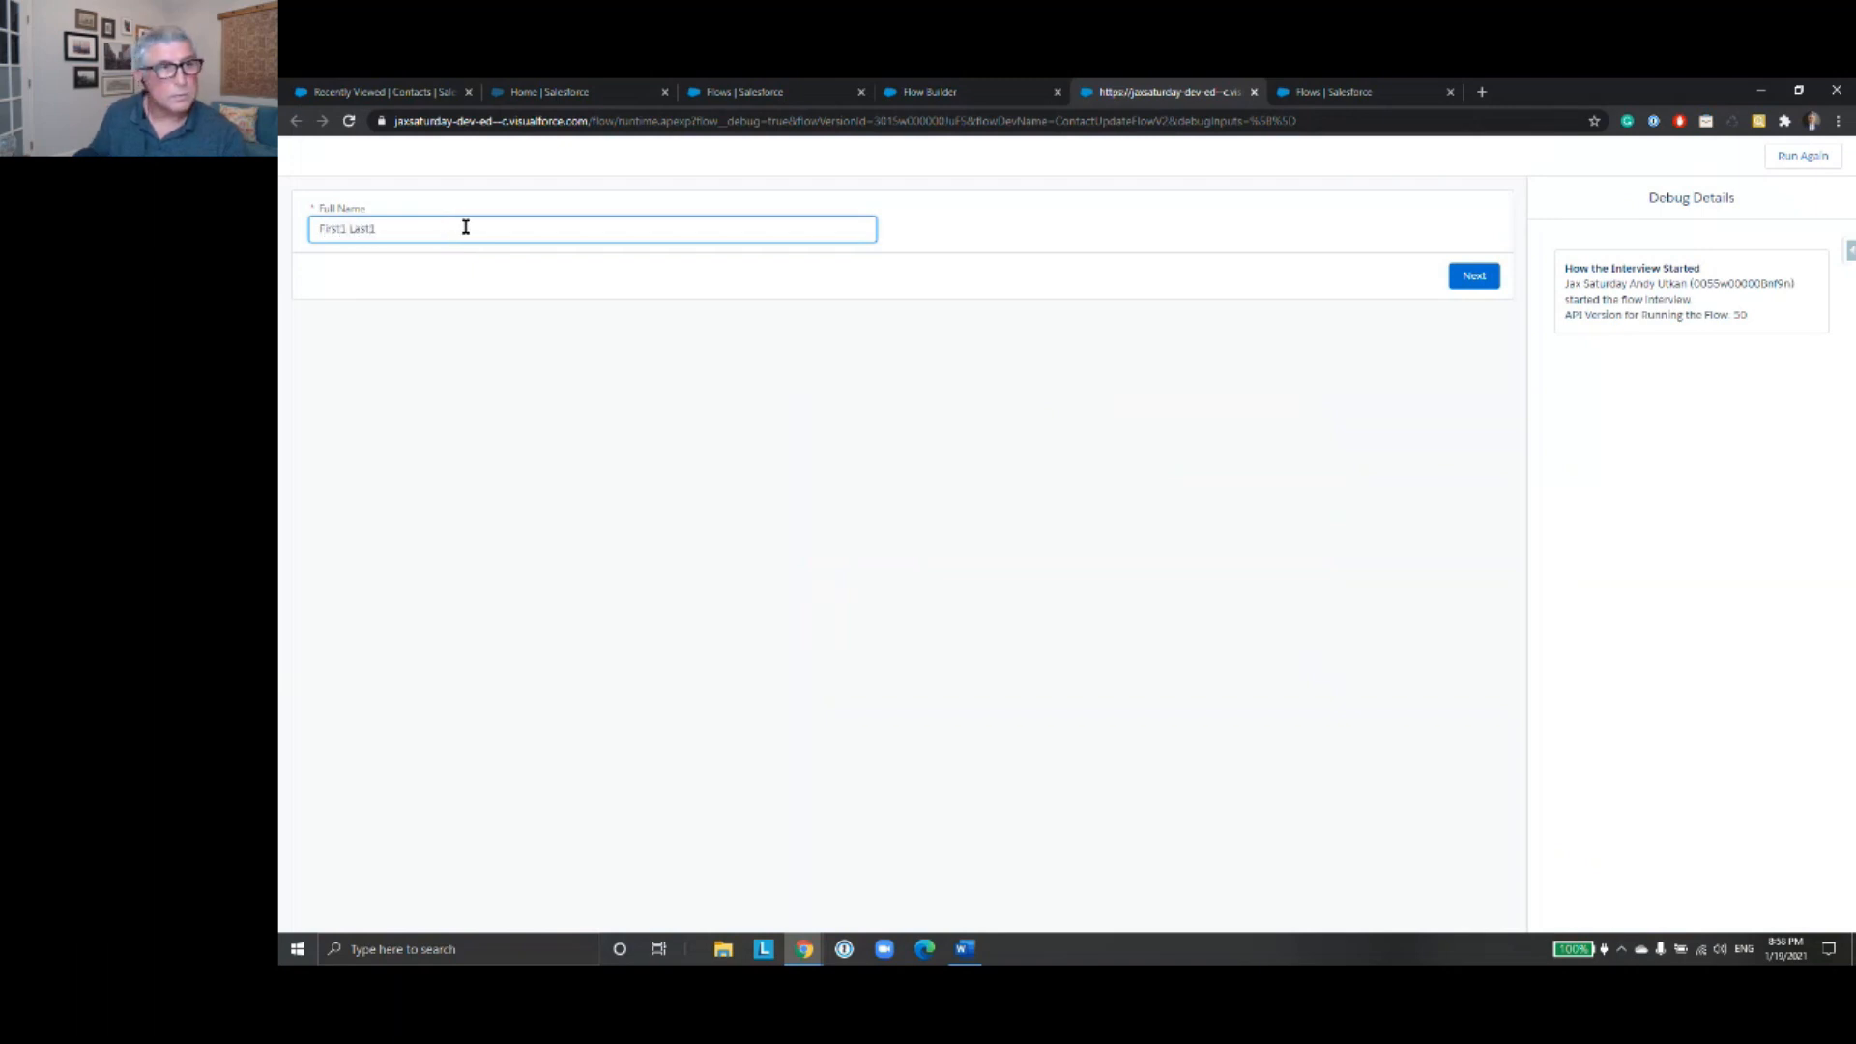
pyautogui.click(1466, 278)
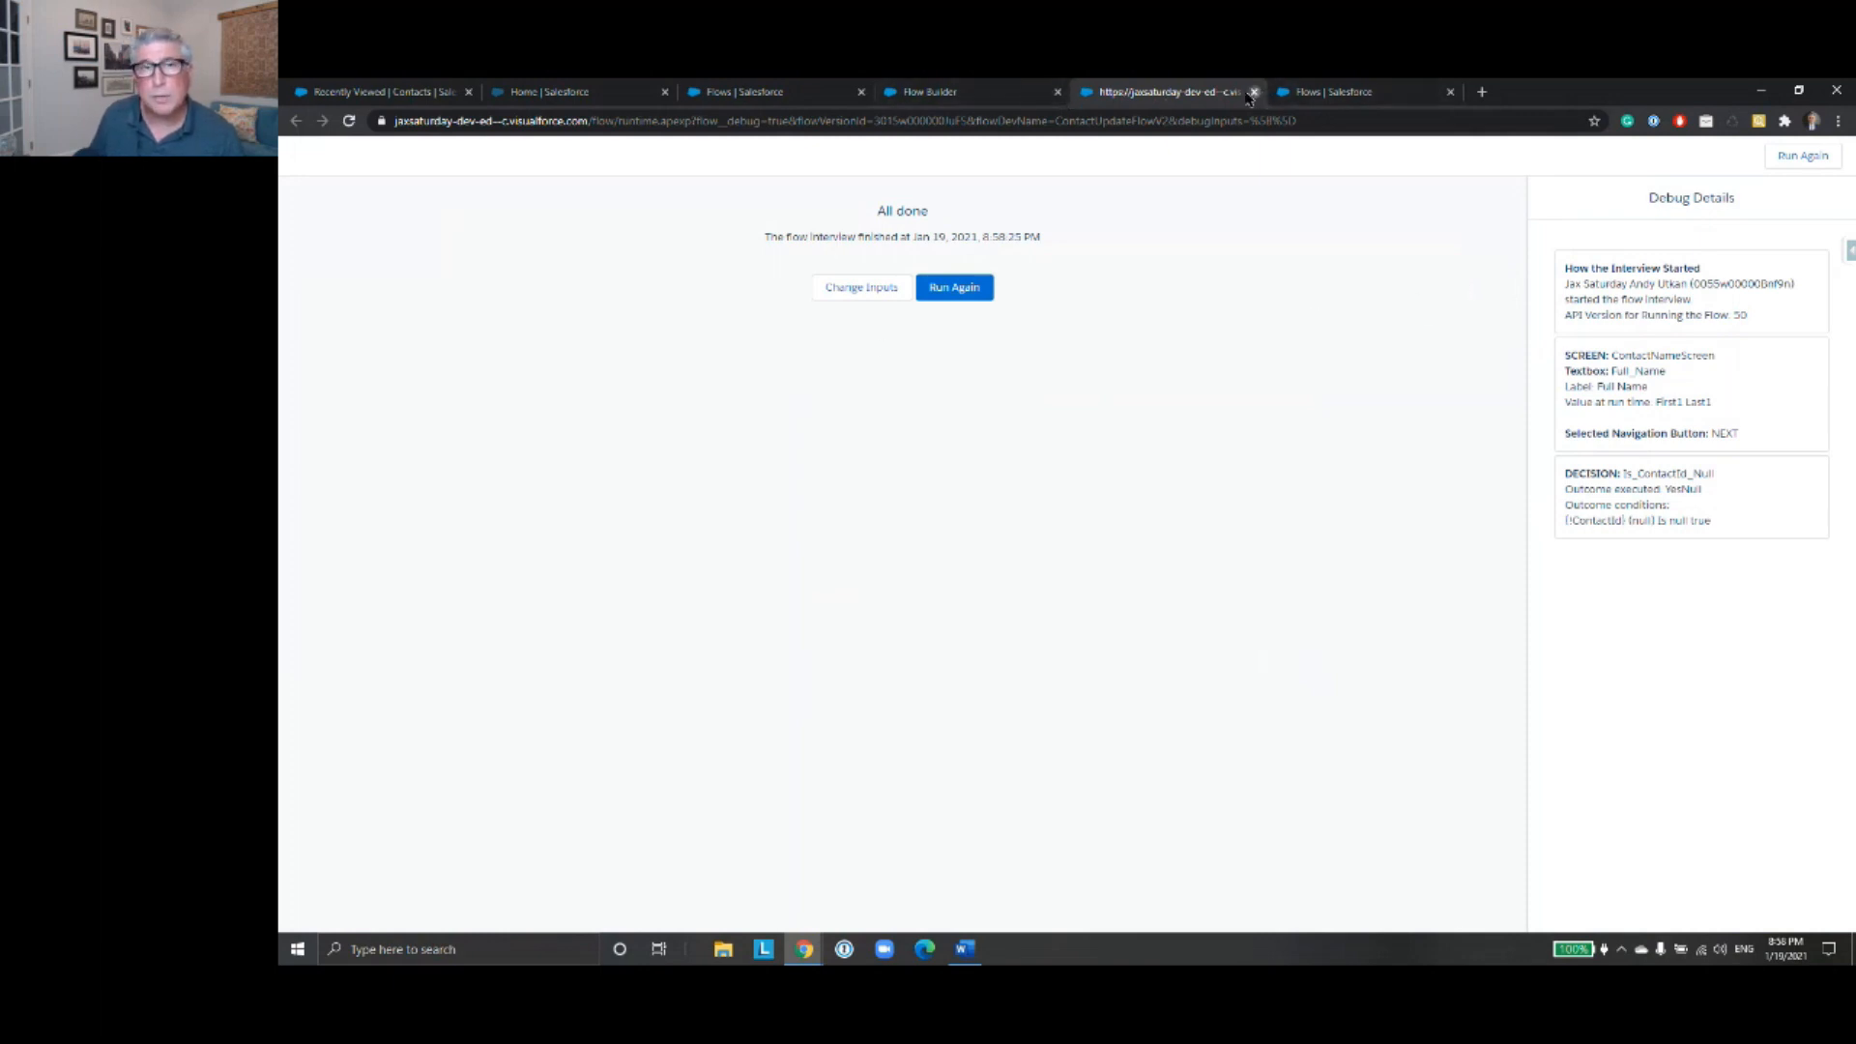
# - Close the debug session and move the Is ContactId Null? decision aside, out of the main column of elements
pyautogui.click(1253, 91)
pyautogui.scroll(5, 1421, 667)
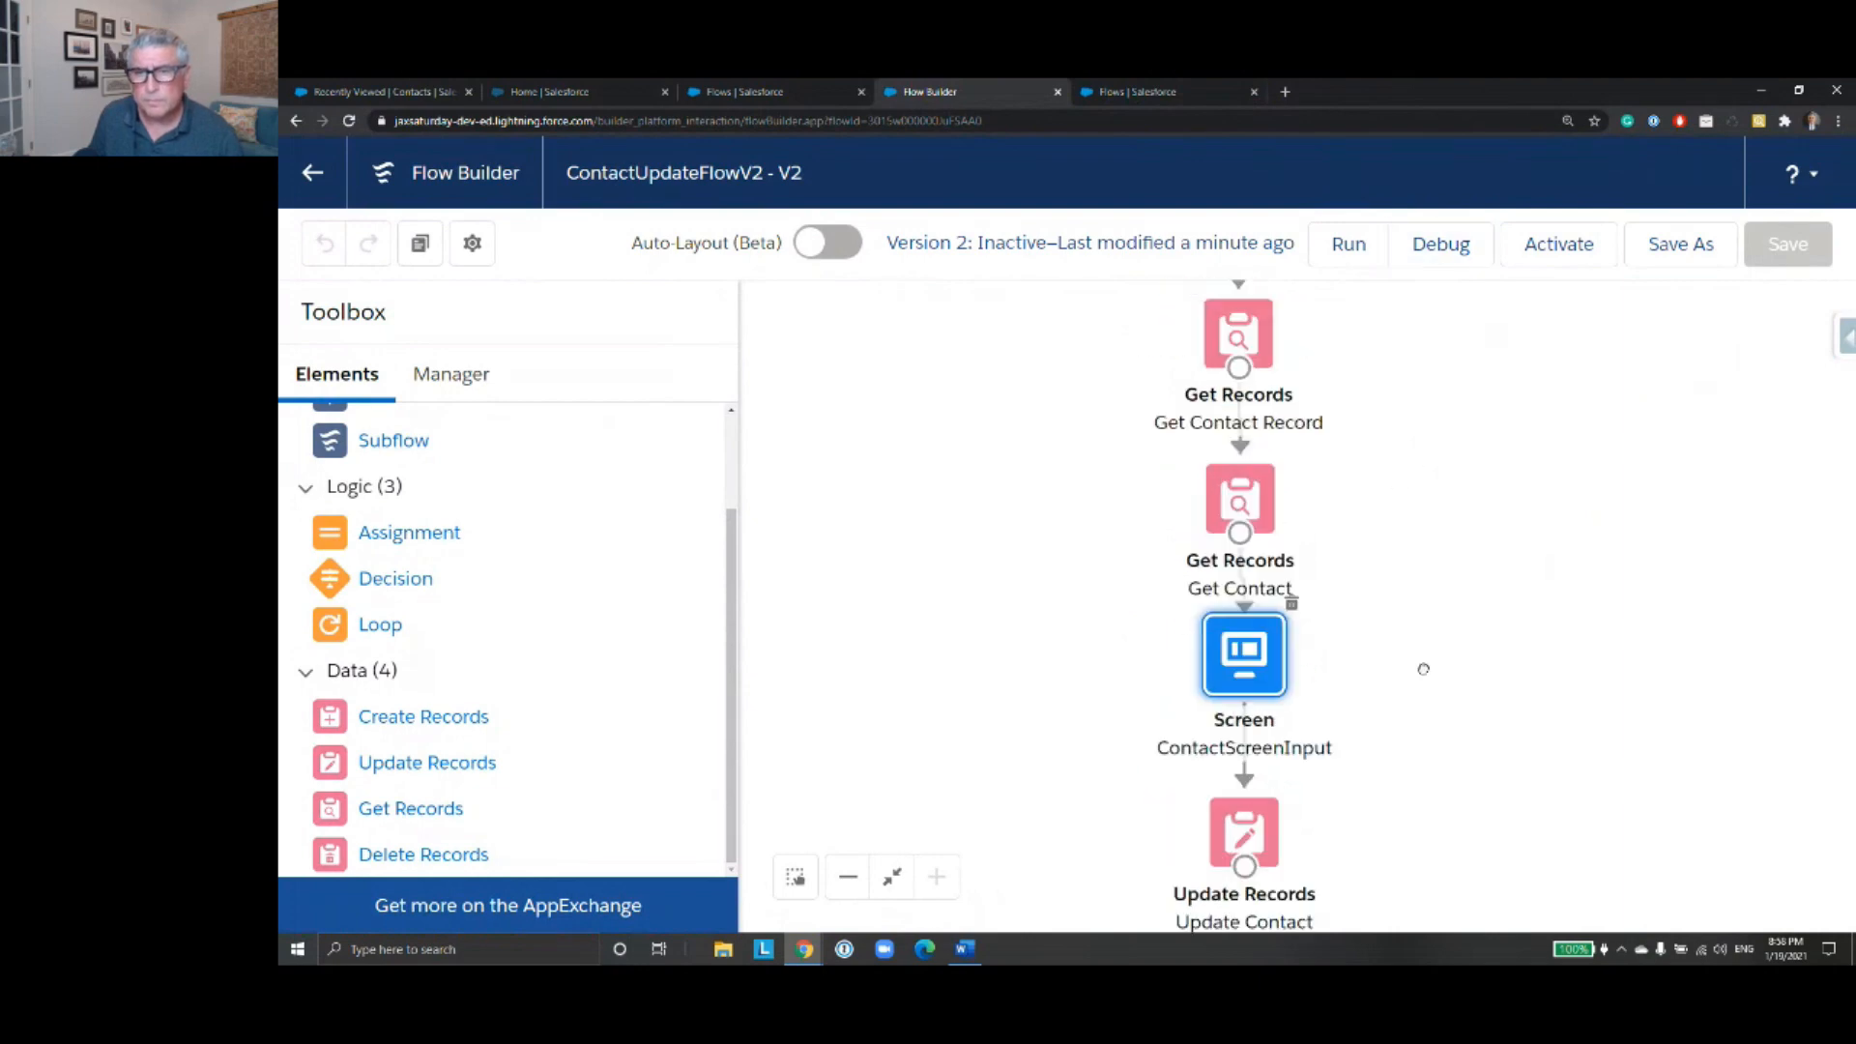
pyautogui.scroll(2, 1412, 406)
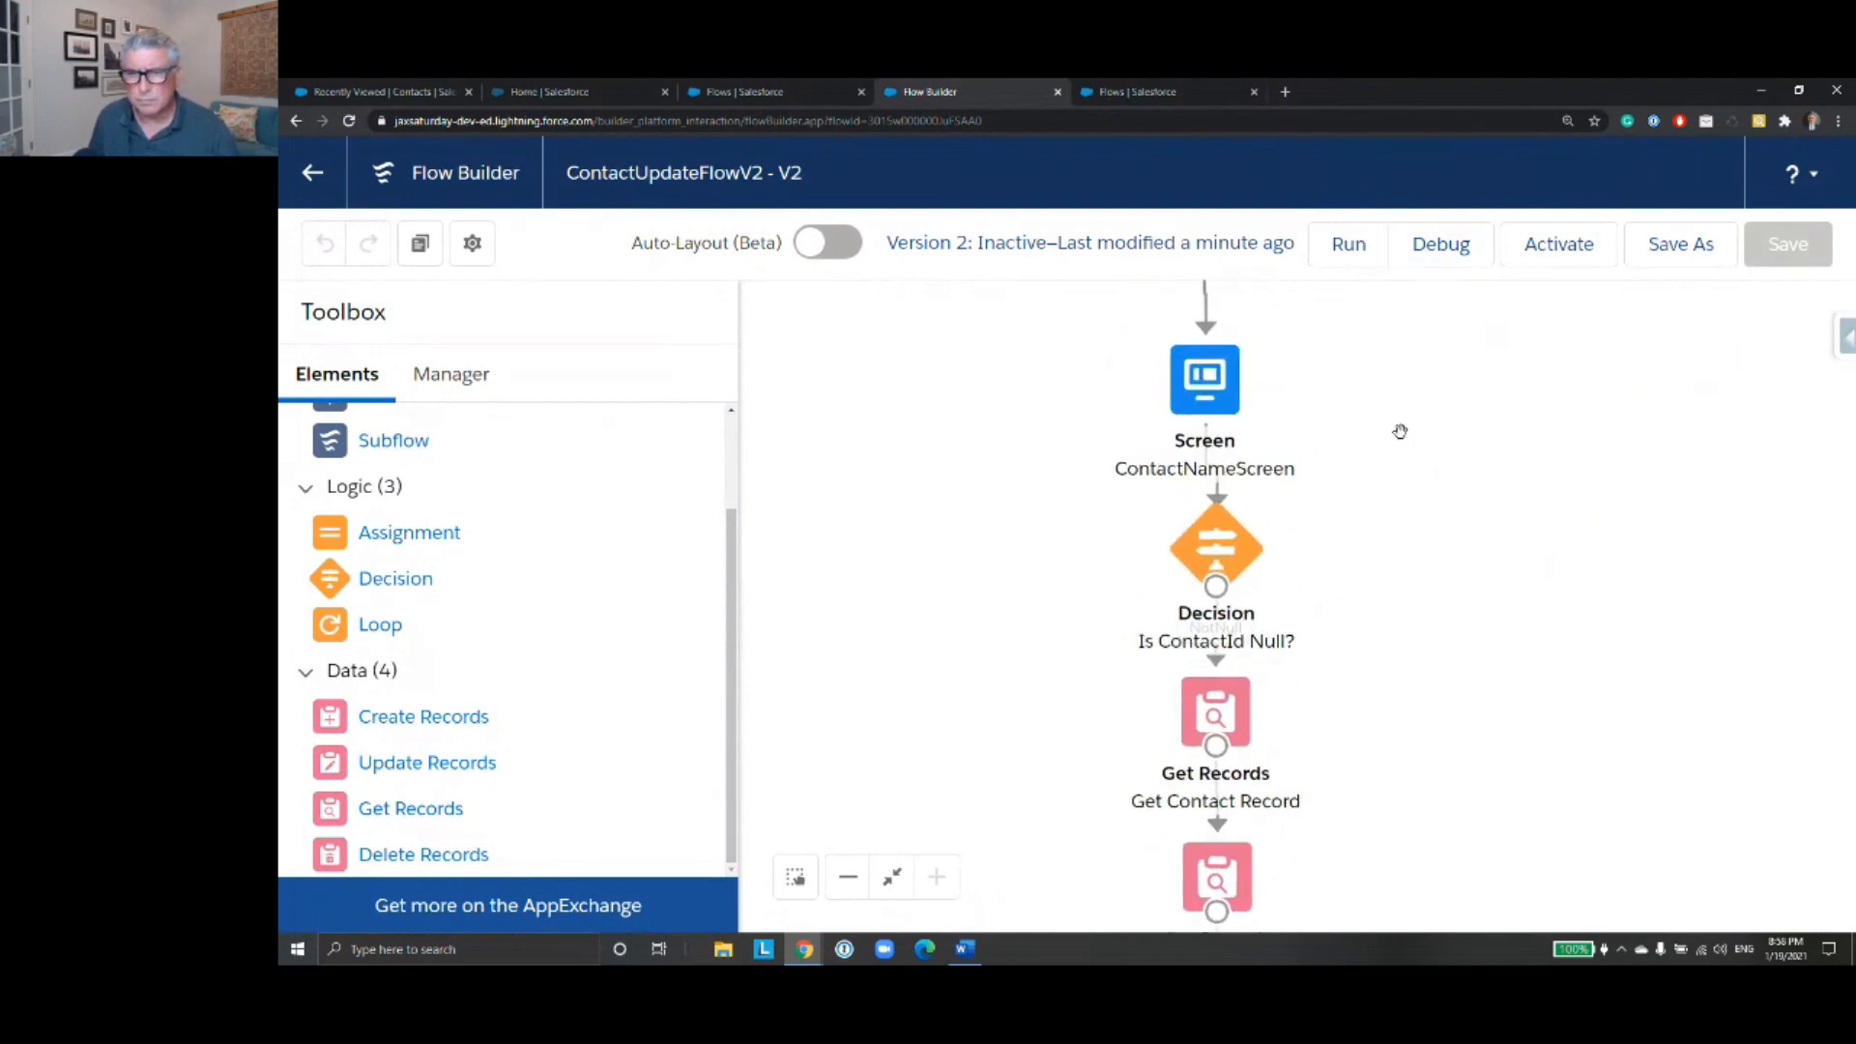
pyautogui.moveTo(1209, 543)
pyautogui.mouseDown()
pyautogui.moveTo(1220, 526)
pyautogui.moveTo(1216, 546)
pyautogui.mouseUp()
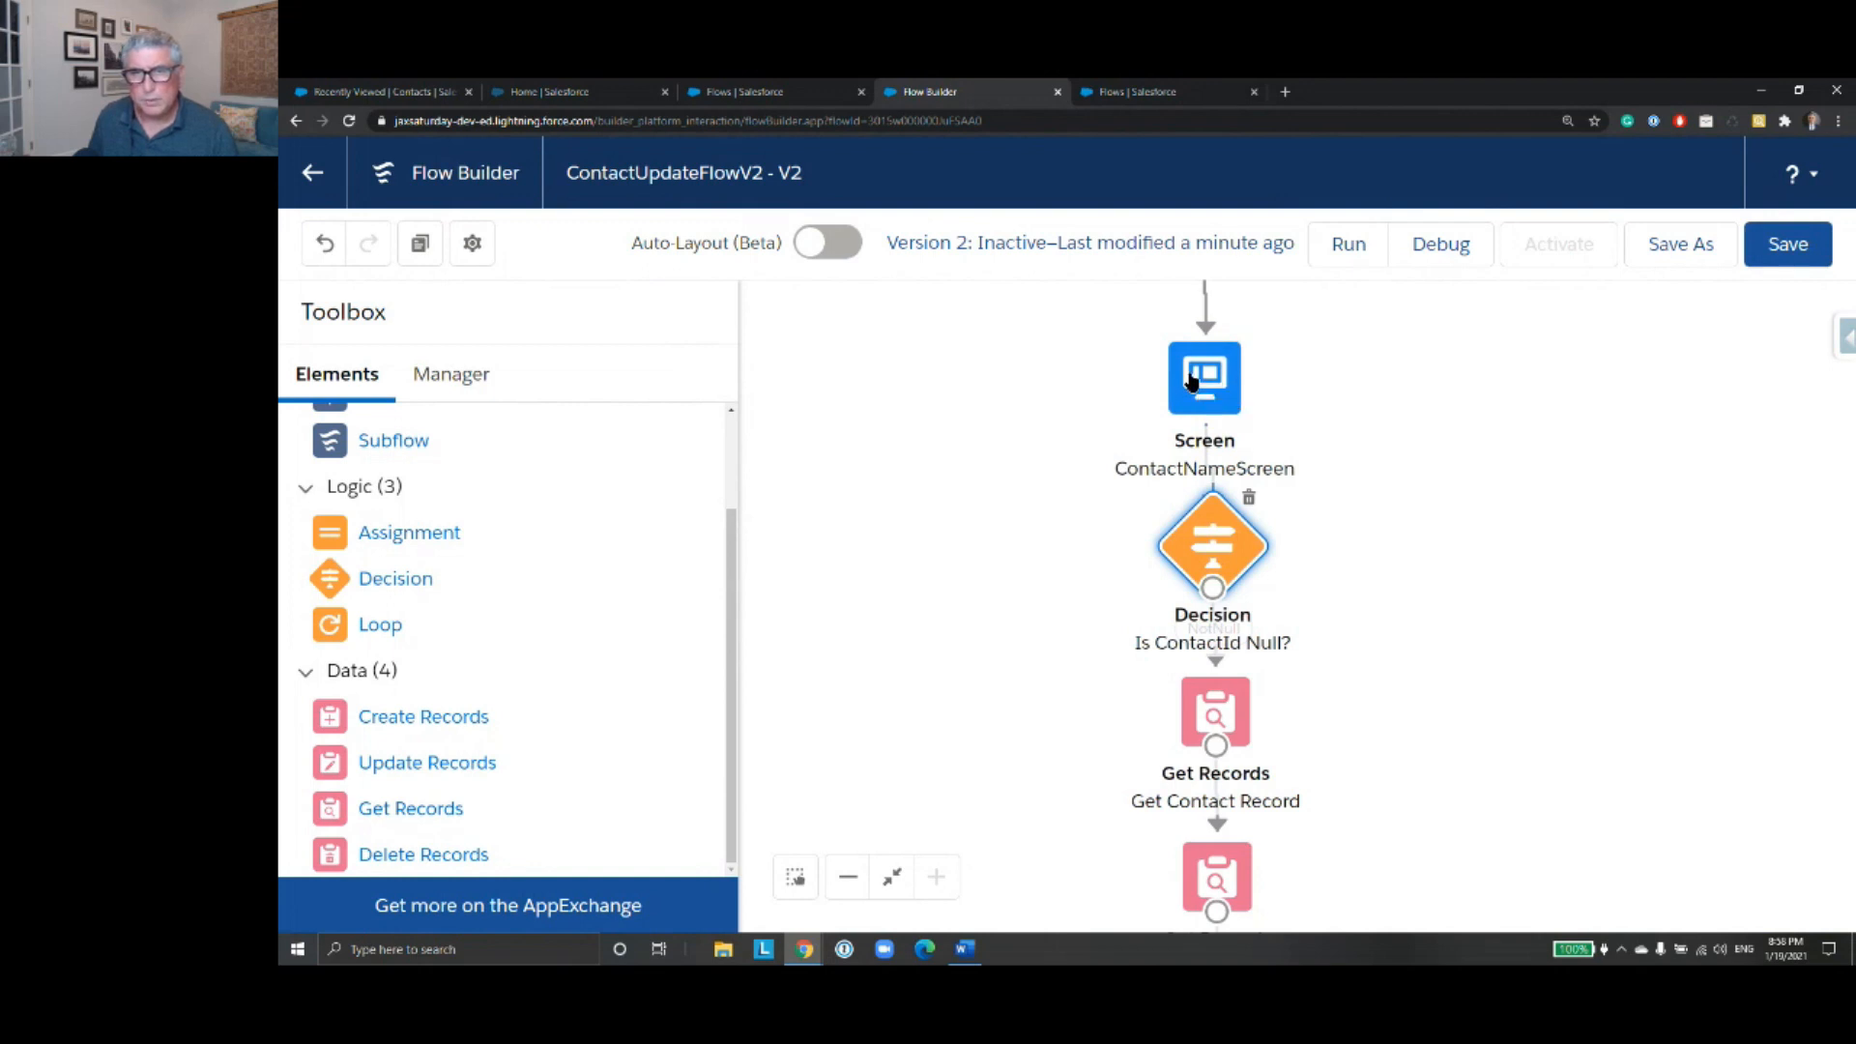
pyautogui.moveTo(1352, 377)
pyautogui.mouseDown()
pyautogui.moveTo(1335, 529)
pyautogui.moveTo(1326, 402)
pyautogui.mouseUp()
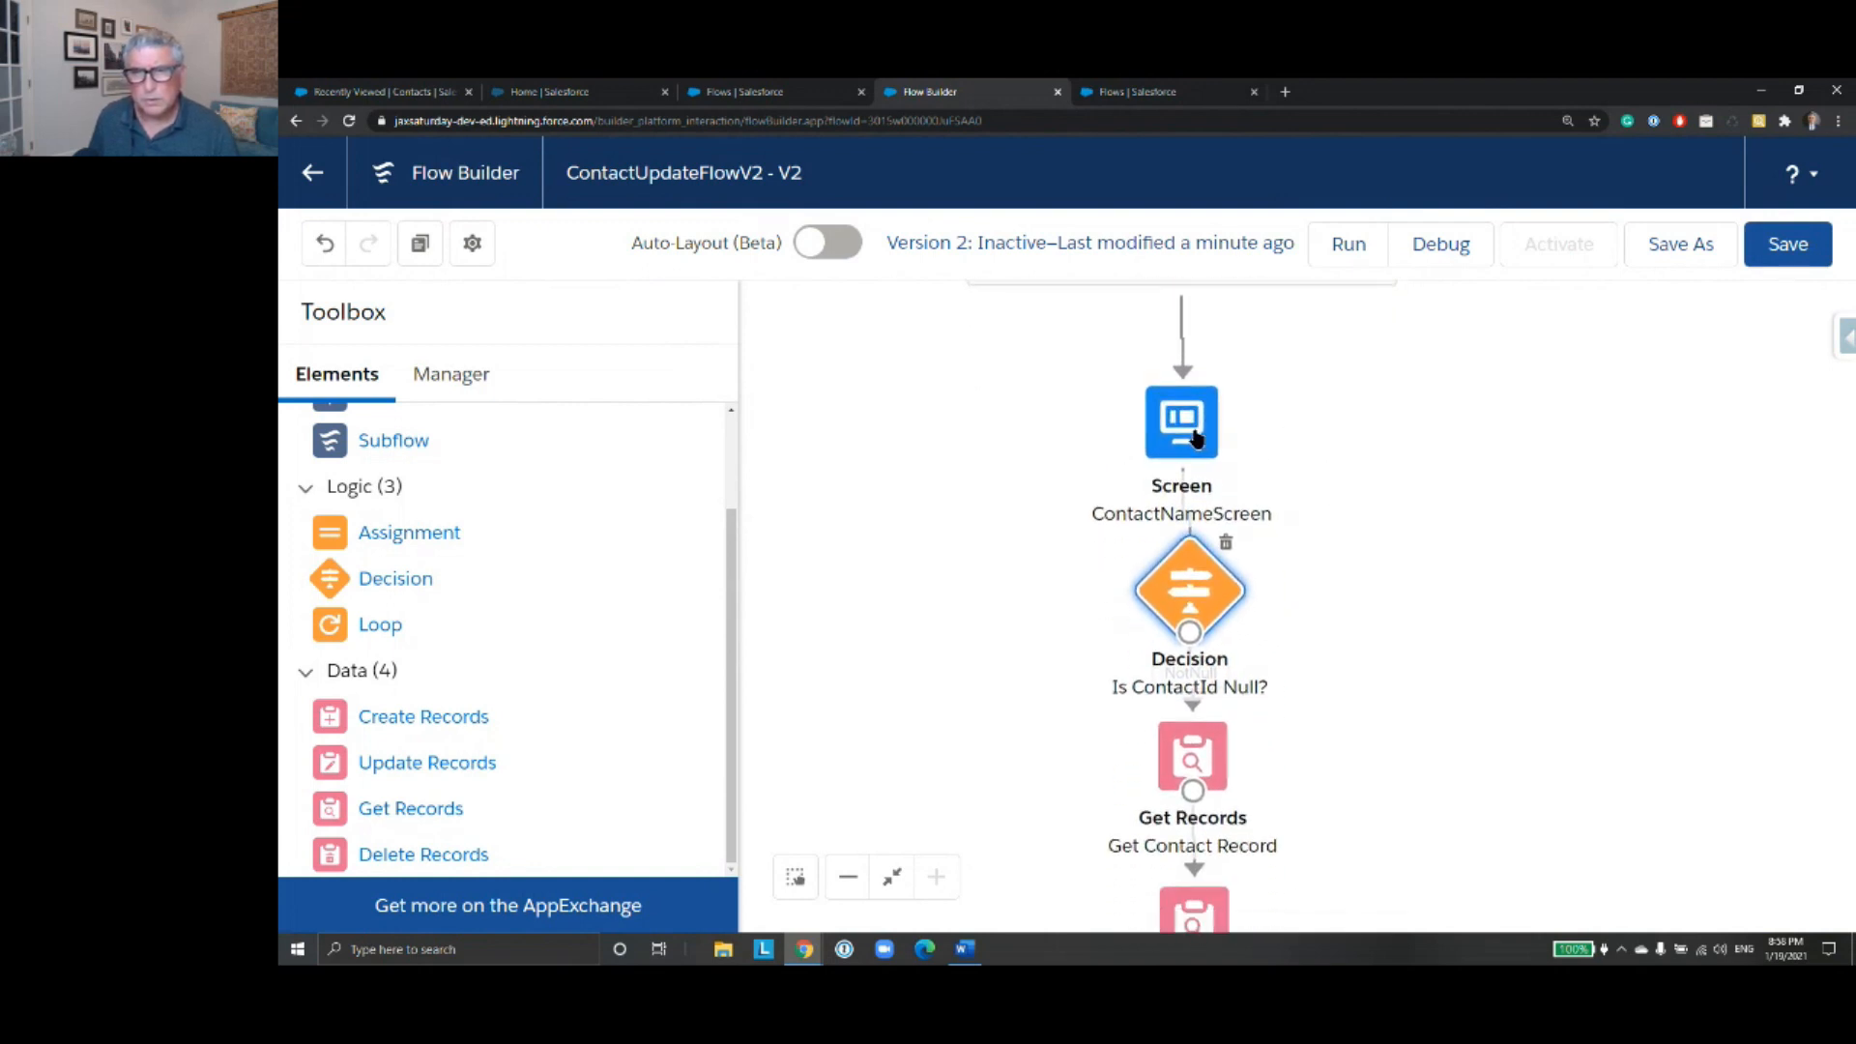
pyautogui.moveTo(1399, 600); pyautogui.dragTo(1375, 390)
pyautogui.moveTo(1167, 384); pyautogui.dragTo(1370, 405)
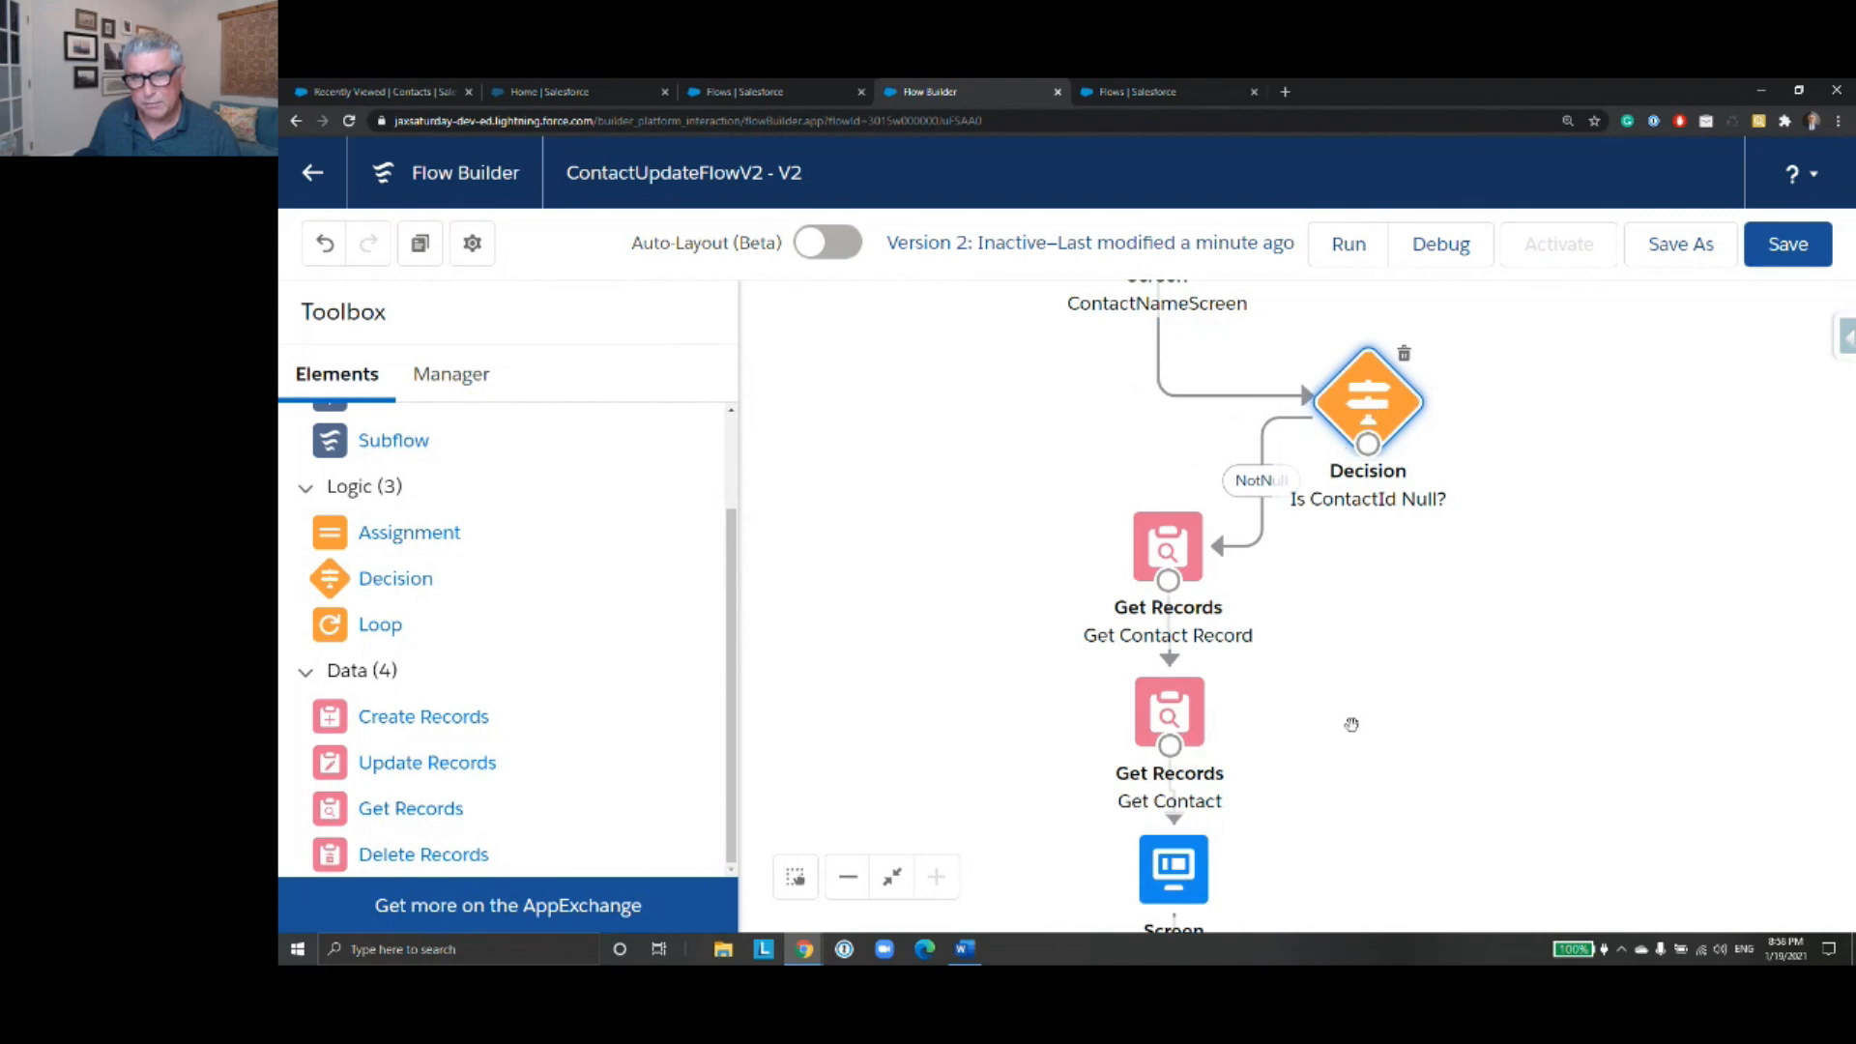
# - Delete the connectors from ContactNameScreen to the decision and from the decision to Get Contact Record, and shift Get Contact Record slightly upward
pyautogui.click(1245, 404)
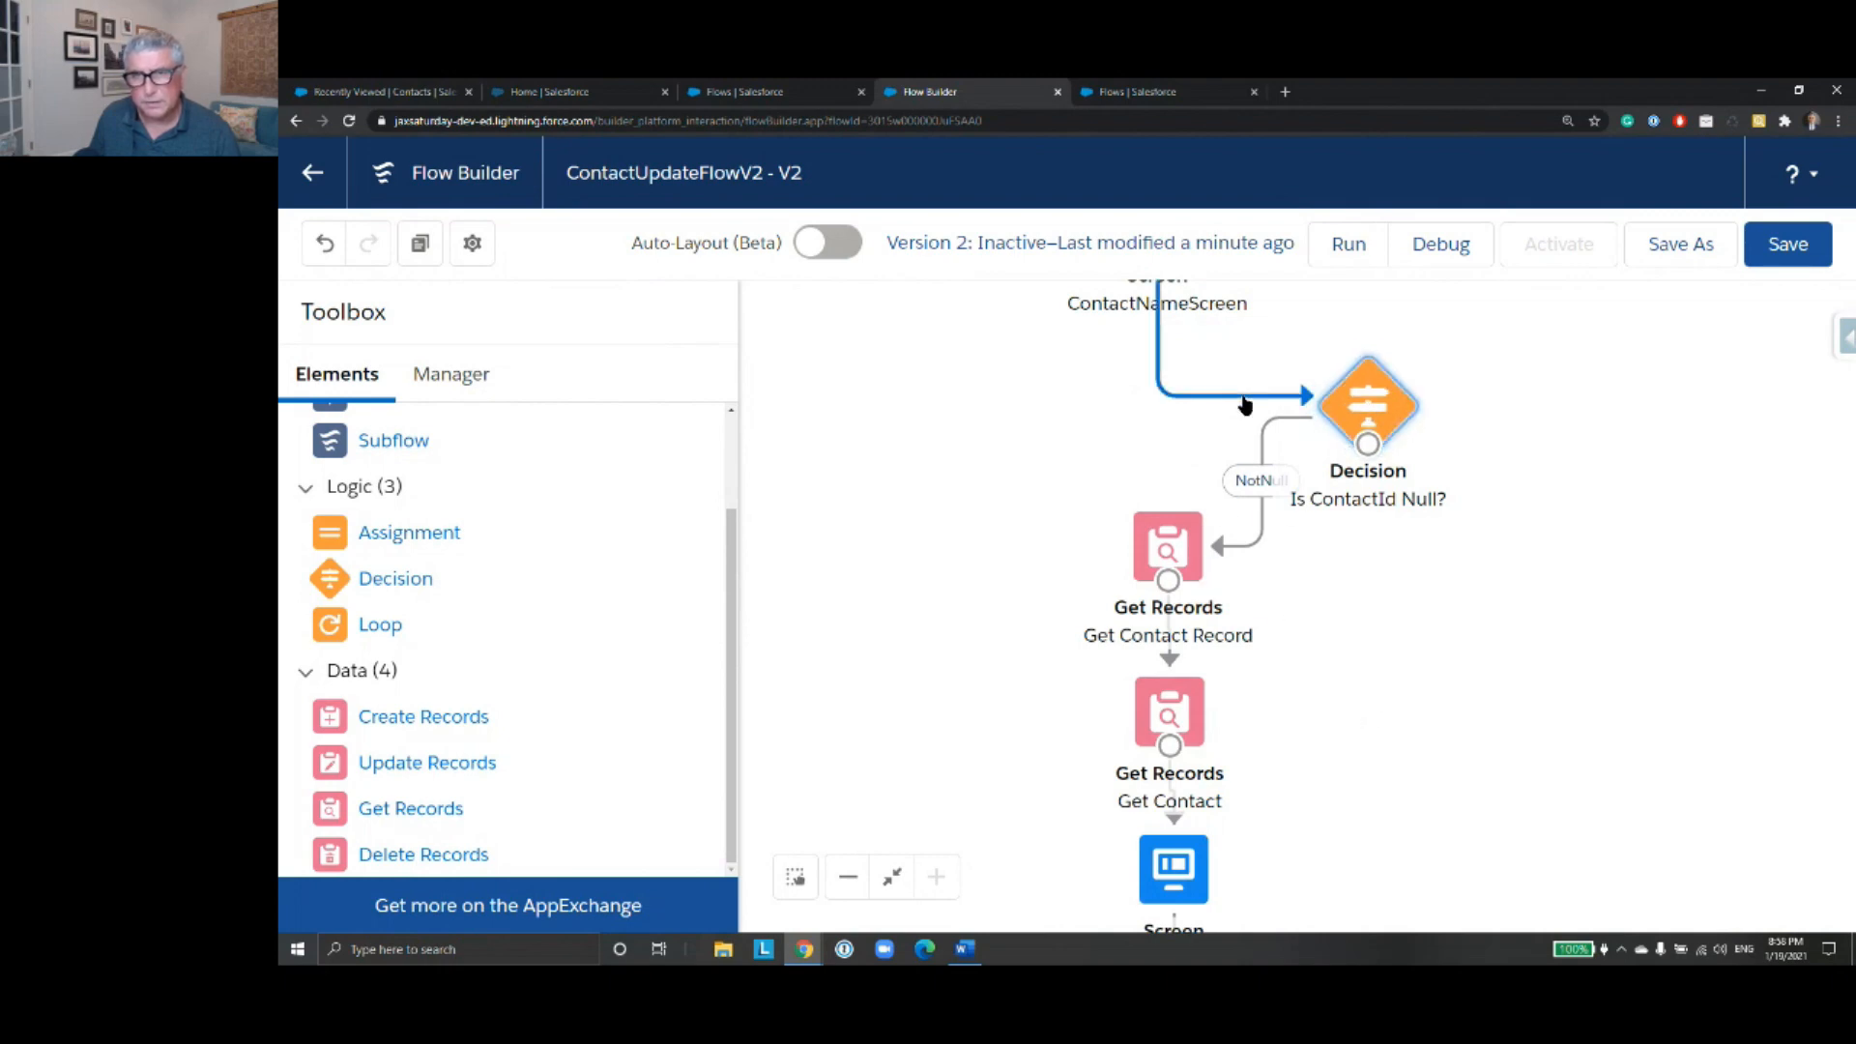
pyautogui.press('Delete')
pyautogui.click(1266, 513)
pyautogui.press('Delete')
pyautogui.moveTo(1173, 542); pyautogui.dragTo(1171, 532)
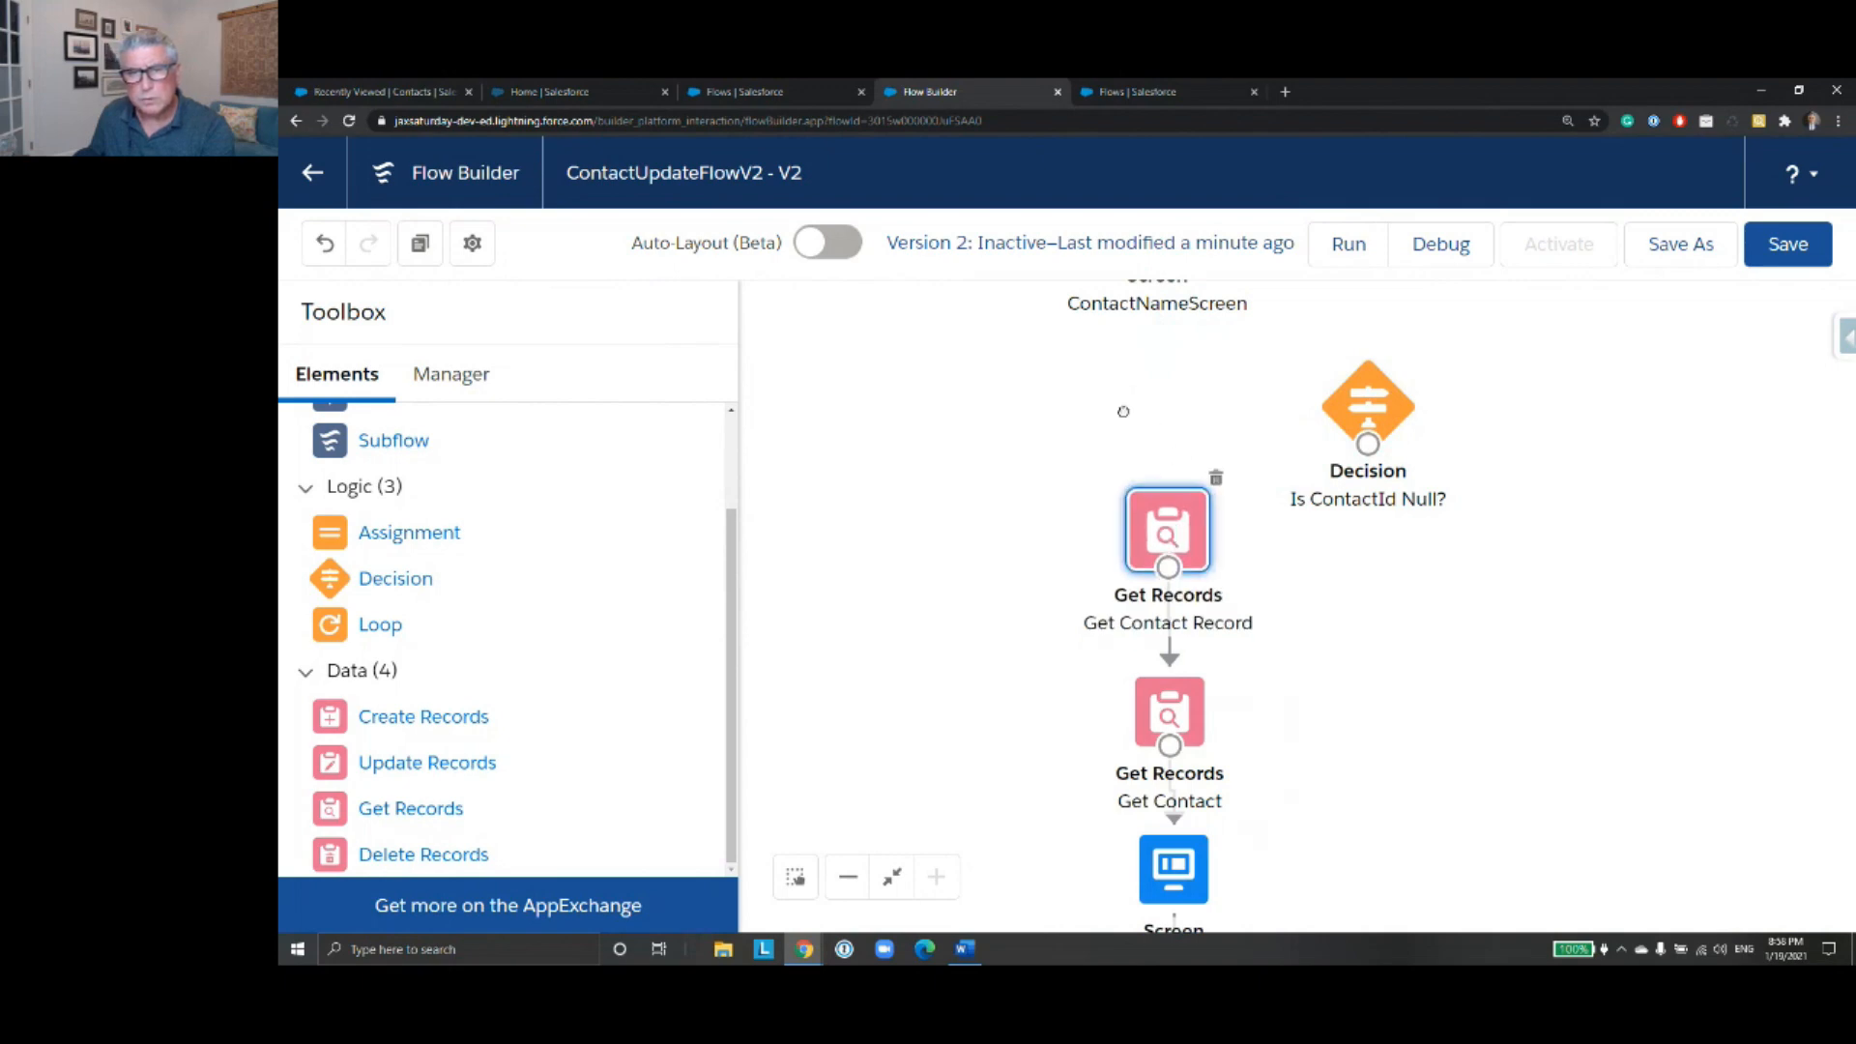
# - Connect ContactNameScreen to Get Contact Record and delete the connector from Get Contact Record to Get Contact
pyautogui.moveTo(1125, 403); pyautogui.dragTo(1122, 478)
pyautogui.moveTo(1153, 327); pyautogui.dragTo(1155, 496)
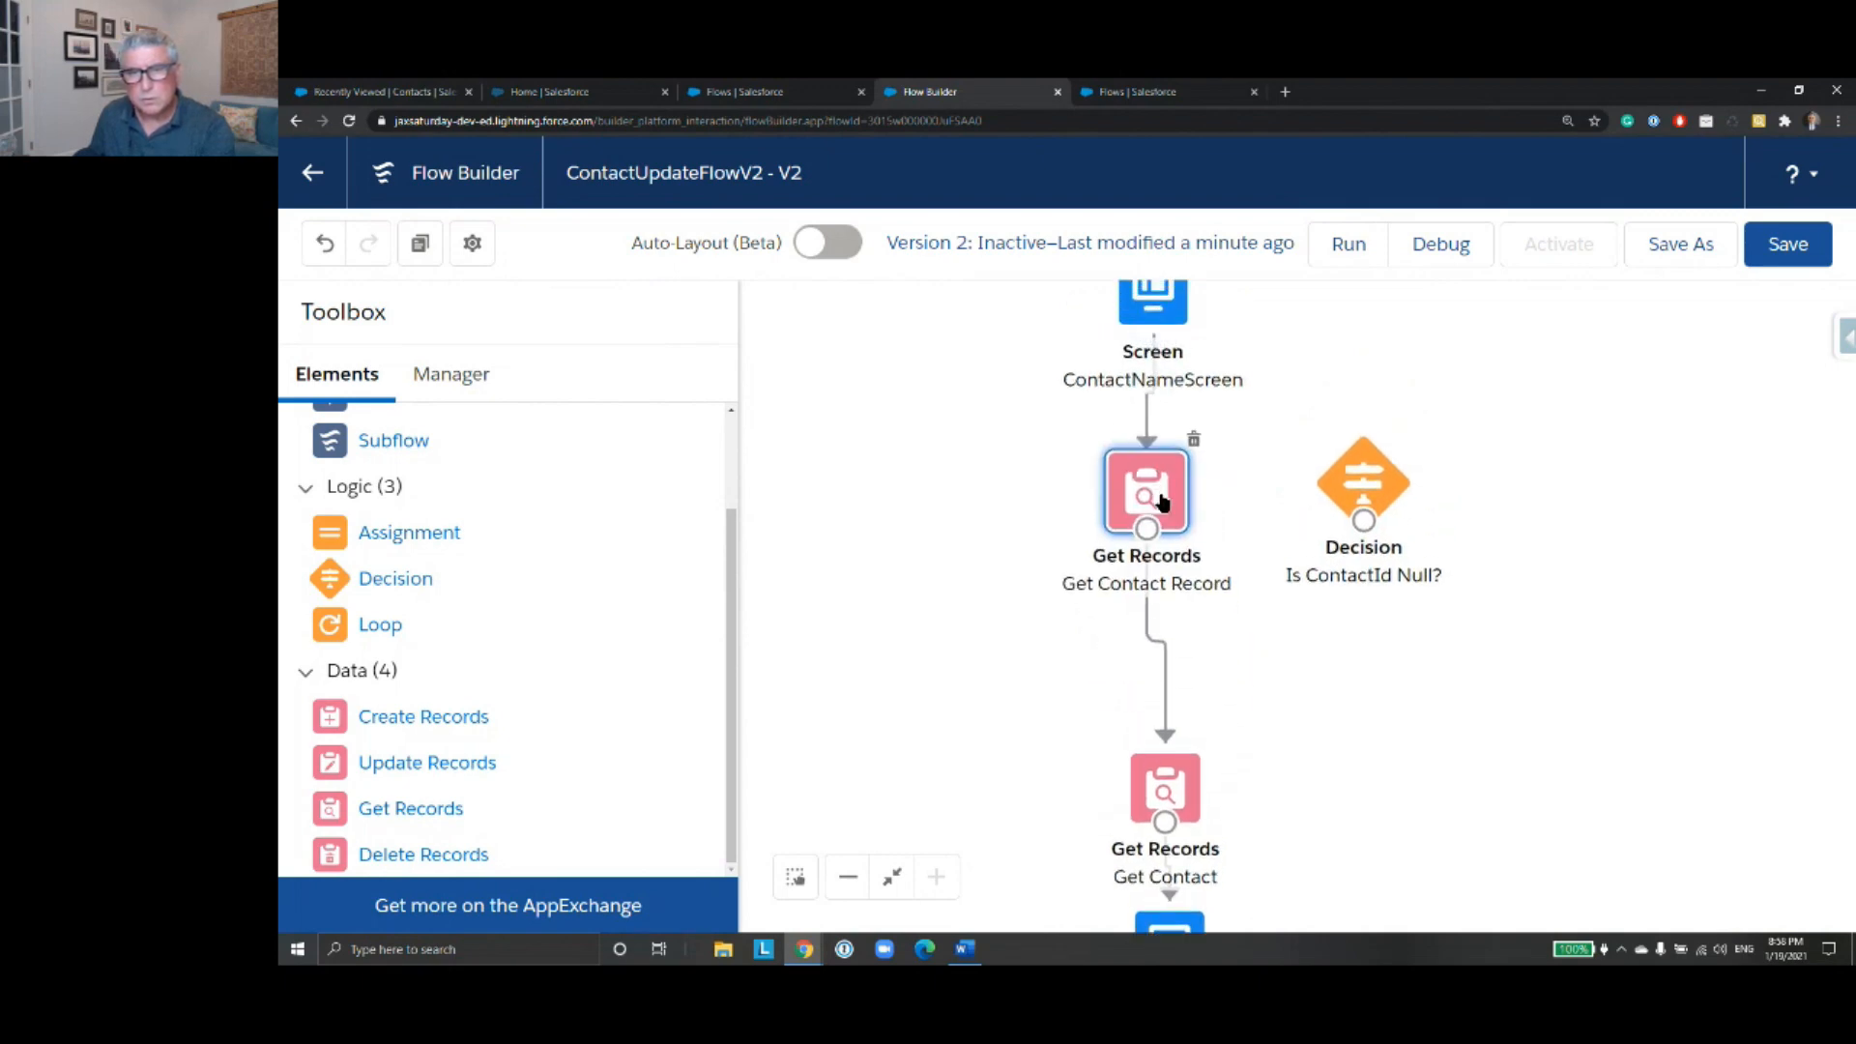
pyautogui.click(1167, 657)
pyautogui.press('Delete')
# - Place the Is ContactId Null? decision below Get Contact Record, connect it to Get Contact with the NotNull outcome, and save the flow
pyautogui.moveTo(1363, 483); pyautogui.dragTo(1156, 559)
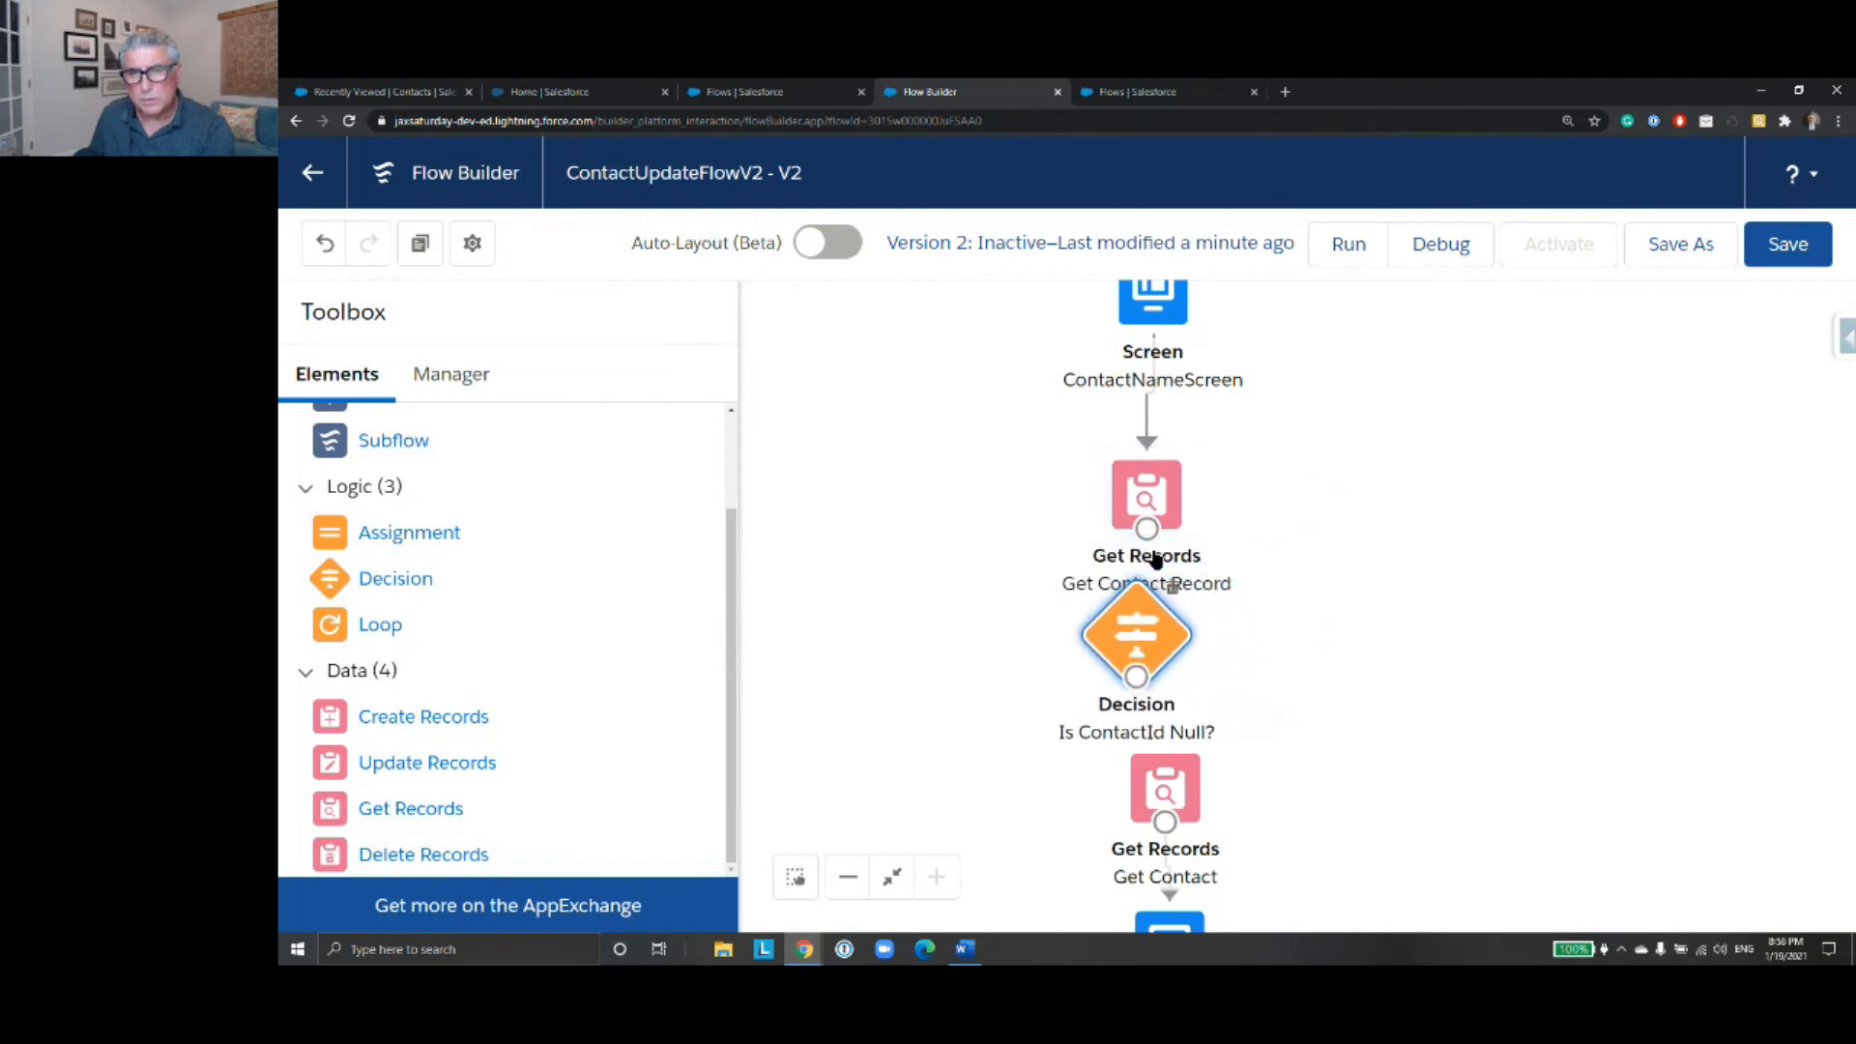
pyautogui.moveTo(1137, 677); pyautogui.dragTo(1167, 758)
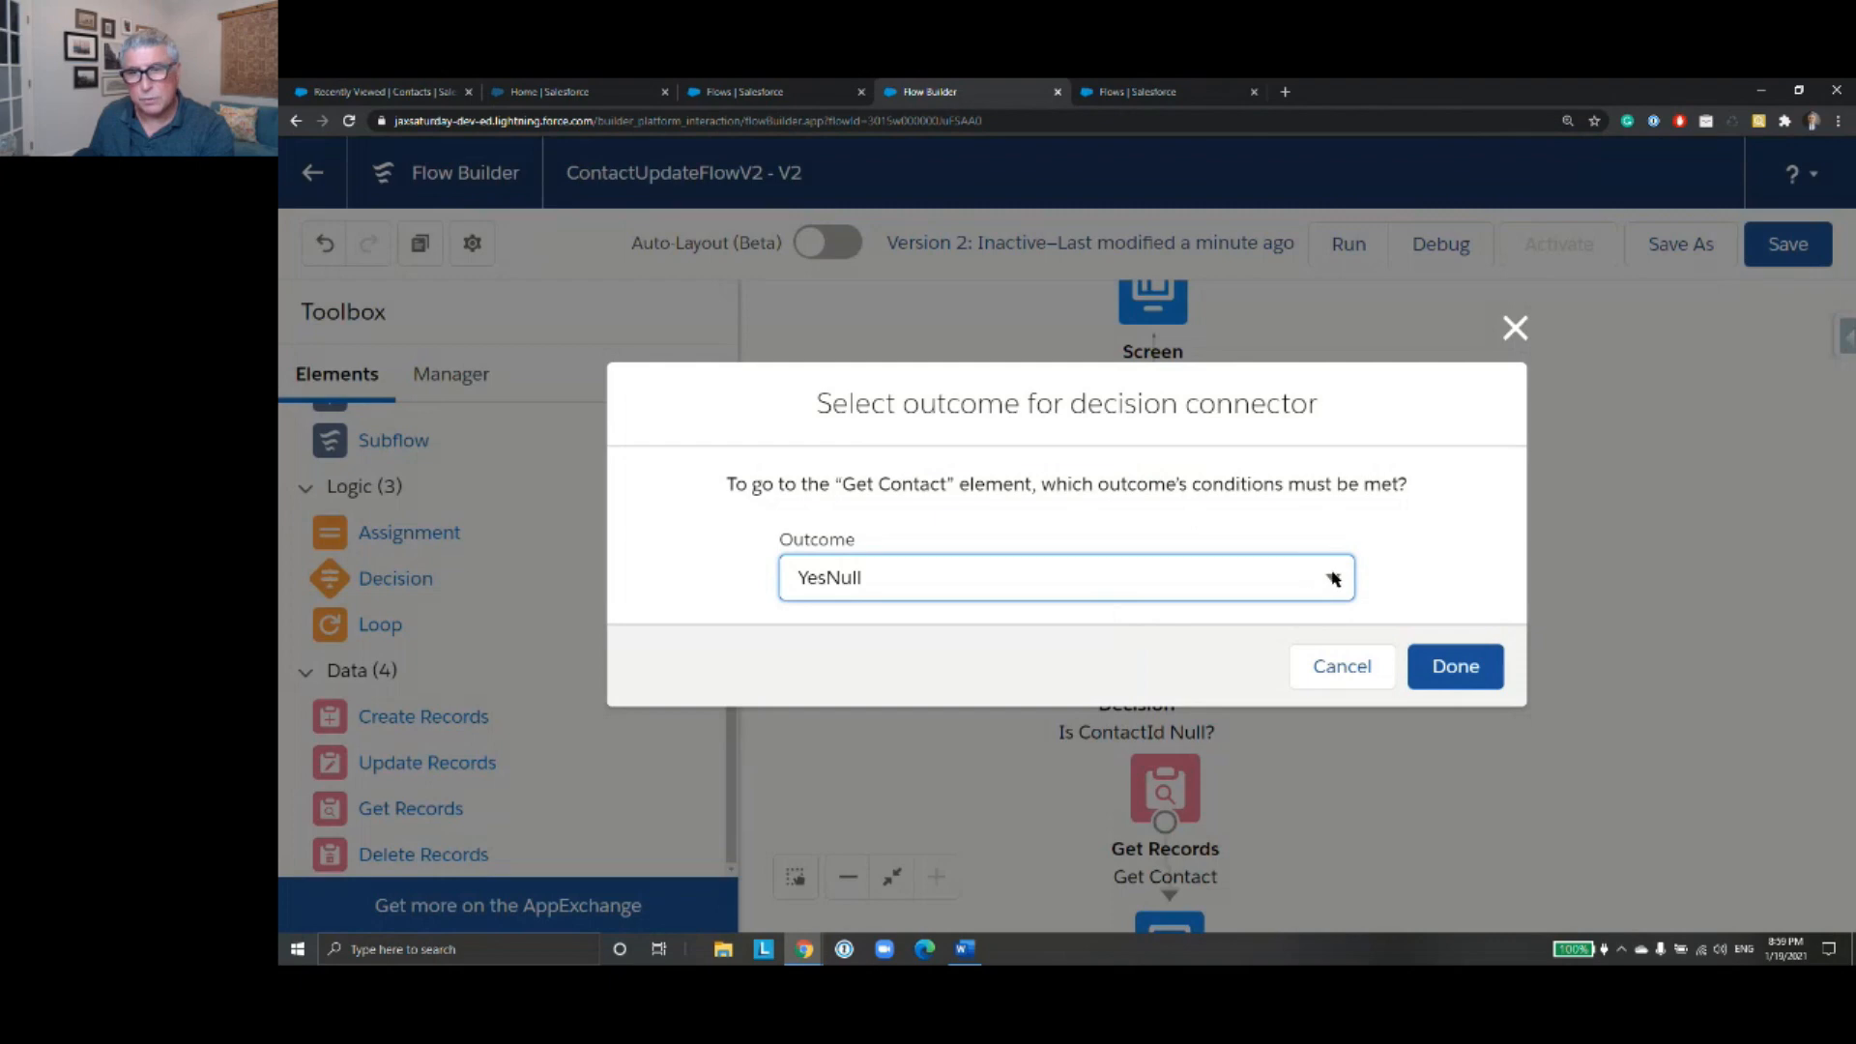
pyautogui.click(1332, 578)
pyautogui.click(1224, 677)
pyautogui.click(1453, 666)
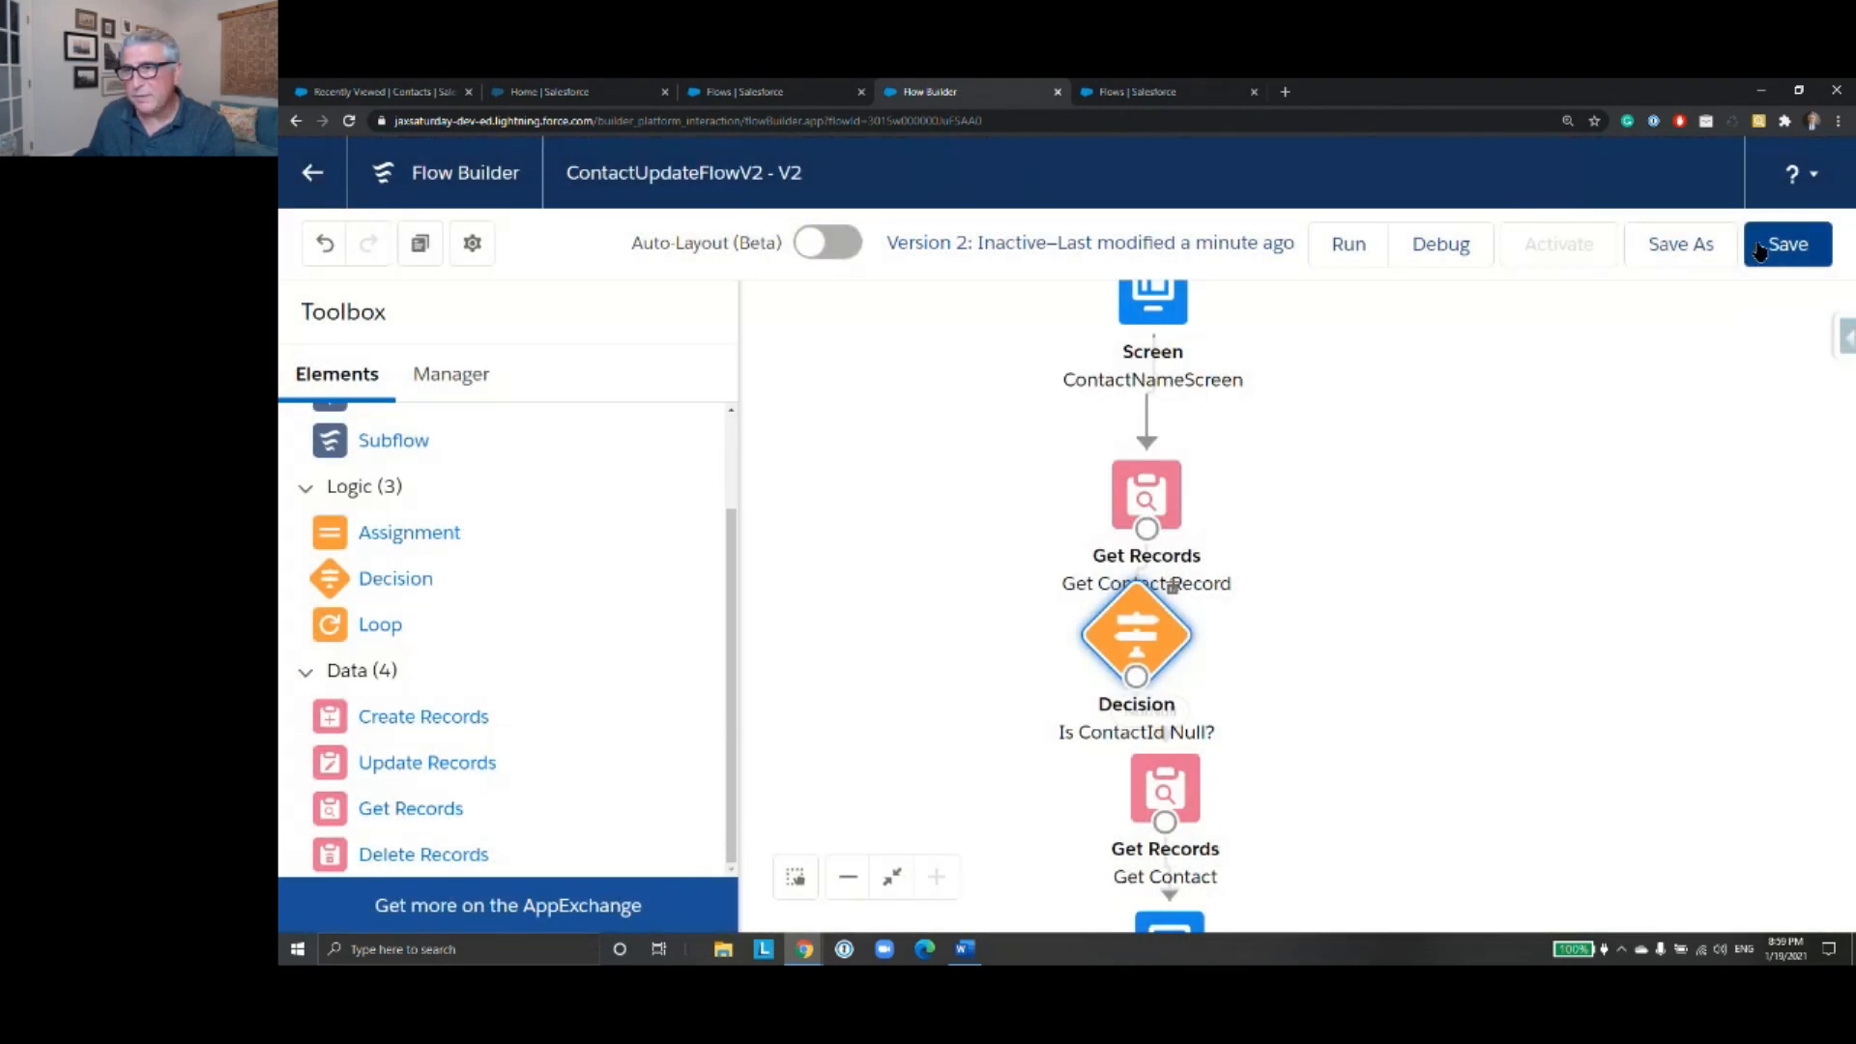
pyautogui.click(1759, 247)
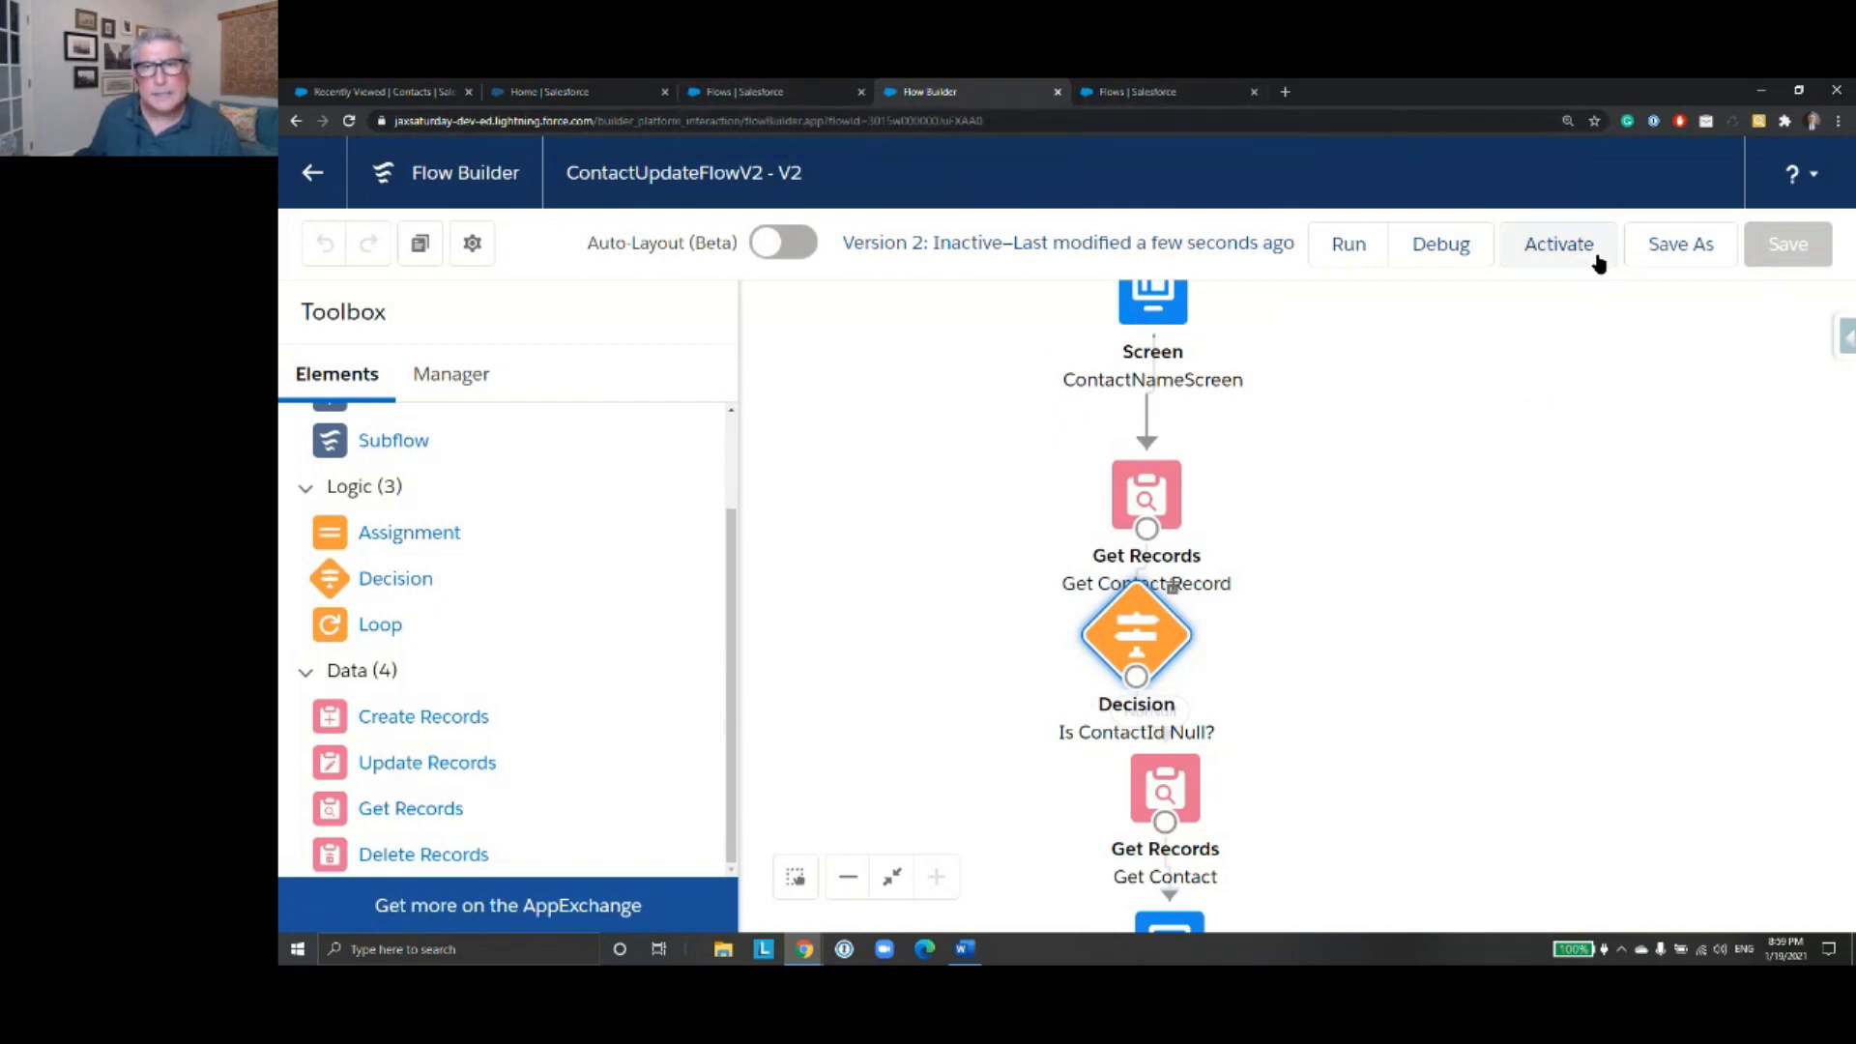
# - Debug the flow with the full name of the Cat Industries contact
pyautogui.click(1444, 256)
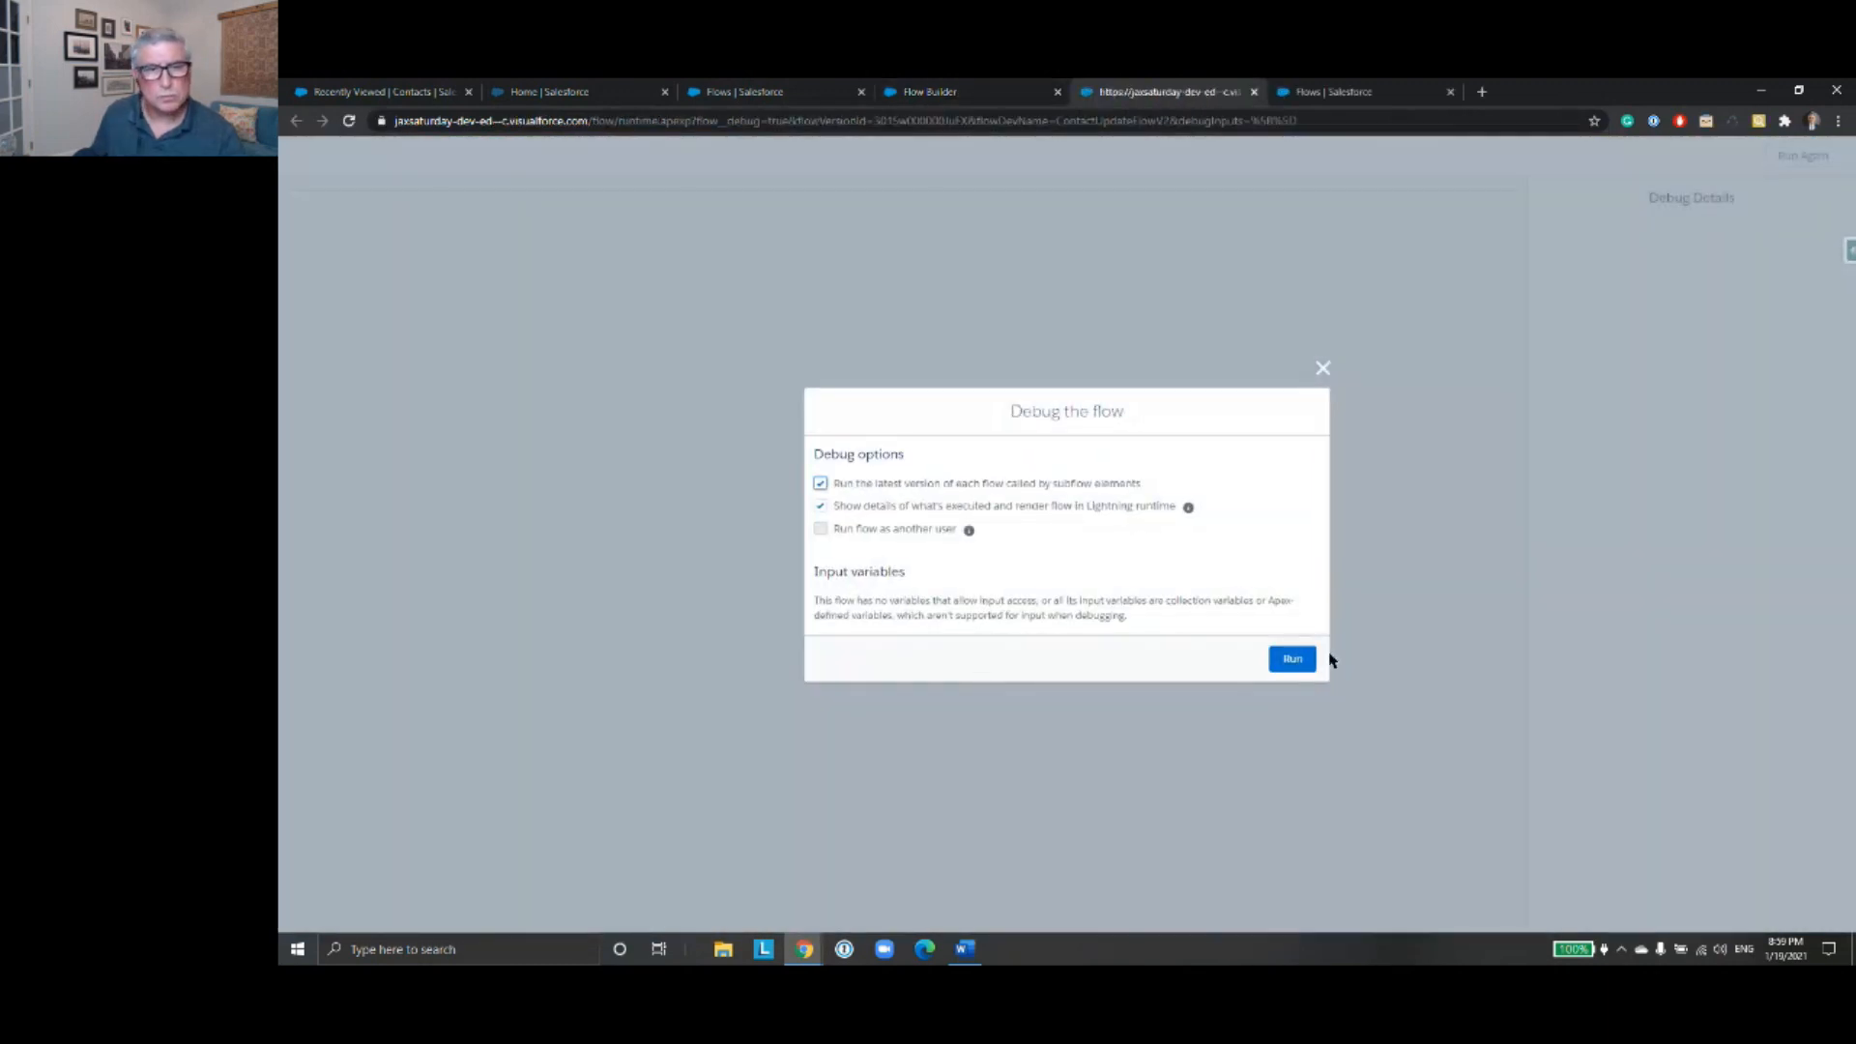
pyautogui.click(1285, 655)
pyautogui.click(542, 232)
pyautogui.write('Selina Ky')
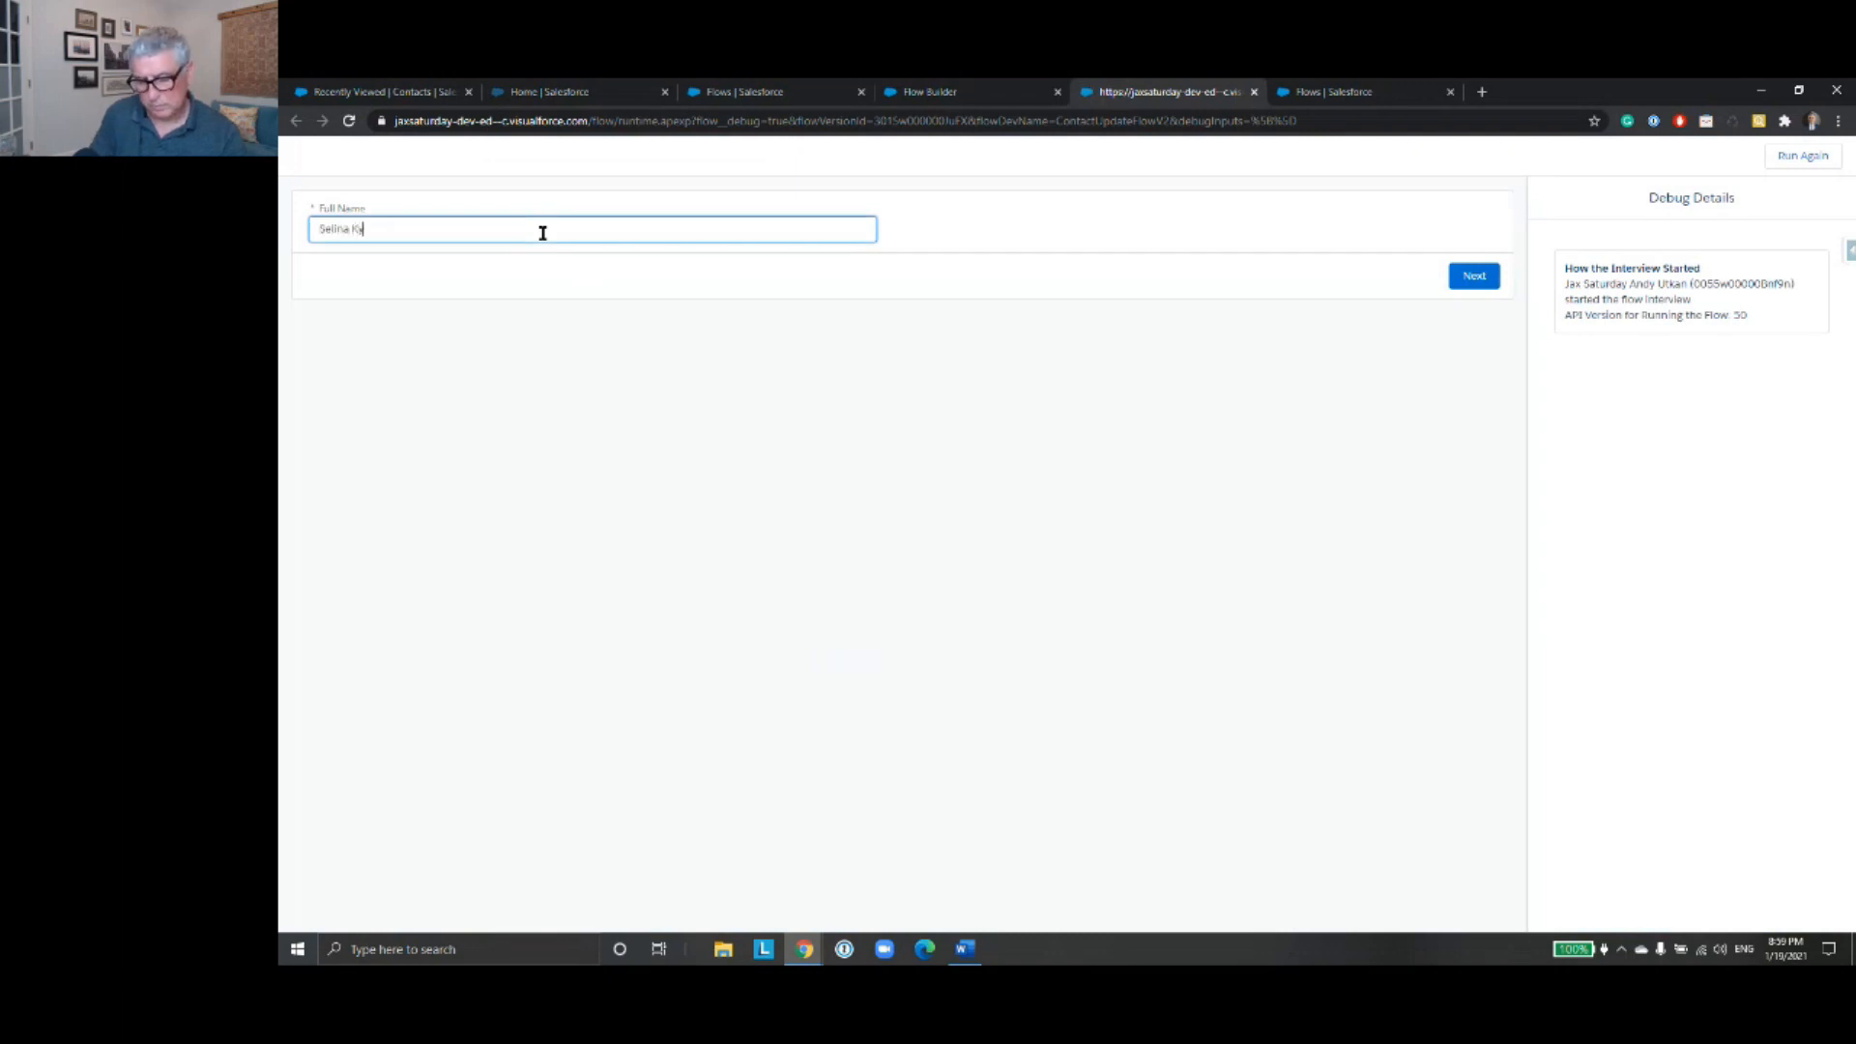
pyautogui.click(1476, 279)
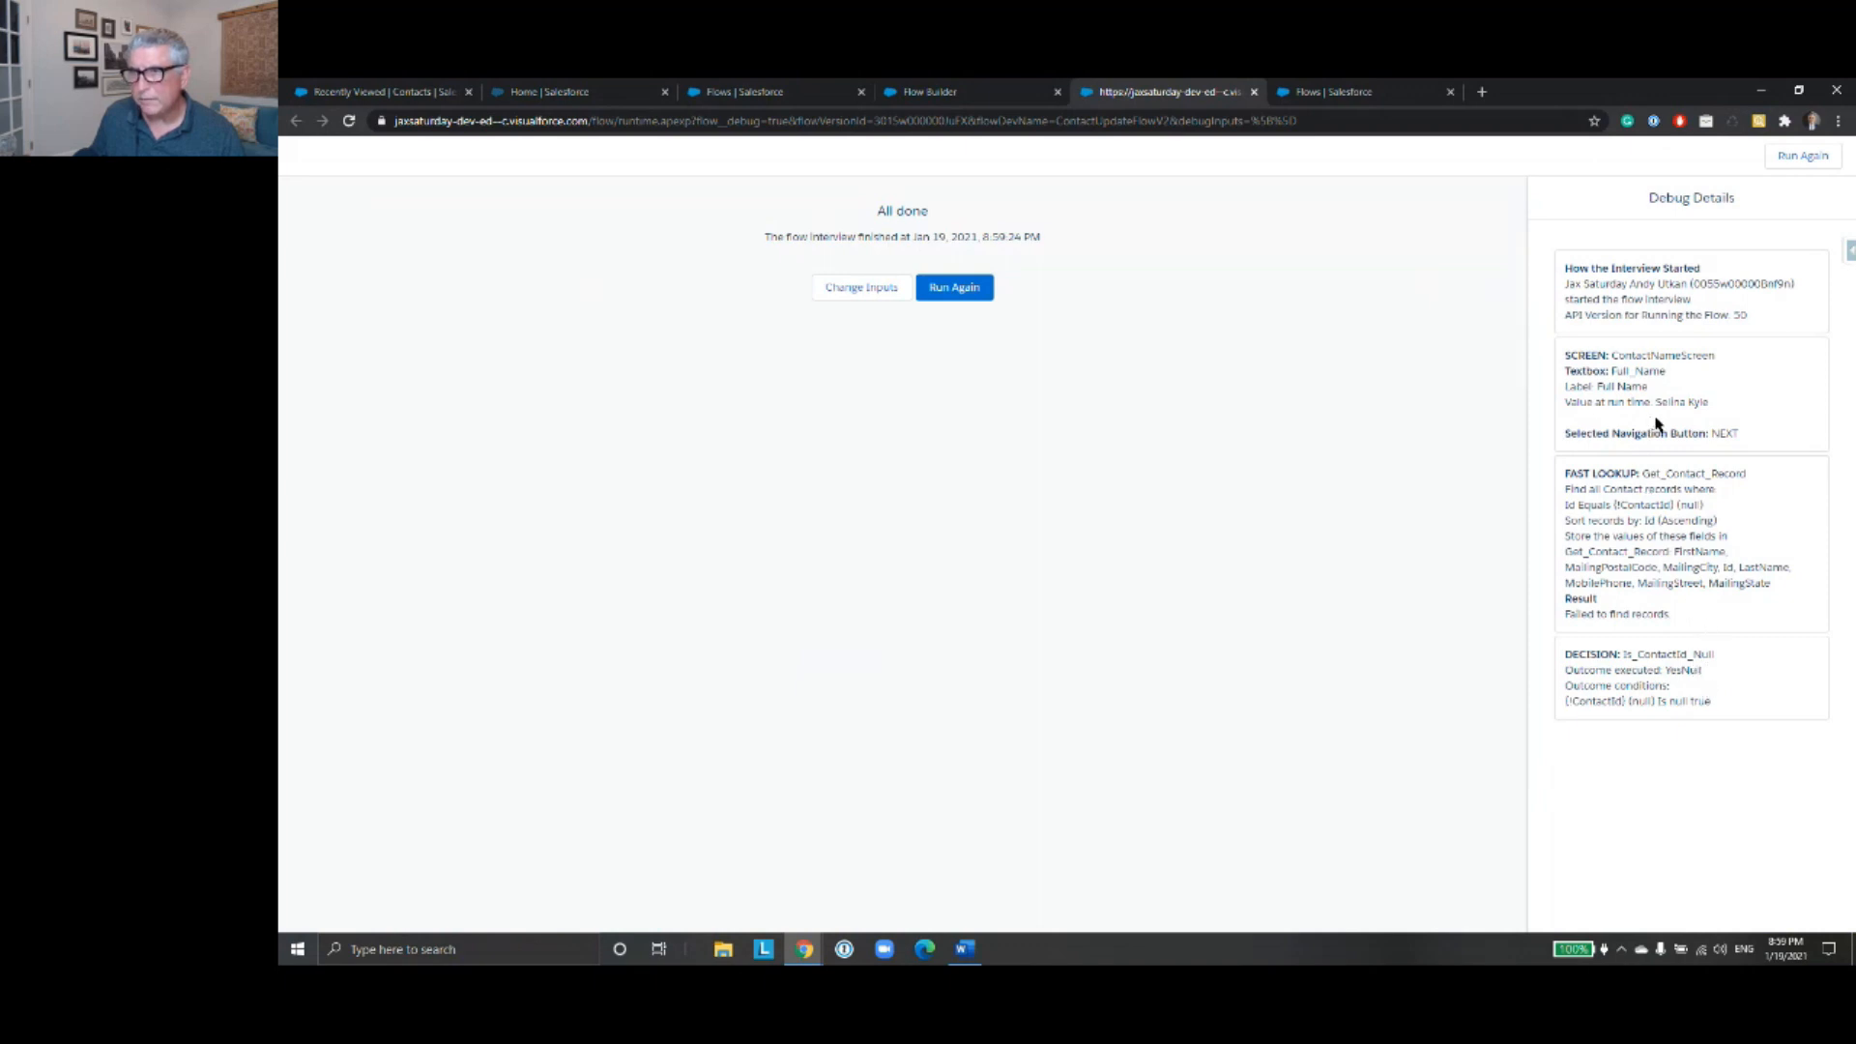
# - Check the contact names in the recently viewed contacts list and return to the flow canvas
pyautogui.click(534, 92)
pyautogui.click(356, 89)
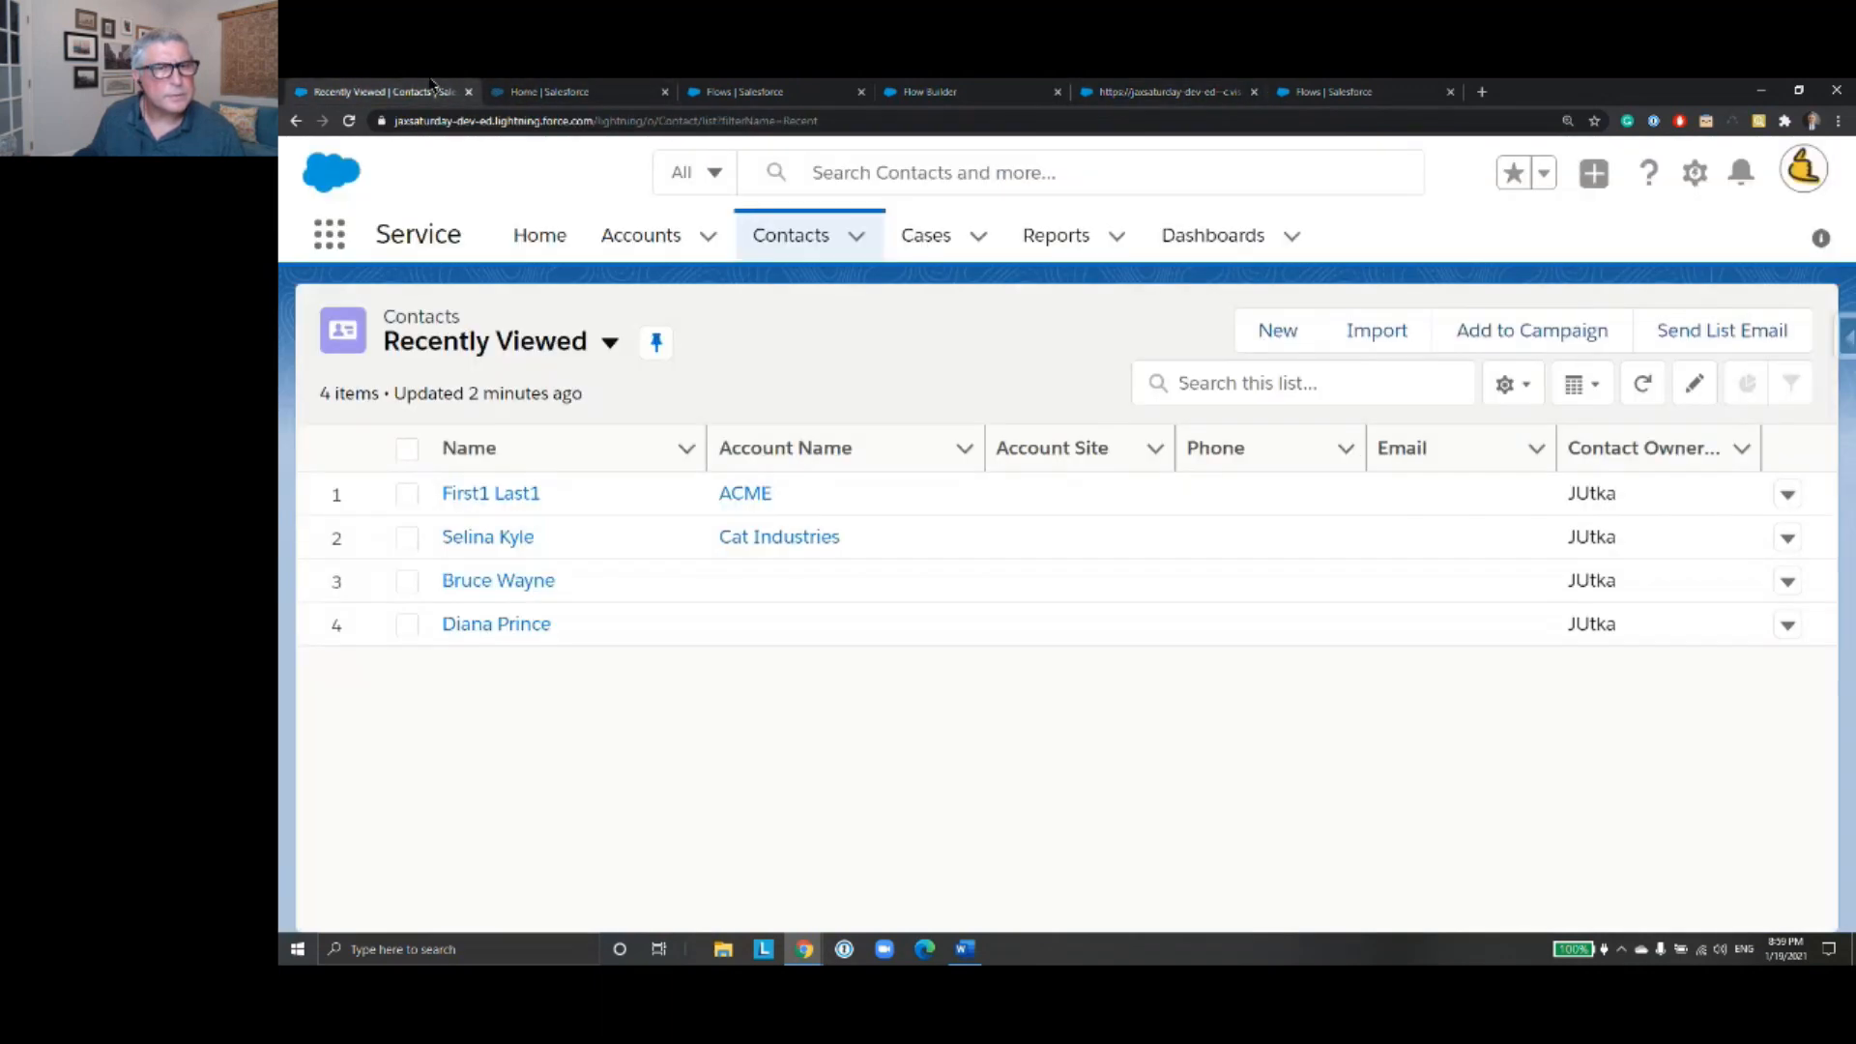
pyautogui.click(1334, 91)
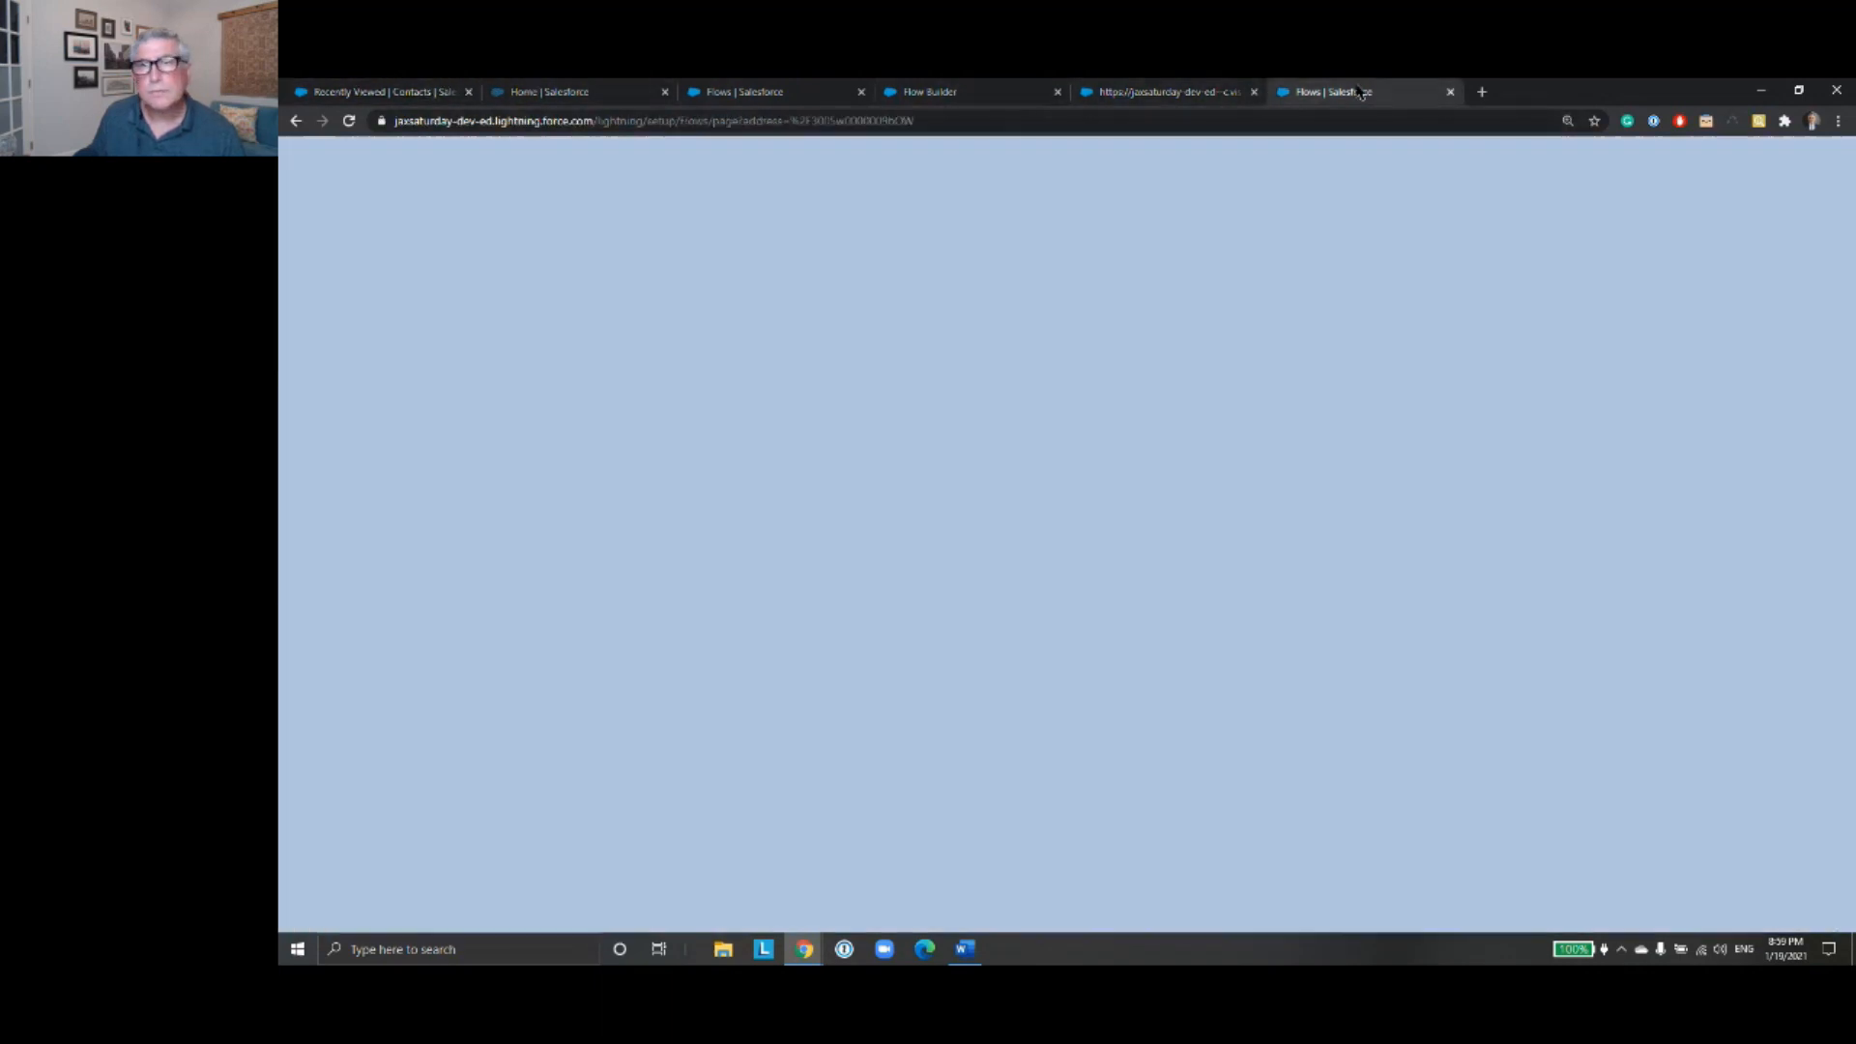
pyautogui.click(1174, 90)
pyautogui.click(1027, 90)
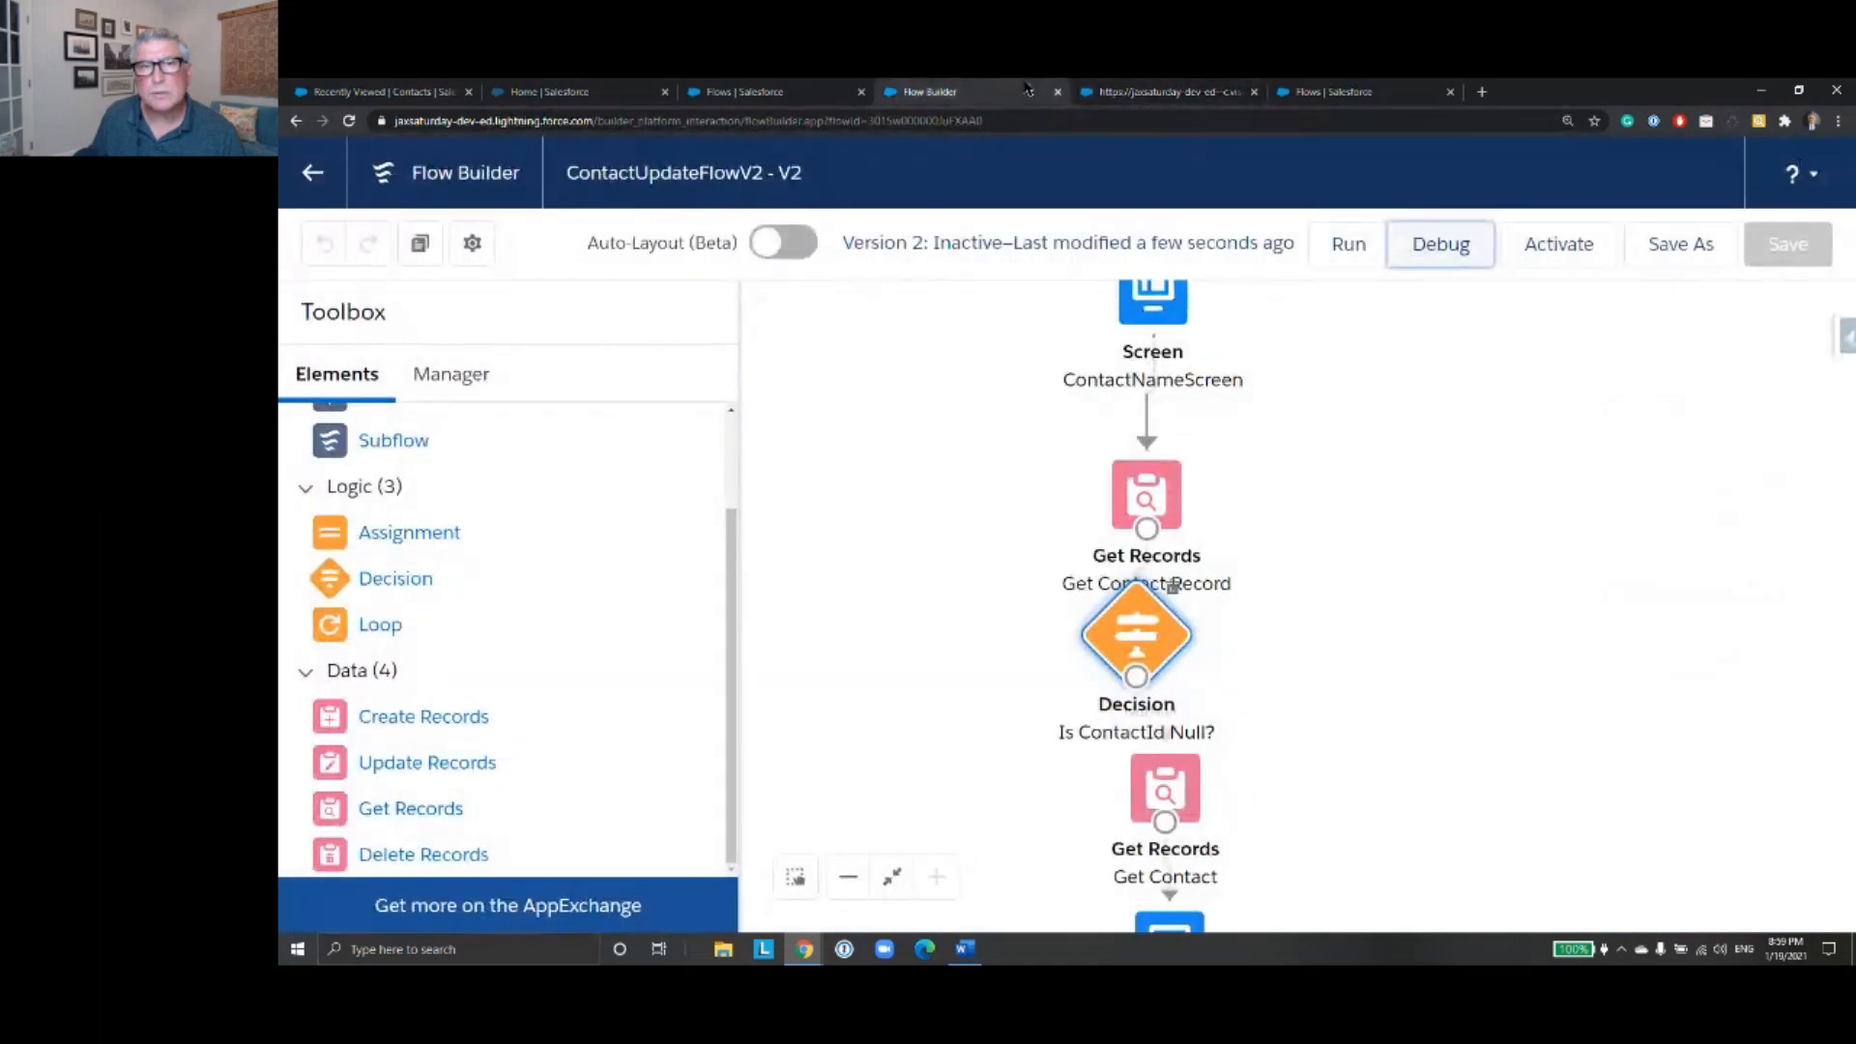
# - Debug the flow again, entering the full name of the ACME contact
pyautogui.click(1457, 259)
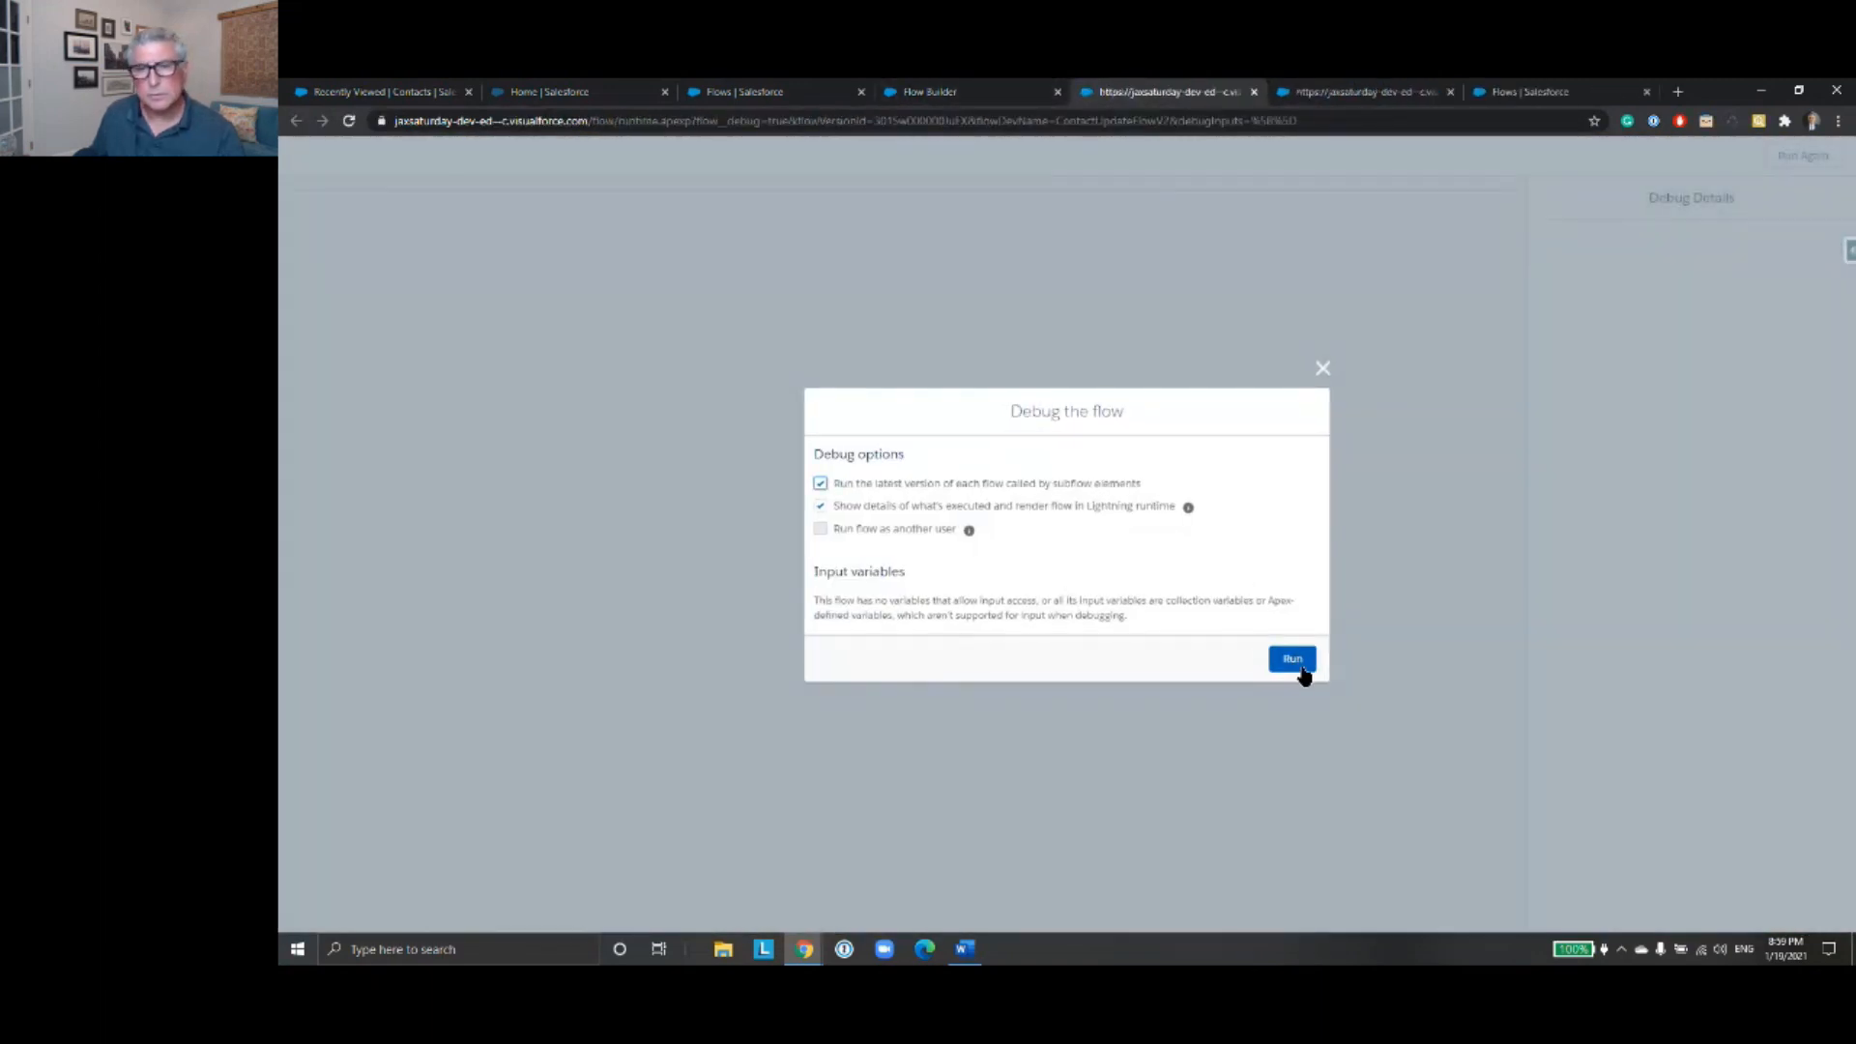
pyautogui.click(1293, 657)
pyautogui.click(597, 234)
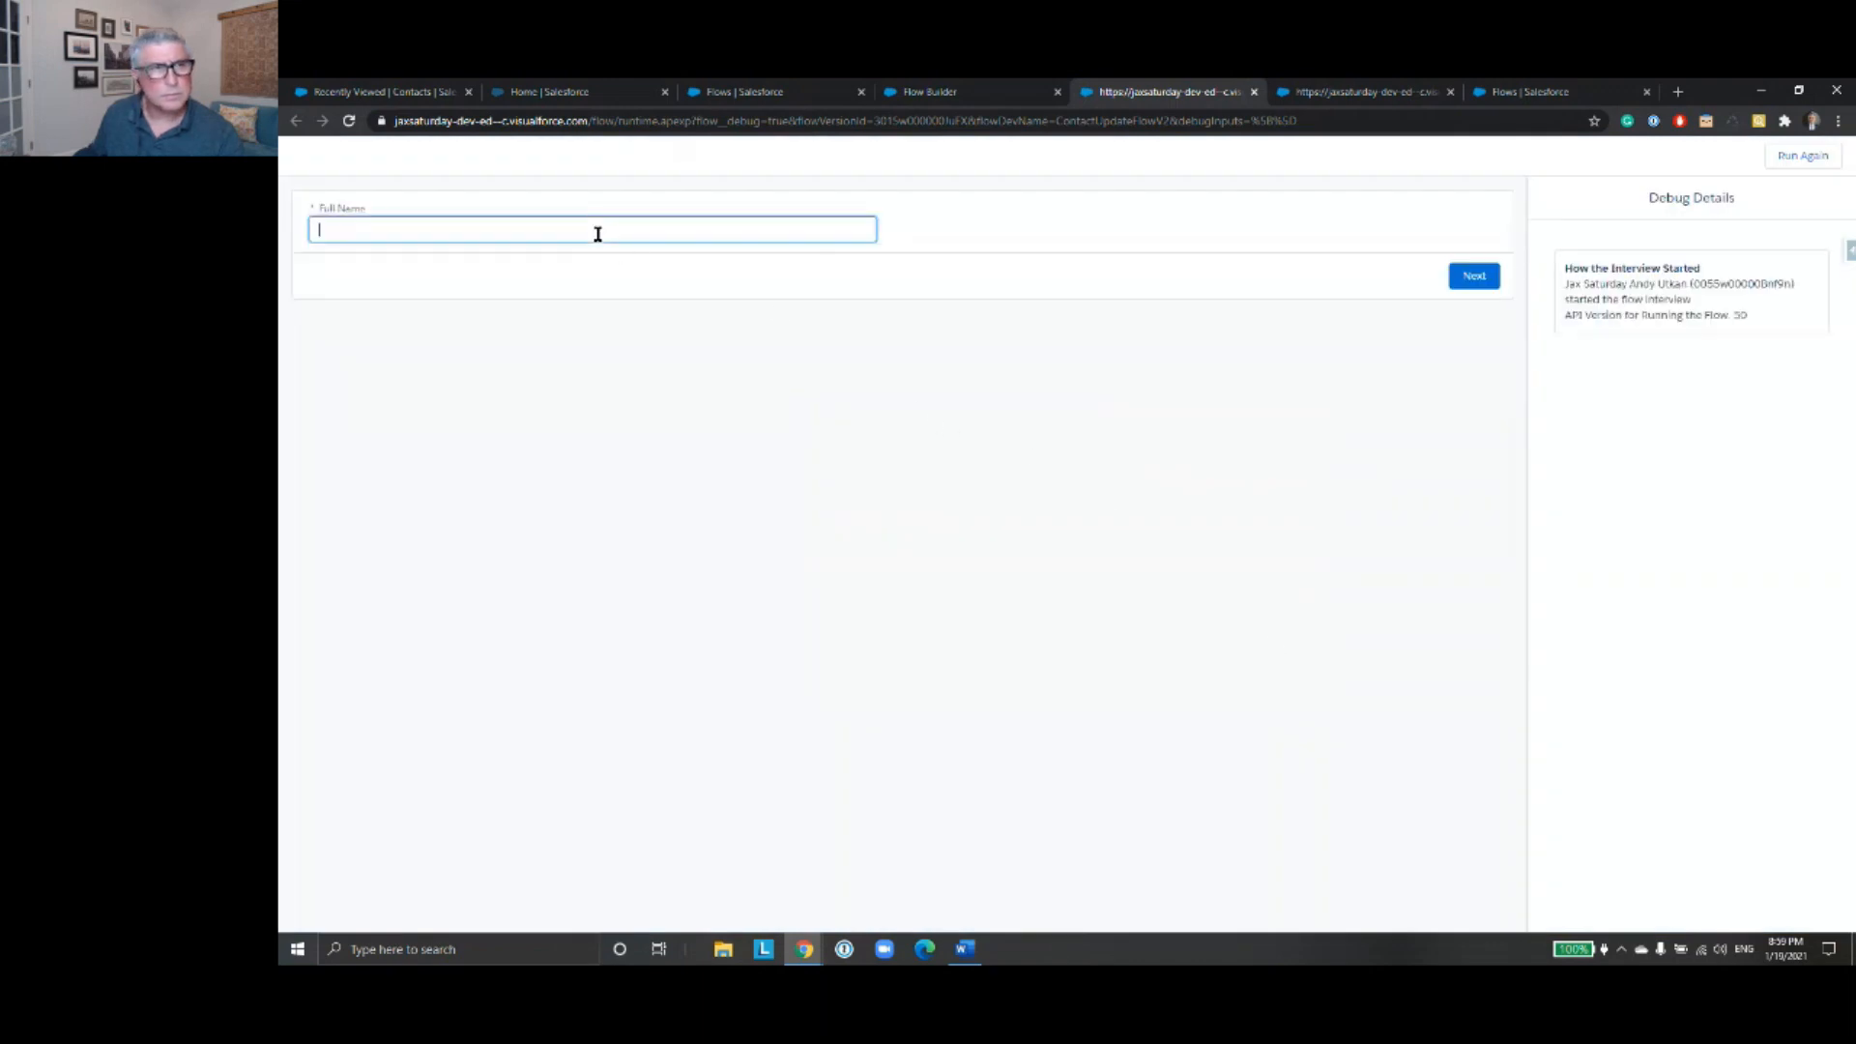
pyautogui.write('First1 Last1')
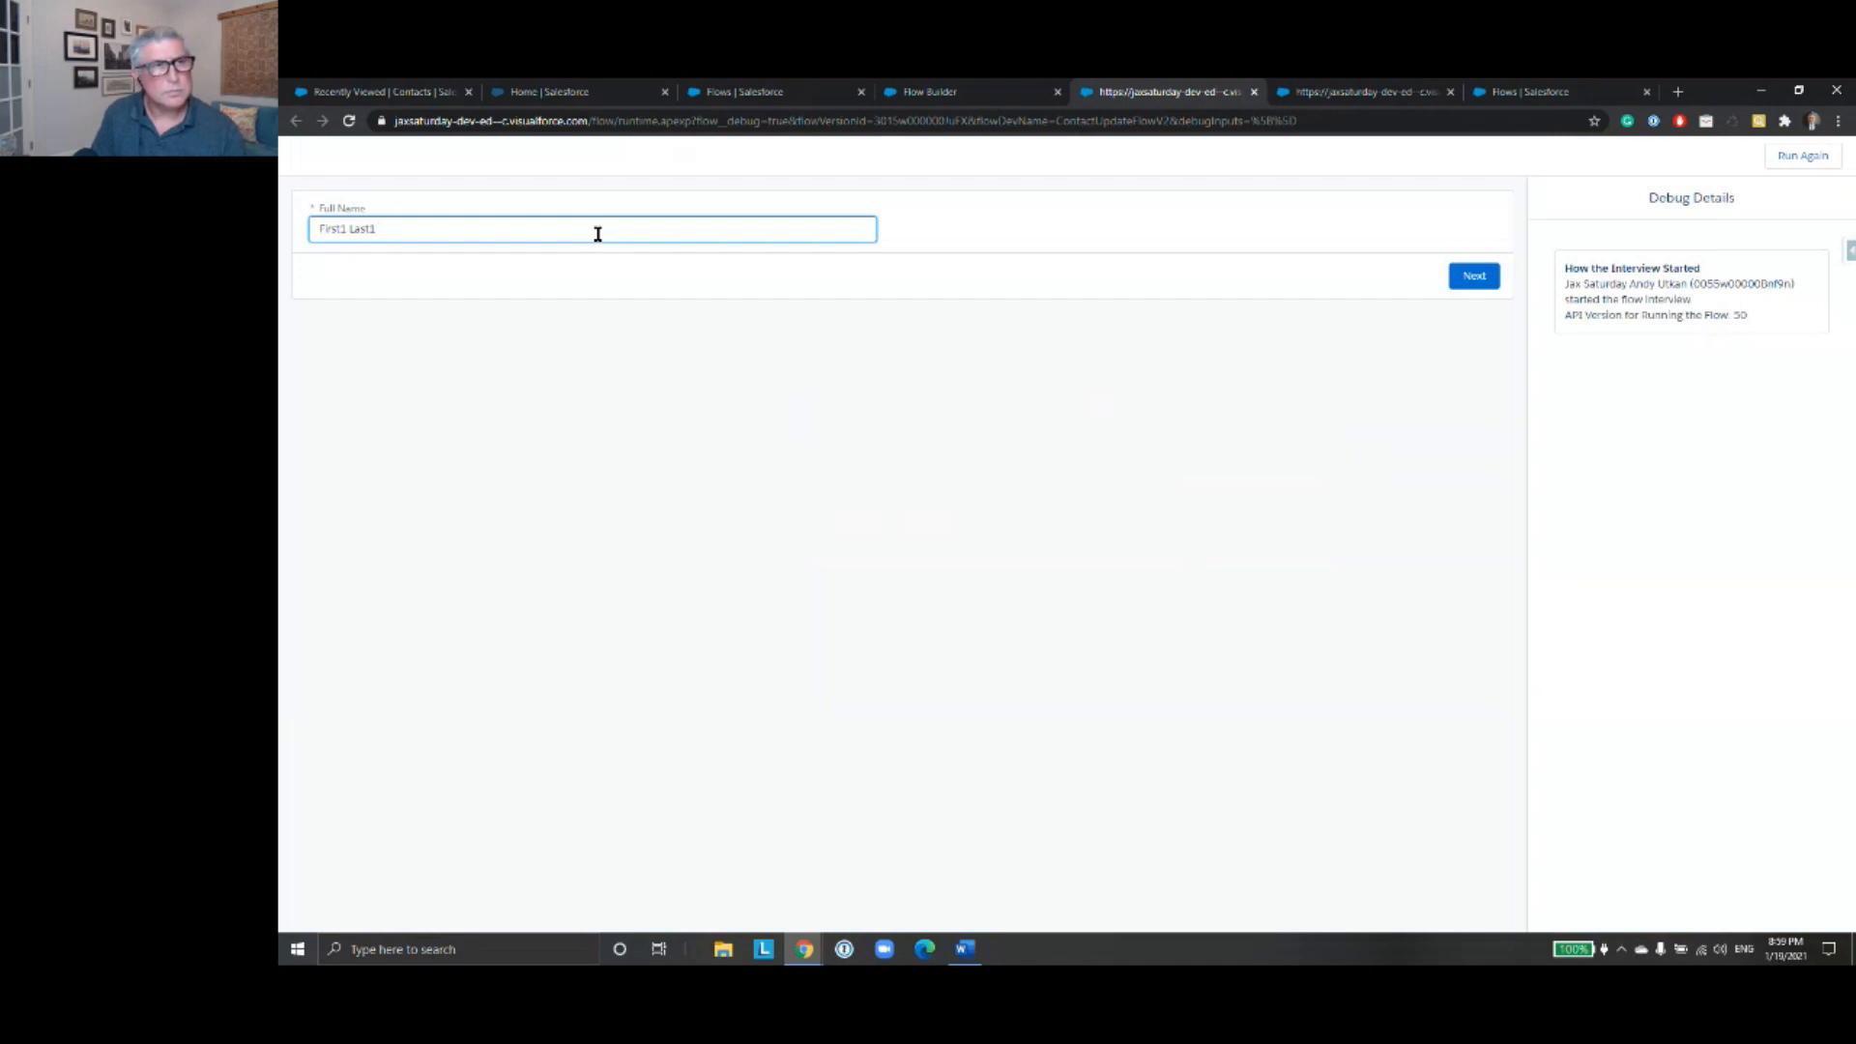
pyautogui.click(1473, 277)
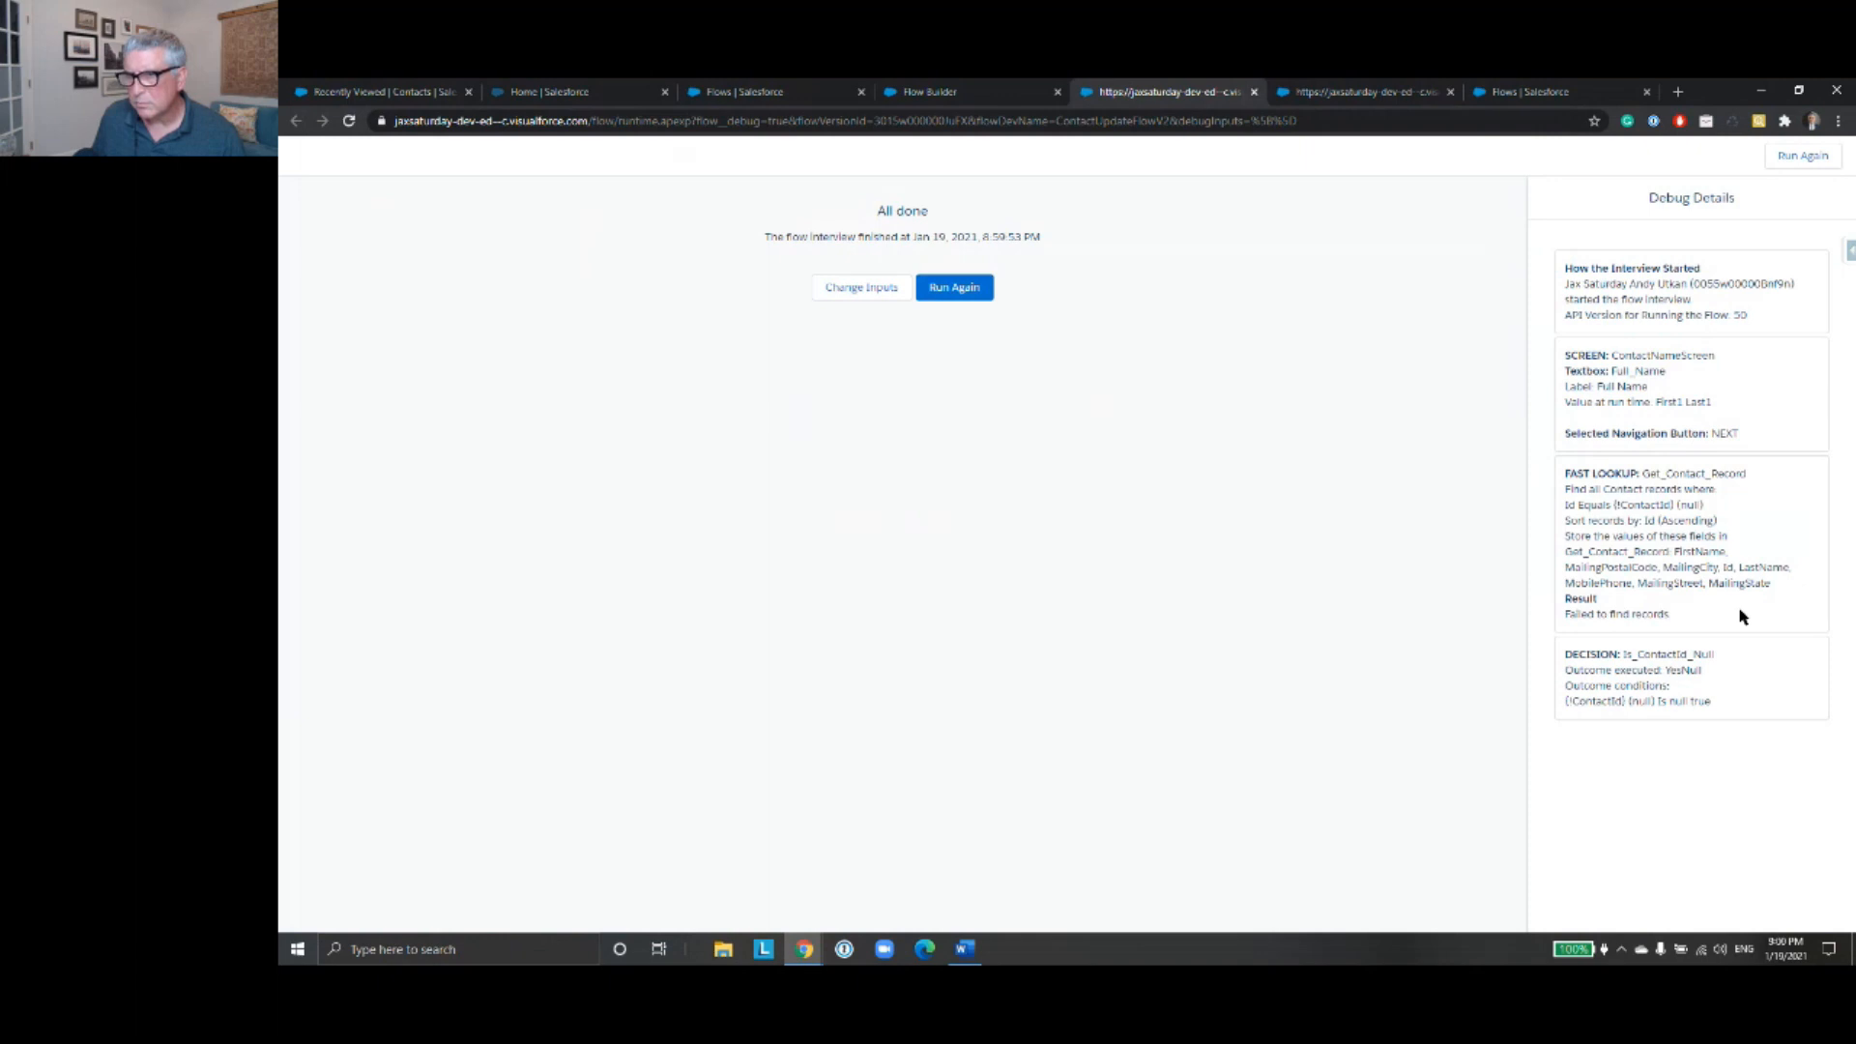
# - Return to the flow canvas and inspect the Get Contact Record settings without changing them
pyautogui.click(1348, 92)
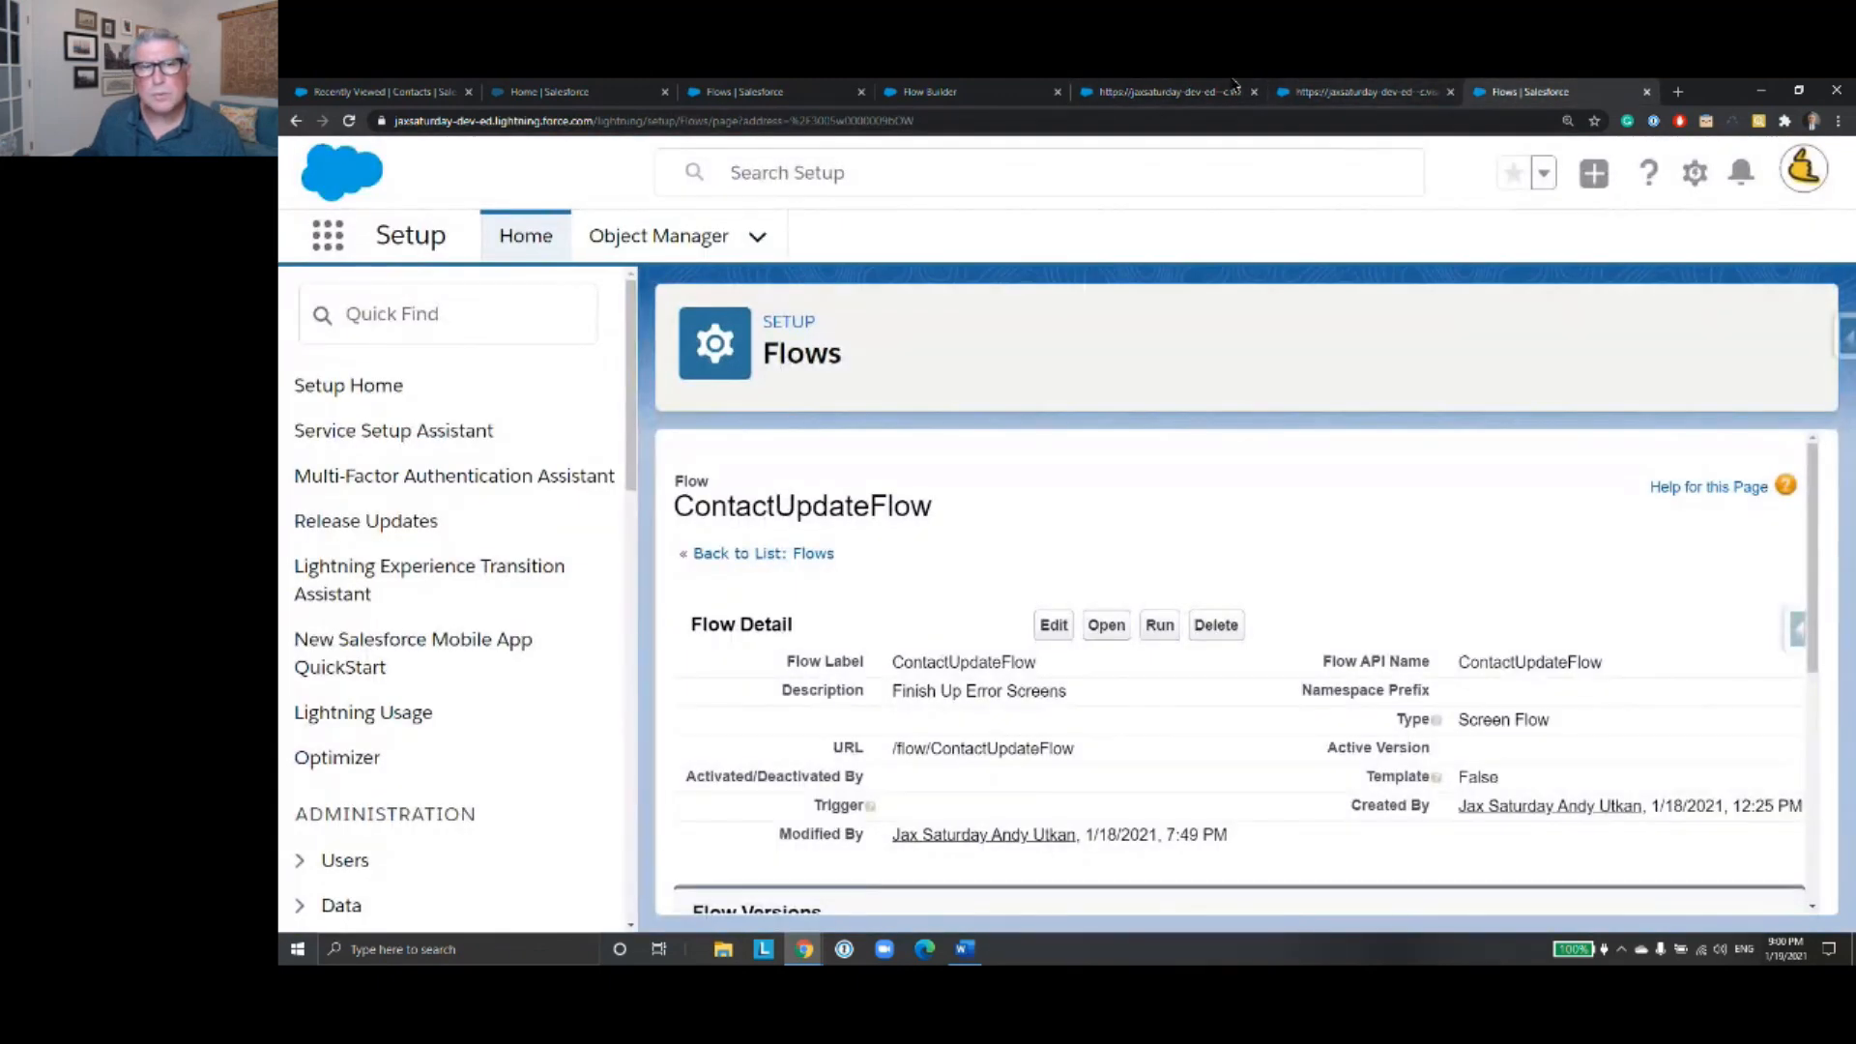
pyautogui.click(1103, 91)
pyautogui.click(1032, 93)
pyautogui.click(1312, 551)
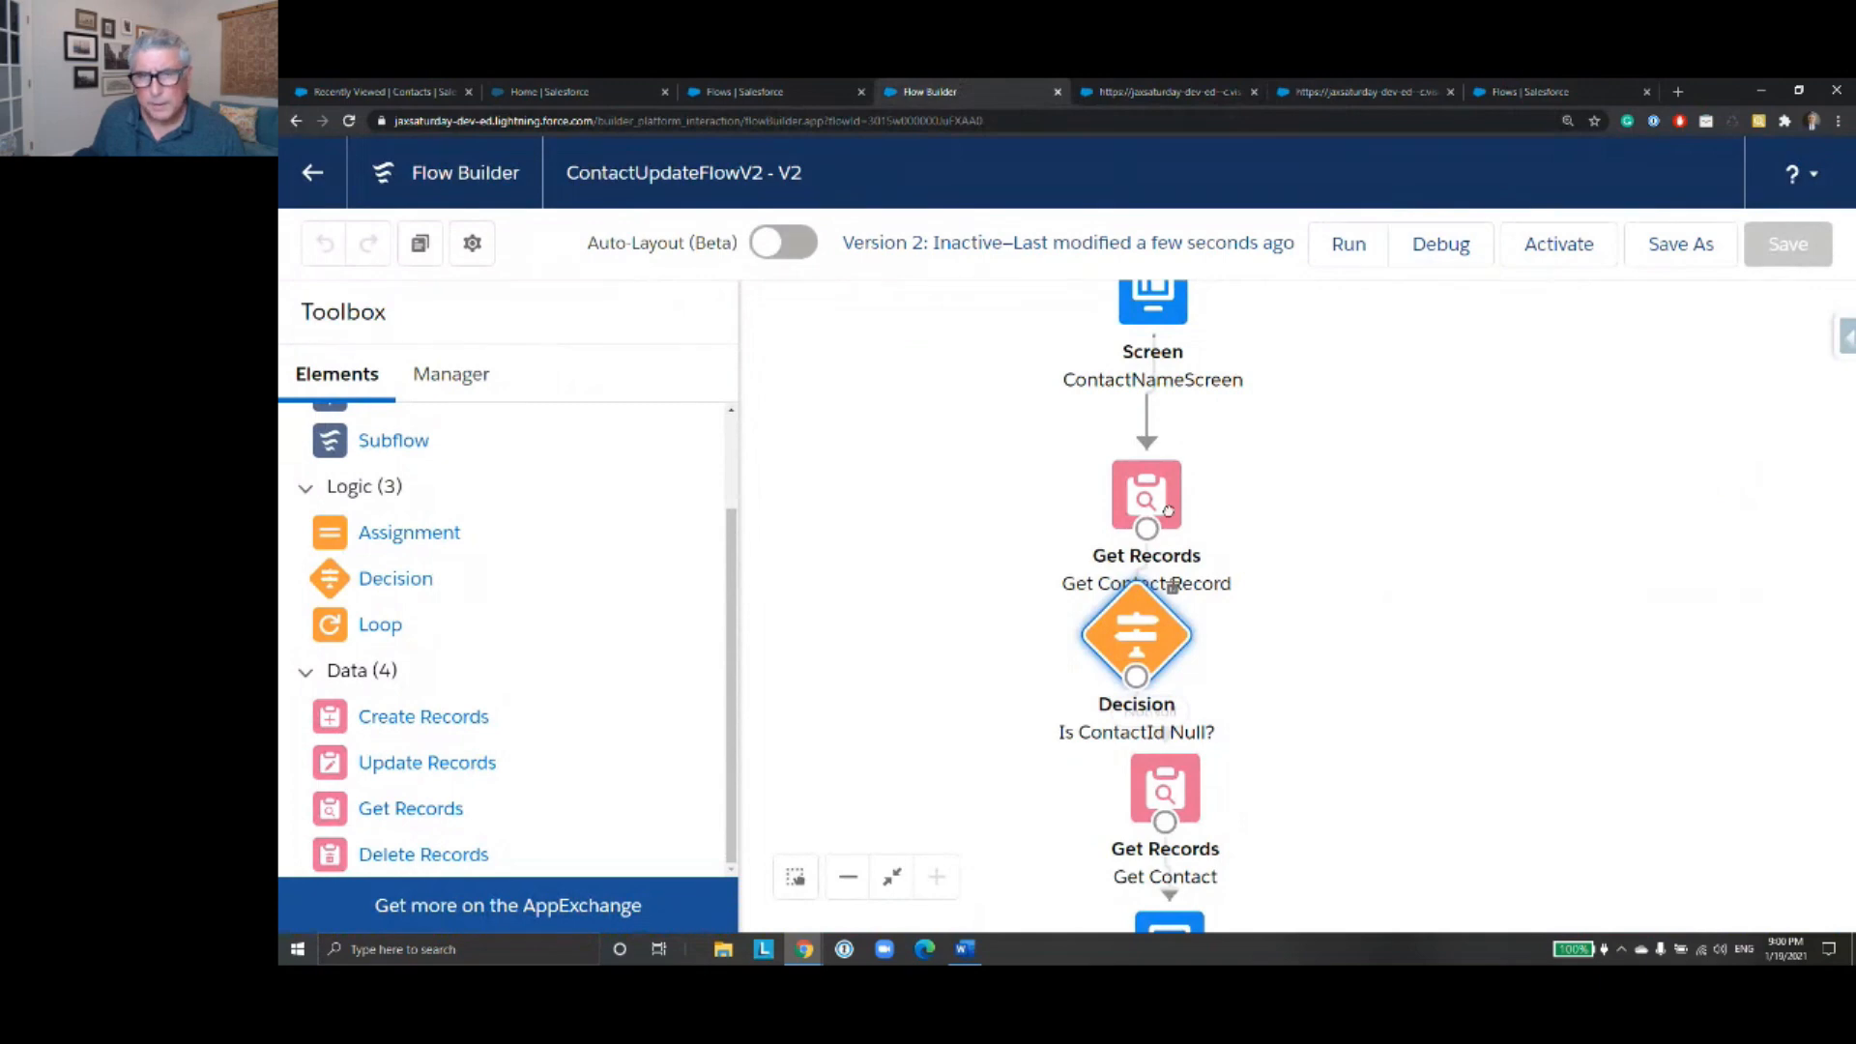
pyautogui.doubleClick(1134, 500)
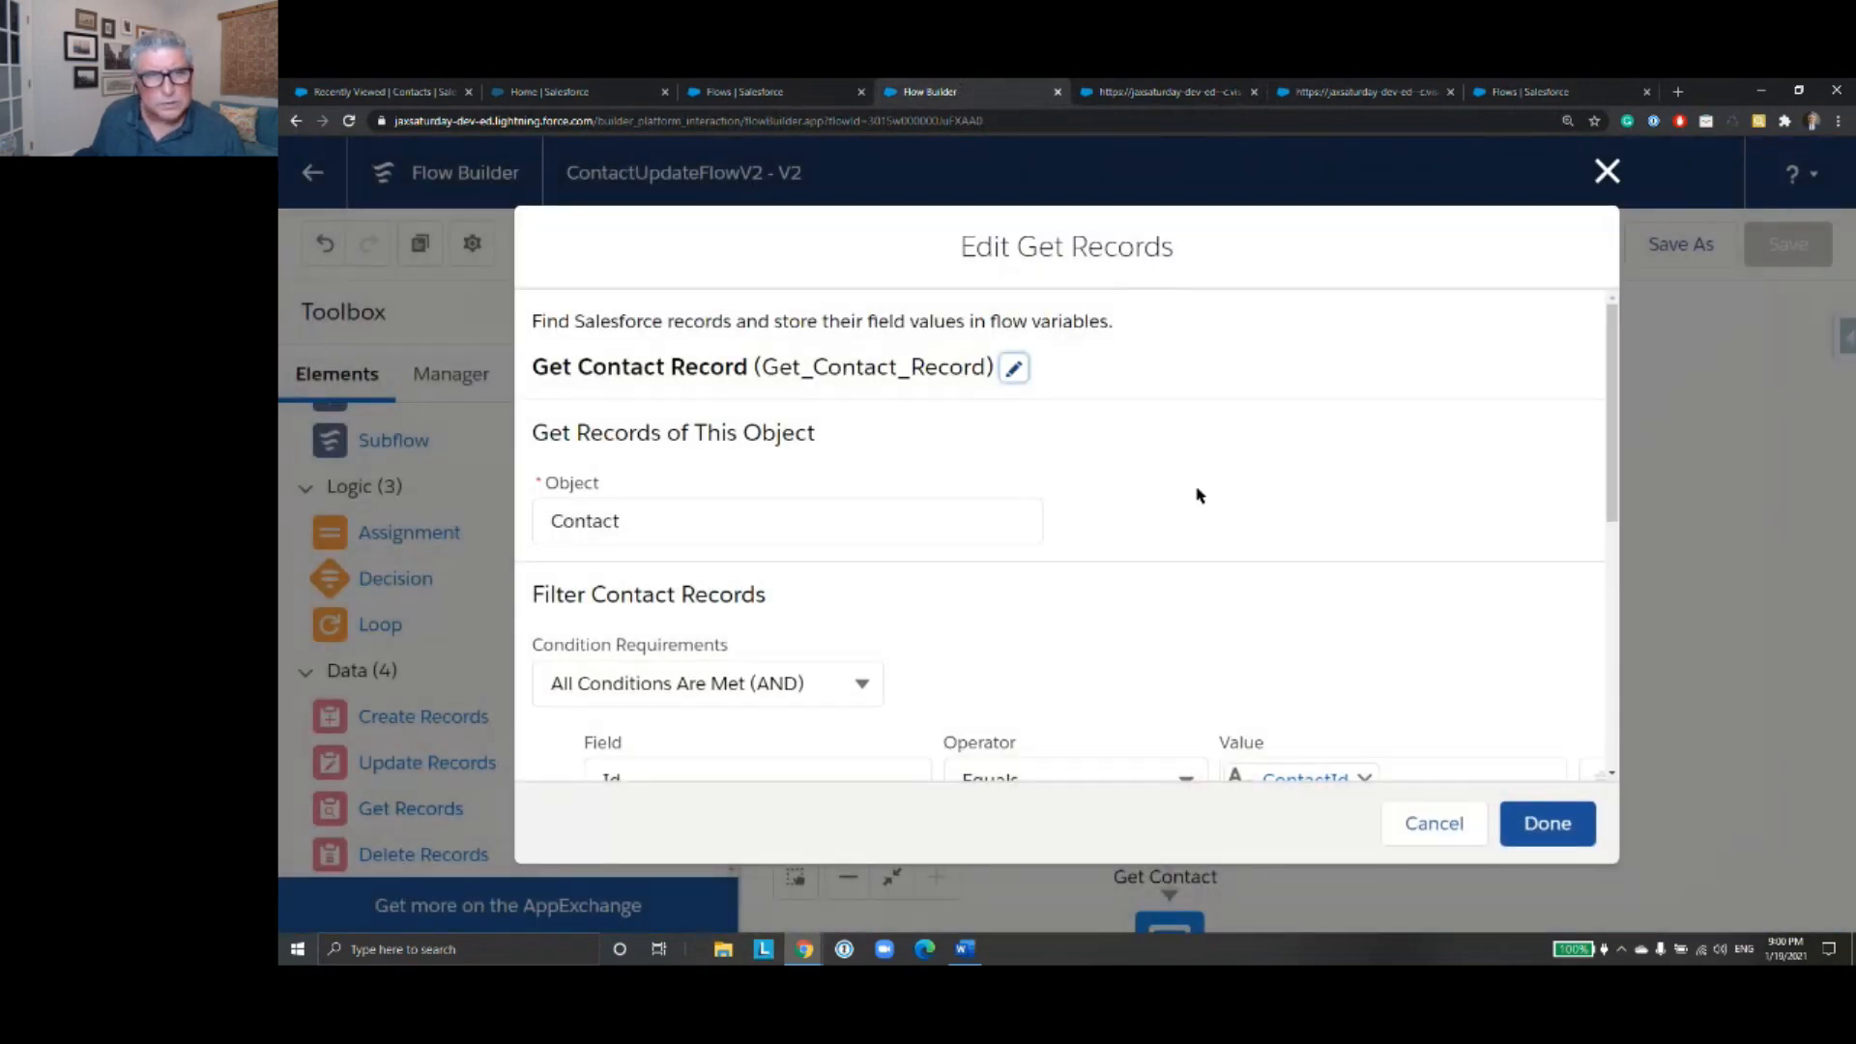
pyautogui.click(1607, 171)
# - Move Get Contact Record out of the main column and delete its connectors from ContactNameScreen and to the decision
pyautogui.moveTo(1167, 490); pyautogui.dragTo(1442, 502)
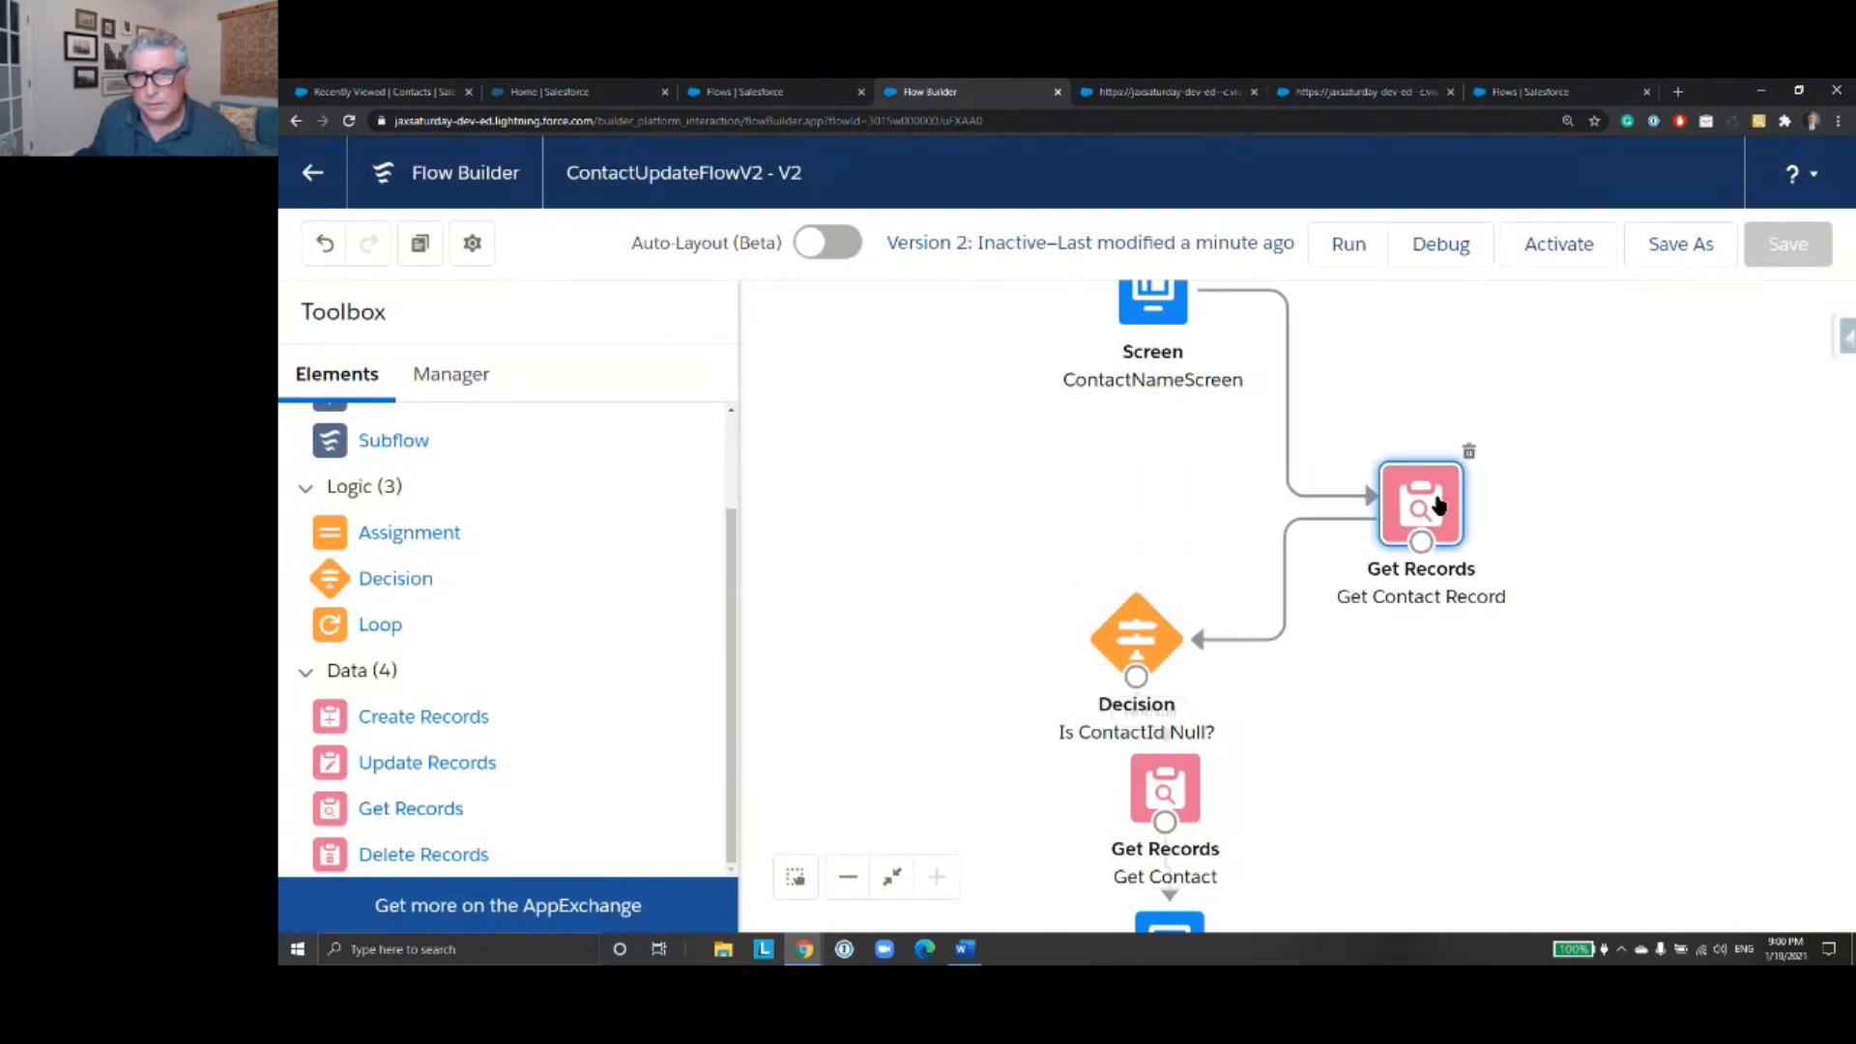
pyautogui.click(1288, 426)
pyautogui.press('Delete')
pyautogui.click(1269, 649)
# - Move Get Contact between ContactNameScreen and the decision, and delete its old connectors from the decision and to ContactScreenInput
pyautogui.moveTo(1165, 784); pyautogui.dragTo(1232, 527)
pyautogui.click(1246, 703)
pyautogui.press('Delete')
pyautogui.click(1200, 645)
pyautogui.press('Delete')
pyautogui.moveTo(1224, 508); pyautogui.dragTo(1173, 447)
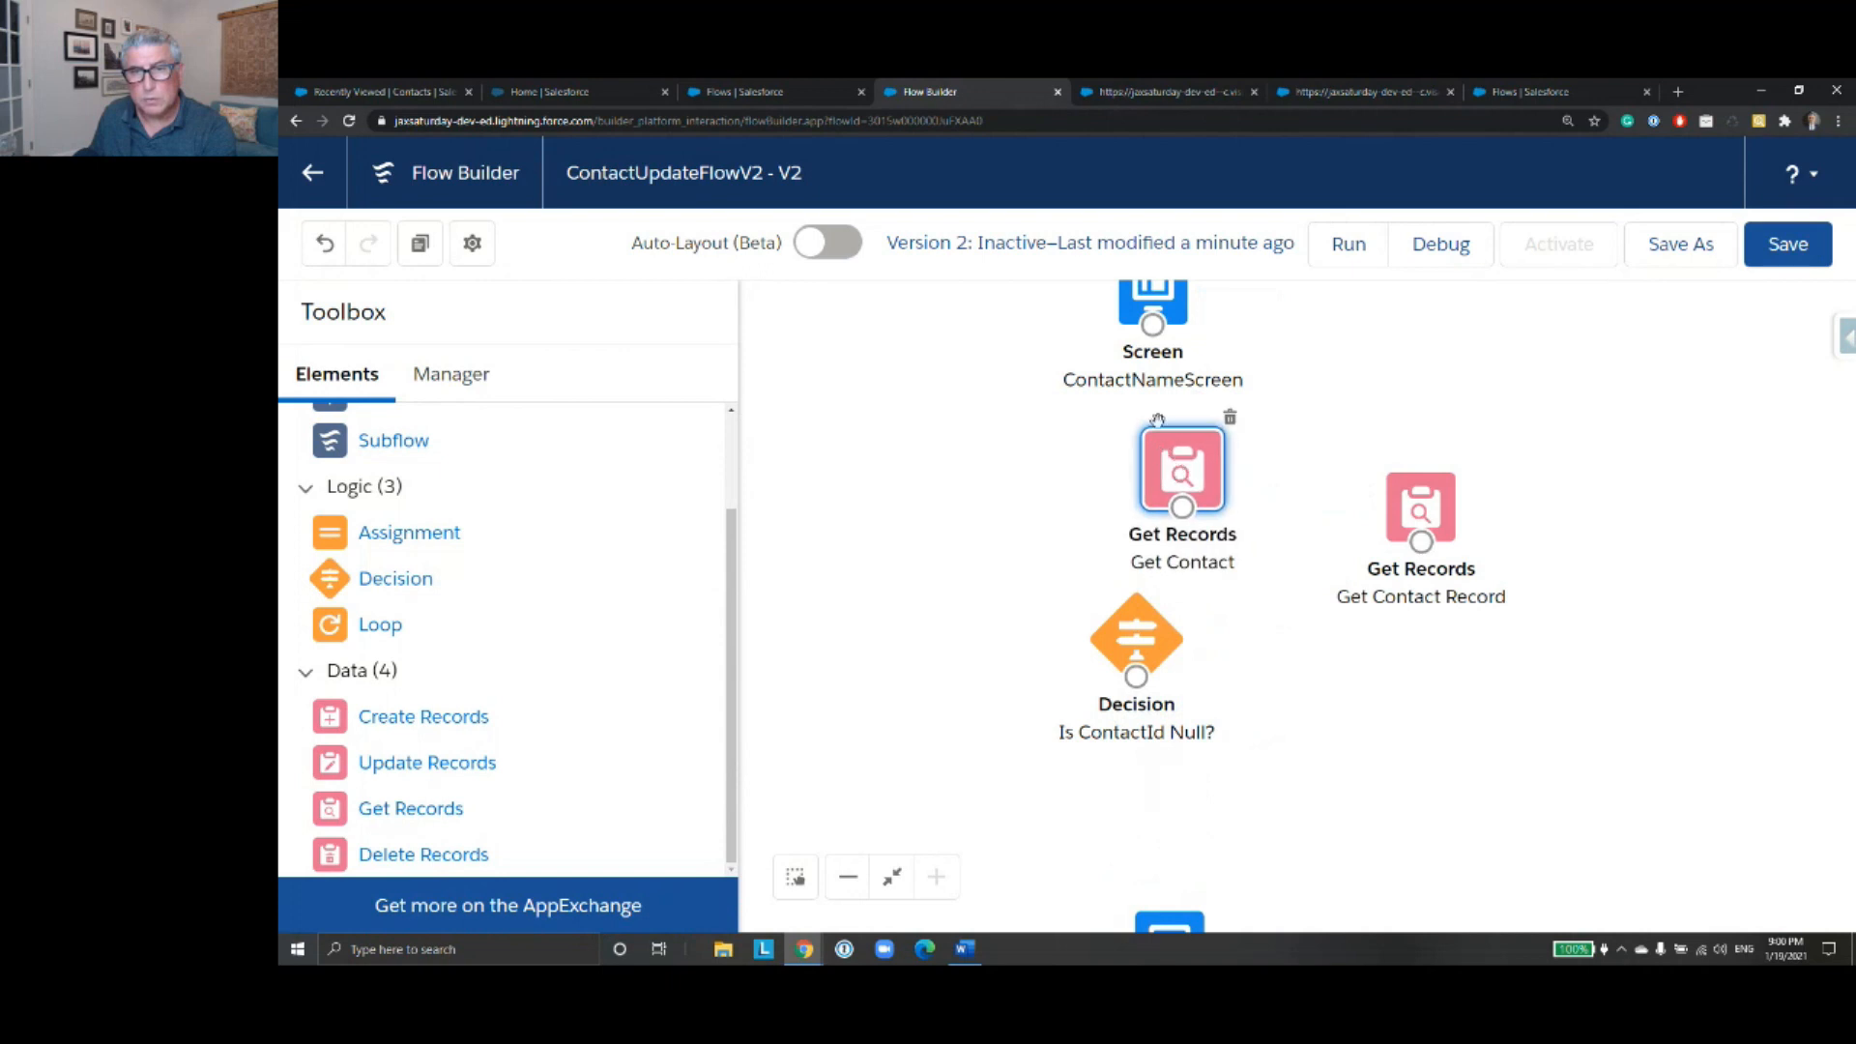
# - Connect ContactNameScreen to Get Contact and Get Contact to the decision, and move Get Contact Record below the decision
pyautogui.moveTo(1152, 325); pyautogui.dragTo(1111, 618)
pyautogui.moveTo(1416, 518)
pyautogui.mouseDown()
pyautogui.moveTo(1237, 773)
pyautogui.moveTo(1098, 818)
pyautogui.mouseUp()
# - Connect the decision to Get Contact Record with the NotNull outcome, link that element to ContactScreenInput, and save the flow
pyautogui.moveTo(1136, 676); pyautogui.dragTo(1156, 785)
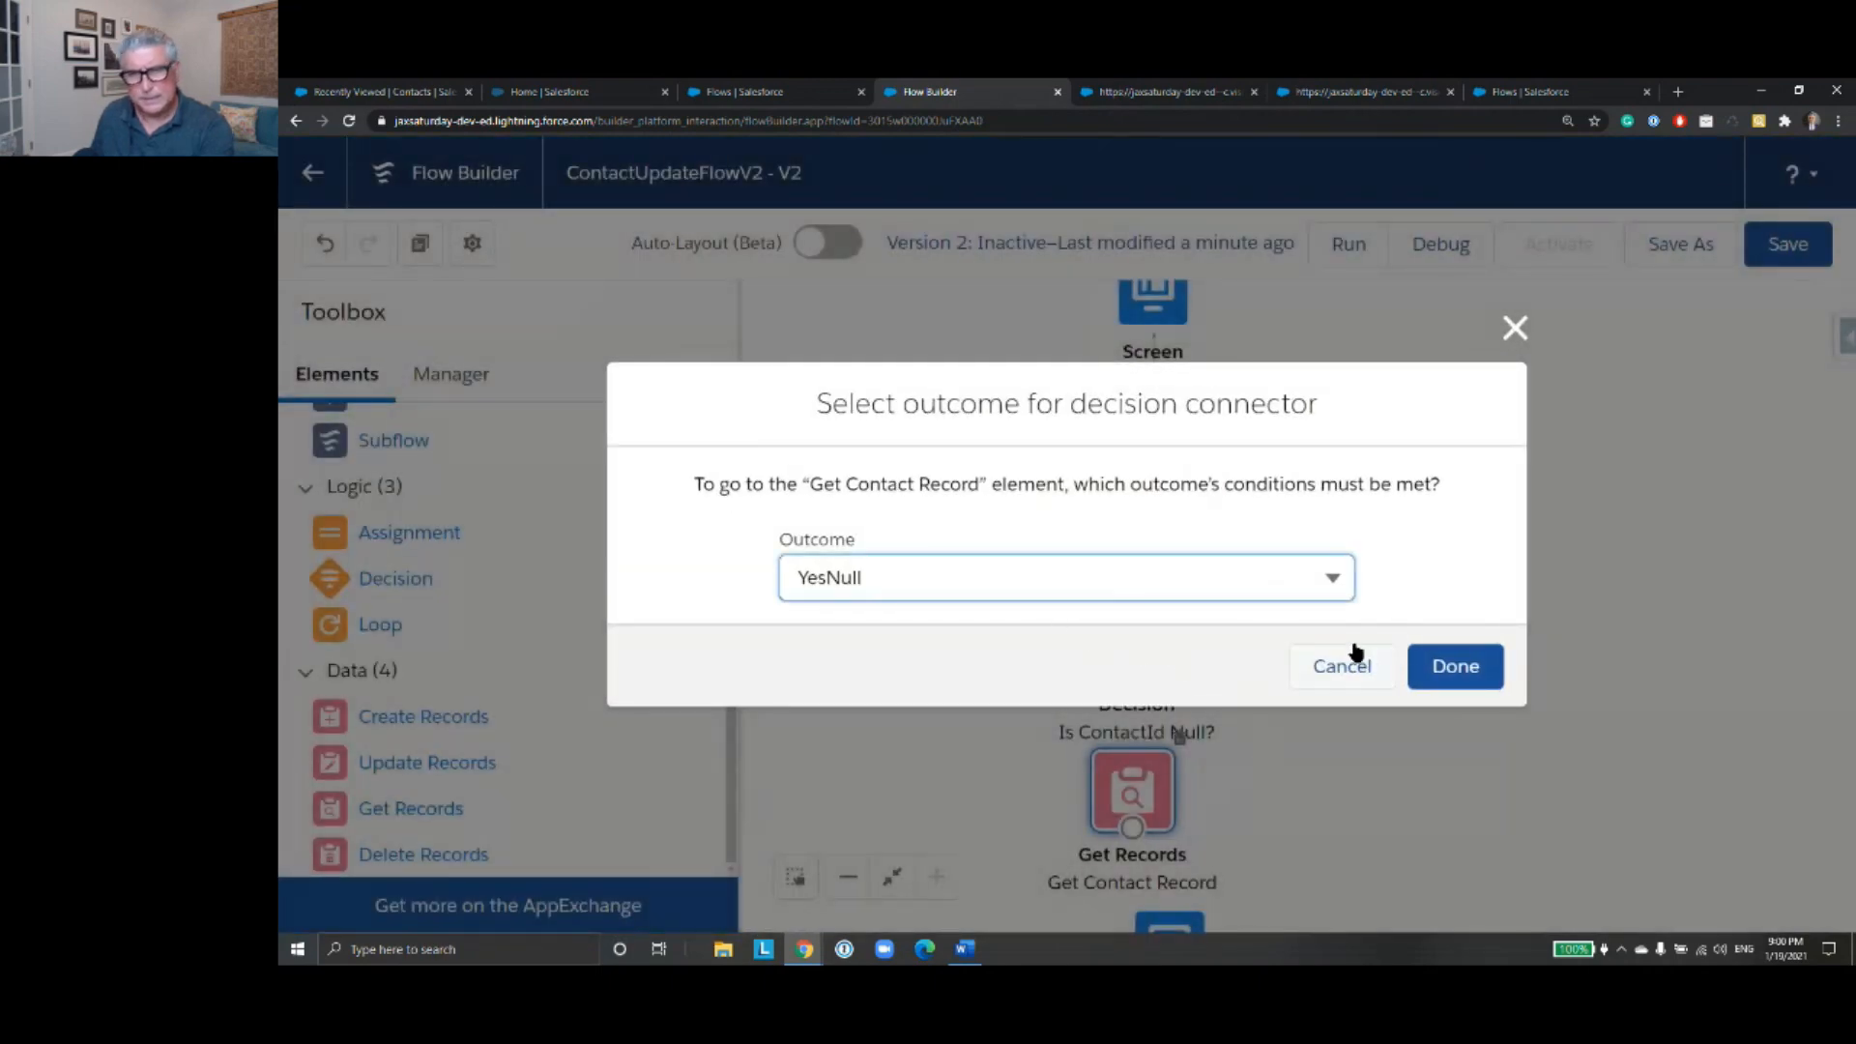
pyautogui.click(1332, 585)
pyautogui.click(1259, 679)
pyautogui.click(1474, 669)
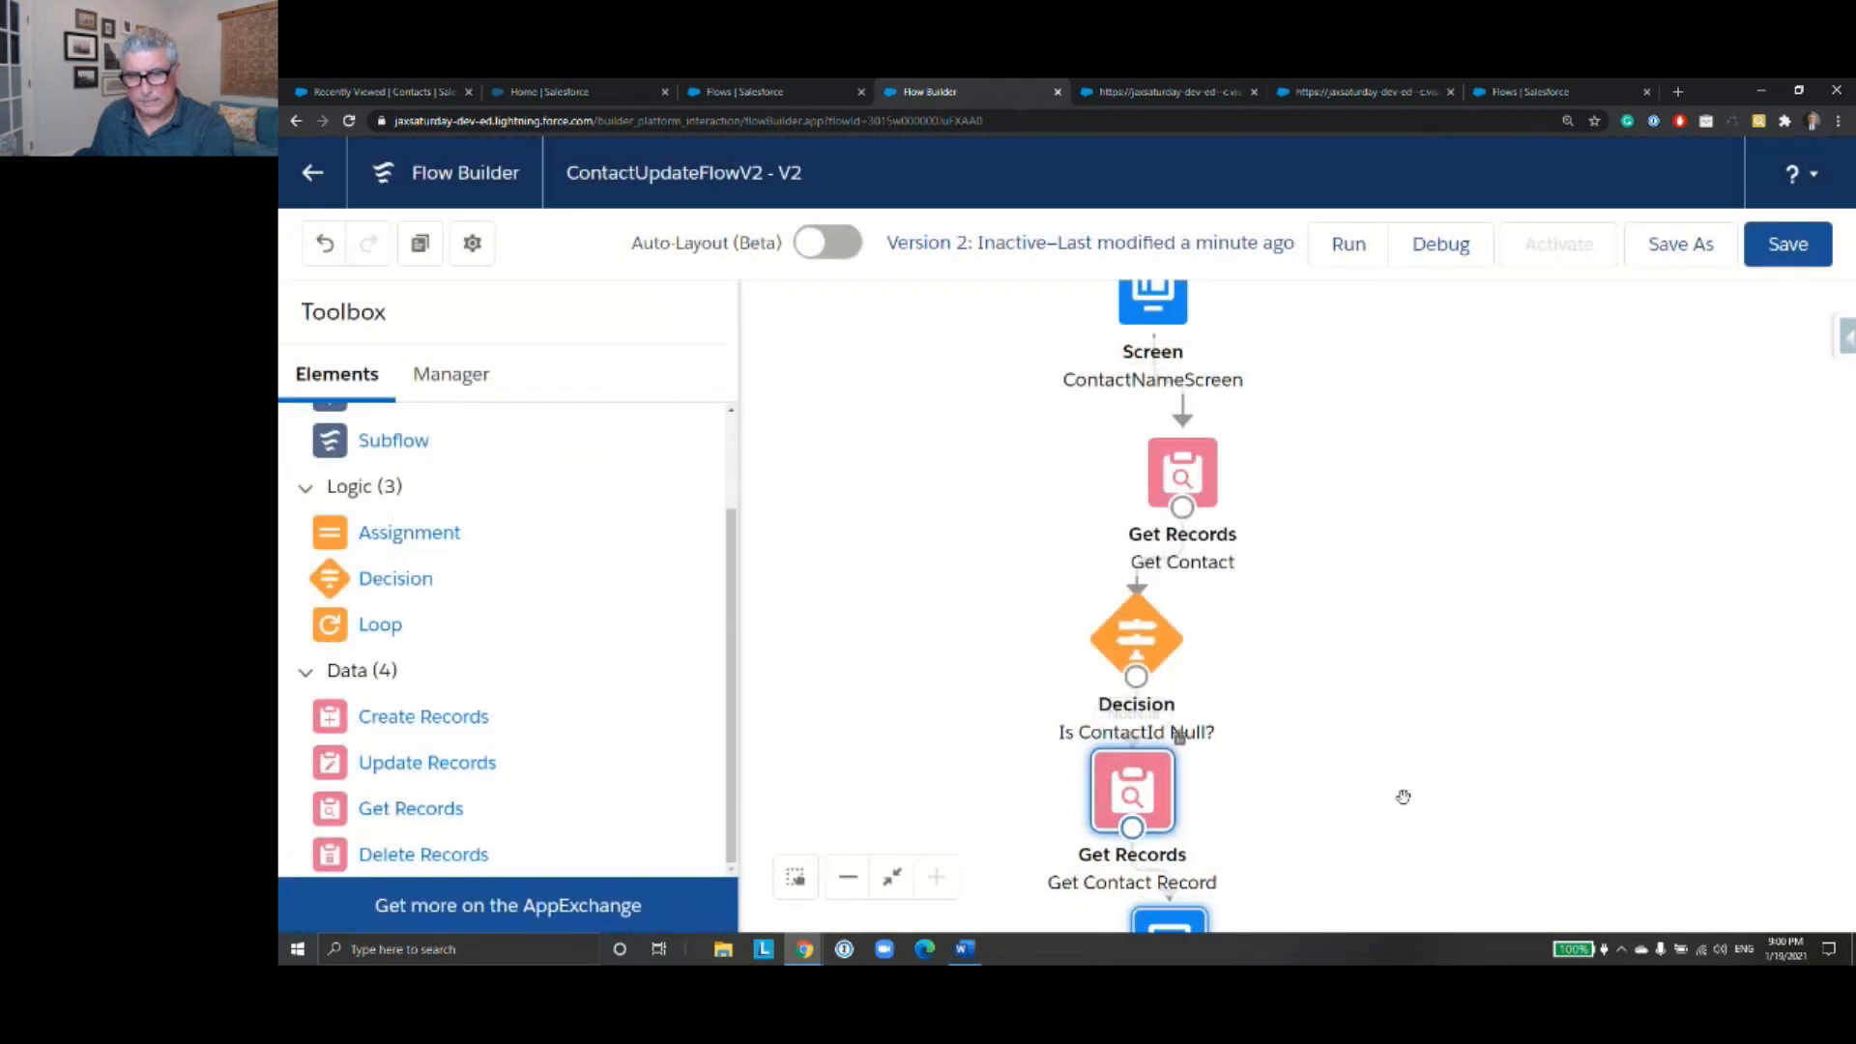
pyautogui.scroll(-2, 1421, 667)
pyautogui.click(1788, 243)
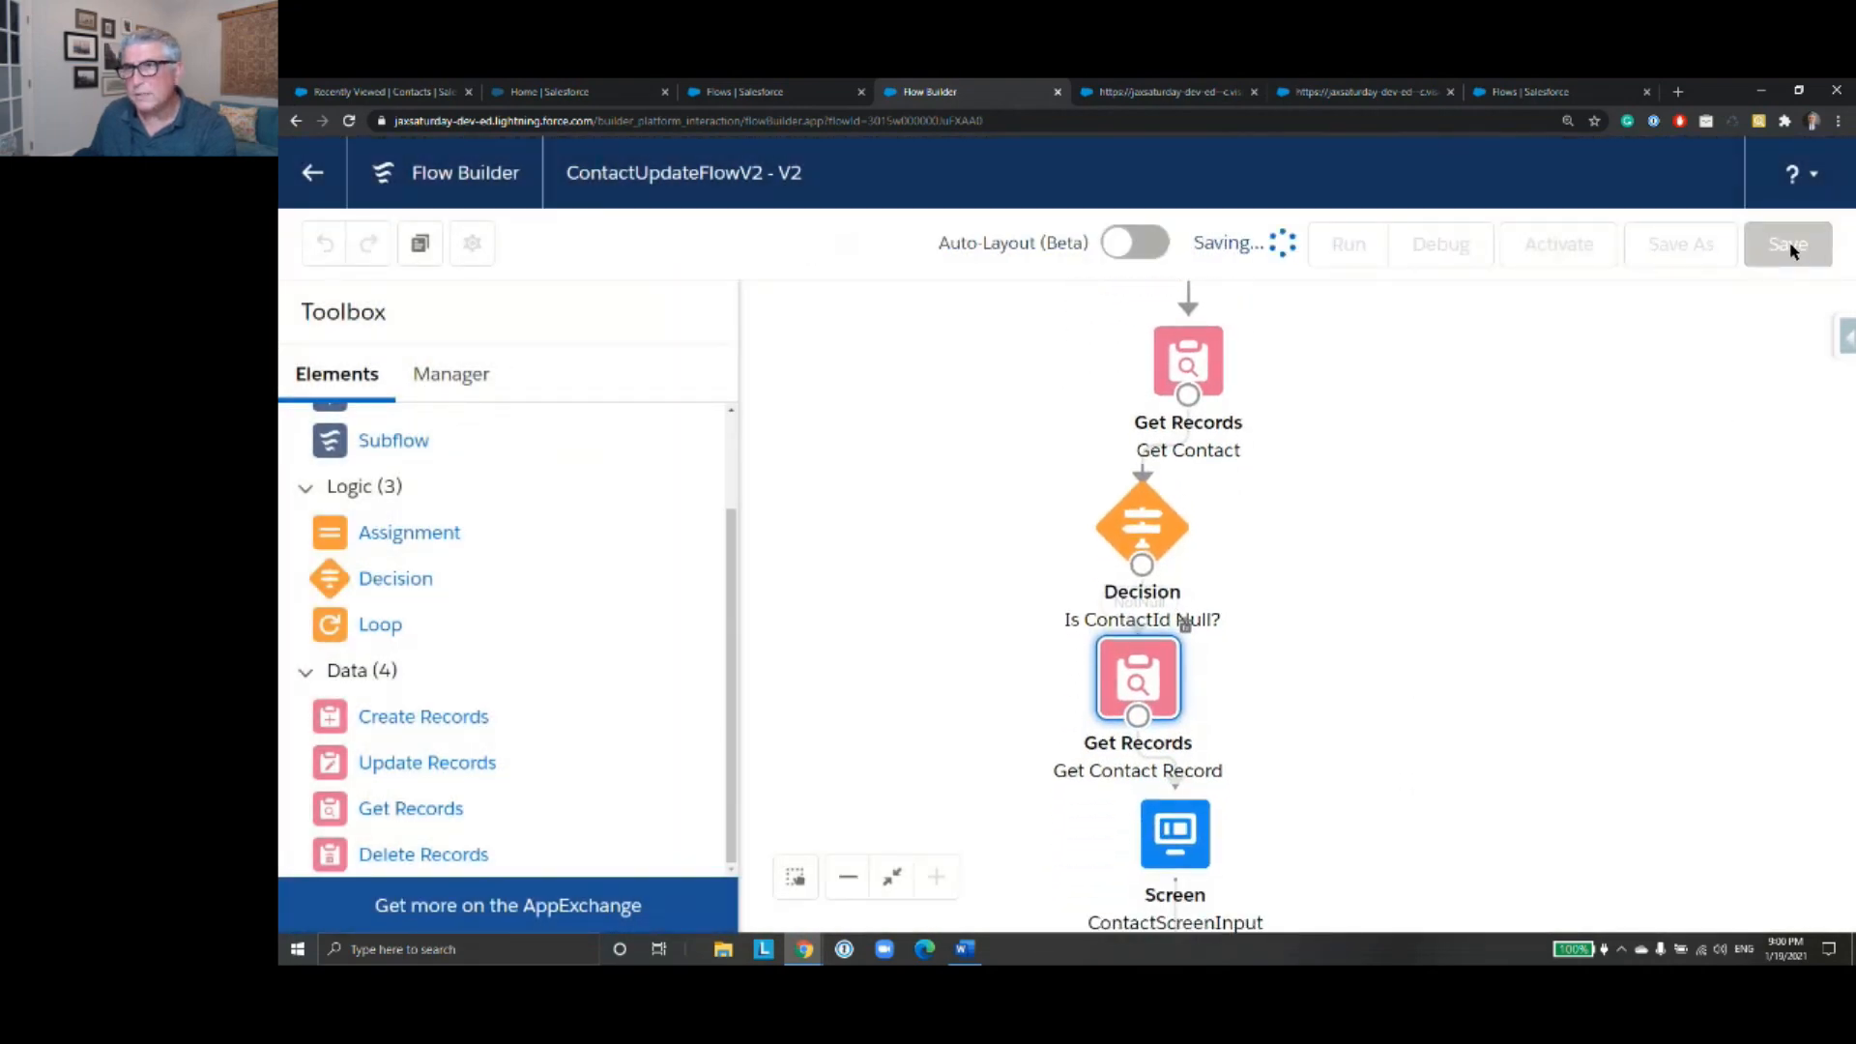
# - Debug the rearranged flow with the full name of the Cat Industries contact
pyautogui.click(1439, 245)
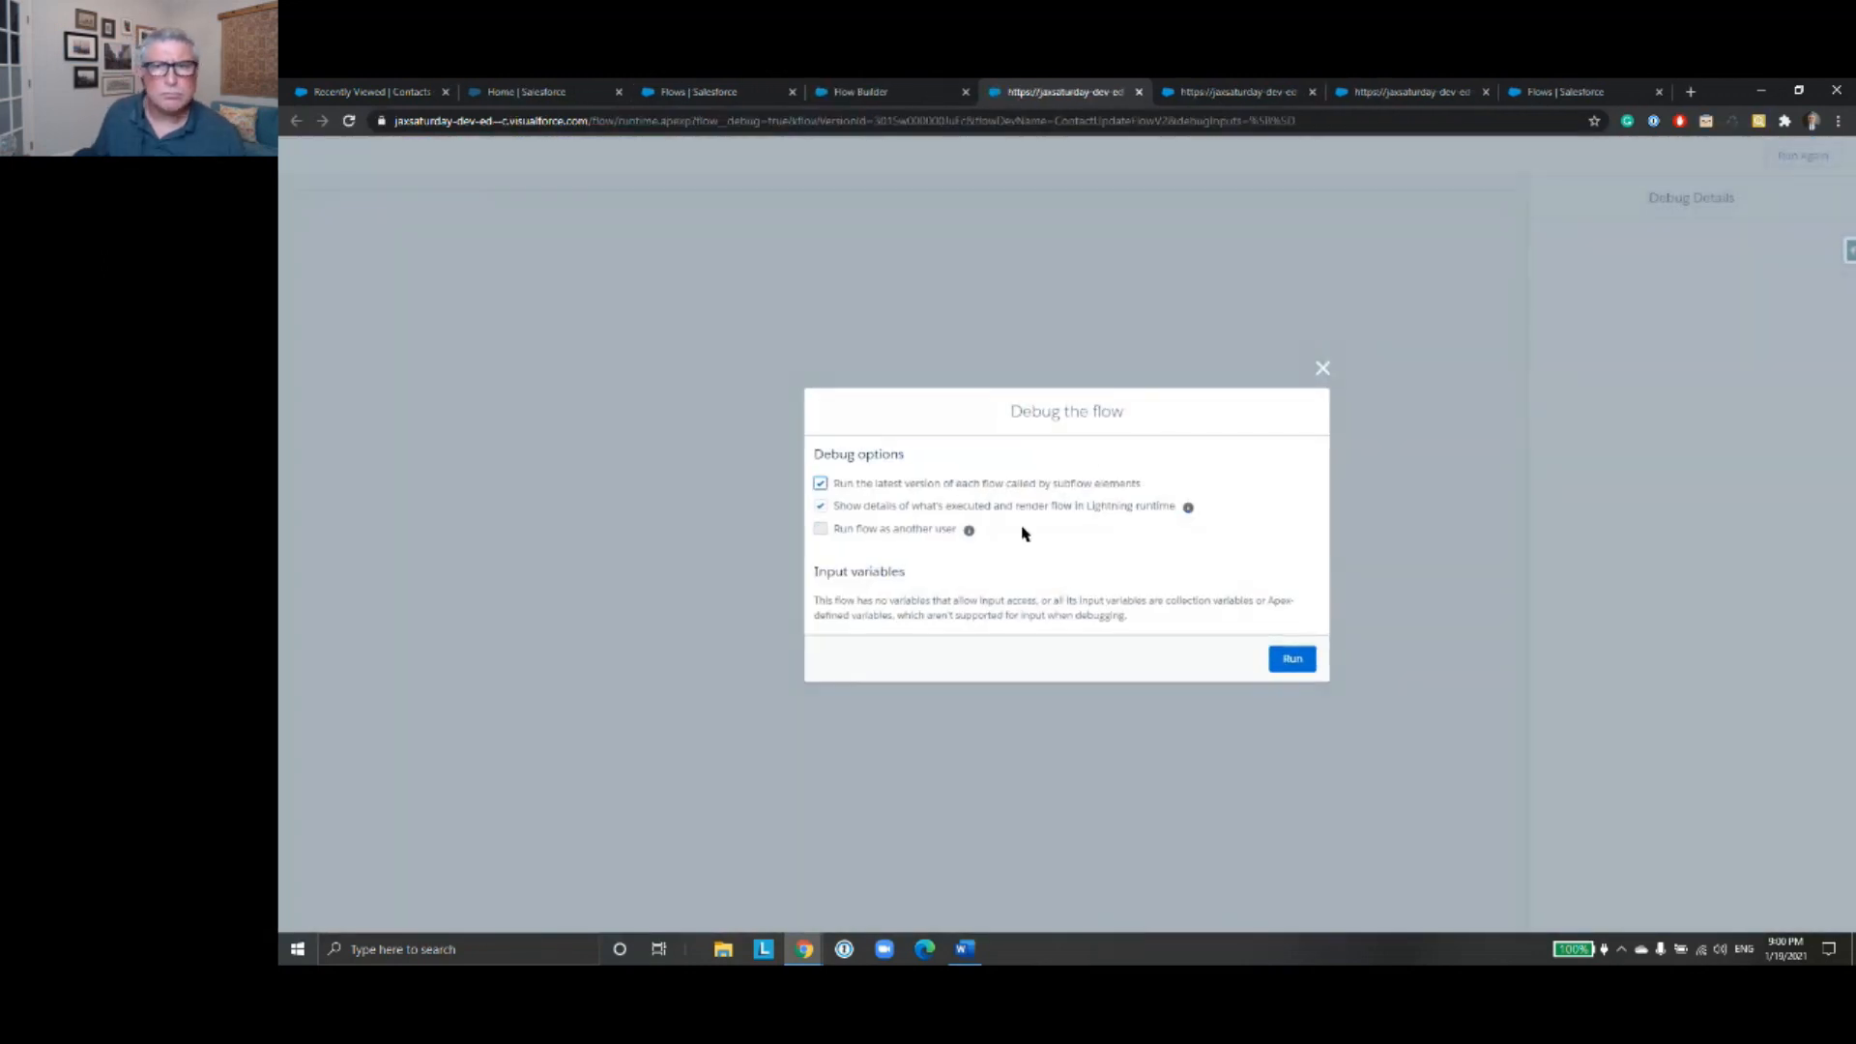
pyautogui.click(1293, 658)
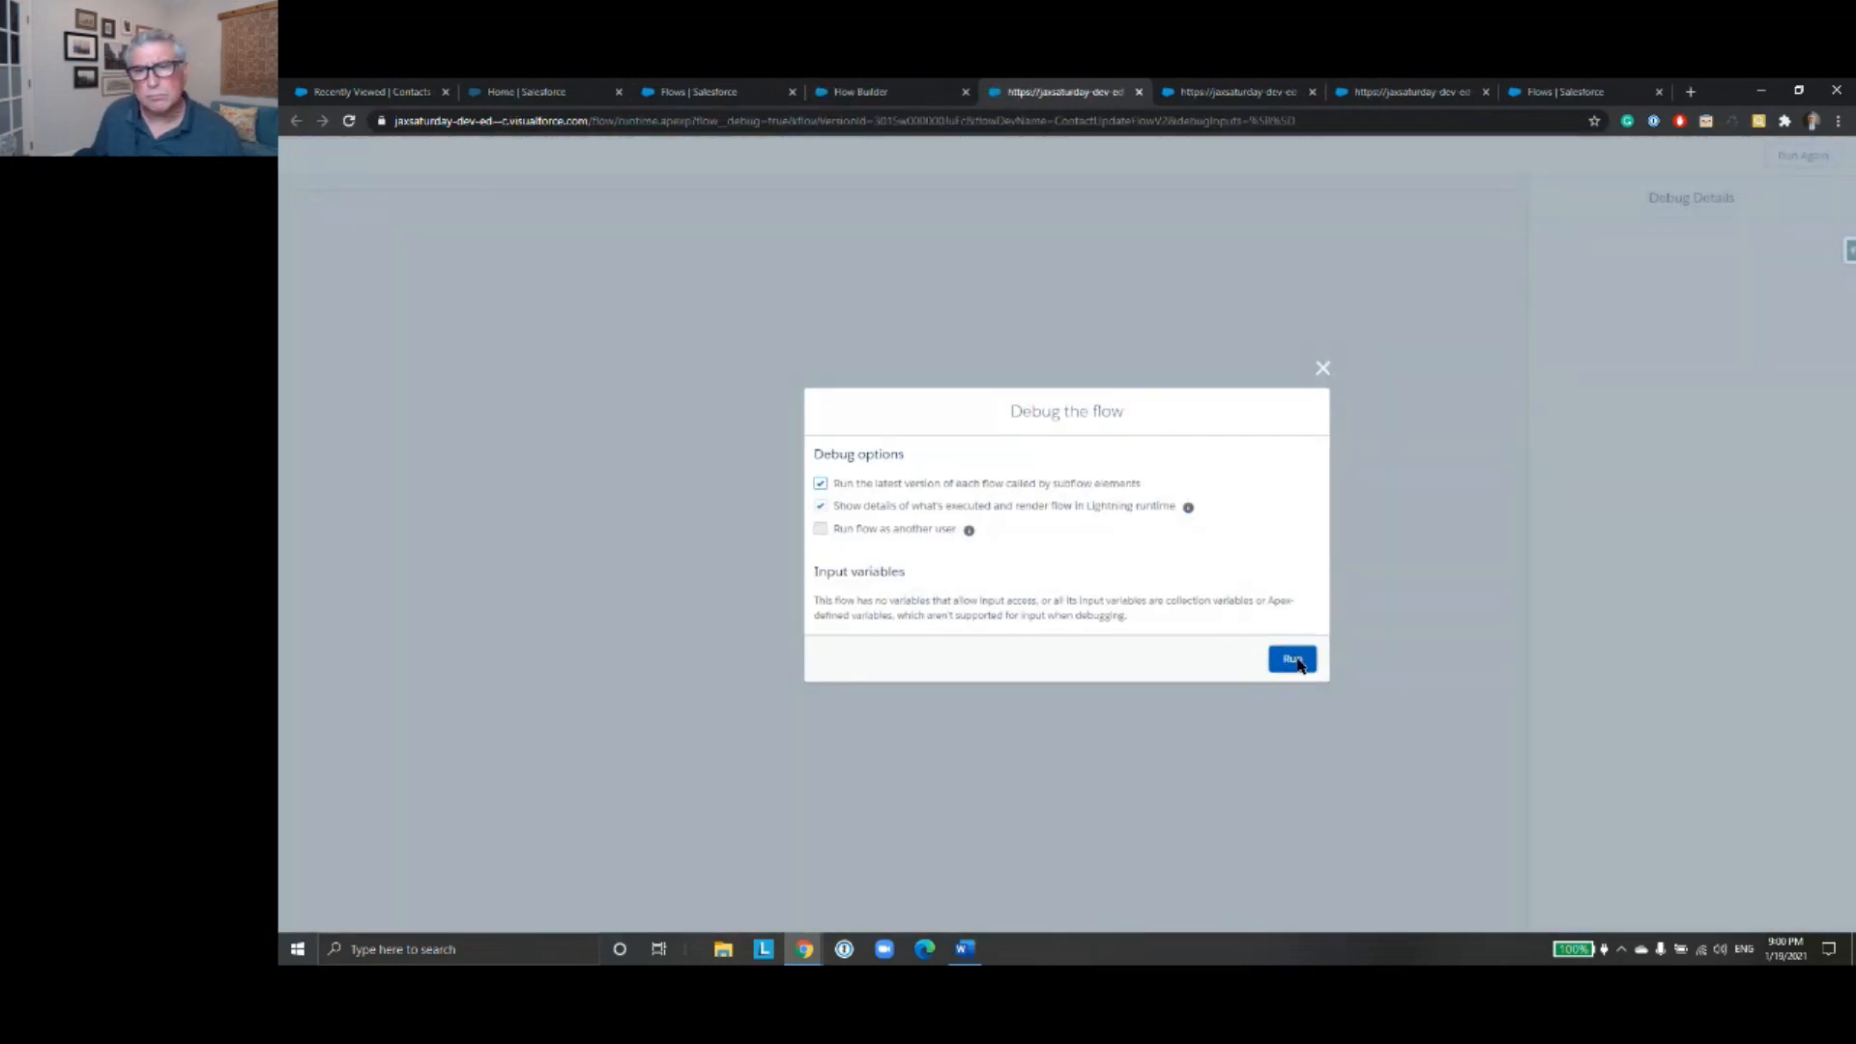
pyautogui.click(597, 231)
pyautogui.write('Selina Kyle')
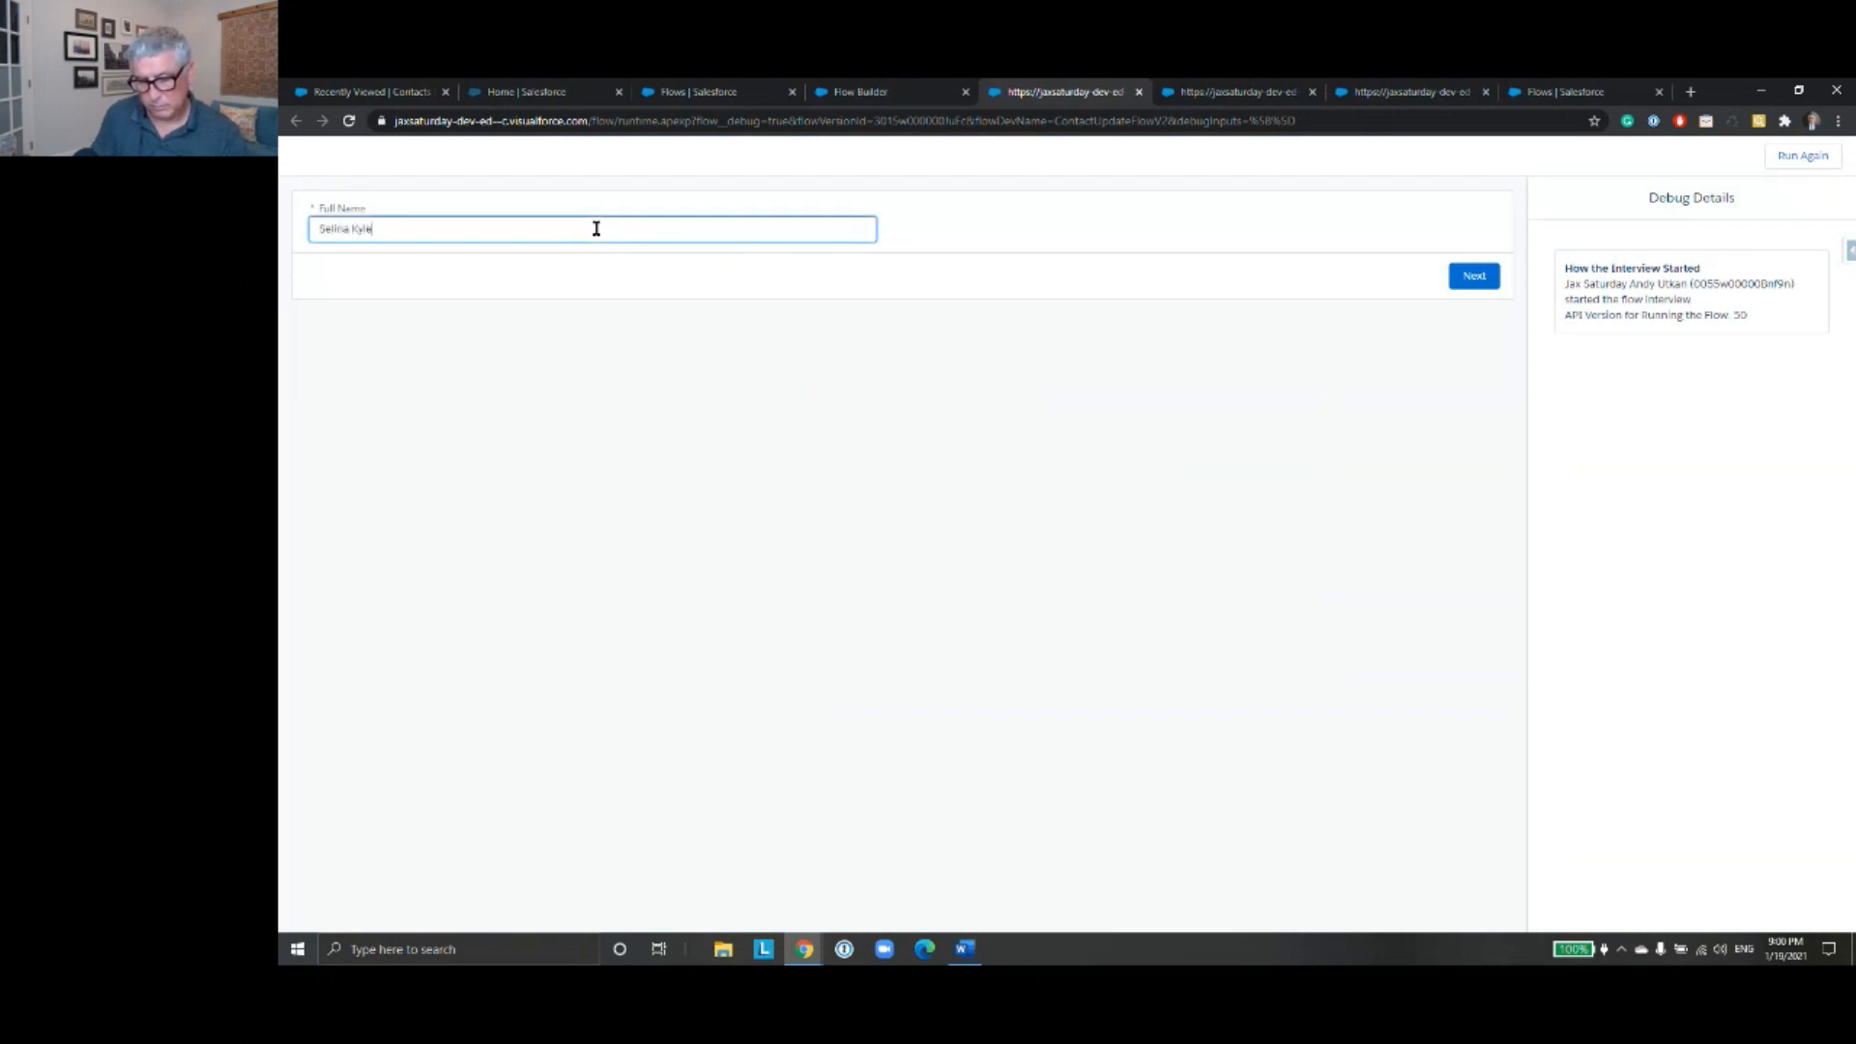
pyautogui.click(1463, 281)
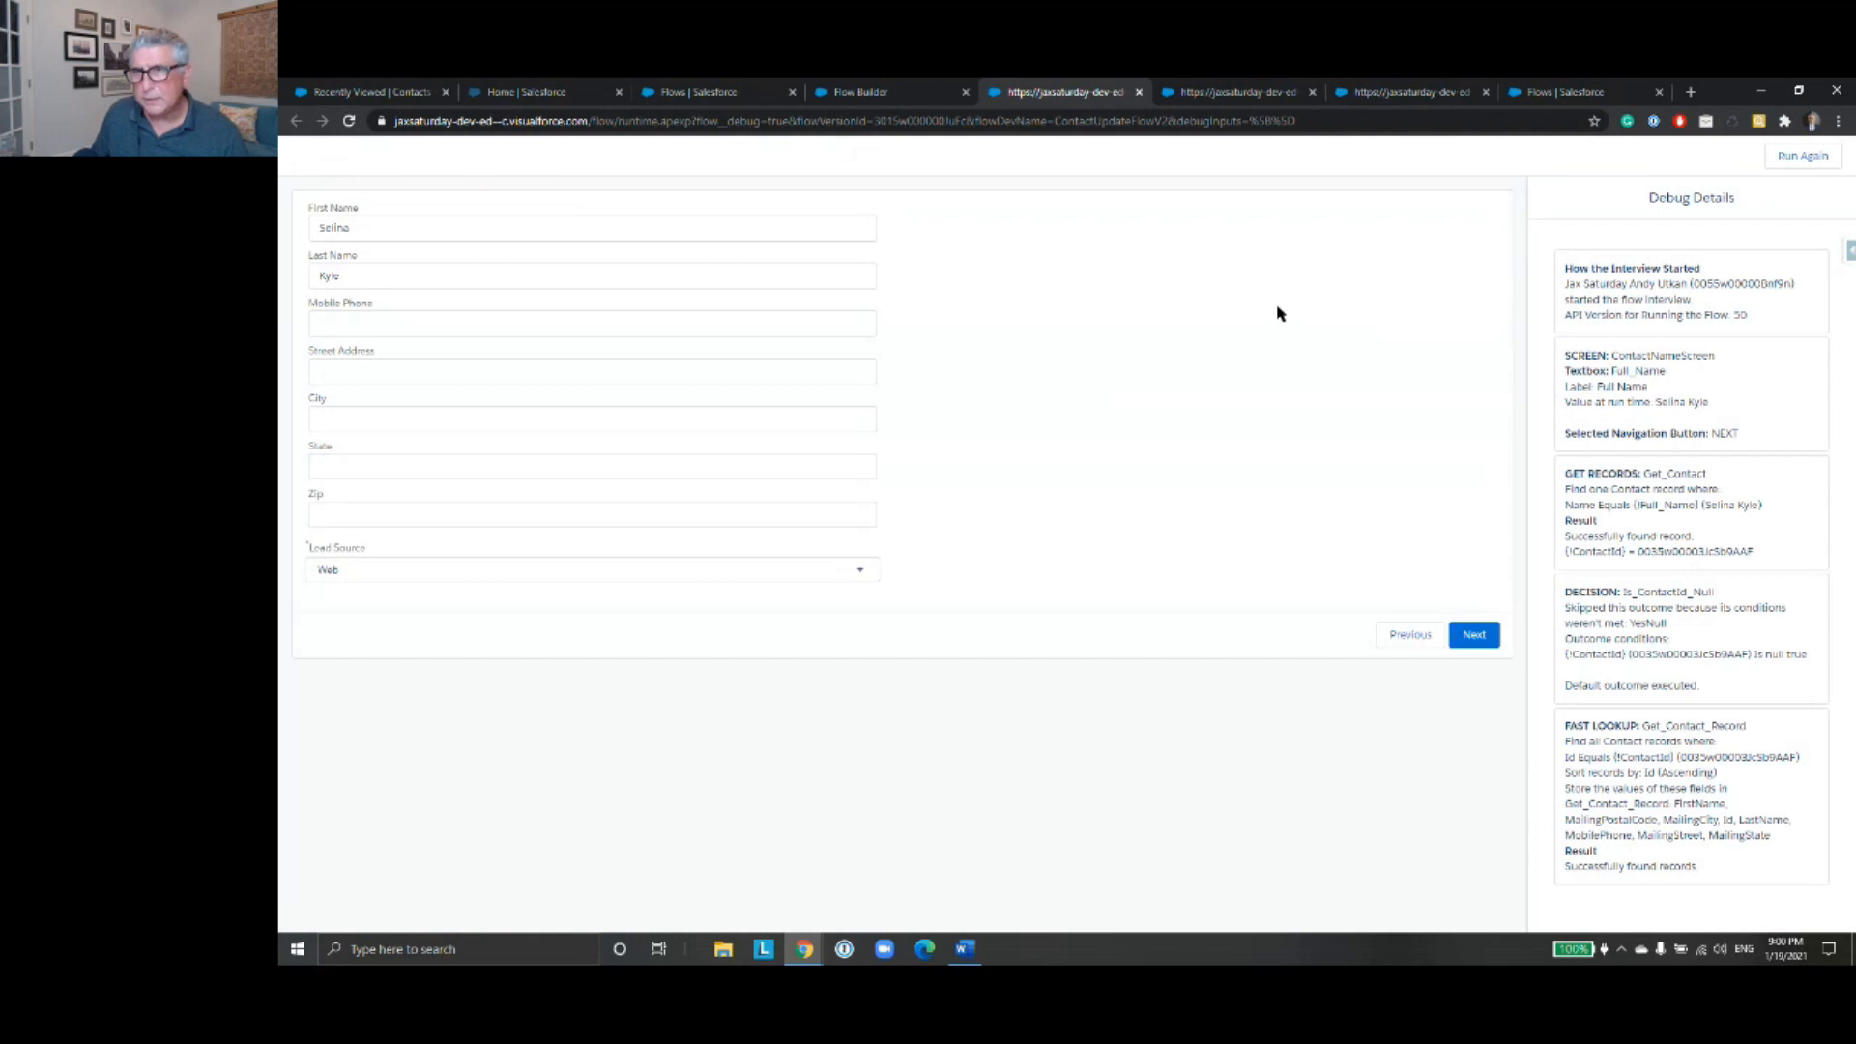
# - Examine the debug details for the retrieved ContactId, the executed decision outcome and the Get_Contact_Record lookup result
pyautogui.click(885, 97)
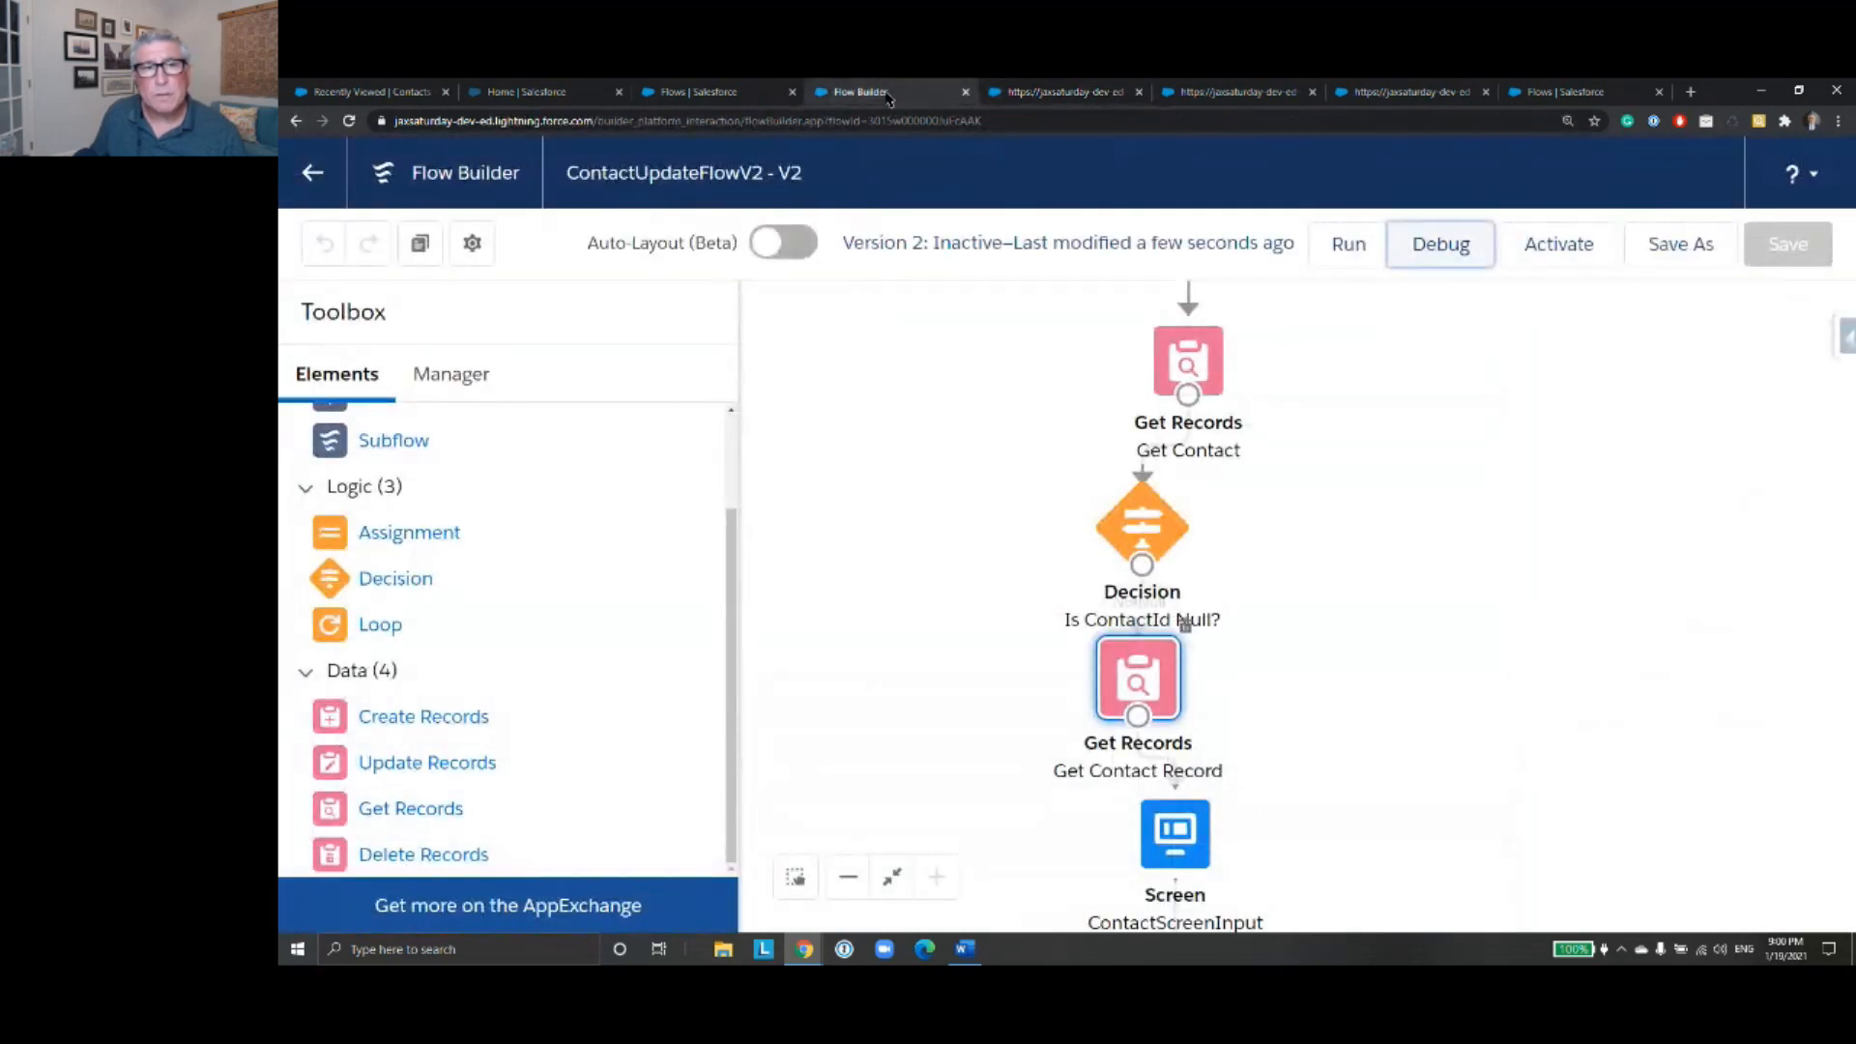
pyautogui.click(1015, 91)
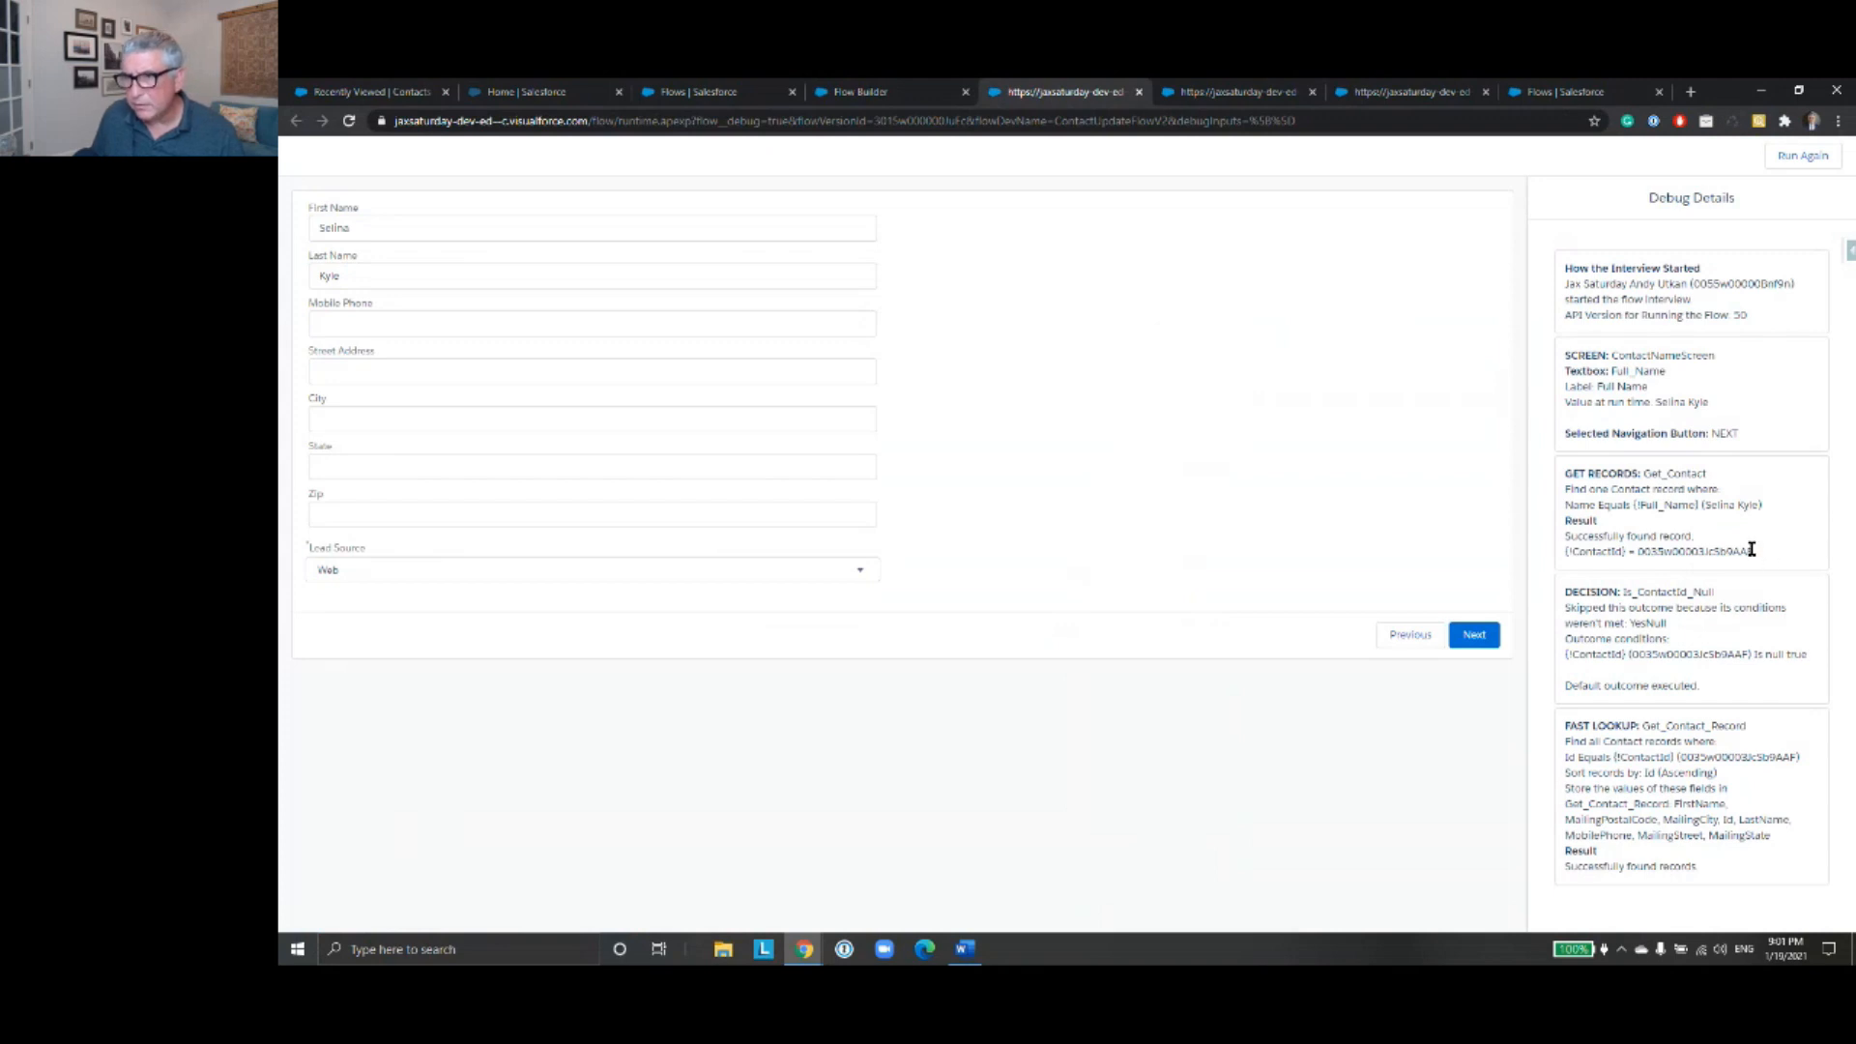
pyautogui.moveTo(1757, 551); pyautogui.dragTo(1642, 550)
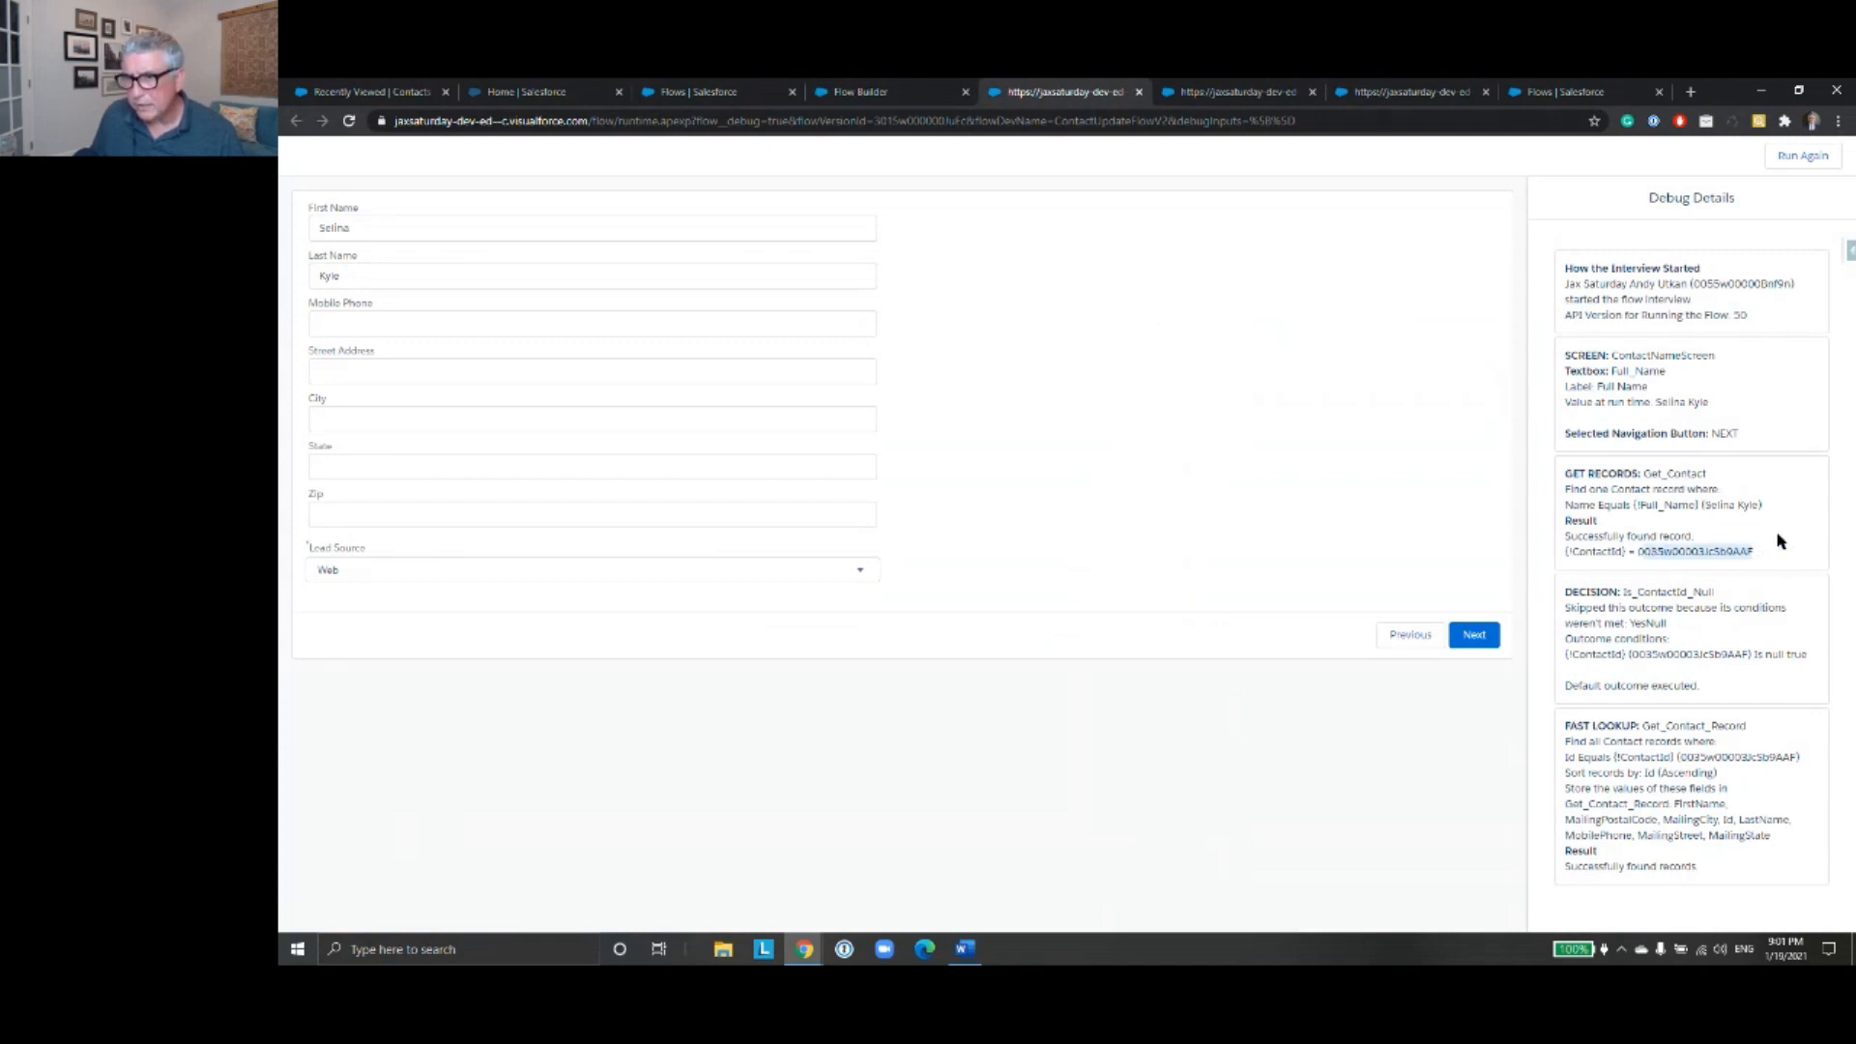
pyautogui.moveTo(1699, 688); pyautogui.dragTo(1565, 687)
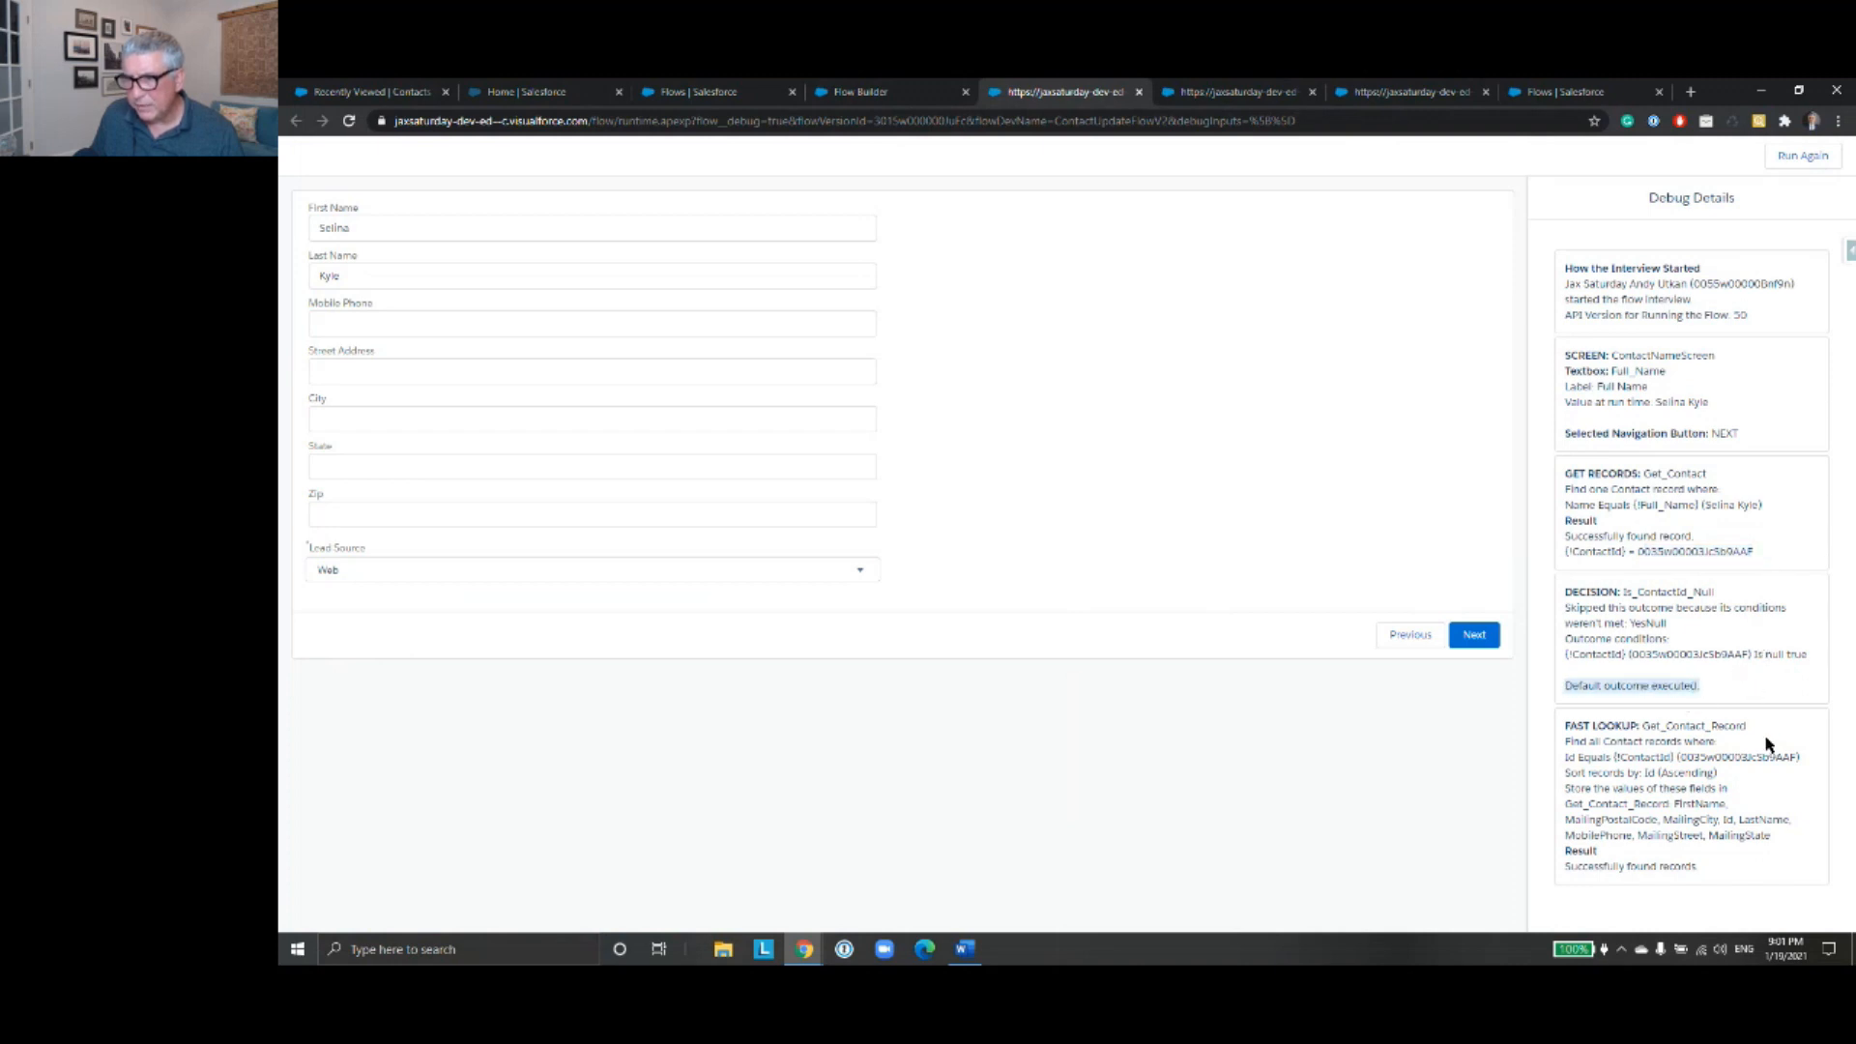
pyautogui.click(1690, 867)
pyautogui.moveTo(1690, 867); pyautogui.dragTo(1558, 869)
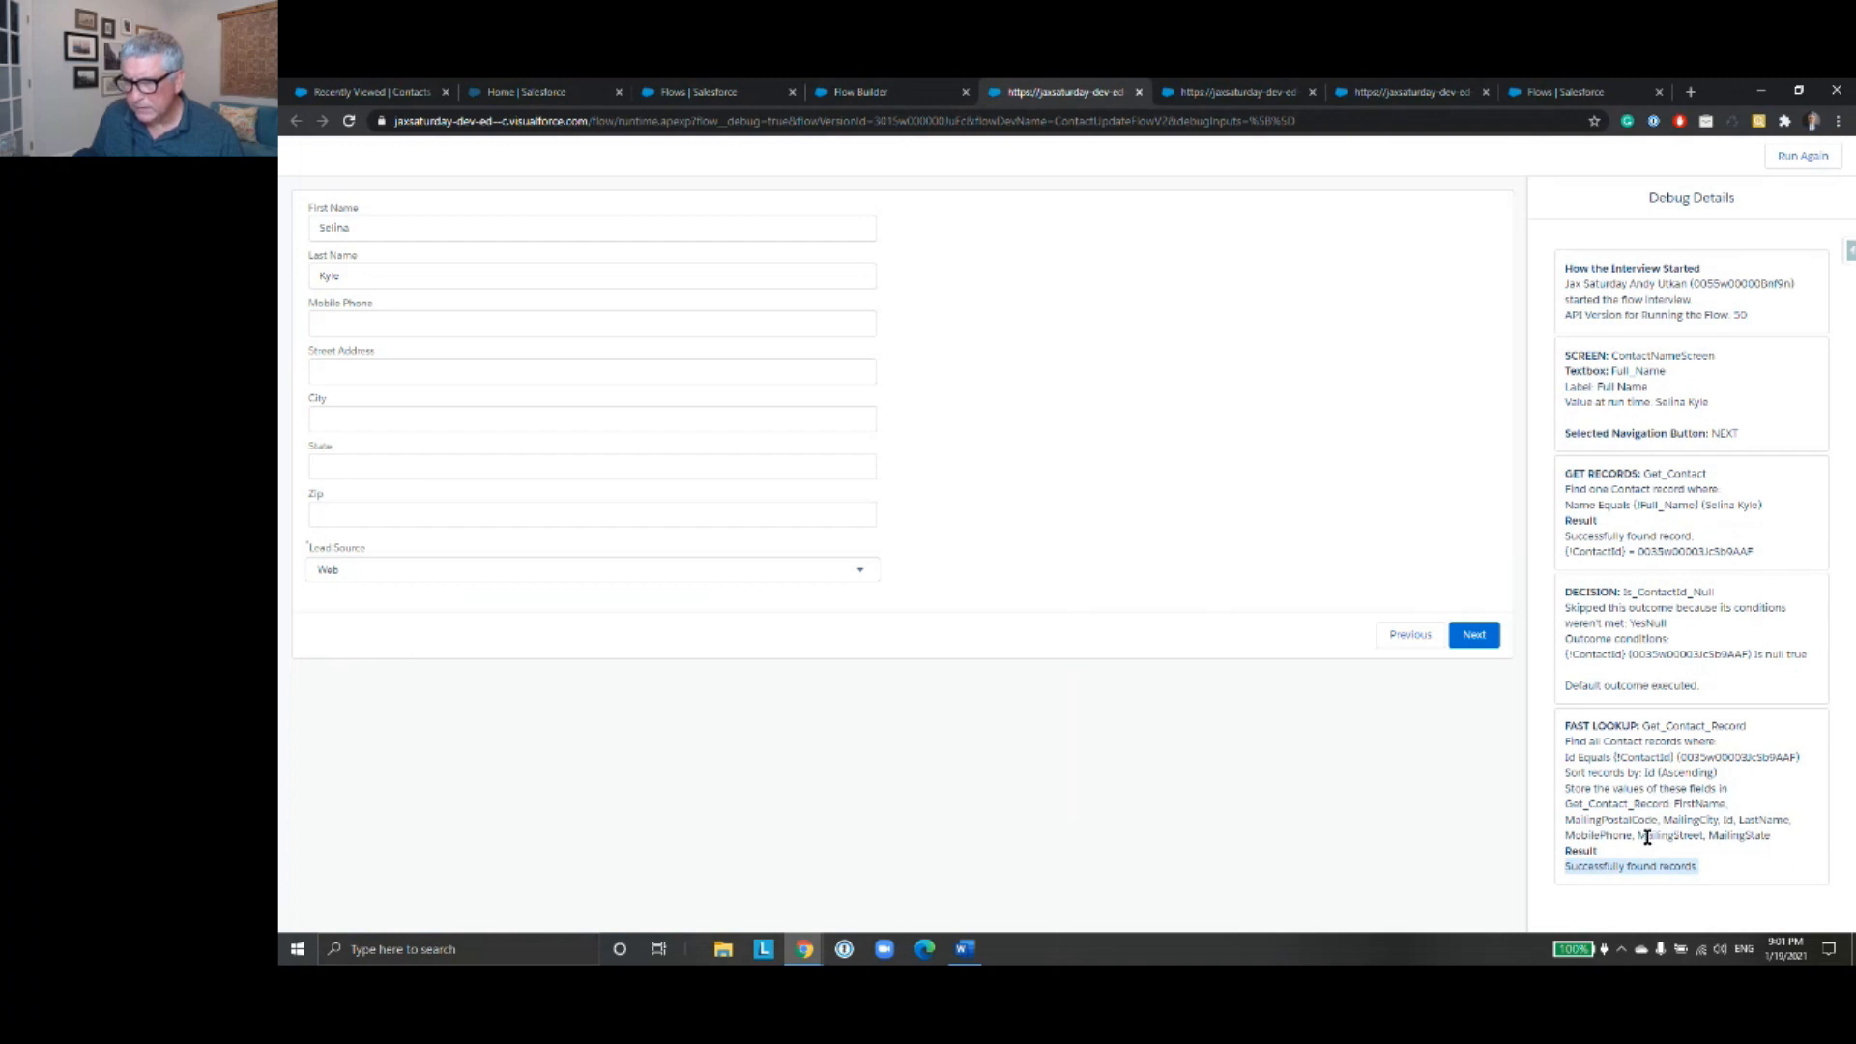
pyautogui.click(633, 374)
pyautogui.click(1062, 365)
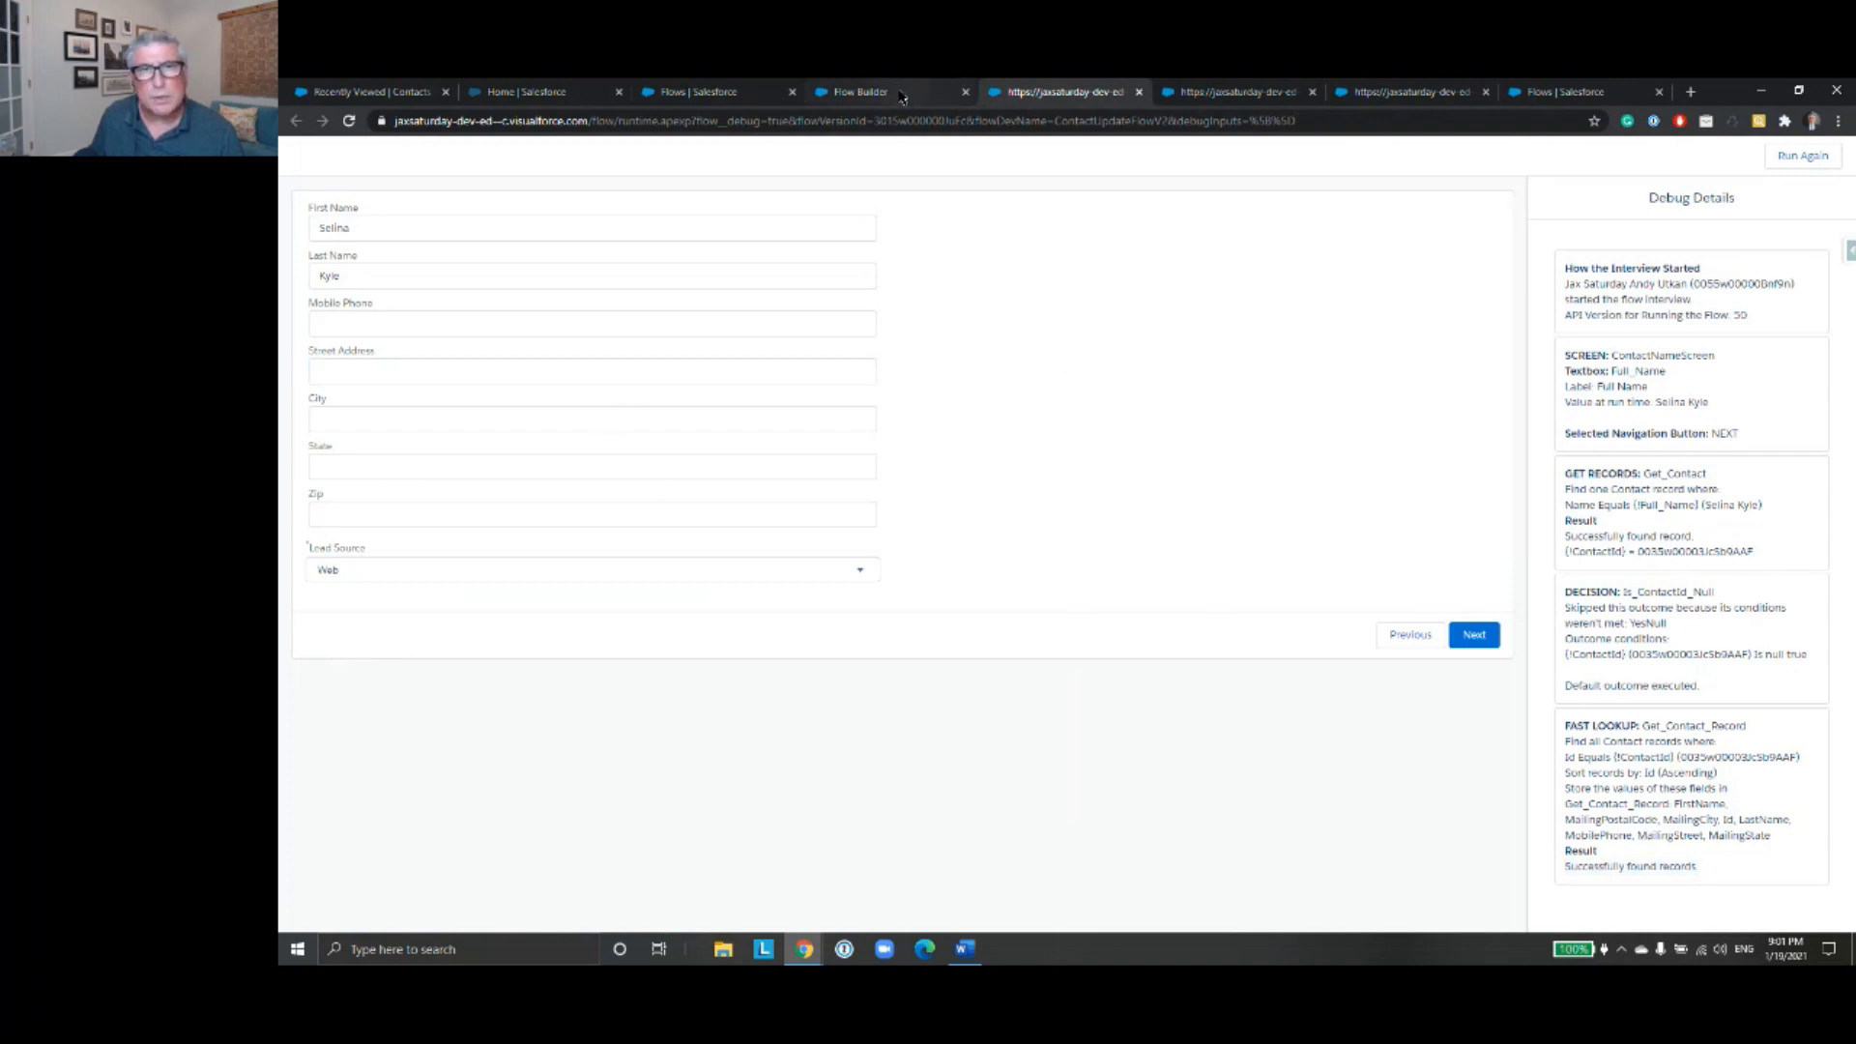
# - Review the default values of the name, phone and address fields on the ContactScreenInput screen
pyautogui.click(1140, 93)
pyautogui.moveTo(1305, 692); pyautogui.dragTo(1376, 455)
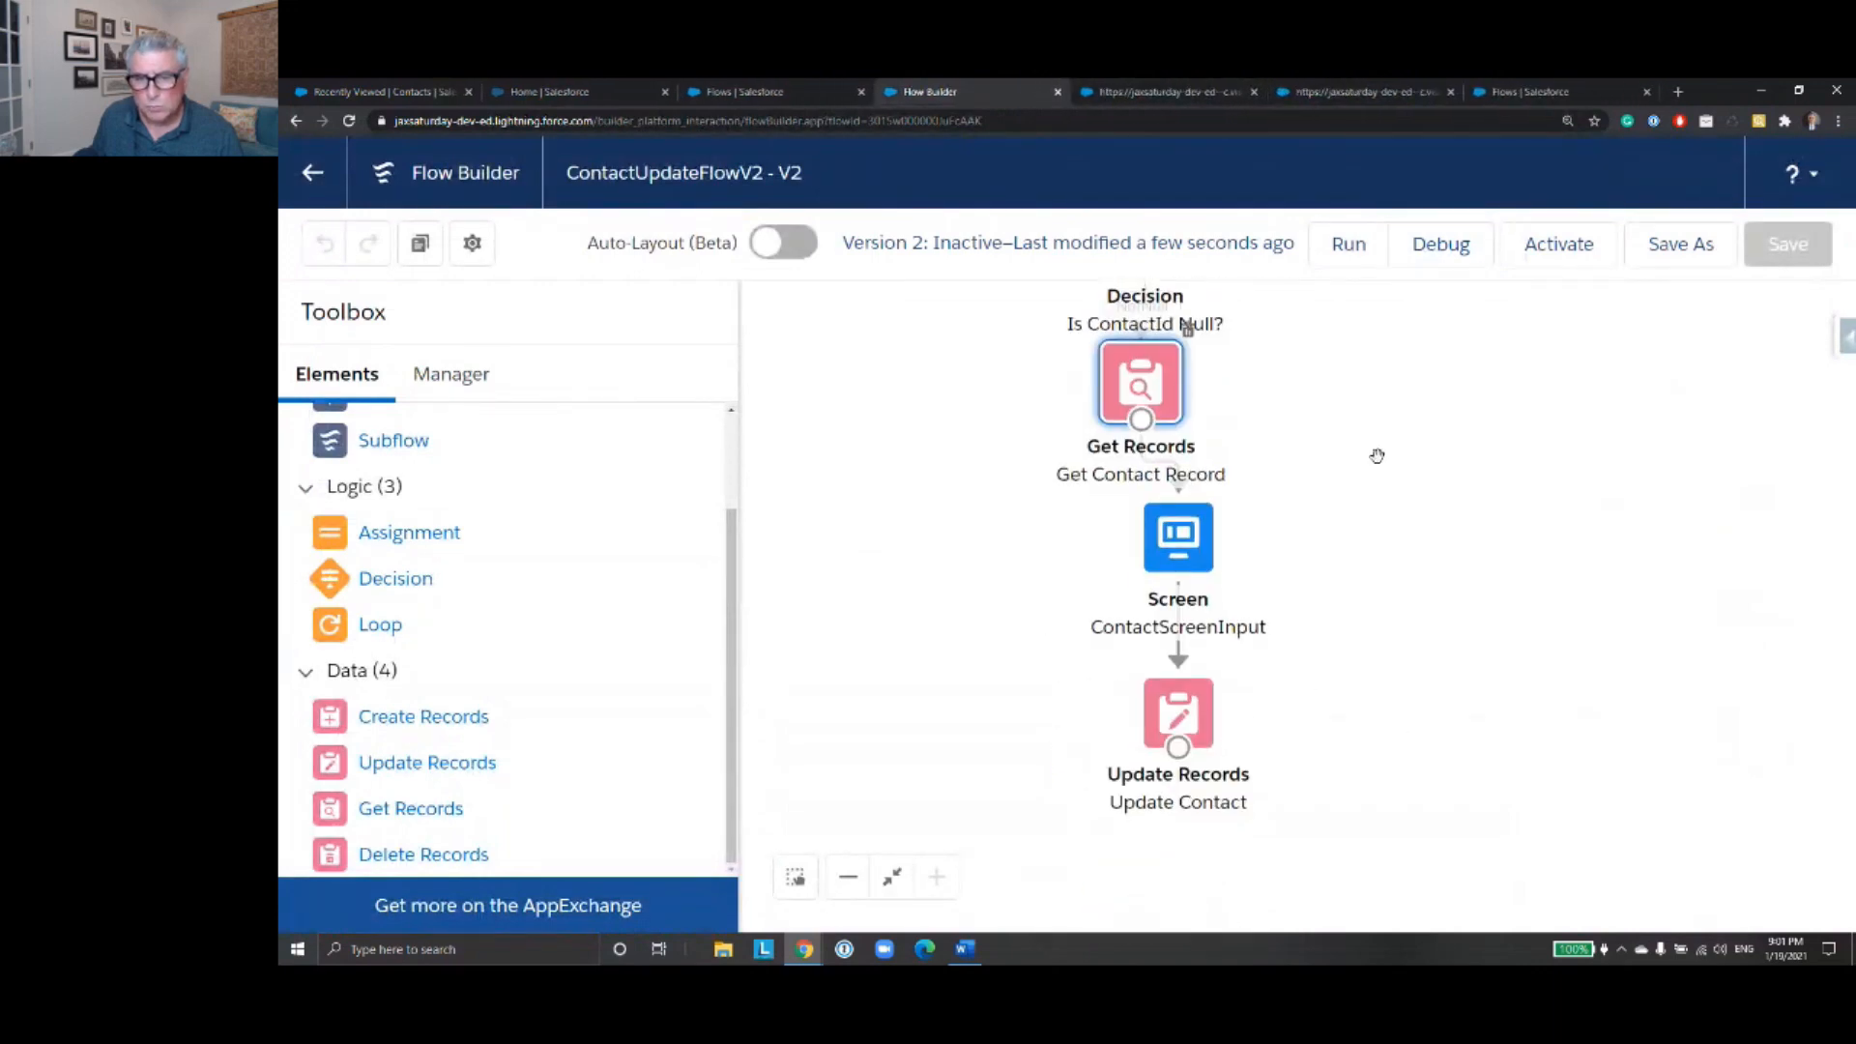
pyautogui.doubleClick(1170, 564)
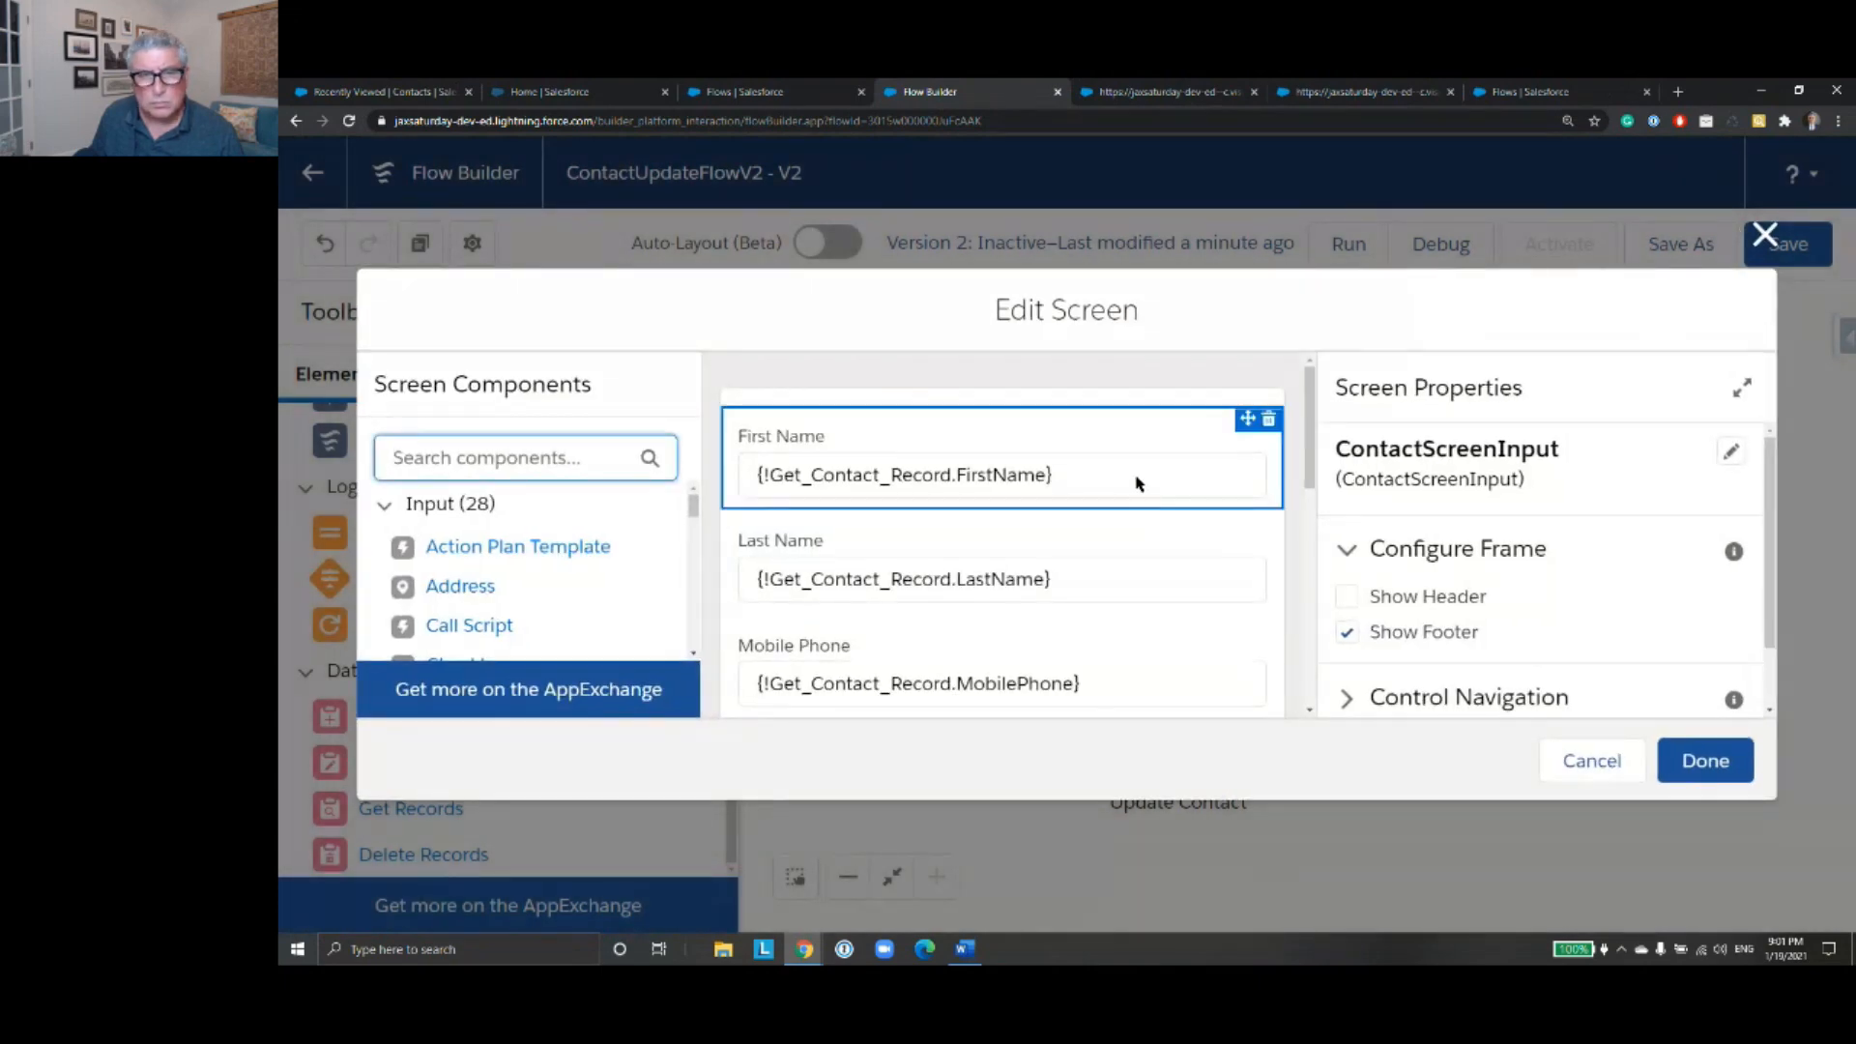
pyautogui.click(1136, 483)
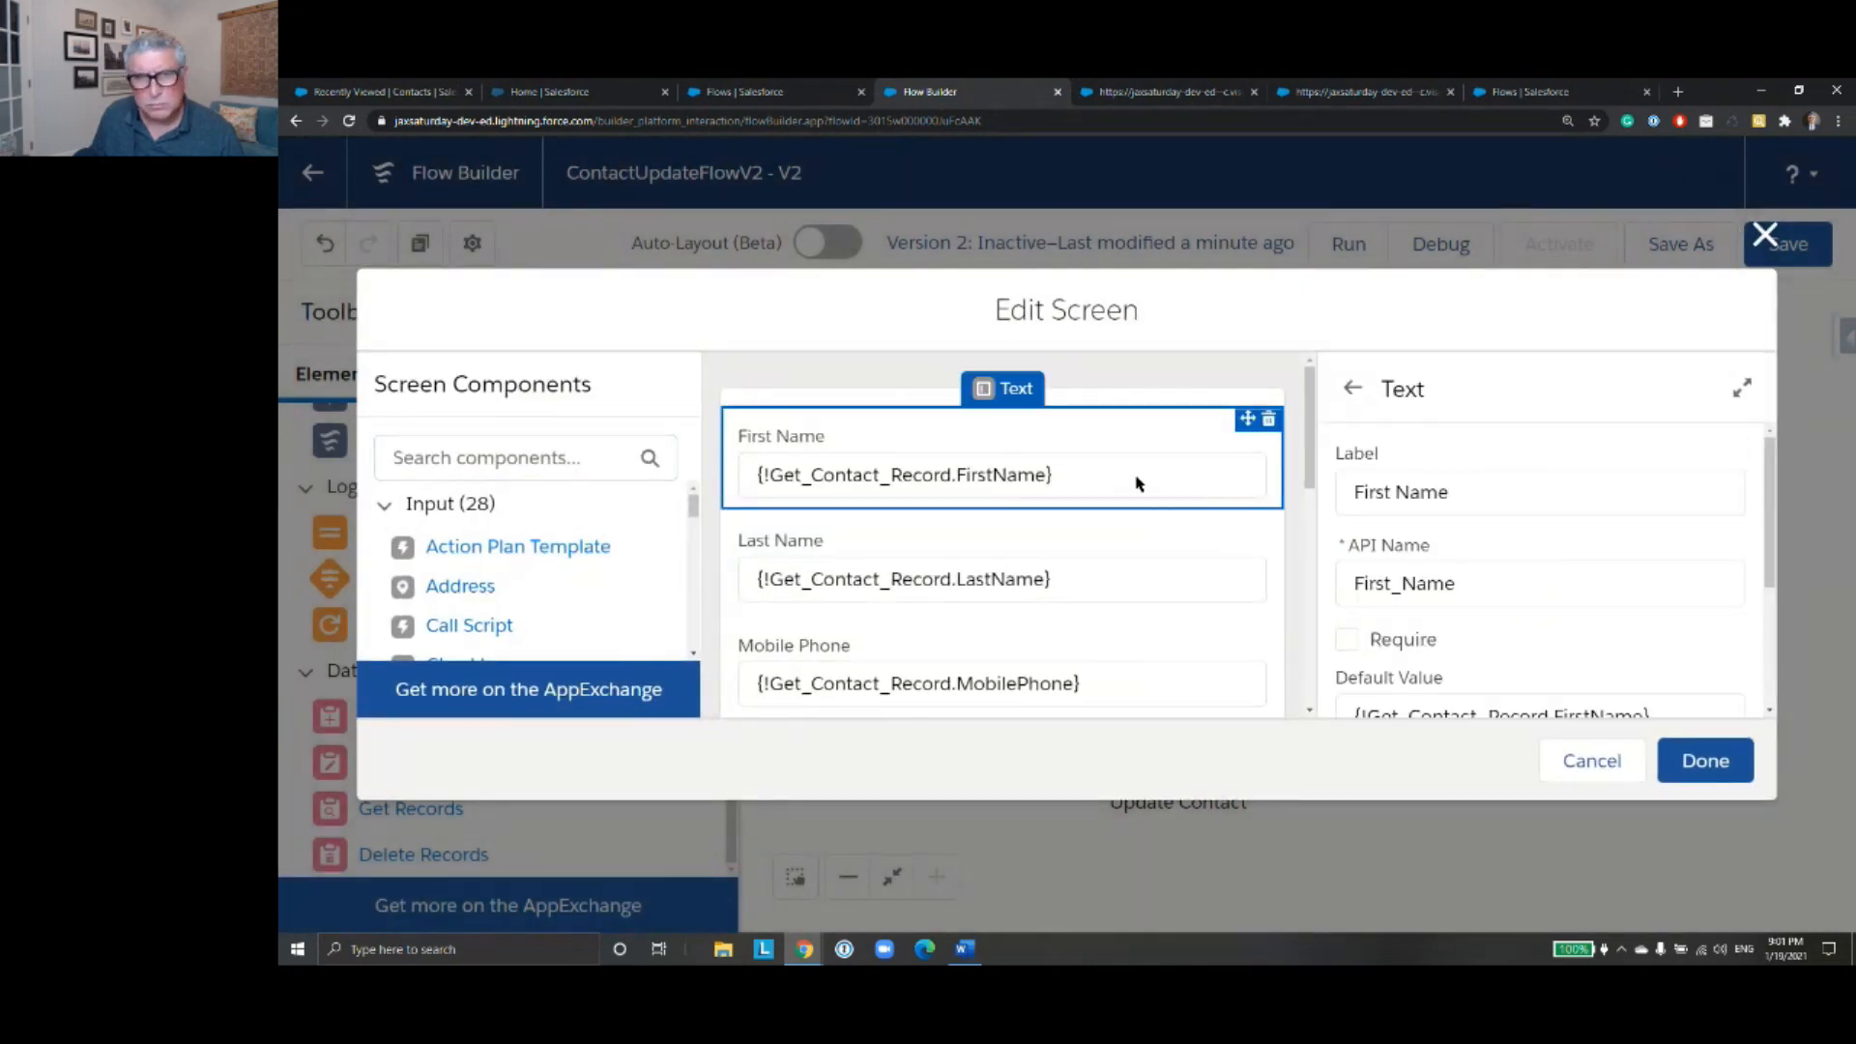
pyautogui.click(1173, 578)
pyautogui.scroll(-1, 1173, 580)
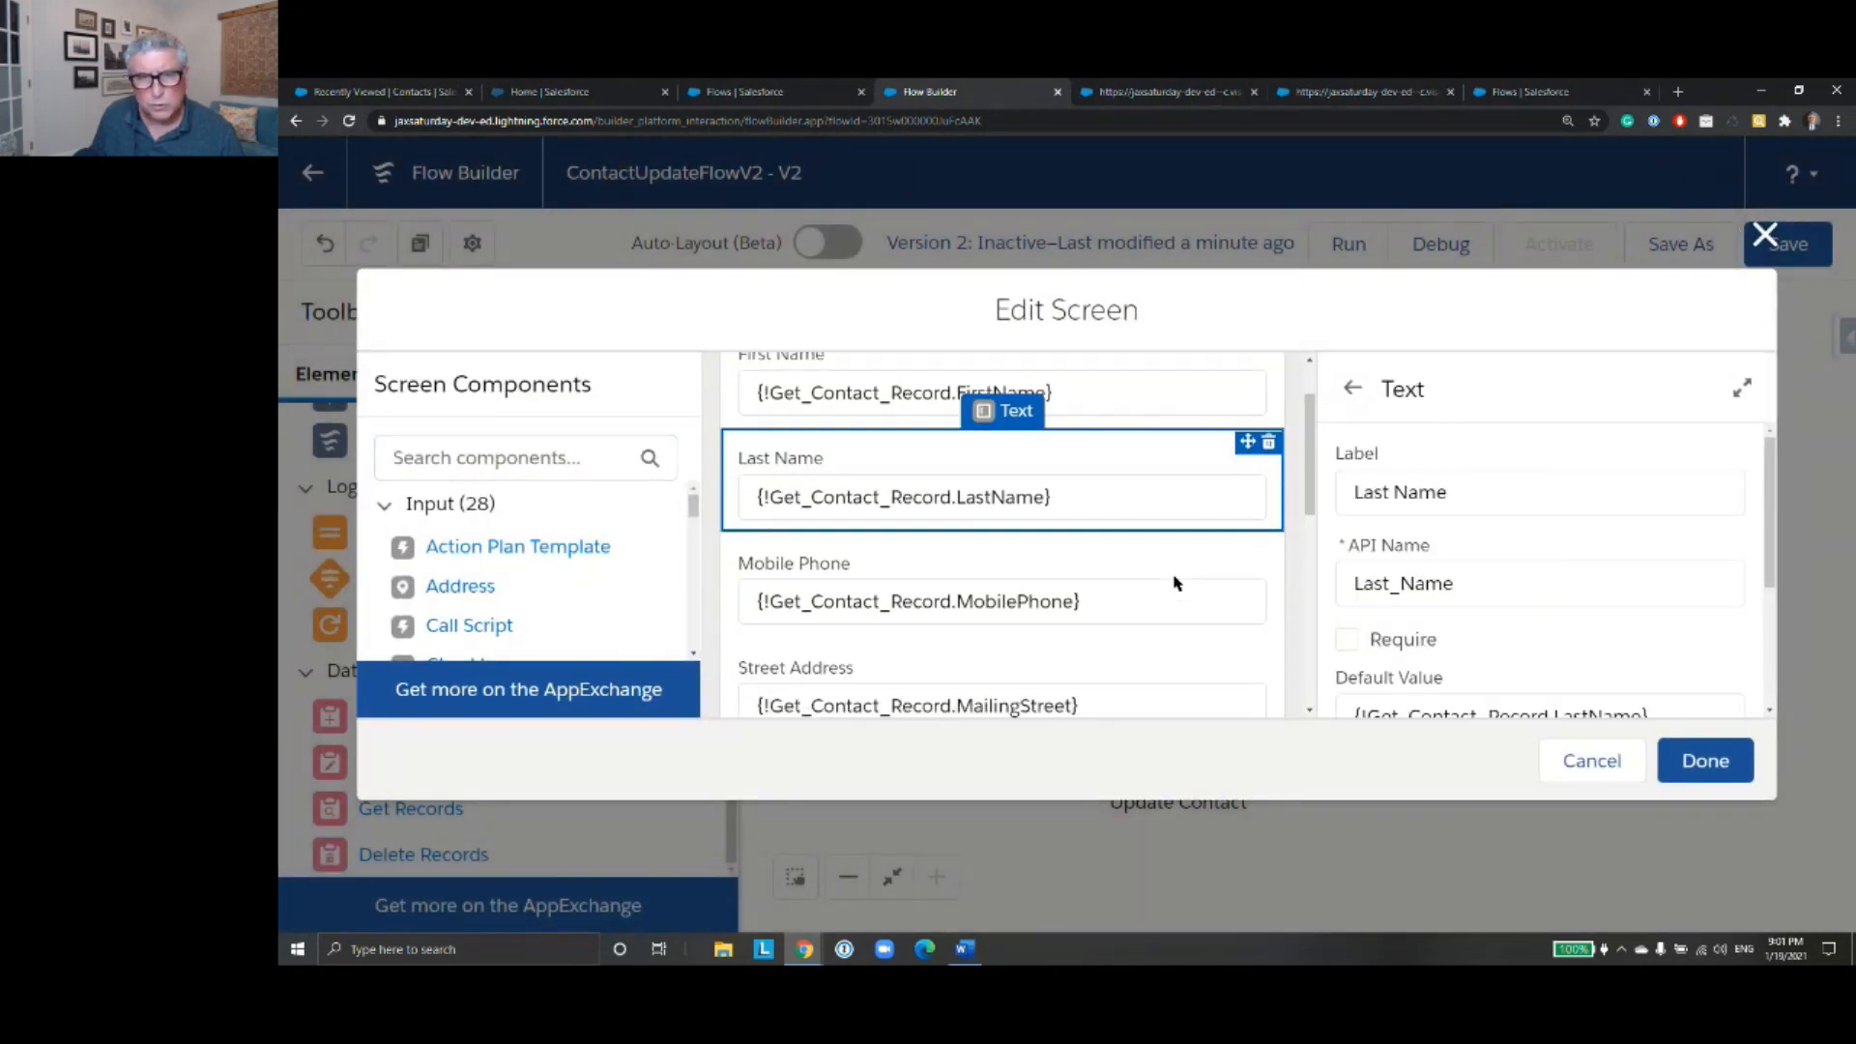
pyautogui.click(1173, 603)
pyautogui.scroll(-2, 1173, 605)
pyautogui.click(1148, 543)
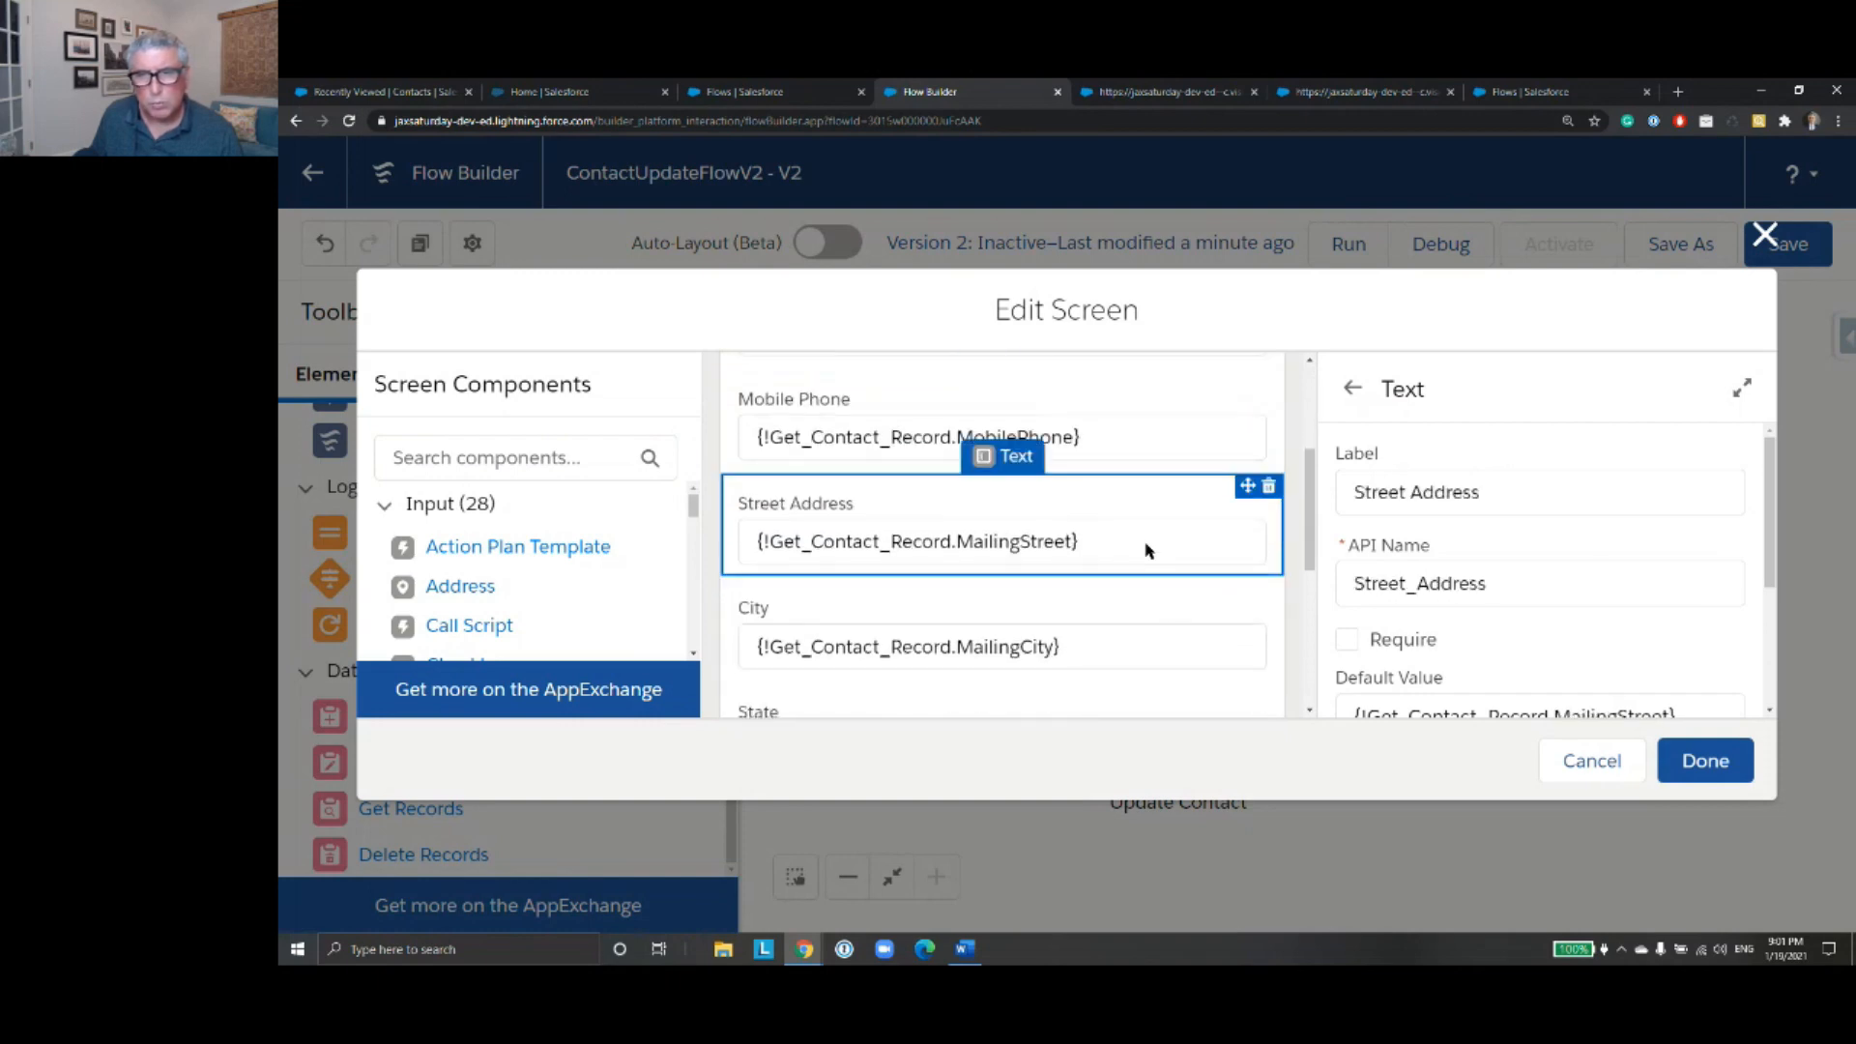
pyautogui.scroll(-2, 1541, 560)
pyautogui.scroll(2, 1541, 571)
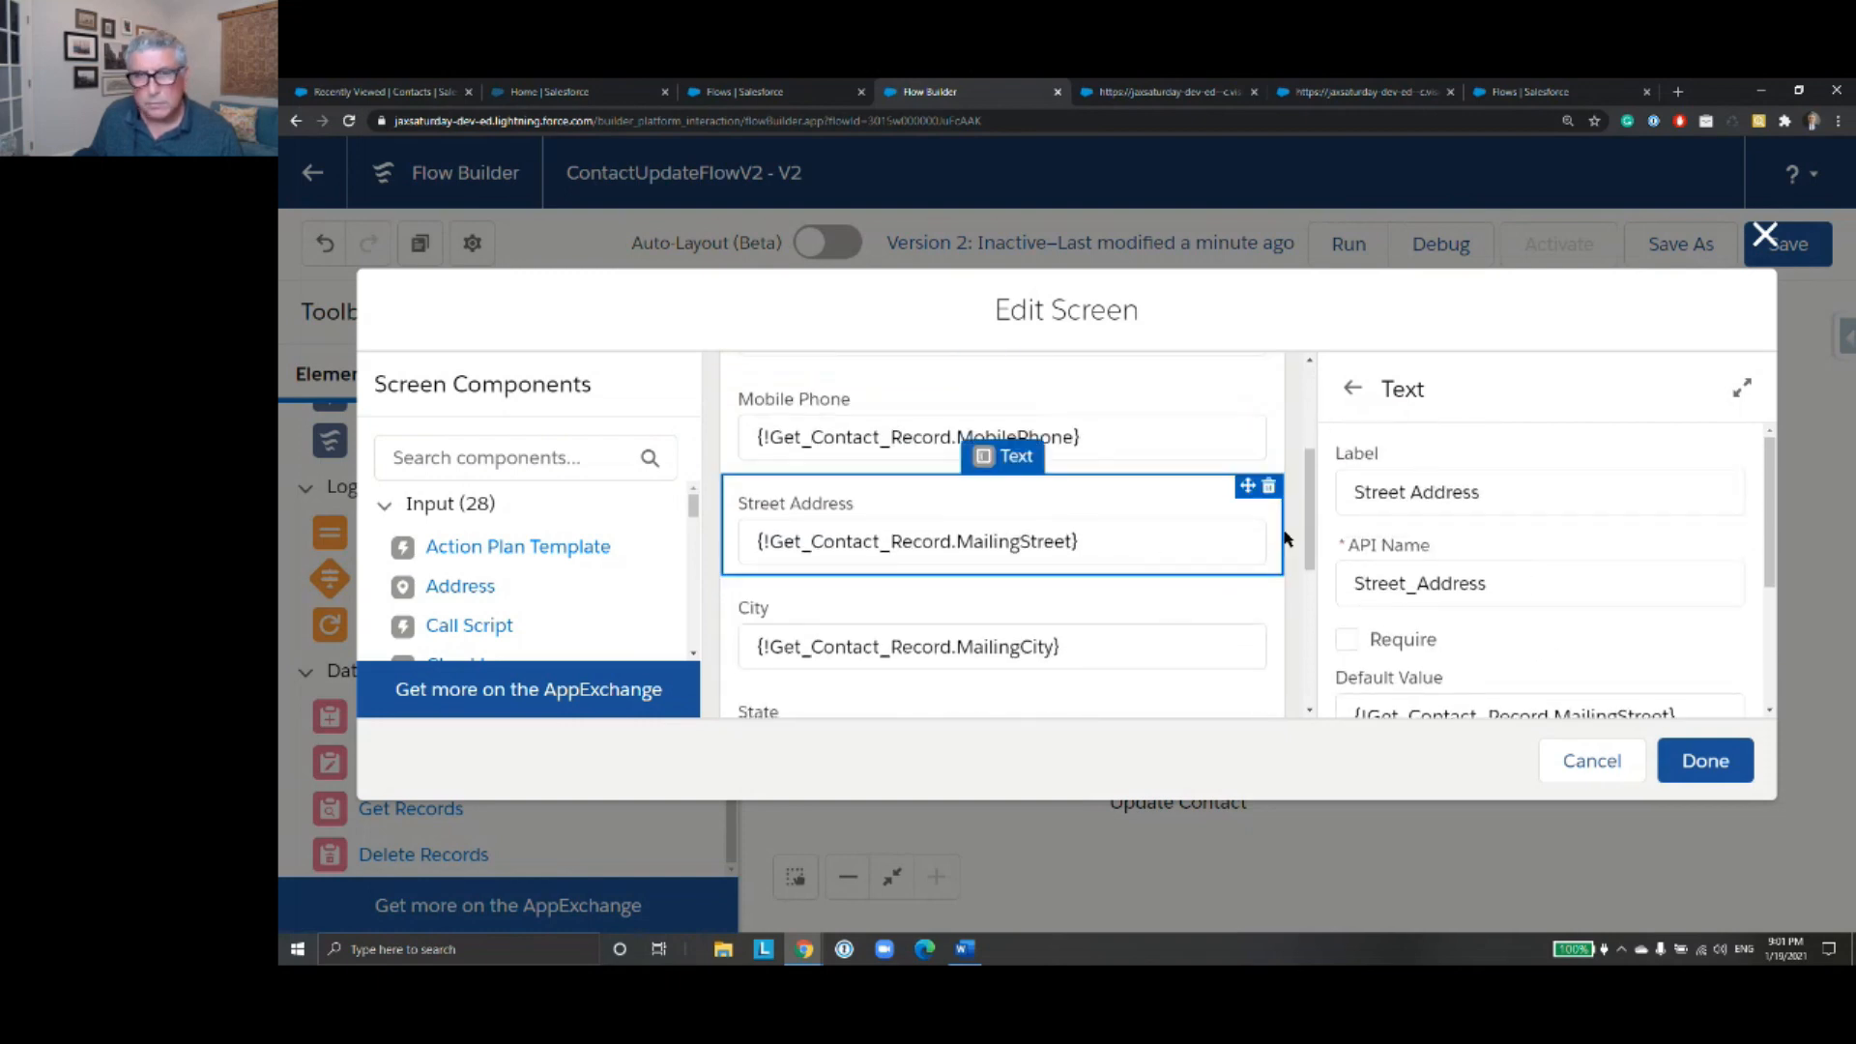
pyautogui.scroll(3, 1174, 513)
# - Check the First Name field's default value reference on ContactScreenInput and close the screen editor
pyautogui.click(1137, 481)
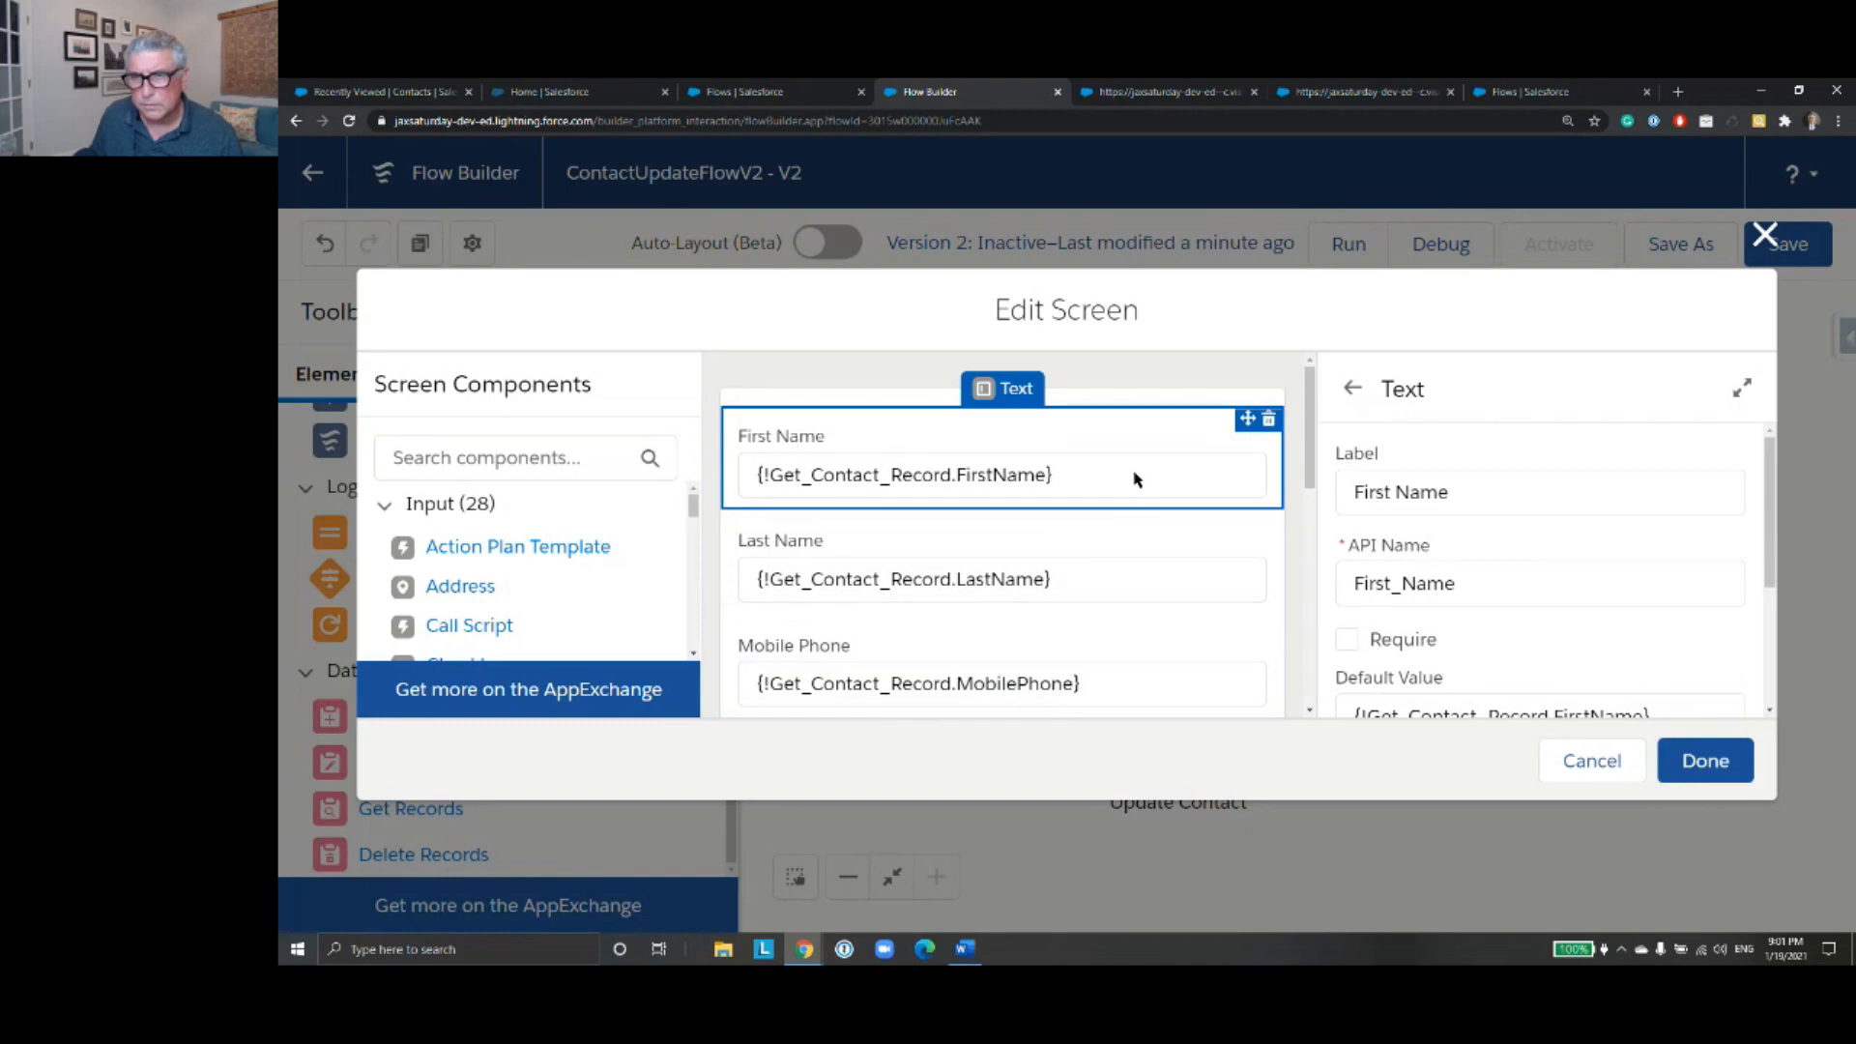
pyautogui.scroll(-2, 1638, 713)
pyautogui.click(1682, 550)
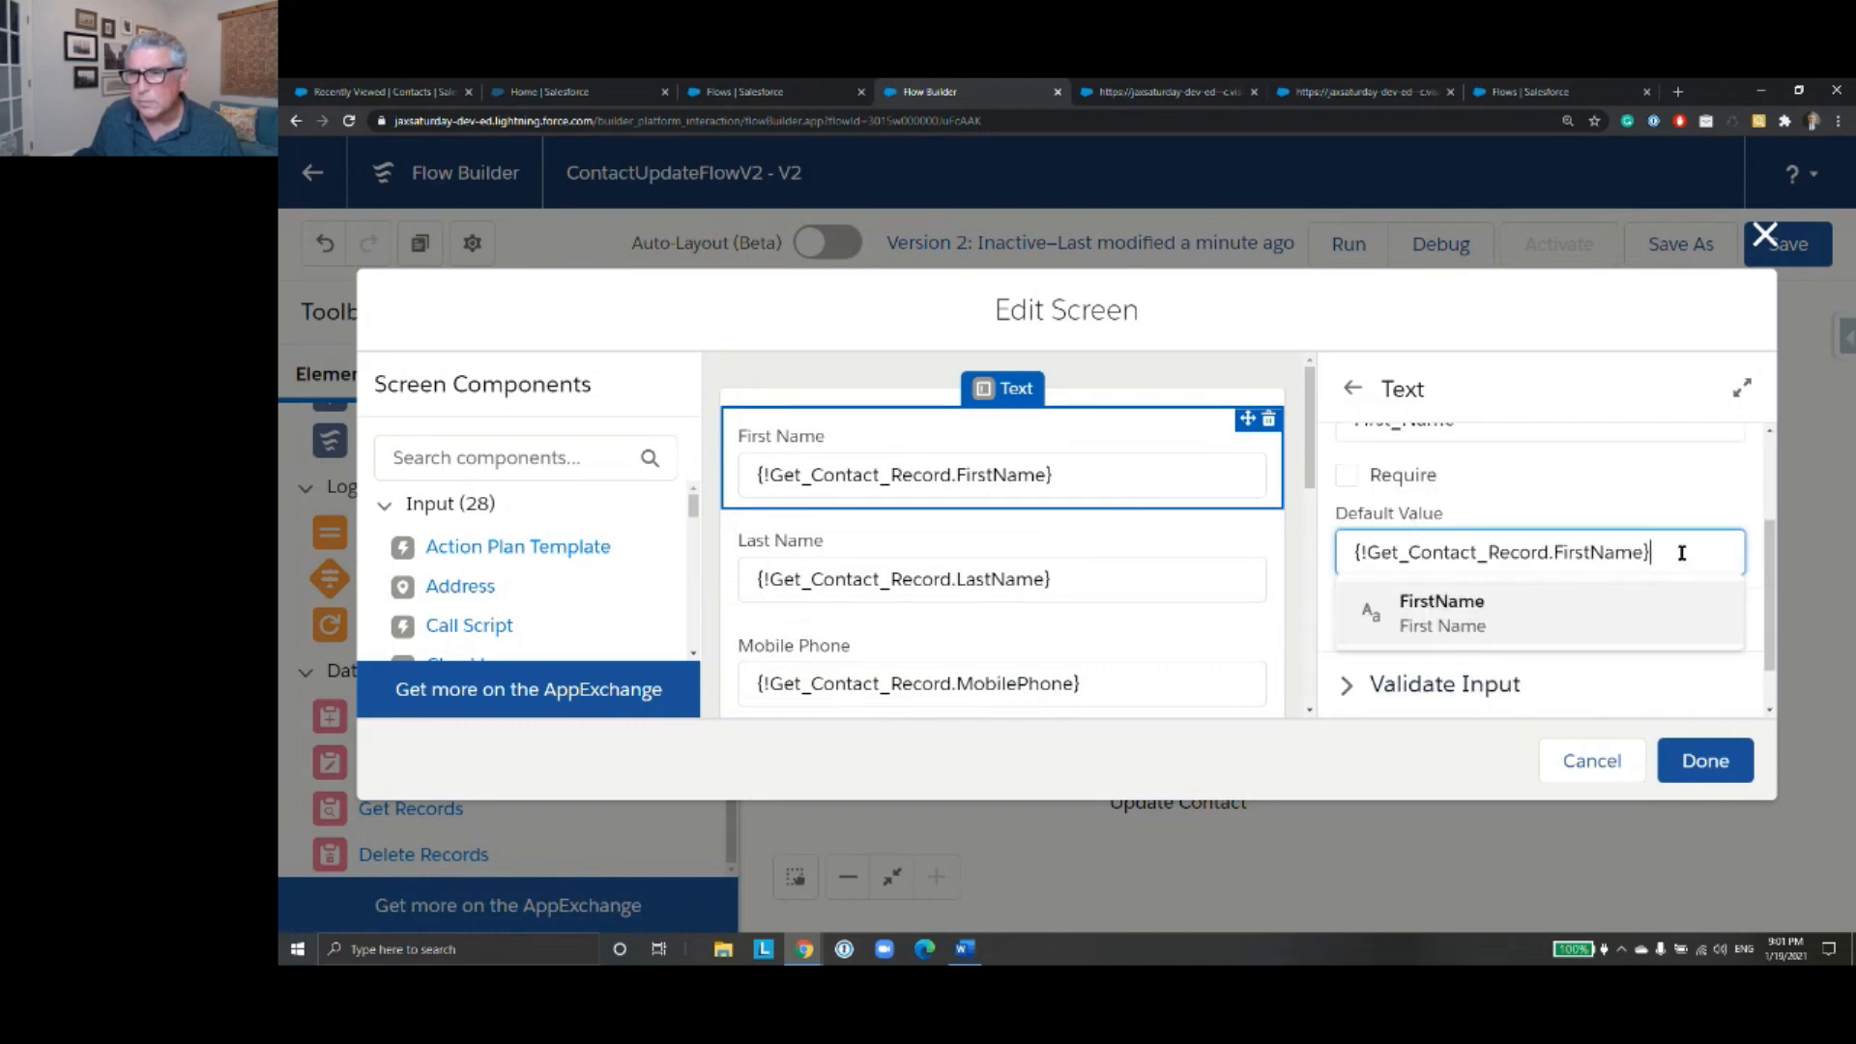
pyautogui.click(1682, 518)
pyautogui.click(1705, 760)
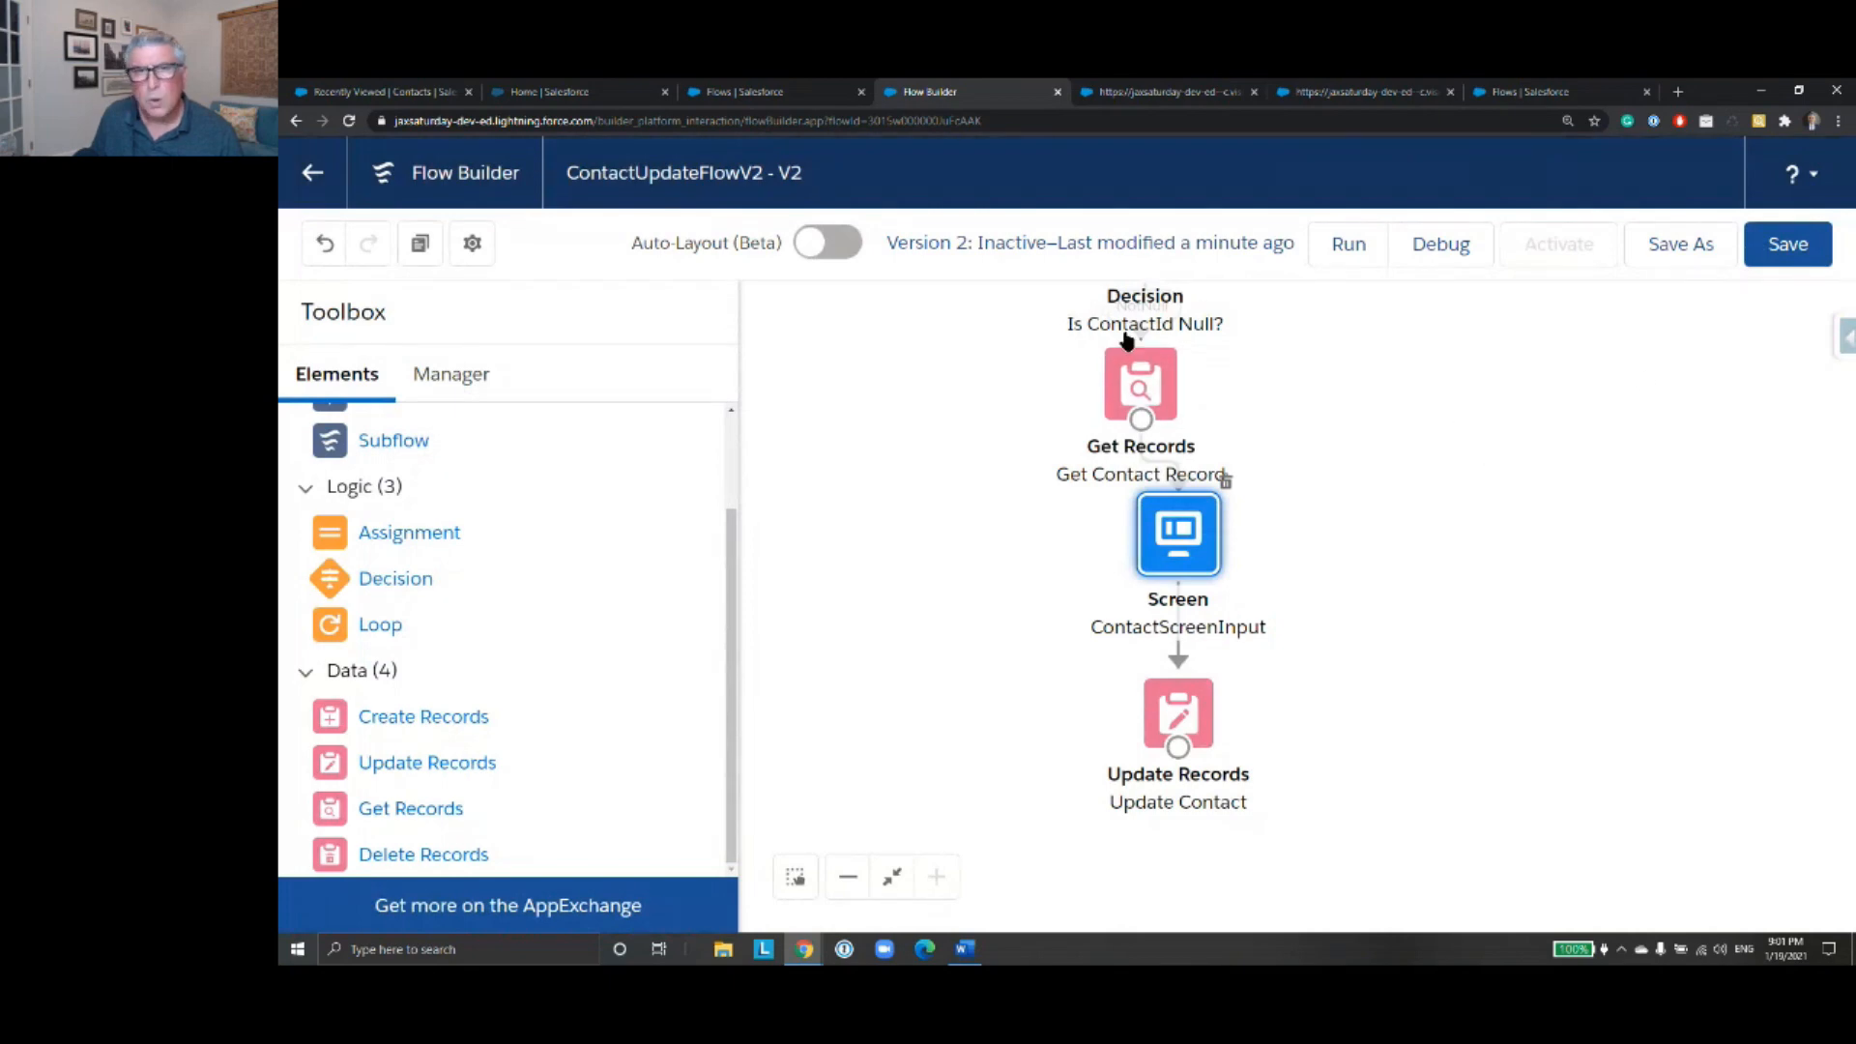
# - Debug the flow with the full name of the placeholder test contact and continue to the contact input screen
pyautogui.click(768, 92)
pyautogui.click(580, 94)
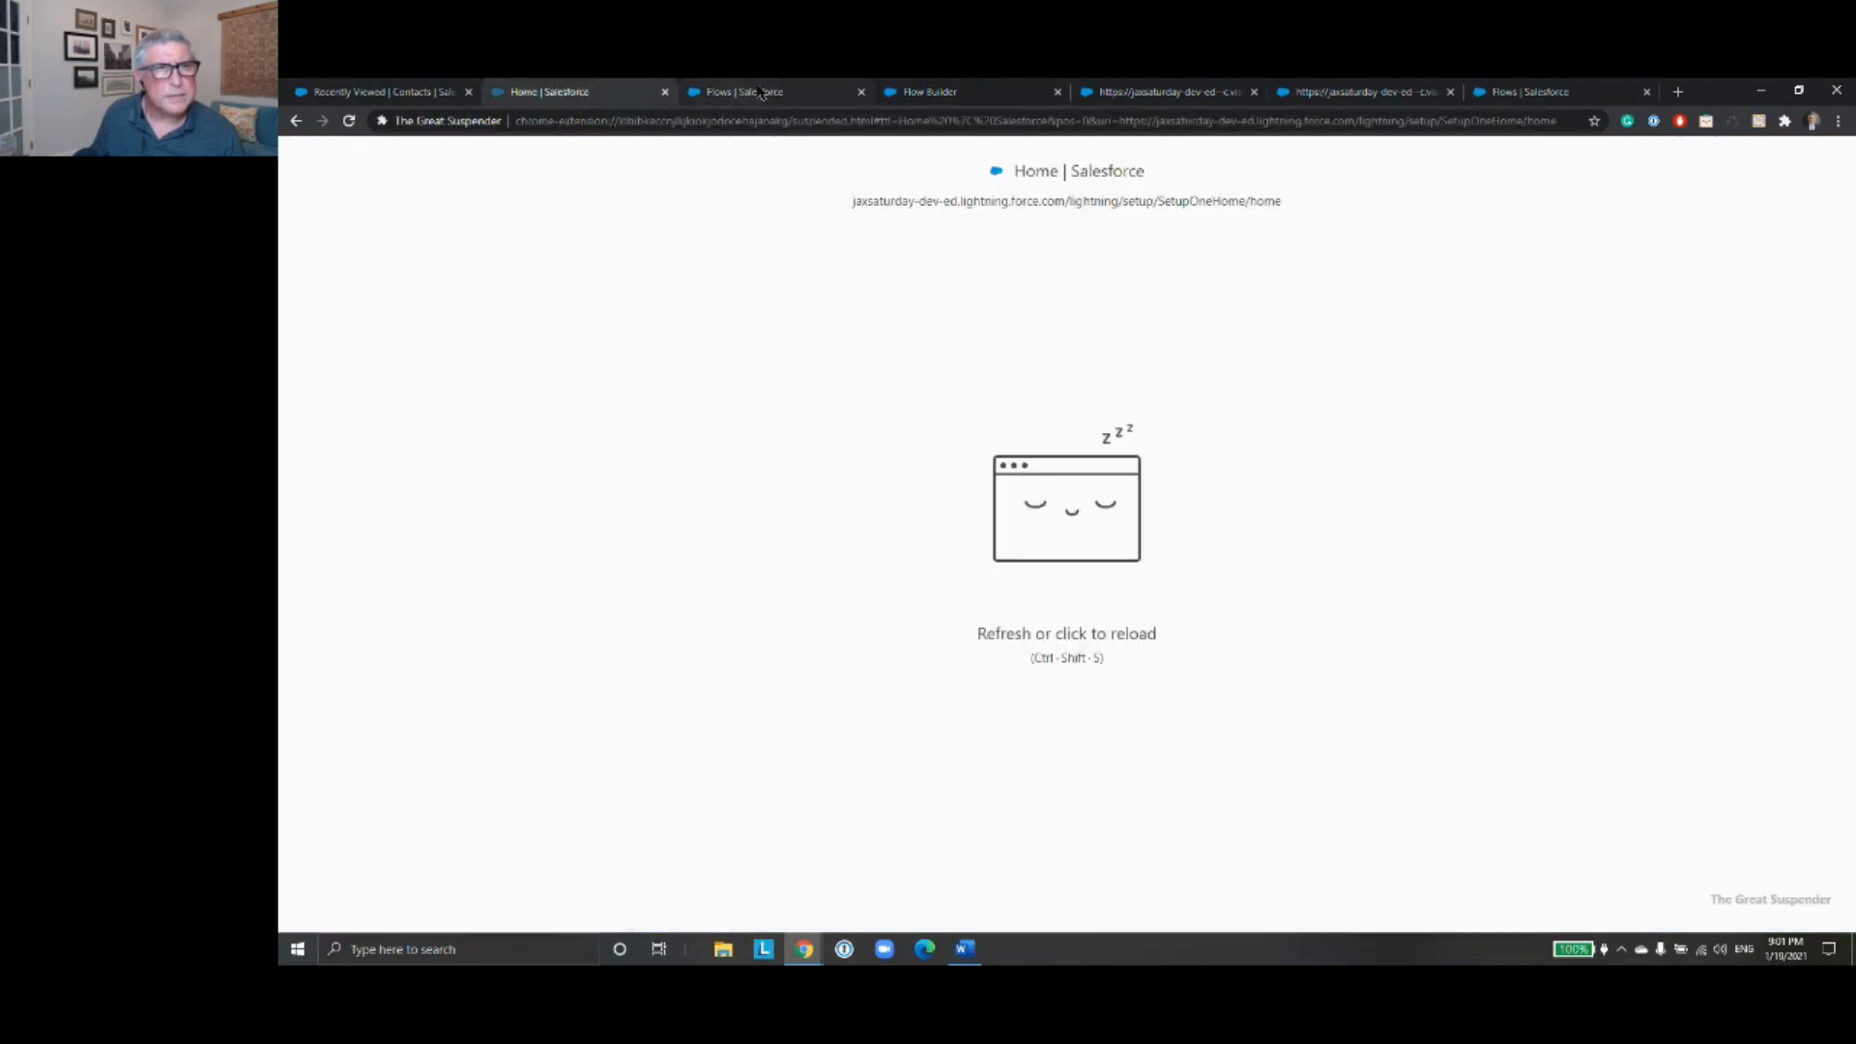
pyautogui.click(909, 93)
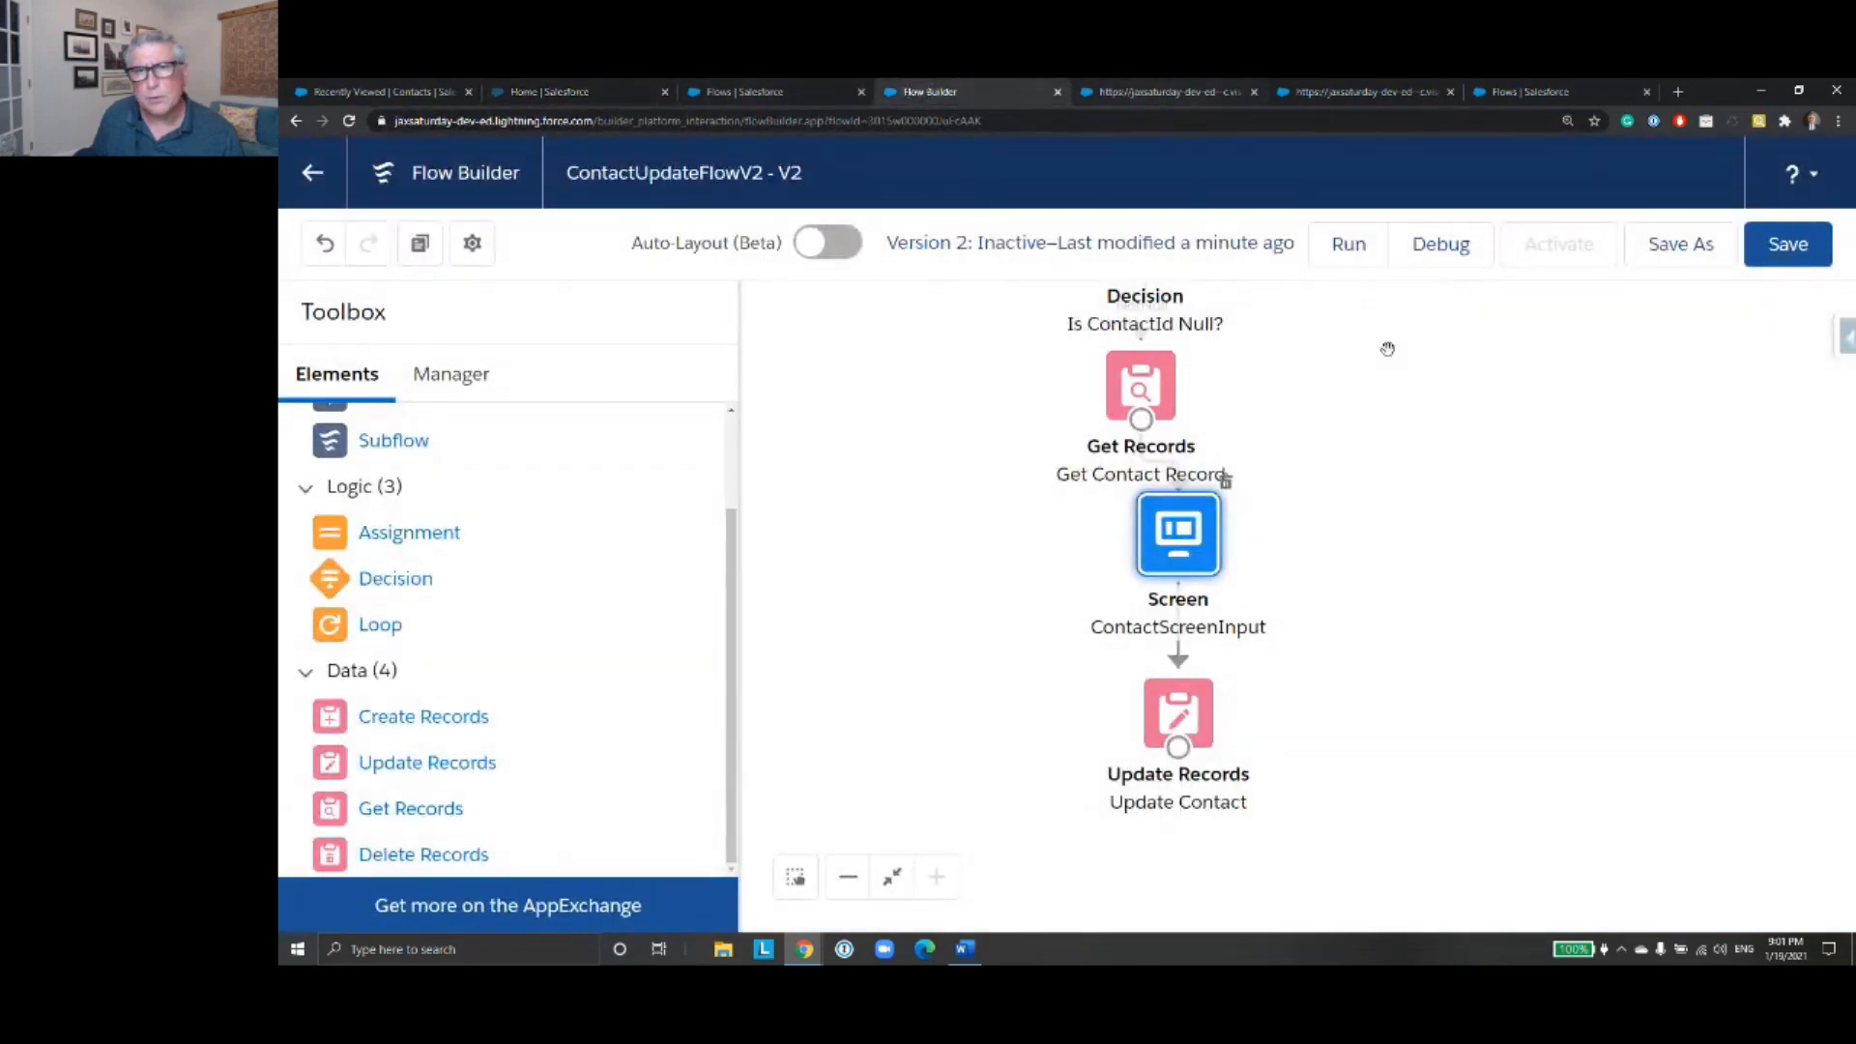
pyautogui.click(1440, 245)
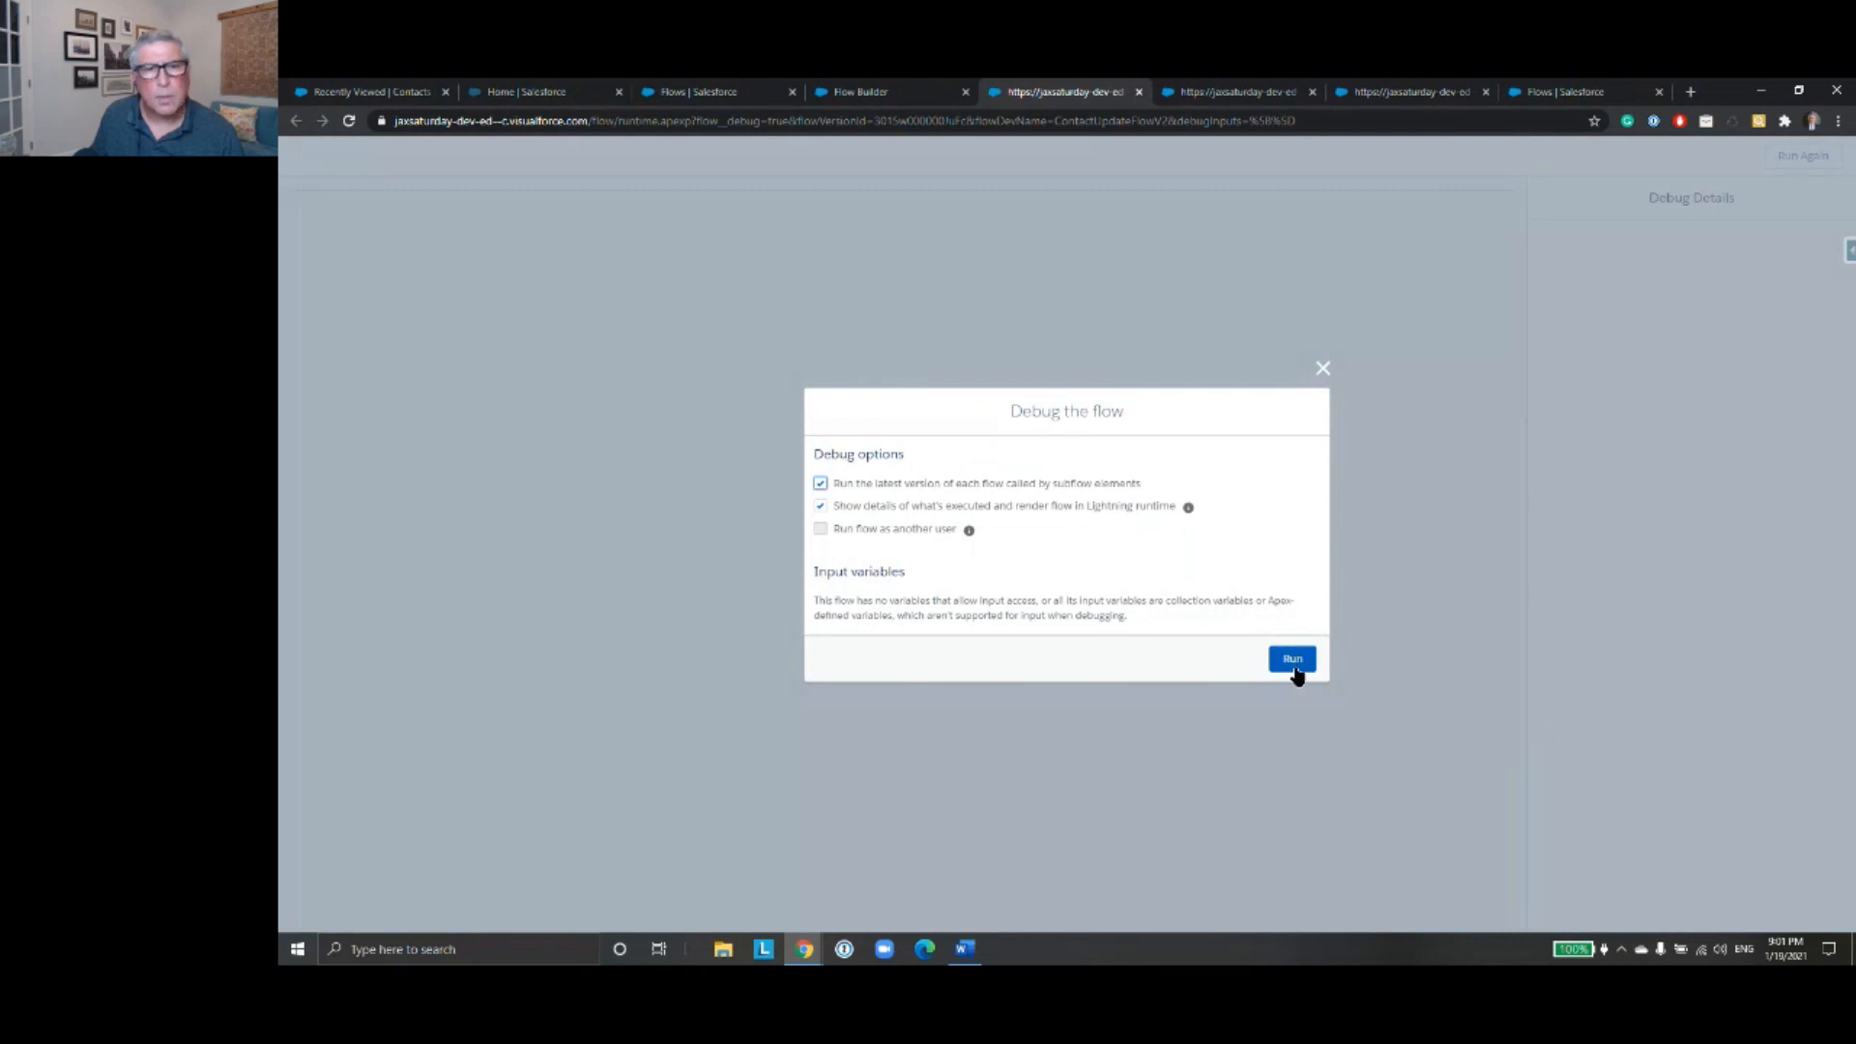
pyautogui.click(1291, 659)
pyautogui.click(591, 230)
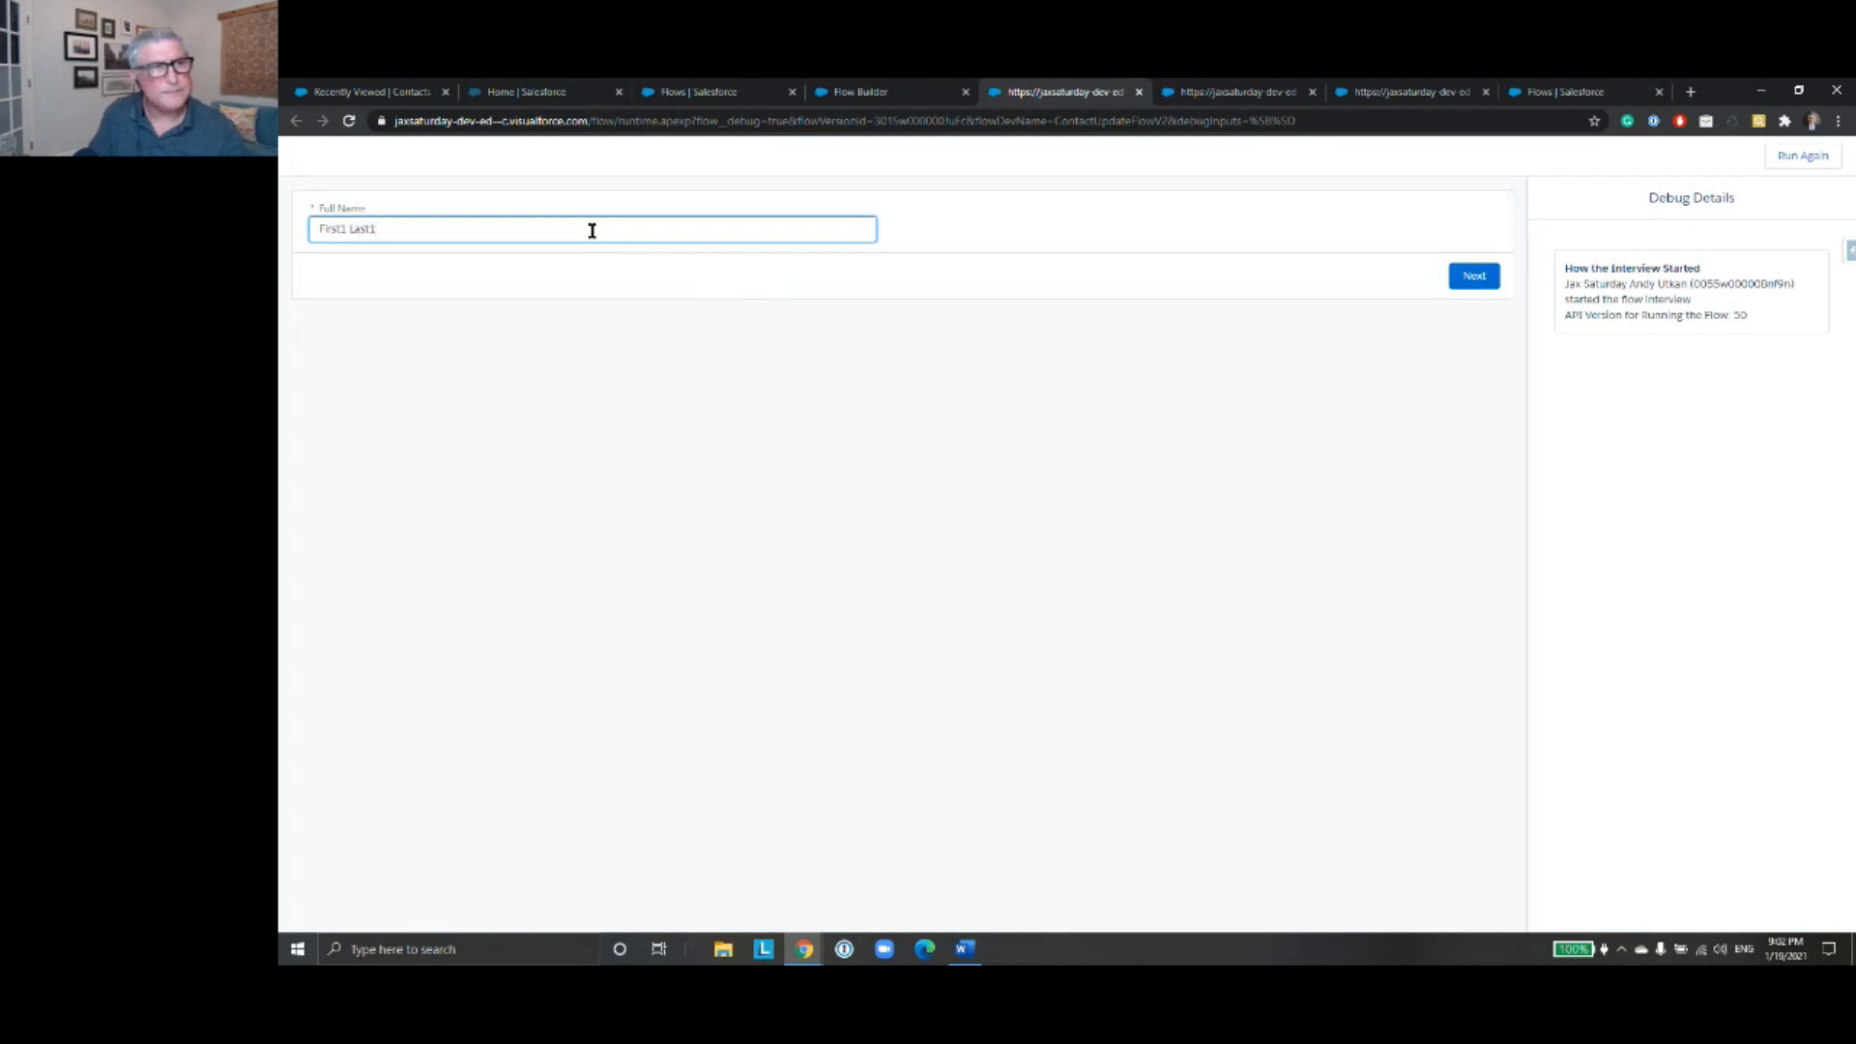
pyautogui.click(1474, 276)
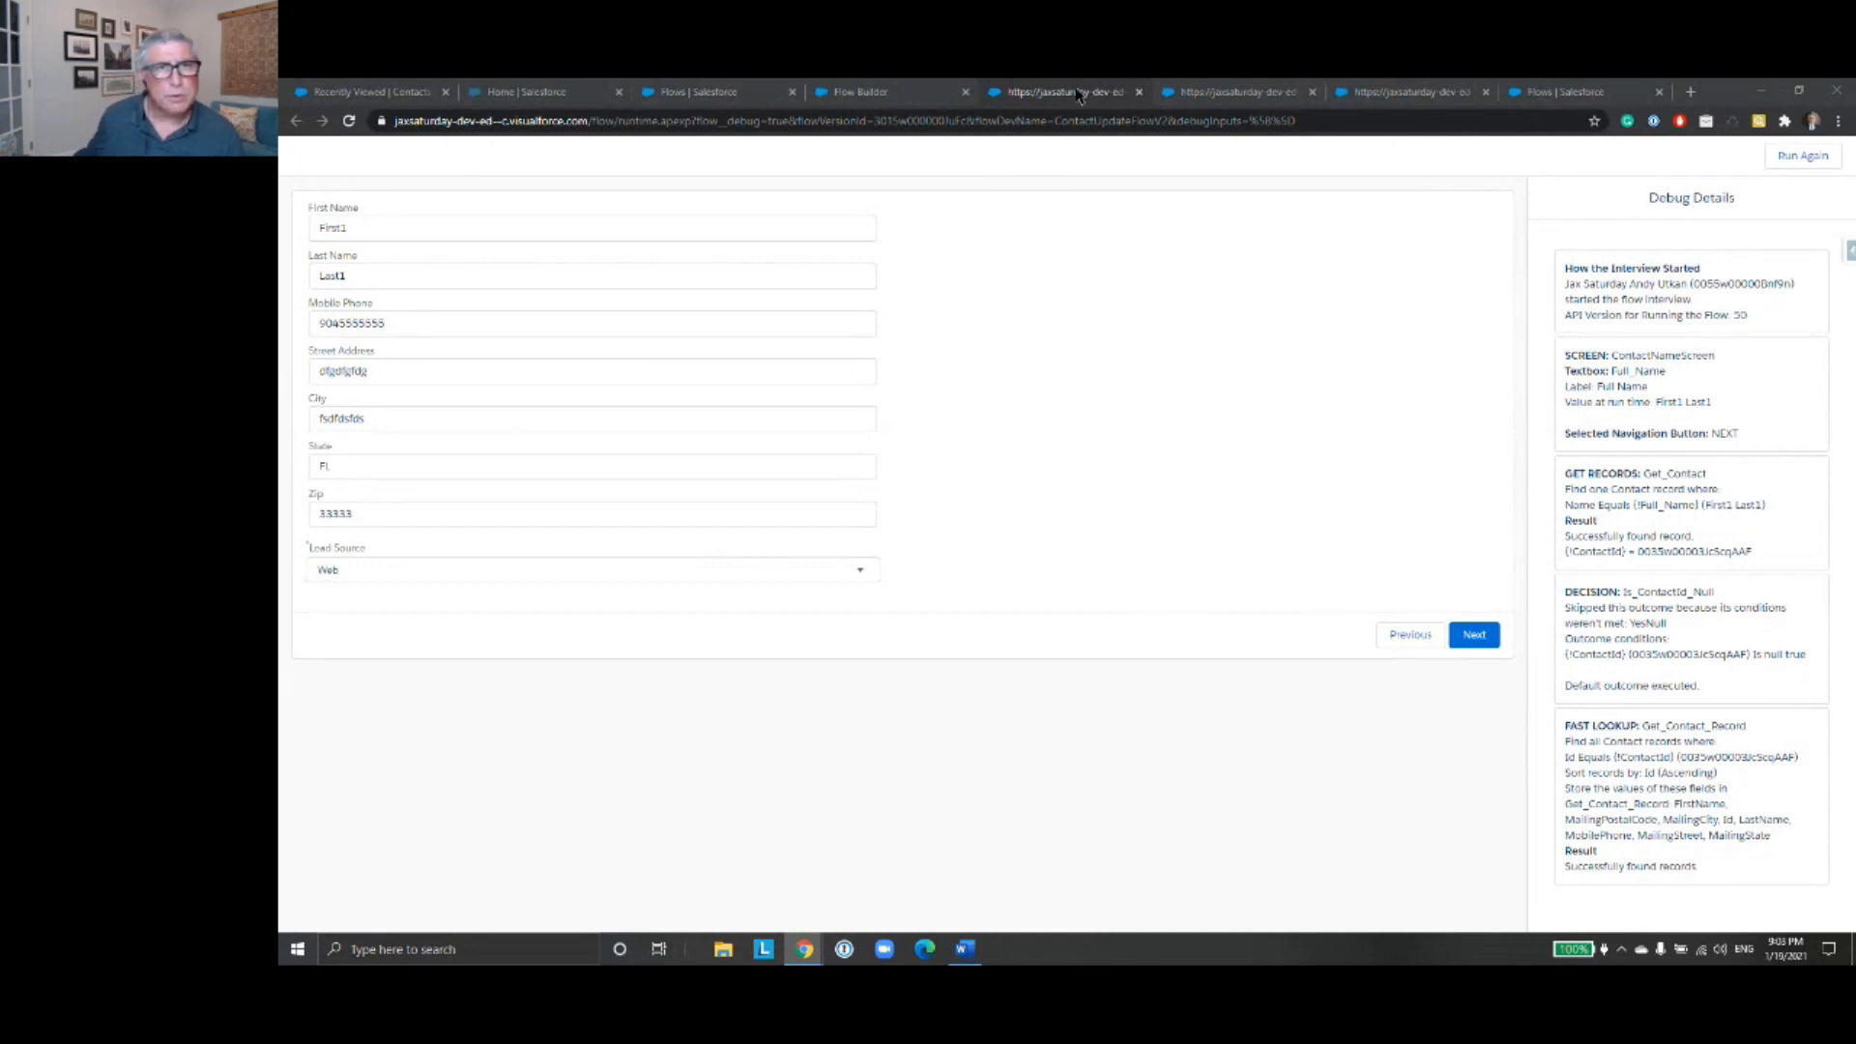
# - Save the ContactUpdateFlowV2 flow and return to the list of all flows
pyautogui.click(884, 94)
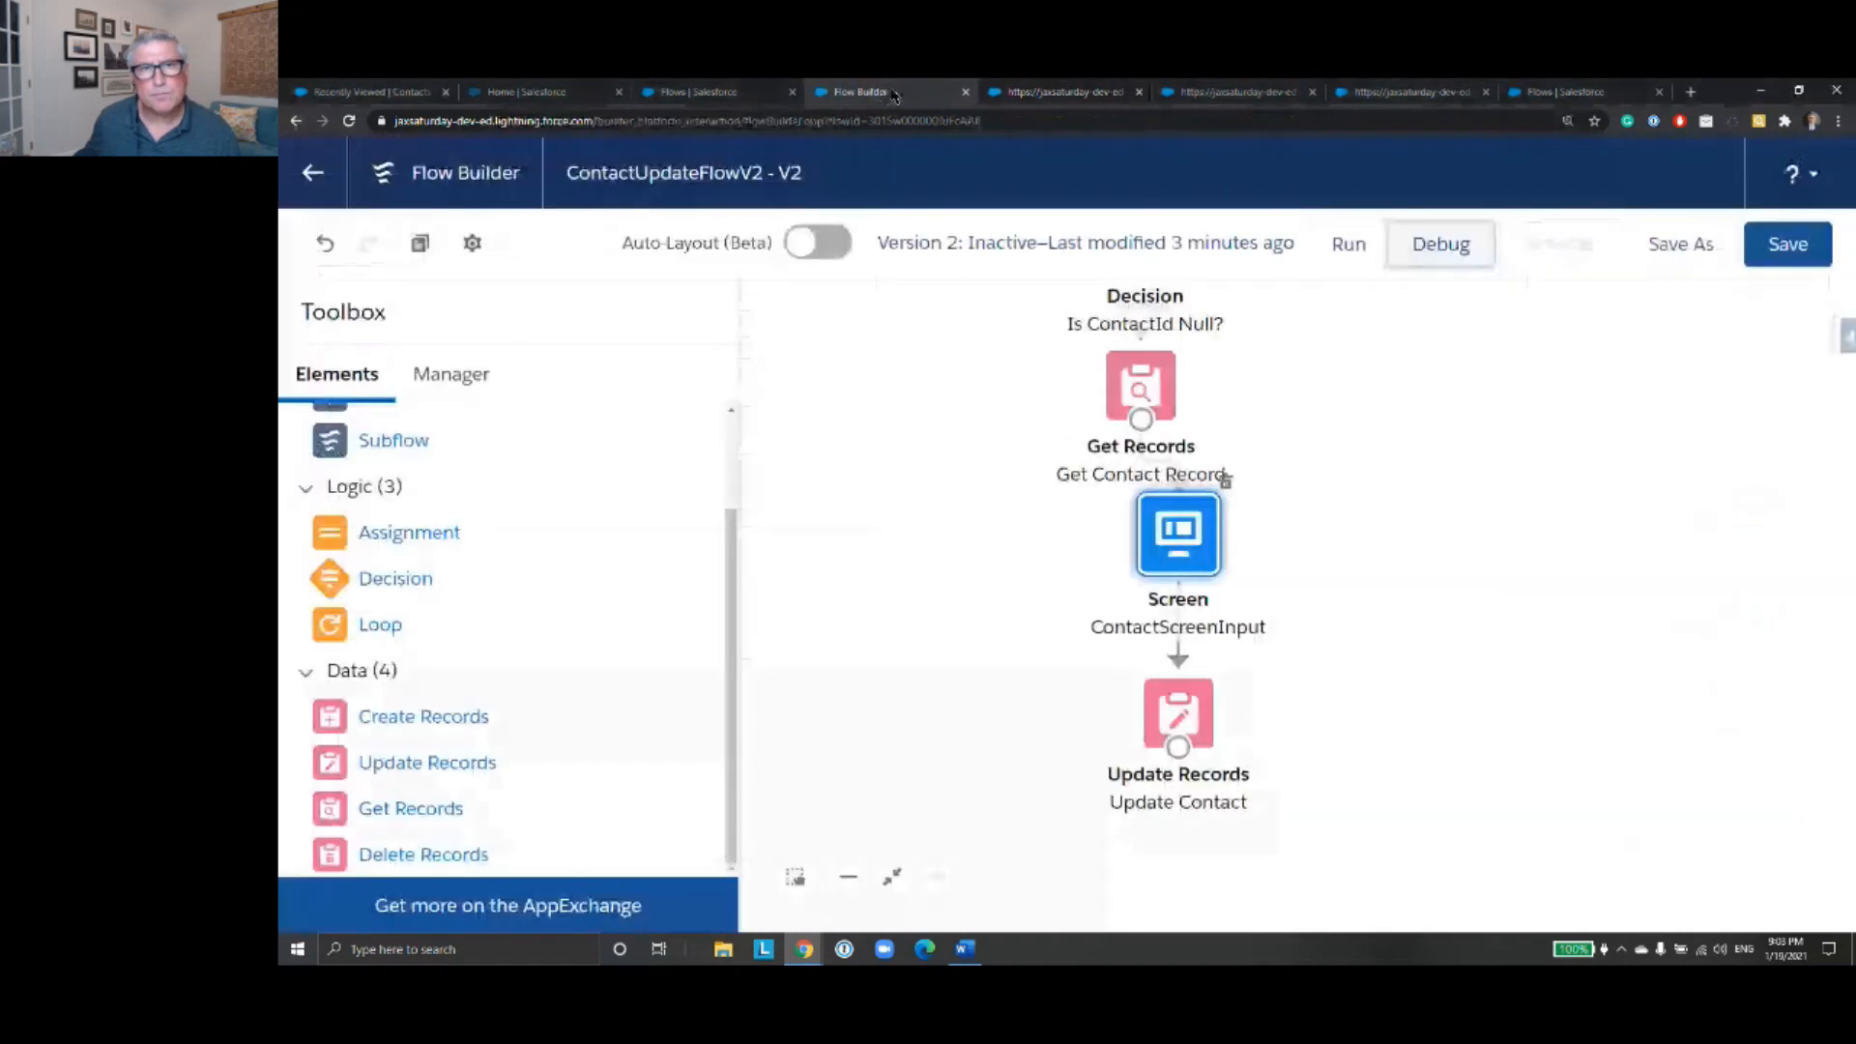
pyautogui.click(1076, 93)
pyautogui.click(870, 92)
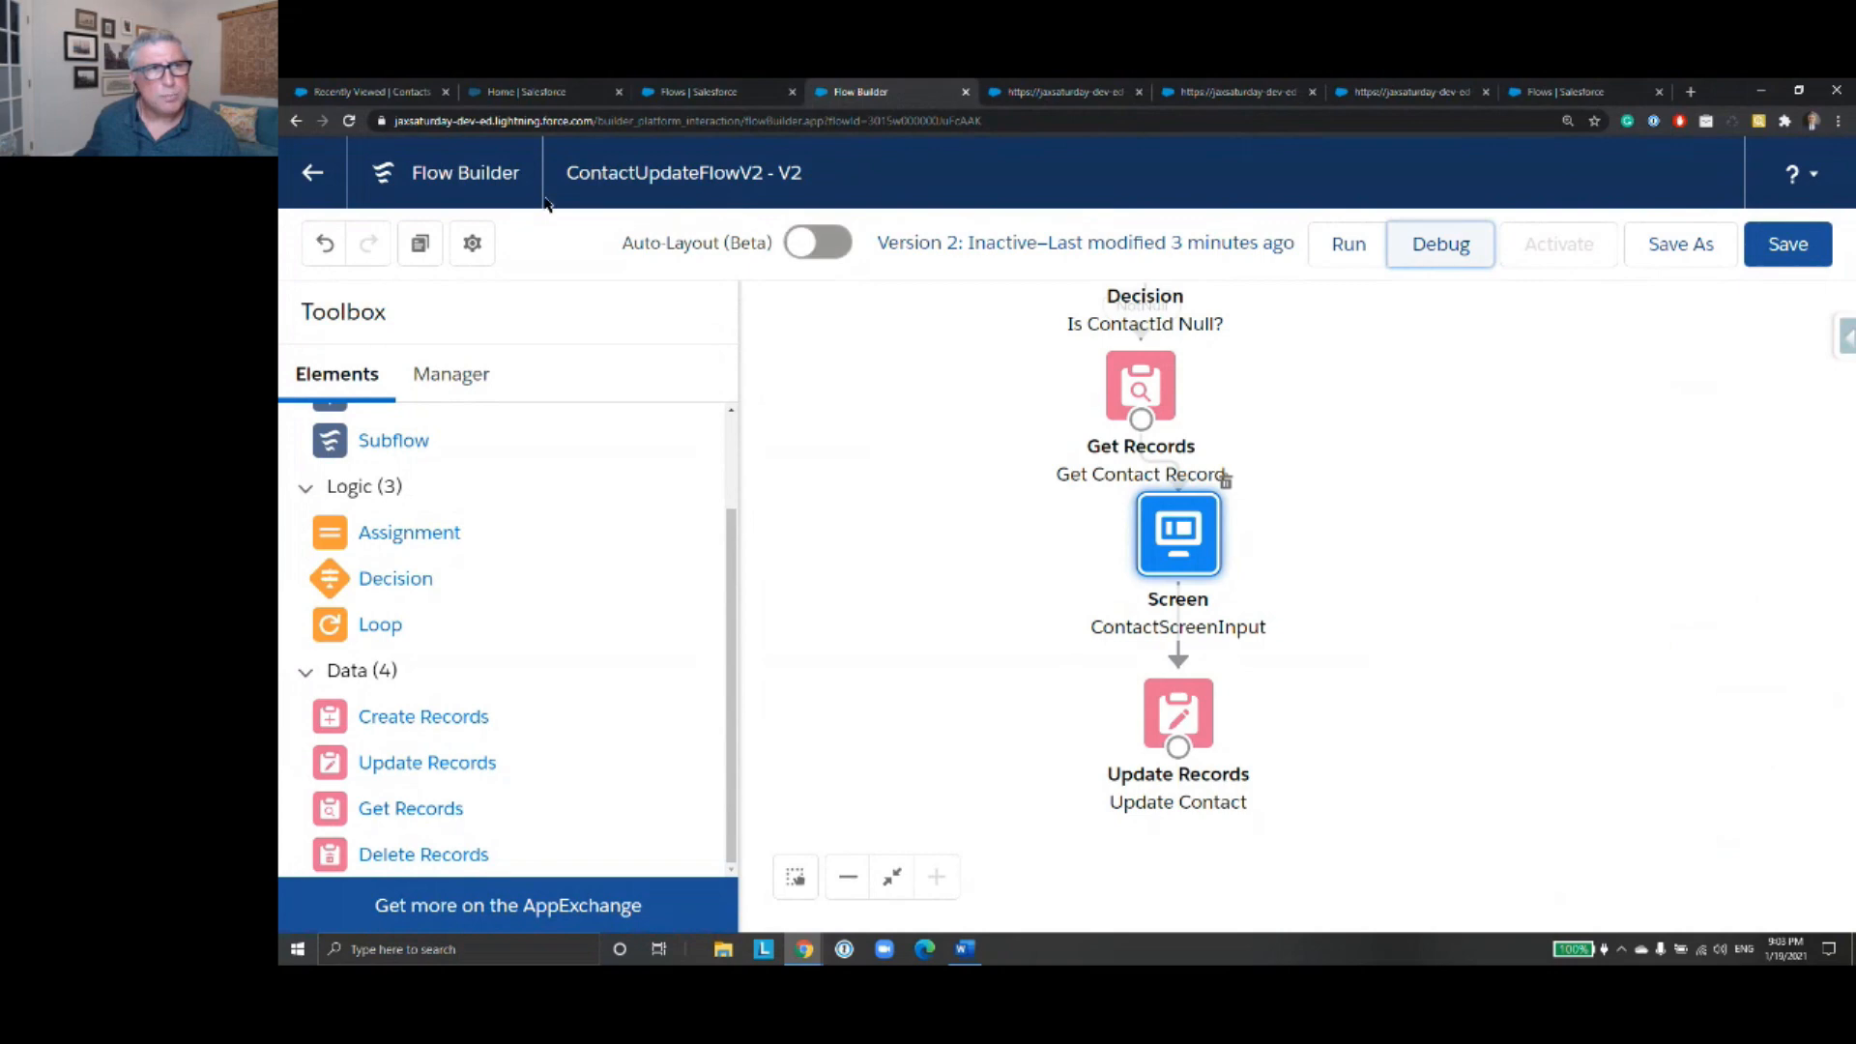
pyautogui.click(312, 184)
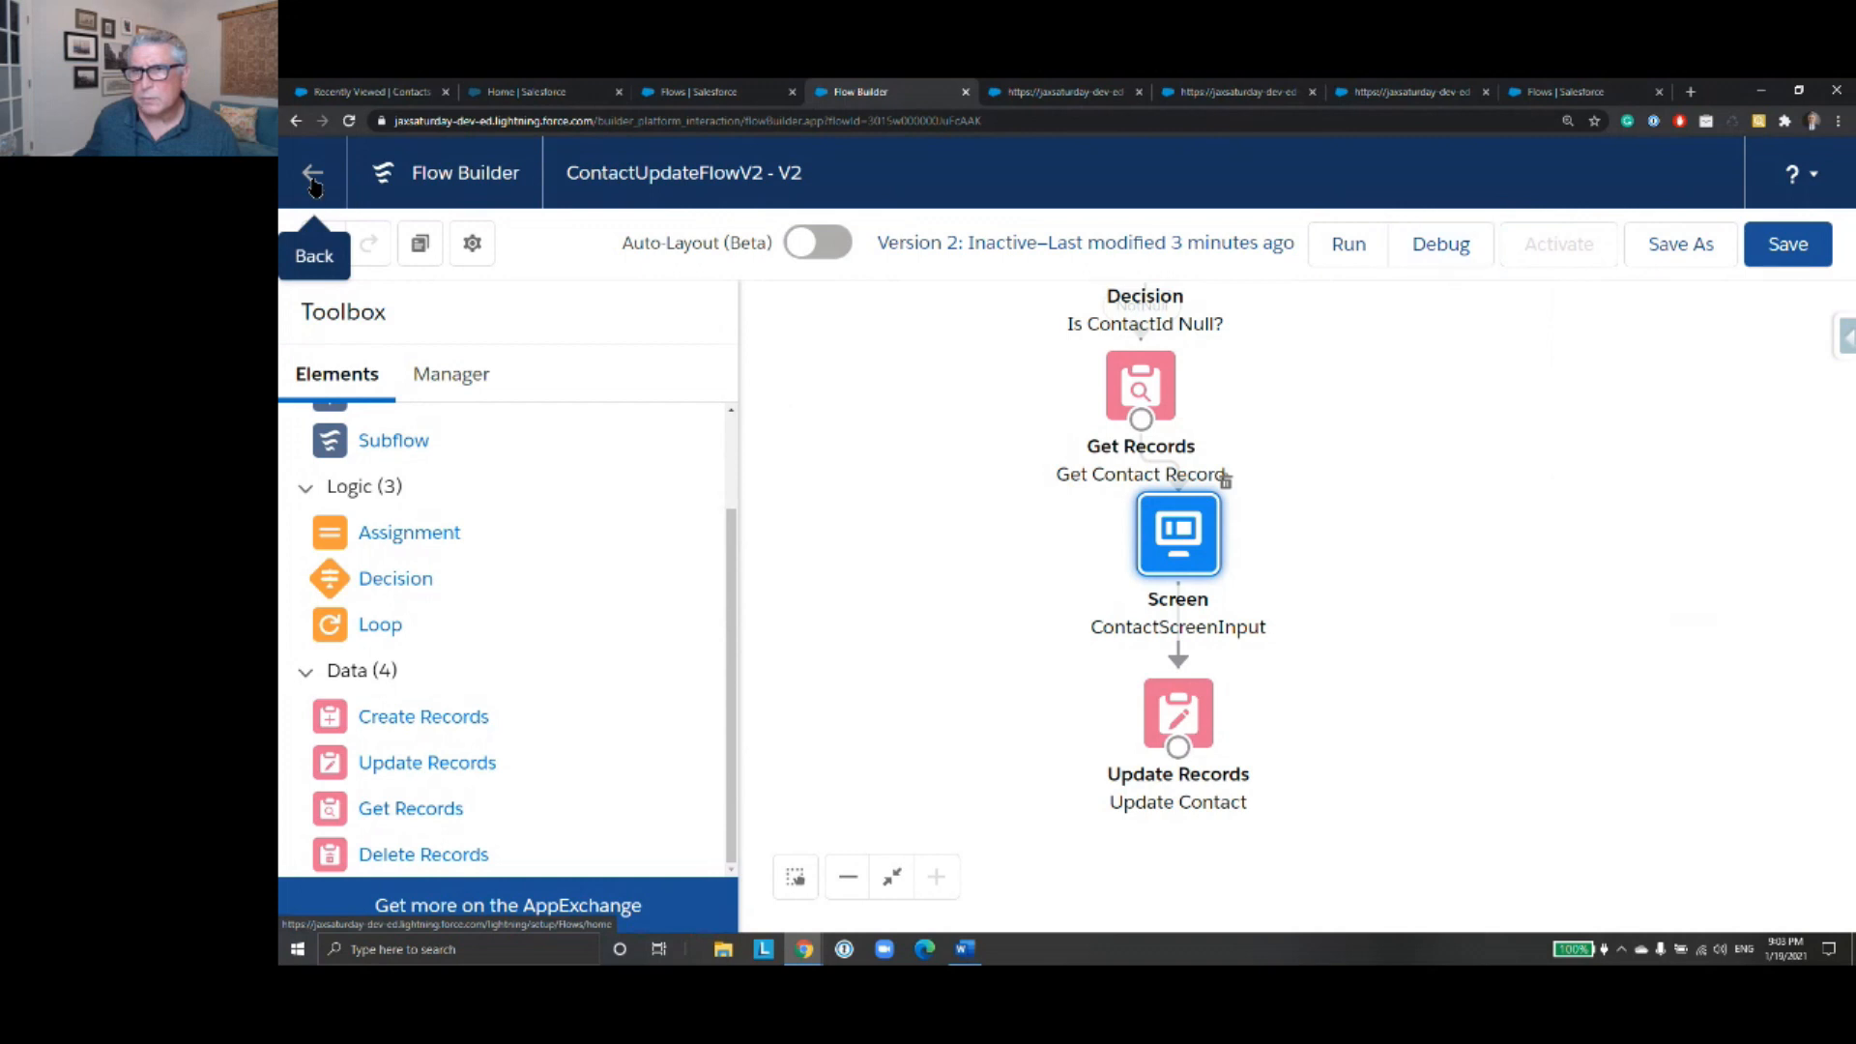
pyautogui.click(1221, 221)
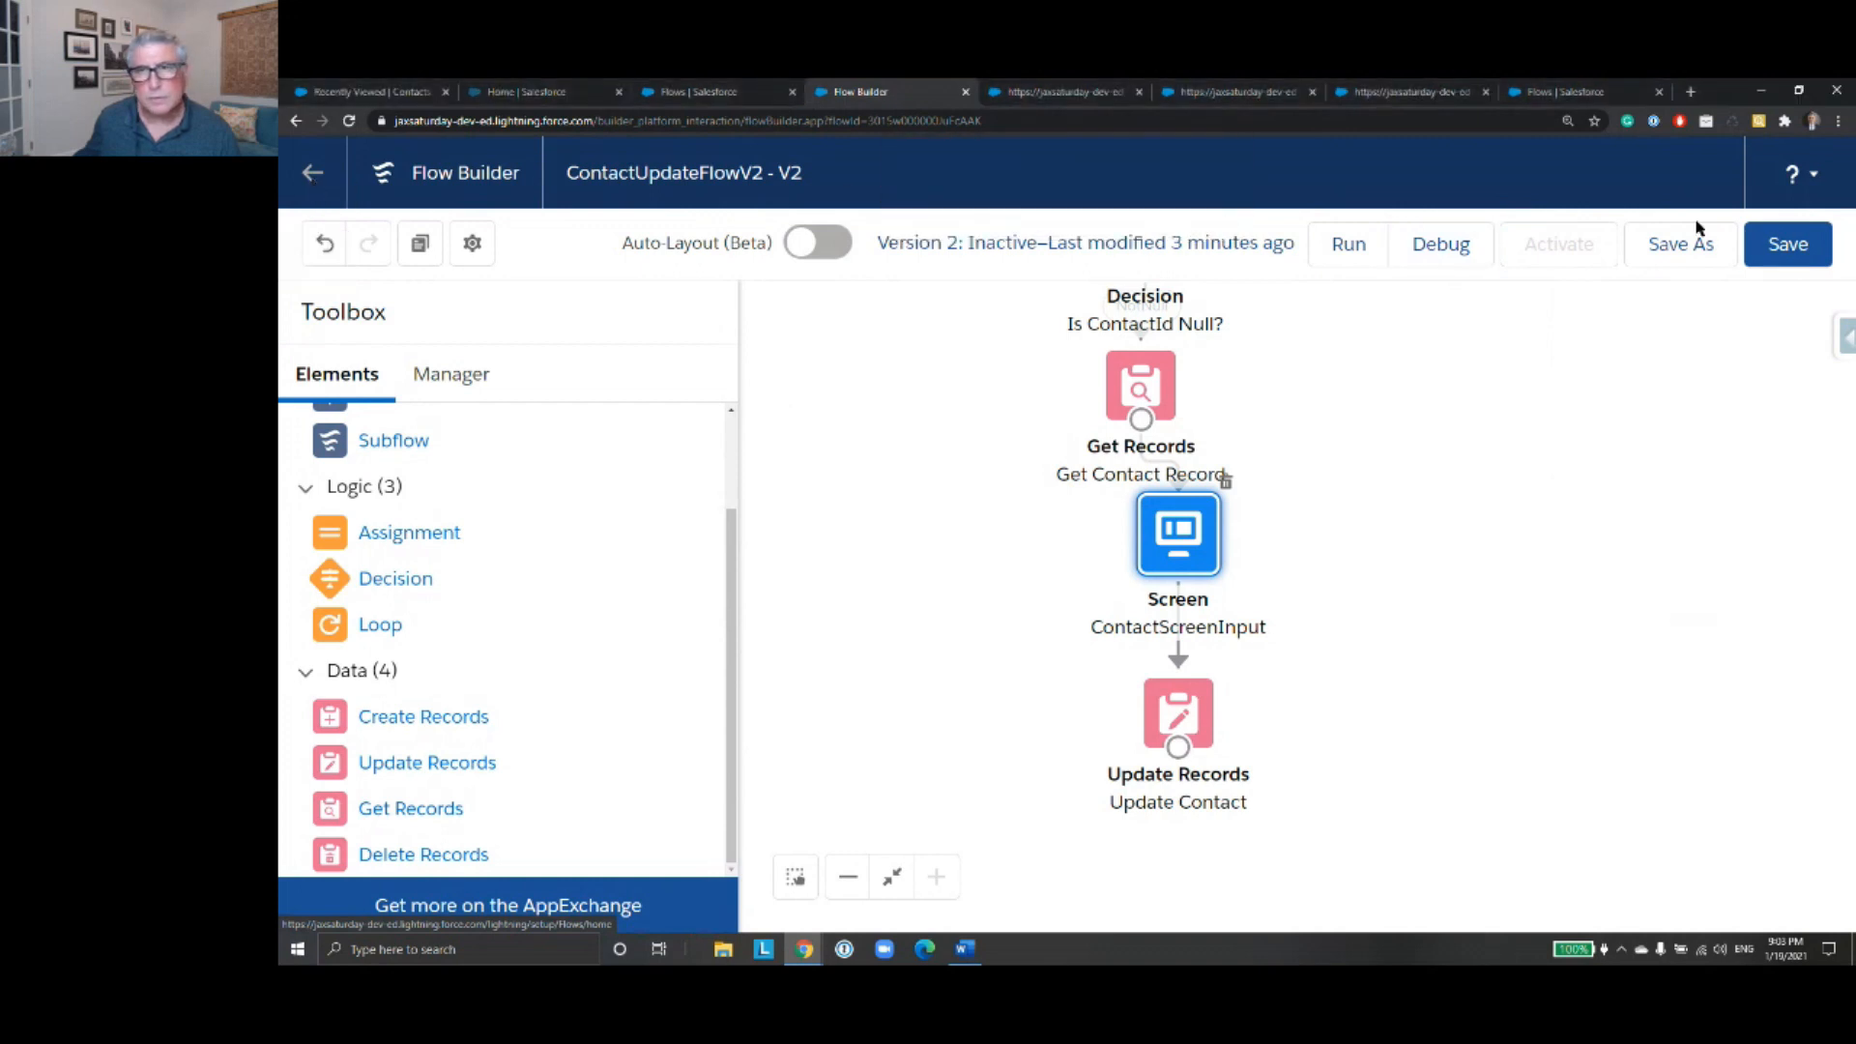
pyautogui.click(1794, 249)
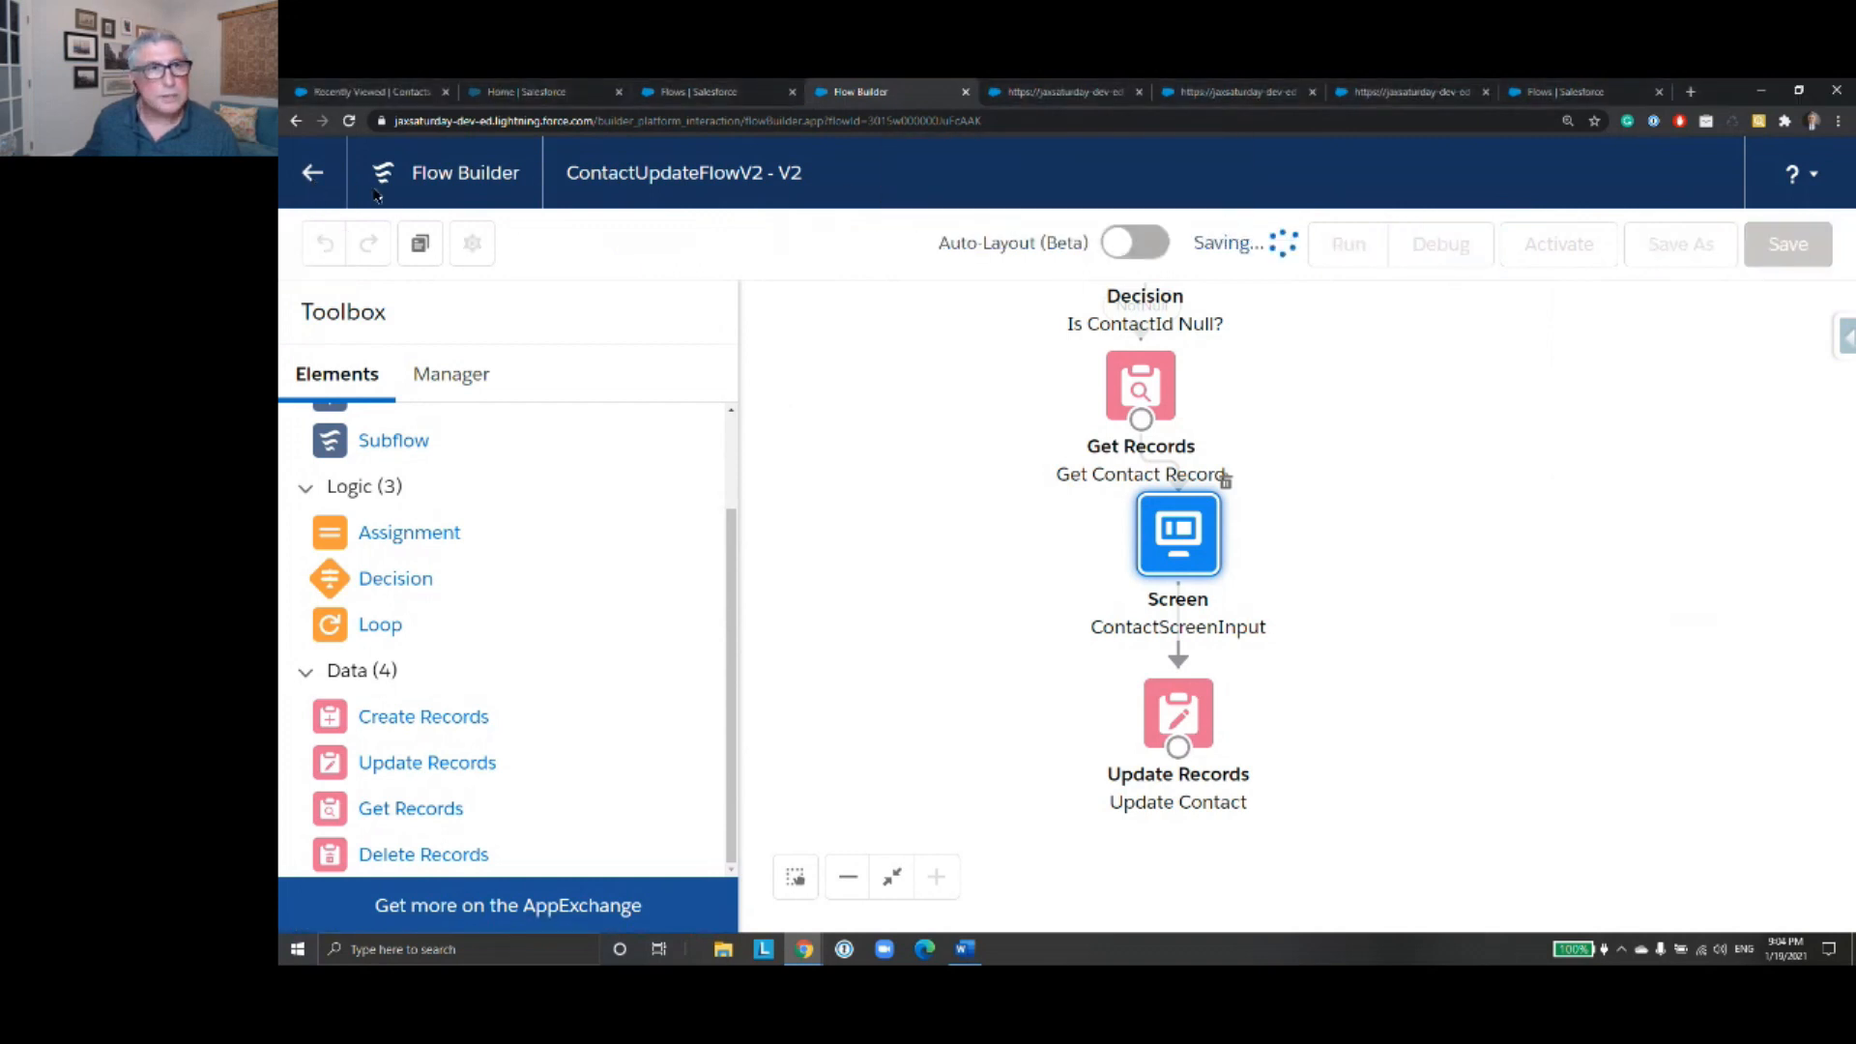
pyautogui.click(319, 178)
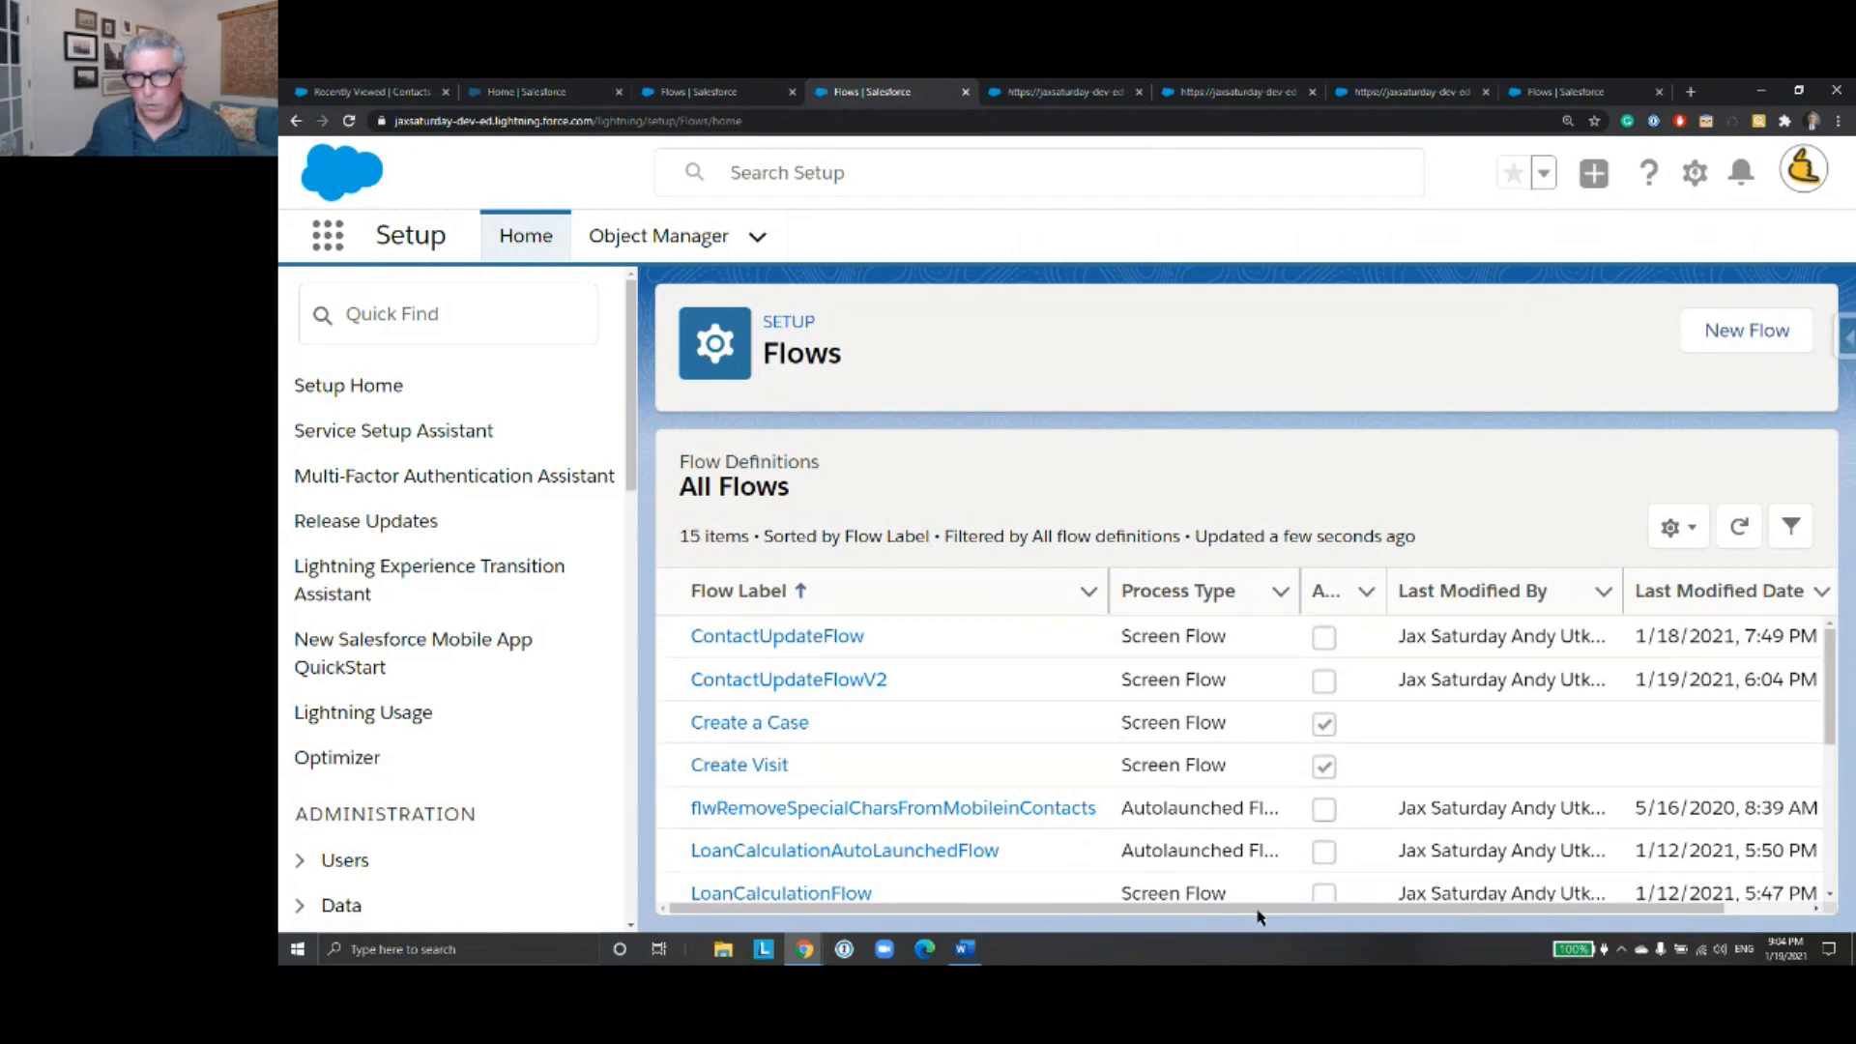
# - Examine the version descriptions in the details of ContactUpdateFlow and return to the flows list
pyautogui.moveTo(1260, 914); pyautogui.dragTo(1348, 914)
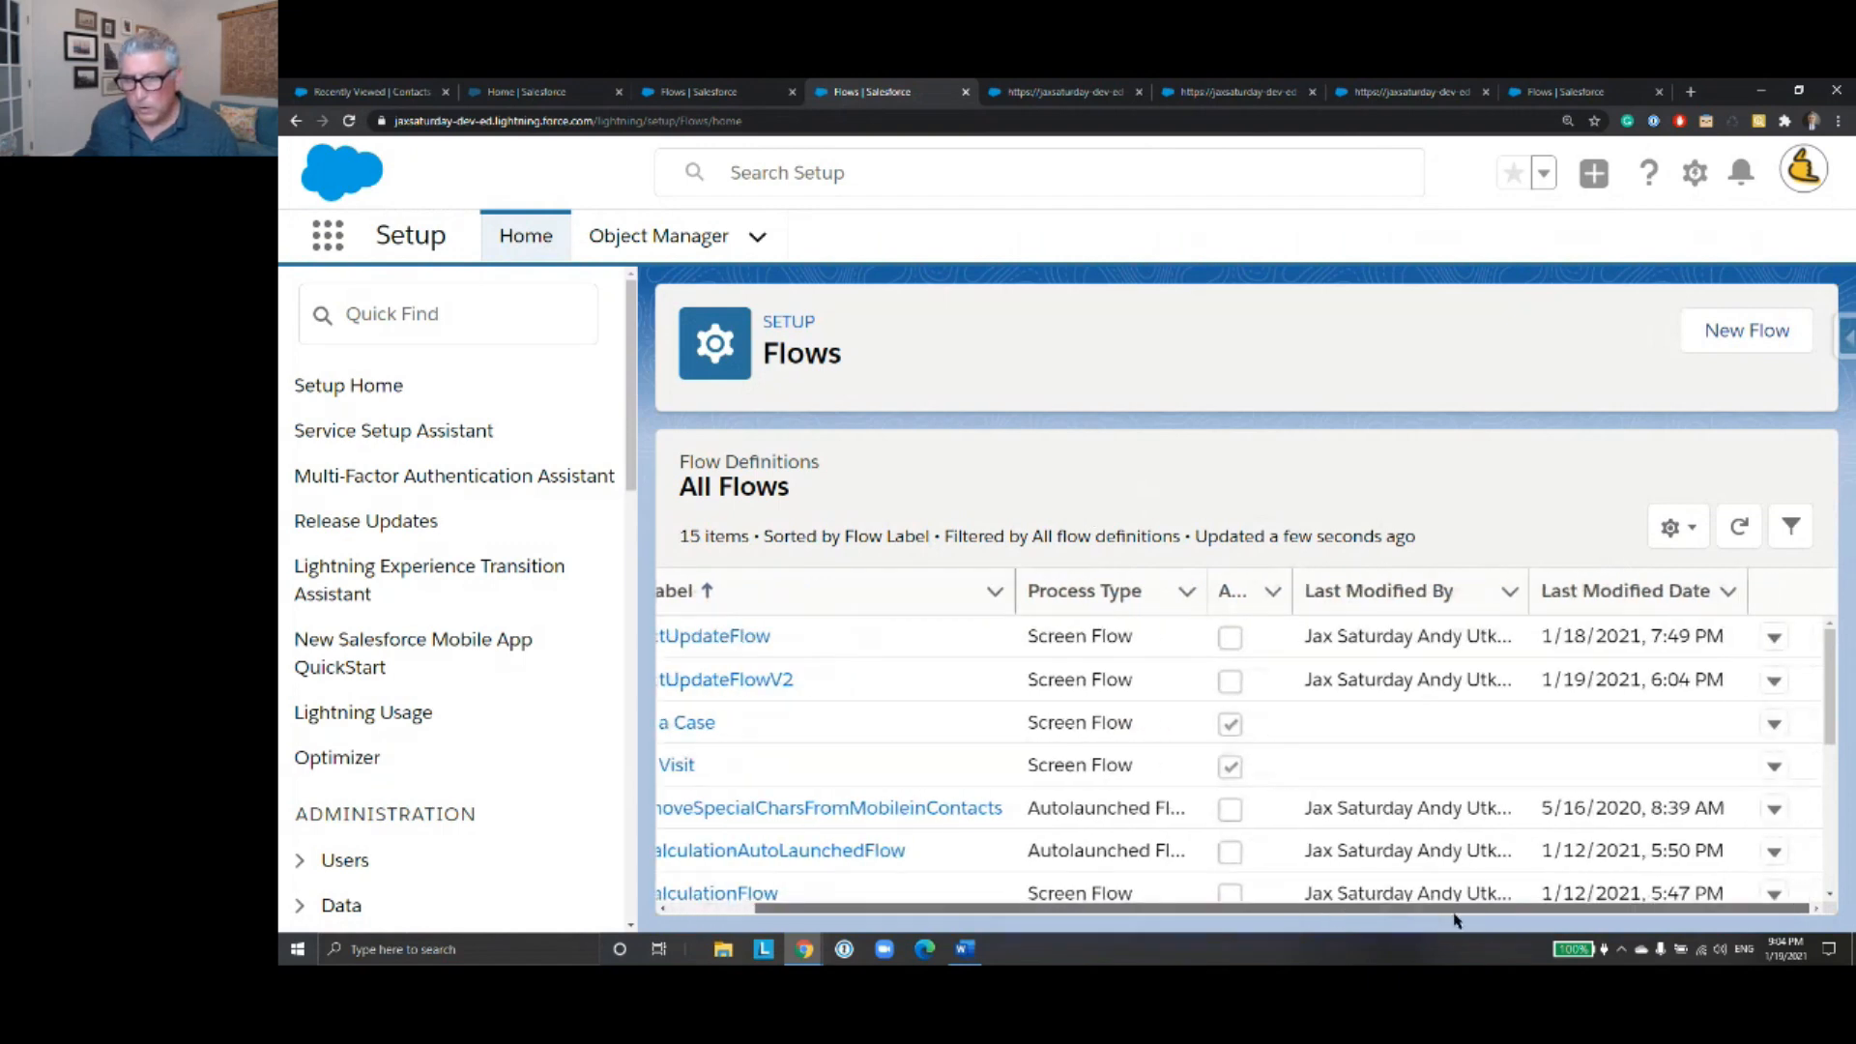
pyautogui.click(1776, 637)
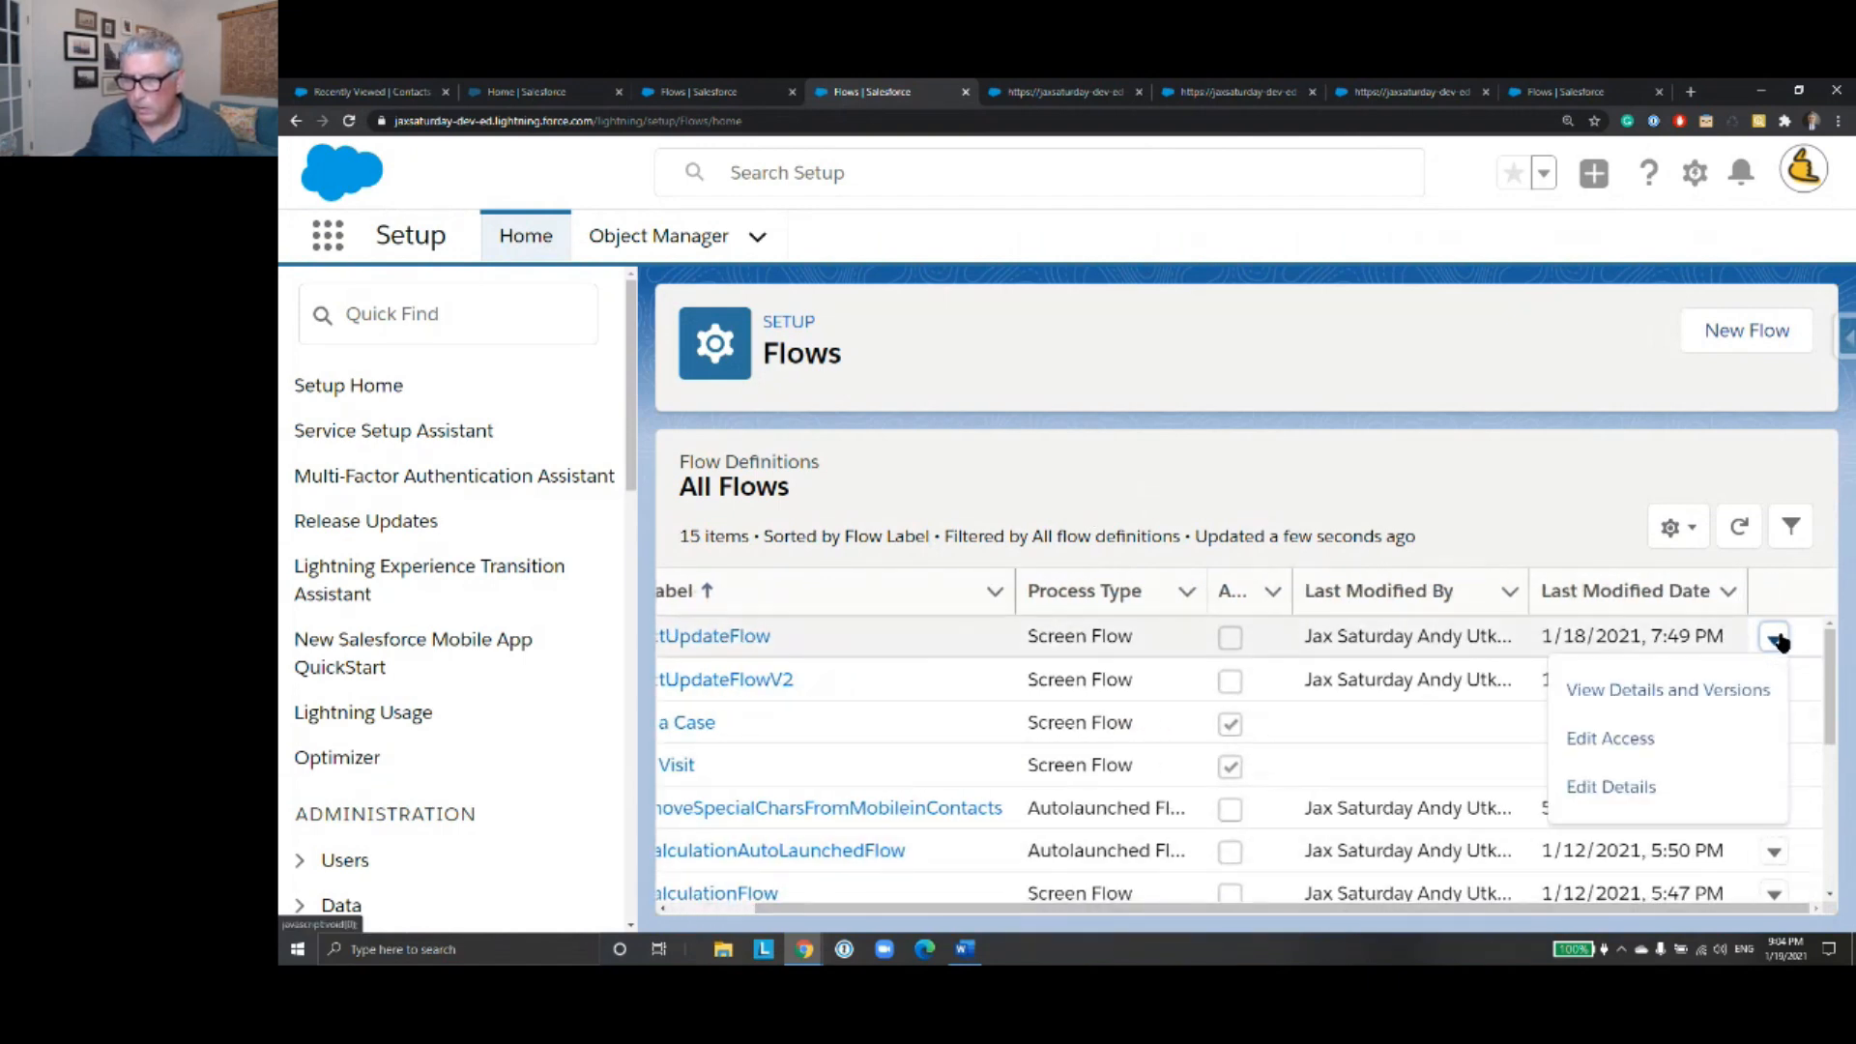
pyautogui.click(1641, 703)
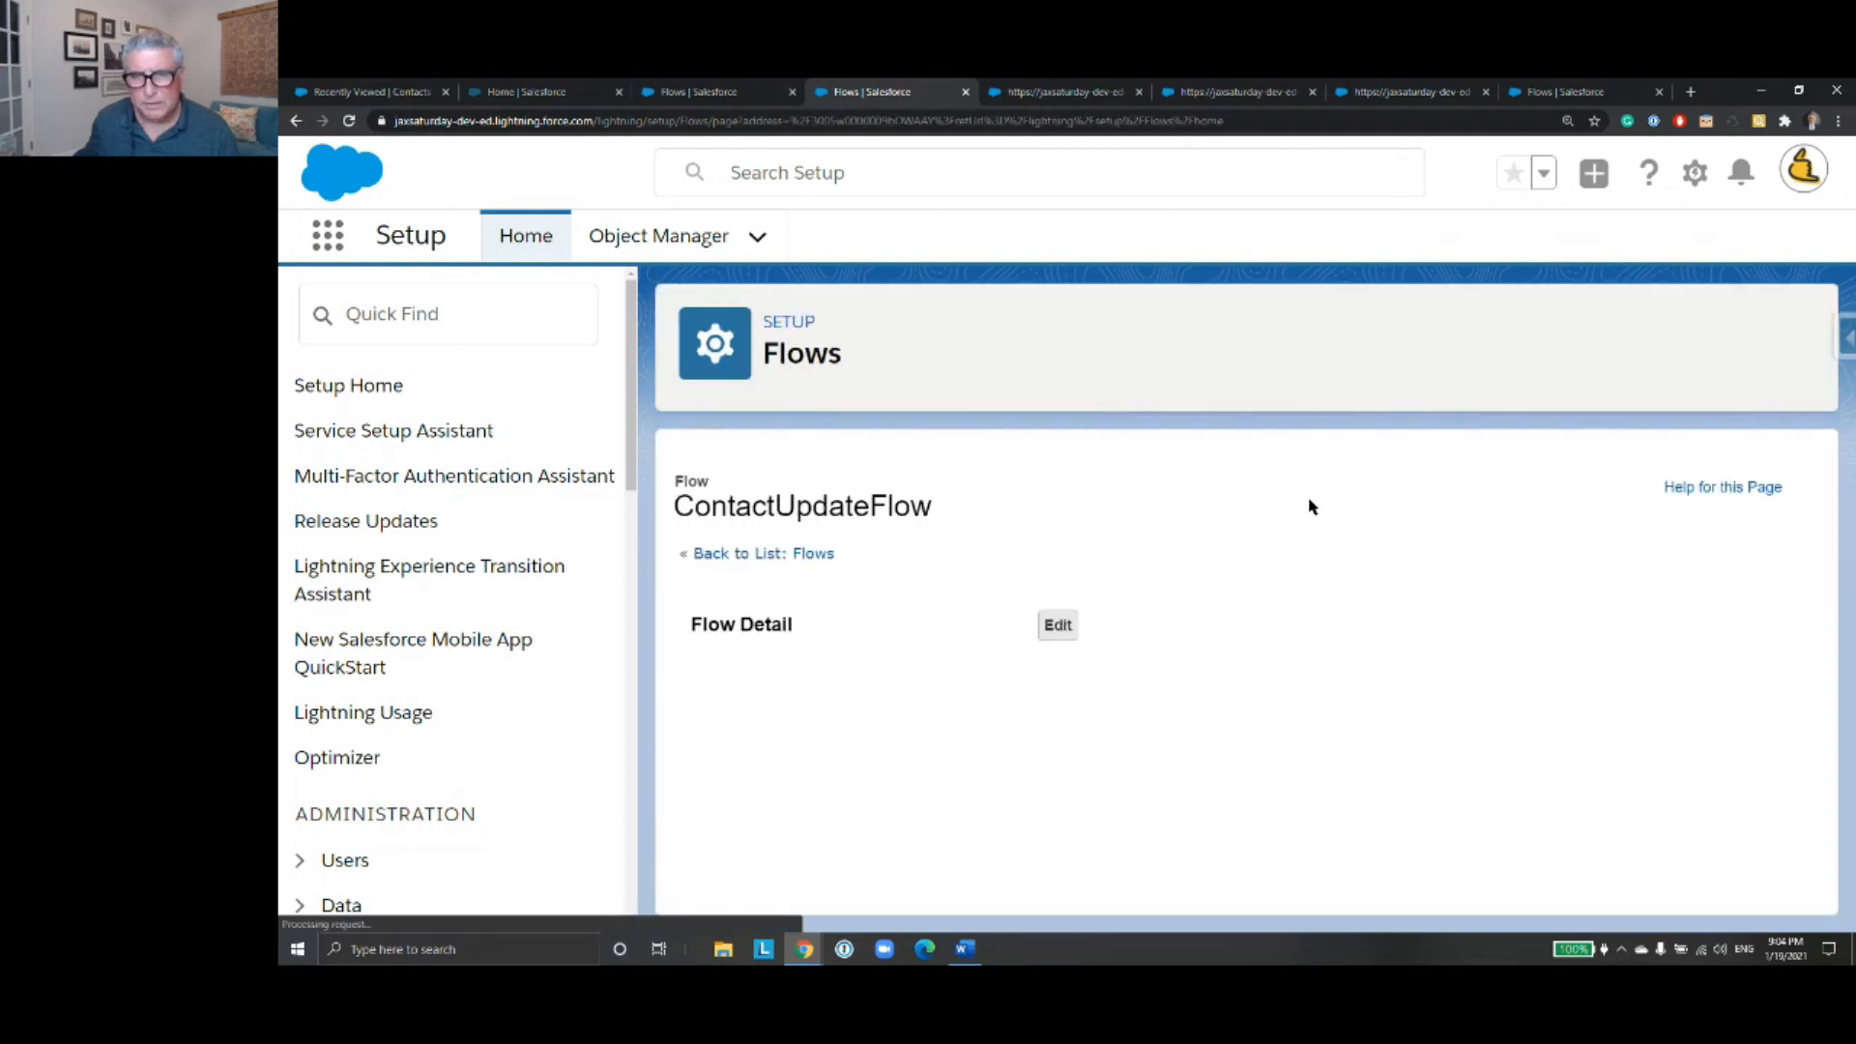
pyautogui.scroll(-5, 1257, 526)
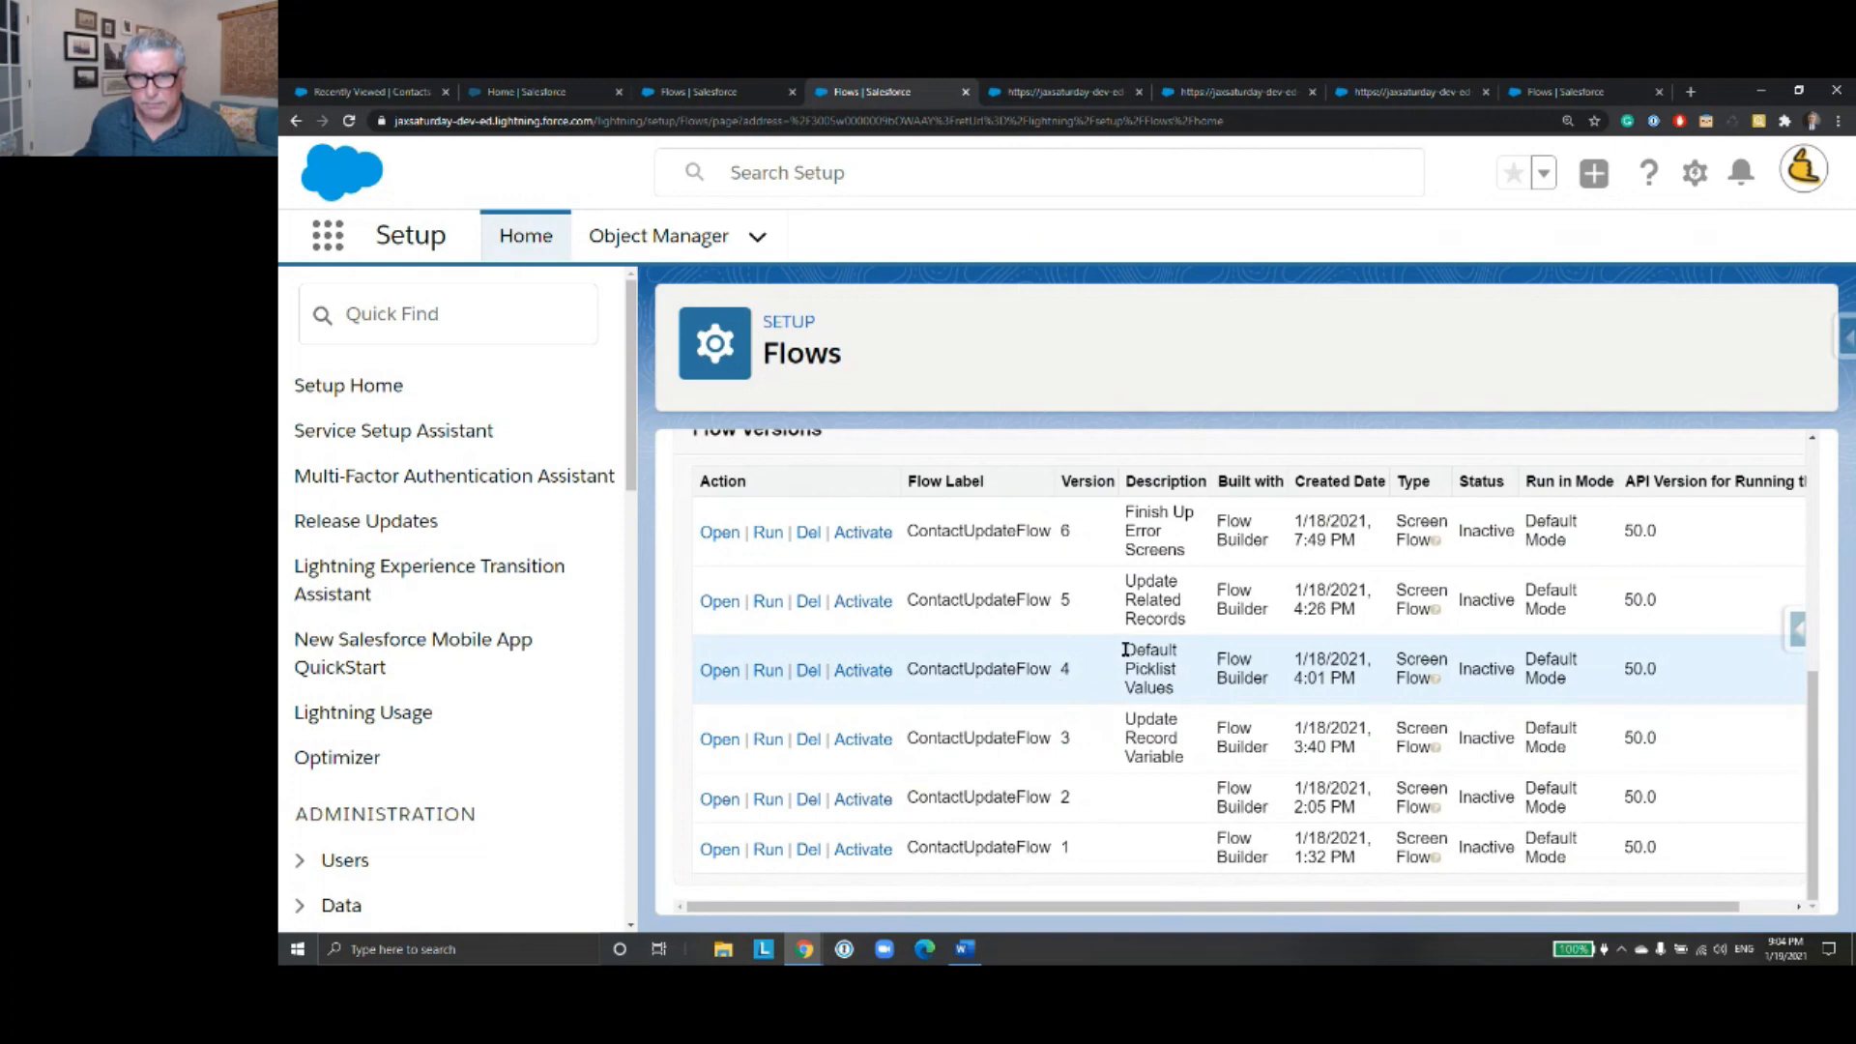
pyautogui.moveTo(1127, 650); pyautogui.dragTo(1184, 761)
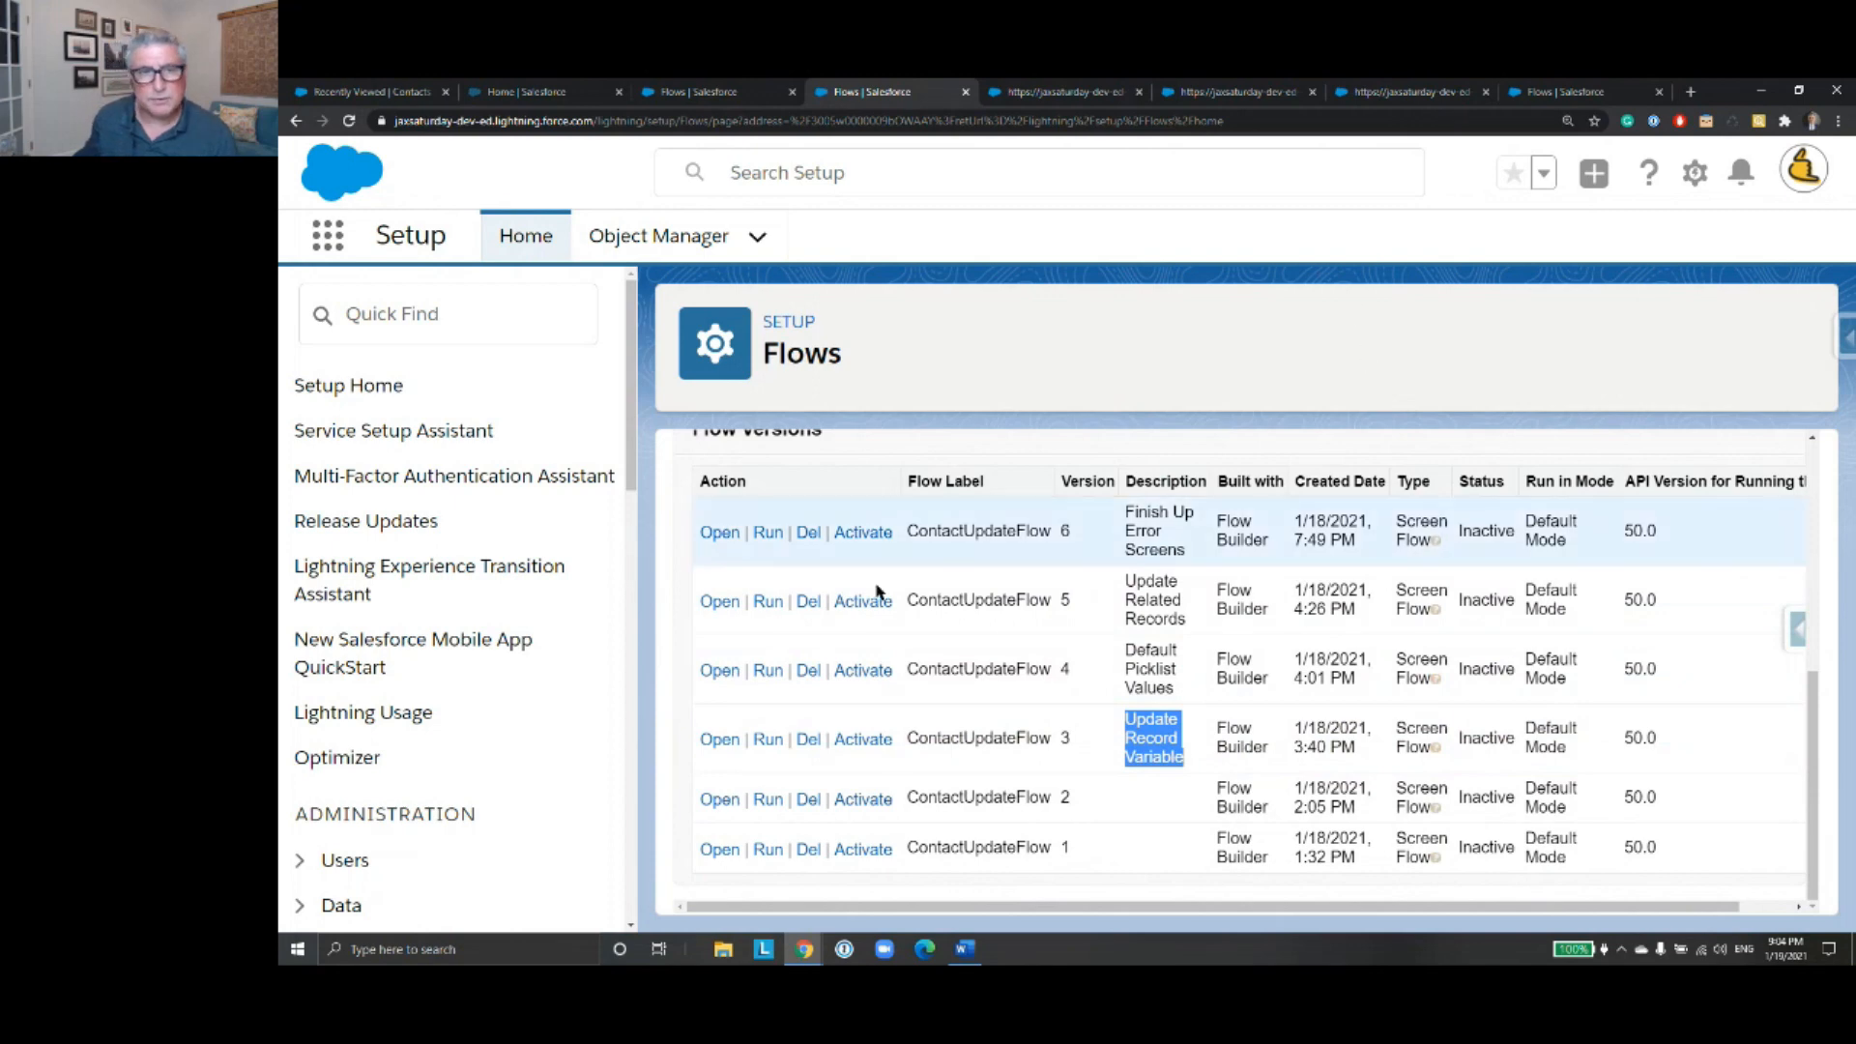
pyautogui.scroll(5, 1028, 654)
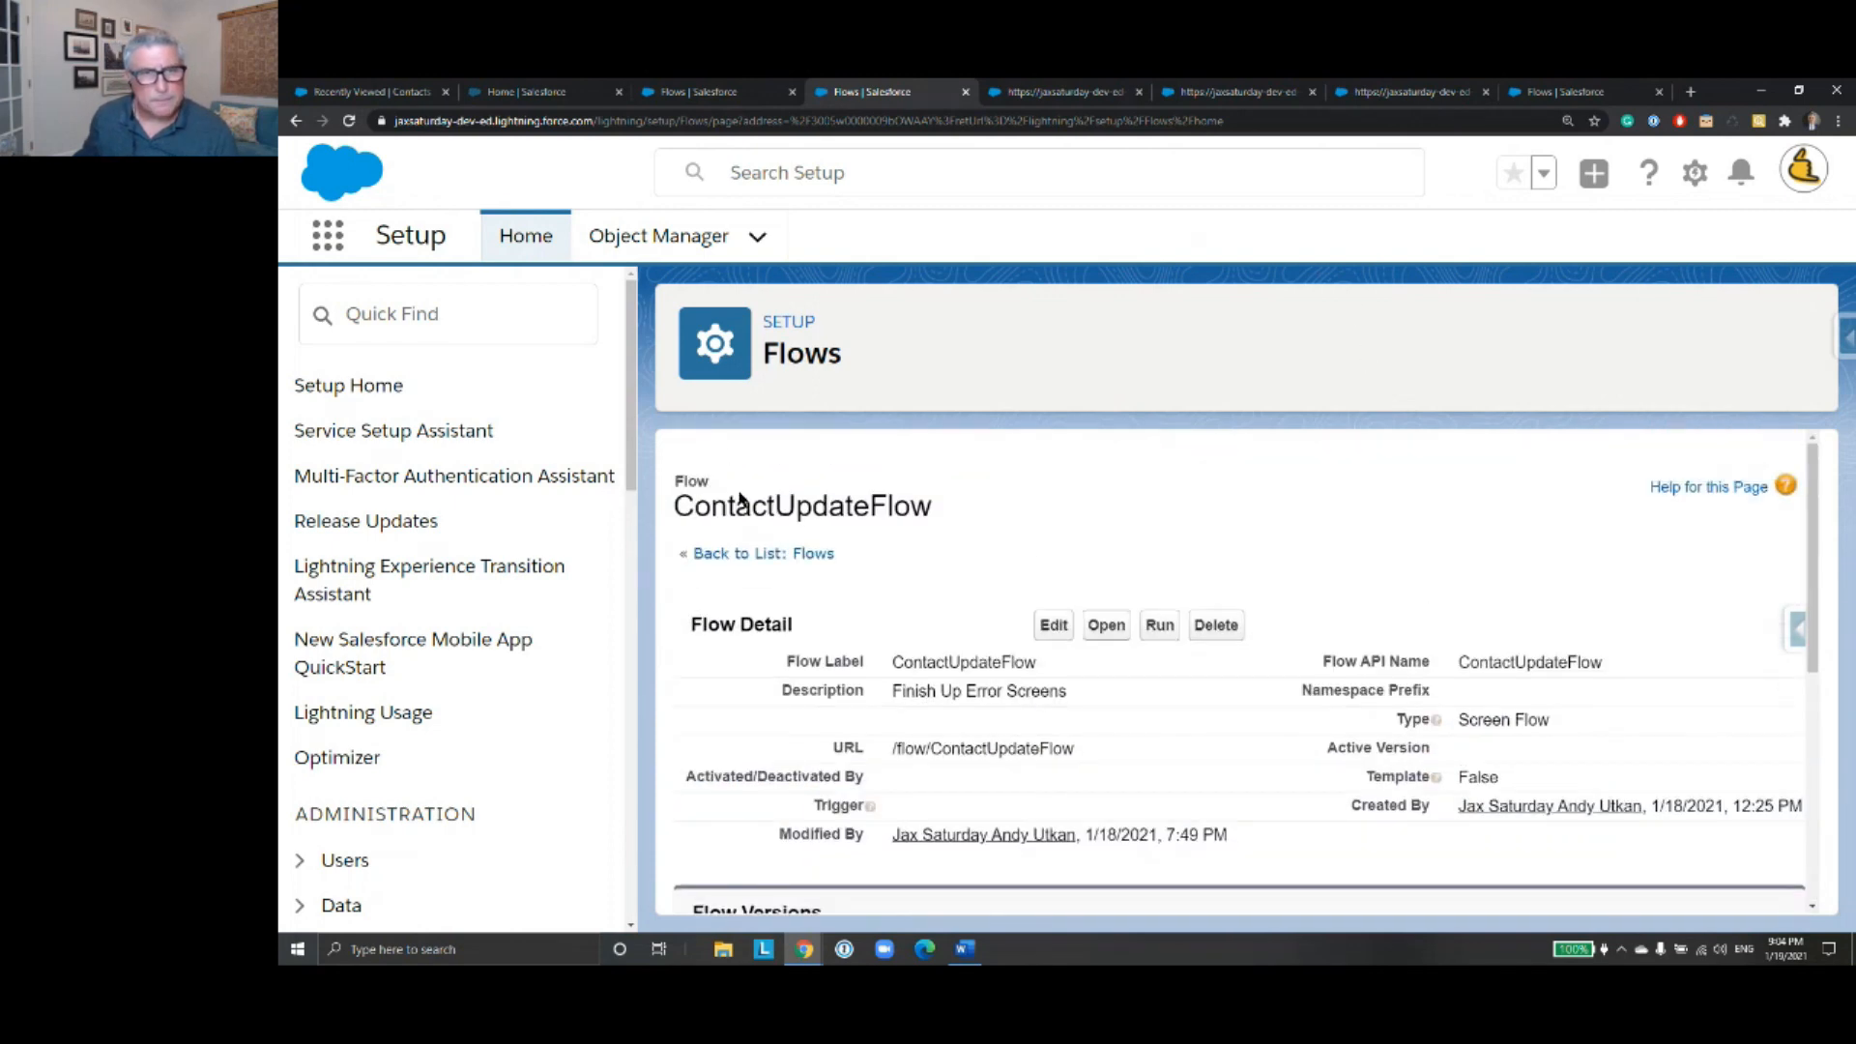
pyautogui.click(809, 552)
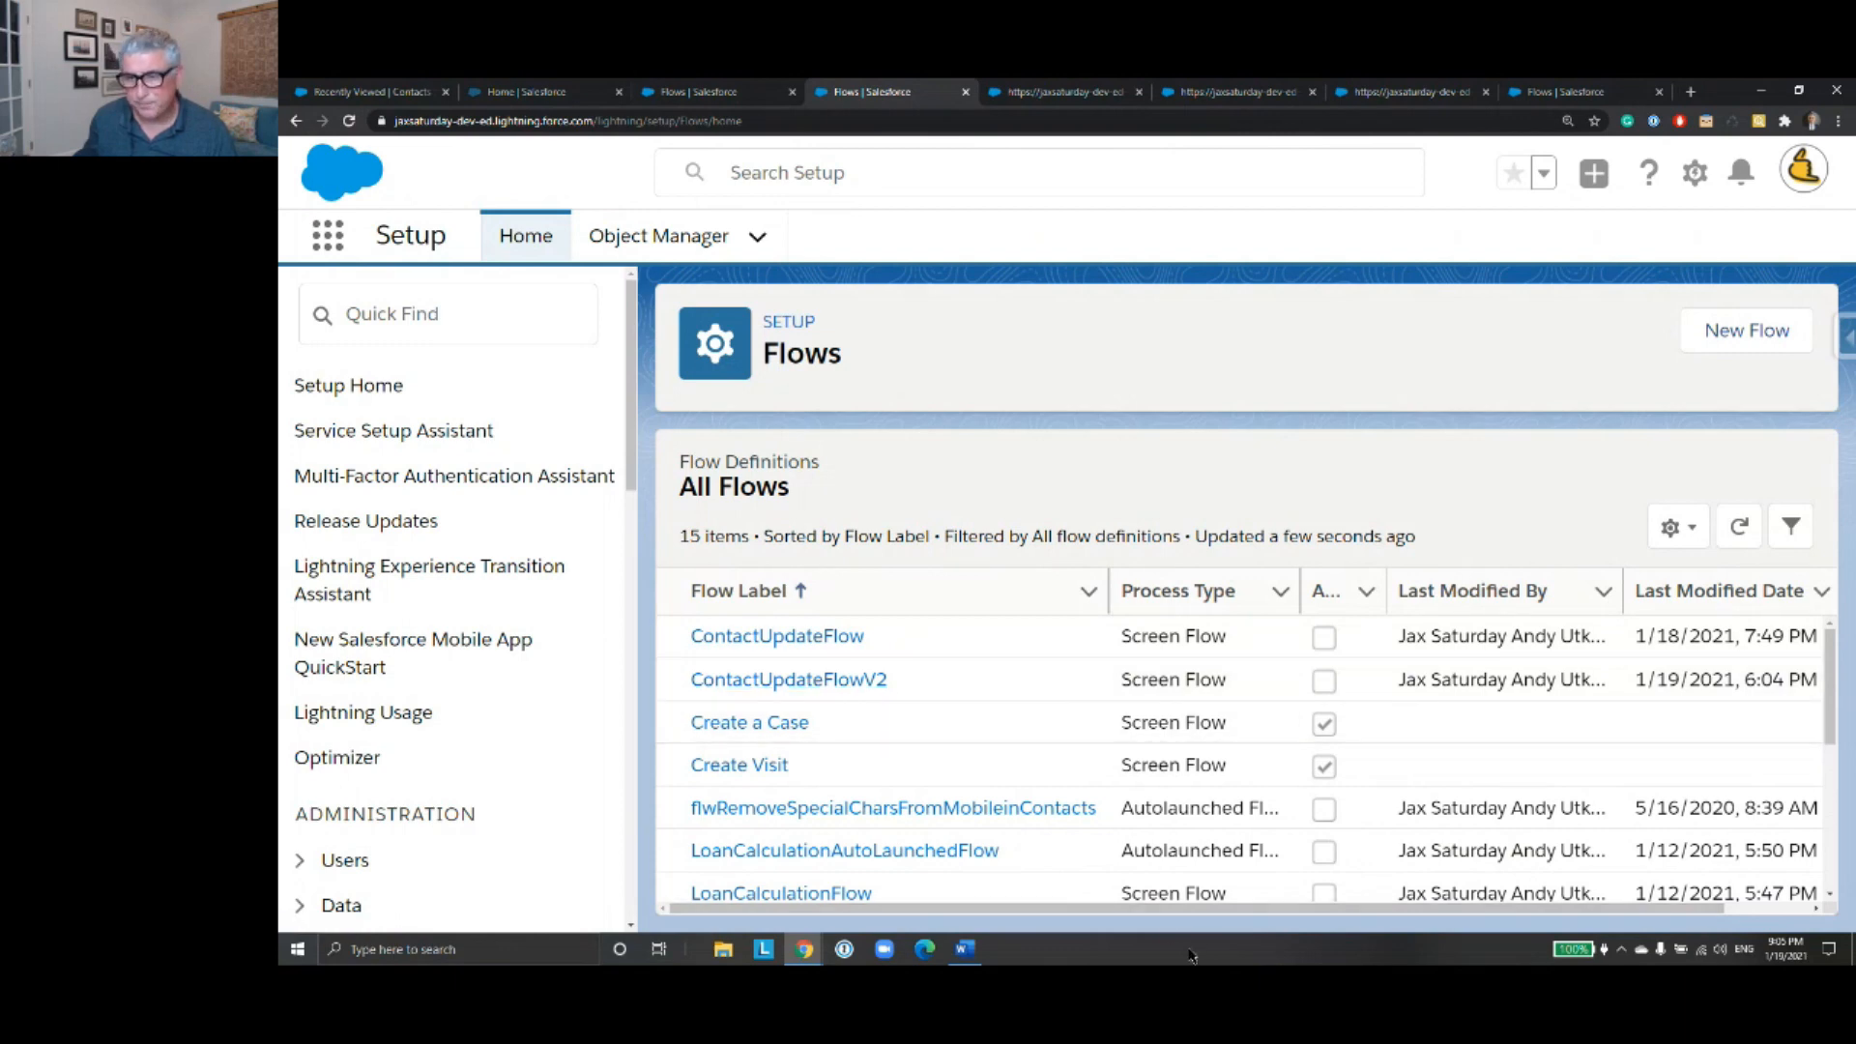
# - View the details and versions of ContactUpdateFlowV2 and open its version 2
pyautogui.moveTo(1206, 909); pyautogui.dragTo(1402, 910)
pyautogui.click(1773, 683)
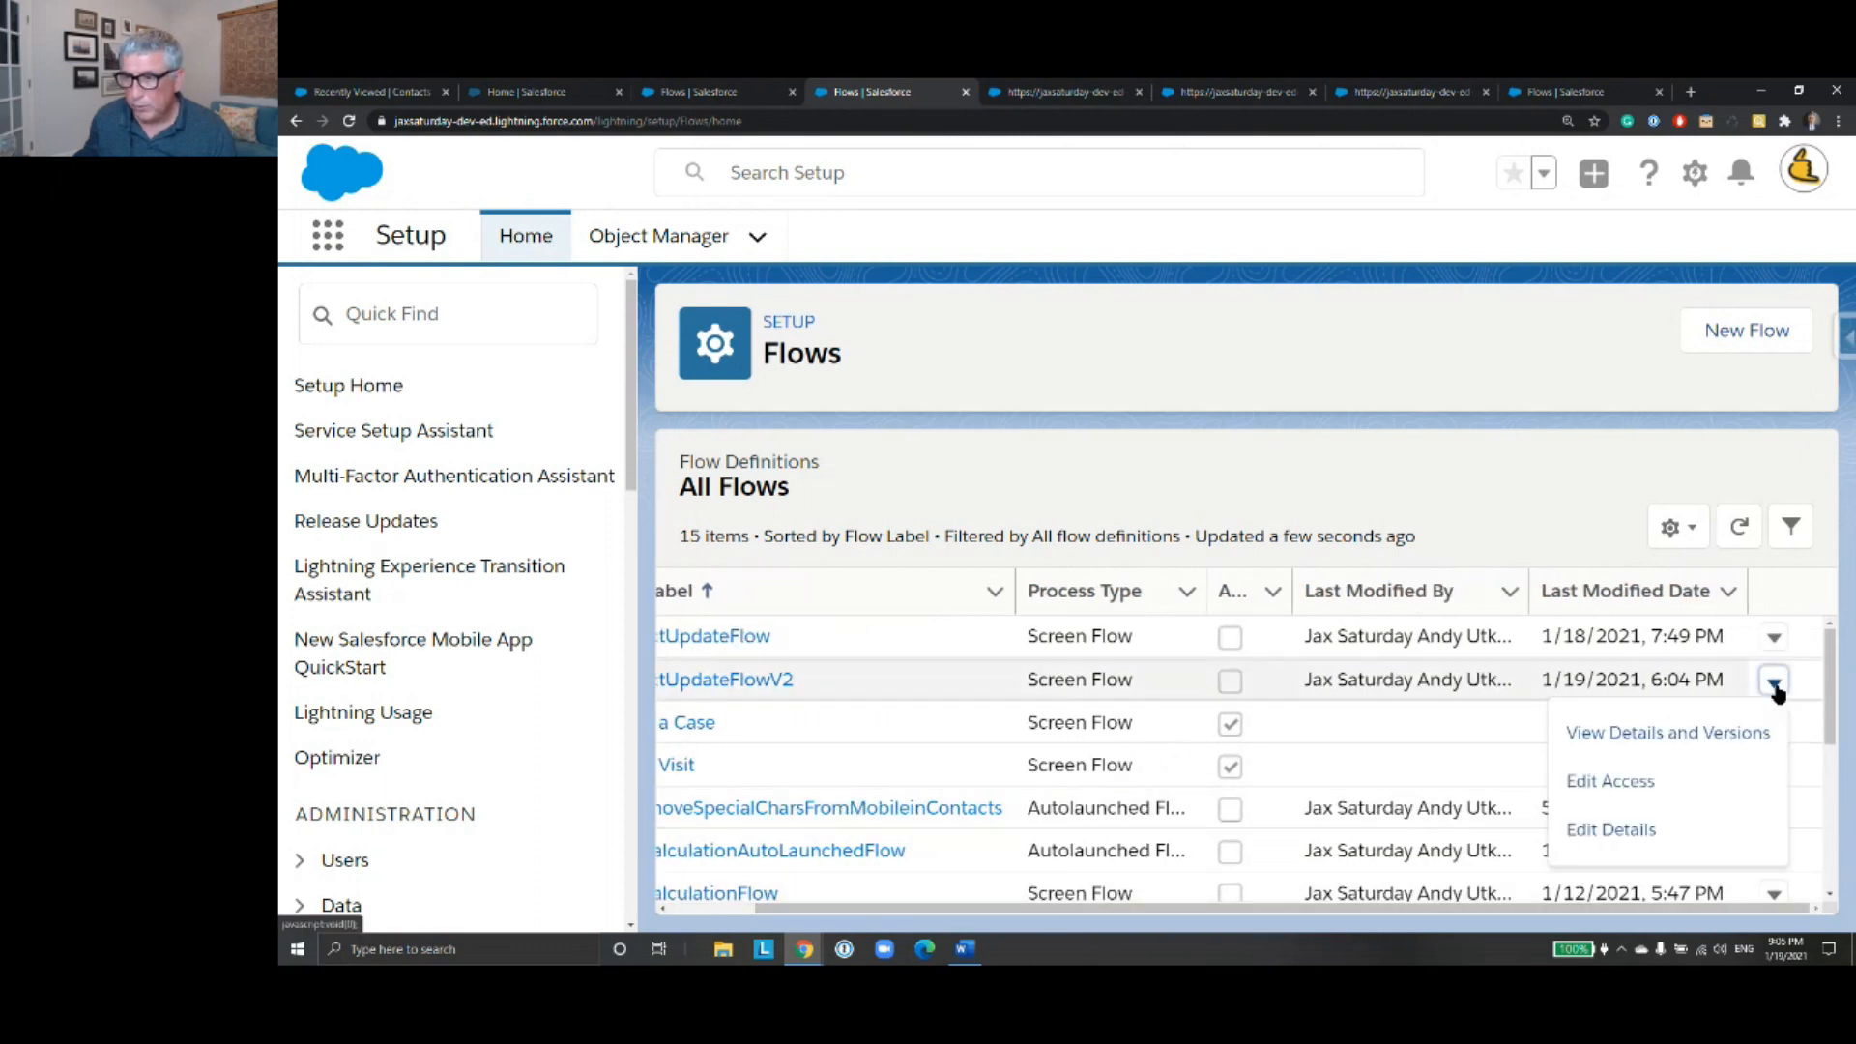
pyautogui.click(1708, 743)
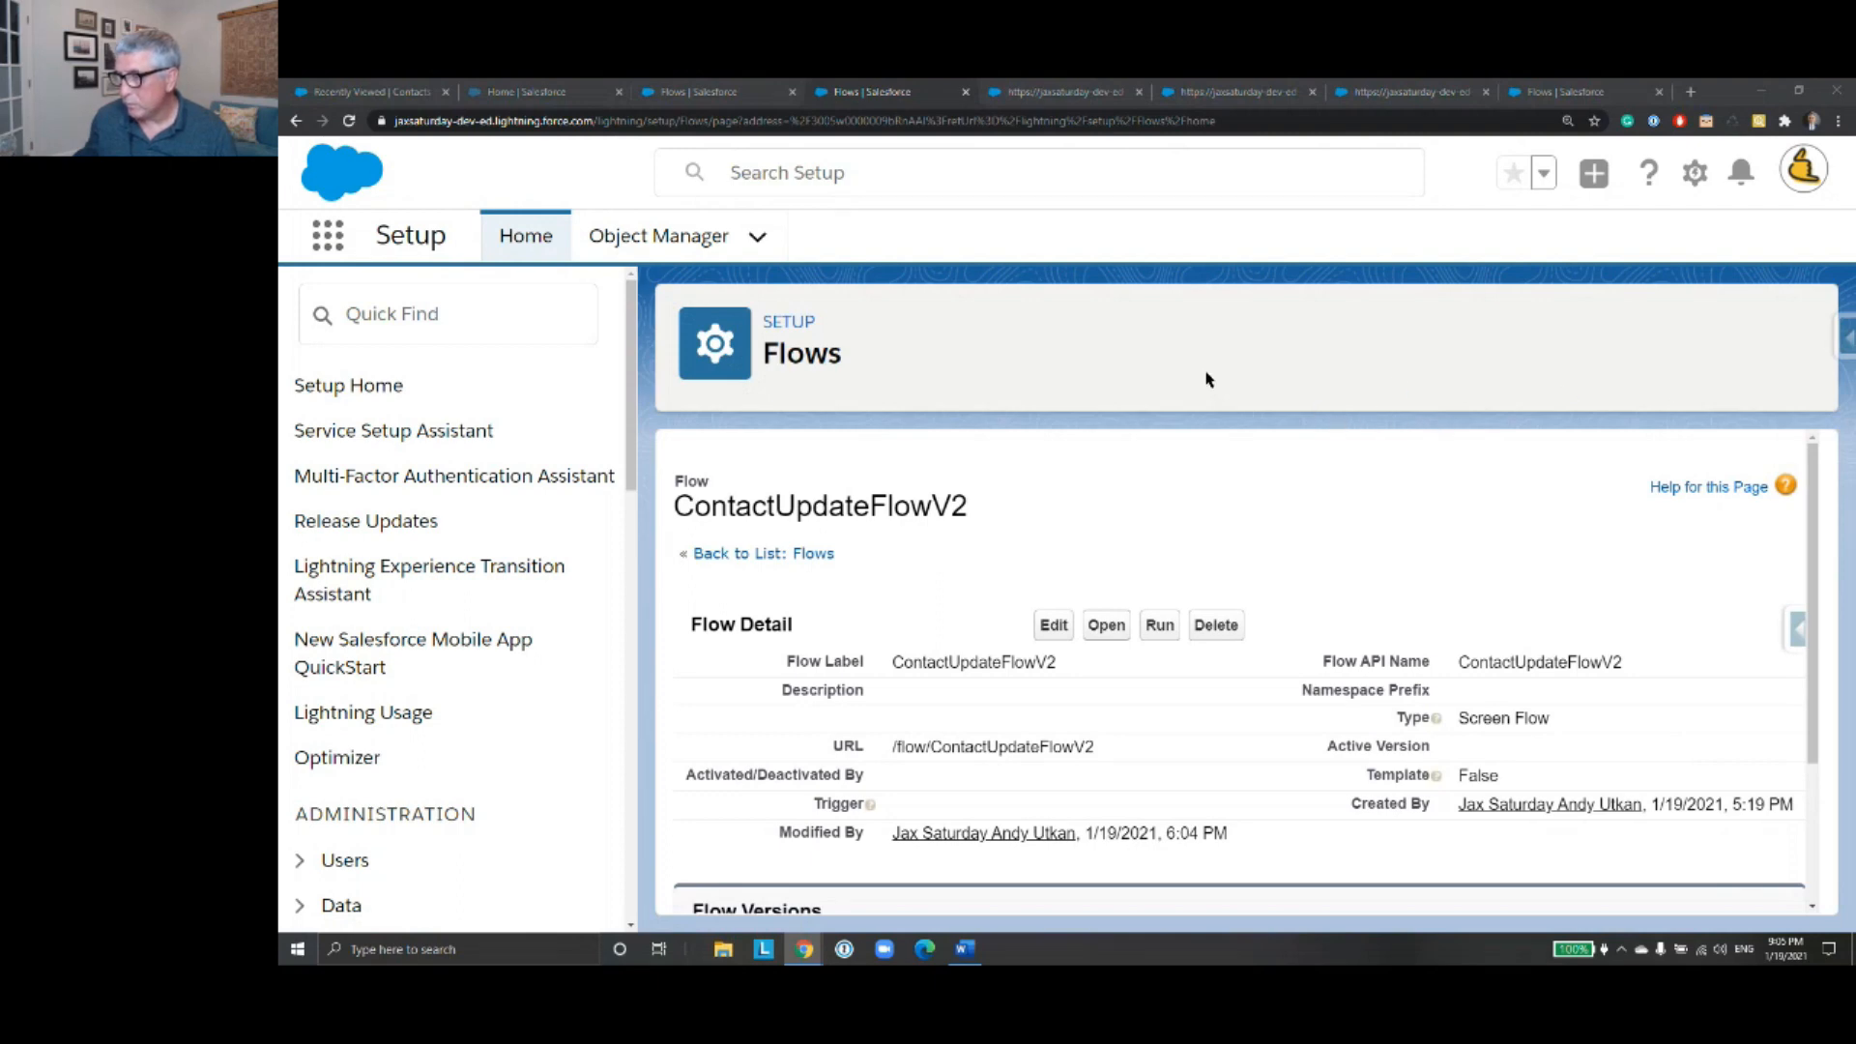
pyautogui.scroll(-2, 1024, 498)
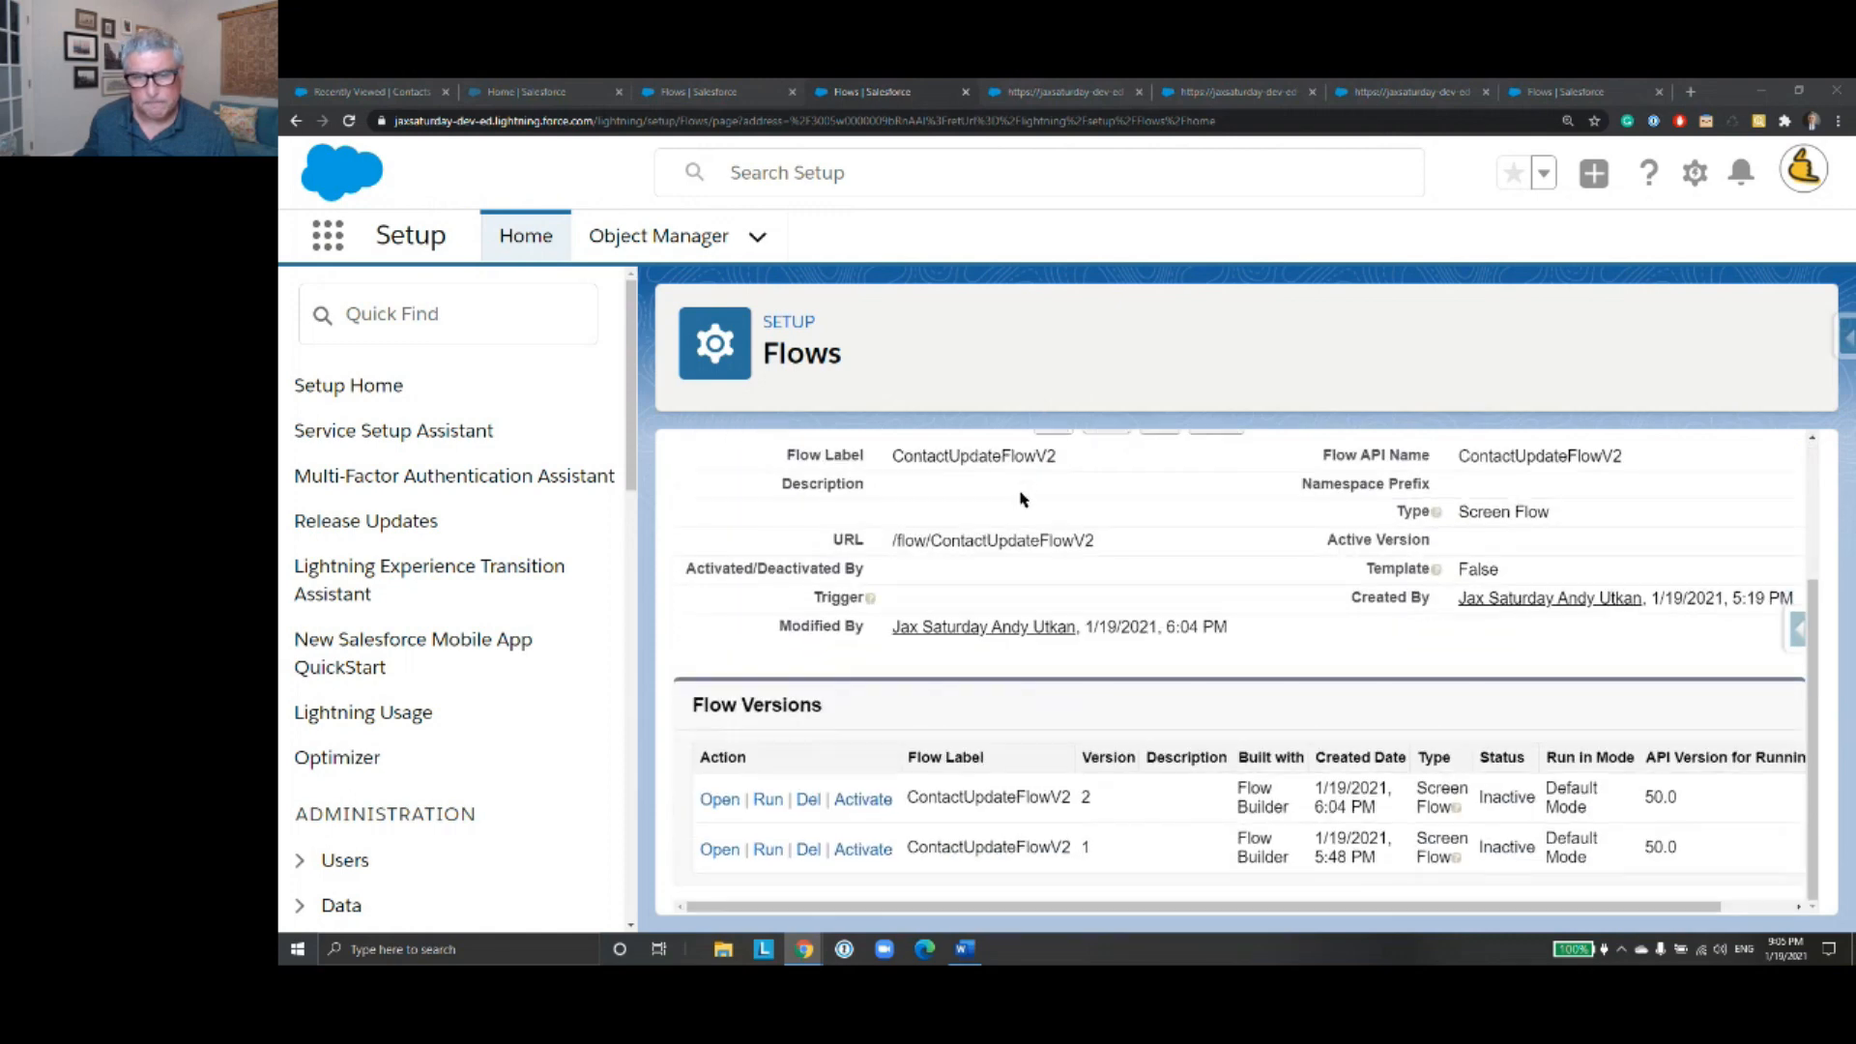
pyautogui.click(718, 799)
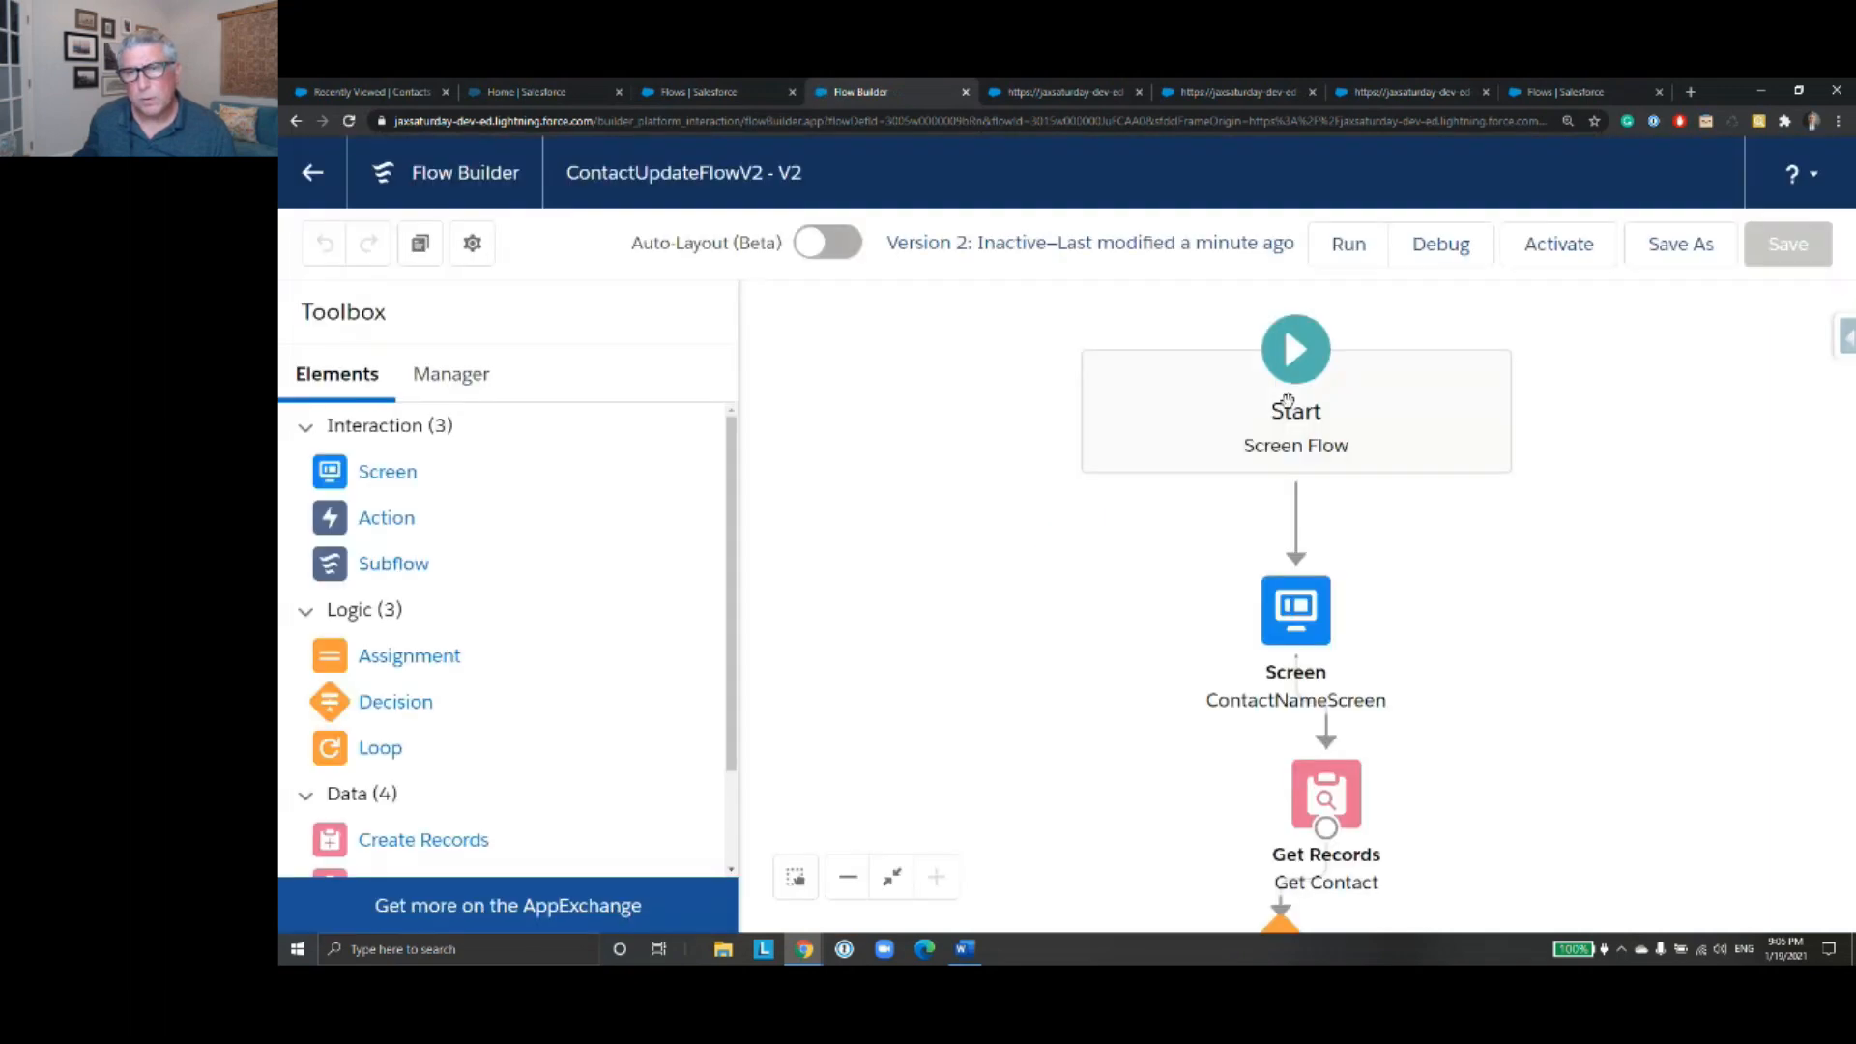
# - Save the flow as a new version, keeping the label ContactUpdateFlowV2 and an empty description
pyautogui.scroll(-5, 1398, 432)
pyautogui.scroll(-2, 1414, 656)
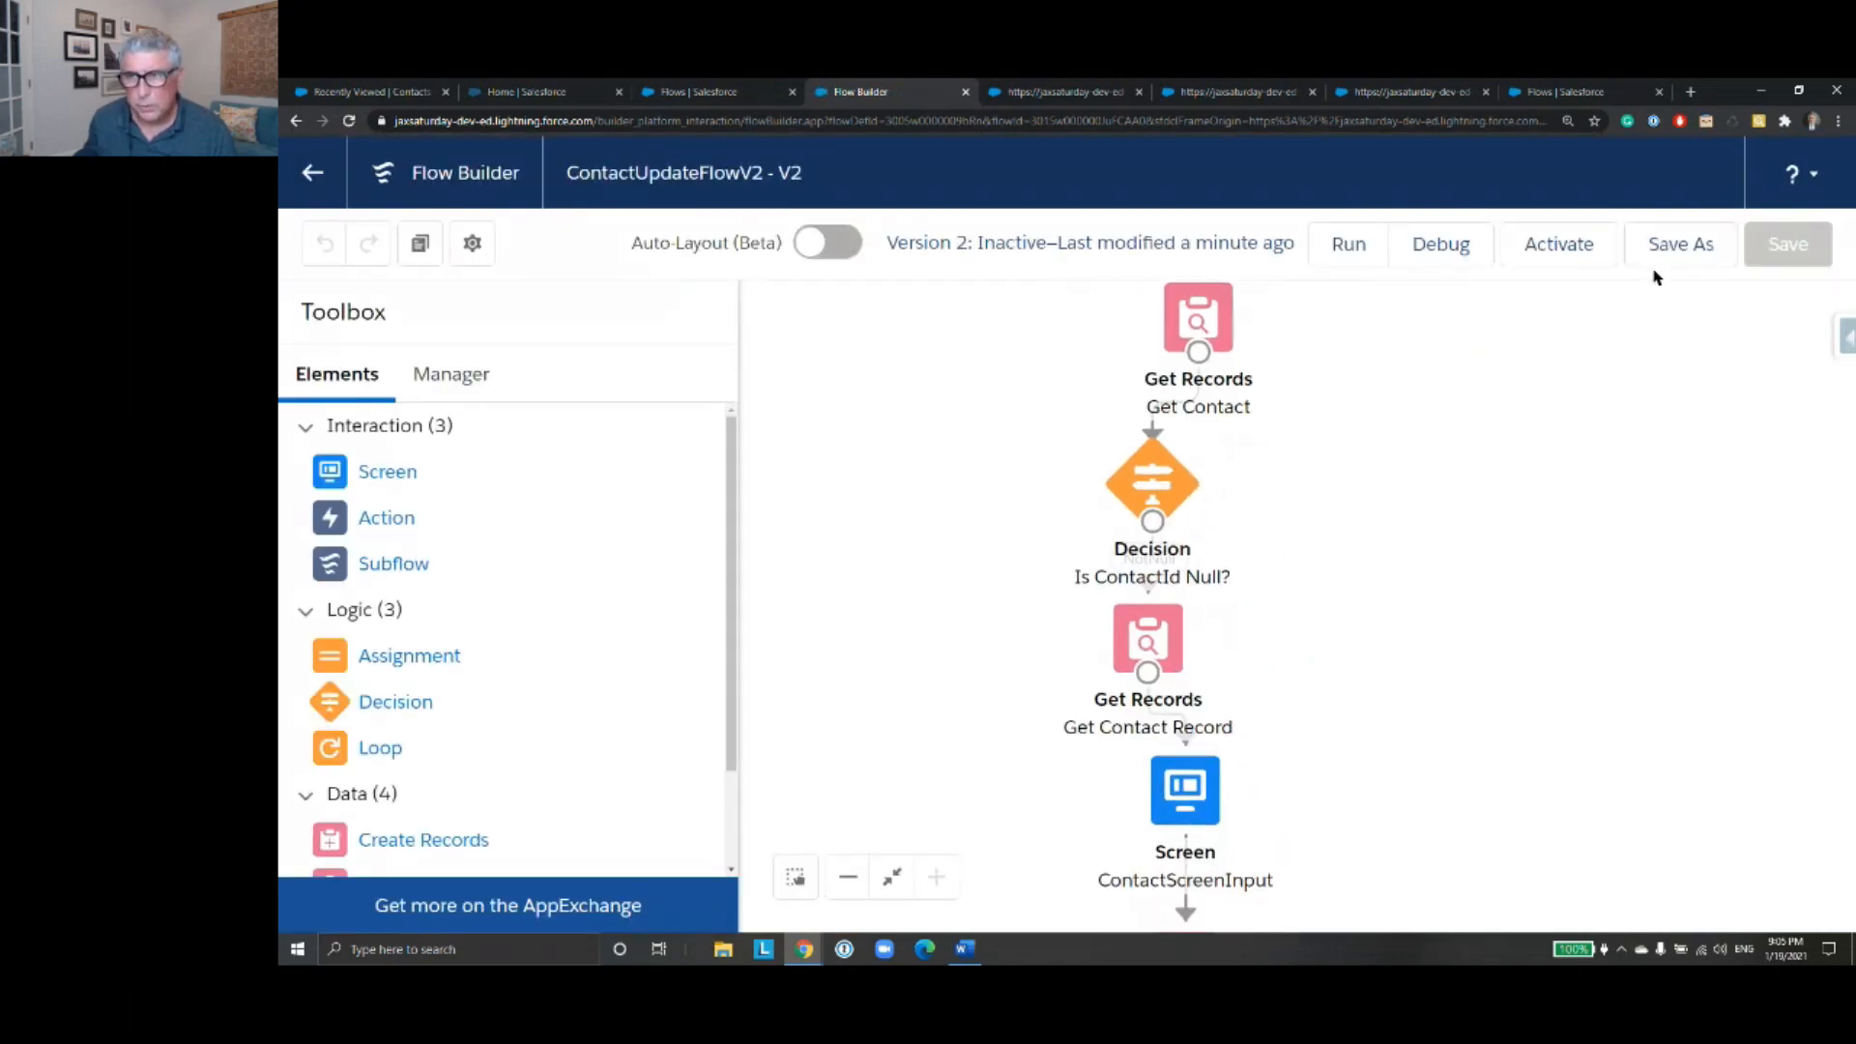
pyautogui.click(1655, 259)
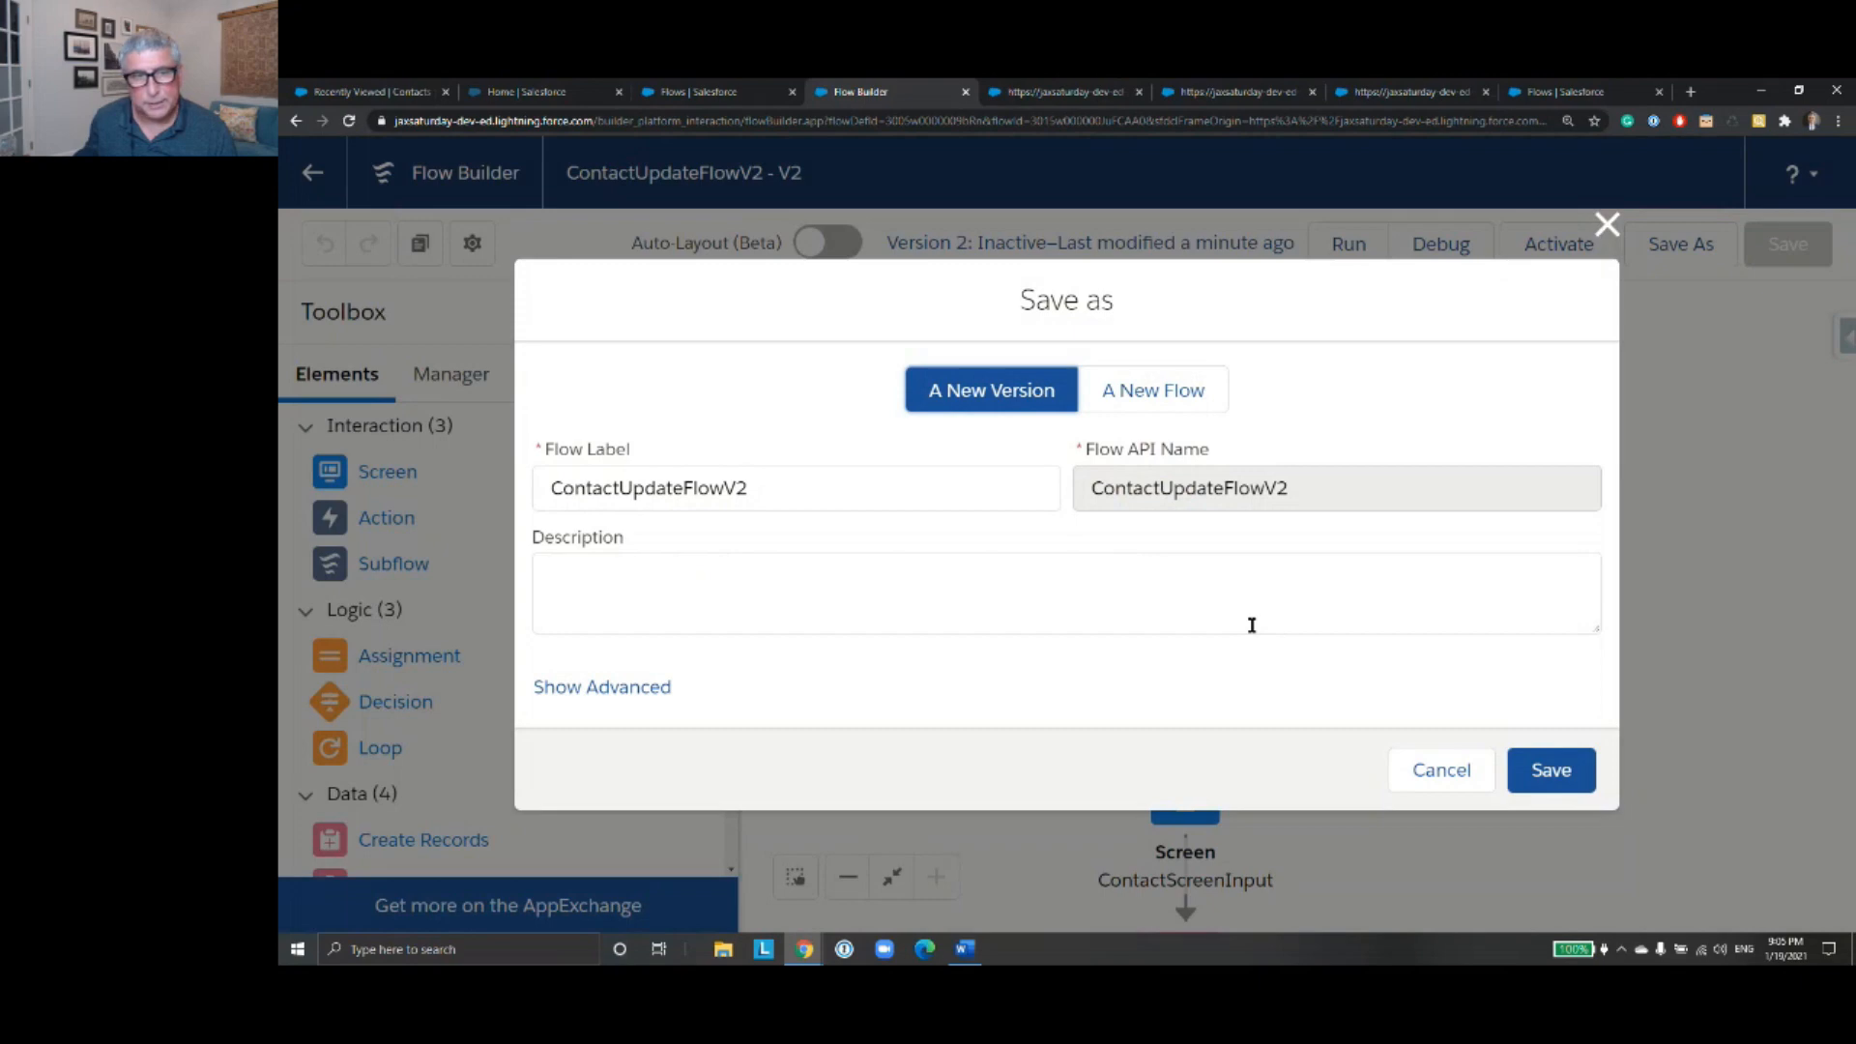
pyautogui.click(1551, 781)
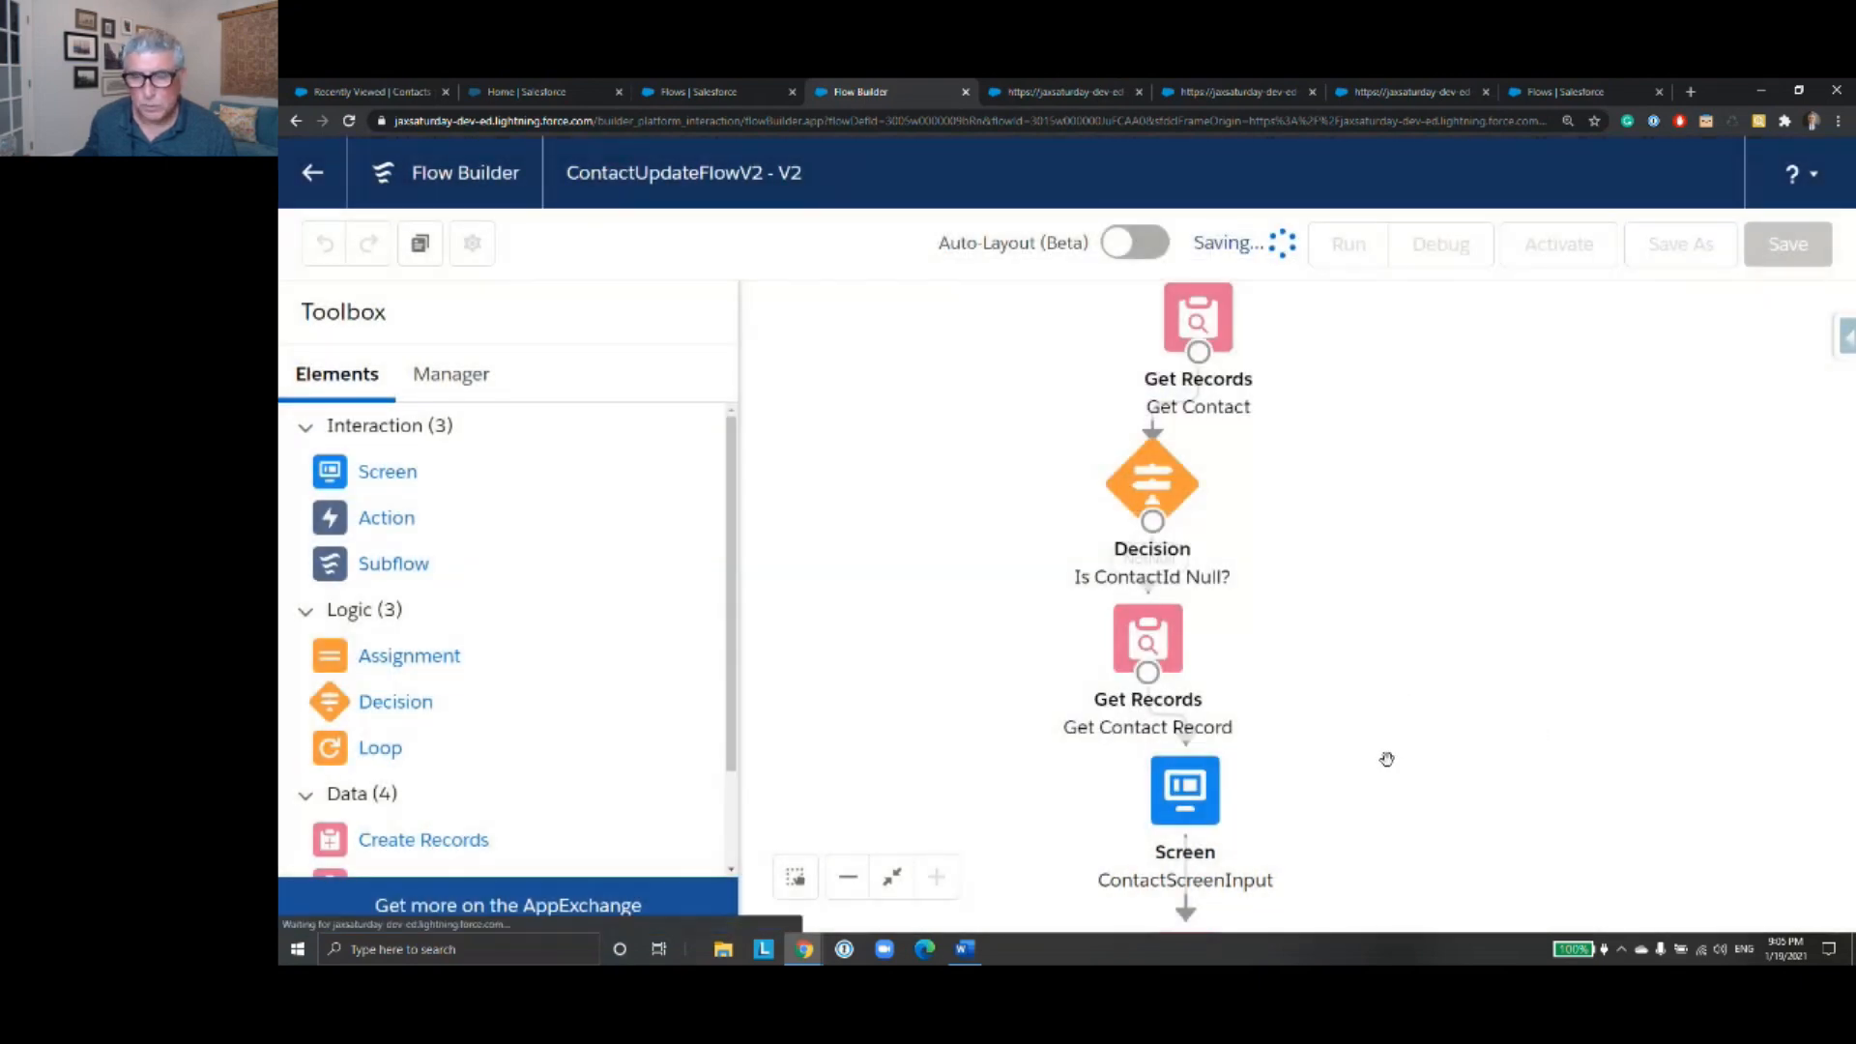
# - Open the Update Contact element and examine its filter condition and the field values it assigns to the contact
pyautogui.moveTo(1388, 759); pyautogui.dragTo(1383, 352)
pyautogui.click(1181, 622)
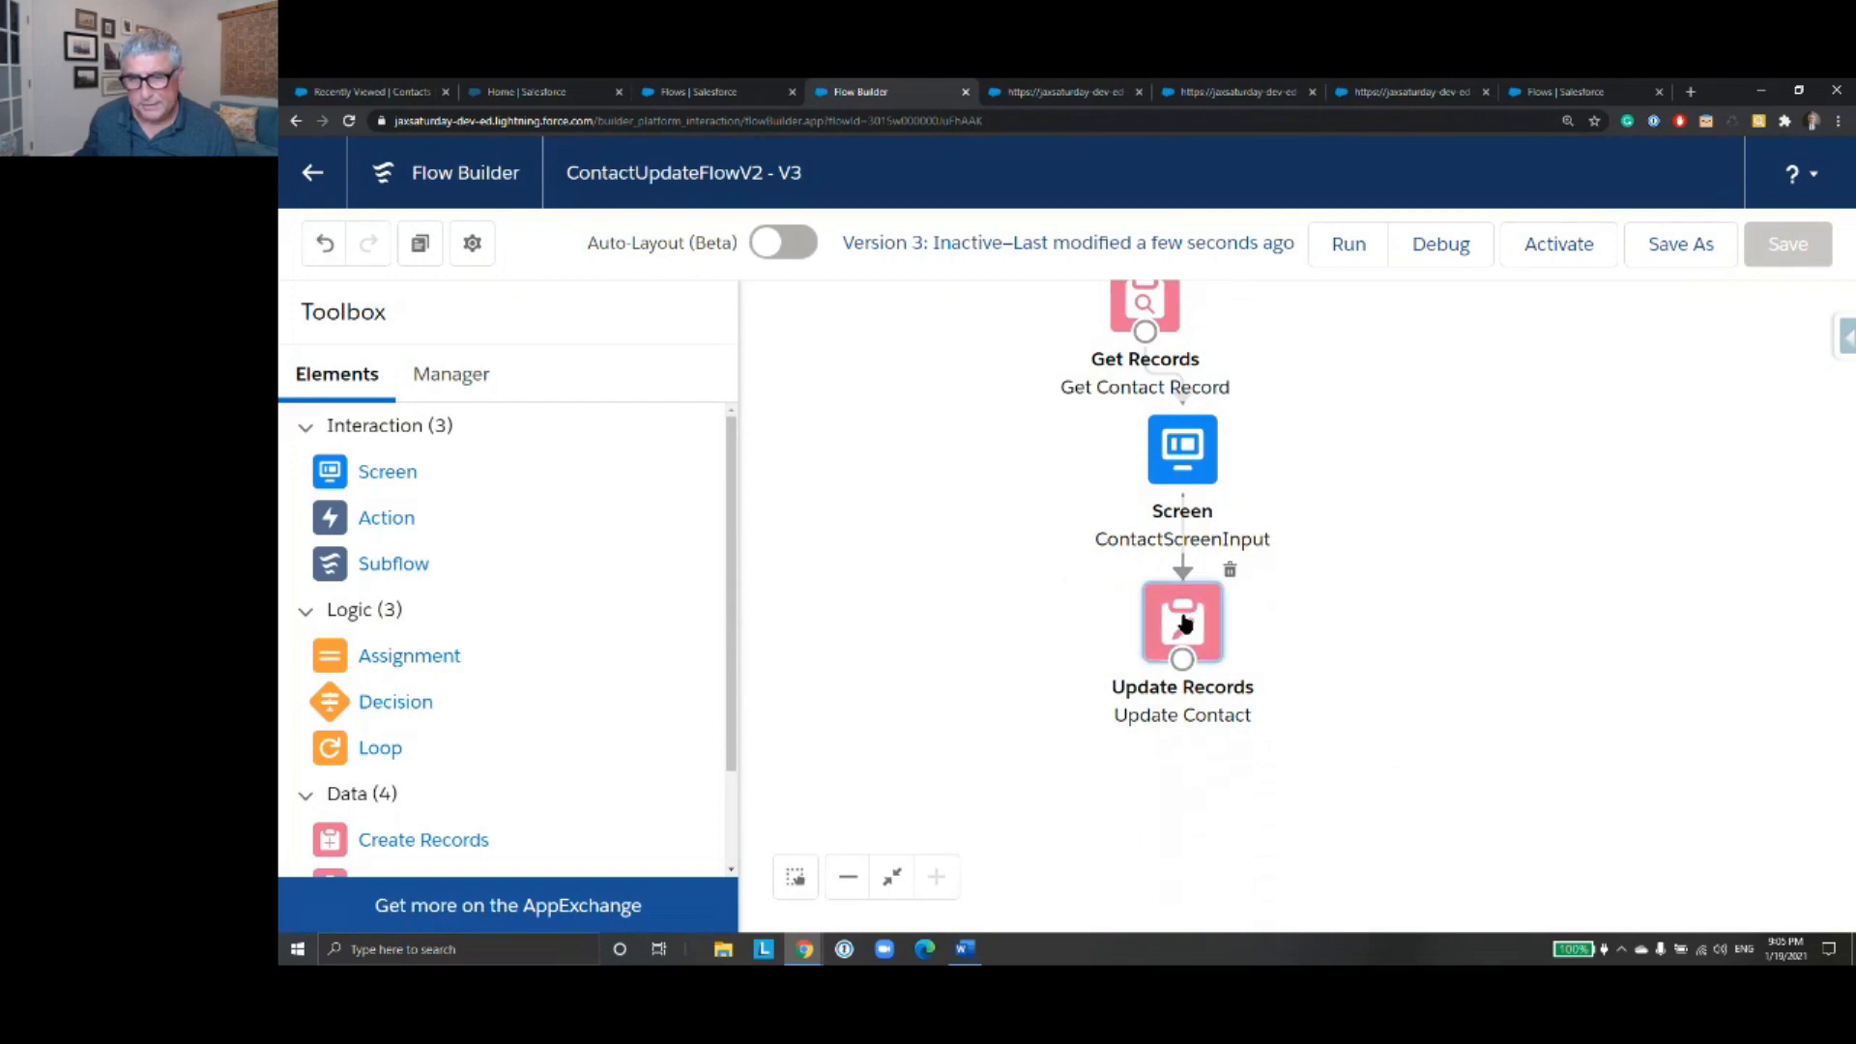
pyautogui.doubleClick(1185, 622)
pyautogui.scroll(-5, 1206, 493)
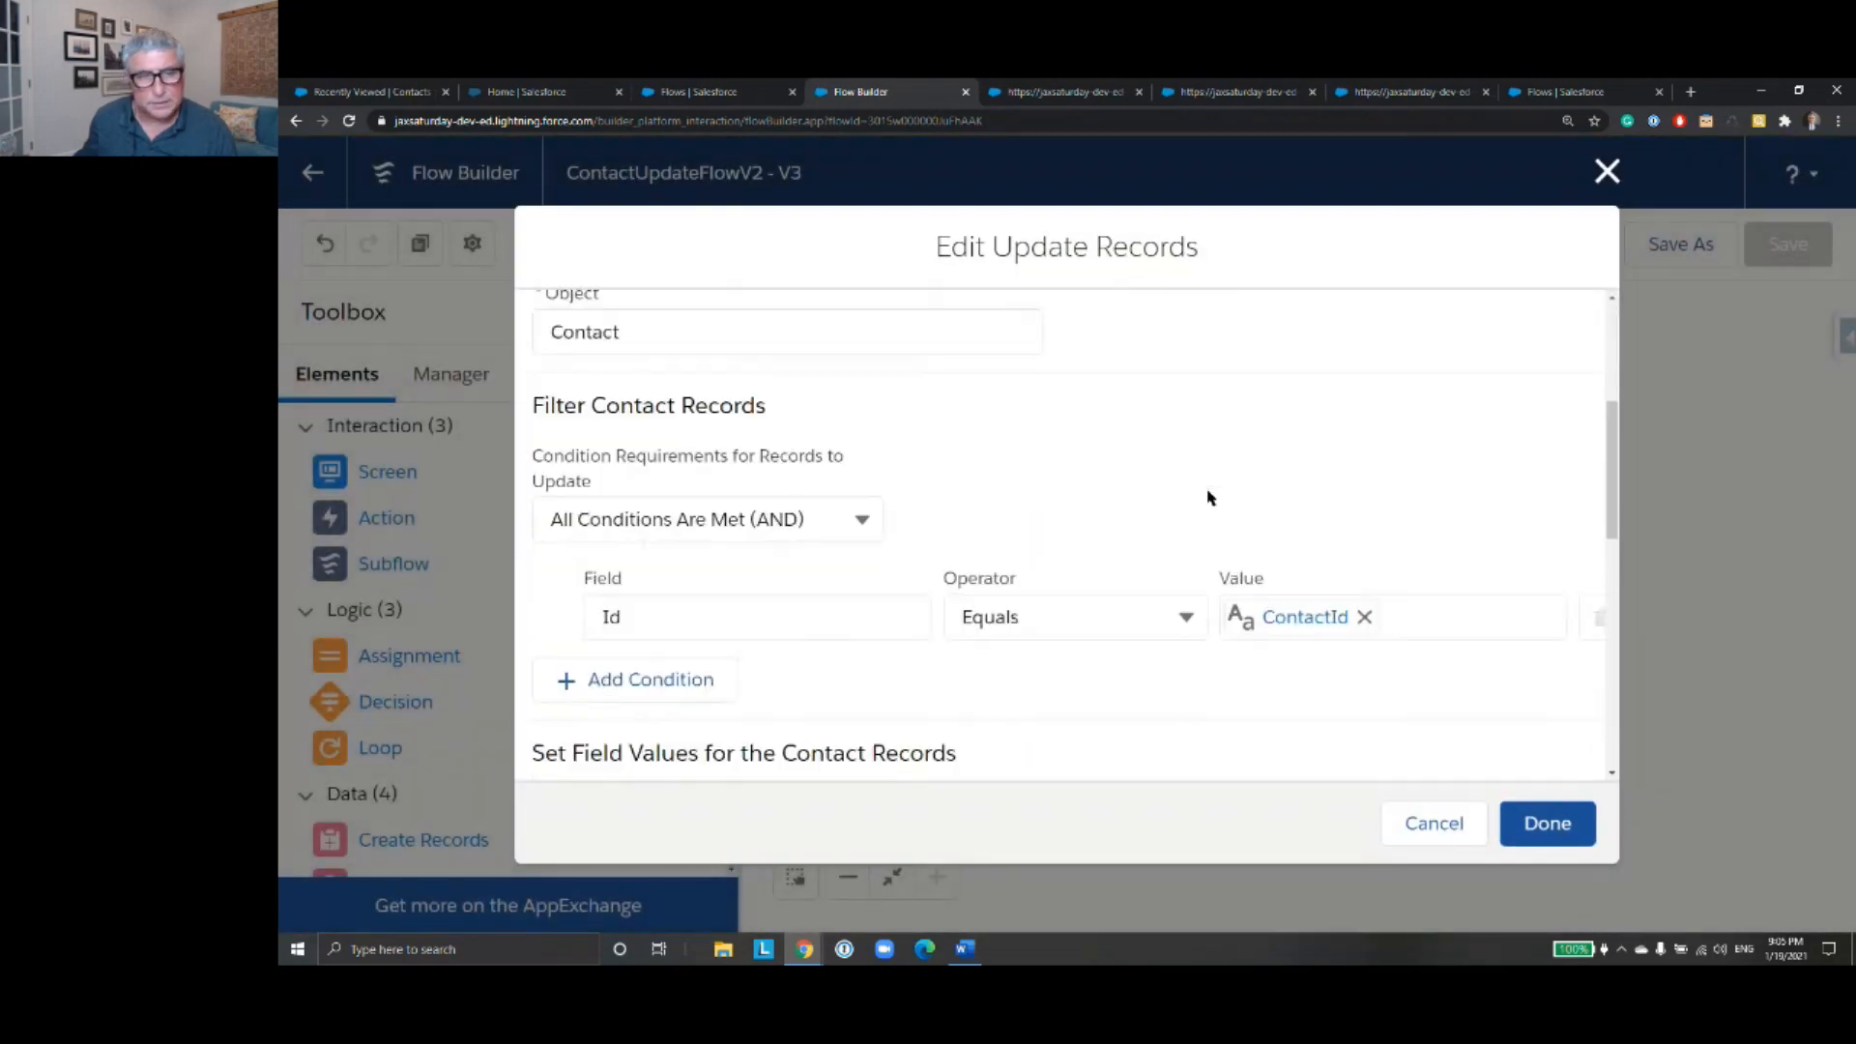
pyautogui.scroll(-3, 1208, 497)
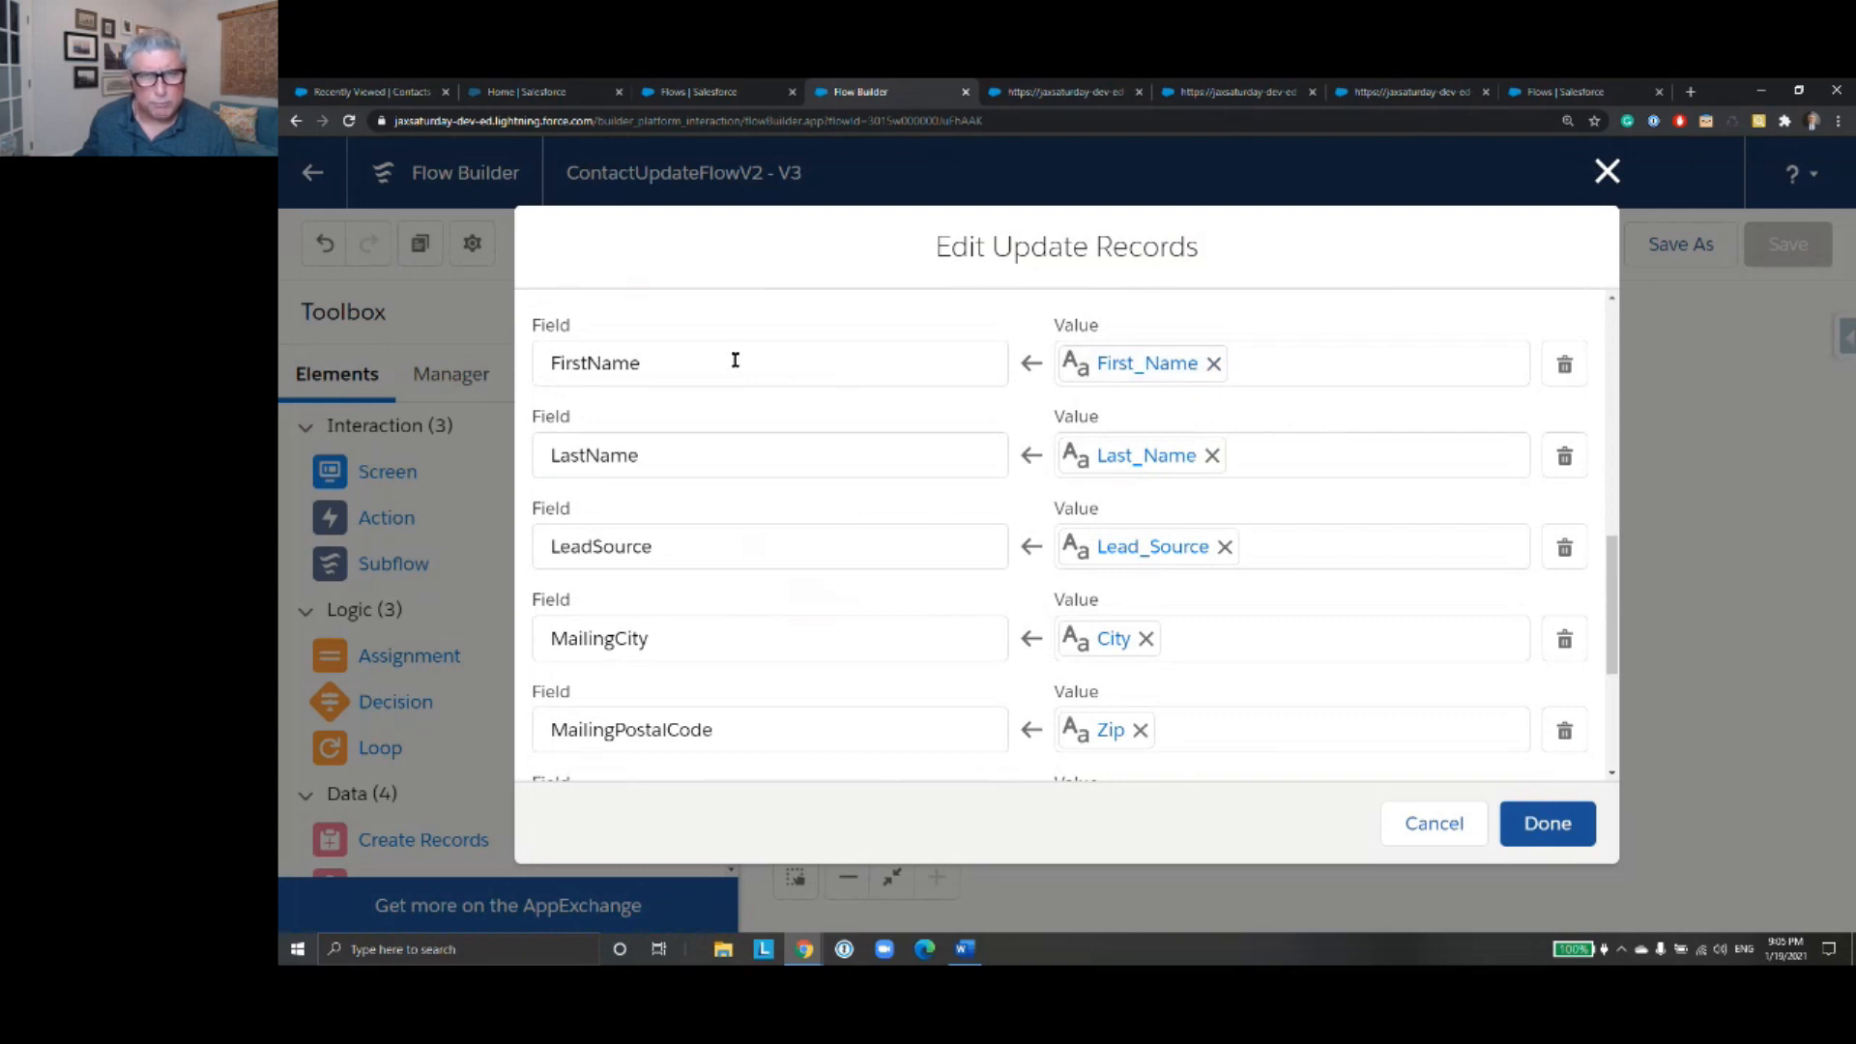
pyautogui.scroll(-3, 787, 518)
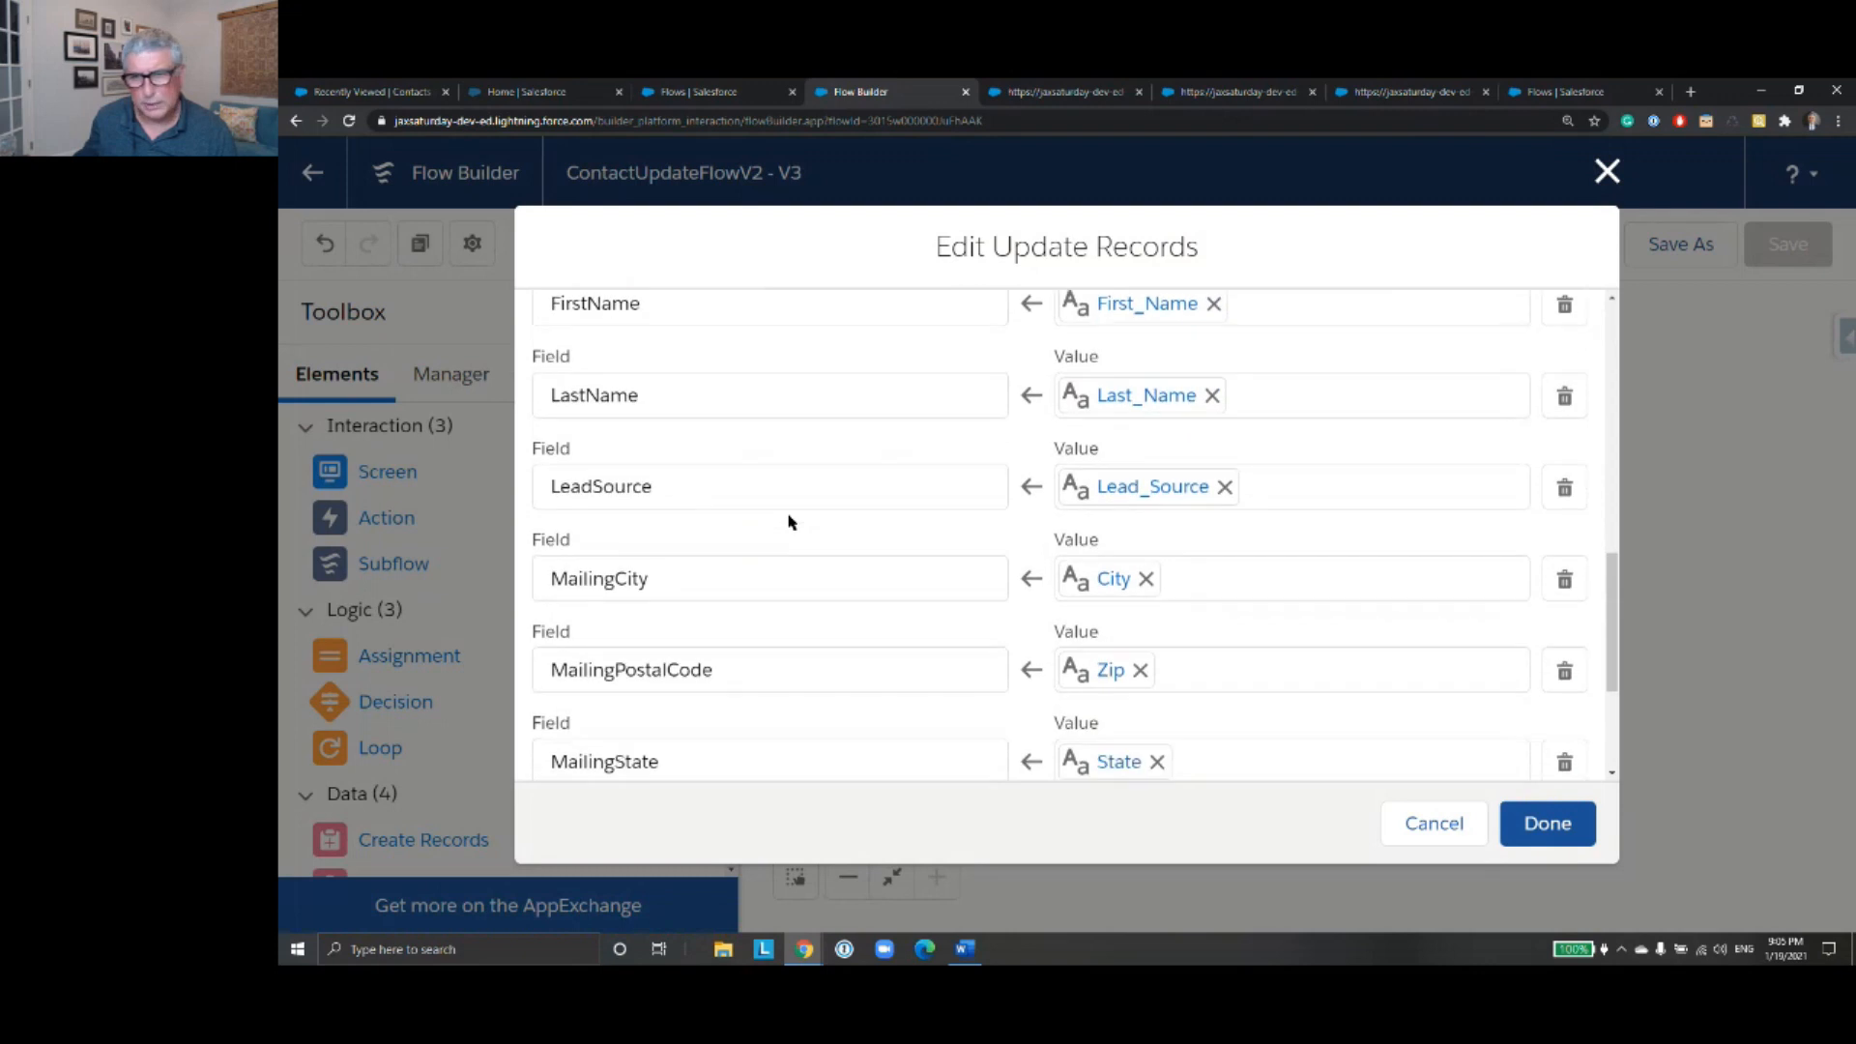
pyautogui.scroll(6, 787, 517)
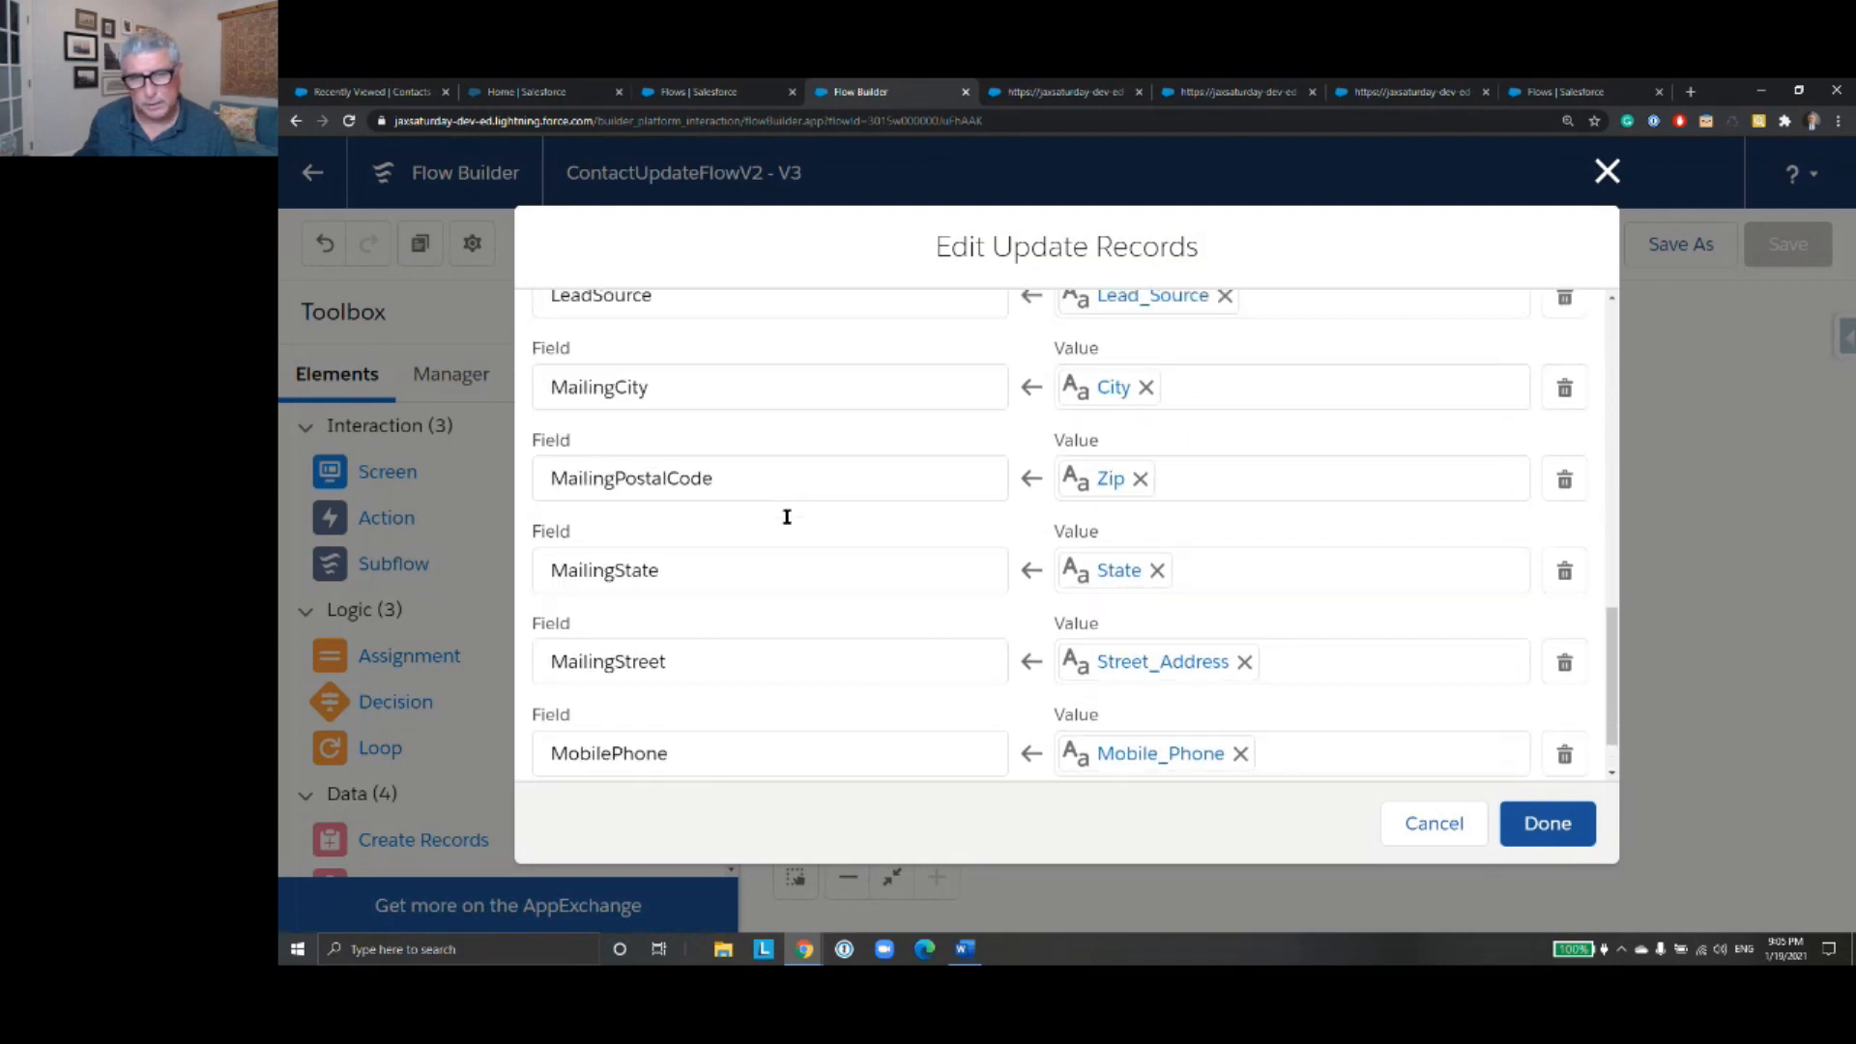
pyautogui.scroll(2, 873, 520)
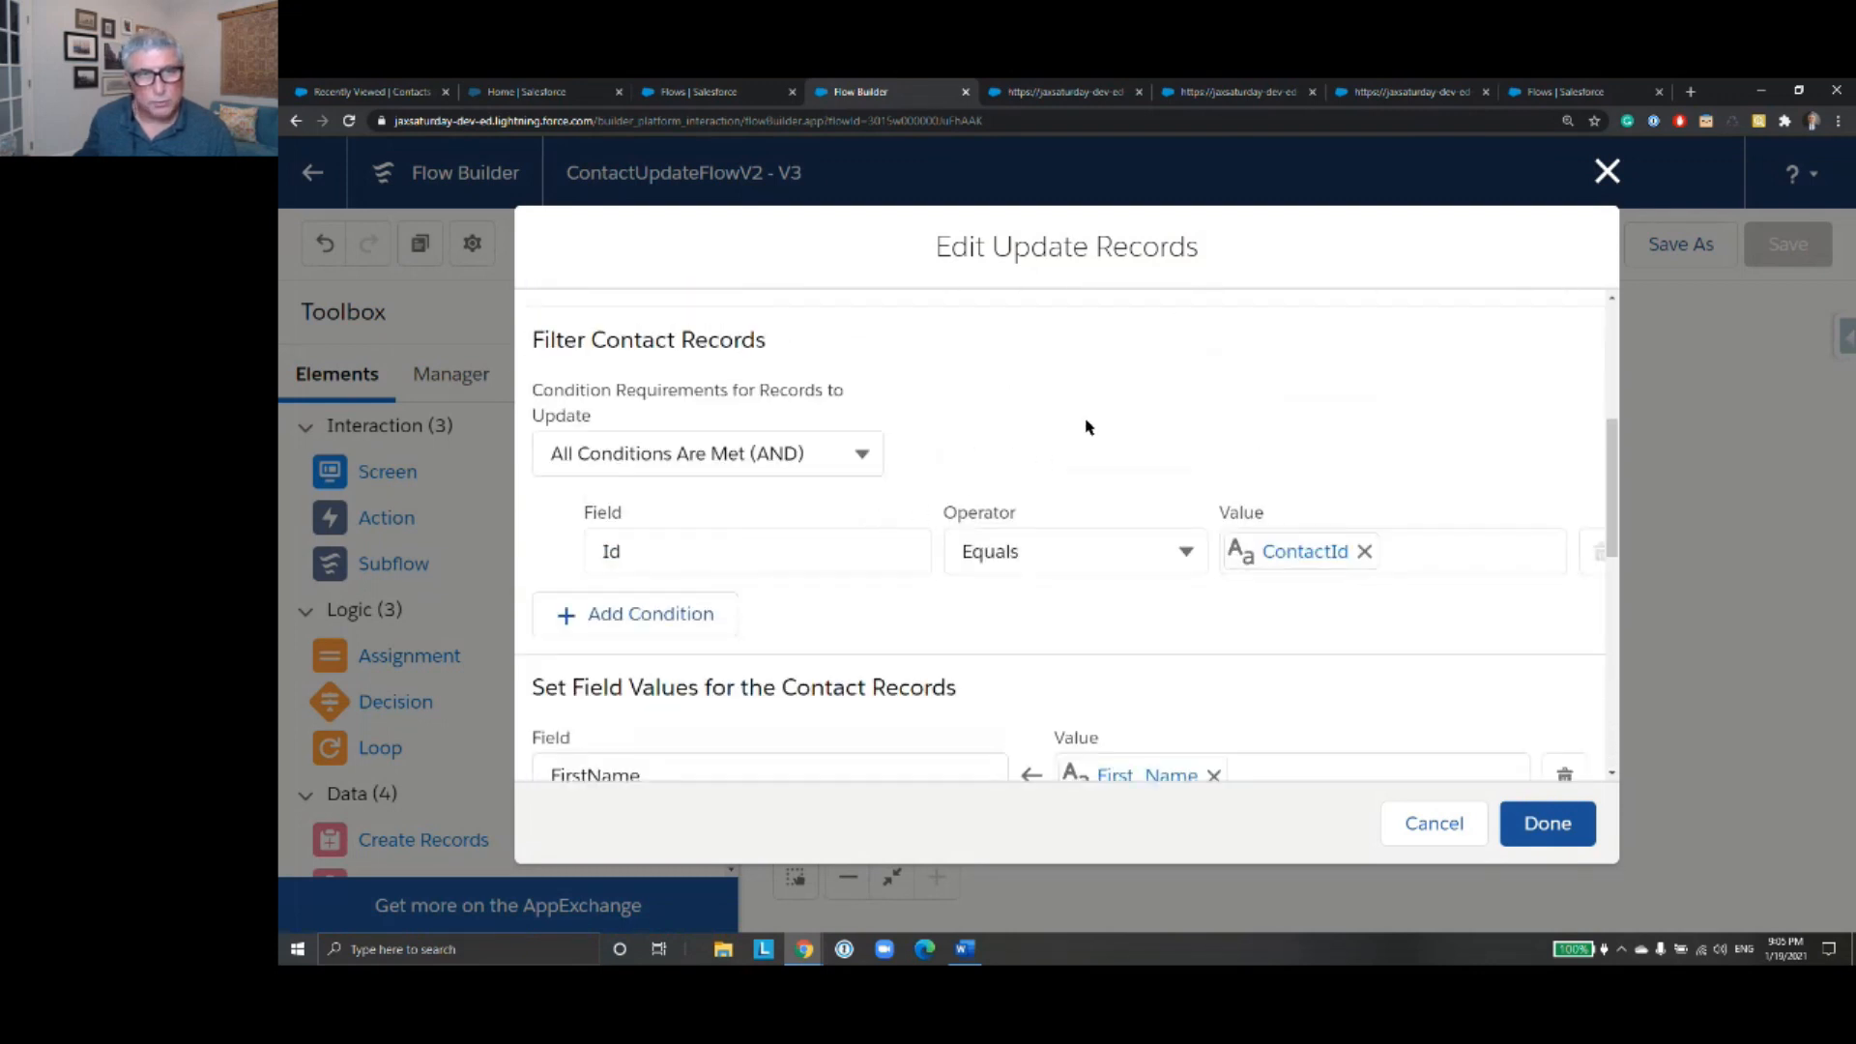
pyautogui.scroll(4, 1086, 416)
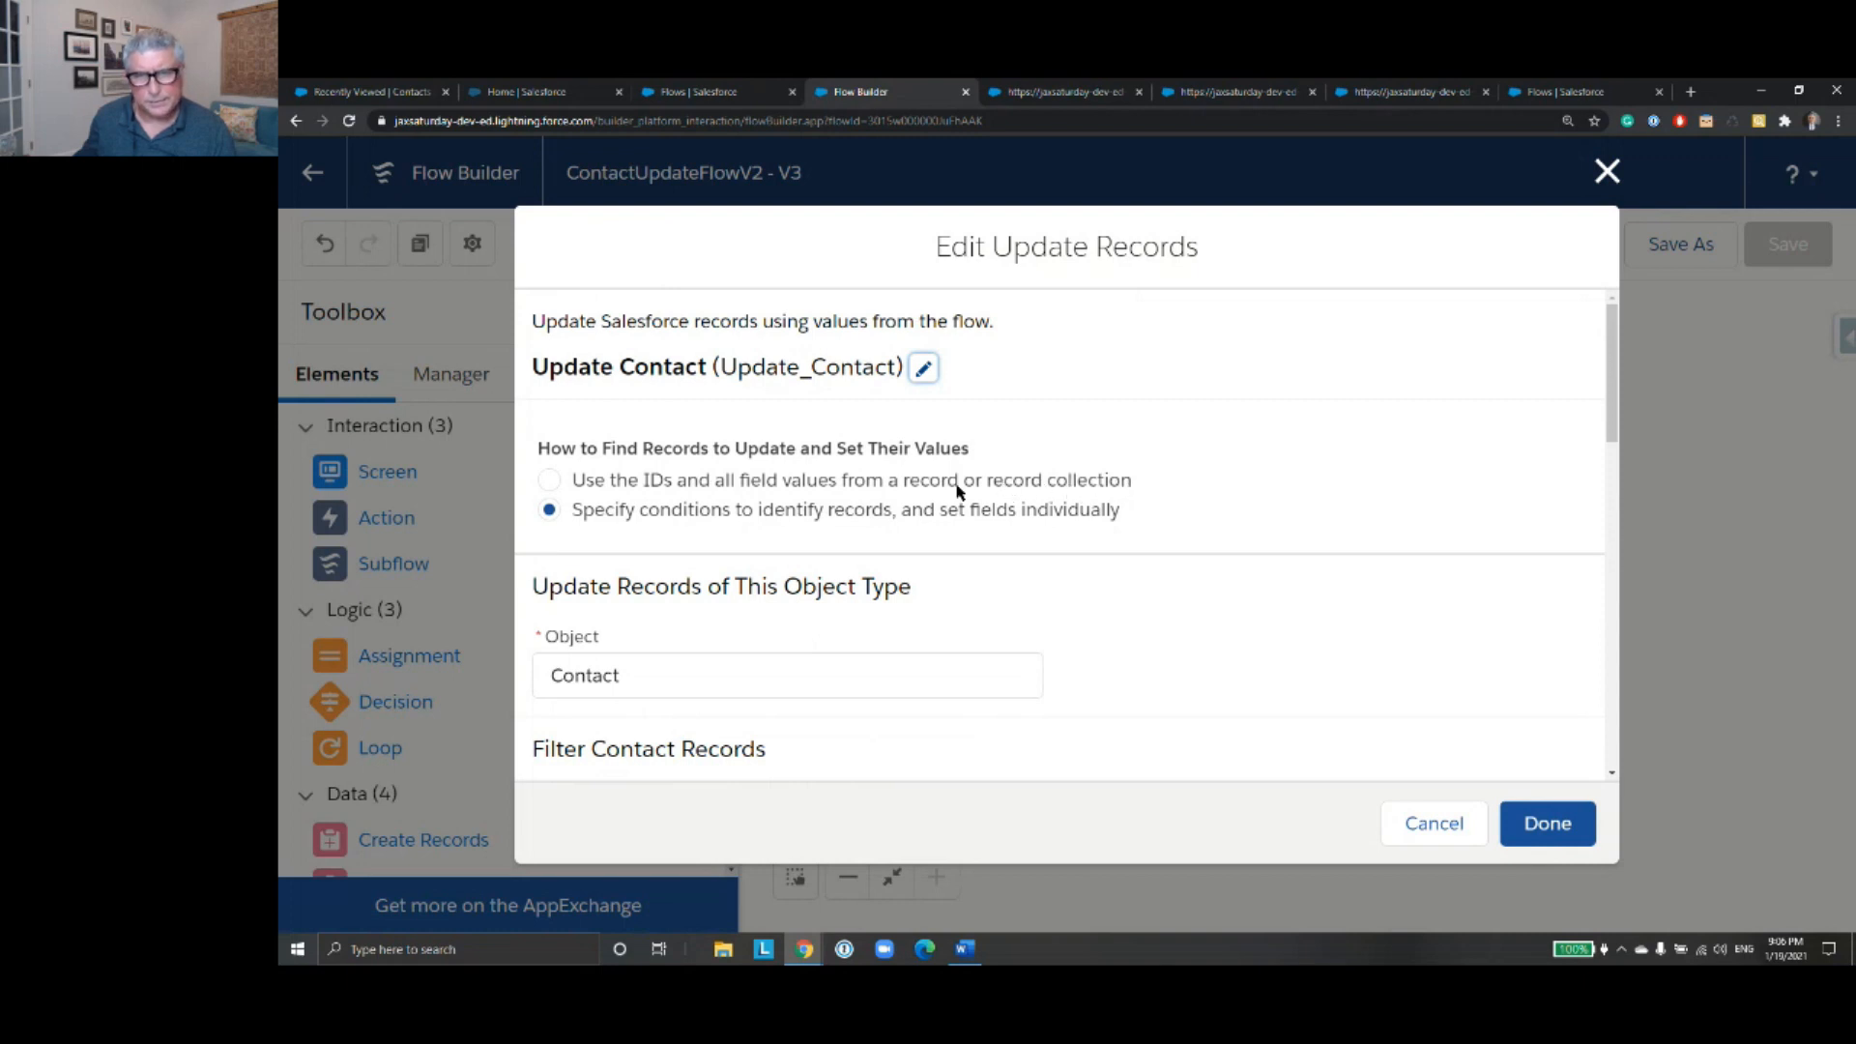
# - Set Update Contact to use the IDs and all field values from the Get_Contact_Record record, and save the flow
pyautogui.click(547, 483)
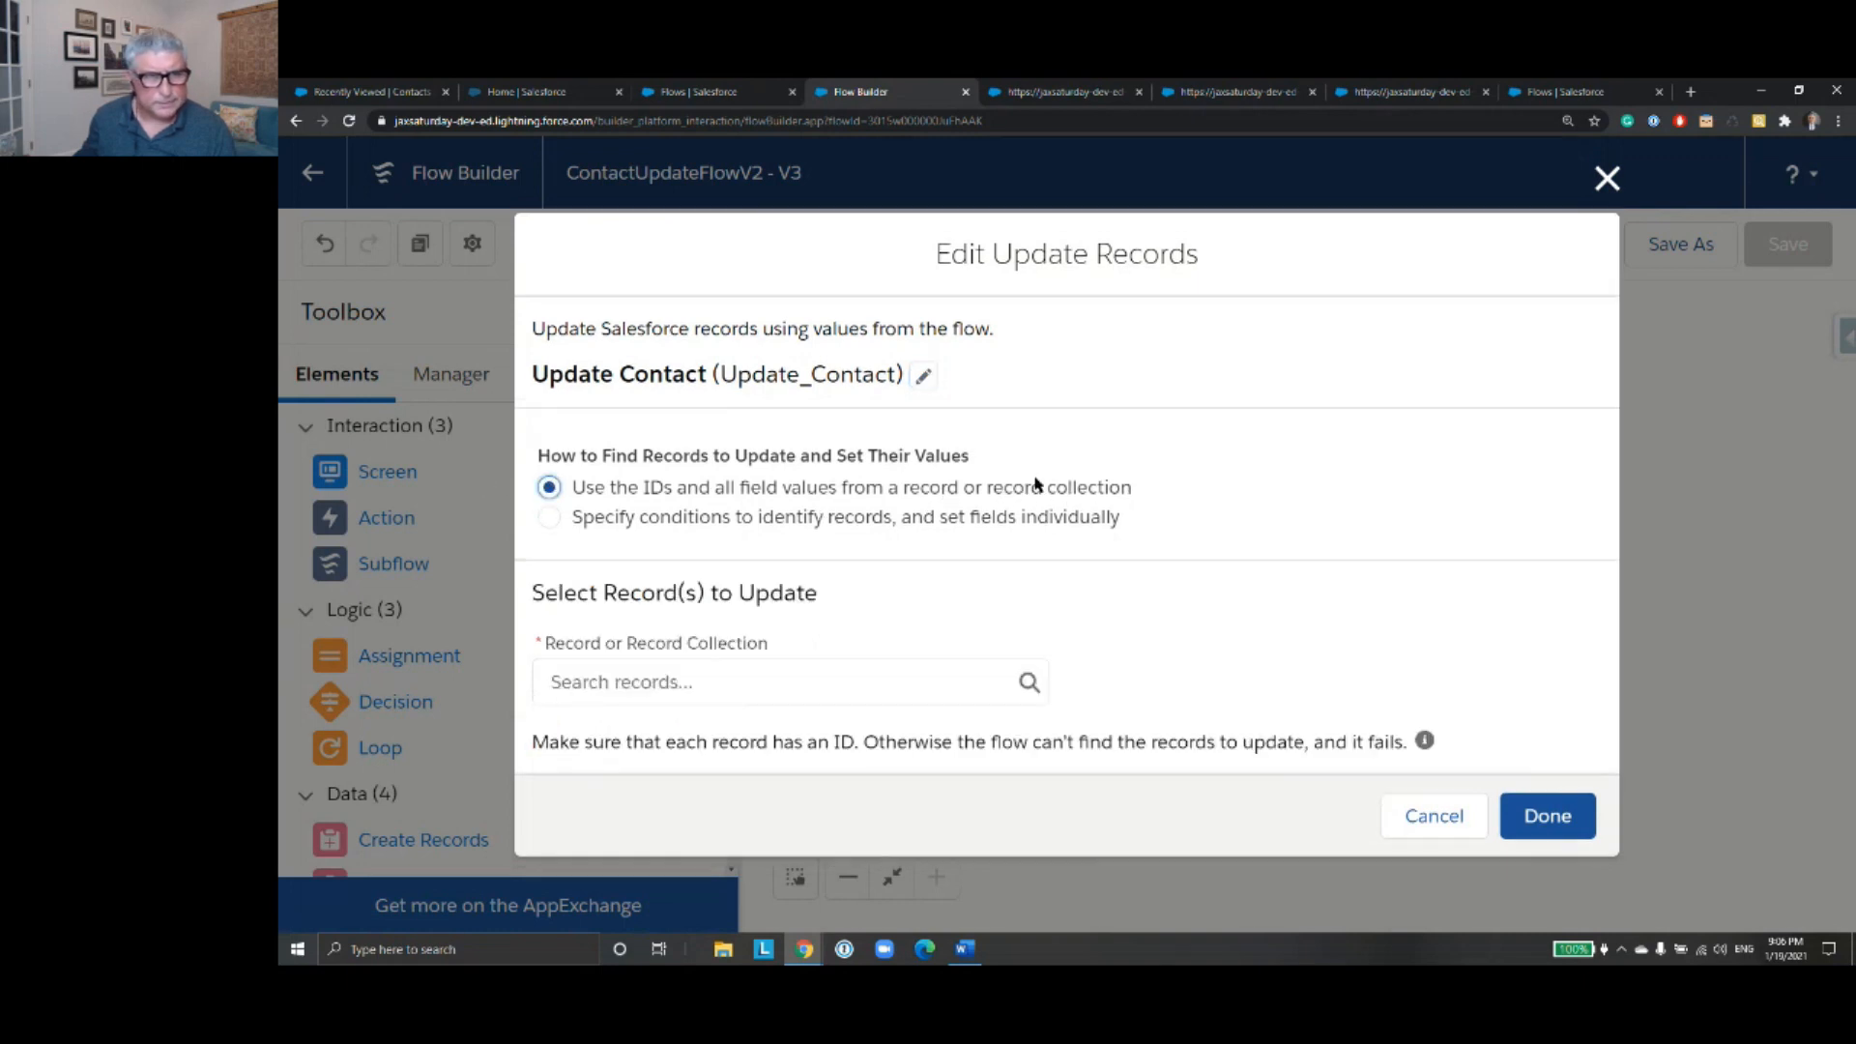
pyautogui.click(839, 683)
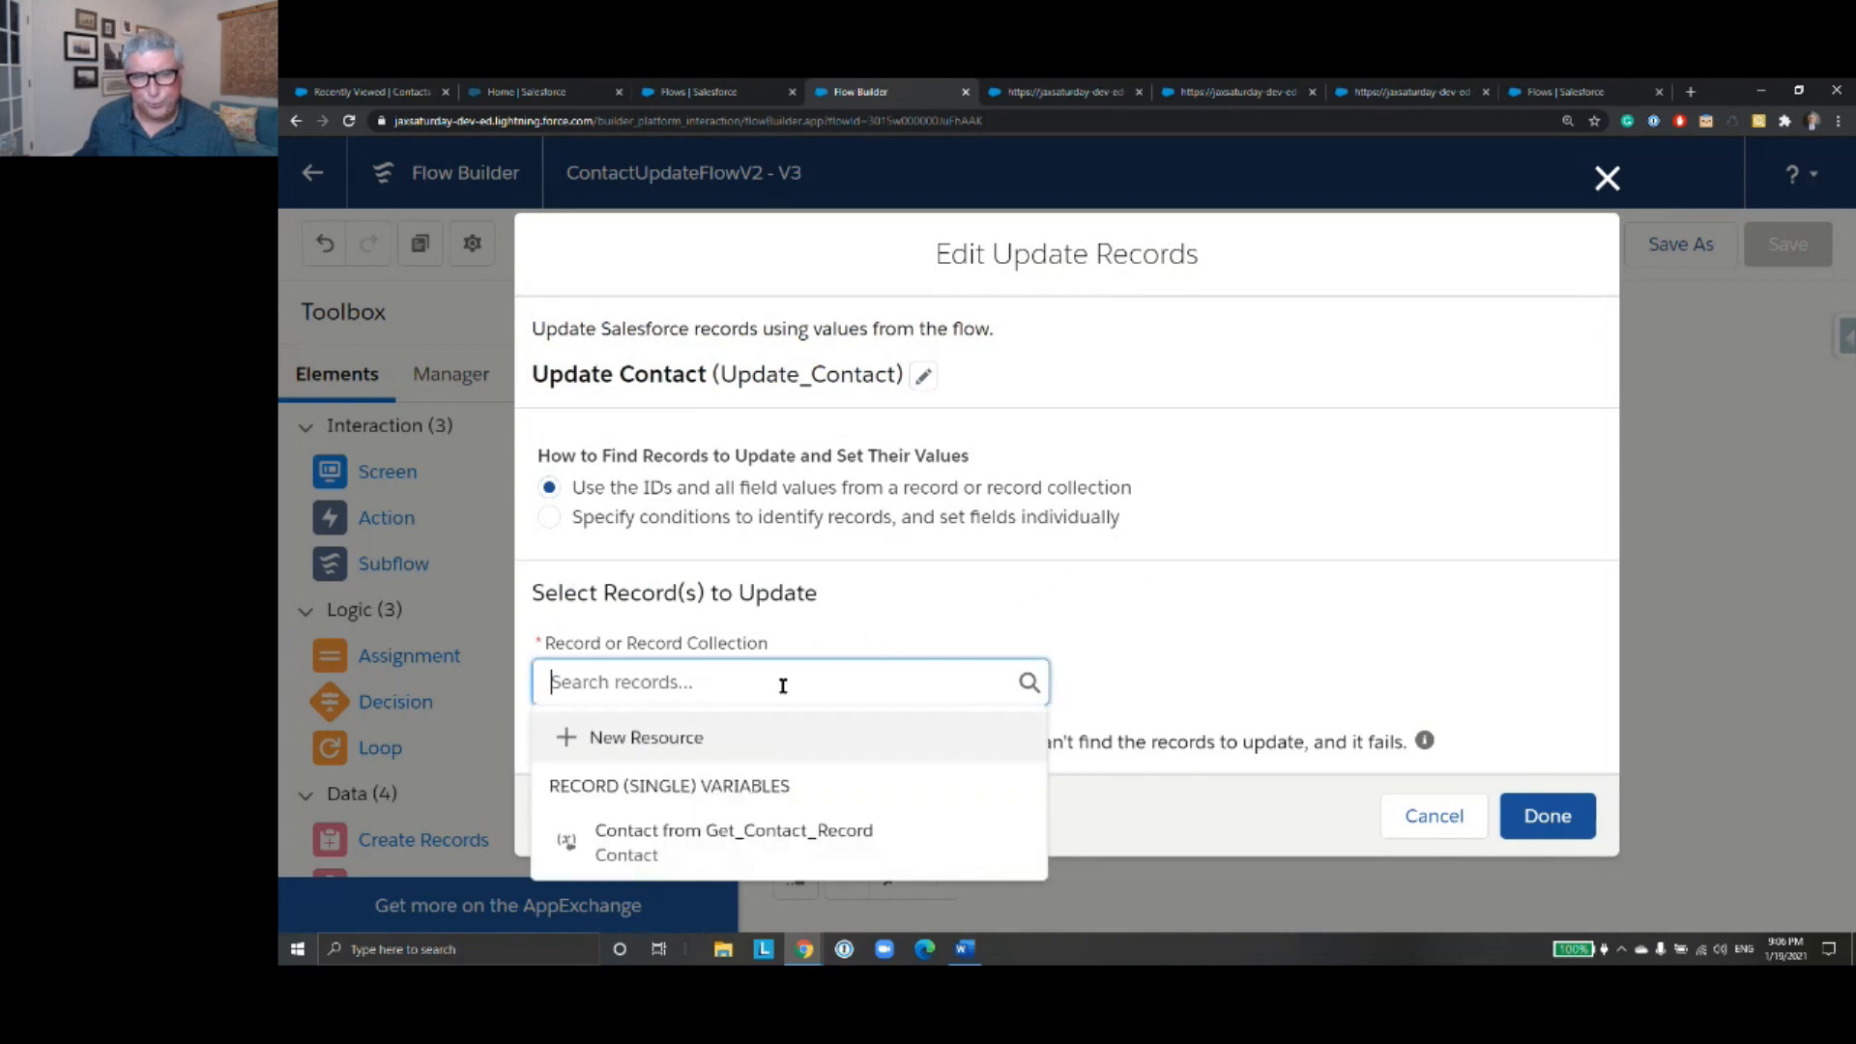
pyautogui.click(720, 853)
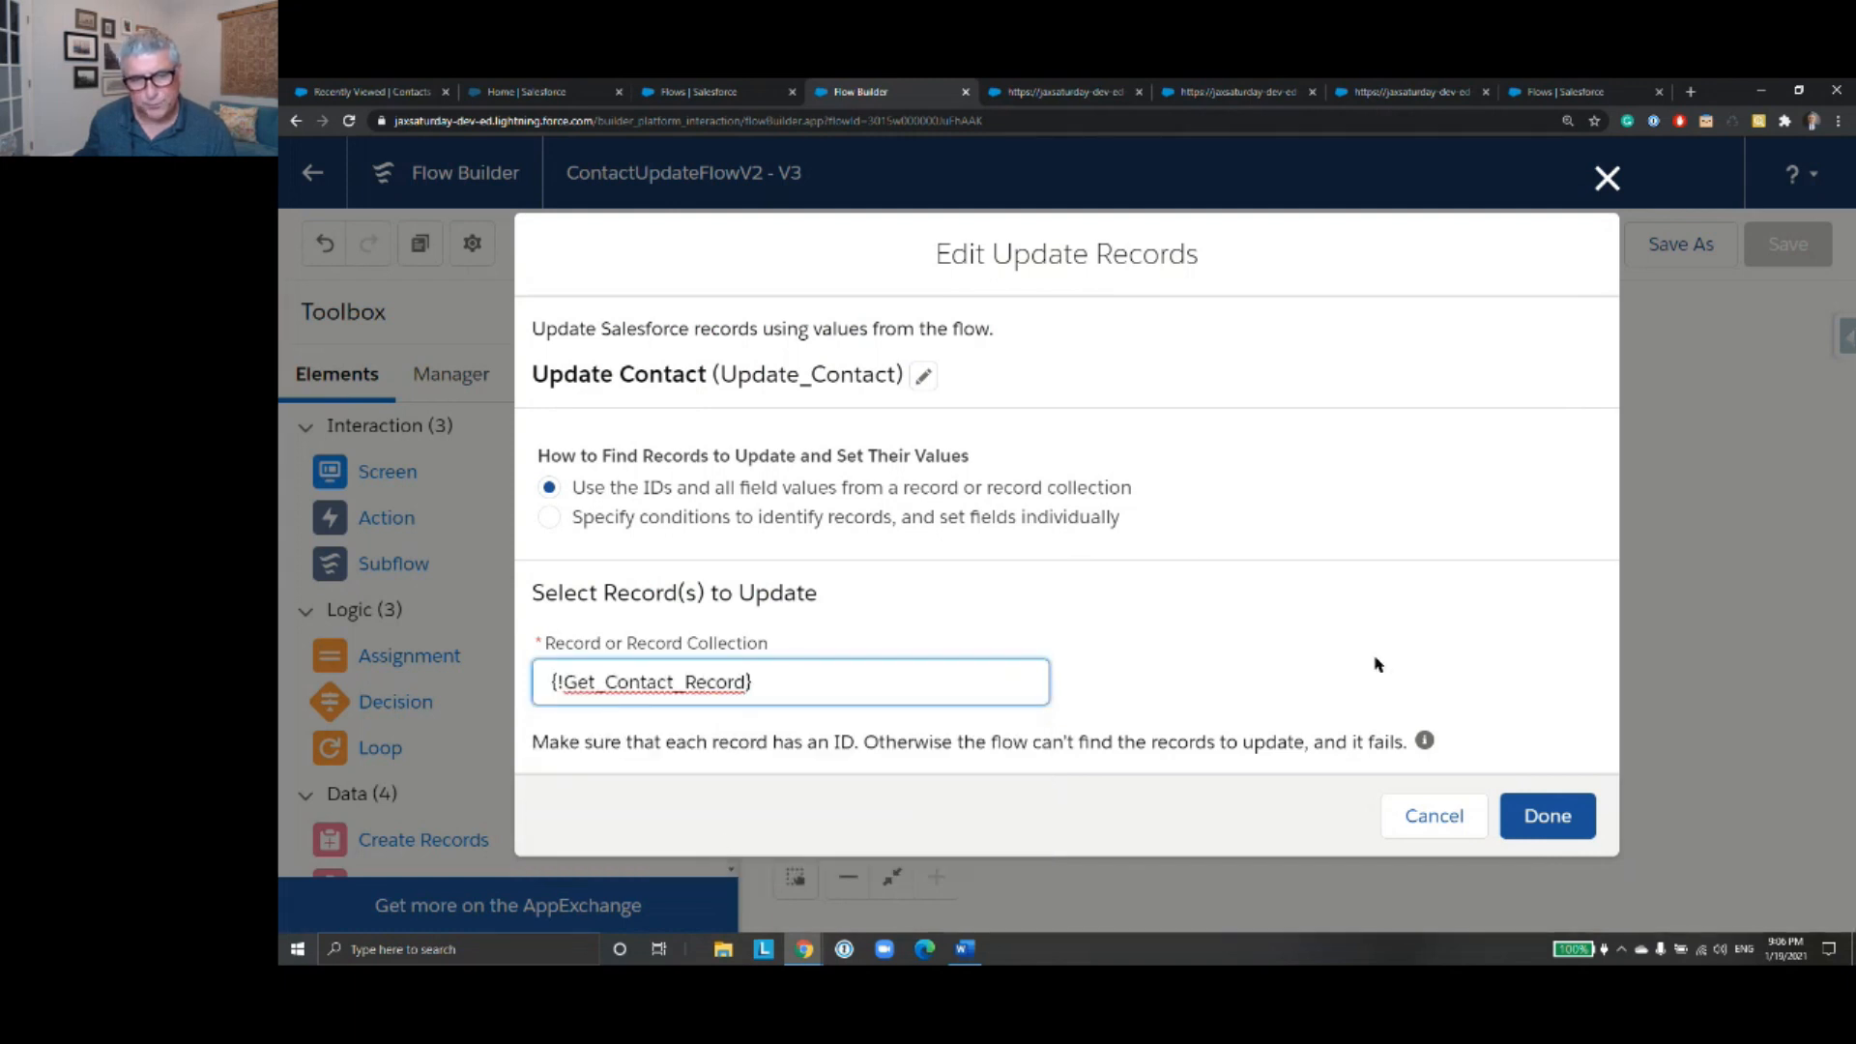
pyautogui.click(1548, 822)
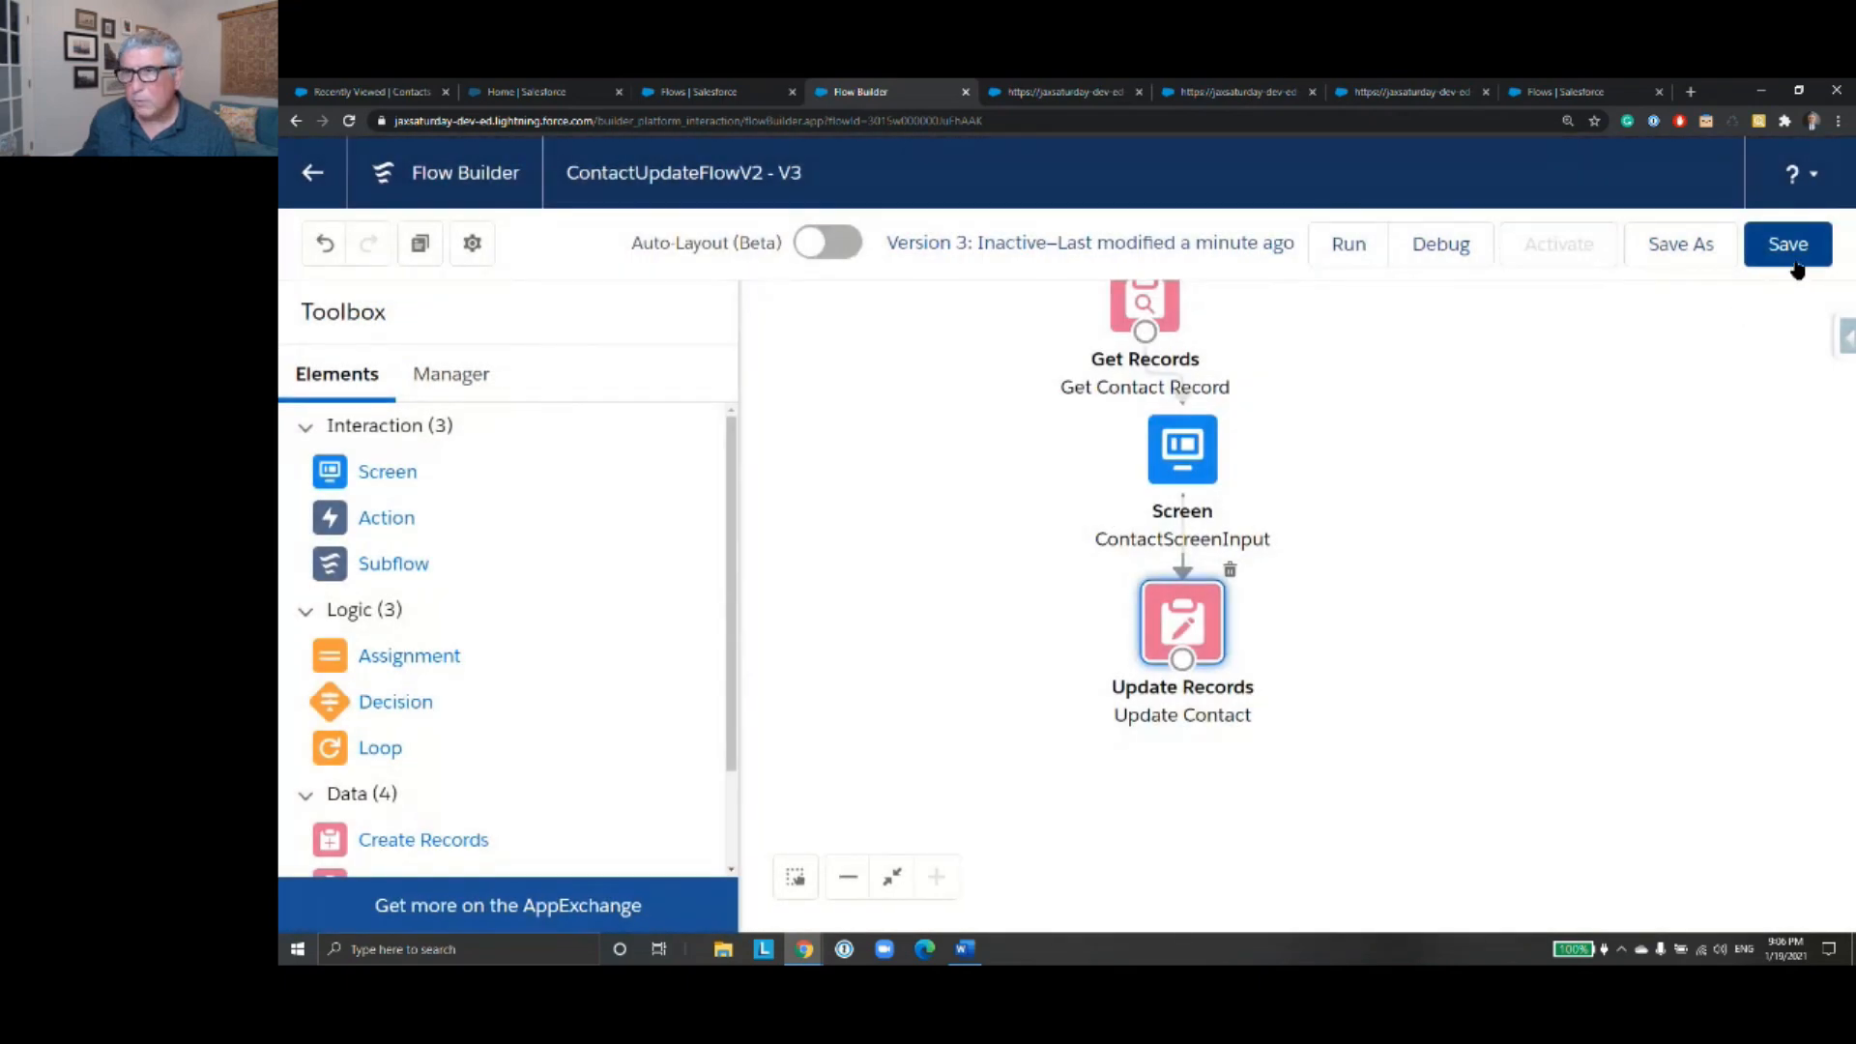
pyautogui.click(1790, 250)
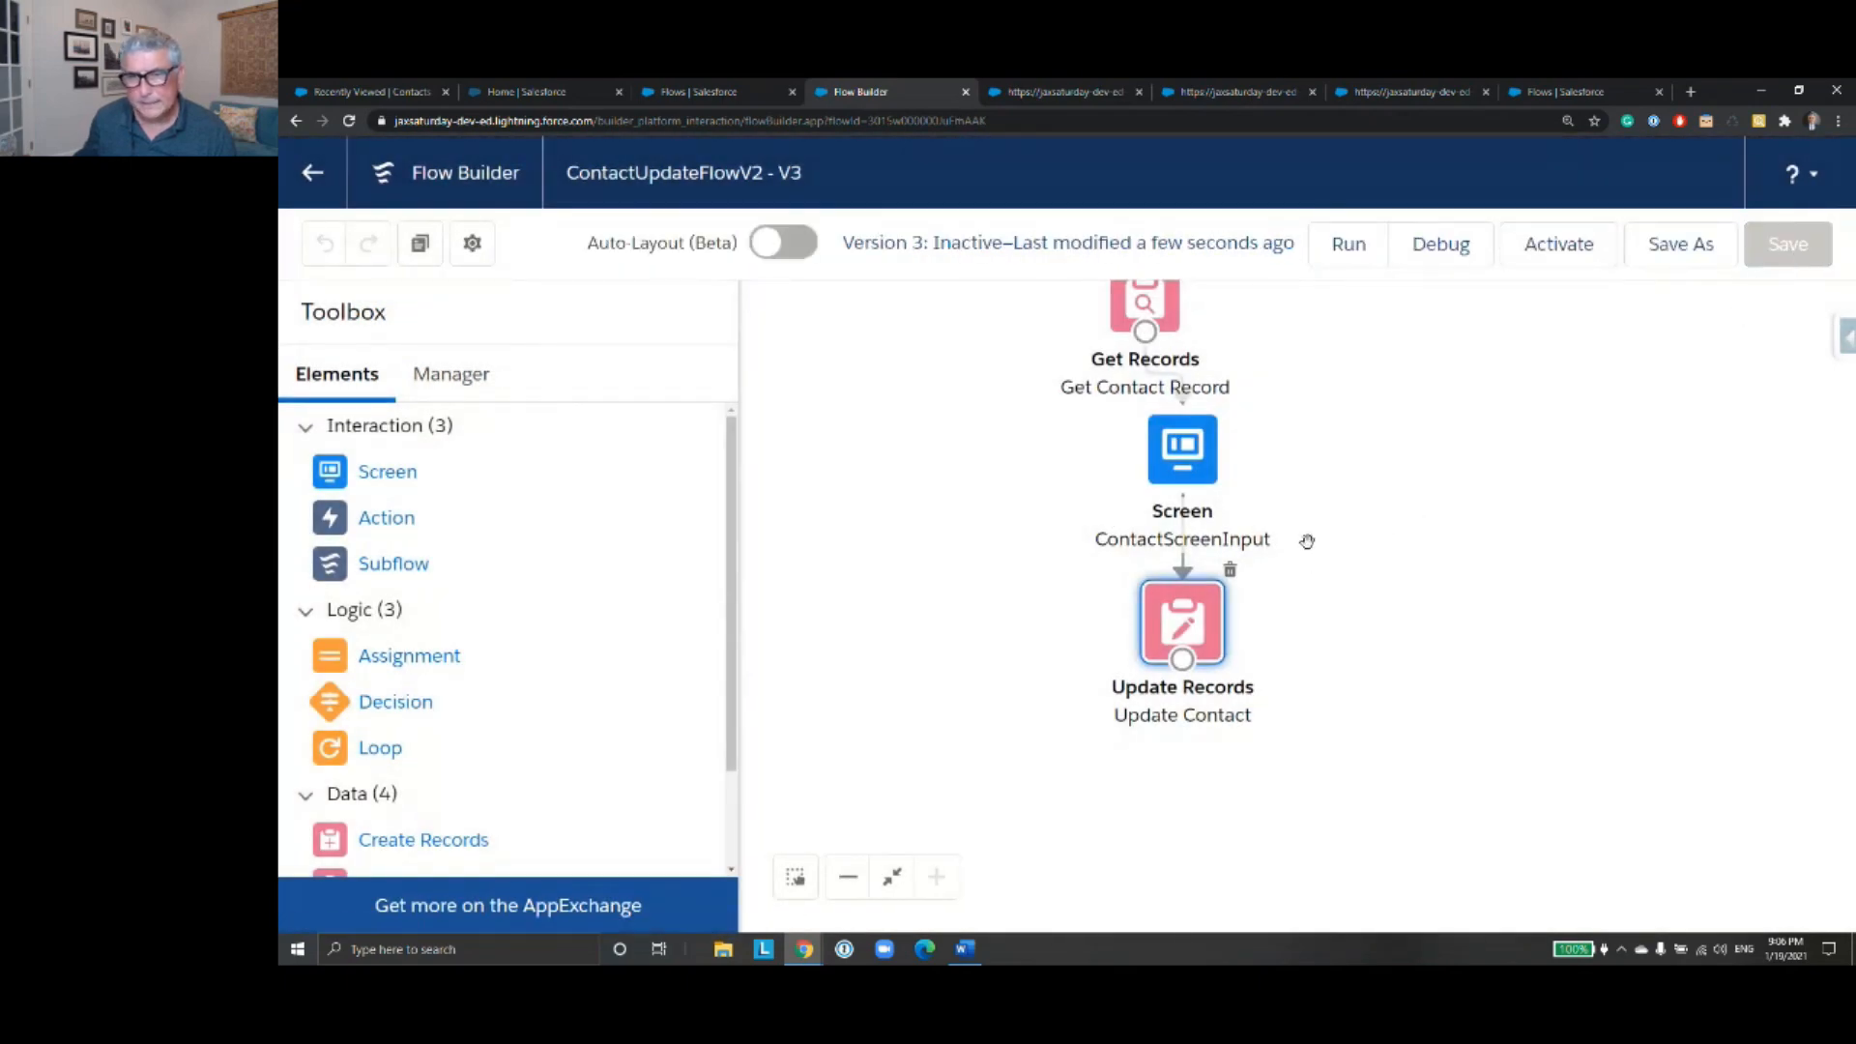
pyautogui.doubleClick(1209, 627)
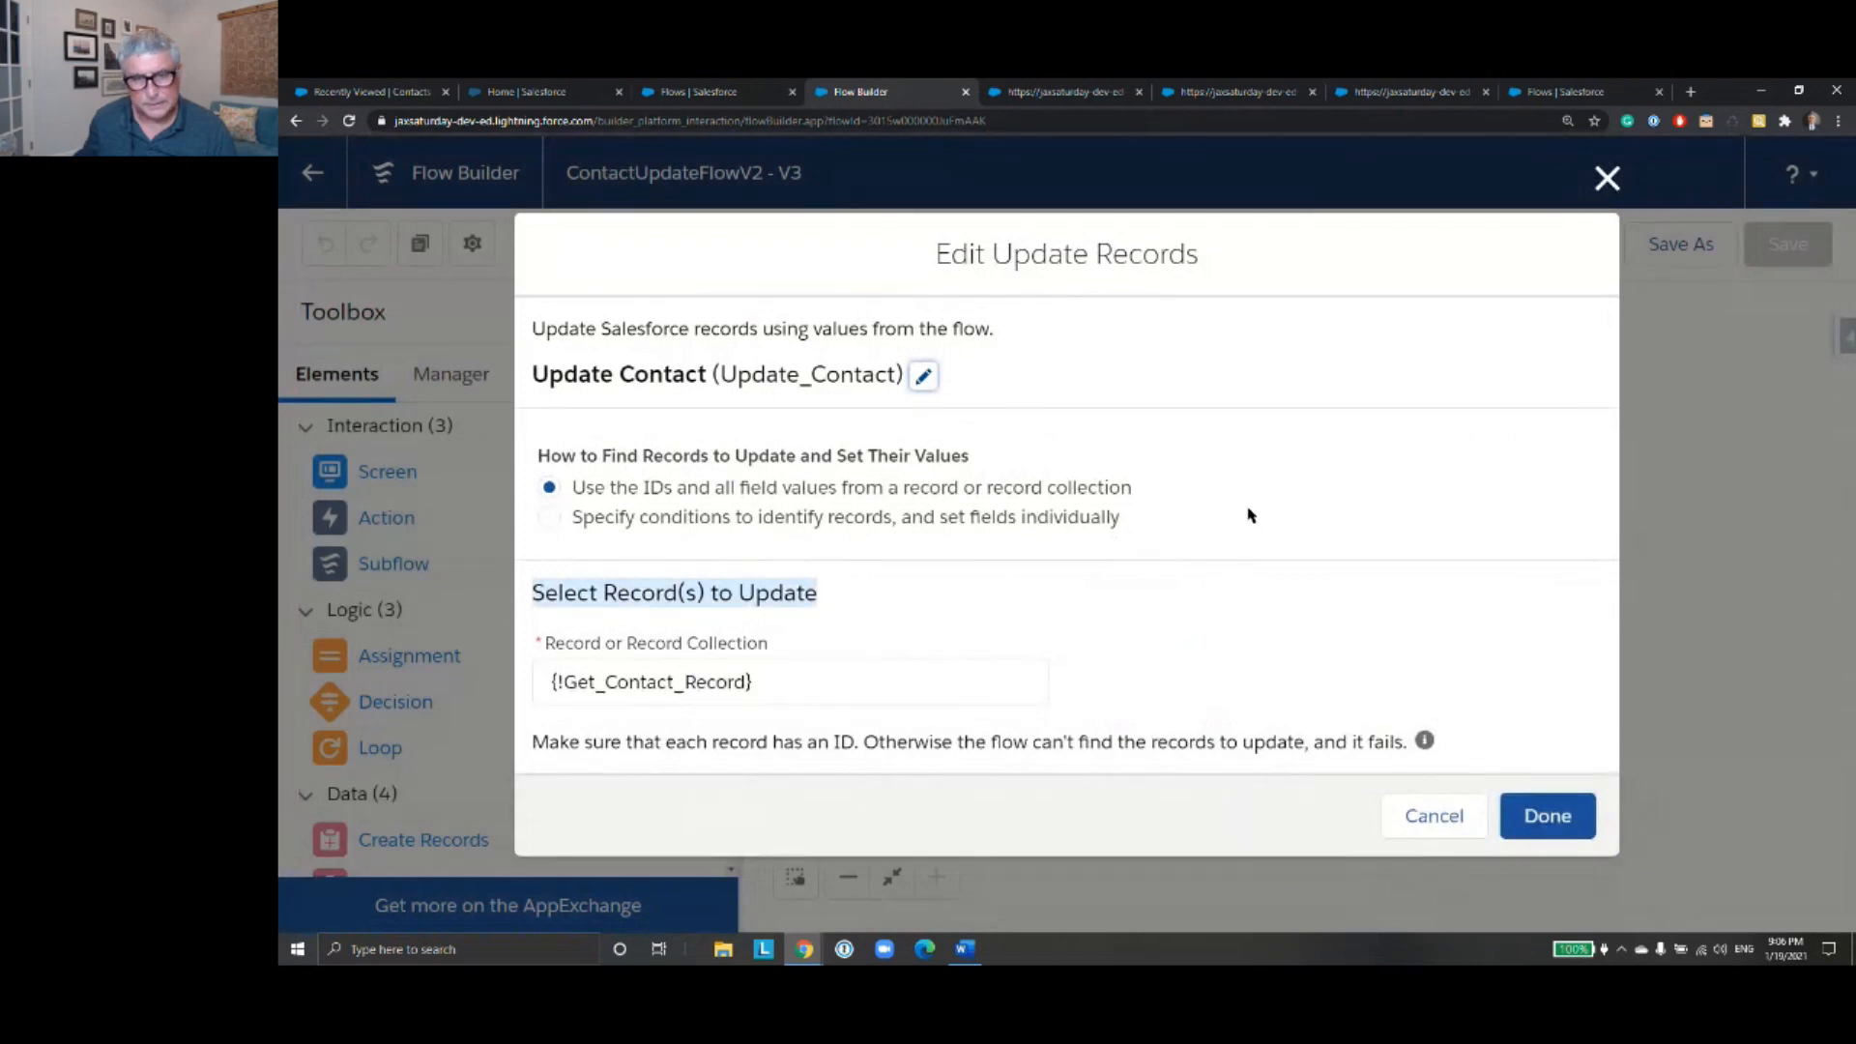
pyautogui.click(1547, 818)
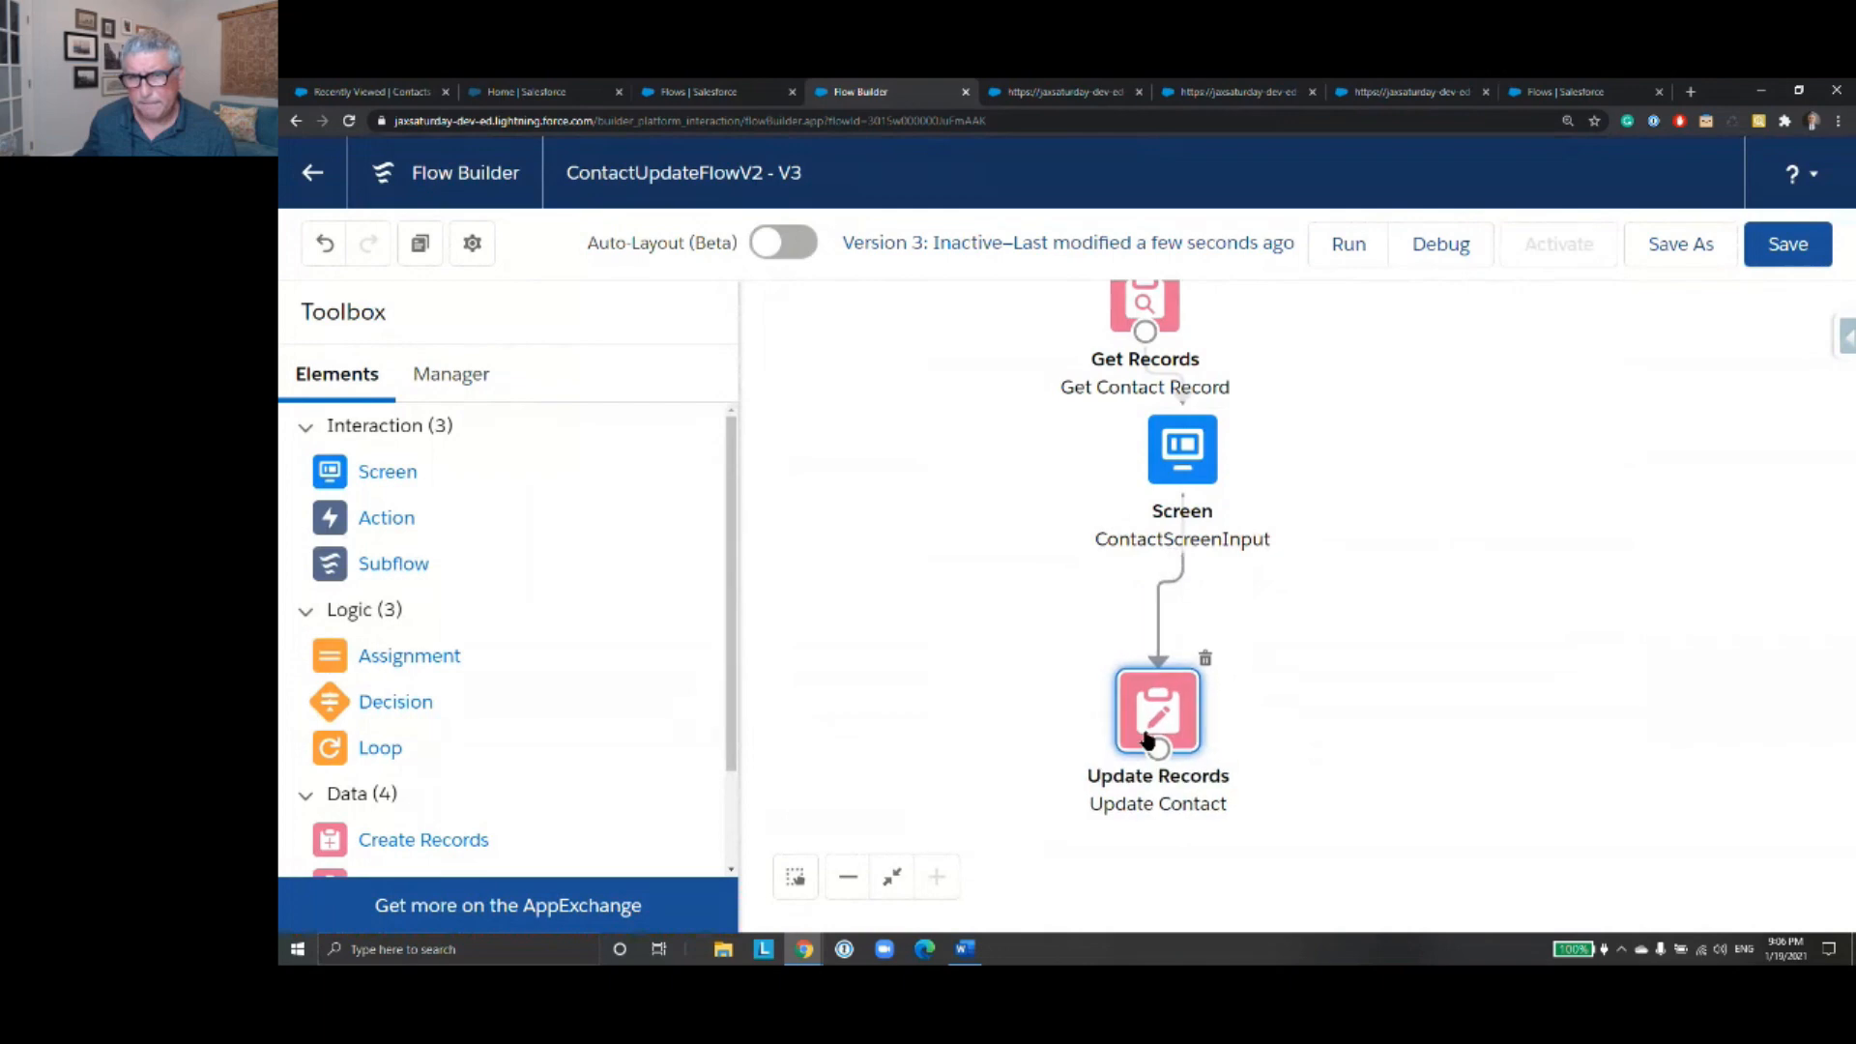
# - Reposition the Update Contact and ContactScreenInput elements to leave more space between the elements below Get Contact Record
pyautogui.moveTo(1145, 739); pyautogui.dragTo(1143, 783)
pyautogui.moveTo(1182, 442); pyautogui.dragTo(1152, 555)
pyautogui.moveTo(1437, 485); pyautogui.dragTo(1435, 575)
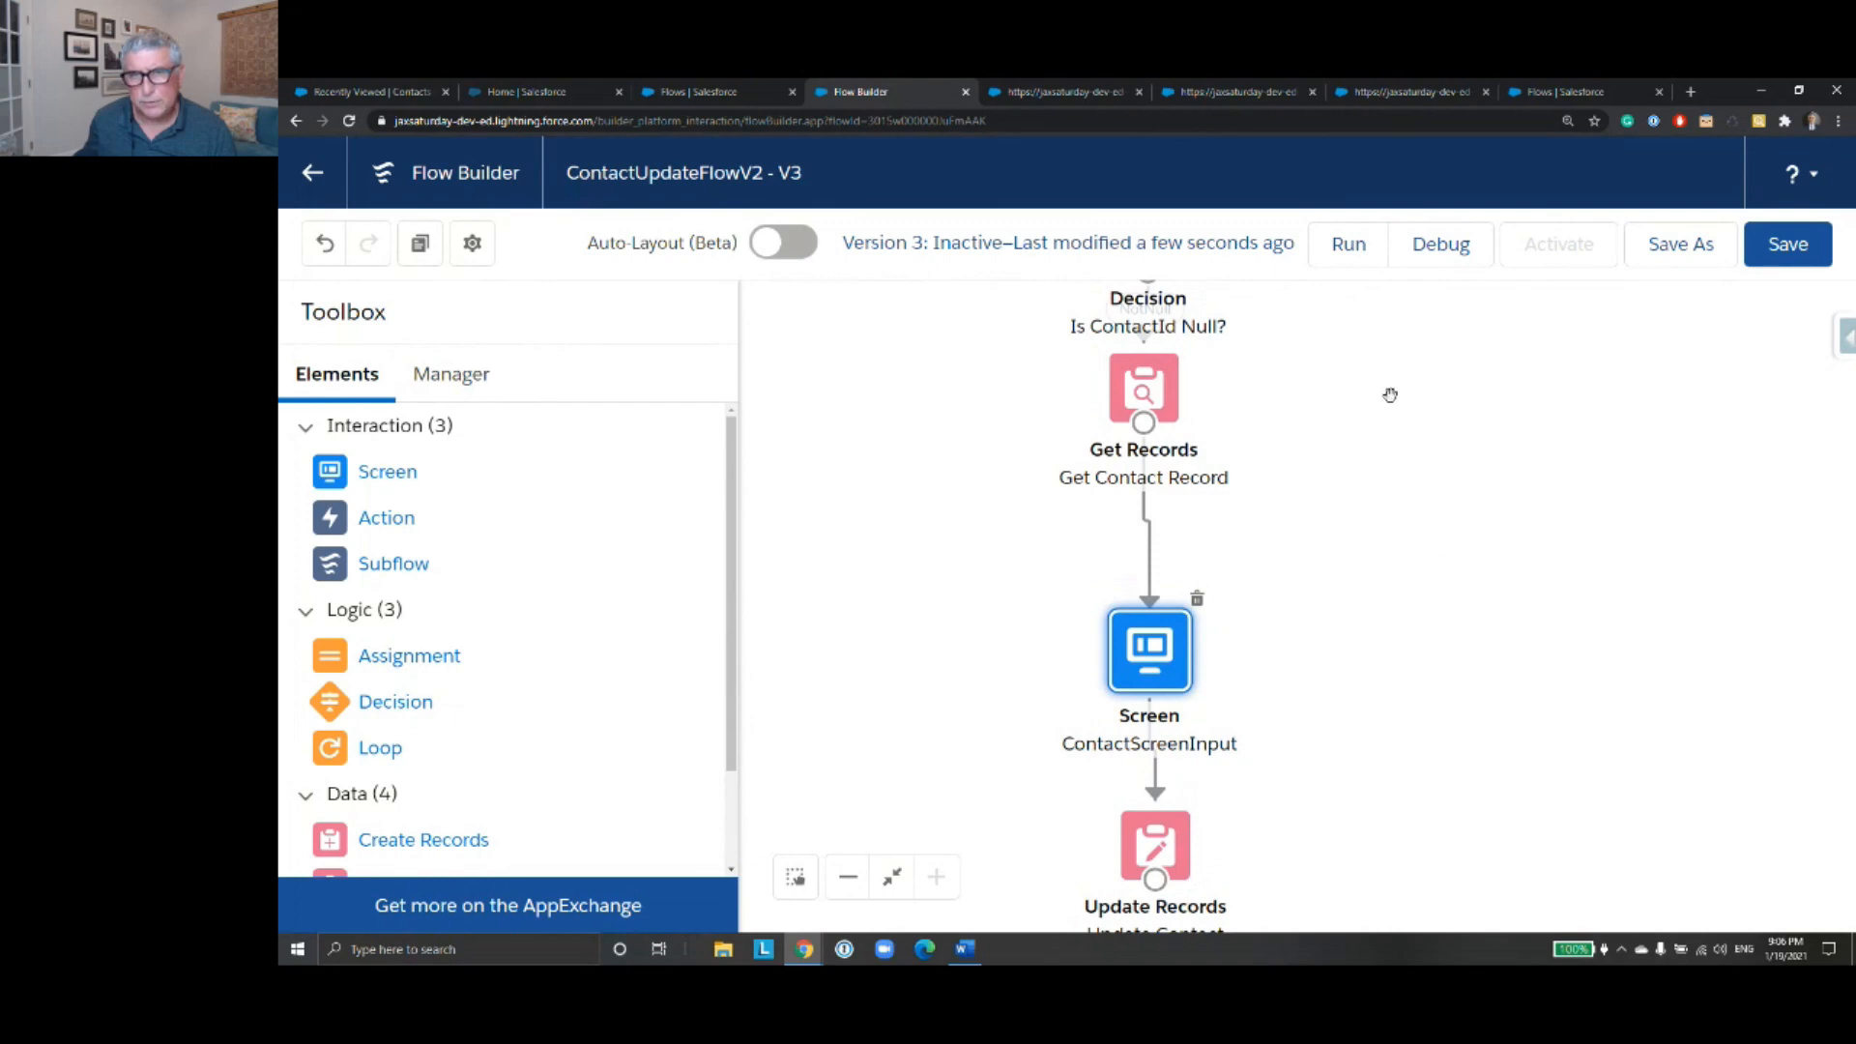
pyautogui.moveTo(1327, 467); pyautogui.dragTo(1335, 563)
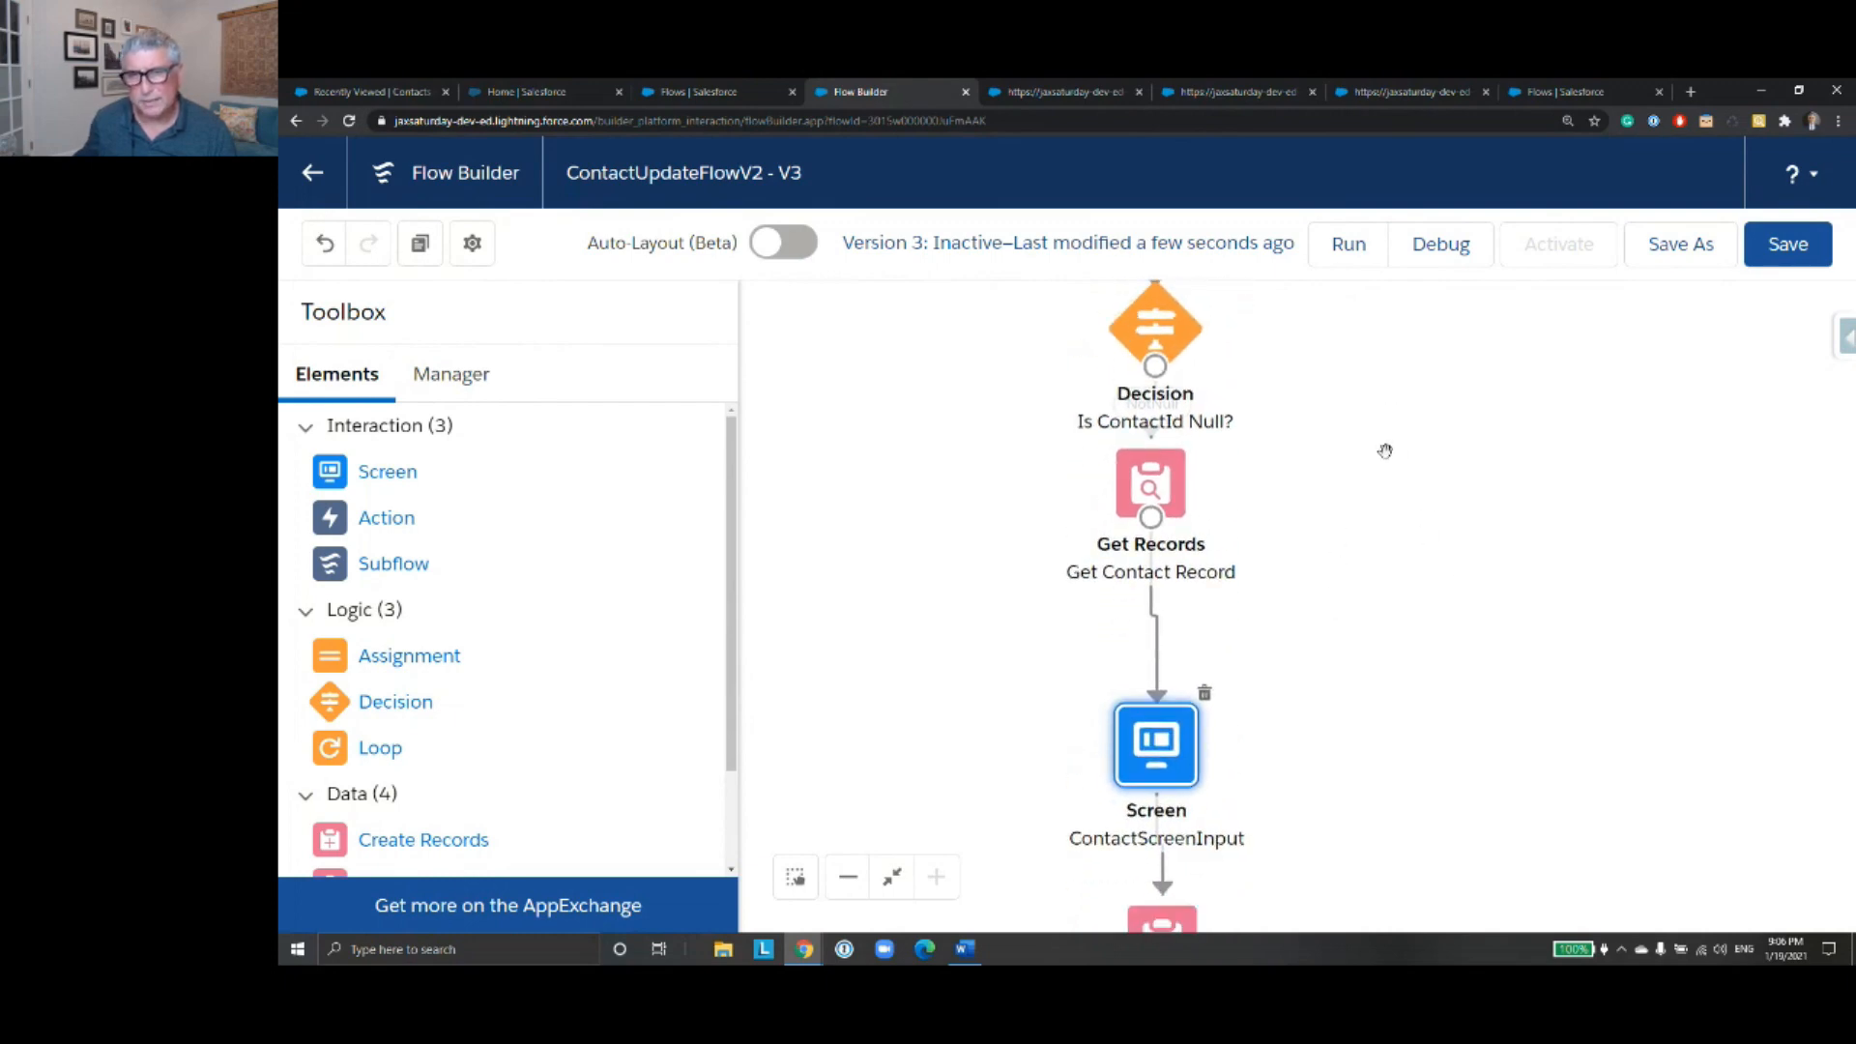
pyautogui.moveTo(1177, 744); pyautogui.dragTo(1171, 681)
pyautogui.moveTo(1345, 723); pyautogui.dragTo(1373, 587)
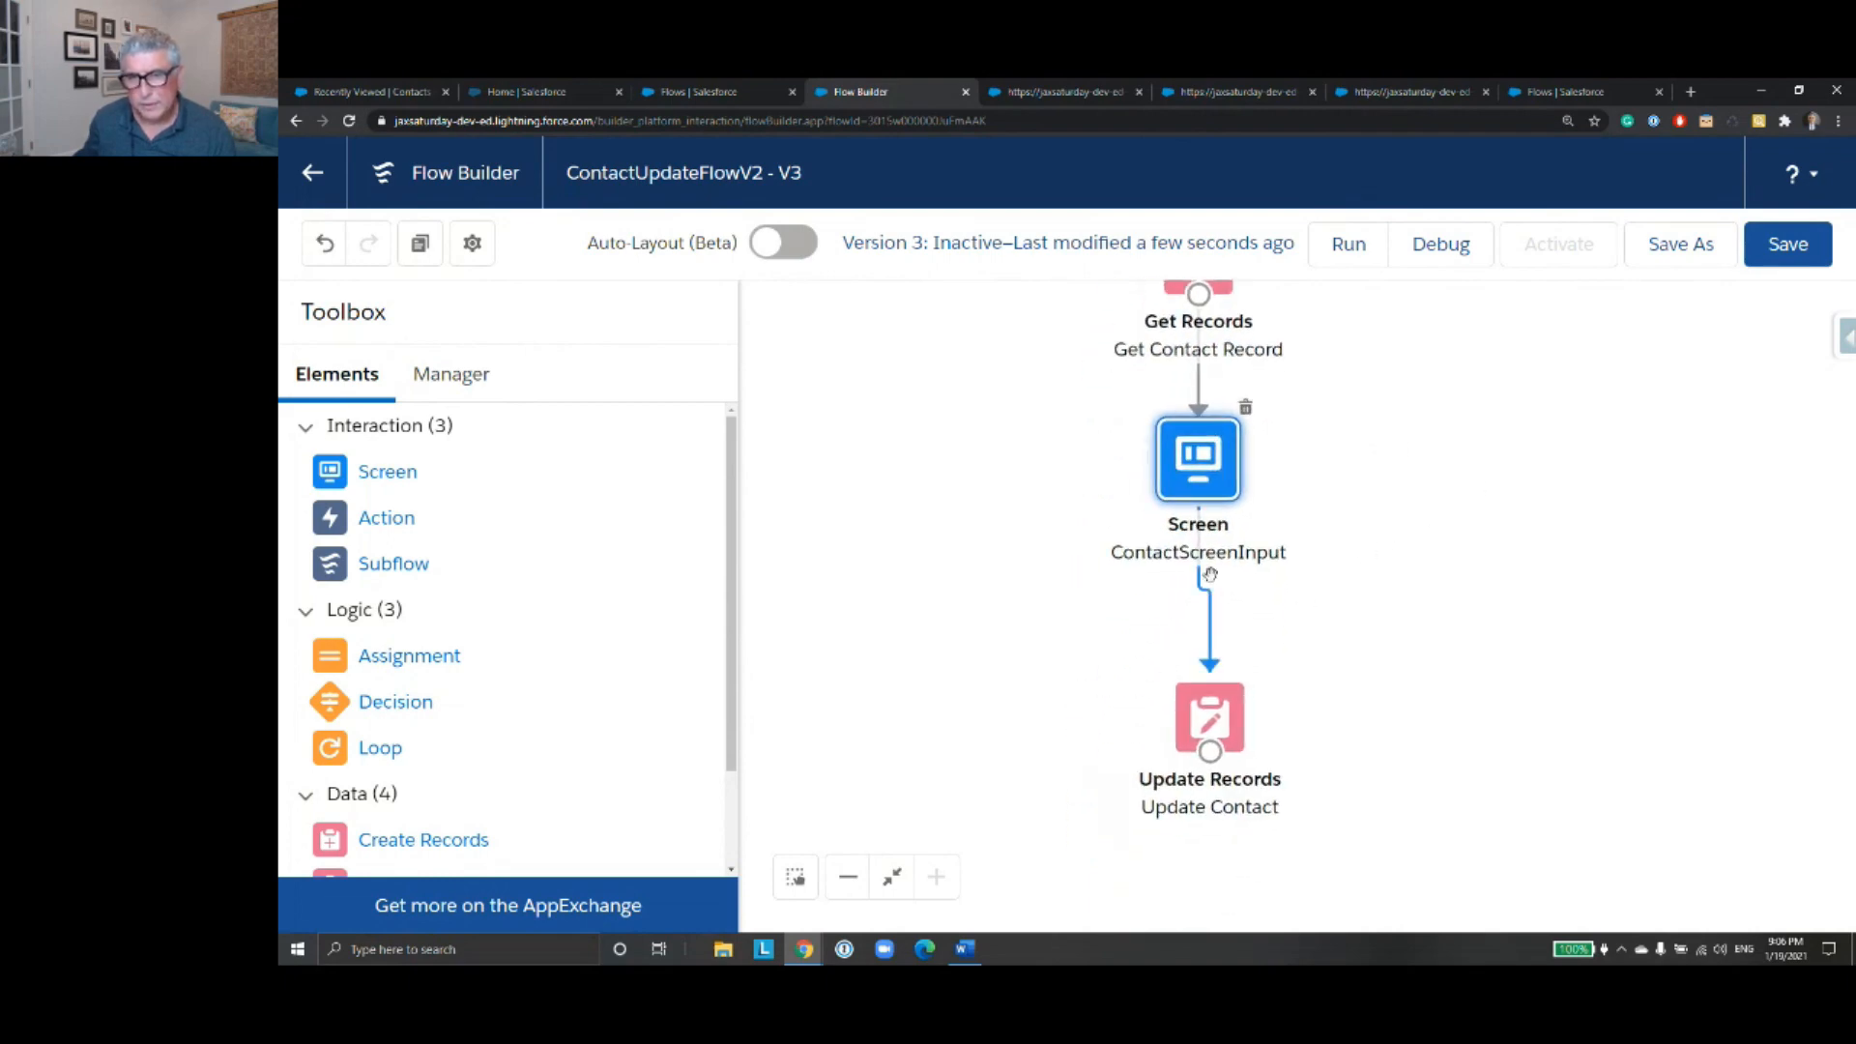
# - Review the fields and default values of the ContactScreenInput screen and close it without changes
pyautogui.doubleClick(1194, 483)
pyautogui.scroll(-5, 1187, 592)
pyautogui.click(1183, 615)
pyautogui.scroll(-1, 1181, 614)
pyautogui.scroll(1, 1172, 626)
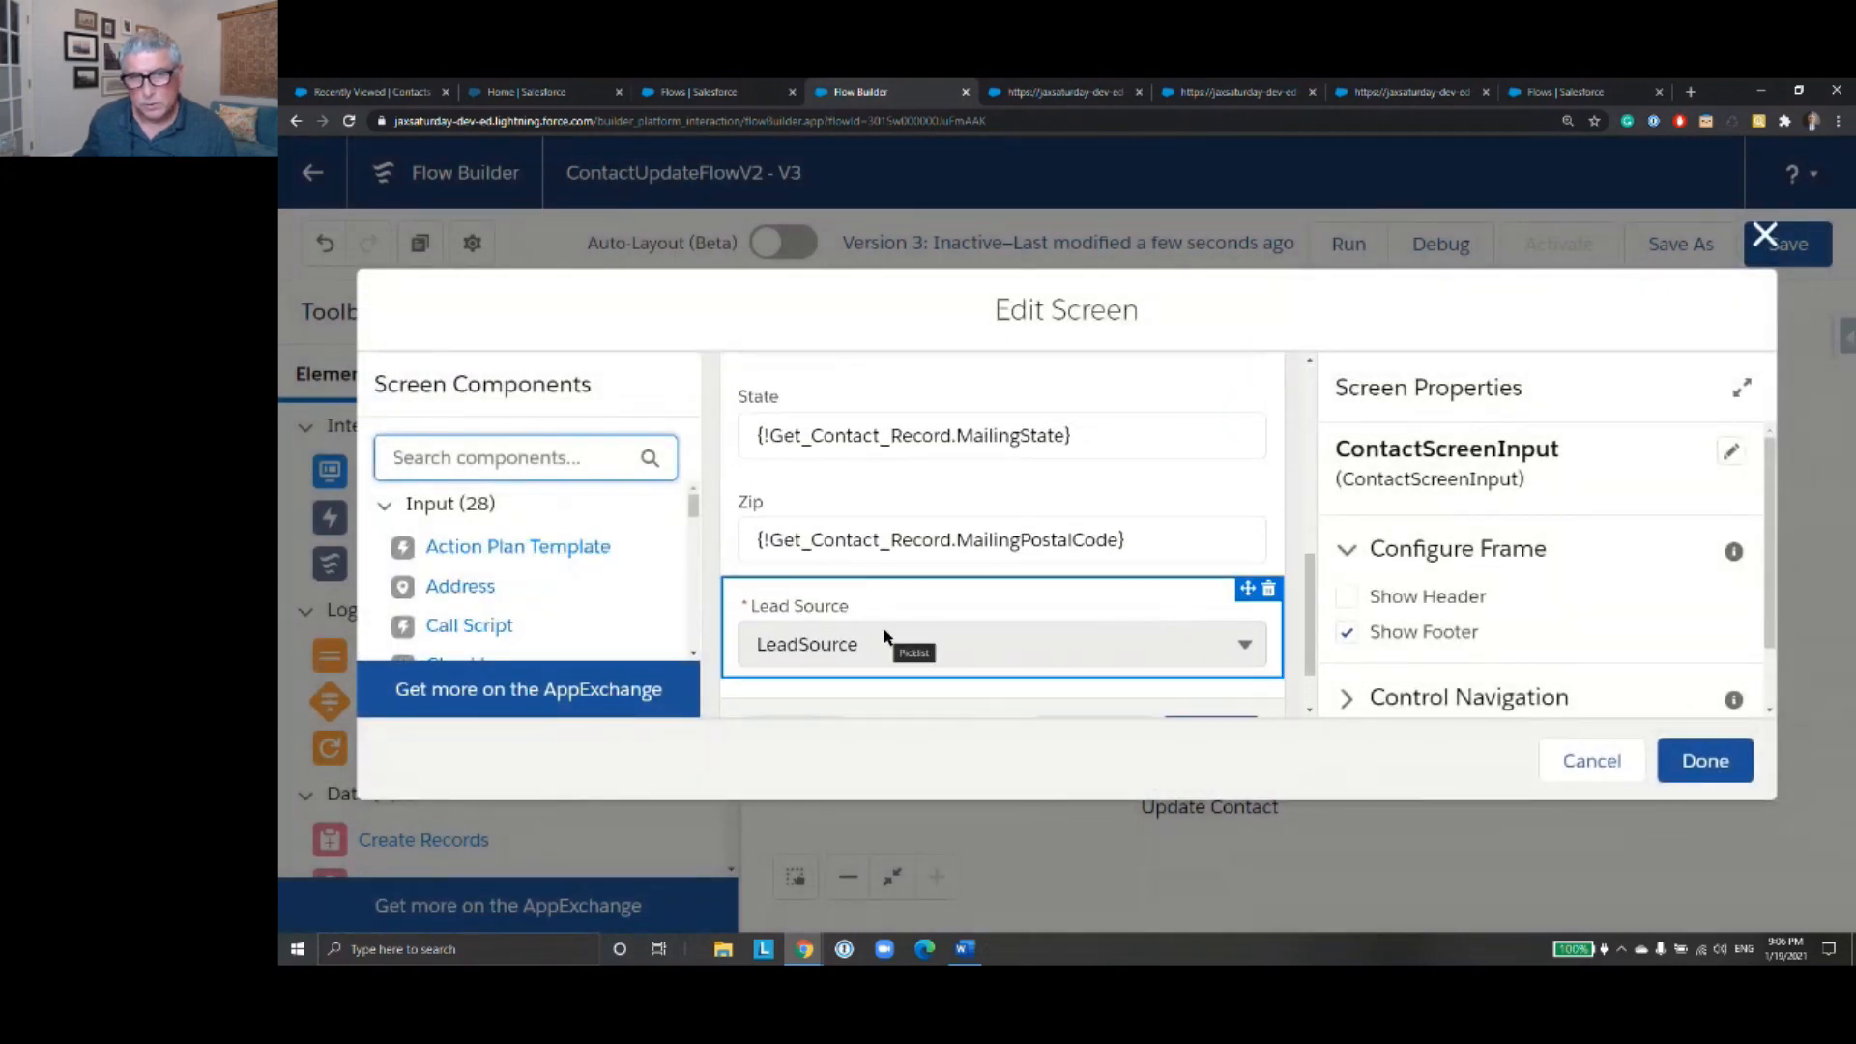
pyautogui.click(1761, 244)
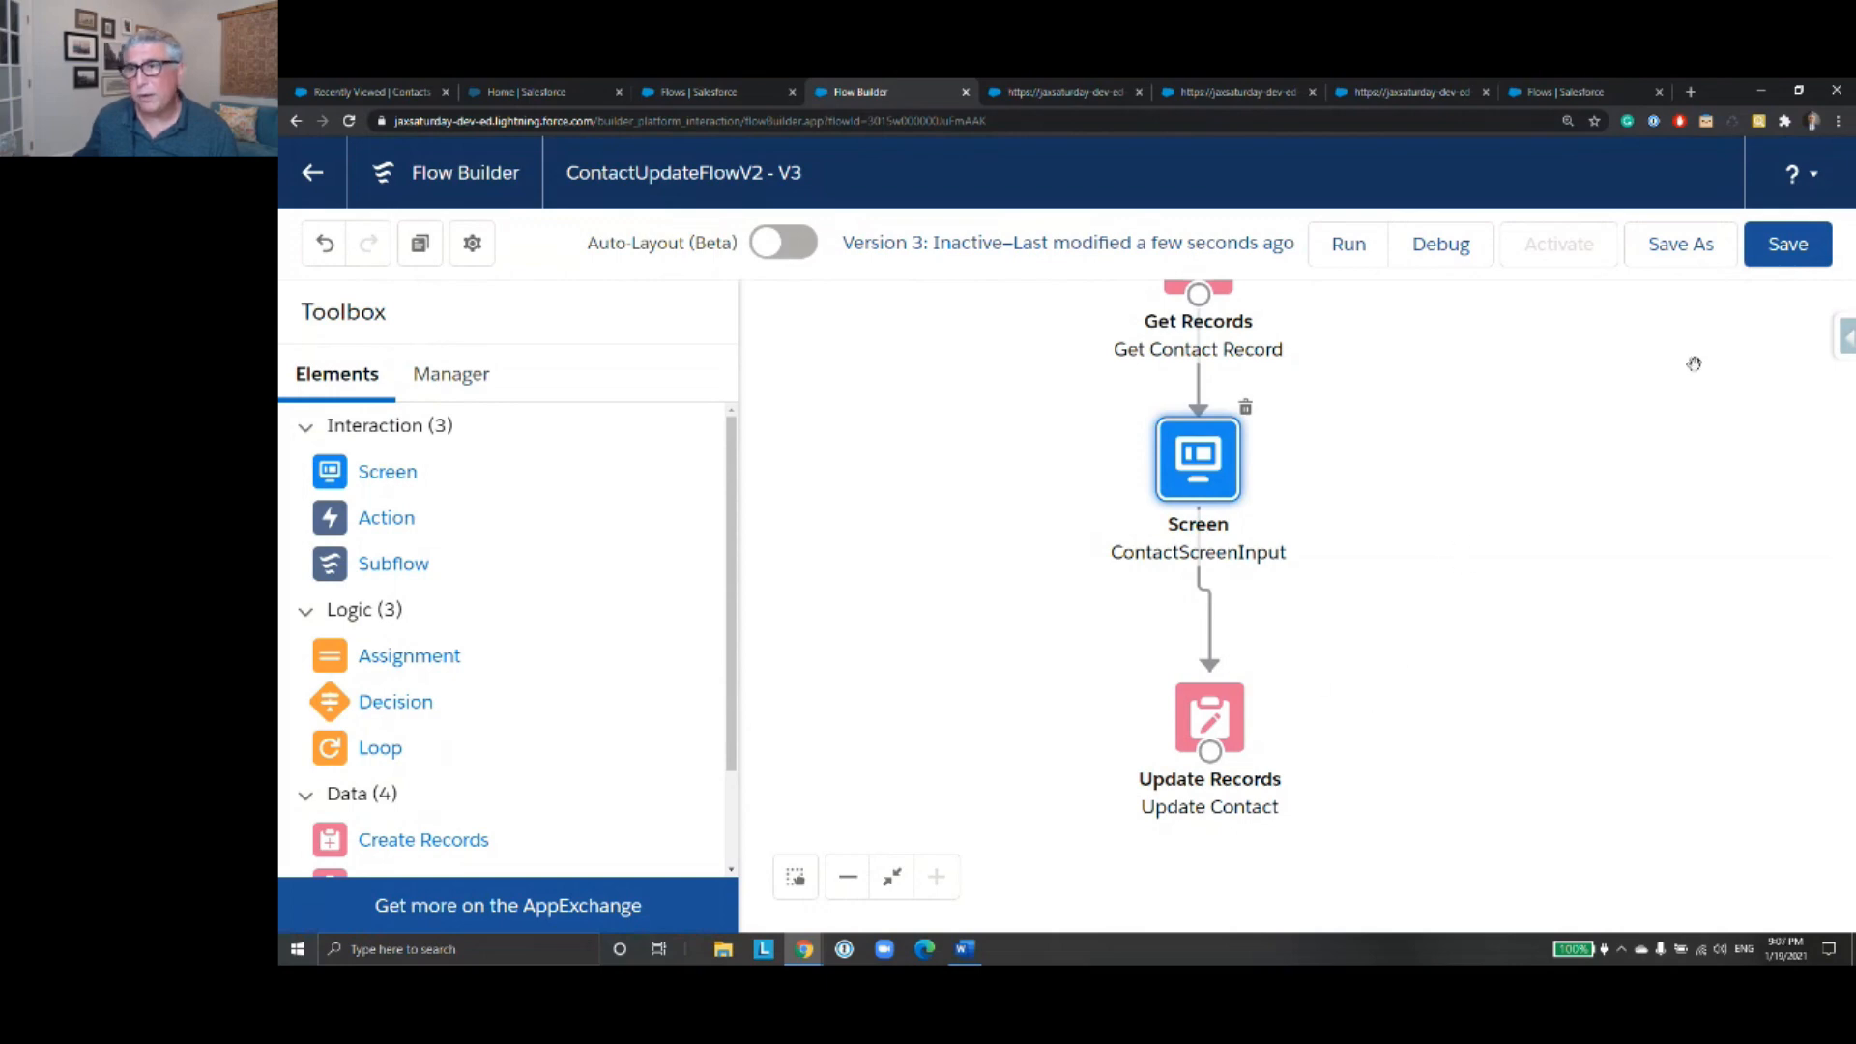
# - Save ContactUpdateFlowV2 and go back to the list of all flows
pyautogui.click(1789, 250)
pyautogui.click(312, 172)
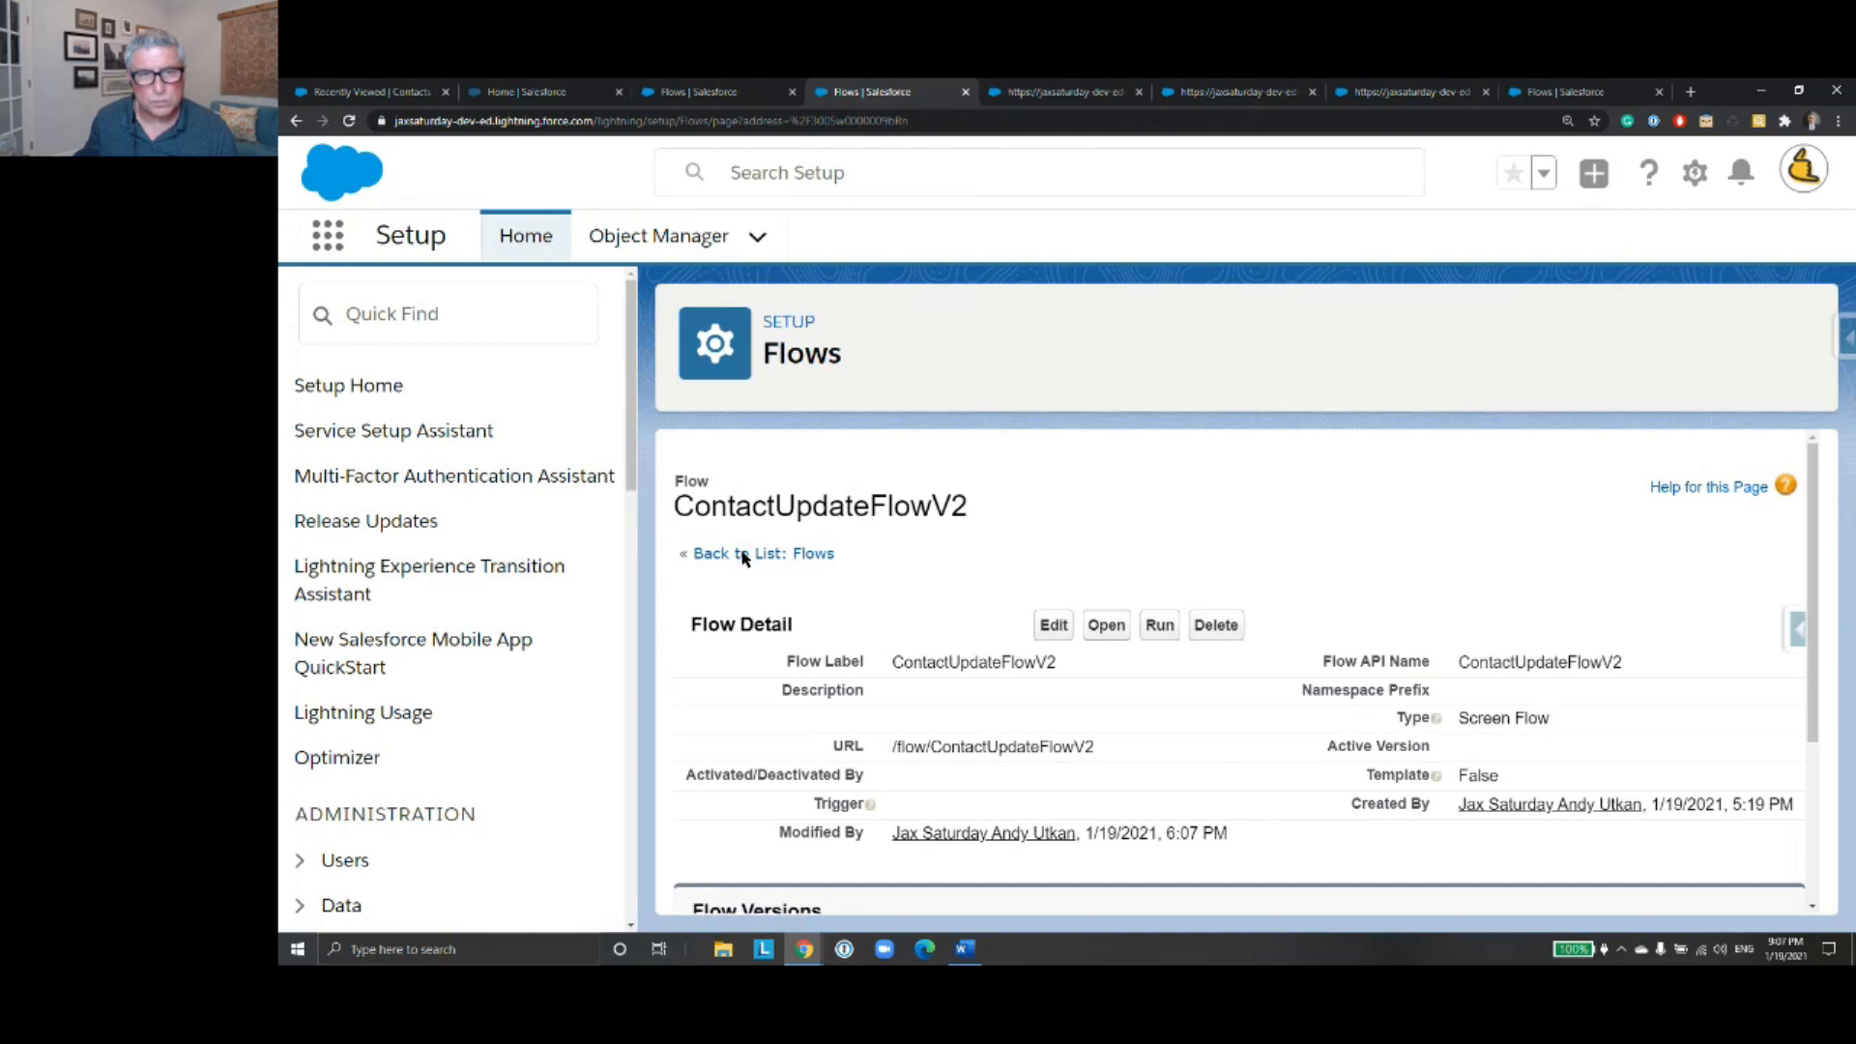
pyautogui.click(744, 555)
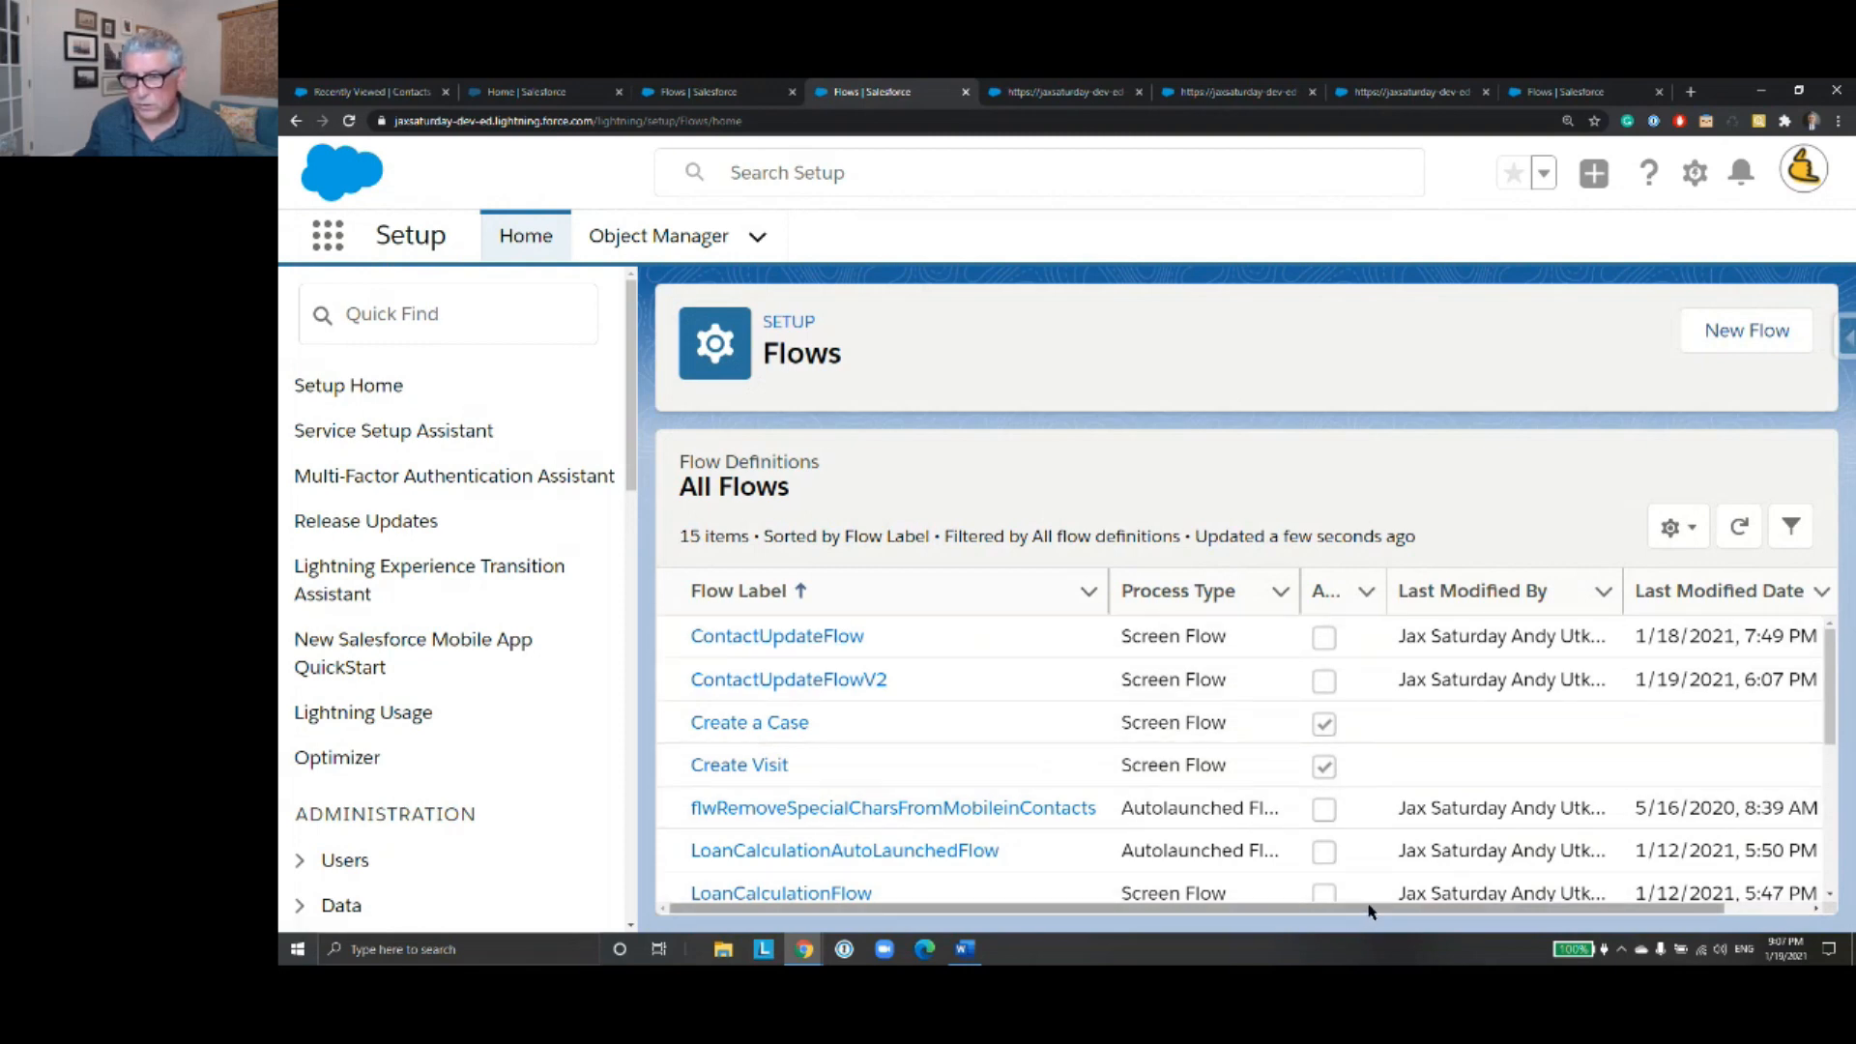
# - View the details and versions of ContactUpdateFlow and open version 3, described as Update Record Variable
pyautogui.moveTo(1368, 909); pyautogui.dragTo(1635, 846)
pyautogui.click(1773, 639)
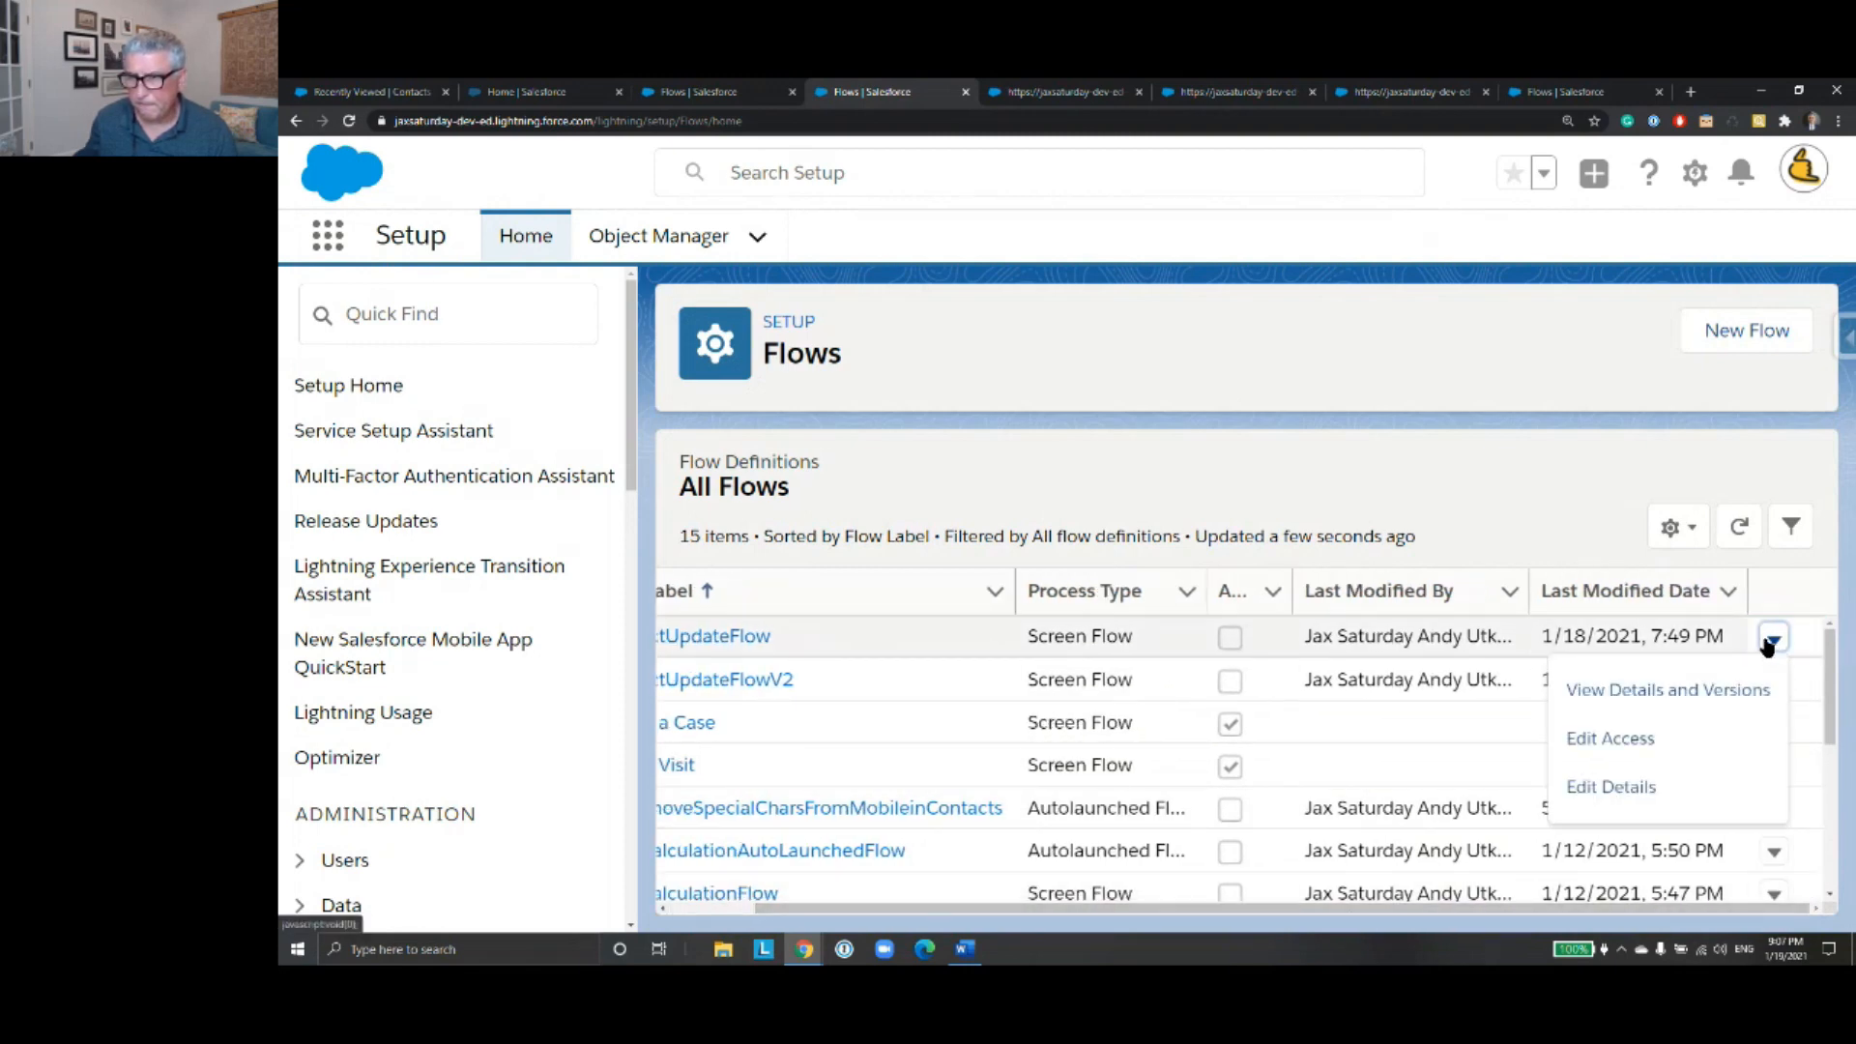
pyautogui.click(1716, 698)
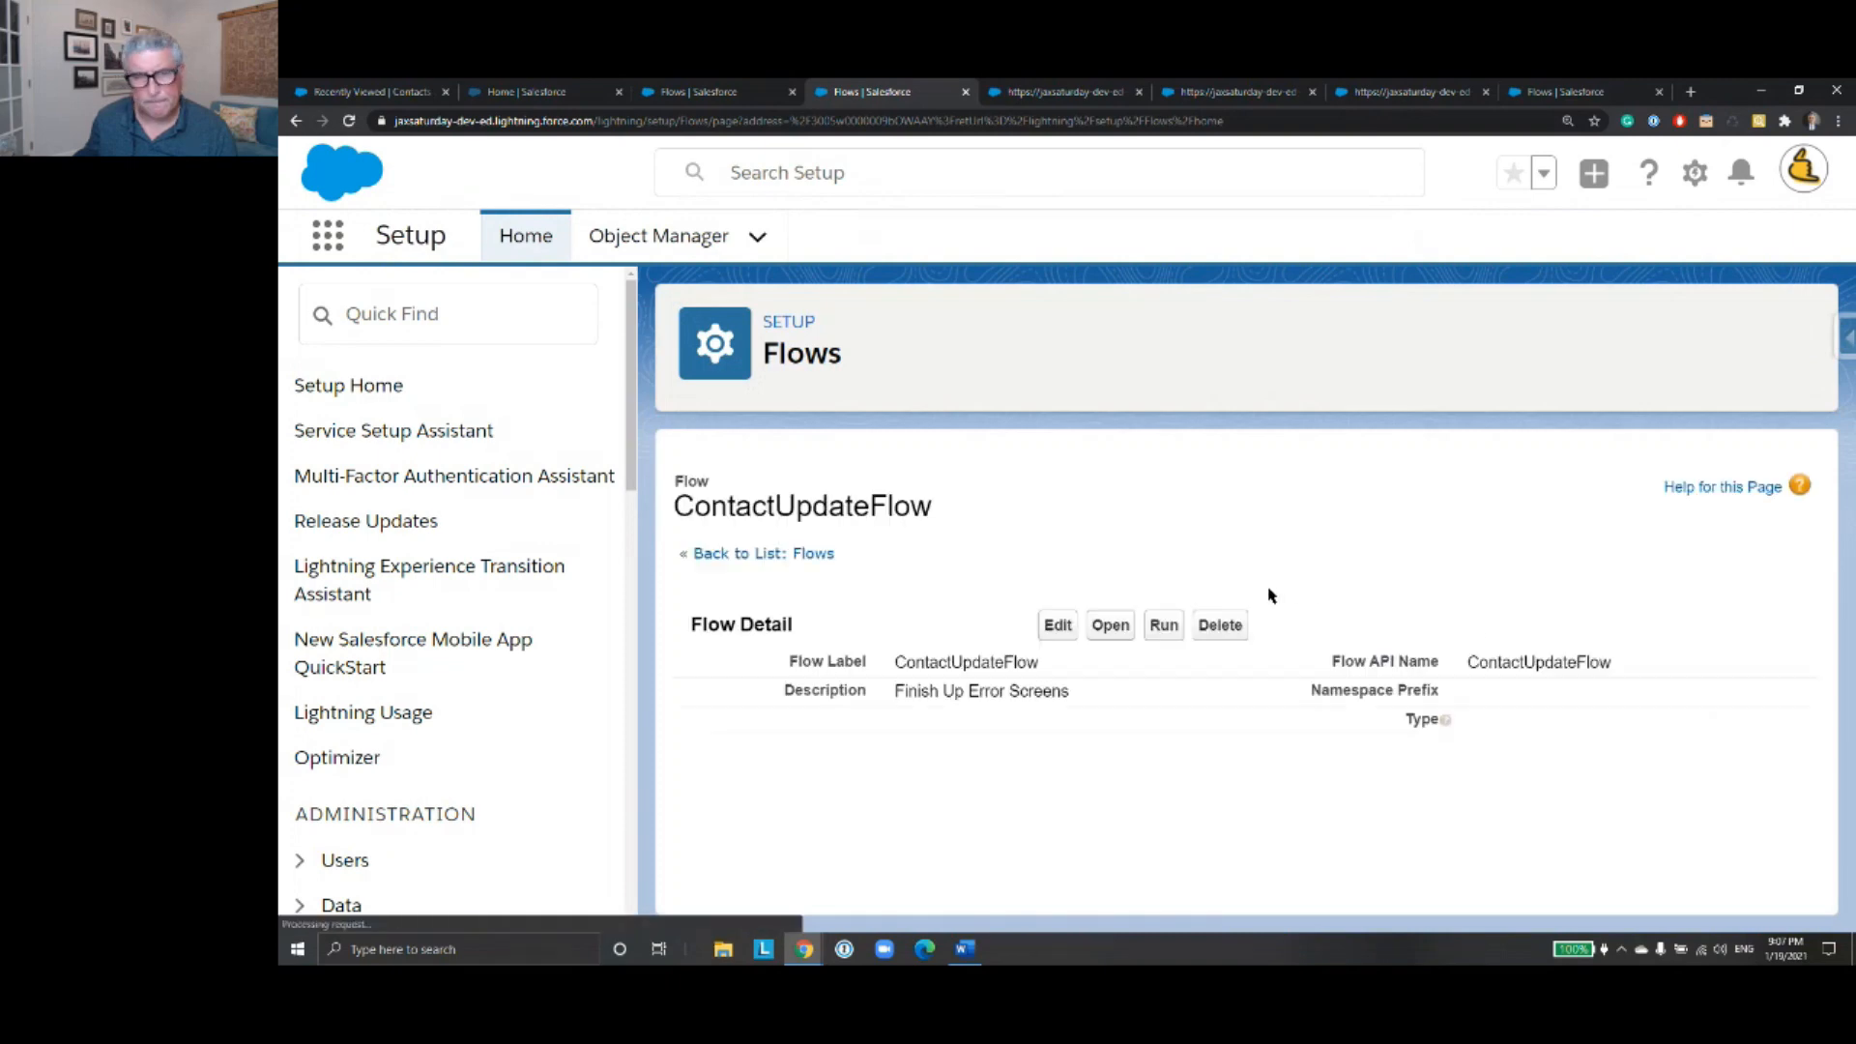
pyautogui.scroll(-5, 1269, 593)
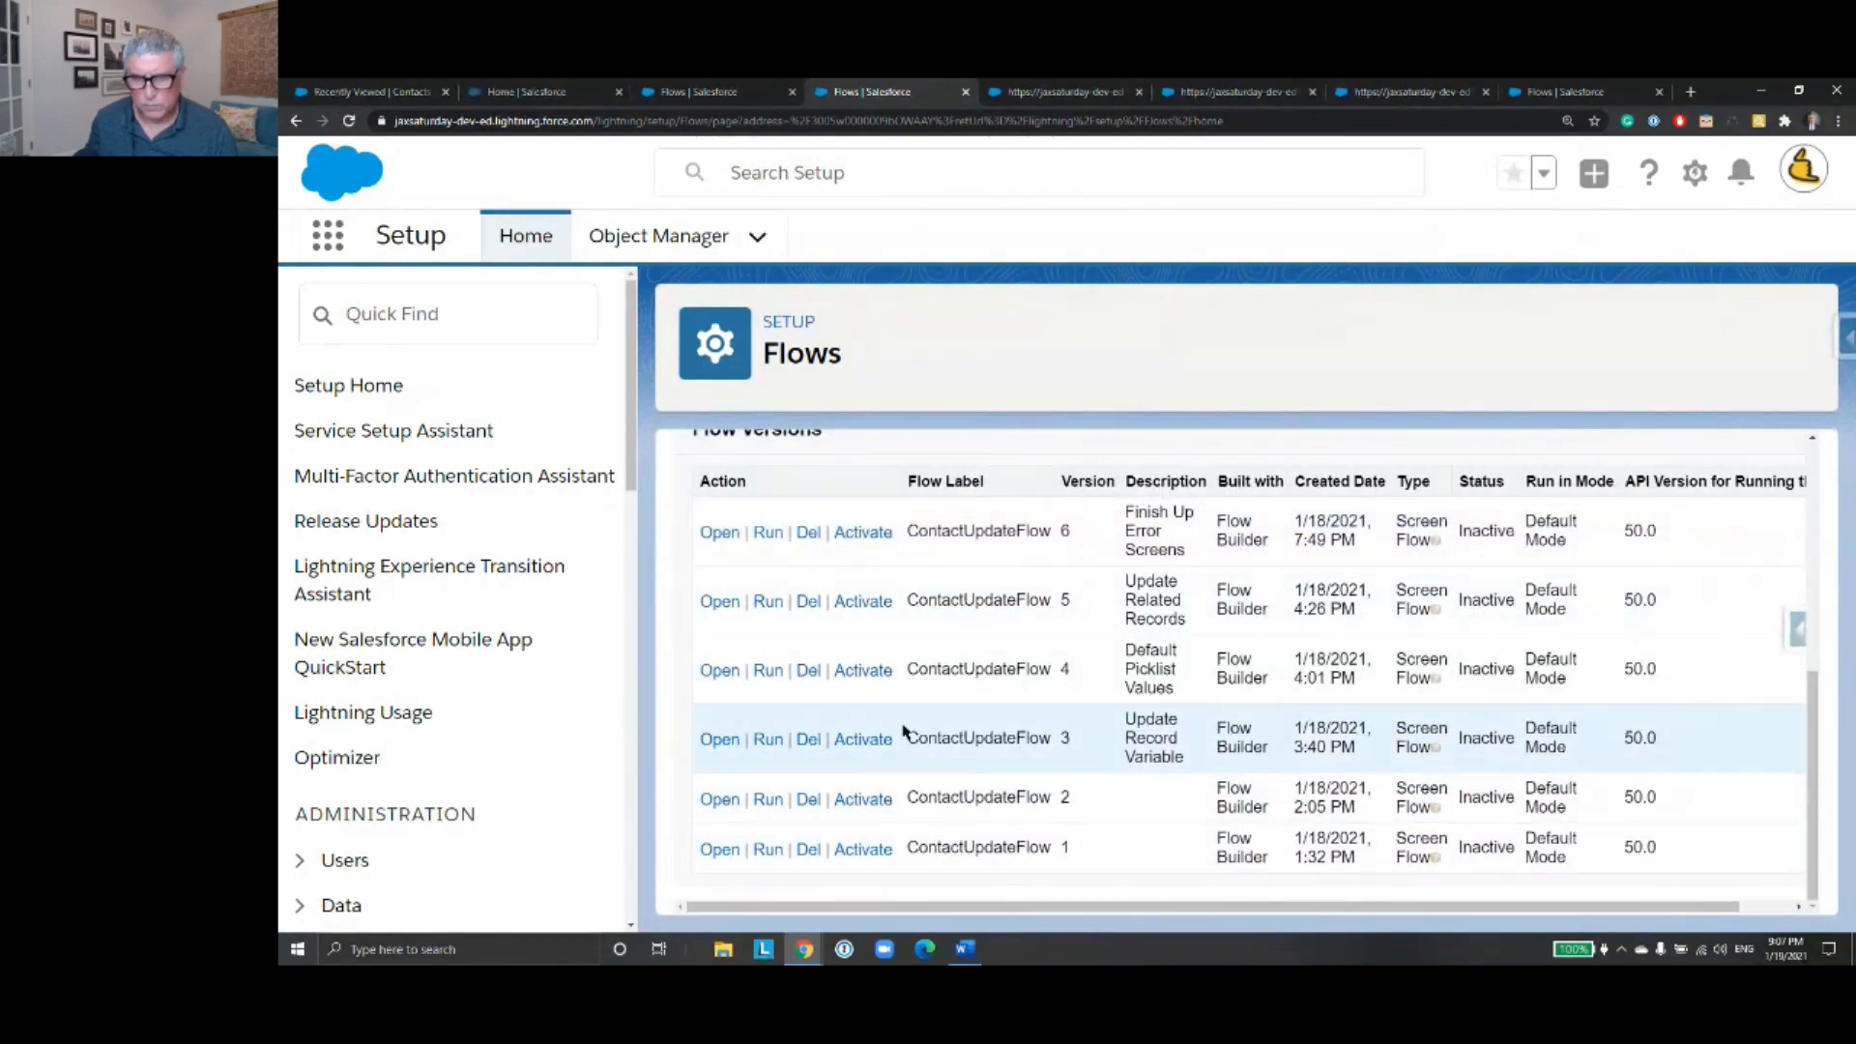
pyautogui.click(730, 741)
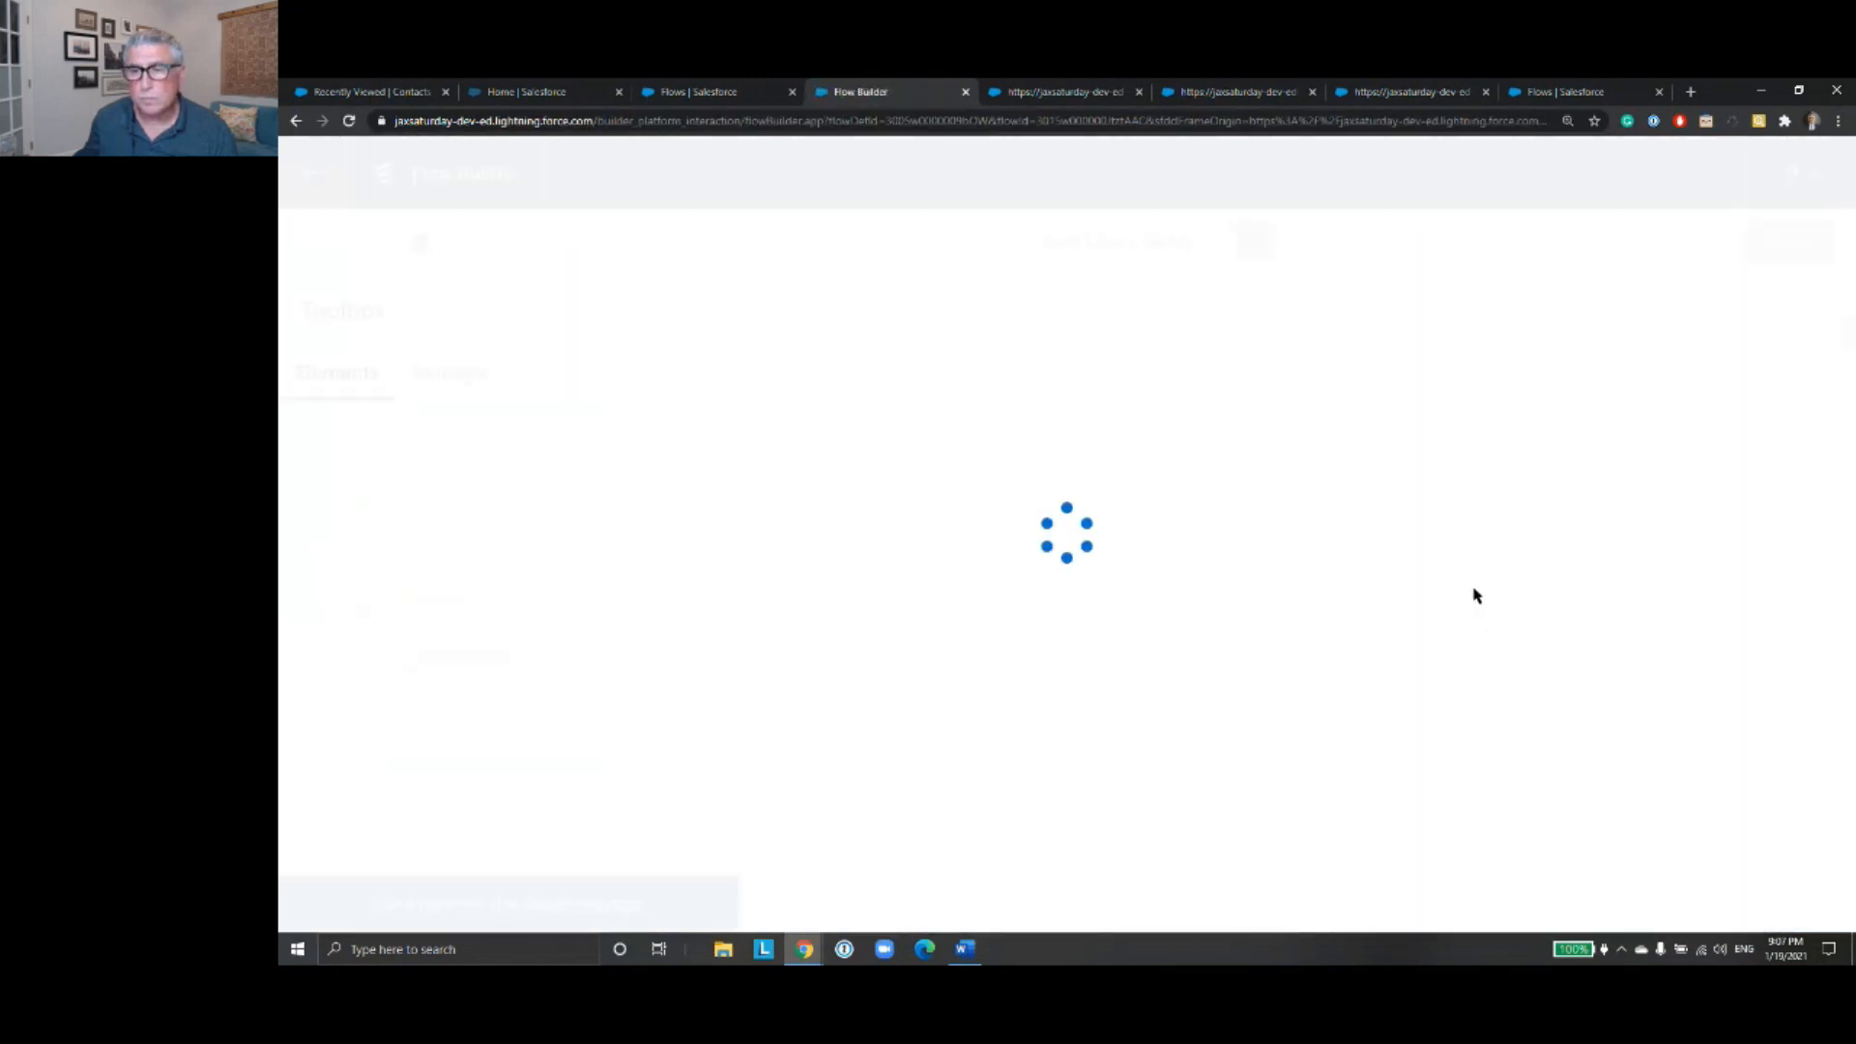
# - Check which record the Update Contact Record Variable element updates, and close it without changes
pyautogui.moveTo(1372, 635); pyautogui.dragTo(1032, 402)
pyautogui.moveTo(1105, 724); pyautogui.dragTo(1068, 402)
pyautogui.moveTo(1081, 485)
pyautogui.mouseDown()
pyautogui.moveTo(1107, 518)
pyautogui.moveTo(1102, 493)
pyautogui.mouseUp()
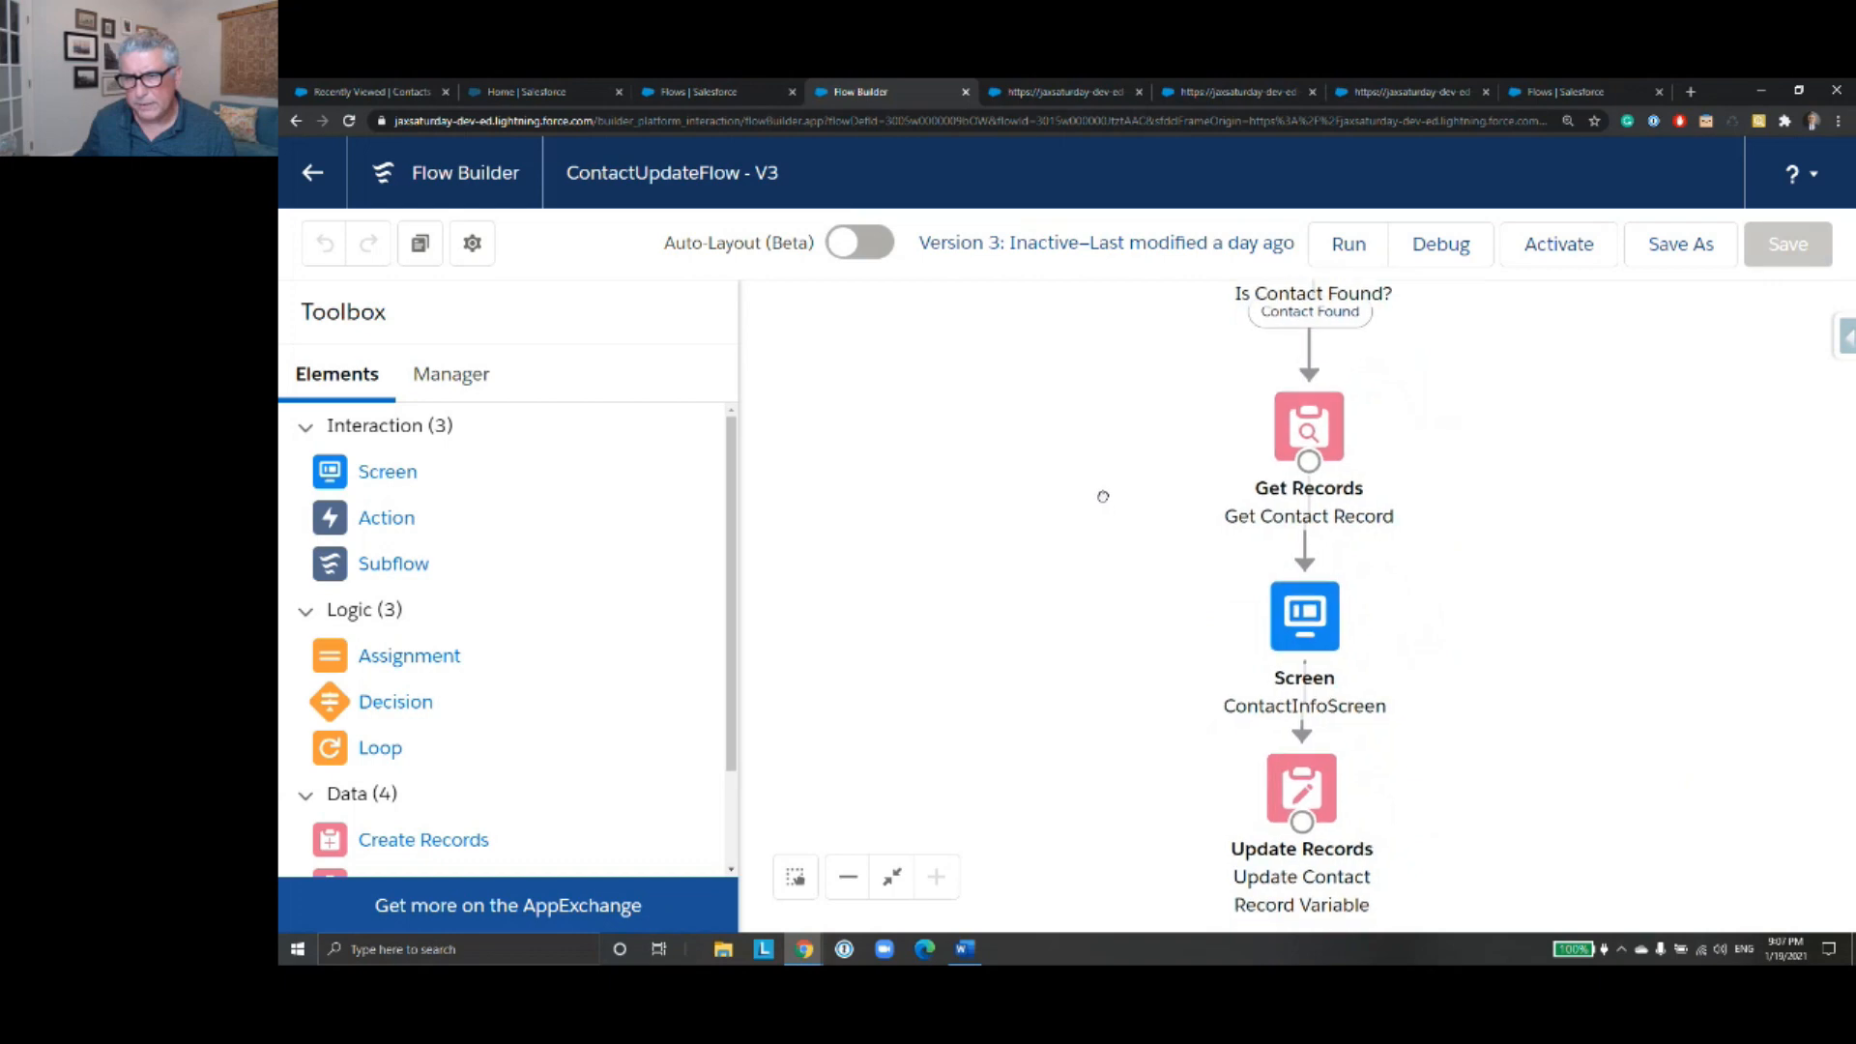
pyautogui.doubleClick(1298, 781)
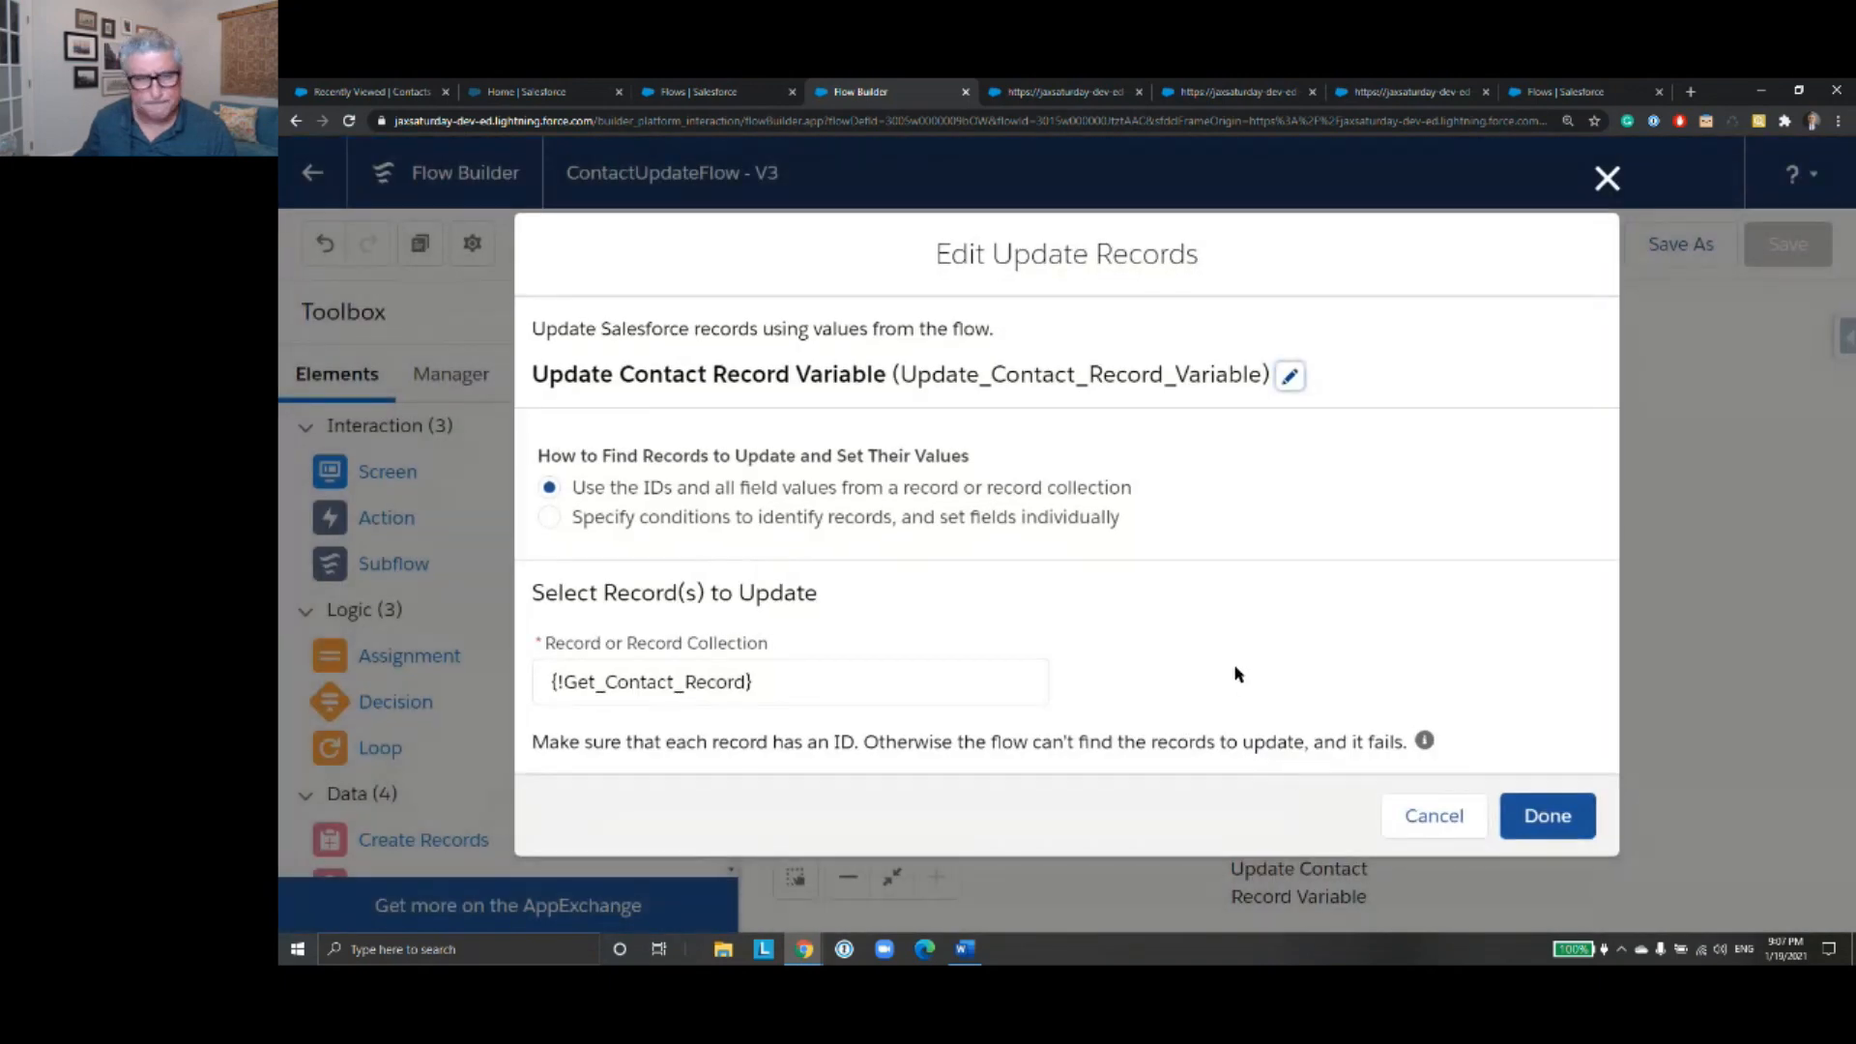
pyautogui.click(1428, 817)
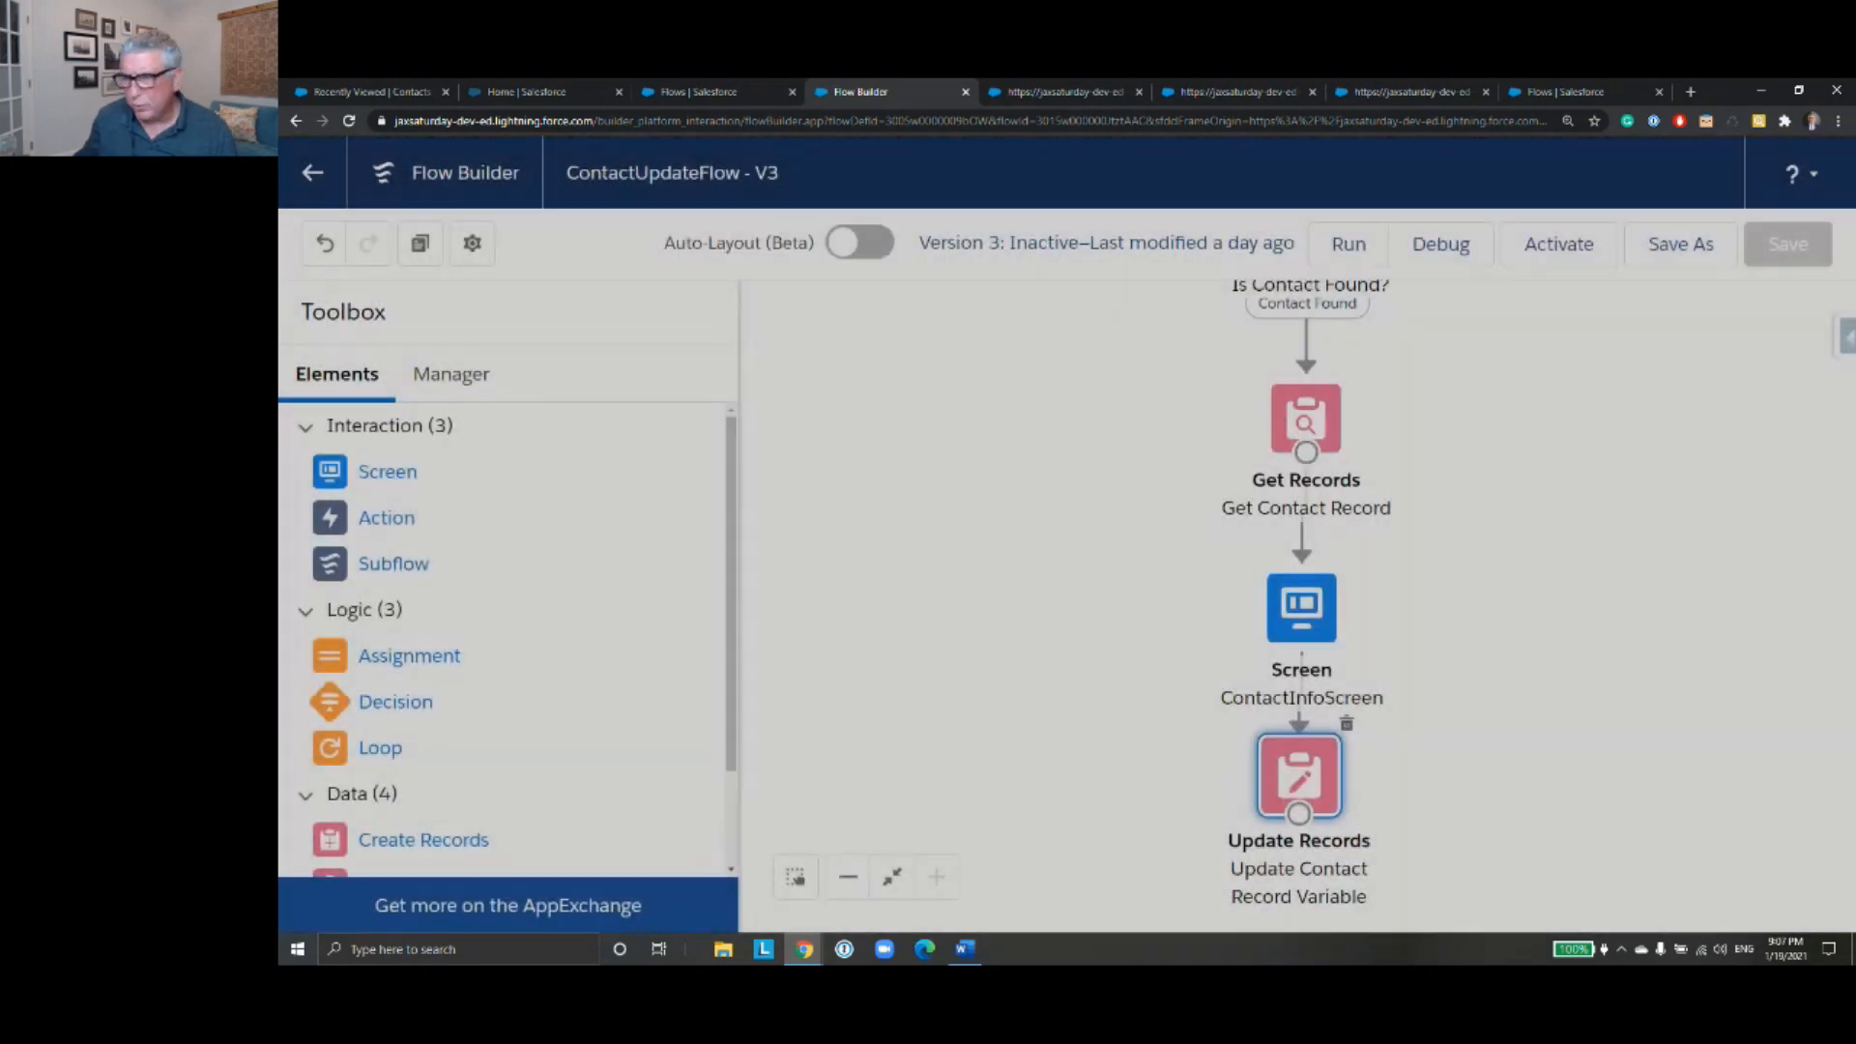
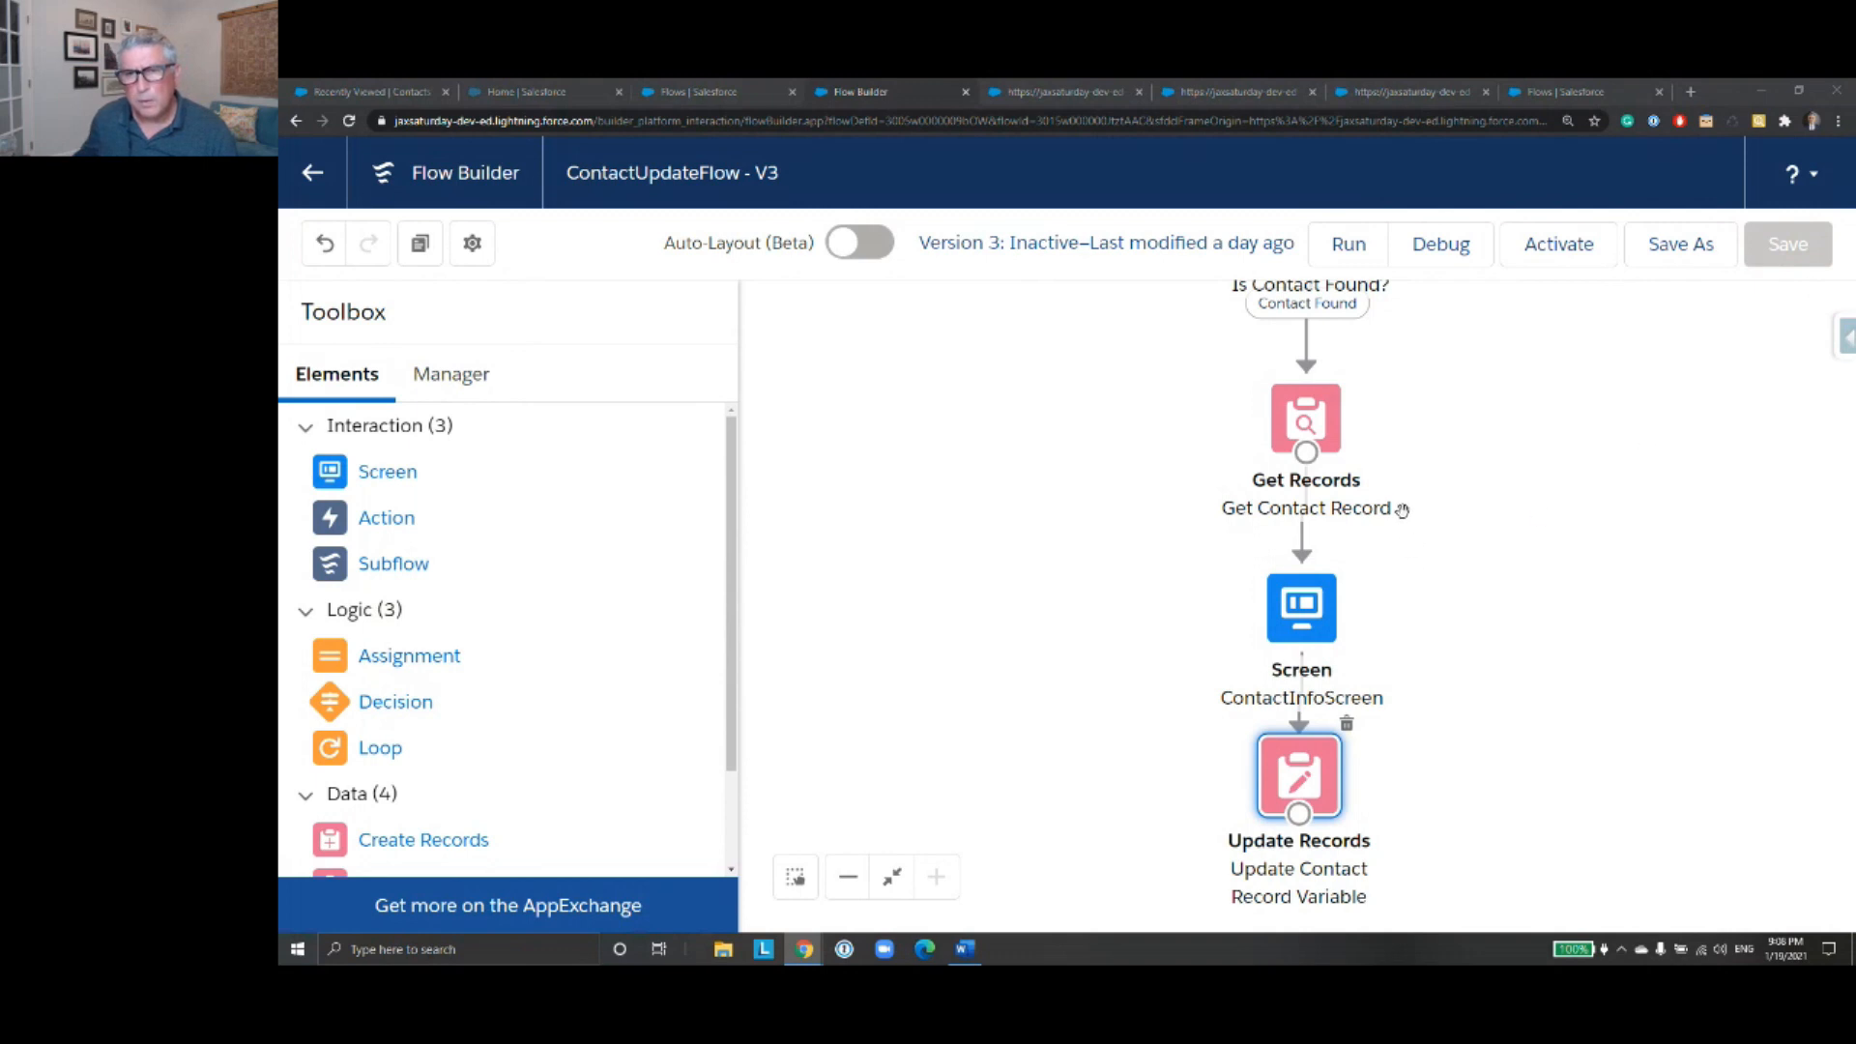
pyautogui.scroll(5, 1468, 576)
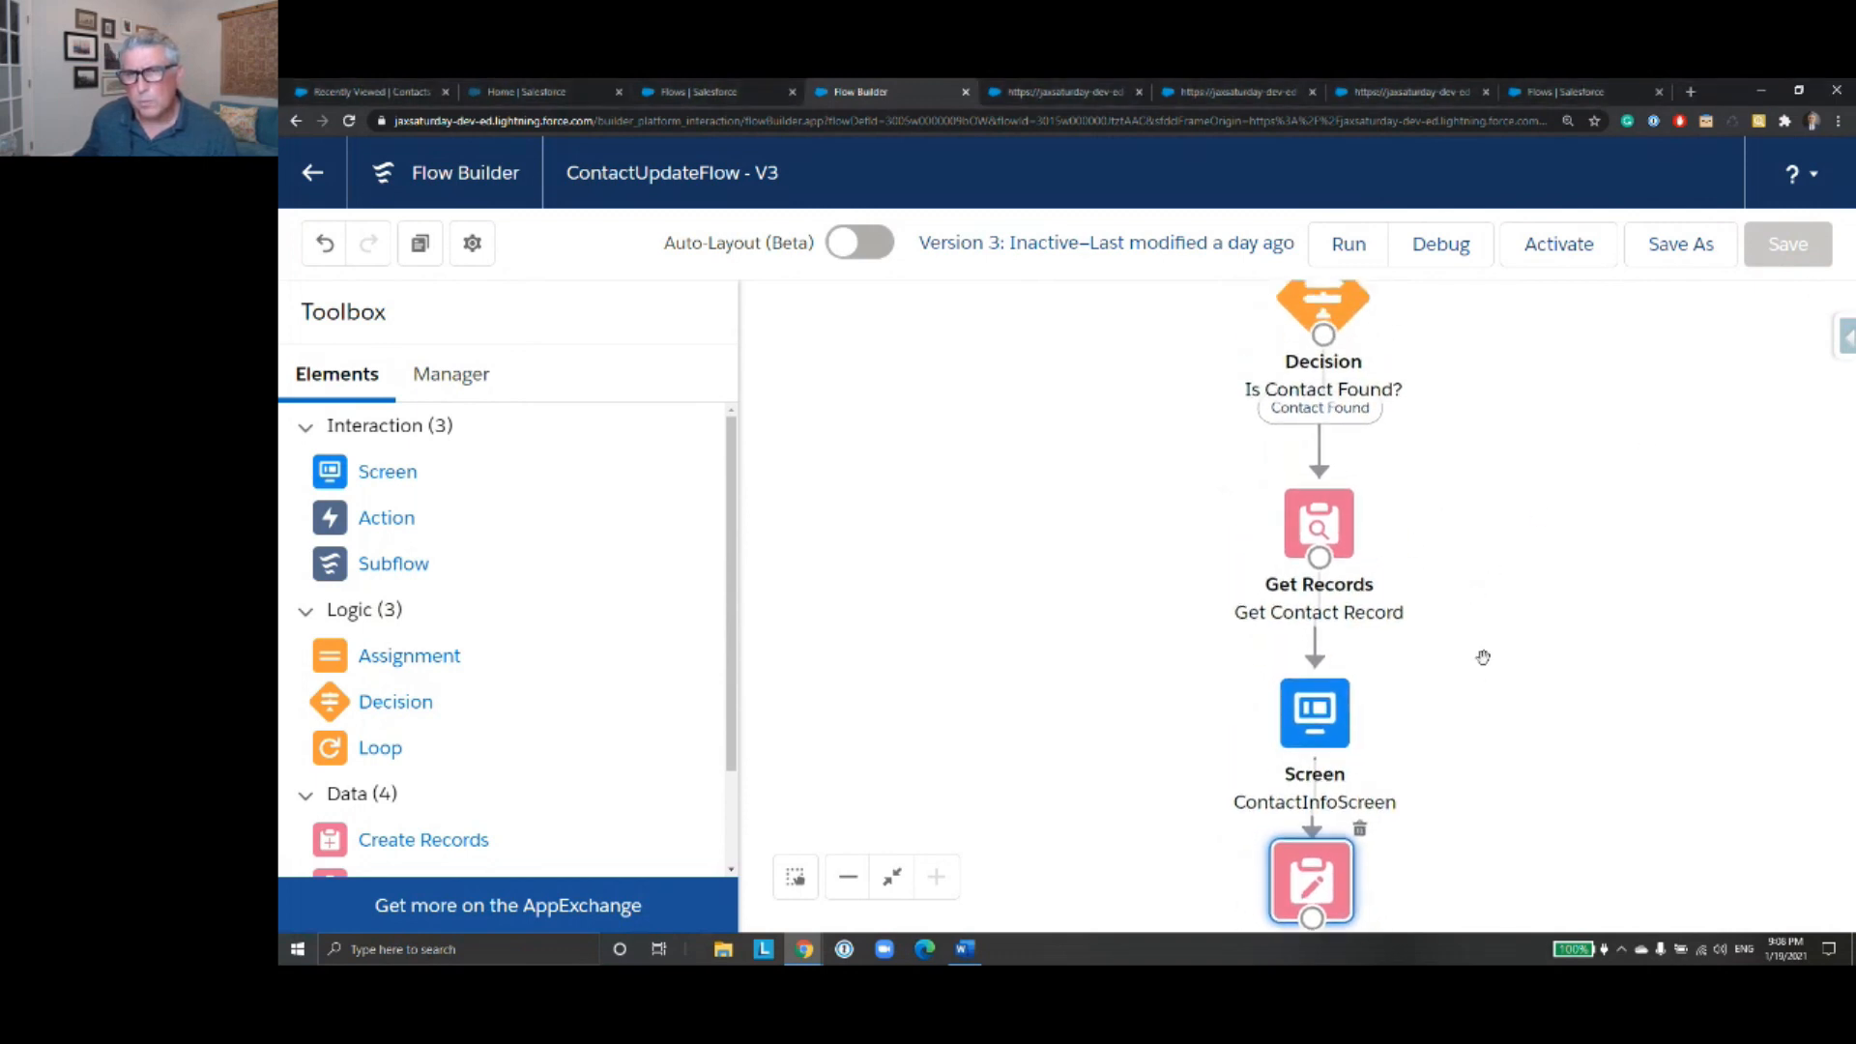
pyautogui.scroll(-4, 1442, 550)
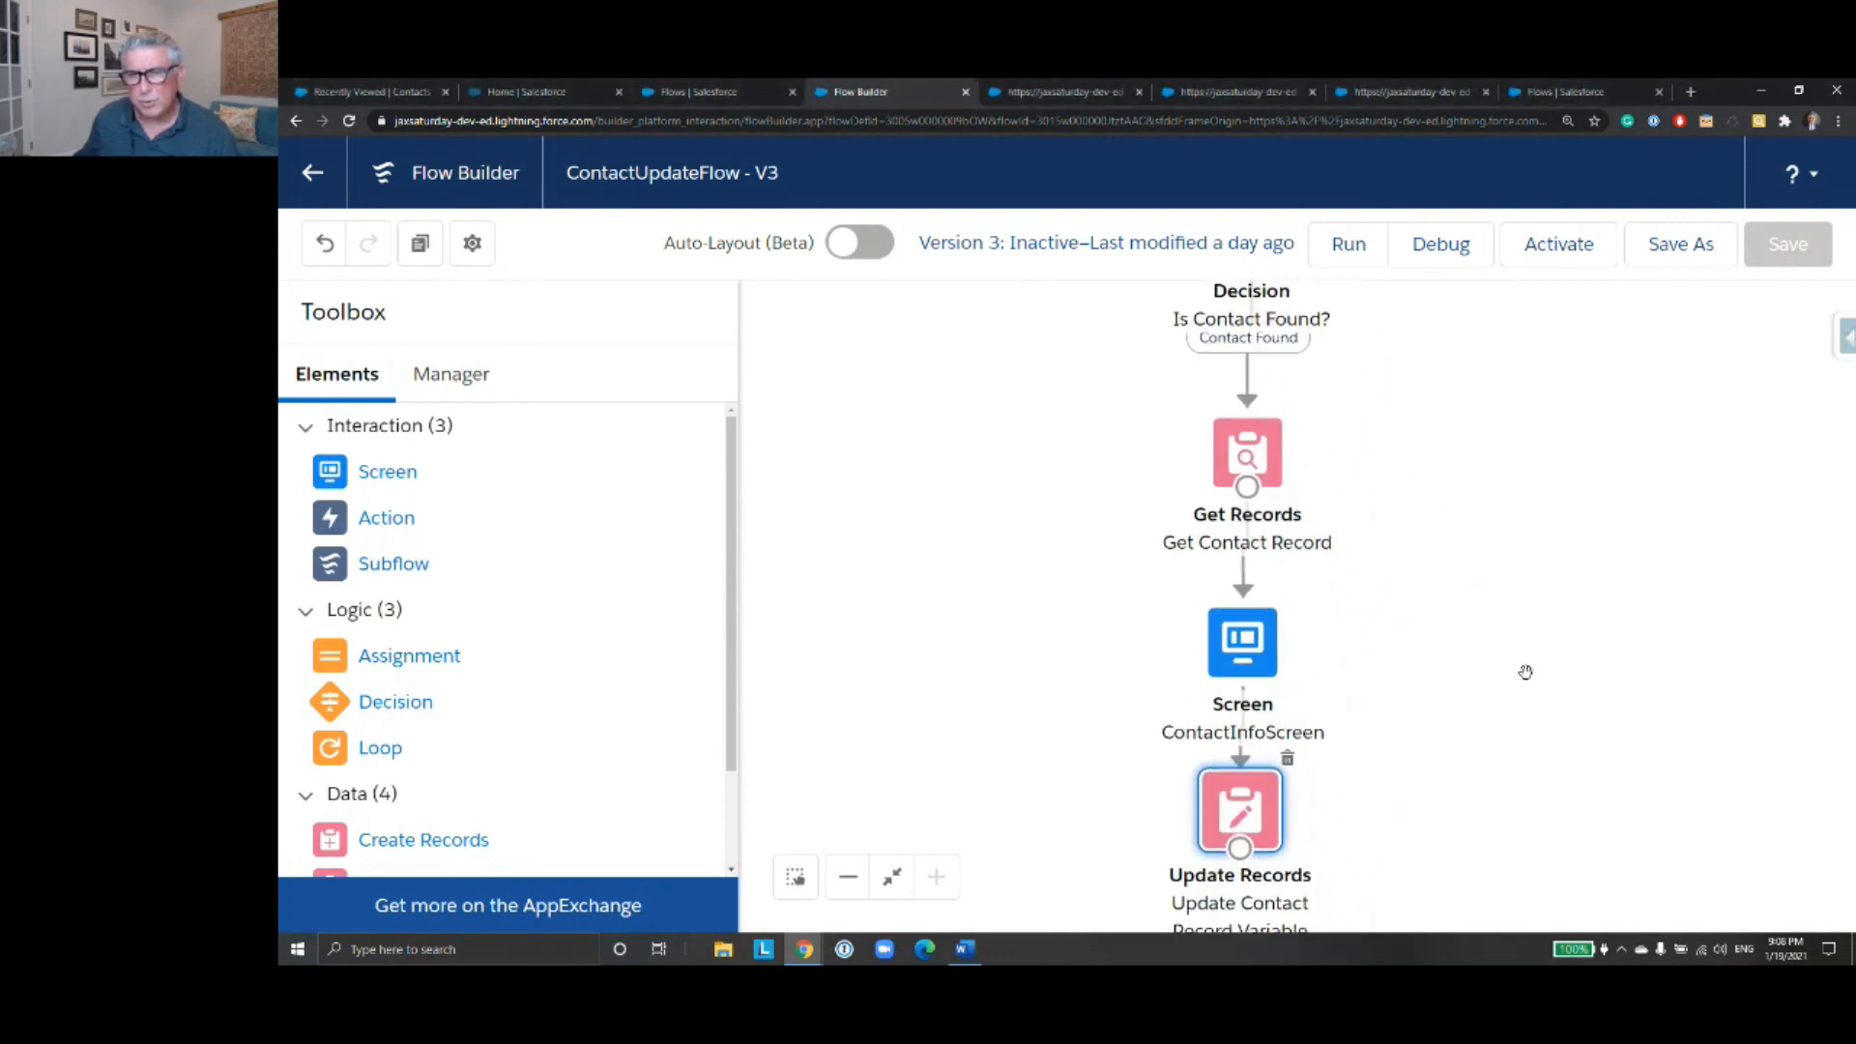
pyautogui.click(725, 92)
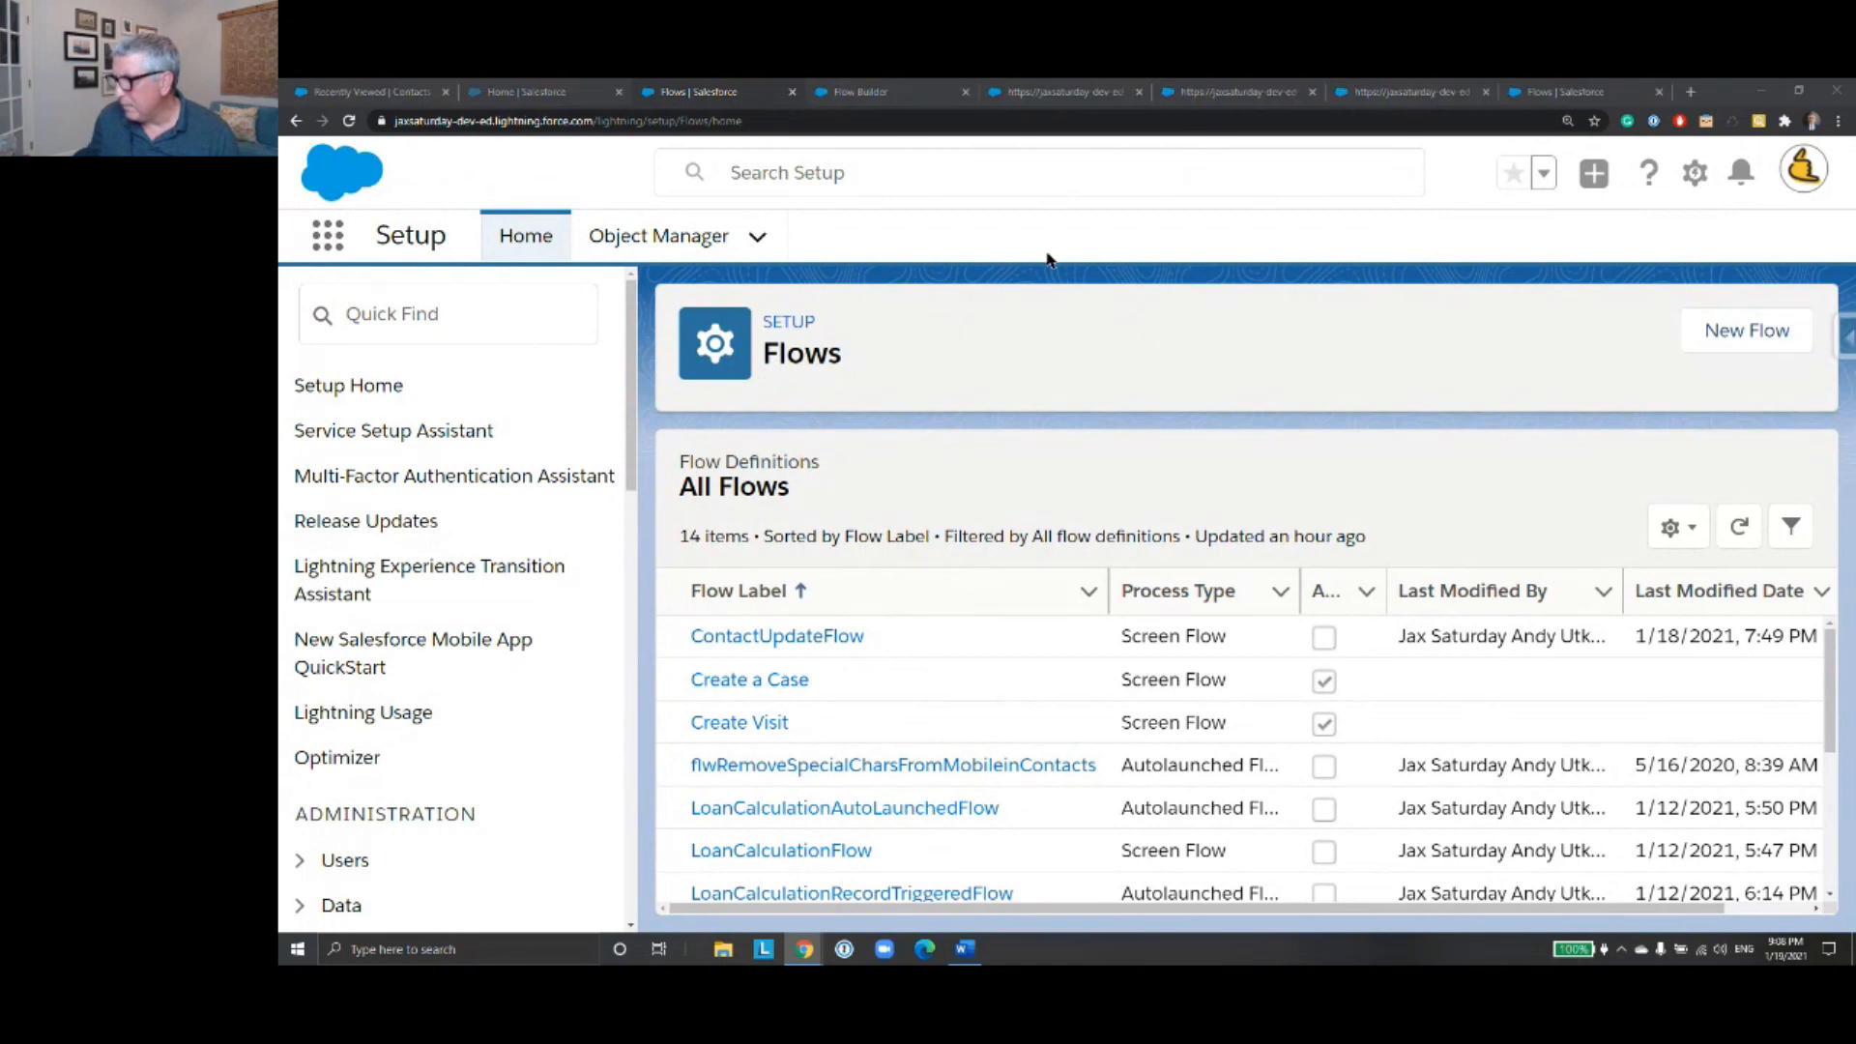
pyautogui.click(568, 95)
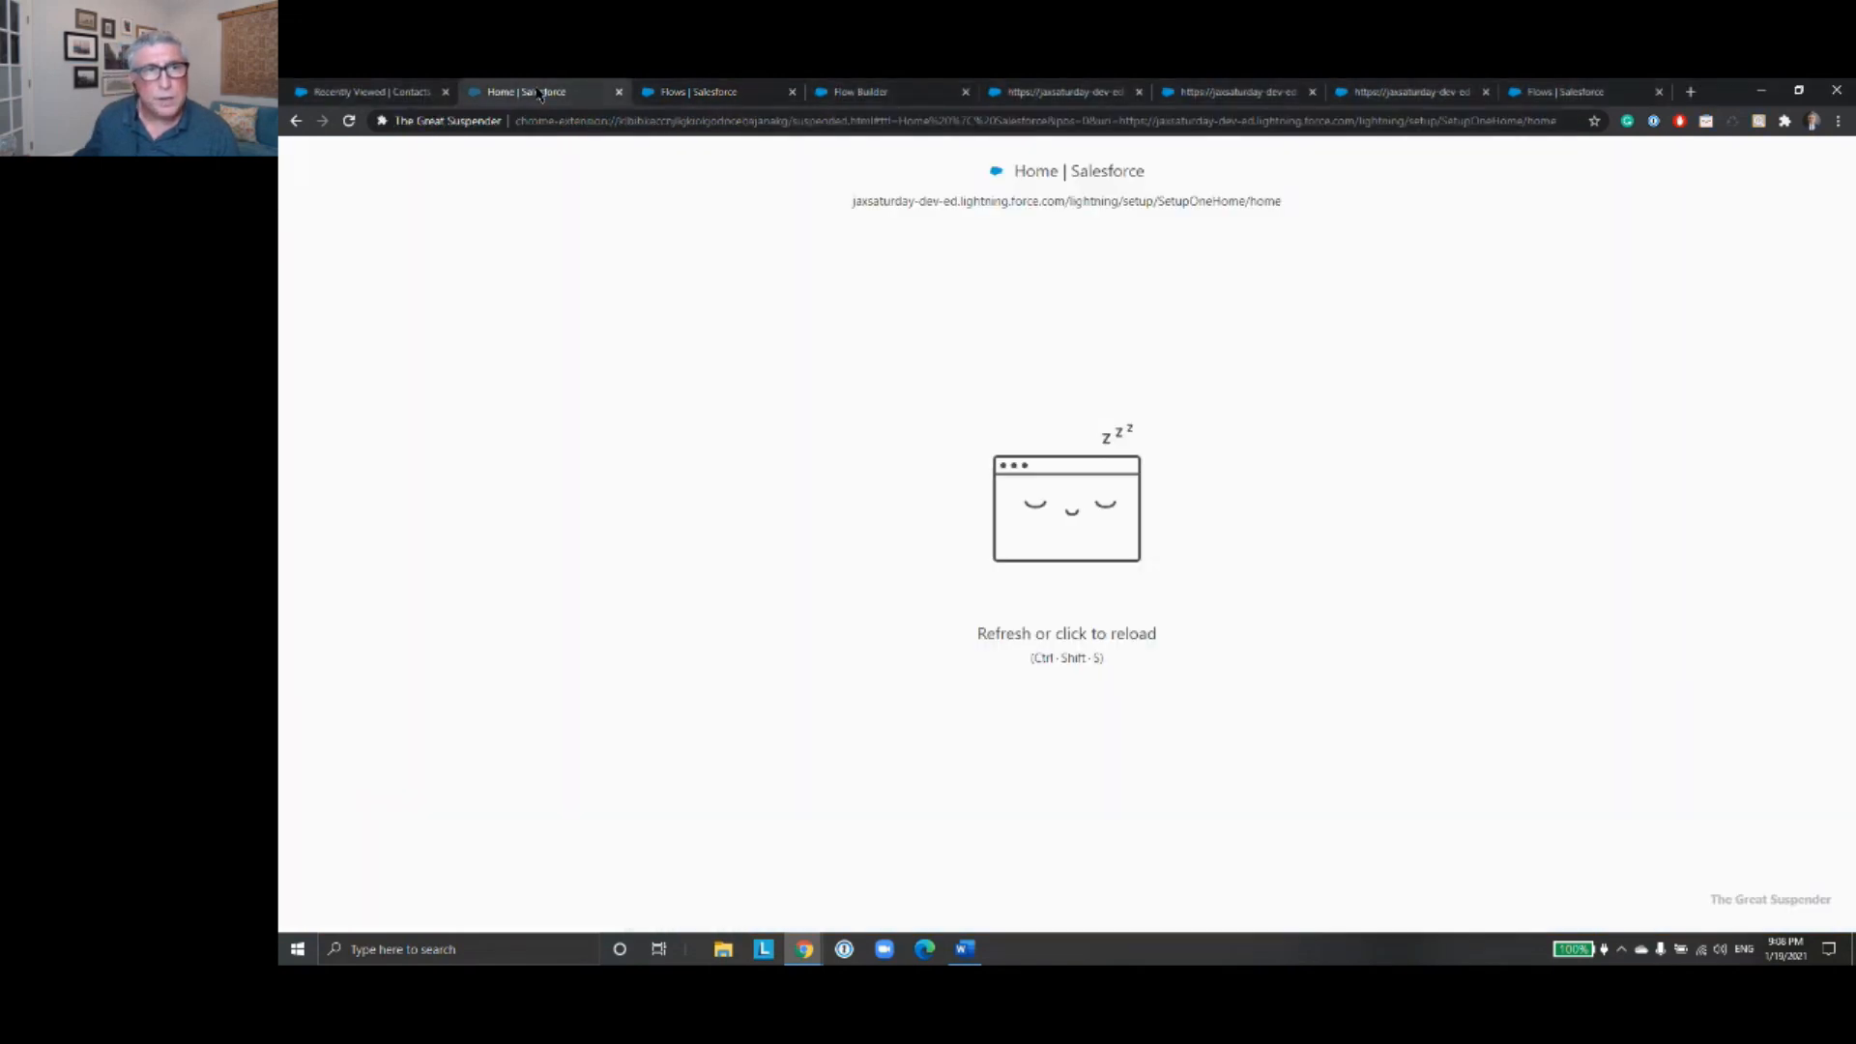
pyautogui.click(720, 92)
pyautogui.click(872, 94)
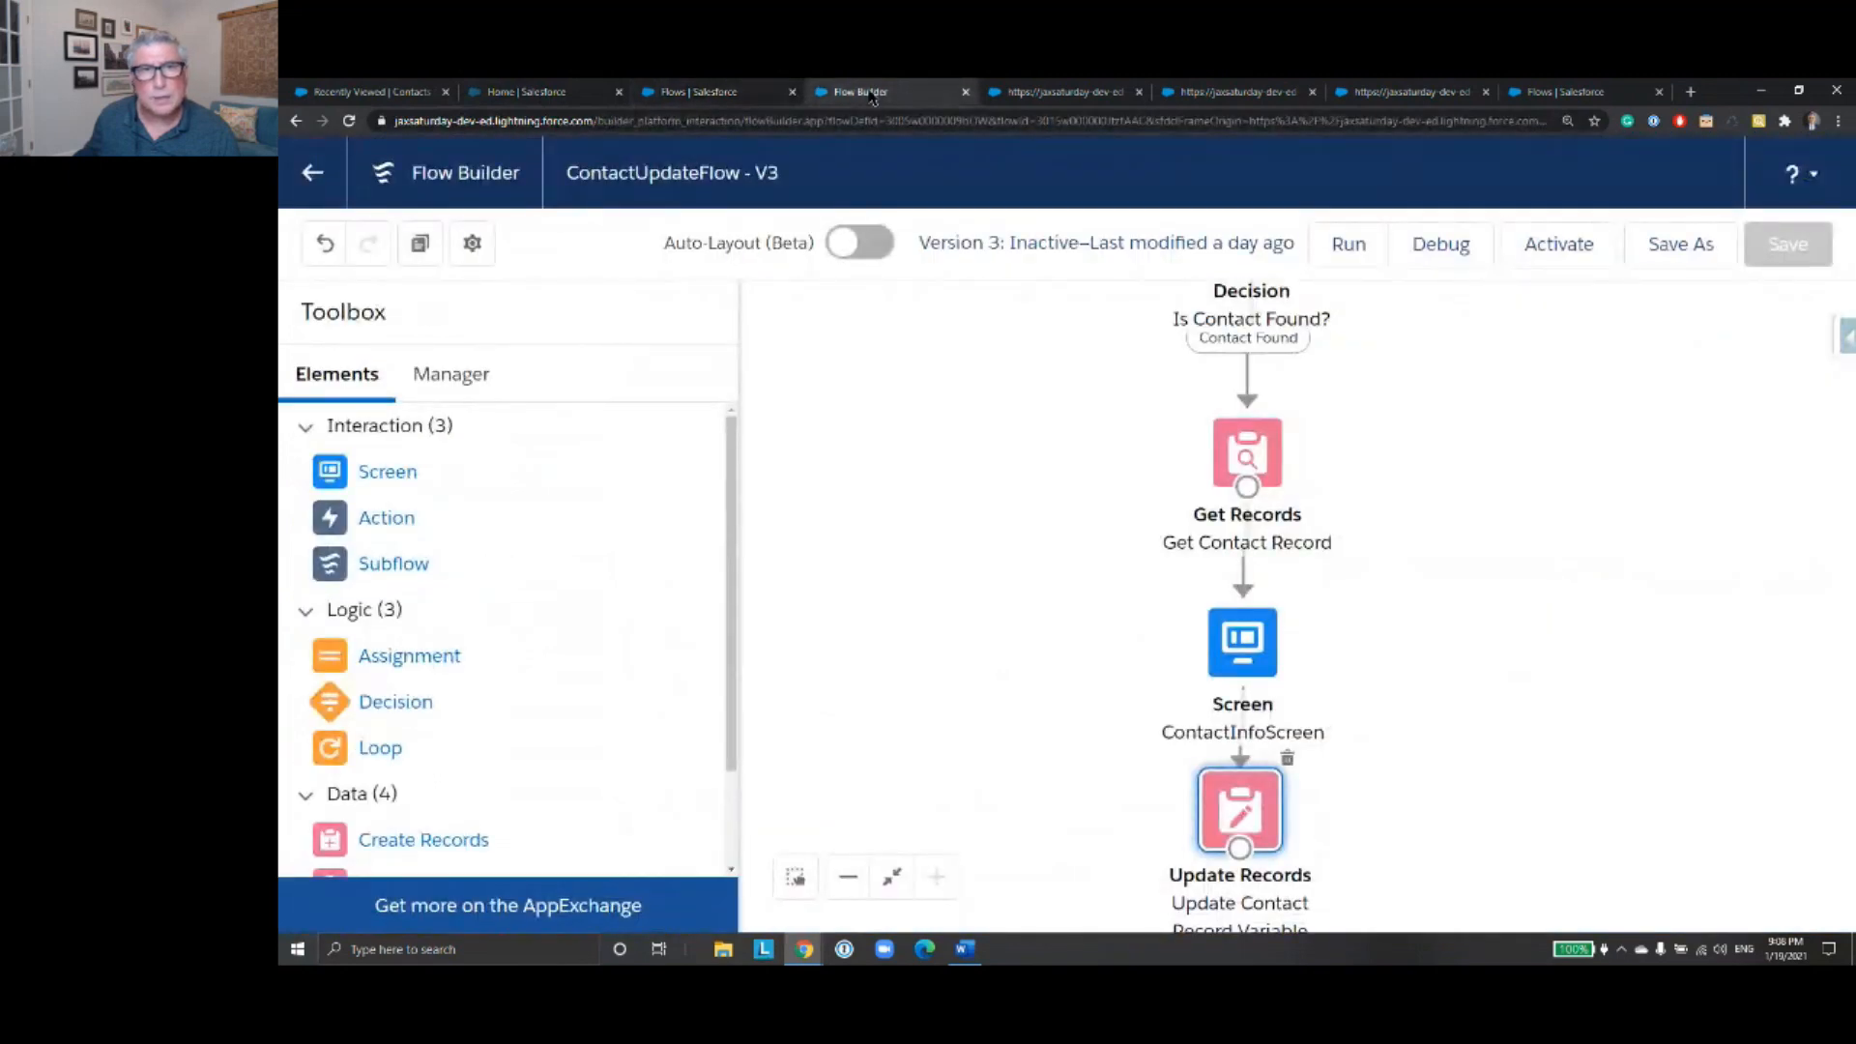
# - Return to the list of all flows and open version 3 of ContactUpdateFlowV2 to examine its elements
pyautogui.click(312, 172)
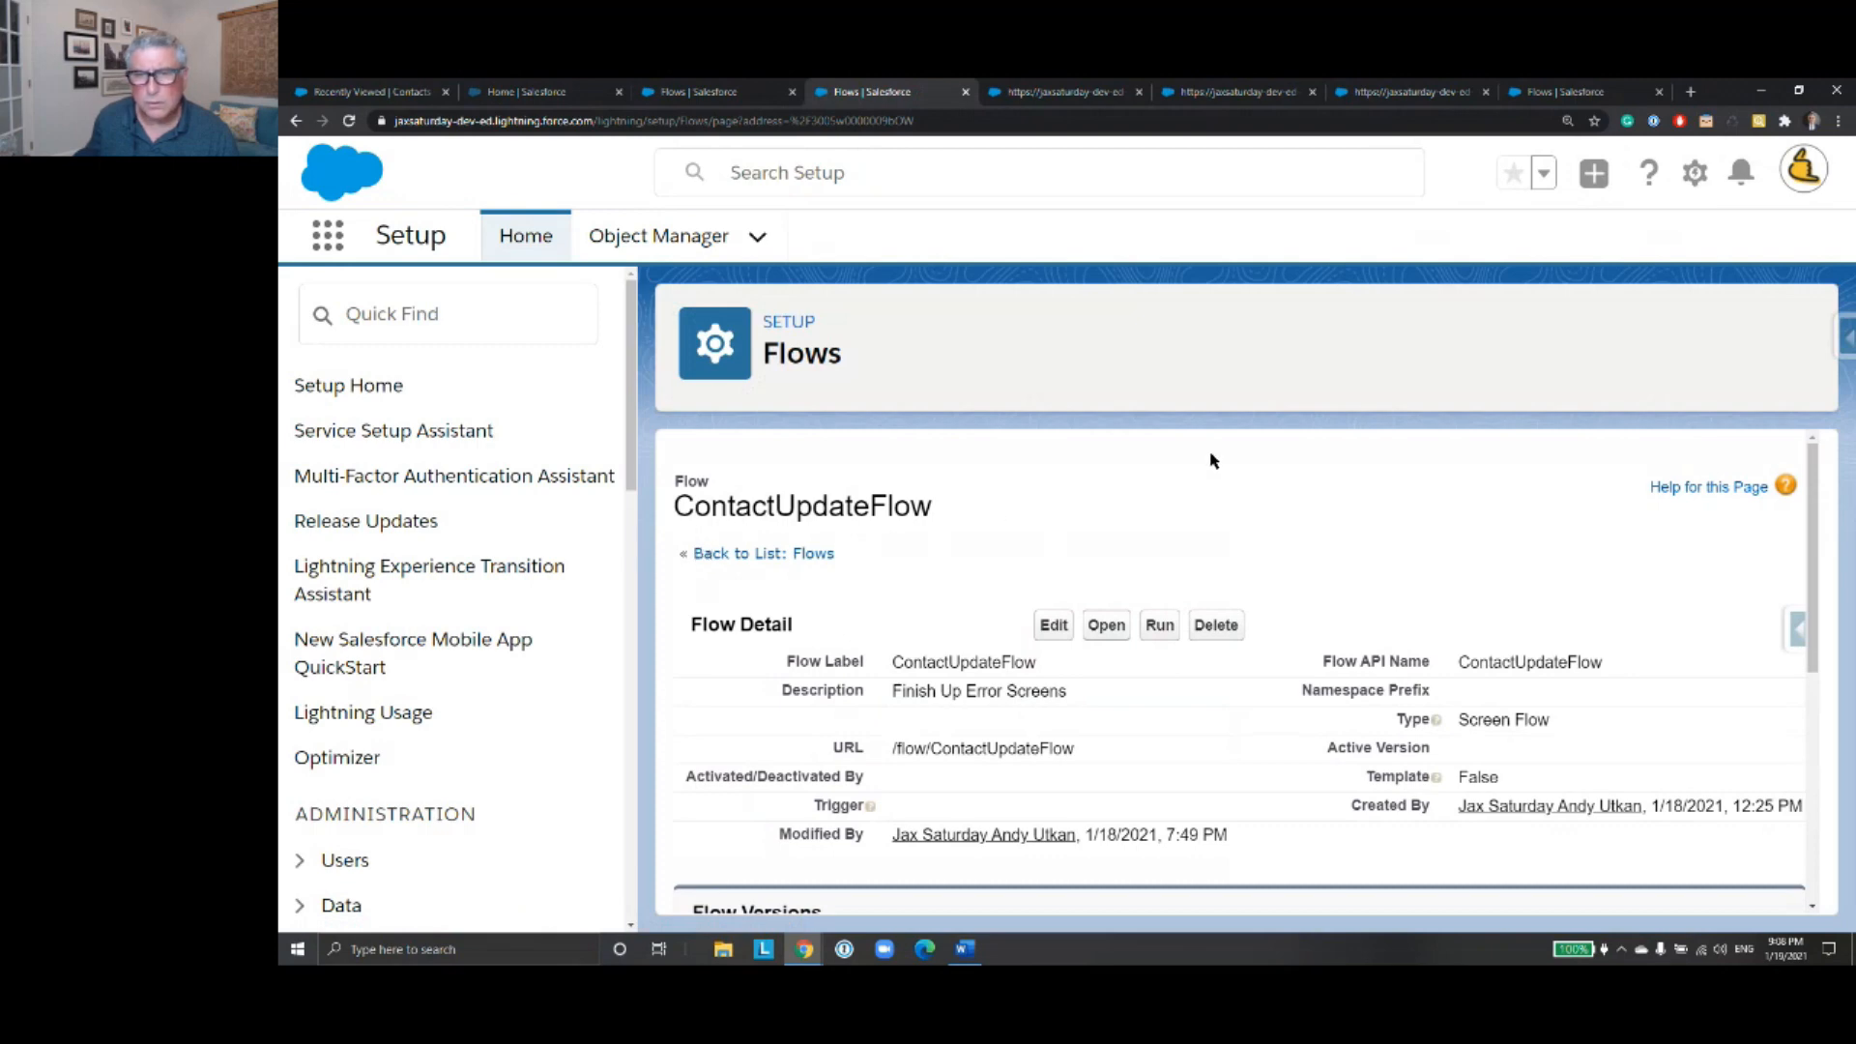
pyautogui.click(827, 553)
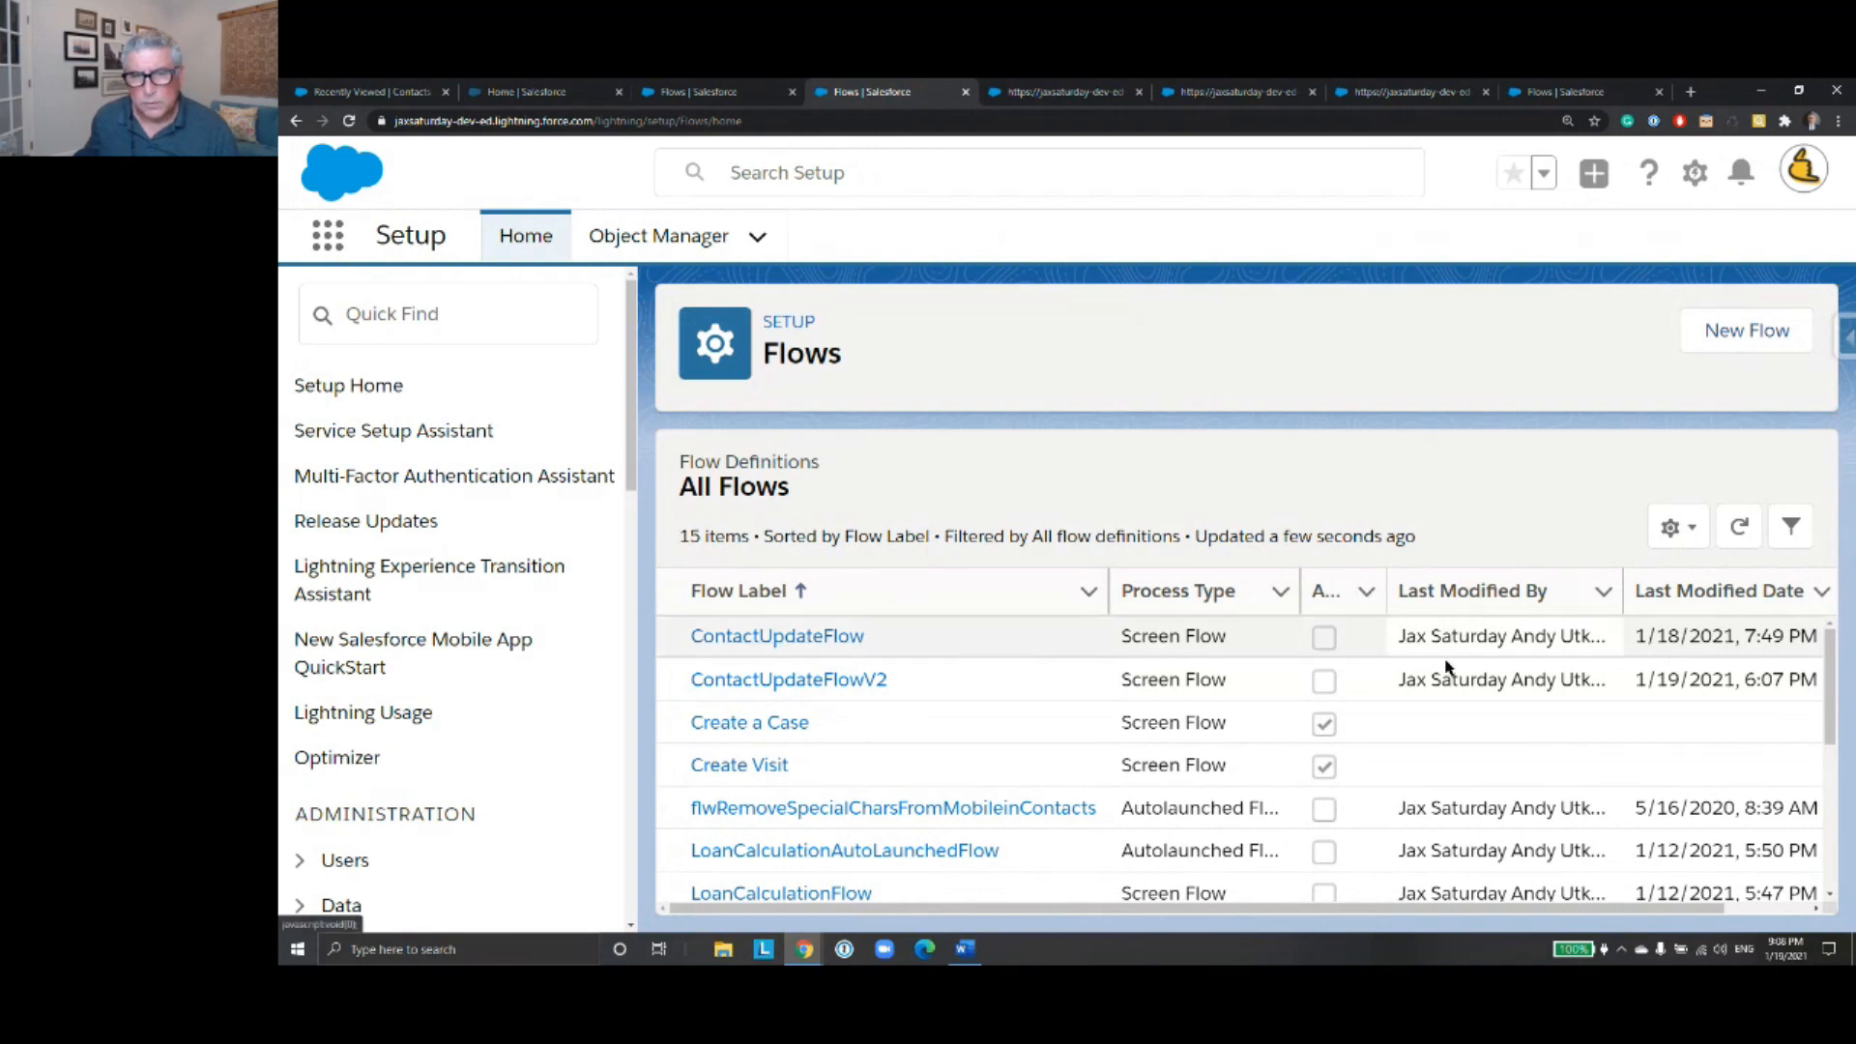
pyautogui.moveTo(1127, 906); pyautogui.dragTo(1551, 829)
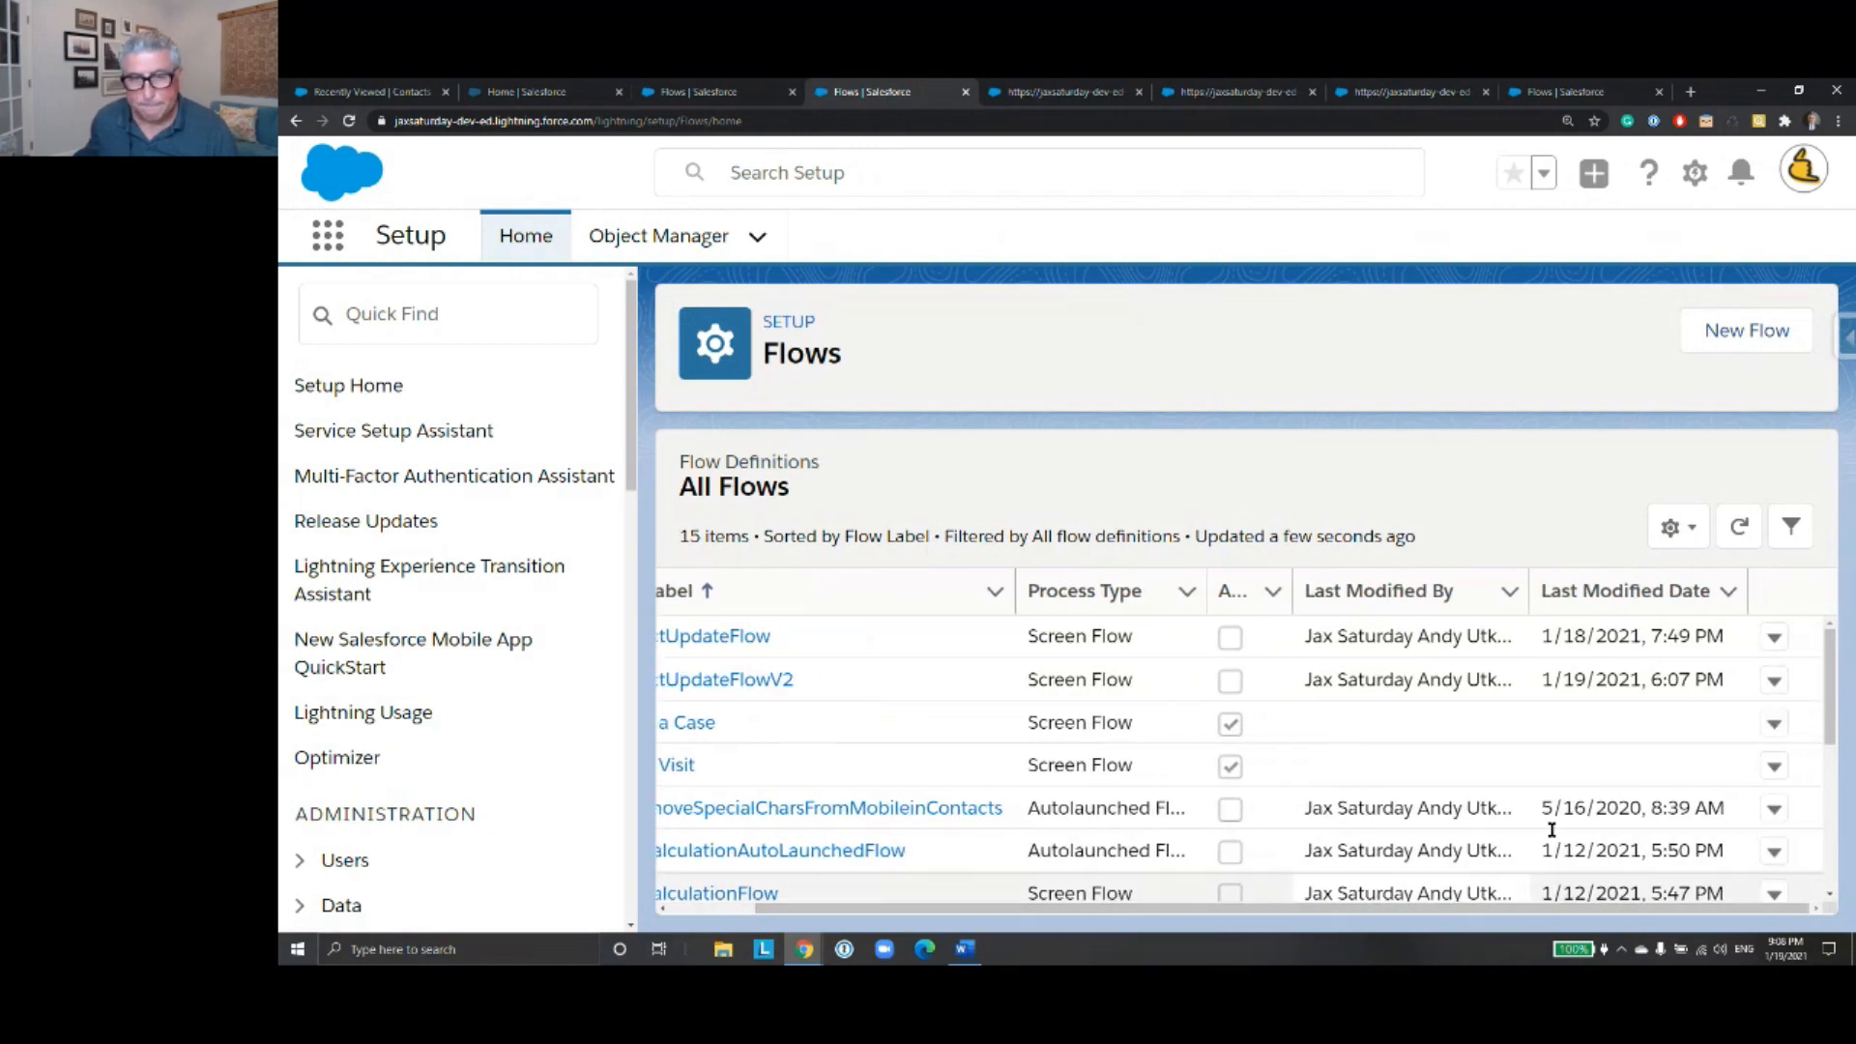
pyautogui.click(1773, 681)
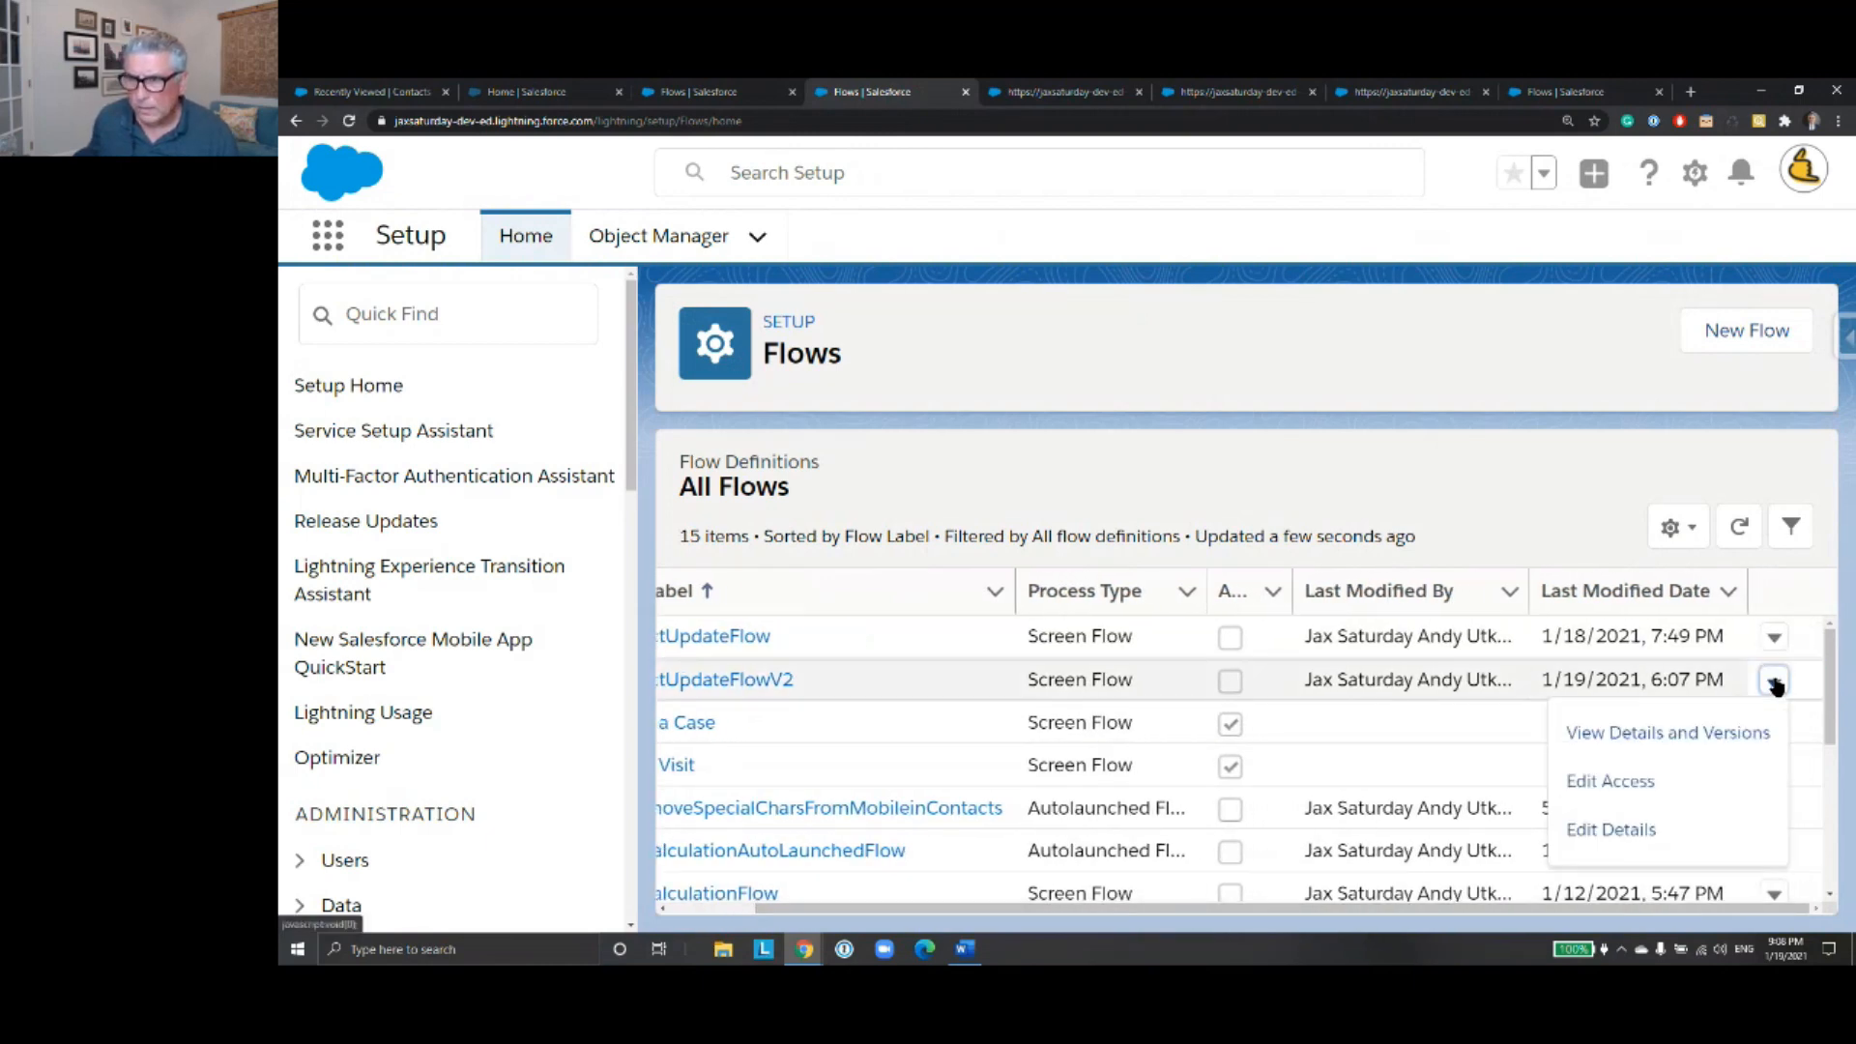
pyautogui.click(1726, 735)
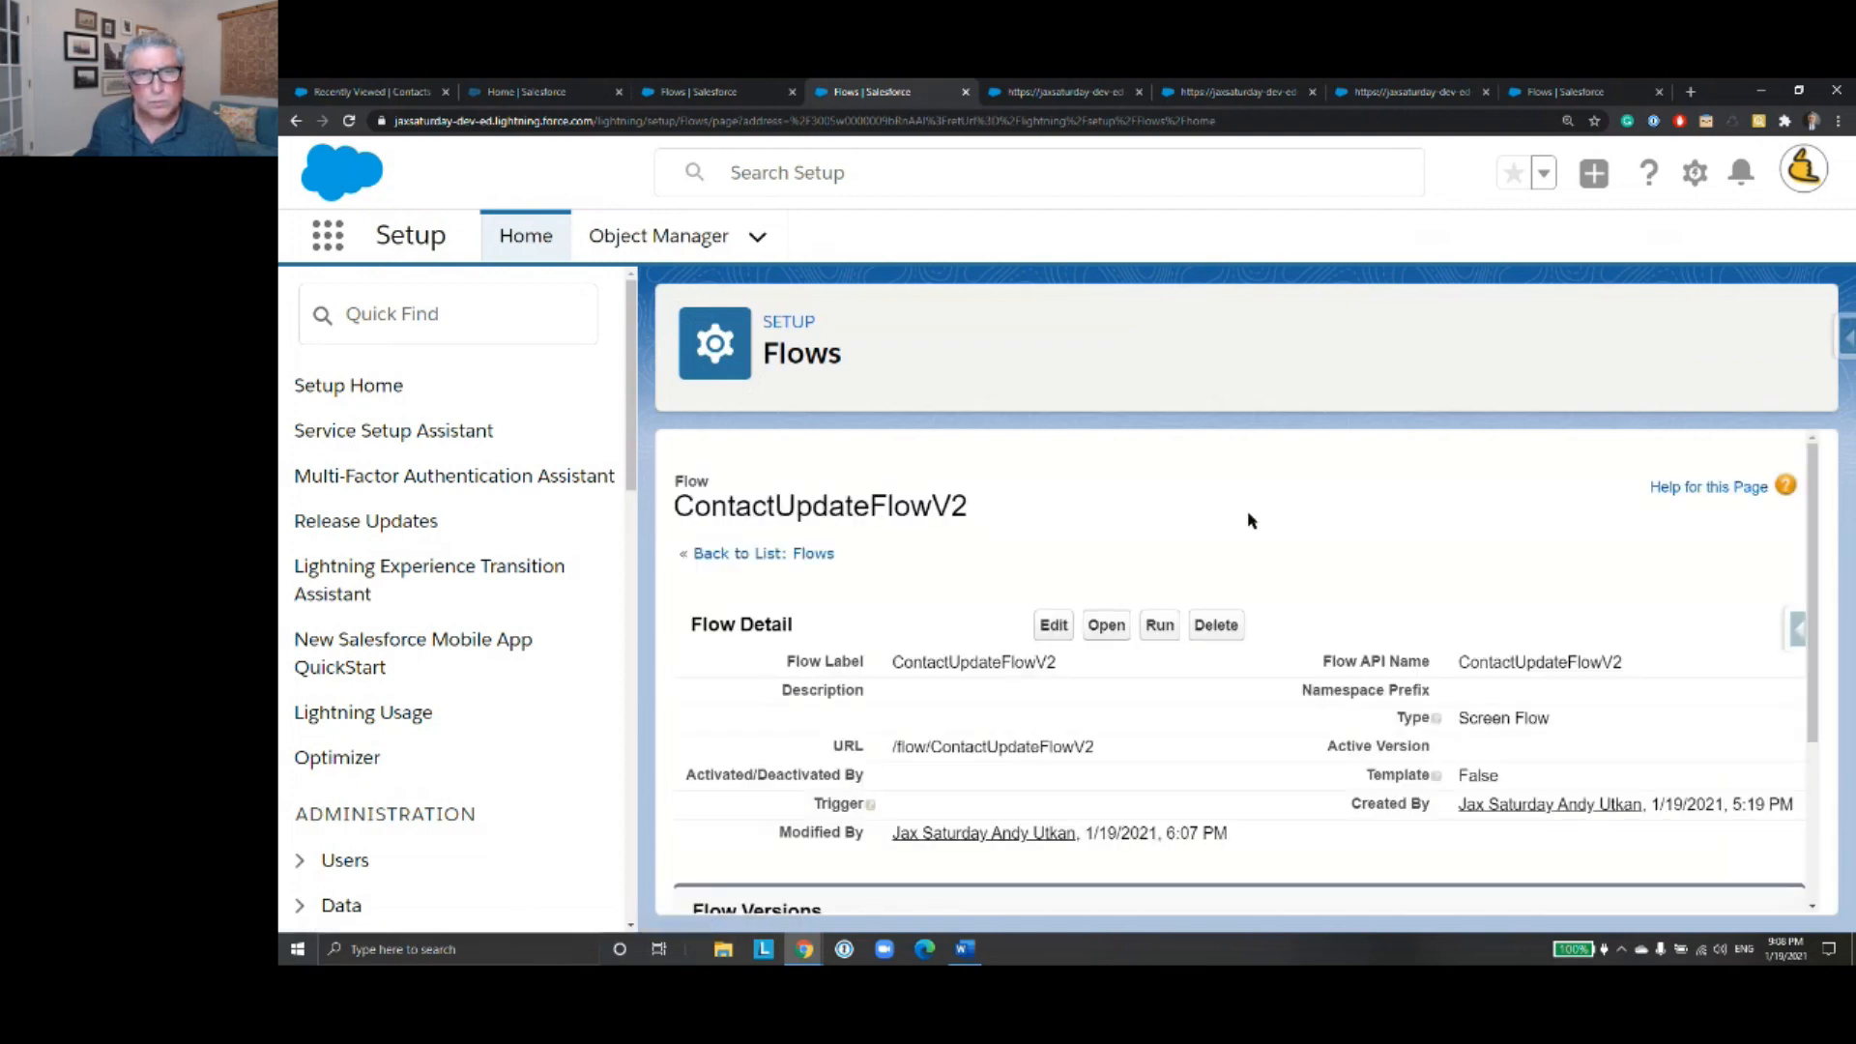
pyautogui.scroll(-3, 1499, 642)
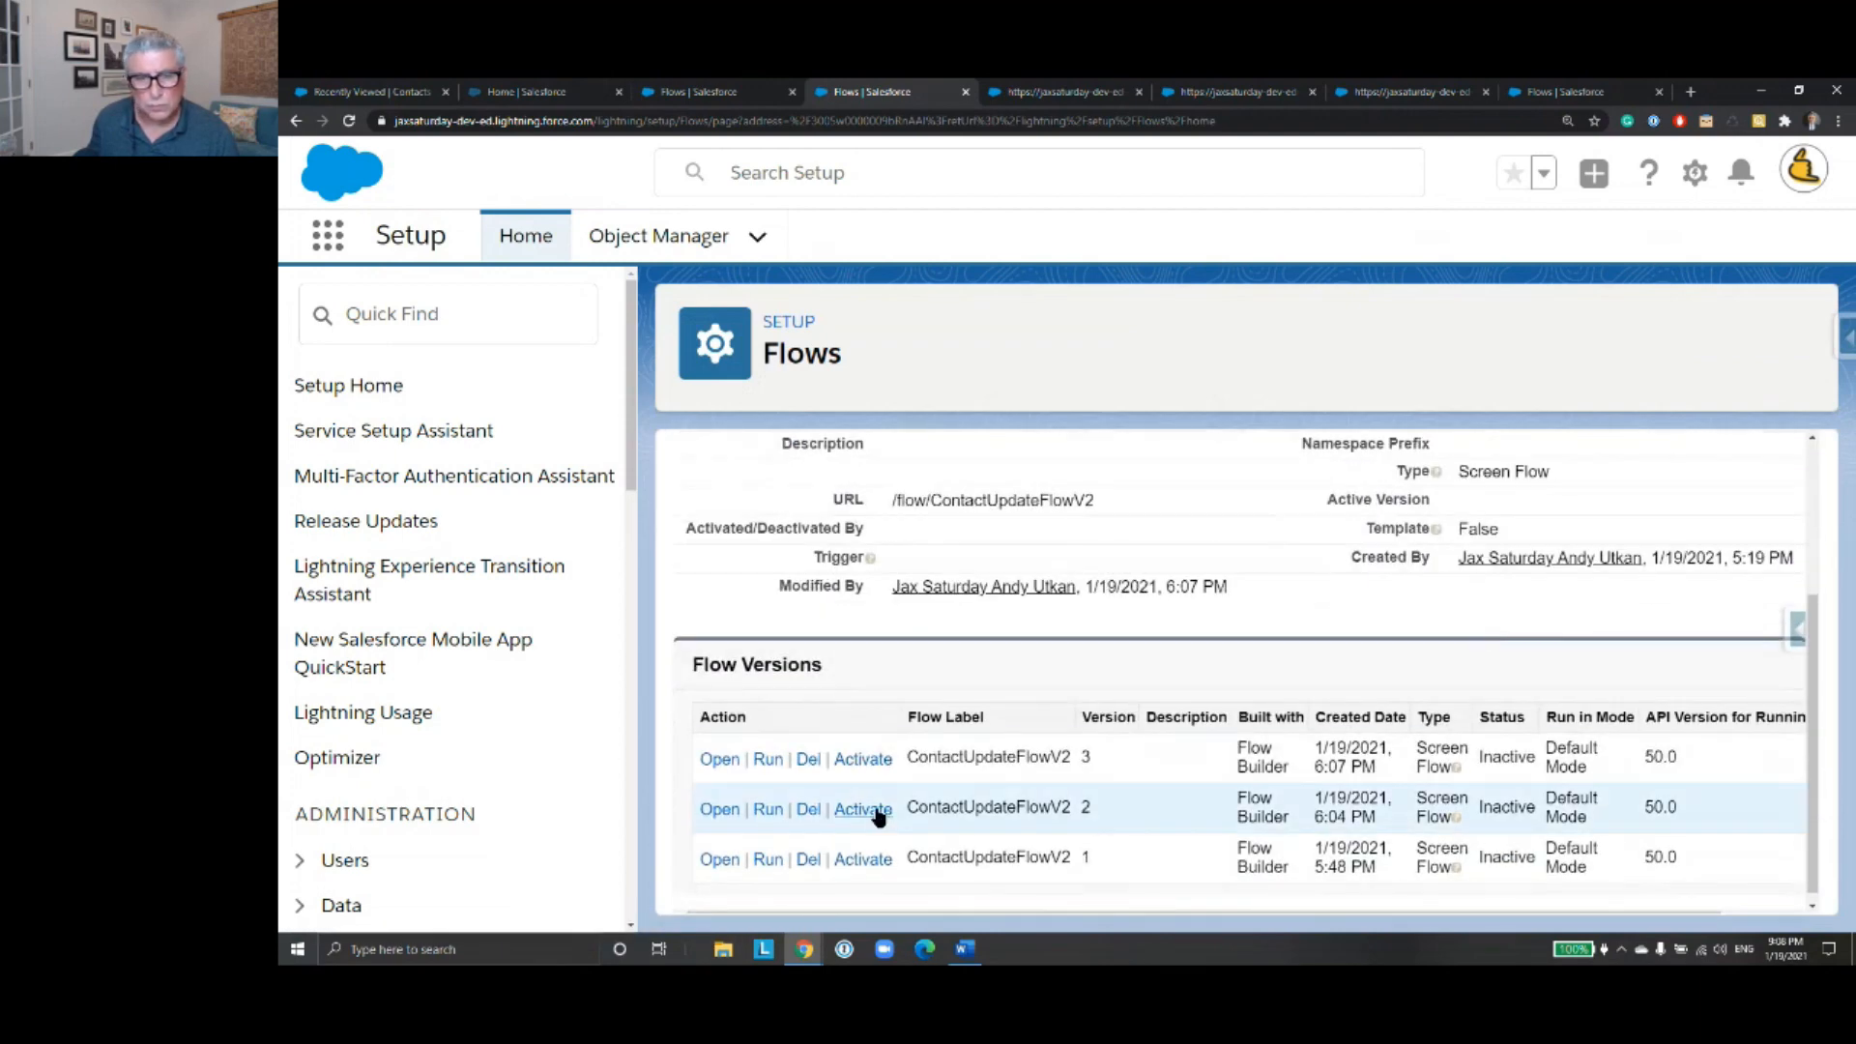
pyautogui.click(720, 761)
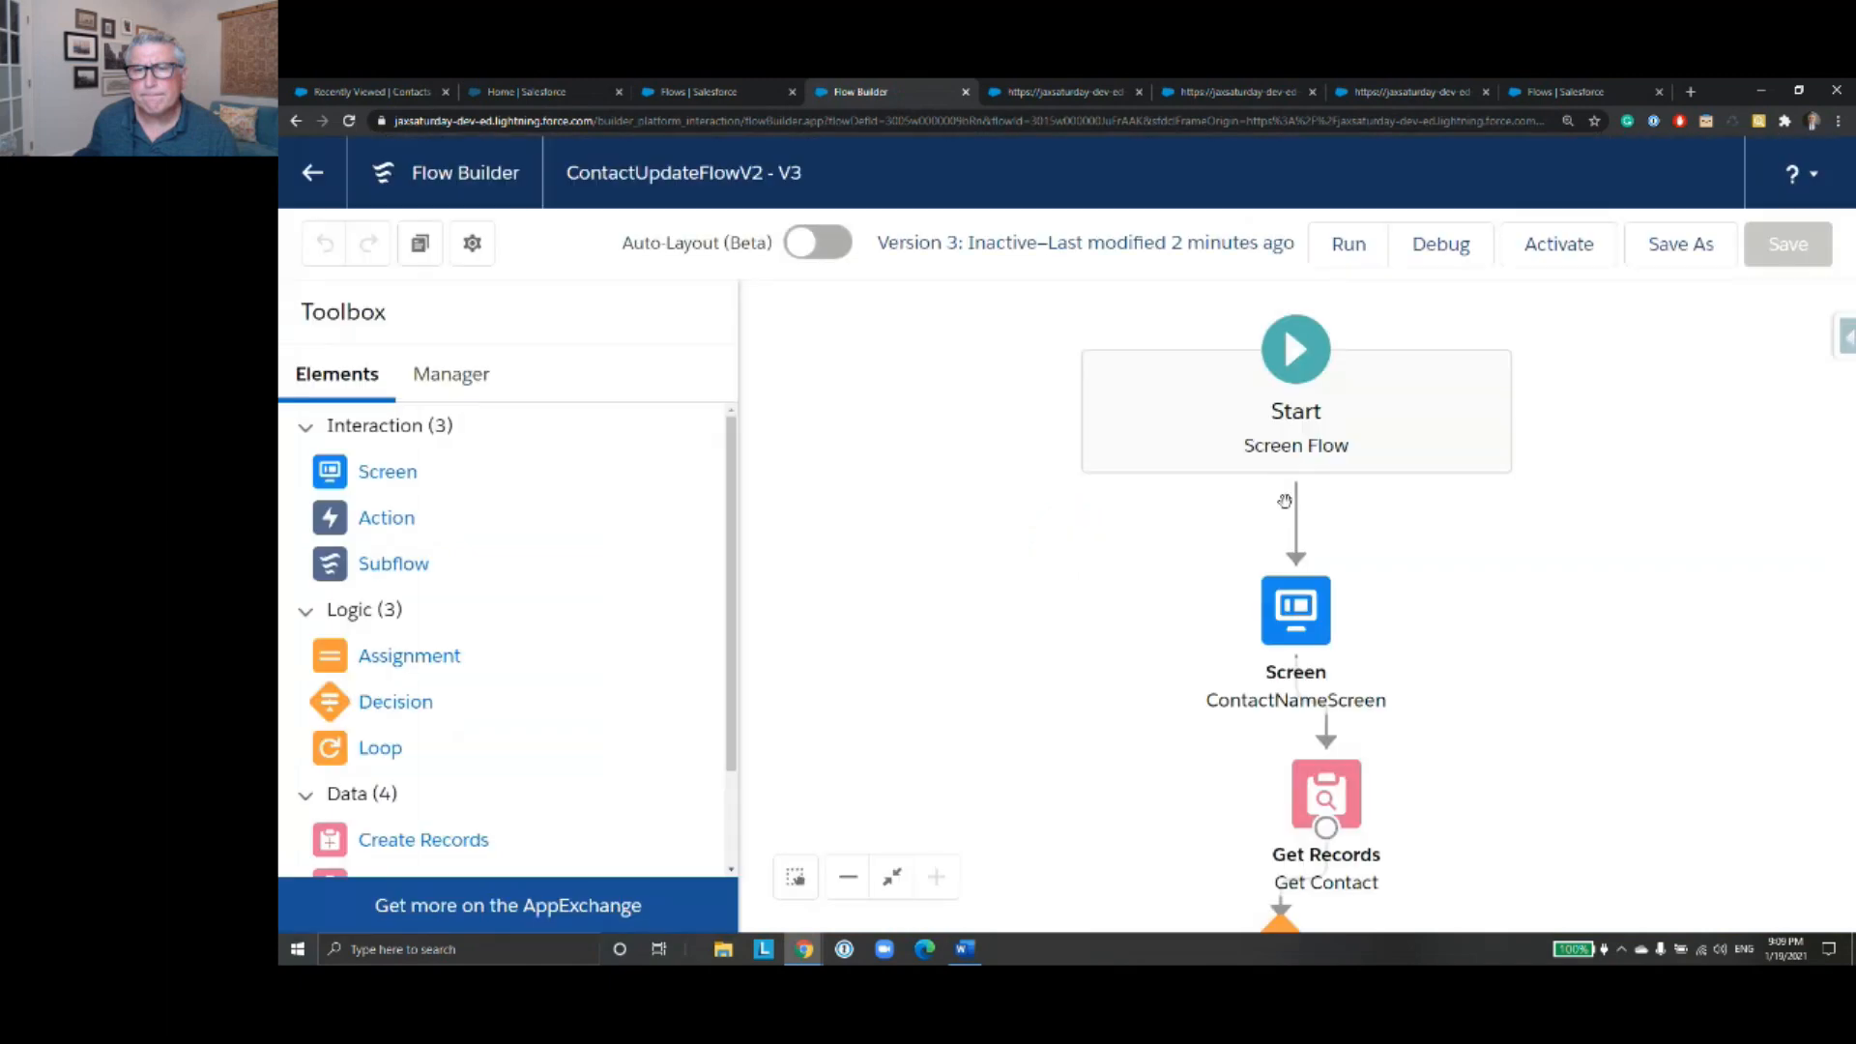
pyautogui.scroll(-10, 1540, 730)
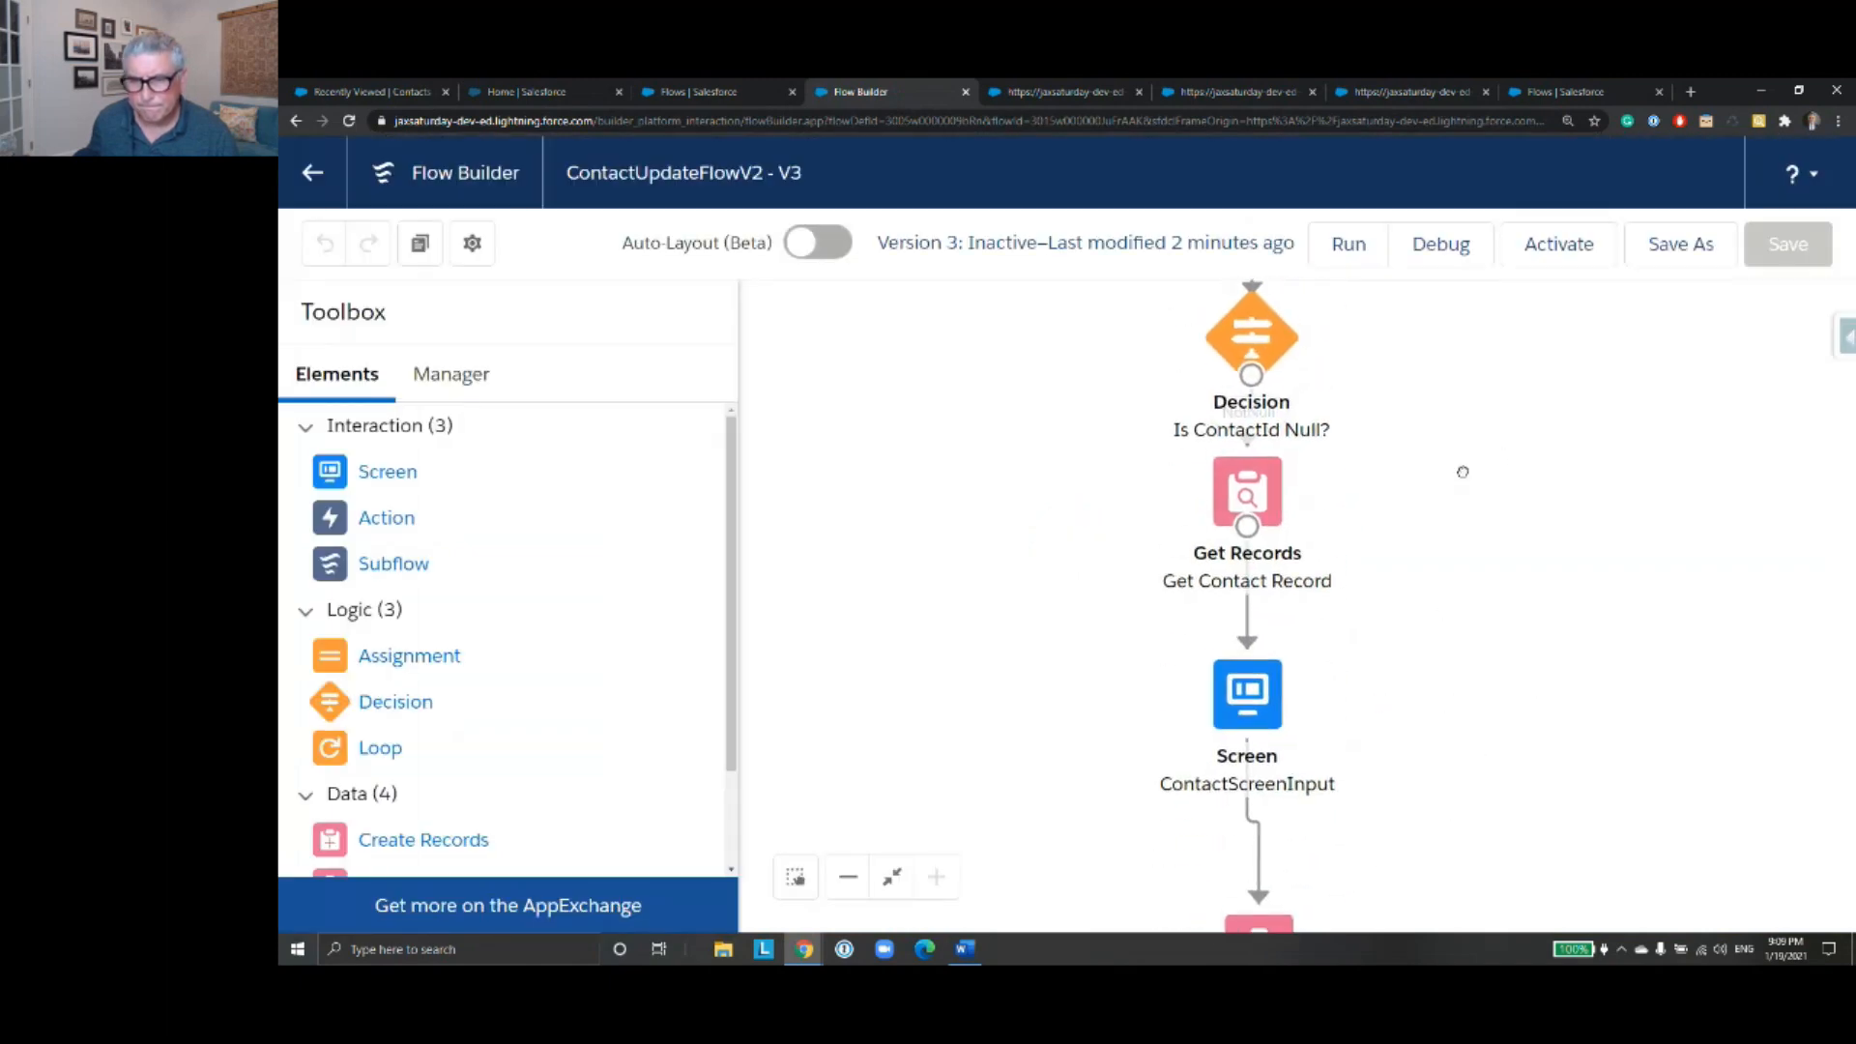
pyautogui.moveTo(1474, 673); pyautogui.dragTo(1470, 509)
# - Go back to ContactUpdateFlow version 3 and detach Update Contact Record Variable from ContactInfoScreen, leaving room for an element between them
pyautogui.hotkey('alt', 'Left')
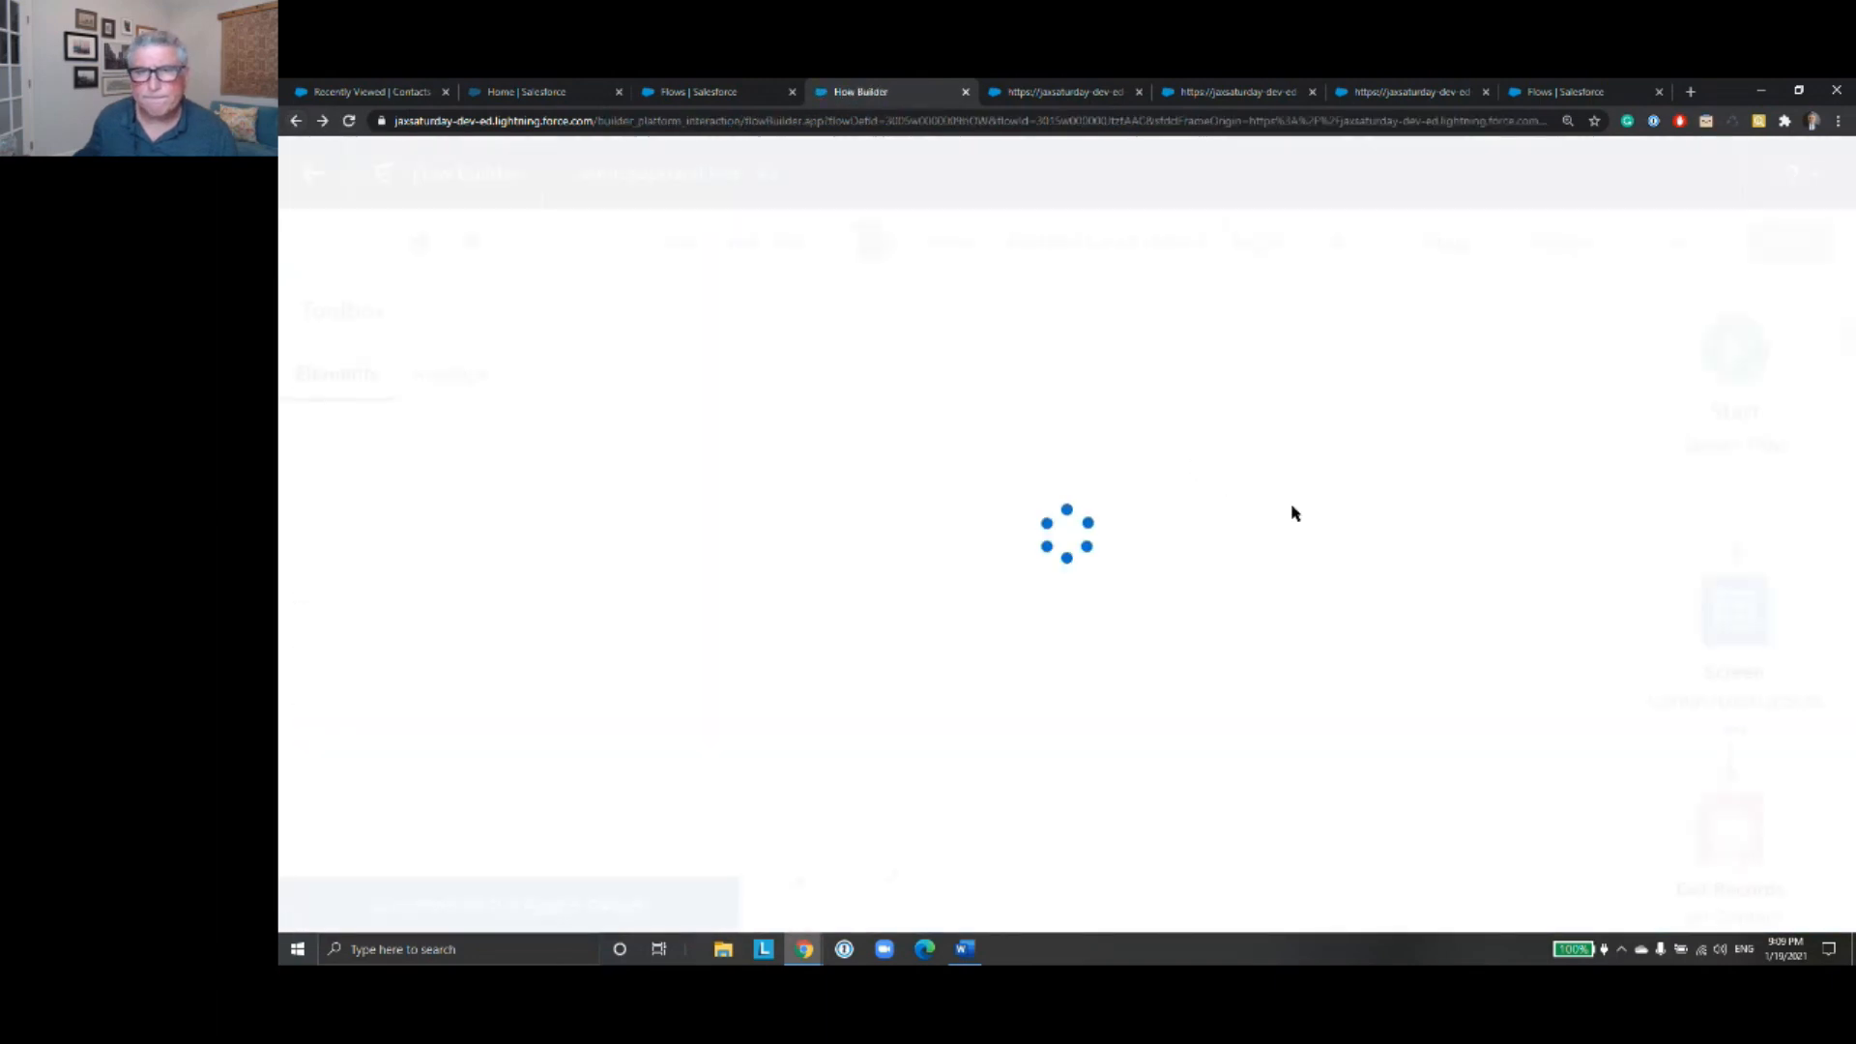
pyautogui.moveTo(1394, 775); pyautogui.dragTo(941, 377)
pyautogui.moveTo(1060, 646); pyautogui.dragTo(1002, 456)
pyautogui.moveTo(1446, 688); pyautogui.dragTo(1431, 628)
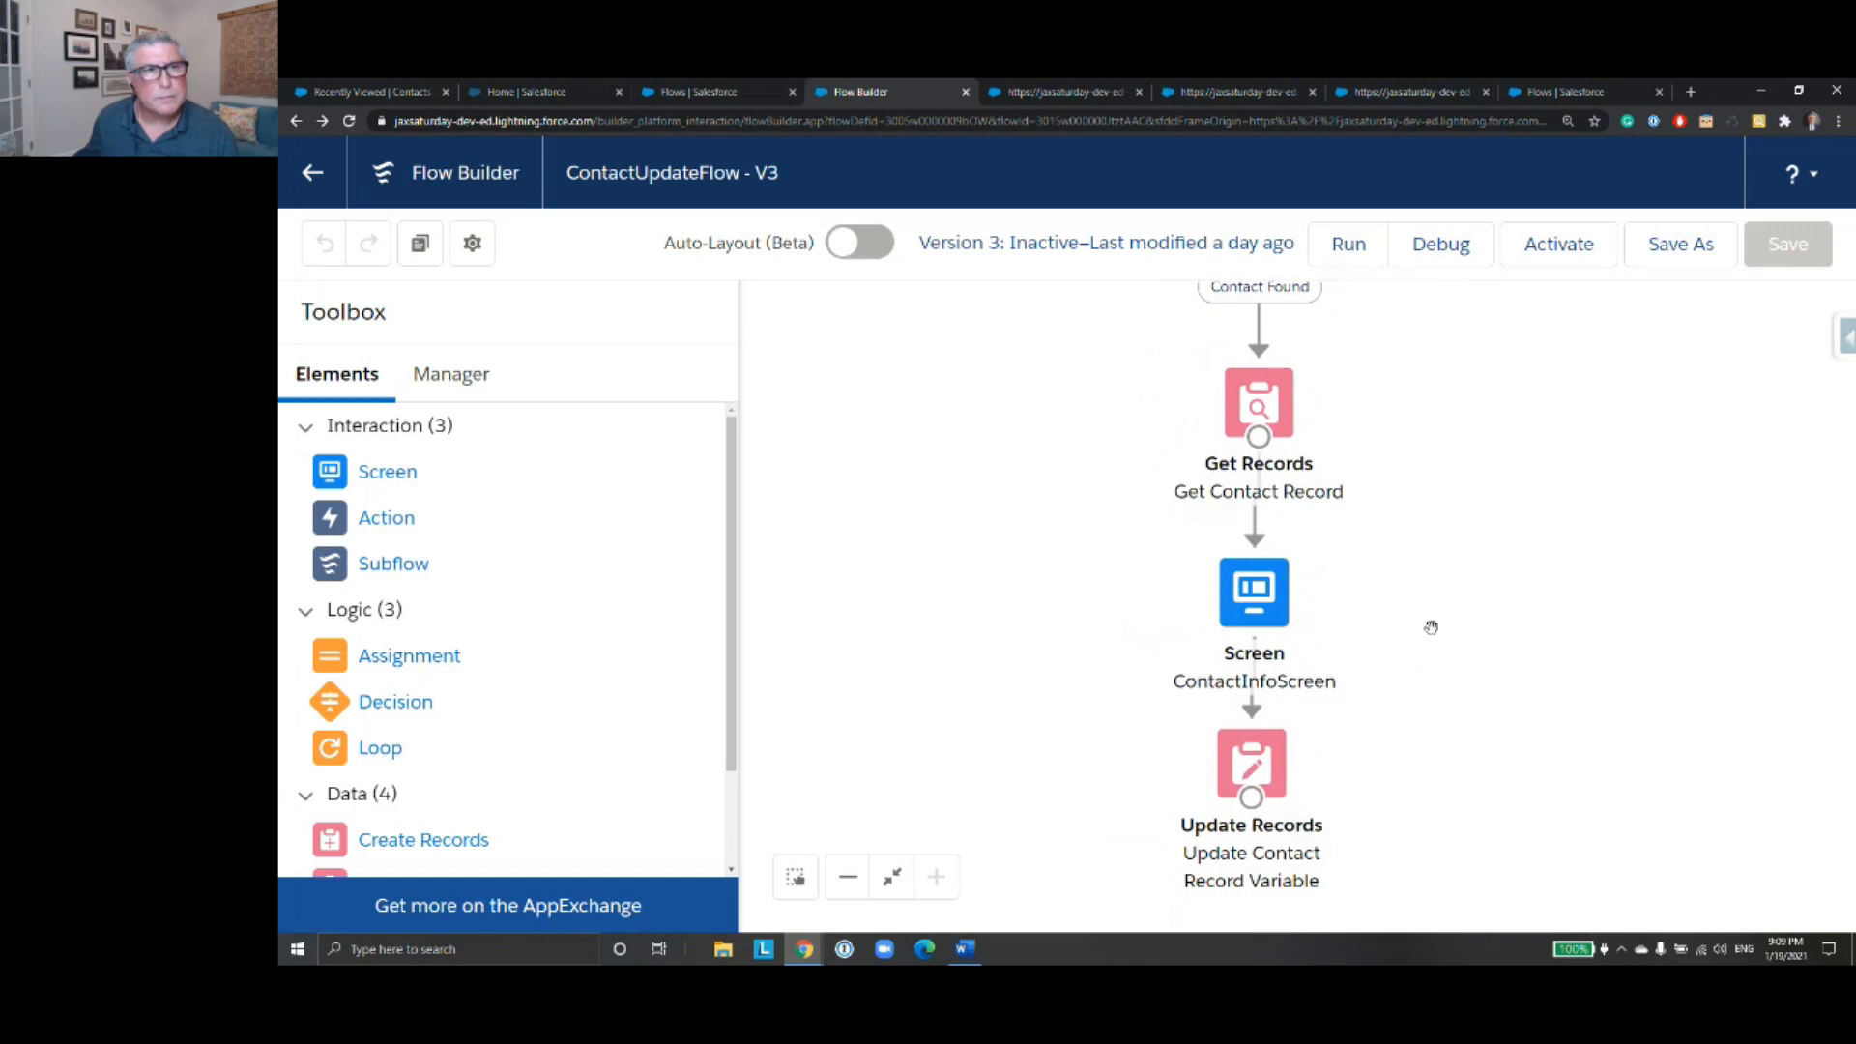
pyautogui.moveTo(1250, 752); pyautogui.dragTo(1257, 828)
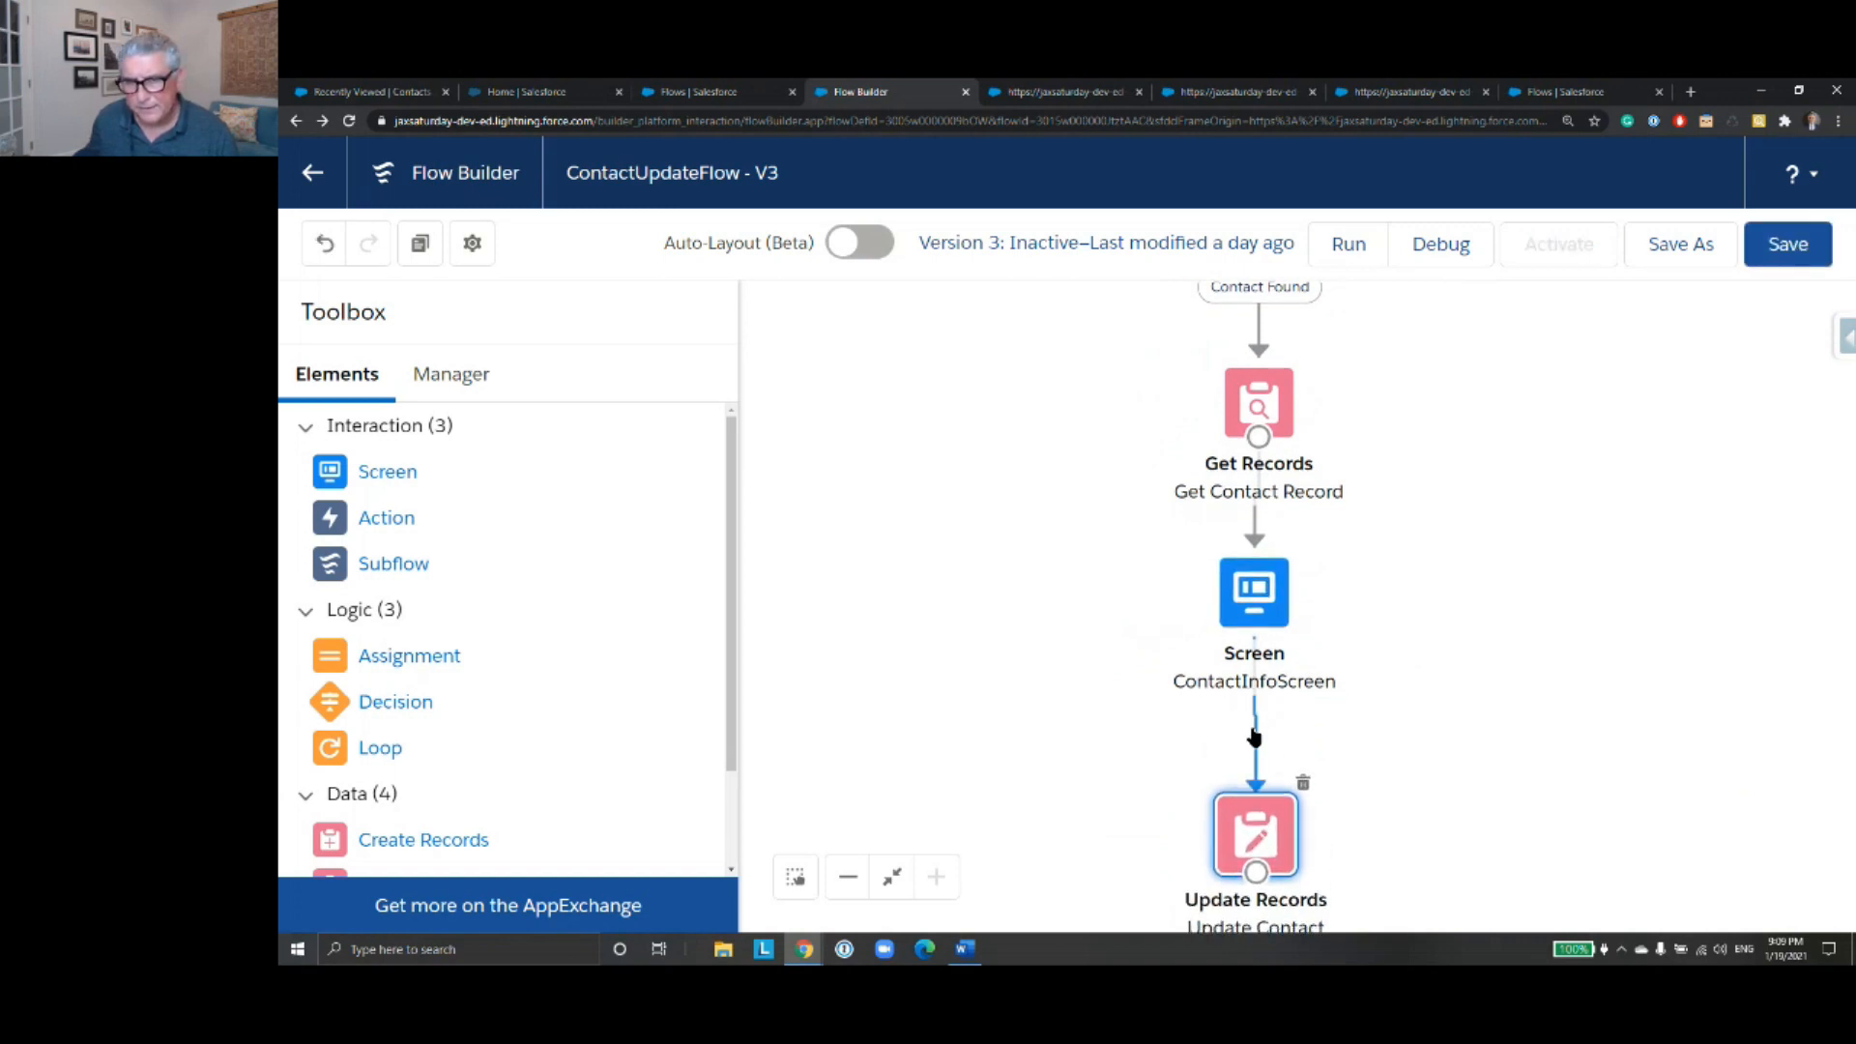
pyautogui.click(1257, 740)
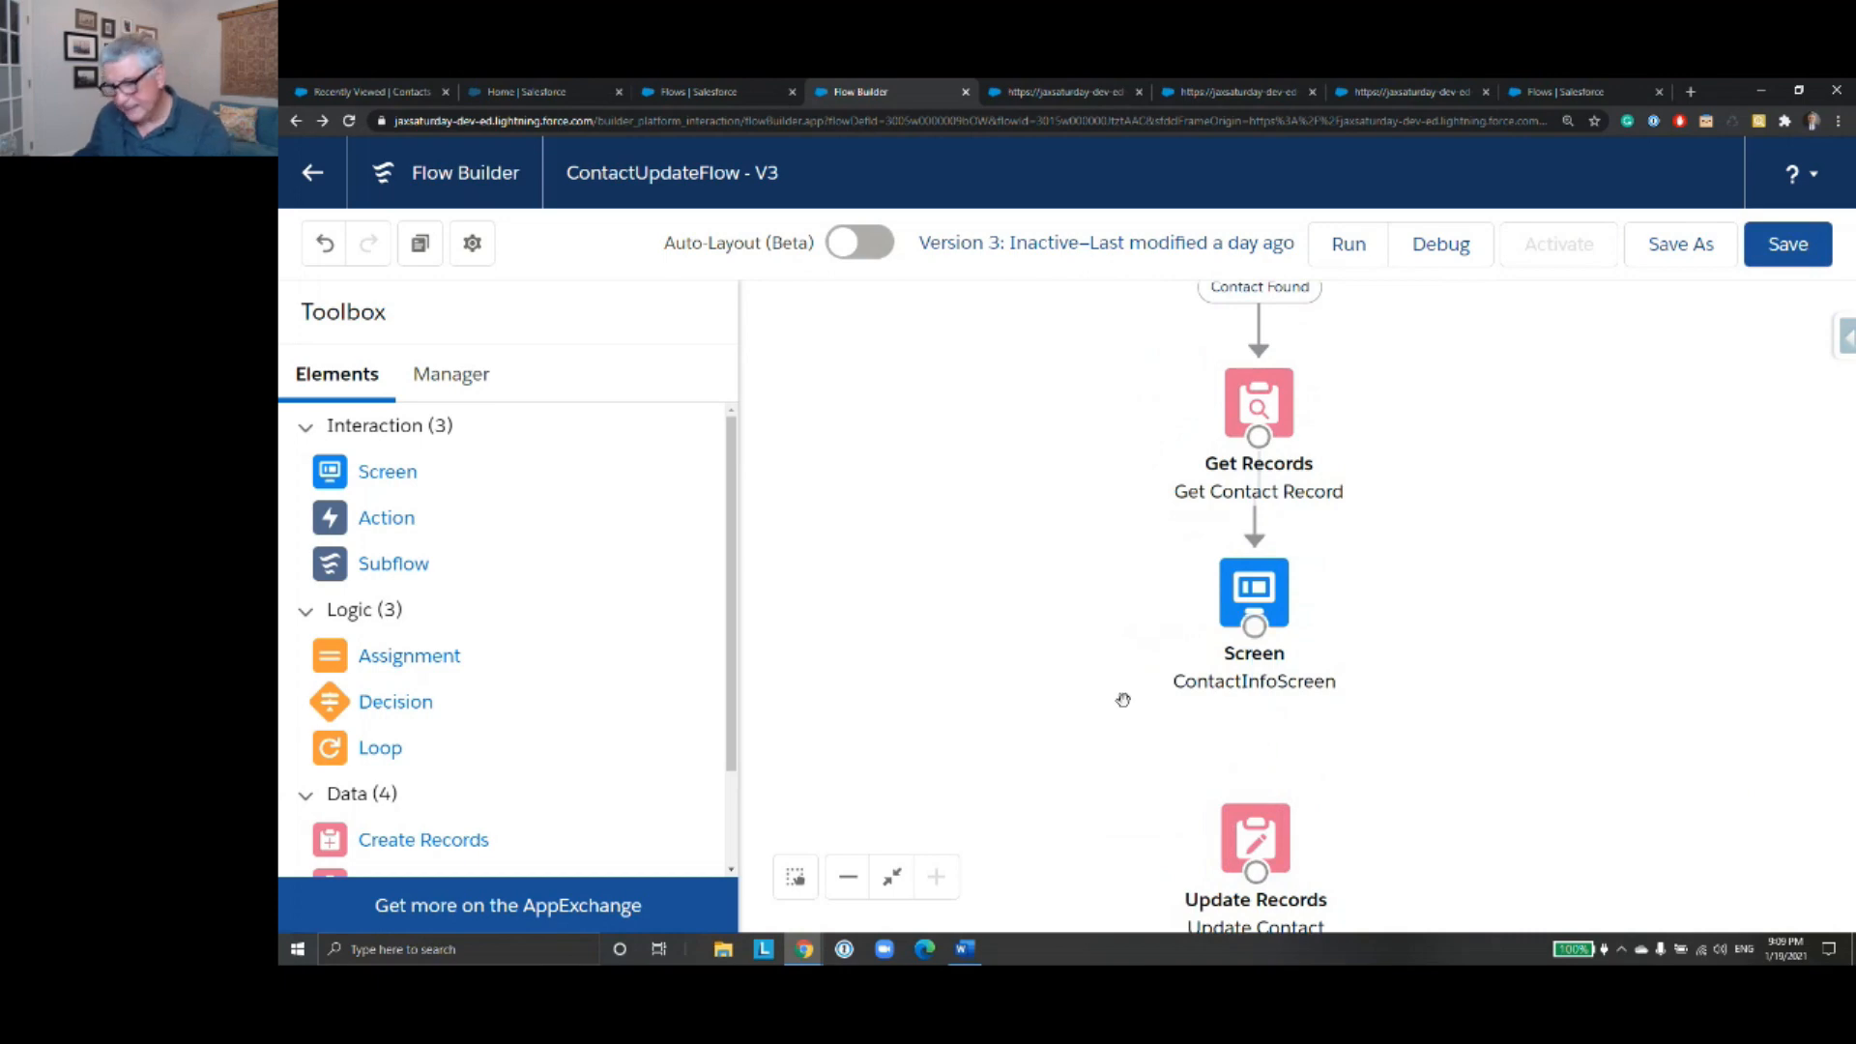
# - Add an Assignment element labelled Assign Fields between ContactInfoScreen and Update Contact Record Variable
pyautogui.moveTo(373, 655); pyautogui.dragTo(1250, 725)
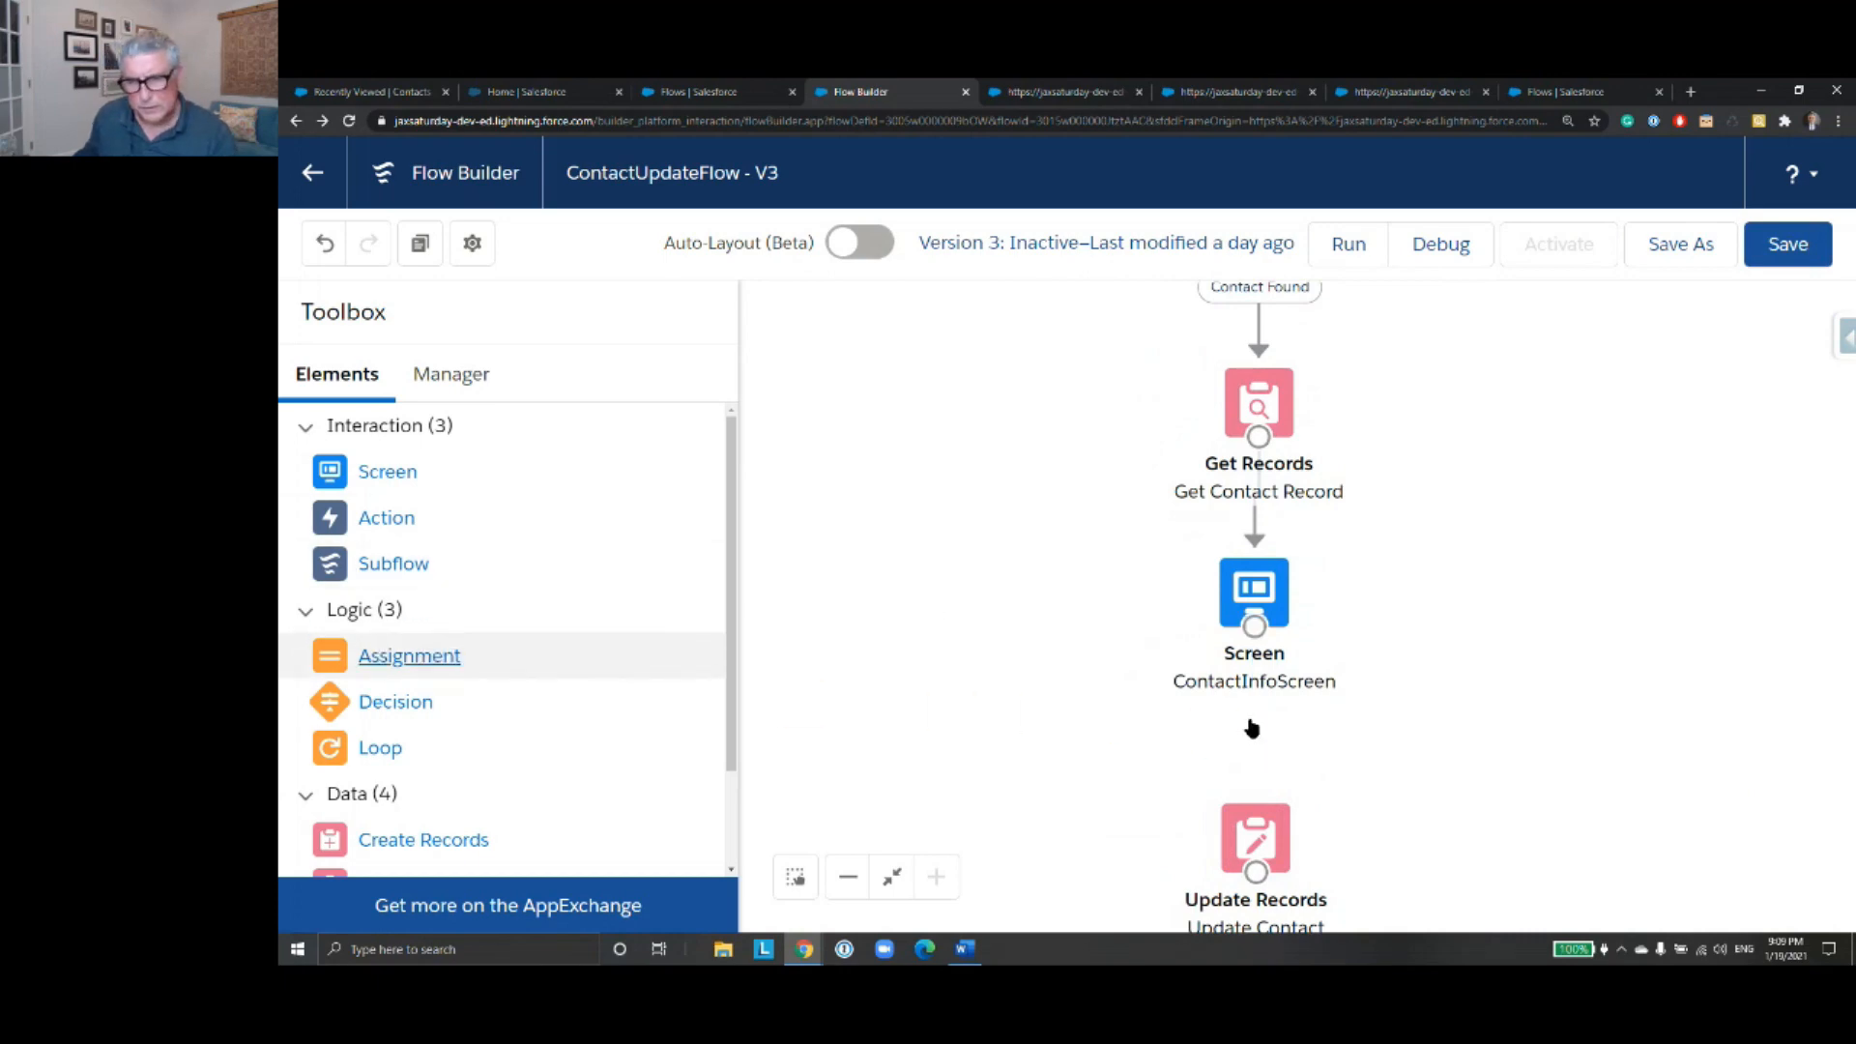
pyautogui.write('Ass')
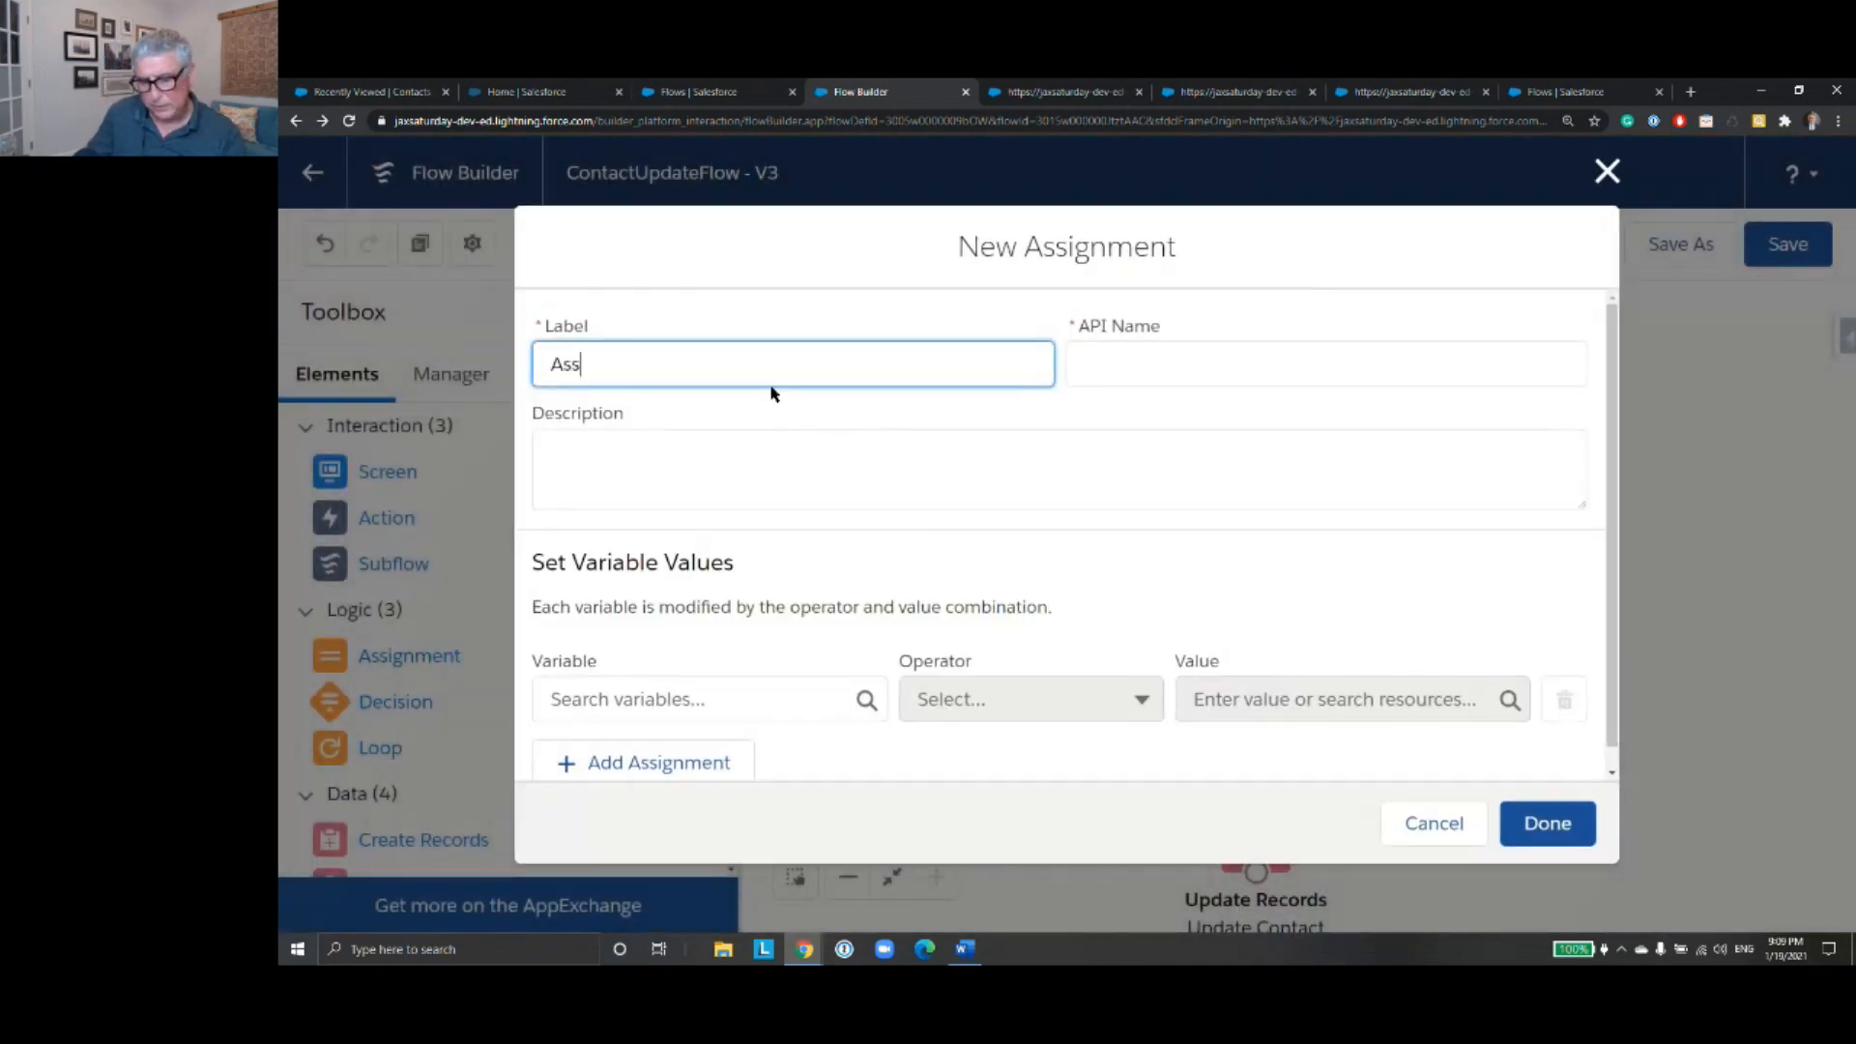
pyautogui.write('ign Fields')
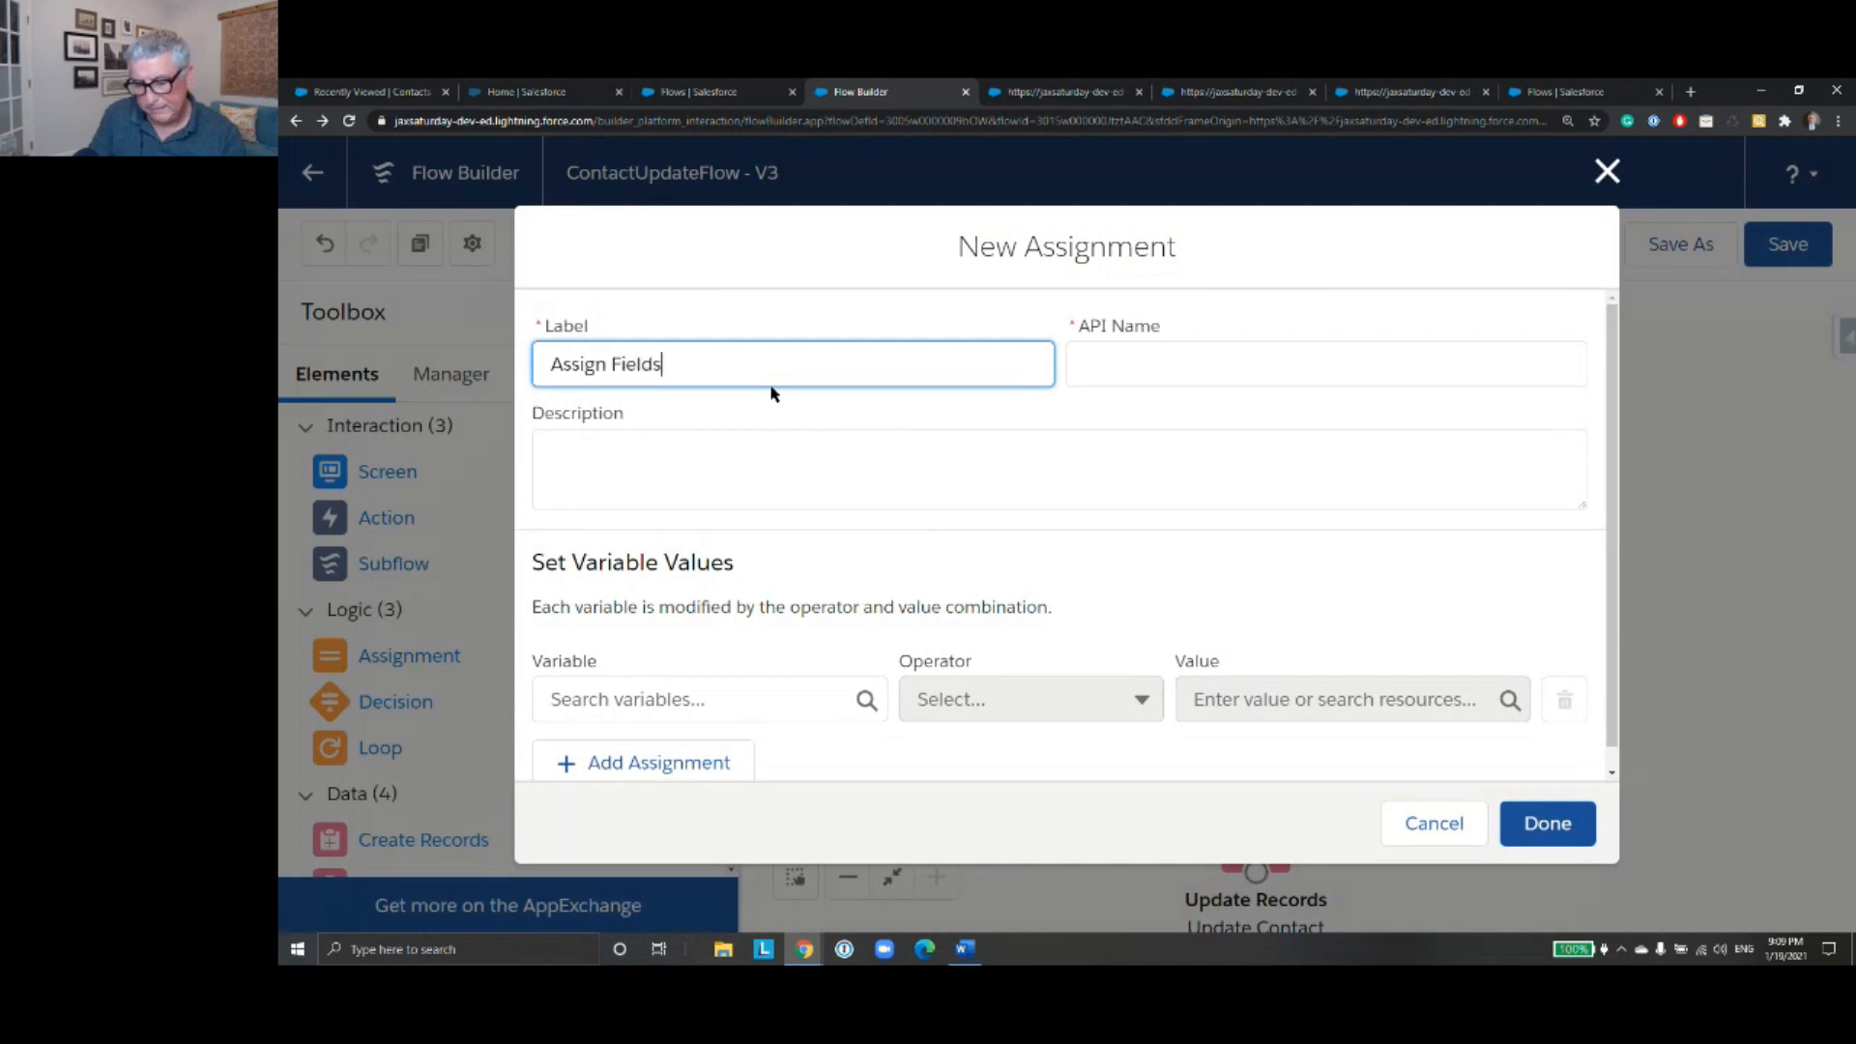
pyautogui.click(1209, 362)
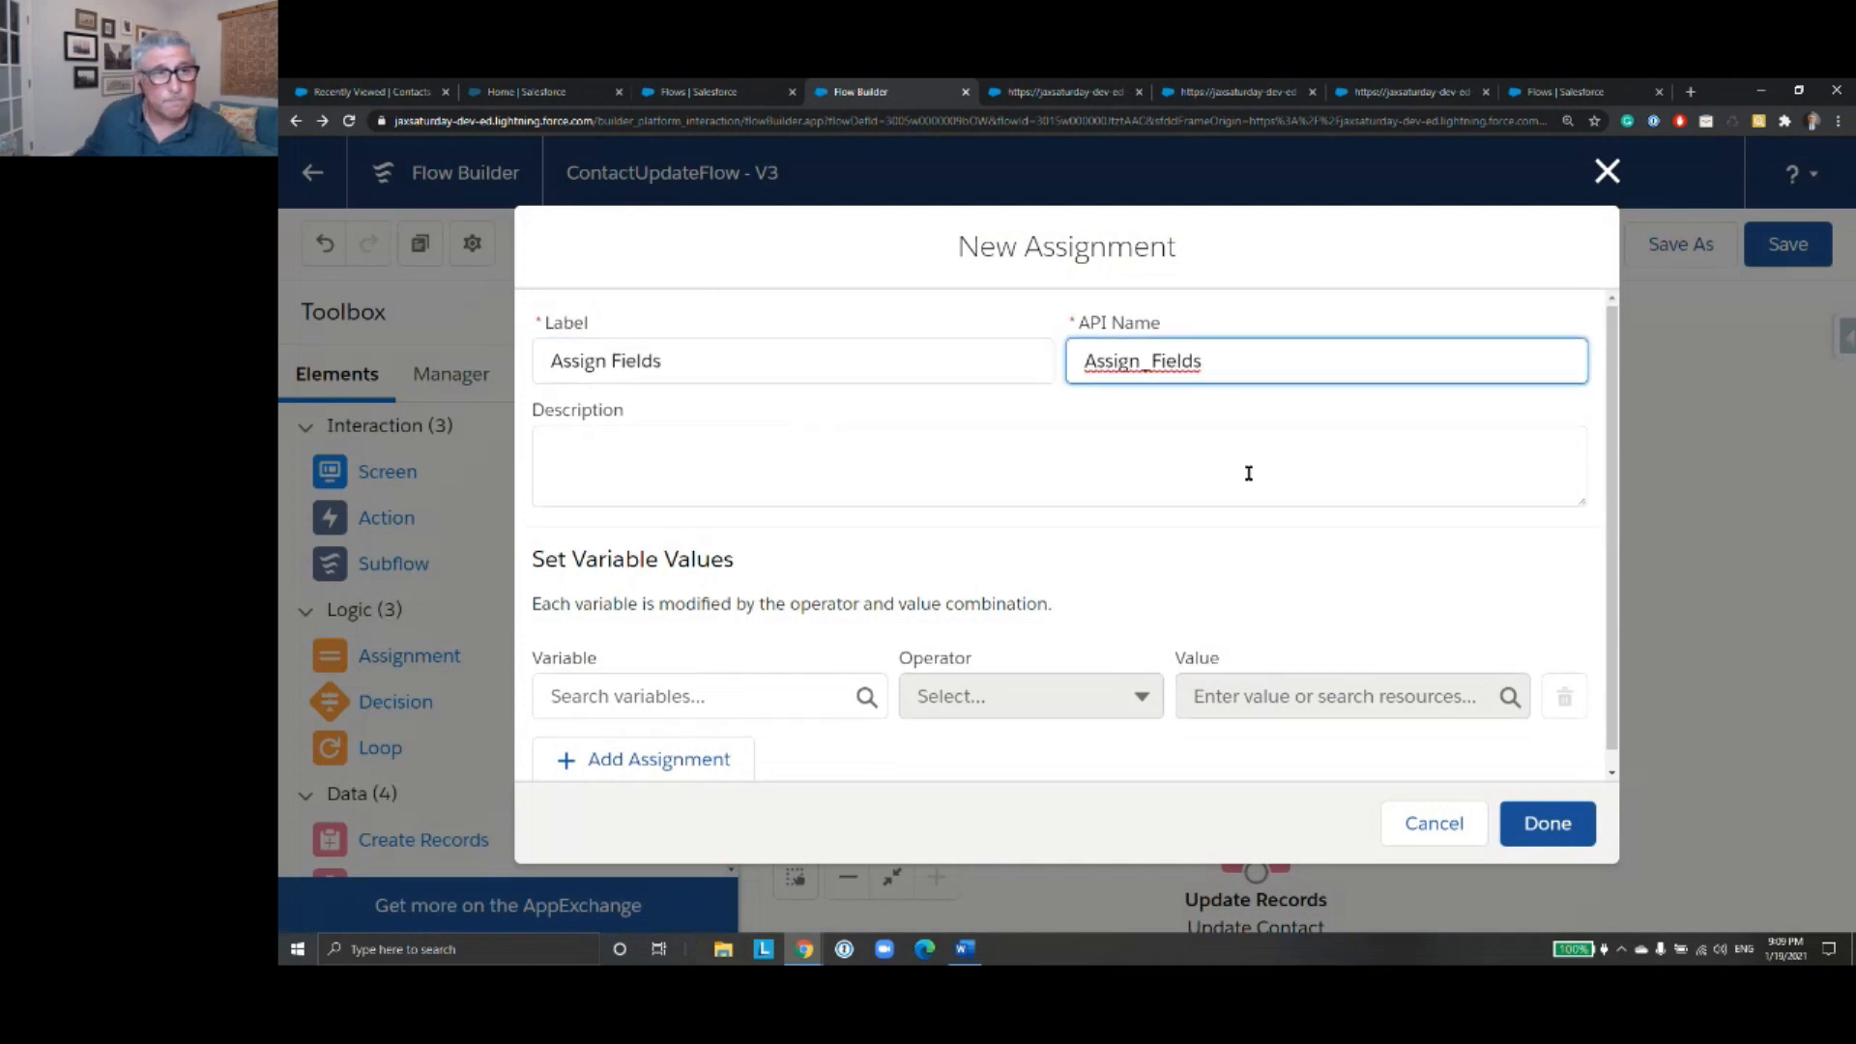
# - Assign the First_Name screen value to the FirstName field of the contact from Get_Contact_Record
pyautogui.scroll(-1, 966, 580)
pyautogui.click(654, 677)
pyautogui.write('Firs')
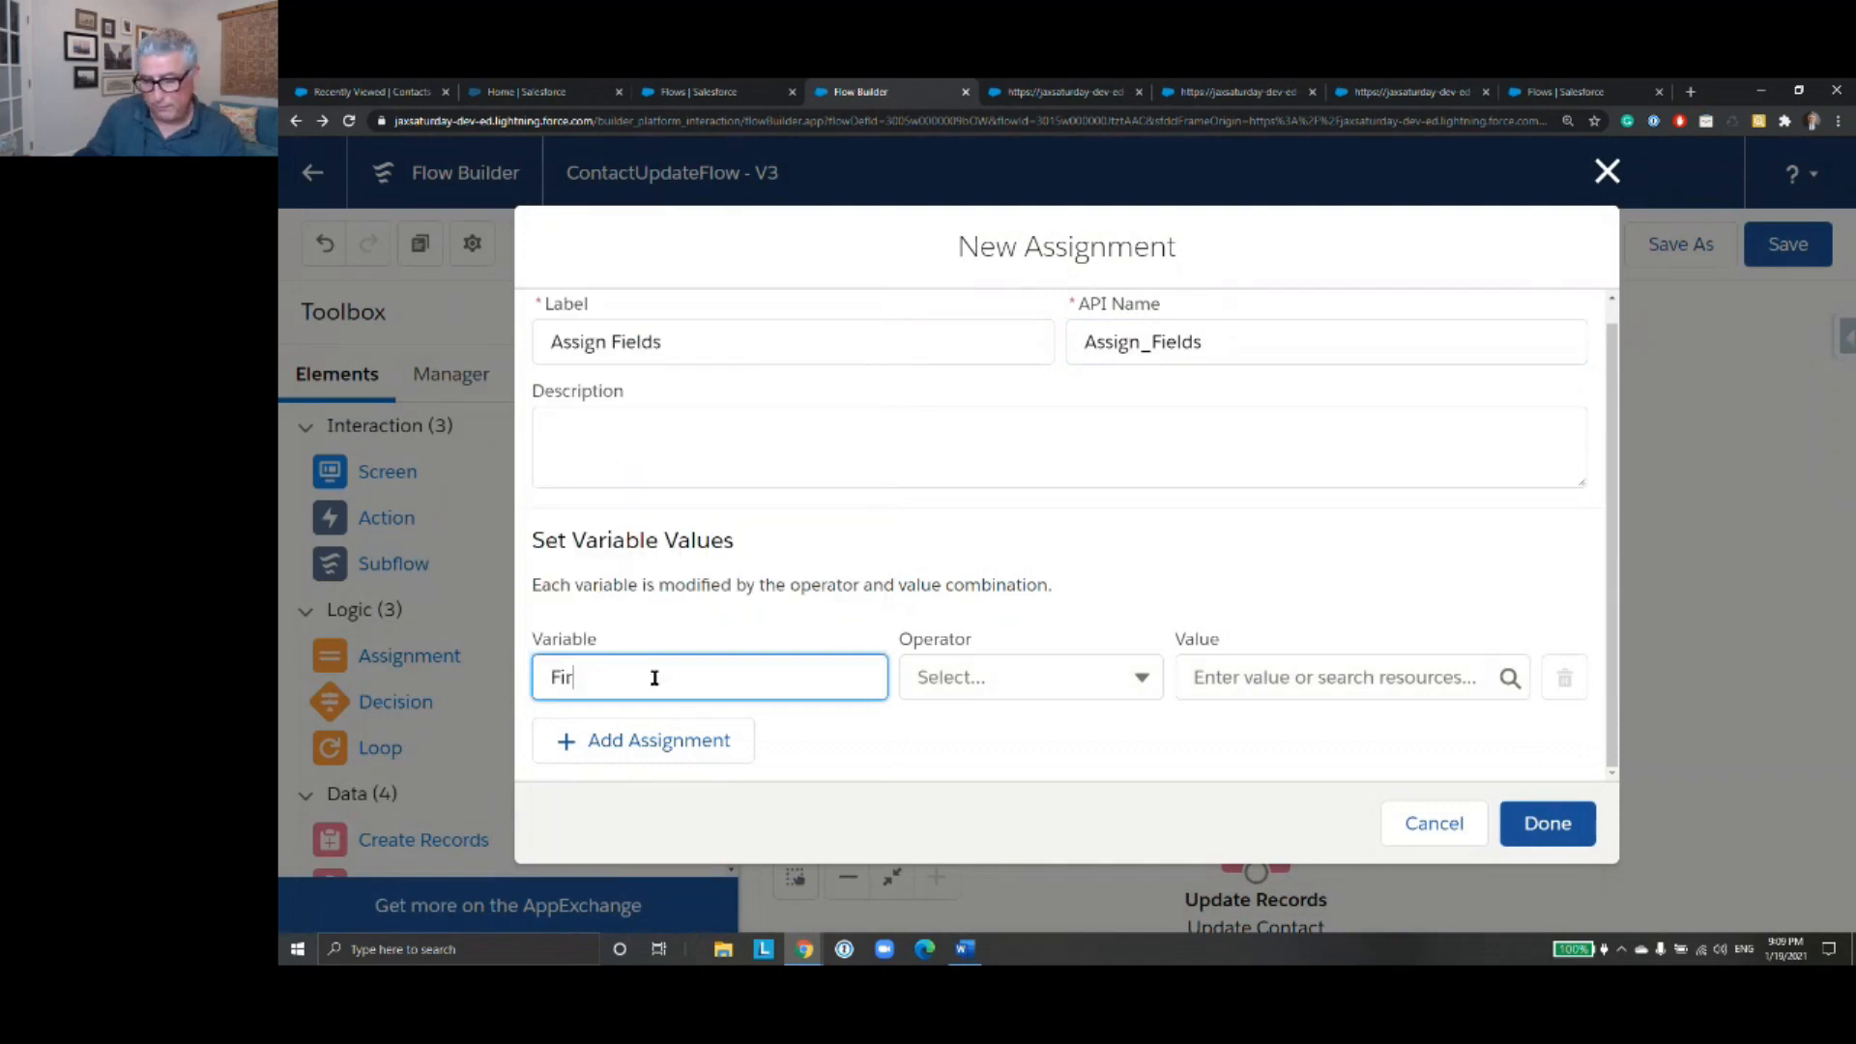
pyautogui.press('BackSpace')
pyautogui.press('BackSpace')
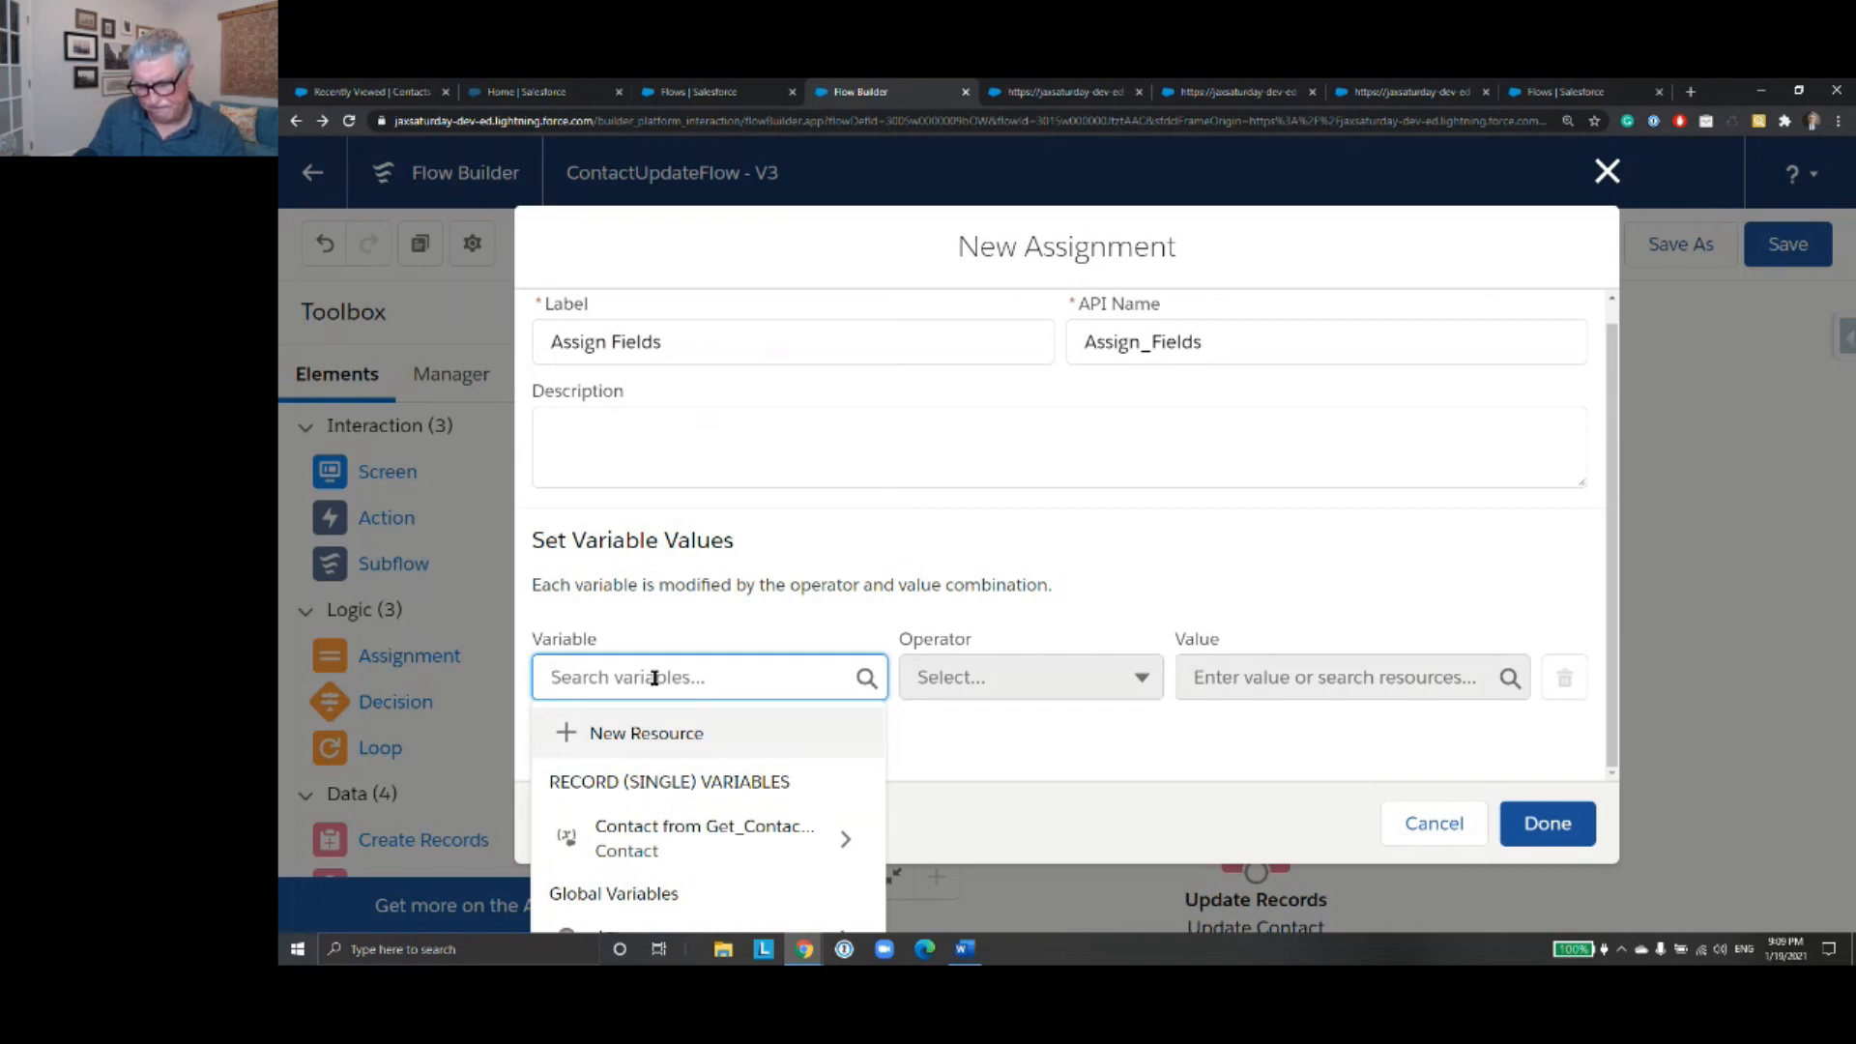
pyautogui.write('get')
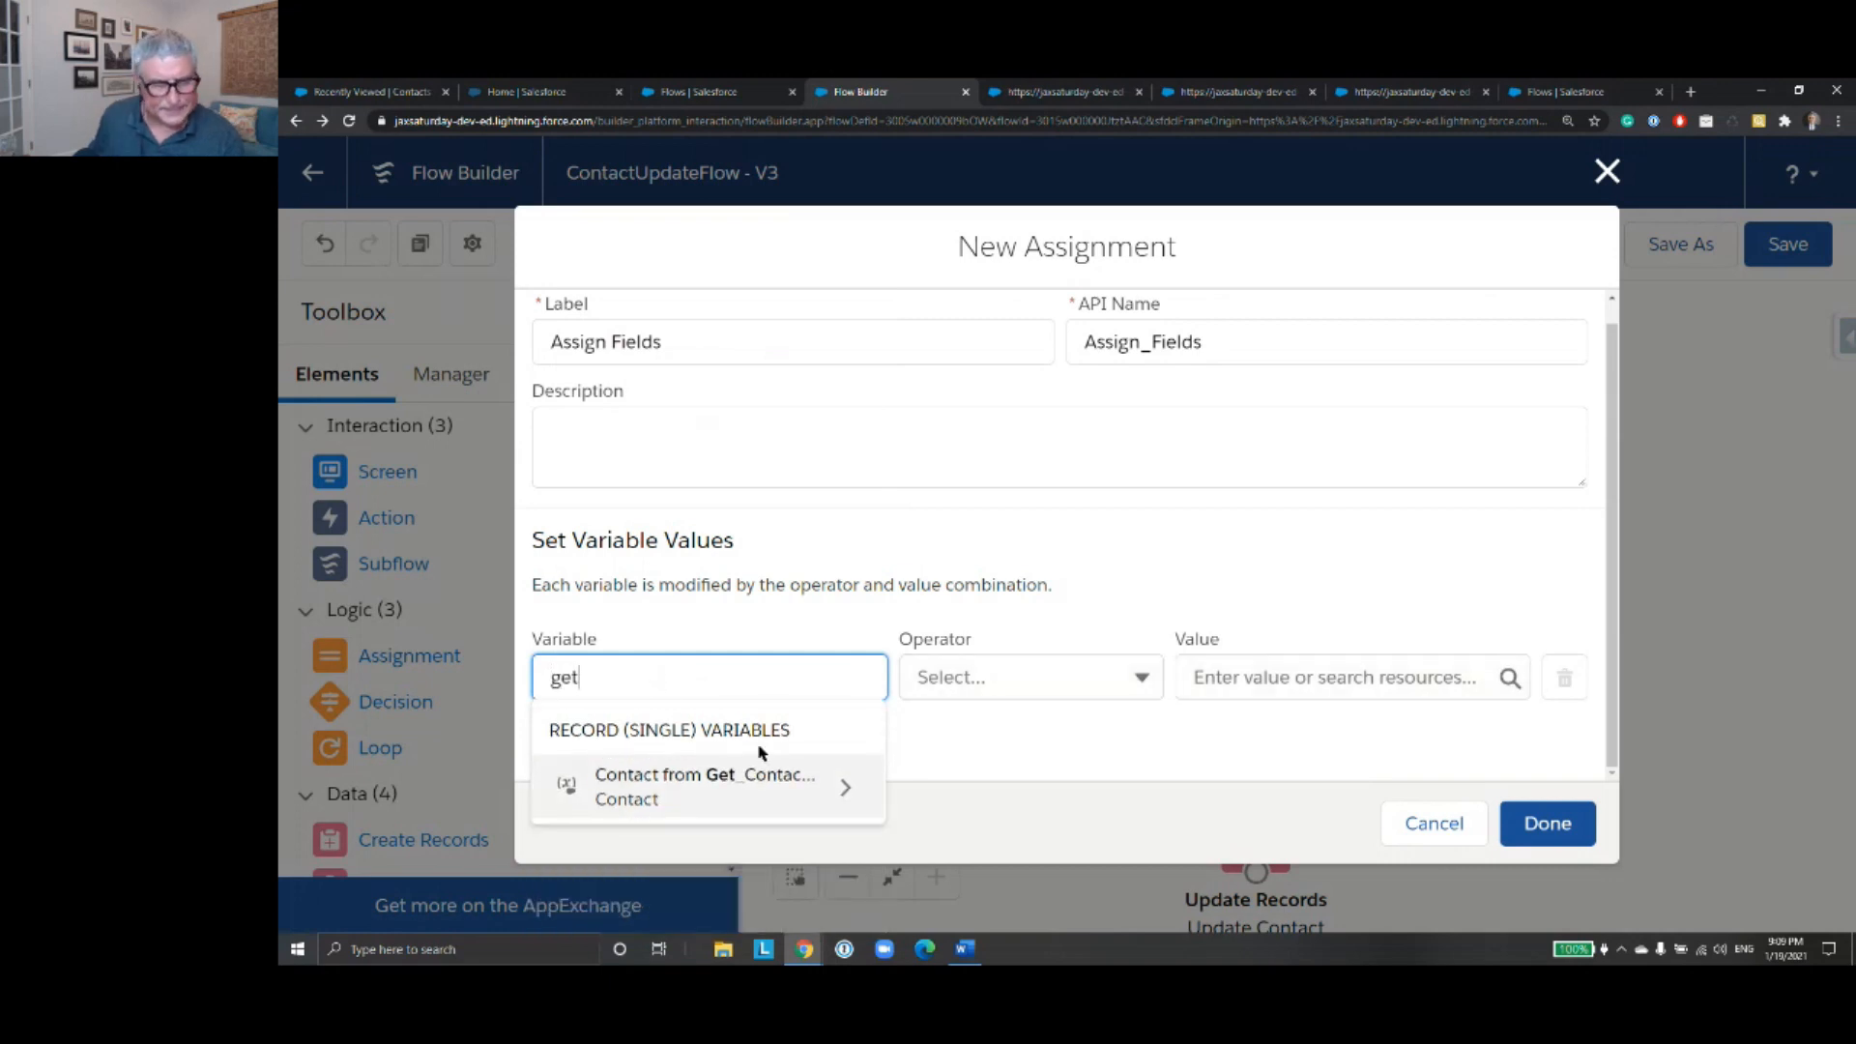
pyautogui.click(813, 801)
pyautogui.write('First')
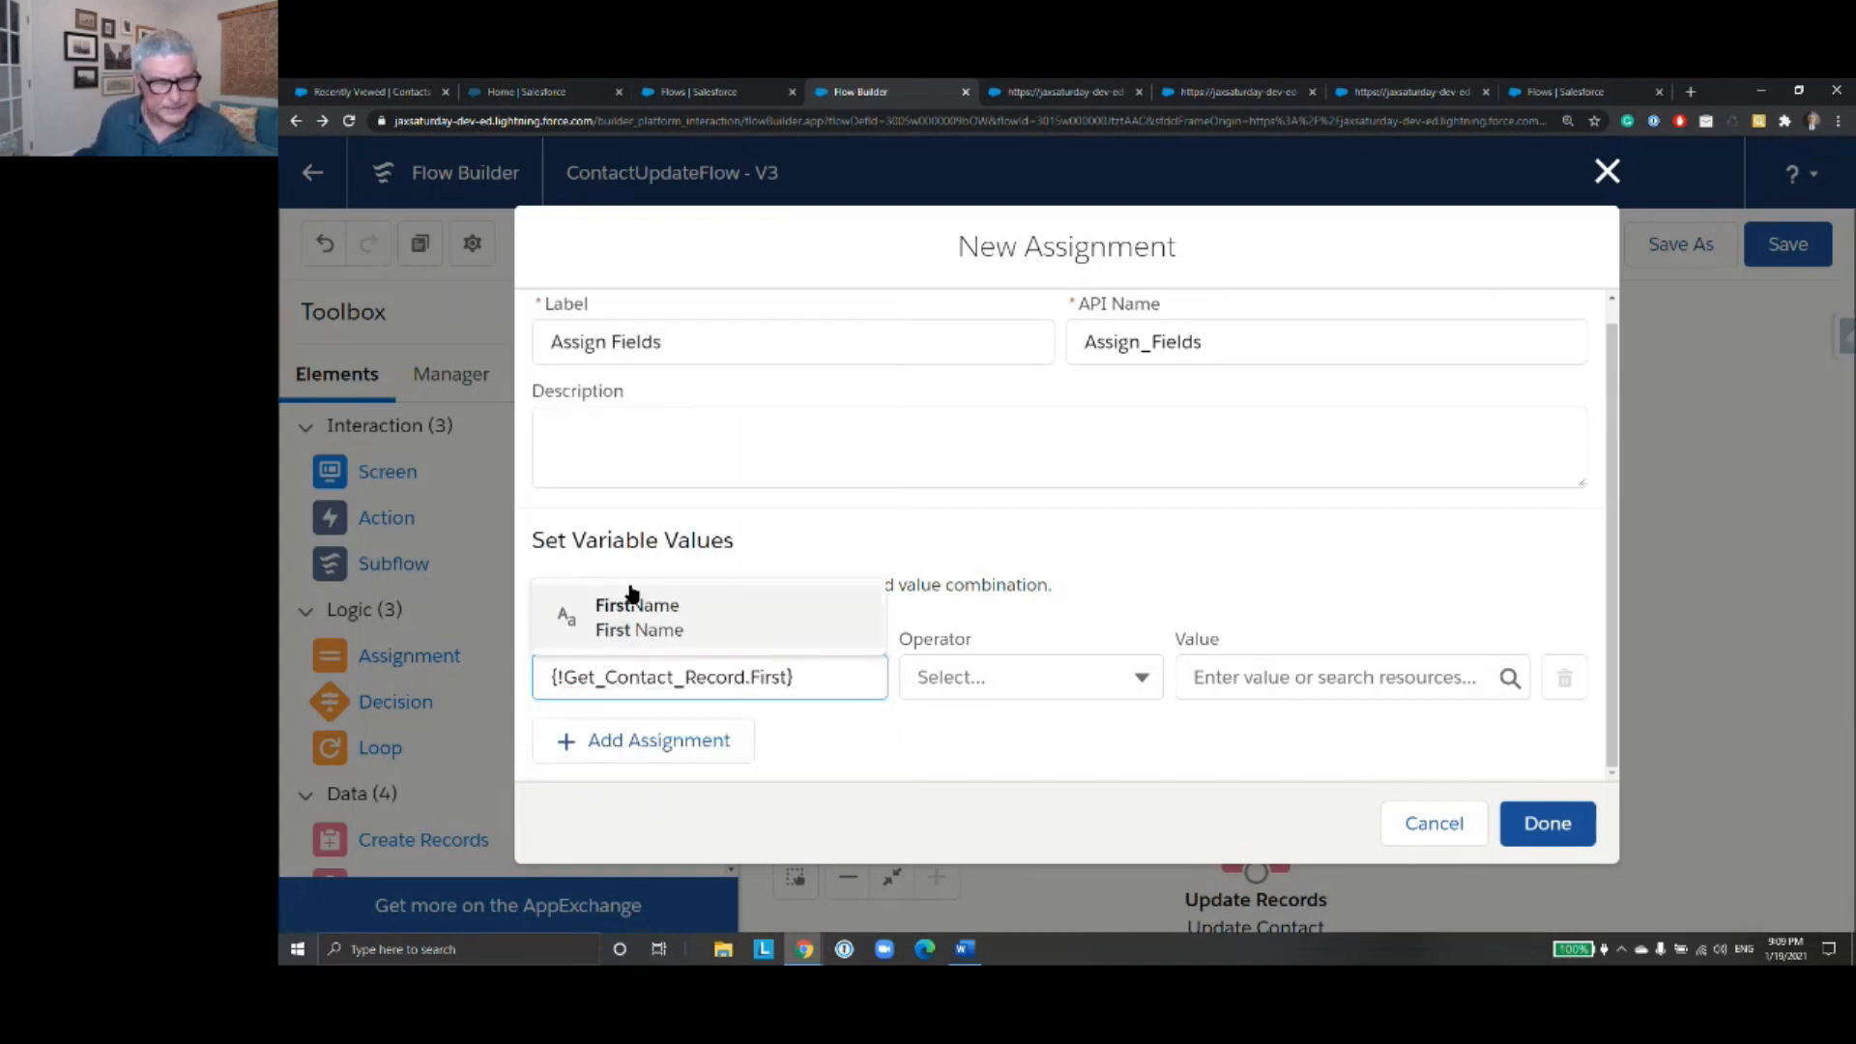
pyautogui.click(638, 617)
pyautogui.click(1300, 677)
pyautogui.write('Firs')
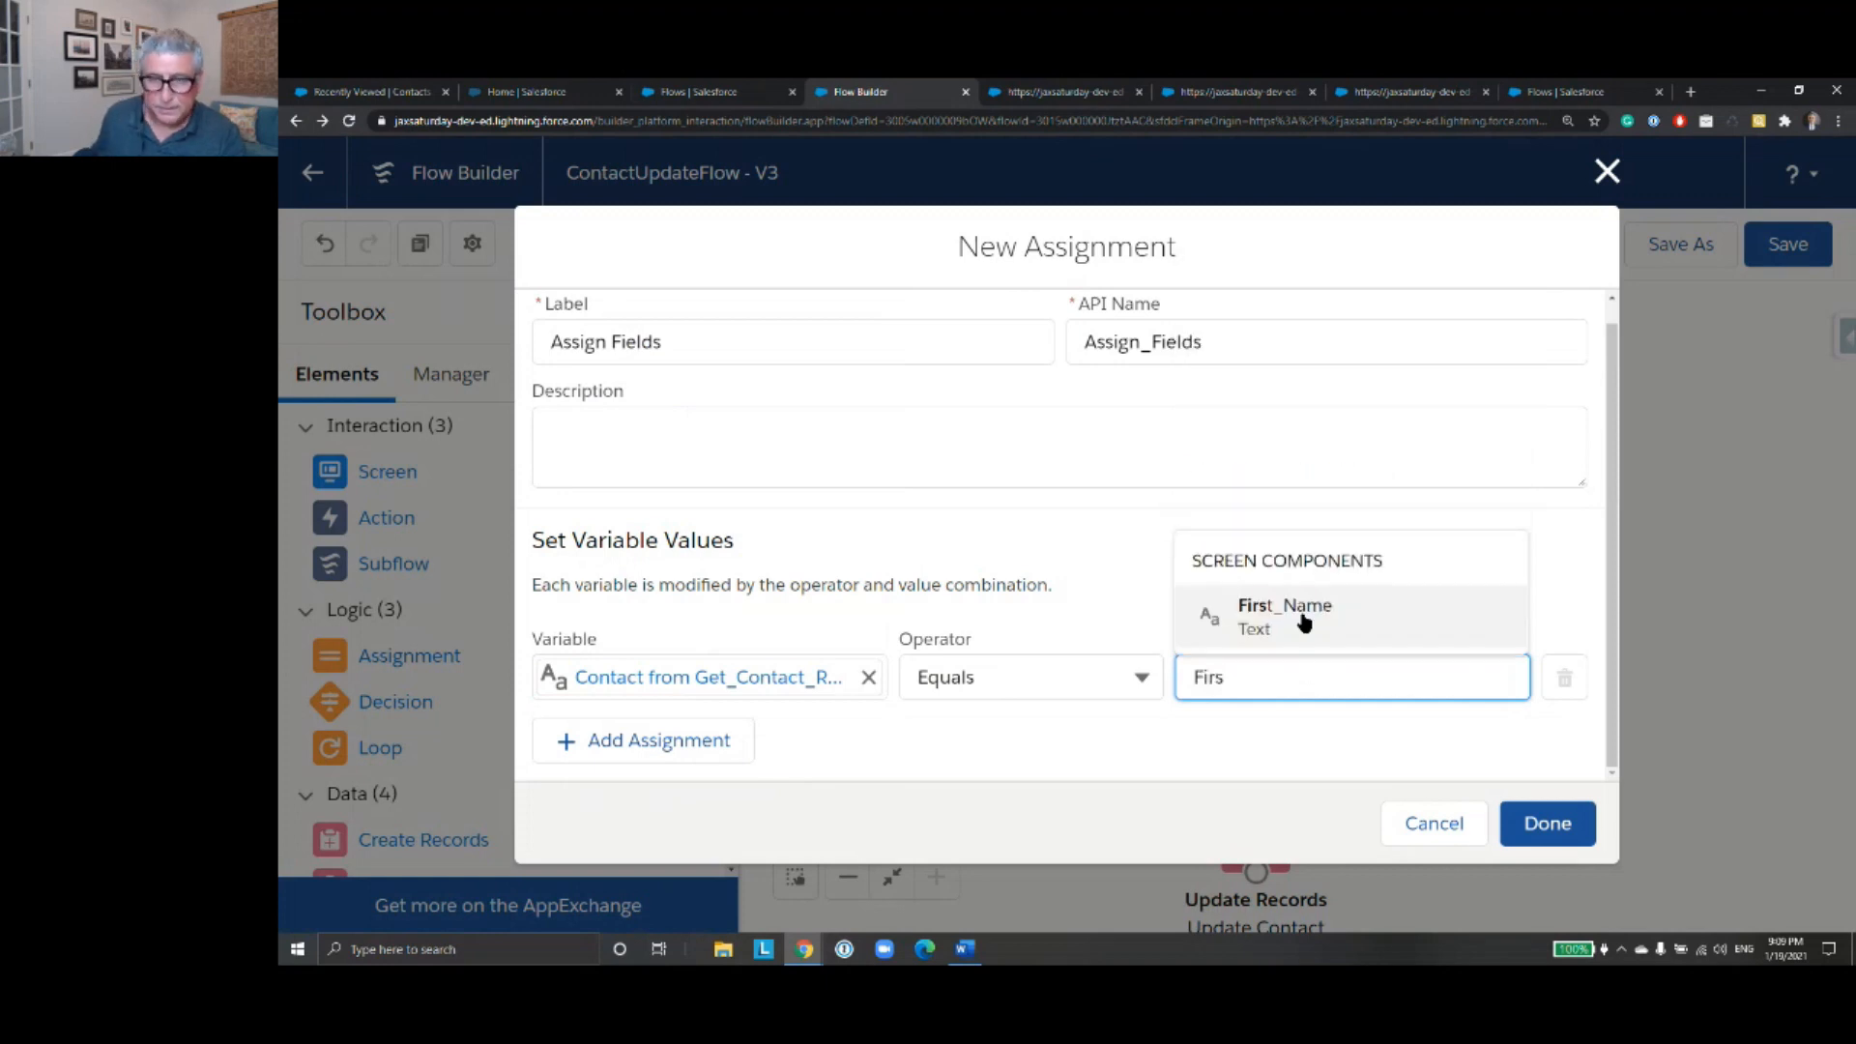
pyautogui.click(1303, 619)
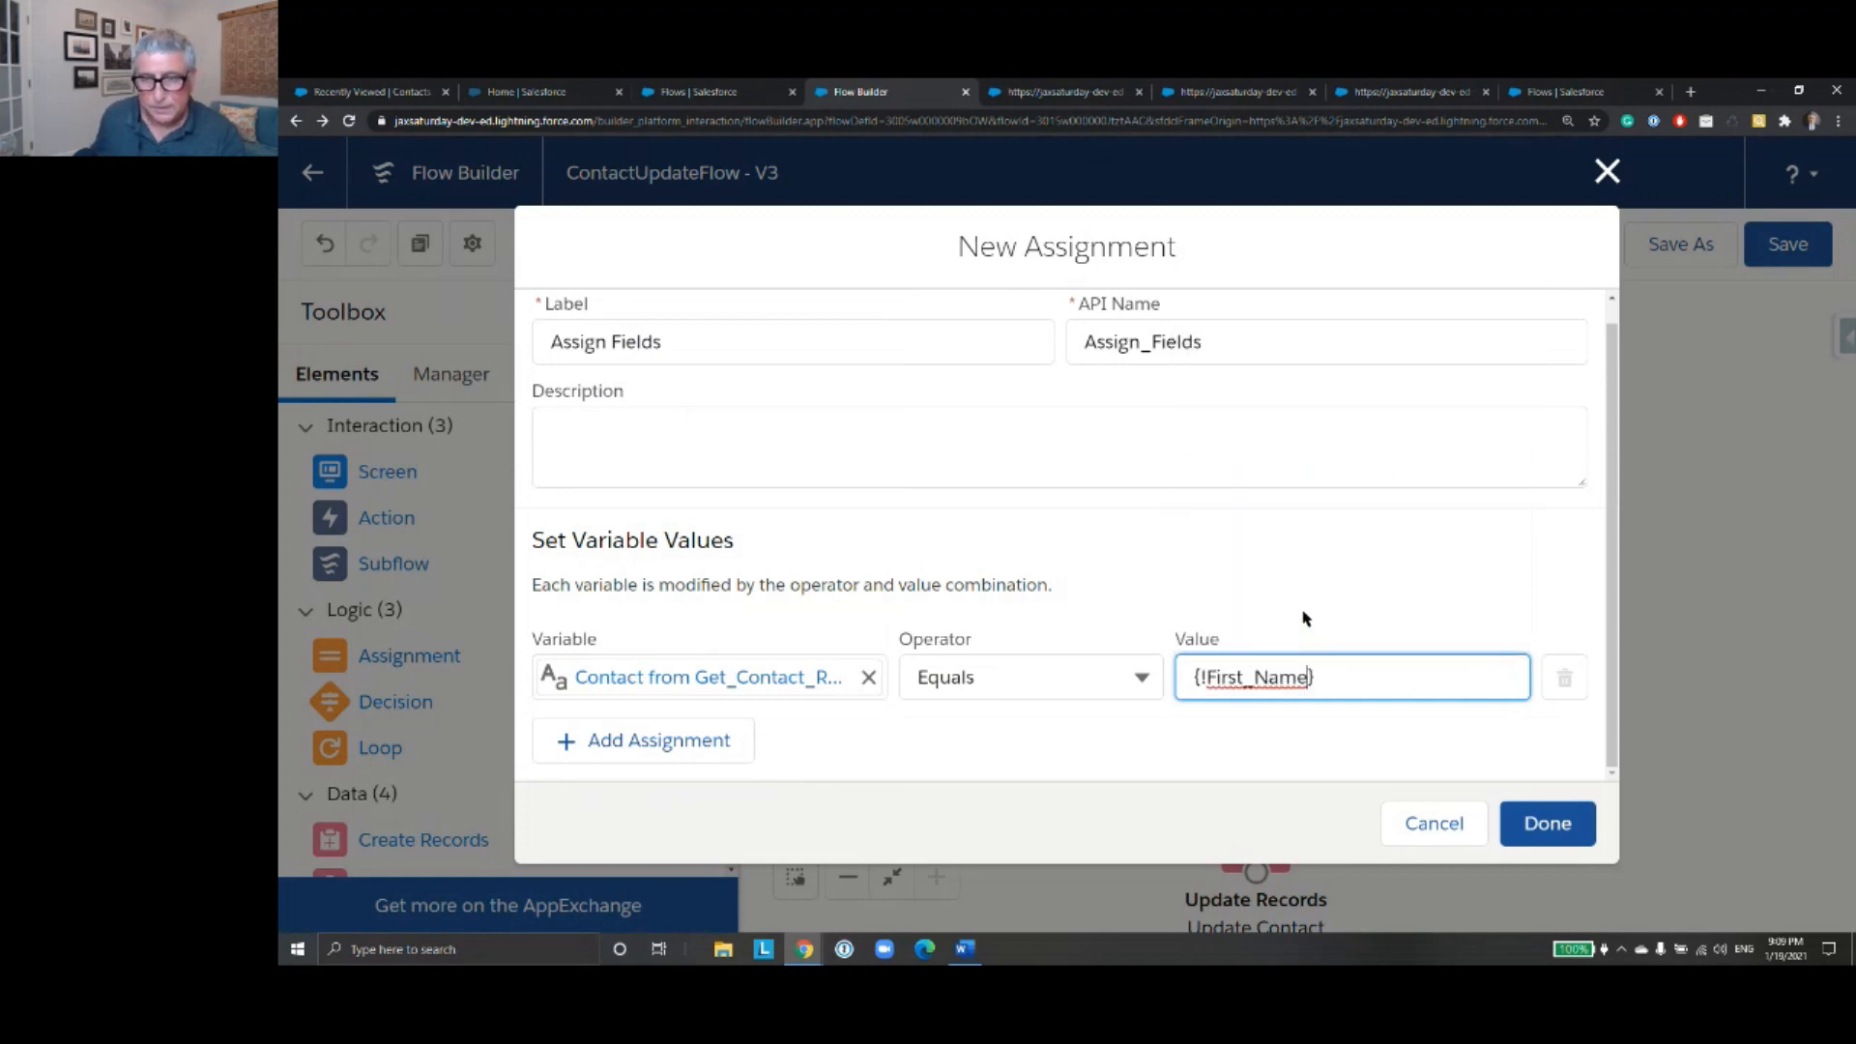
# - Add a second assignment that sets LastName of the contact from Get_Contact_Record to the Last_Name screen value
pyautogui.click(657, 741)
pyautogui.scroll(-1, 781, 657)
pyautogui.click(779, 660)
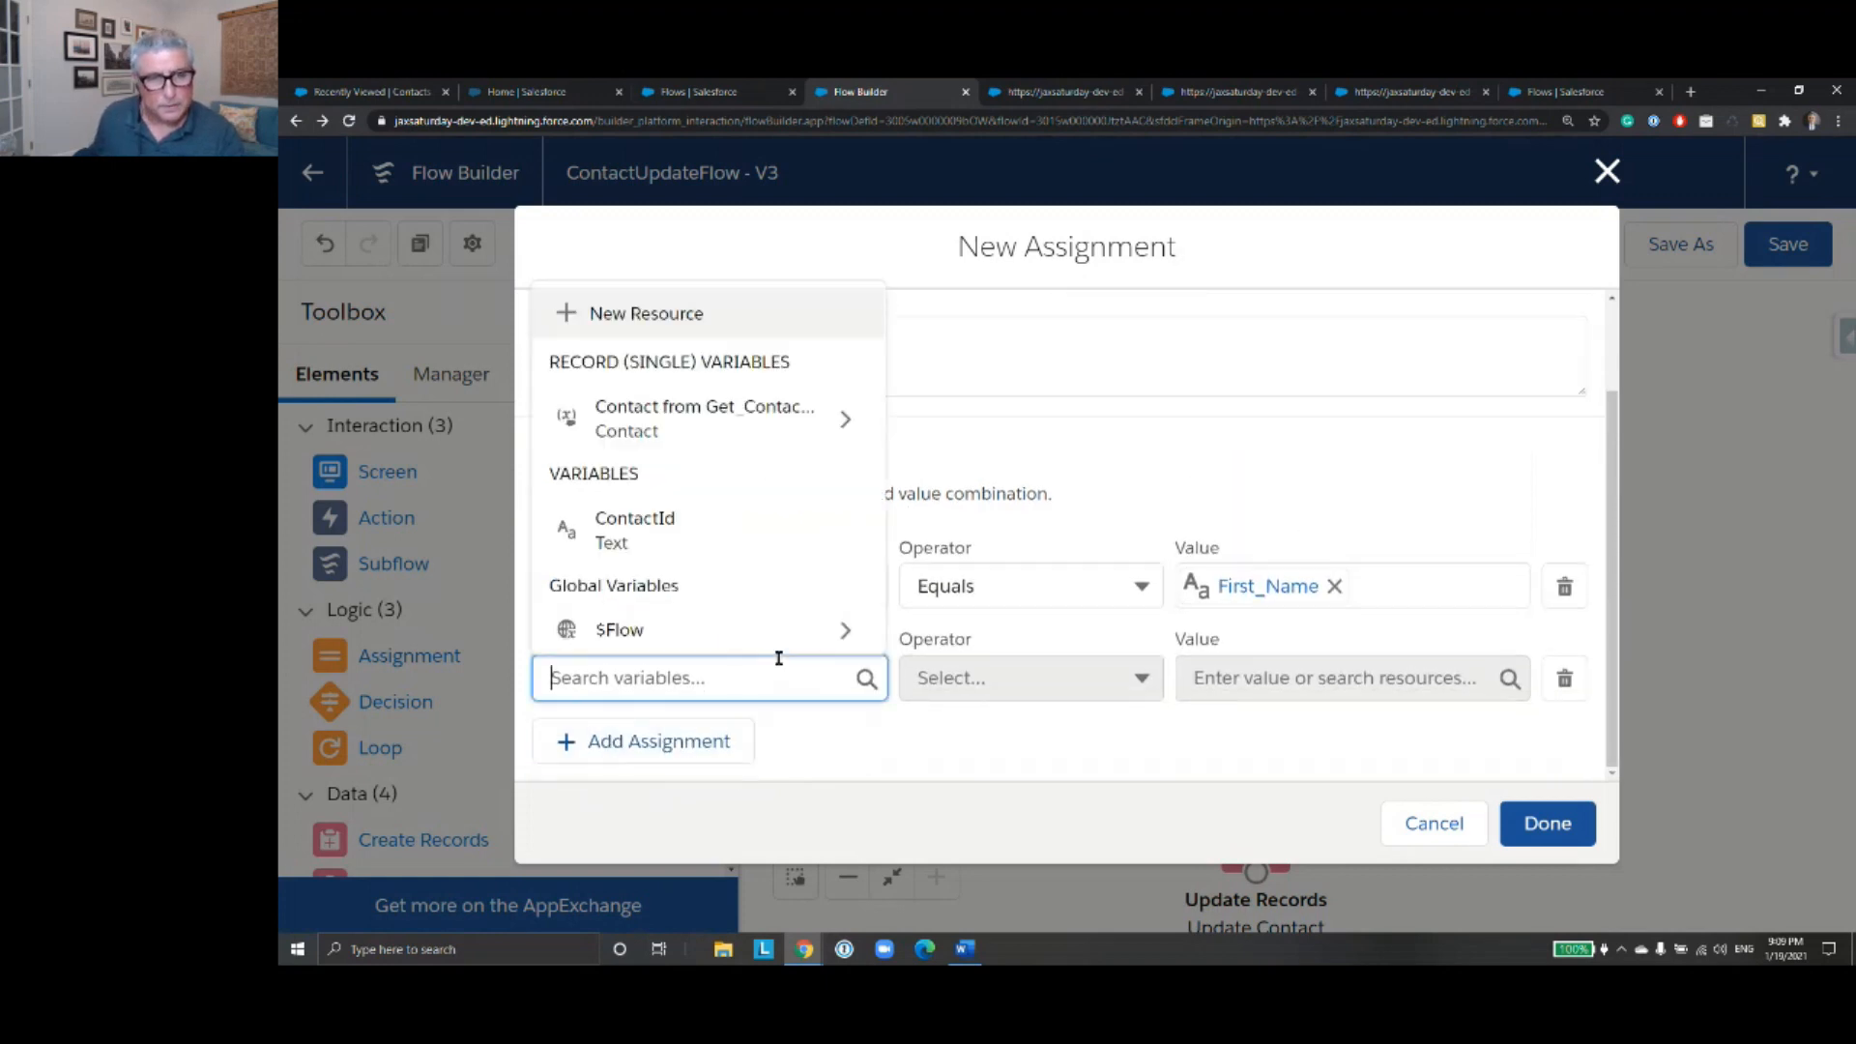
pyautogui.write('Get')
pyautogui.click(859, 624)
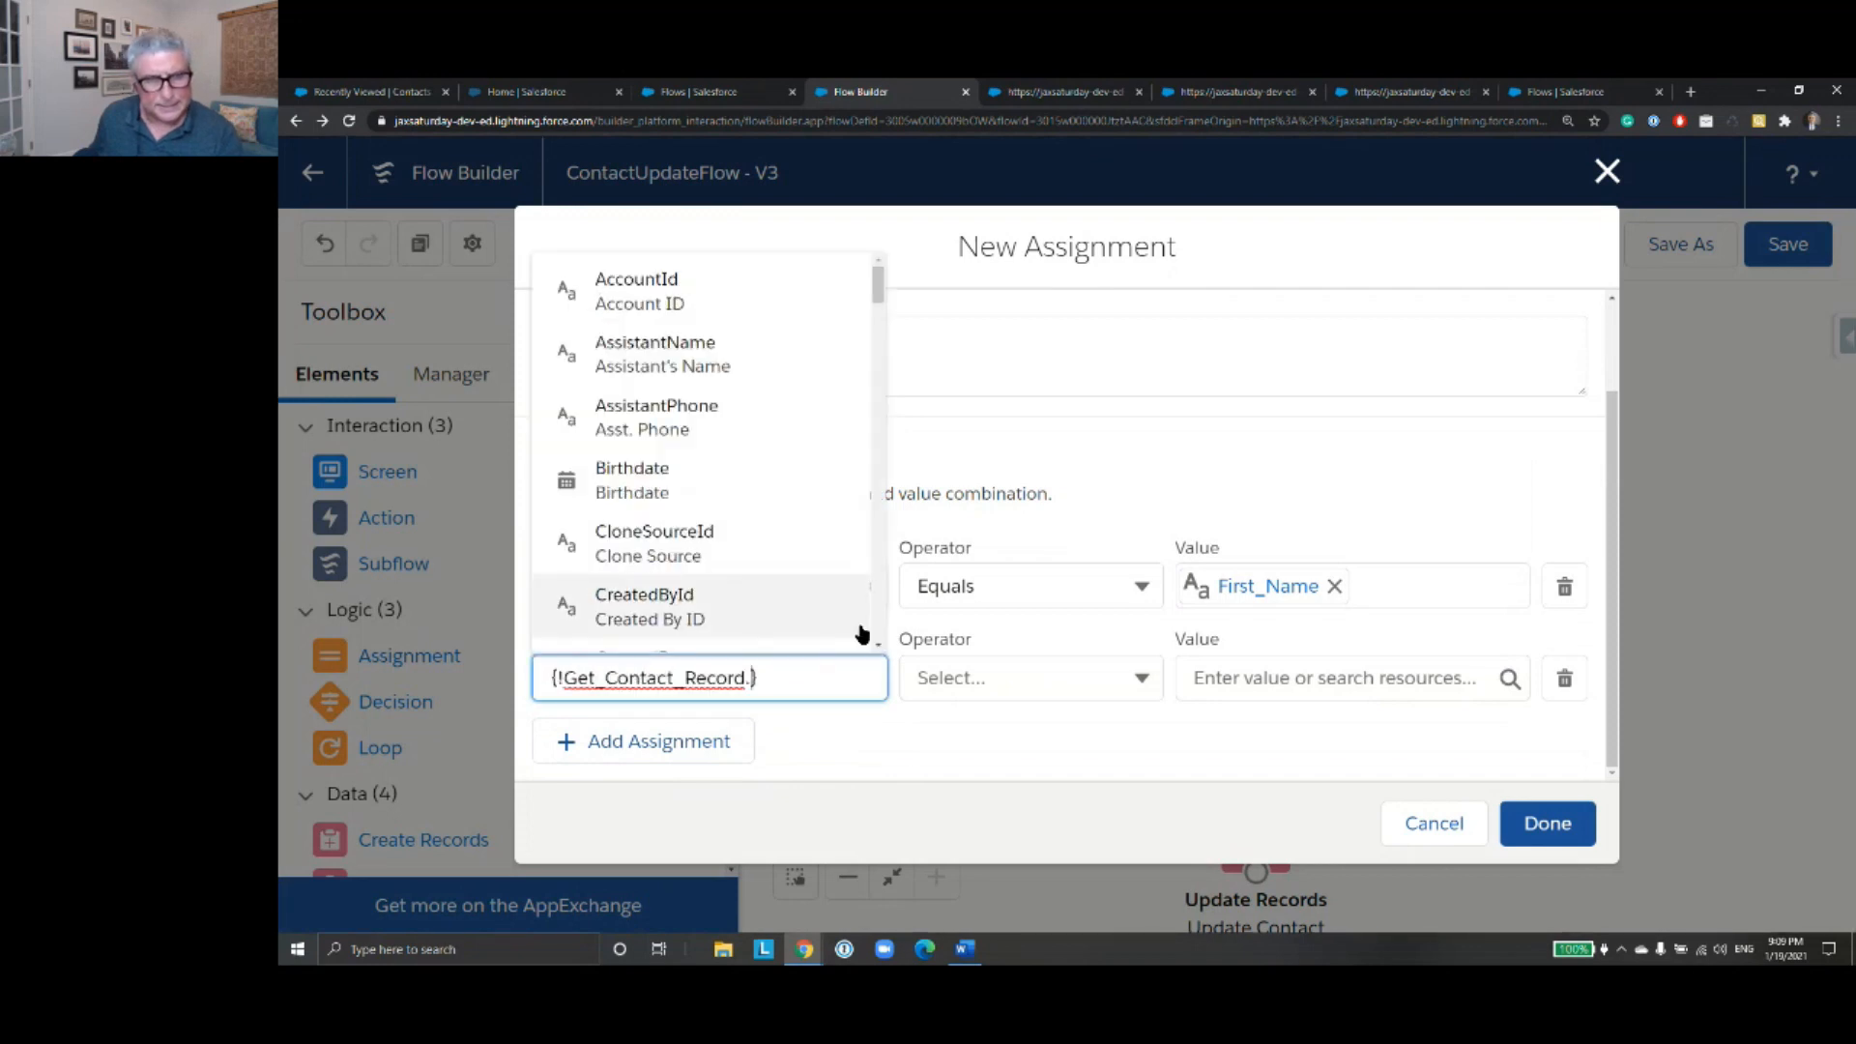
pyautogui.write('Last')
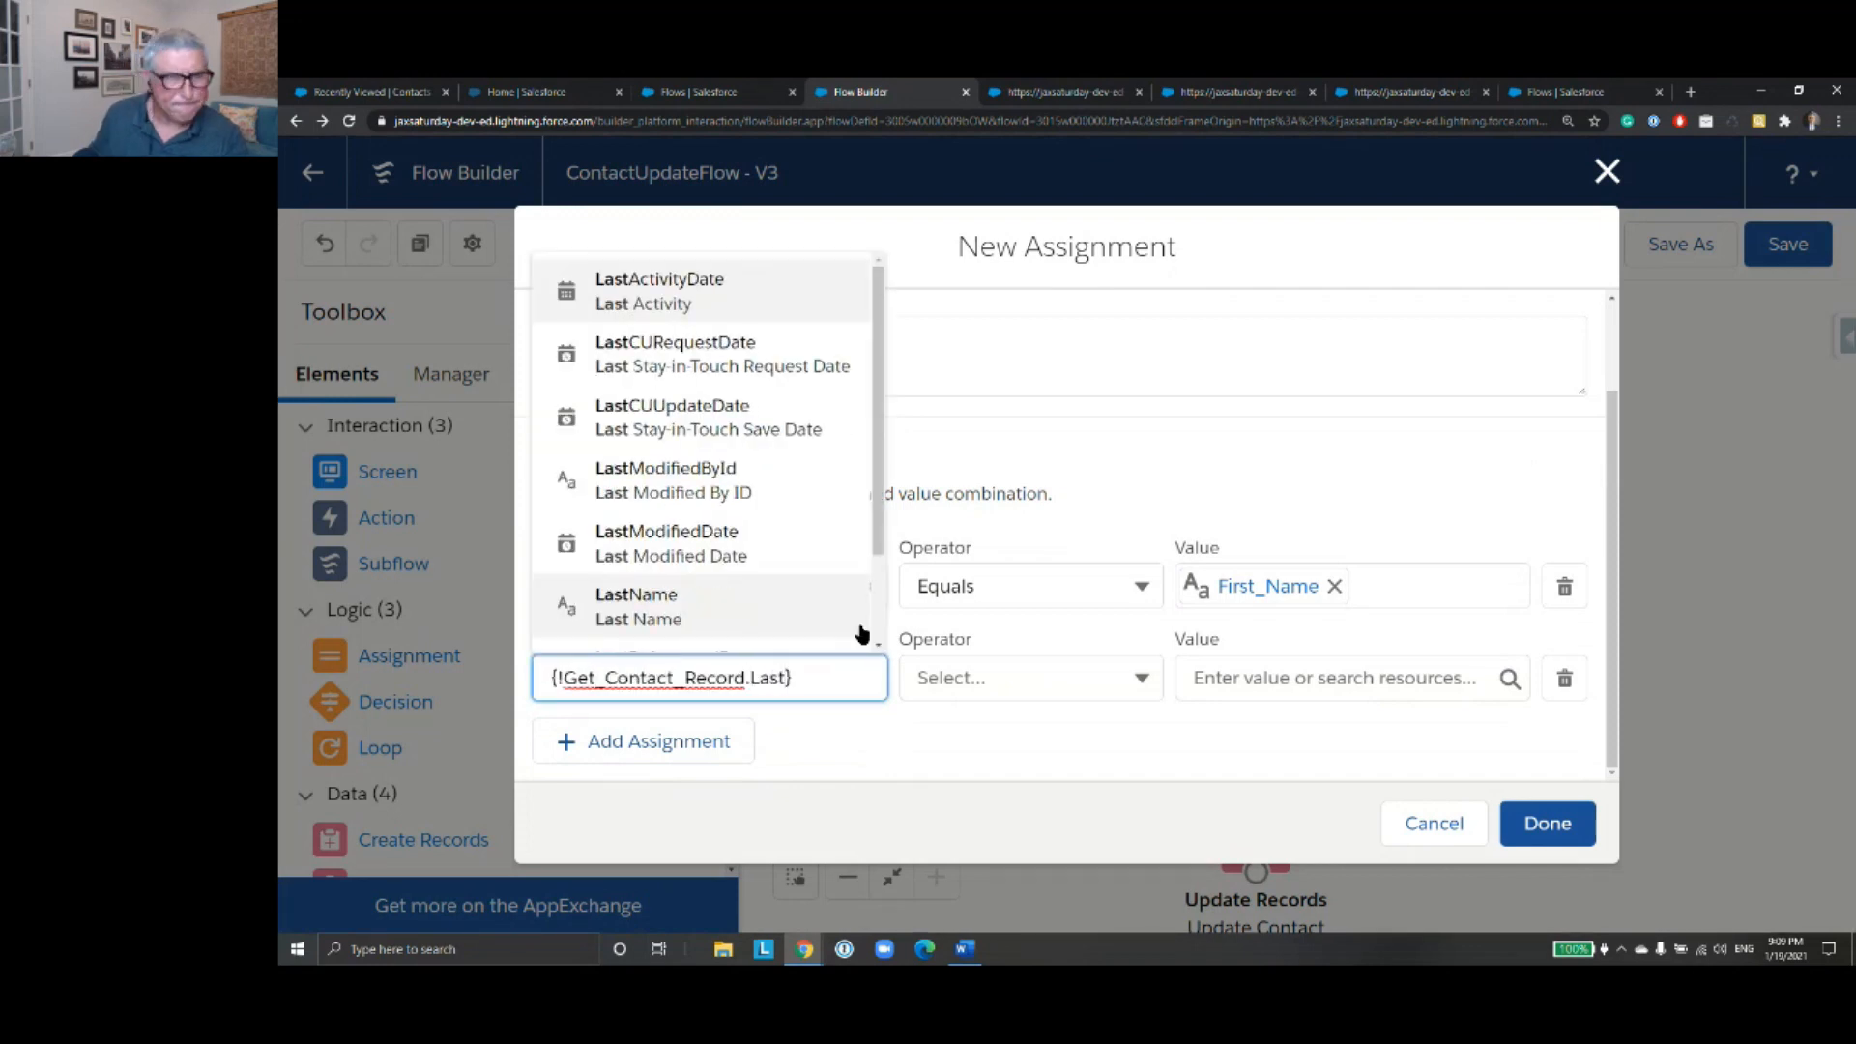
pyautogui.click(832, 606)
pyautogui.click(1246, 680)
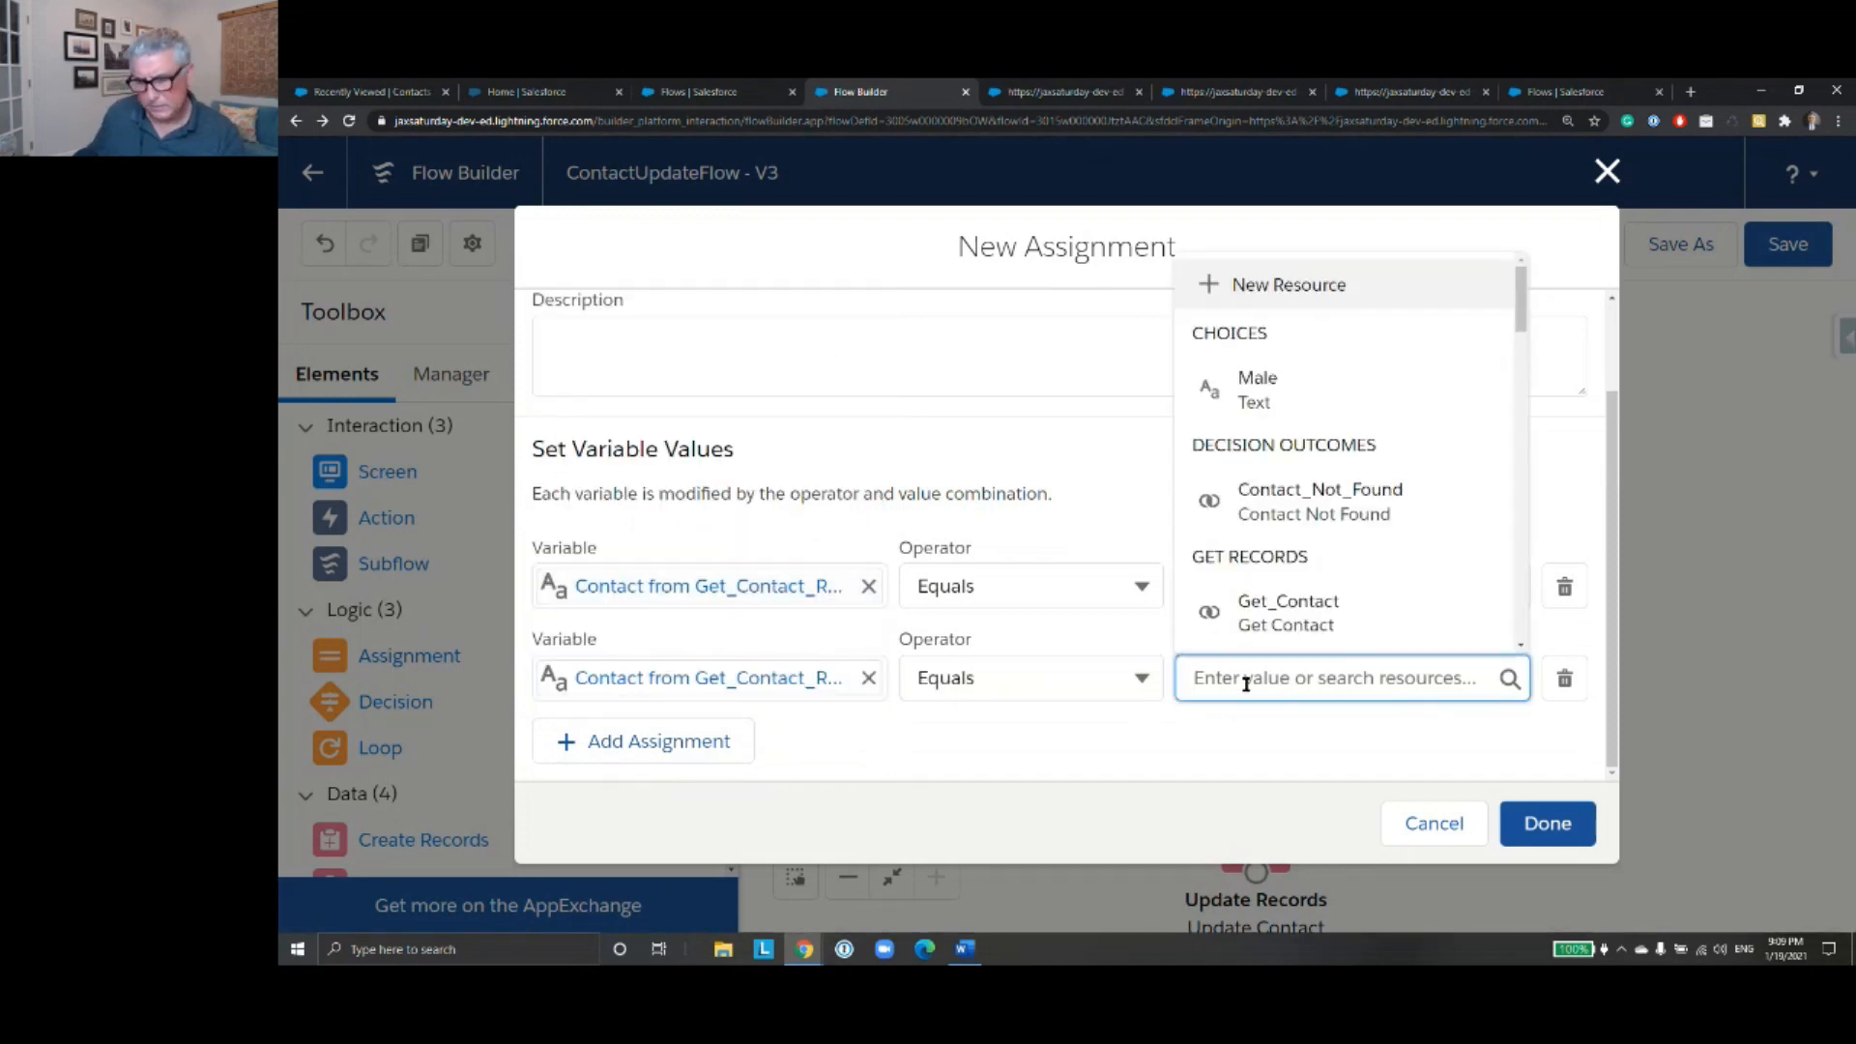
pyautogui.write('Last')
pyautogui.click(1269, 645)
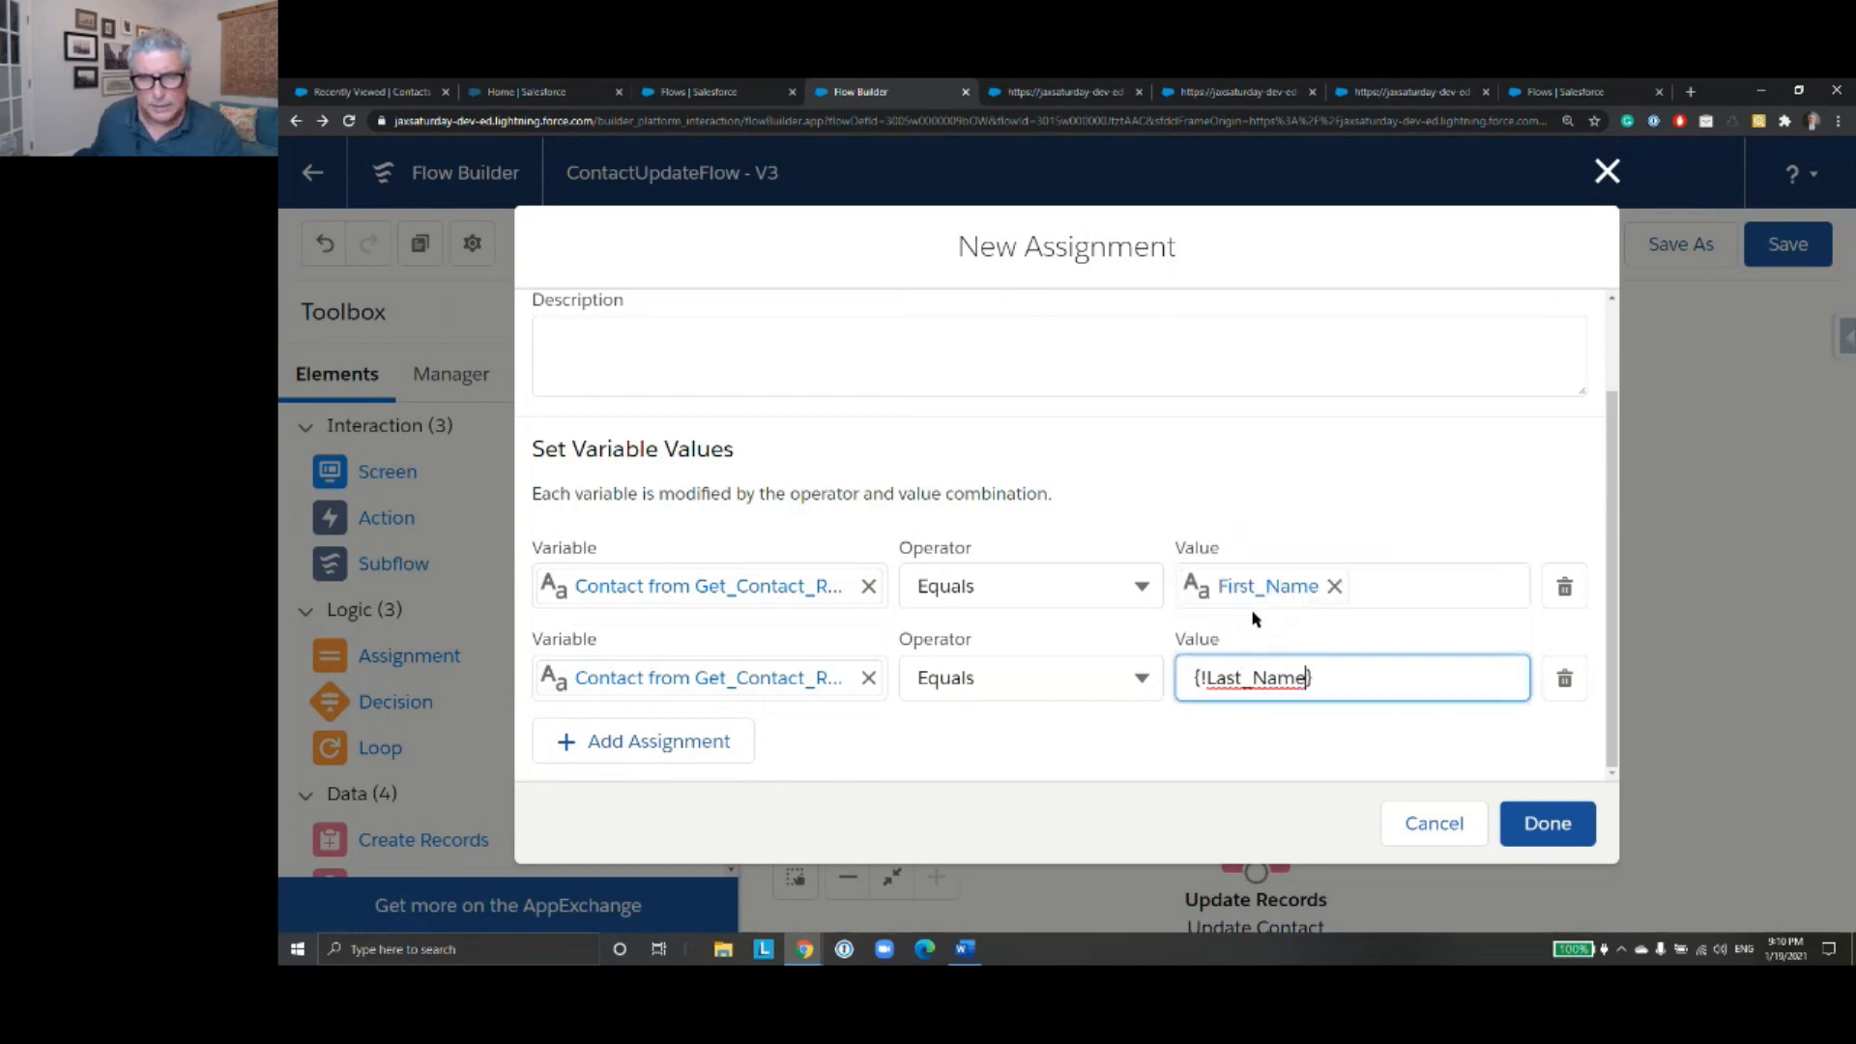
# - Add a third assignment targeting the MobilePhone field of the contact from Get_Contact_Record
pyautogui.click(676, 742)
pyautogui.click(790, 683)
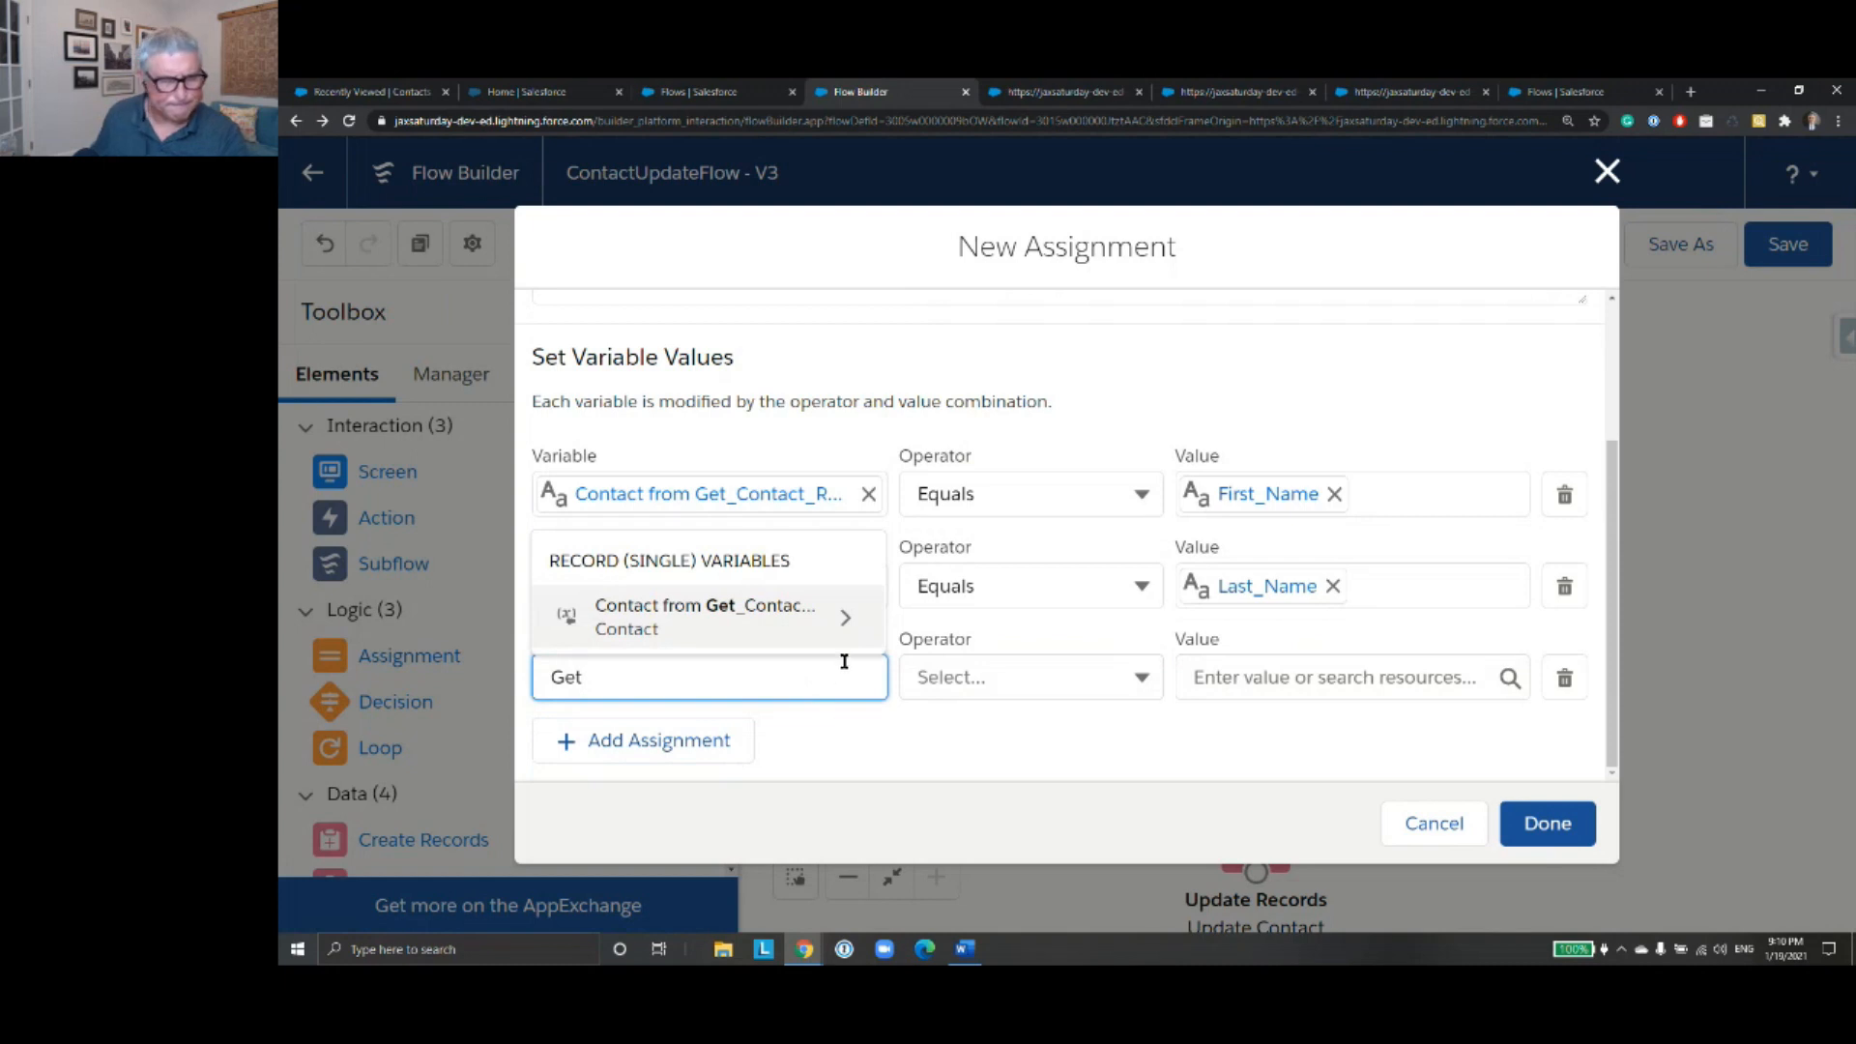
pyautogui.click(841, 622)
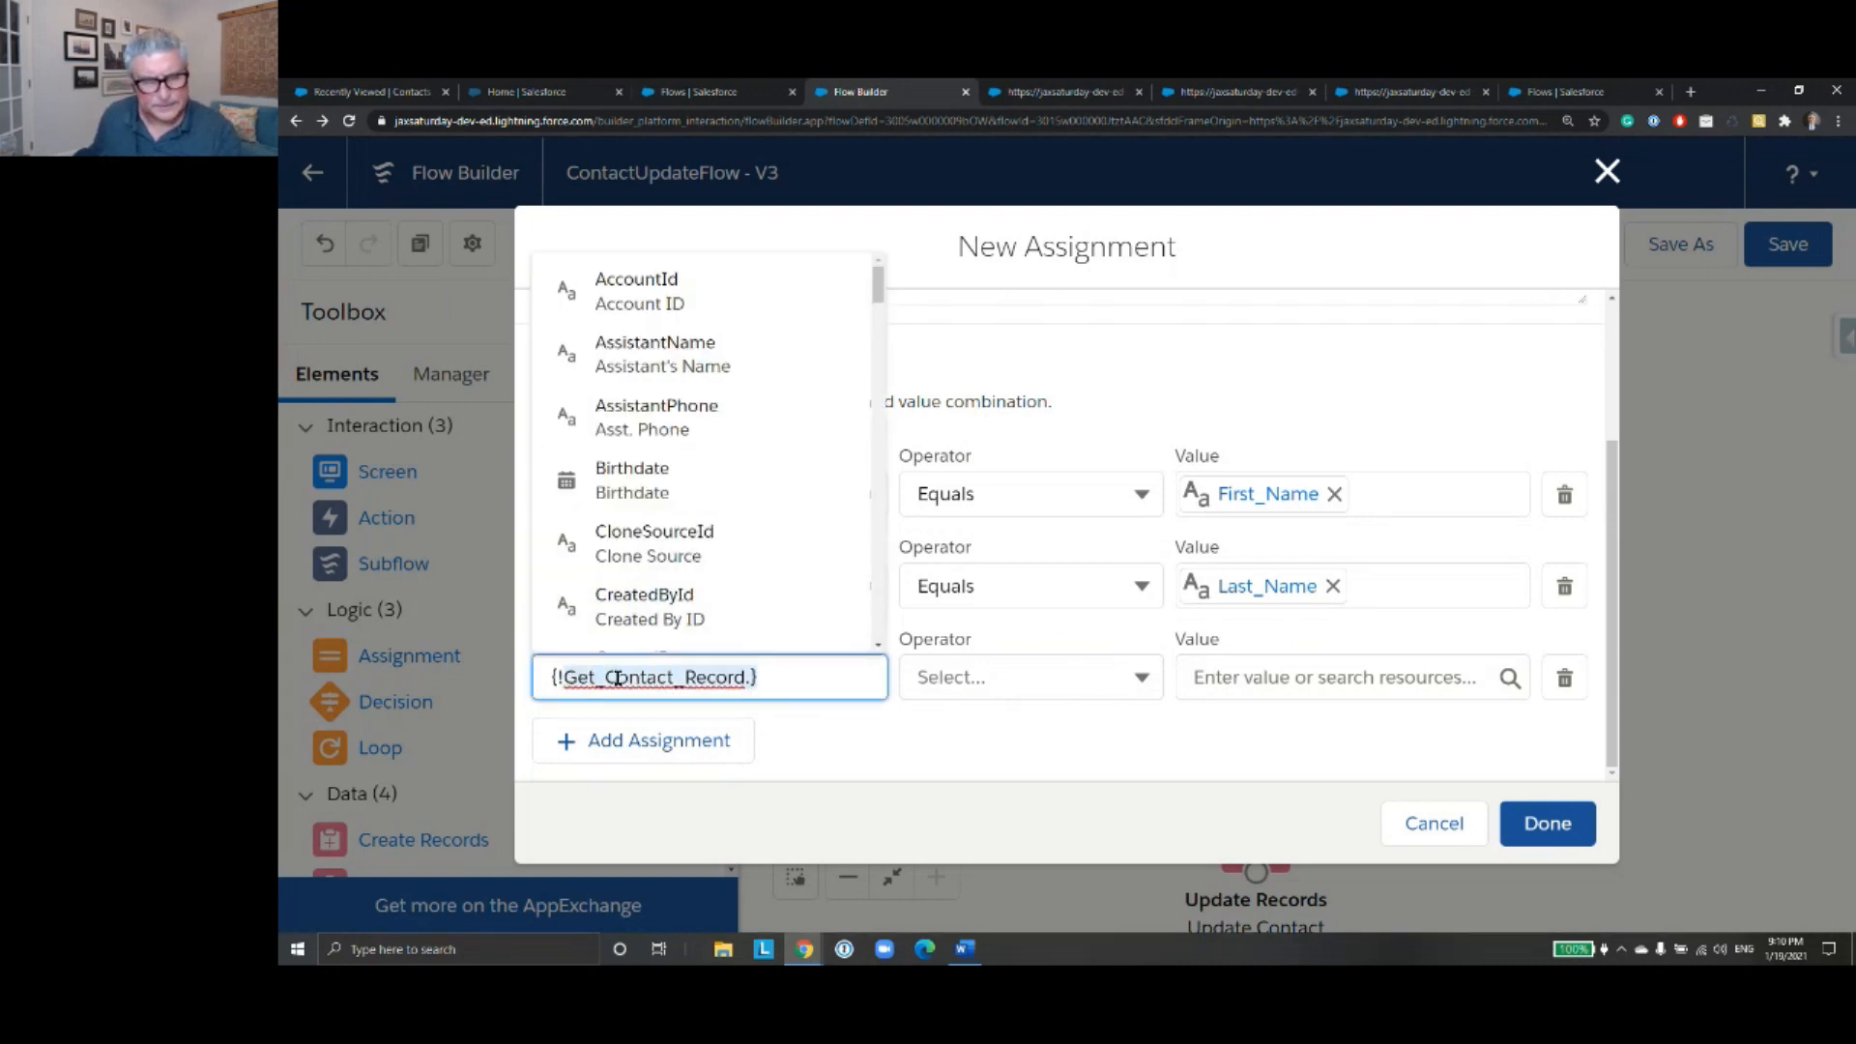
pyautogui.moveTo(849, 677); pyautogui.dragTo(488, 684)
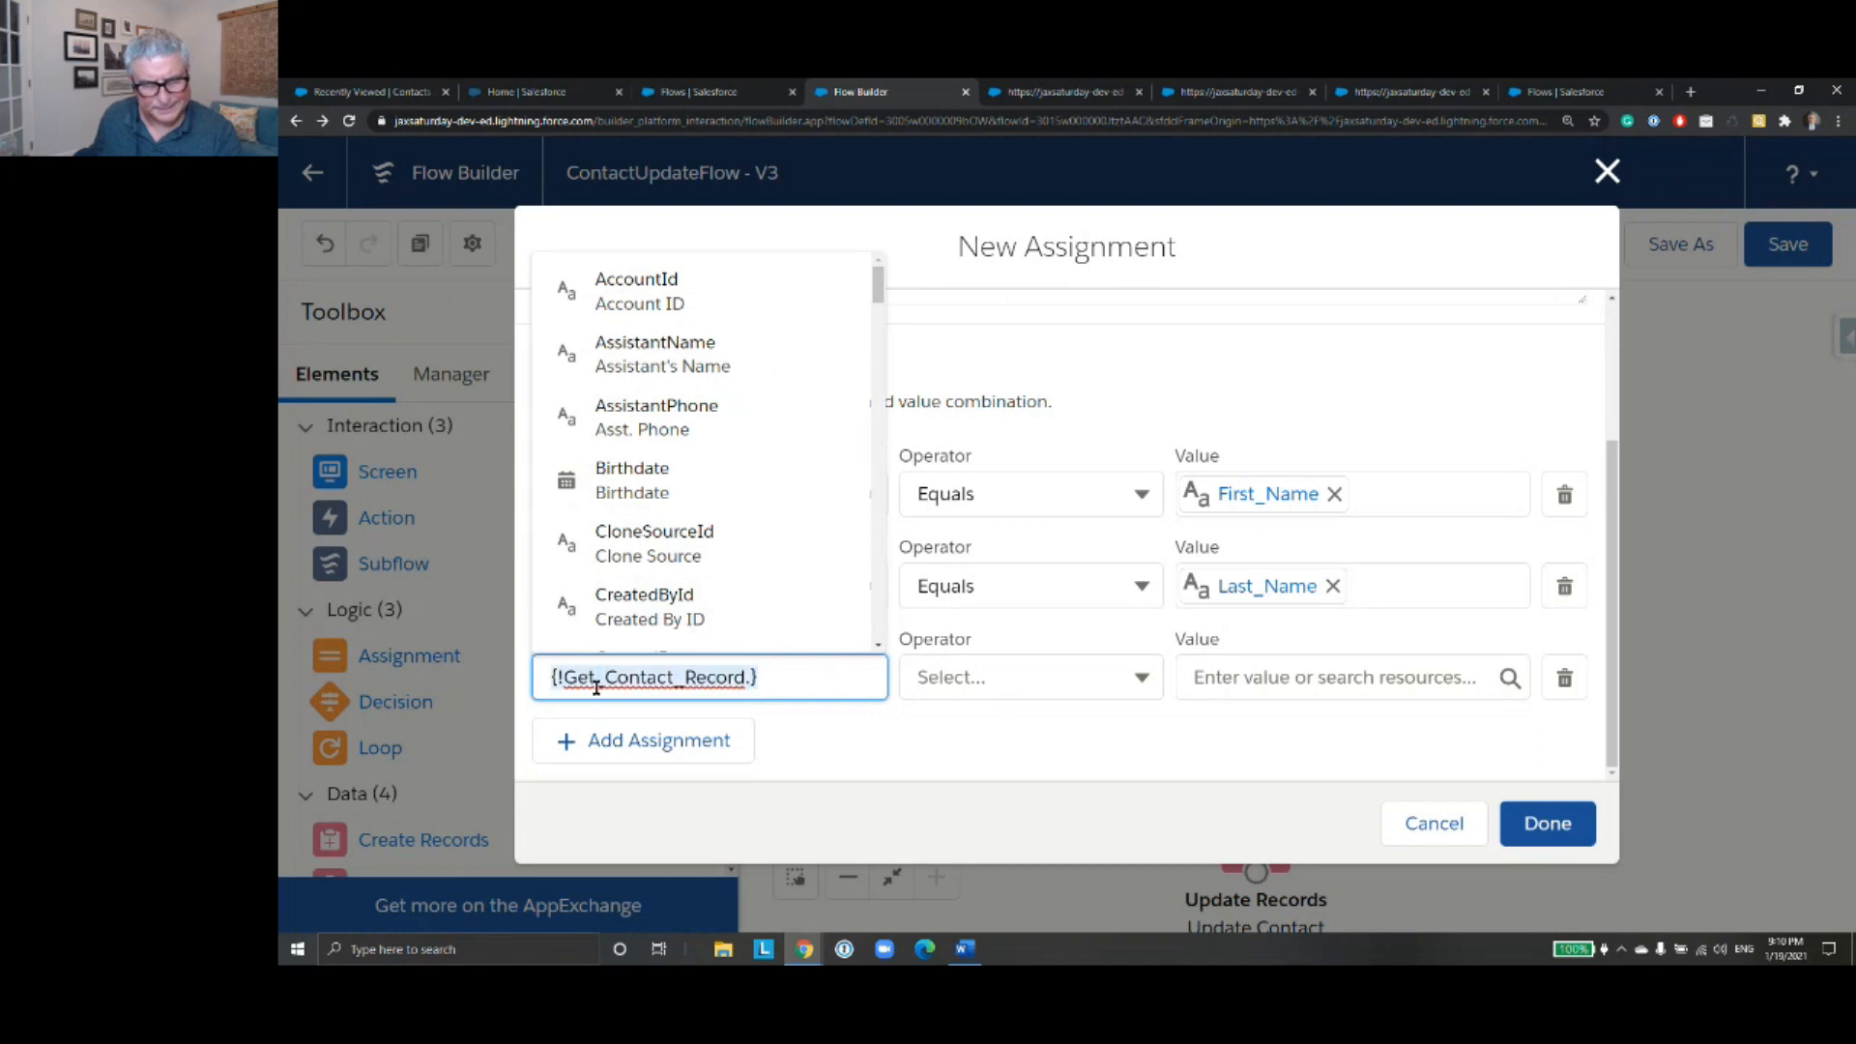
pyautogui.write('Get')
pyautogui.click(779, 635)
pyautogui.write('Mo')
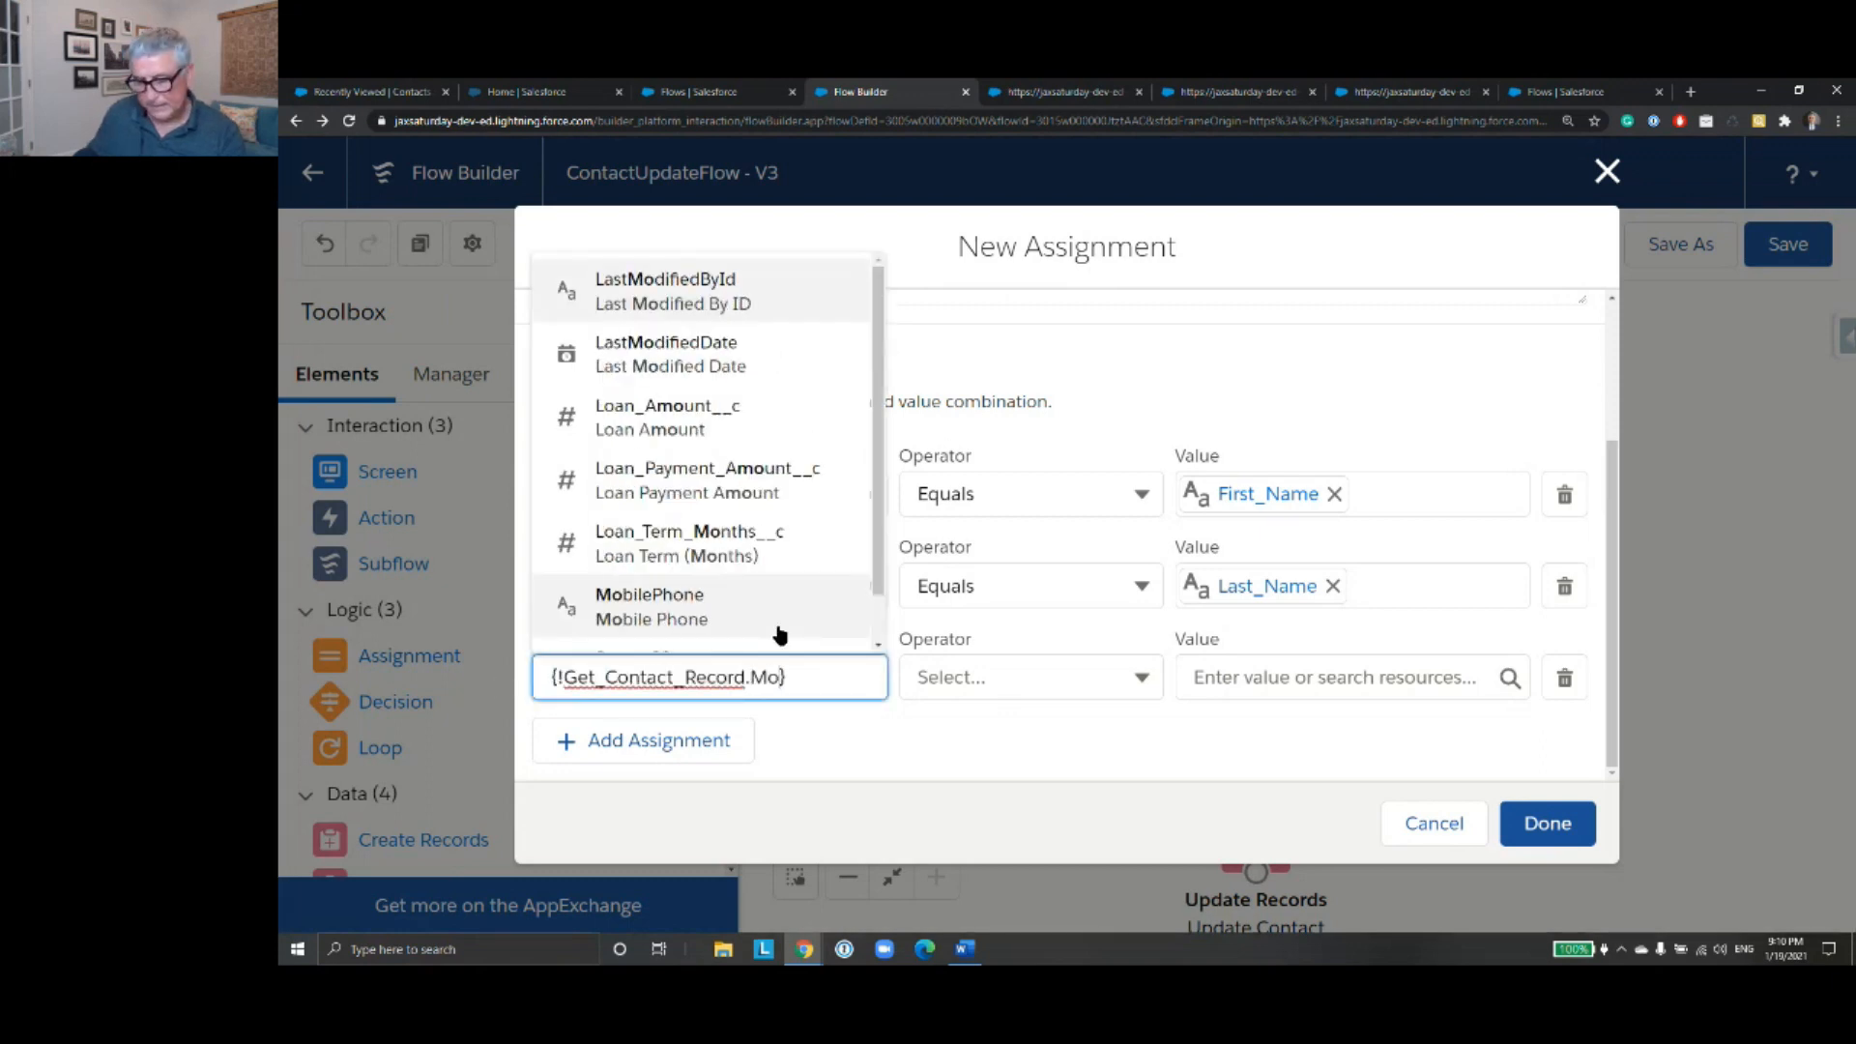
pyautogui.write('bi')
pyautogui.click(779, 635)
# - Try to find a mobile phone screen value for the MobilePhone assignment by searching for "Mobi", "Mob" and "Mo"
pyautogui.click(1237, 681)
pyautogui.write('Mobi')
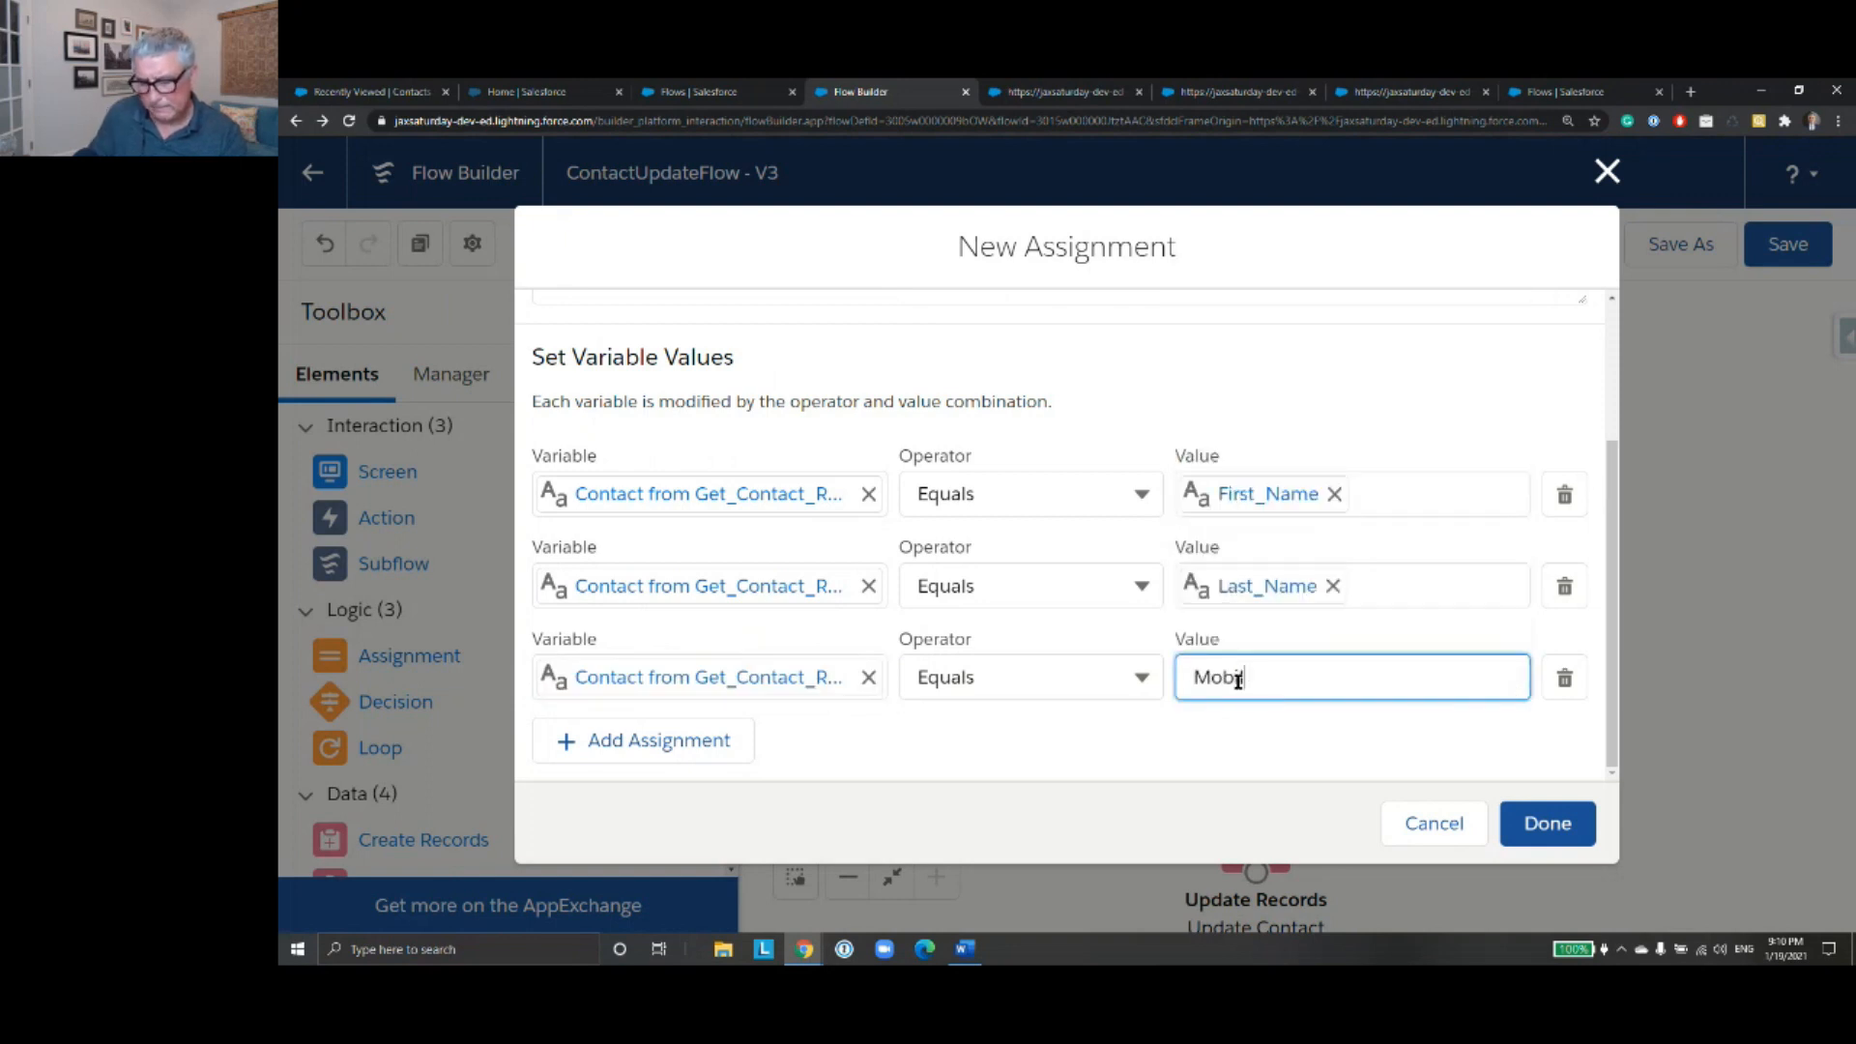
pyautogui.press('BackSpace')
pyautogui.press('BackSpace')
pyautogui.press('BackSpace')
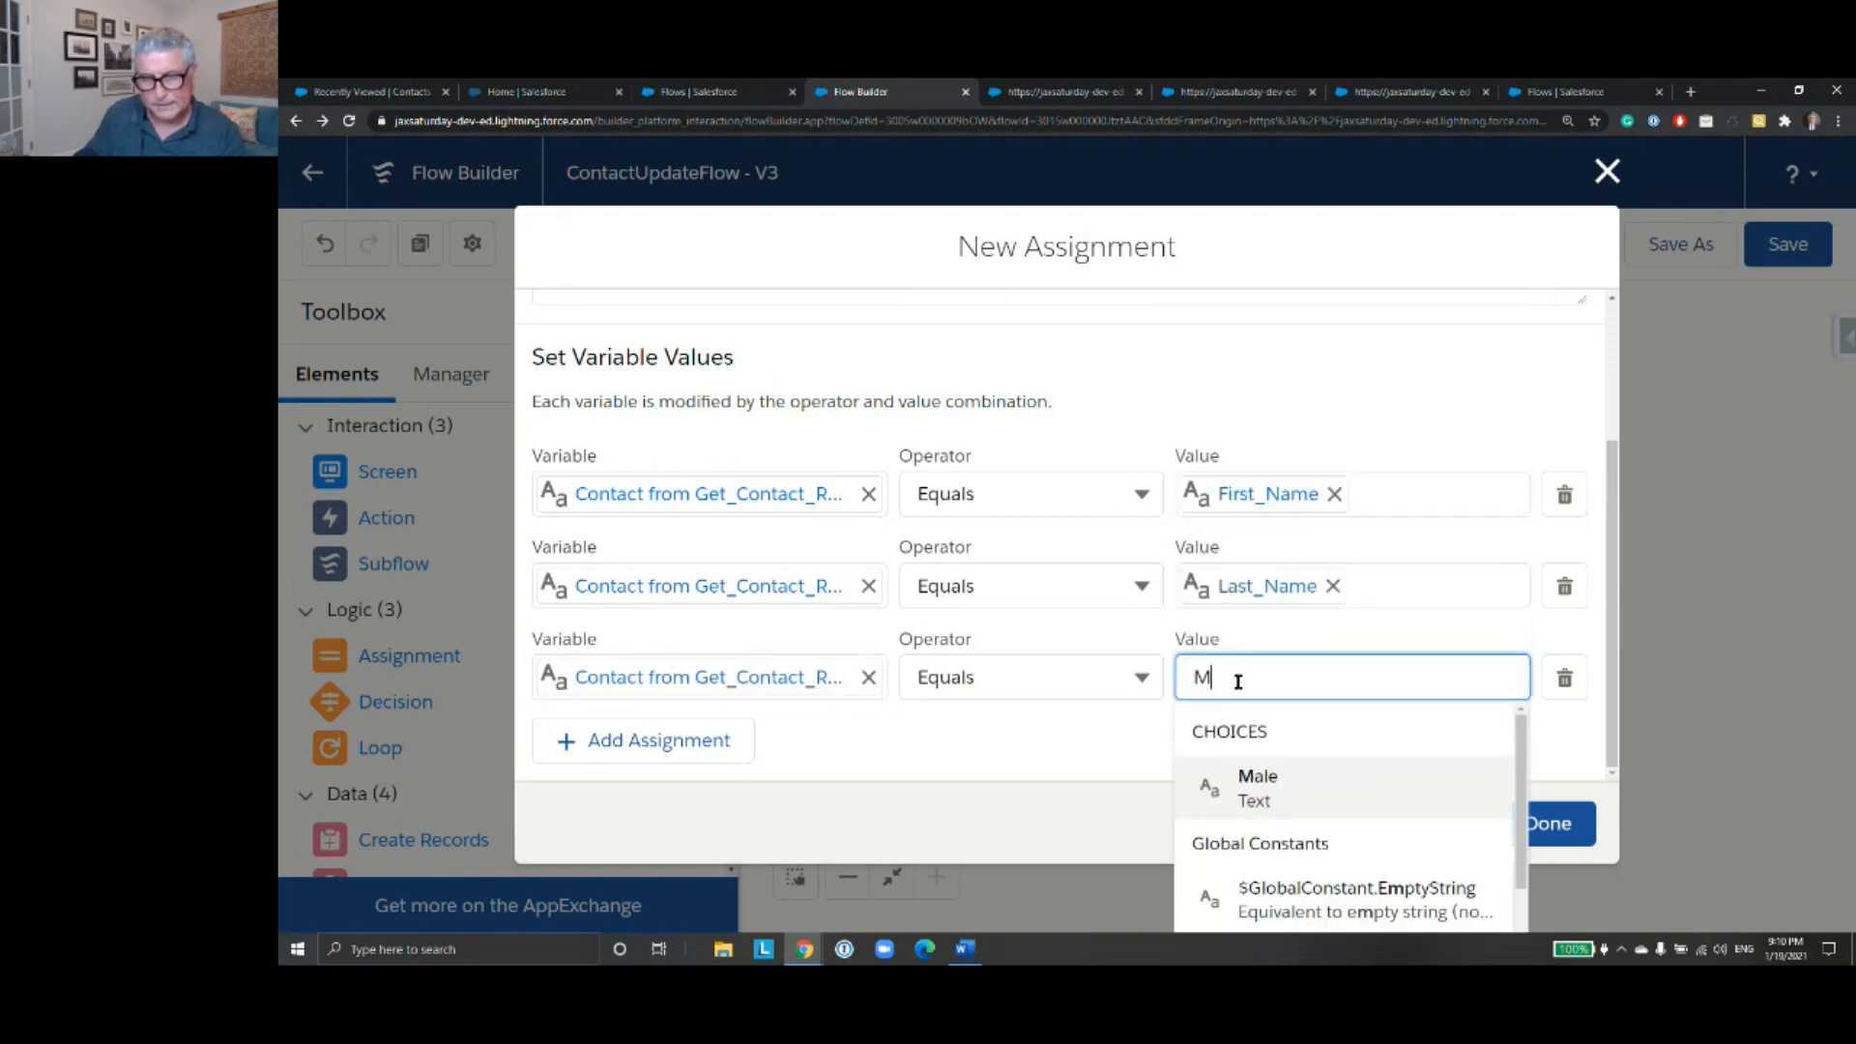
pyautogui.press('BackSpace')
pyautogui.write('Mob')
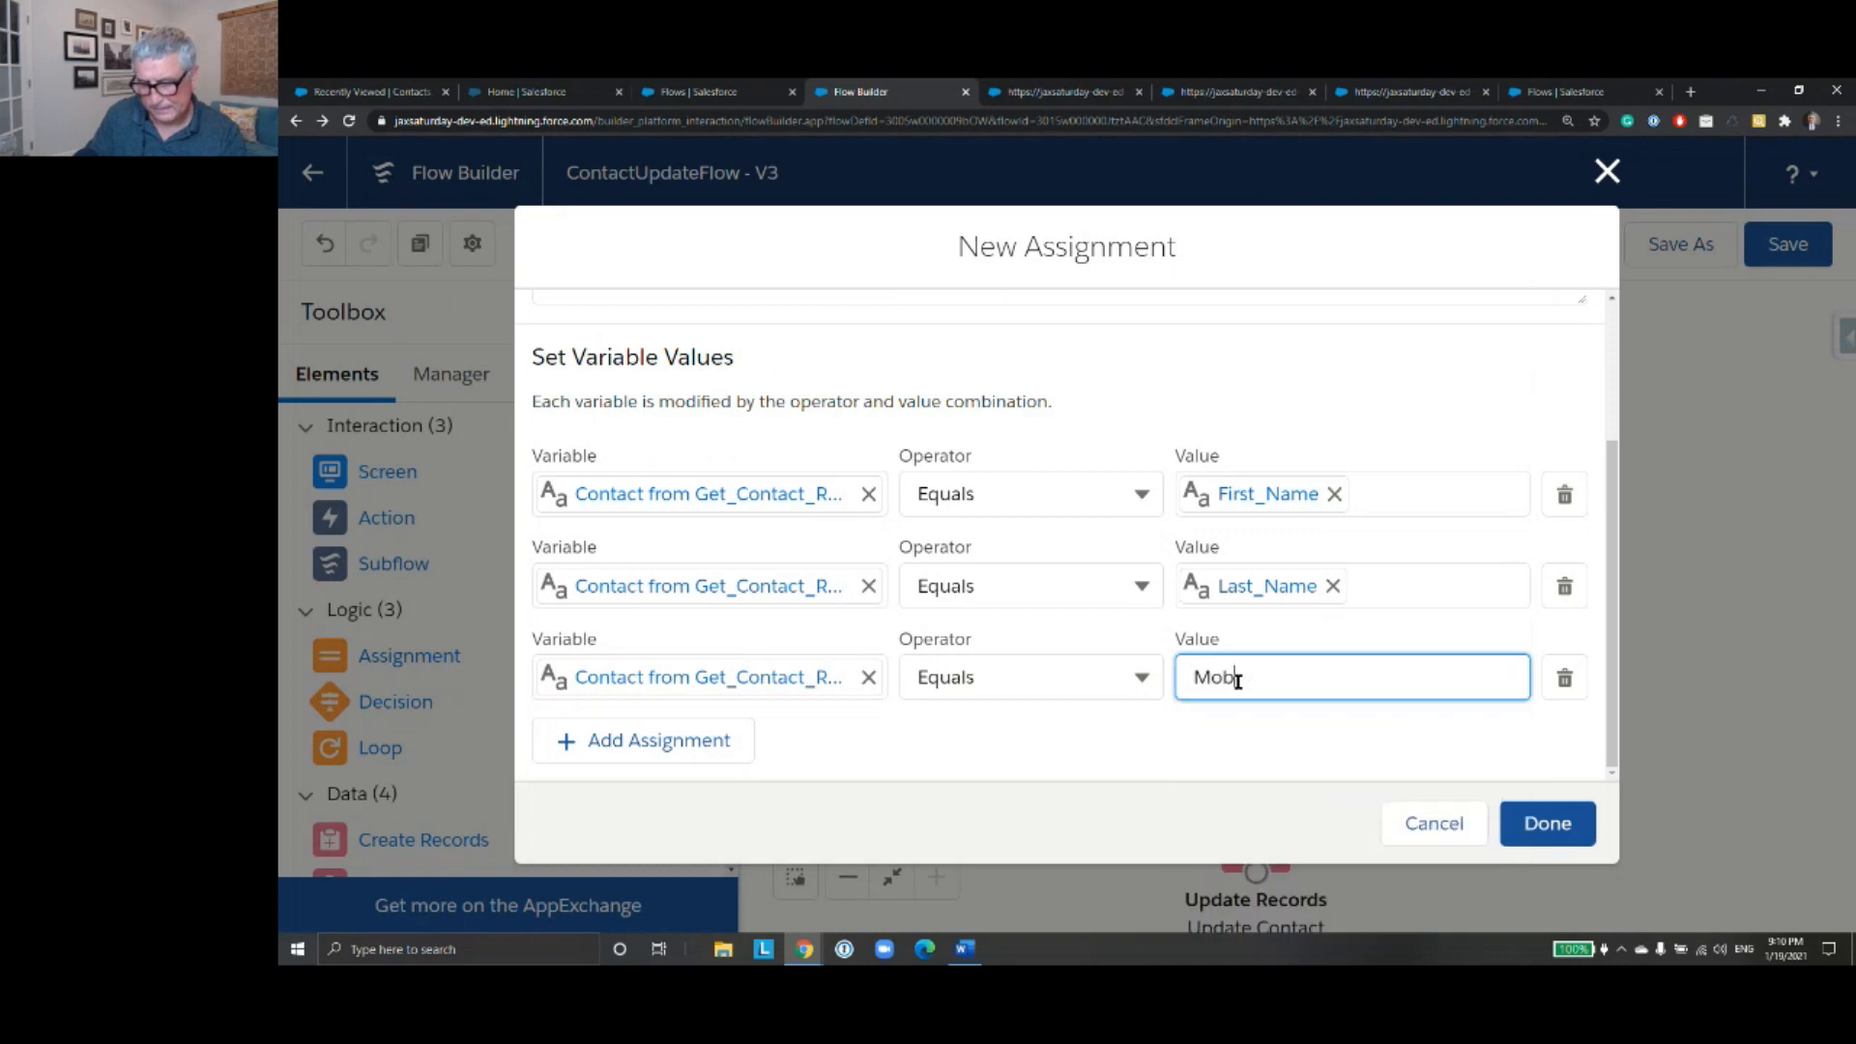
pyautogui.press('BackSpace')
pyautogui.press('BackSpace')
pyautogui.press('BackSpace')
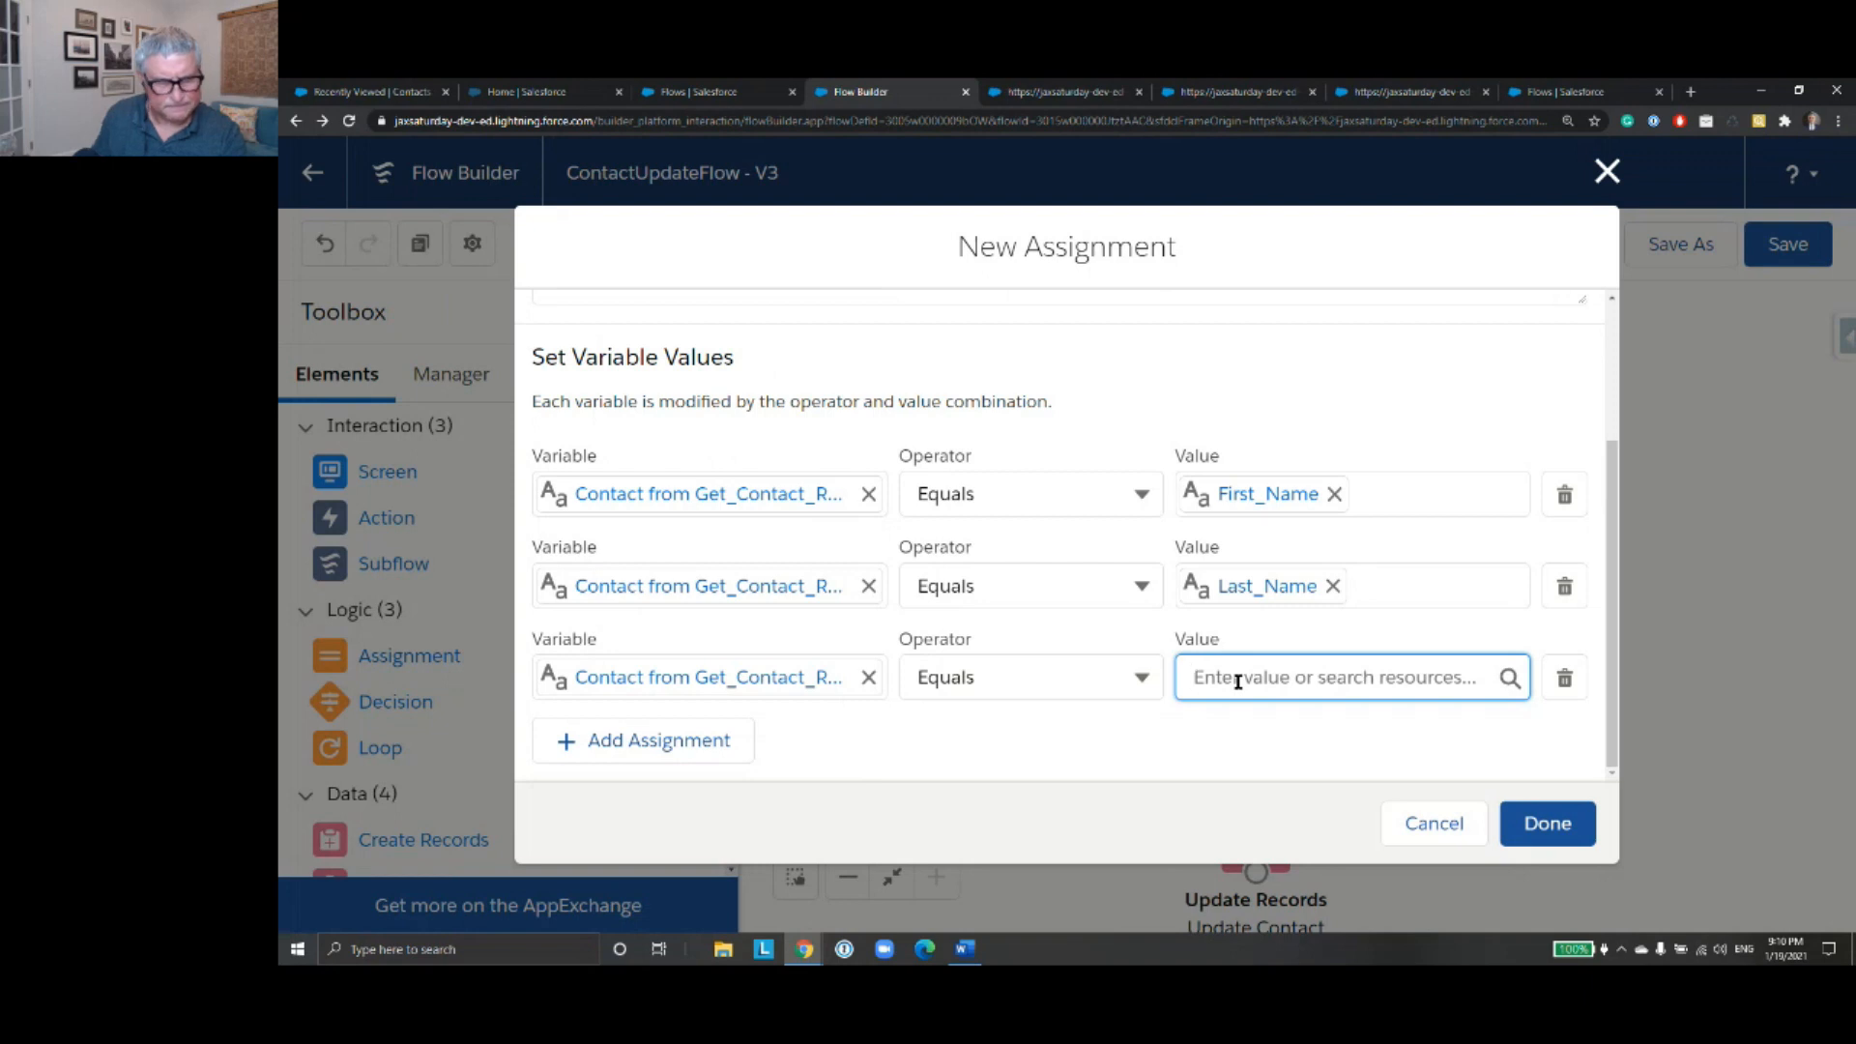
pyautogui.click(820, 680)
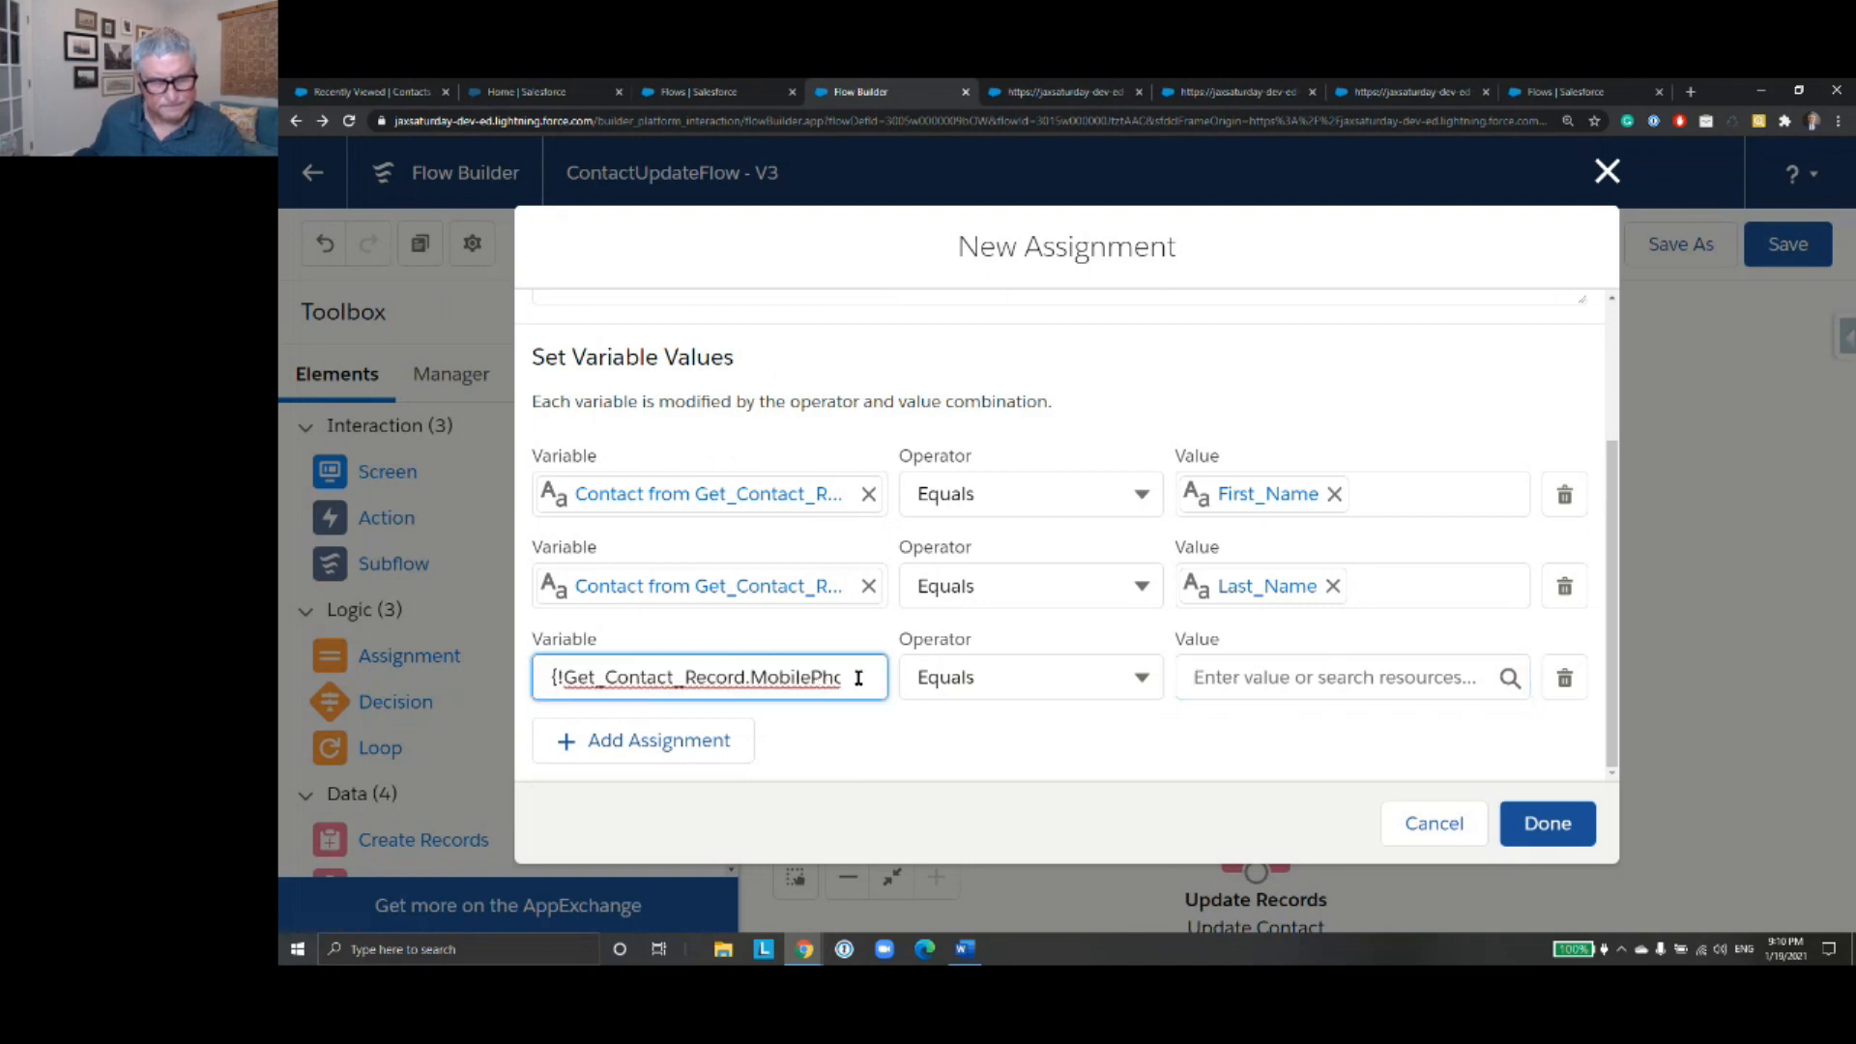
pyautogui.click(832, 739)
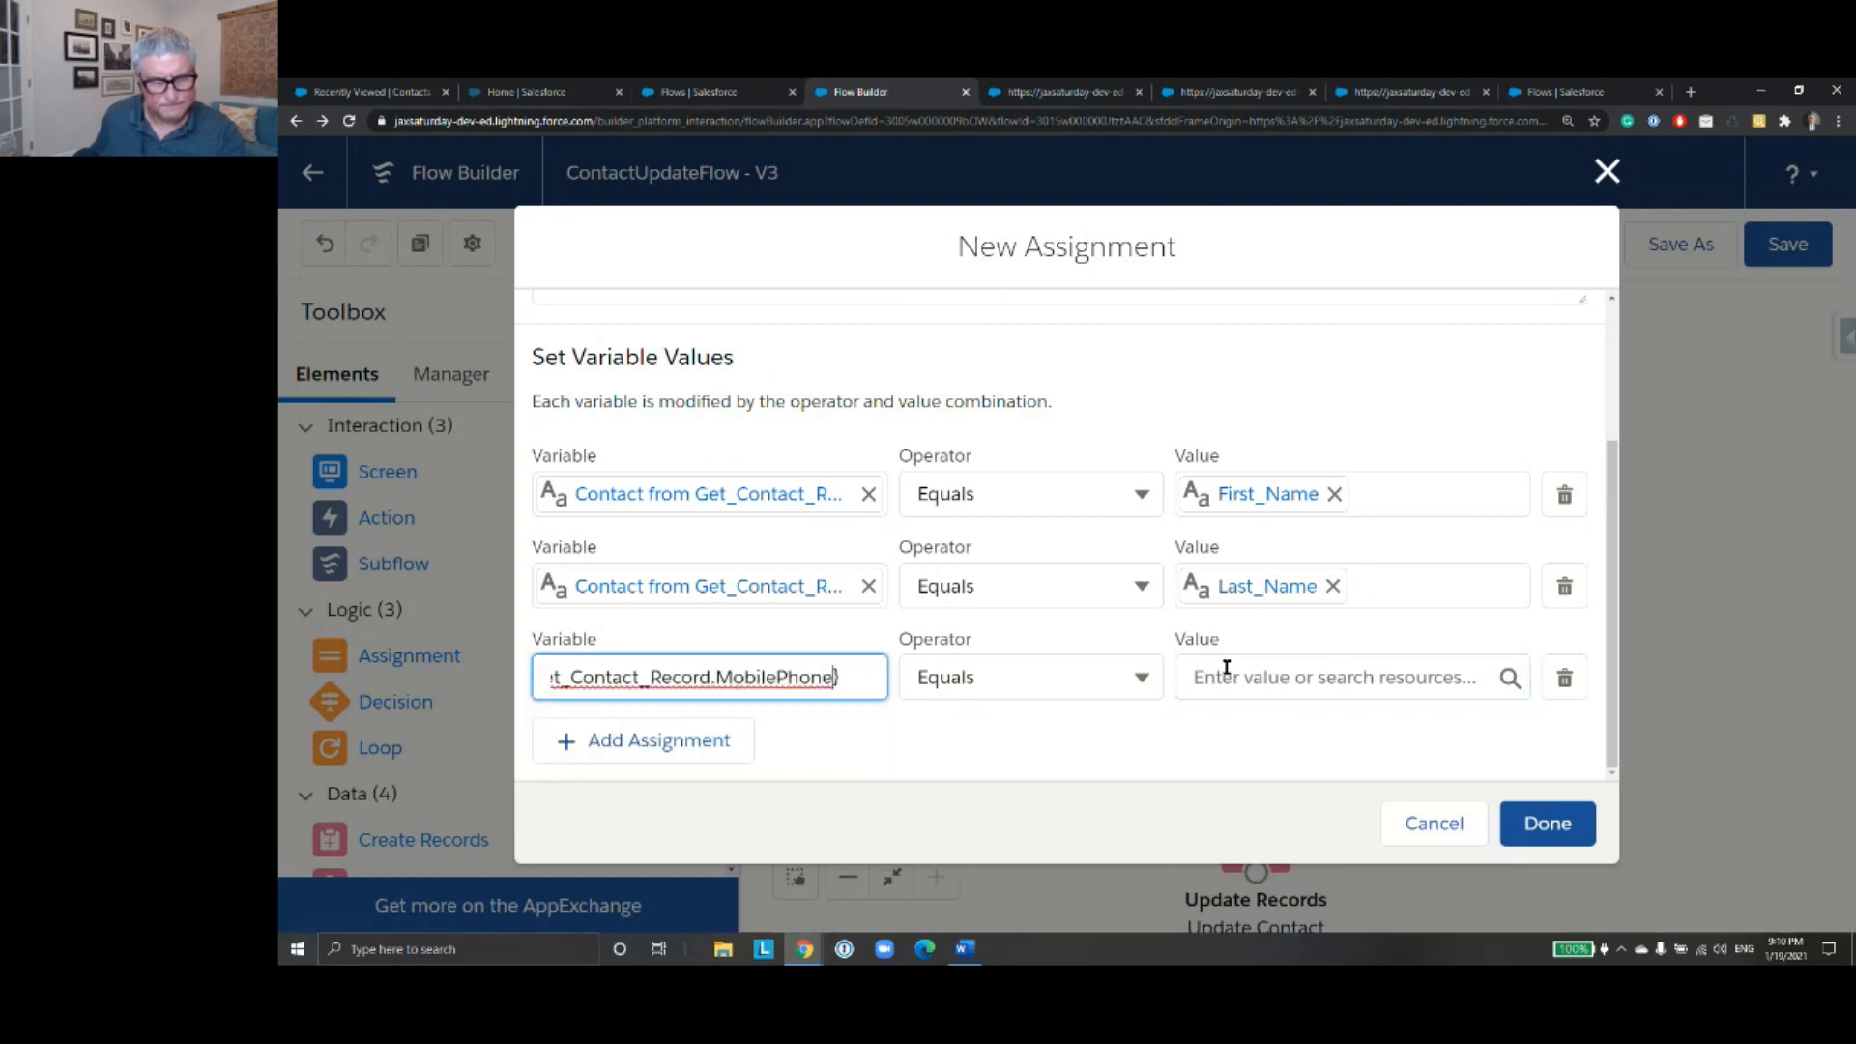
pyautogui.click(1230, 669)
pyautogui.write('Mo')
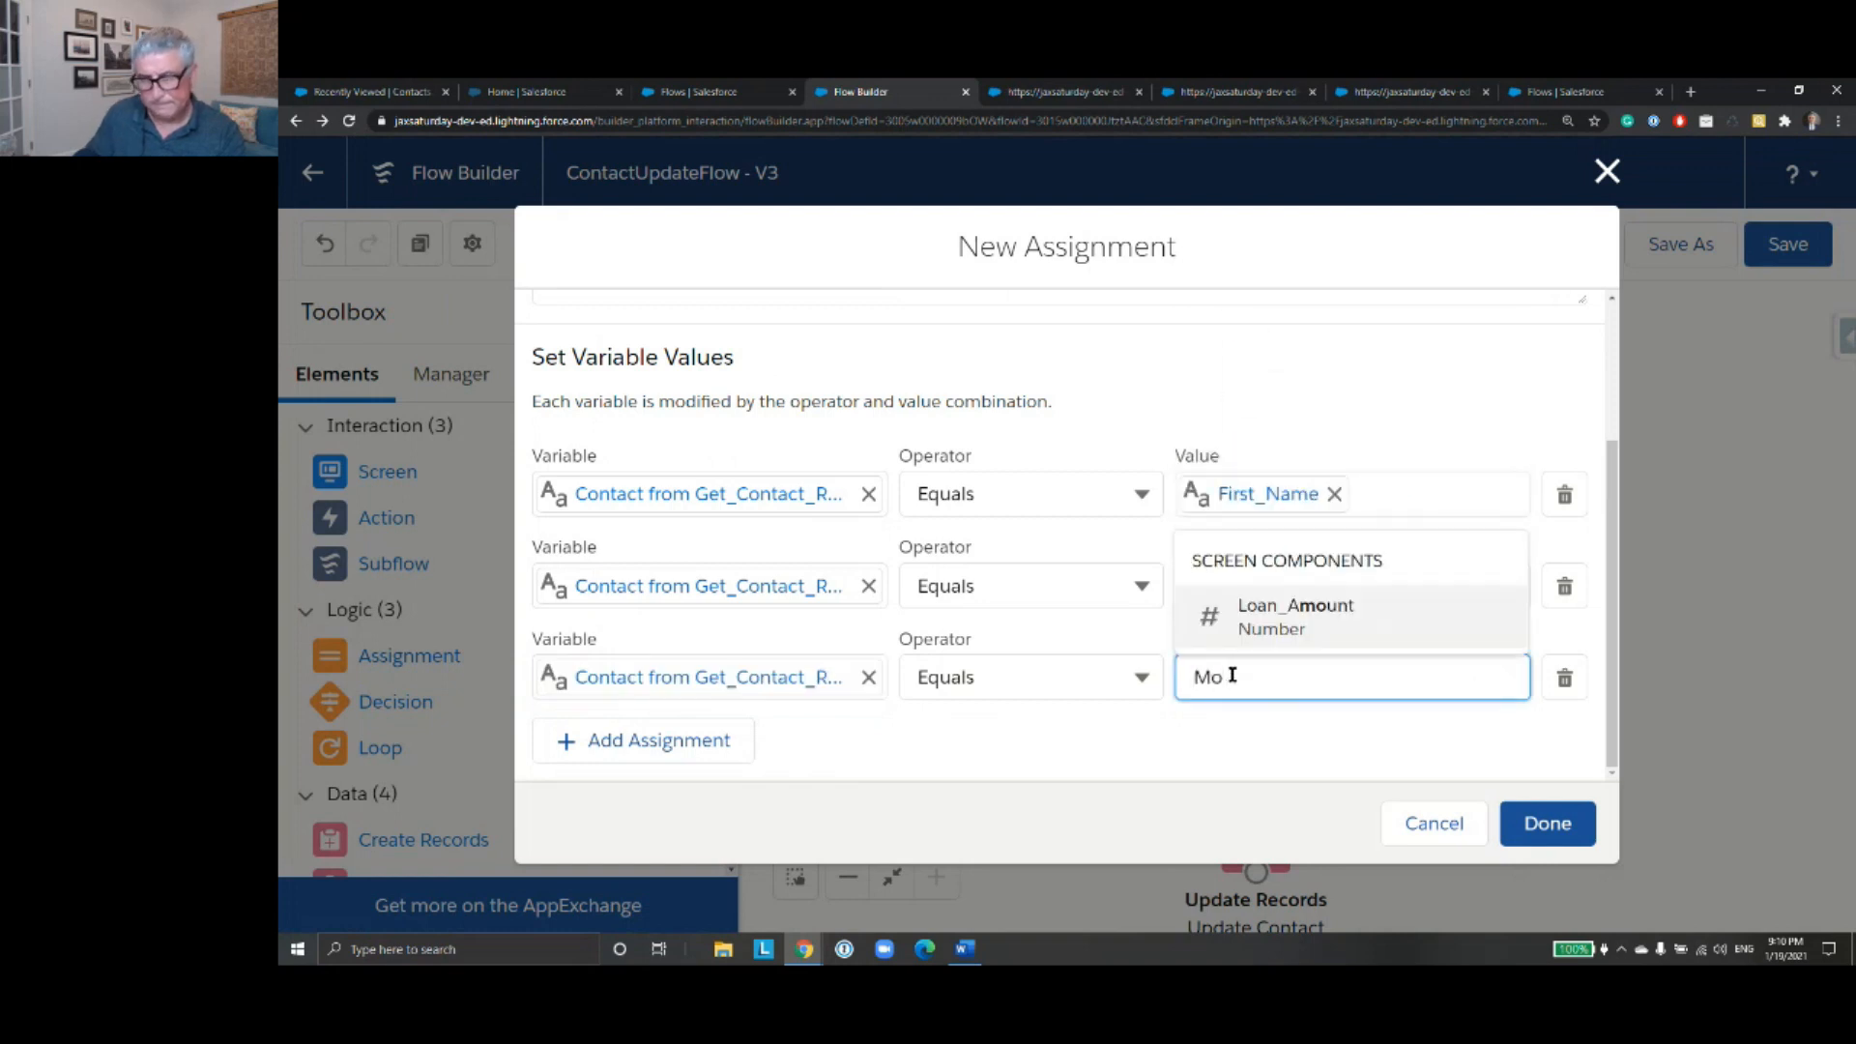
pyautogui.press('BackSpace')
pyautogui.press('BackSpace')
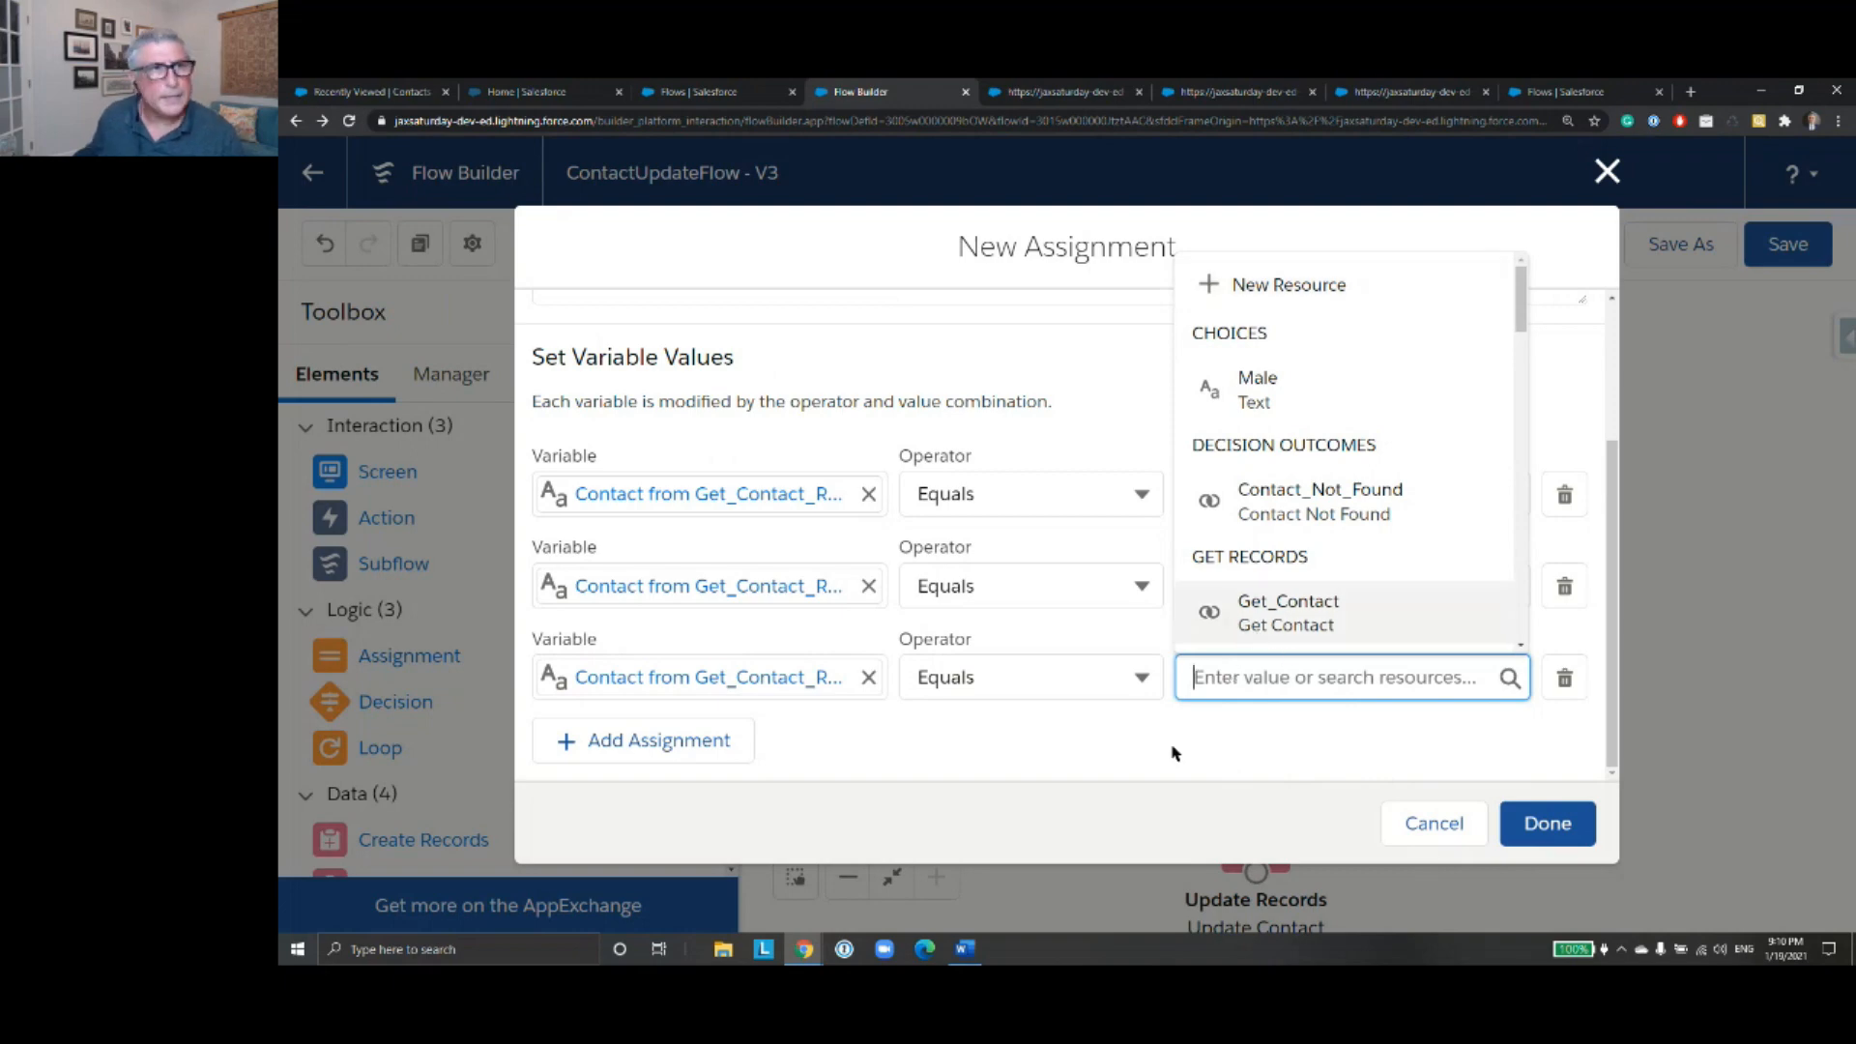
# - Discard the new assignment and leave ContactUpdateFlow without saving, returning to the list of all flows
pyautogui.click(1436, 825)
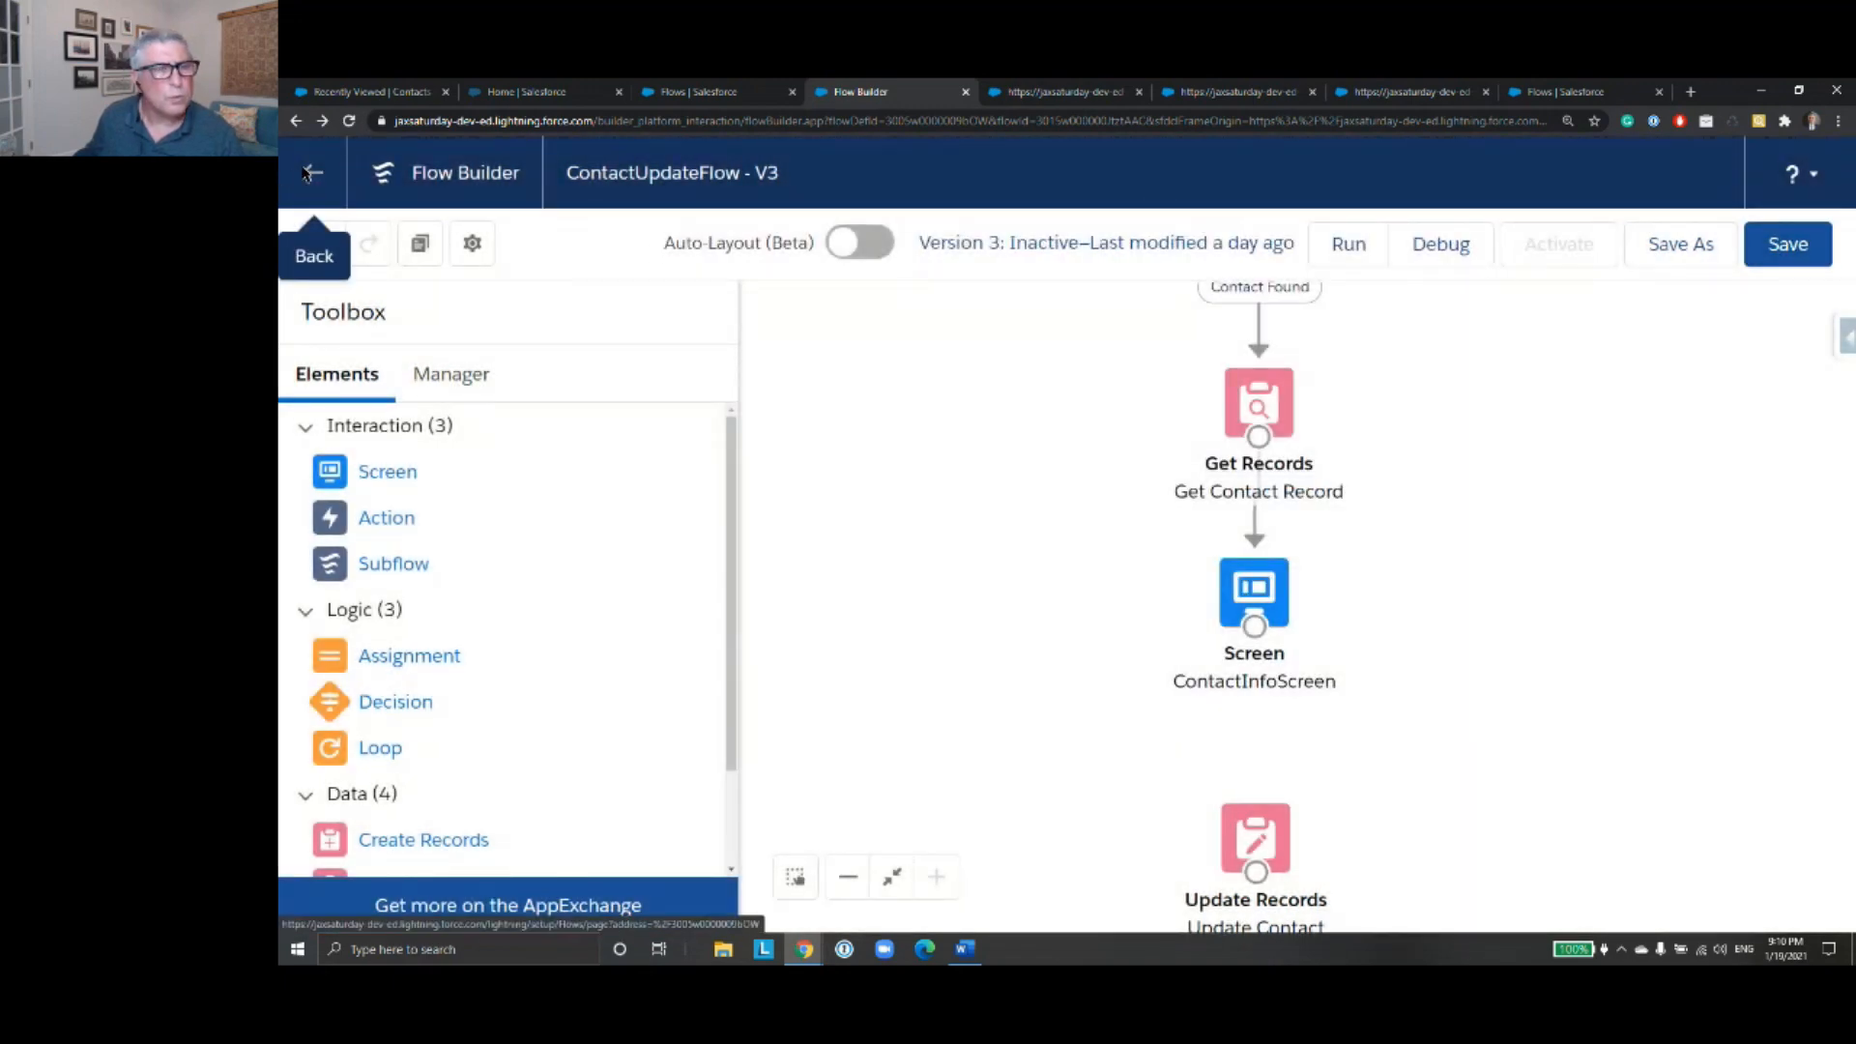
pyautogui.click(311, 173)
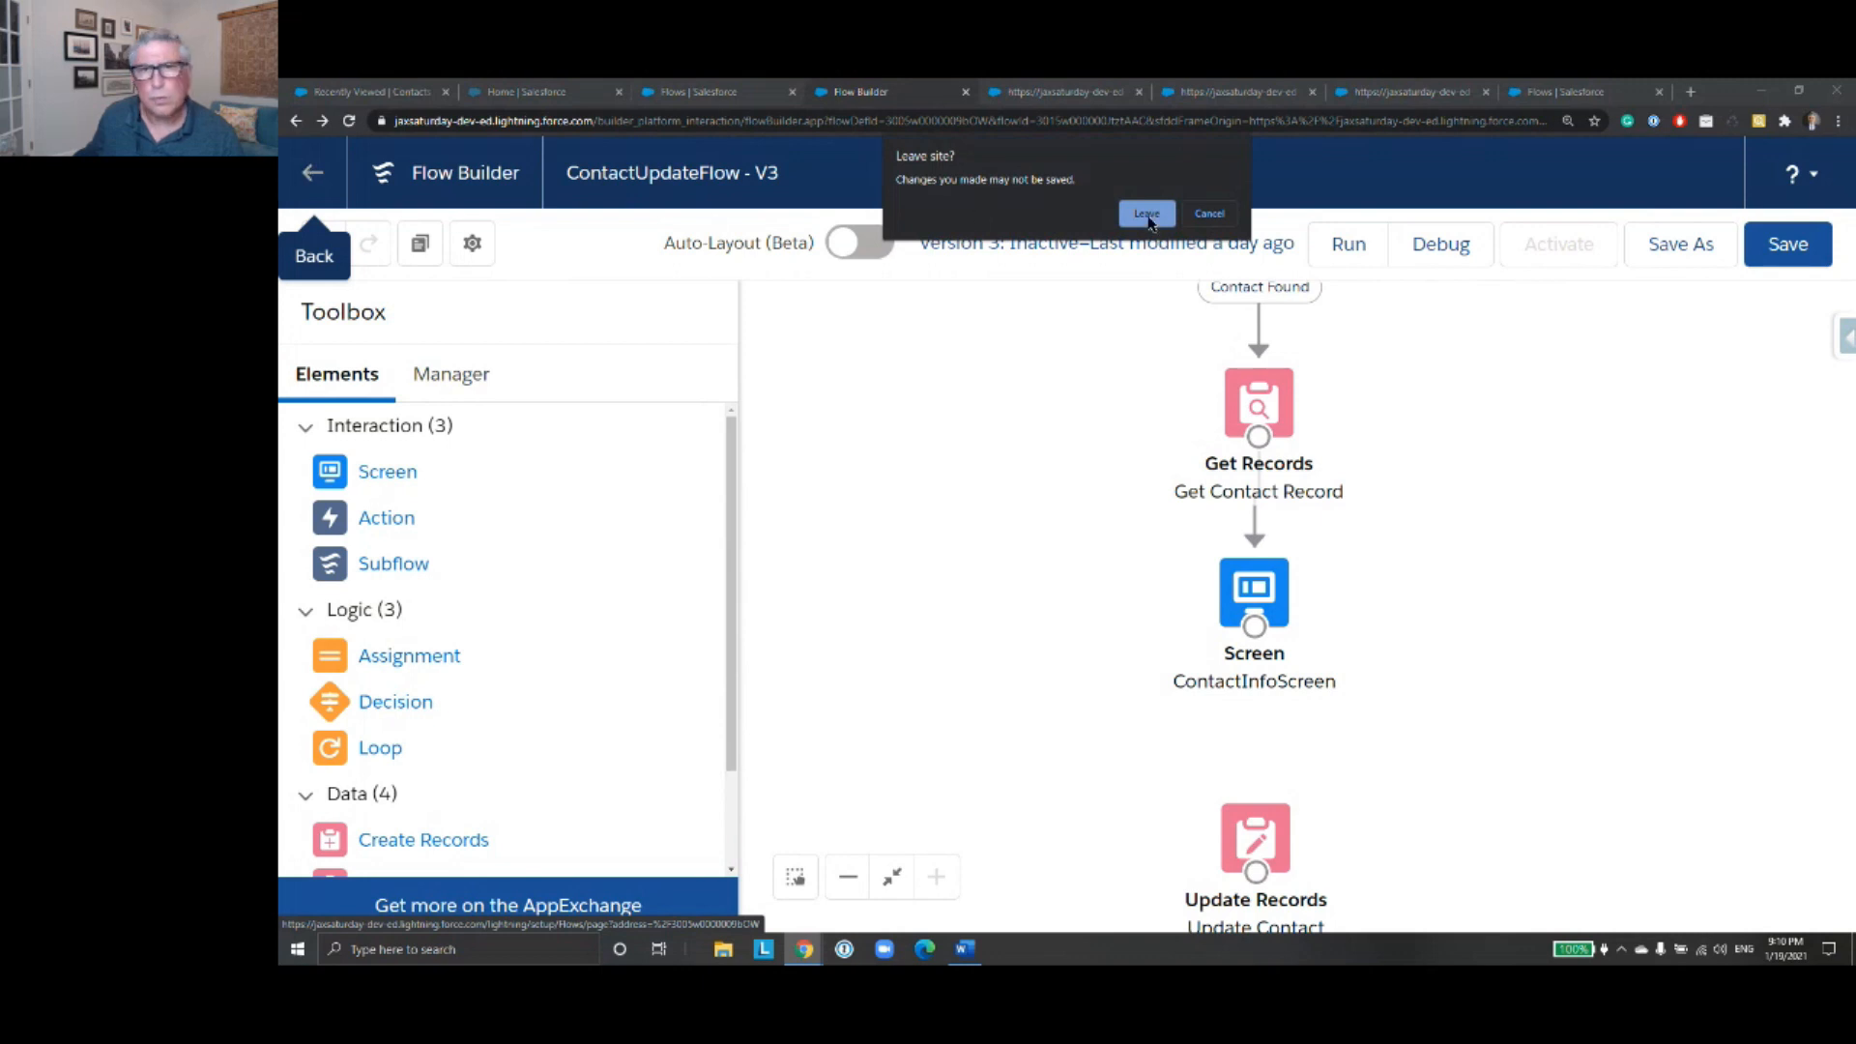
pyautogui.click(1147, 212)
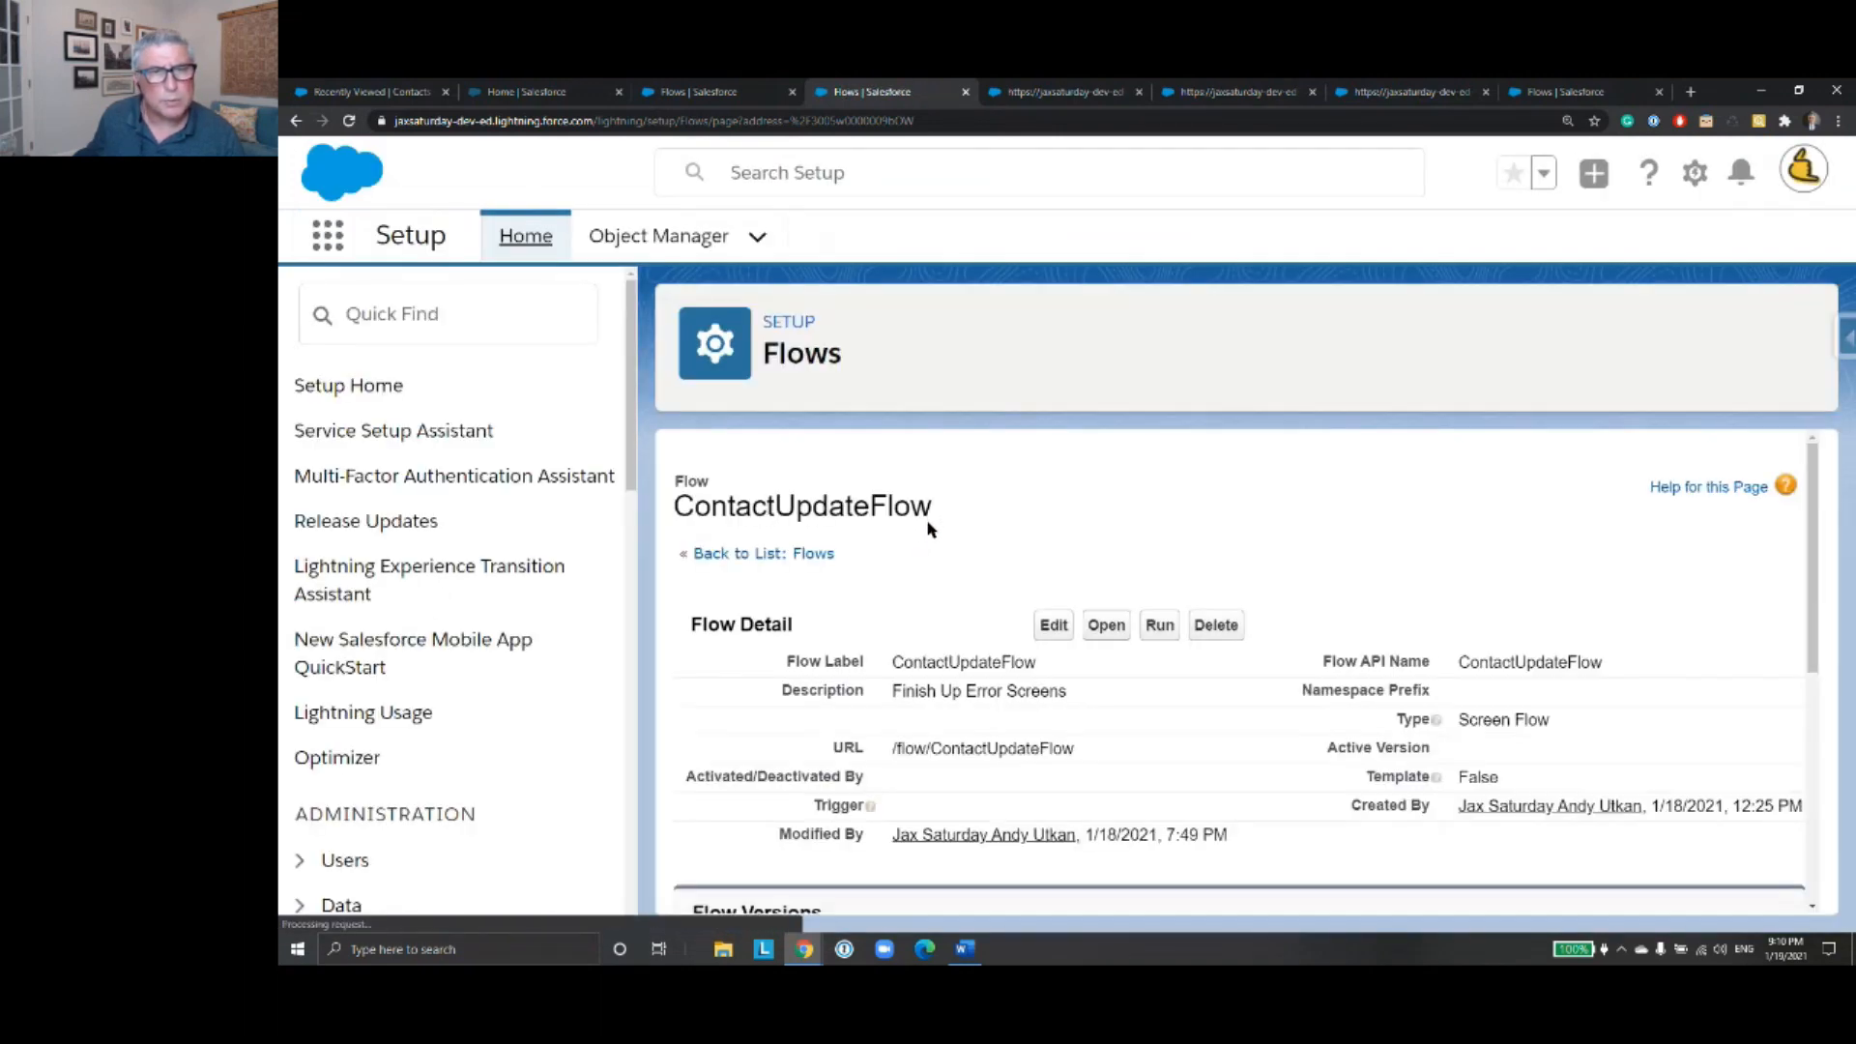
pyautogui.click(766, 556)
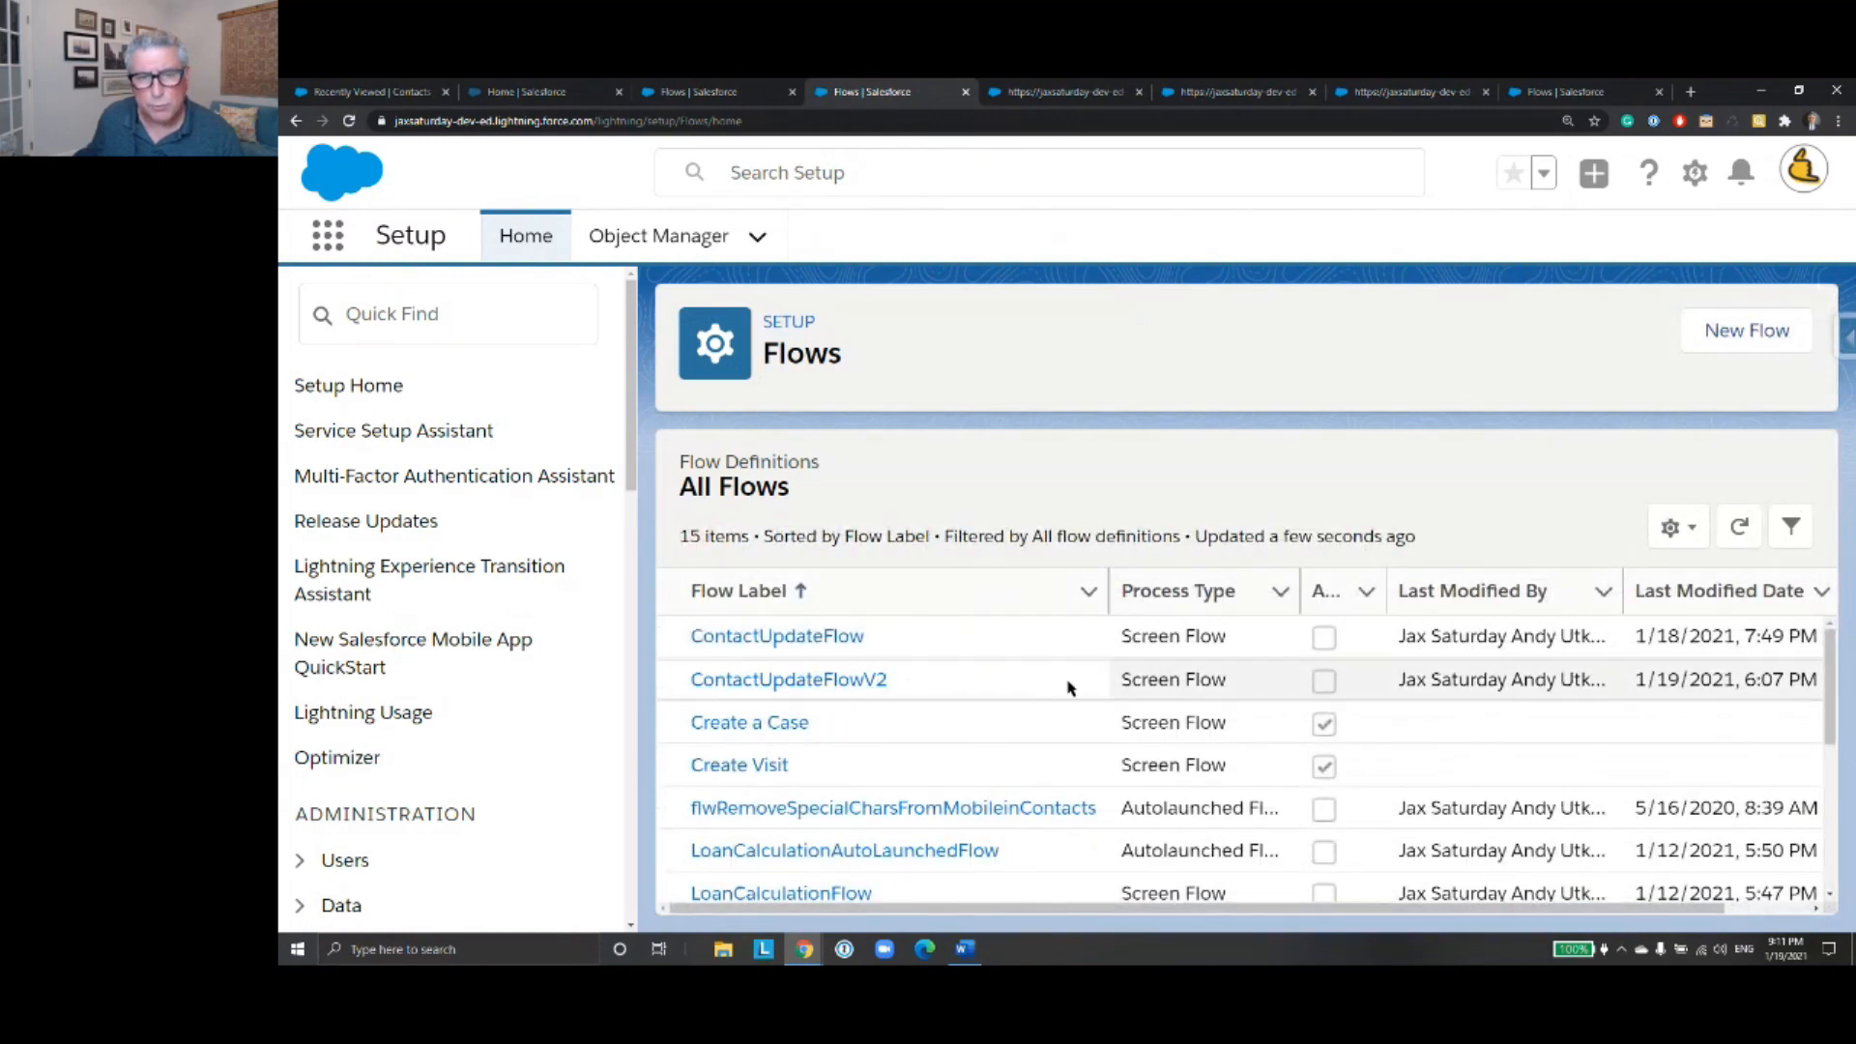
# - Open version 3 of ContactUpdateFlowV2 from its details and versions page
pyautogui.moveTo(1213, 908); pyautogui.dragTo(1338, 915)
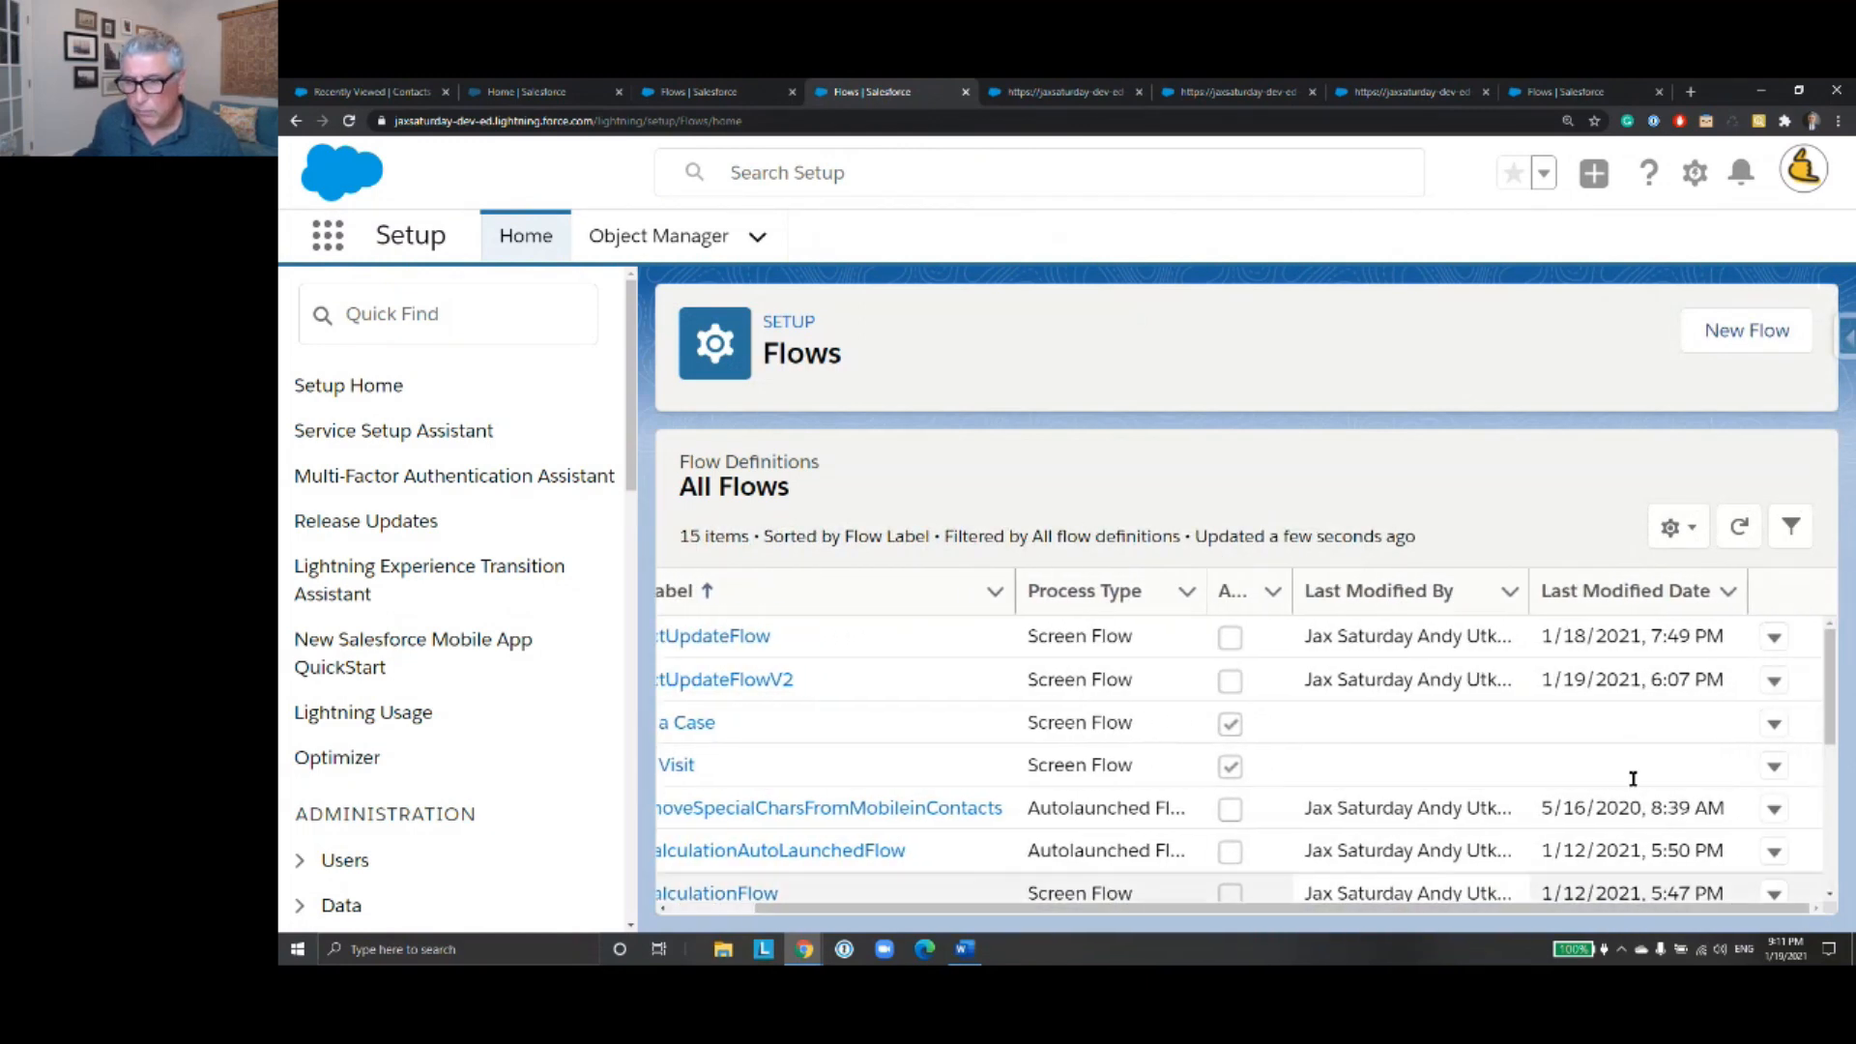
pyautogui.click(1775, 681)
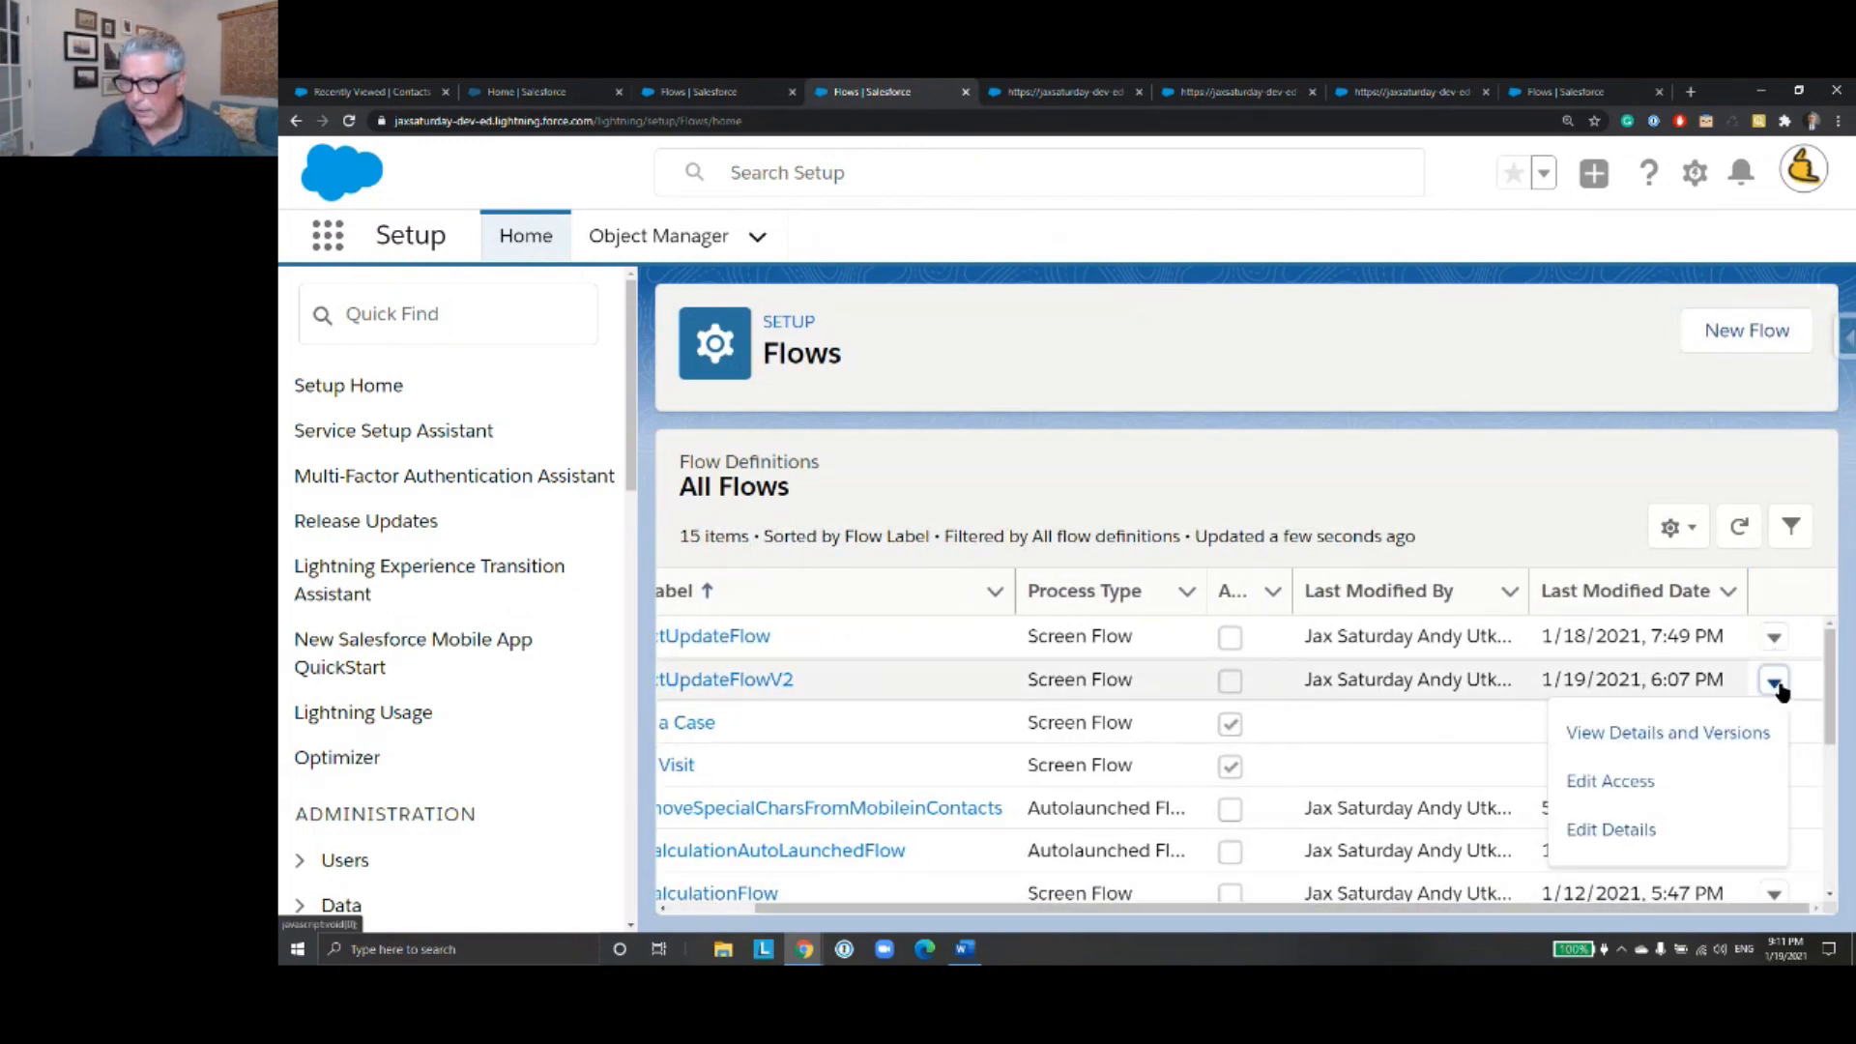
pyautogui.click(1745, 737)
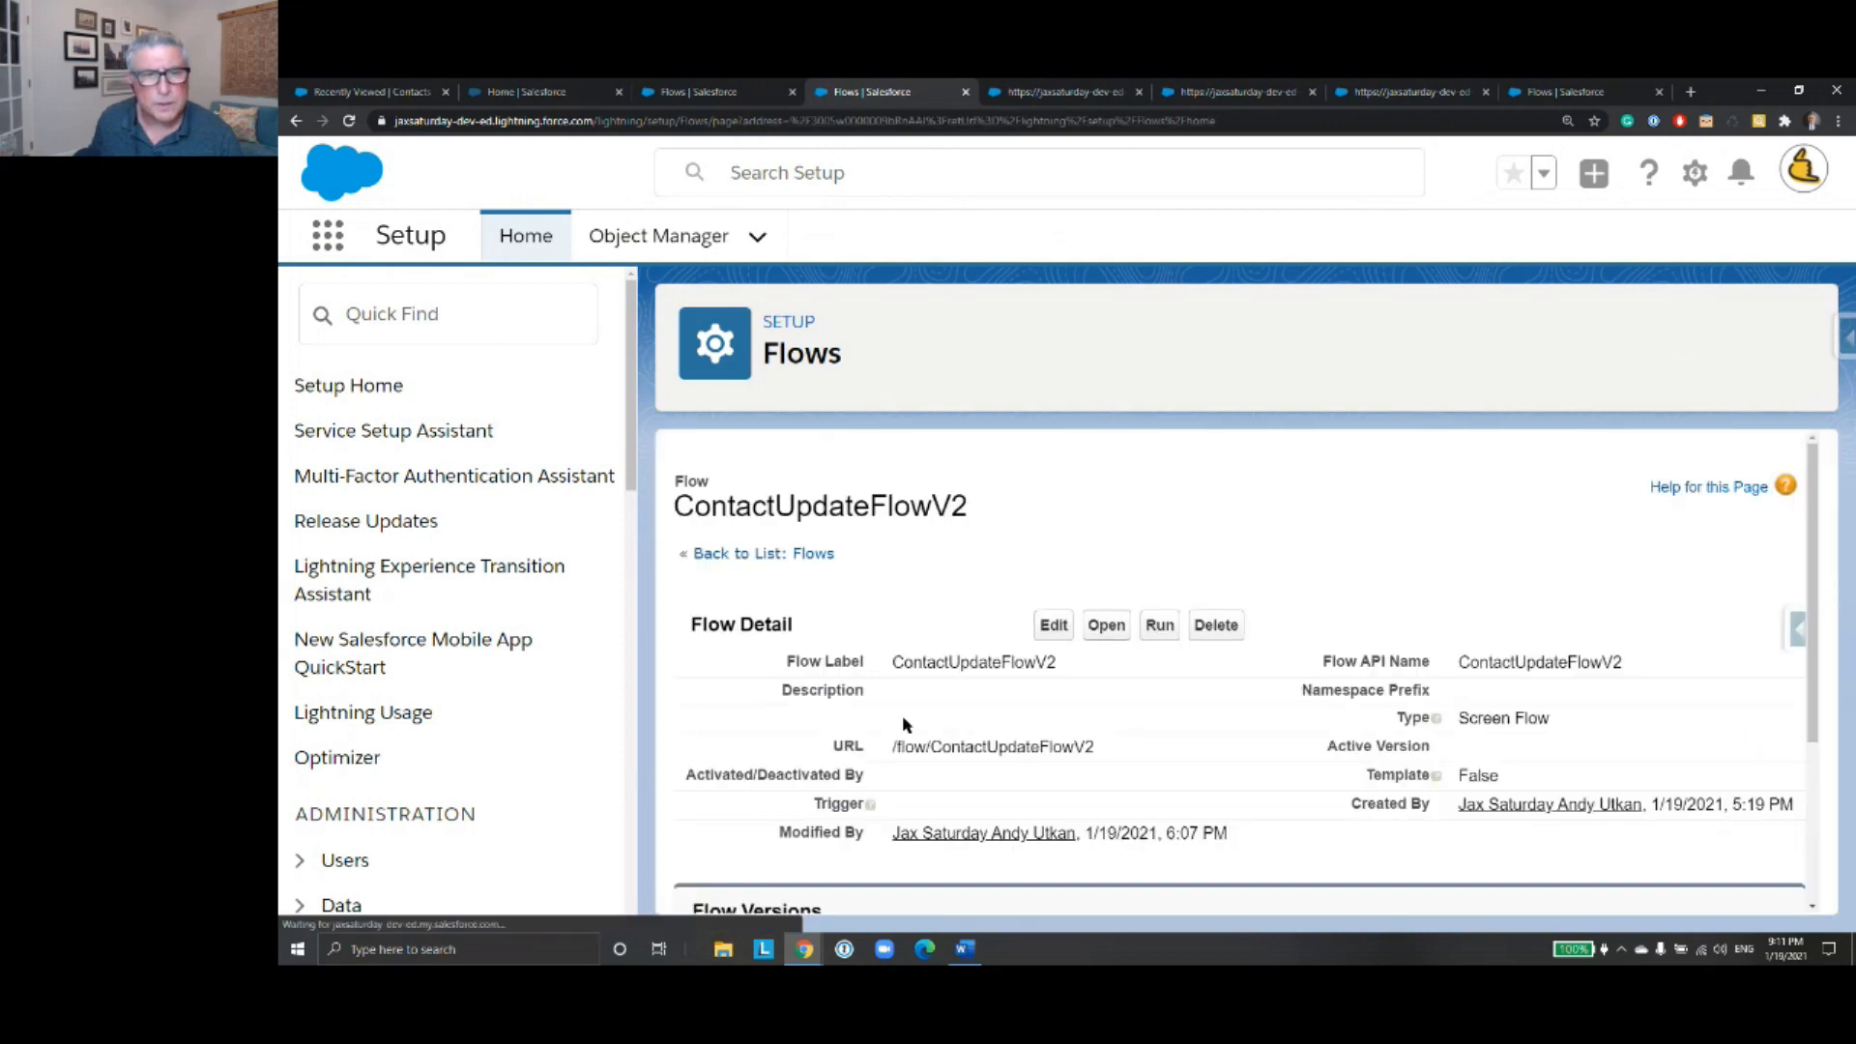
pyautogui.scroll(-3, 906, 725)
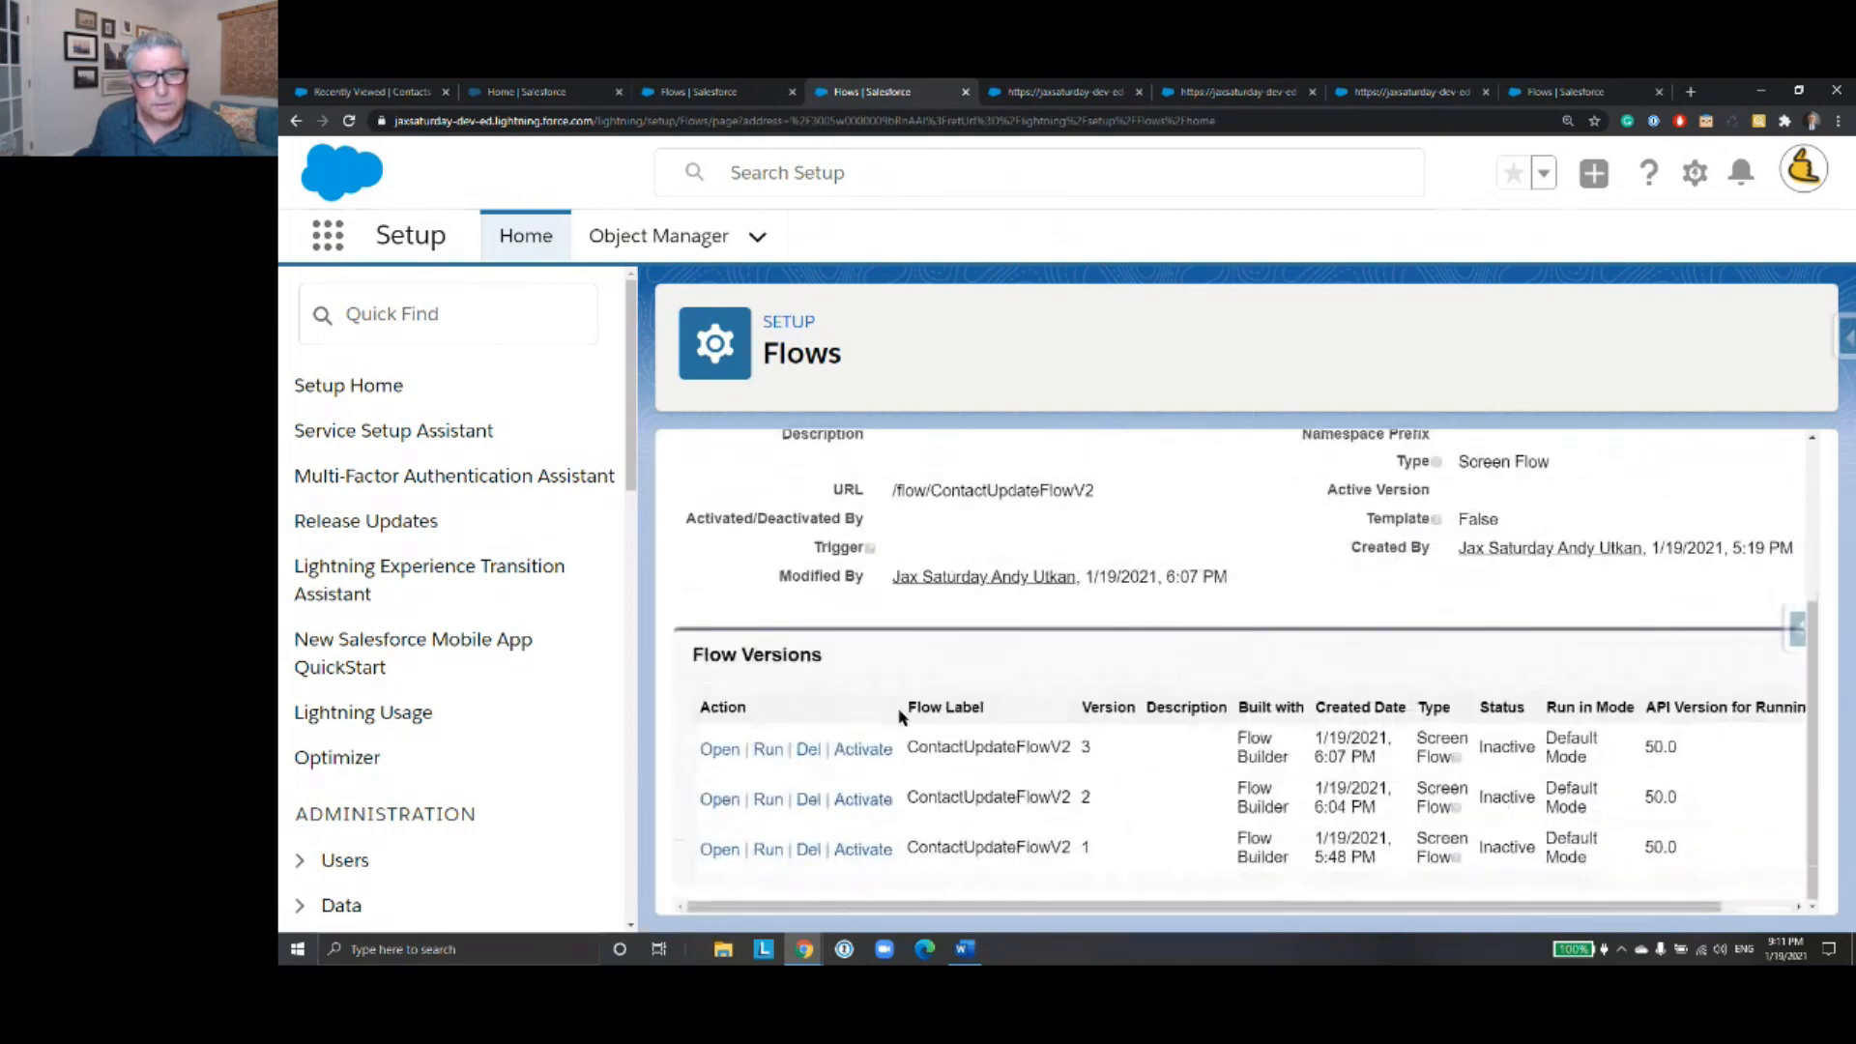
pyautogui.click(725, 752)
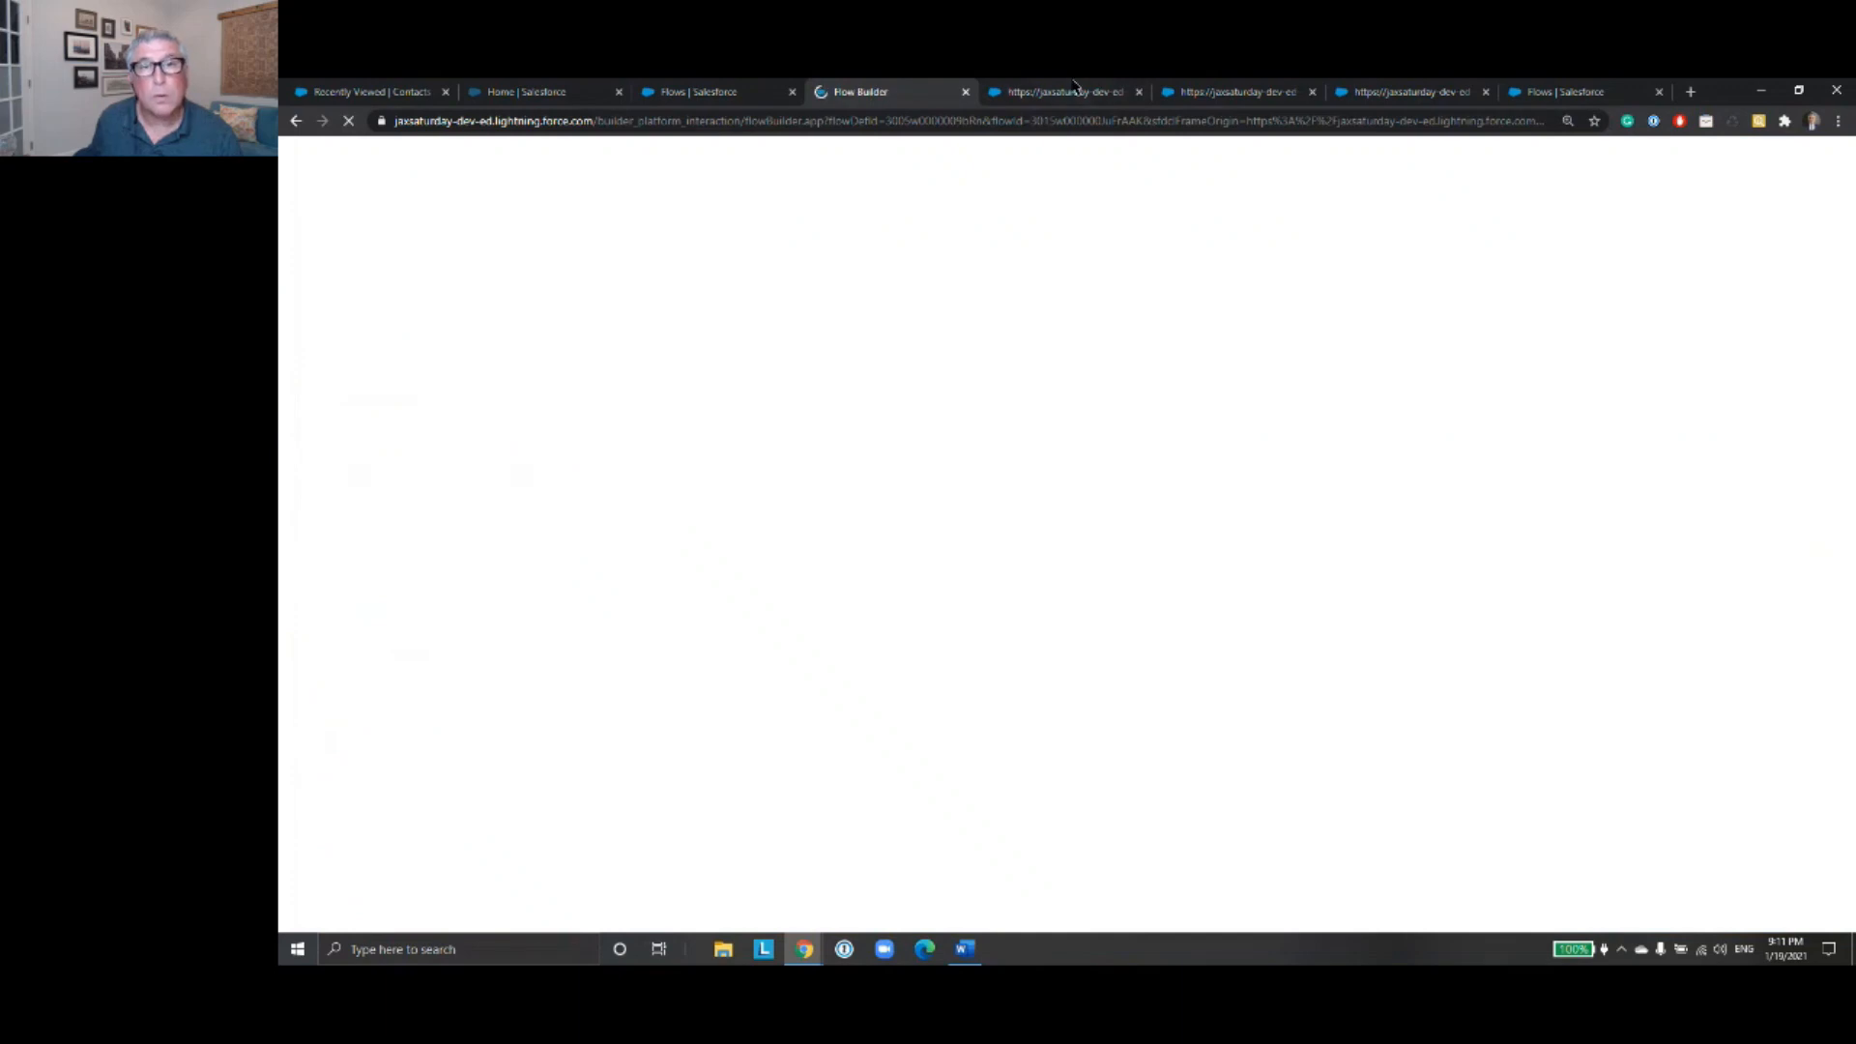
# - Close the leftover debug run pages and the extra ContactUpdateFlow details page, and return to the ContactUpdateFlowV2 canvas
pyautogui.click(1075, 90)
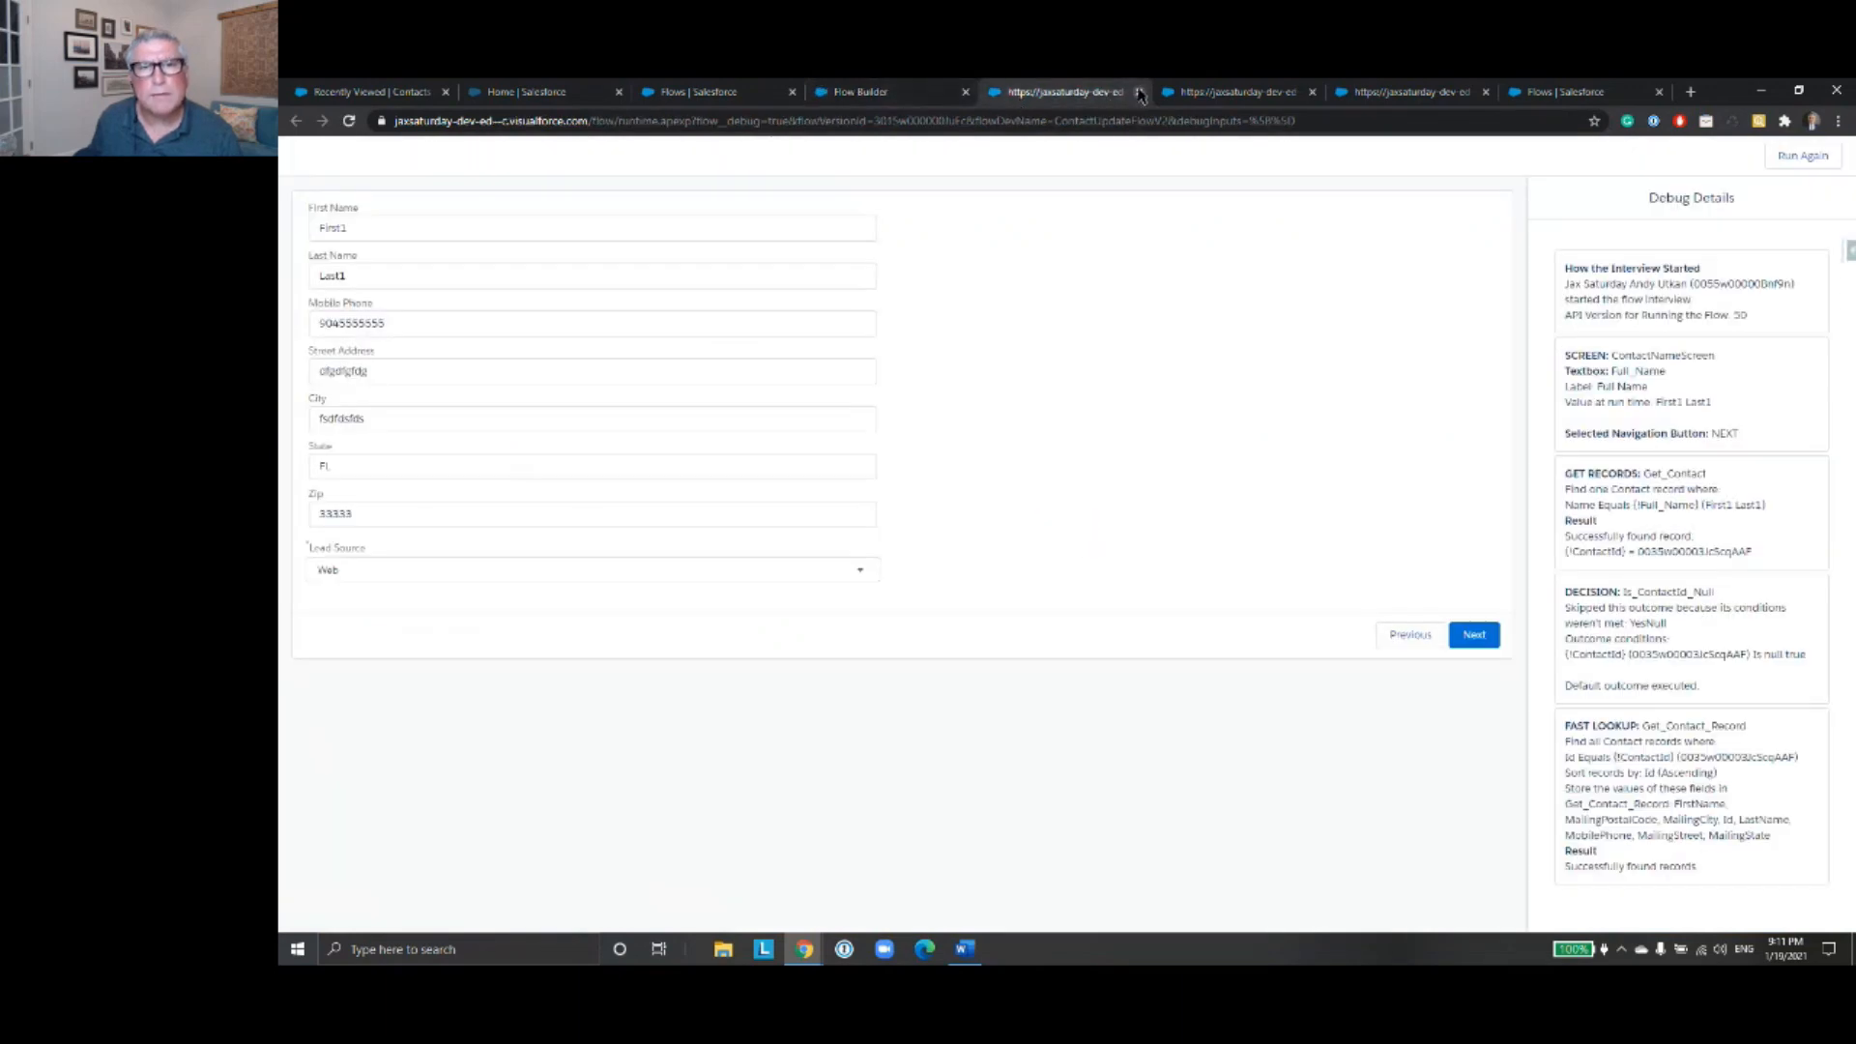
pyautogui.click(1139, 92)
pyautogui.click(1115, 97)
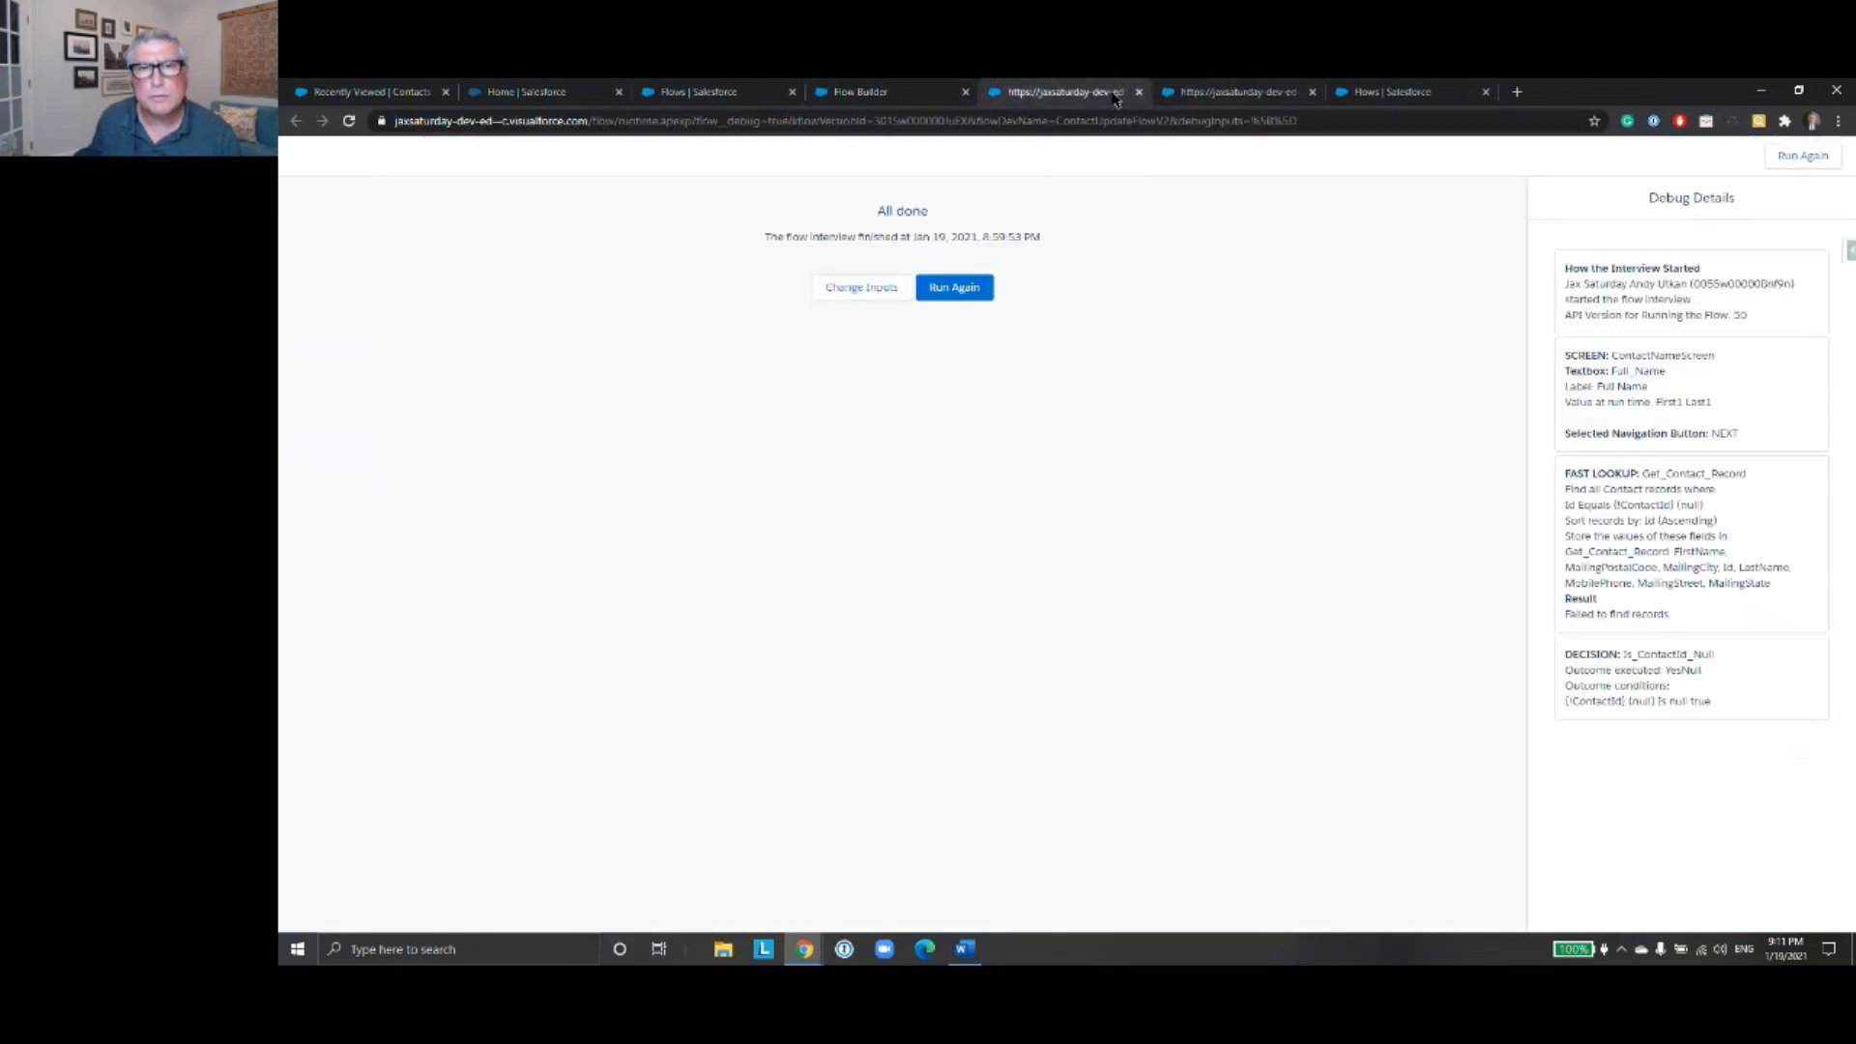
pyautogui.click(1136, 98)
pyautogui.click(1139, 97)
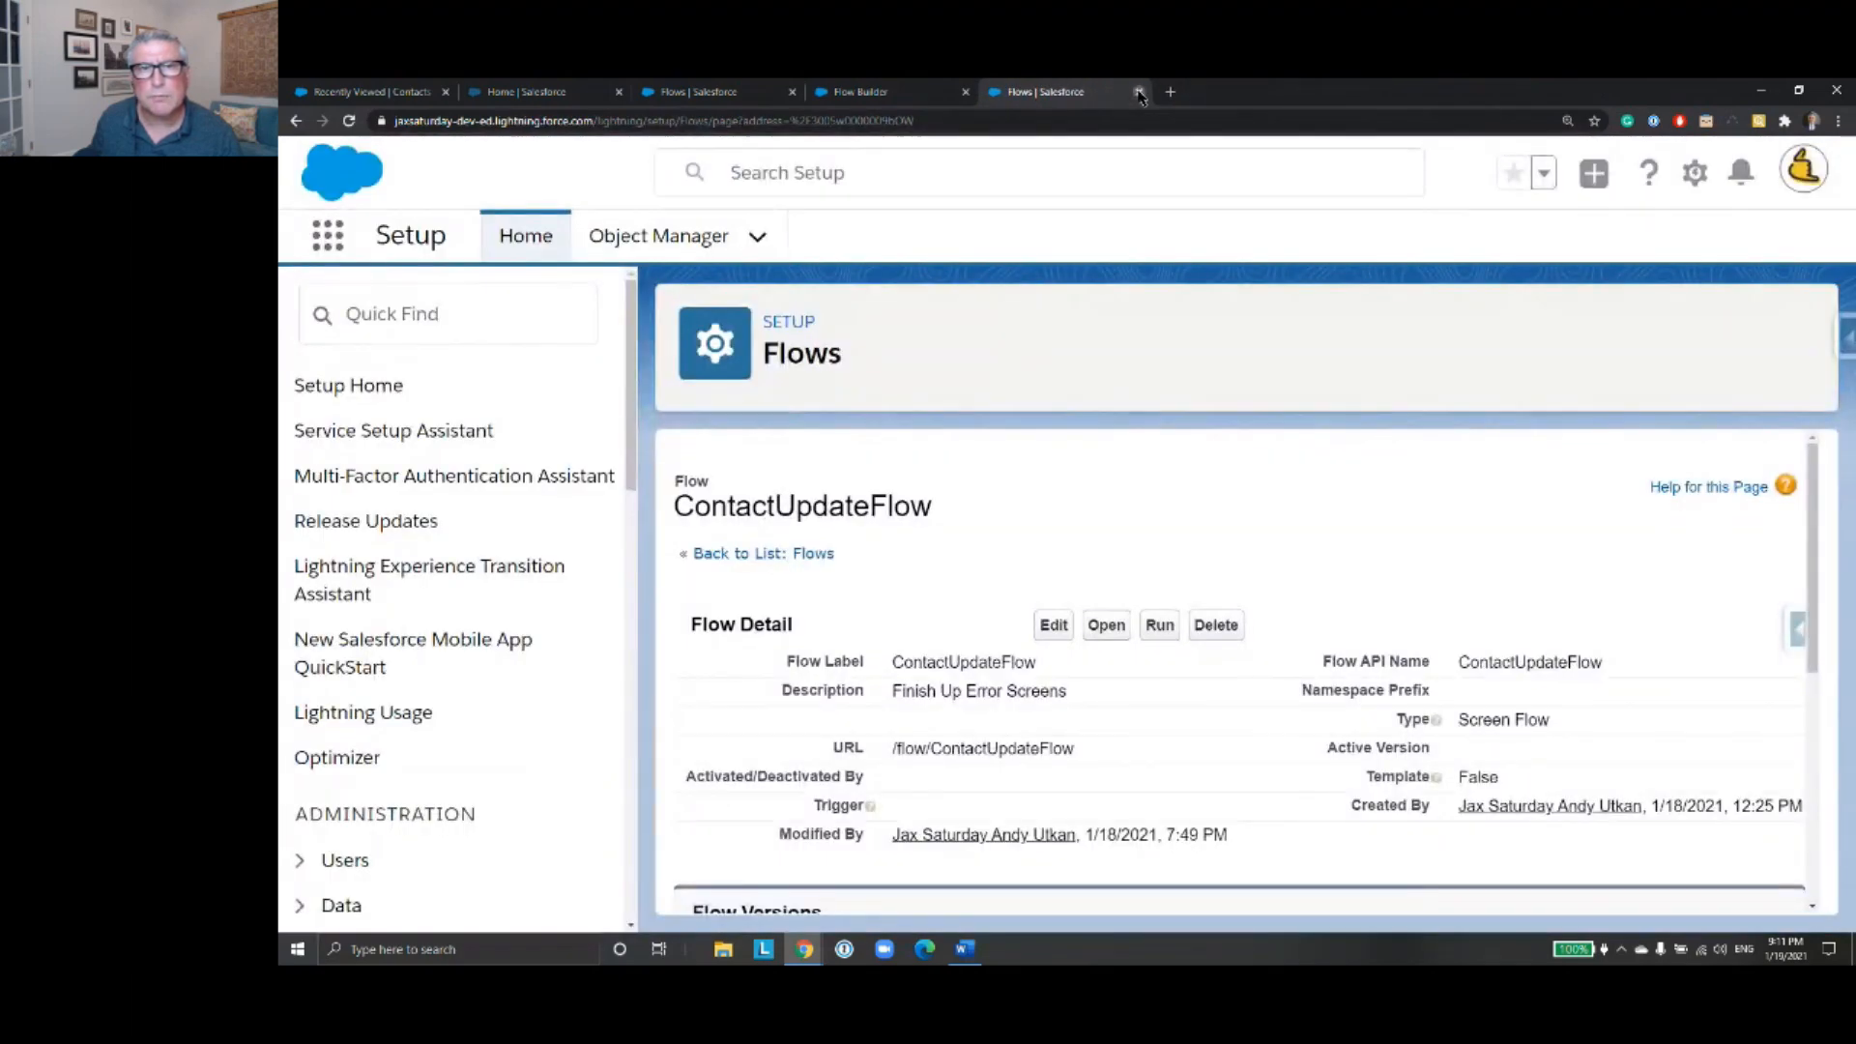
pyautogui.click(1139, 93)
pyautogui.click(774, 92)
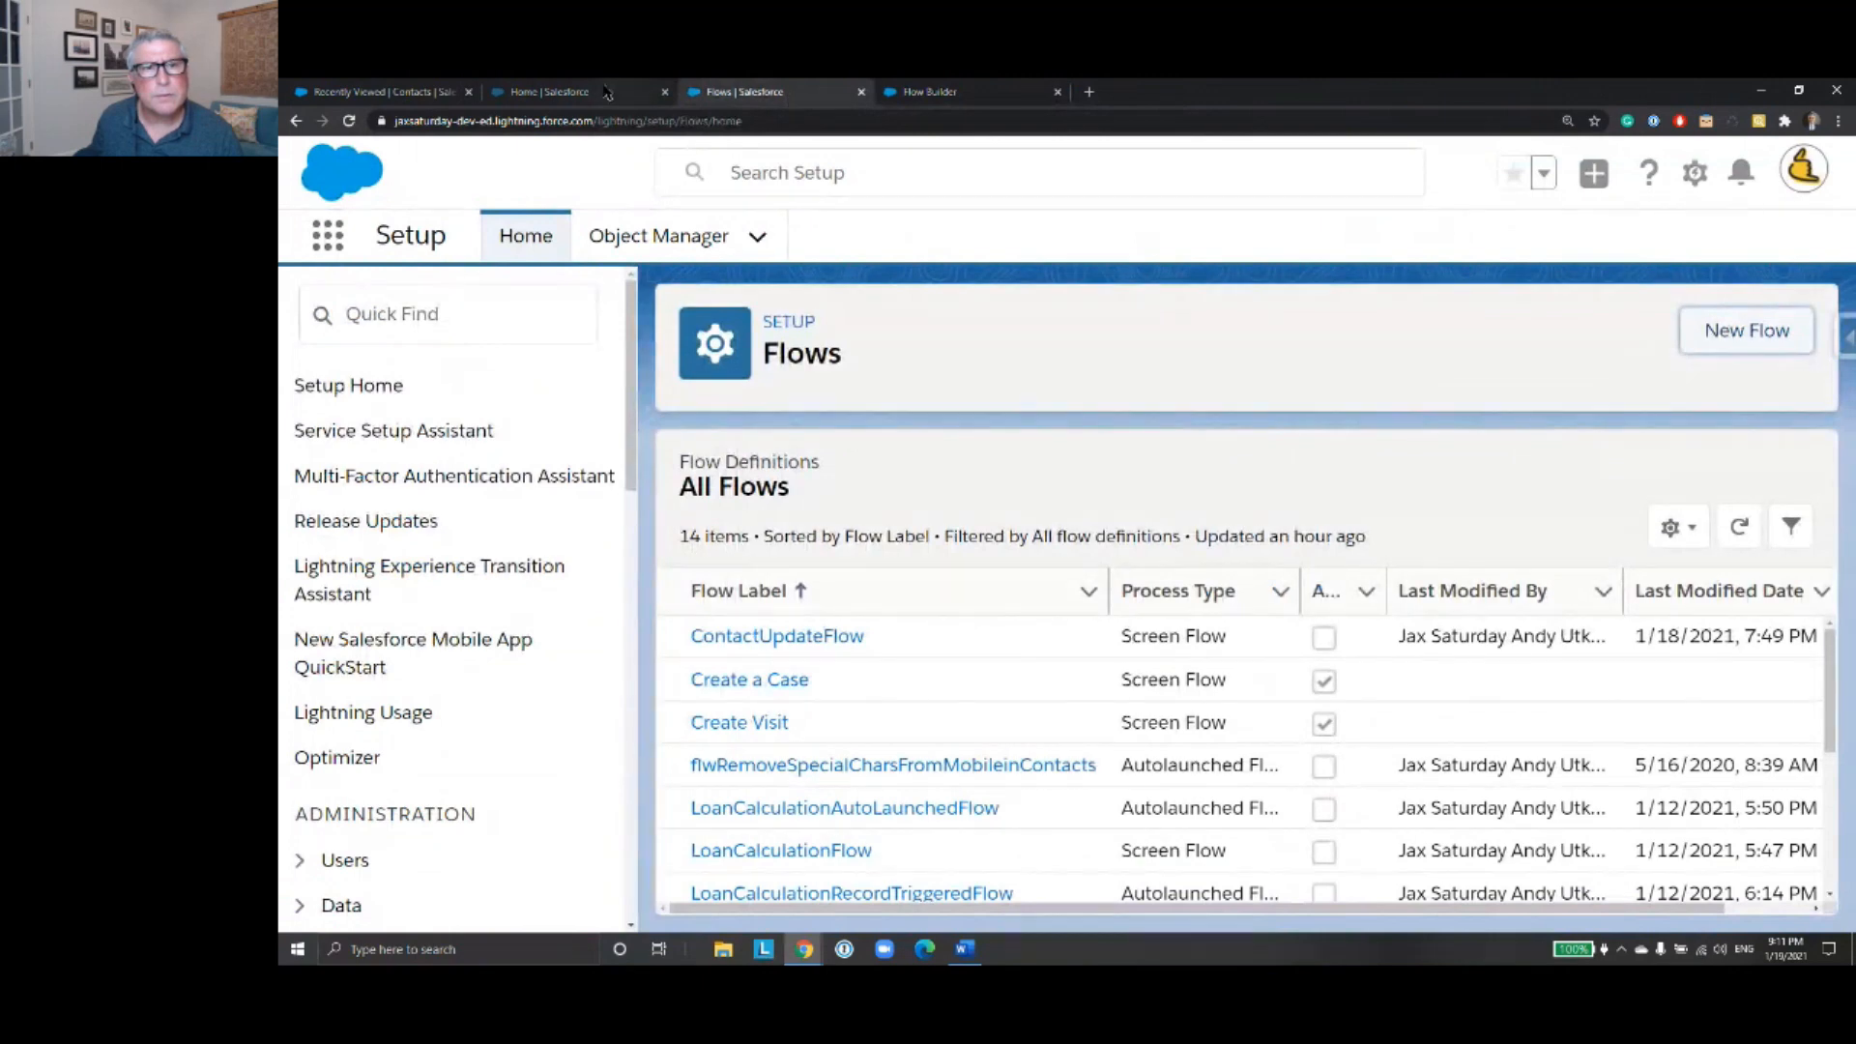
pyautogui.click(604, 93)
pyautogui.click(892, 89)
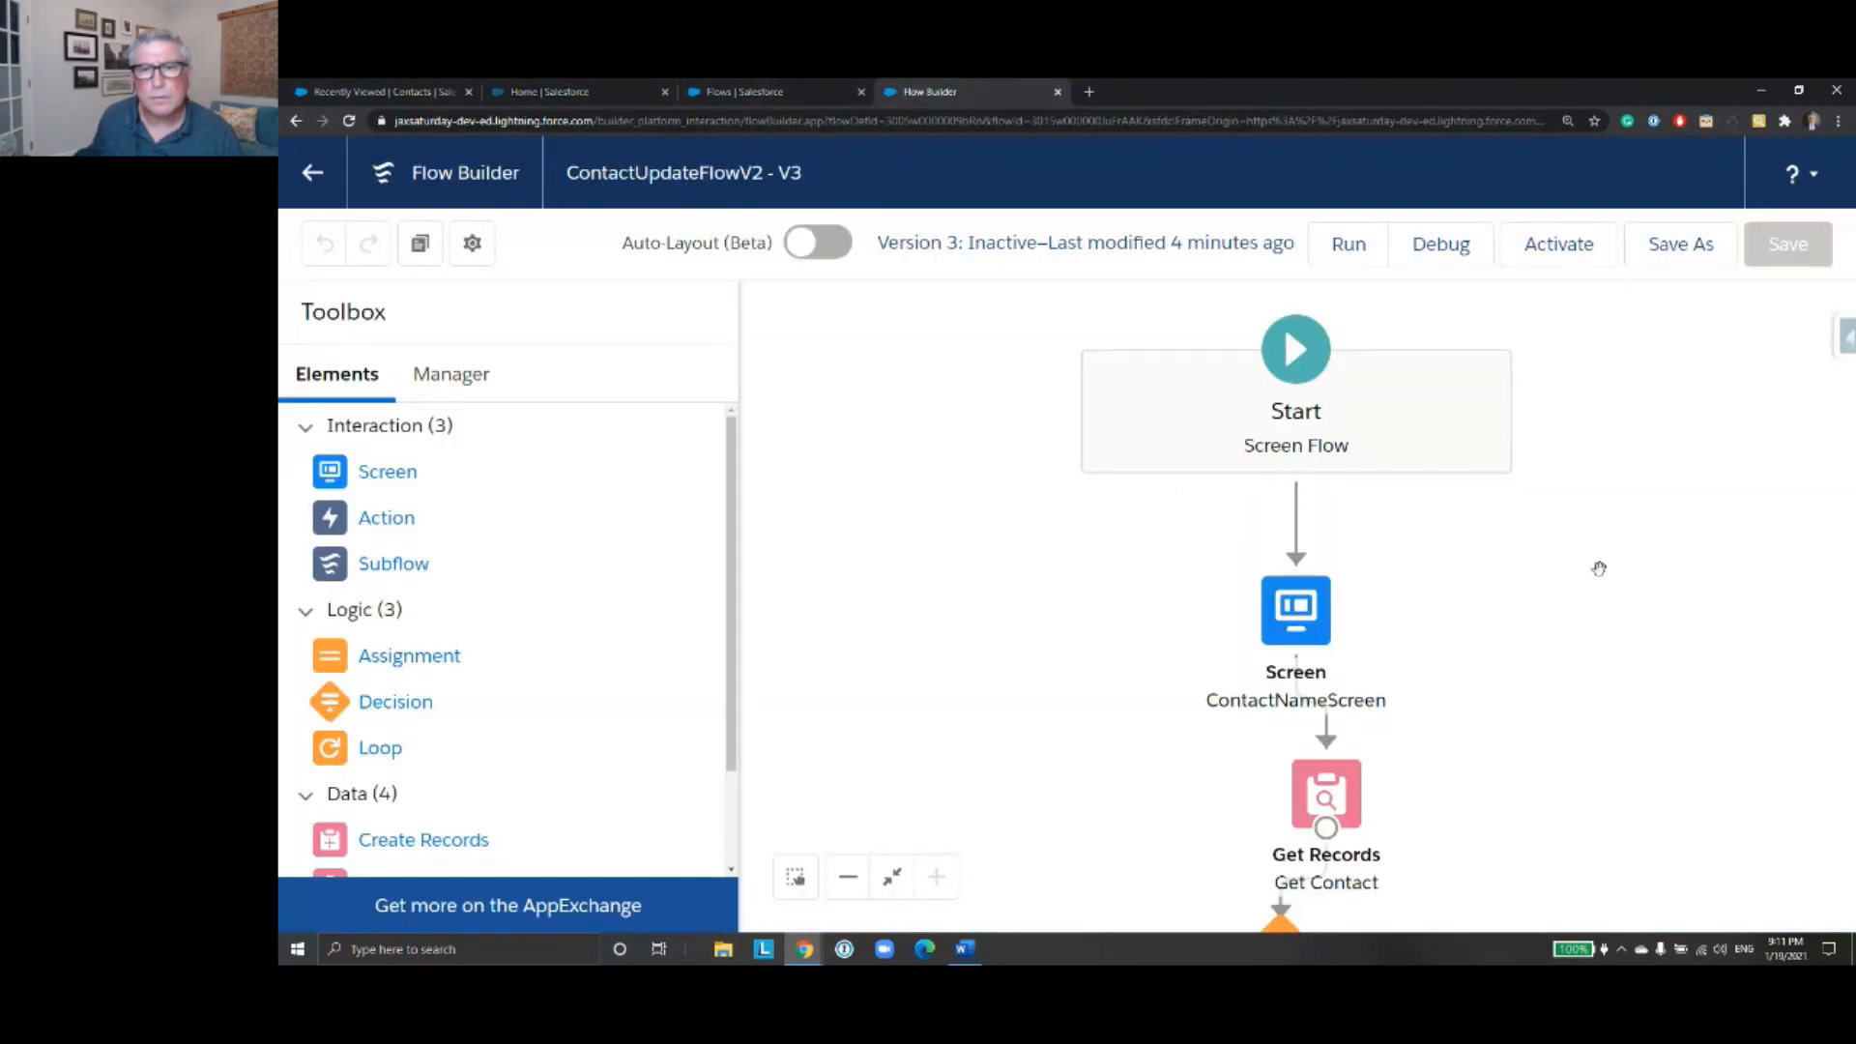
# - Delete the connector between the ContactScreenInput screen and the Update Contact element
pyautogui.scroll(-3, 1399, 657)
pyautogui.scroll(-5, 1399, 656)
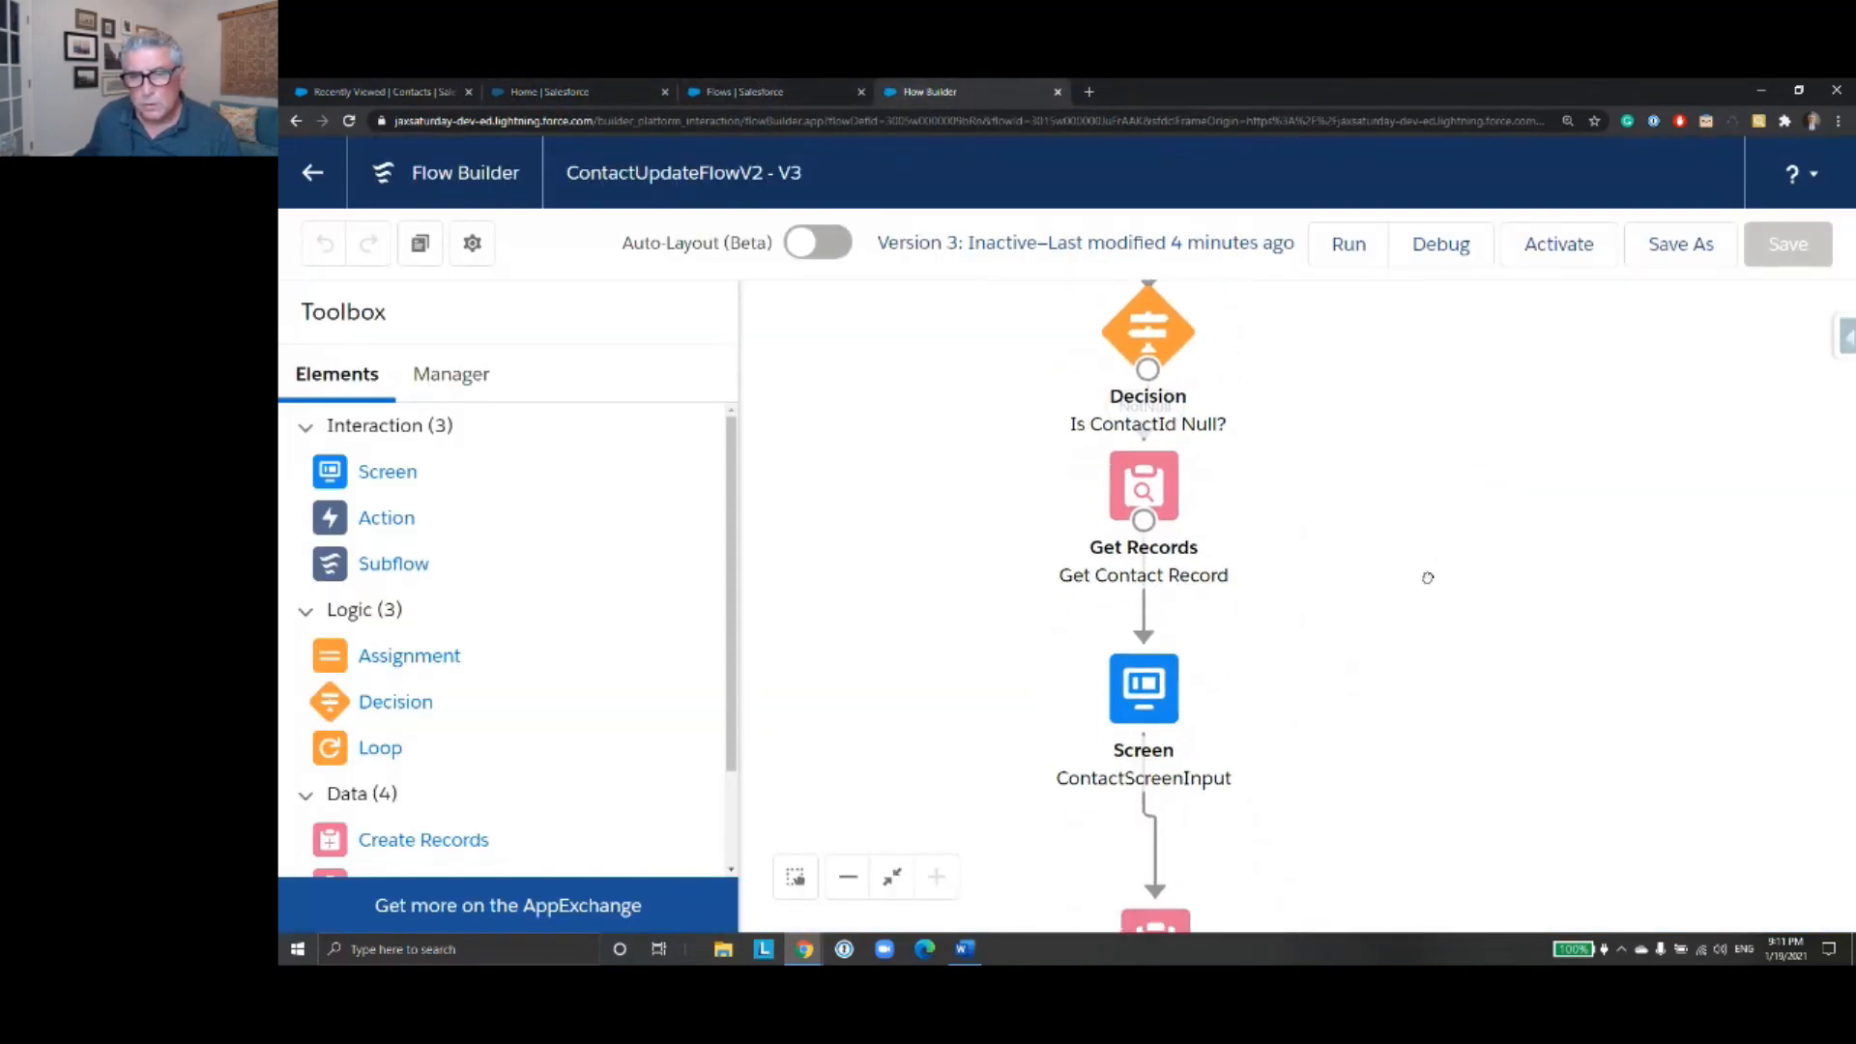
pyautogui.moveTo(1422, 642); pyautogui.dragTo(1430, 608)
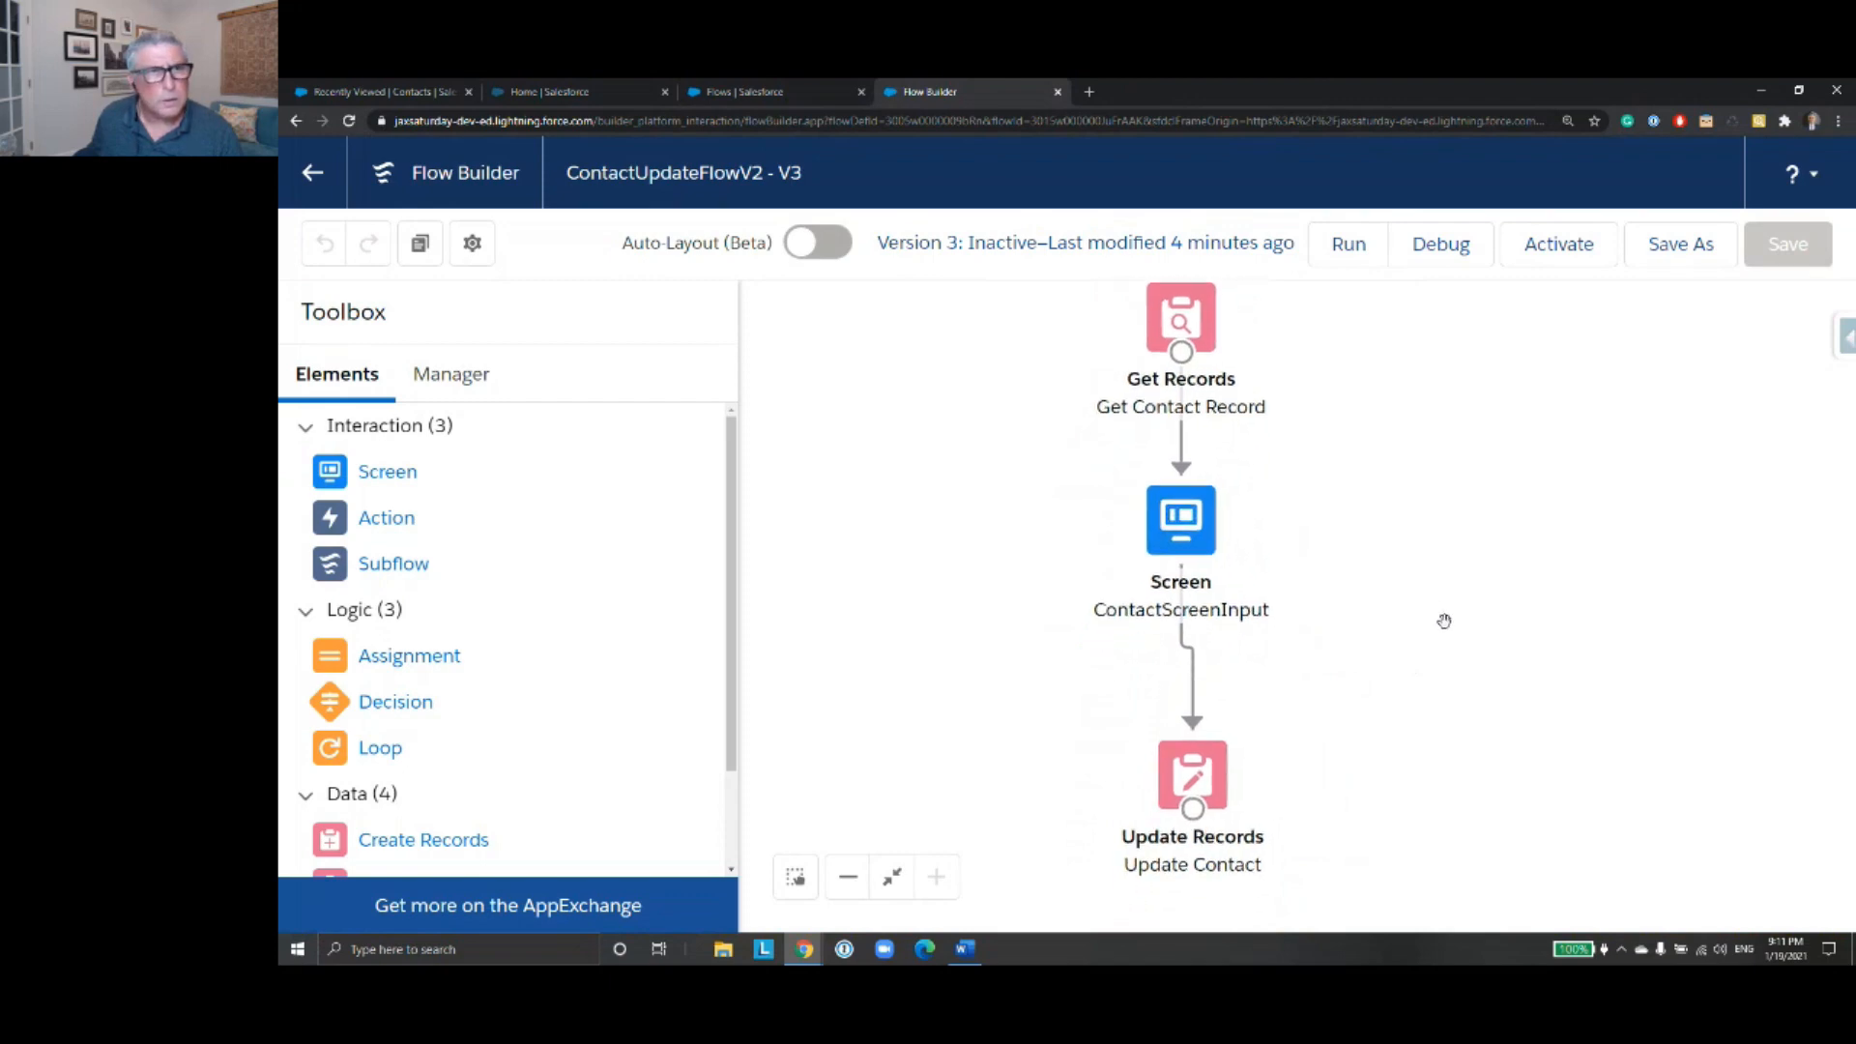
pyautogui.click(1193, 692)
pyautogui.press('Delete')
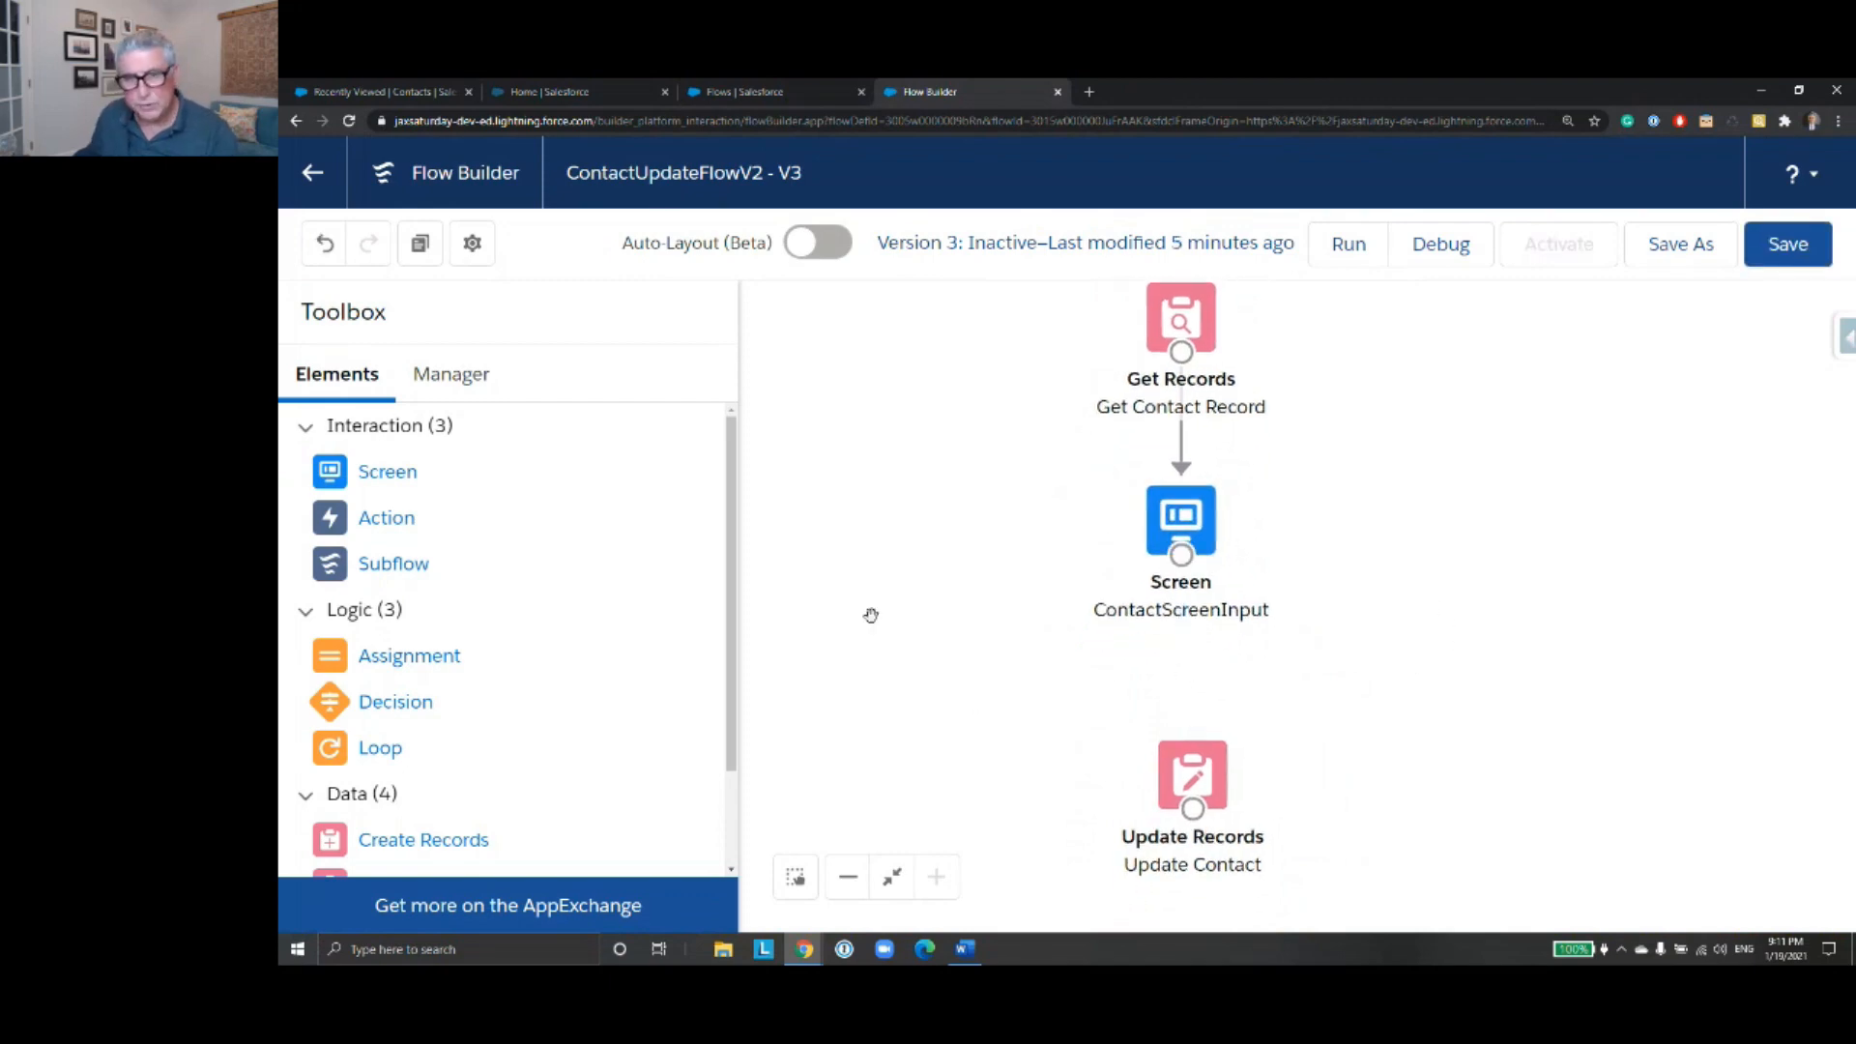
# - Add an Assignment element labelled Assign Fields between ContactScreenInput and Update Contact
pyautogui.moveTo(435, 655); pyautogui.dragTo(1144, 654)
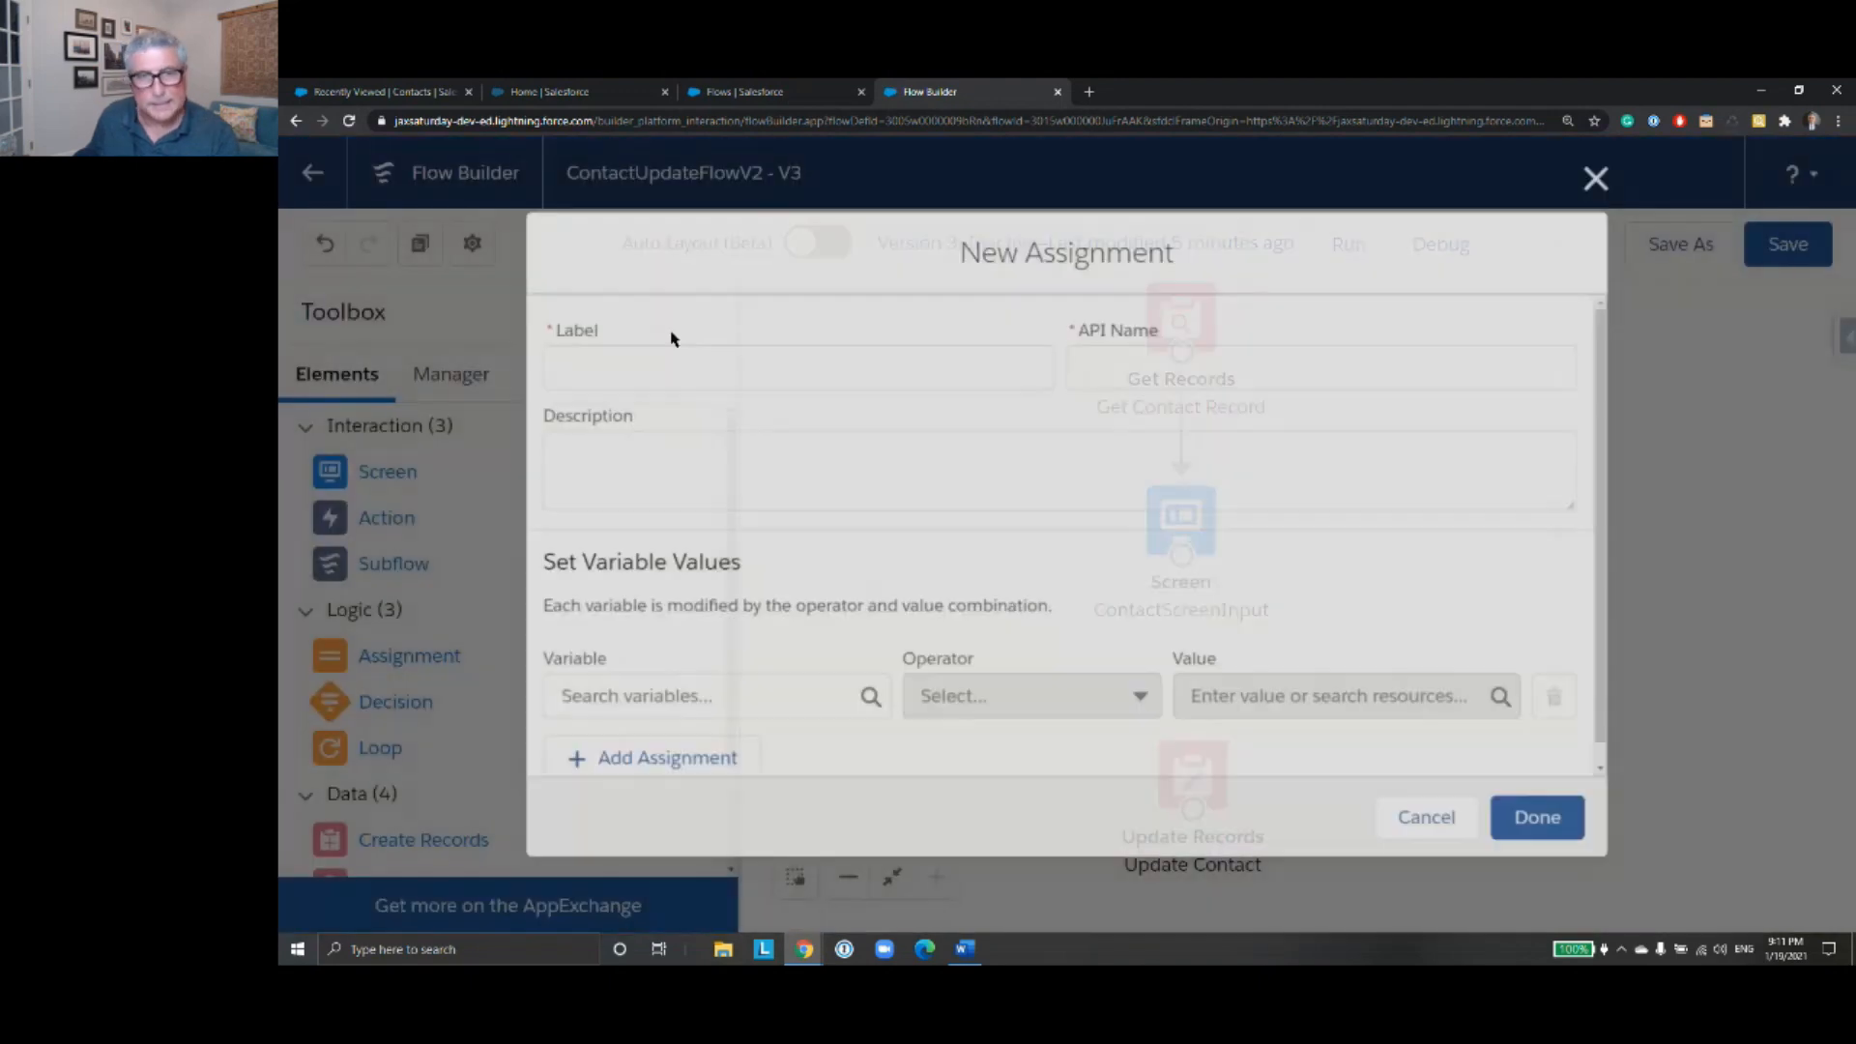
pyautogui.write('AS')
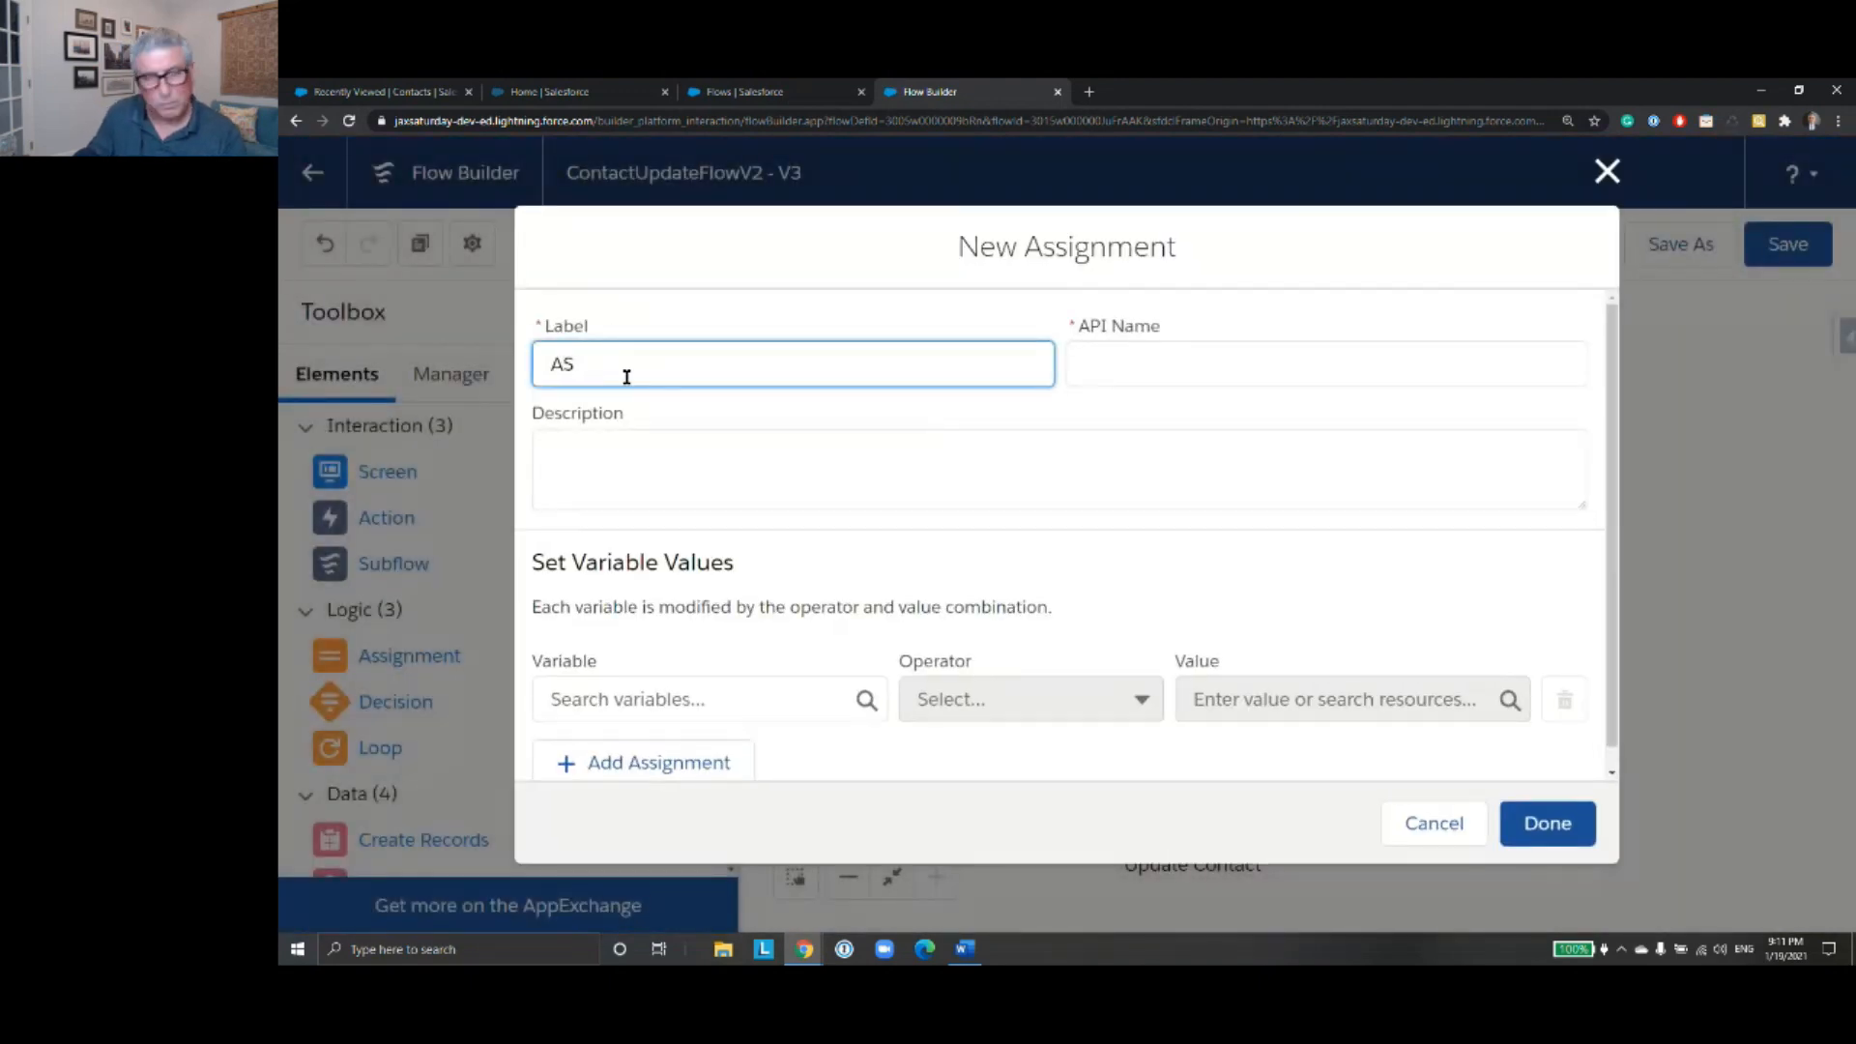
pyautogui.write('sign Fields')
pyautogui.click(1205, 363)
pyautogui.scroll(-1, 858, 583)
pyautogui.click(741, 674)
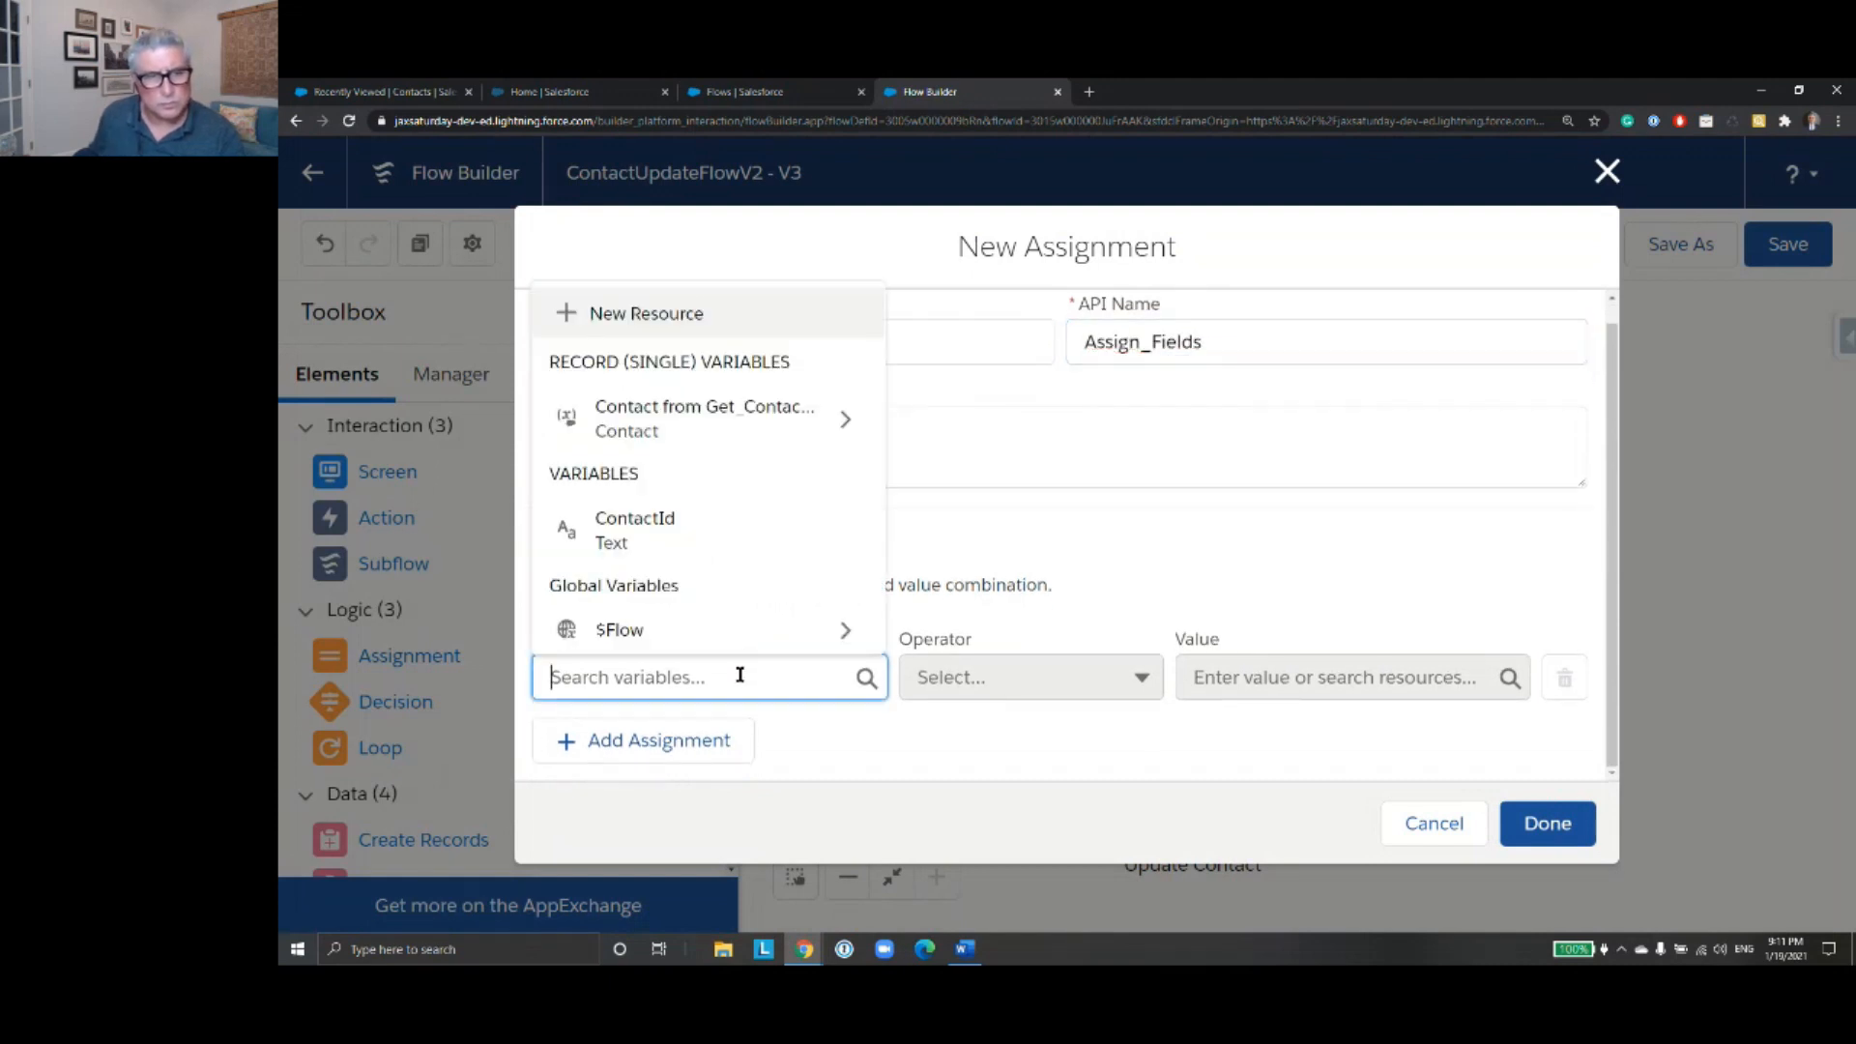
pyautogui.write('get')
pyautogui.click(791, 619)
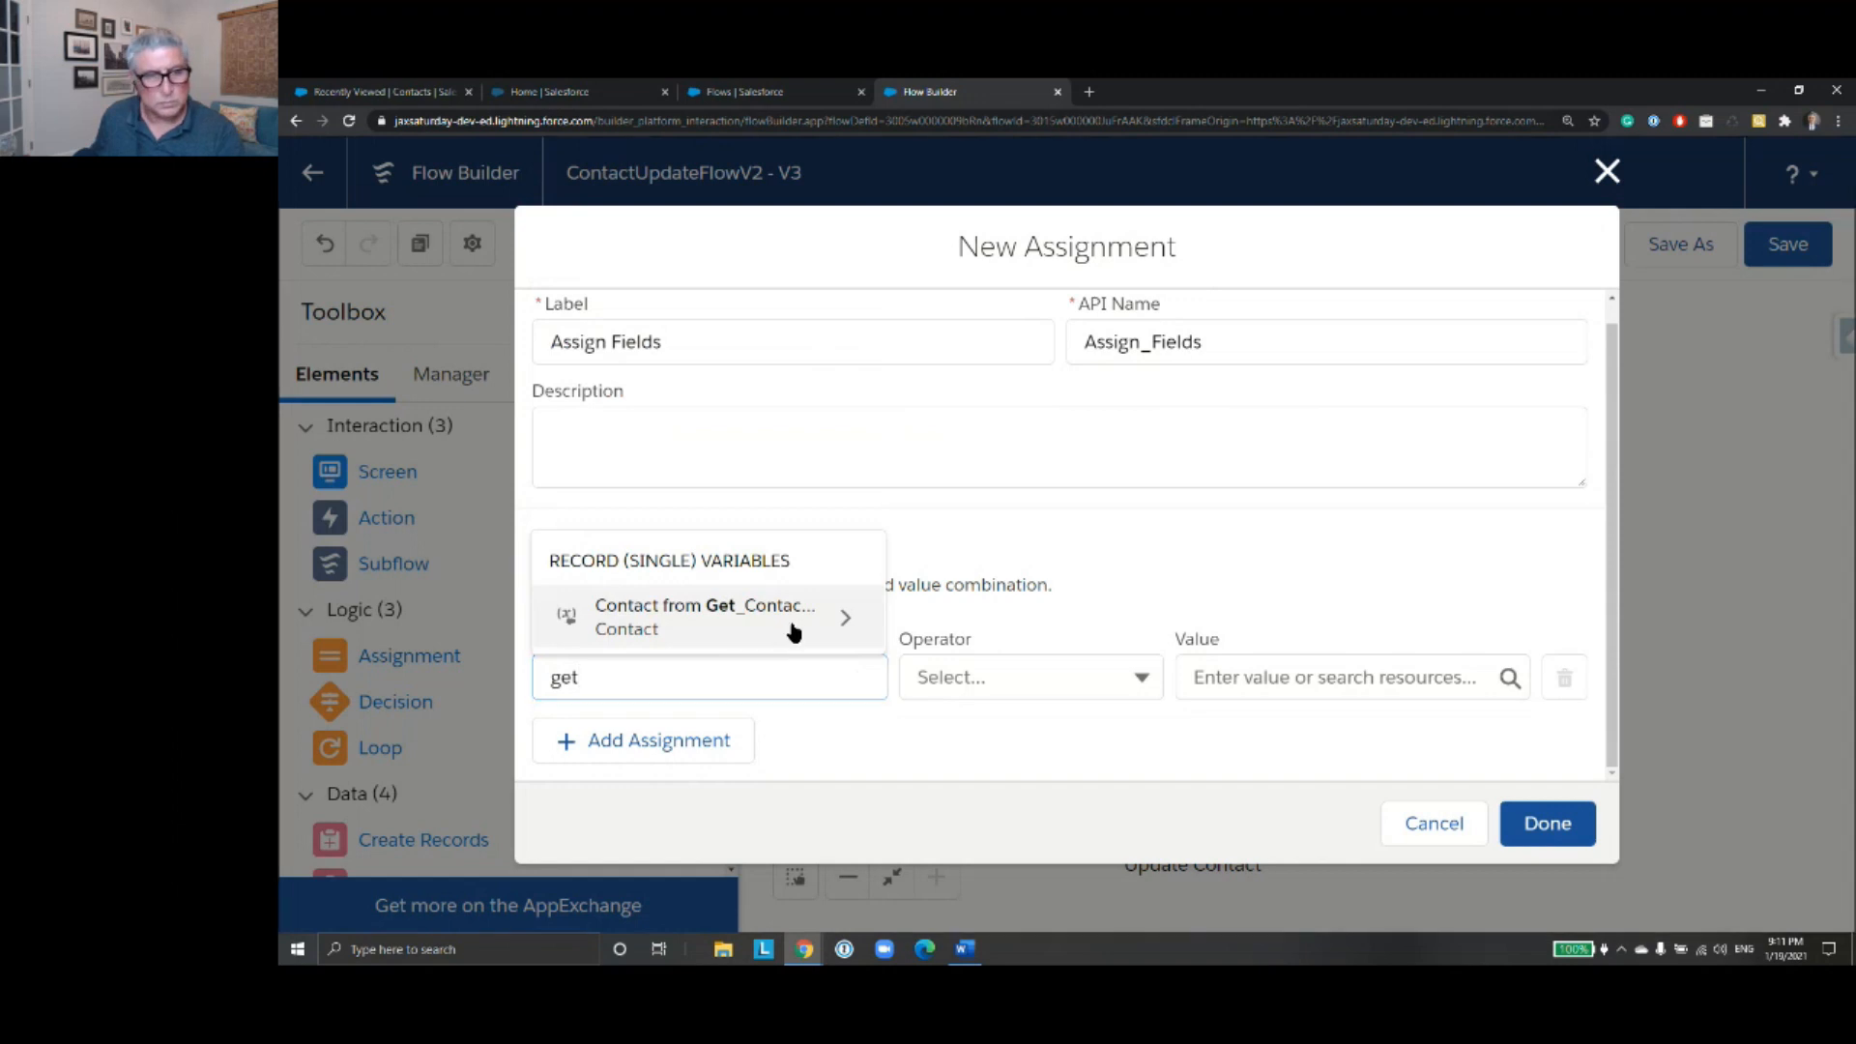
pyautogui.click(965, 681)
pyautogui.click(863, 674)
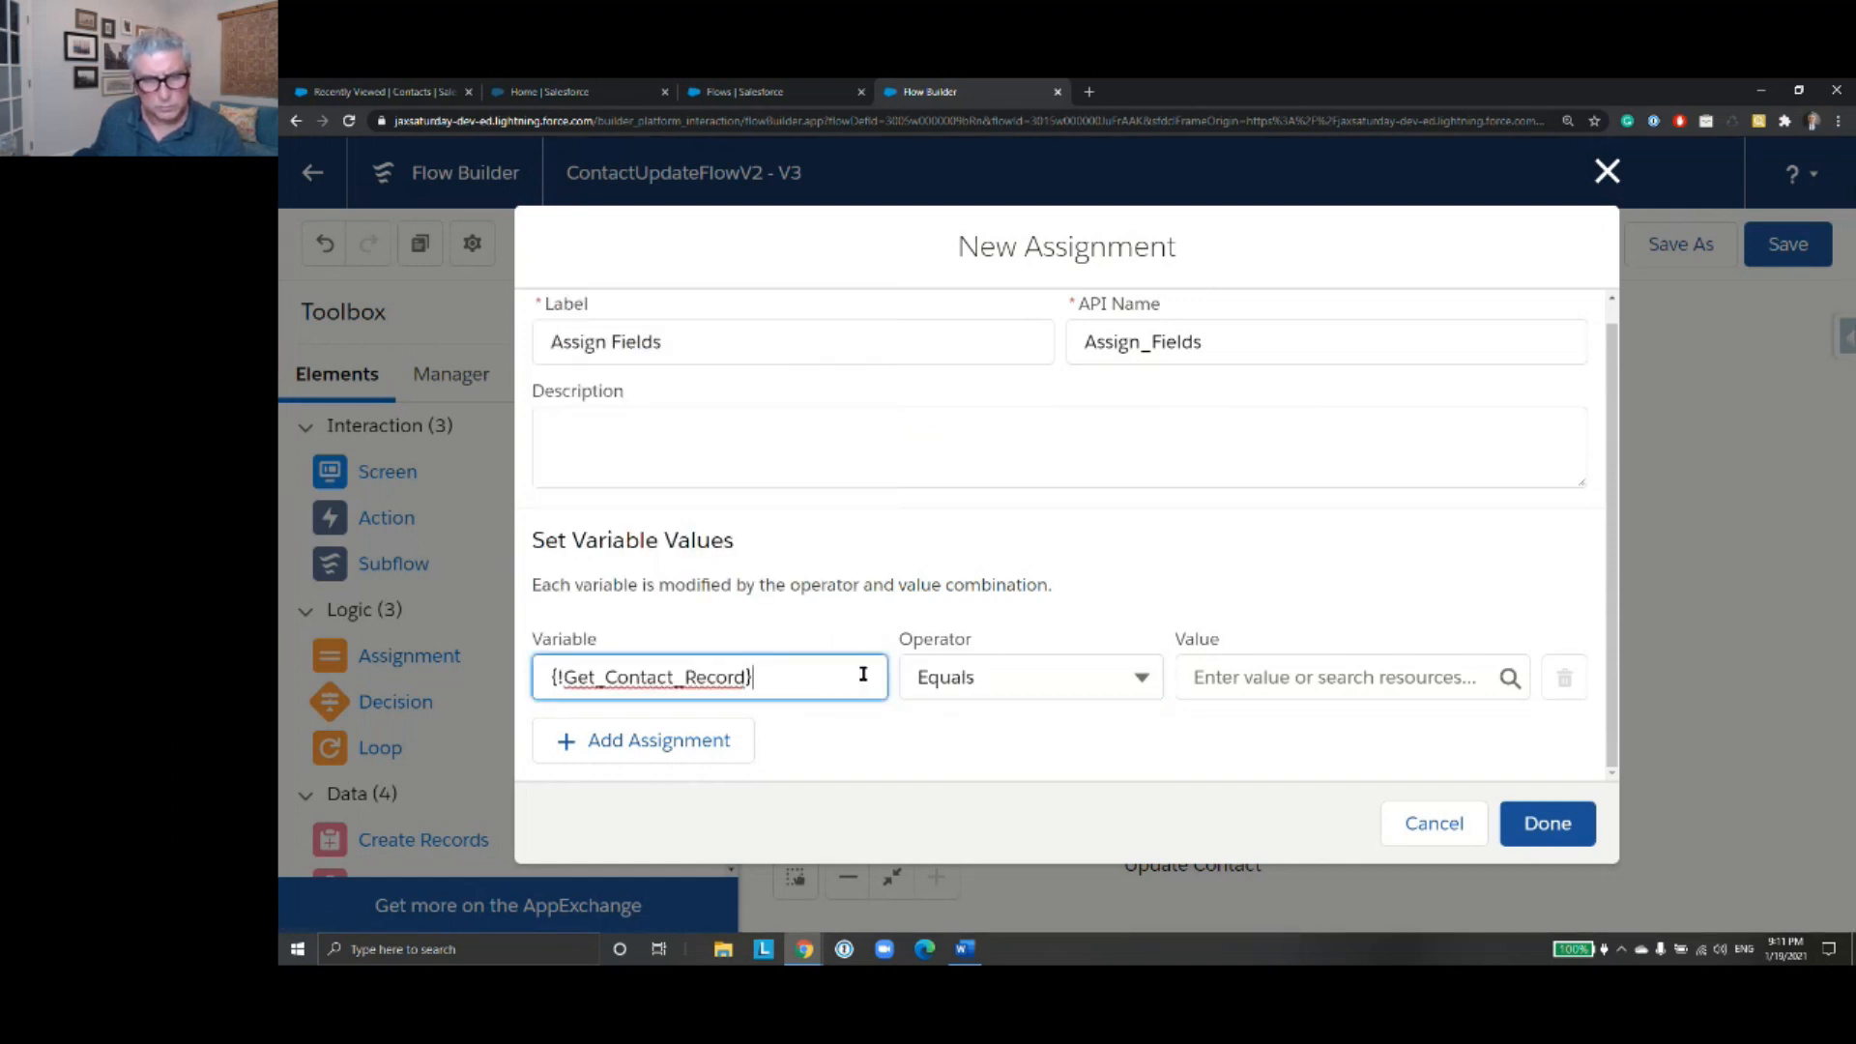
# - Assign the First_Name screen component to the FirstName field of the Get_Contact_Record contact in the first assignment row
pyautogui.moveTo(853, 674); pyautogui.dragTo(498, 675)
pyautogui.write('get')
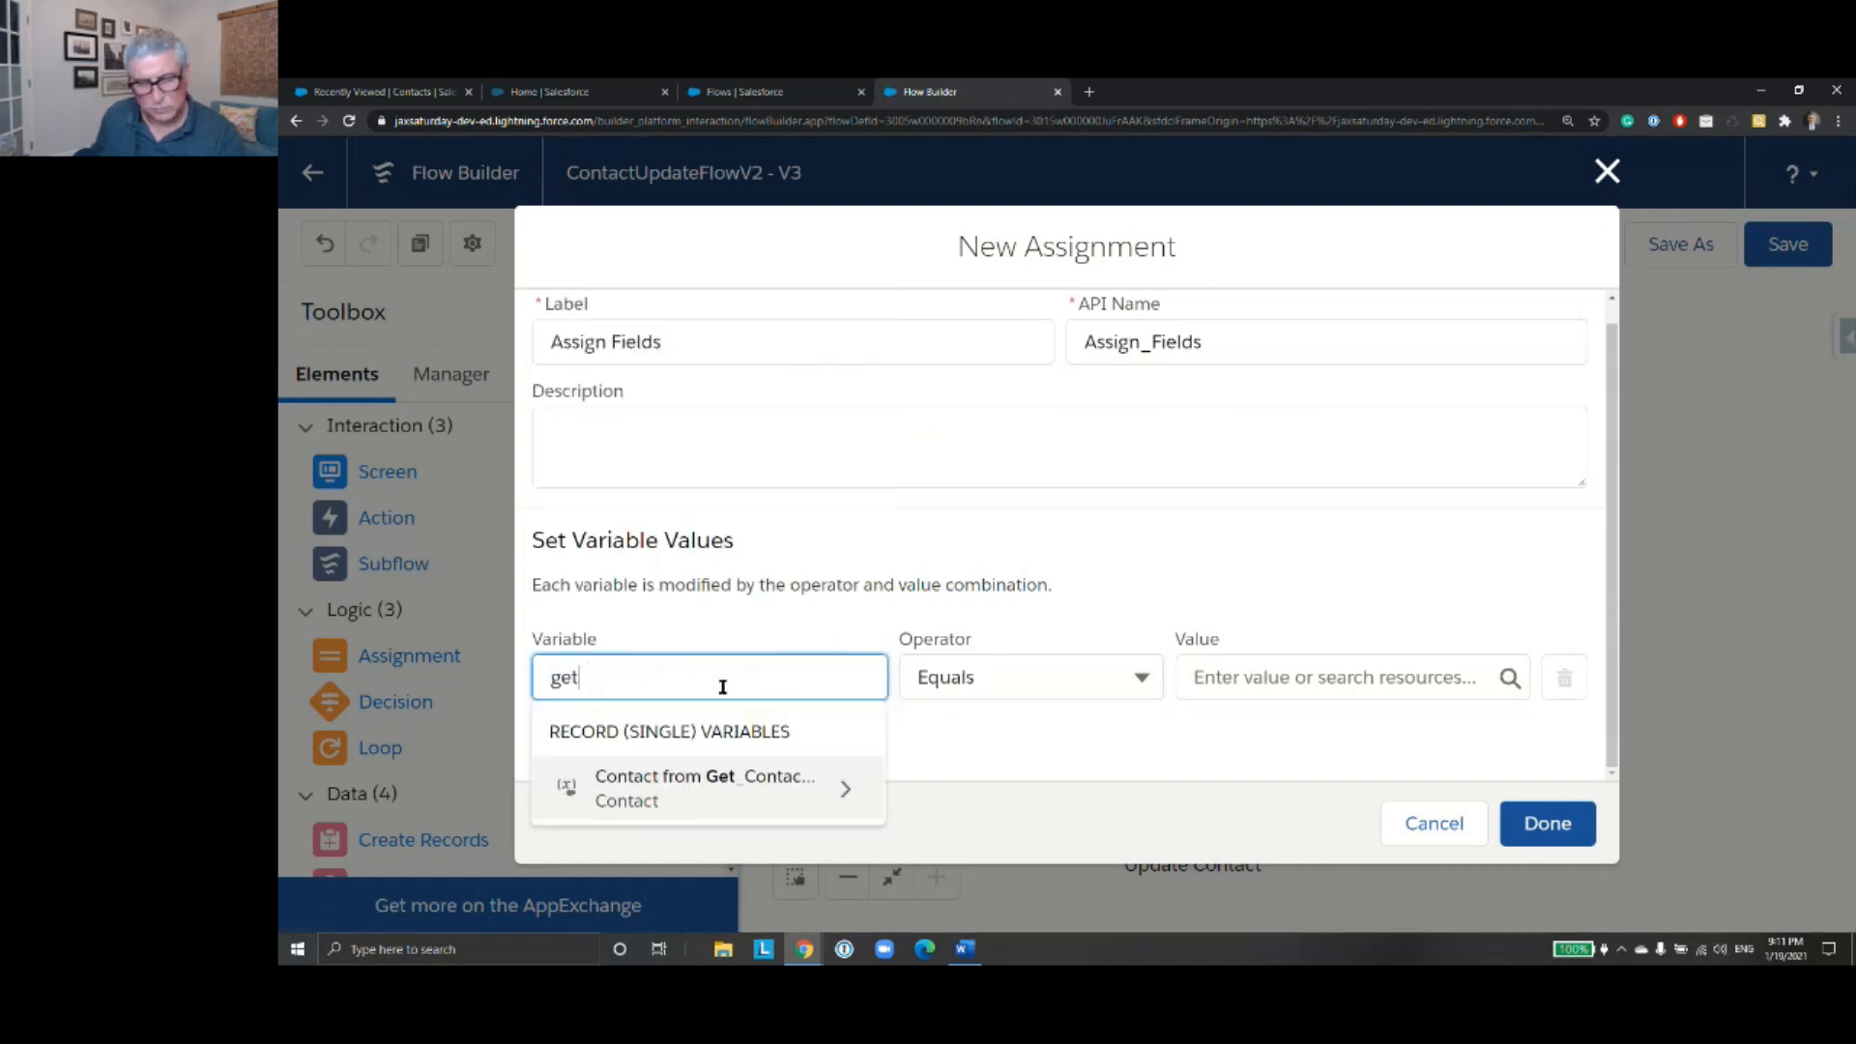
pyautogui.click(766, 779)
pyautogui.write('Fir')
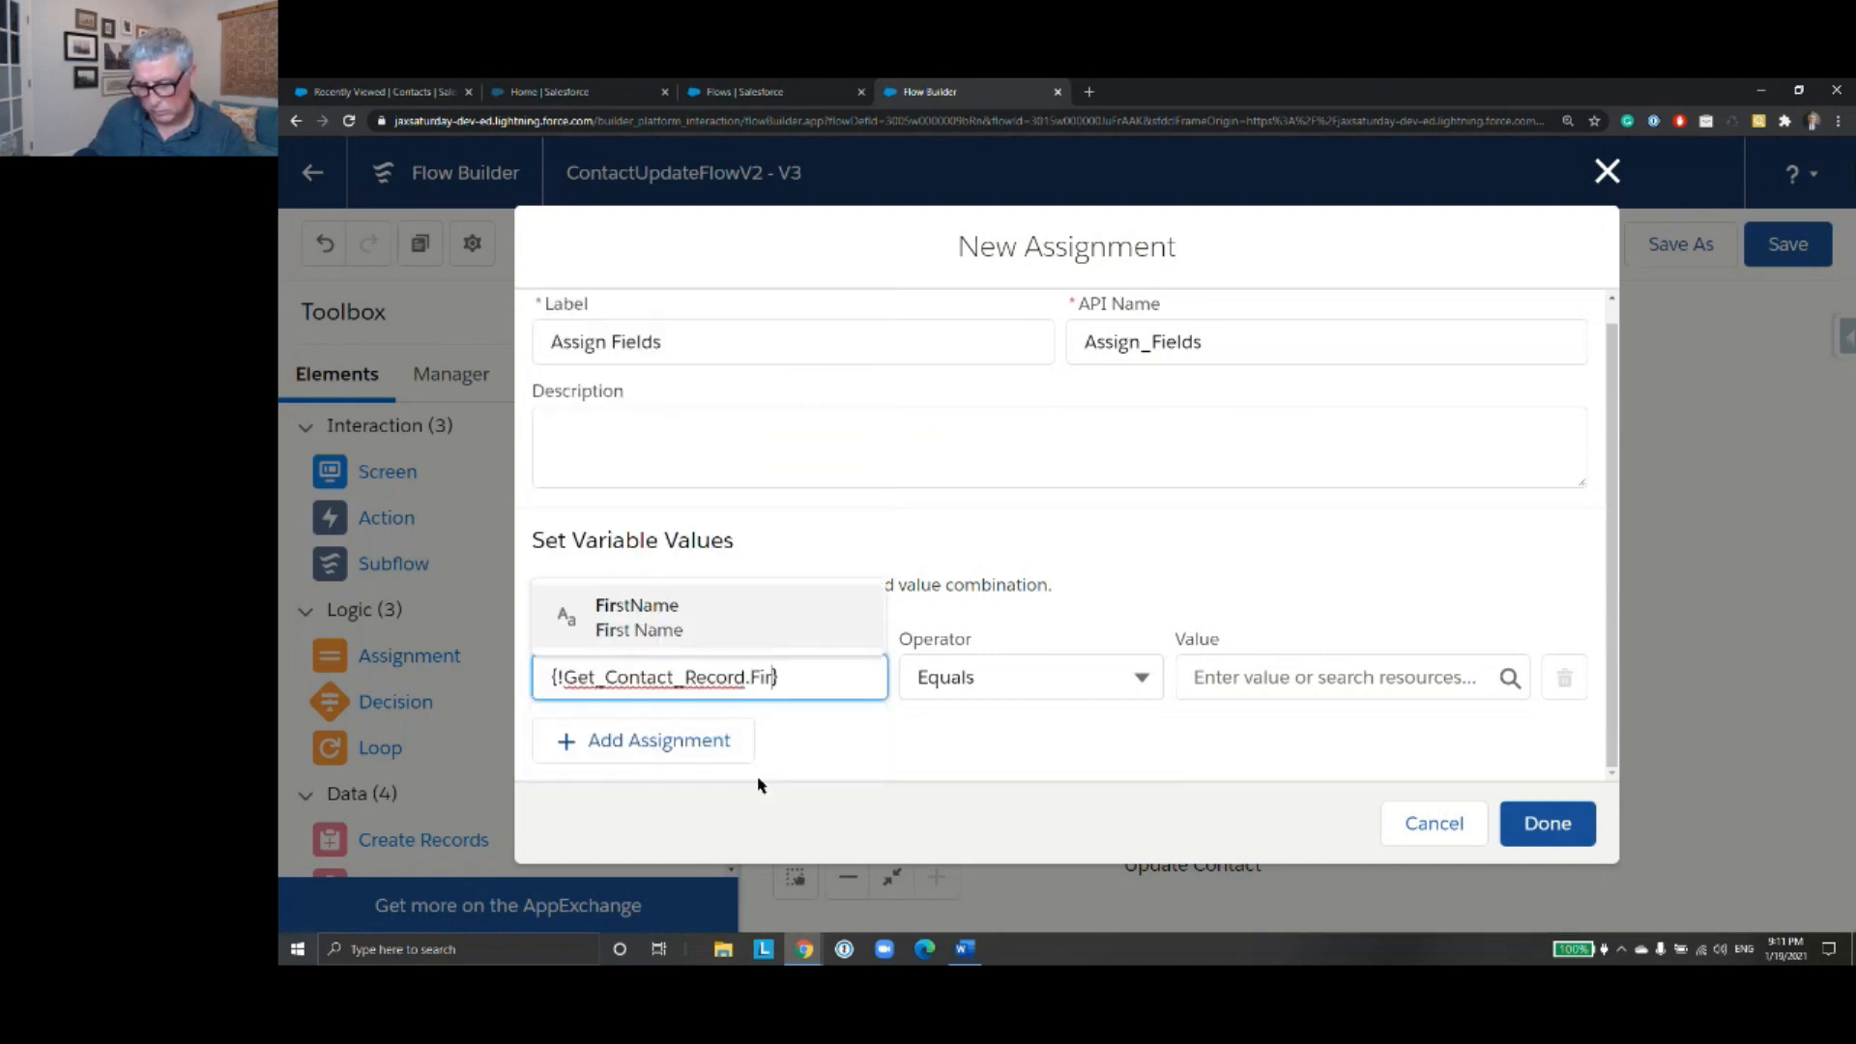
pyautogui.click(737, 629)
pyautogui.click(1261, 679)
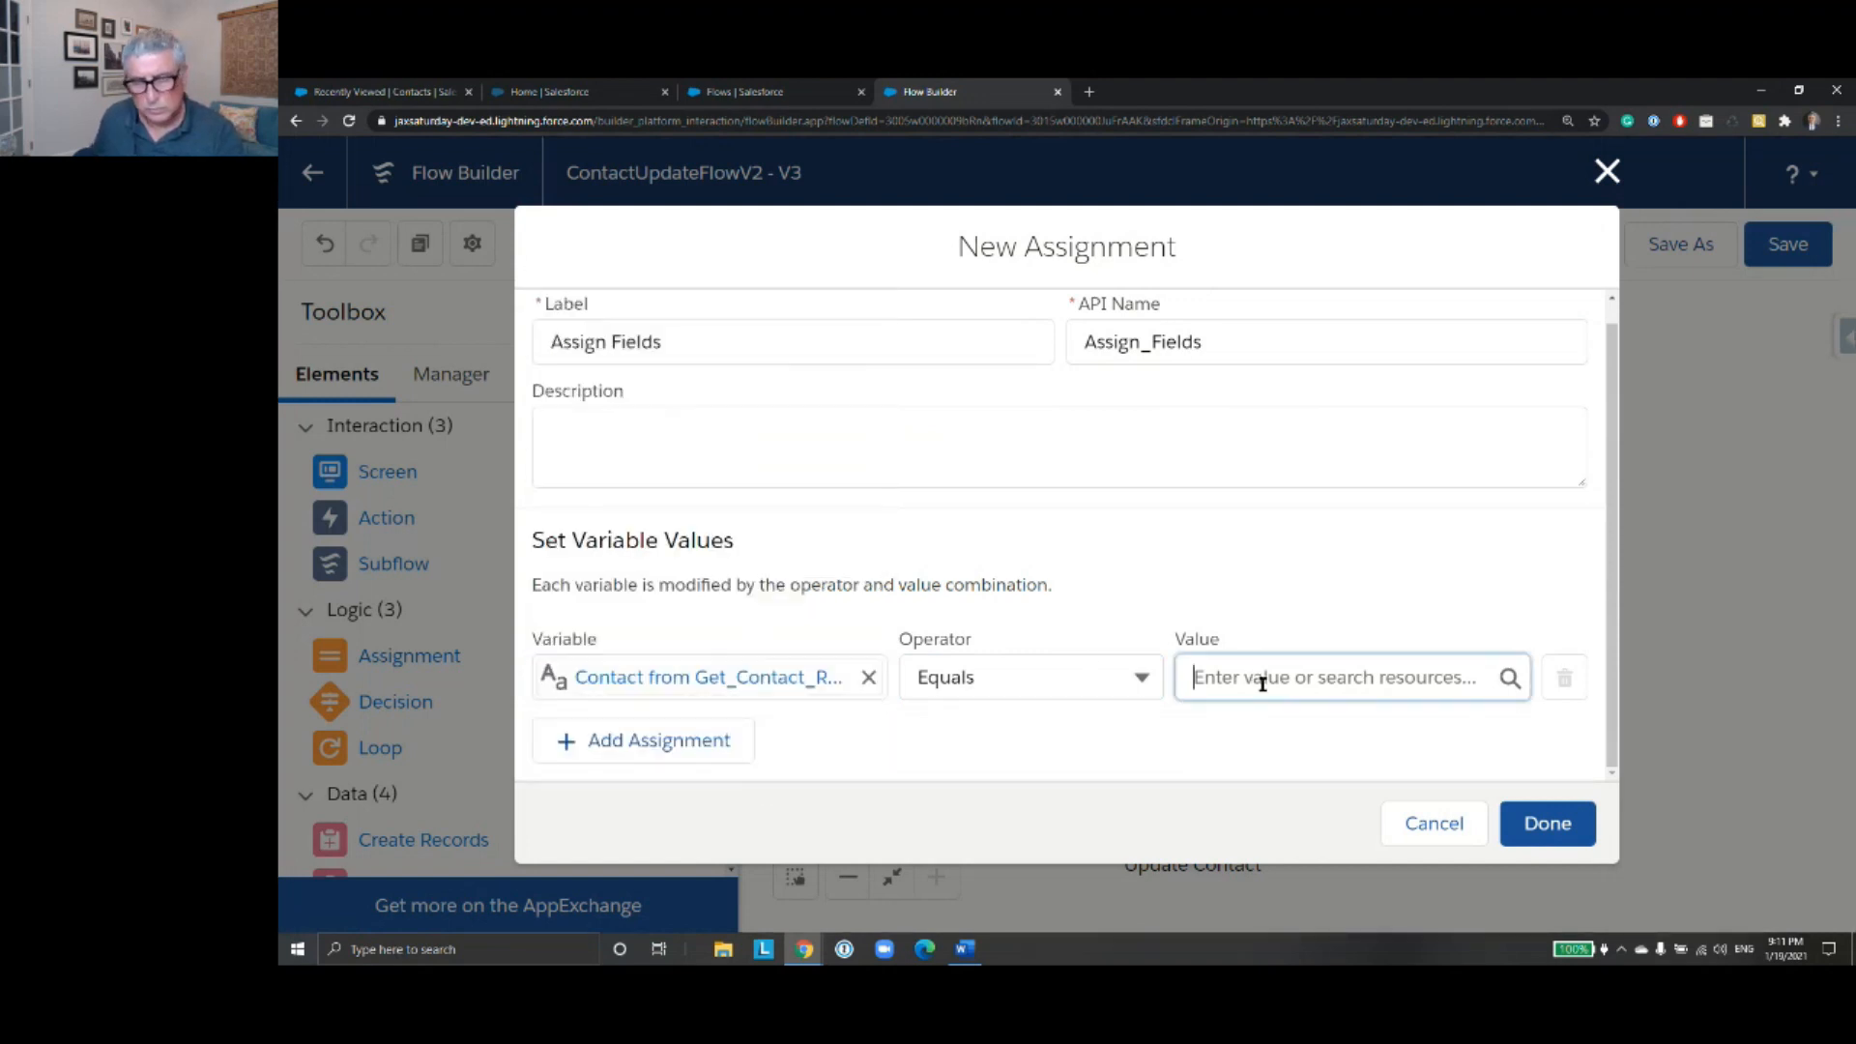
pyautogui.write('First')
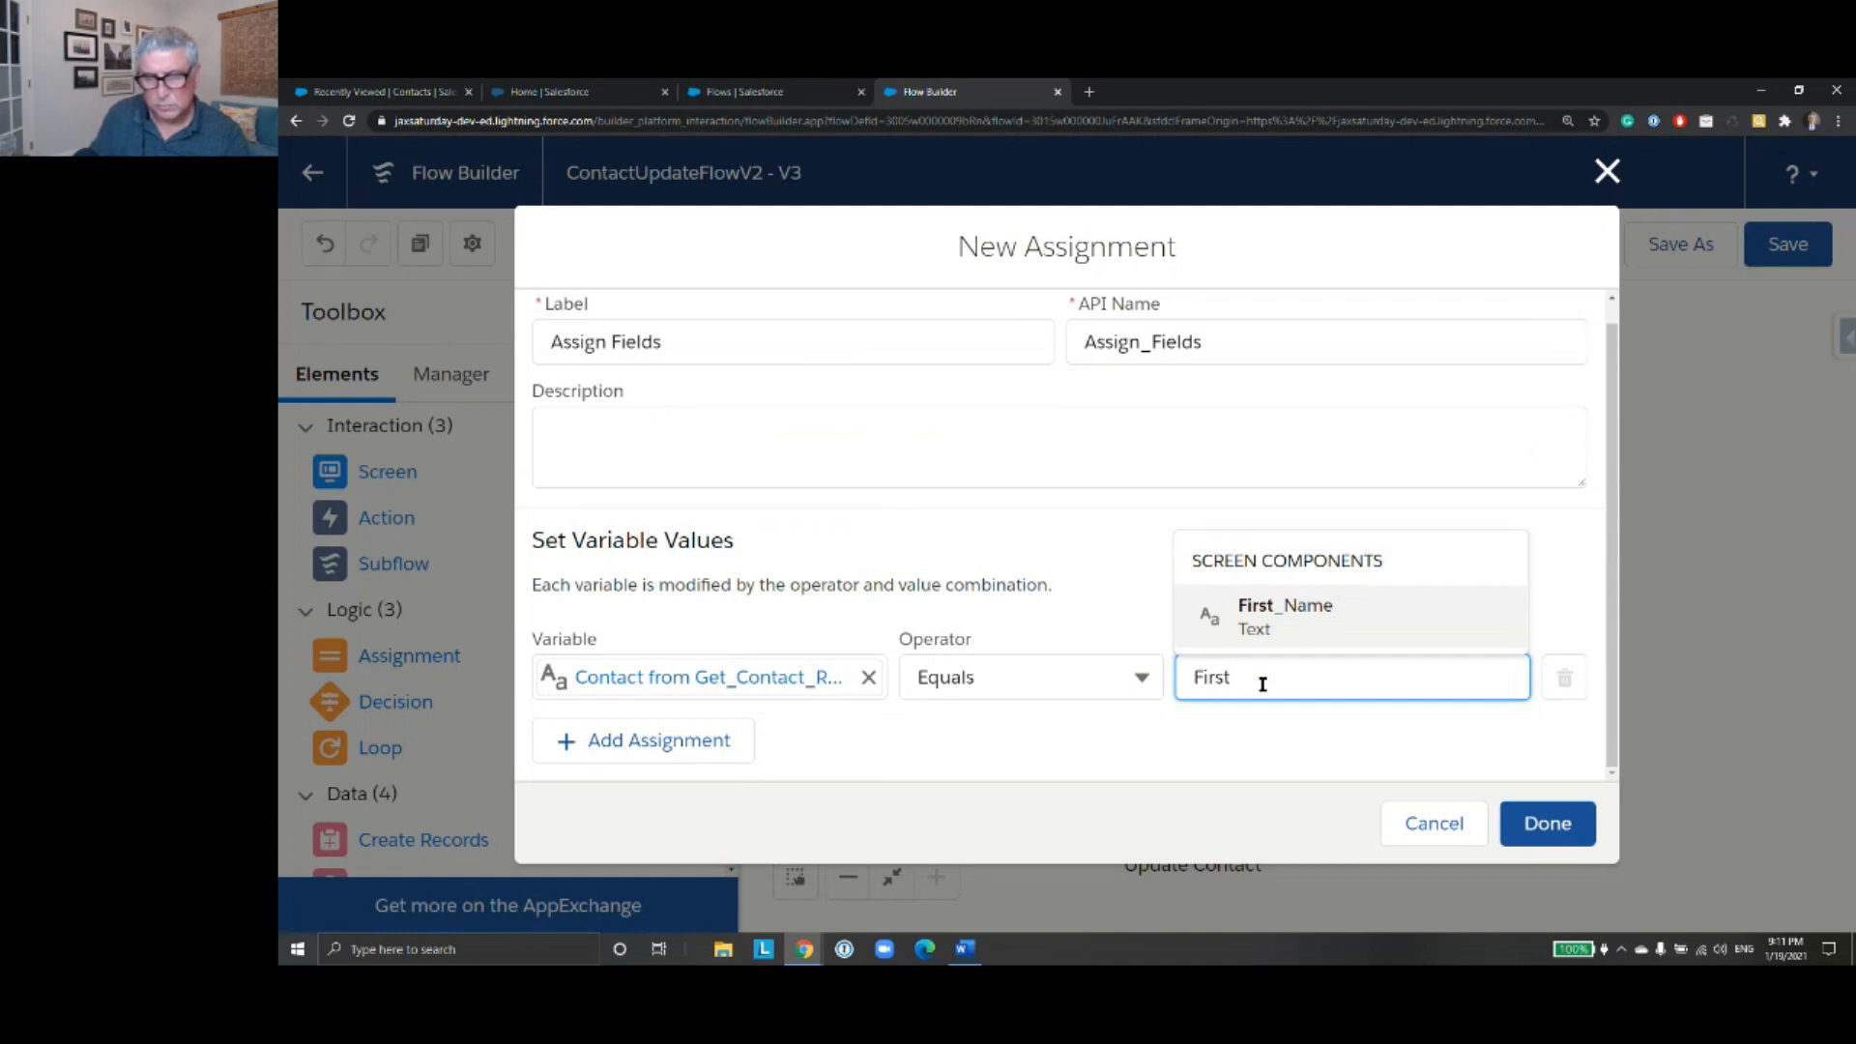
pyautogui.click(1262, 618)
# - Add an assignment that sets the LastName field of Get_Contact_Record equal to the Last_Name screen component
pyautogui.click(710, 761)
pyautogui.scroll(-1, 762, 663)
pyautogui.click(756, 681)
pyautogui.write('get')
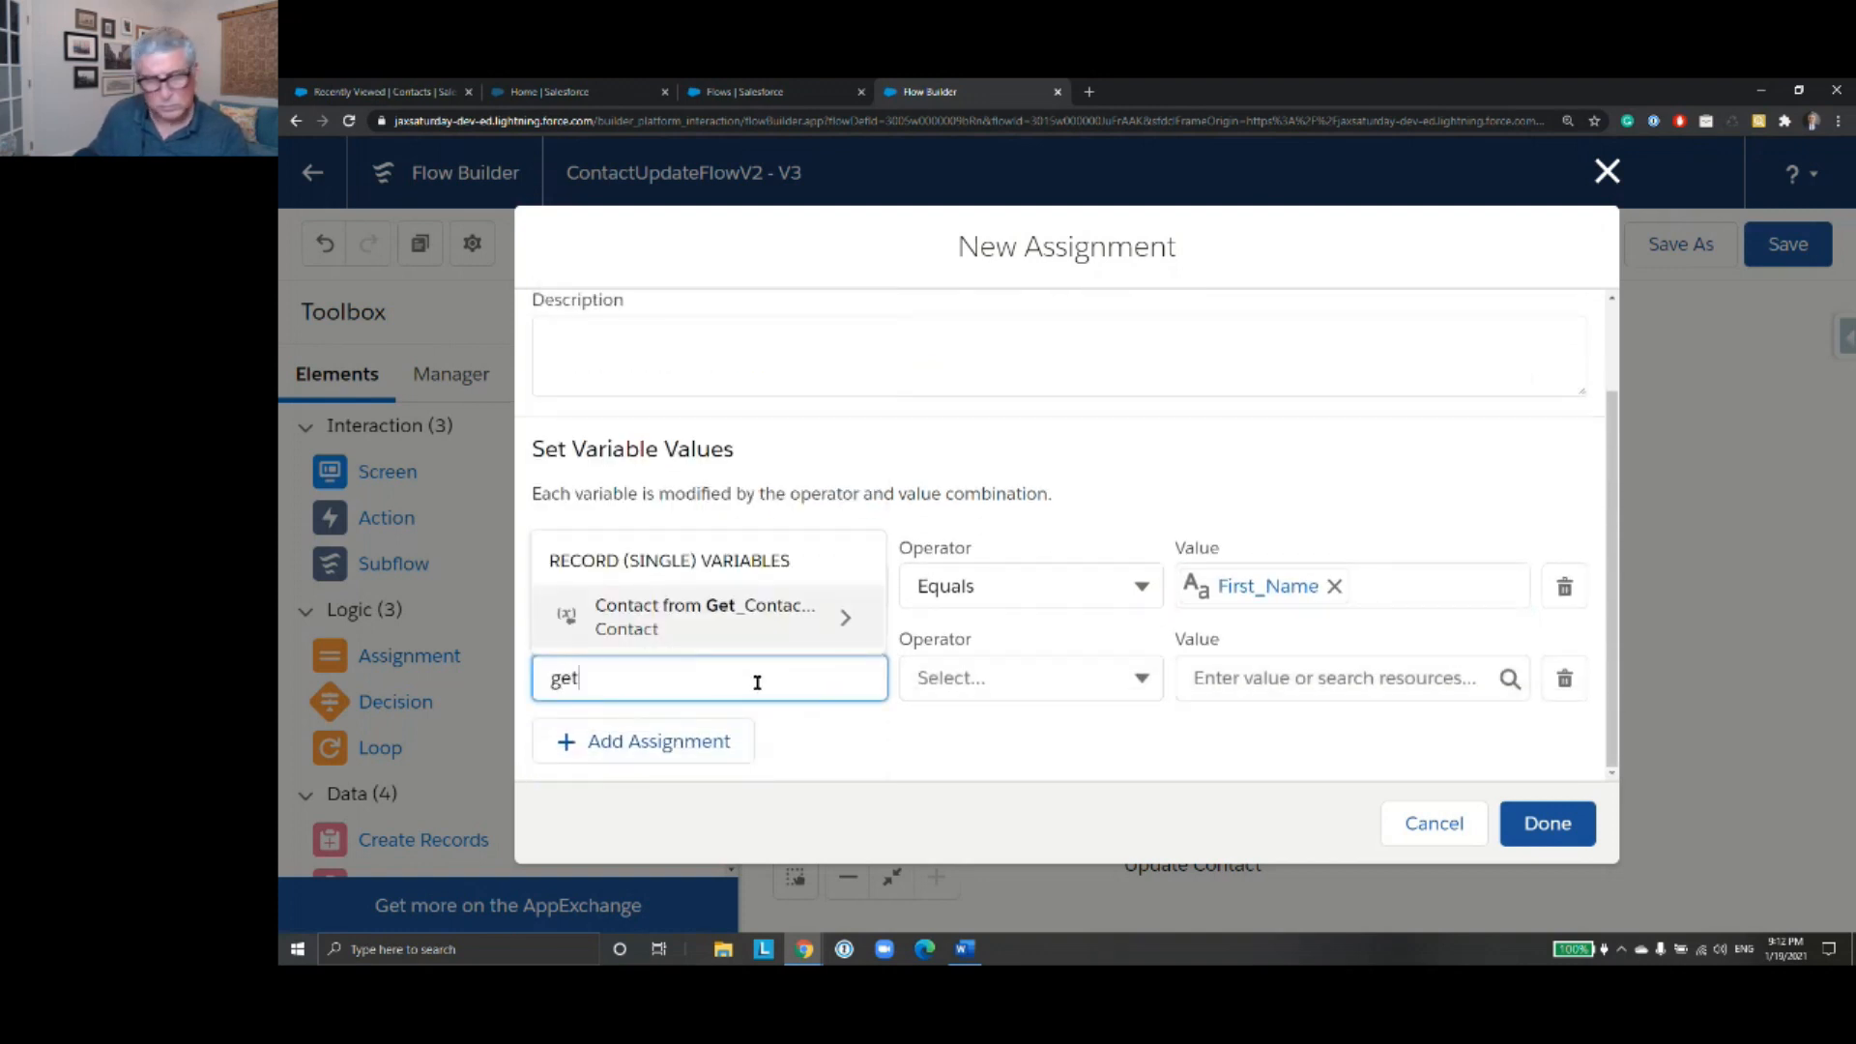
pyautogui.click(827, 630)
pyautogui.write('Last')
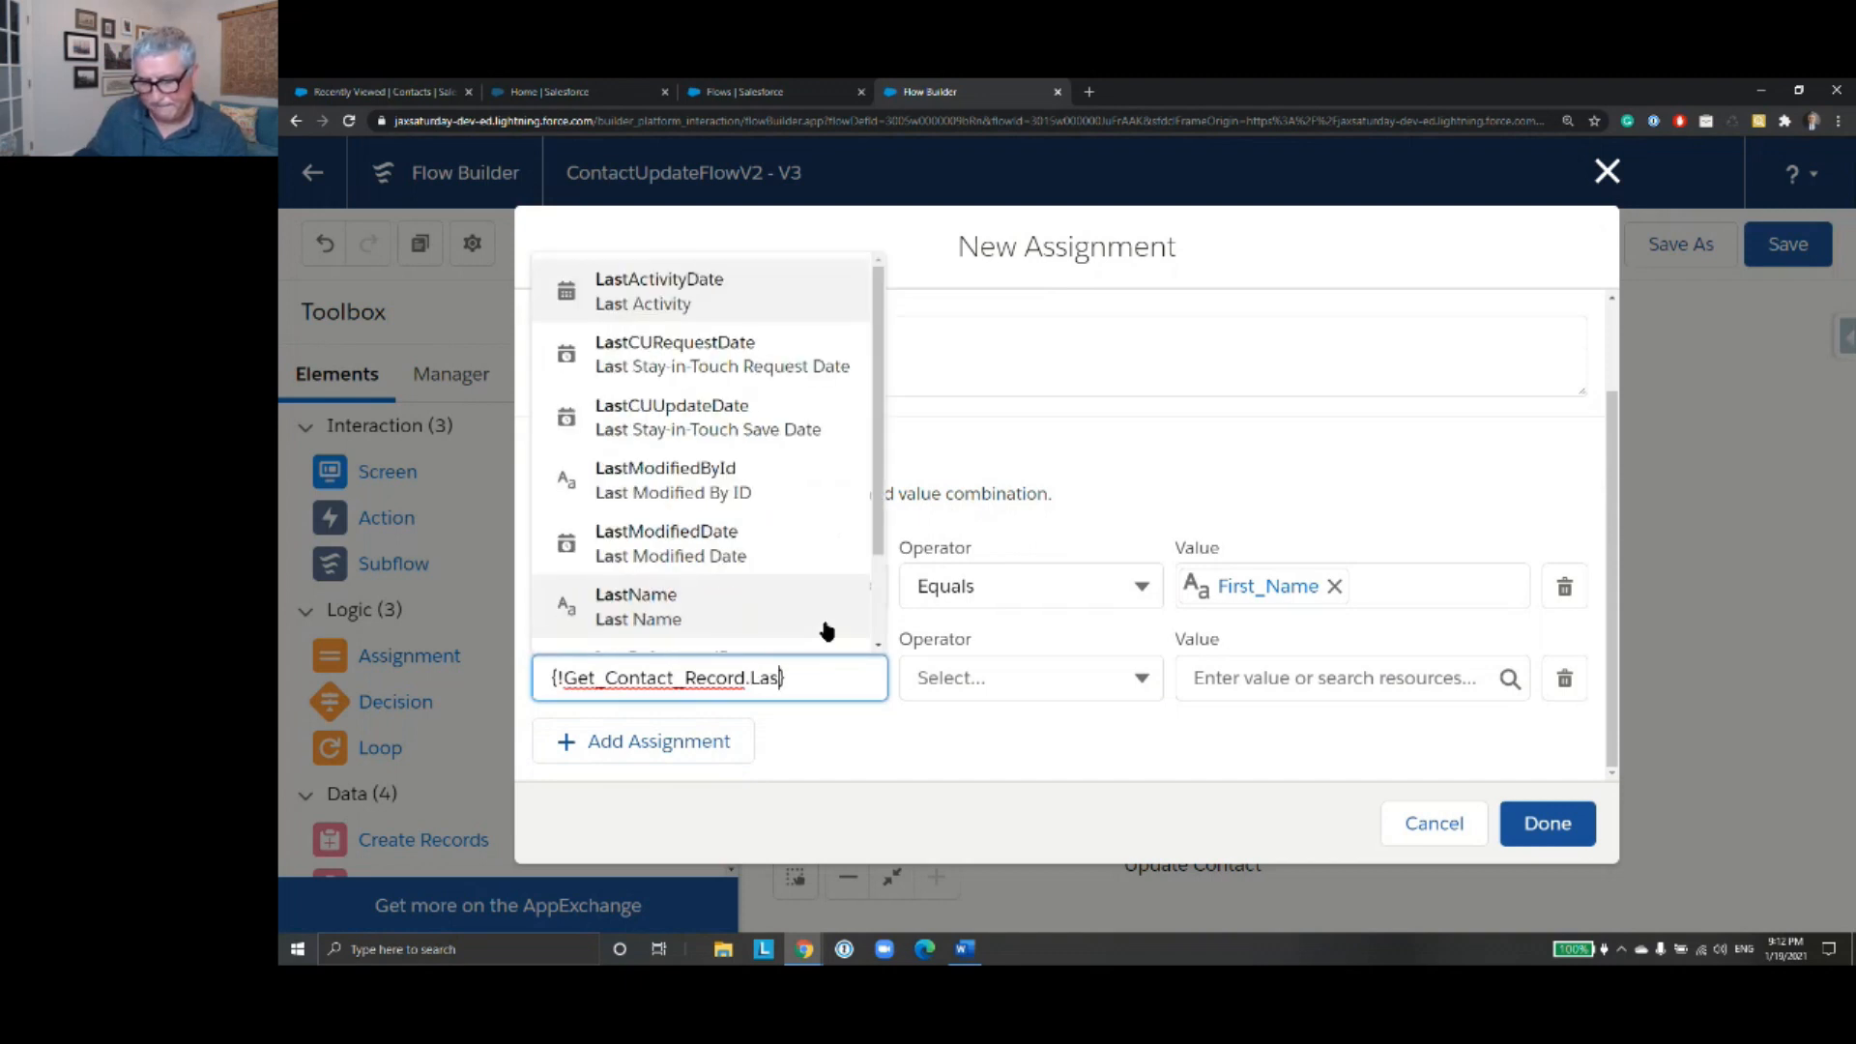
pyautogui.click(827, 606)
pyautogui.click(1264, 677)
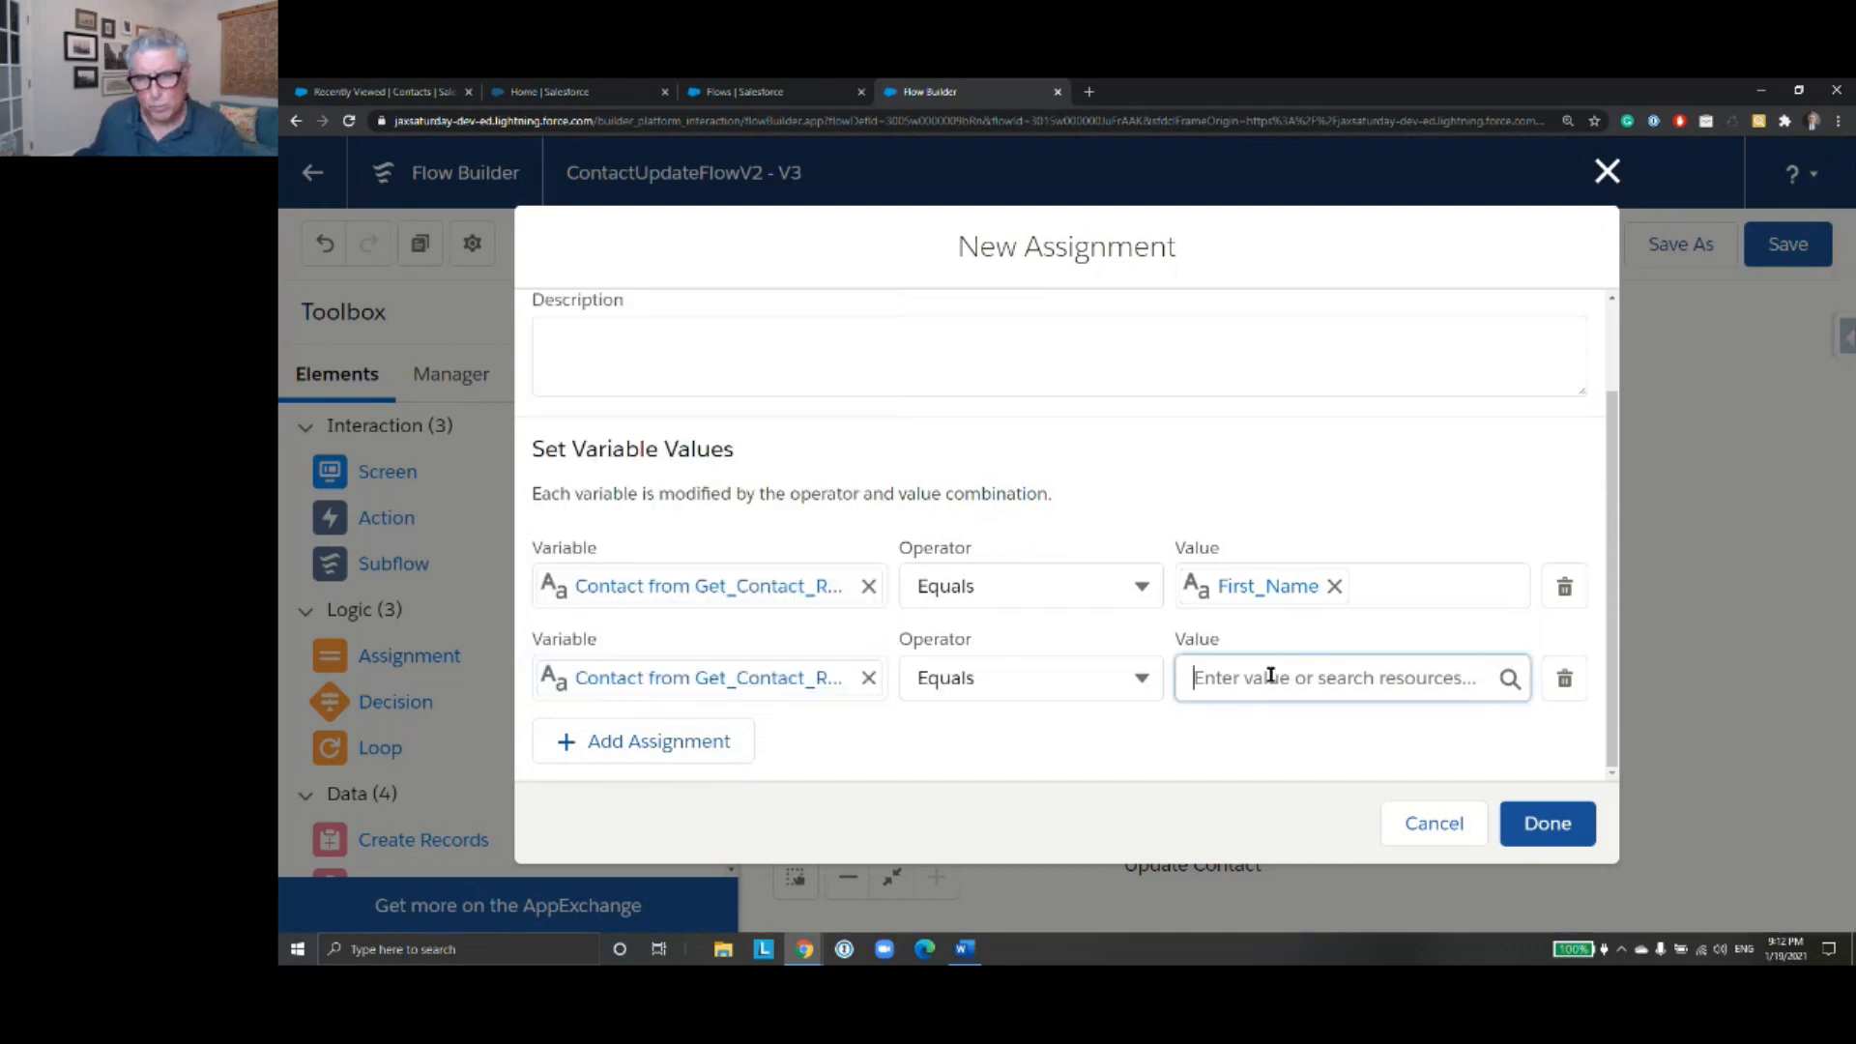
pyautogui.write('Last')
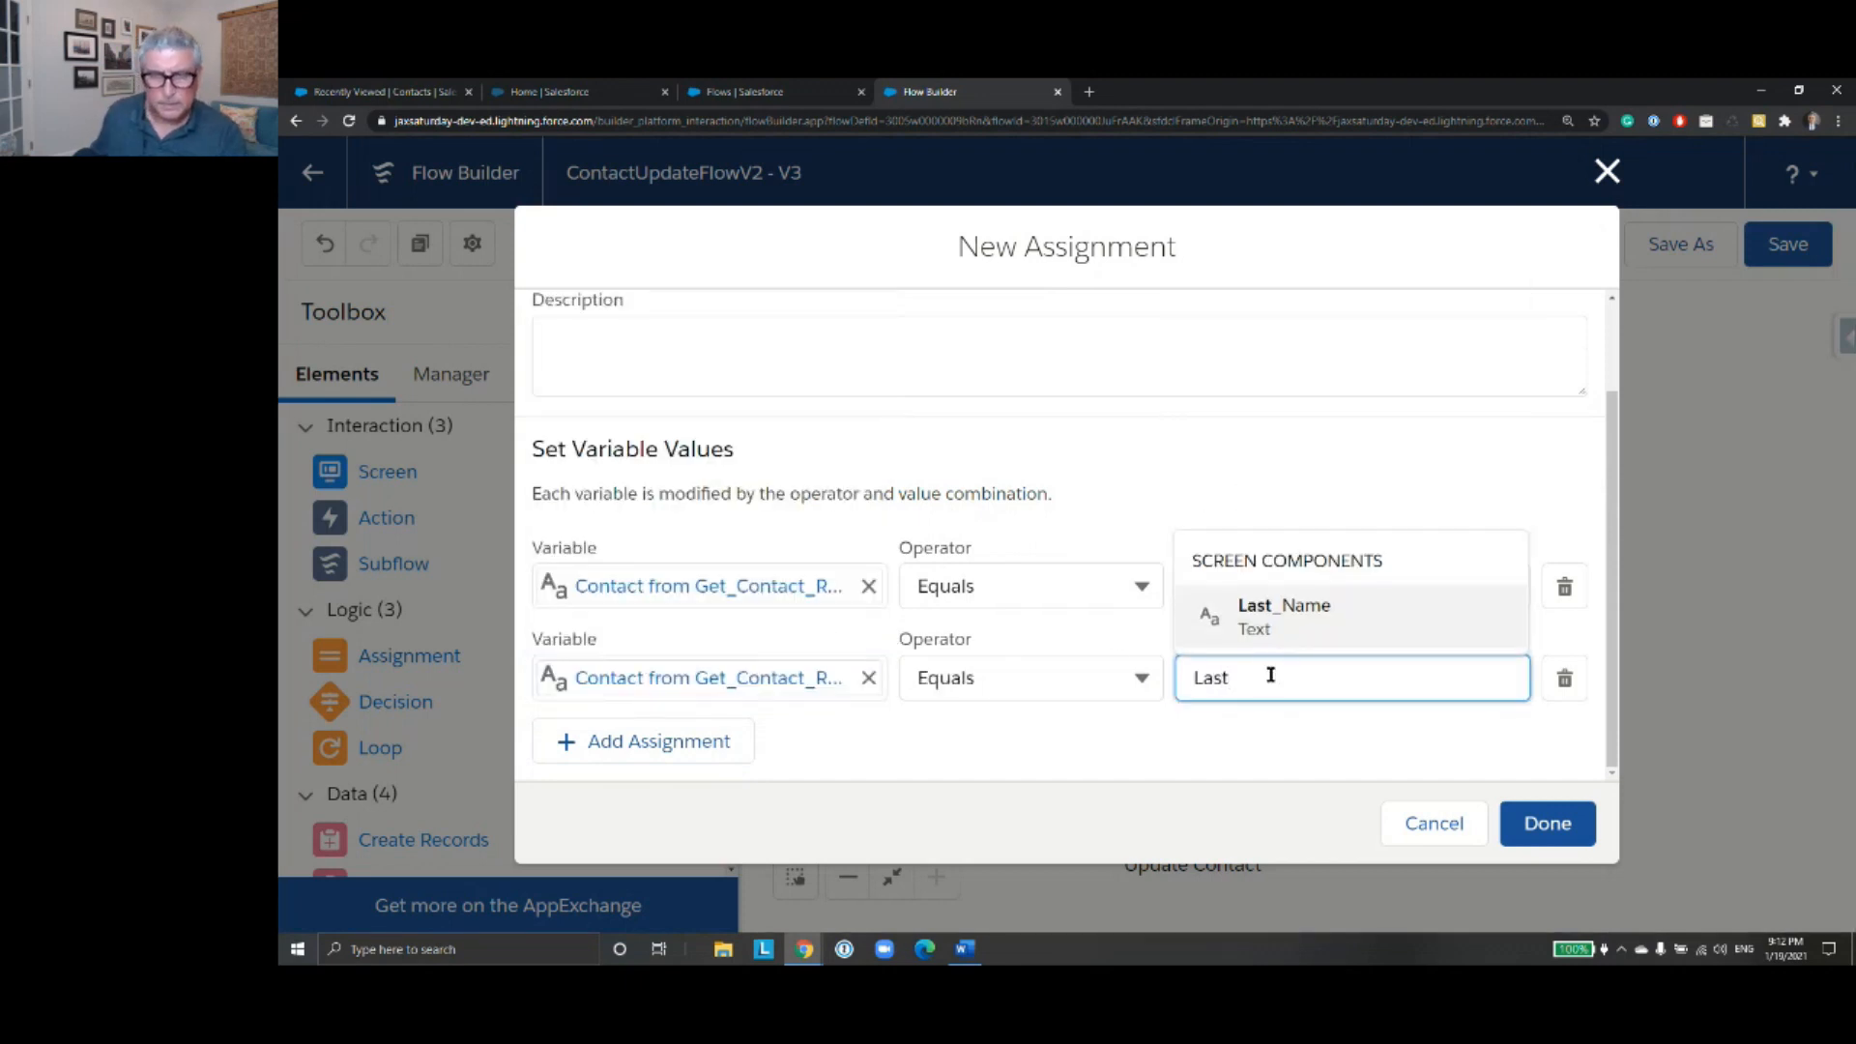
pyautogui.click(1274, 615)
# - Add an assignment that sets the MobilePhone field of Get_Contact_Record equal to the Mobile_Phone screen component
pyautogui.click(694, 746)
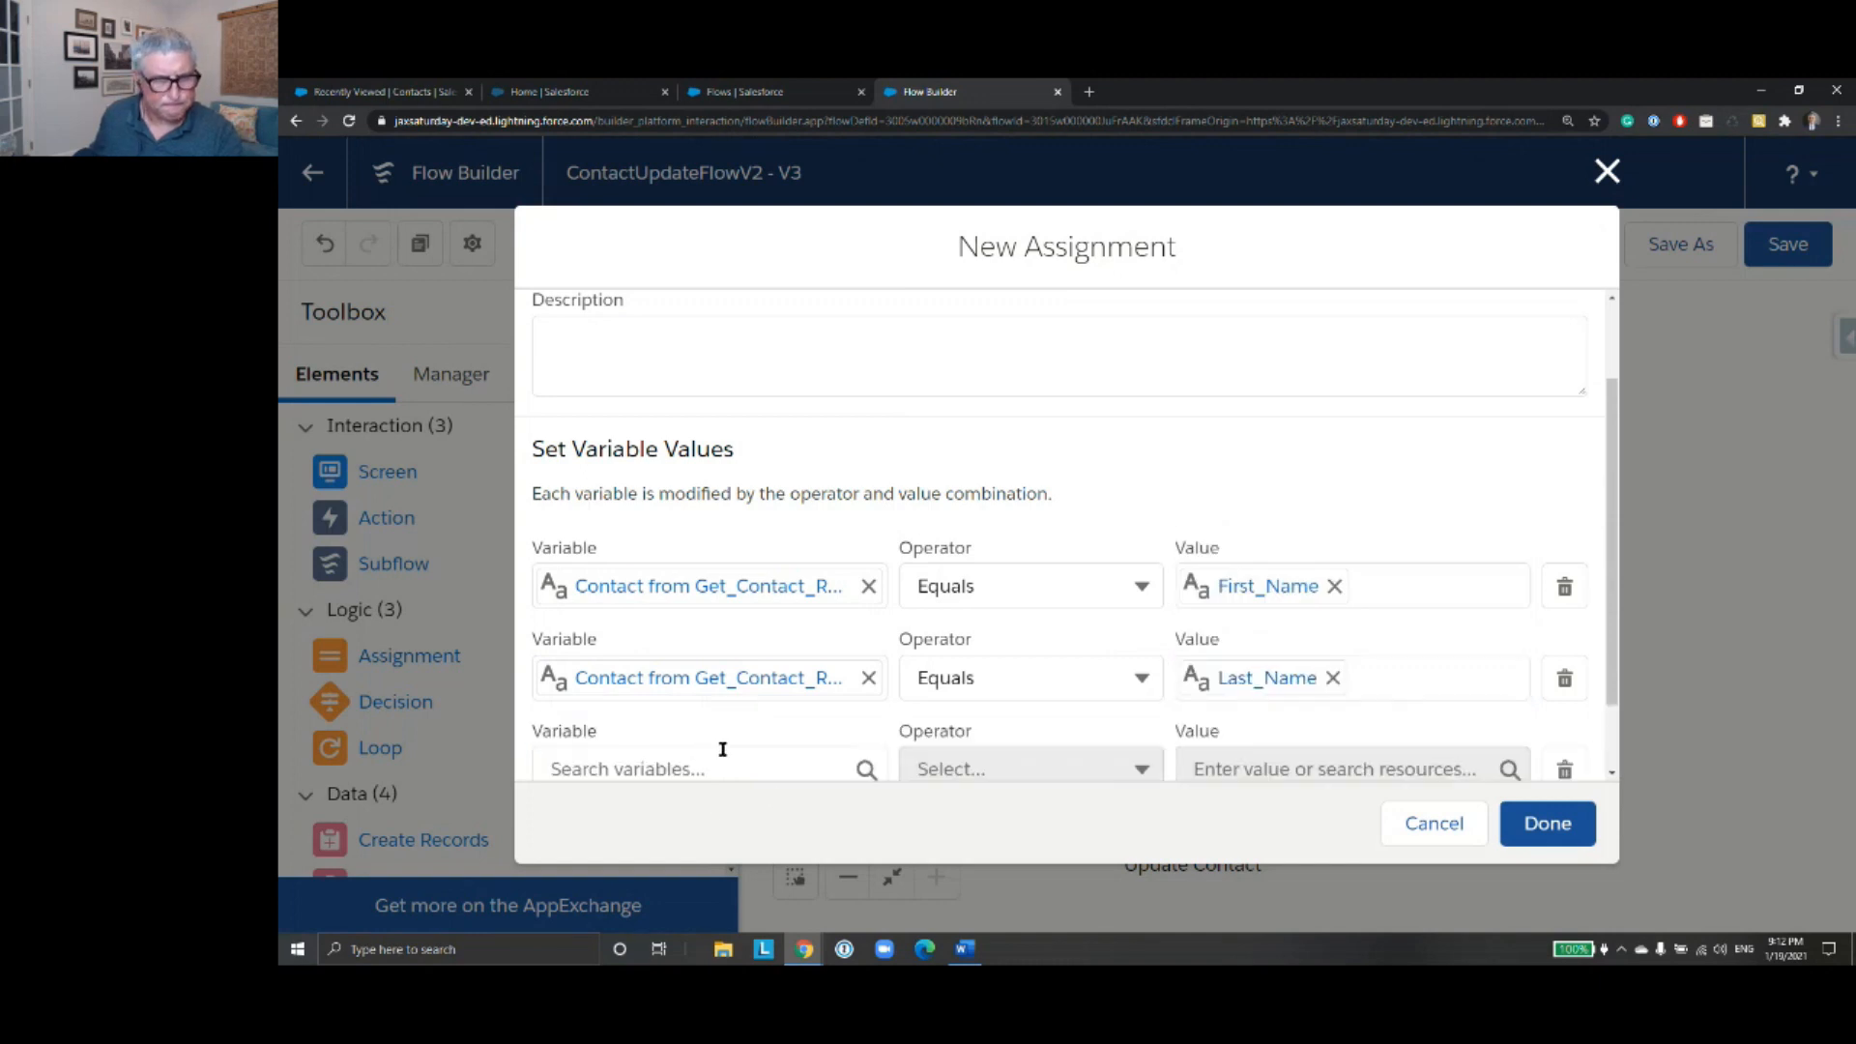
pyautogui.scroll(-1, 723, 749)
pyautogui.click(751, 683)
pyautogui.write('get')
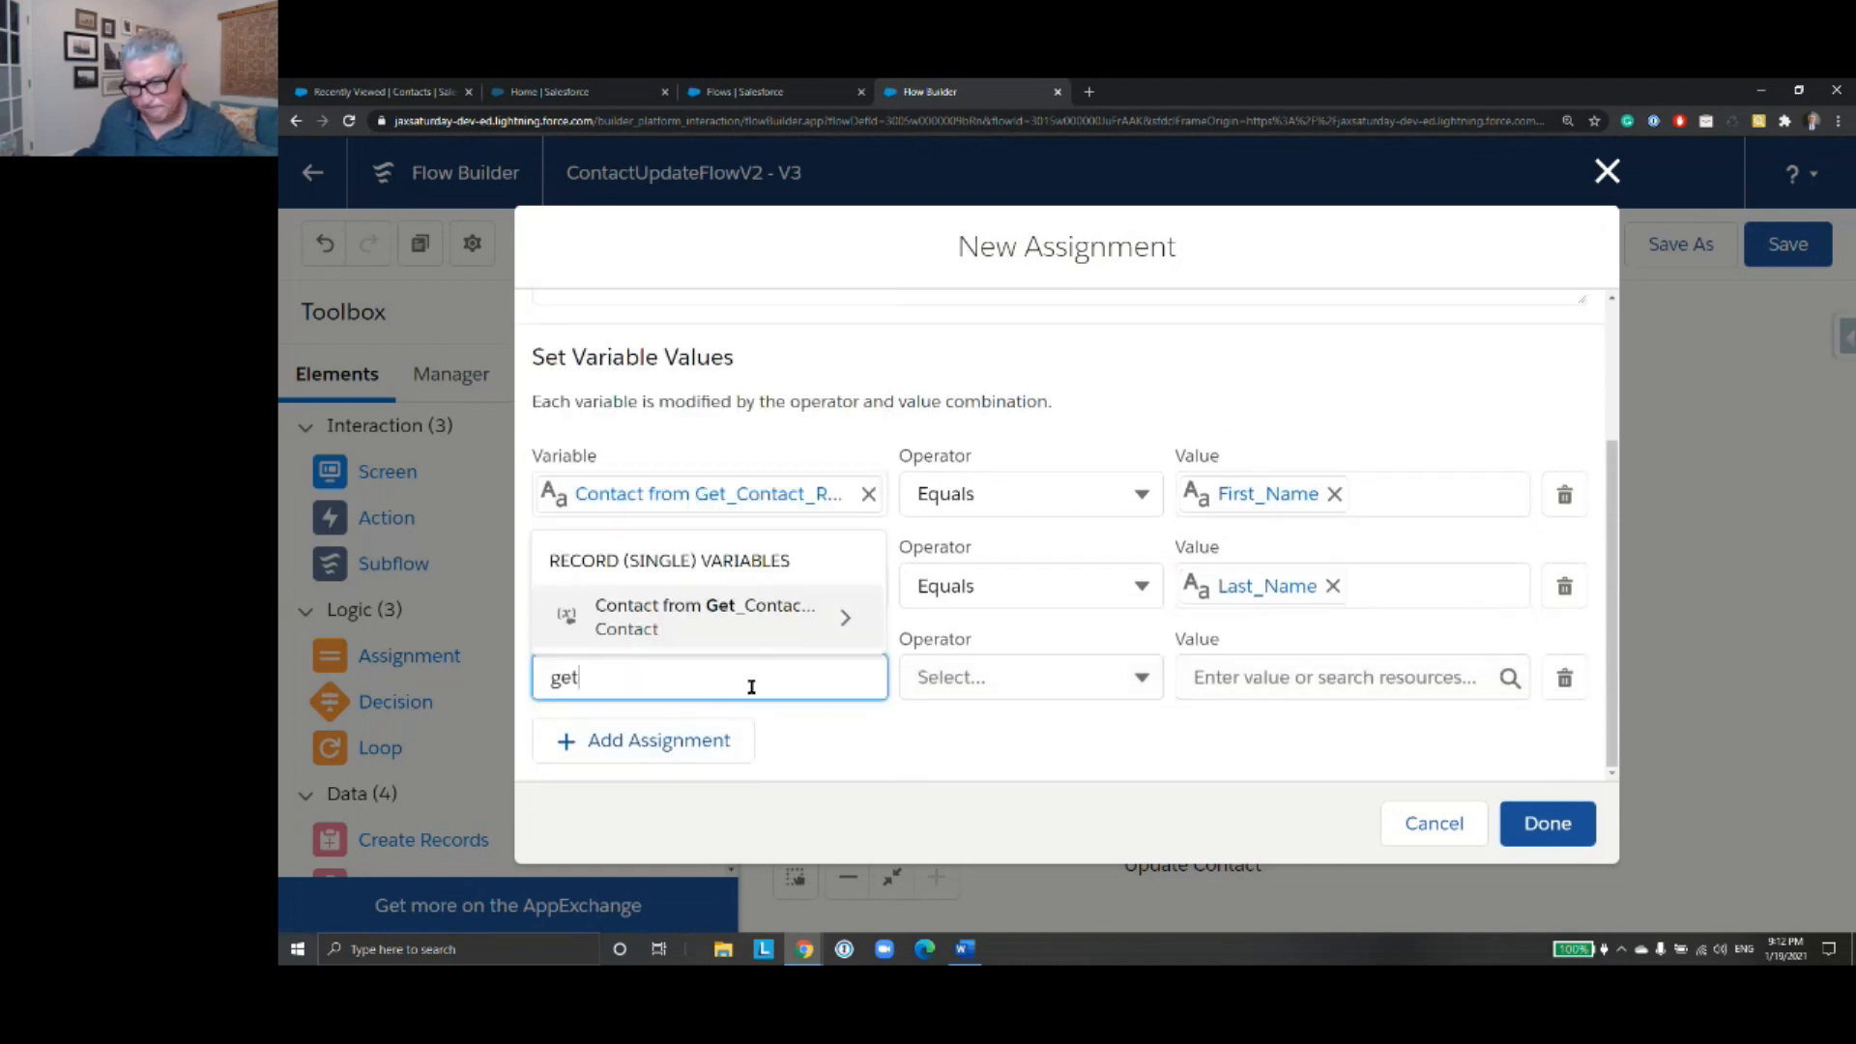
pyautogui.click(810, 630)
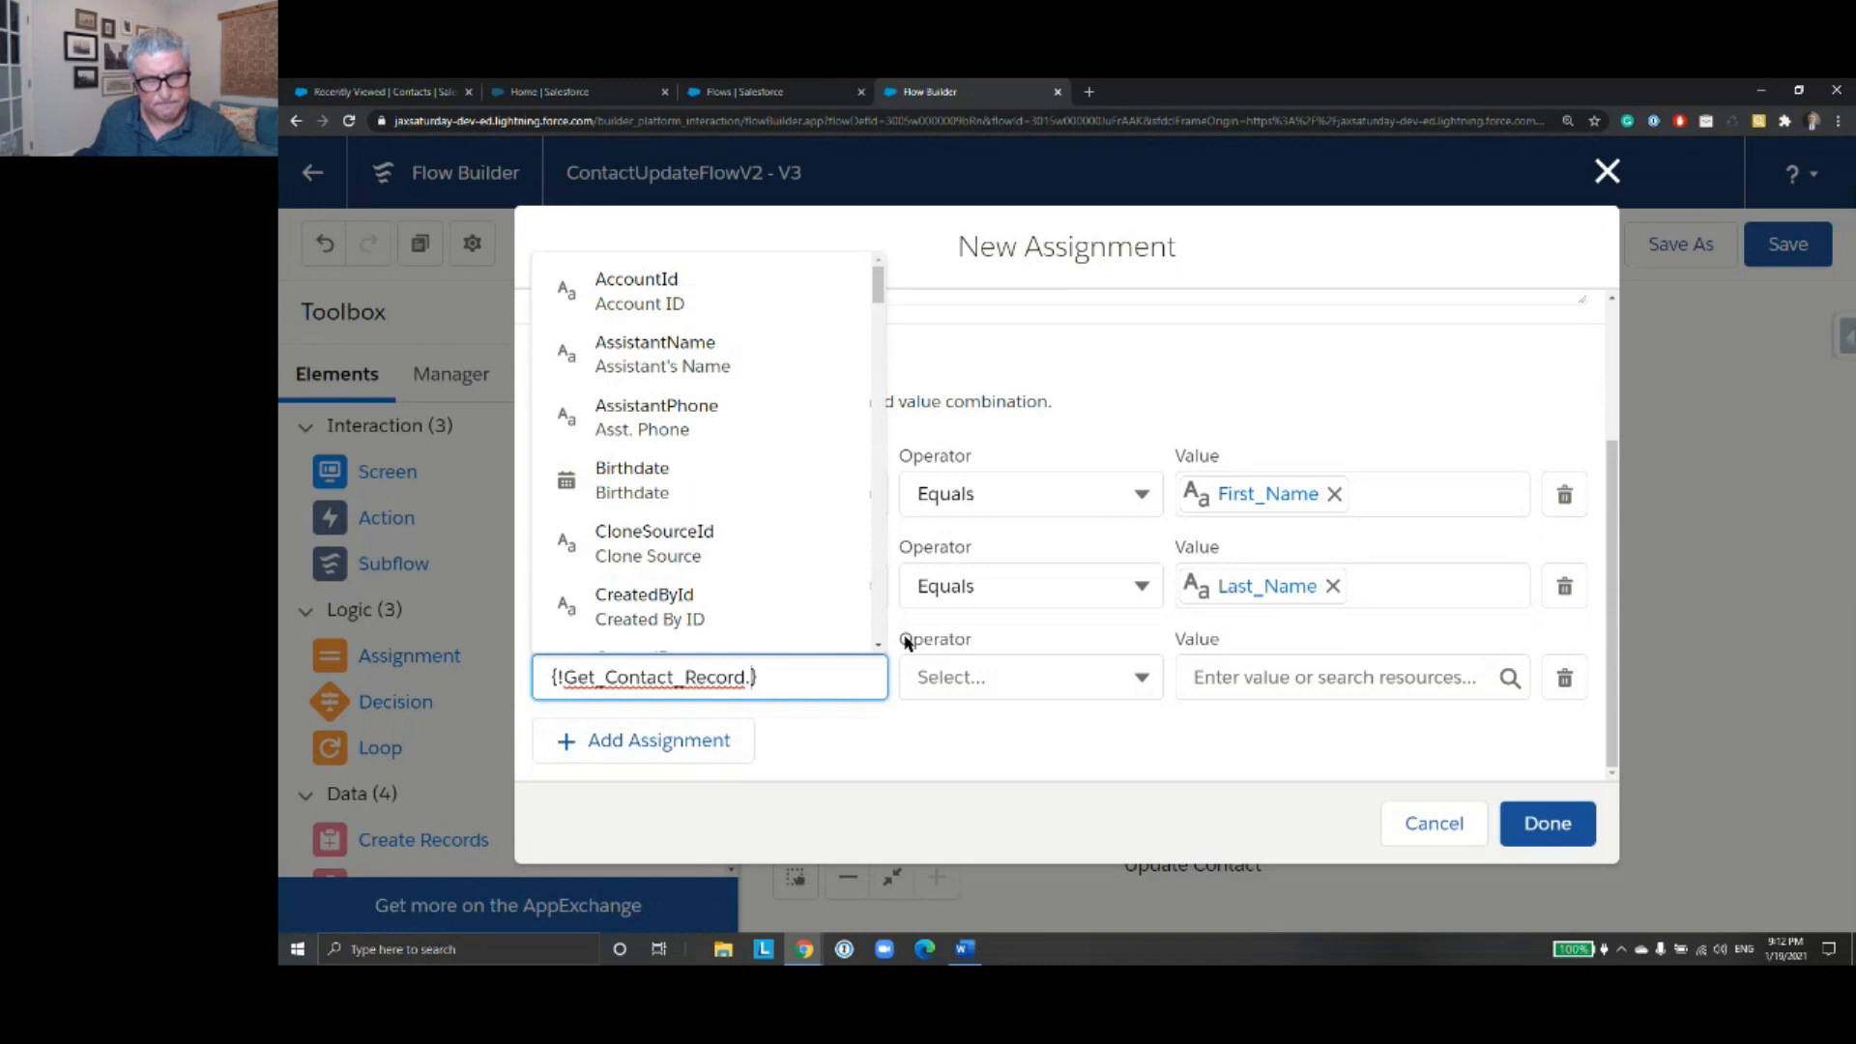
pyautogui.write('mobil')
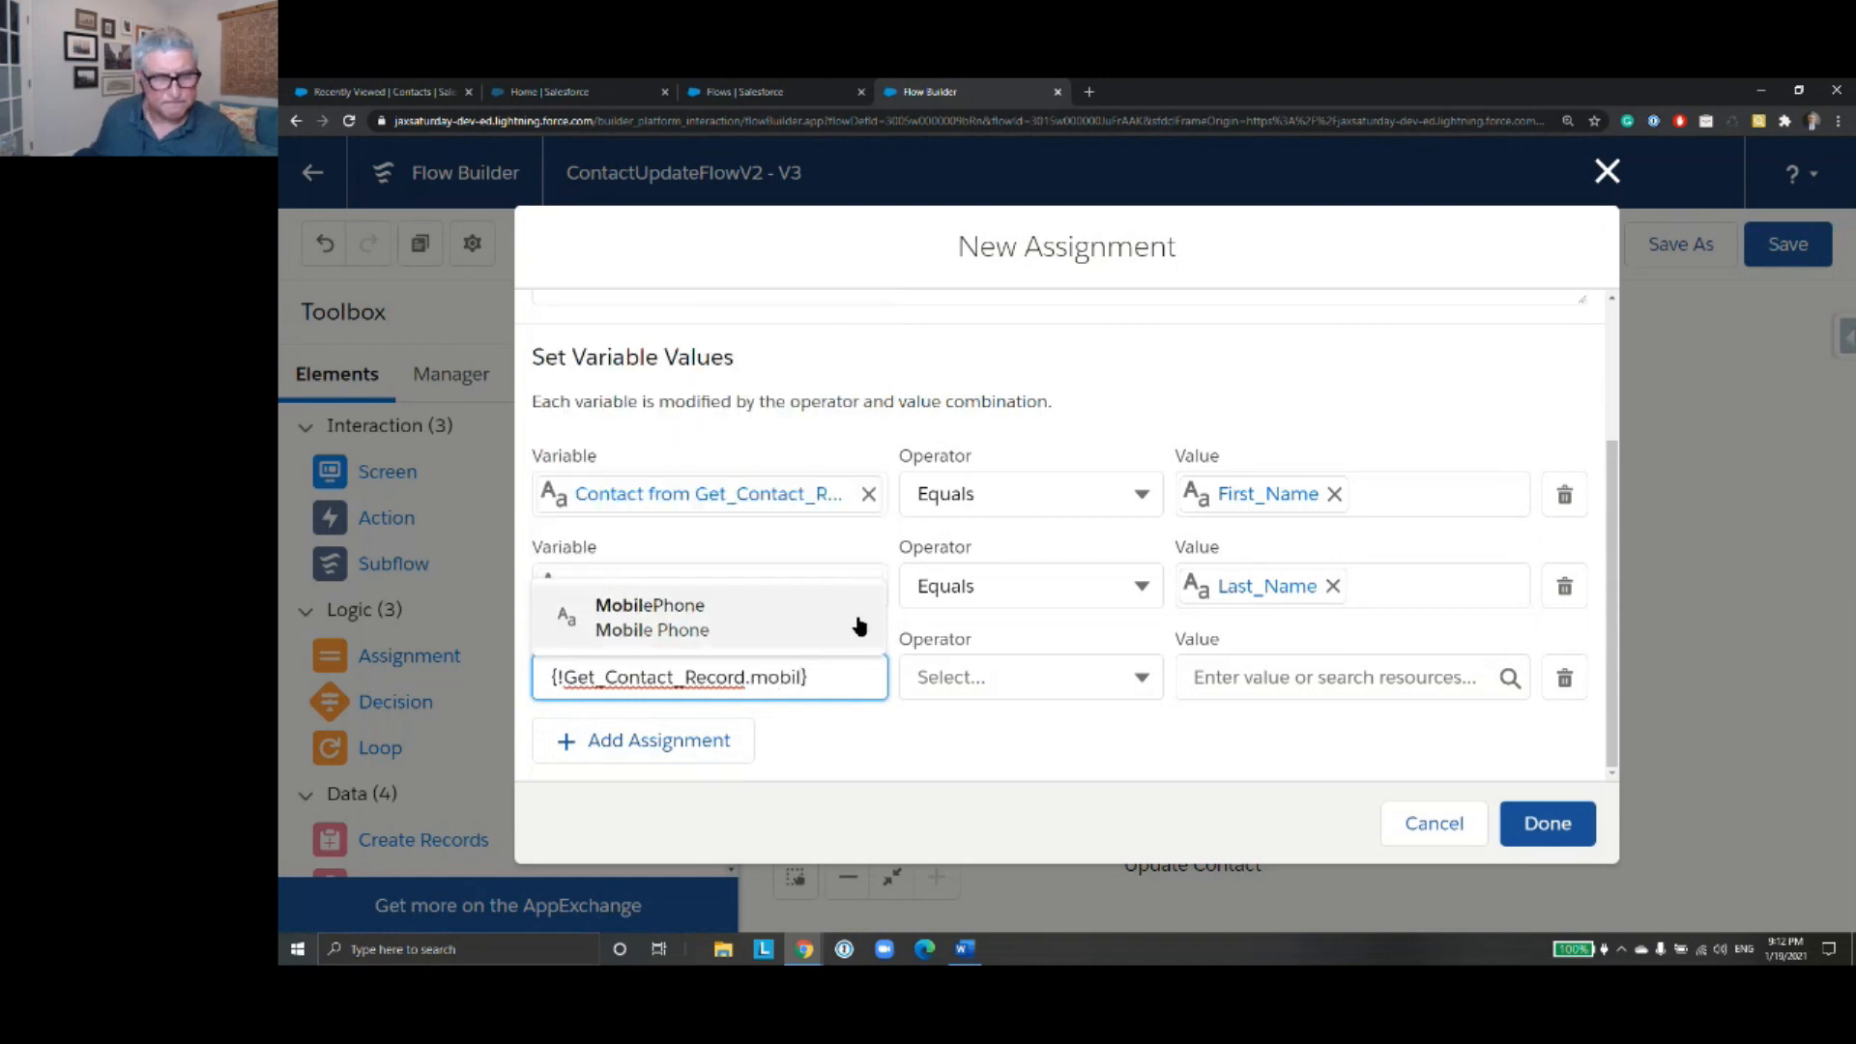
pyautogui.click(859, 626)
pyautogui.click(1229, 667)
pyautogui.write('mo')
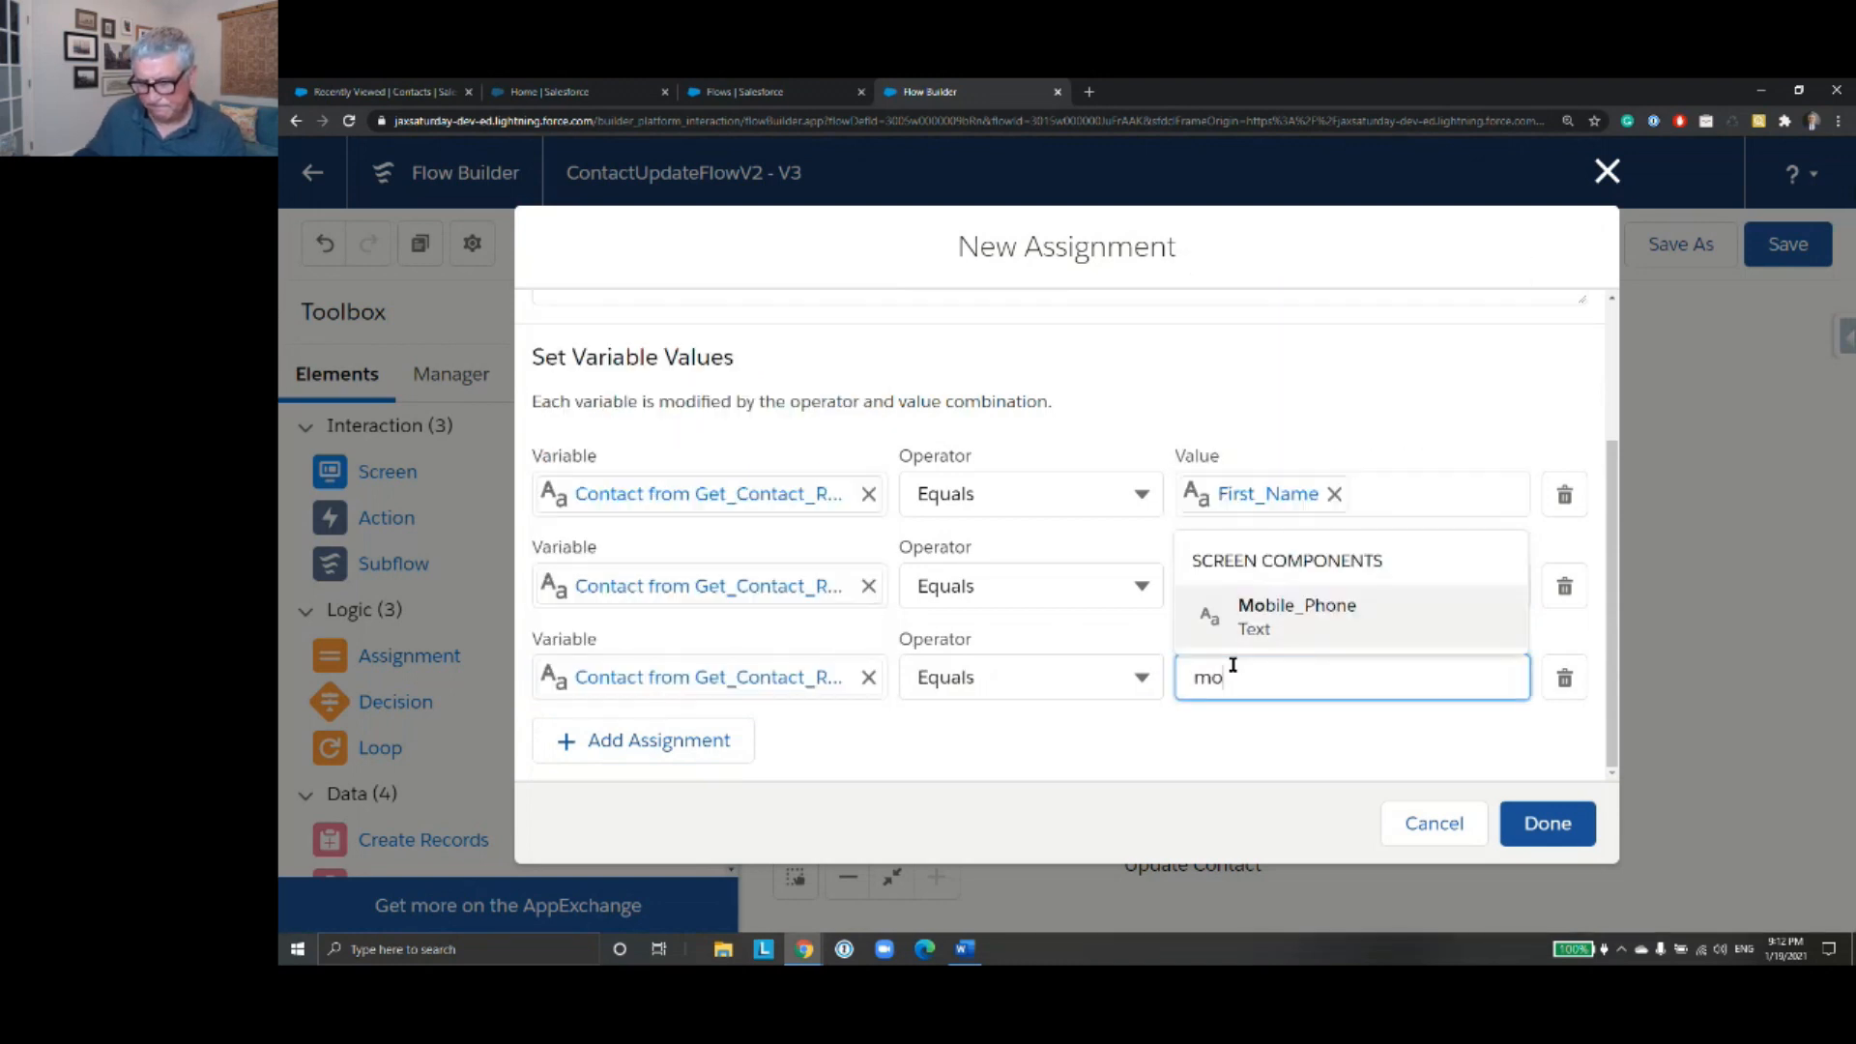
pyautogui.write('bil')
pyautogui.click(1300, 618)
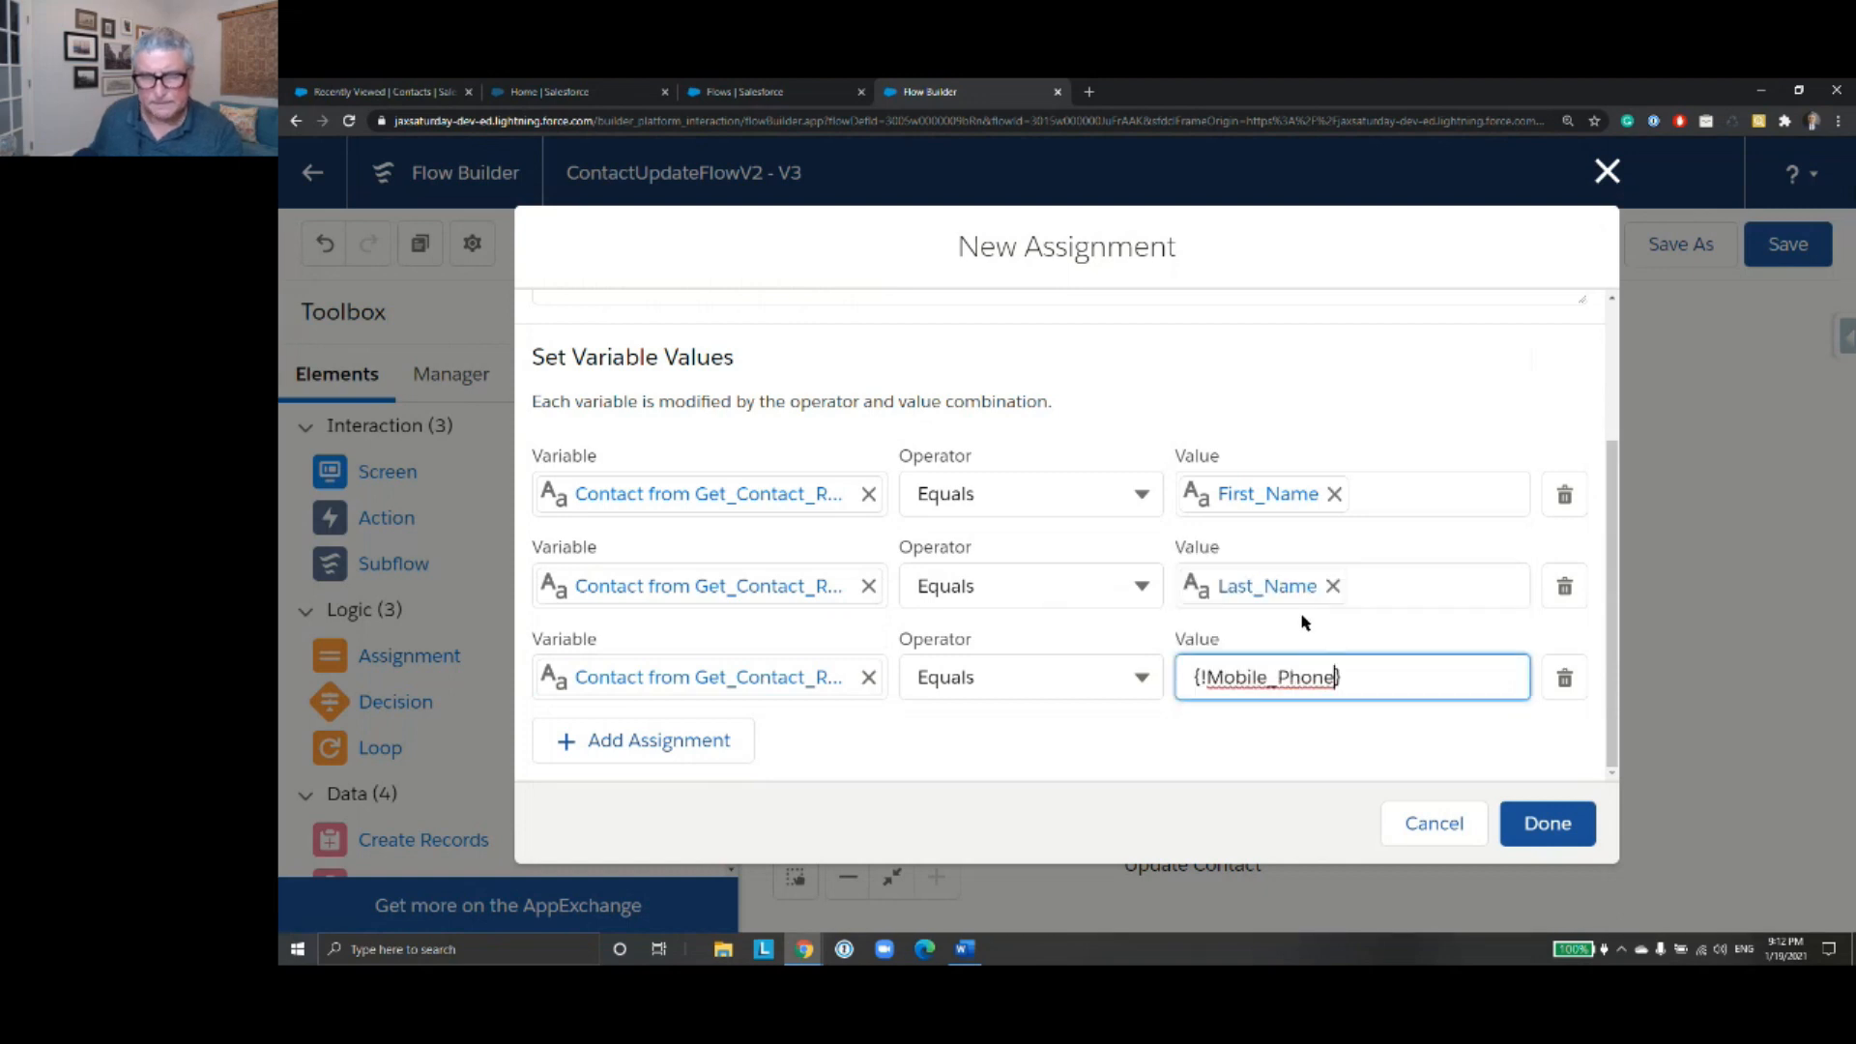
# - Add an assignment that sets the MailingStreet field of Get_Contact_Record equal to the Street_Address screen component
pyautogui.click(676, 741)
pyautogui.scroll(1, 757, 701)
pyautogui.scroll(-2, 799, 712)
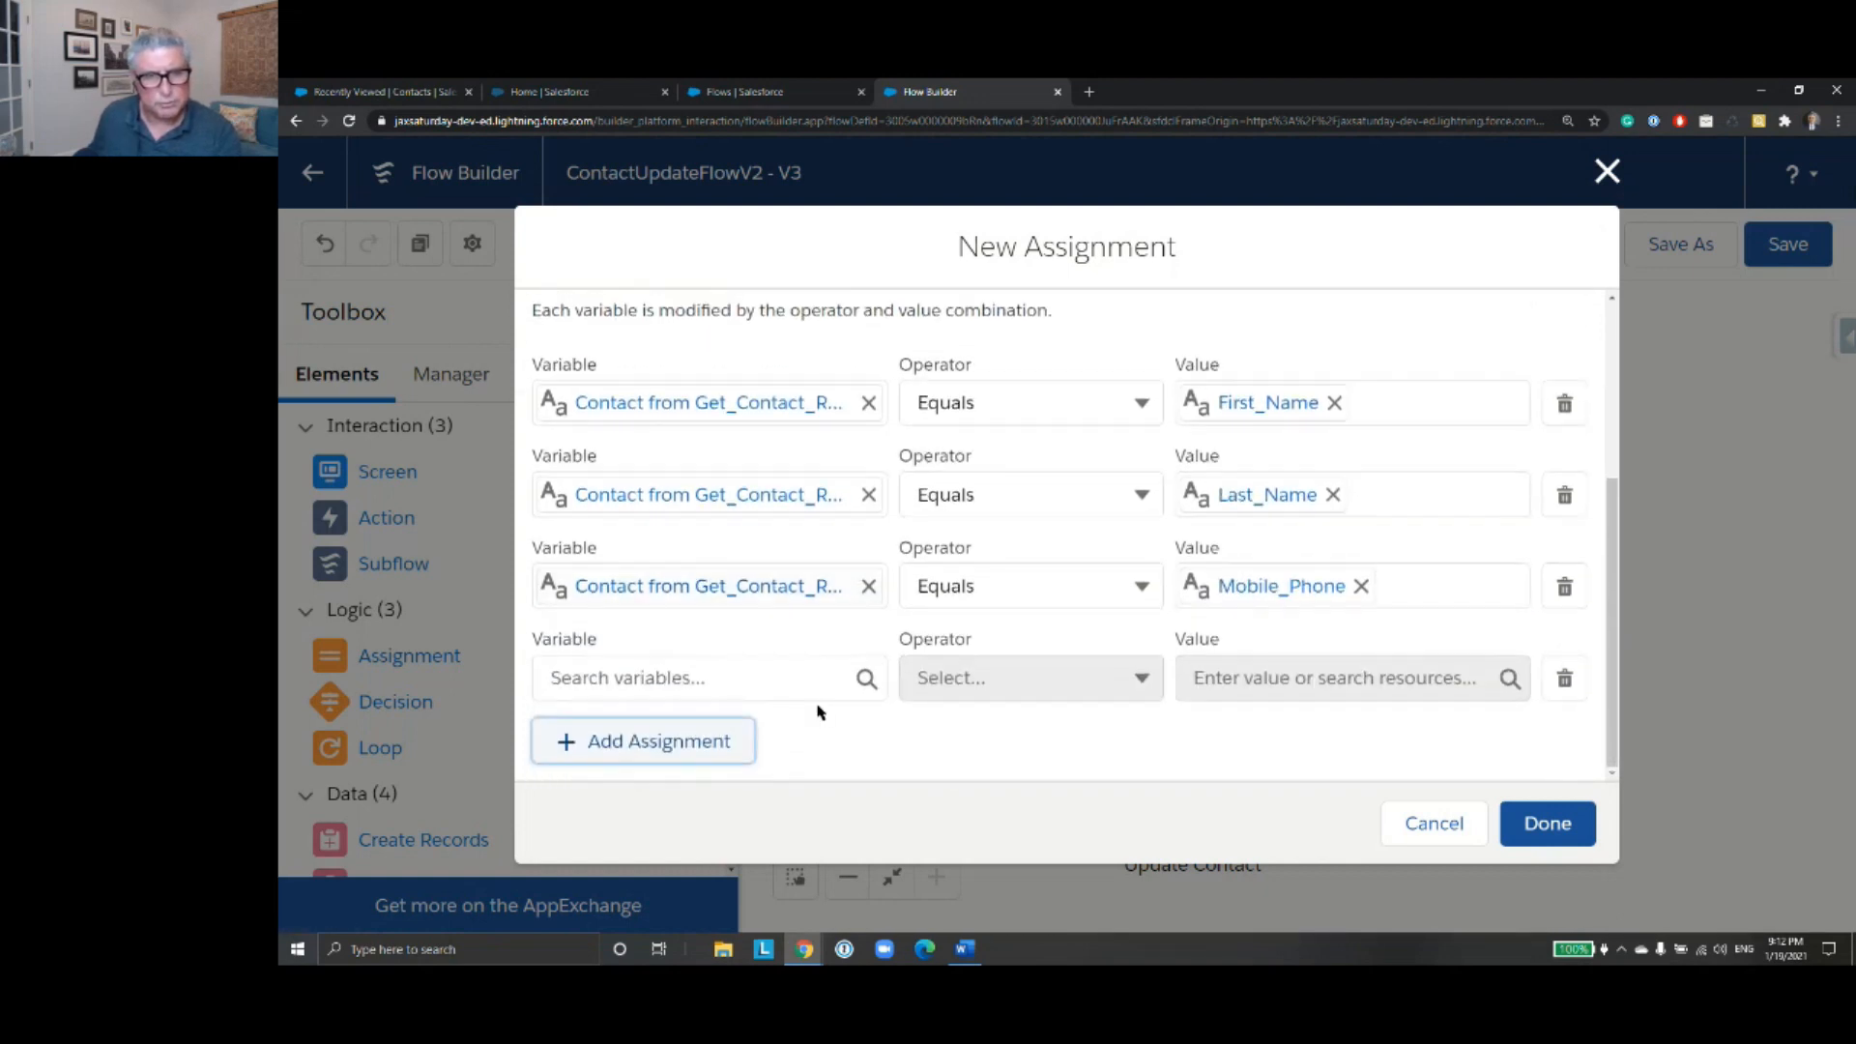
pyautogui.click(795, 678)
pyautogui.write('get')
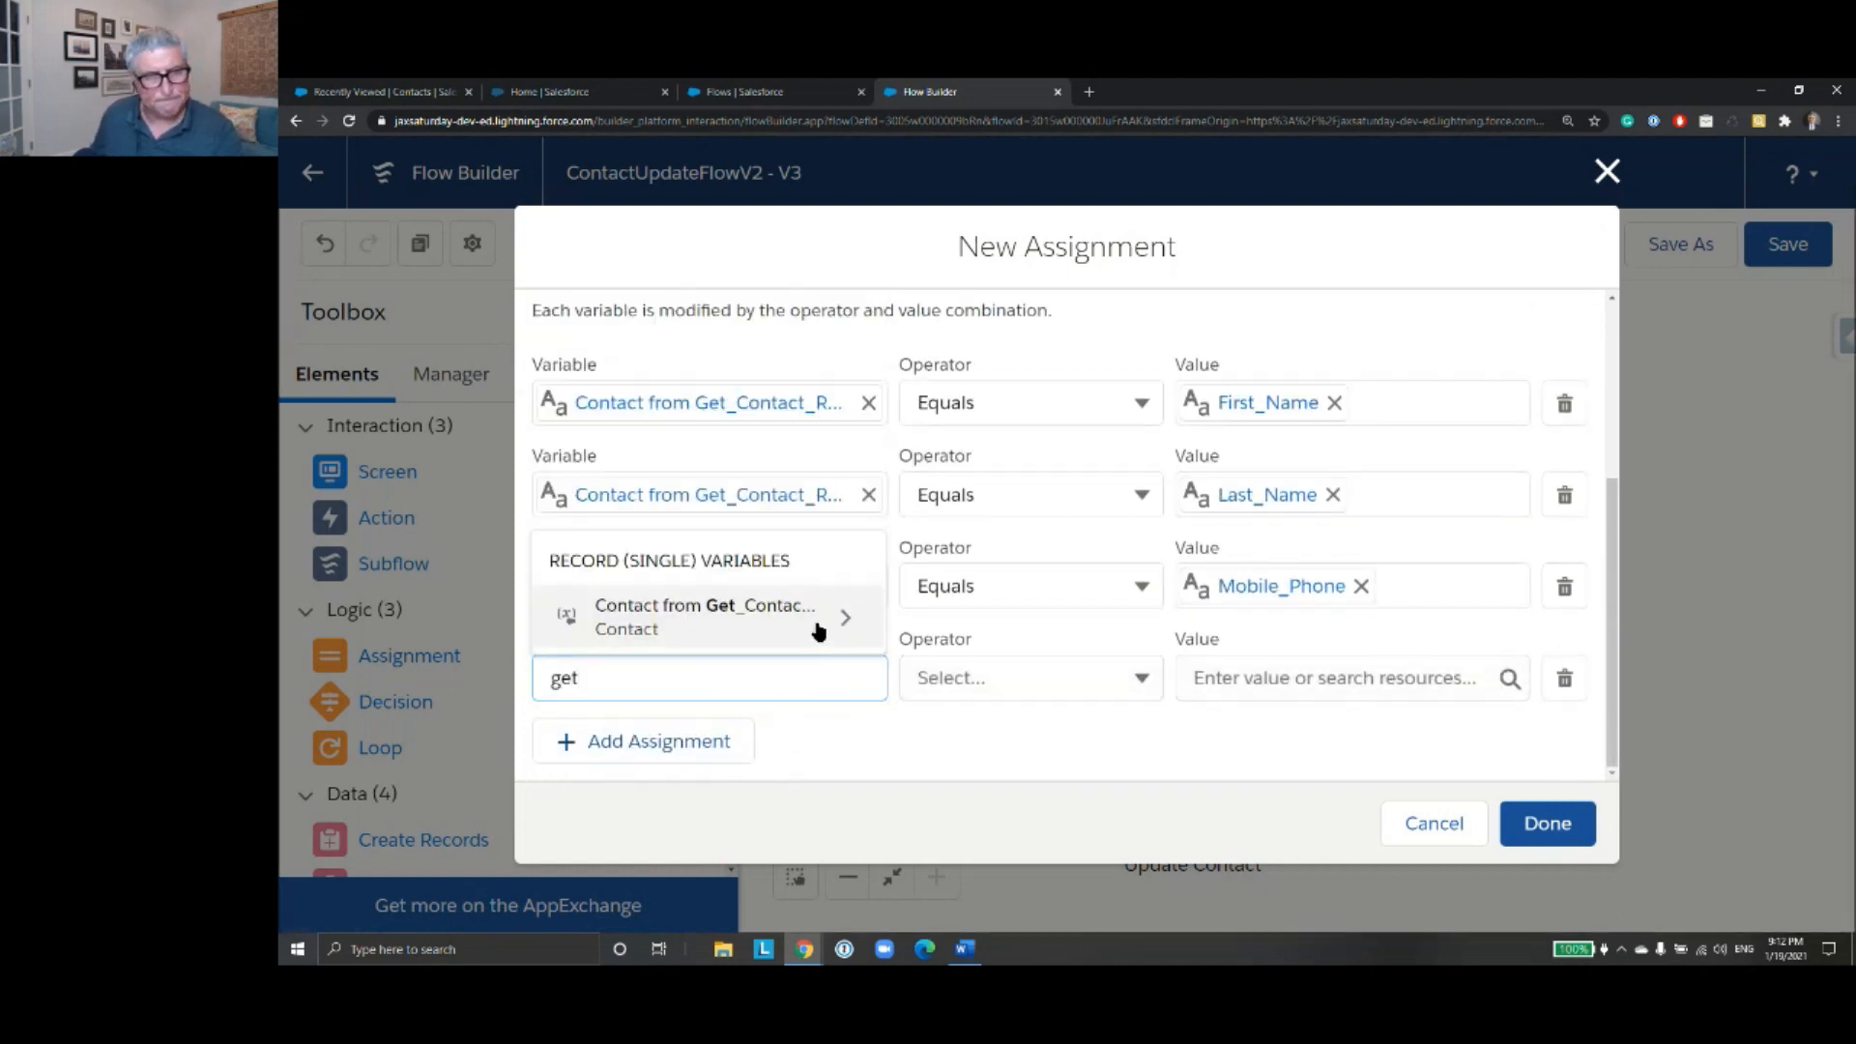
pyautogui.click(858, 627)
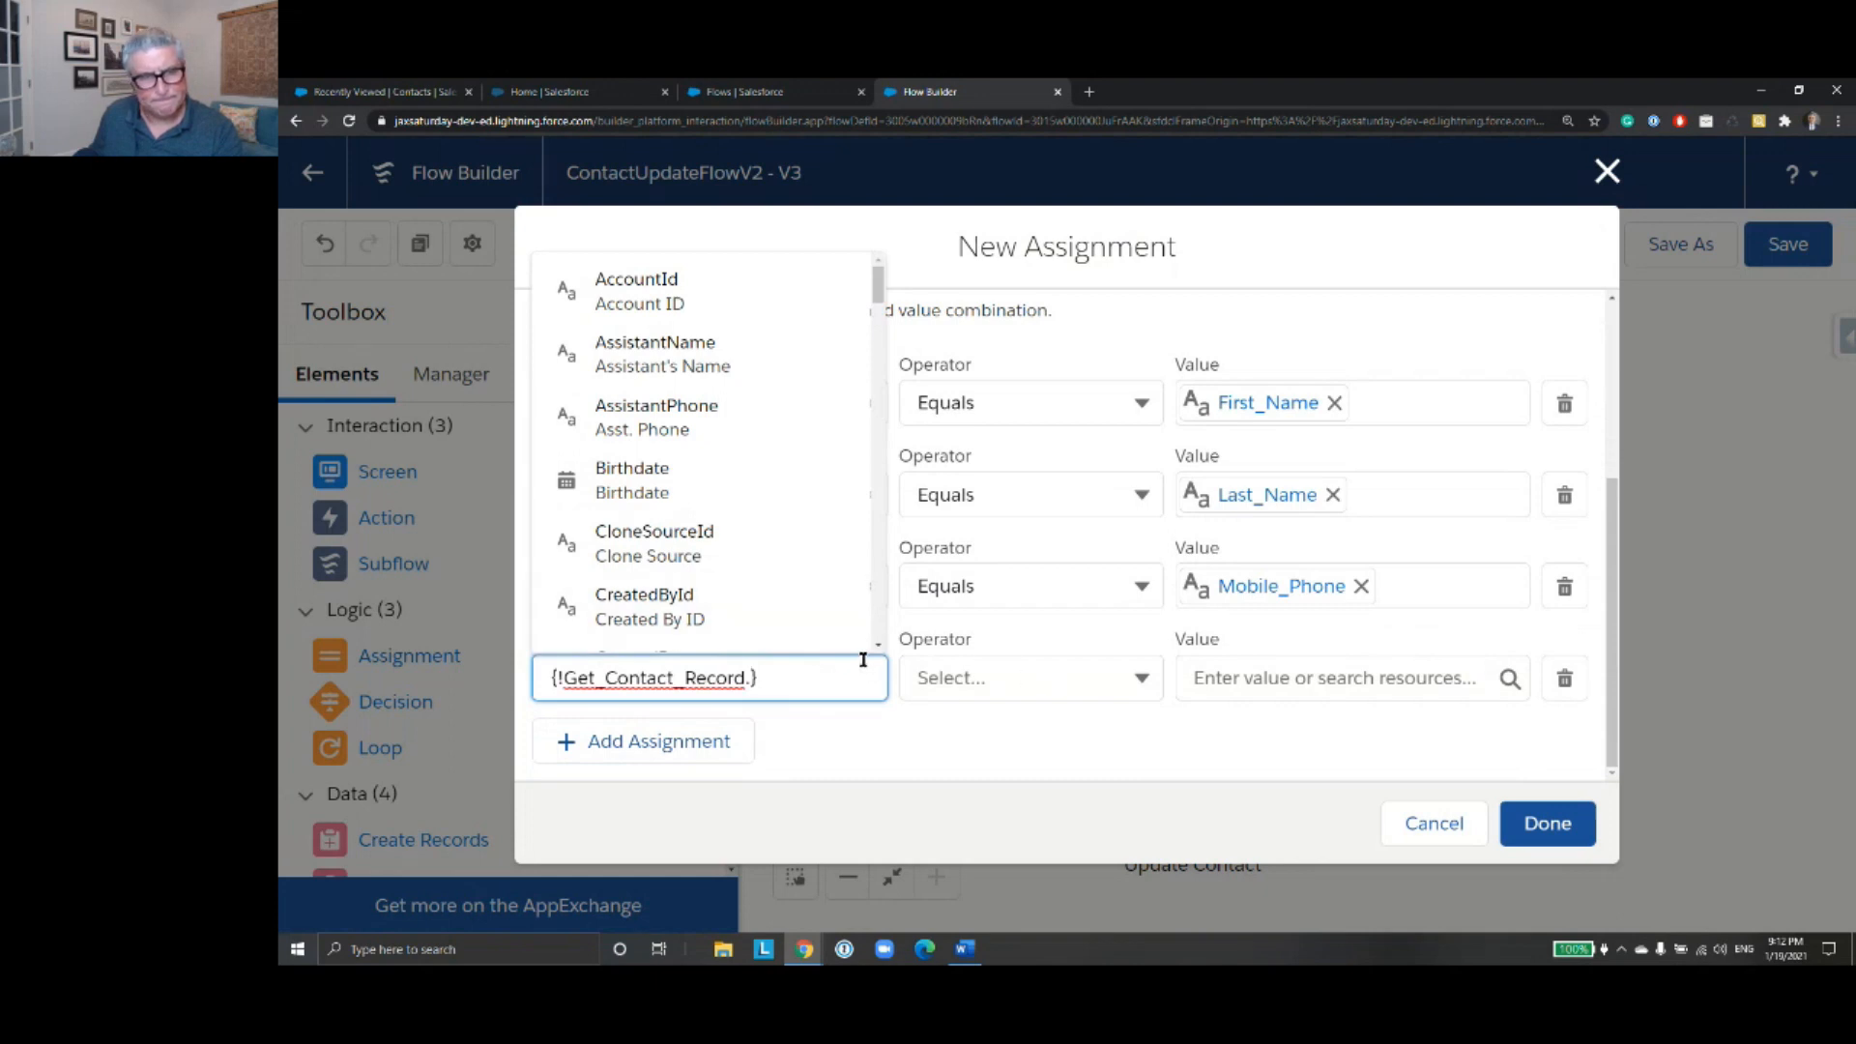
pyautogui.write('str')
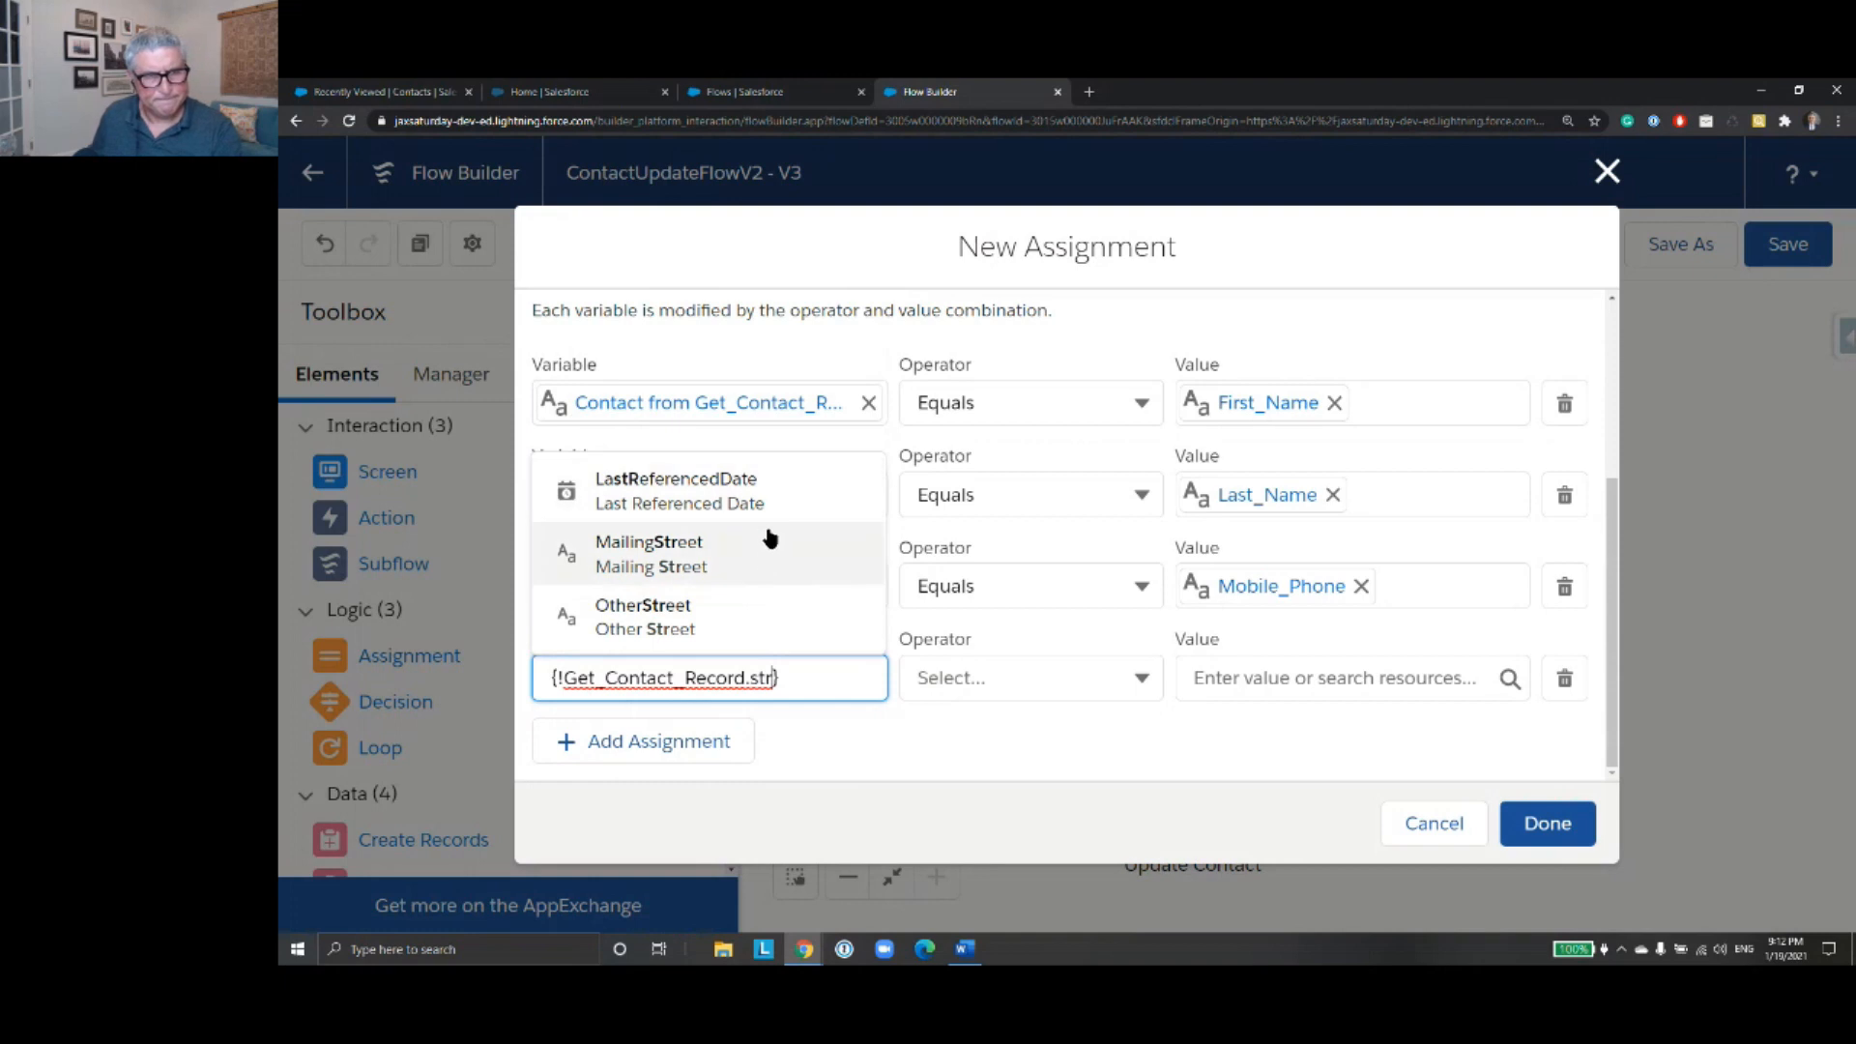
pyautogui.click(770, 550)
pyautogui.click(1306, 687)
pyautogui.write('Street')
pyautogui.click(1256, 609)
# - Add an assignment that sets the MailingCity field of Get_Contact_Record equal to the City screen component
pyautogui.click(746, 736)
pyautogui.scroll(-1, 811, 683)
pyautogui.click(774, 684)
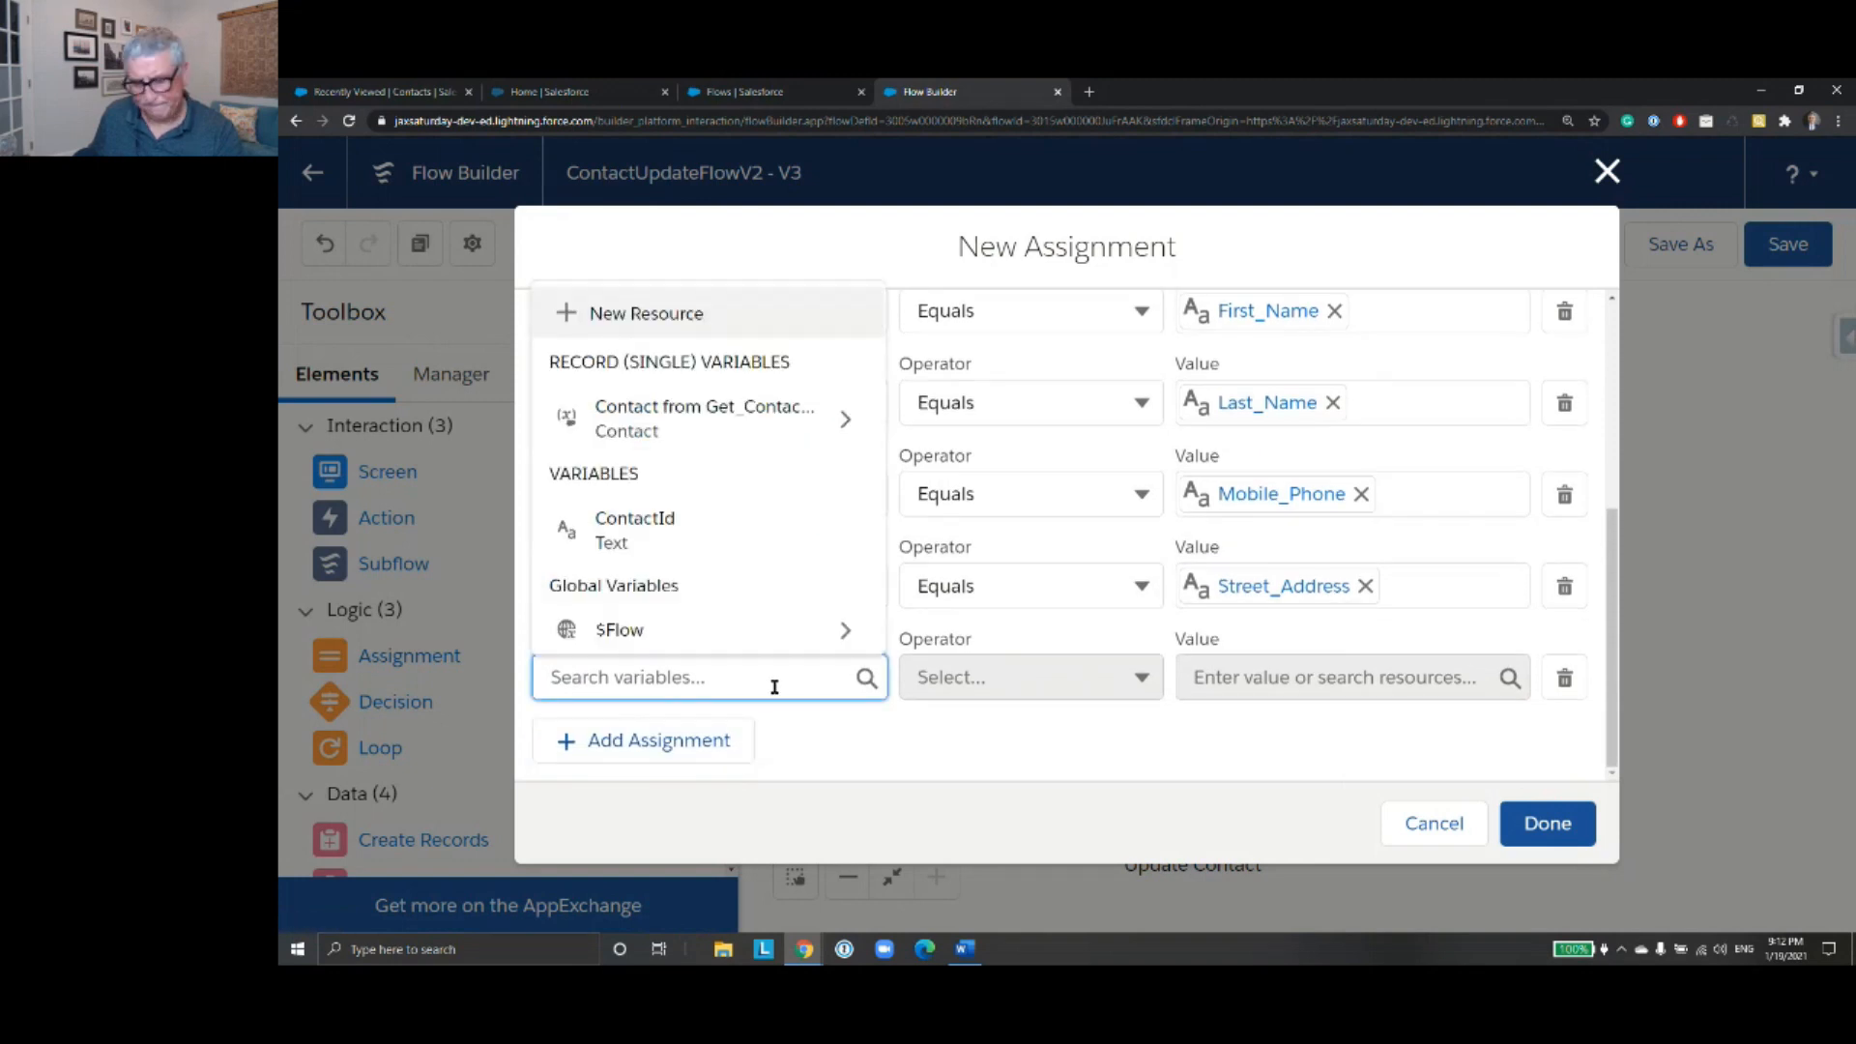
pyautogui.write('get')
pyautogui.click(845, 614)
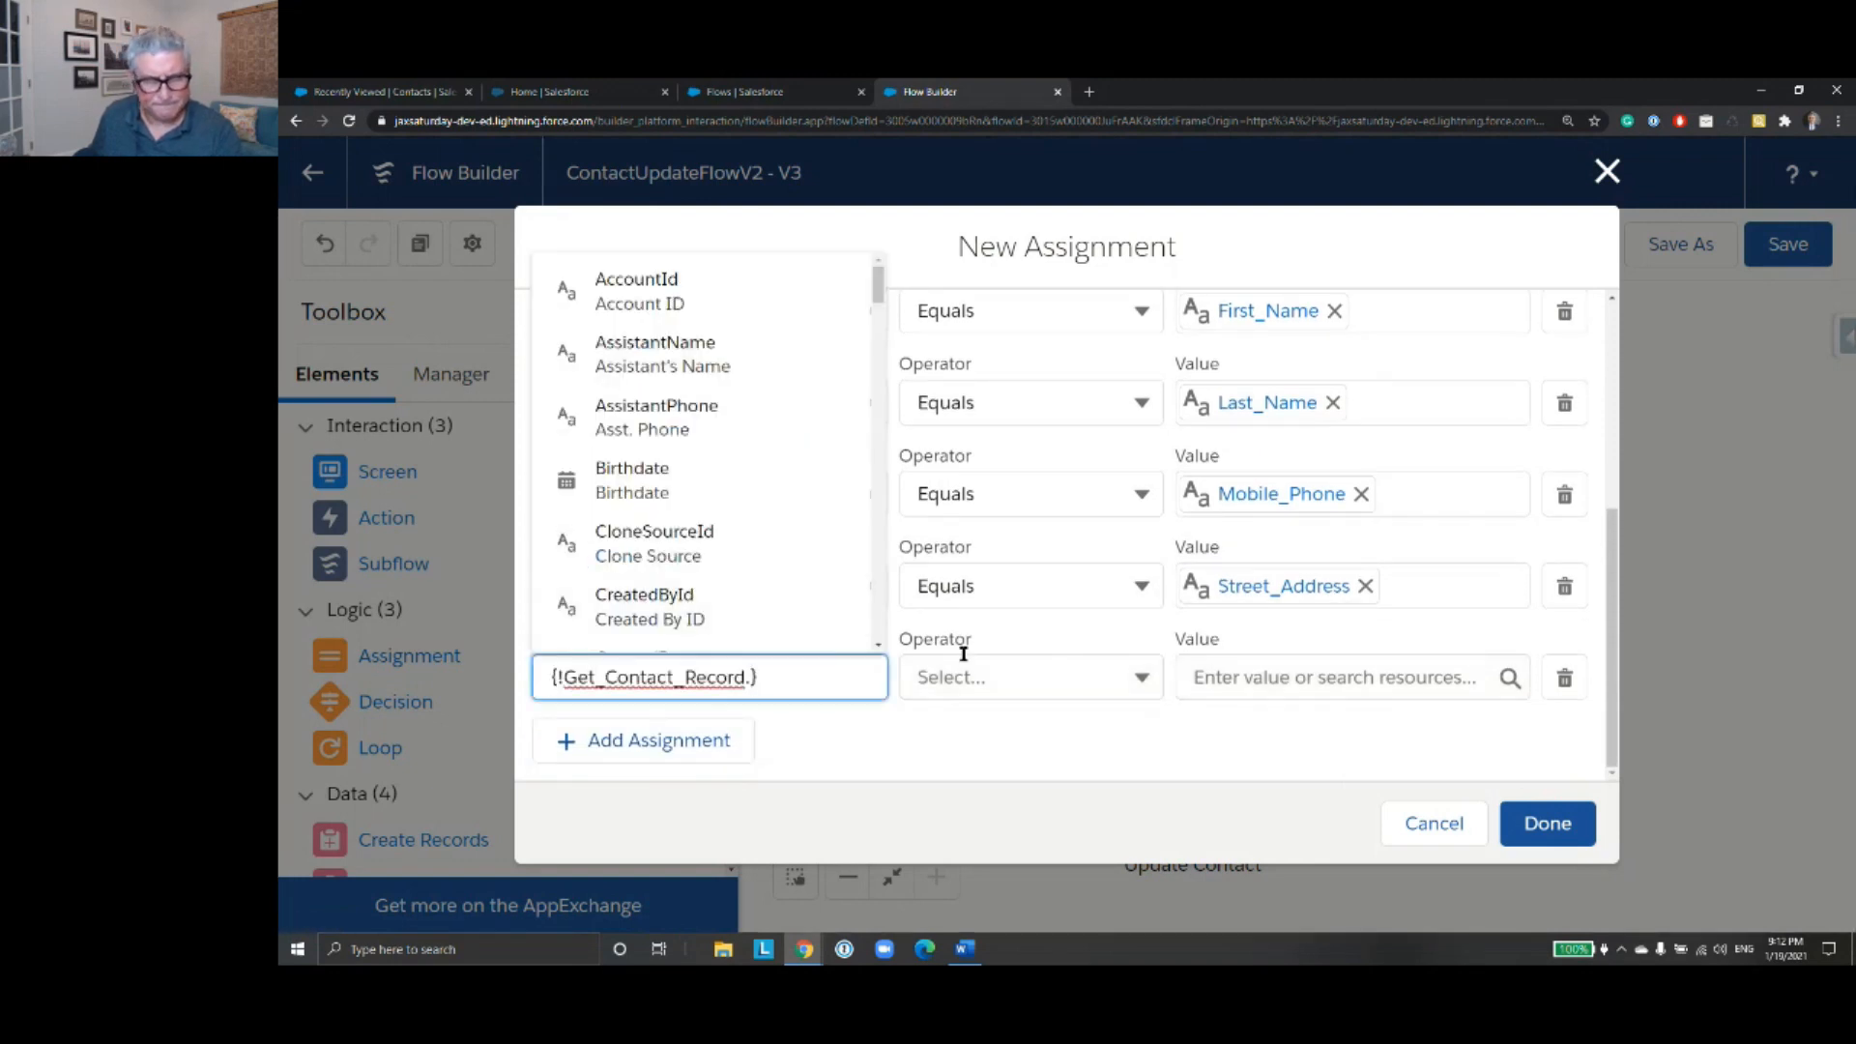
pyautogui.write('city')
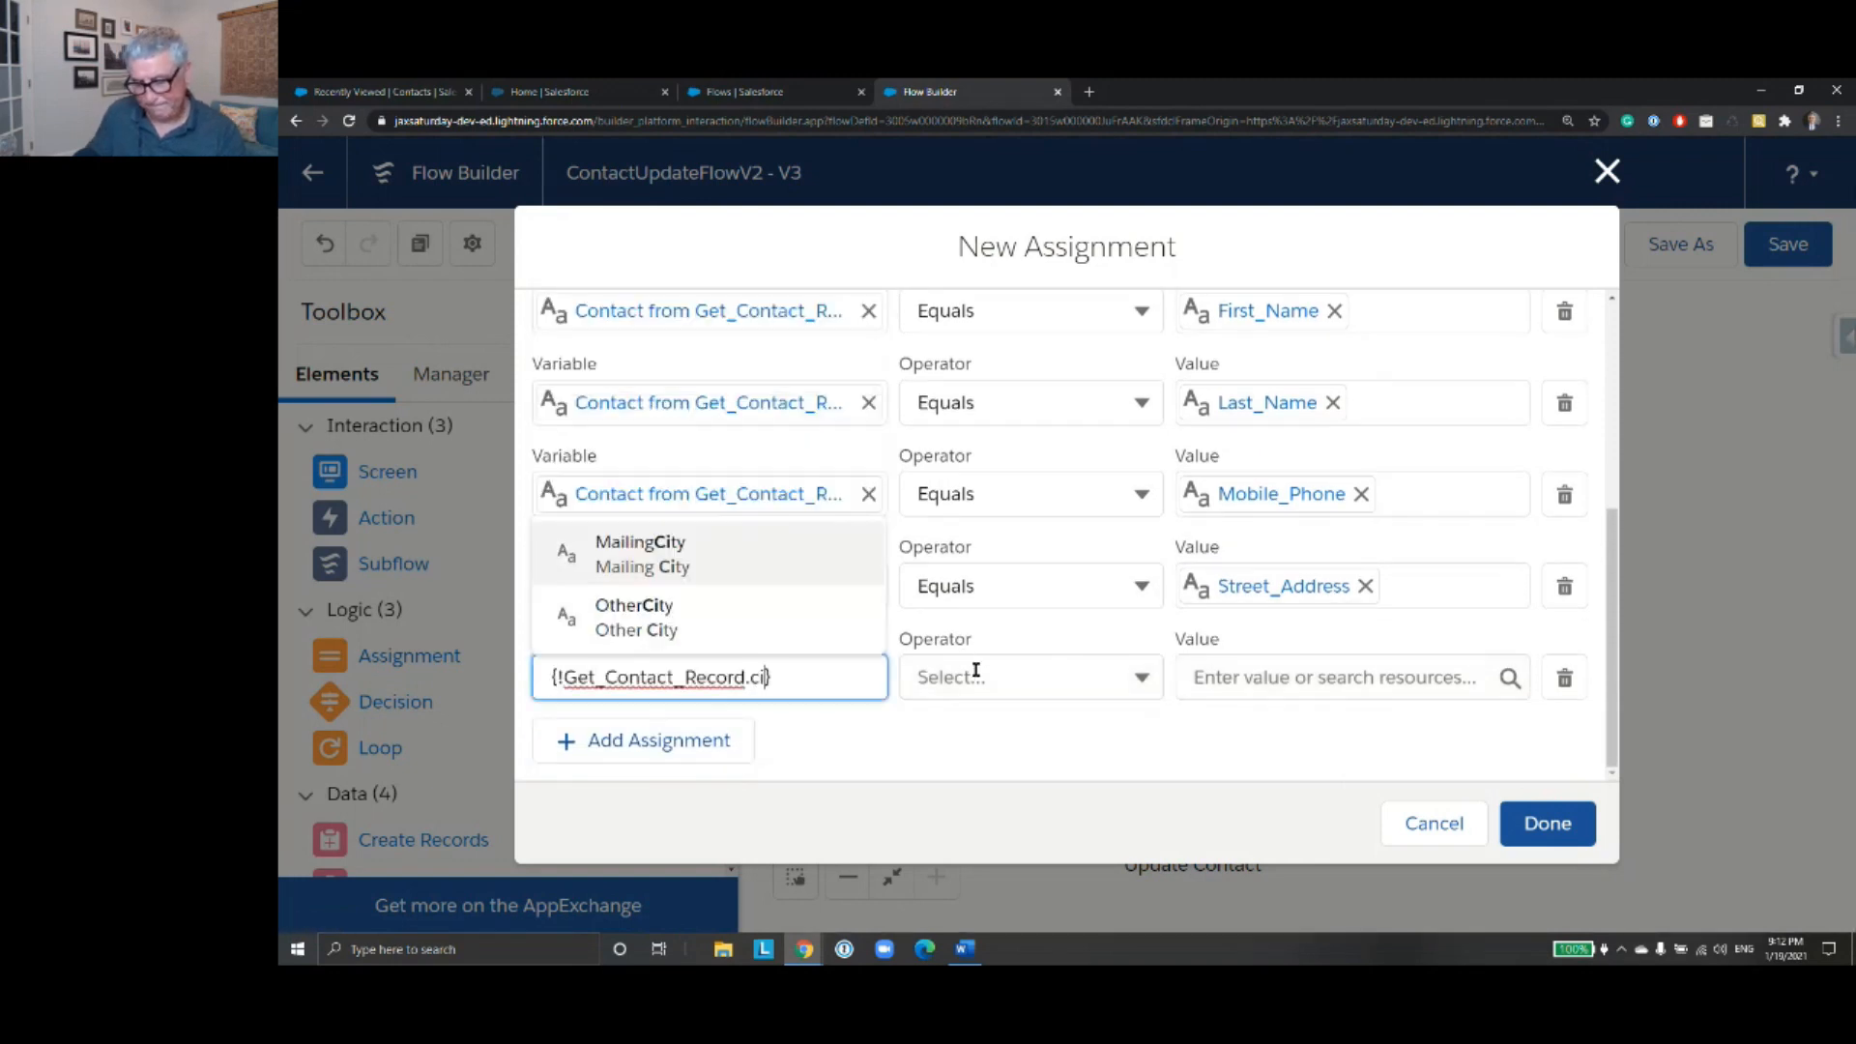
pyautogui.click(824, 570)
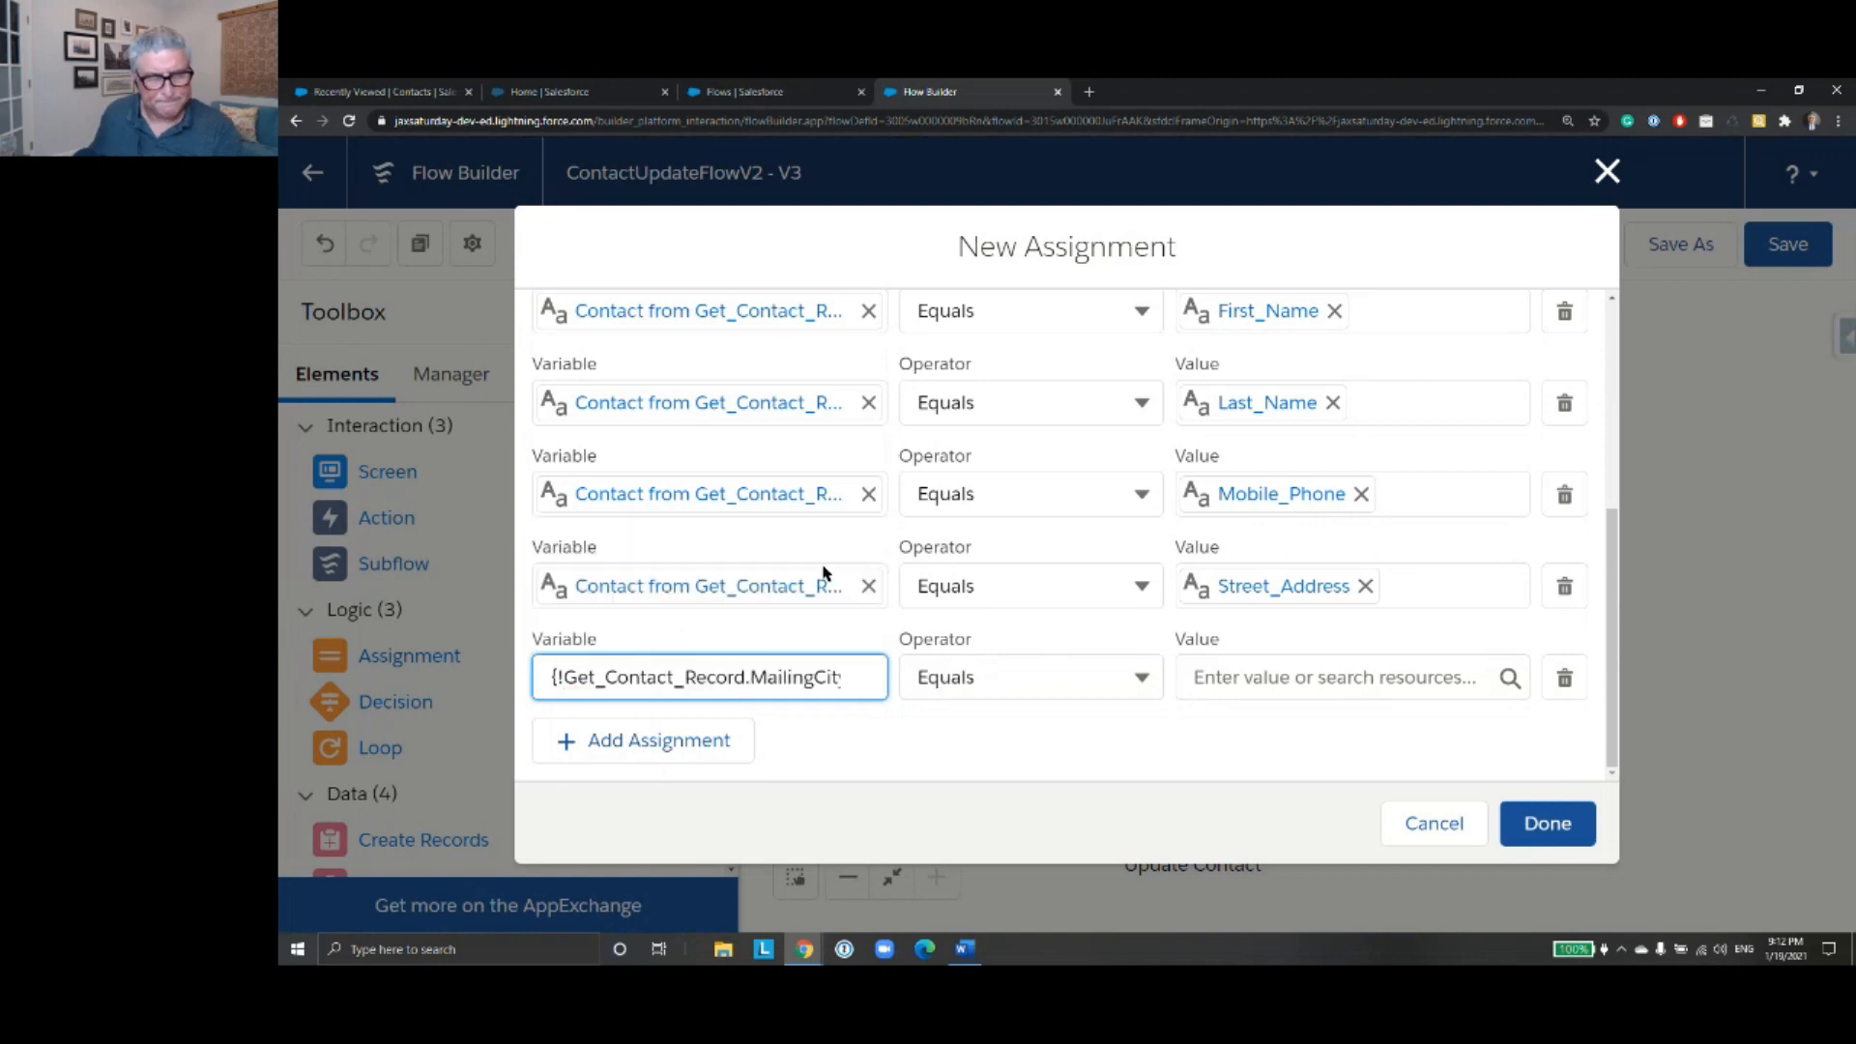
pyautogui.click(1276, 677)
pyautogui.write('City')
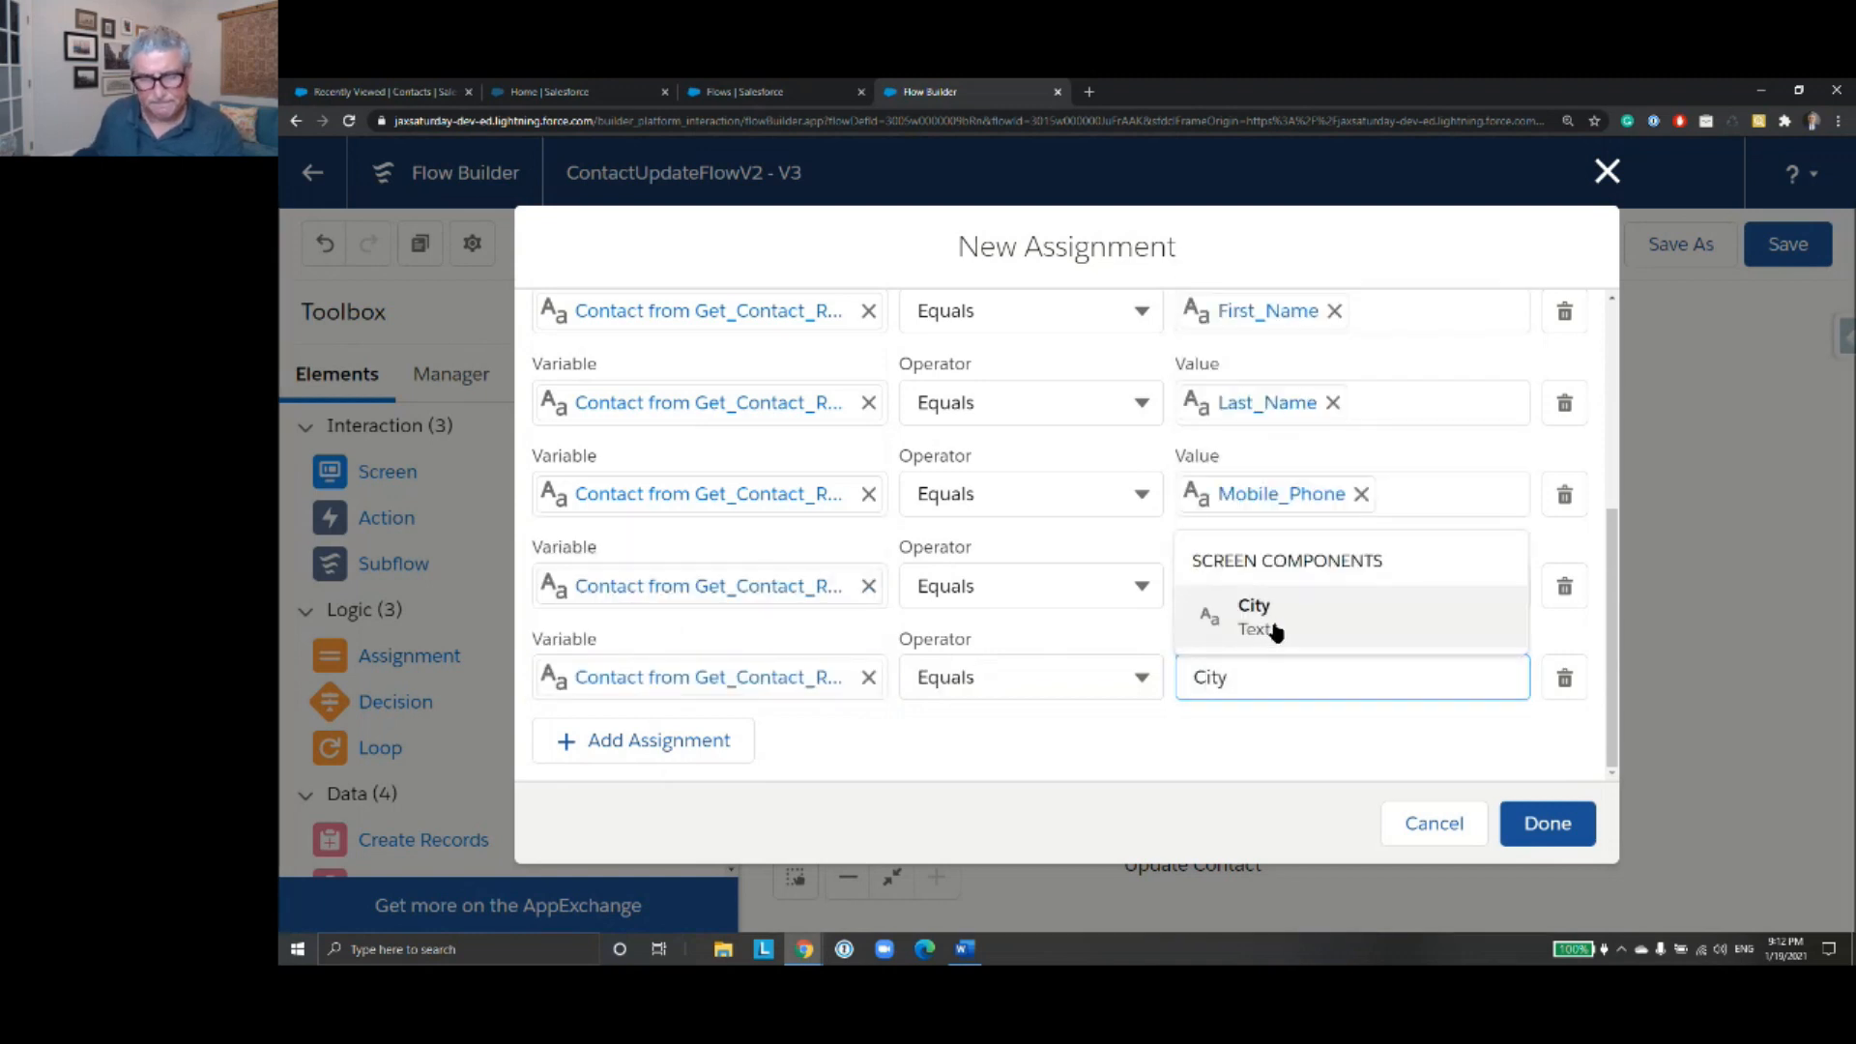
pyautogui.click(1270, 623)
# - Add an assignment that sets the MailingState field of Get_Contact_Record equal to the State screen component
pyautogui.click(688, 739)
pyautogui.click(731, 676)
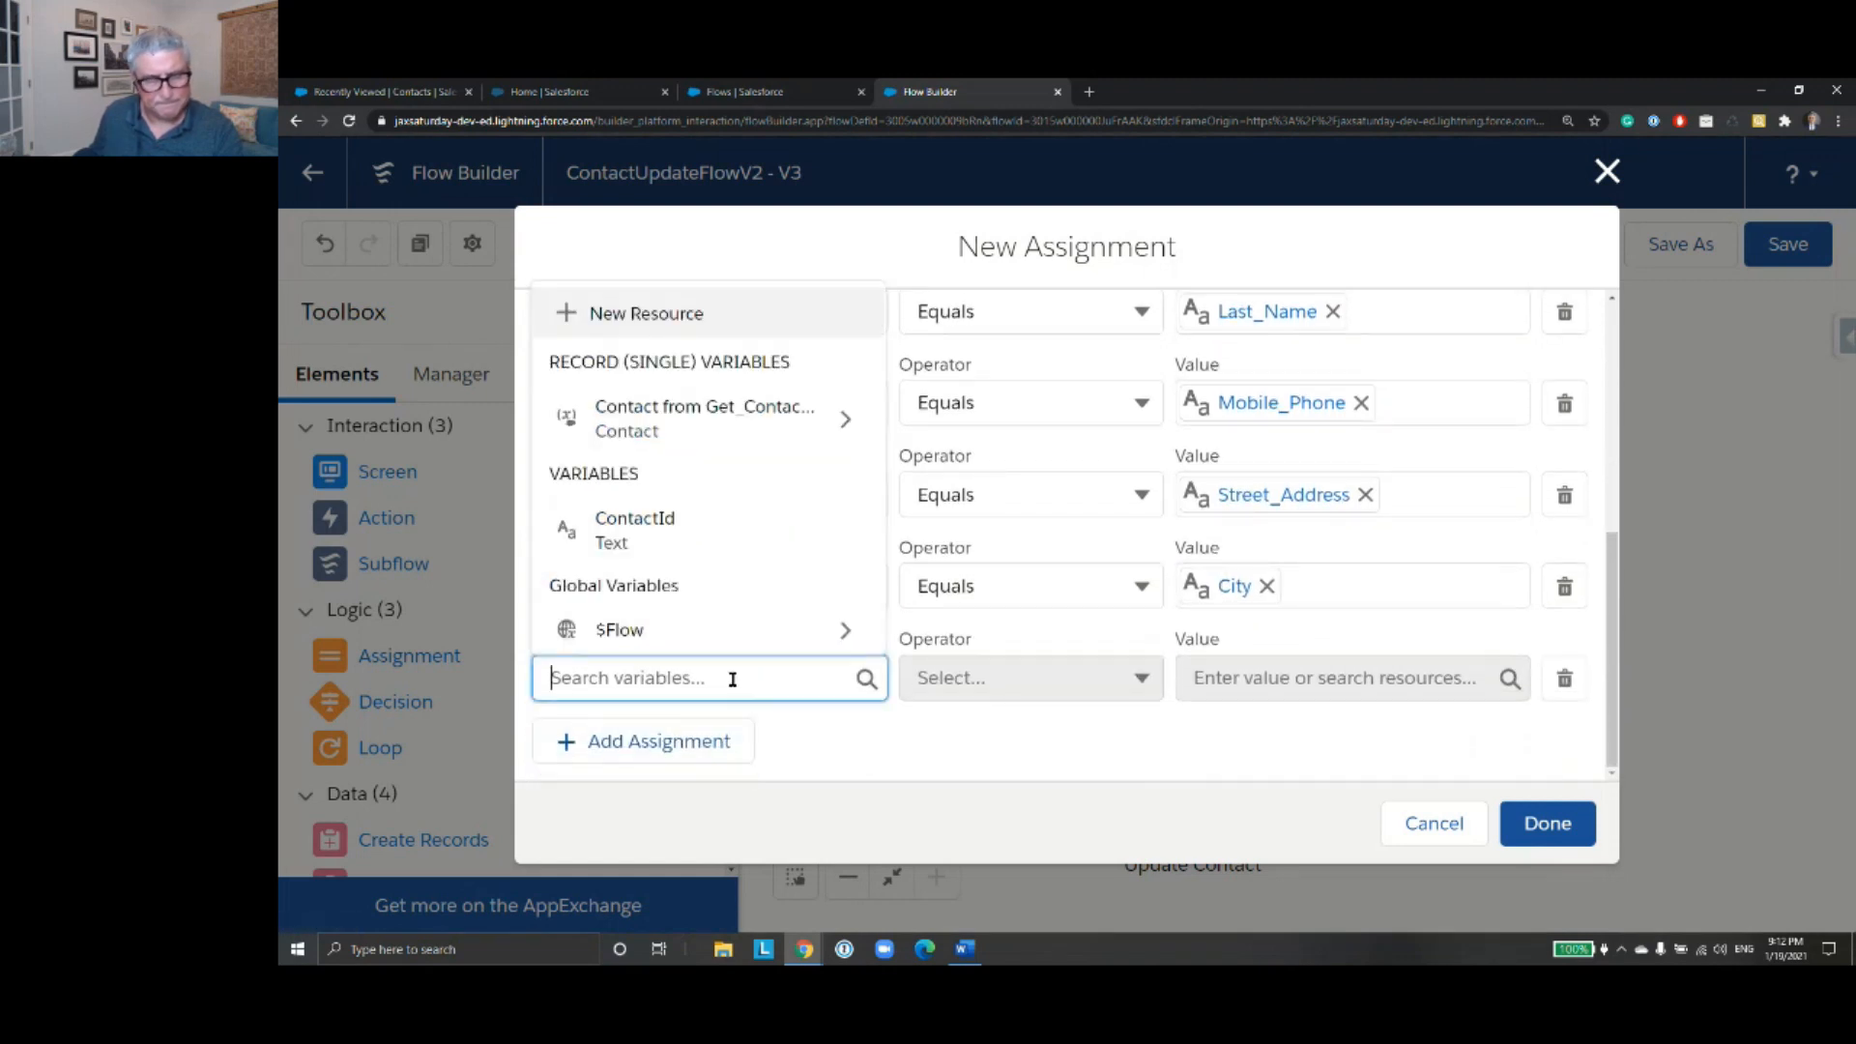
pyautogui.write('cont')
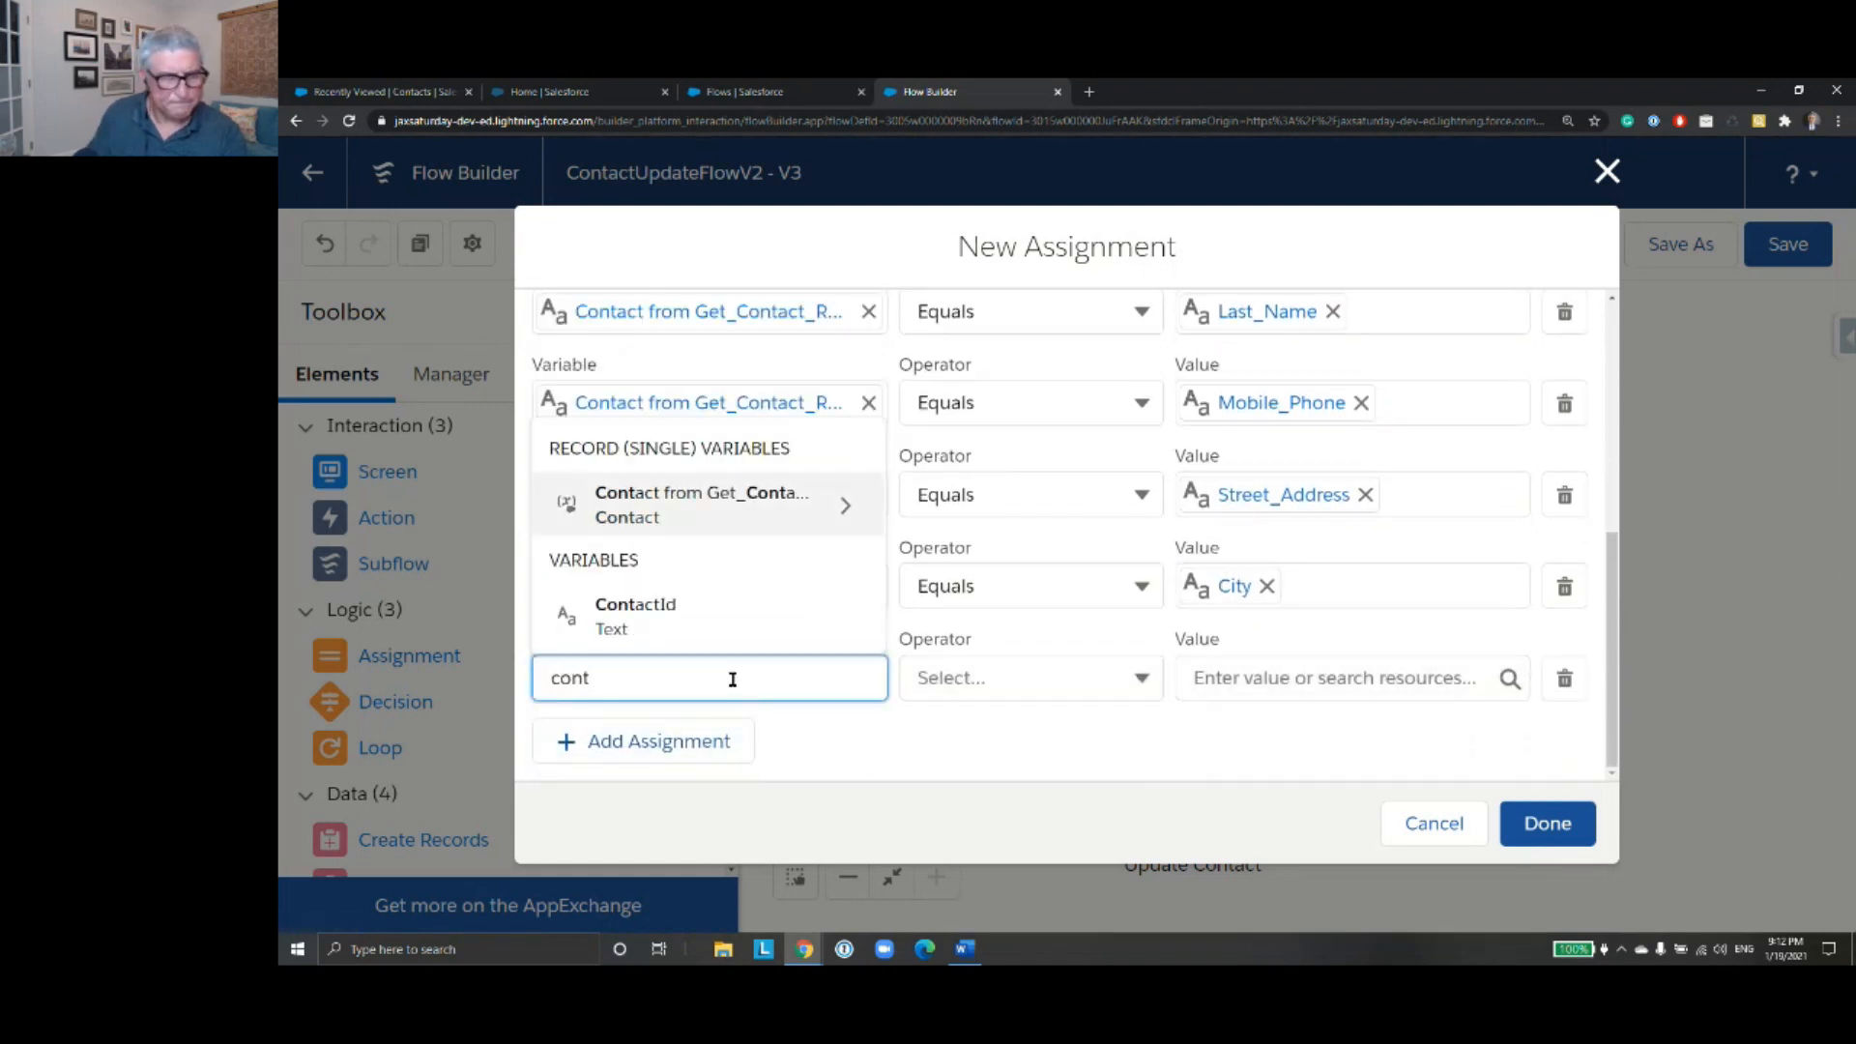
pyautogui.click(770, 522)
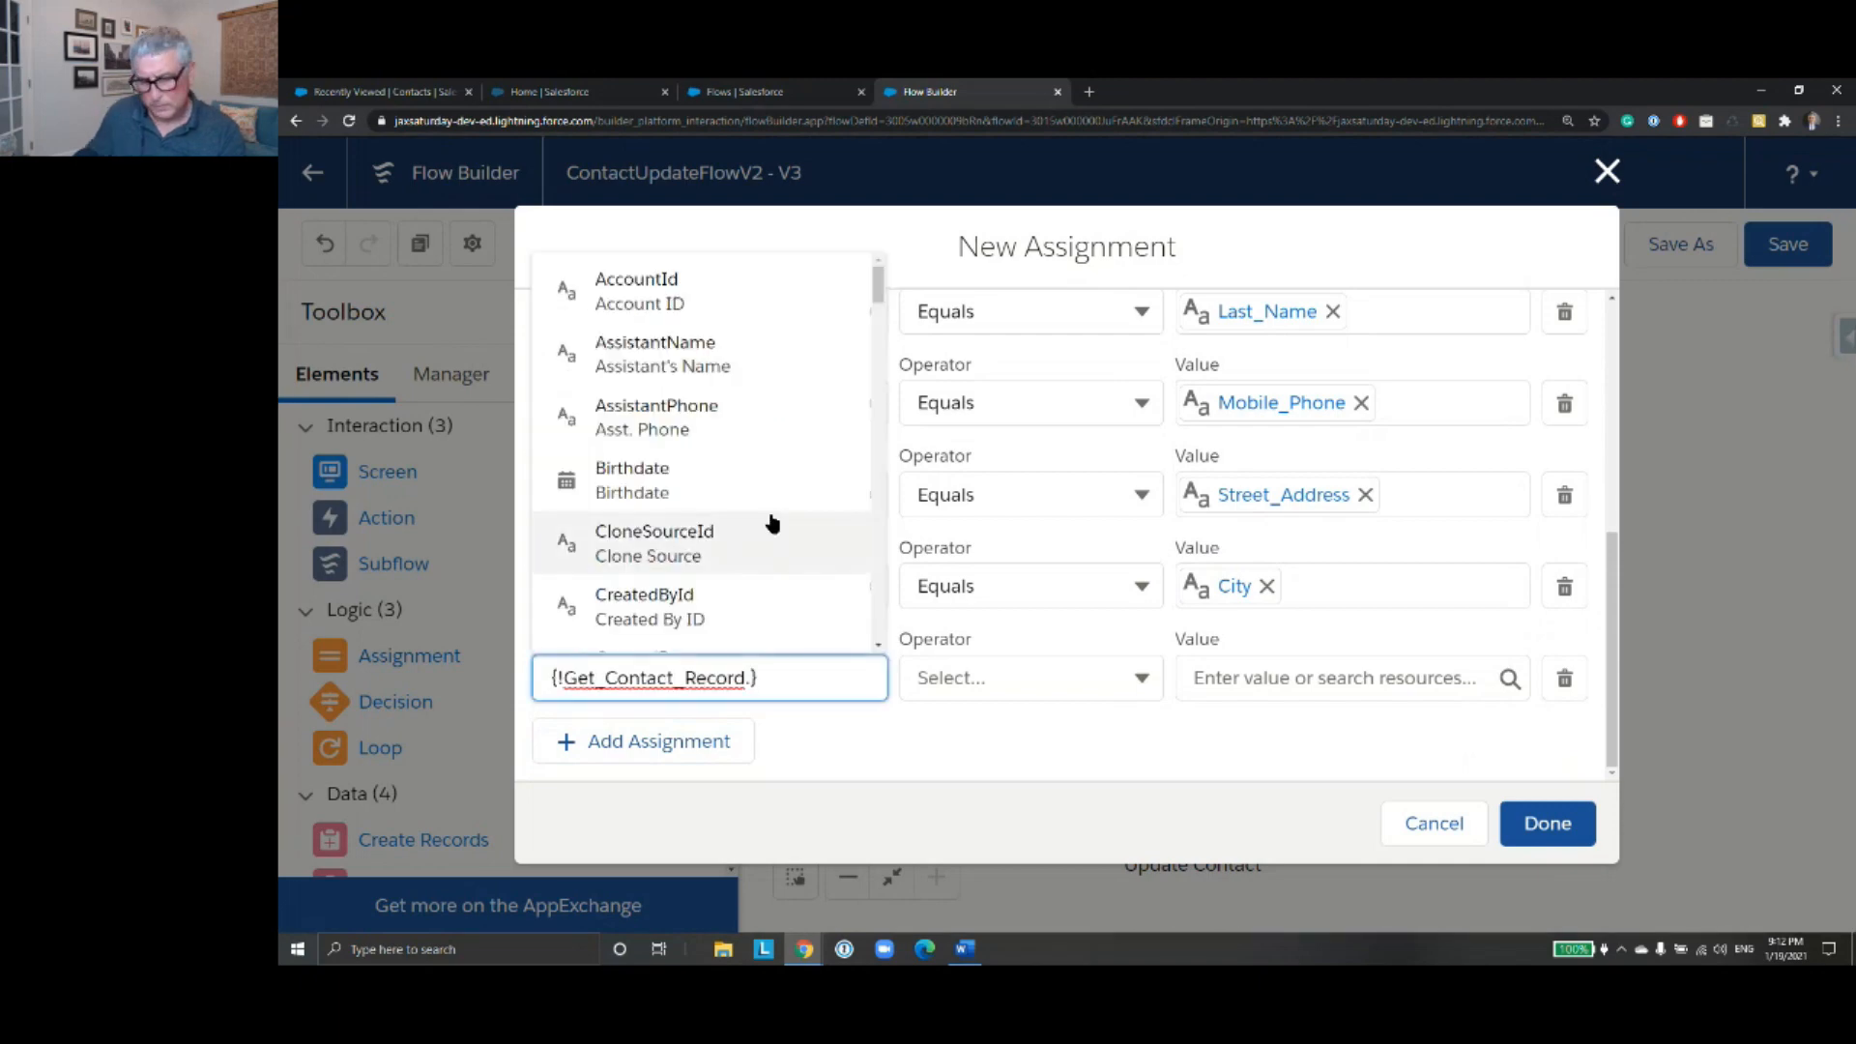
pyautogui.write('sta')
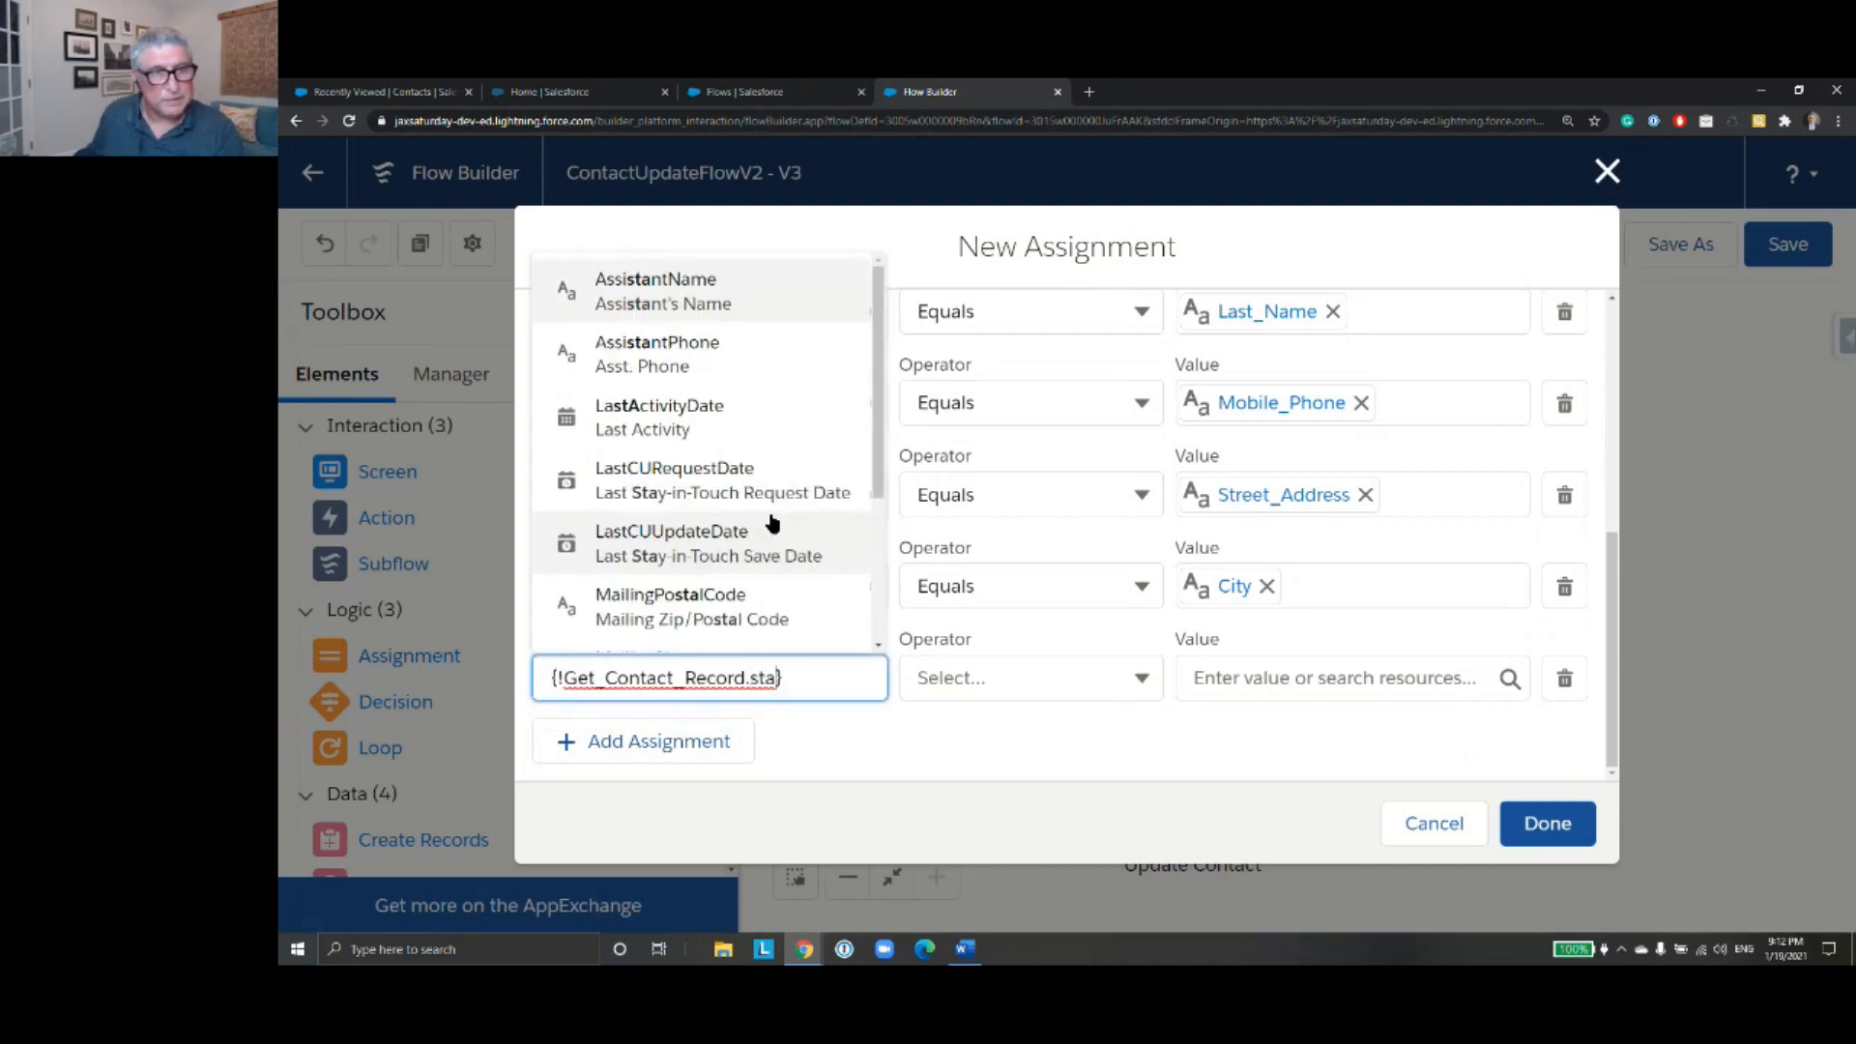
pyautogui.write('te')
pyautogui.click(775, 557)
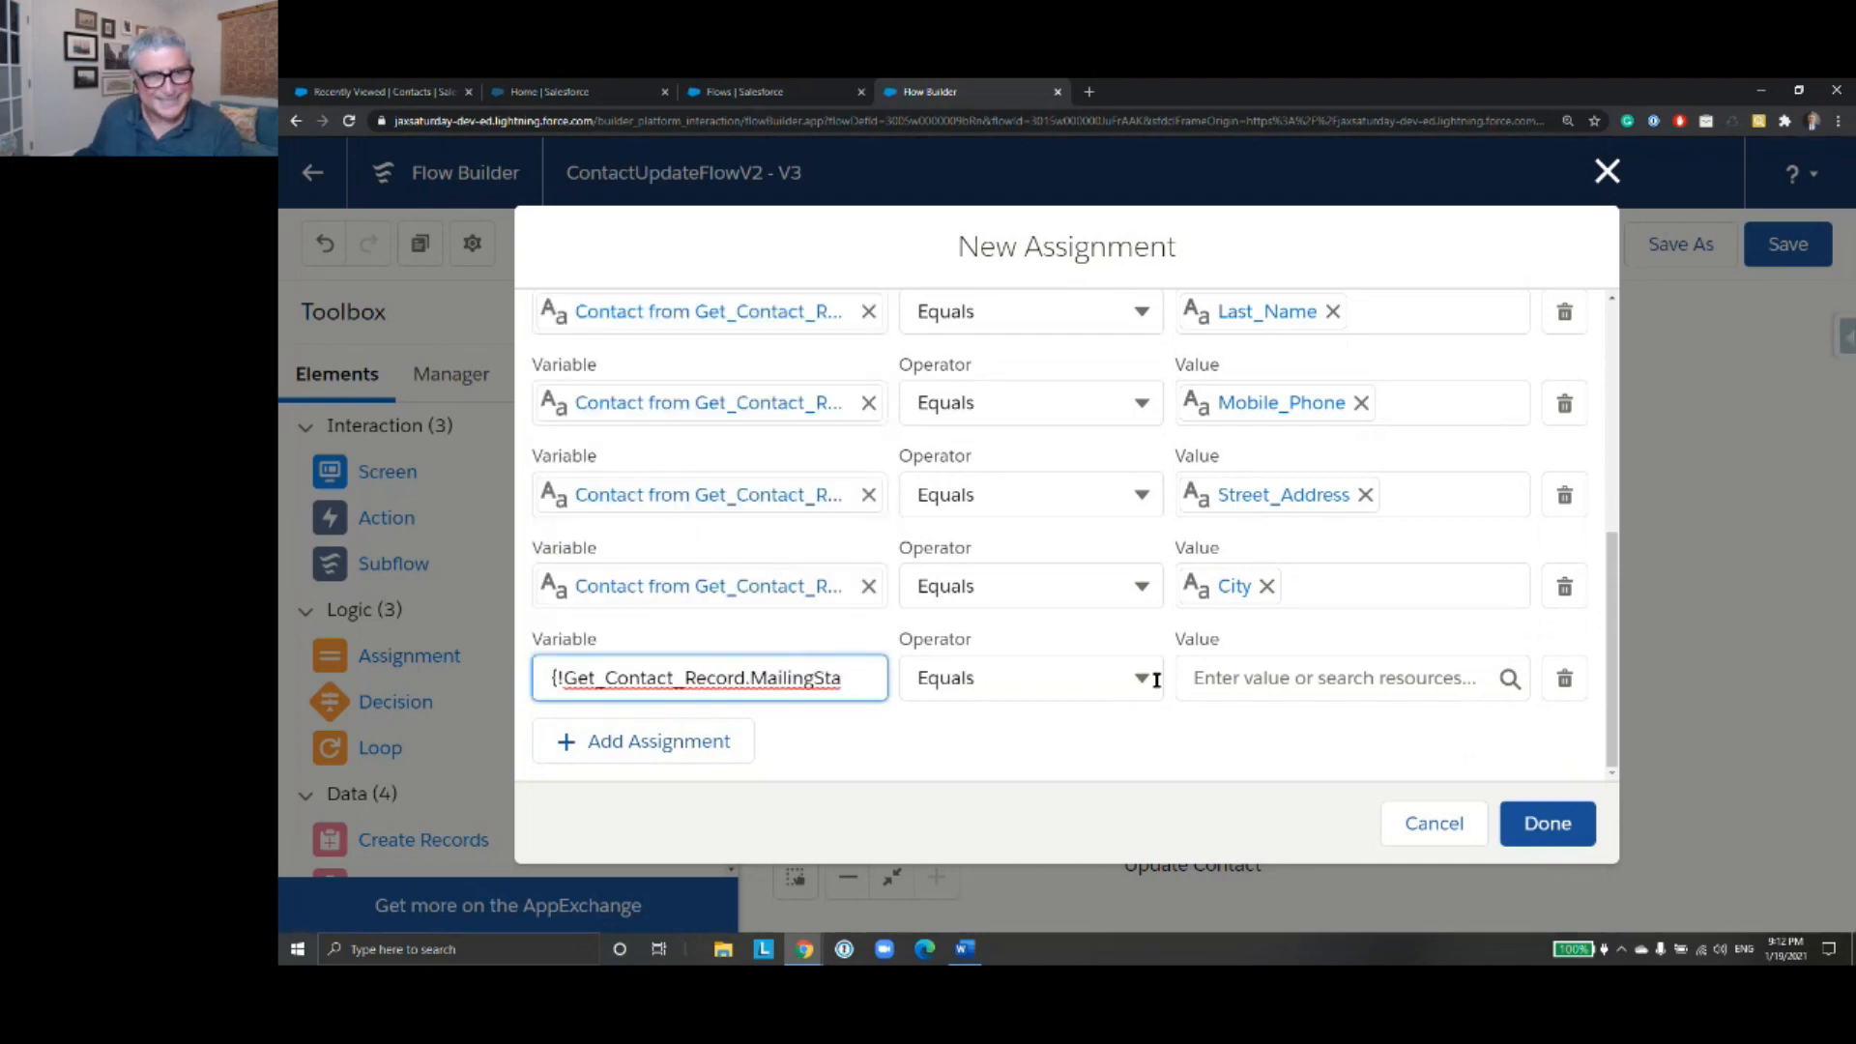
pyautogui.click(1223, 683)
pyautogui.write('SA')
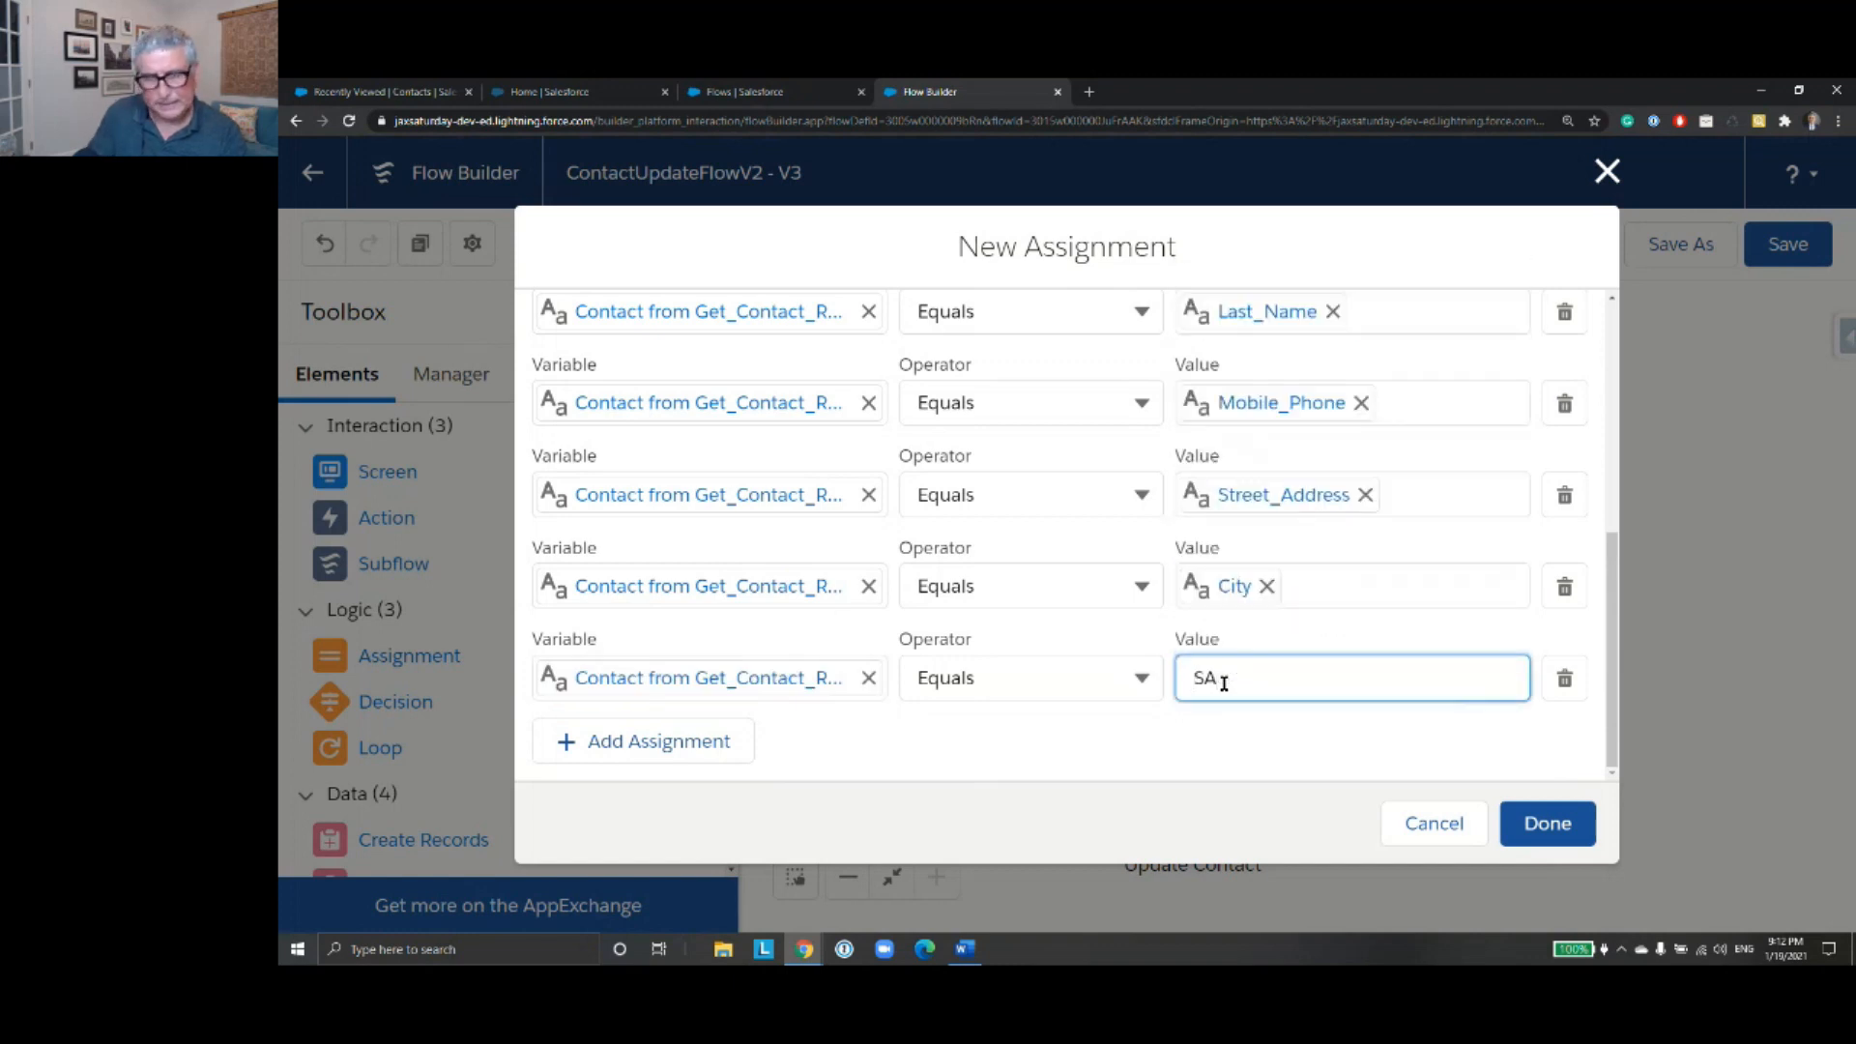
pyautogui.write('tat')
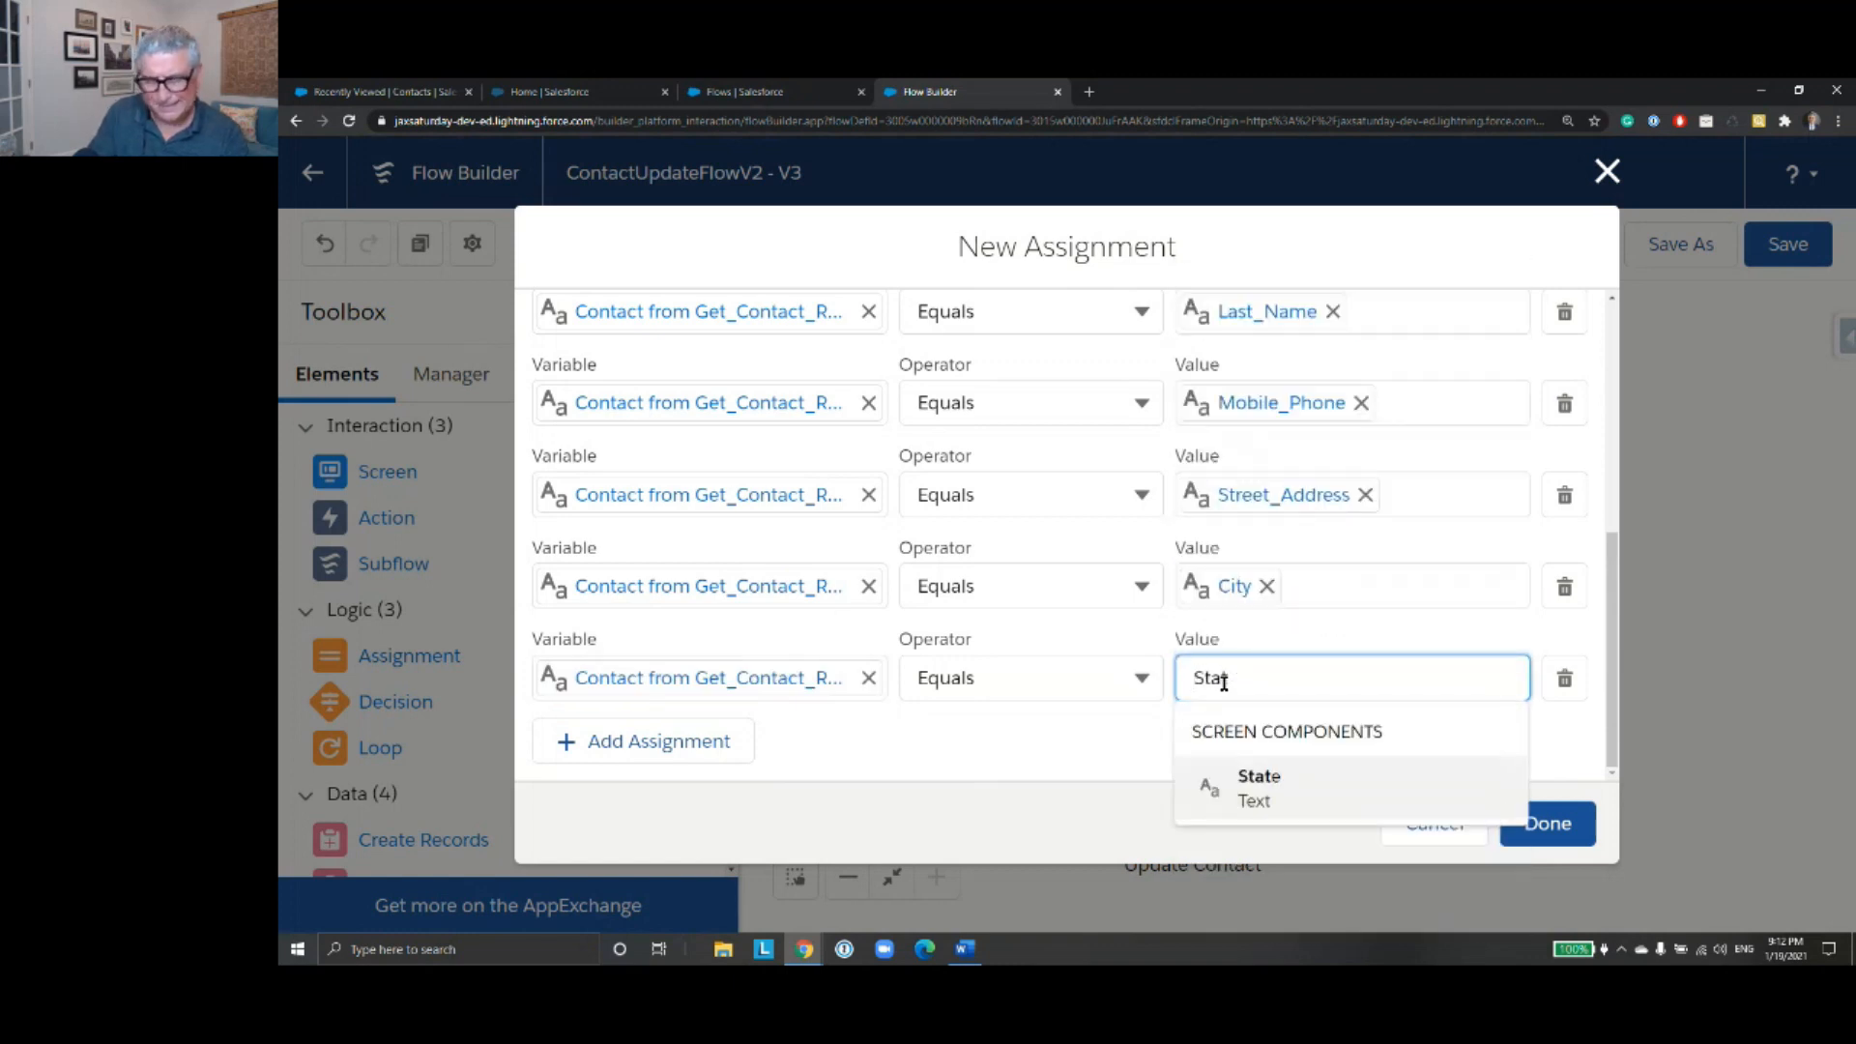
pyautogui.click(1281, 801)
# - Add an assignment that sets the MailingPostalCode field of Get_Contact_Record equal to the Zip screen component
pyautogui.click(750, 741)
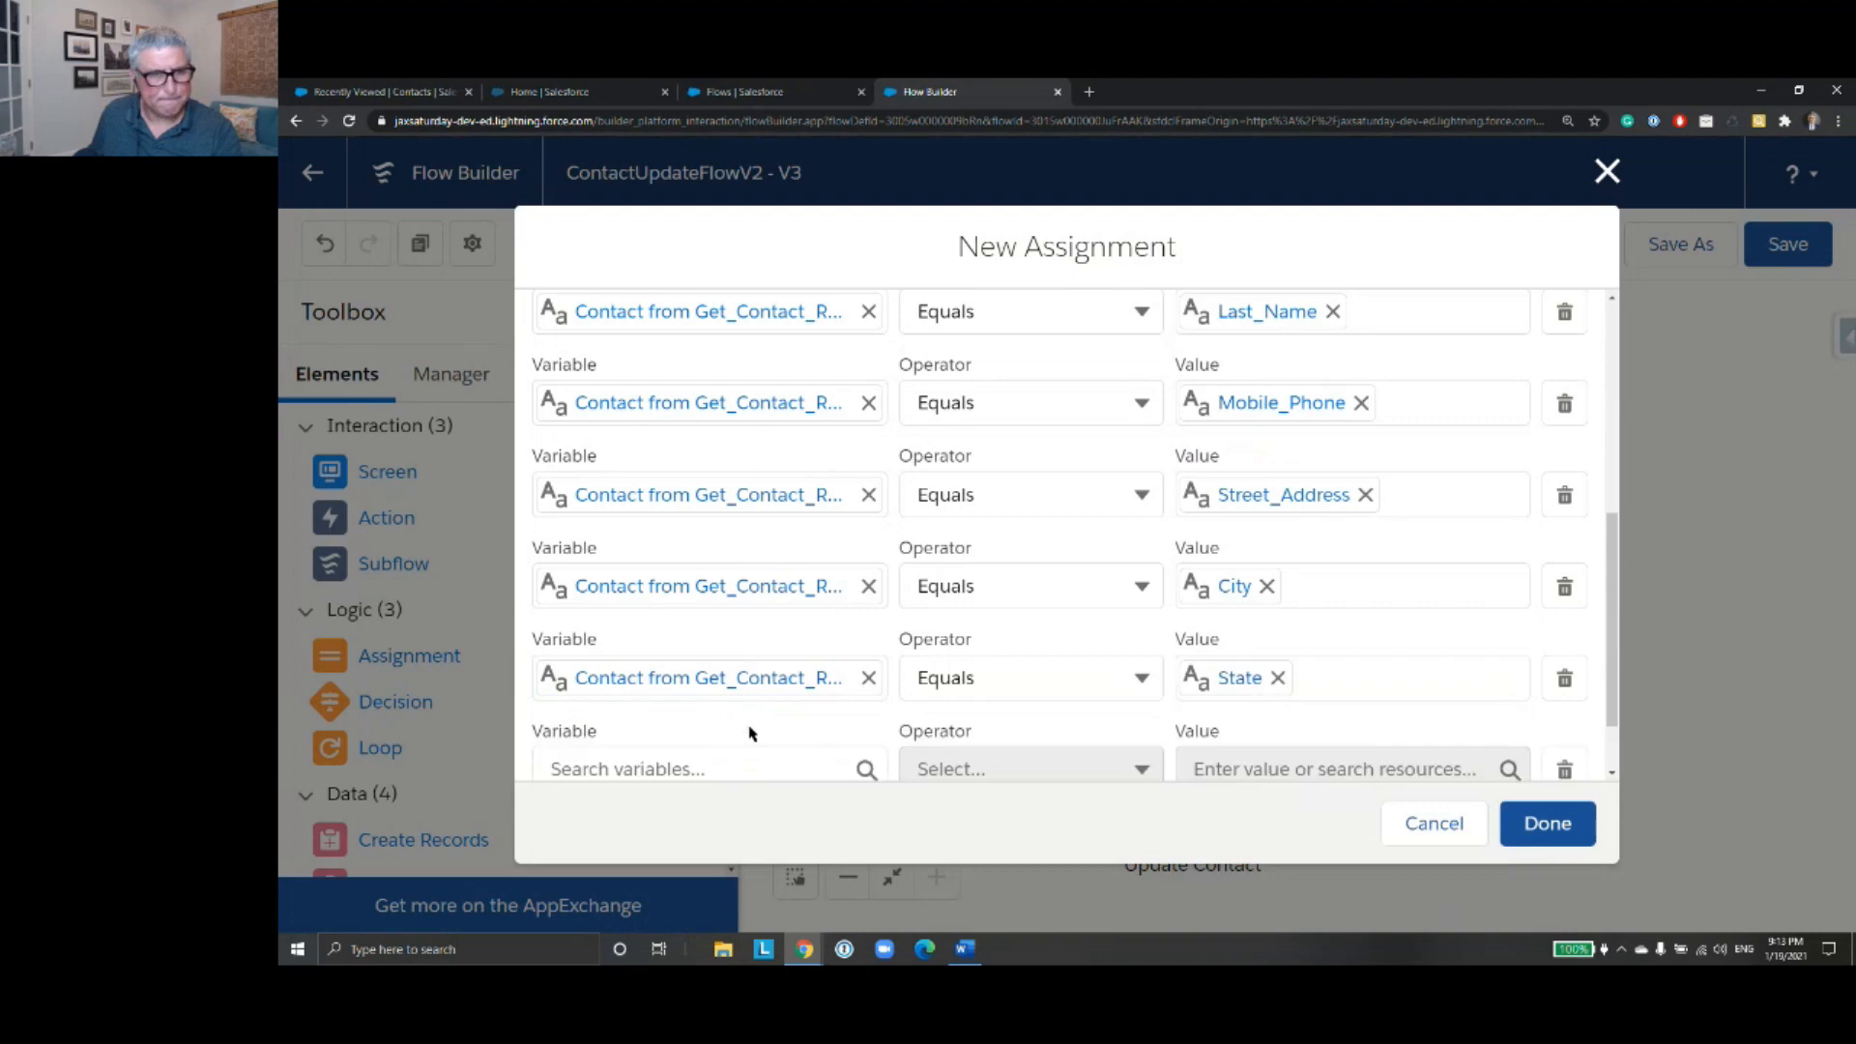
pyautogui.click(745, 682)
pyautogui.write('get')
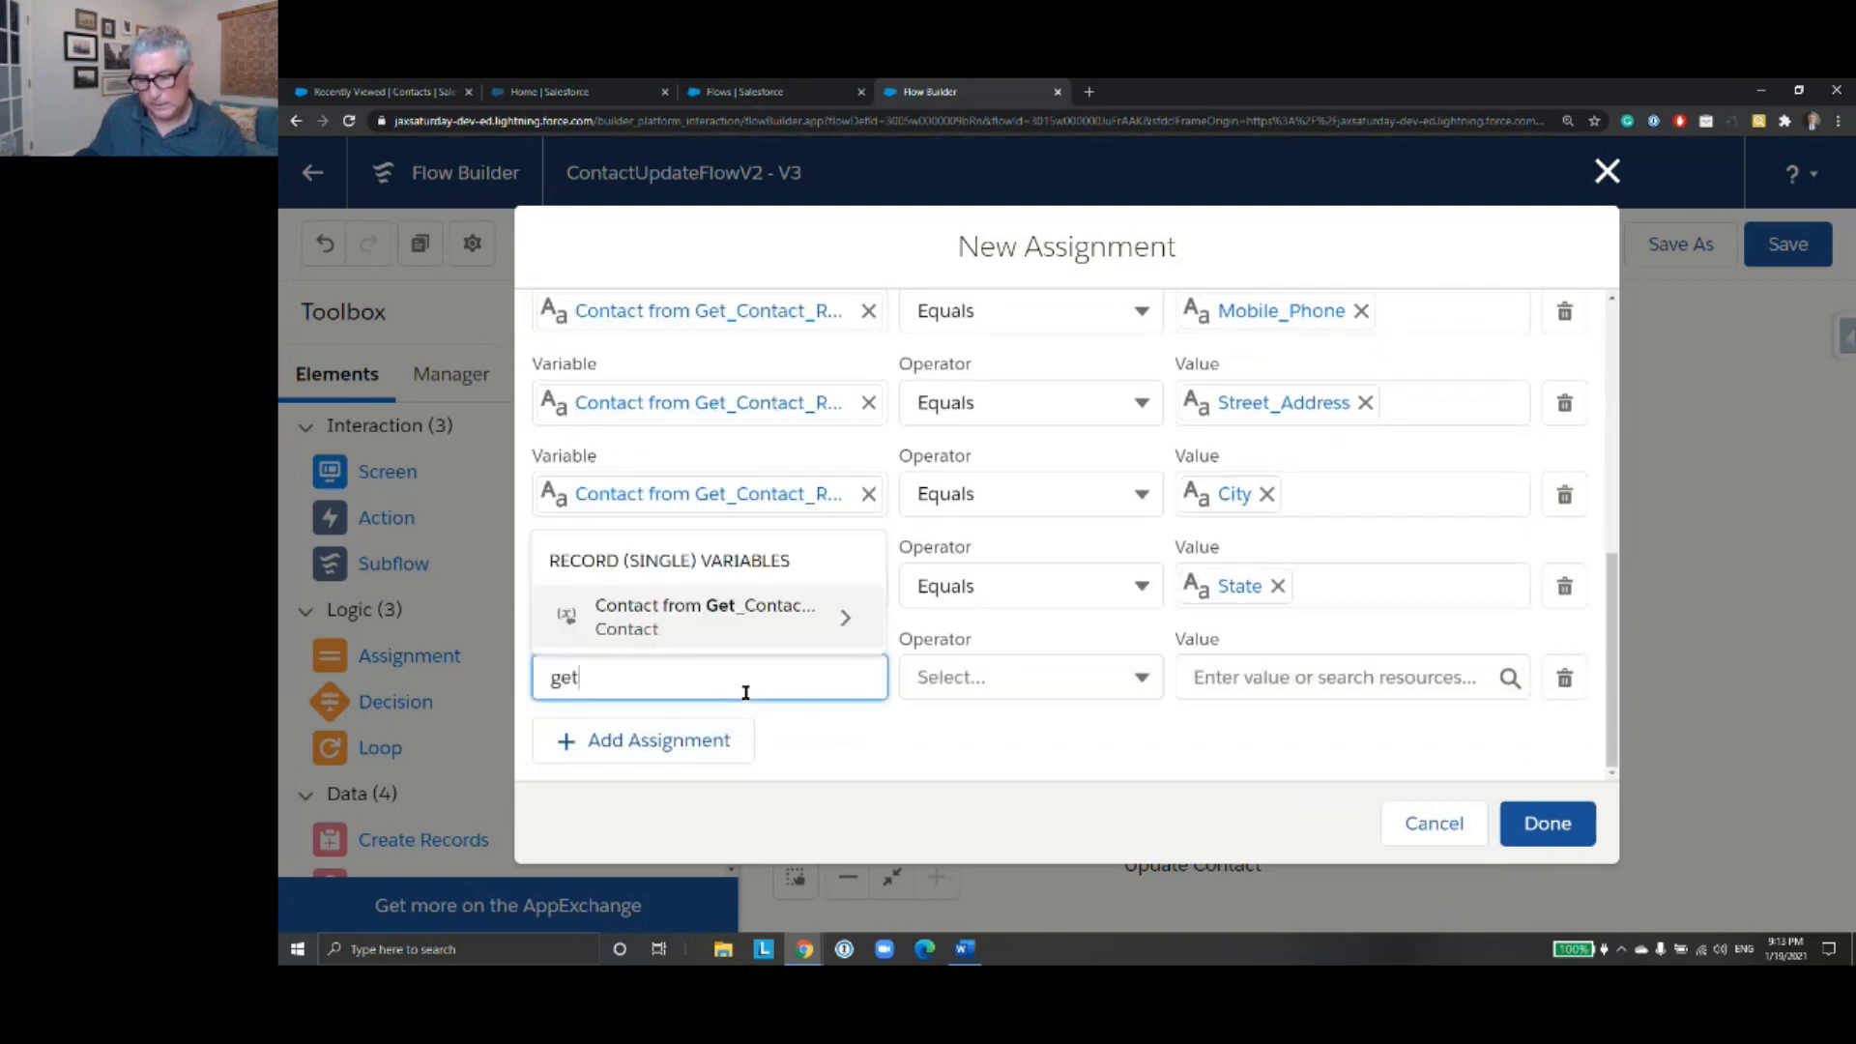
pyautogui.click(847, 624)
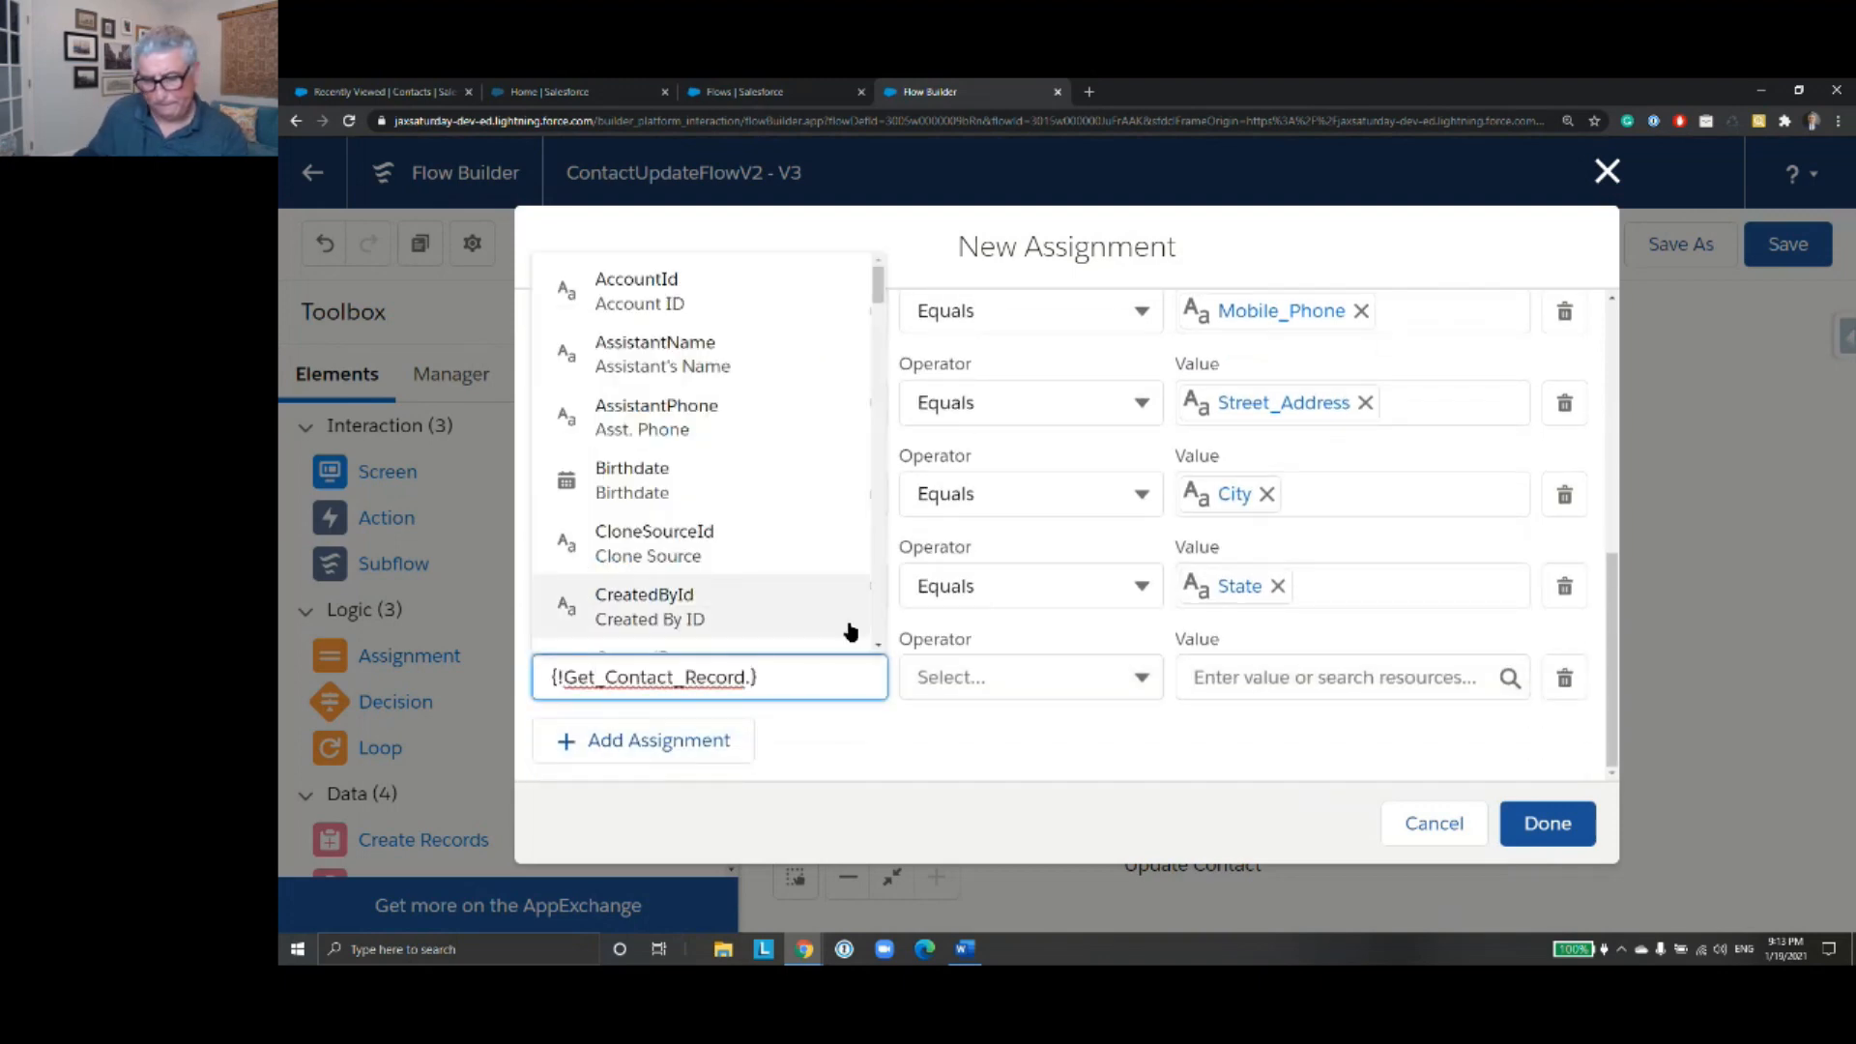
pyautogui.write('Post')
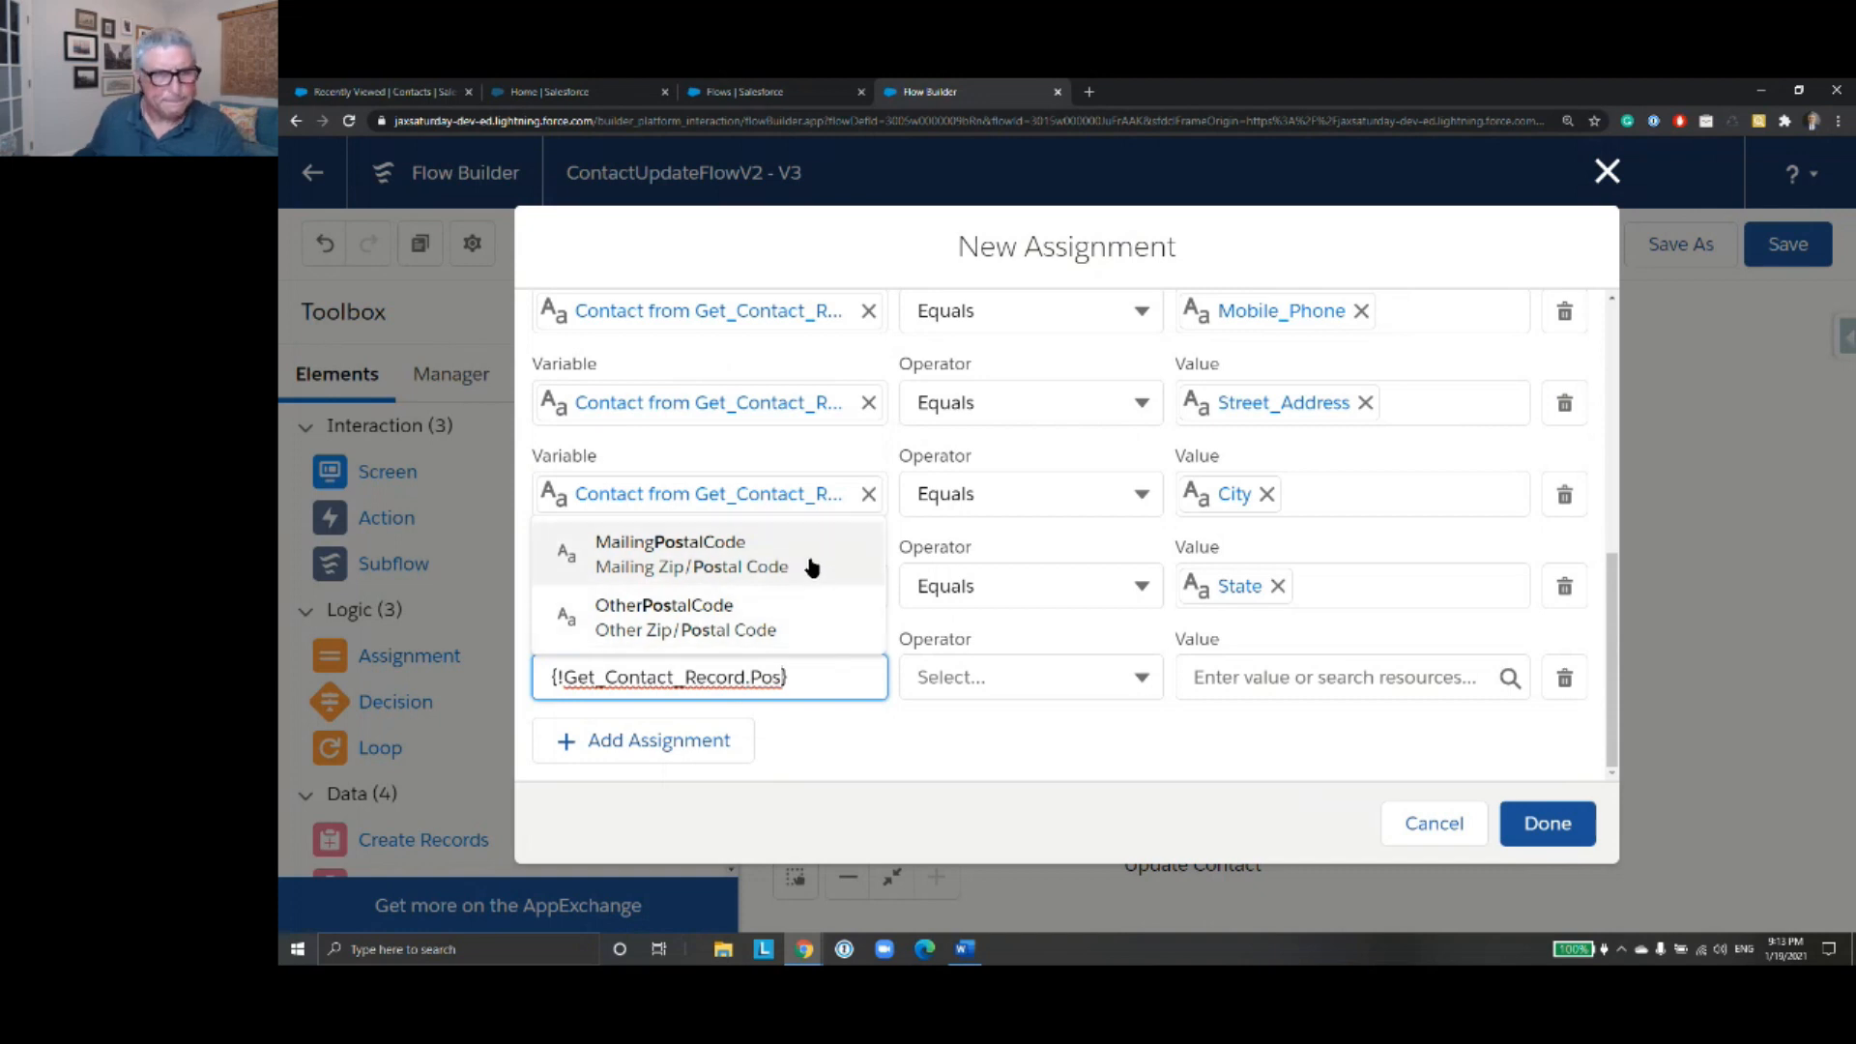
pyautogui.click(808, 564)
pyautogui.click(1320, 688)
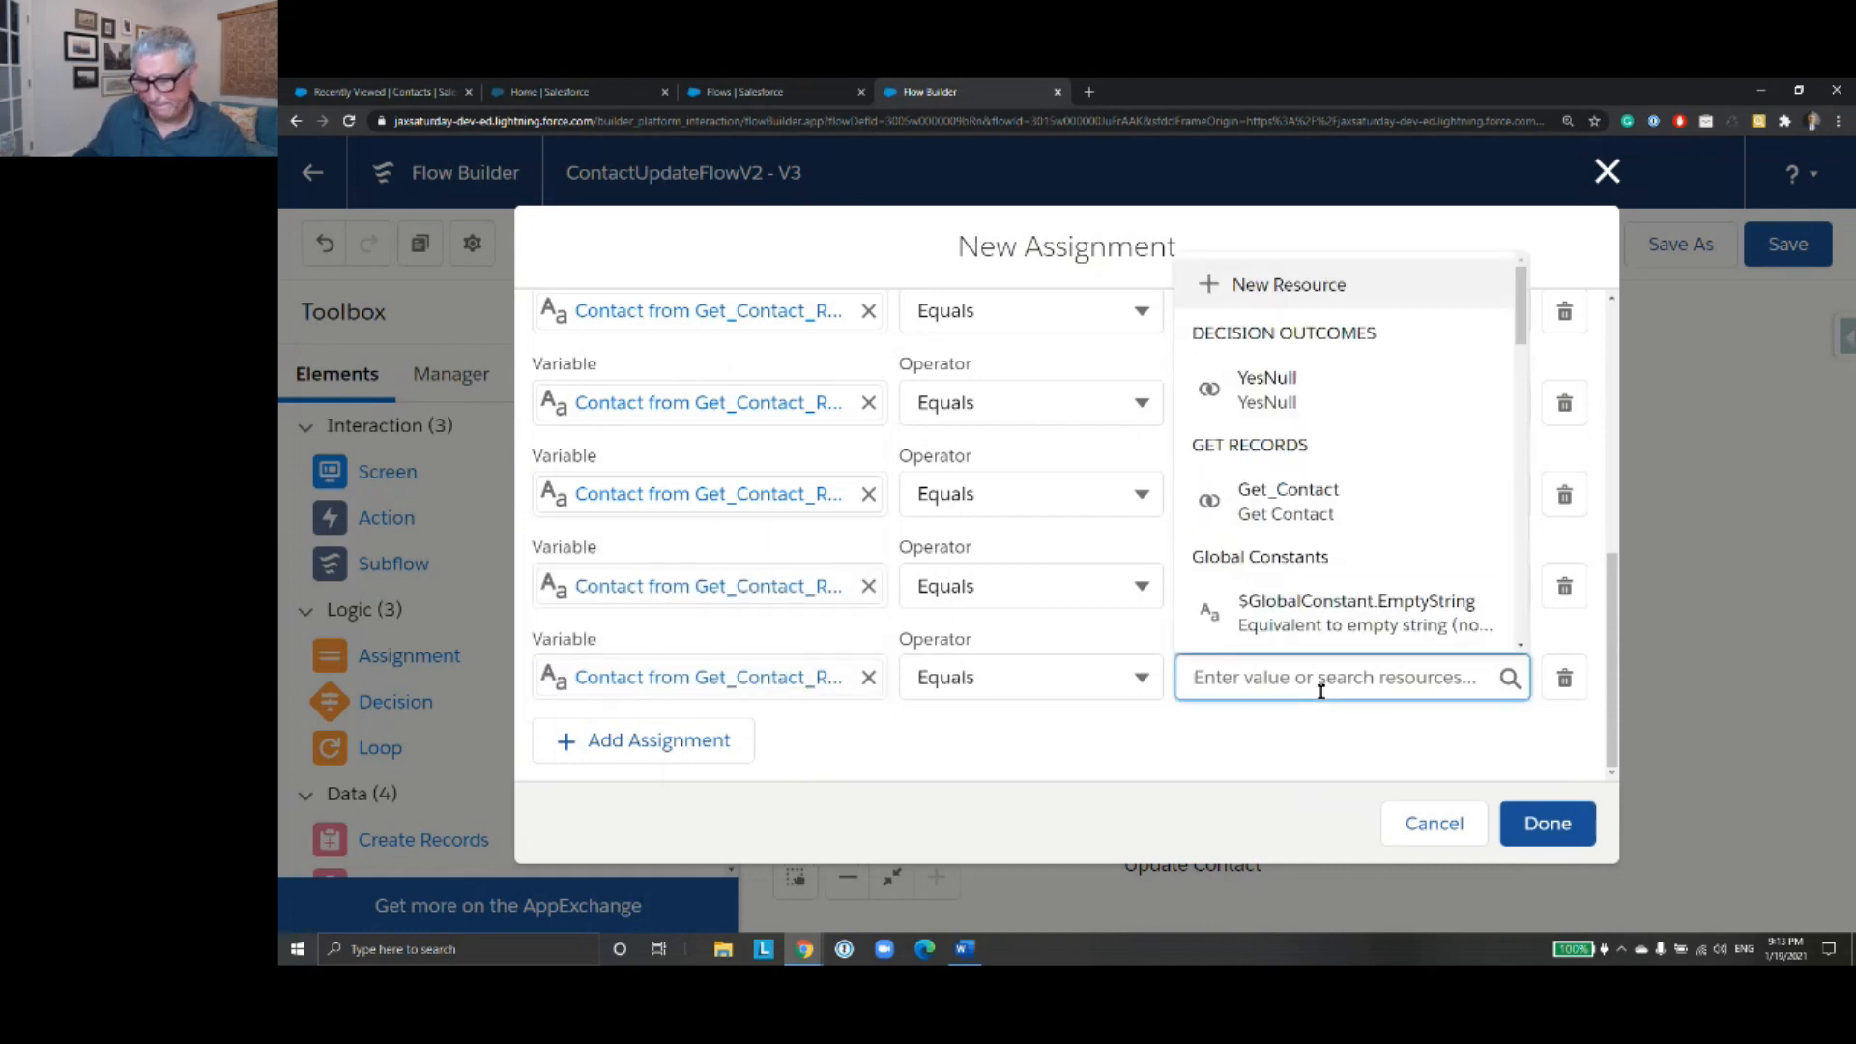
pyautogui.write('Zip')
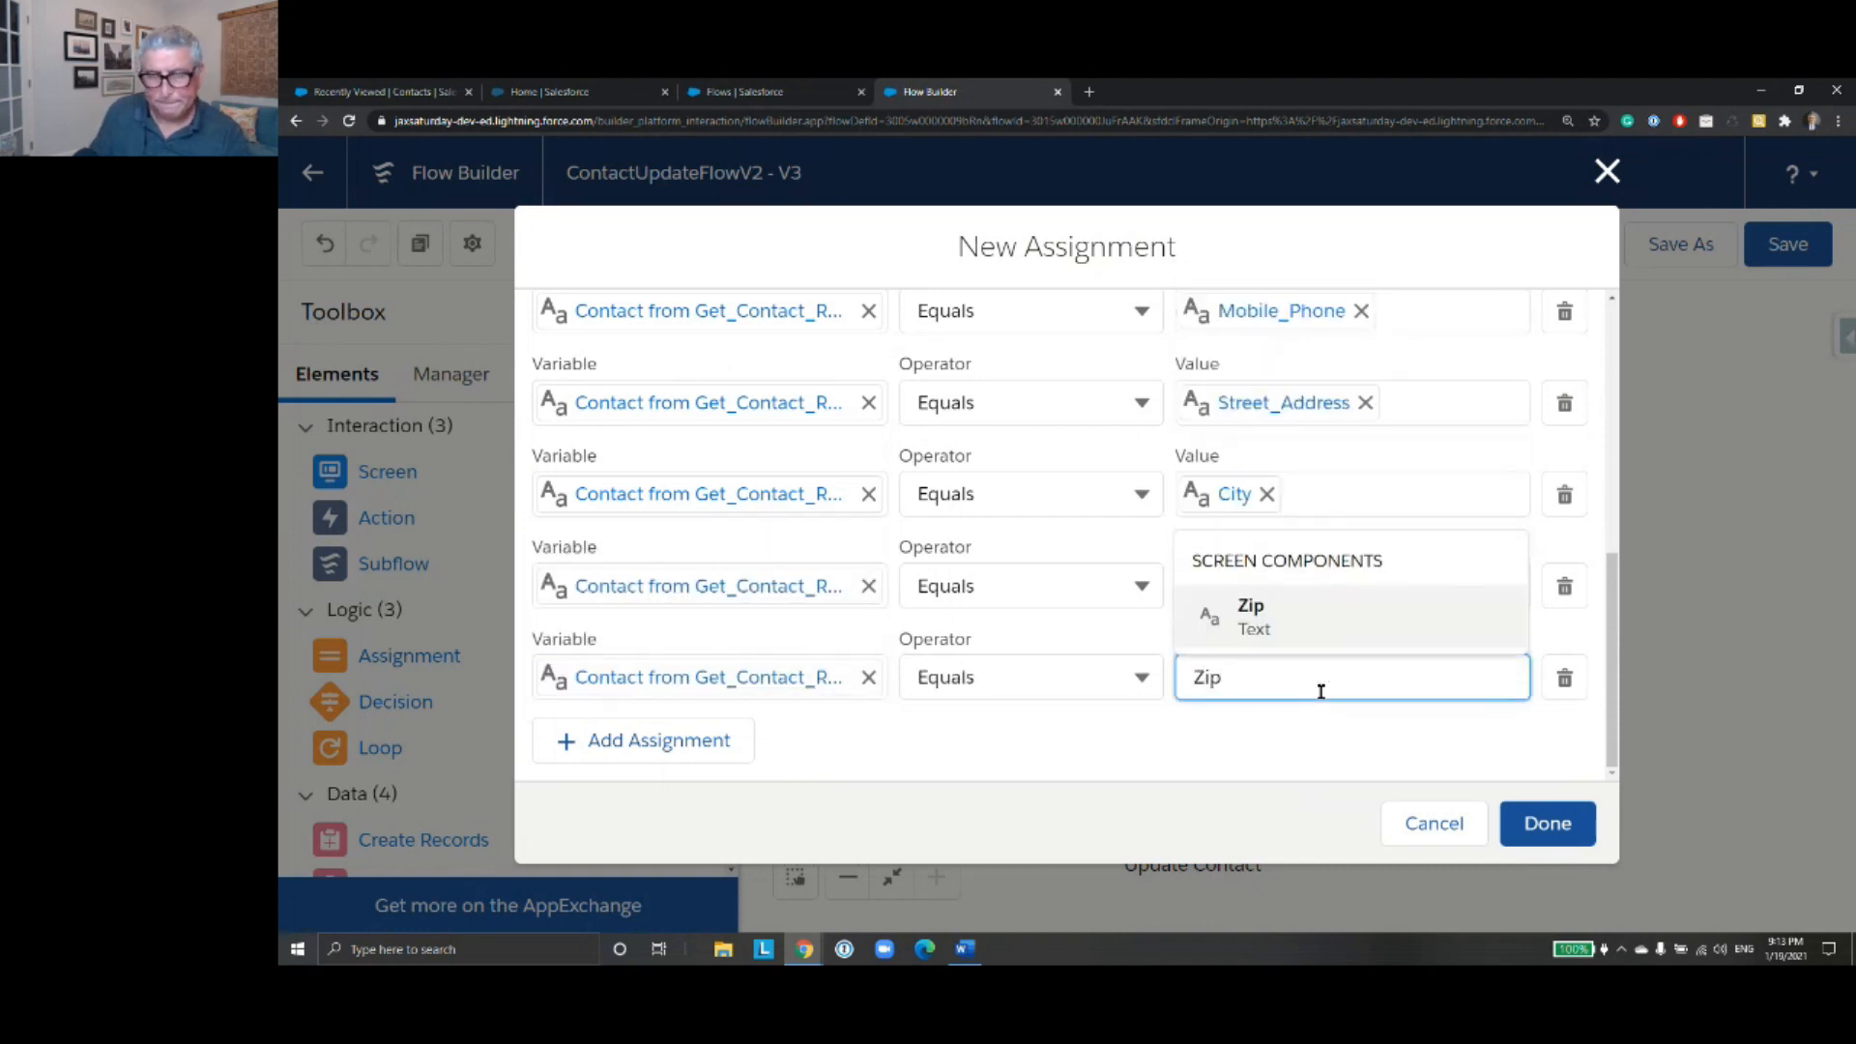
pyautogui.click(1245, 613)
# - Add an assignment that sets the LeadSource field of Get_Contact_Record equal to the Lead_Source screen component
pyautogui.click(702, 743)
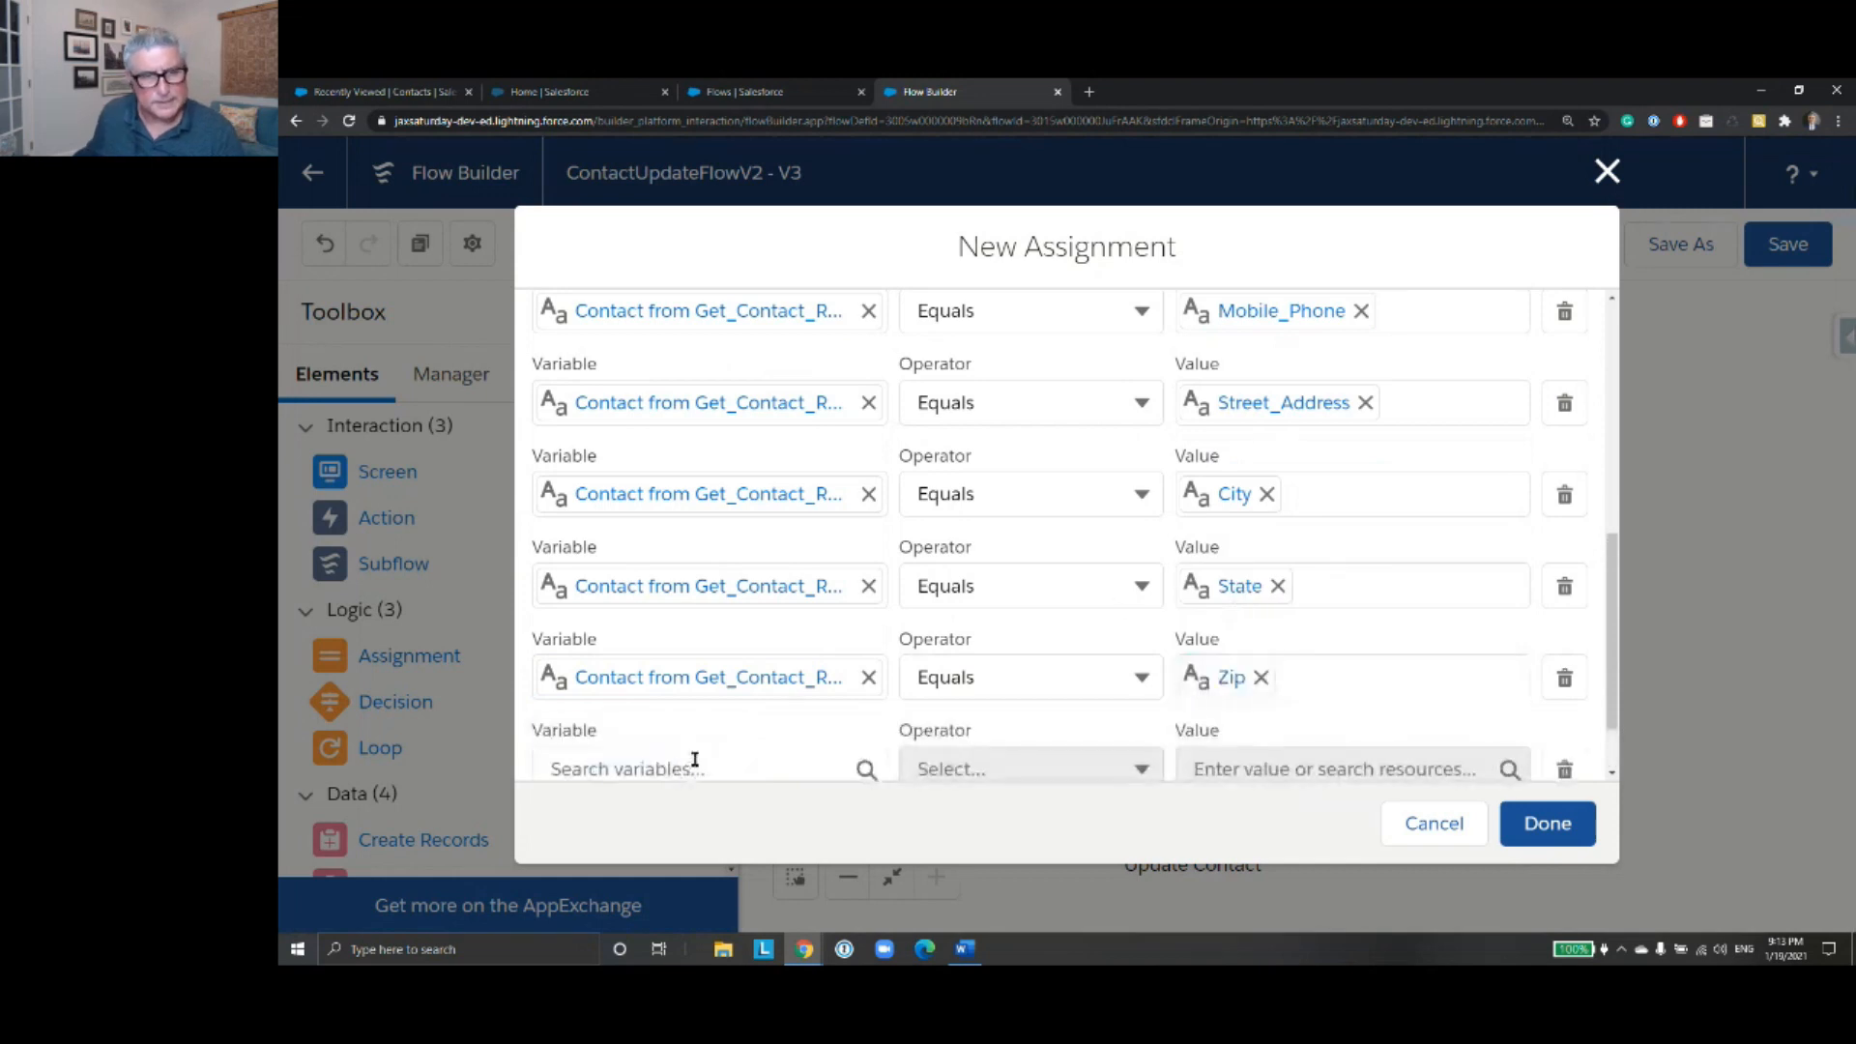
pyautogui.click(695, 760)
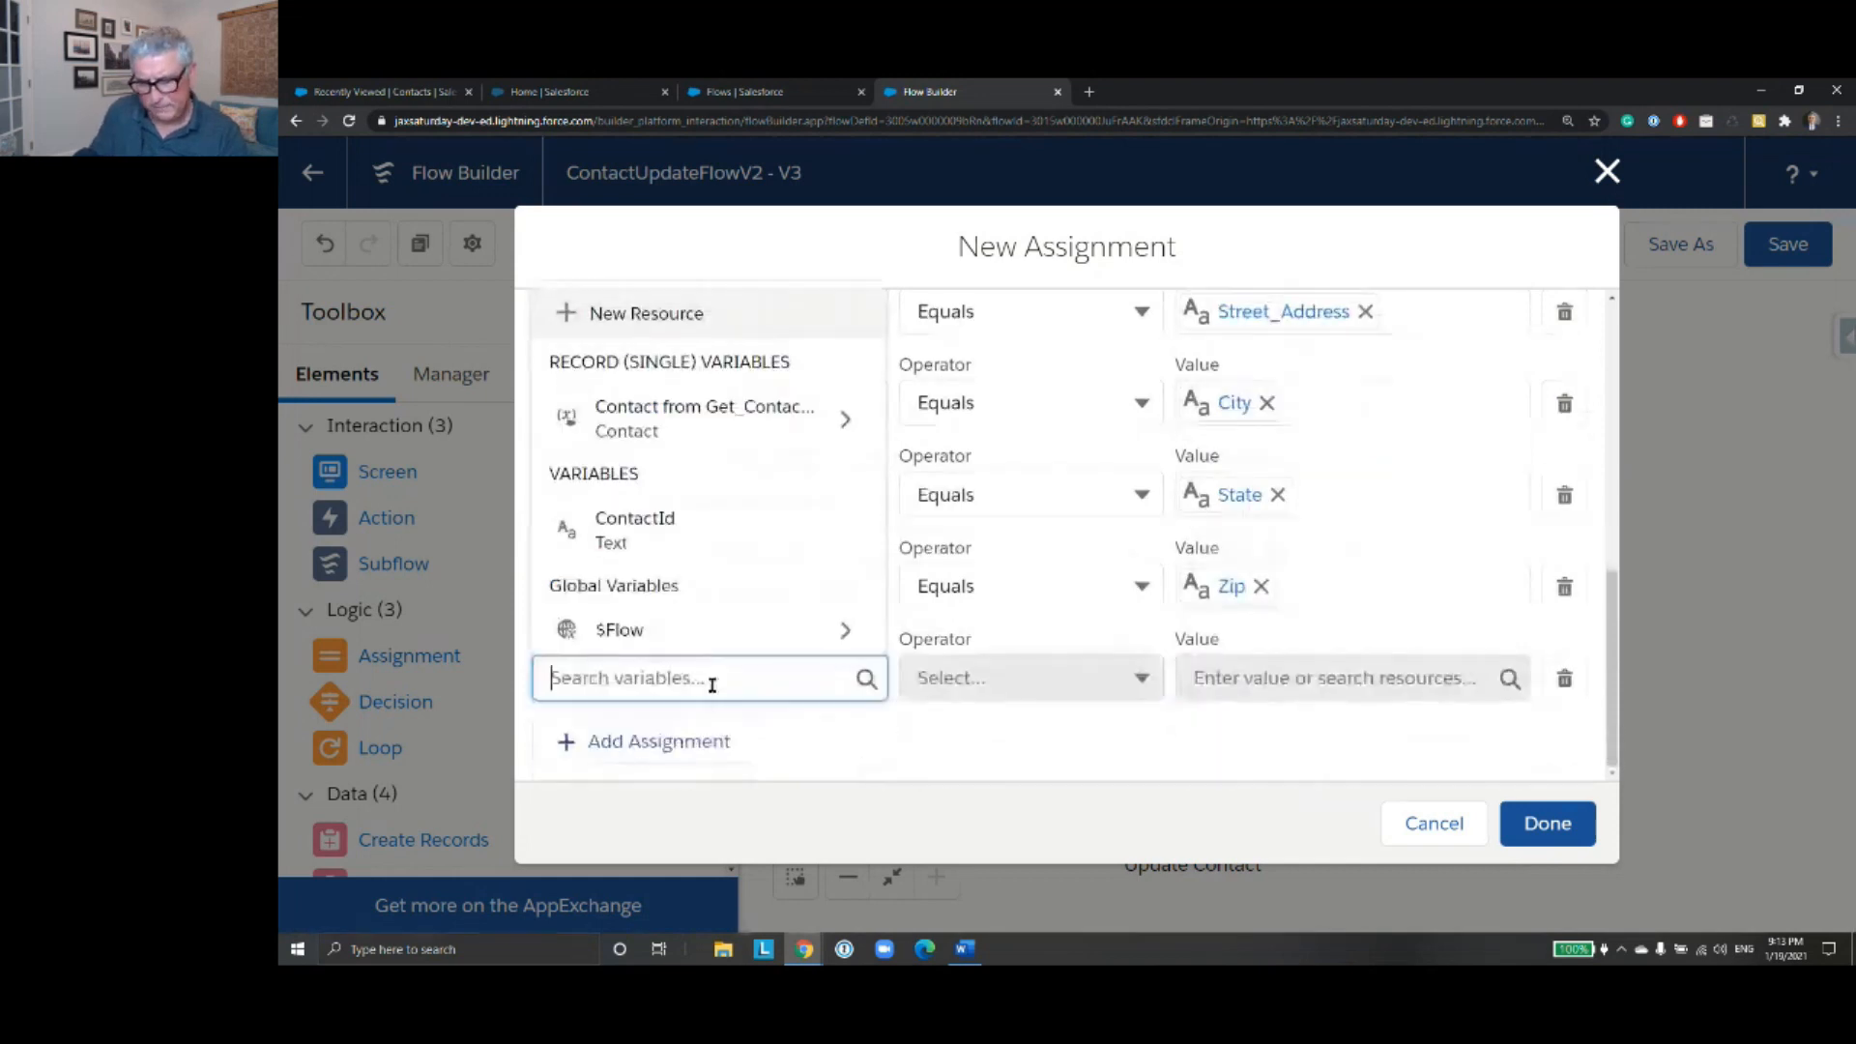
pyautogui.write('Get')
pyautogui.click(812, 619)
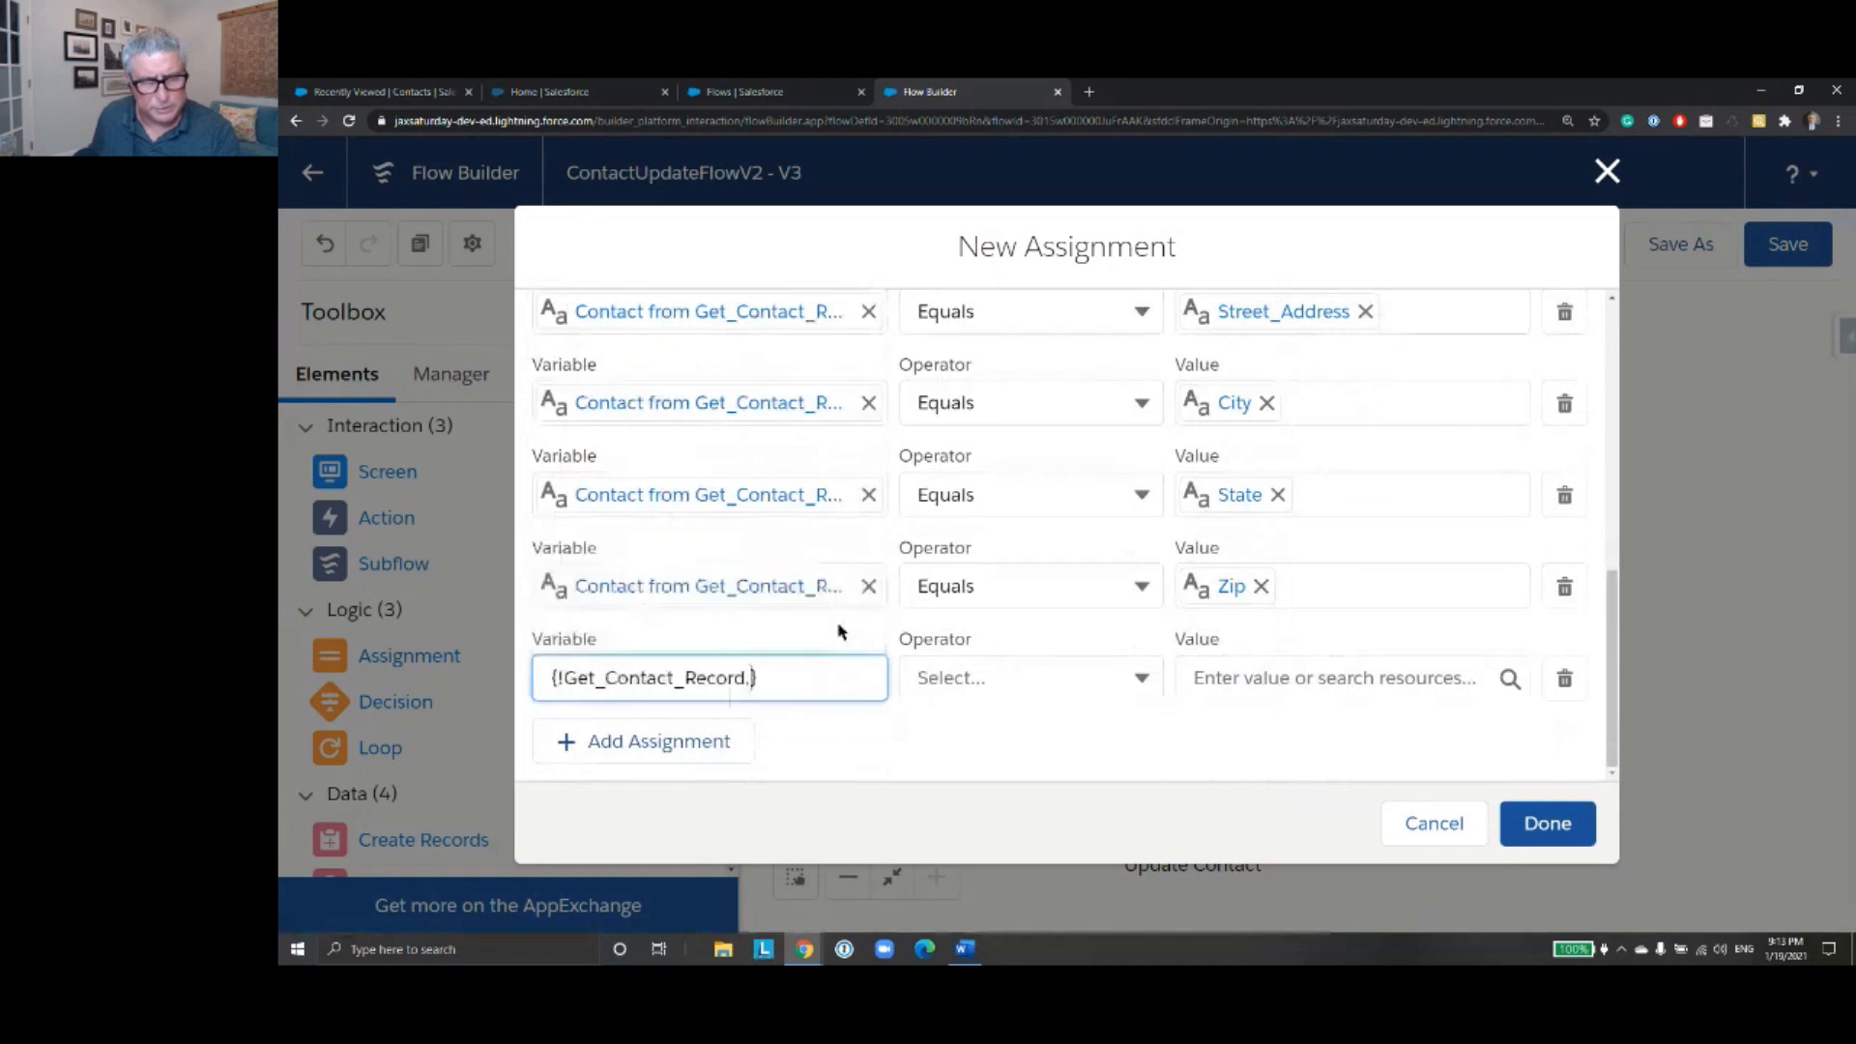
pyautogui.write('Lead')
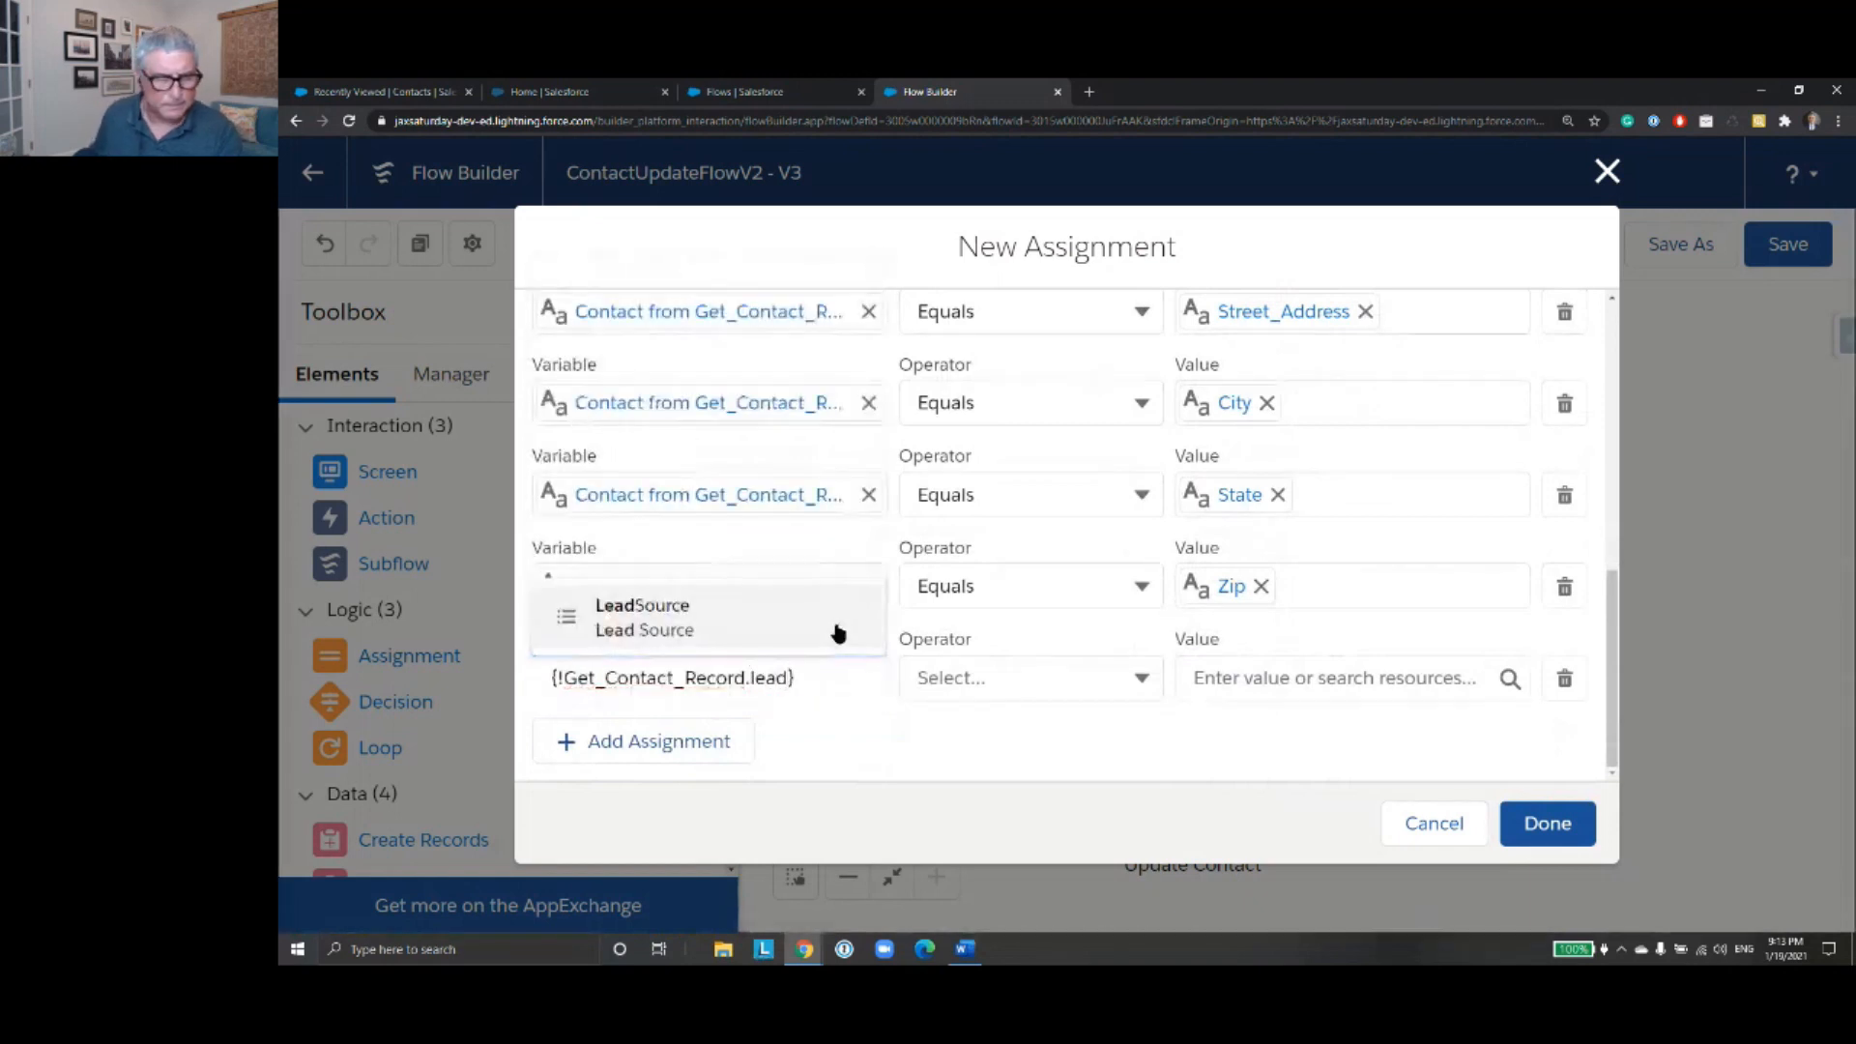
pyautogui.click(835, 618)
pyautogui.click(1260, 677)
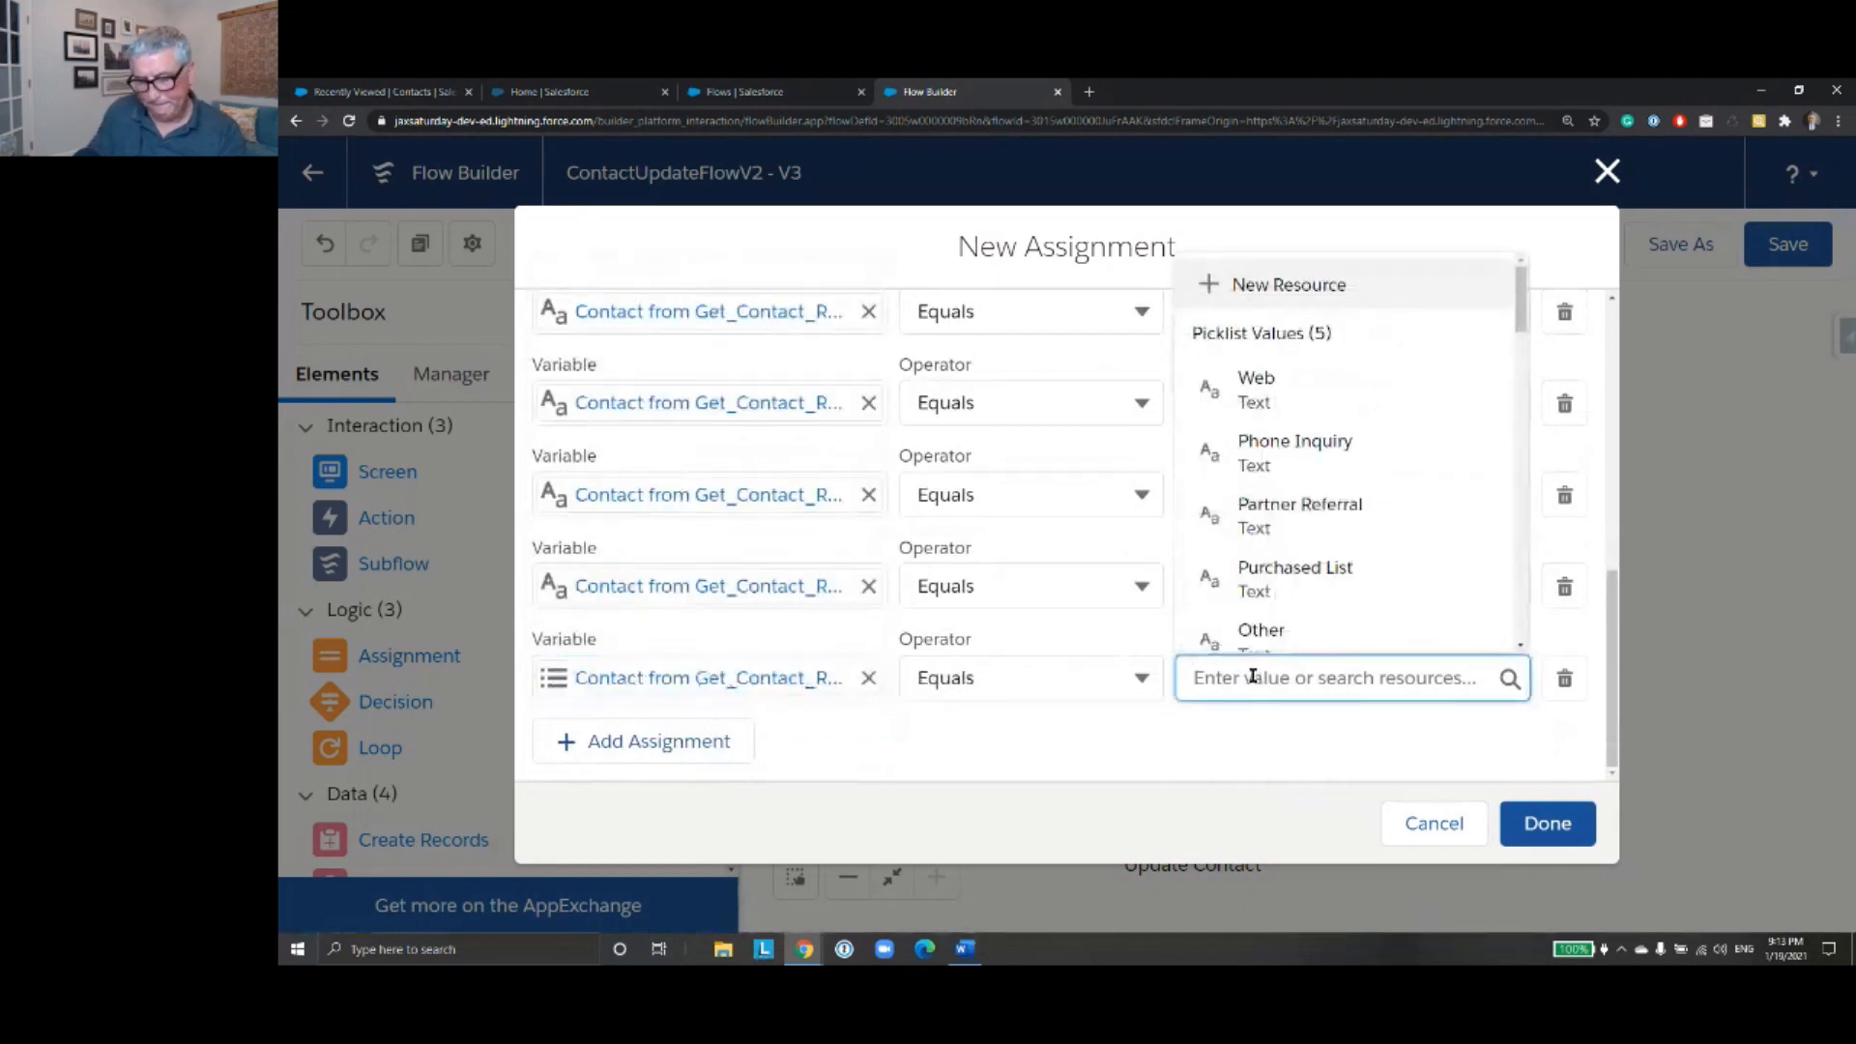
pyautogui.write('Lead')
pyautogui.click(1293, 619)
# - Finish the Assign Fields assignment and connect it between the ContactScreenInput screen and the Update Contact element
pyautogui.click(1551, 833)
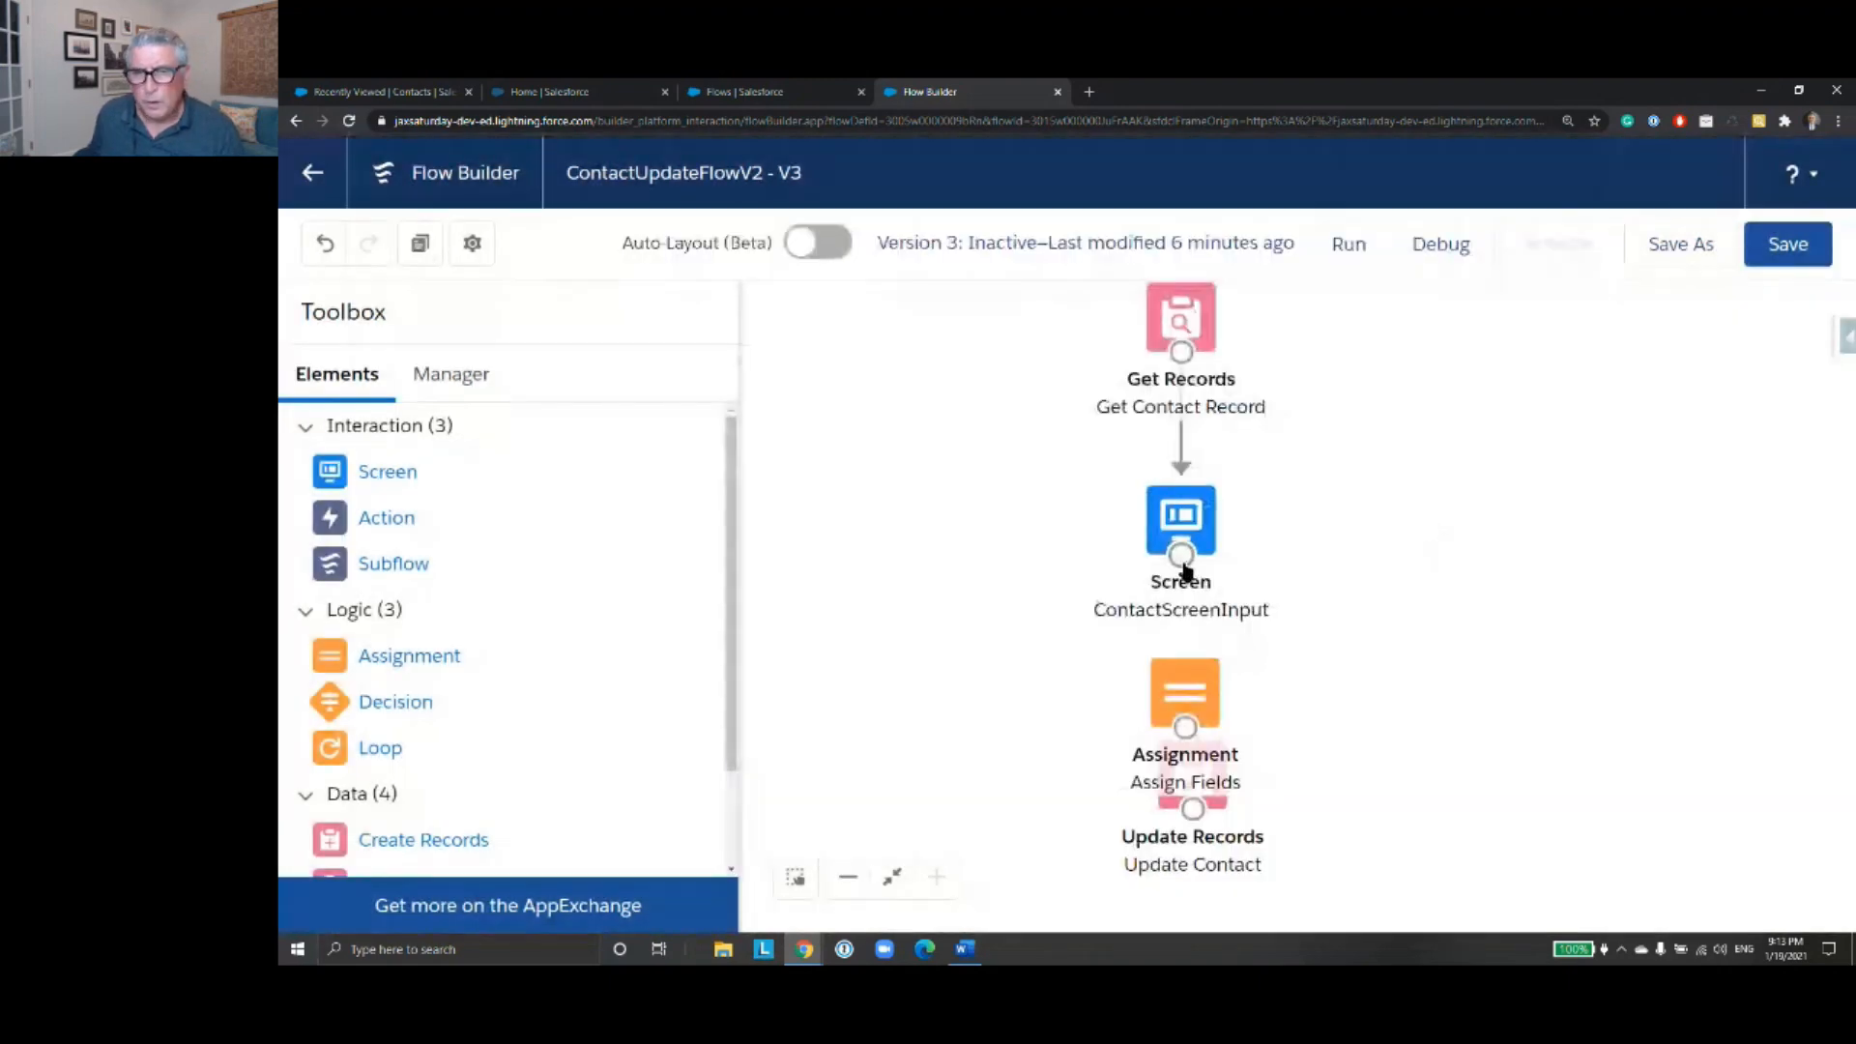
pyautogui.moveTo(1183, 561); pyautogui.dragTo(1193, 764)
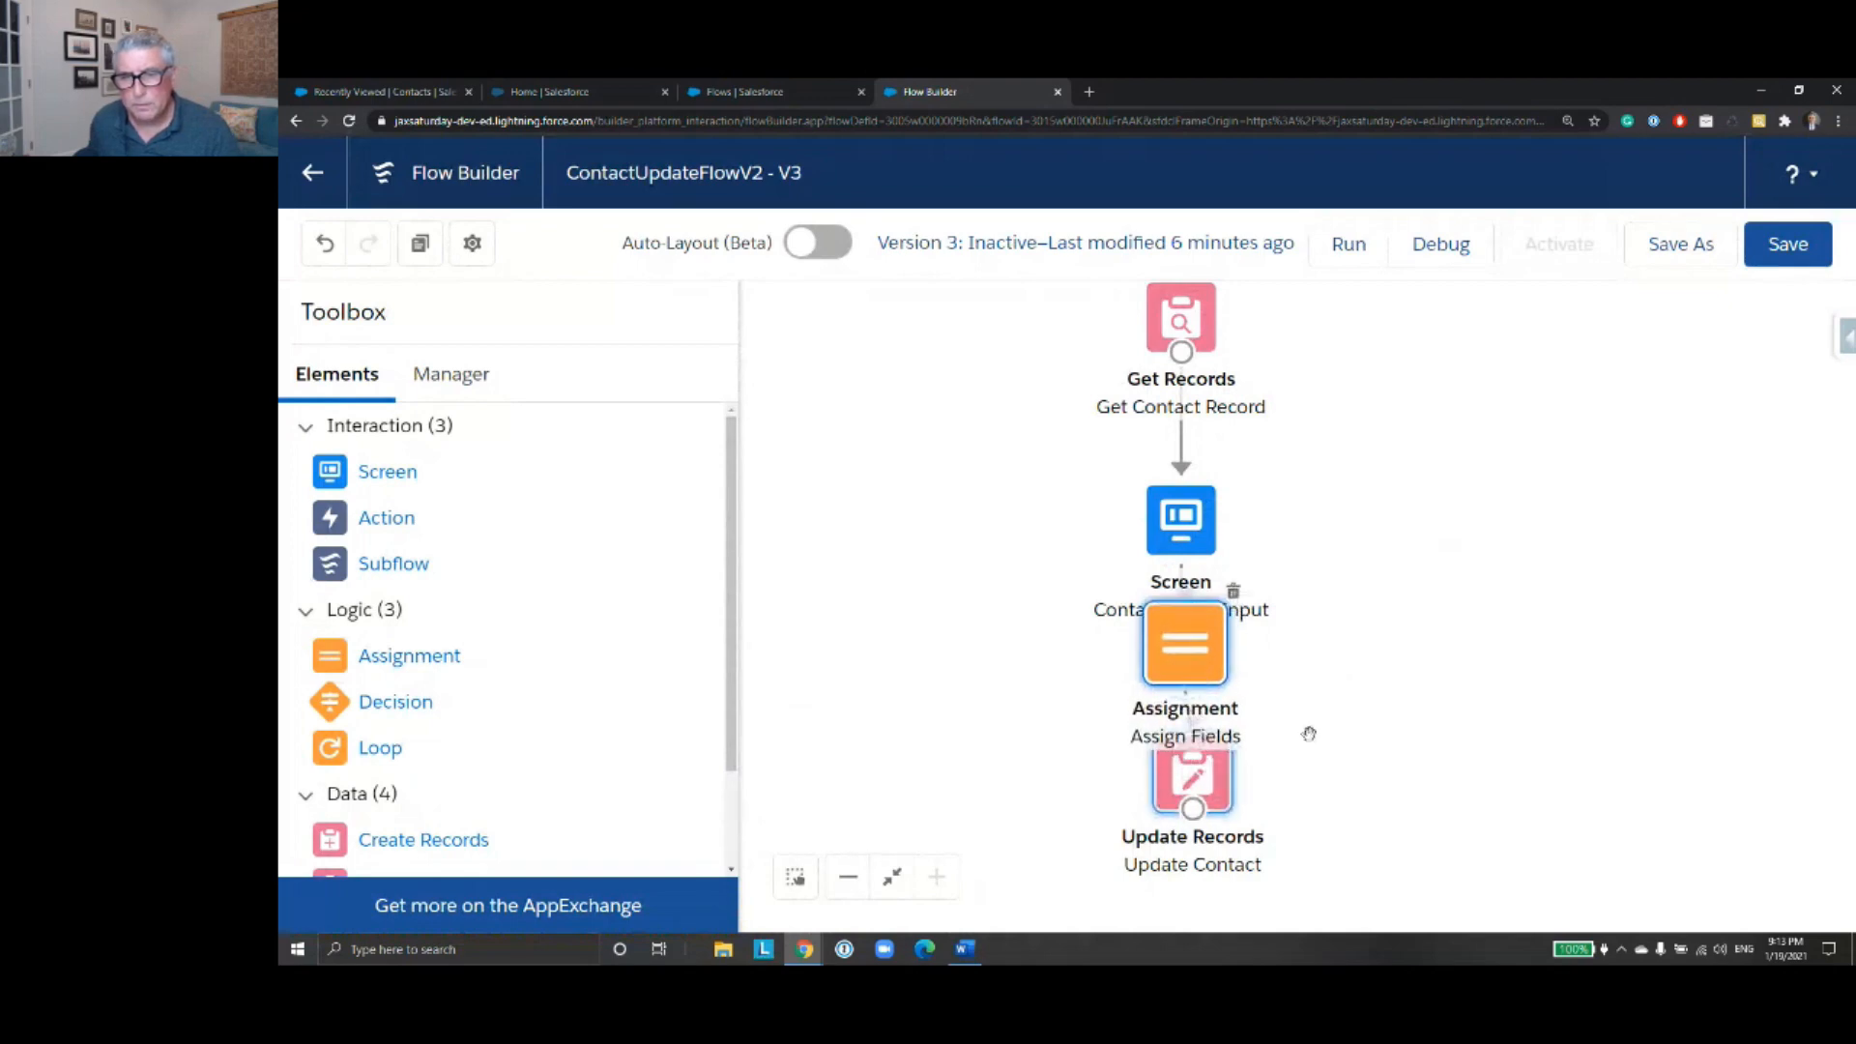
pyautogui.moveTo(1357, 494); pyautogui.dragTo(1364, 574)
# - Review the ContactScreenInput screen's fields and their default values from First Name down to Lead Source
pyautogui.click(1199, 595)
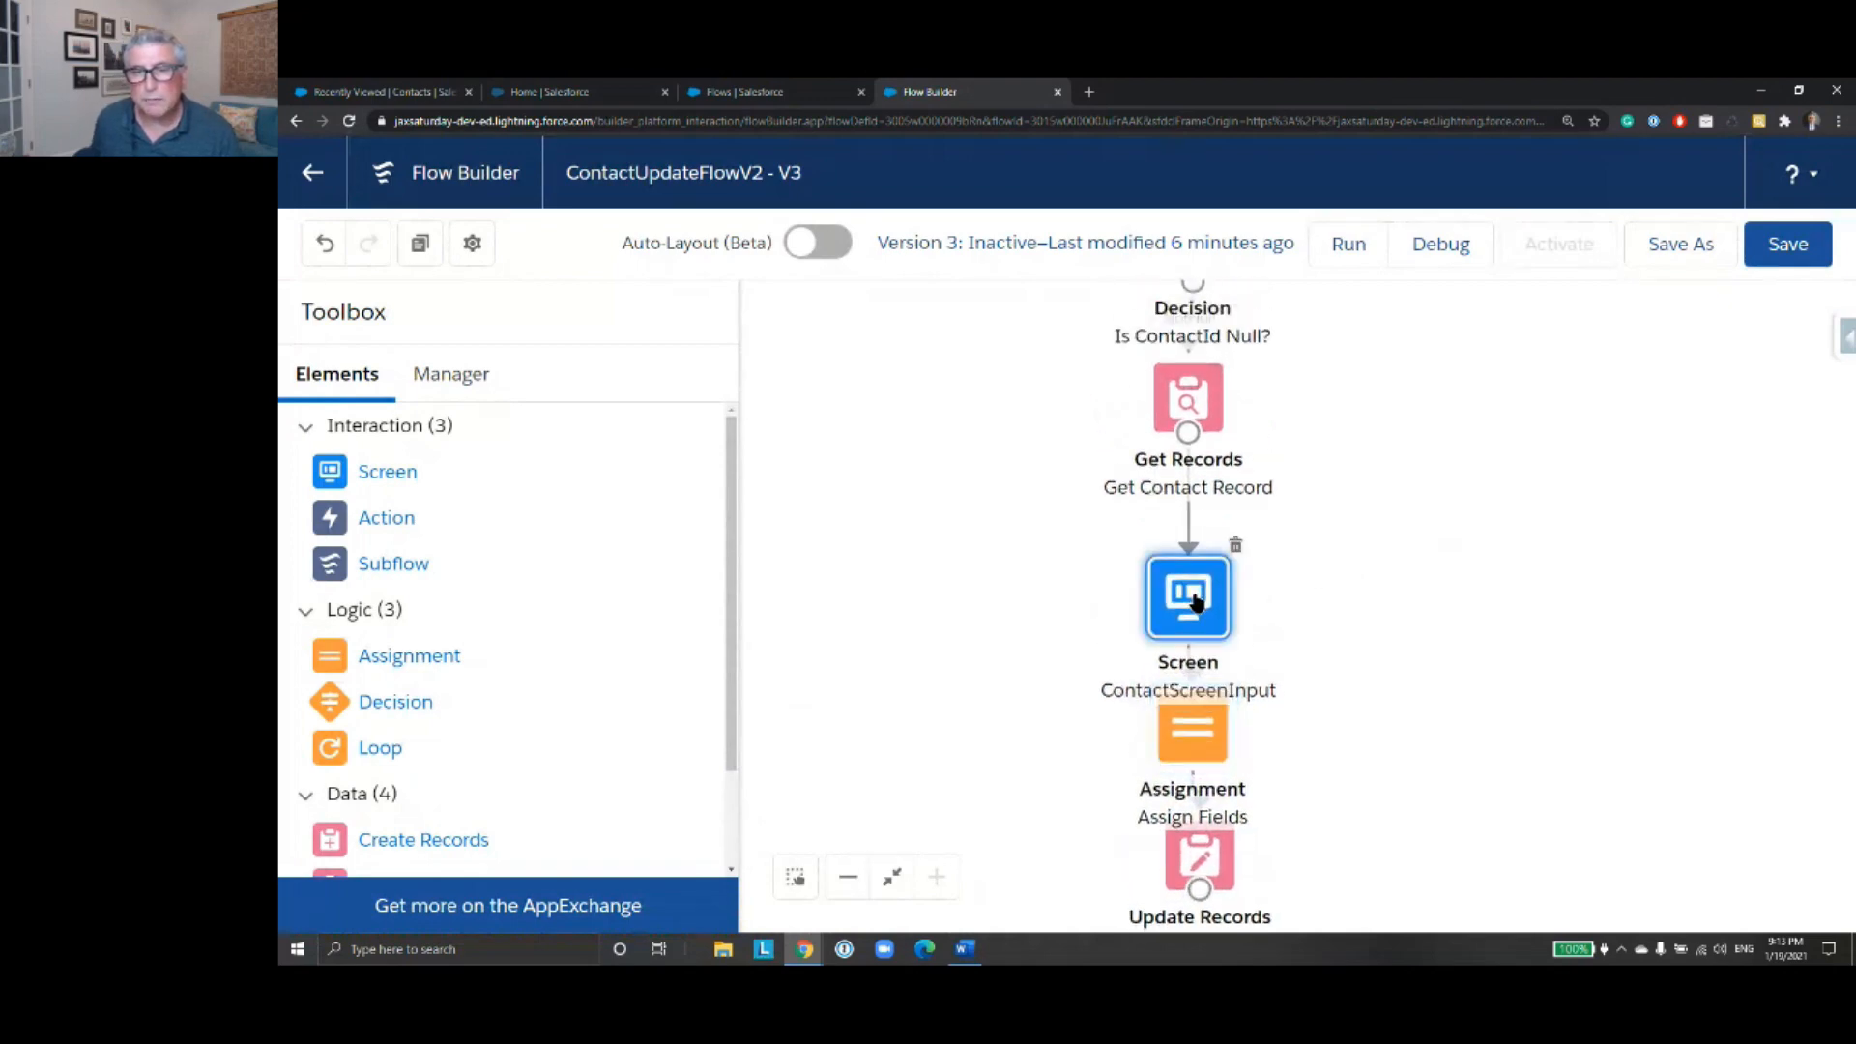
pyautogui.doubleClick(1196, 601)
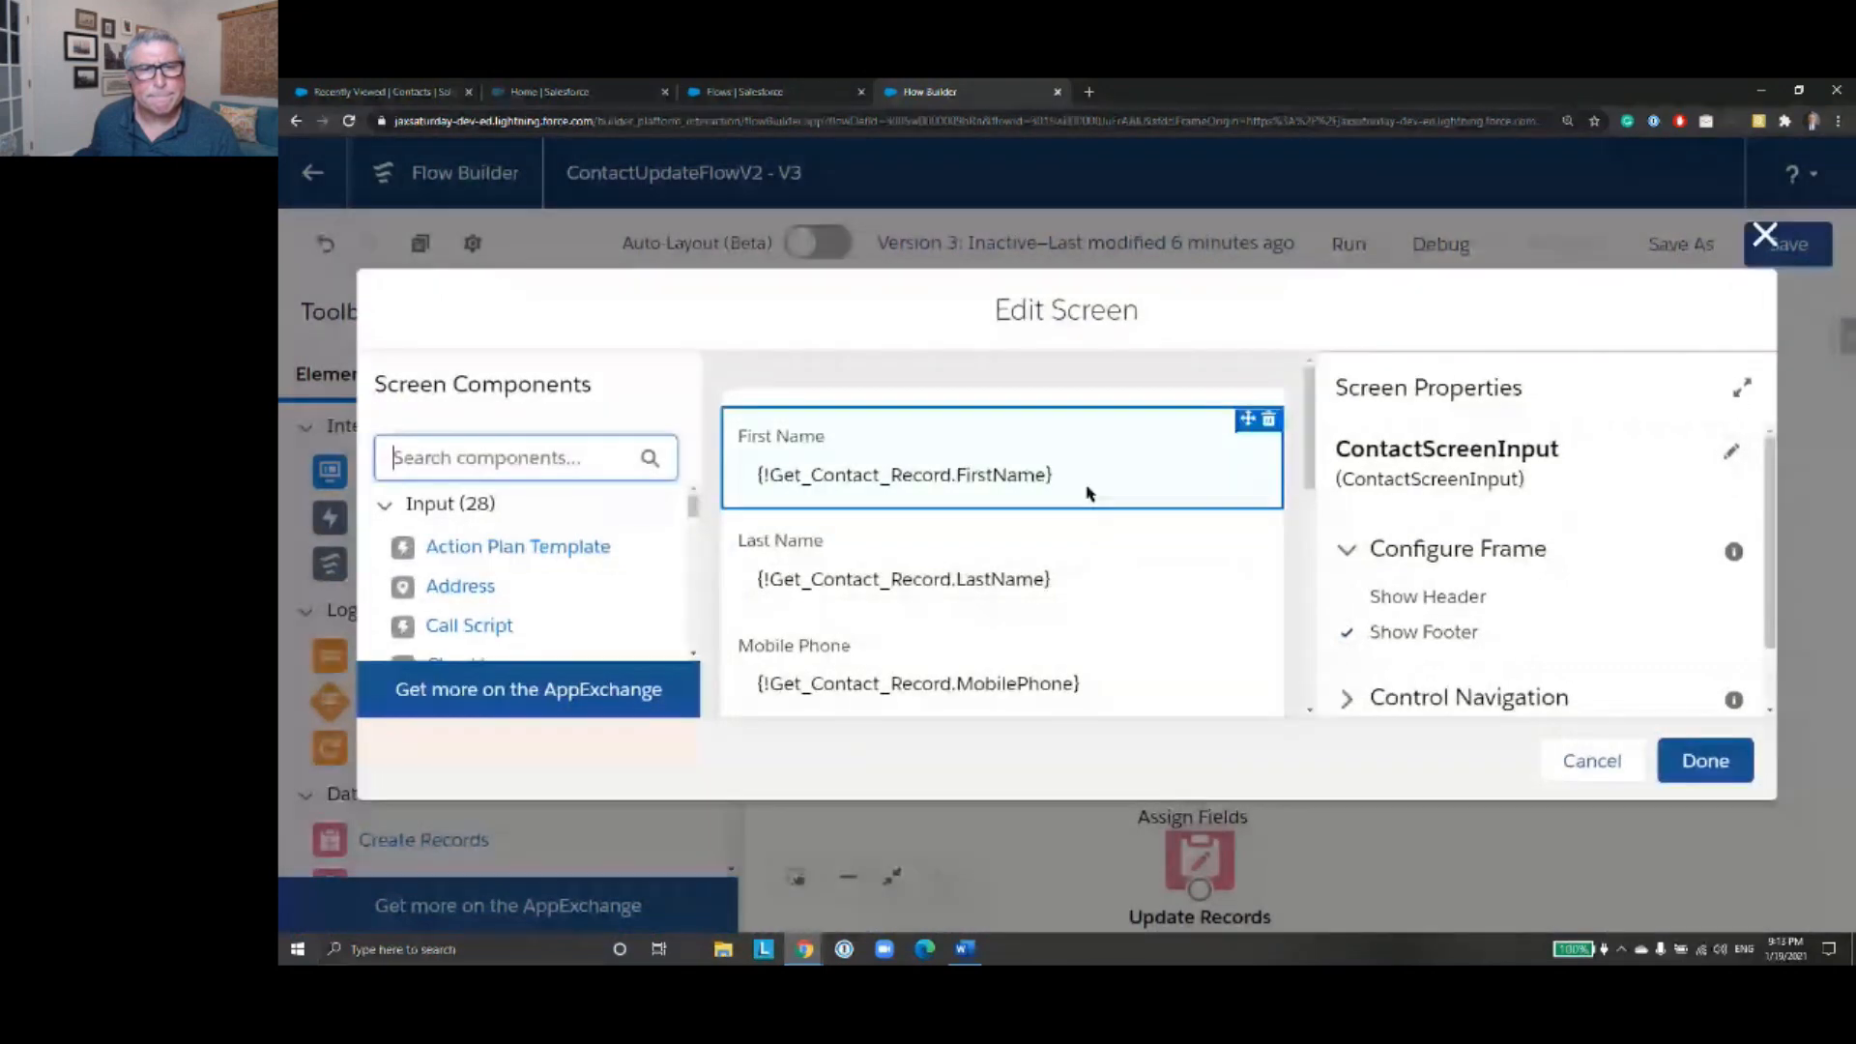
pyautogui.scroll(-2, 1085, 490)
pyautogui.click(1087, 492)
pyautogui.scroll(-4, 1089, 496)
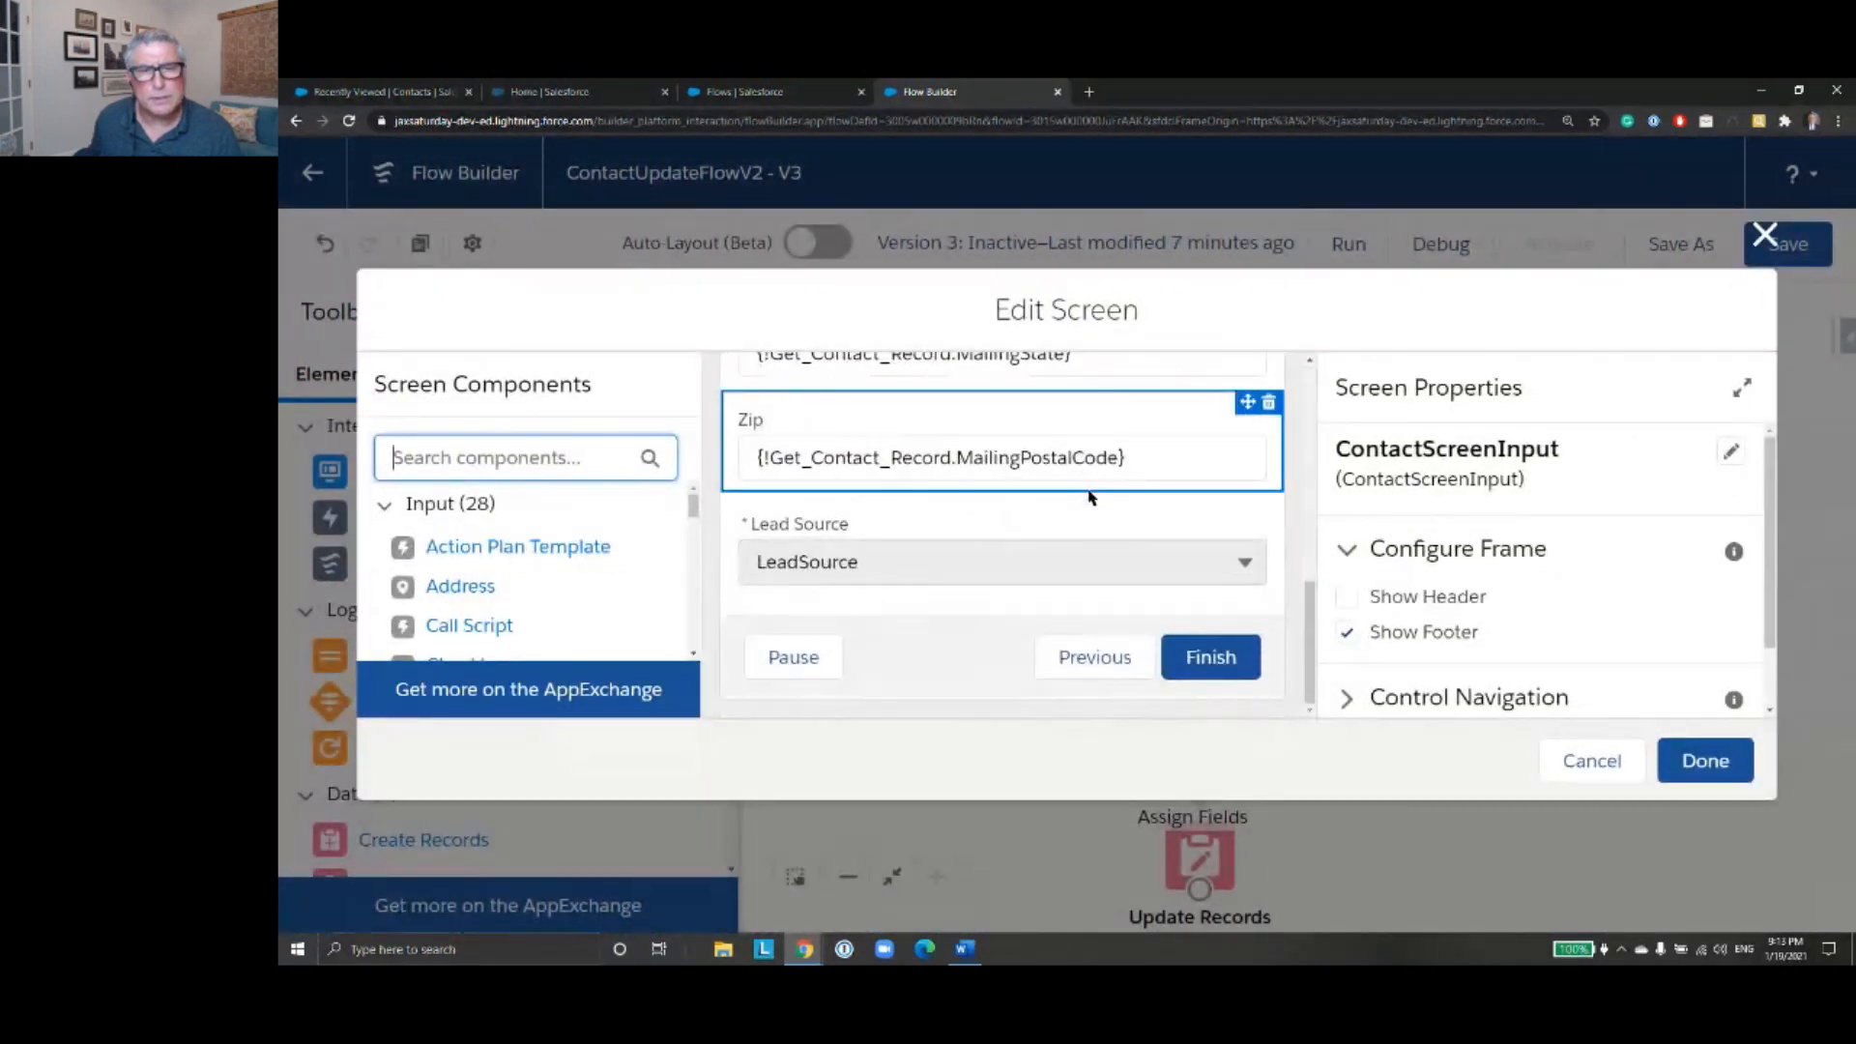
pyautogui.click(1707, 763)
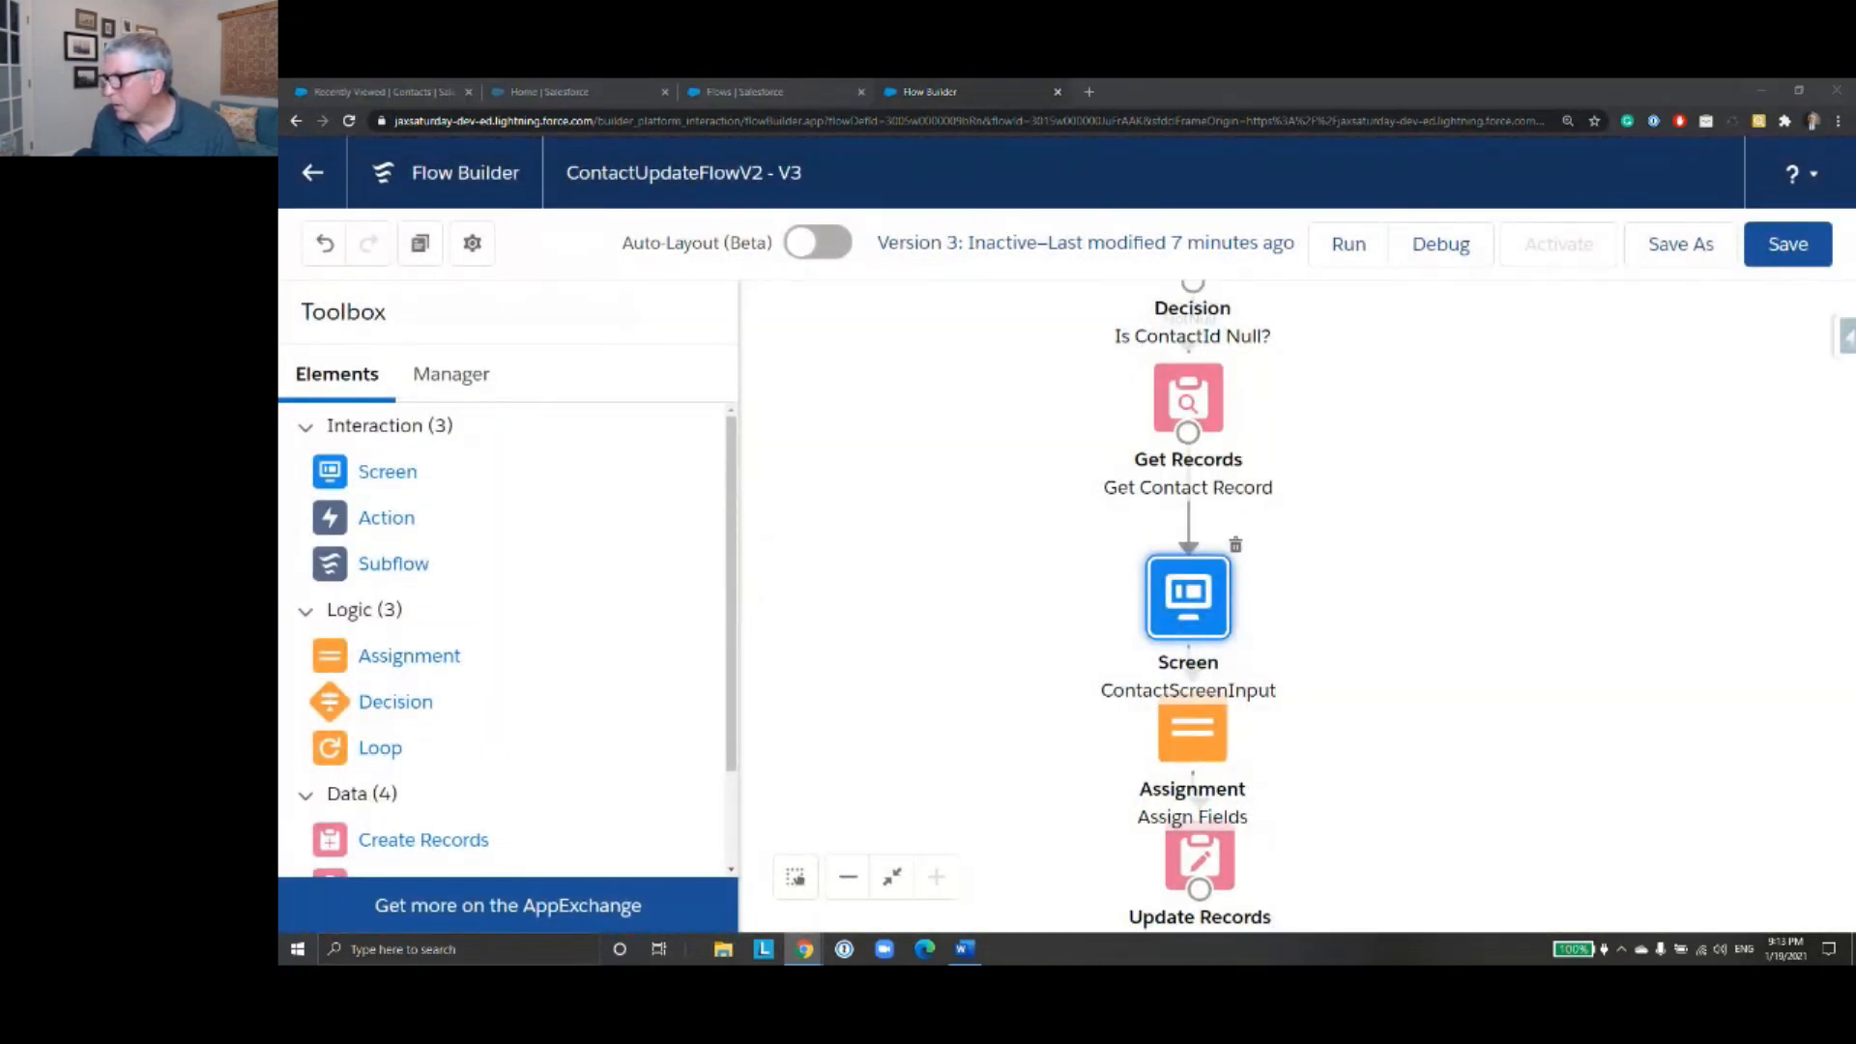
# - Save the ContactUpdateFlowV2 flow and check the recently viewed contacts for a test record
pyautogui.click(1787, 243)
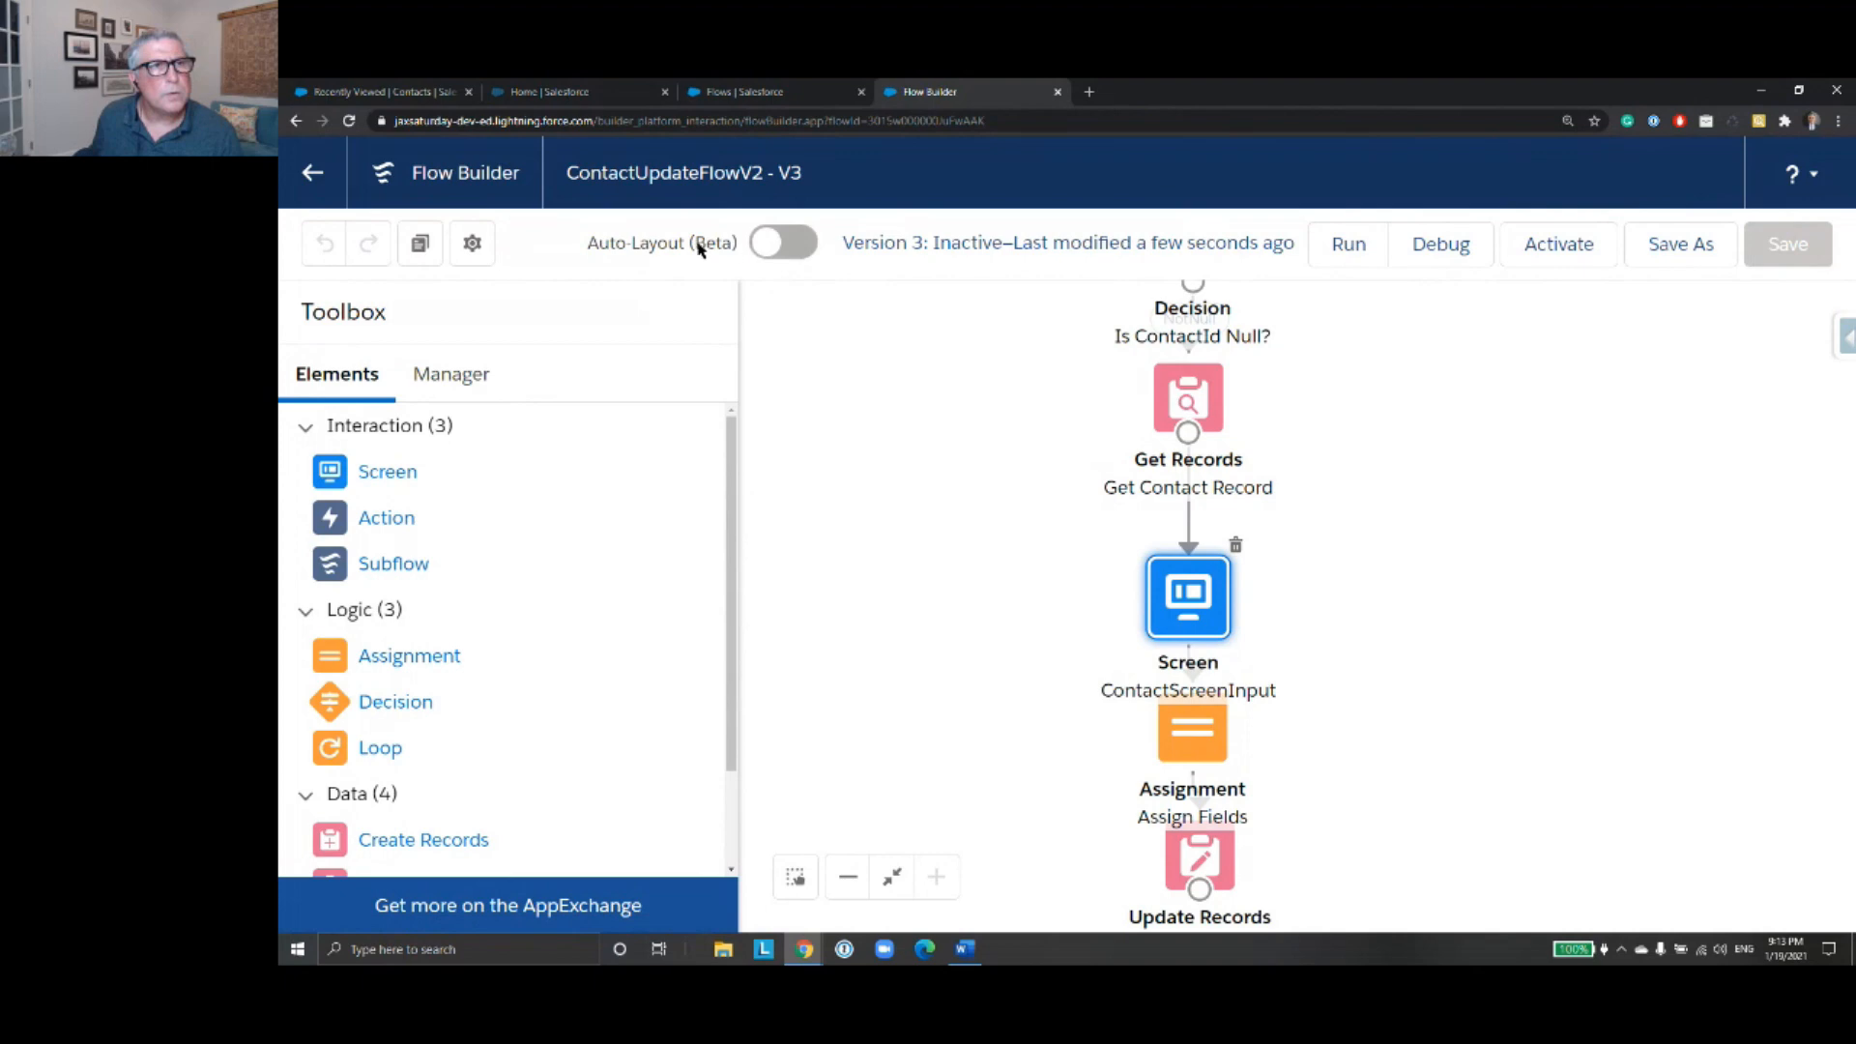
pyautogui.click(405, 97)
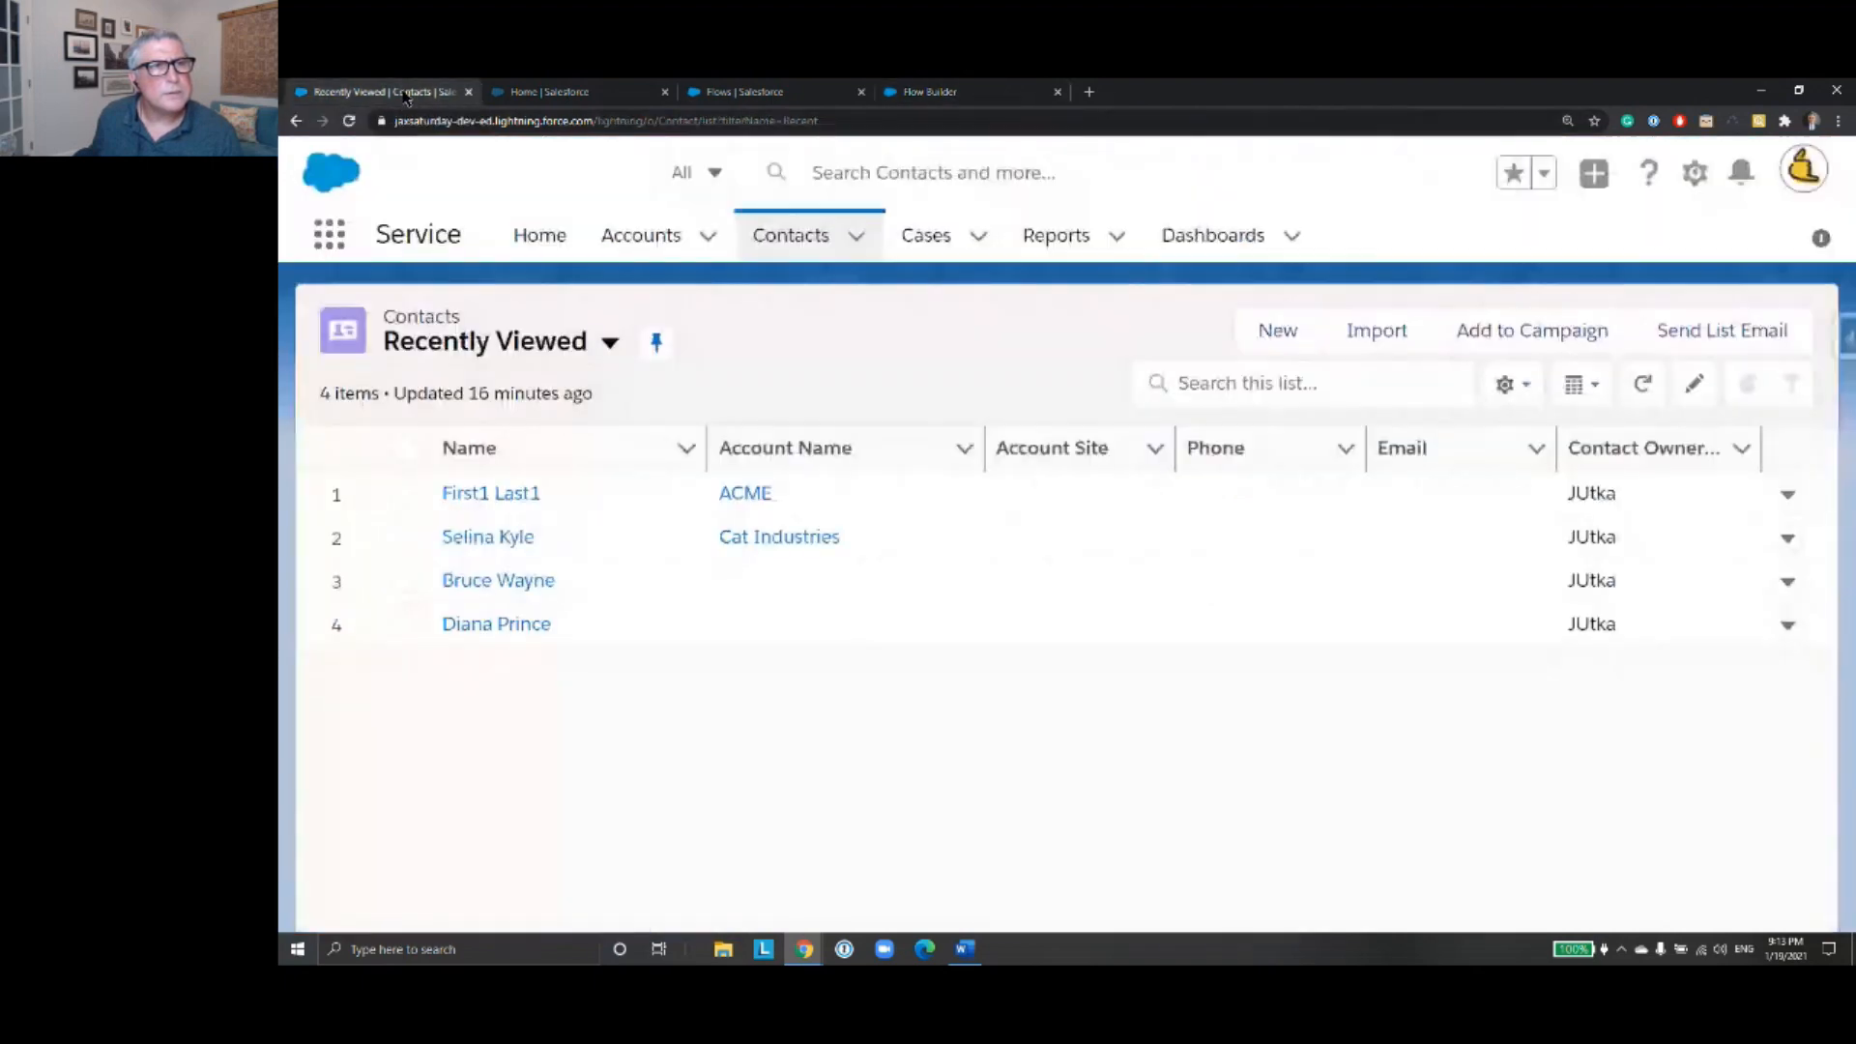
pyautogui.click(957, 93)
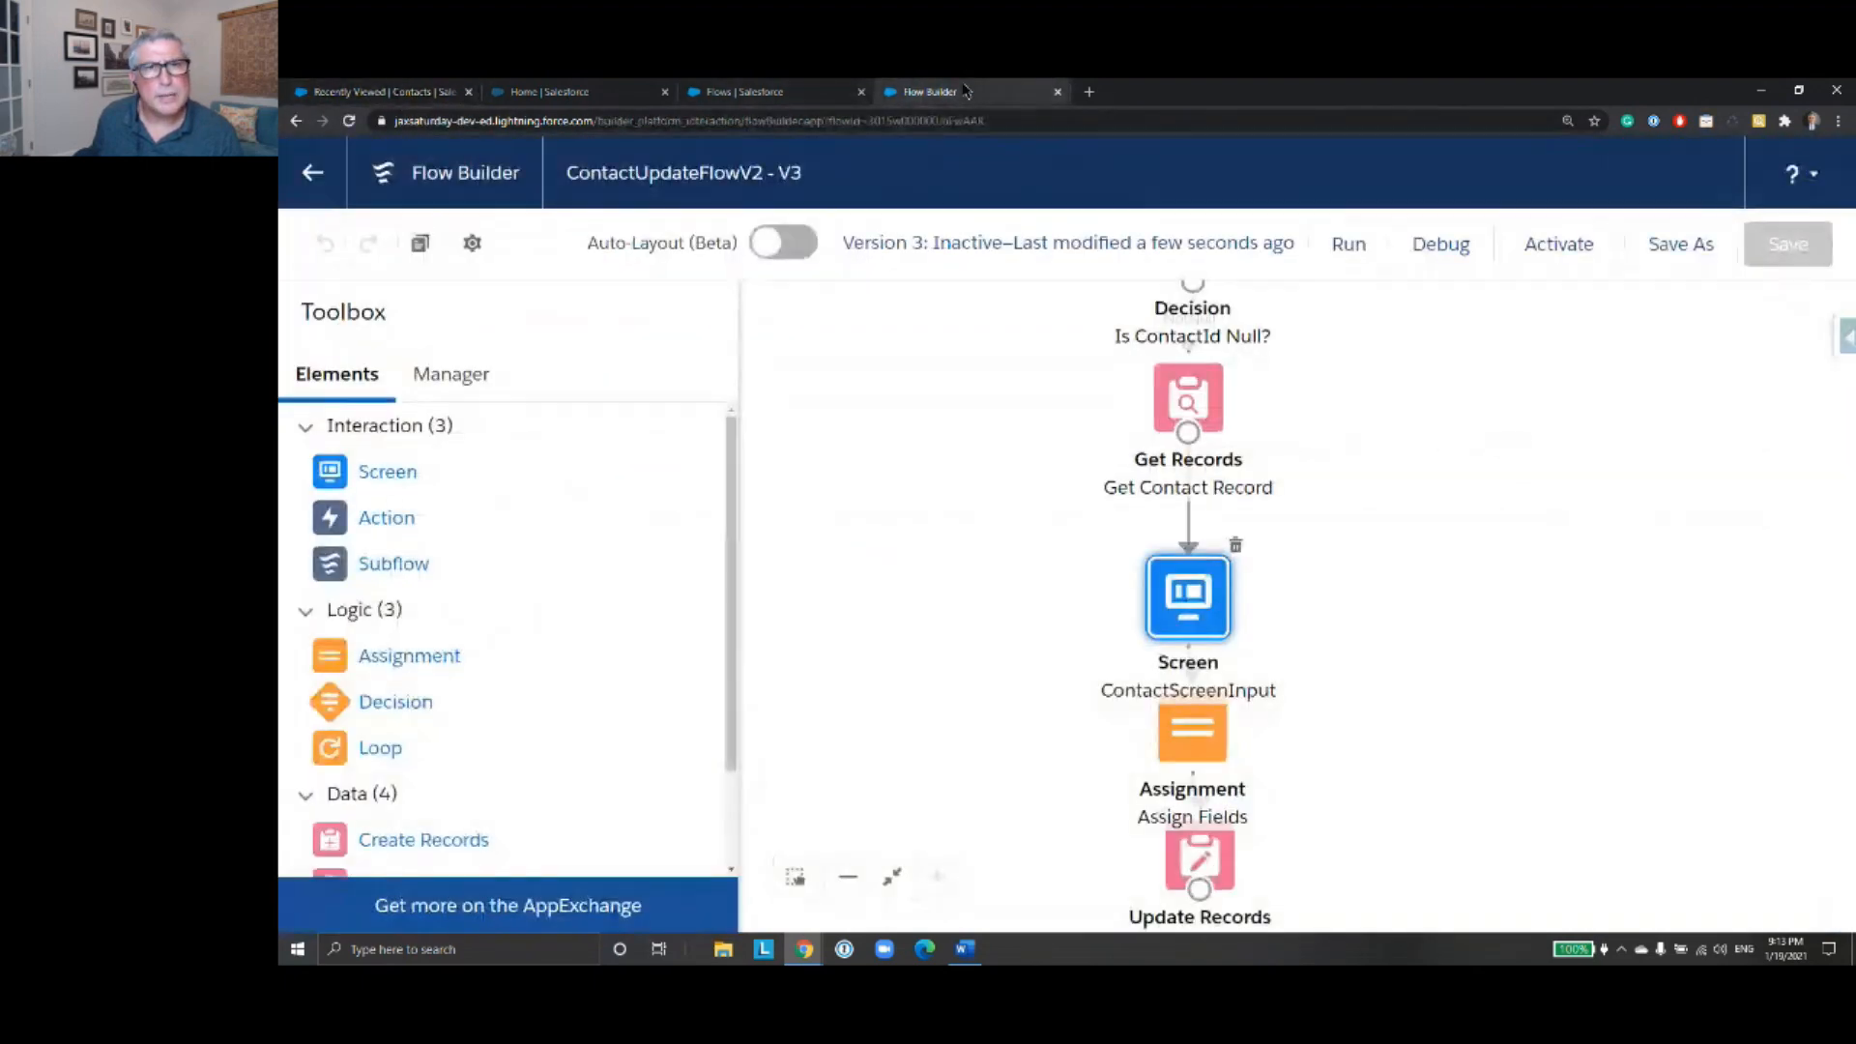
# - Start a debug run of the flow and look up the ACME contact by its full name
pyautogui.click(1474, 257)
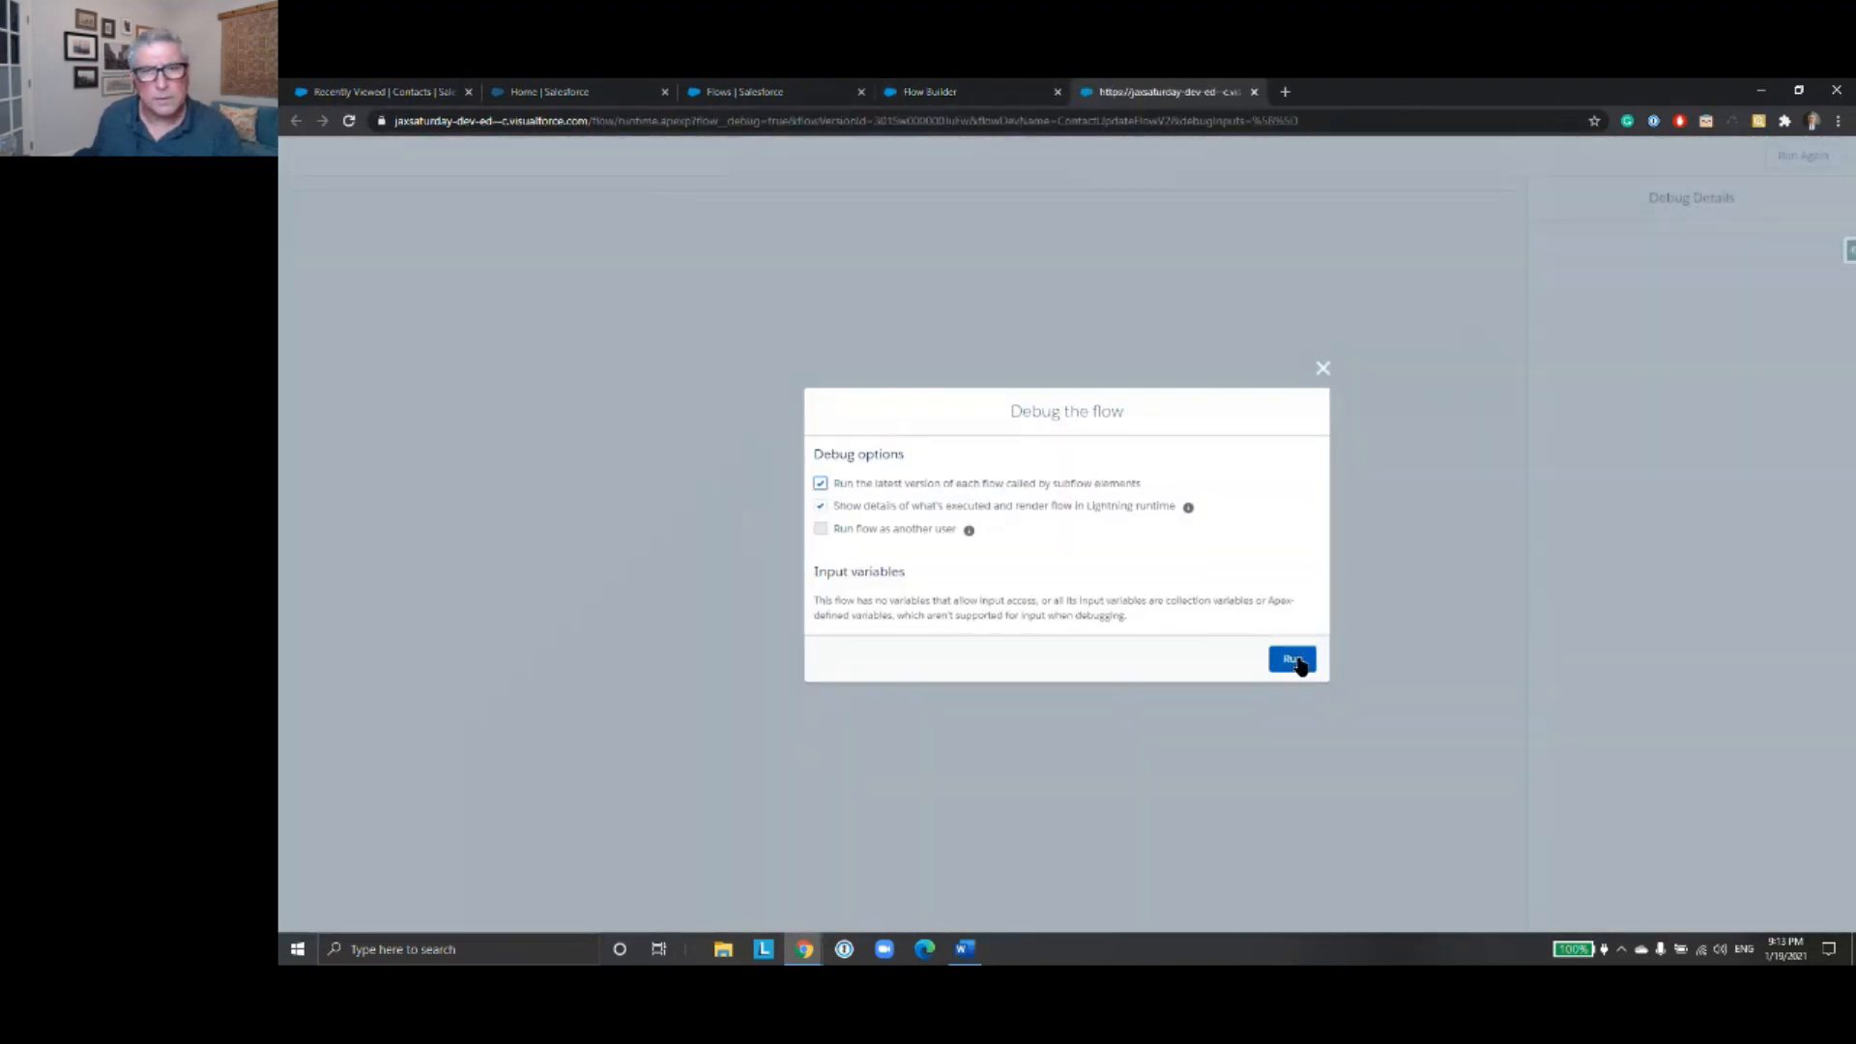
pyautogui.click(1289, 656)
pyautogui.click(497, 235)
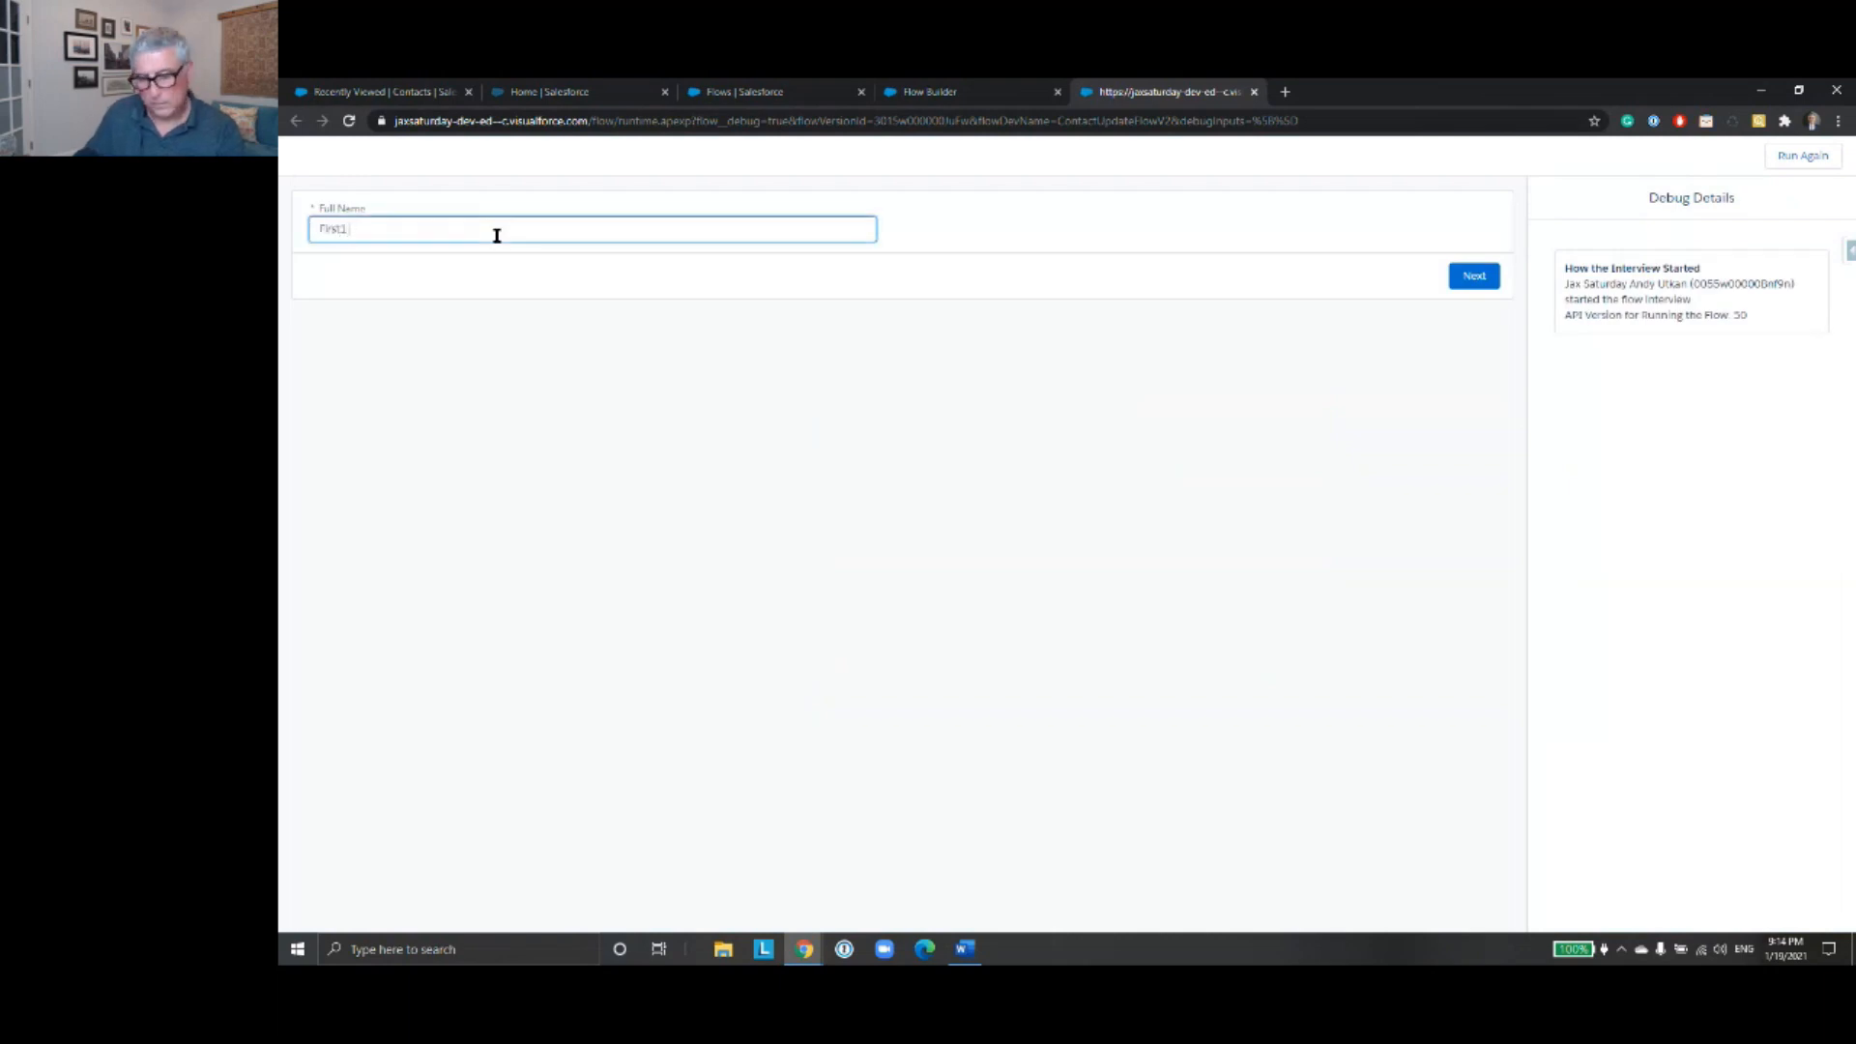
pyautogui.click(1460, 276)
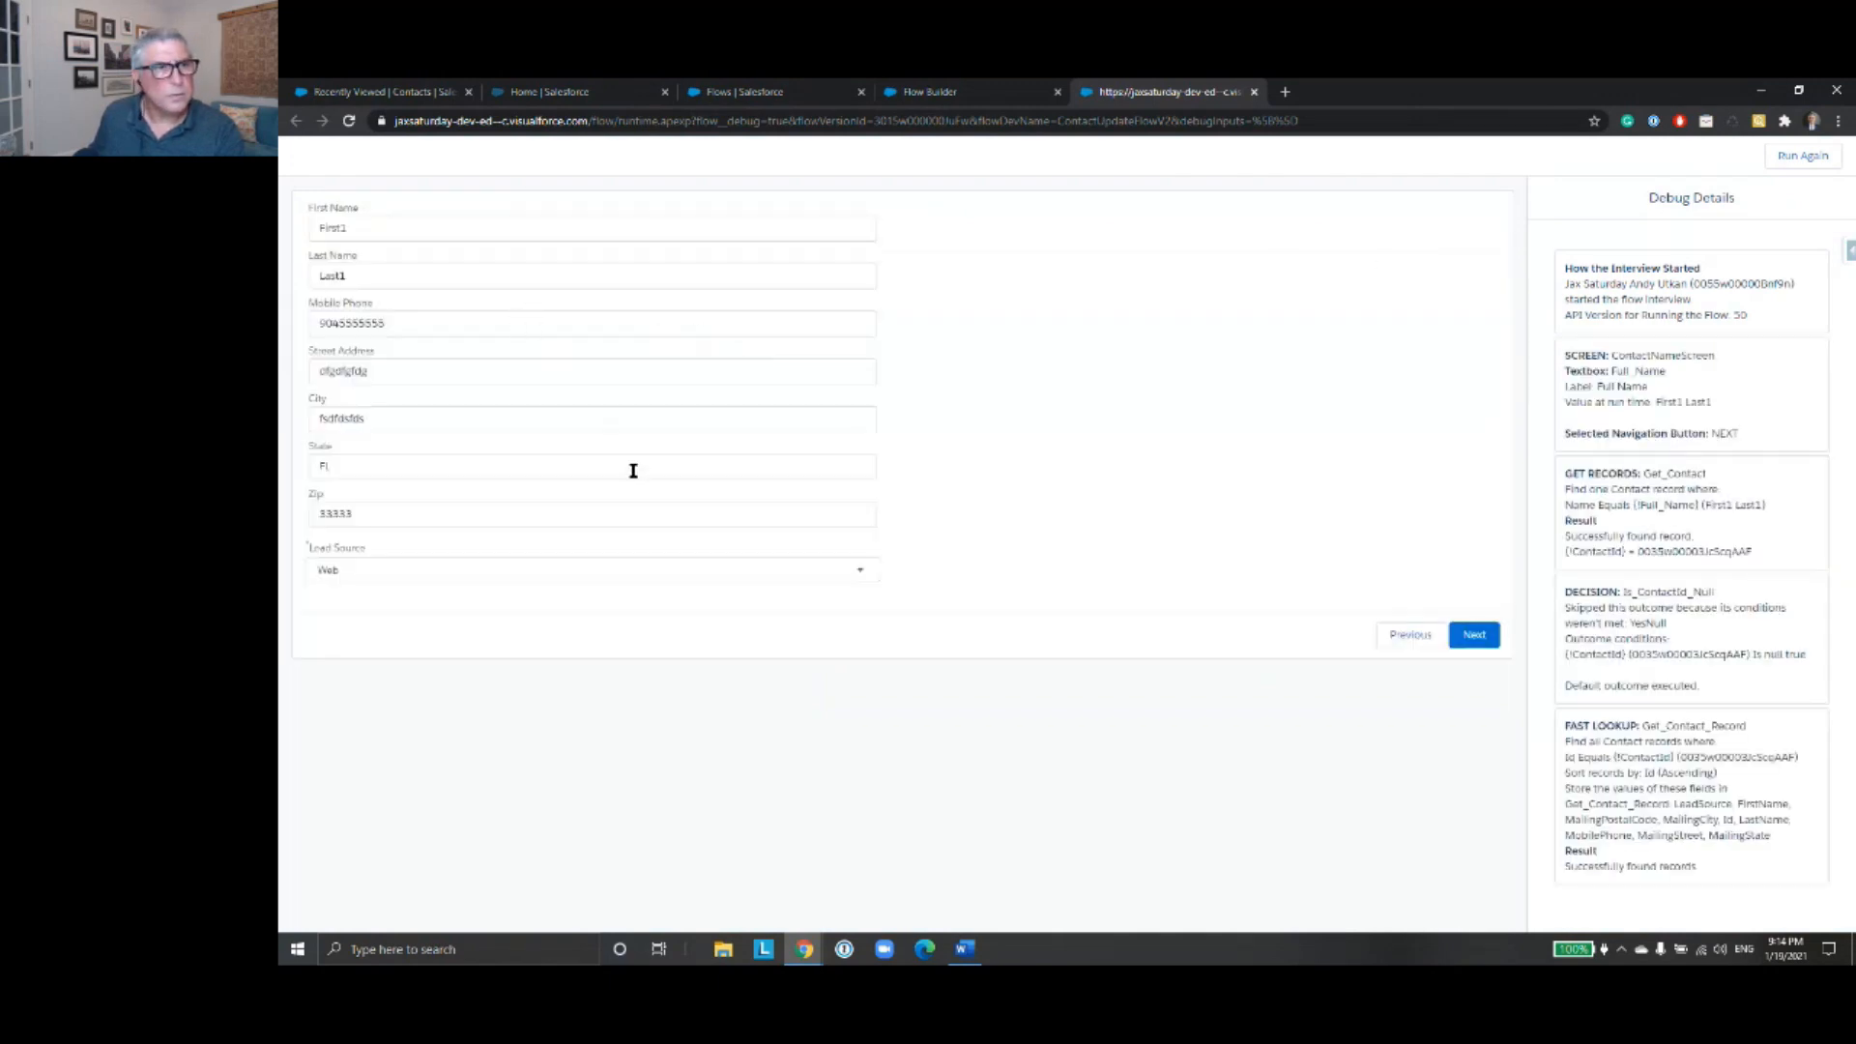
# - Remove the trailing 1 from the contact's first and last names and replace the mobile phone number
pyautogui.click(371, 233)
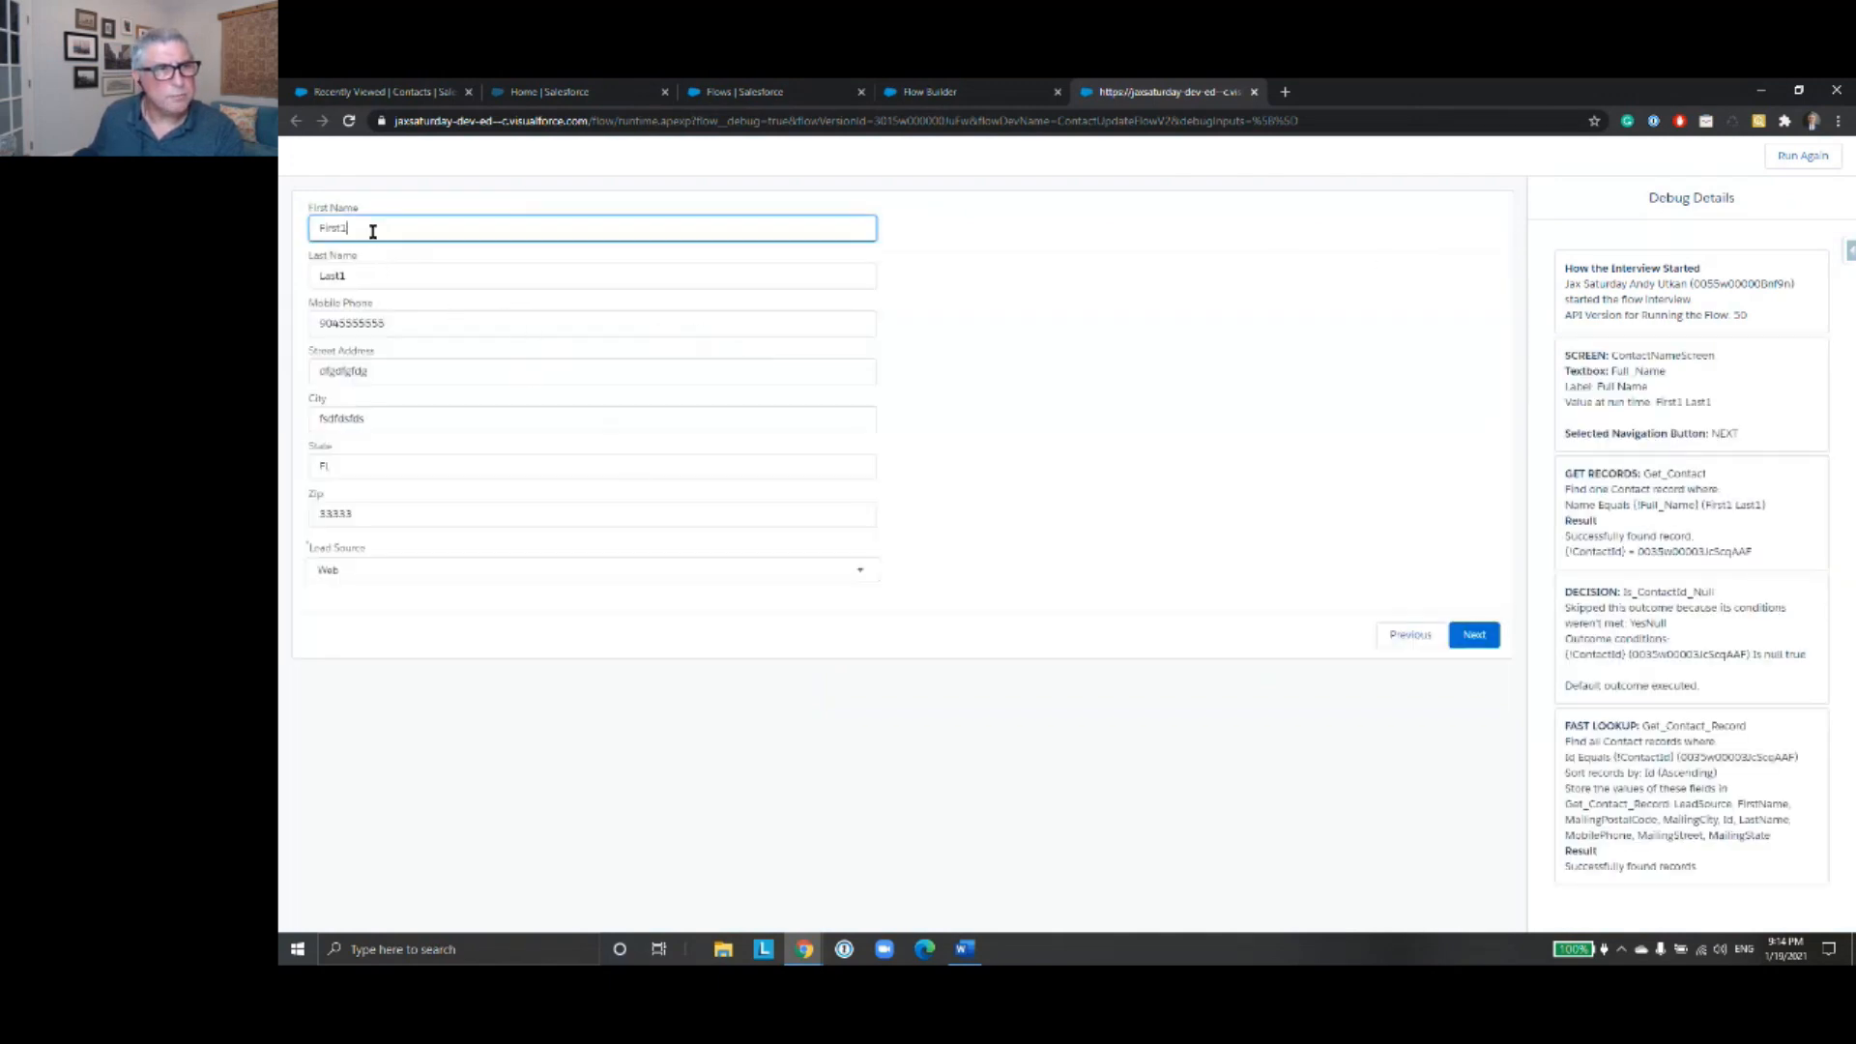
pyautogui.click(372, 276)
pyautogui.press('BackSpace')
pyautogui.moveTo(406, 325); pyautogui.dragTo(317, 326)
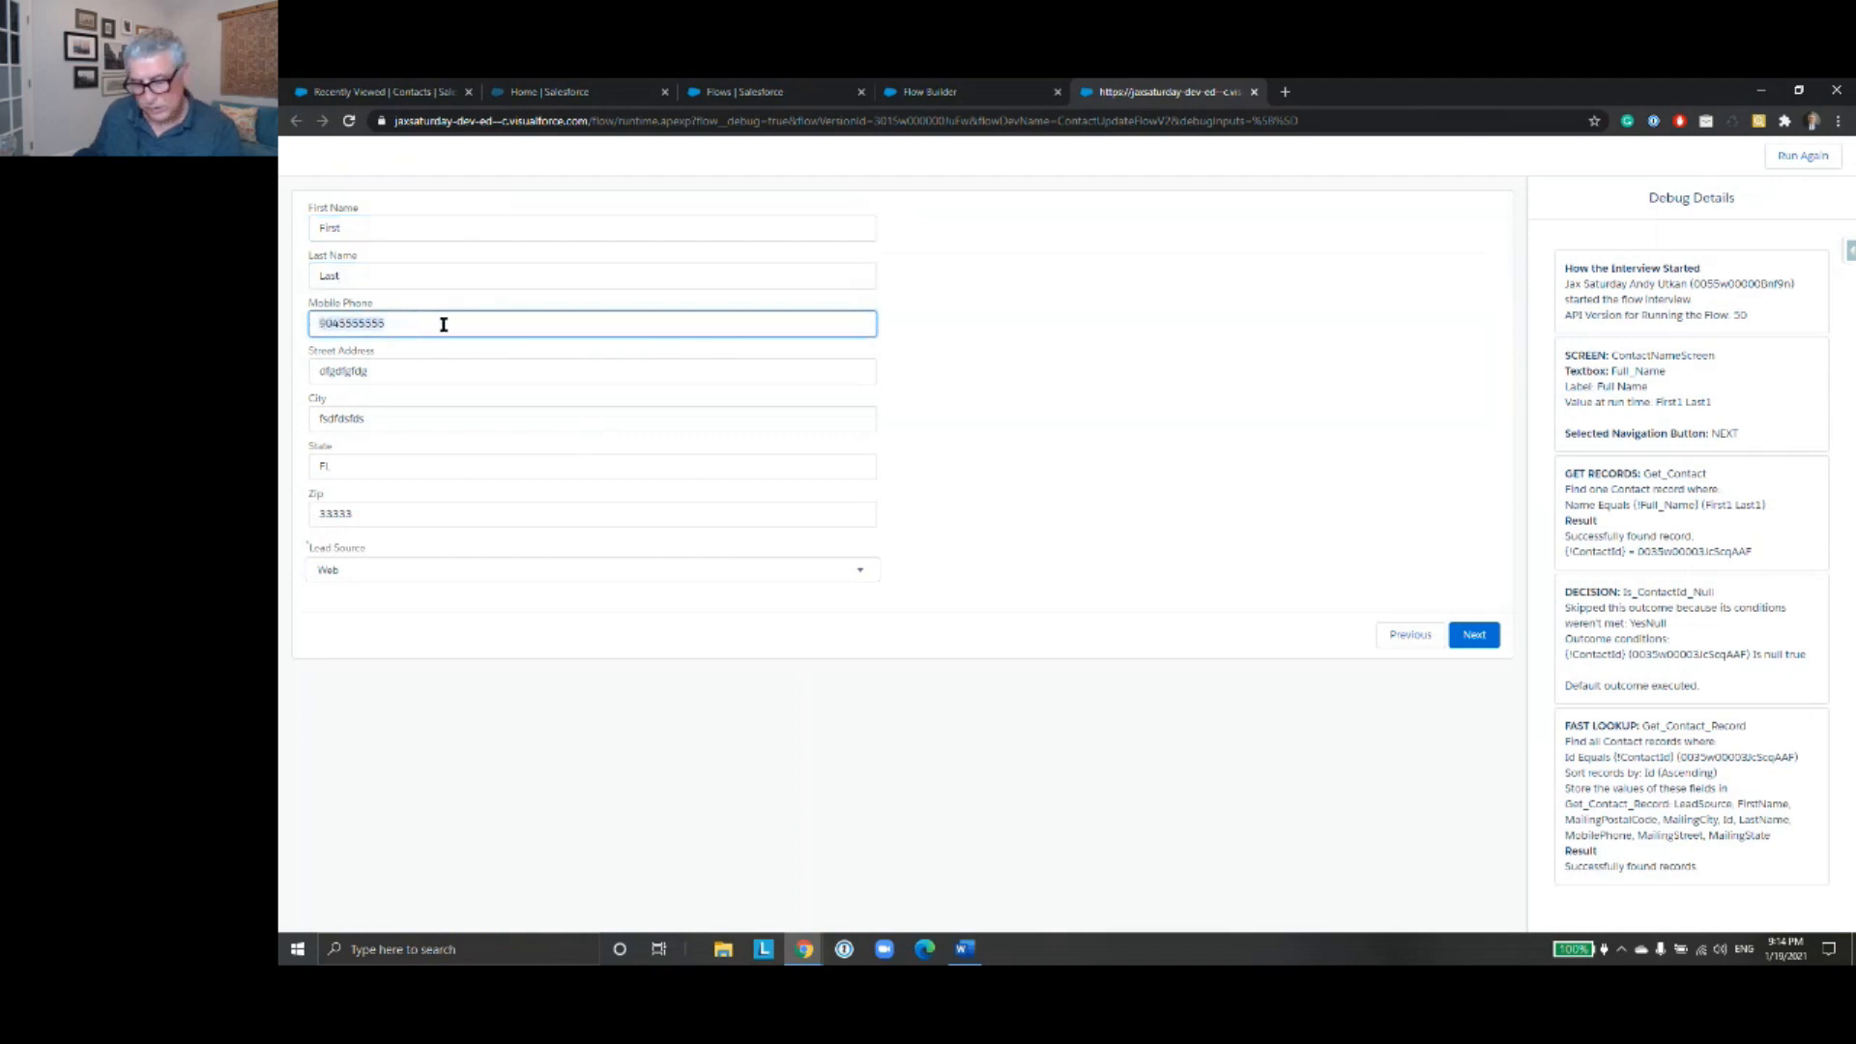
pyautogui.write('555')
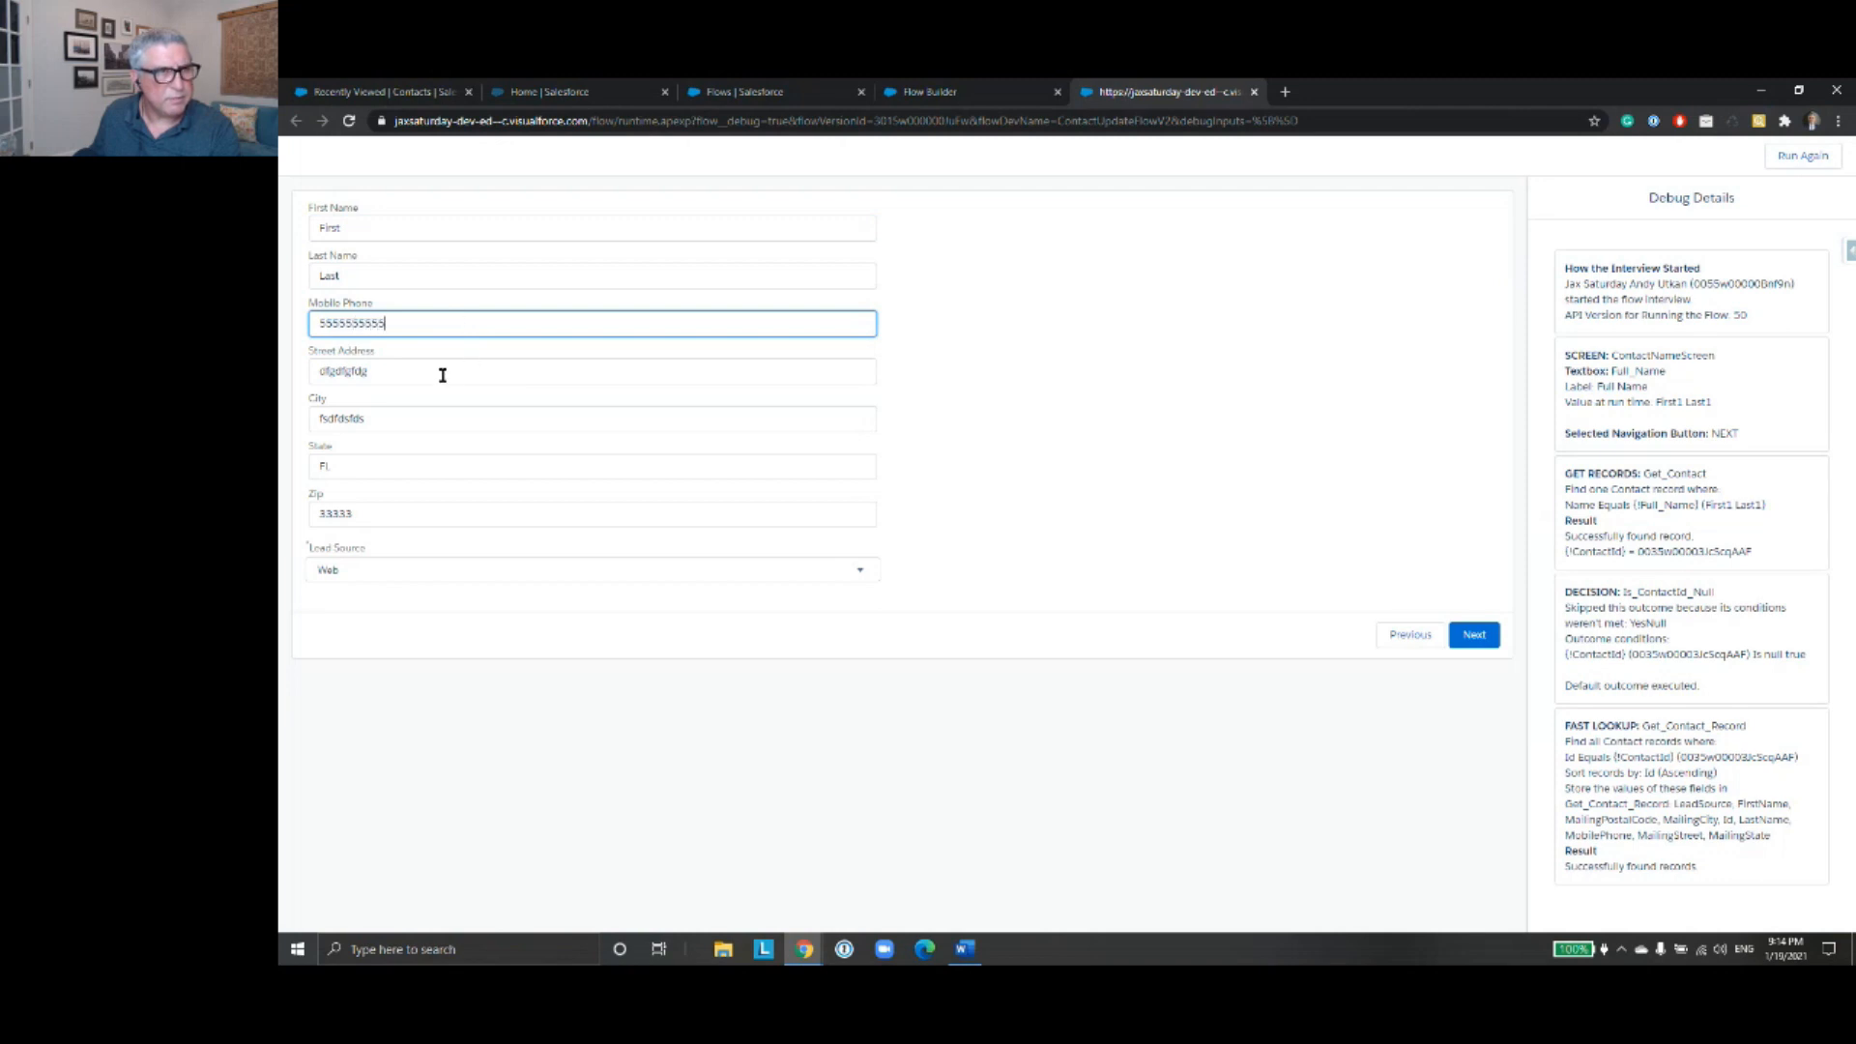
# - Replace the contact's street address, city, state and zip code with new test values
pyautogui.doubleClick(407, 374)
pyautogui.write('Rocky Road')
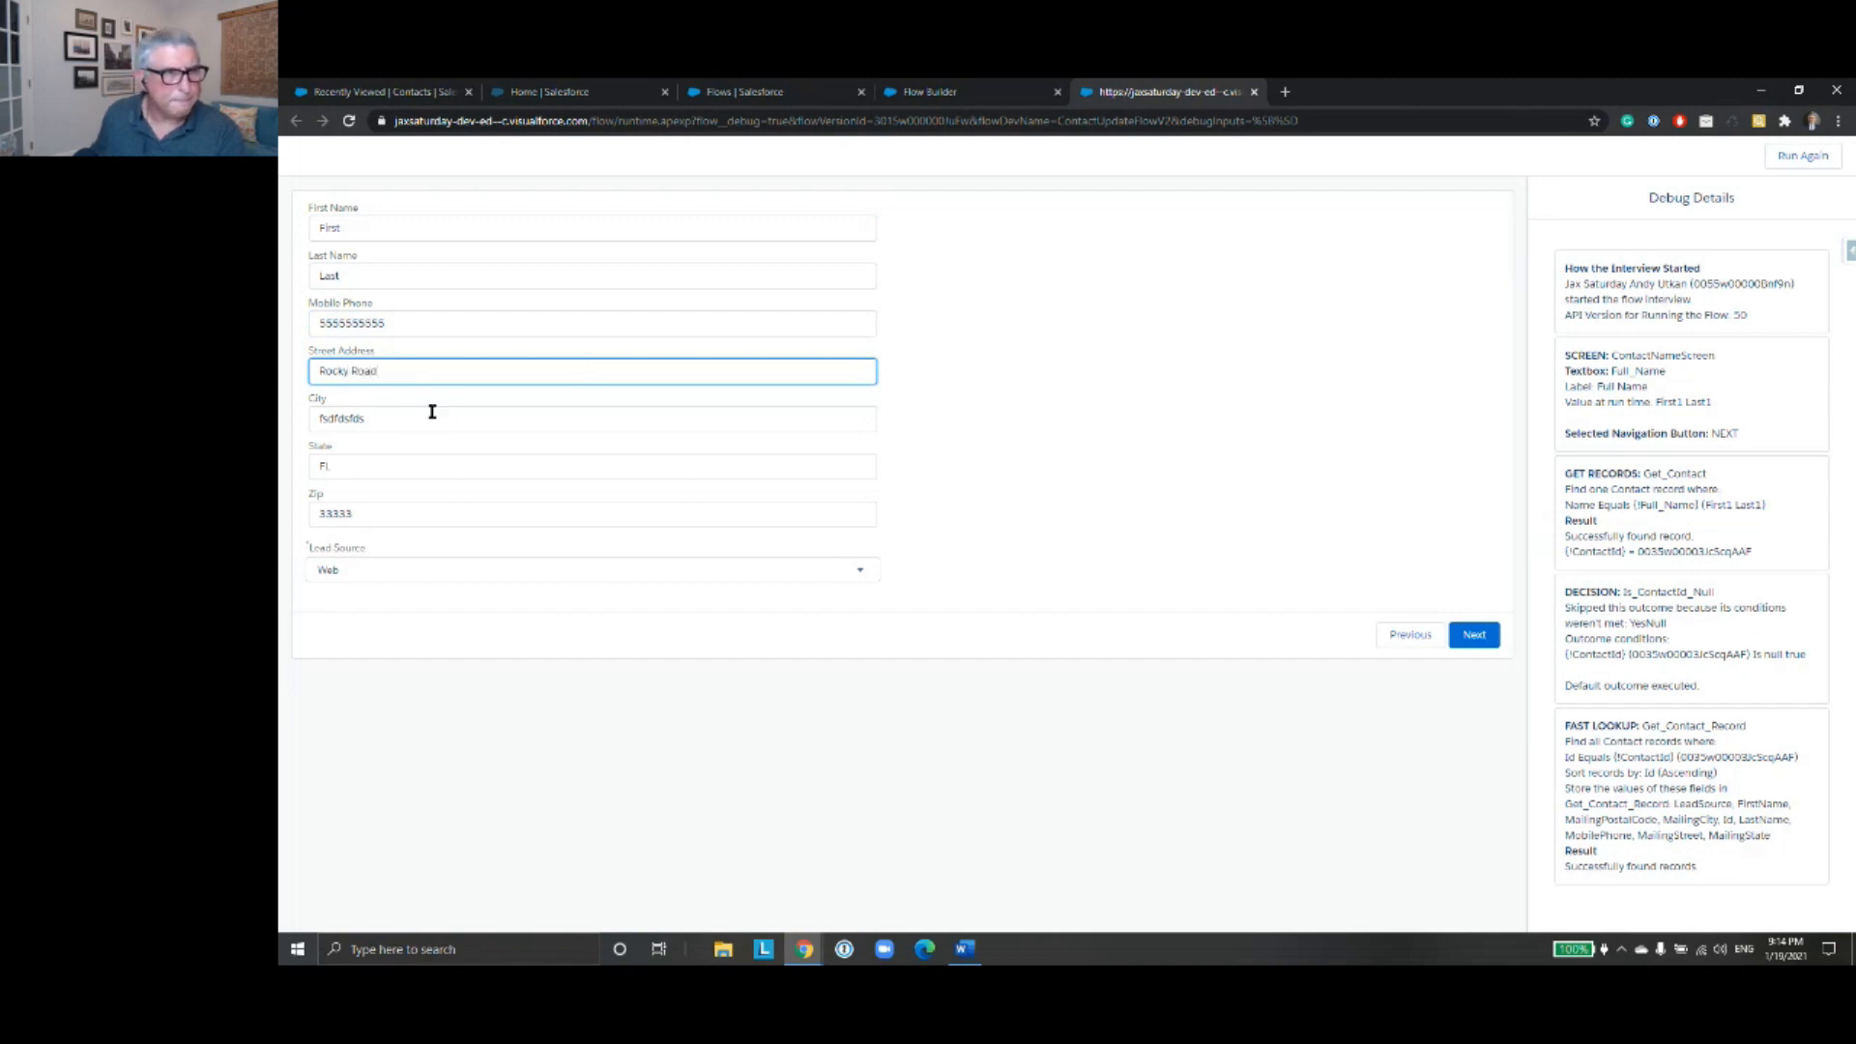
pyautogui.doubleClick(411, 418)
pyautogui.write('Rock City')
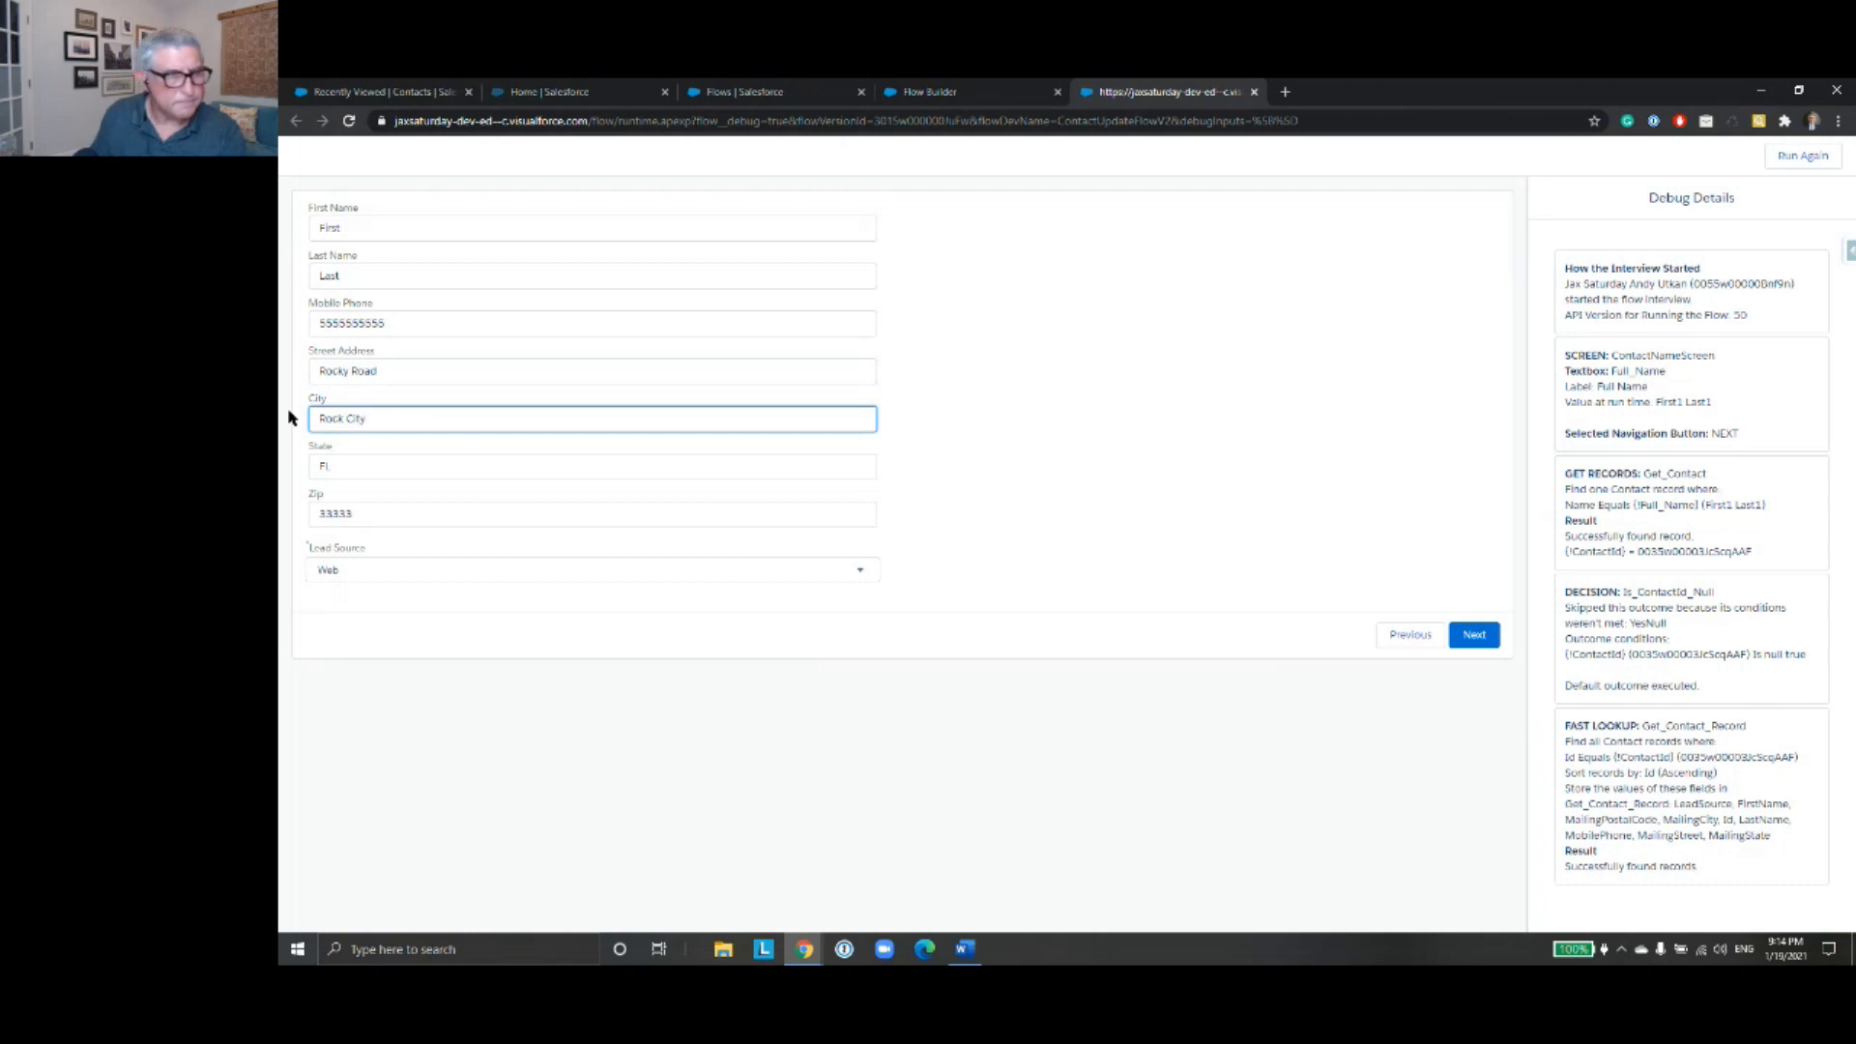
pyautogui.click(338, 465)
pyautogui.doubleClick(385, 513)
pyautogui.write('44444')
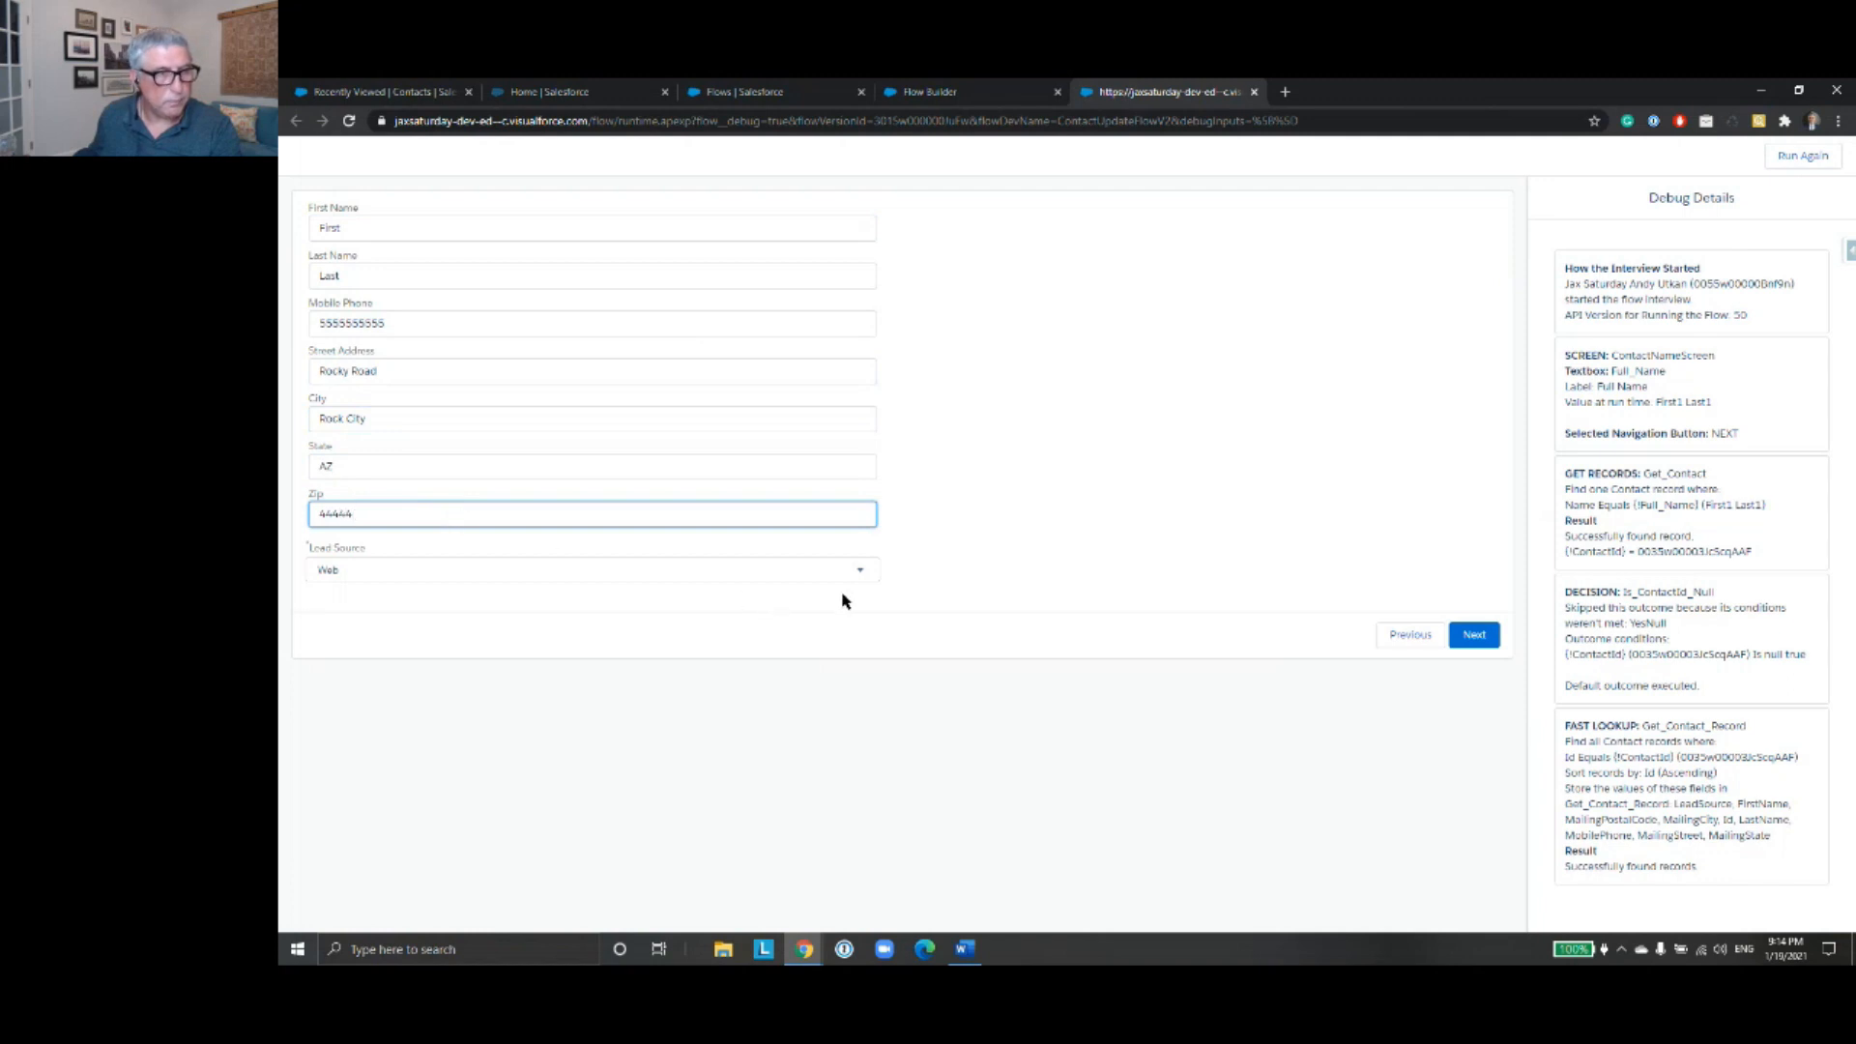
# - Set the contact's Lead Source to Partner Referral and submit the screen to finish the debug run
pyautogui.click(853, 572)
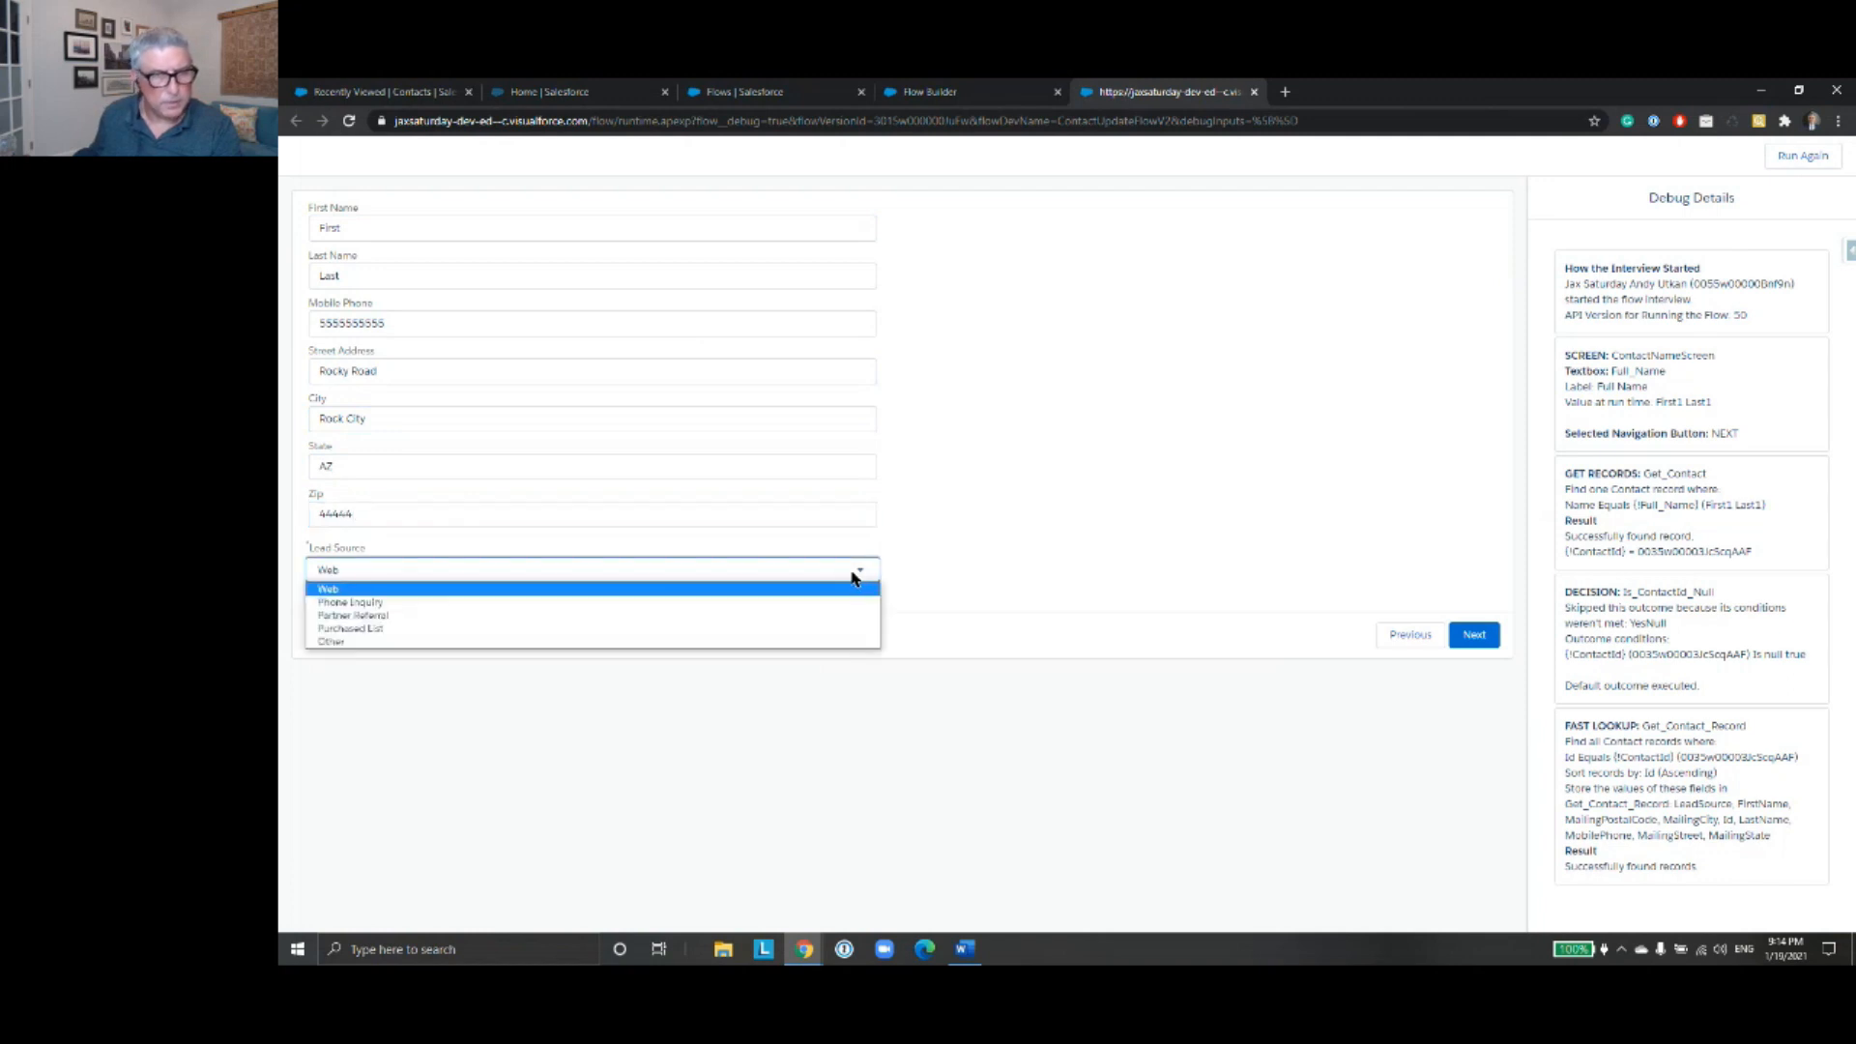
pyautogui.click(825, 612)
pyautogui.click(1470, 635)
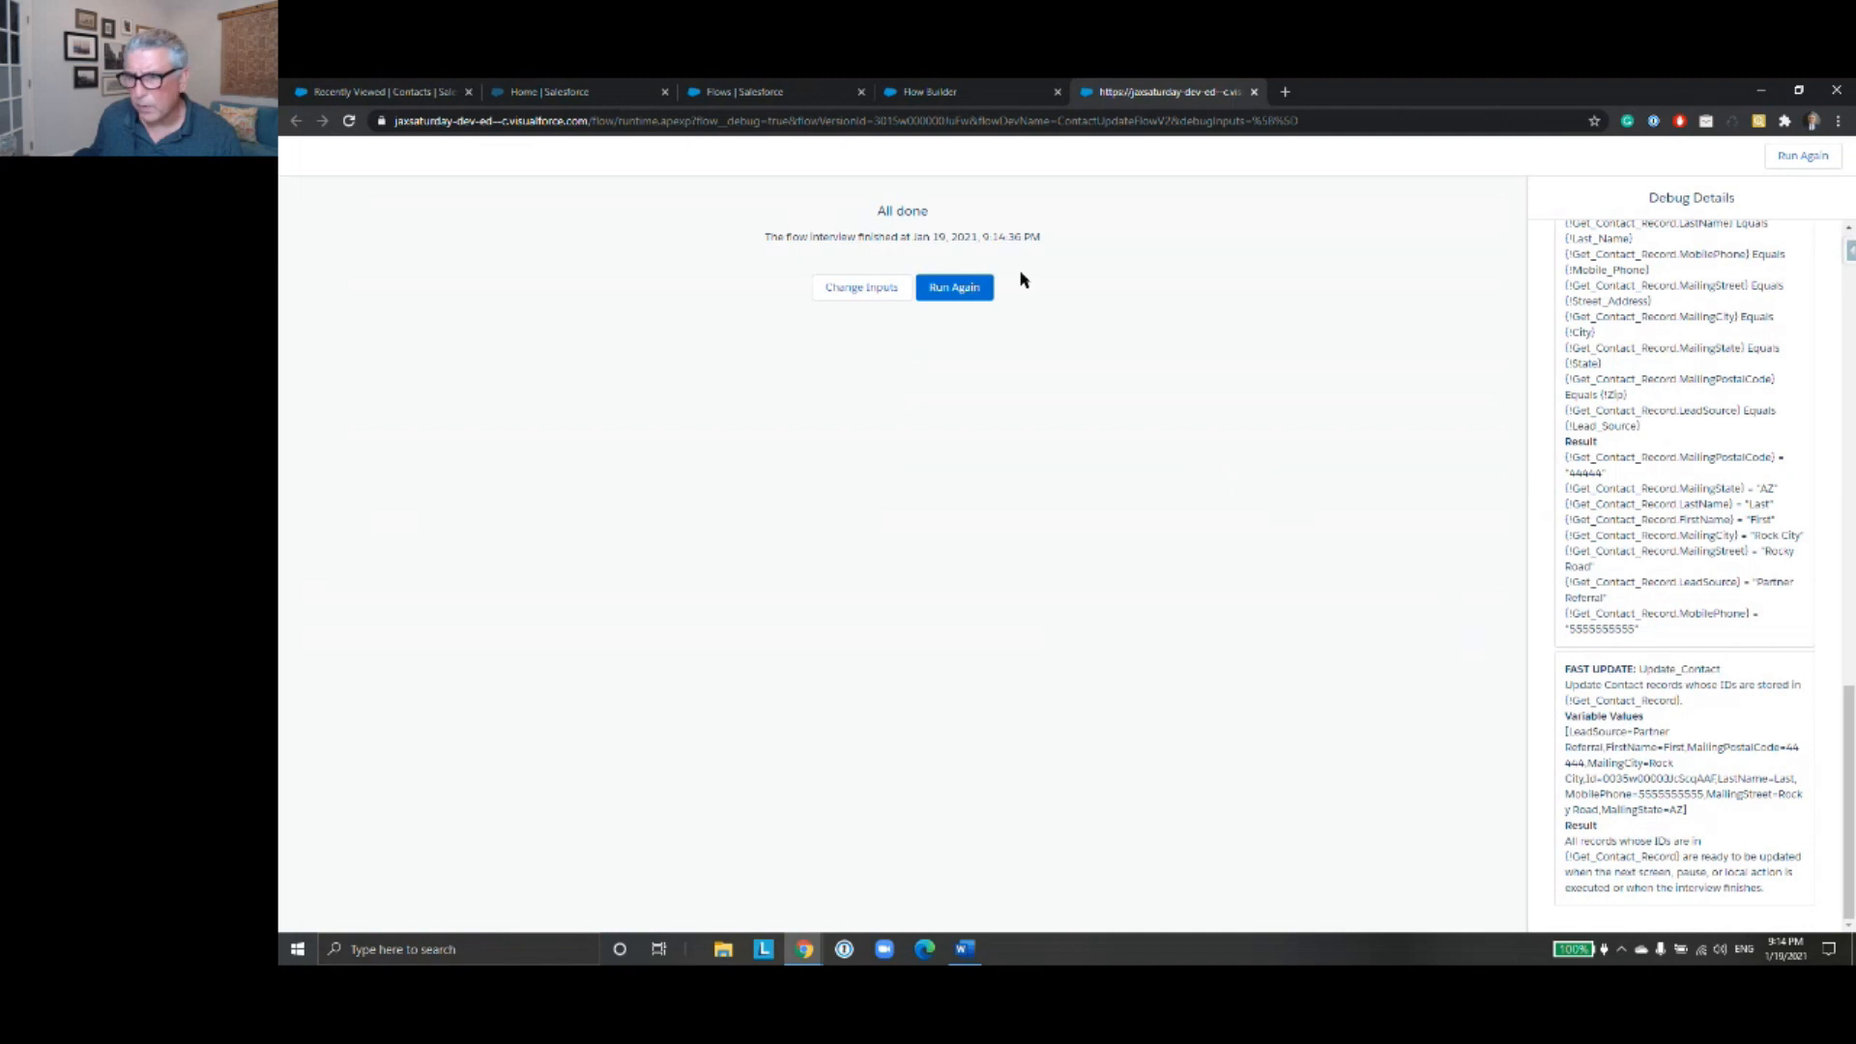
# - Open the ACME contact's record and examine its name, mobile phone, lead source and mailing address details
pyautogui.click(426, 94)
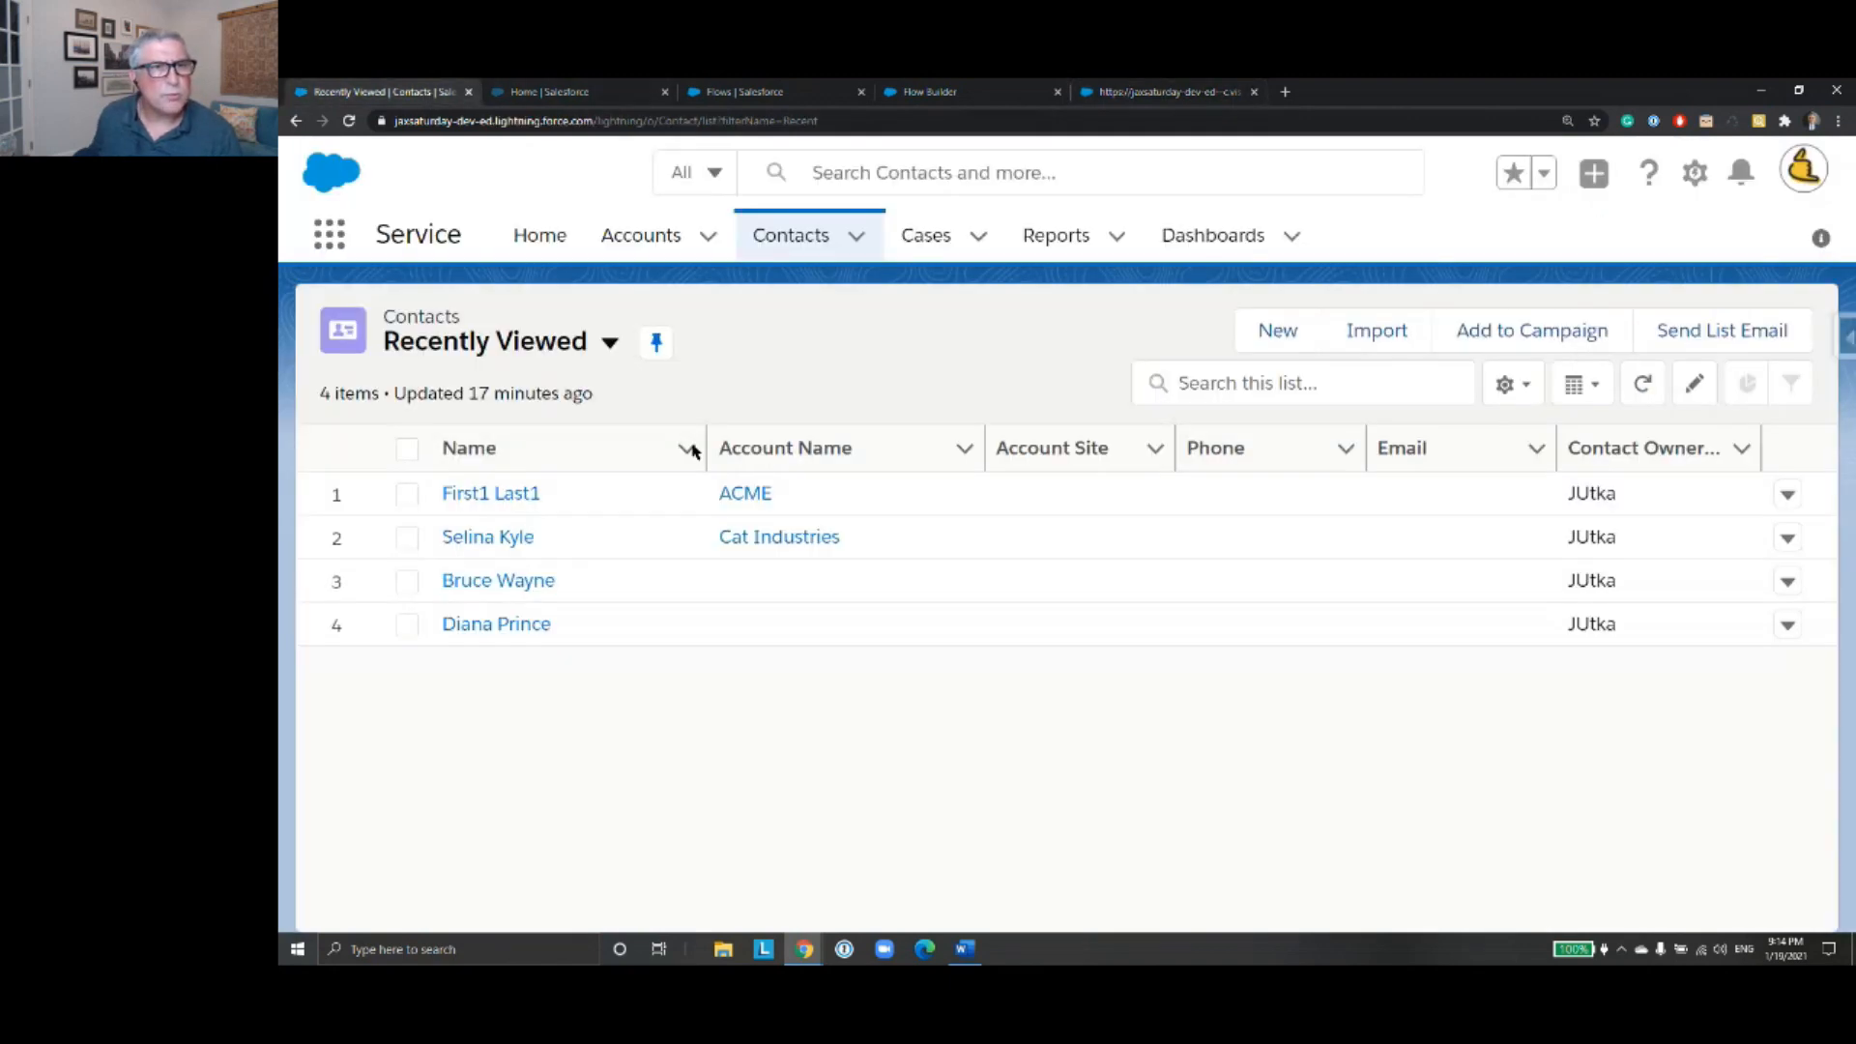
pyautogui.click(526, 497)
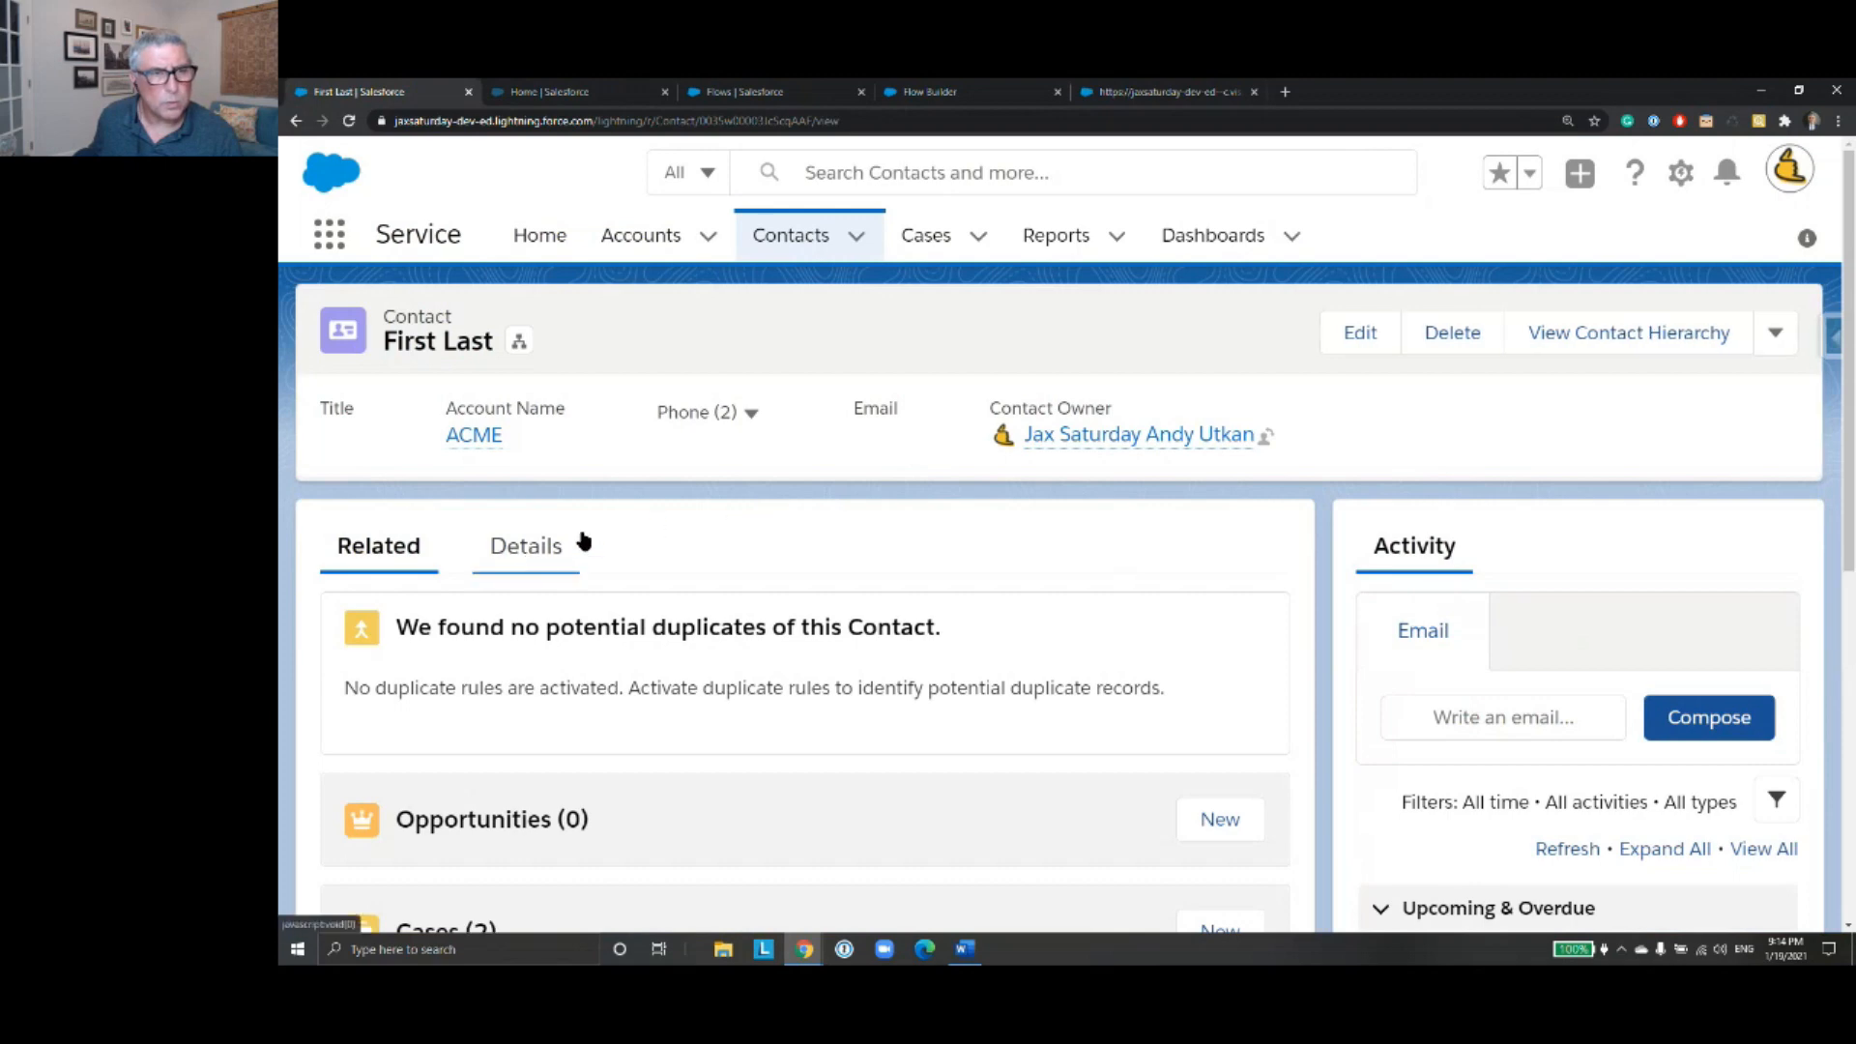
pyautogui.click(530, 553)
pyautogui.scroll(-4, 1068, 410)
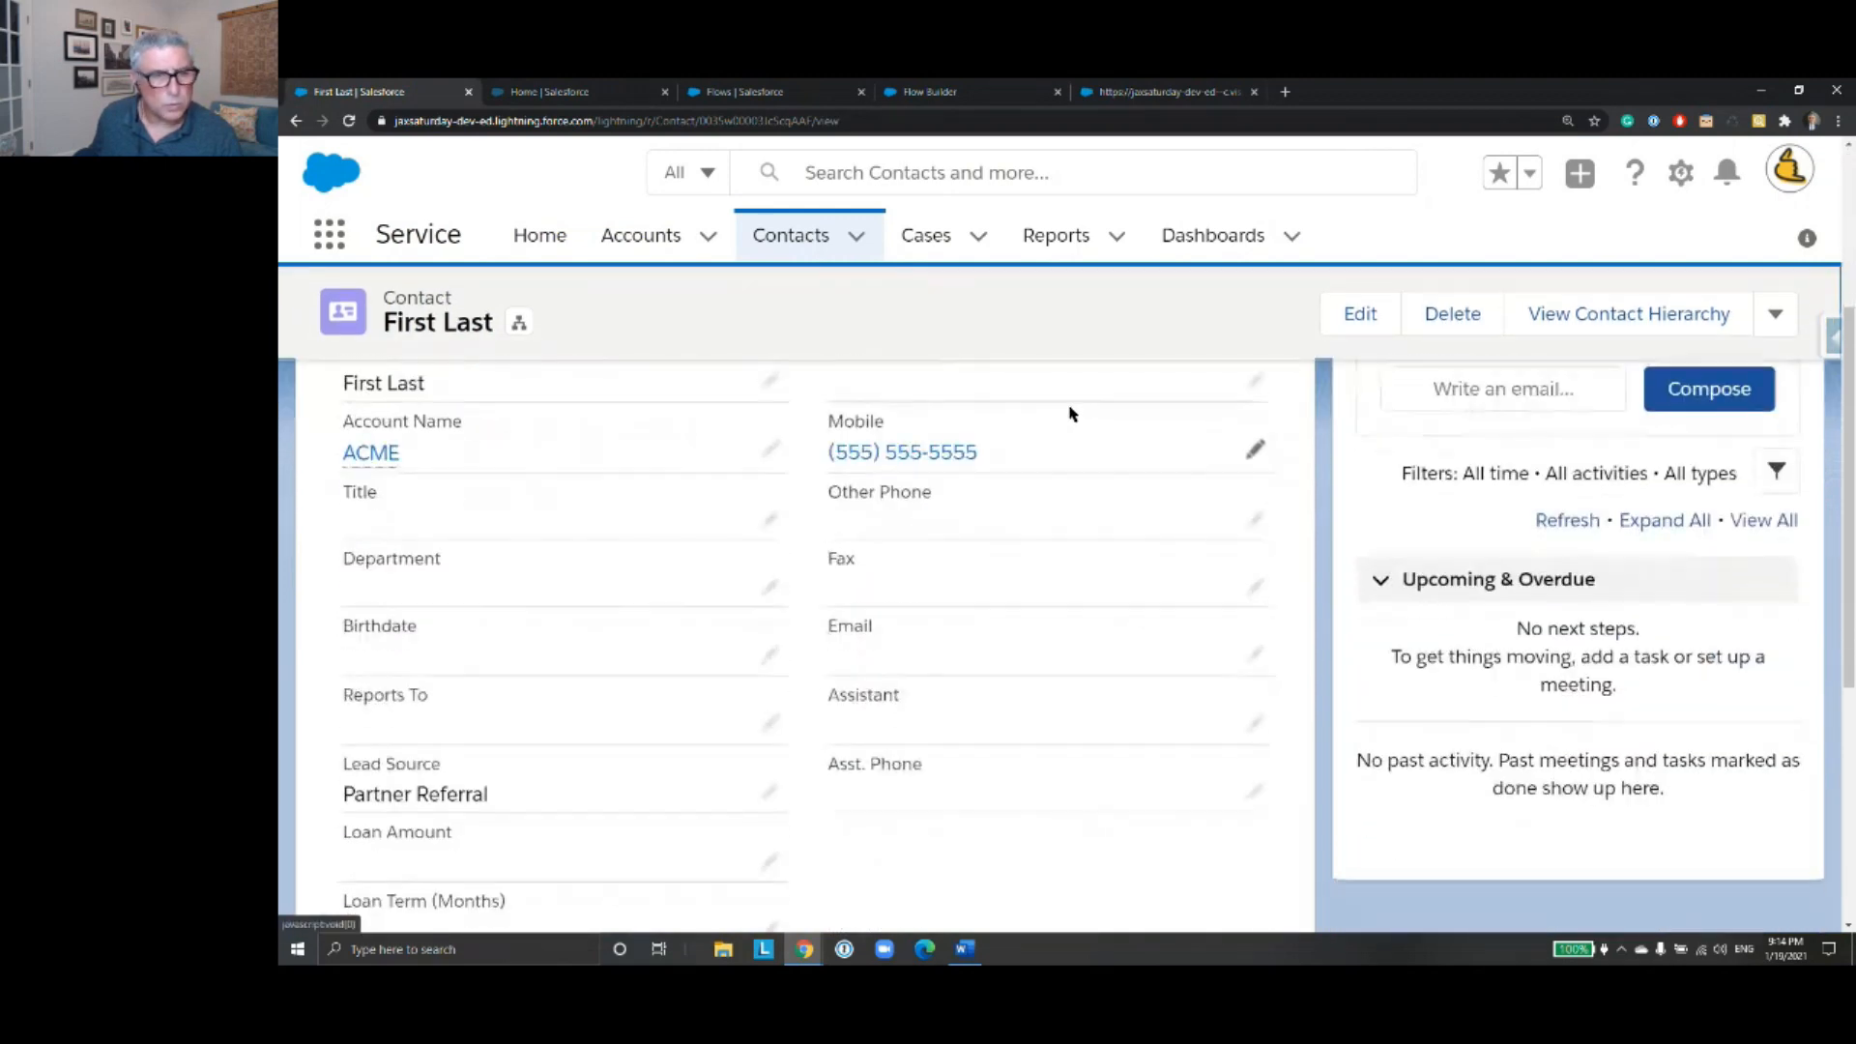
pyautogui.scroll(-5, 1069, 414)
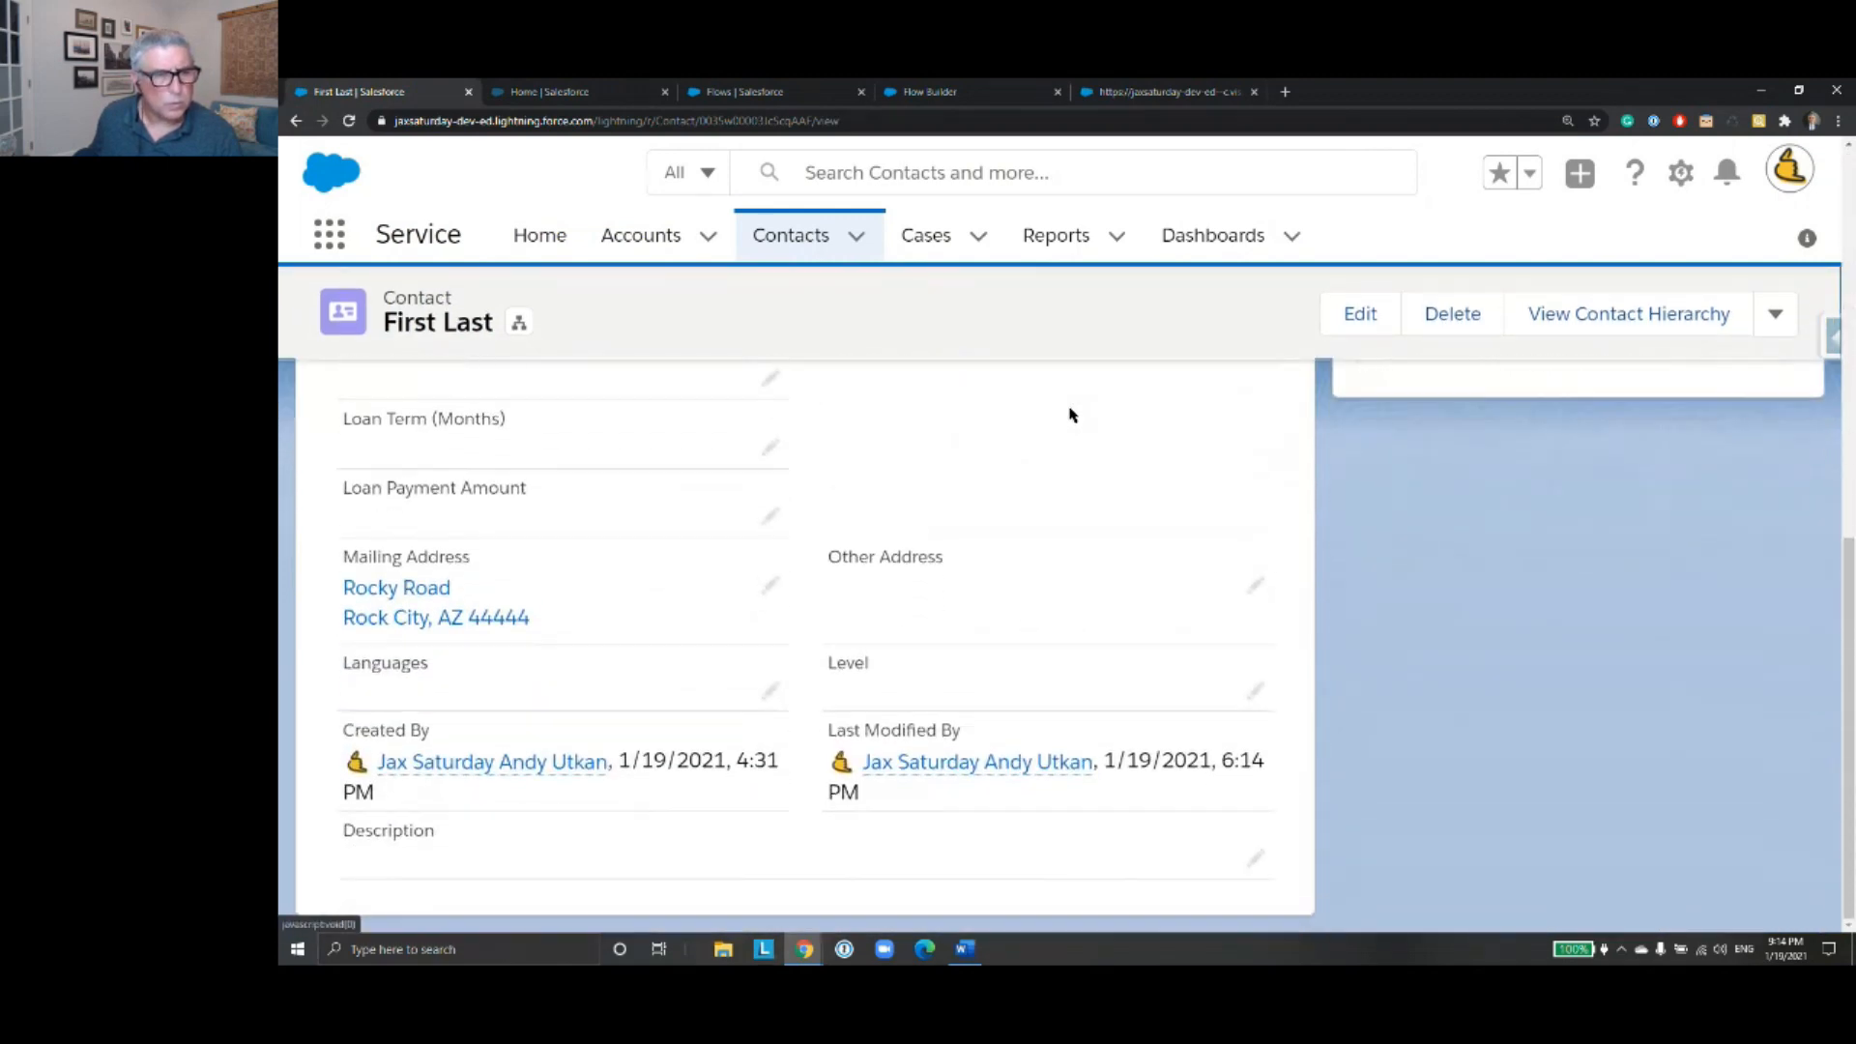
# - Review the contact's lead source, mobile phone and name on the record's details
pyautogui.scroll(5, 1081, 428)
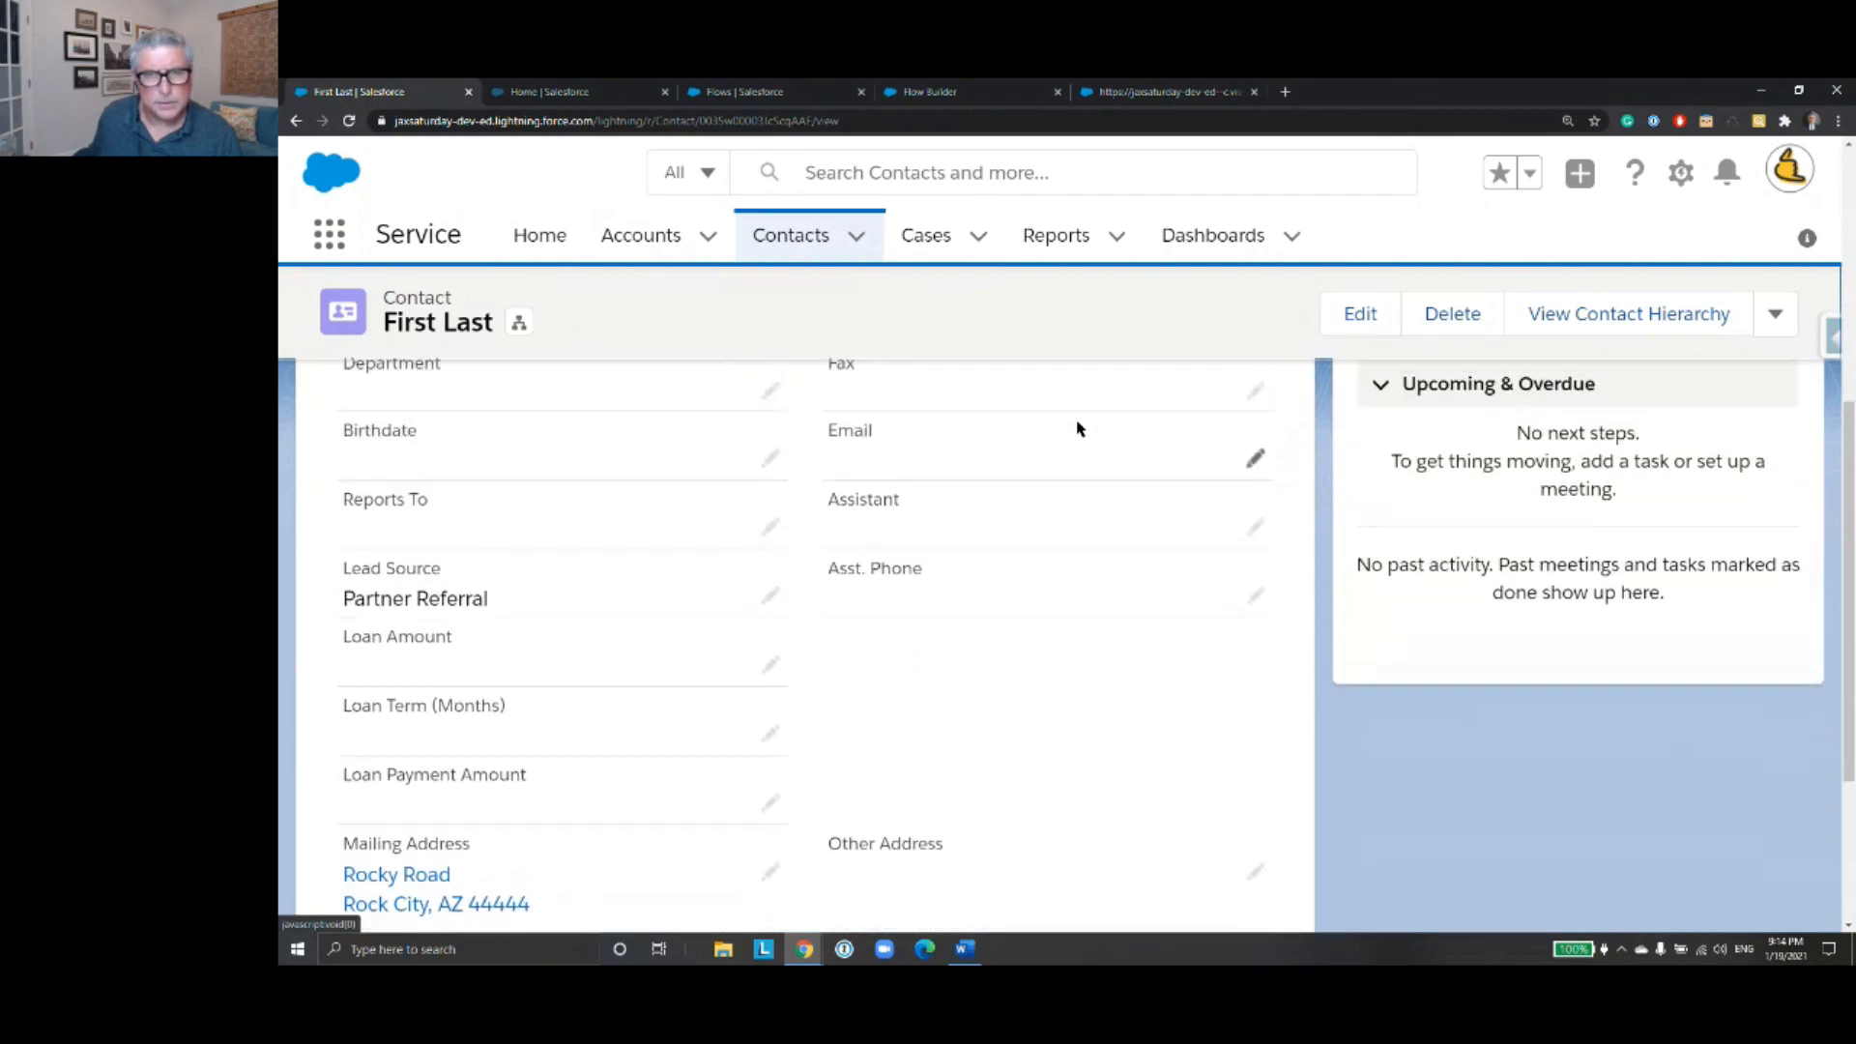
pyautogui.scroll(2, 1072, 428)
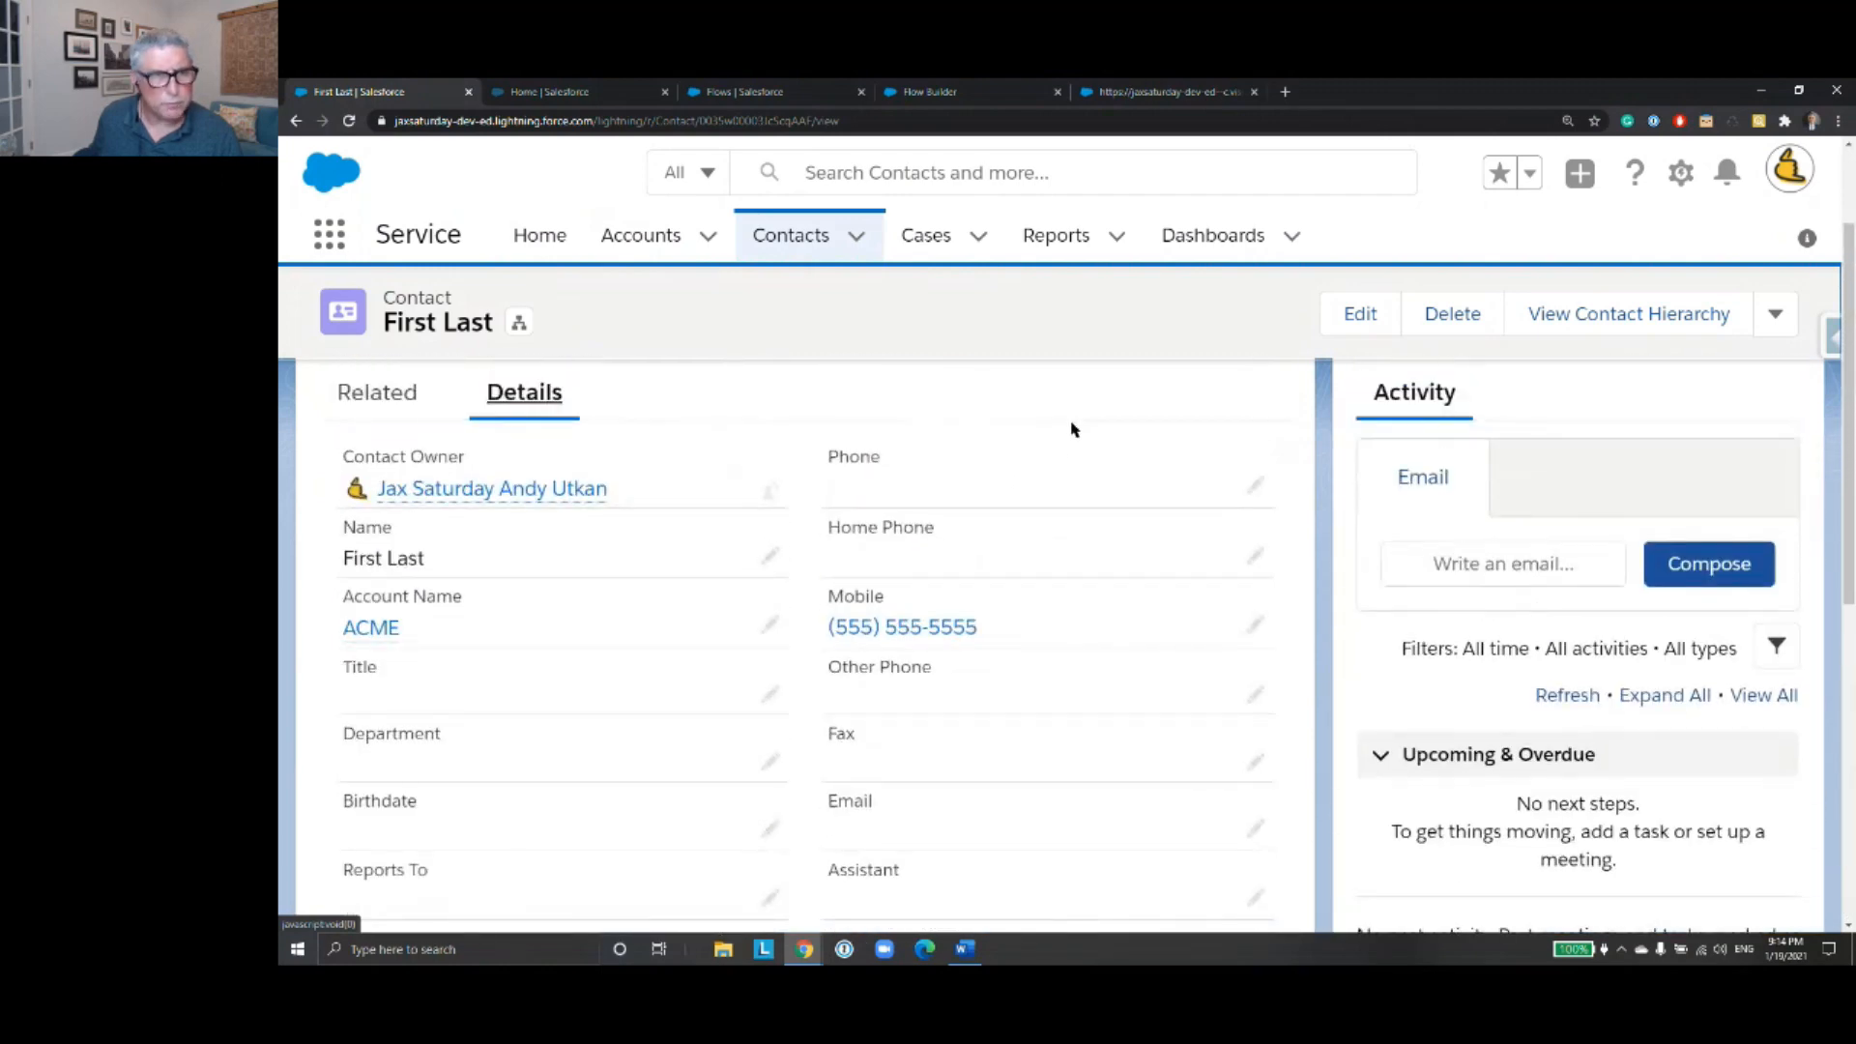
pyautogui.scroll(2, 1068, 438)
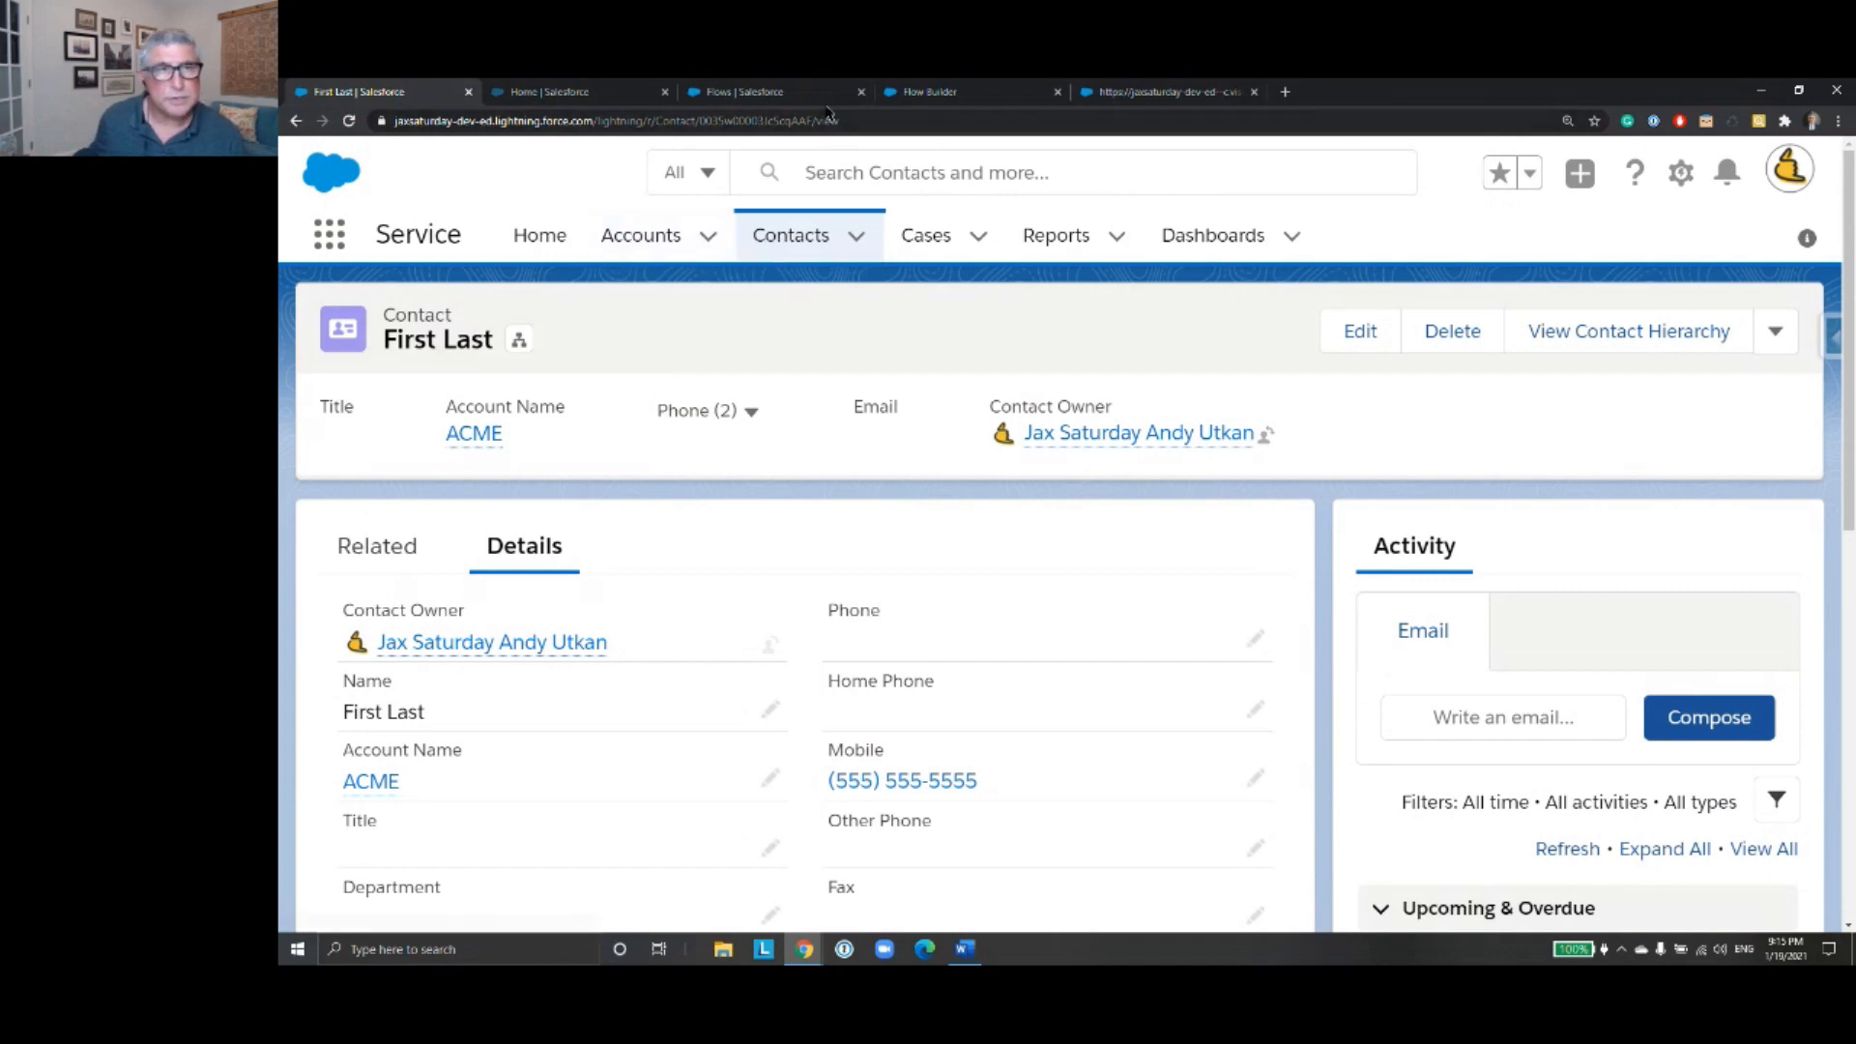
# - Close the finished debug run and return from ContactUpdateFlowV2 to the list of all flows
pyautogui.click(1181, 94)
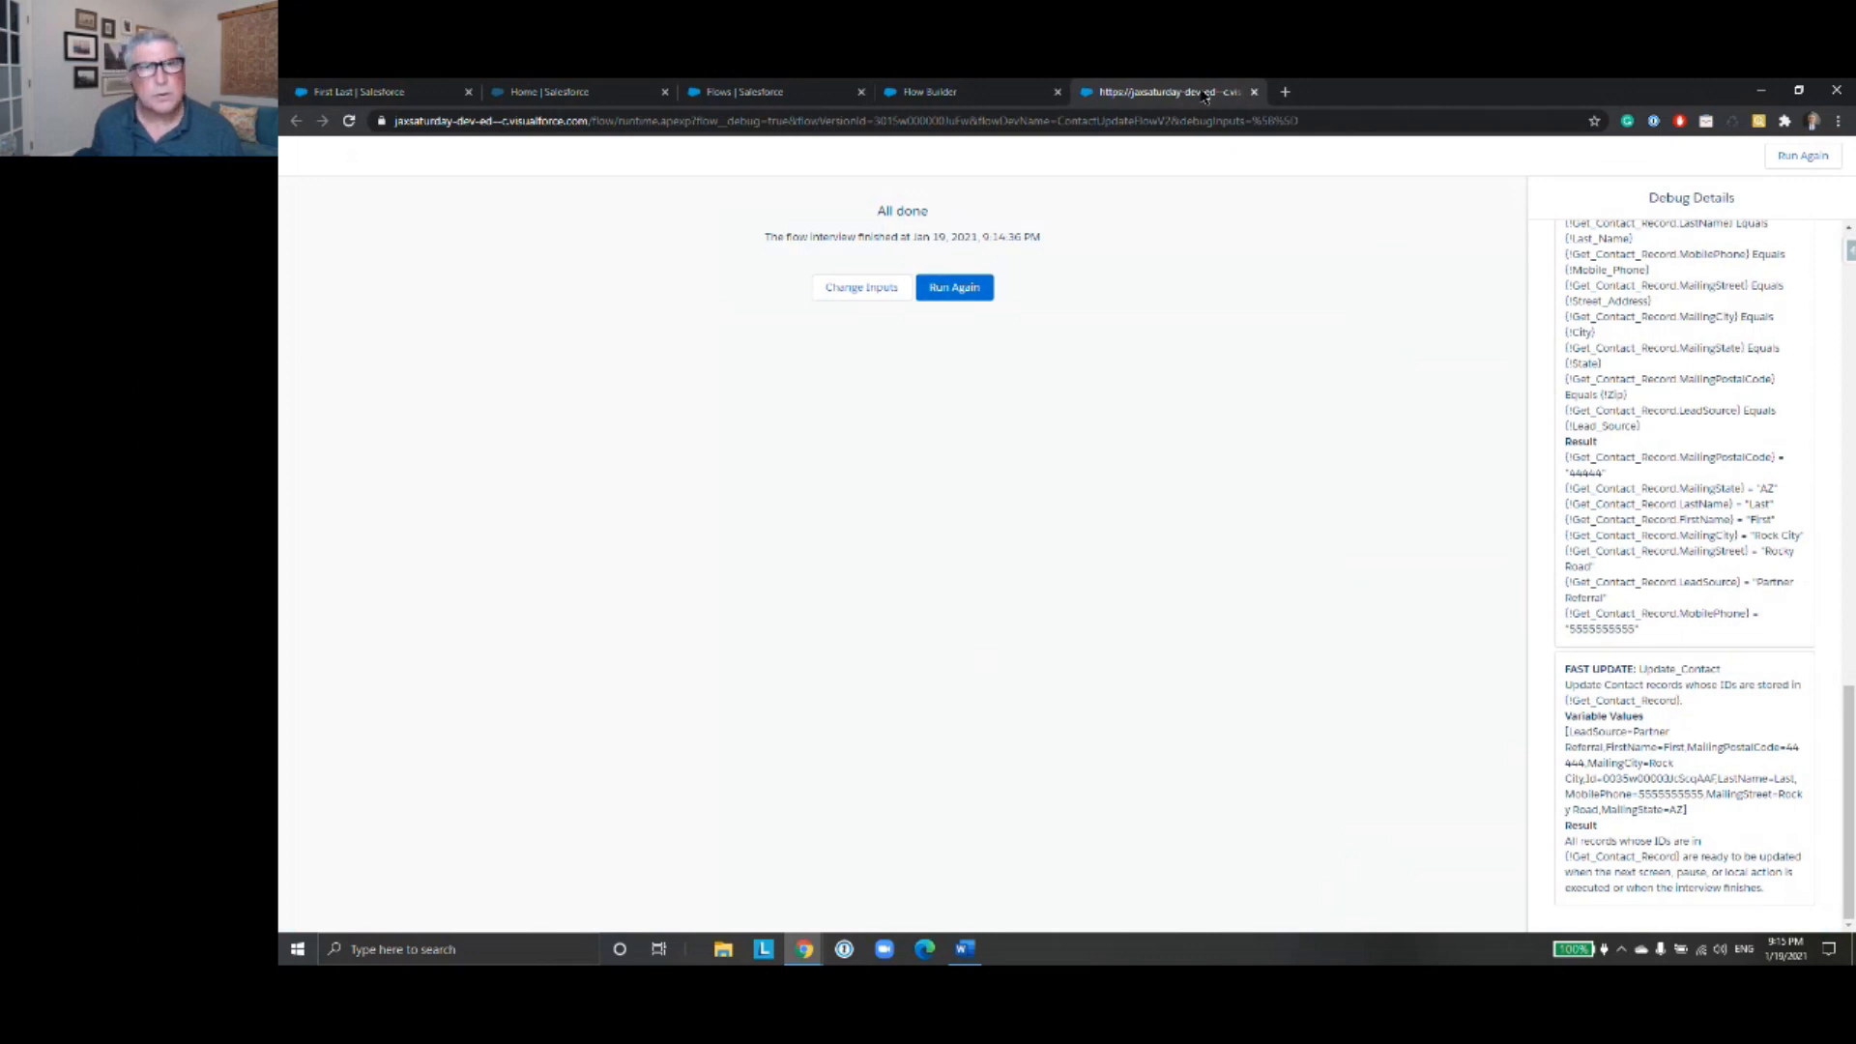
pyautogui.click(1254, 92)
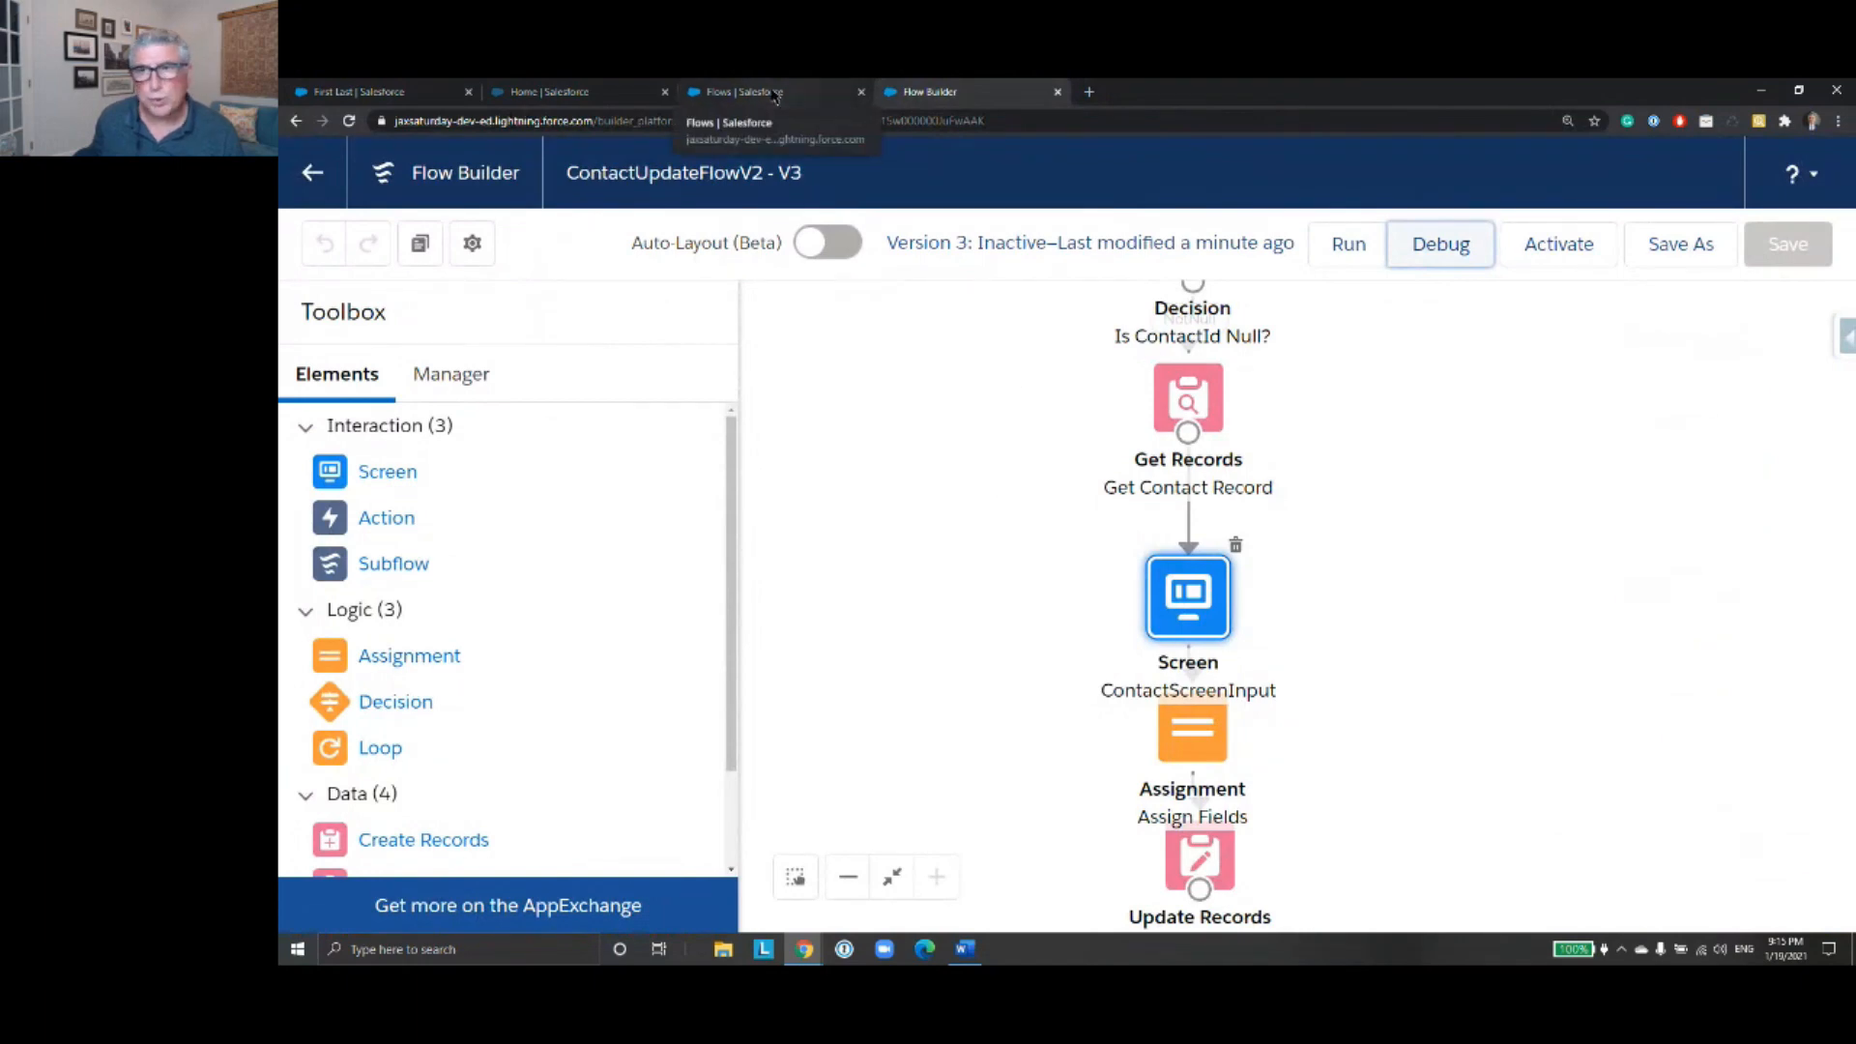
pyautogui.click(316, 179)
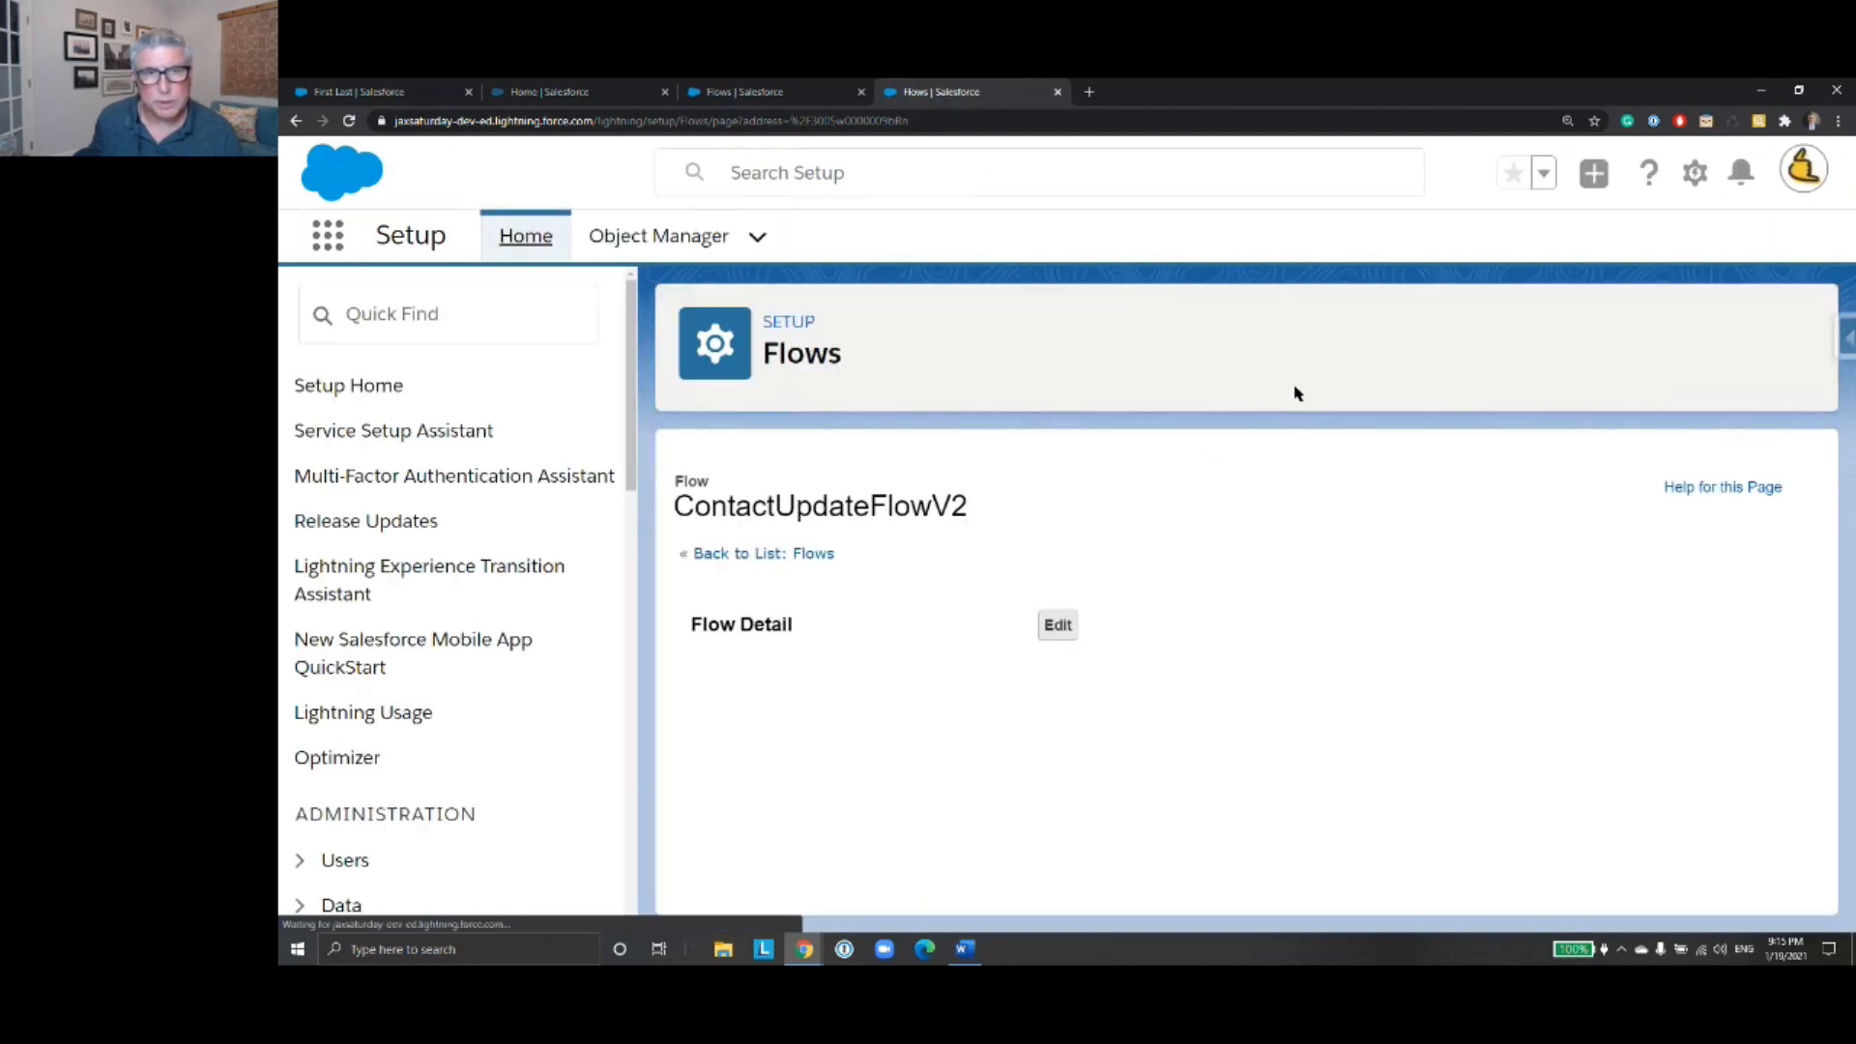
pyautogui.click(747, 563)
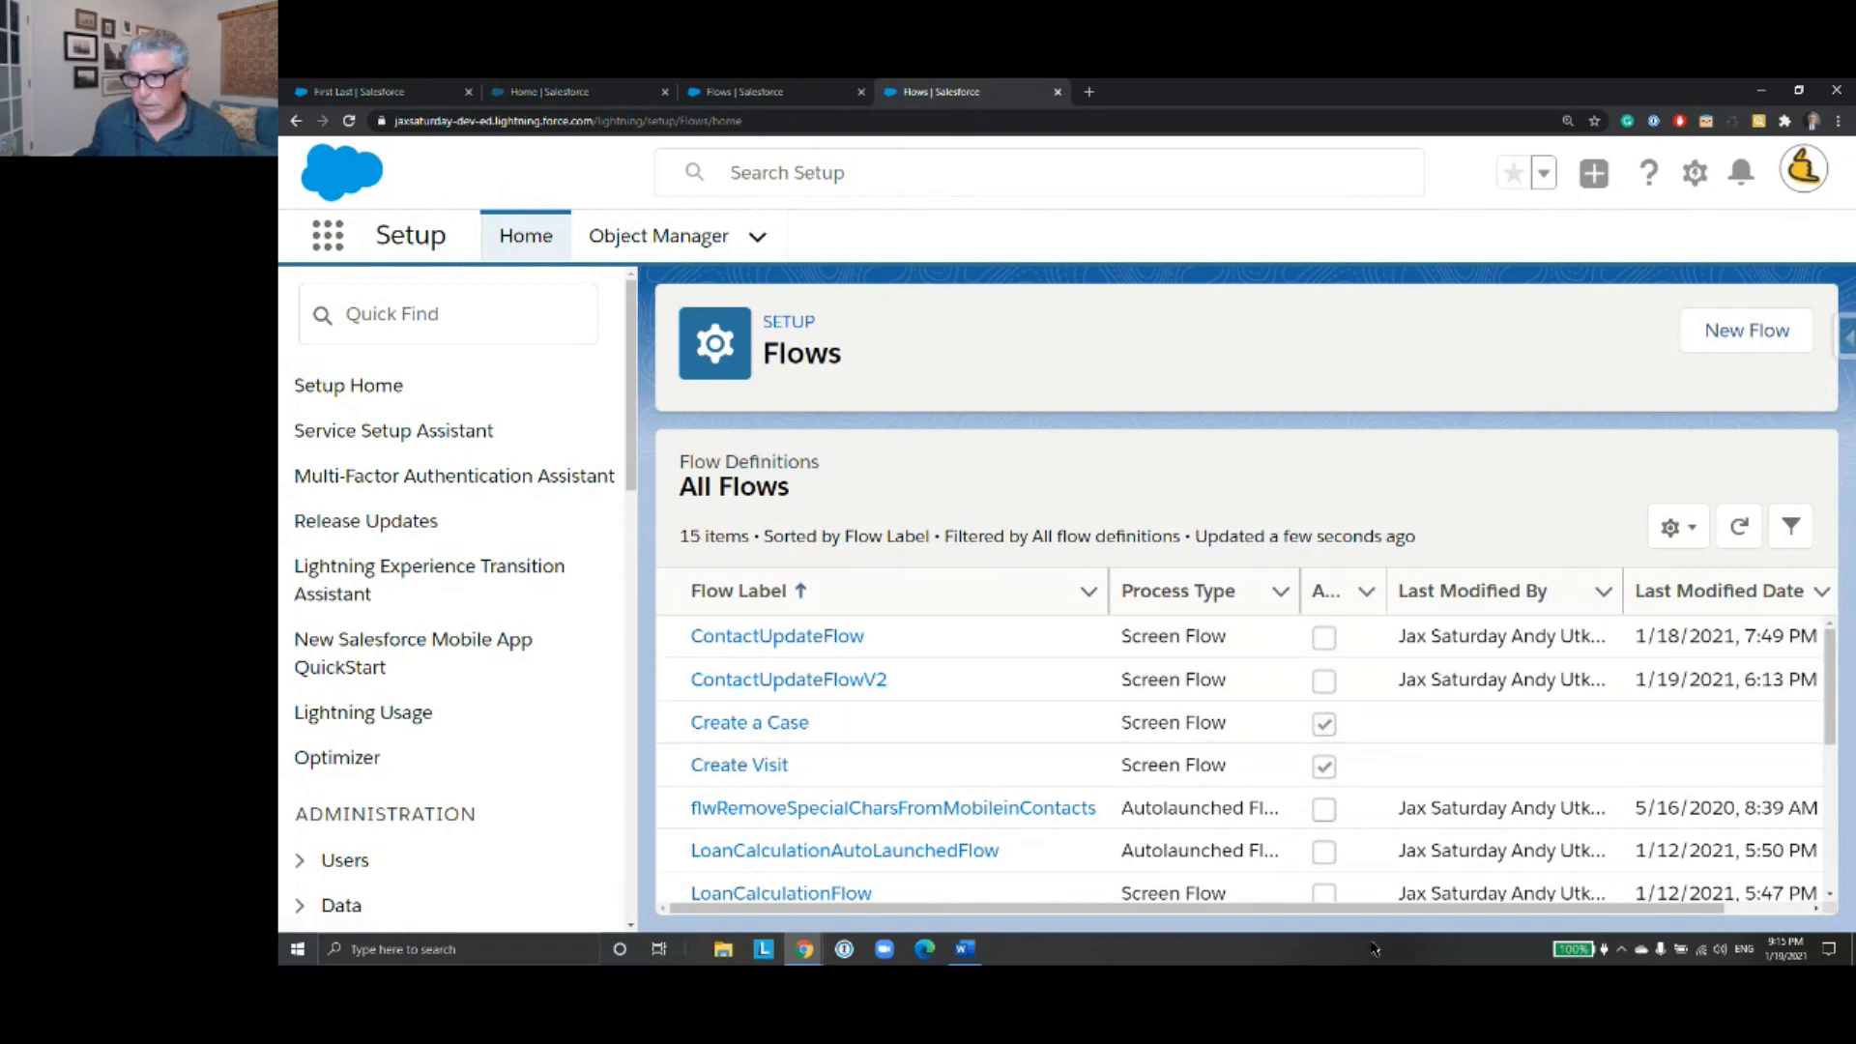
# - View the details of ContactUpdateFlow and open its version 4, described as Default Picklist Values, in Flow Builder
pyautogui.moveTo(1388, 910); pyautogui.dragTo(1549, 908)
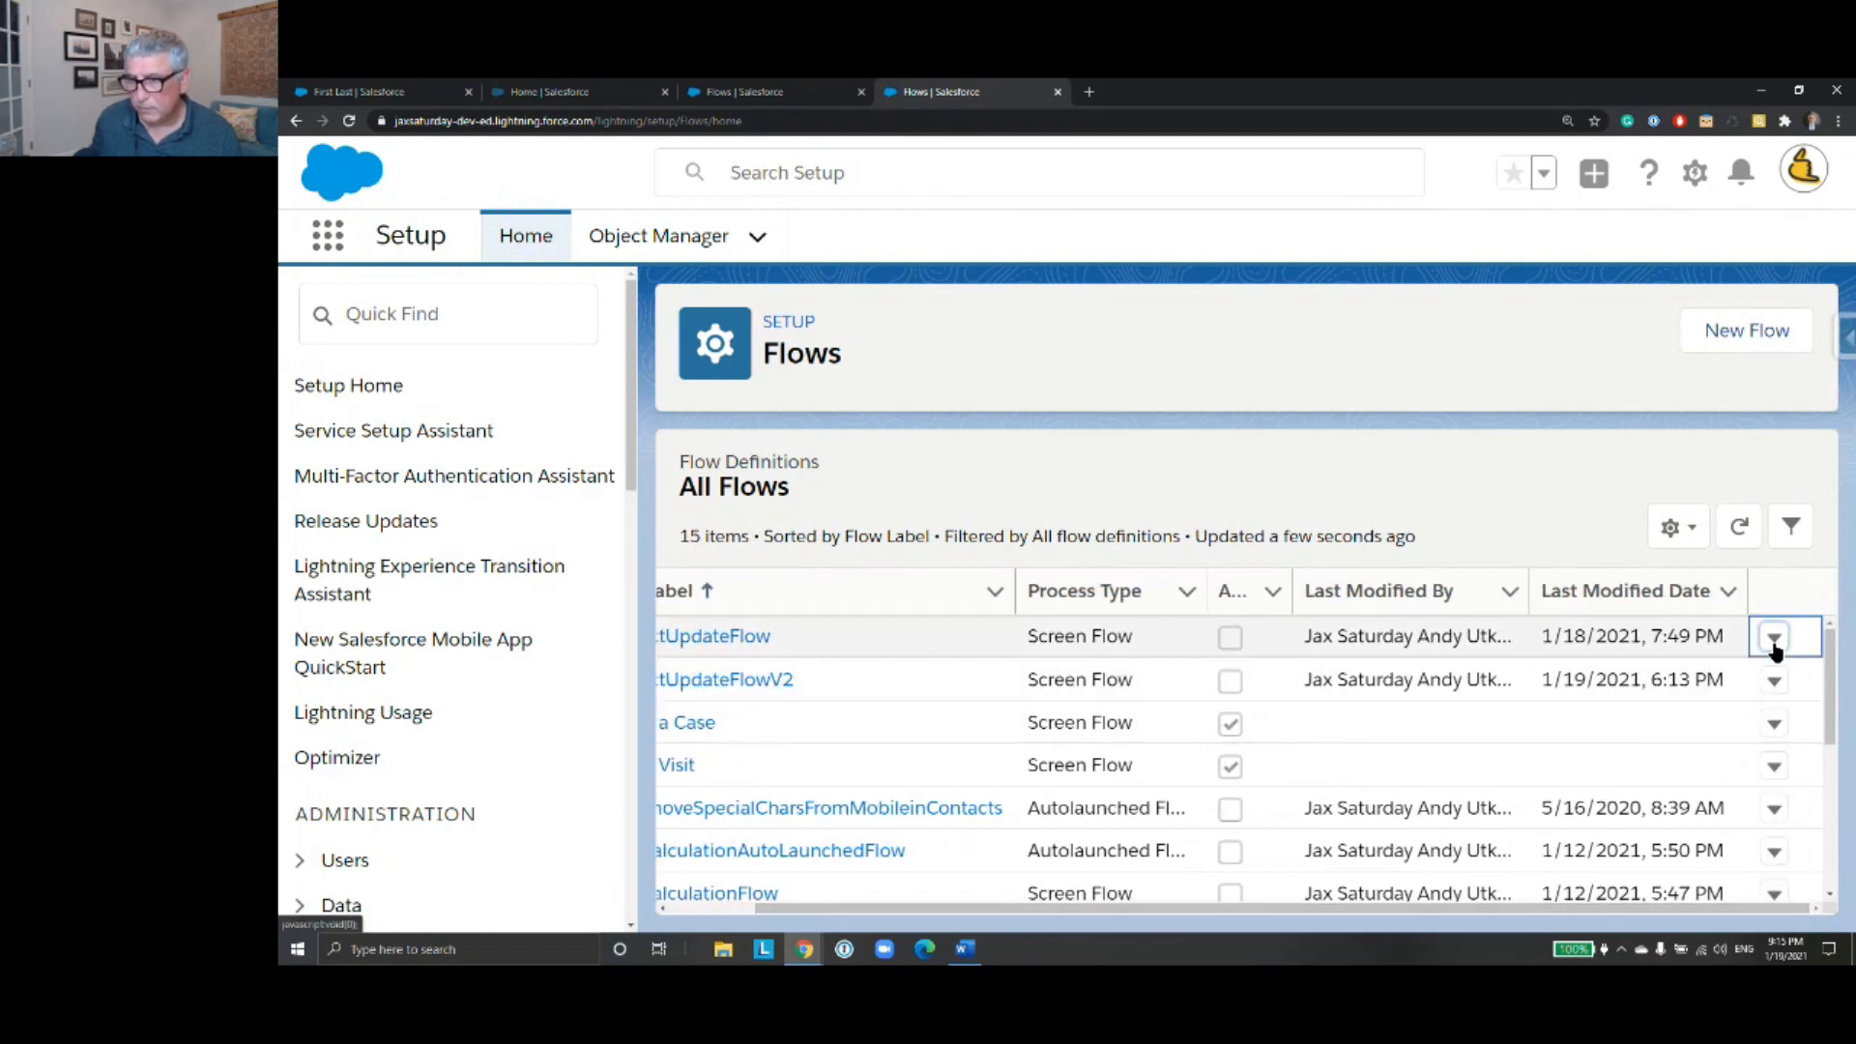
pyautogui.click(1773, 638)
pyautogui.click(1750, 692)
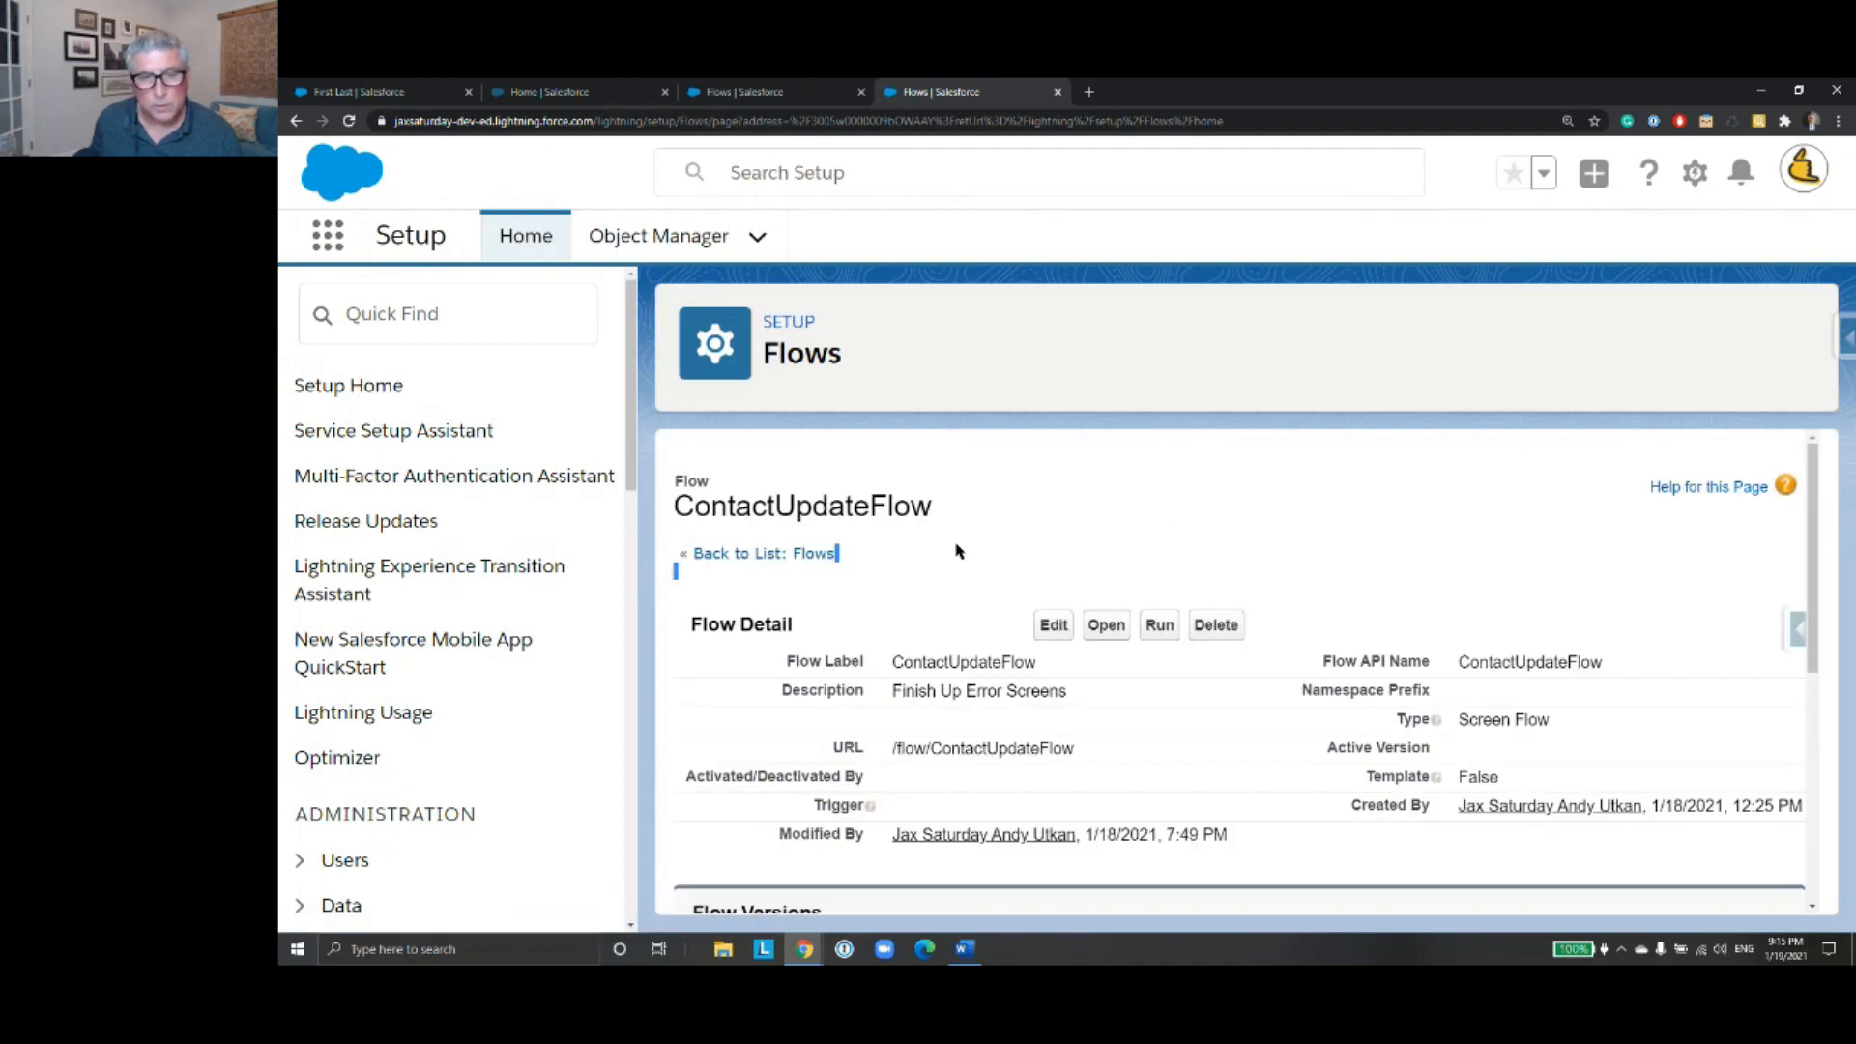
pyautogui.scroll(-5, 955, 650)
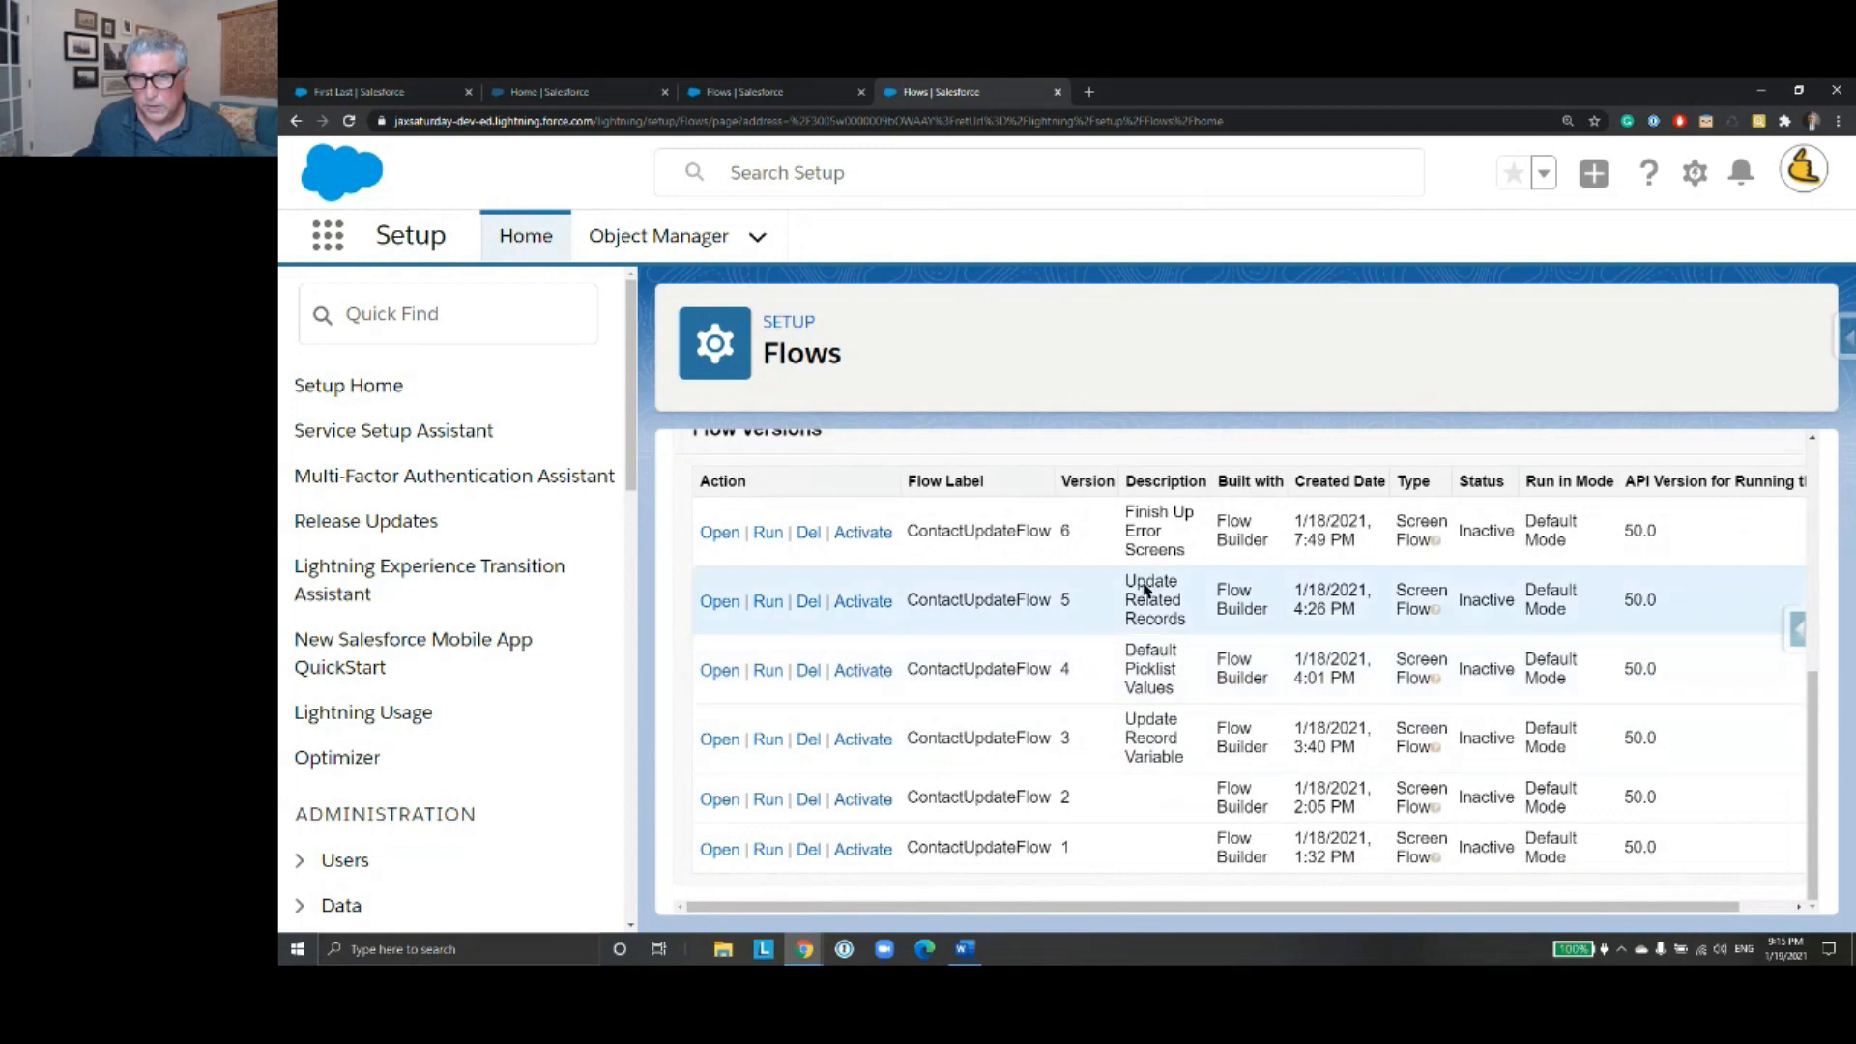
pyautogui.click(725, 685)
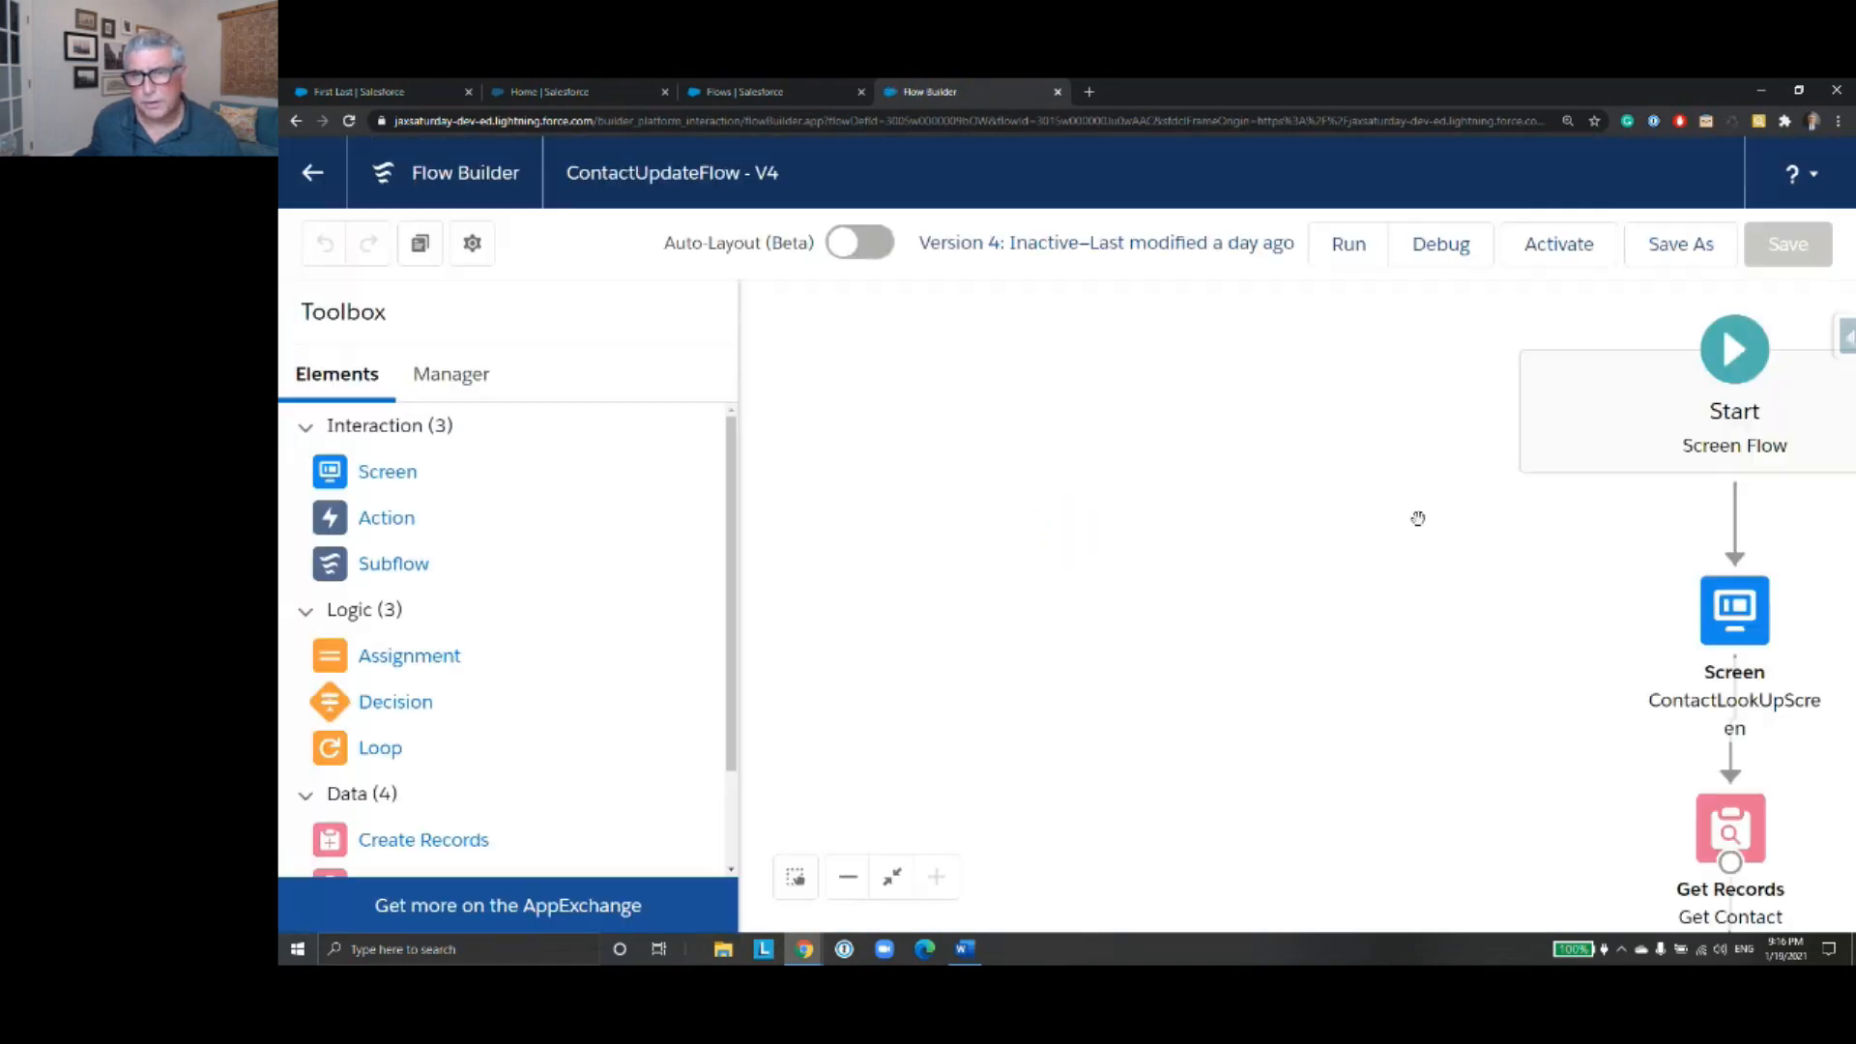
# - Open the ContactInfoScreen element that follows Get Contact Record for editing
pyautogui.moveTo(1411, 669); pyautogui.dragTo(1009, 413)
pyautogui.moveTo(1055, 762); pyautogui.dragTo(1027, 518)
pyautogui.moveTo(1025, 892); pyautogui.dragTo(987, 567)
pyautogui.moveTo(1058, 784); pyautogui.dragTo(1012, 731)
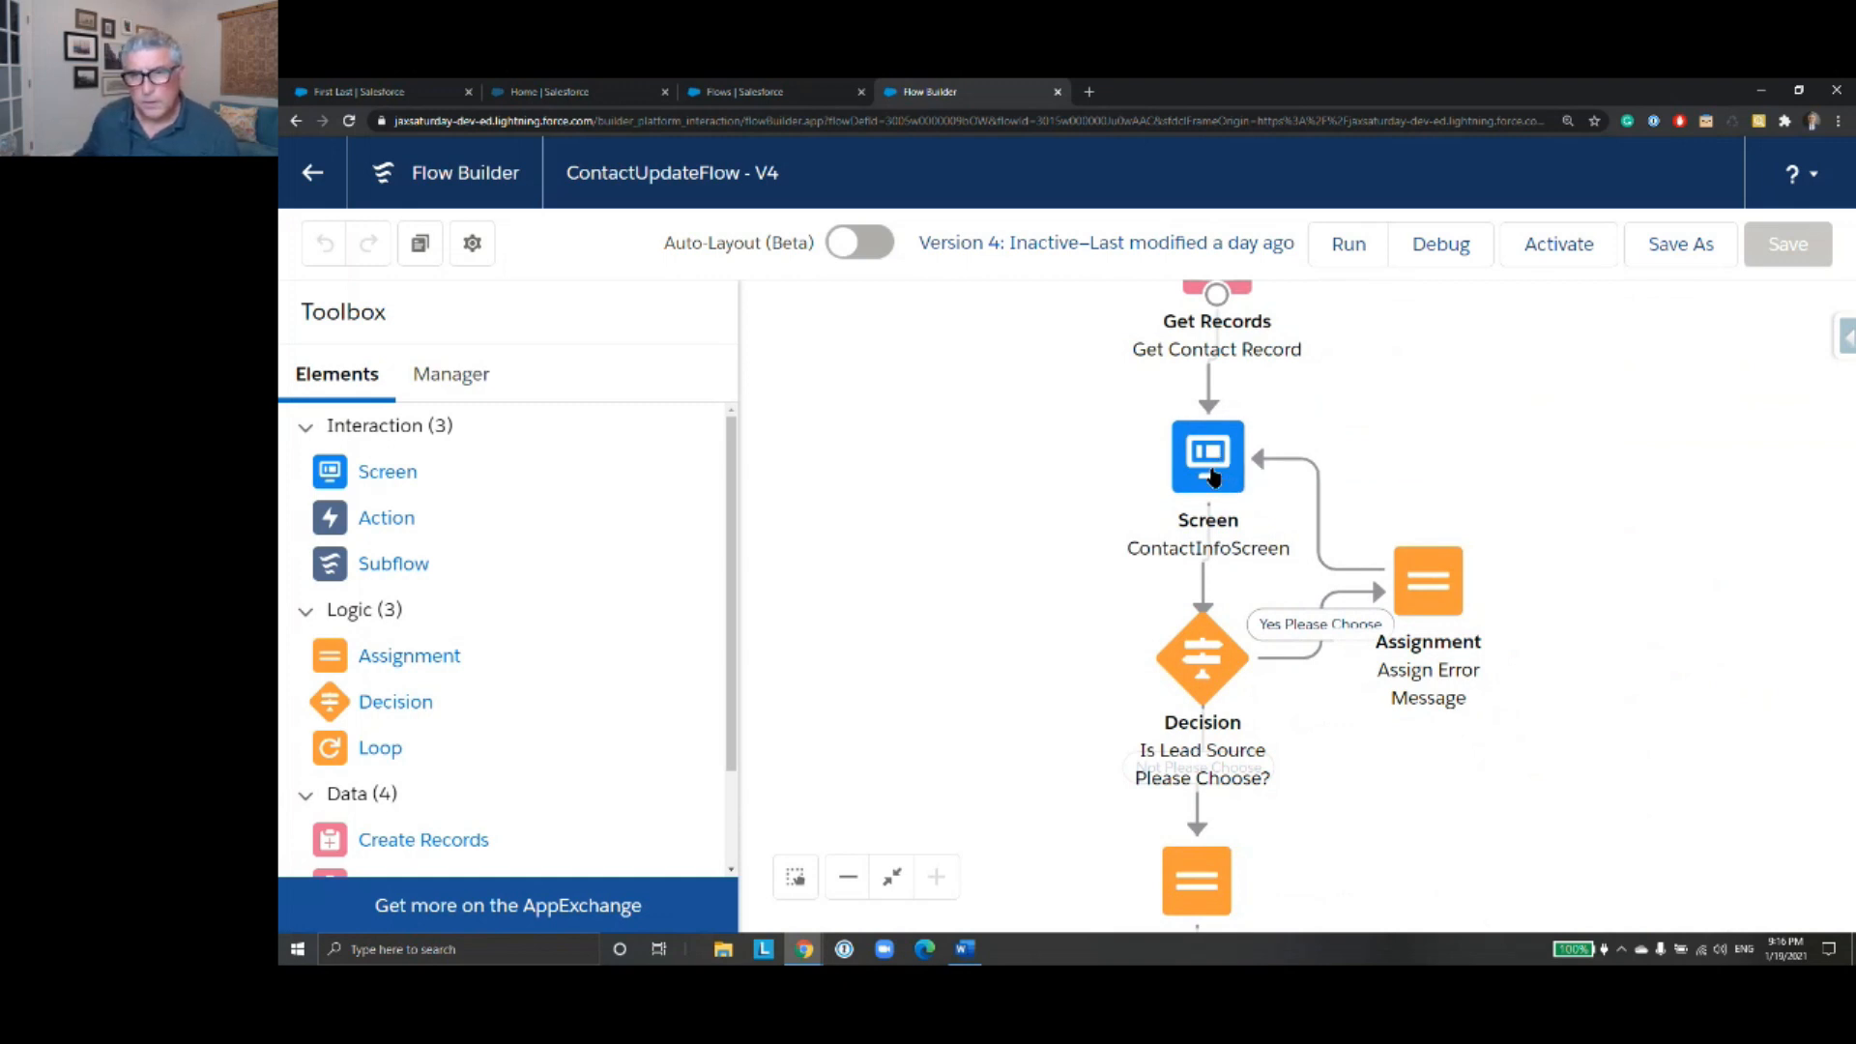
pyautogui.click(1214, 477)
pyautogui.doubleClick(1213, 477)
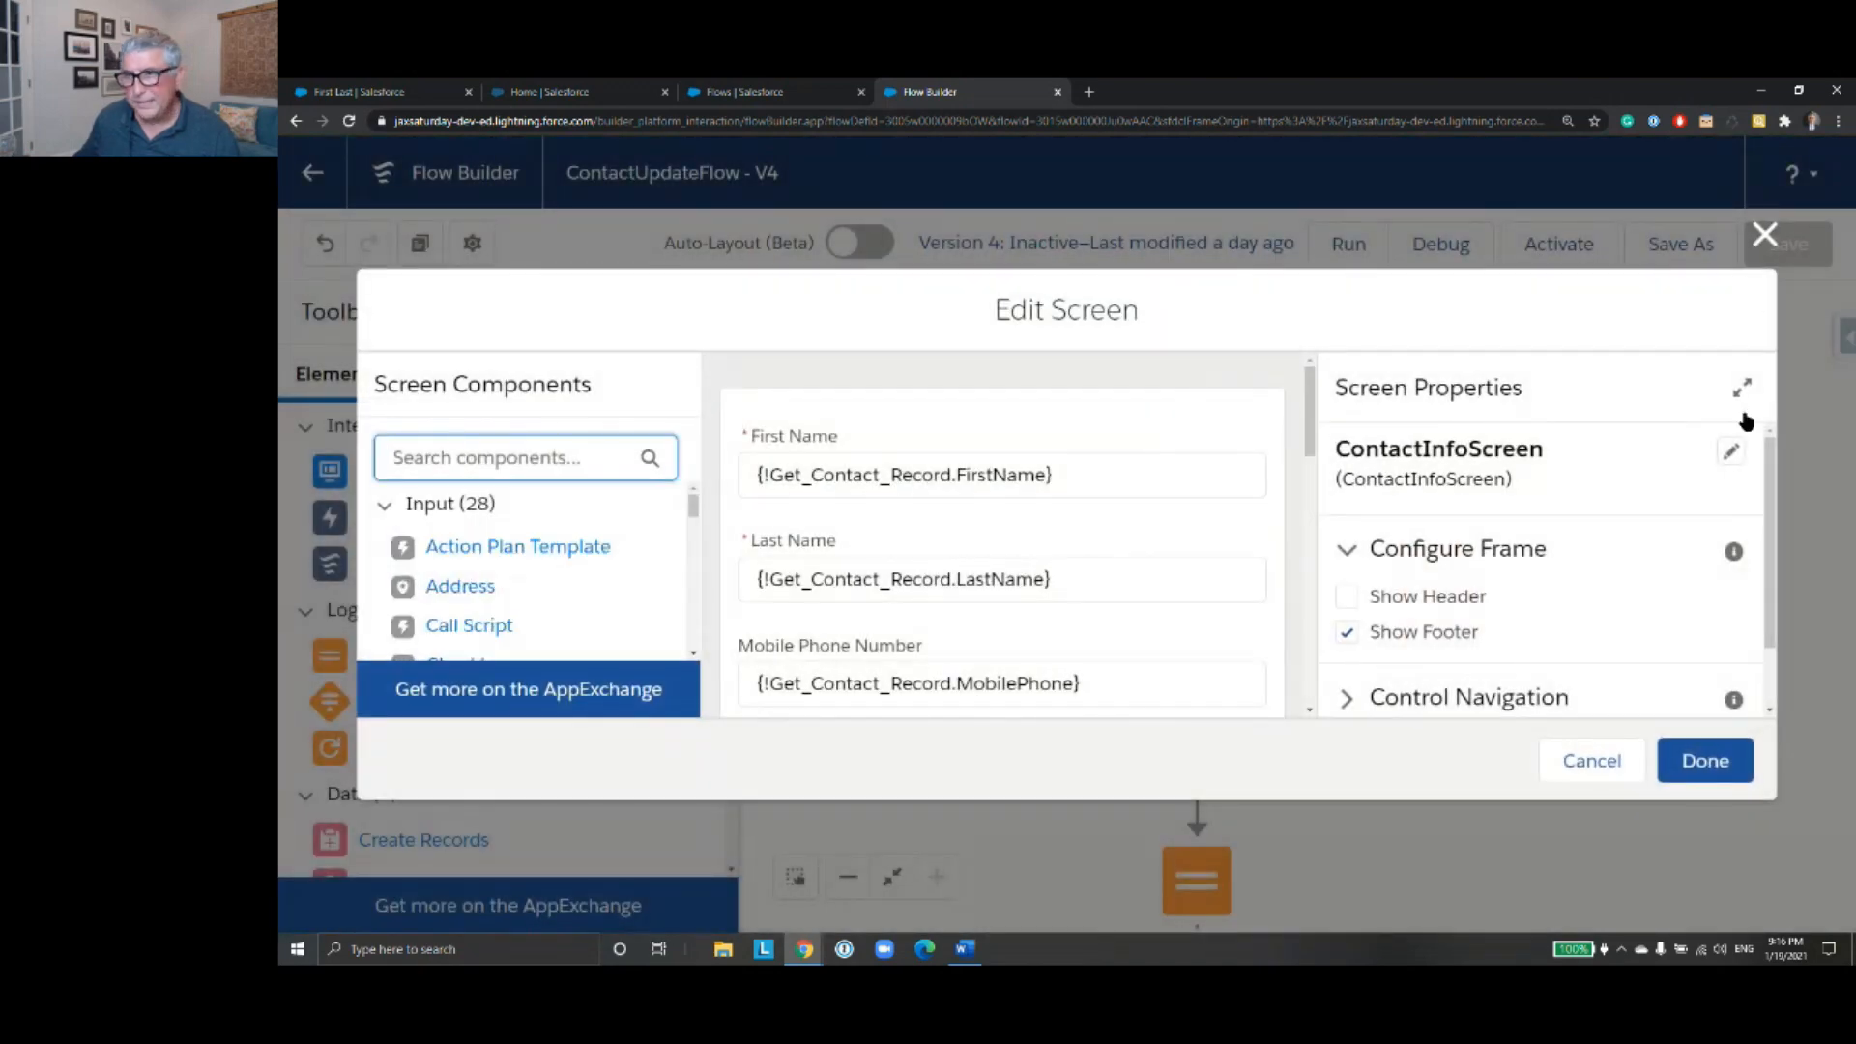
# - Select the Lead Source picklist on the screen and bring up its configured choices
pyautogui.moveTo(1311, 450); pyautogui.dragTo(1311, 708)
pyautogui.scroll(1, 1141, 523)
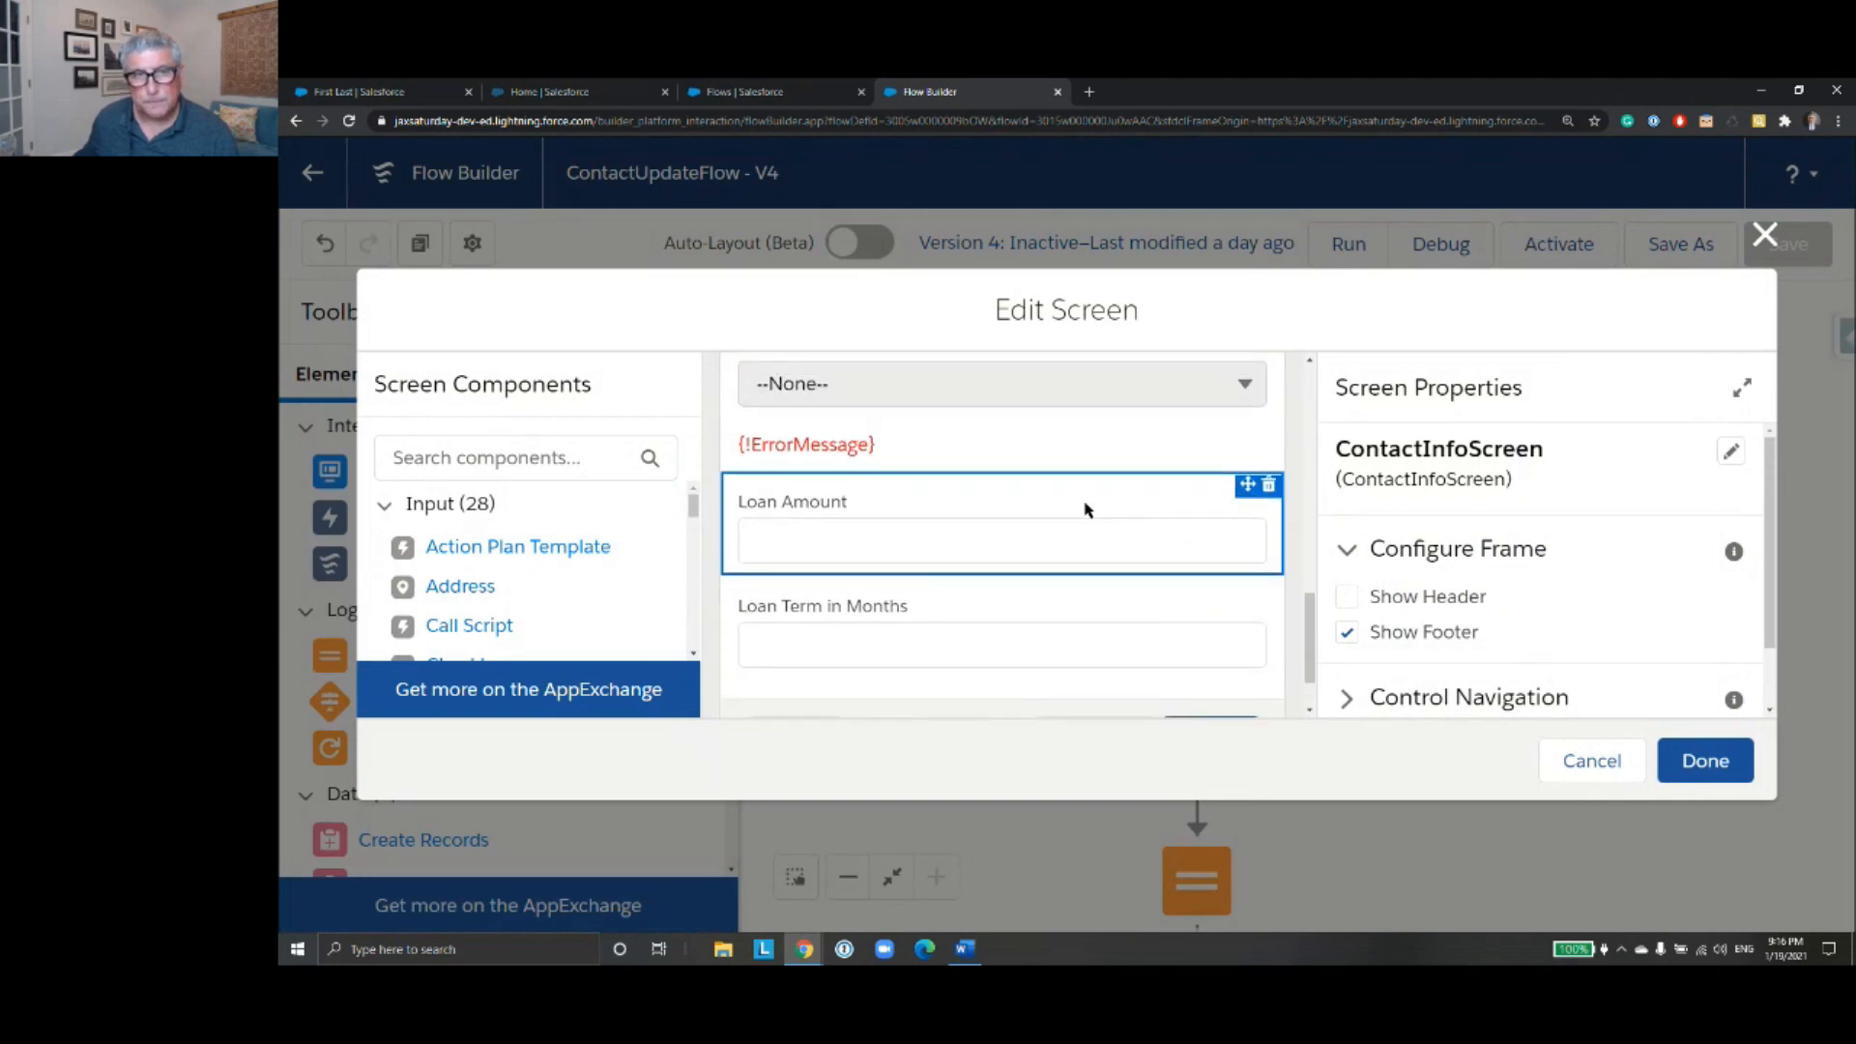
pyautogui.scroll(2, 1102, 528)
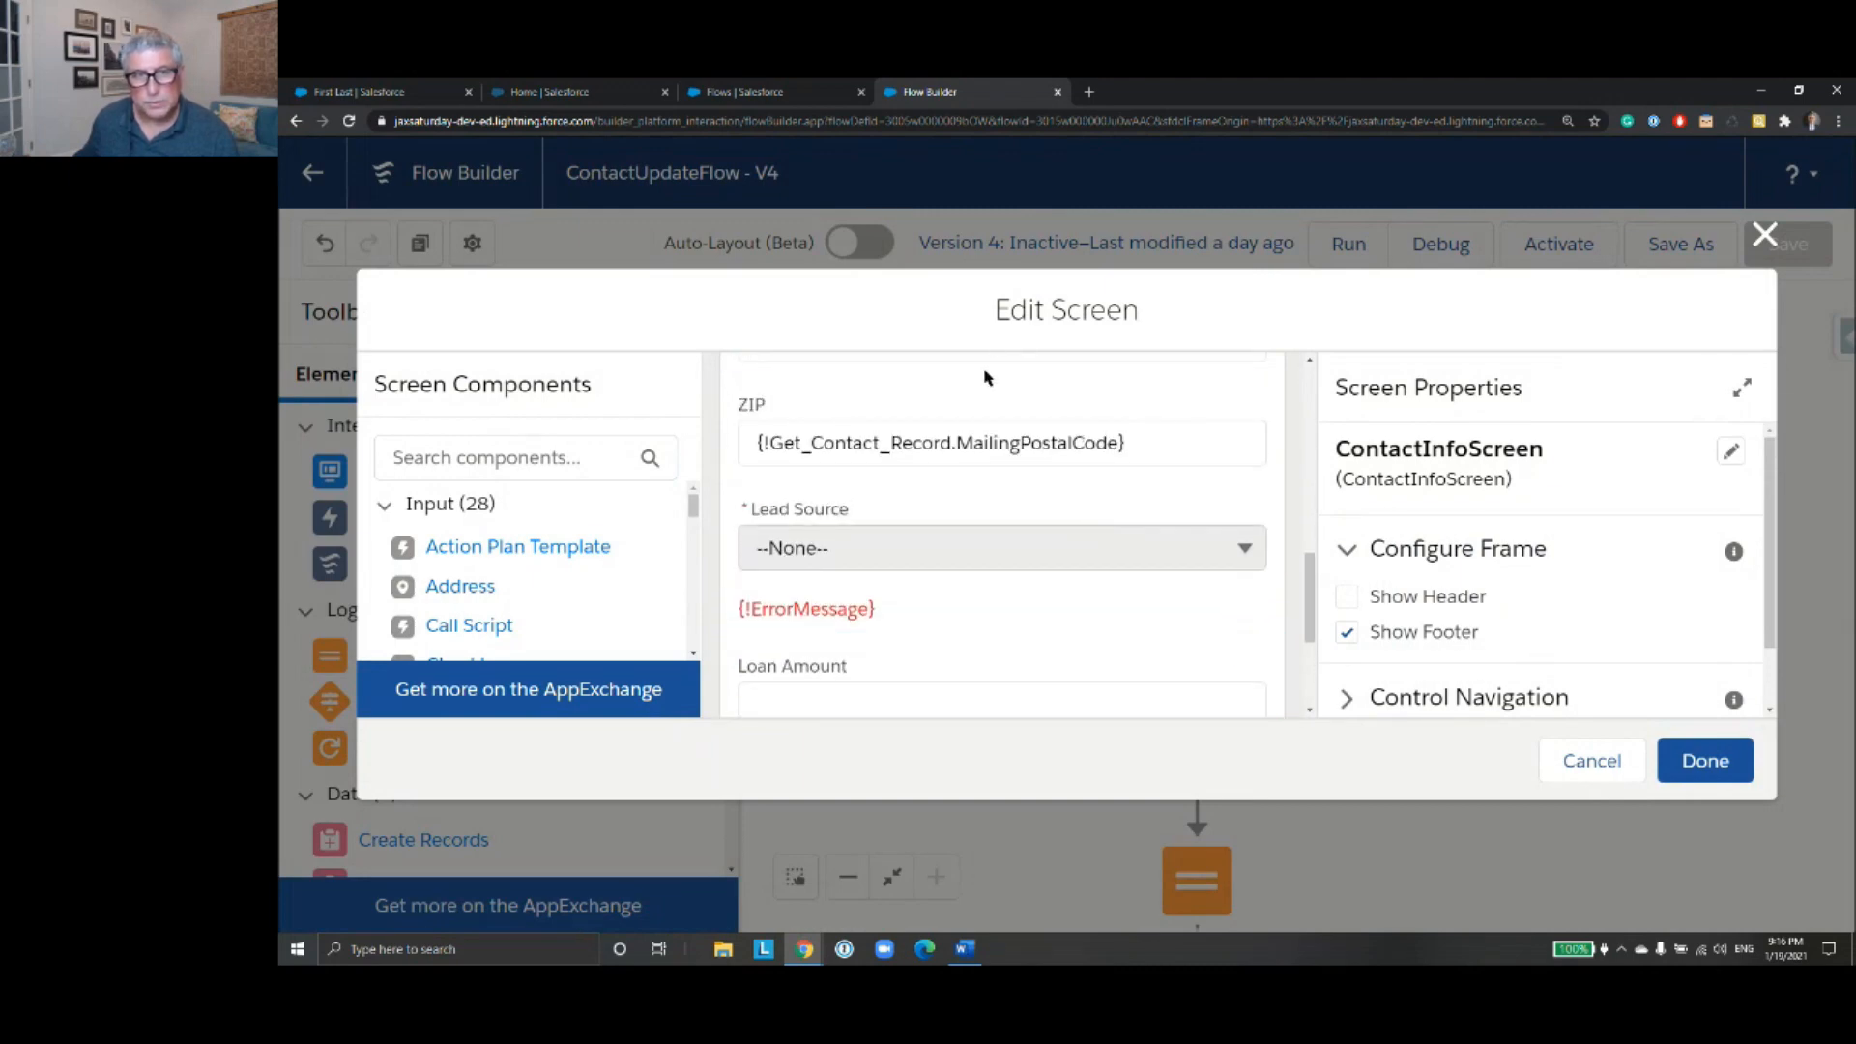
pyautogui.click(1005, 549)
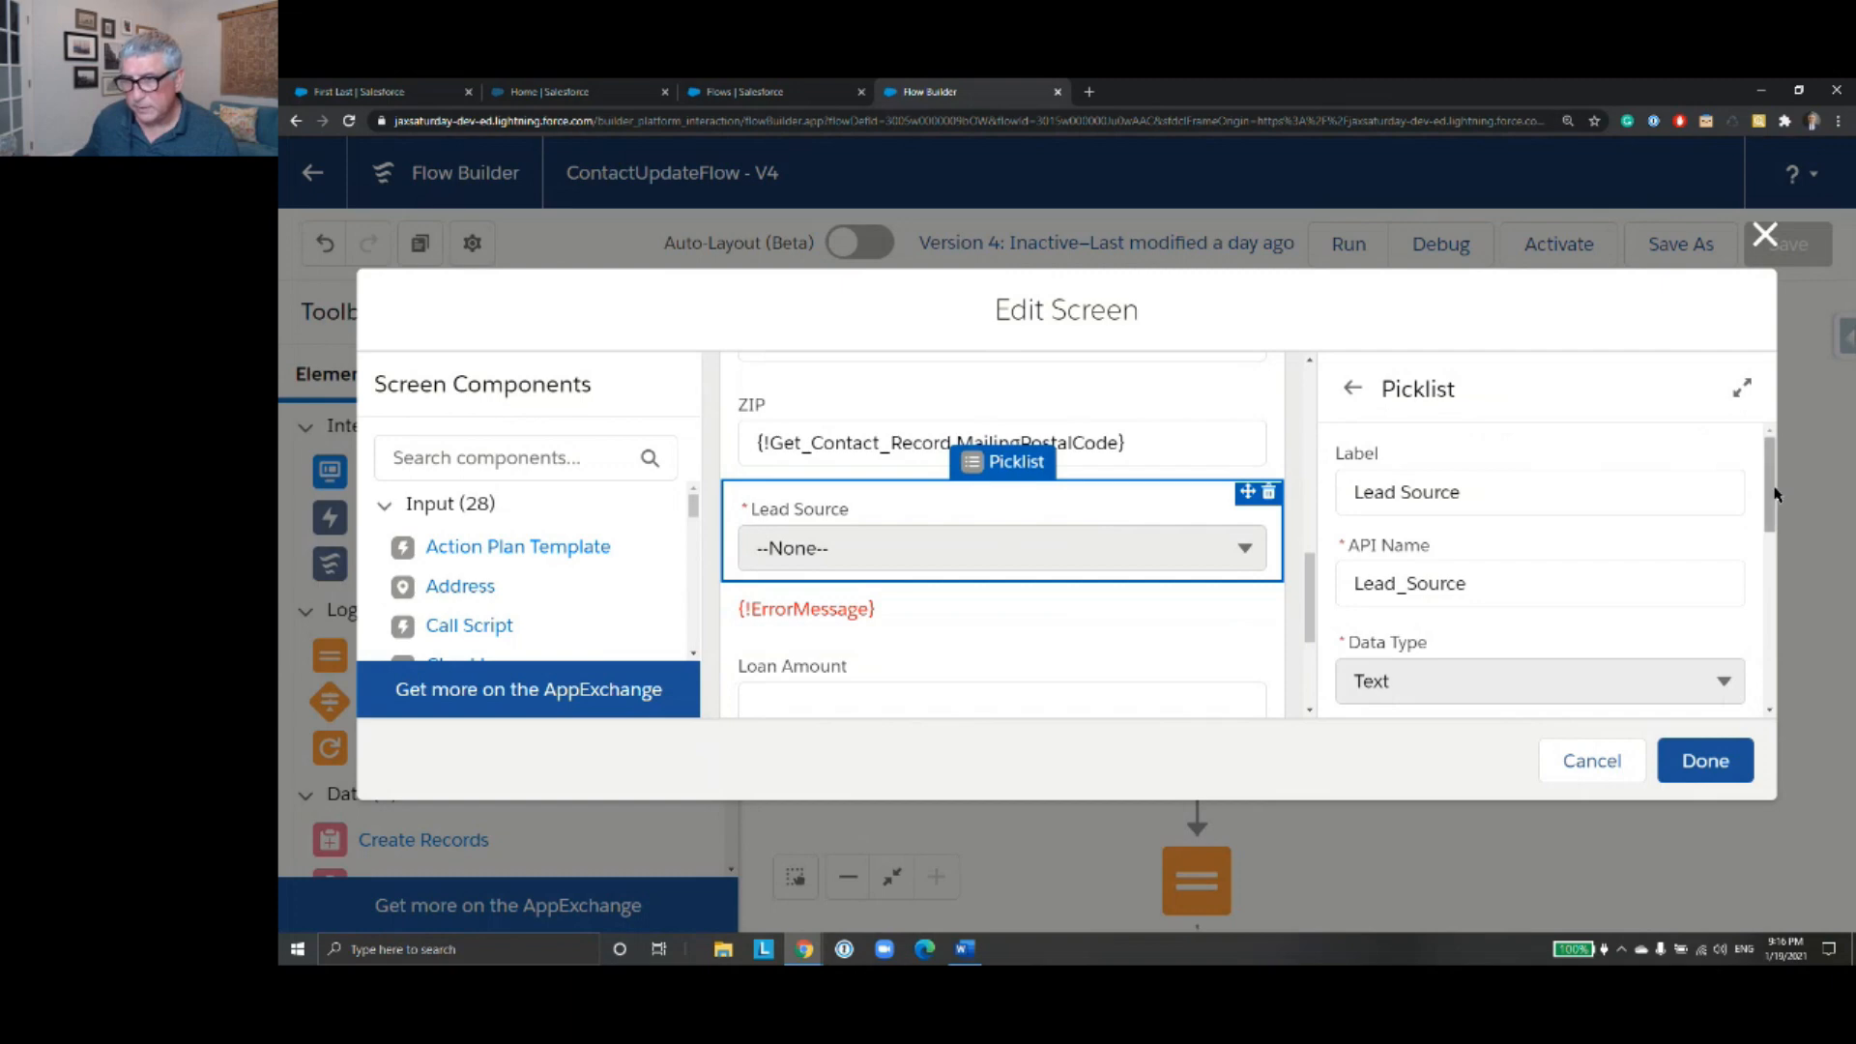
pyautogui.moveTo(1773, 497); pyautogui.dragTo(1788, 635)
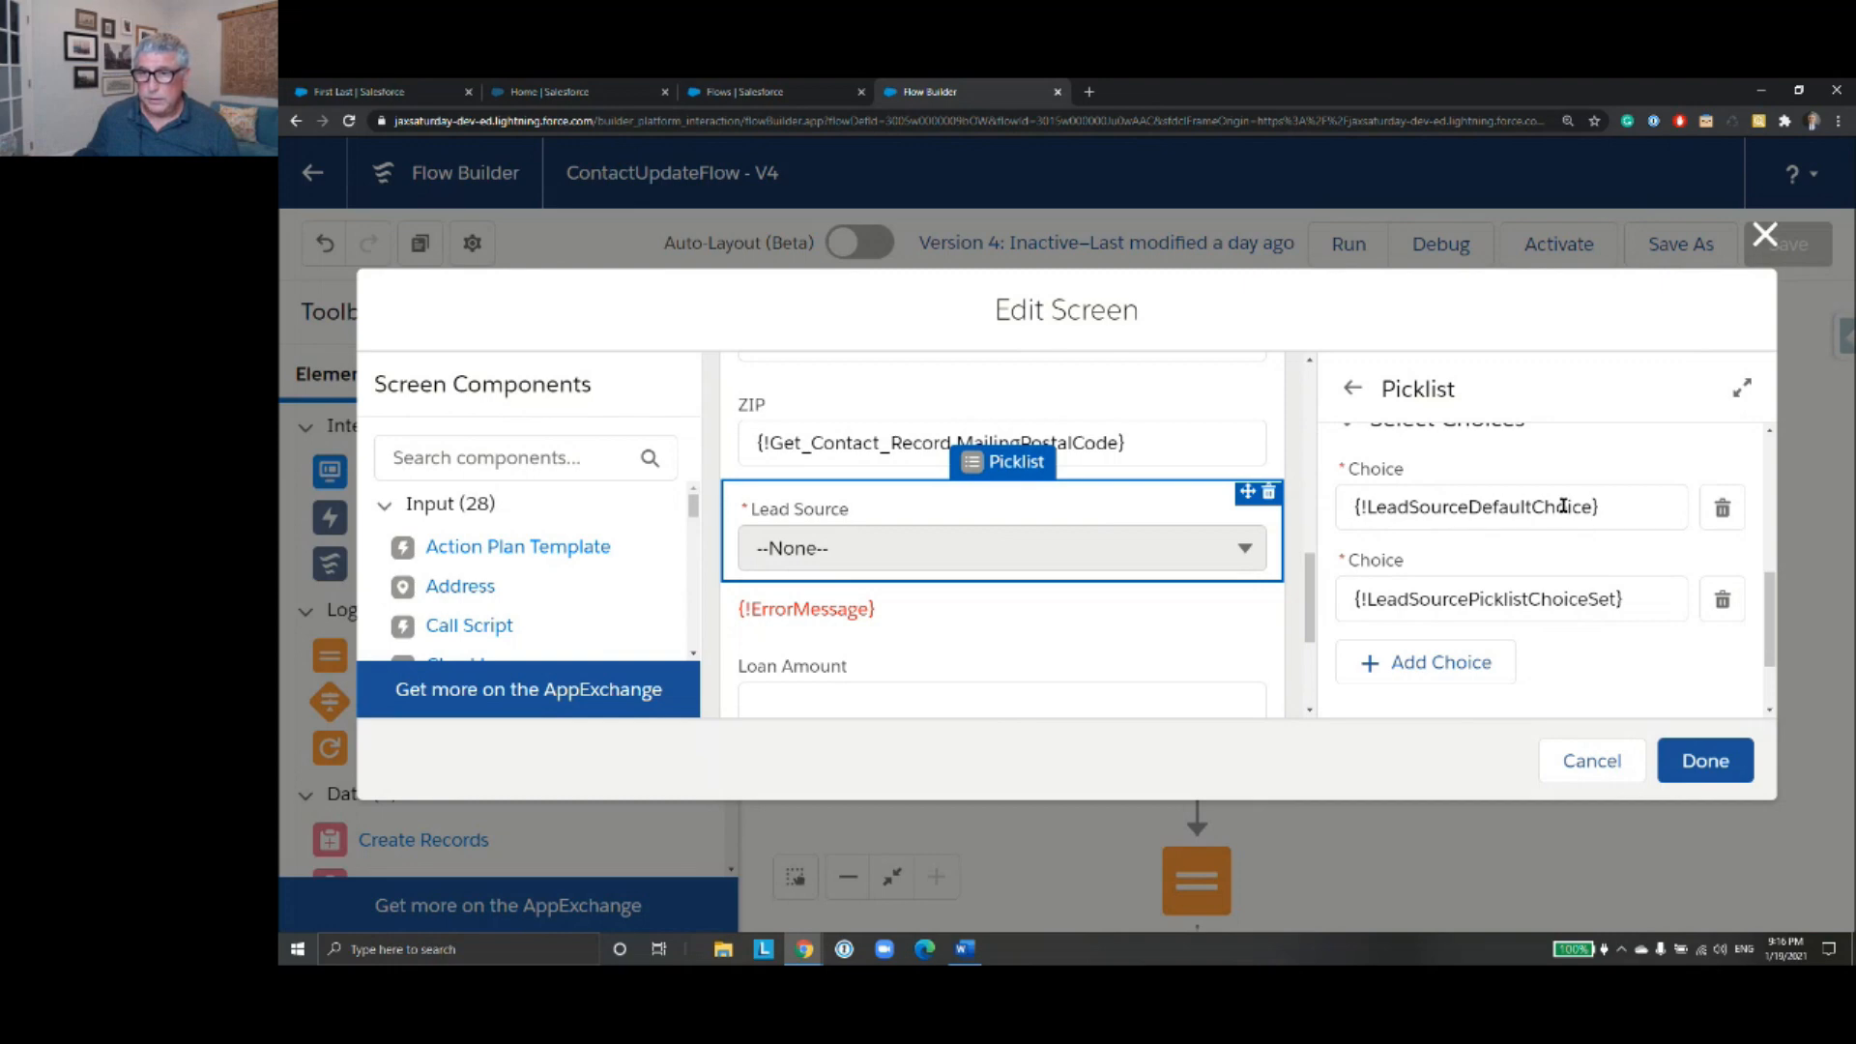
# - Set the Lead Source picklist's default value to LeadSourceDefaultChoice and apply the screen changes
pyautogui.scroll(1, 1607, 509)
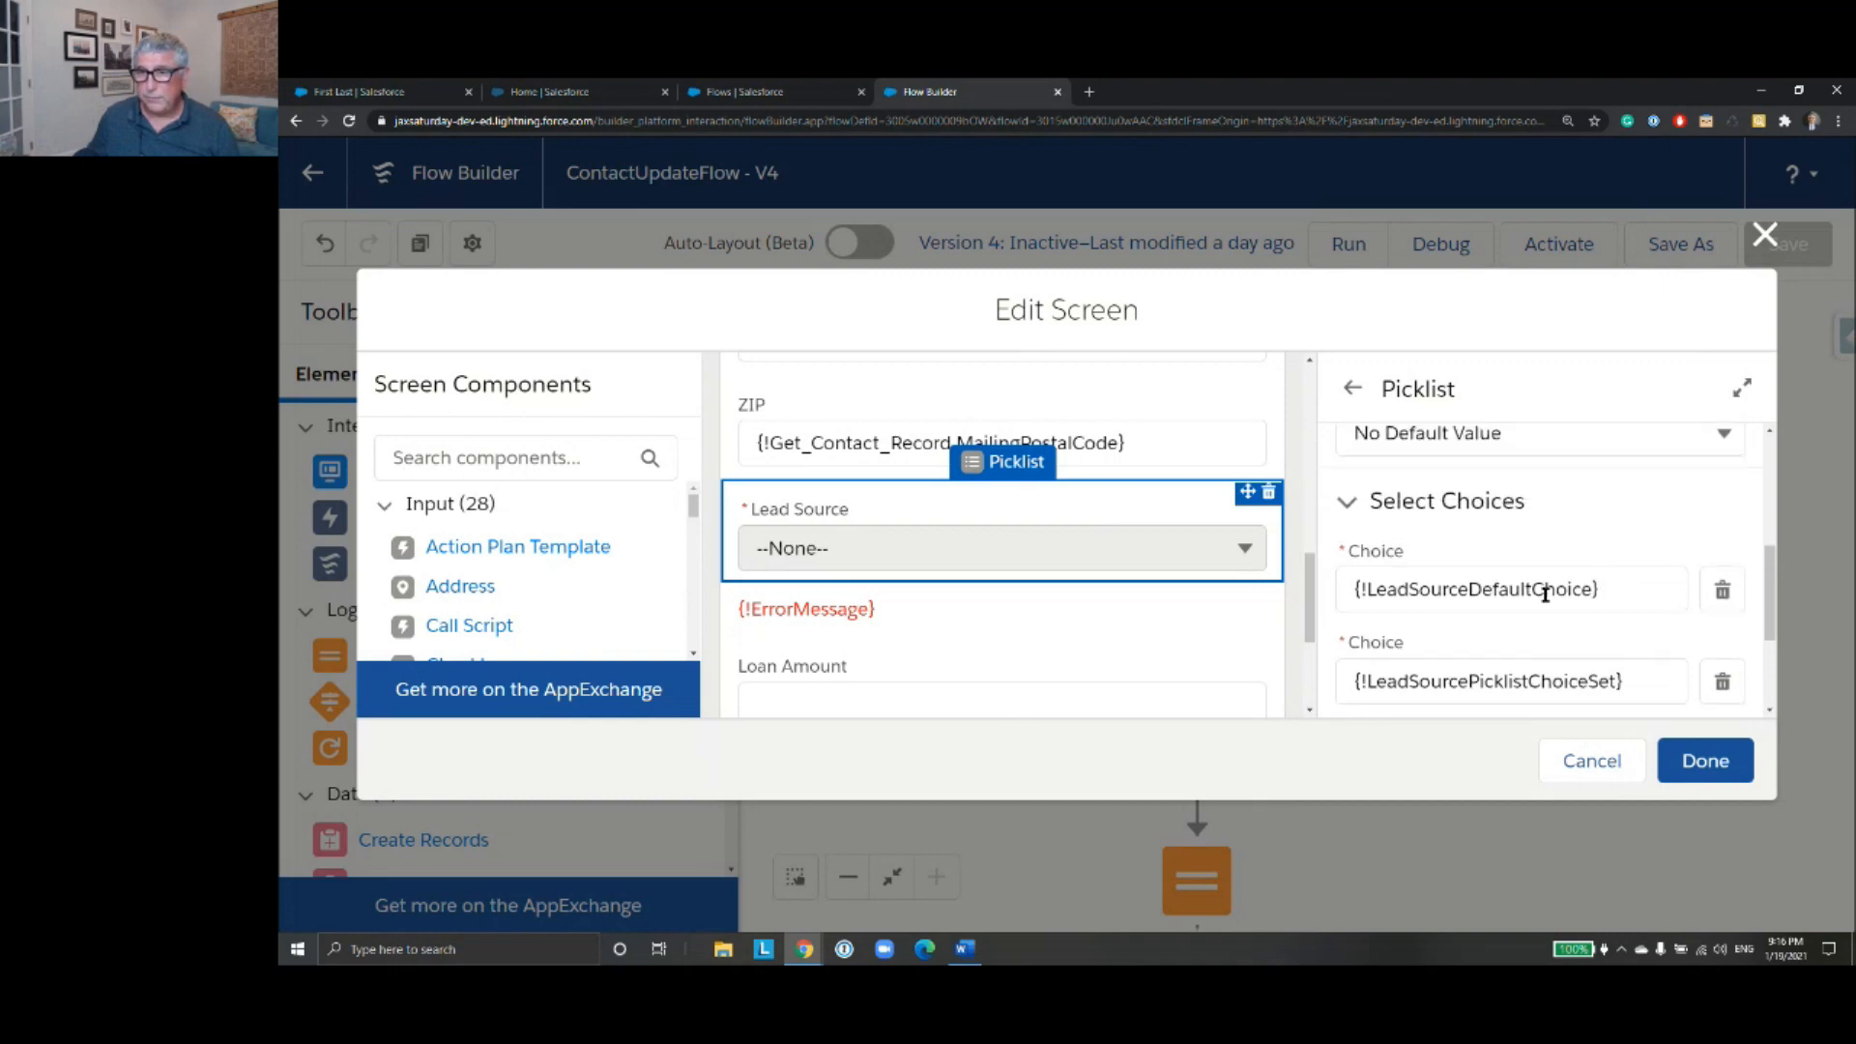
pyautogui.scroll(1, 1616, 592)
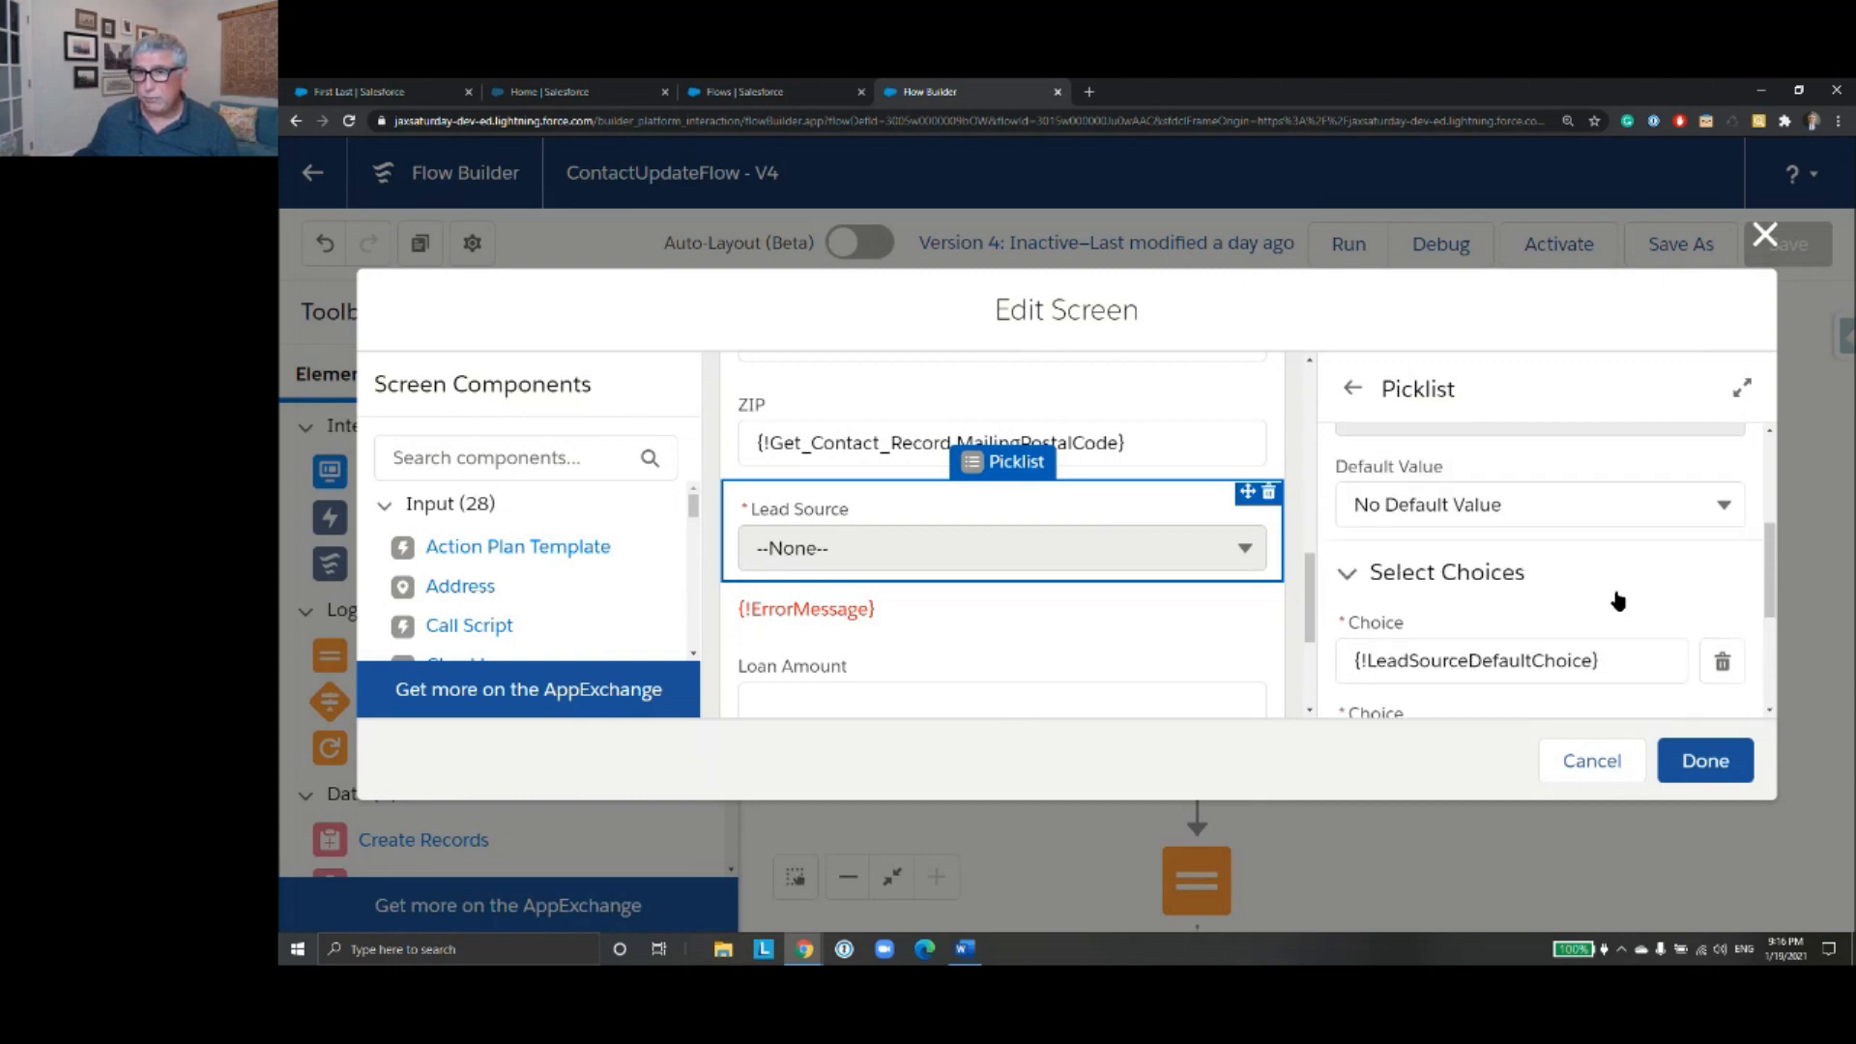
pyautogui.click(1726, 528)
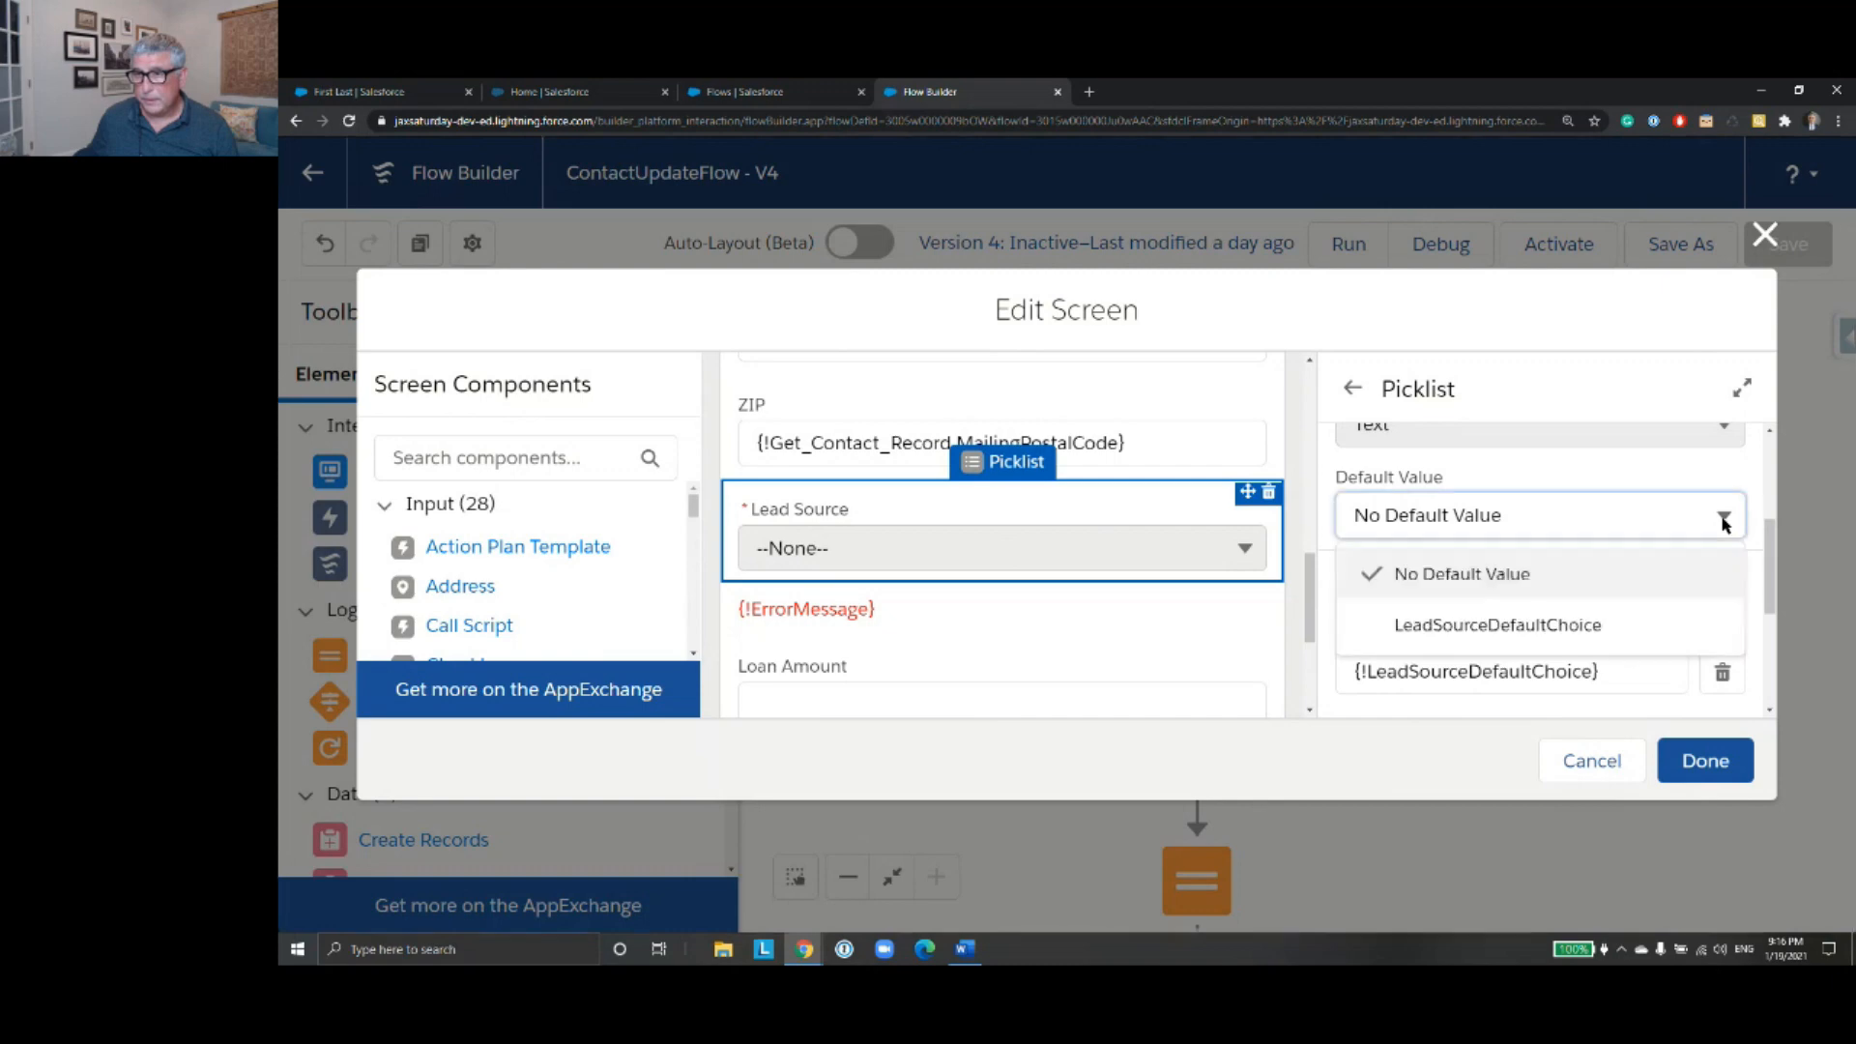
pyautogui.click(1526, 626)
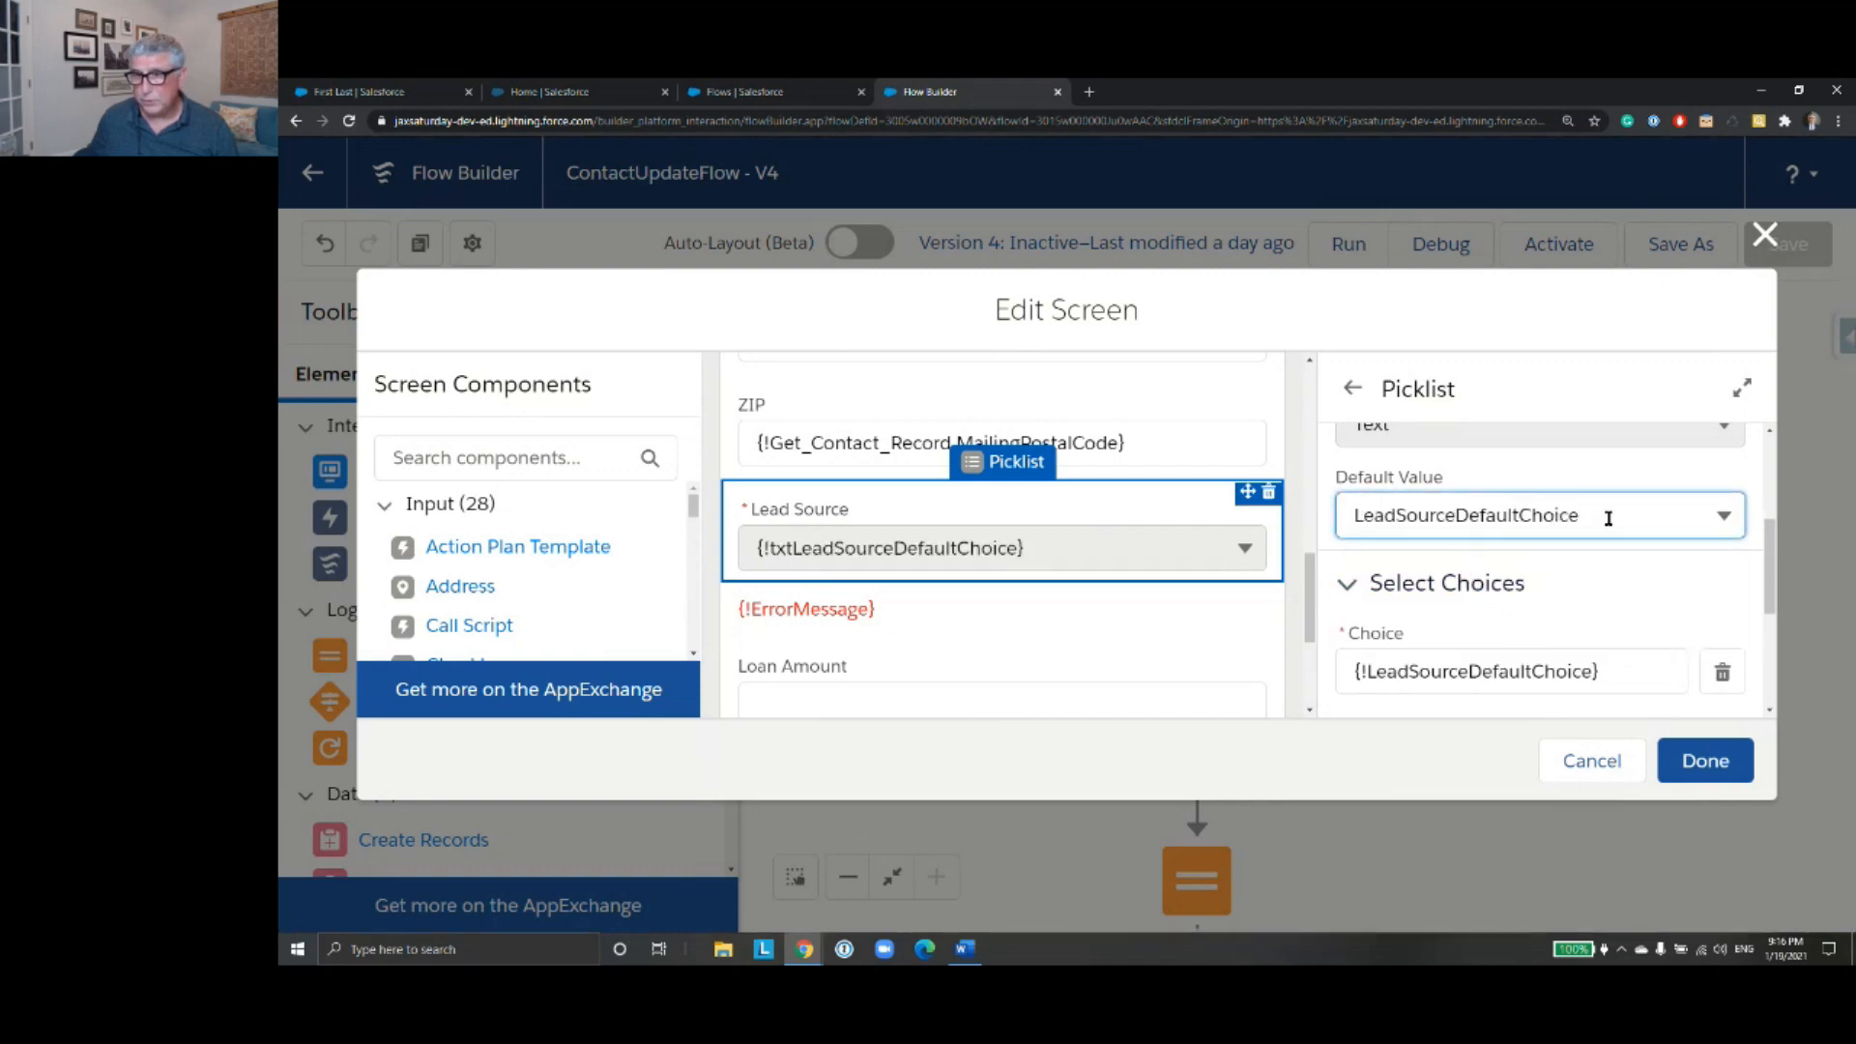
pyautogui.scroll(-2, 1610, 564)
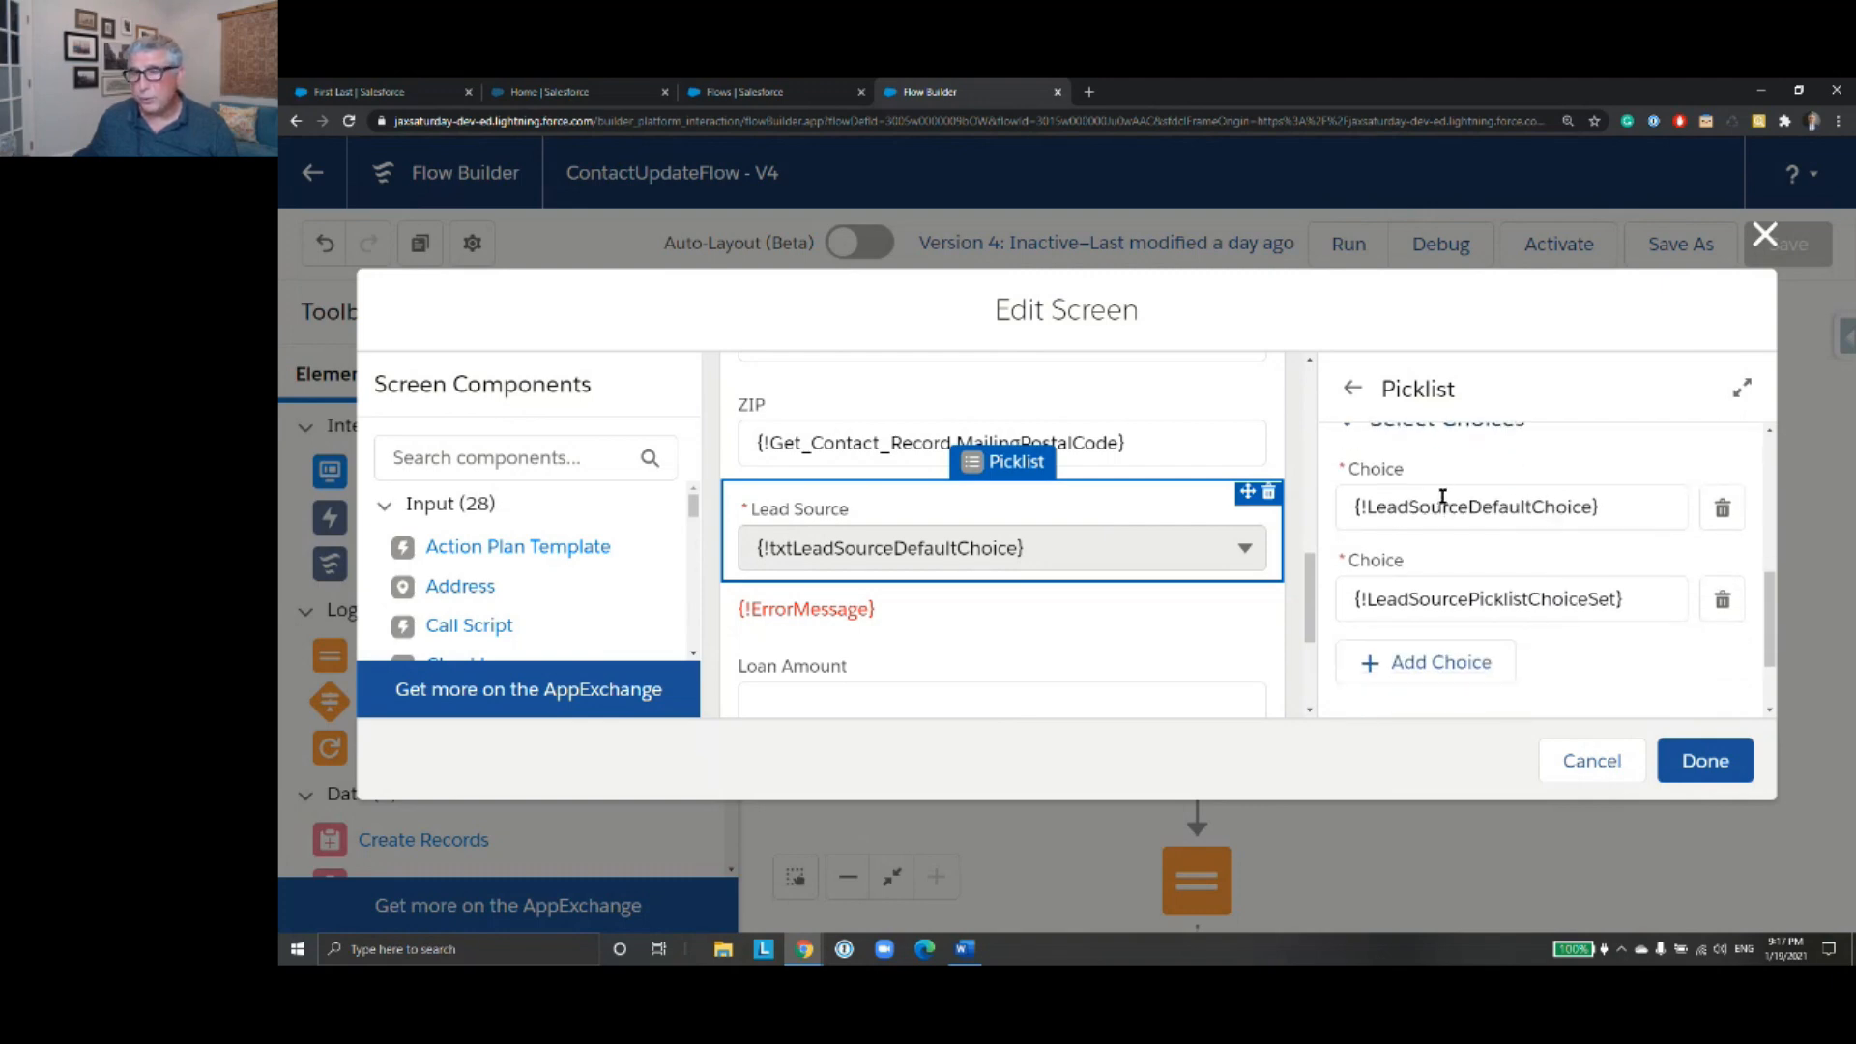
pyautogui.click(1701, 759)
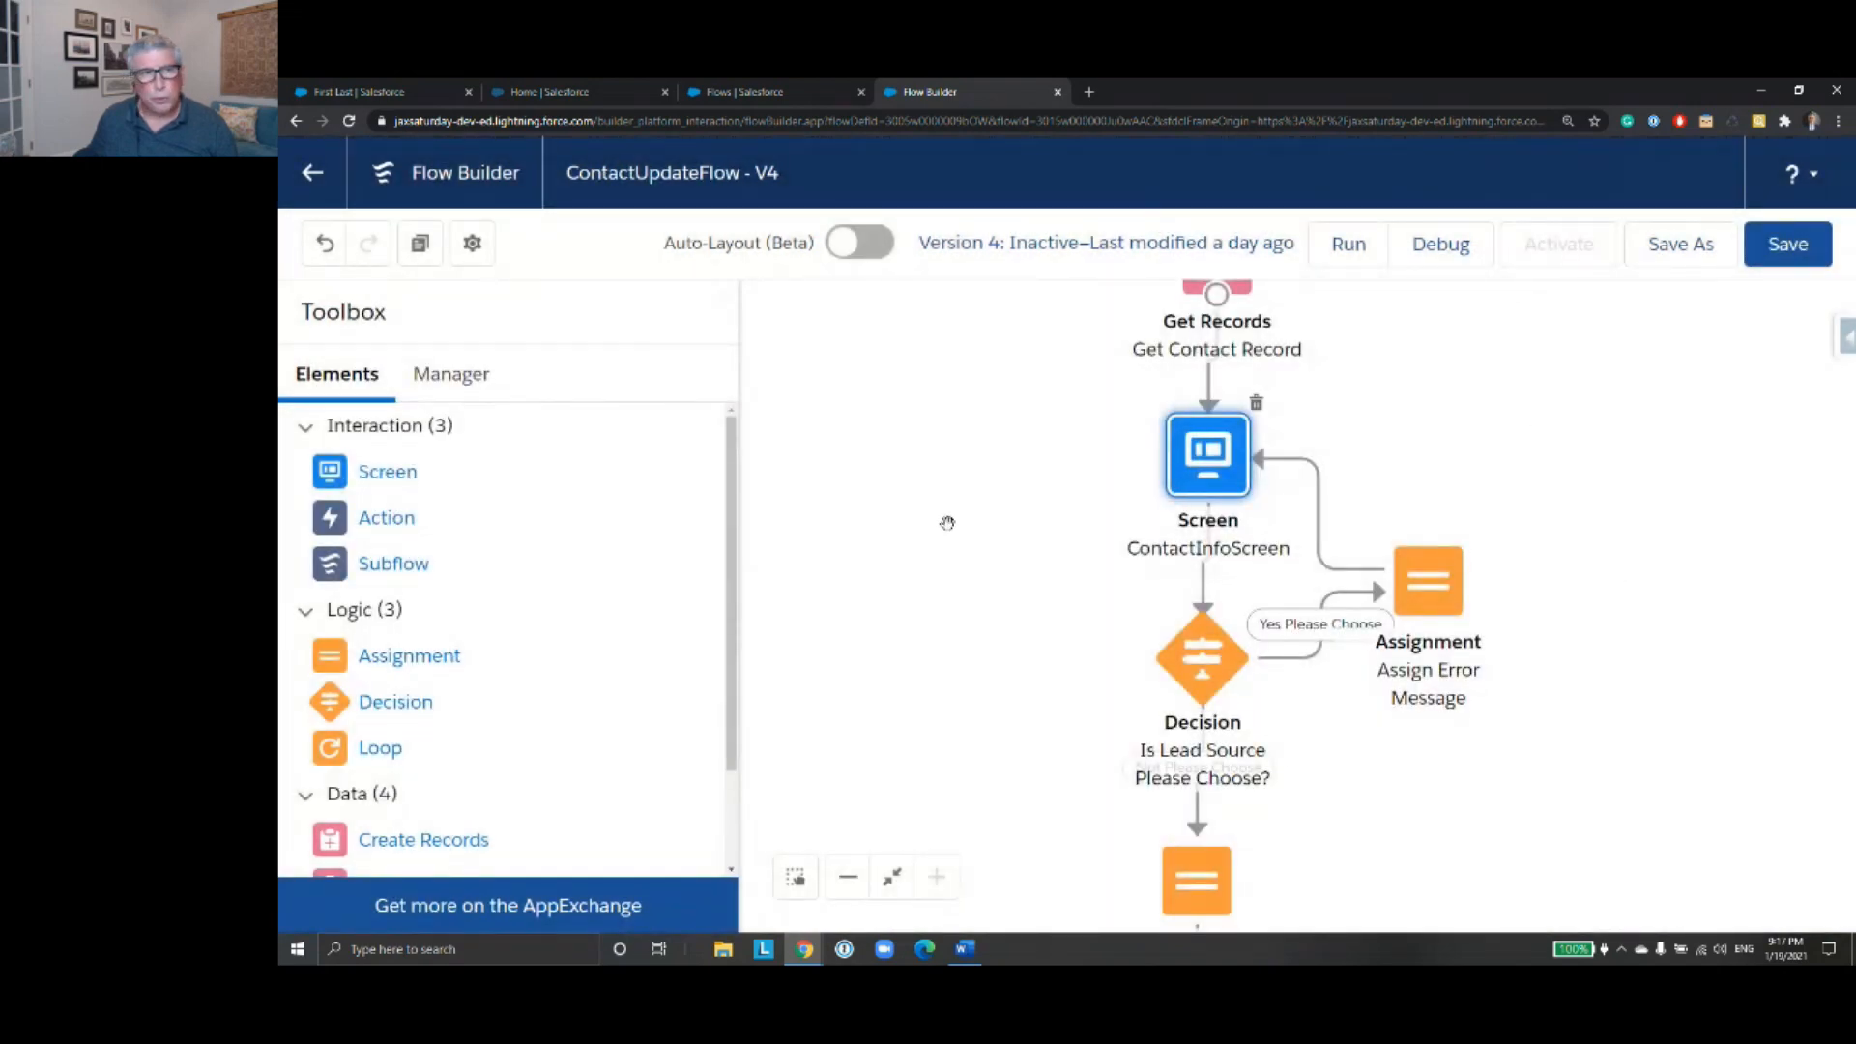
# - Display the flow's resource list with its choices, formulas and picklist choice sets
pyautogui.click(468, 386)
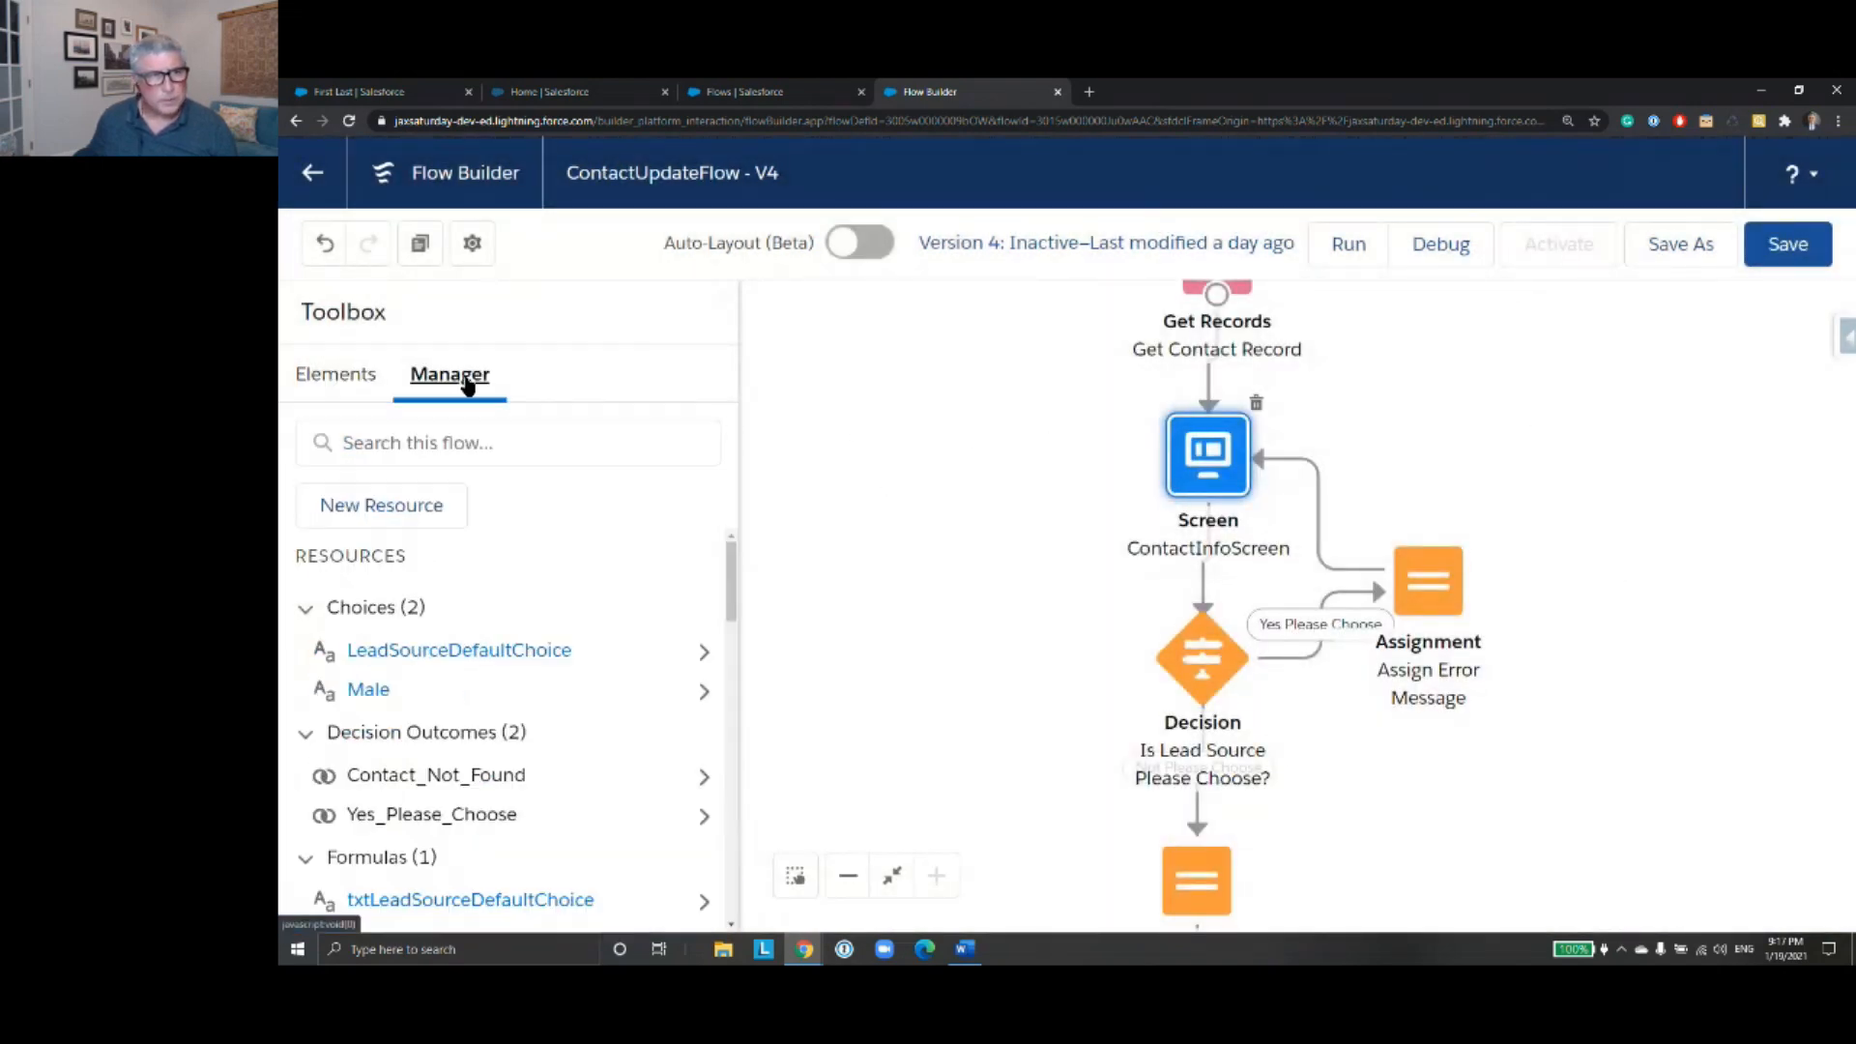
pyautogui.moveTo(942, 630); pyautogui.dragTo(917, 532)
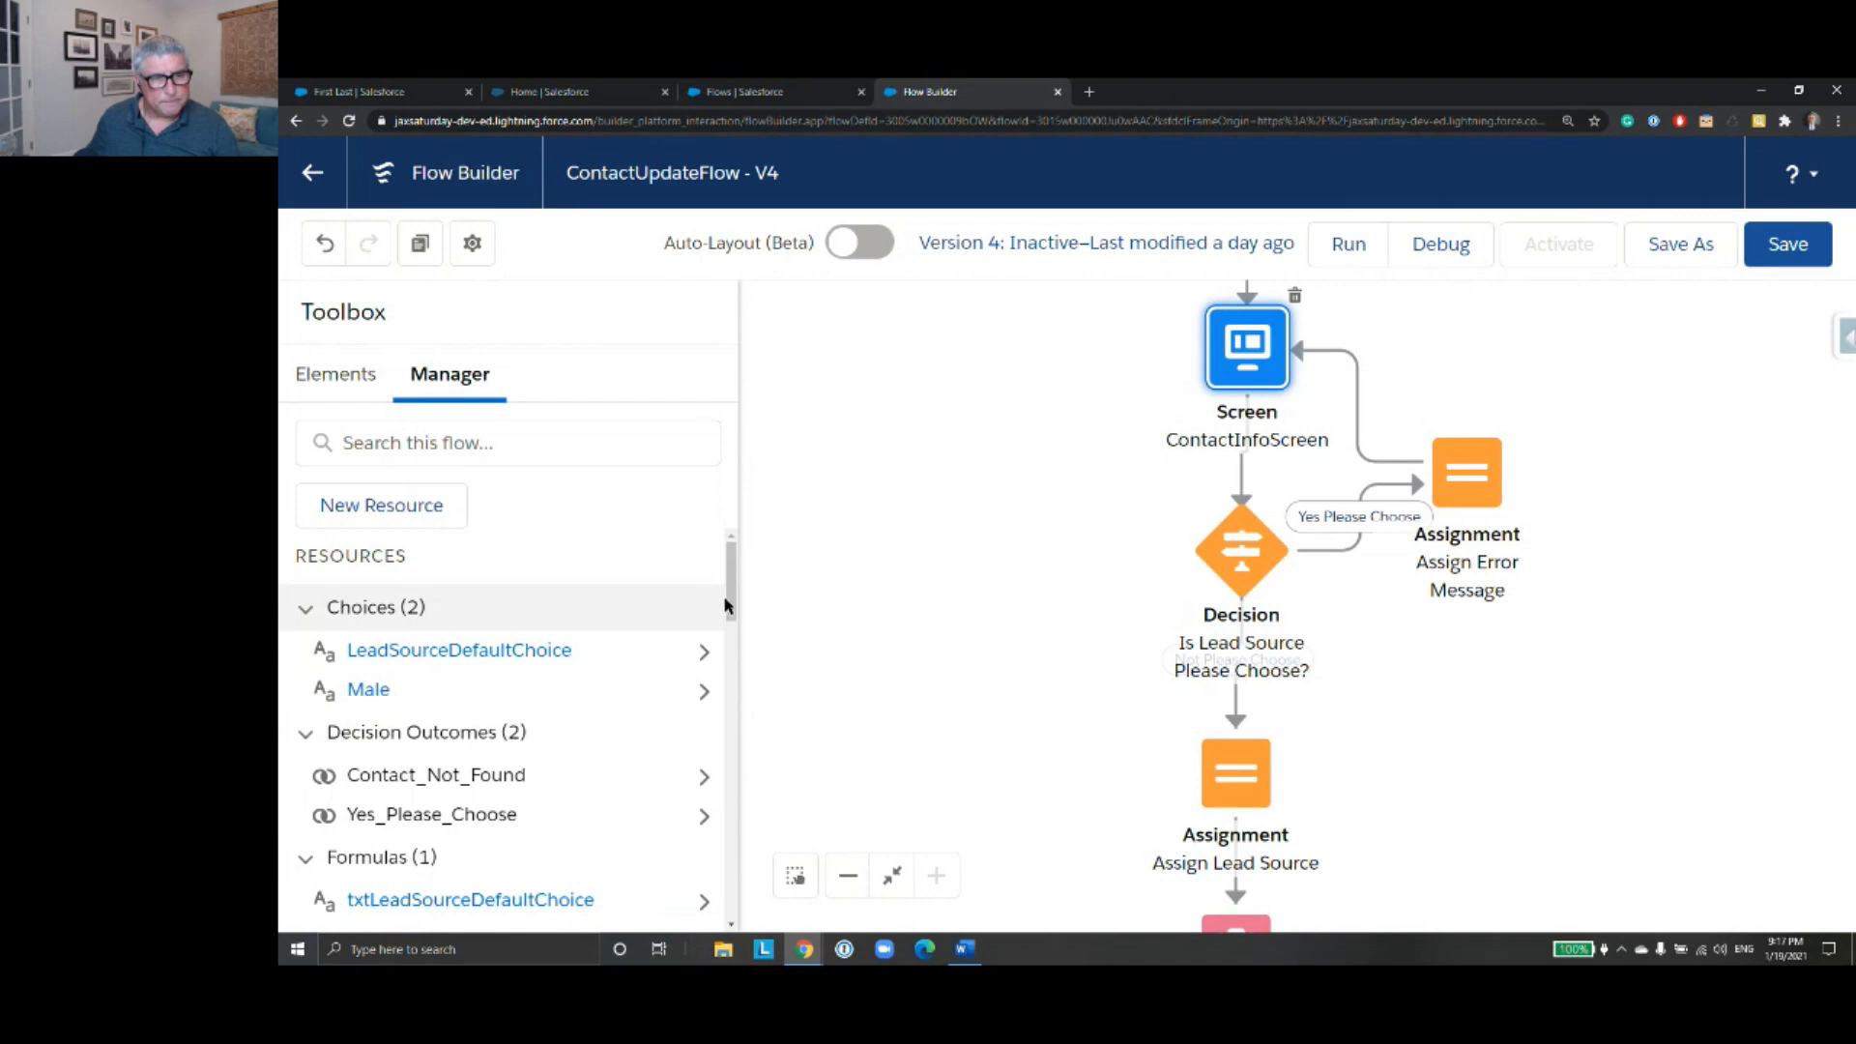
pyautogui.scroll(-1, 725, 604)
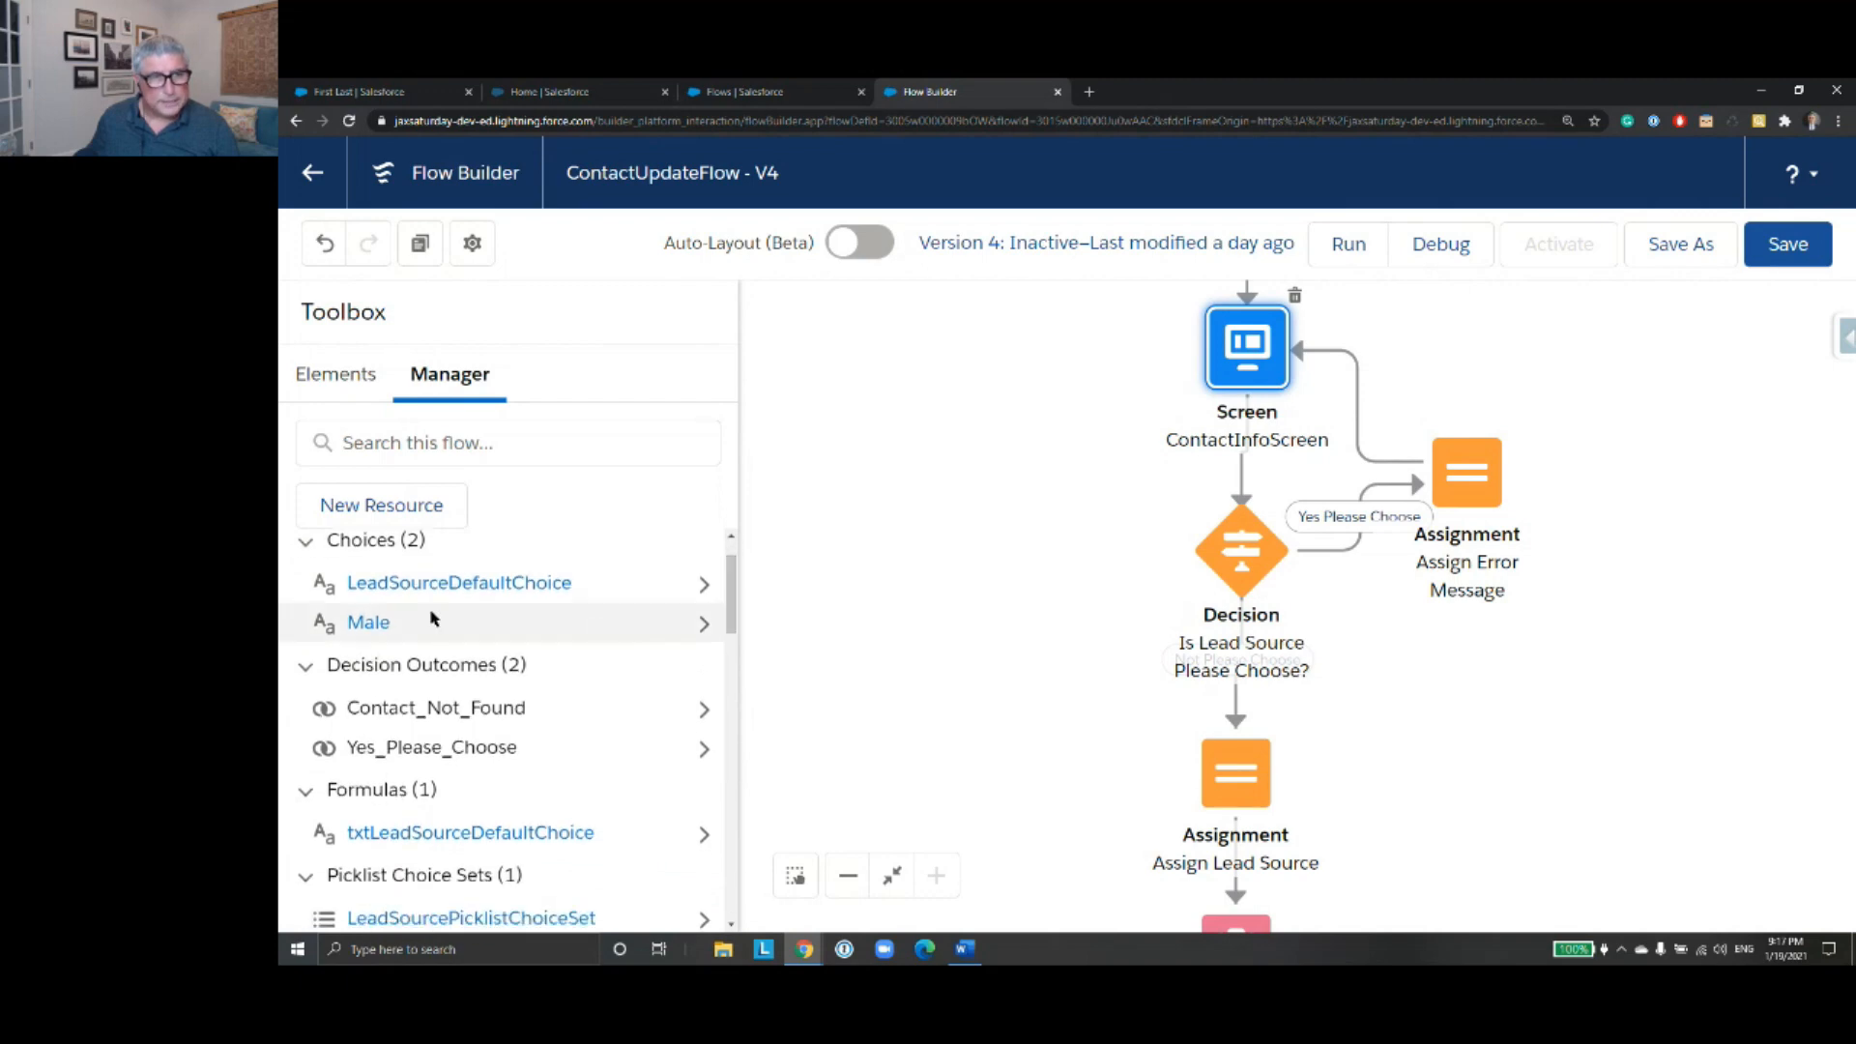
pyautogui.click(389, 504)
pyautogui.click(662, 444)
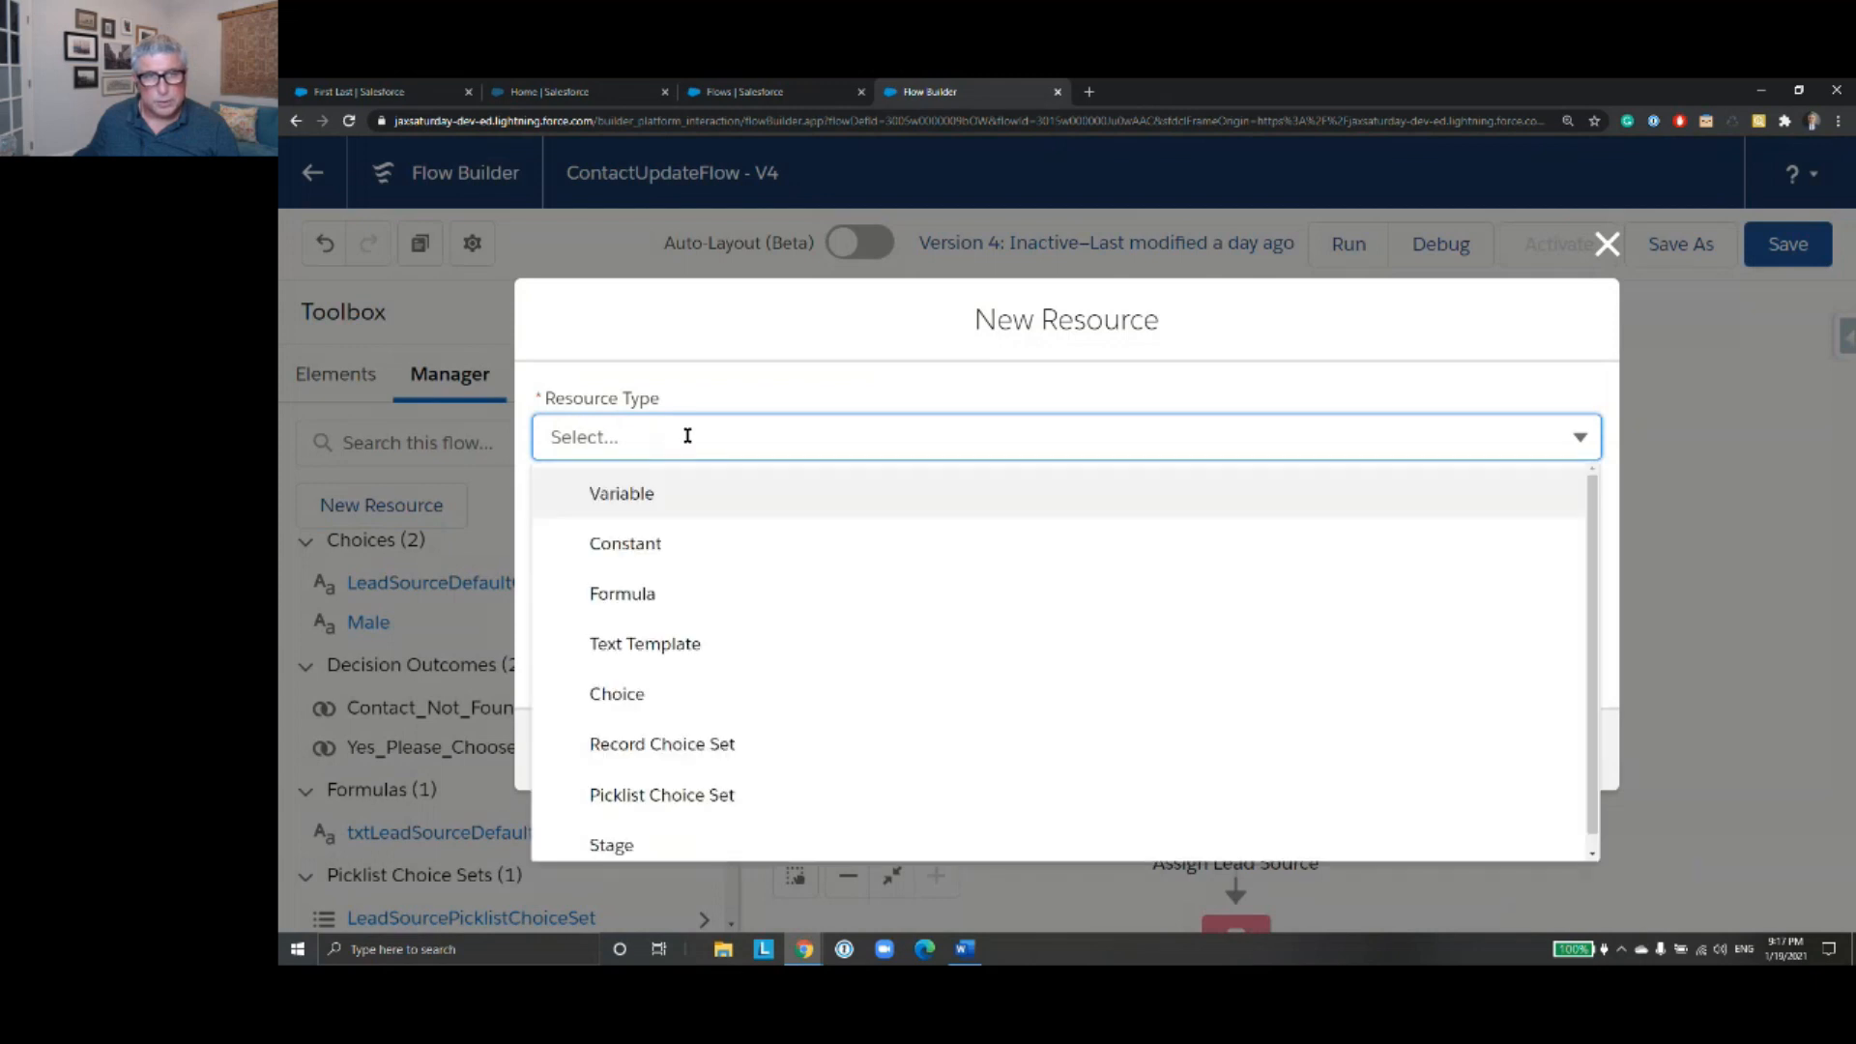
pyautogui.click(740, 695)
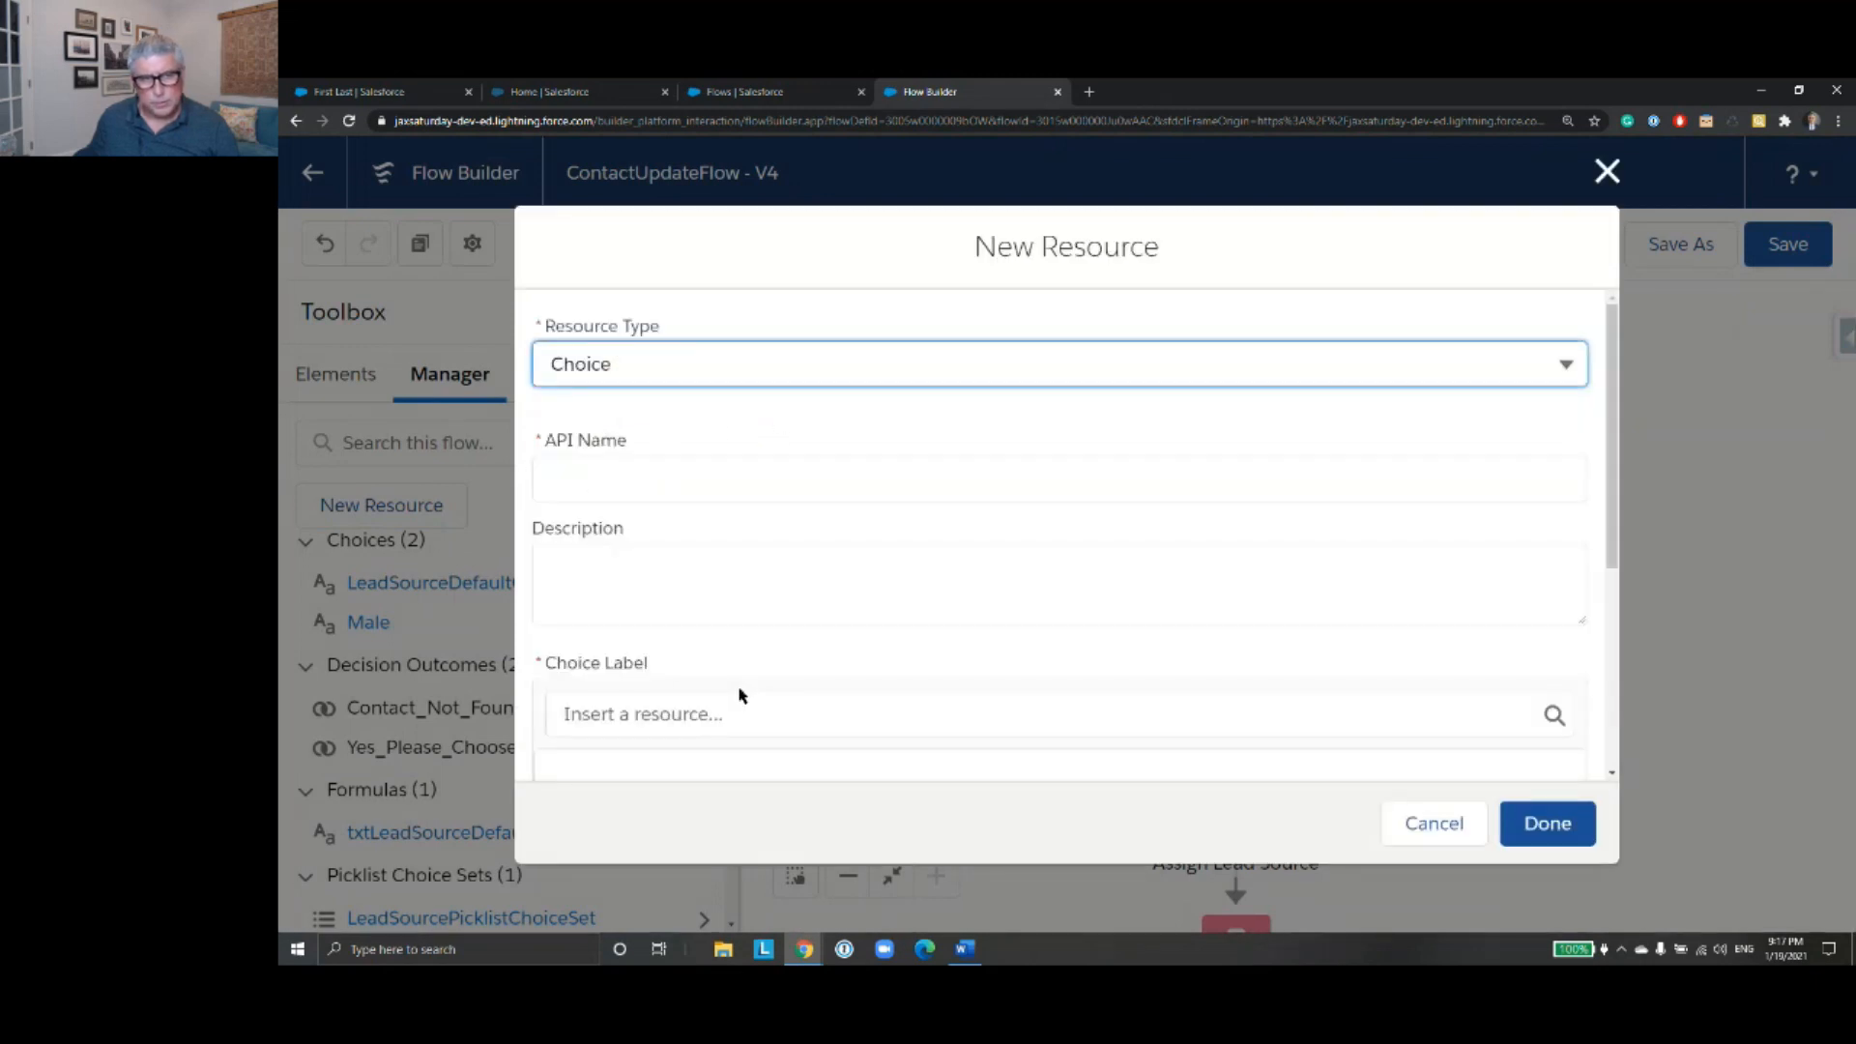
pyautogui.scroll(-2, 825, 556)
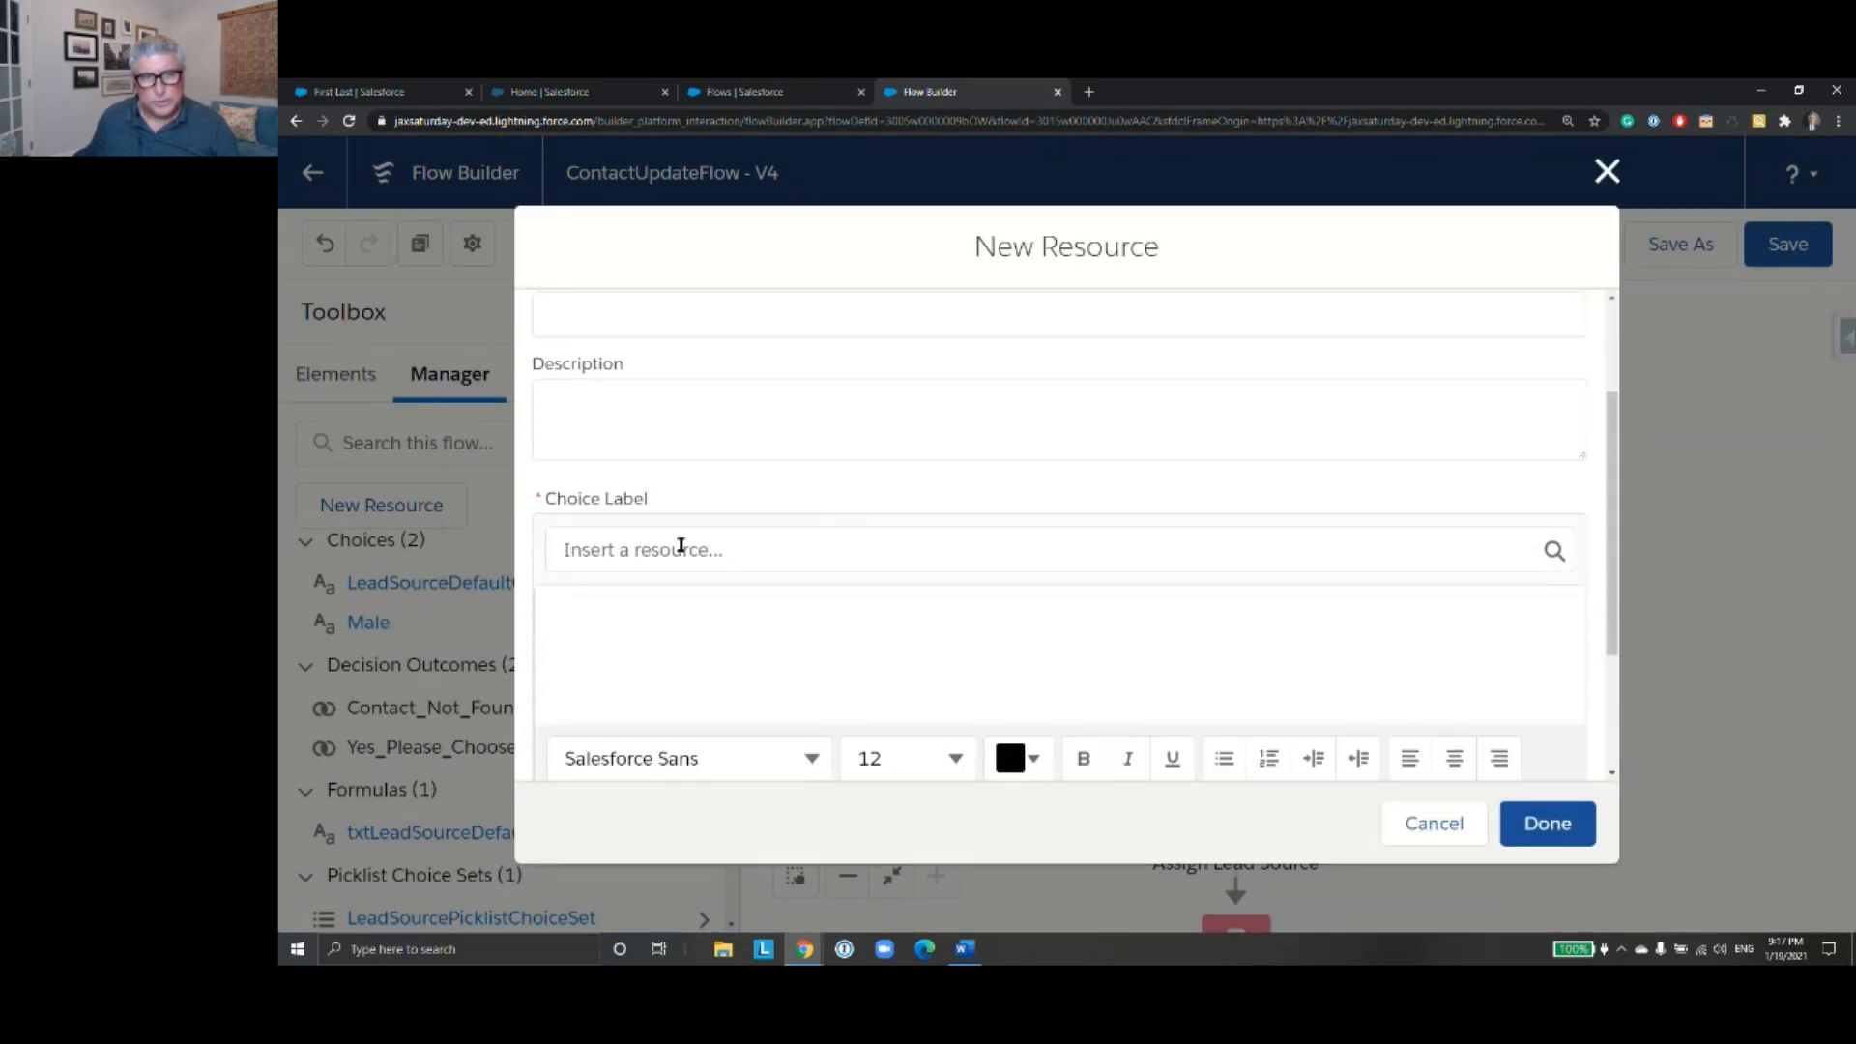
pyautogui.scroll(-1, 575, 594)
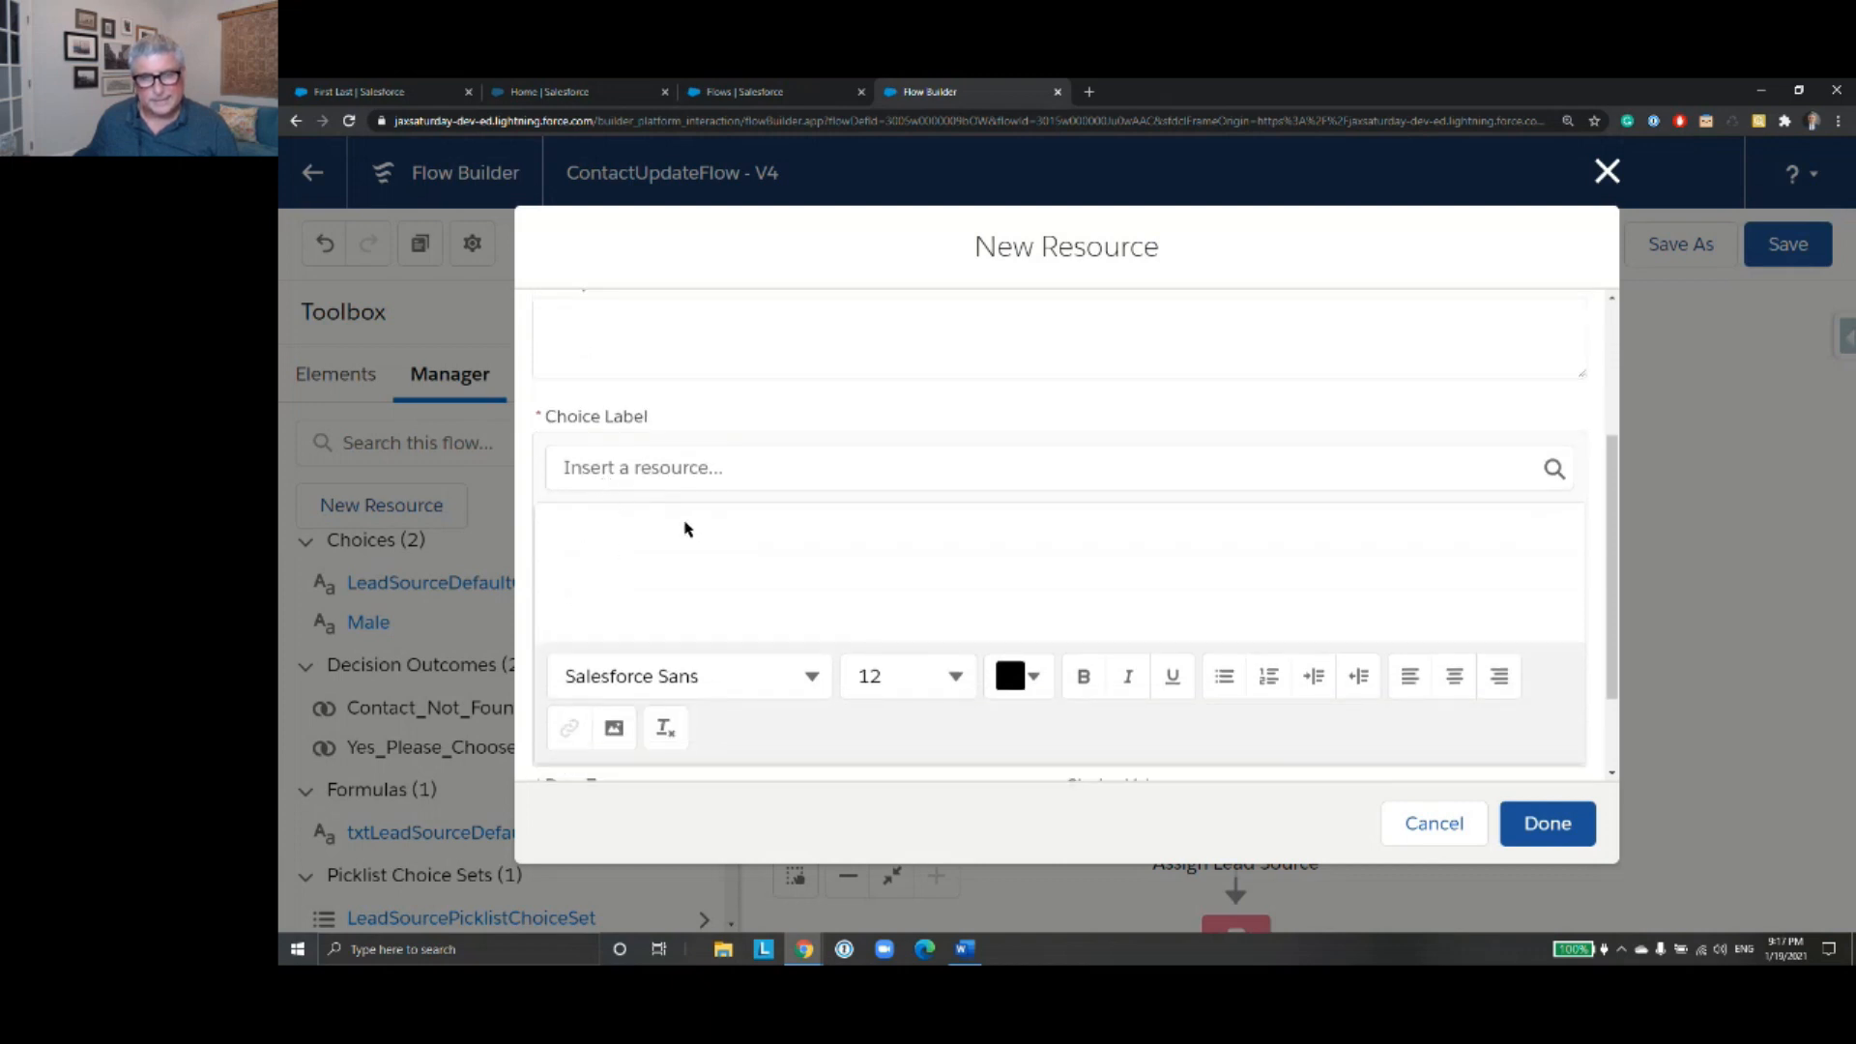
pyautogui.scroll(-2, 687, 528)
pyautogui.click(1440, 823)
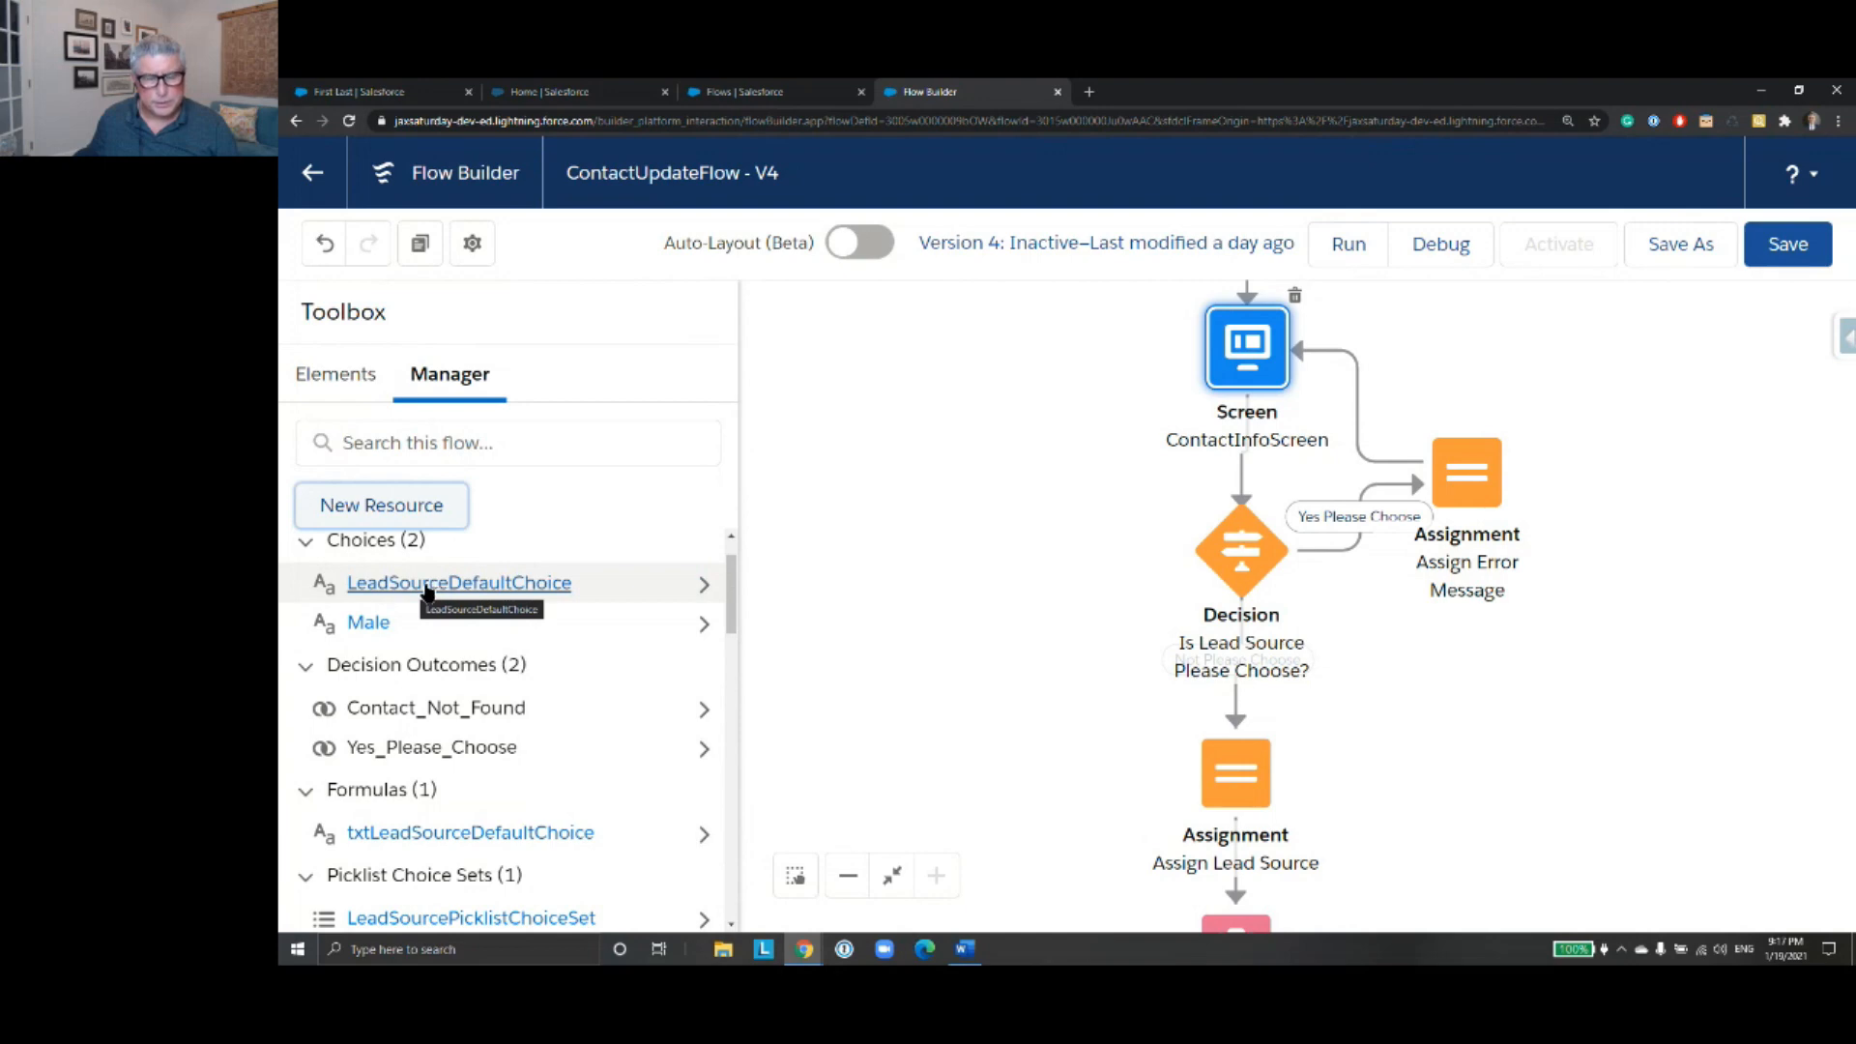
# - Open the LeadSourceDefaultChoice resource for editing and examine its choice label, data type and choice value
pyautogui.click(704, 584)
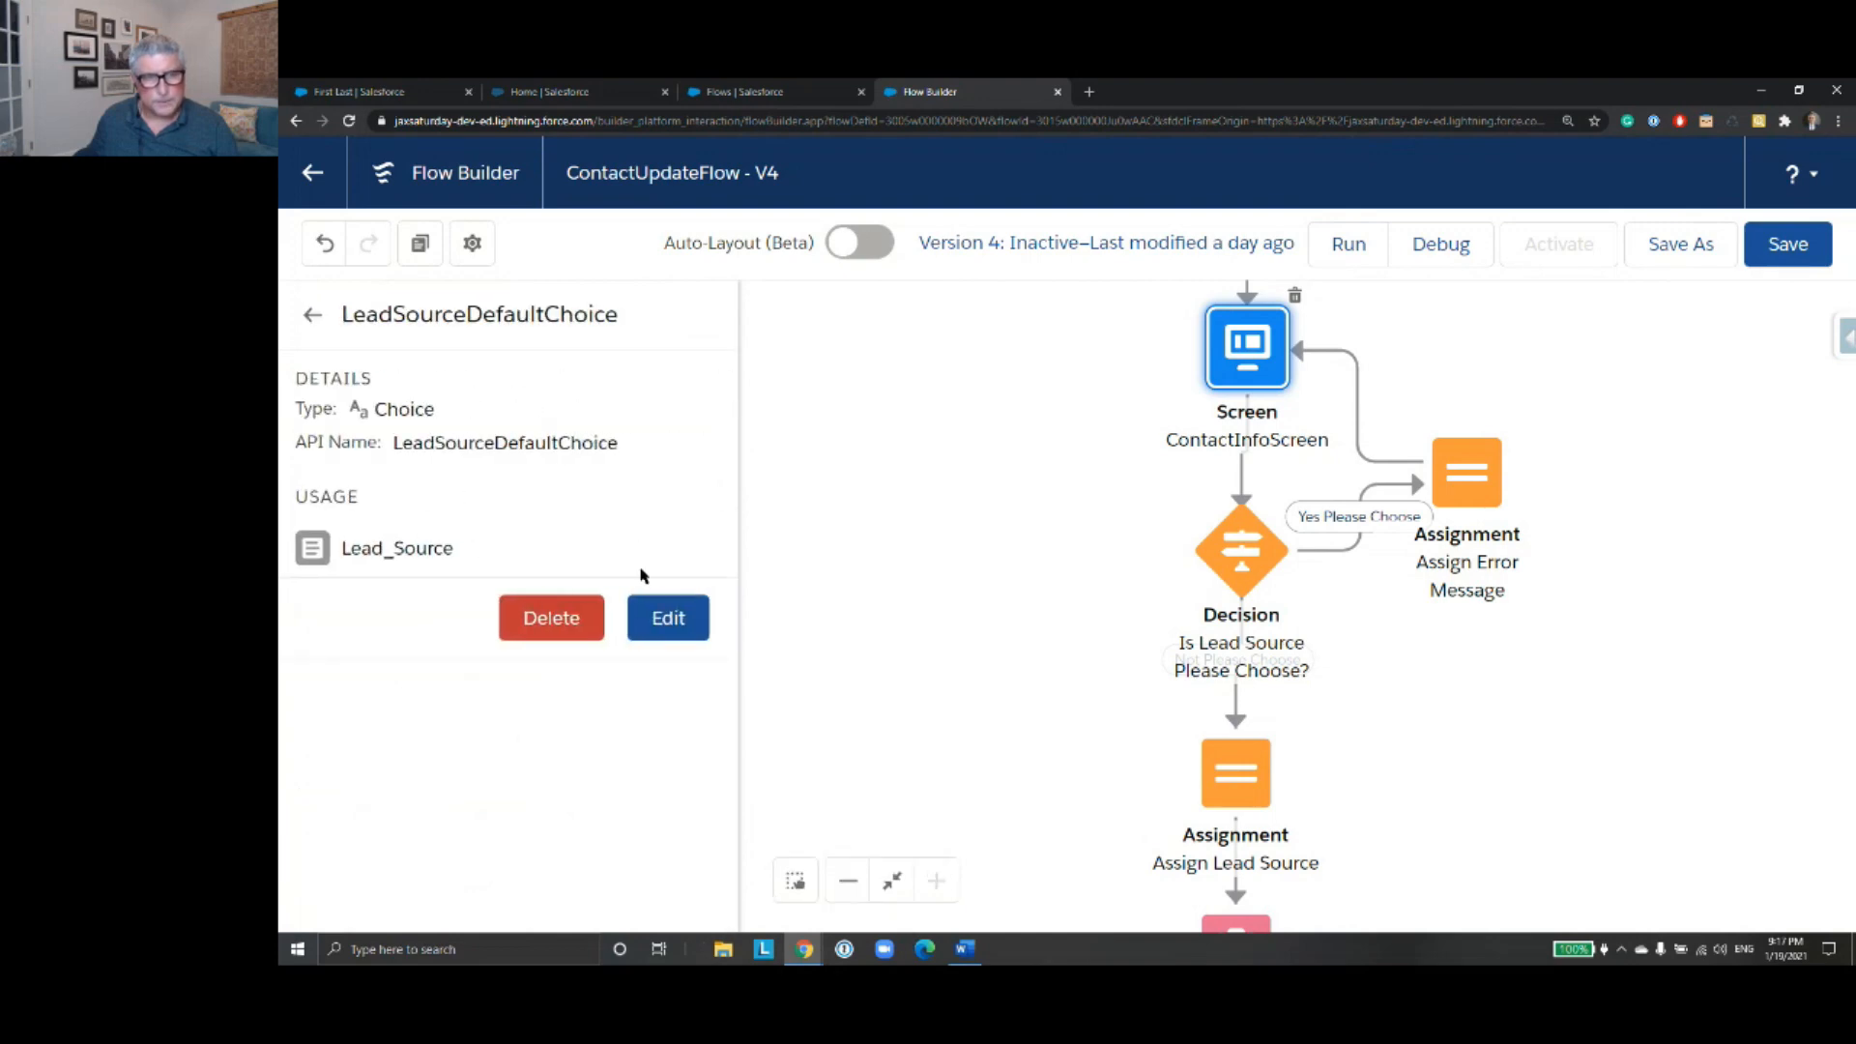
pyautogui.click(668, 618)
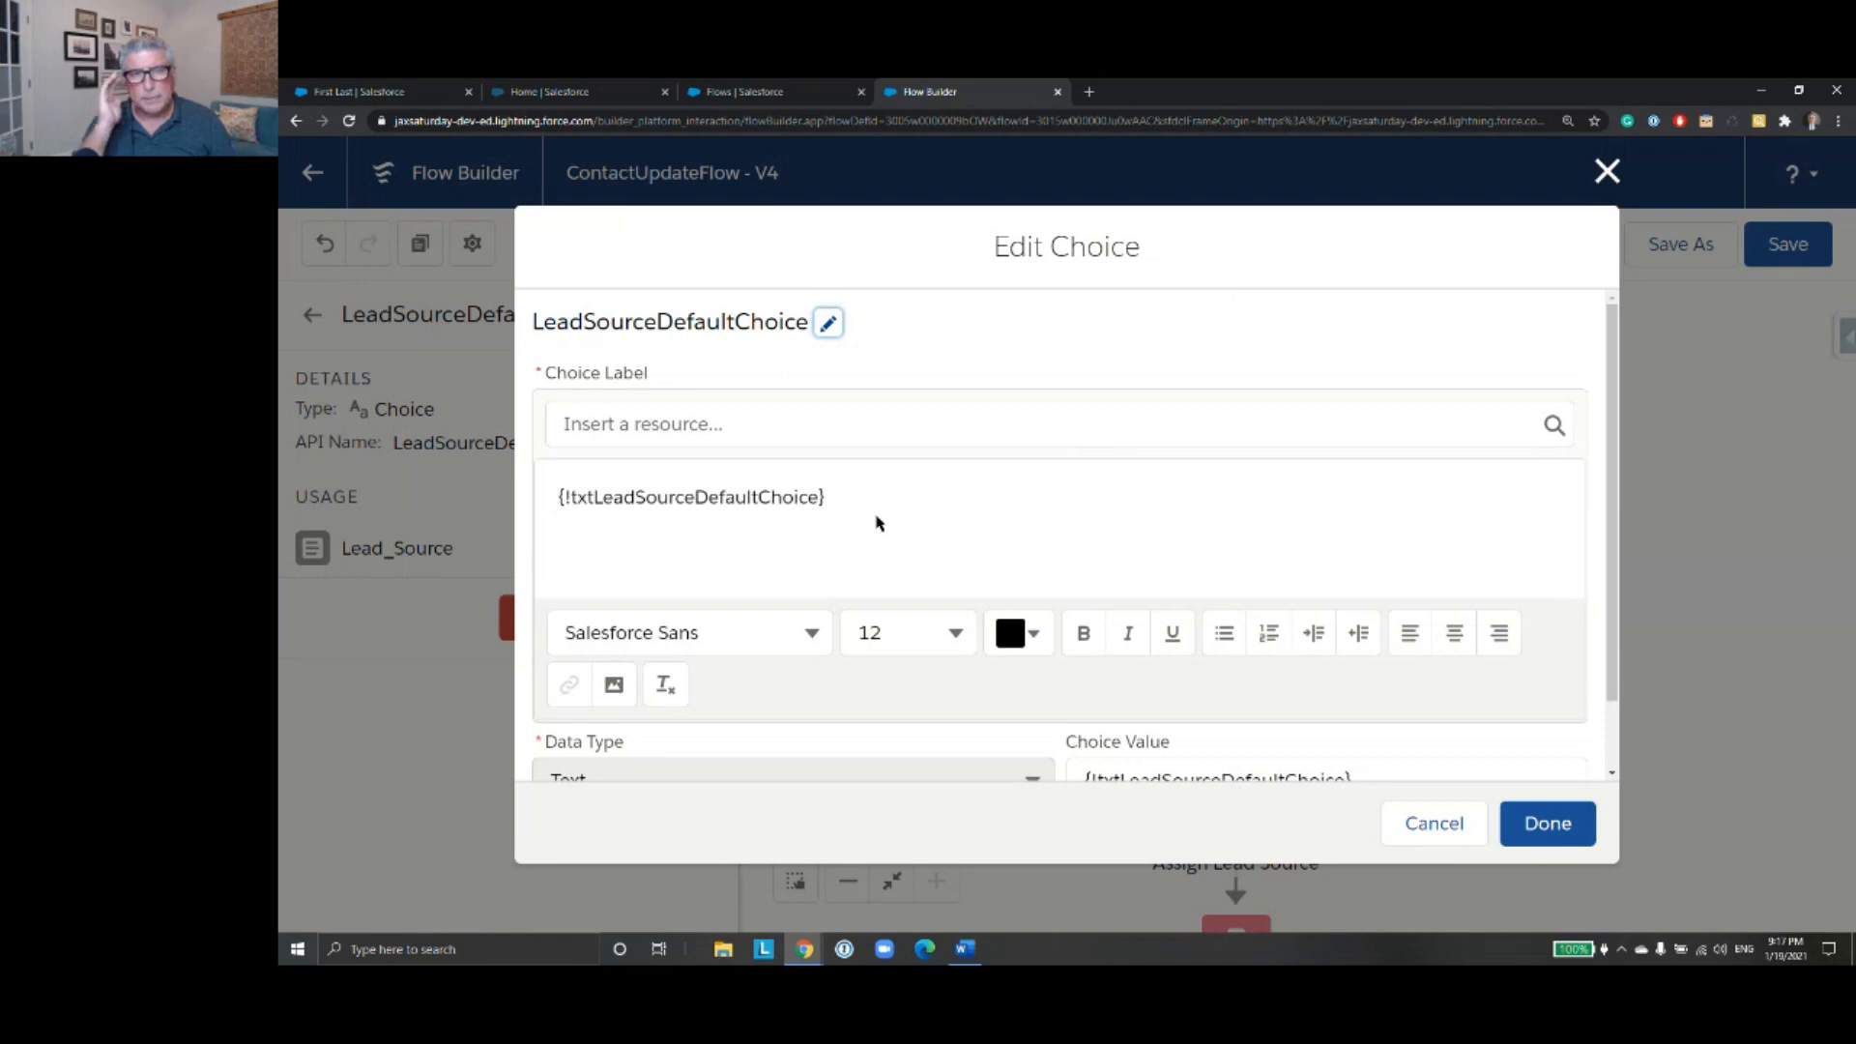
pyautogui.scroll(-1, 873, 528)
pyautogui.scroll(-2, 872, 528)
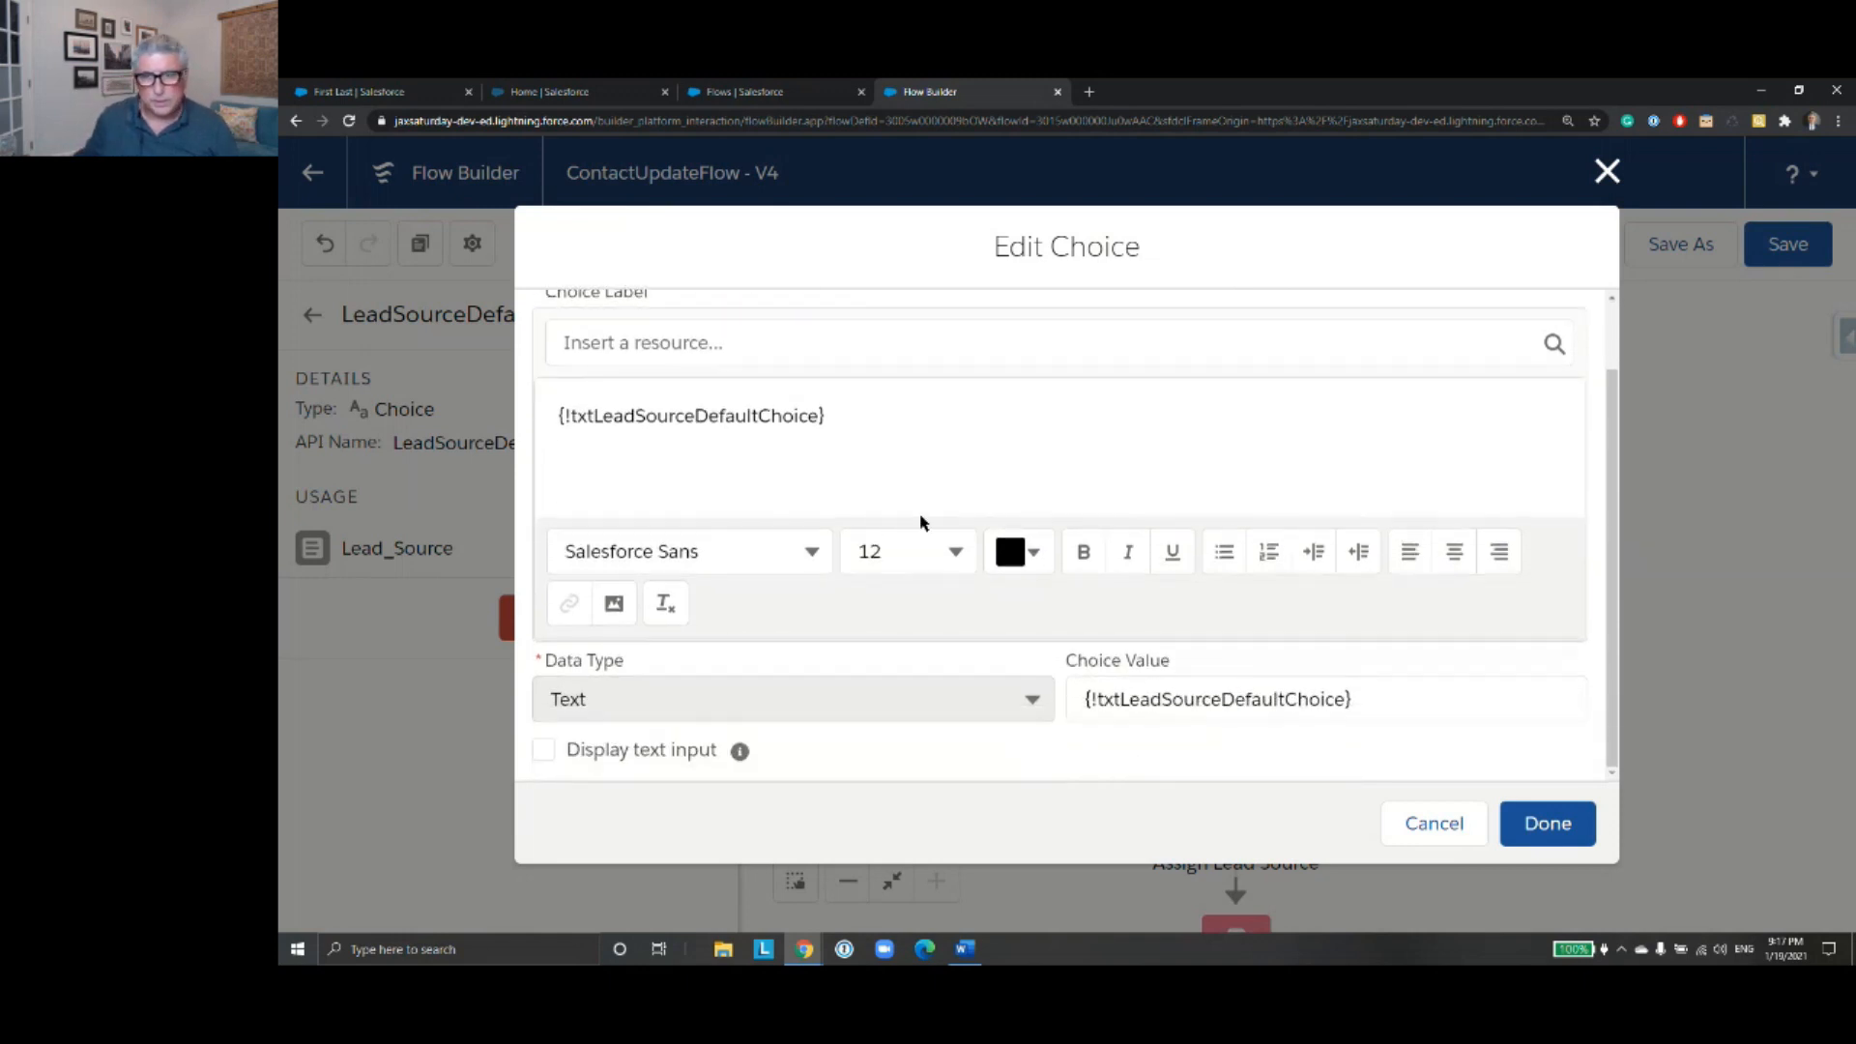
pyautogui.scroll(2, 774, 518)
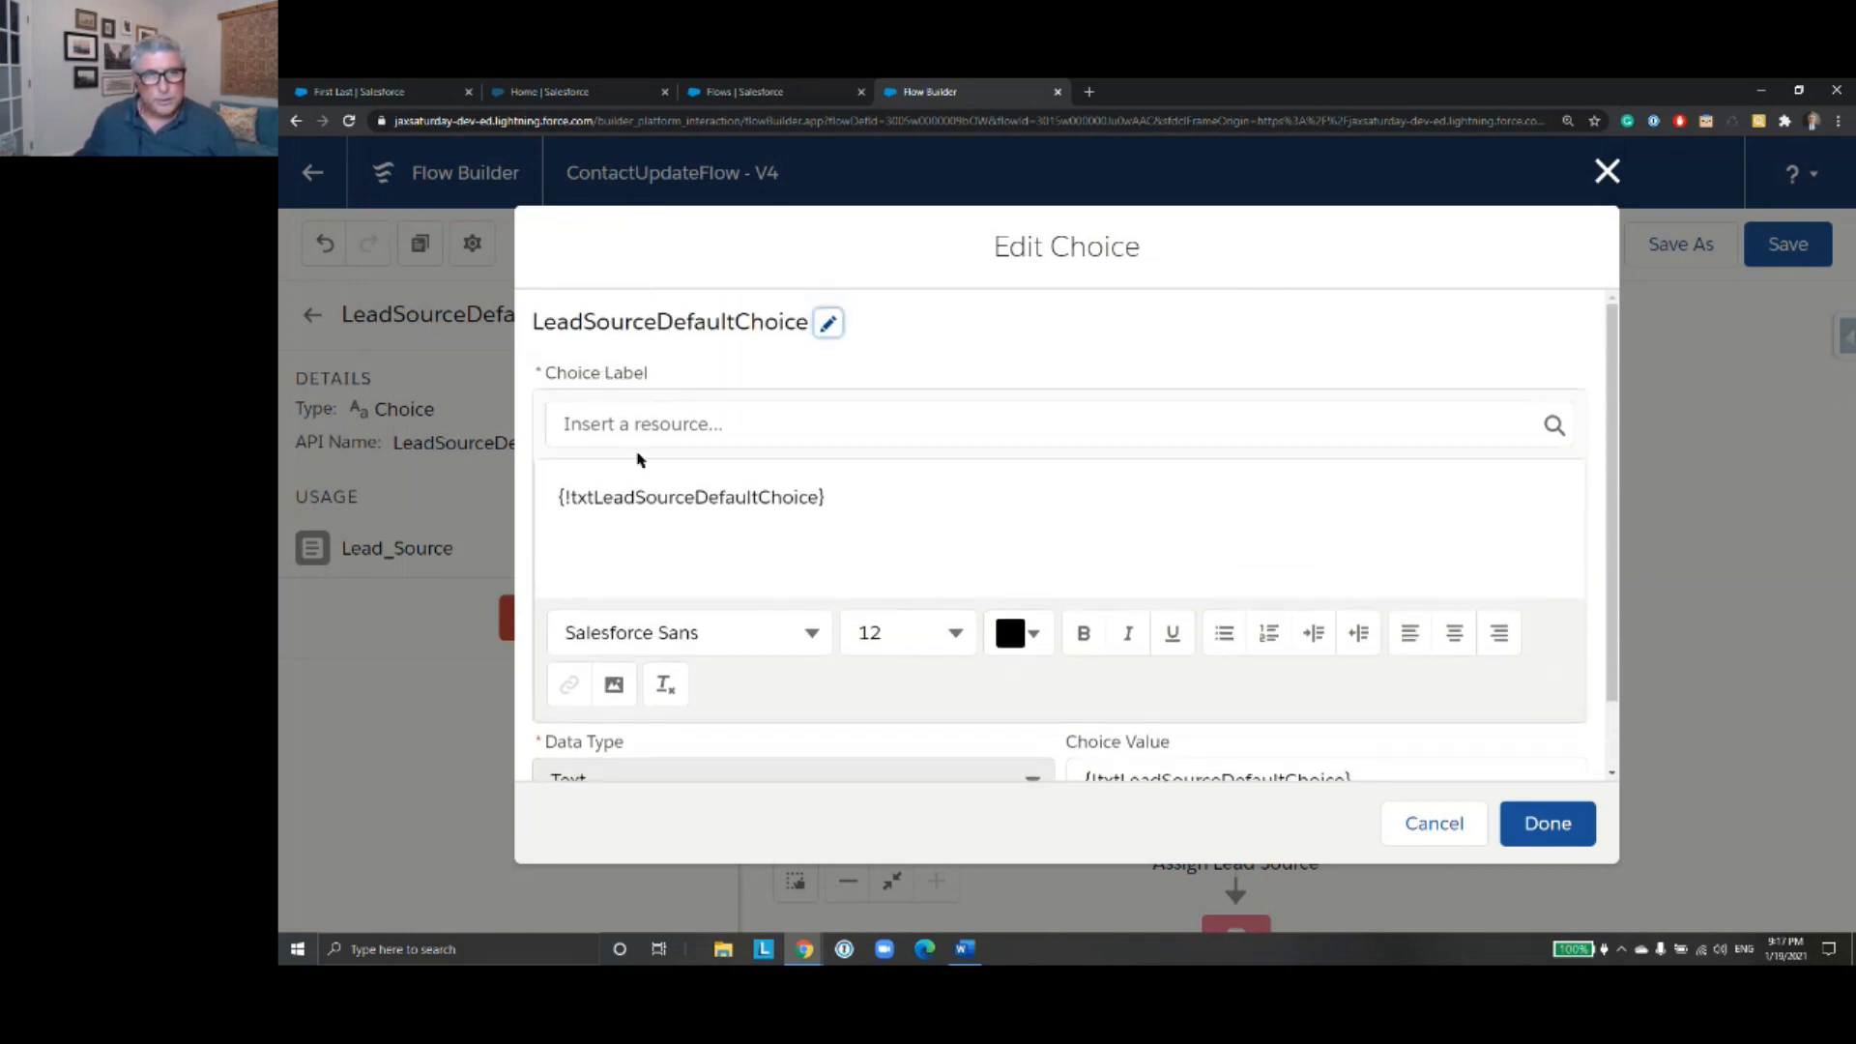
# - Examine the data type and choice value of LeadSourceDefaultChoice, close it without changes and return to the resource list
pyautogui.scroll(-2, 1061, 530)
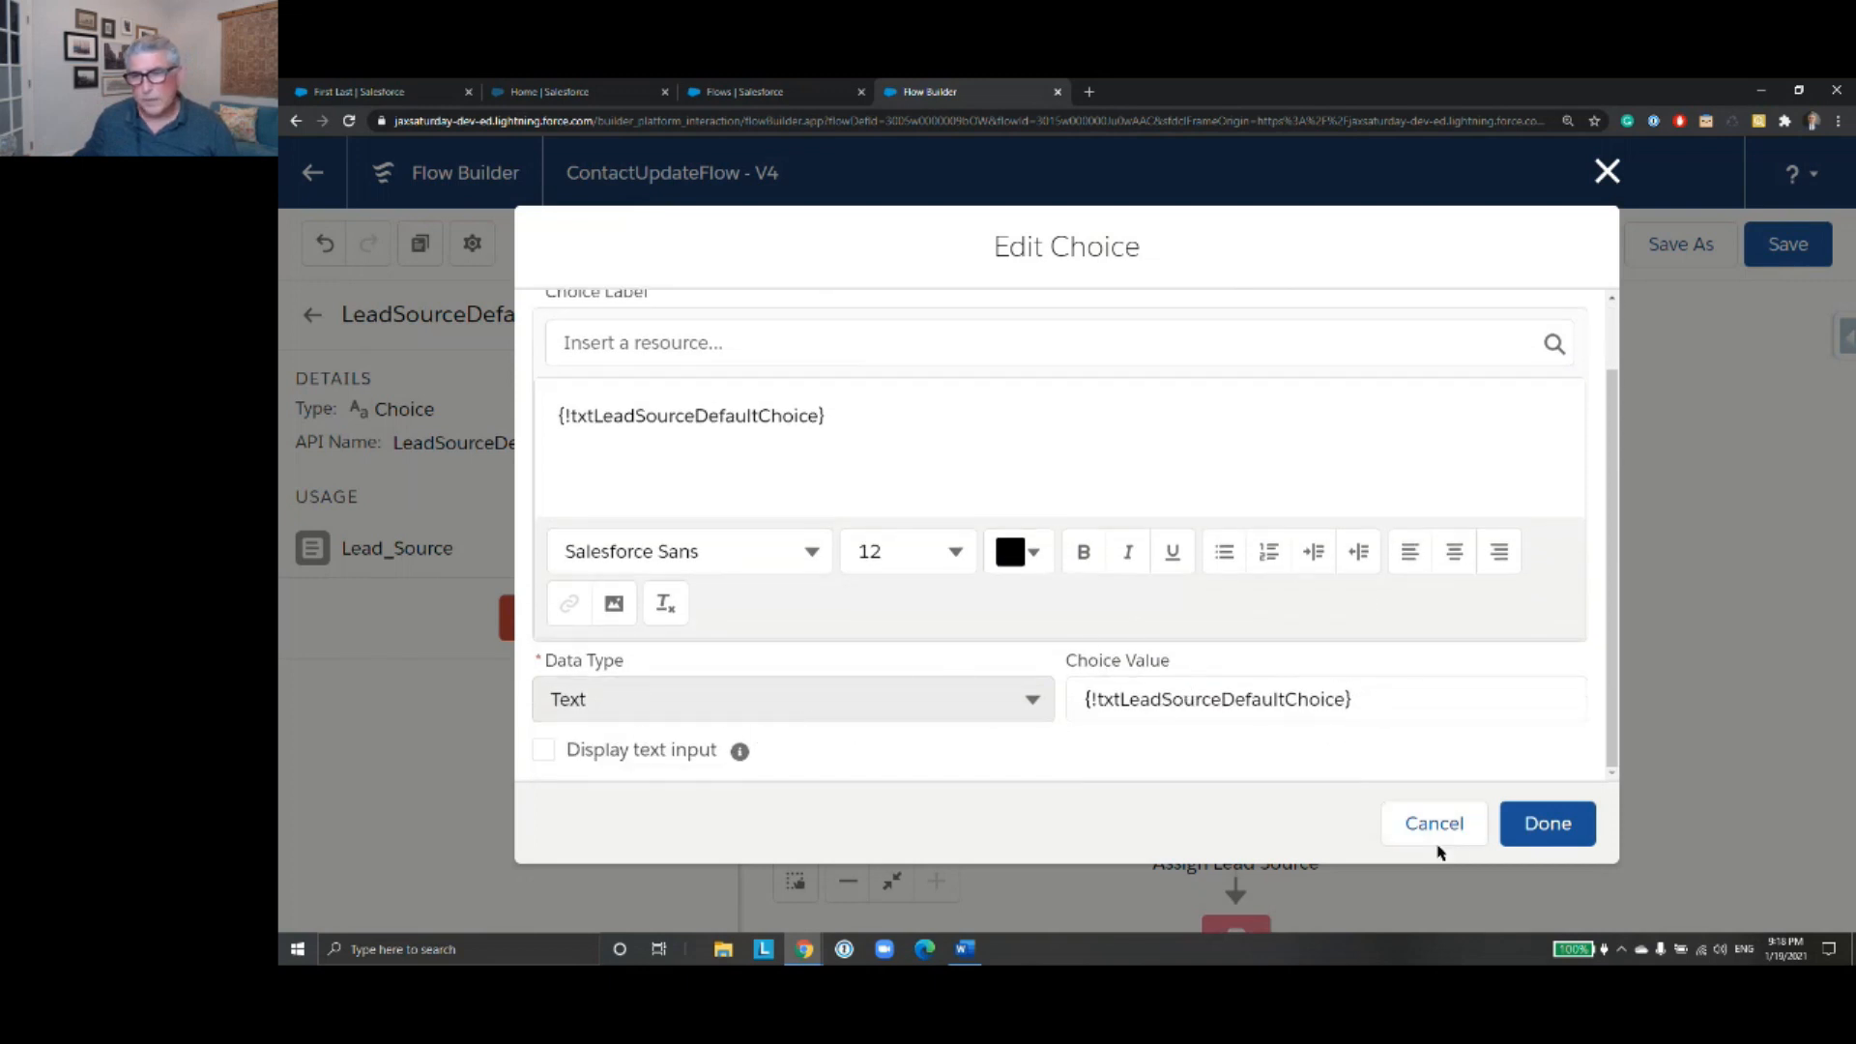
pyautogui.click(1442, 833)
pyautogui.click(312, 315)
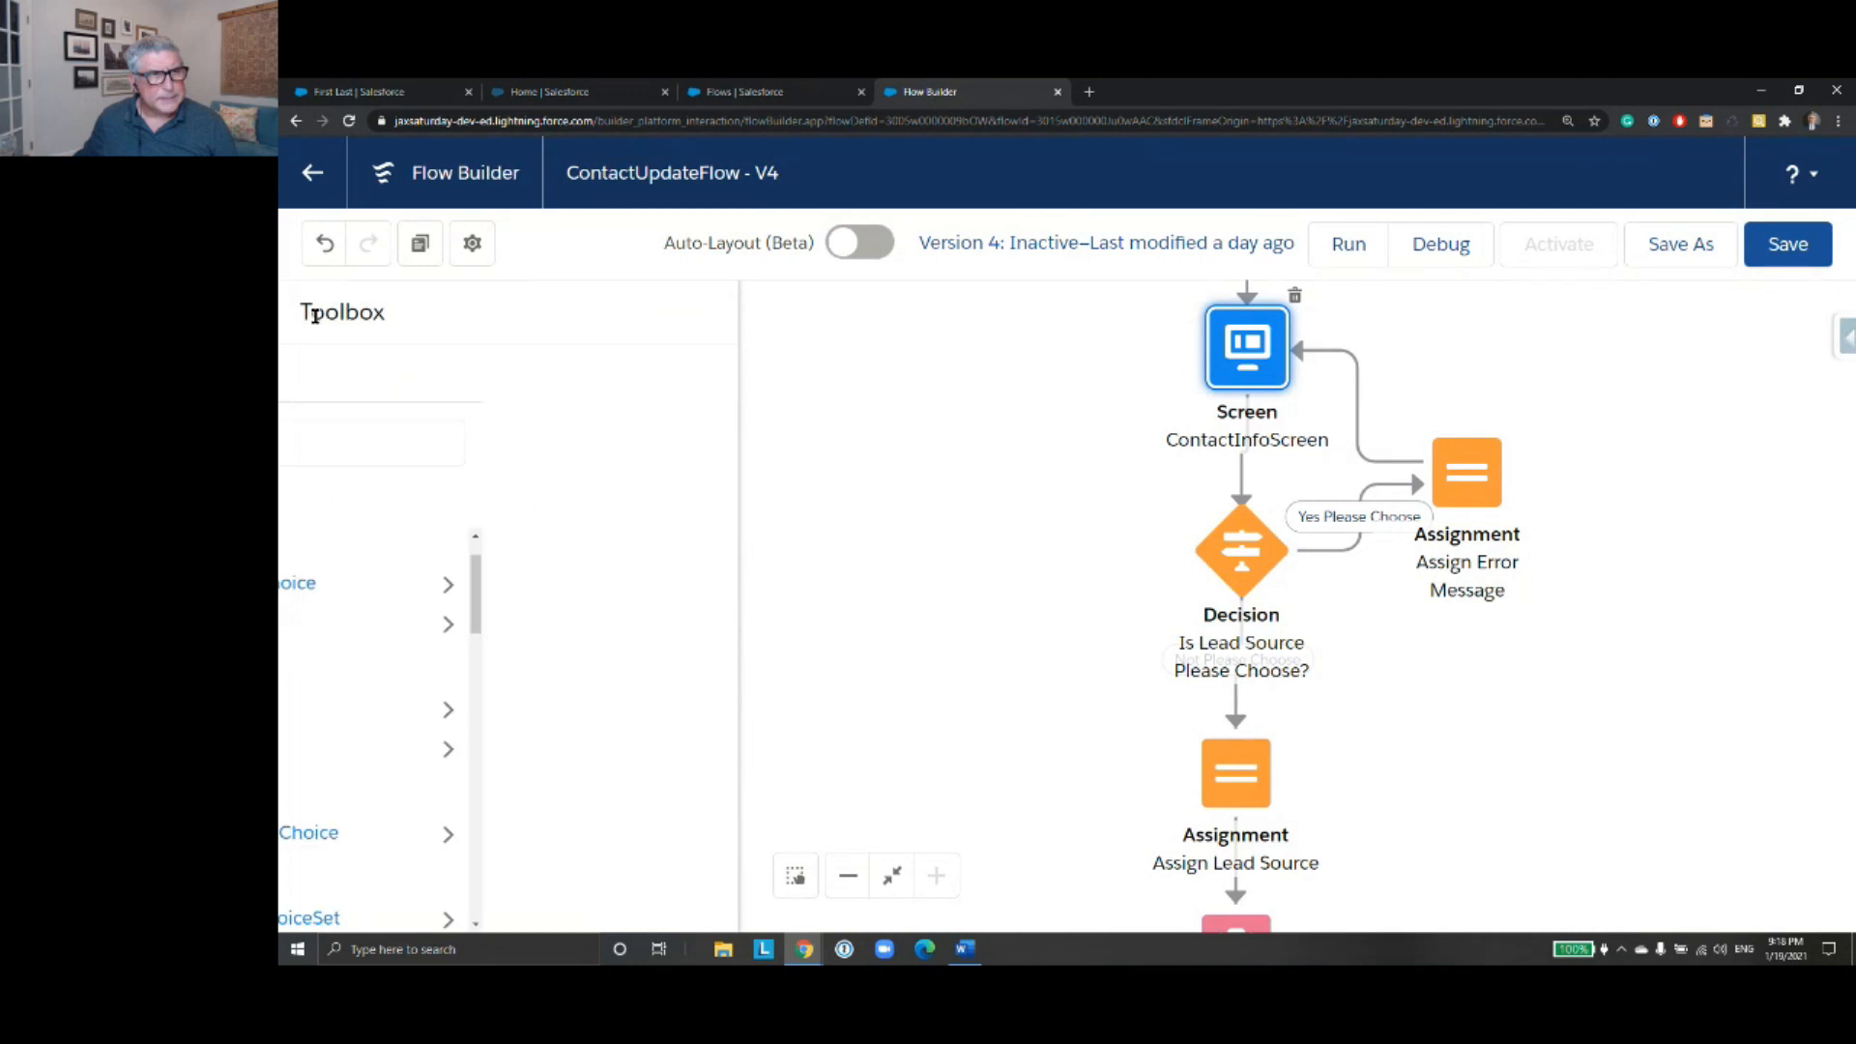
# - Search the flow's resources for "txt" and open the txtLeadSourceDefaultChoice formula for editing
pyautogui.scroll(-1, 677, 663)
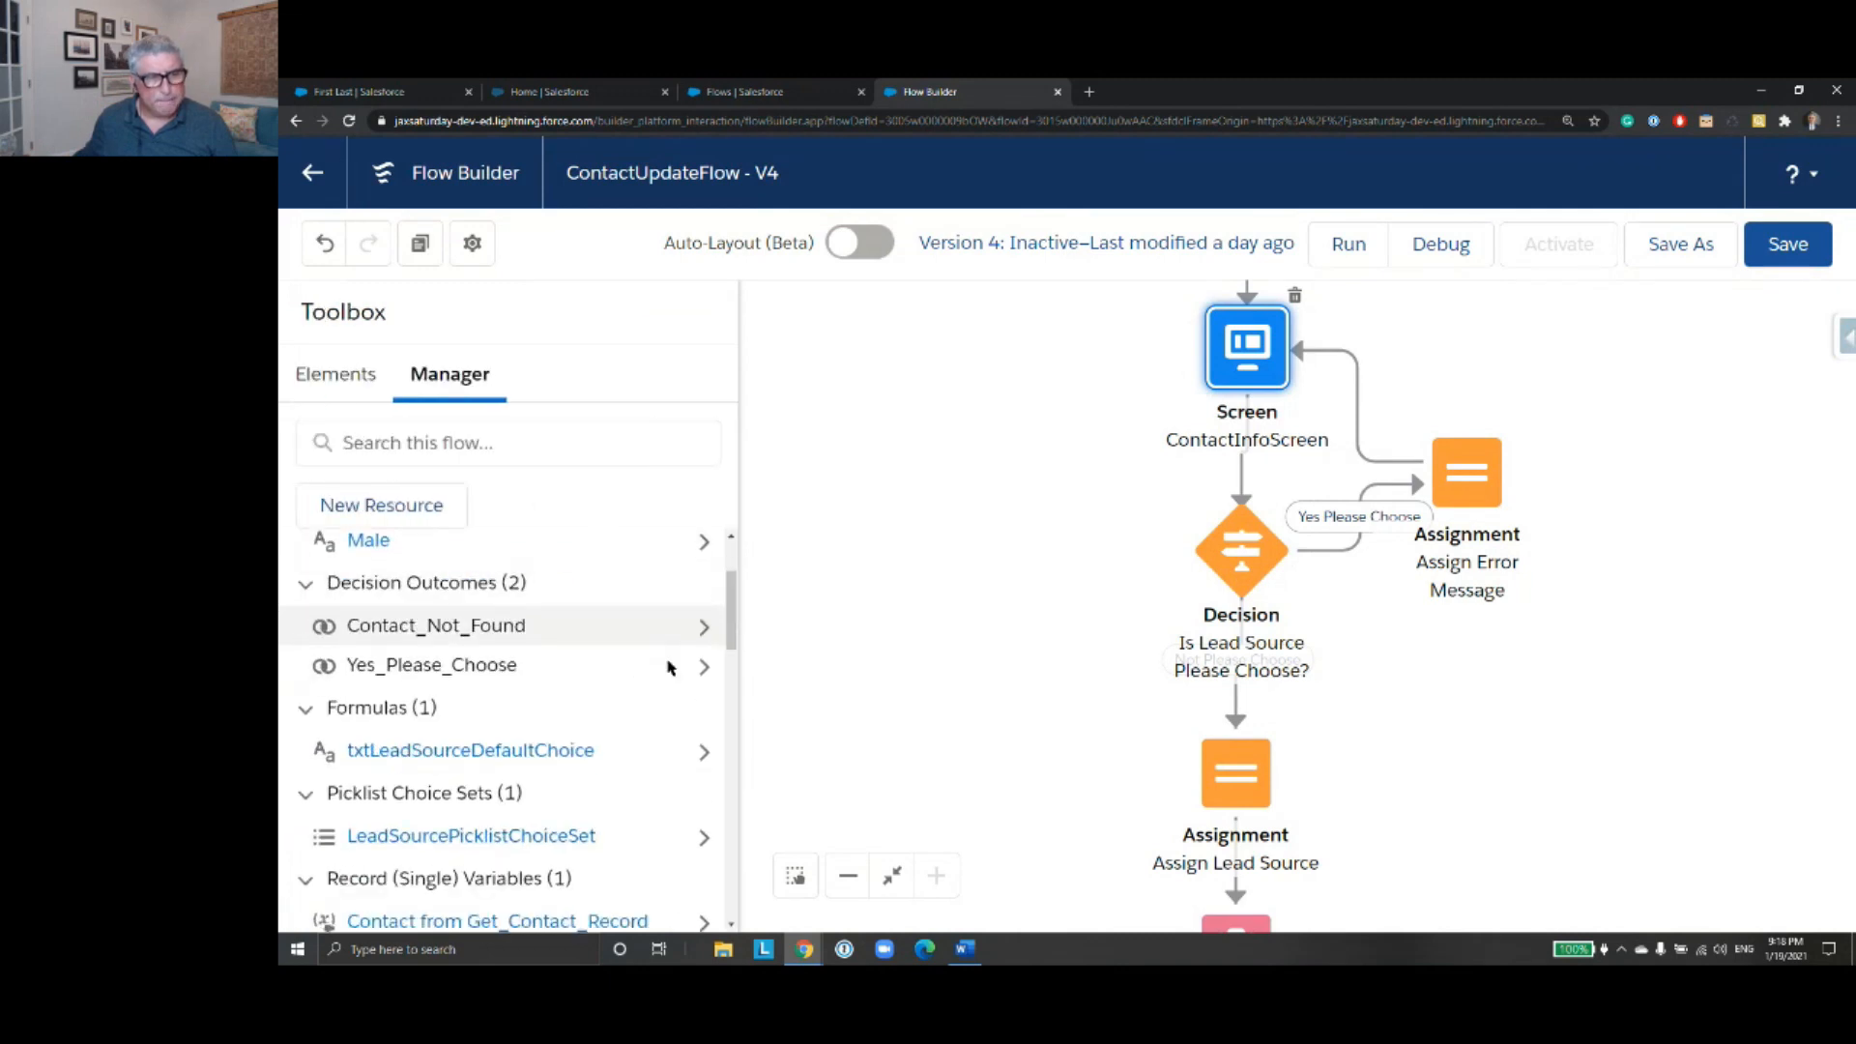
pyautogui.scroll(-3, 601, 633)
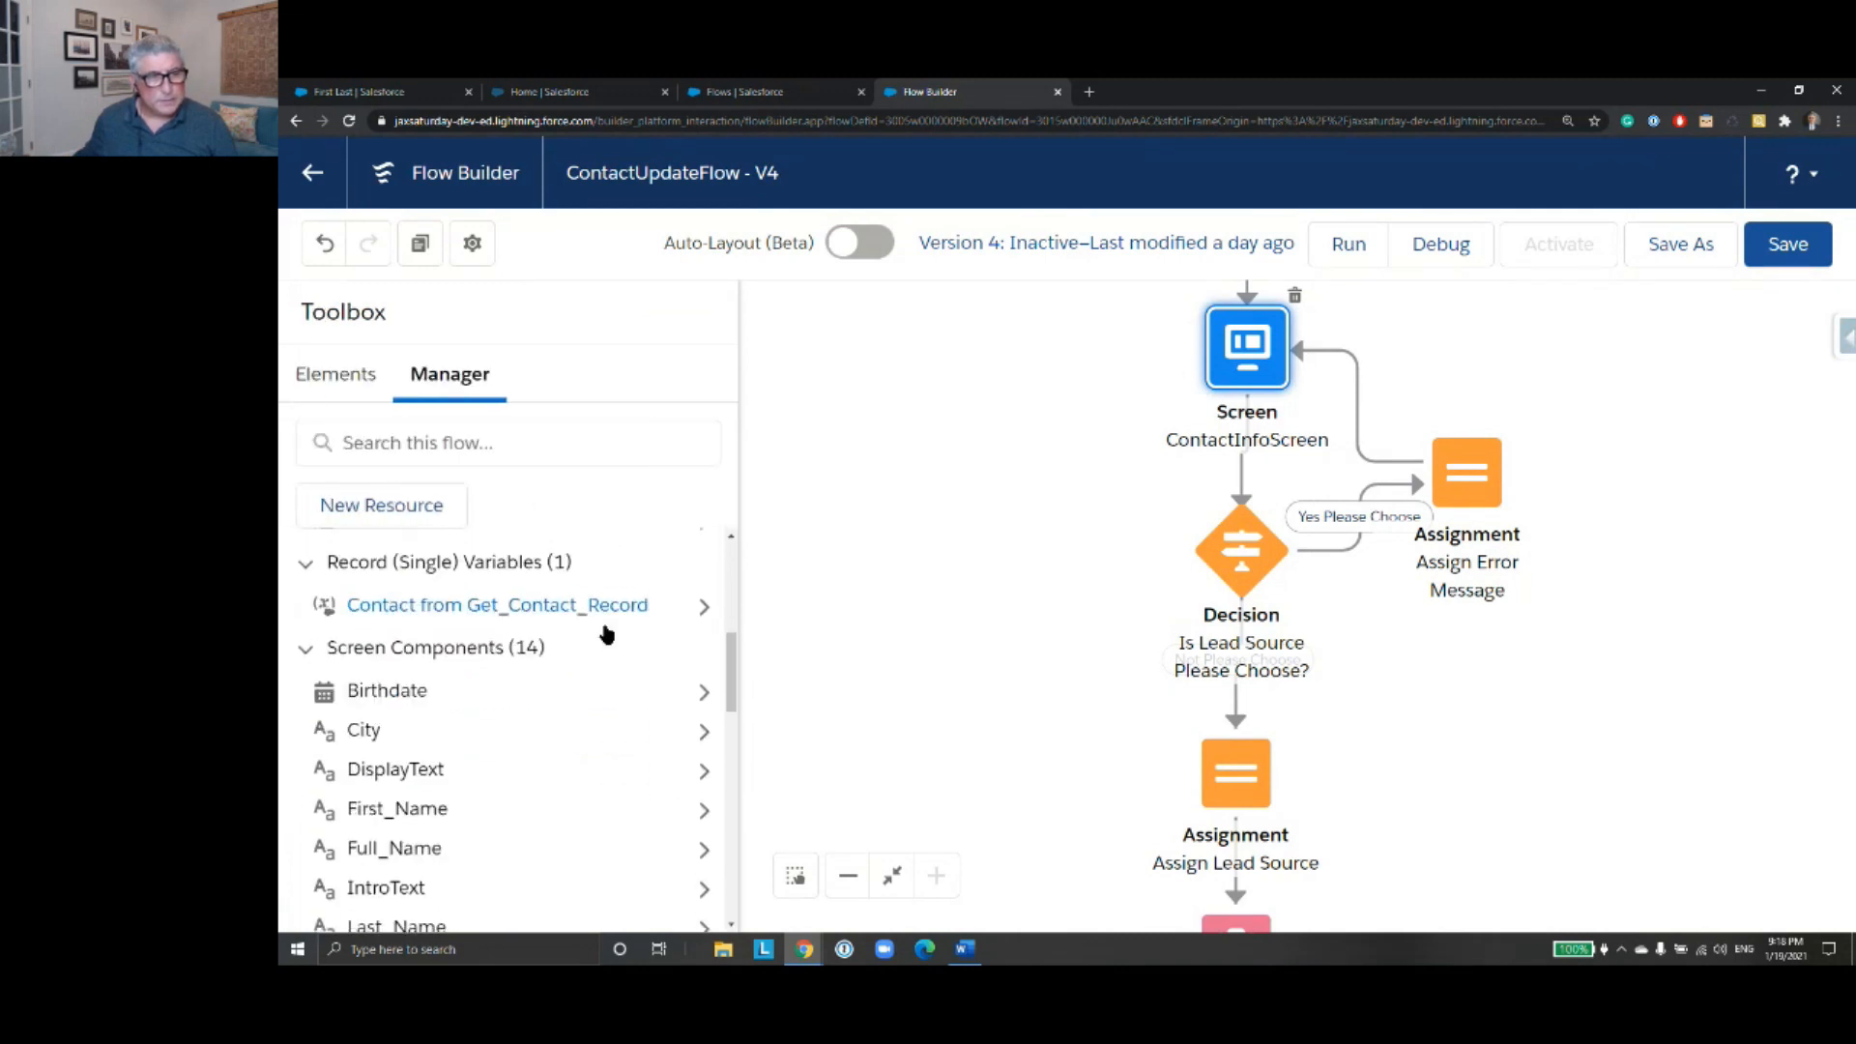
pyautogui.scroll(3, 604, 630)
pyautogui.click(432, 450)
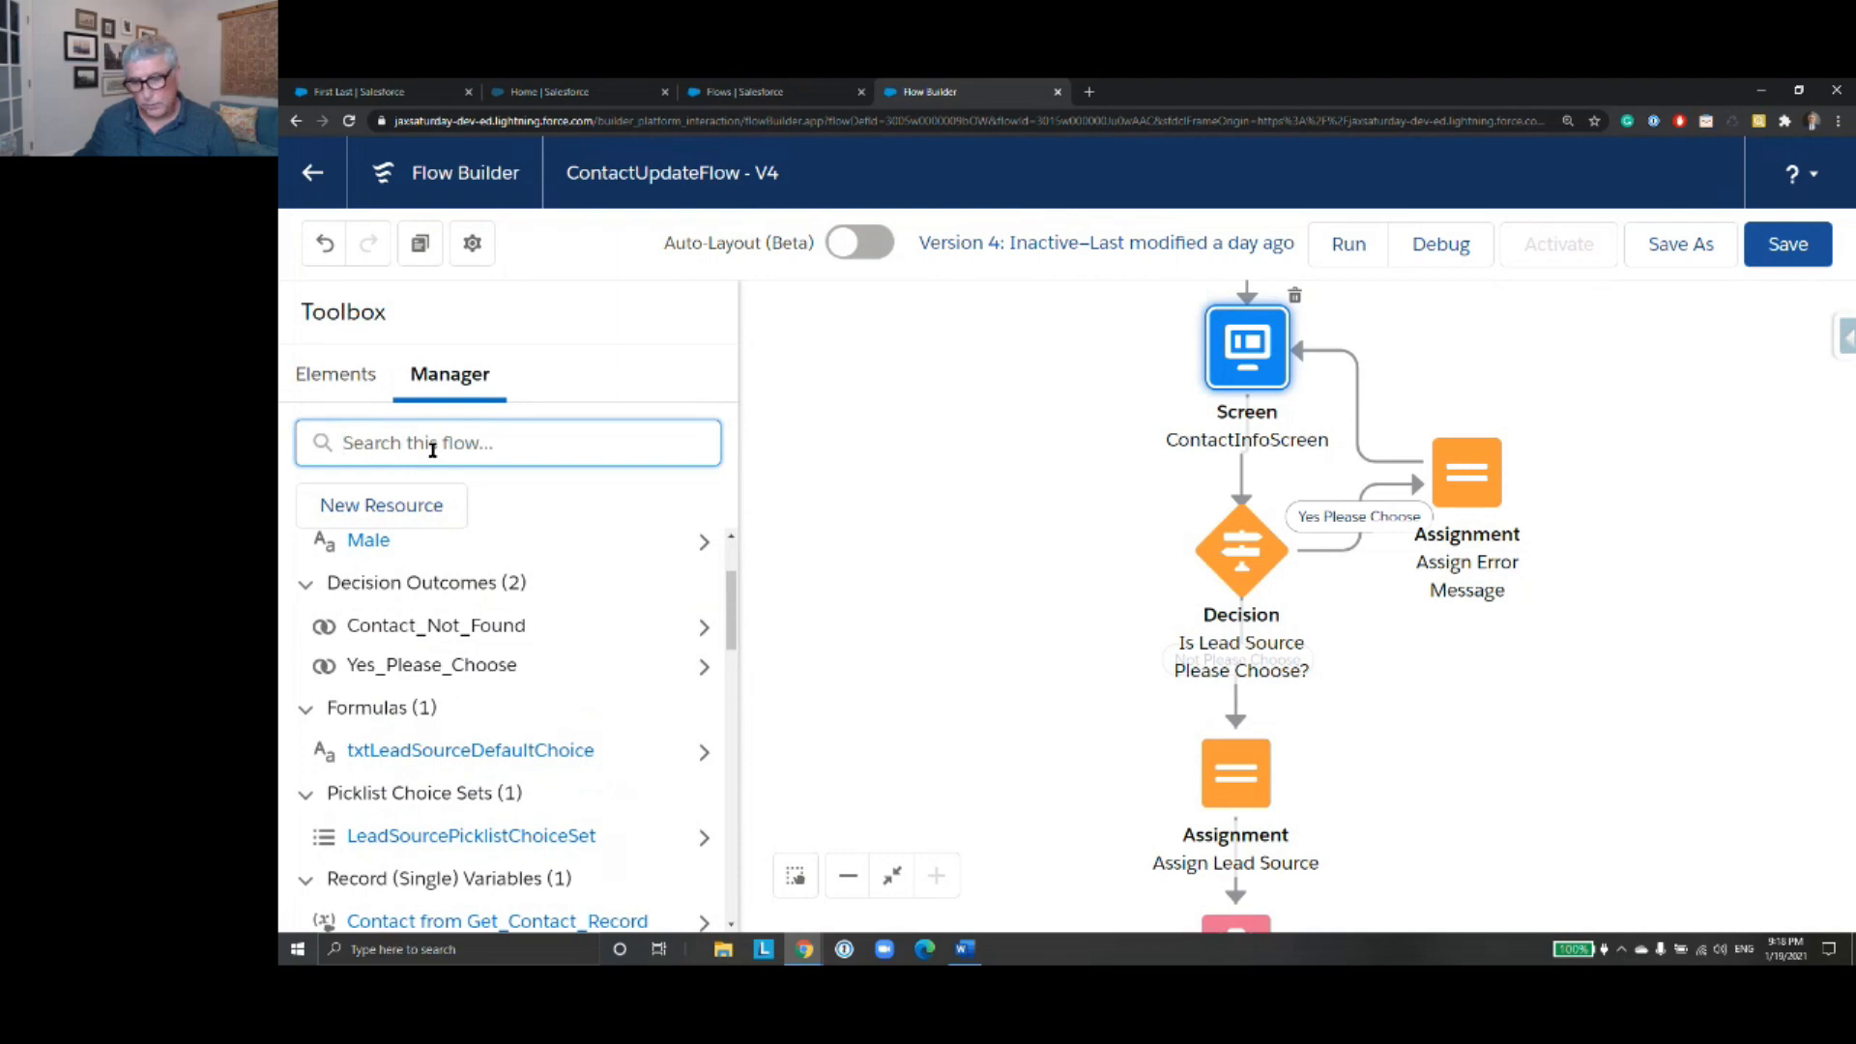
pyautogui.write('txt')
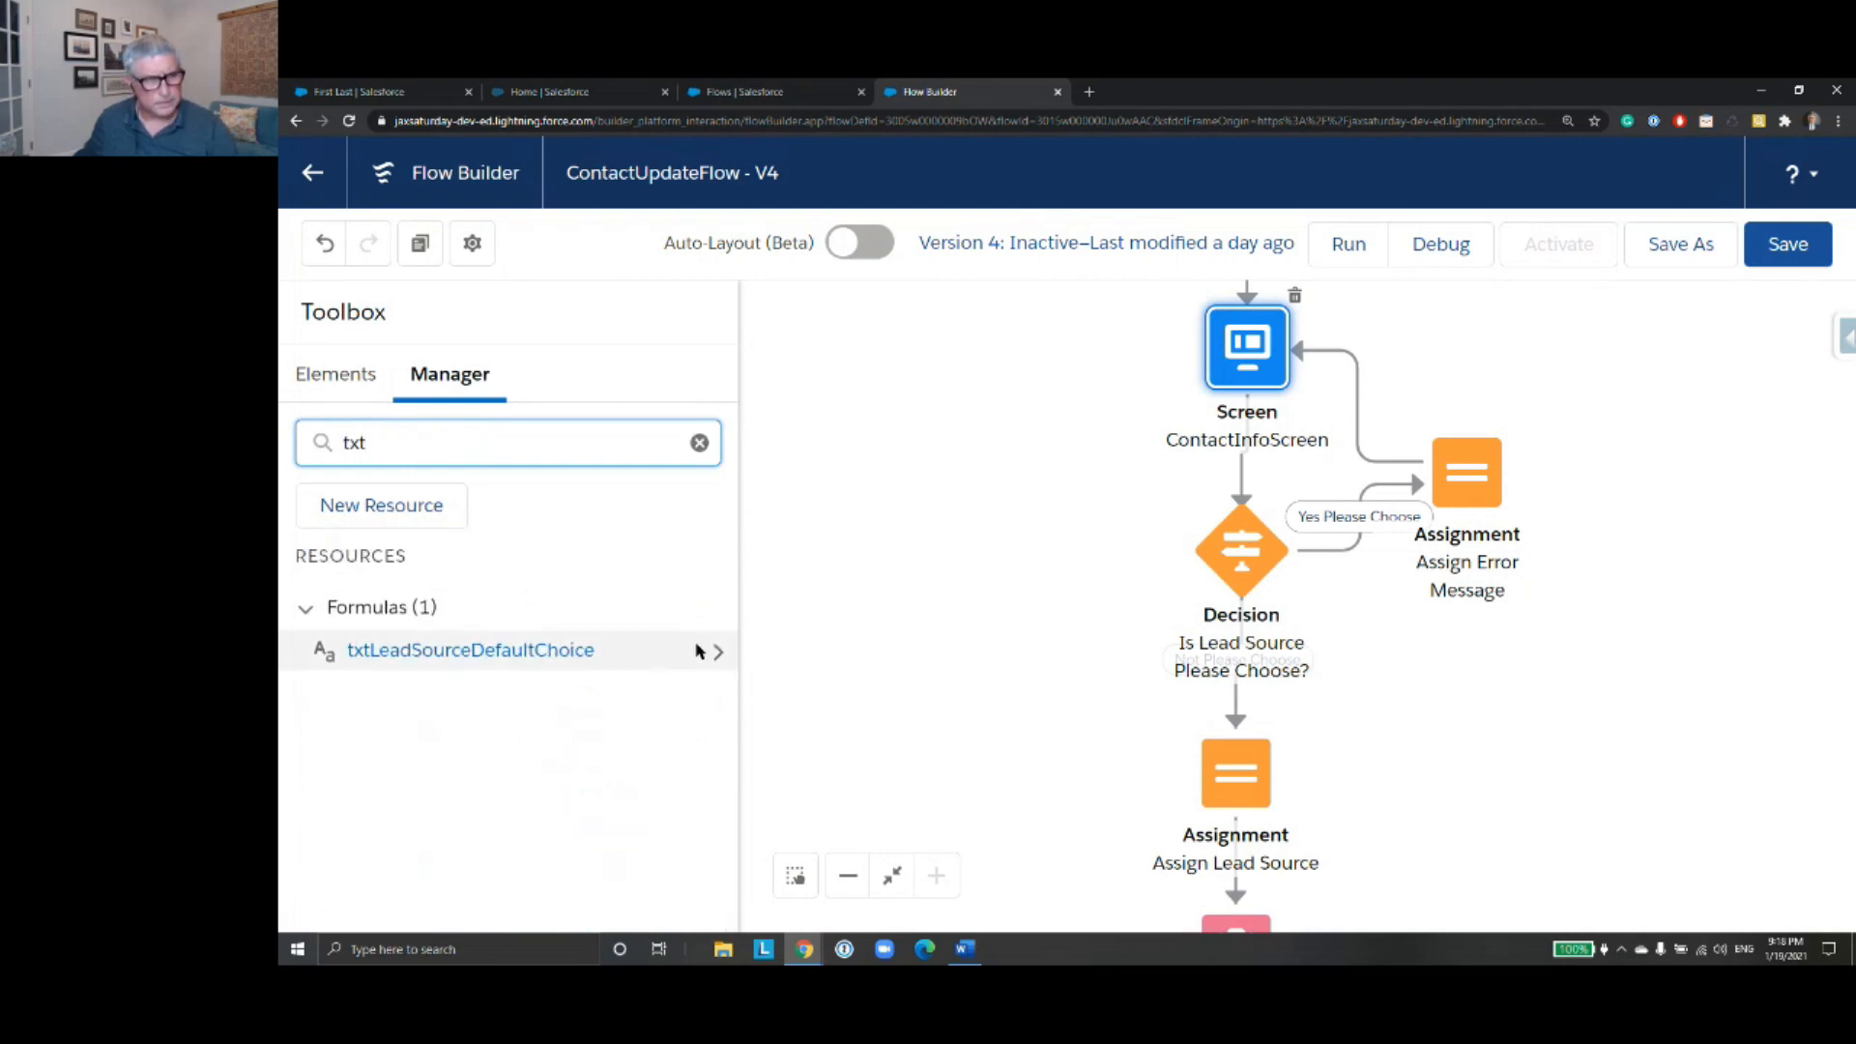
pyautogui.click(698, 650)
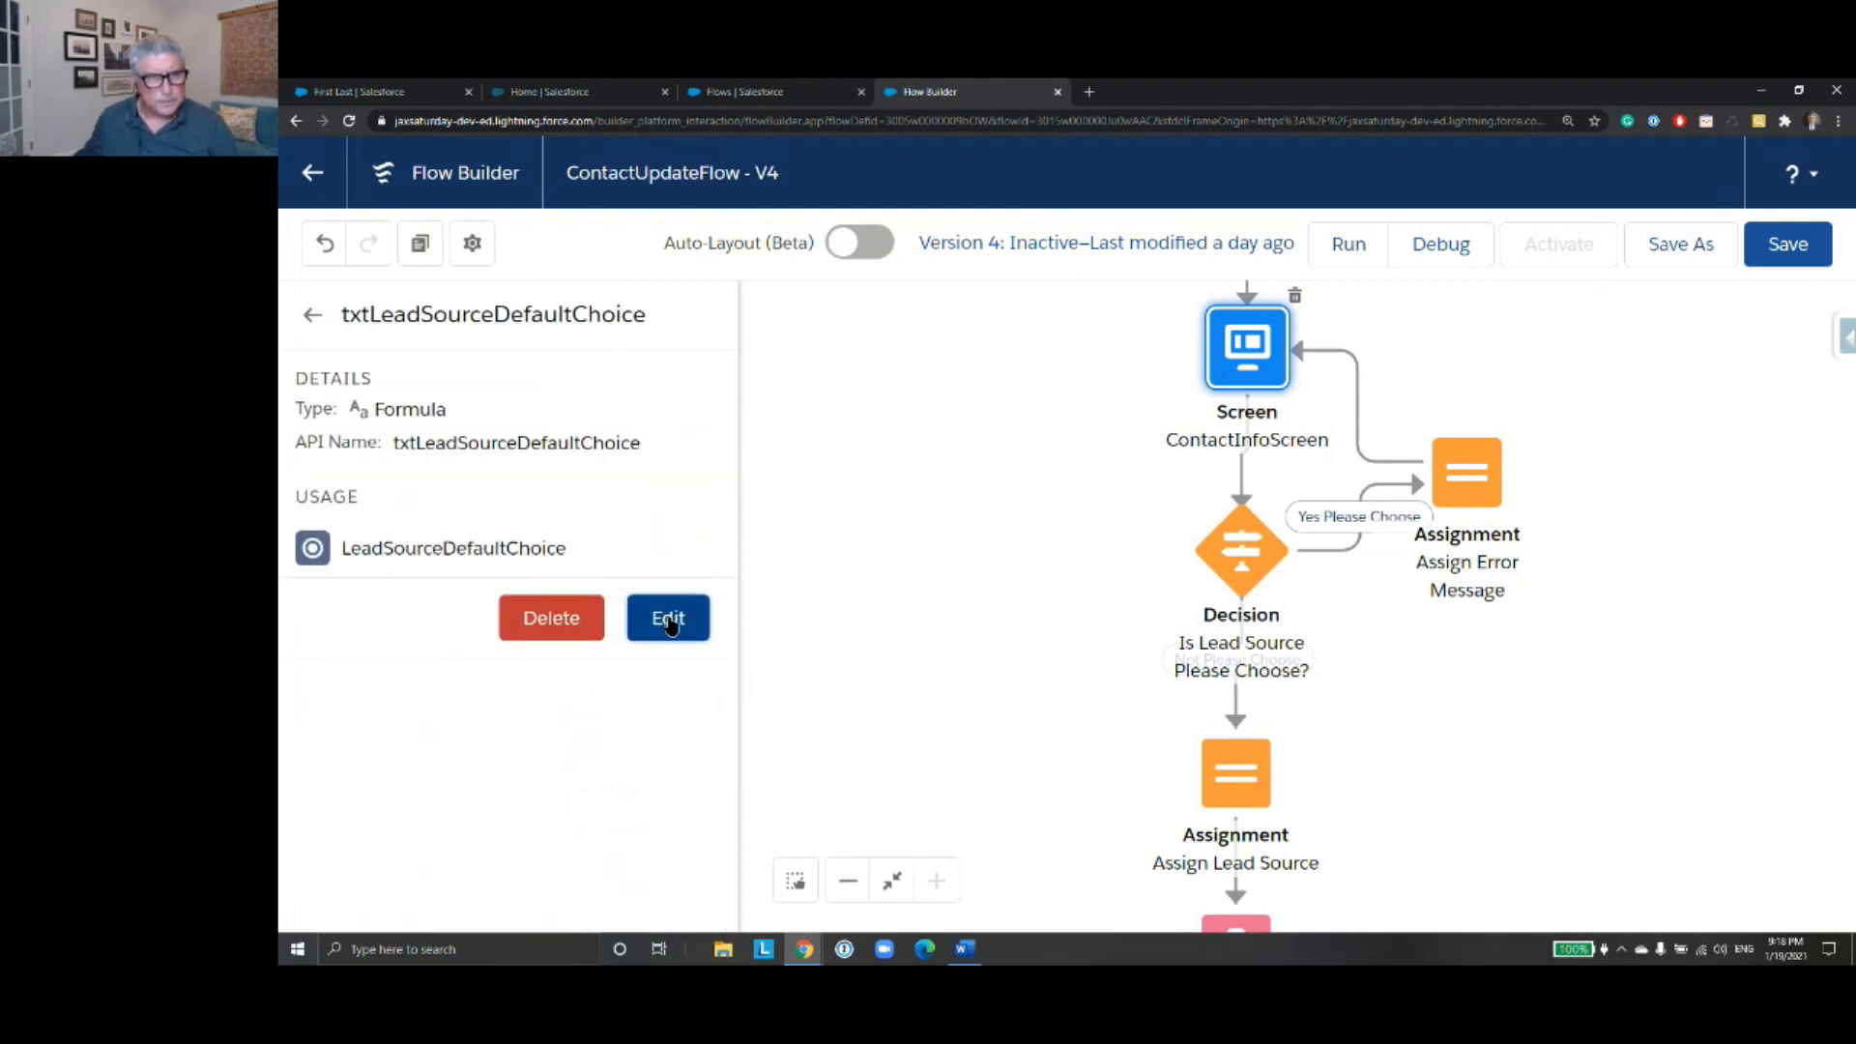
pyautogui.click(669, 621)
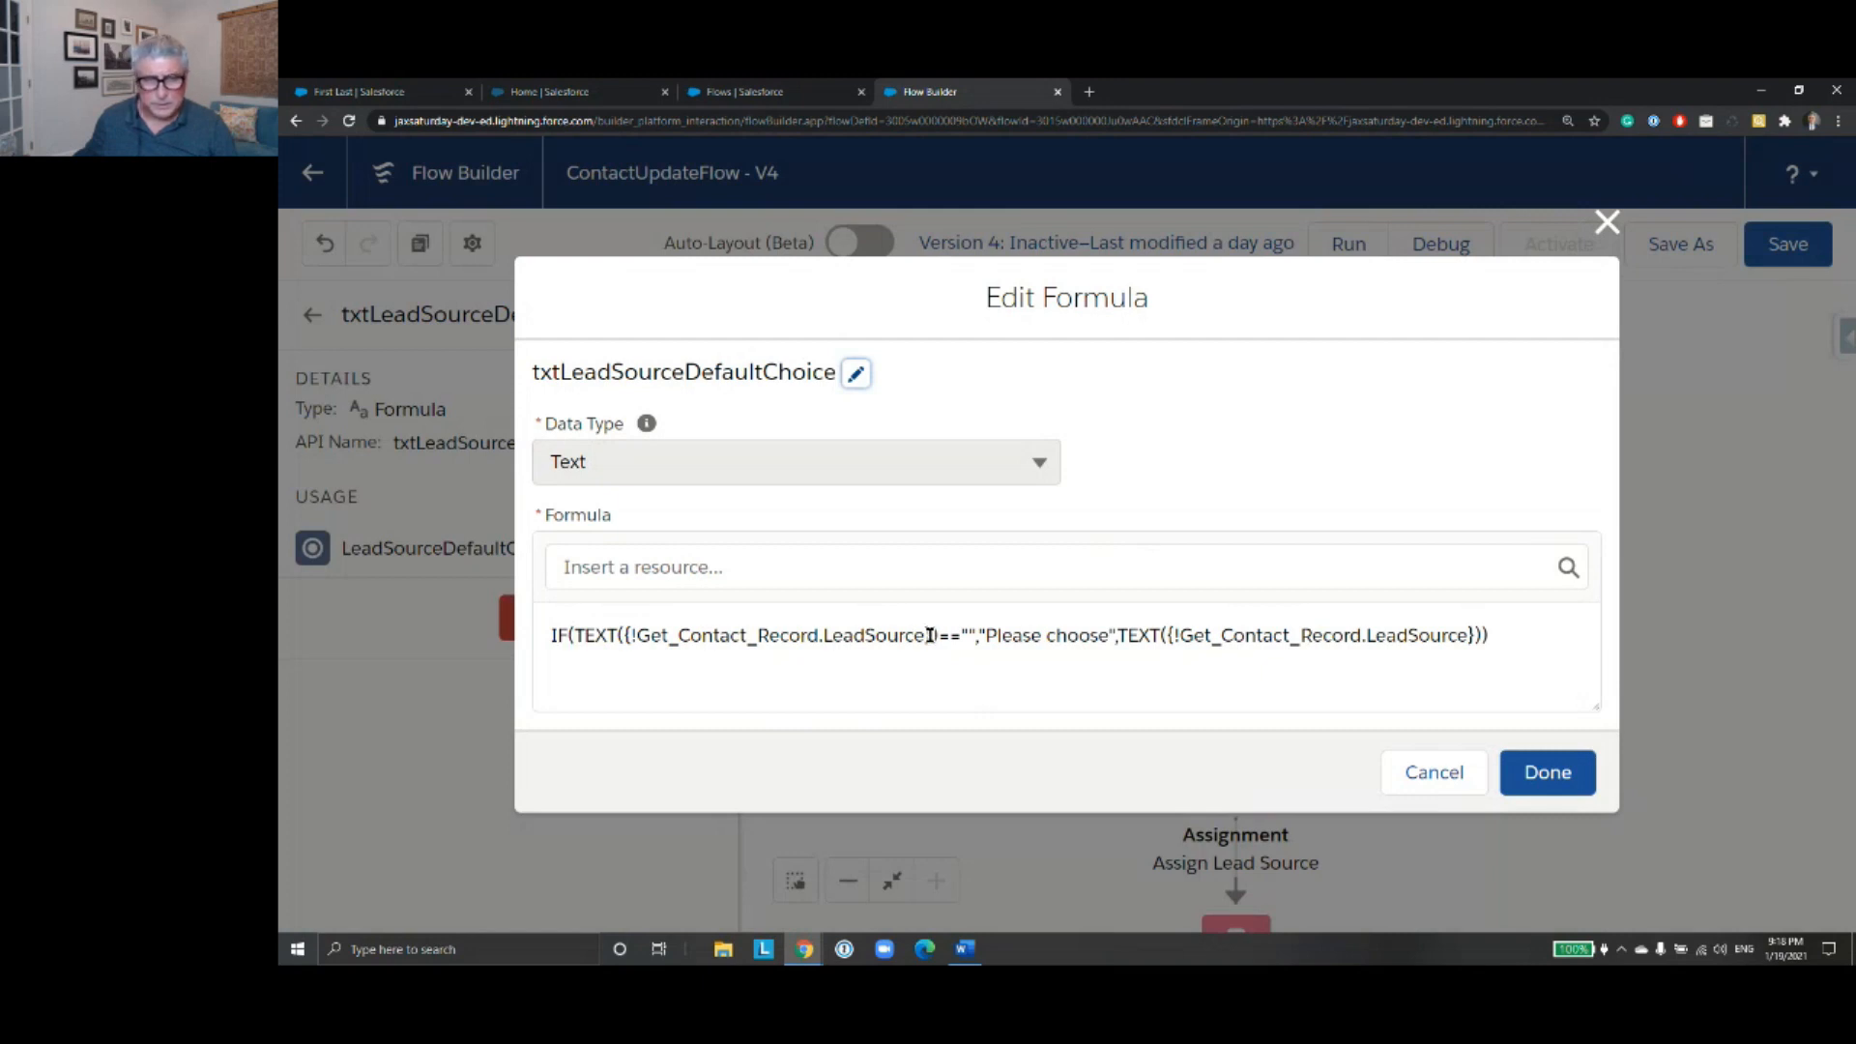
# - Examine the formula's blank Lead Source test, its "Please choose" result and its Lead Source fallback, and close it unchanged
pyautogui.moveTo(934, 635); pyautogui.dragTo(630, 635)
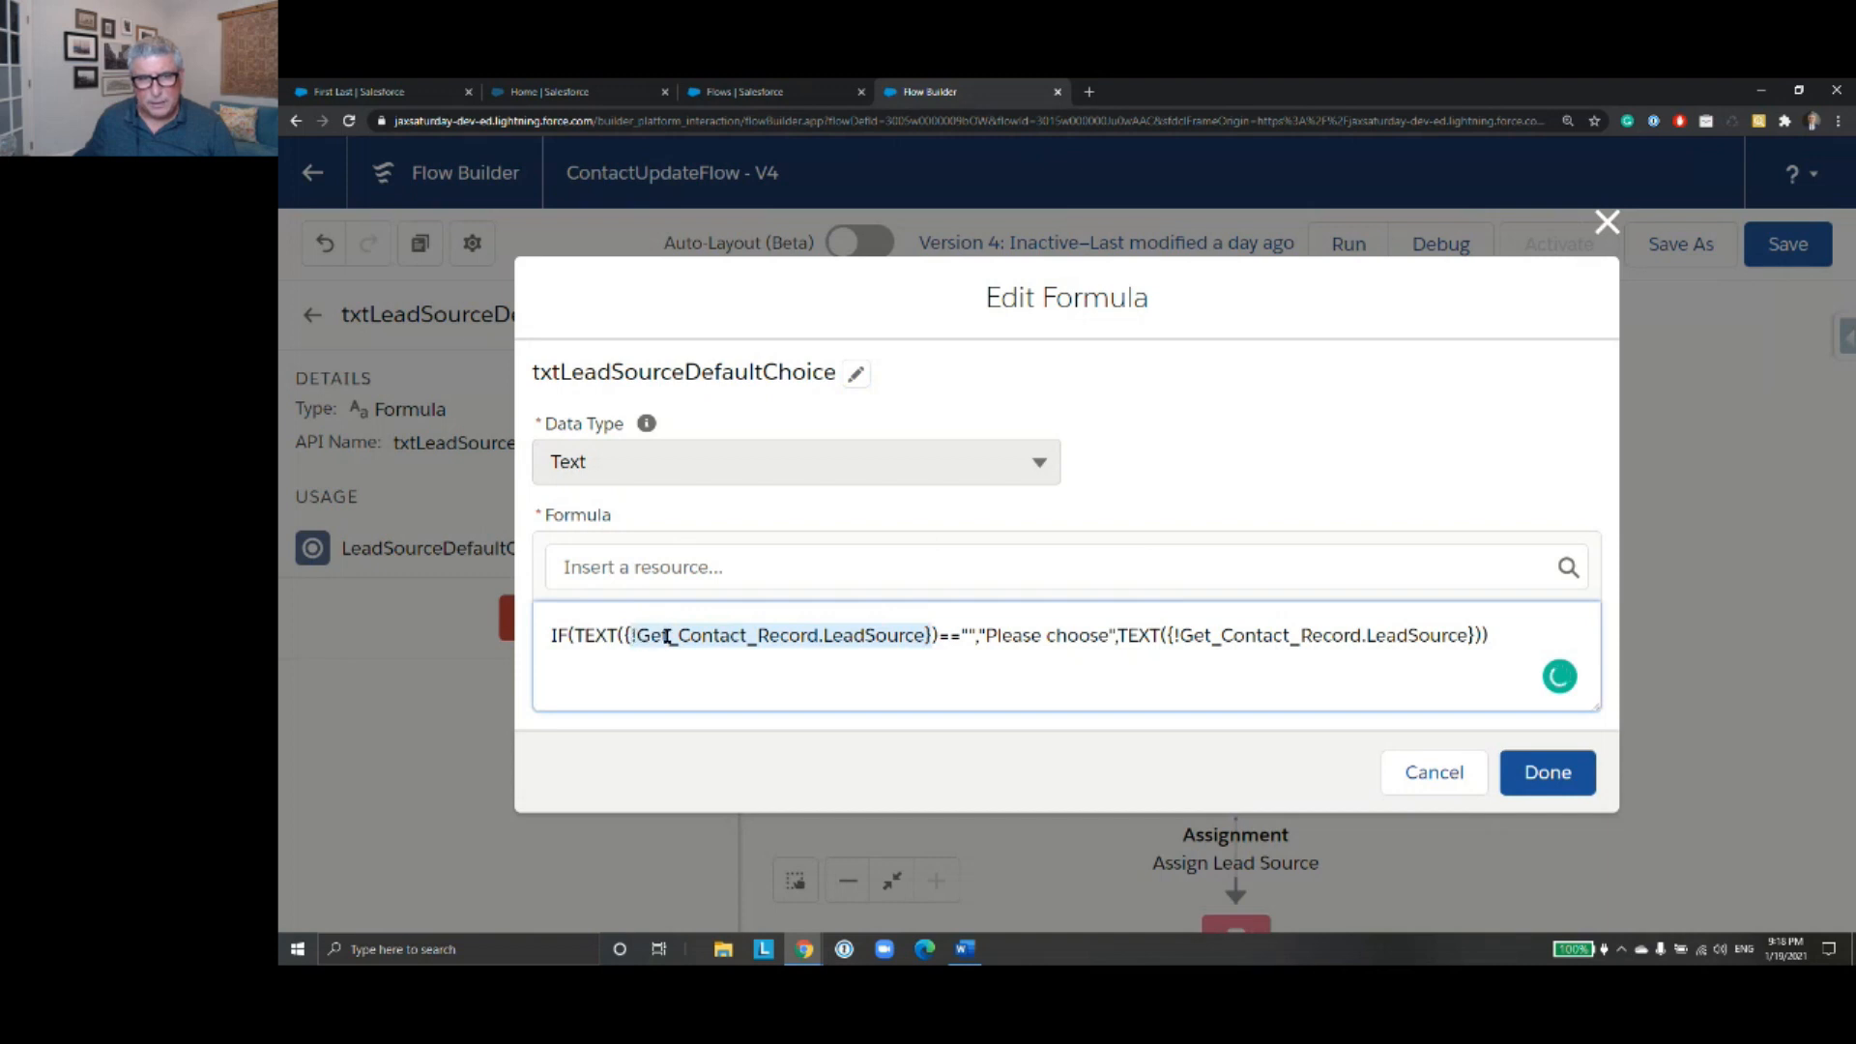
pyautogui.click(972, 634)
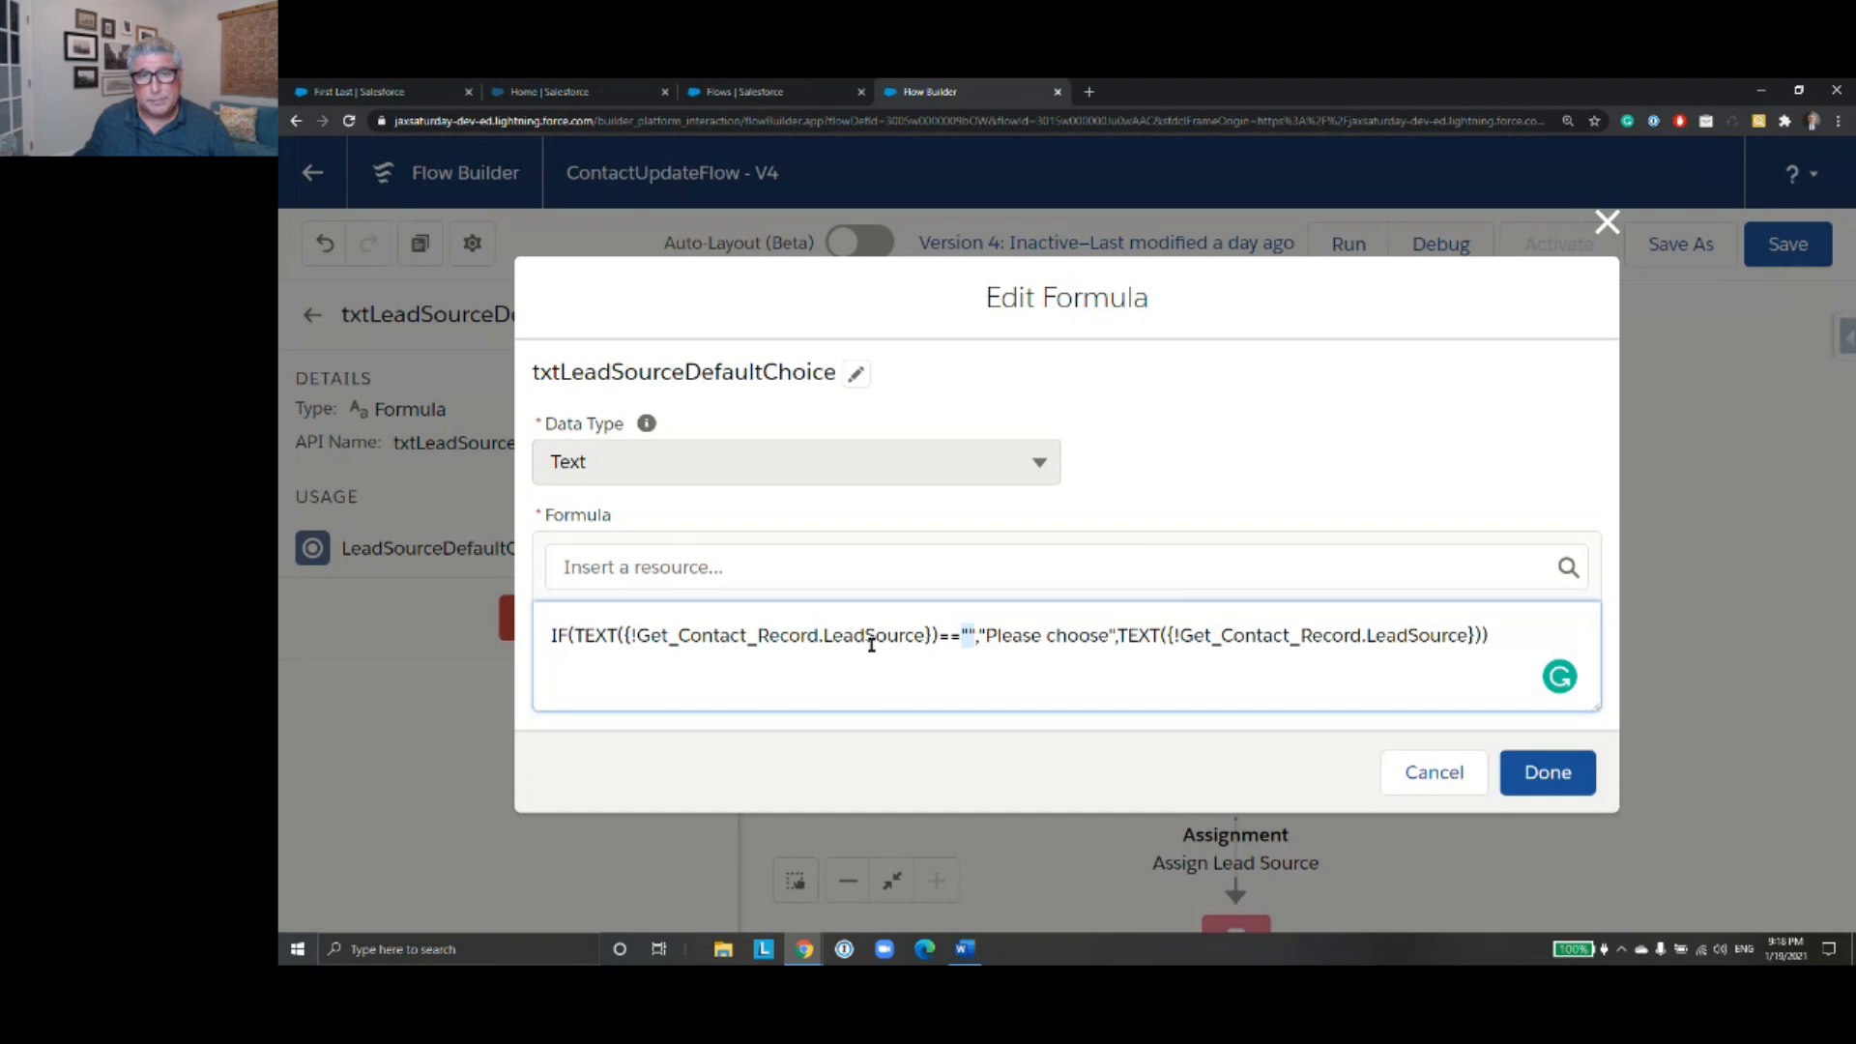
pyautogui.moveTo(939, 635); pyautogui.dragTo(582, 635)
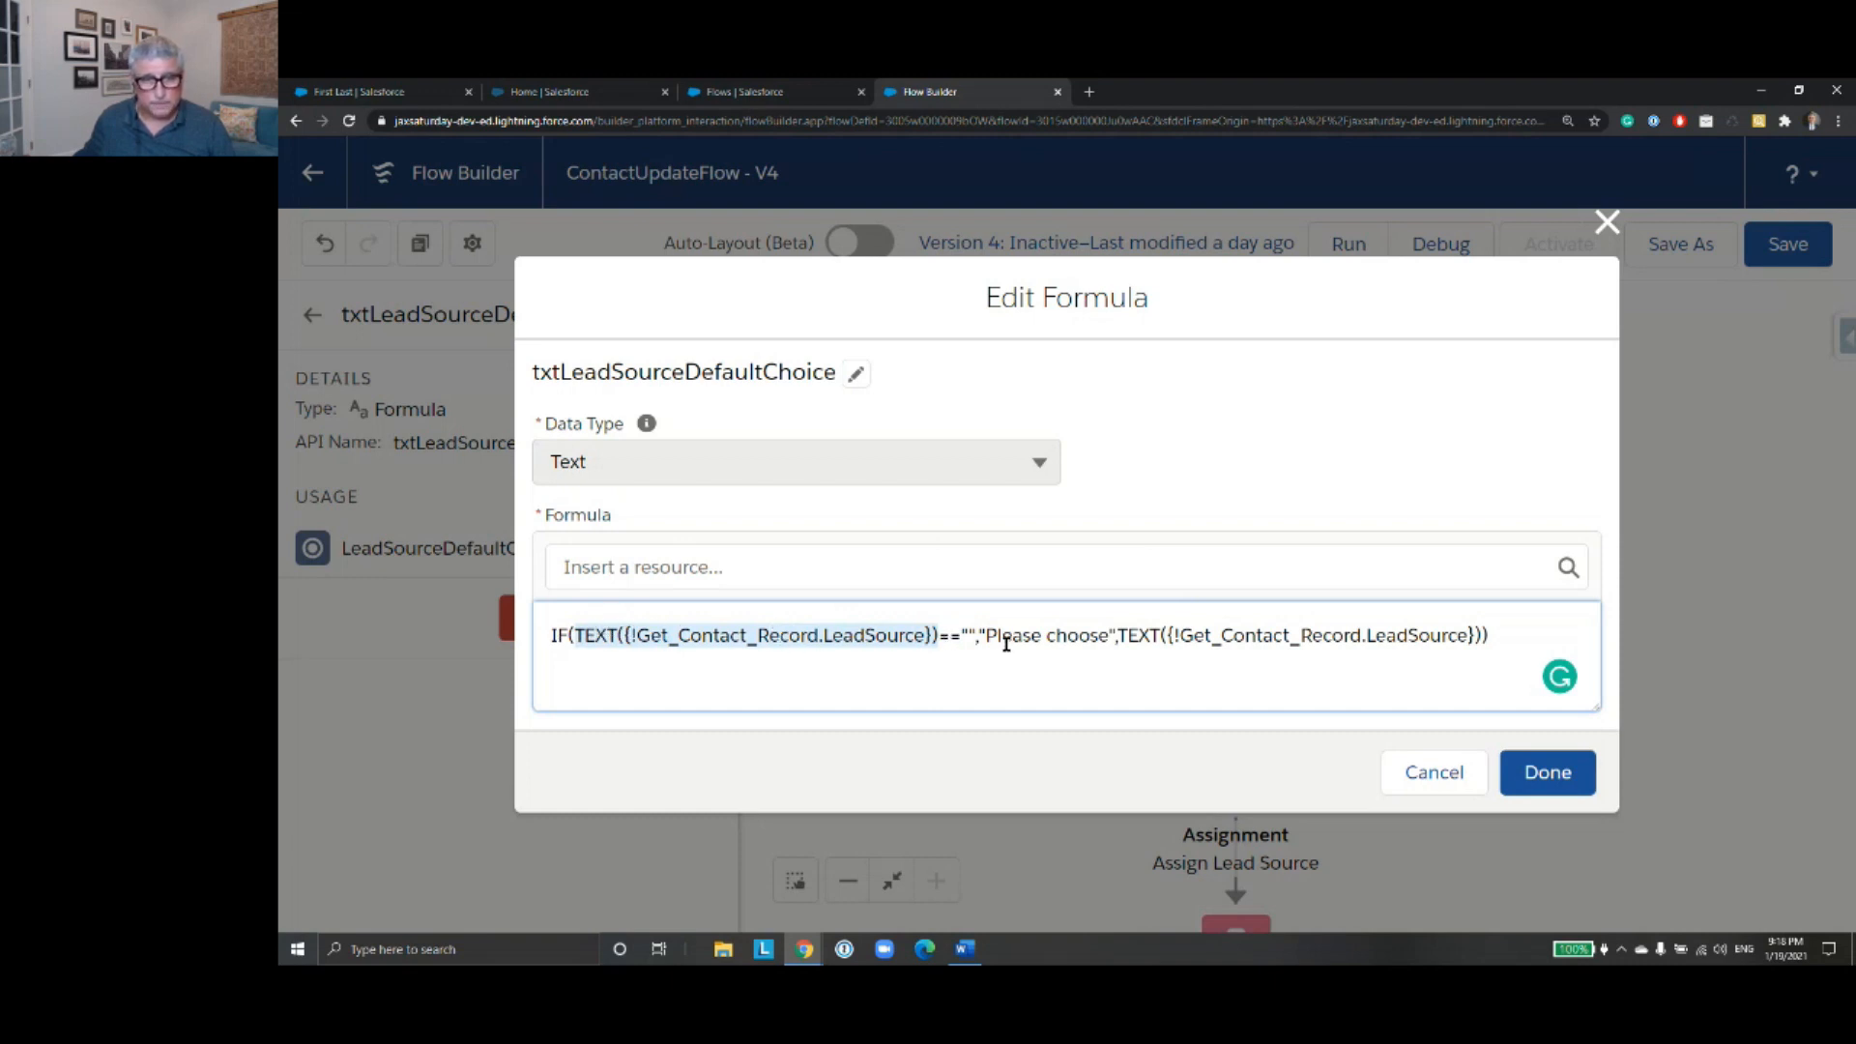
pyautogui.click(970, 635)
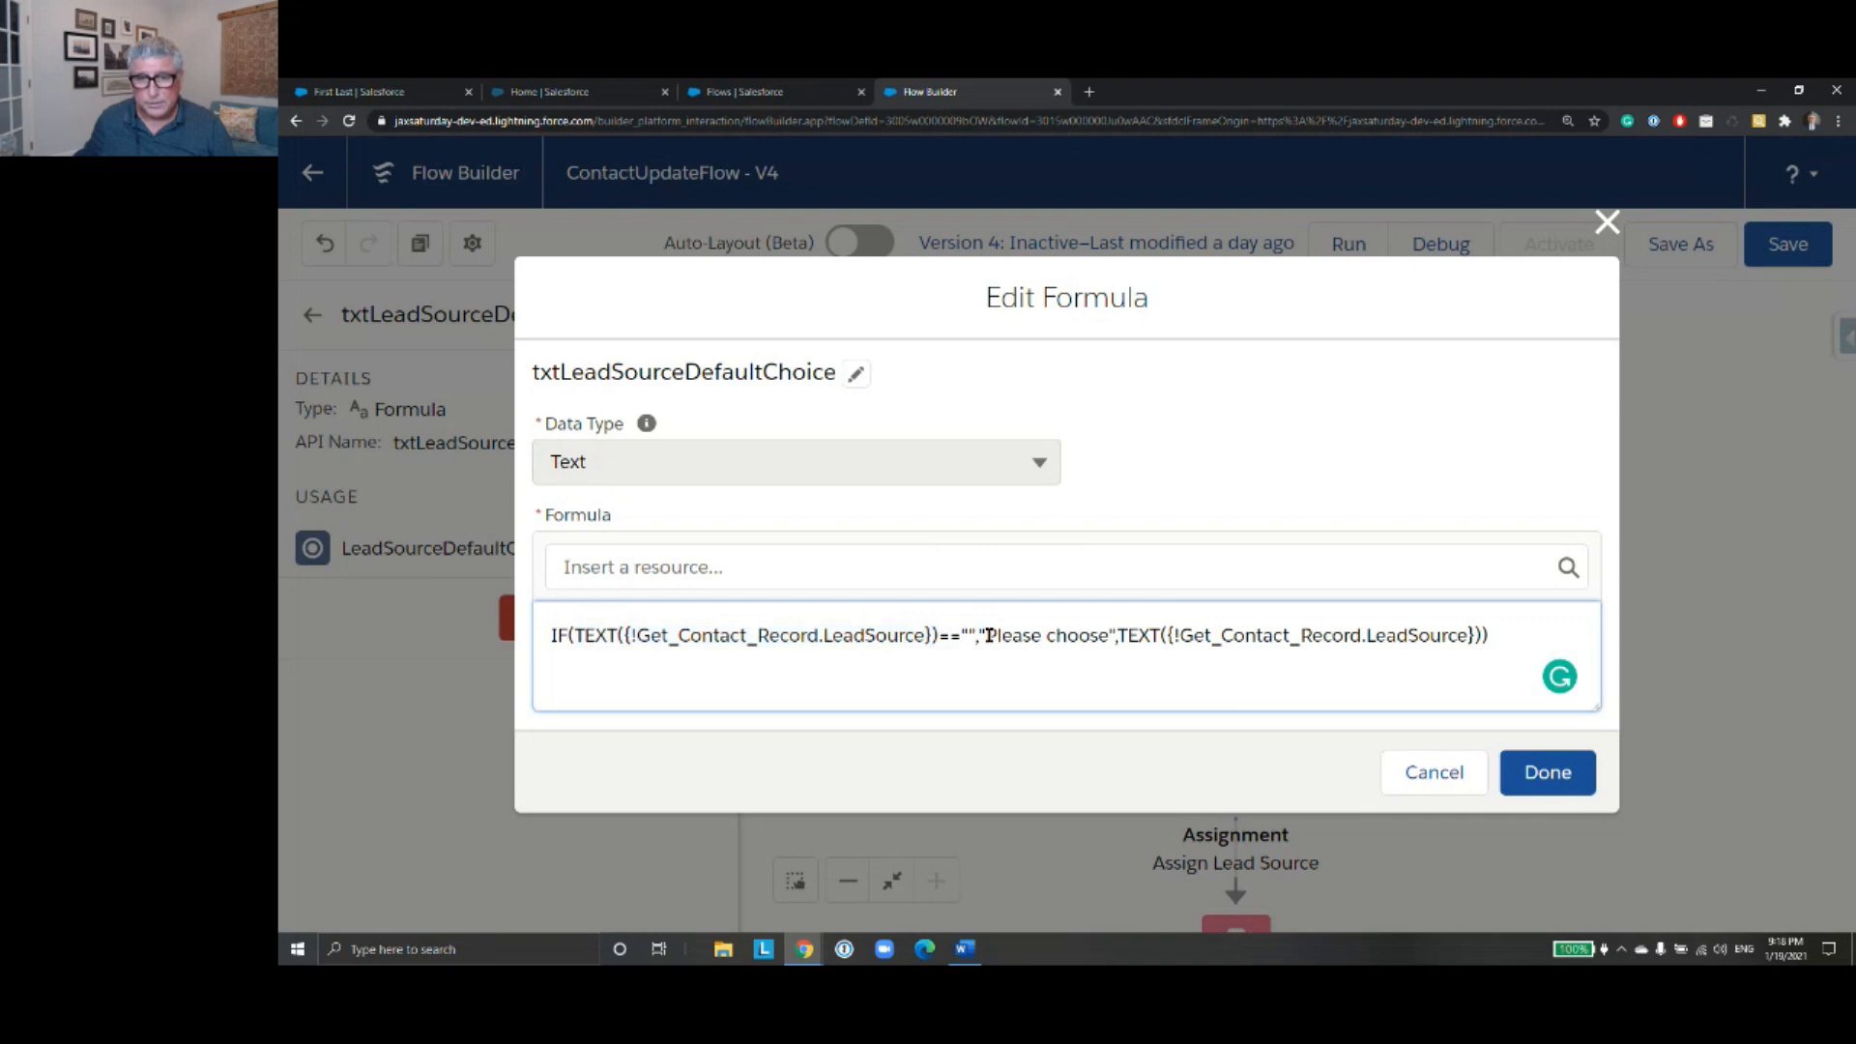
pyautogui.moveTo(985, 635); pyautogui.dragTo(1115, 637)
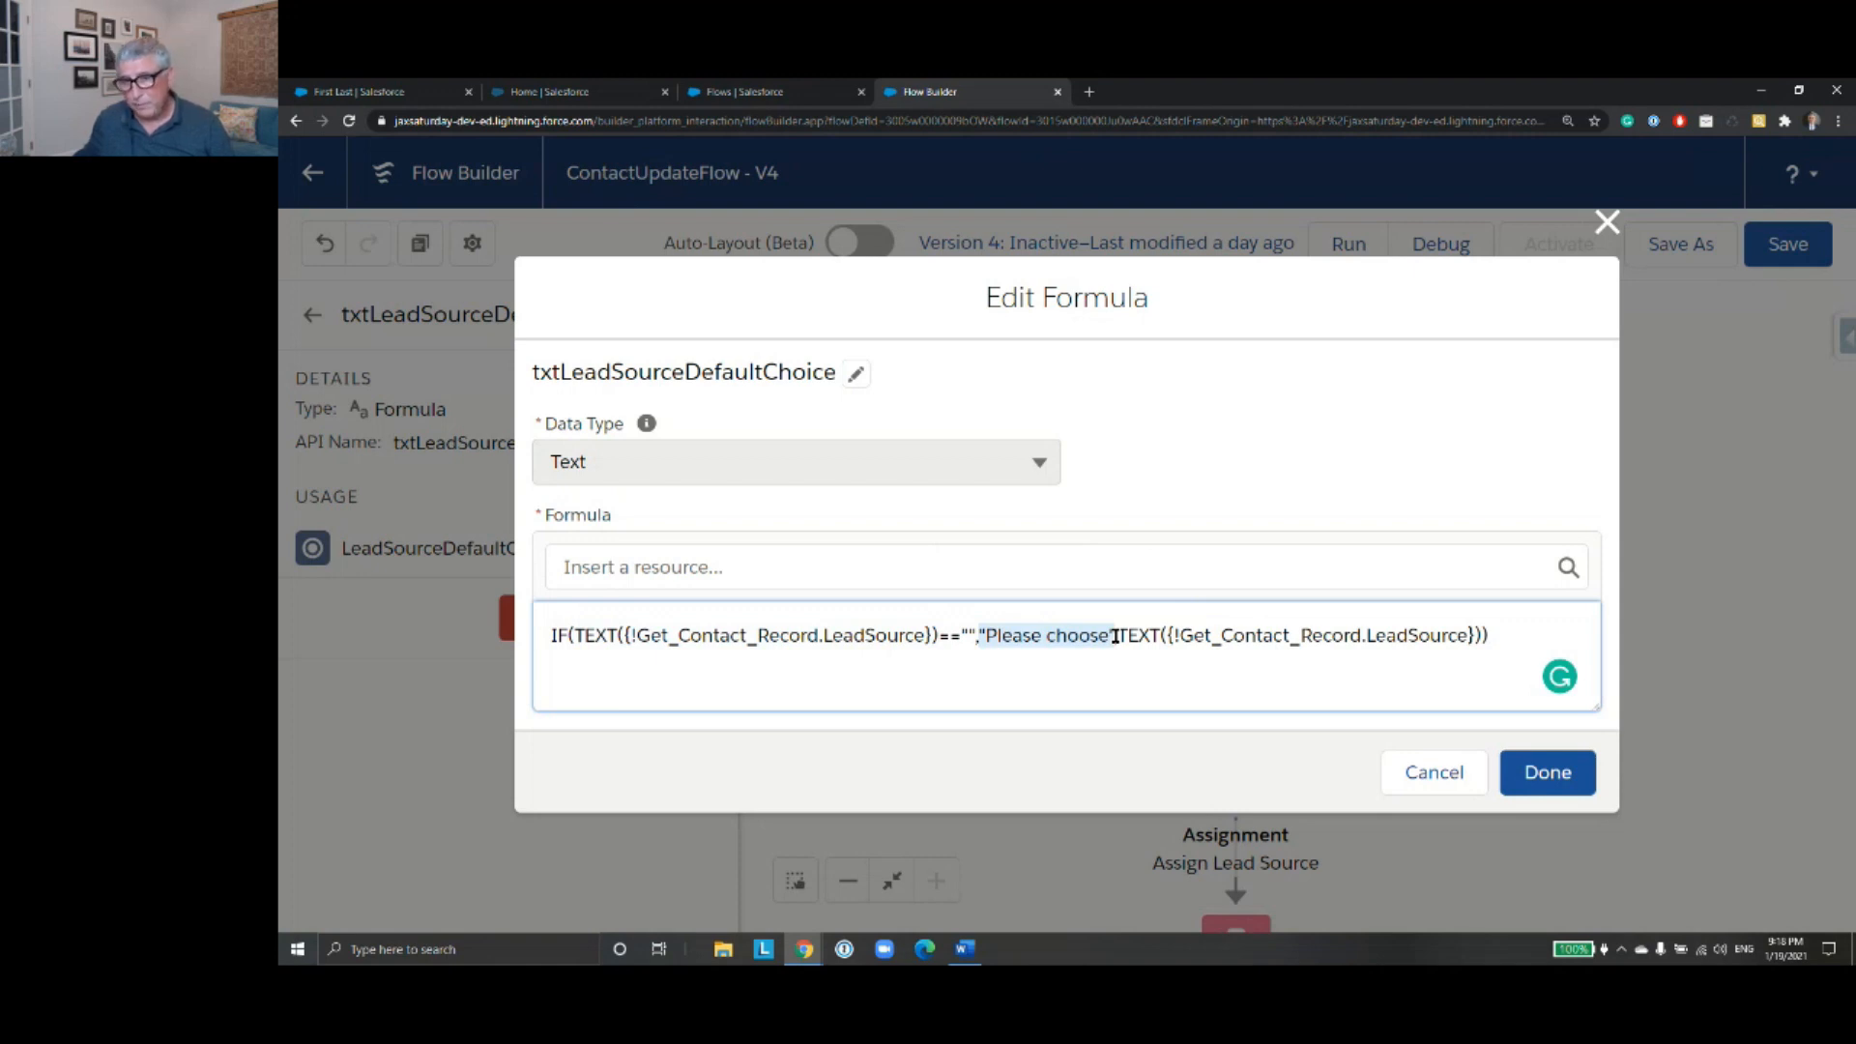
pyautogui.click(1188, 635)
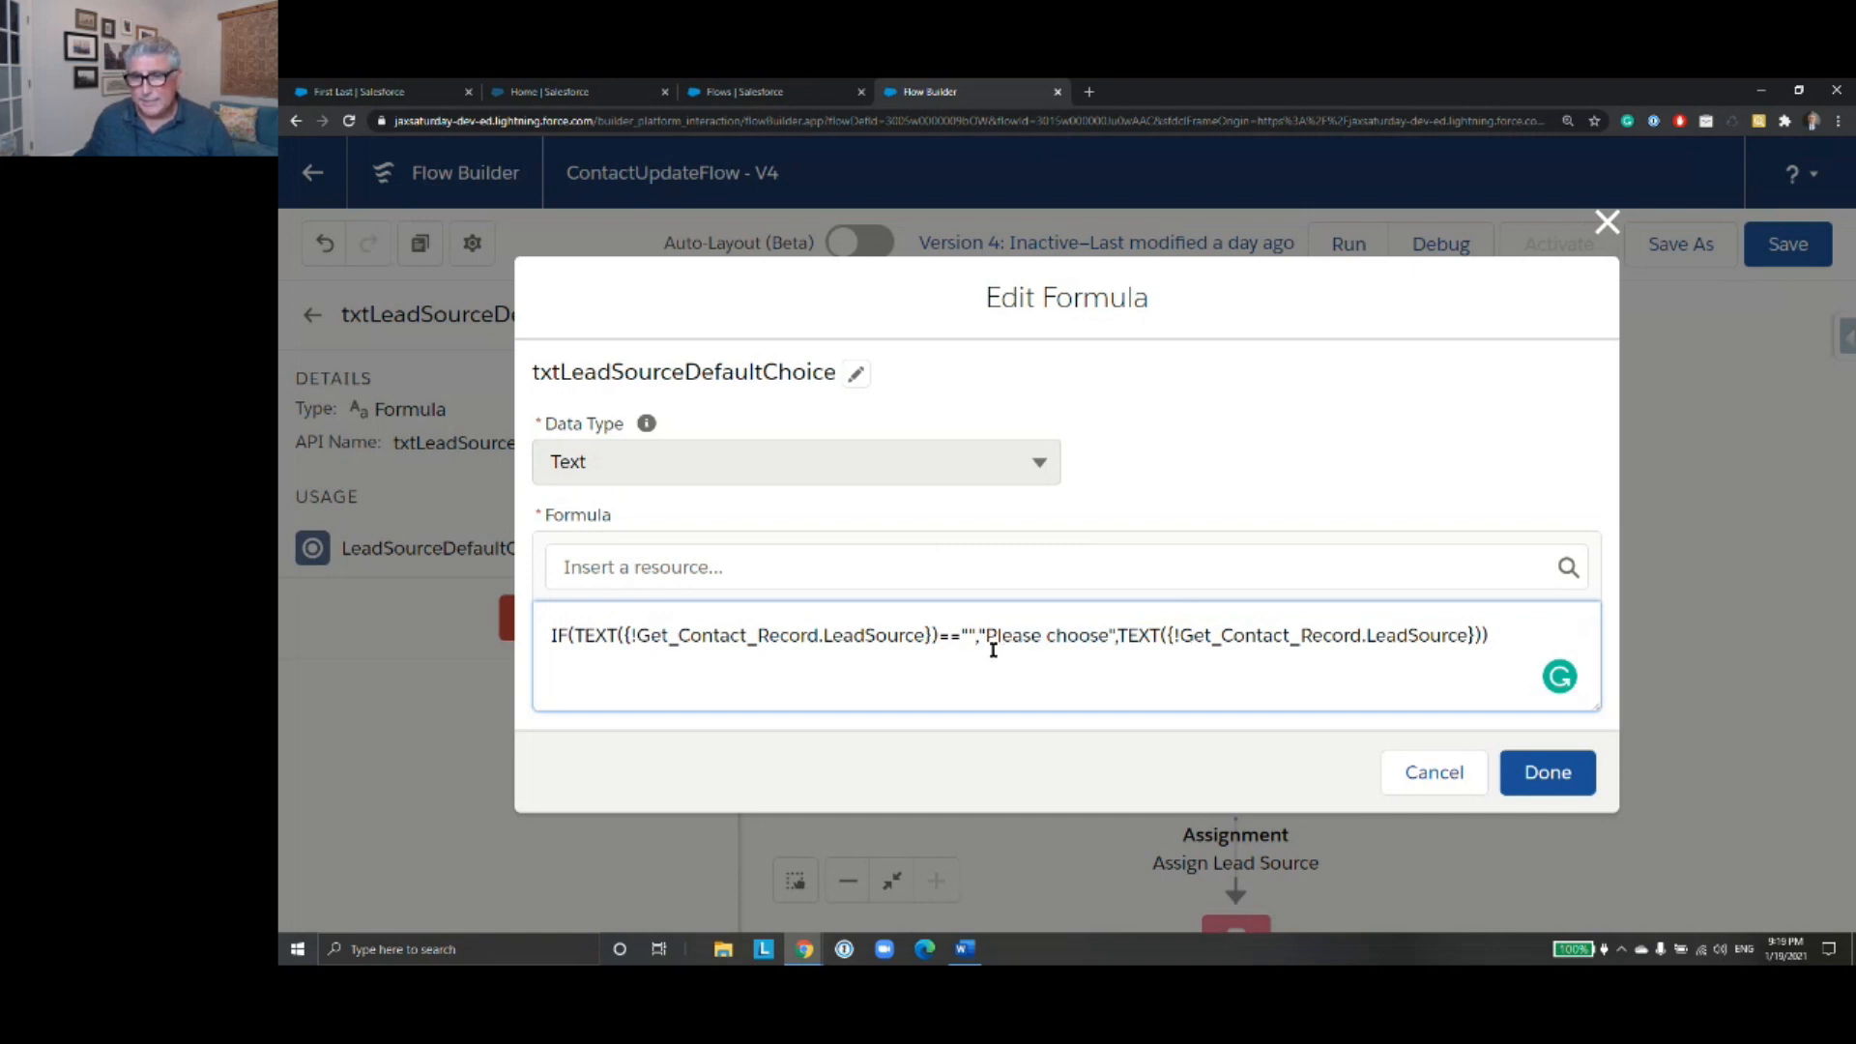
pyautogui.moveTo(1120, 635); pyautogui.dragTo(1472, 635)
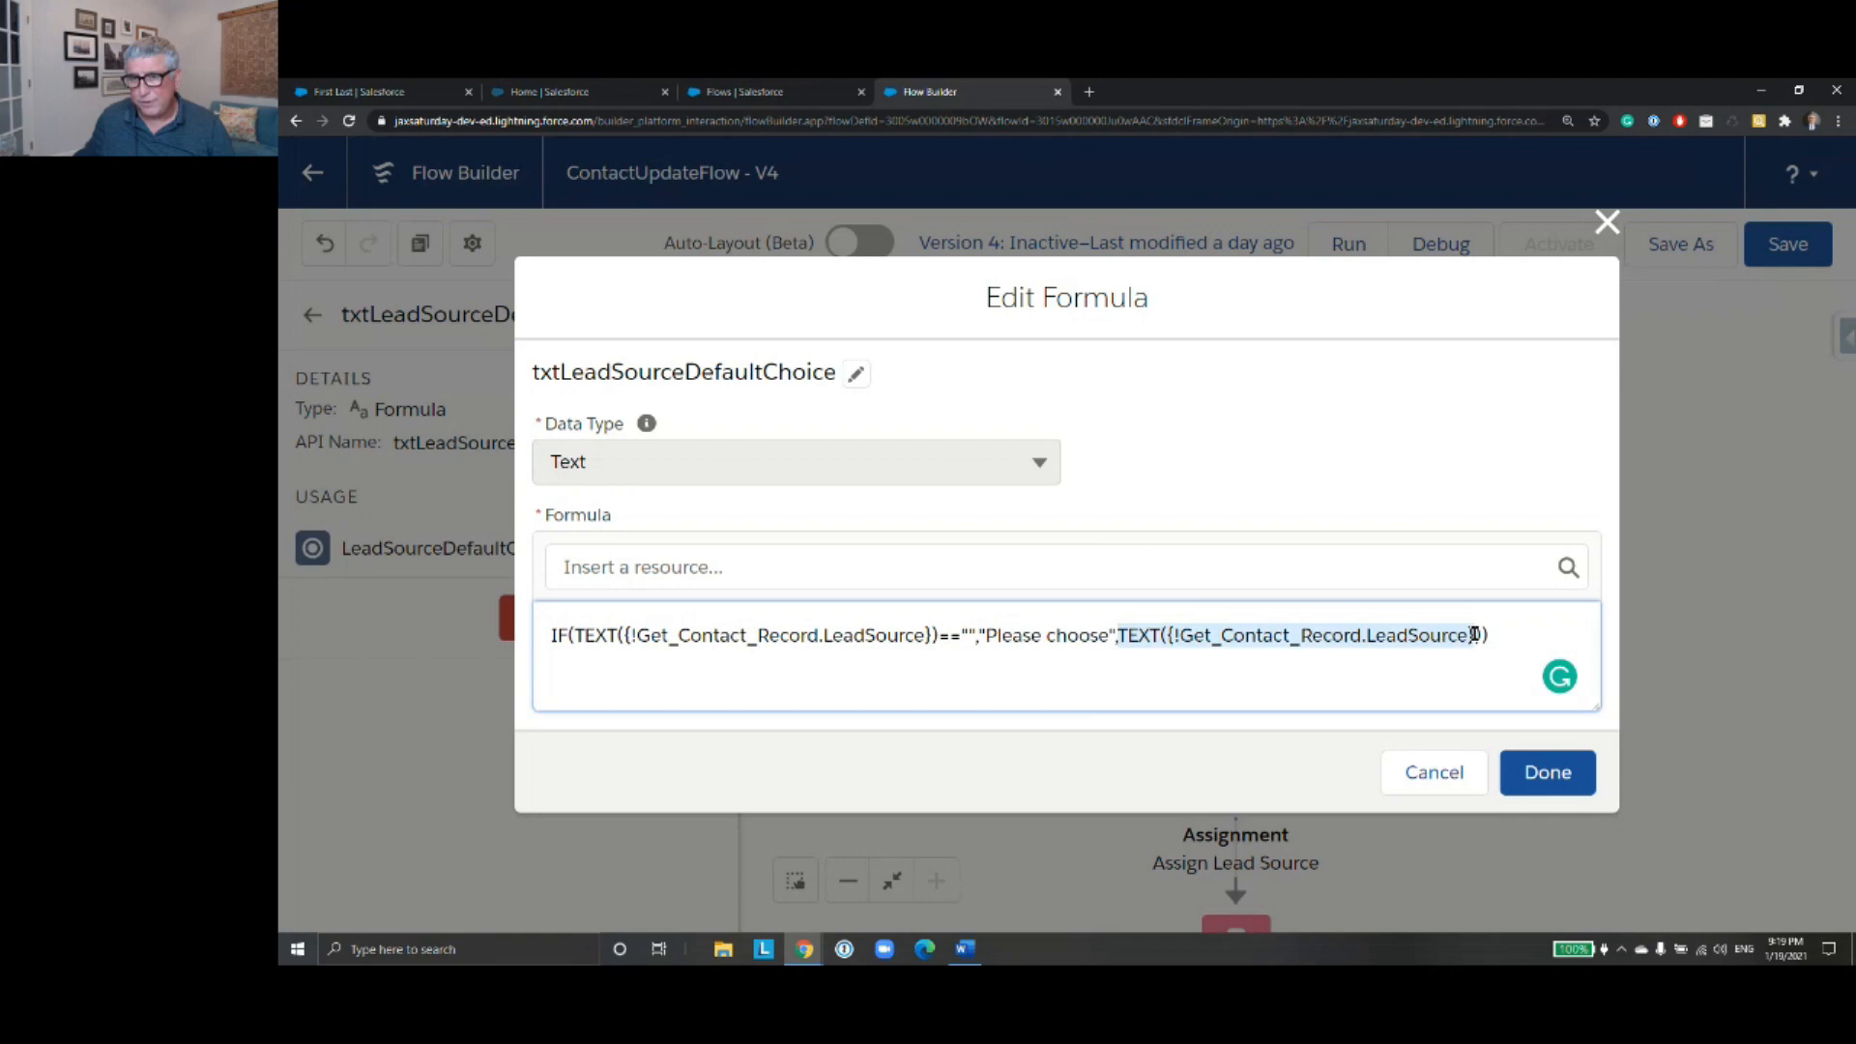
pyautogui.click(1435, 773)
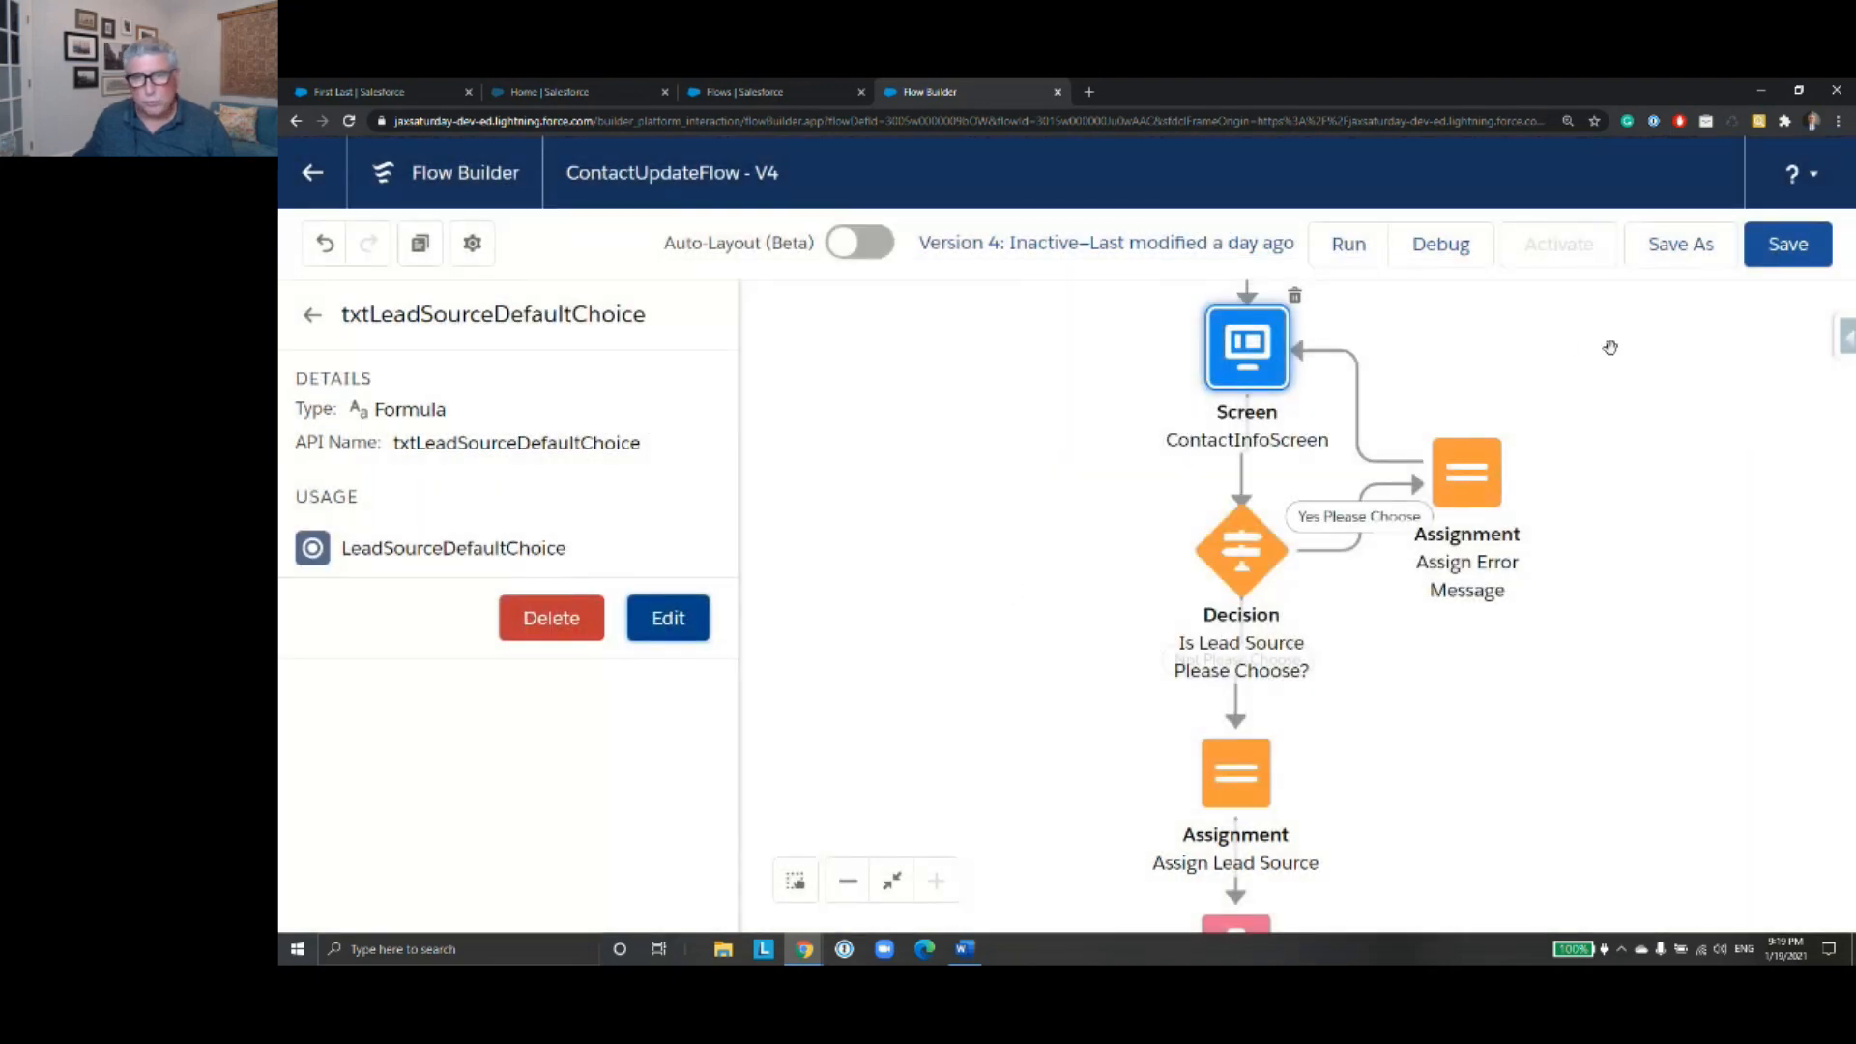
# - Start a debug run of the flow and look up the test contact by full name
pyautogui.click(1441, 244)
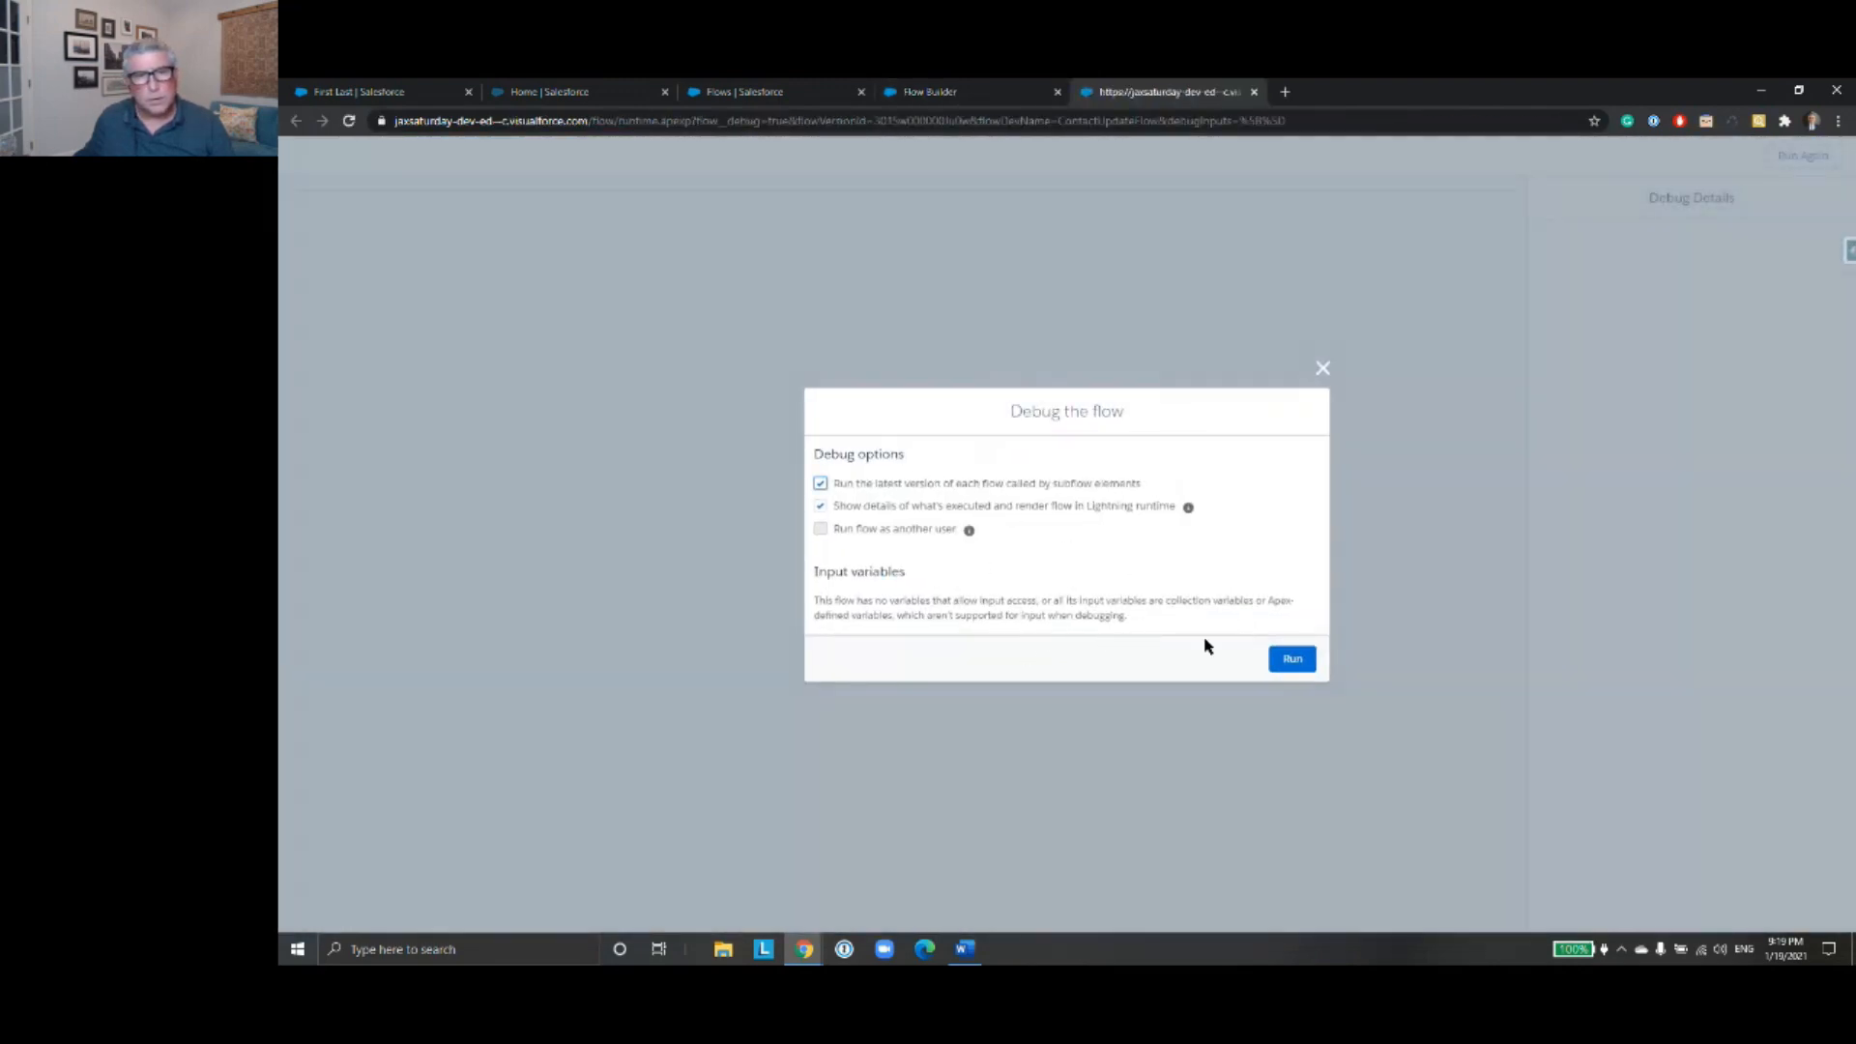
pyautogui.click(1300, 663)
pyautogui.click(503, 263)
pyautogui.write('First Last')
pyautogui.click(1467, 313)
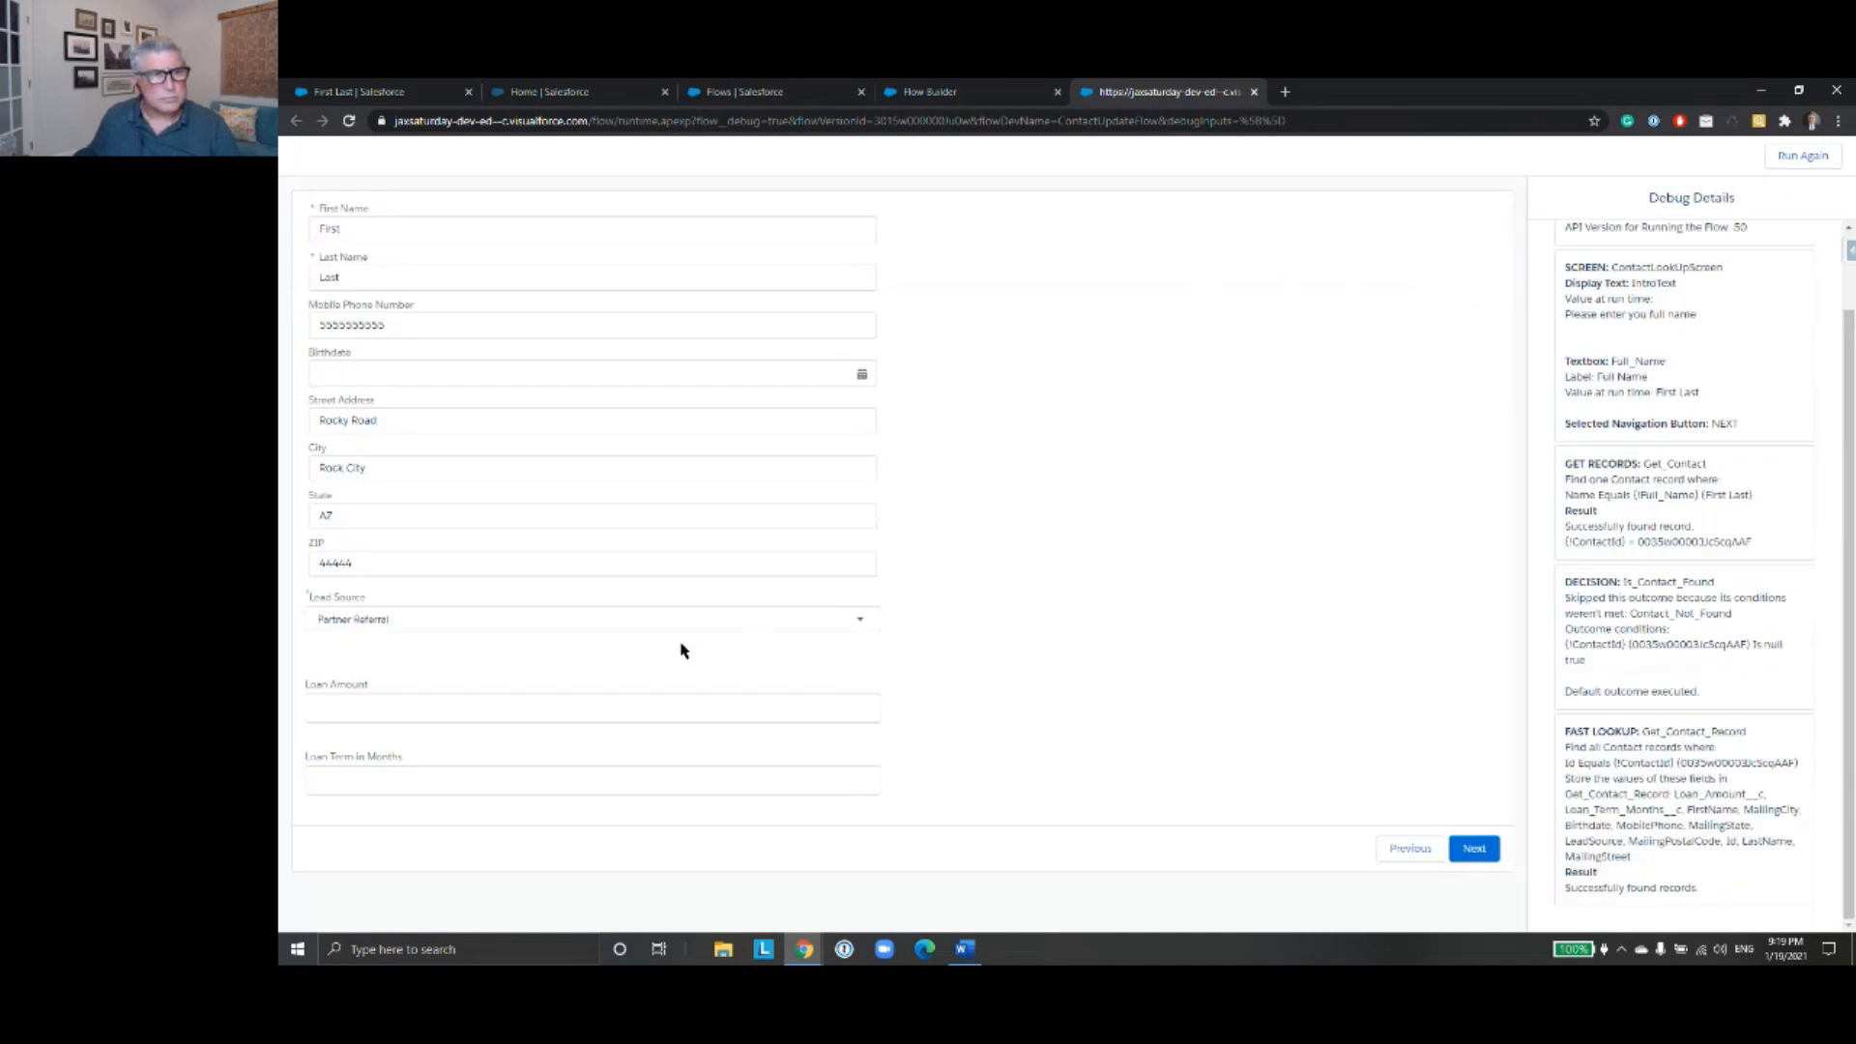
# - Examine the Lead Source choices on the contact information screen, keep Partner Referral selected and close the debug run
pyautogui.click(861, 623)
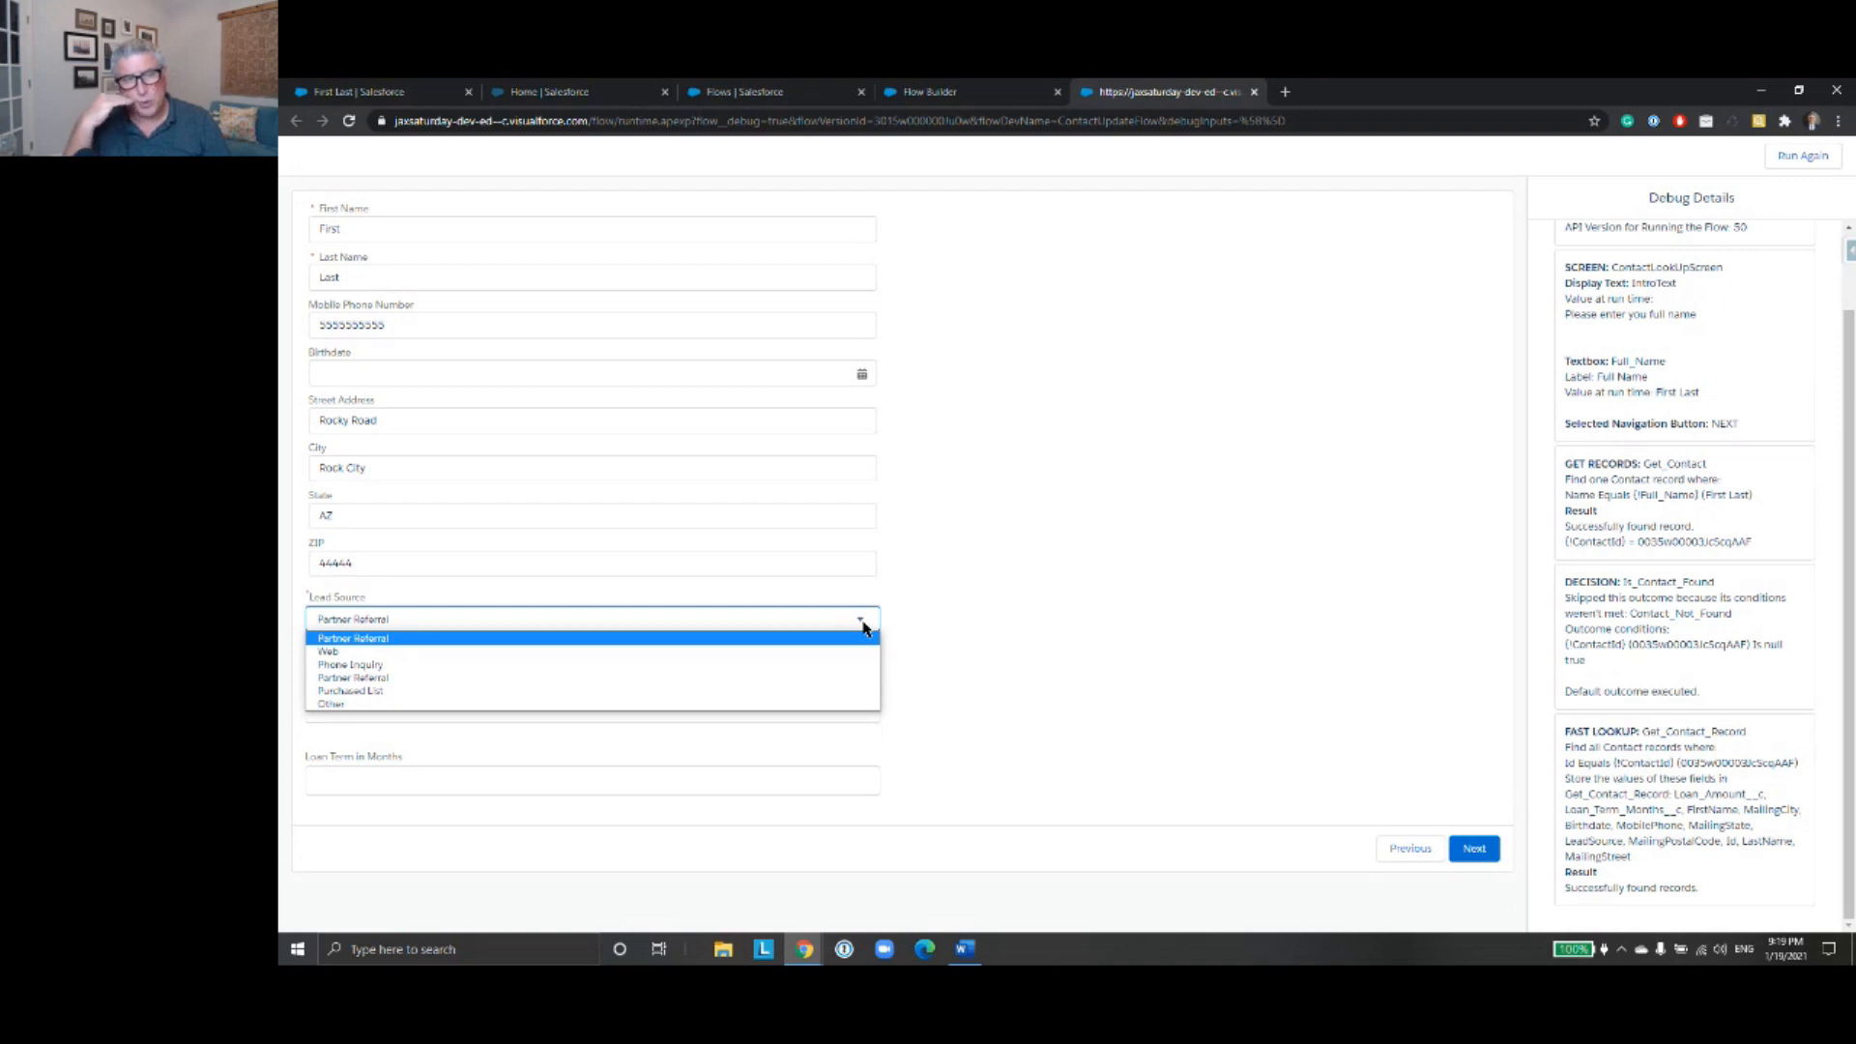
pyautogui.click(638, 641)
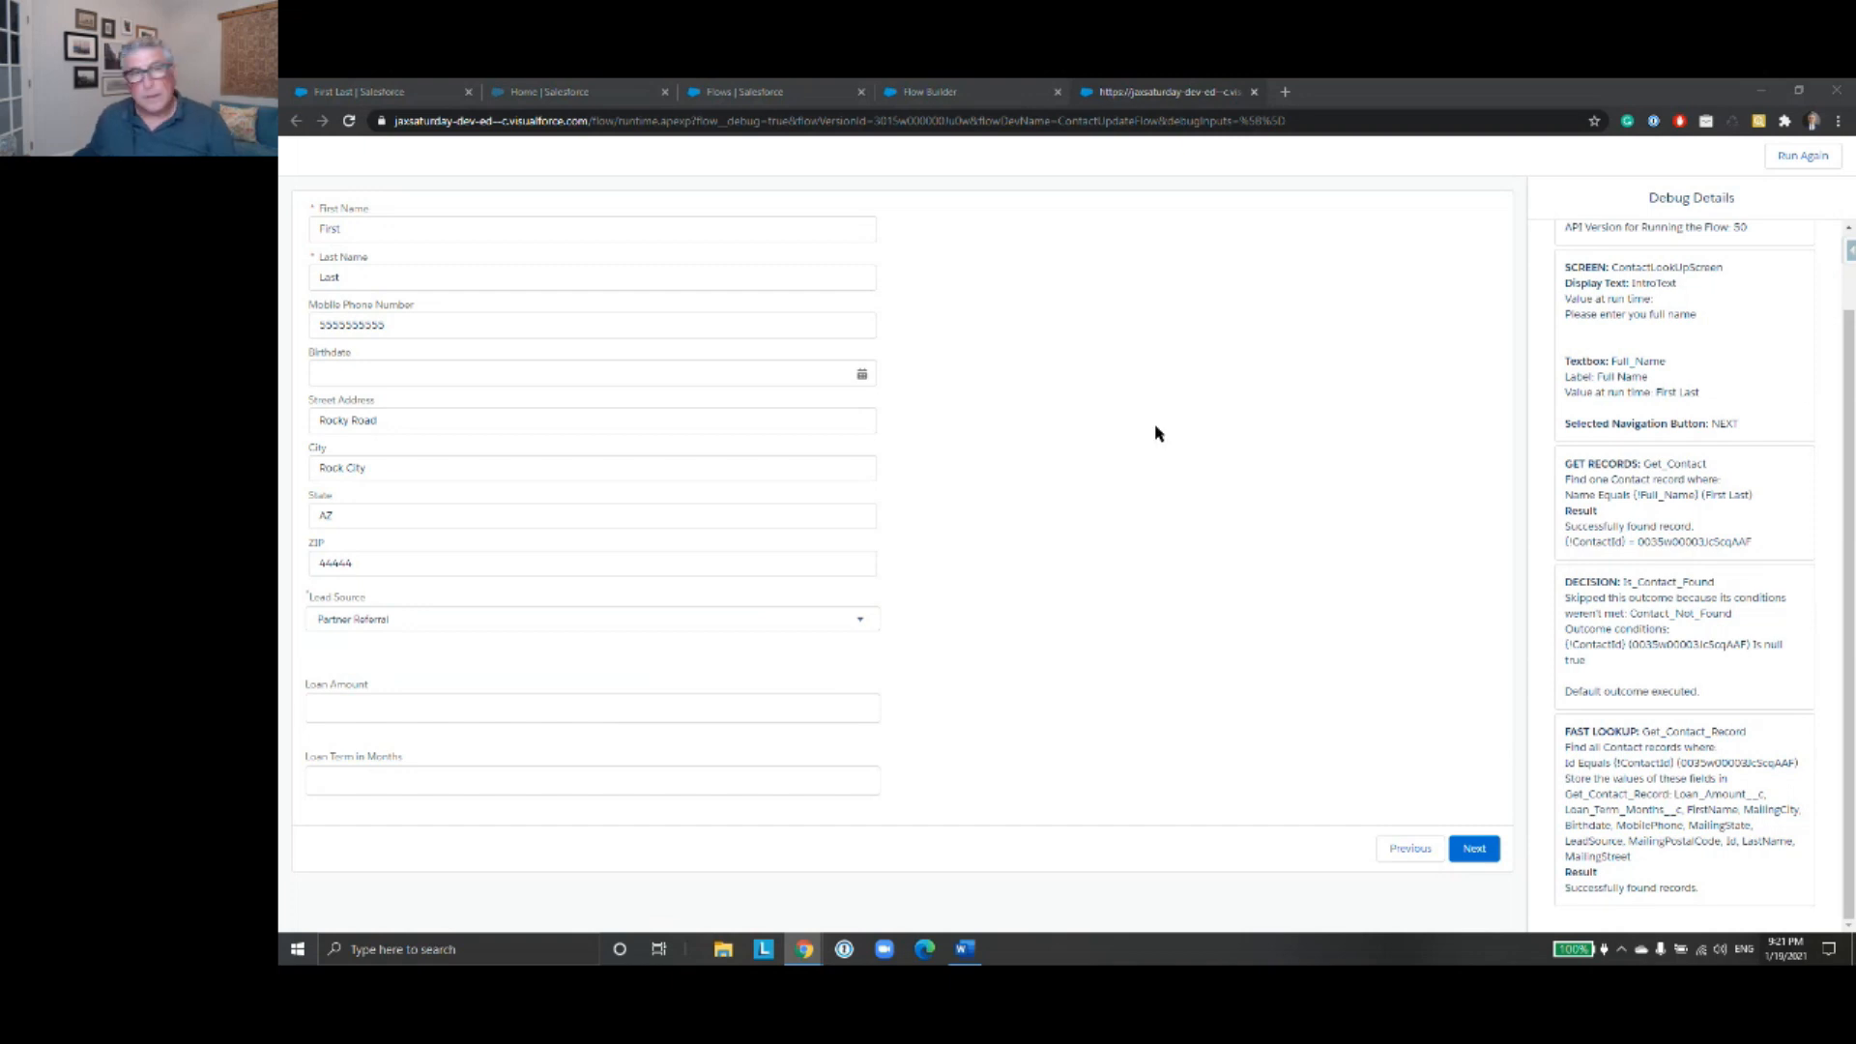
pyautogui.click(1166, 97)
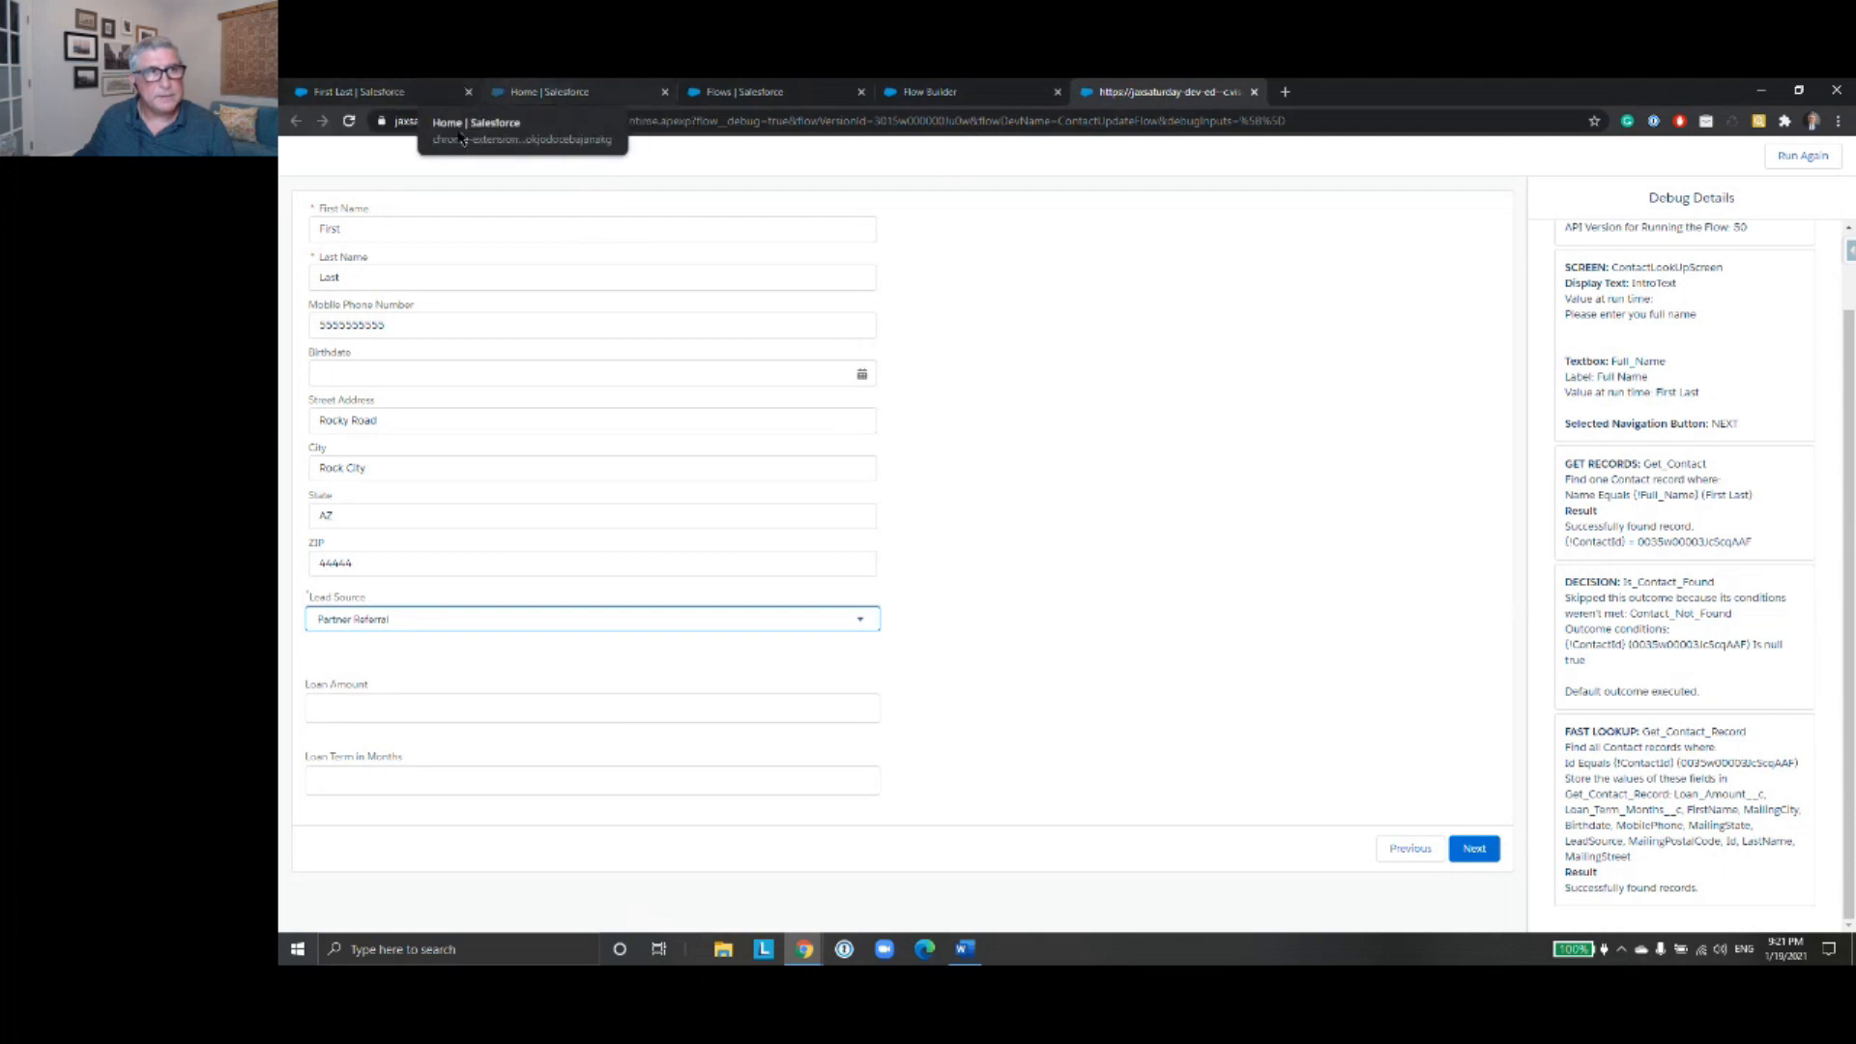
pyautogui.click(1255, 92)
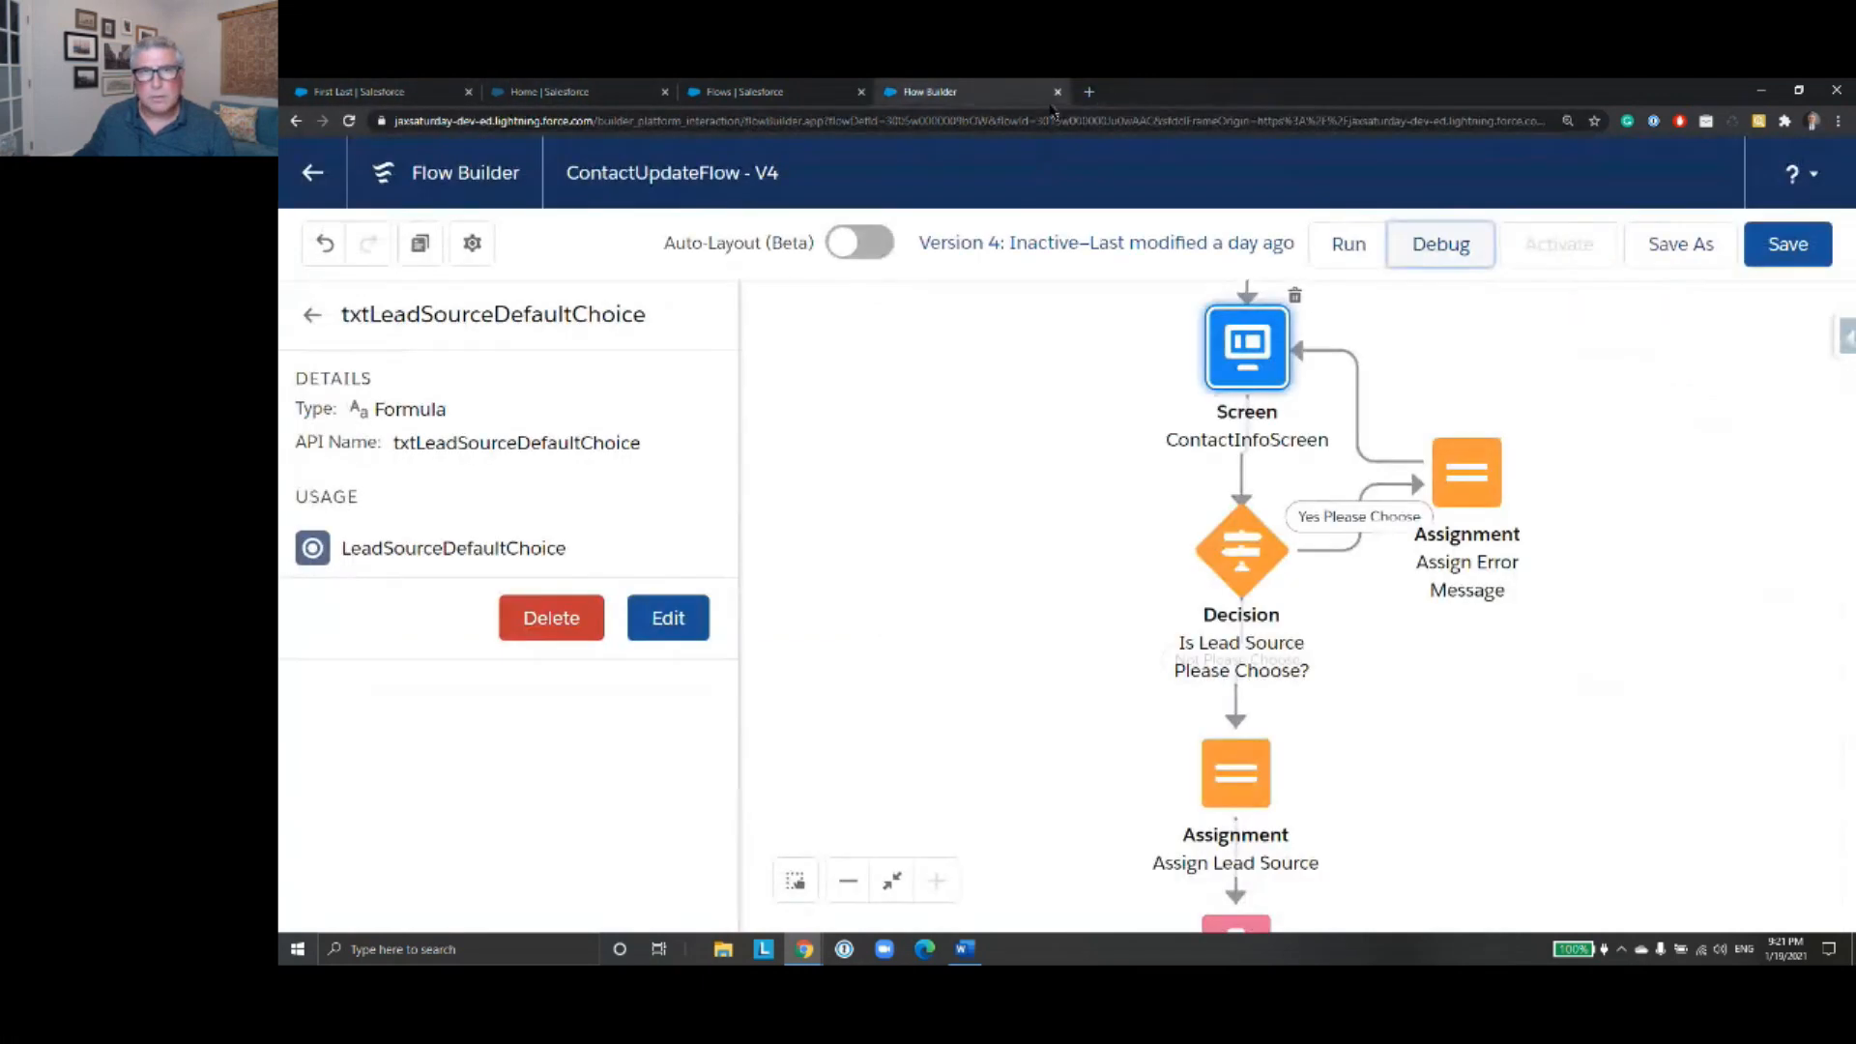
# - Switch to the test contact's record, reload it and display the Lead Source field in its details
pyautogui.click(403, 91)
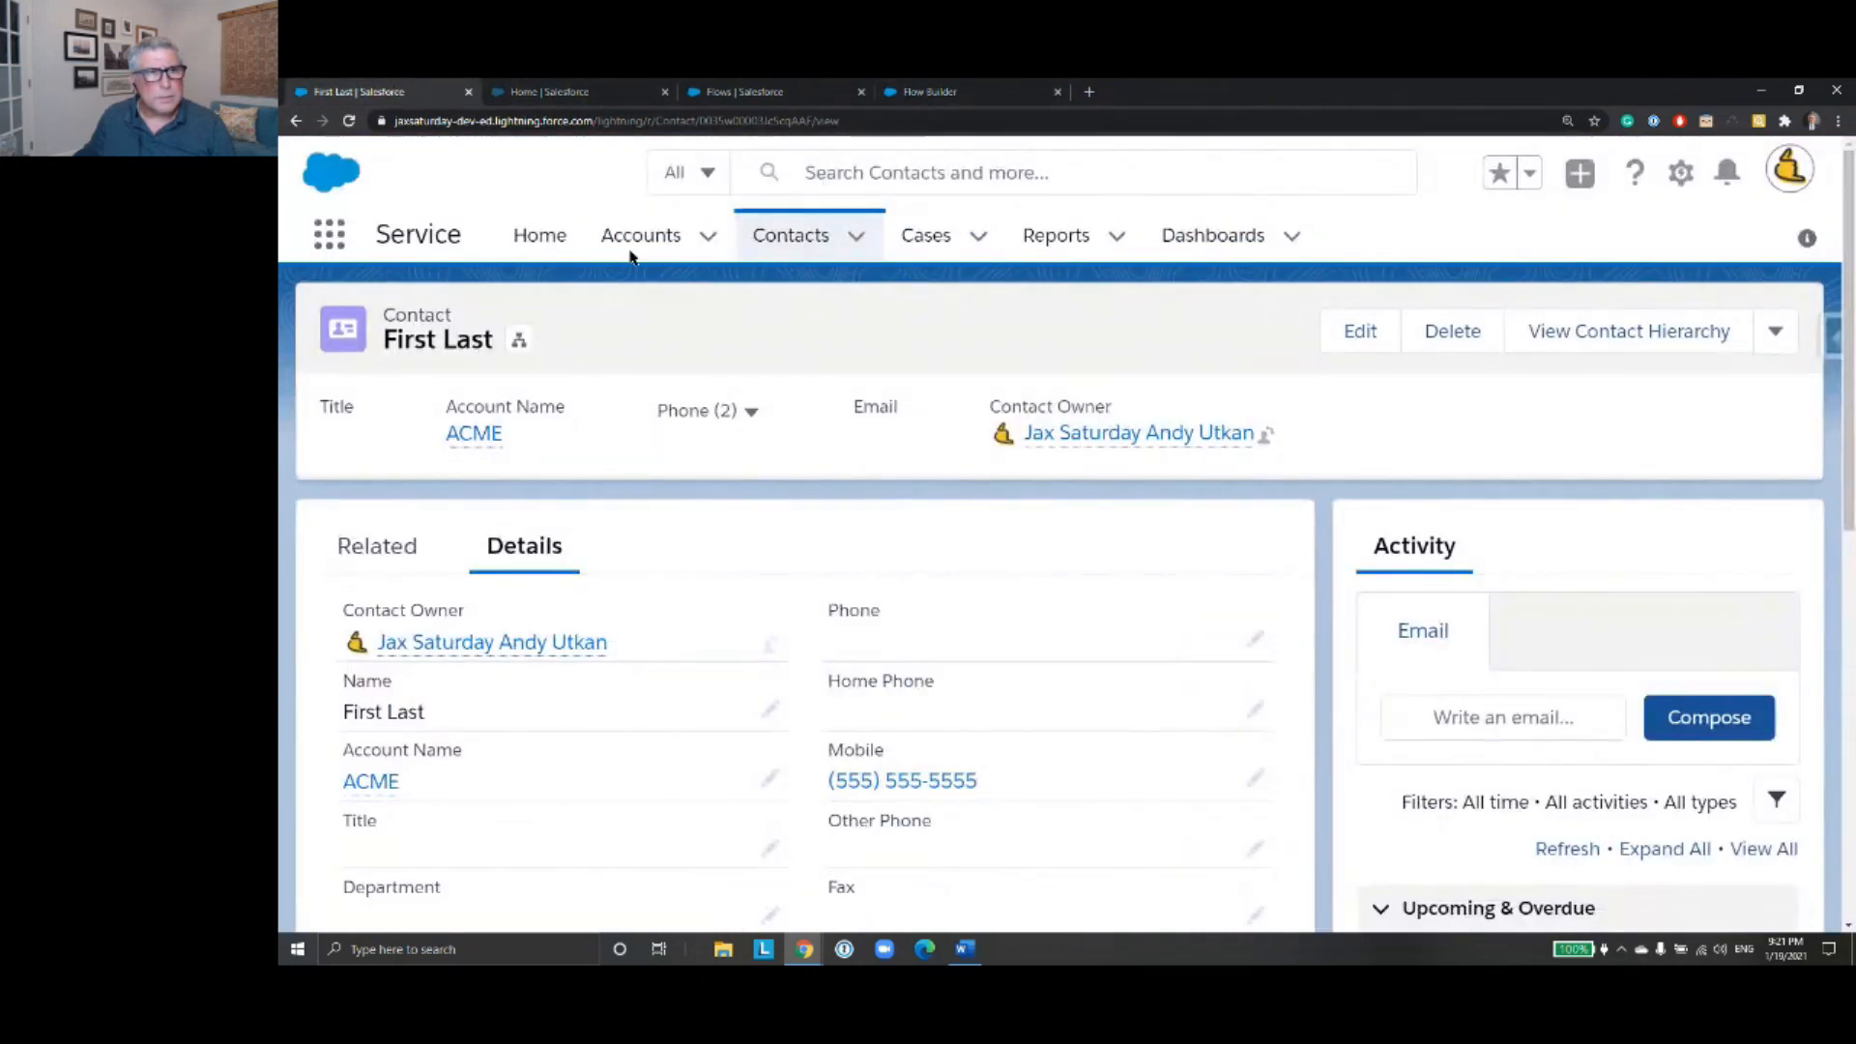
pyautogui.click(348, 121)
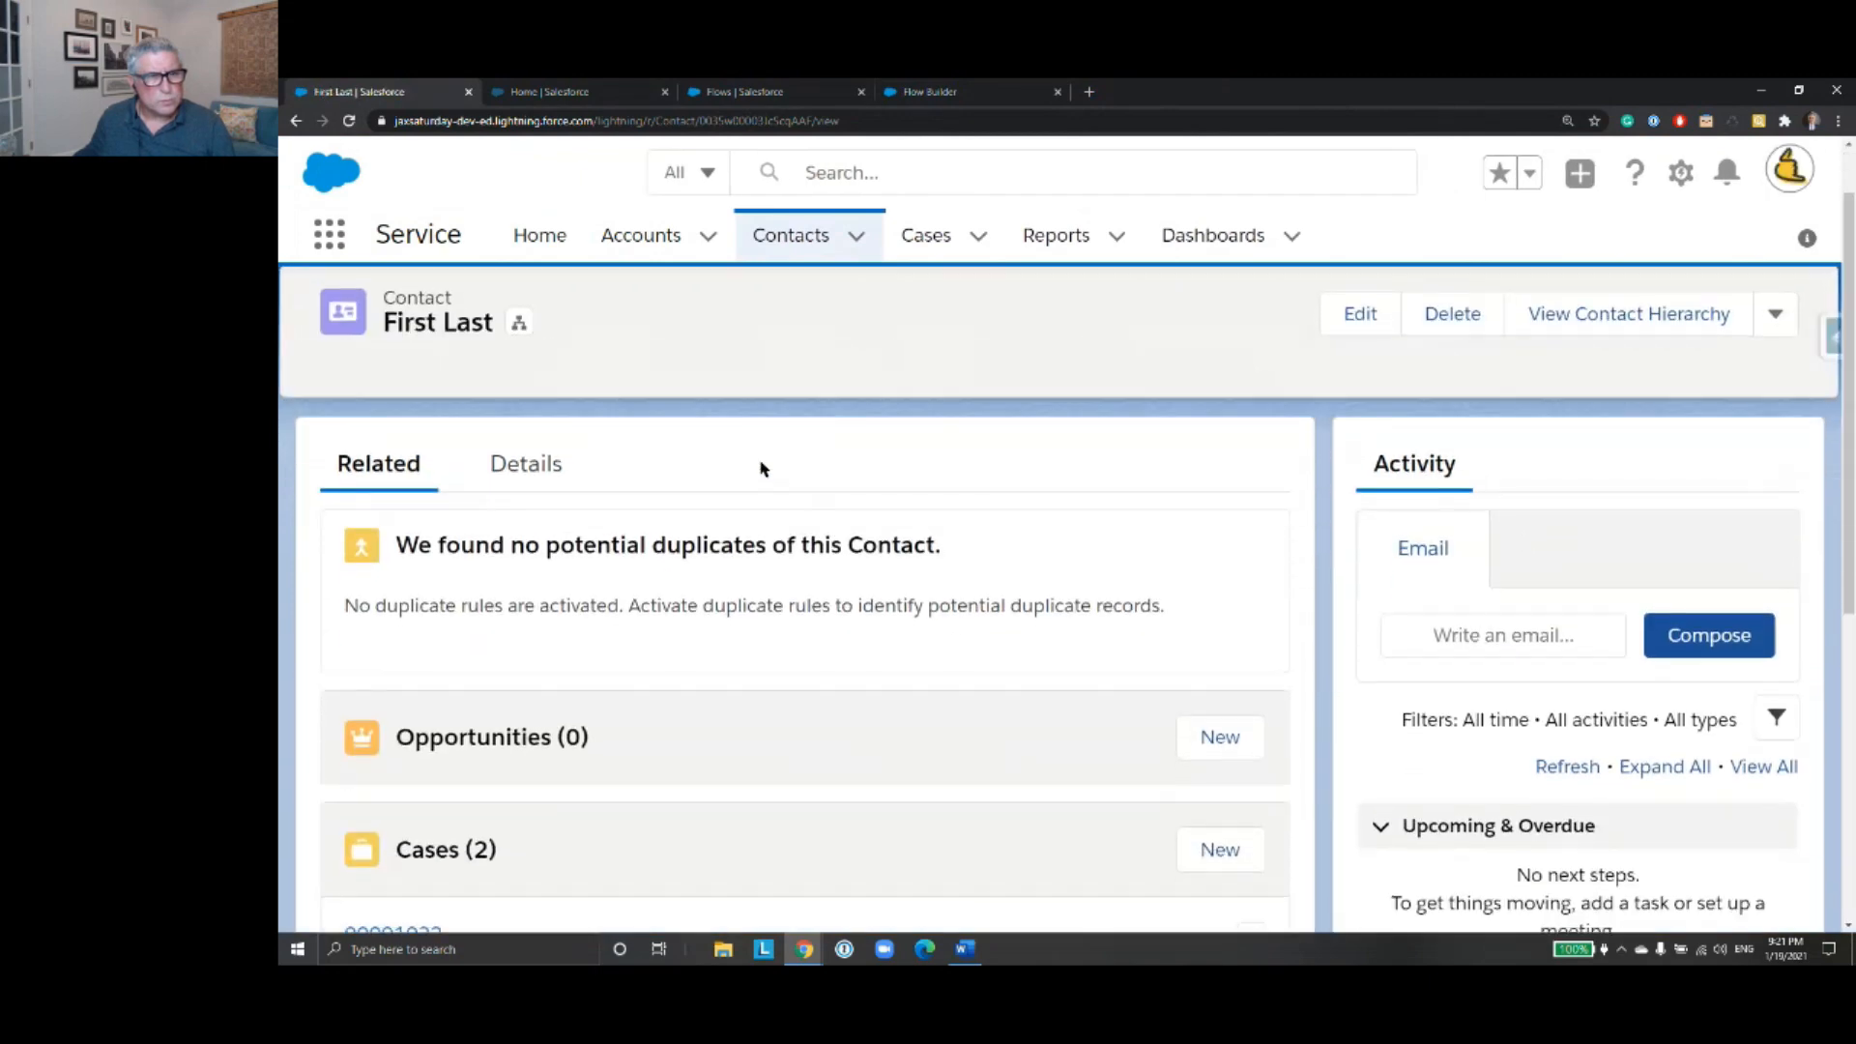
pyautogui.click(539, 551)
pyautogui.scroll(-4, 808, 551)
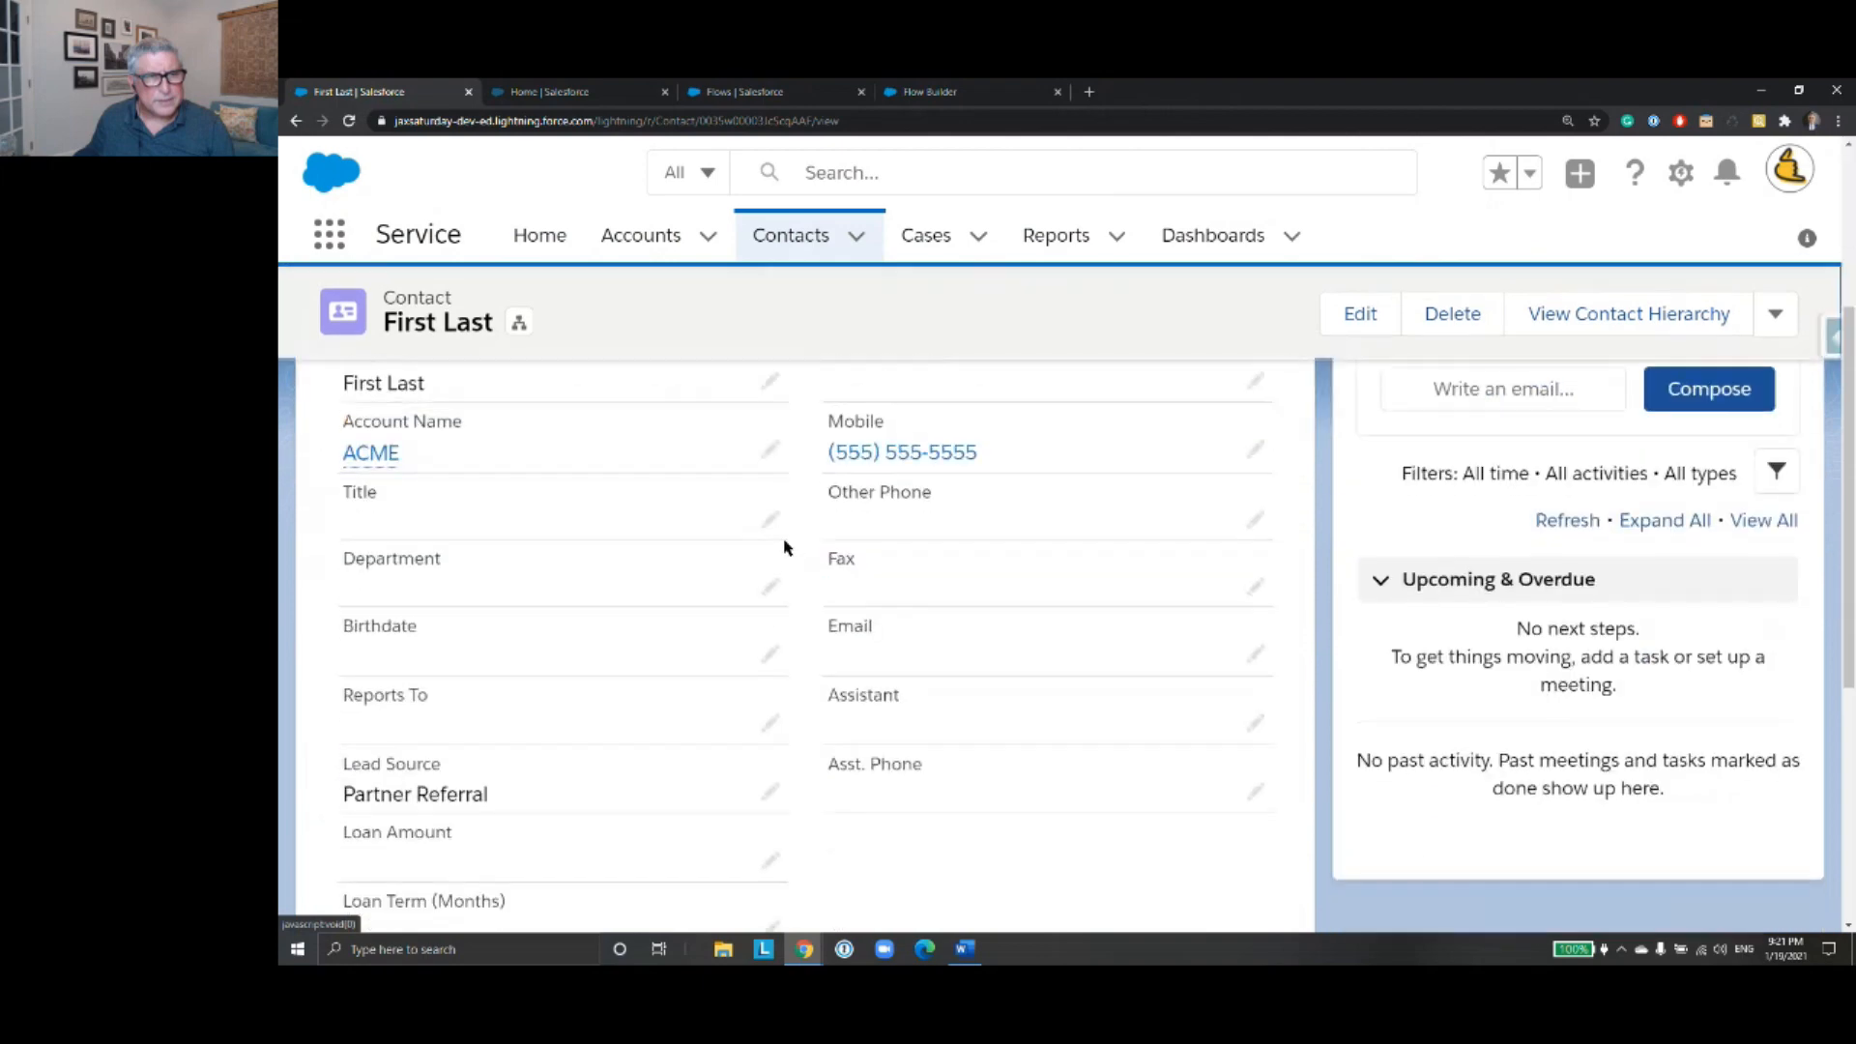
pyautogui.scroll(-2, 705, 518)
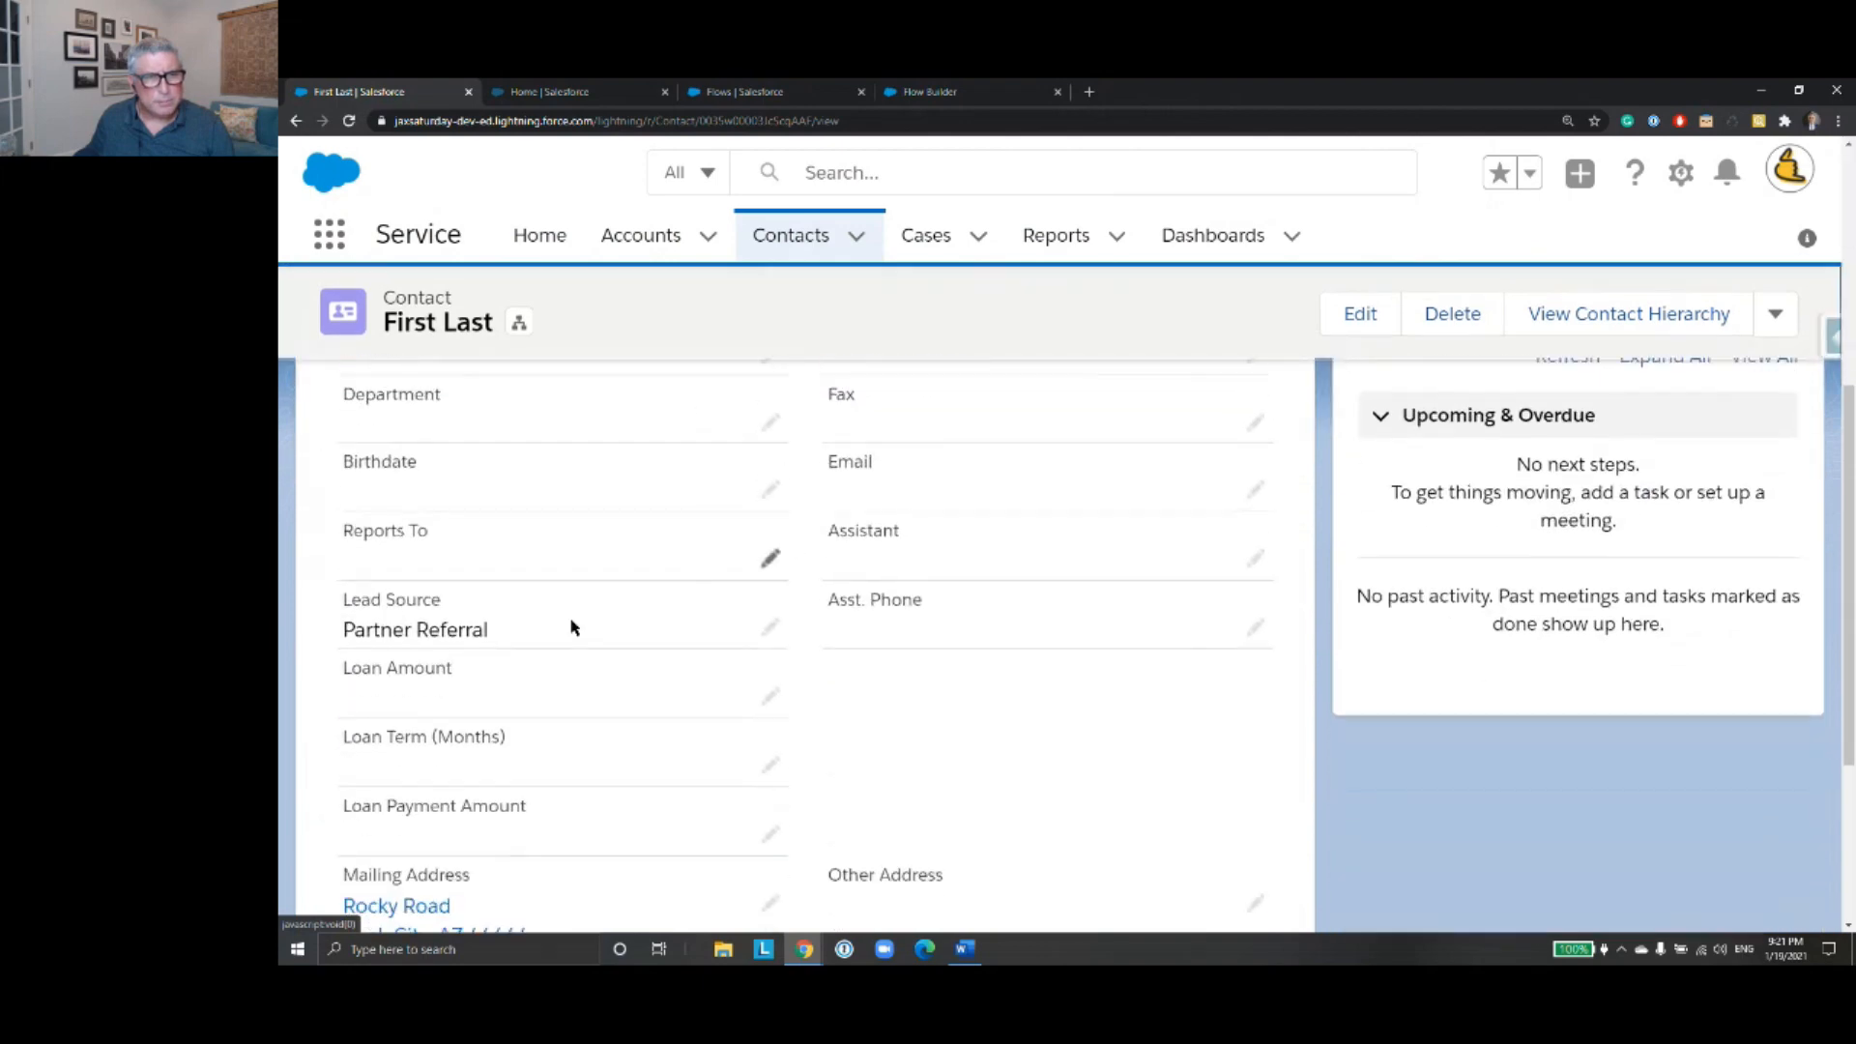
# - Set the contact's Lead Source to --None-- and save the record
pyautogui.click(770, 627)
pyautogui.moveTo(613, 650); pyautogui.dragTo(381, 651)
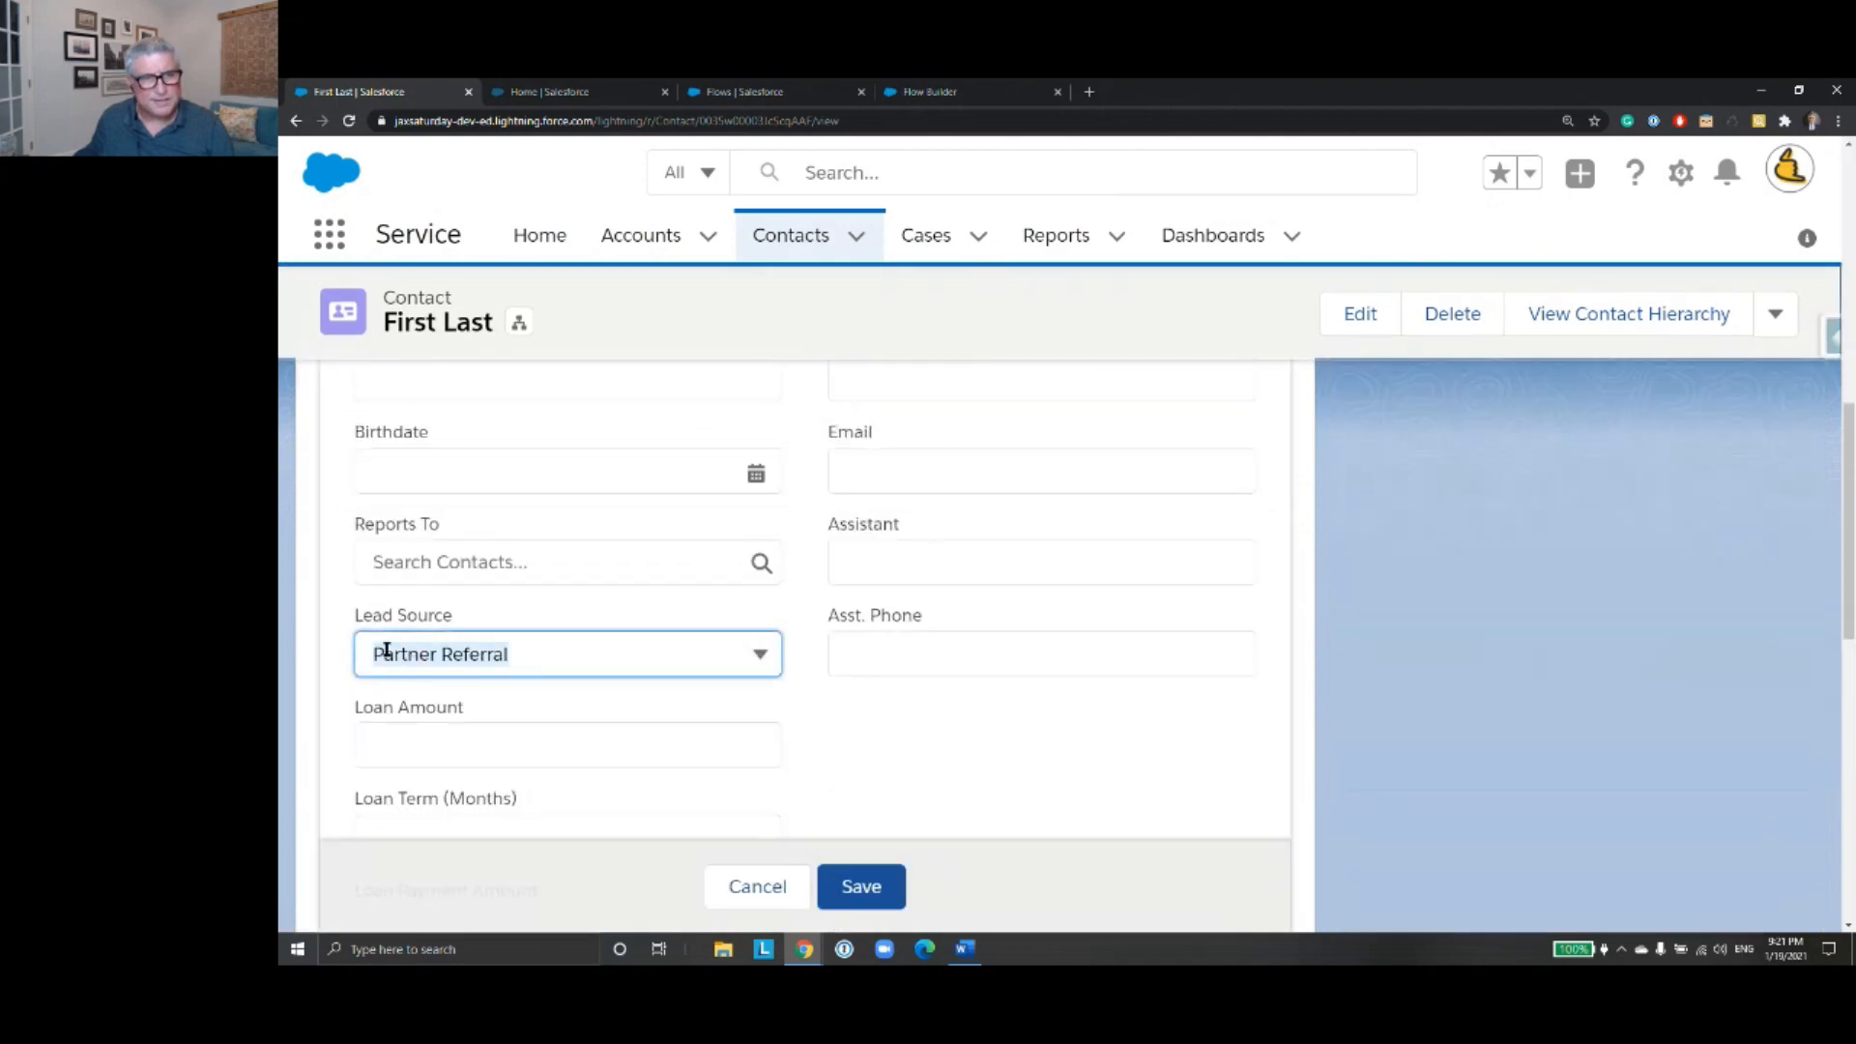
pyautogui.click(758, 654)
pyautogui.click(593, 349)
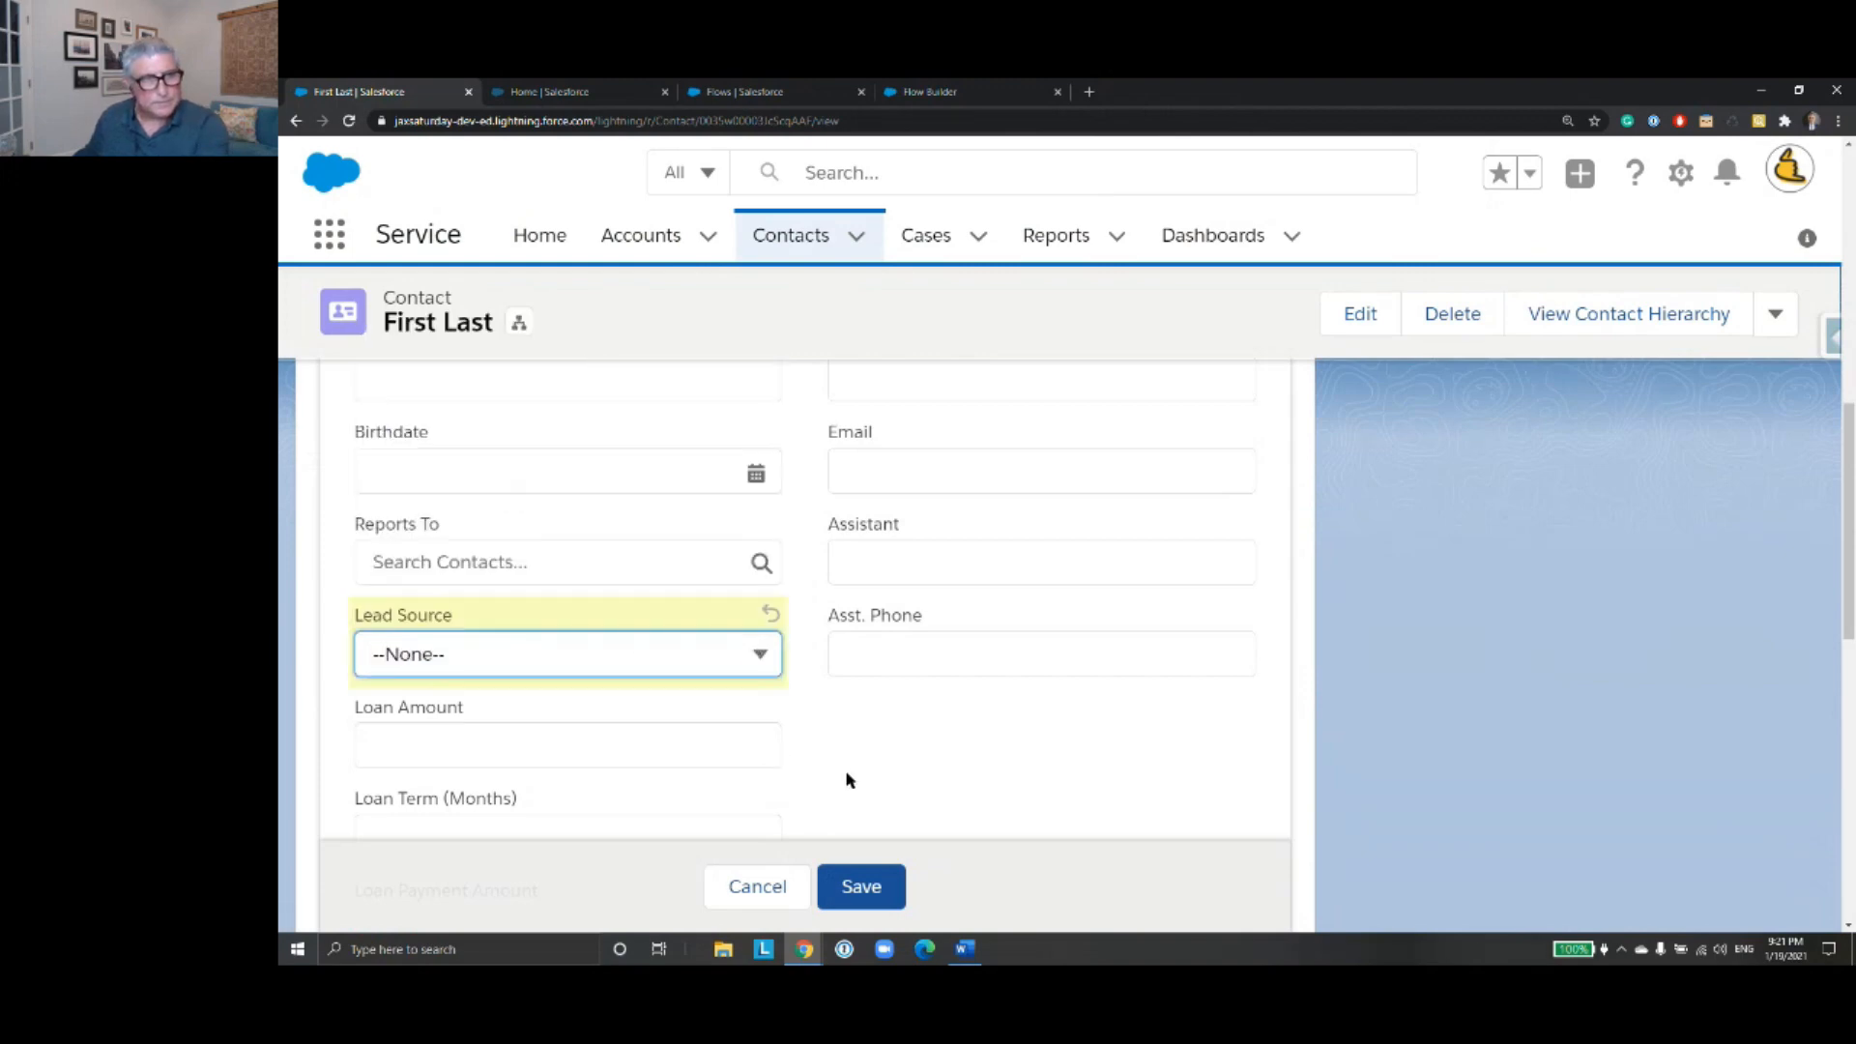
pyautogui.click(861, 887)
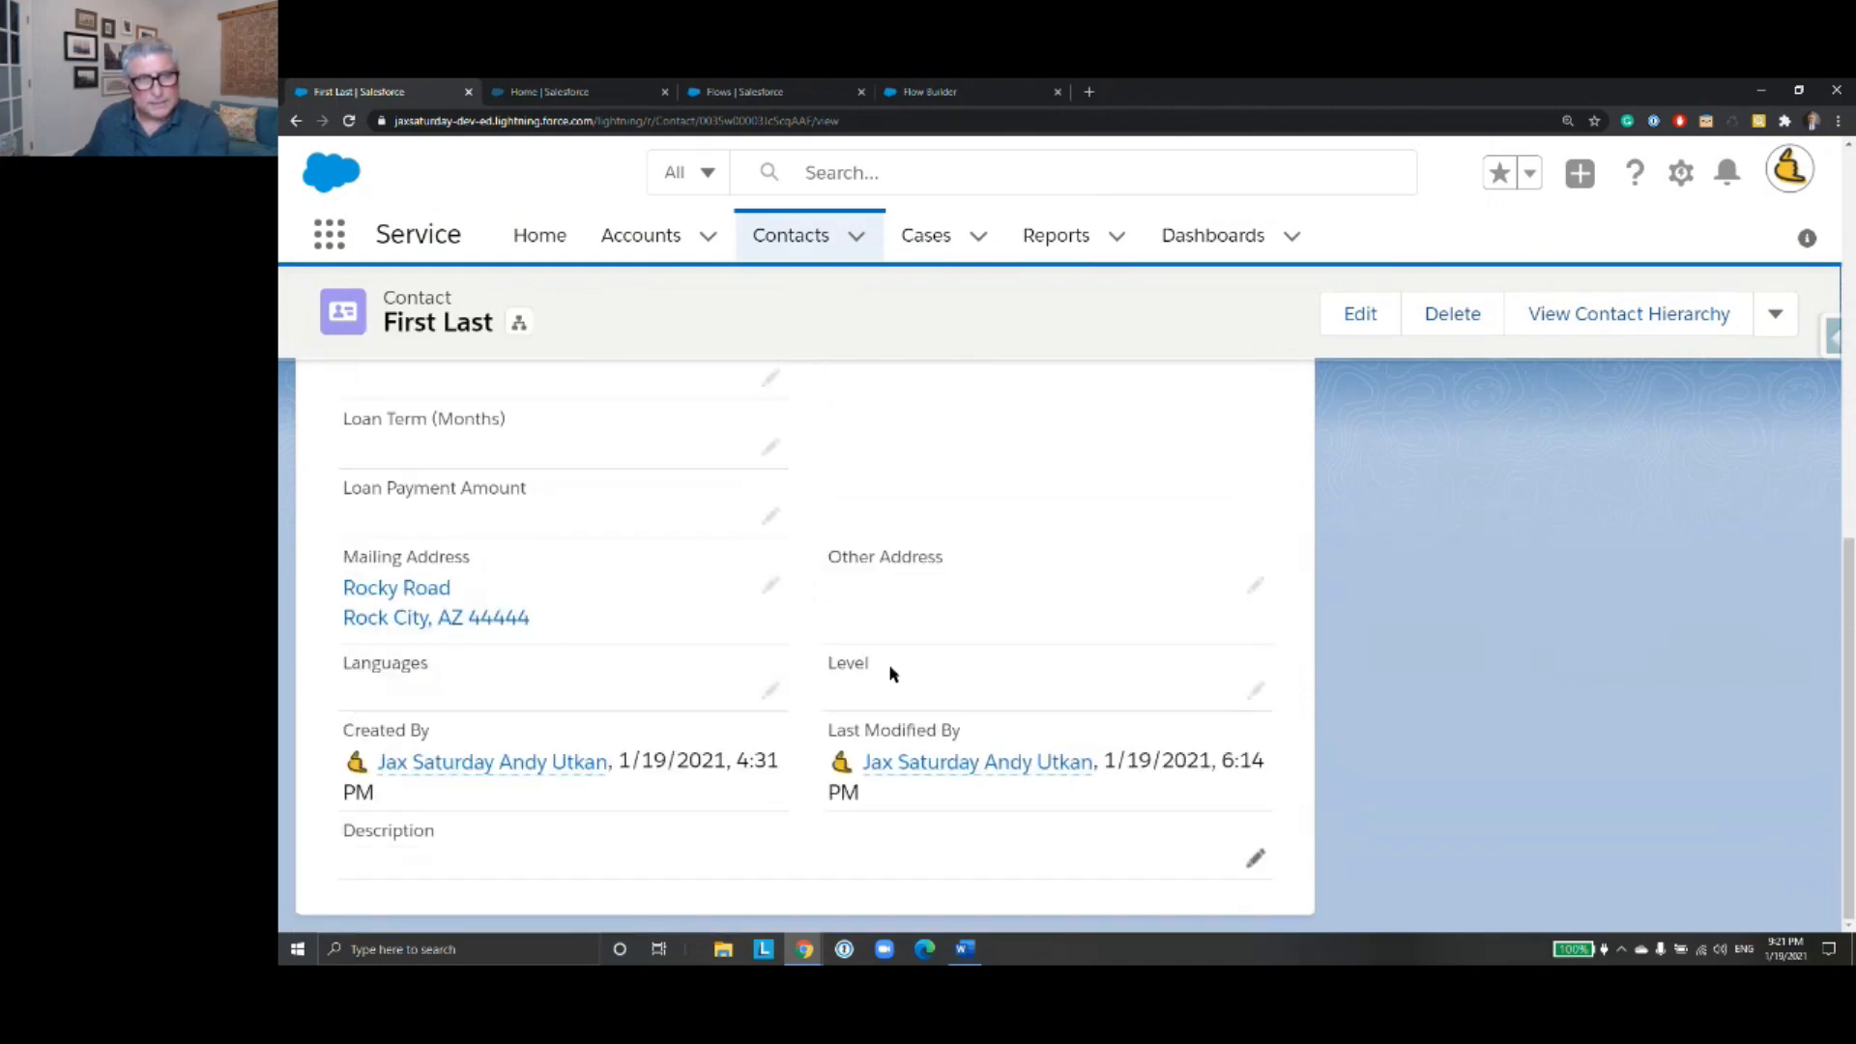
# - Debug the flow again from Flow Builder, look up the same contact by full name and display the Lead Source choices
pyautogui.click(939, 98)
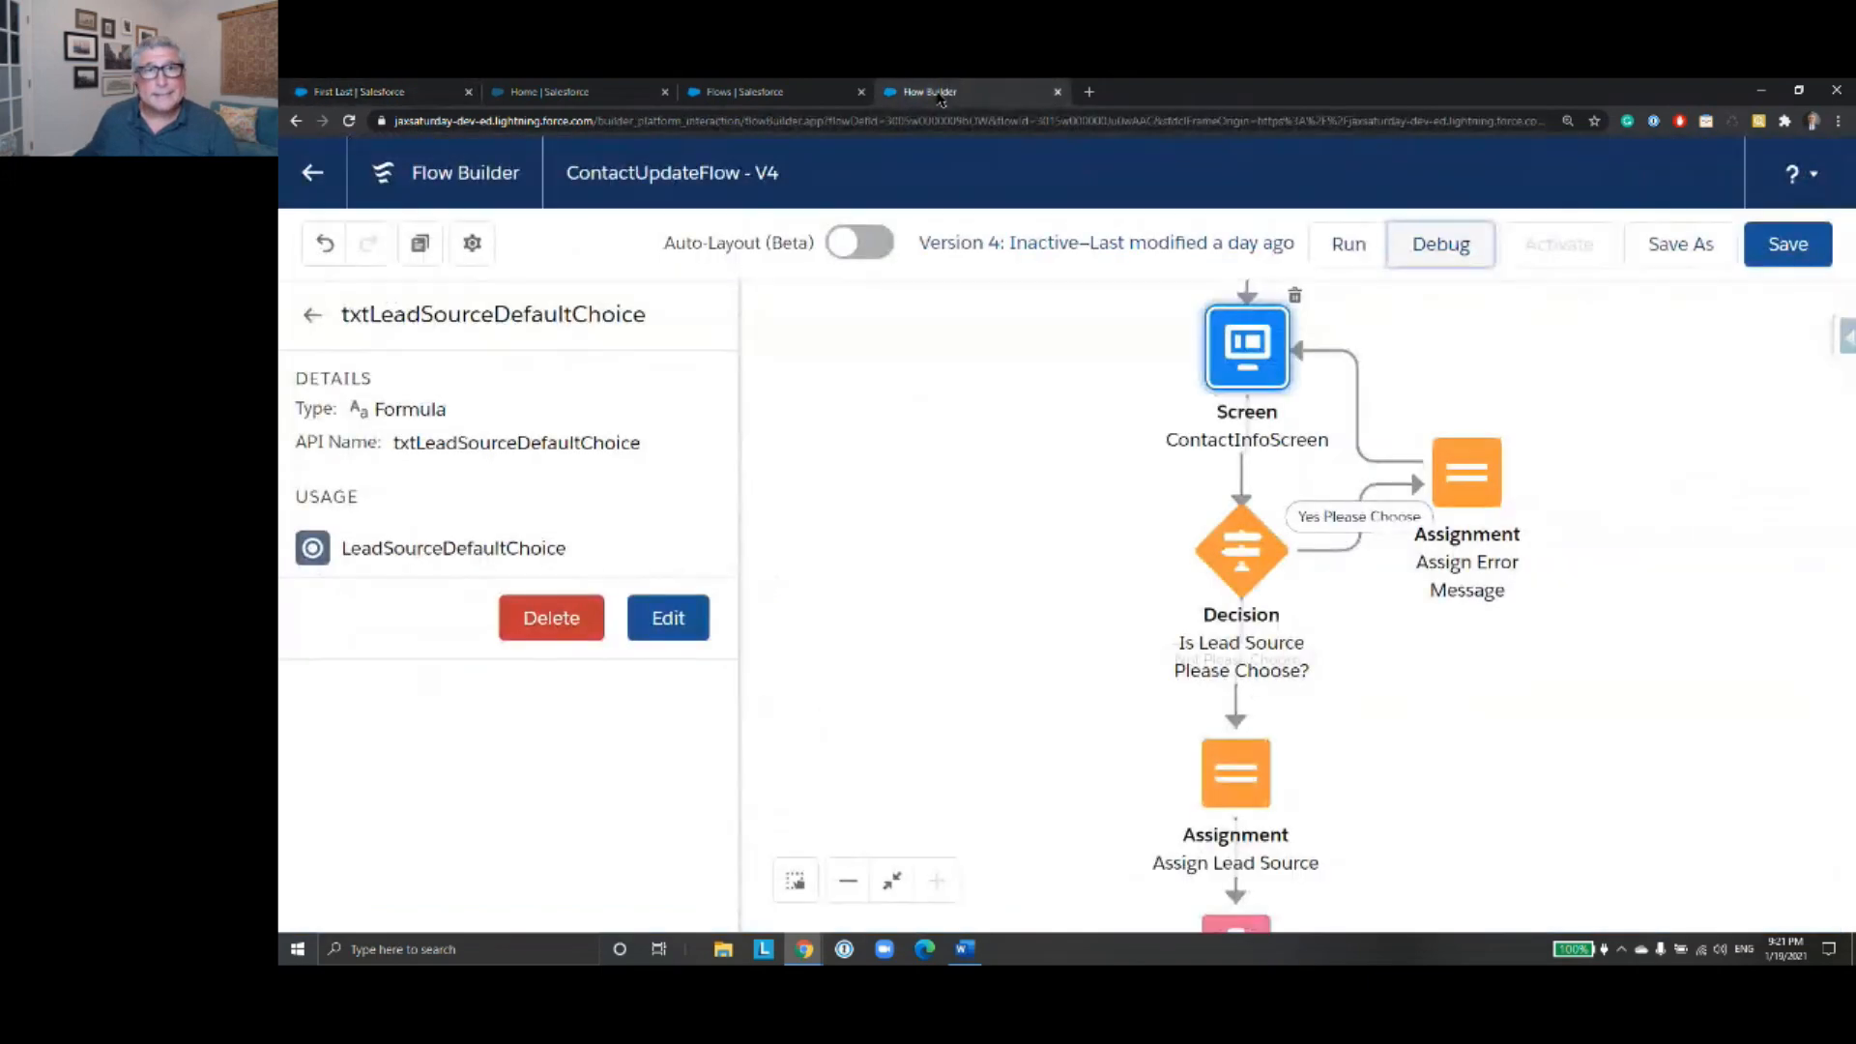
pyautogui.click(1413, 259)
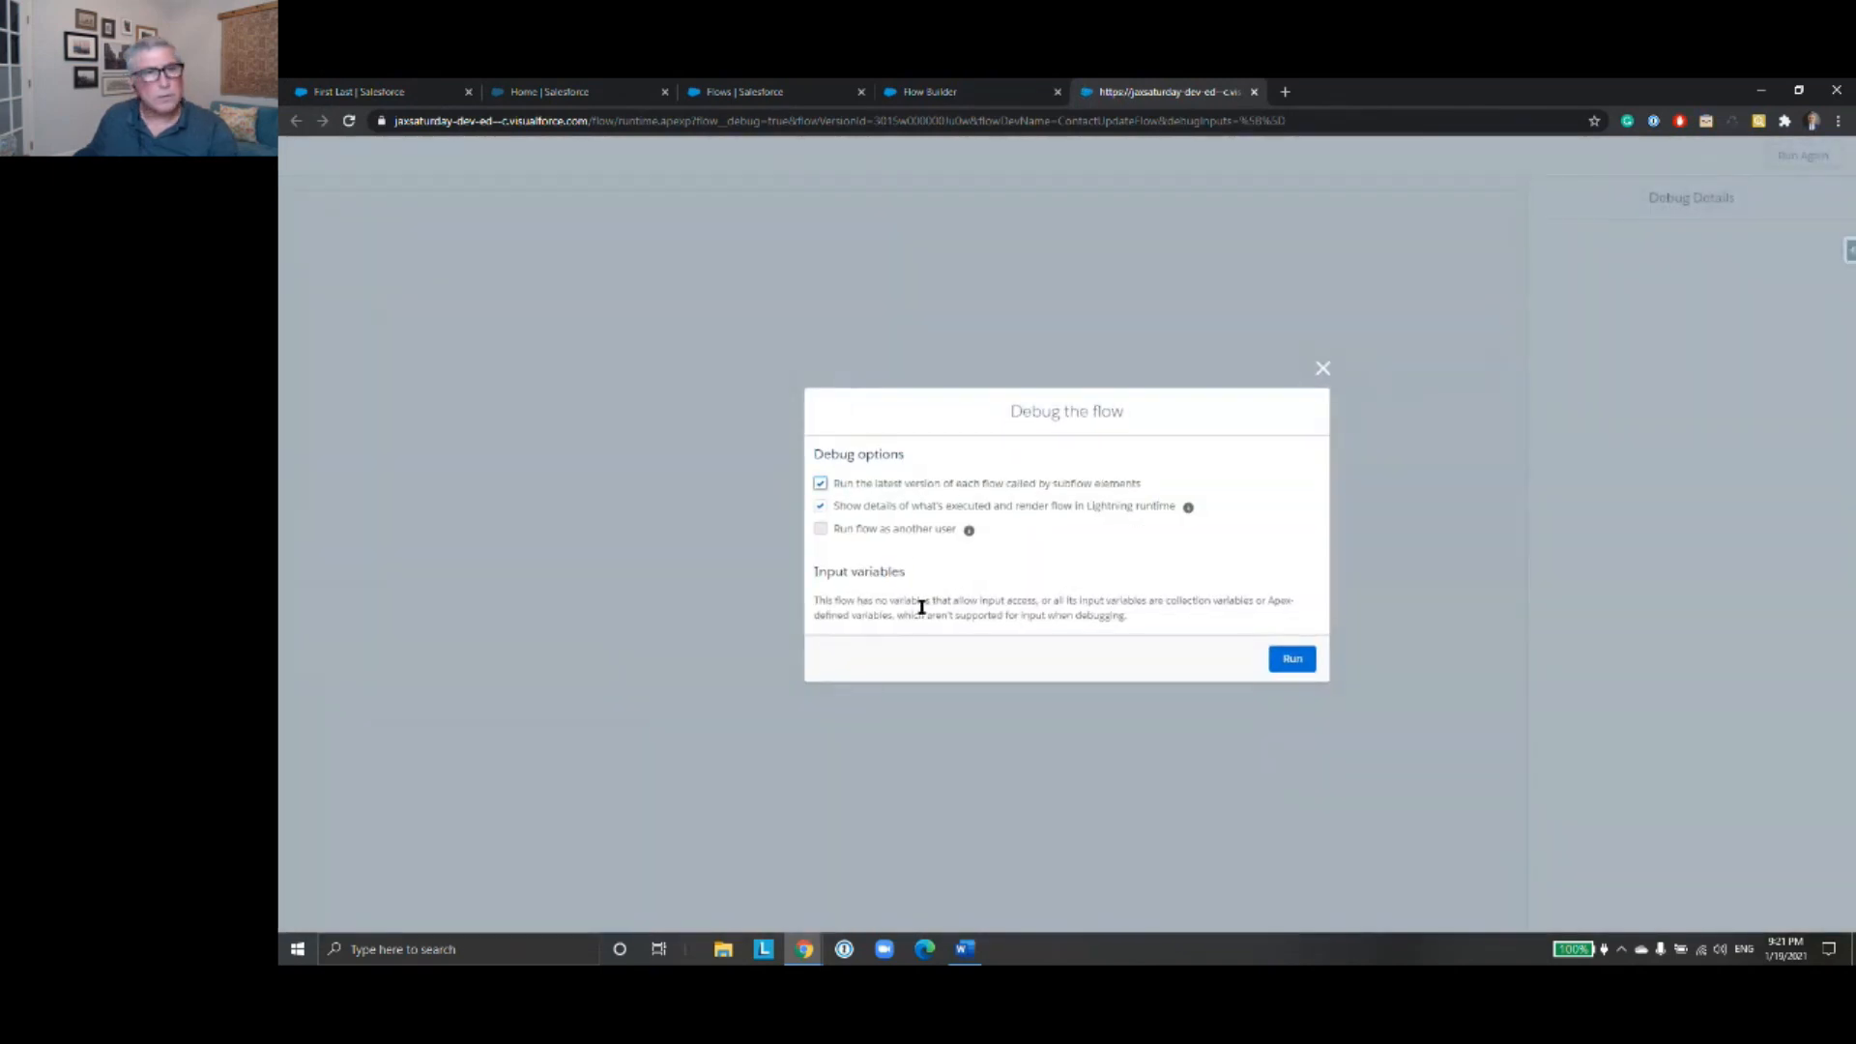
pyautogui.click(1309, 657)
pyautogui.click(551, 267)
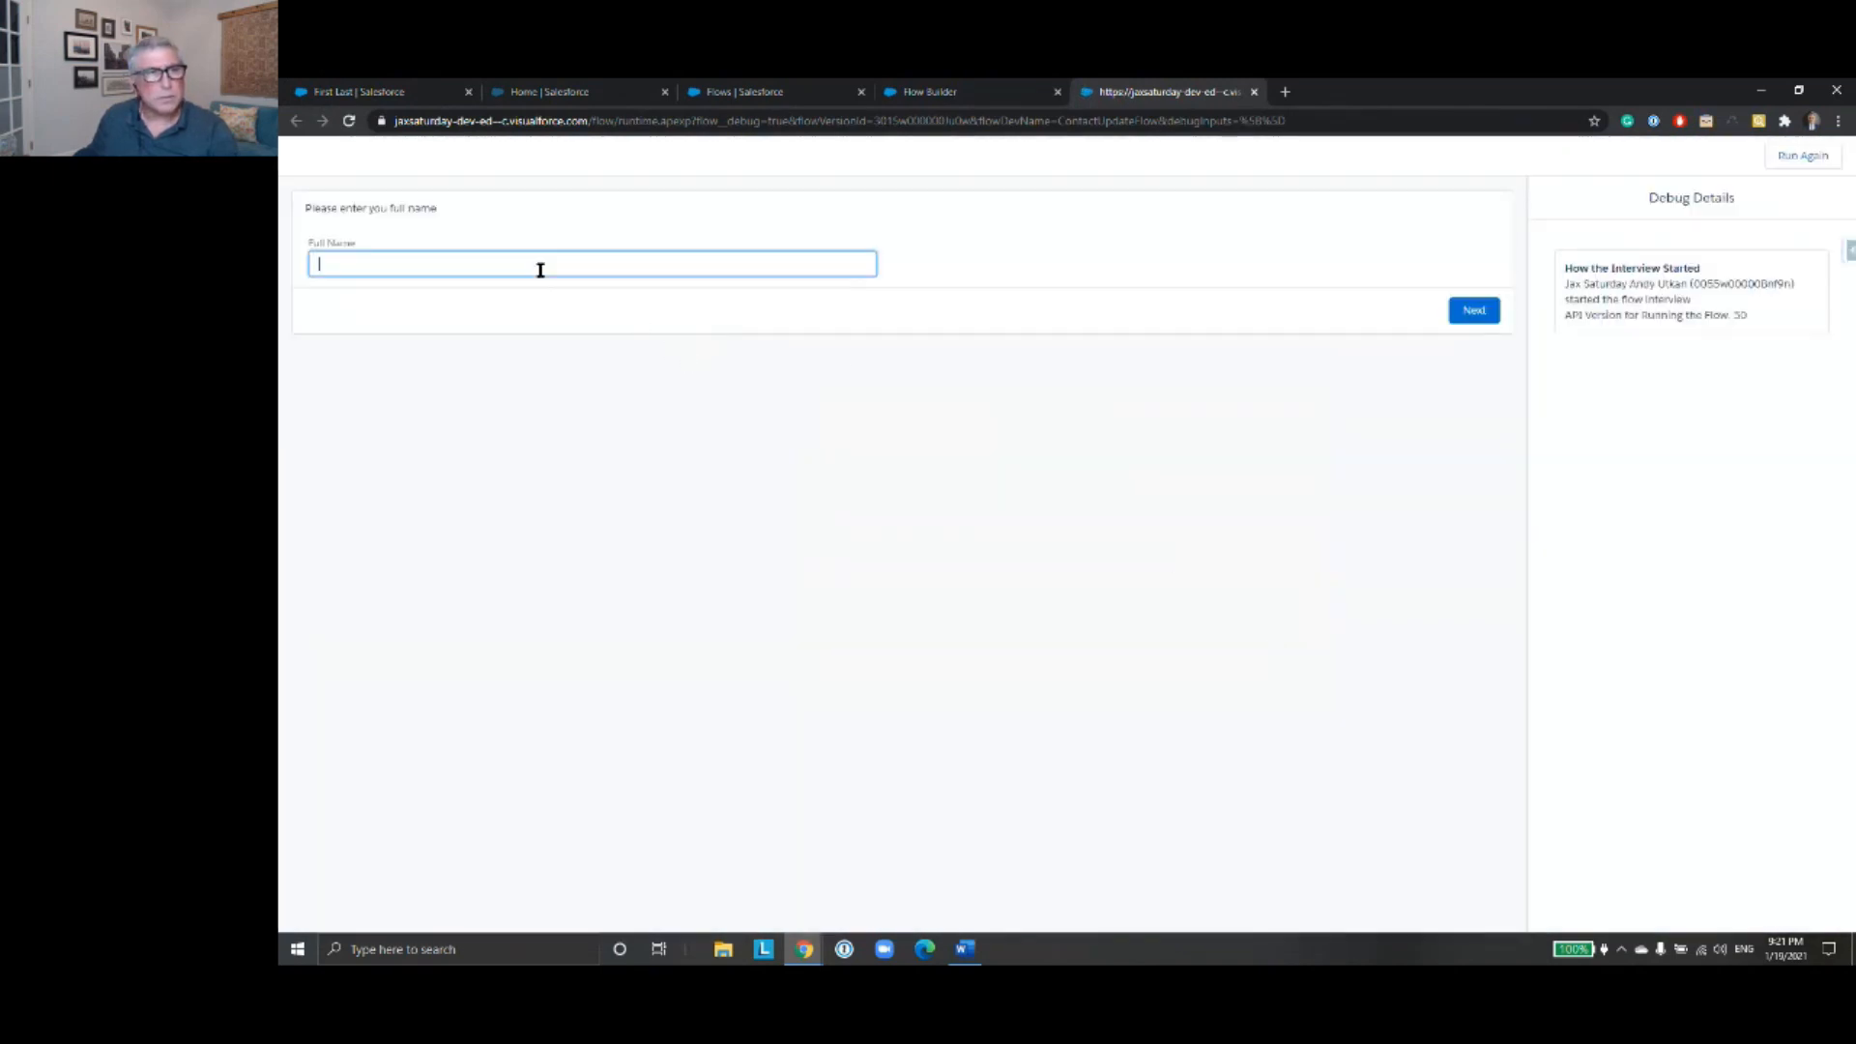
pyautogui.write('First Last')
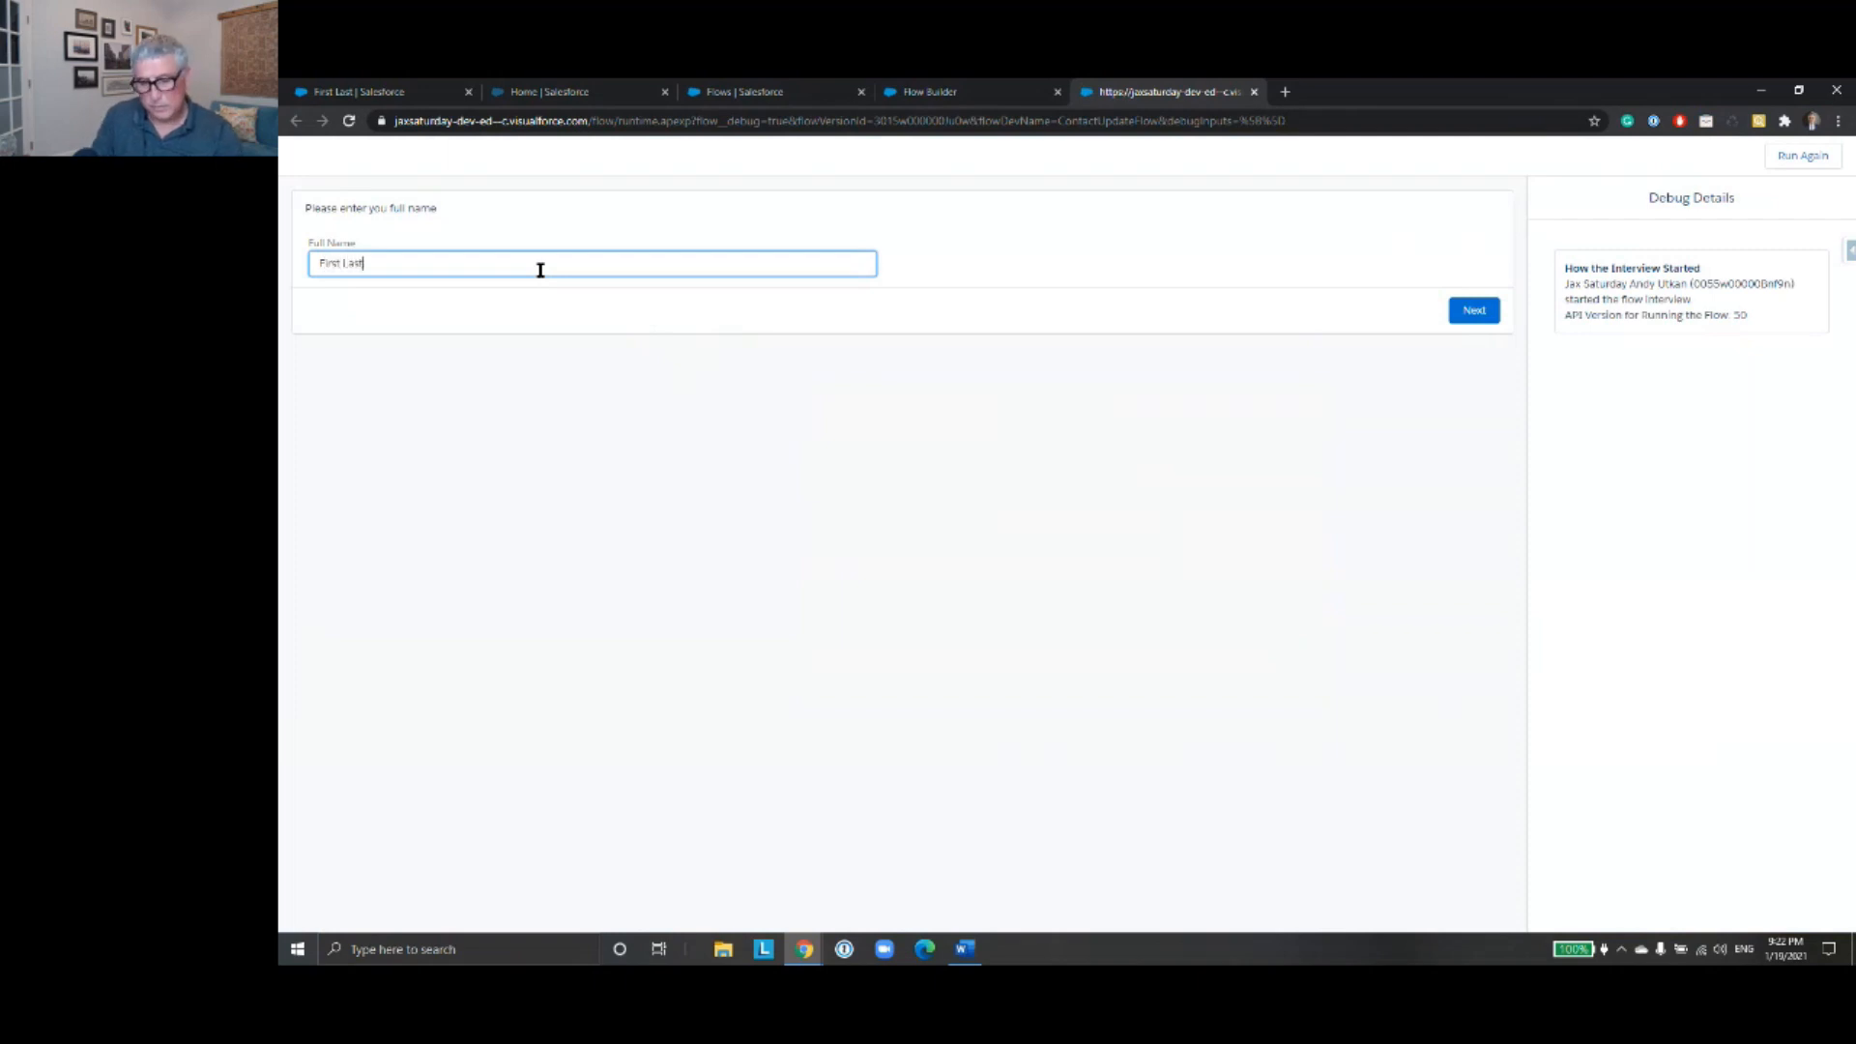
pyautogui.click(1469, 311)
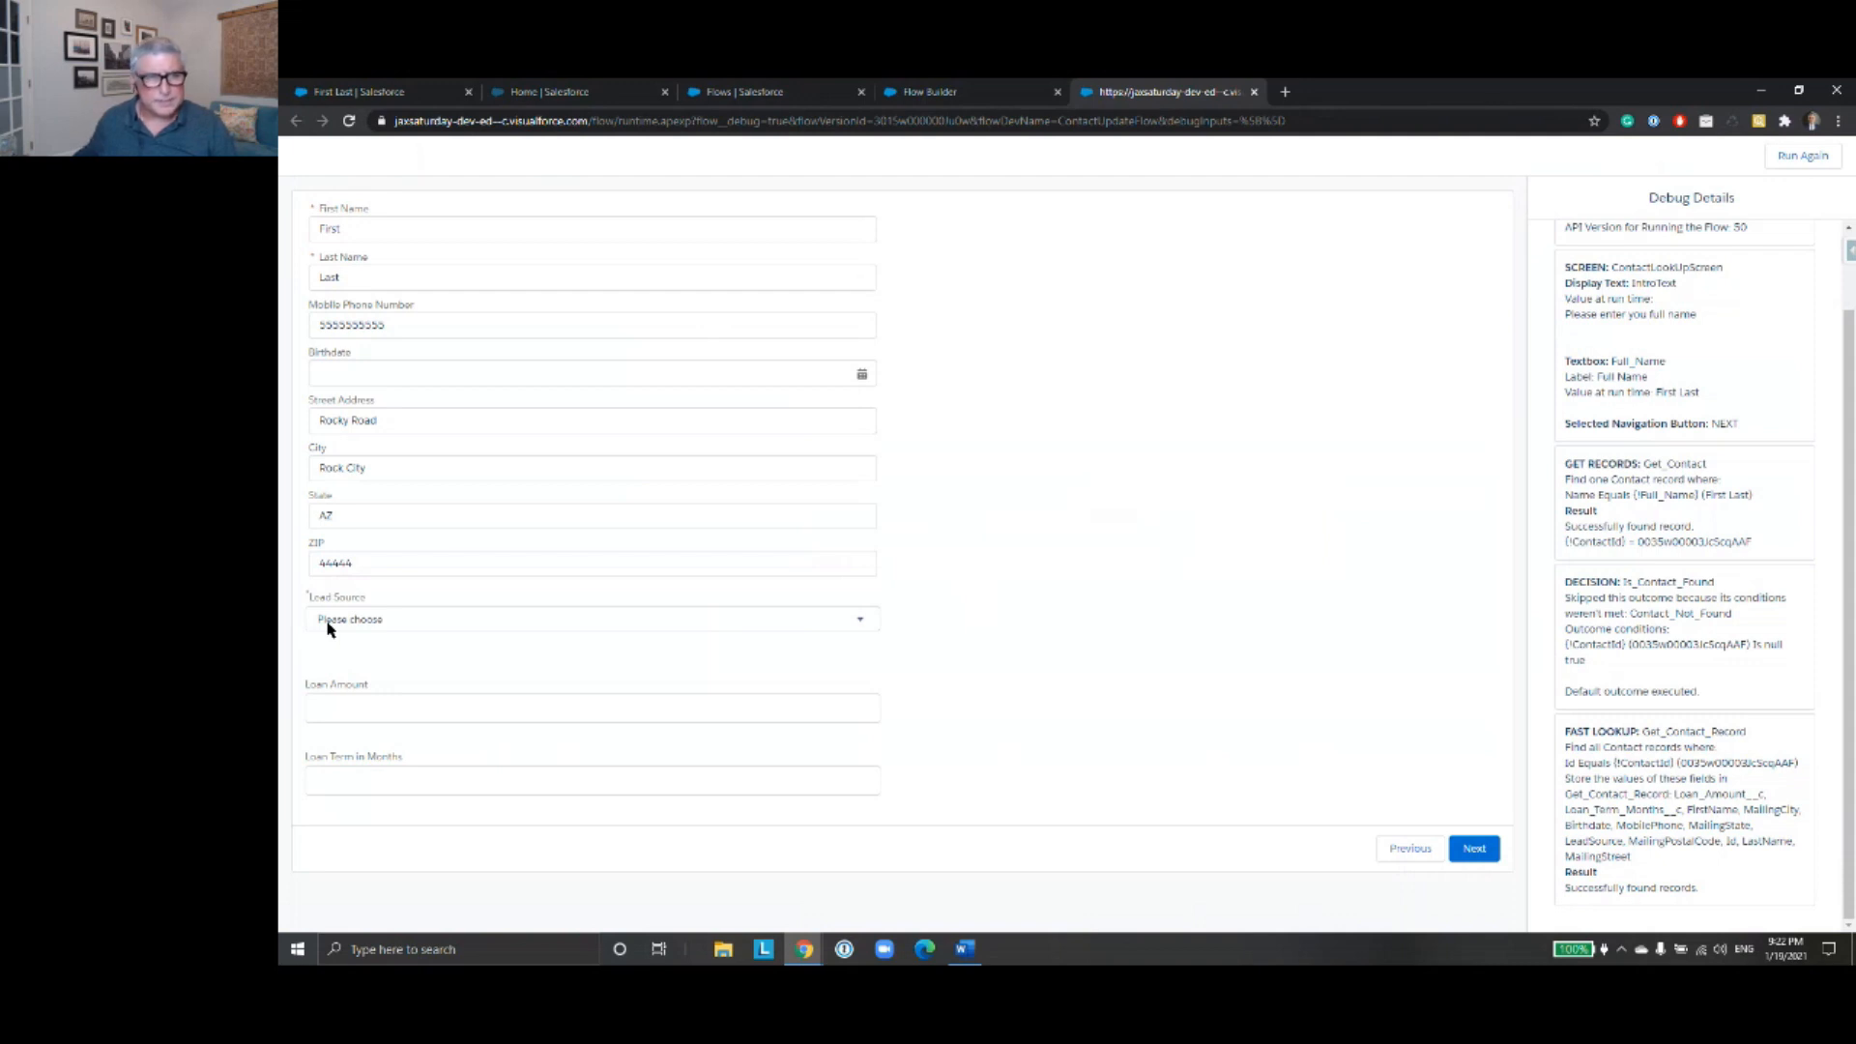
pyautogui.click(863, 624)
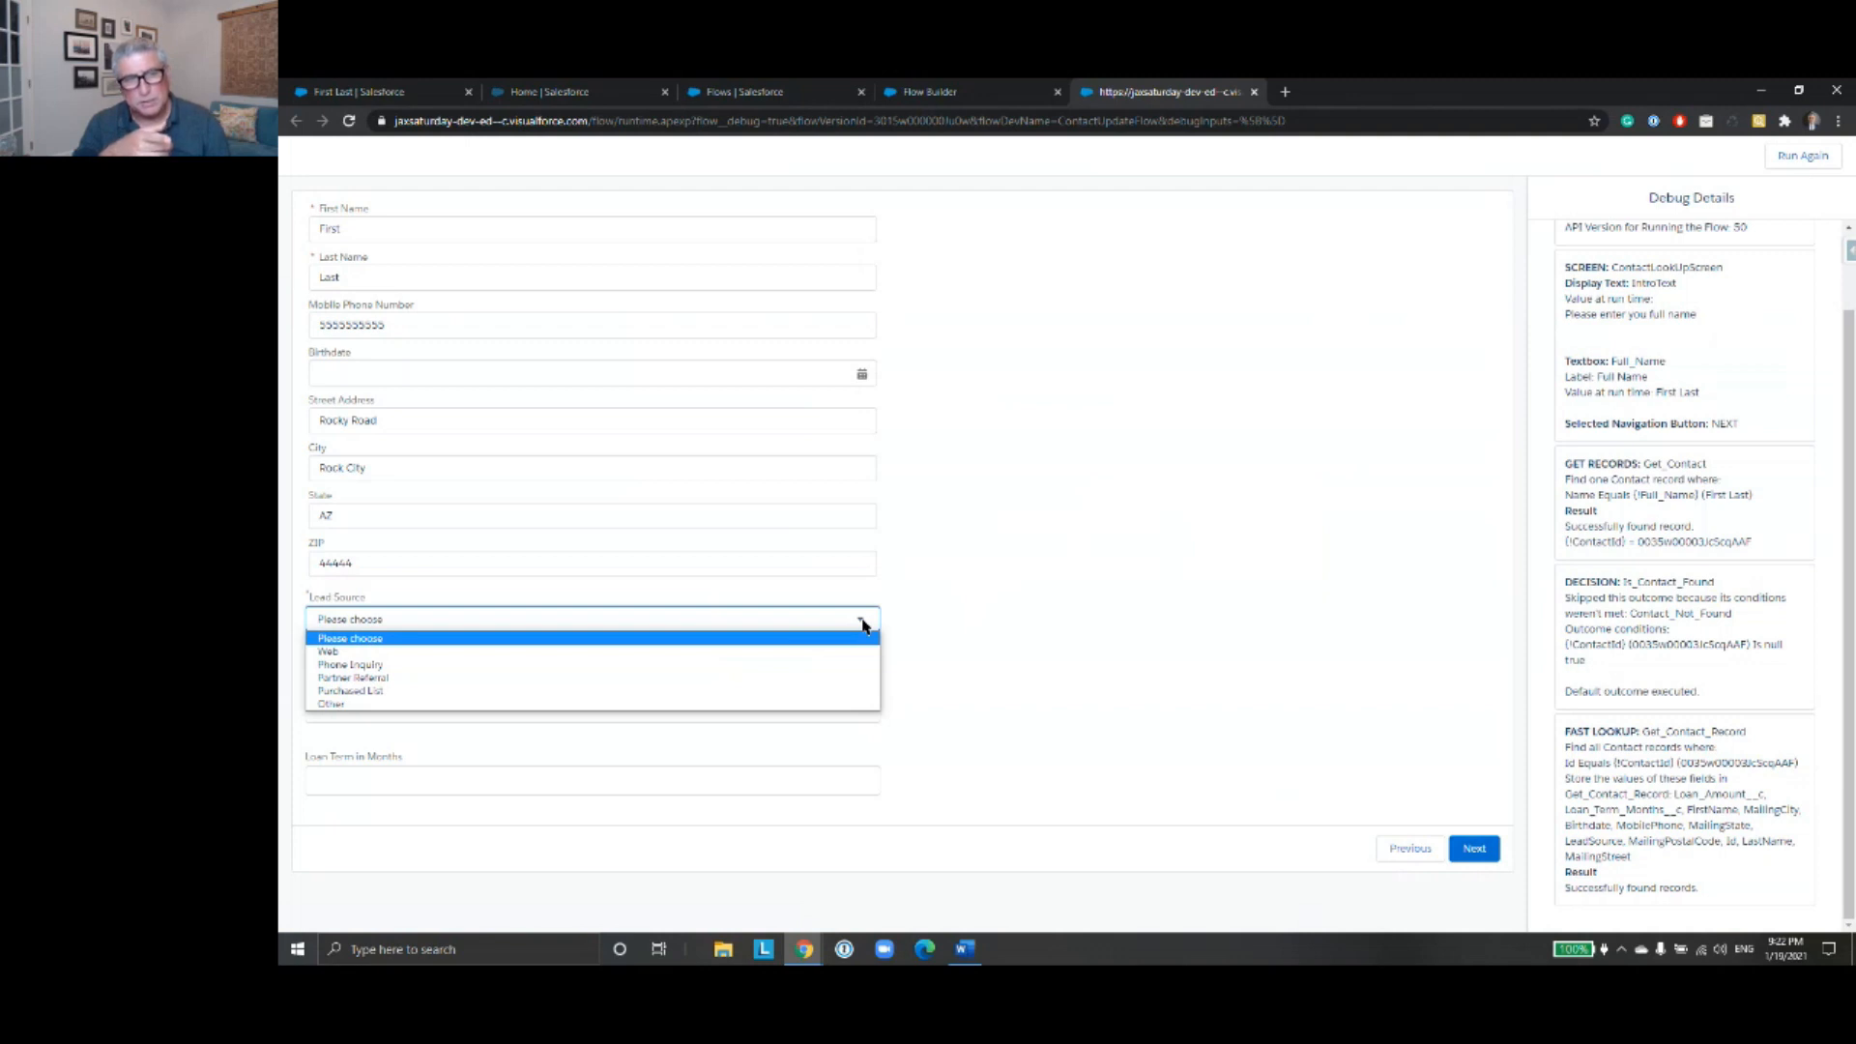
# - Keep "Please choose" as the Lead Source, submit the contact information screen to test its validation, and close the debug run
pyautogui.click(863, 626)
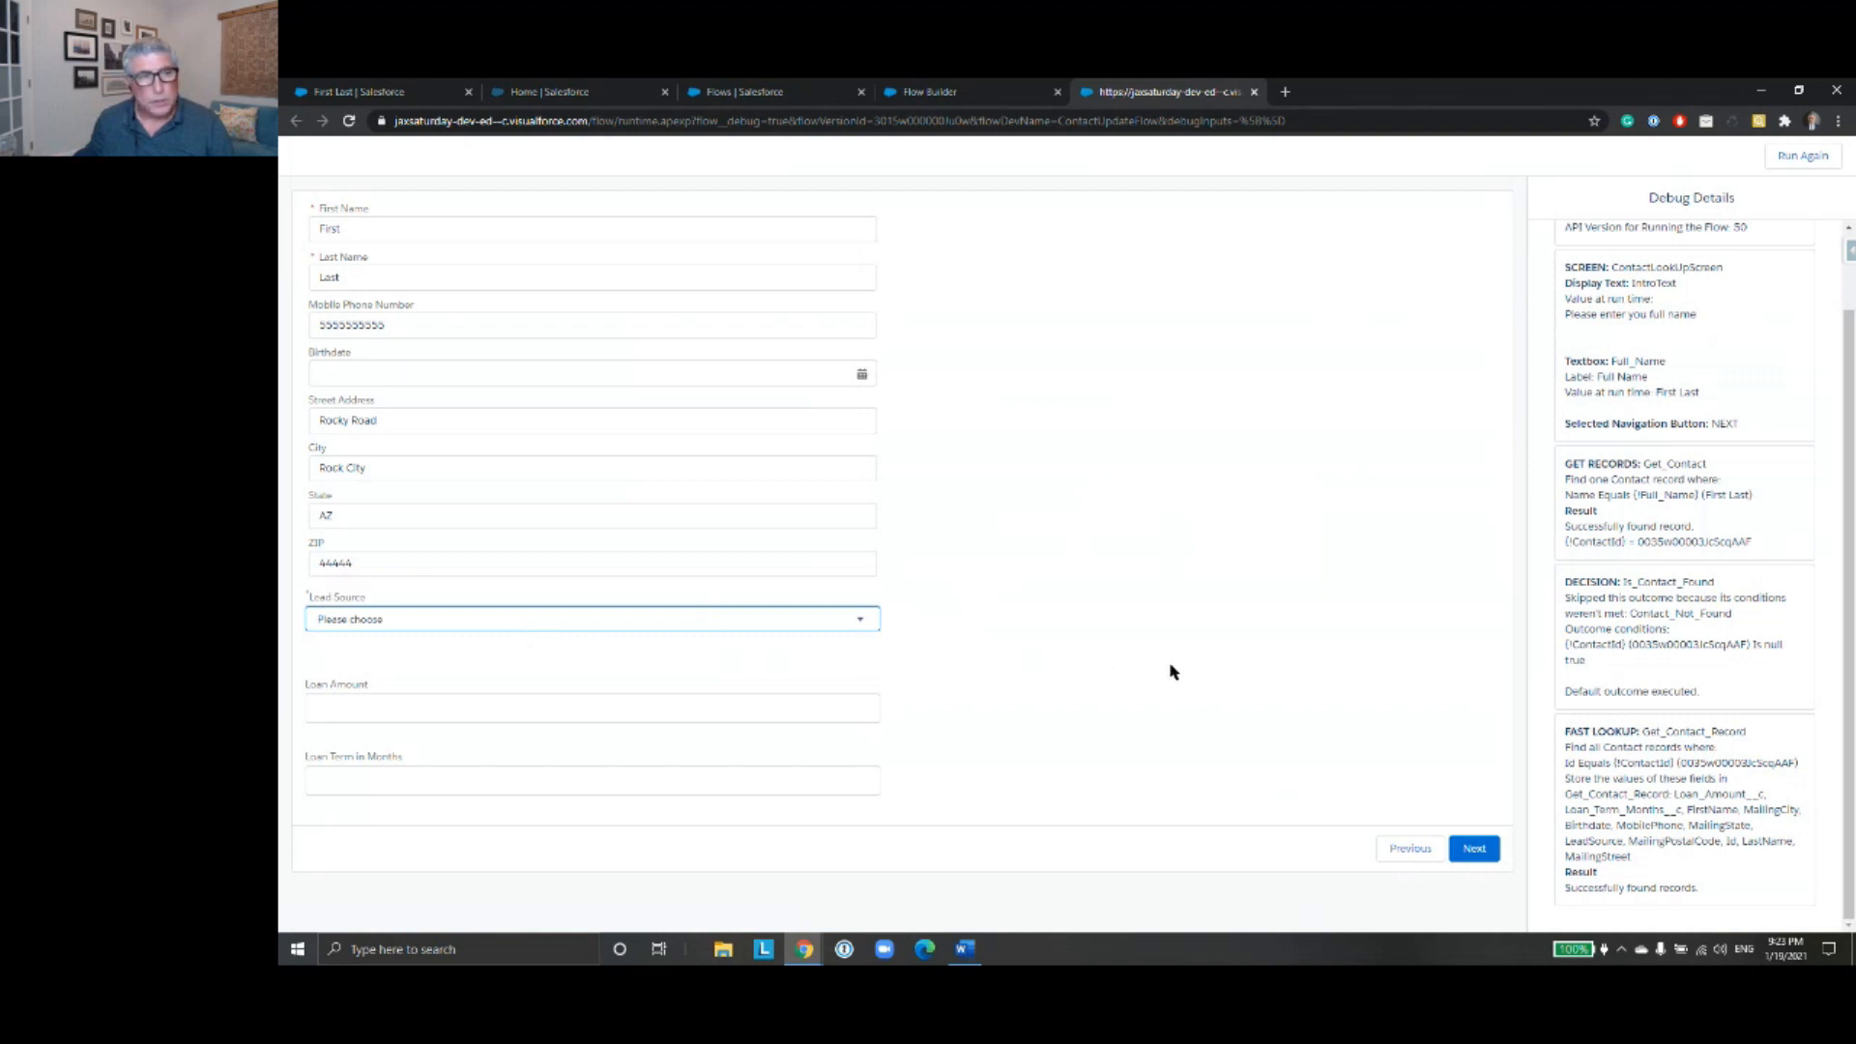
pyautogui.click(1473, 849)
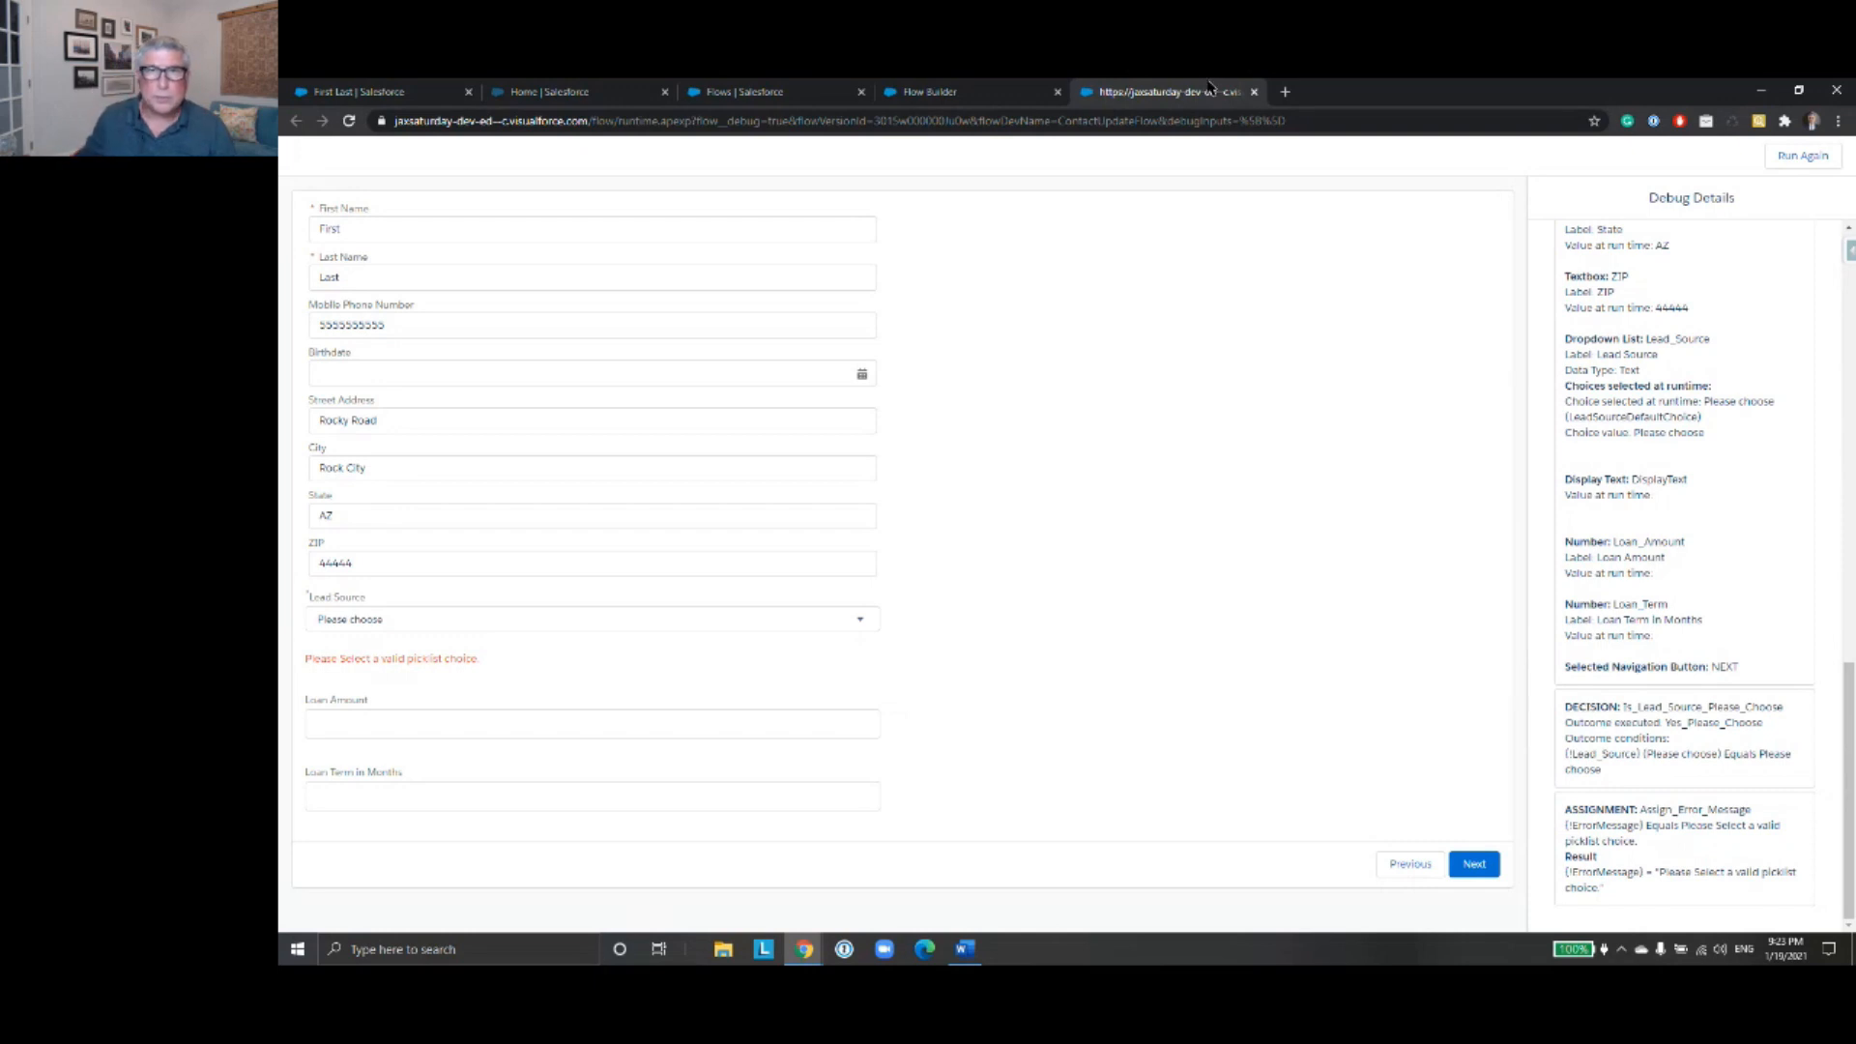
pyautogui.click(1254, 94)
# - Examine the condition of the "Yes Please Choose" outcome in the "Is Lead Source Please Choose?" decision and close it without changes
pyautogui.moveTo(1533, 766); pyautogui.dragTo(1510, 724)
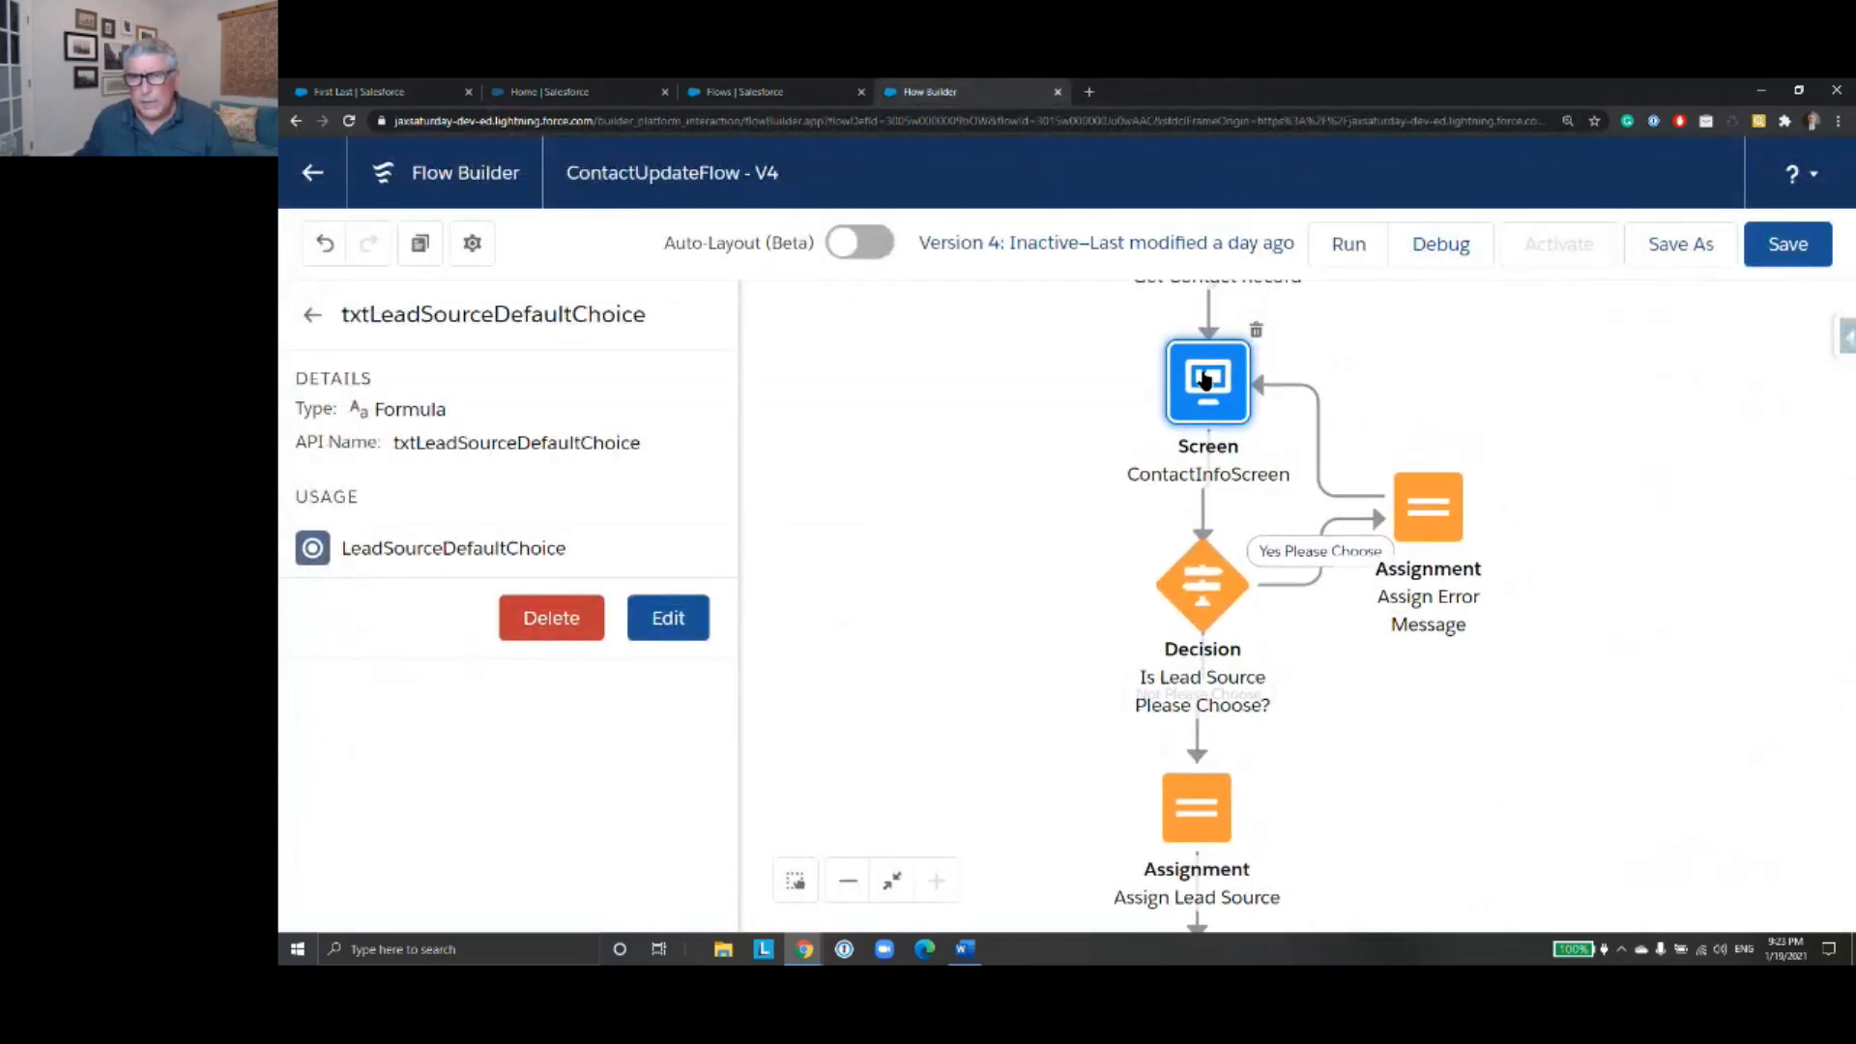
pyautogui.doubleClick(1213, 596)
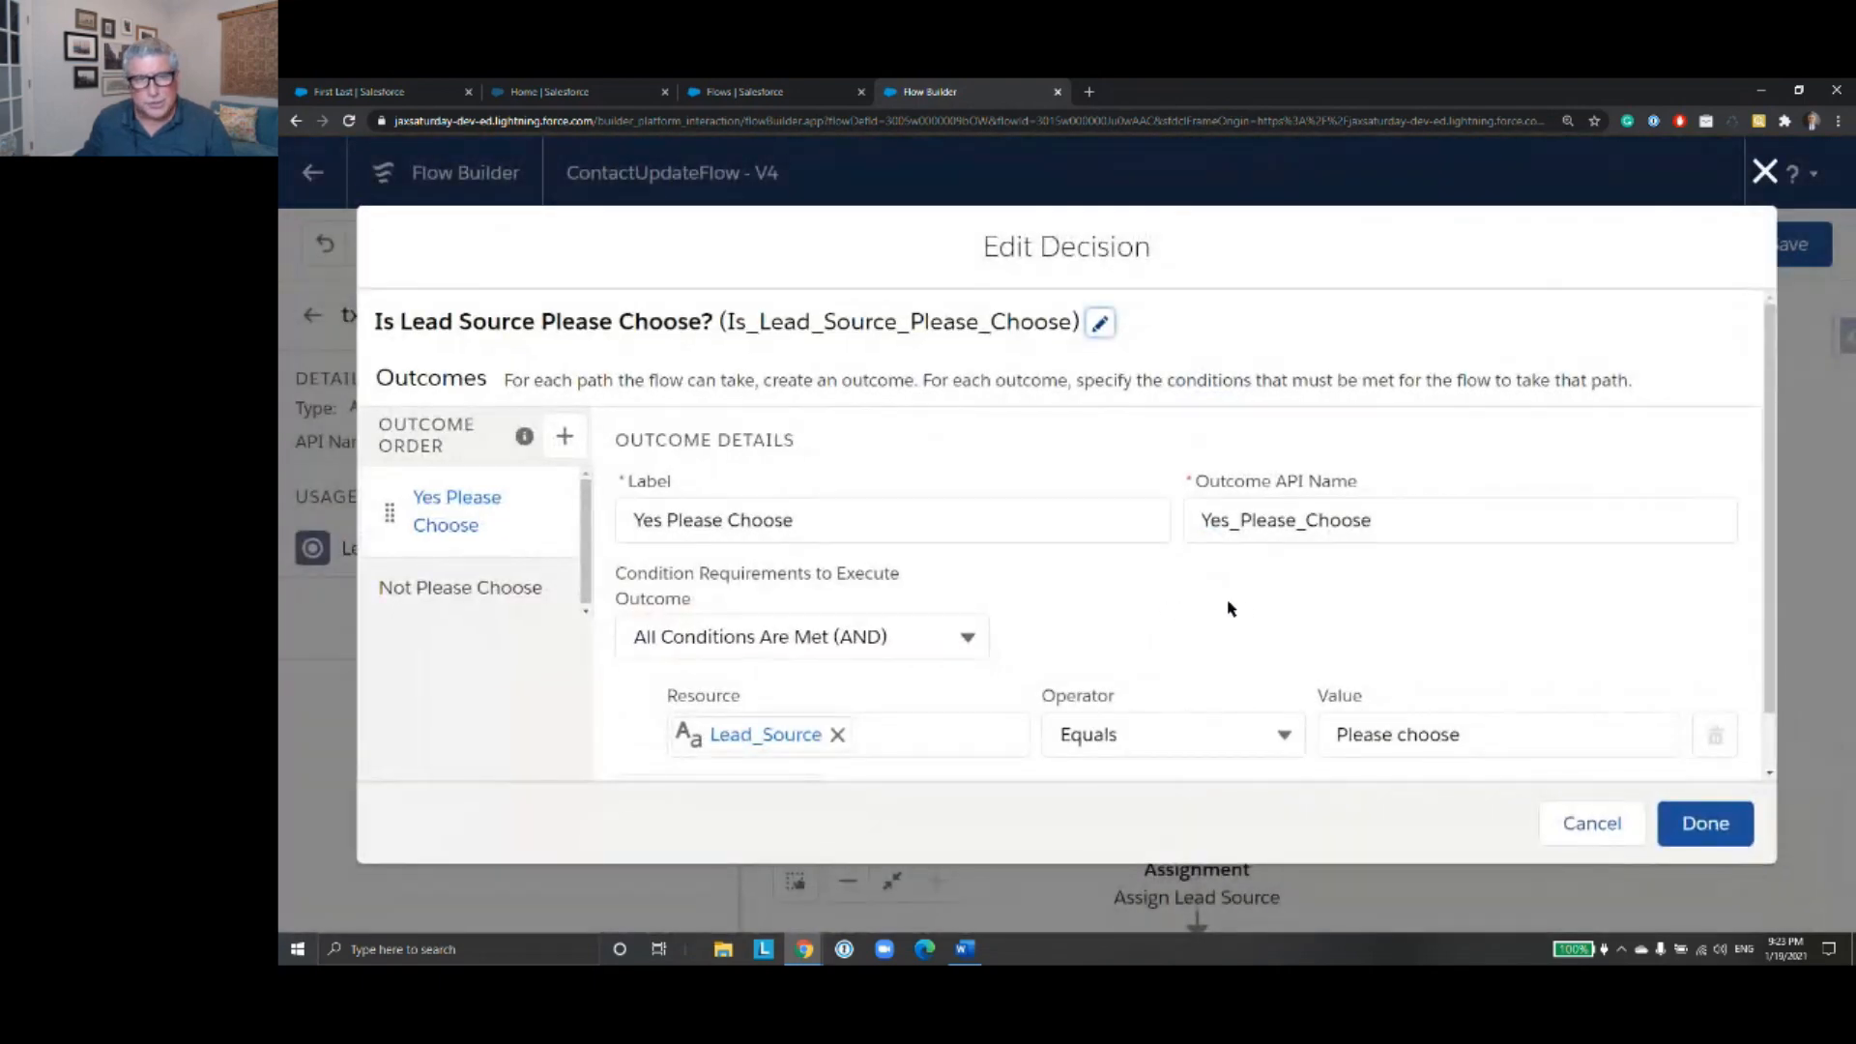
pyautogui.click(779, 737)
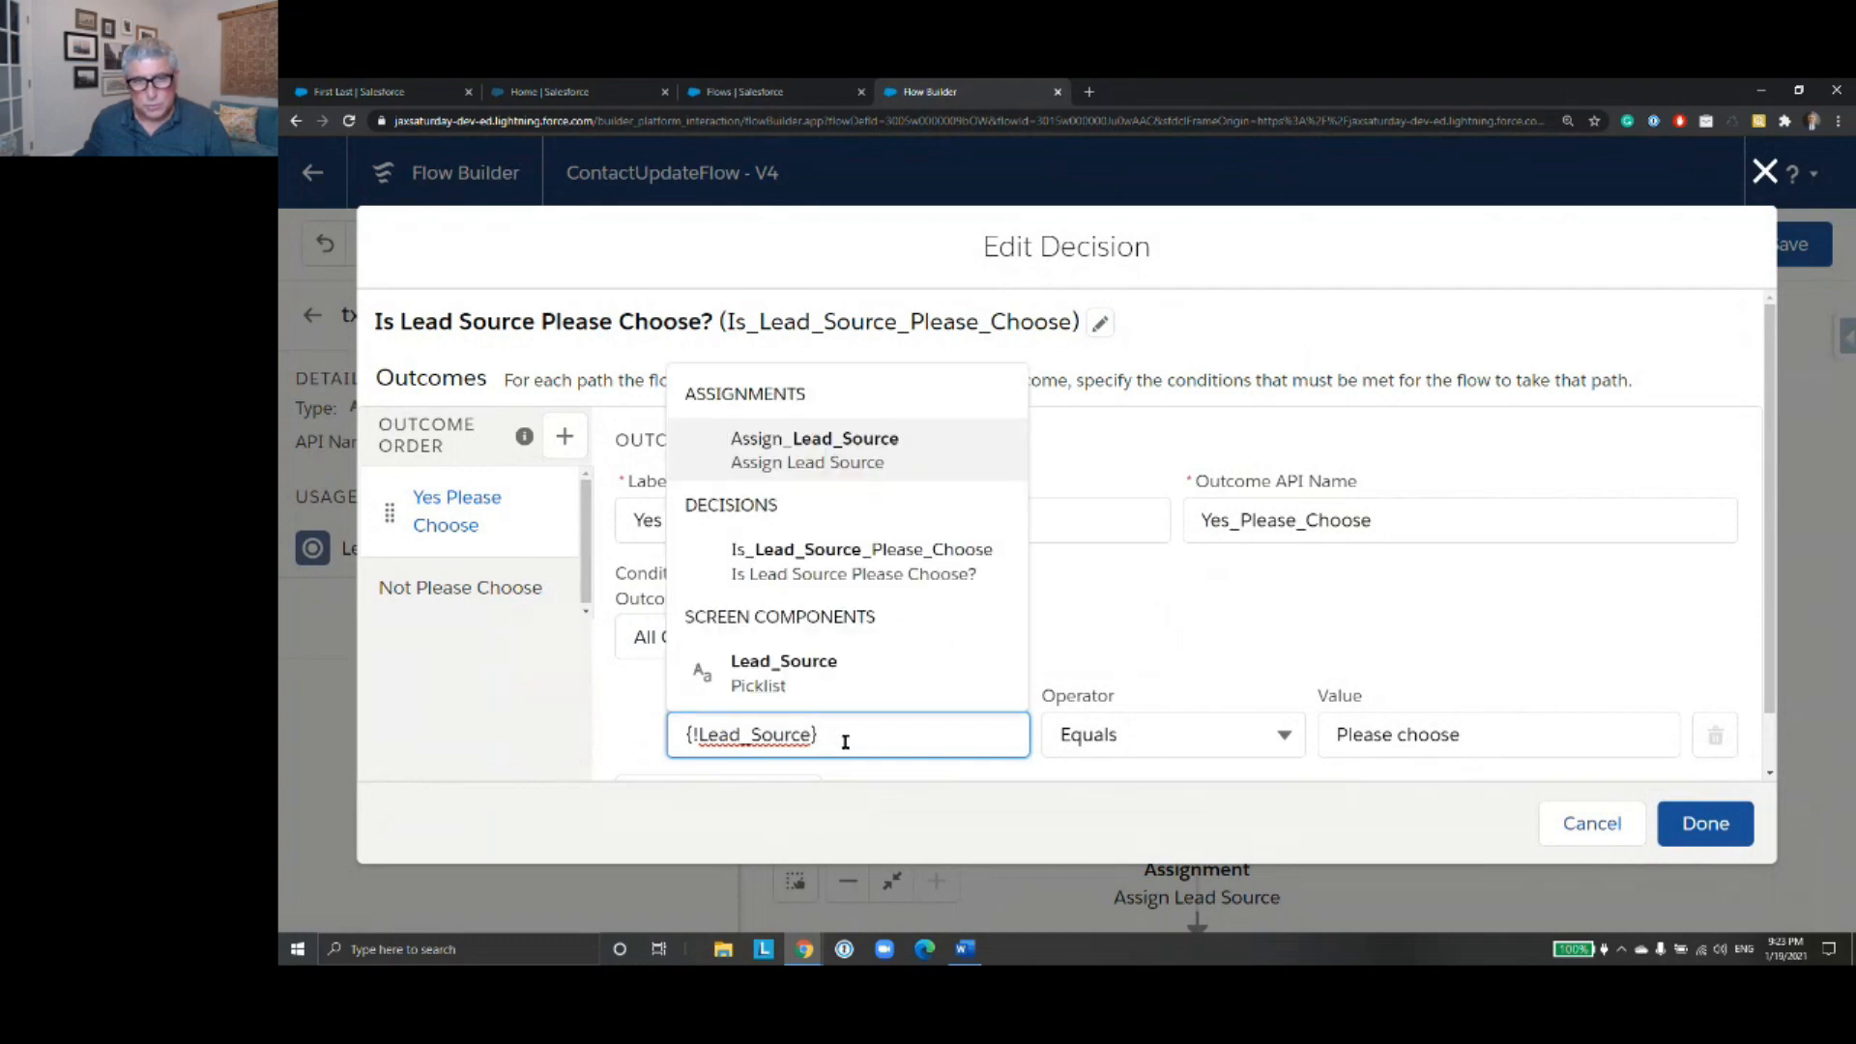
pyautogui.click(1246, 664)
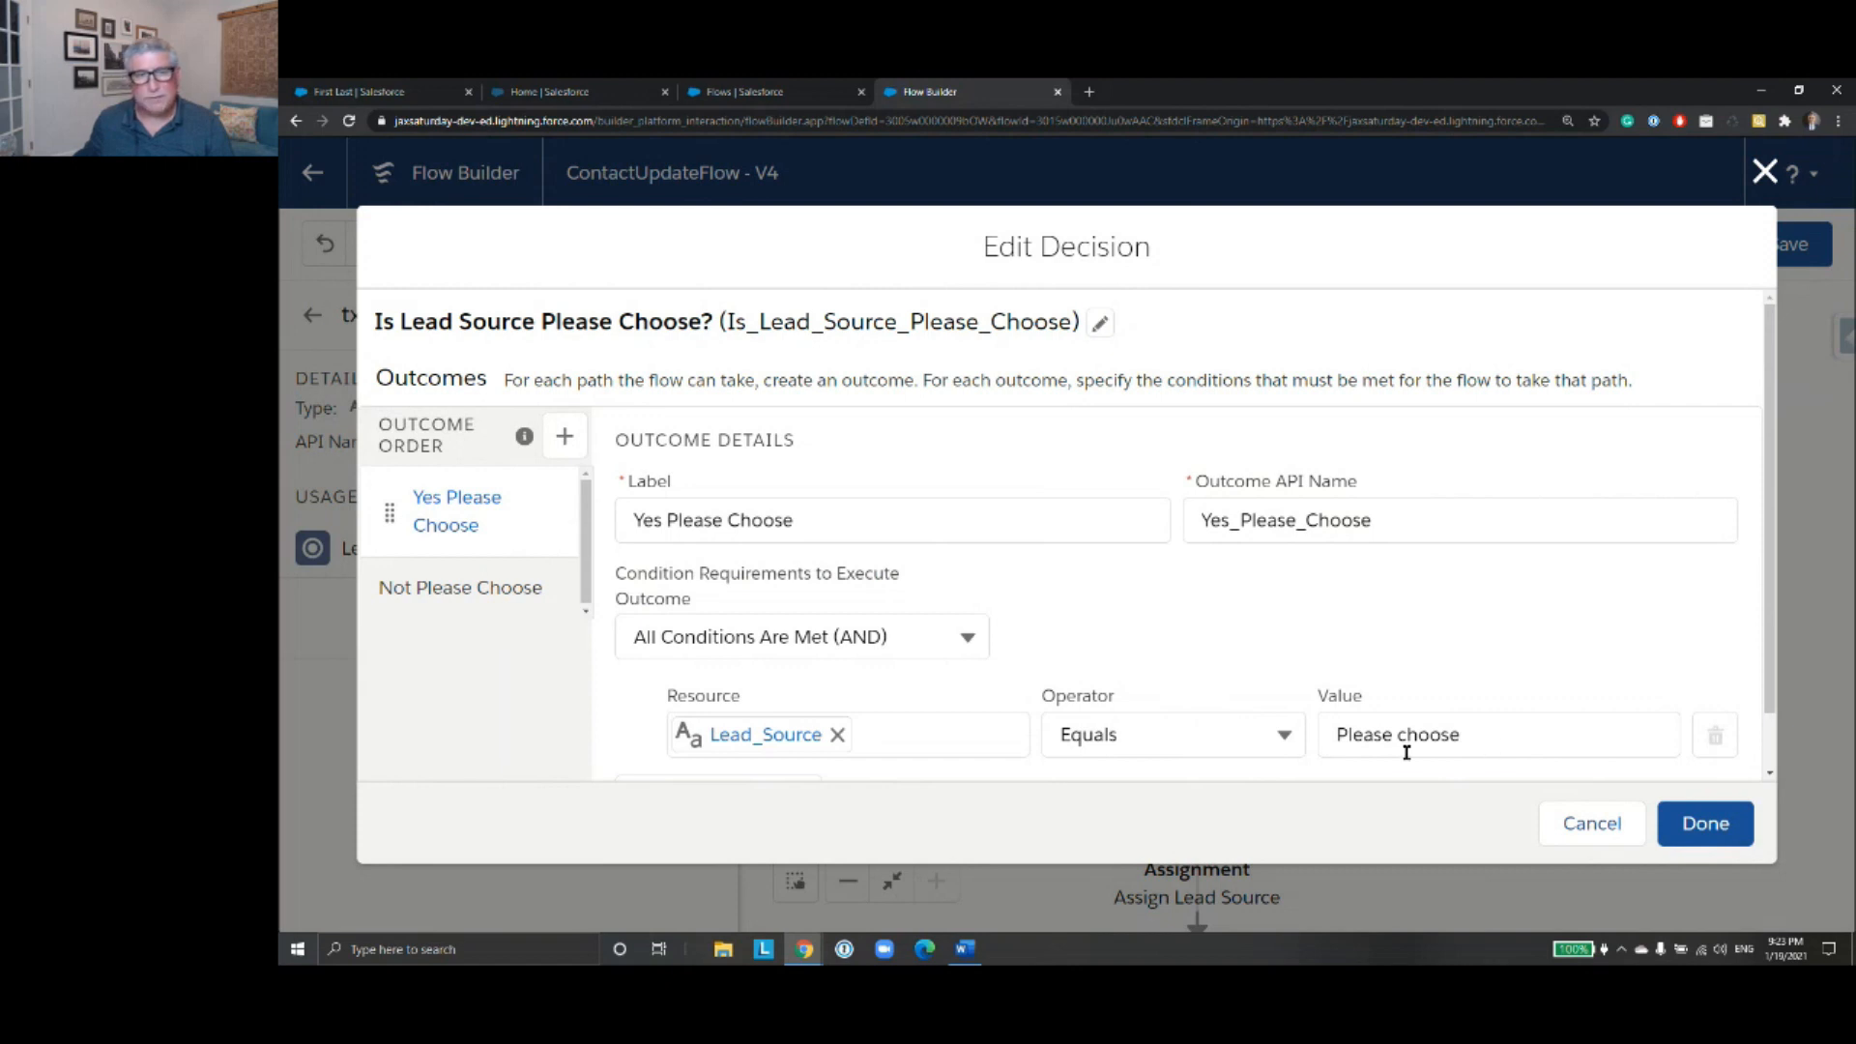
pyautogui.scroll(-1, 1488, 676)
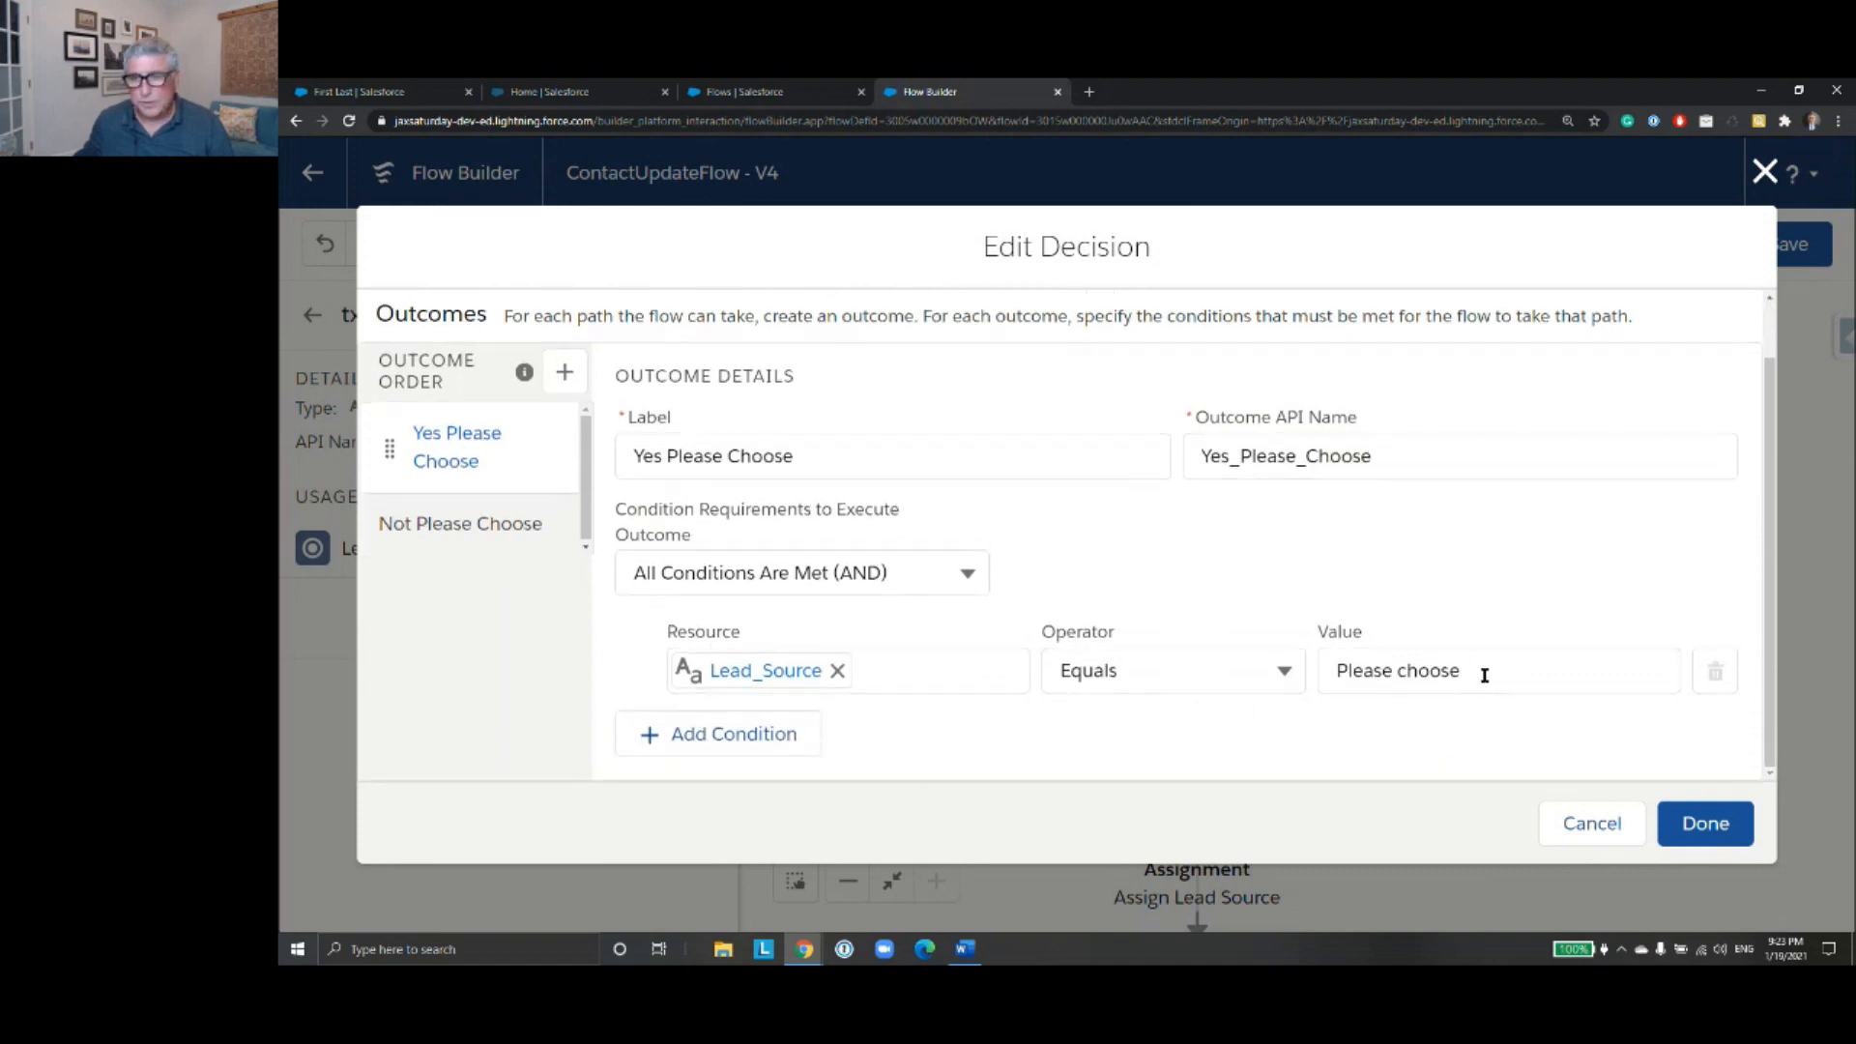
pyautogui.click(1597, 827)
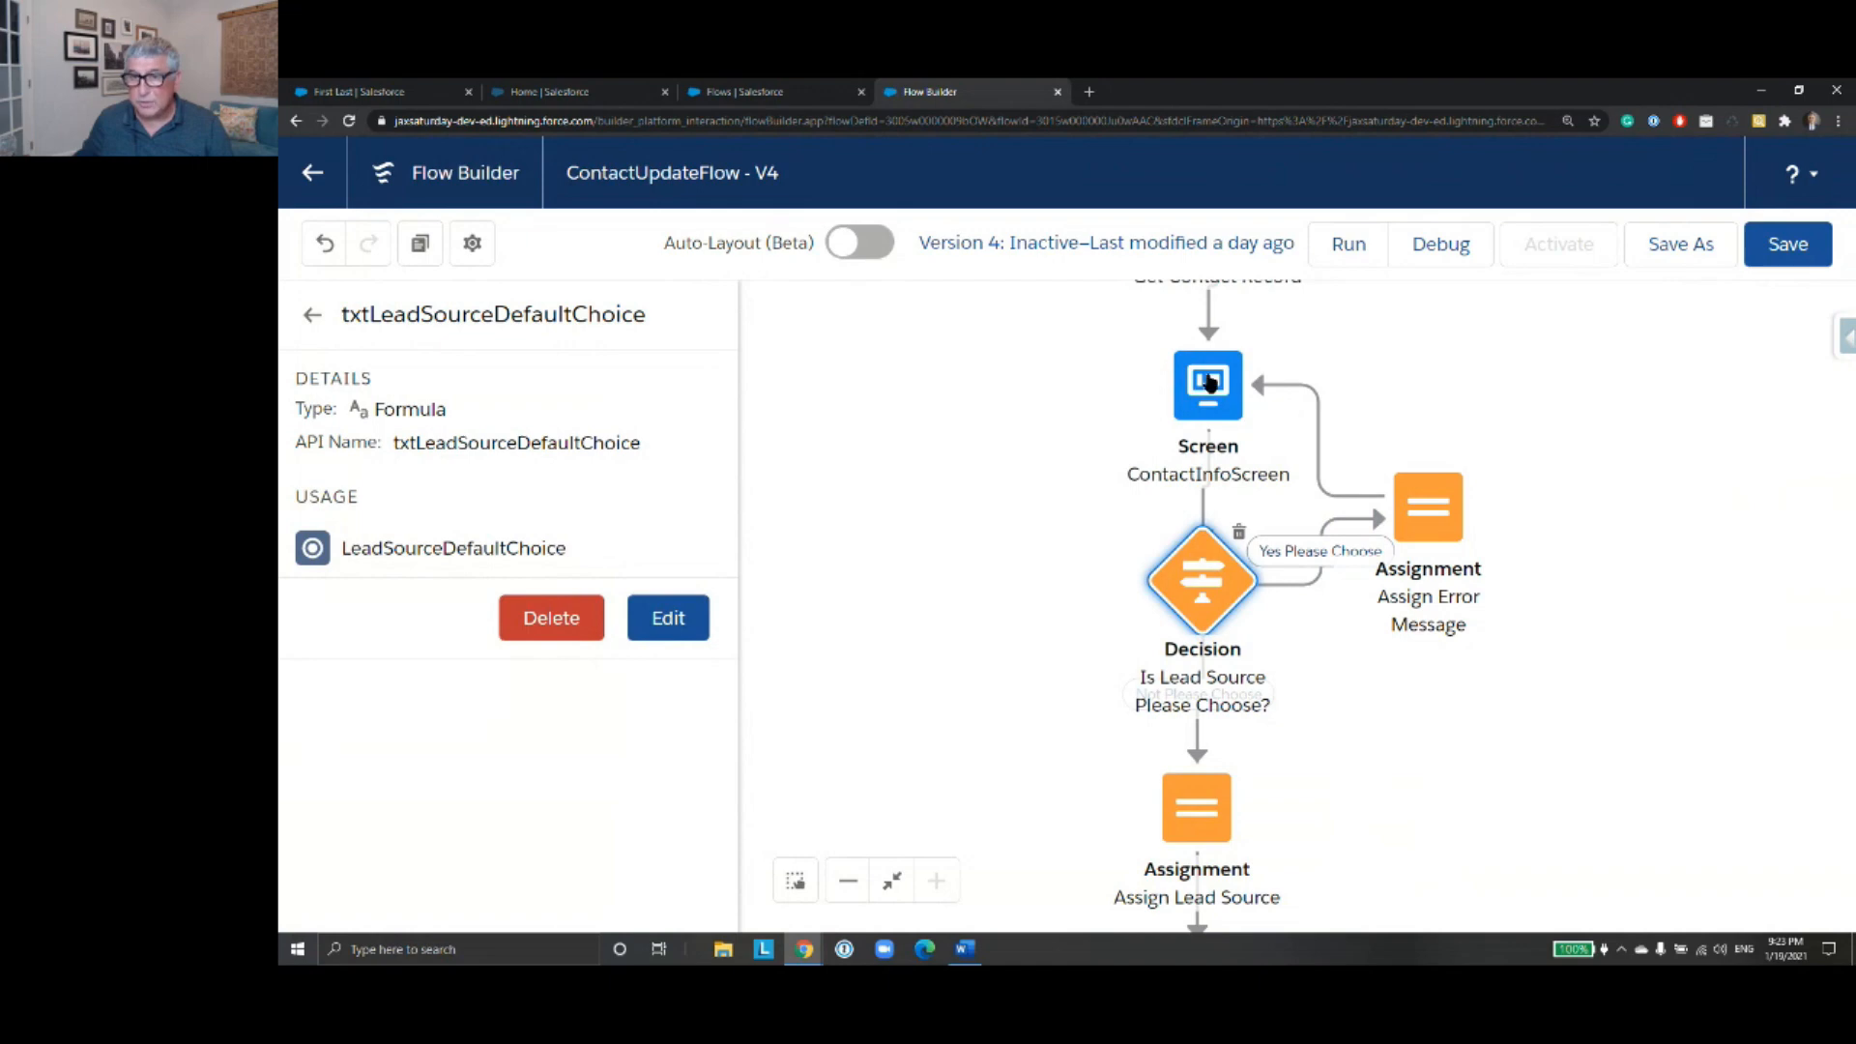
# - Inspect the message text assigned to the ErrorMessage variable in the Assign Error Message element and close the element
pyautogui.doubleClick(1425, 507)
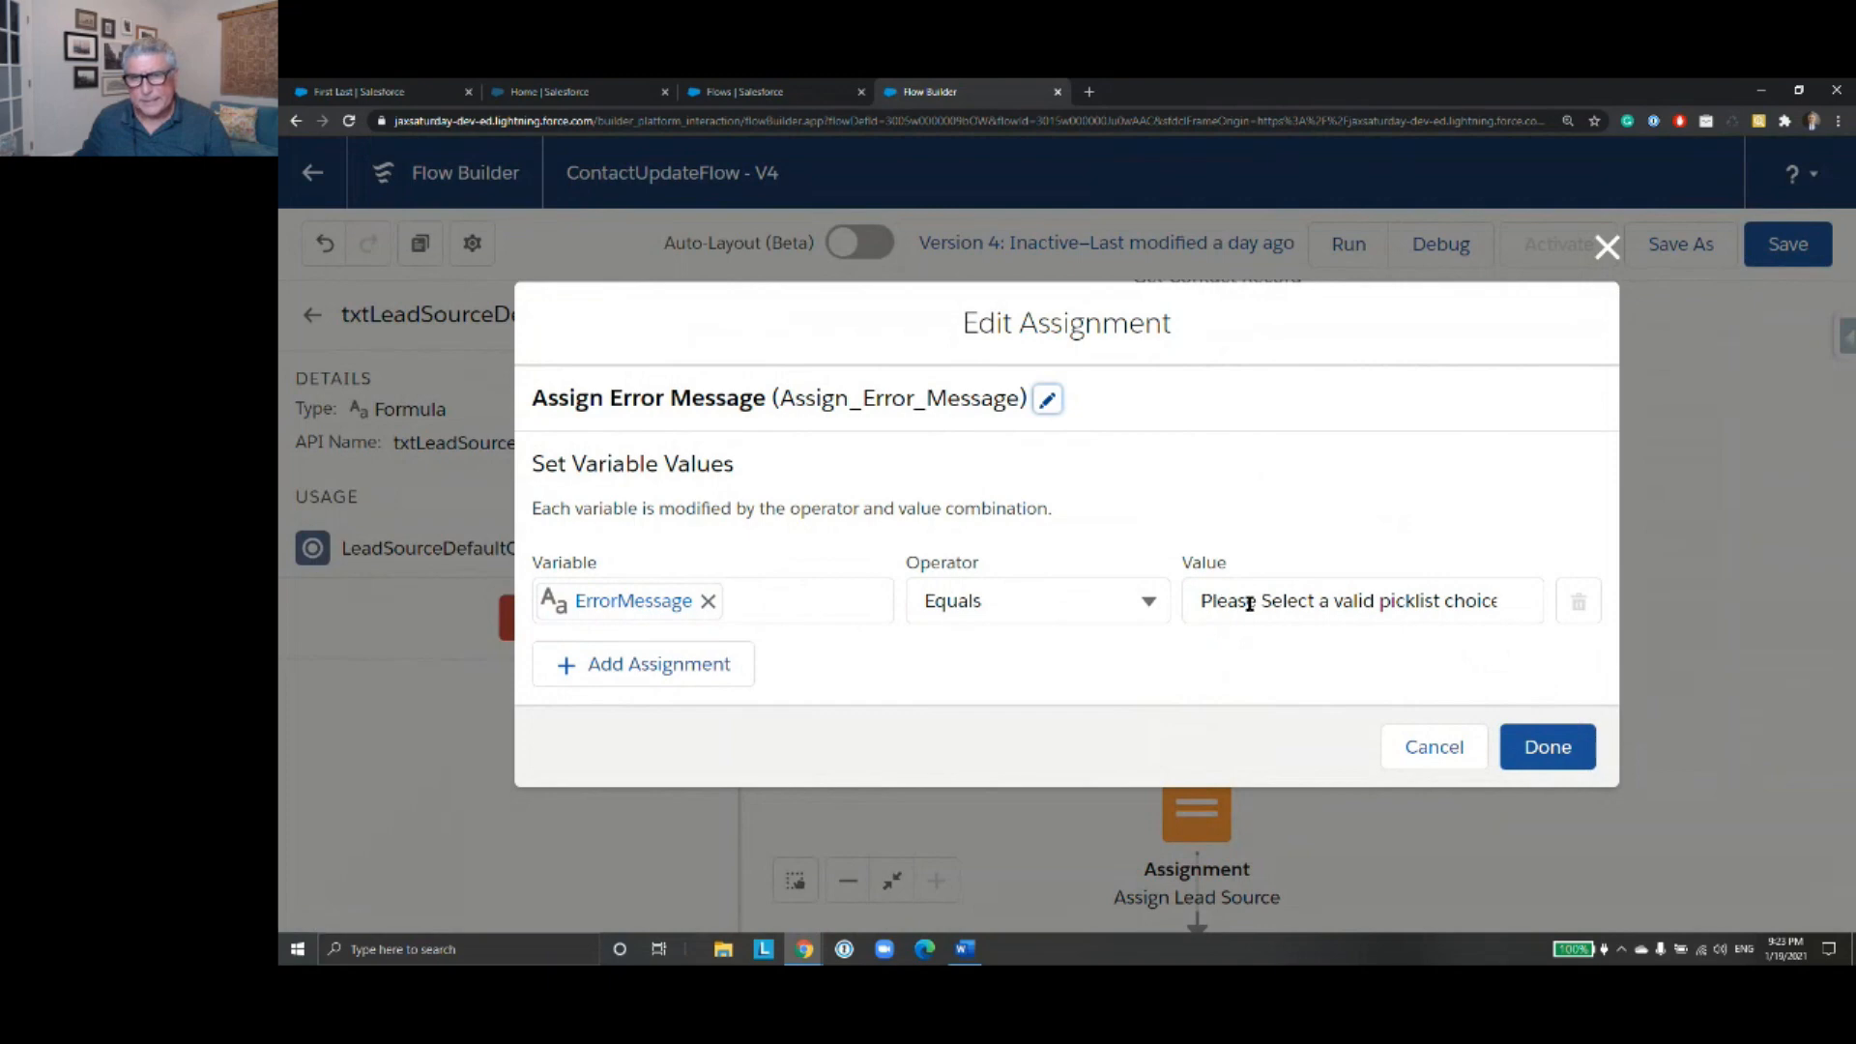
pyautogui.moveTo(1191, 599); pyautogui.dragTo(1507, 599)
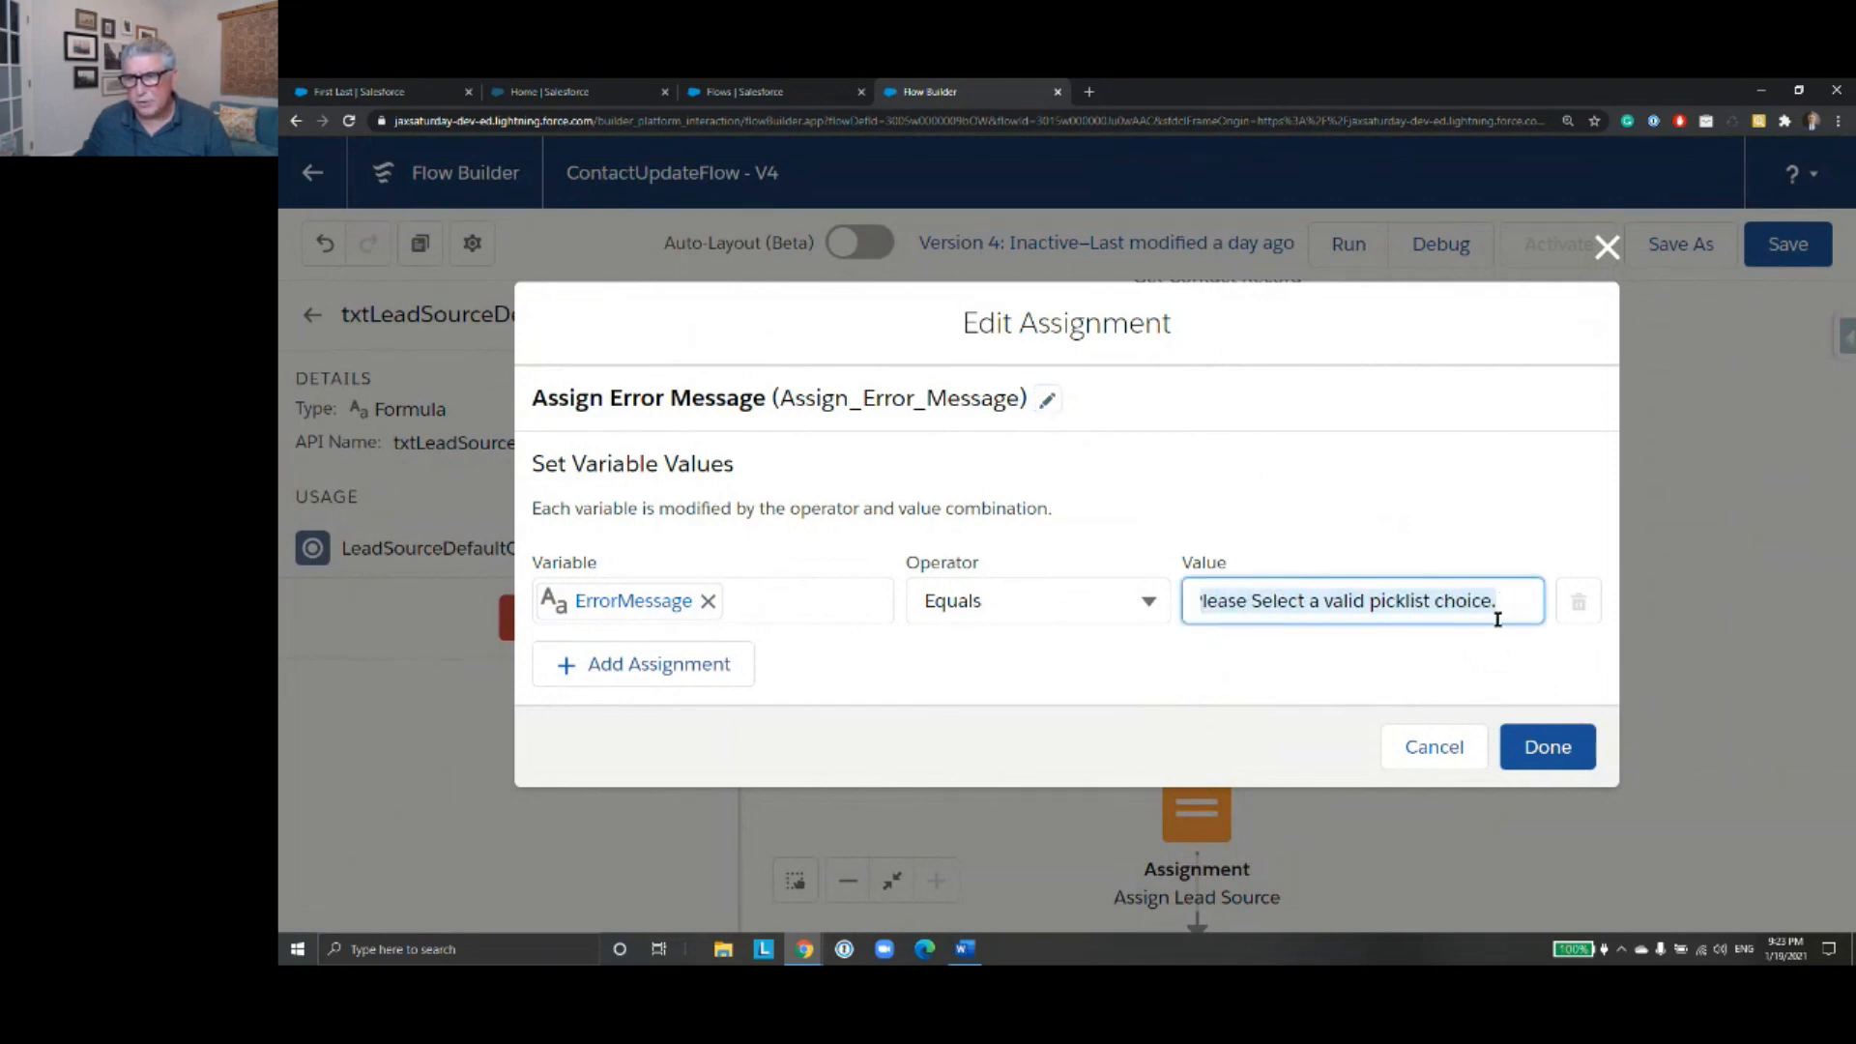
pyautogui.click(1551, 764)
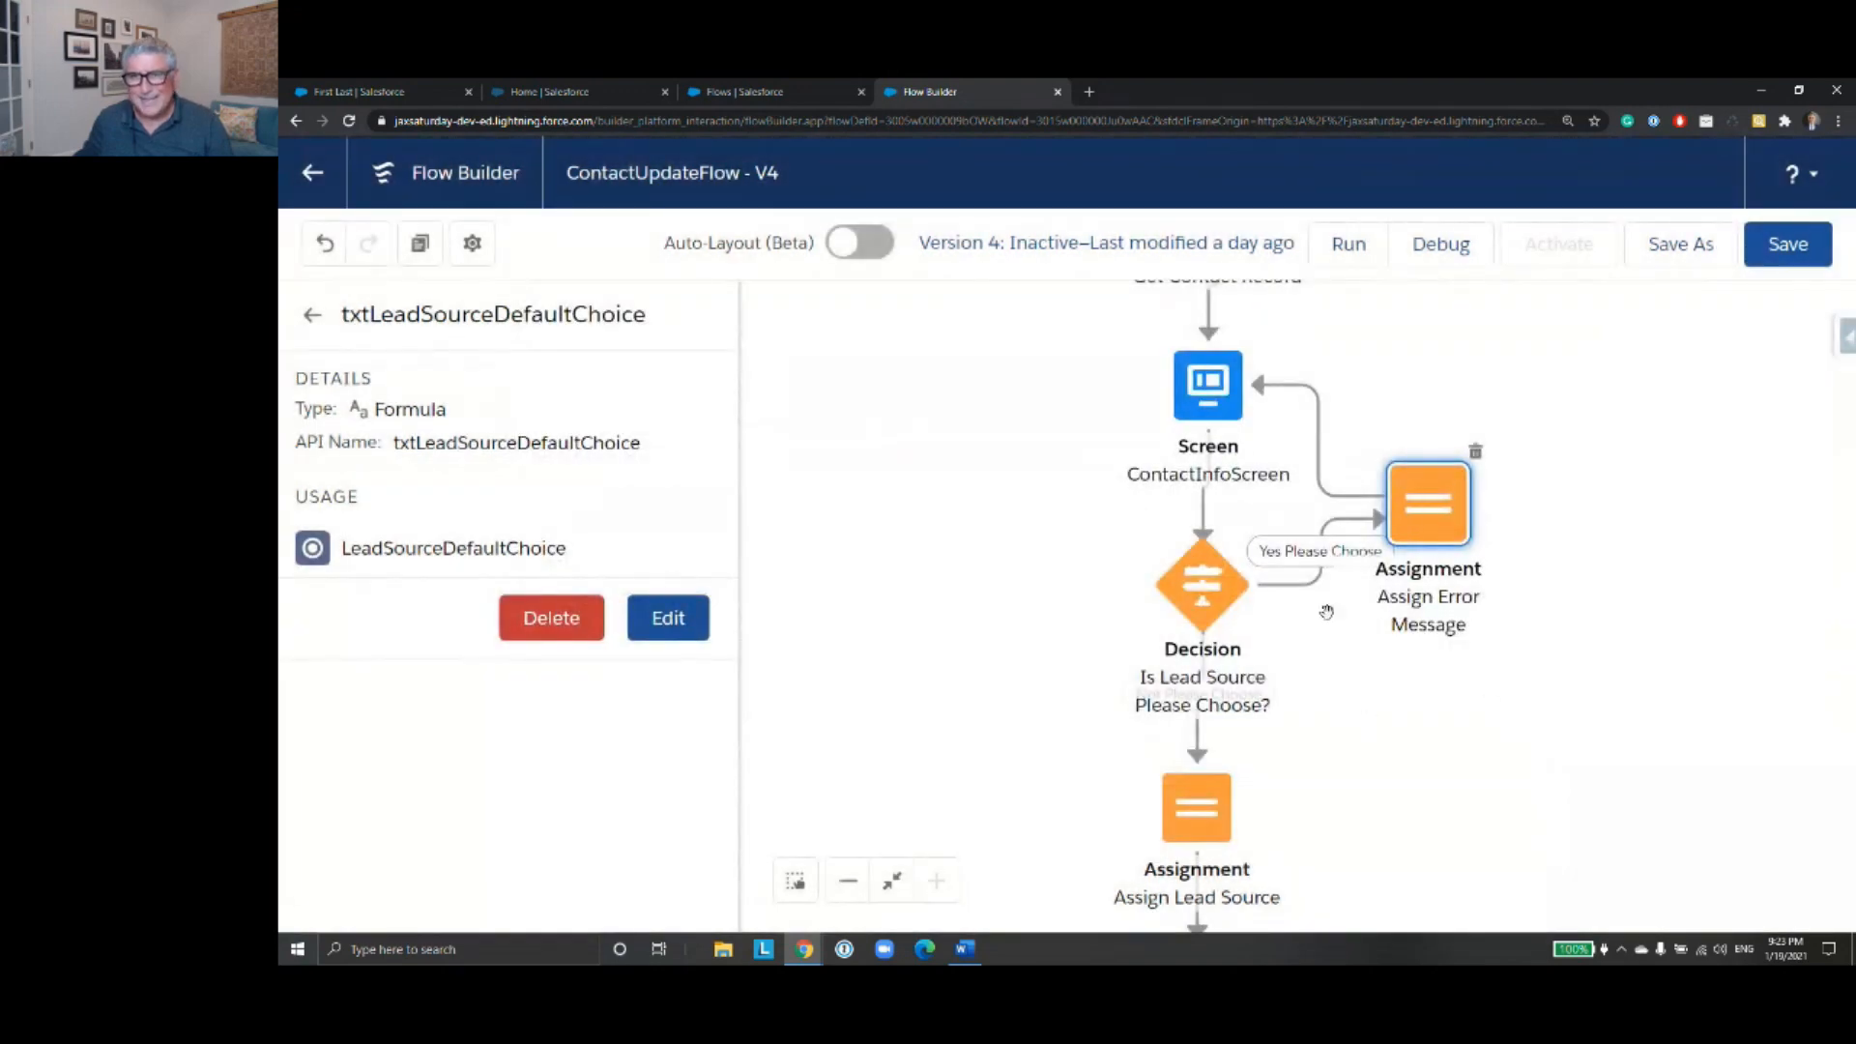
# - Open ContactInfoScreen for editing and select the {!ErrorMessage} display text below the Lead Source field
pyautogui.click(1210, 396)
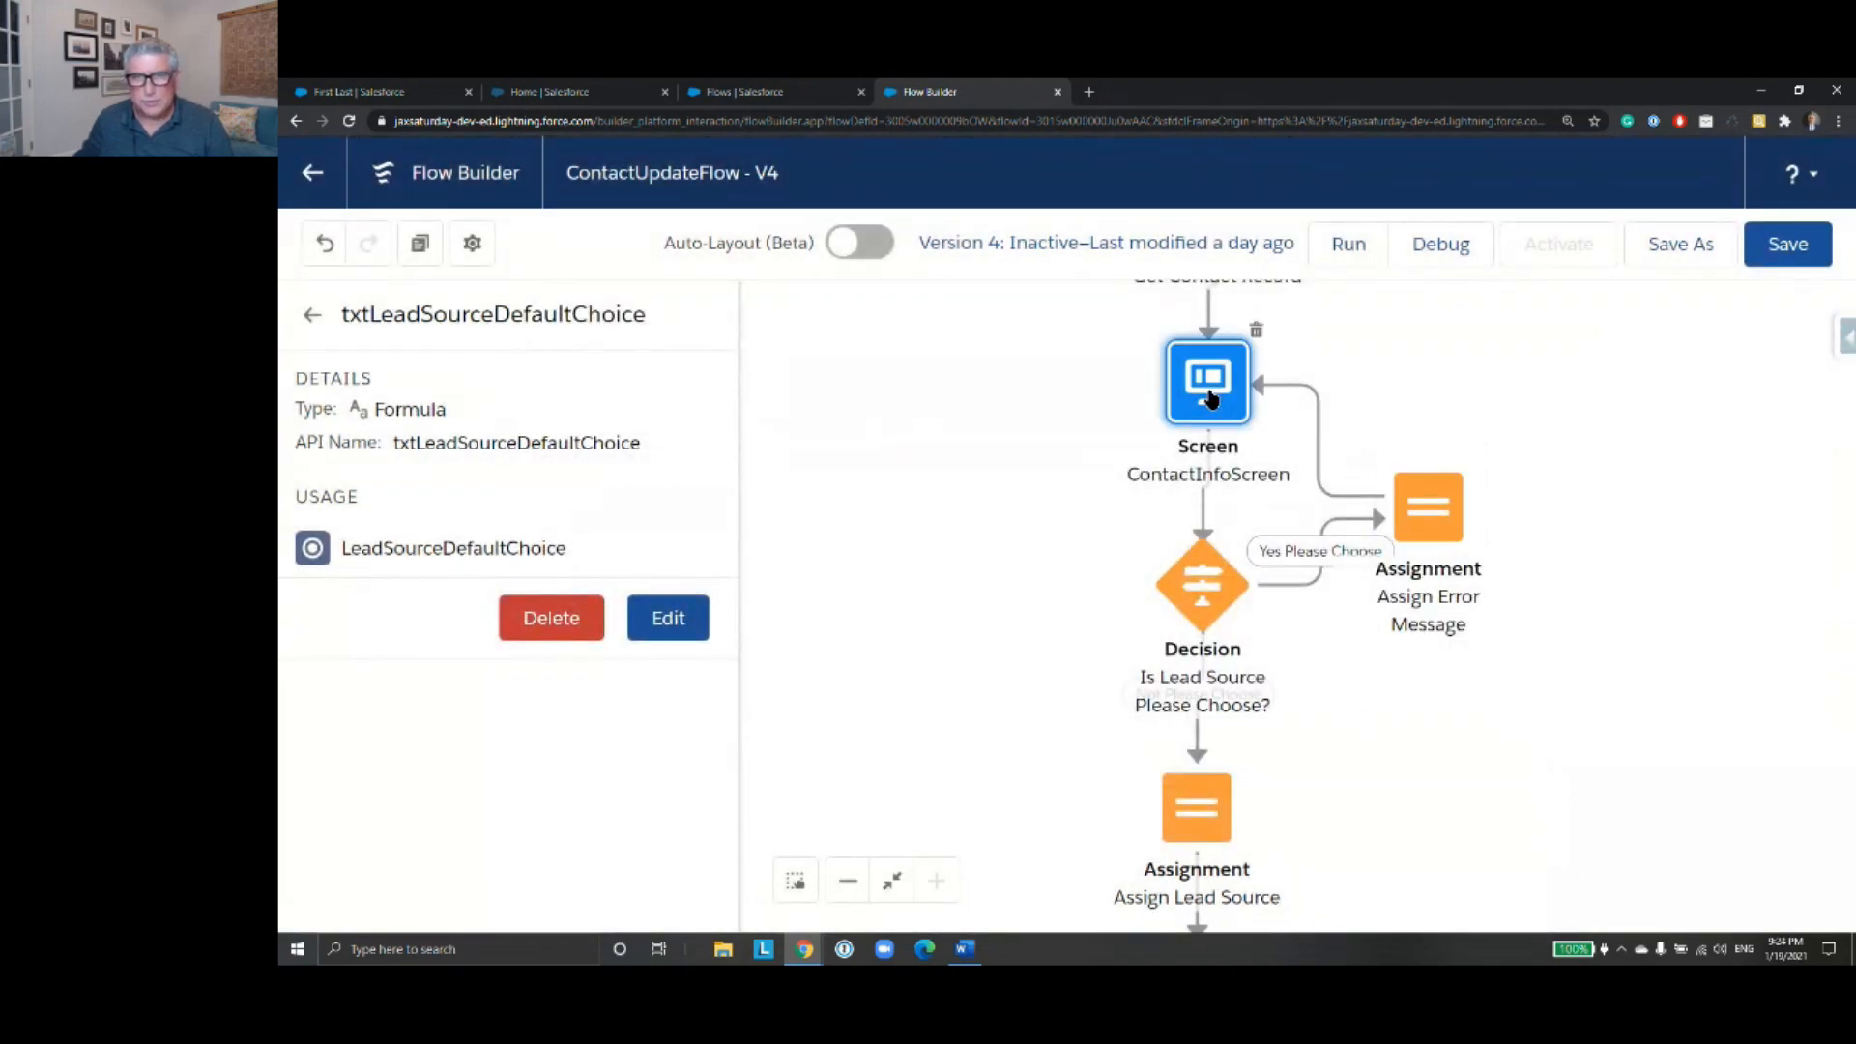
pyautogui.doubleClick(1210, 396)
pyautogui.scroll(-2, 1112, 517)
pyautogui.scroll(-5, 1111, 517)
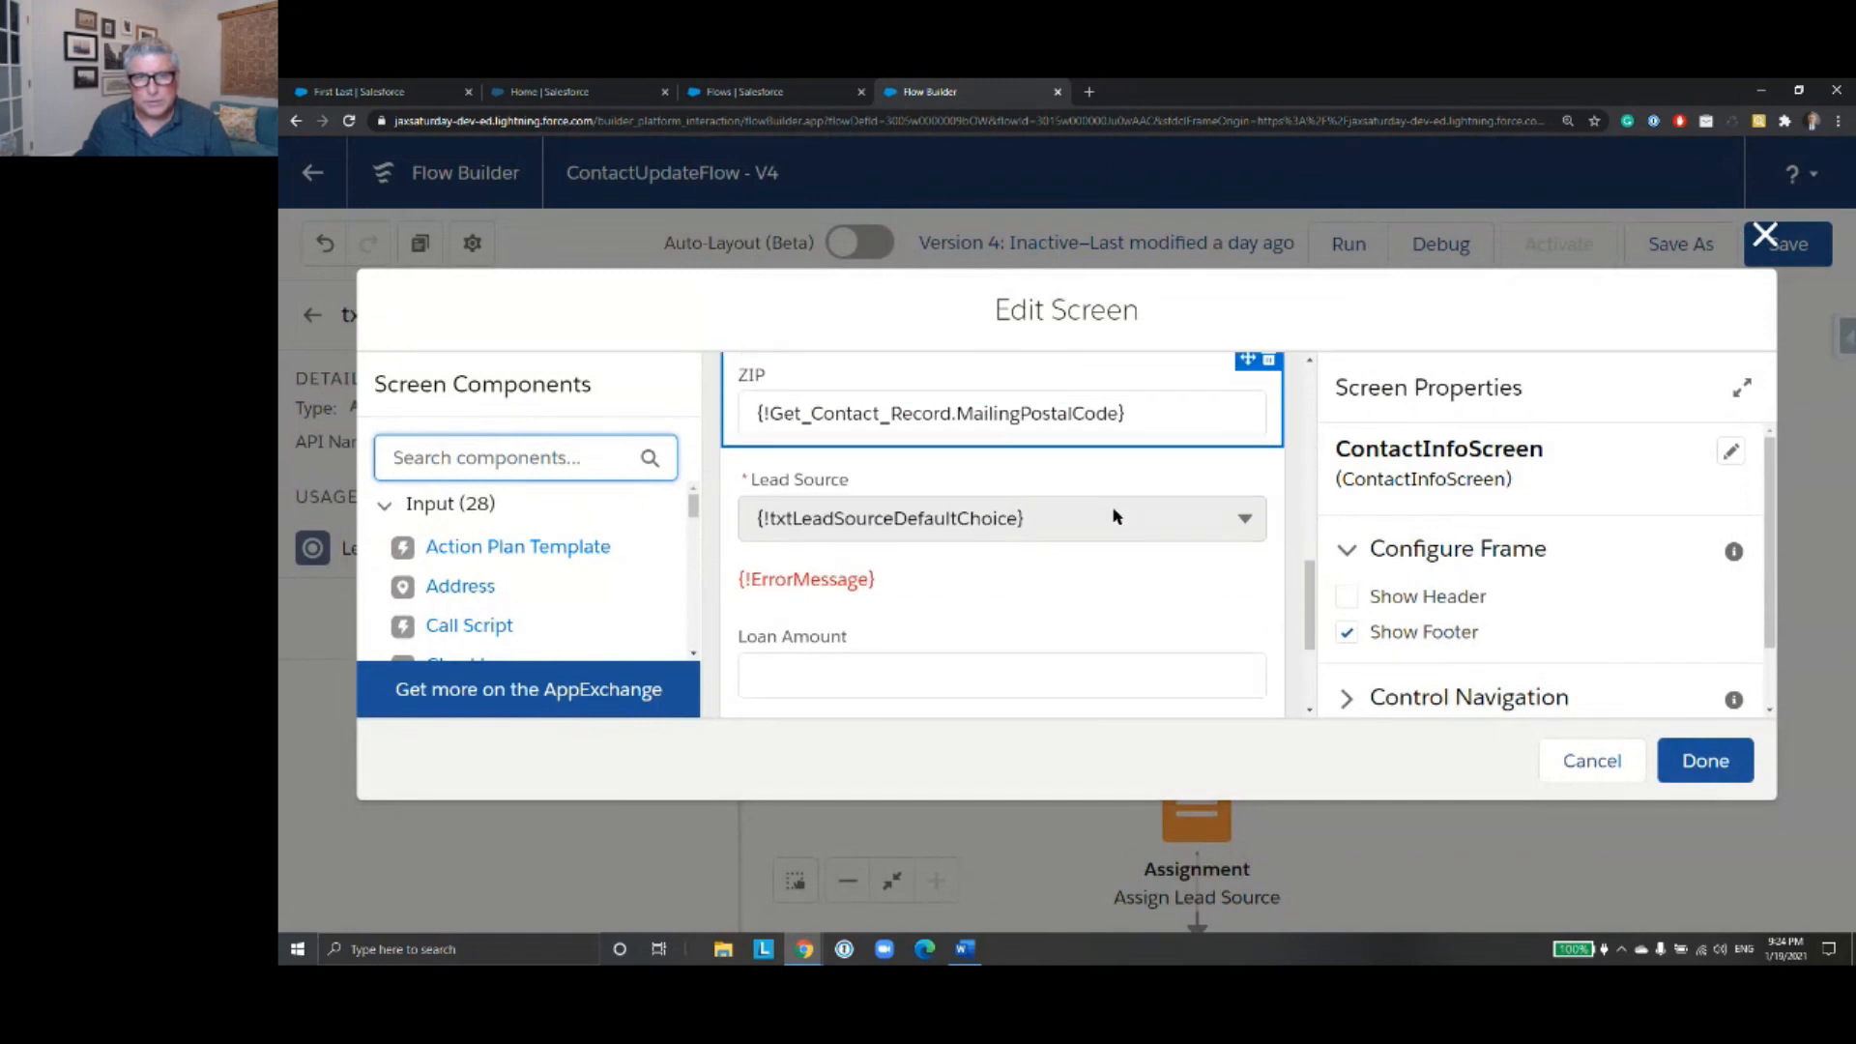
pyautogui.click(970, 551)
# - Locate the Display Text component among the available screen components and reselect the {!ErrorMessage} text on the screen
pyautogui.scroll(-4, 675, 638)
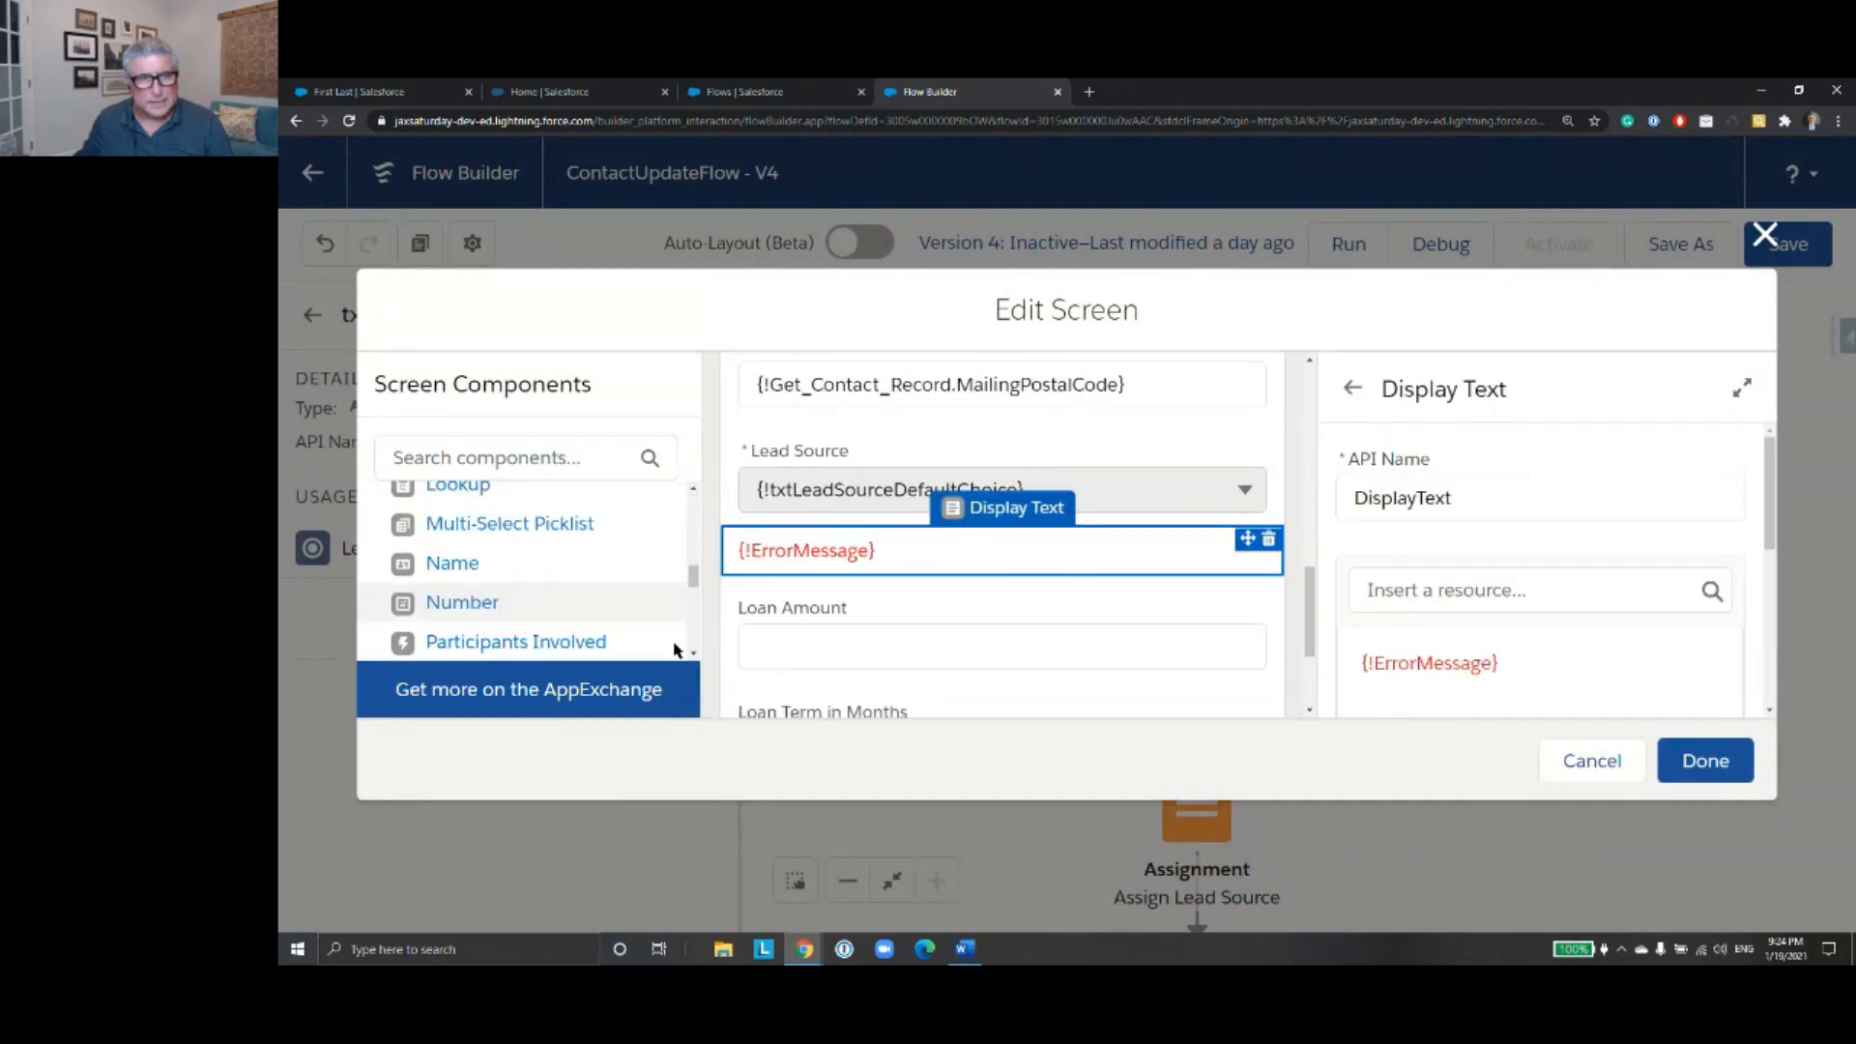
pyautogui.scroll(-5, 675, 642)
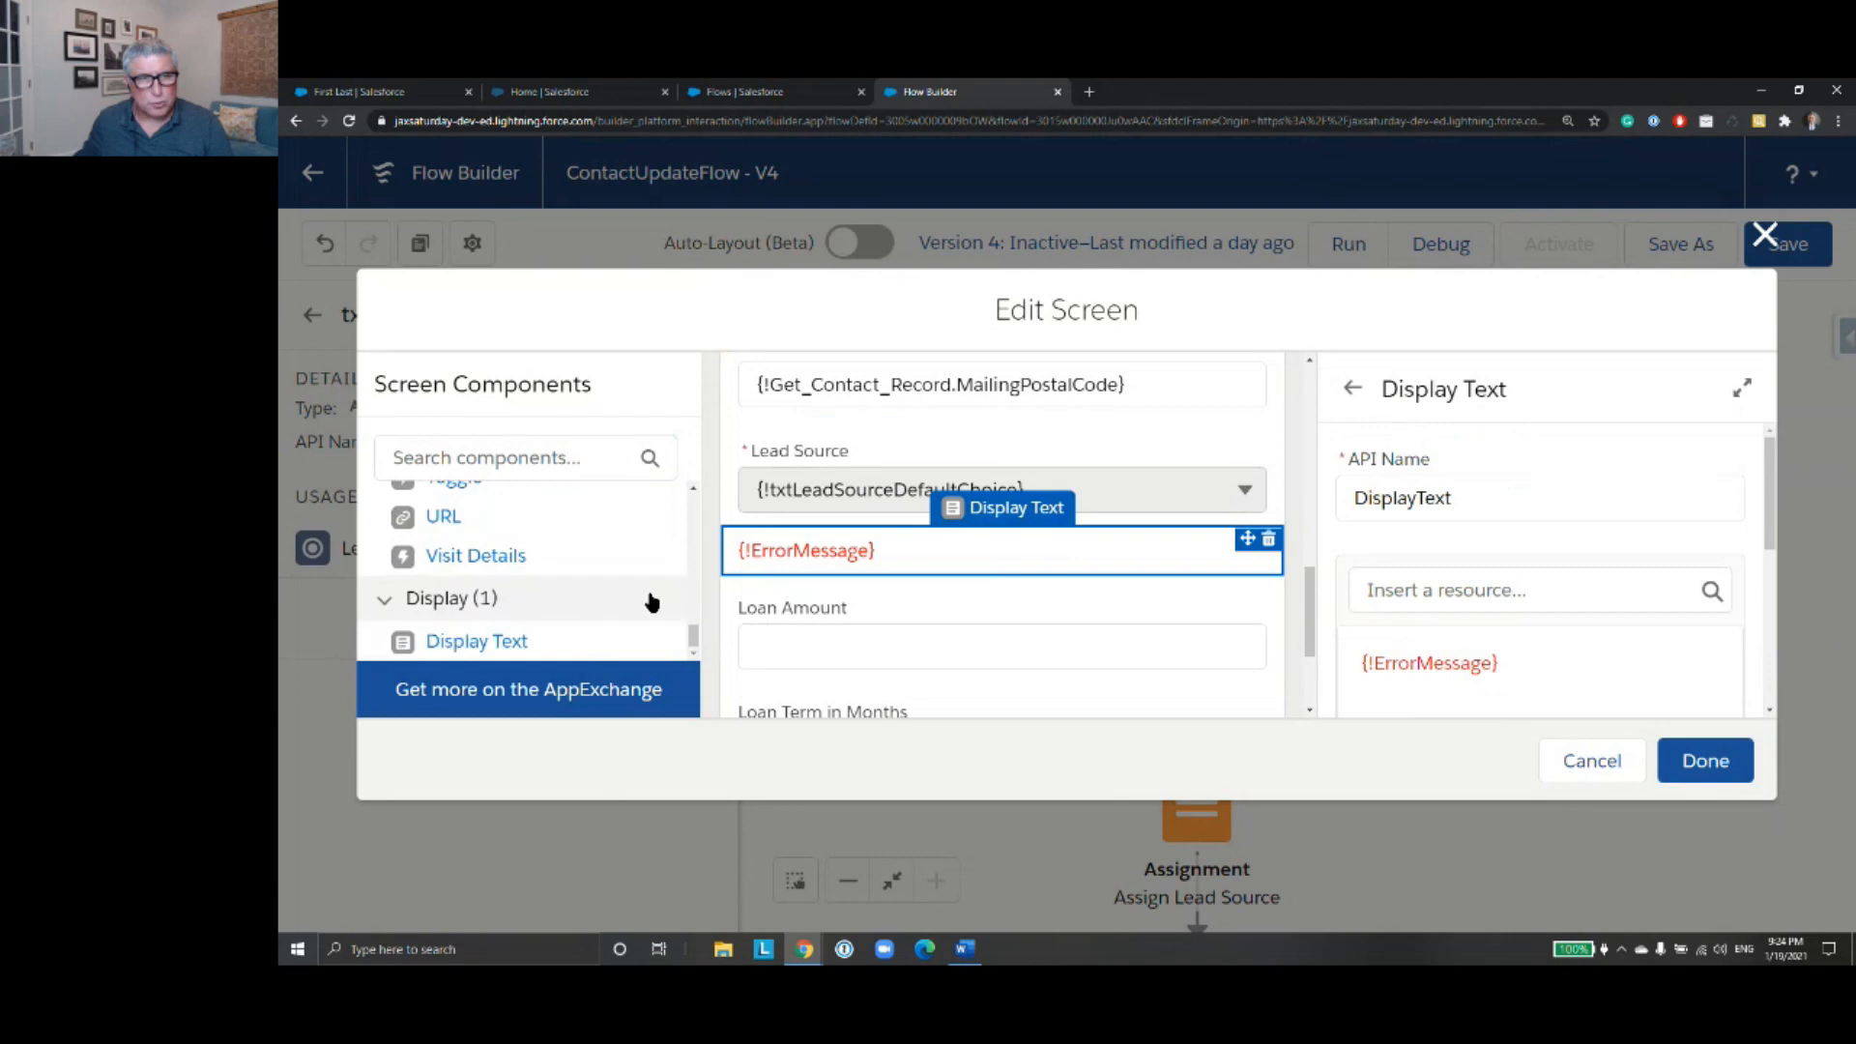
pyautogui.click(462, 647)
pyautogui.click(918, 557)
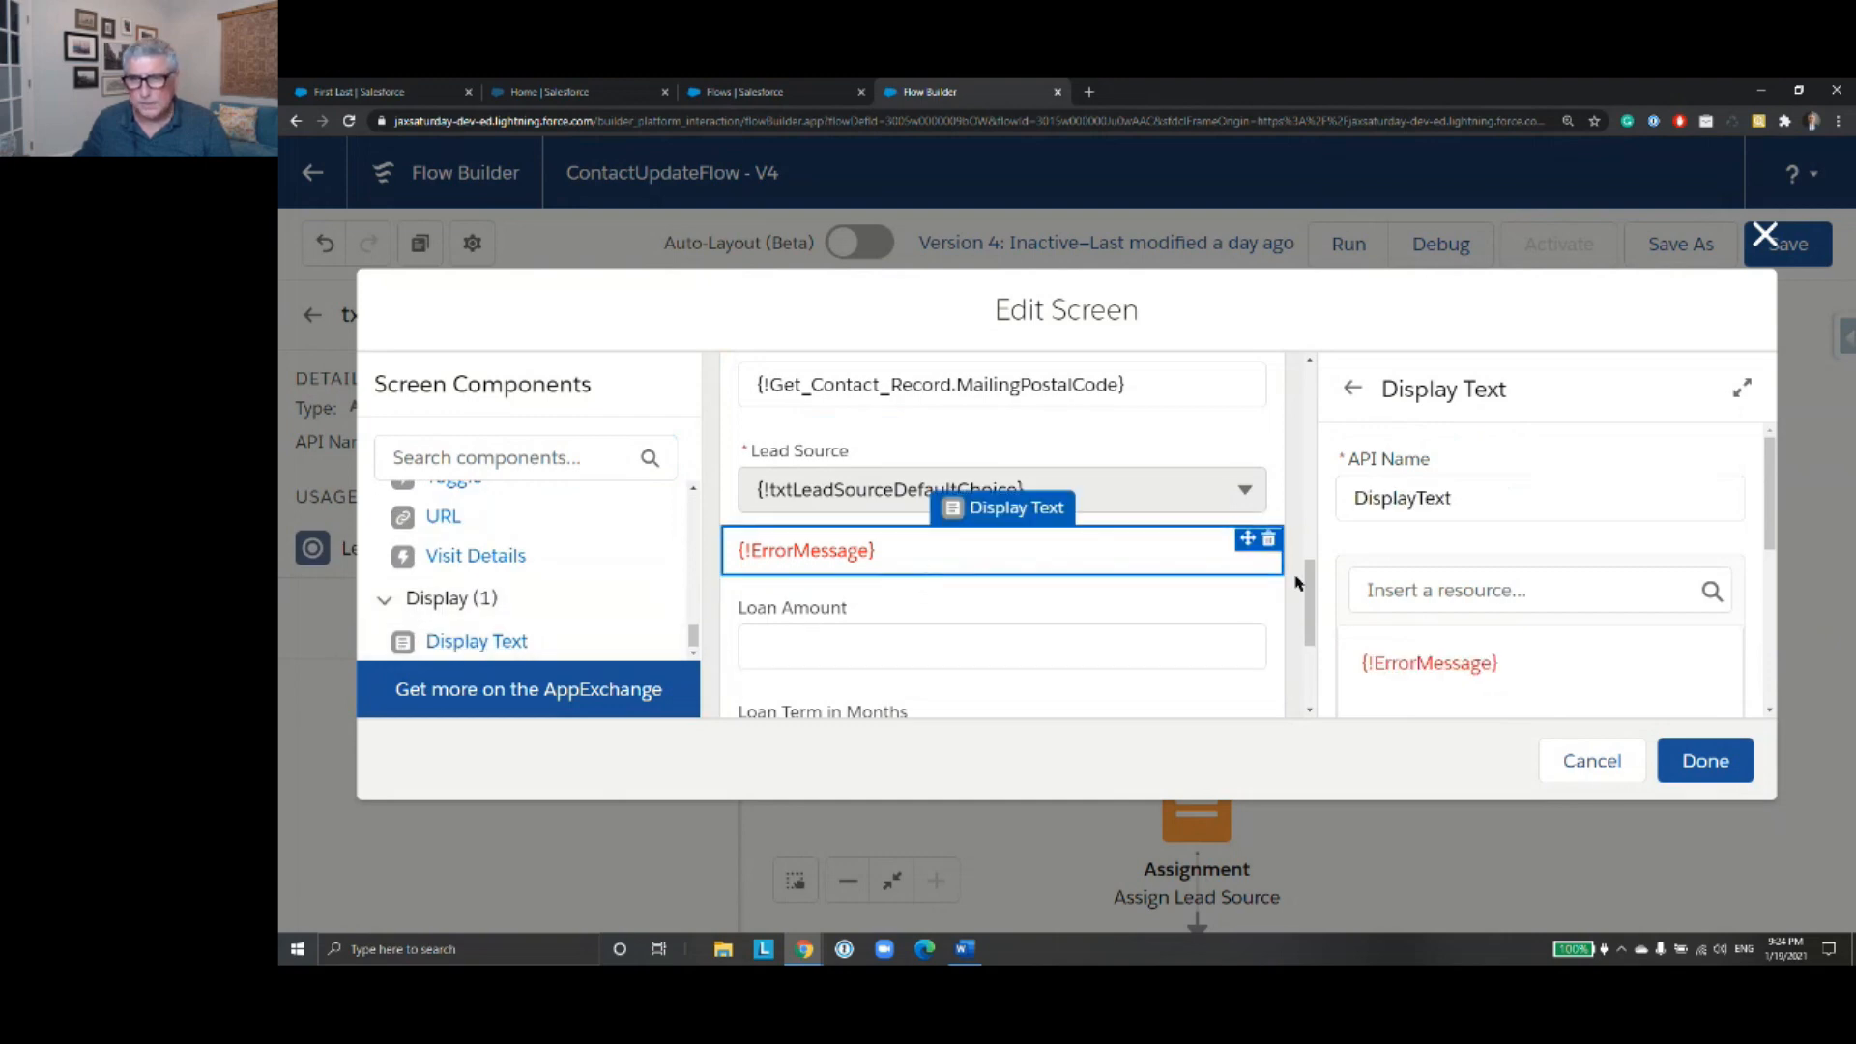
# - Check the font and colour formatting of the {!ErrorMessage} display text and close the screen editor without saving changes
pyautogui.click(1505, 661)
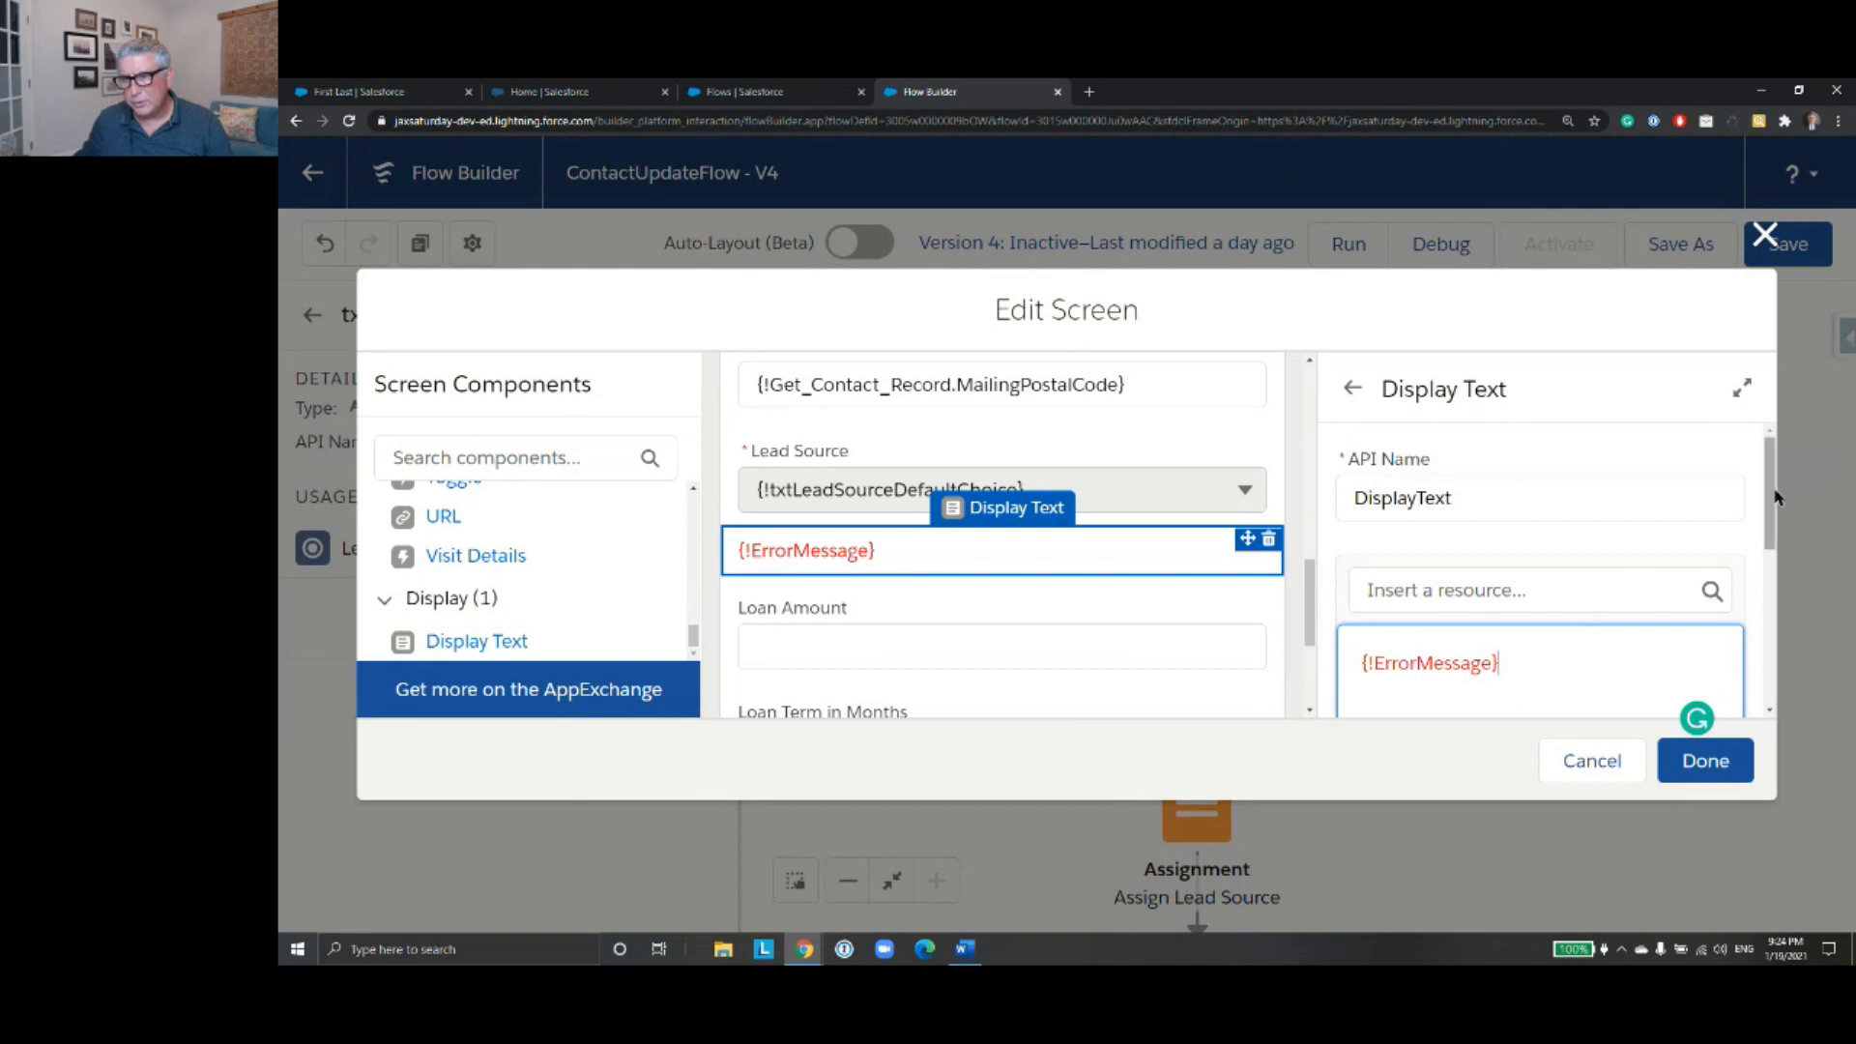
pyautogui.moveTo(1774, 505); pyautogui.dragTo(1774, 599)
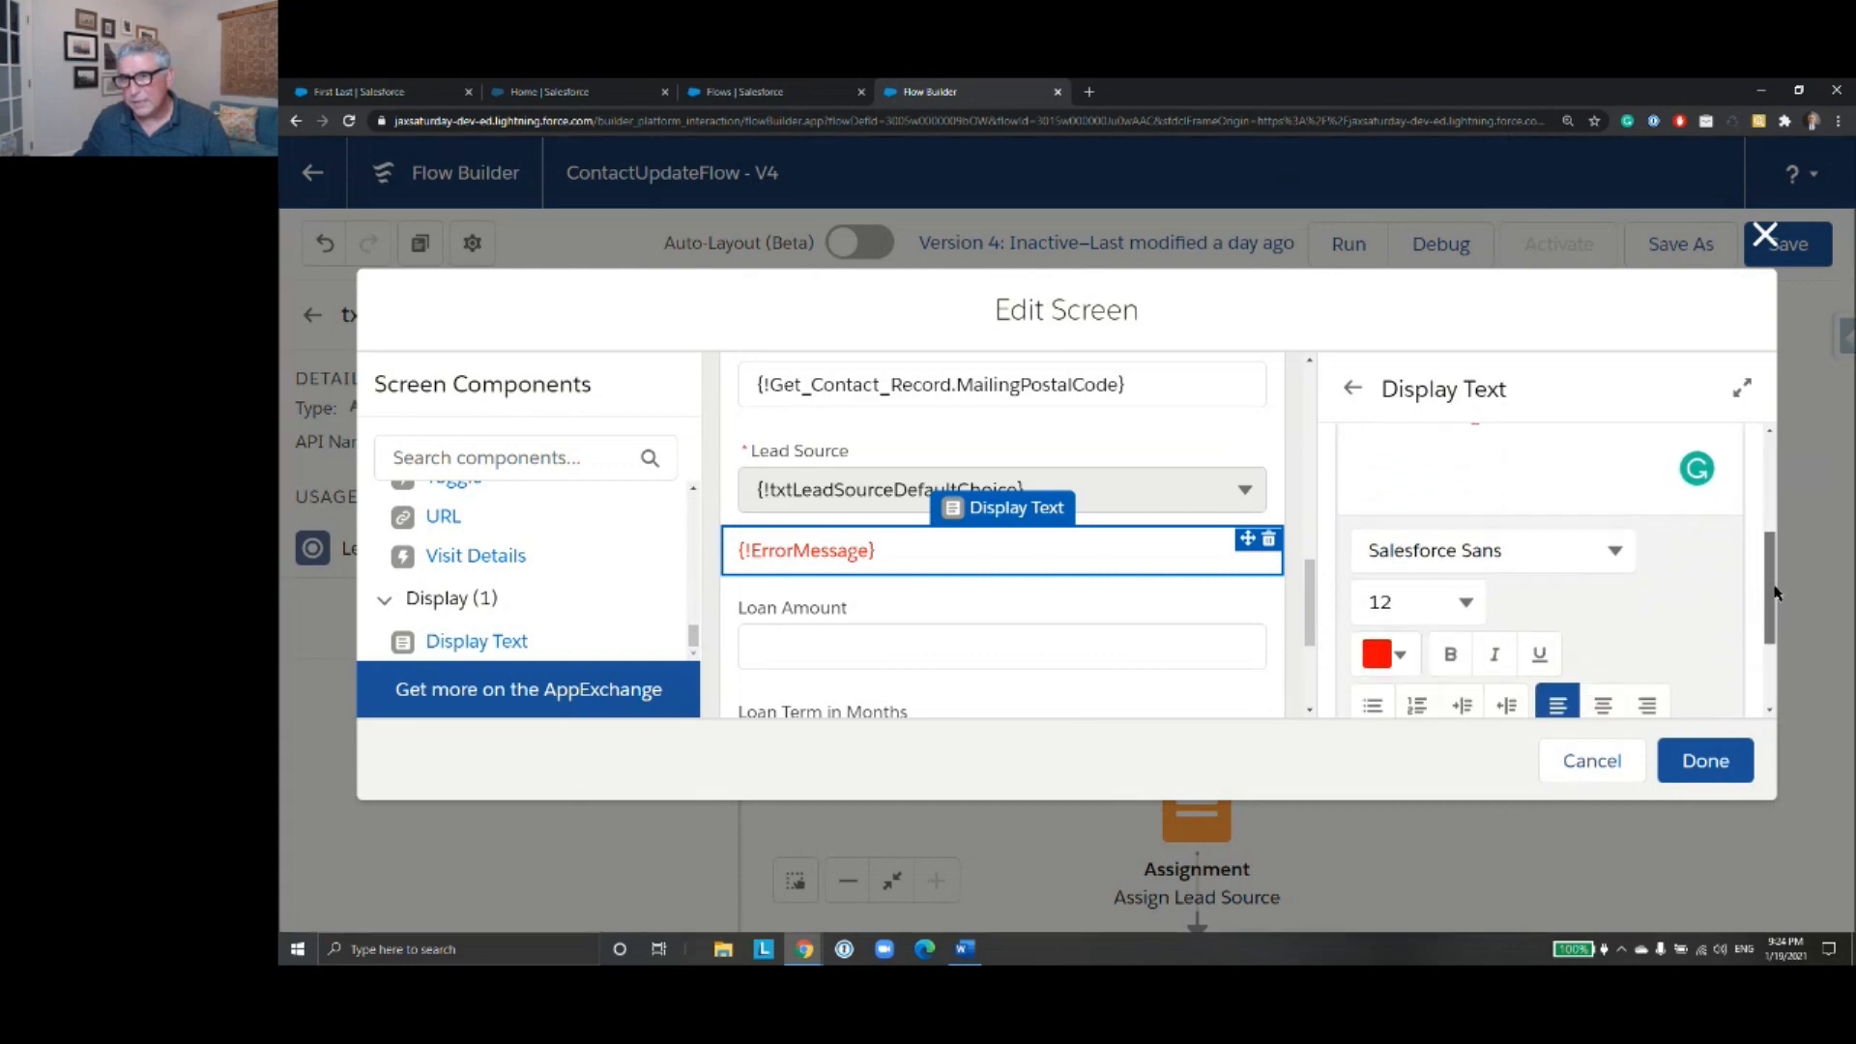
pyautogui.click(1622, 774)
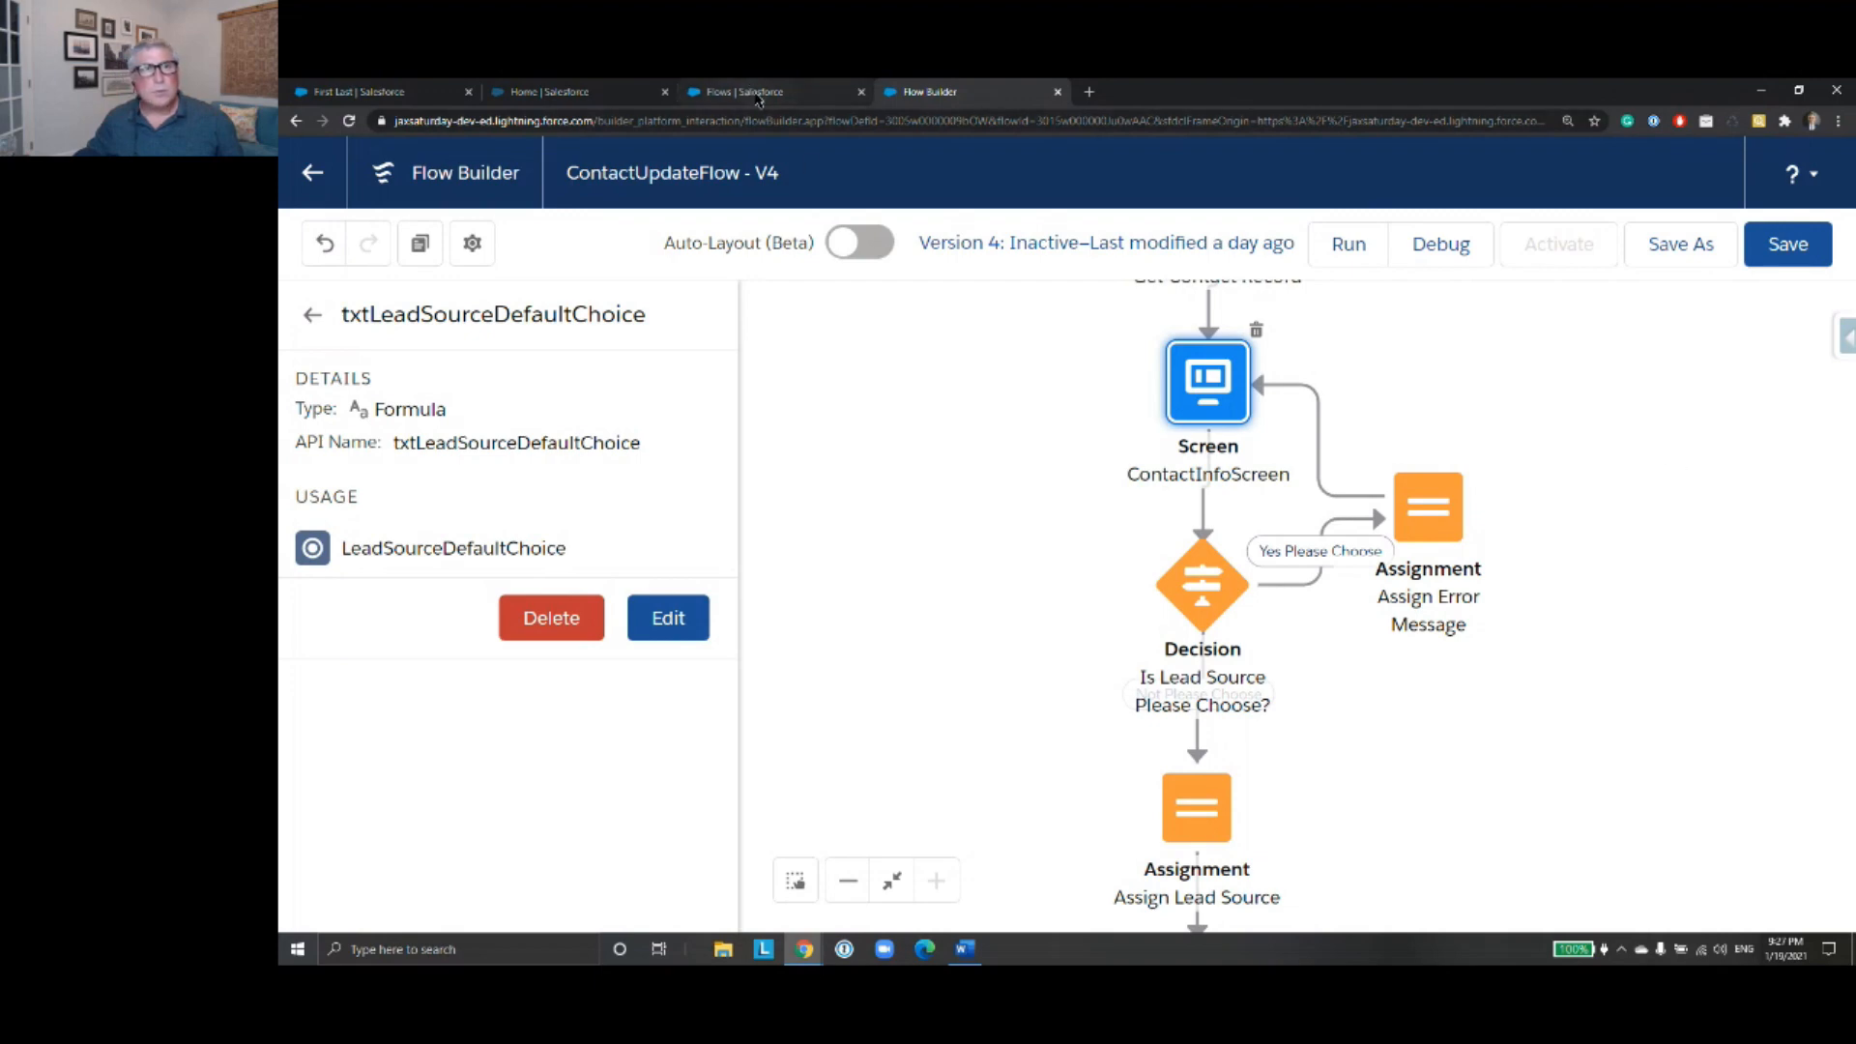
pyautogui.click(760, 95)
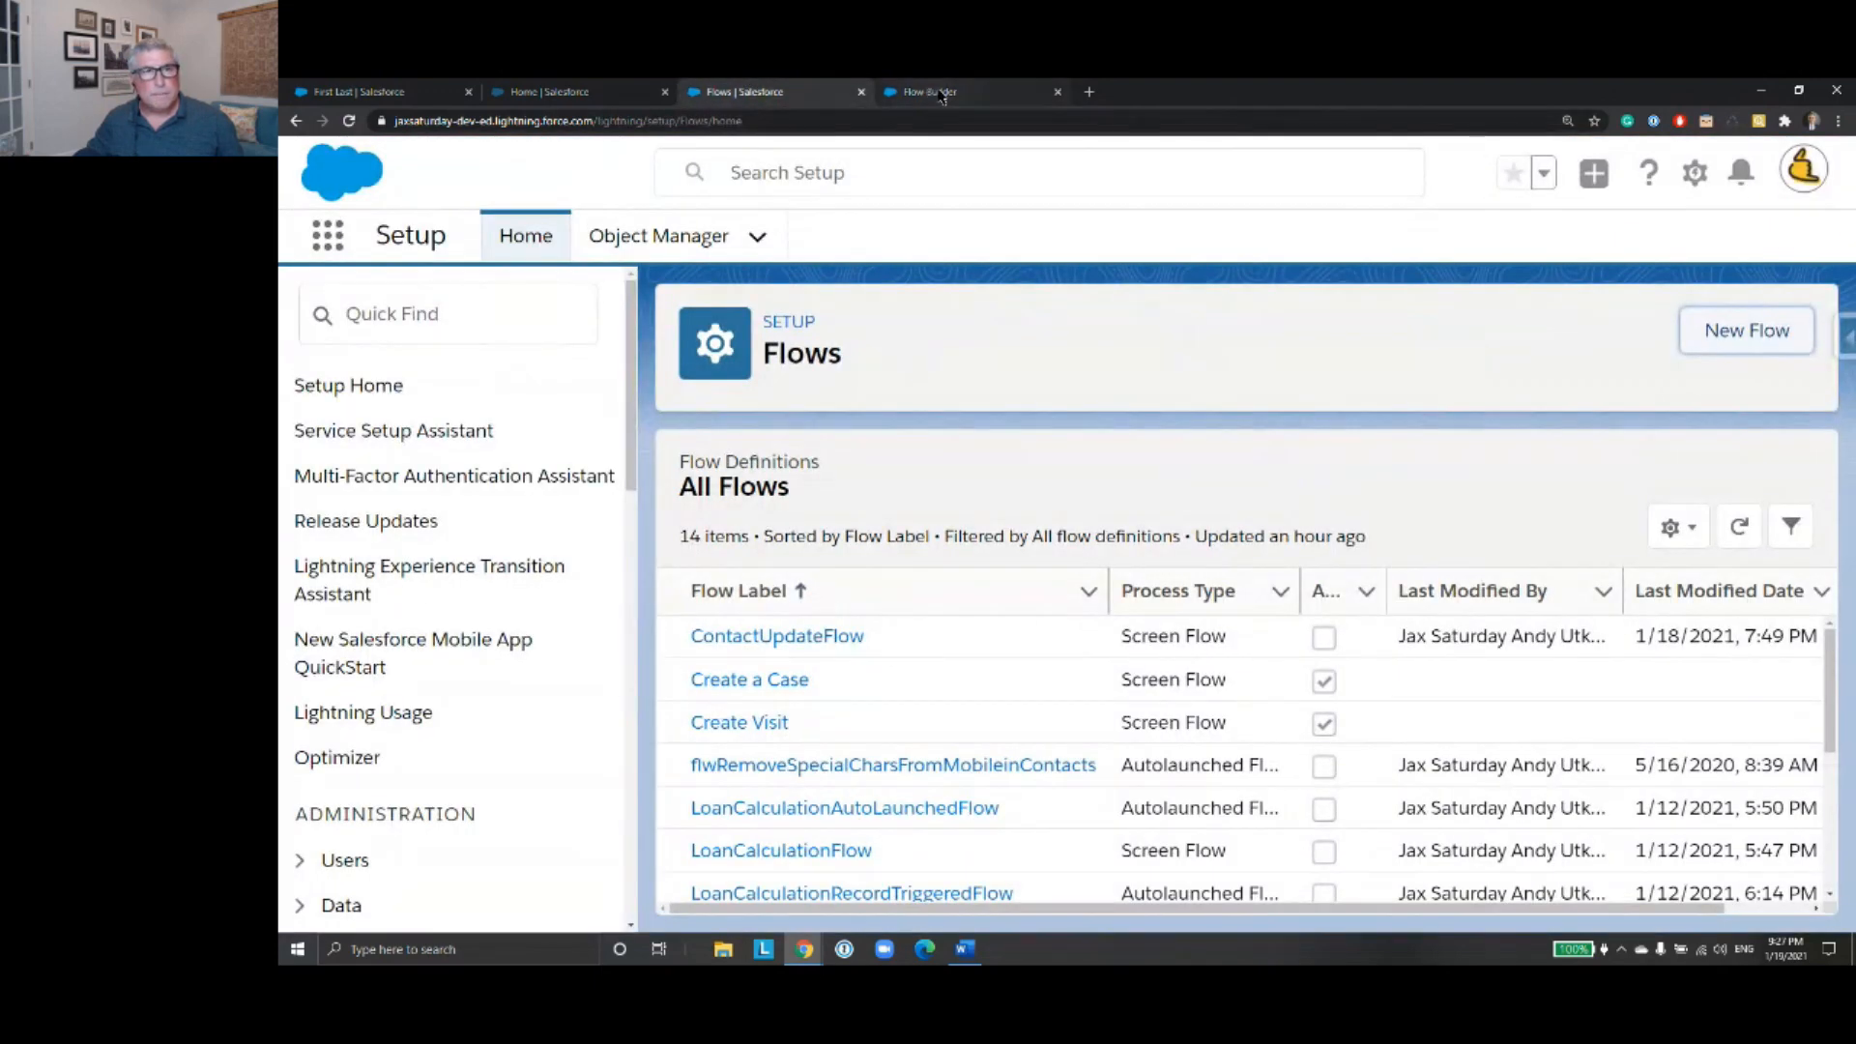
pyautogui.click(930, 92)
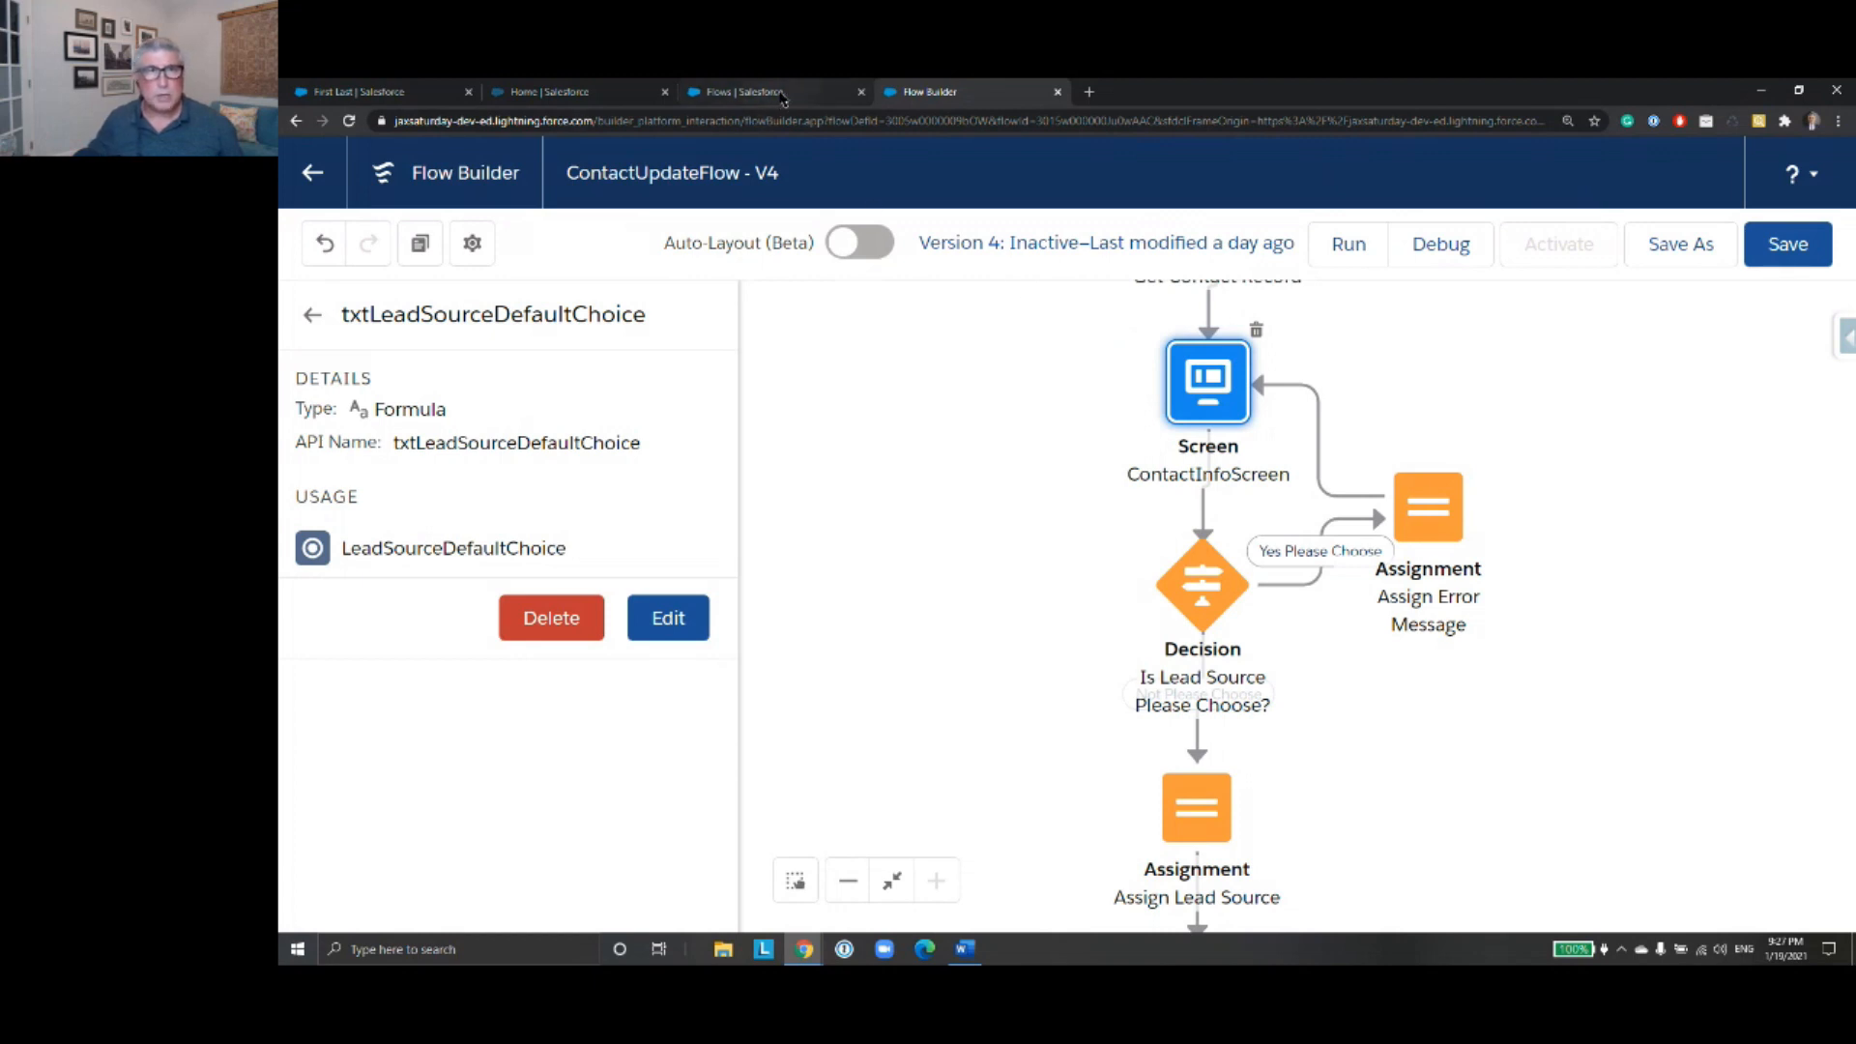
# - Return to the flow's full resource list, clear the old search and filter the resources by "choice"
pyautogui.click(313, 316)
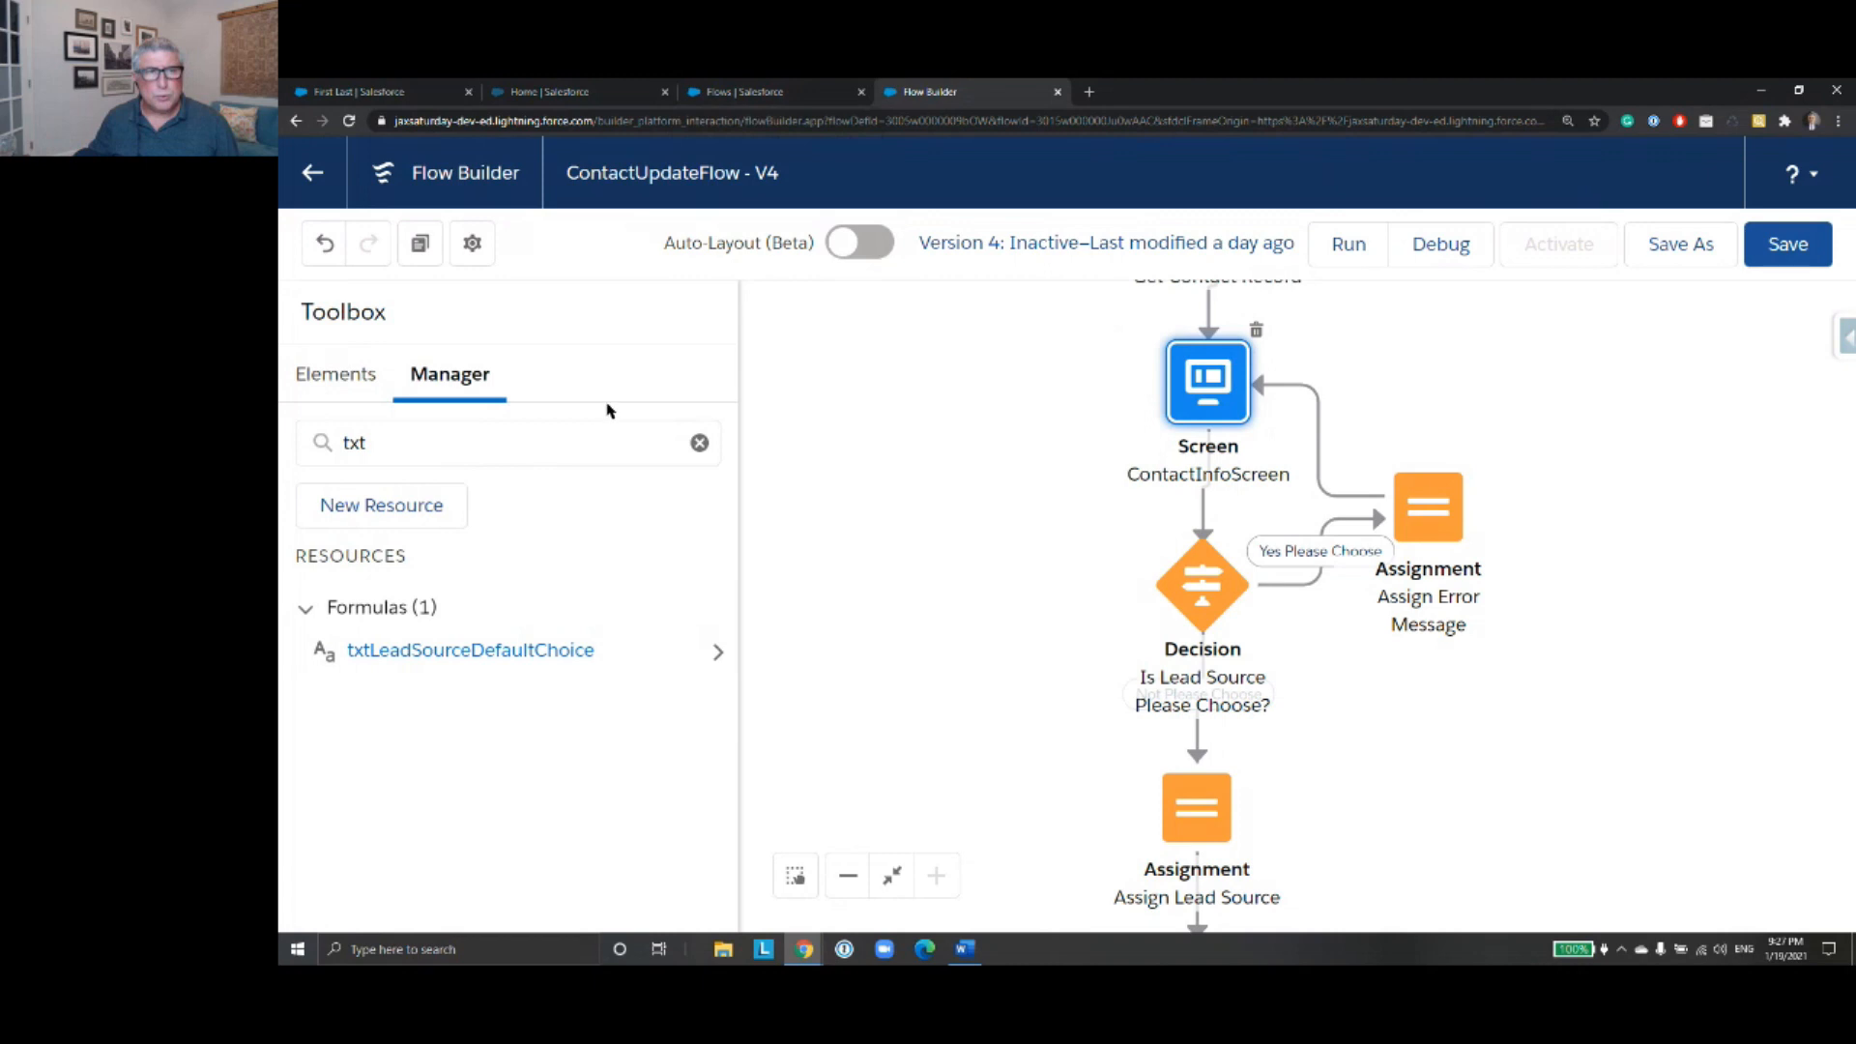
pyautogui.click(699, 443)
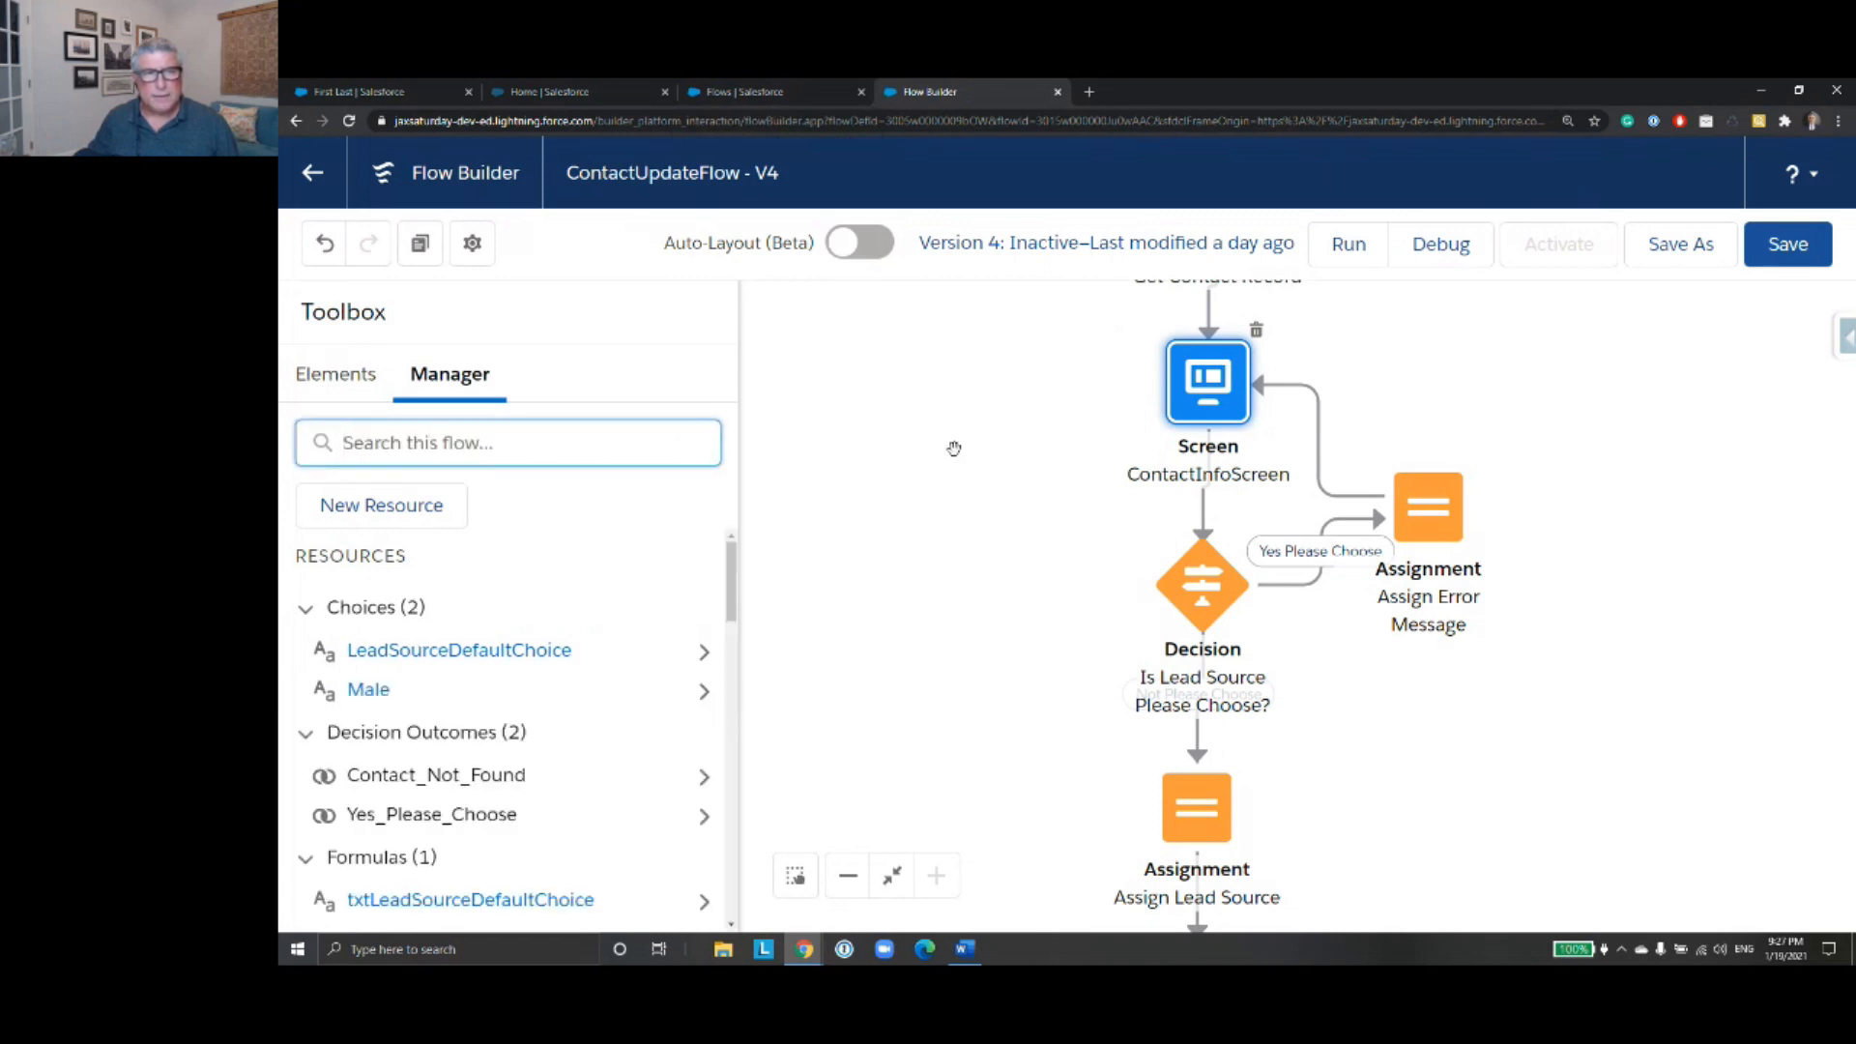
pyautogui.click(953, 447)
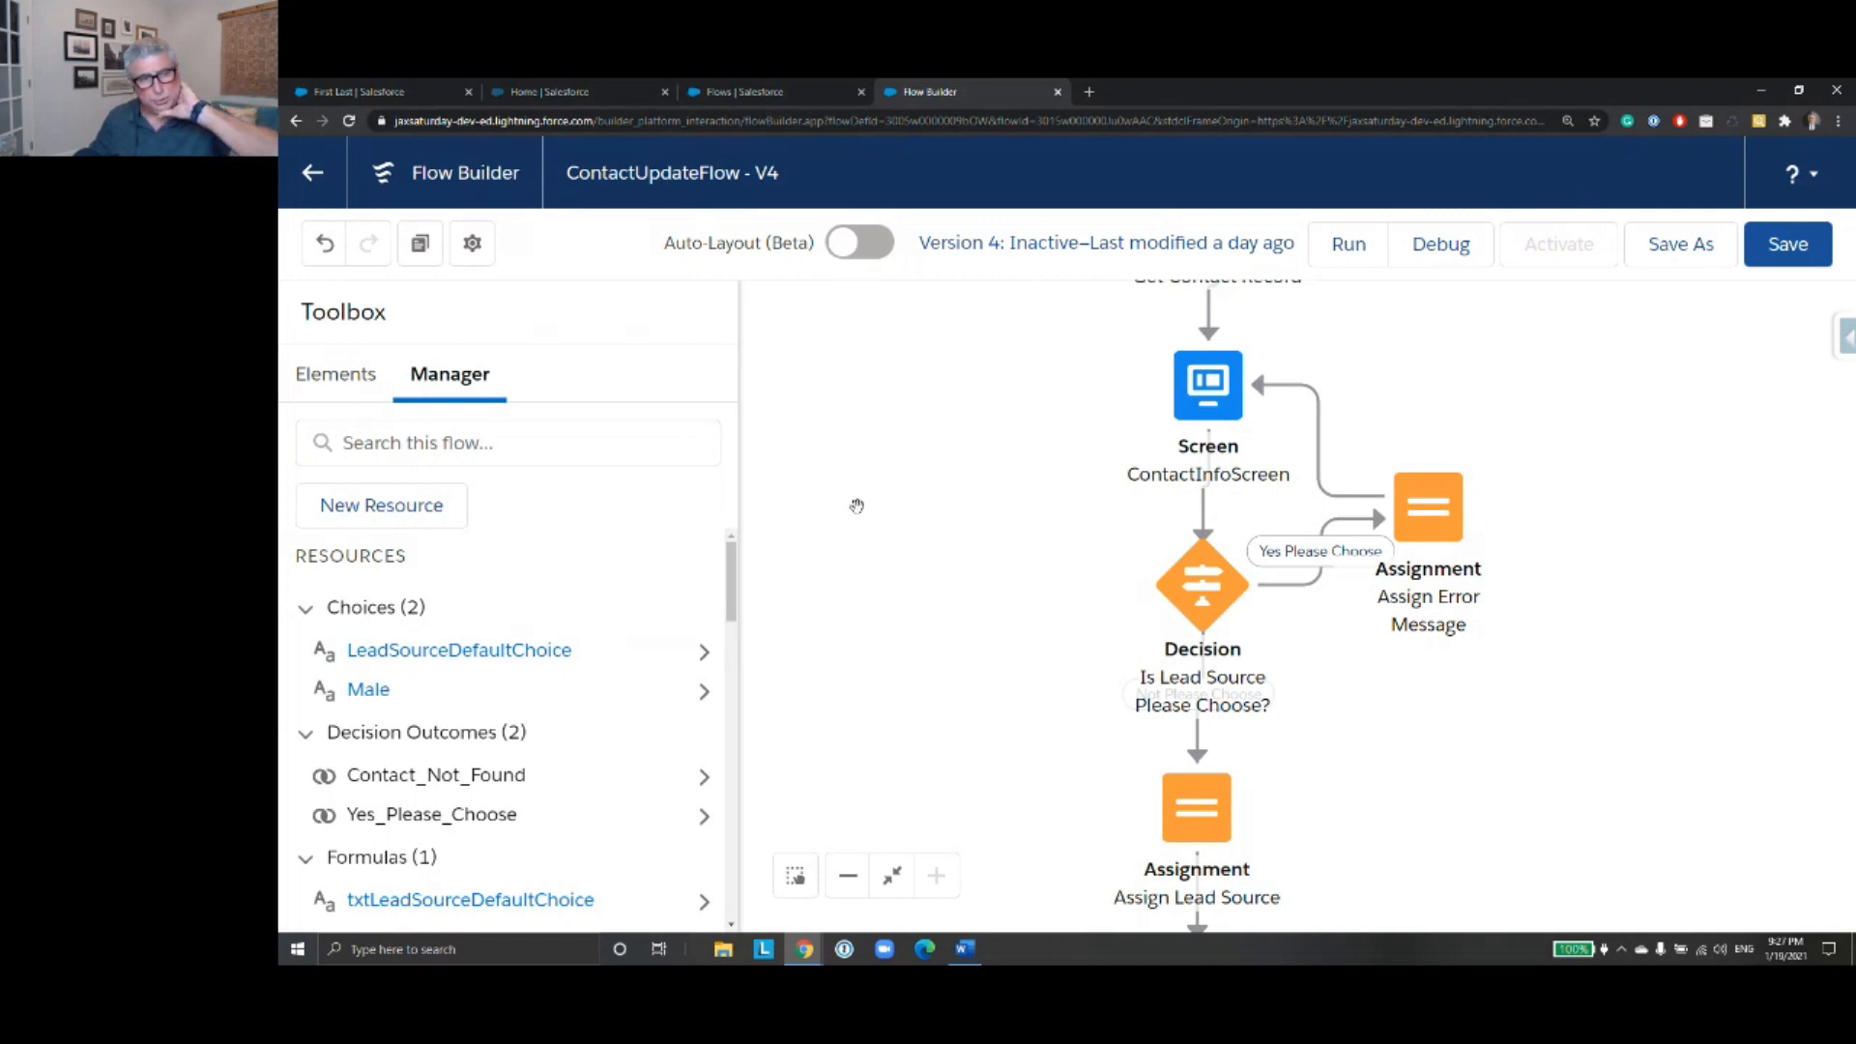
pyautogui.click(464, 442)
pyautogui.write('c')
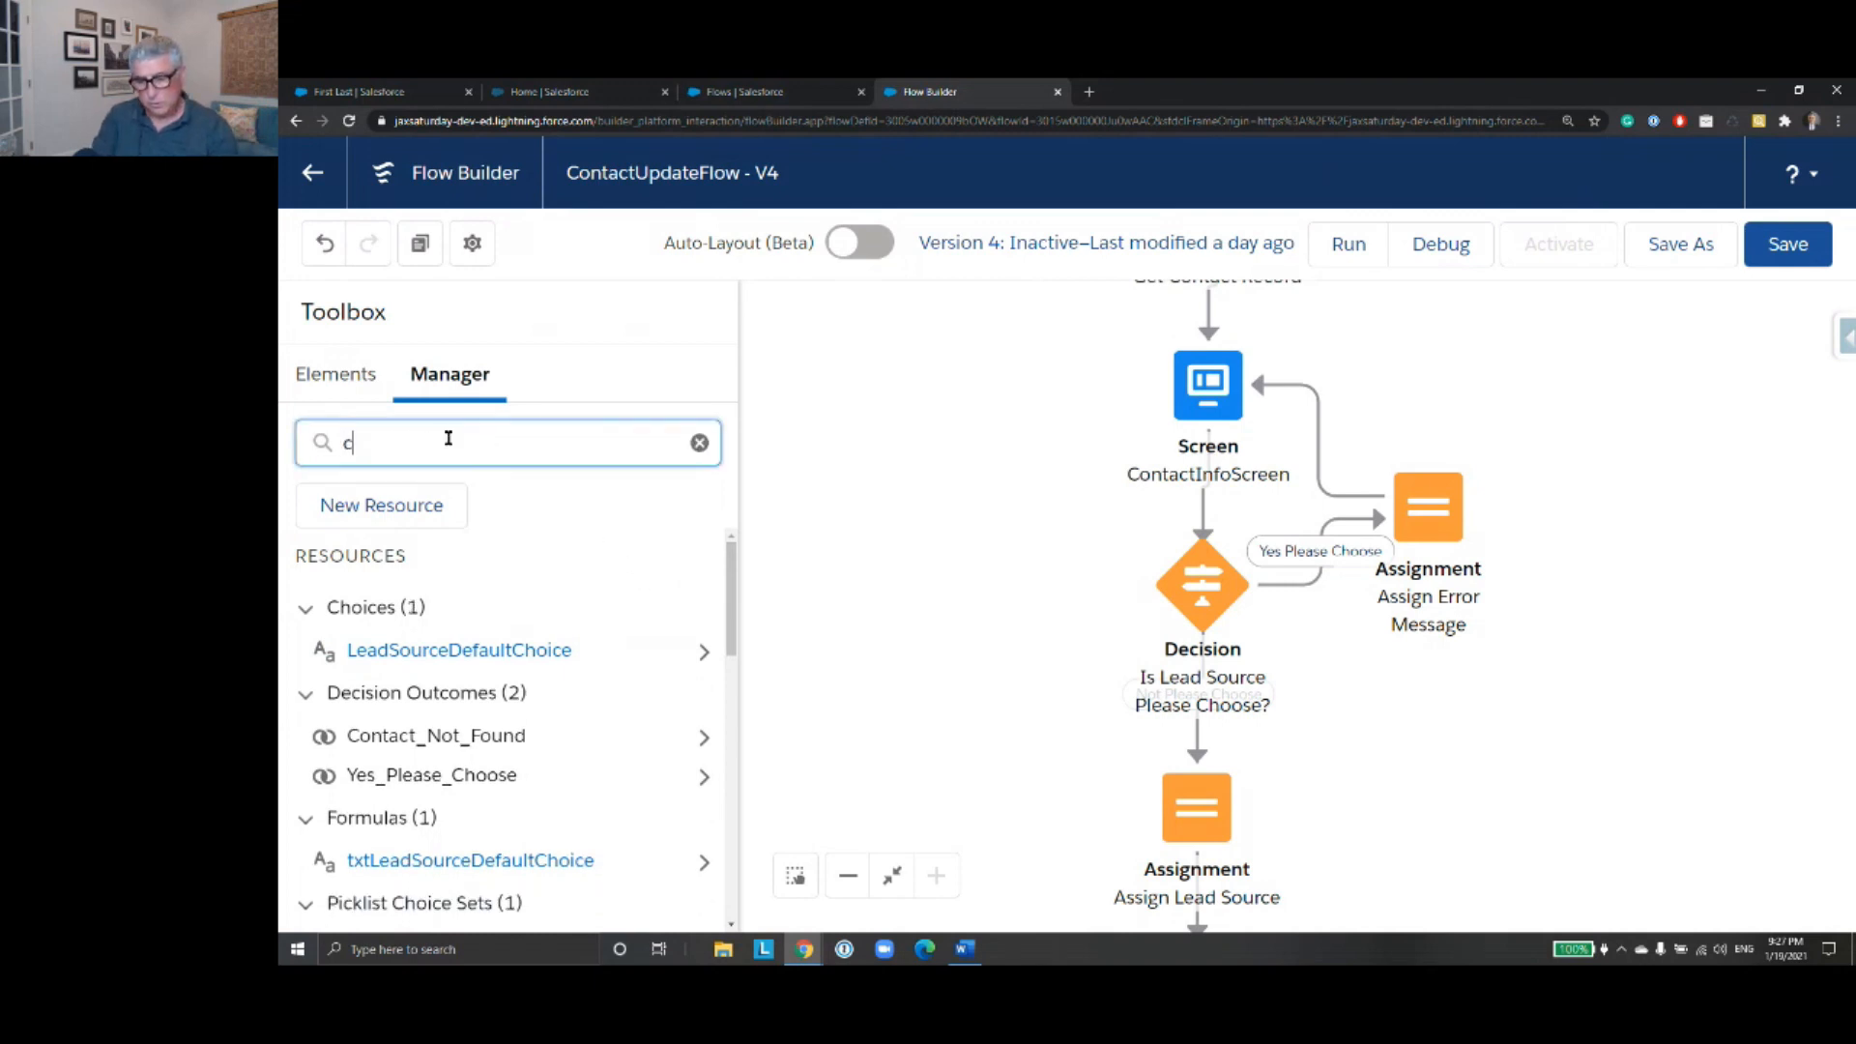
pyautogui.write('hoice')
pyautogui.click(412, 610)
pyautogui.click(412, 611)
pyautogui.click(429, 607)
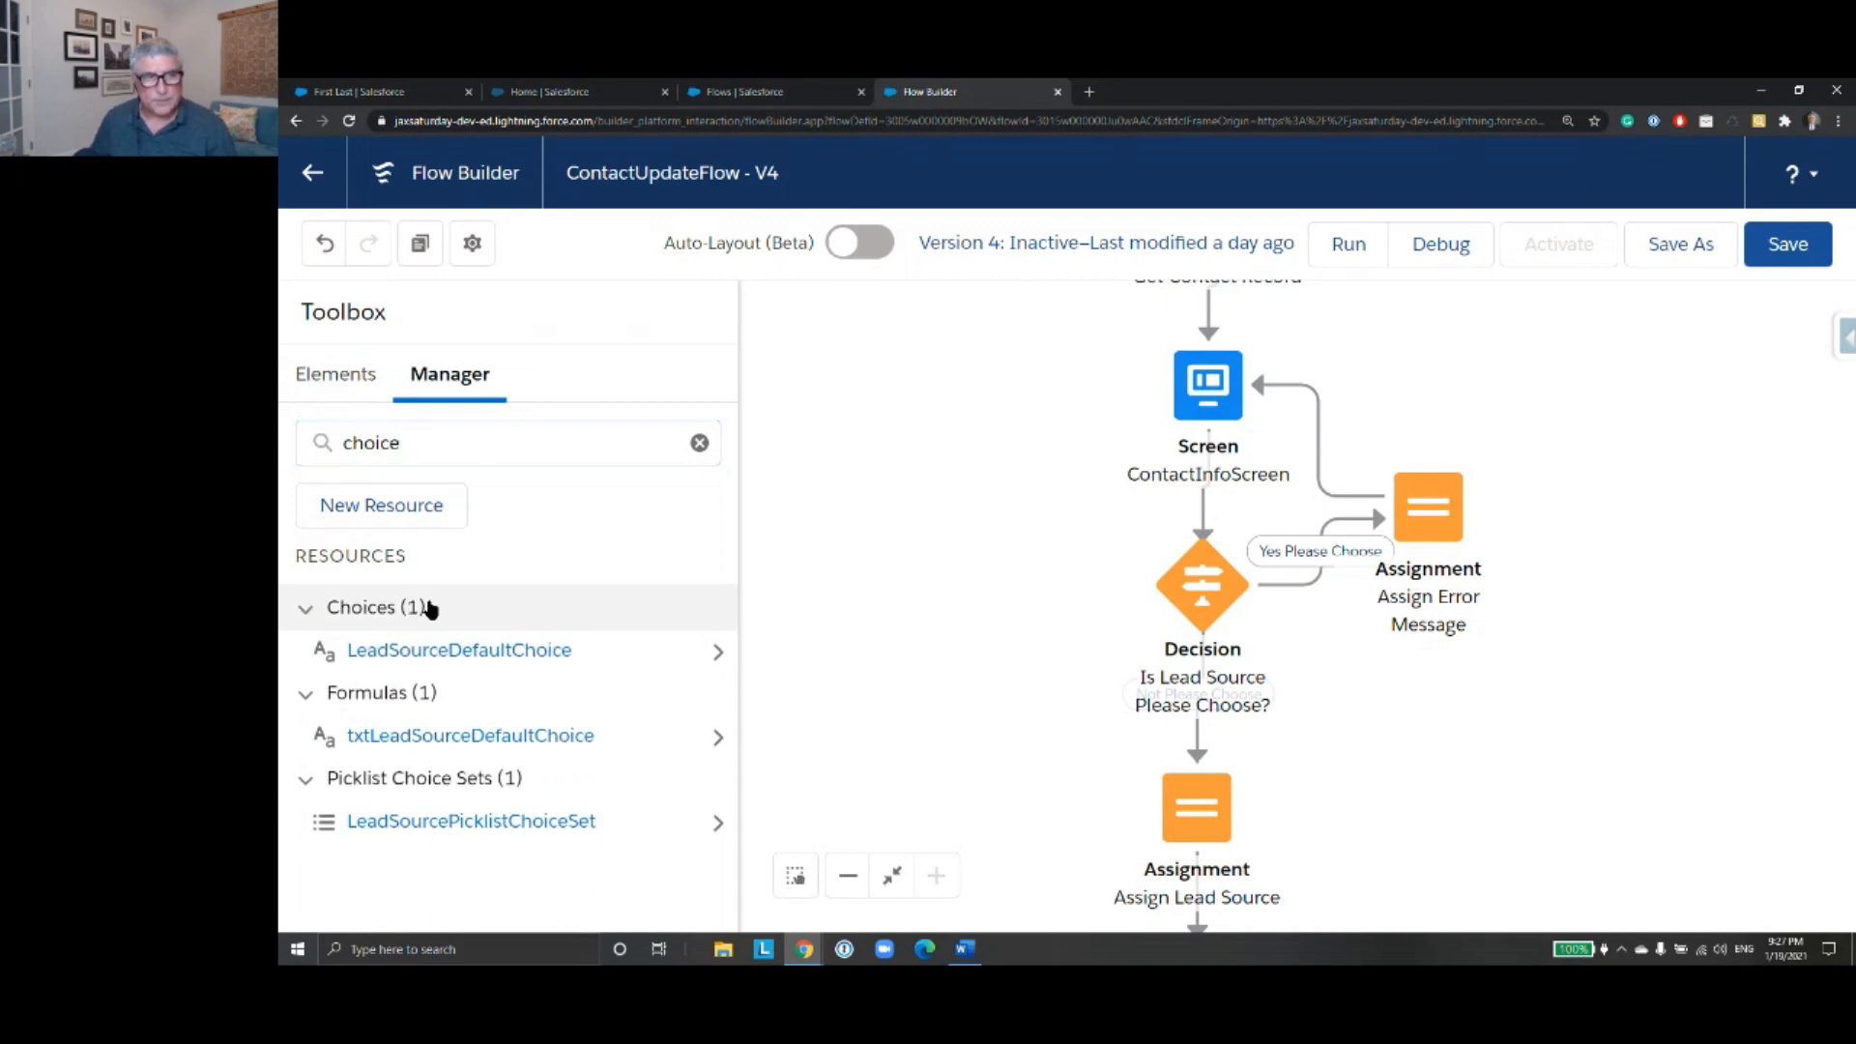
# - Examine the label, data type and choice value of the LeadSourceDefaultChoice resource and close it without changes
pyautogui.click(549, 653)
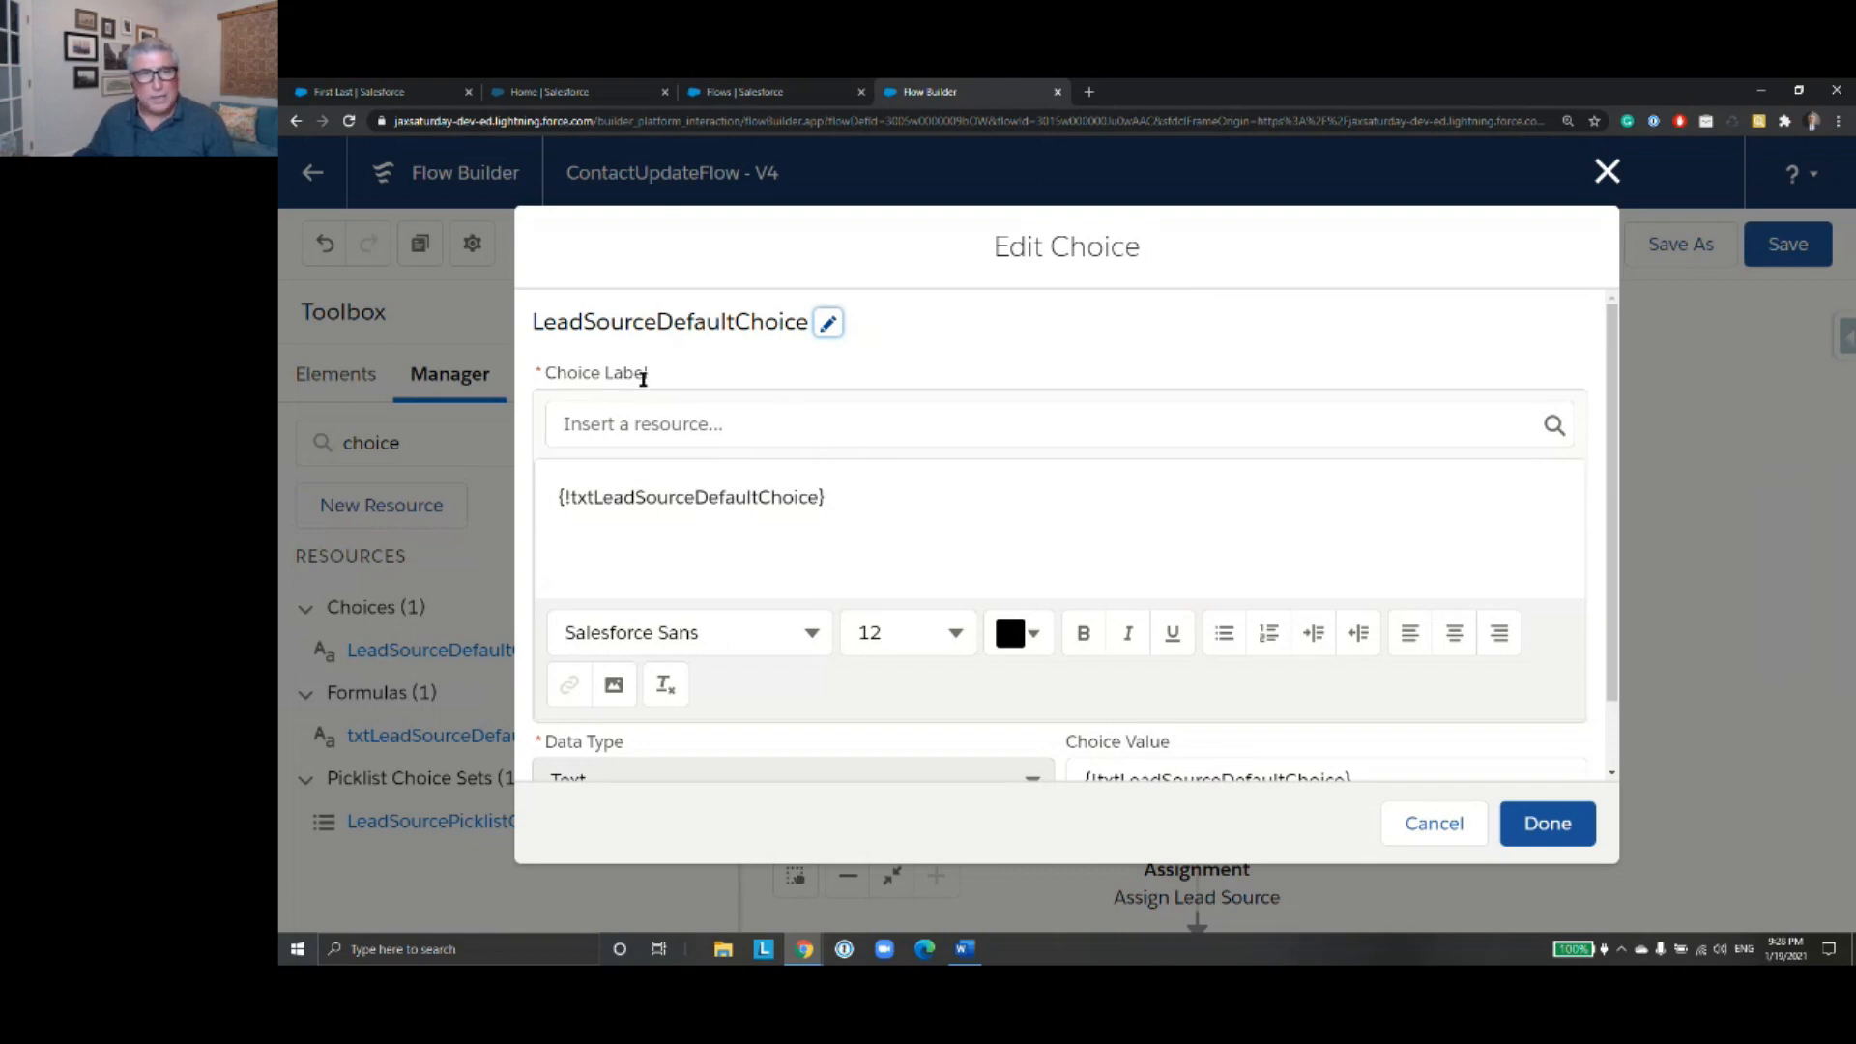
pyautogui.scroll(-1, 920, 509)
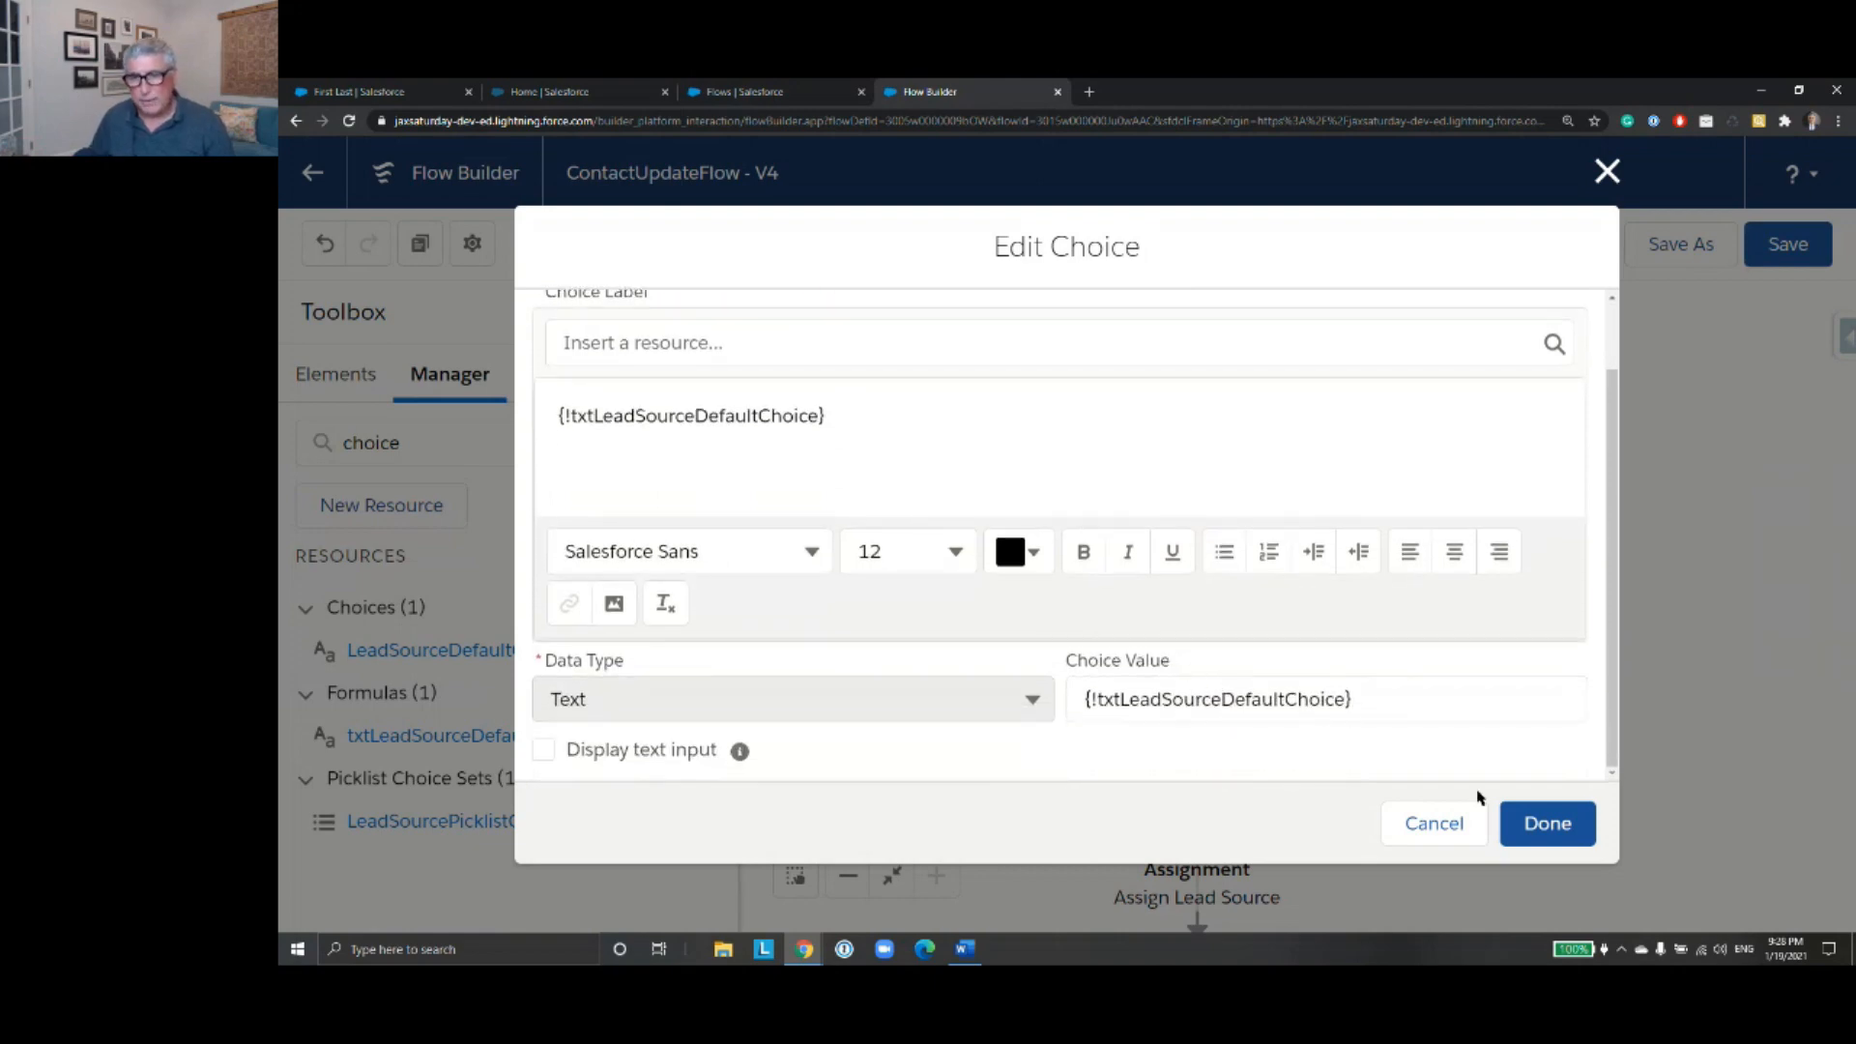
pyautogui.click(1455, 823)
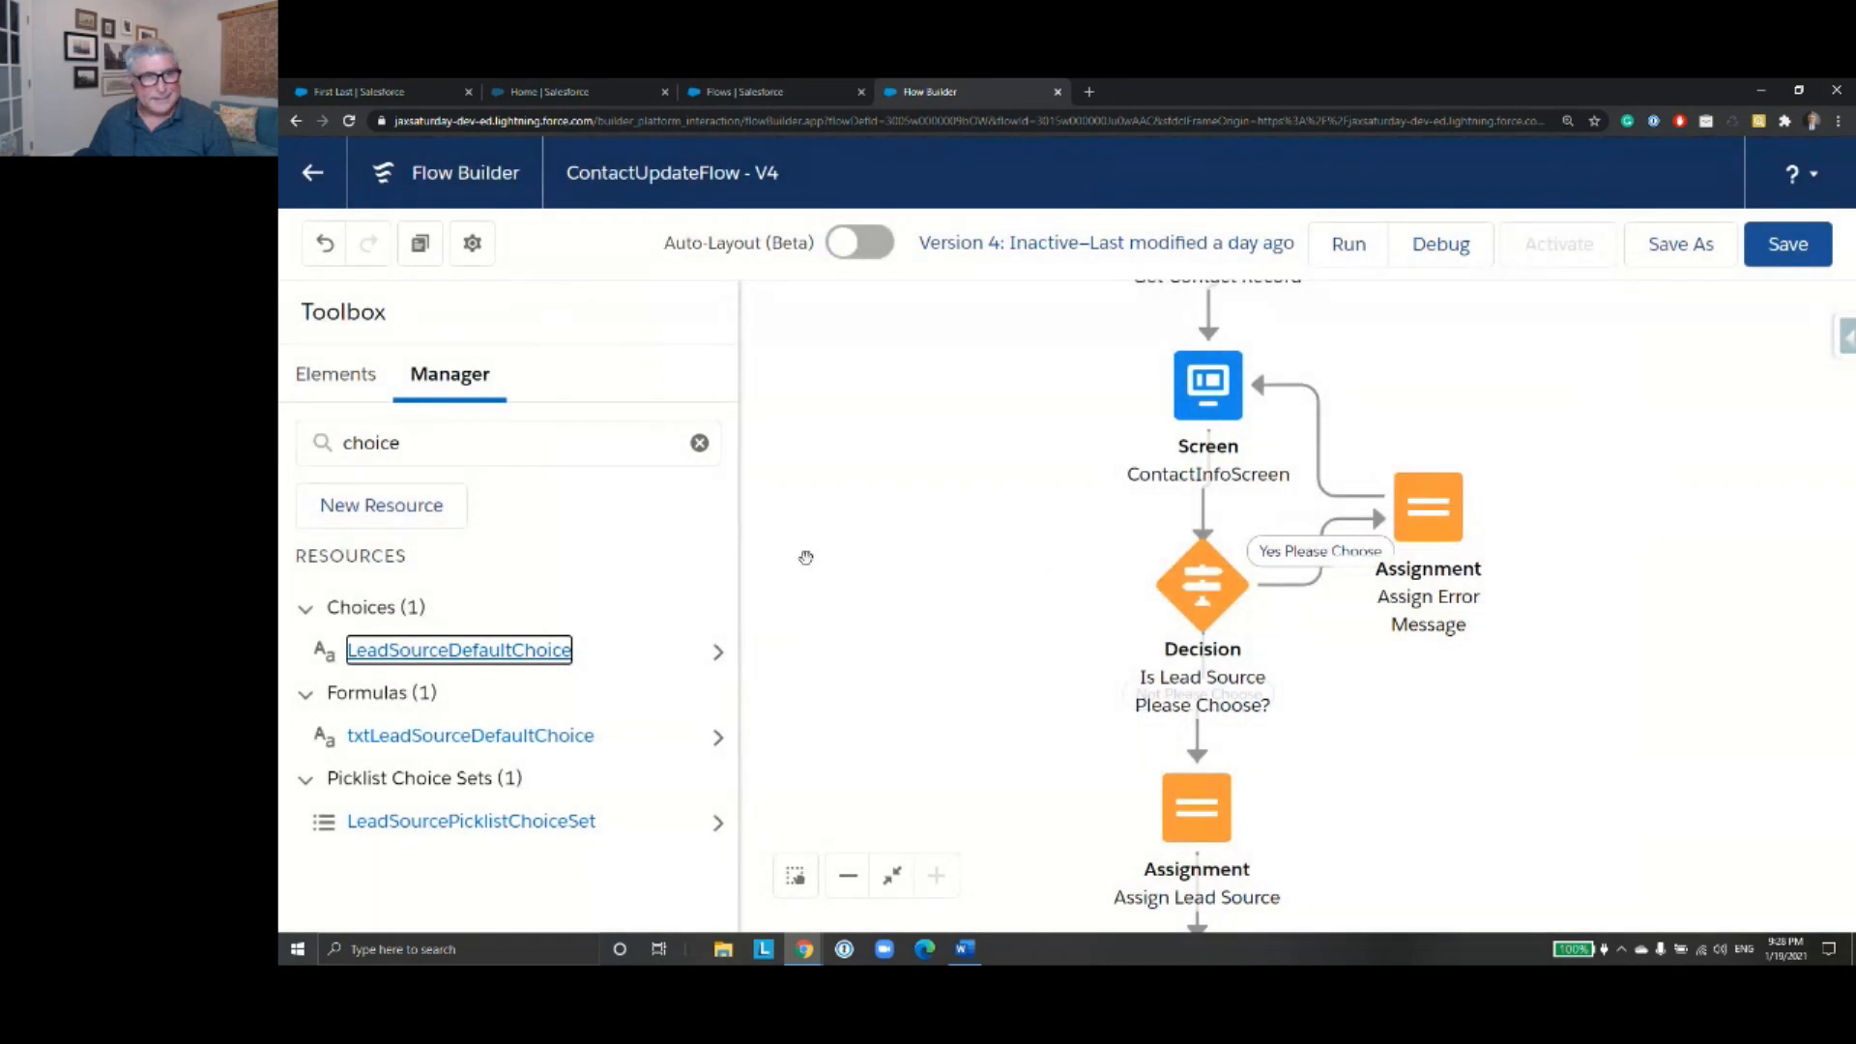
# - Open the txtLeadSourceDefaultChoice formula to examine its IF expression
pyautogui.click(718, 742)
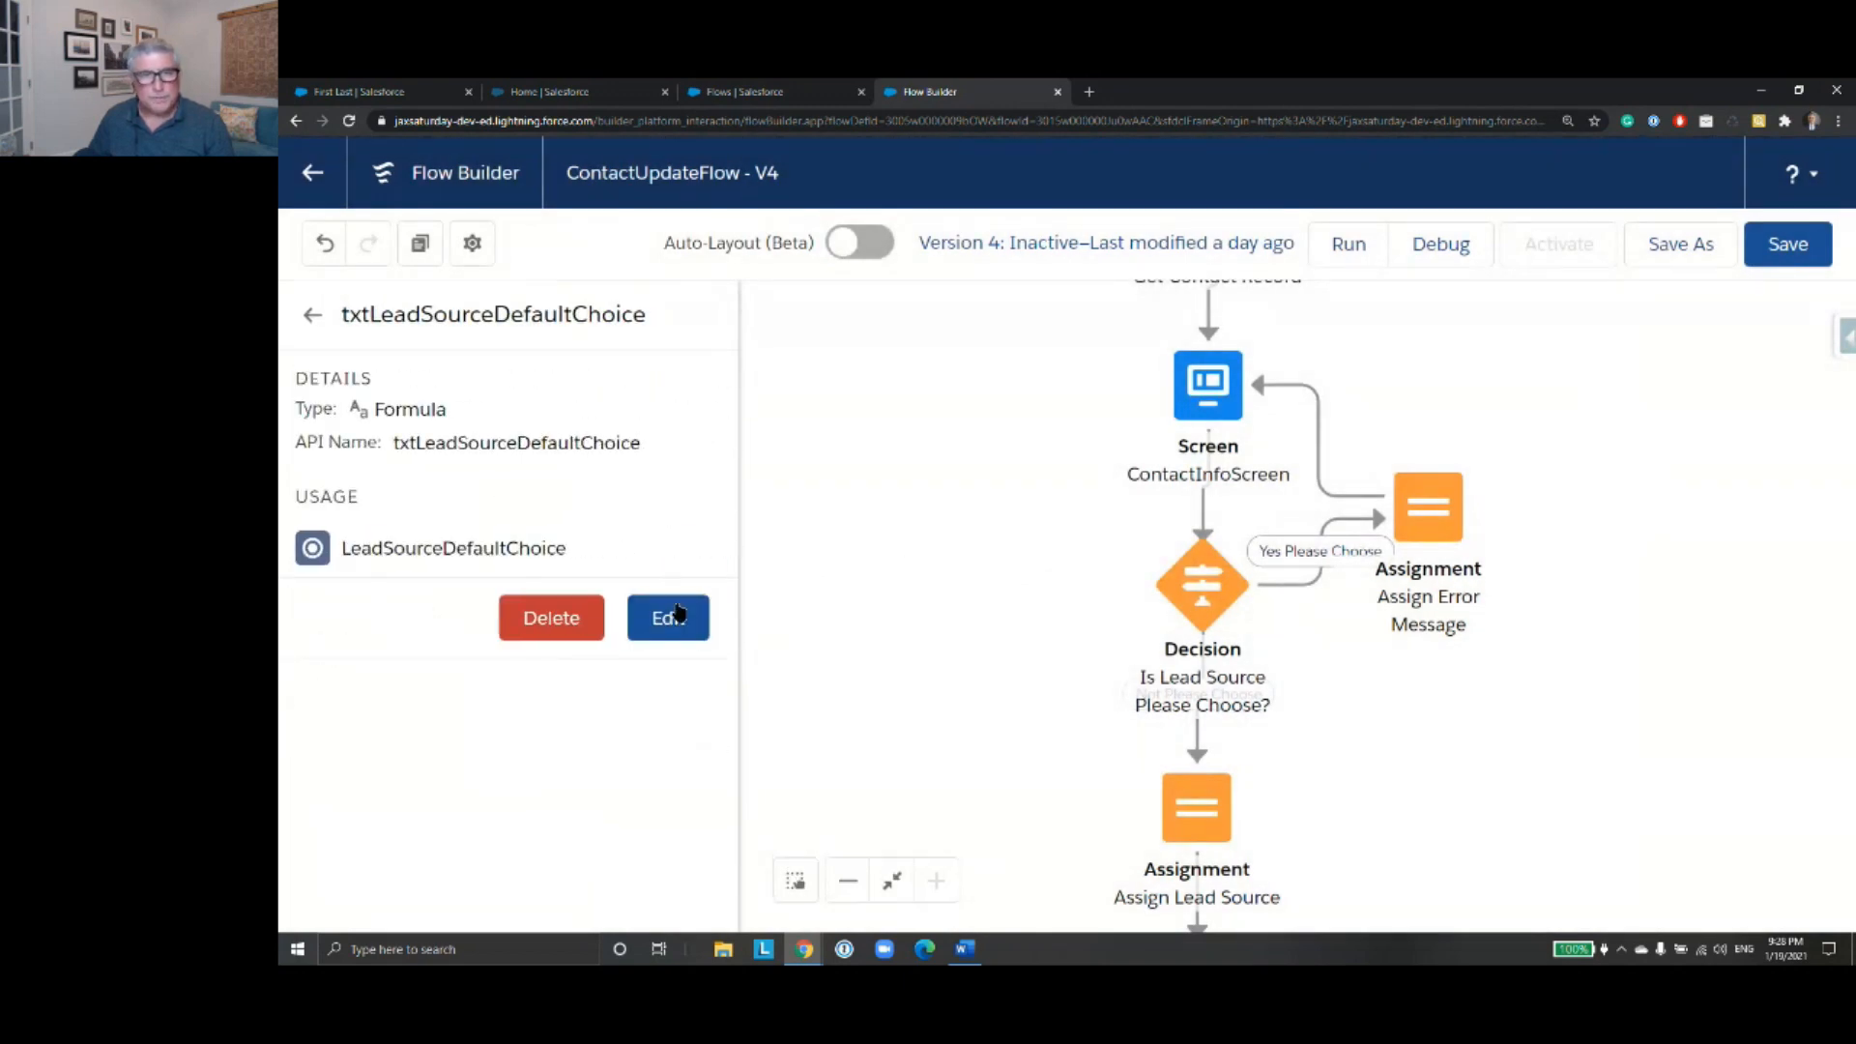
pyautogui.click(673, 621)
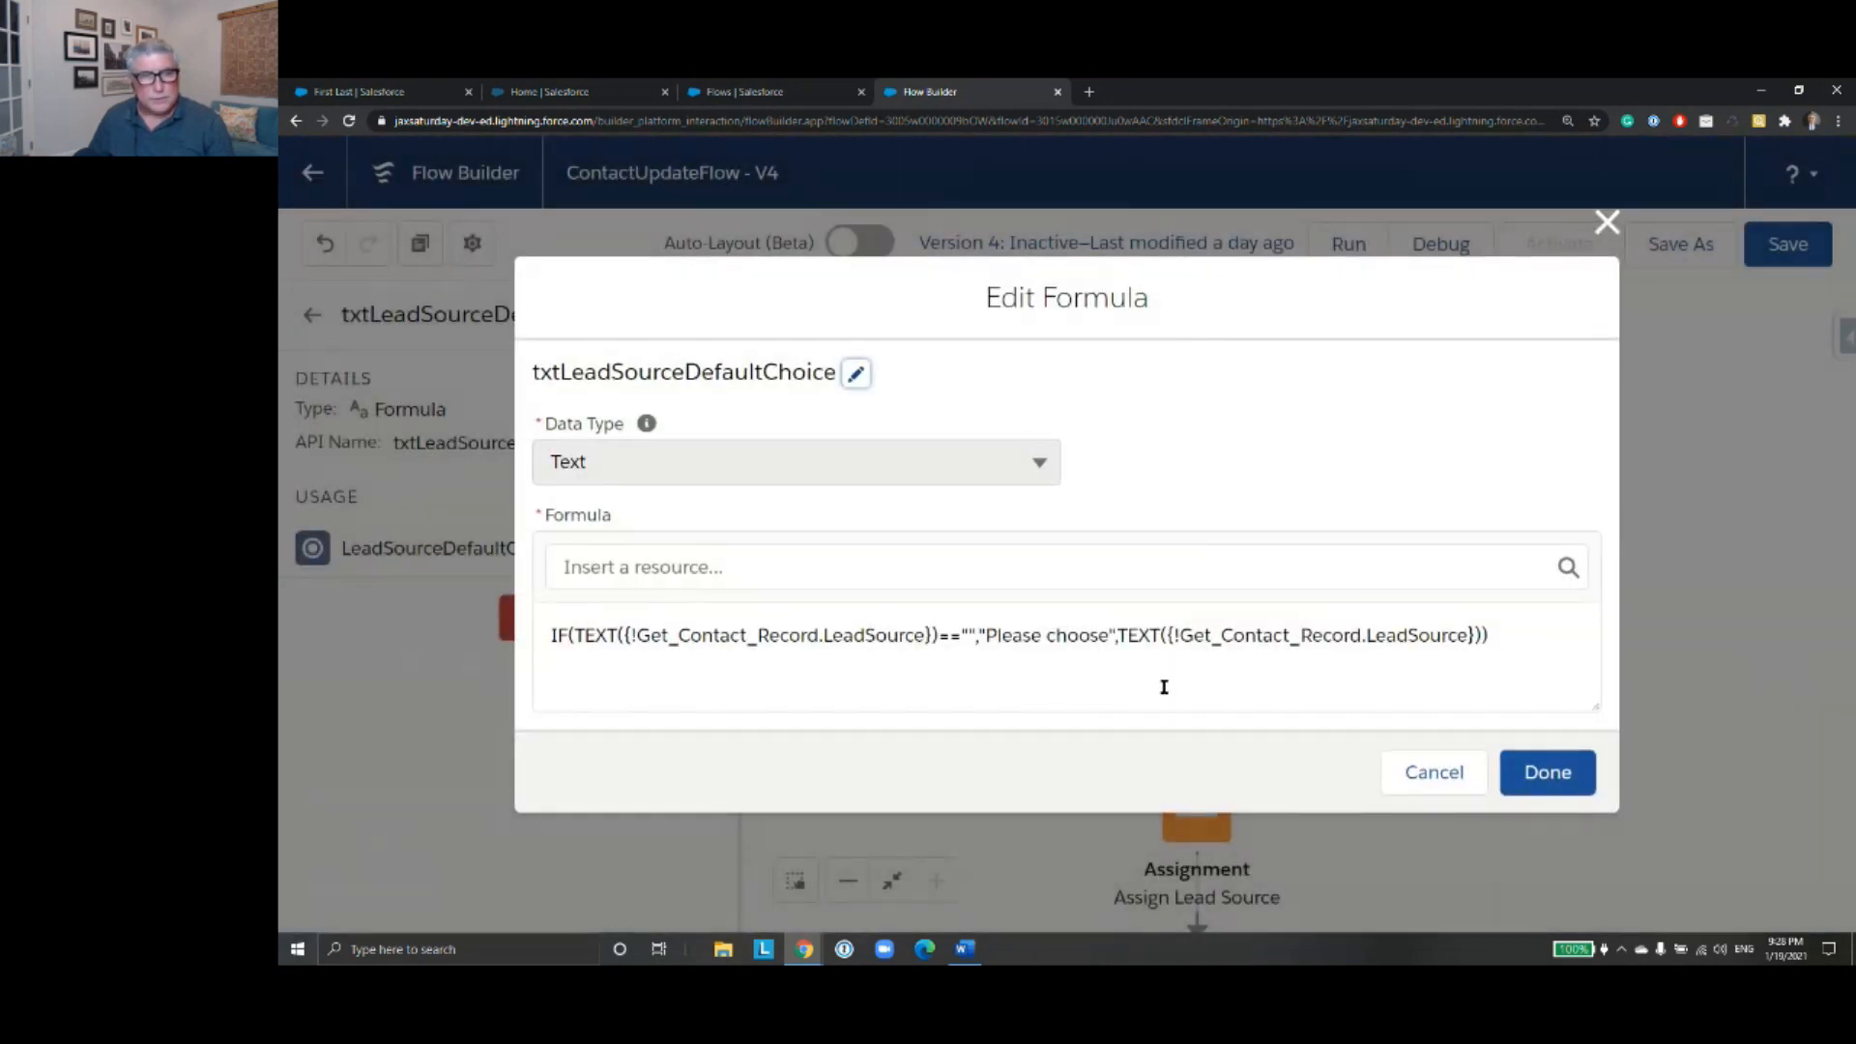
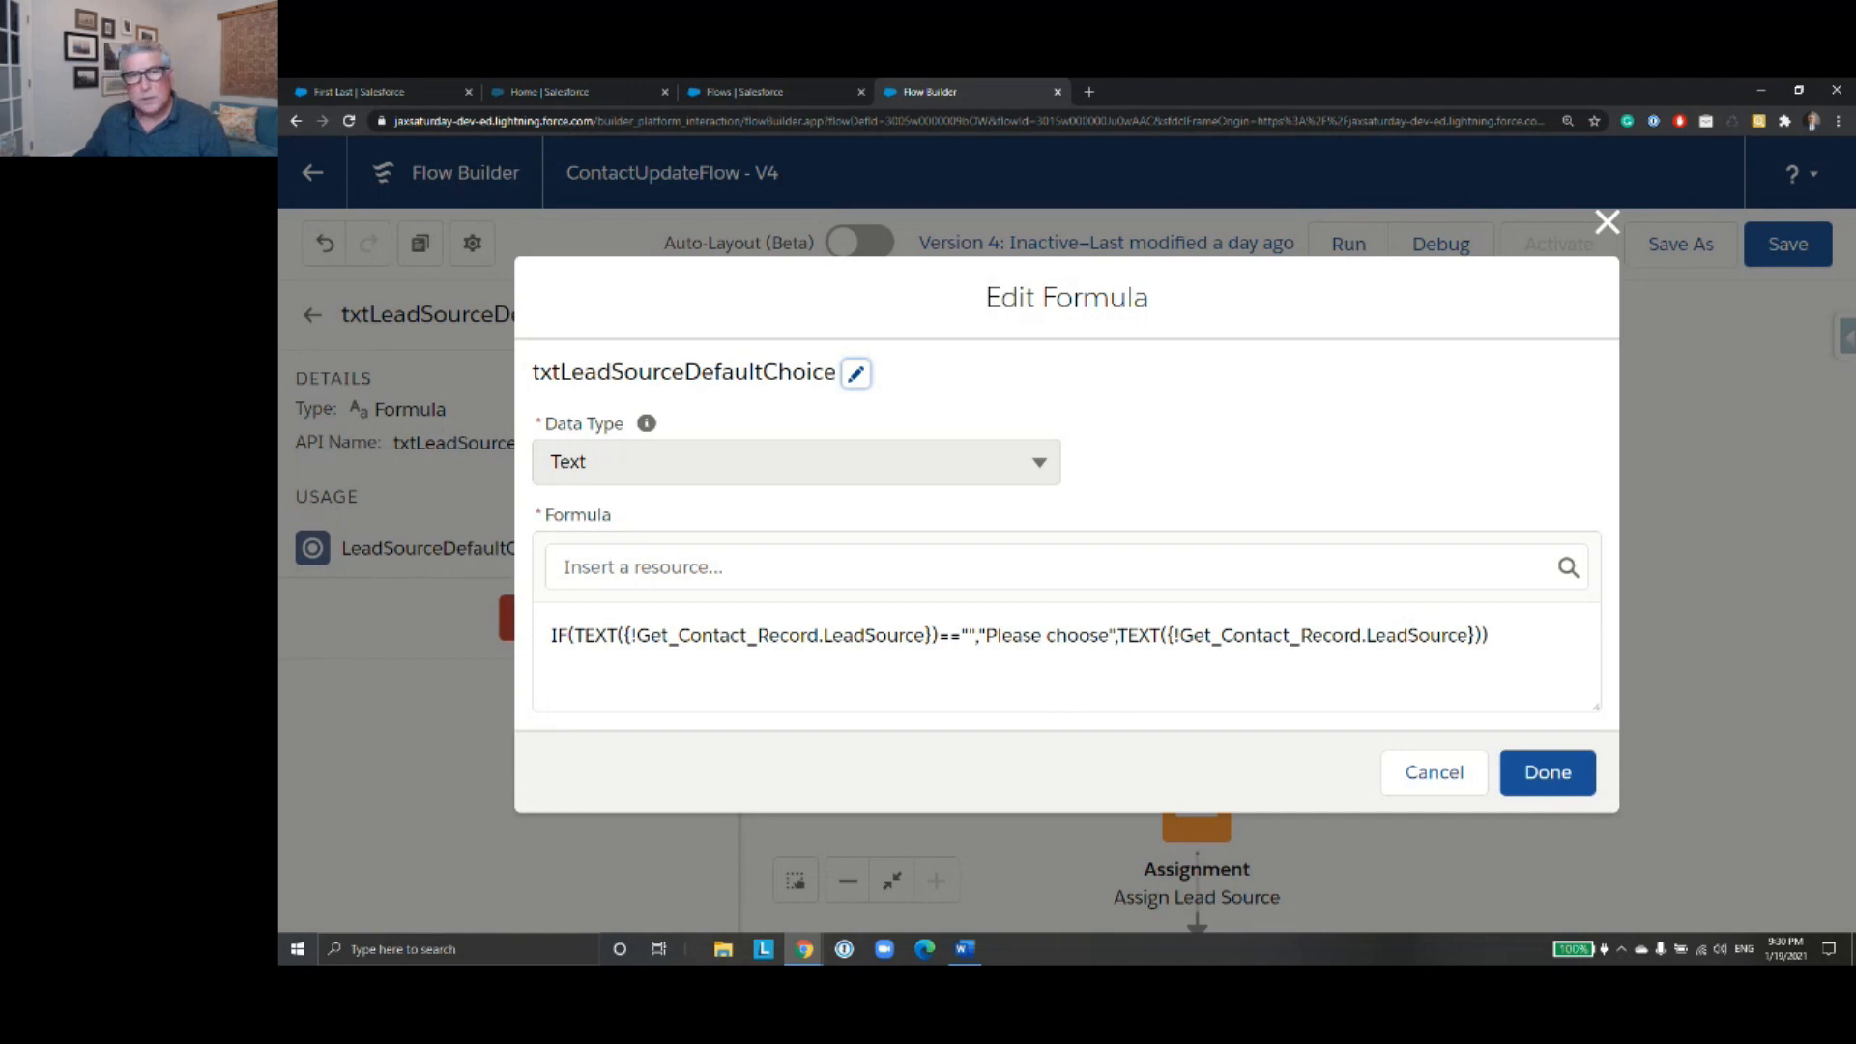
# - Close the txtLeadSourceDefaultChoice formula and leave version 4 of ContactUpdateFlow without saving changes
pyautogui.click(1606, 222)
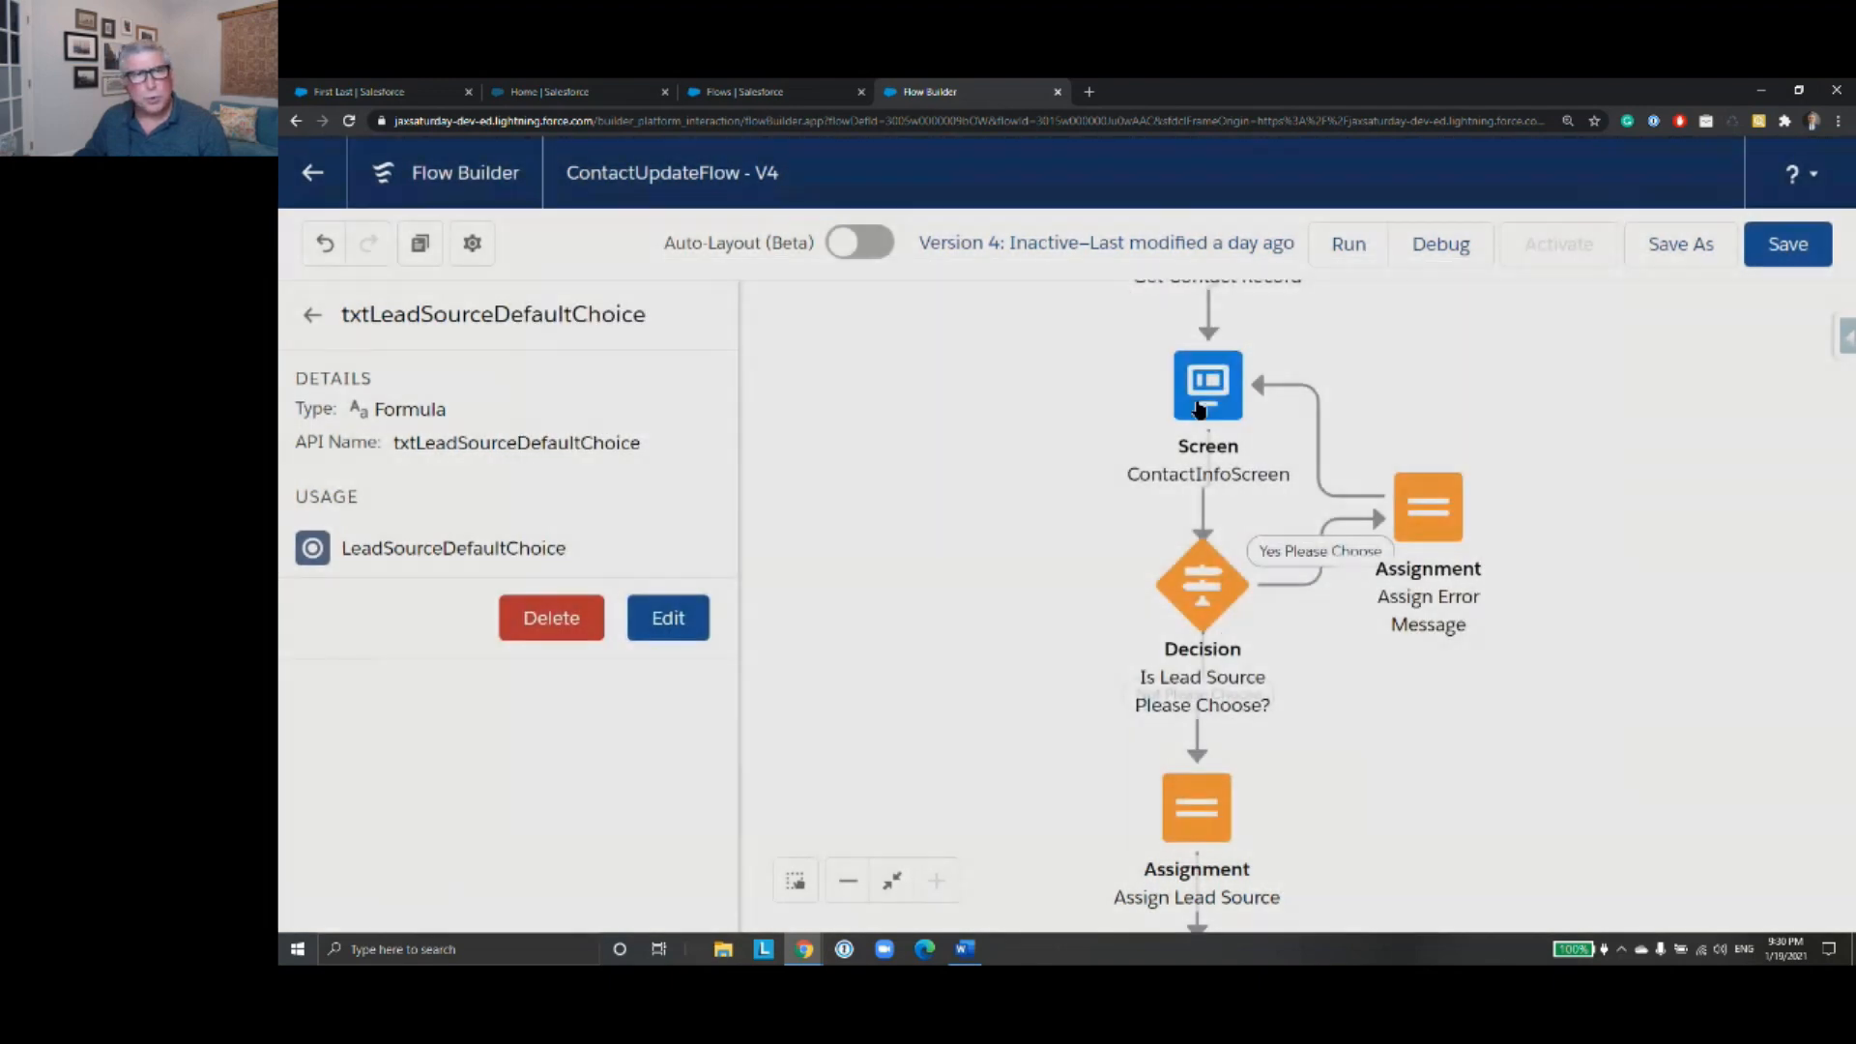
pyautogui.click(314, 317)
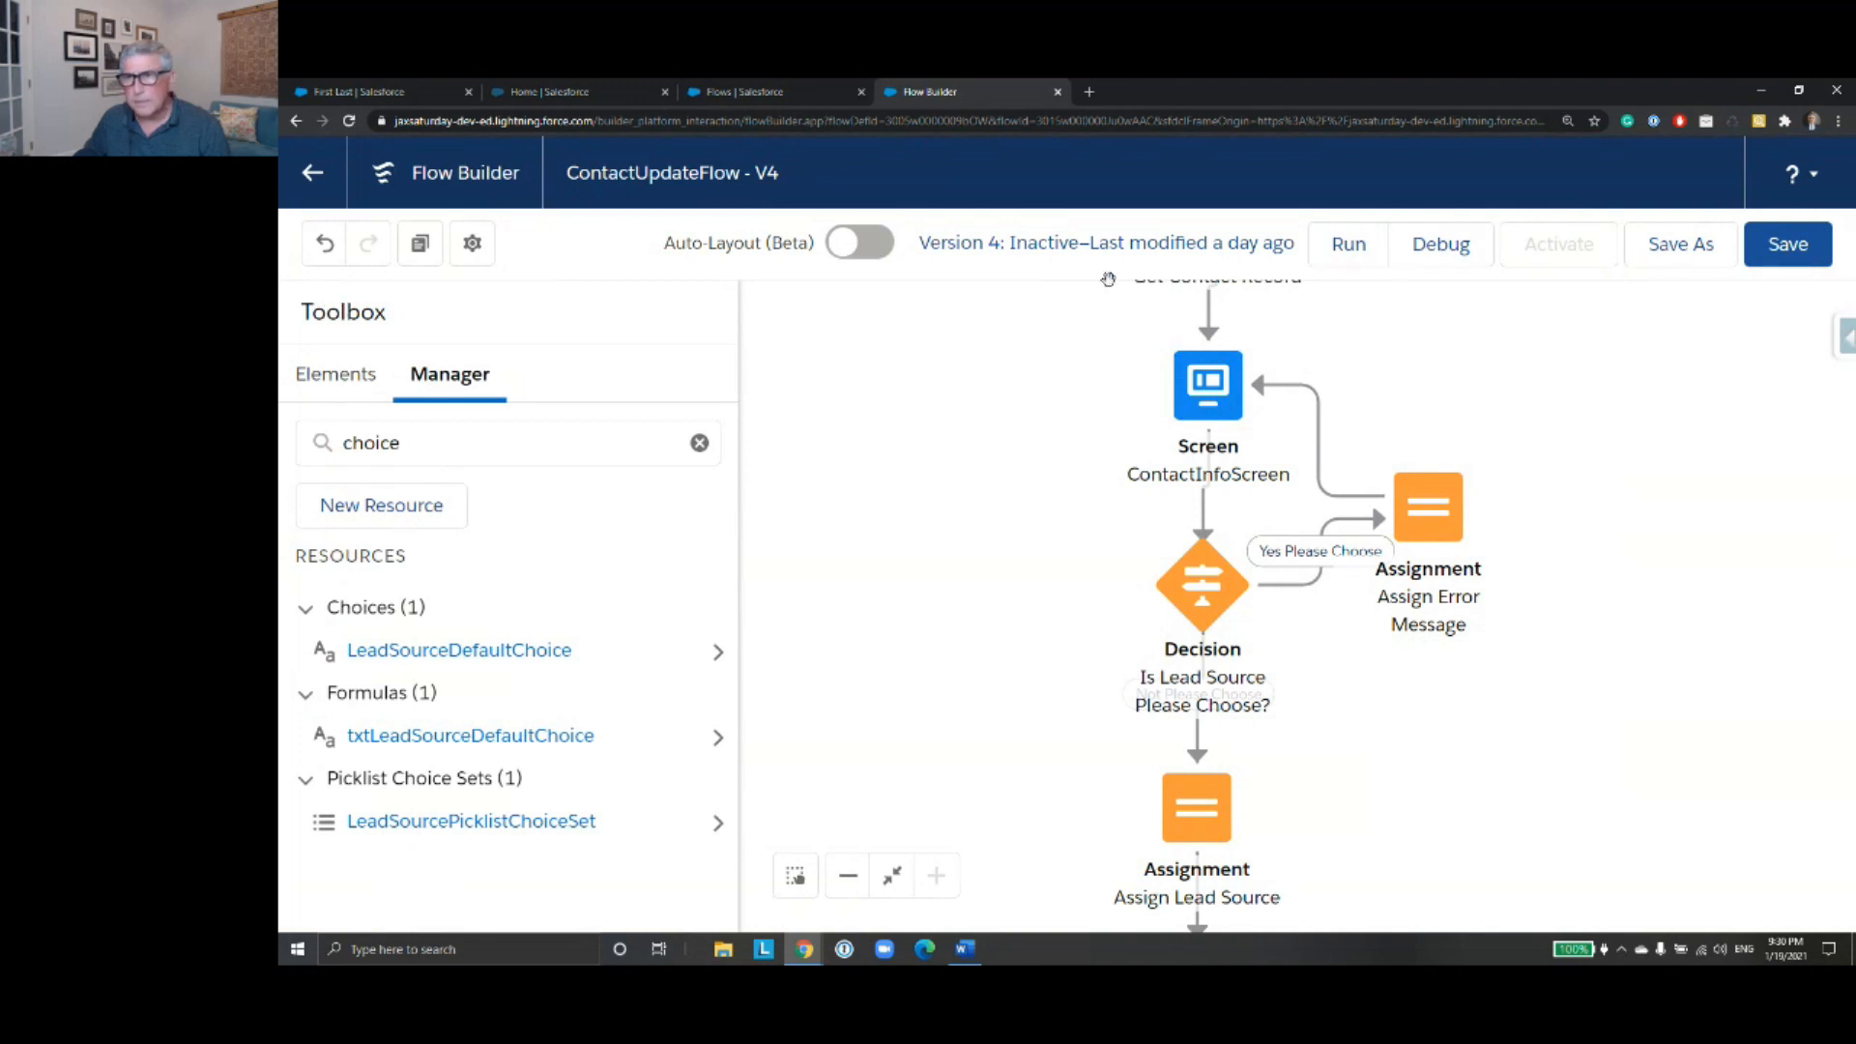
pyautogui.click(311, 175)
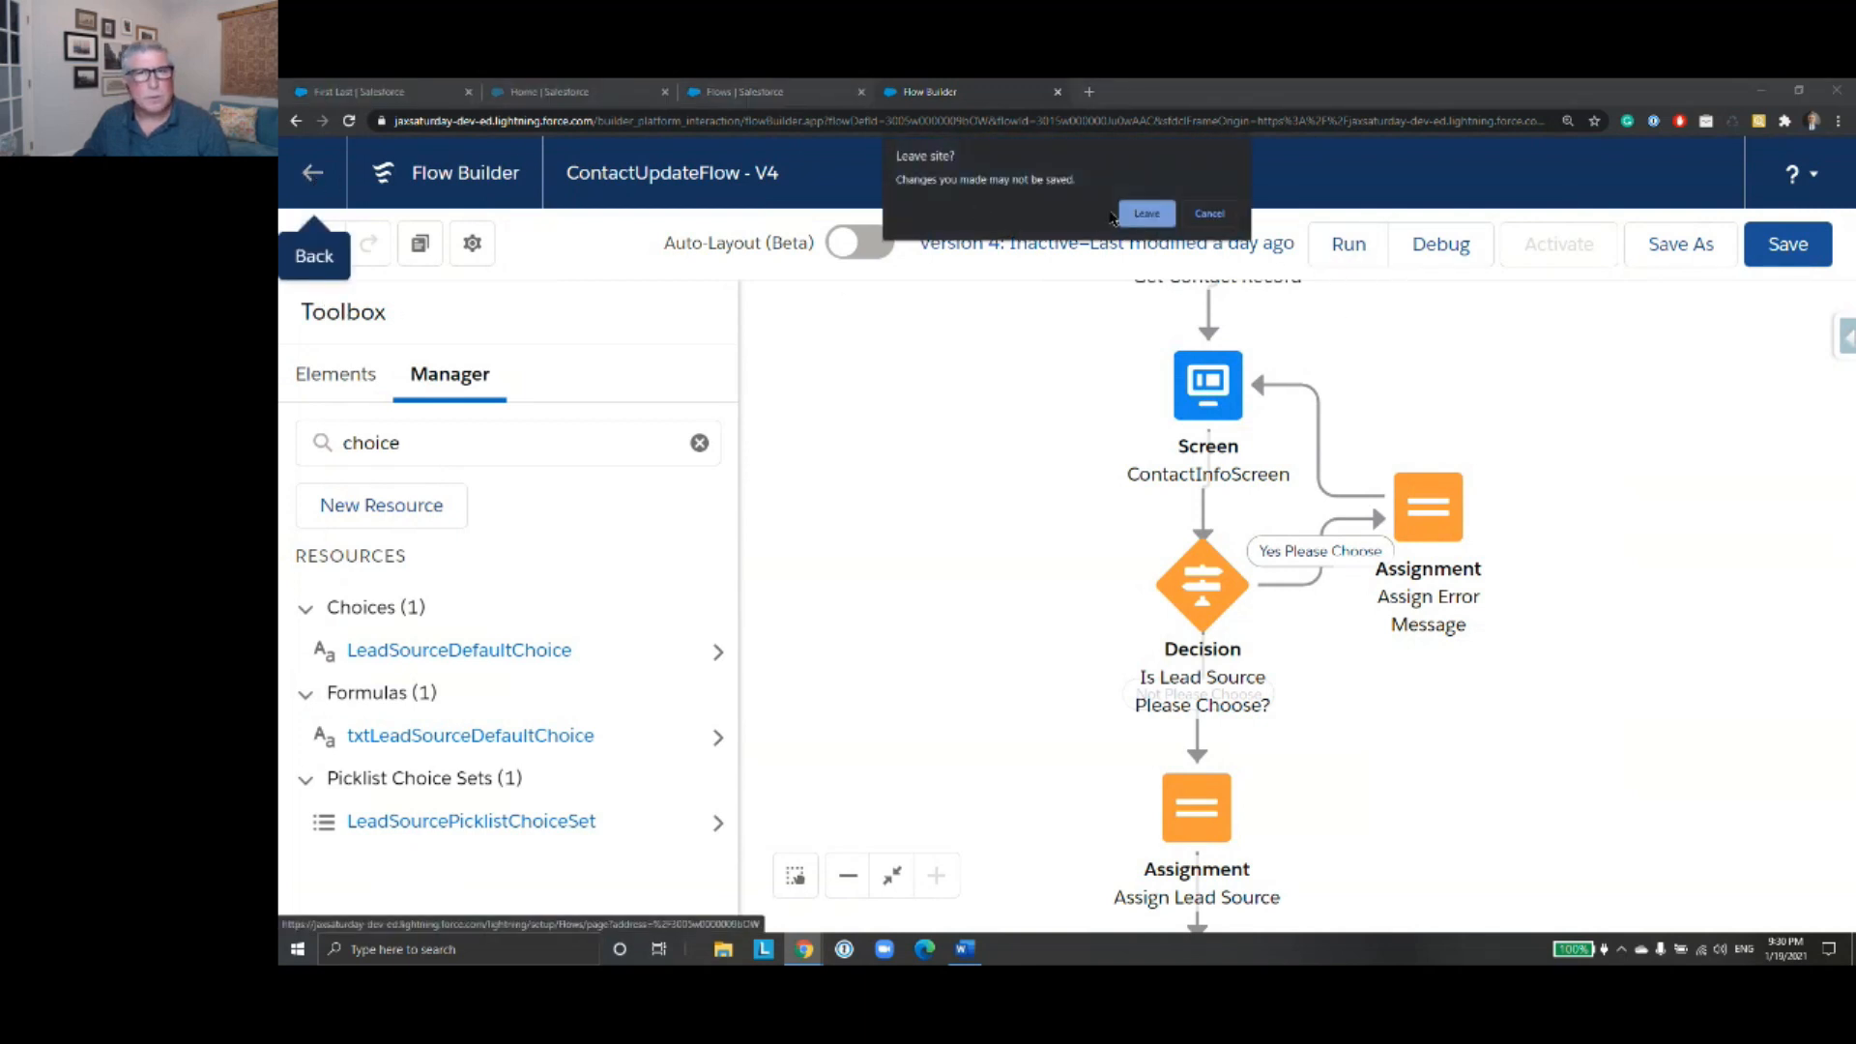
pyautogui.click(1146, 213)
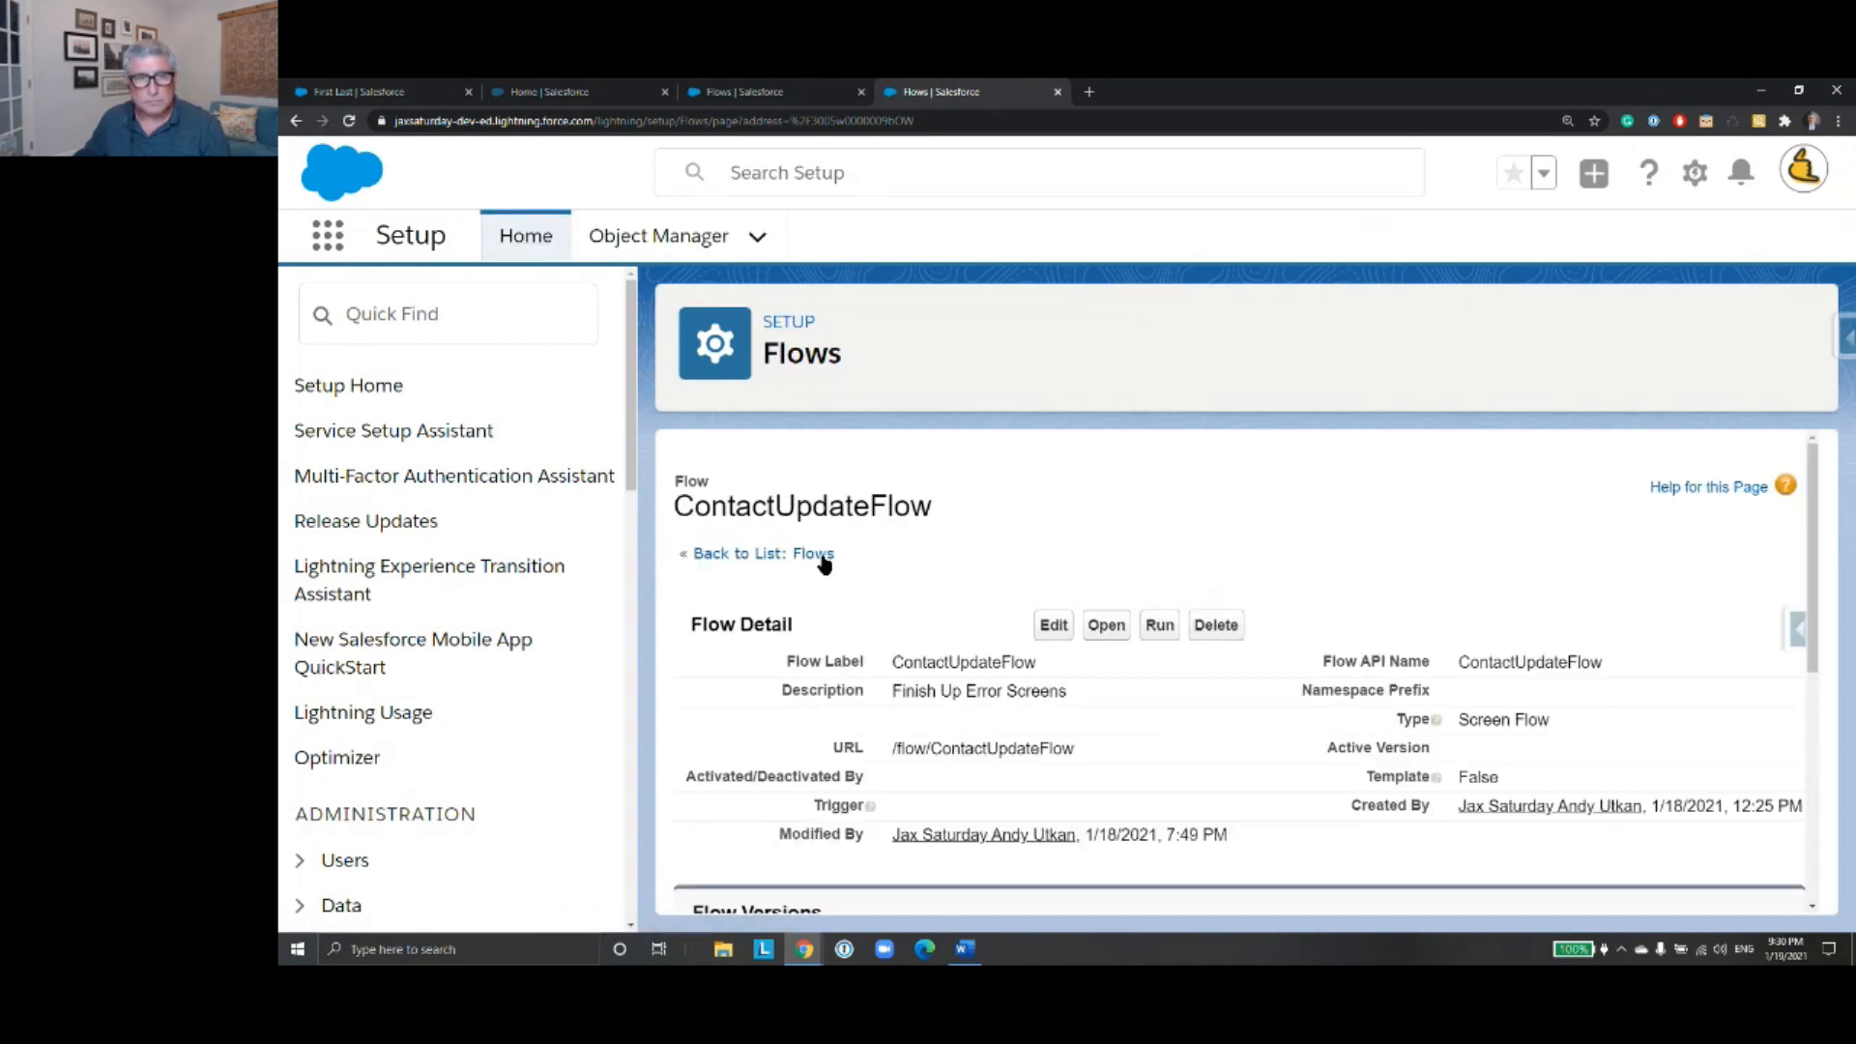
# - Return to the list of all flows and open the details and versions of ContactUpdateFlow
pyautogui.click(820, 556)
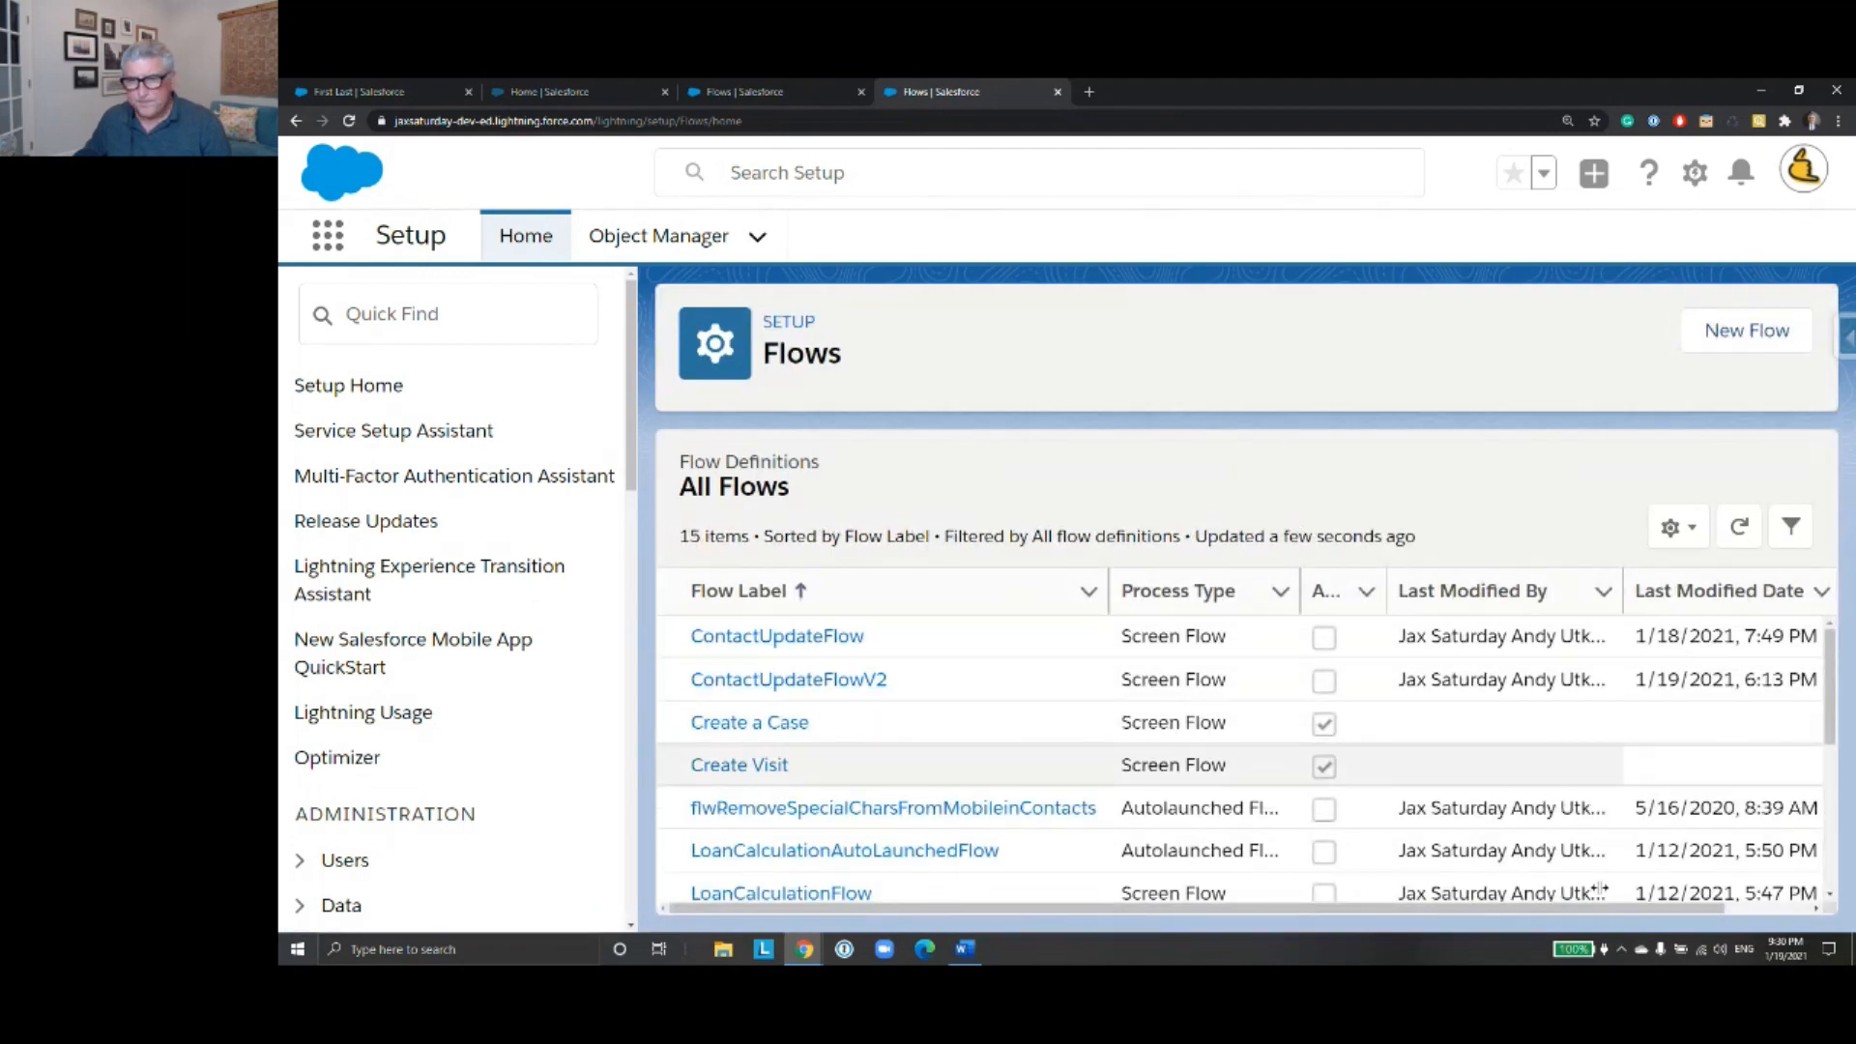
pyautogui.moveTo(1506, 911); pyautogui.dragTo(1594, 912)
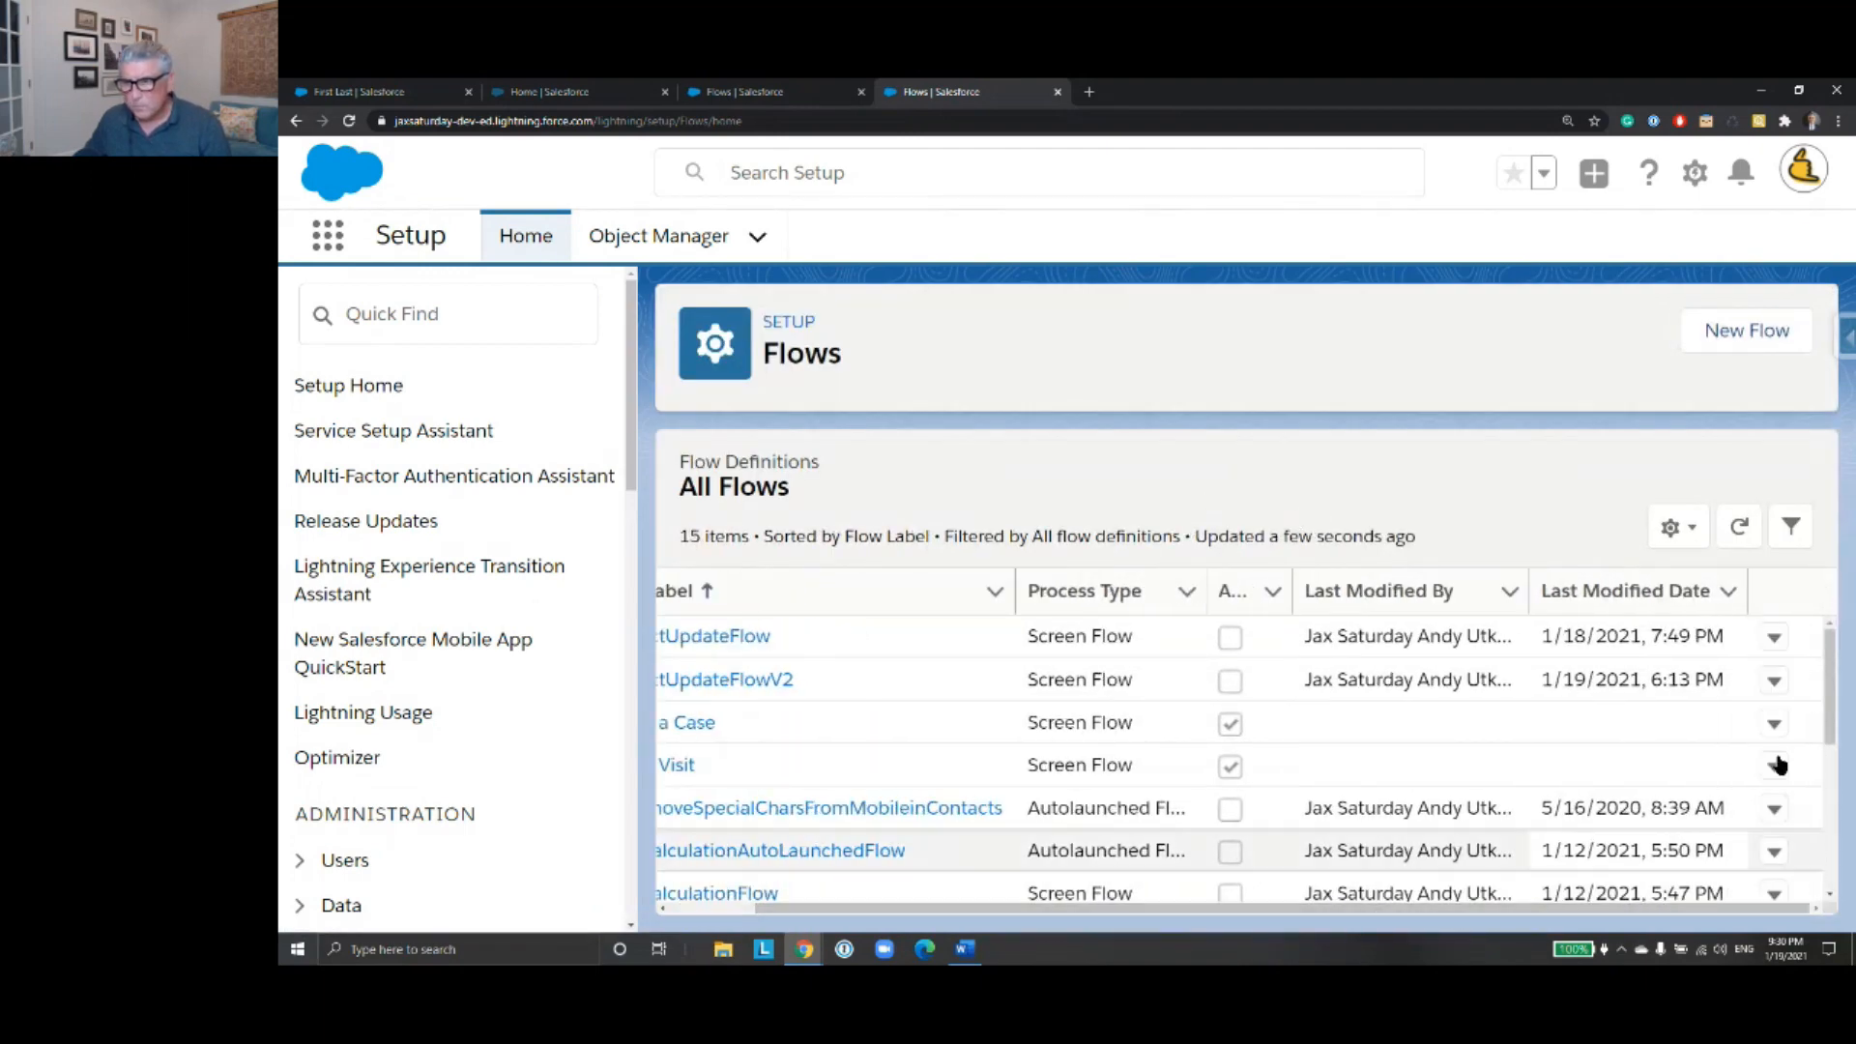
pyautogui.click(1773, 638)
pyautogui.click(1731, 692)
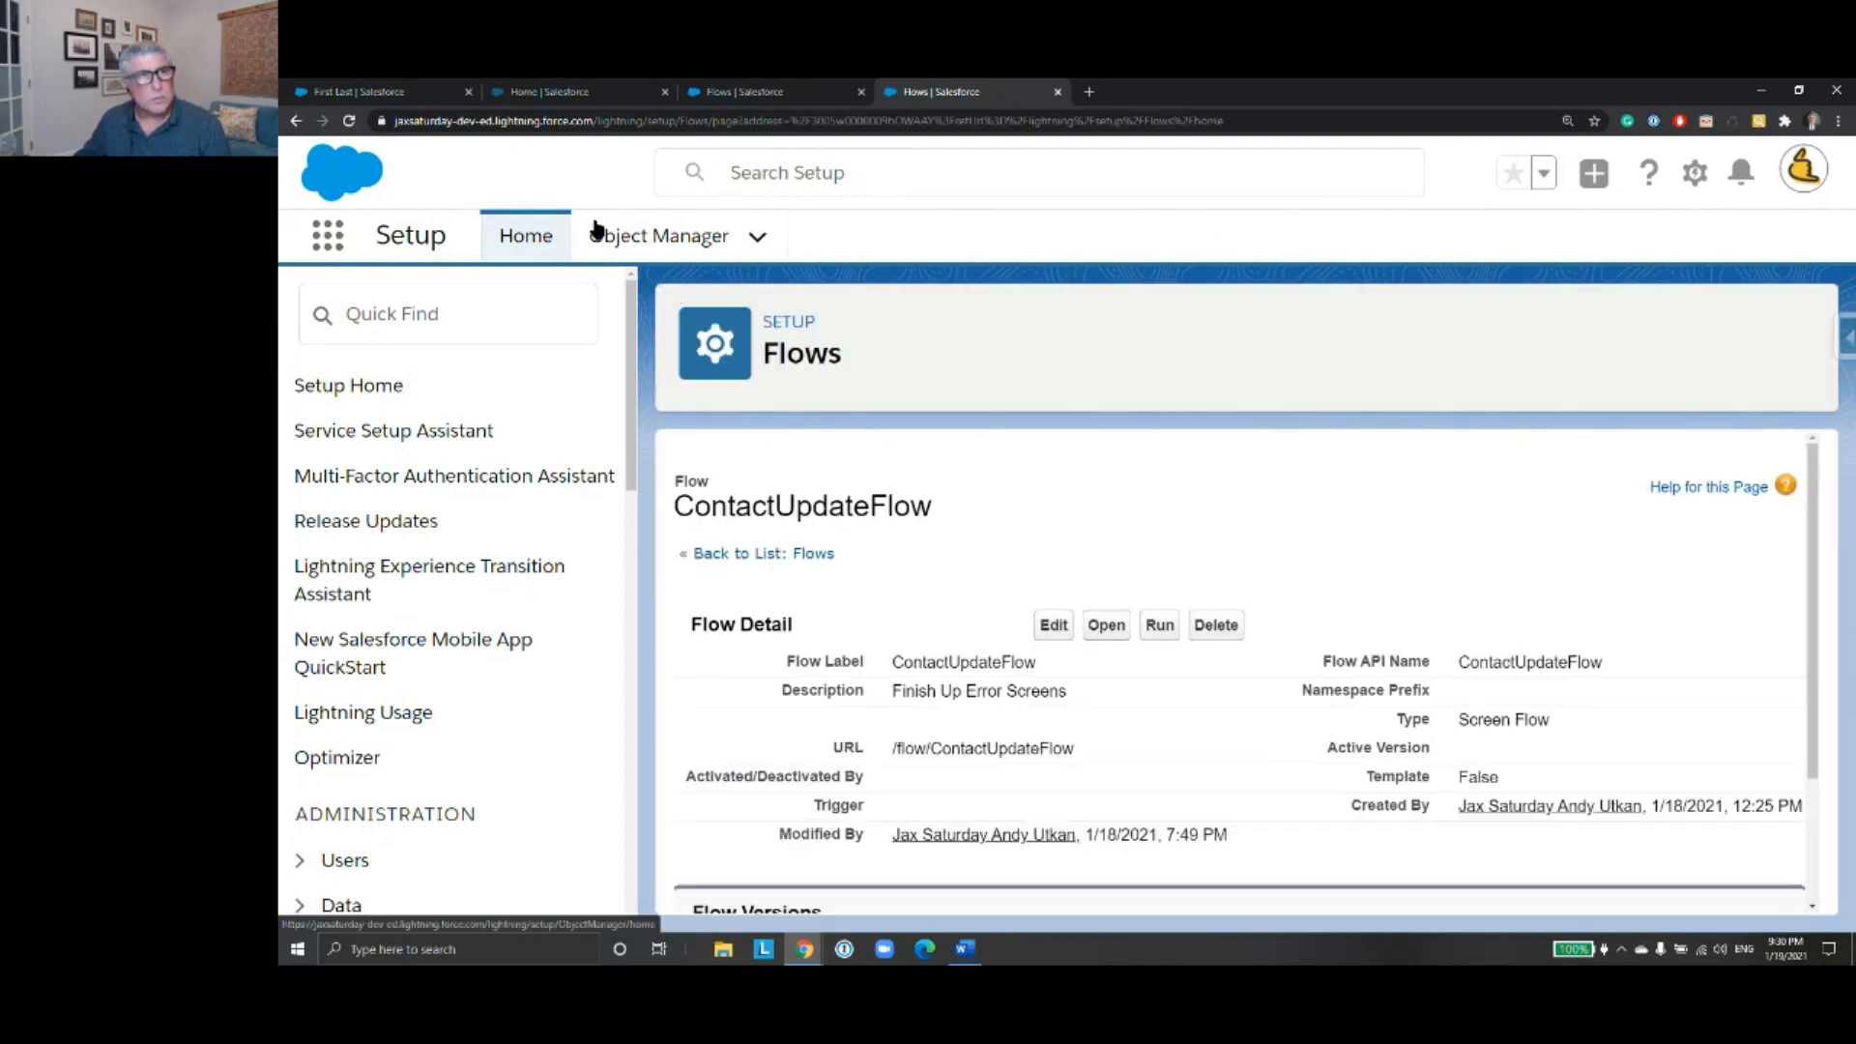
# - Open the third contact in the recently viewed contacts and examine its related cases
pyautogui.click(389, 94)
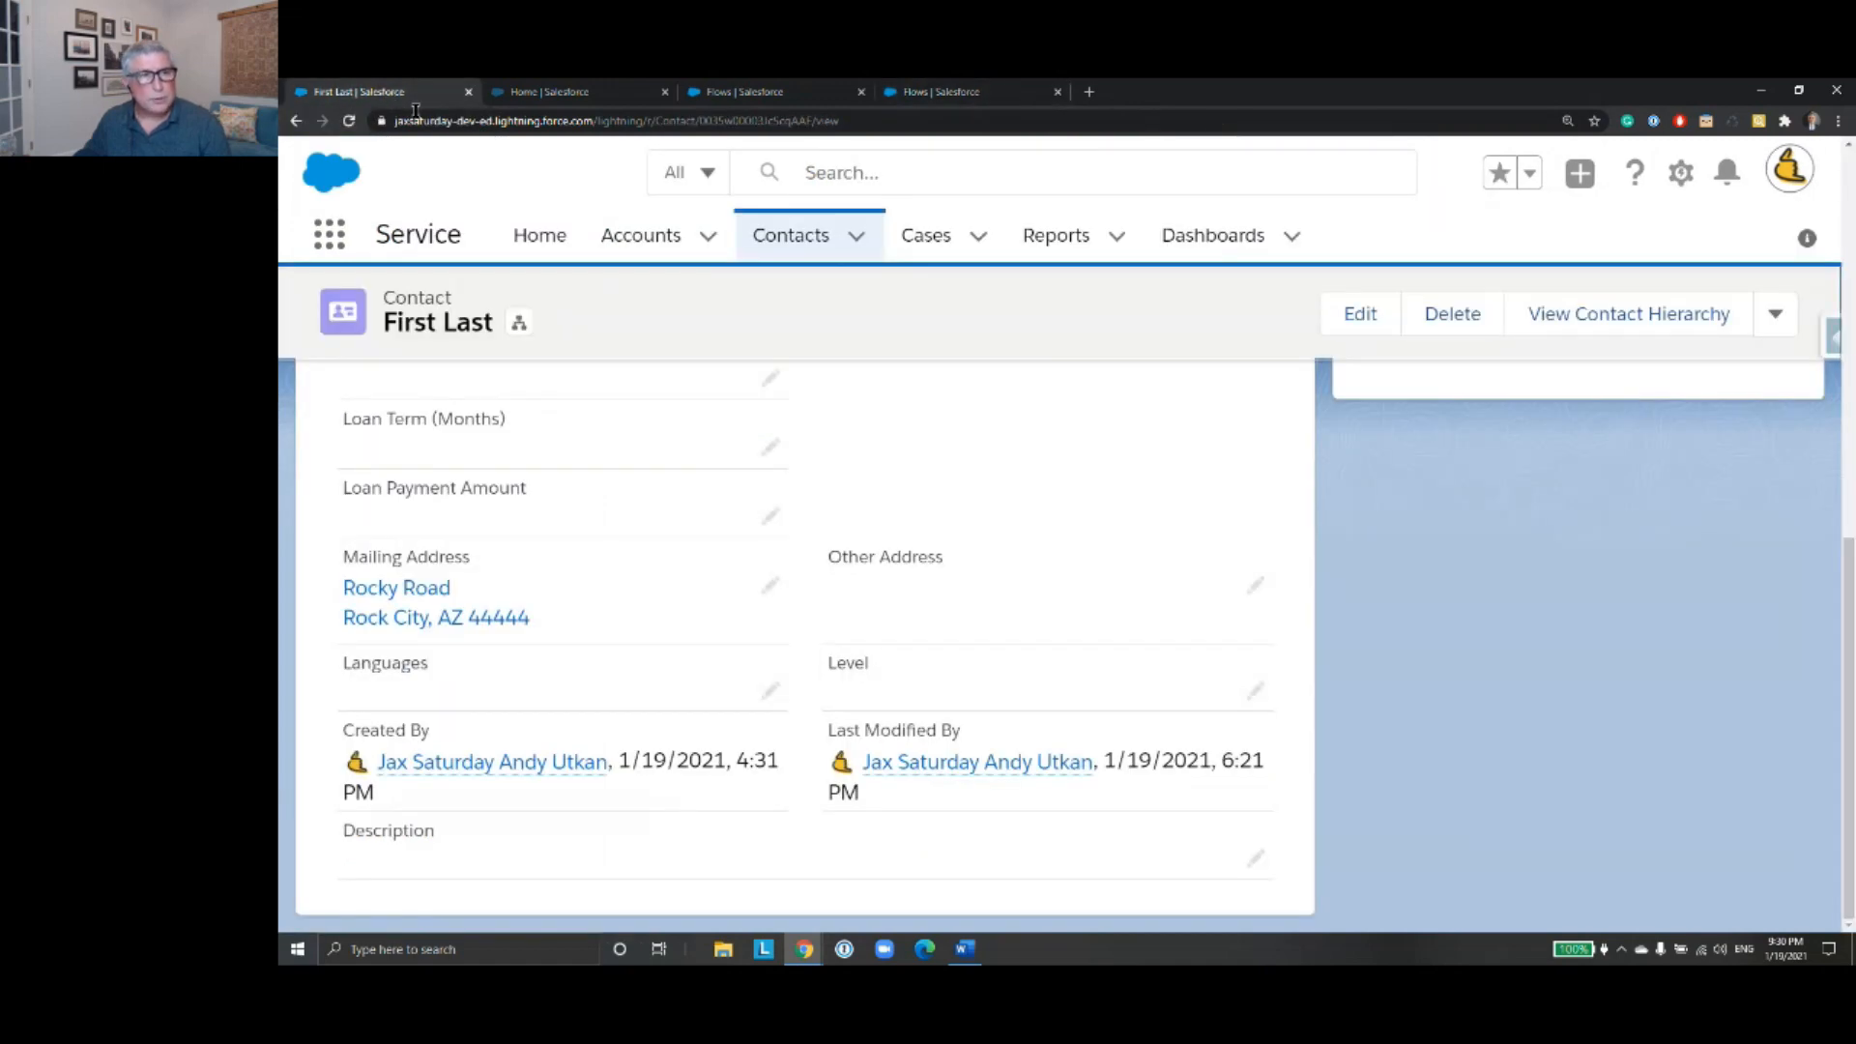
pyautogui.click(793, 241)
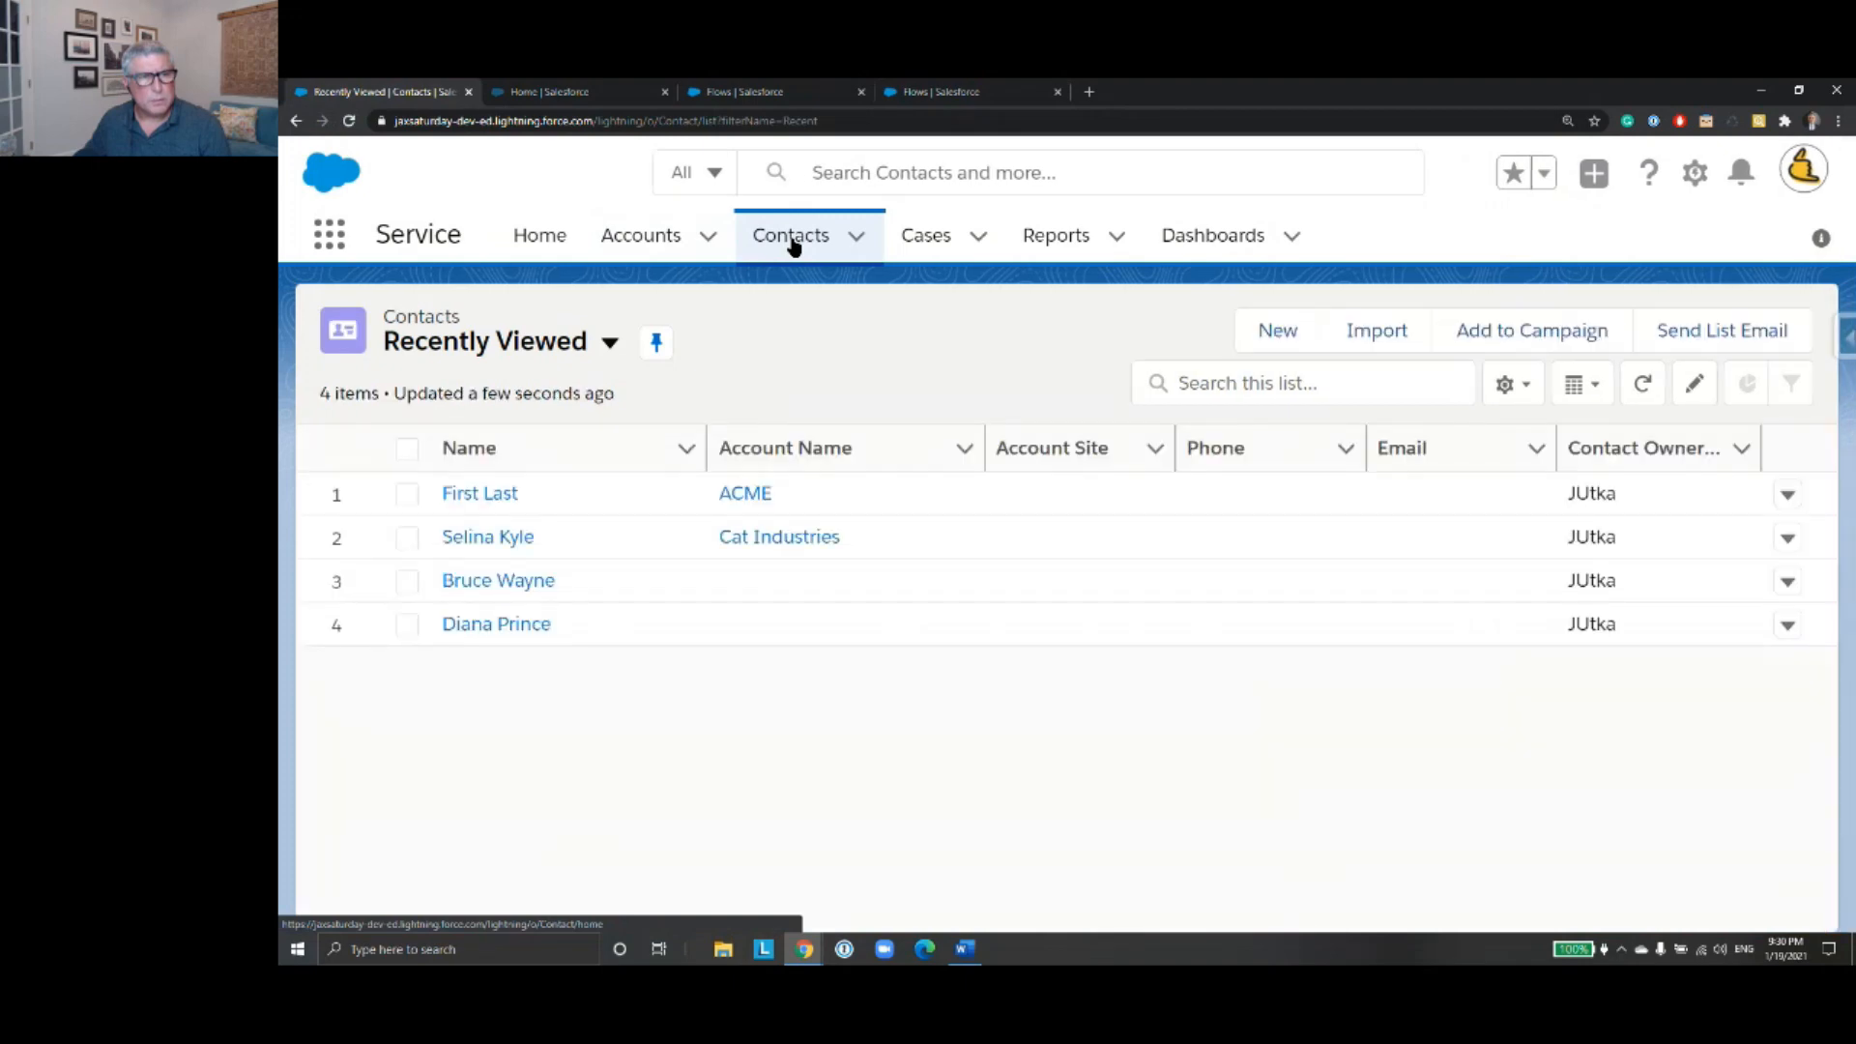
pyautogui.click(539, 590)
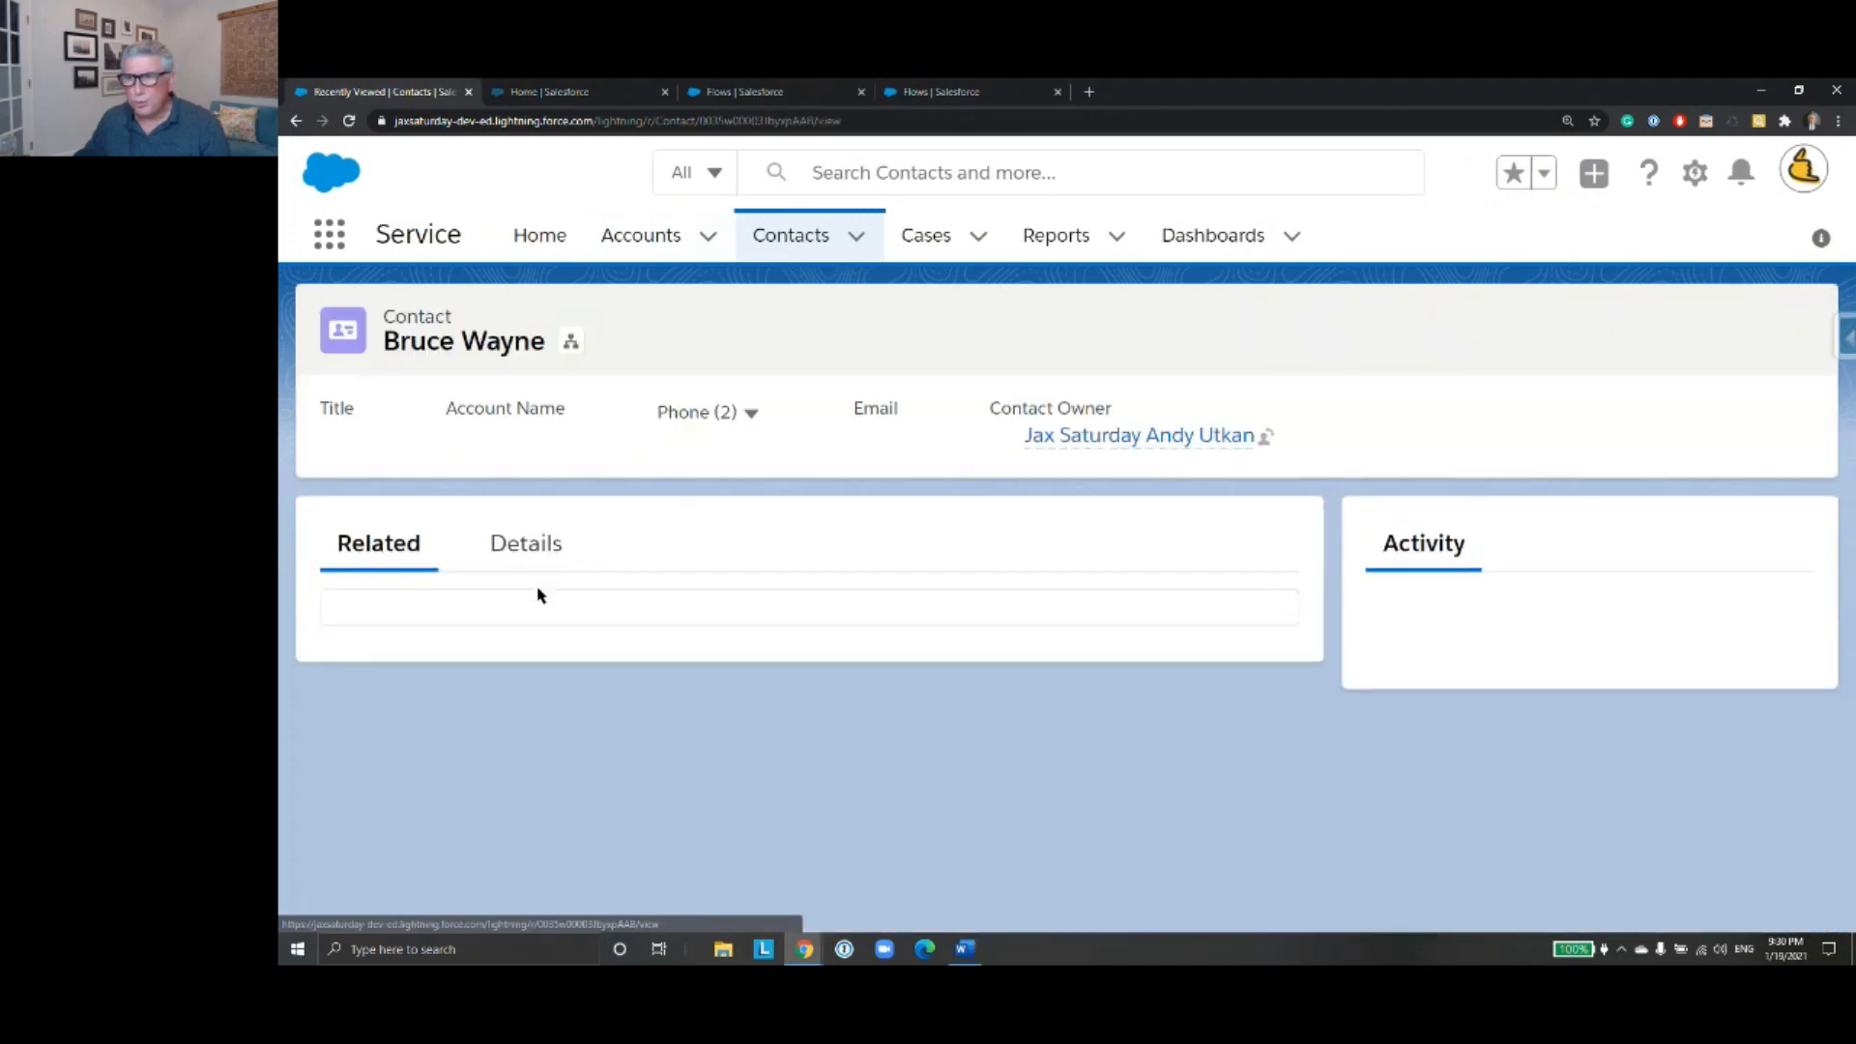
pyautogui.scroll(-5, 704, 541)
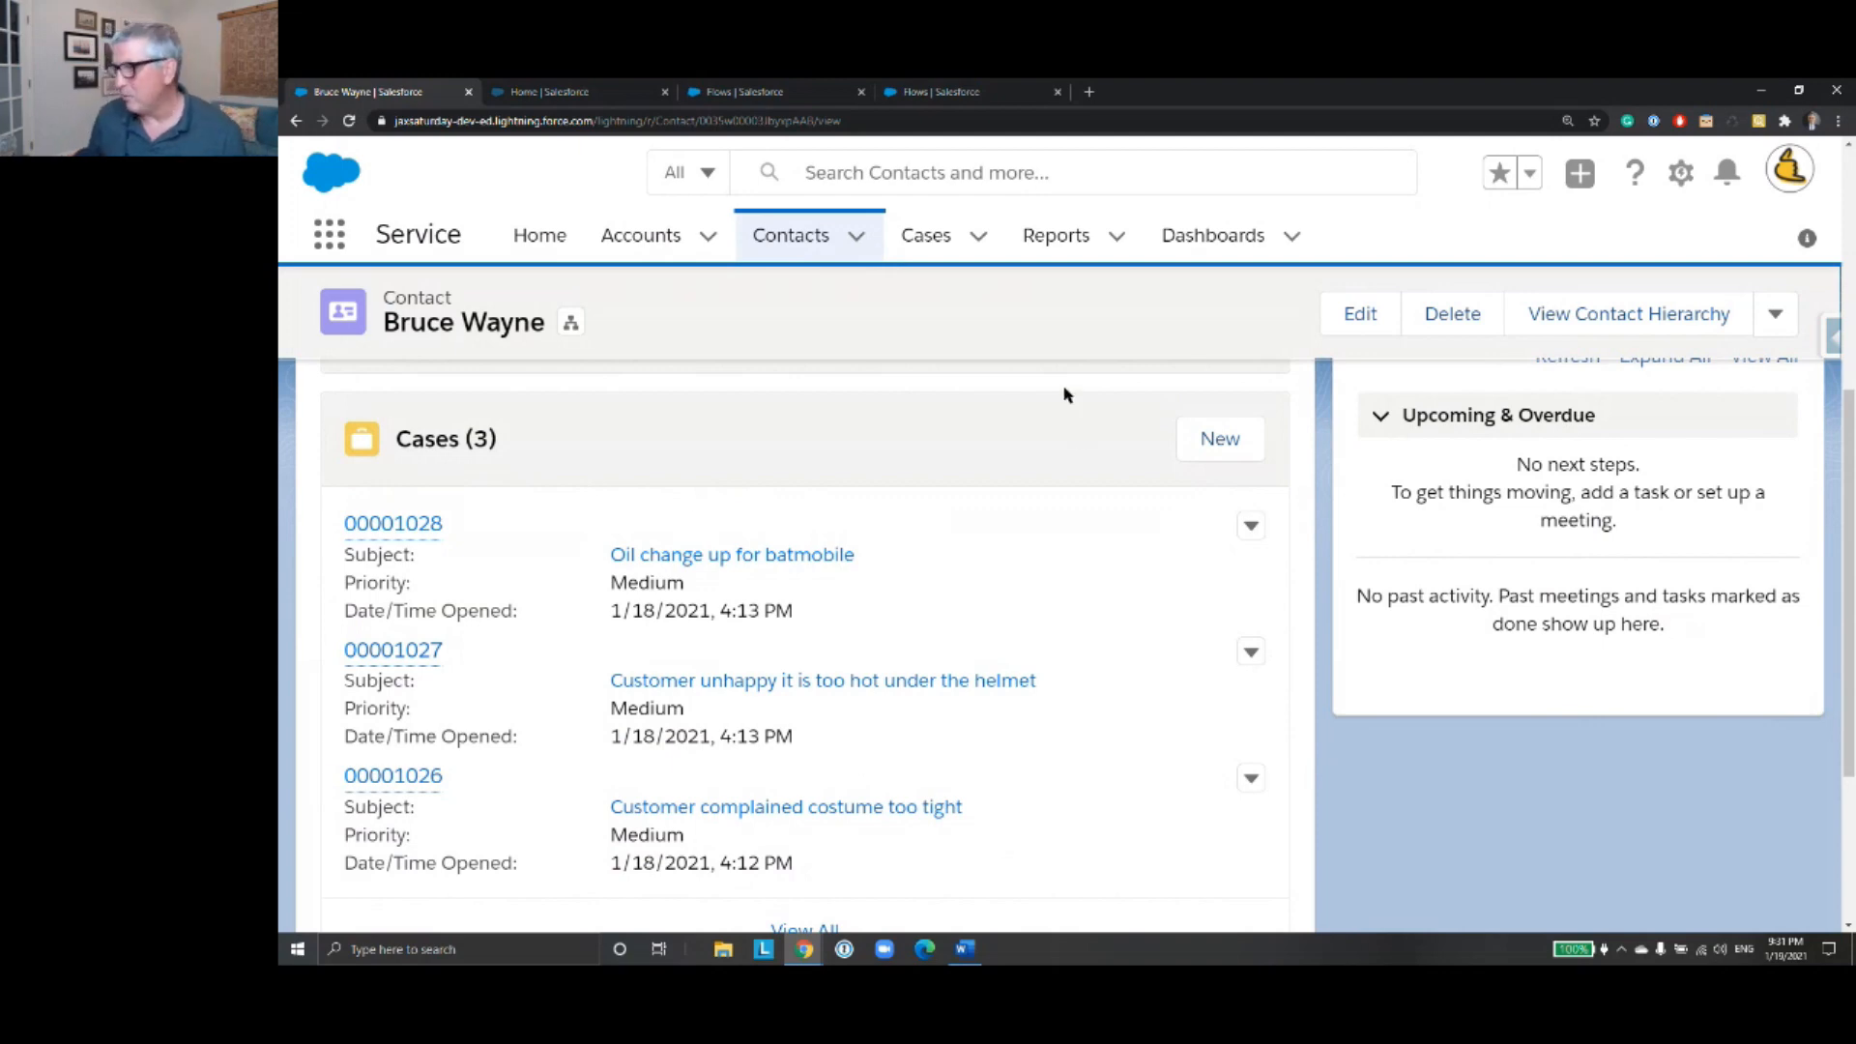
# - Return to the ContactUpdateFlow details and open version 6 of the flow, described as Finish Up Error Screens
pyautogui.click(586, 93)
pyautogui.click(775, 93)
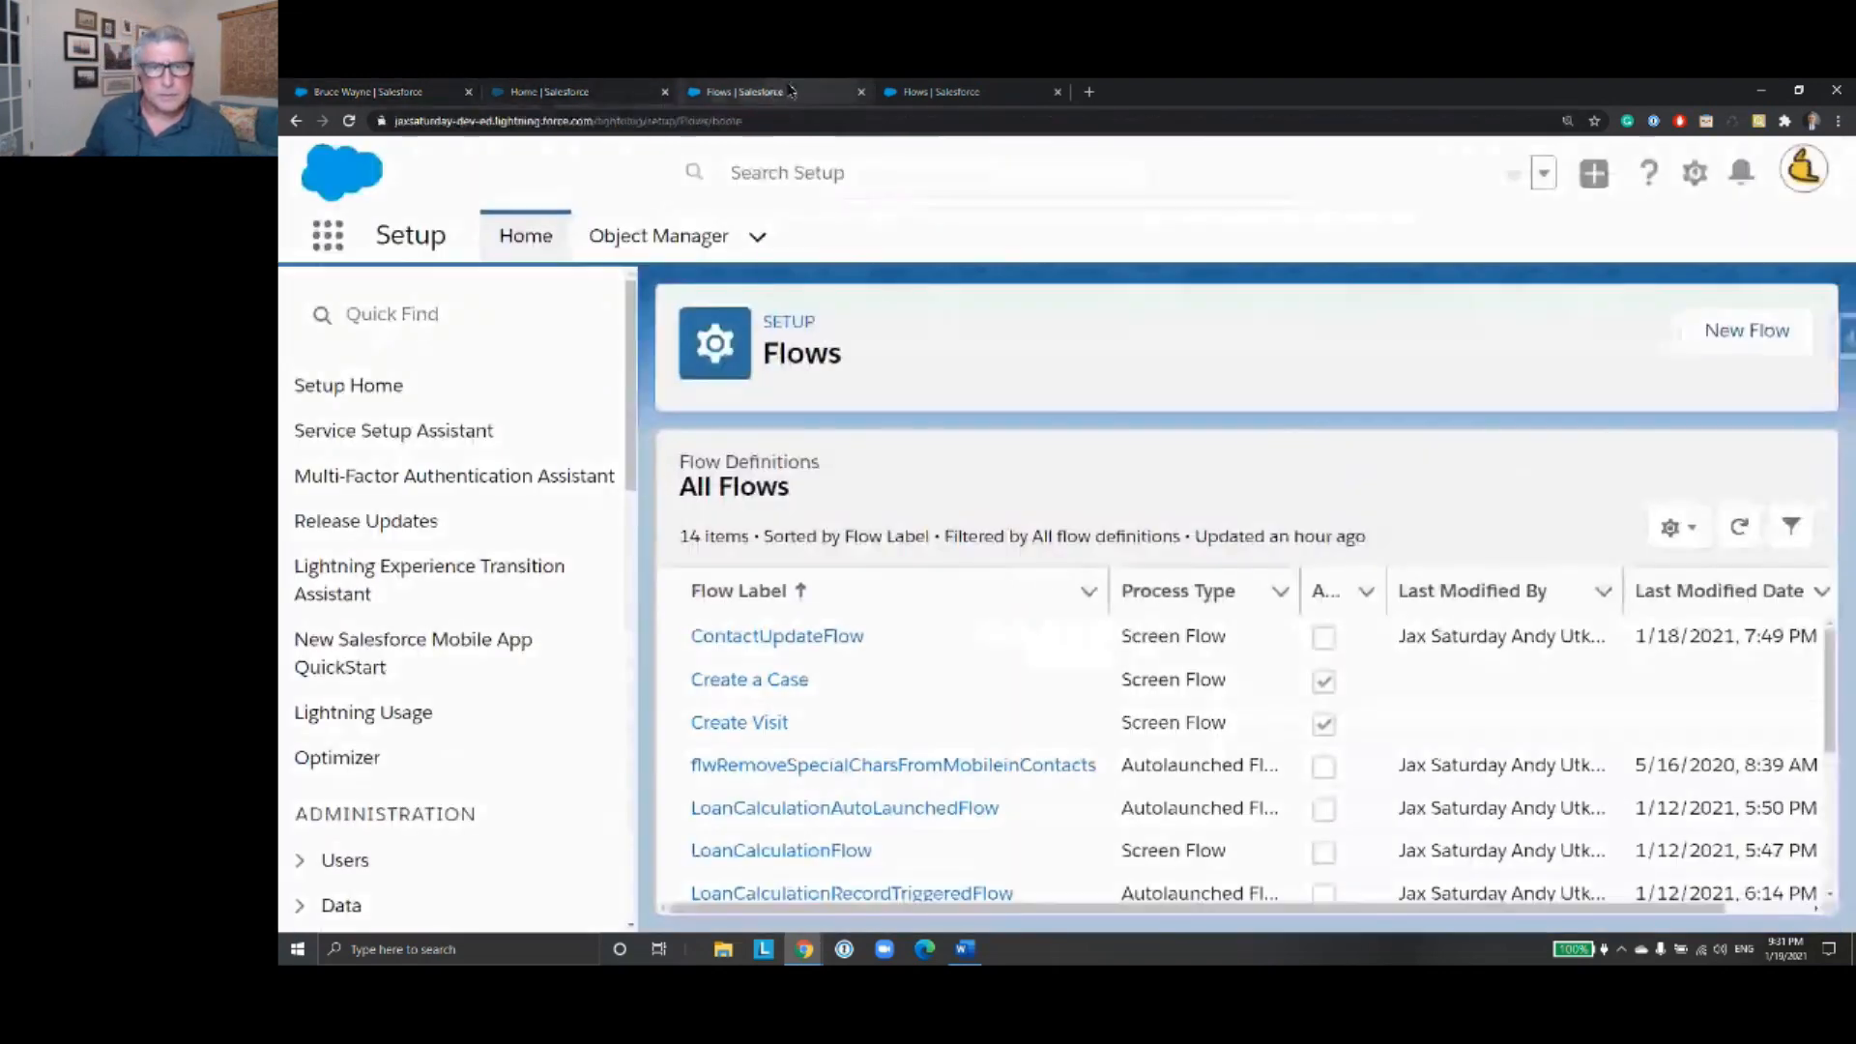
pyautogui.click(966, 90)
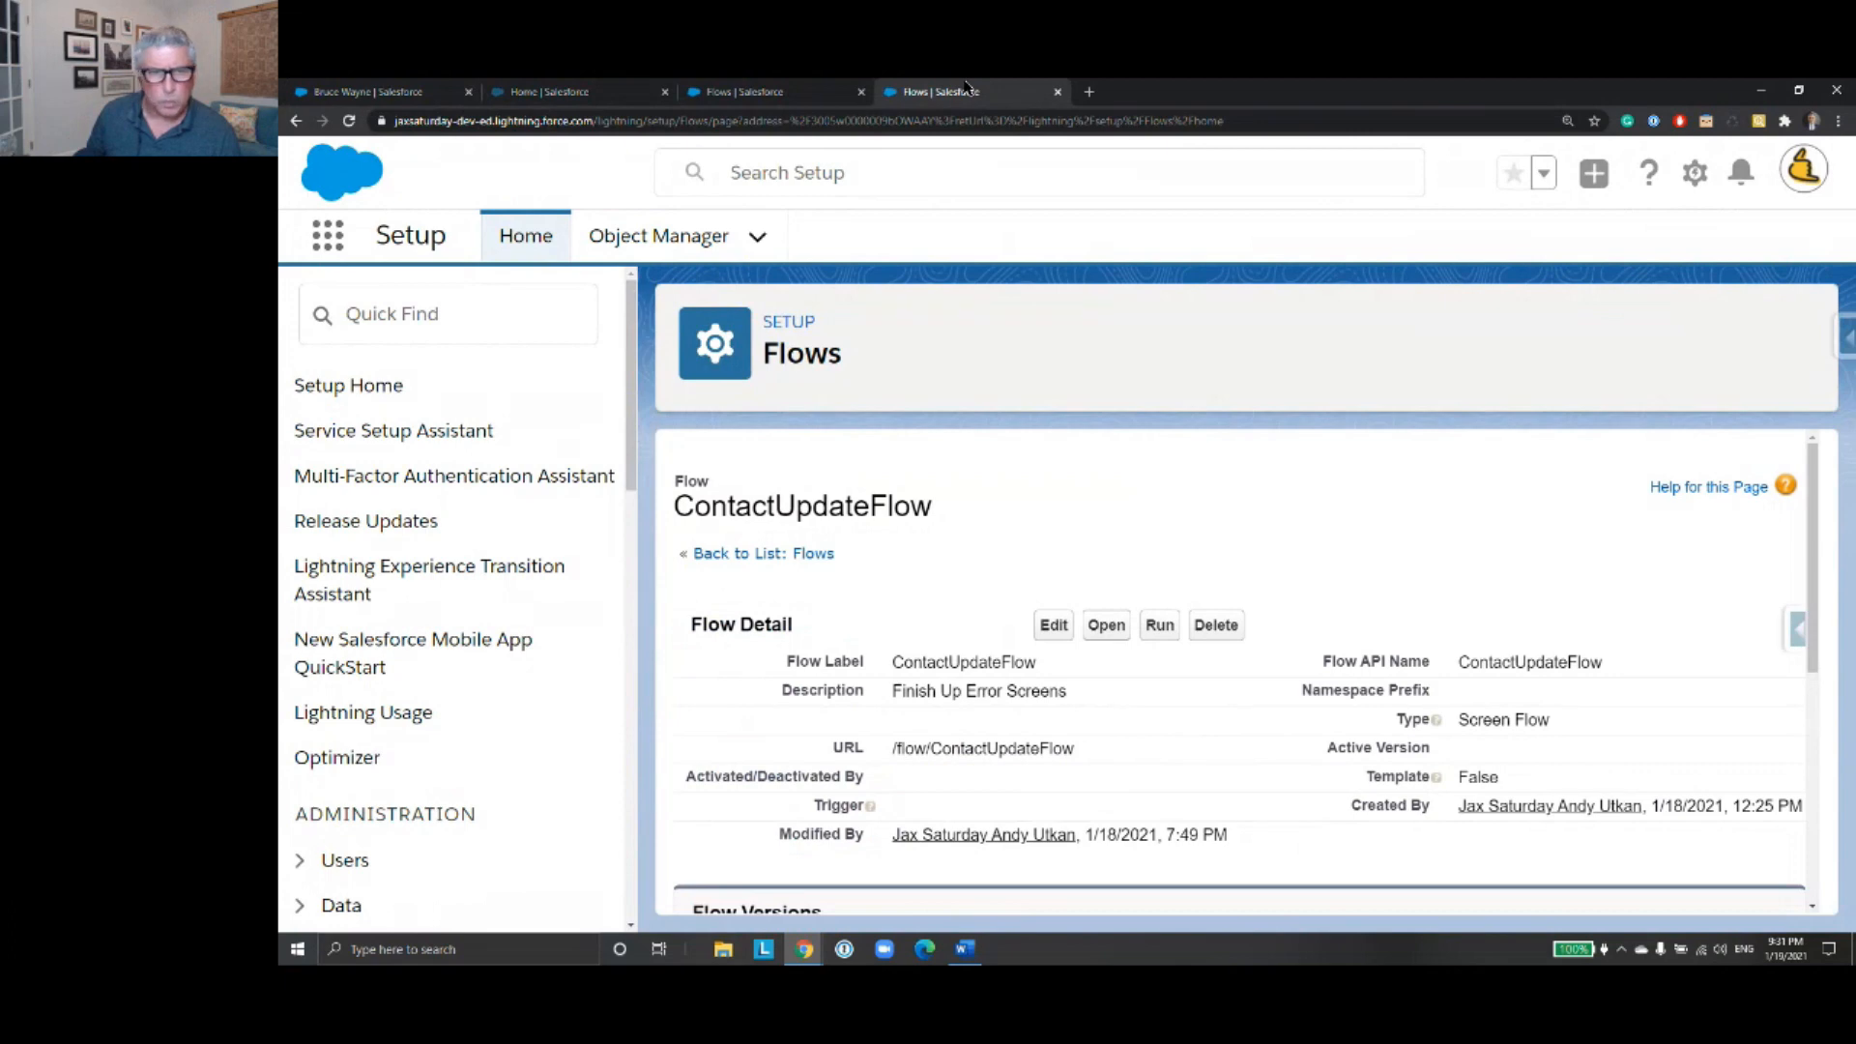
pyautogui.scroll(-5, 982, 548)
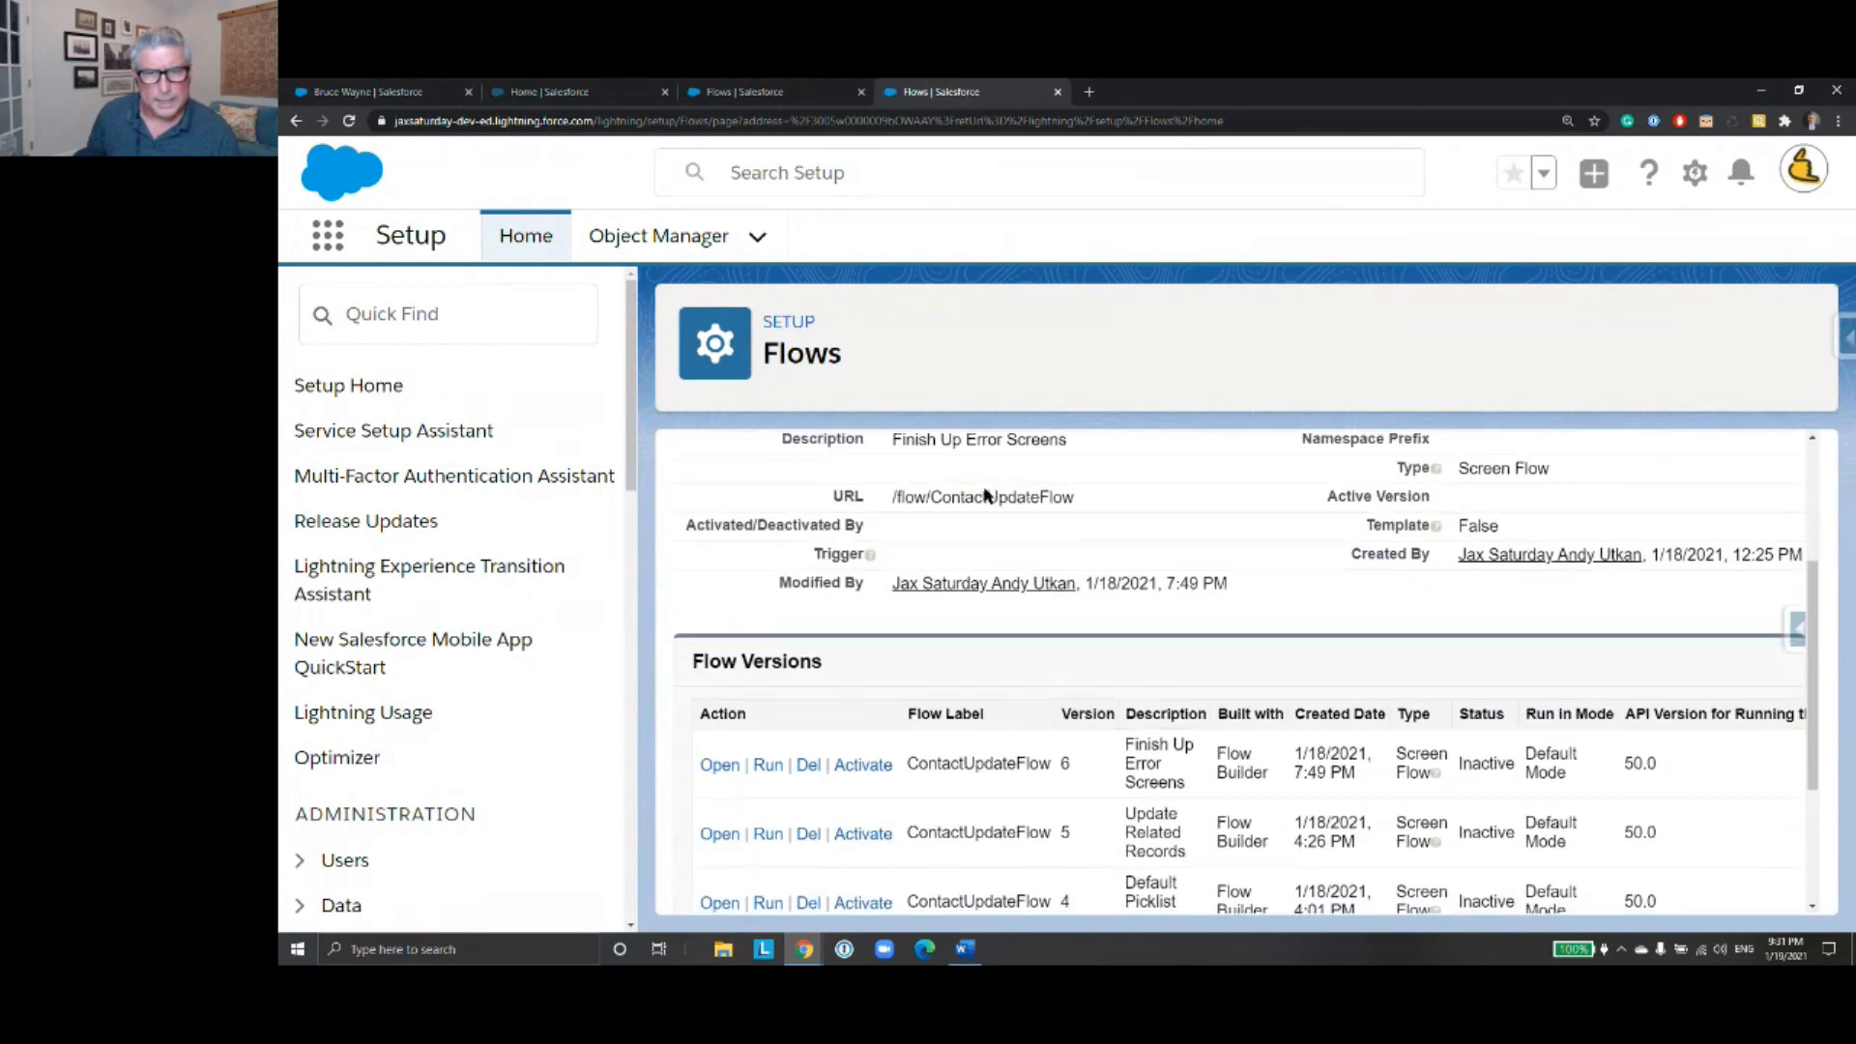
pyautogui.click(718, 532)
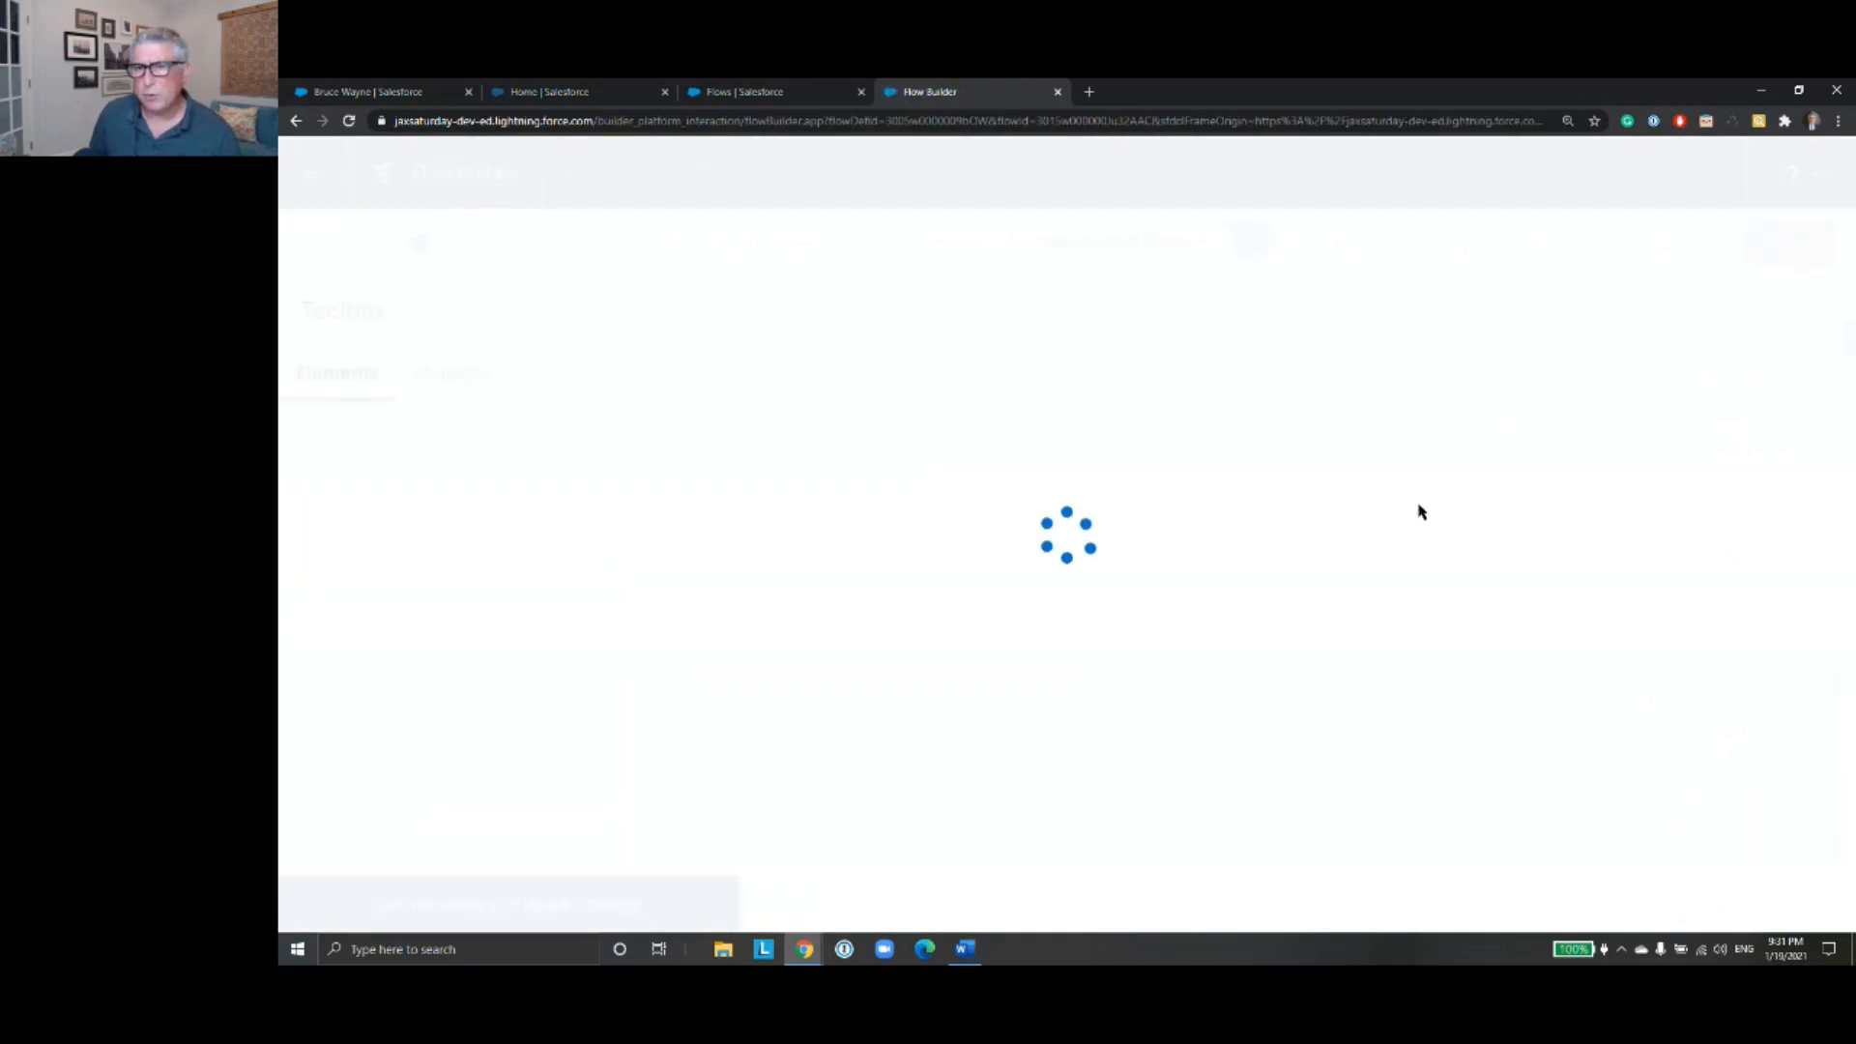
# - Follow the version 6 flow down to CaseSelectionScreen and review that screen's components, leaving them unedited
pyautogui.moveTo(1541, 663); pyautogui.dragTo(1003, 364)
pyautogui.moveTo(1513, 590); pyautogui.dragTo(1506, 454)
pyautogui.scroll(-5, 1506, 454)
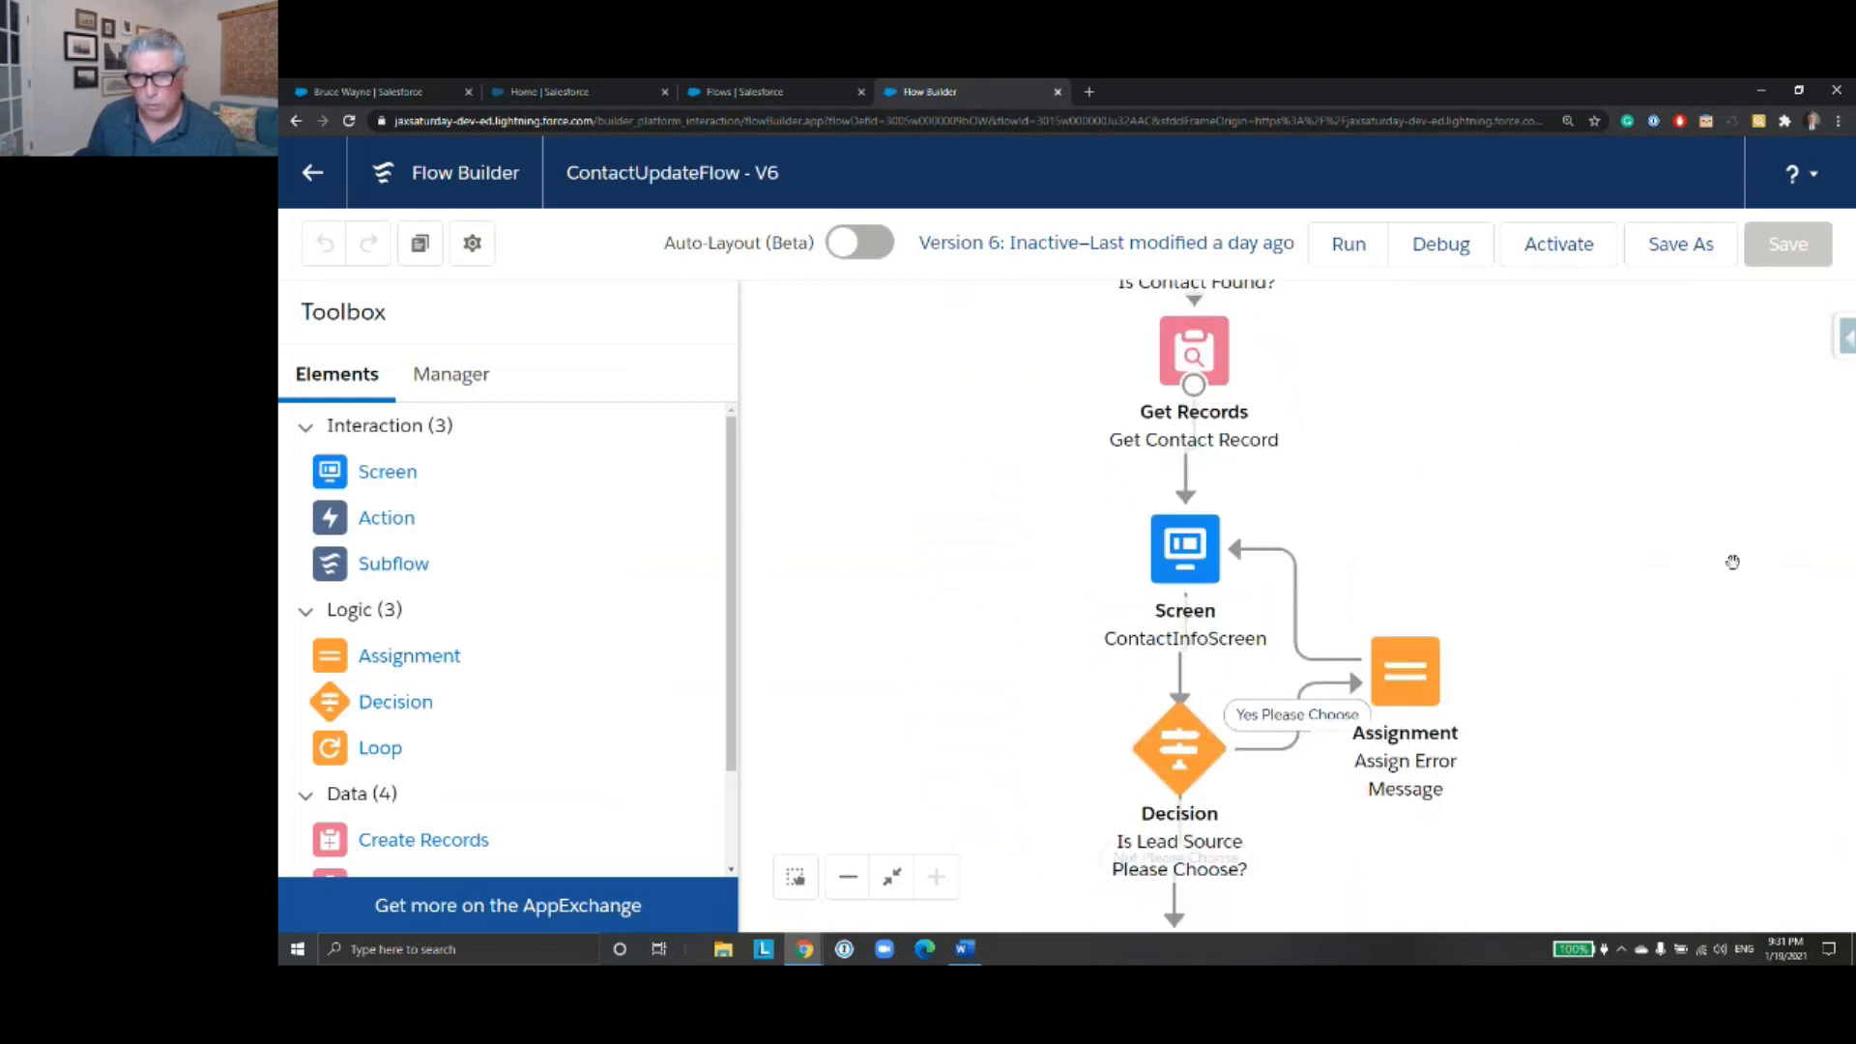
pyautogui.scroll(-2, 1641, 737)
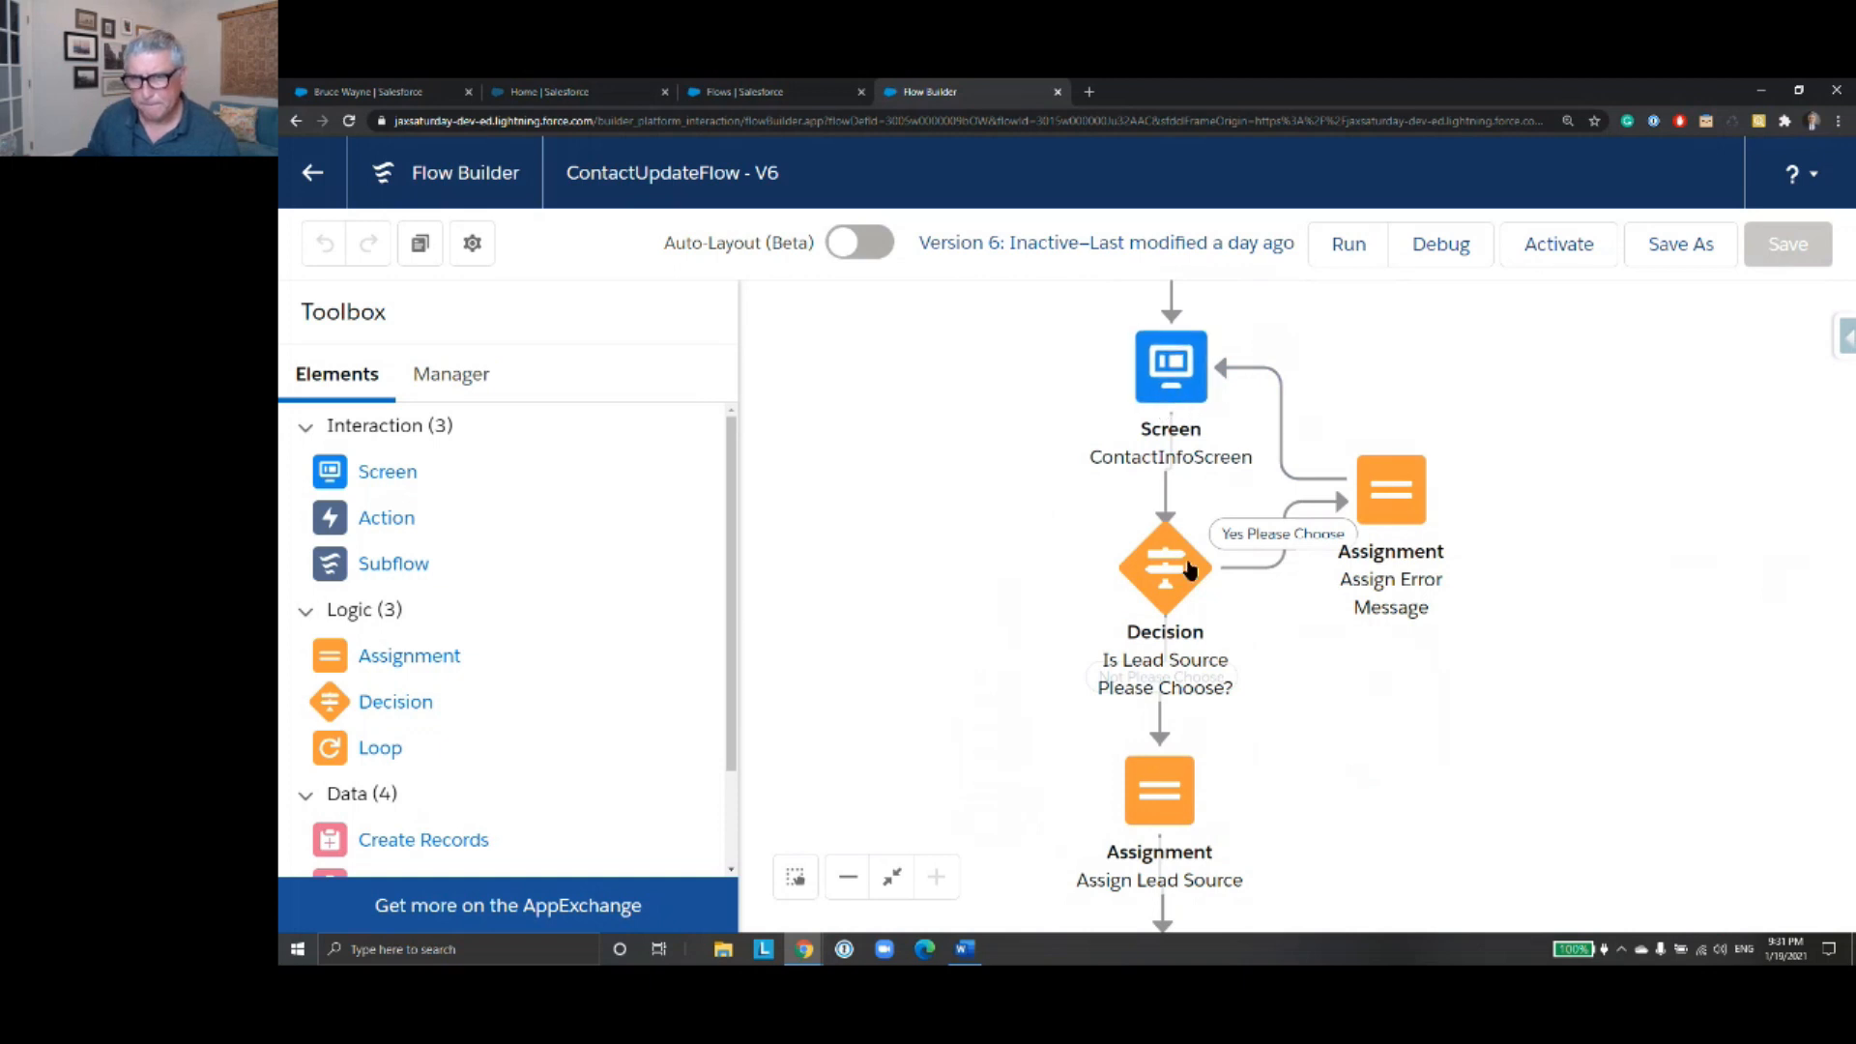
pyautogui.scroll(-3, 1300, 720)
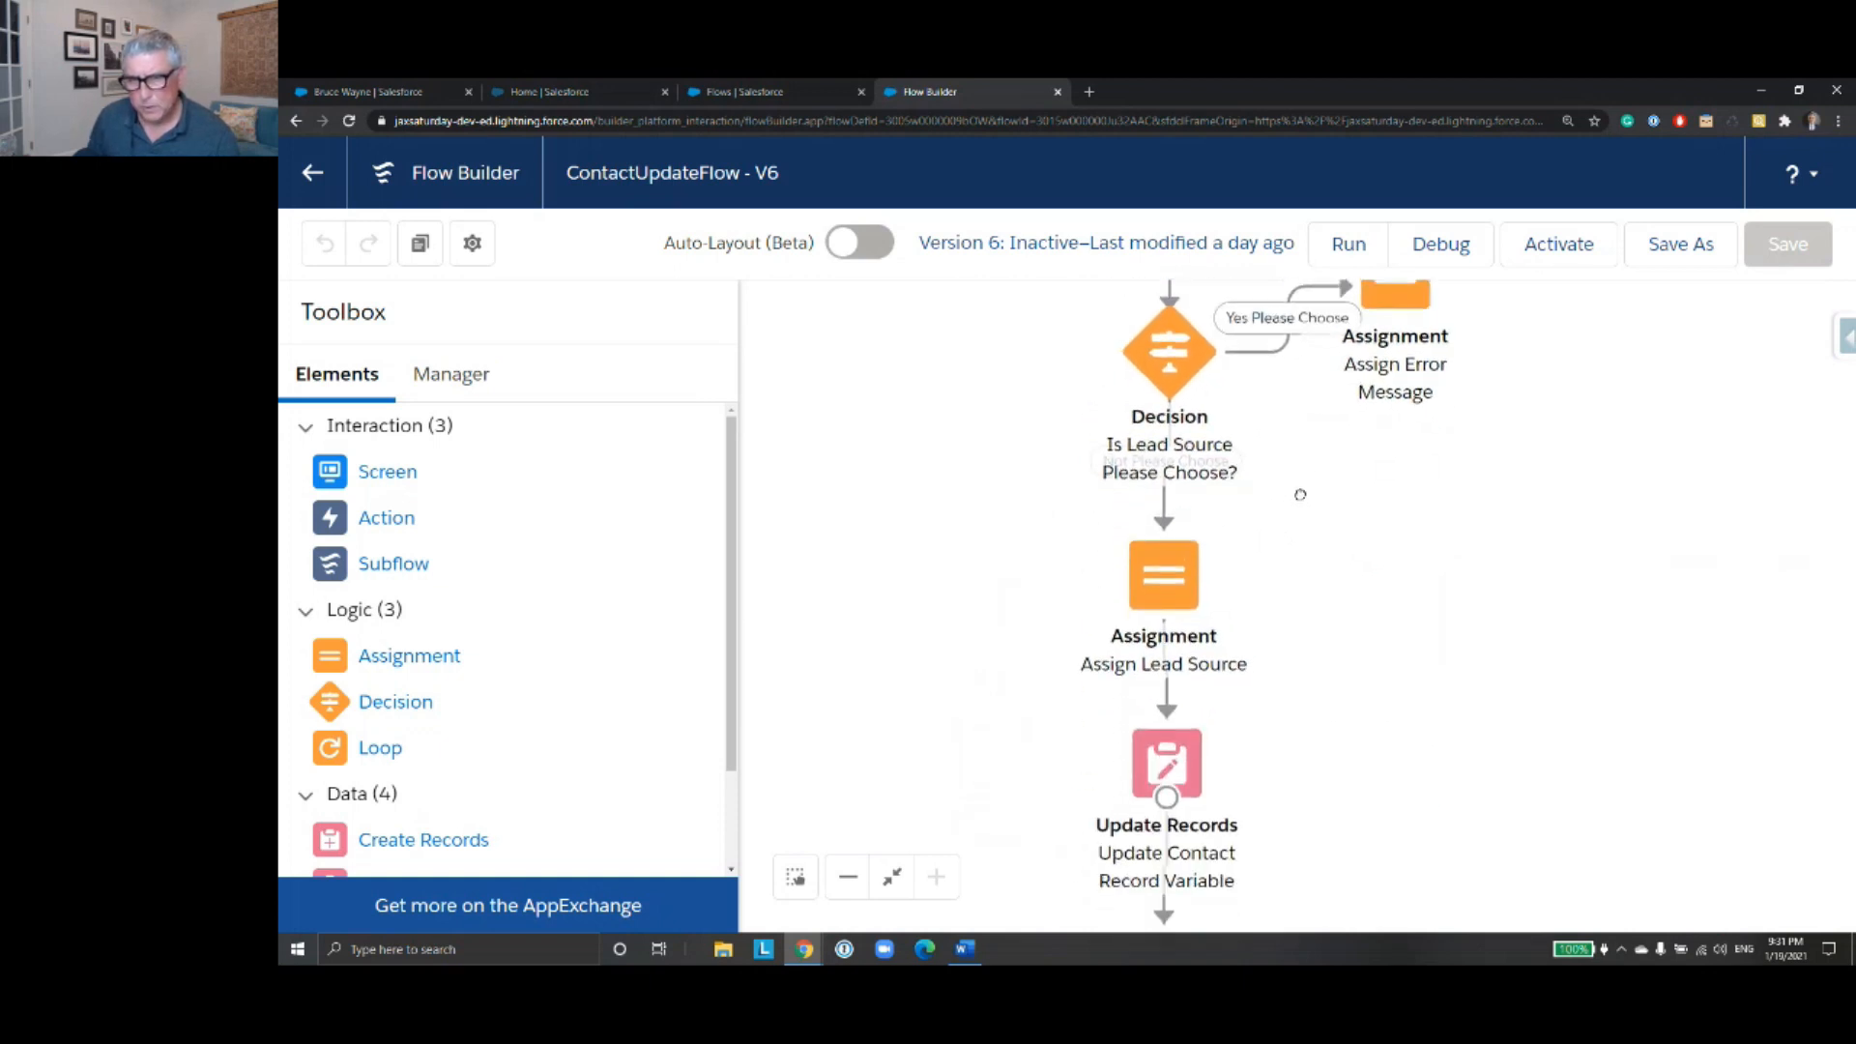
pyautogui.scroll(-5, 1332, 738)
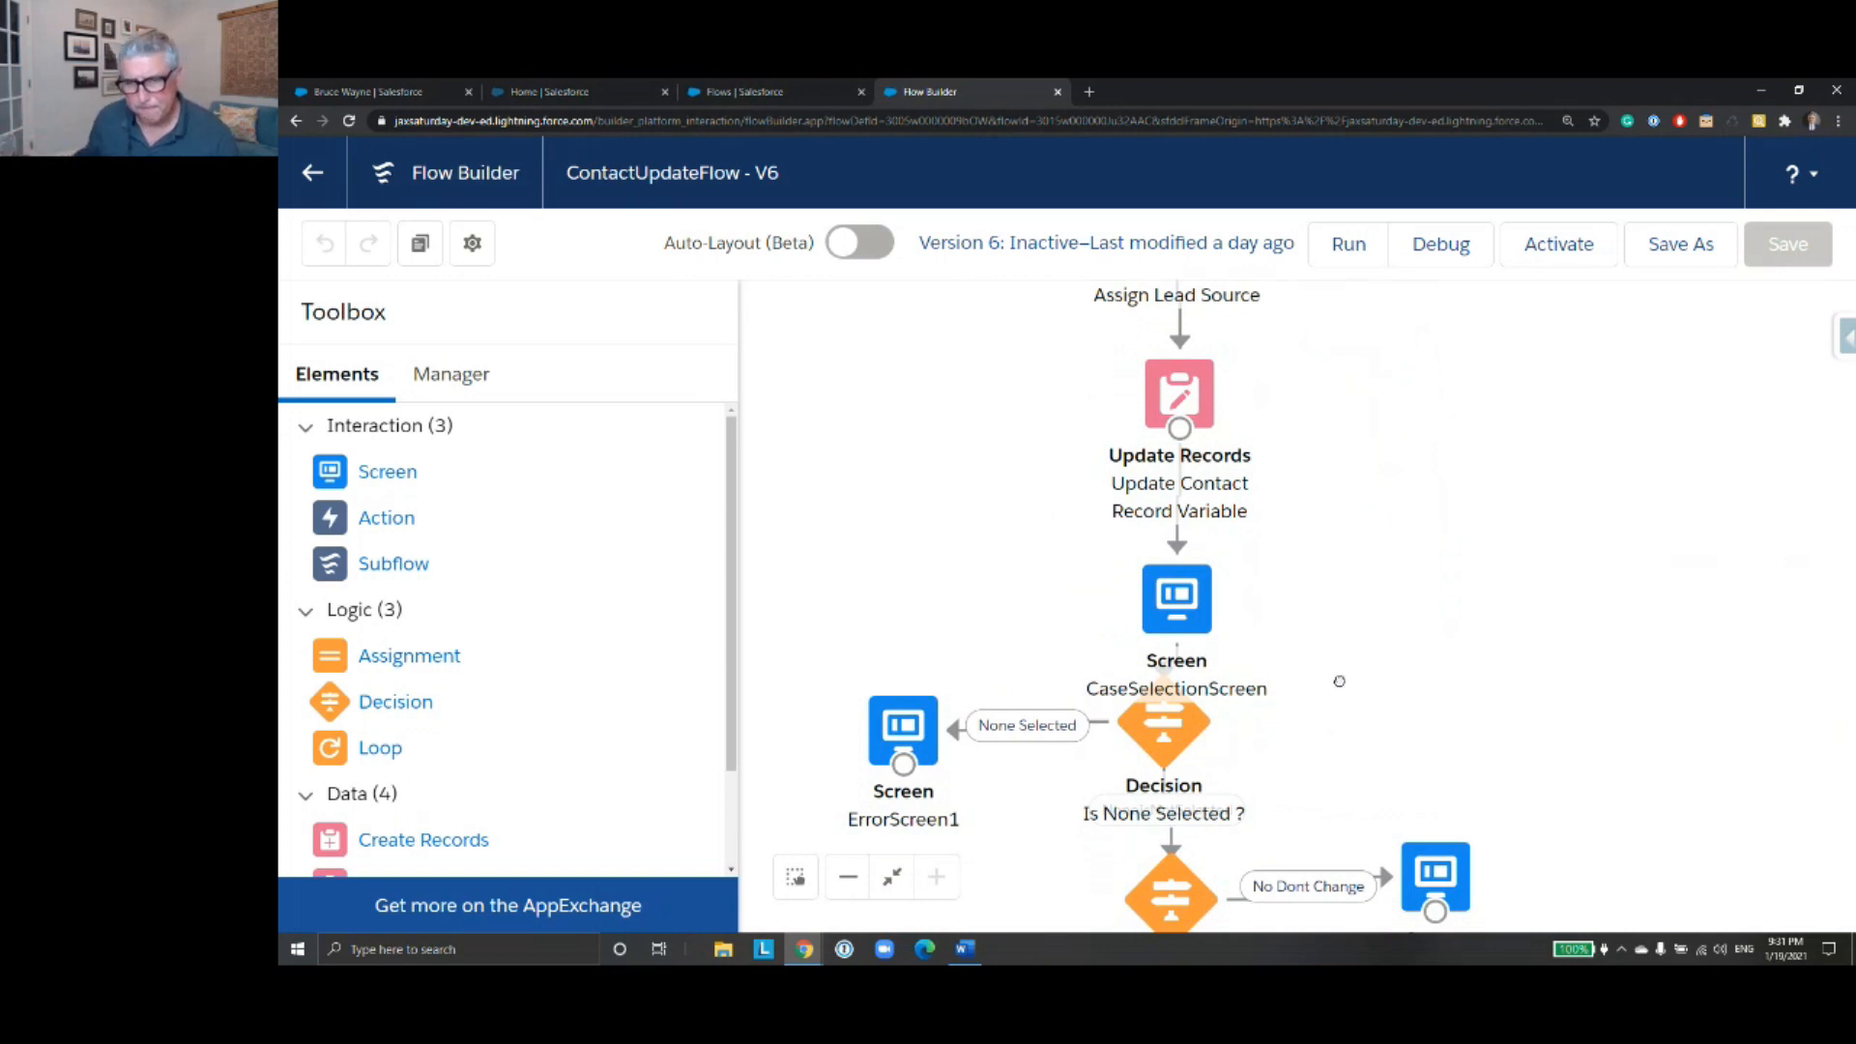
pyautogui.moveTo(1339, 679); pyautogui.dragTo(1342, 533)
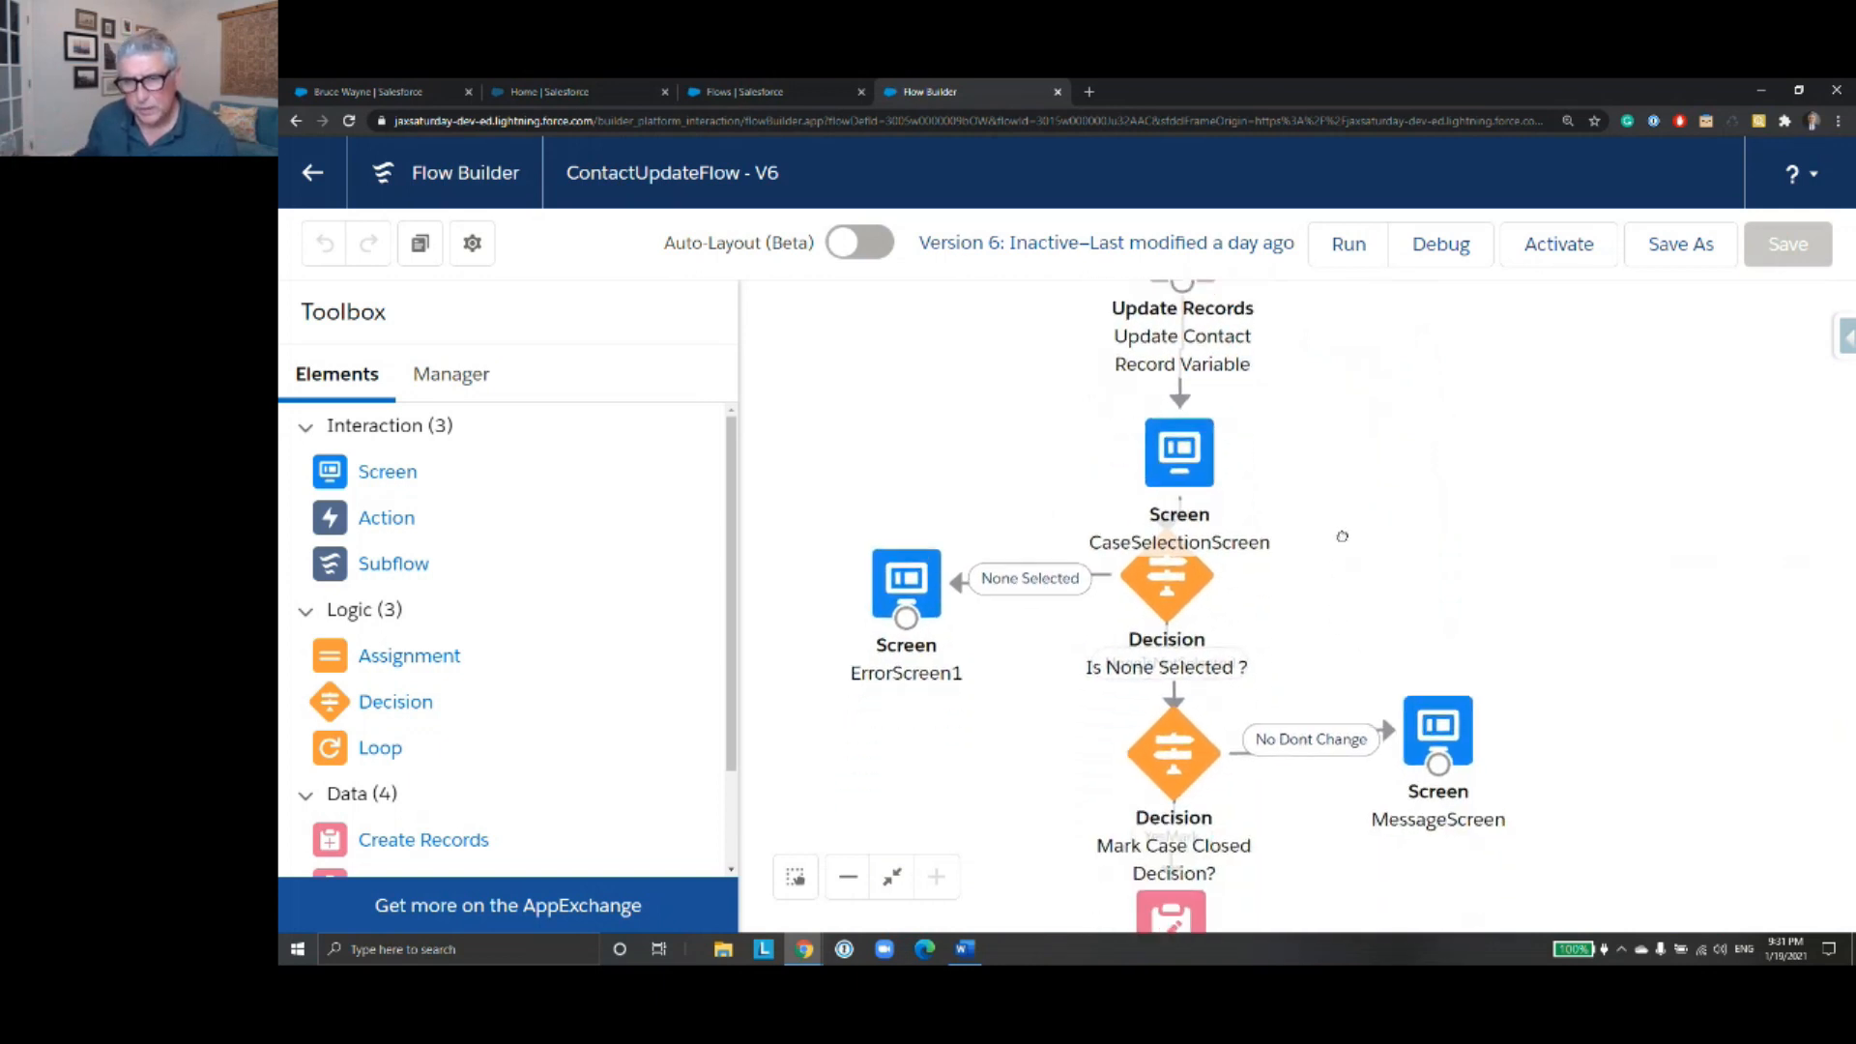
pyautogui.doubleClick(1175, 473)
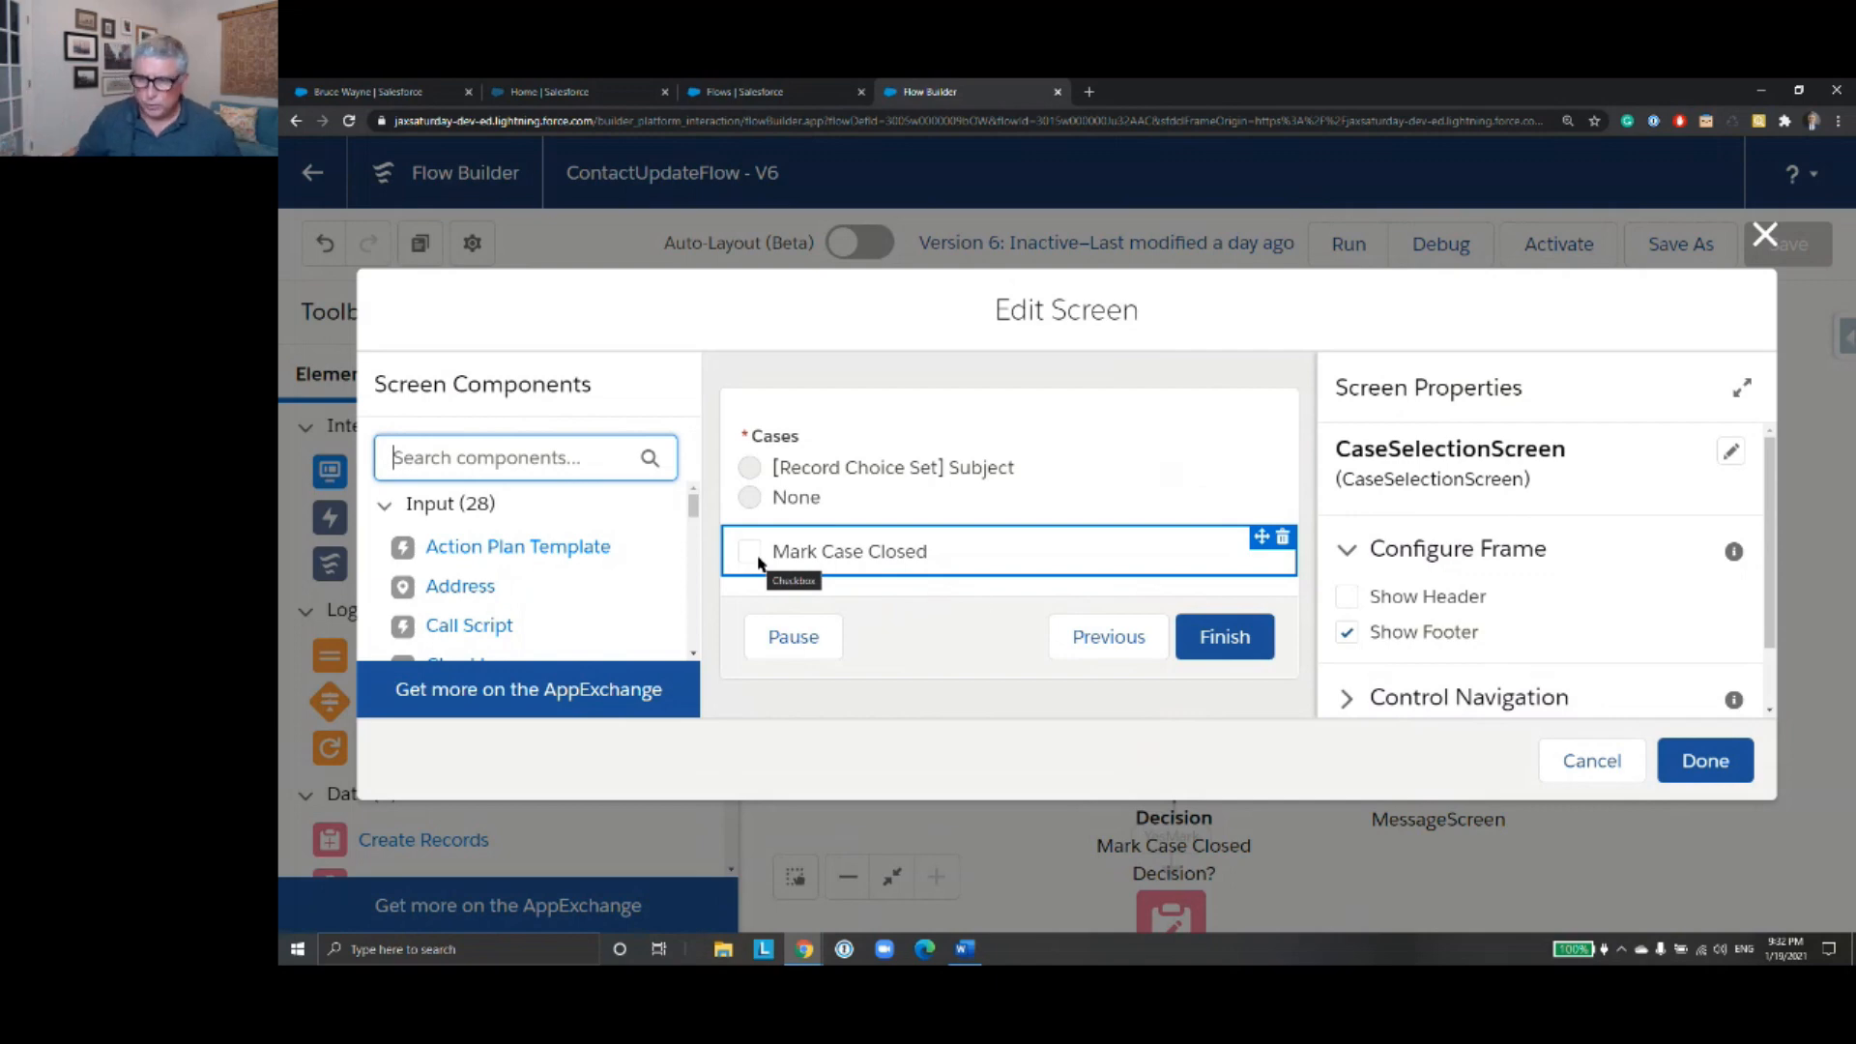
pyautogui.click(1591, 762)
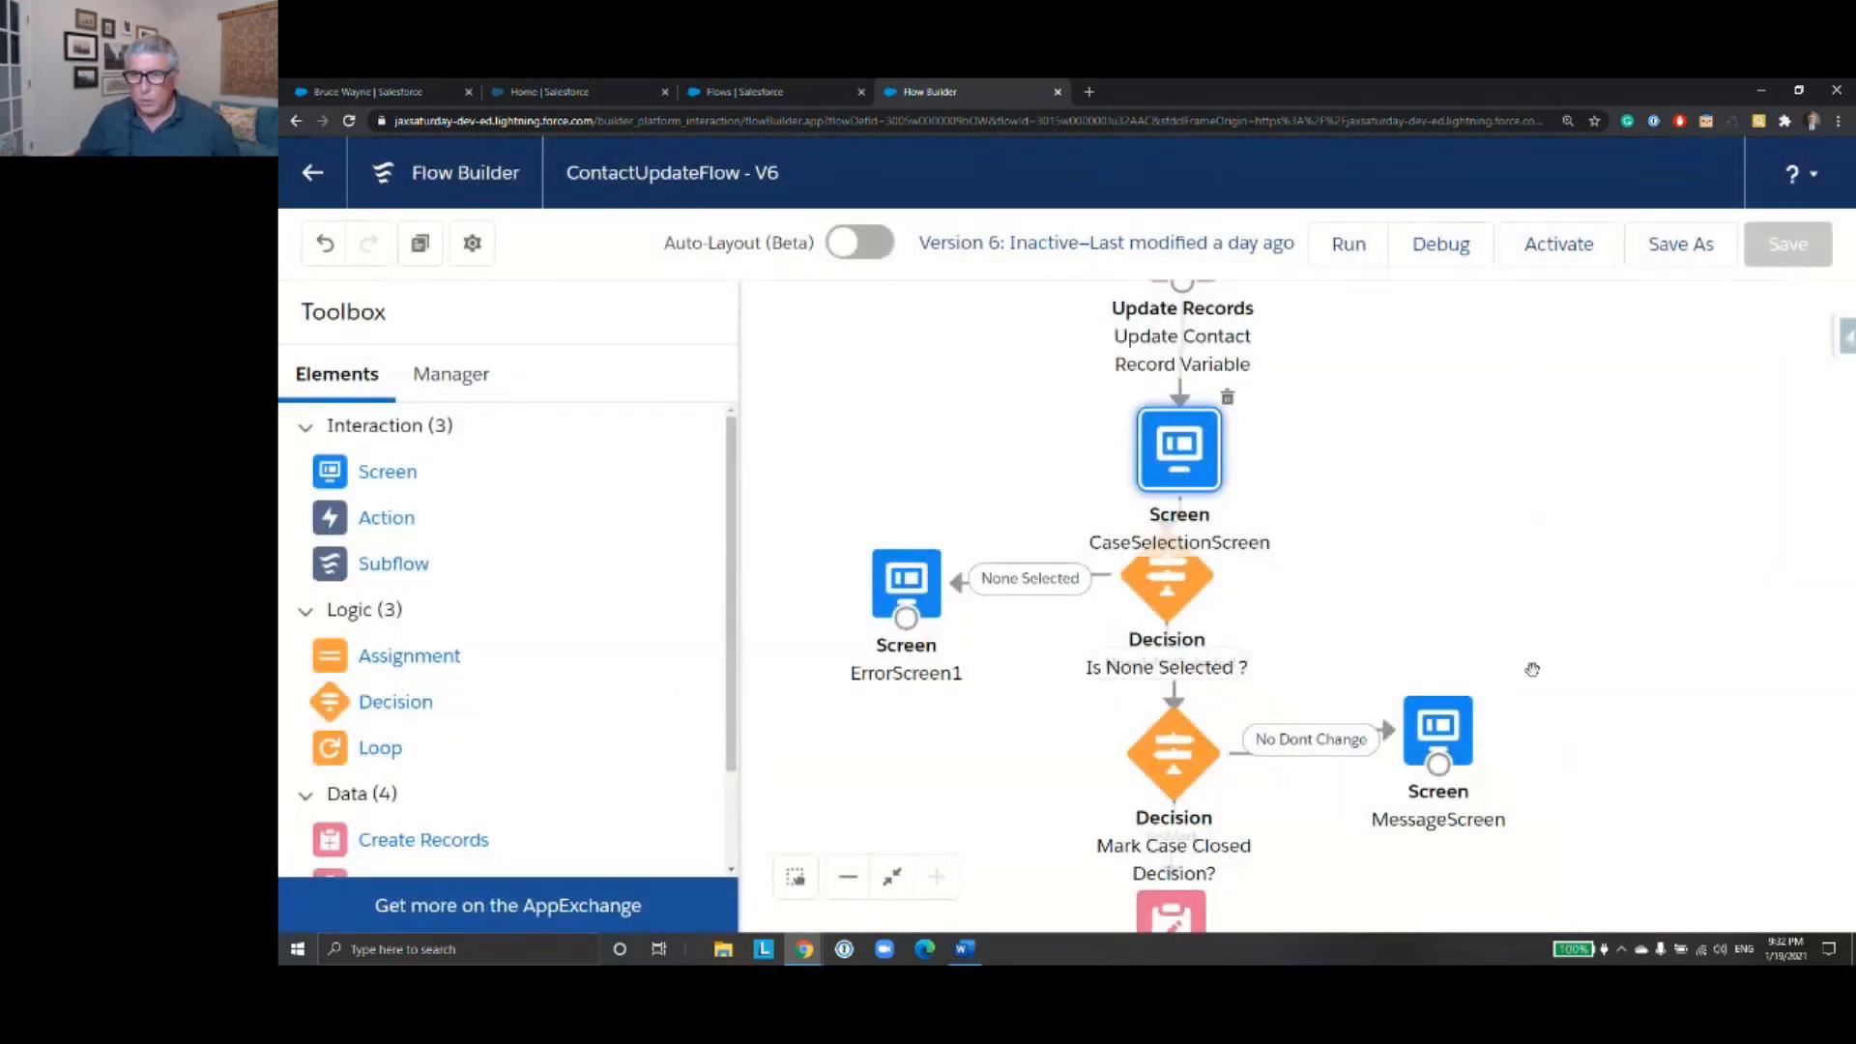
# - Reopen CaseSelectionScreen, examine the choices behind the Cases radio buttons, and close the screen without applying changes
pyautogui.moveTo(1410, 596); pyautogui.dragTo(1440, 494)
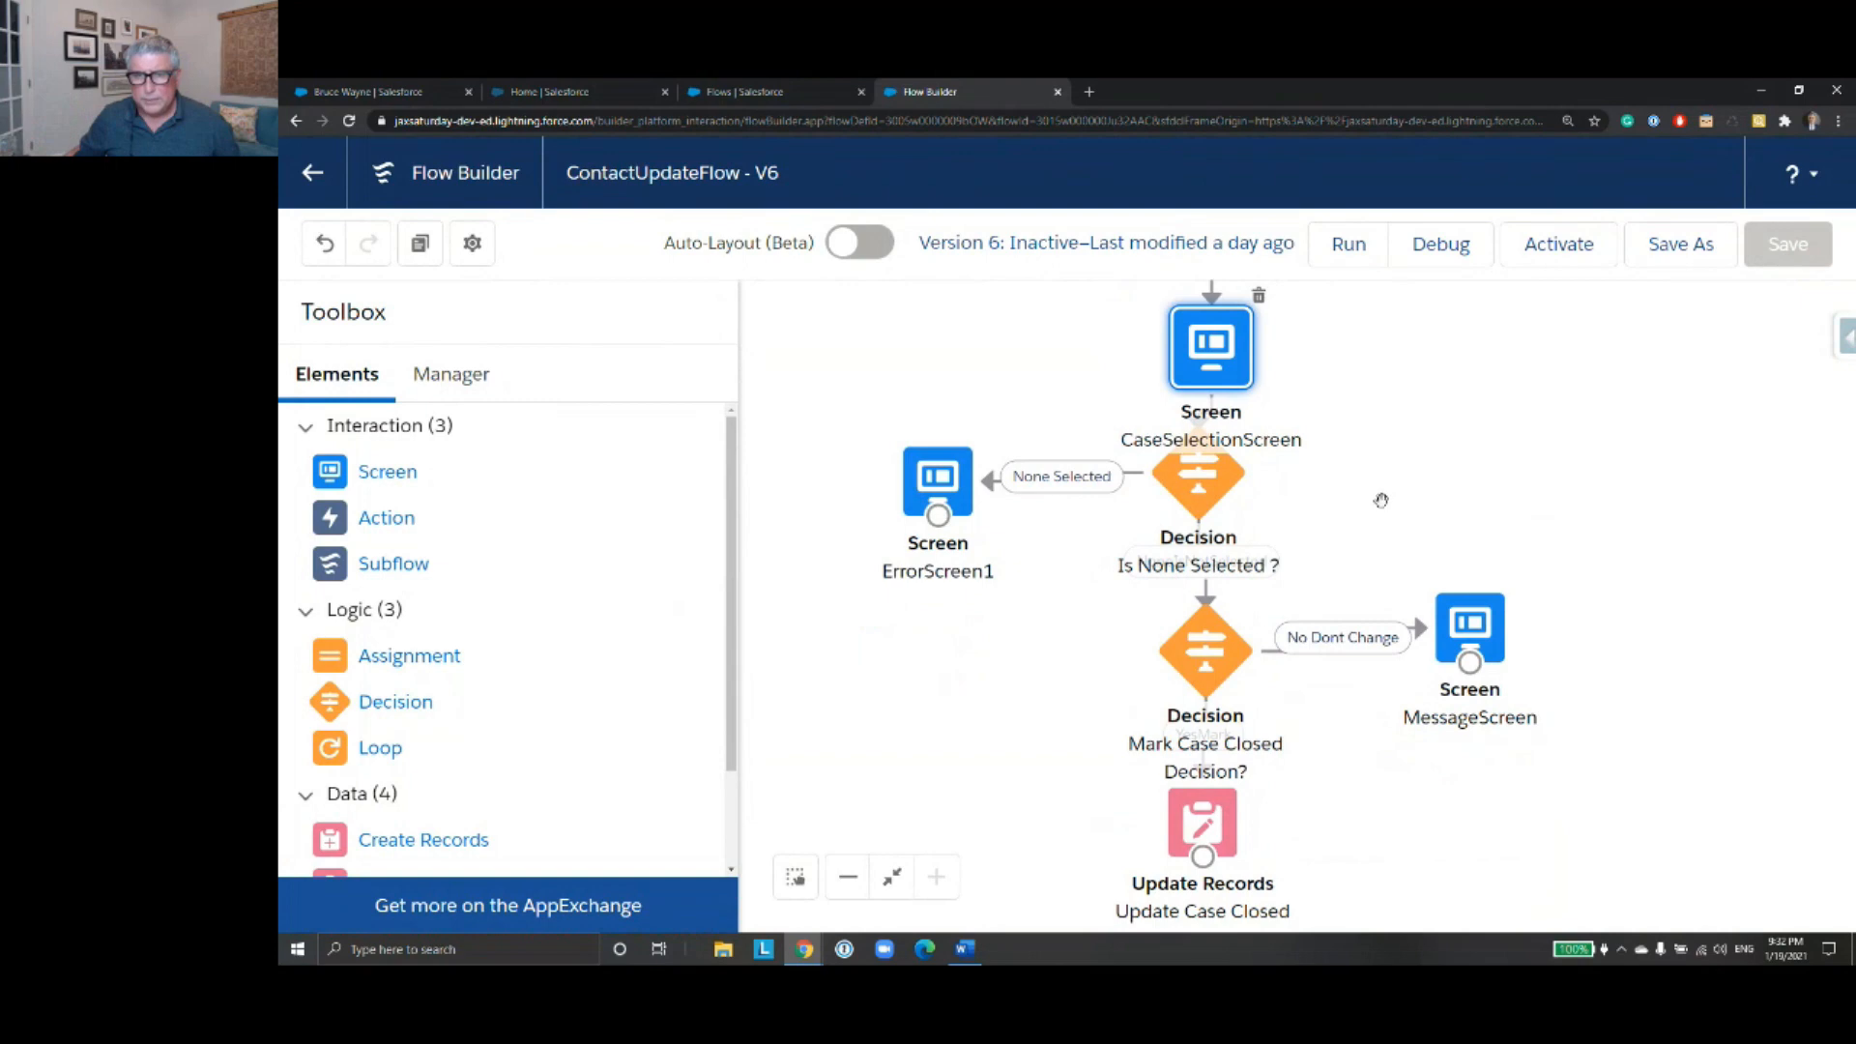
pyautogui.doubleClick(1226, 385)
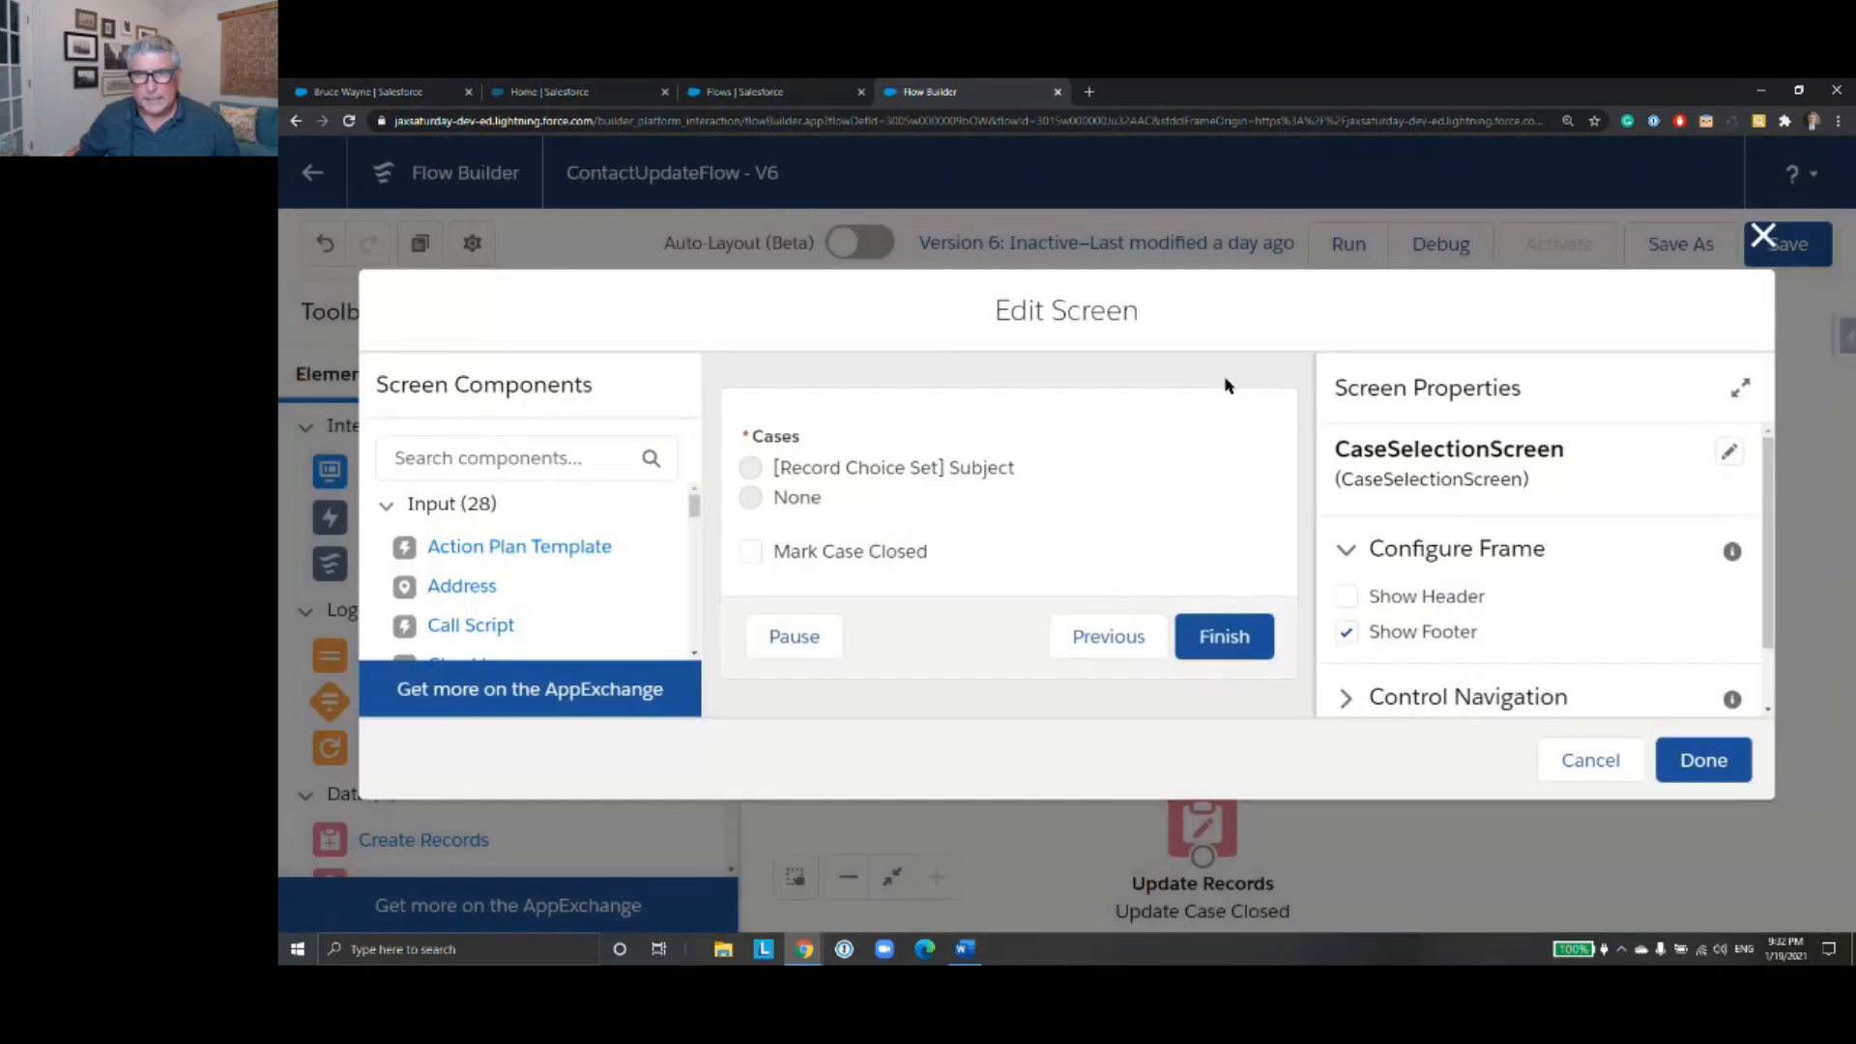
pyautogui.click(944, 497)
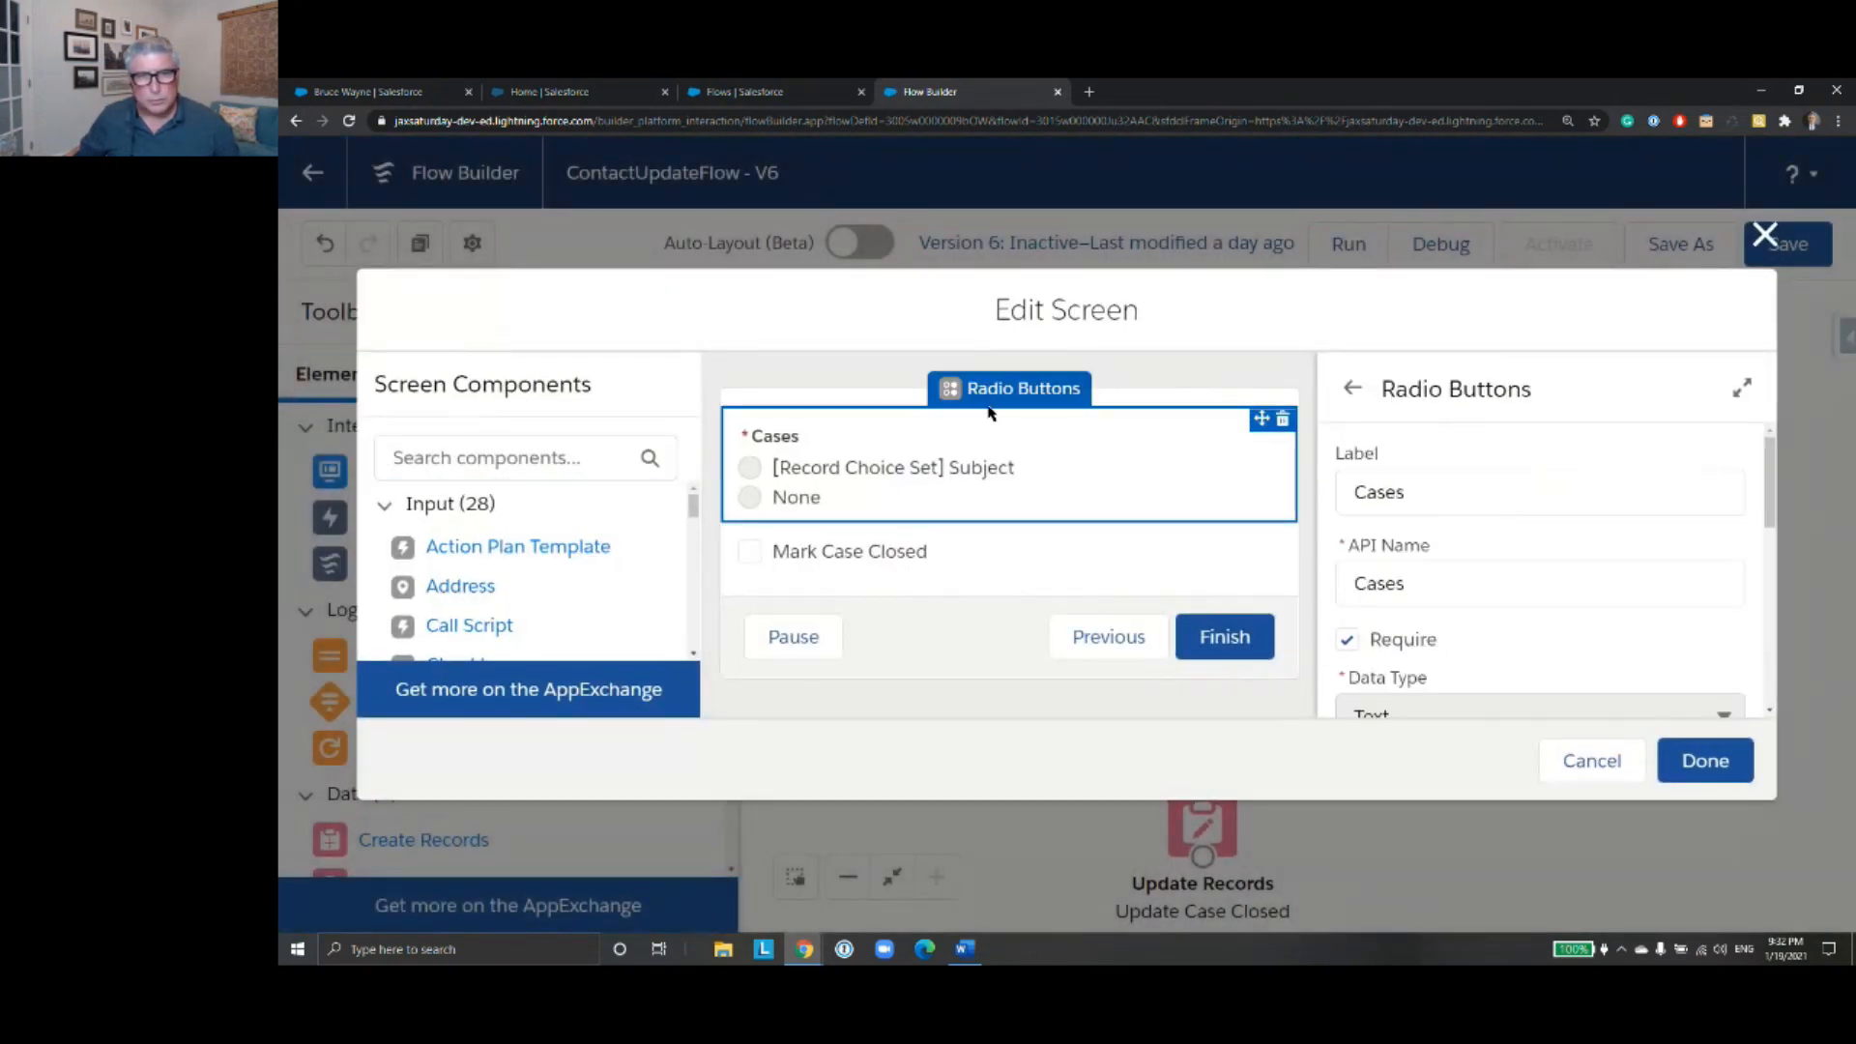
pyautogui.scroll(-5, 1574, 512)
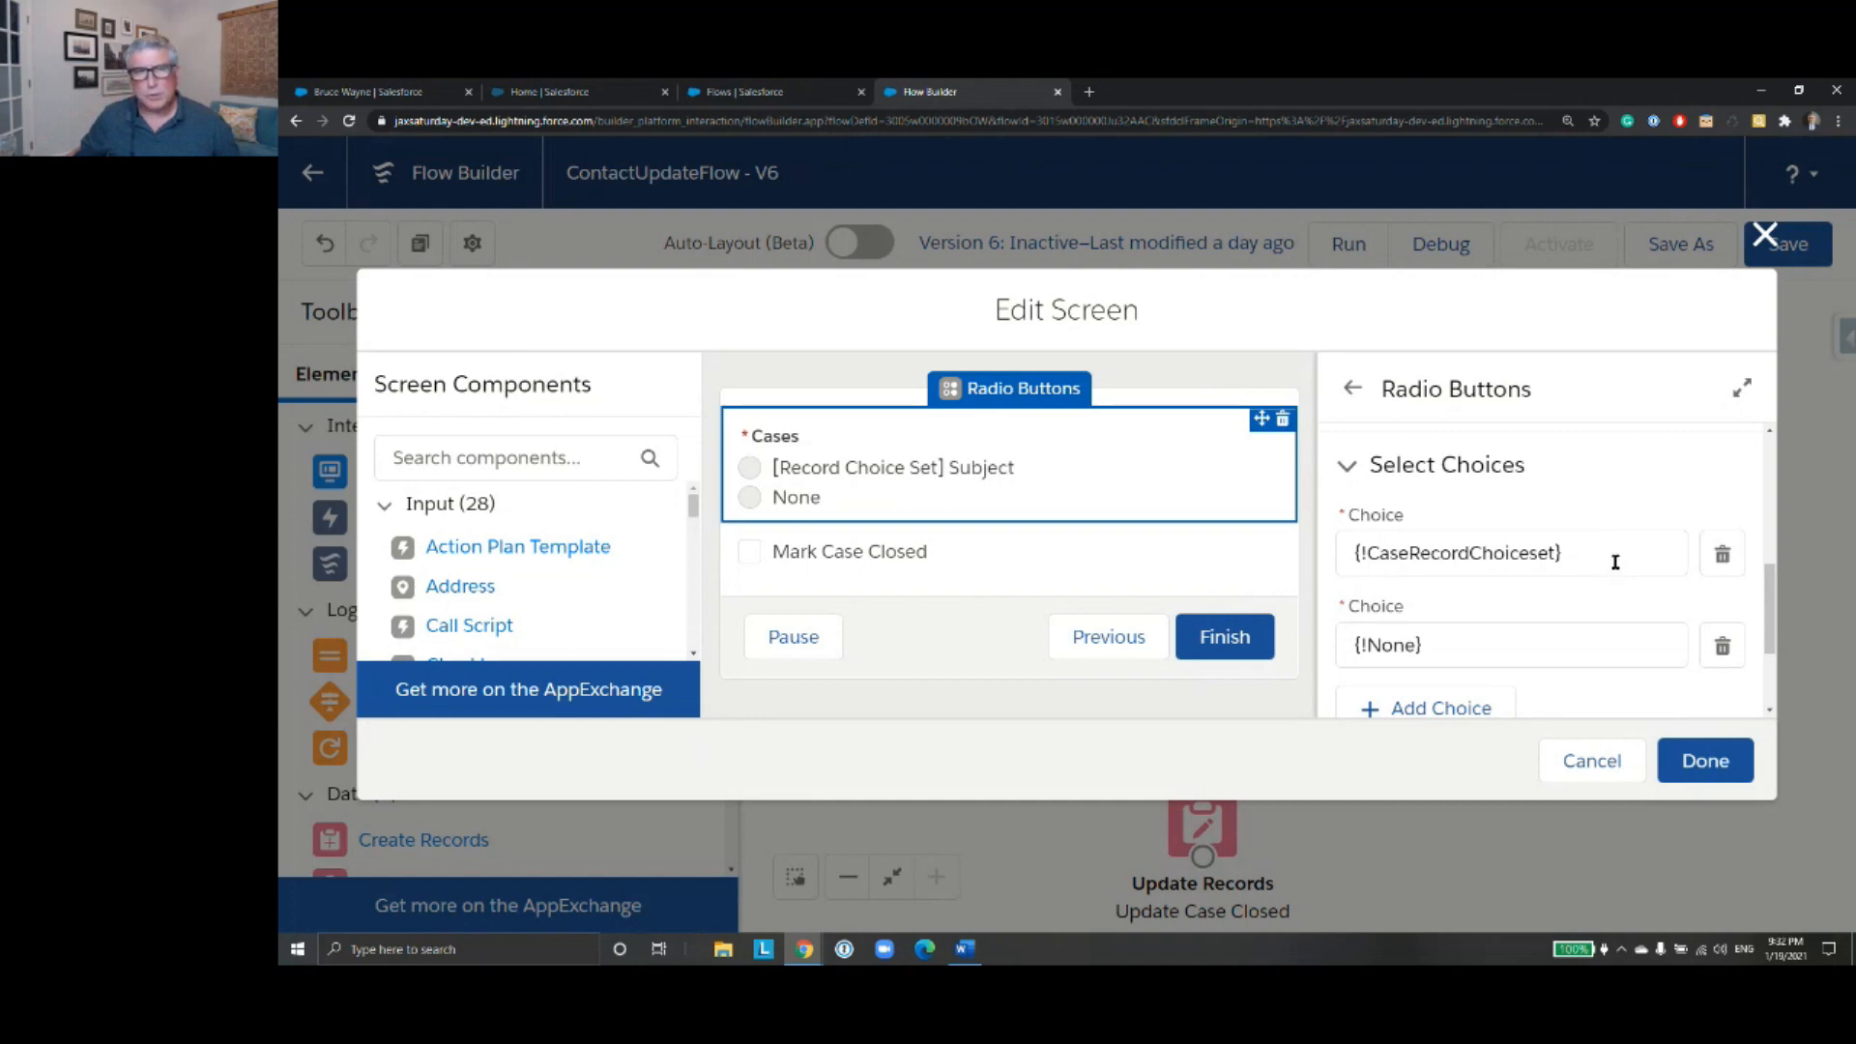
pyautogui.click(1570, 762)
pyautogui.scroll(-2, 623, 643)
pyautogui.scroll(2, 612, 671)
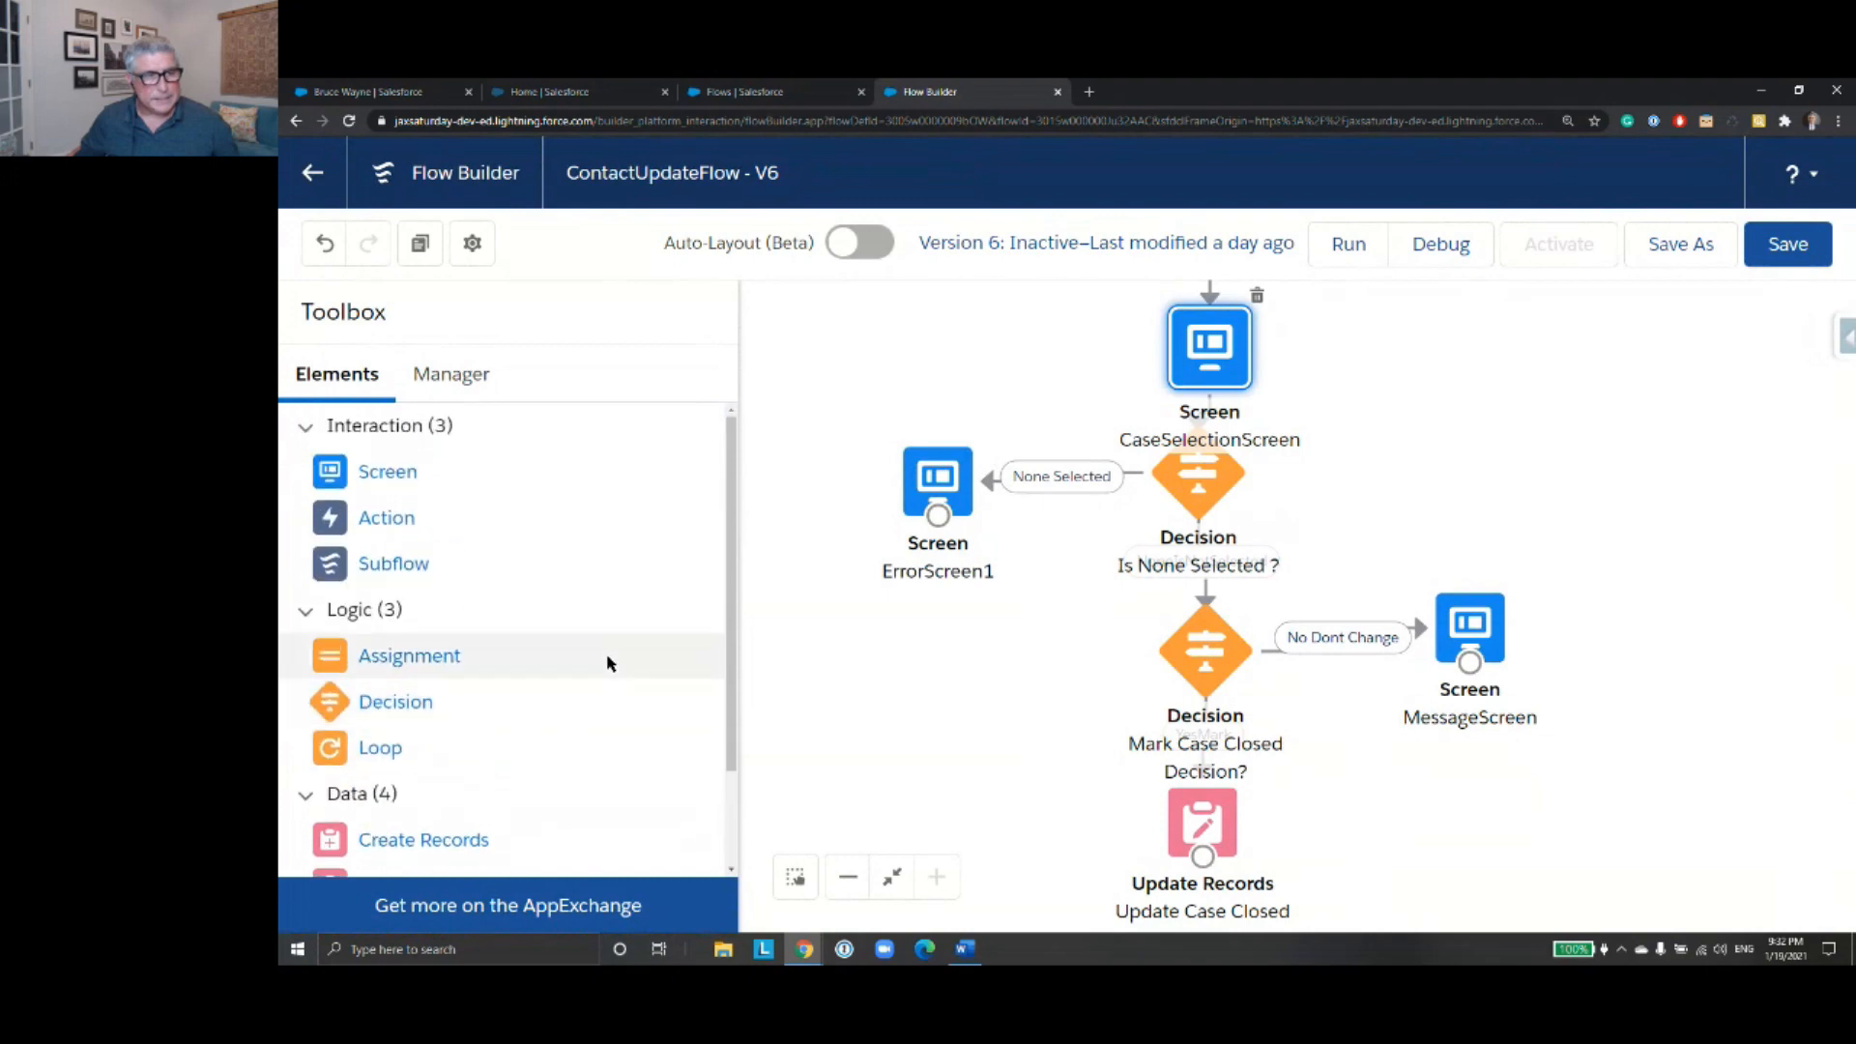
# - Search the flow's resources for "case" and open the CaseRecordChoiceset record choice set for editing
pyautogui.click(440, 380)
pyautogui.click(405, 441)
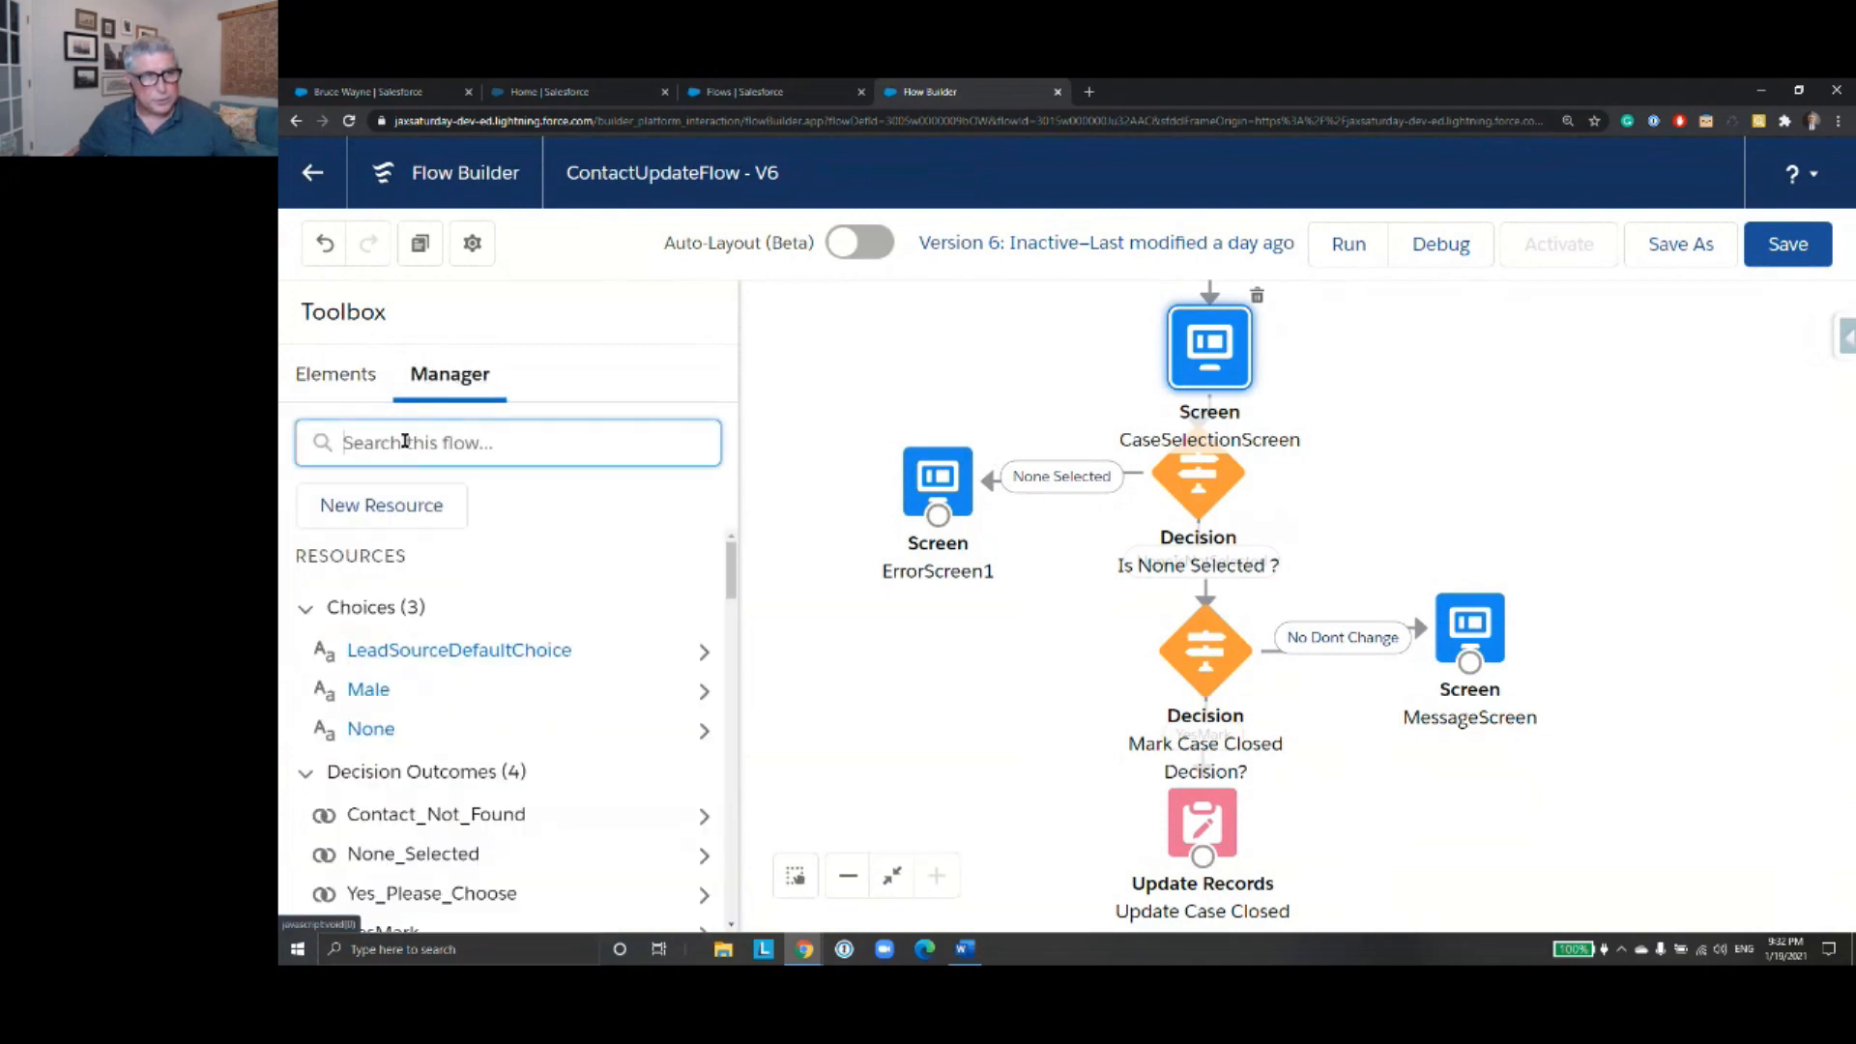
pyautogui.write('case')
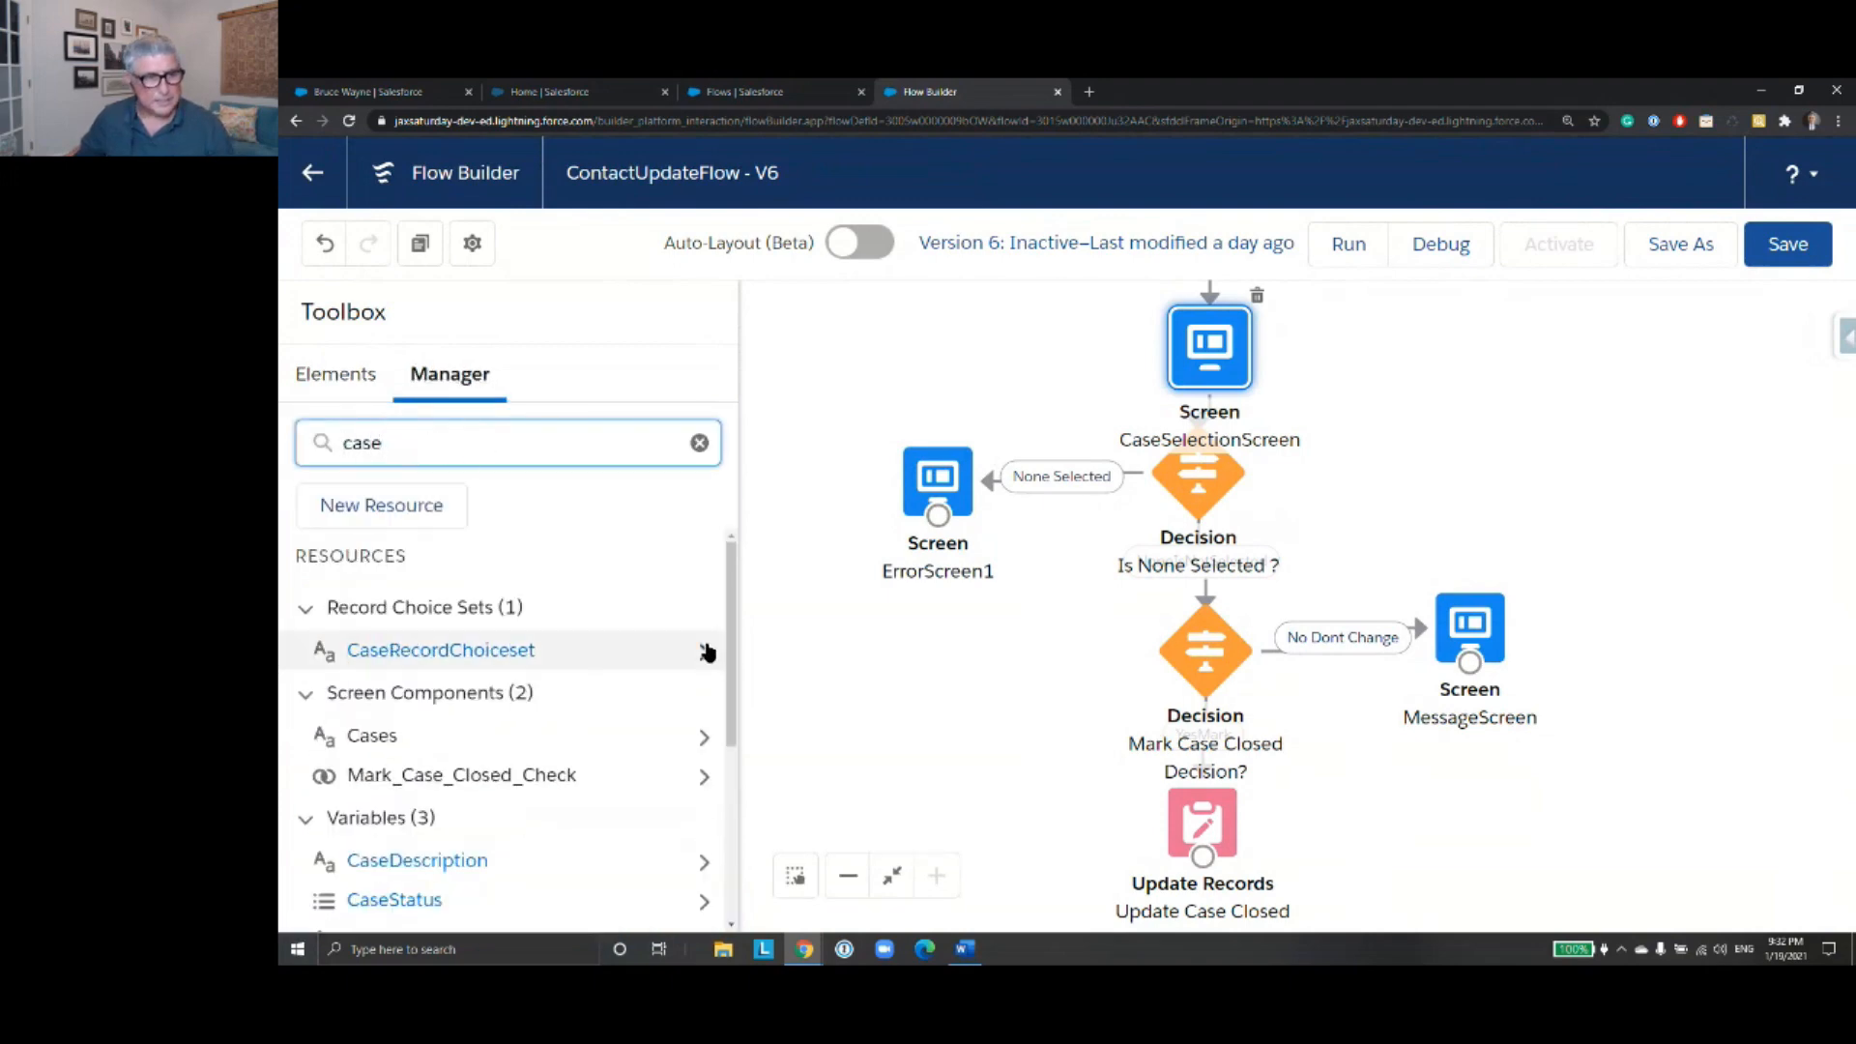
pyautogui.click(705, 651)
pyautogui.click(668, 636)
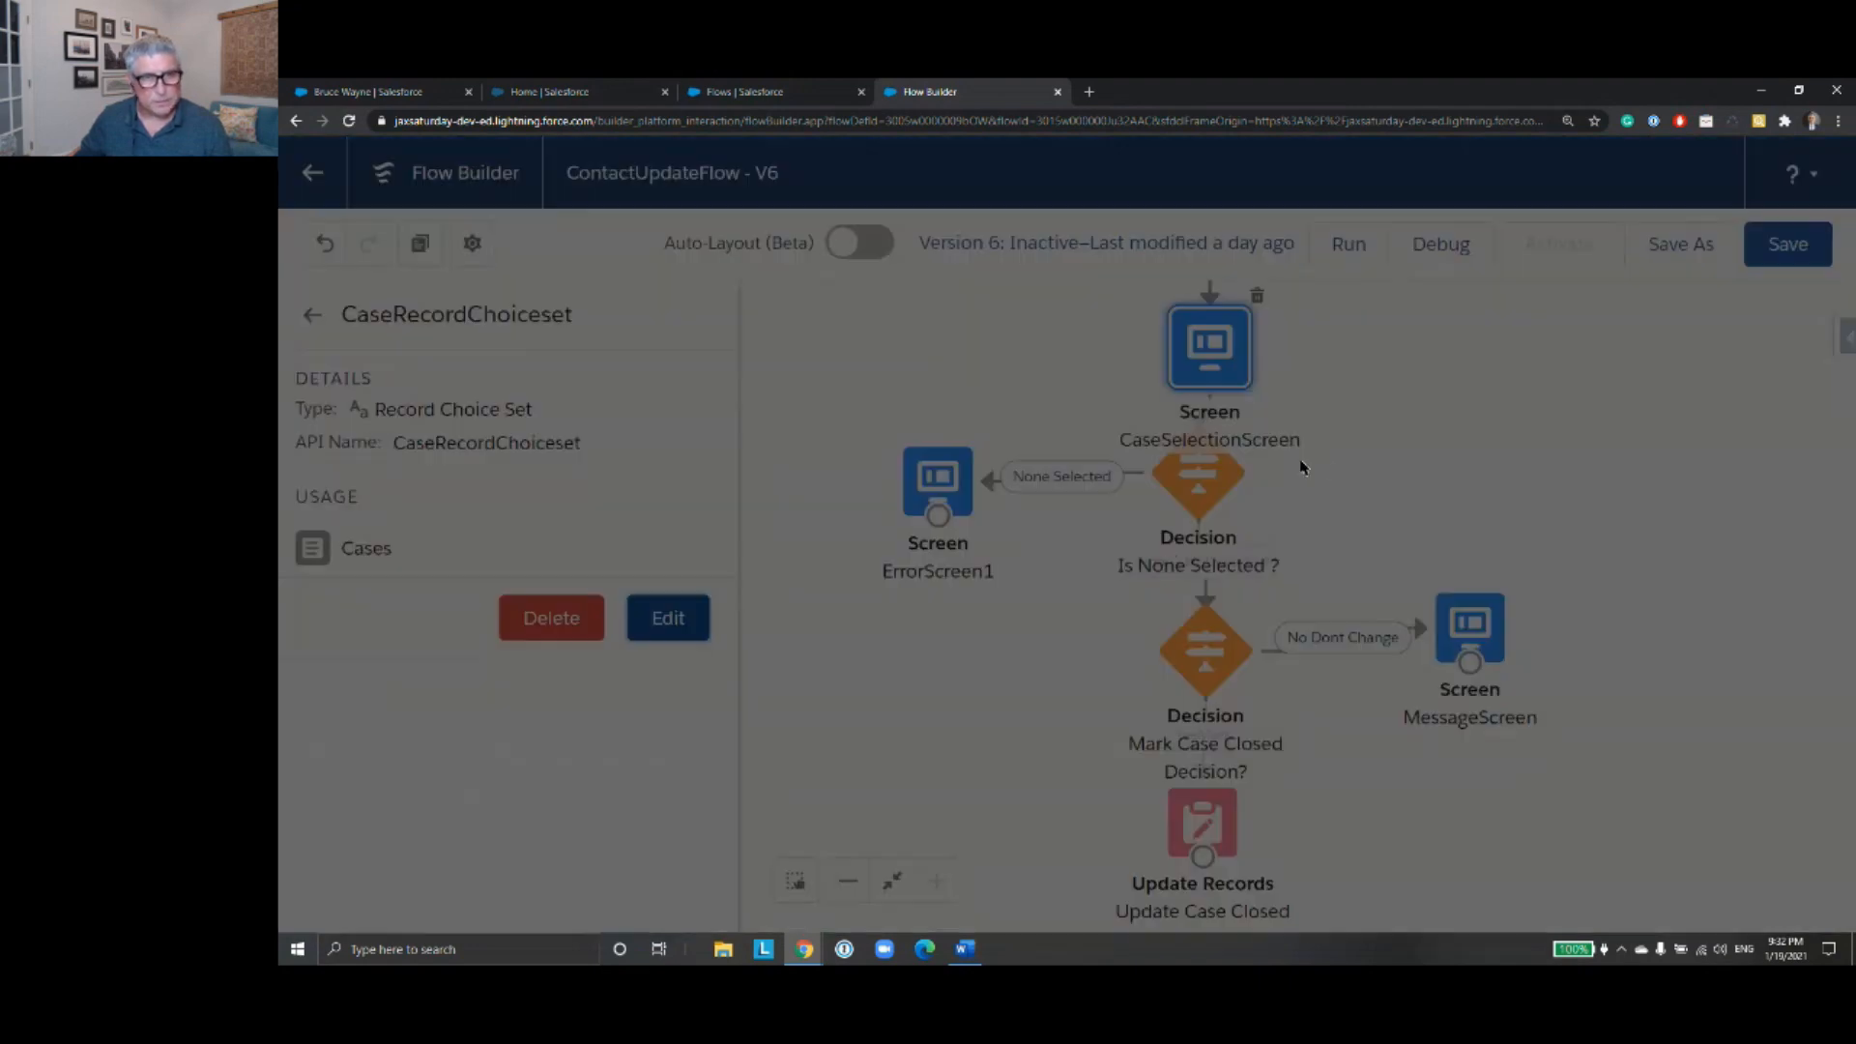
# - Examine the CaseRecordChoiceset filter conditions, sort order, choice label and value, and stored case fields, closing it without applying changes
pyautogui.scroll(-1, 1379, 506)
pyautogui.scroll(1, 1353, 507)
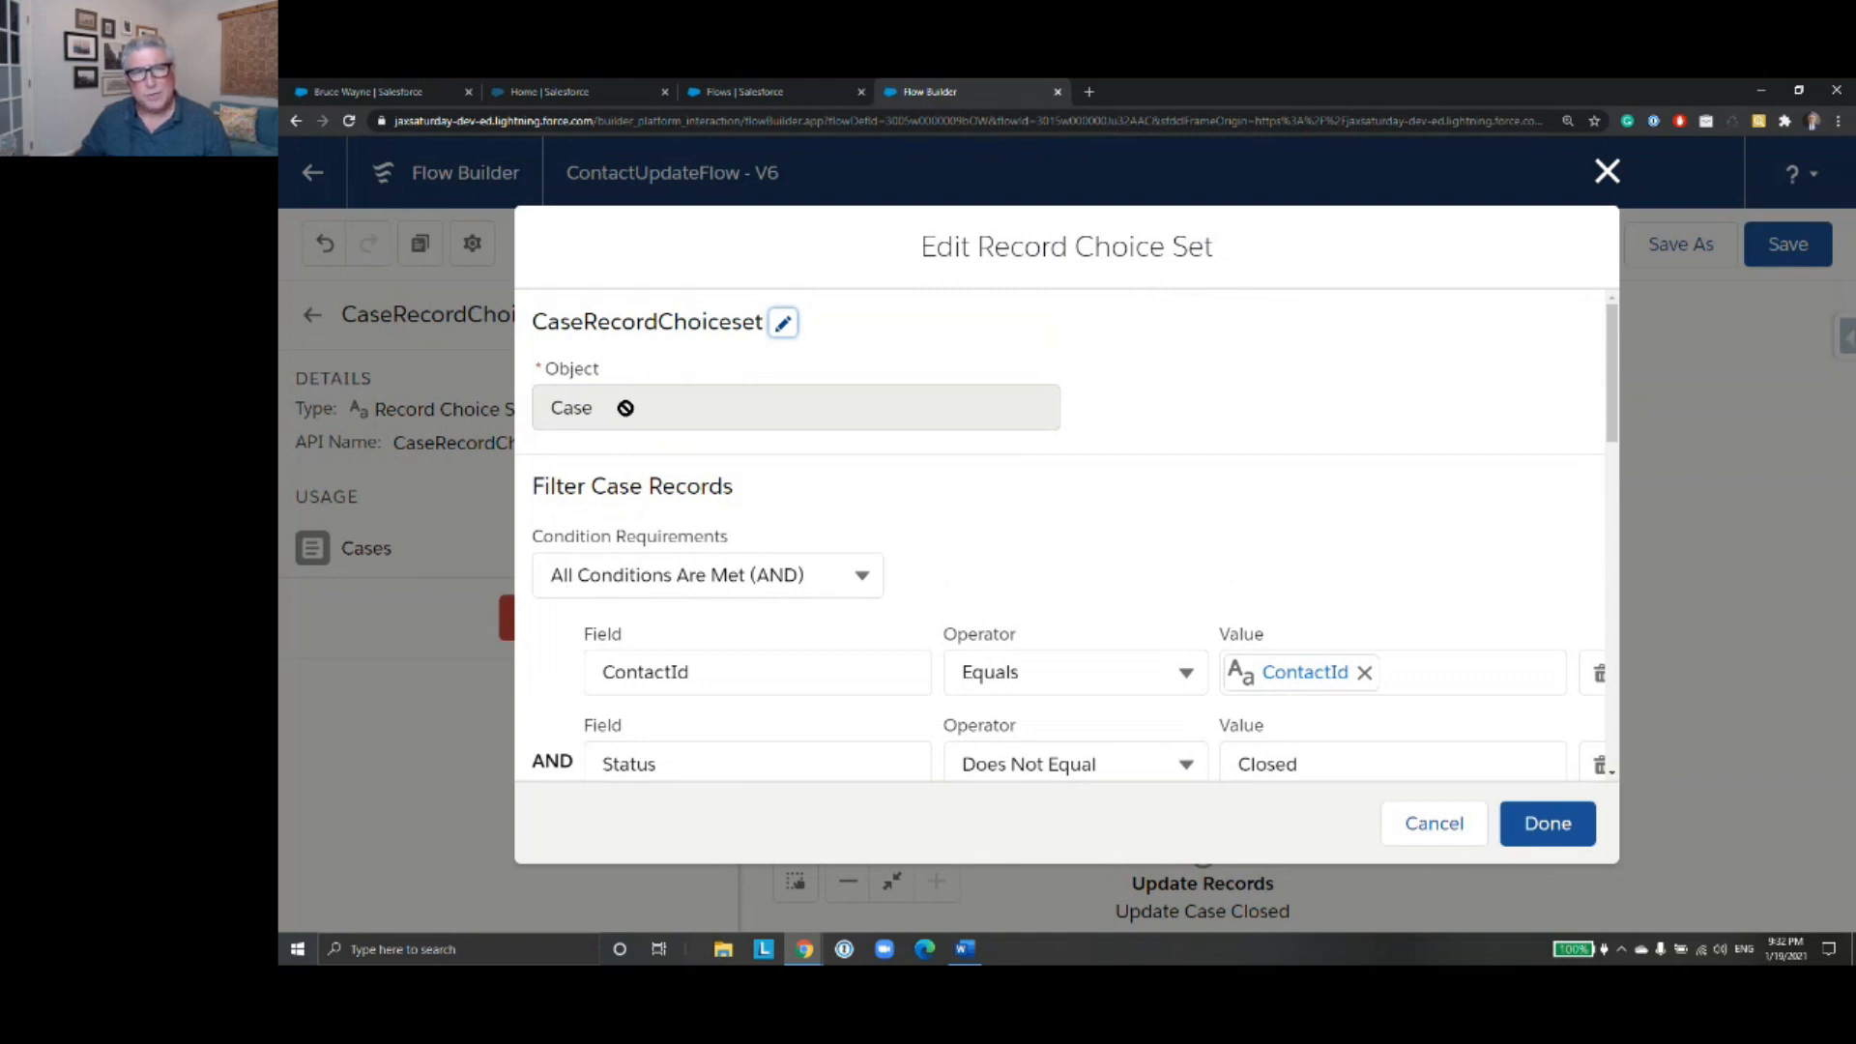
pyautogui.scroll(-2, 1277, 544)
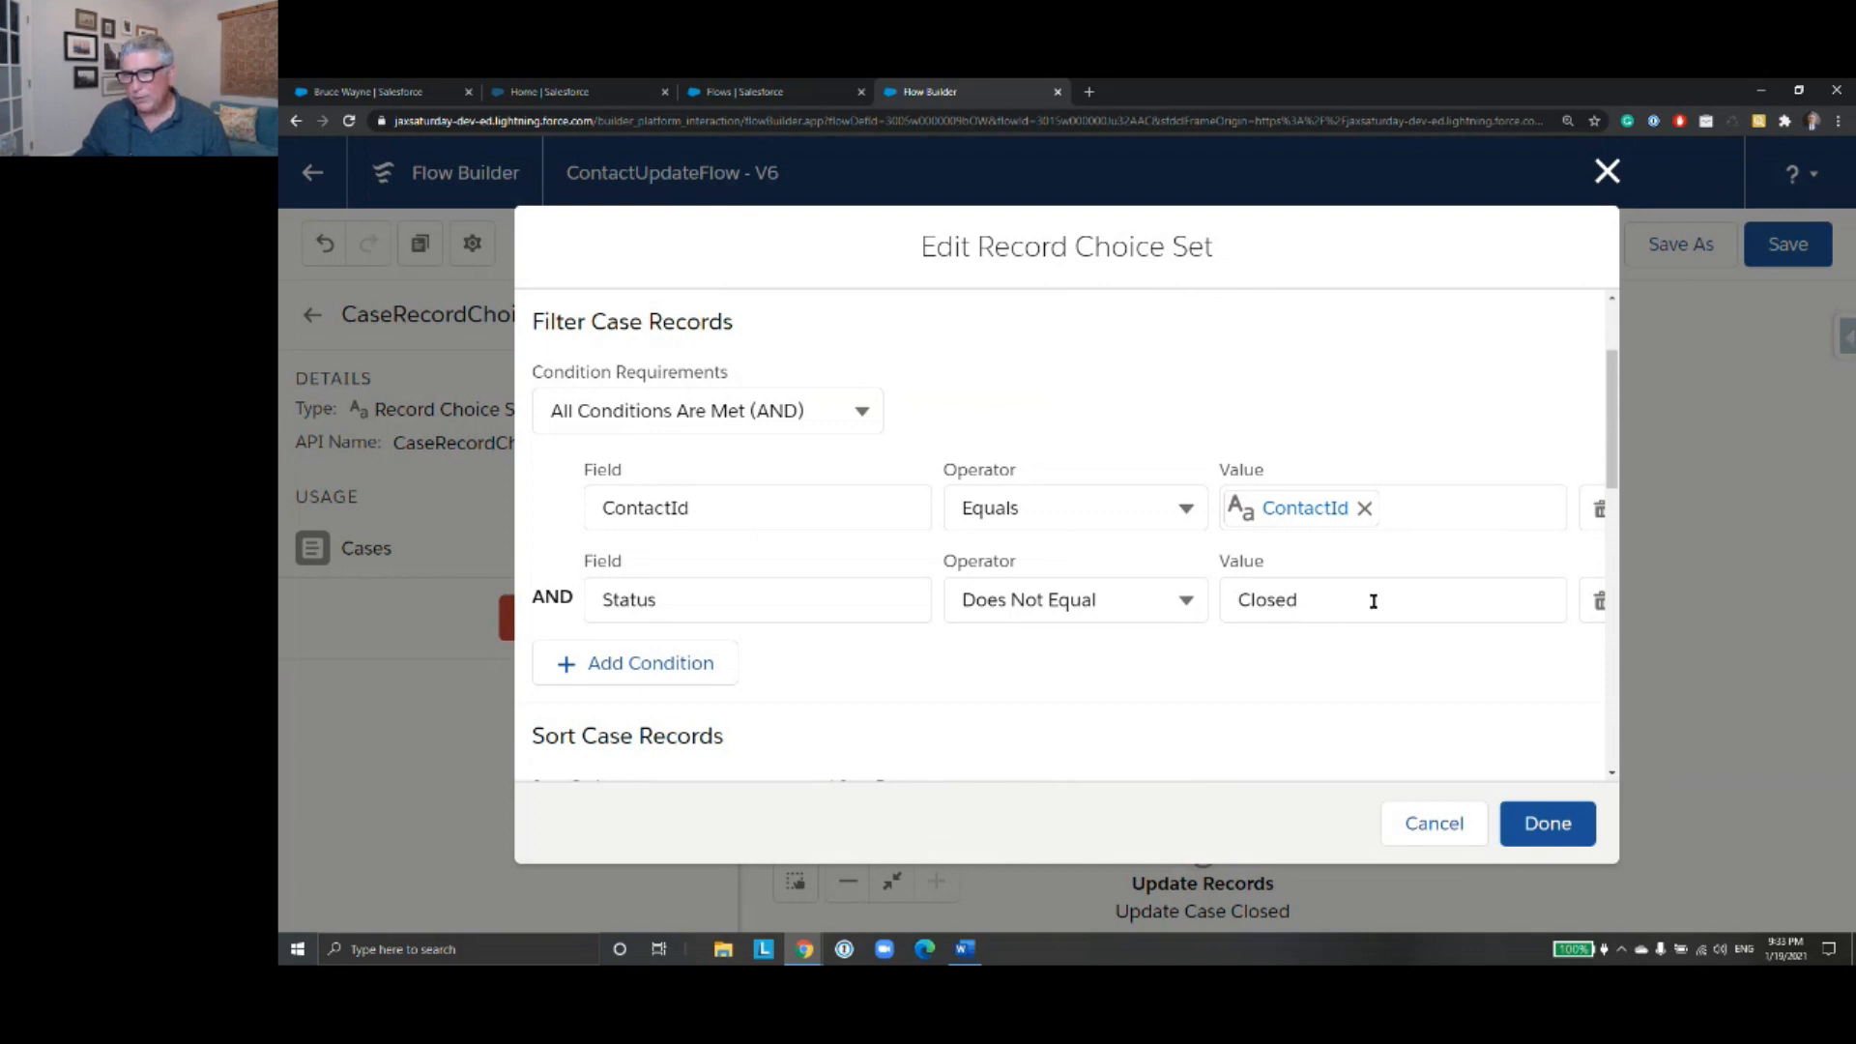
pyautogui.scroll(-3, 1371, 606)
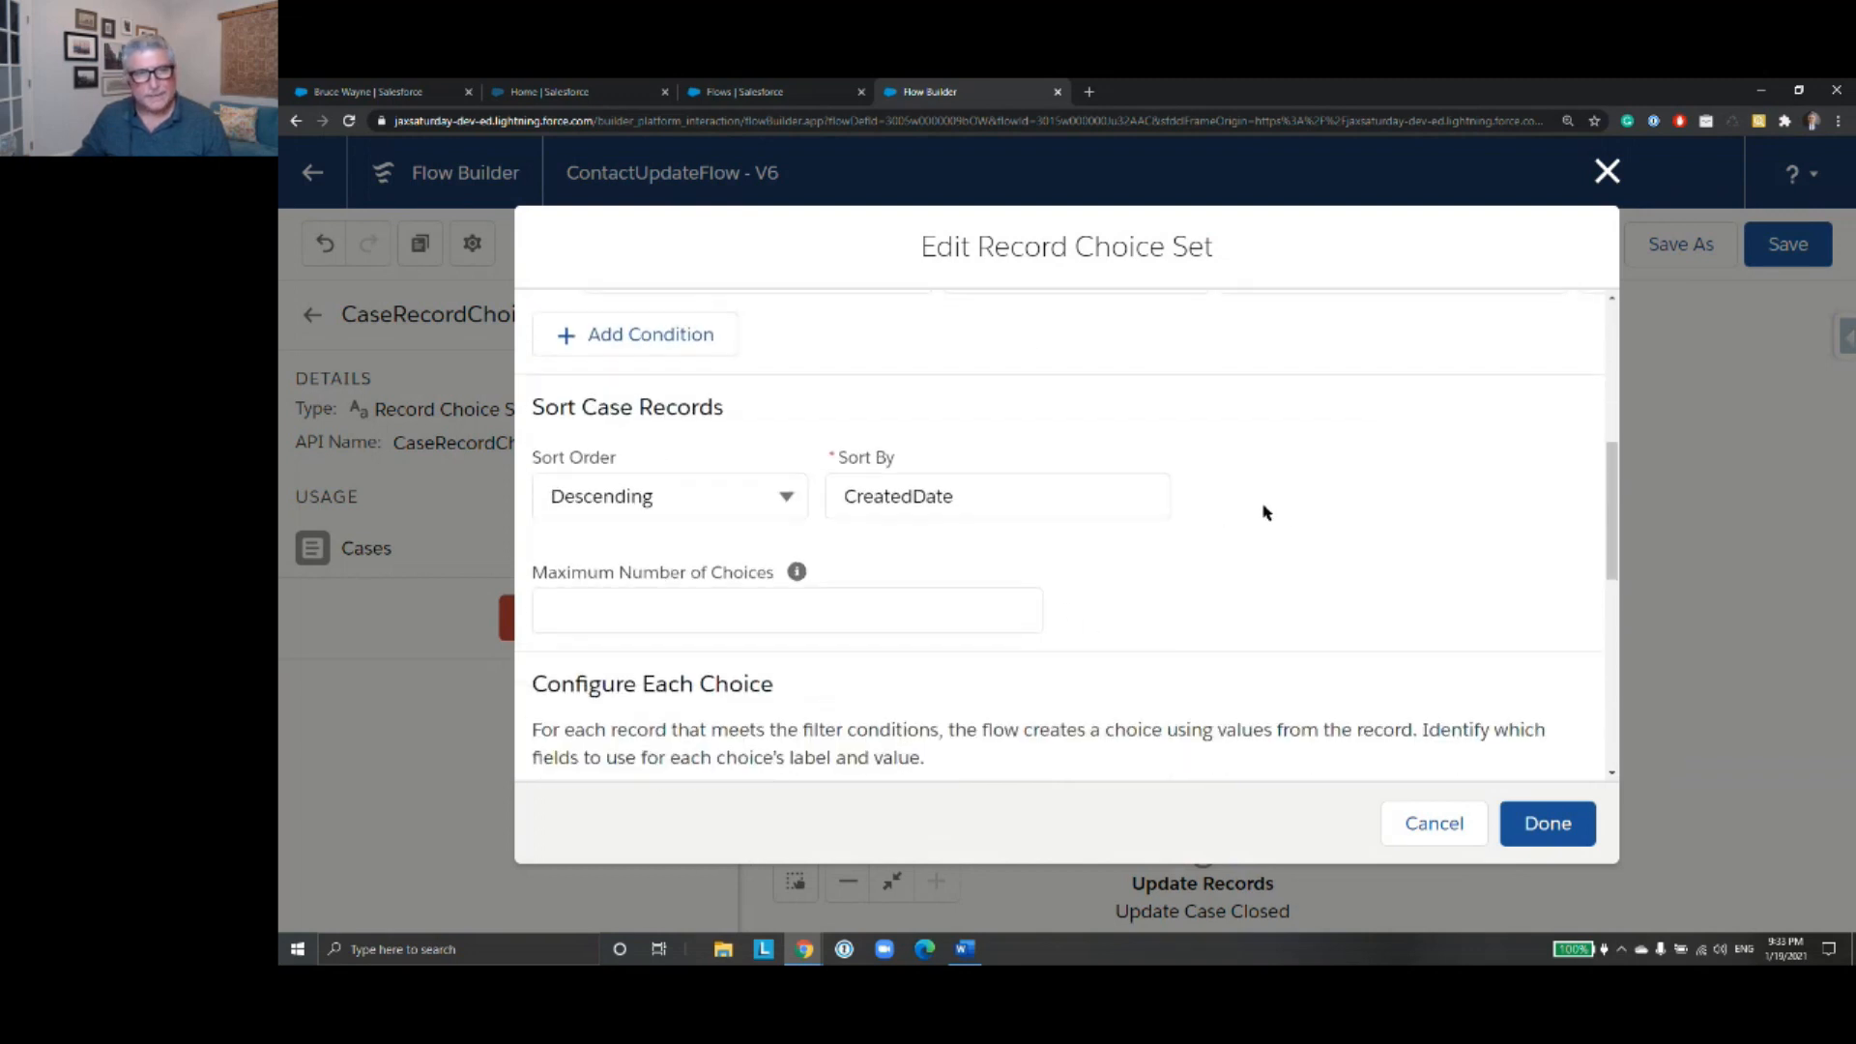
pyautogui.scroll(-3, 1202, 528)
pyautogui.scroll(2, 1201, 527)
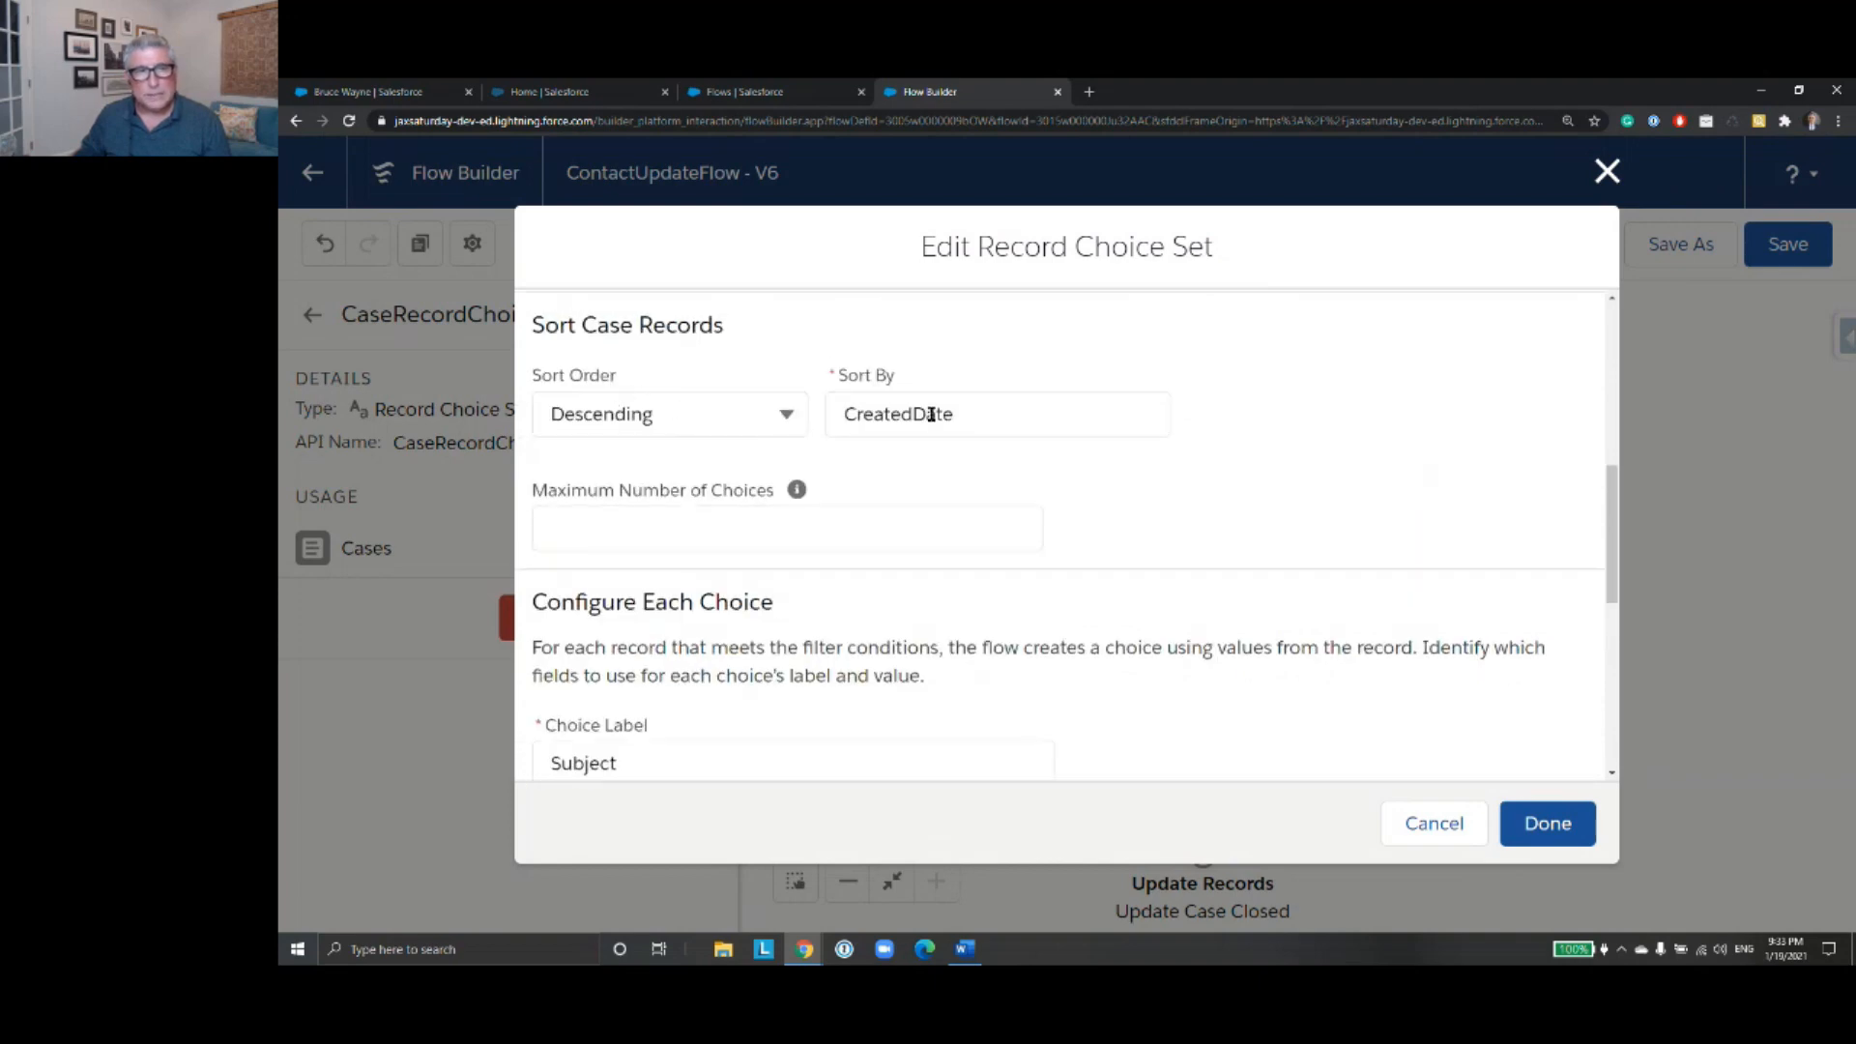
pyautogui.scroll(-3, 1267, 527)
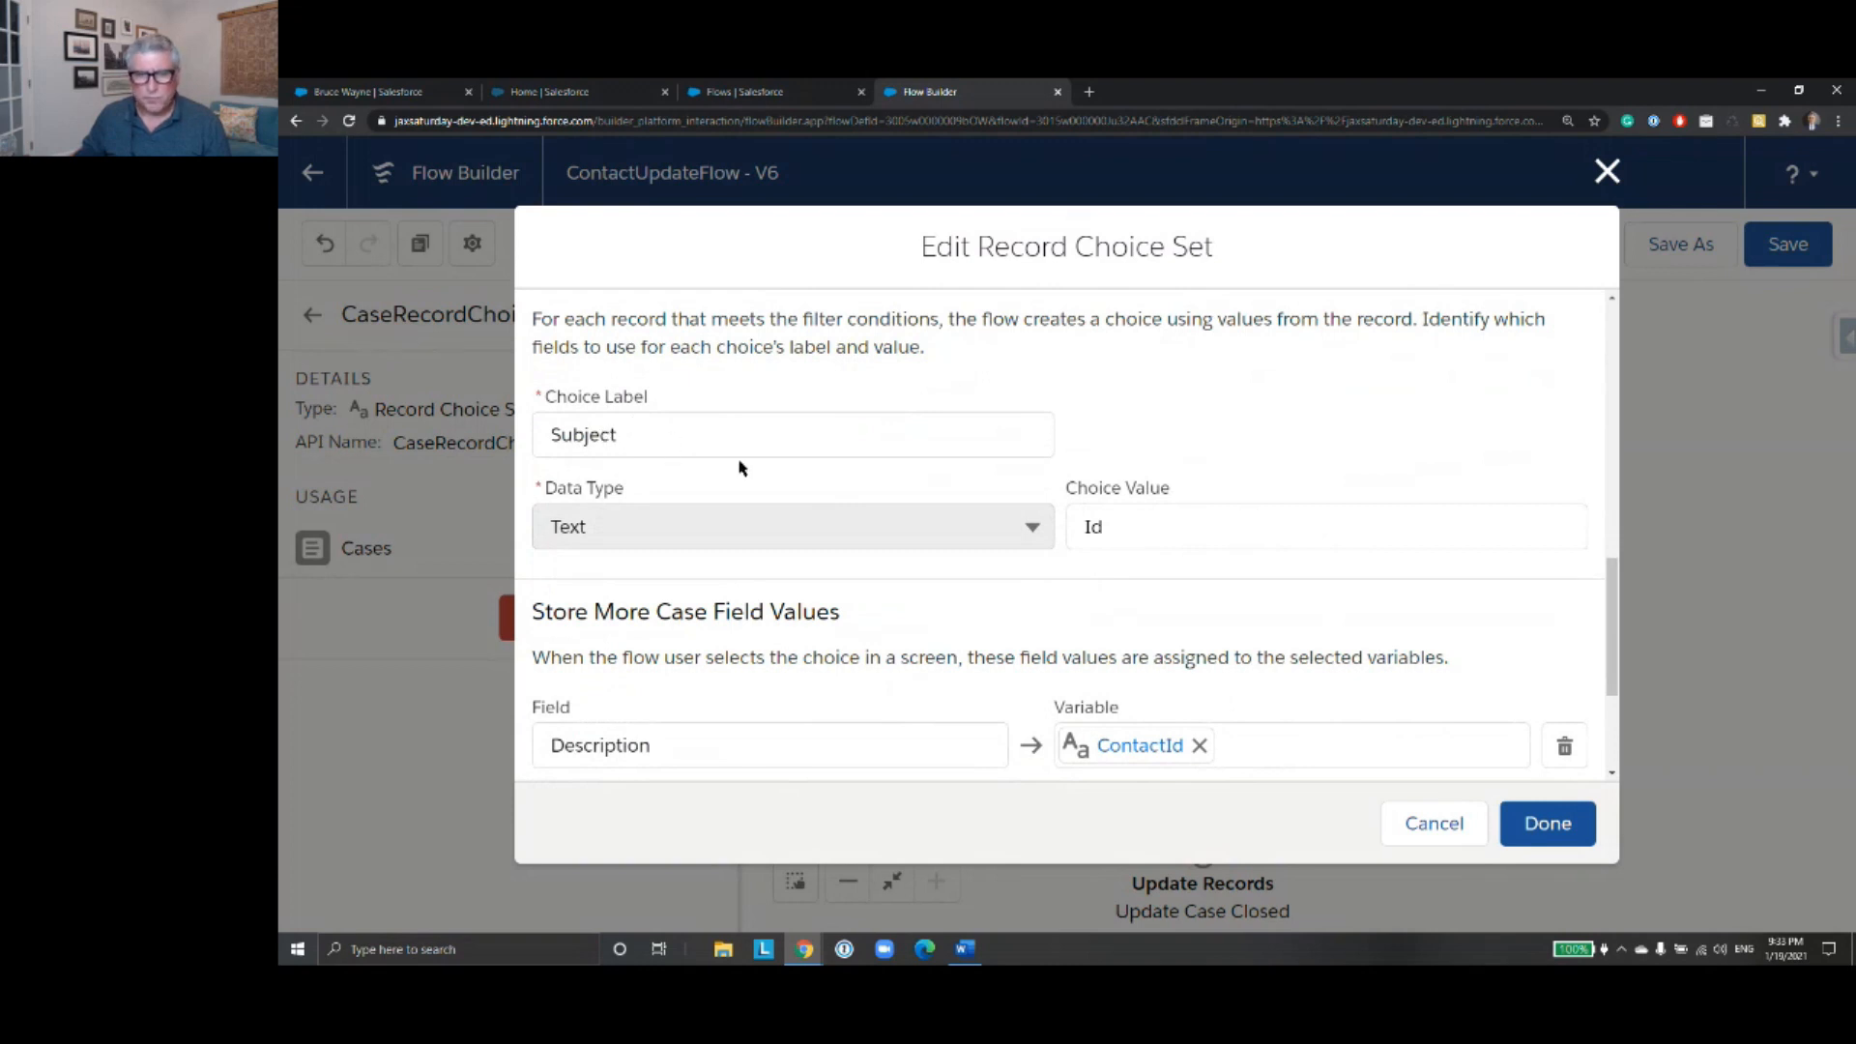
pyautogui.scroll(-1, 738, 469)
pyautogui.scroll(-1, 684, 527)
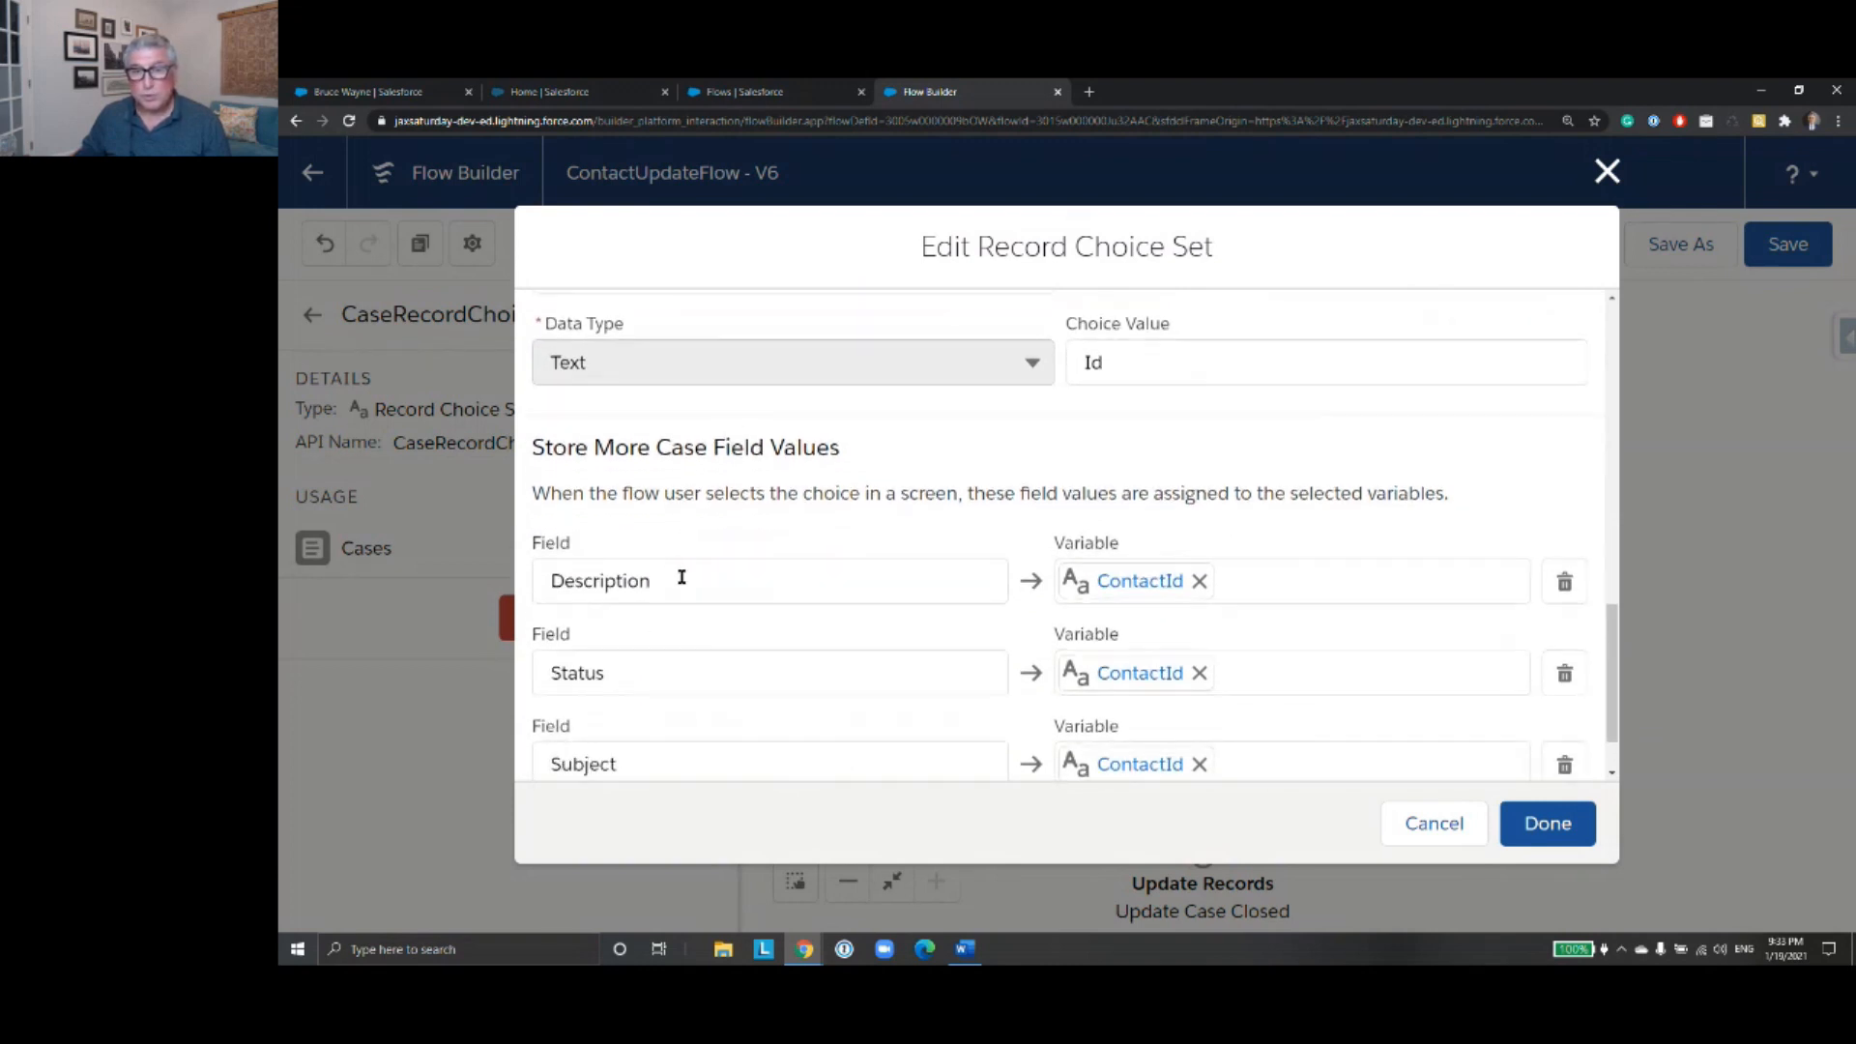
pyautogui.scroll(-1, 1147, 596)
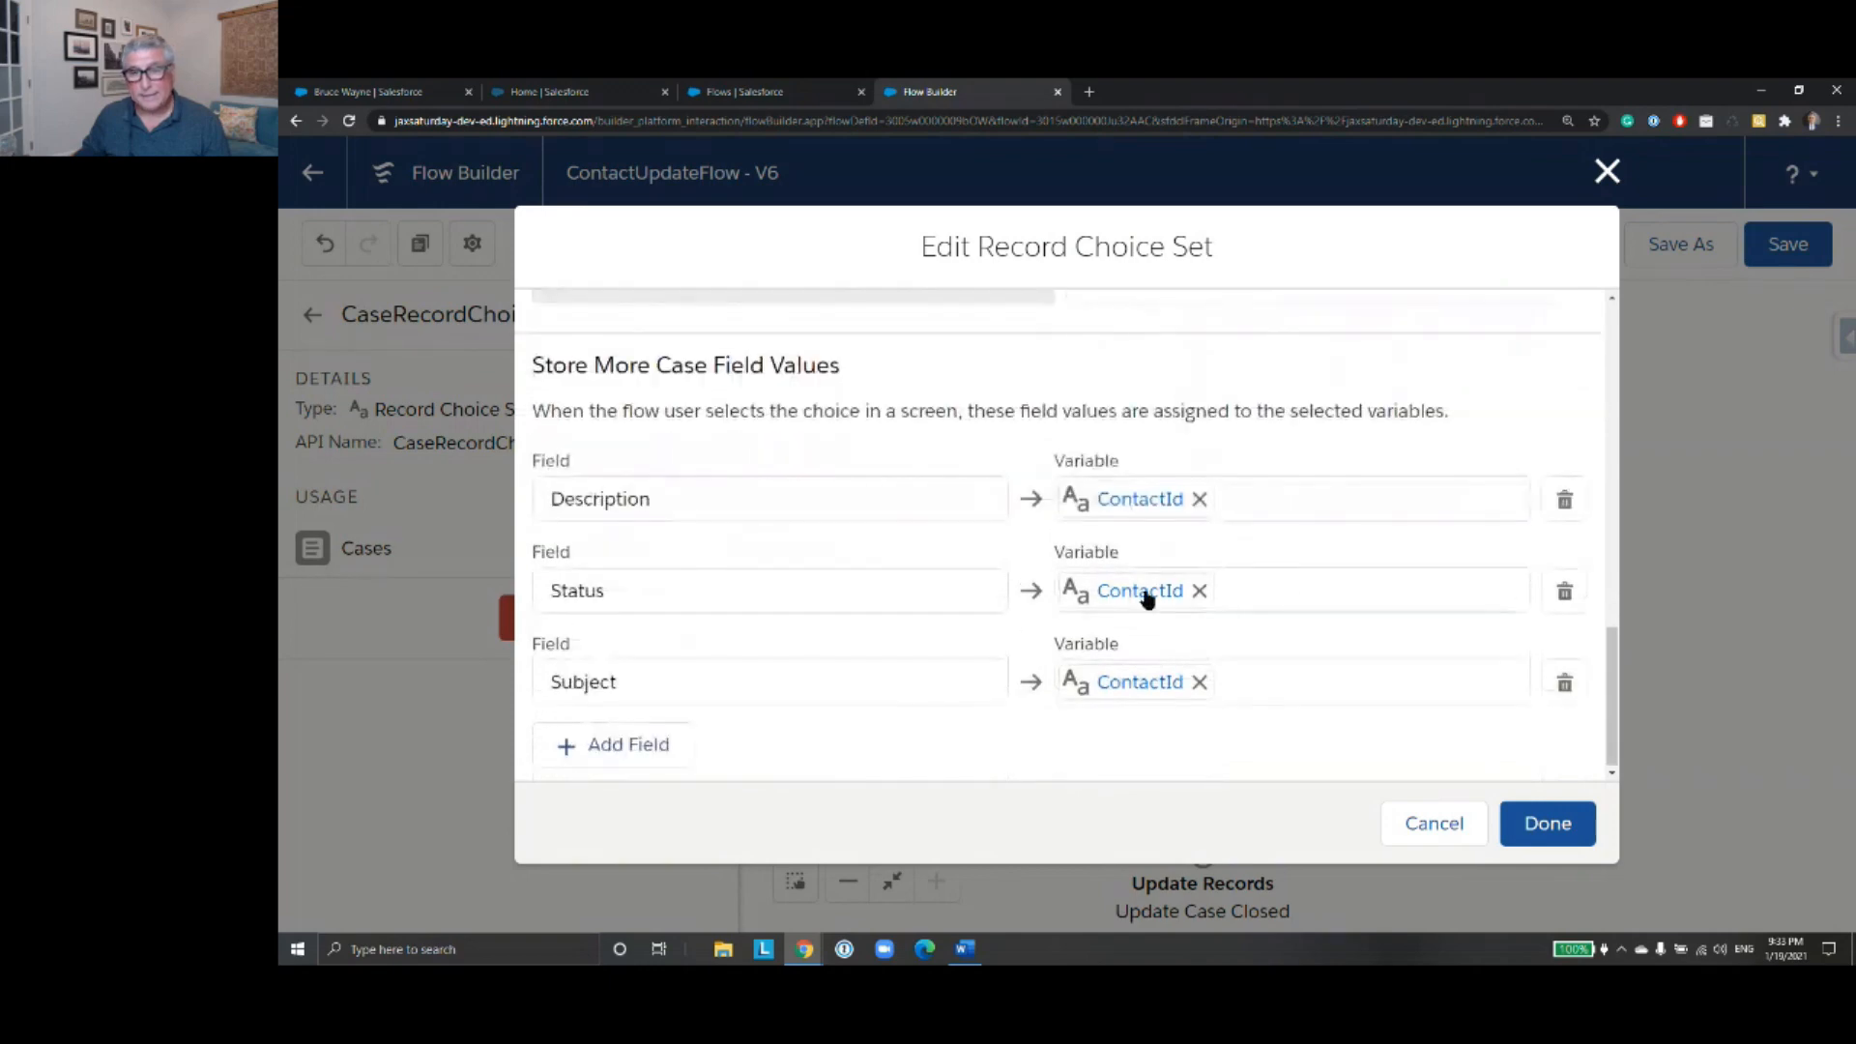
pyautogui.click(1453, 824)
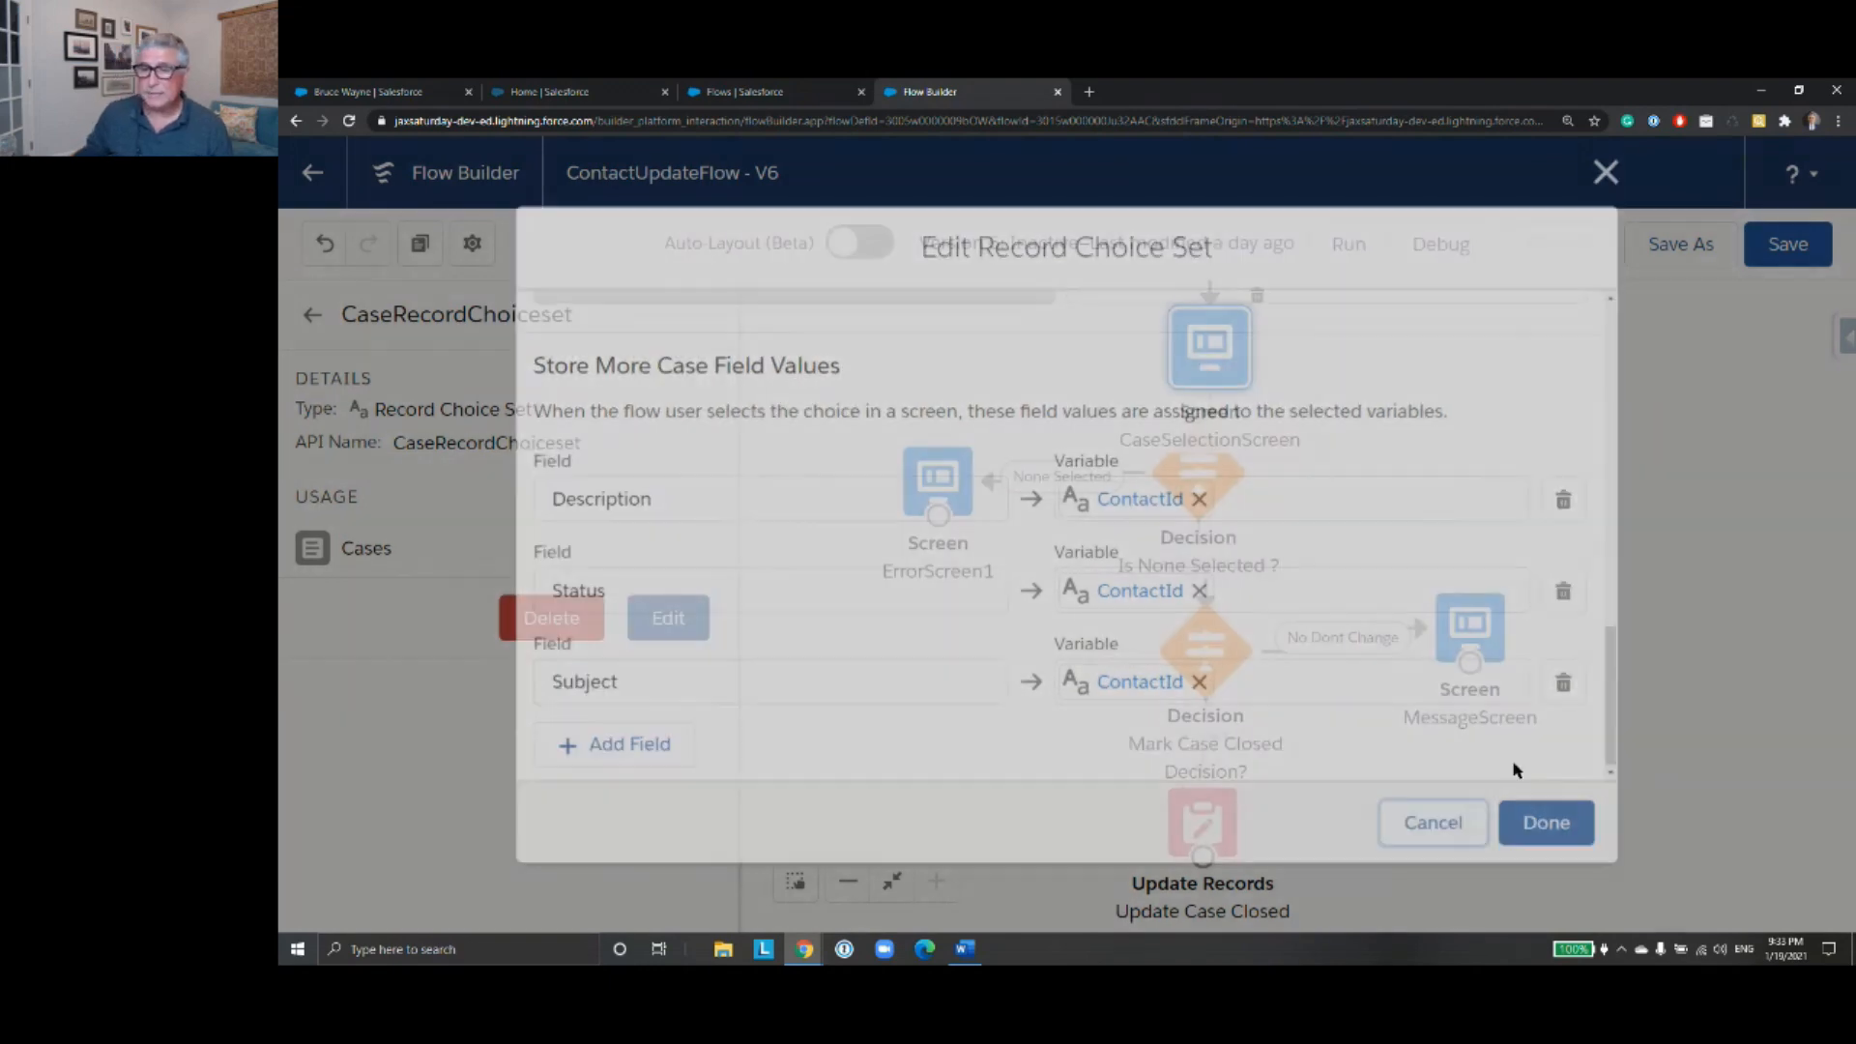
# - Start a debug run of the version 6 flow with the default options and look up the contact by full name
pyautogui.click(1443, 243)
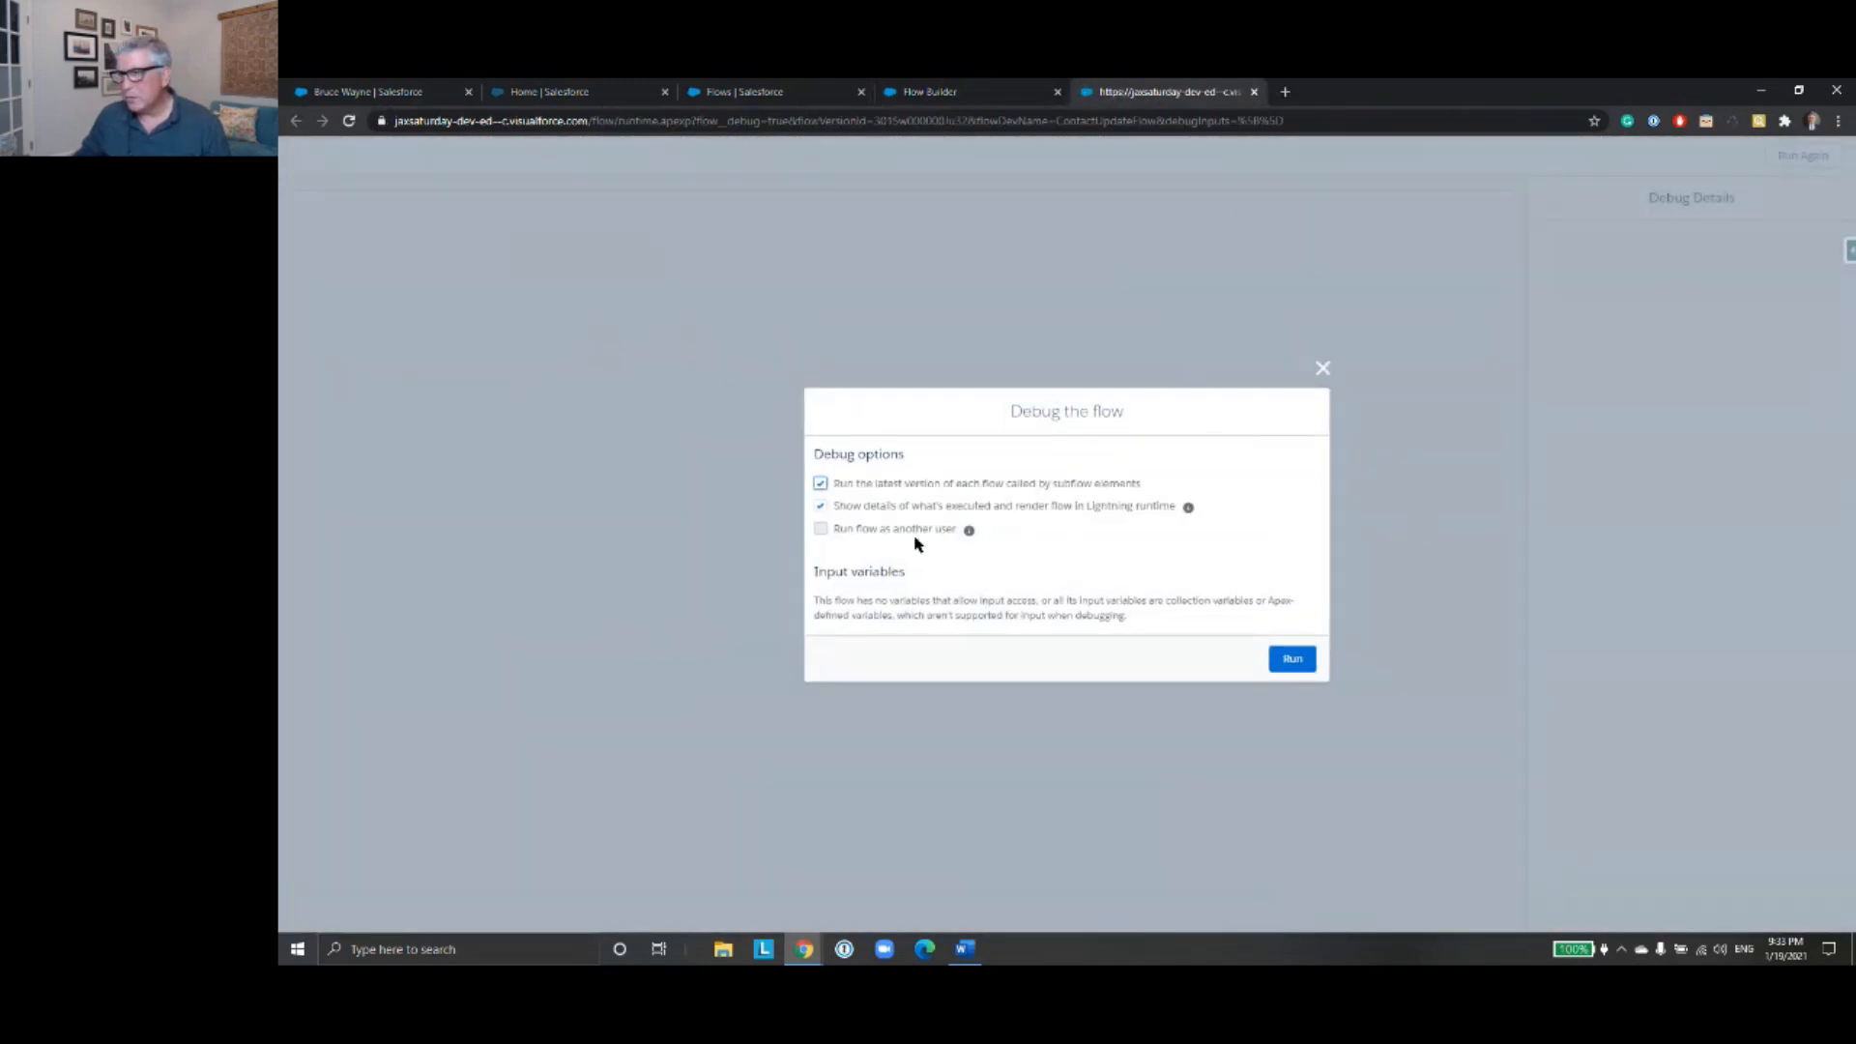
pyautogui.click(1290, 657)
pyautogui.click(663, 269)
pyautogui.write('Bruce Wayne')
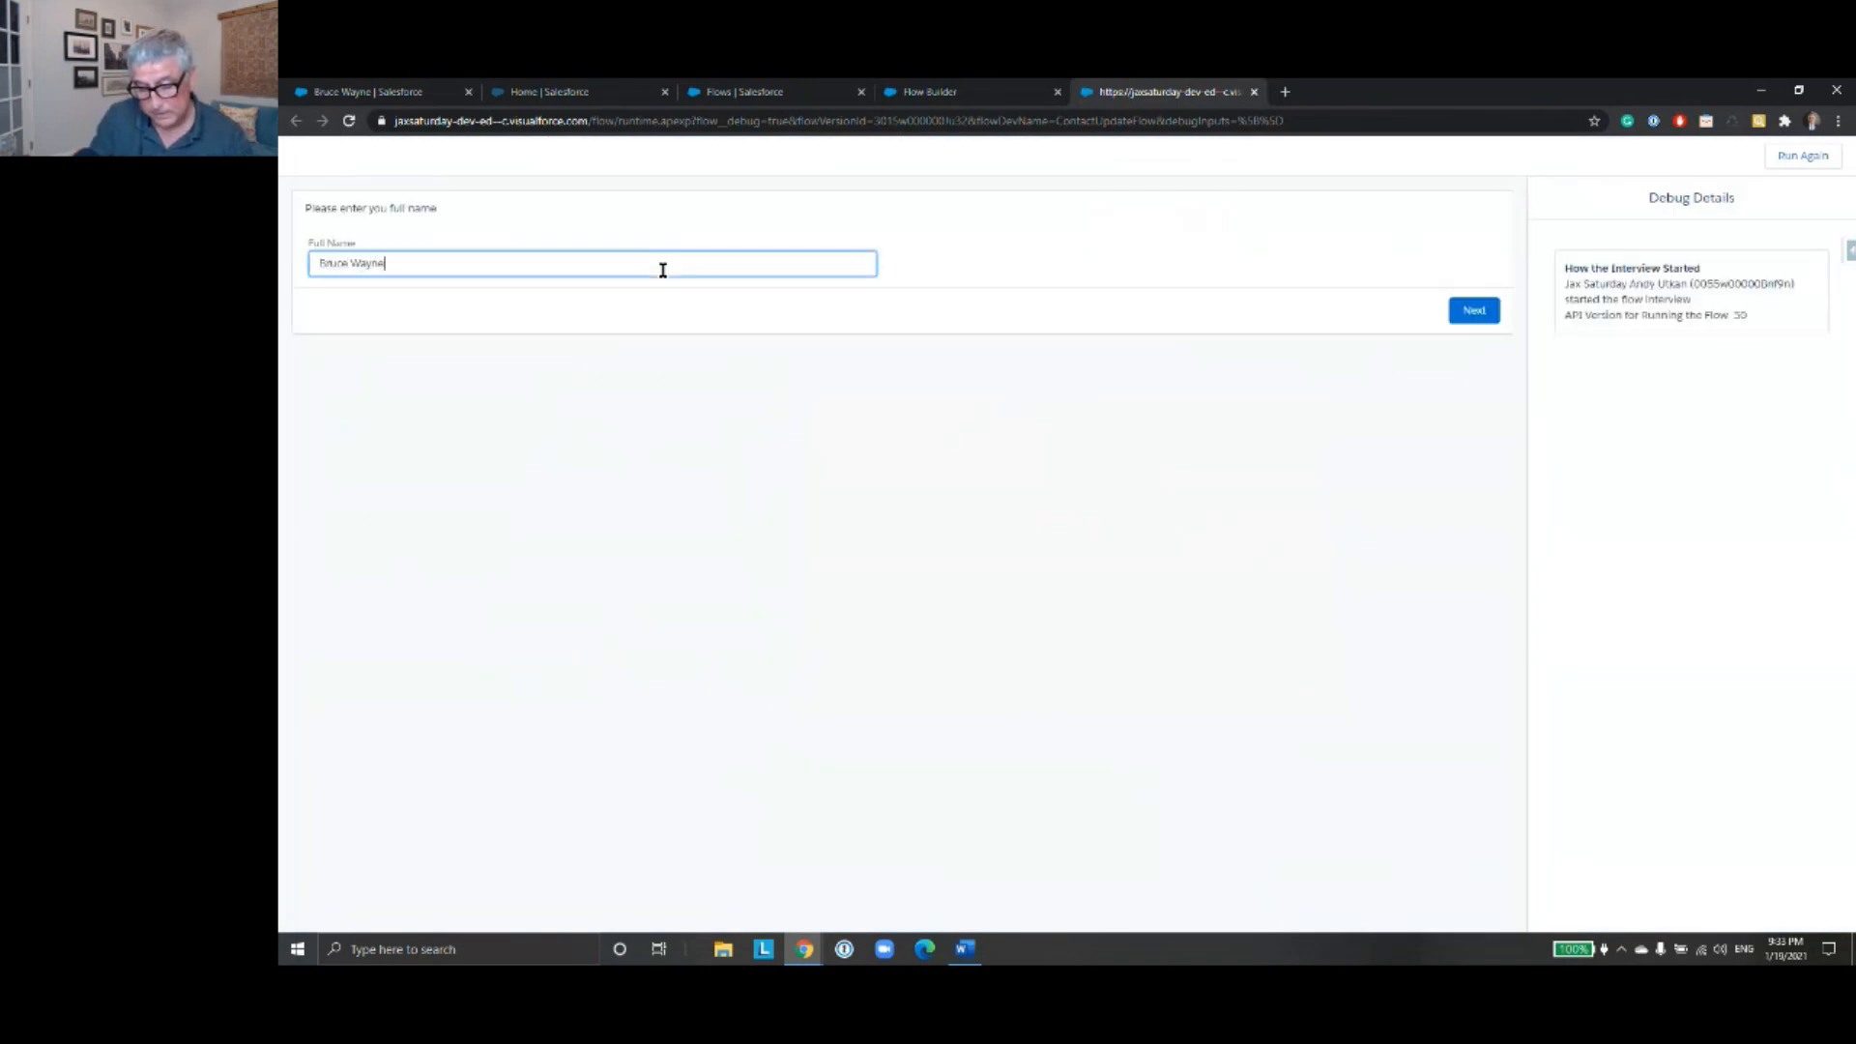
pyautogui.click(1475, 315)
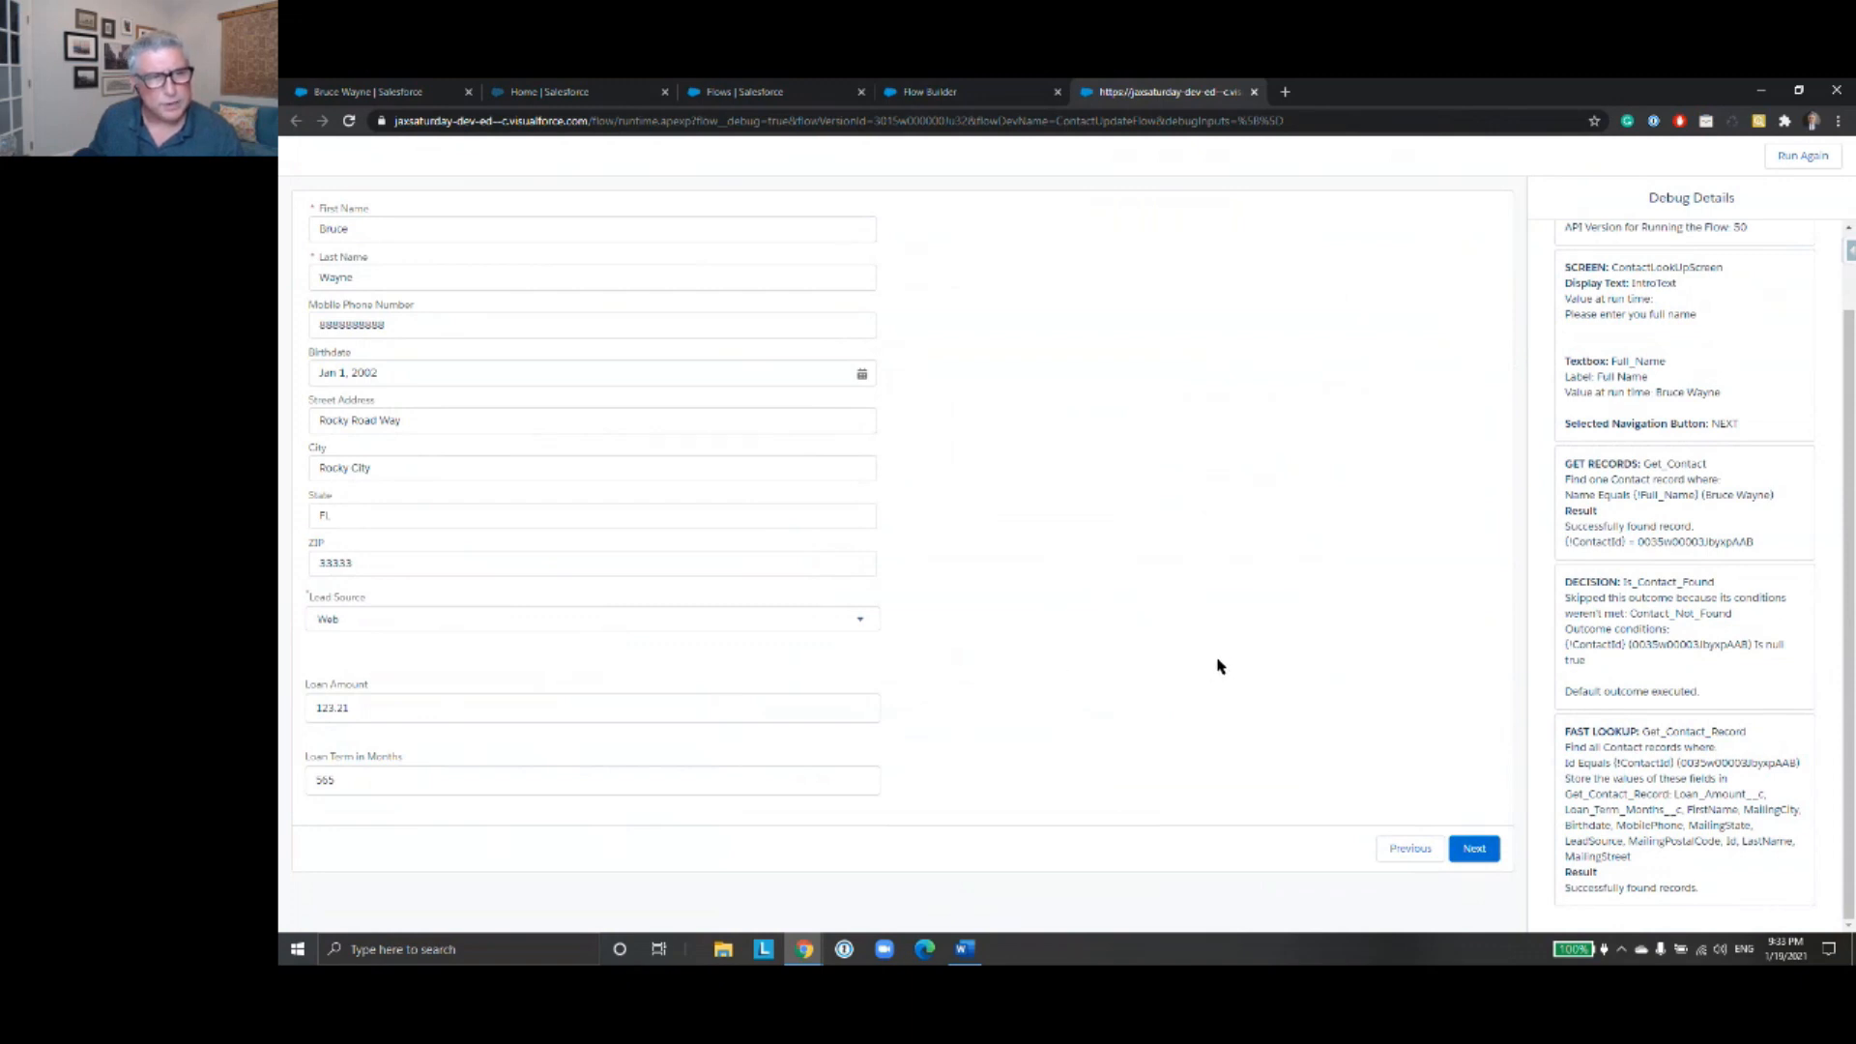
# - Submit the contact details unedited in the debug run and inspect the Fast Update entry in the debug details
pyautogui.click(1474, 849)
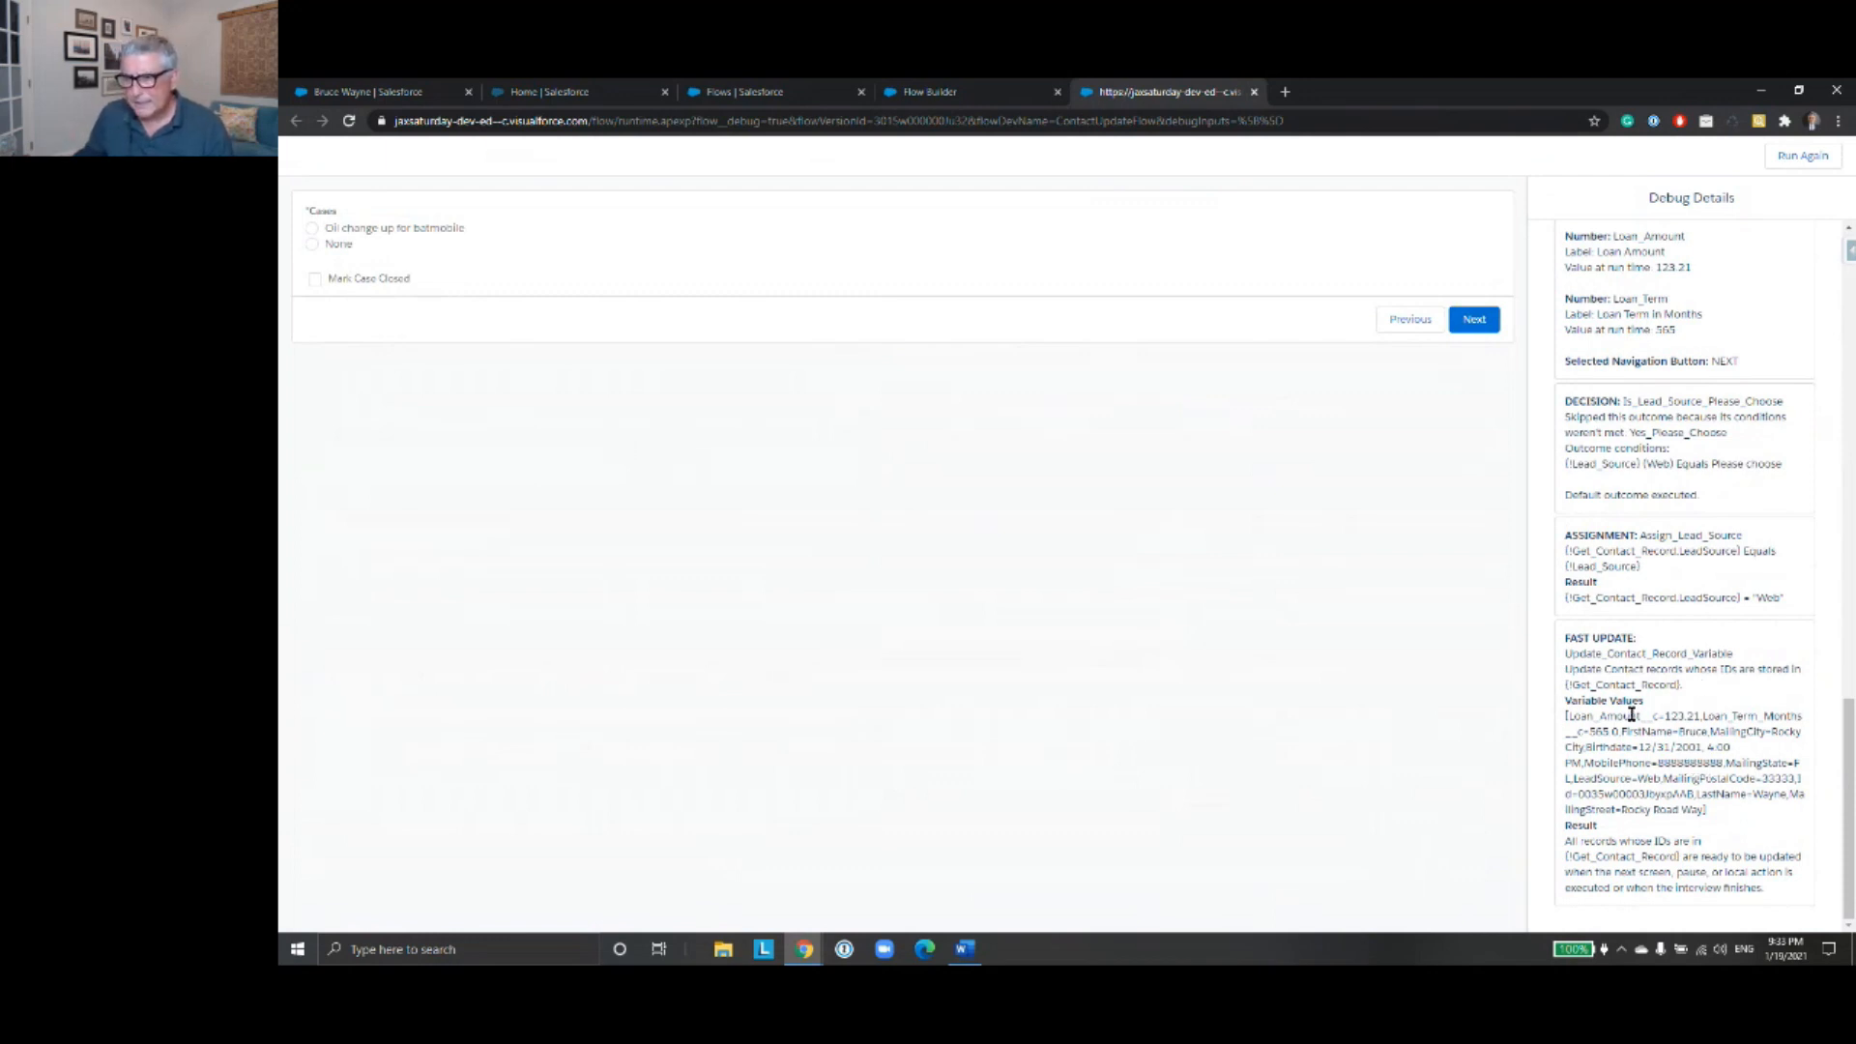
pyautogui.moveTo(1567, 640); pyautogui.dragTo(1770, 910)
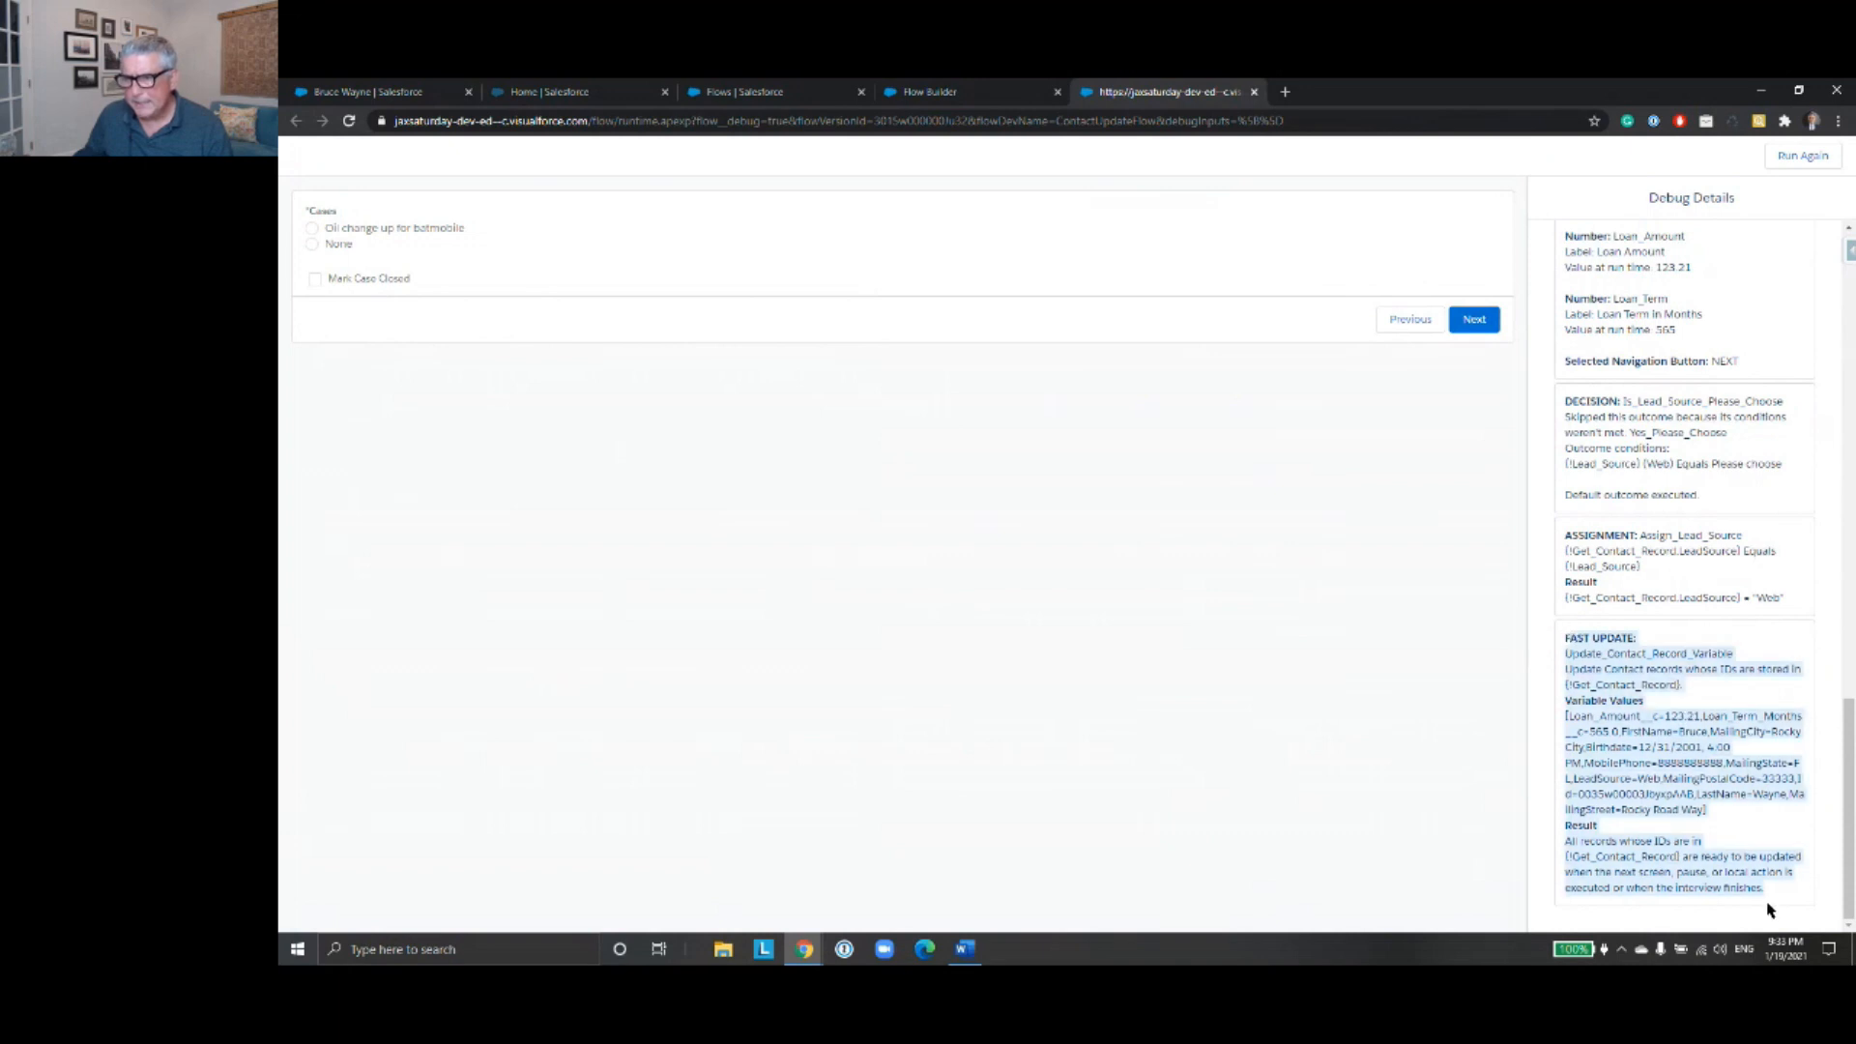
pyautogui.click(1064, 716)
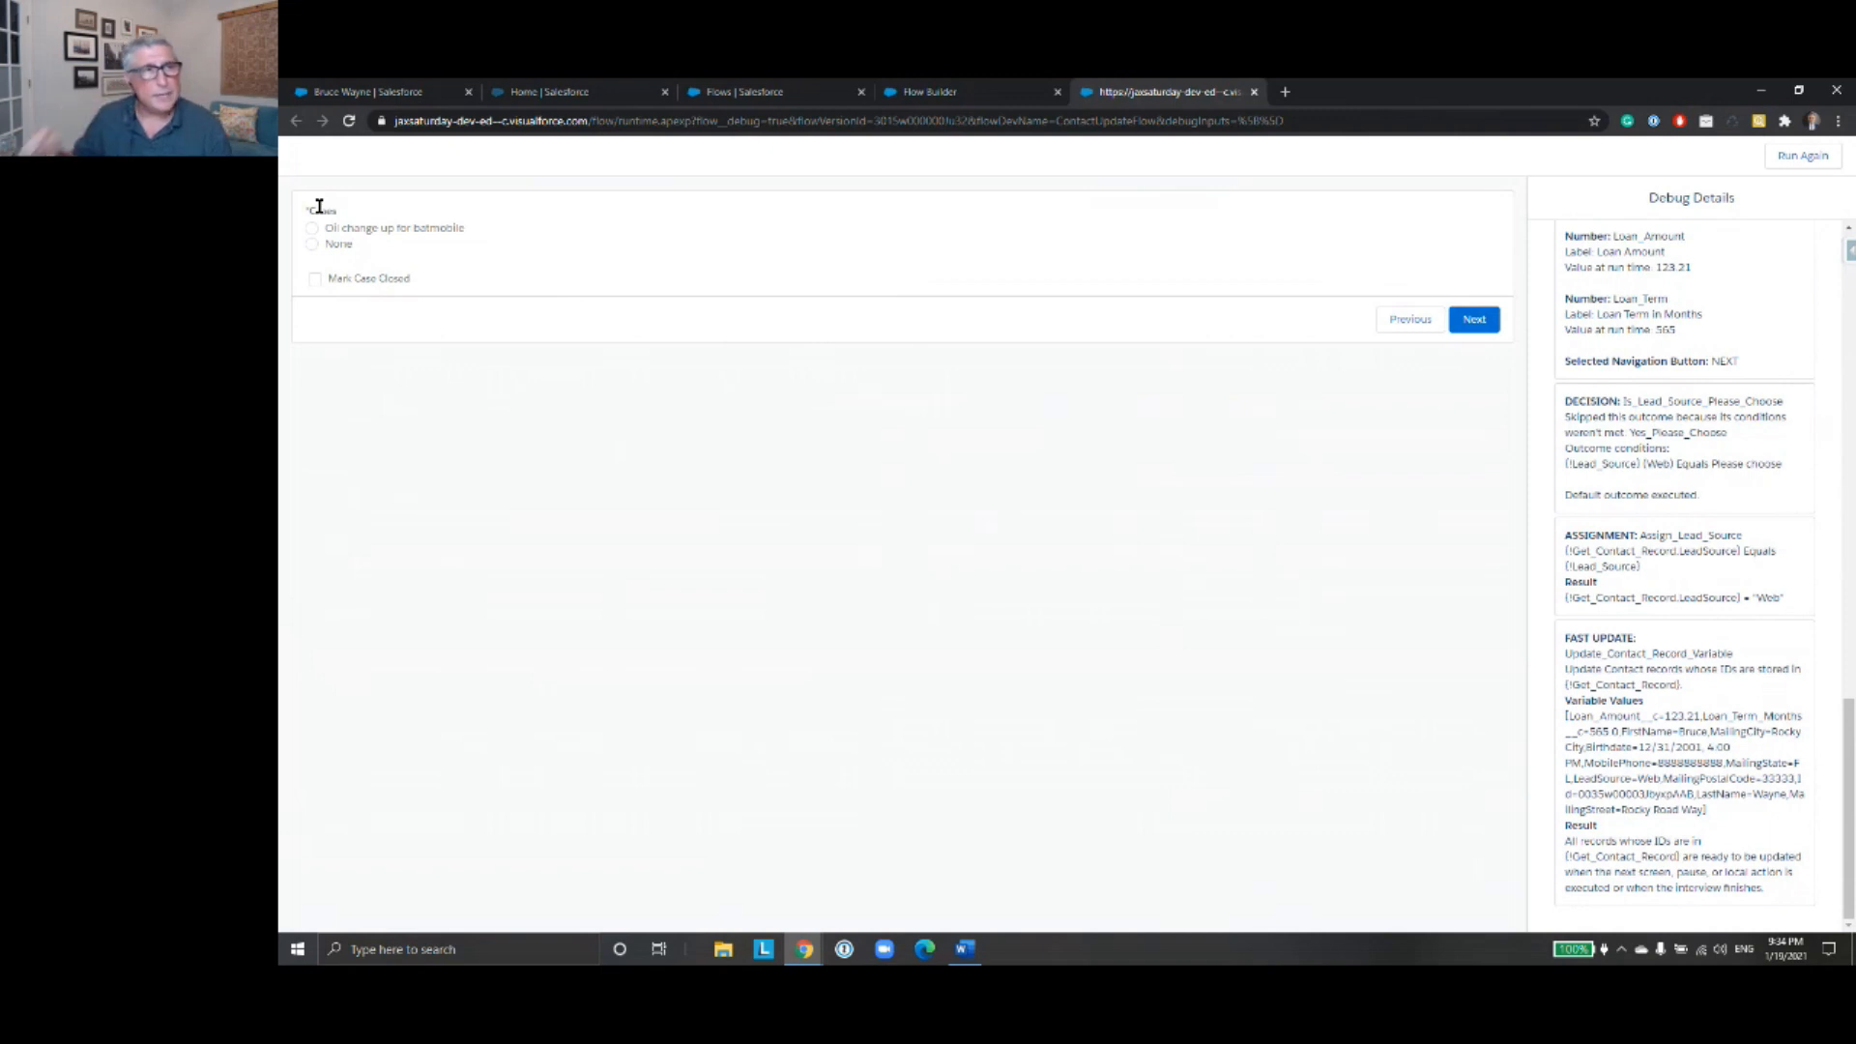
# - Check the contact's related cases, view the "Customer unhappy it is too hot under the helmet" case's status, and return to the debug run
pyautogui.click(367, 91)
pyautogui.scroll(-2, 828, 559)
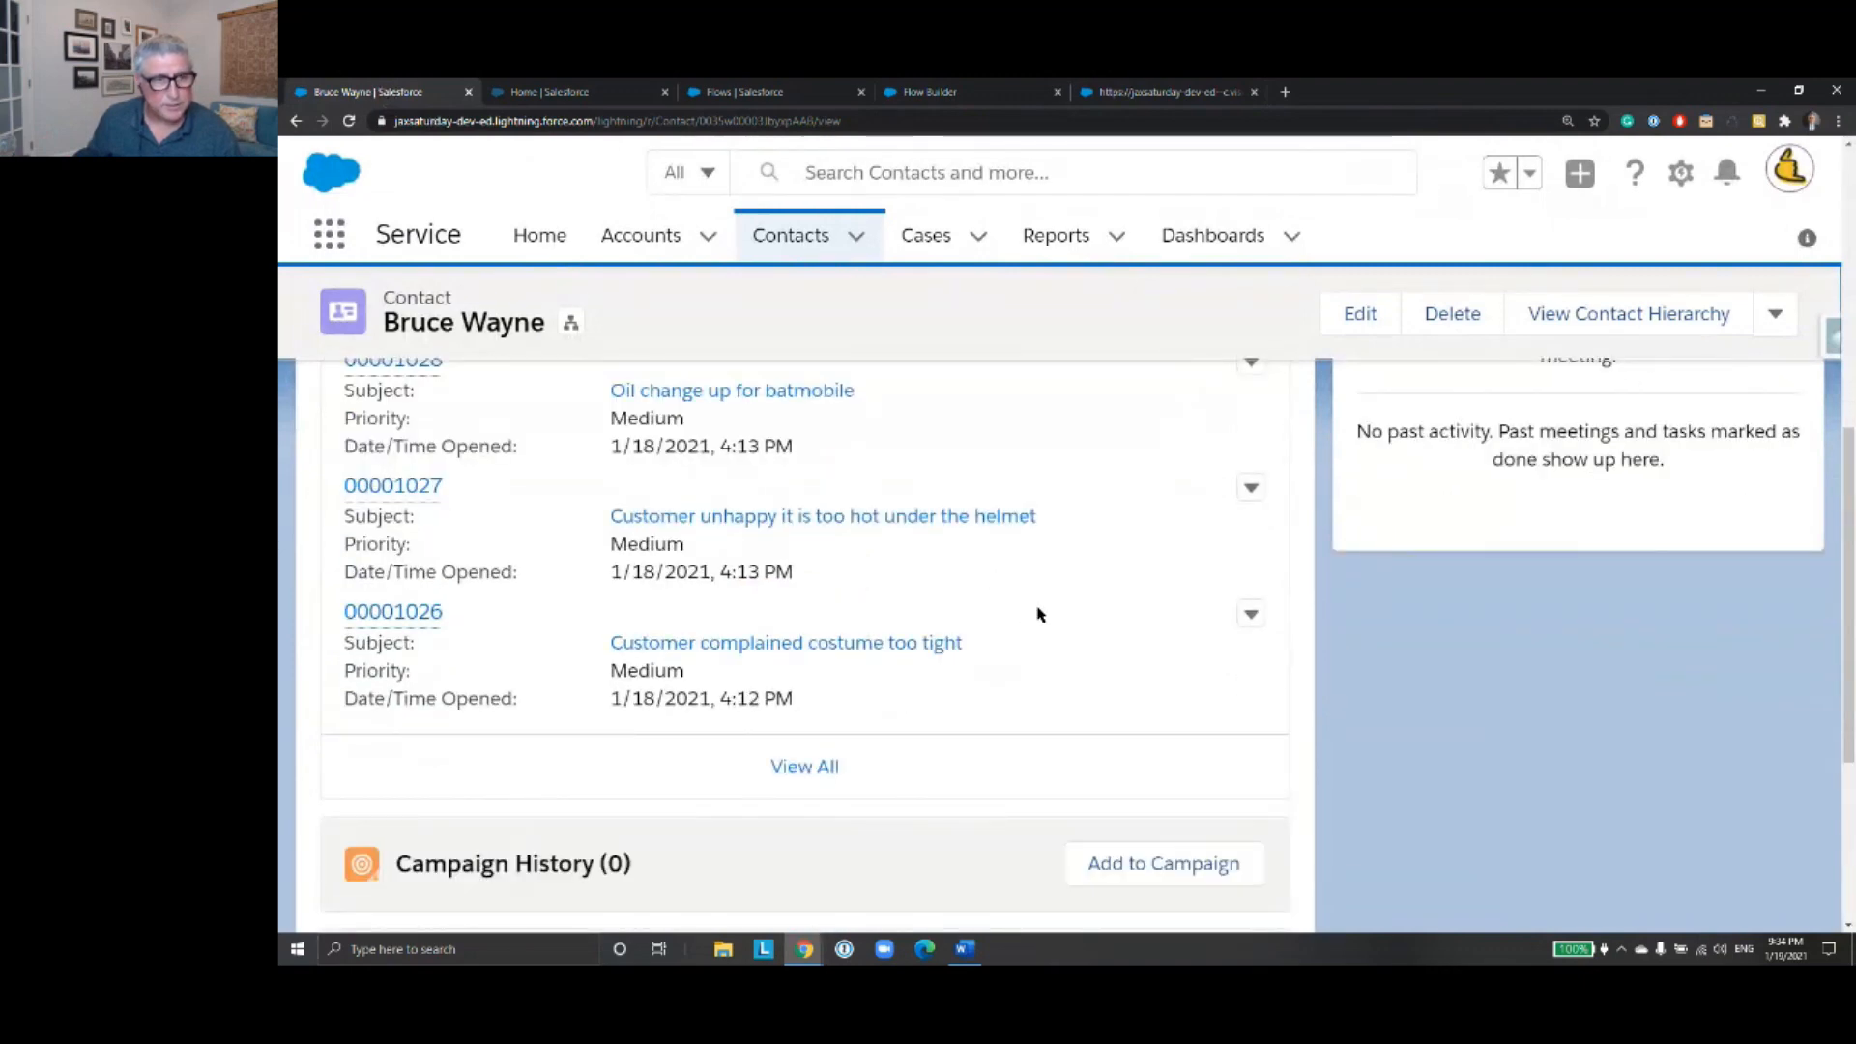
pyautogui.scroll(1, 1039, 615)
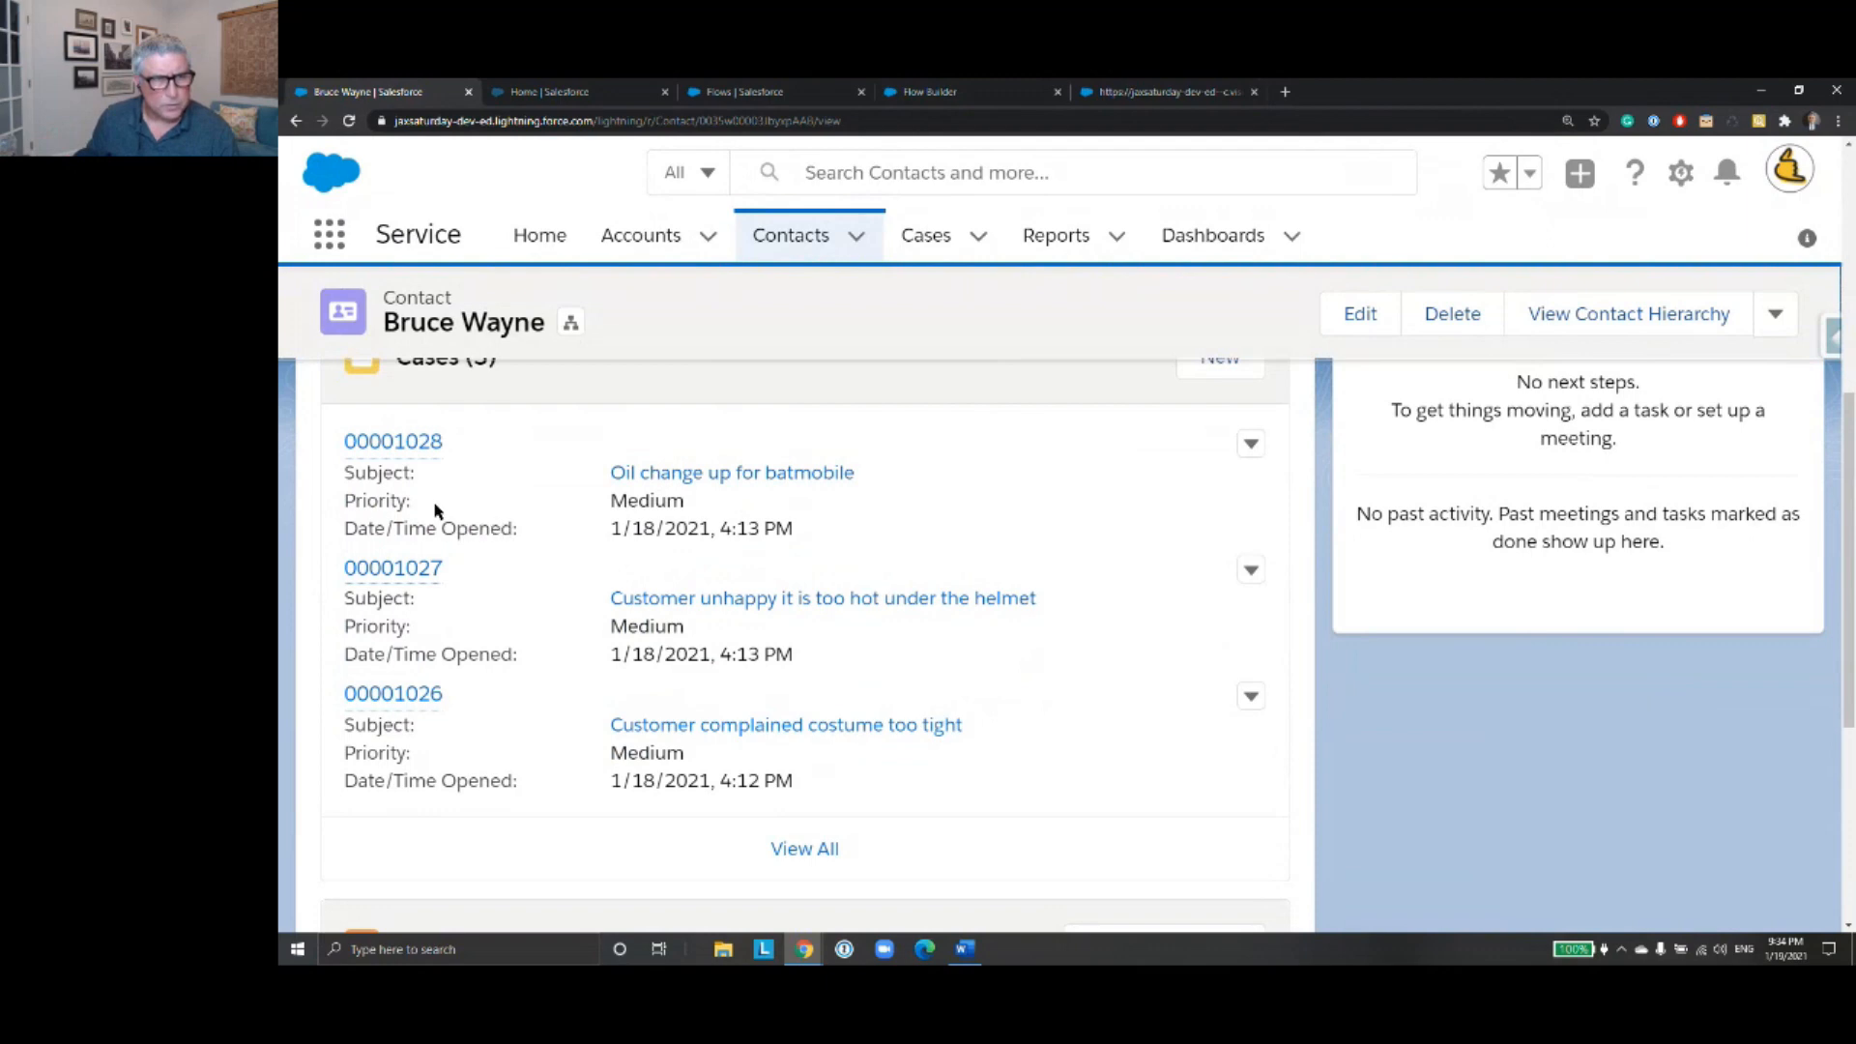
pyautogui.click(735, 607)
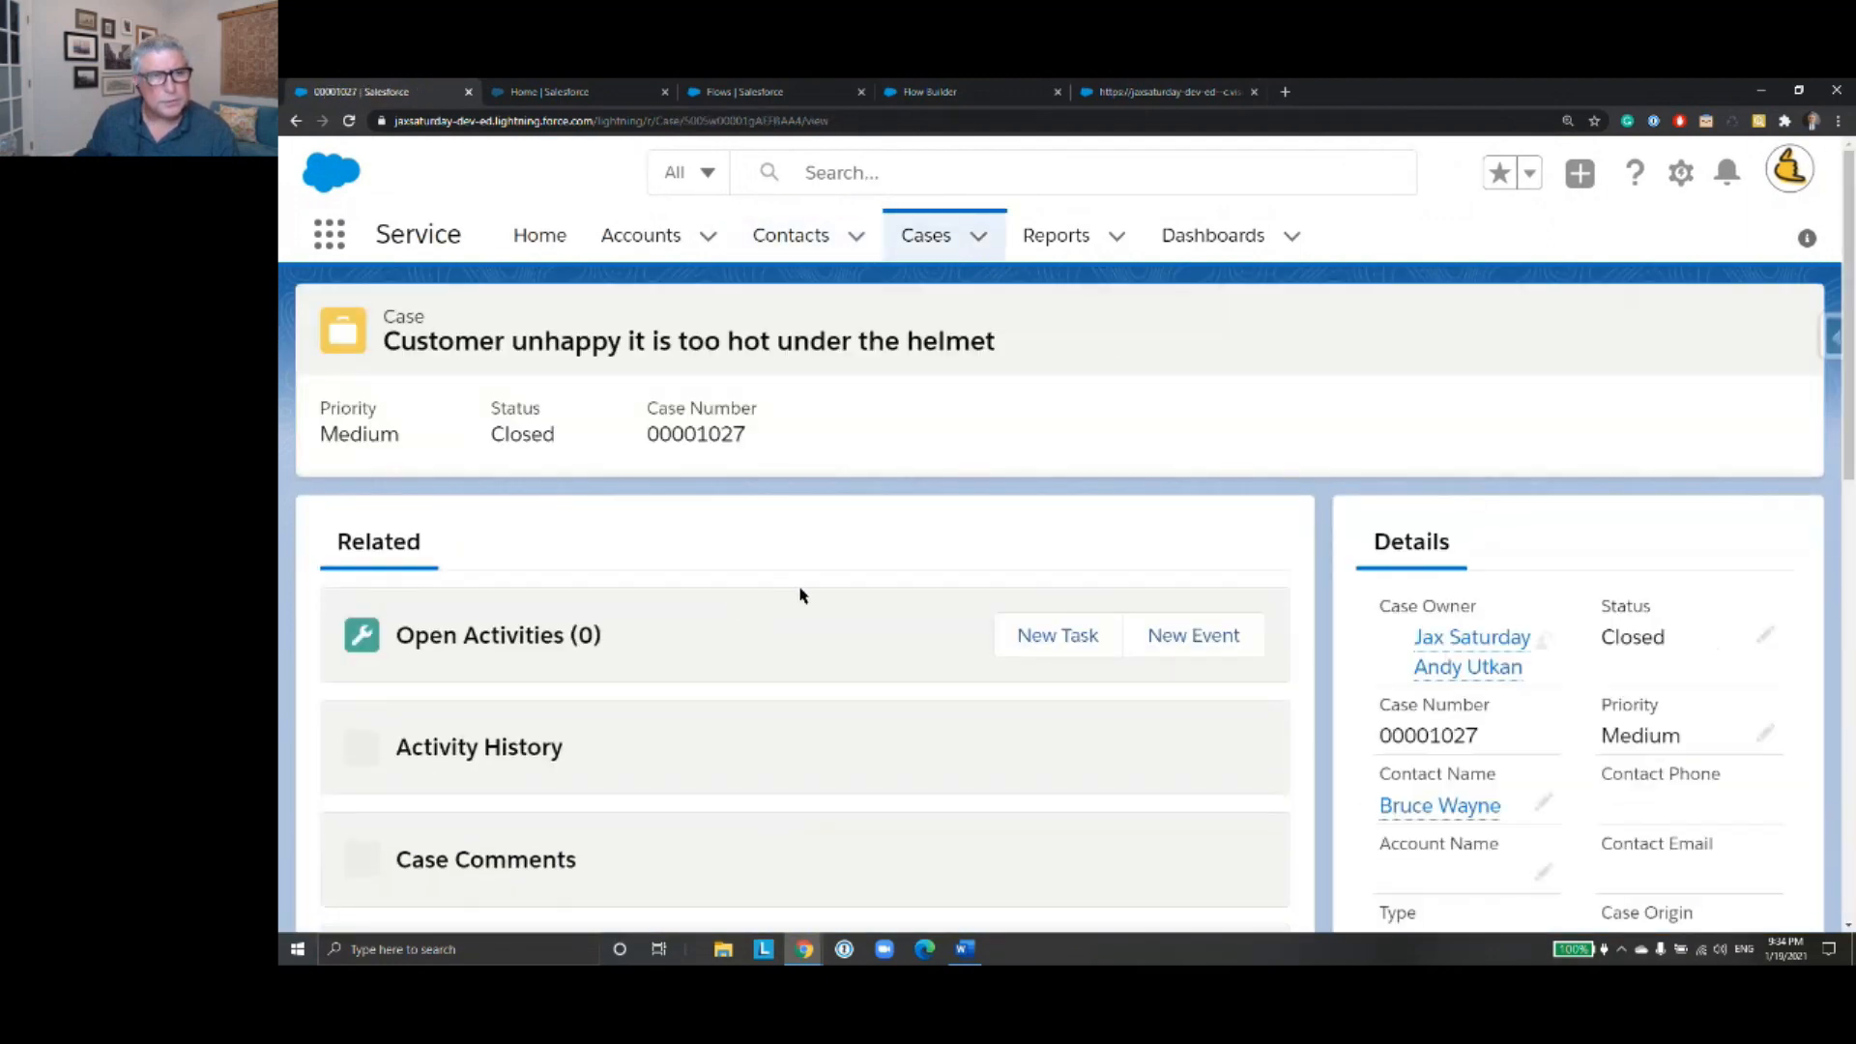
pyautogui.click(295, 121)
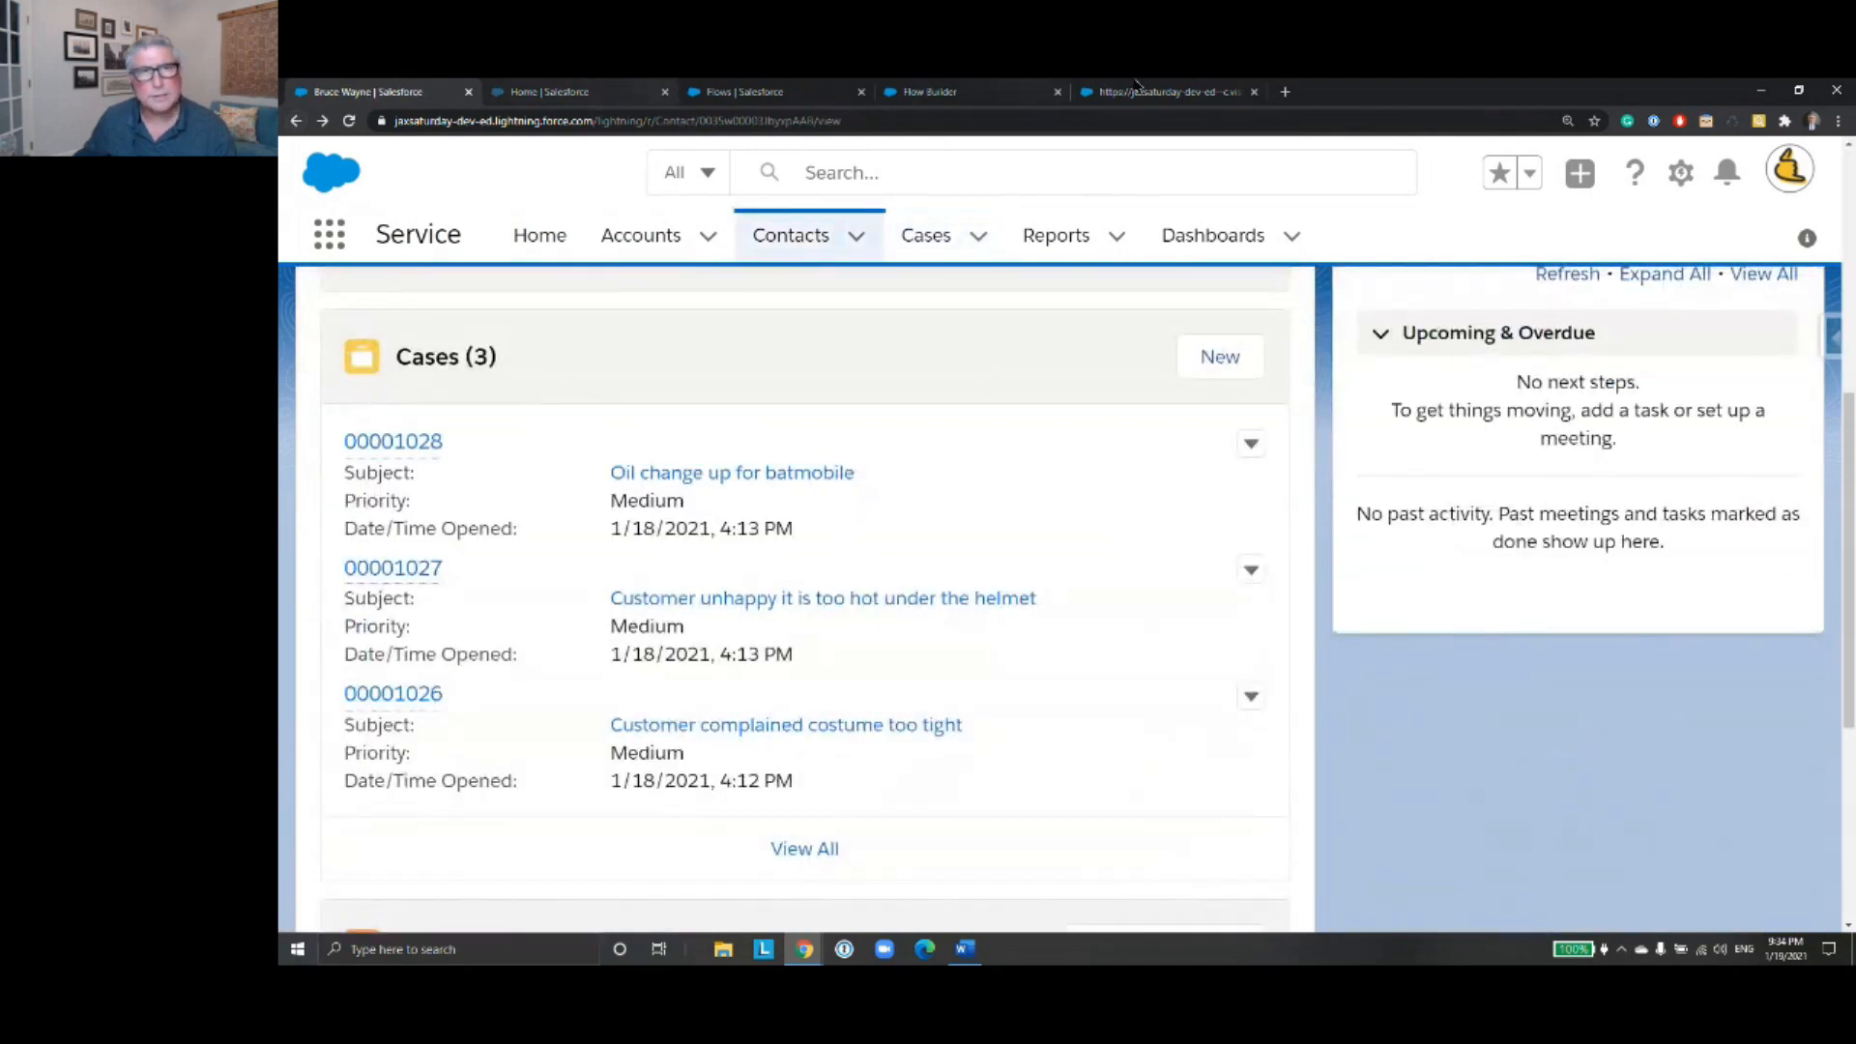
pyautogui.click(1137, 87)
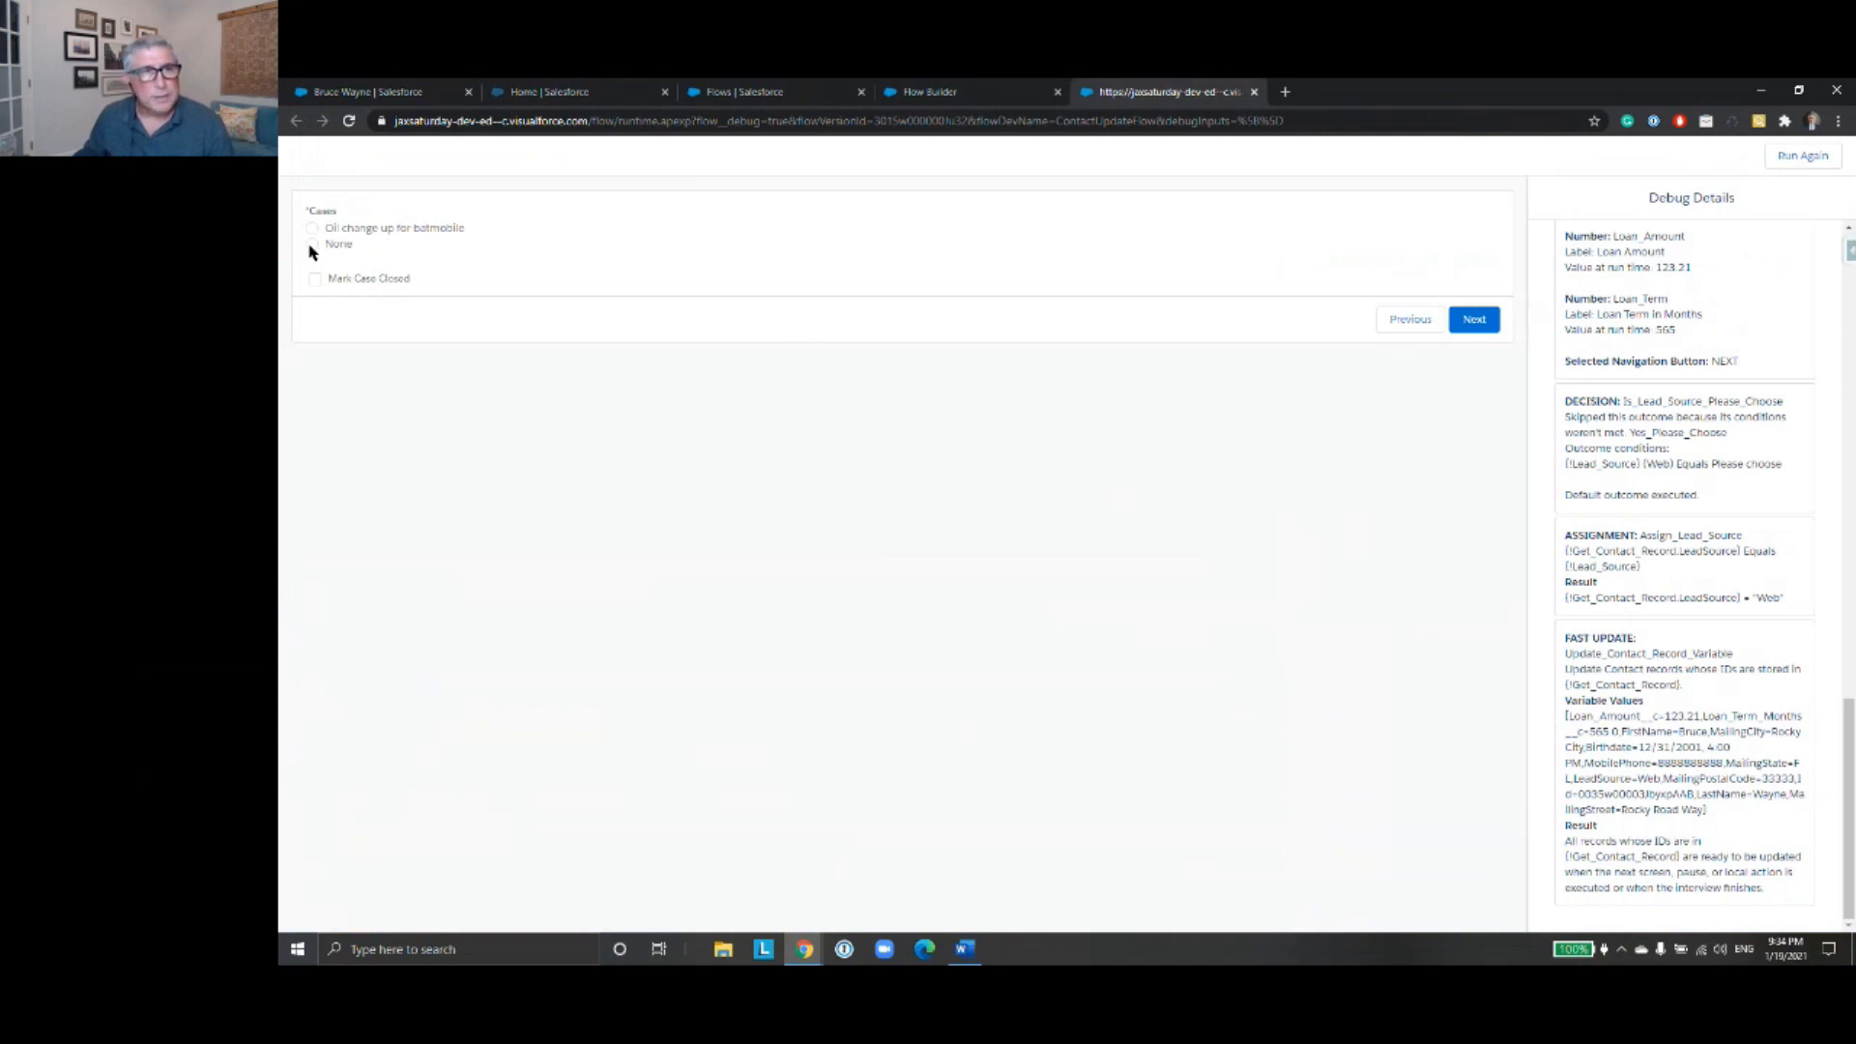
# - Reopen CaseSelectionScreen in the flow, examine the Cases radio buttons' choices including None, and close the screen without applying changes
pyautogui.click(926, 91)
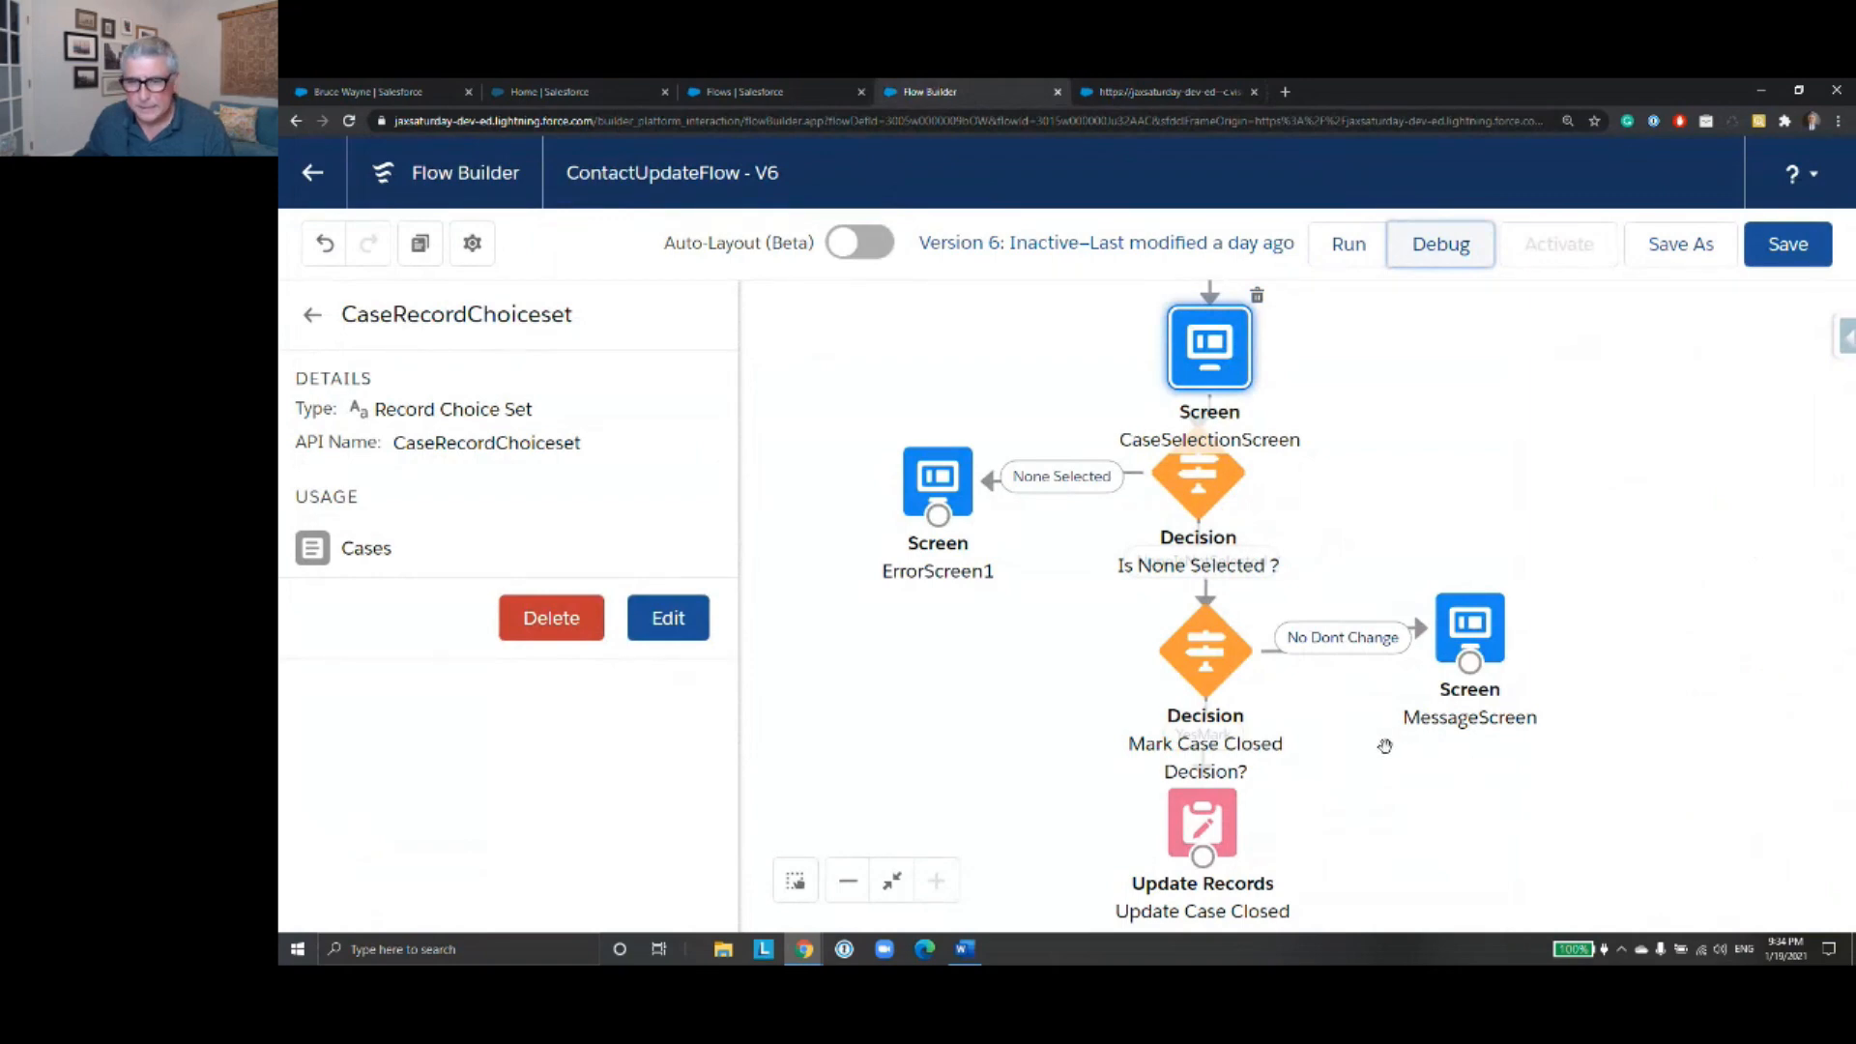
pyautogui.doubleClick(1191, 339)
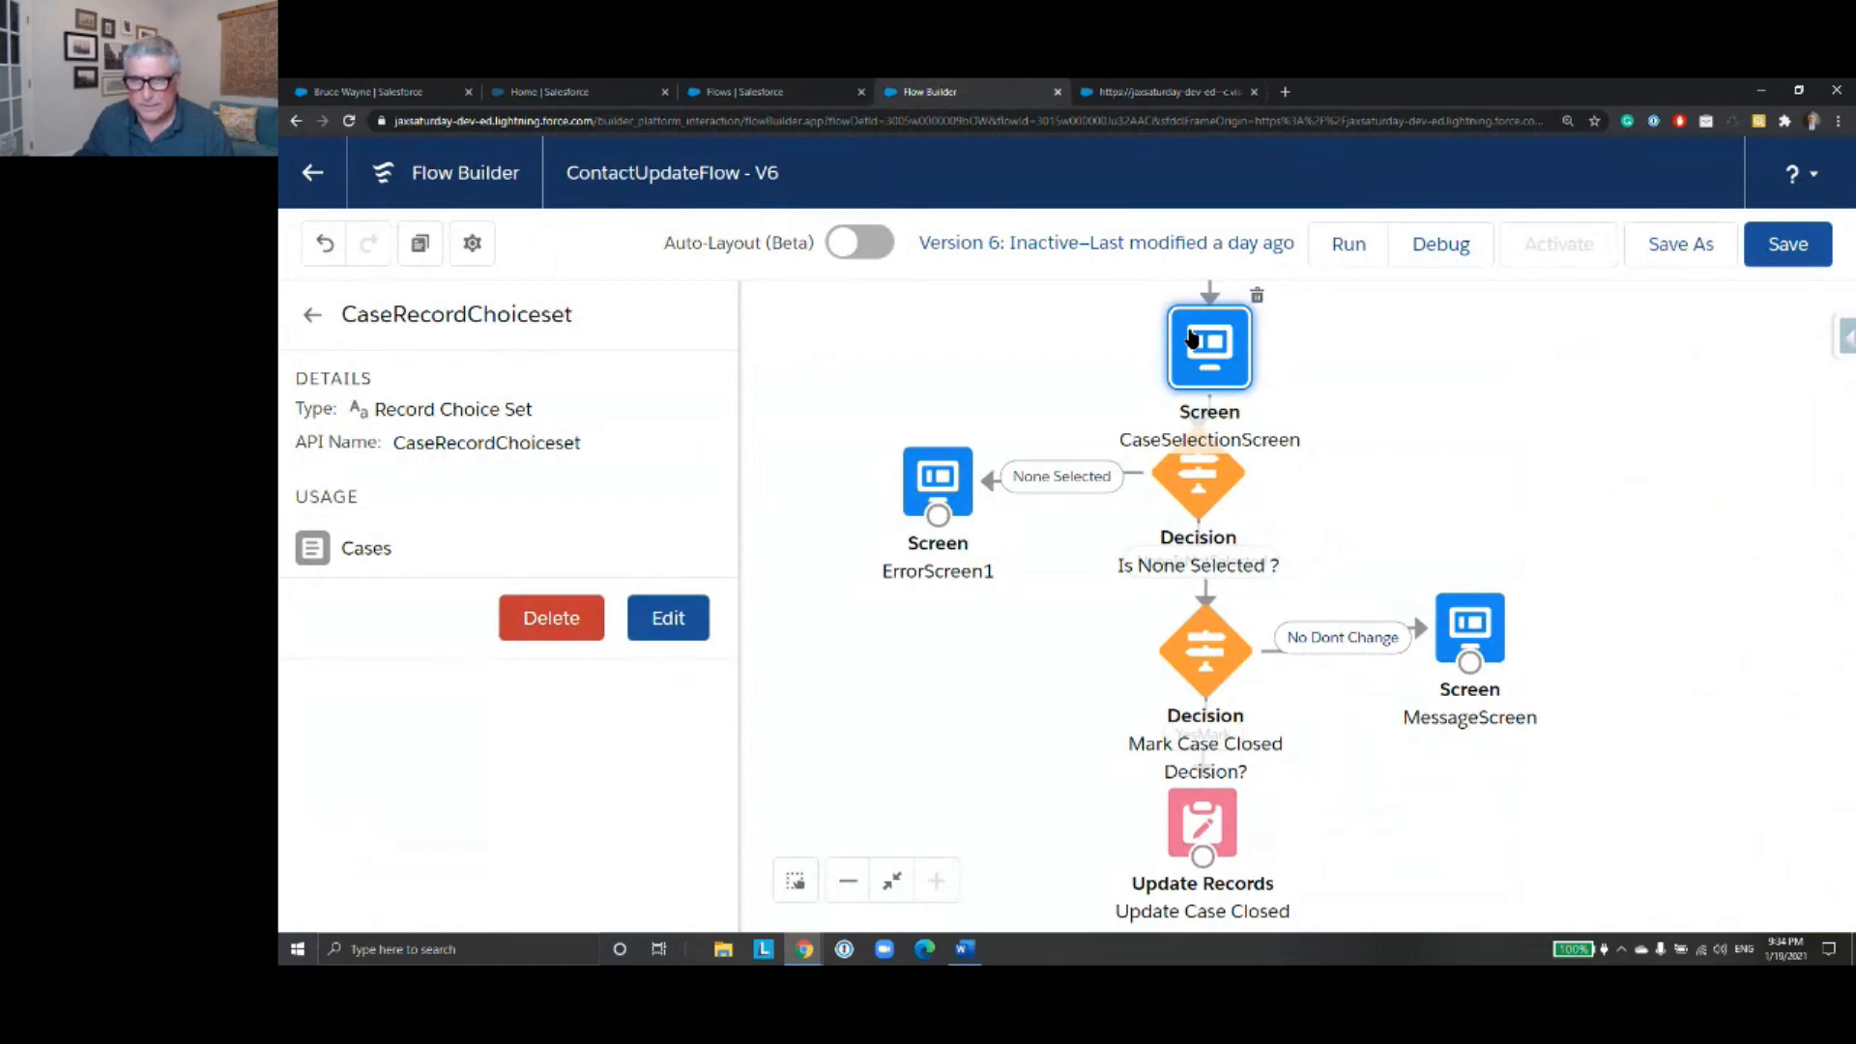
pyautogui.scroll(-1, 1644, 556)
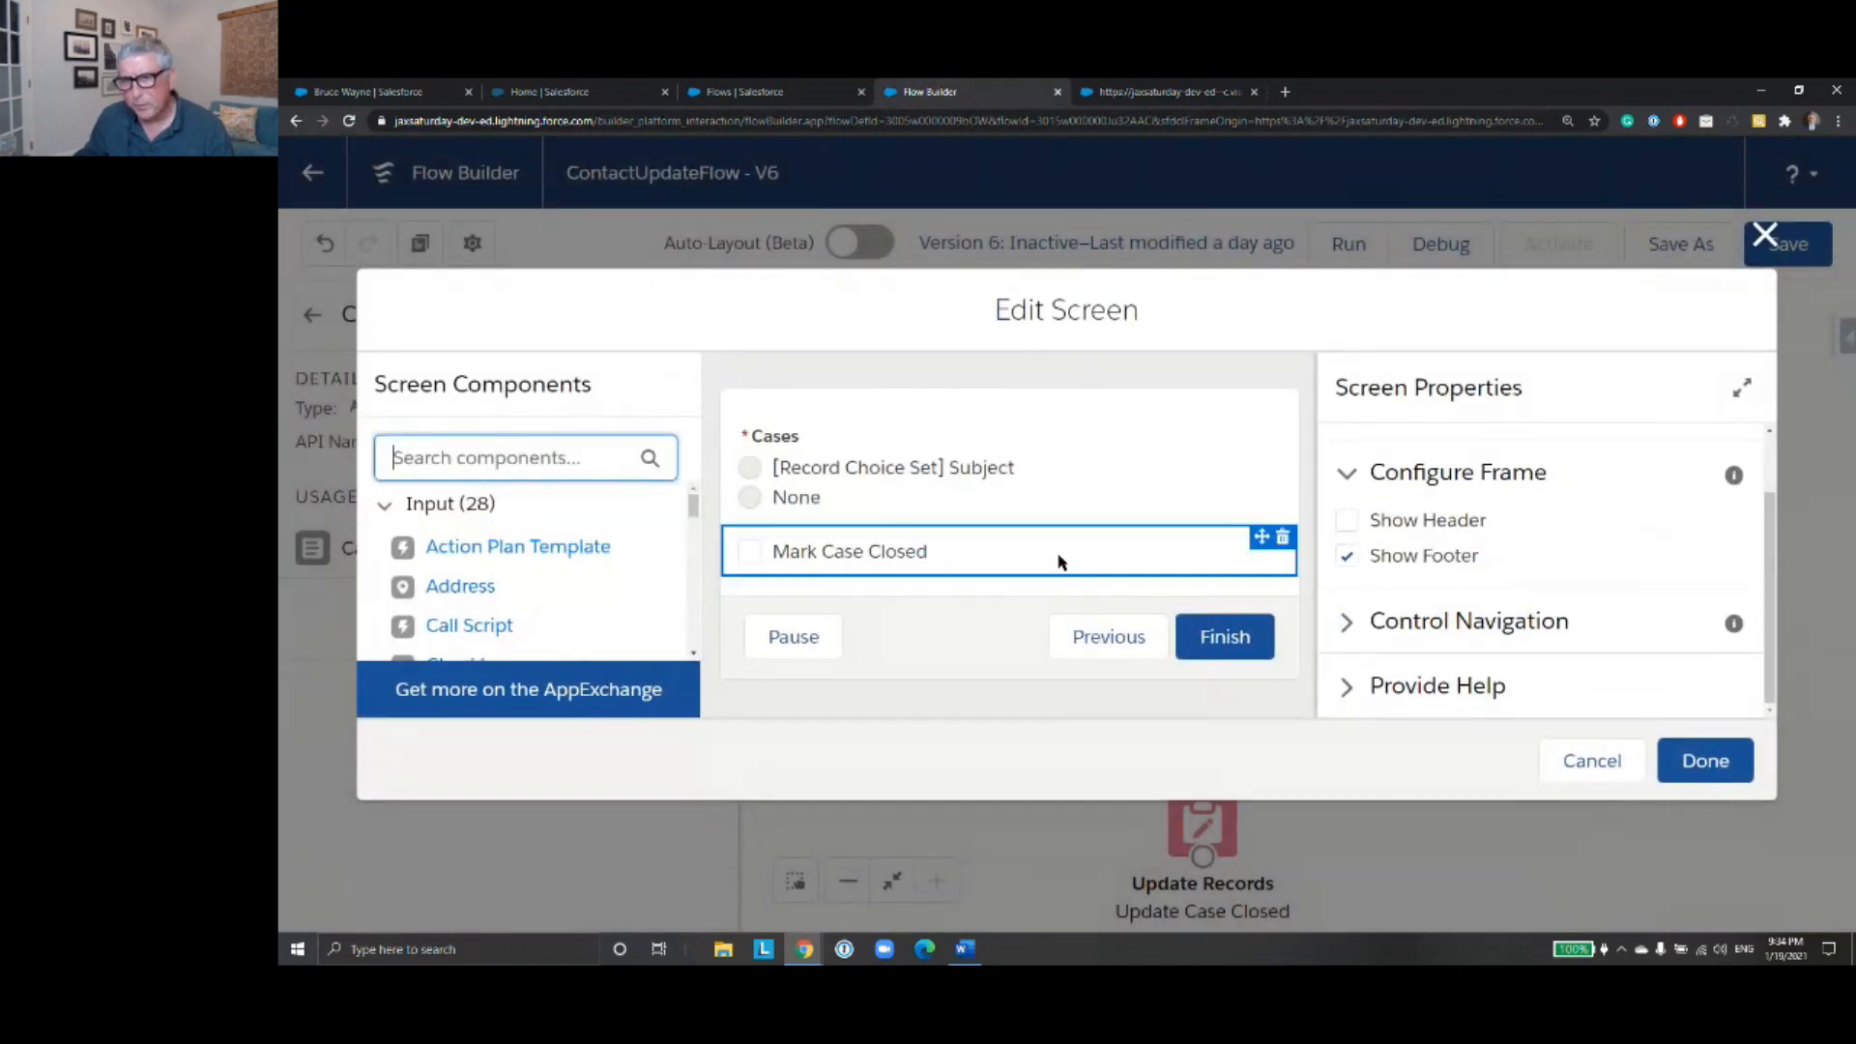
pyautogui.click(1025, 501)
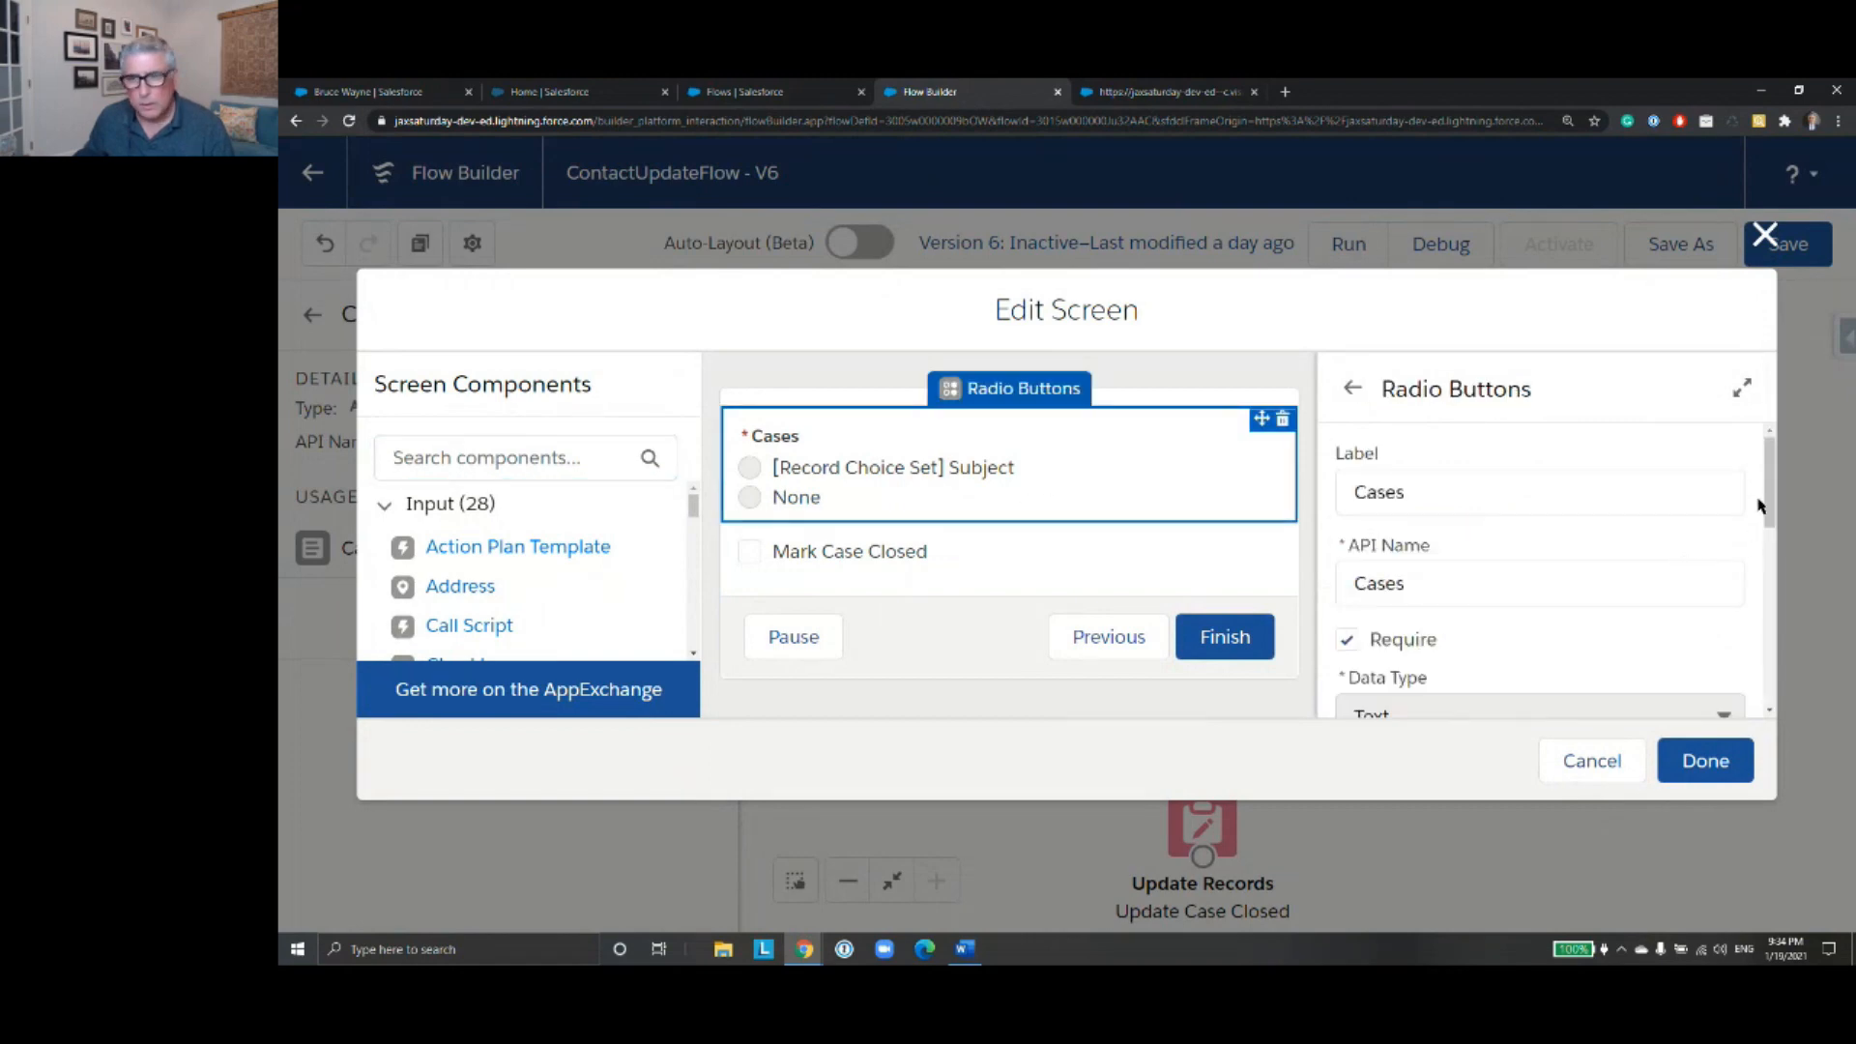
pyautogui.moveTo(1771, 493); pyautogui.dragTo(1775, 643)
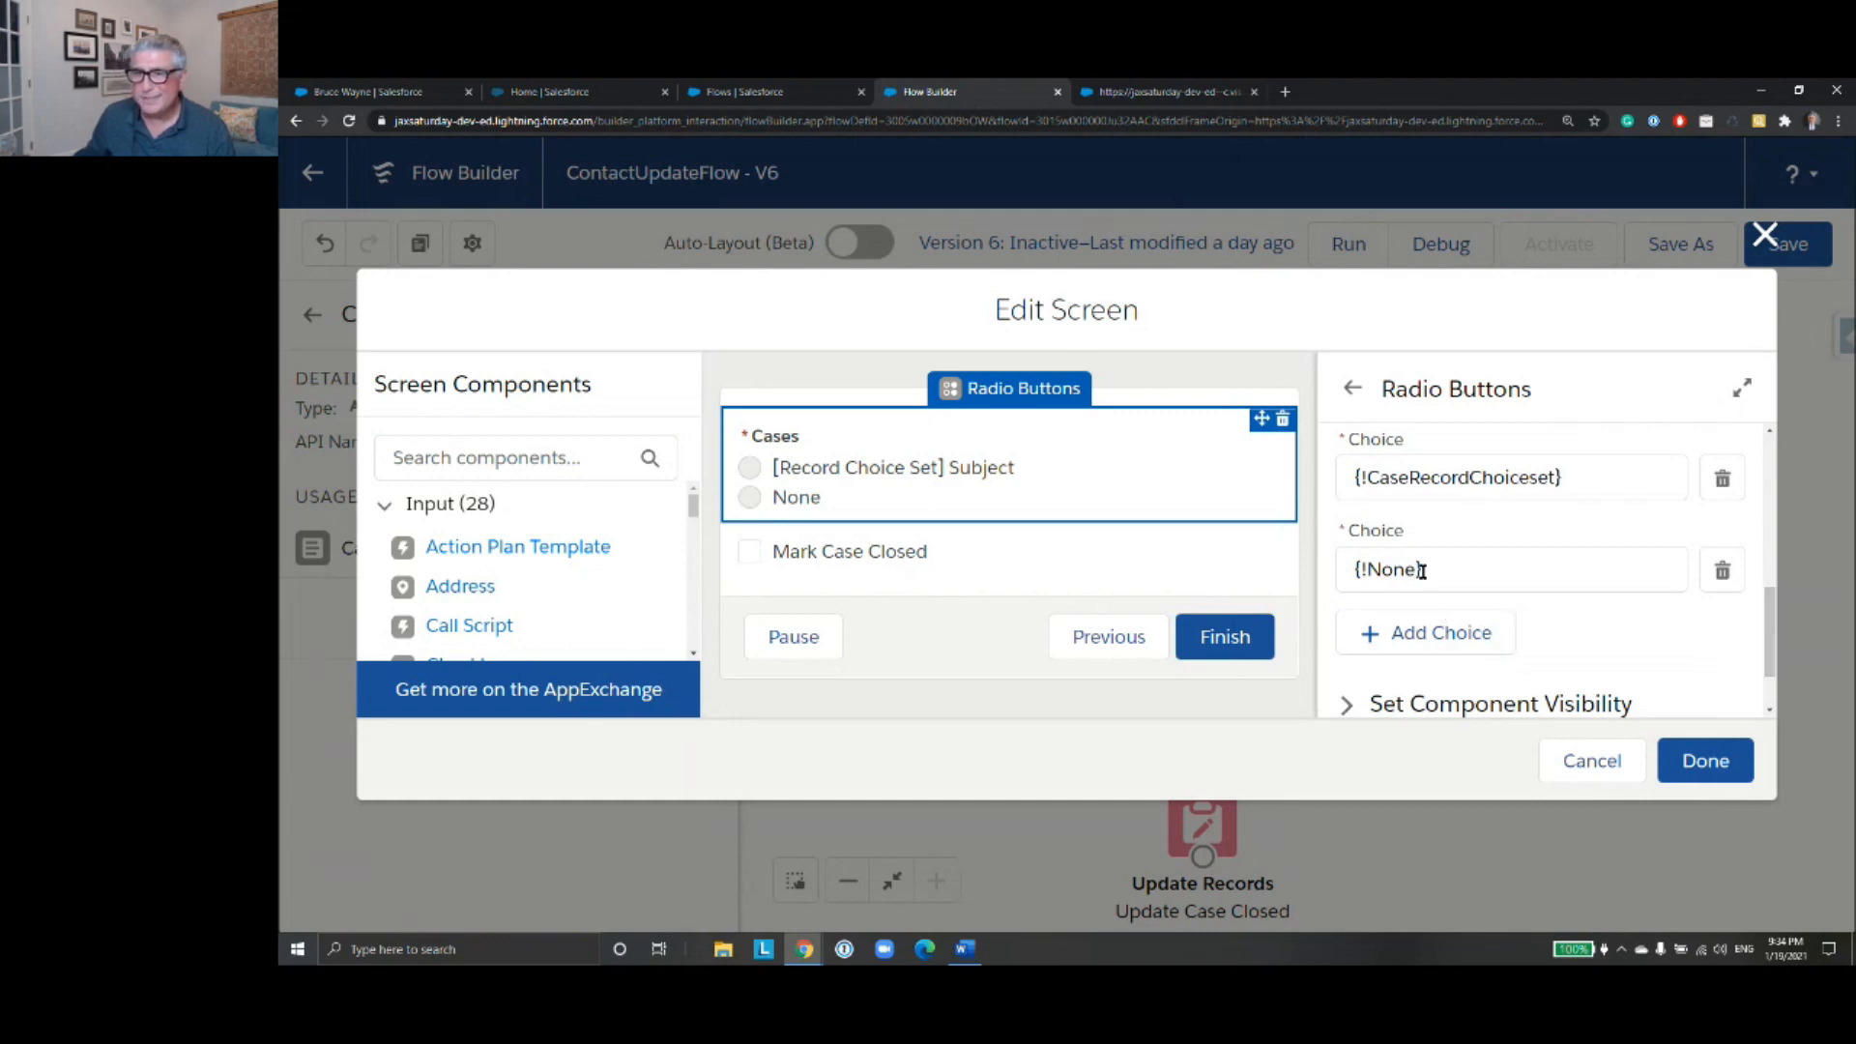
pyautogui.click(1588, 763)
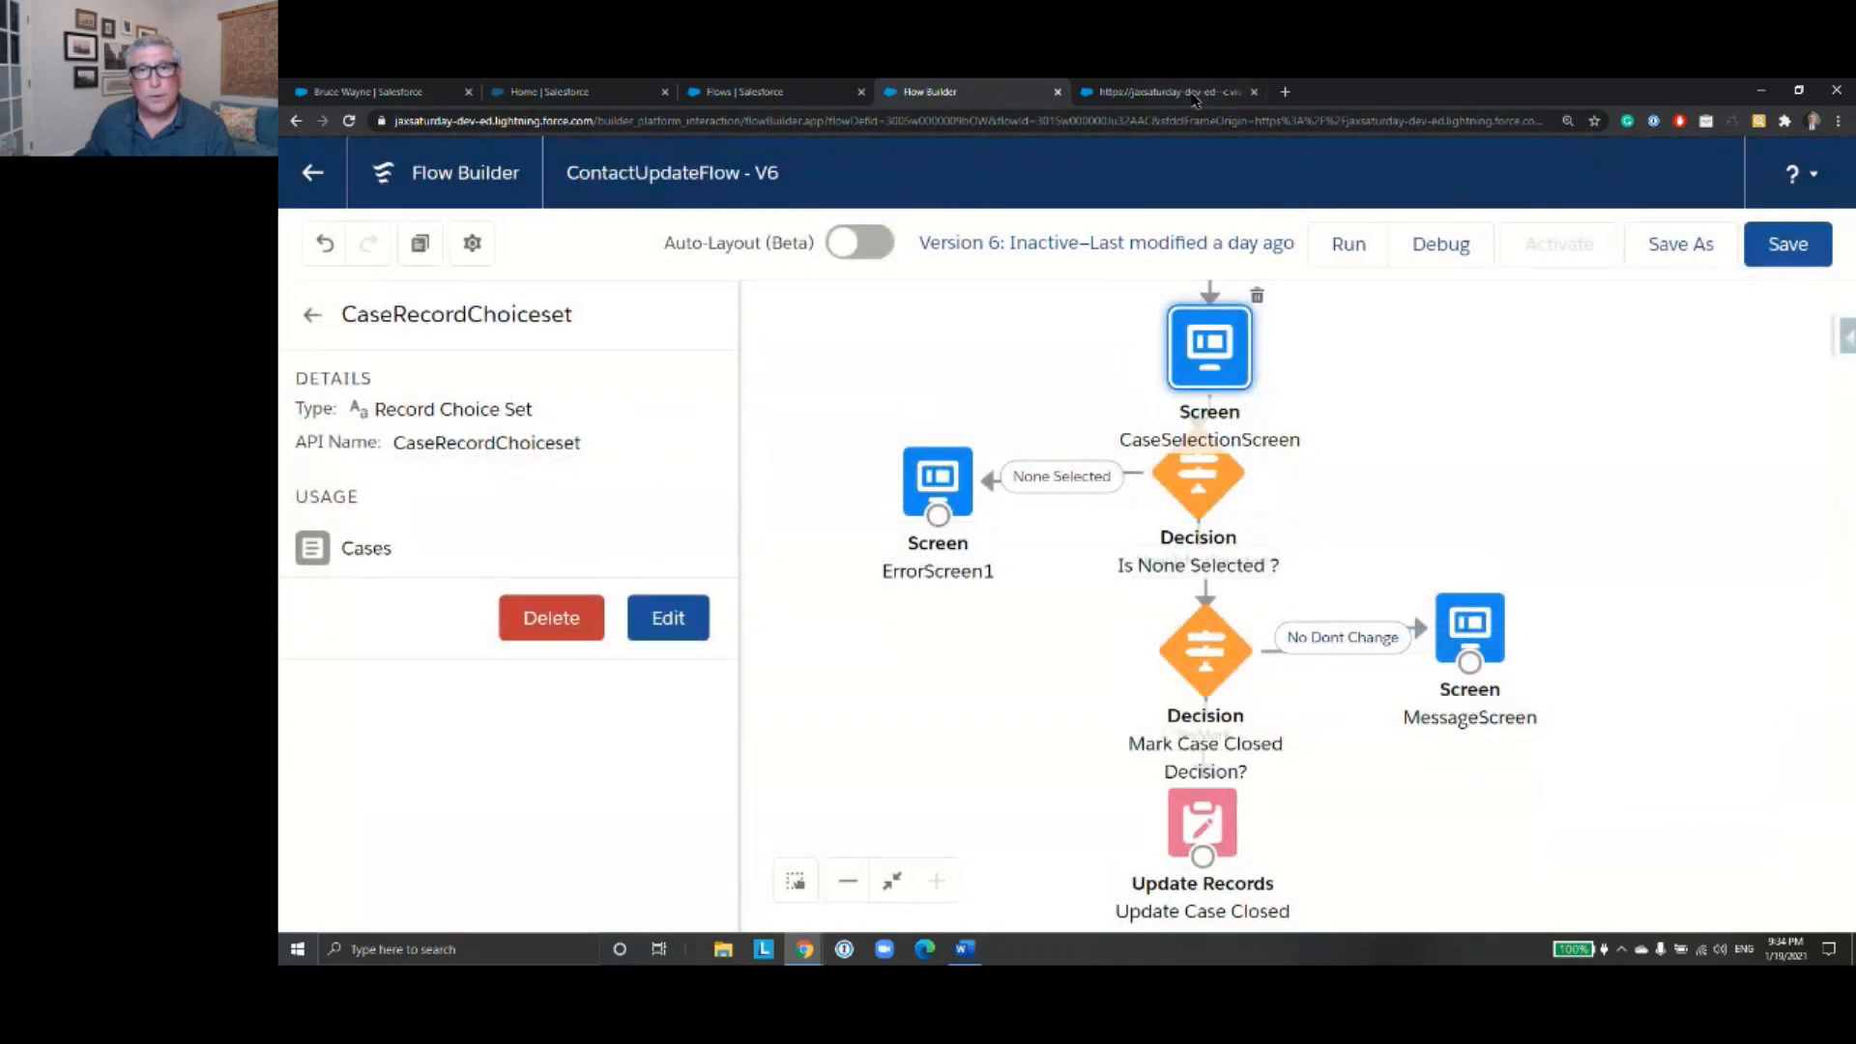
# - In the debug run, select the "Oil change up for batmobile" case, mark it closed, submit, and inspect the Update Records entry
pyautogui.click(1196, 97)
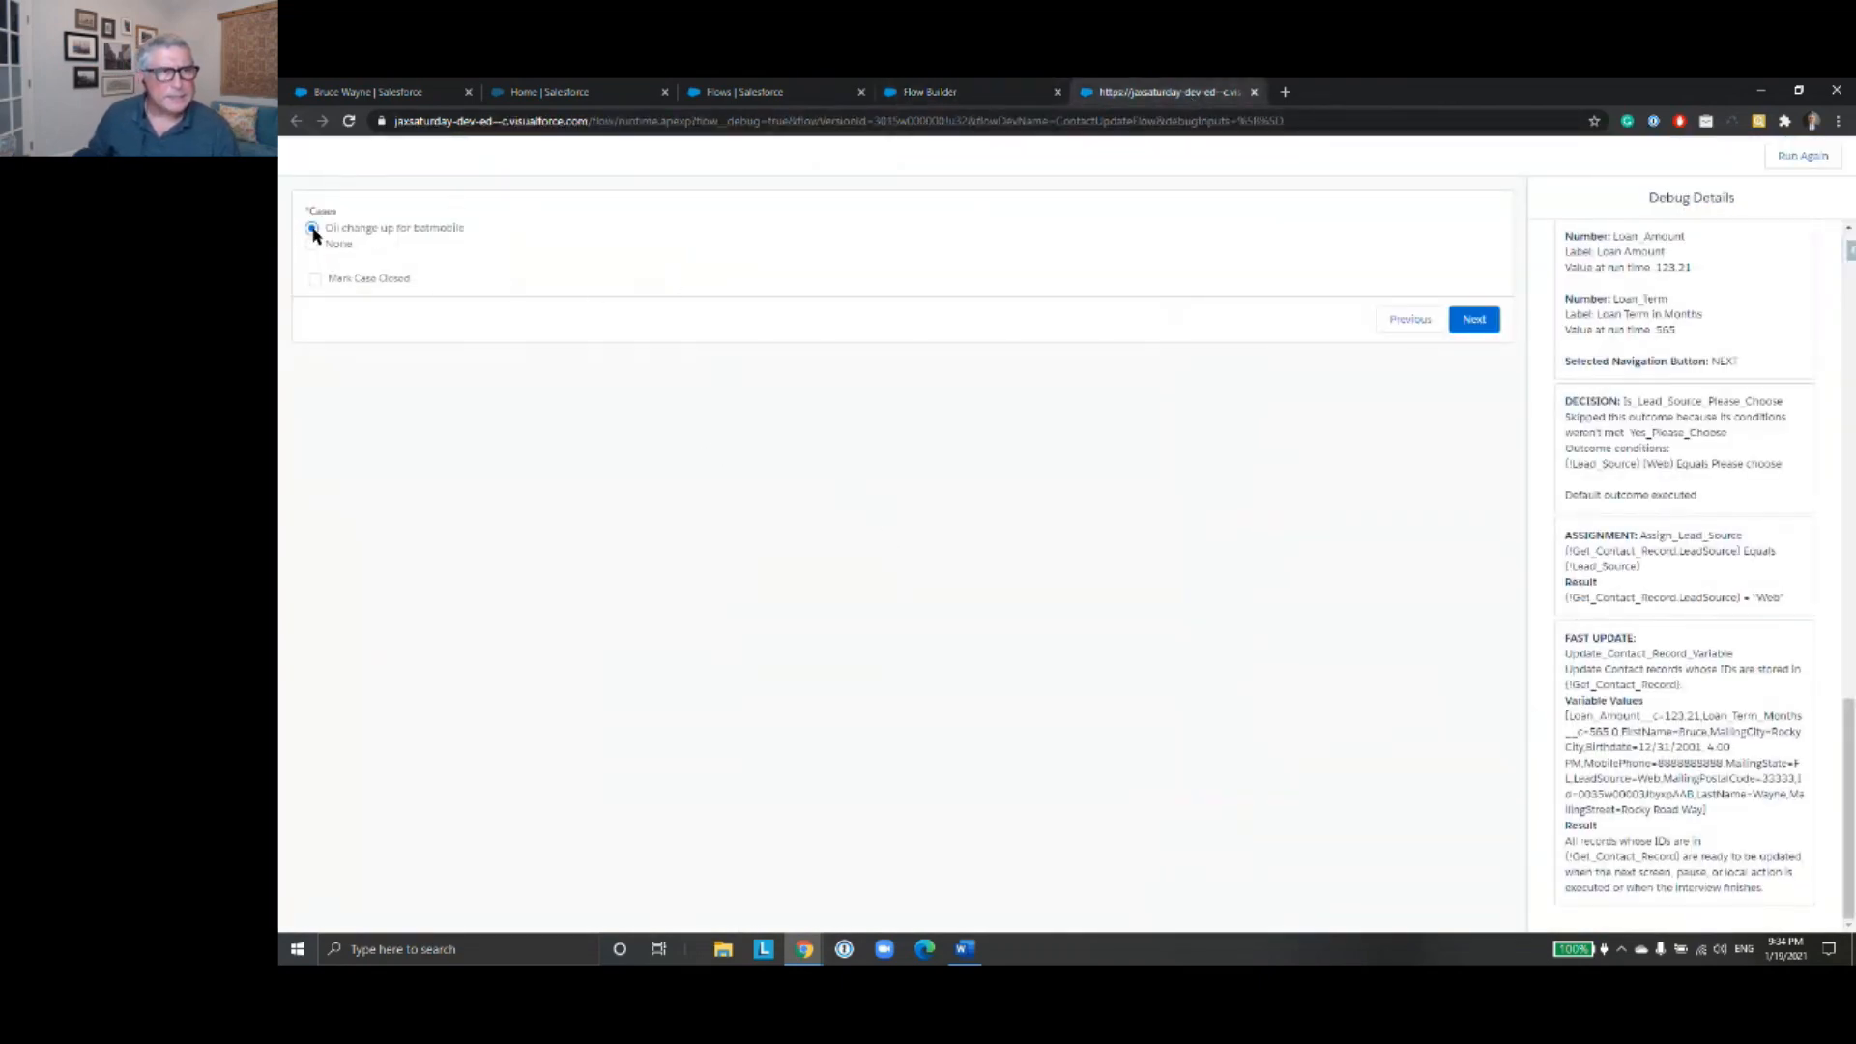
pyautogui.click(316, 280)
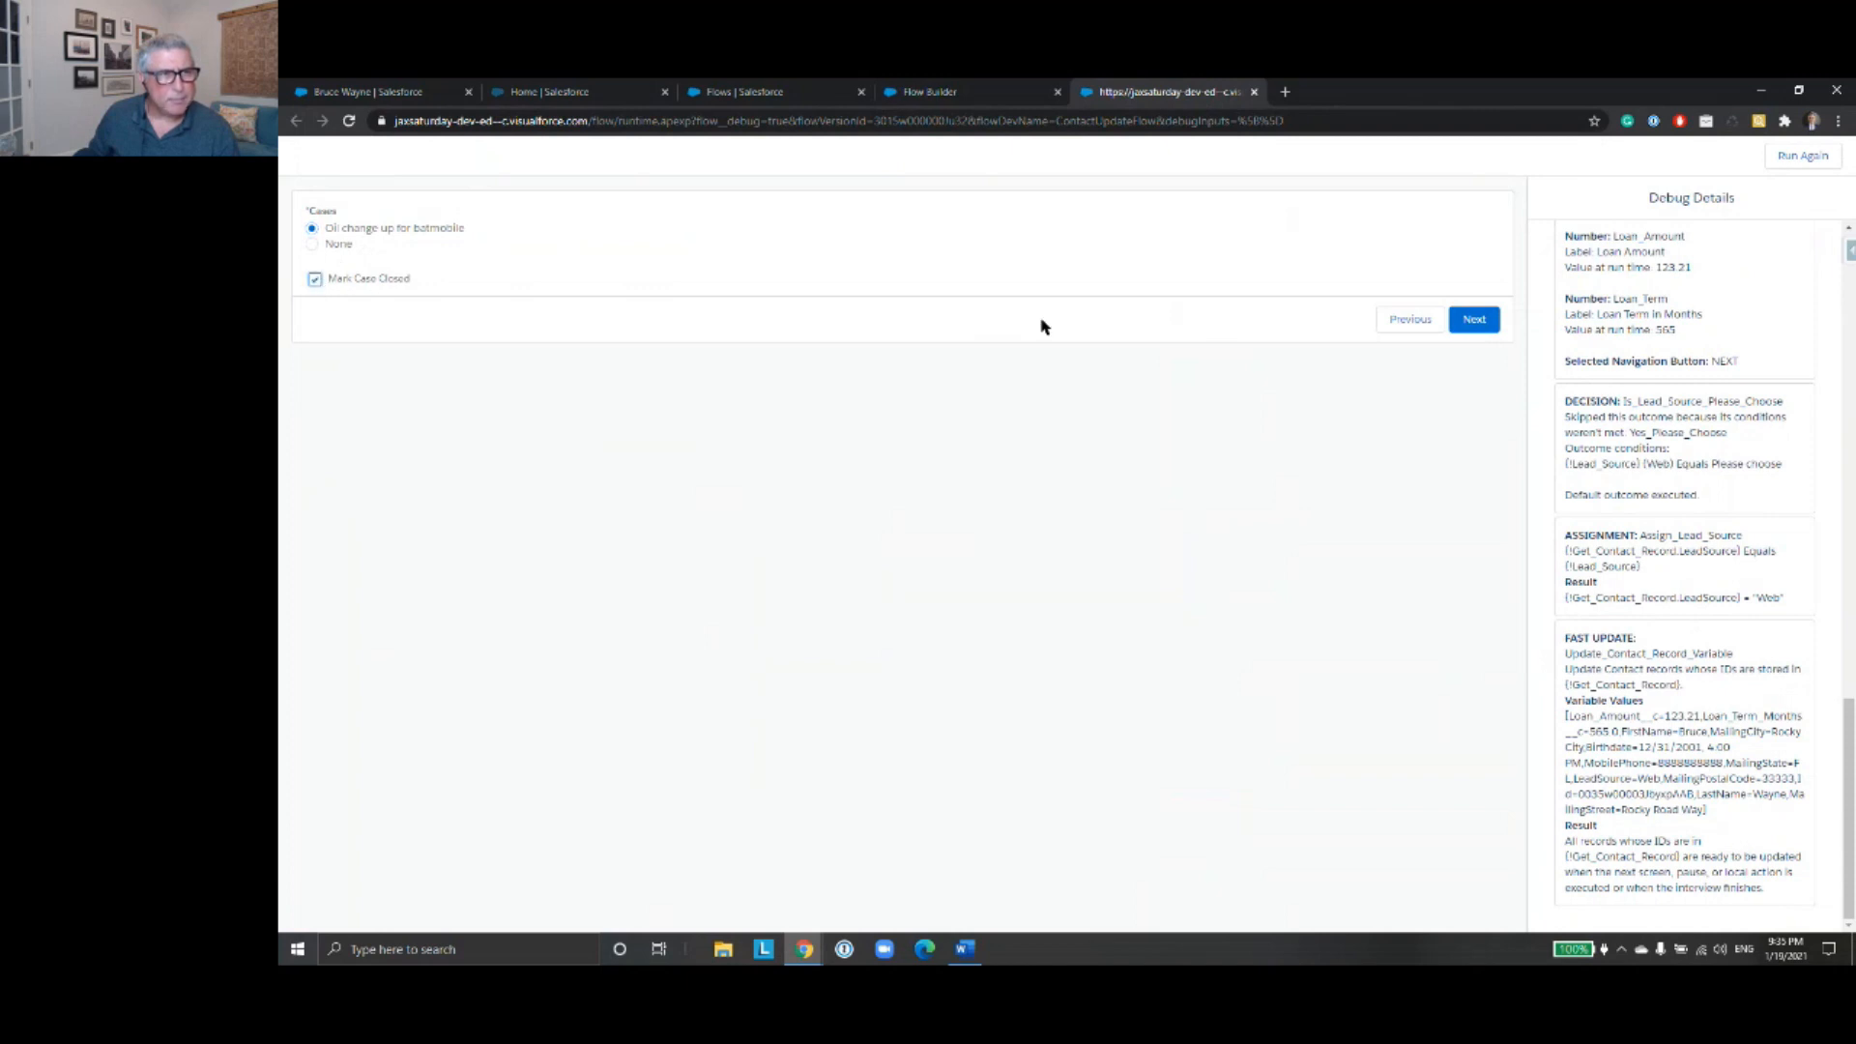
pyautogui.click(1469, 327)
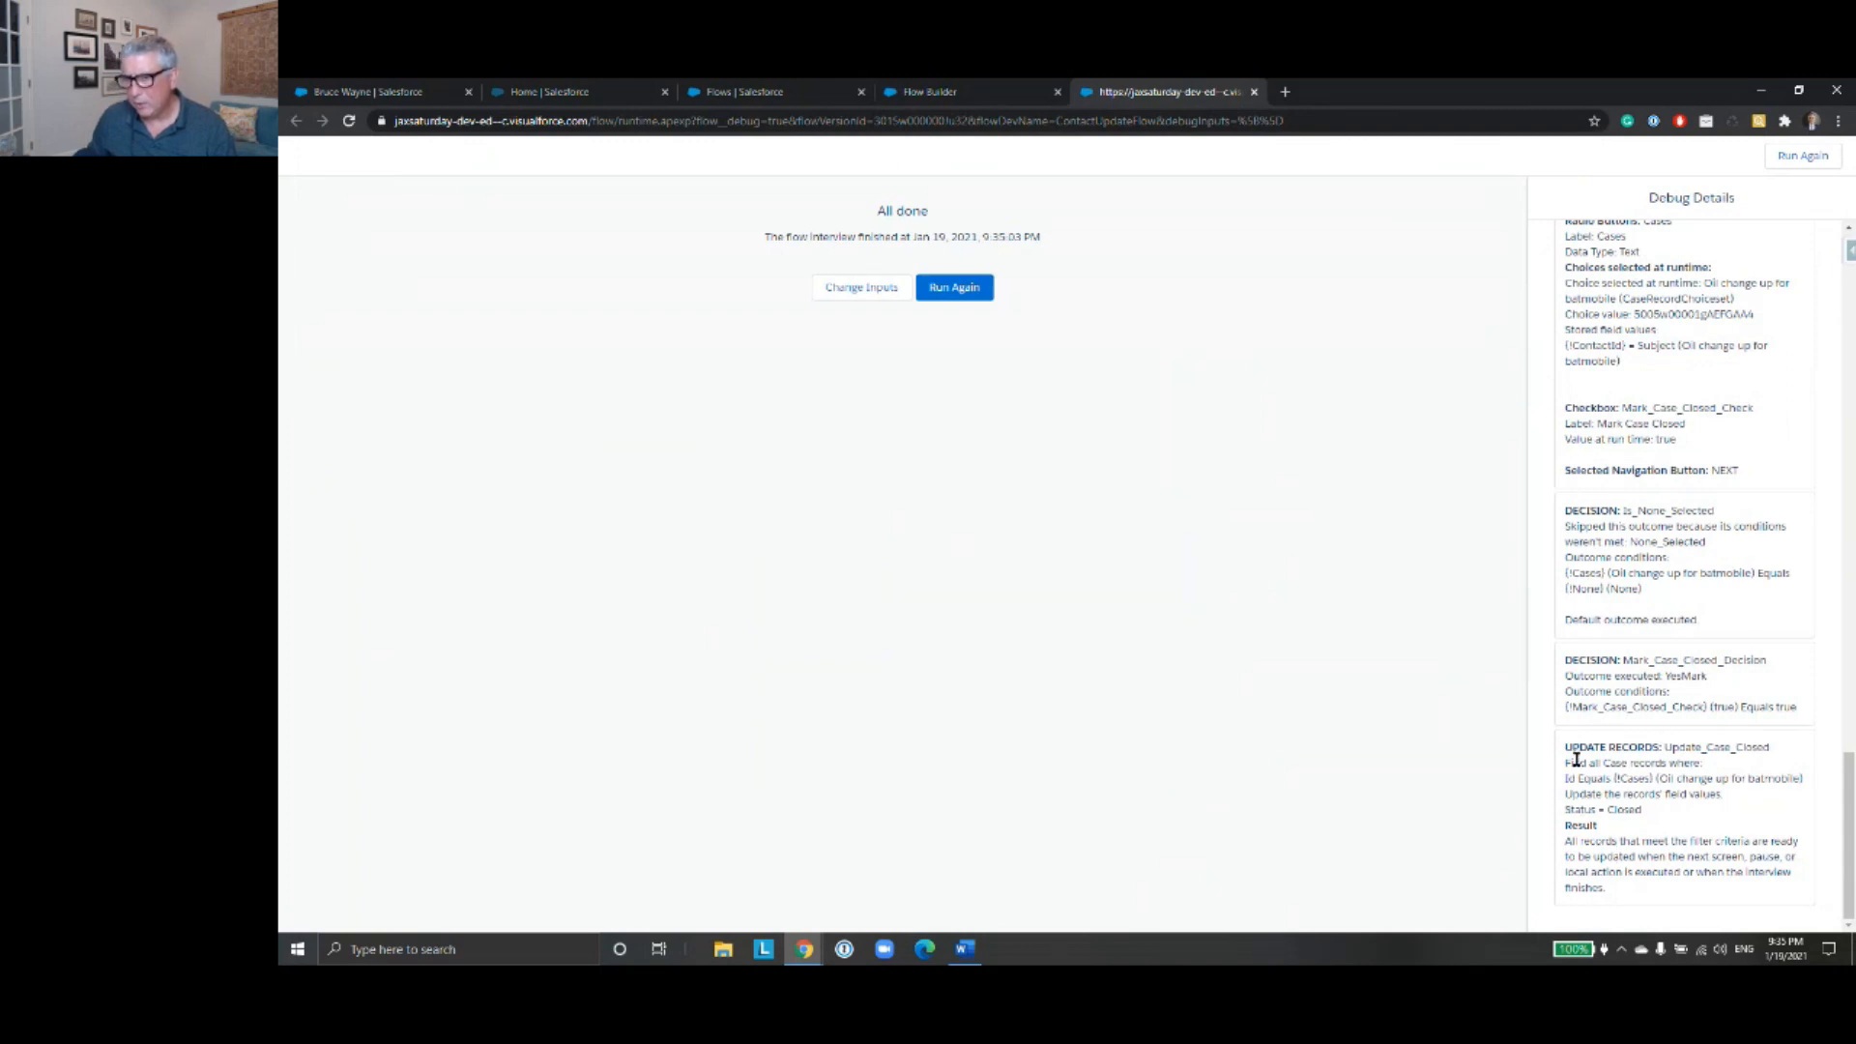
pyautogui.moveTo(1605, 812); pyautogui.dragTo(1661, 815)
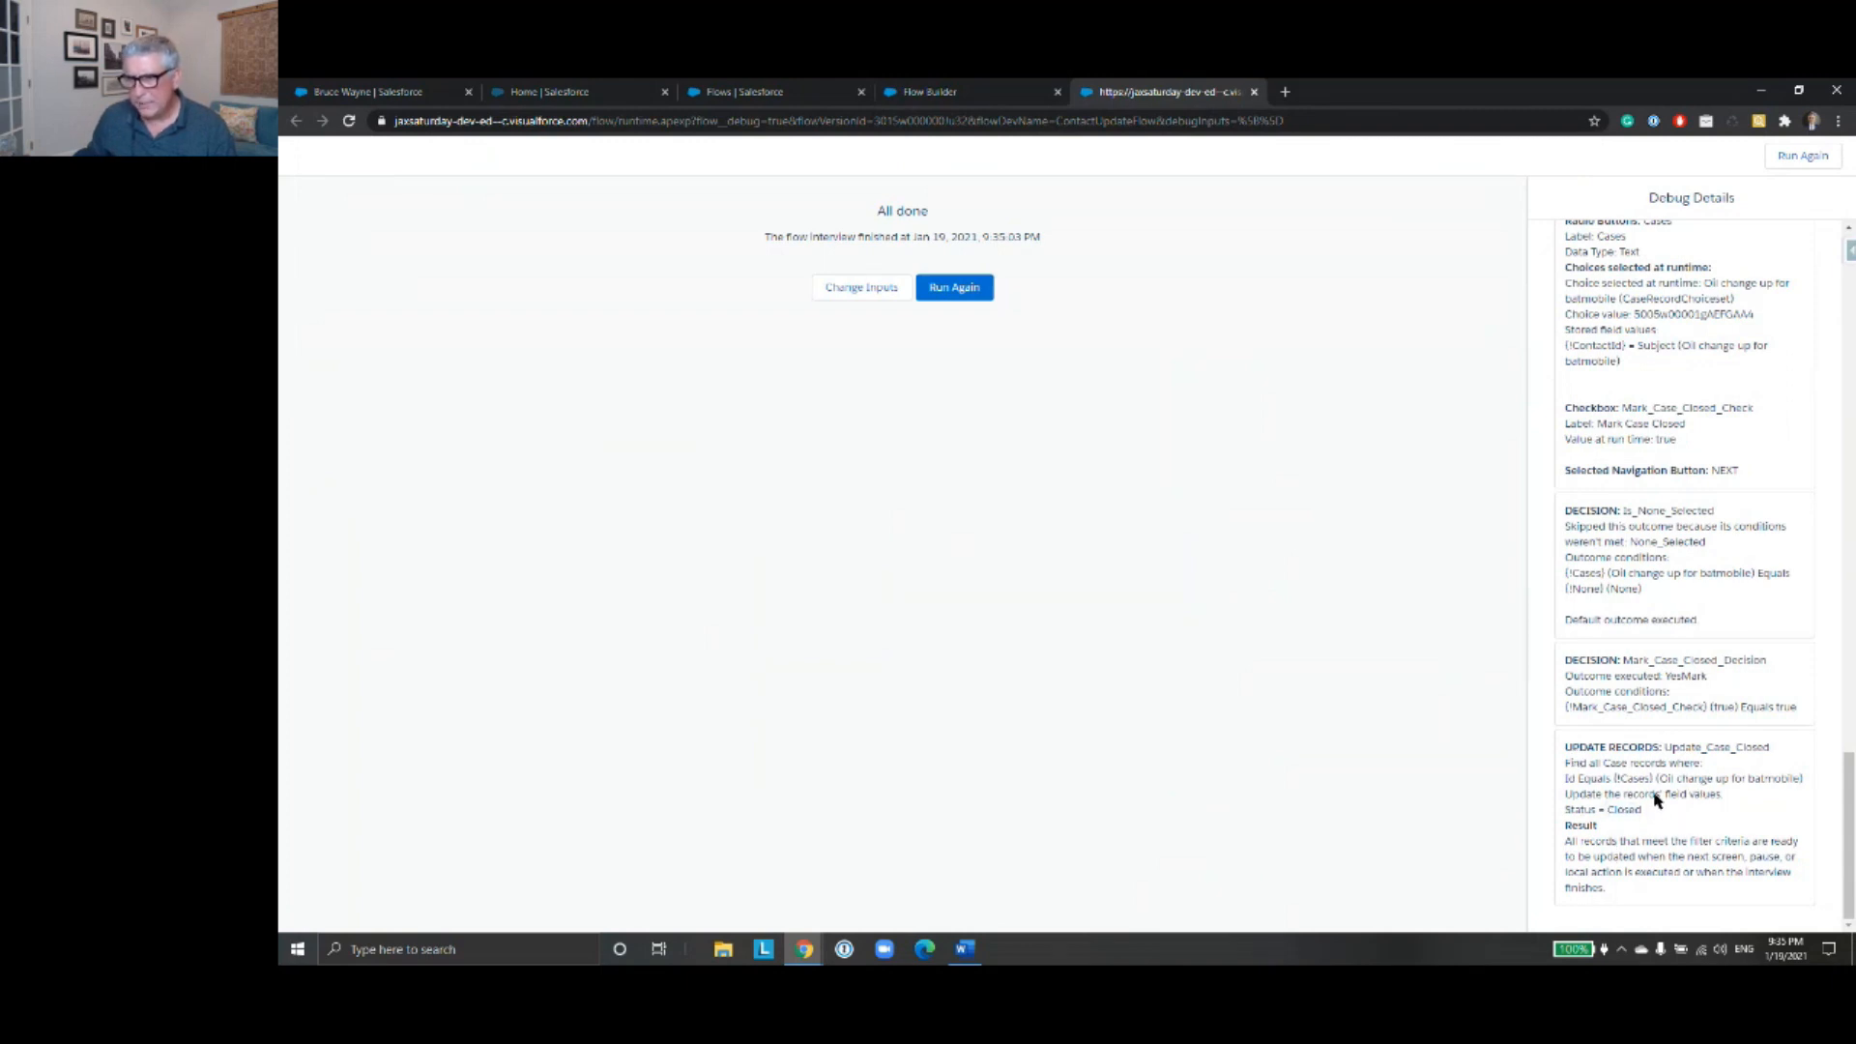
# - Reload the contact record, check the "Oil change up for batmobile" case's status from its related cases, and return to the contact
pyautogui.click(372, 92)
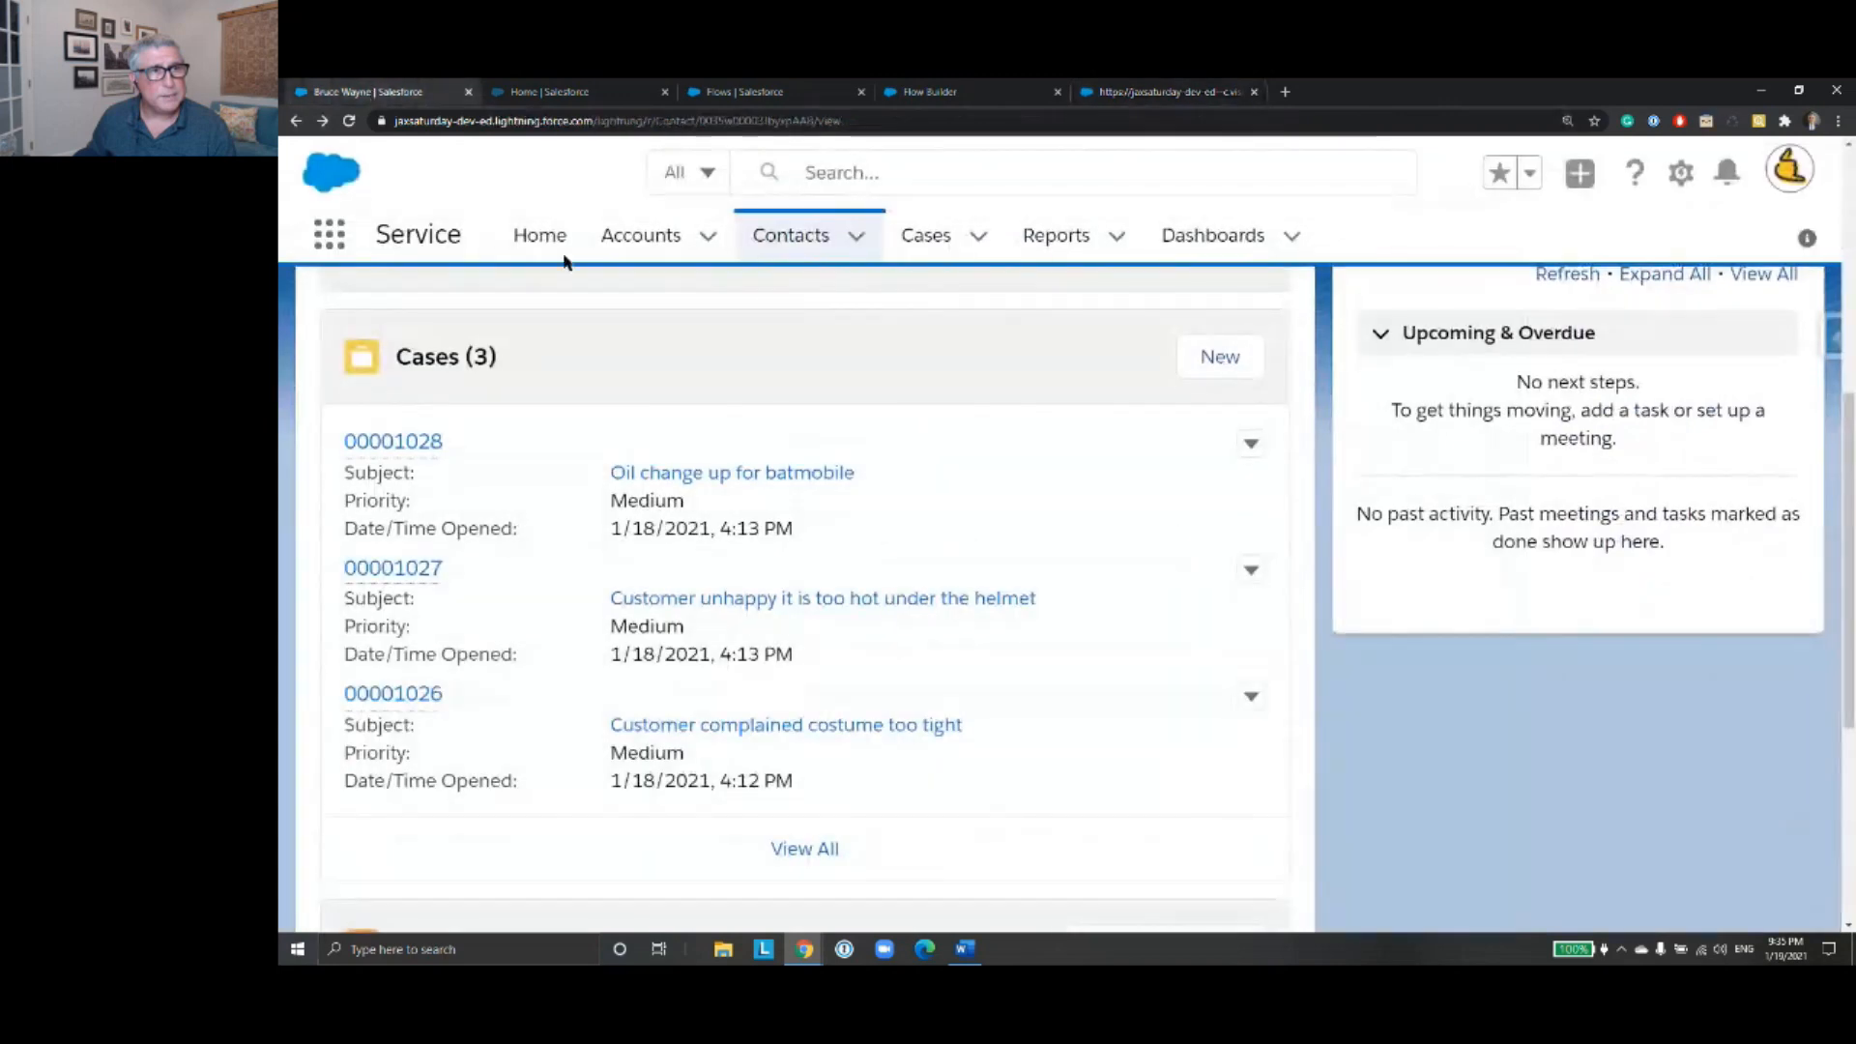
pyautogui.click(349, 121)
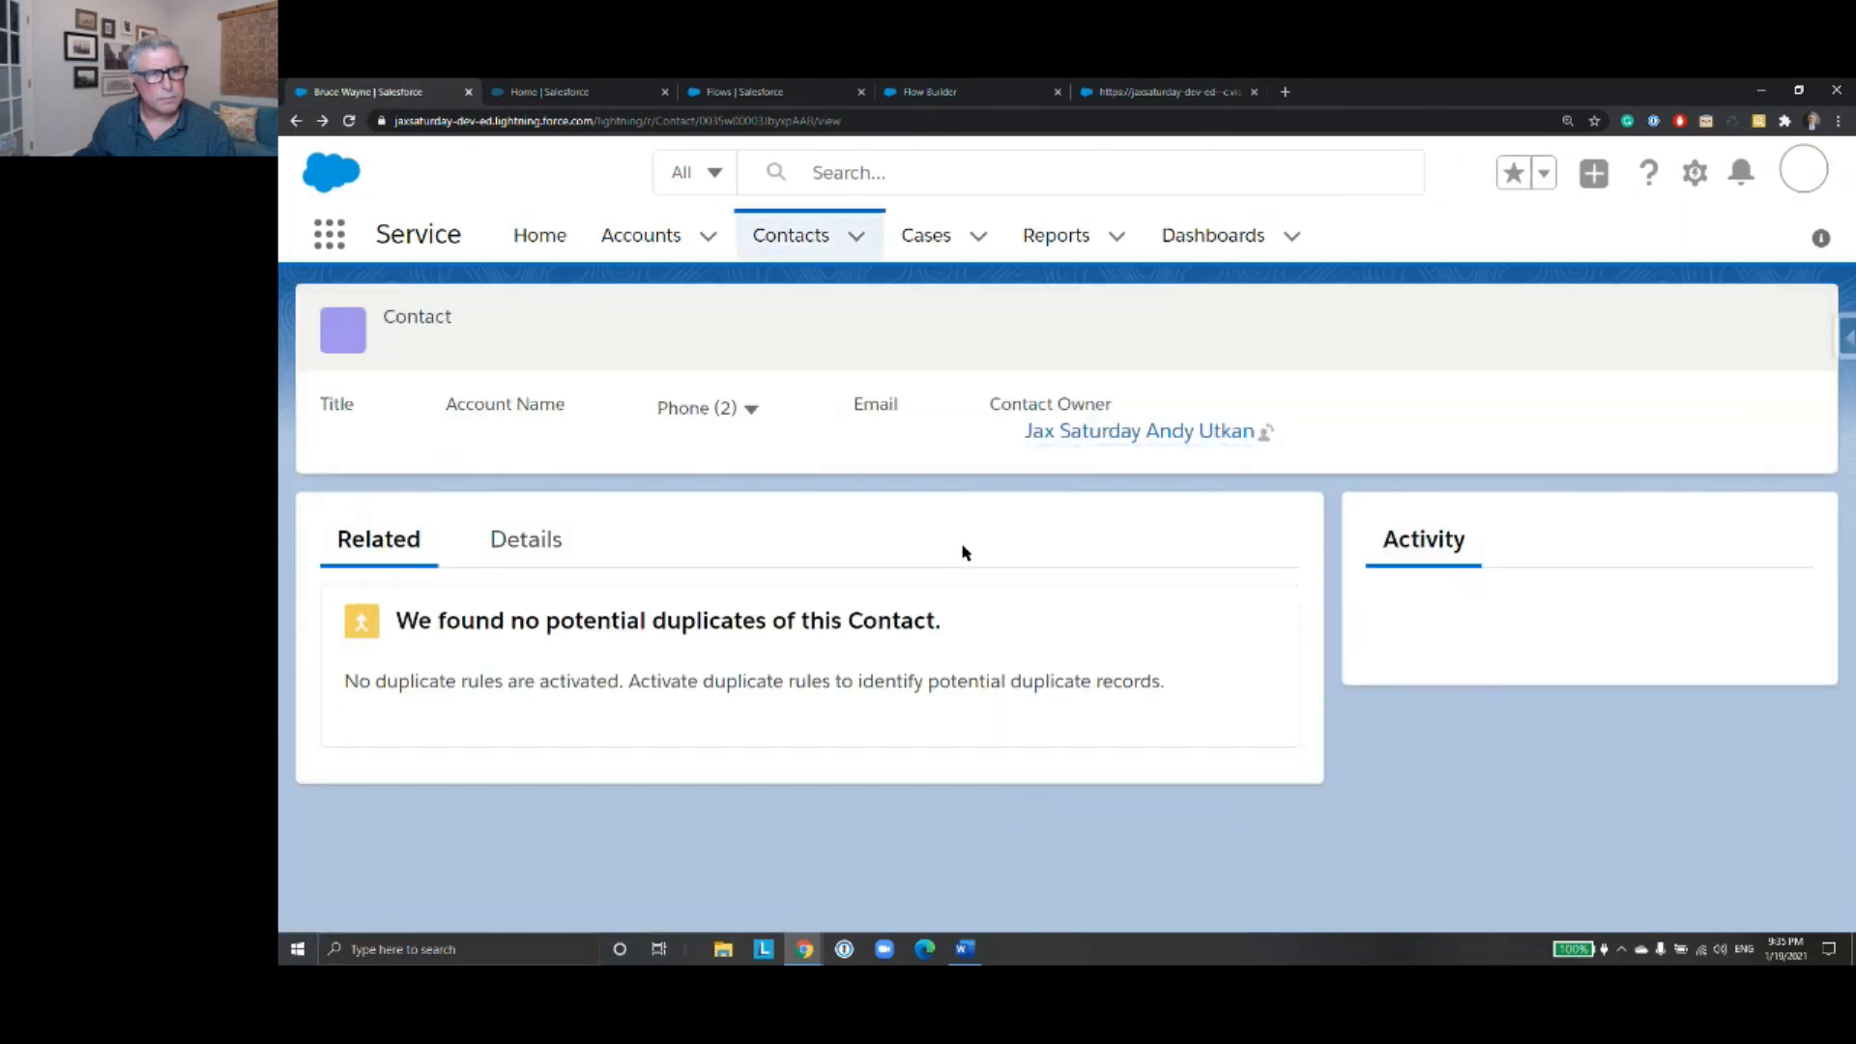
pyautogui.click(527, 564)
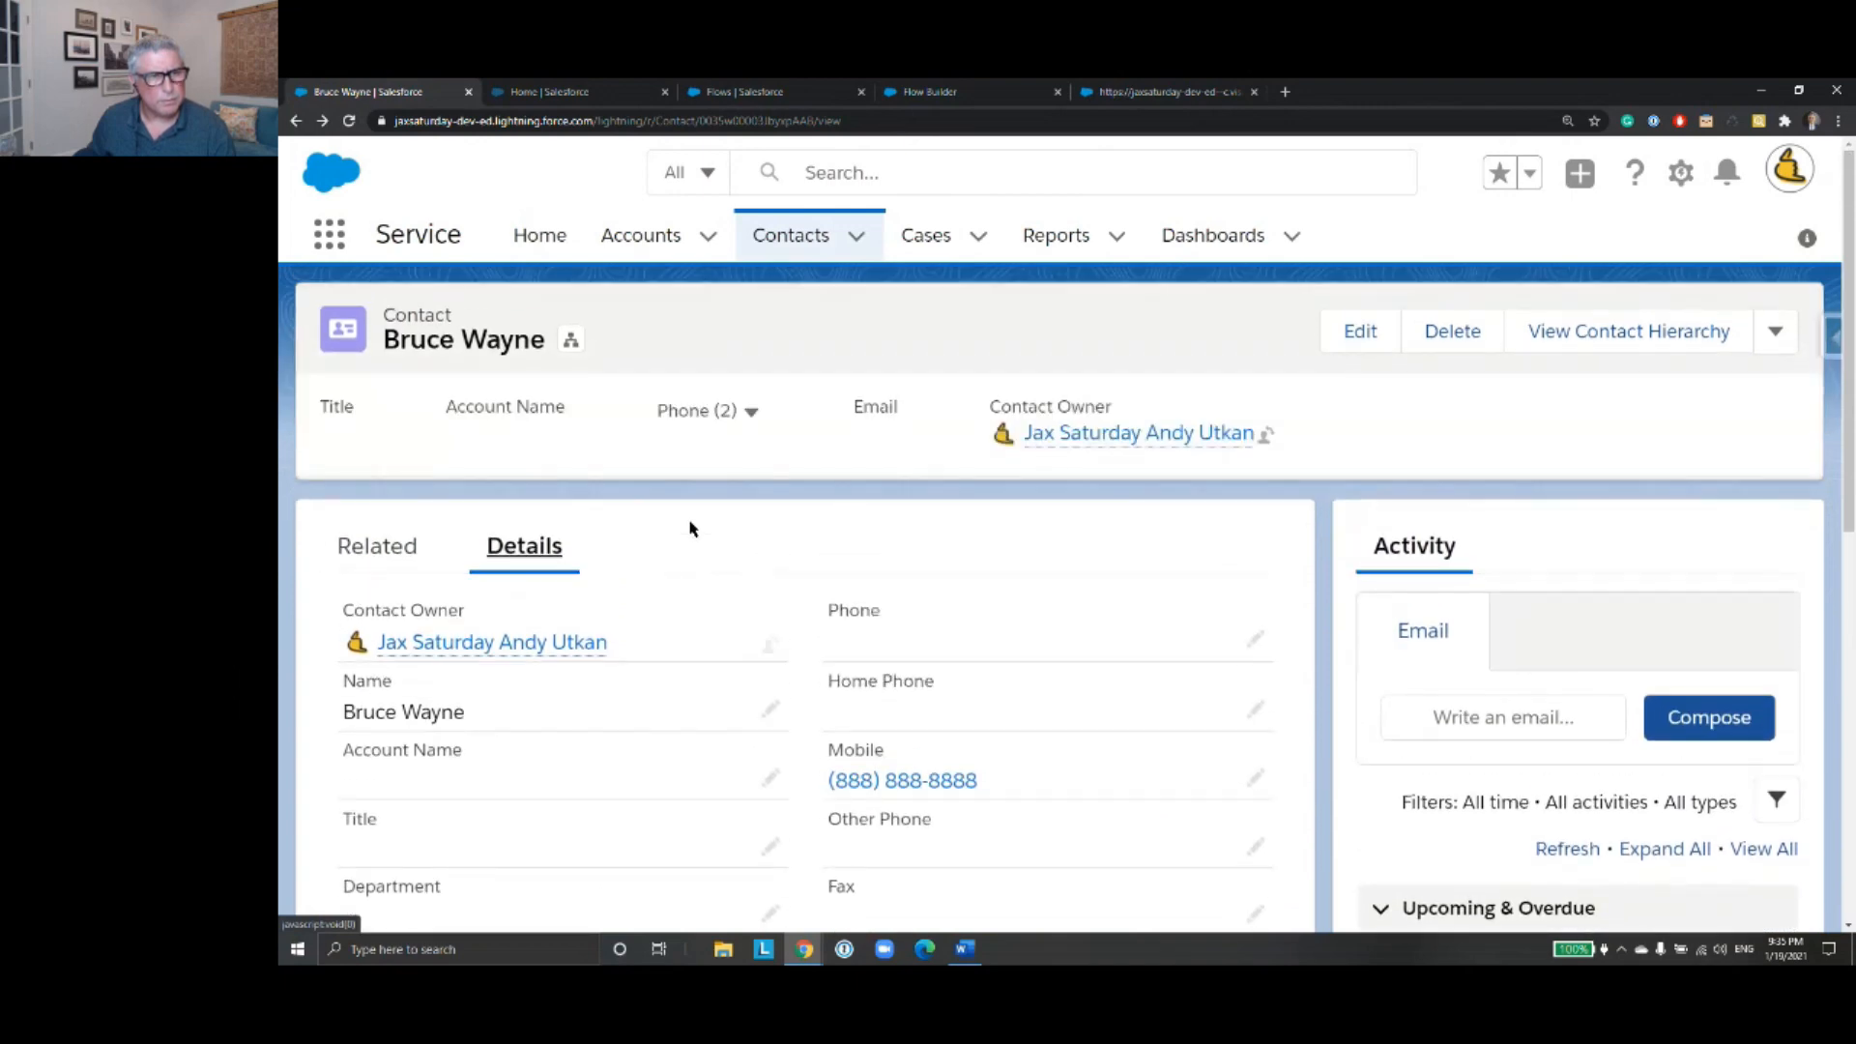
pyautogui.click(393, 570)
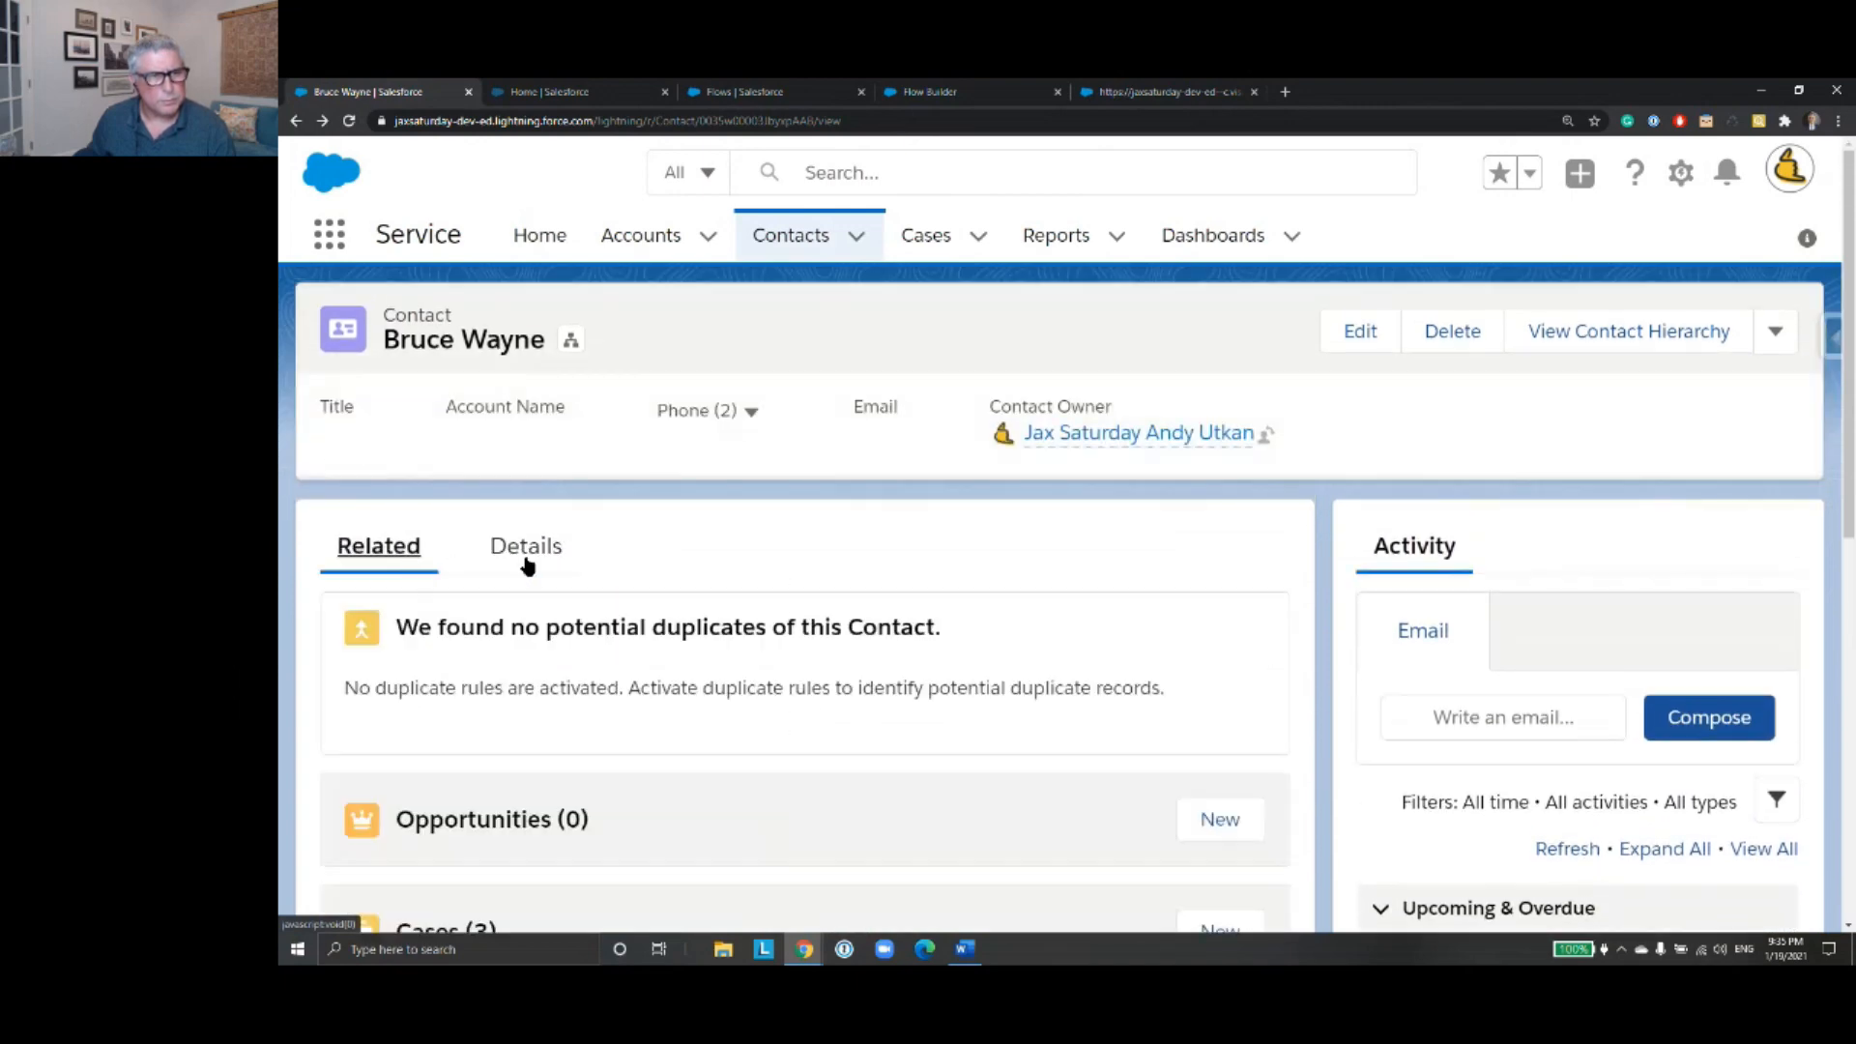
pyautogui.scroll(-5, 746, 568)
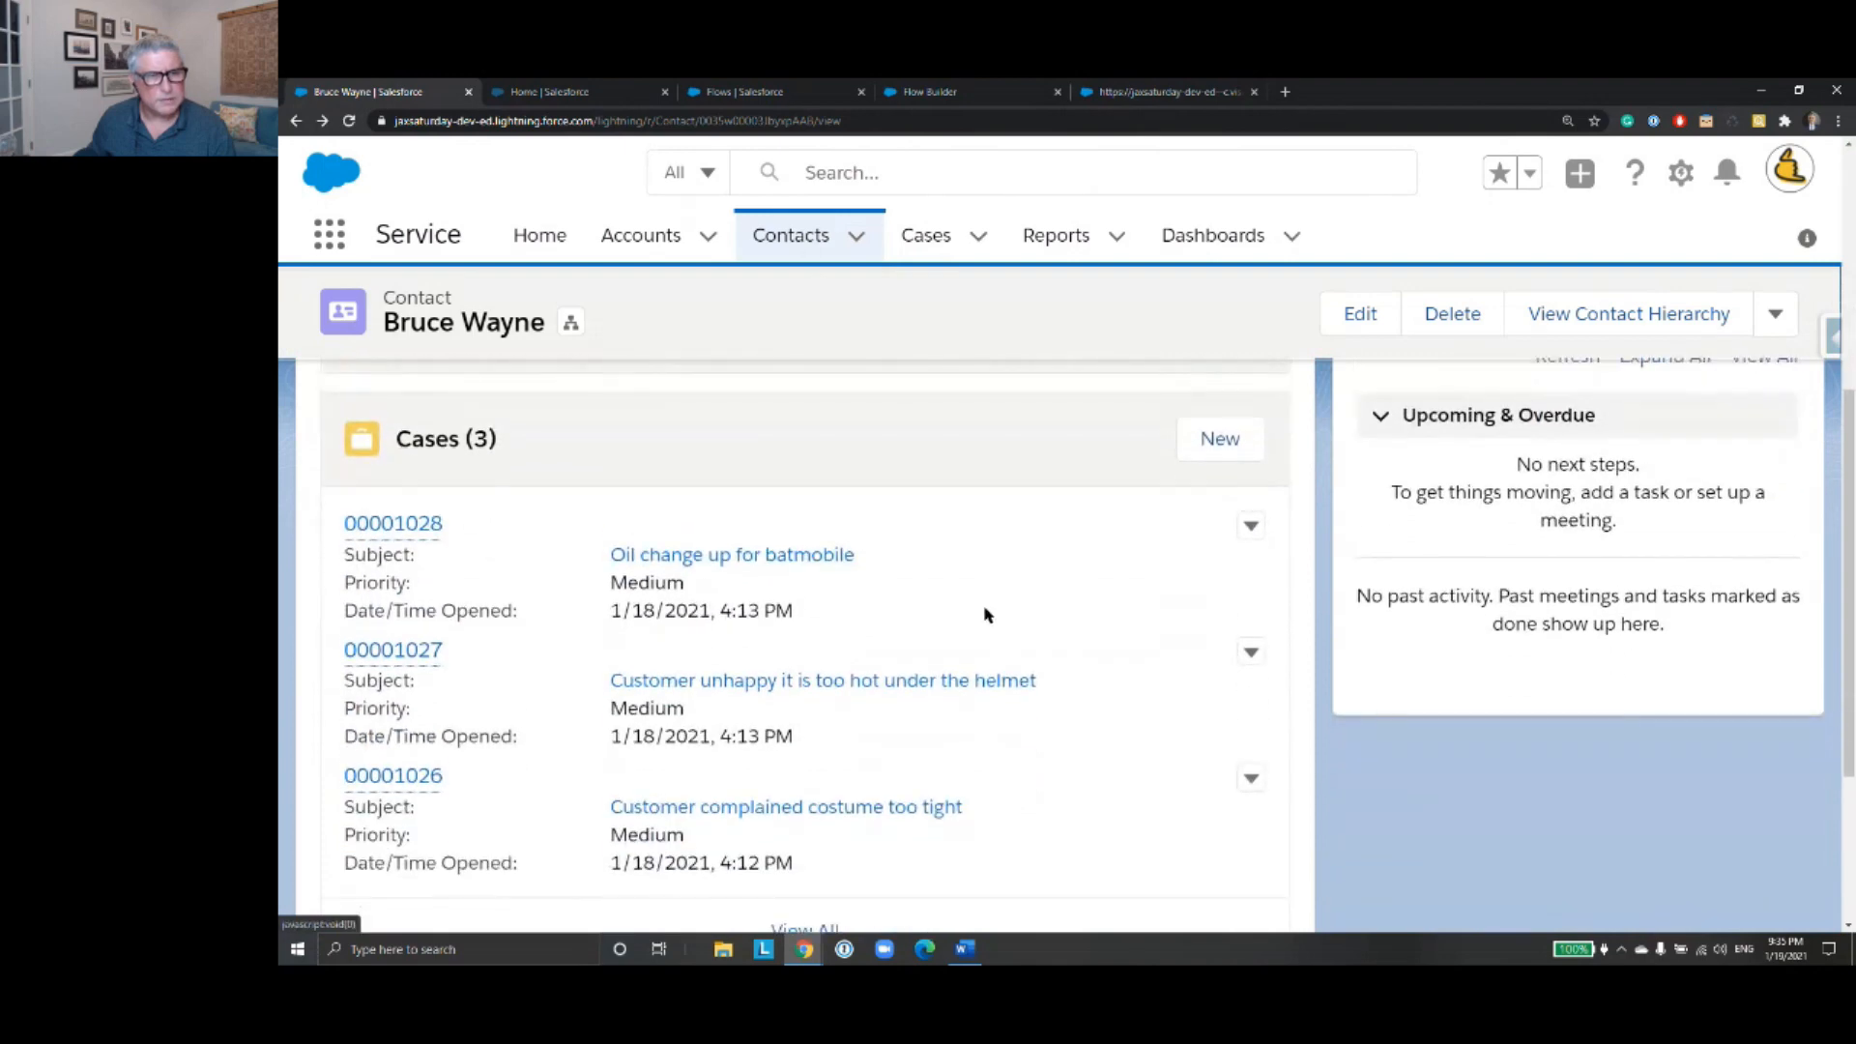
pyautogui.click(394, 523)
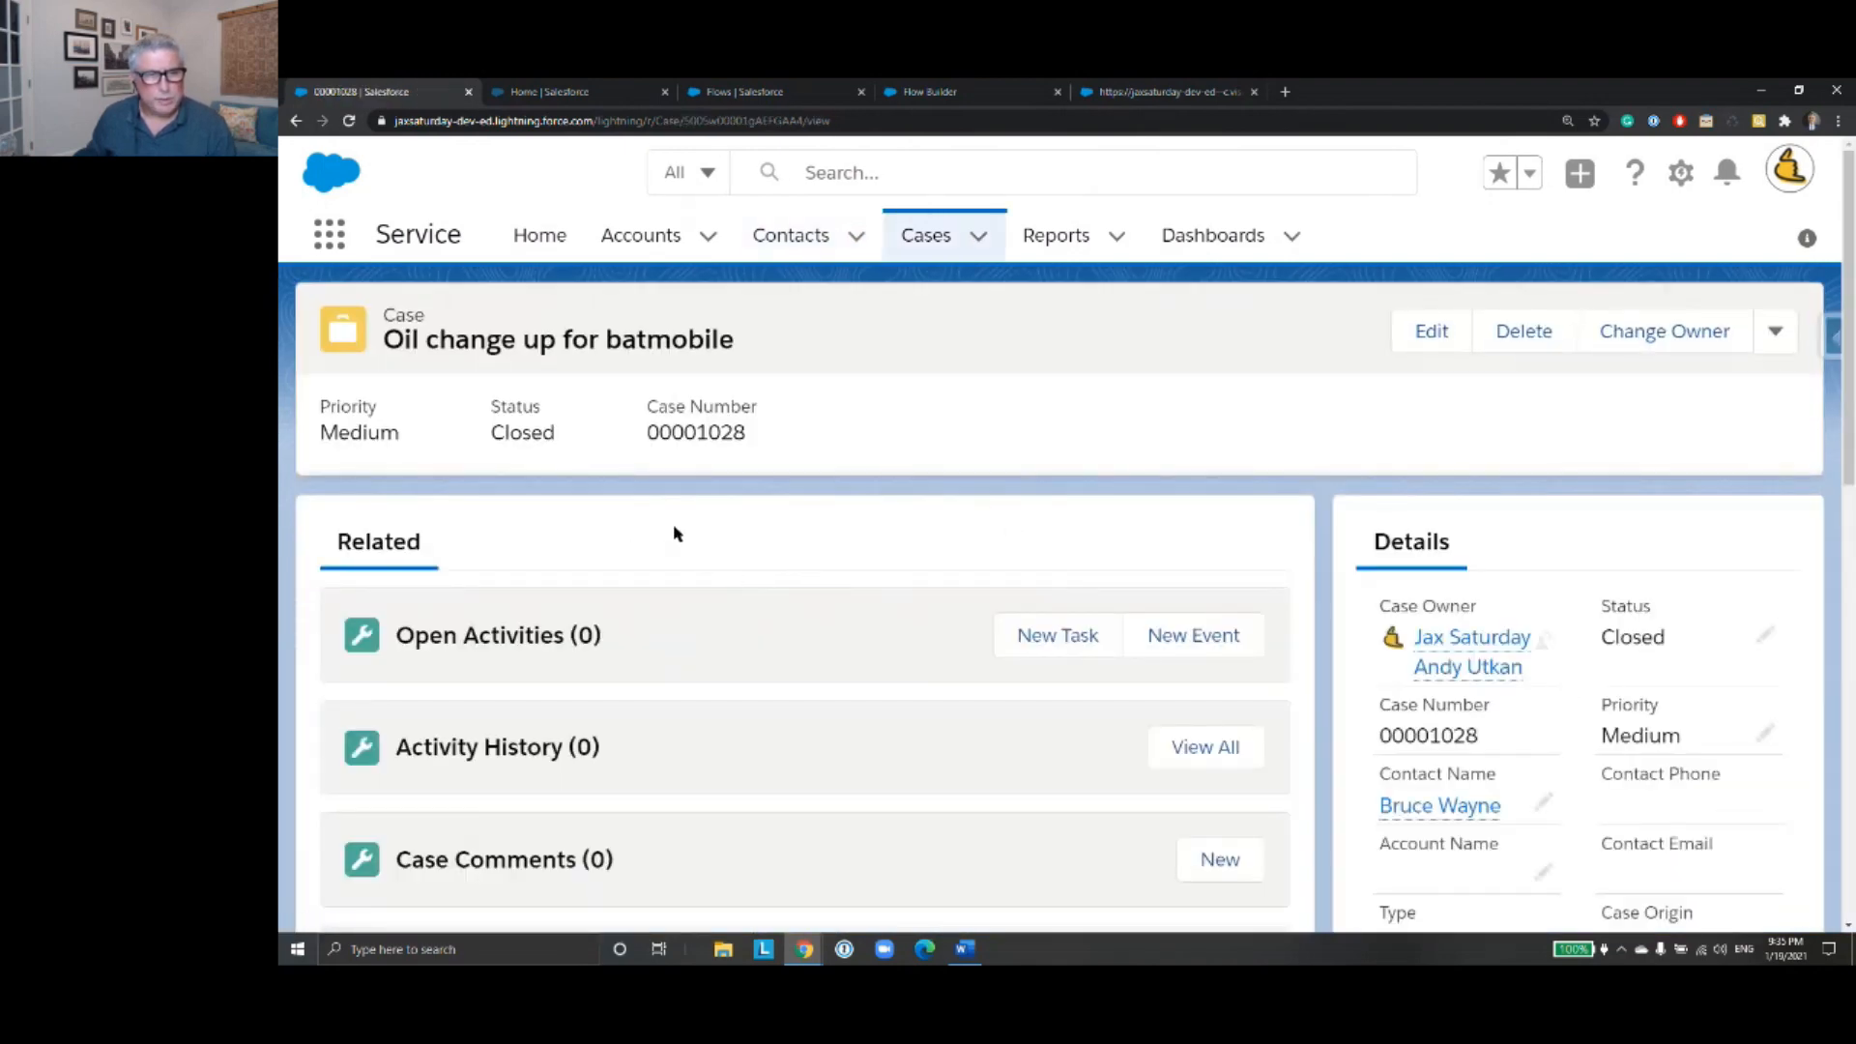
pyautogui.click(296, 122)
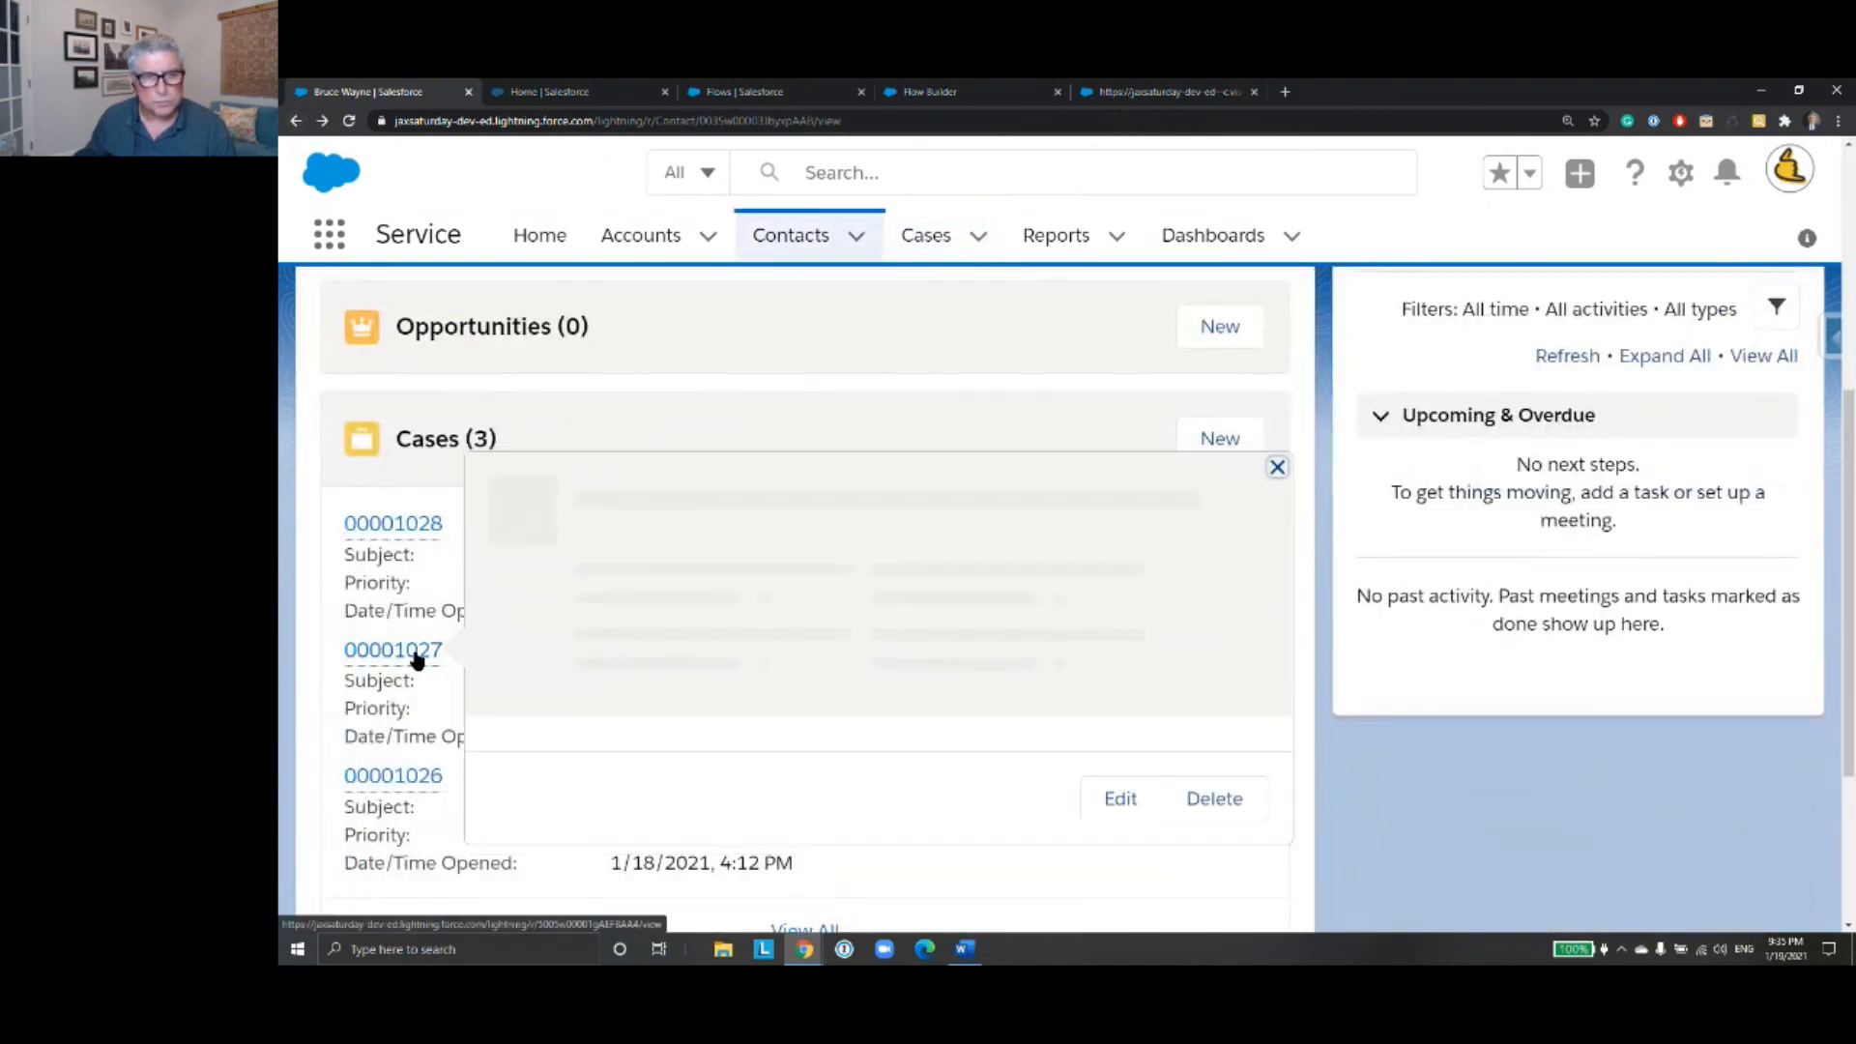
# - Check the status of each of the contact's three related cases
pyautogui.click(418, 660)
pyautogui.click(296, 122)
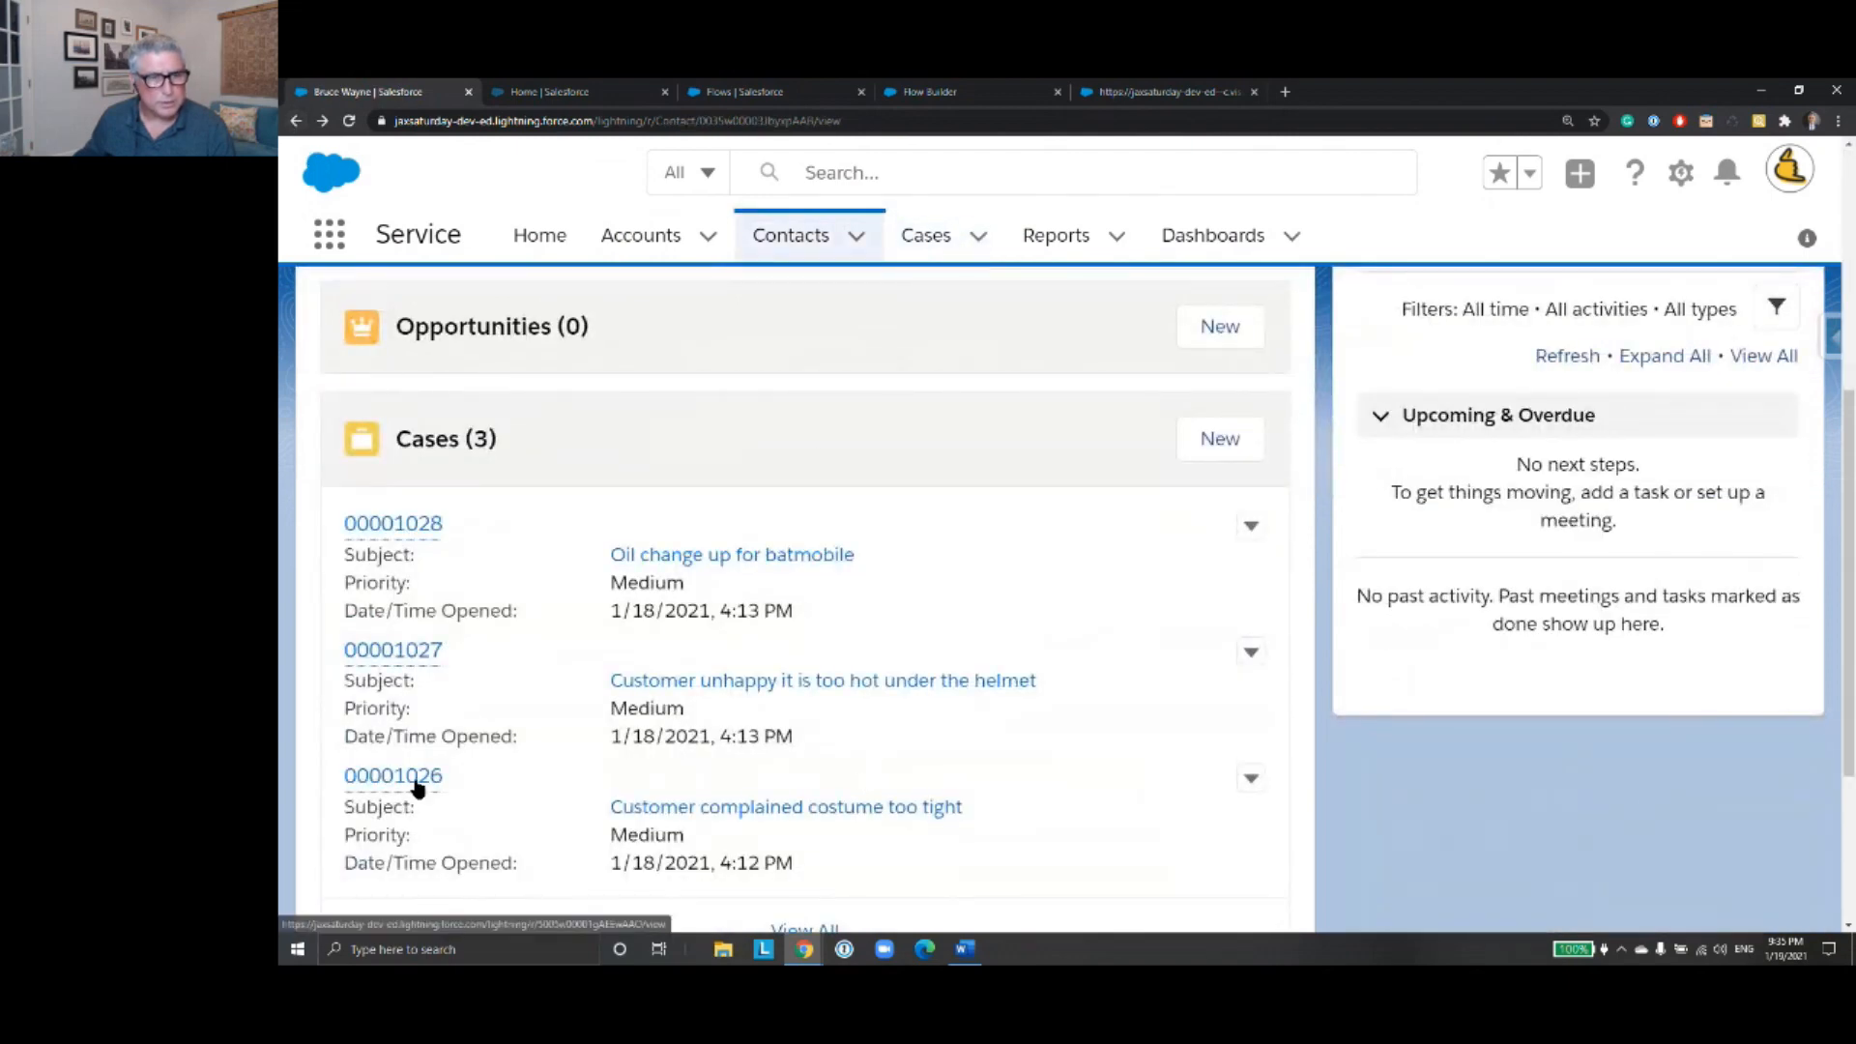
pyautogui.moveTo(418, 785)
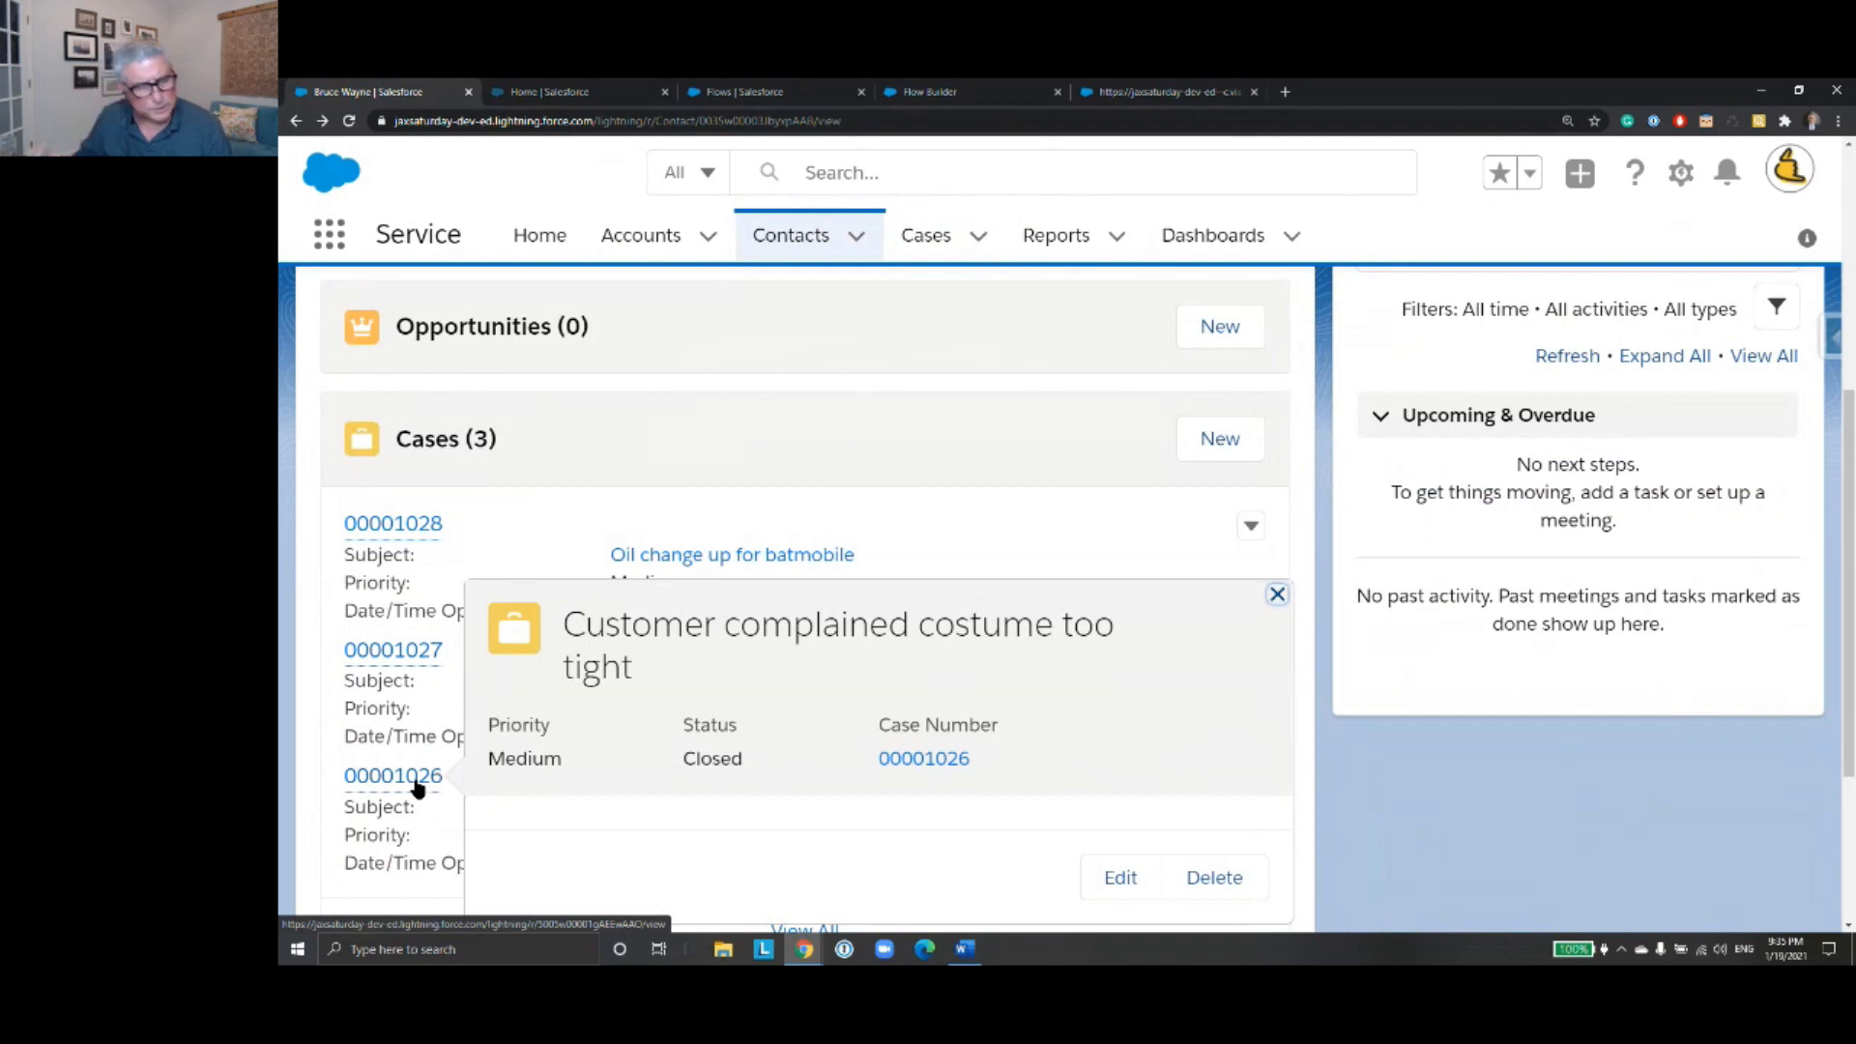
pyautogui.moveTo(420, 660)
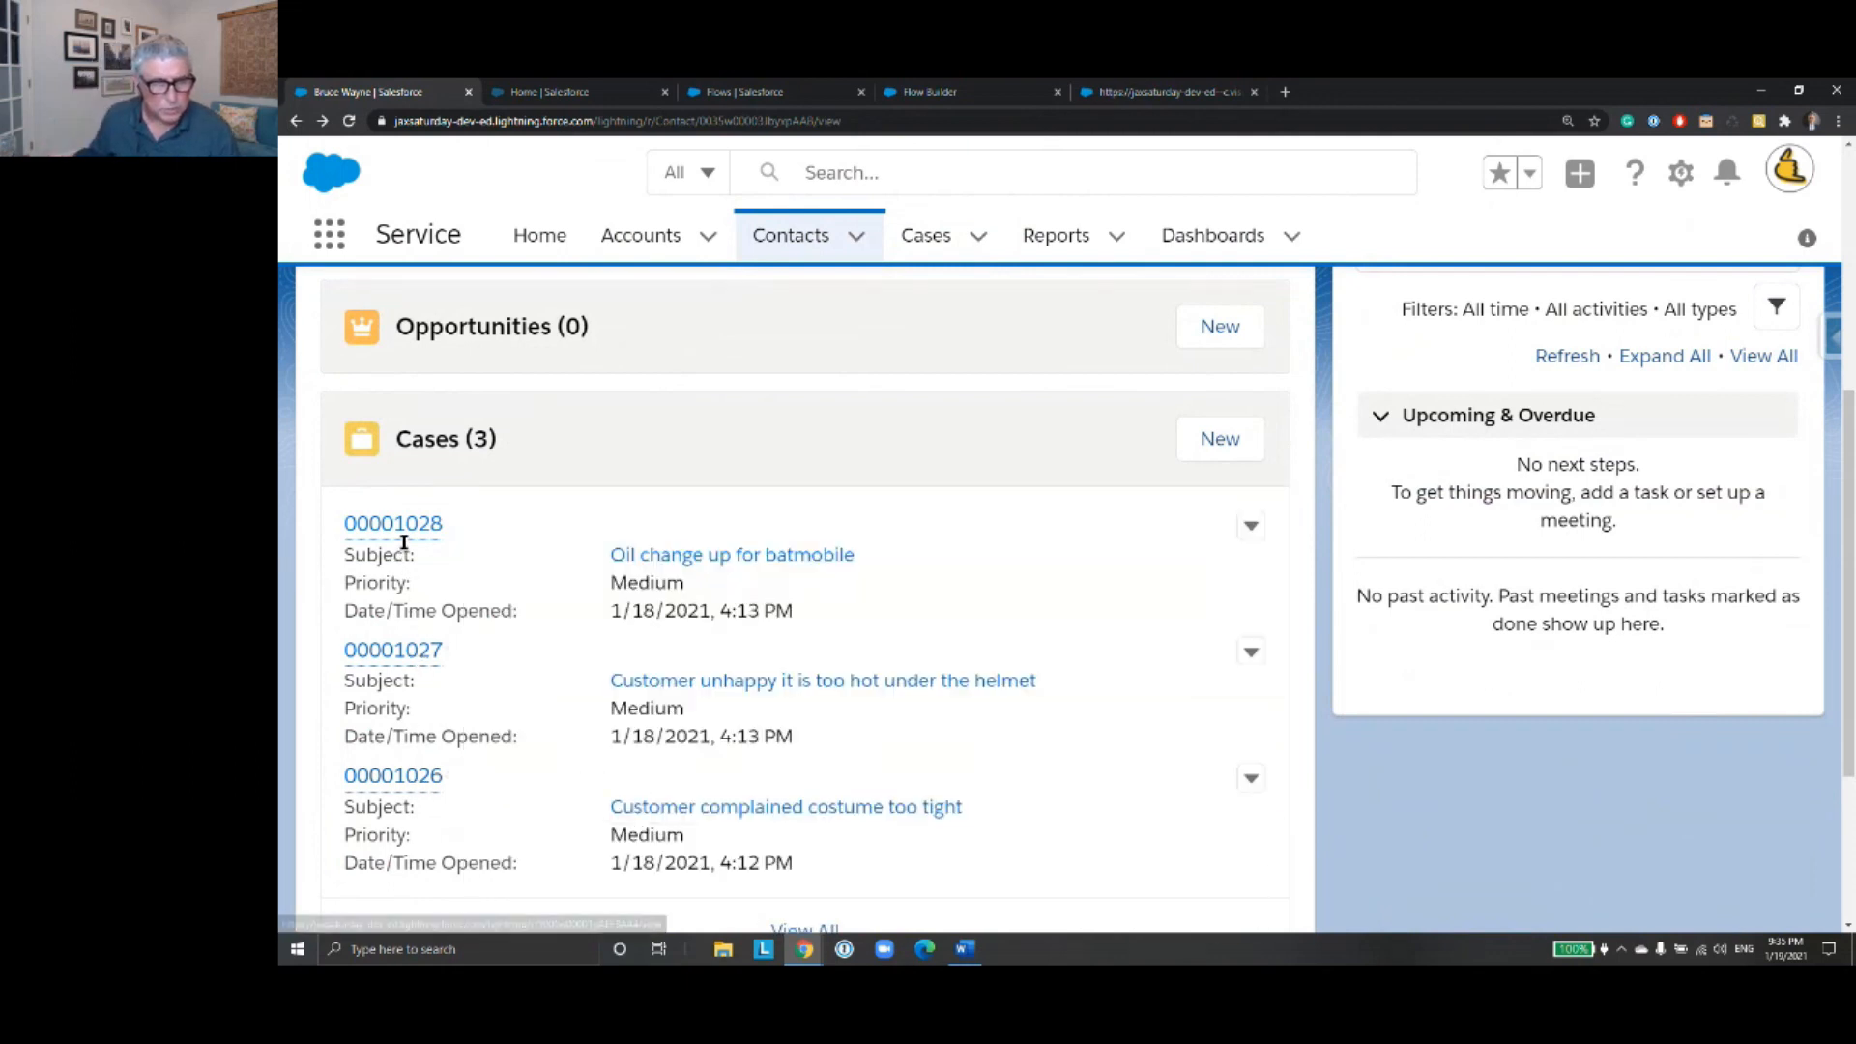
pyautogui.moveTo(407, 544)
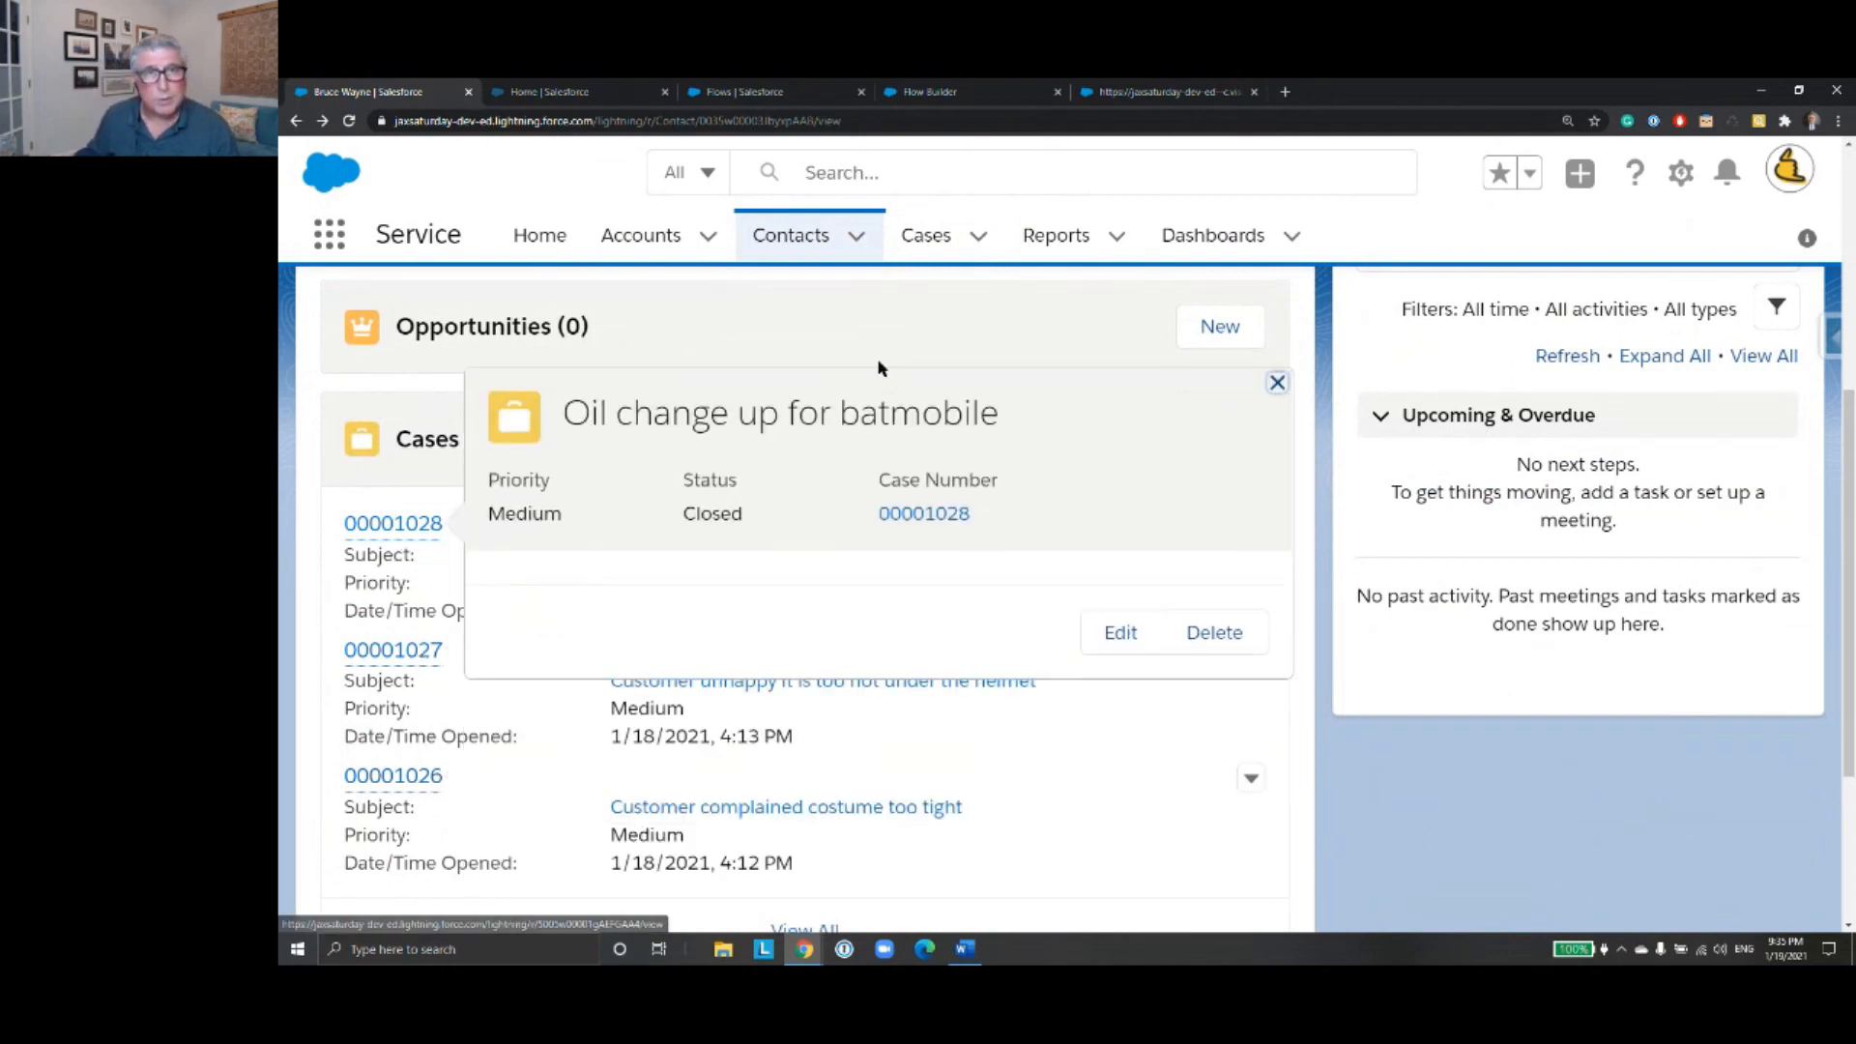
# - Start a new debug run of the flow, enter the contact's full name, advance to the case selection screen, and close the run
pyautogui.click(988, 96)
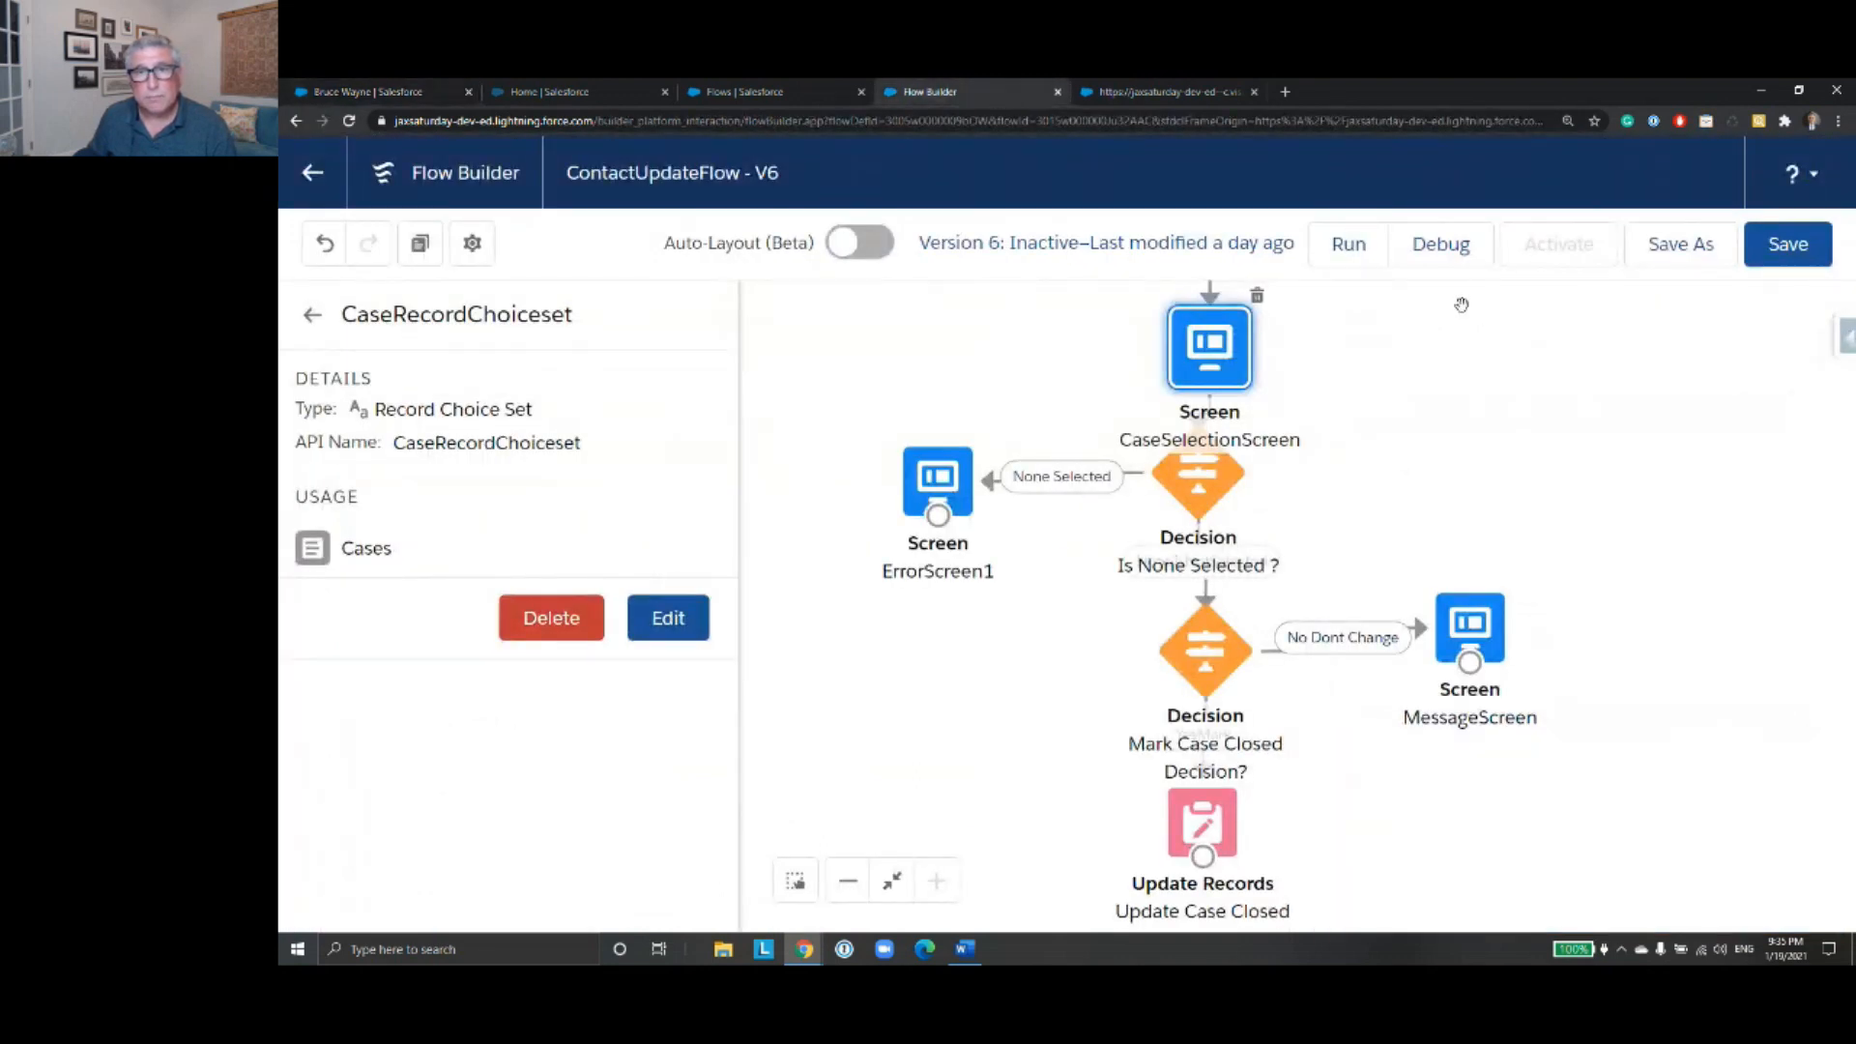
pyautogui.click(1439, 245)
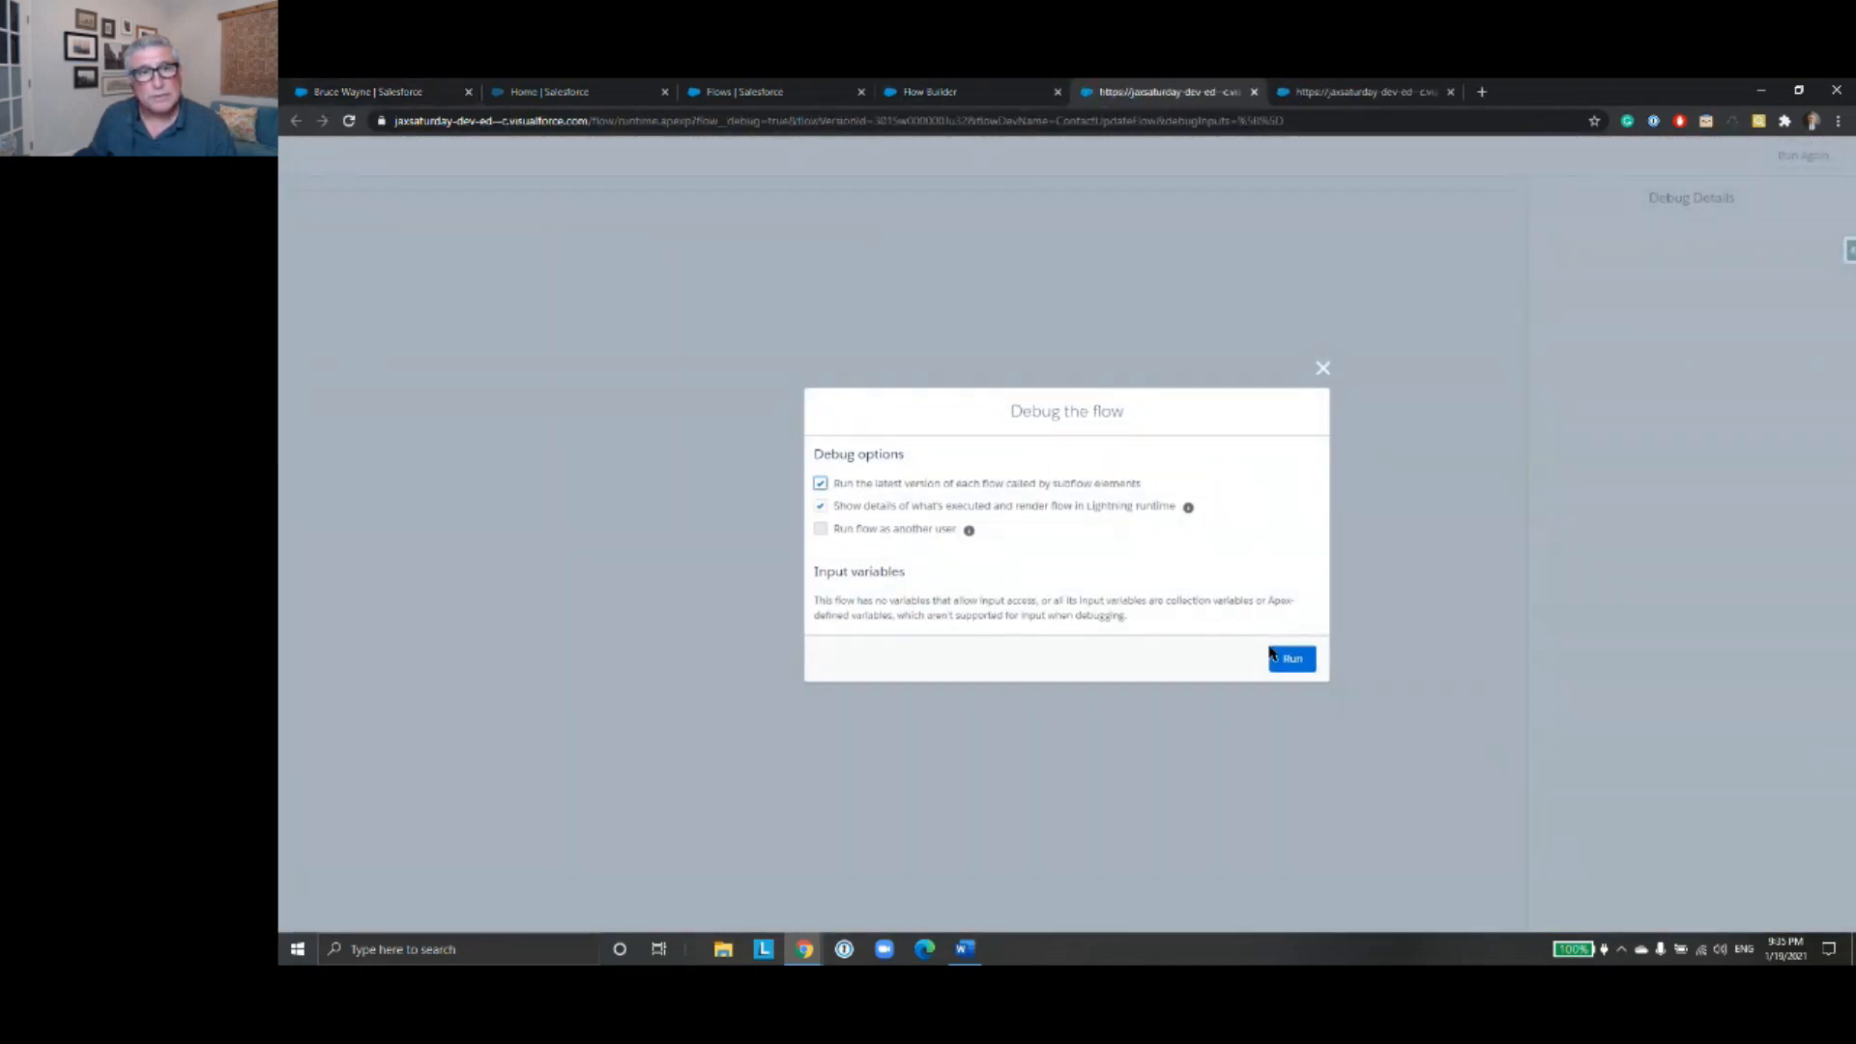
pyautogui.click(1288, 657)
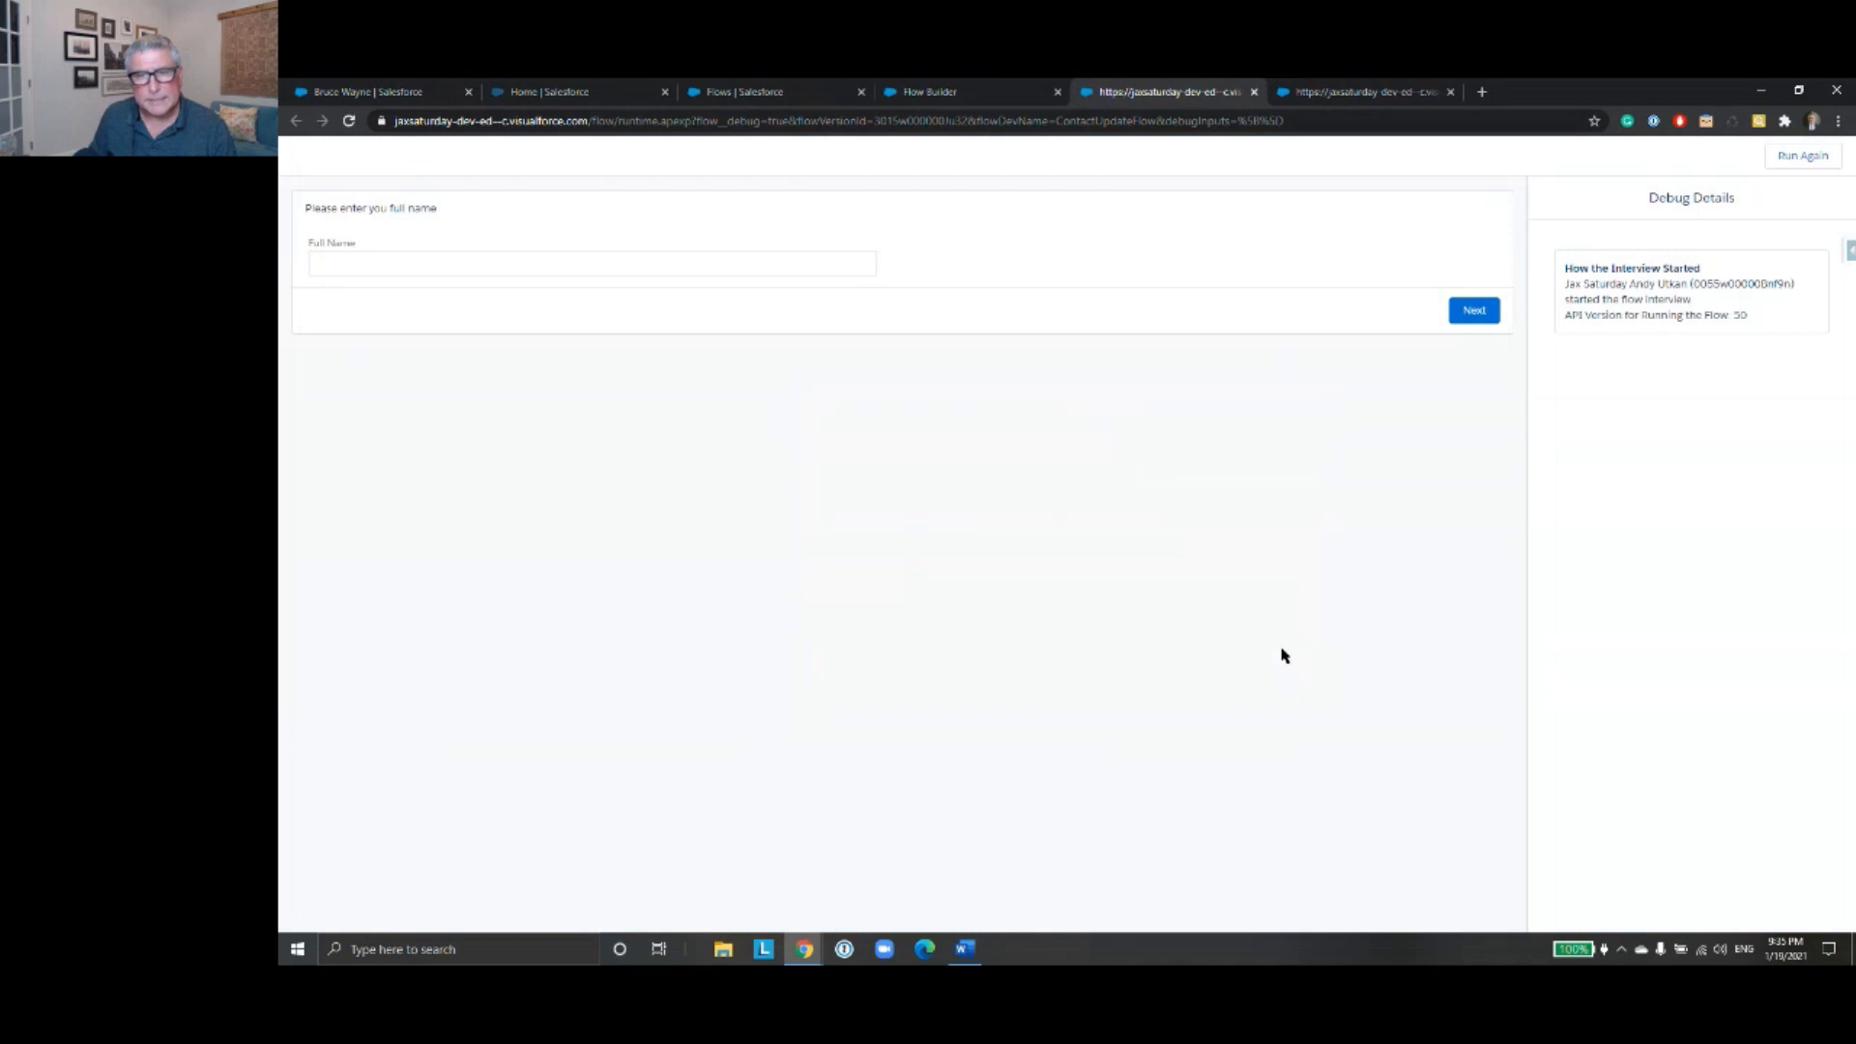
pyautogui.click(642, 259)
pyautogui.write('Br')
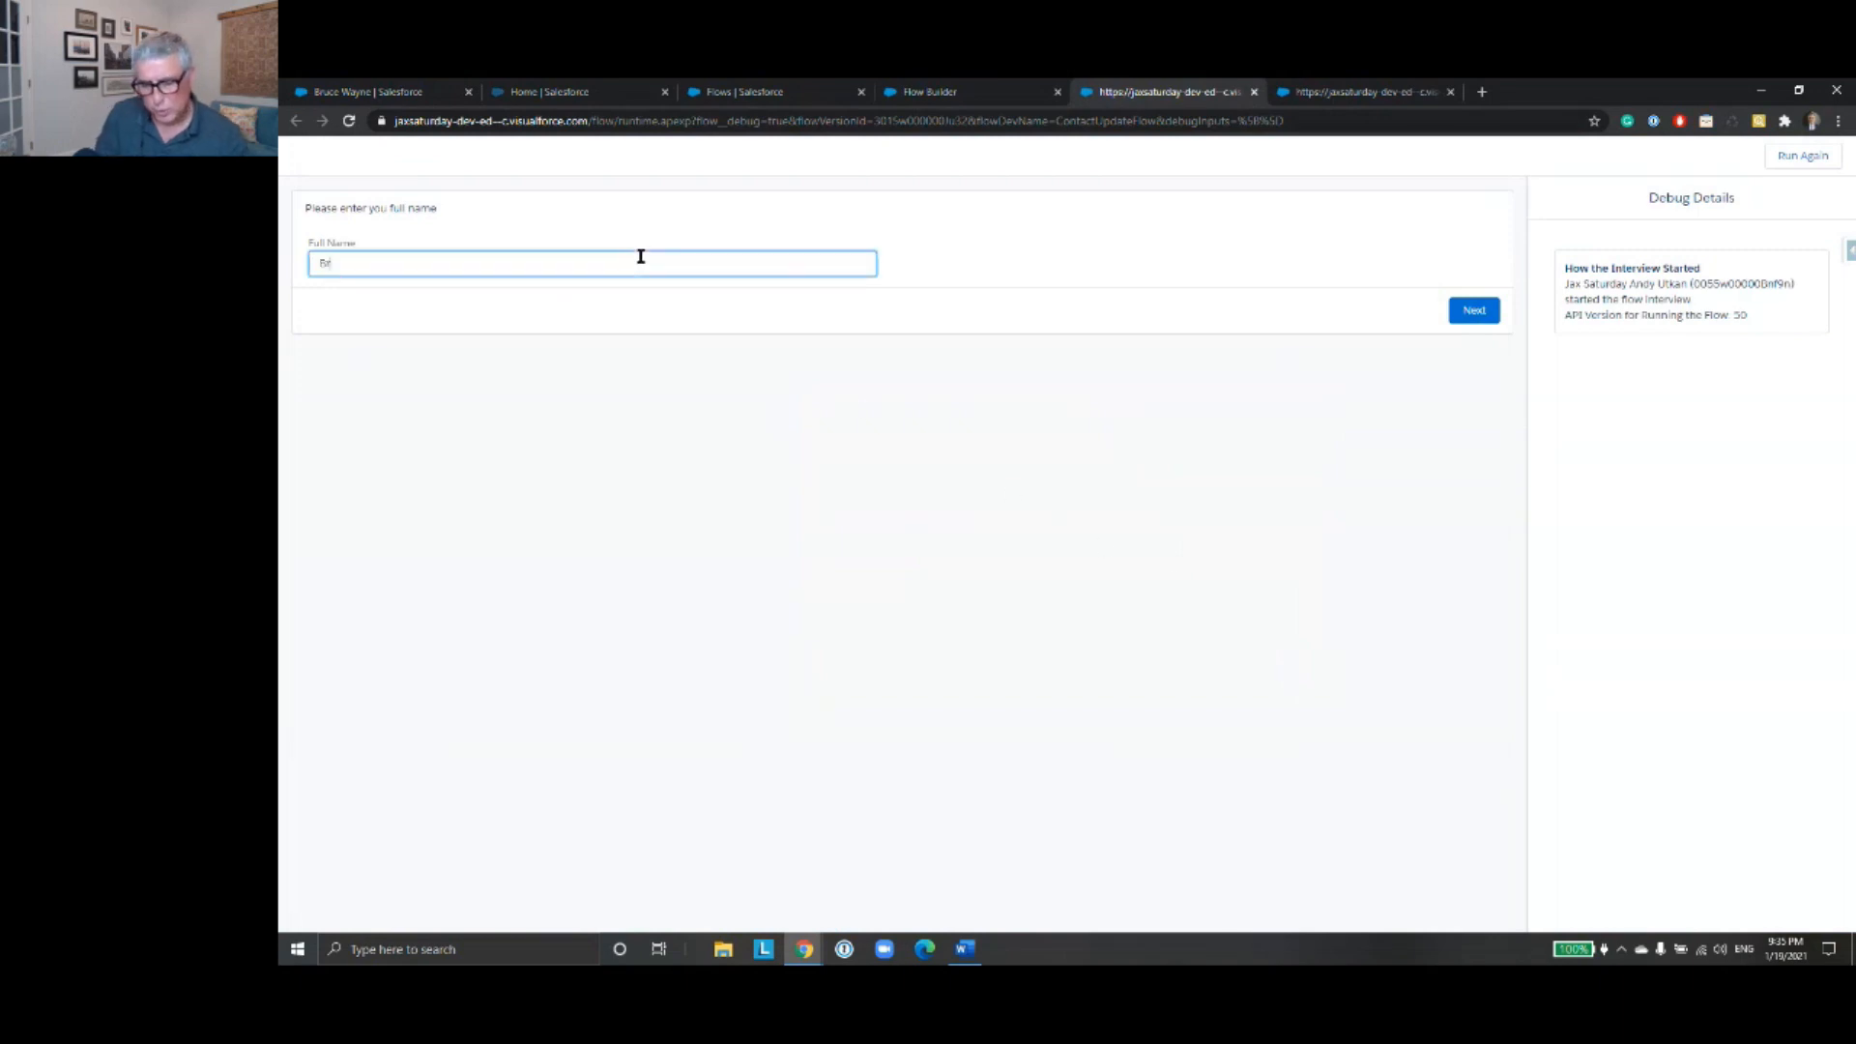
pyautogui.write('uce Wayne')
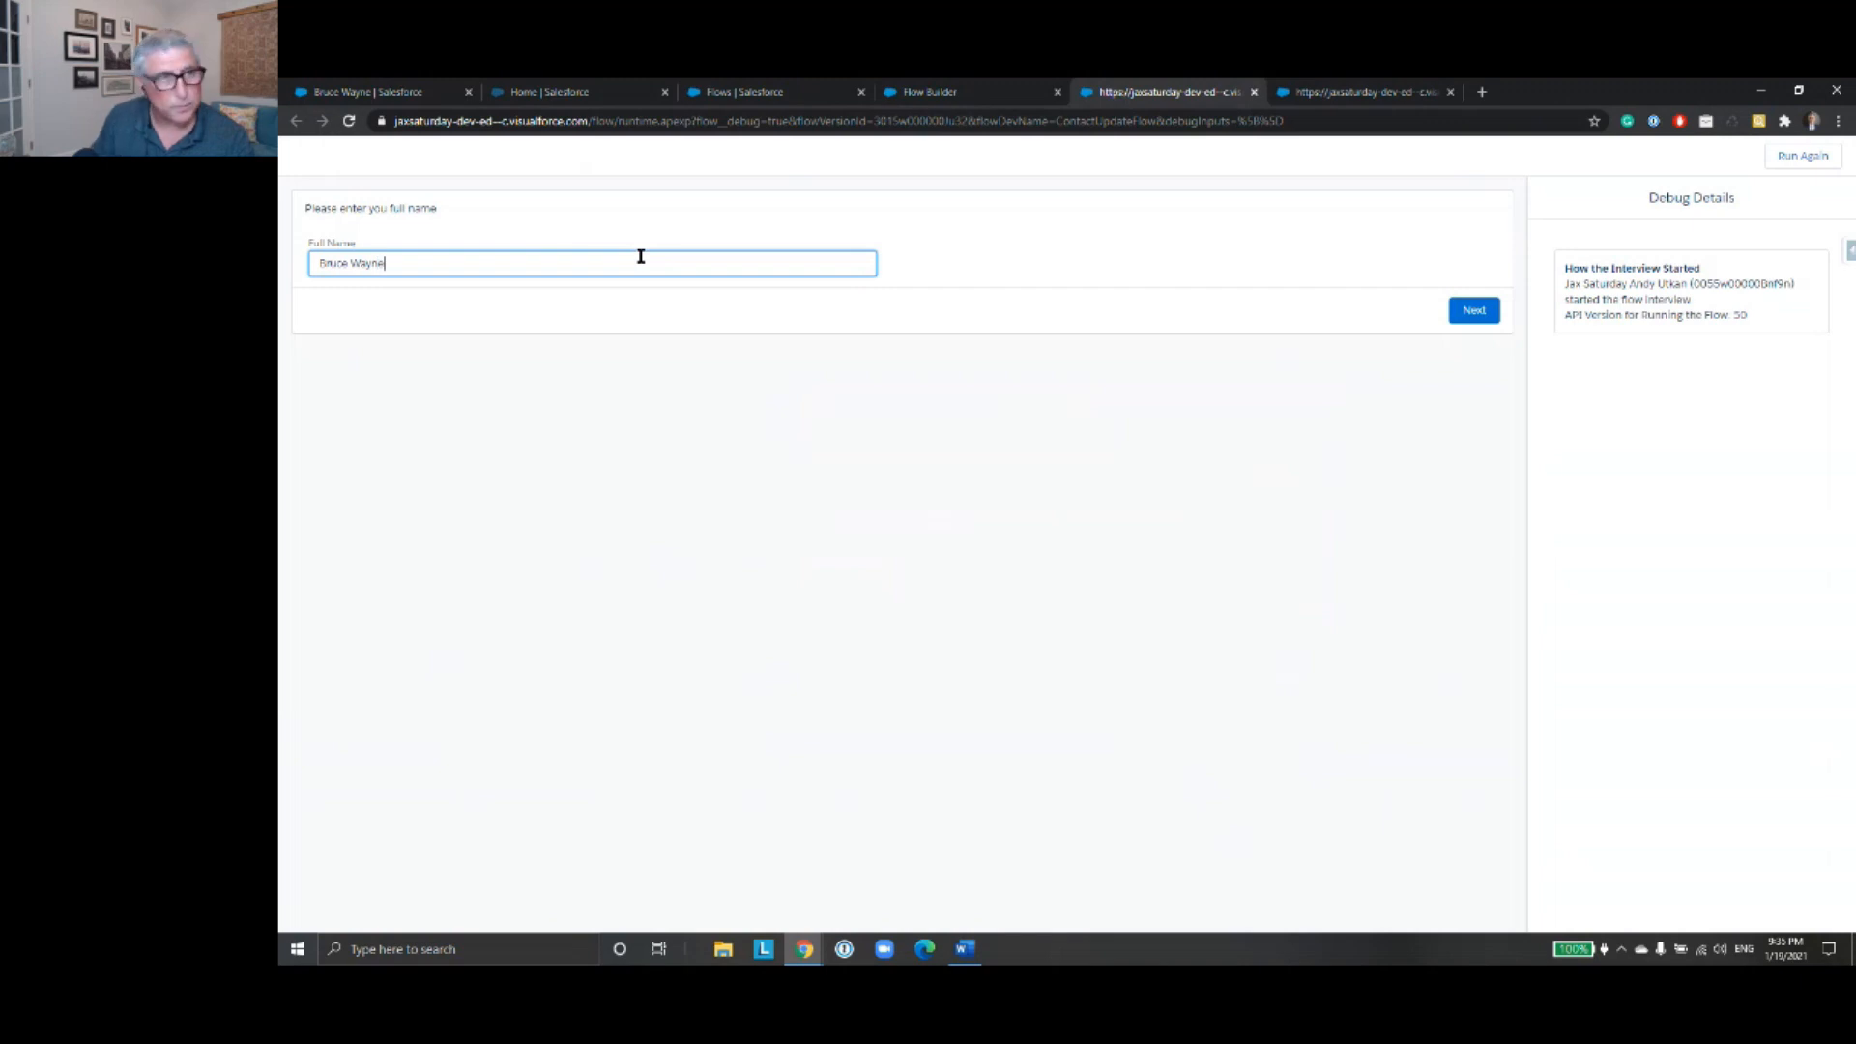
pyautogui.click(1457, 315)
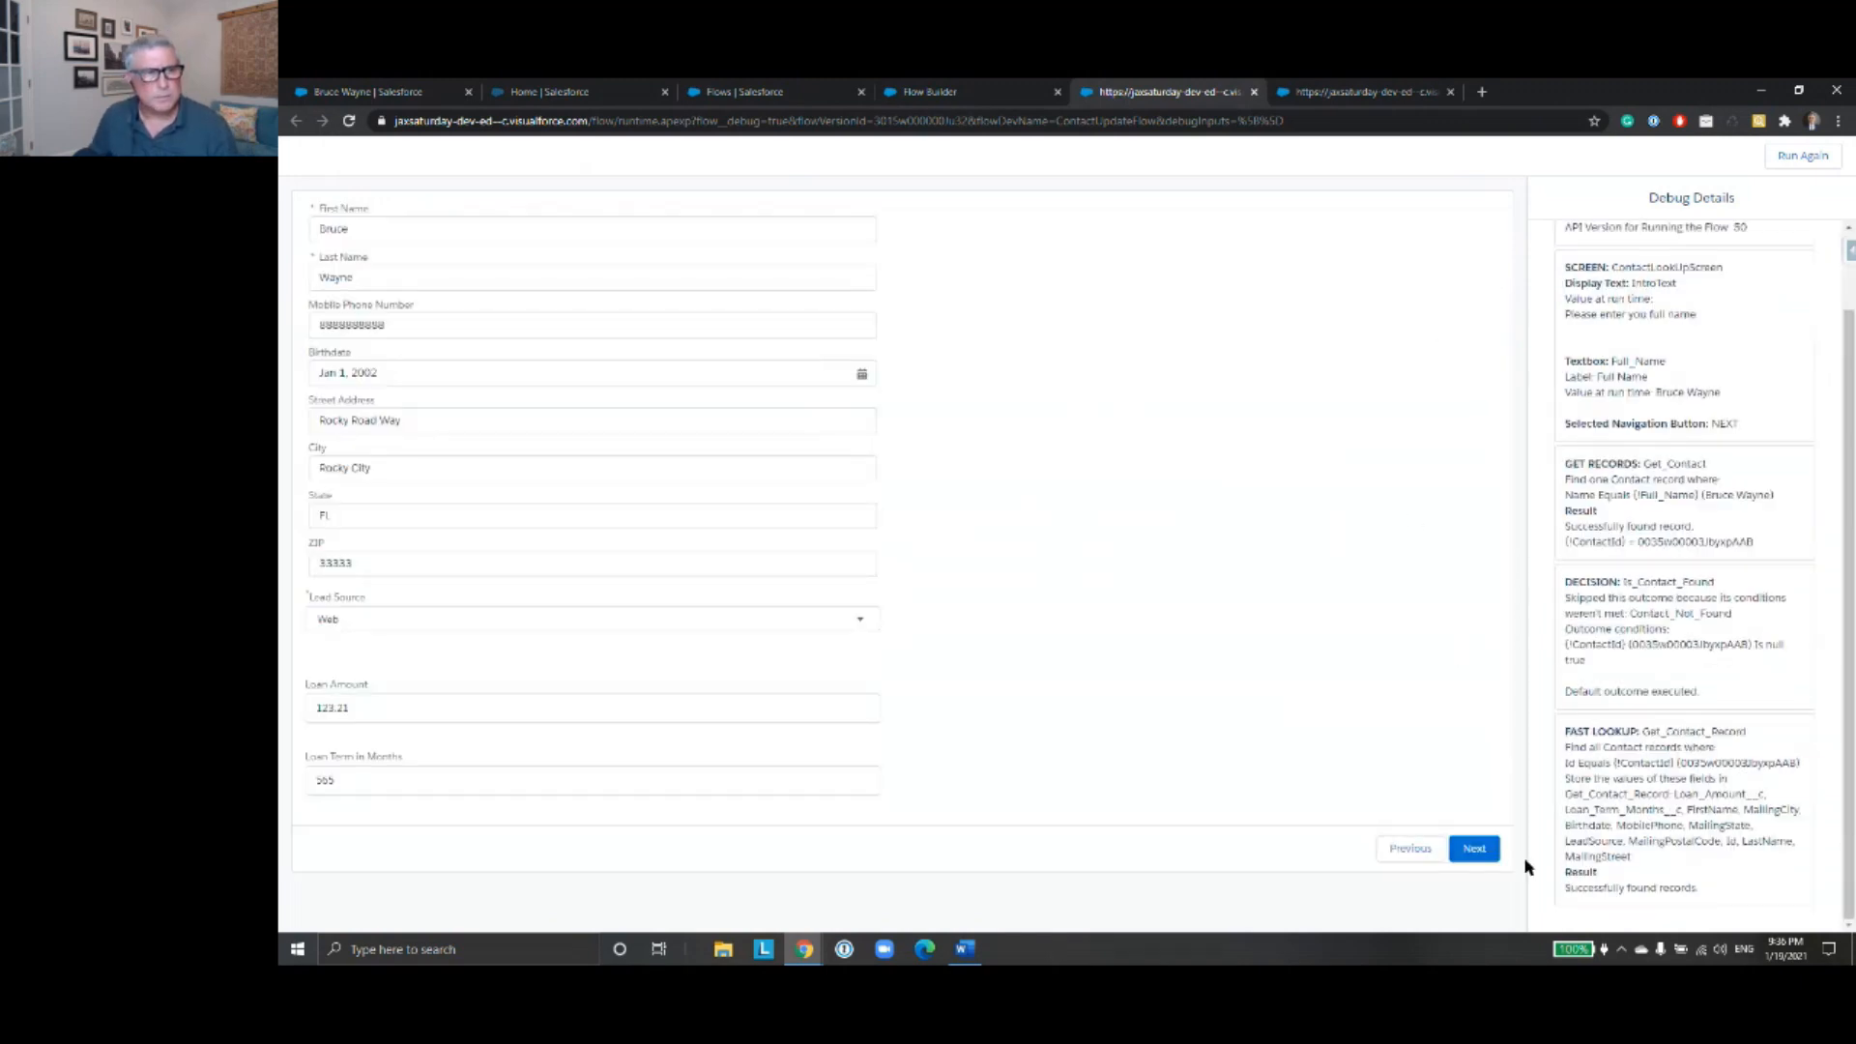
pyautogui.click(1480, 855)
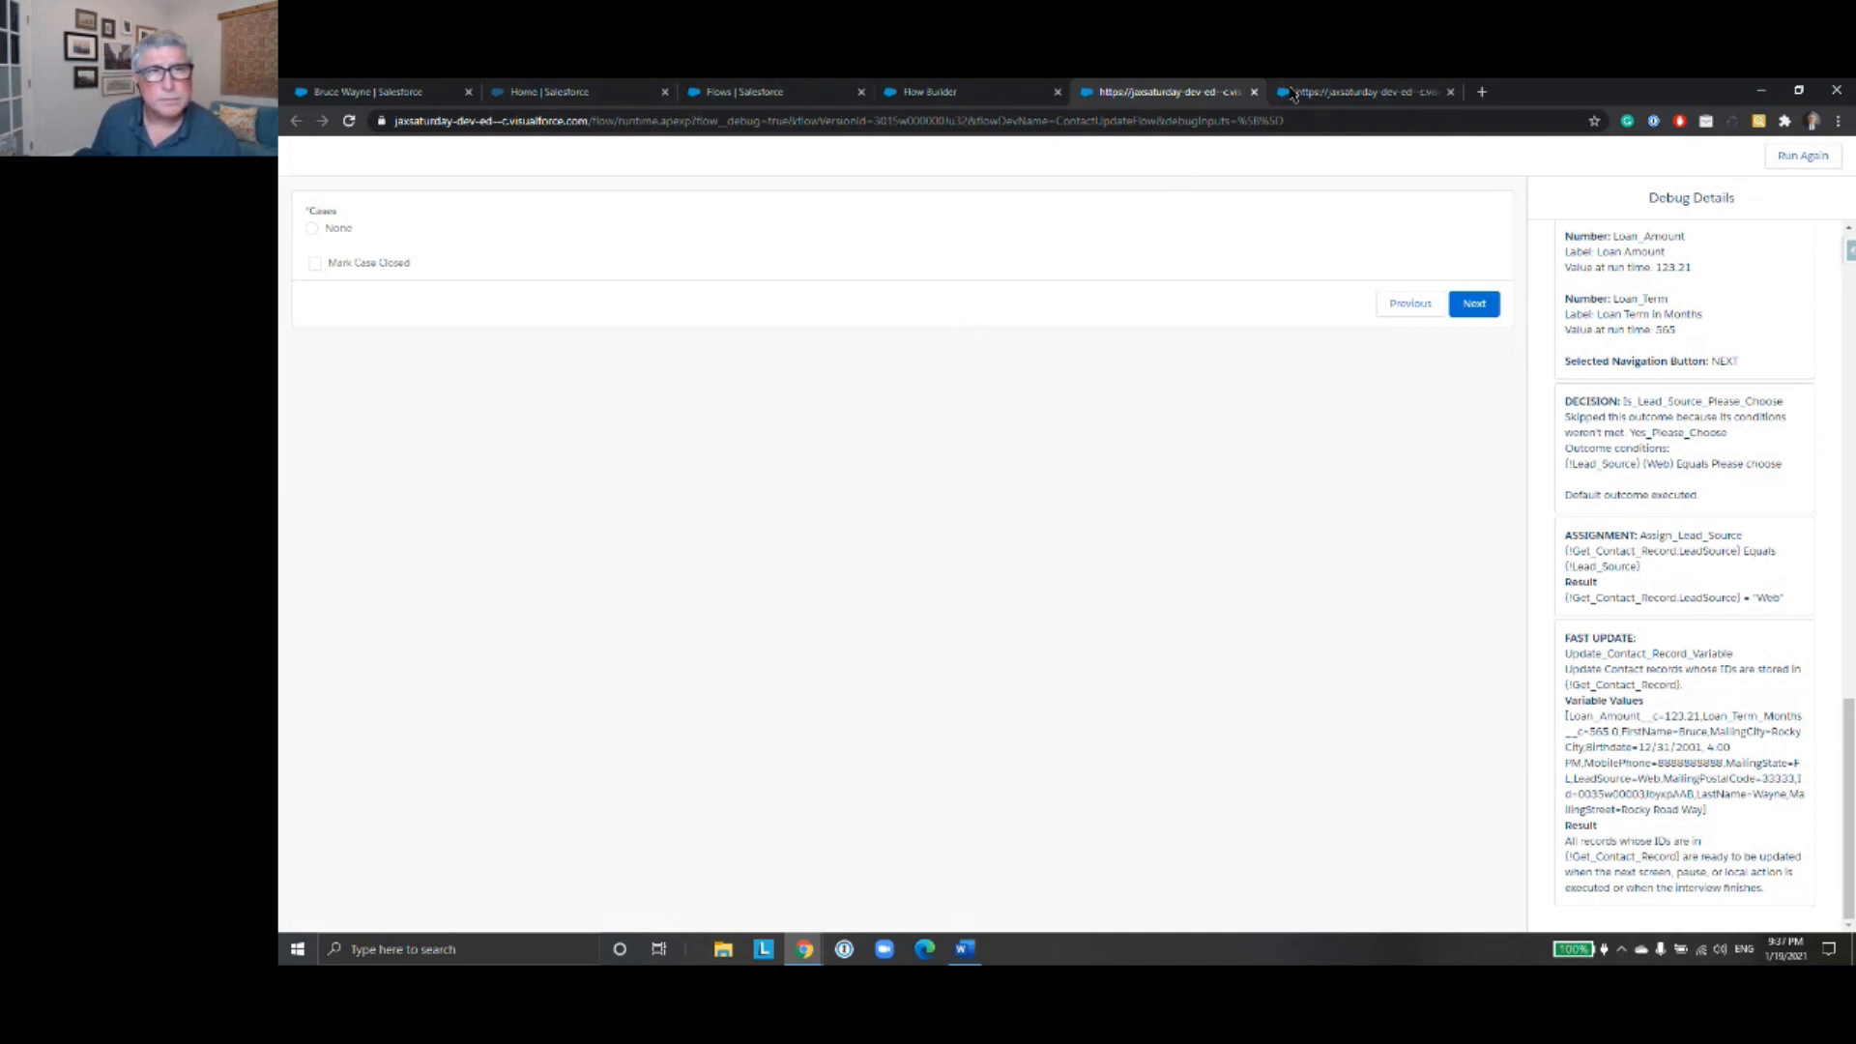
pyautogui.click(1253, 91)
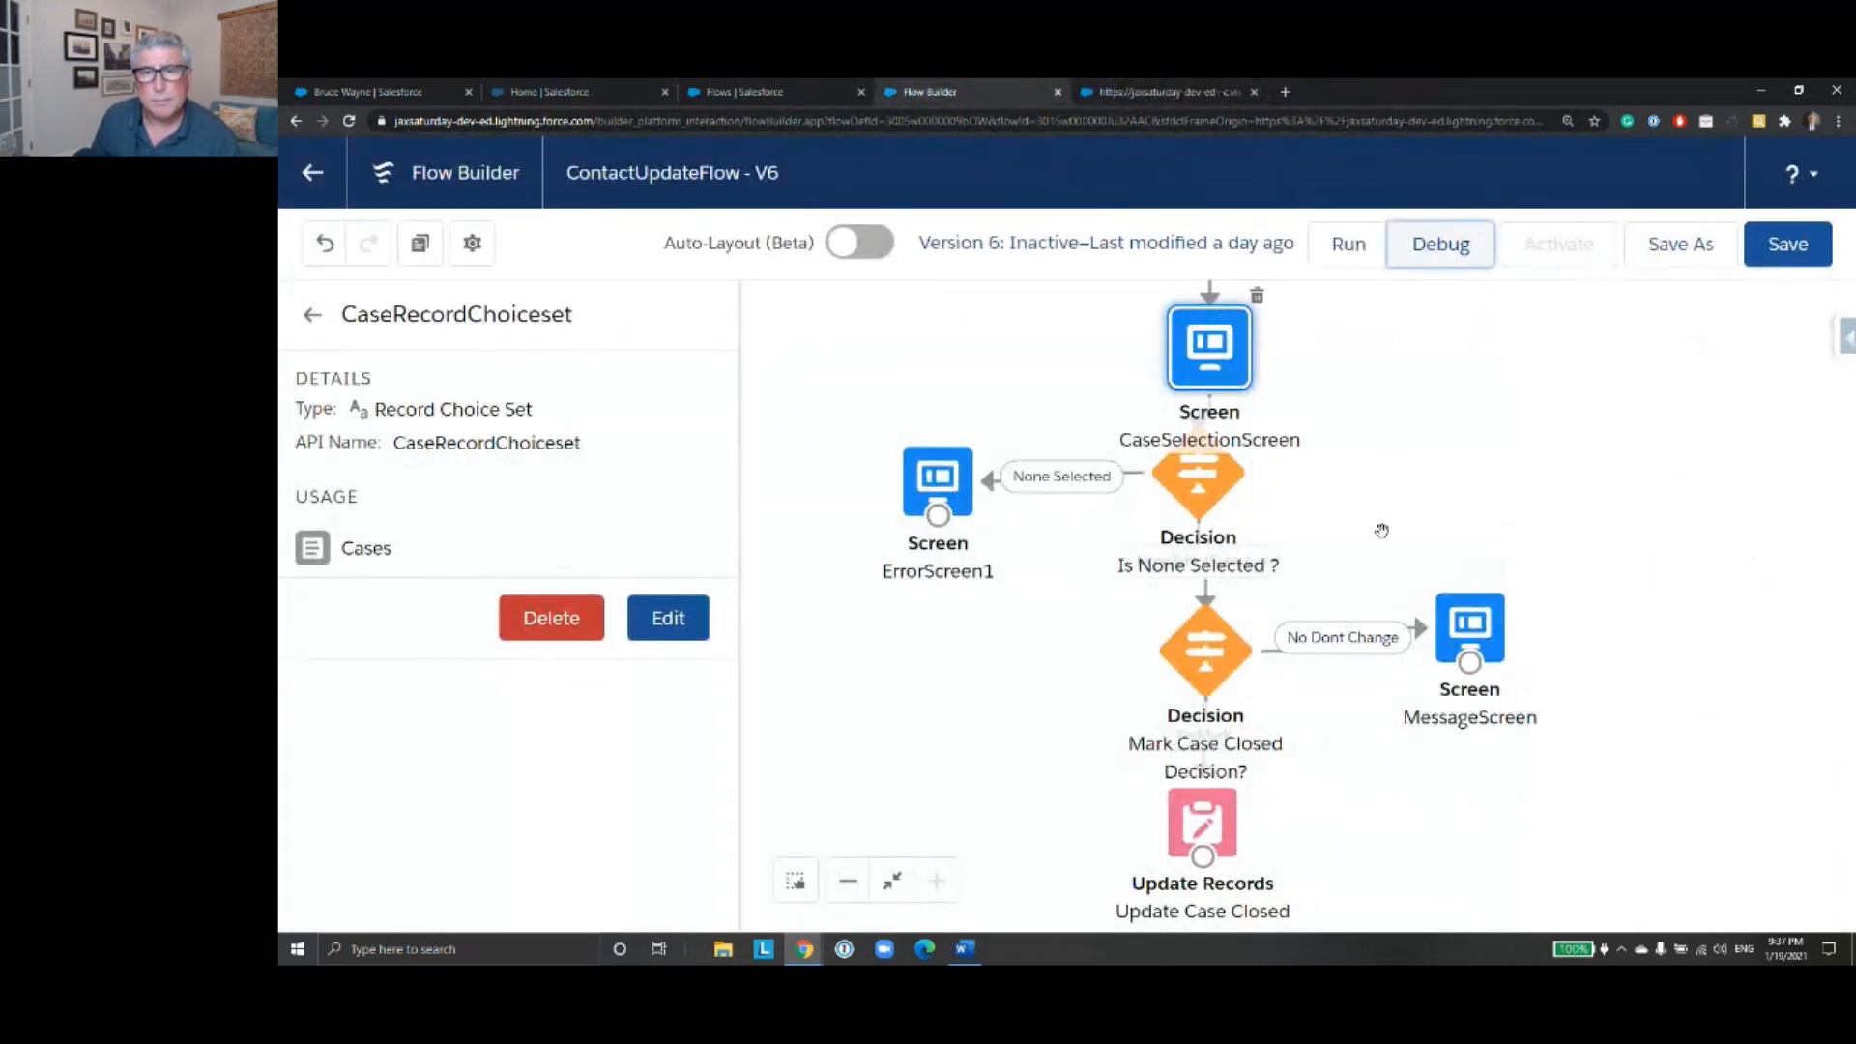
# - Open CaseSelectionScreen in the flow, view its Cases options and Mark Case Closed checkbox, and close it without applying changes
pyautogui.scroll(5, 1380, 537)
pyautogui.moveTo(1477, 690); pyautogui.dragTo(1474, 685)
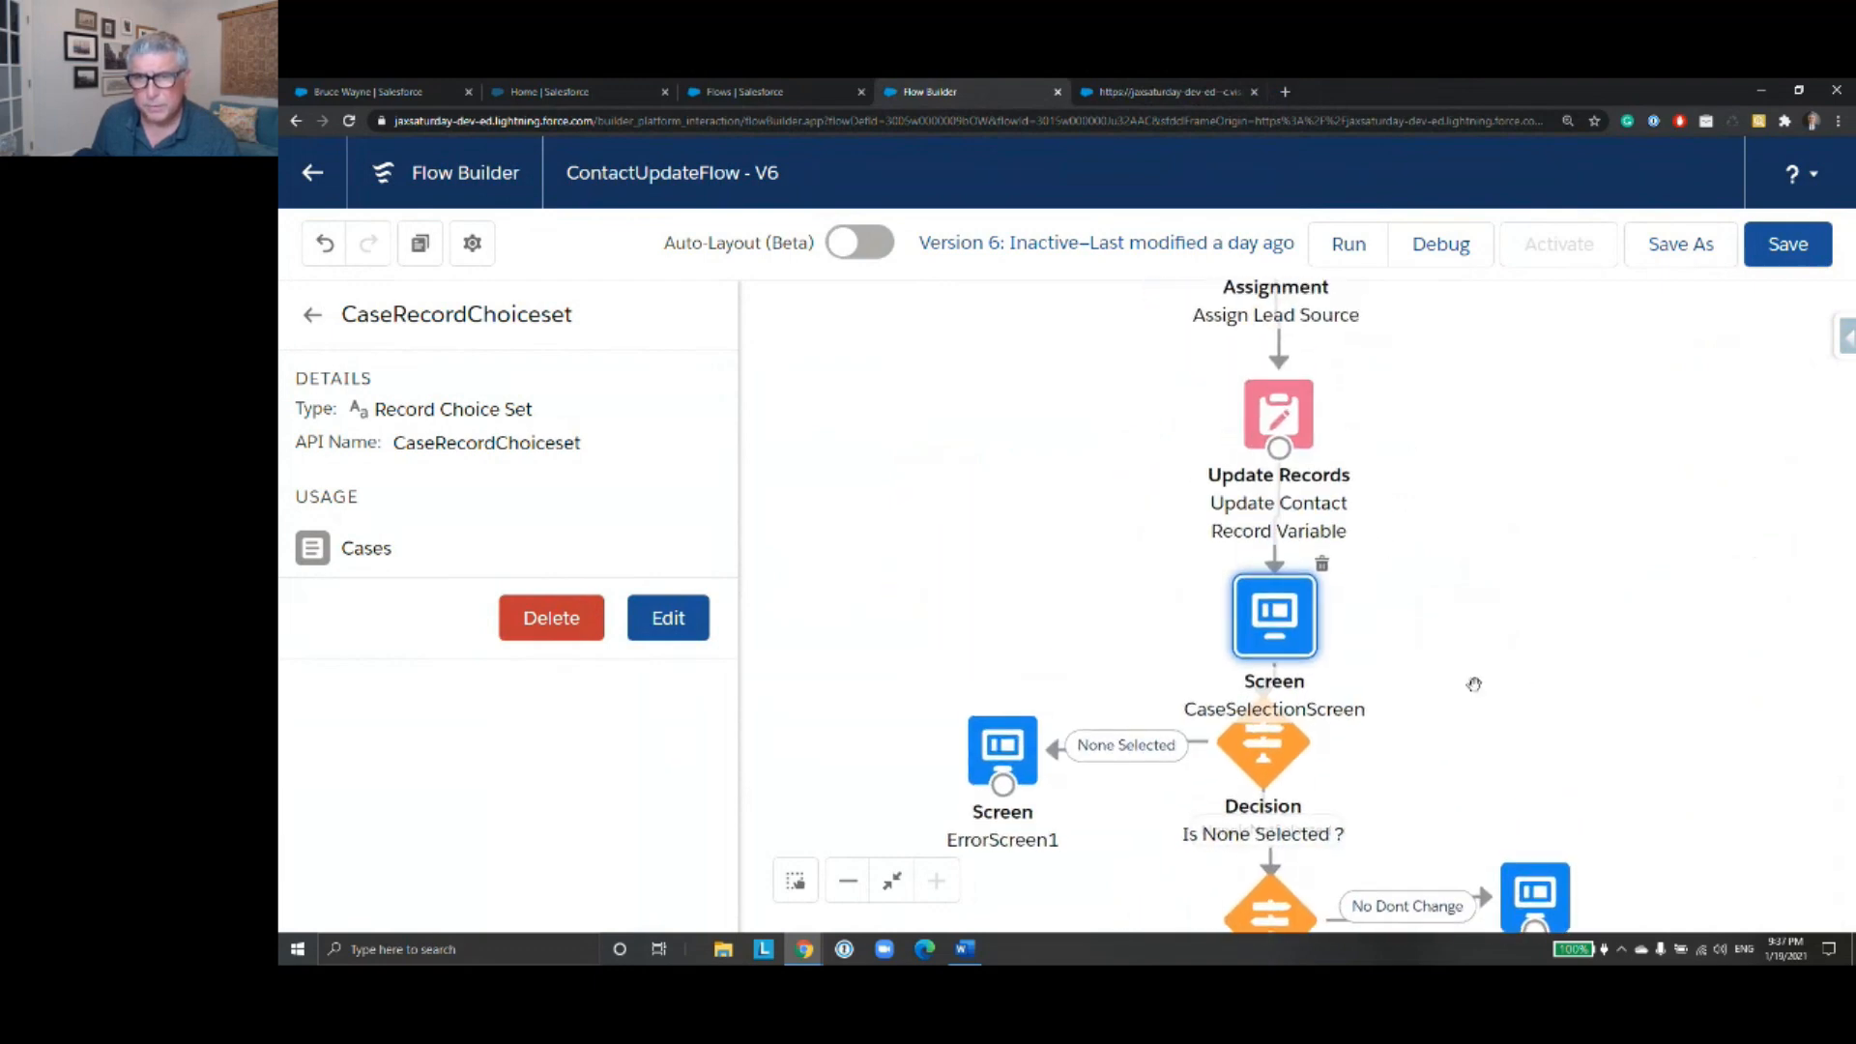
pyautogui.doubleClick(1269, 635)
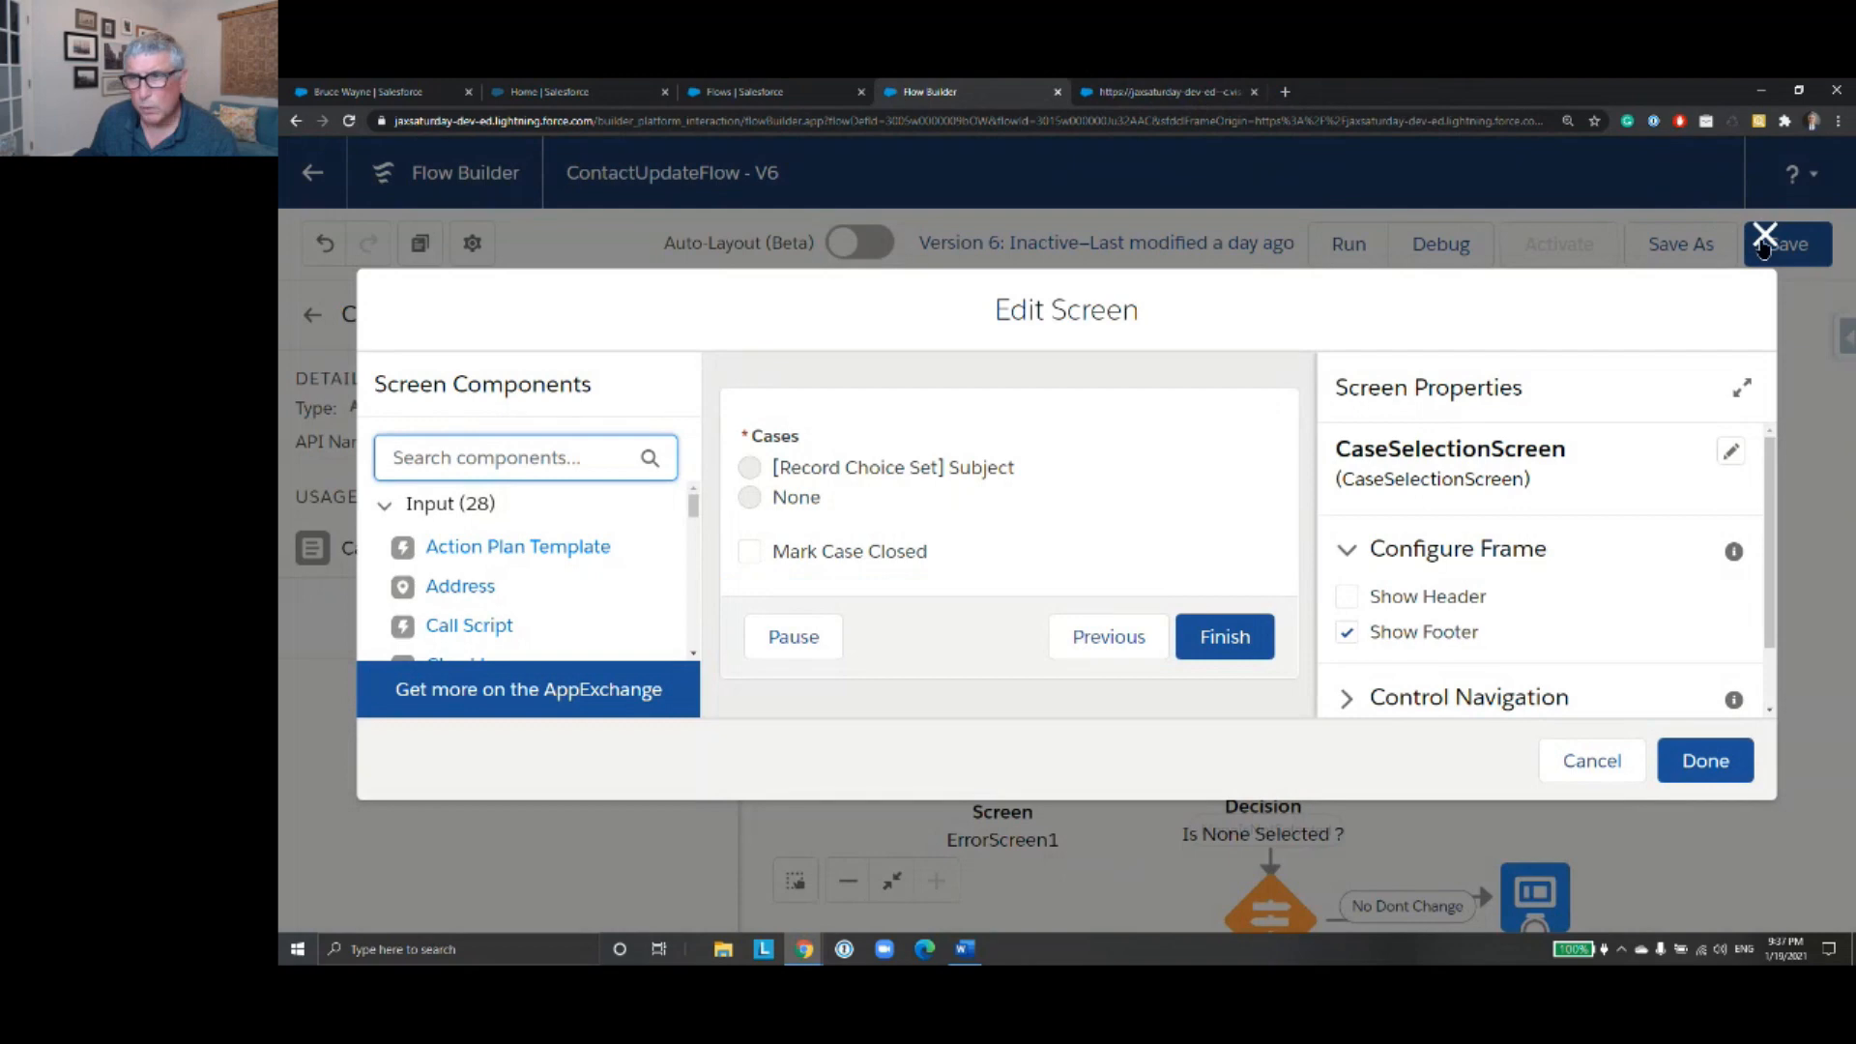
pyautogui.click(1764, 240)
# - Open ContactInfoScreen, examine which choice set the Lead Source picklist uses, and cancel without applying changes
pyautogui.scroll(6, 1507, 512)
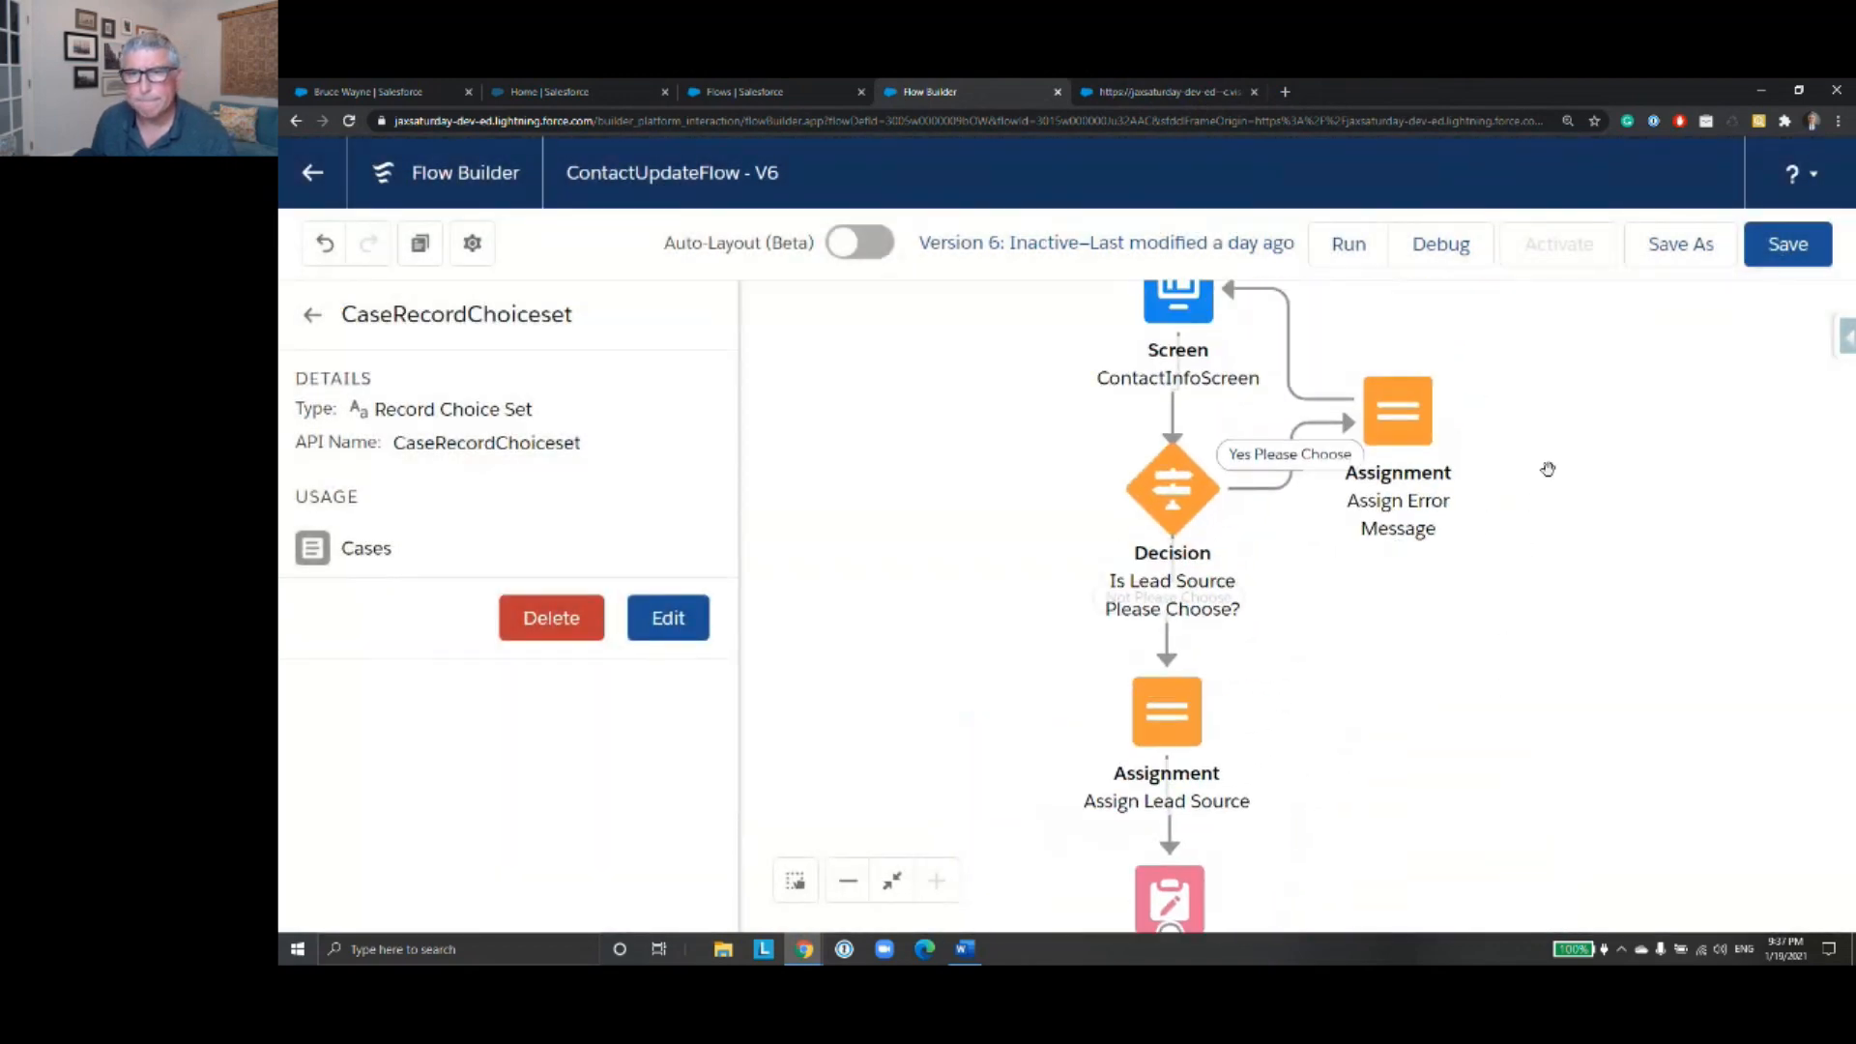
pyautogui.moveTo(1606, 415); pyautogui.dragTo(1574, 677)
pyautogui.click(1152, 563)
pyautogui.doubleClick(1152, 563)
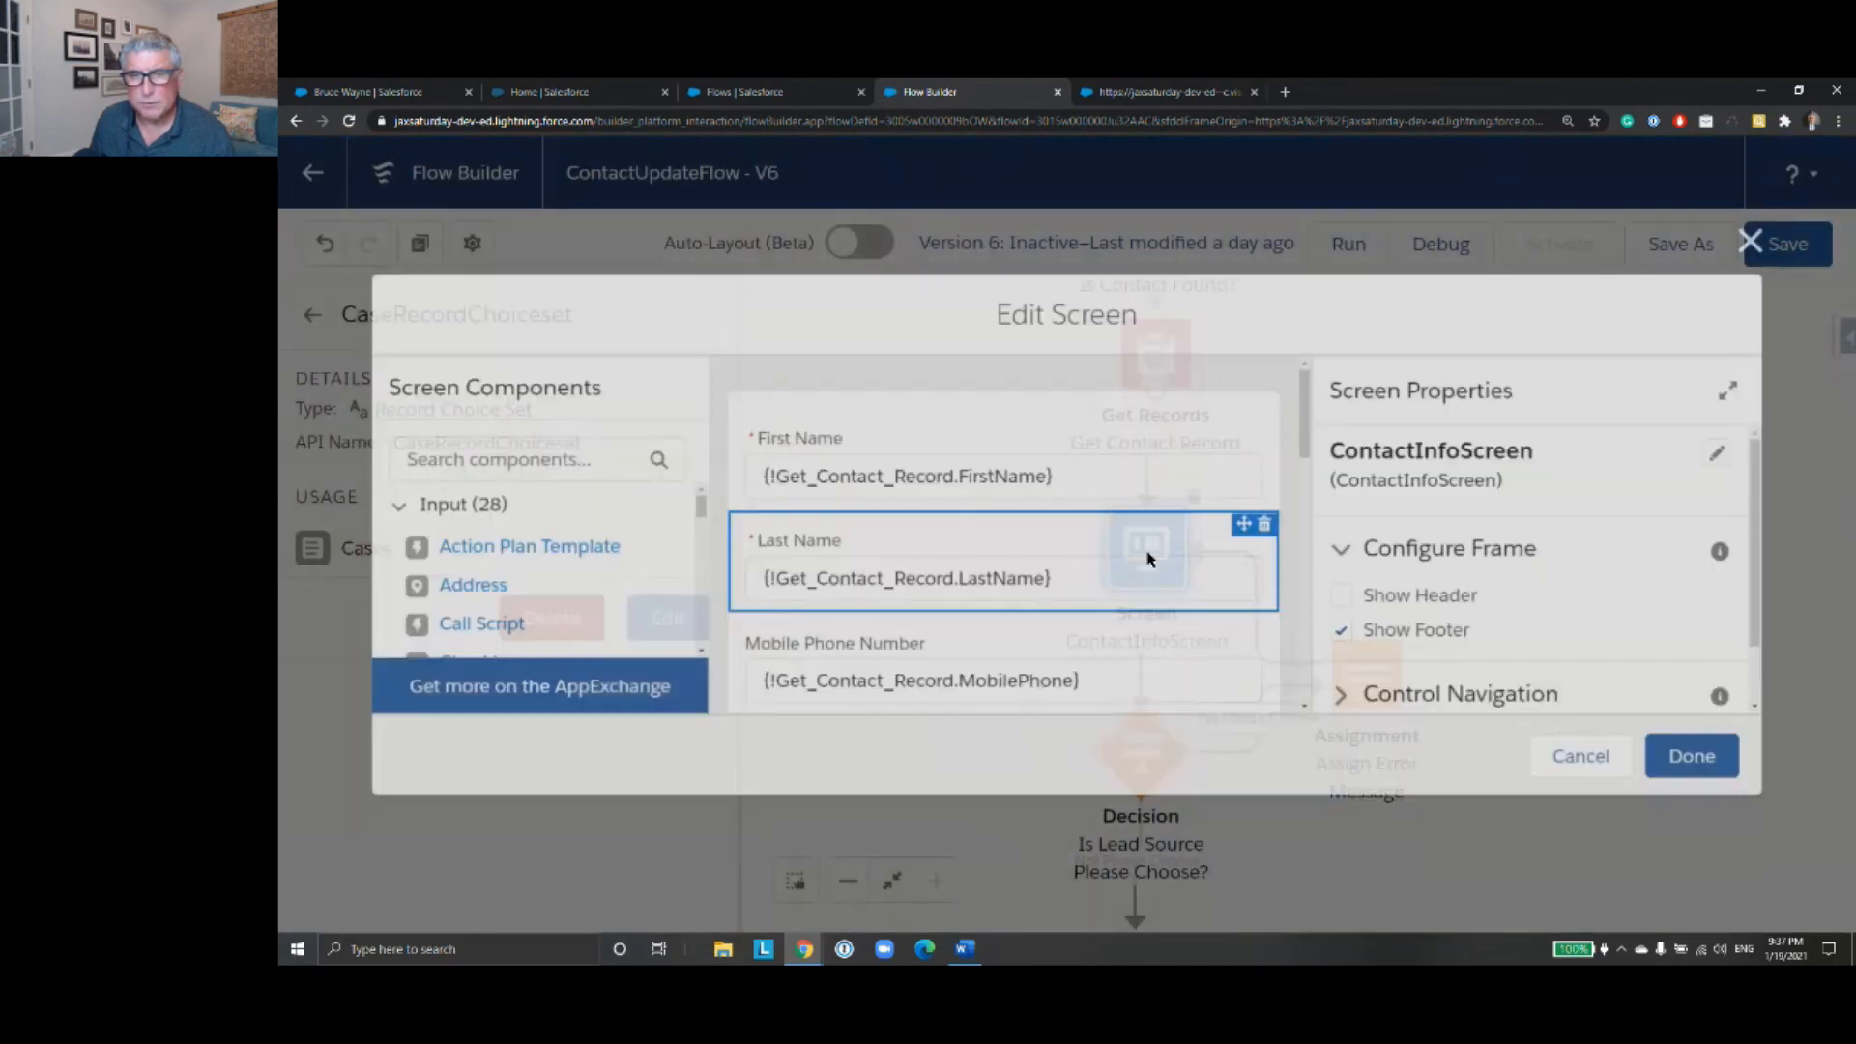
pyautogui.scroll(-7, 1127, 480)
pyautogui.scroll(-2, 1127, 484)
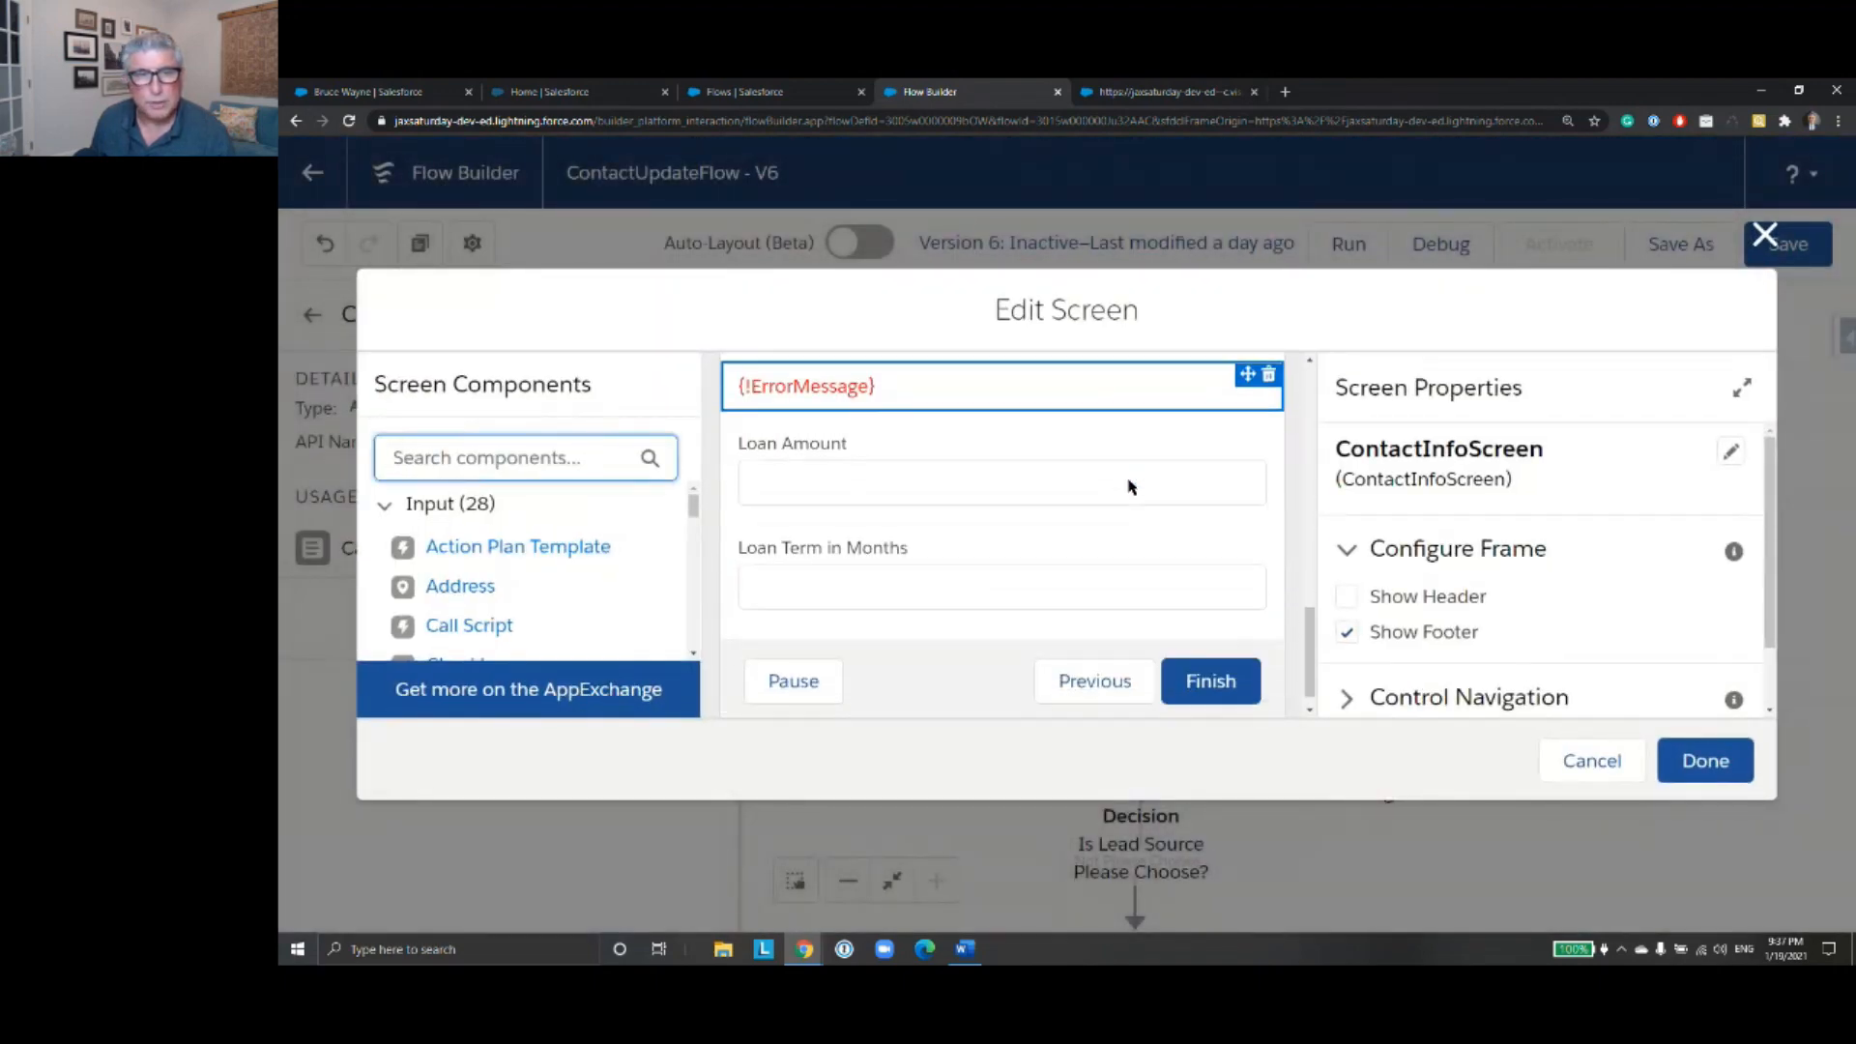
pyautogui.scroll(1, 1127, 484)
pyautogui.click(1069, 470)
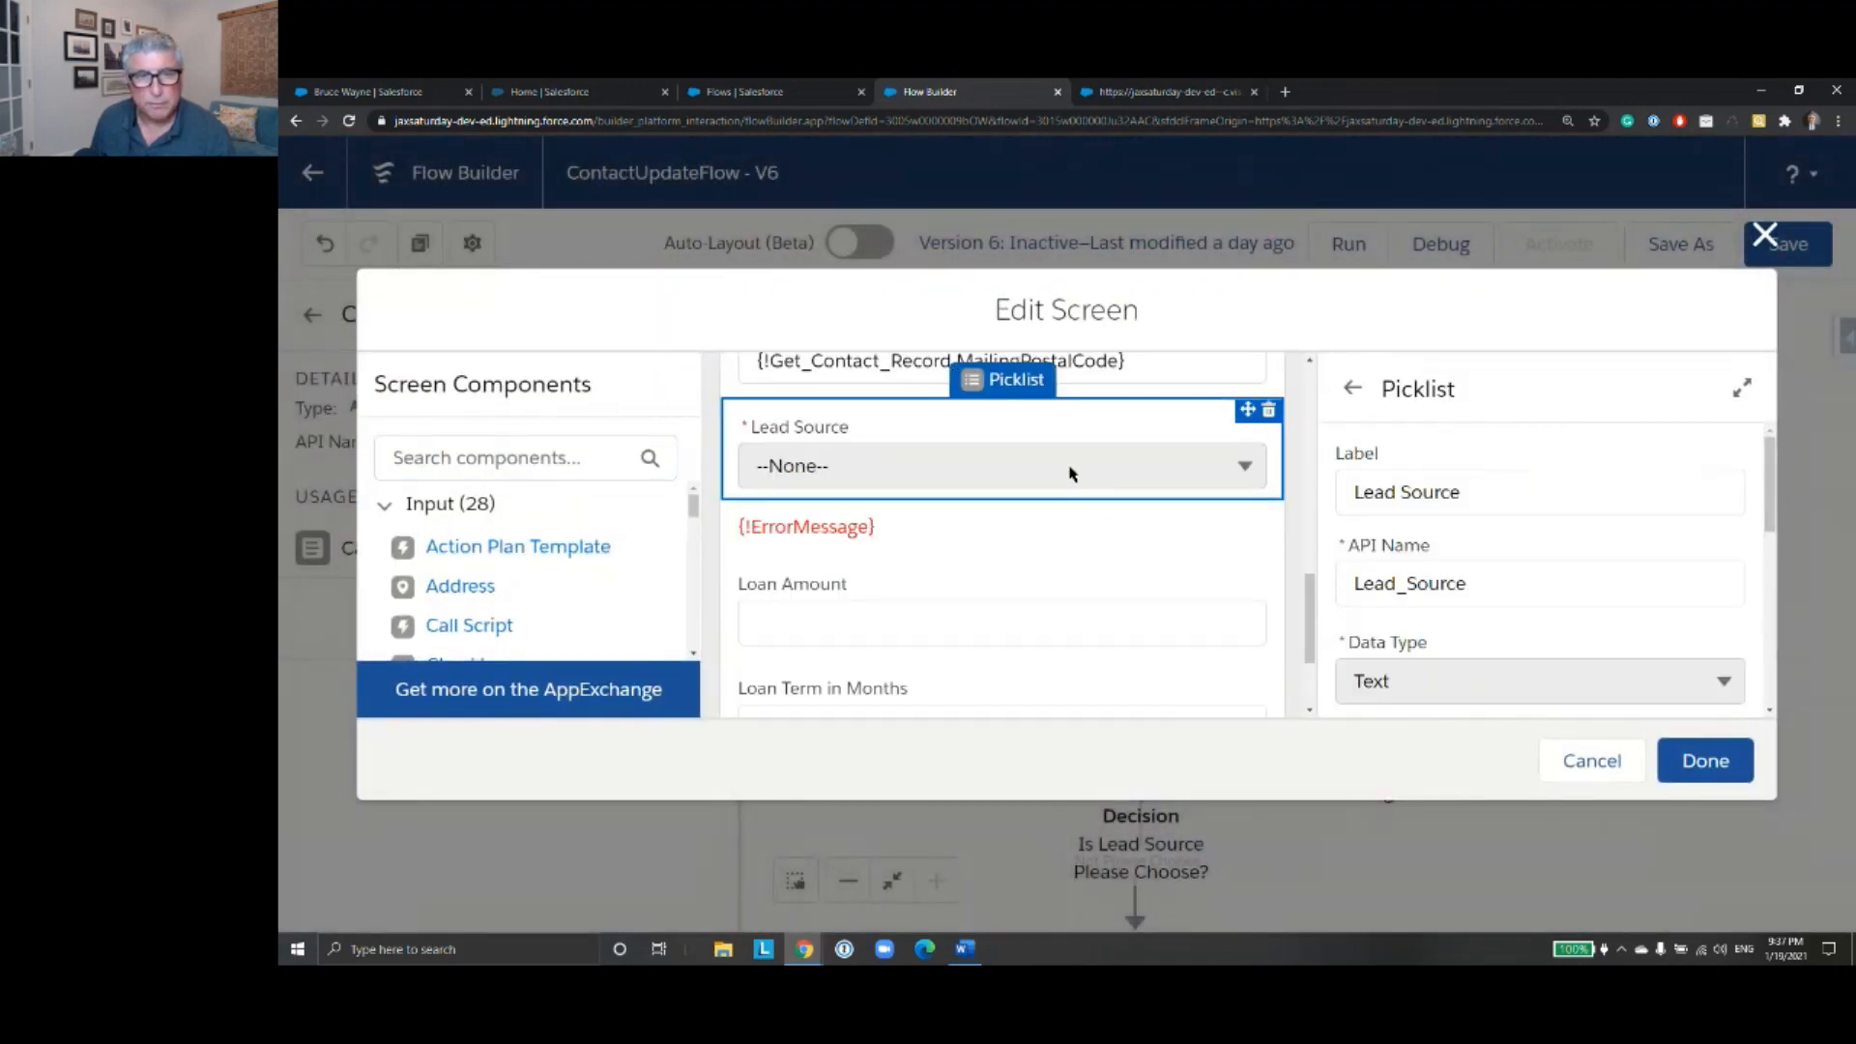
pyautogui.moveTo(1770, 511); pyautogui.dragTo(1769, 677)
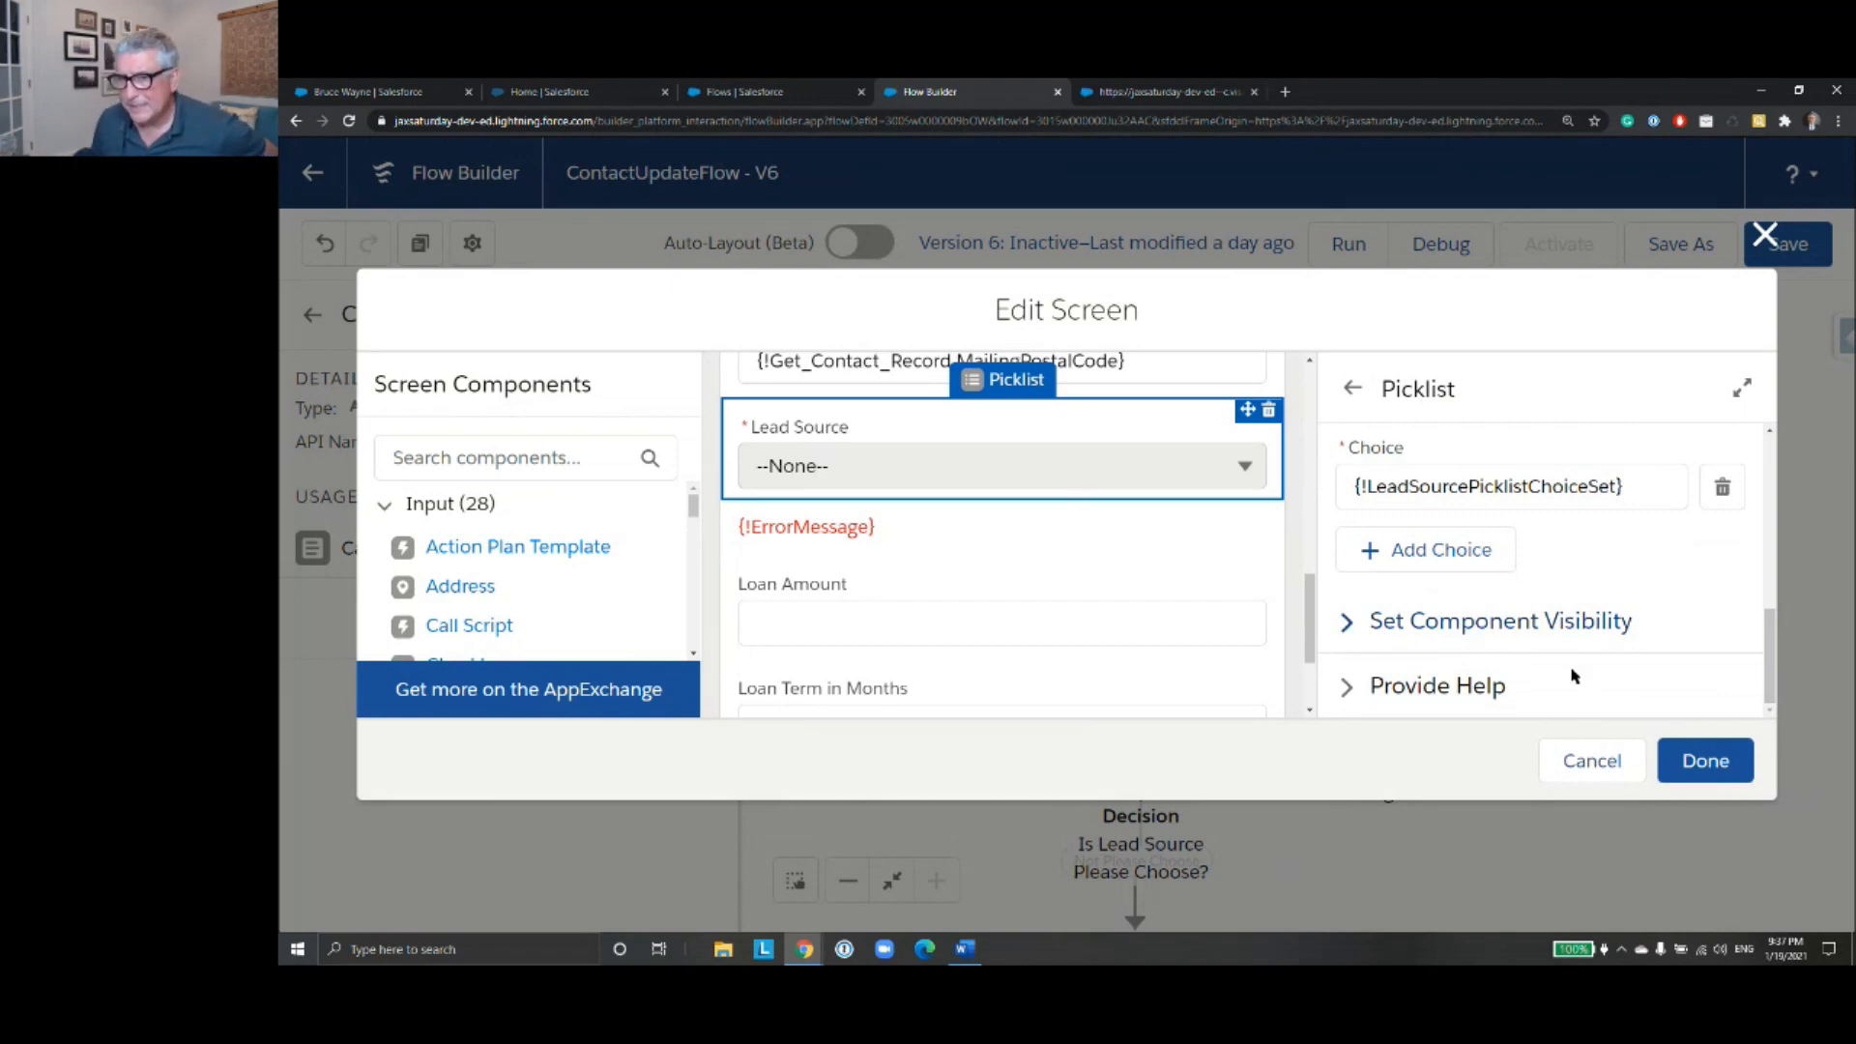
pyautogui.click(1625, 776)
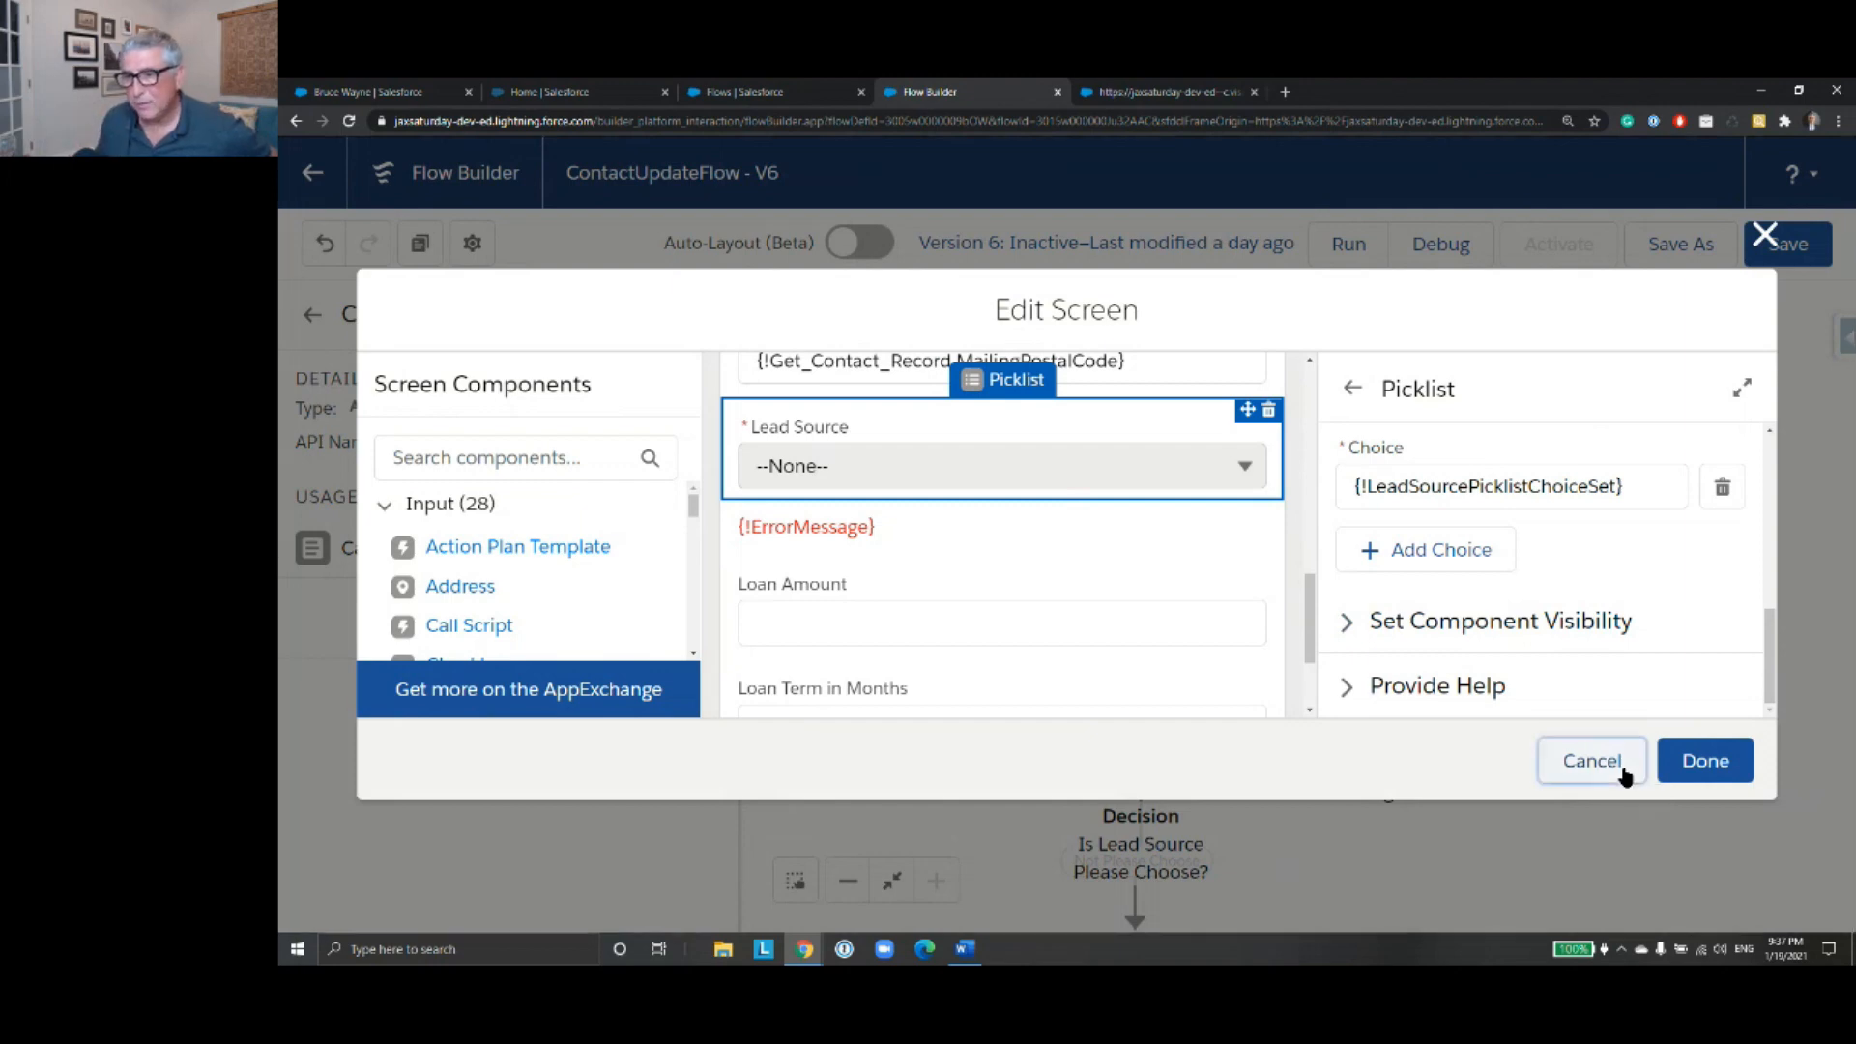